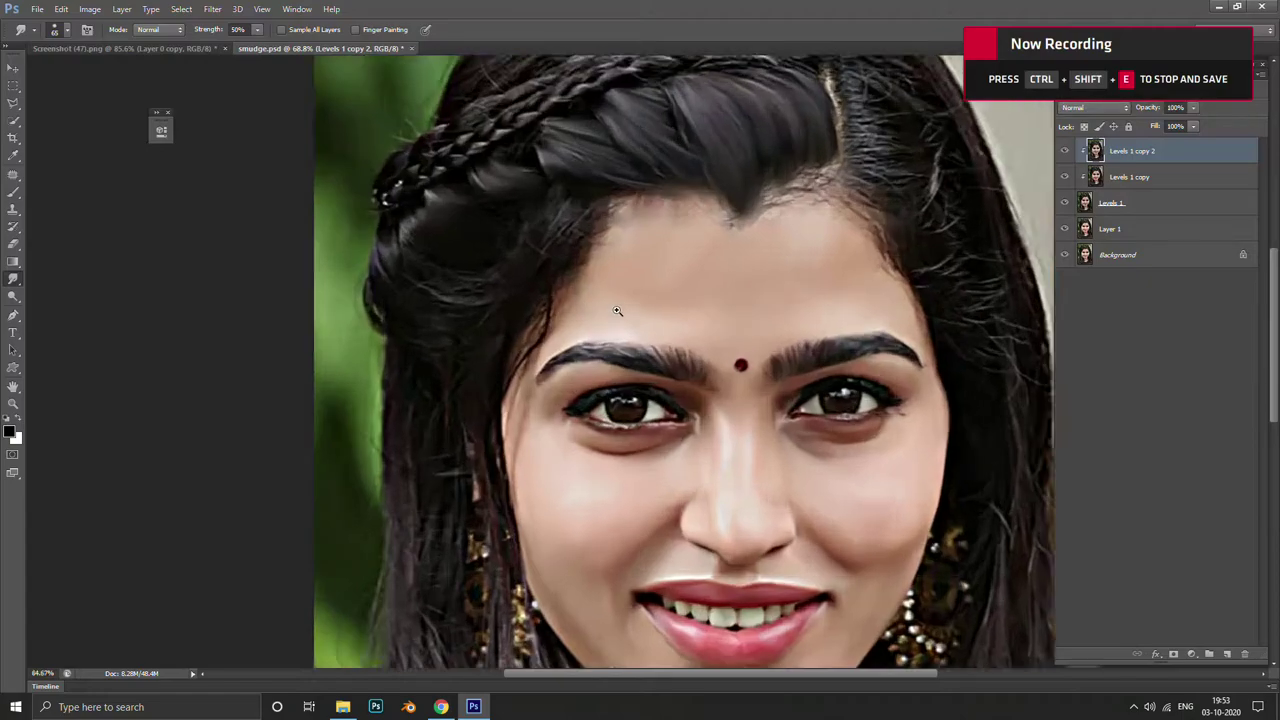
Smudge the hair along the hairline at 50% strength into soft, painterly strokes
scroll(614, 306, "up", 5)
mouse_move(634, 266)
left_mouse_down()
mouse_move(583, 341)
mouse_move(599, 363)
left_mouse_up()
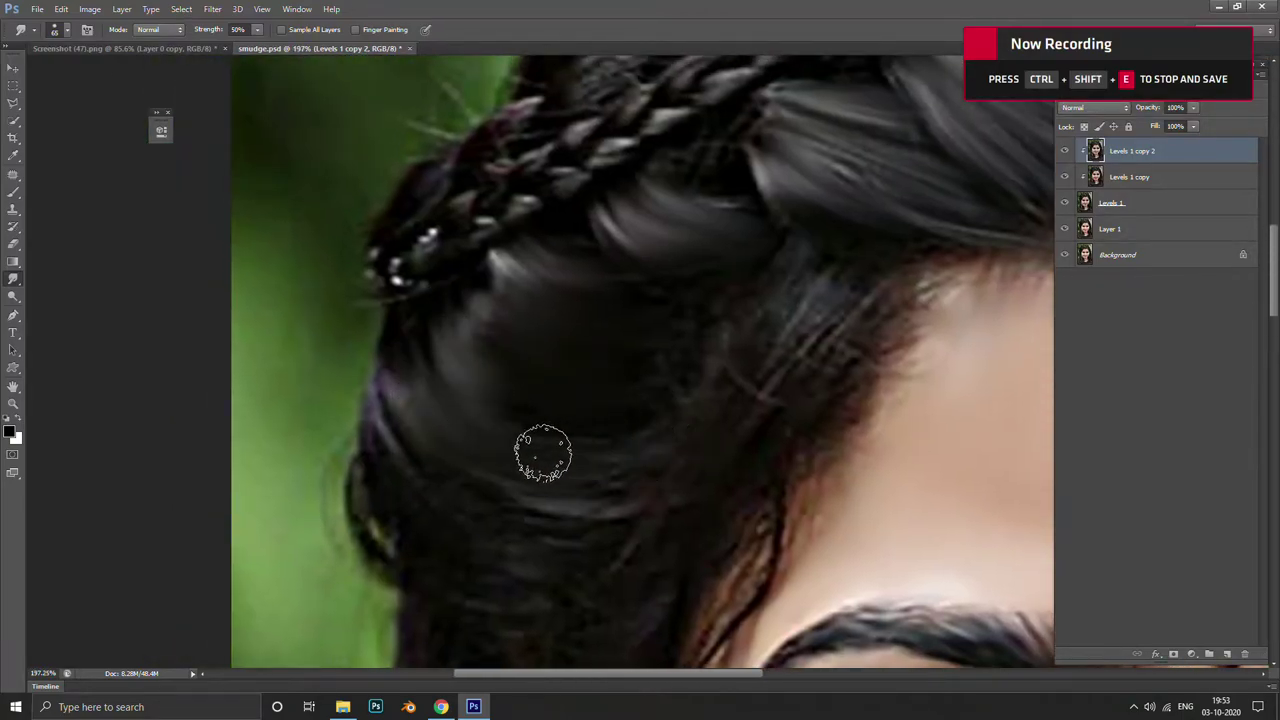
scroll(496, 413, "down", 2)
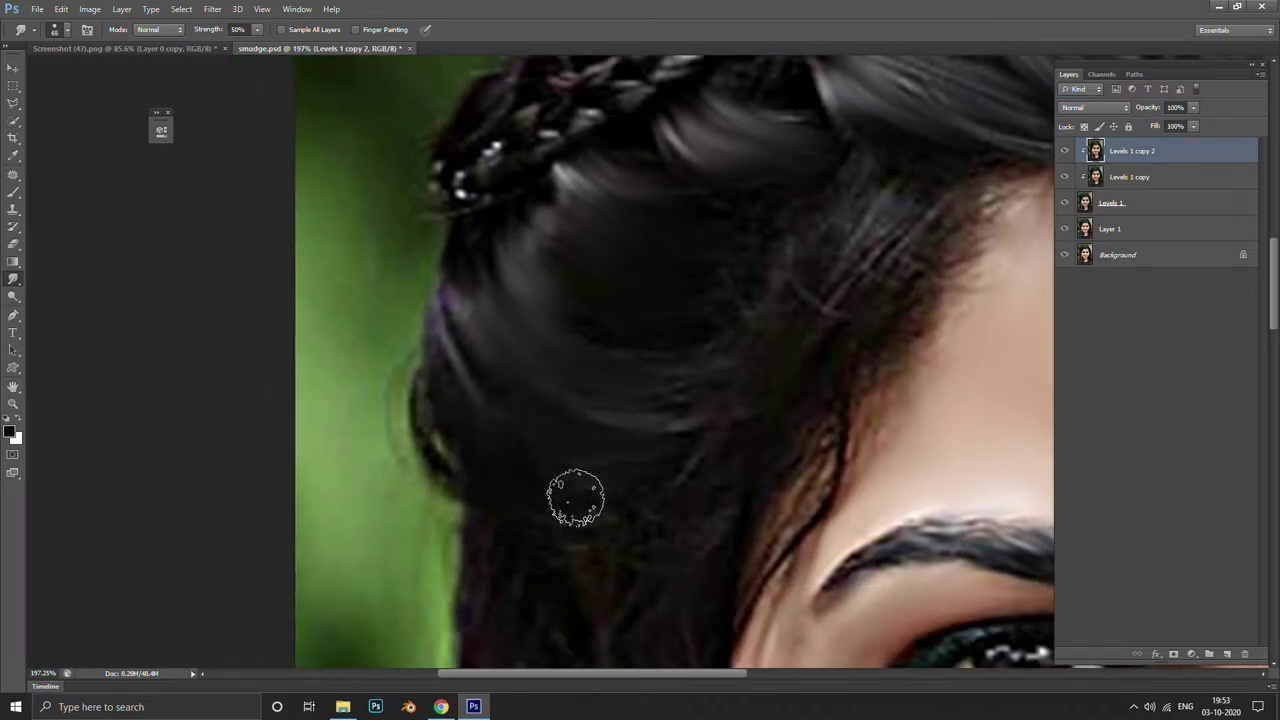
scroll(550, 470, "down", 2)
scroll(523, 443, "up", 3)
scroll(523, 443, "right", 2)
scroll(560, 480, "up", 1)
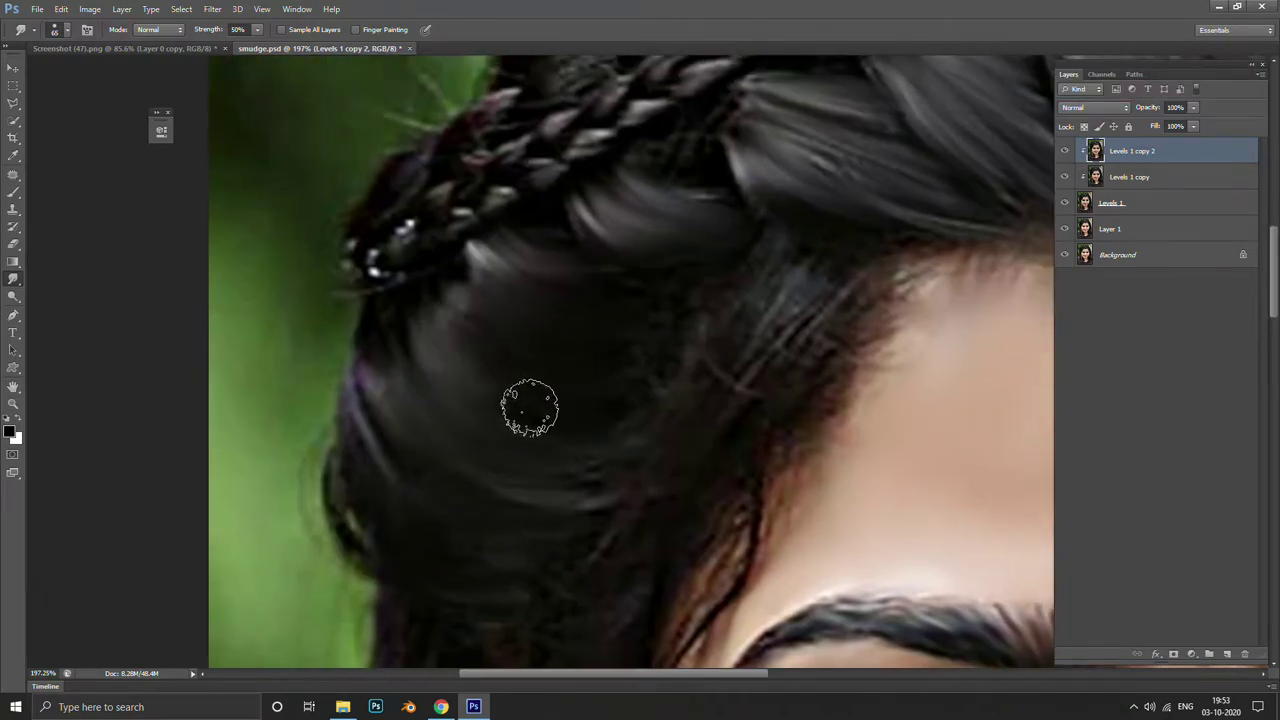
scroll(522, 484, "up", 3)
scroll(522, 484, "left", 1)
scroll(558, 497, "up", 2)
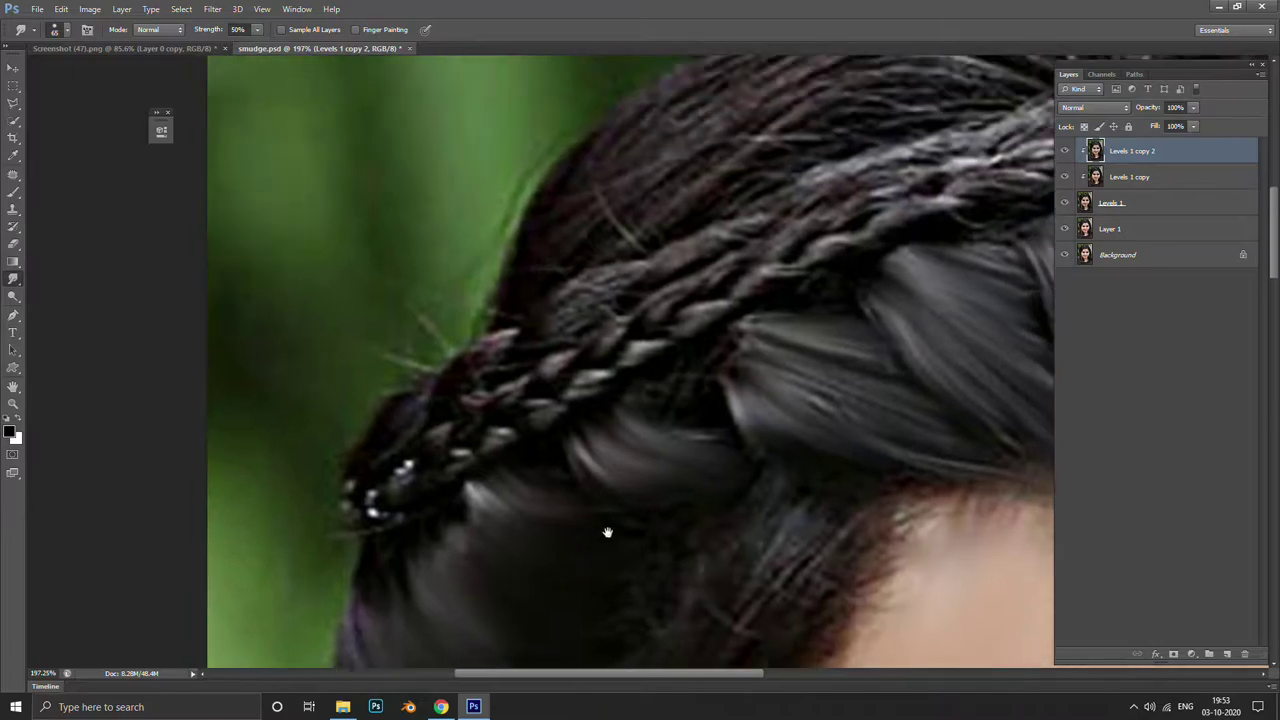
scroll(608, 529, "up", 1)
mouse_move(666, 551)
left_mouse_down()
mouse_move(815, 531)
mouse_move(696, 361)
left_mouse_up()
left_click_drag(744, 435, 750, 345)
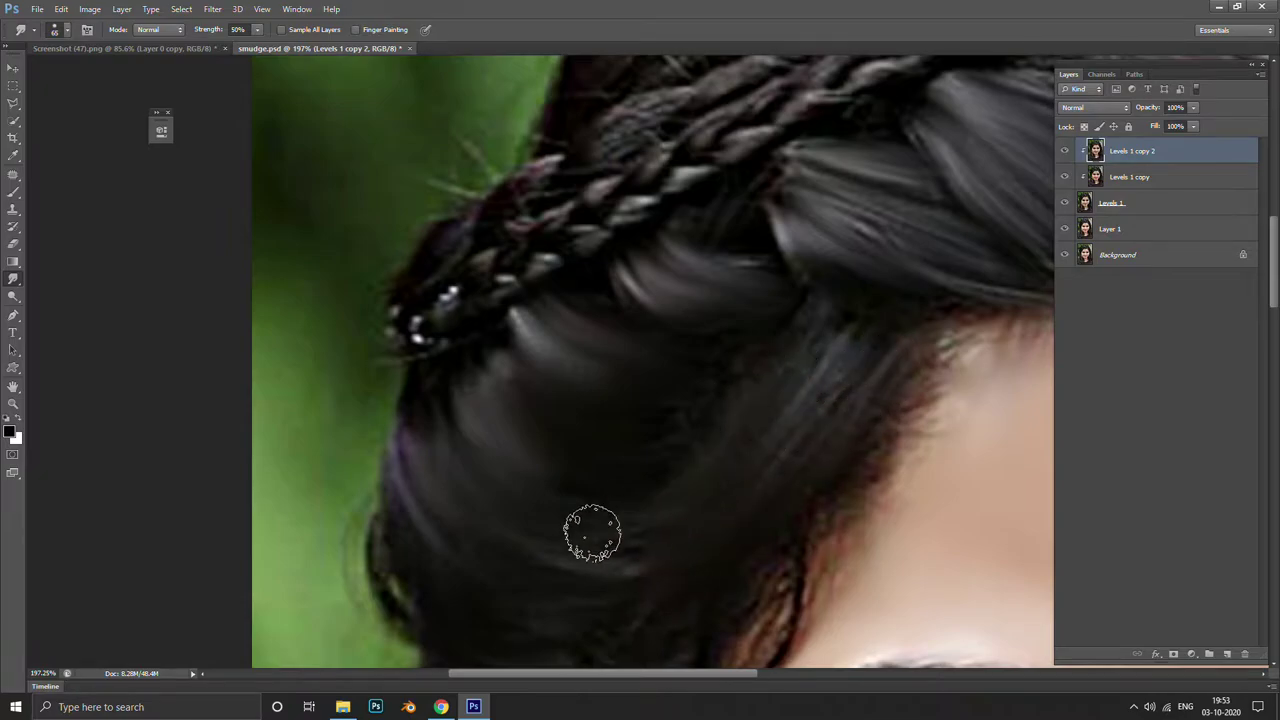
left_click_drag(714, 401, 628, 327)
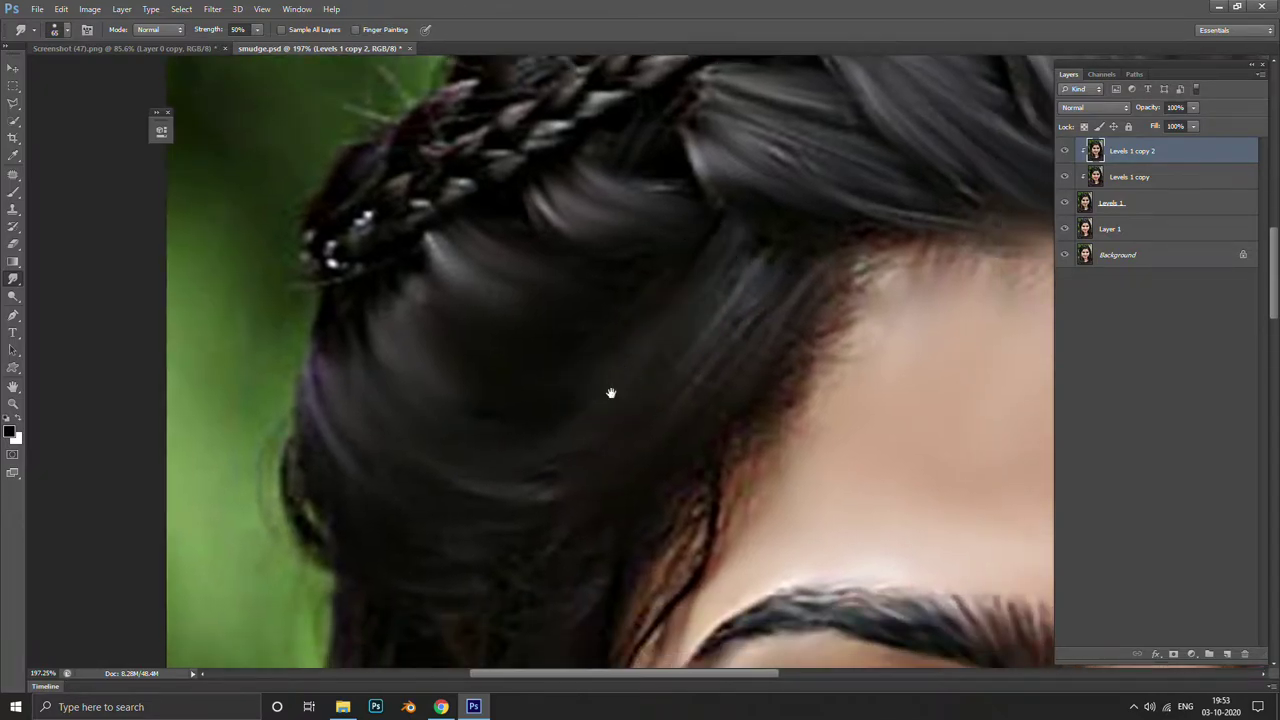
left_click_drag(820, 283, 714, 377)
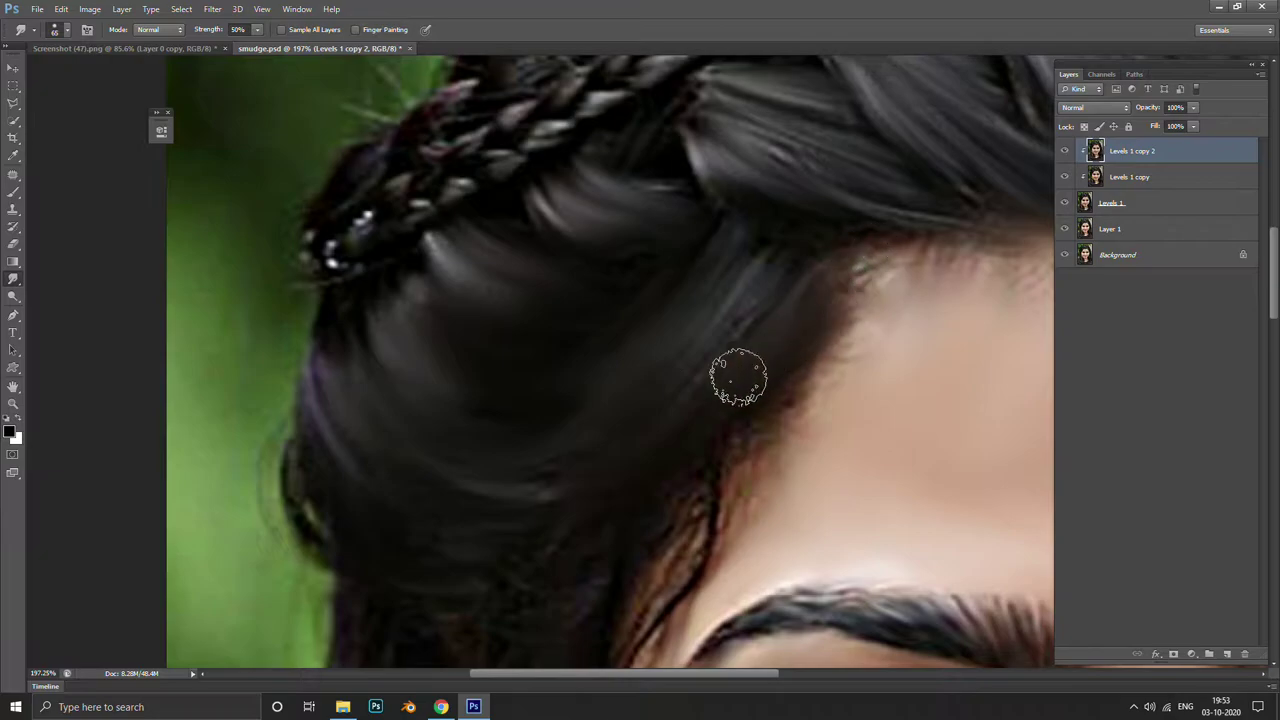
left_click_drag(703, 486, 810, 322)
Work down the side hair beside the left cheek and earring, then zoom out to check
scroll(754, 371, "down", 3)
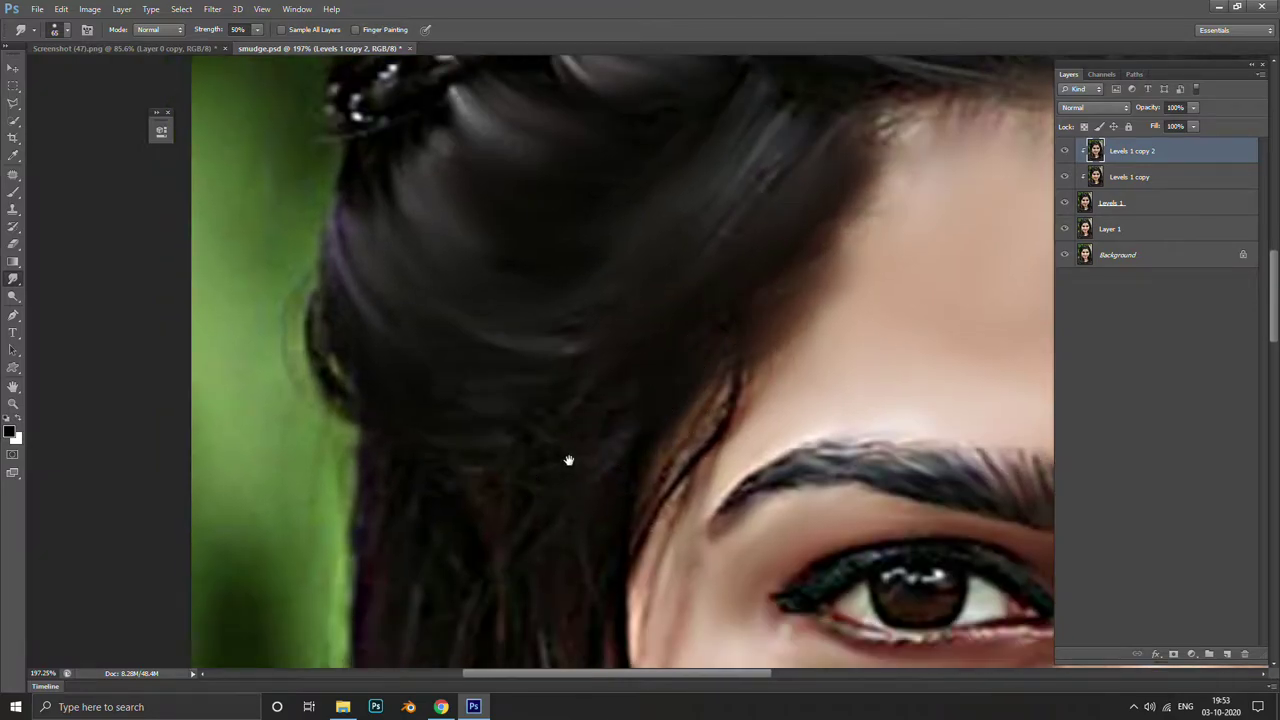
mouse_move(569, 457)
left_mouse_down()
mouse_move(750, 273)
mouse_move(563, 506)
mouse_move(527, 614)
left_mouse_up()
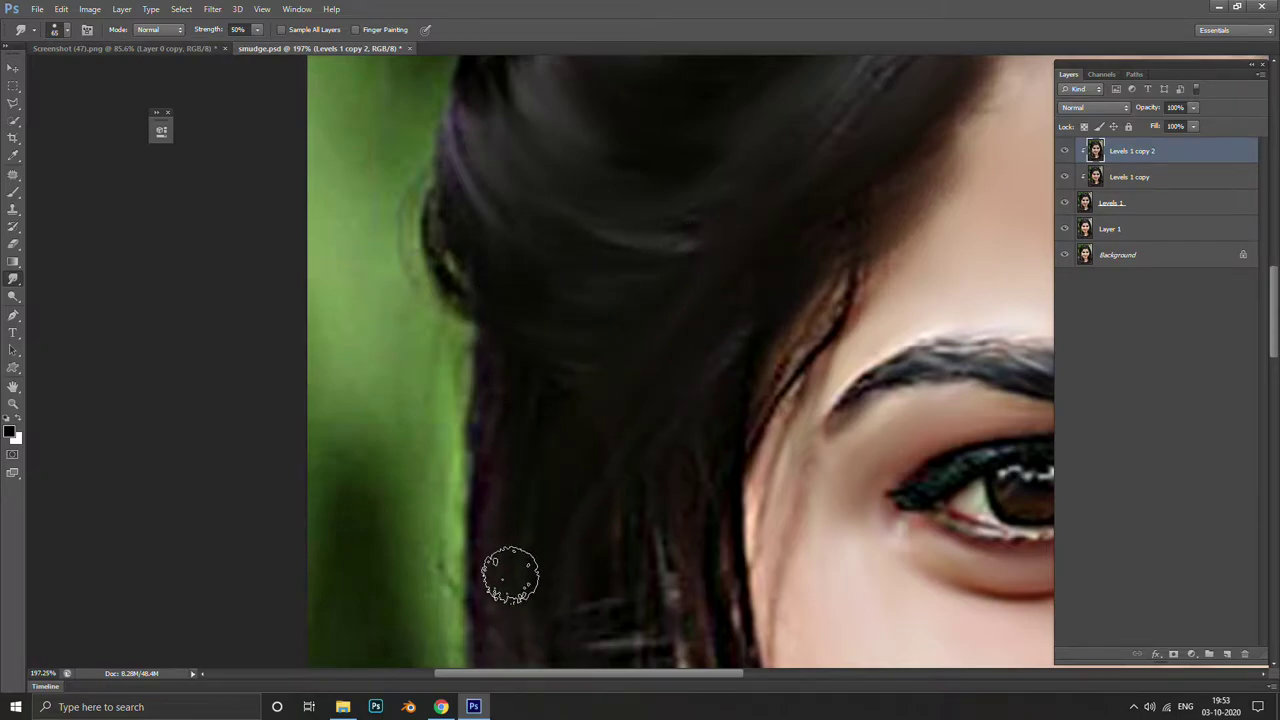
left_click_drag(643, 461, 648, 320)
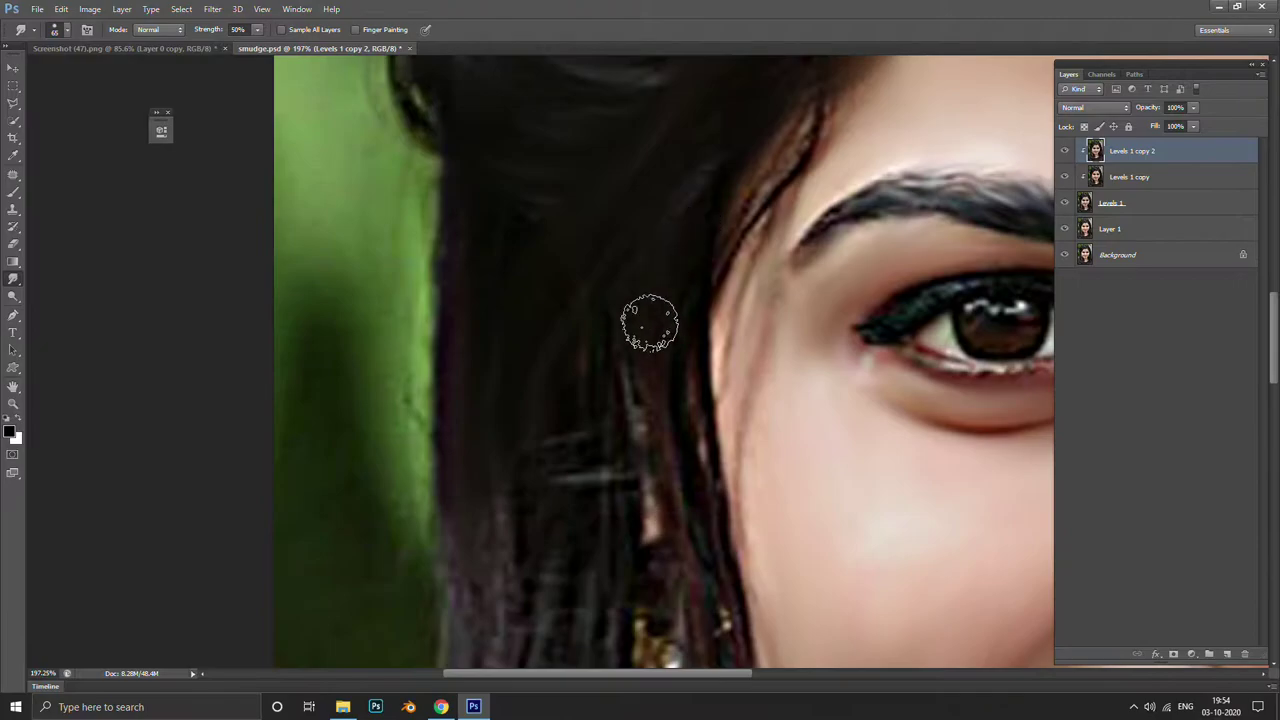
left_click_drag(606, 428, 648, 363)
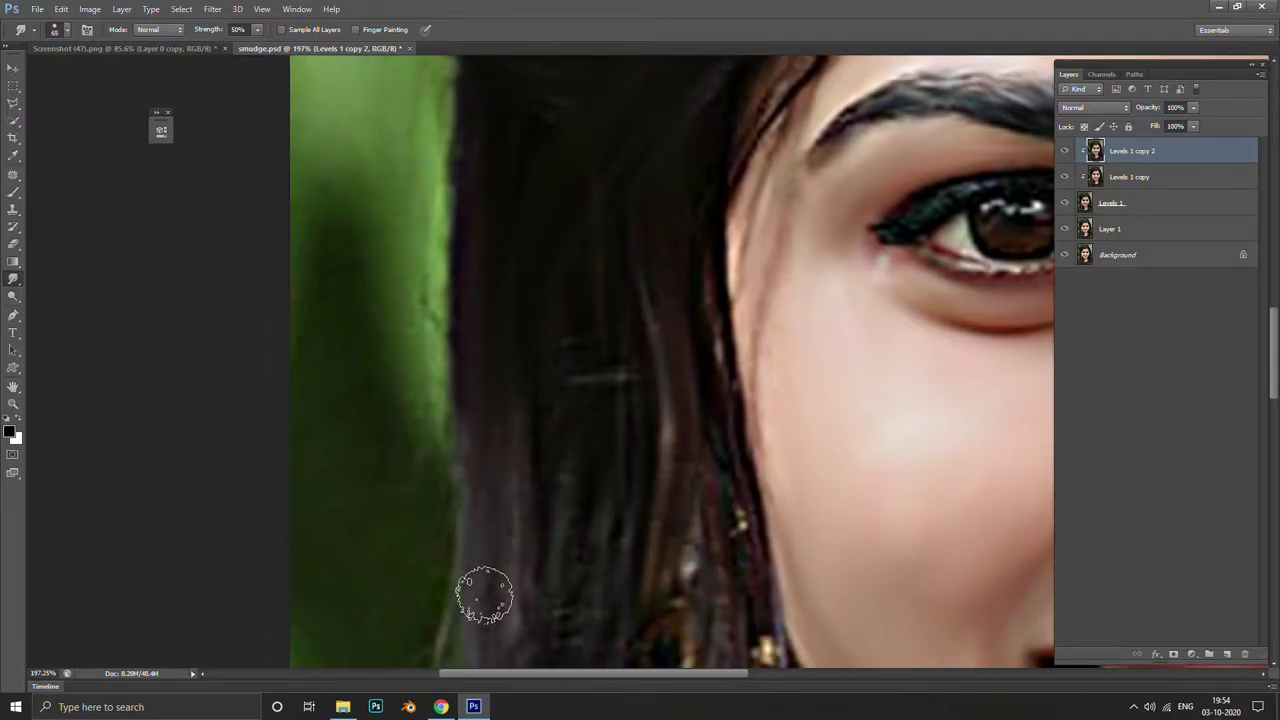
scroll(483, 400, "down", 3)
left_click_drag(507, 564, 470, 309)
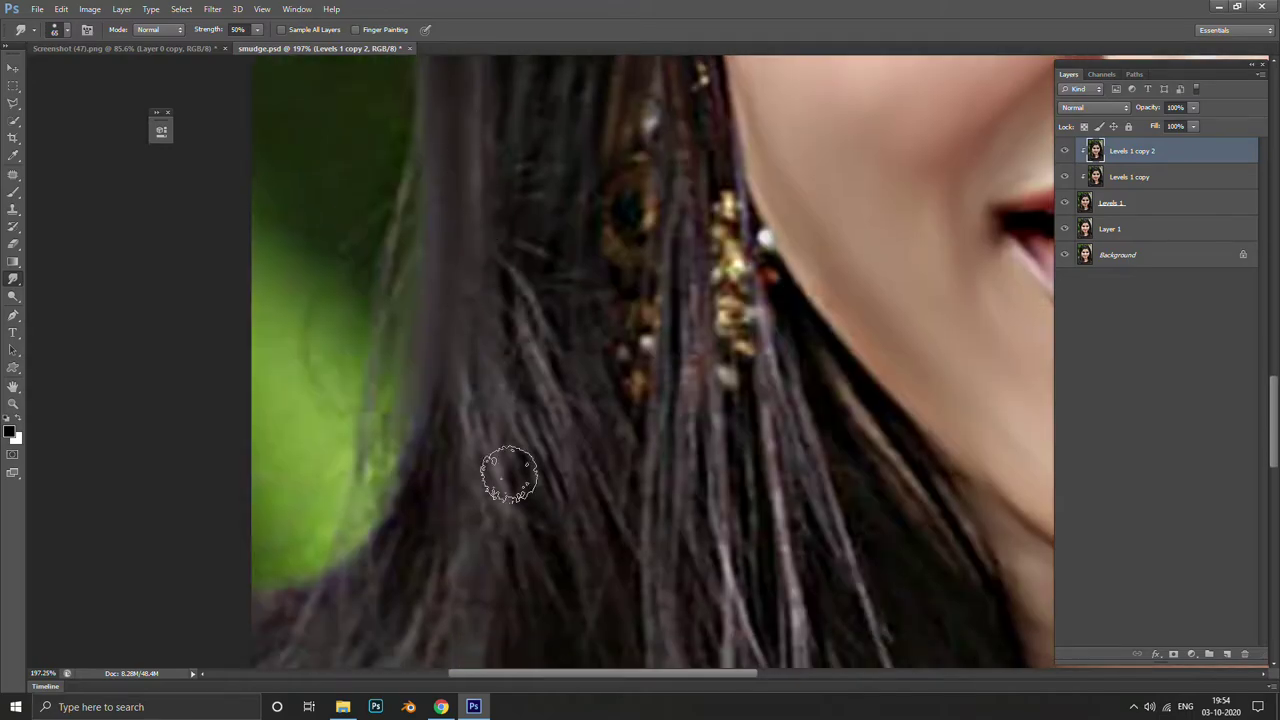
left_click_drag(478, 633, 533, 448)
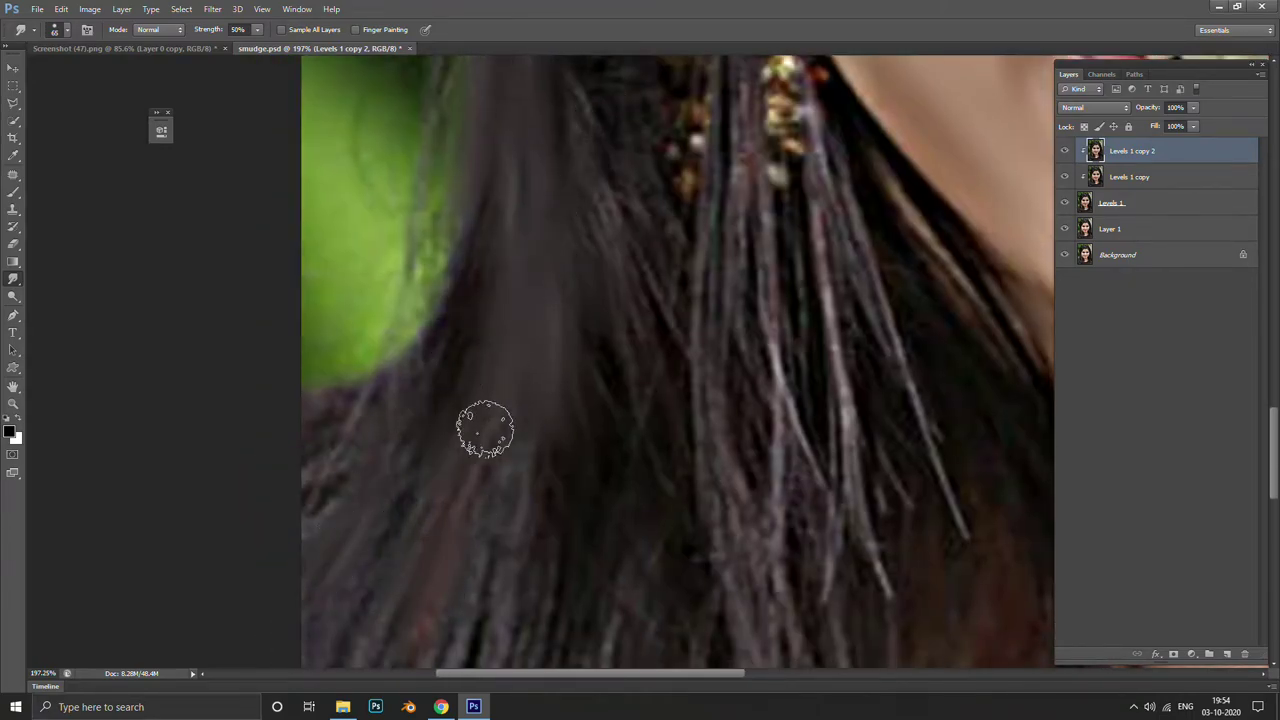
scroll(485, 430, "down", 3)
scroll(449, 394, "down", 3)
scroll(471, 429, "up", 2)
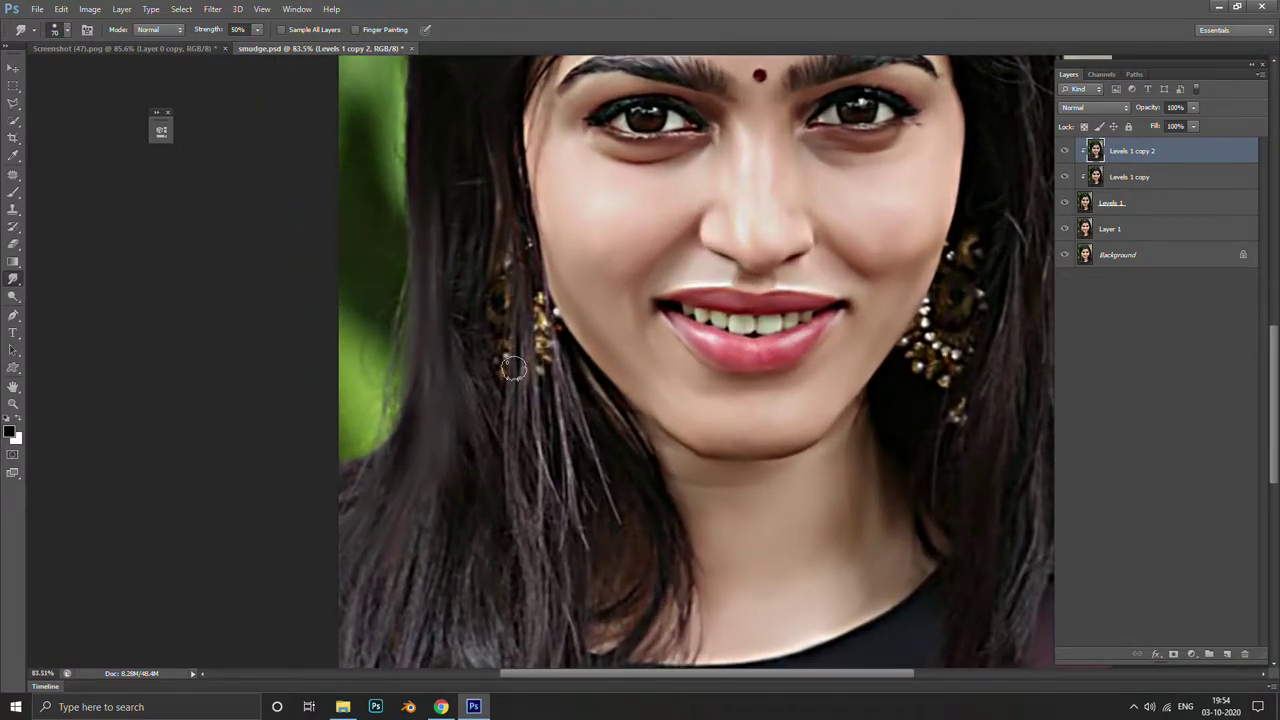
Zoom in close on the braid atop the head, with Smudge strength raised to 60%
left_click_drag(486, 573, 466, 386)
scroll(448, 434, "up", 1)
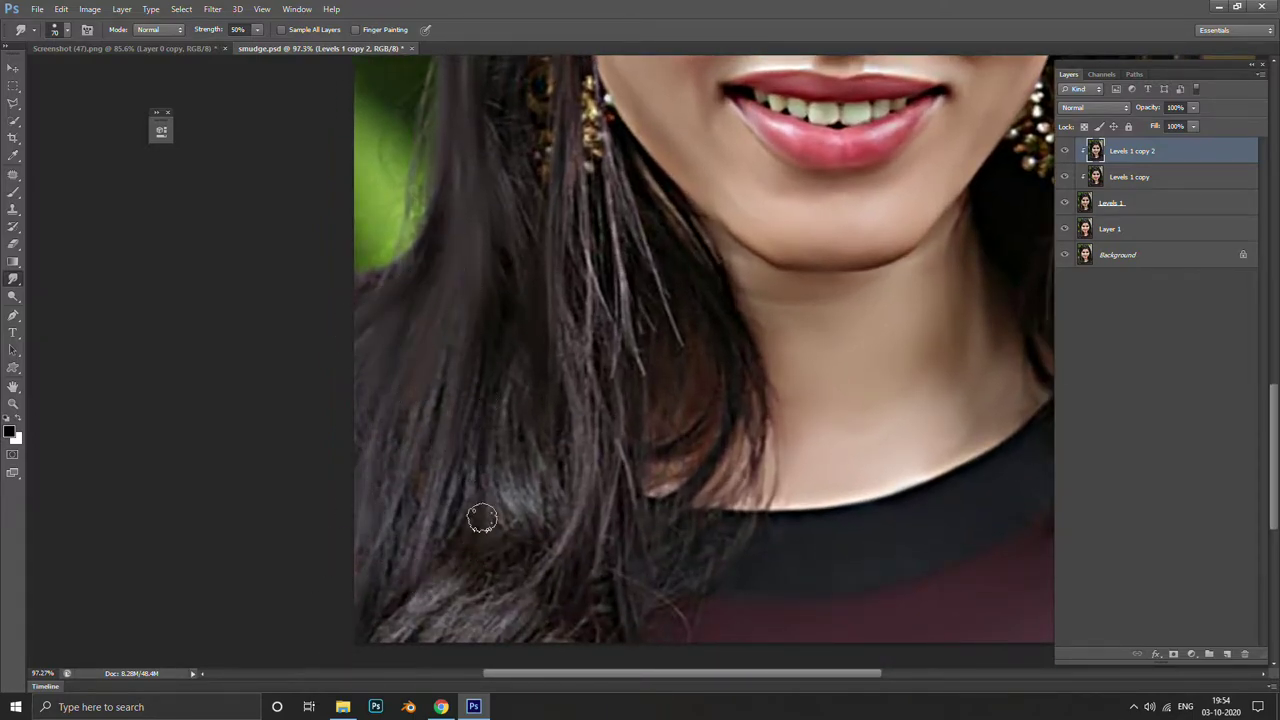
scroll(451, 560, "down", 5)
scroll(457, 306, "up", 7)
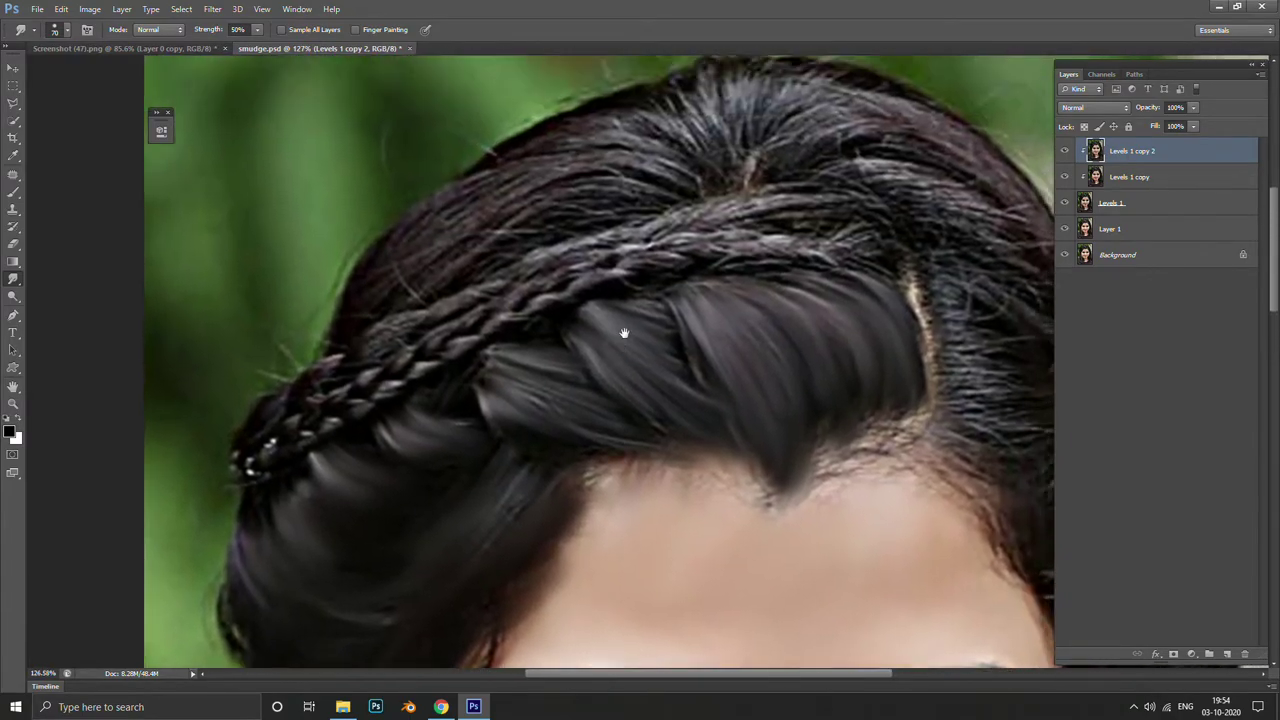
scroll(577, 323, "up", 2)
scroll(600, 401, "left", 3)
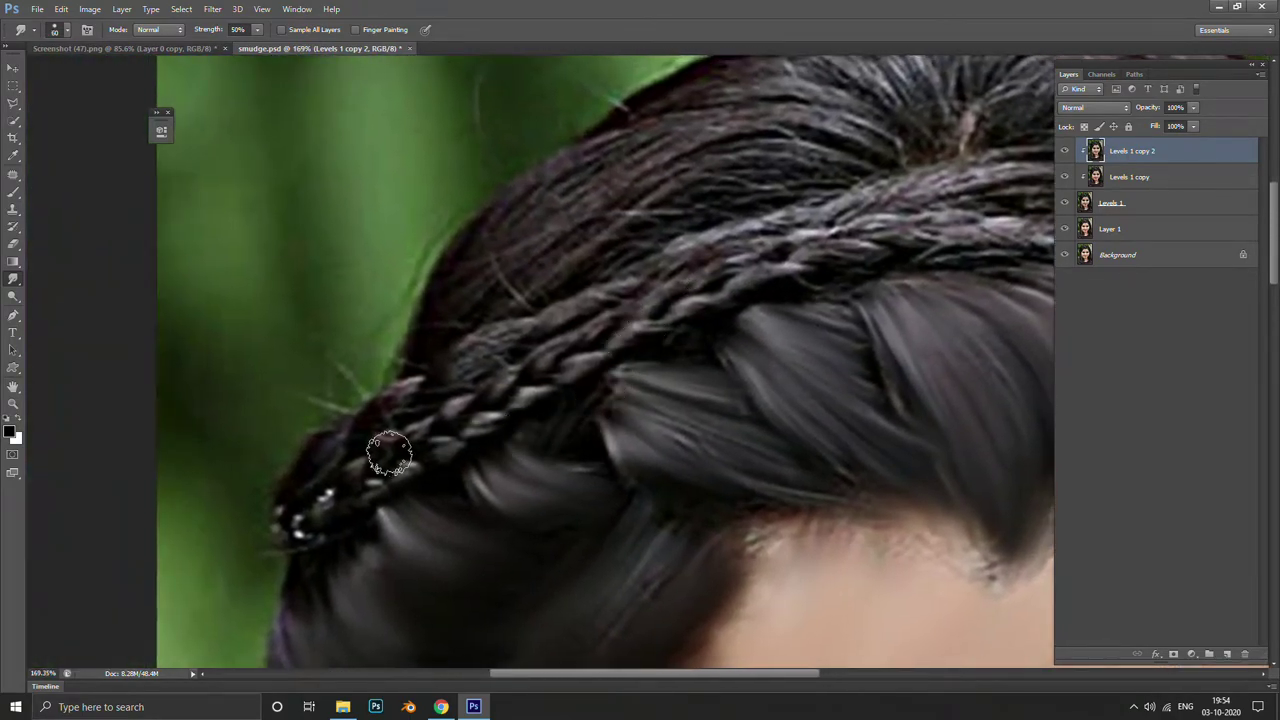
scroll(394, 471, "up", 2)
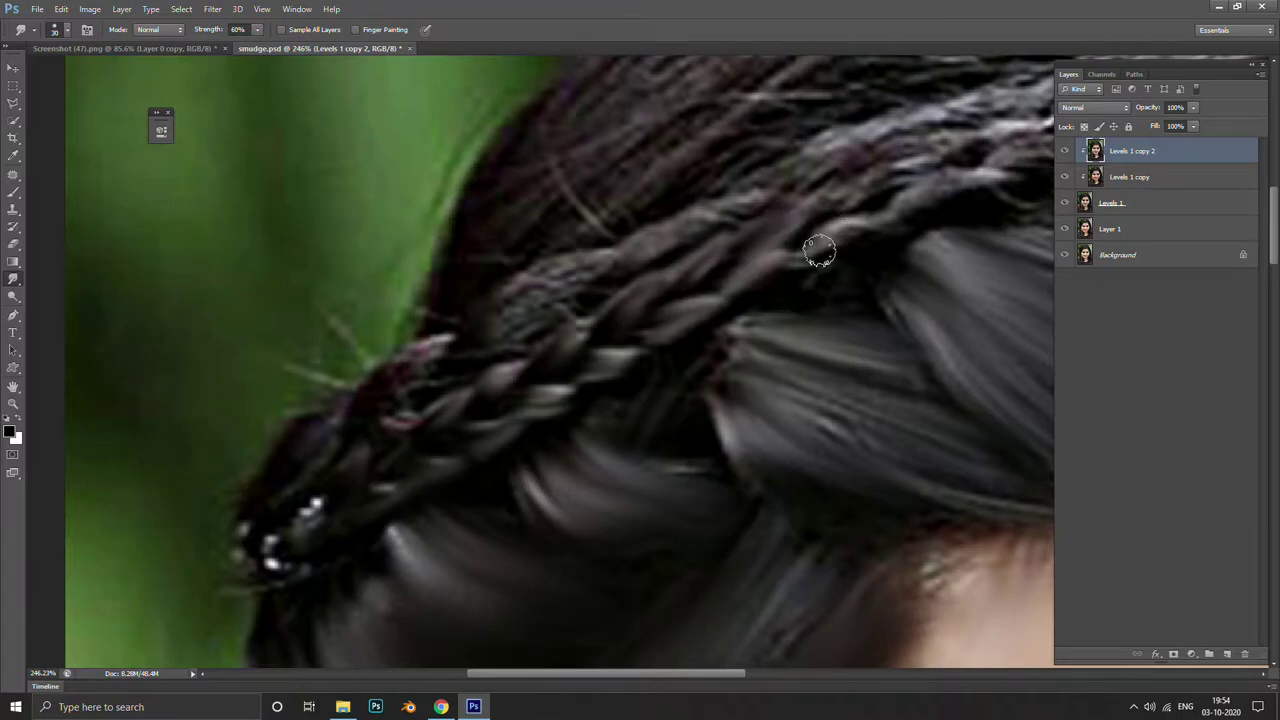
Smear the braid strands into a smooth, lighter sweep
scroll(845, 210, "down", 3)
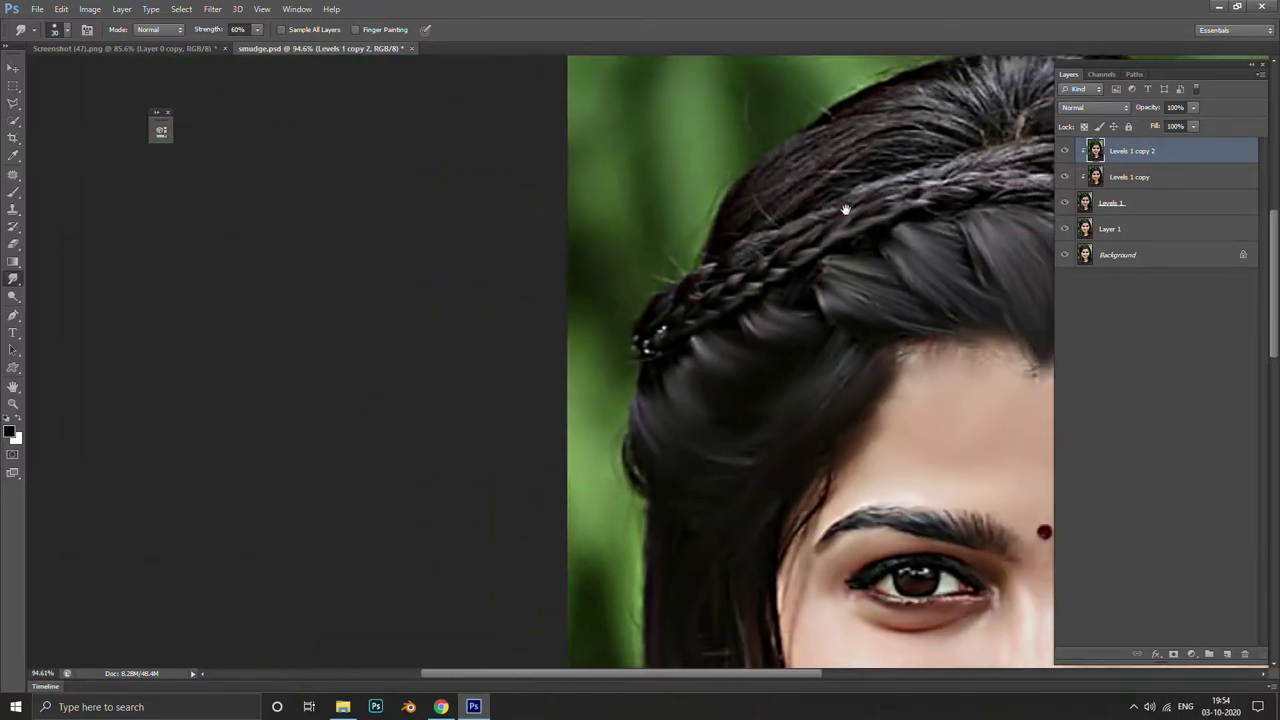
scroll(845, 210, "up", 3)
scroll(528, 354, "up", 2)
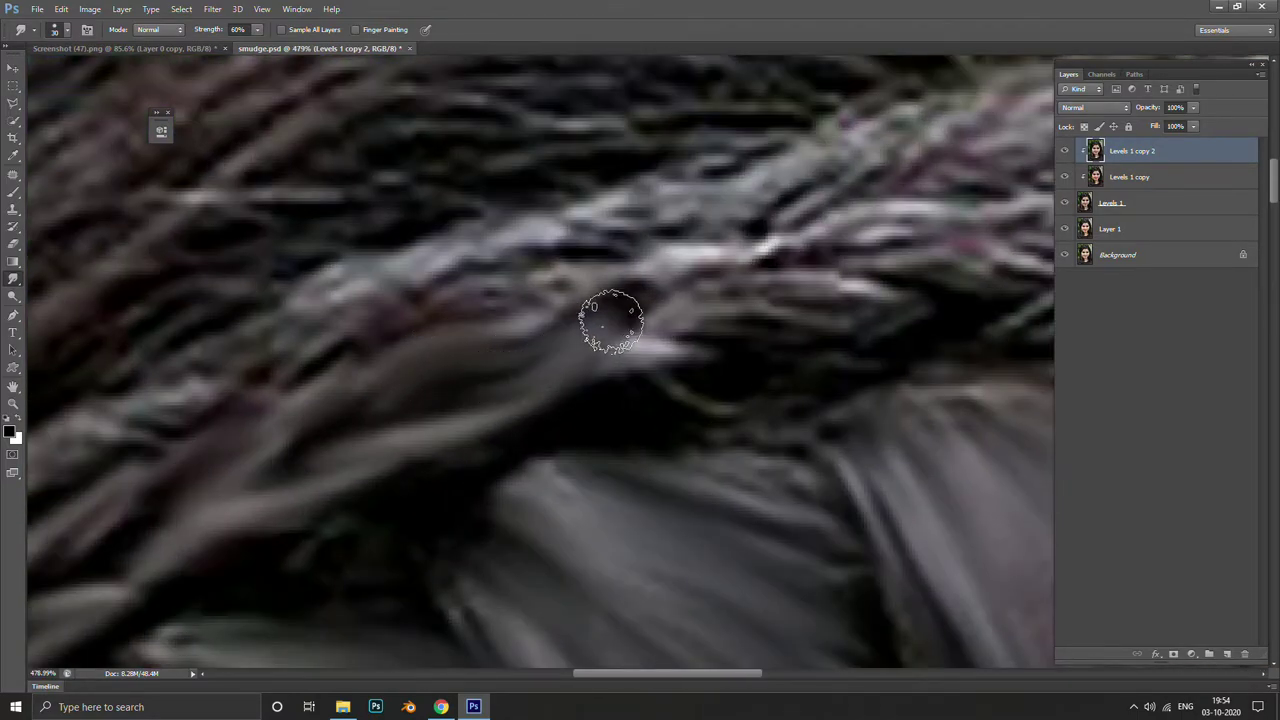
mouse_move(610, 322)
left_mouse_down()
mouse_move(623, 294)
mouse_move(594, 349)
mouse_move(666, 286)
mouse_move(679, 306)
left_mouse_up()
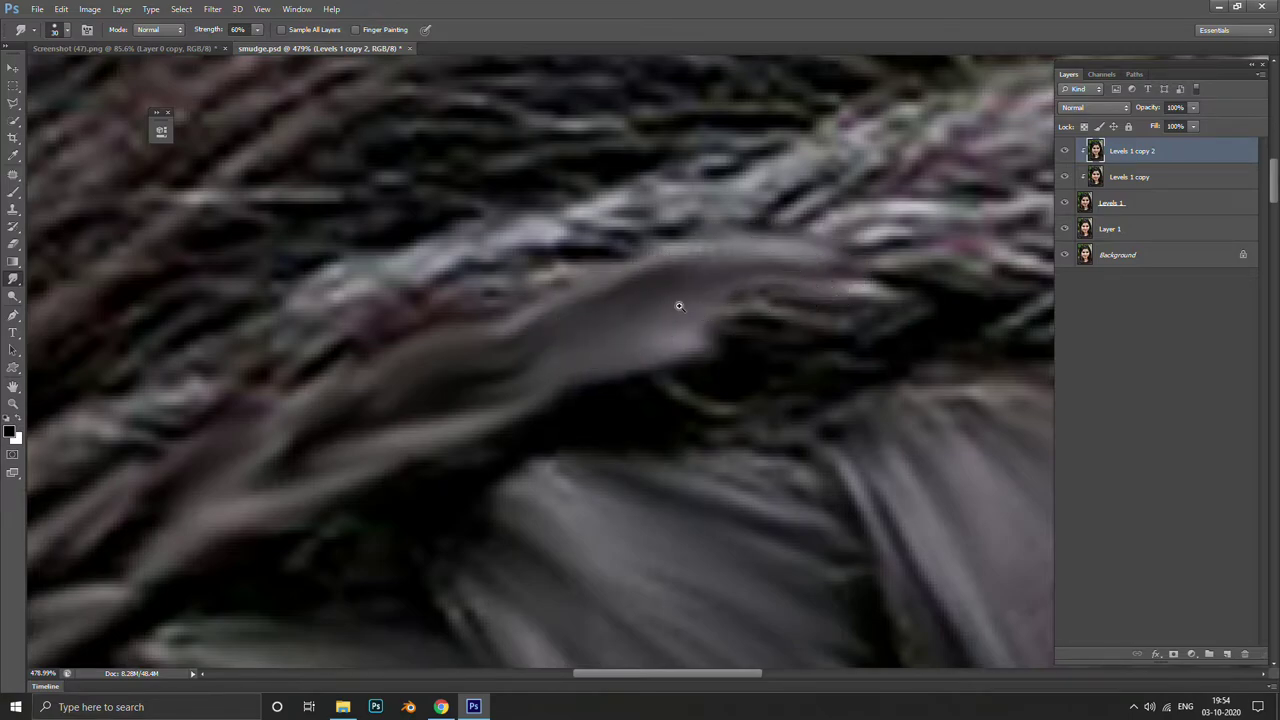
scroll(623, 357, "down", 4)
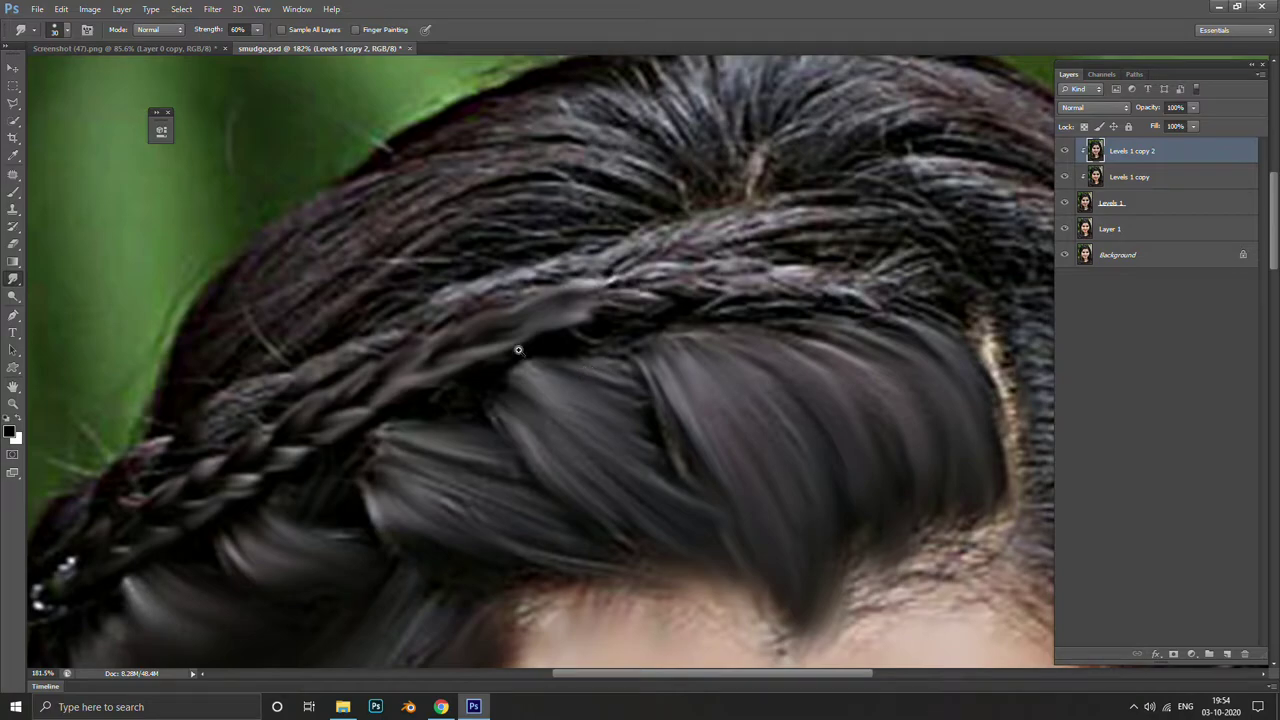
scroll(518, 350, "up", 5)
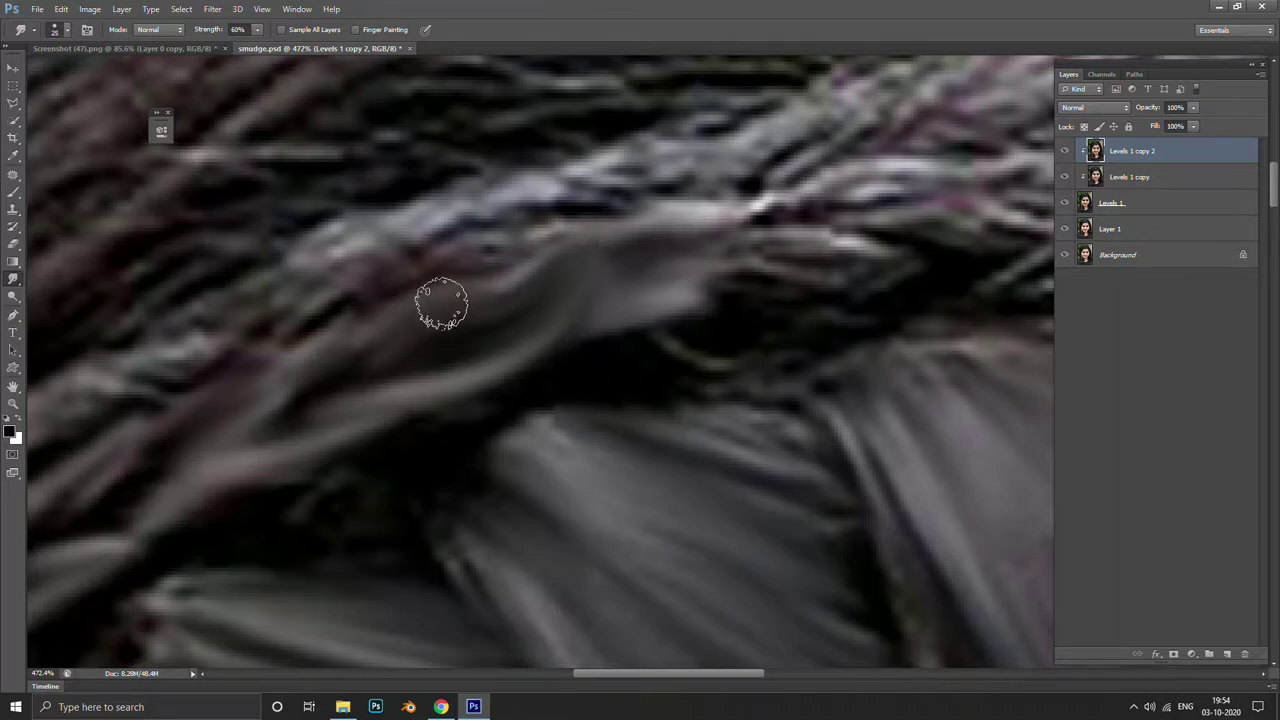
mouse_move(441, 304)
left_mouse_down()
mouse_move(491, 334)
mouse_move(623, 234)
mouse_move(543, 274)
mouse_move(553, 323)
mouse_move(667, 260)
mouse_move(611, 240)
mouse_move(554, 286)
mouse_move(920, 189)
mouse_move(966, 189)
left_mouse_up()
Smudge along the length of the braid to smooth its strands further
scroll(841, 231, "down", 3)
scroll(841, 231, "down", 3)
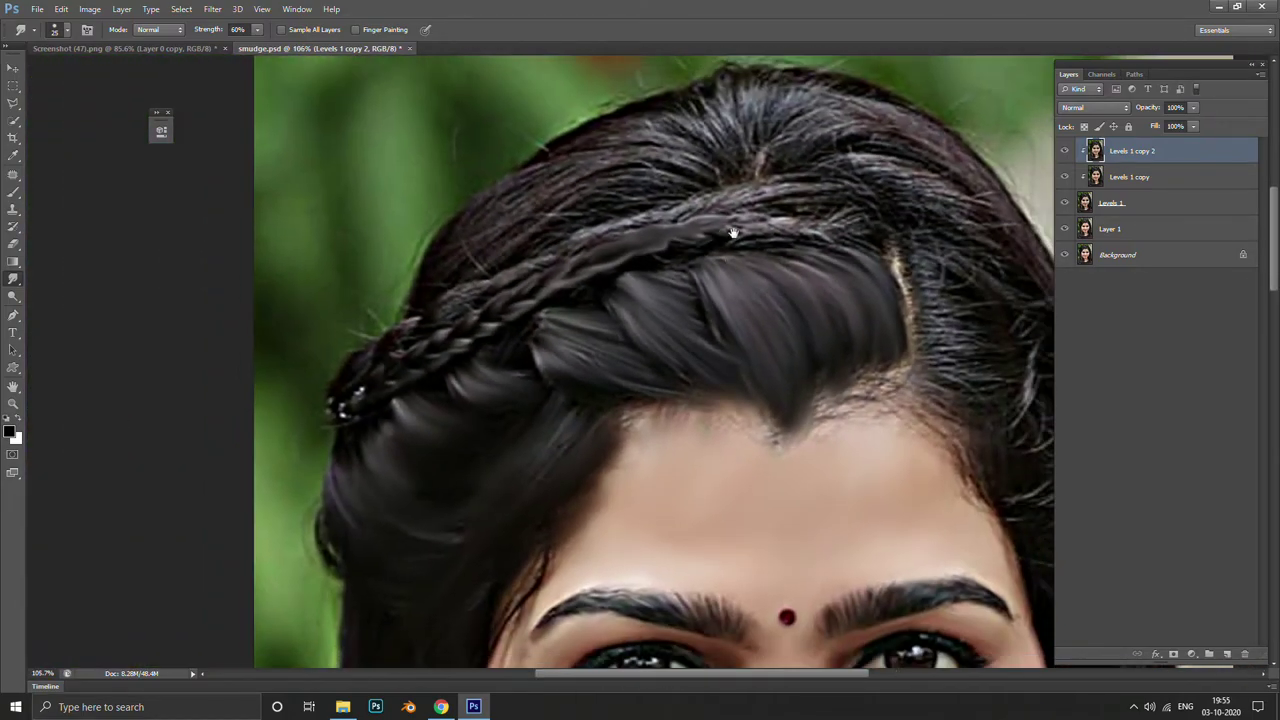
scroll(633, 270, "up", 4)
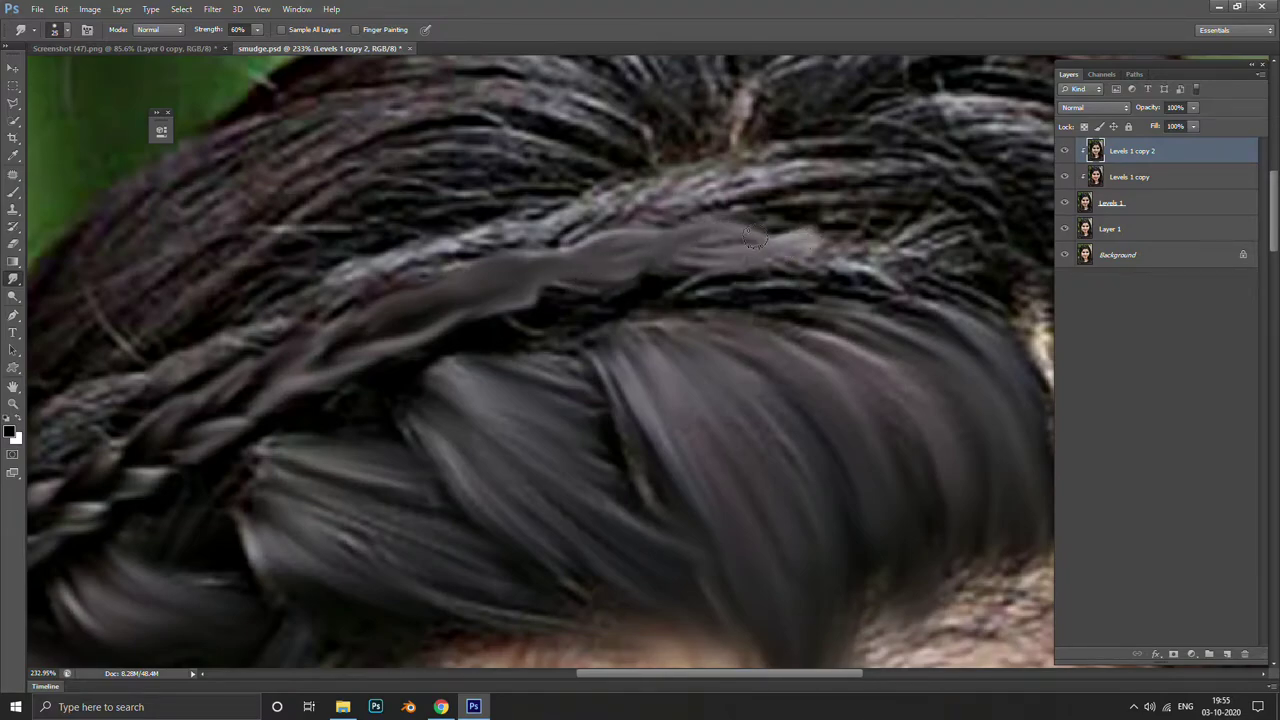
scroll(811, 252, "down", 3)
scroll(705, 210, "up", 1)
scroll(690, 300, "up", 1)
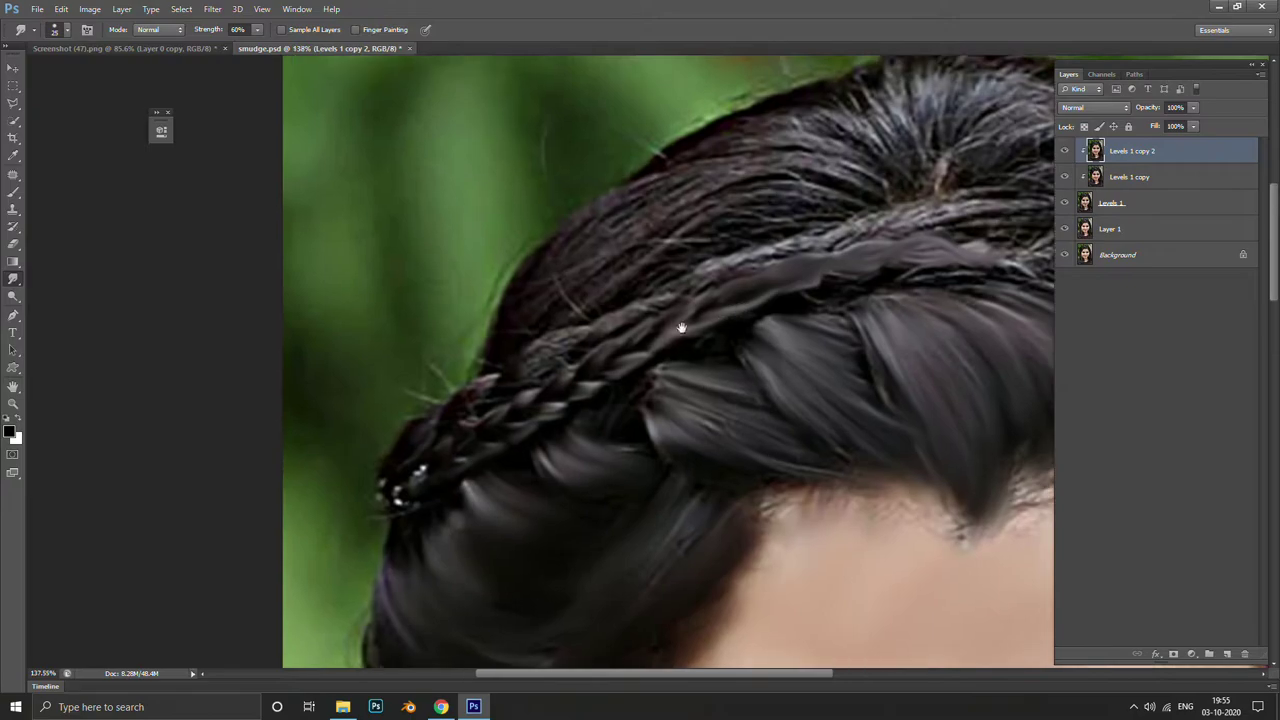
scroll(699, 303, "up", 1)
scroll(614, 329, "up", 1)
scroll(517, 409, "up", 1)
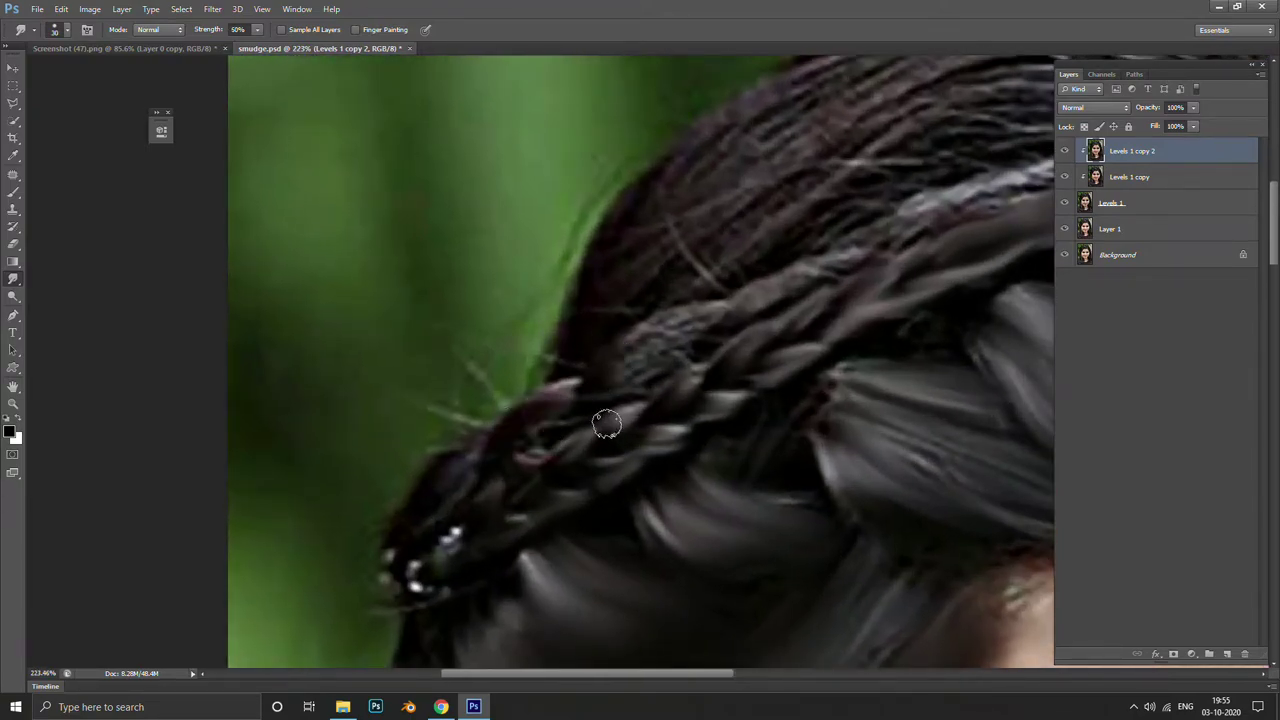
left_click_drag(597, 403, 823, 280)
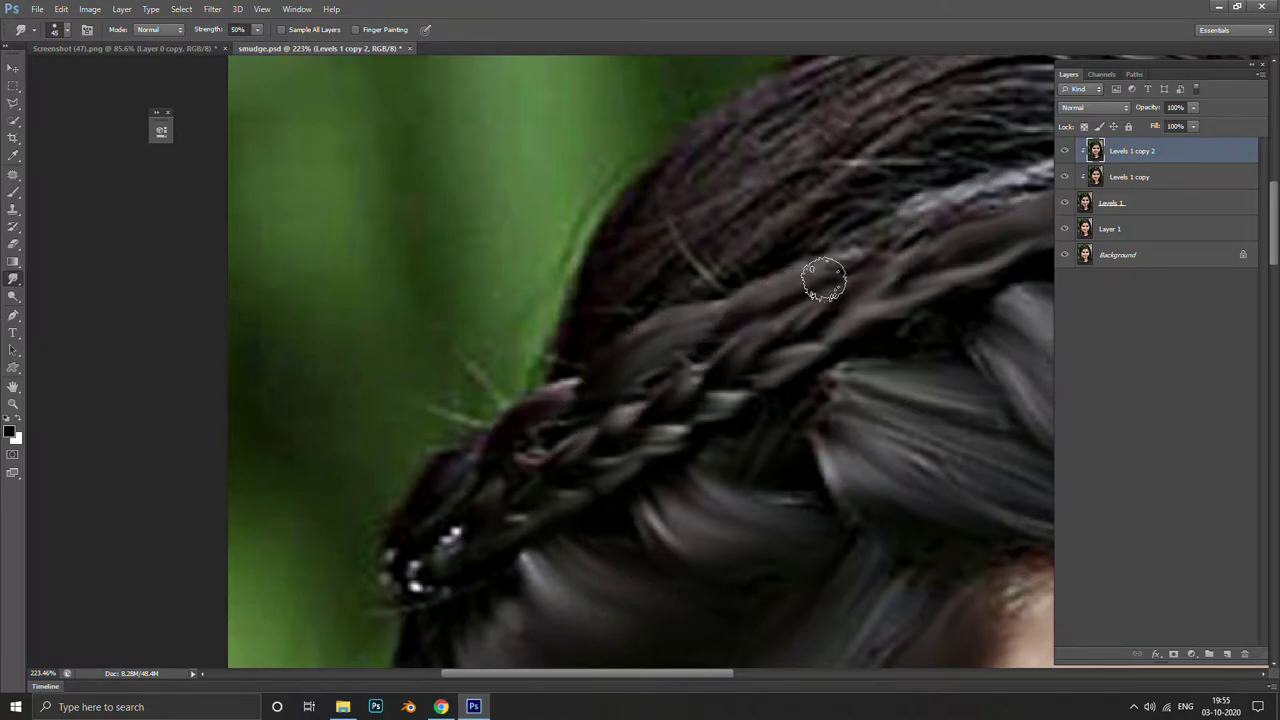
Blend the braid with several back-and-forth smudge strokes across the crown
scroll(783, 327, "up", 2)
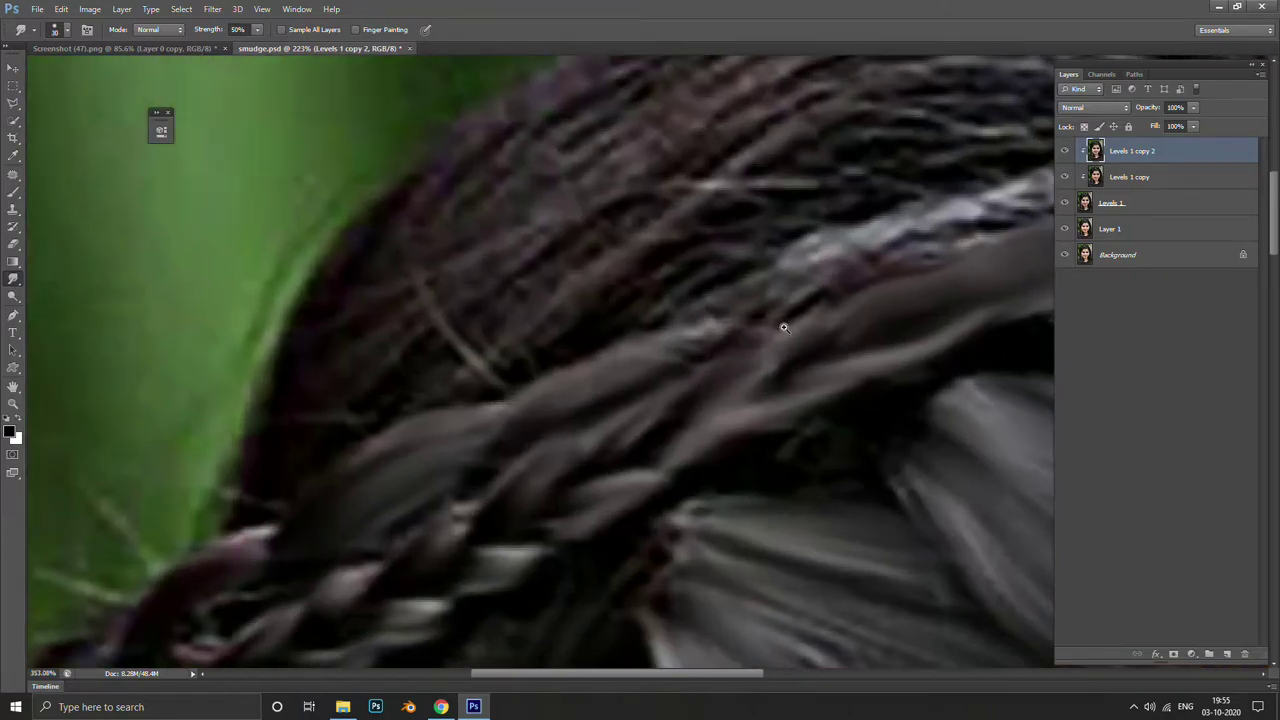
mouse_move(825, 259)
left_mouse_down()
mouse_move(657, 349)
mouse_move(829, 300)
mouse_move(749, 334)
left_mouse_up()
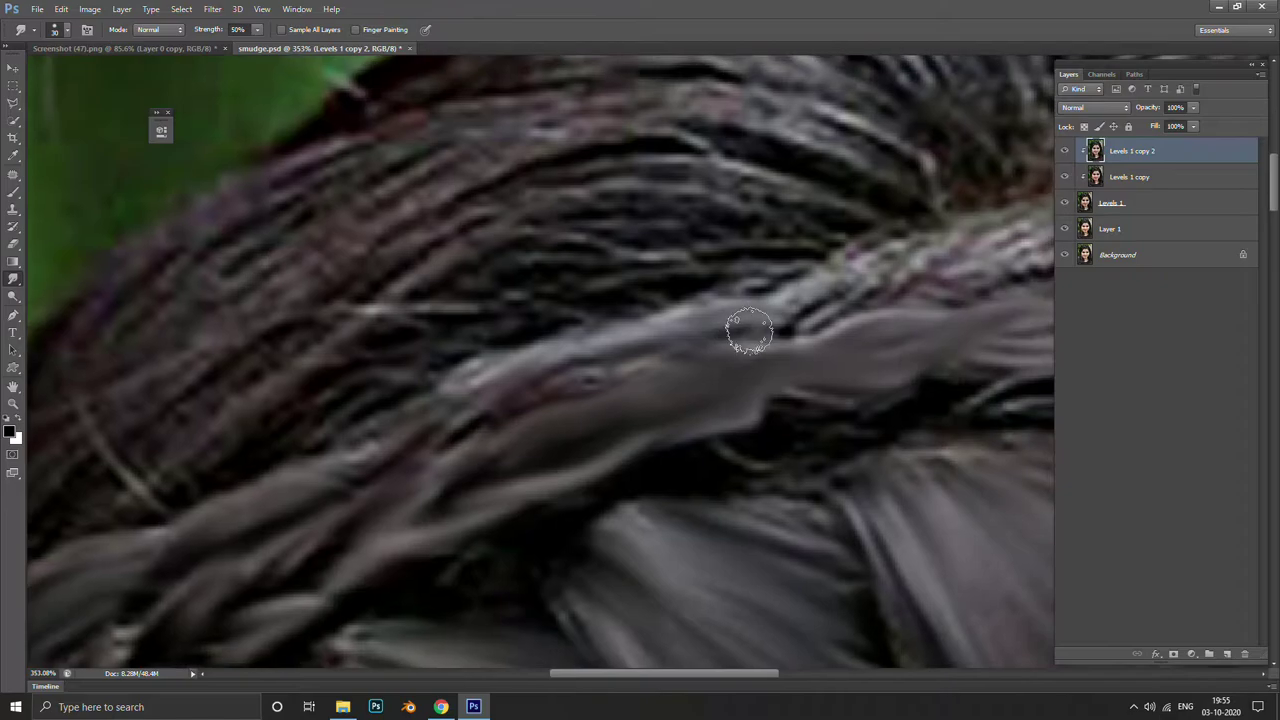
left_click_drag(876, 276, 650, 320)
mouse_move(594, 357)
left_mouse_down()
mouse_move(743, 334)
mouse_move(726, 334)
mouse_move(900, 270)
left_mouse_up()
left_click_drag(824, 315, 616, 295)
mouse_move(889, 289)
left_mouse_down()
mouse_move(730, 300)
mouse_move(949, 329)
mouse_move(719, 289)
left_mouse_up()
Smooth the dark strands below the braid with long smudge strokes
scroll(657, 363, "down", 5)
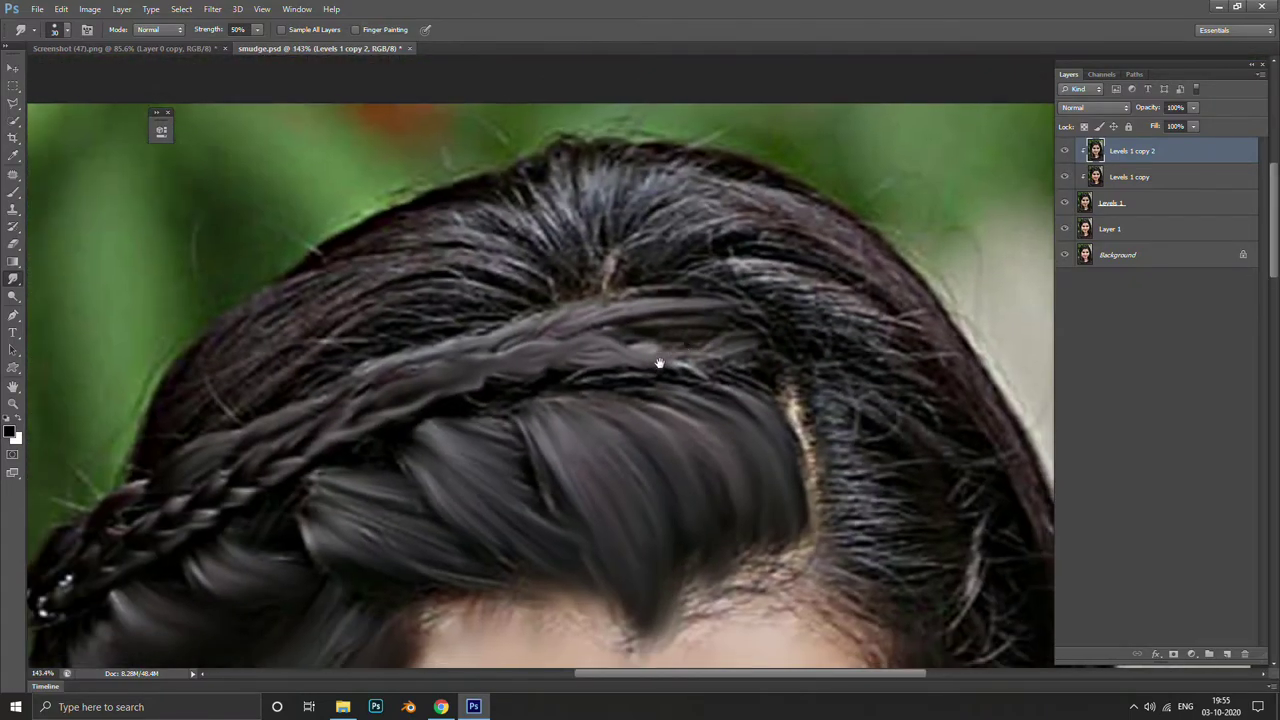
scroll(590, 375, "up", 5)
mouse_move(386, 390)
left_mouse_down()
mouse_move(534, 331)
mouse_move(357, 443)
left_mouse_up()
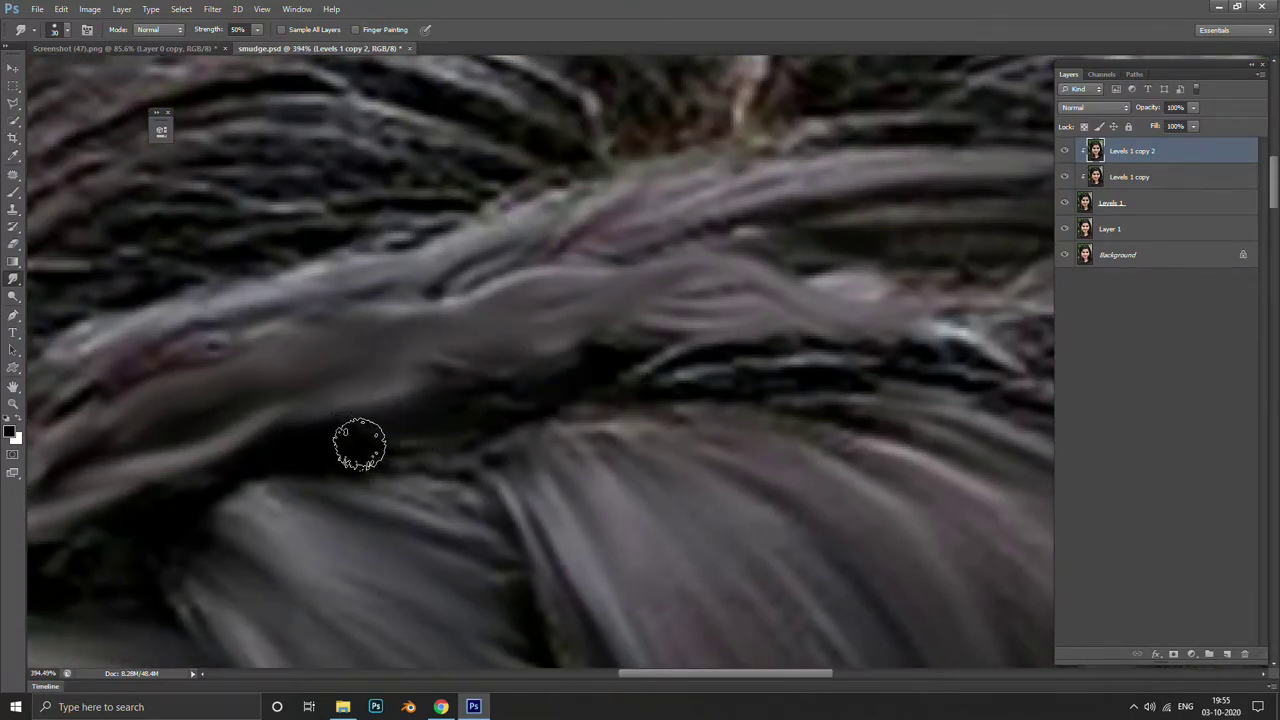
mouse_move(810, 348)
left_mouse_down()
mouse_move(724, 352)
mouse_move(674, 323)
left_mouse_up()
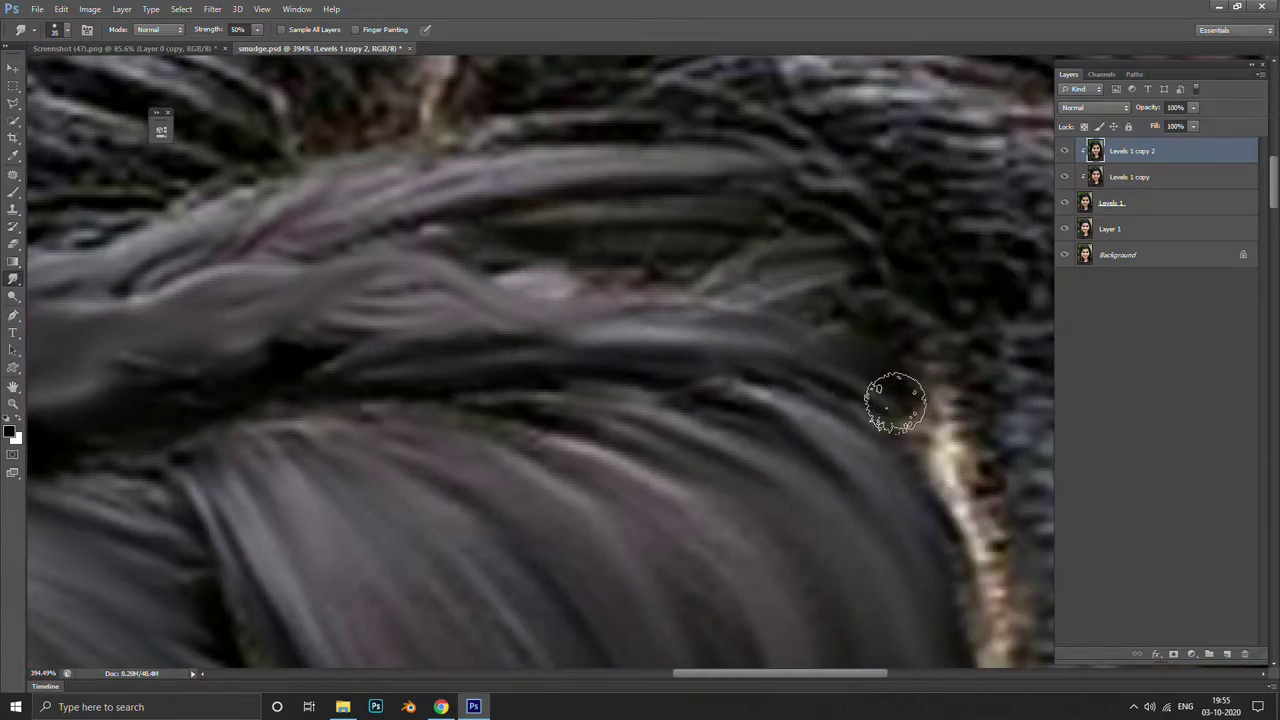
left_click_drag(894, 400, 606, 246)
scroll(606, 246, "down", 3)
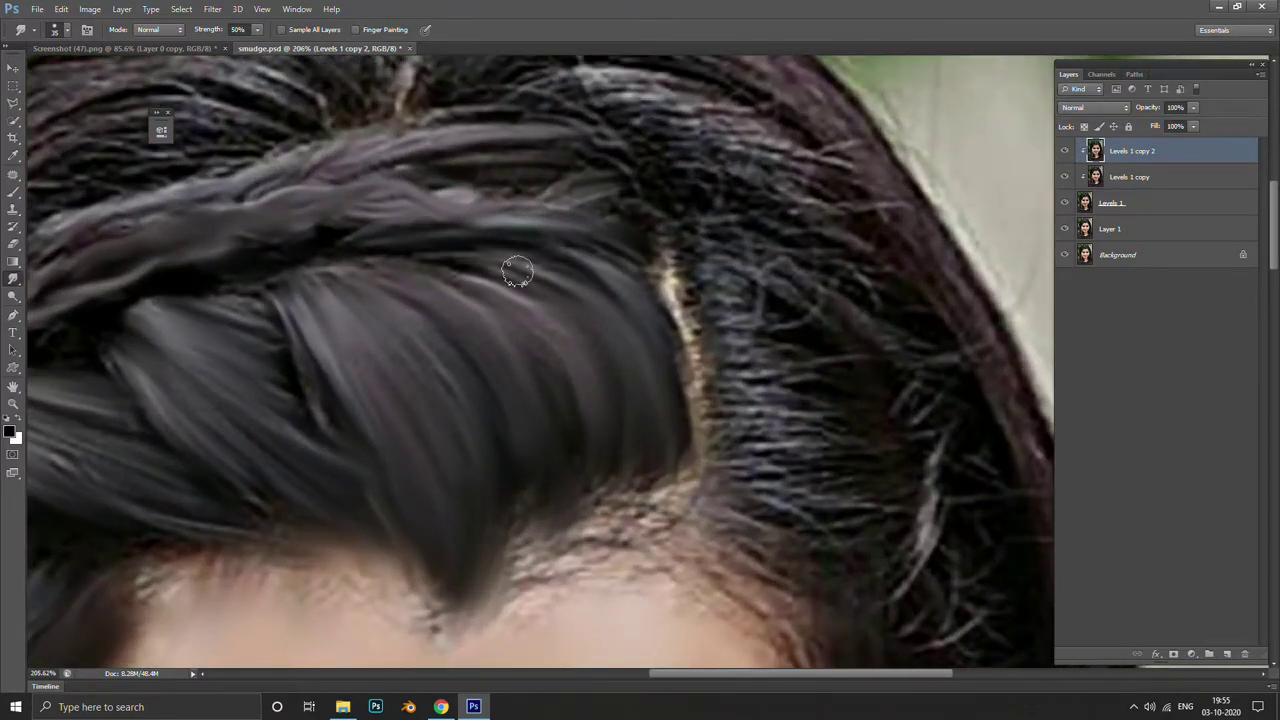
Curve the light strands near the parting and smooth the hair above it upward
left_click_drag(443, 281, 539, 262)
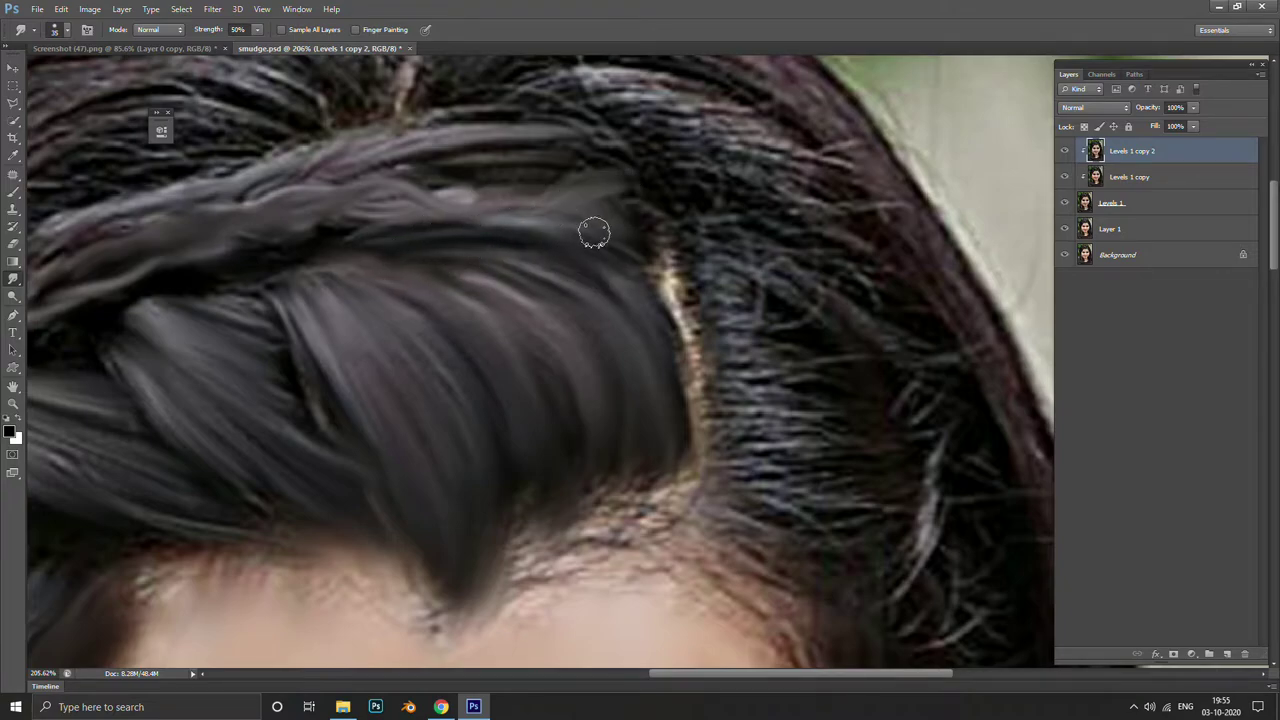
mouse_move(705, 232)
left_mouse_down()
mouse_move(759, 294)
mouse_move(919, 394)
left_mouse_up()
left_click_drag(640, 285, 769, 215)
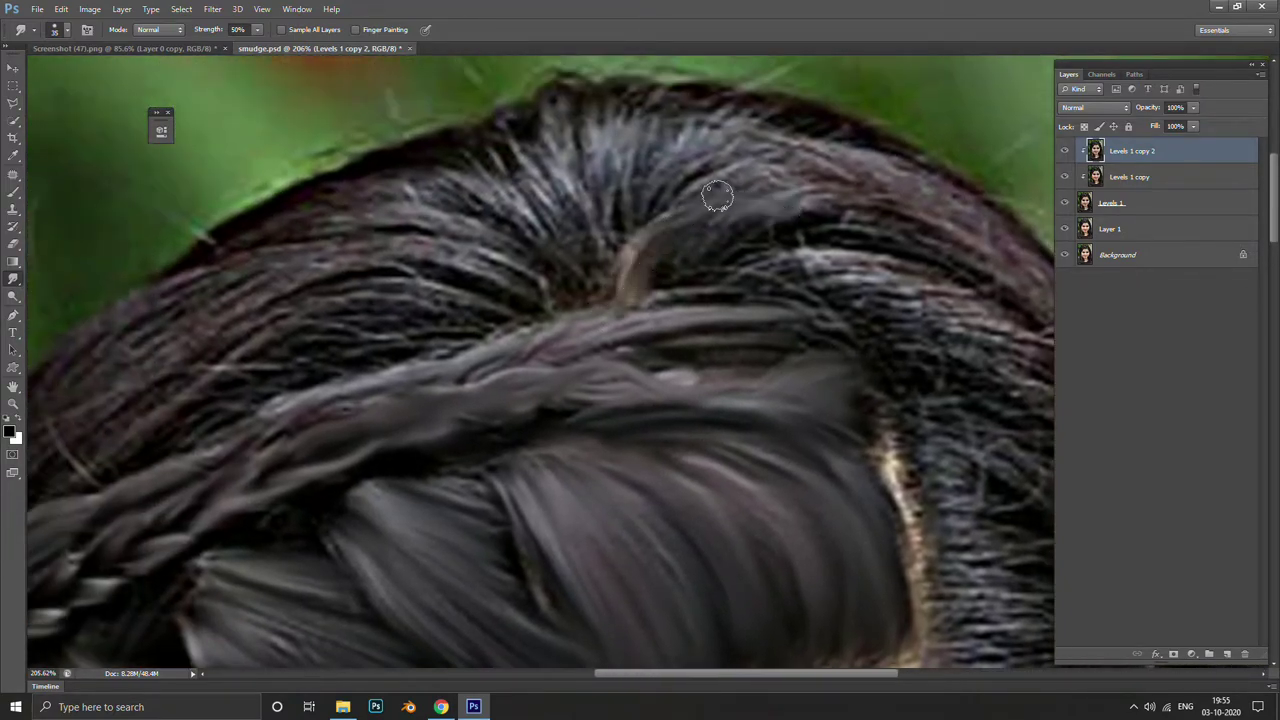
mouse_move(706, 268)
left_mouse_down()
mouse_move(843, 177)
mouse_move(887, 183)
left_mouse_up()
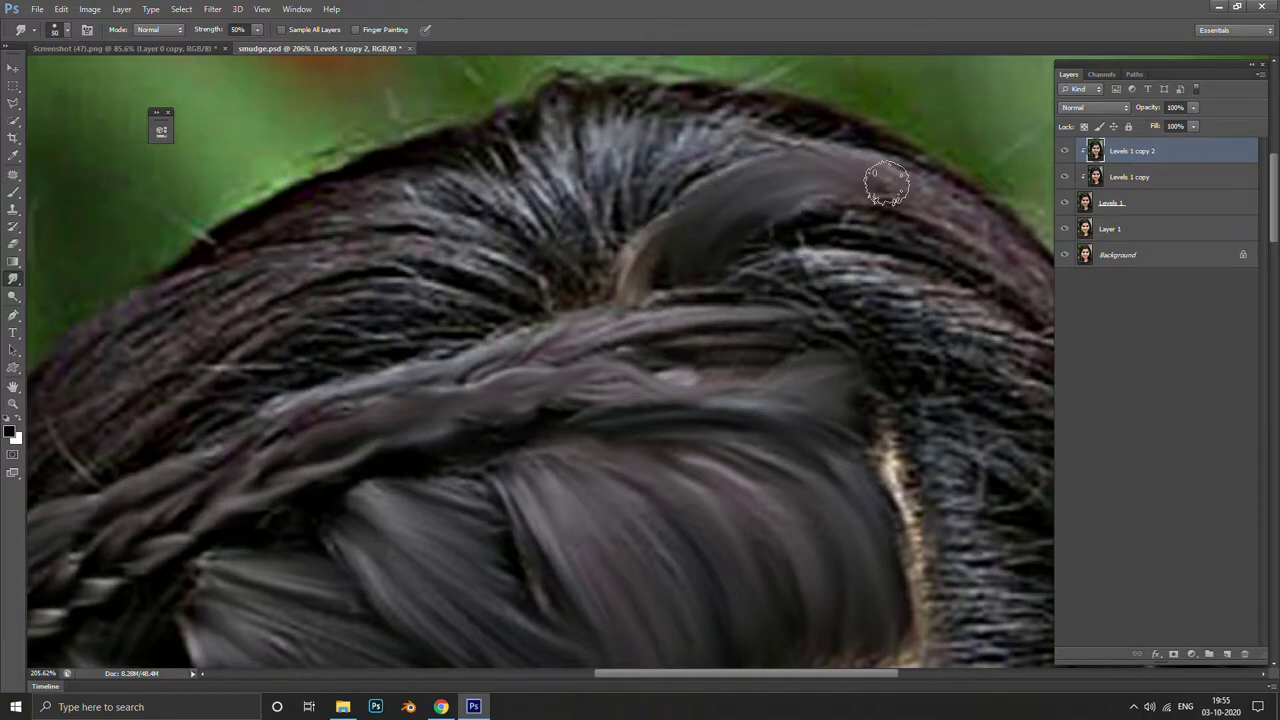
left_click_drag(650, 260, 790, 140)
mouse_move(630, 280)
left_mouse_down()
mouse_move(650, 130)
mouse_move(600, 70)
left_mouse_up()
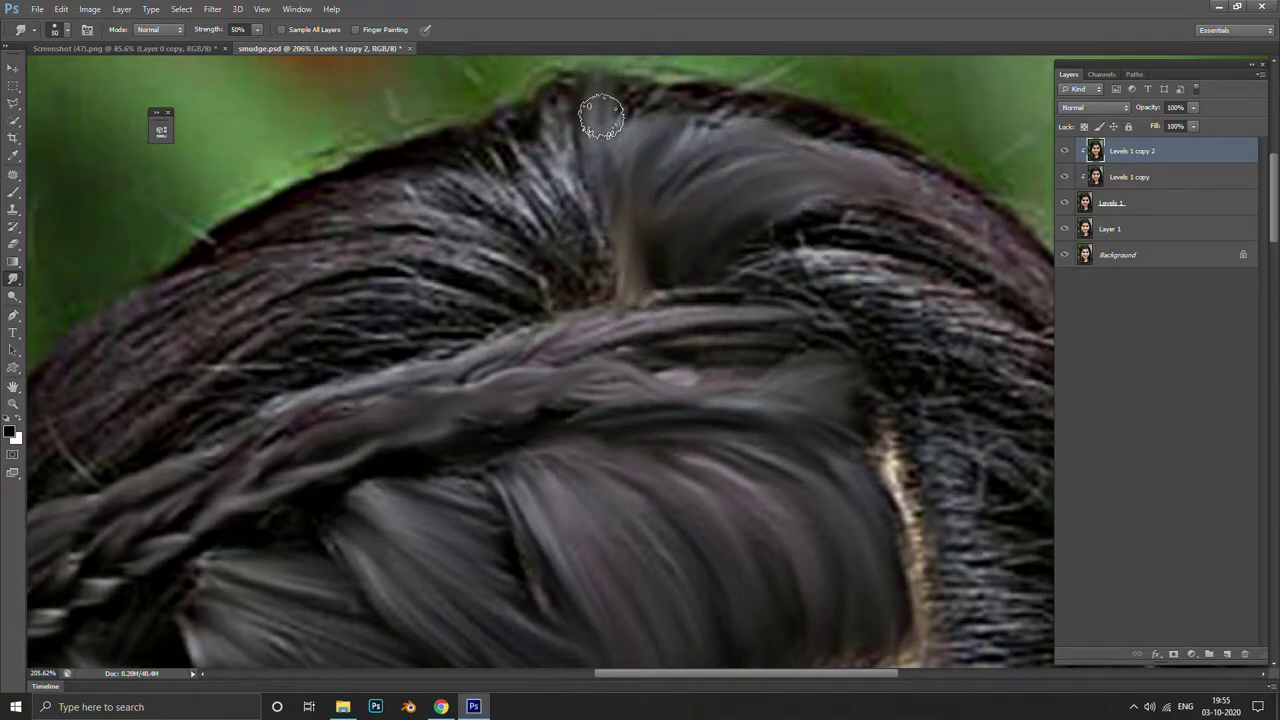
mouse_move(610, 260)
left_mouse_down()
mouse_move(561, 113)
mouse_move(425, 170)
left_mouse_up()
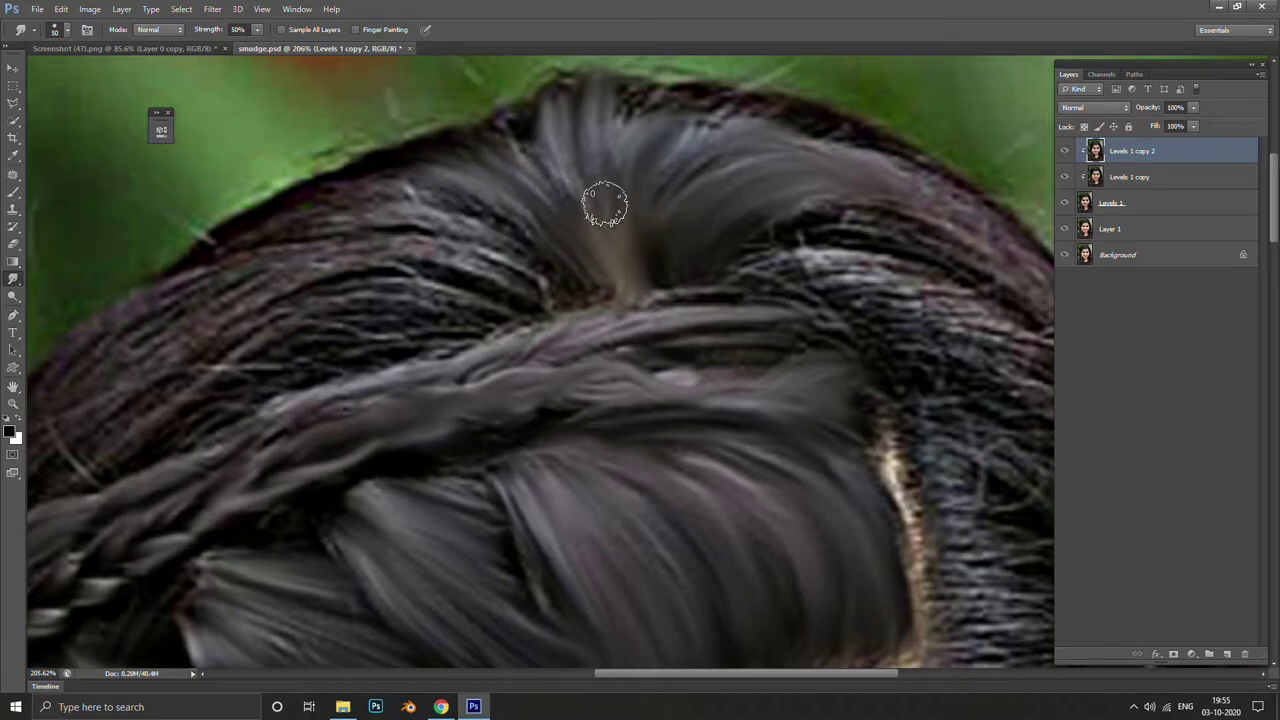
Smudge the dark tuft and strands above the braid toward the parting
left_click_drag(635, 275, 594, 157)
left_click_drag(630, 300, 595, 154)
scroll(620, 260, "down", 5)
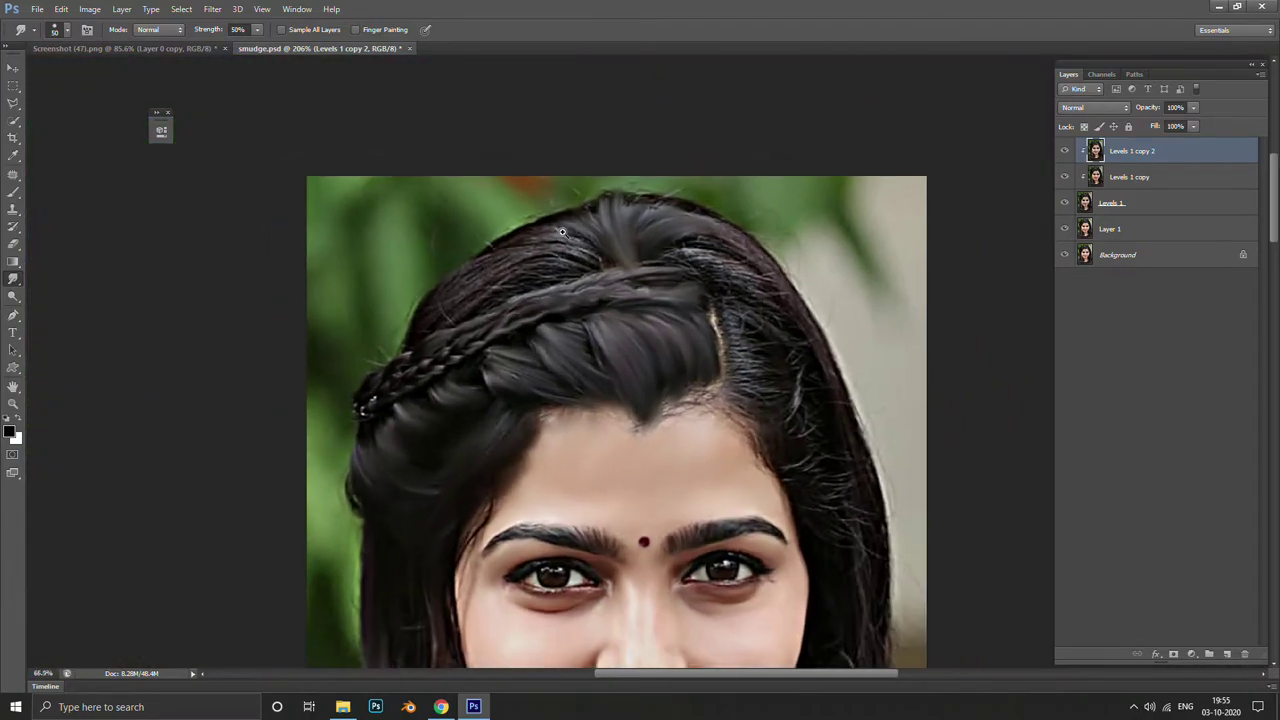
scroll(614, 243, "up", 2)
scroll(614, 243, "up", 2)
scroll(780, 310, "up", 1)
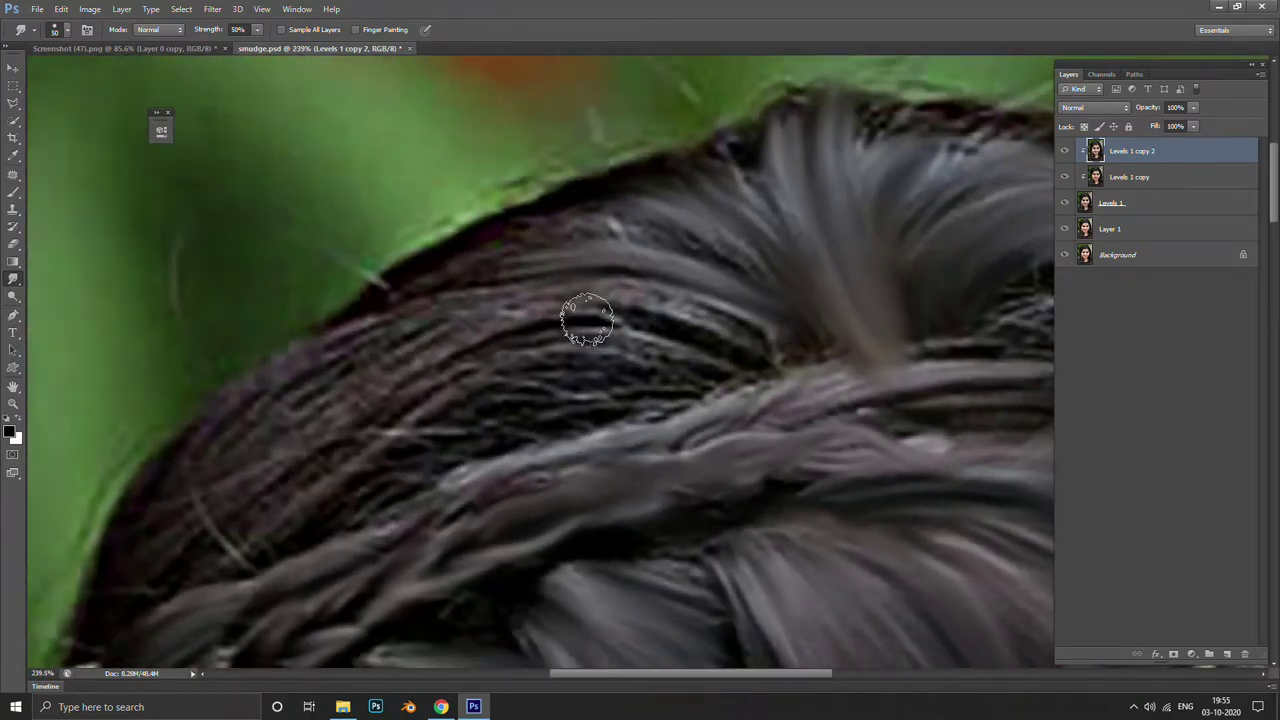
left_click_drag(410, 340, 760, 329)
left_click_drag(434, 357, 716, 352)
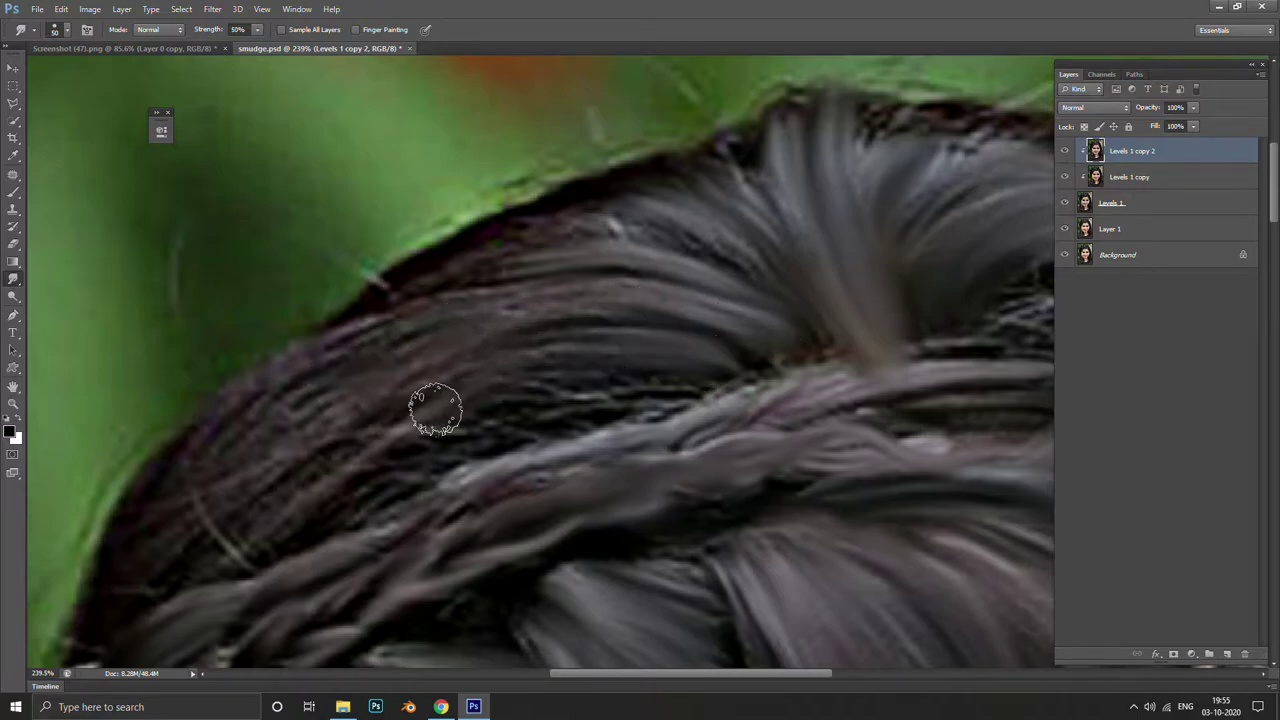
left_click_drag(546, 252, 749, 263)
Smooth the upper hair patch and strands with long diagonal strokes
scroll(522, 298, "down", 2)
scroll(522, 298, "down", 1)
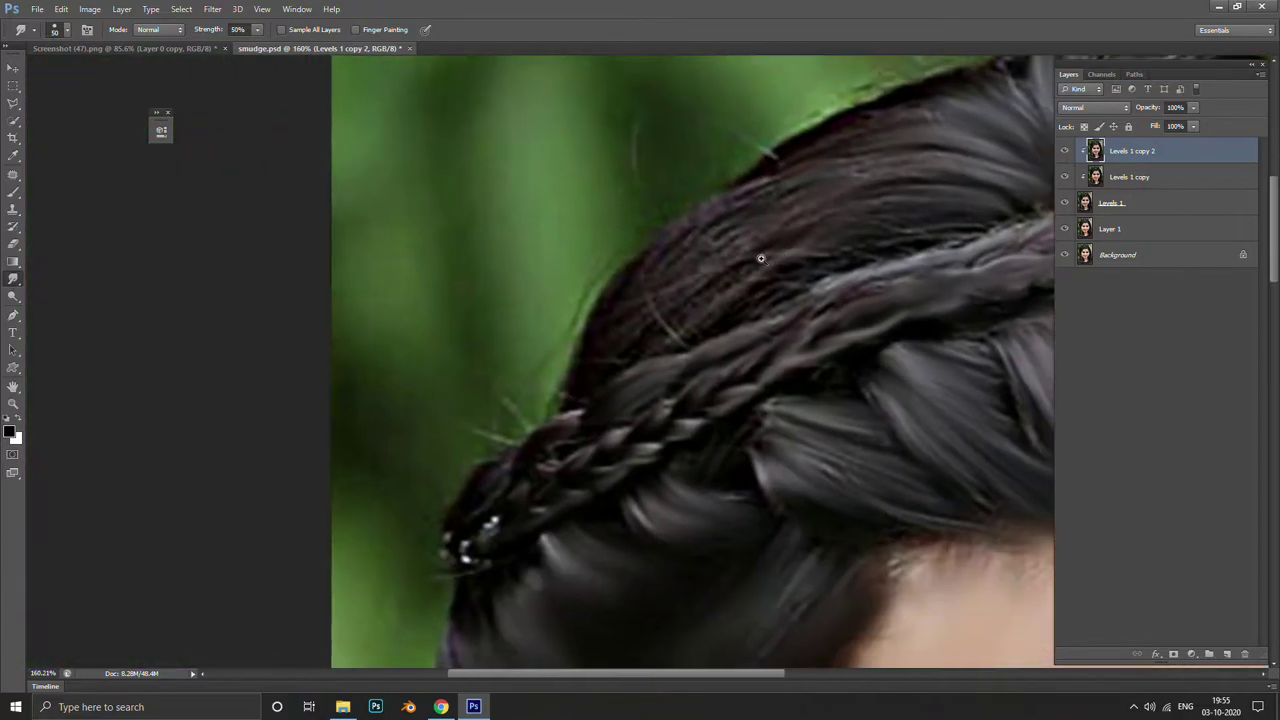
scroll(760, 257, "up", 2)
scroll(657, 323, "up", 1)
scroll(680, 251, "up", 1)
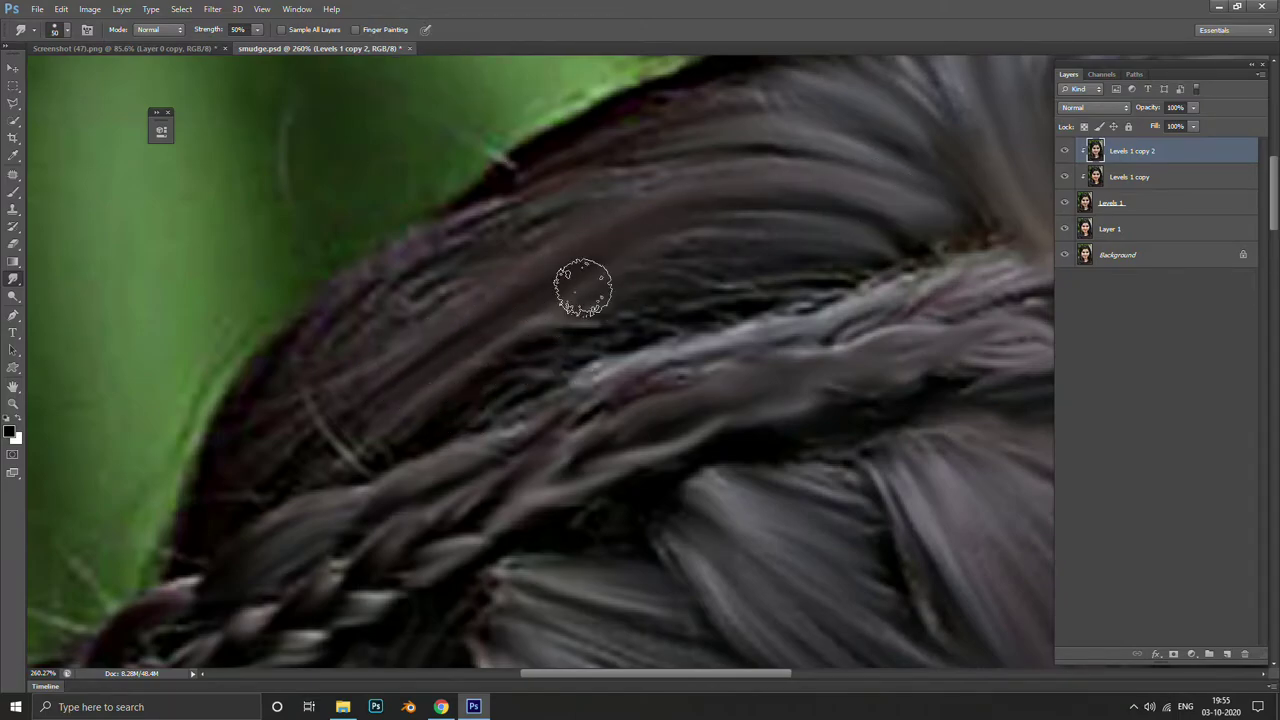
left_click_drag(580, 286, 555, 310)
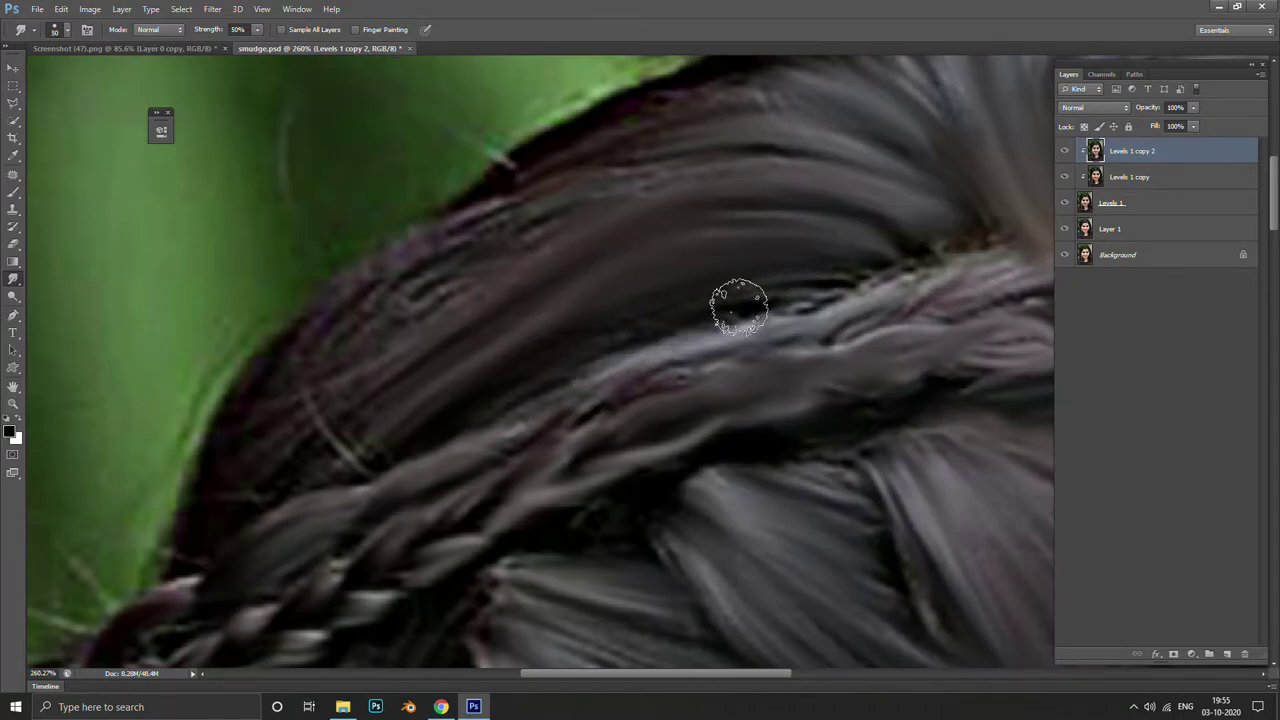
scroll(450, 364, "left", 3)
left_click_drag(490, 364, 830, 95)
mouse_move(557, 400)
left_mouse_down()
mouse_move(612, 239)
mouse_move(755, 165)
left_mouse_up()
left_click_drag(491, 428, 744, 173)
Pan across the braid area, then fit the whole face on screen
left_click_drag(688, 256, 669, 277)
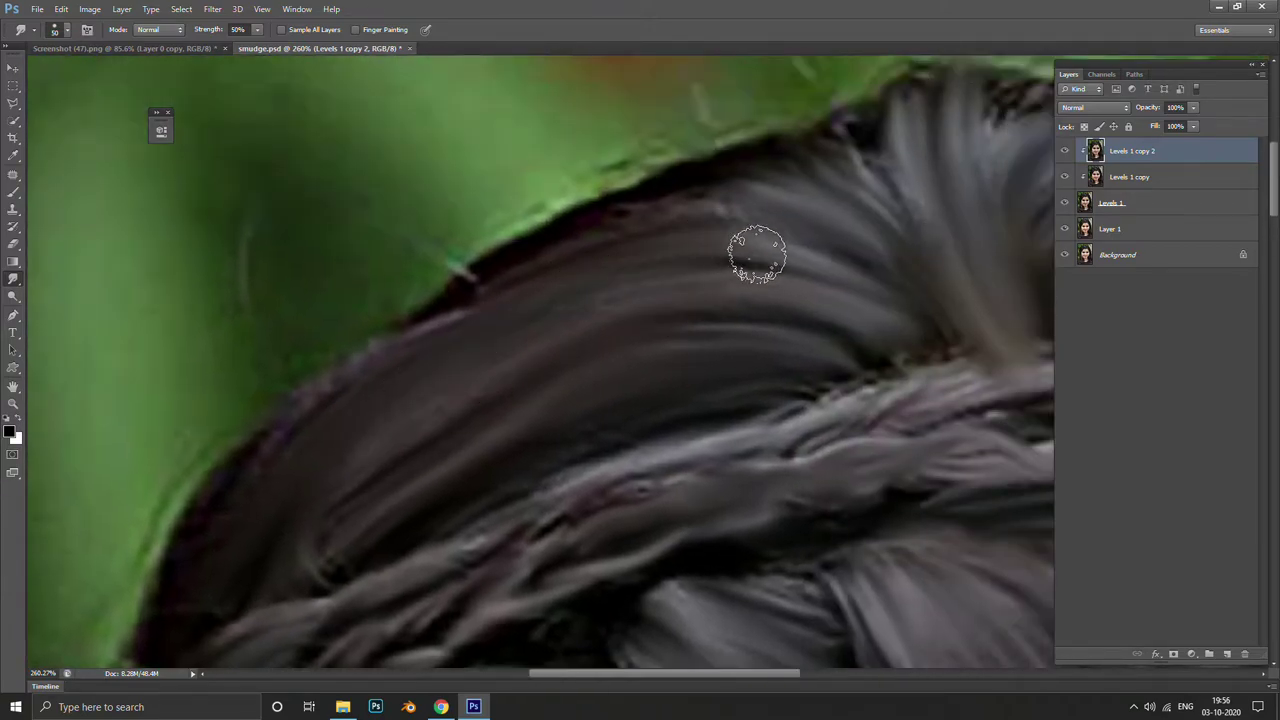
mouse_move(660, 220)
left_mouse_down()
mouse_move(610, 228)
mouse_move(606, 100)
left_mouse_up()
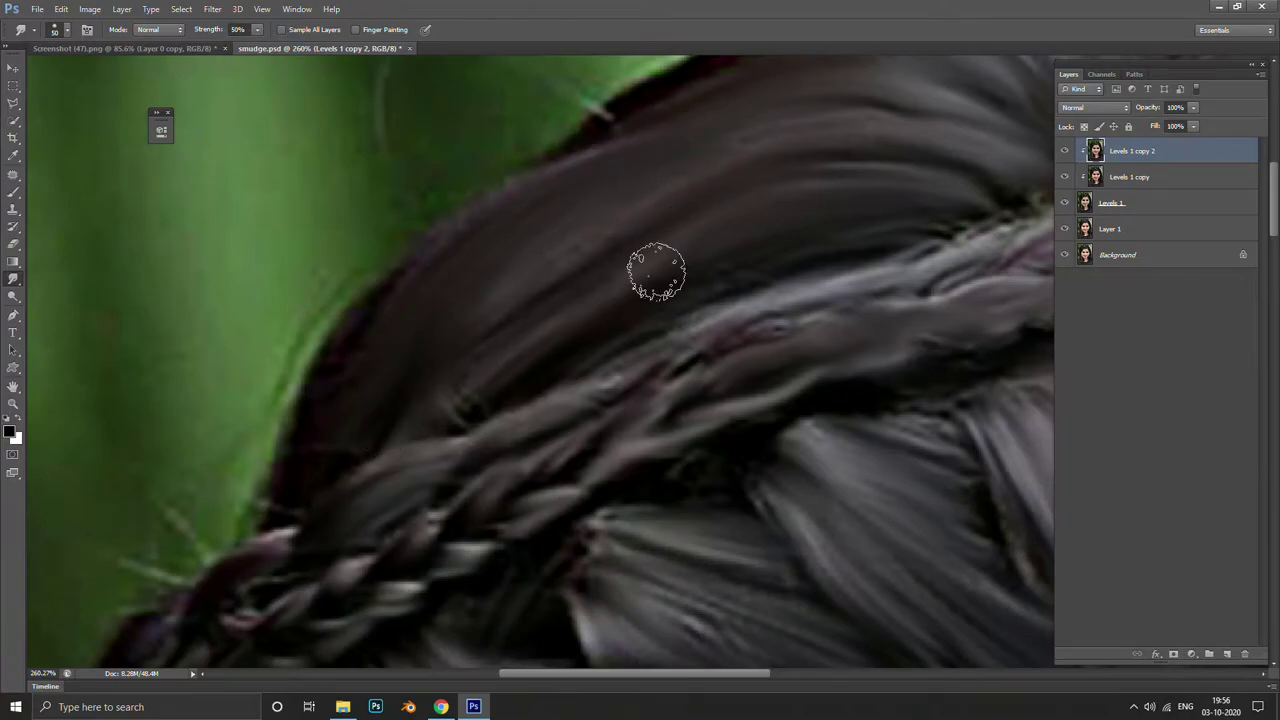
mouse_move(654, 271)
left_mouse_down()
mouse_move(840, 325)
mouse_move(249, 271)
left_mouse_up()
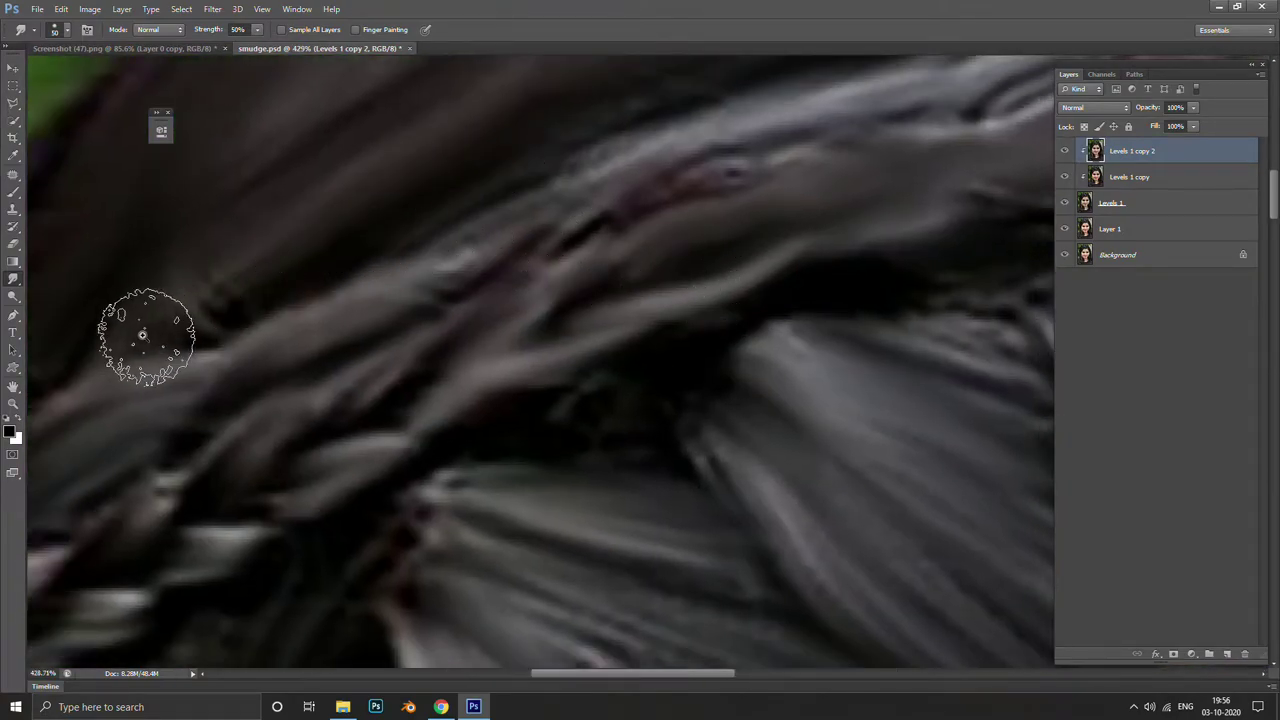
key("ctrl+1")
key("ctrl+0")
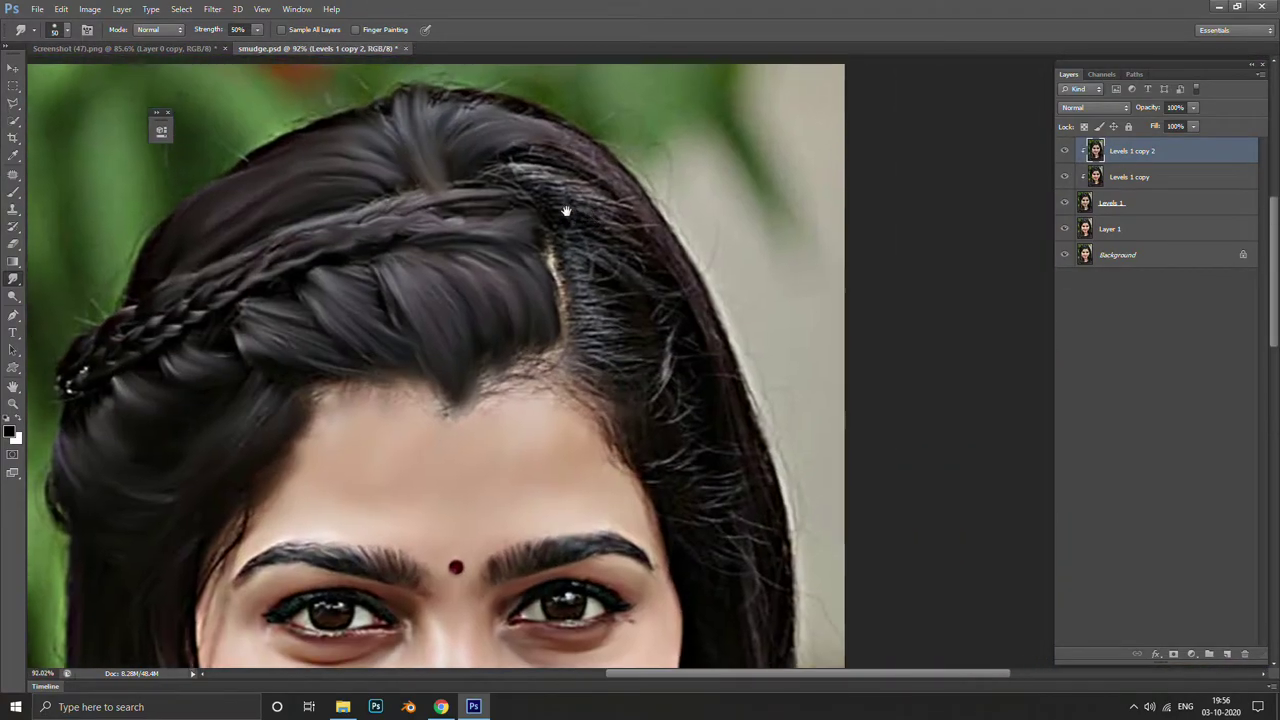
Zoom back in and smear the loose strands beside the parting into soft streaks
mouse_move(450, 280)
left_mouse_down()
mouse_move(591, 280)
mouse_move(279, 330)
left_mouse_up()
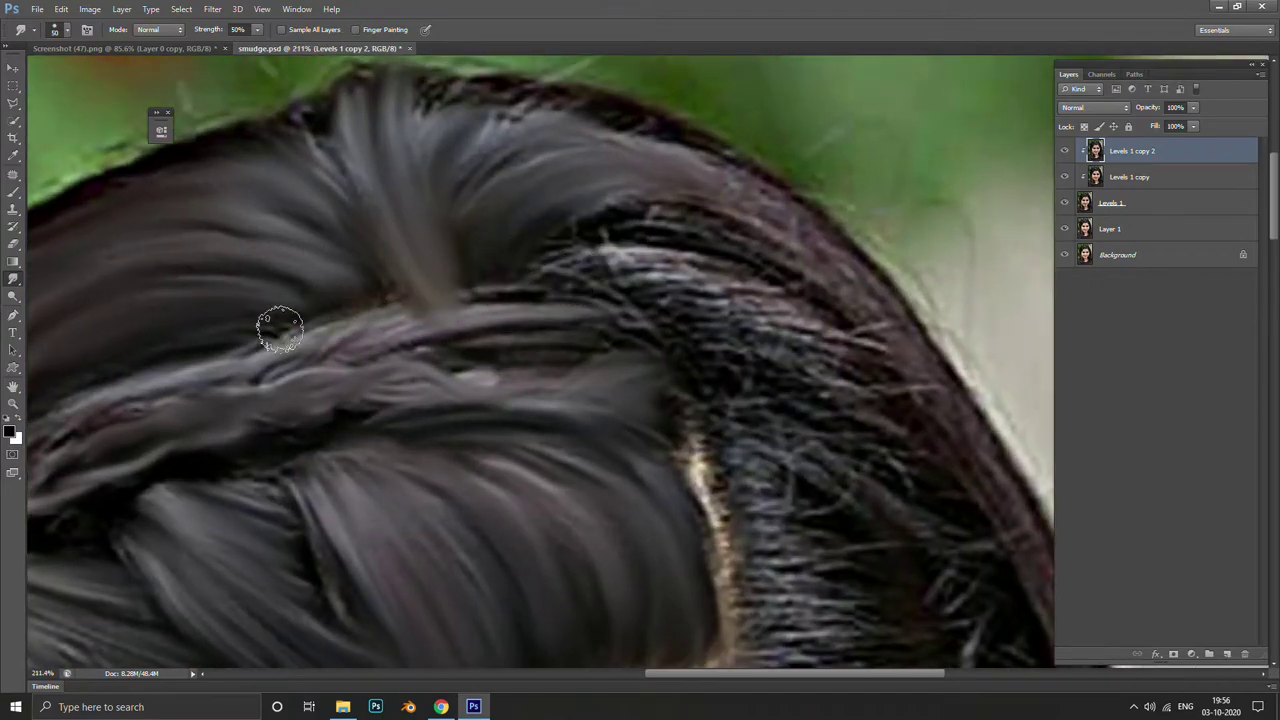
mouse_move(608, 259)
left_mouse_down()
mouse_move(609, 294)
mouse_move(794, 334)
mouse_move(640, 289)
mouse_move(691, 331)
mouse_move(837, 374)
left_mouse_up()
mouse_move(785, 406)
left_mouse_down()
mouse_move(671, 234)
mouse_move(601, 172)
mouse_move(703, 214)
mouse_move(563, 200)
mouse_move(671, 212)
mouse_move(591, 208)
mouse_move(703, 260)
mouse_move(579, 273)
mouse_move(694, 318)
mouse_move(686, 277)
mouse_move(578, 310)
mouse_move(643, 340)
mouse_move(817, 353)
left_mouse_up()
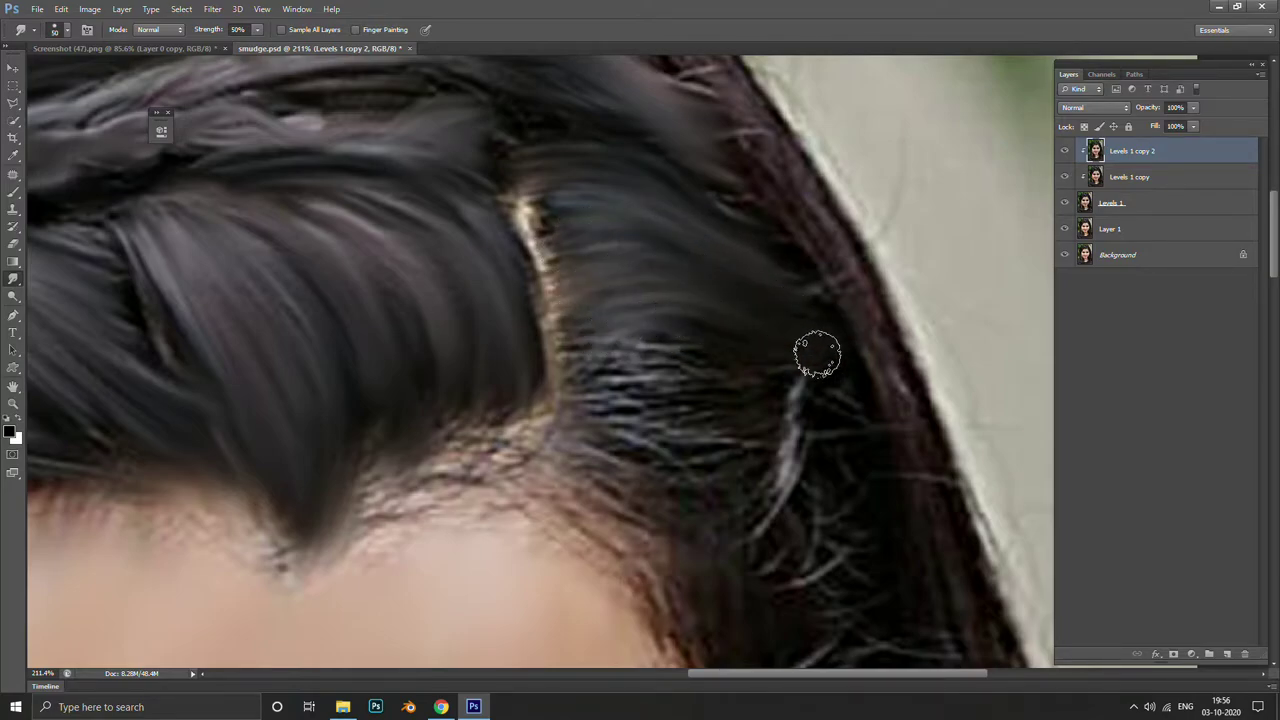
mouse_move(637, 346)
left_mouse_down()
mouse_move(614, 386)
mouse_move(849, 434)
mouse_move(784, 314)
left_mouse_up()
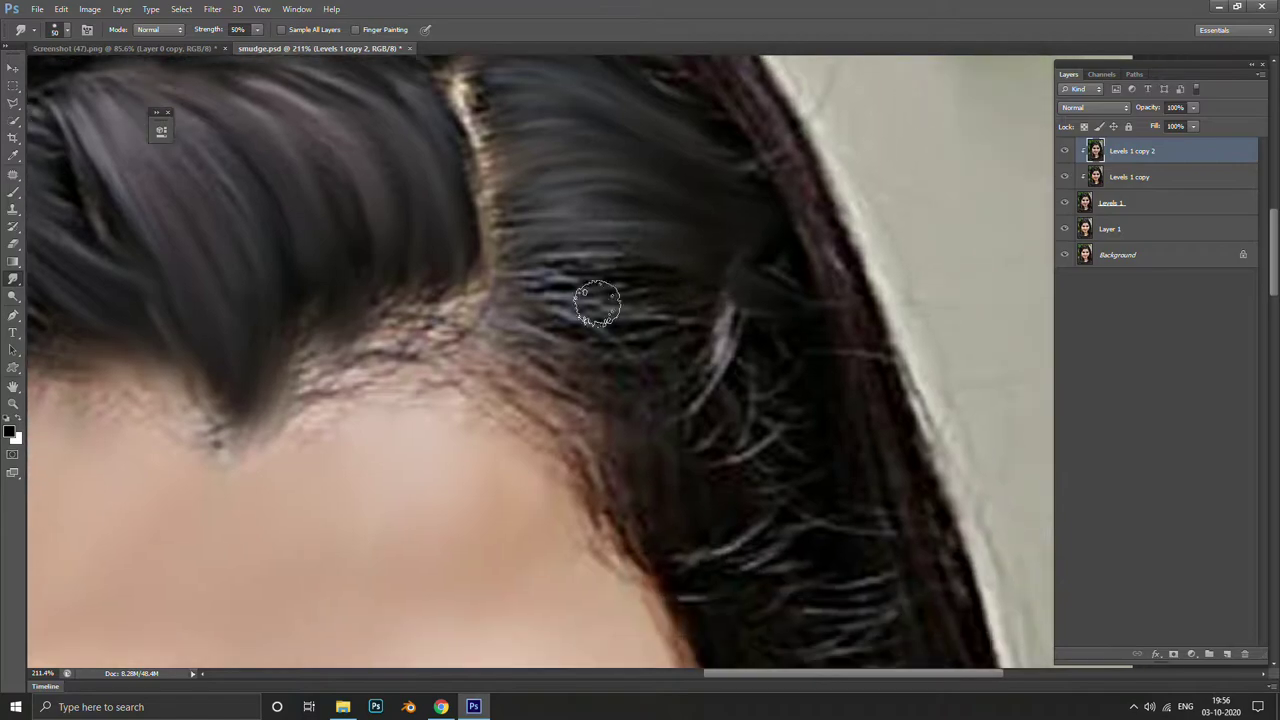
mouse_move(594, 306)
left_mouse_down()
mouse_move(667, 276)
mouse_move(571, 331)
mouse_move(711, 334)
mouse_move(640, 363)
left_mouse_up()
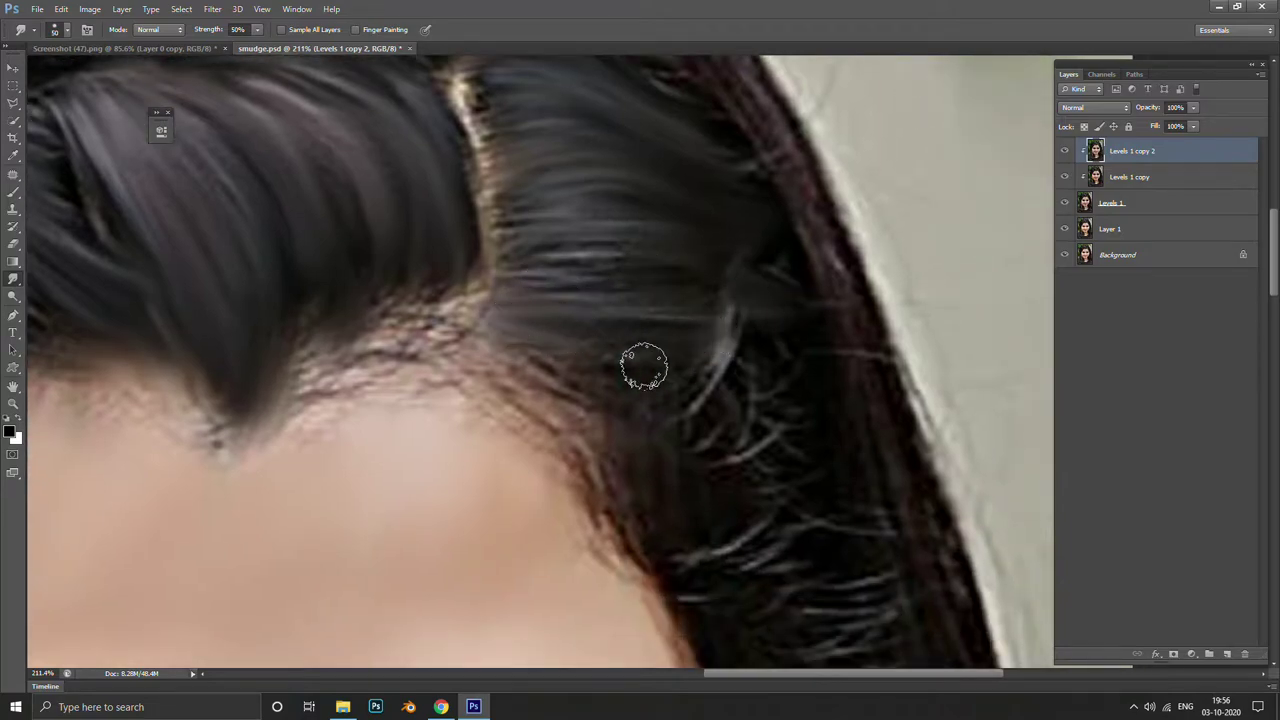
left_click_drag(502, 268, 466, 116)
Blend the forehead hairline down into the skin and zoom out to view the face
mouse_move(517, 294)
left_mouse_down()
mouse_move(367, 184)
mouse_move(393, 154)
mouse_move(497, 300)
mouse_move(559, 233)
mouse_move(476, 244)
left_mouse_up()
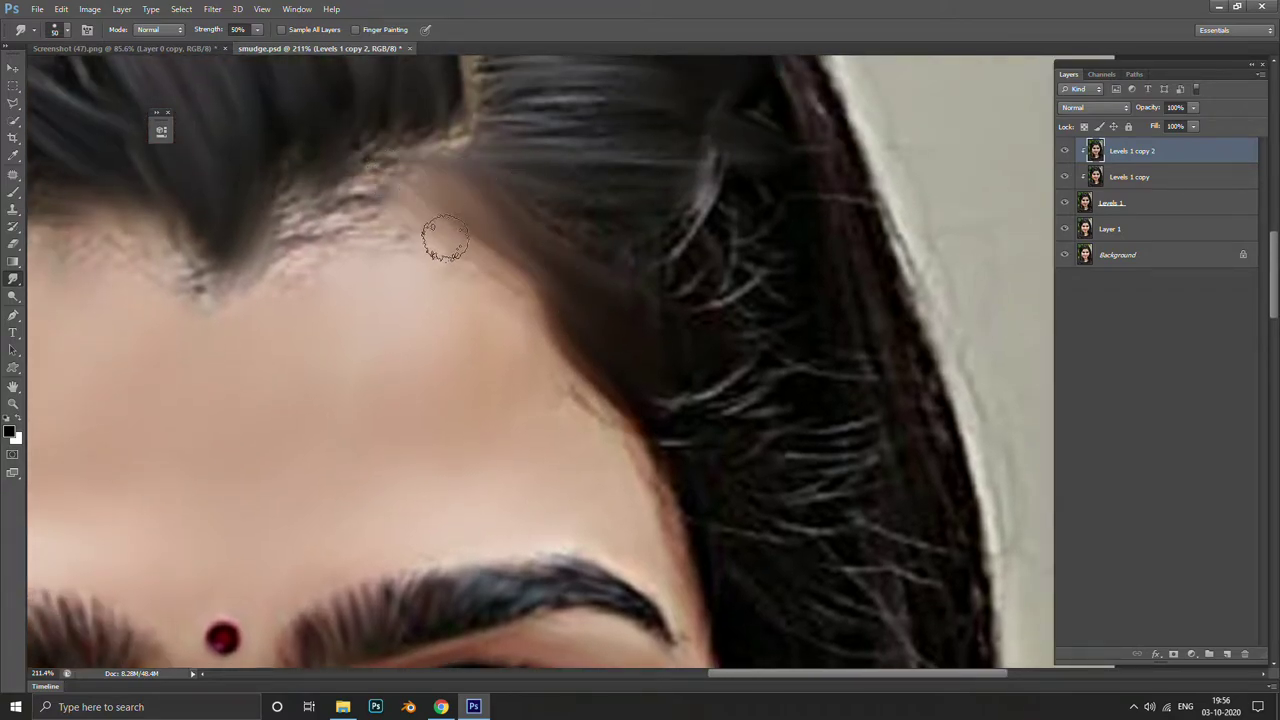
left_click_drag(330, 140, 440, 197)
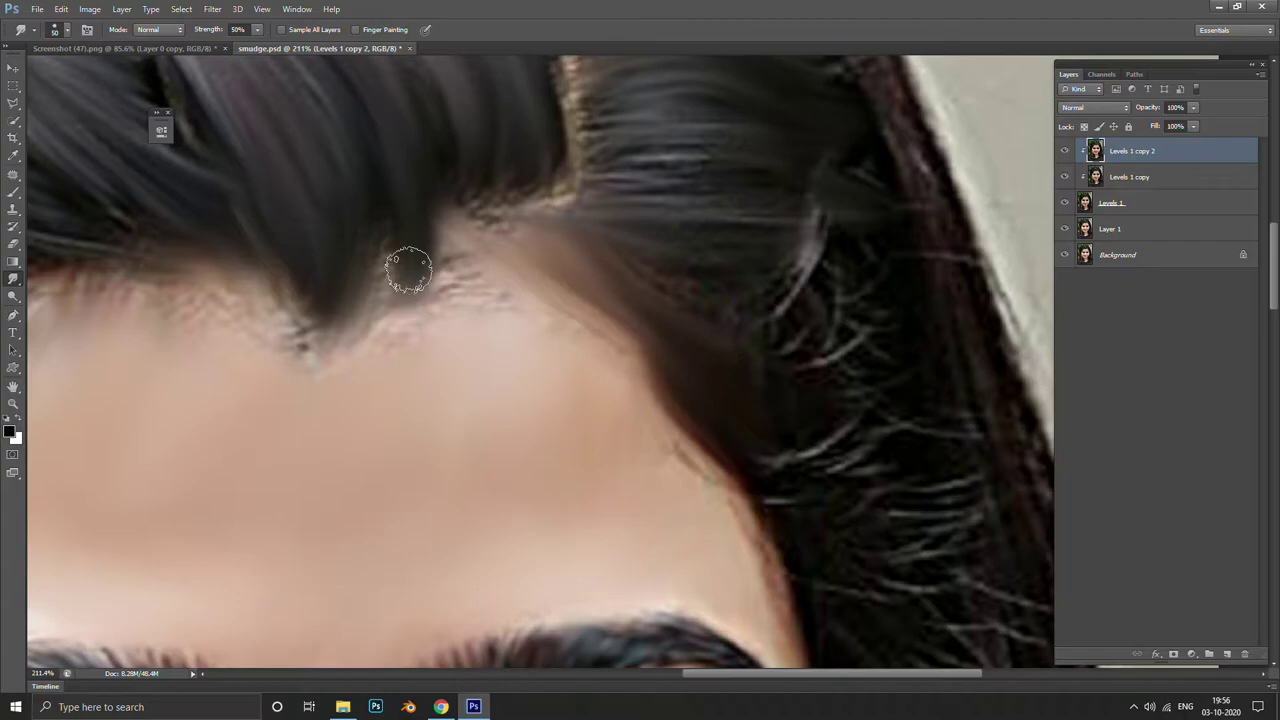
mouse_move(409, 270)
left_mouse_down()
mouse_move(400, 206)
mouse_move(423, 240)
mouse_move(480, 163)
mouse_move(423, 271)
mouse_move(500, 189)
mouse_move(531, 177)
mouse_move(386, 150)
left_mouse_up()
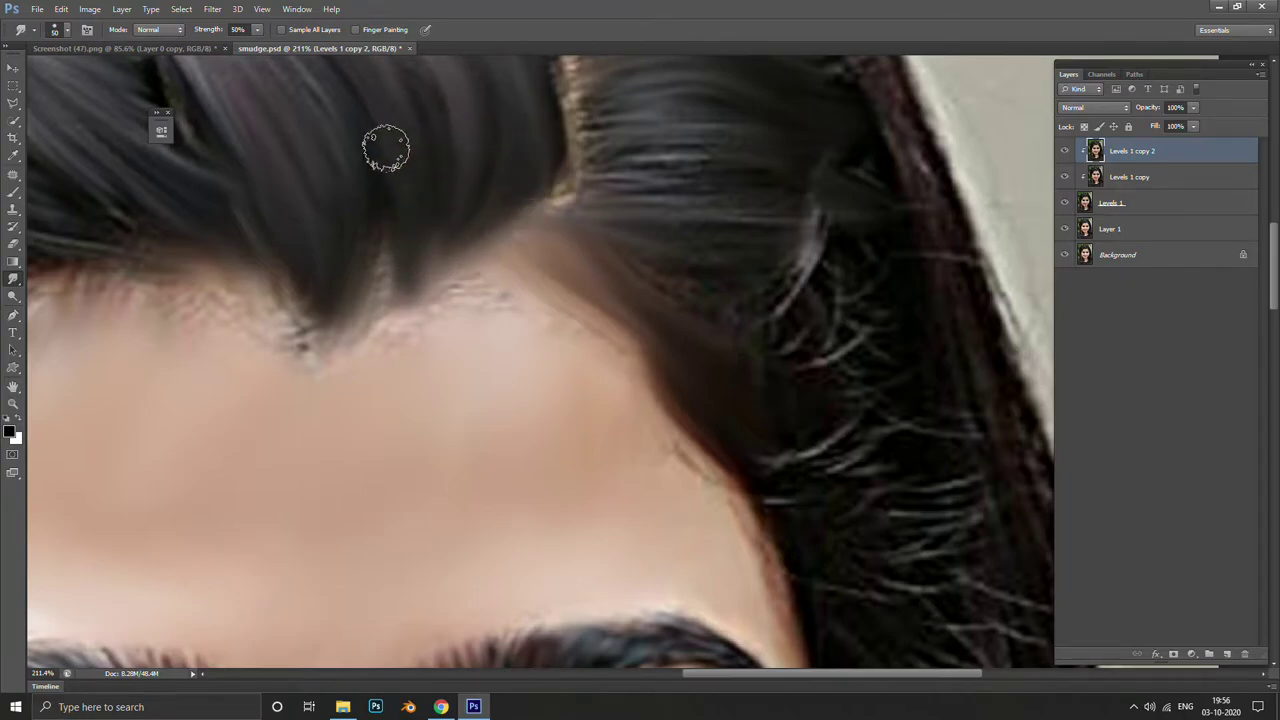
key("ctrl+0")
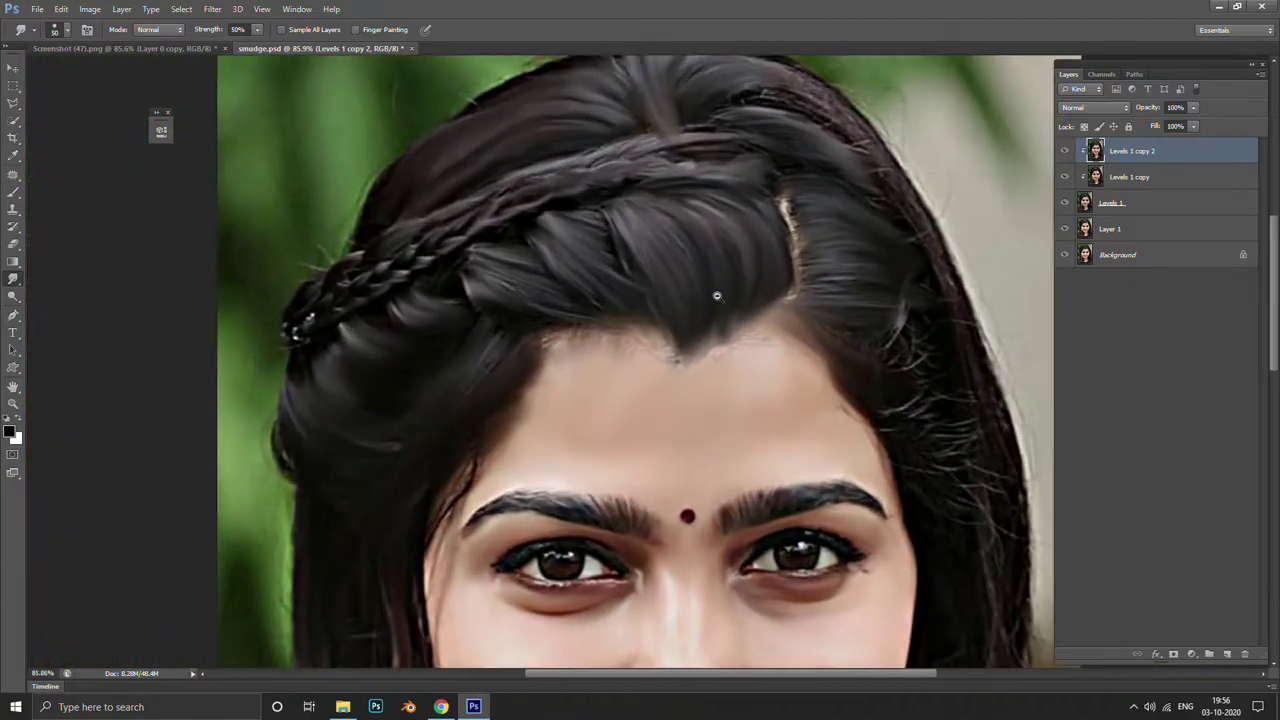
With a size-100 brush at 20% strength, blend the pale hairline patch into the forehead skin
left_click_drag(716, 296, 790, 224)
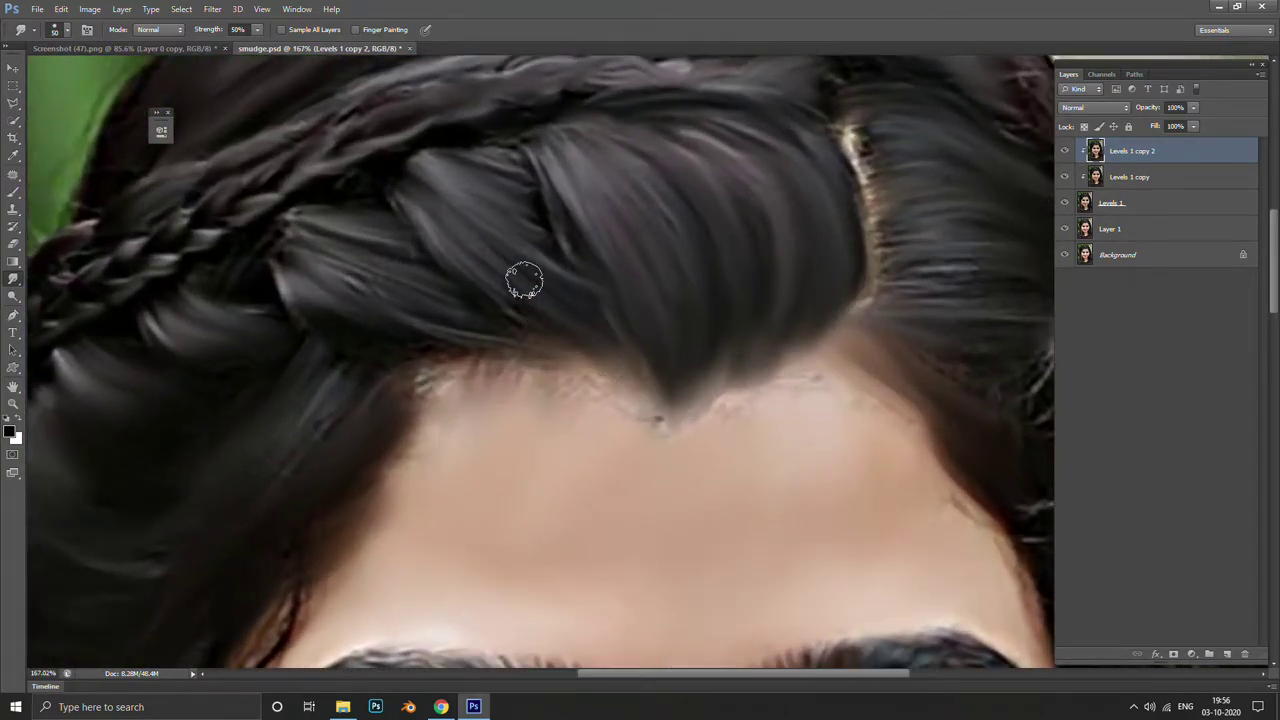
left_click_drag(438, 316, 404, 373)
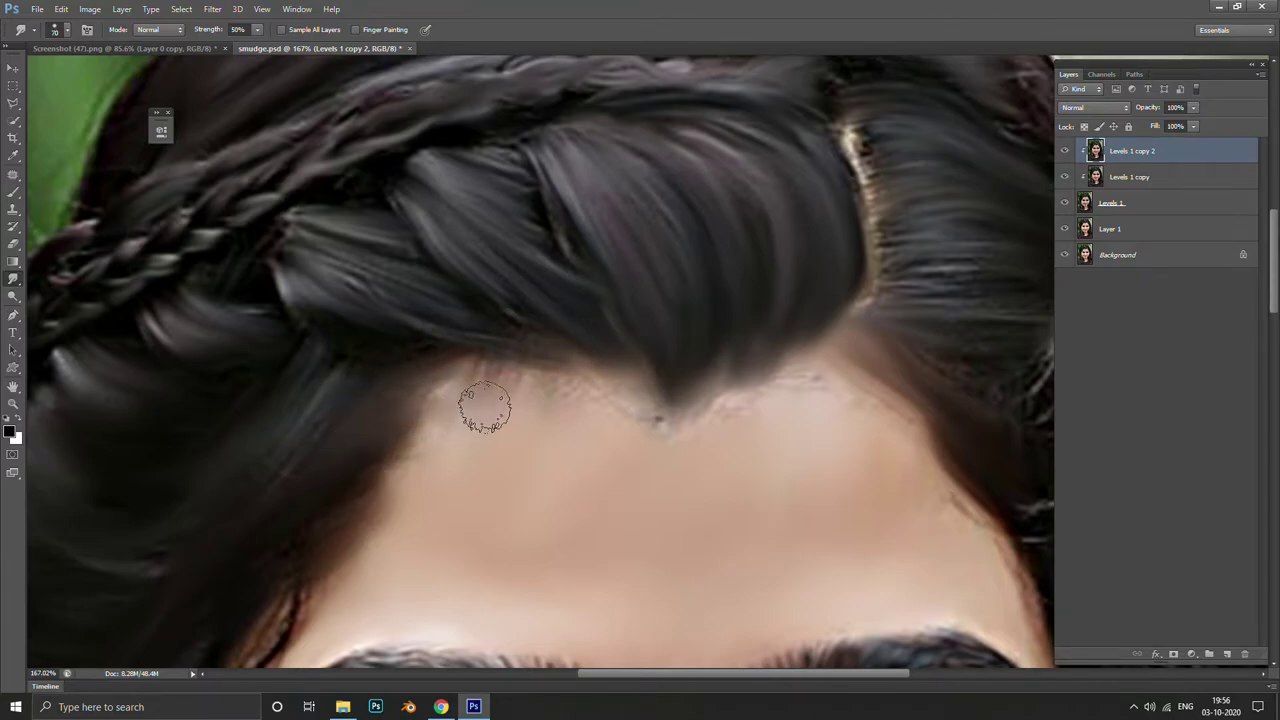
key("bracketright")
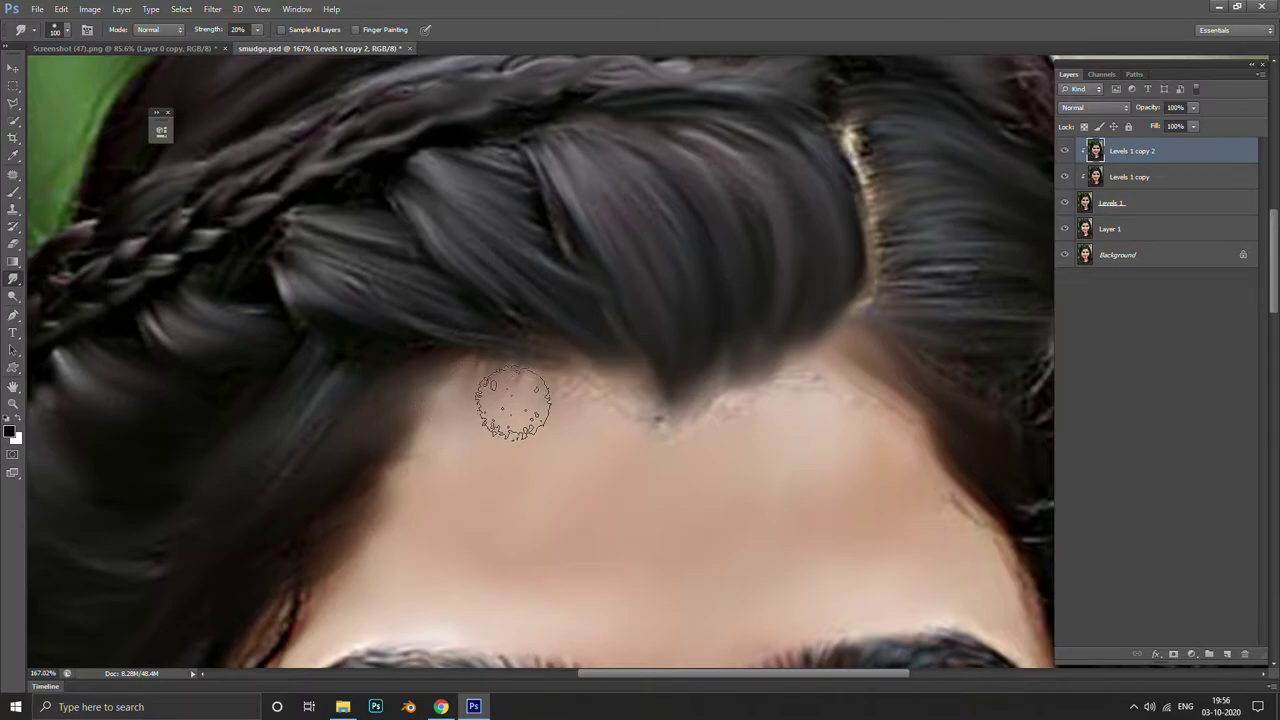
left_click_drag(567, 392, 631, 429)
mouse_move(654, 430)
left_mouse_down()
mouse_move(791, 414)
mouse_move(751, 434)
mouse_move(722, 414)
mouse_move(471, 380)
mouse_move(806, 440)
mouse_move(862, 418)
left_mouse_up()
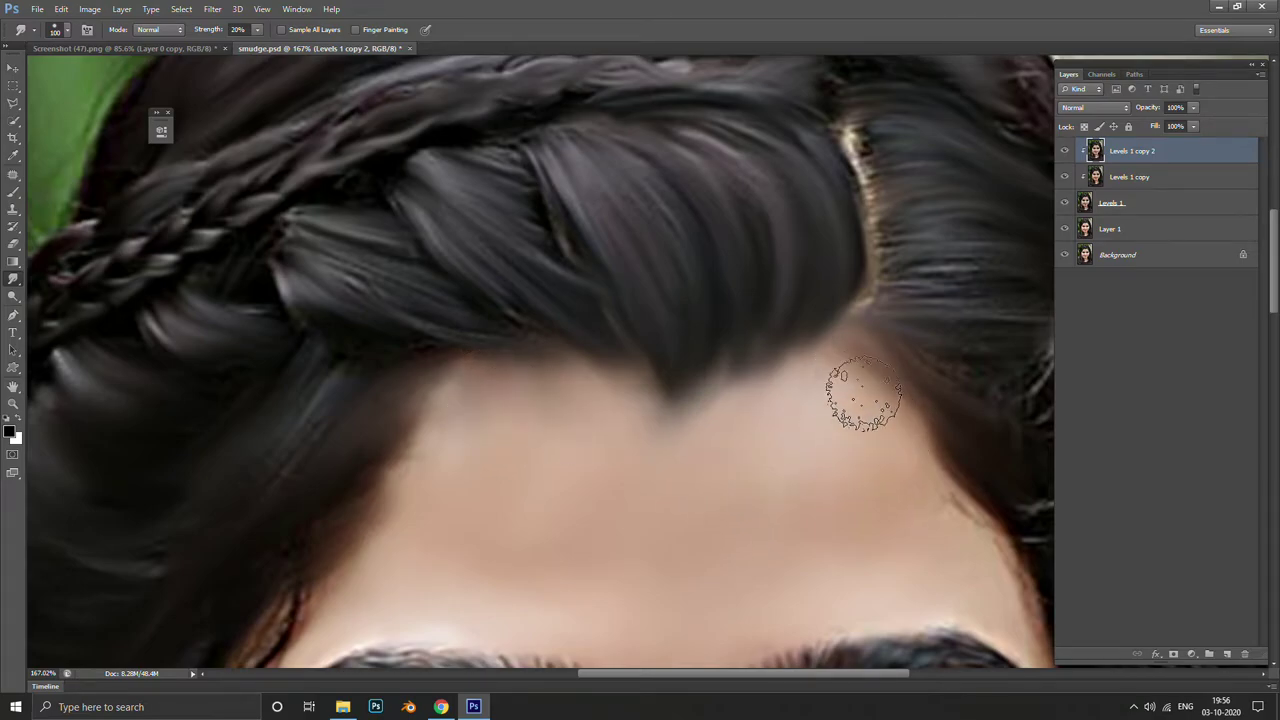
scroll(857, 405, "down", 3)
scroll(857, 405, "right", 3)
scroll(815, 365, "down", 1)
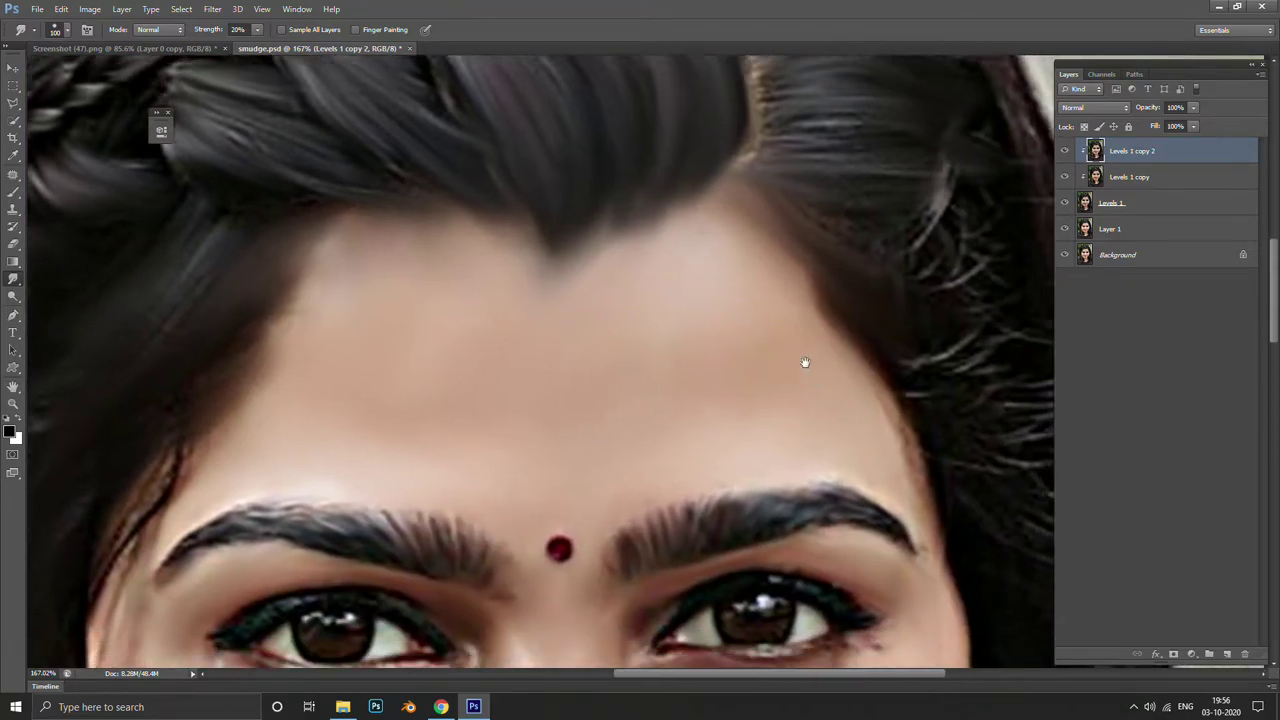
scroll(810, 360, "down", 3)
scroll(810, 360, "right", 2)
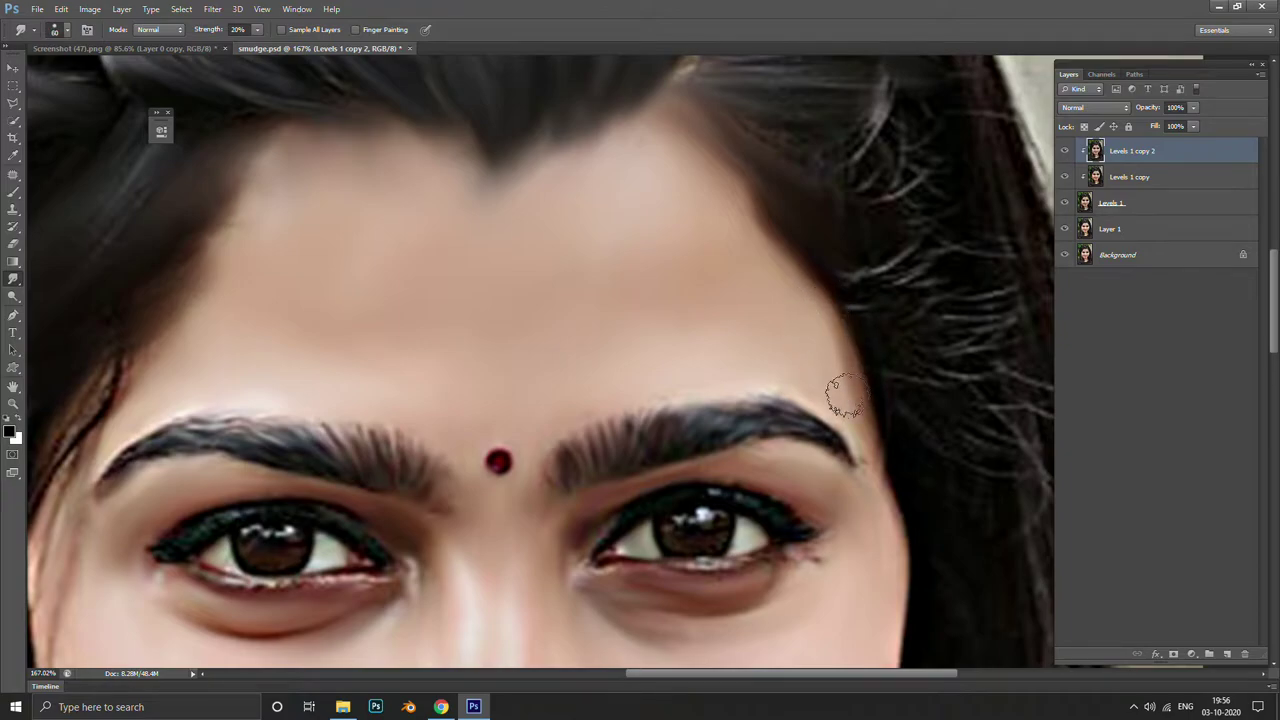
scroll(830, 370, "down", 1)
scroll(830, 370, "right", 1)
scroll(810, 320, "down", 2)
scroll(810, 320, "right", 1)
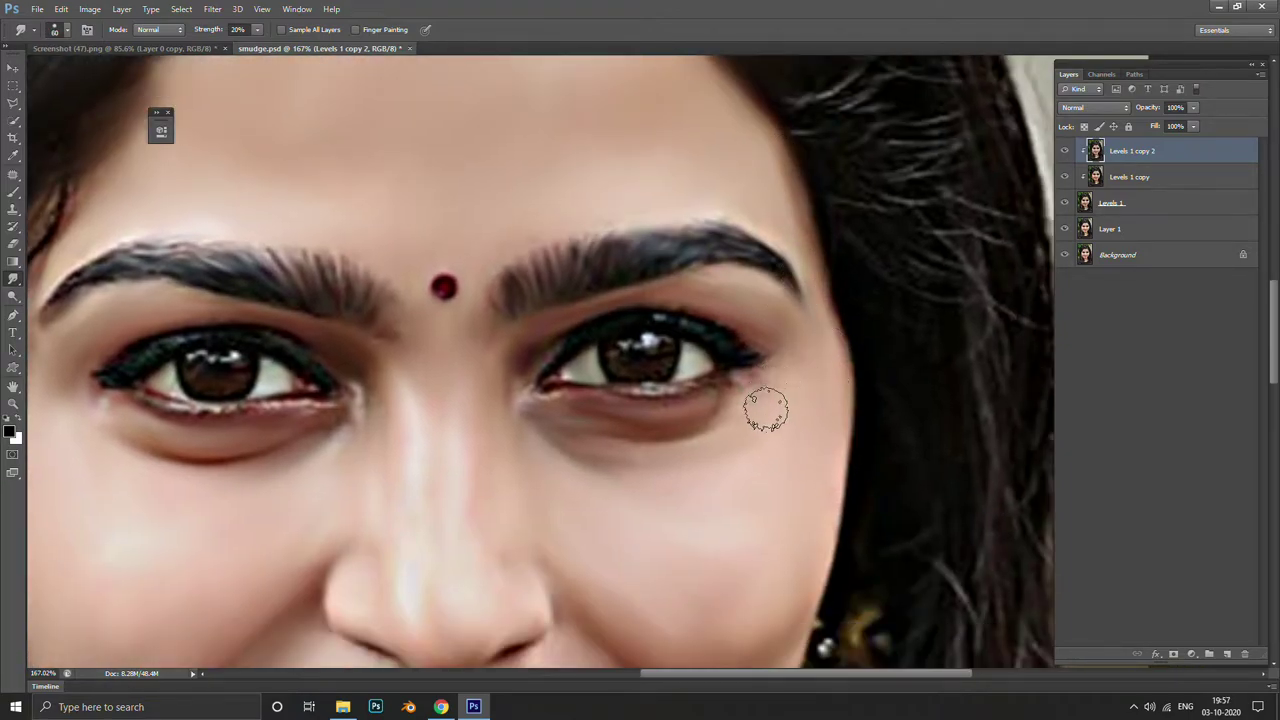
scroll(630, 469, "down", 3)
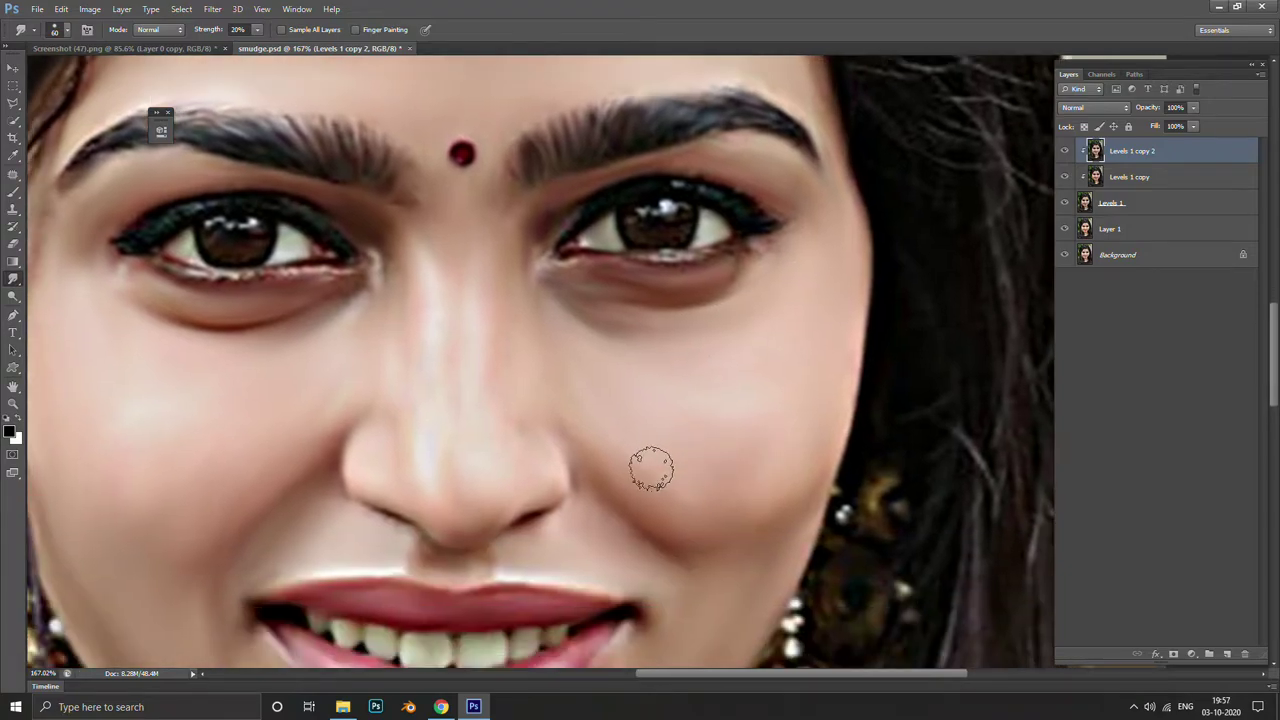
scroll(620, 488, "down", 3)
scroll(640, 484, "left", 3)
scroll(652, 480, "down", 2)
scroll(665, 450, "right", 2)
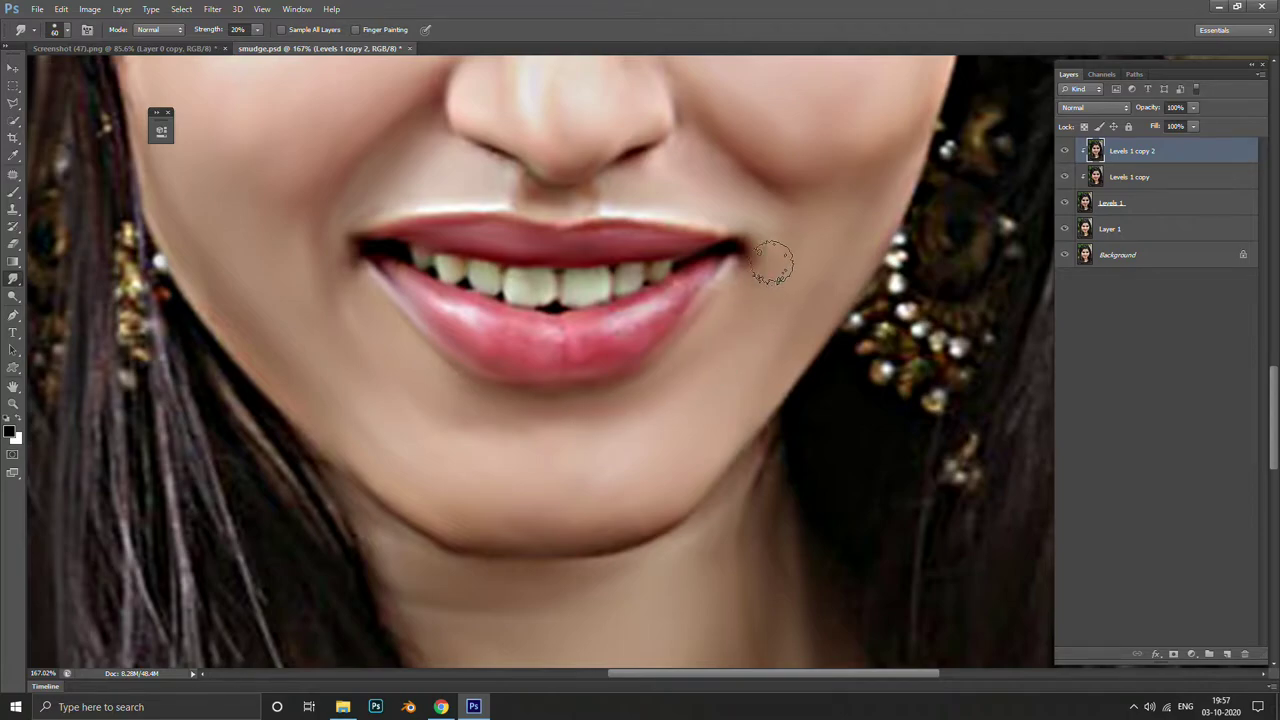
scroll(740, 270, "down", 1)
scroll(709, 286, "down", 3)
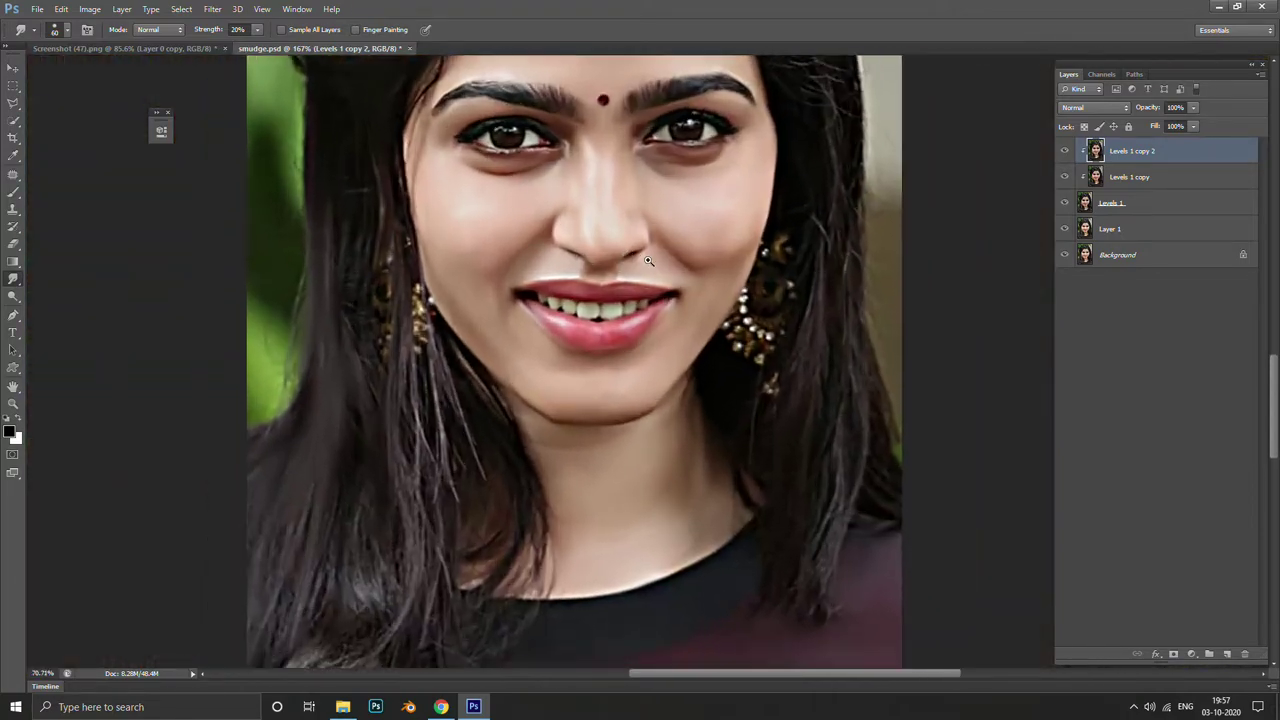
scroll(523, 314, "up", 4)
scroll(707, 563, "up", 5)
scroll(720, 420, "down", 4)
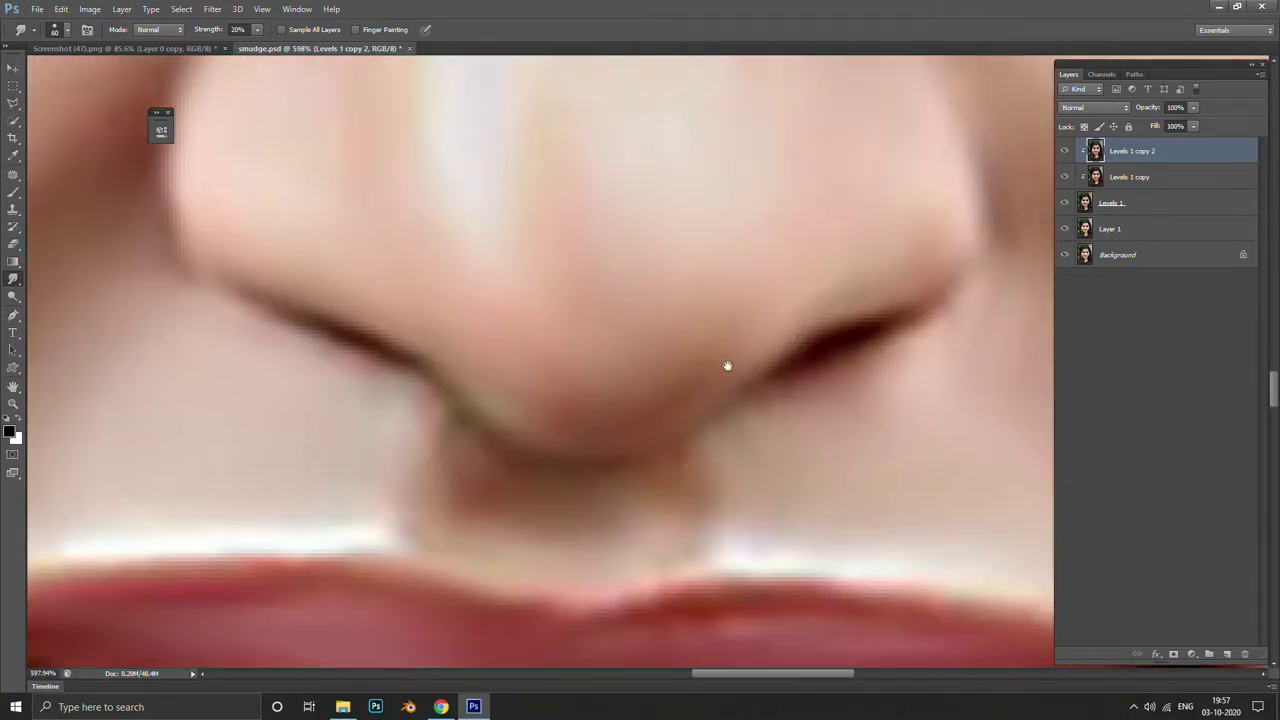
scroll(663, 357, "up", 2)
scroll(735, 284, "down", 1)
scroll(500, 466, "up", 2)
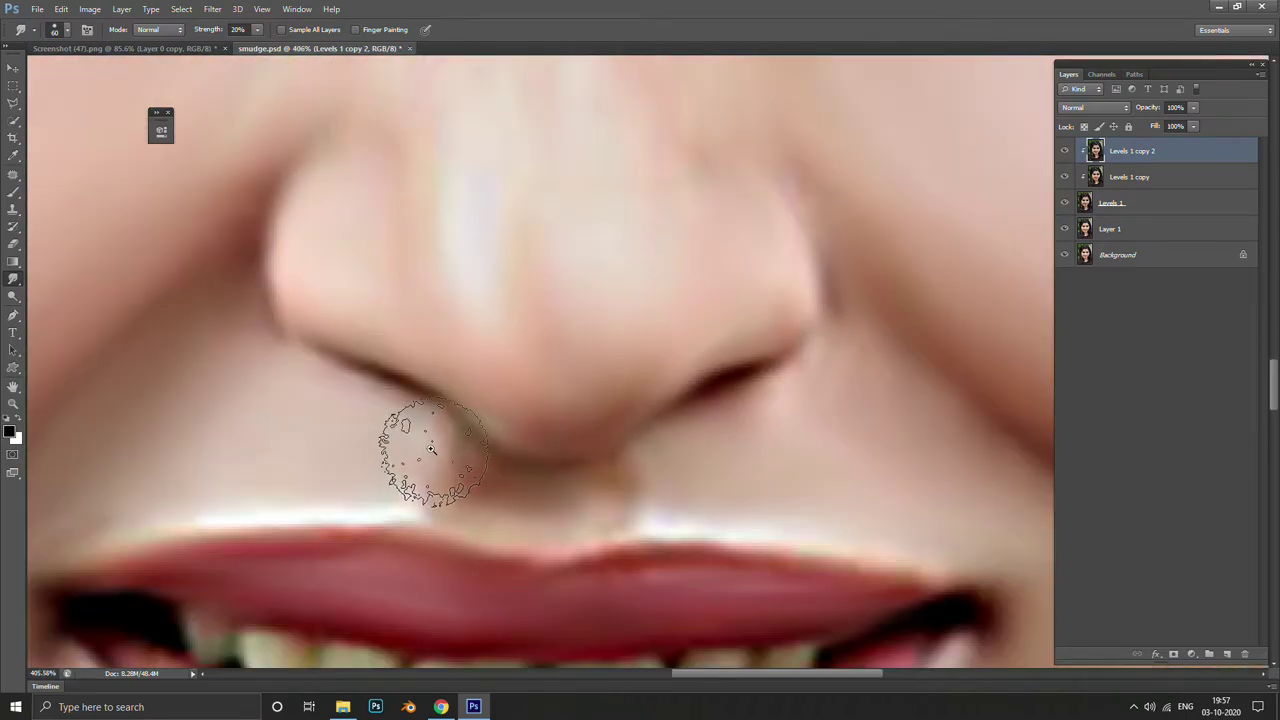
scroll(414, 457, "down", 6)
scroll(610, 430, "up", 3)
scroll(640, 450, "down", 1)
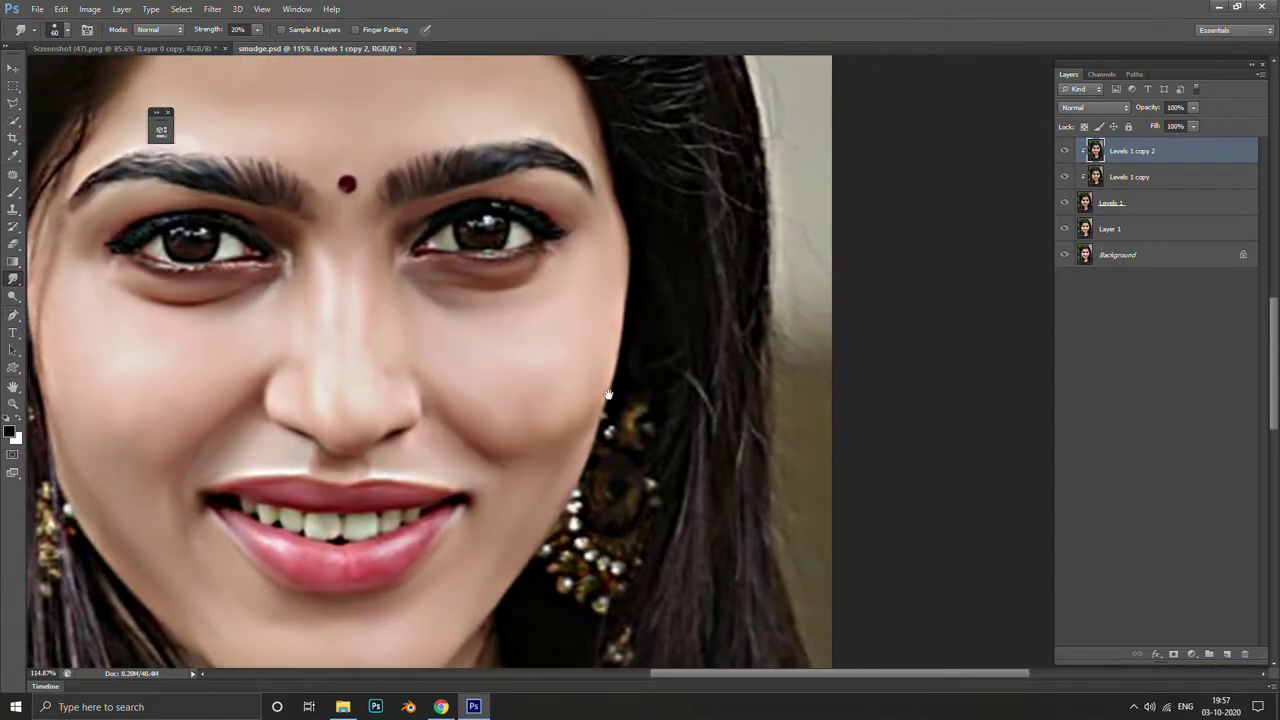
scroll(663, 371, "up", 1)
scroll(623, 352, "down", 2)
scroll(623, 352, "down", 1)
Smooth the textured outer hair edge and the strands near the crown
scroll(686, 337, "up", 4)
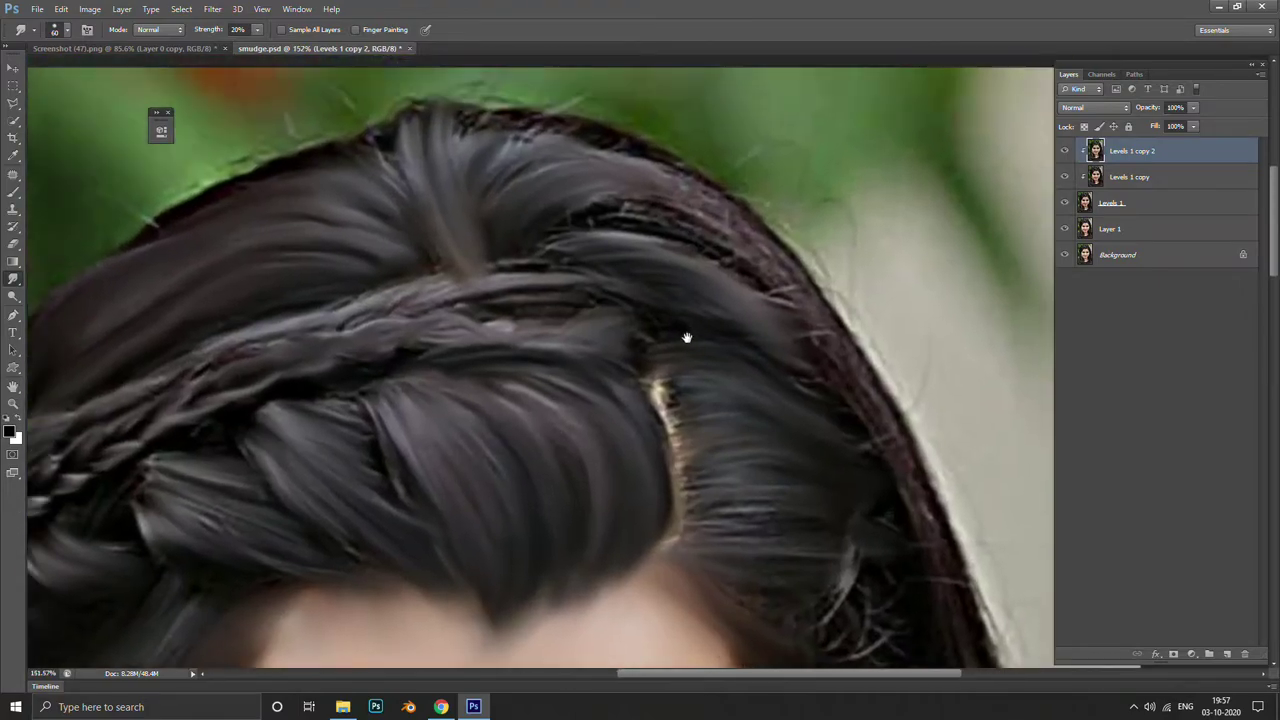
scroll(689, 350, "up", 1)
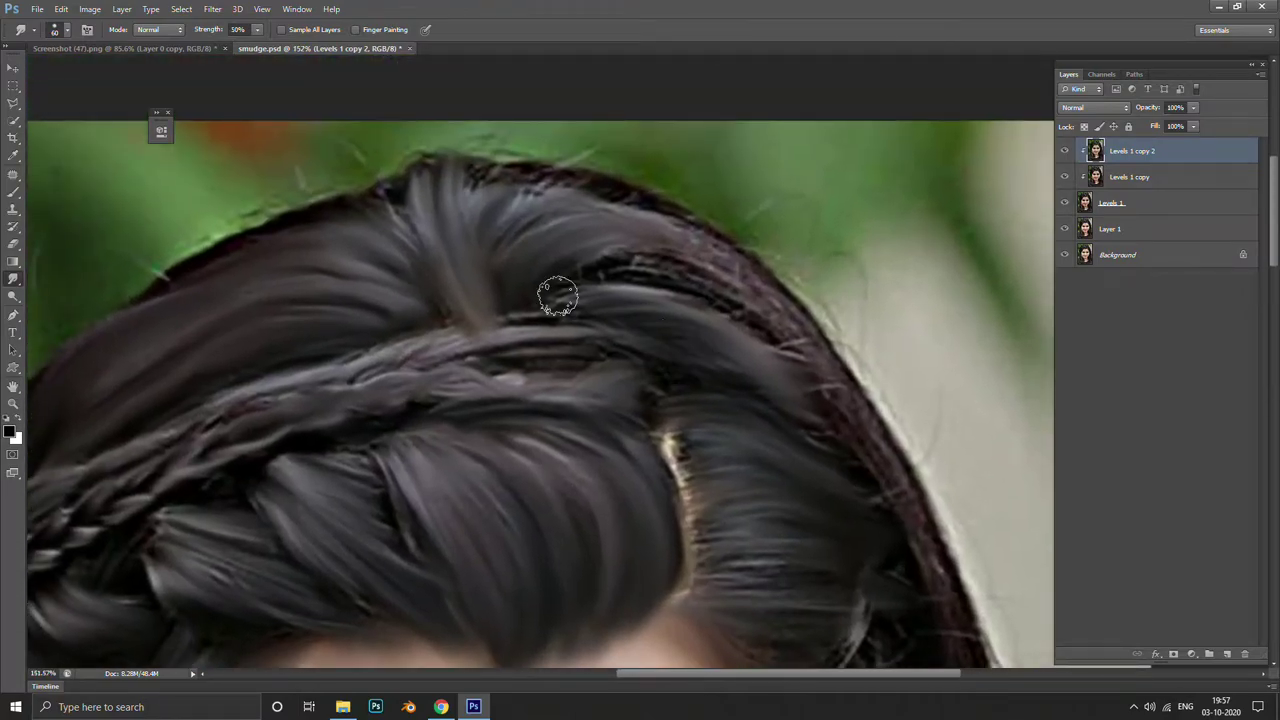
mouse_move(557, 296)
left_mouse_down()
mouse_move(749, 320)
mouse_move(734, 286)
mouse_move(551, 223)
mouse_move(650, 220)
left_mouse_up()
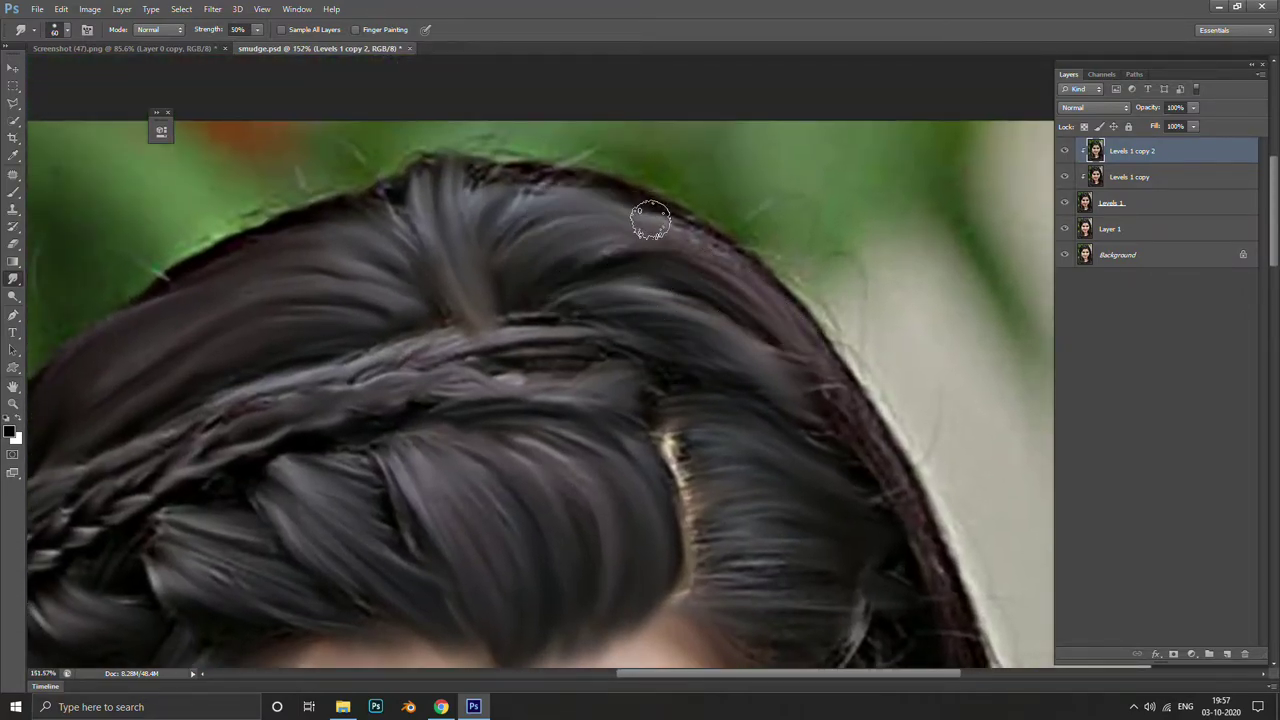
mouse_move(529, 221)
left_mouse_down()
mouse_move(500, 229)
mouse_move(531, 214)
mouse_move(534, 180)
mouse_move(372, 206)
mouse_move(297, 143)
left_mouse_up()
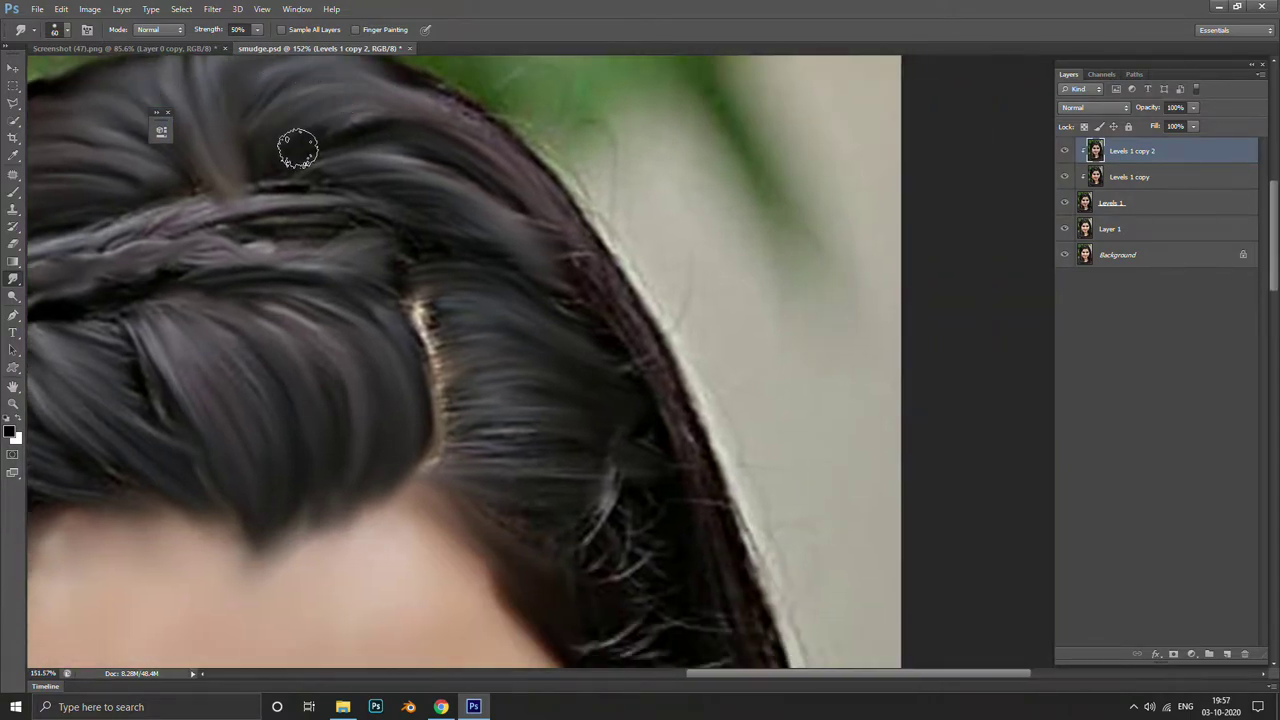
Smooth the hair edge by the temple and the loose strands beside the forehead
left_click_drag(489, 120, 480, 177)
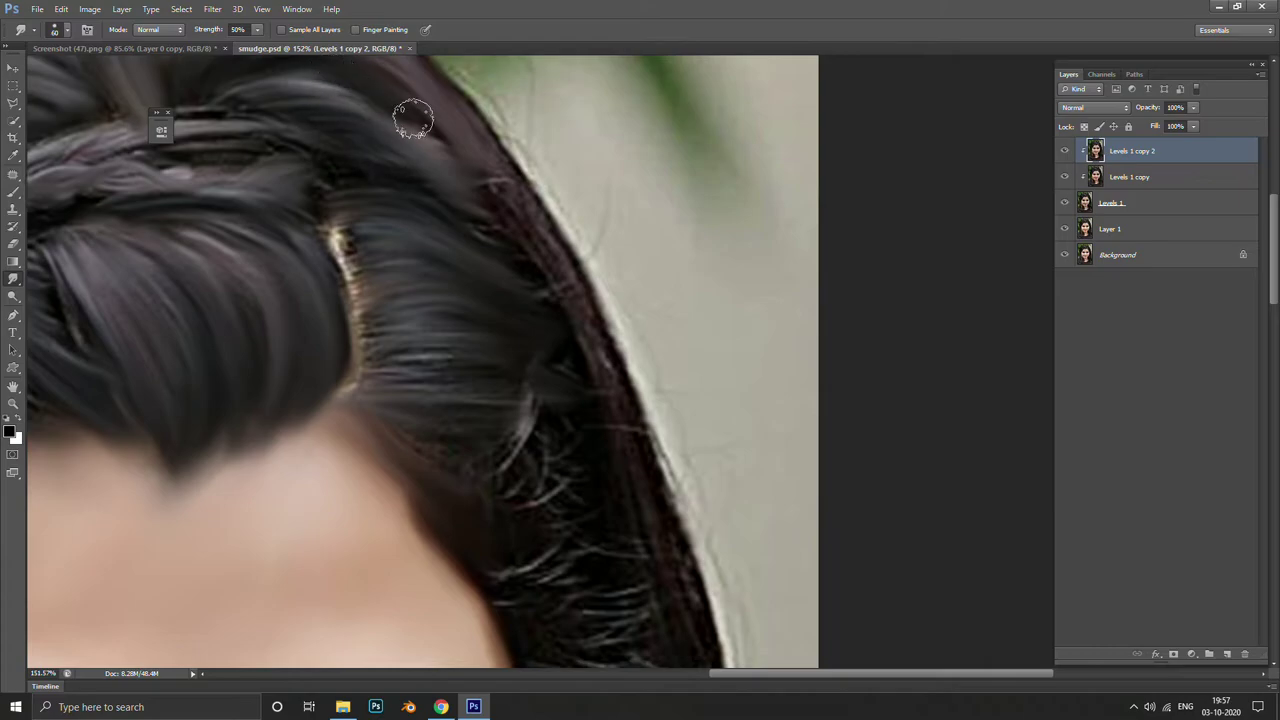
mouse_move(411, 114)
left_mouse_down()
mouse_move(462, 182)
mouse_move(422, 121)
left_mouse_up()
left_click_drag(574, 371, 543, 334)
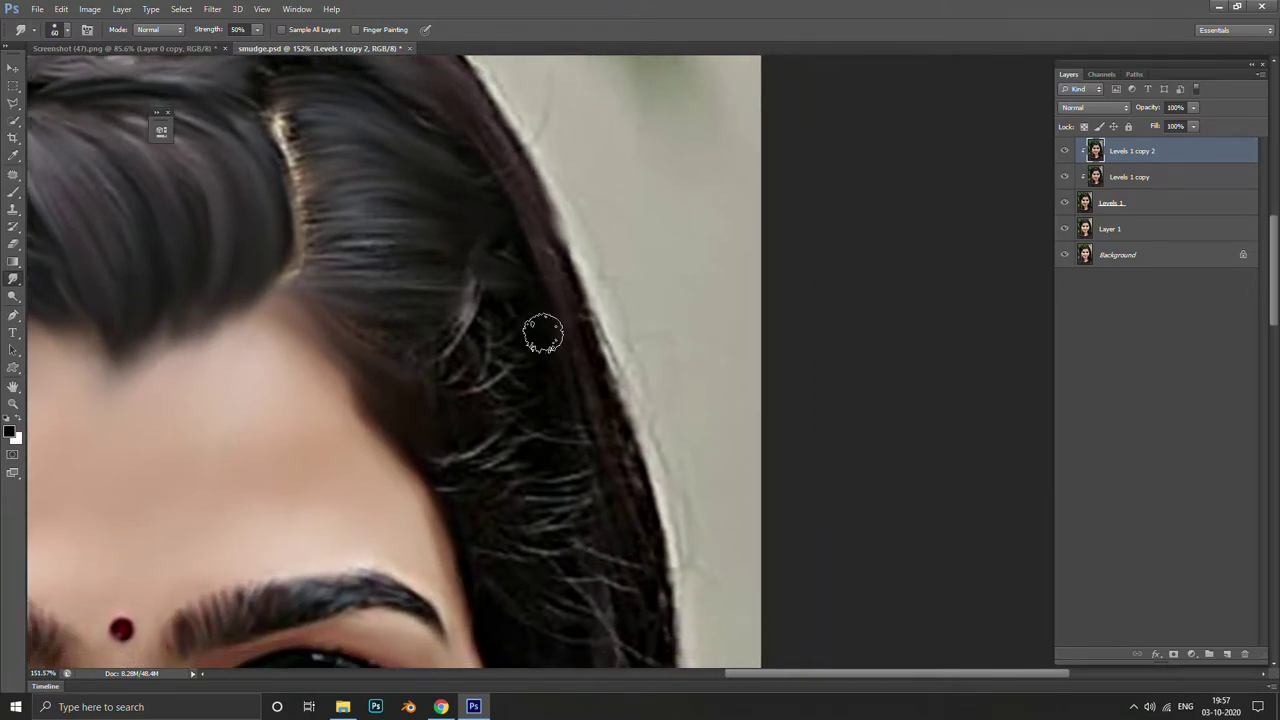
left_click_drag(525, 227, 587, 411)
mouse_move(418, 281)
left_mouse_down()
mouse_move(371, 343)
mouse_move(384, 326)
left_mouse_up()
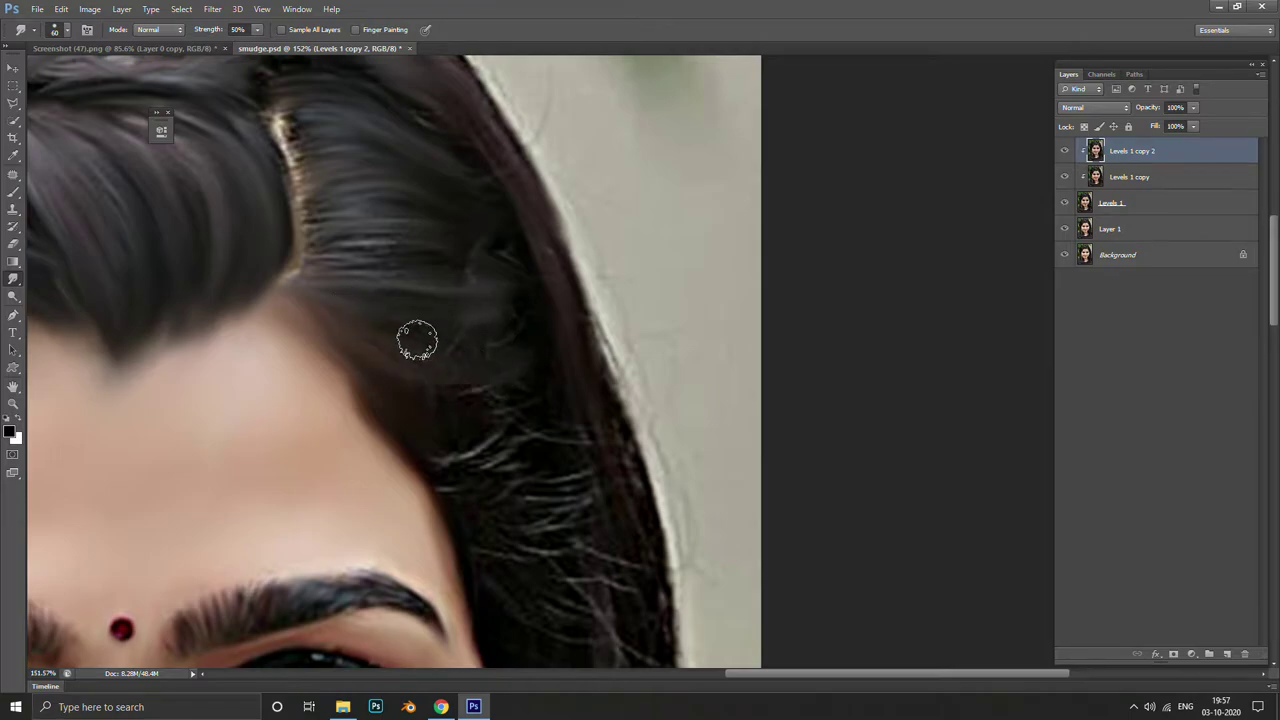
Soften the bright strands along the hair part
scroll(366, 194, "up", 4)
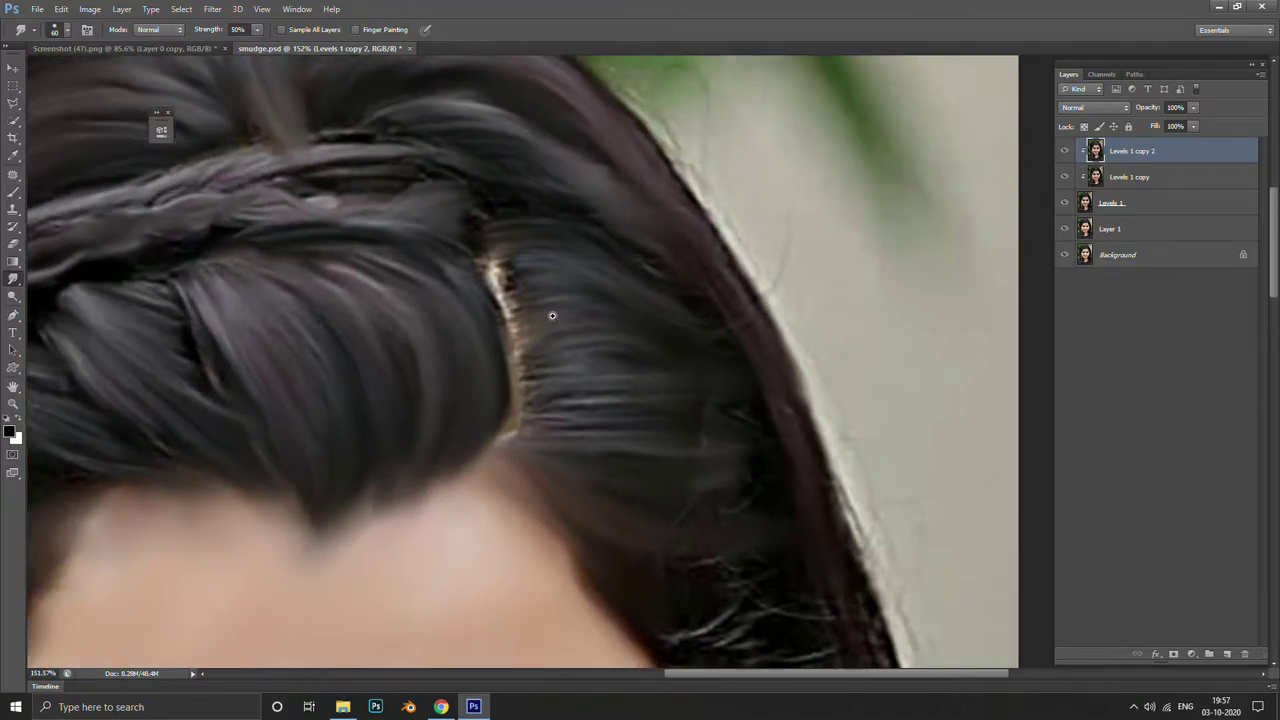
mouse_move(486, 214)
left_mouse_down()
mouse_move(470, 255)
mouse_move(478, 320)
mouse_move(527, 418)
mouse_move(500, 470)
mouse_move(480, 223)
mouse_move(564, 360)
left_mouse_up()
scroll(564, 360, "down", 5)
scroll(571, 403, "up", 2)
scroll(591, 320, "up", 1)
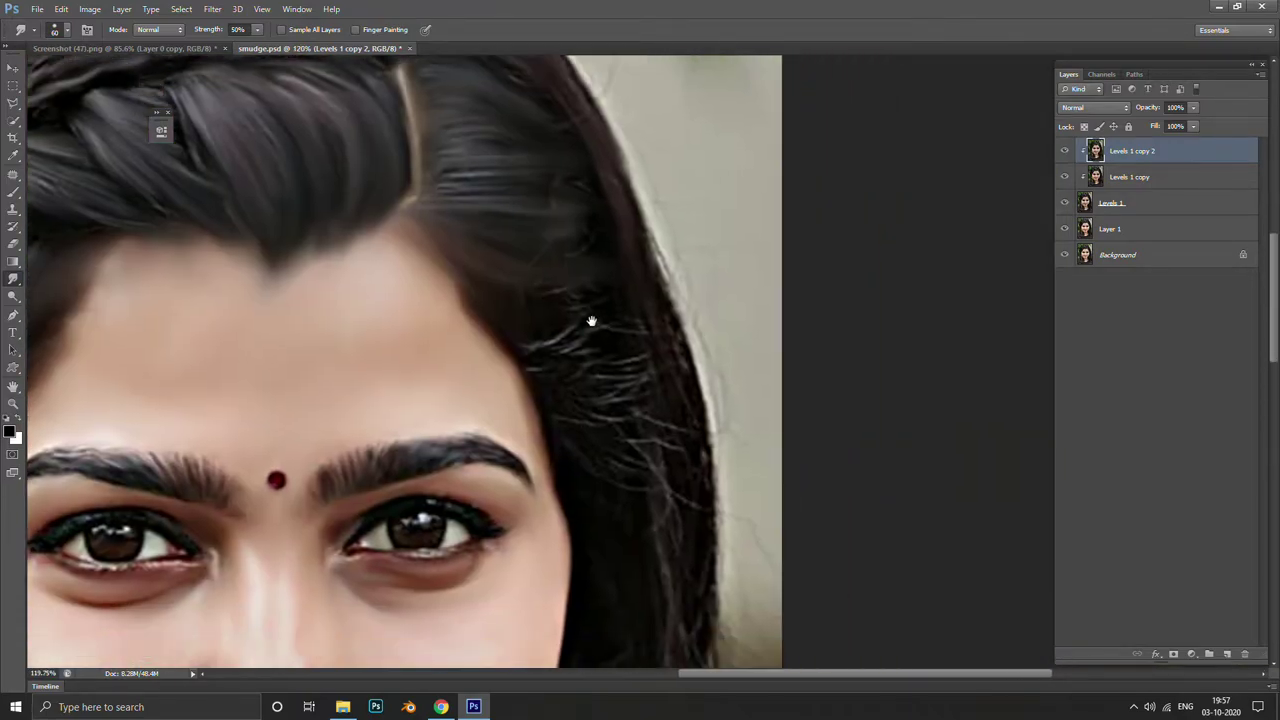
scroll(541, 273, "up", 1)
scroll(564, 306, "down", 2)
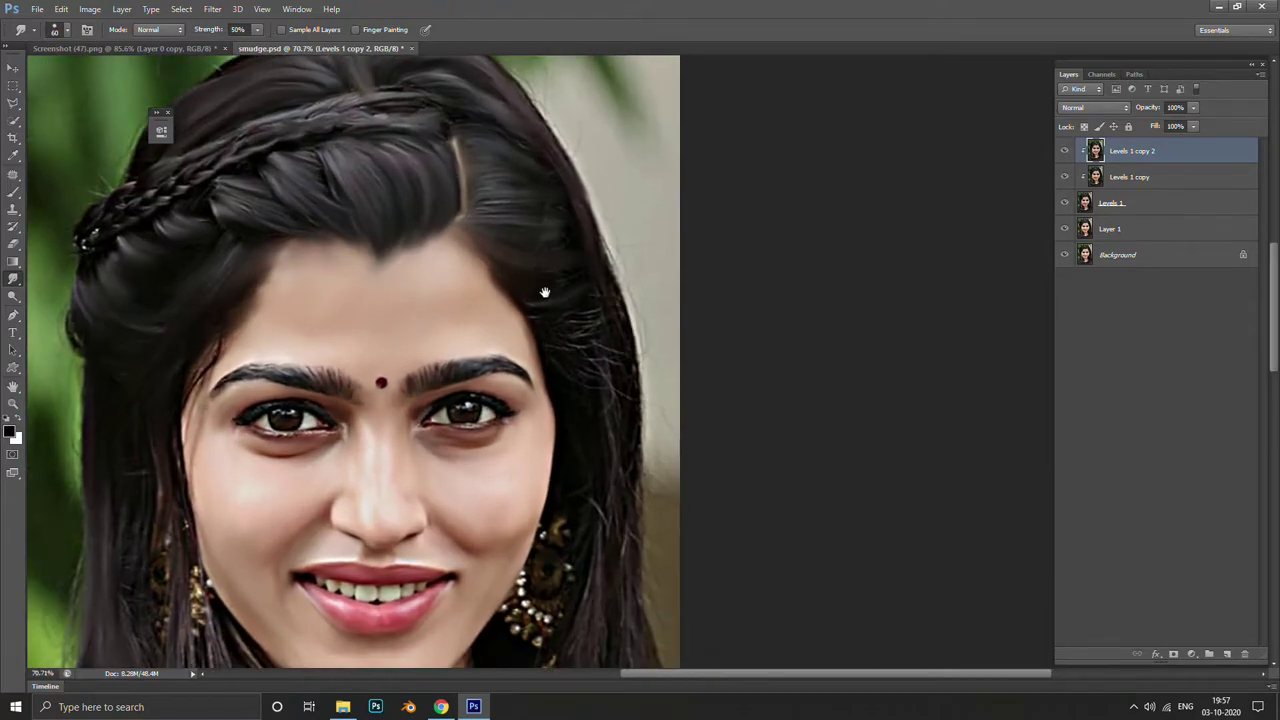
scroll(460, 164, "up", 2)
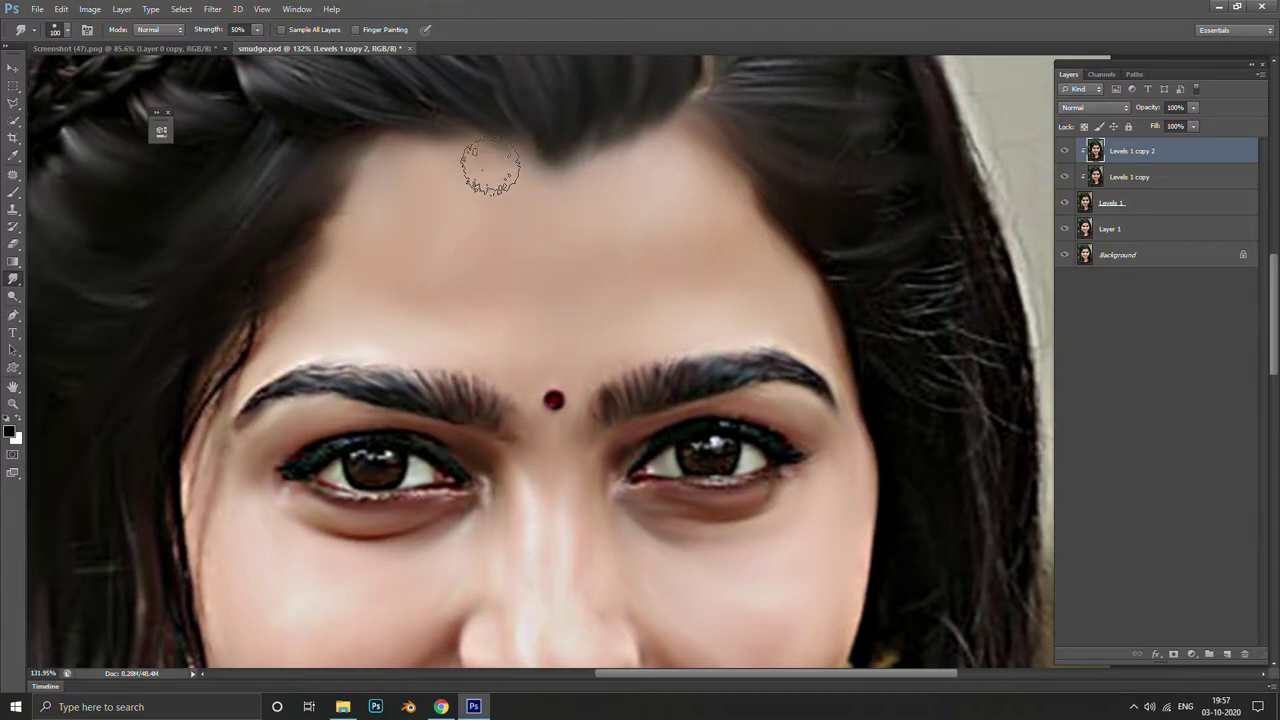
scroll(408, 285, "up", 1)
scroll(408, 285, "up", 1)
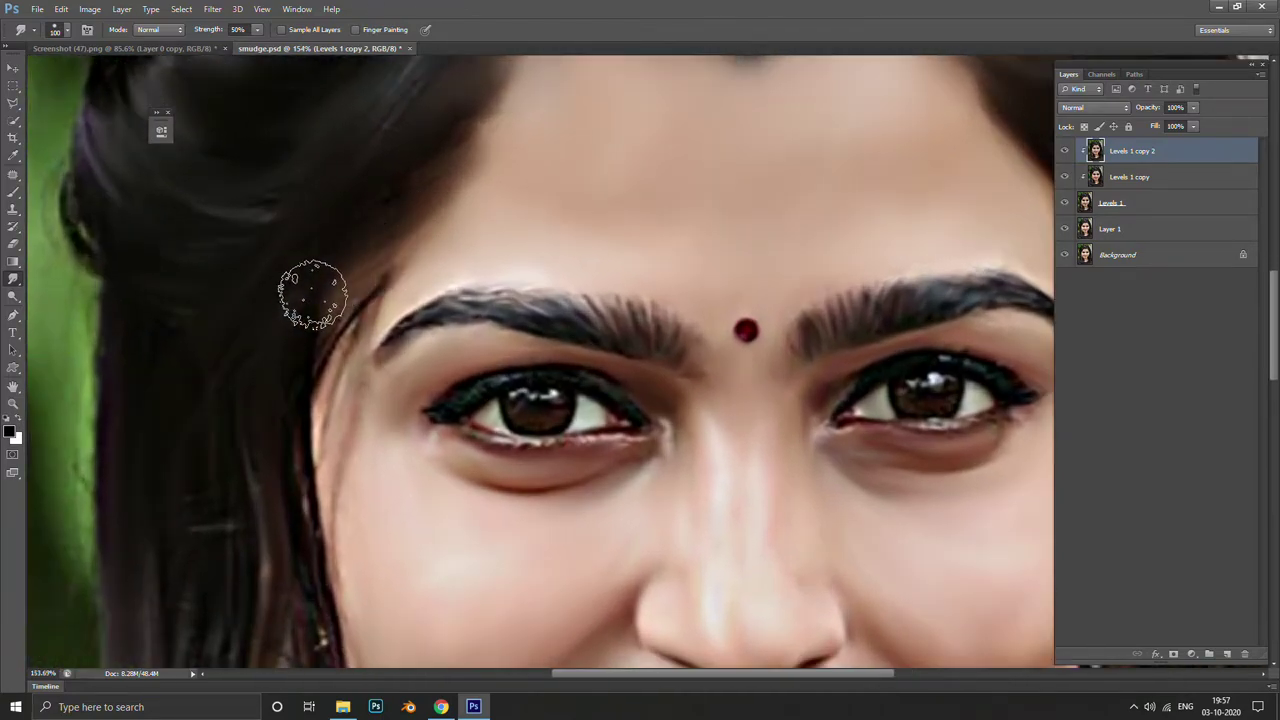
scroll(281, 337, "down", 2)
scroll(281, 337, "down", 1)
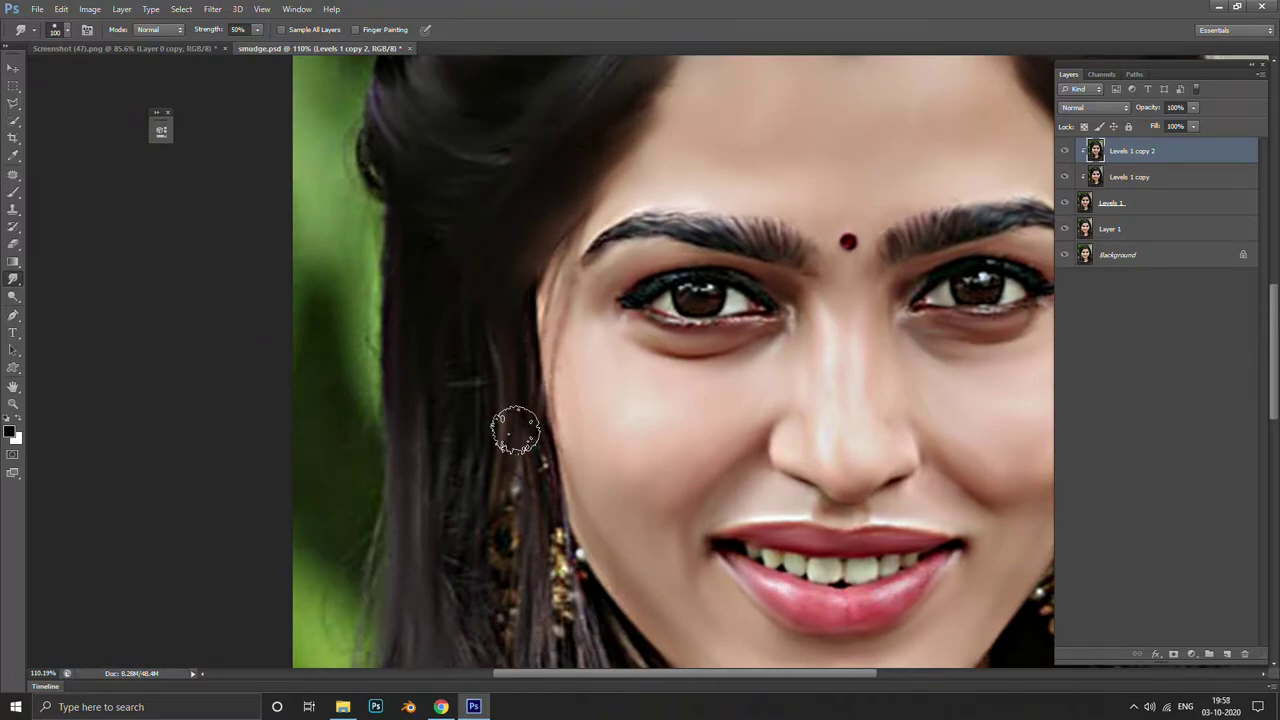
left_click_drag(435, 389, 450, 232)
scroll(480, 530, "down", 2)
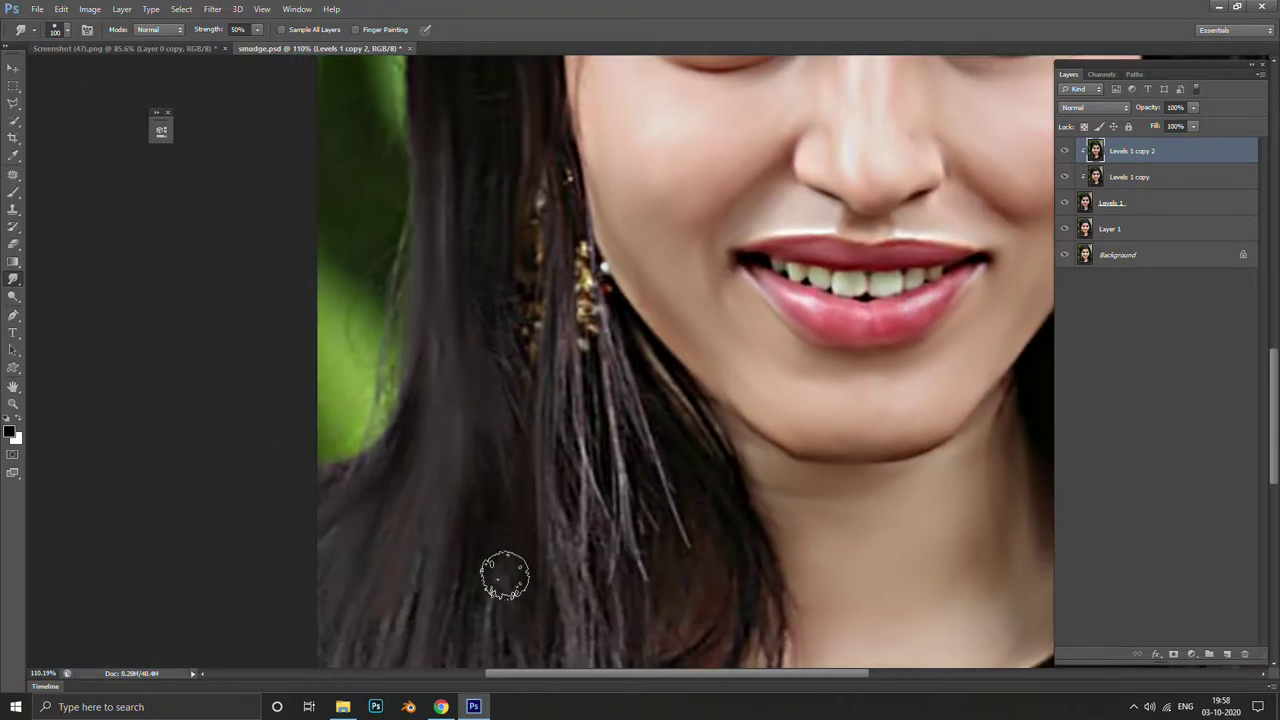
scroll(500, 577, "down", 3)
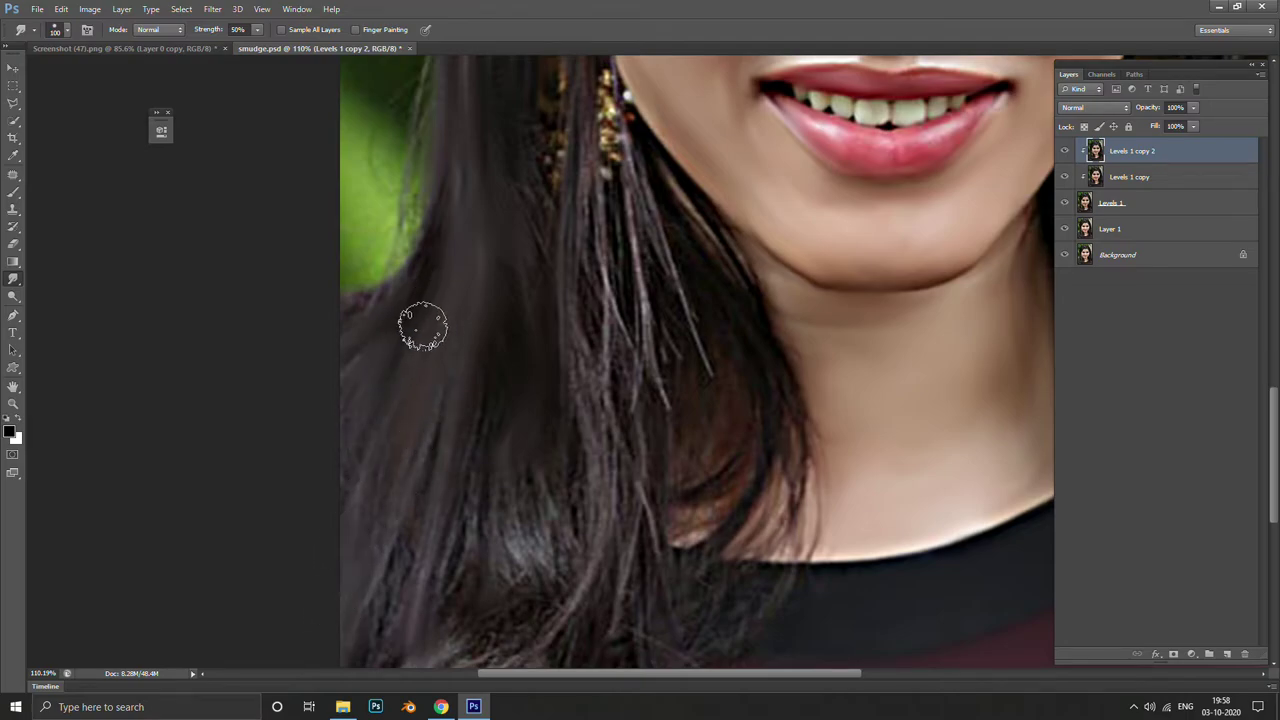
left_click_drag(524, 281, 475, 402)
scroll(475, 402, "down", 4)
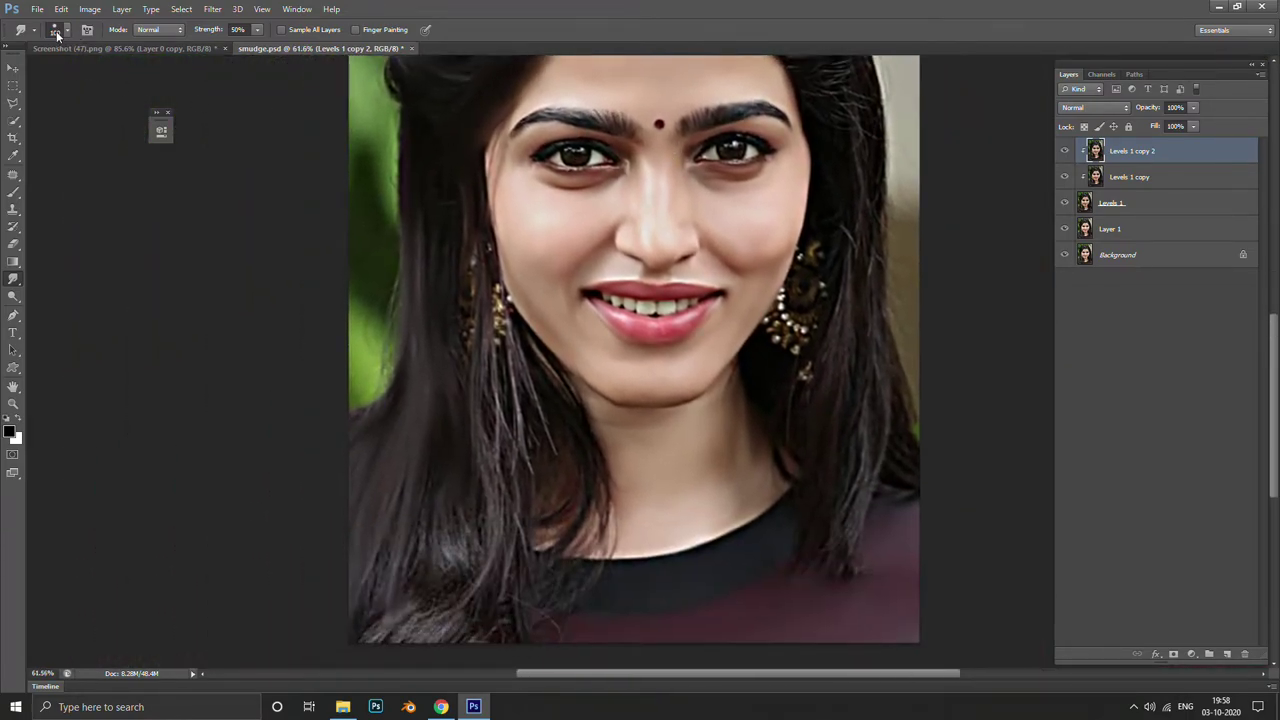
Check the brush size and shape options, then zoom closely into the temple hair
left_click(56, 31)
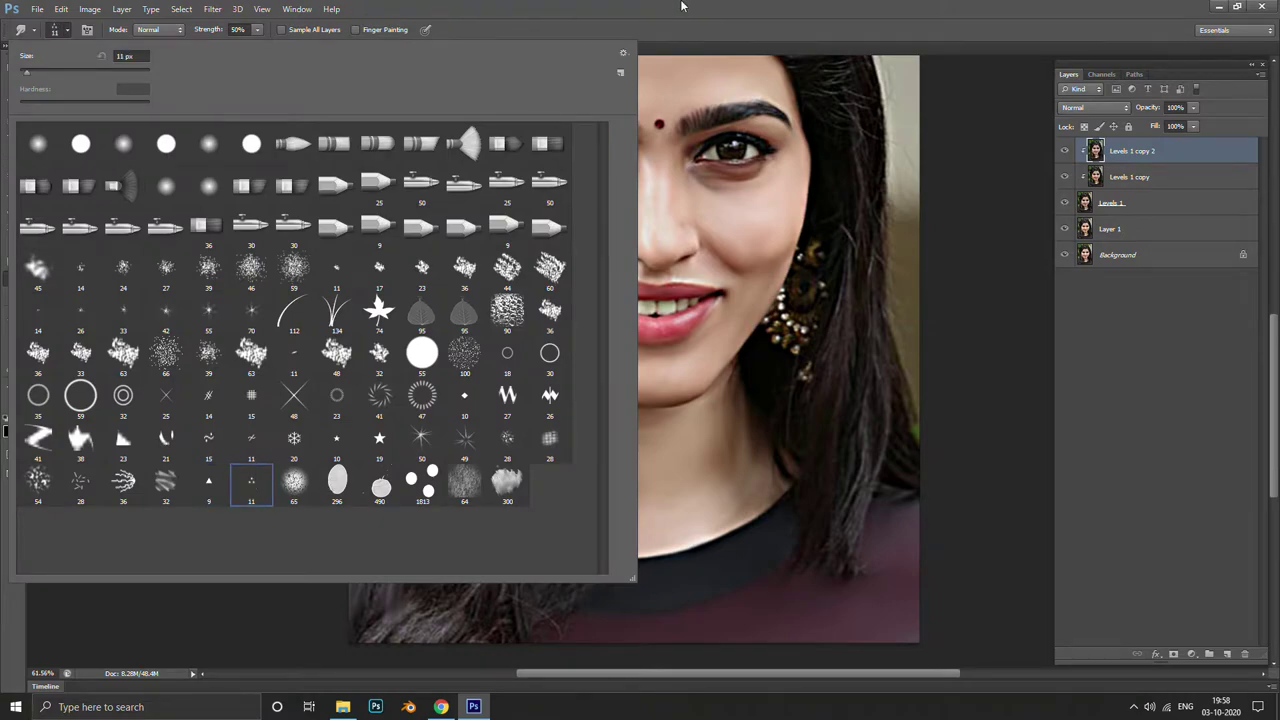
scroll(396, 254, "up", 2)
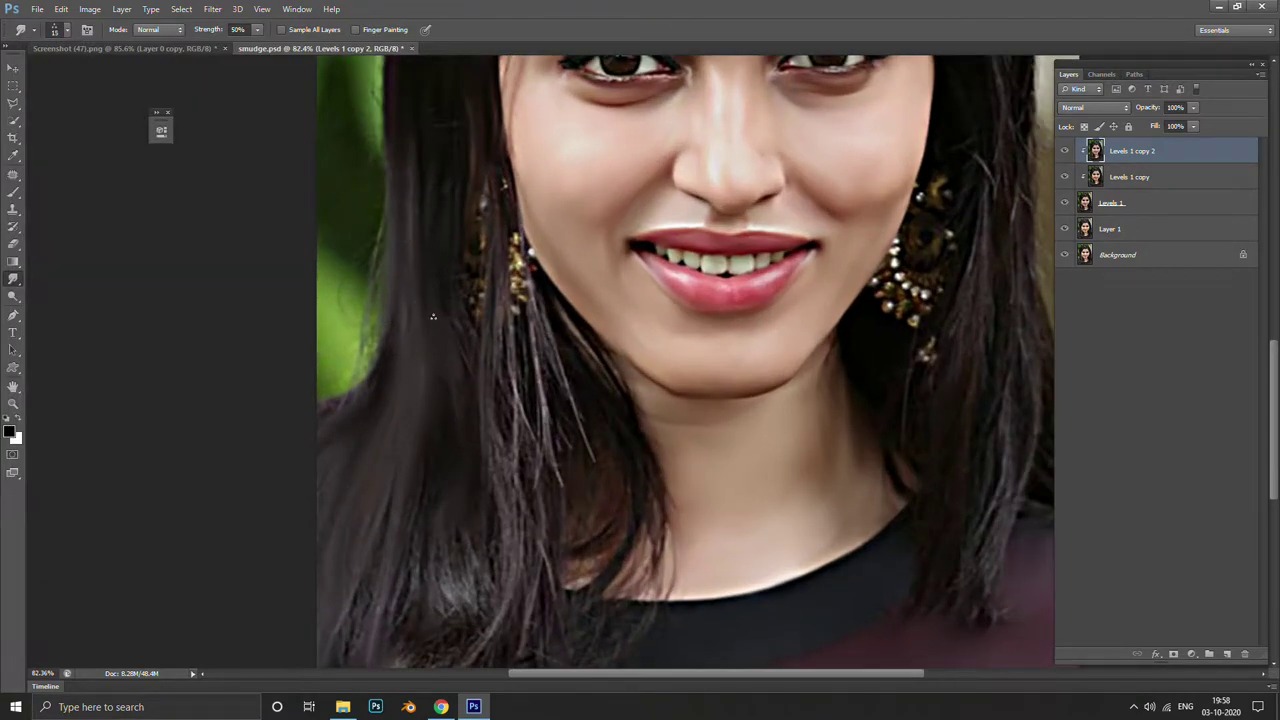
scroll(344, 583, "up", 1)
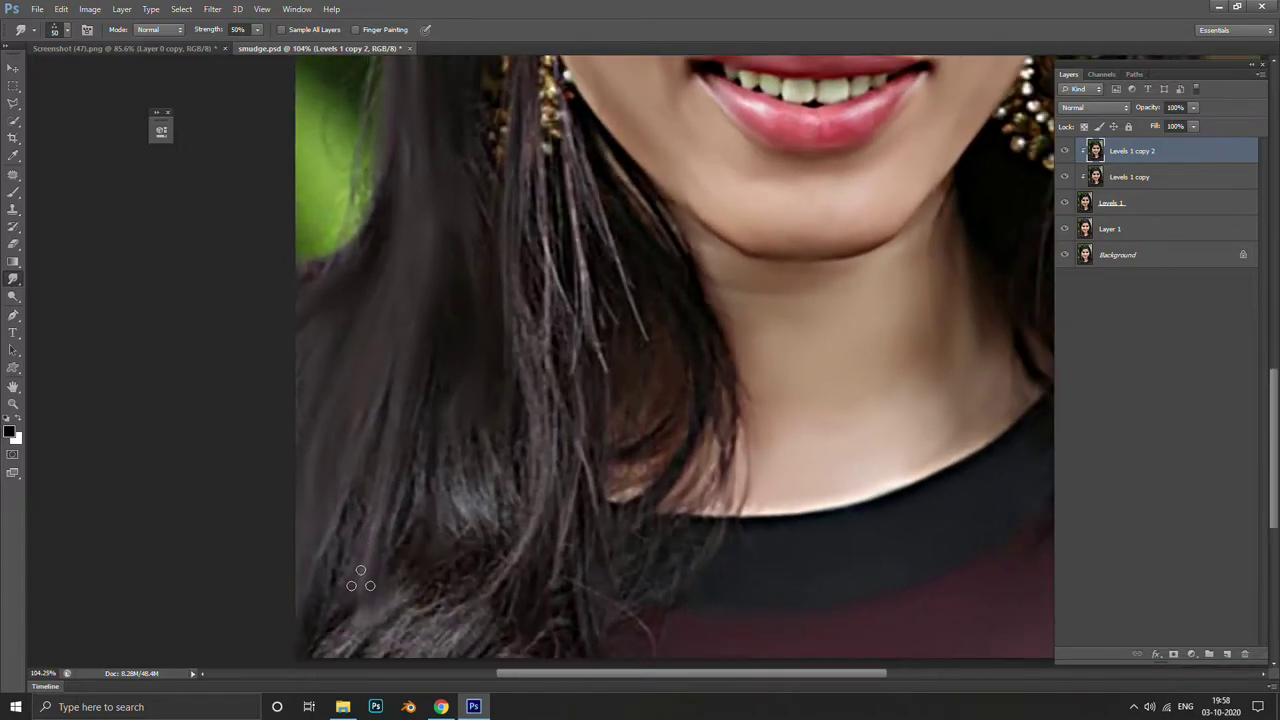
scroll(414, 527, "down", 3)
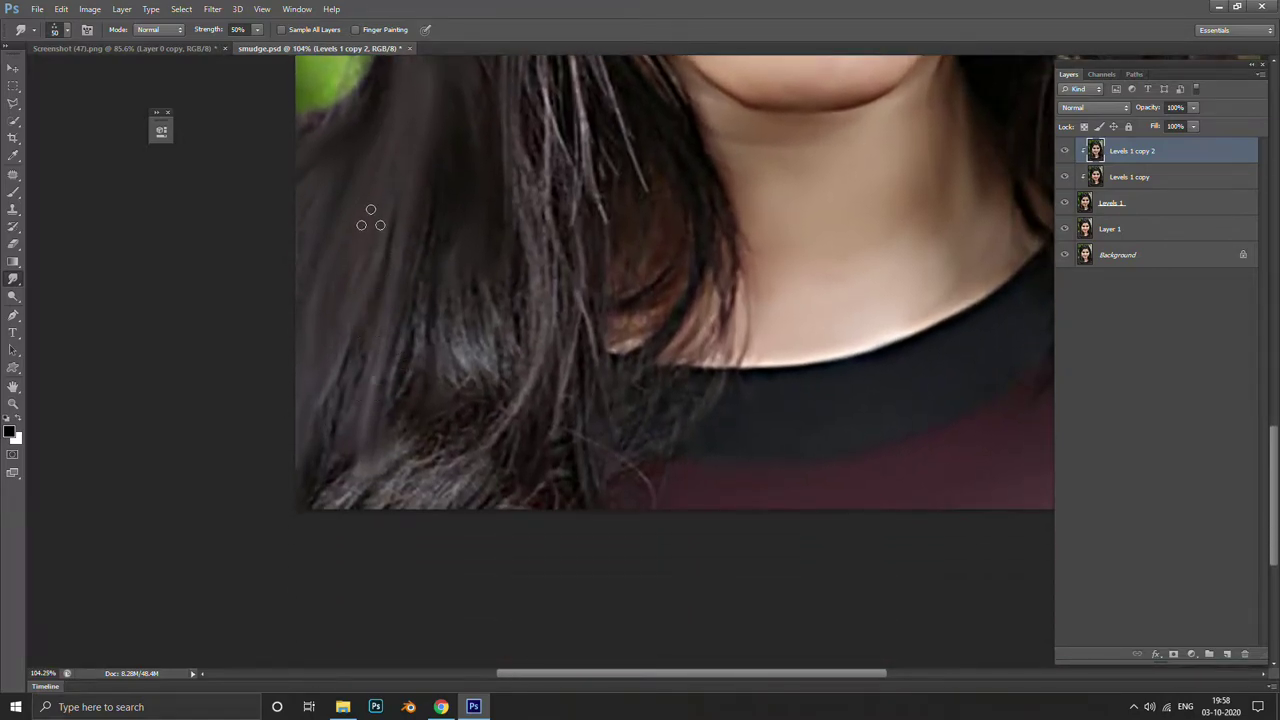
scroll(389, 420, "up", 3)
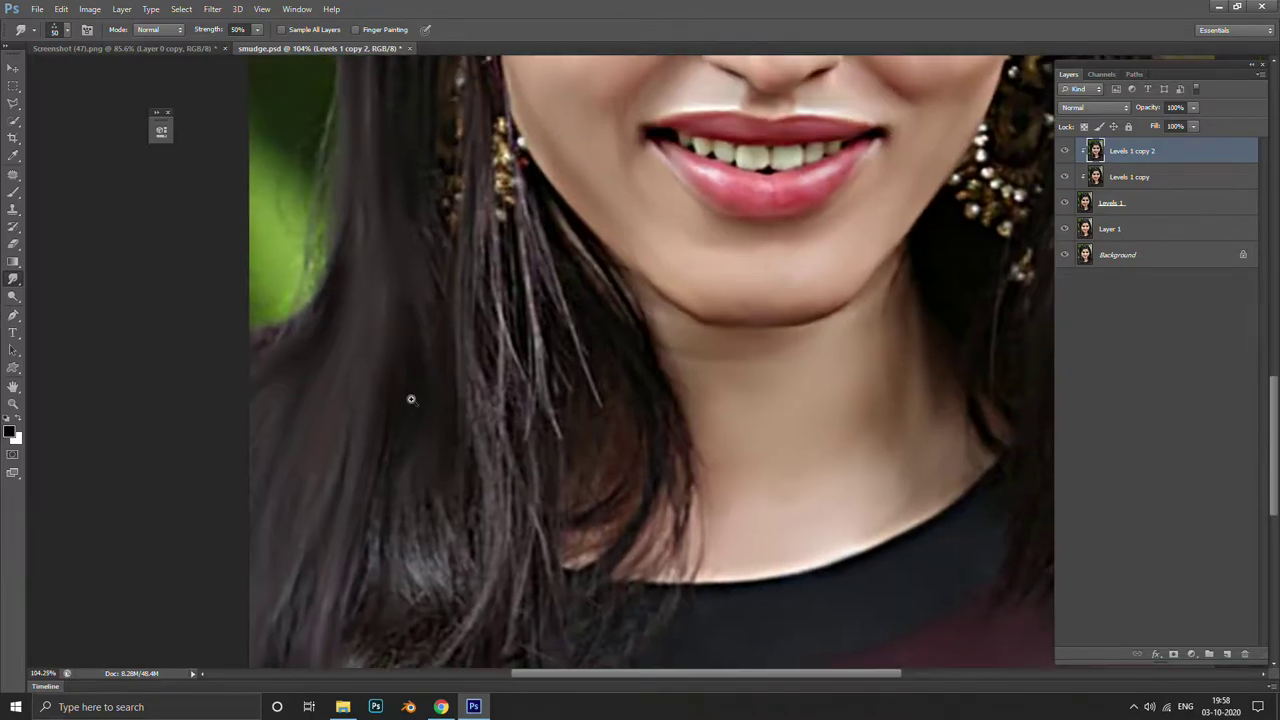
scroll(450, 330, "up", 1)
left_click_drag(562, 253, 297, 667)
Smear the temple hair strands above the eyebrow into smooth strokes
scroll(683, 383, "up", 1)
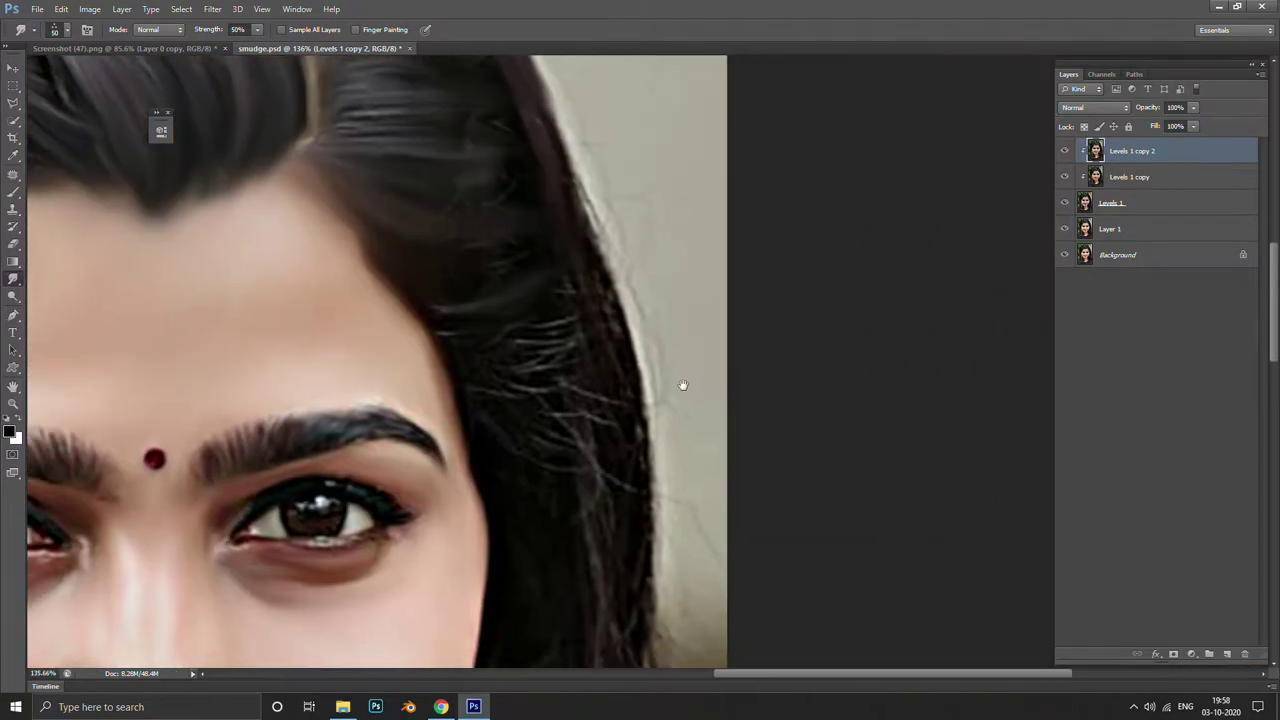
scroll(546, 448, "up", 2)
left_click_drag(469, 457, 509, 508)
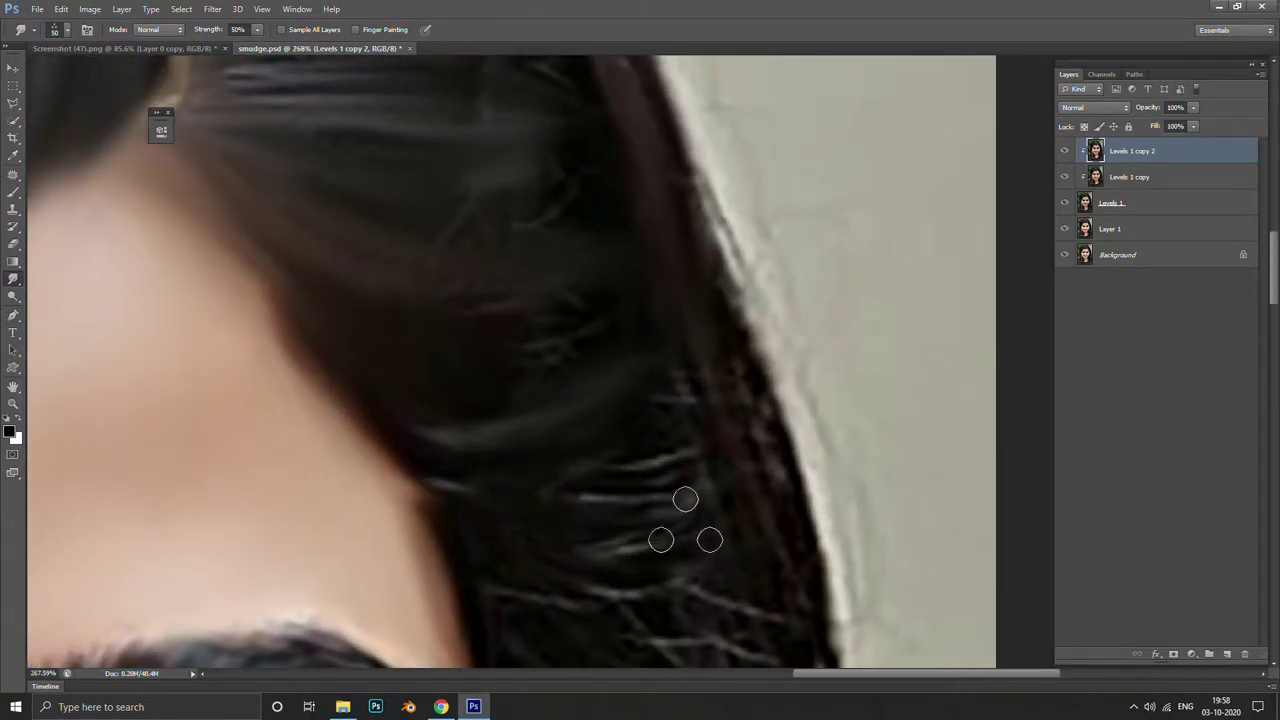
left_click_drag(686, 523, 466, 491)
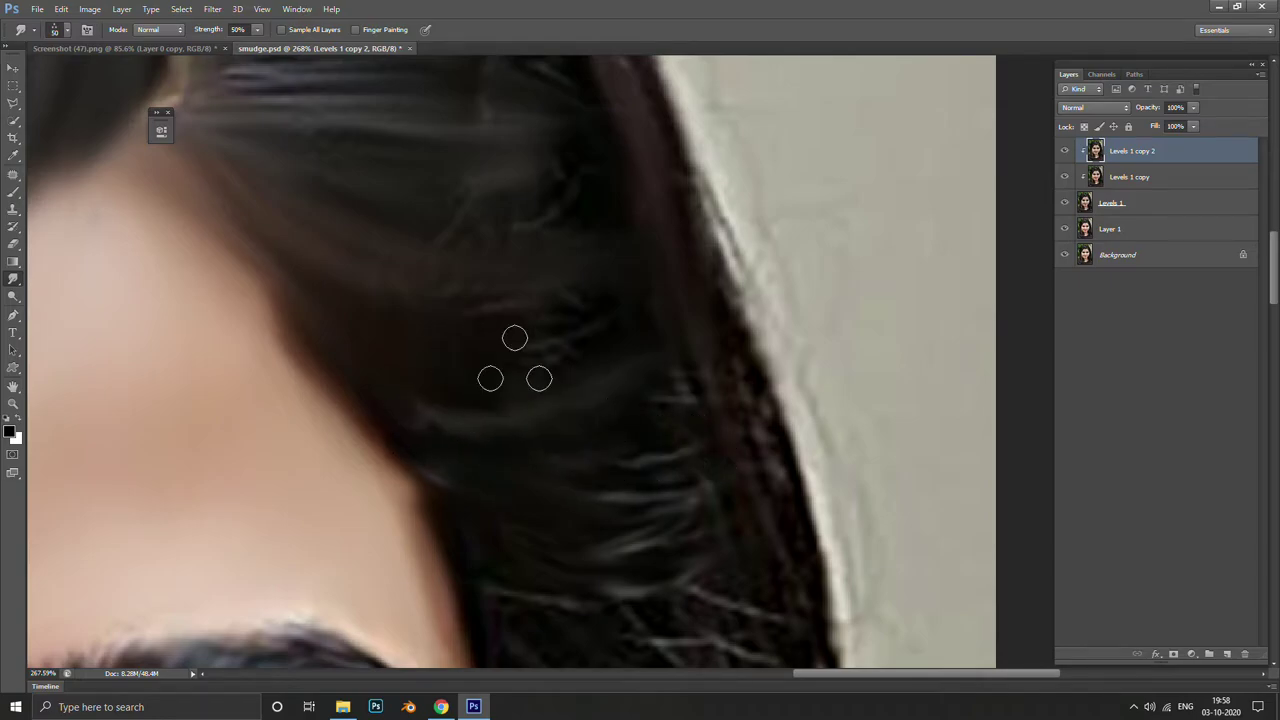
scroll(514, 360, "up", 3)
scroll(514, 360, "right", 1)
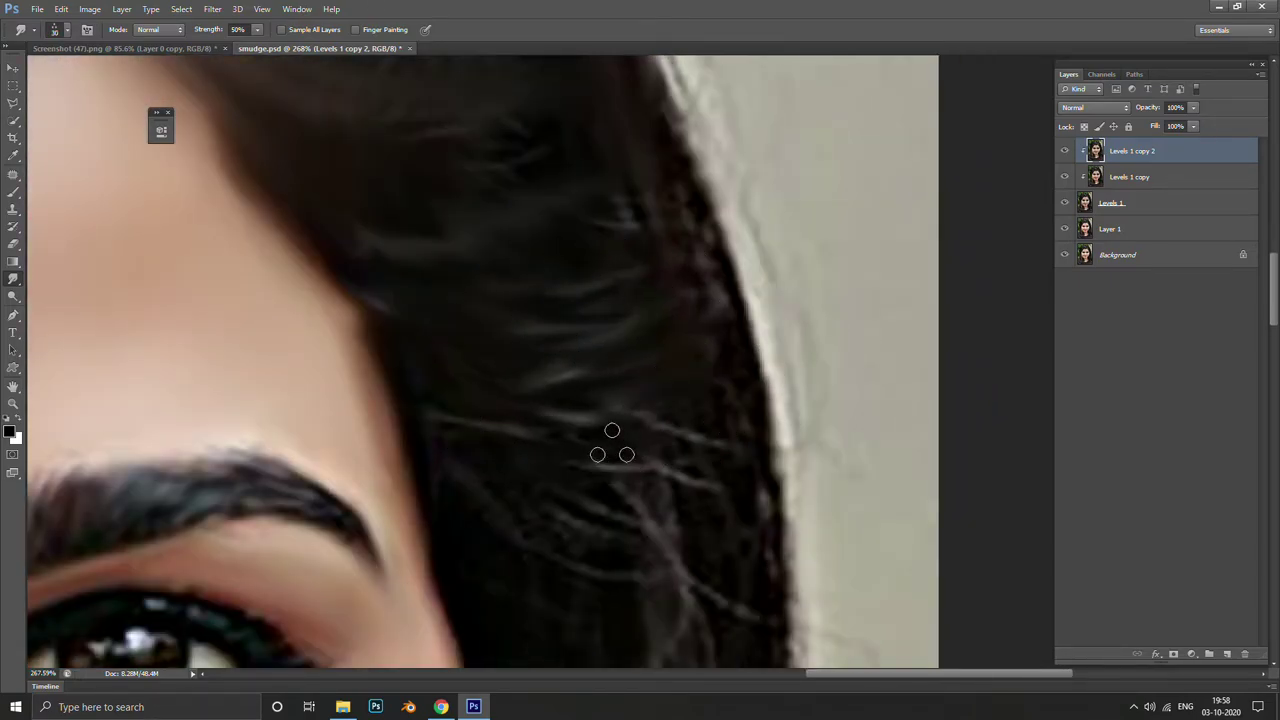
Choose a rough textured scatter brush tip for the Smudge tool
left_click(57, 31)
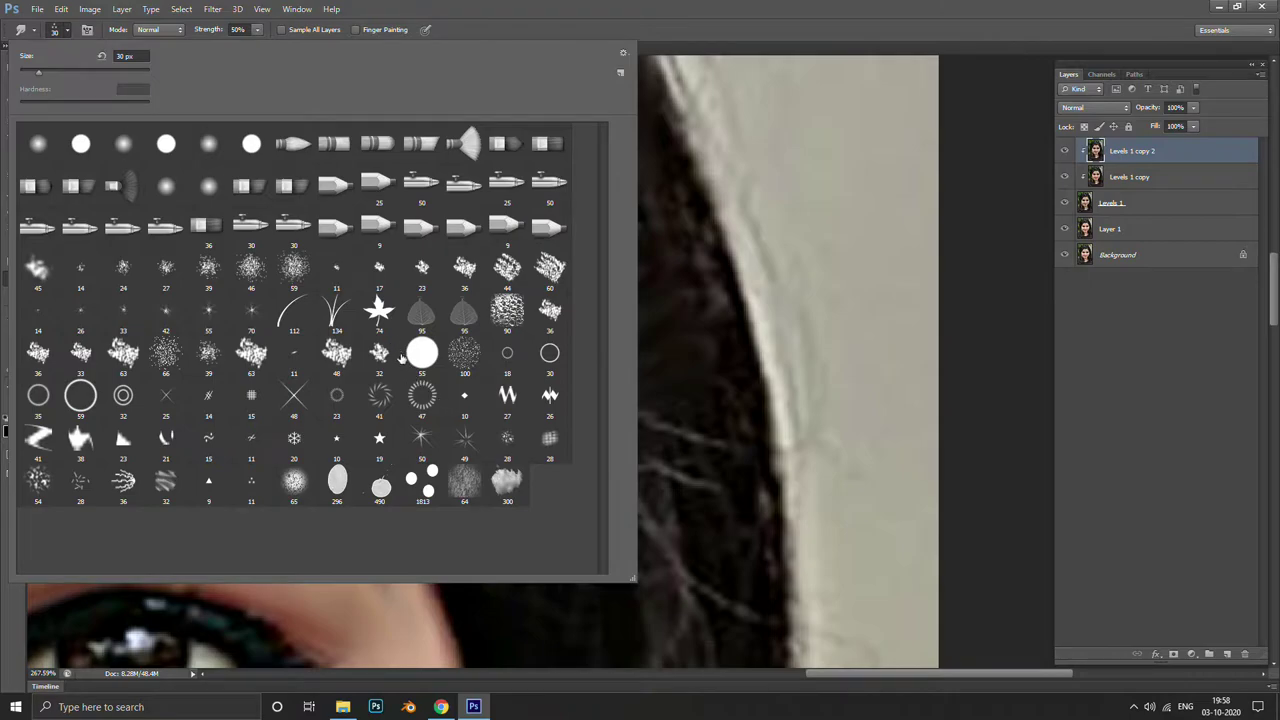
key("Return")
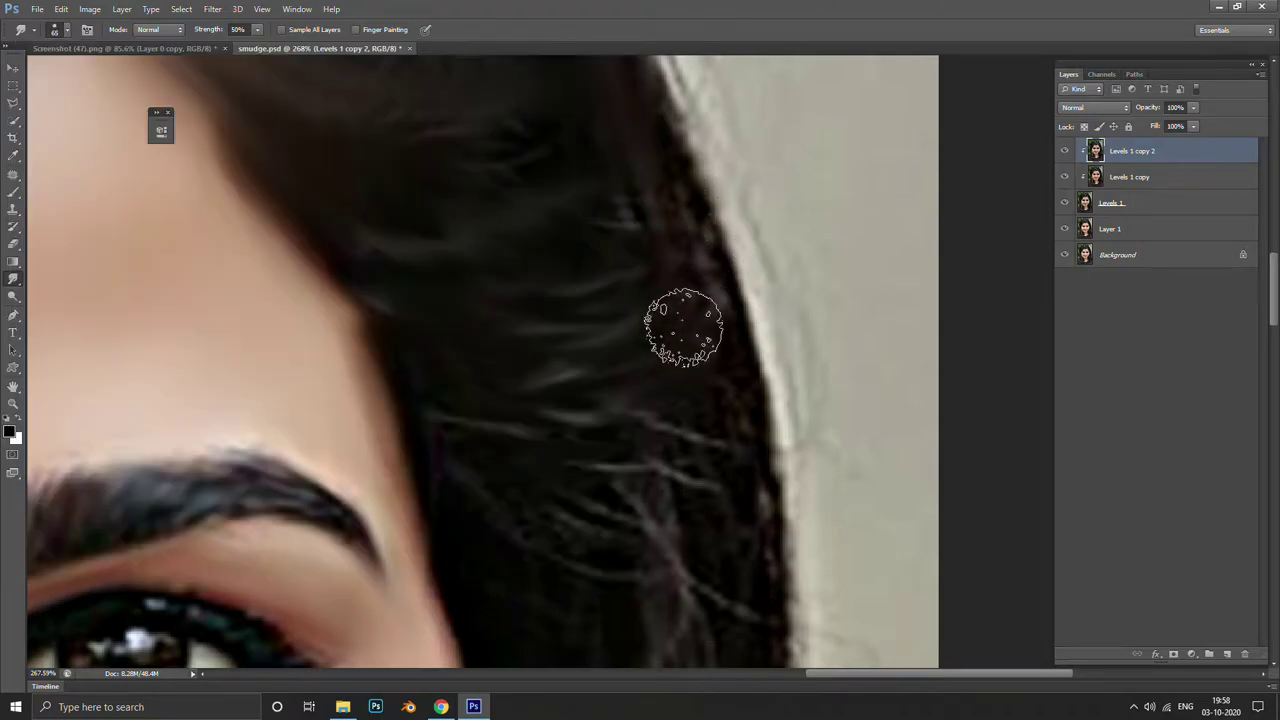
scroll(543, 209, "down", 5)
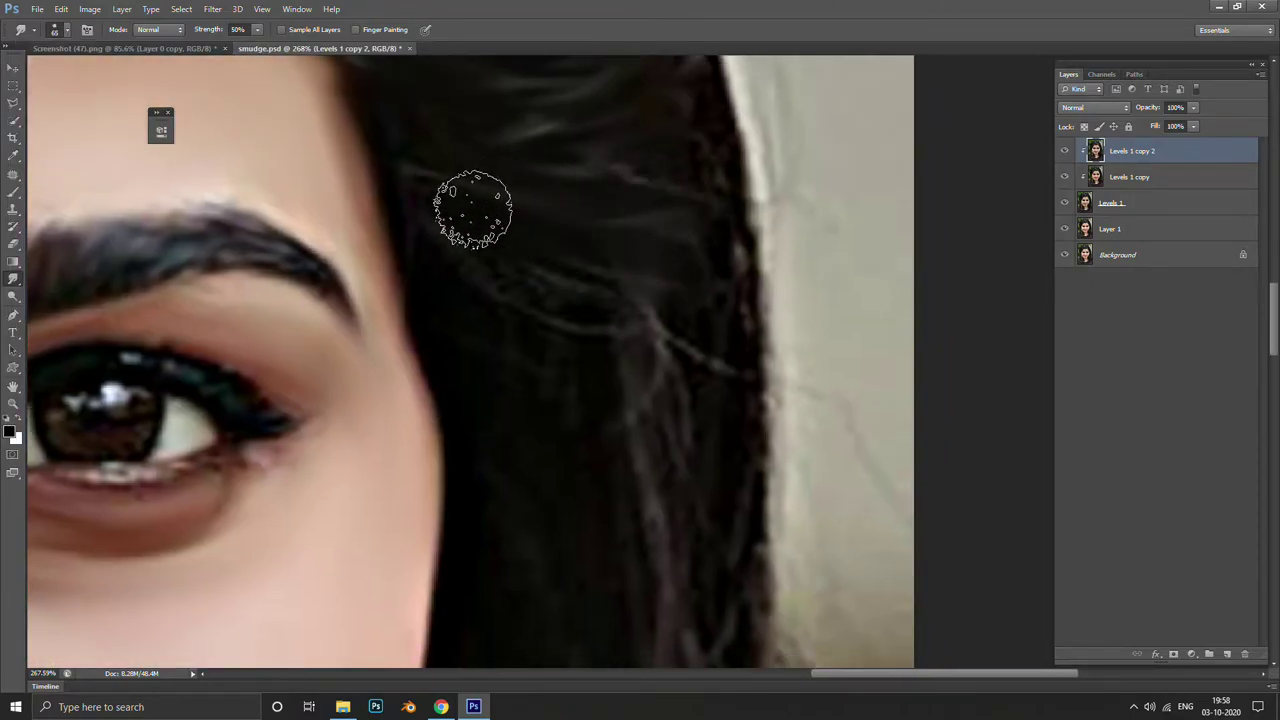
Smudge the light stray strands over the dark hair, working along the hair toward the earring
mouse_move(429, 194)
left_mouse_down()
mouse_move(686, 409)
mouse_move(672, 464)
left_mouse_up()
scroll(600, 330, "up", 5)
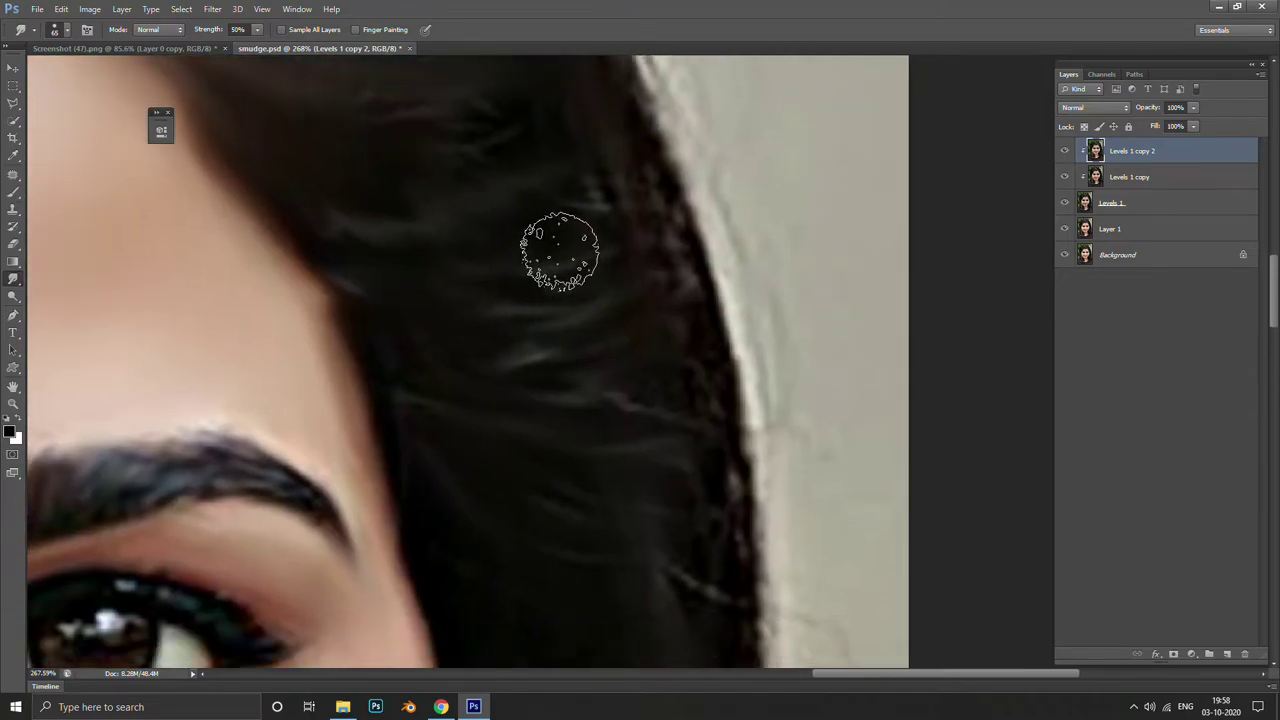
scroll(620, 280, "up", 2)
left_click_drag(672, 366, 603, 89)
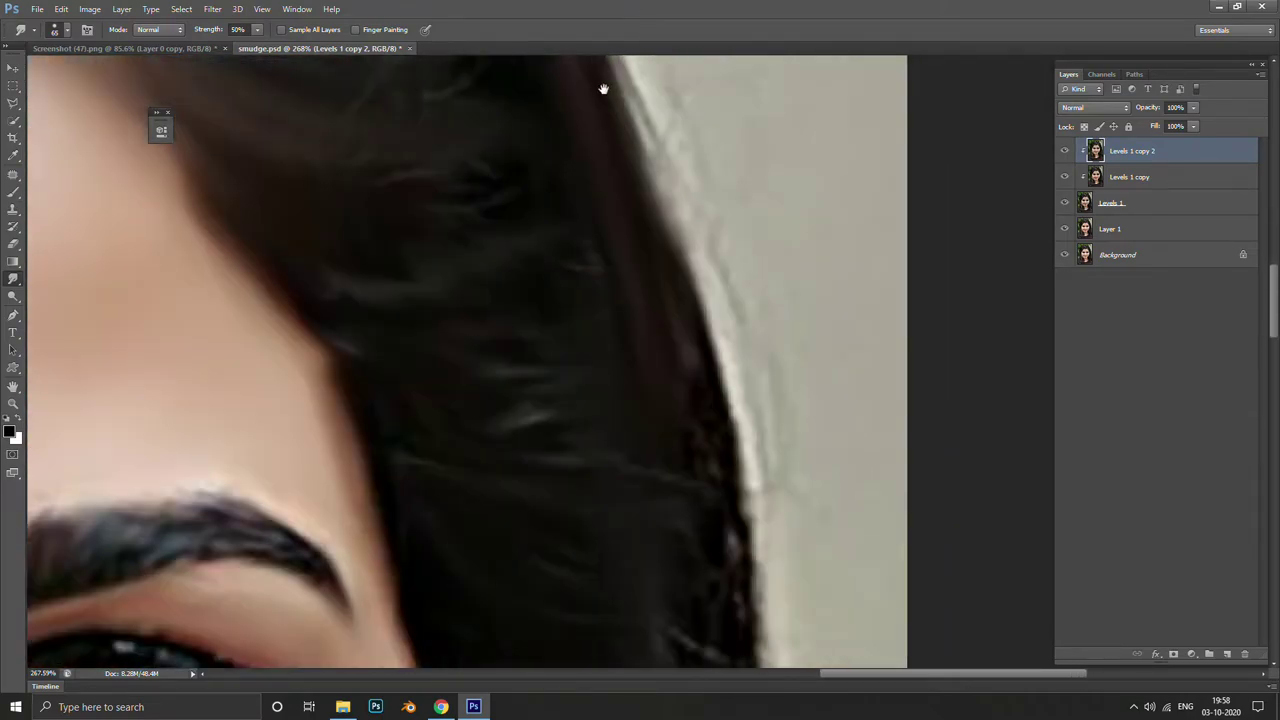
left_click_drag(660, 560, 631, 300)
left_click_drag(631, 474, 586, 229)
left_click_drag(484, 237, 575, 118)
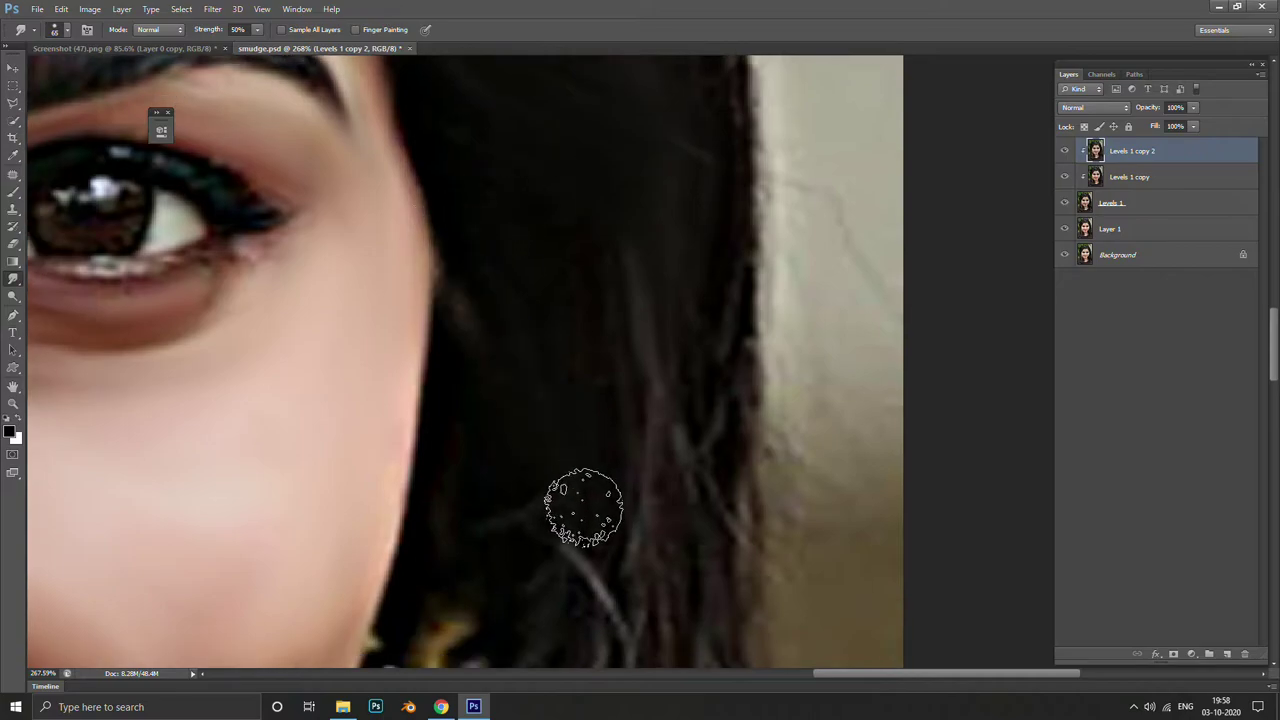
mouse_move(580, 508)
left_mouse_down()
mouse_move(549, 371)
mouse_move(592, 471)
left_mouse_up()
mouse_move(557, 371)
left_mouse_down()
mouse_move(593, 527)
mouse_move(566, 417)
left_mouse_up()
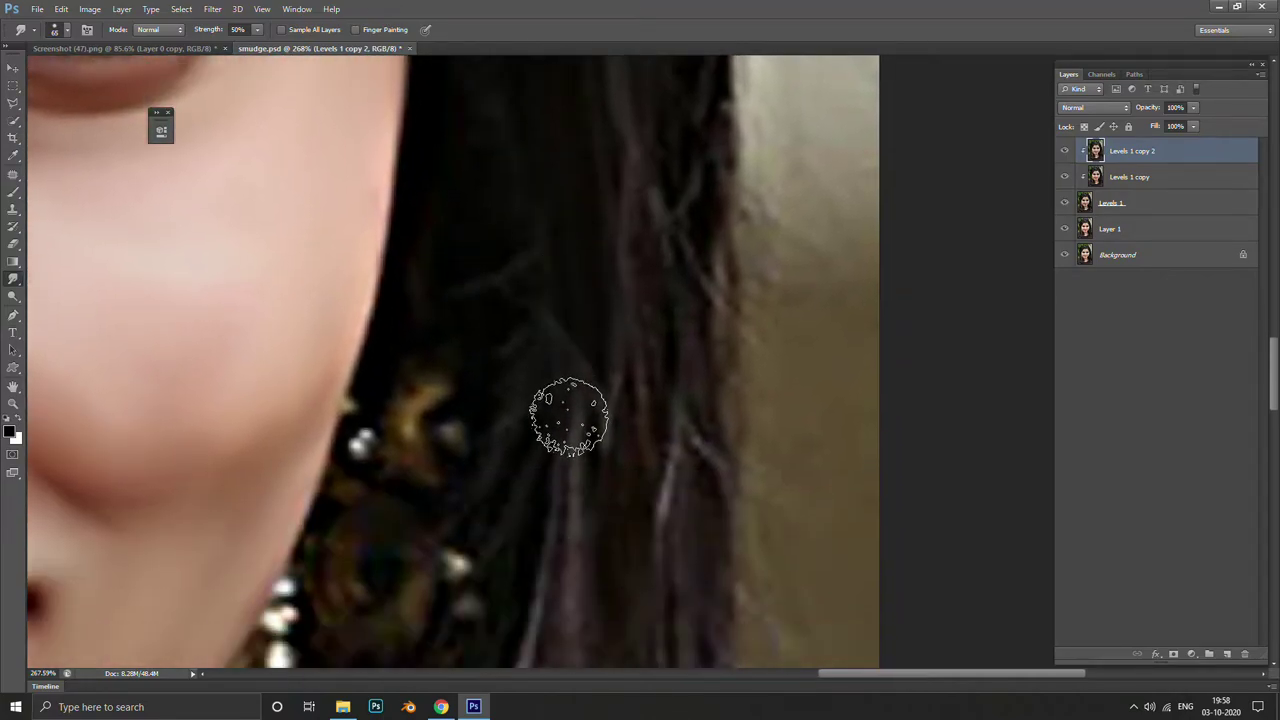
scroll(566, 417, "down", 5)
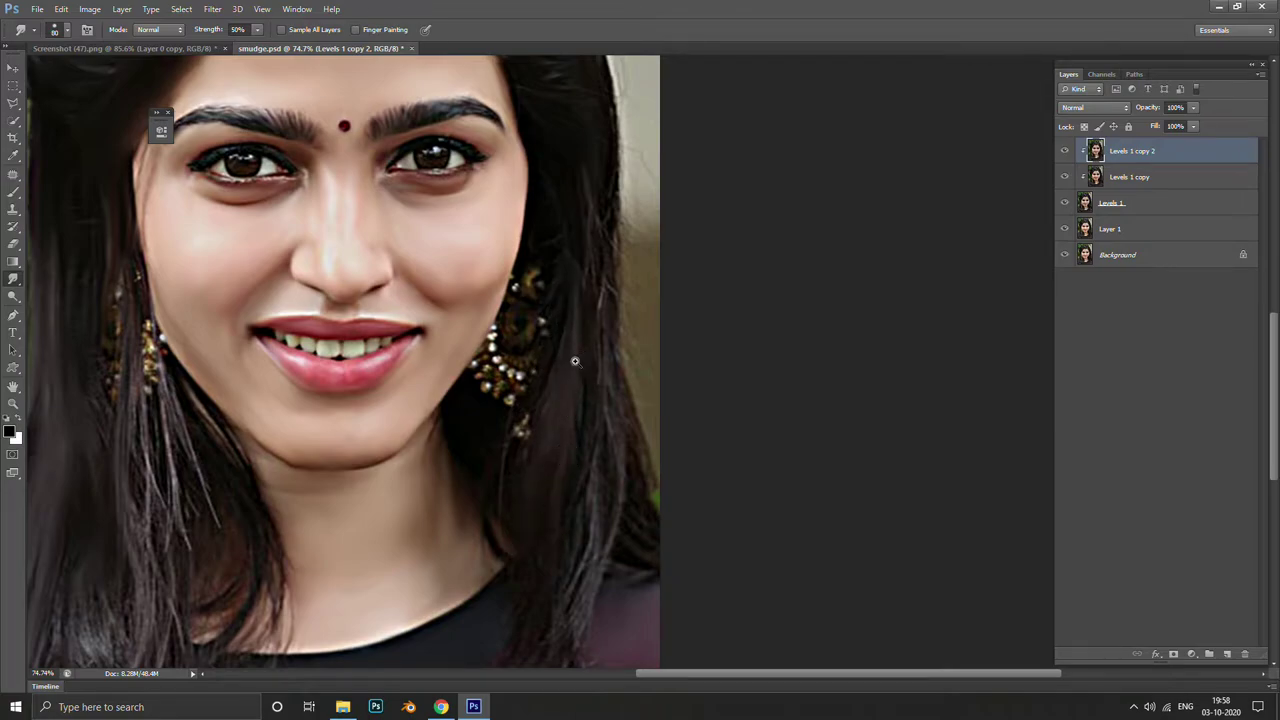
Smudge the right hair edge below the earring out over the olive background, then frame the shoulder hair ends
scroll(575, 361, "up", 3)
scroll(577, 420, "up", 1)
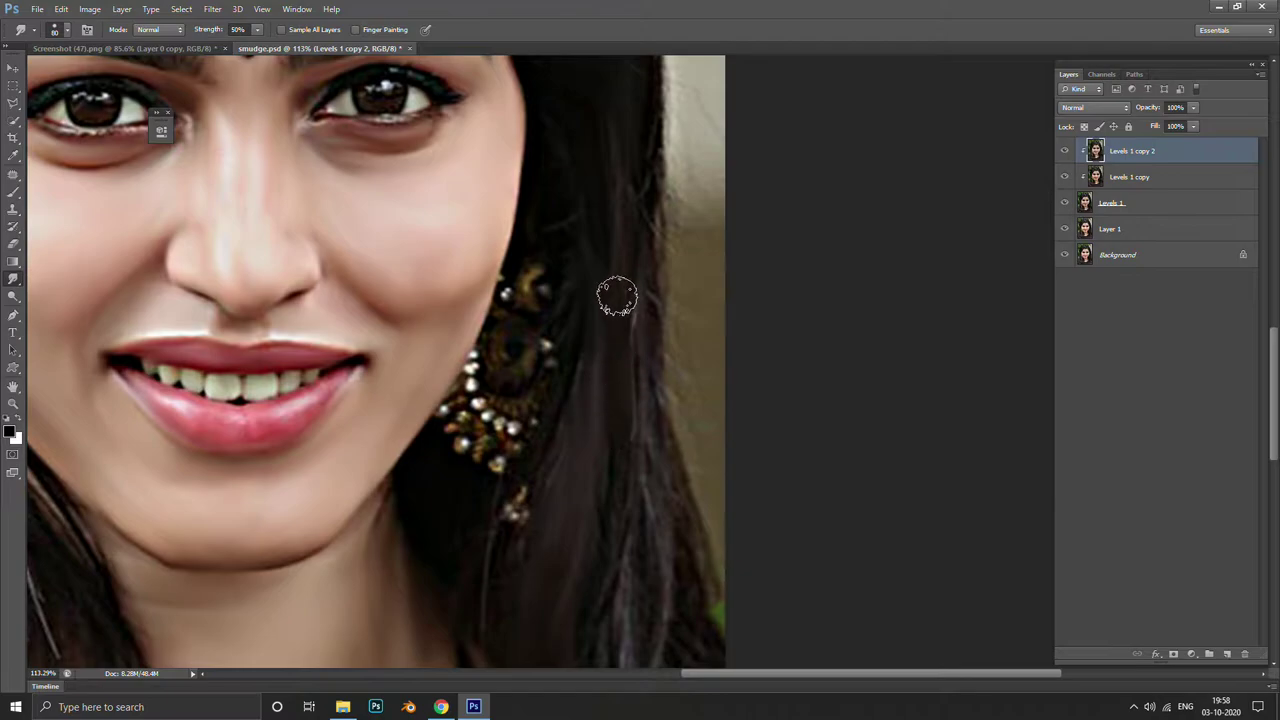
scroll(629, 403, "down", 1)
scroll(626, 371, "down", 3)
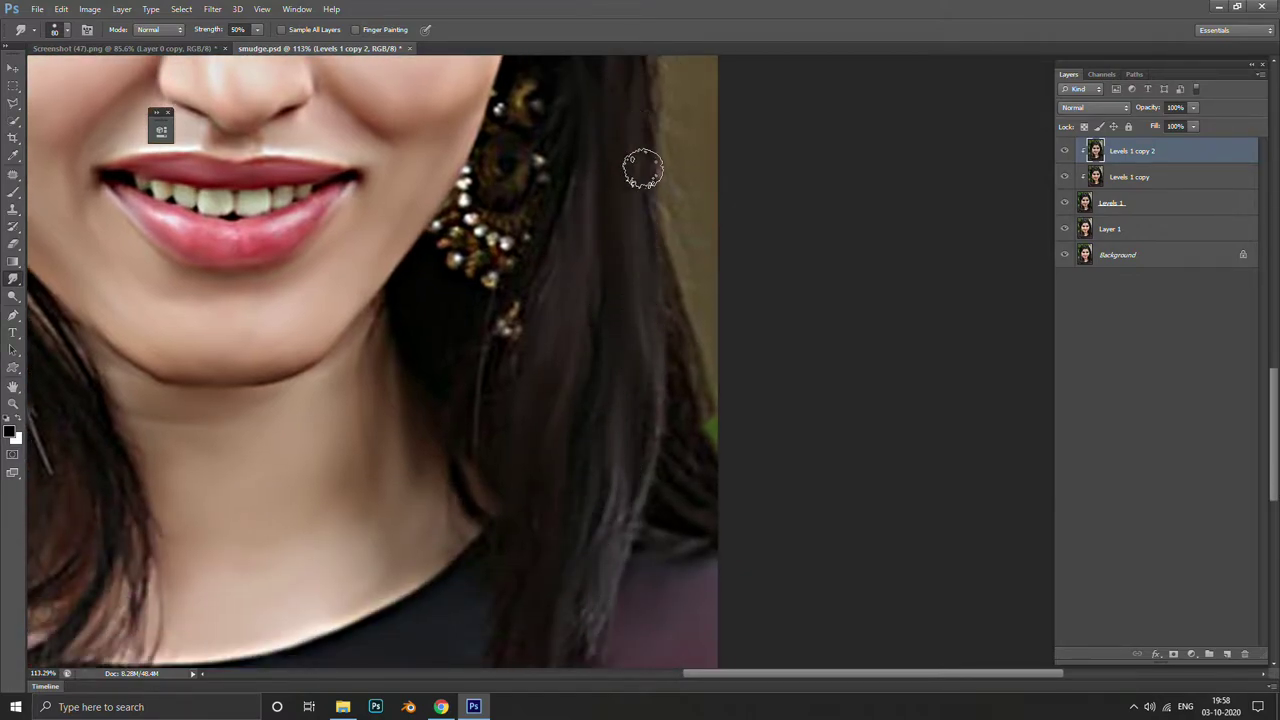
left_click_drag(643, 170, 703, 448)
left_click_drag(636, 289, 640, 419)
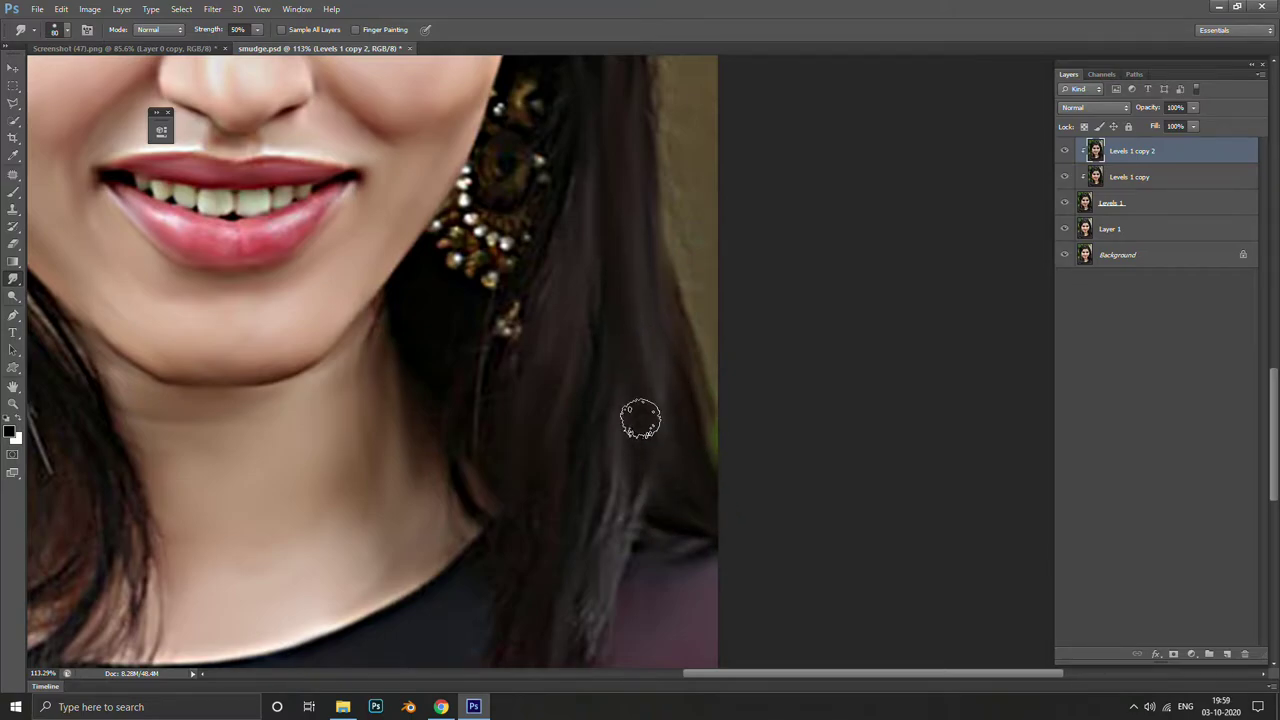
left_click_drag(560, 620, 598, 220)
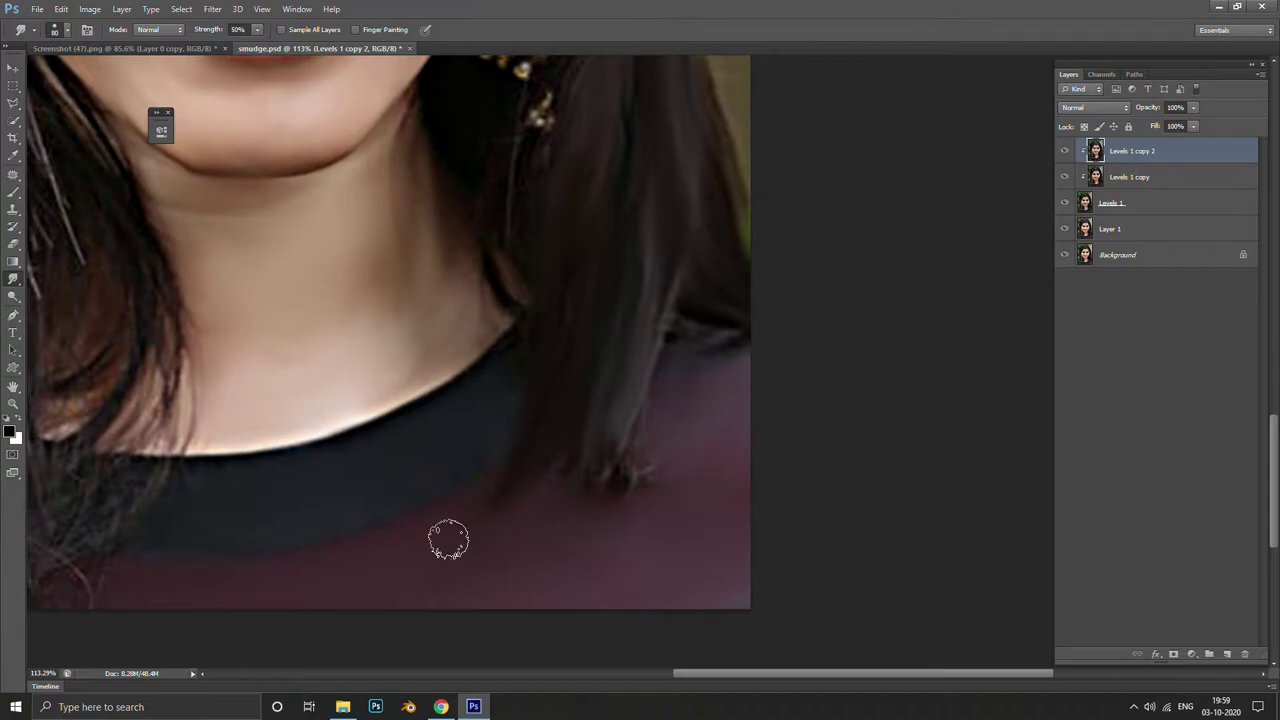
scroll(526, 524, "up", 3)
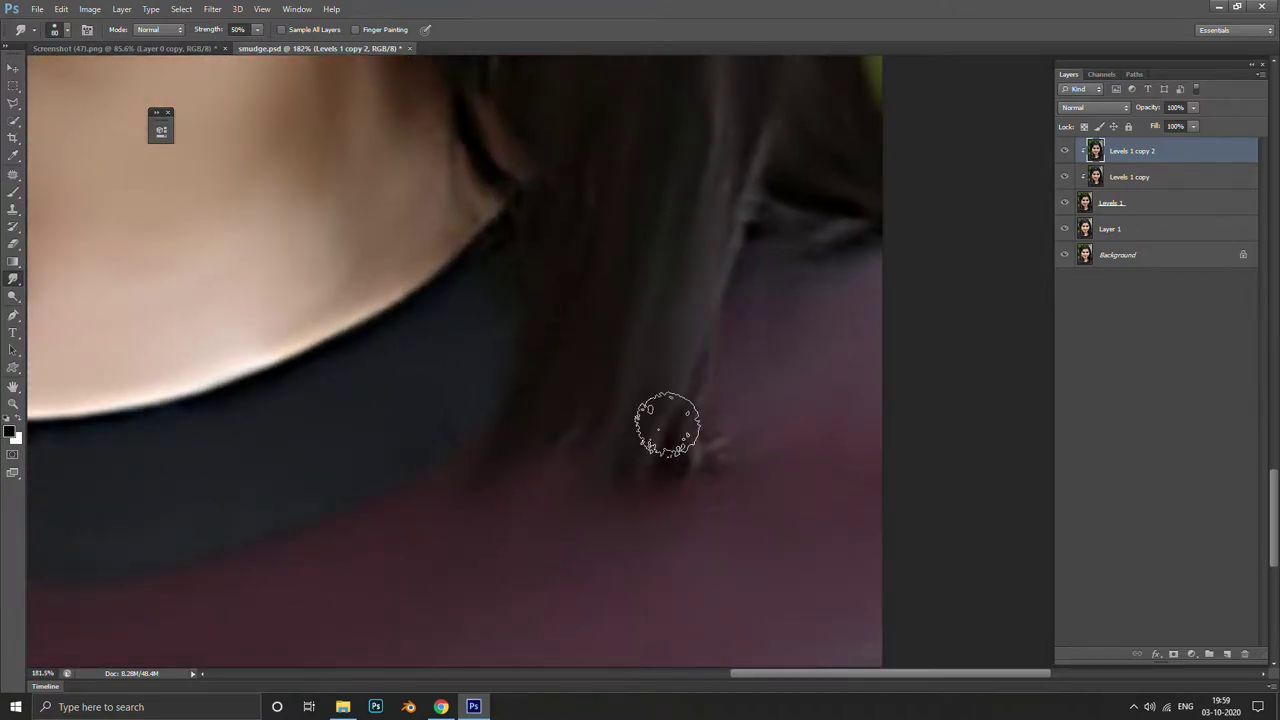
left_click_drag(717, 274, 660, 419)
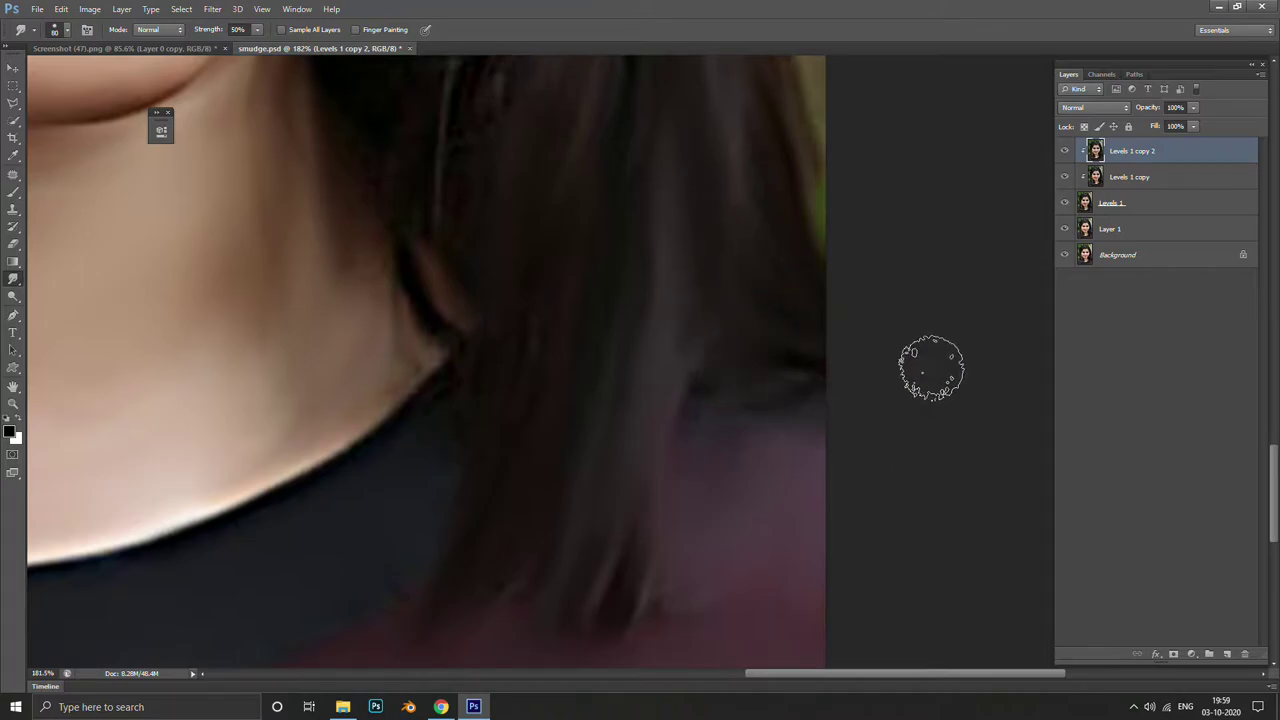
left_click_drag(661, 370, 676, 180)
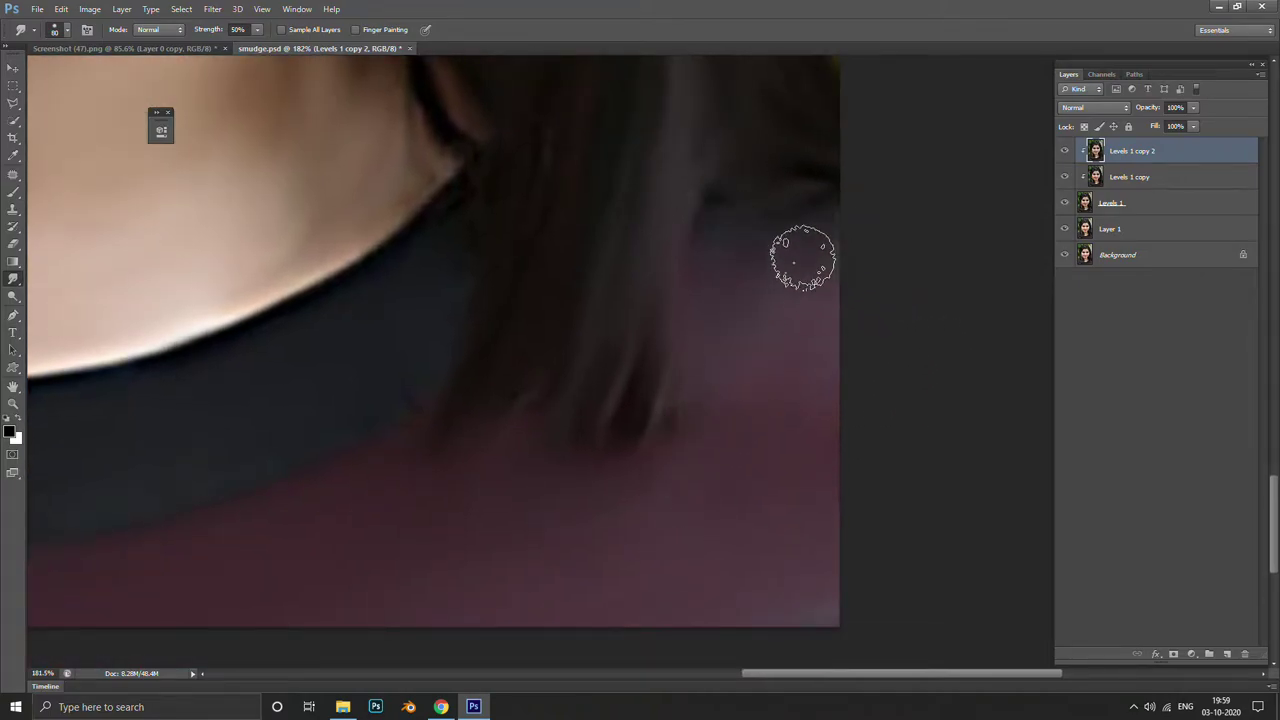
scroll(651, 423, "down", 3)
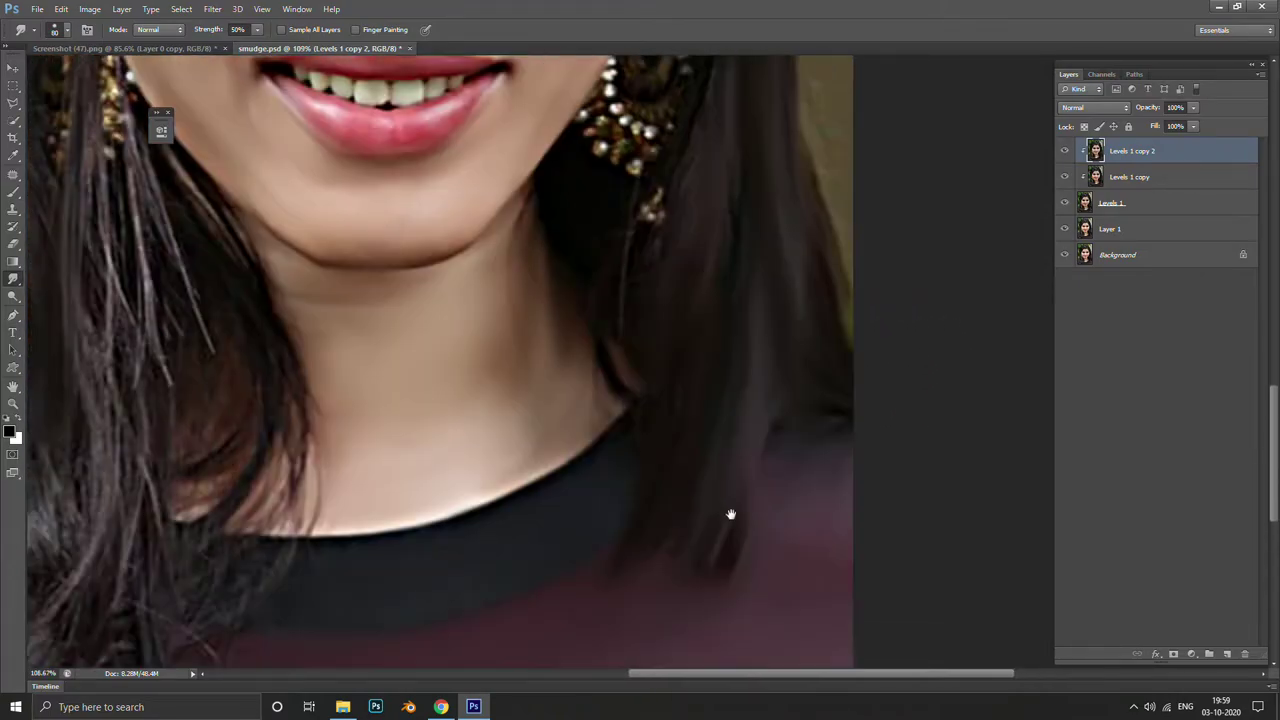
scroll(634, 471, "up", 2)
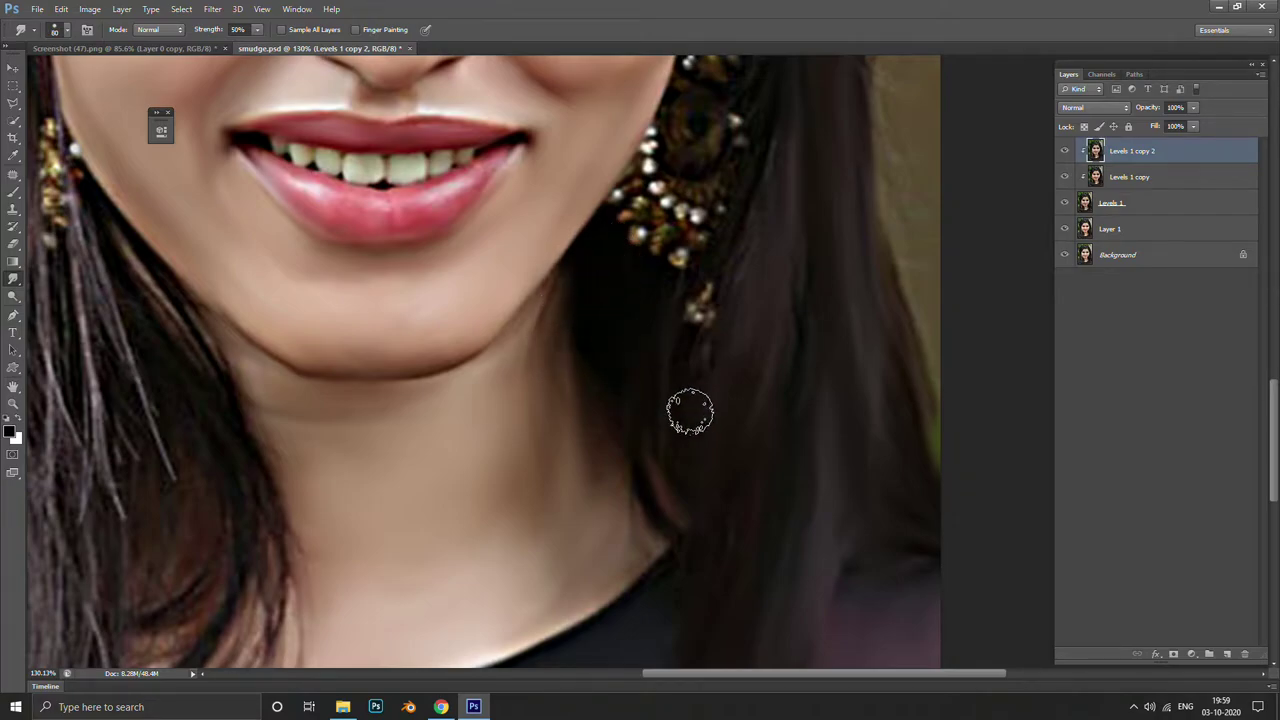
left_click_drag(782, 127, 712, 470)
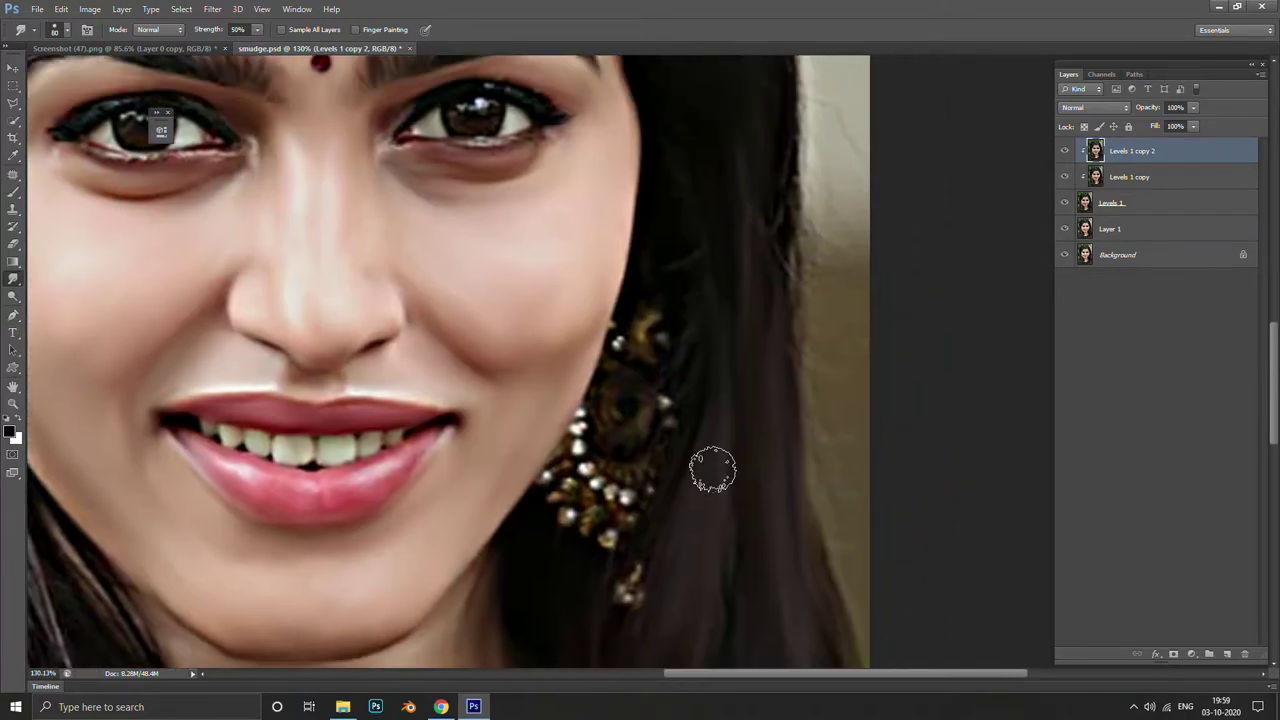
left_click_drag(700, 188, 710, 346)
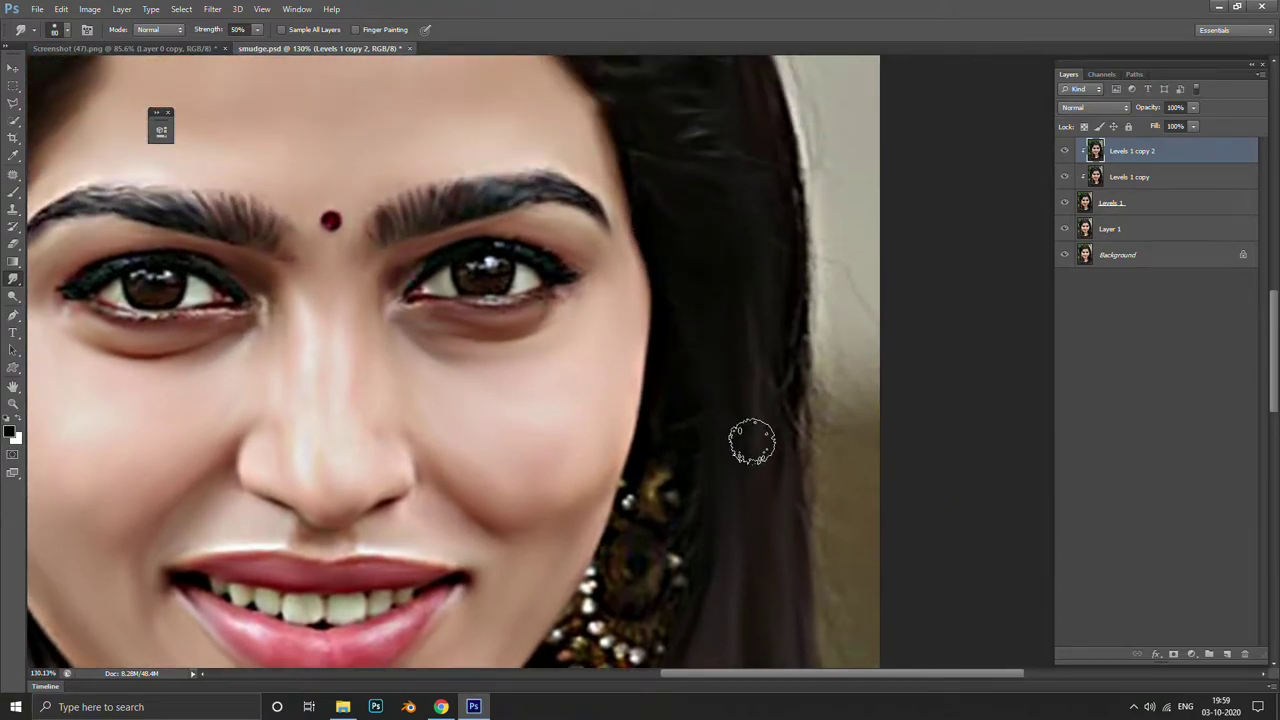
left_click_drag(757, 203, 795, 498)
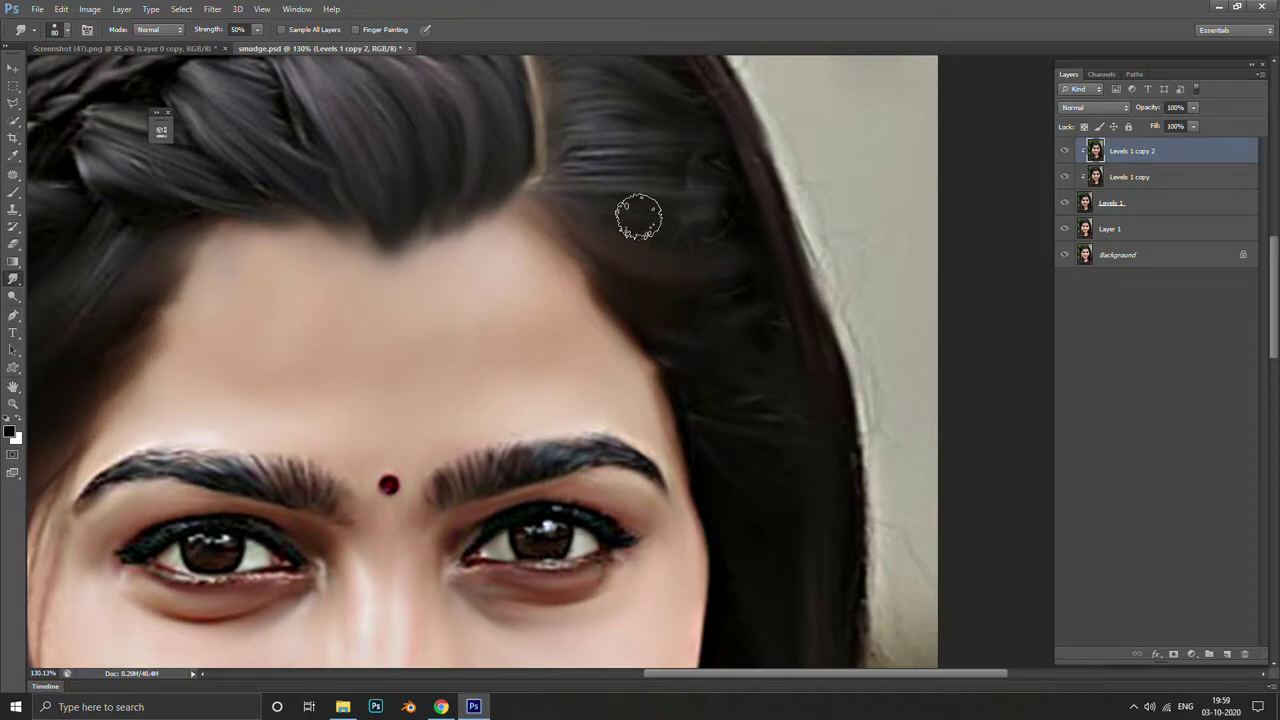
left_click_drag(727, 292, 744, 442)
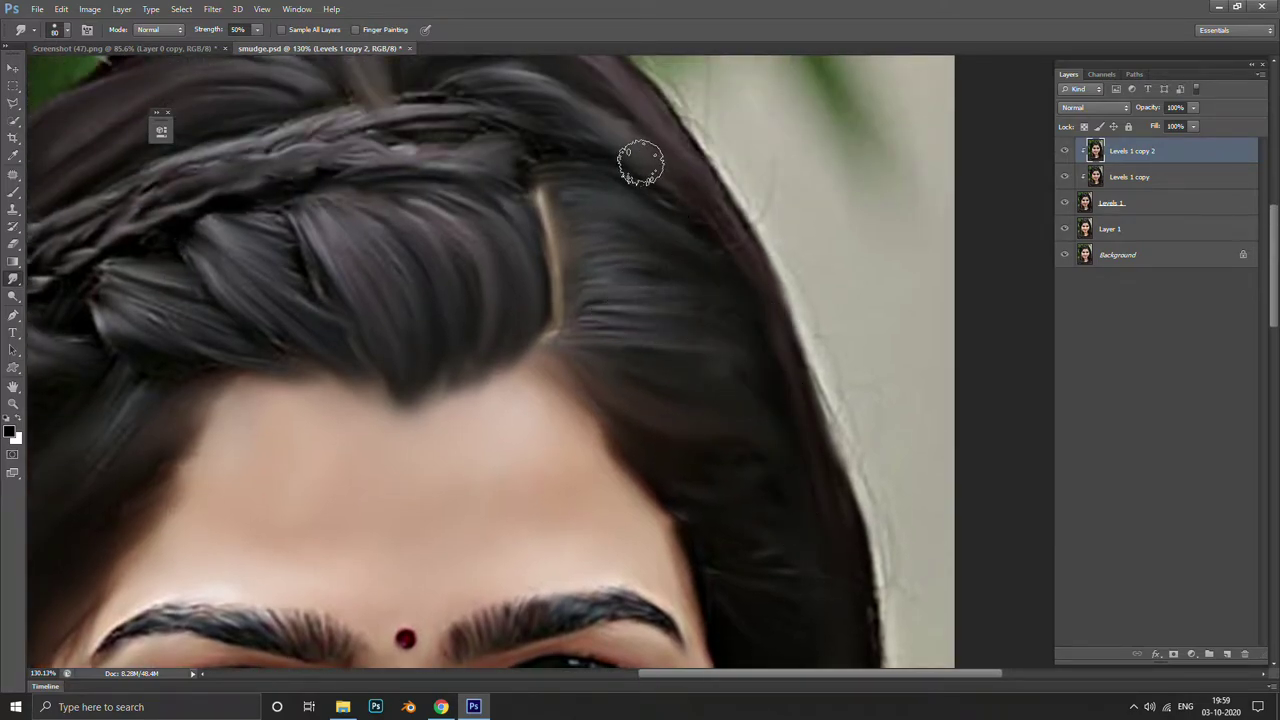
left_click_drag(677, 226, 766, 360)
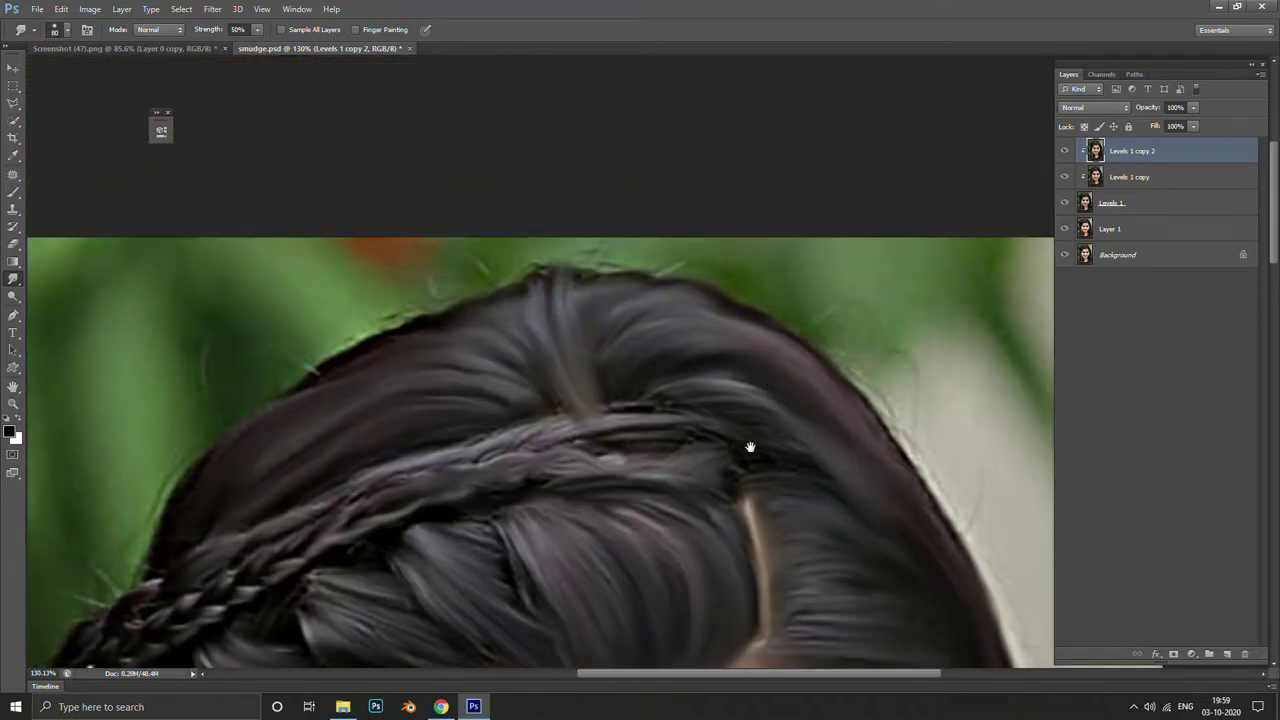
left_click_drag(750, 447, 770, 315)
left_click_drag(823, 420, 829, 383)
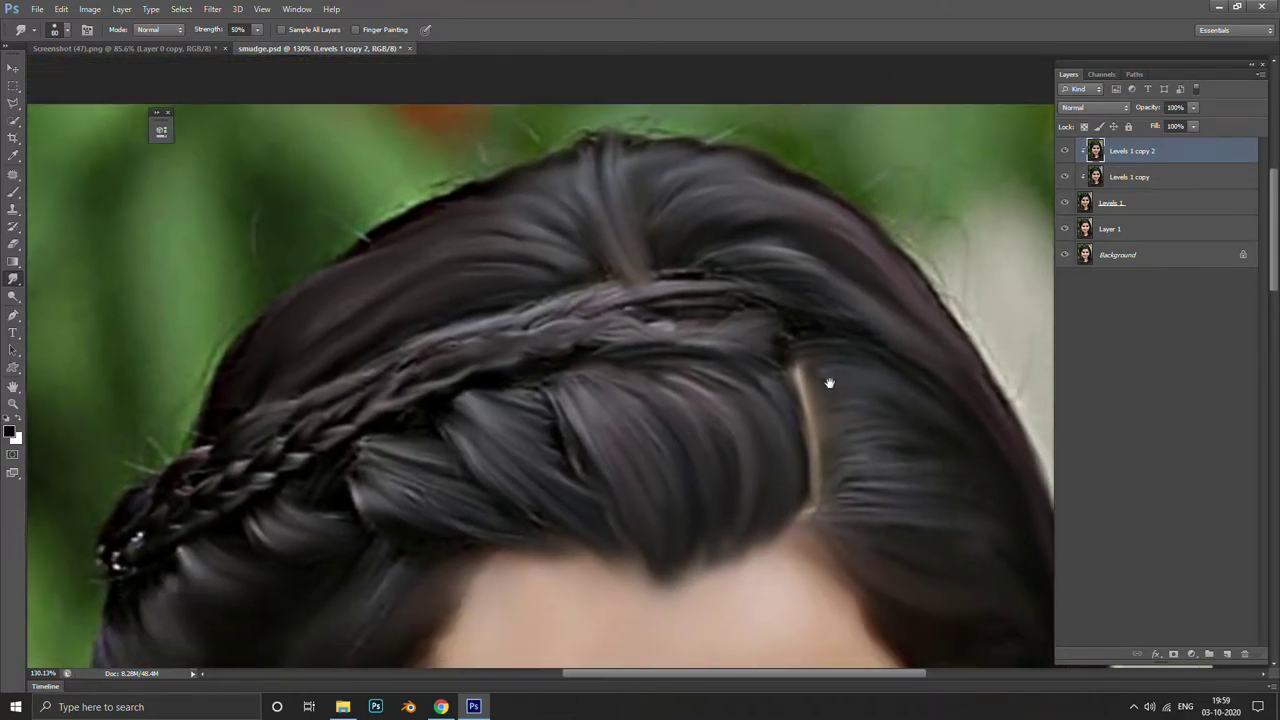
scroll(829, 383, "down", 3)
scroll(829, 383, "down", 2)
scroll(671, 186, "up", 6)
Smudge the cheek skin and hair edge together along the hairline beside the eyebrow
left_click_drag(671, 186, 710, 42)
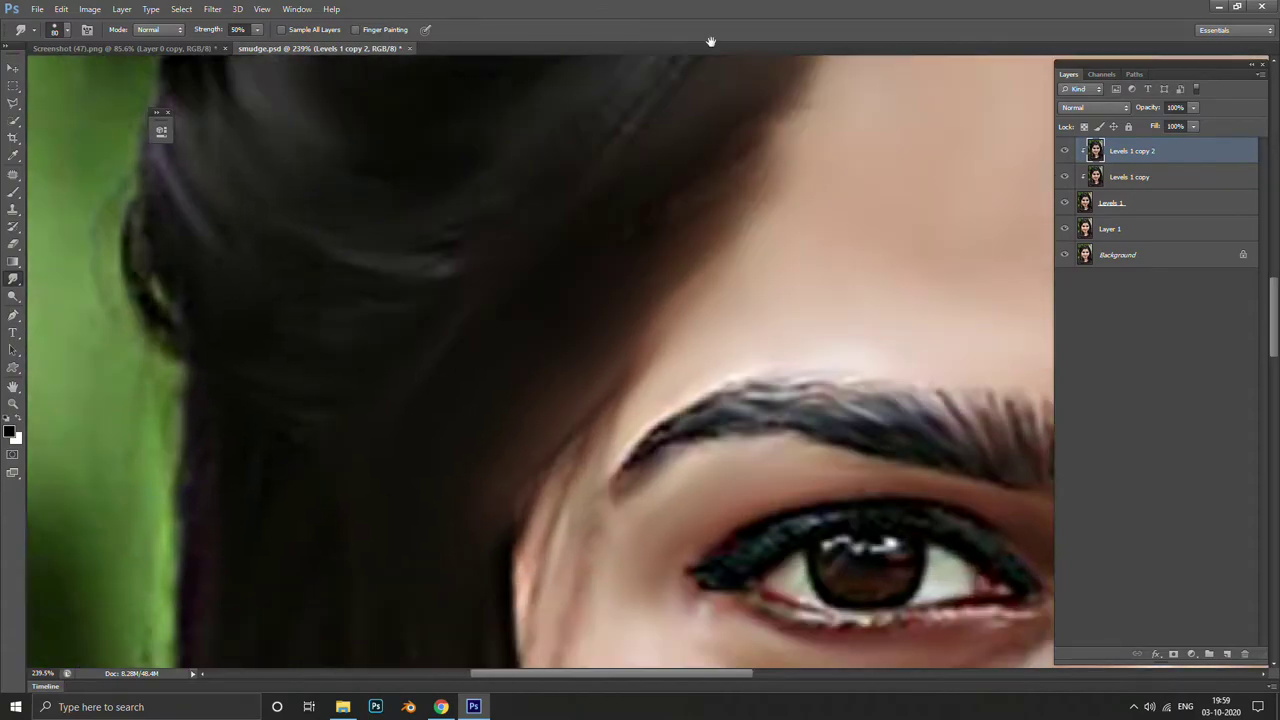
scroll(657, 294, "down", 2)
scroll(678, 484, "up", 4)
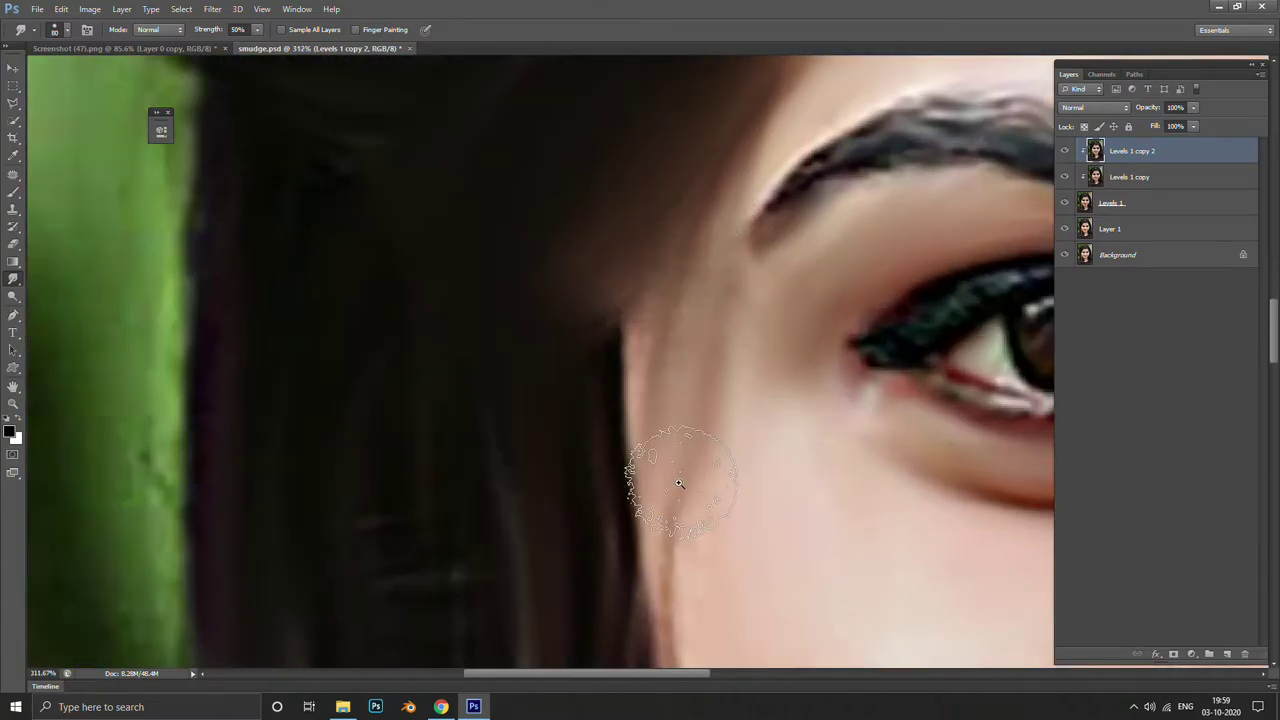
mouse_move(678, 484)
left_mouse_down()
mouse_move(694, 371)
mouse_move(703, 449)
mouse_move(707, 380)
left_mouse_up()
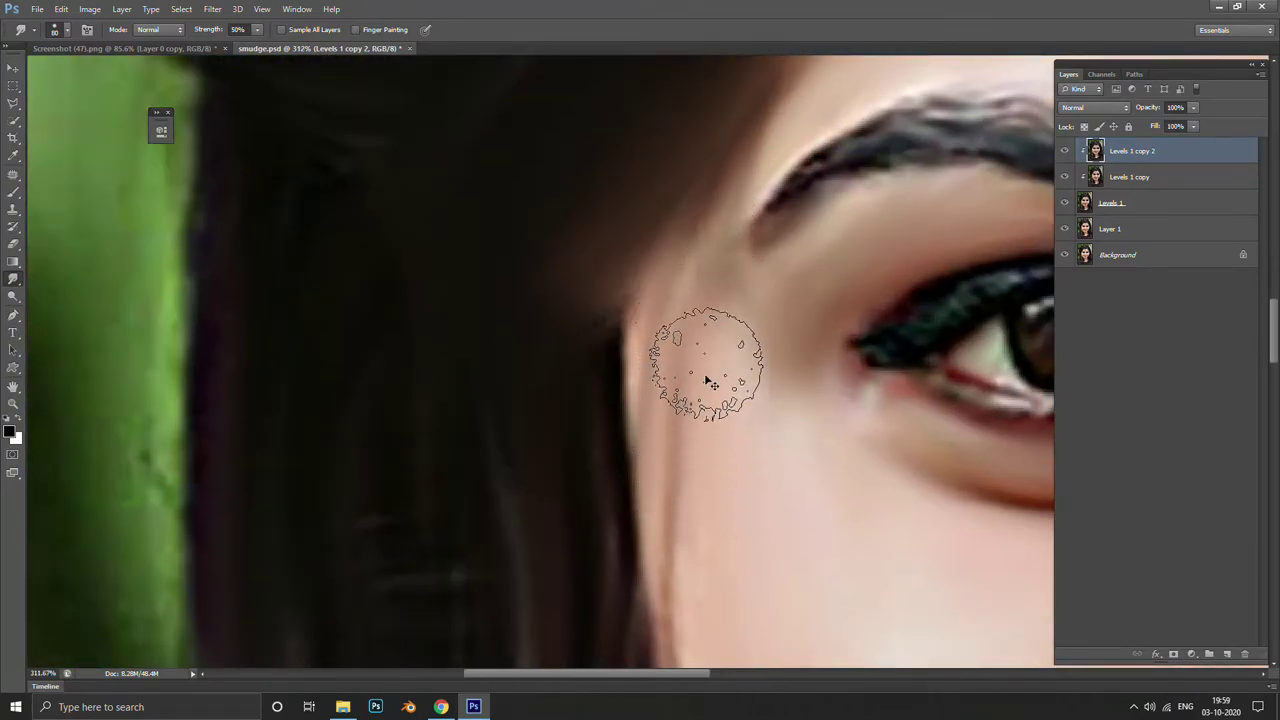
scroll(700, 370, "down", 3)
scroll(720, 443, "up", 4)
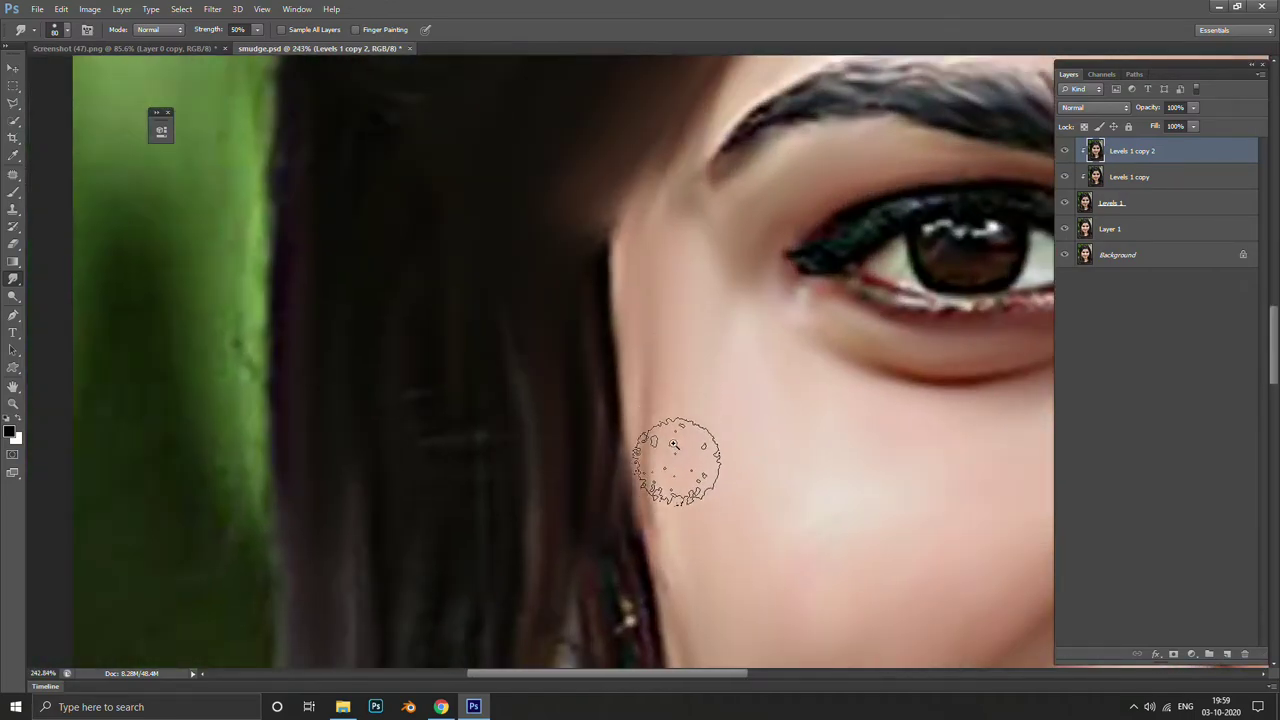
mouse_move(673, 444)
left_mouse_down()
mouse_move(677, 500)
mouse_move(666, 477)
left_mouse_up()
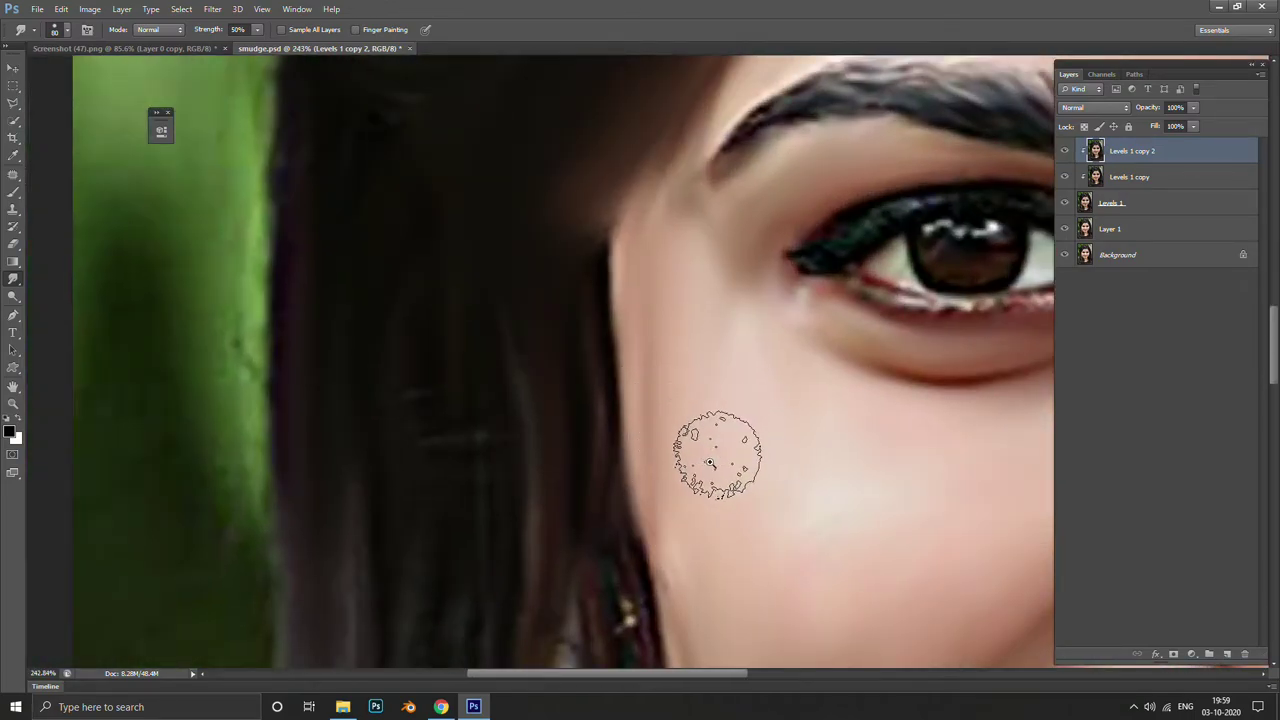
Resize the smudge brush with [ and ], then smear the eyebrow's outer tail into the temple
key("bracketleft")
key("bracketleft")
scroll(650, 277, "up", 3)
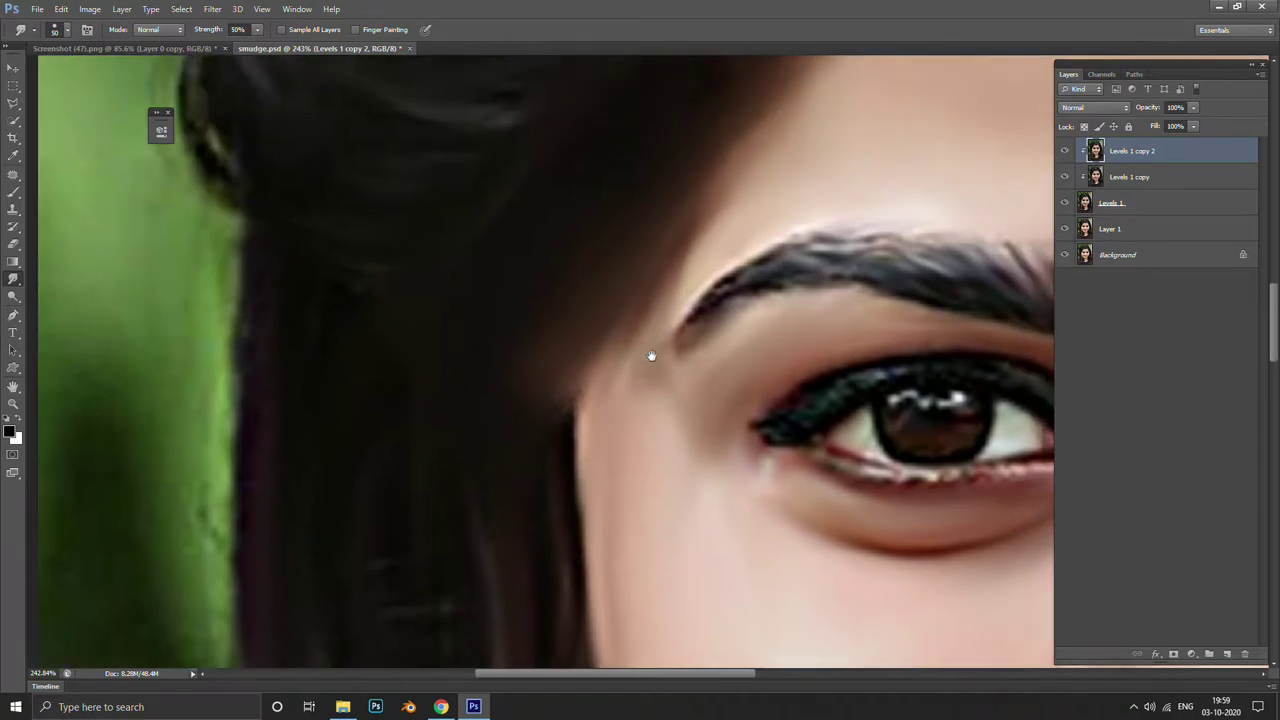
scroll(651, 357, "up", 2)
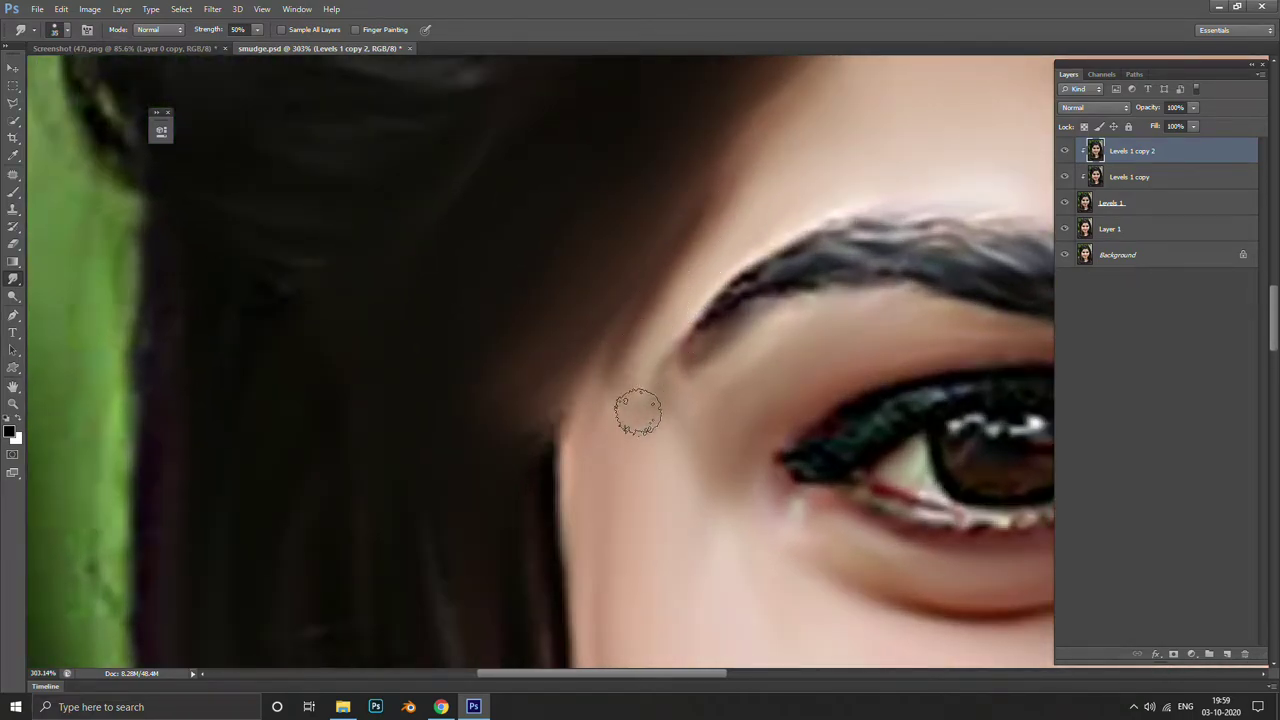
key("bracketright")
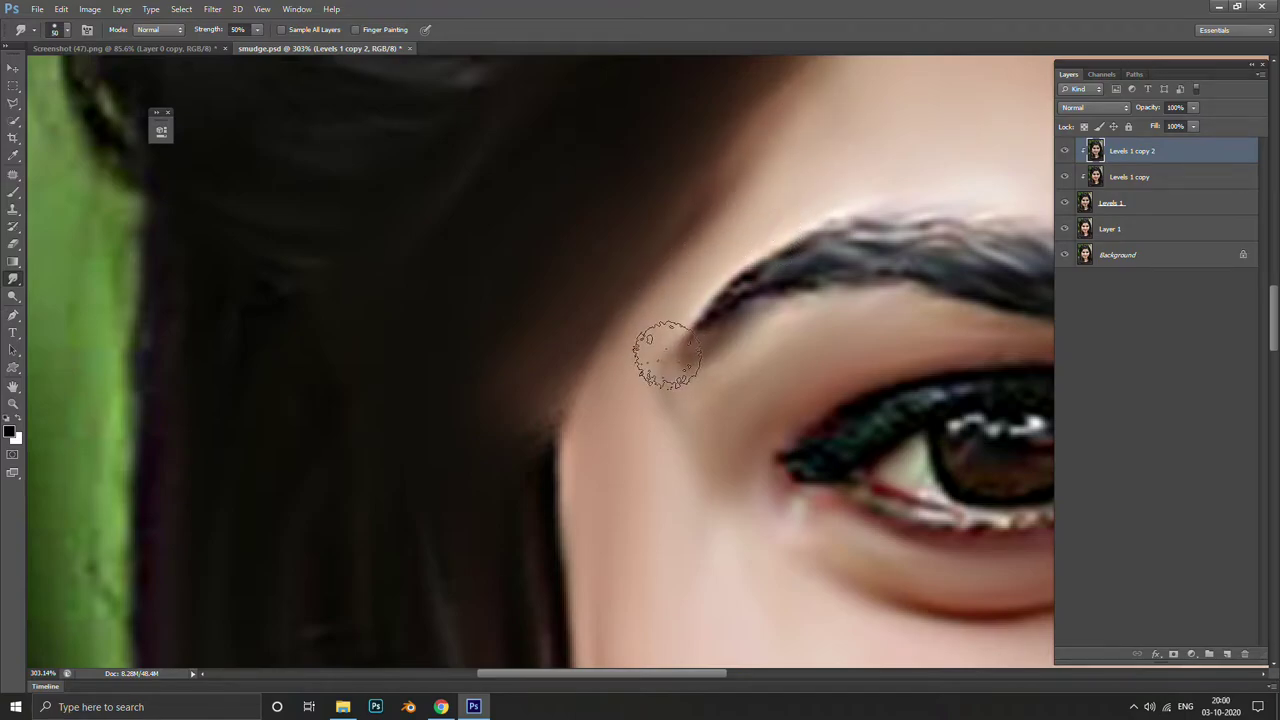
left_click_drag(667, 355, 659, 445)
scroll(646, 440, "down", 3)
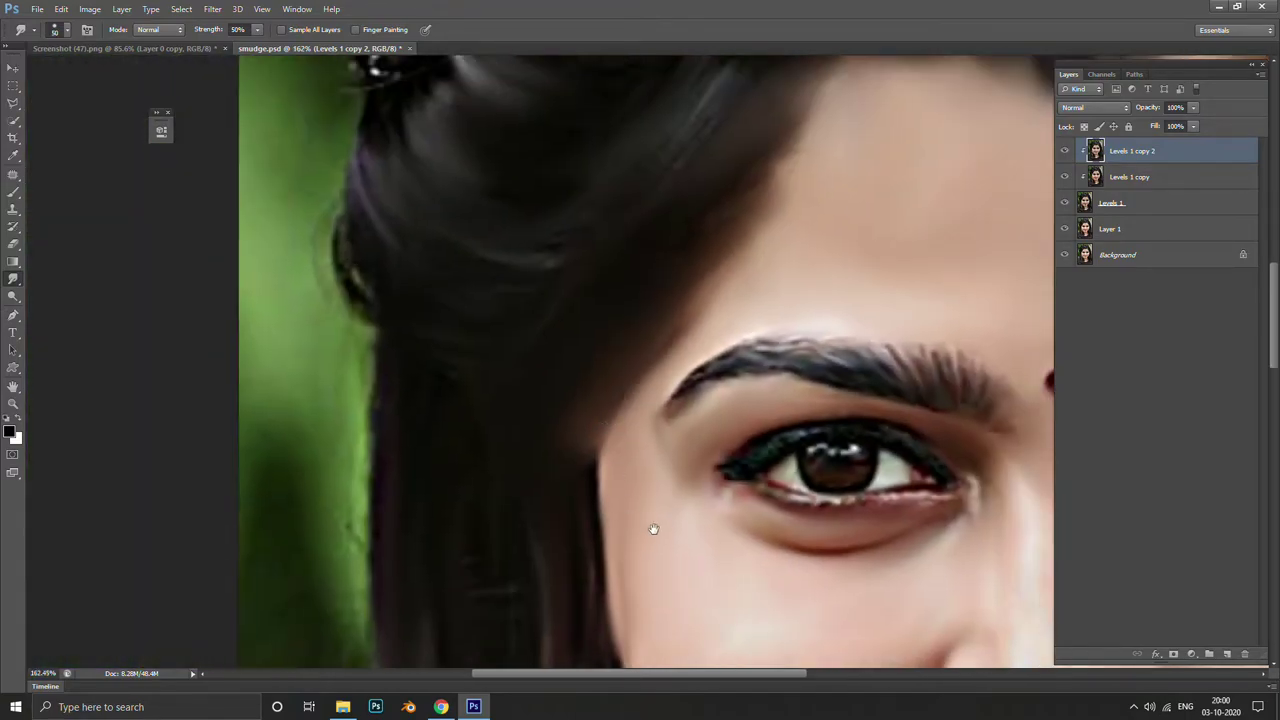
scroll(654, 528, "up", 3)
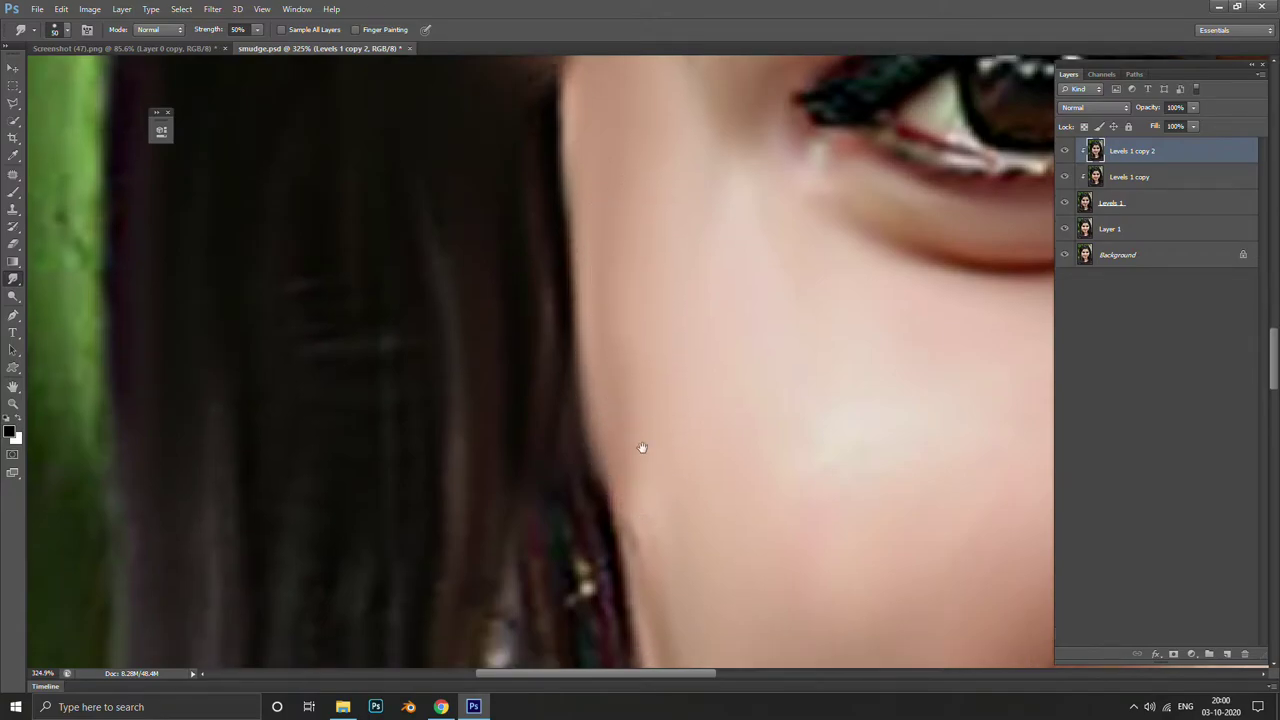
scroll(640, 449, "down", 4)
scroll(672, 510, "down", 5)
Smudge the hair strands beside the earring downward and blend them into the jawline
scroll(544, 276, "up", 3)
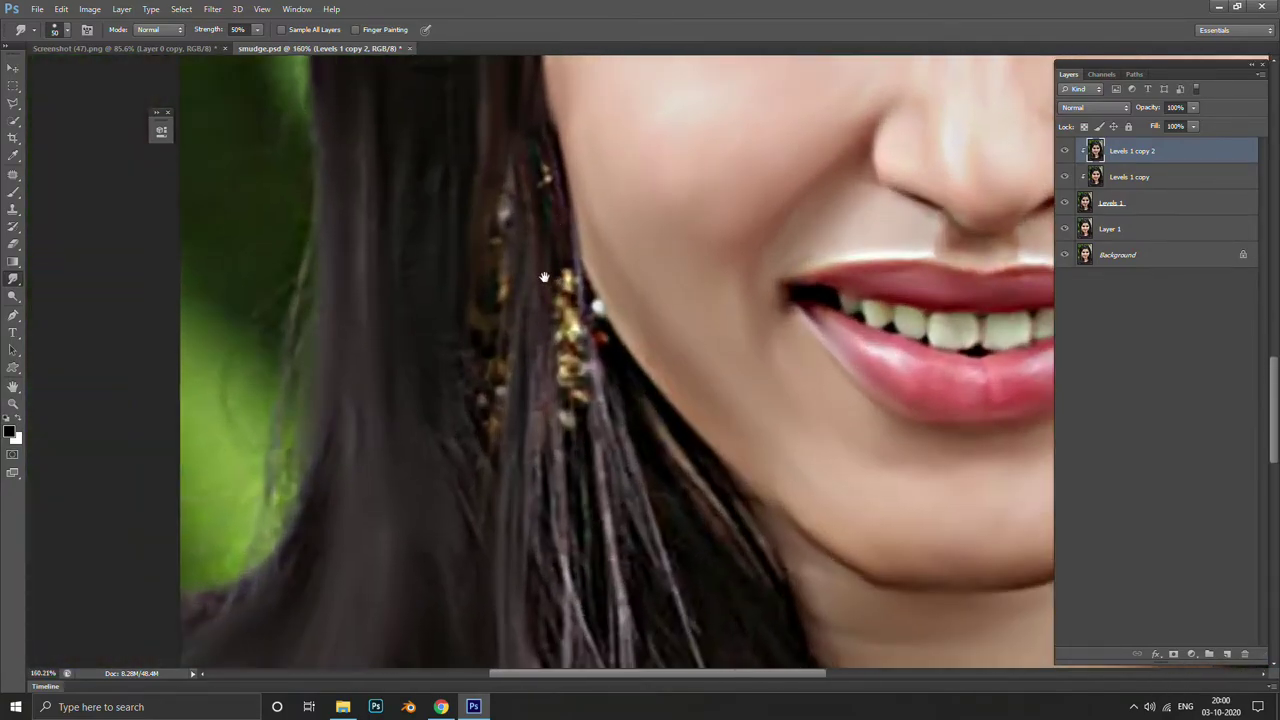
scroll(511, 519, "down", 1)
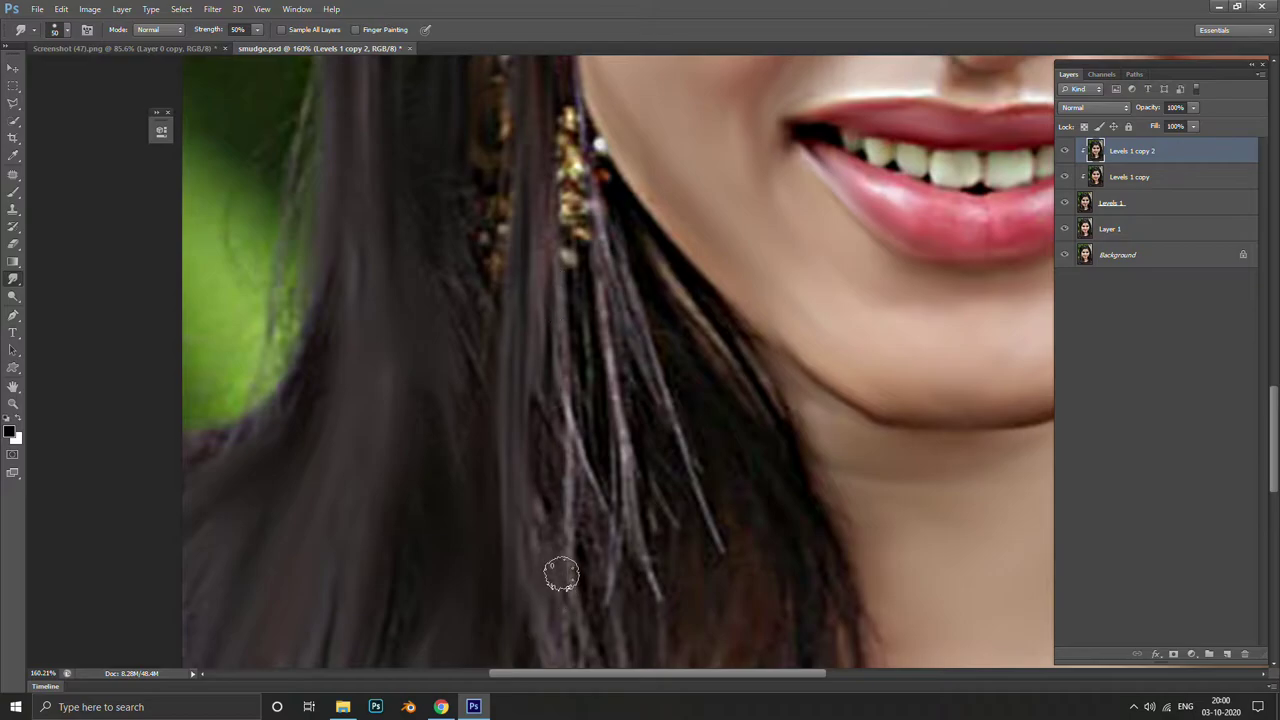
left_click_drag(560, 574, 568, 326)
left_click_drag(581, 257, 615, 495)
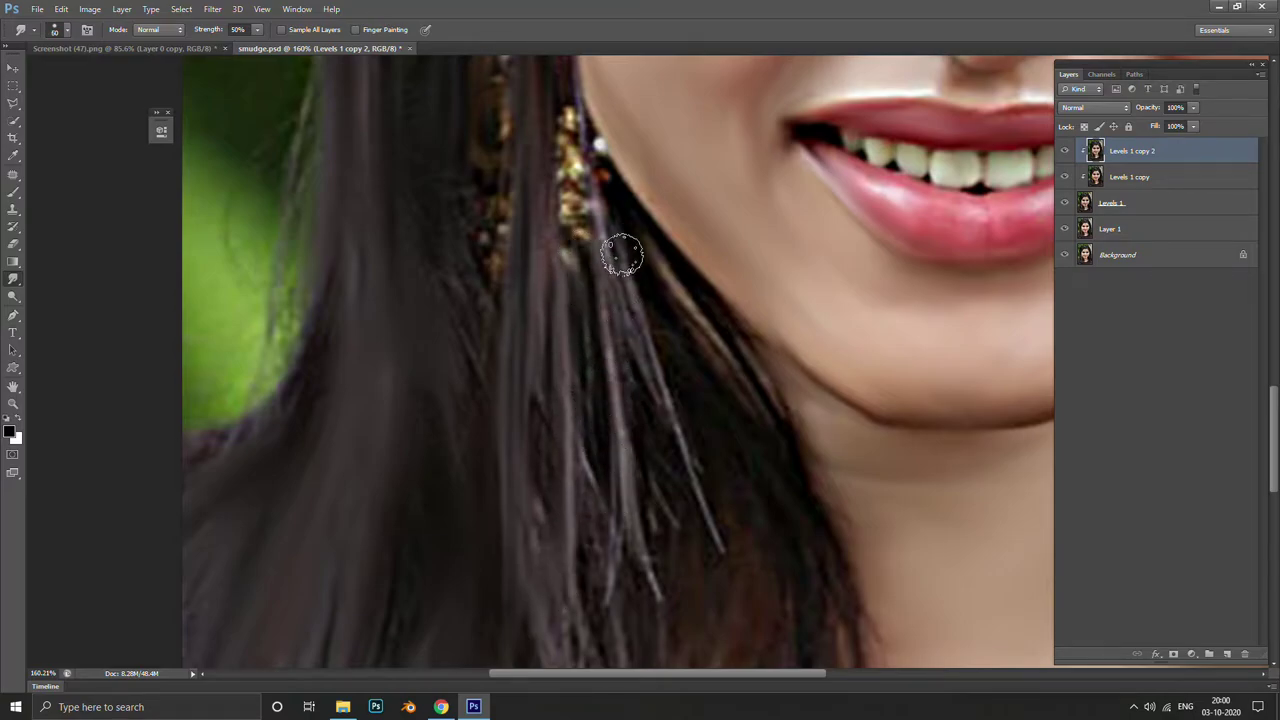
mouse_move(623, 251)
left_mouse_down()
mouse_move(660, 440)
mouse_move(697, 540)
left_mouse_up()
left_click_drag(649, 277, 736, 434)
left_click_drag(673, 304, 809, 514)
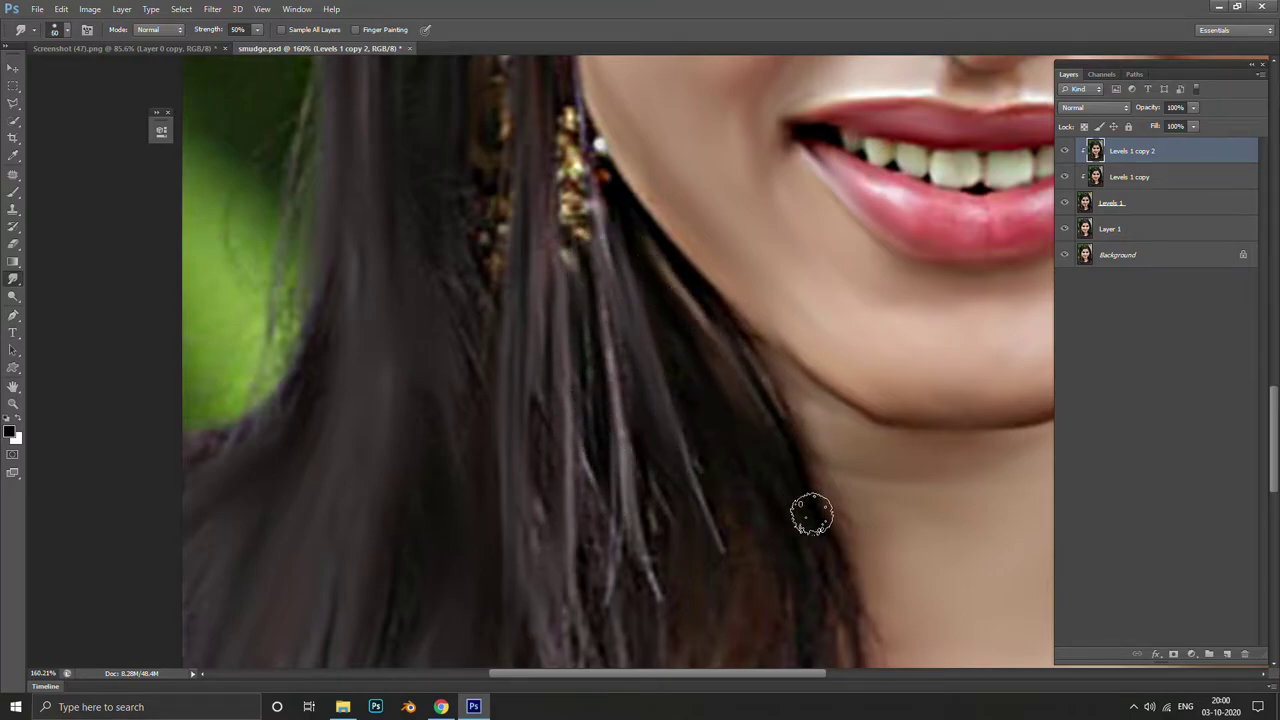
left_click_drag(731, 320, 837, 503)
left_click_drag(762, 338, 827, 358)
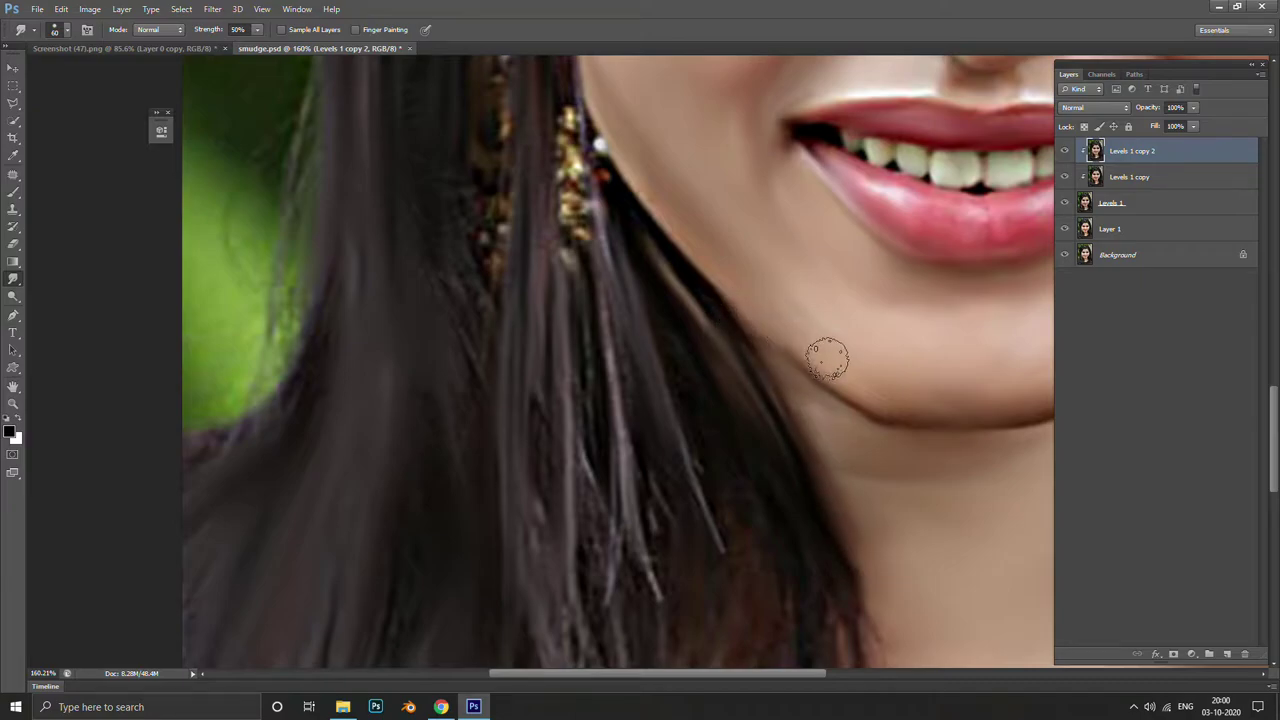
Blend the reddish-brown strands beside the neck and along the jaw into smooth locks
scroll(700, 209, "down", 3)
scroll(749, 491, "down", 2)
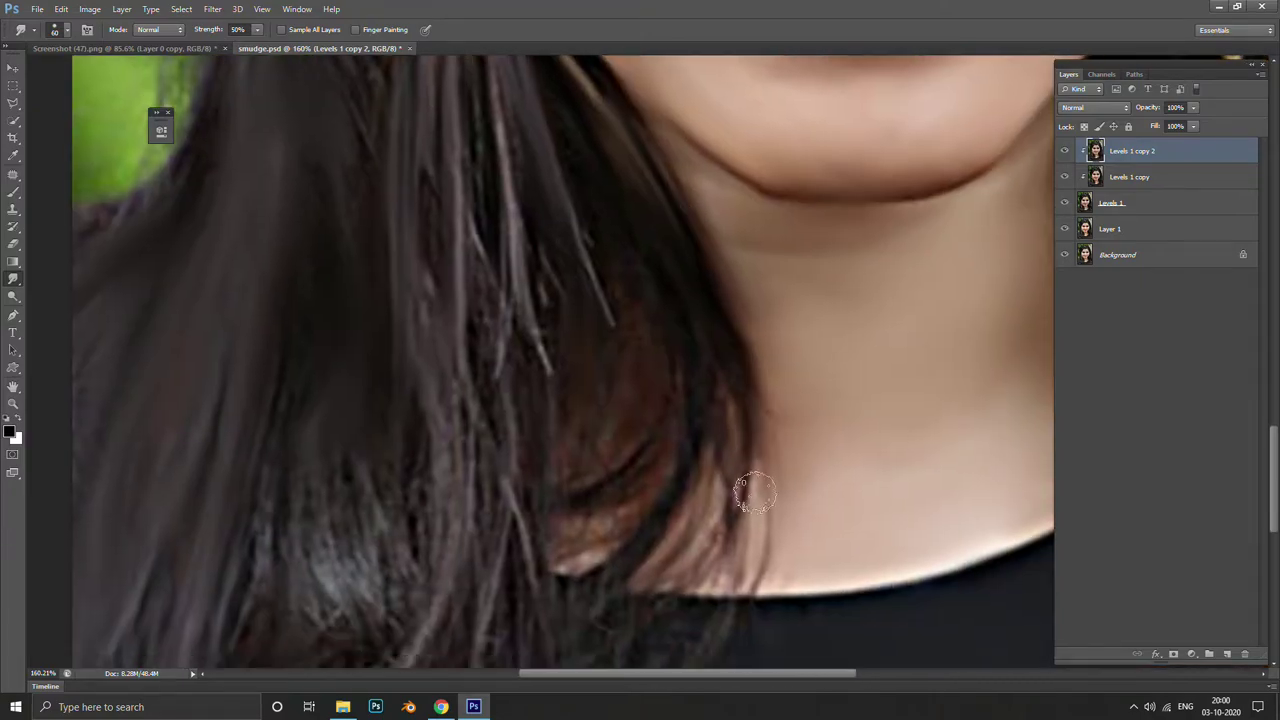
scroll(724, 332, "down", 1)
left_click_drag(674, 294, 684, 500)
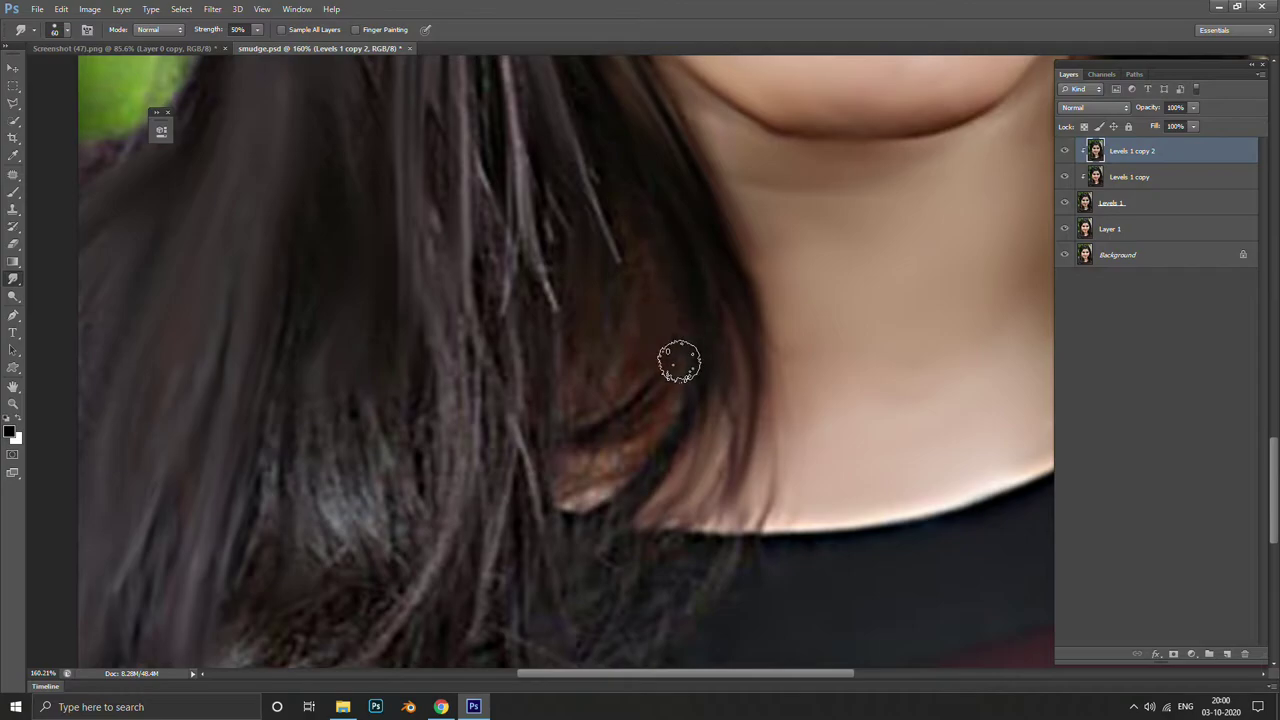
mouse_move(679, 362)
left_mouse_down()
mouse_move(620, 166)
mouse_move(574, 420)
mouse_move(603, 380)
mouse_move(645, 253)
left_mouse_up()
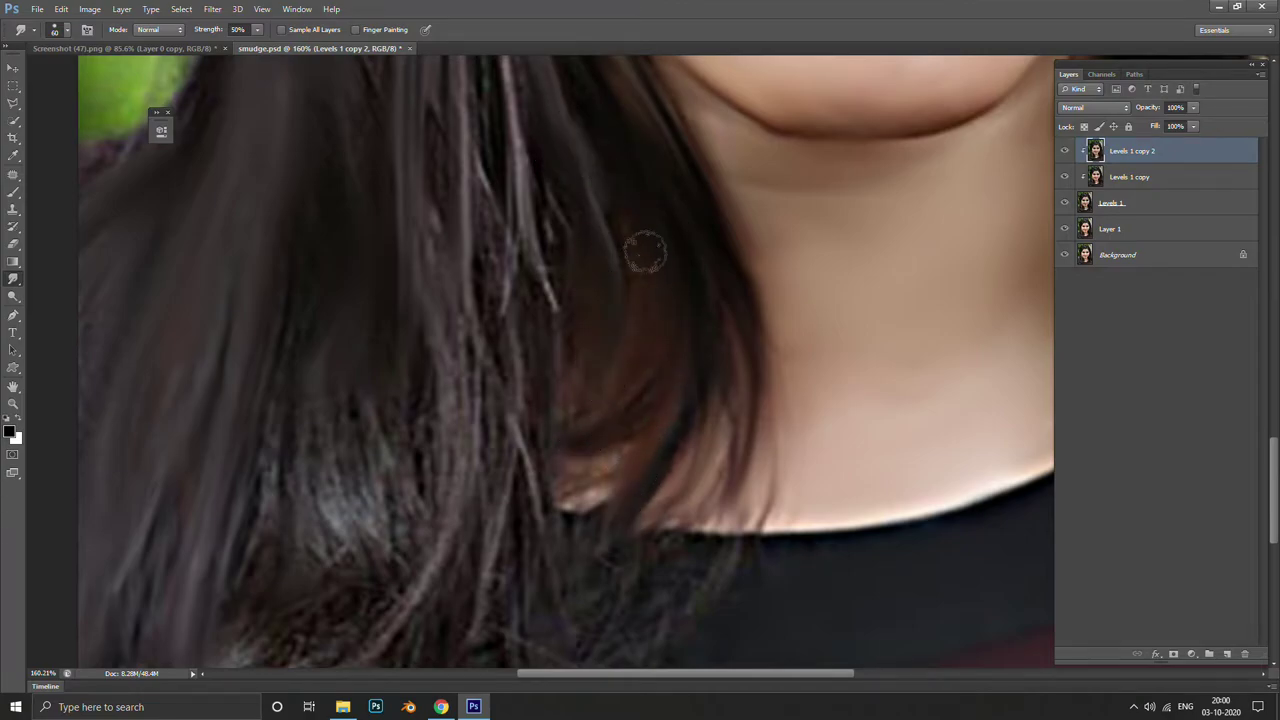
scroll(529, 106, "up", 3)
mouse_move(629, 337)
left_mouse_down()
mouse_move(660, 520)
mouse_move(645, 308)
mouse_move(669, 397)
mouse_move(660, 314)
mouse_move(546, 517)
mouse_move(600, 249)
mouse_move(553, 387)
left_mouse_up()
scroll(553, 387, "down", 3)
scroll(557, 357, "up", 3)
scroll(557, 357, "left", 2)
scroll(571, 391, "up", 2)
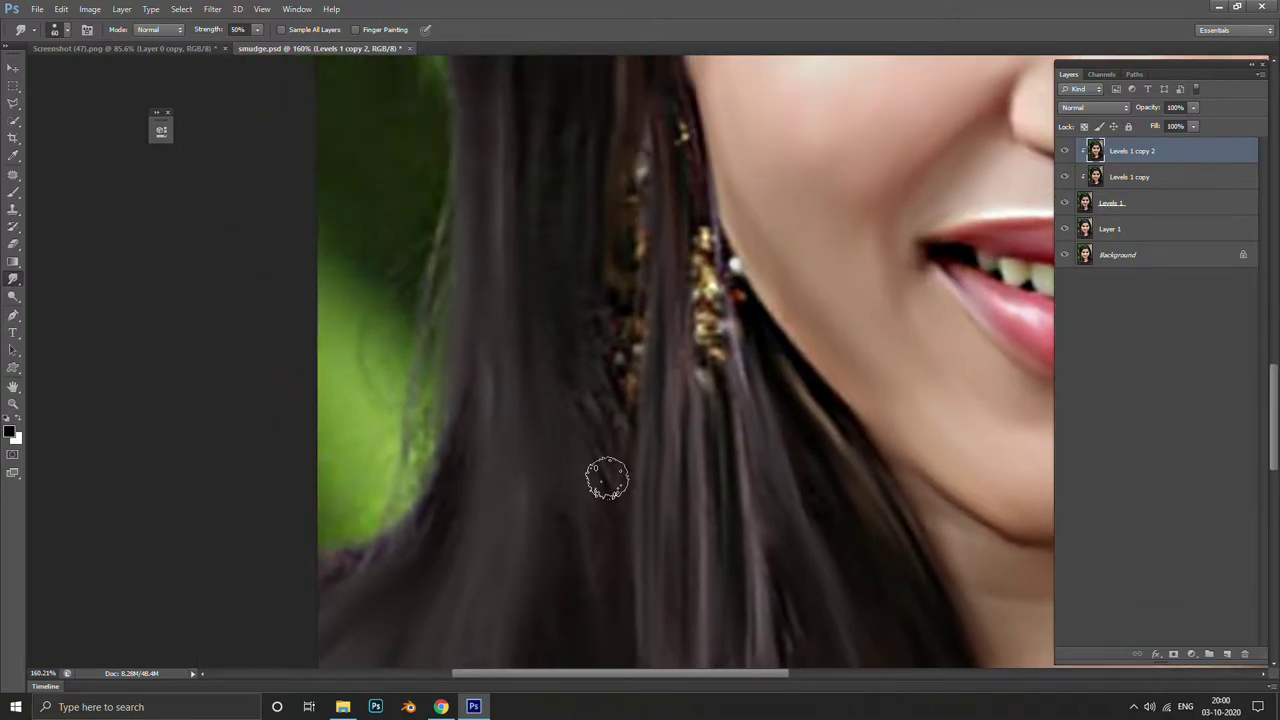
scroll(603, 363, "down", 1)
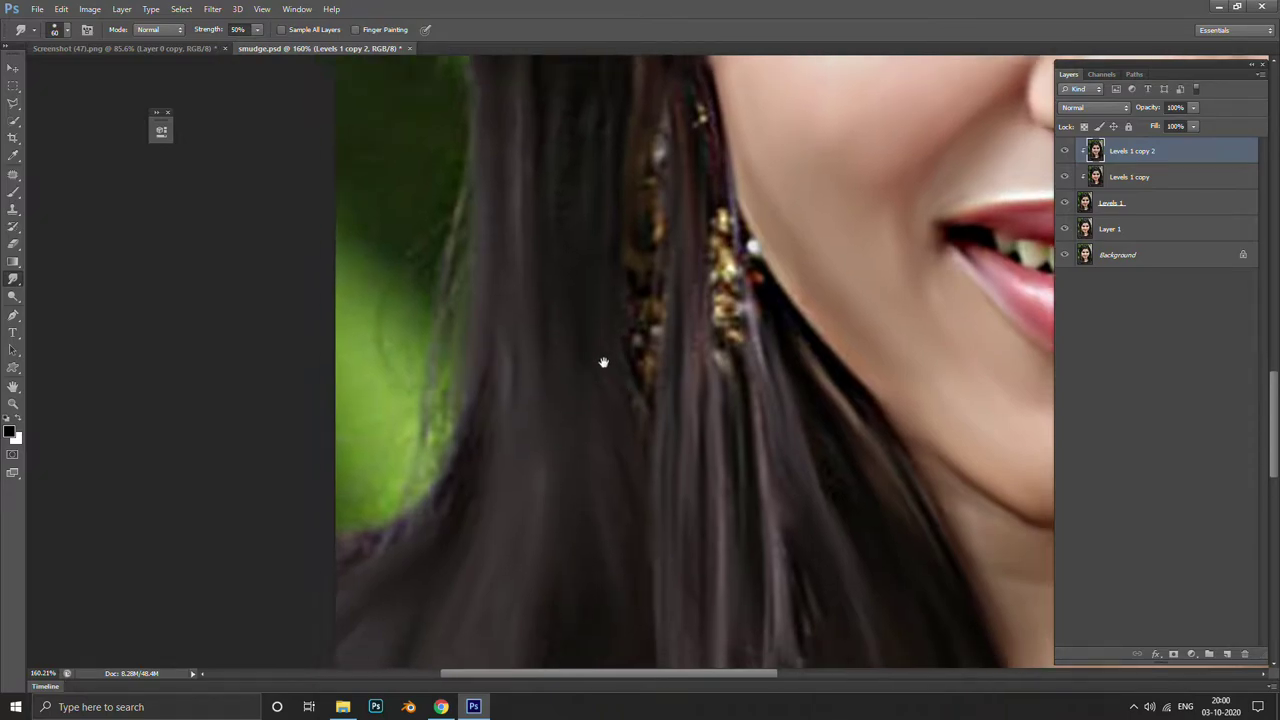
scroll(480, 454, "left", 2)
scroll(420, 340, "down", 3)
Smudge the shoulder hair with a 150 brush, then smooth the neck wisps at size 90
scroll(420, 340, "down", 3)
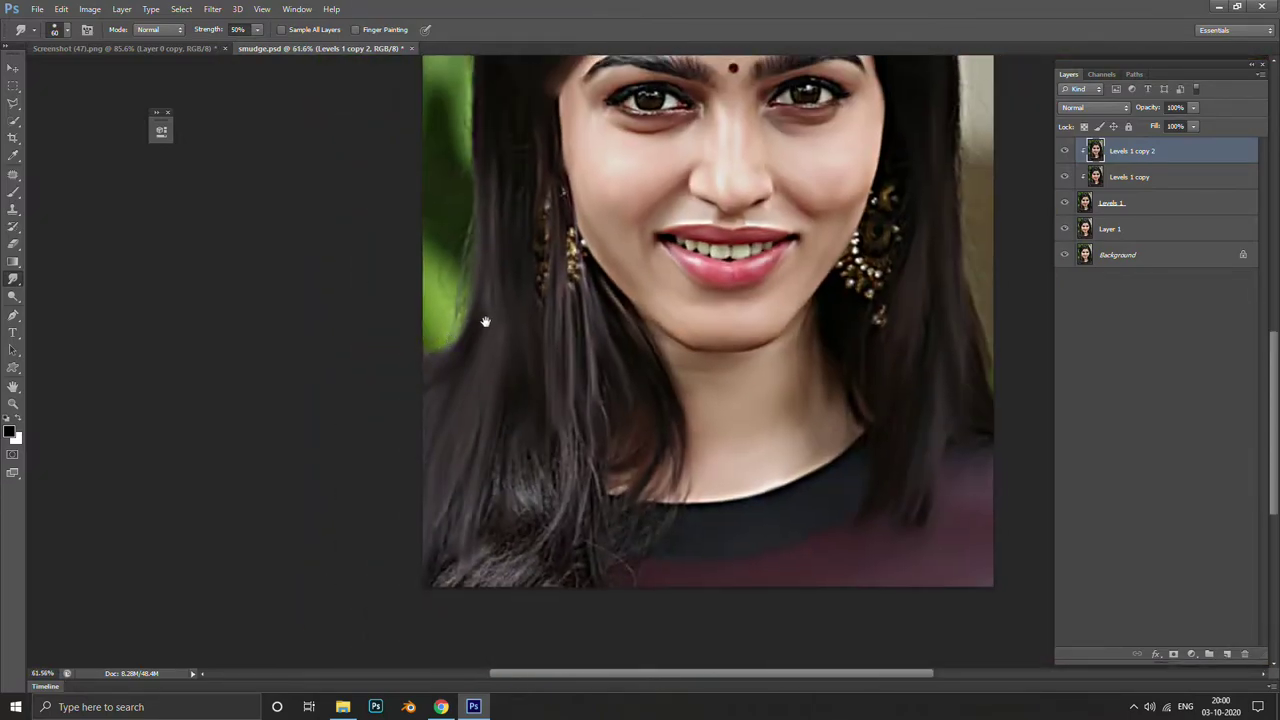
scroll(486, 320, "up", 2)
scroll(520, 335, "up", 1)
scroll(561, 348, "up", 1)
scroll(561, 348, "up", 2)
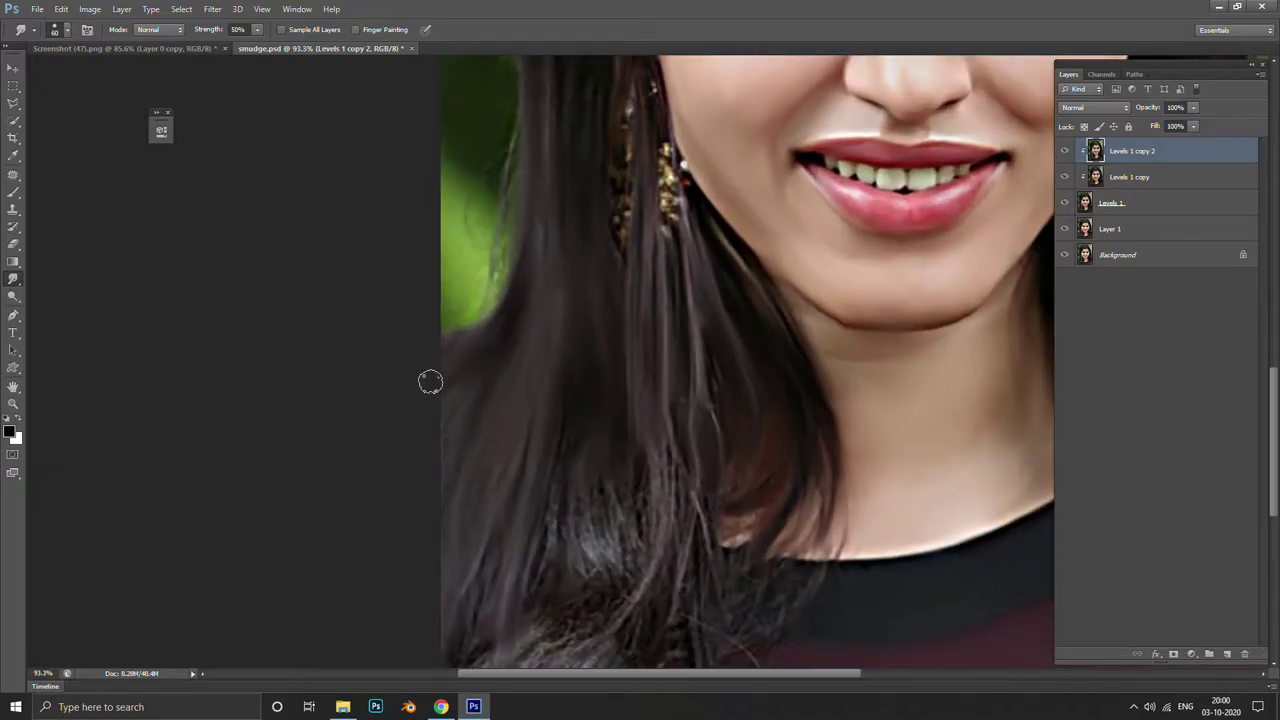
left_click_drag(499, 541, 479, 361)
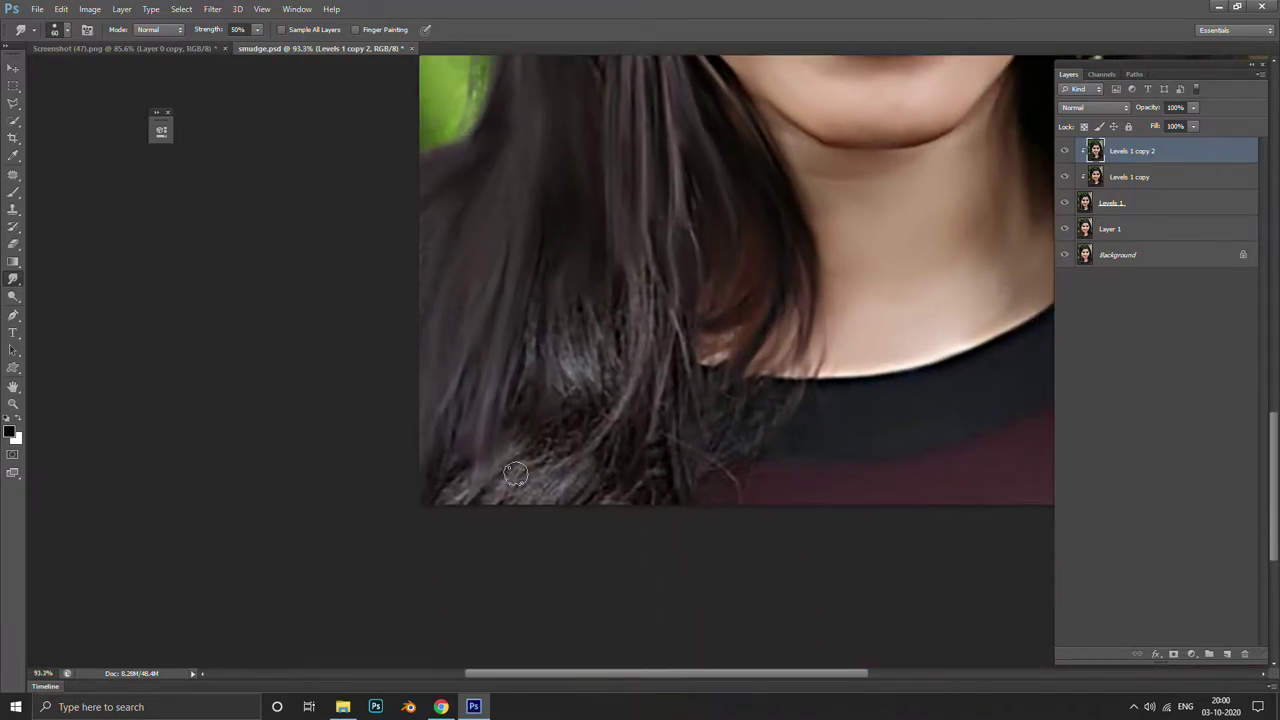
left_click_drag(576, 400, 580, 286)
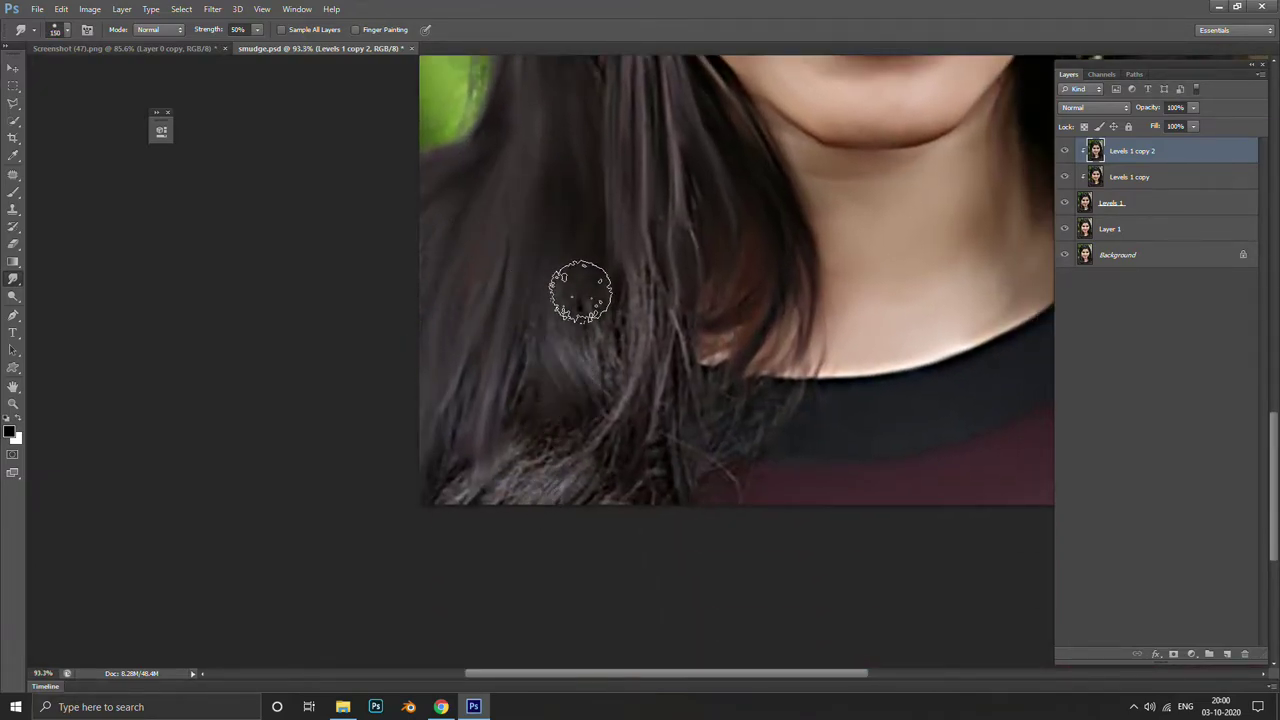
key("bracketright")
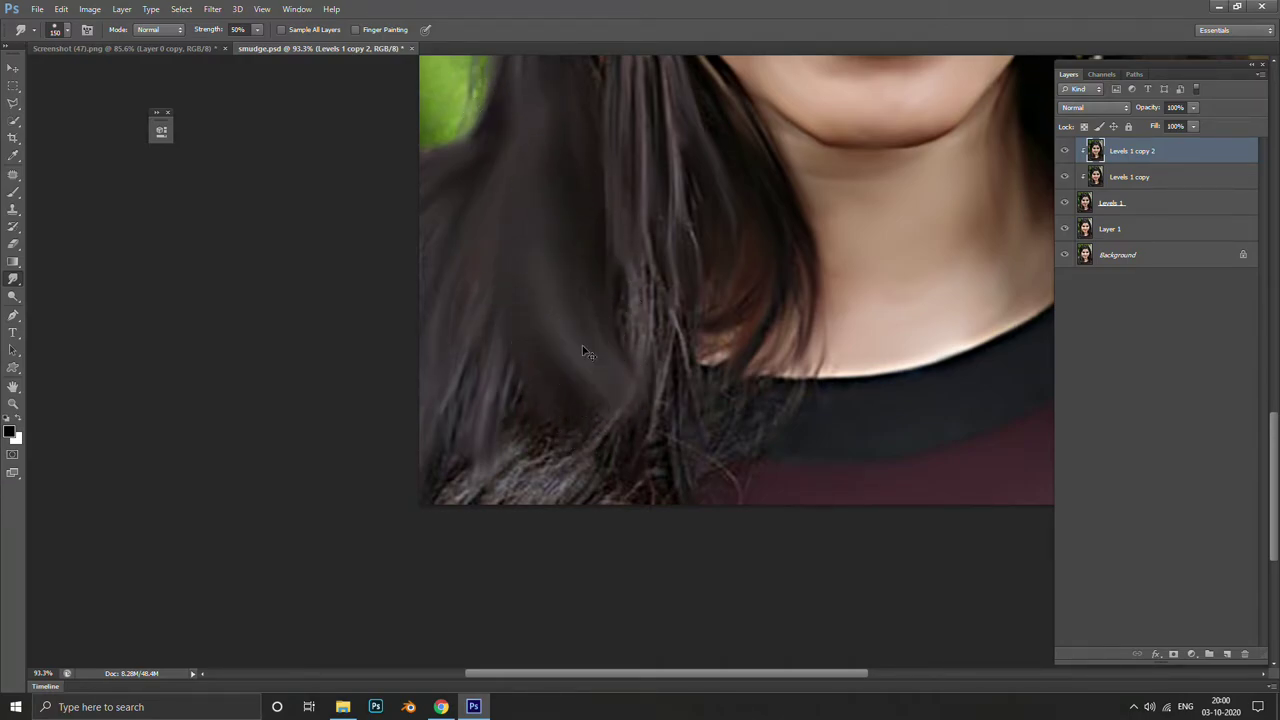
key("bracketleft")
key("bracketleft")
key("bracketleft")
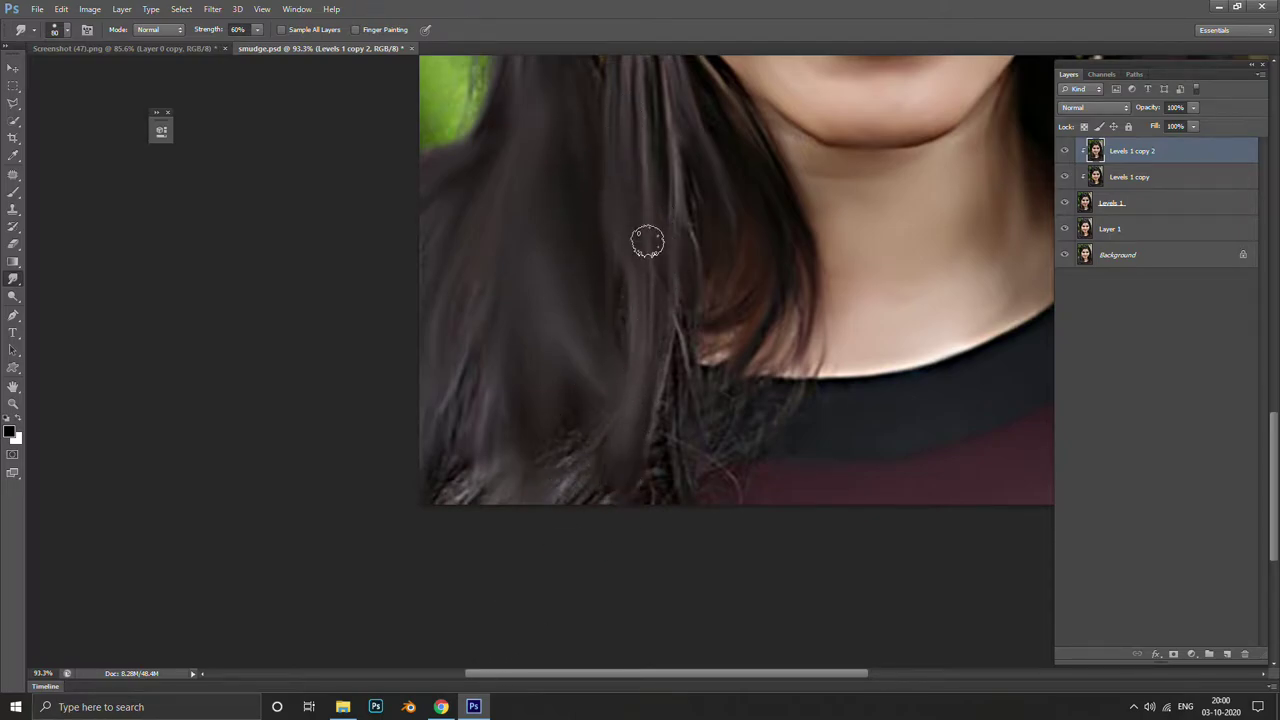
left_click_drag(646, 240, 660, 506)
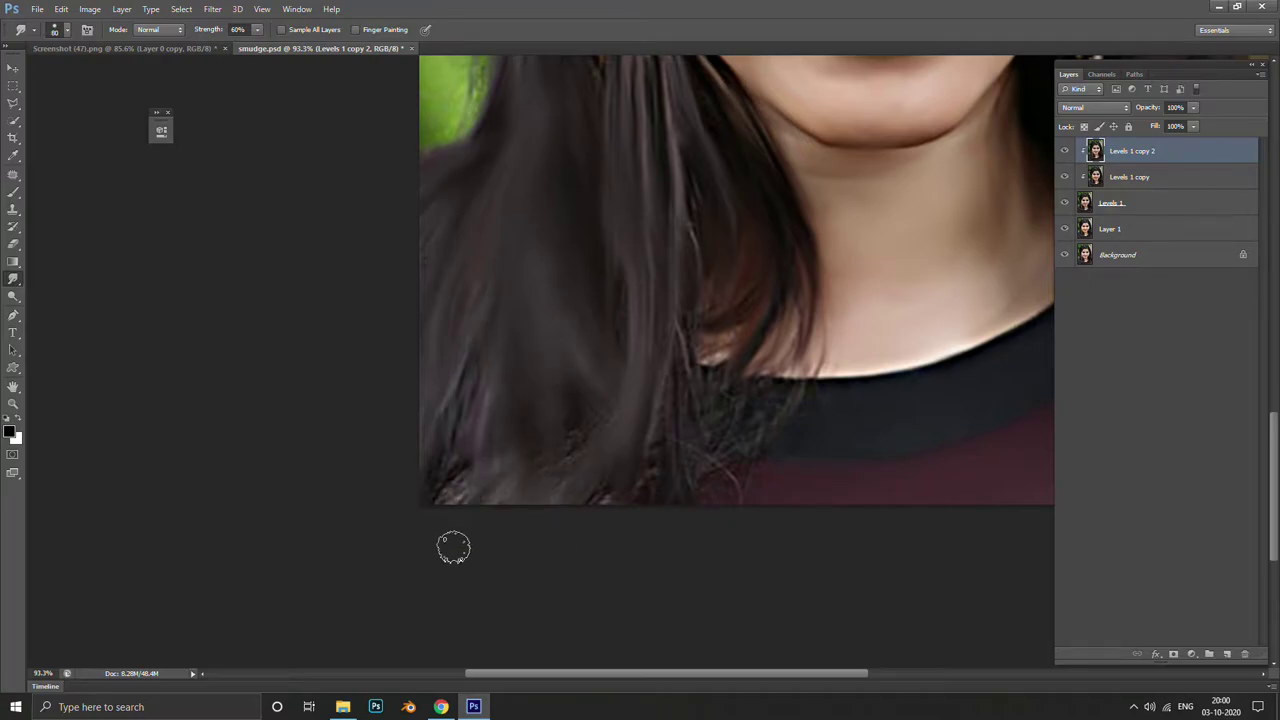
Fit the portrait on screen and add a new empty layer above the adjustments
key("ctrl+0")
scroll(600, 300, "up", 3)
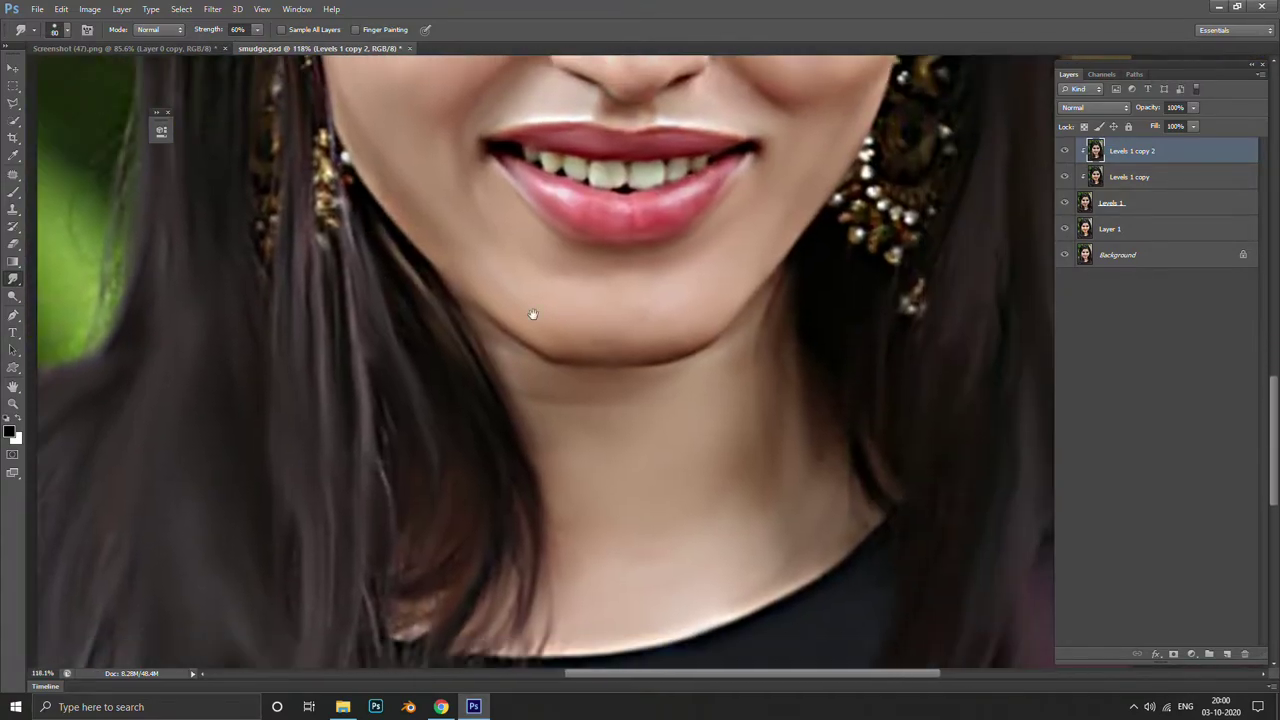
left_click_drag(600, 450, 408, 232)
scroll(354, 300, "down", 3)
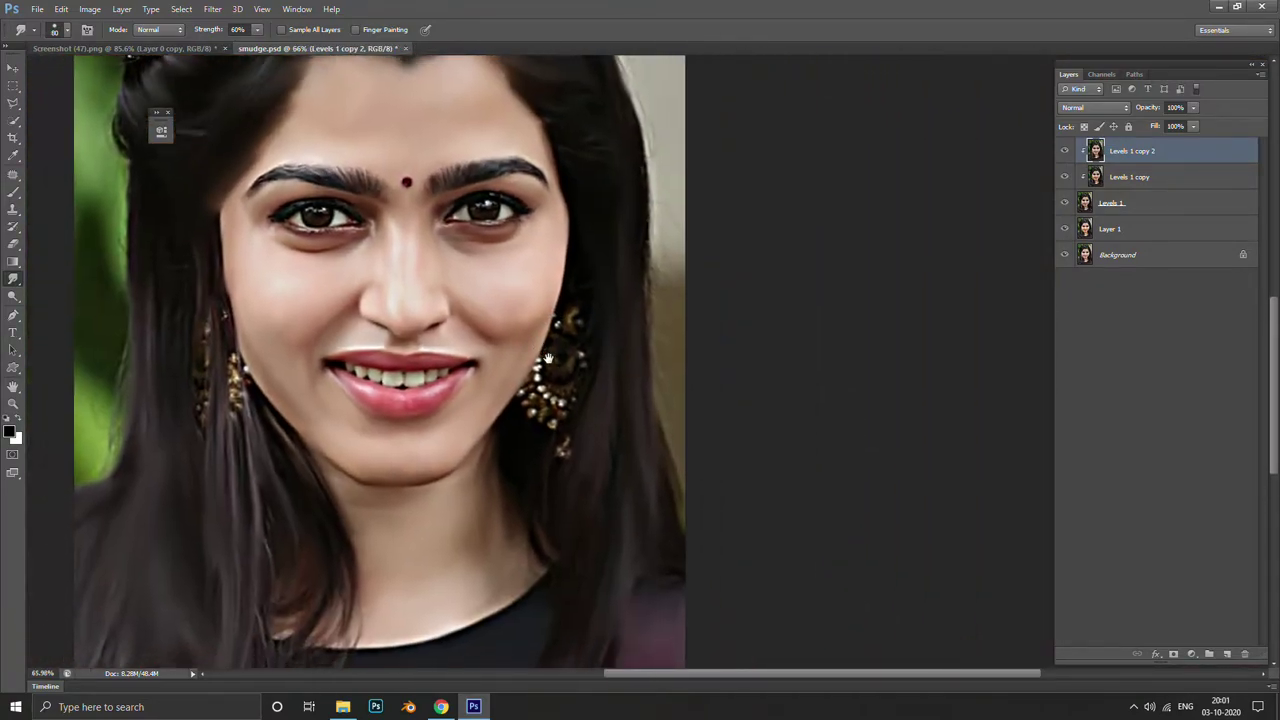
scroll(832, 362, "up", 4)
scroll(550, 400, "down", 4)
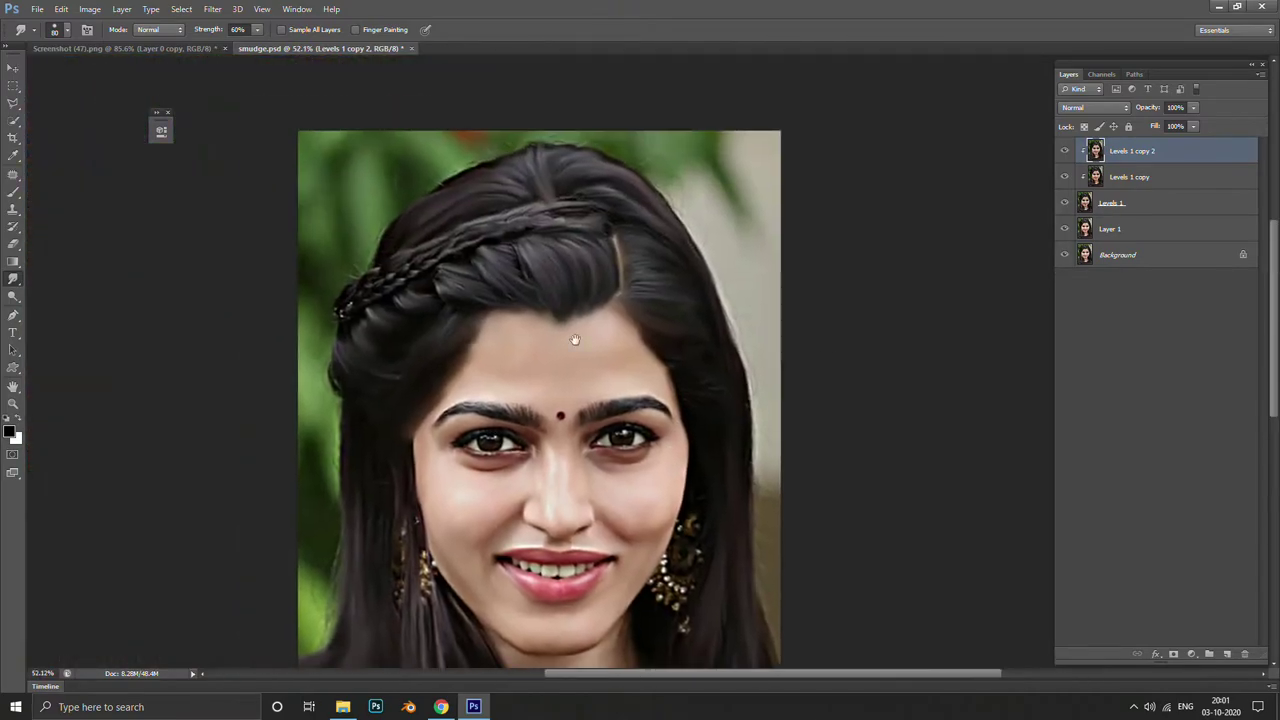
scroll(597, 290, "up", 3)
scroll(700, 290, "up", 2)
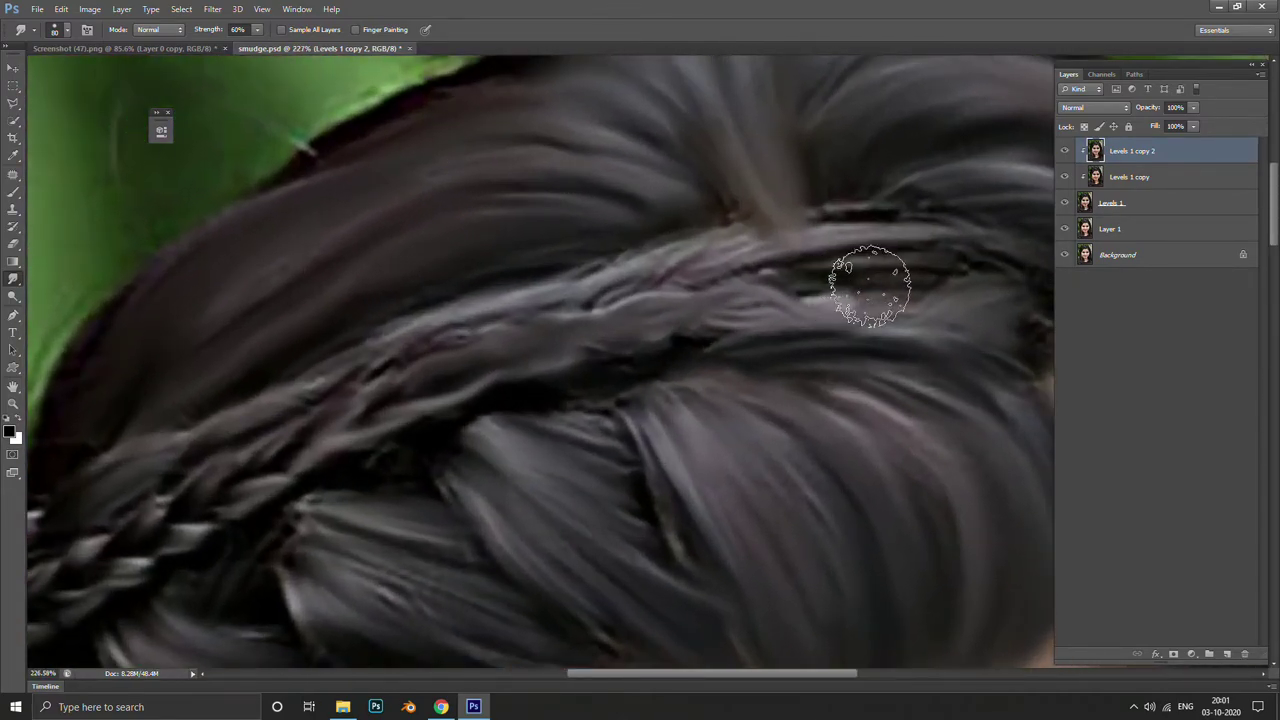
left_click(1227, 653)
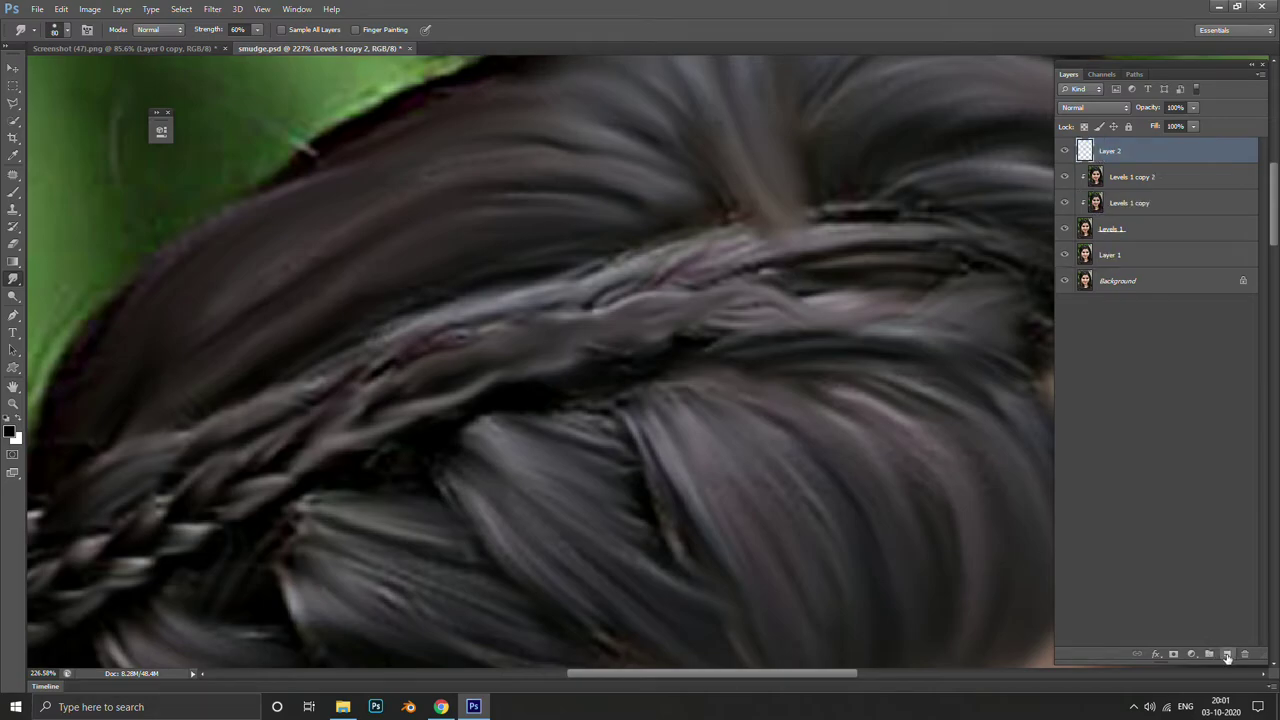
Trace the braid strand into a selection, feather it 2 px, and select Levels 1 copy 2
key("s")
left_click_drag(228, 475, 290, 505)
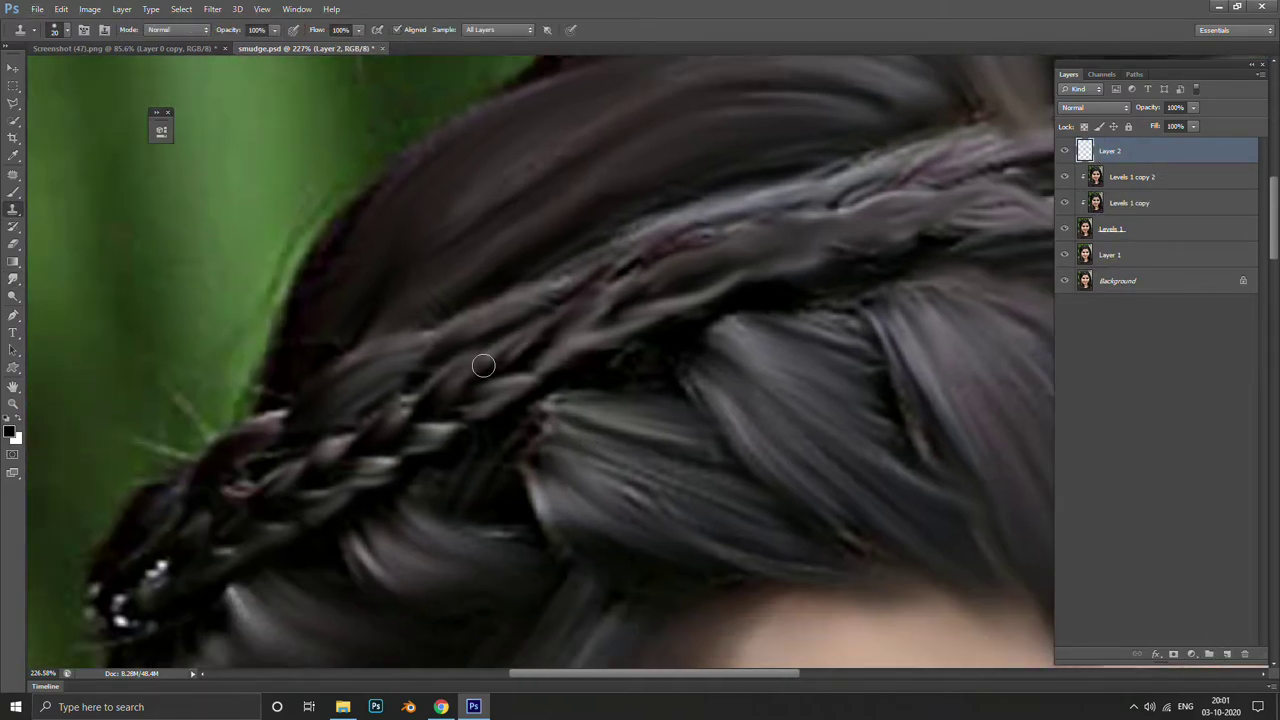
key("p")
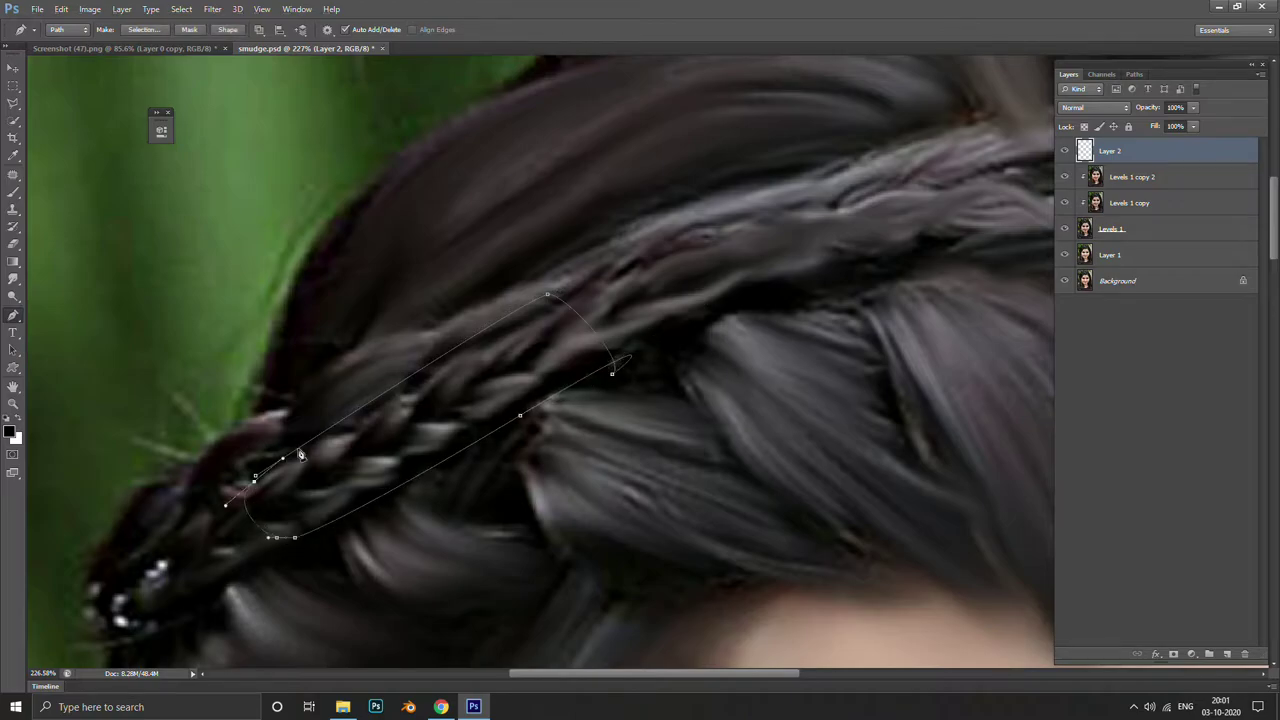
key("shift+F5")
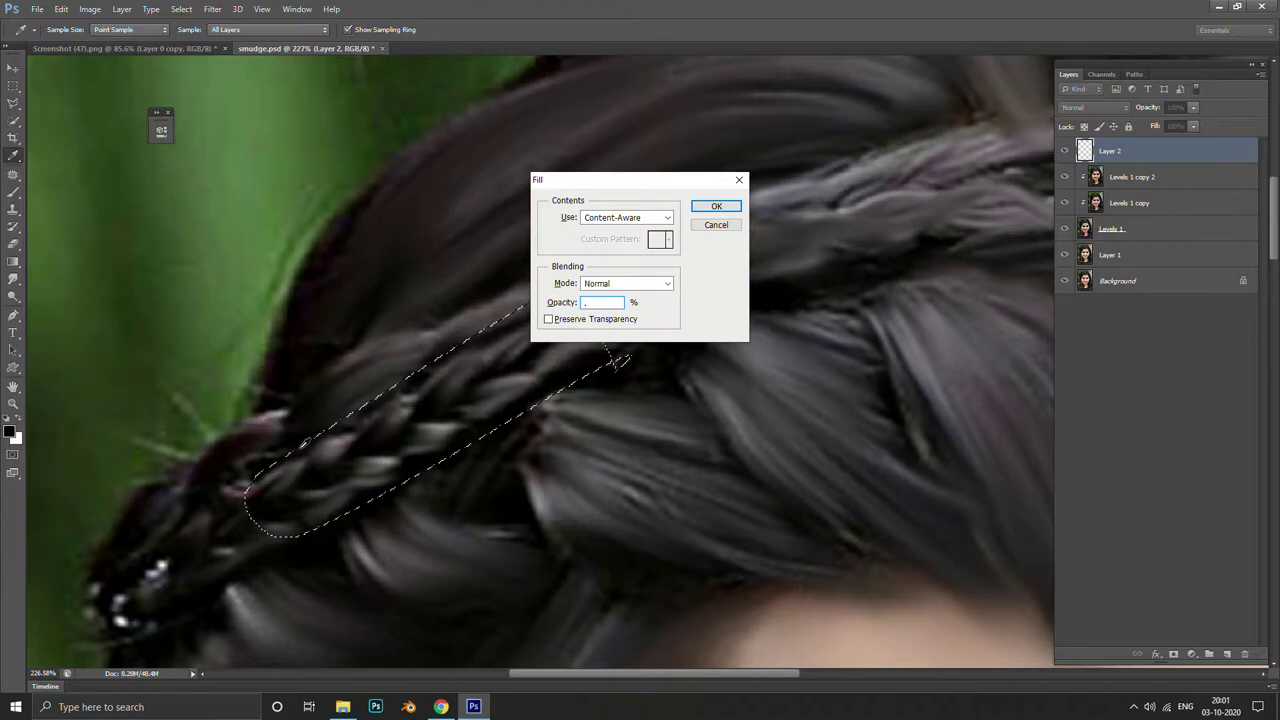
left_click(716, 225)
key("p")
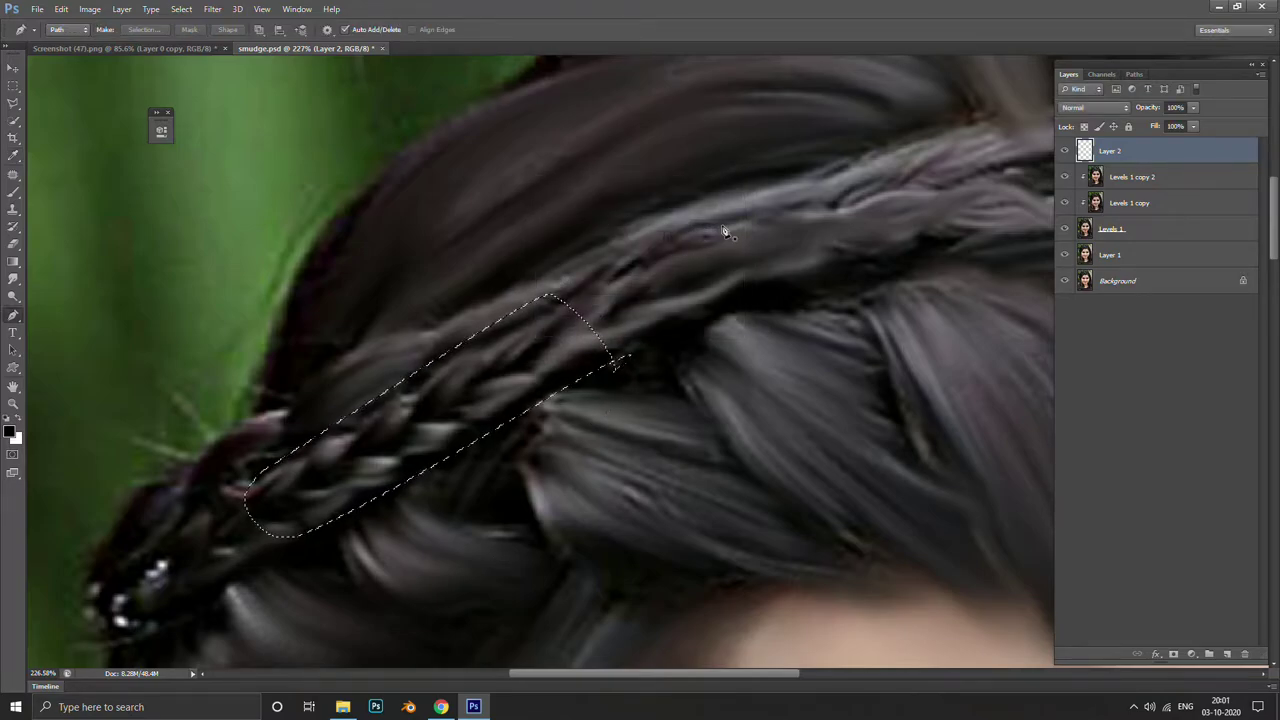
key("shift+F6")
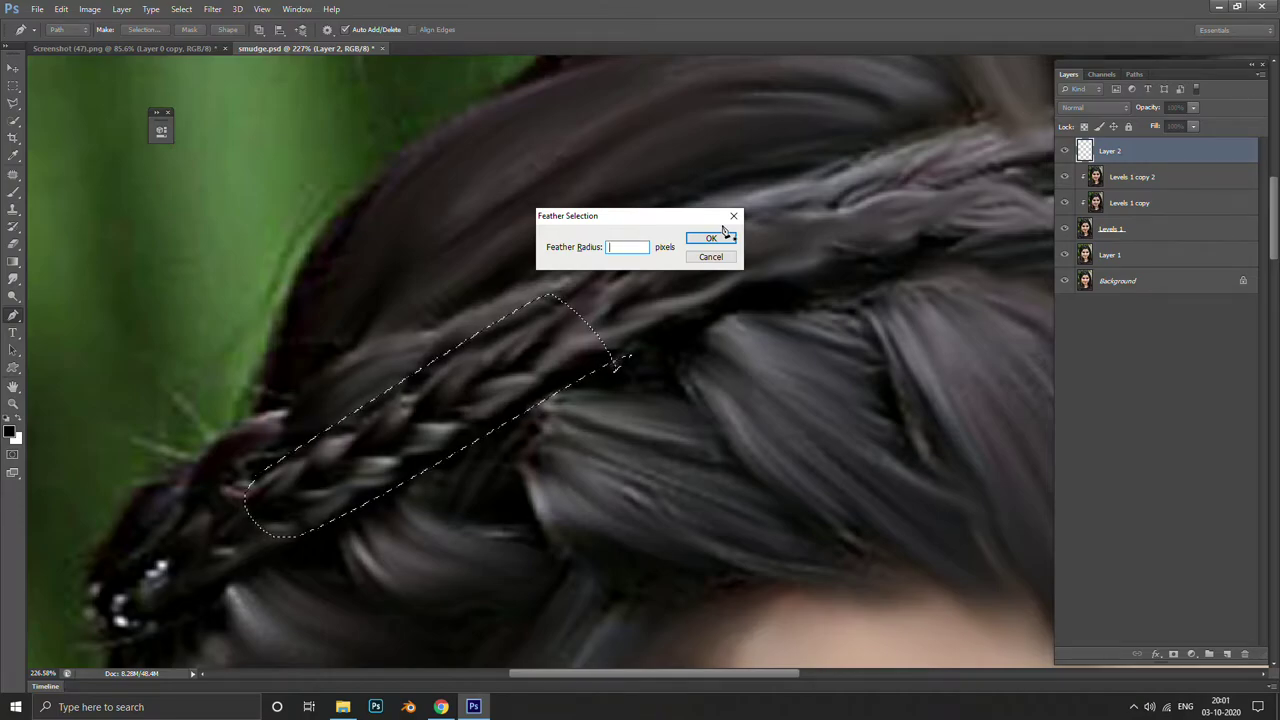
type("2")
key("Return")
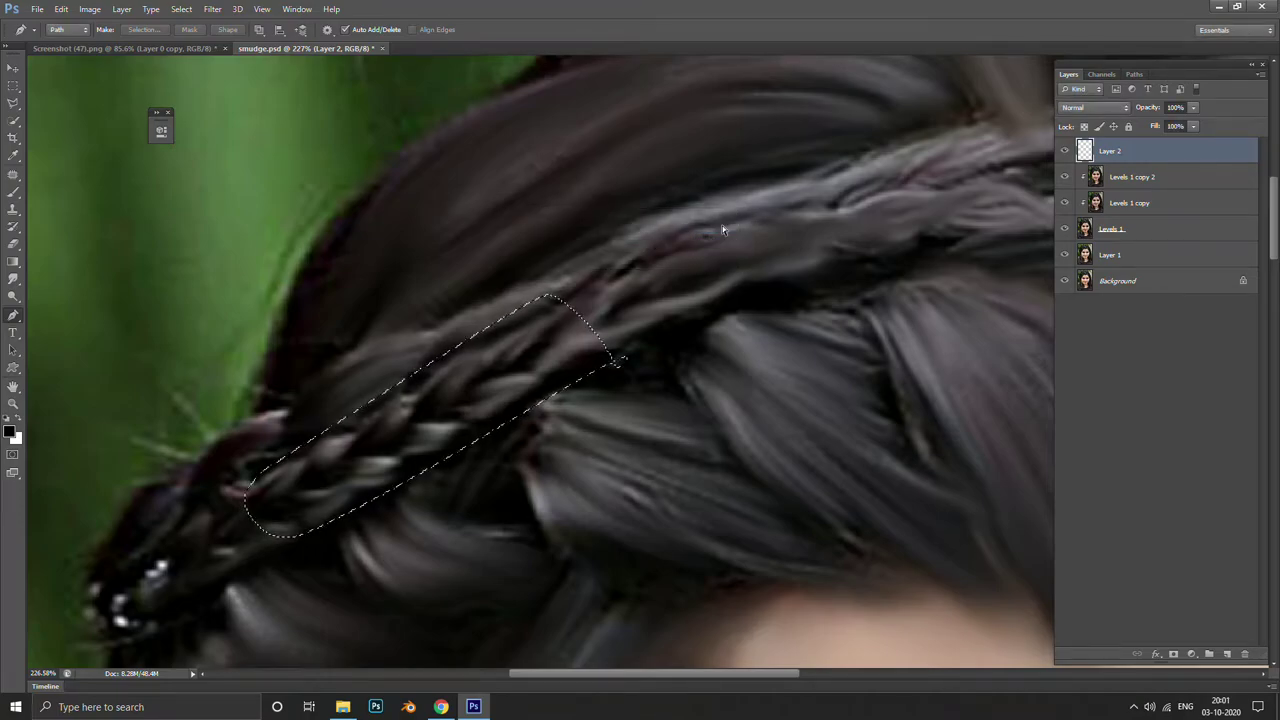
left_click(1130, 177)
Copy the braid section to Layer 3 and move and rotate it up-right toward the crown
key("ctrl+j")
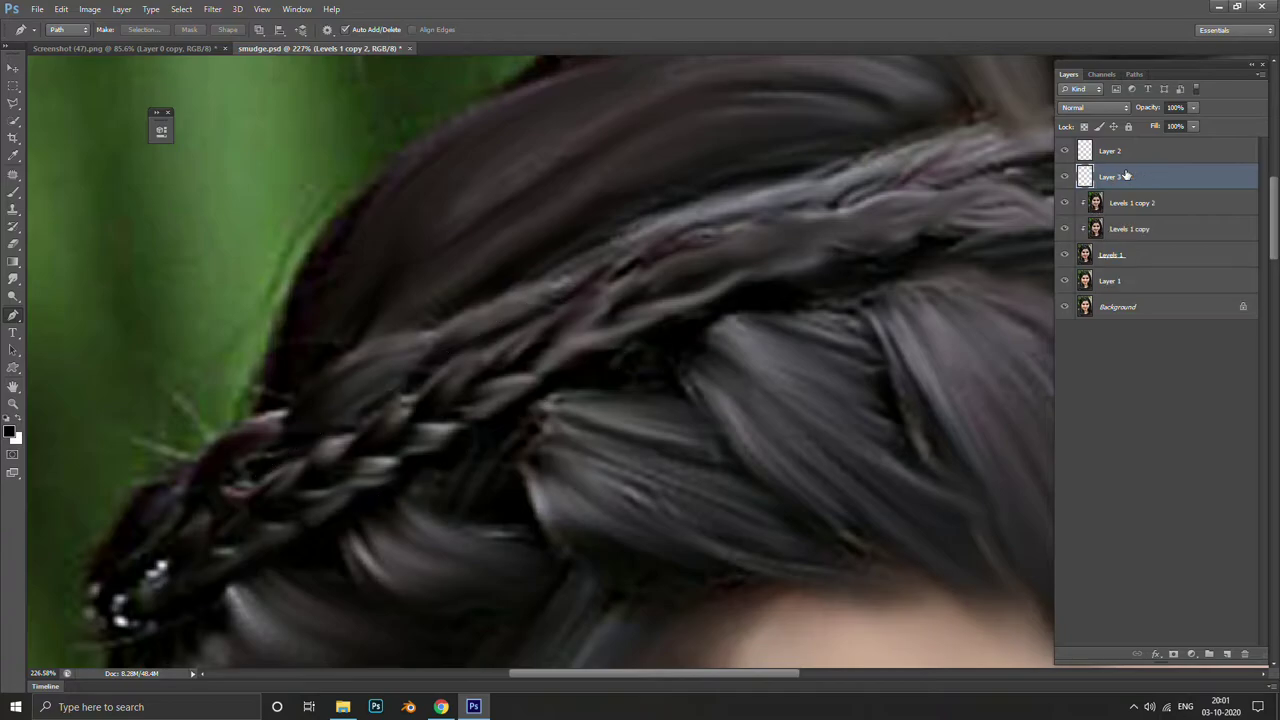
key("ctrl+t")
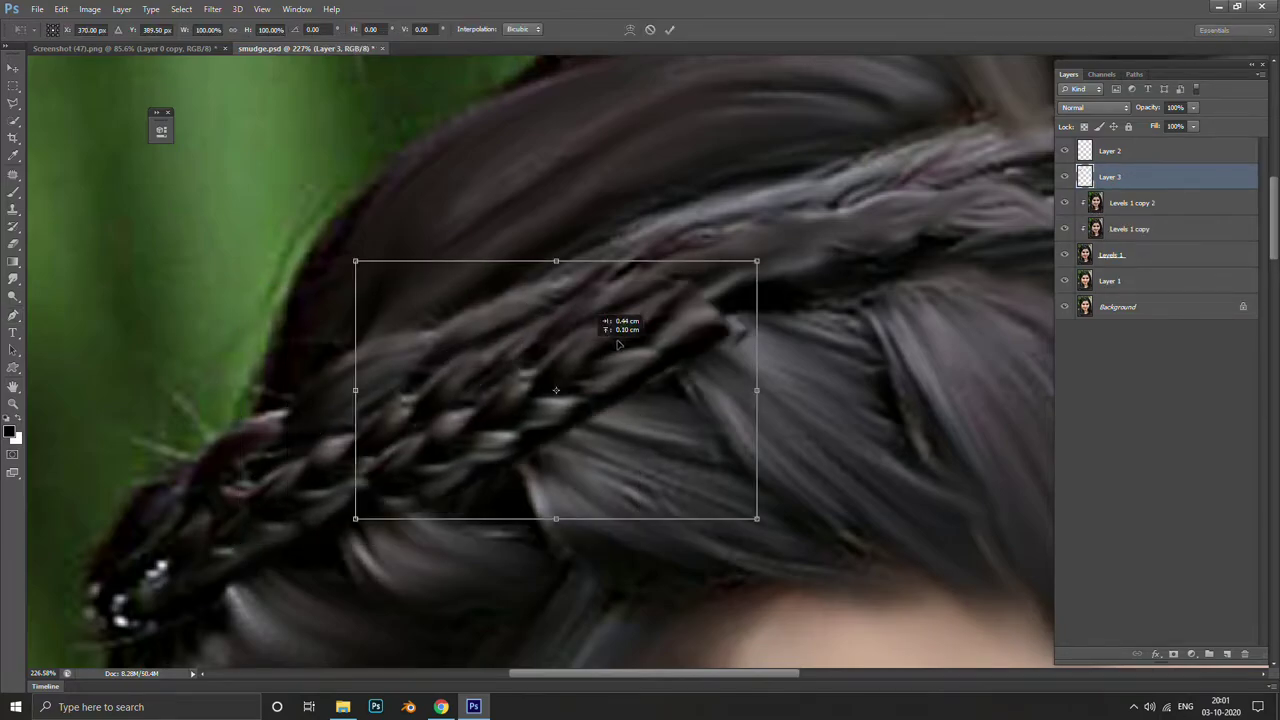
left_click_drag(487, 373, 920, 140)
left_click_drag(835, 290, 846, 386)
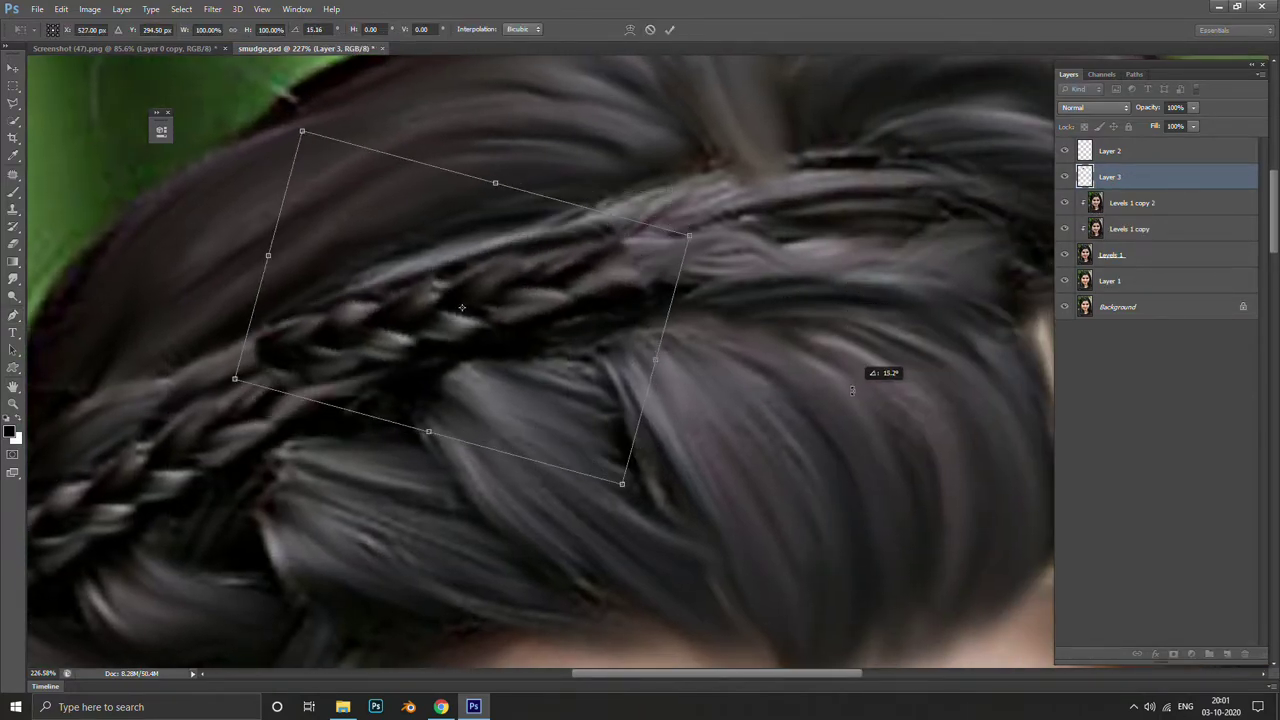
mouse_move(581, 315)
left_mouse_down()
mouse_move(732, 295)
mouse_move(614, 319)
left_mouse_up()
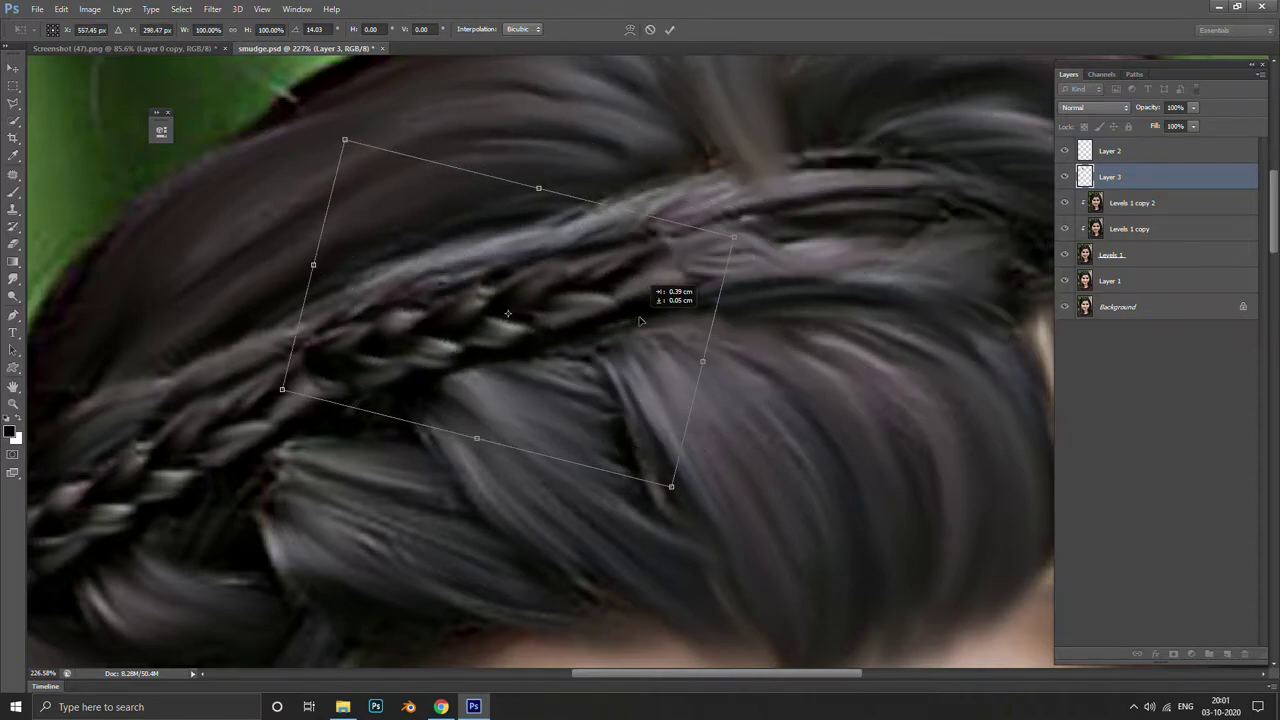
Warp the braid piece to follow the hair curve, commit it, and duplicate it as Layer 3 copy
left_click(631, 29)
mouse_move(300, 370)
left_mouse_down()
mouse_move(232, 398)
mouse_move(244, 405)
left_mouse_up()
left_click_drag(590, 332, 566, 310)
left_click_drag(690, 263, 700, 280)
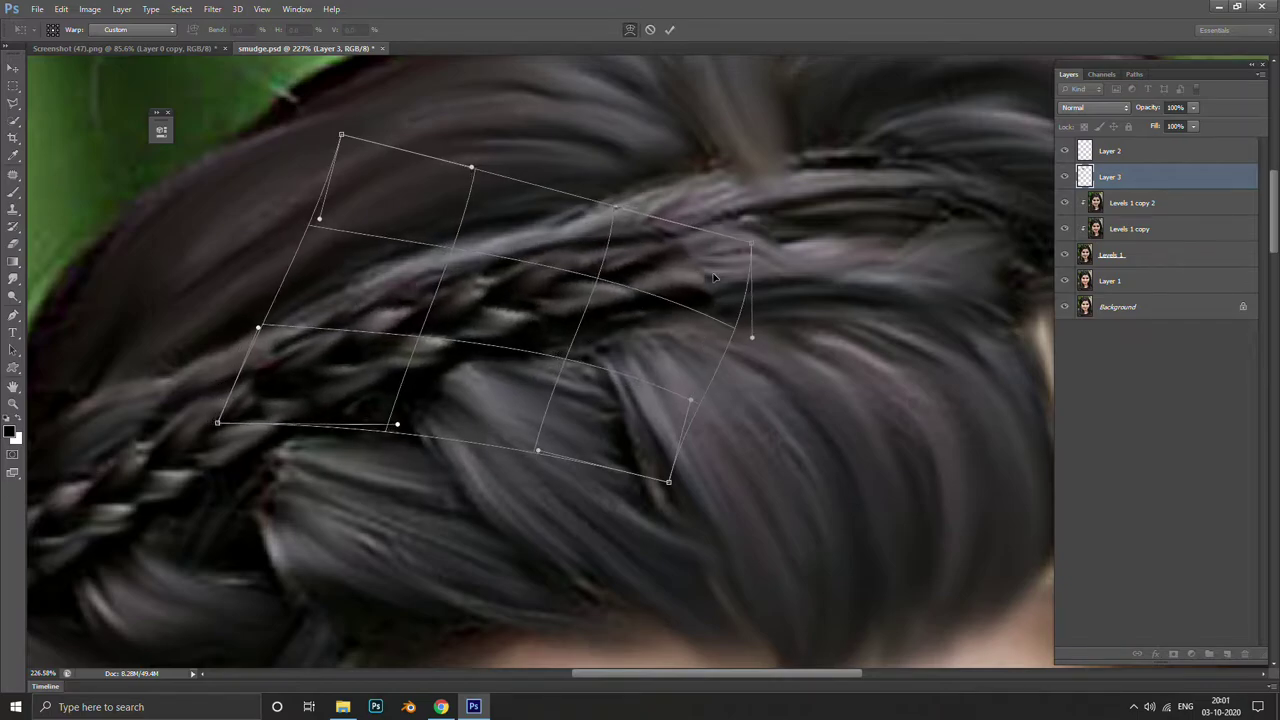
scroll(757, 300, "up", 3)
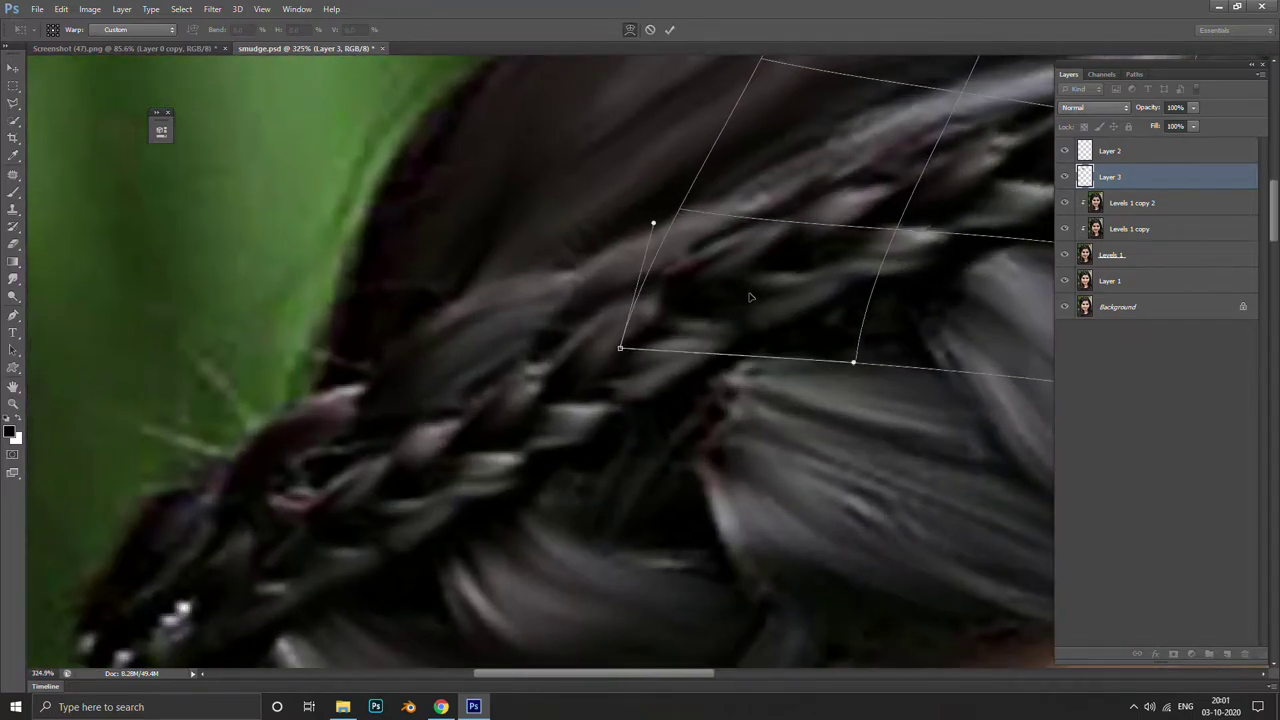
scroll(510, 300, "down", 3)
scroll(527, 293, "down", 3)
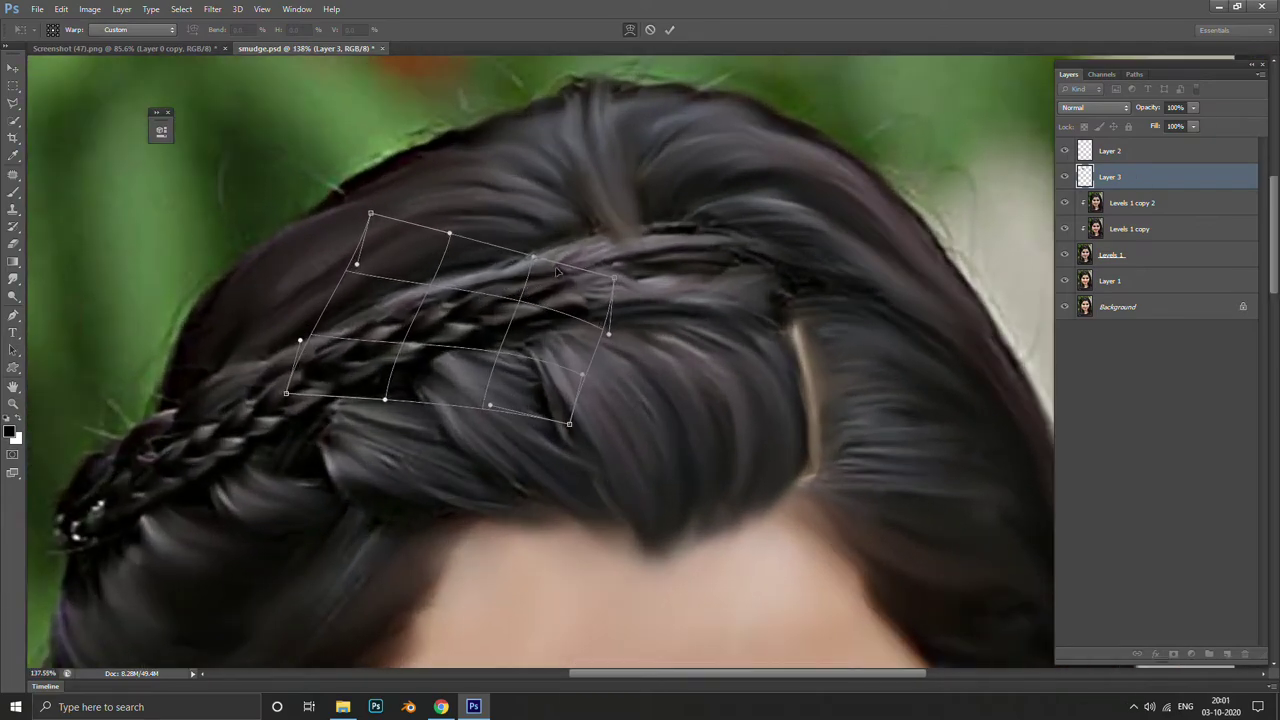
key("Return")
key("ctrl+j")
key("ctrl+t")
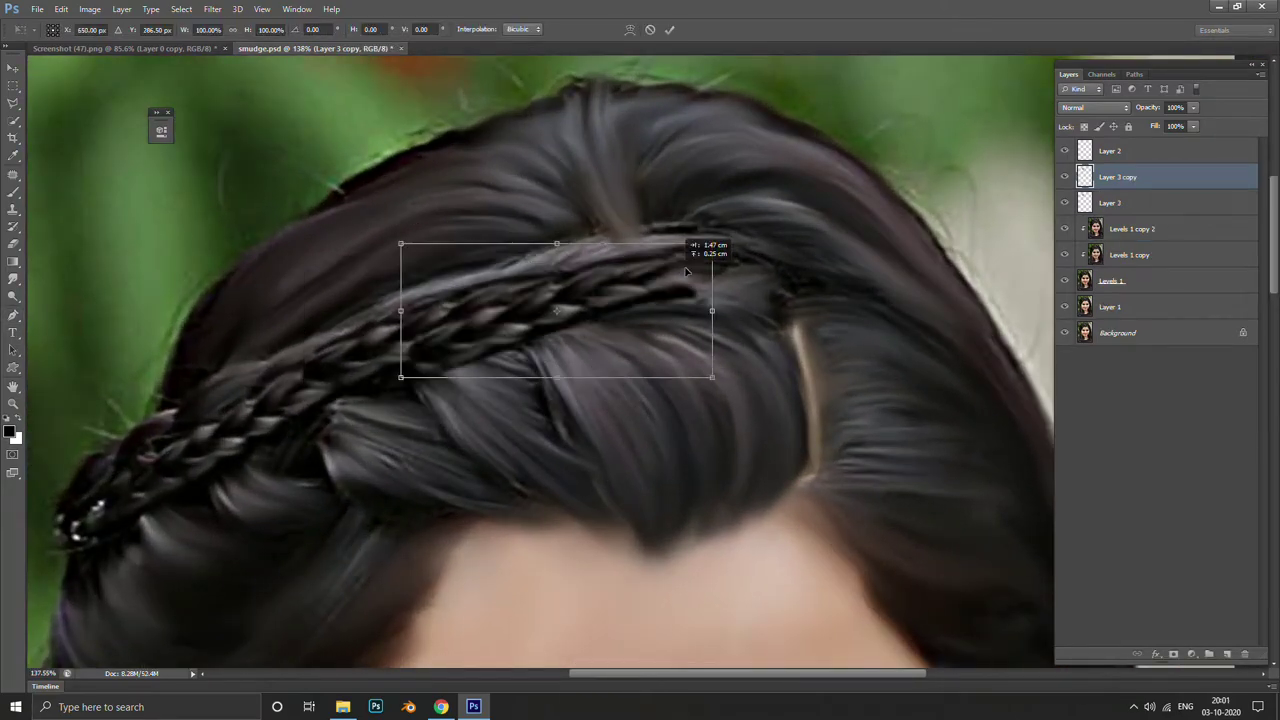
Place the duplicate braid piece toward the parting, tilted about 15° at roughly 86% width, and commit
left_click_drag(513, 273, 616, 224)
left_click_drag(872, 280, 871, 288)
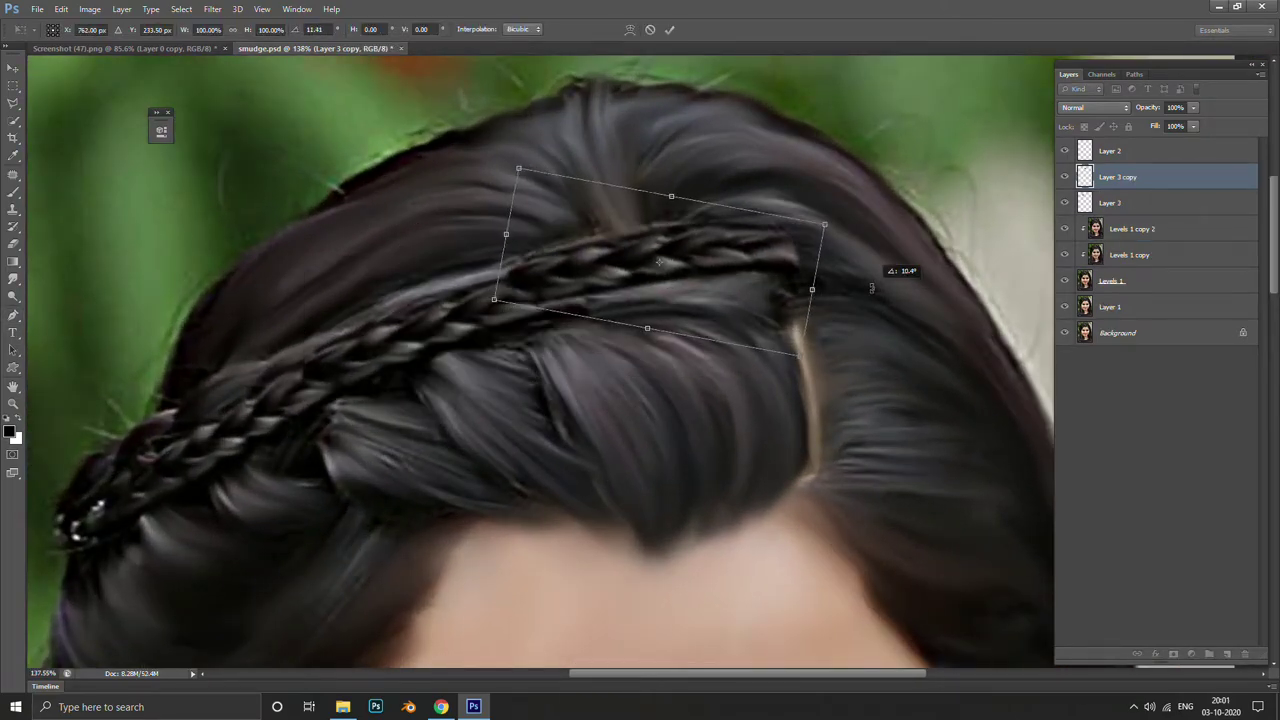
mouse_move(804, 354)
left_mouse_down()
mouse_move(745, 340)
mouse_move(698, 306)
left_mouse_up()
left_click_drag(831, 301, 831, 310)
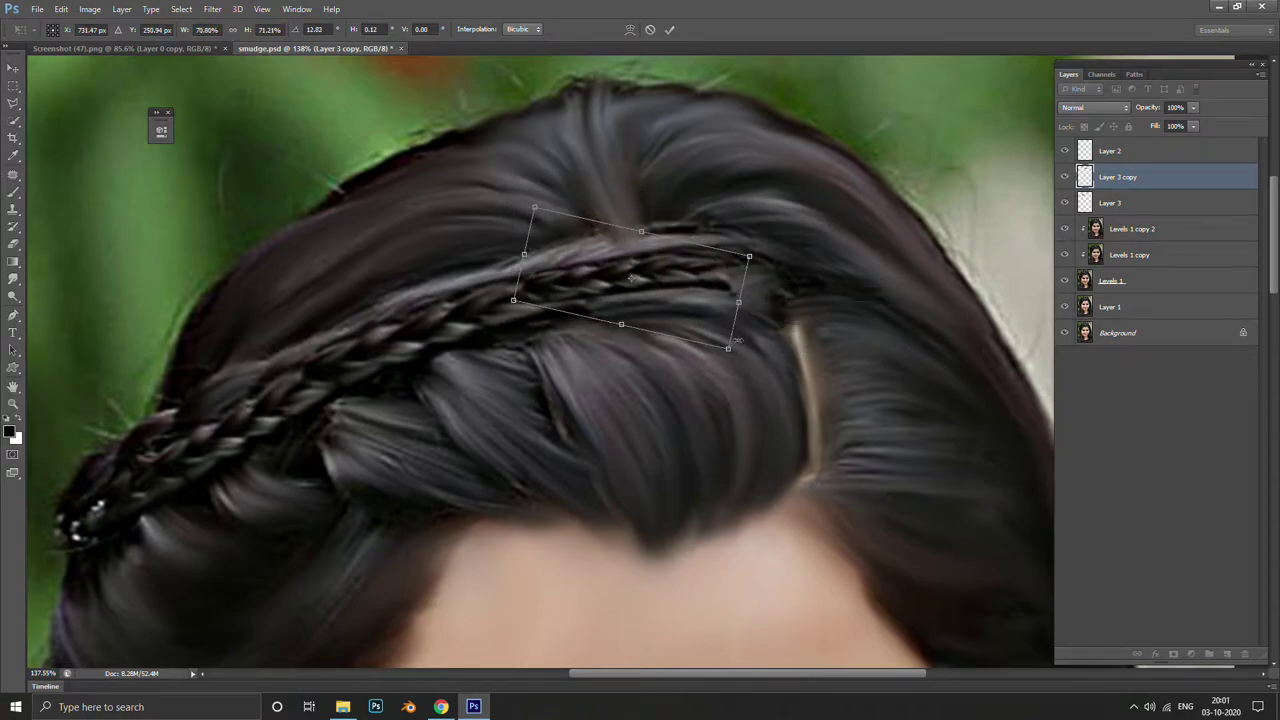
left_click_drag(735, 342, 768, 352)
left_click_drag(745, 300, 708, 330)
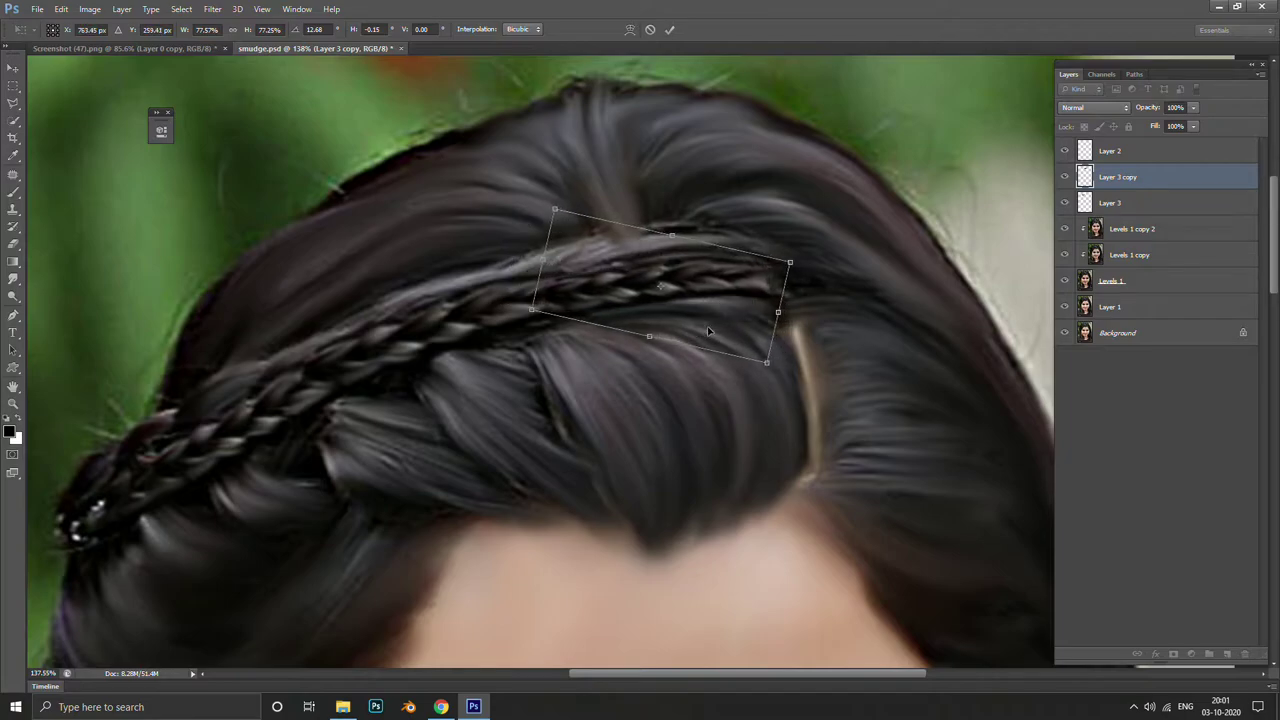
left_click_drag(876, 293, 880, 303)
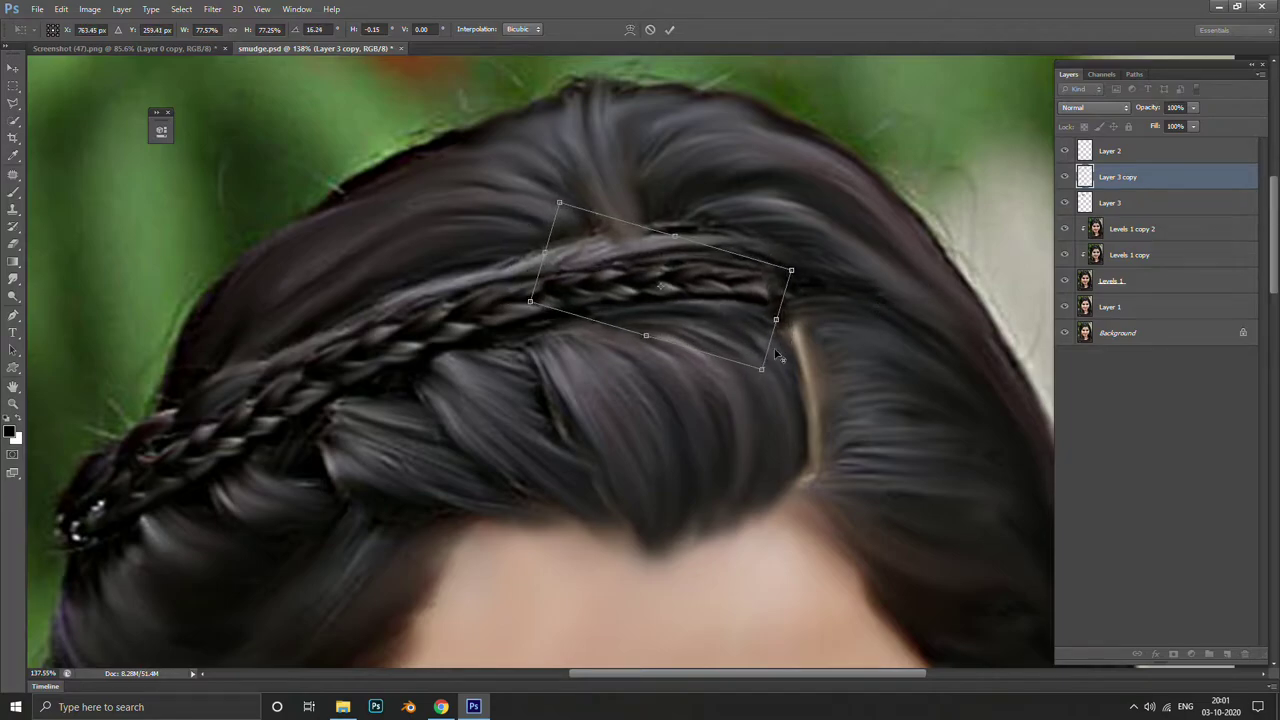
left_click_drag(762, 370, 774, 375)
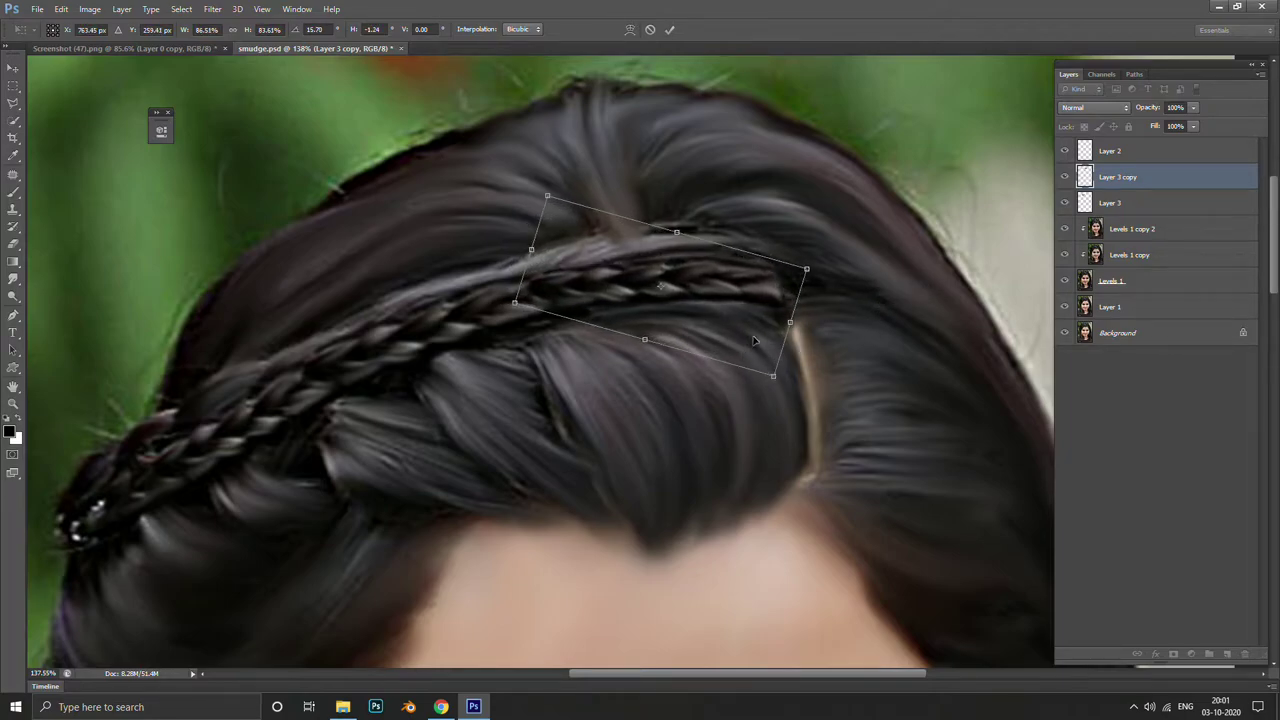
key("p")
key("Return")
scroll(650, 260, "up", 2)
scroll(729, 291, "up", 1)
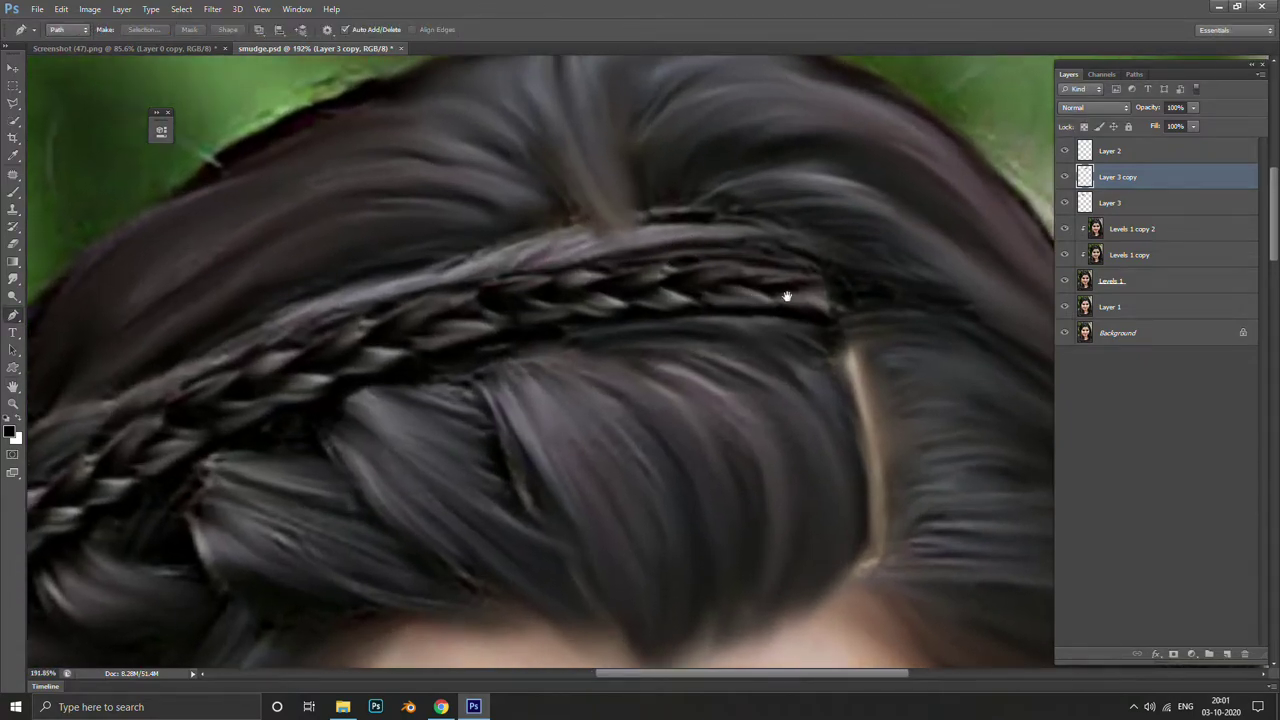
Brush black paint over the braid end near the parting, then switch to the Clone Stamp
key("b")
left_click_drag(739, 240, 740, 287)
left_click(740, 287)
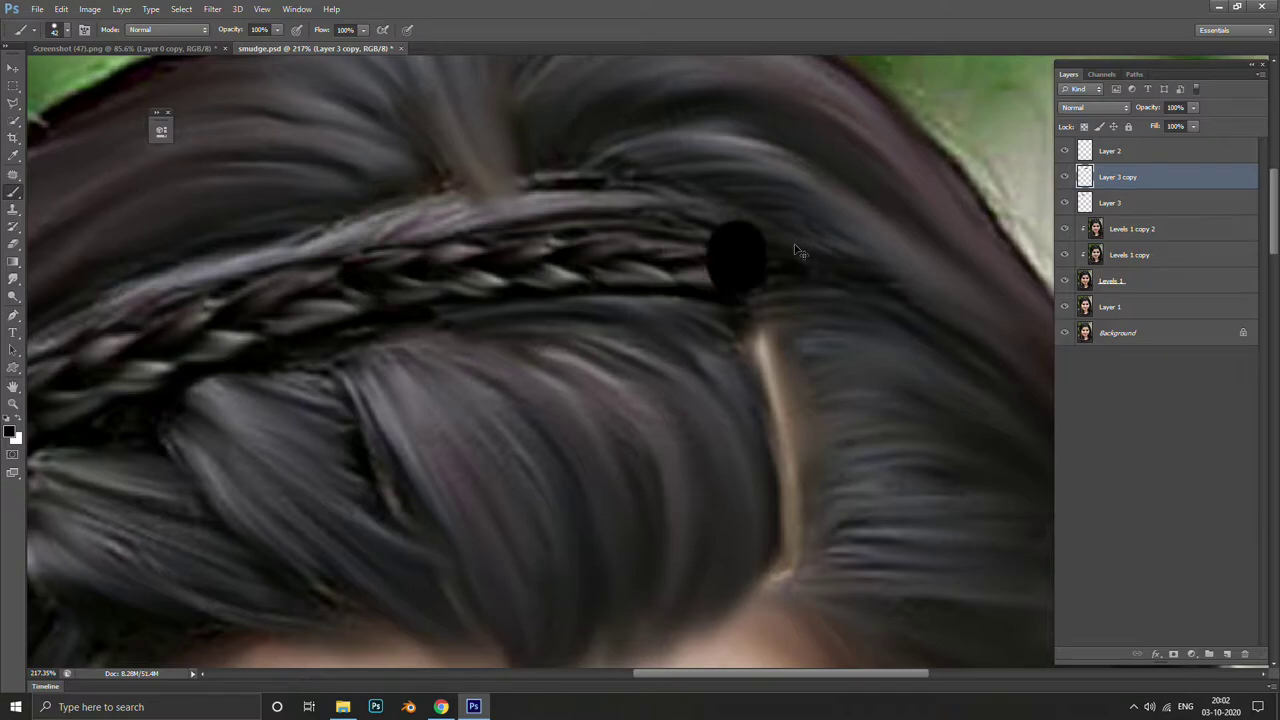
key("s")
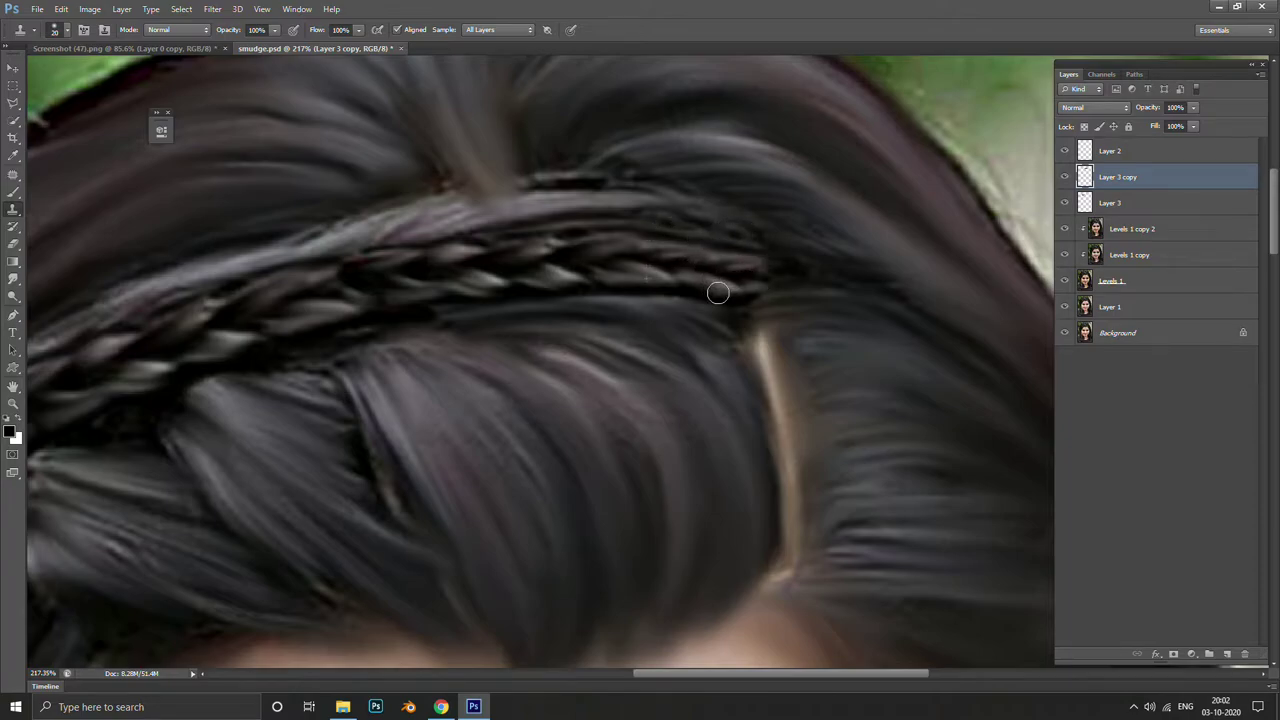
Merge Layer 3 copy, Layer 3 and Layer 2 into a single layer
left_click(1120, 201, "shift")
left_click(1112, 151)
left_click(1118, 204, "shift")
key("ctrl+e")
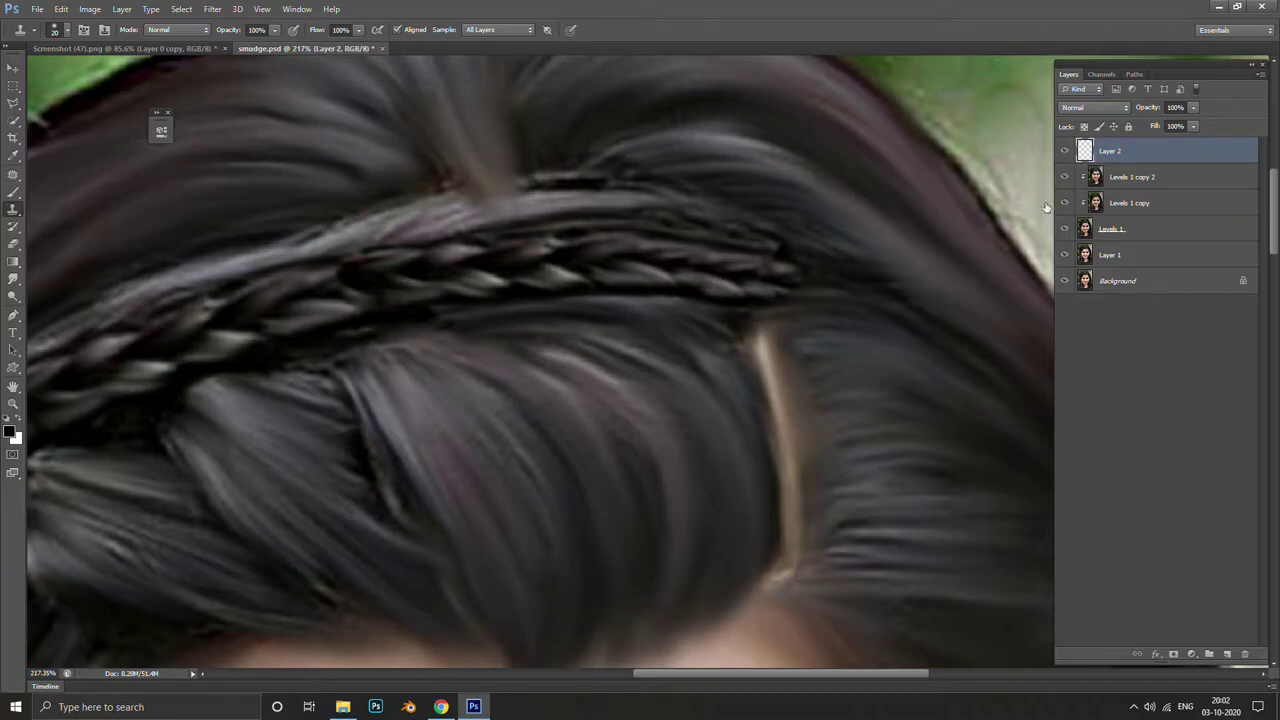
scroll(851, 232, "down", 2)
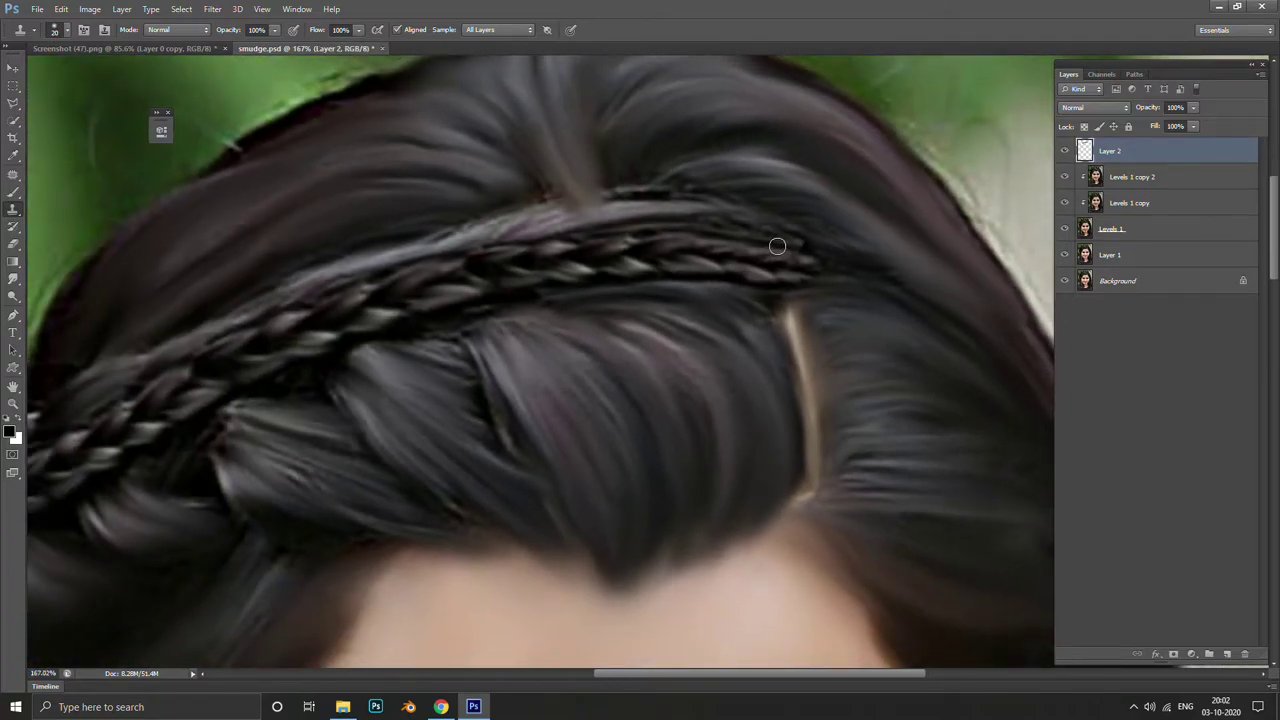
right_click(13, 243)
left_click(80, 245)
left_click(12, 287)
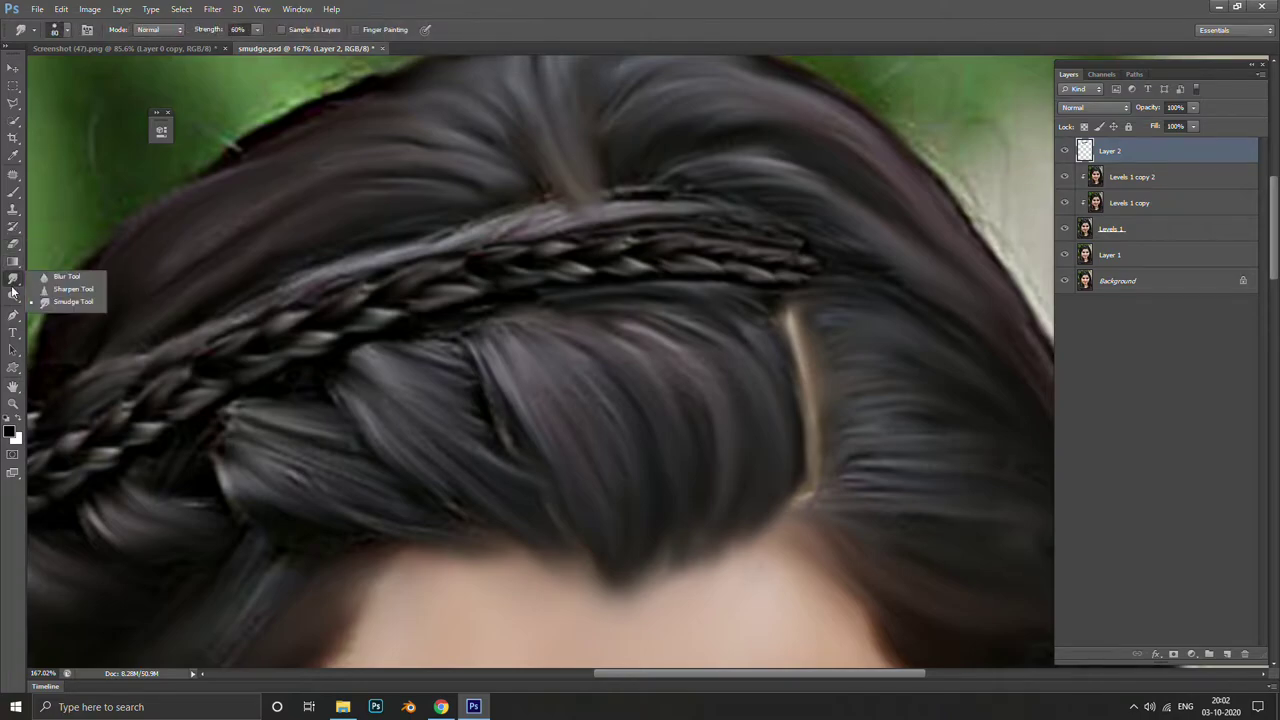
left_click(65, 302)
scroll(414, 329, "up", 3)
scroll(543, 329, "up", 2)
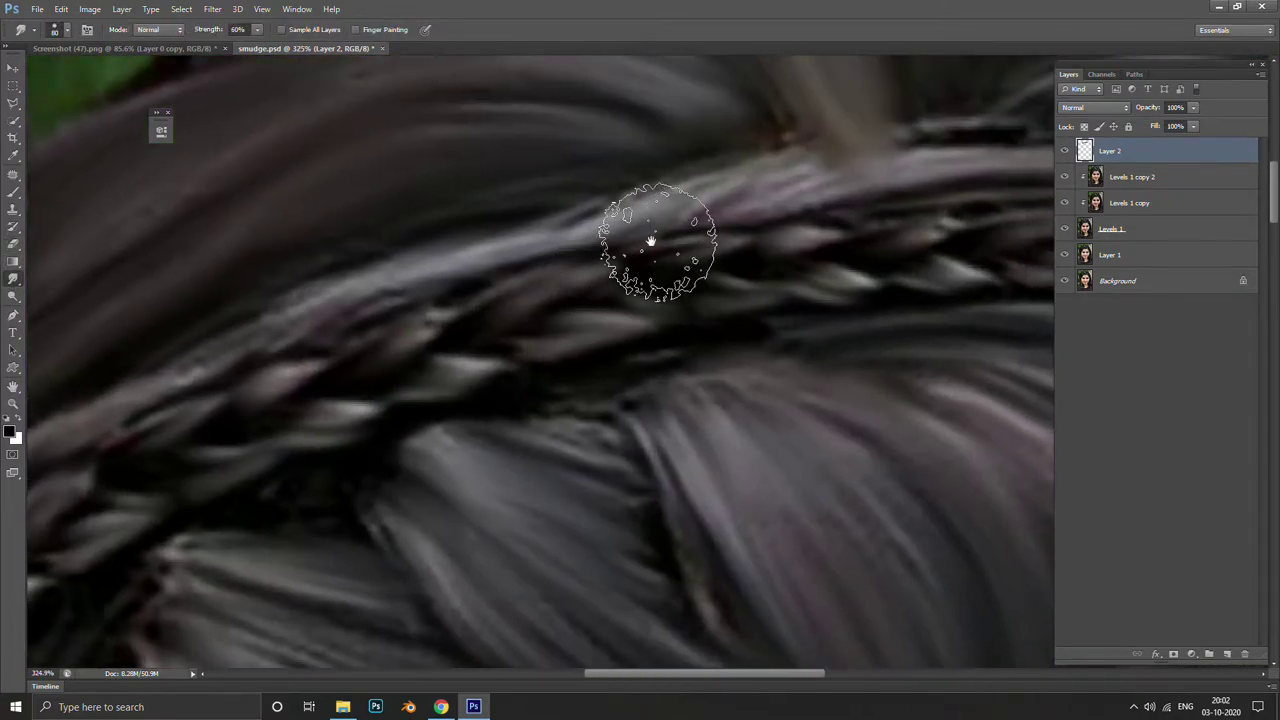
key("bracketleft")
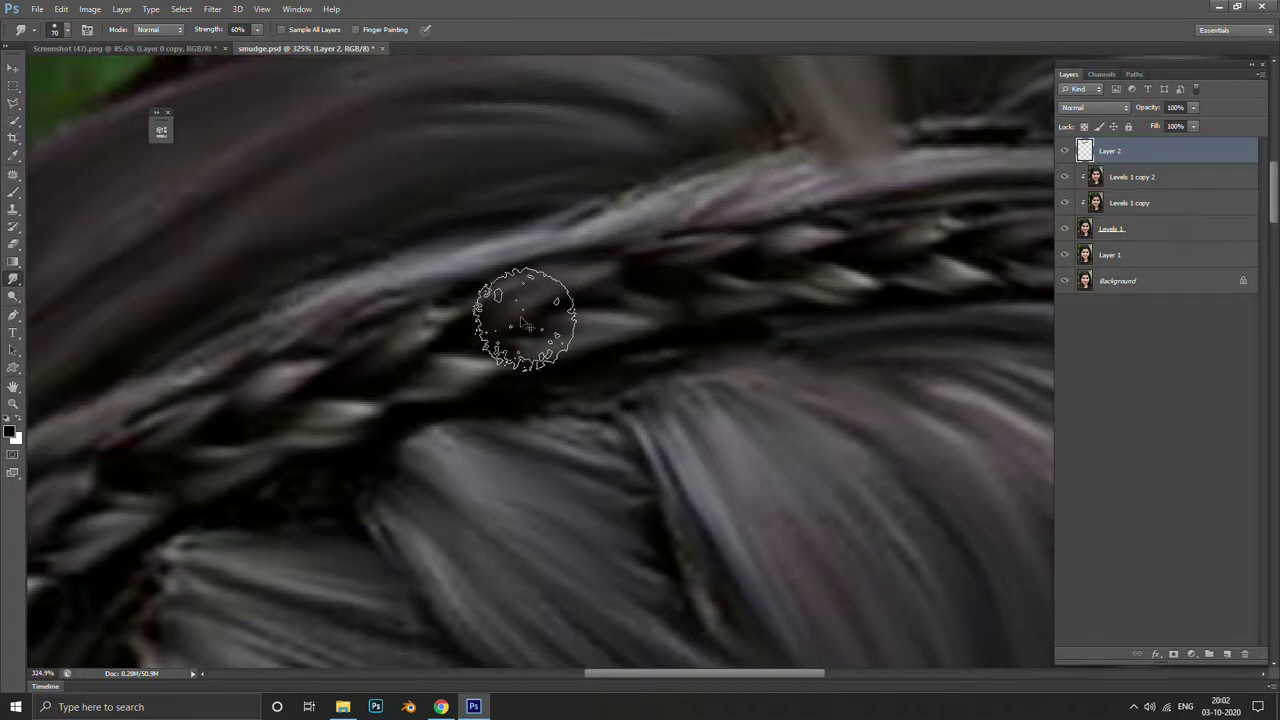
key("bracketleft")
key("bracketleft")
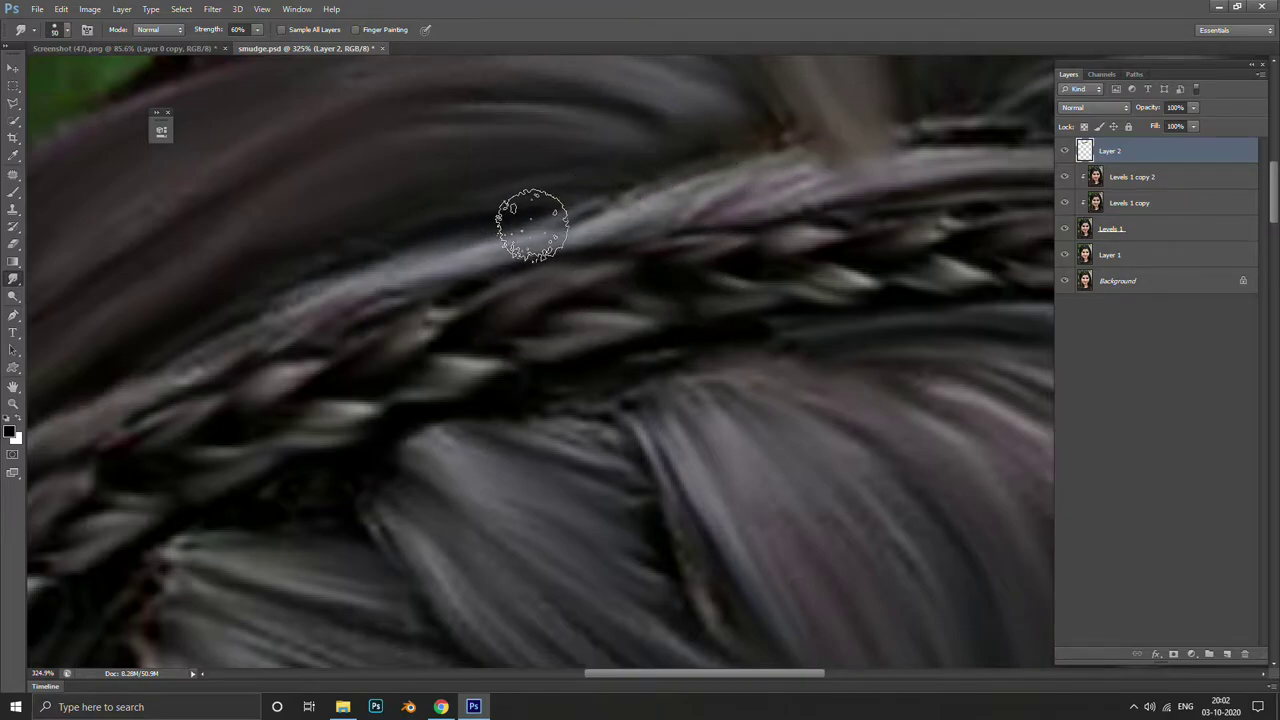
scroll(646, 217, "up", 2)
scroll(800, 190, "right", 3)
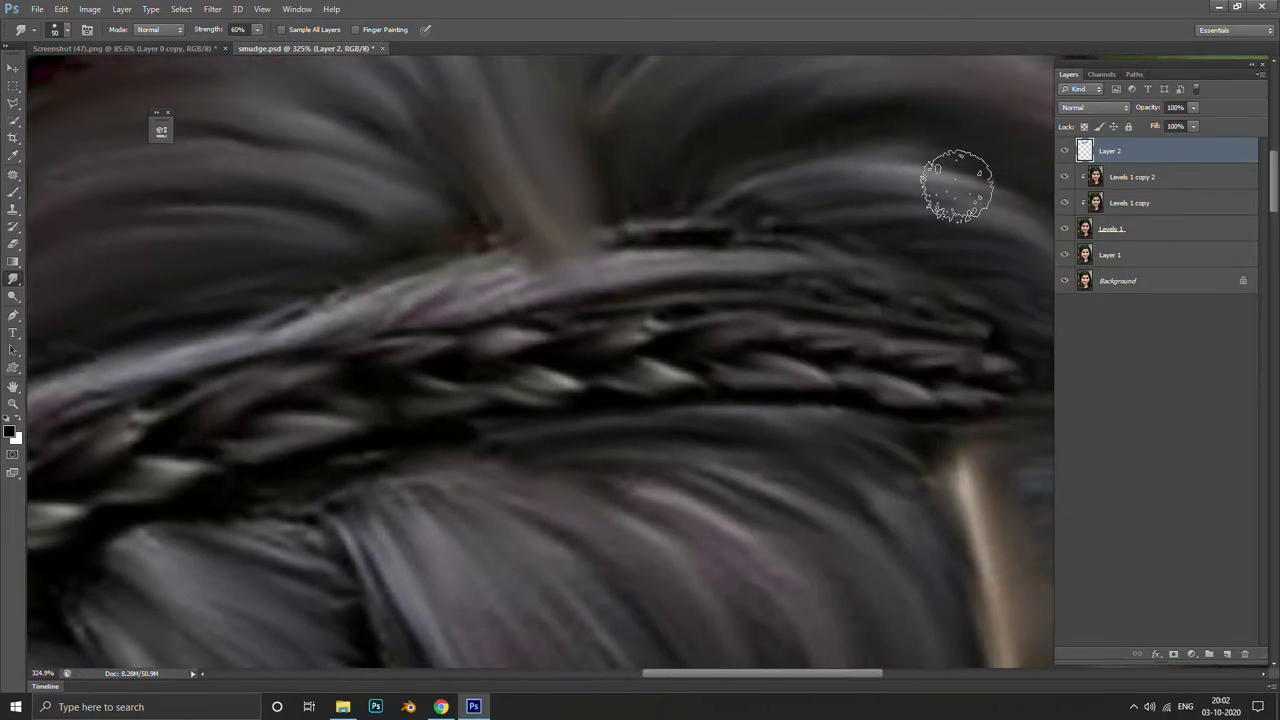
left_click(1127, 177, "shift")
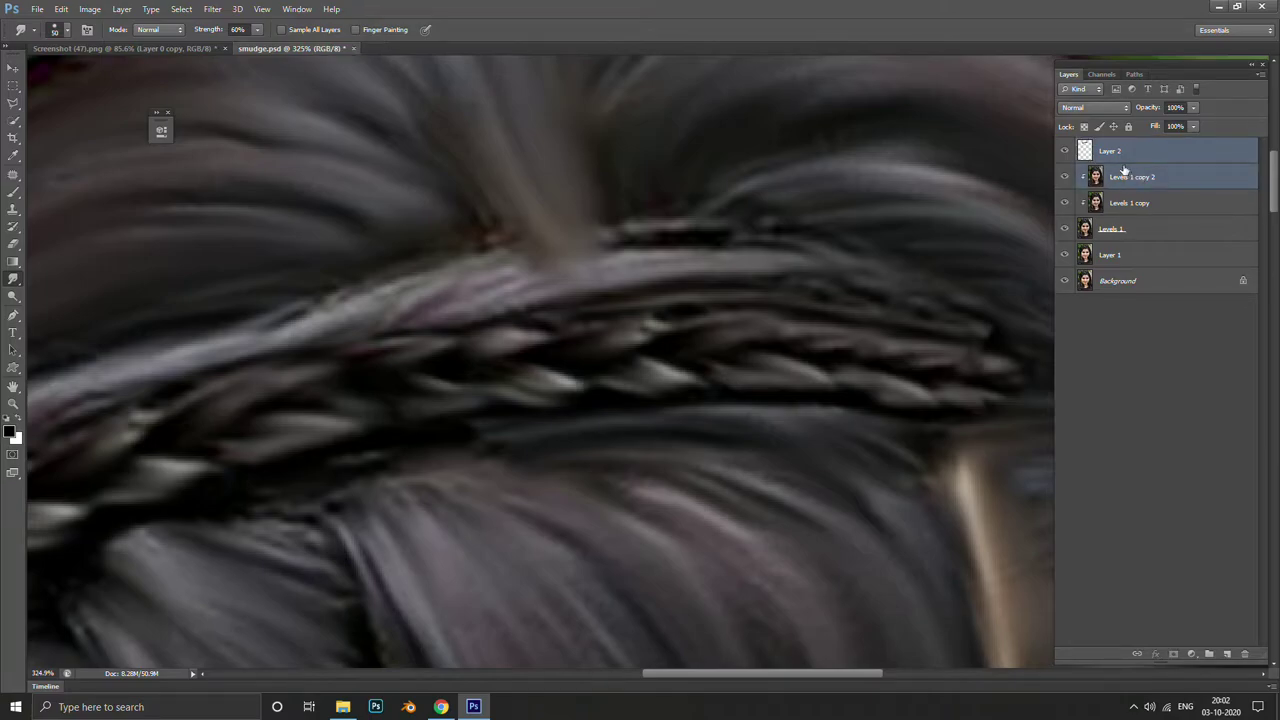
left_click(1135, 162)
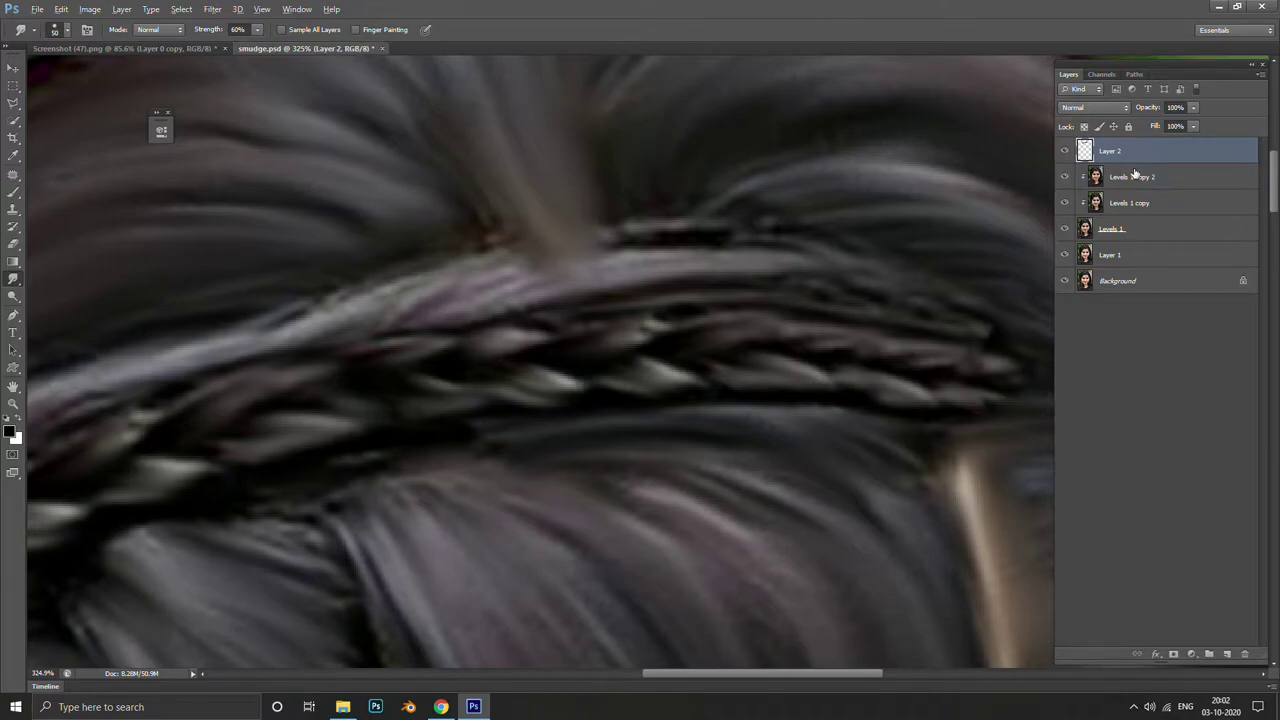
left_click(1131, 177)
scroll(791, 251, "up", 1)
scroll(791, 251, "right", 1)
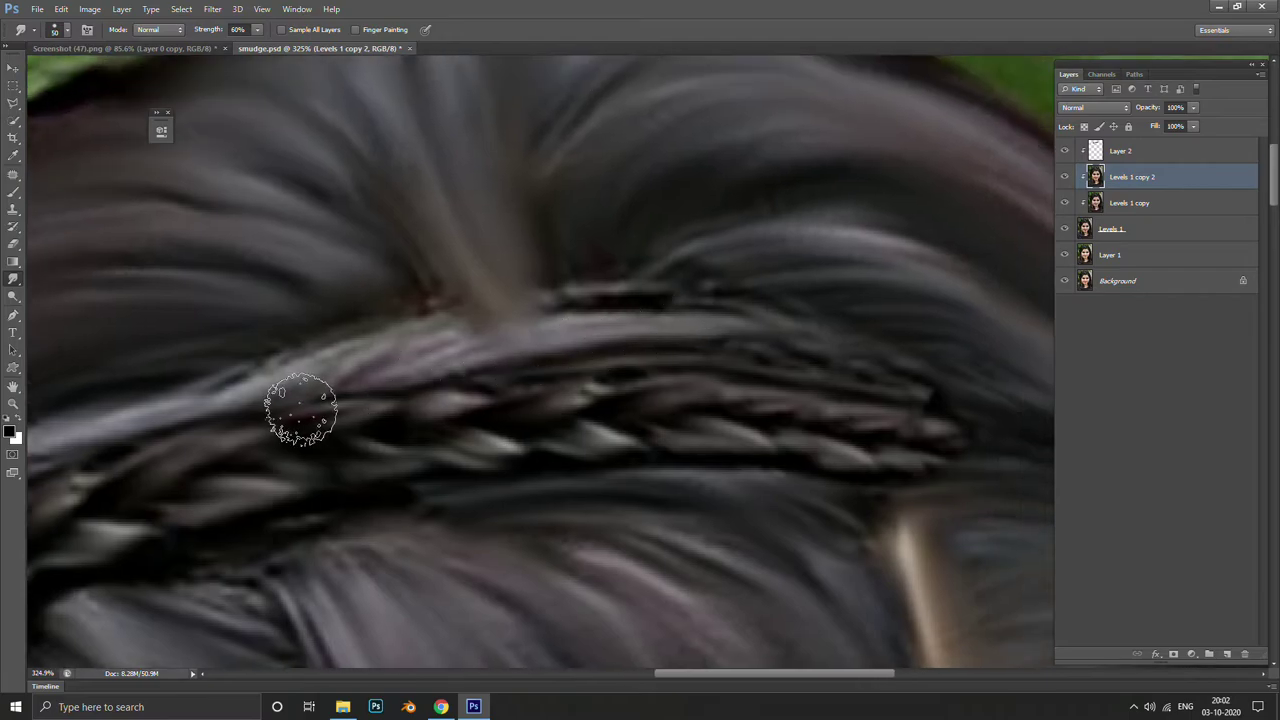
scroll(400, 380, "right", 2)
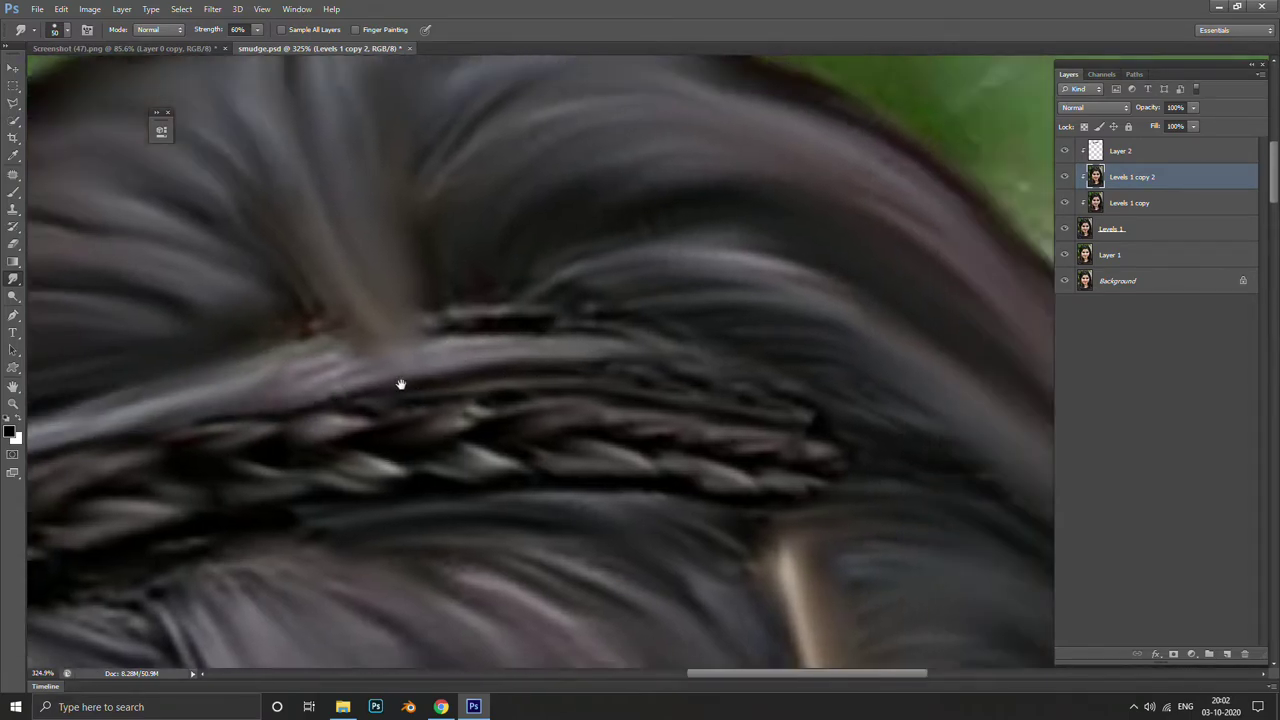
scroll(700, 300, "right", 1)
left_click(1121, 153)
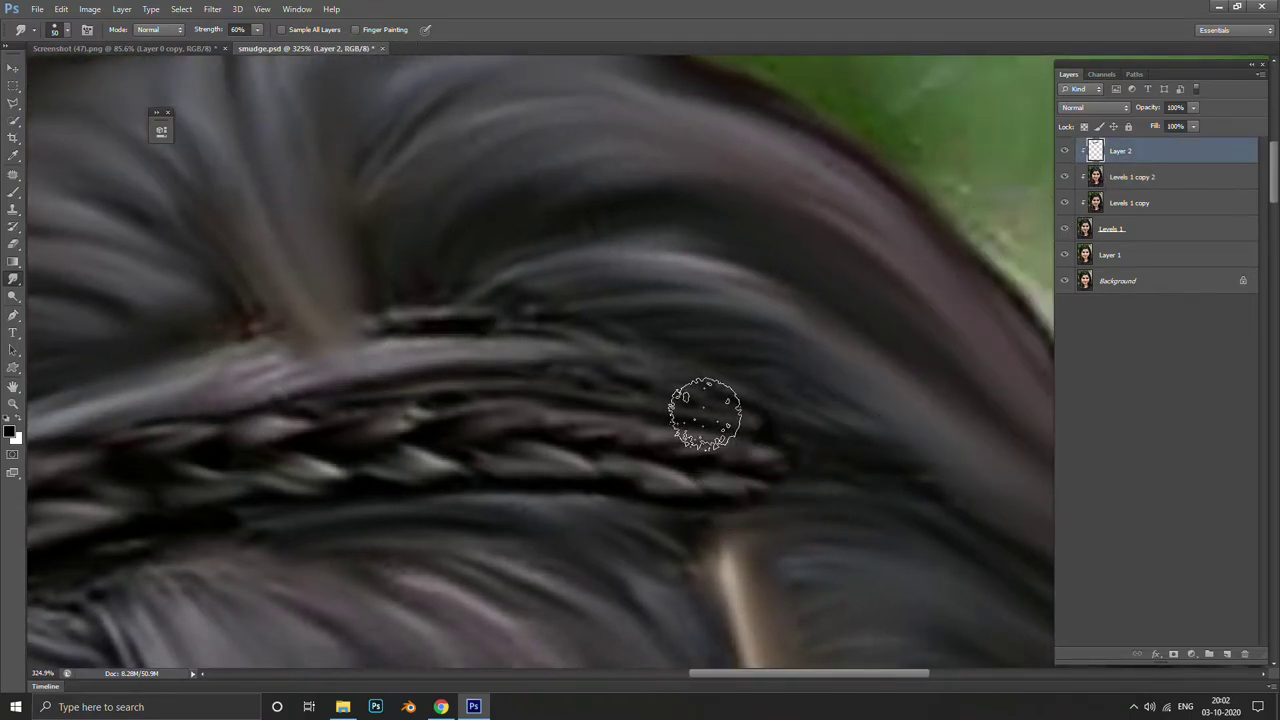
scroll(605, 363, "down", 5)
scroll(737, 429, "up", 2)
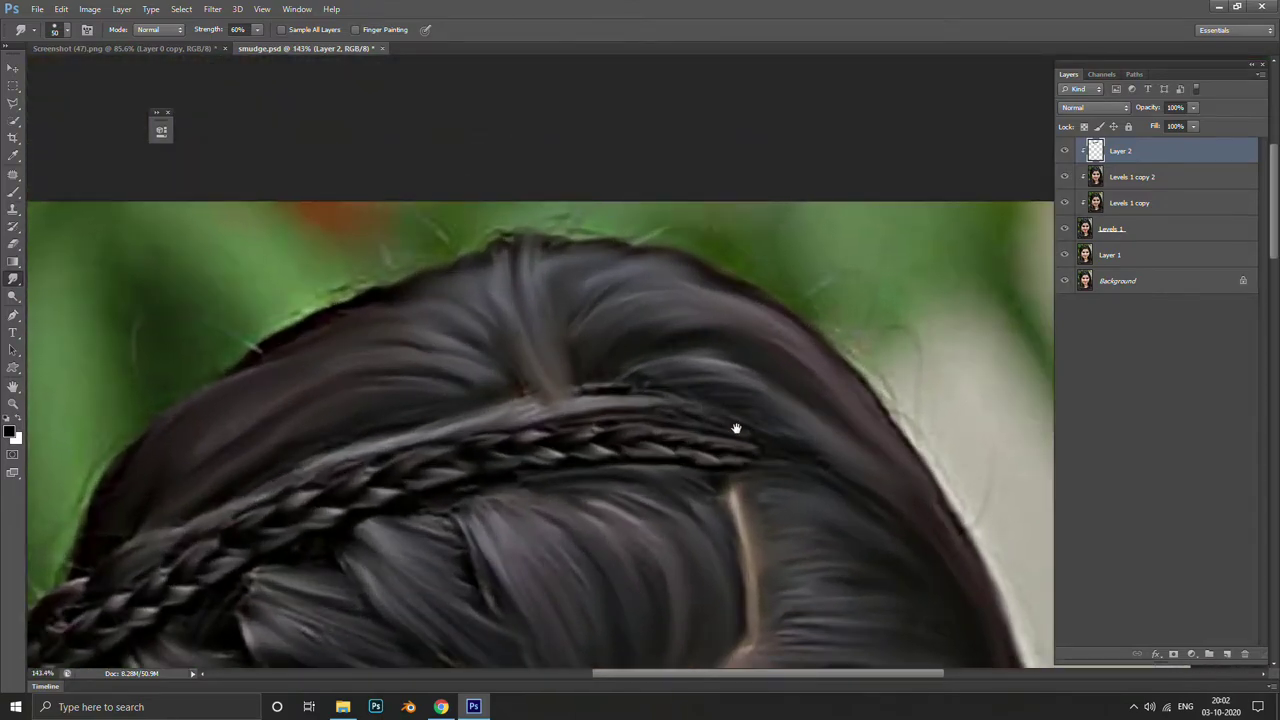
scroll(751, 414, "up", 2)
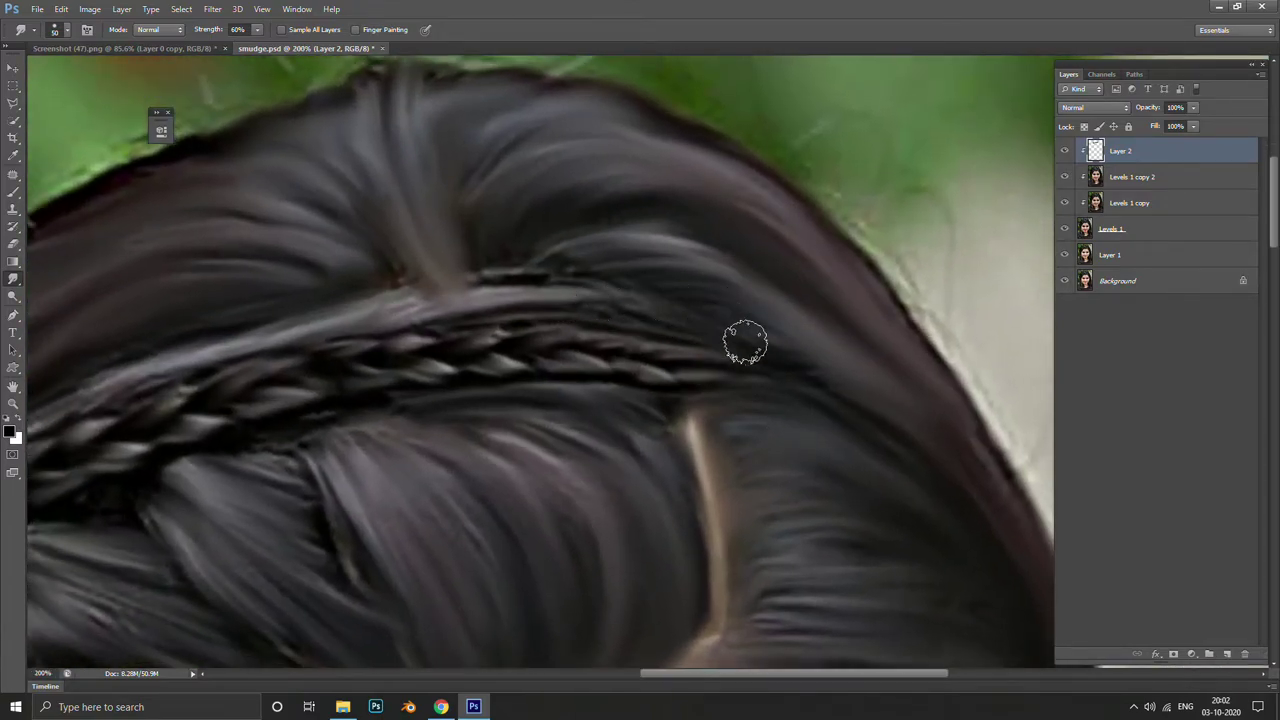
scroll(740, 343, "down", 4)
scroll(650, 385, "up", 2)
scroll(702, 340, "up", 1)
scroll(702, 340, "up", 1)
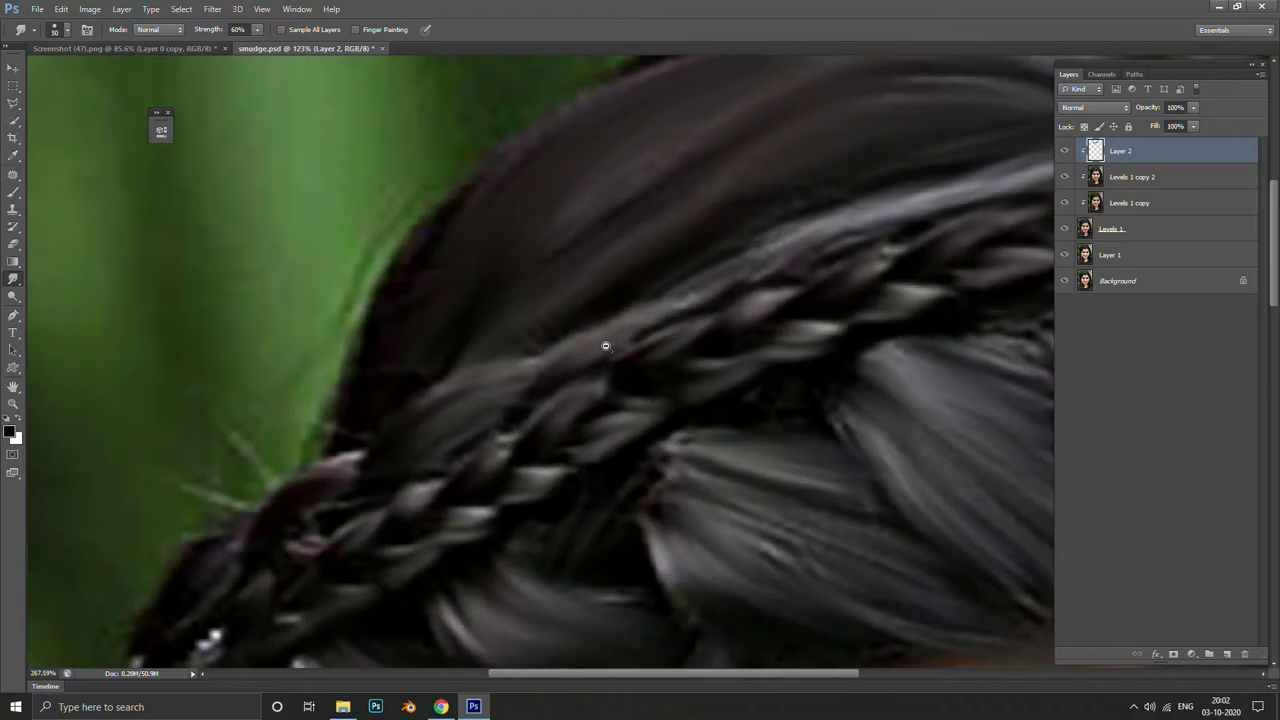
scroll(603, 346, "down", 1)
scroll(566, 394, "down", 1)
scroll(648, 303, "up", 2)
scroll(549, 397, "down", 2)
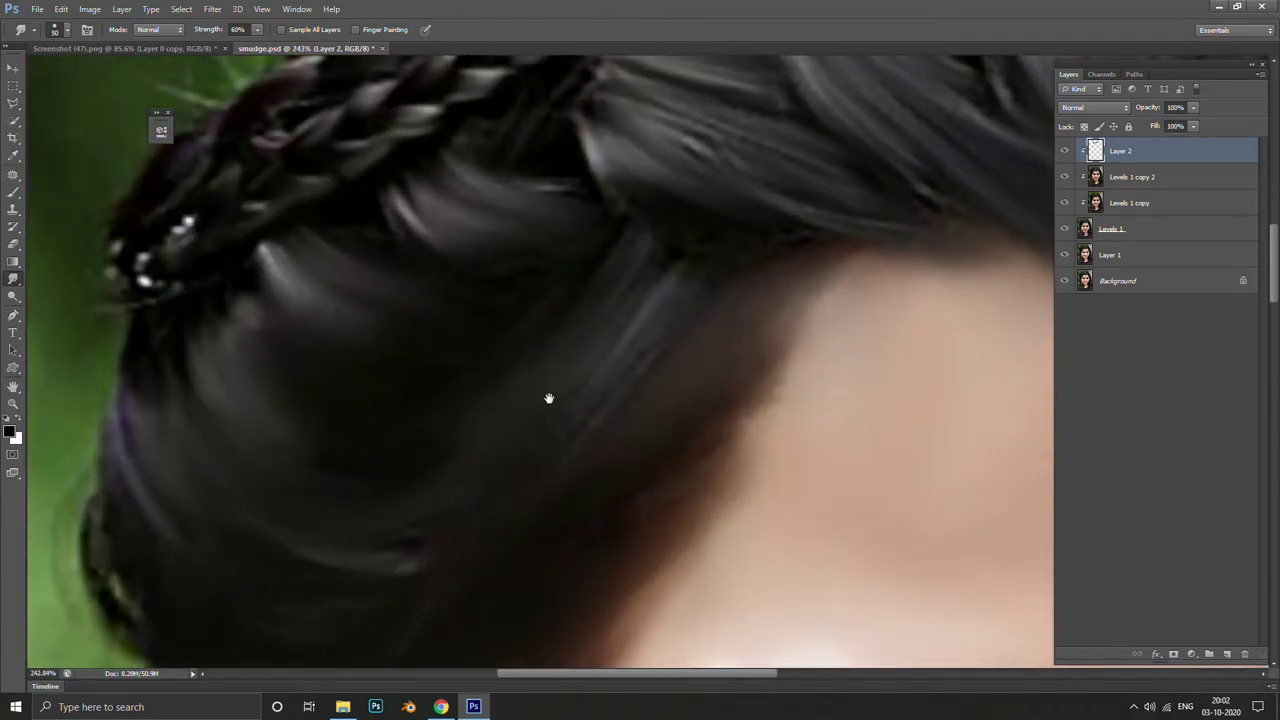
scroll(537, 357, "up", 1)
scroll(600, 400, "down", 3)
On Levels 1 copy 2, smudge the dark hair strands down over the neck edge
scroll(629, 435, "down", 1)
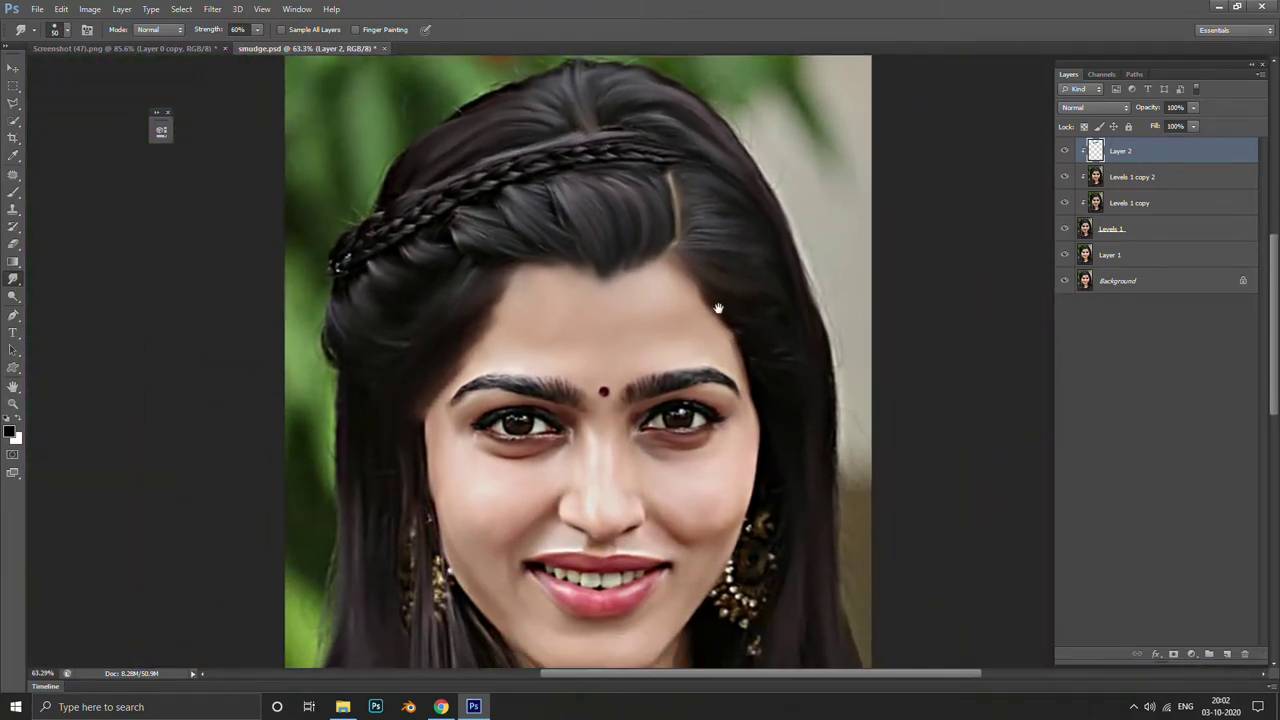
scroll(600, 450, "down", 2)
scroll(481, 511, "up", 1)
scroll(481, 511, "up", 1)
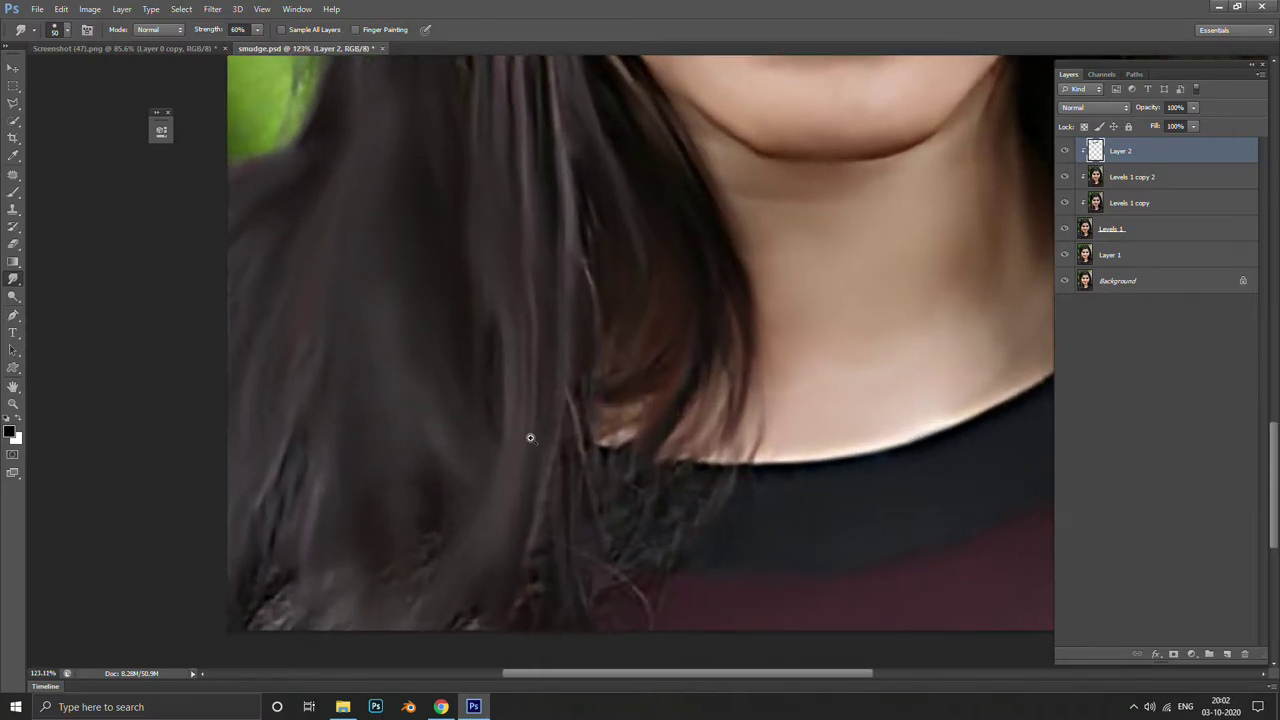
scroll(529, 434, "up", 1)
scroll(383, 517, "down", 2)
scroll(391, 489, "down", 1)
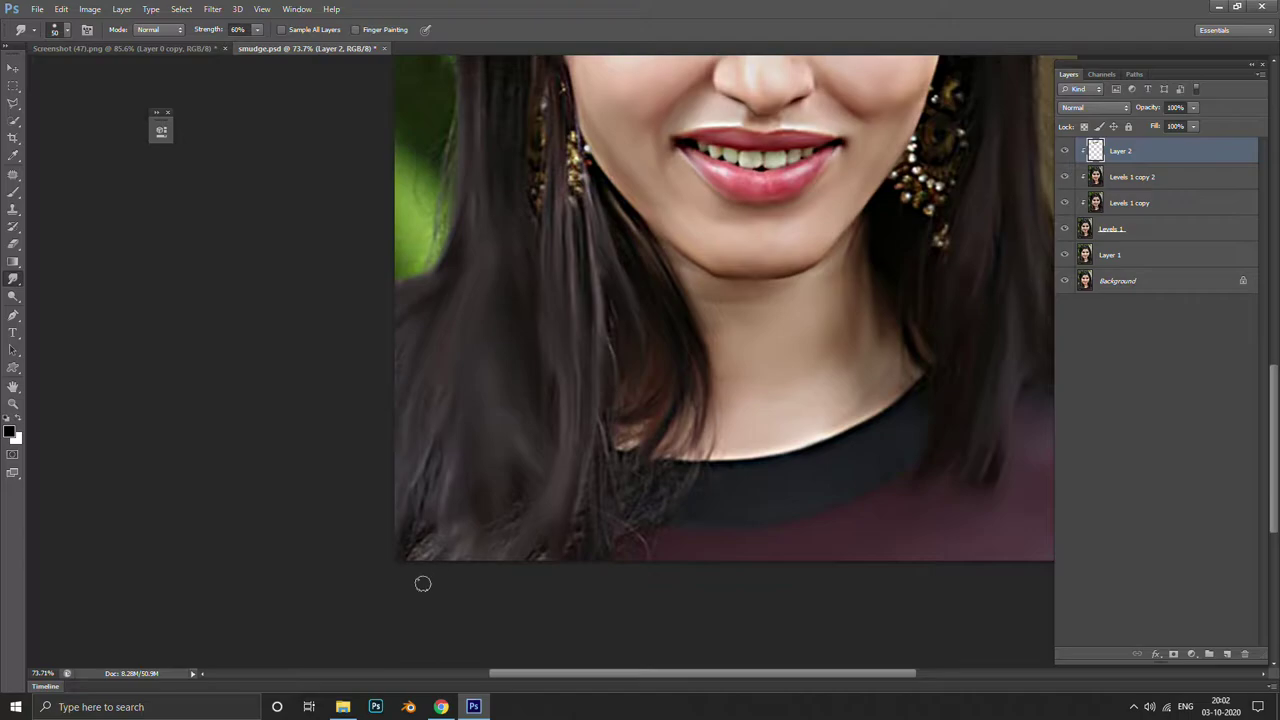
scroll(453, 467, "down", 2)
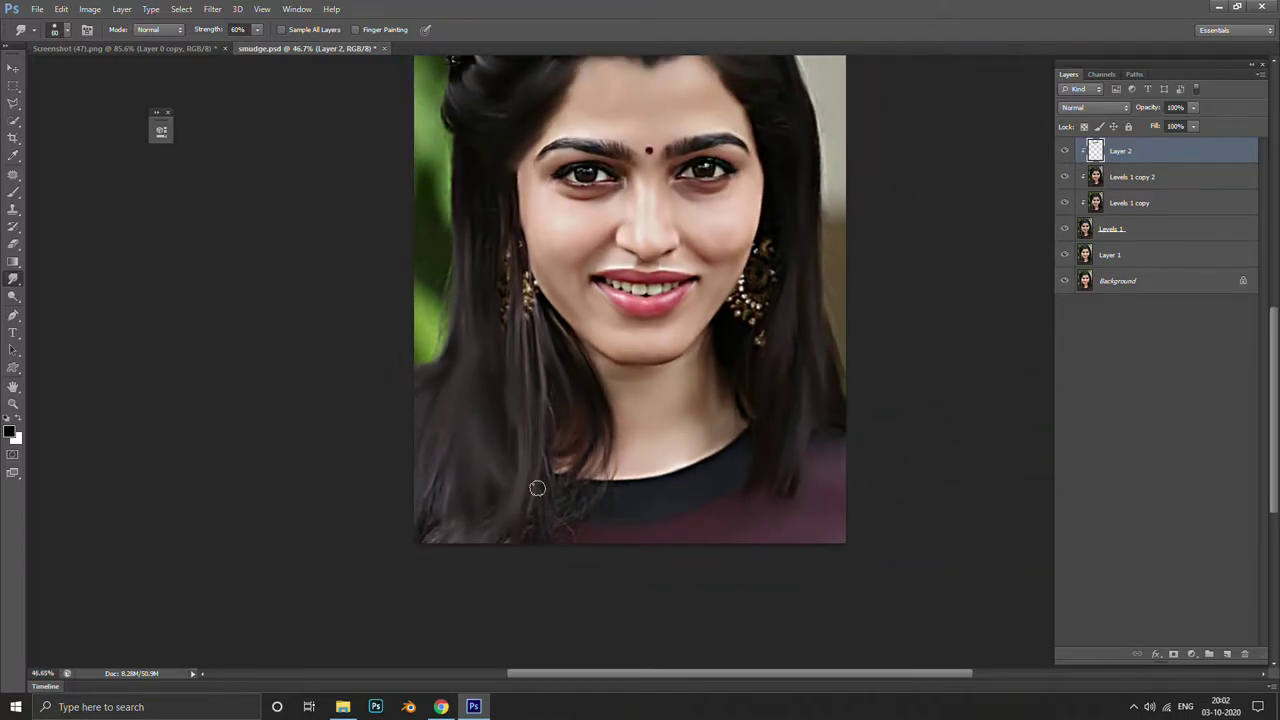
scroll(535, 483, "up", 1)
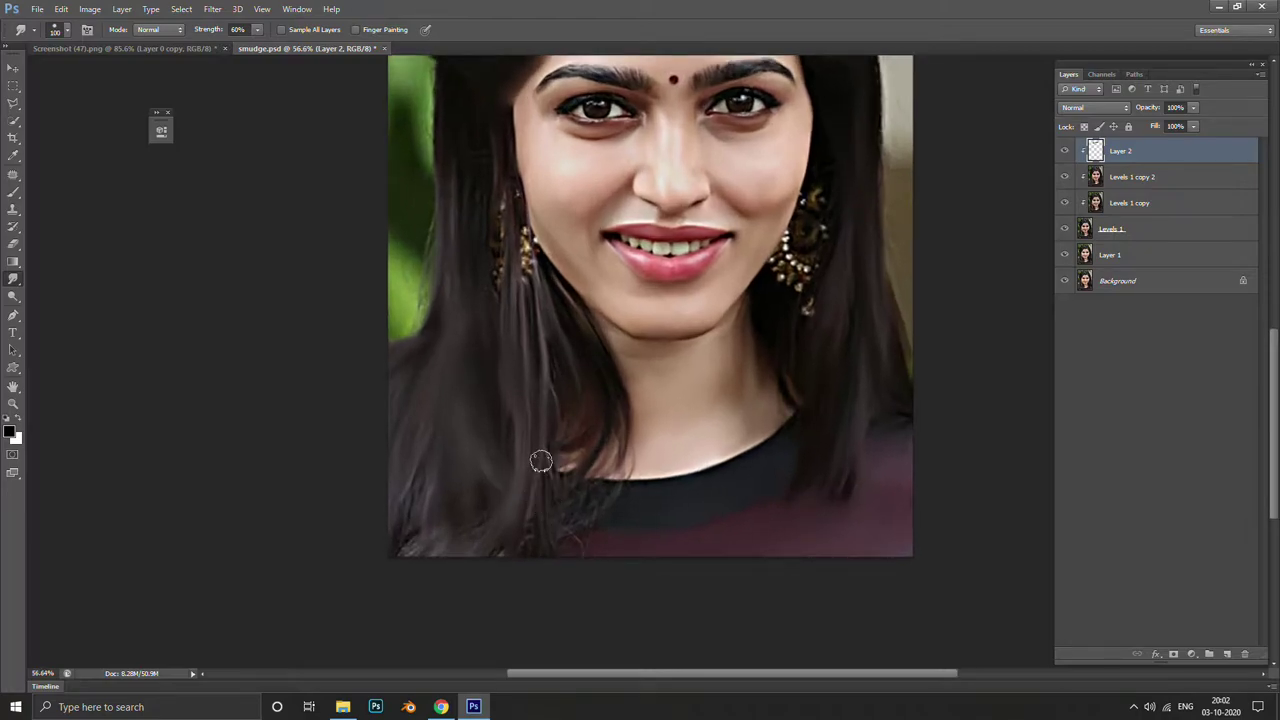
left_click(1178, 180)
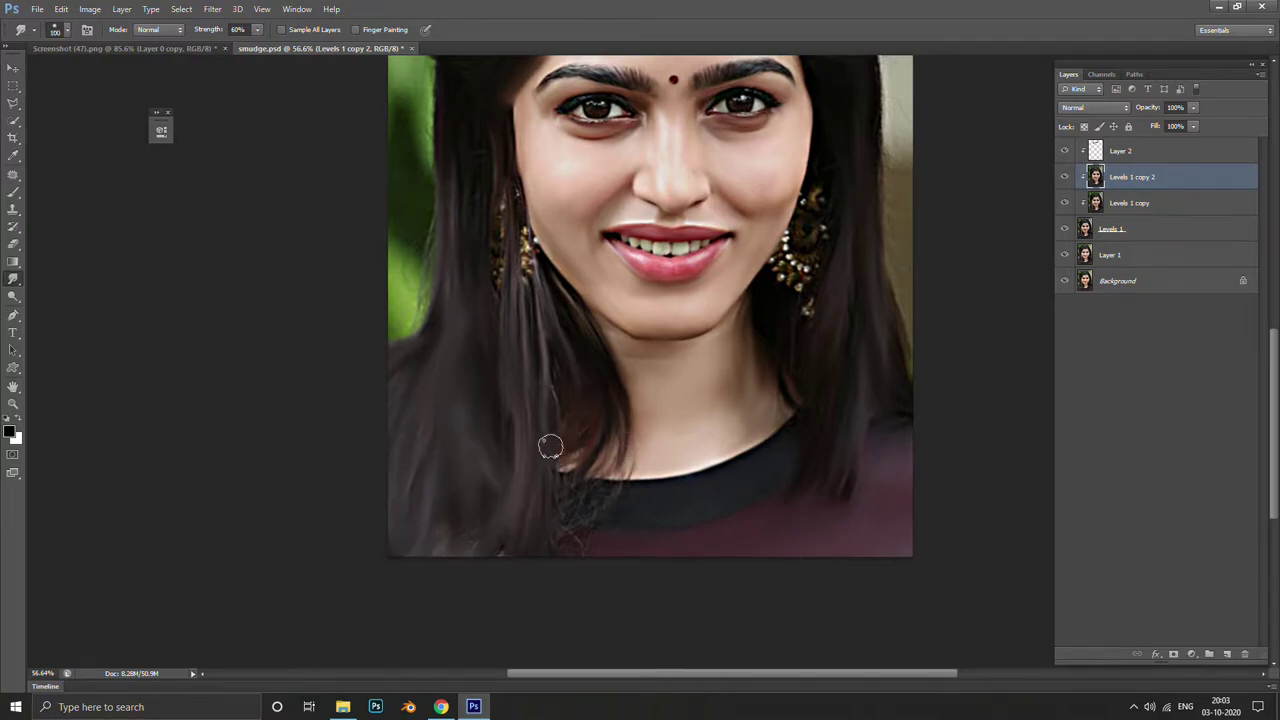
left_click_drag(554, 444, 549, 501)
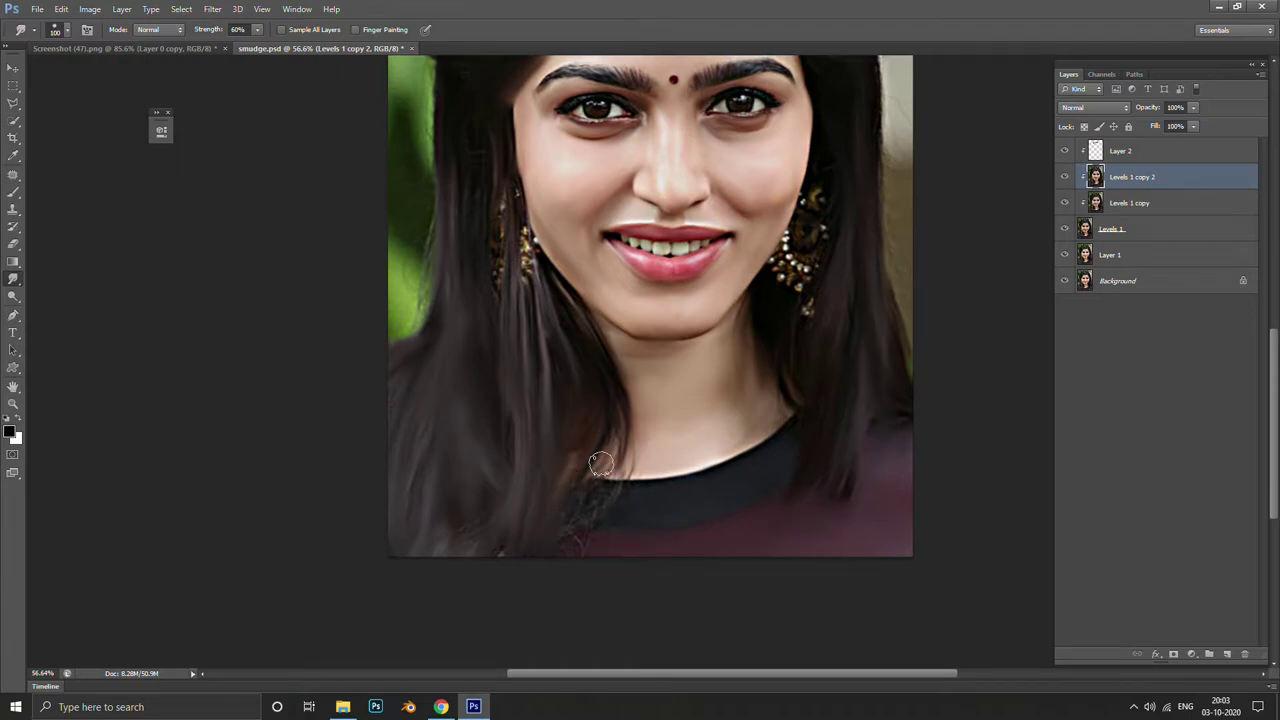
scroll(600, 462, "up", 5)
left_click_drag(640, 386, 534, 606)
Scroll around the portrait to inspect the smudged neck and collar edge
scroll(534, 606, "down", 5)
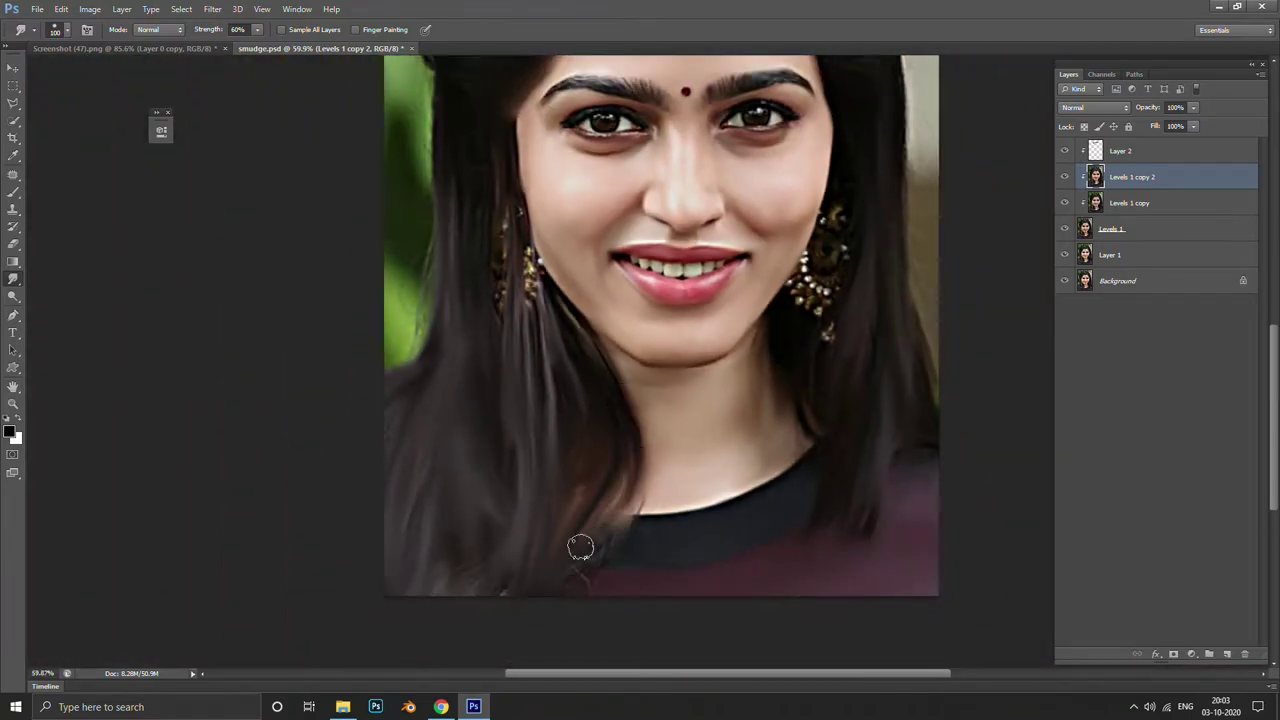
scroll(590, 533, "up", 2)
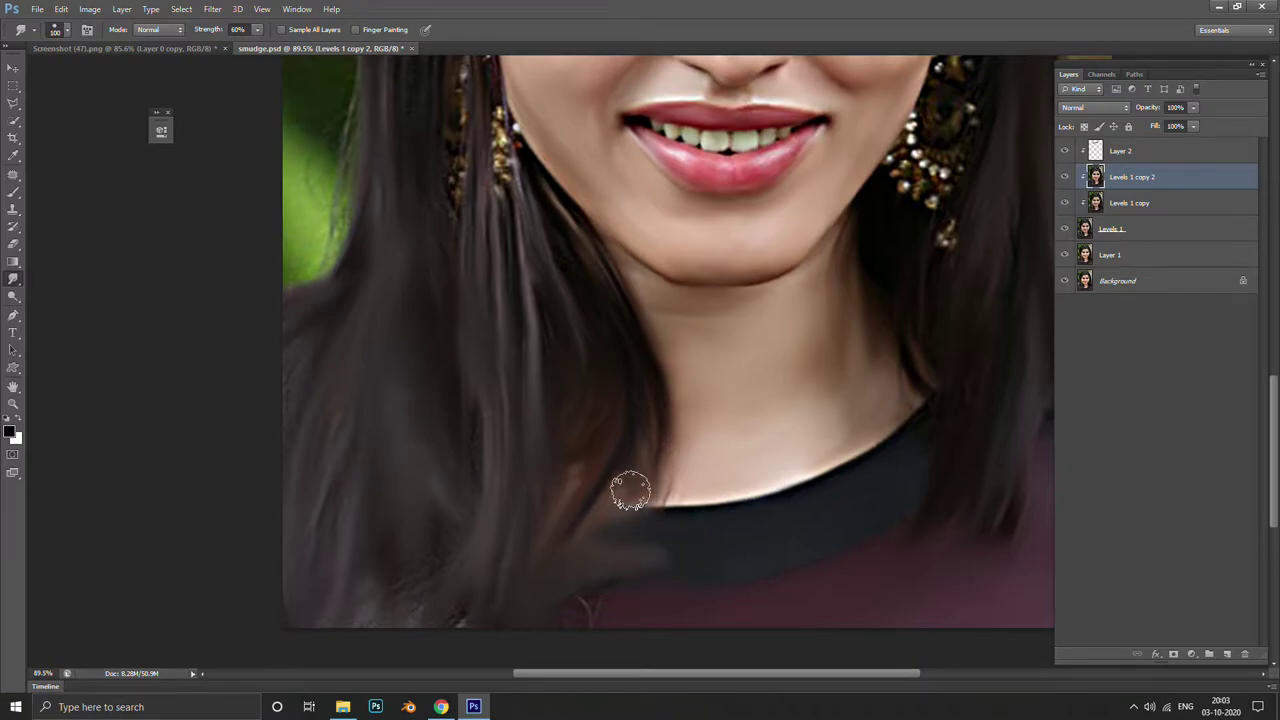
scroll(580, 503, "down", 2)
scroll(582, 506, "down", 2)
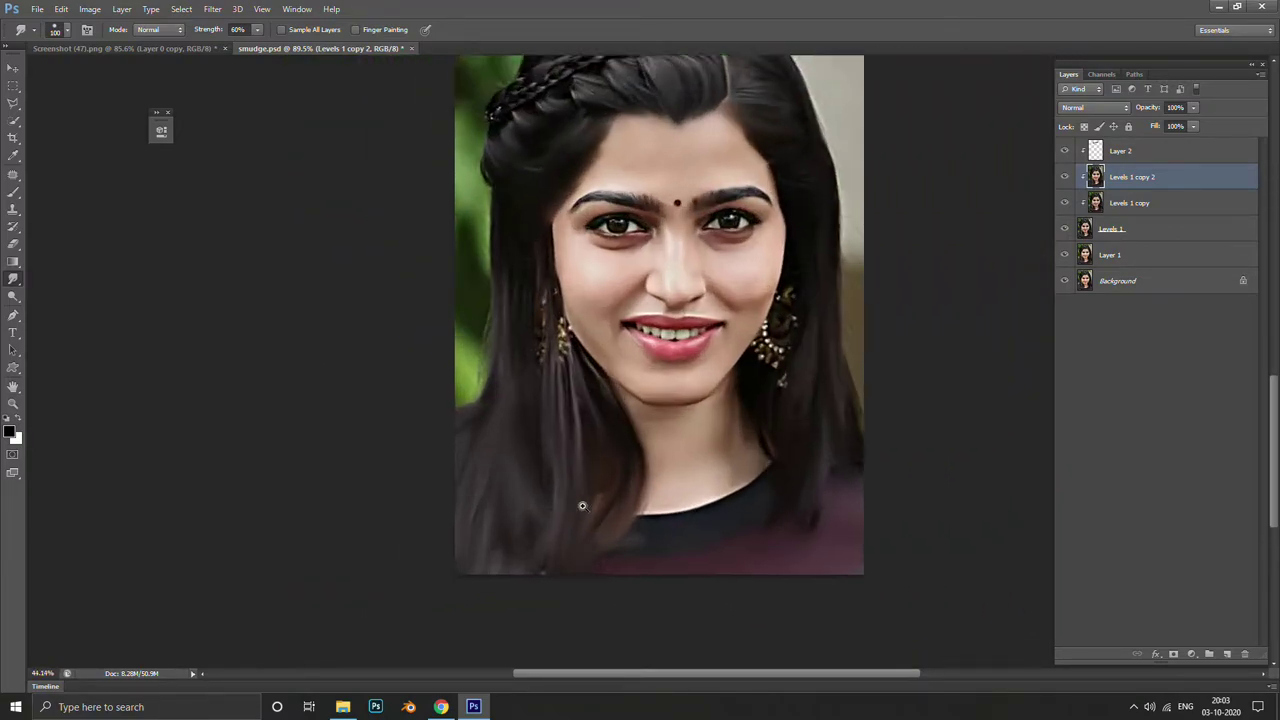
scroll(582, 506, "up", 1)
scroll(633, 549, "up", 2)
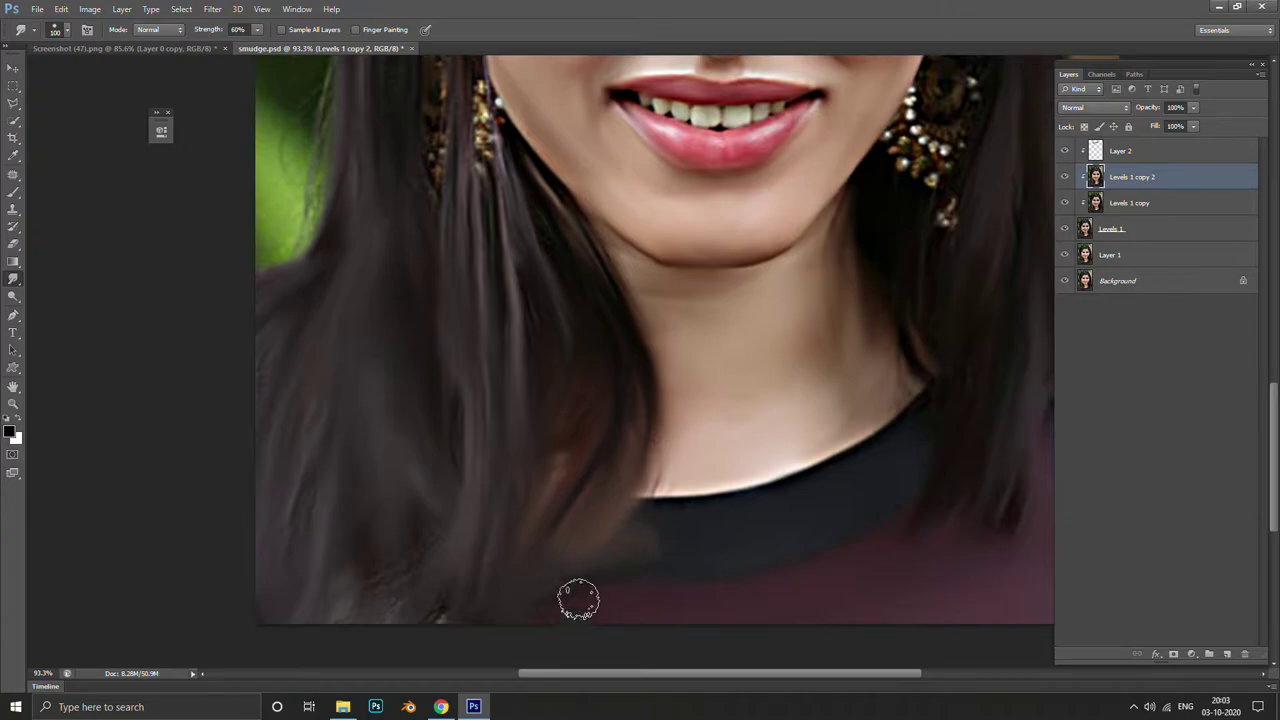
scroll(638, 587, "up", 2)
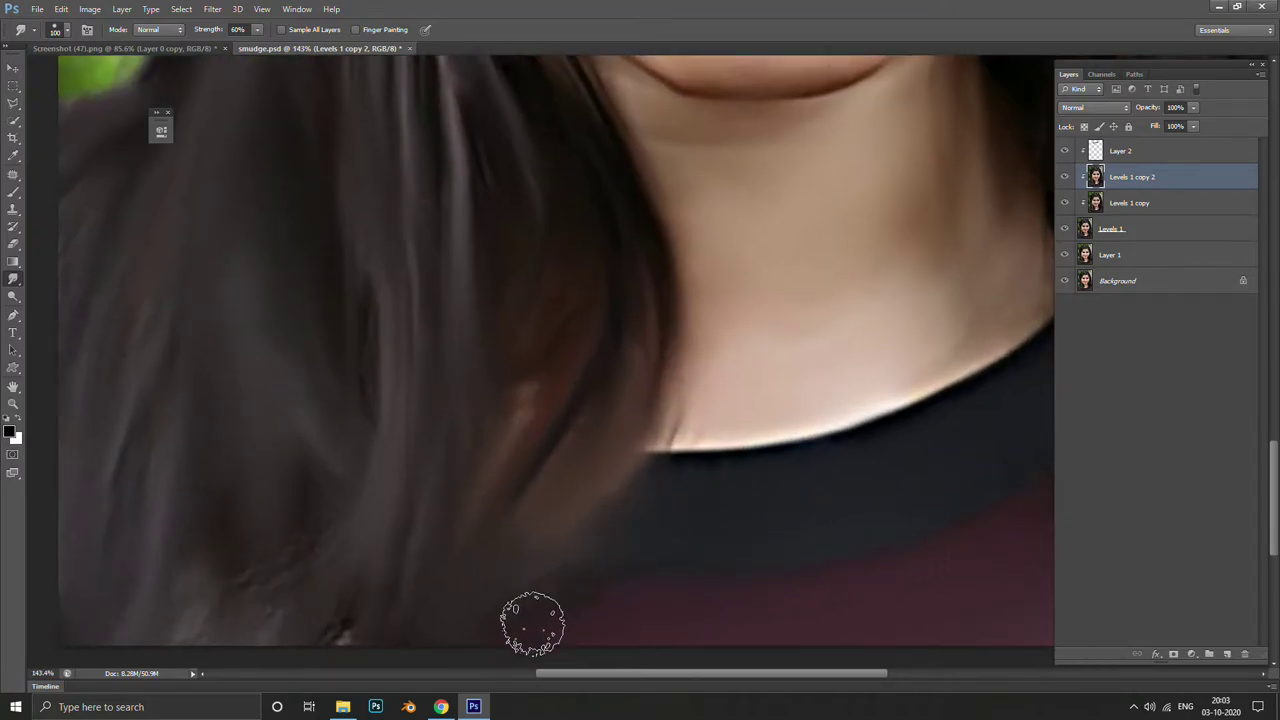
scroll(512, 583, "down", 1)
scroll(512, 583, "down", 3)
scroll(491, 363, "down", 2)
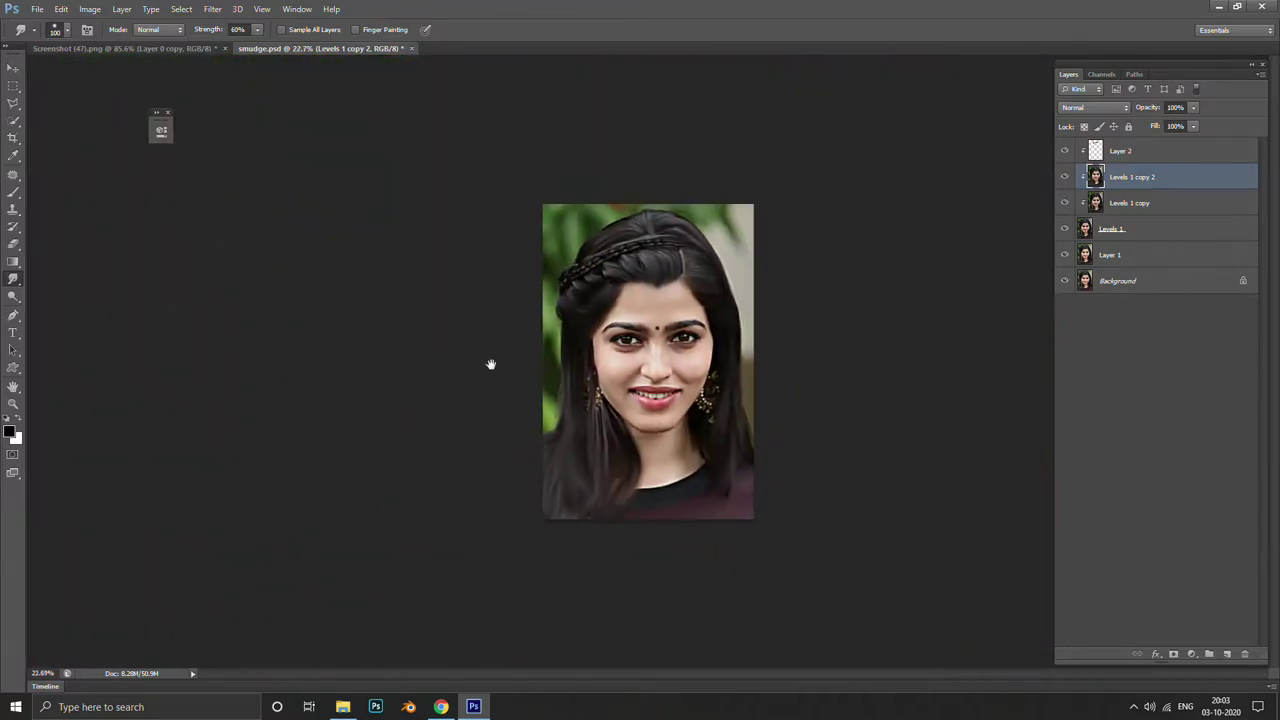
scroll(660, 446, "up", 5)
scroll(660, 446, "left", 5)
scroll(703, 486, "up", 2)
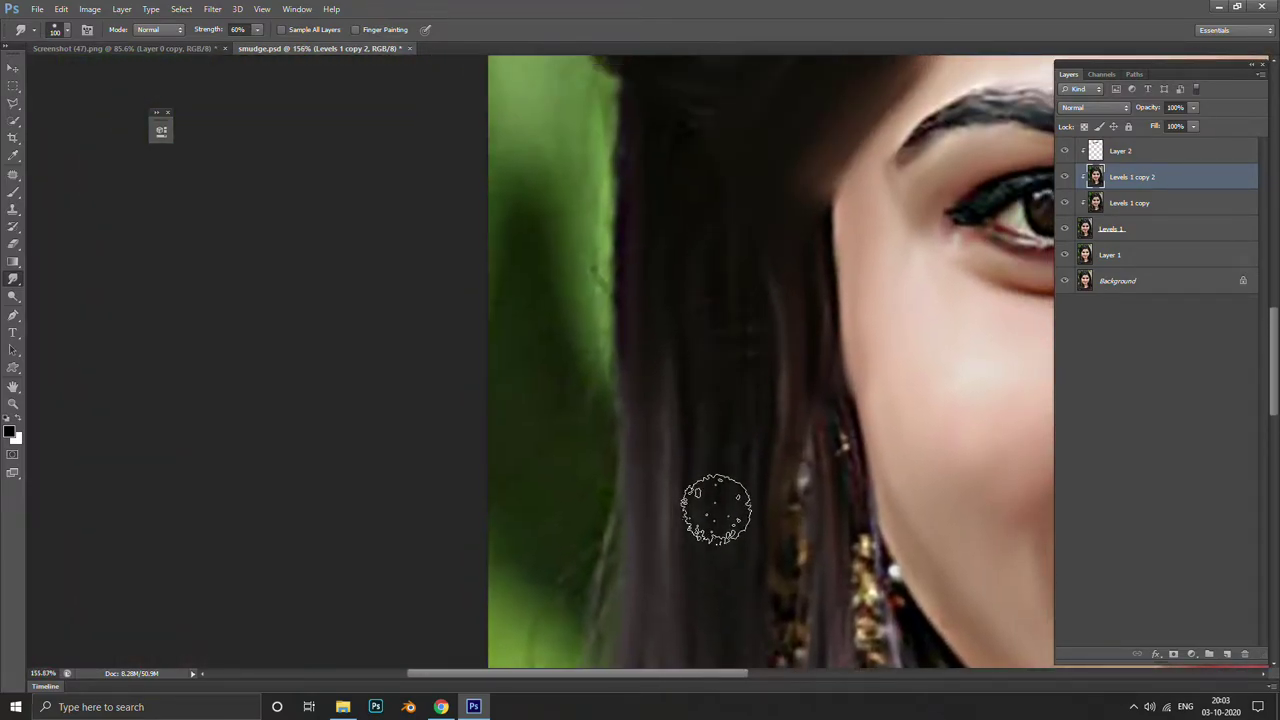
scroll(750, 460, "down", 3)
scroll(750, 460, "right", 3)
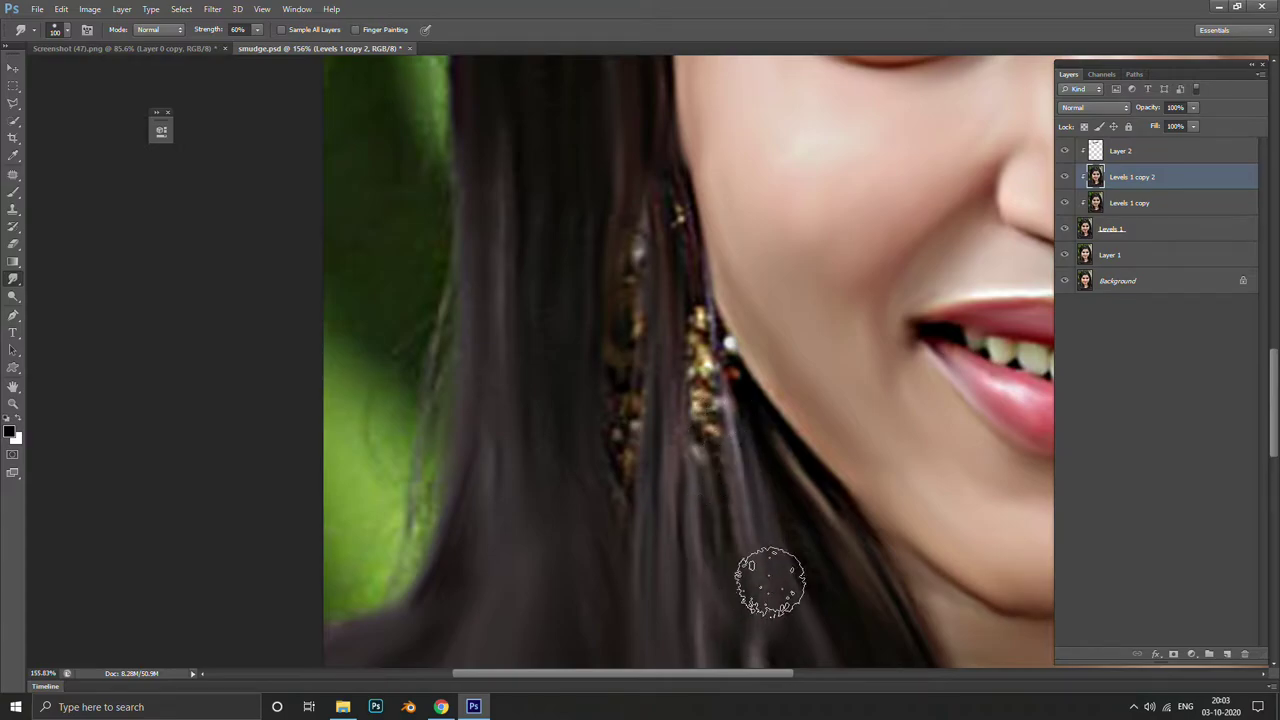
scroll(801, 567, "down", 2)
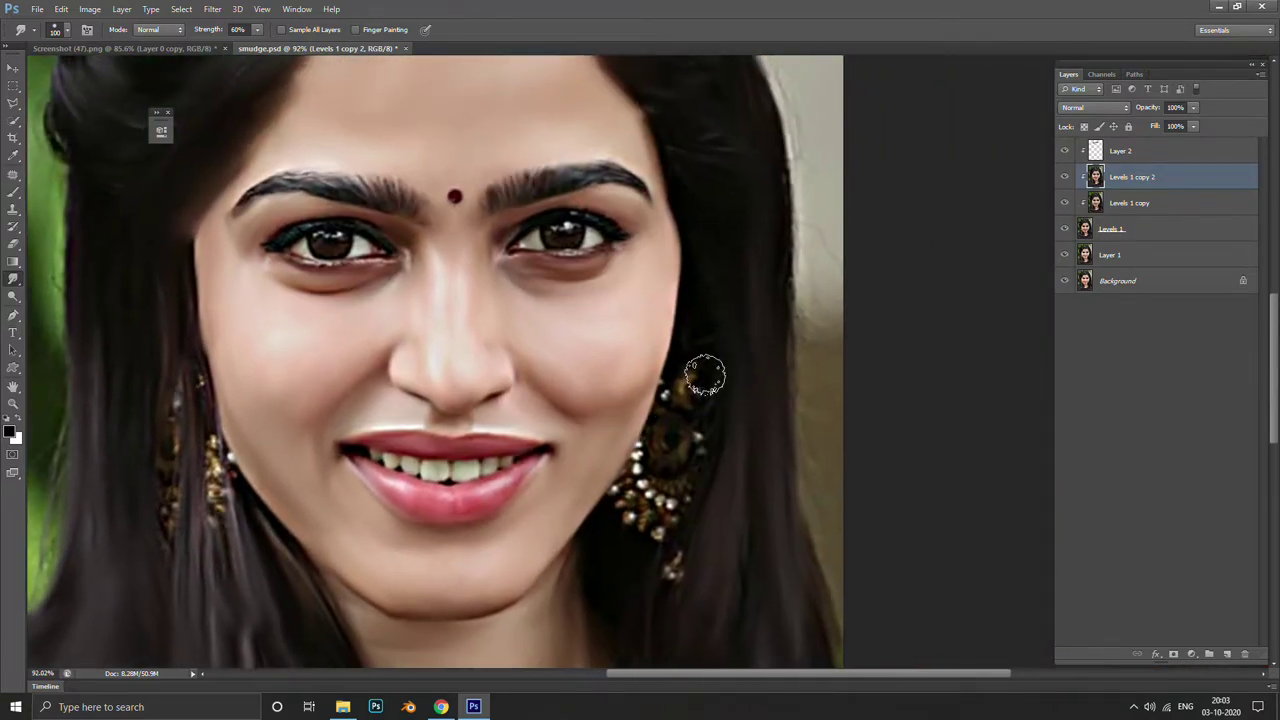
Zoom out to show the whole portrait and save the smudge painting
key("ctrl+minus")
key("ctrl+s")
key("alt+Tab")
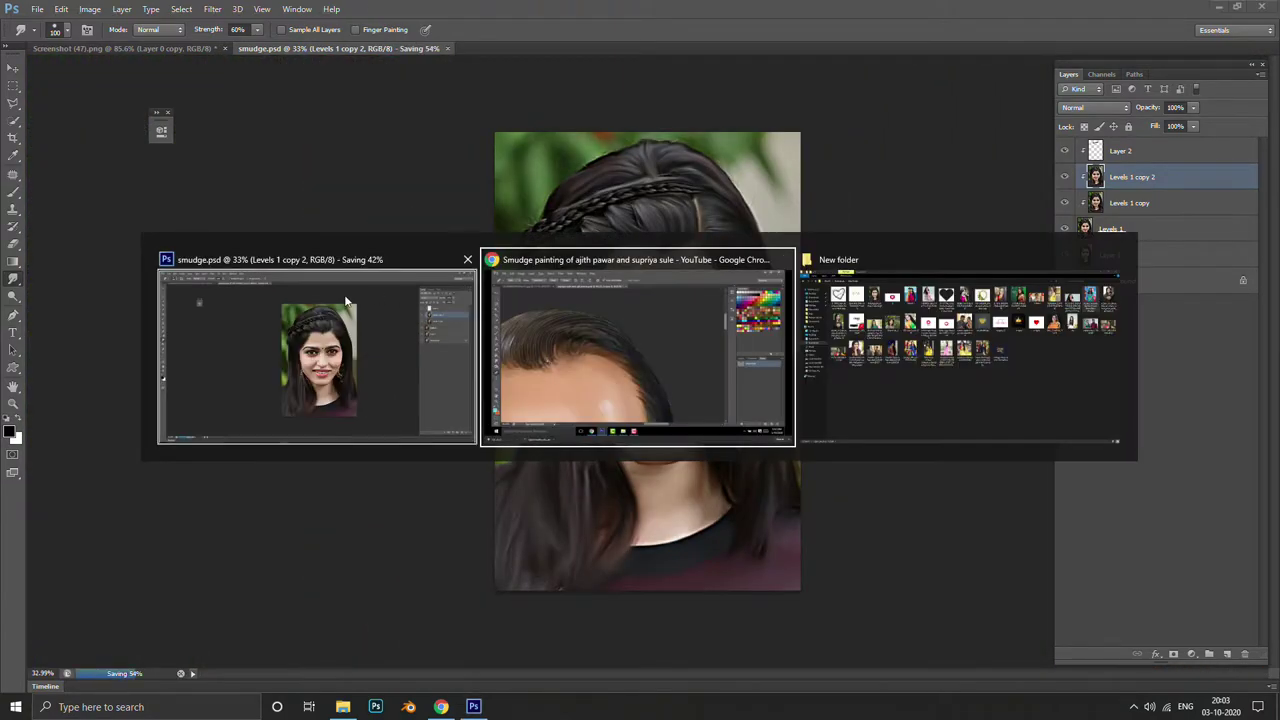
key("alt+Tab")
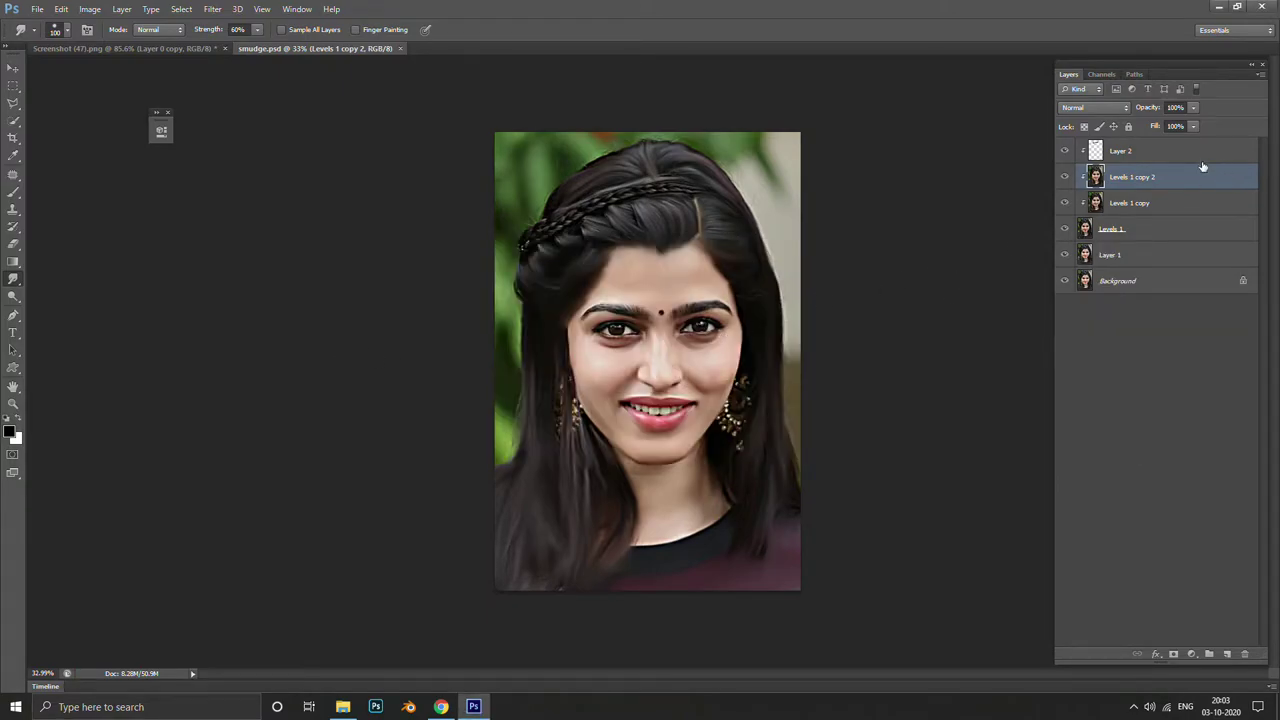
Above Layer 2, add a Color Balance layer with Highlights at Red +24, Yellow −34
left_click(1200, 152)
left_click(1191, 654)
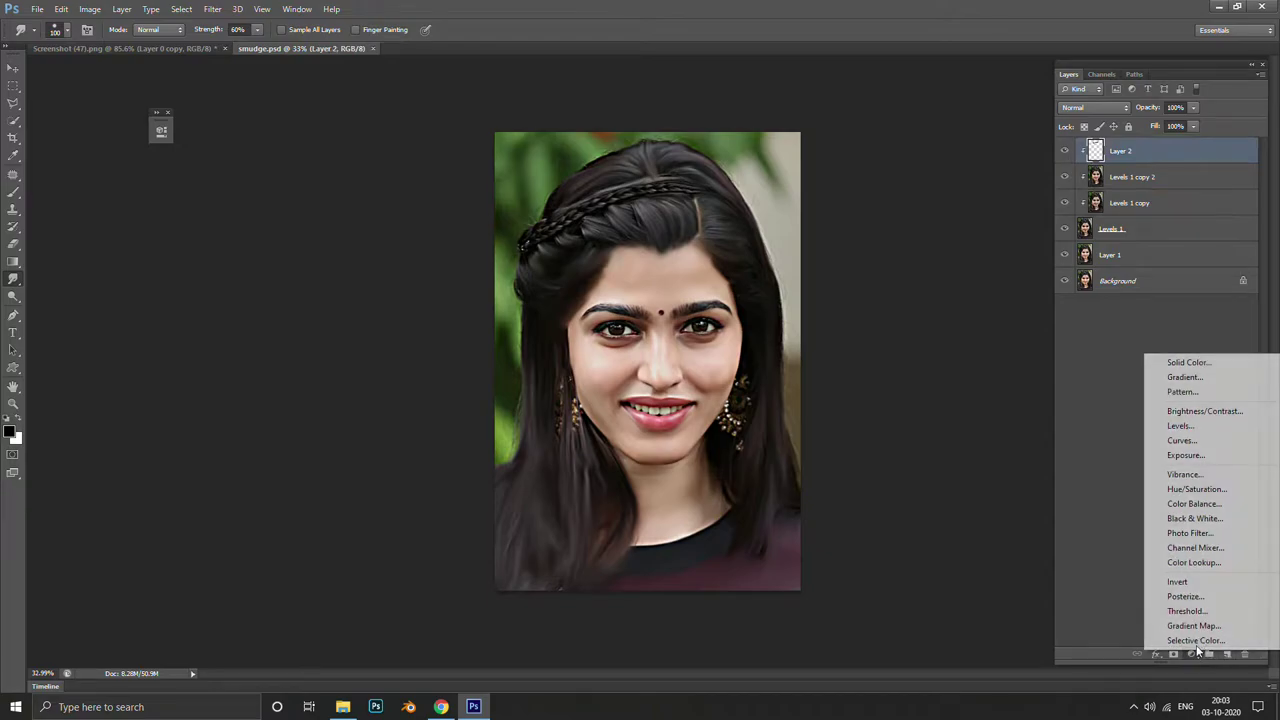
left_click(1222, 503)
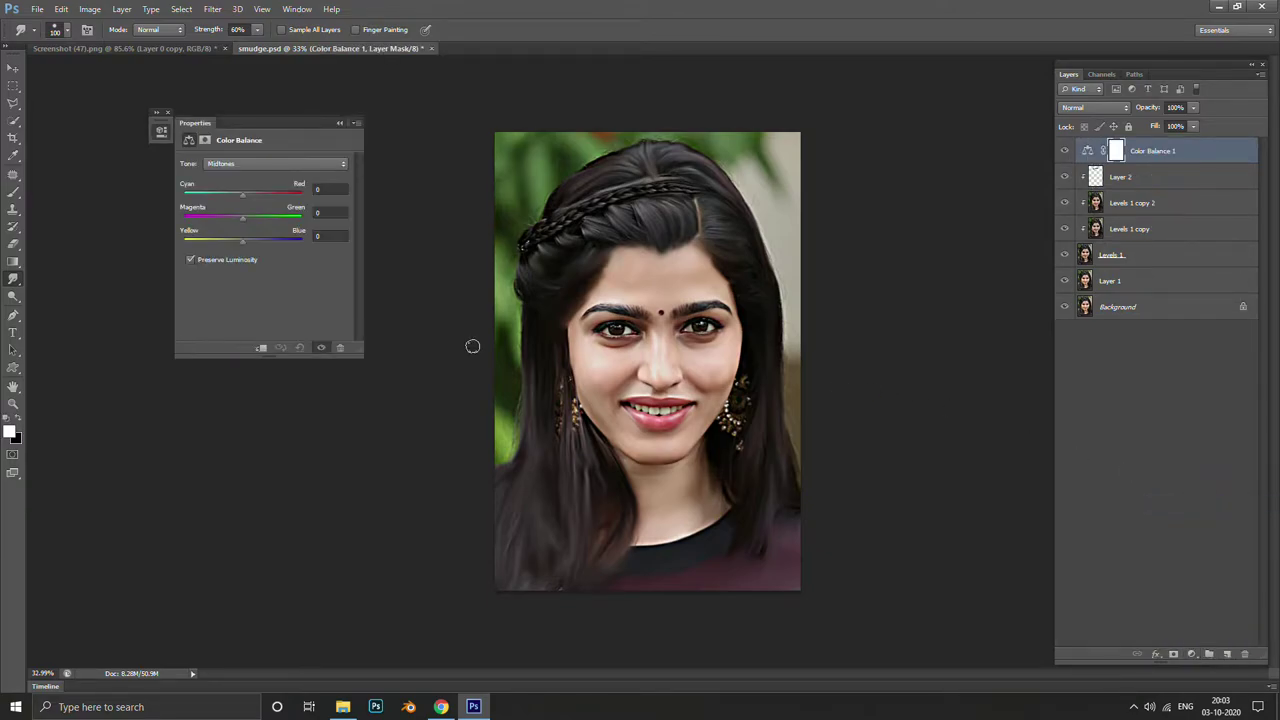
left_click(238, 165)
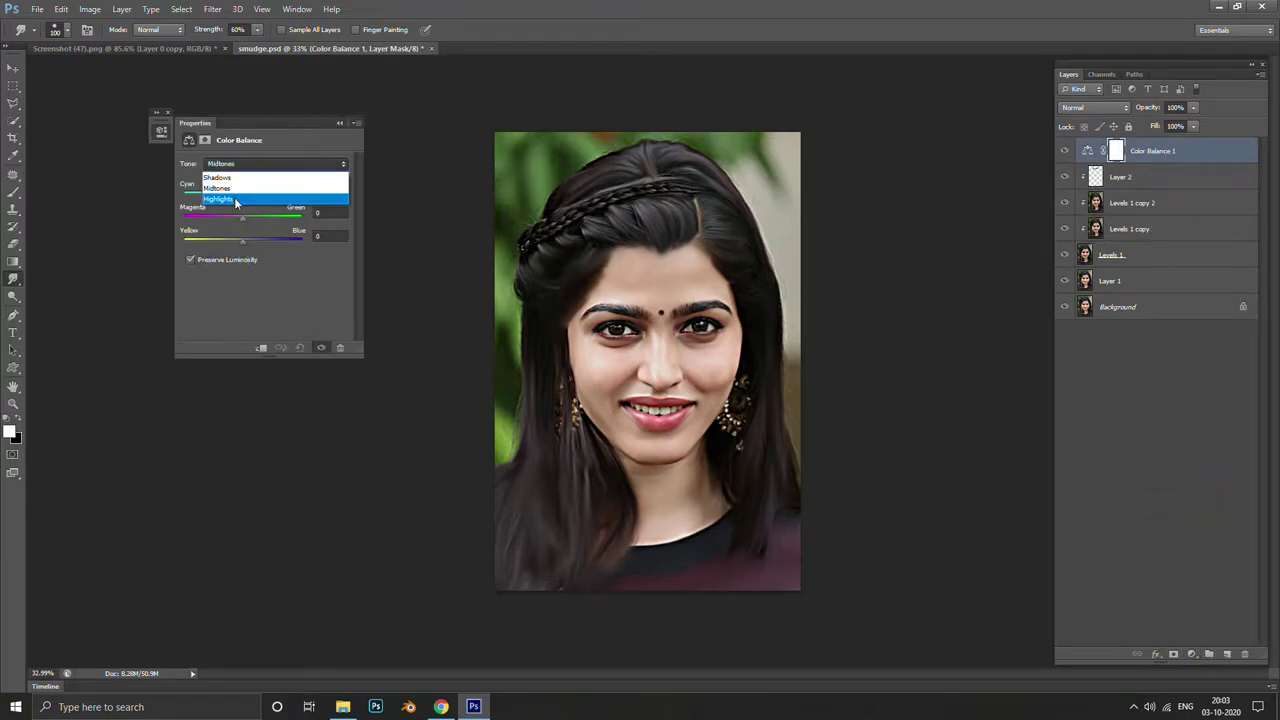
left_click(238, 199)
left_click_drag(241, 240, 229, 244)
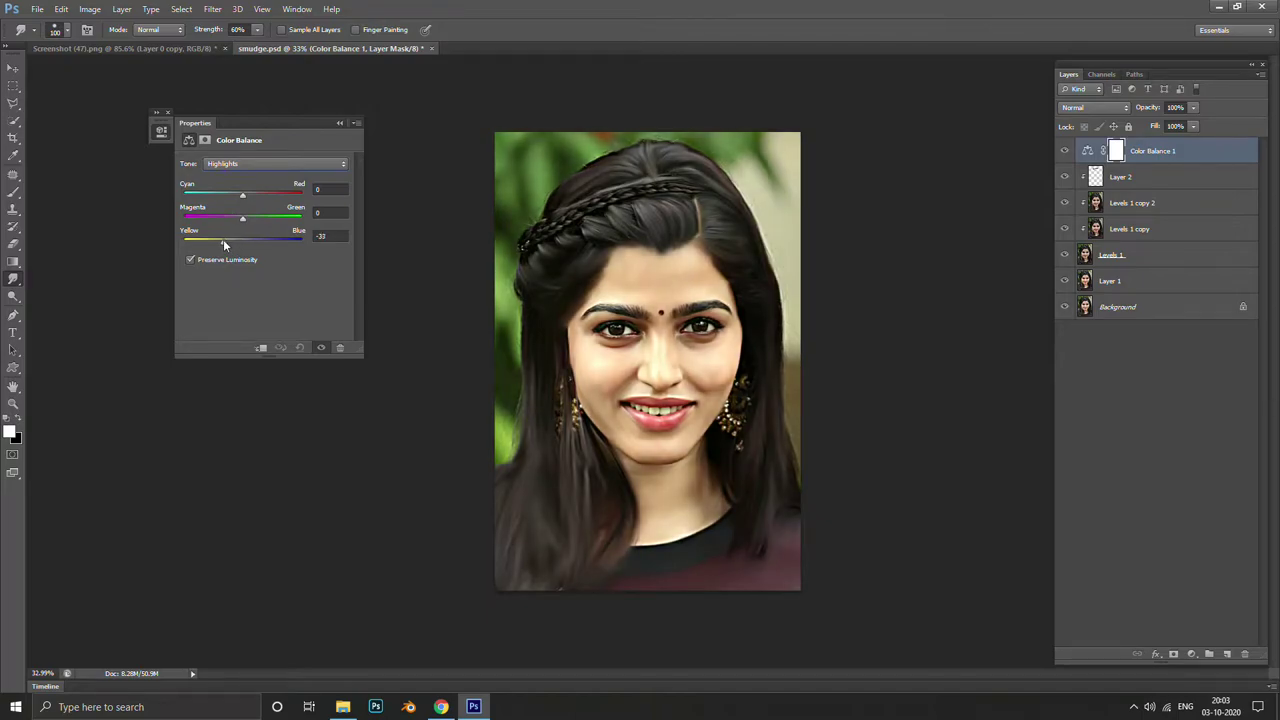
scroll(734, 278, "up", 3)
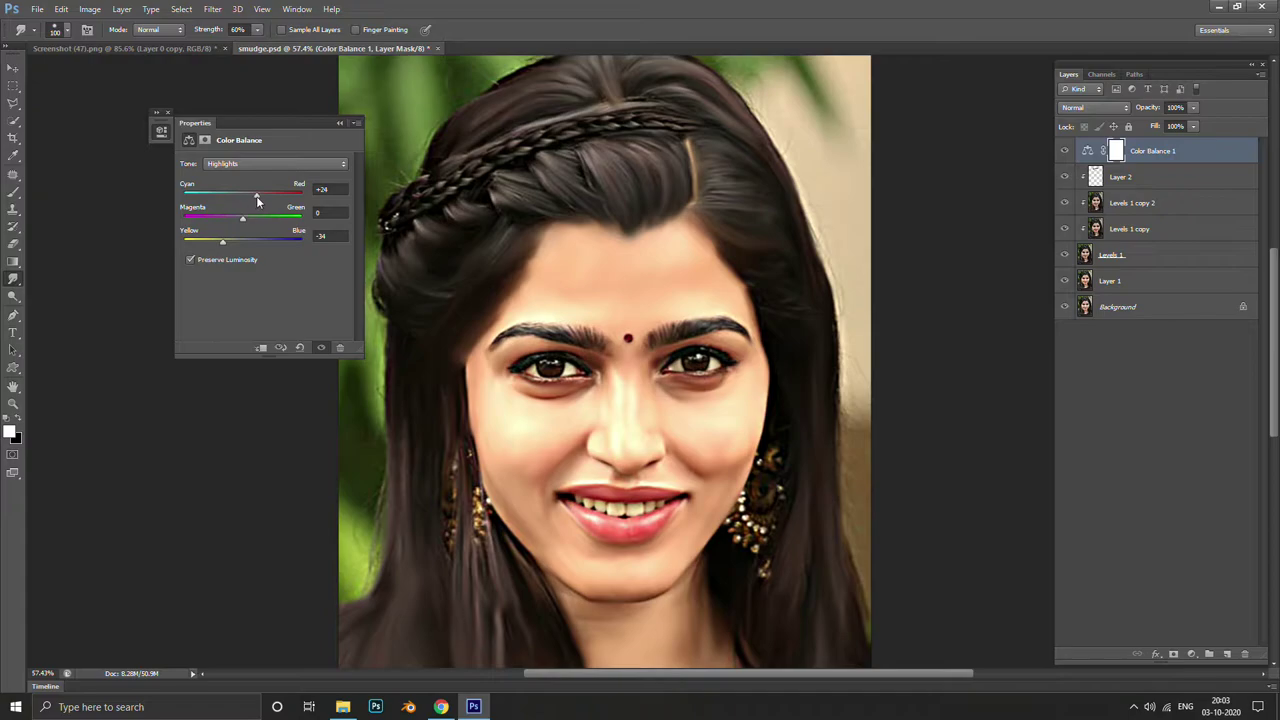
left_click(339, 123)
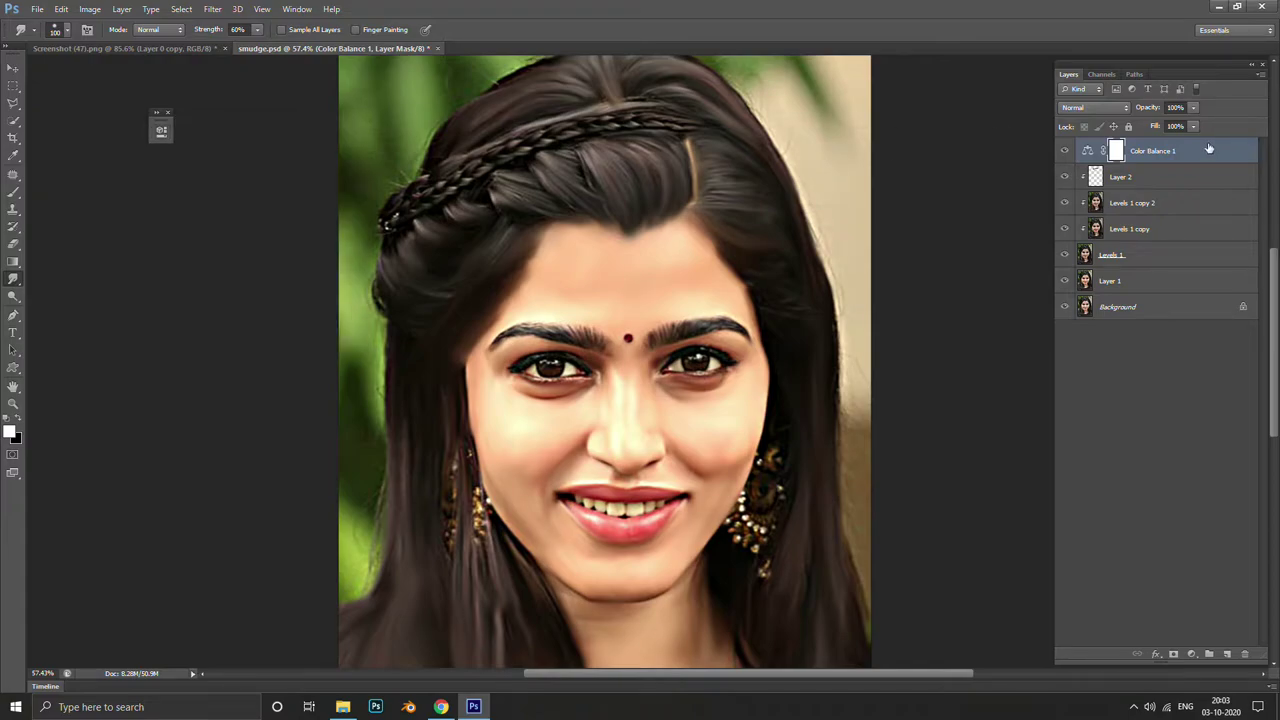
Invert the Color Balance mask to black and pick a soft round 30 px brush
key("ctrl+i")
key("b")
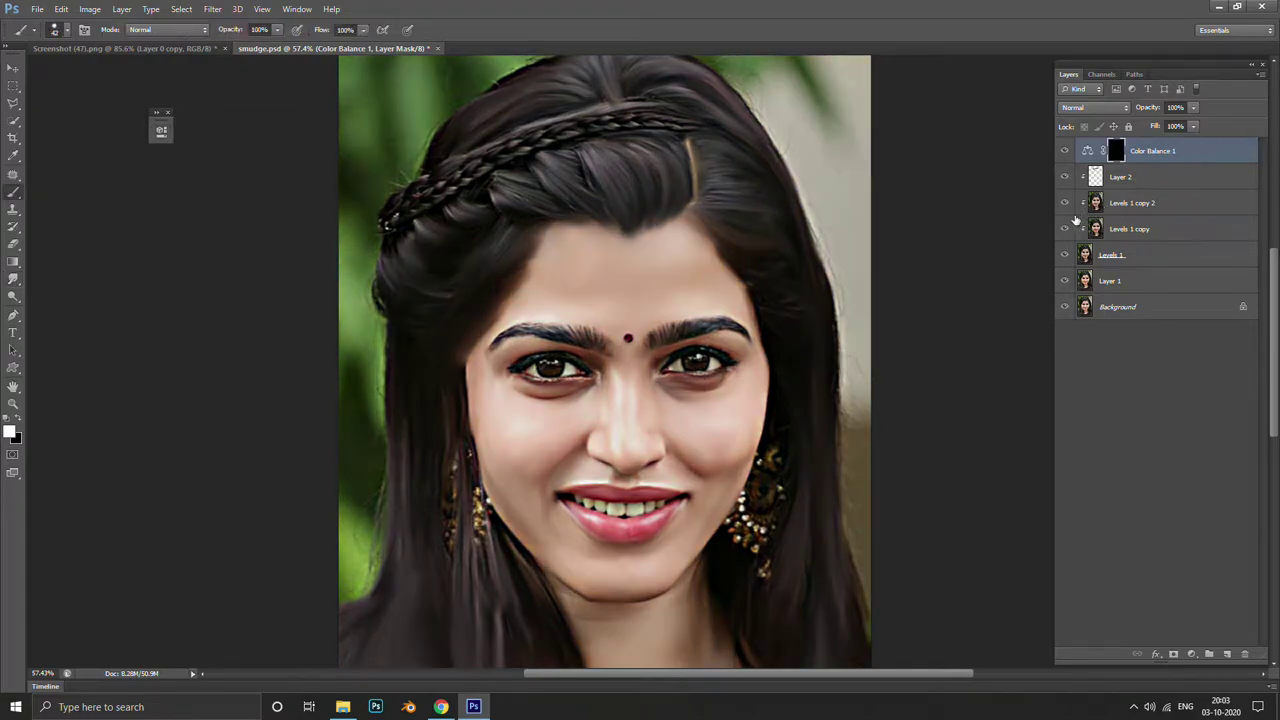
scroll(800, 283, "up", 3)
scroll(654, 289, "down", 1)
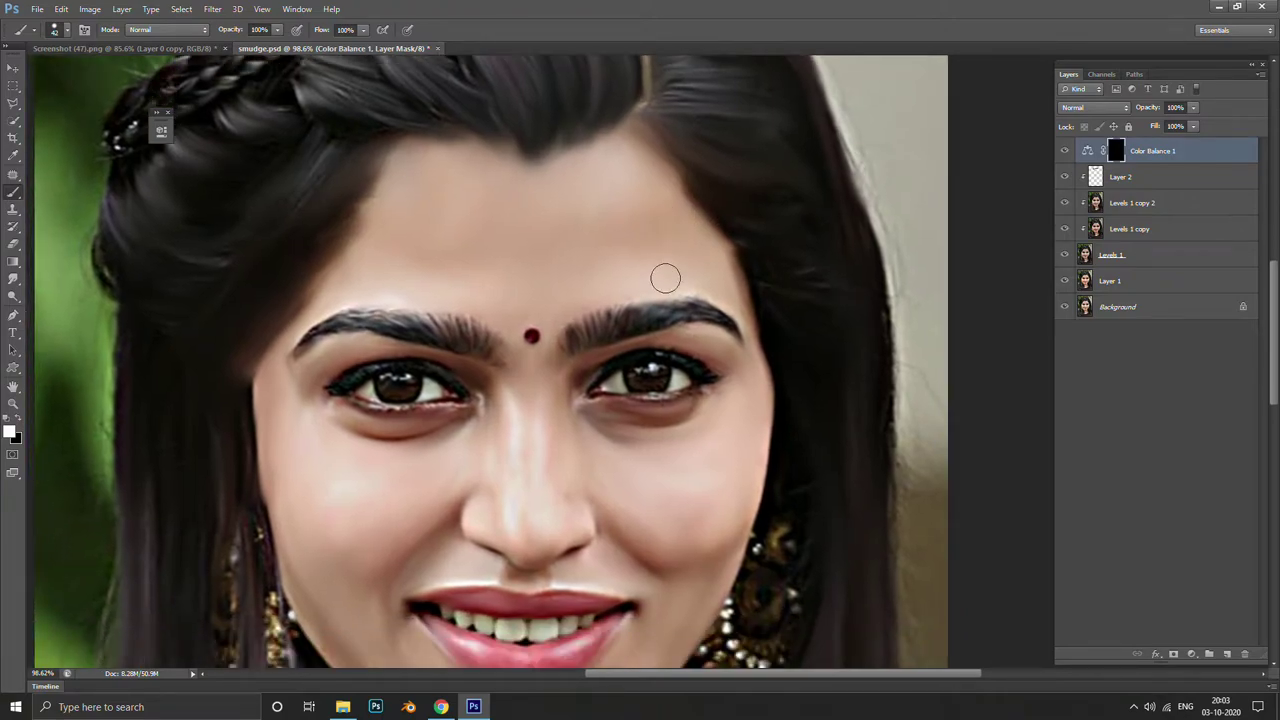
key("bracketright")
key("bracketright")
key("bracketright")
key("bracketright")
key("bracketright")
key("F5")
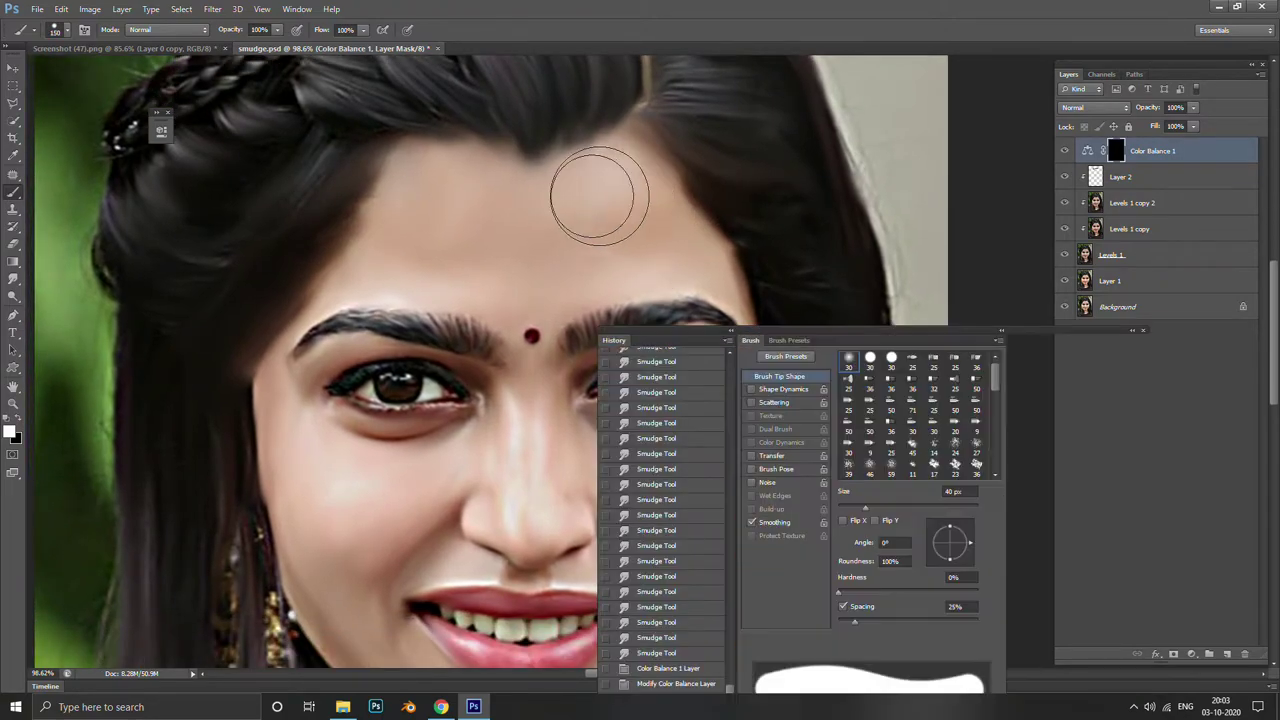
left_click(847, 366)
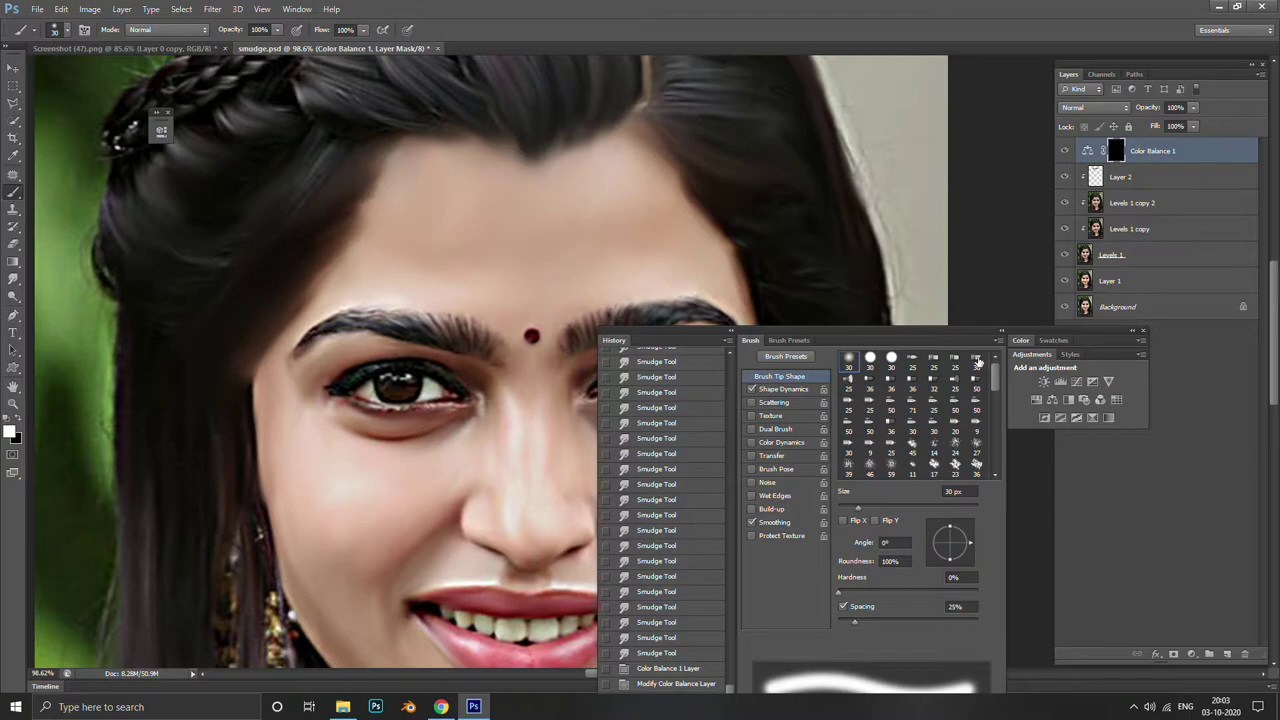
left_click(1145, 333)
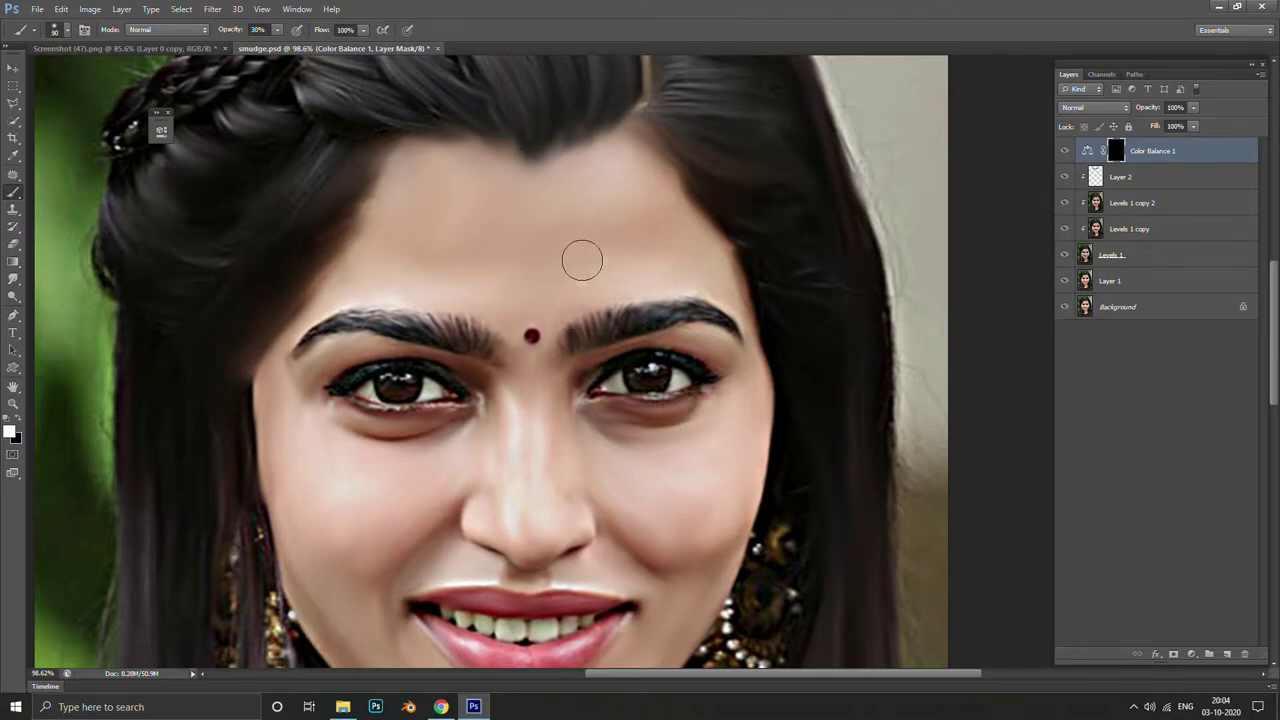
Paint the warm tone back onto the forehead and cheeks with a 20% opacity brush
mouse_move(582, 261)
left_mouse_down()
mouse_move(614, 186)
mouse_move(657, 200)
mouse_move(514, 234)
mouse_move(468, 213)
left_mouse_up()
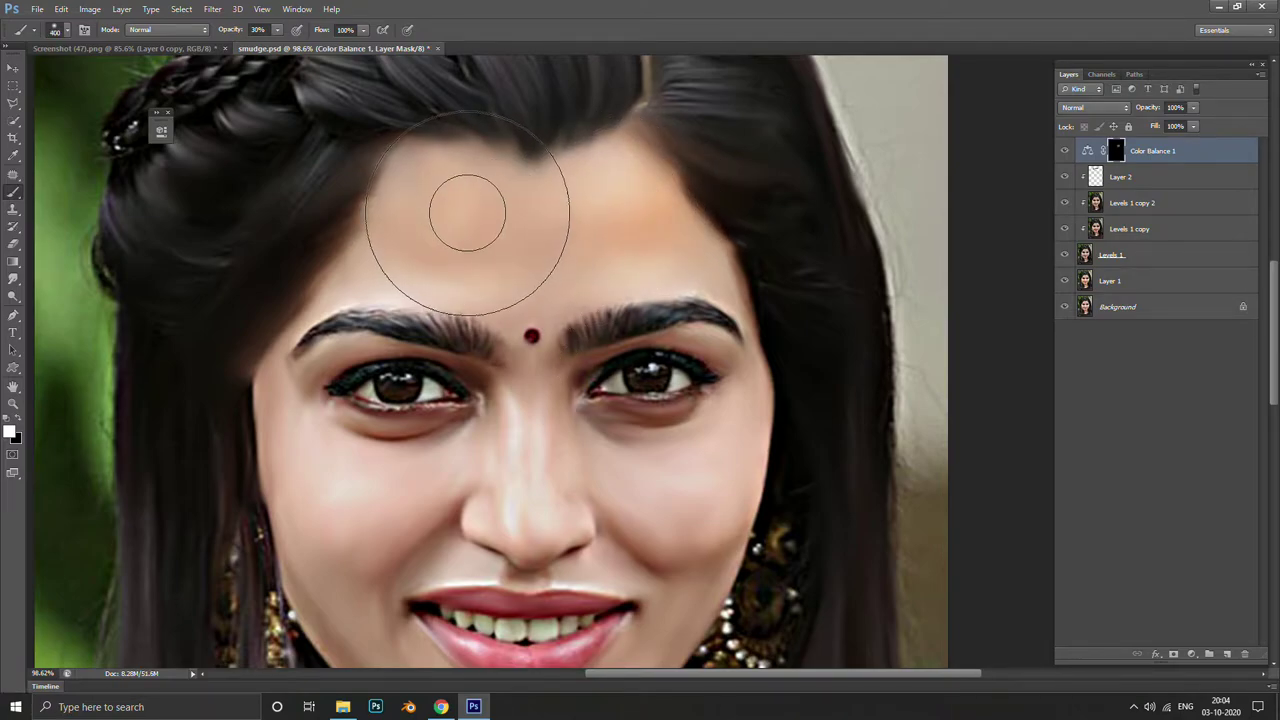
key("bracketleft")
key("bracketleft")
key("bracketright")
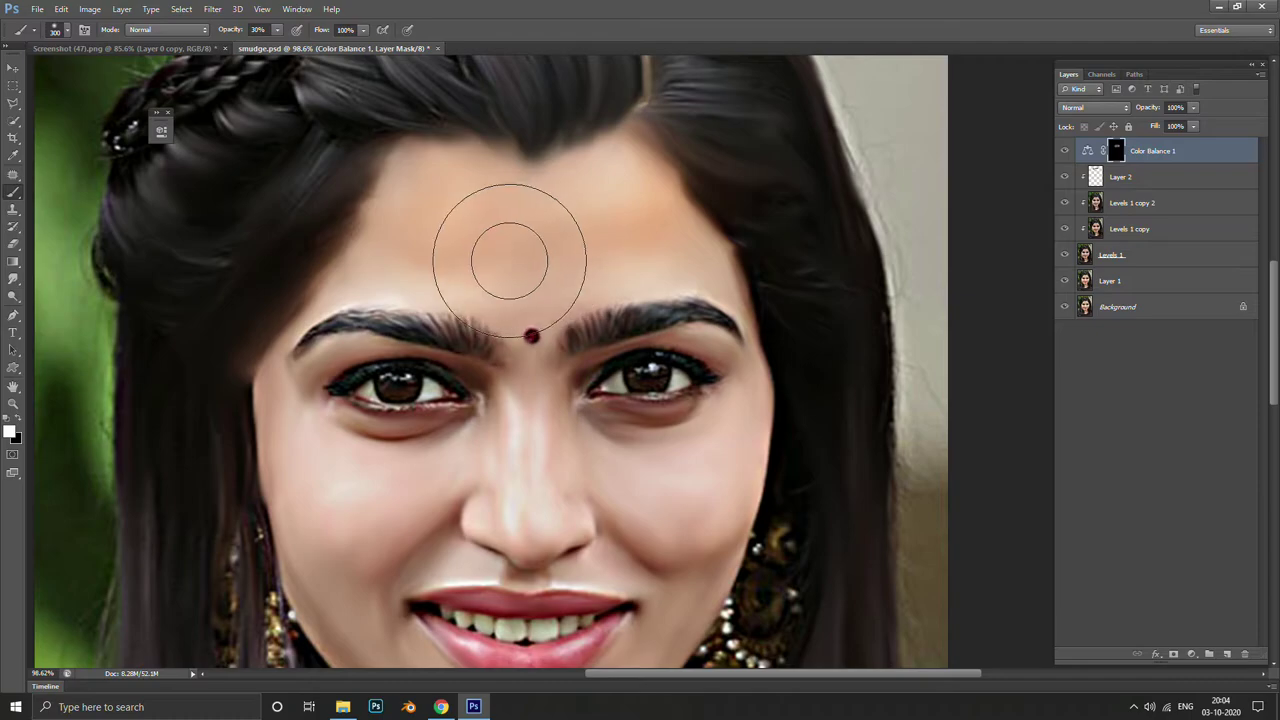
left_click_drag(773, 508, 745, 367)
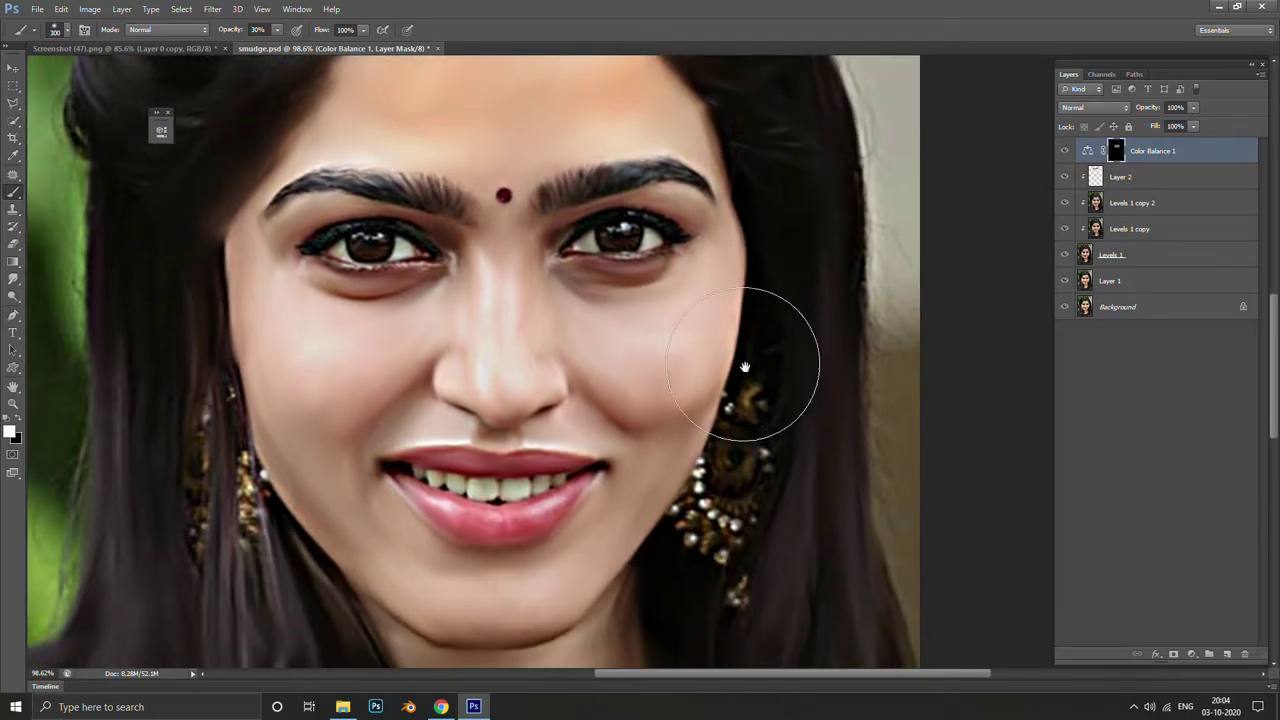
key("bracketleft")
key("bracketleft")
key("bracketleft")
key("bracketleft")
key("bracketleft")
key("bracketleft")
key("bracketleft")
key("2")
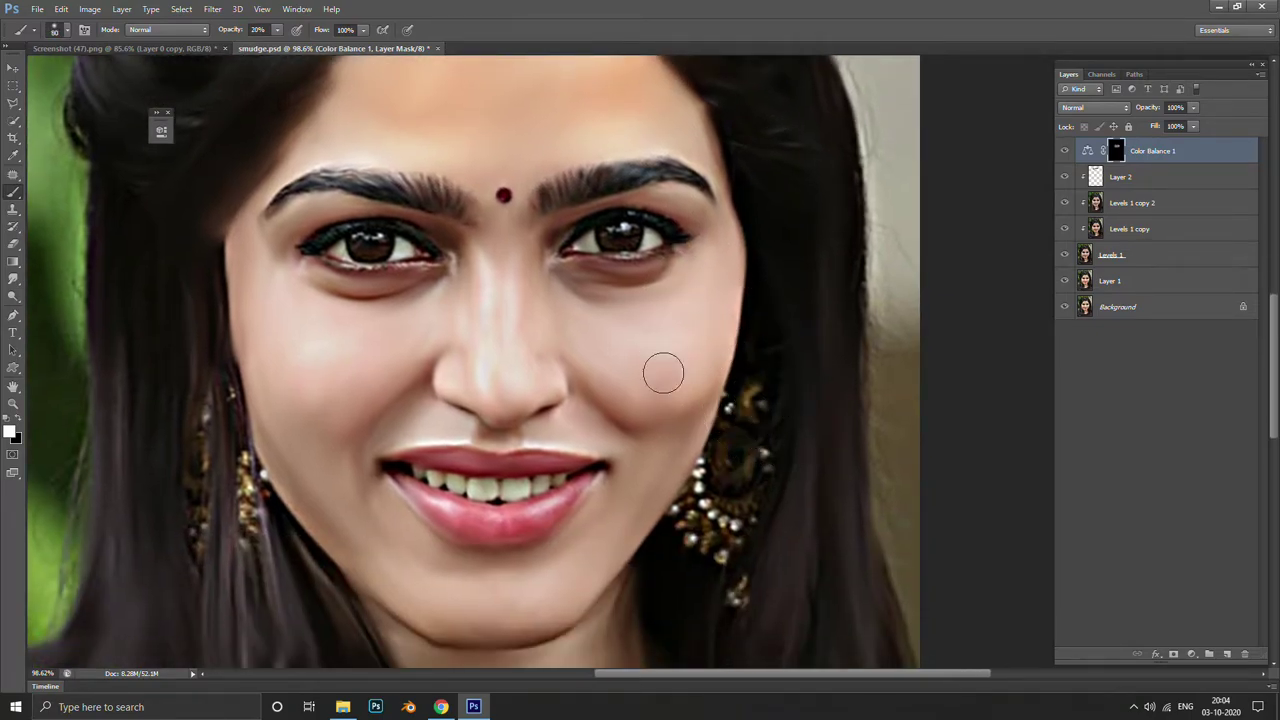
key("bracketright")
key("bracketright")
key("bracketright")
key("bracketright")
key("bracketright")
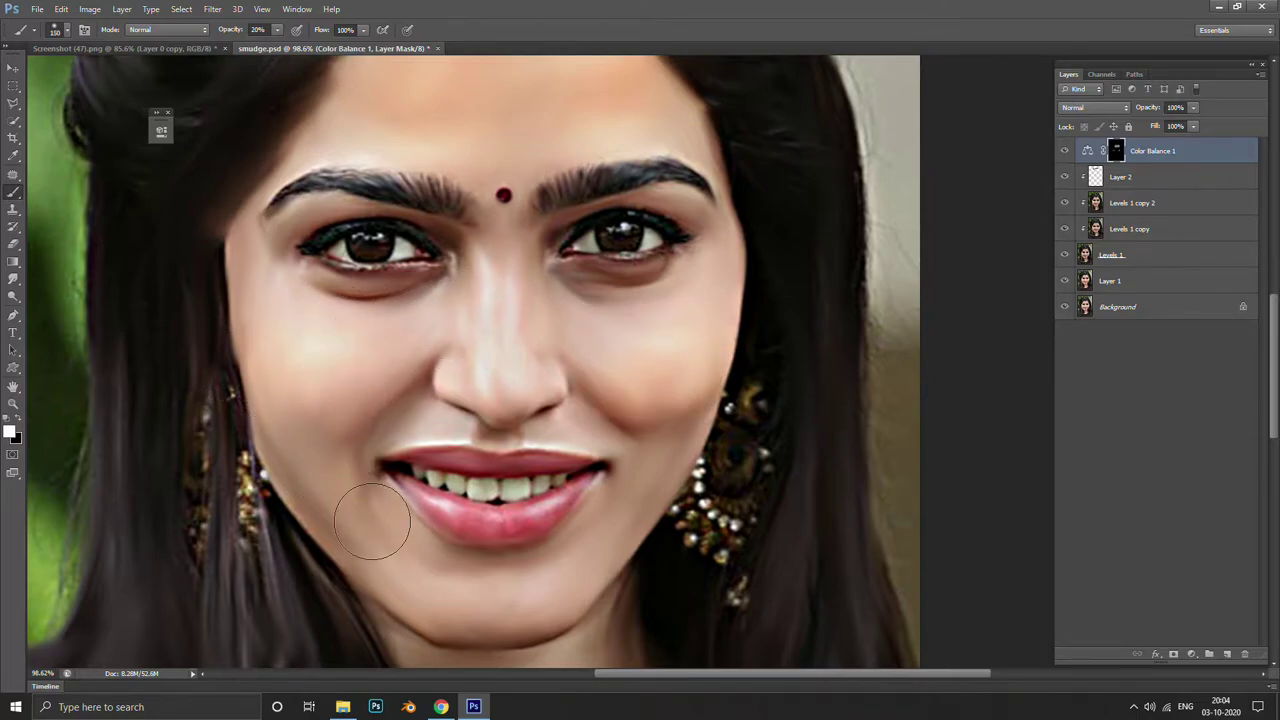
key("bracketleft")
key("bracketleft")
key("bracketleft")
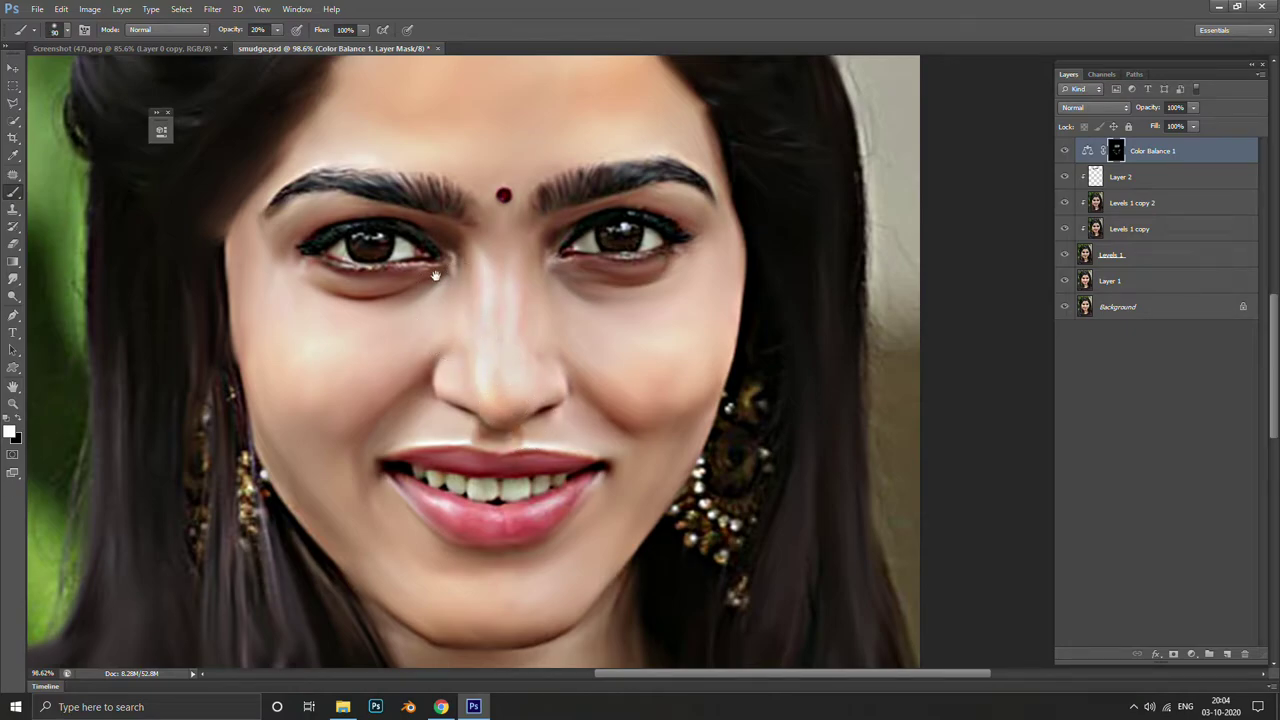
key("x")
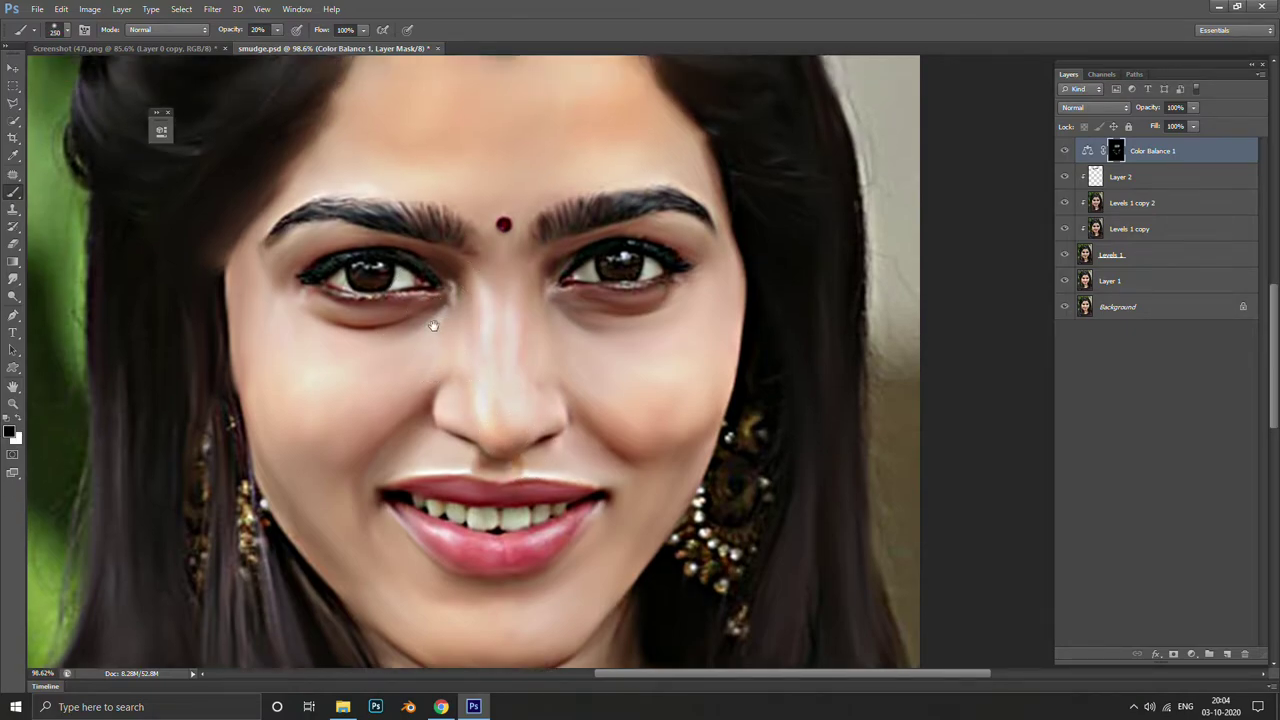
scroll(440, 300, "up", 3)
key("]")
key("]")
key("]")
Even out the peach tint across the forehead, swapping black/white and brush sizes 200–600
mouse_move(403, 226)
left_mouse_down()
mouse_move(517, 206)
mouse_move(606, 169)
mouse_move(446, 211)
mouse_move(437, 194)
mouse_move(583, 200)
mouse_move(531, 217)
mouse_move(547, 203)
mouse_move(423, 191)
mouse_move(500, 171)
mouse_move(569, 176)
mouse_move(646, 249)
left_mouse_up()
key("]")
key("]")
key("]")
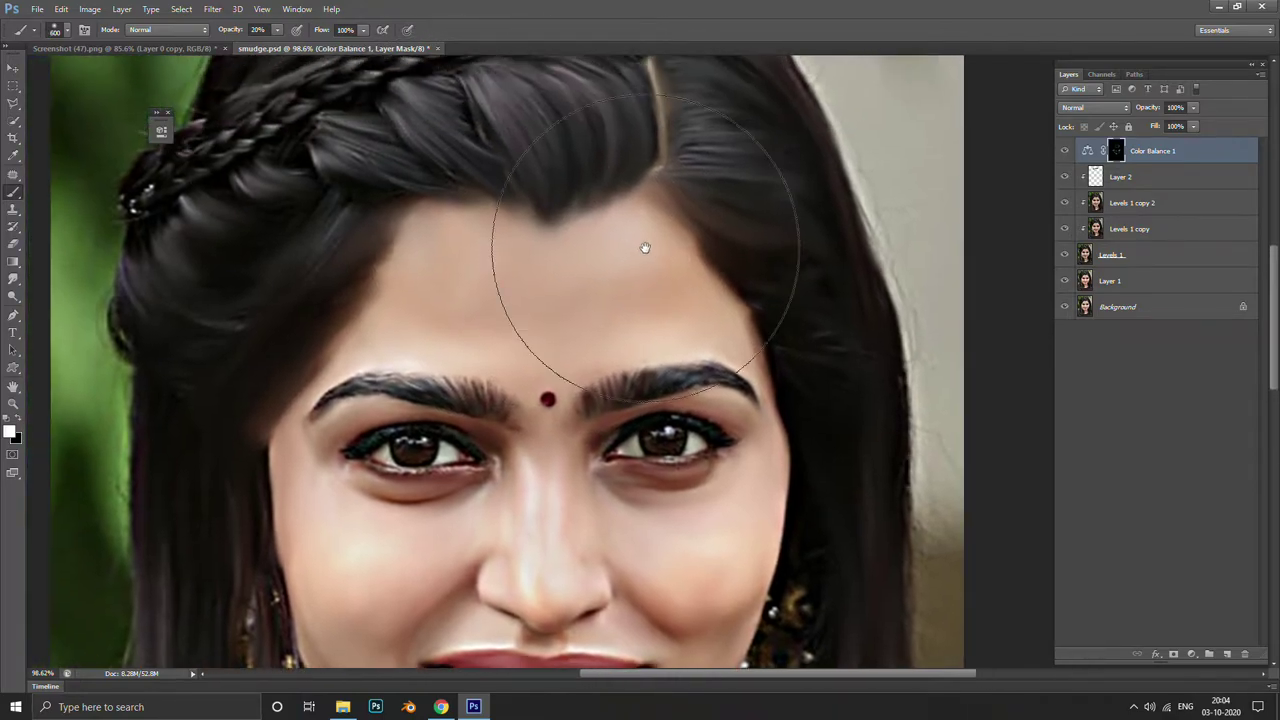
key("[")
key("x")
key("[")
key("[")
key("[")
key("[")
key("[")
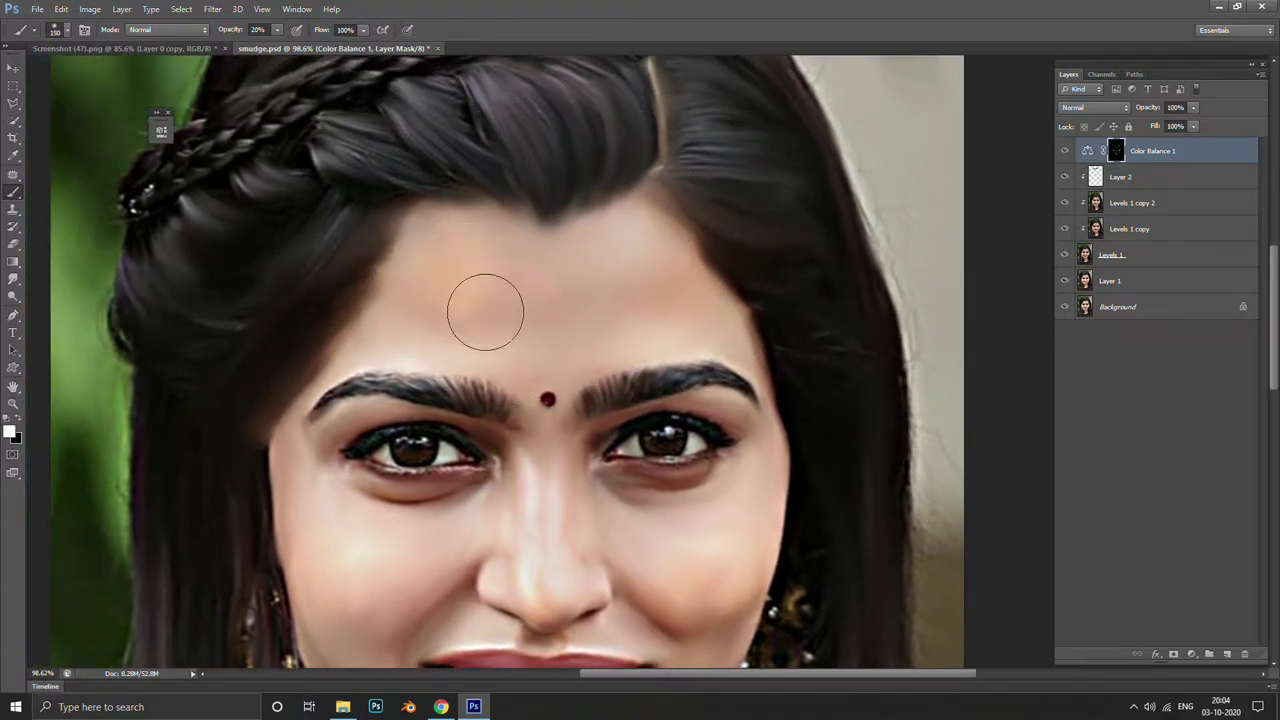
key("]")
key("]")
key("]")
left_click_drag(512, 256, 460, 280)
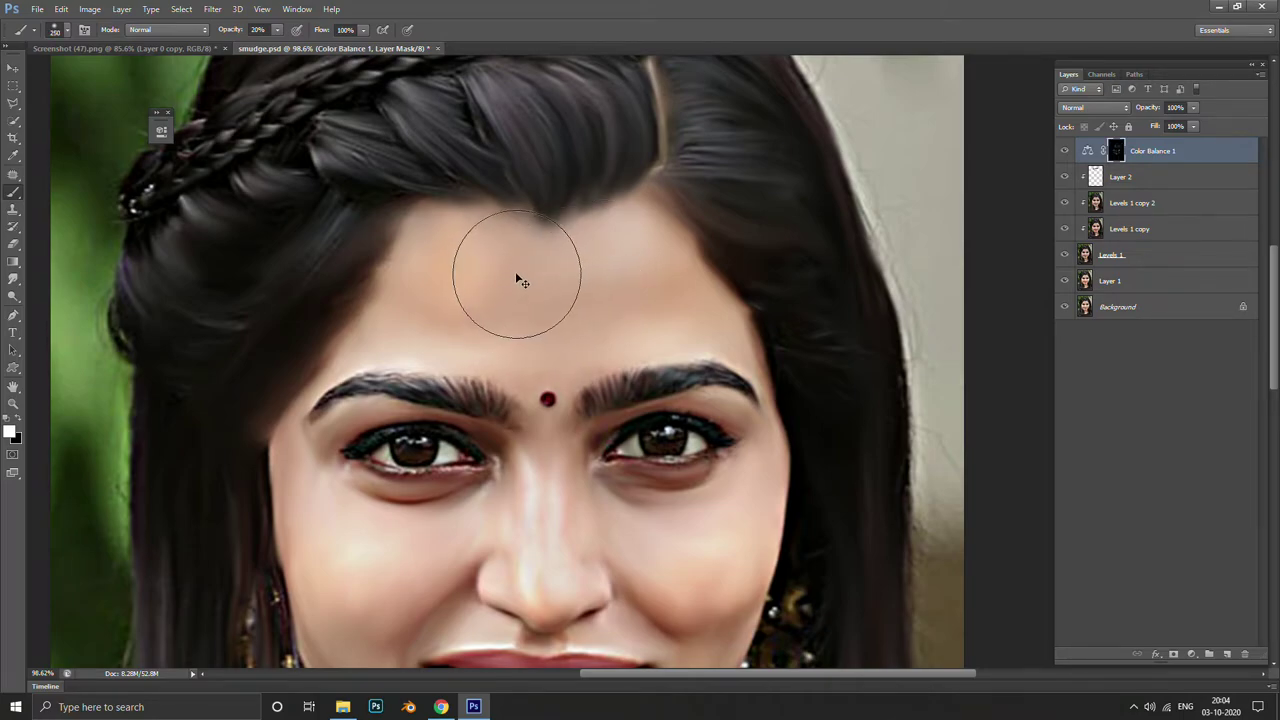
left_click_drag(509, 274, 467, 277)
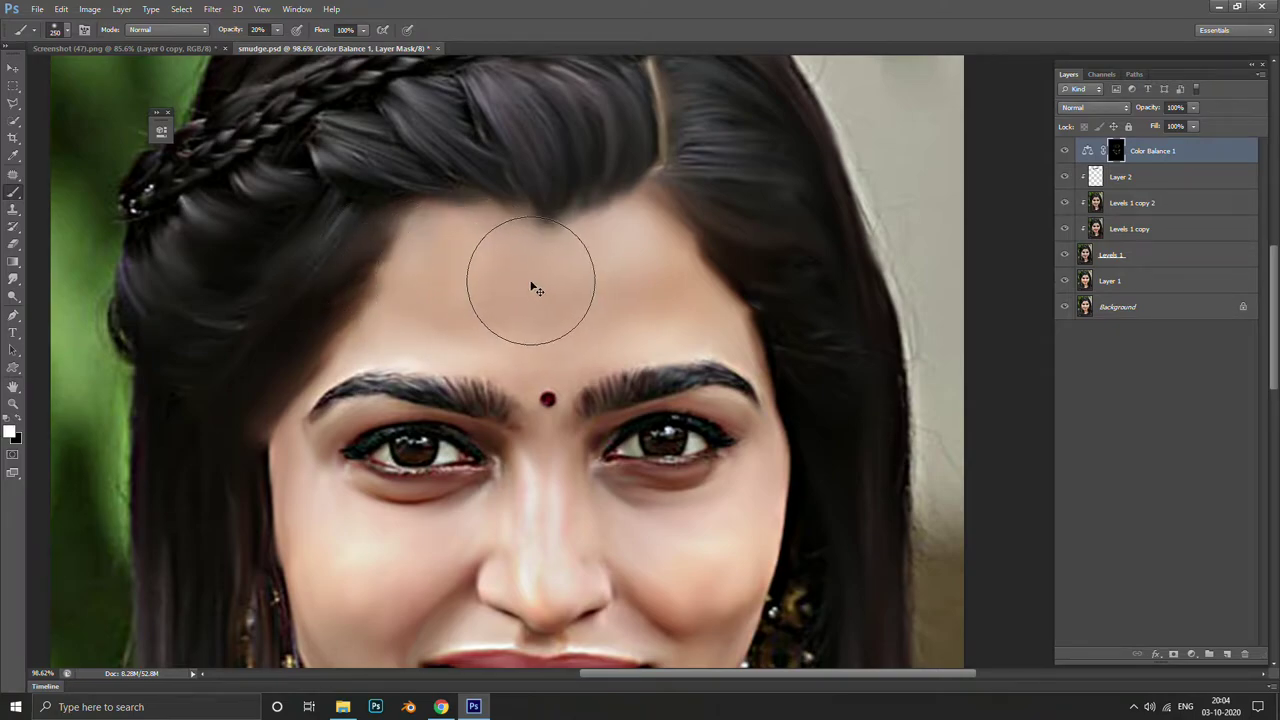
key("x")
key("bracketleft")
key("bracketright")
key("bracketright")
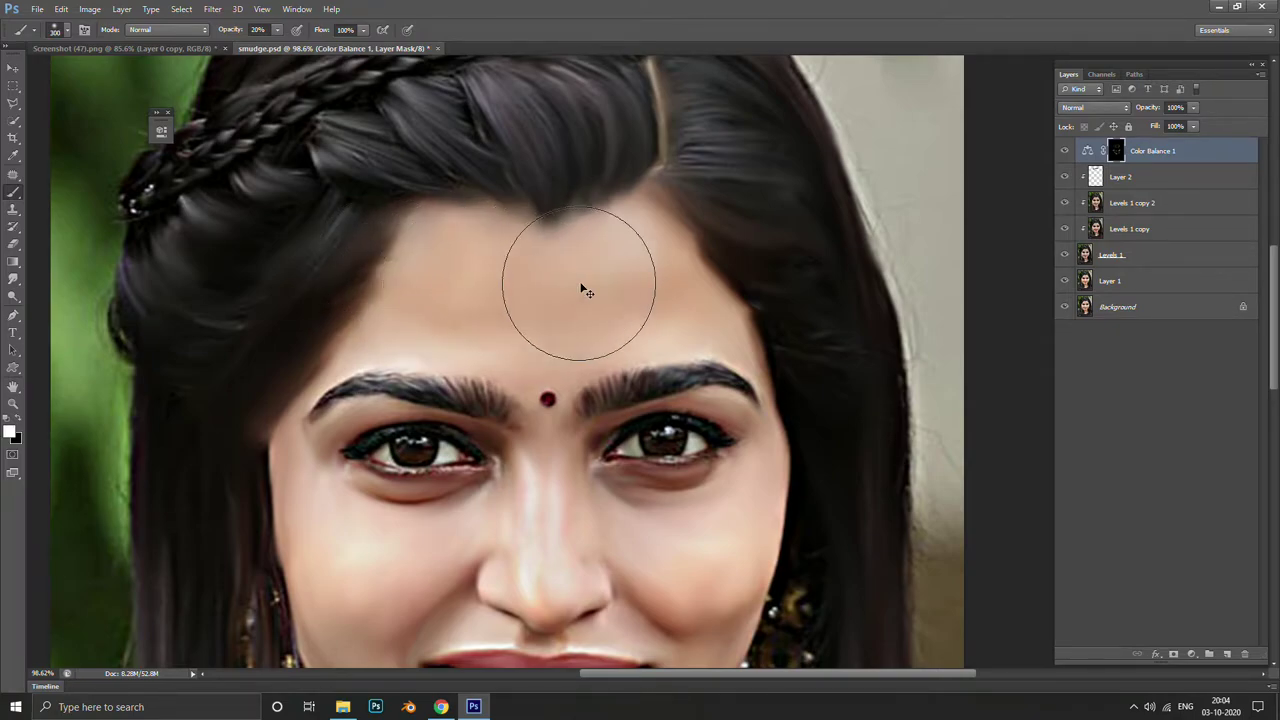
Pan down over the neck and top, then zoom out to see the whole portrait
scroll(675, 338, "down", 5)
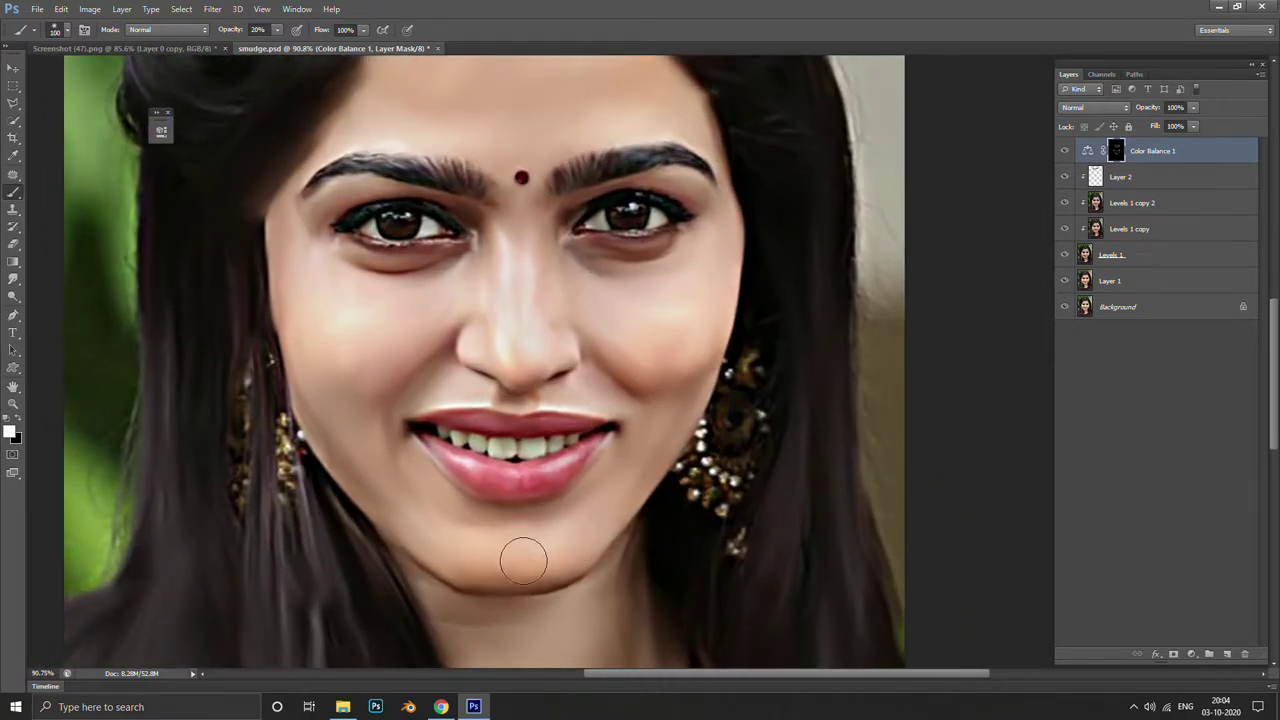
left_click_drag(588, 547, 608, 247)
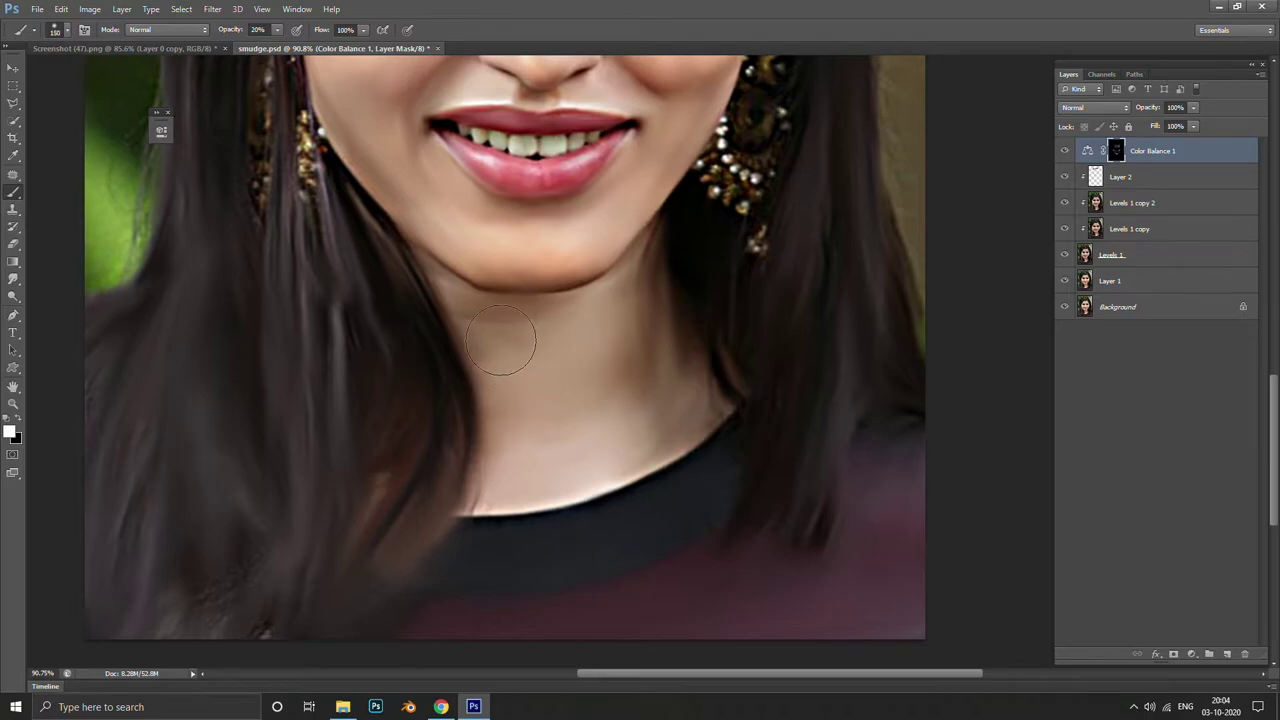
left_click_drag(550, 566, 550, 416)
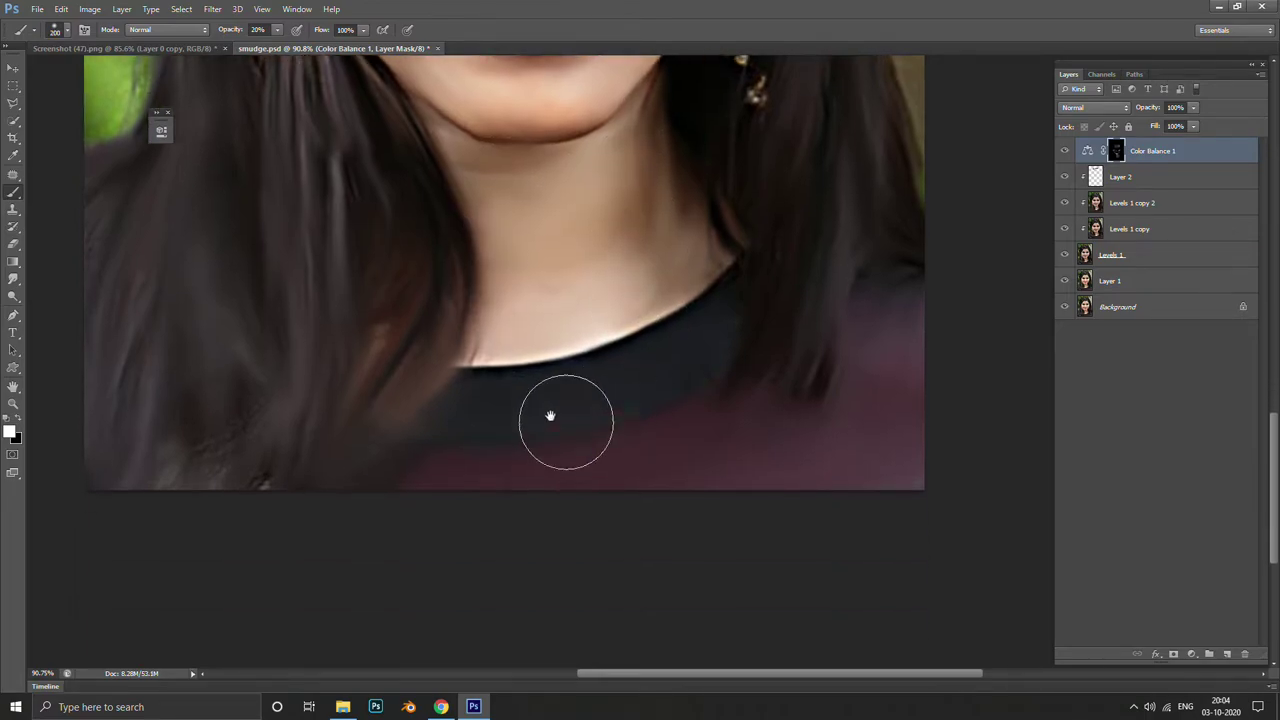
left_click_drag(862, 425, 834, 414)
key("alt+Tab")
key("Escape")
scroll(1058, 240, "down", 3)
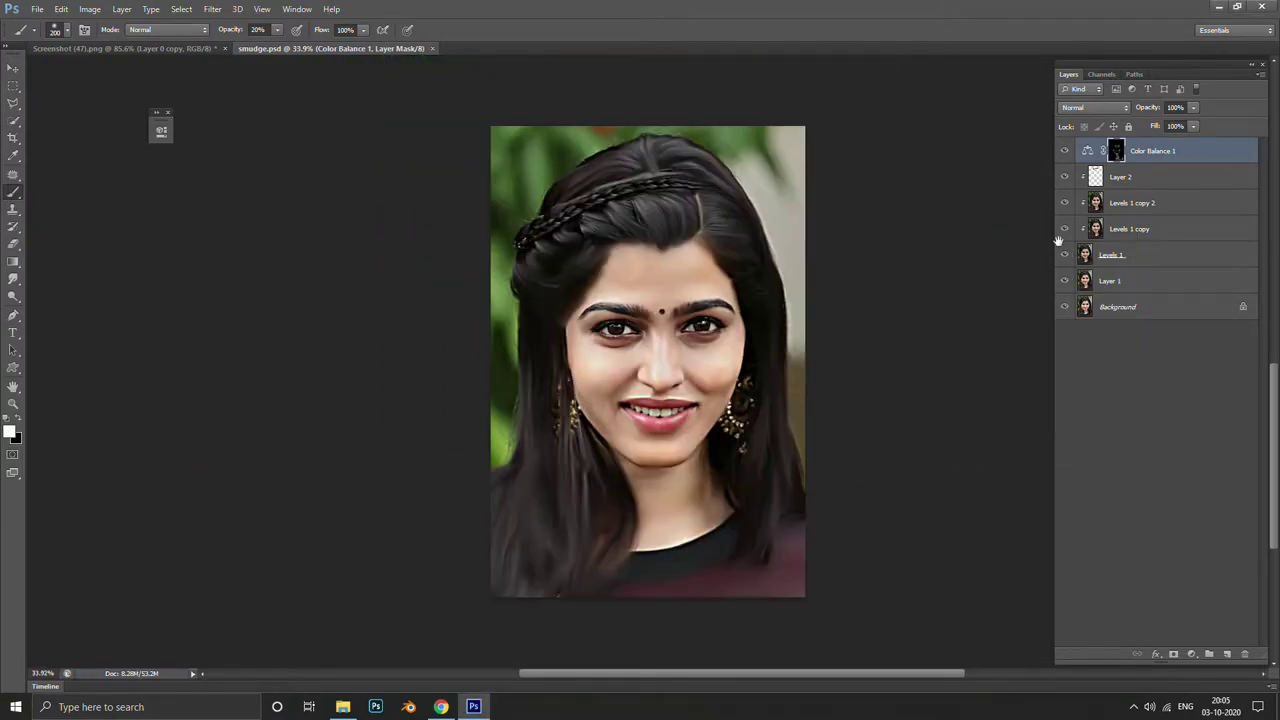
Add a Brightness/Contrast layer set to Brightness 84 and Contrast 9
left_click(1191, 654)
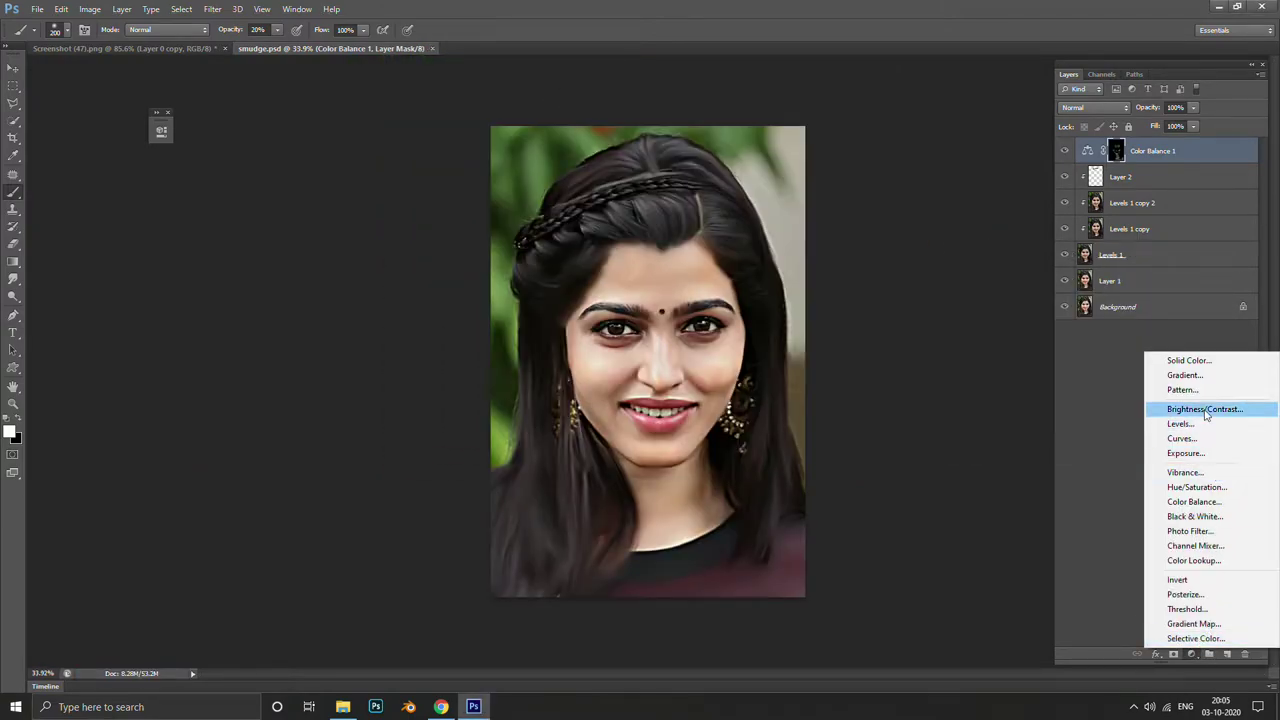
left_click(1206, 410)
left_click_drag(264, 197, 286, 197)
scroll(724, 265, "up", 3)
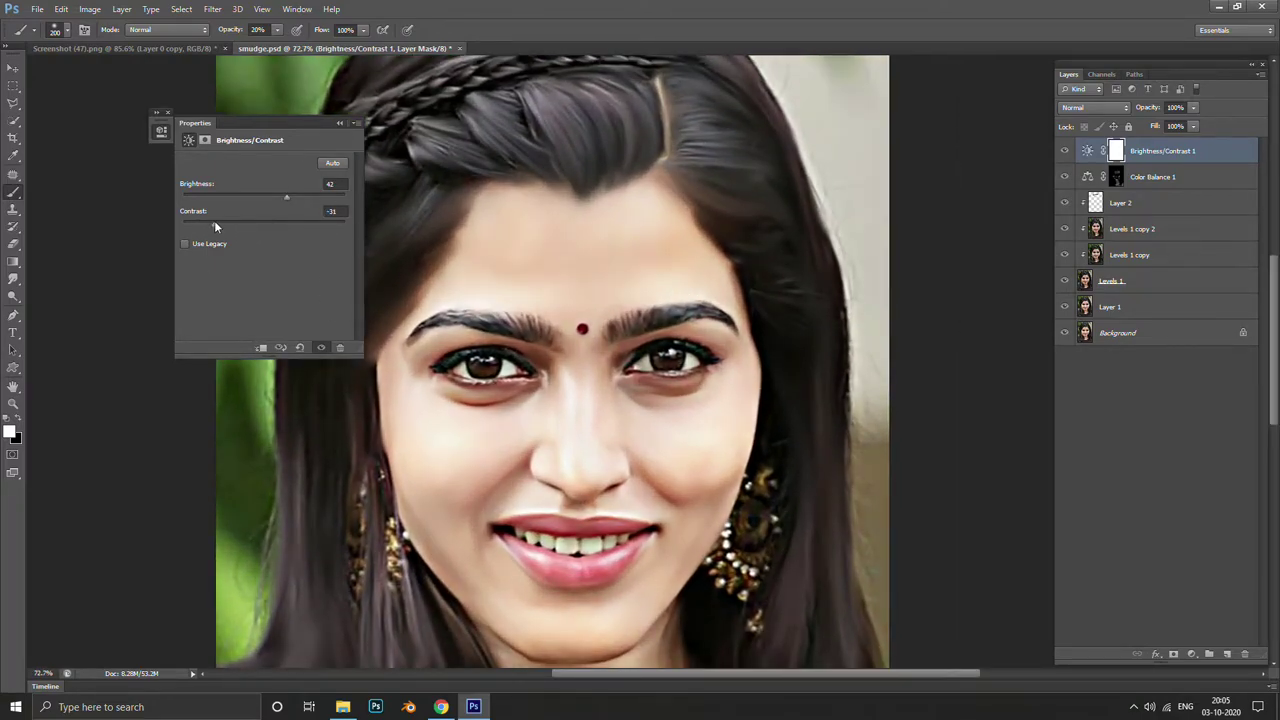
scroll(648, 231, "down", 2)
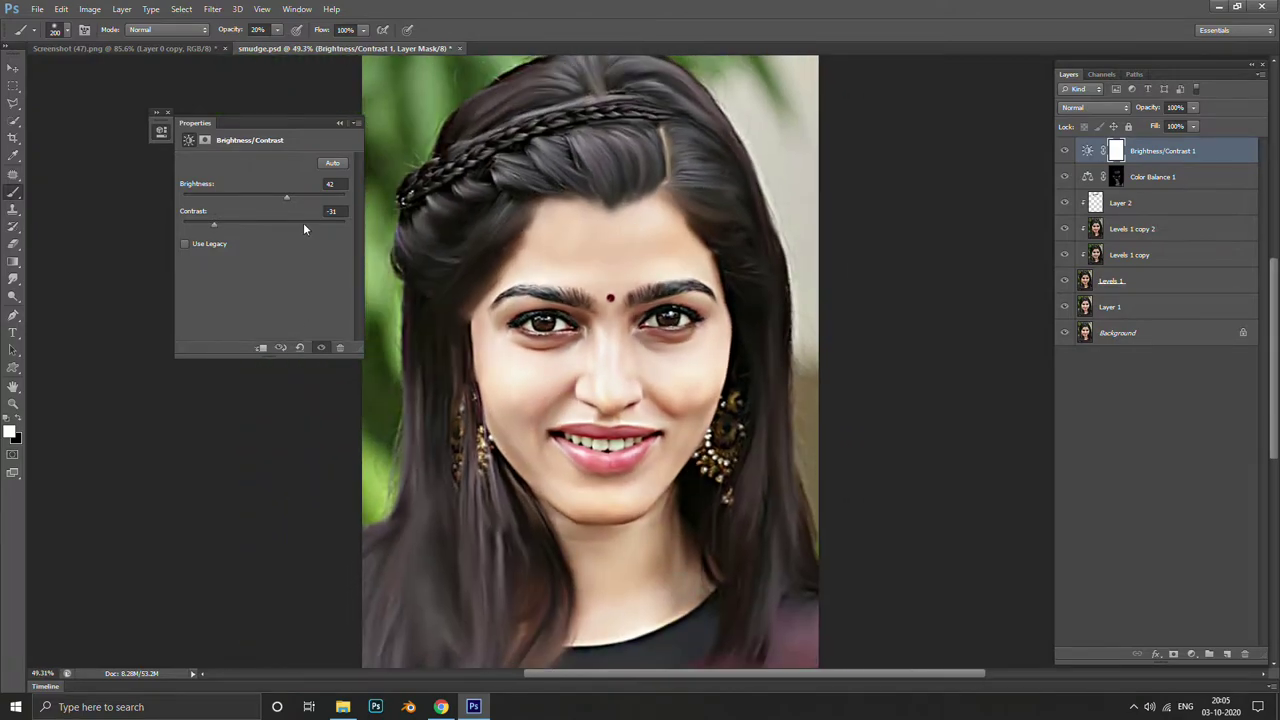
left_click_drag(303, 222, 270, 227)
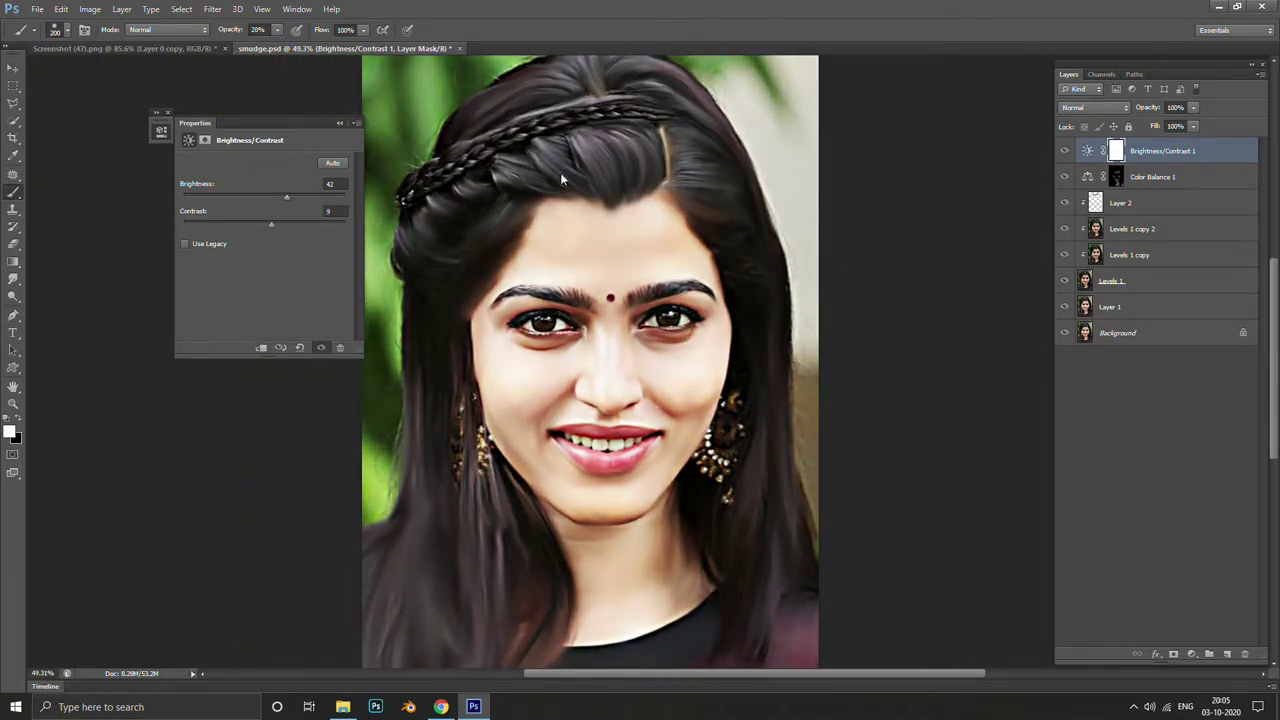
left_click_drag(560, 172, 654, 289)
scroll(757, 381, "up", 2)
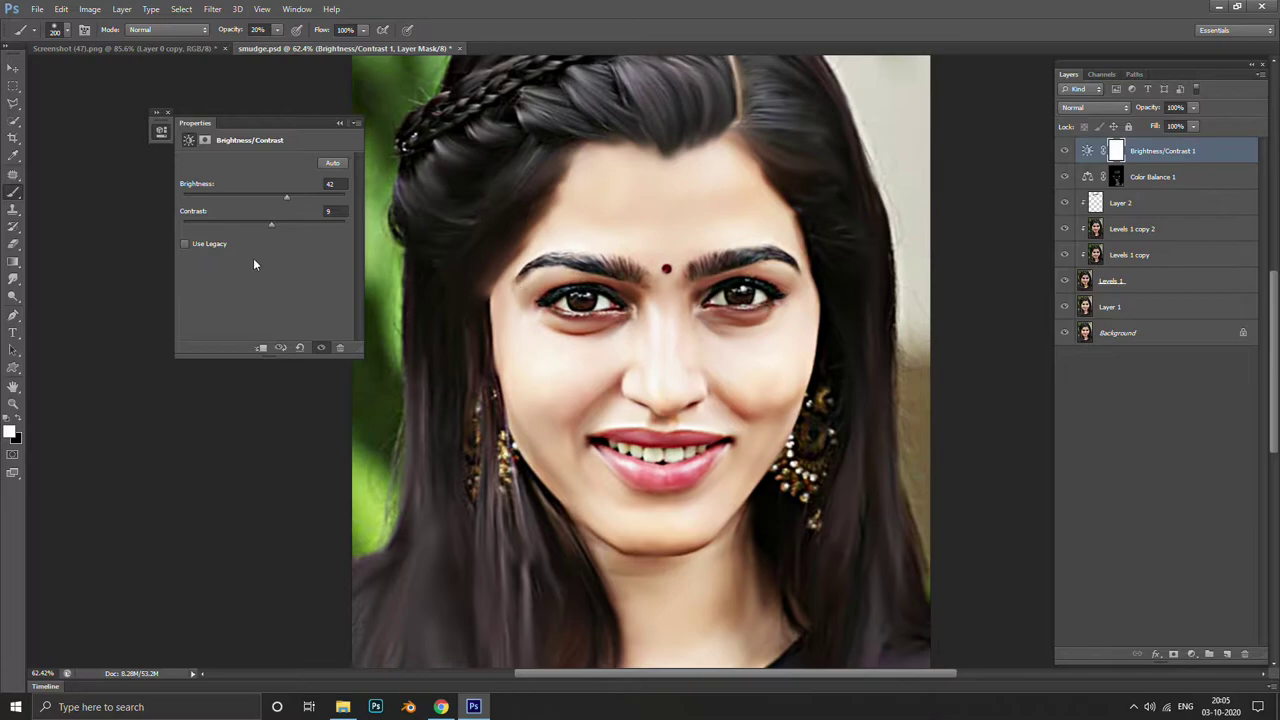
left_click_drag(286, 197, 238, 198)
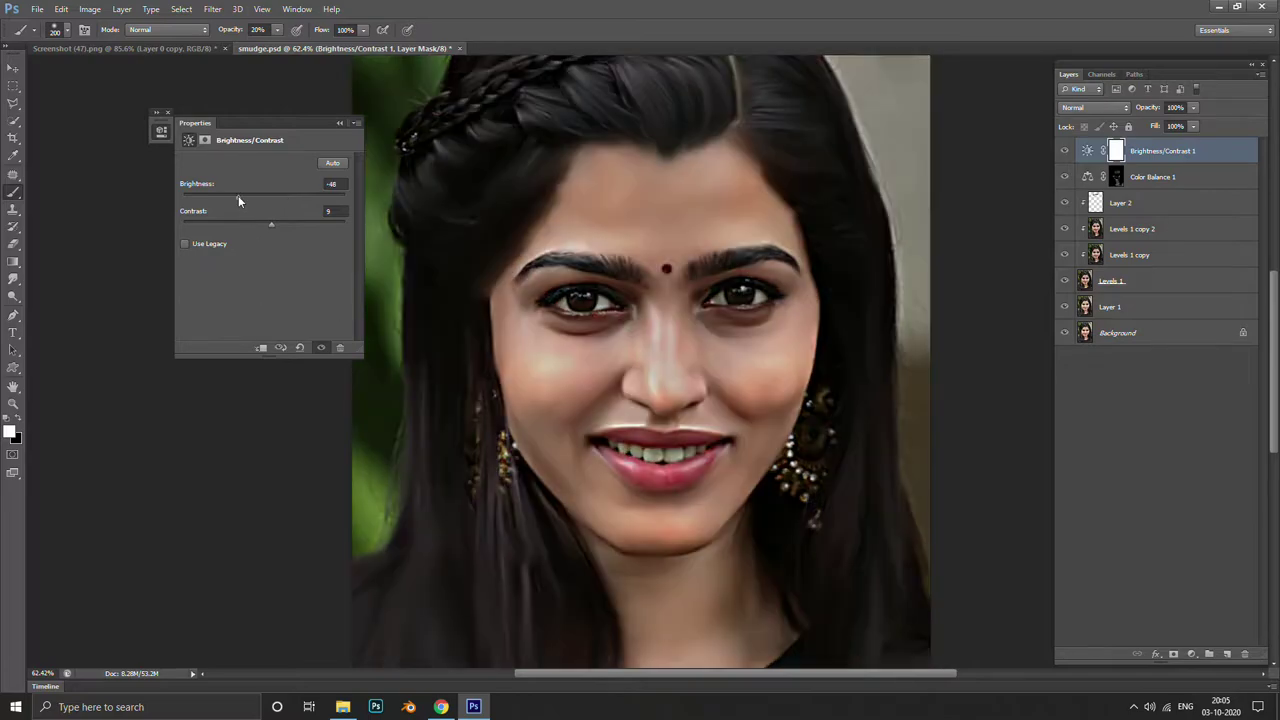
left_click(309, 196)
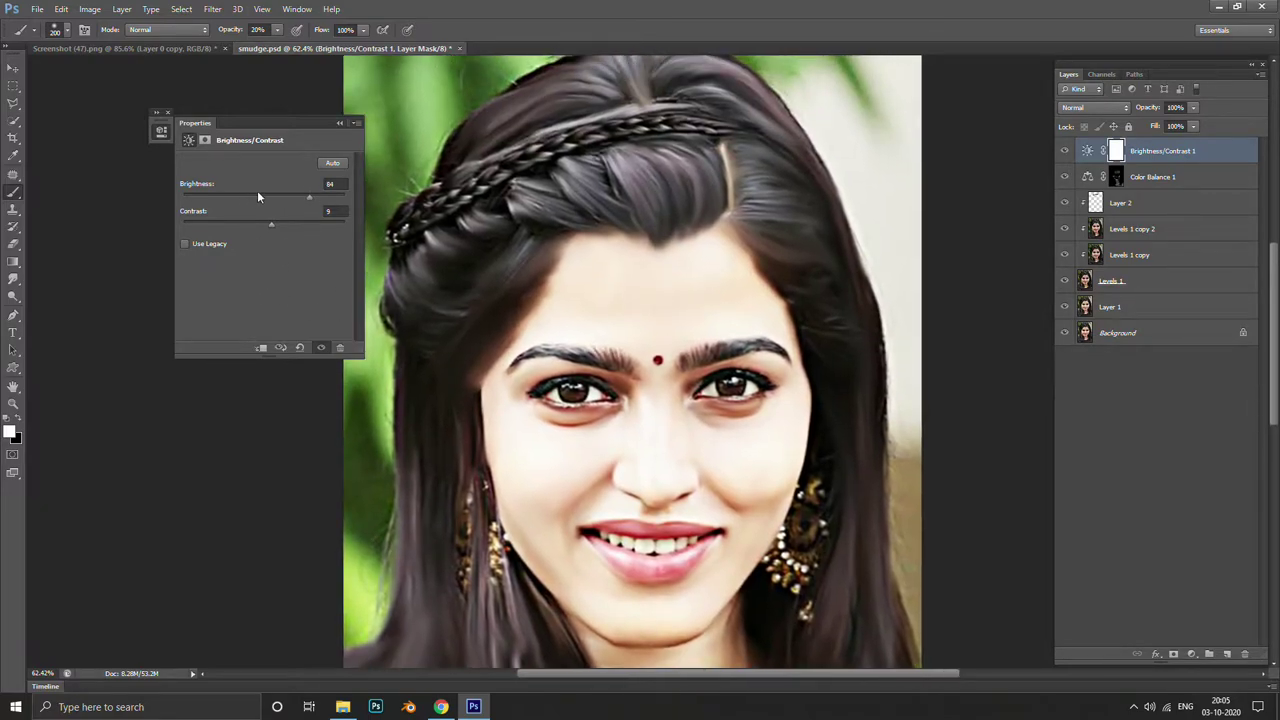
Invert the Brightness/Contrast mask to black and save the document
left_click(340, 124)
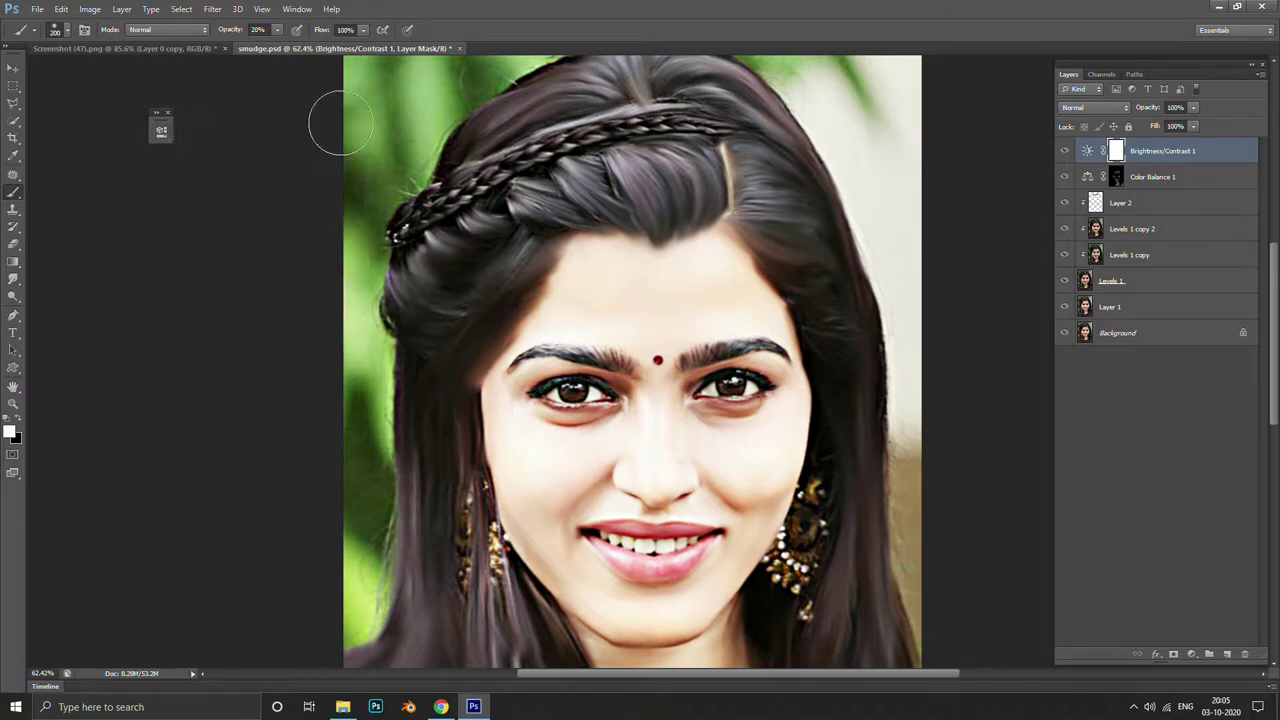
key("ctrl+i")
key("ctrl+s")
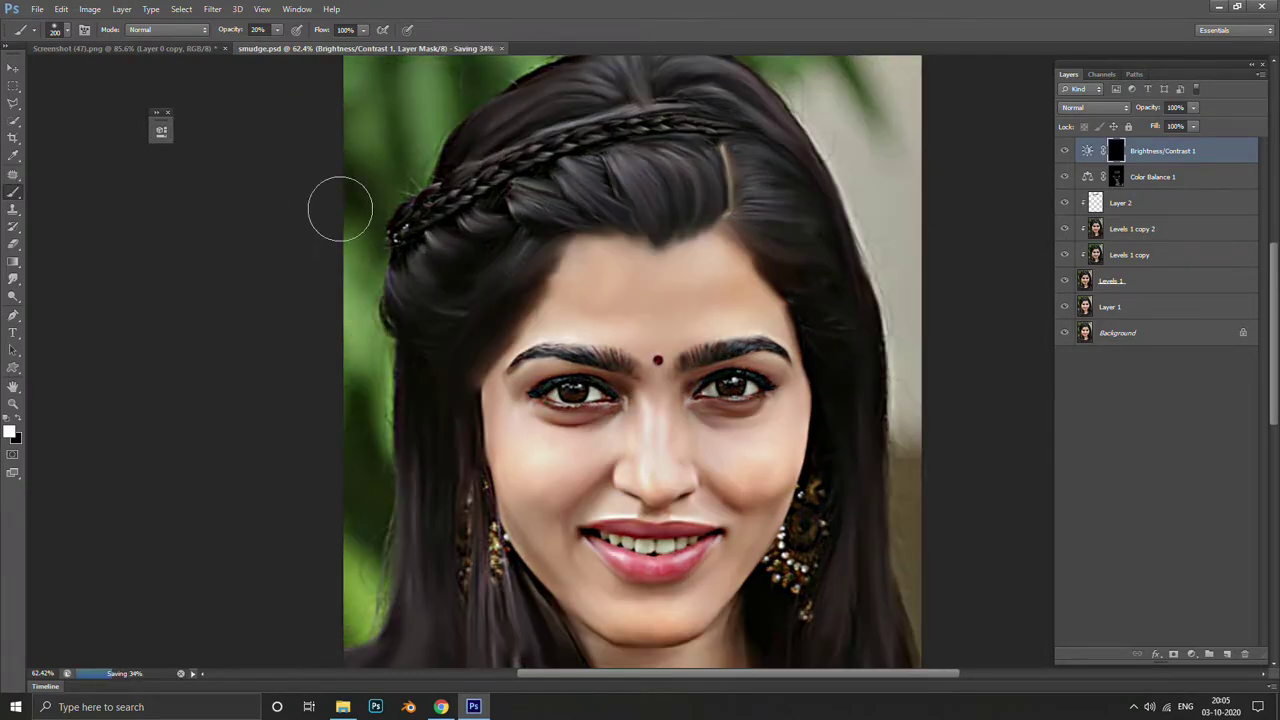
Select the soft Brush and pan to the hair on the left side and parting
key("p")
scroll(656, 343, "up", 4, "alt")
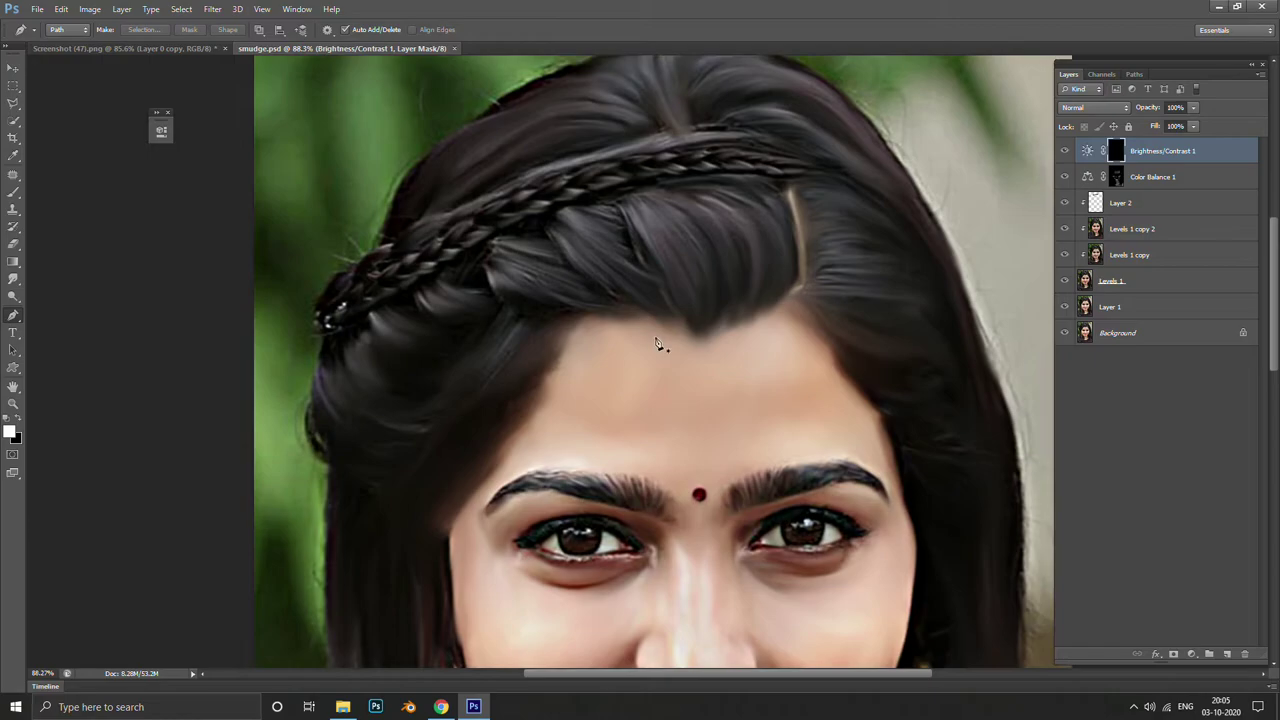
key("b")
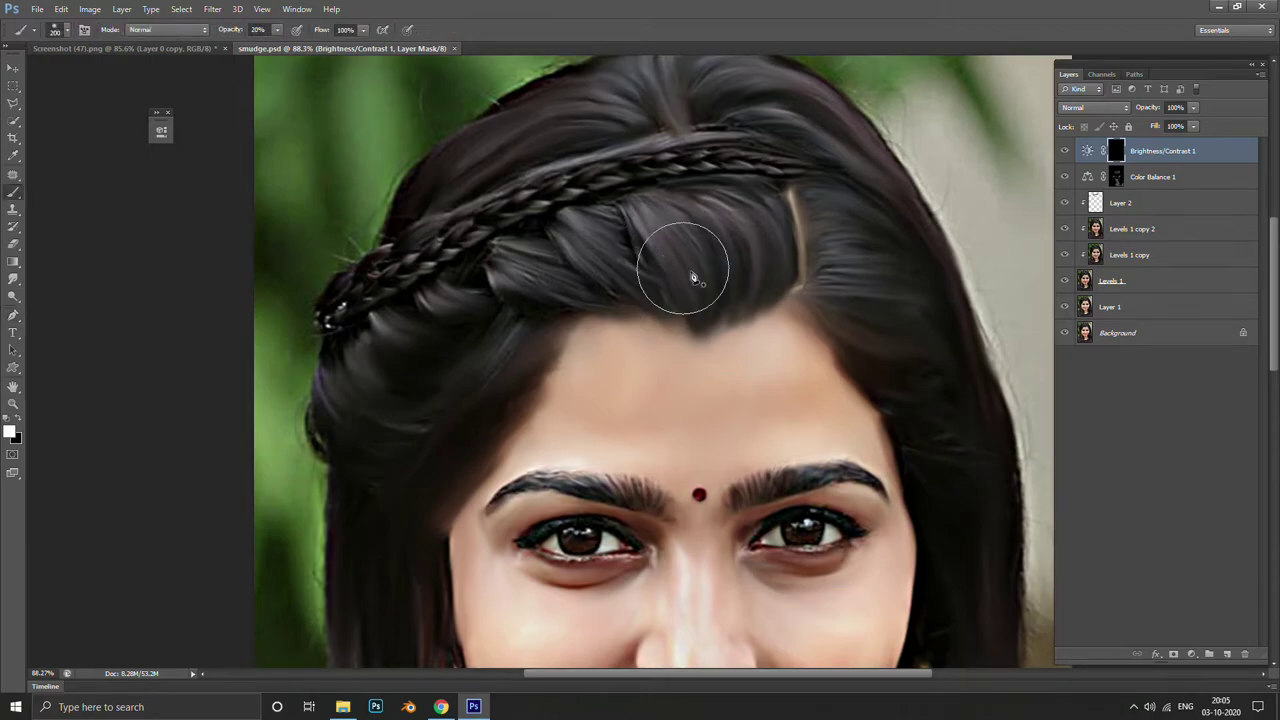
scroll(680, 248, "up", 4, "alt")
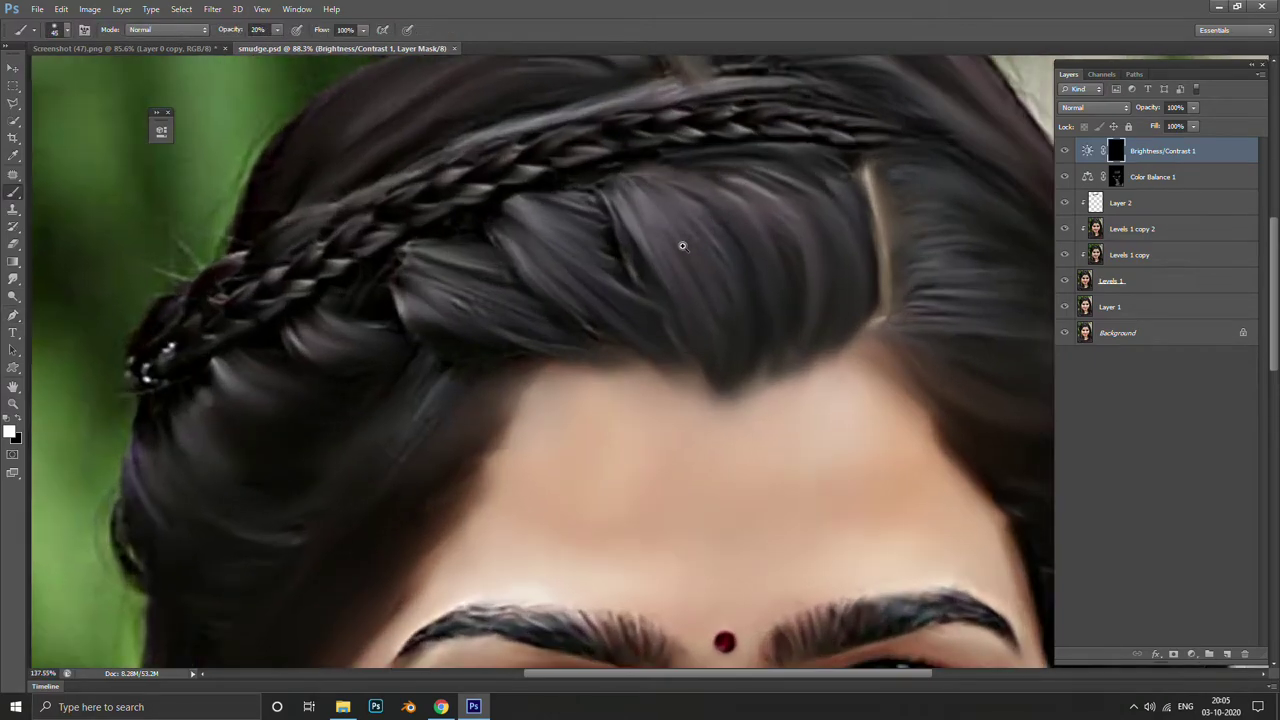
scroll(640, 246, "right", 2)
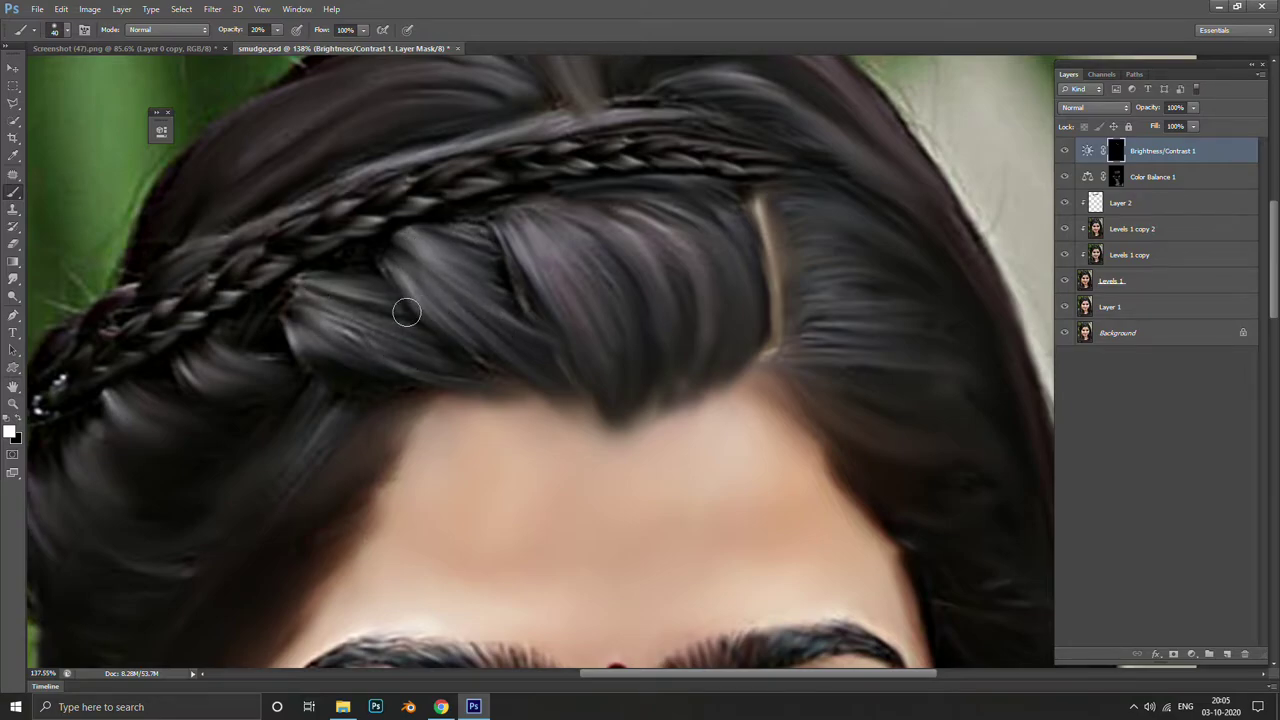
mouse_move(294, 334)
left_mouse_down()
mouse_move(558, 400)
mouse_move(593, 455)
left_mouse_up()
scroll(667, 461, "down", 1)
scroll(663, 400, "down", 1)
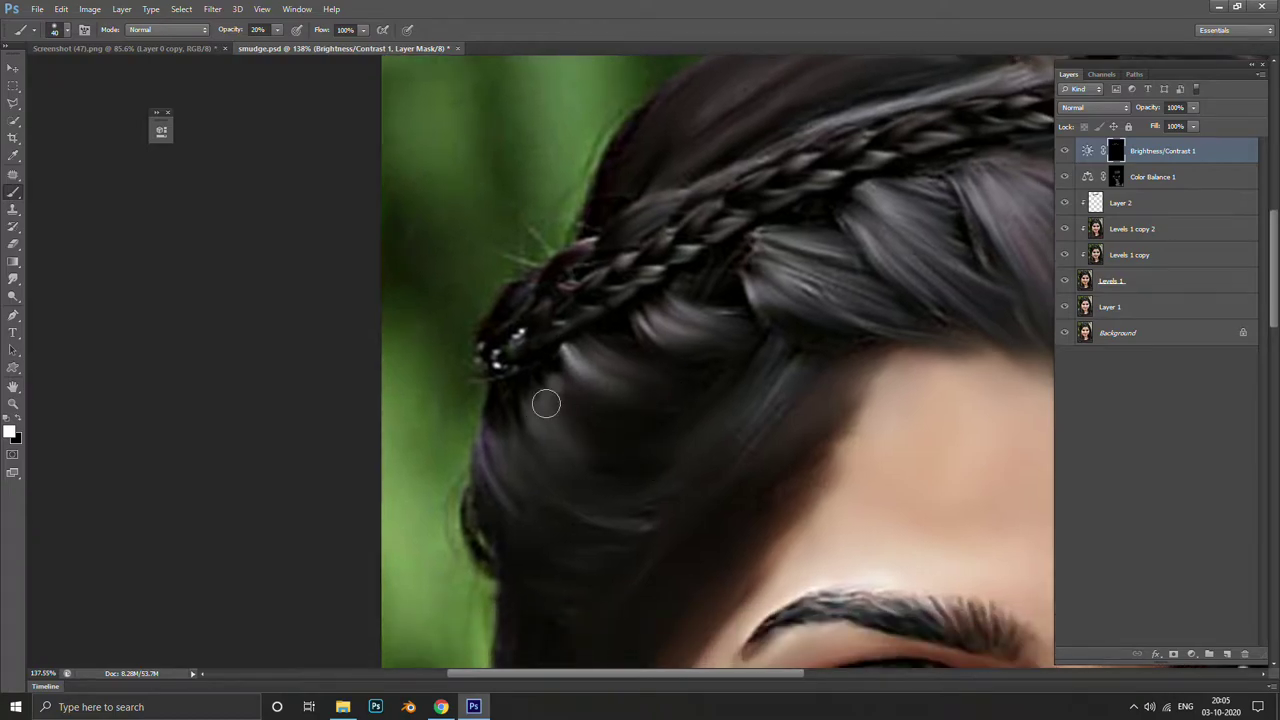
scroll(653, 537, "down", 3)
scroll(572, 397, "left", 1)
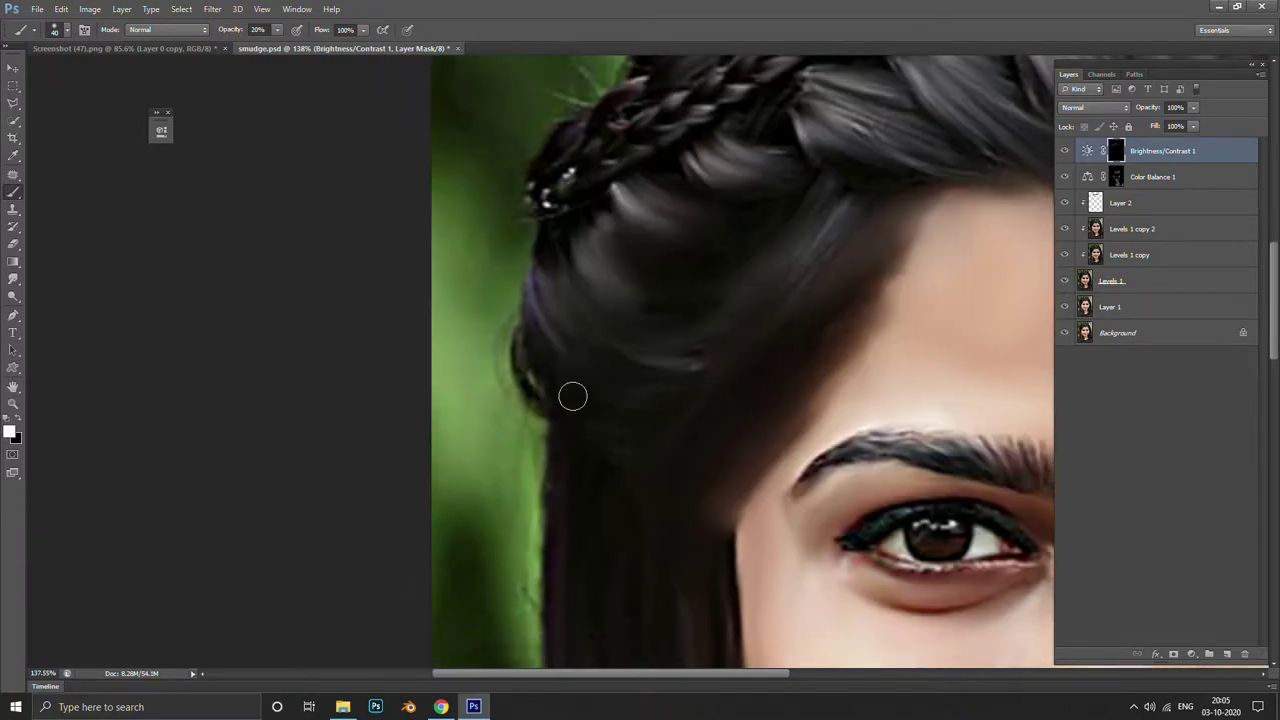
scroll(587, 251, "up", 5)
scroll(520, 350, "right", 4)
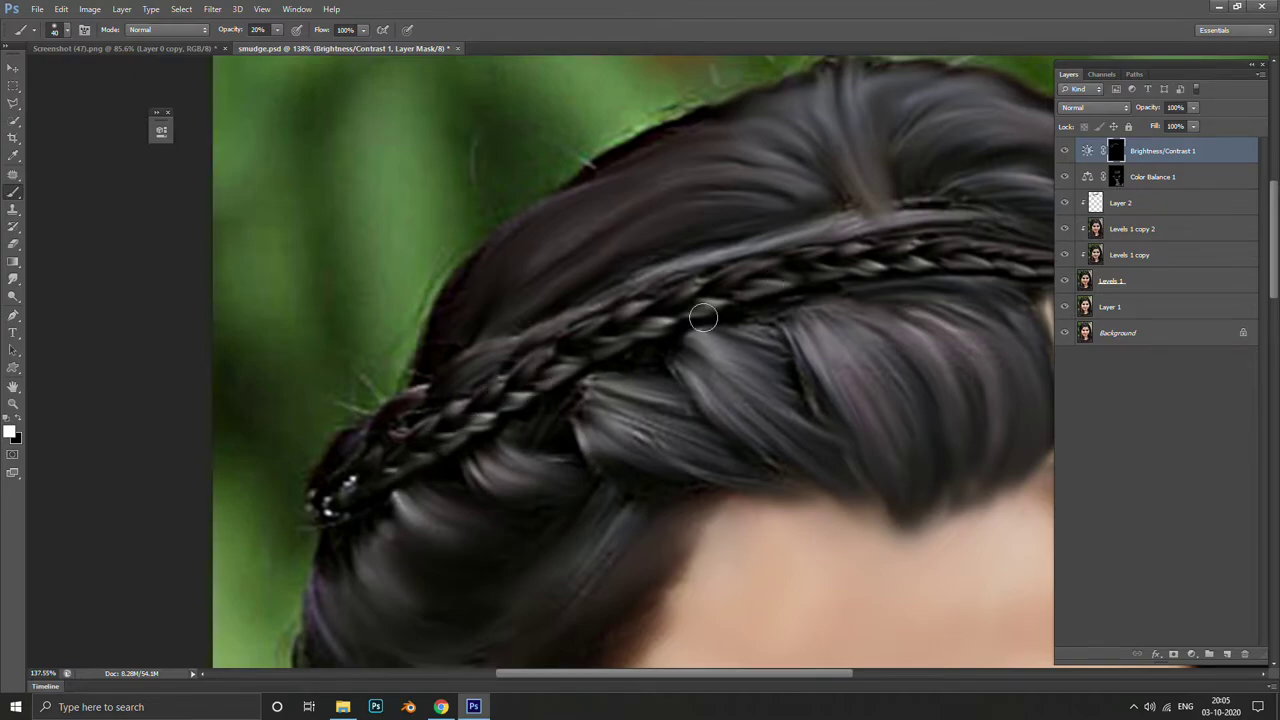
scroll(845, 265, "right", 2)
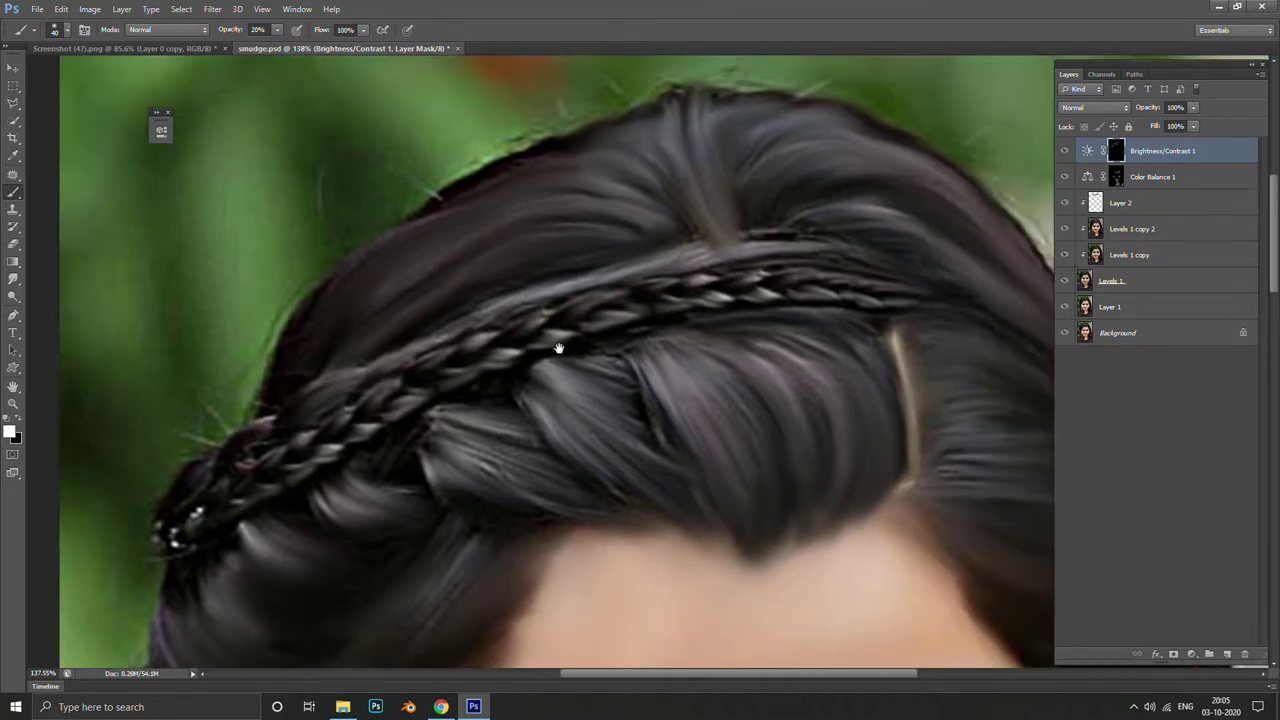
scroll(851, 297, "right", 3)
scroll(851, 297, "up", 1)
scroll(814, 298, "left", 3)
scroll(814, 298, "up", 1)
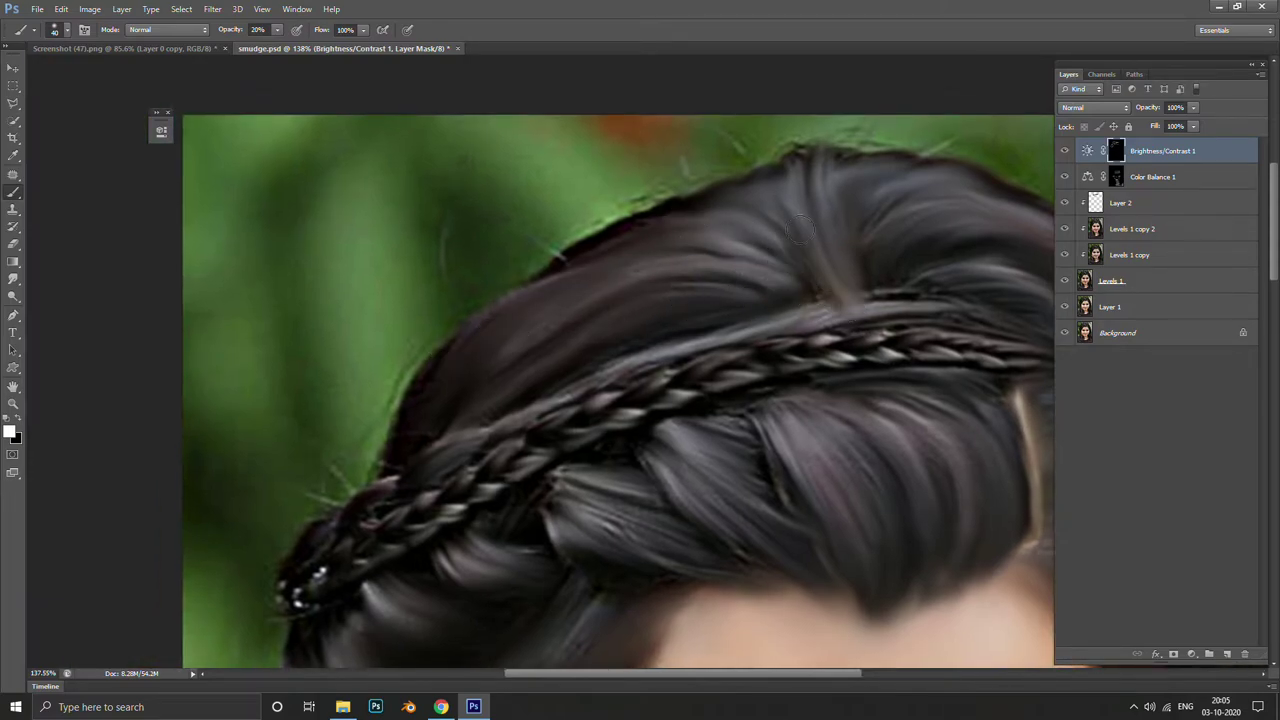
Paint brightened strands onto the hair near and right of the parting
left_click_drag(800, 231, 816, 244)
mouse_move(856, 287)
left_mouse_down()
mouse_move(873, 272)
mouse_move(860, 295)
left_mouse_up()
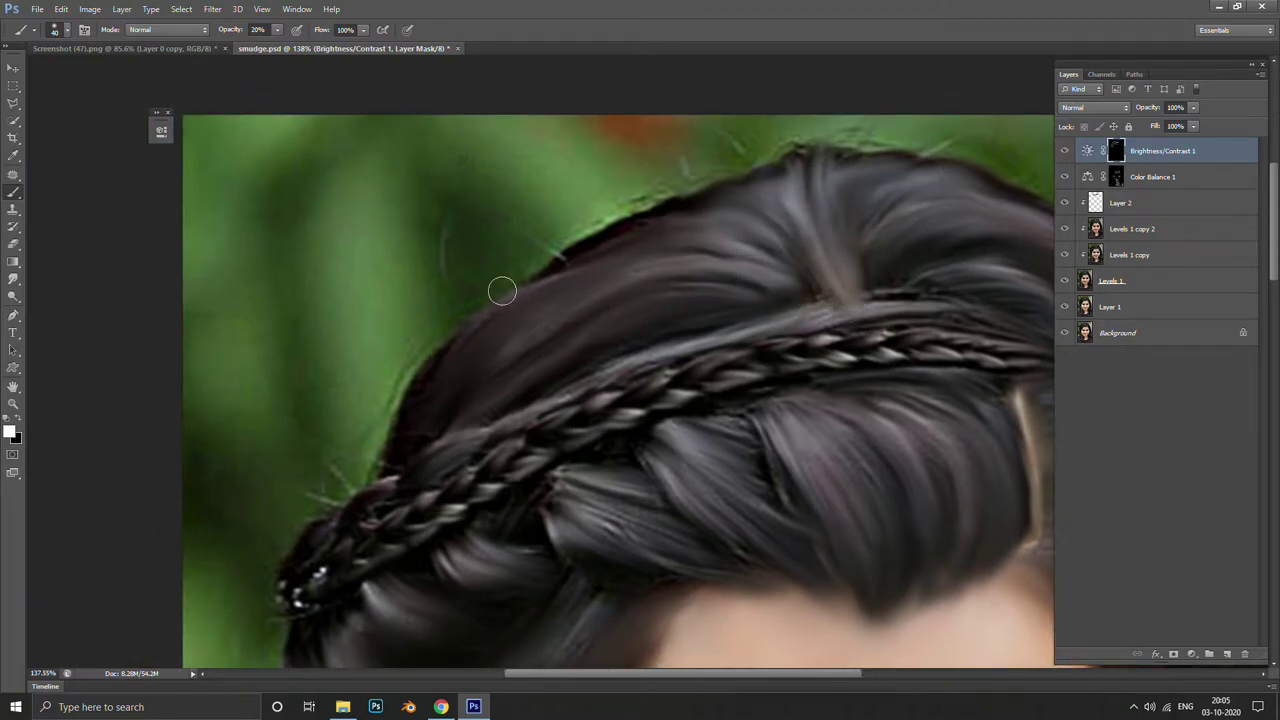
left_click_drag(692, 307, 434, 374)
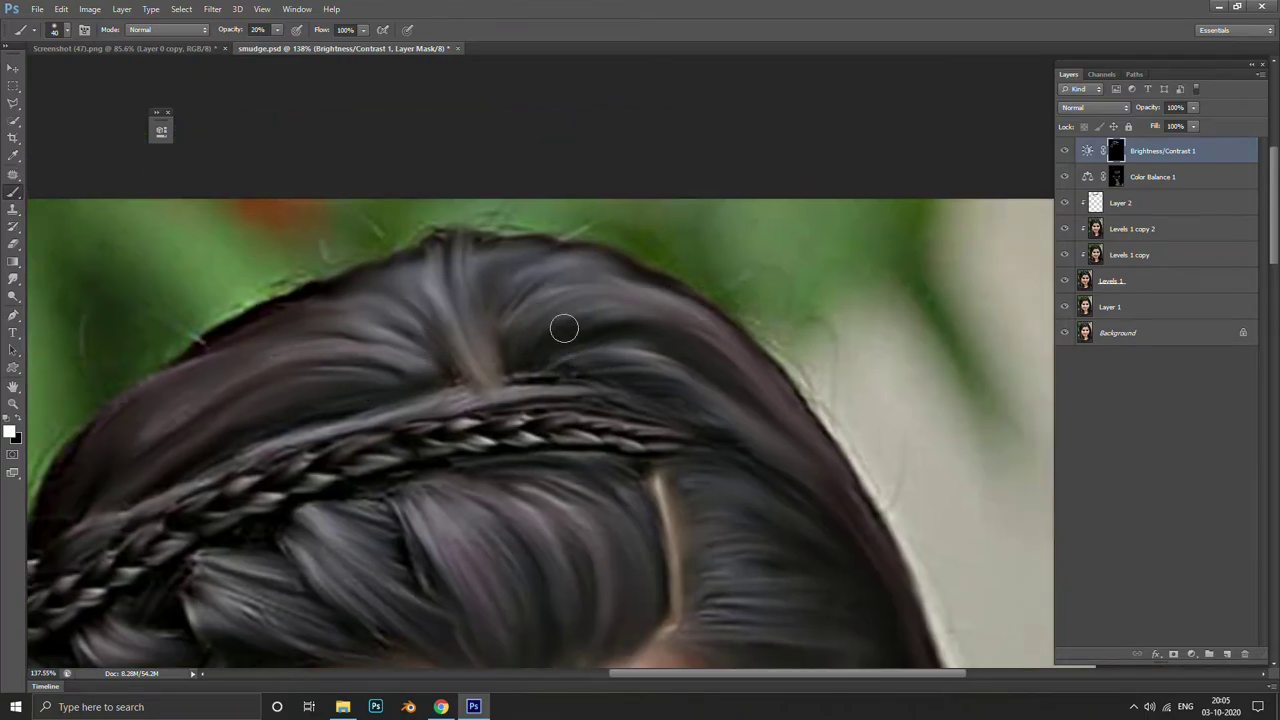
left_click_drag(657, 374, 681, 335)
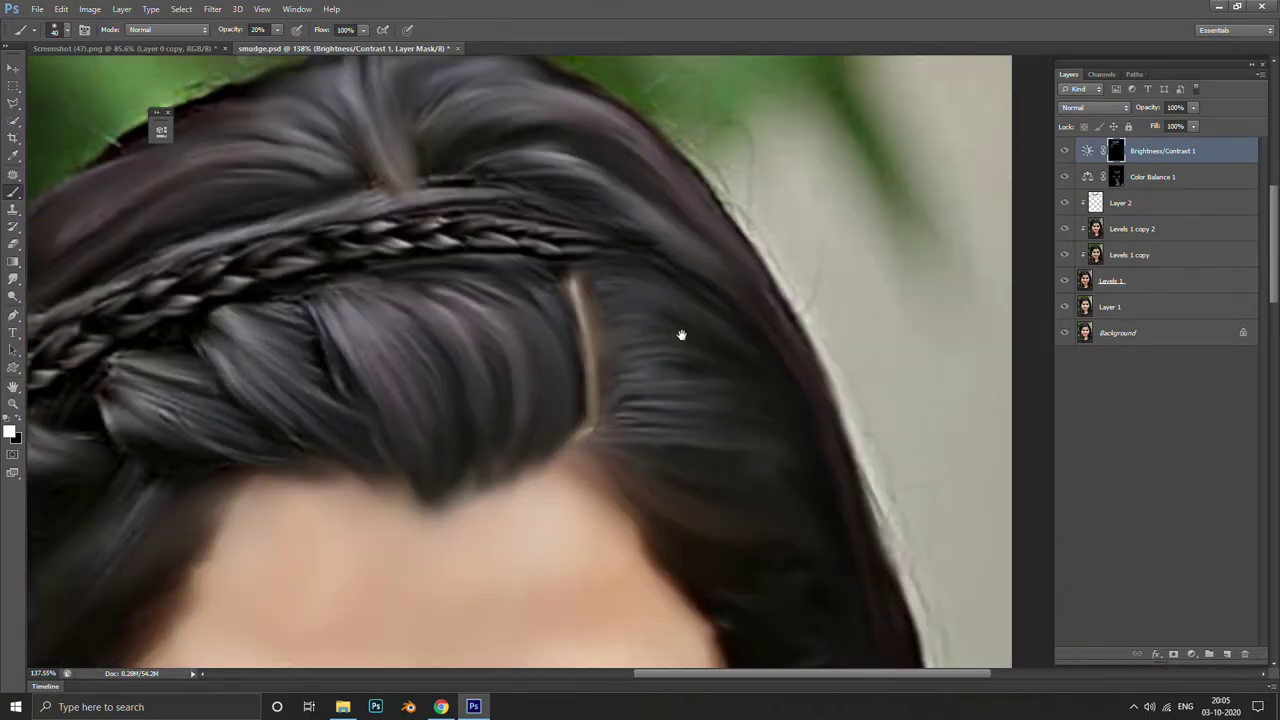
left_click_drag(609, 432, 722, 392)
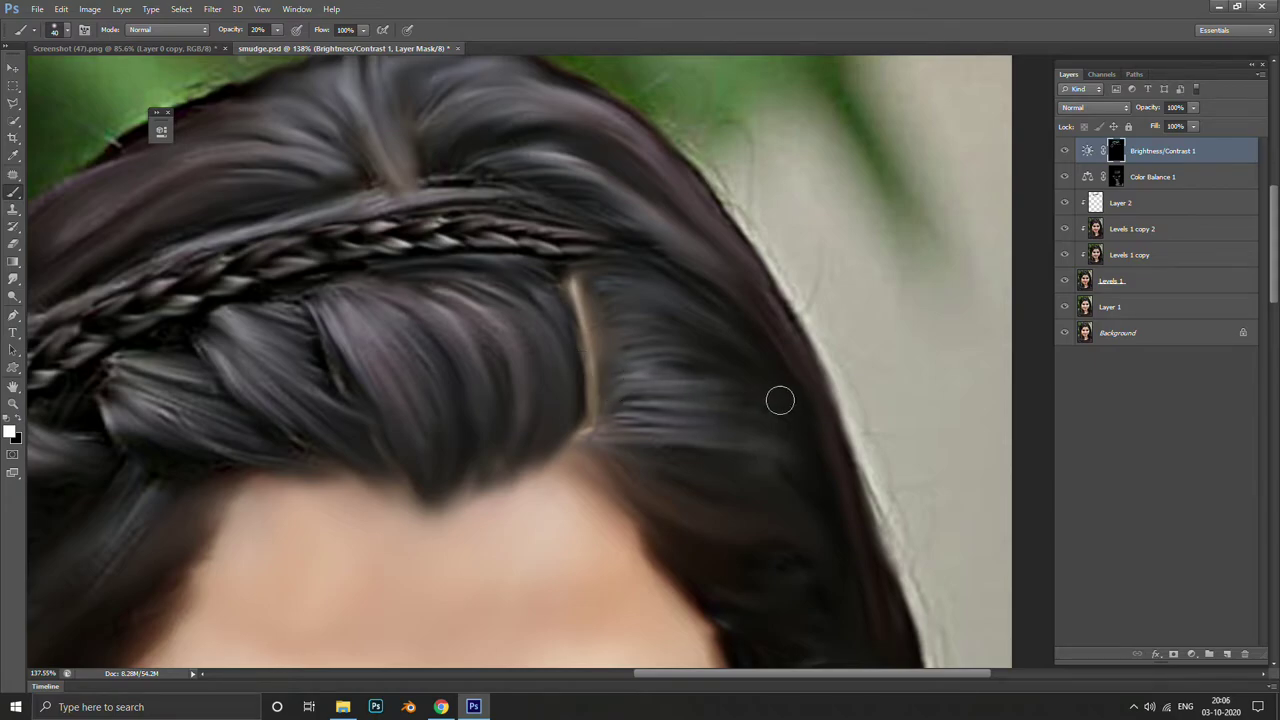
scroll(733, 336, "down", 5)
scroll(680, 291, "up", 4)
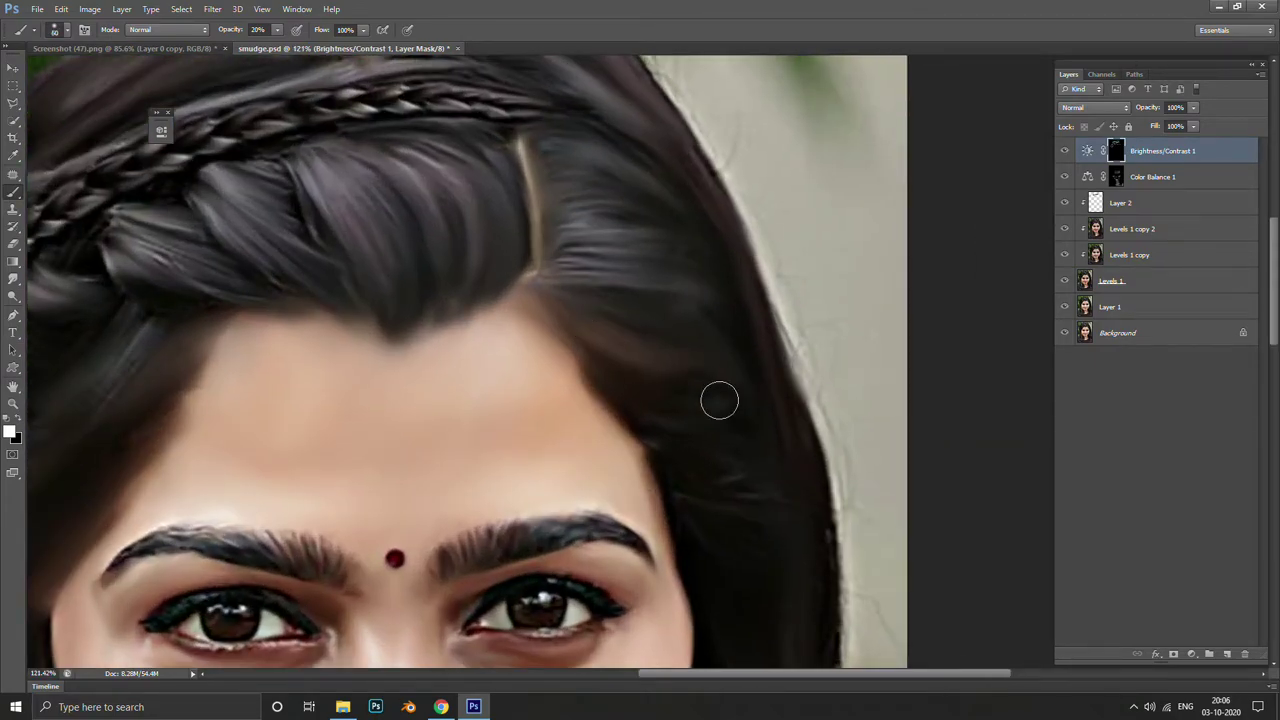
Float the document window and dock it back while viewing the eyes, lips and earring
left_click_drag(781, 531, 700, 260)
left_click_drag(713, 488, 743, 290)
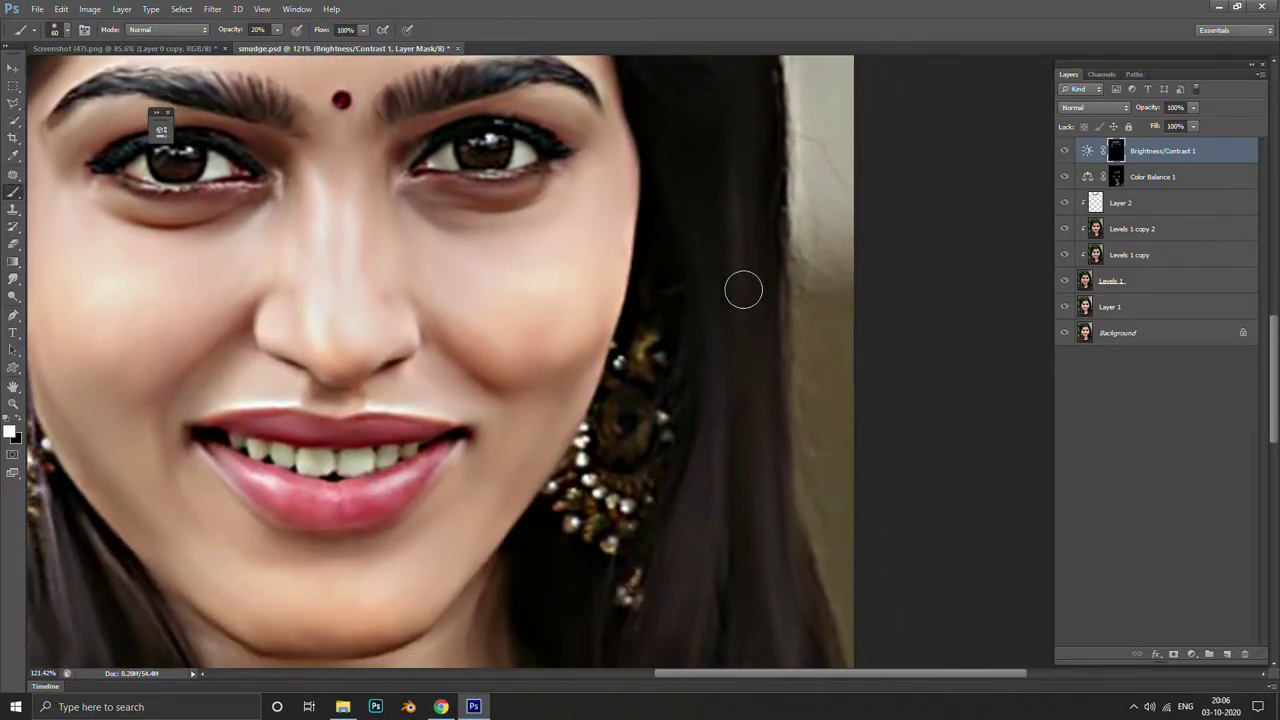
mouse_move(850, 48)
left_mouse_down()
mouse_move(698, 360)
mouse_move(868, 346)
left_mouse_up()
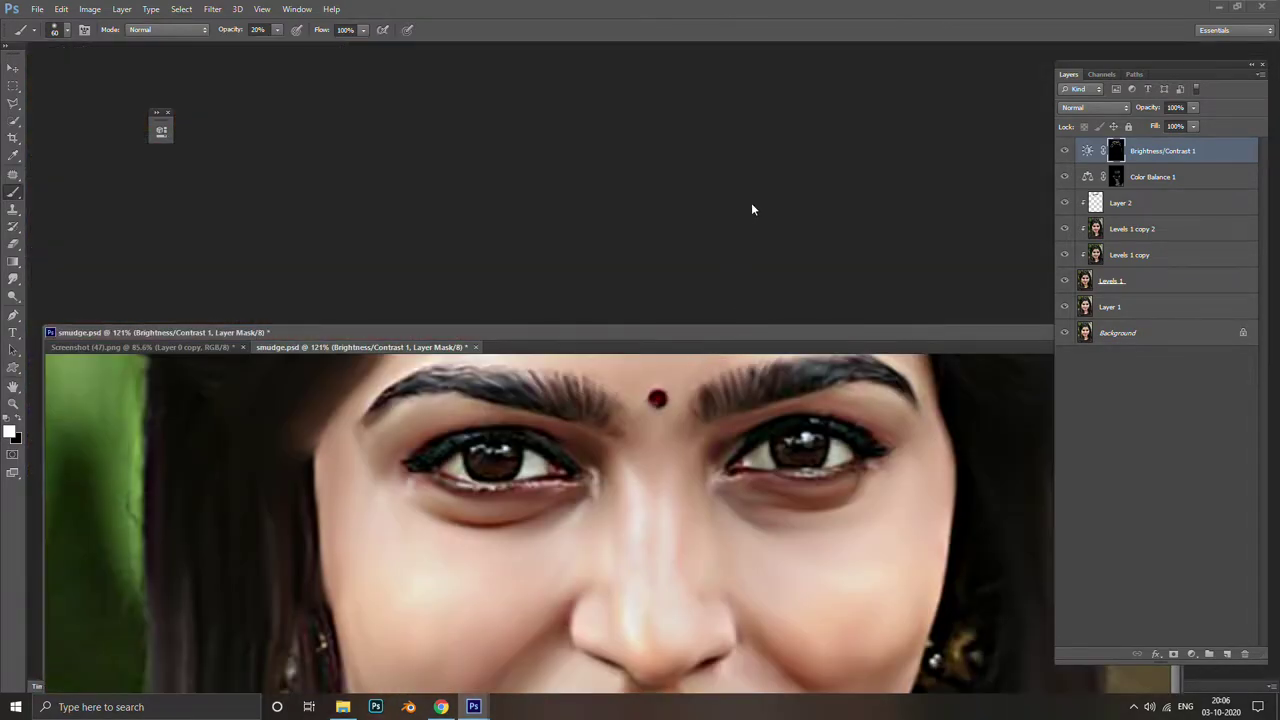
left_click_drag(752, 209, 730, 214)
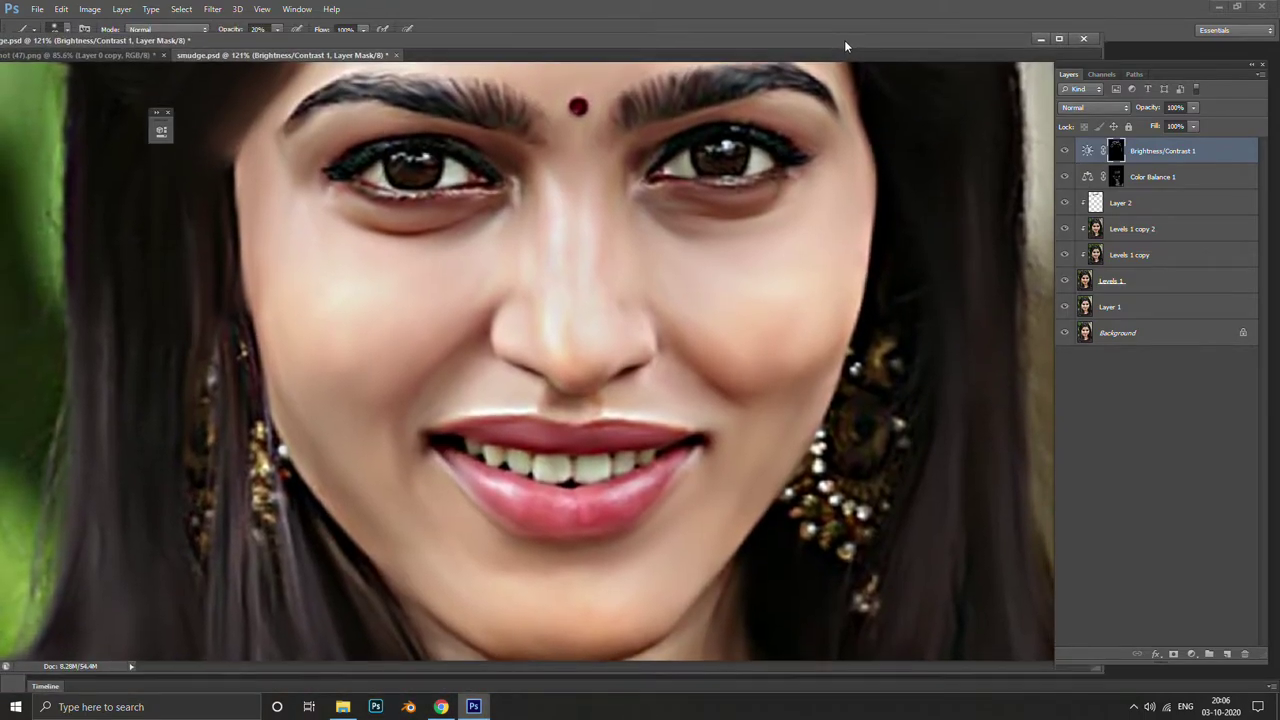
left_click_drag(724, 140, 846, 45)
left_click_drag(763, 281, 665, 365)
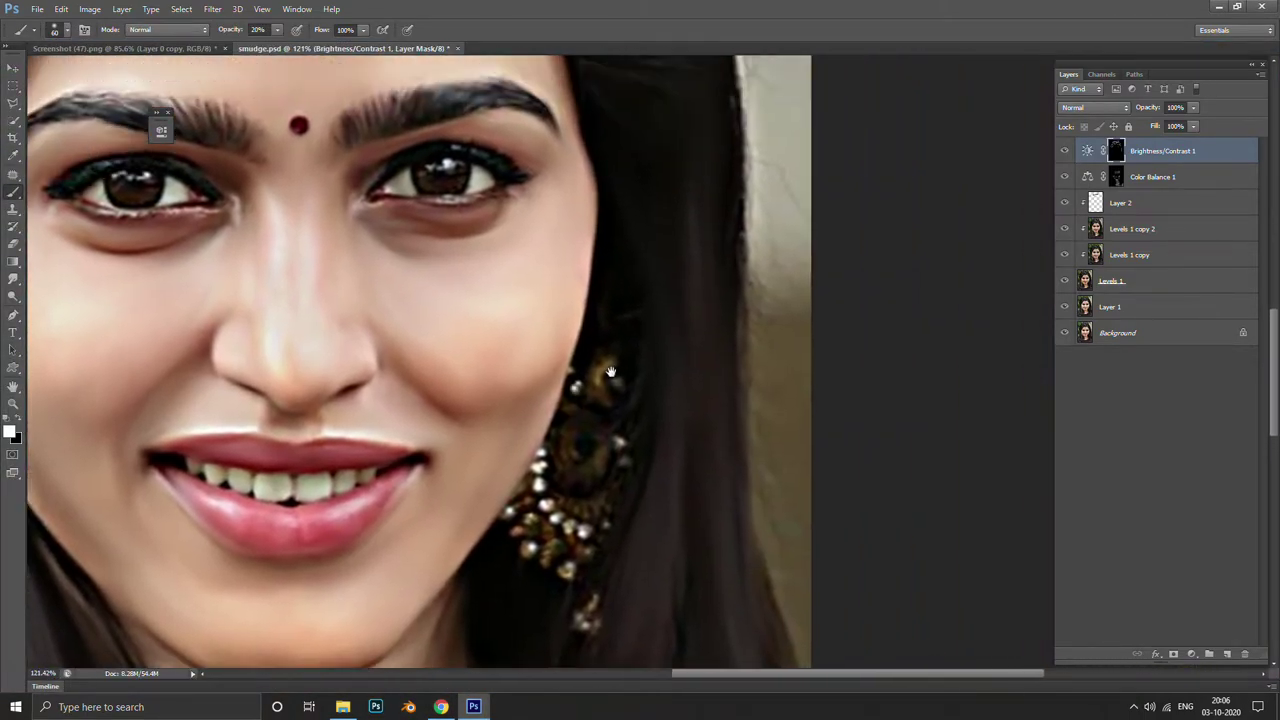
Scroll down to the right side of the neckline and lower shirt
scroll(658, 551, "down", 3)
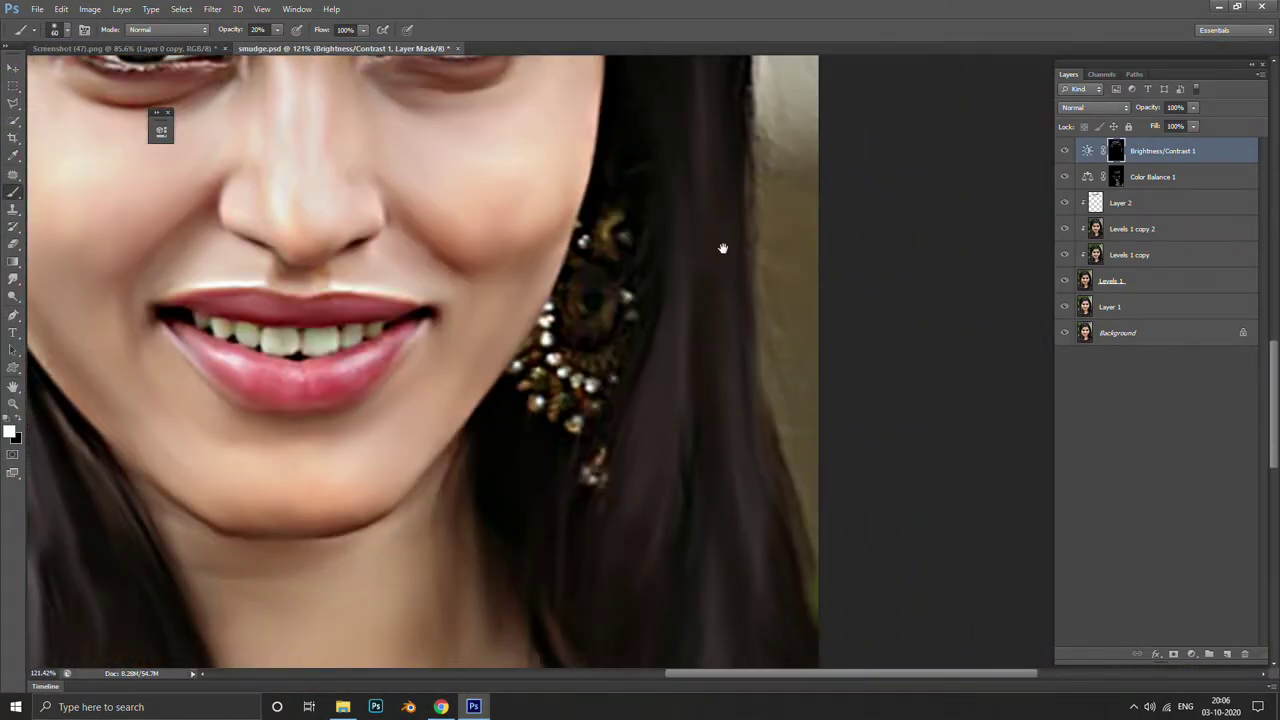
scroll(722, 247, "down", 1)
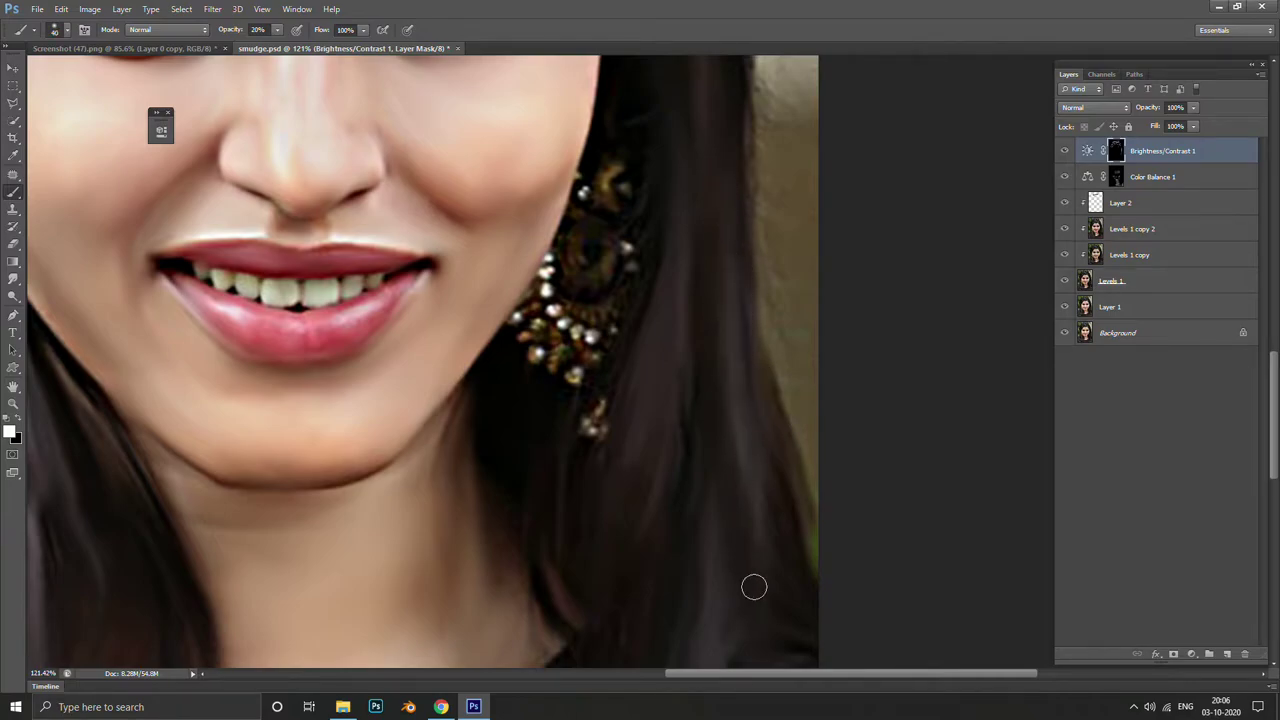
scroll(712, 256, "down", 4)
scroll(682, 483, "down", 3)
scroll(580, 291, "up", 3)
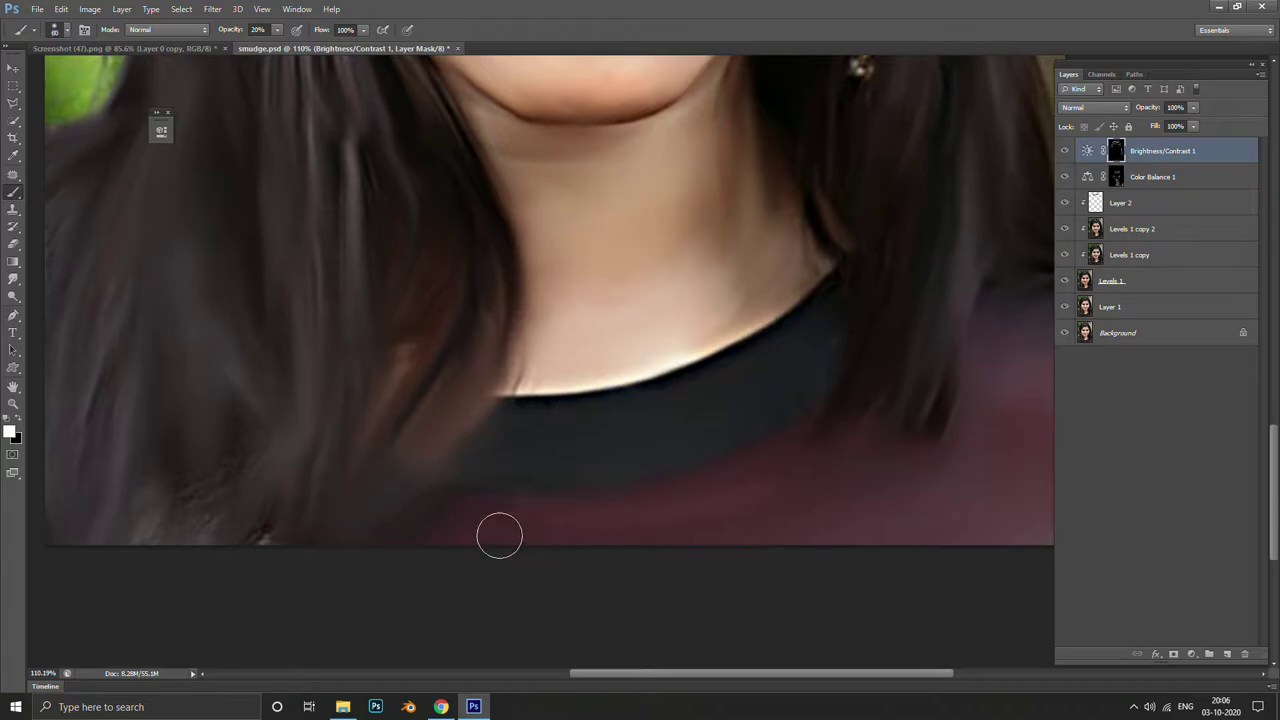
left_click_drag(866, 503, 613, 511)
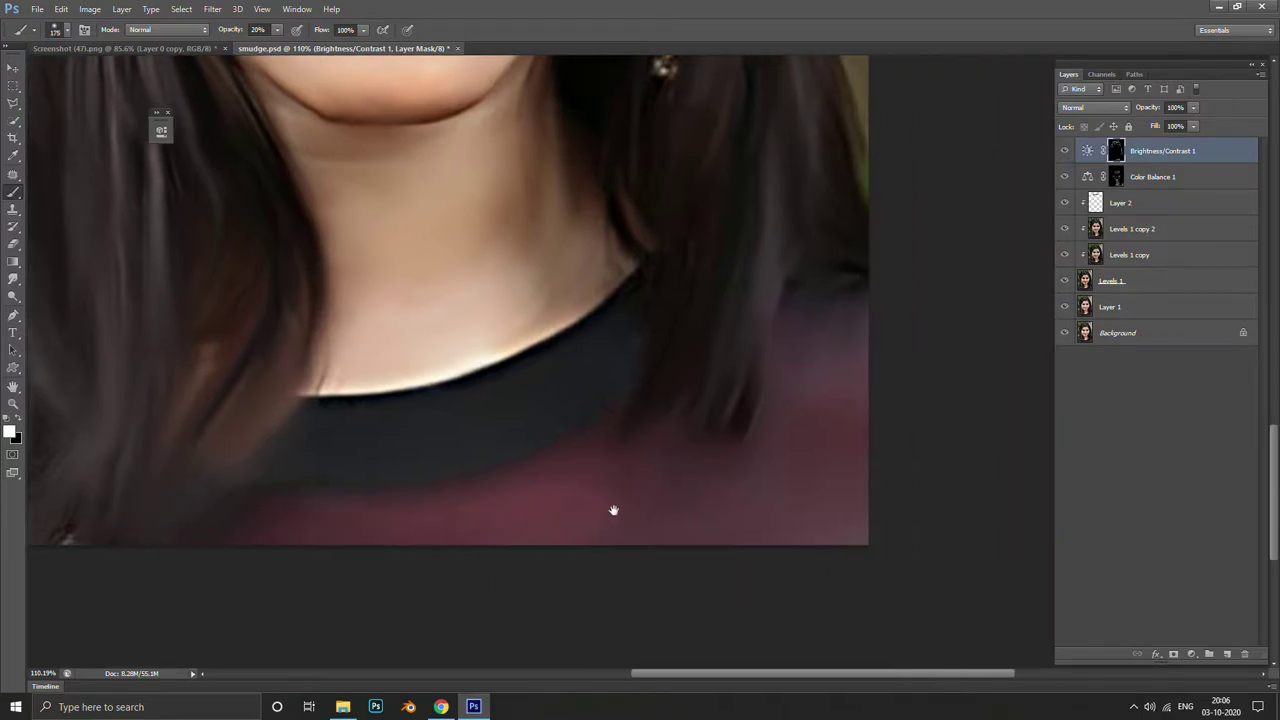
scroll(716, 467, "down", 3)
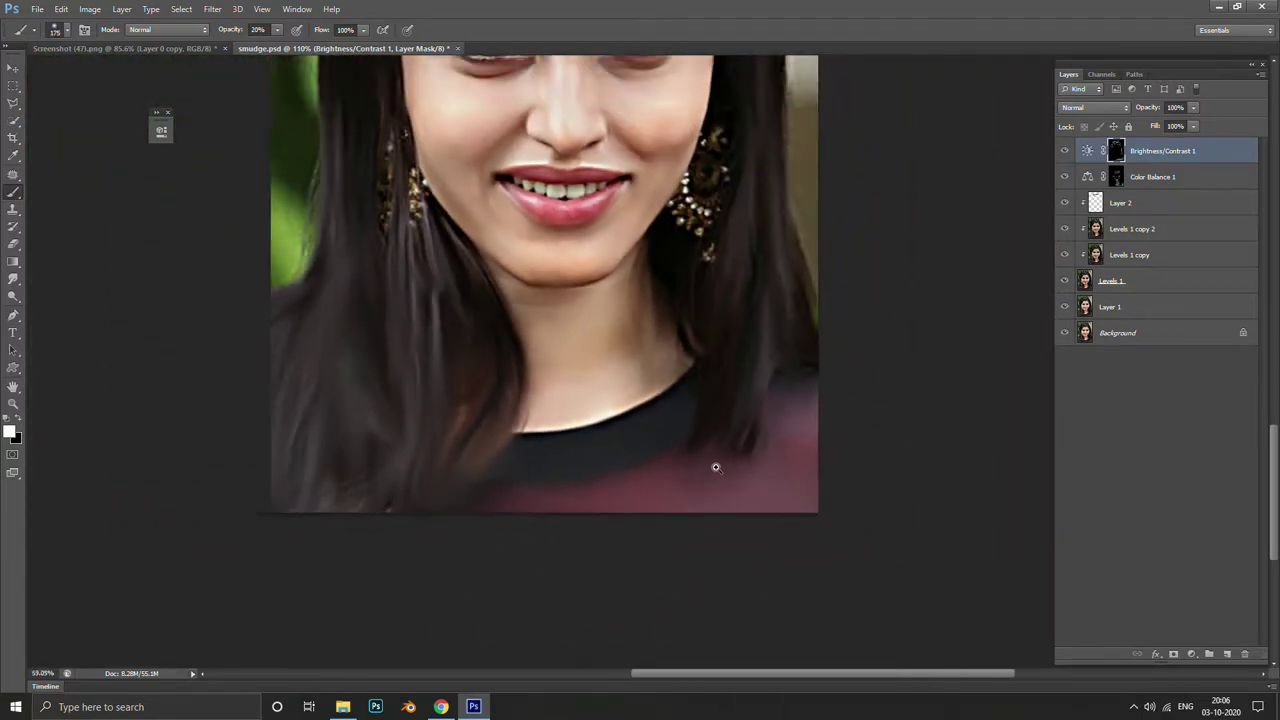
scroll(716, 467, "down", 3)
scroll(716, 467, "up", 3)
scroll(747, 426, "down", 1)
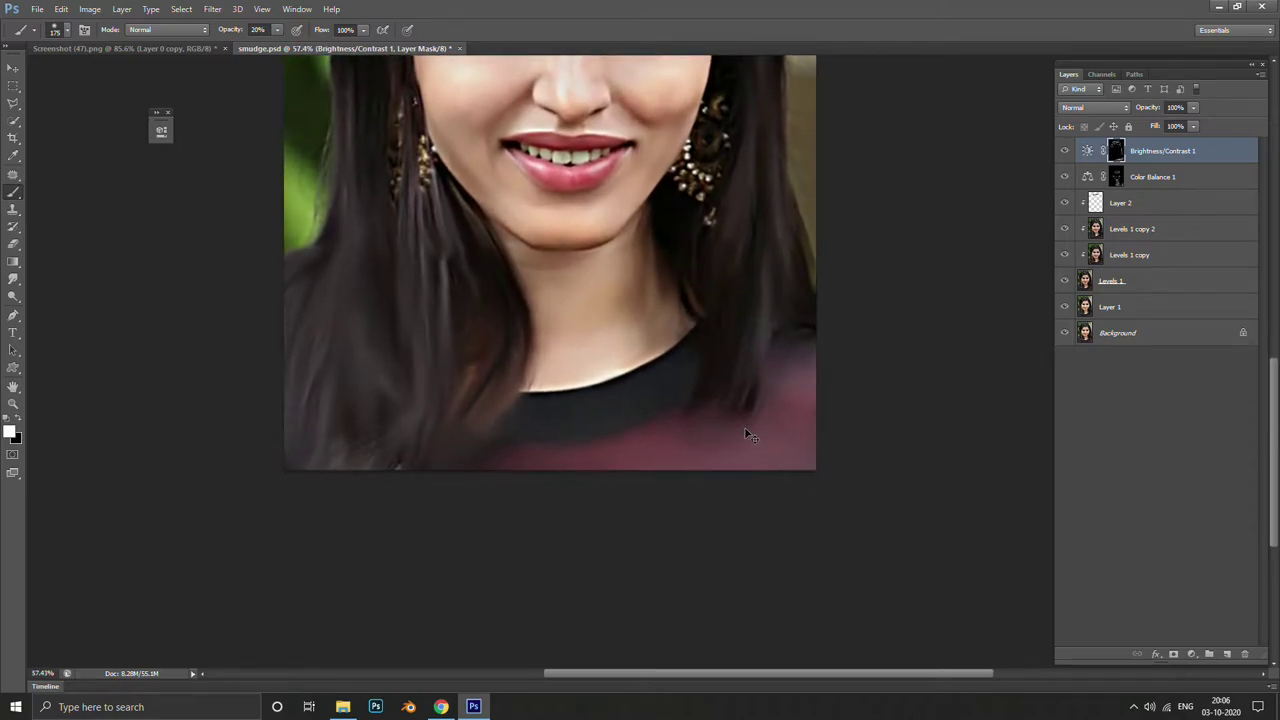
Toggle the Brightness/Contrast layer off and on to compare before and after brightening
left_click(1065, 151)
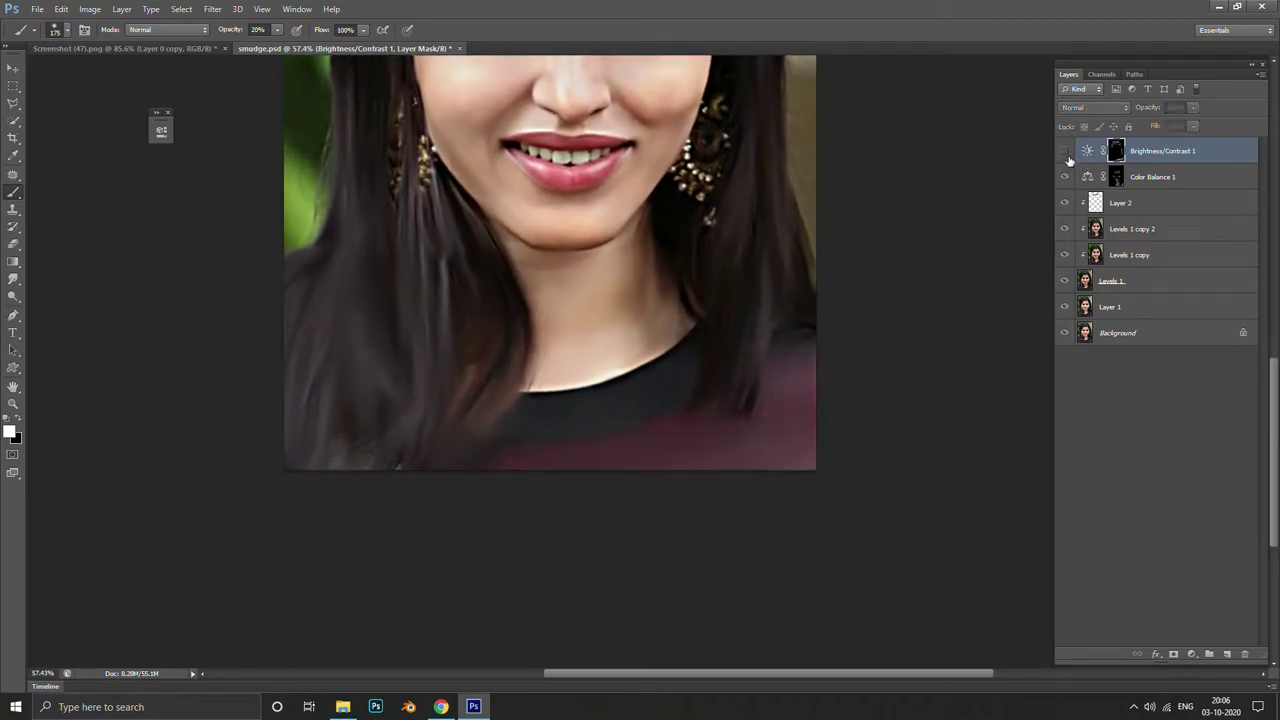
left_click(1065, 151)
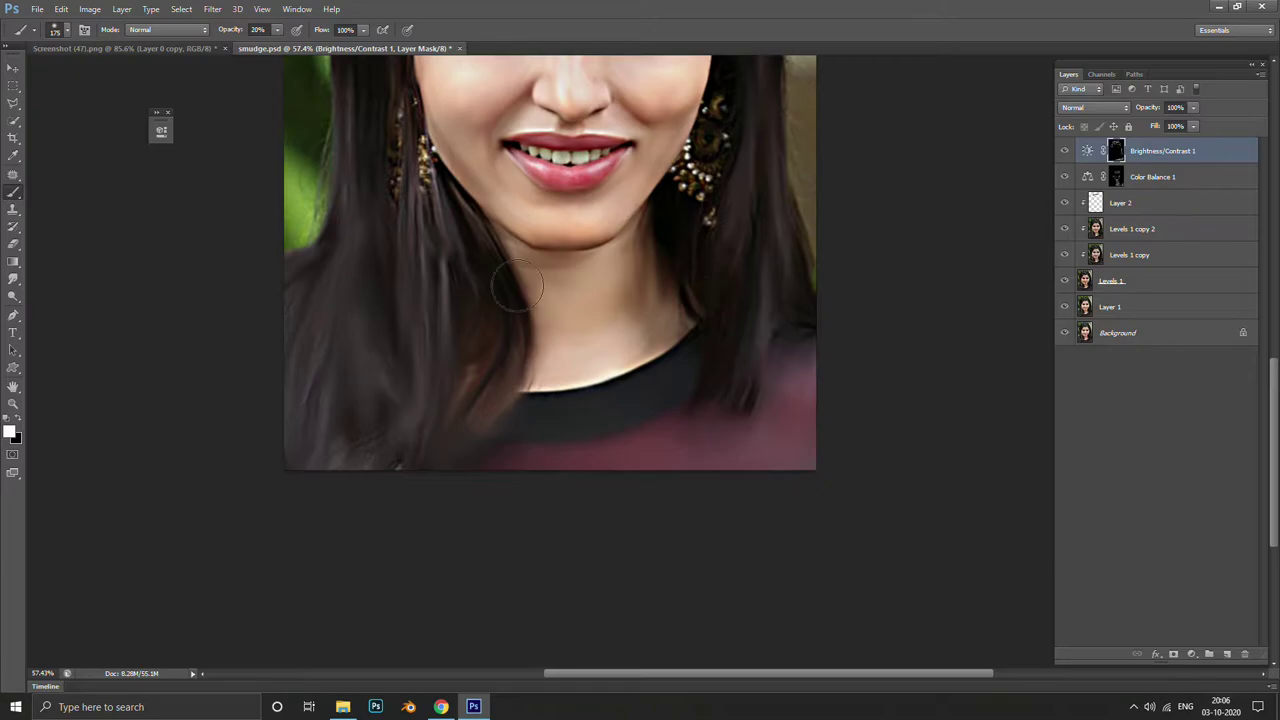
scroll(737, 343, "up", 3)
key("x")
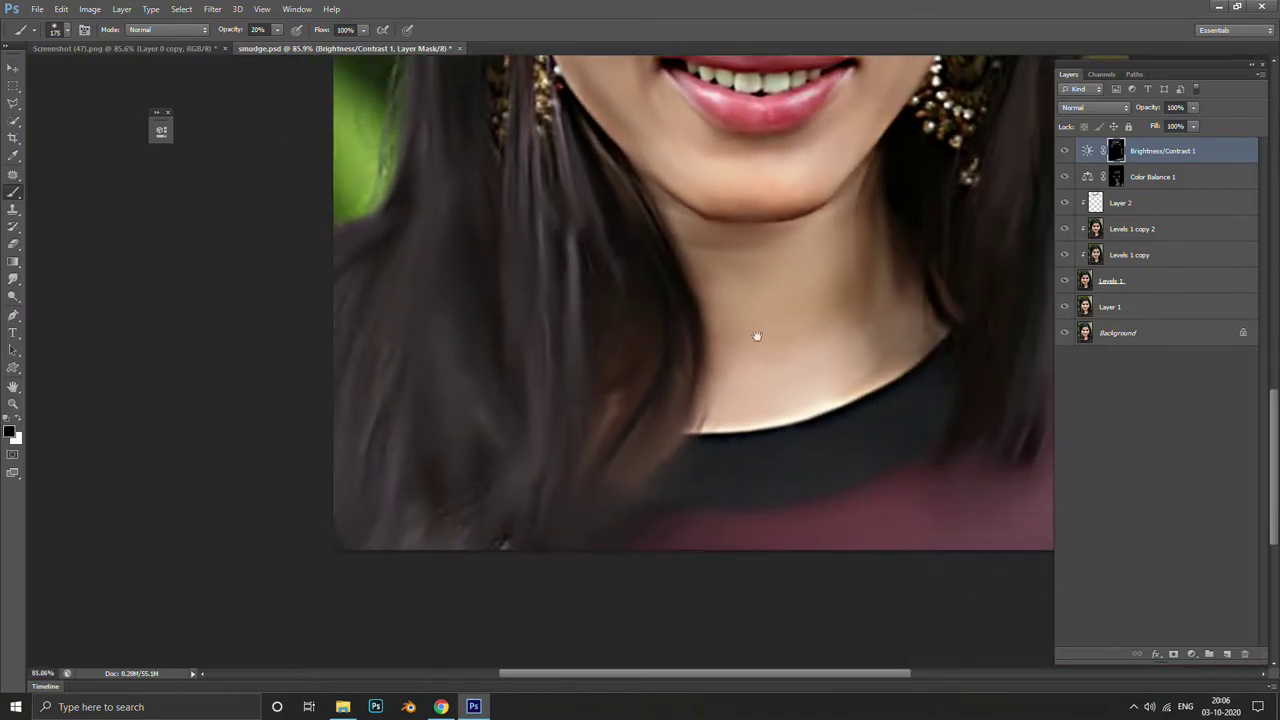
scroll(757, 336, "up", 2)
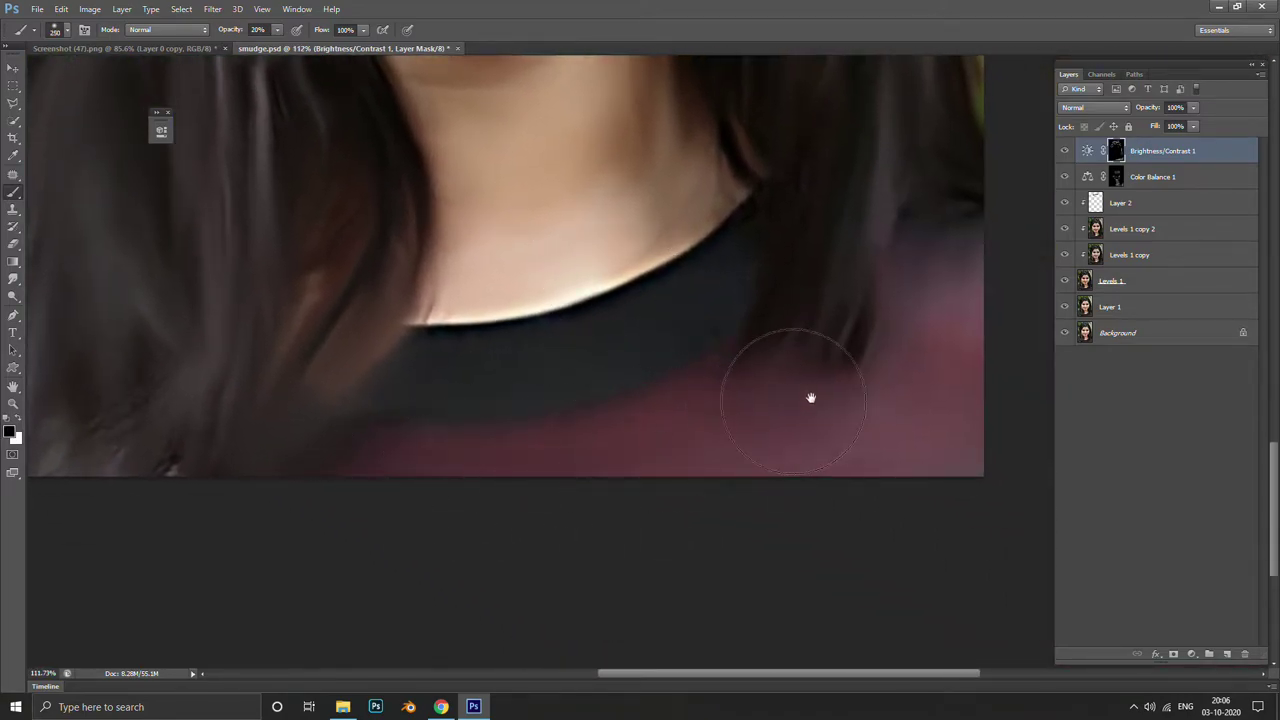
scroll(877, 349, "down", 1)
With white as the foreground colour, paint a faint mask highlight along the hair strand beside the neck
key("x")
scroll(823, 407, "down", 1)
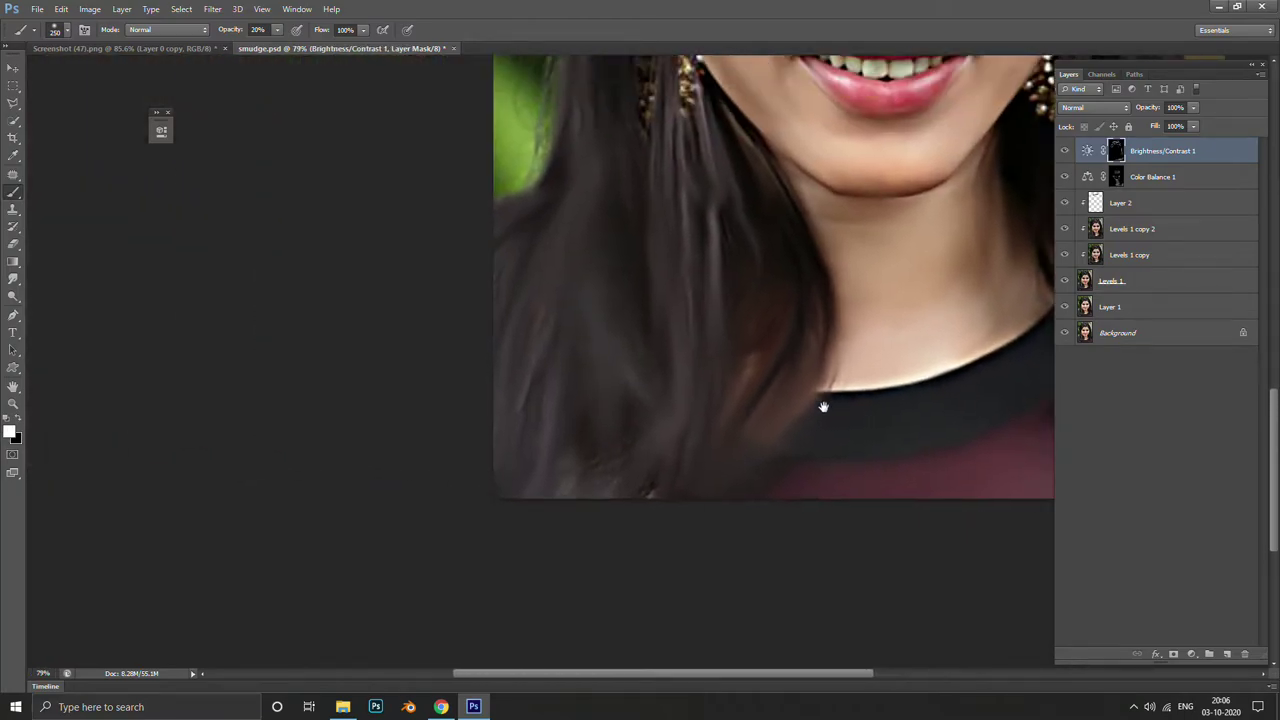
left_click_drag(823, 407, 697, 306)
scroll(749, 391, "up", 2)
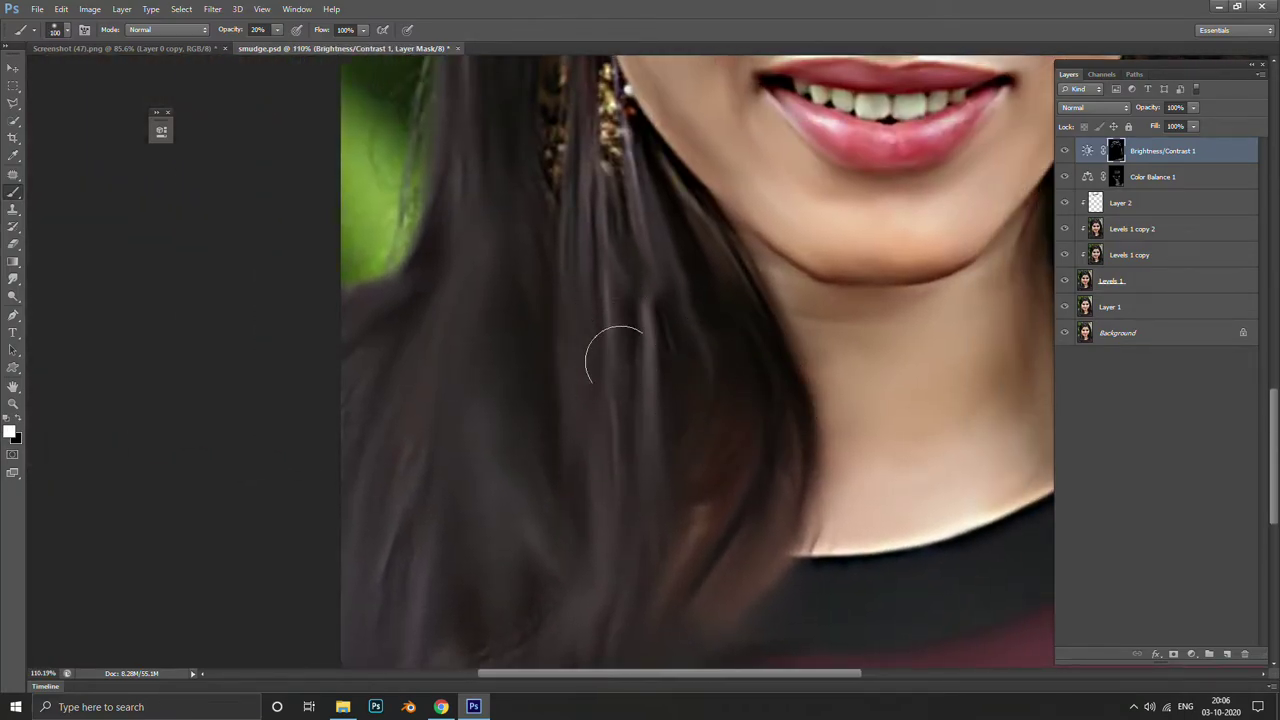
left_click_drag(628, 157, 641, 417)
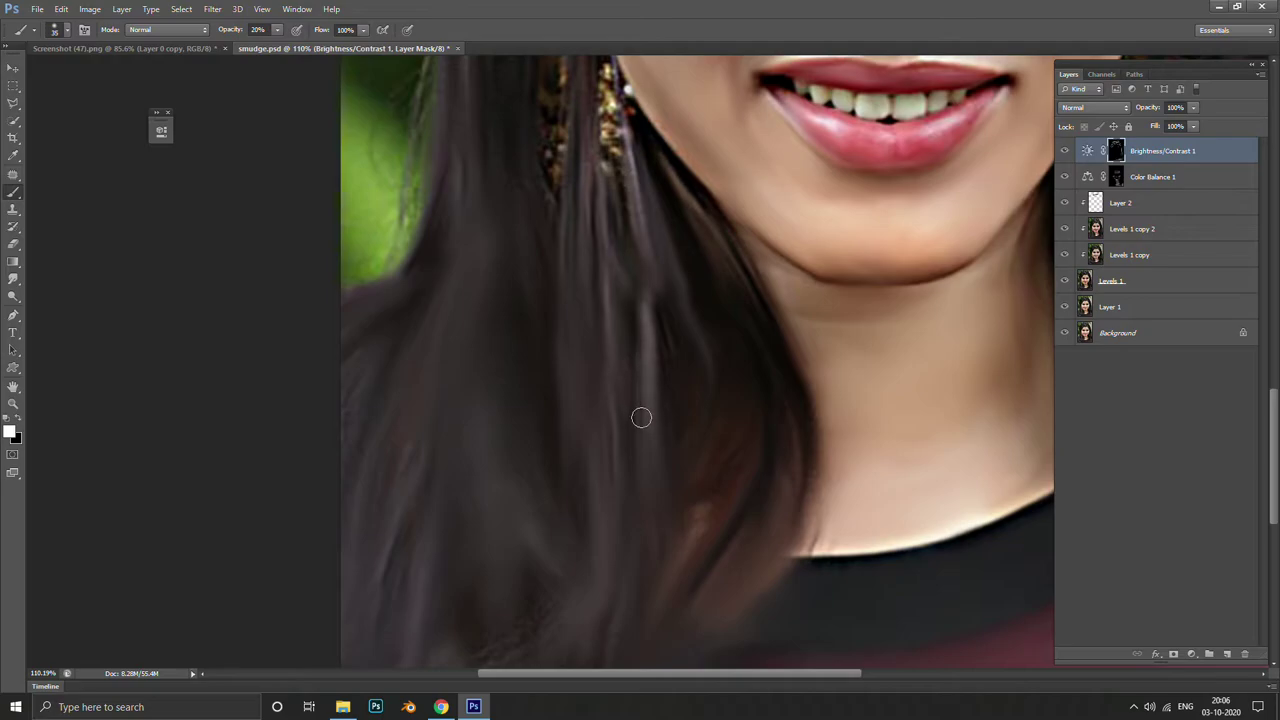
left_click_drag(566, 272, 582, 250)
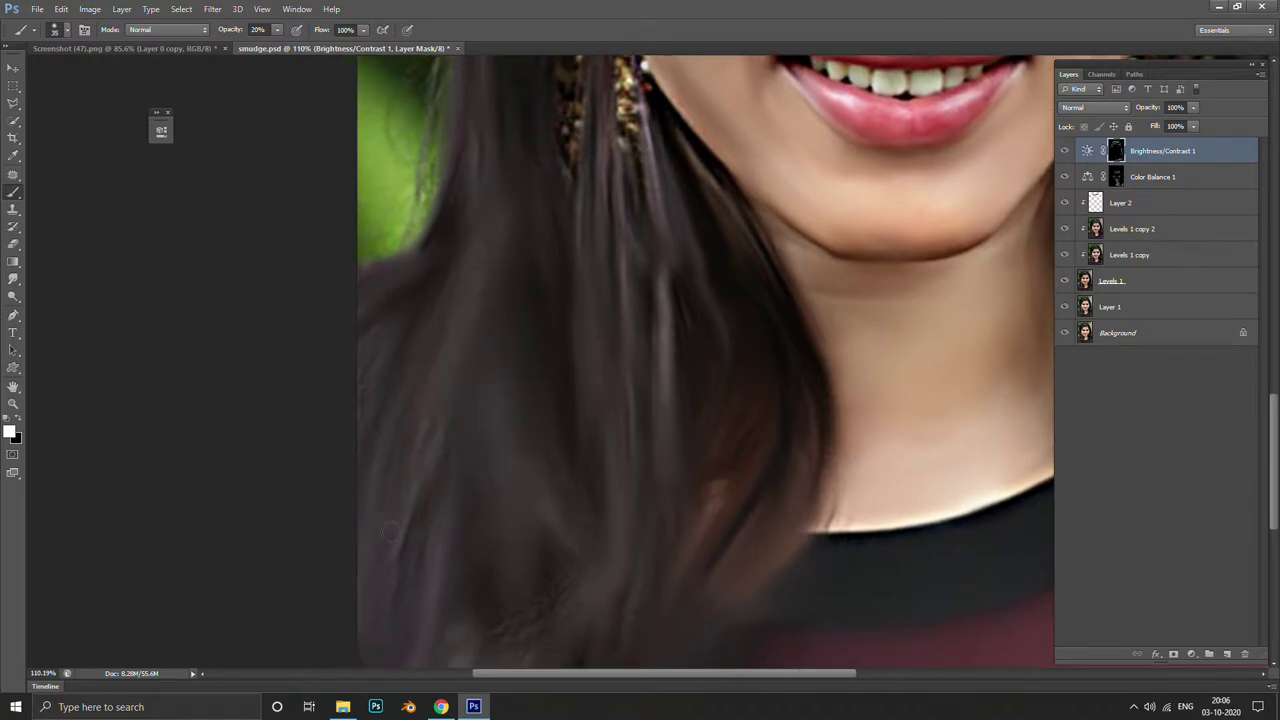
scroll(424, 659, "up", 3)
scroll(408, 557, "up", 2)
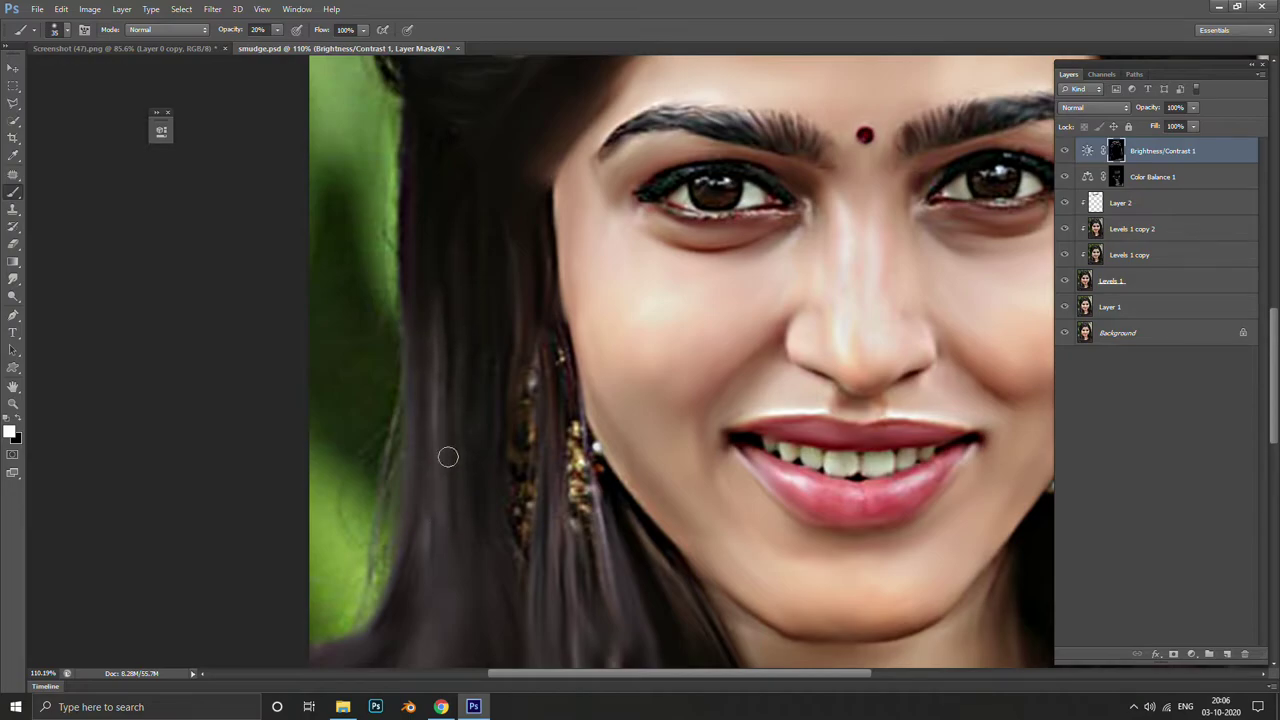
scroll(420, 271, "up", 2)
scroll(443, 423, "up", 3)
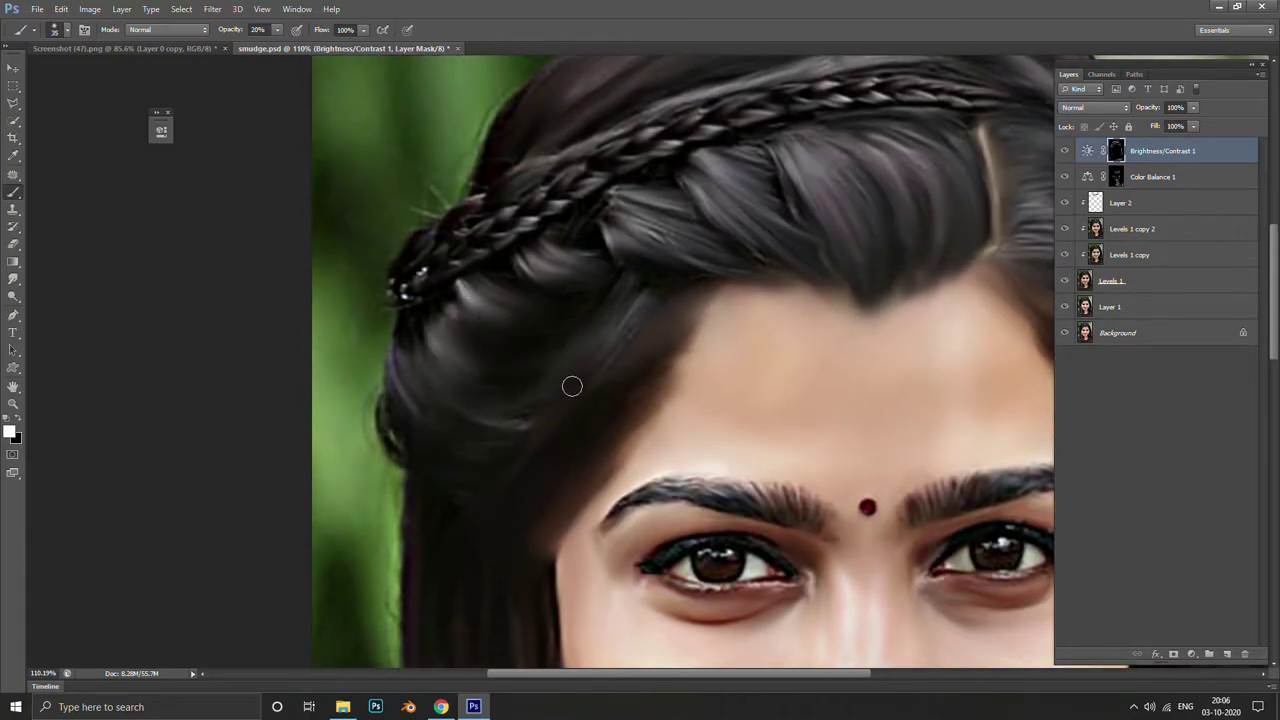
At 100% brush opacity, paint three bright streaks along the braid strands
key("0")
scroll(499, 283, "up", 5)
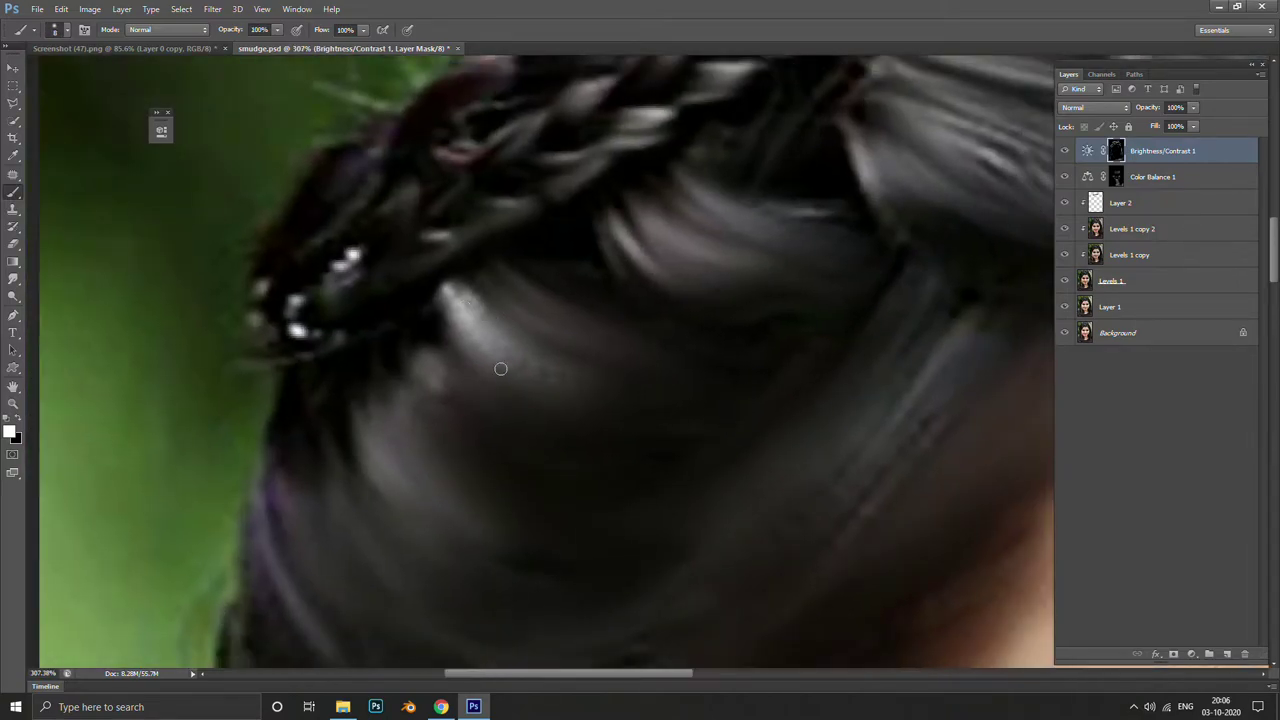
scroll(482, 354, "up", 2)
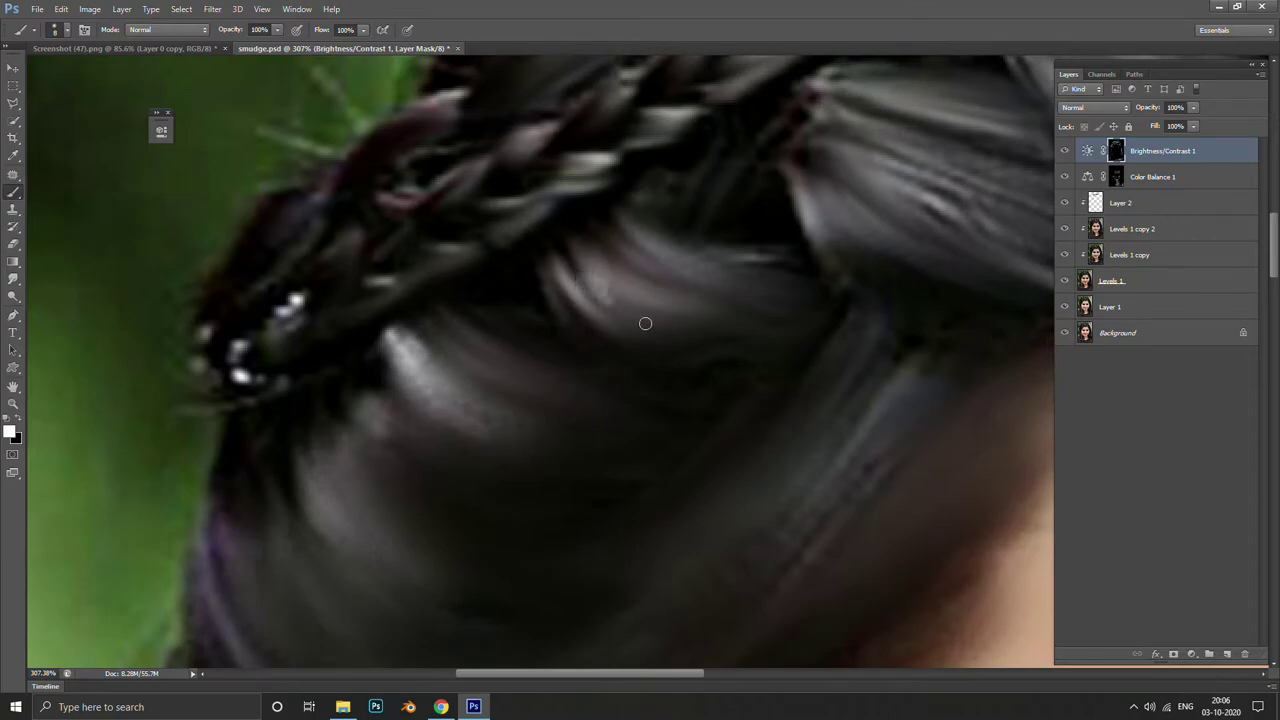
scroll(600, 320, "right", 3)
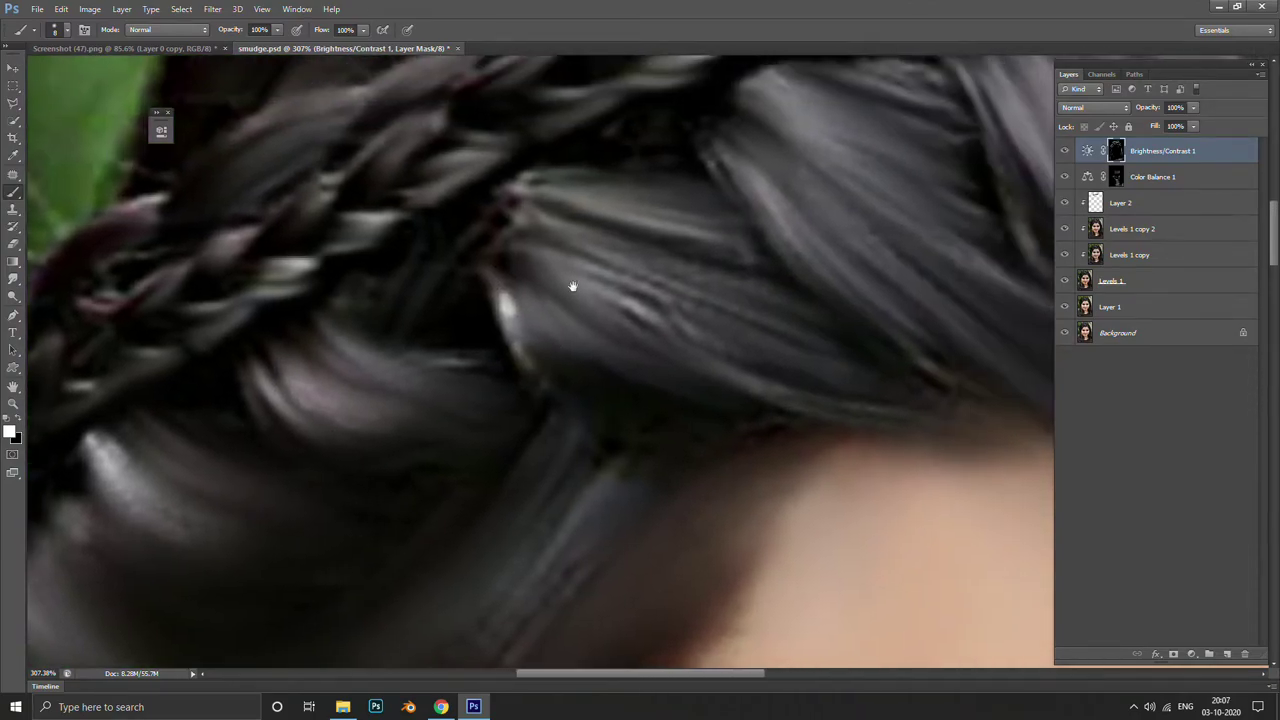
scroll(571, 286, "right", 2)
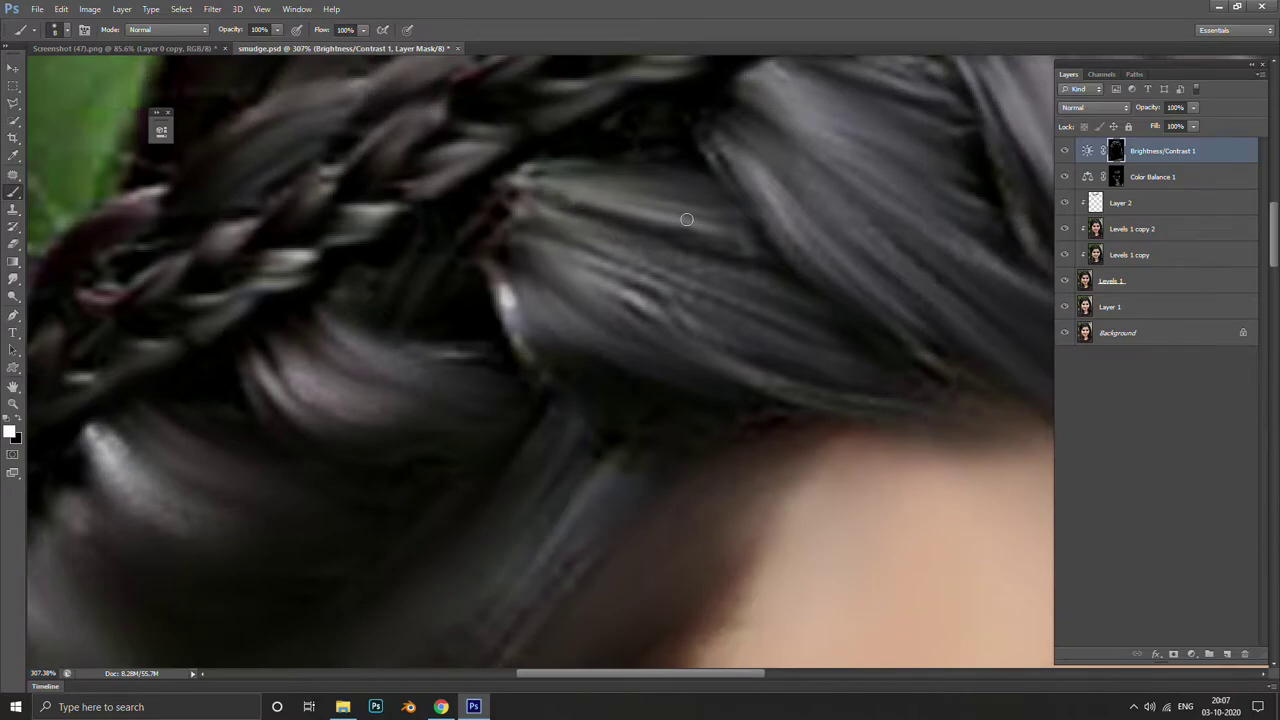
mouse_move(587, 203)
left_mouse_down()
mouse_move(708, 231)
mouse_move(577, 309)
left_mouse_up()
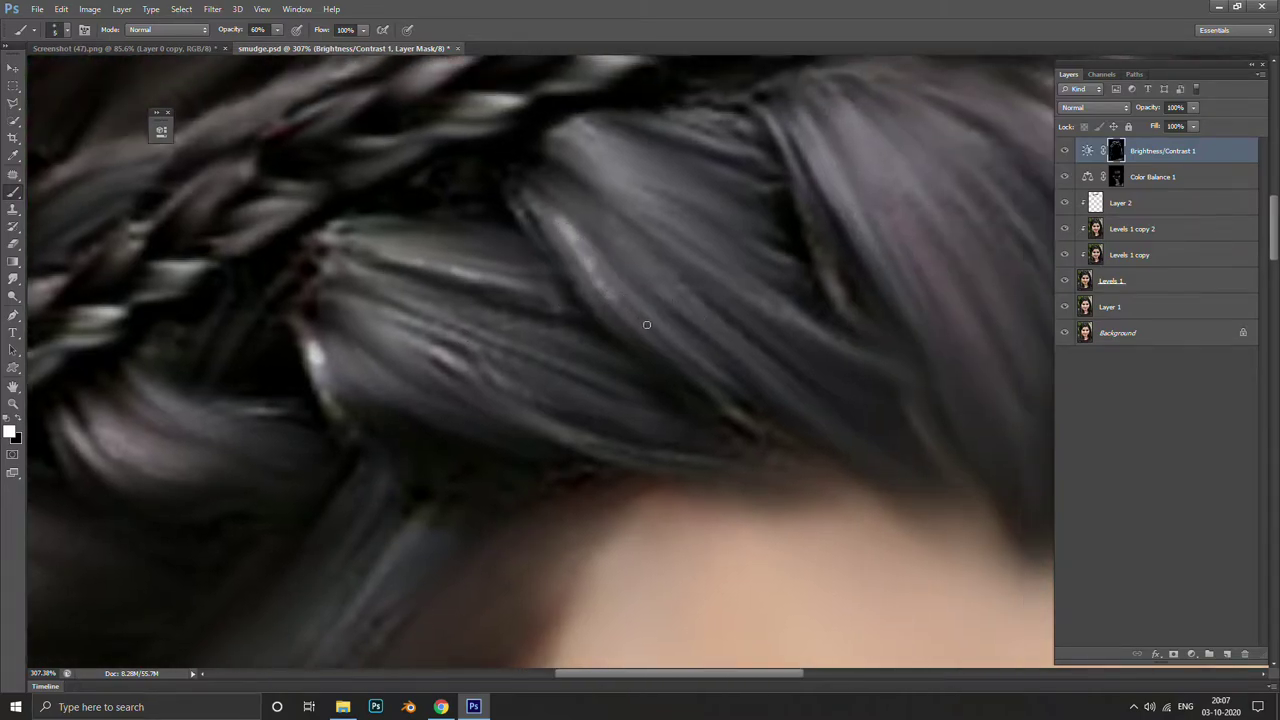
mouse_move(646, 324)
left_mouse_down()
mouse_move(516, 184)
mouse_move(612, 262)
left_mouse_up()
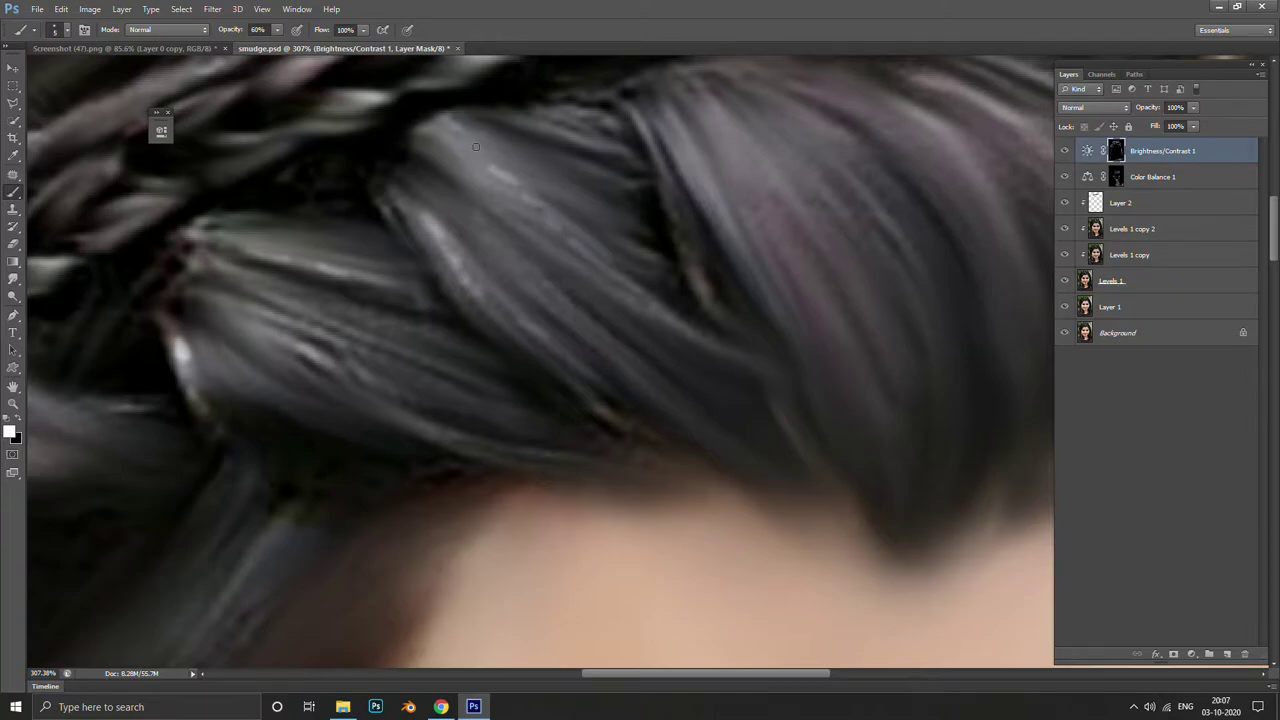
left_click_drag(547, 211, 516, 259)
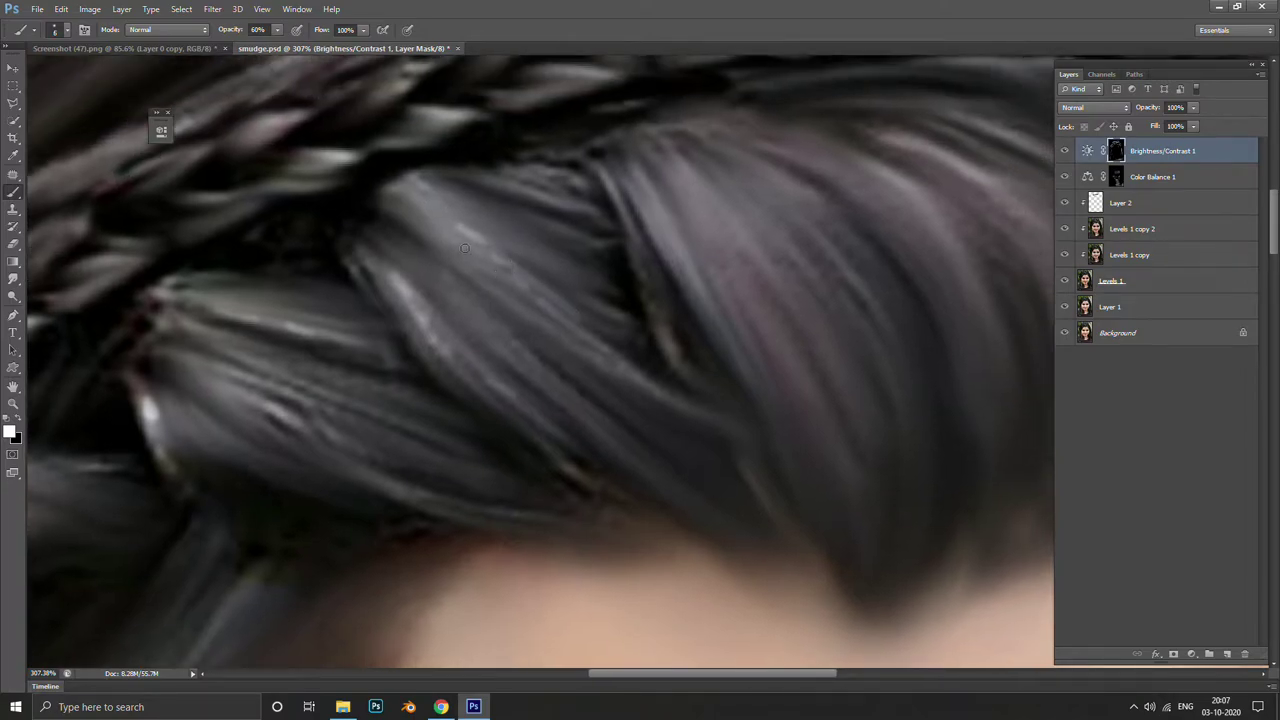
Blend the streaks with the Smudge tool, then paint a fine strand with a smaller brush
left_click(13, 278)
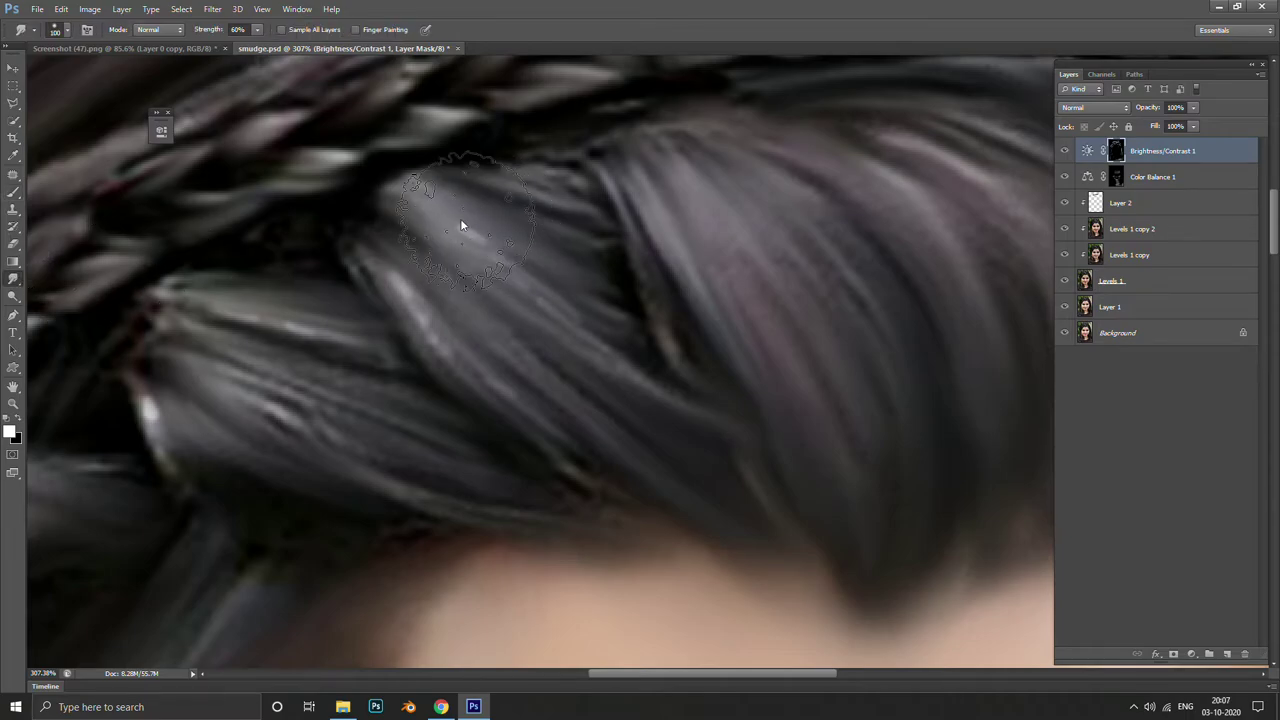
mouse_move(460, 225)
left_mouse_down()
mouse_move(543, 271)
mouse_move(586, 271)
mouse_move(580, 251)
mouse_move(455, 293)
left_mouse_up()
key("b")
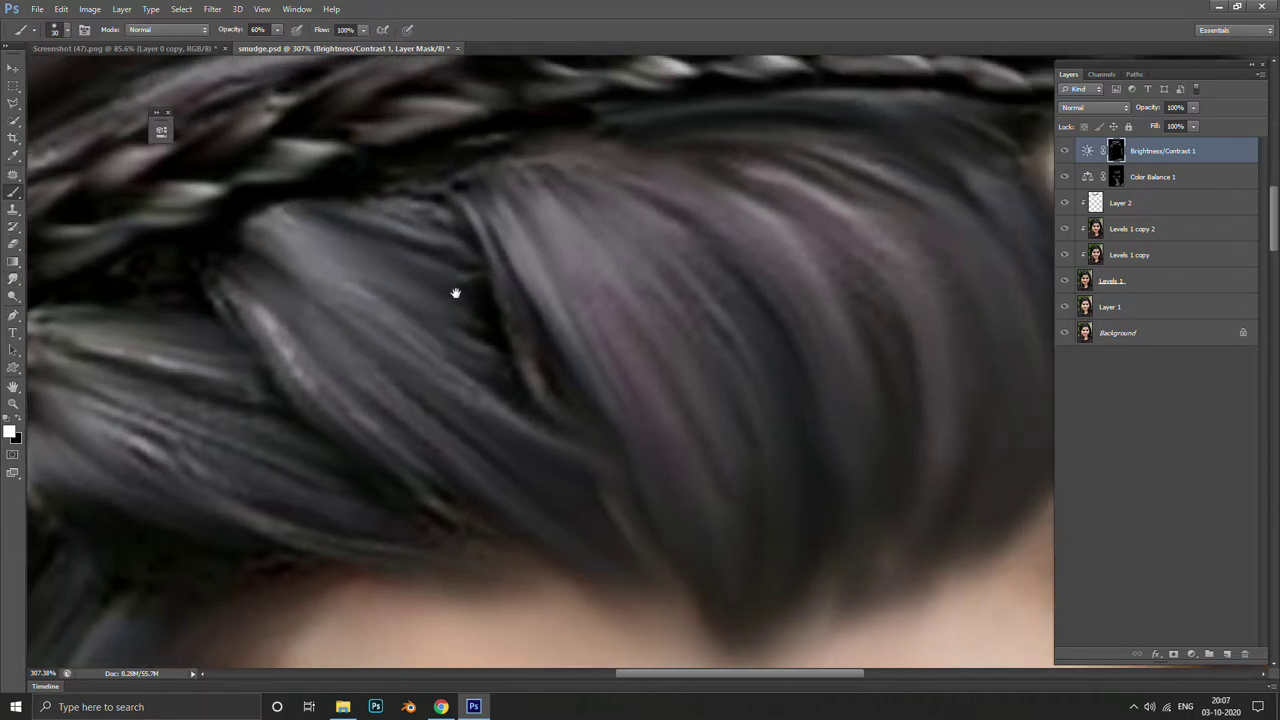
key("bracketleft")
key("bracketleft")
left_click_drag(518, 235, 525, 254)
key("F5")
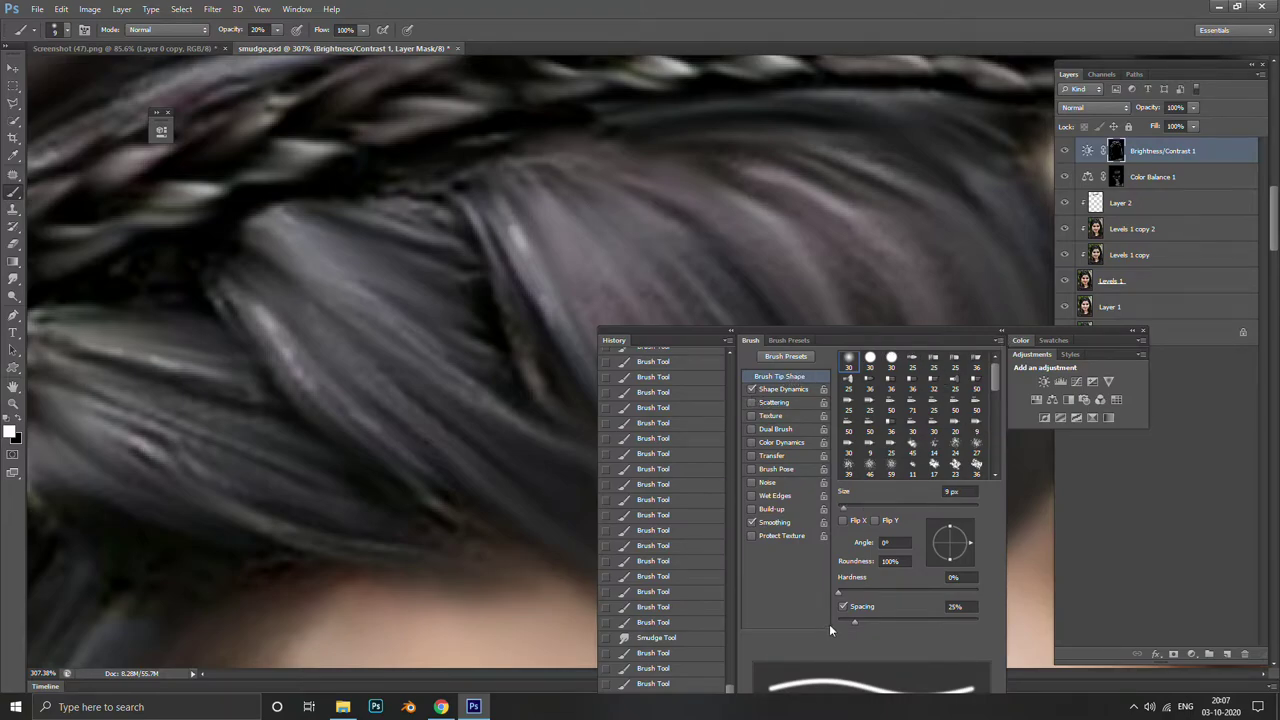
Set brush spacing to 1%, close the brush settings panels and zoom back onto the braid
left_click_drag(854, 622, 838, 622)
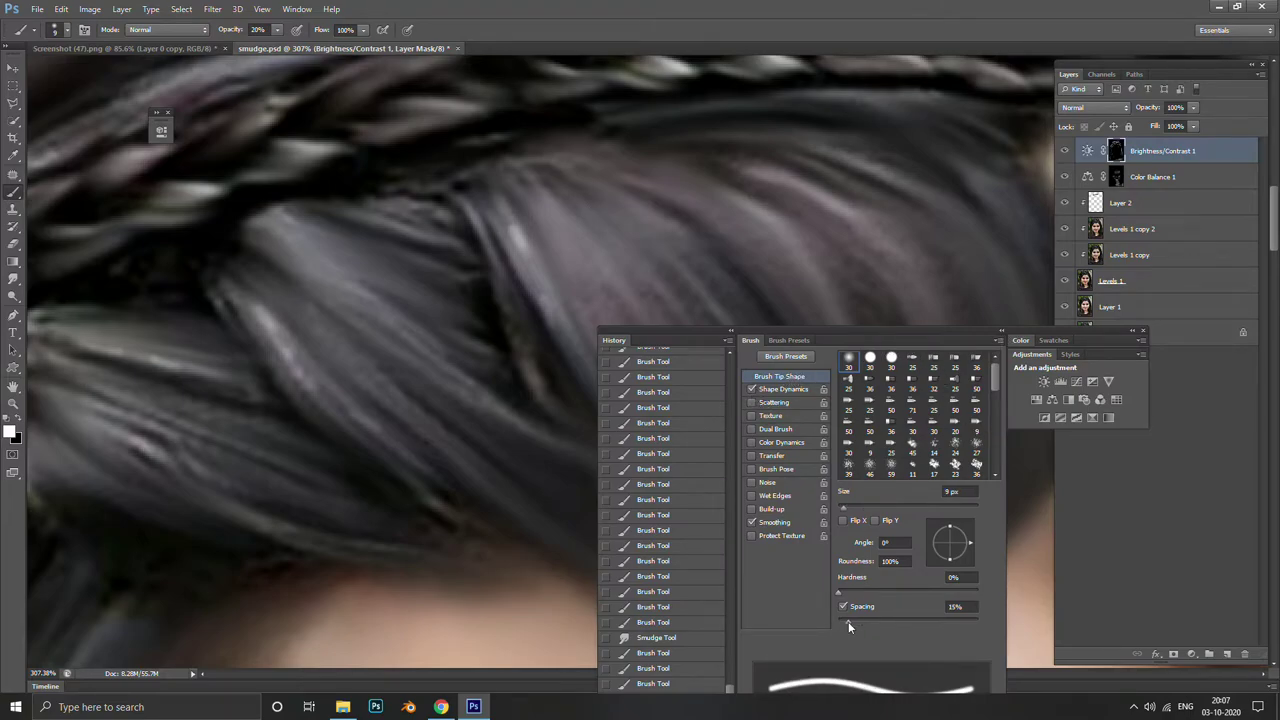
left_click(1142, 331)
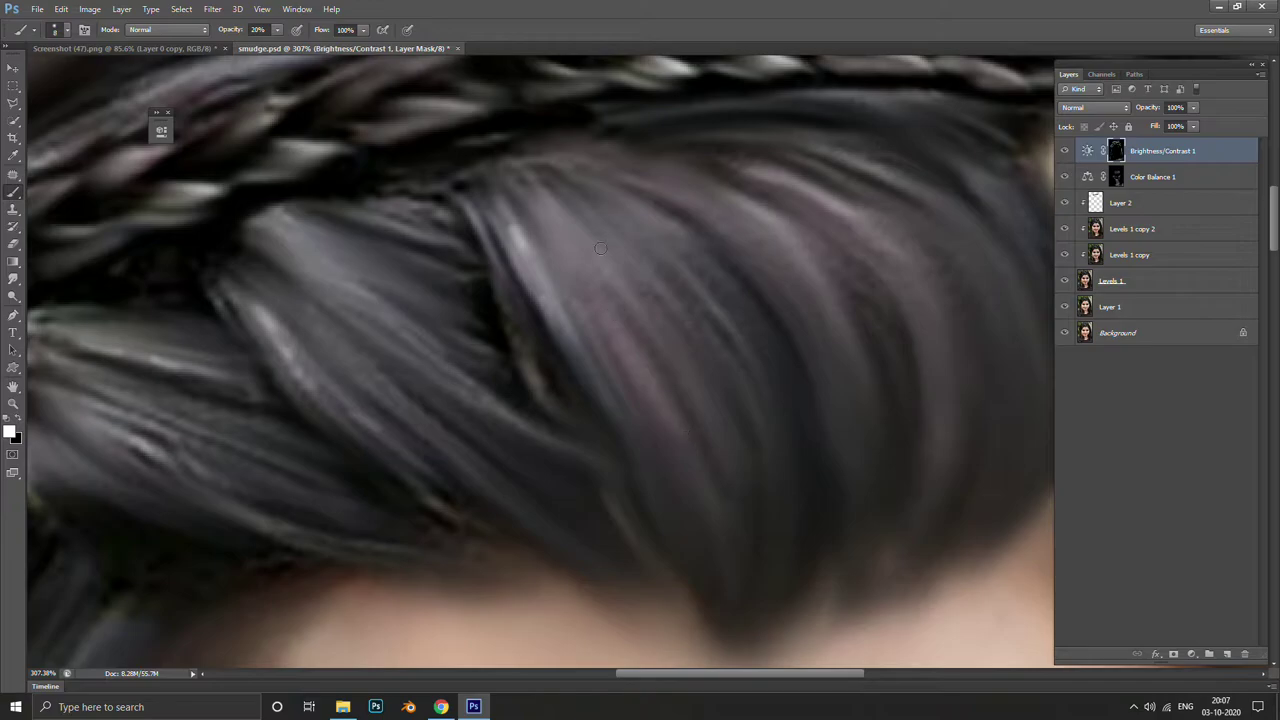
left_click_drag(377, 343, 550, 345)
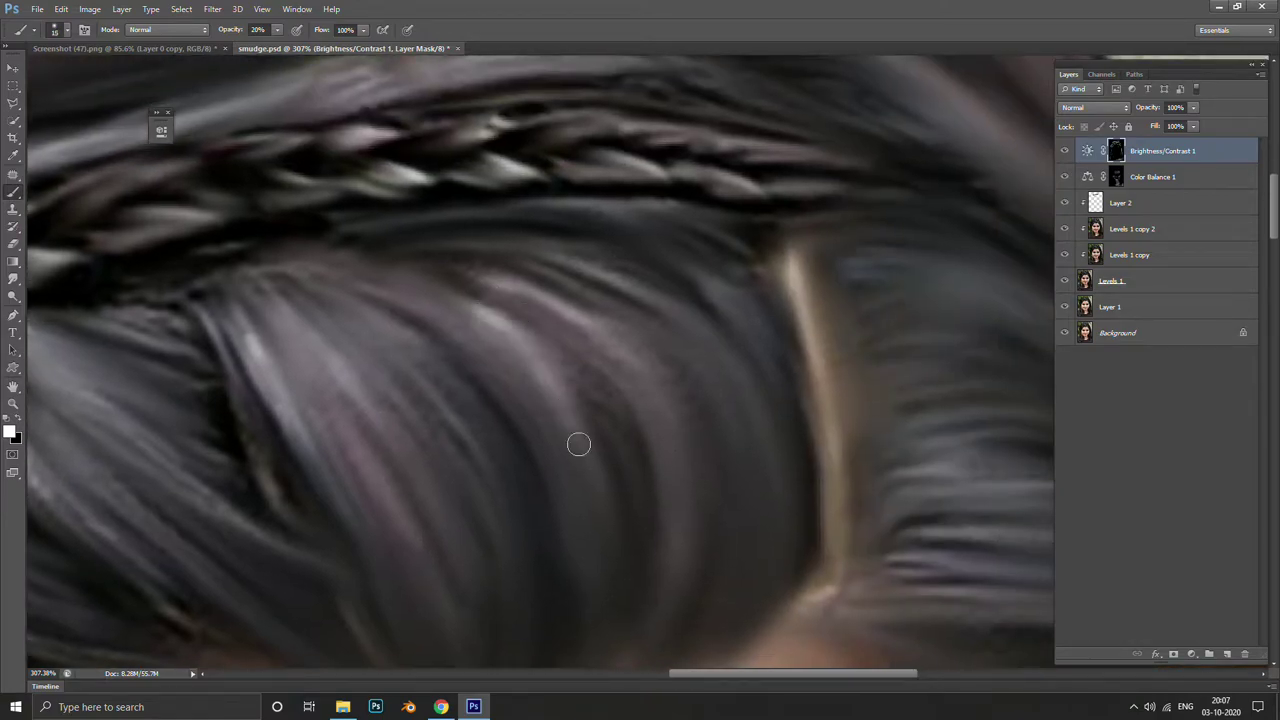
scroll(662, 530, "down", 5)
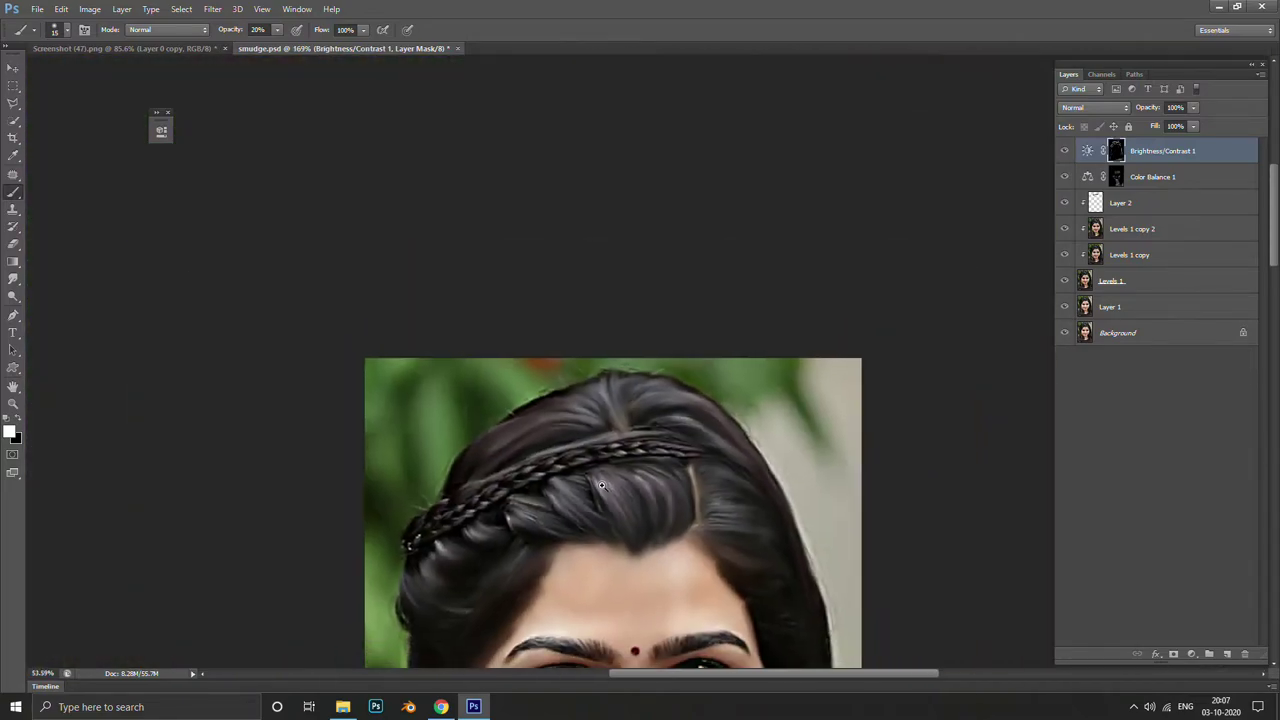
scroll(466, 413, "up", 1)
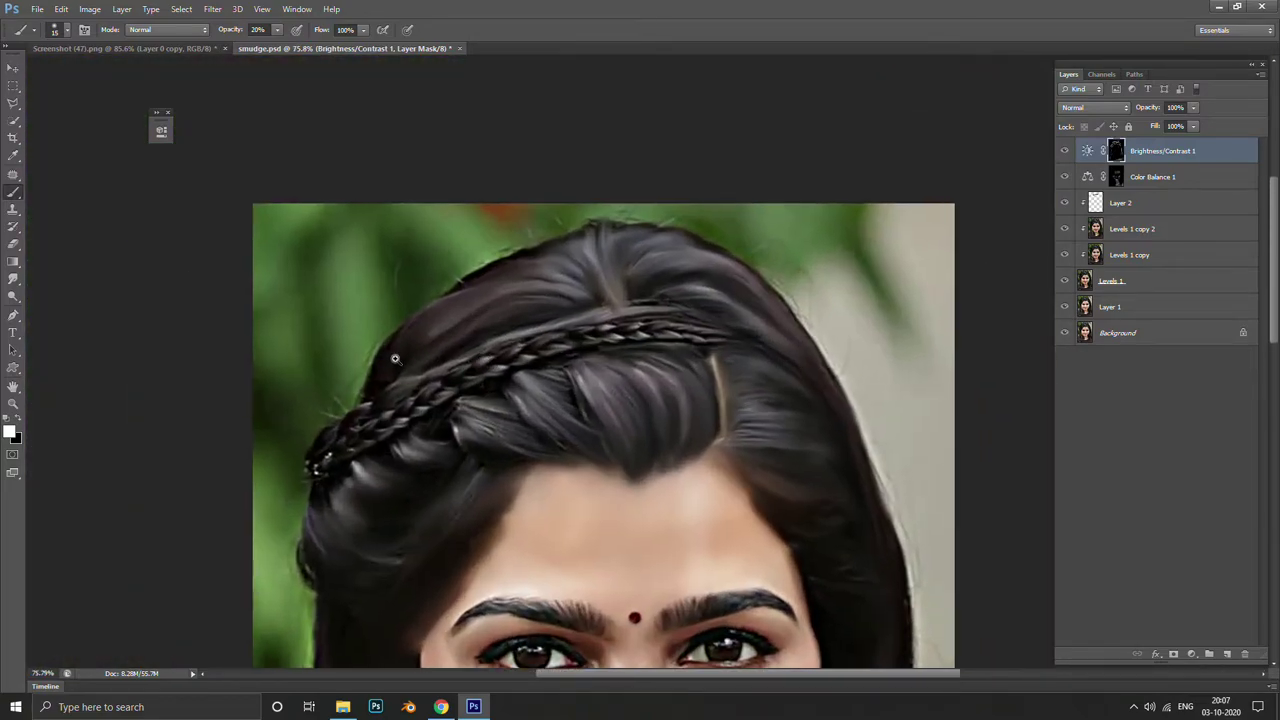
scroll(389, 357, "up", 3)
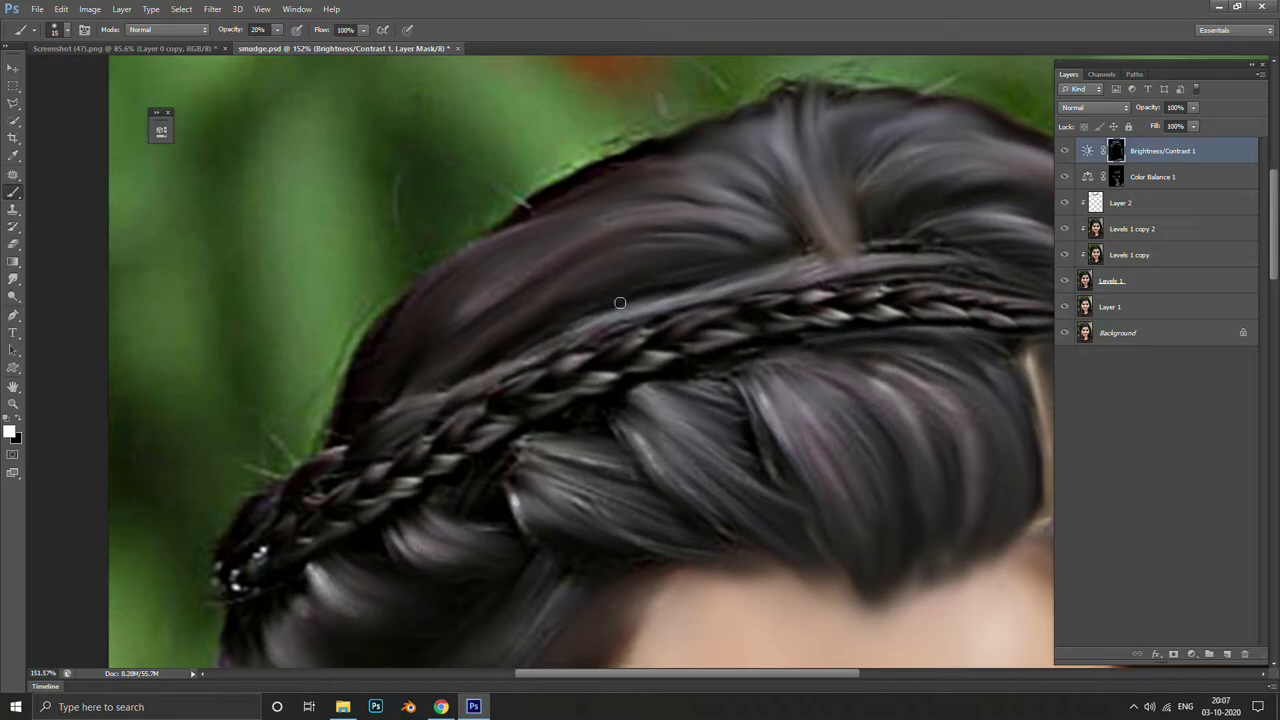
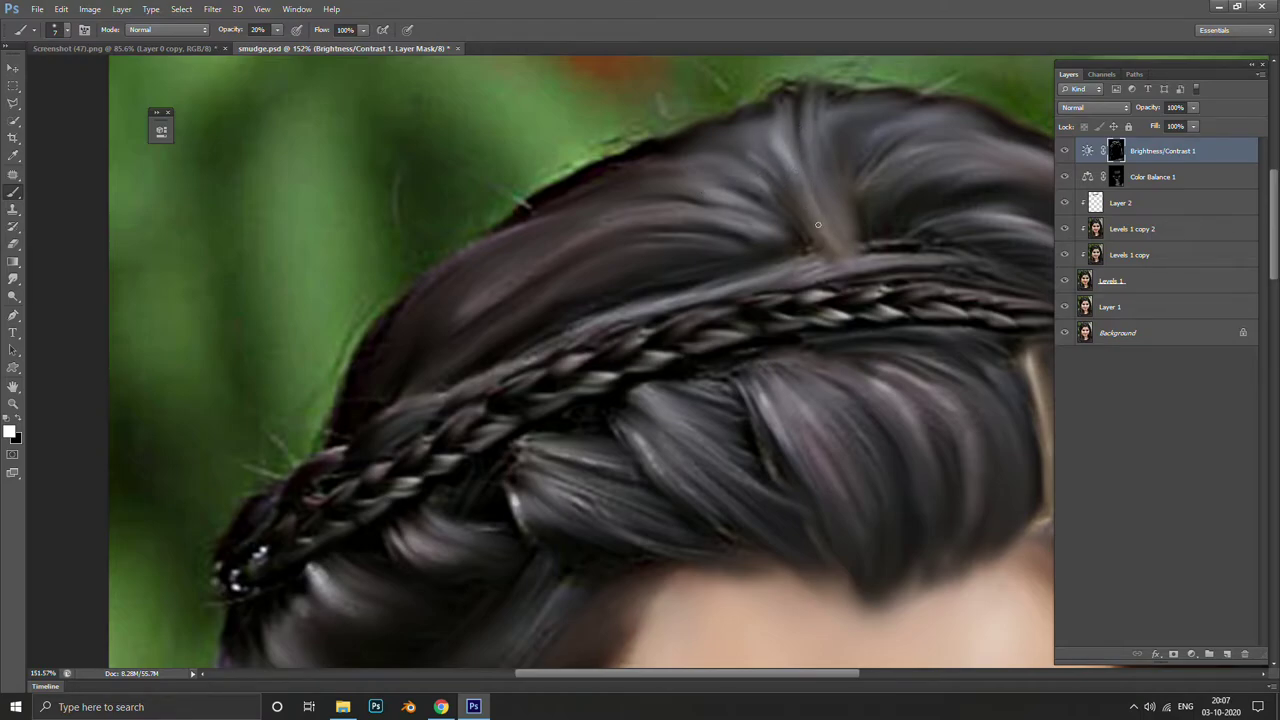
Paint soft white highlight streaks over the hair strands near the parting at 50% opacity
left_click_drag(872, 230, 696, 303)
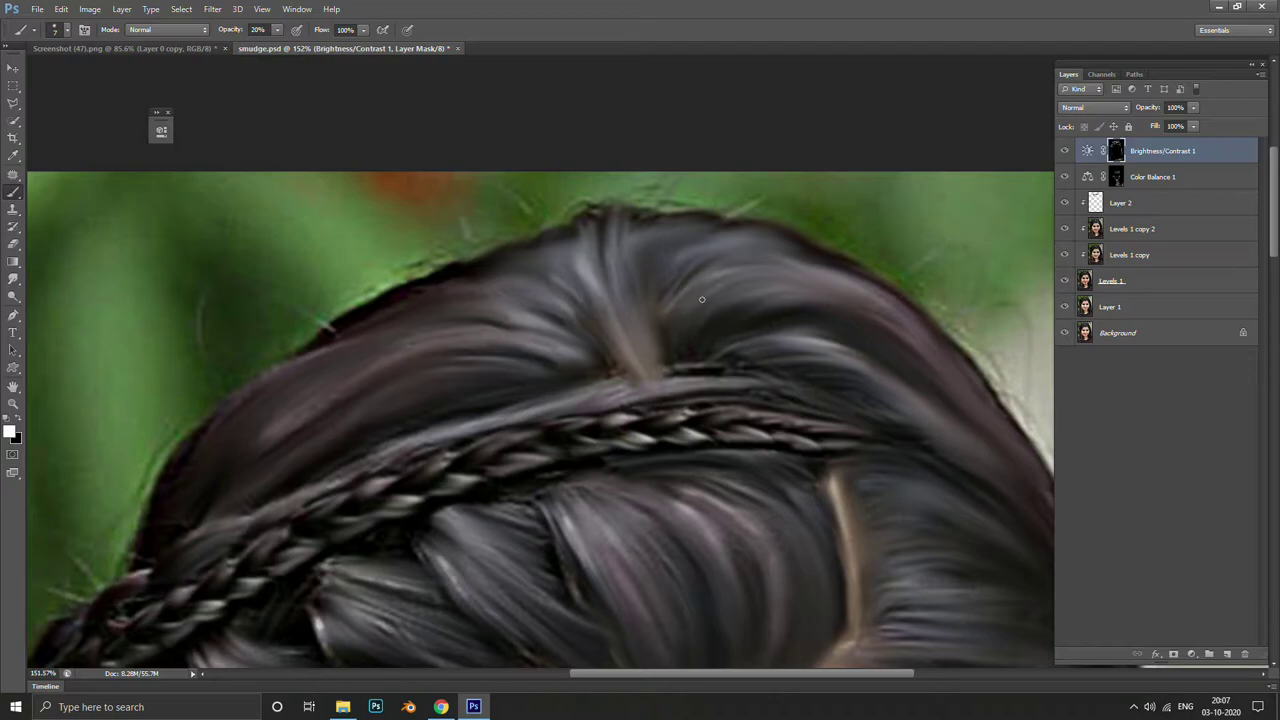
mouse_move(805, 340)
left_mouse_down()
mouse_move(731, 250)
mouse_move(711, 286)
mouse_move(740, 260)
left_mouse_up()
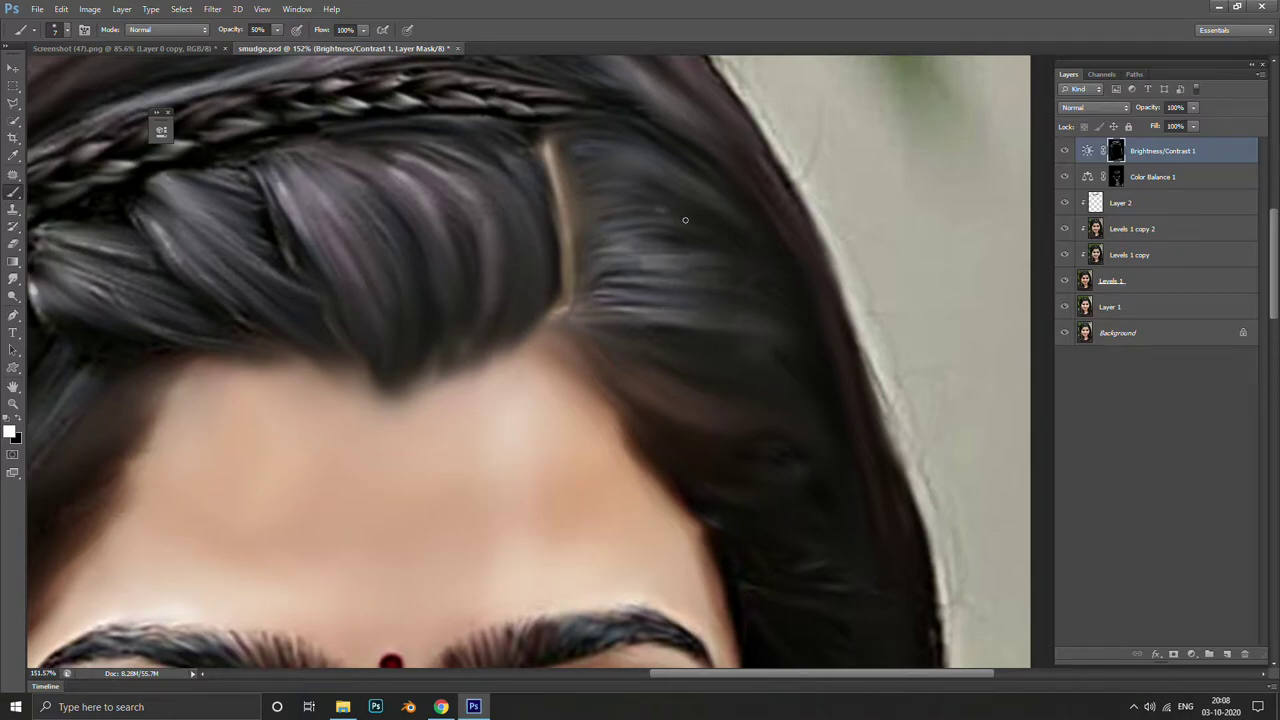
scroll(700, 300, "up", 1)
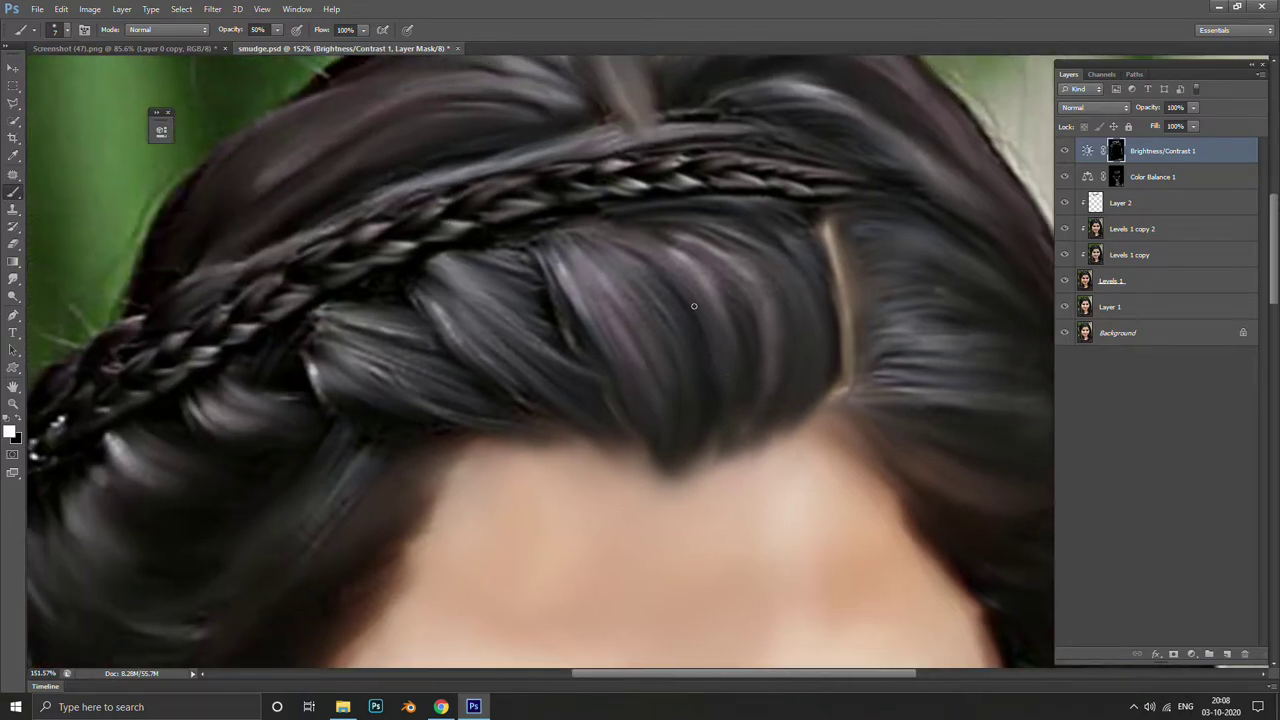
scroll(694, 306, "up", 1)
scroll(651, 320, "up", 1)
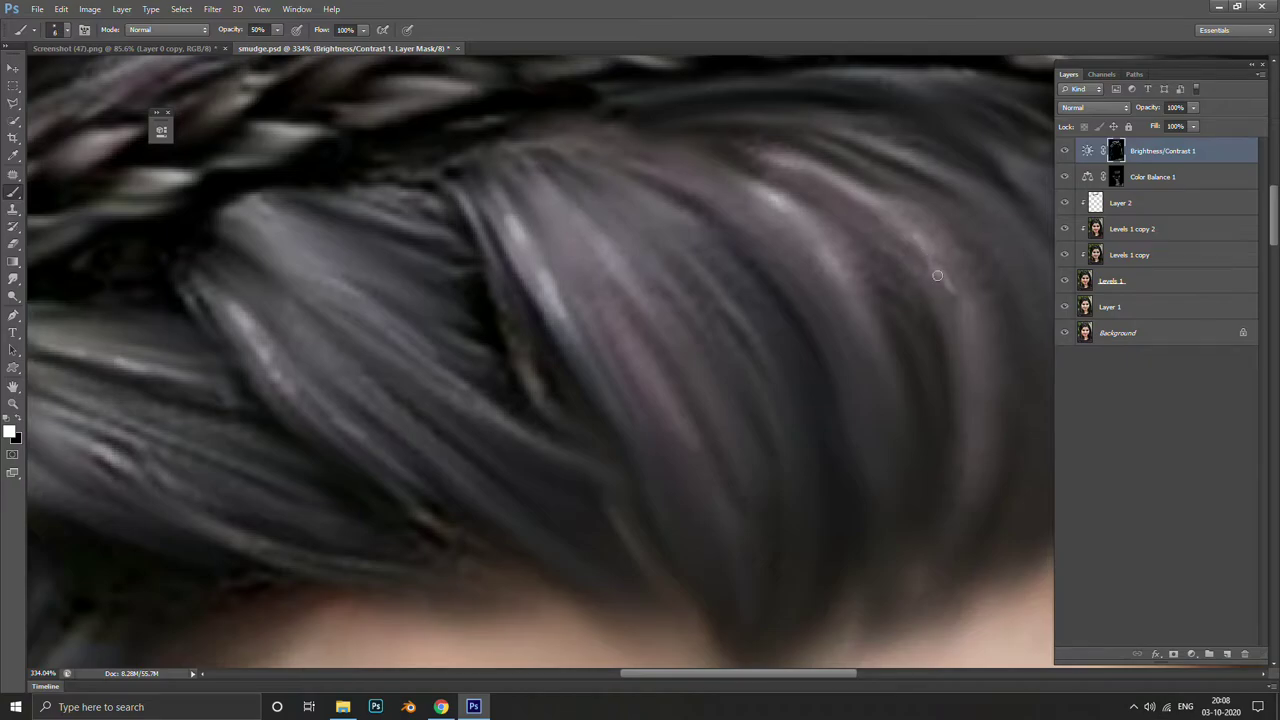
left_click_drag(920, 245, 940, 283)
left_click_drag(908, 227, 960, 292)
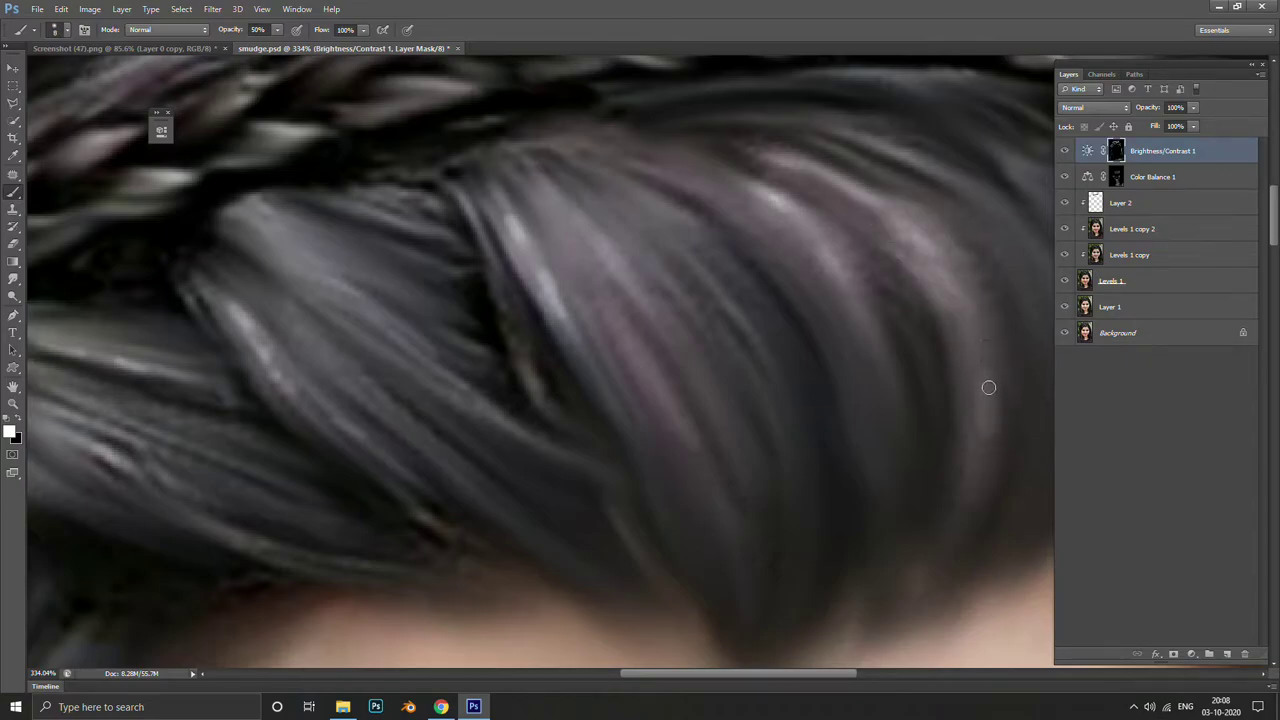
scroll(946, 437, "down", 5)
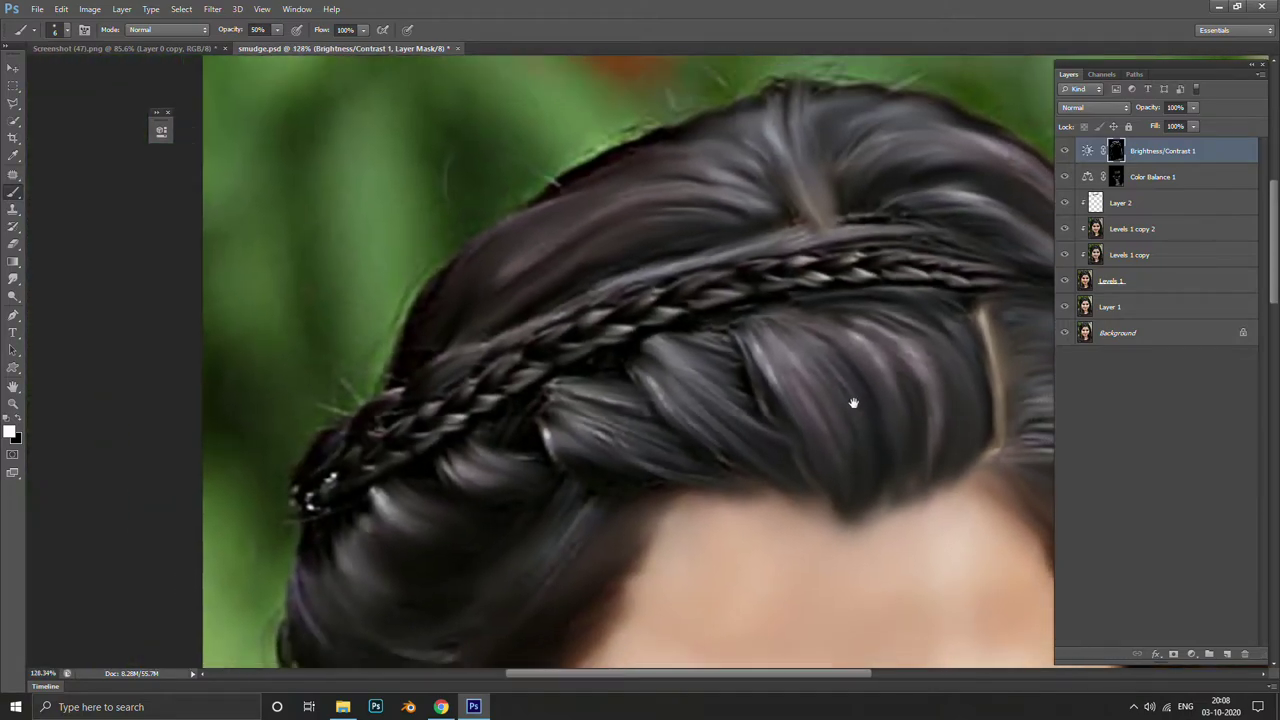
scroll(872, 421, "up", 2)
scroll(971, 437, "up", 2)
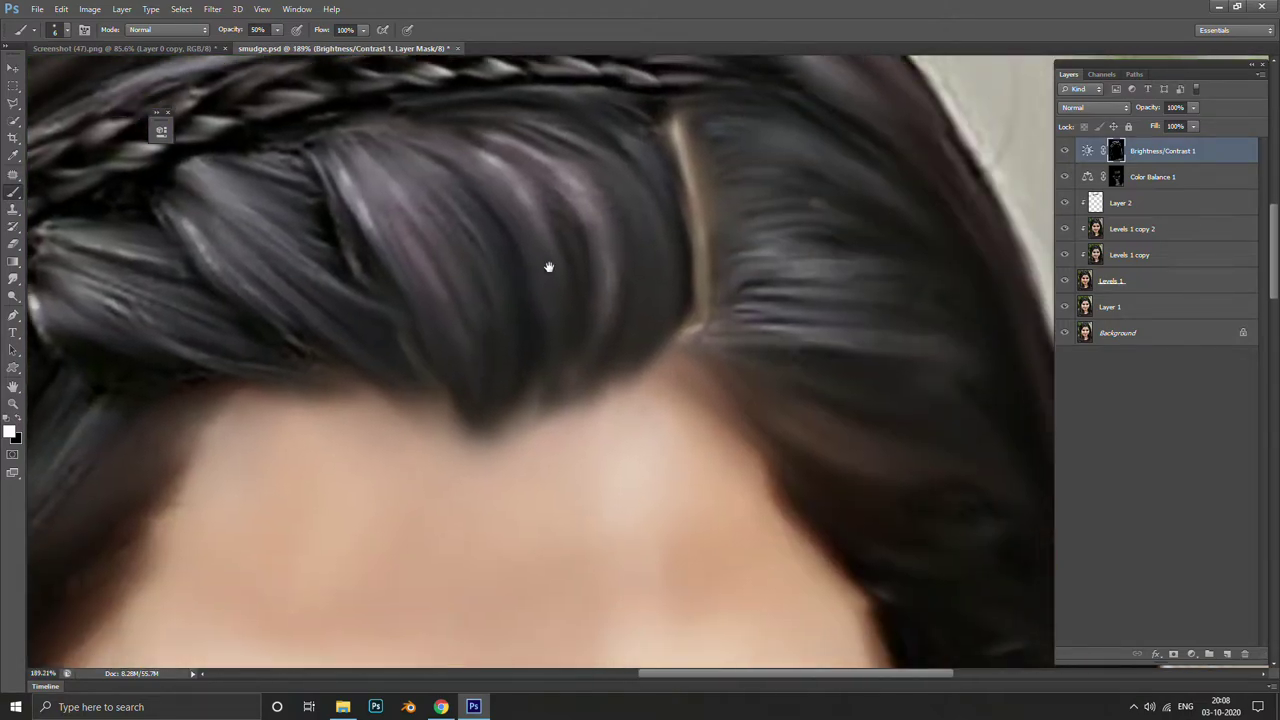
Switch to the Smudge tool for blending the paint
left_click(13, 279)
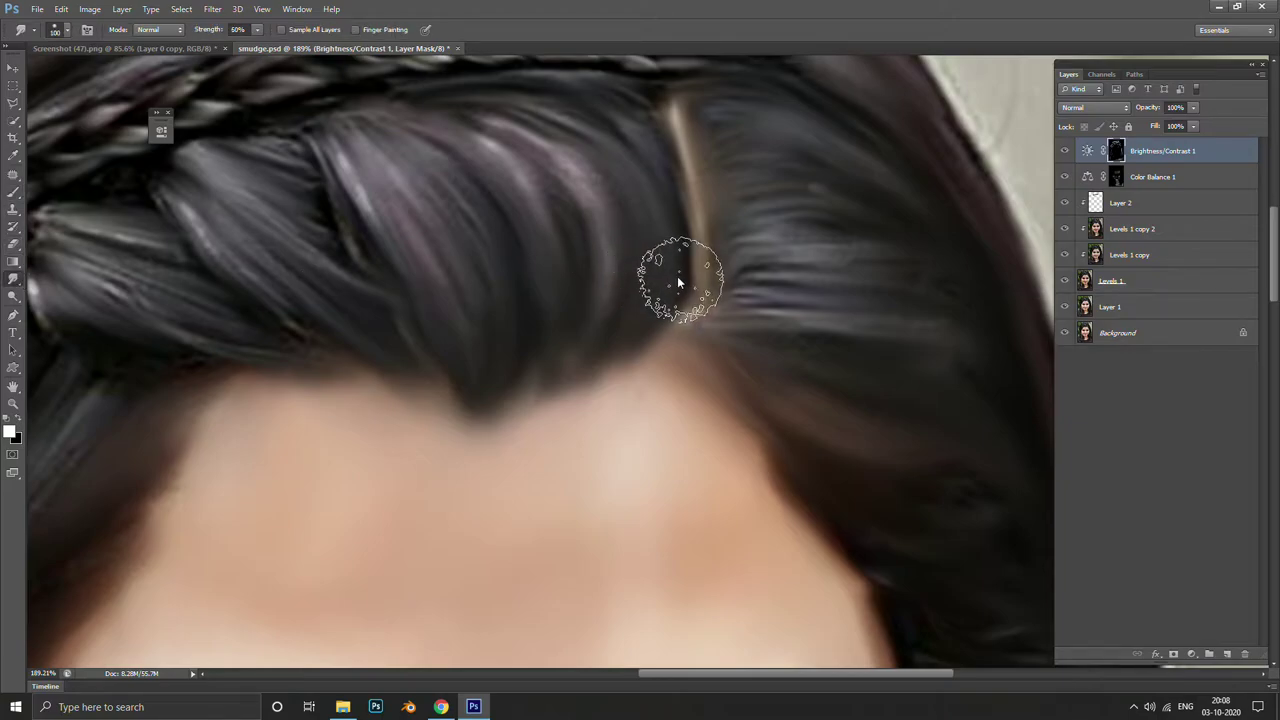
scroll(674, 275, "up", 2)
scroll(675, 318, "down", 2)
scroll(591, 477, "down", 1)
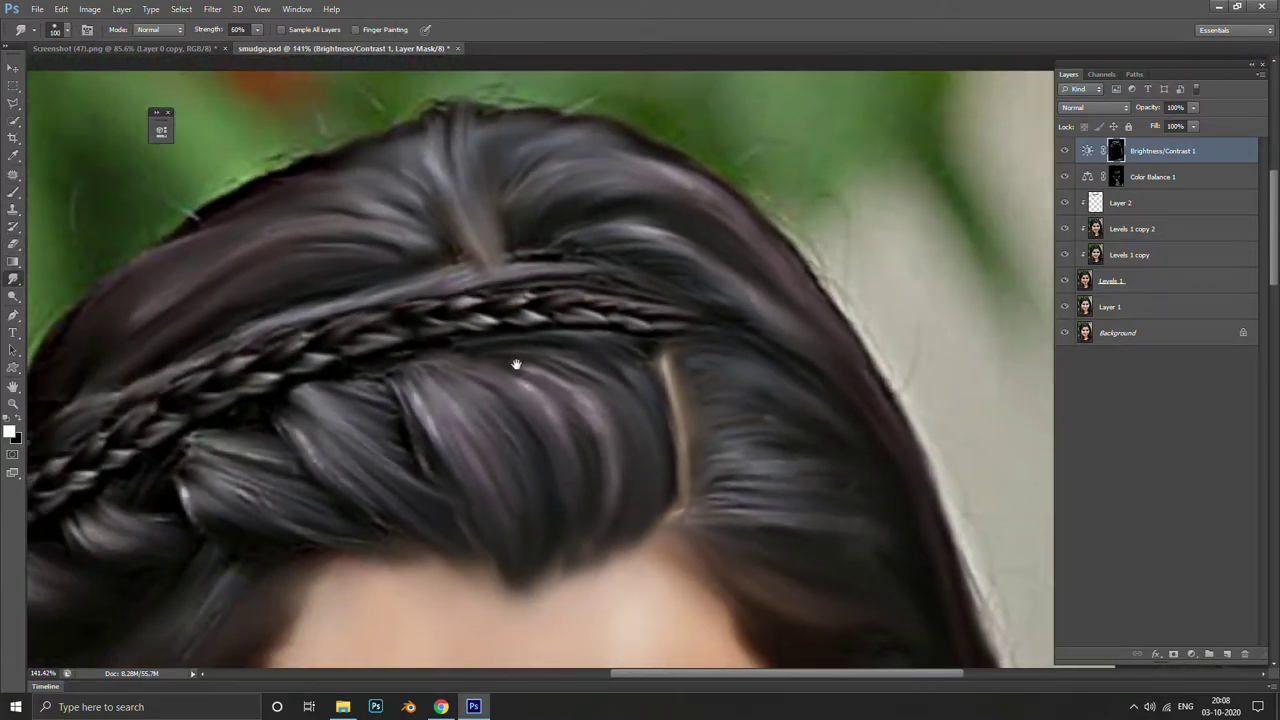
scroll(514, 366, "down", 2)
scroll(709, 291, "down", 1)
scroll(793, 304, "up", 1)
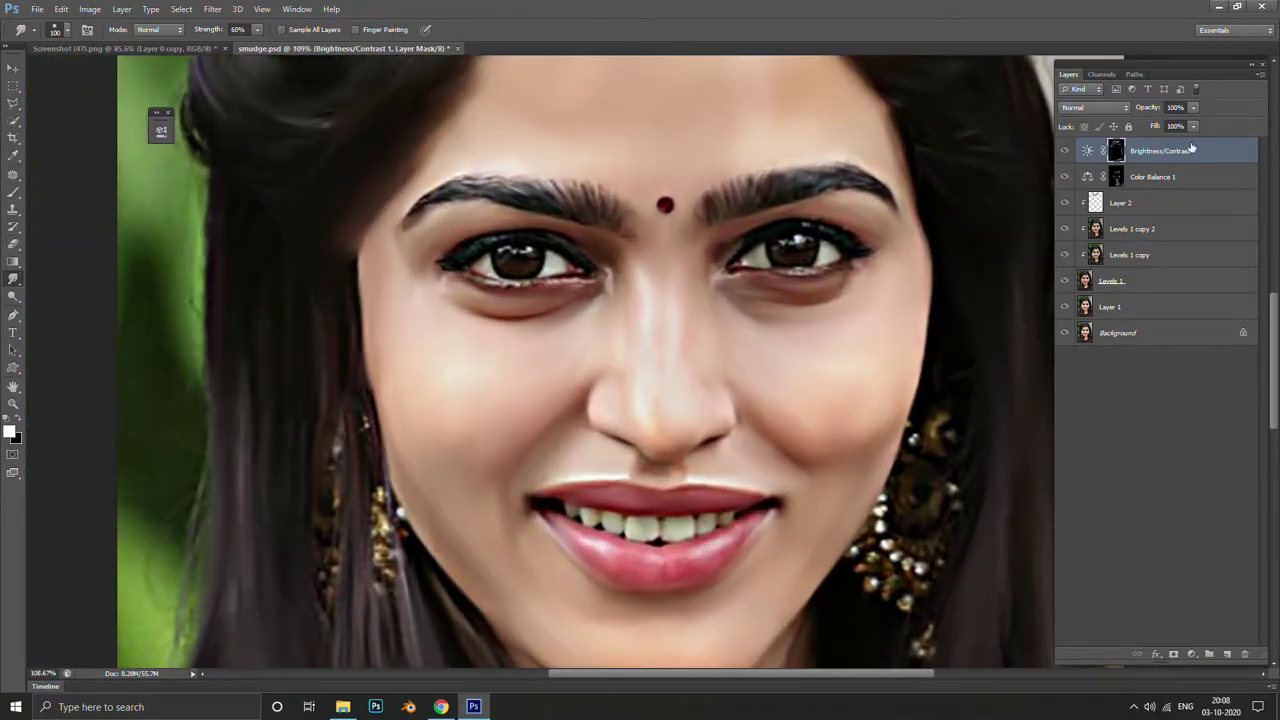
left_click(1064, 150)
key("ctrl+0")
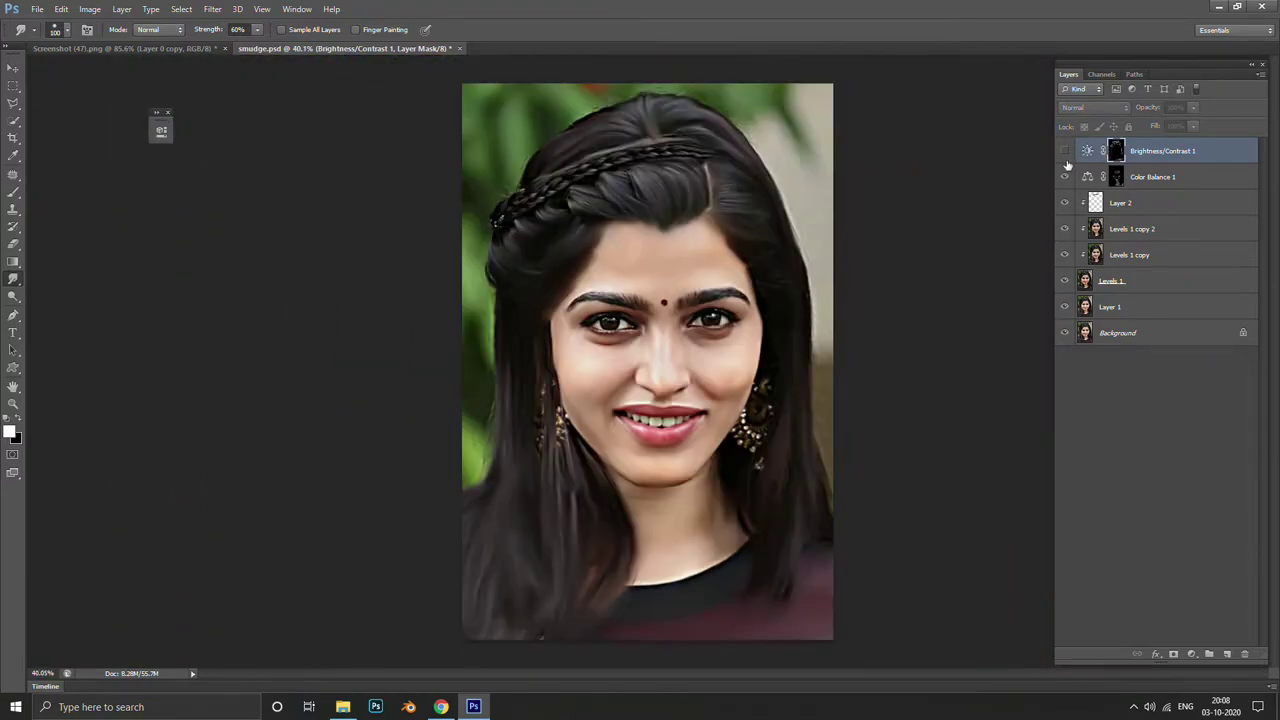
left_click(1066, 150)
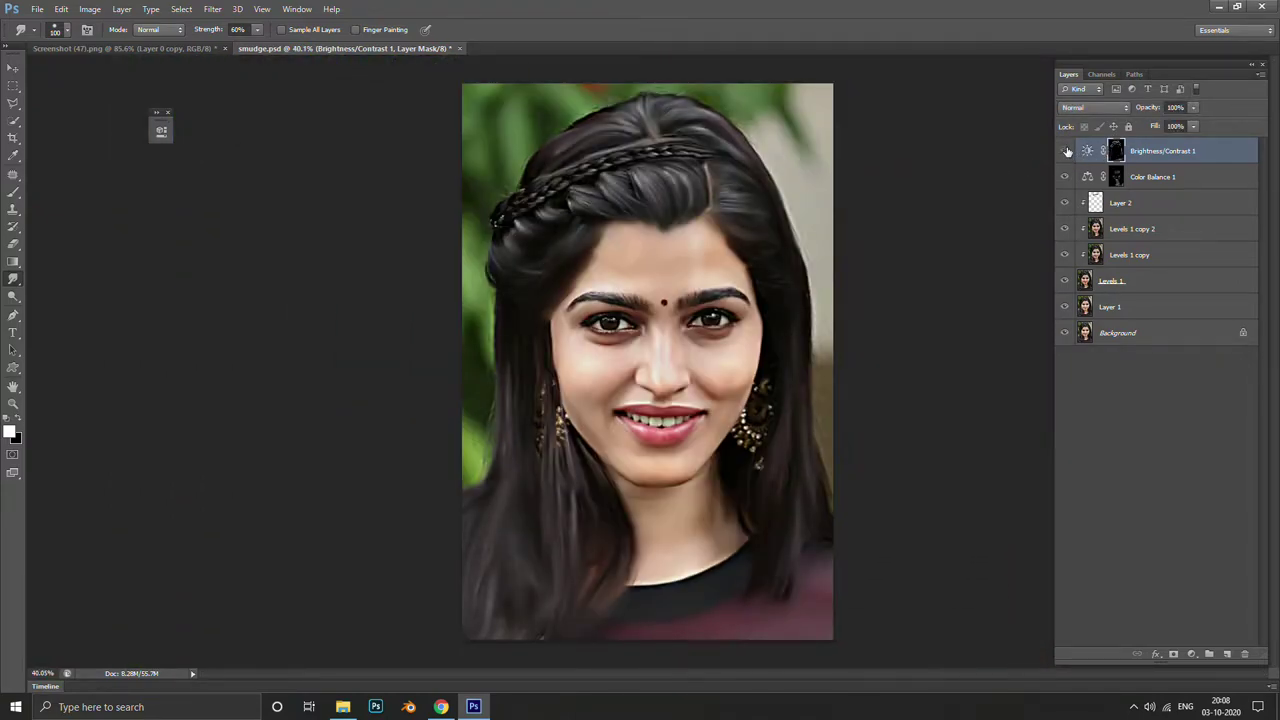
left_click(1066, 150)
left_click(1066, 150)
left_click(1066, 150)
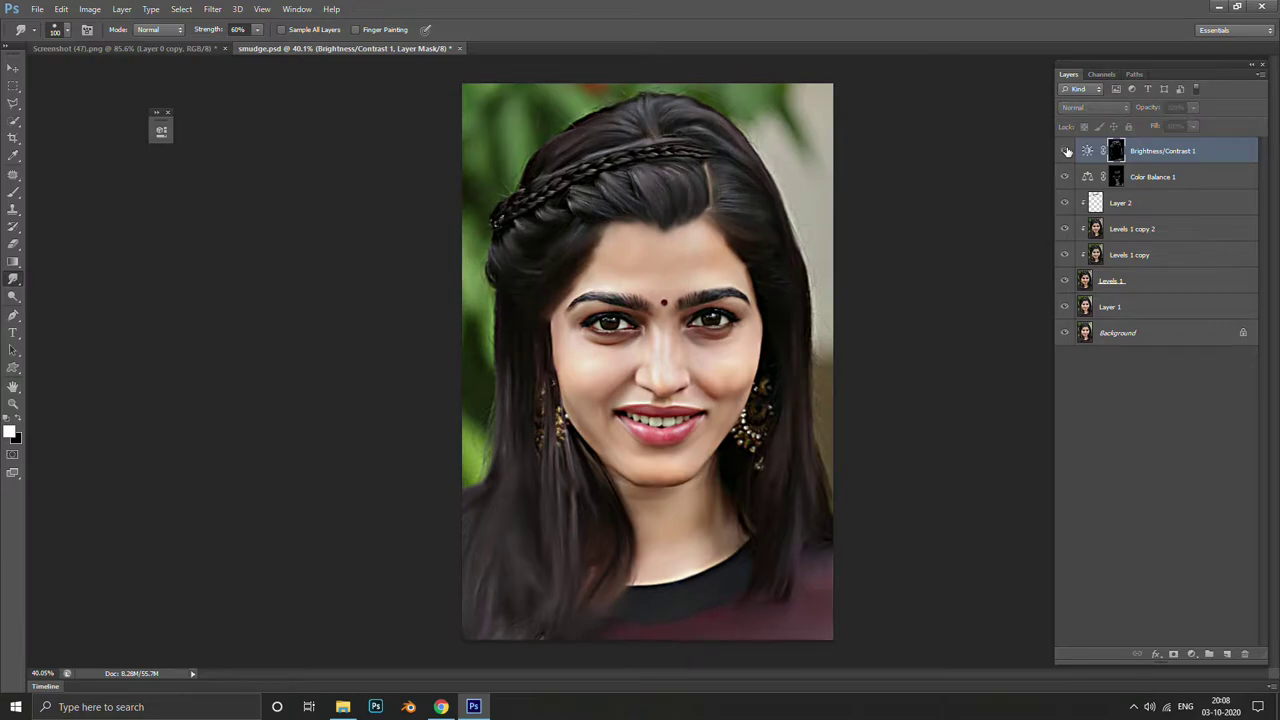
left_click(1066, 150)
key("ctrl+j")
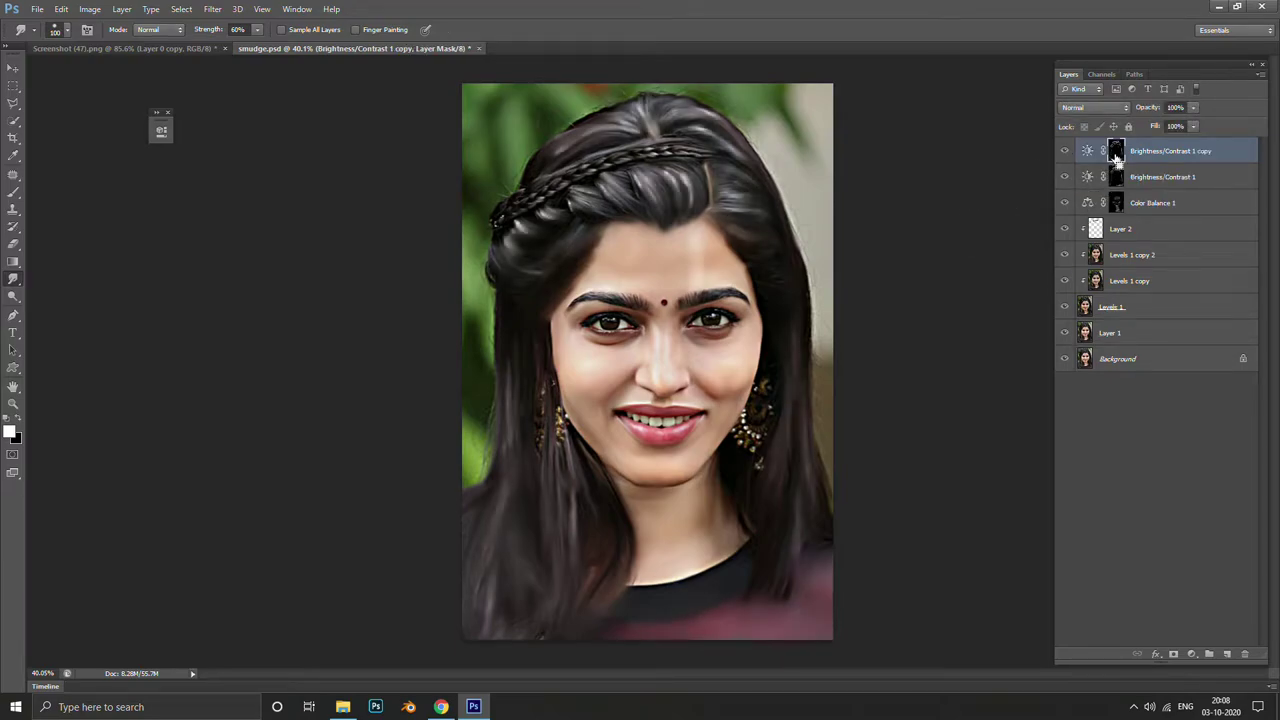
key("ctrl+j")
scroll(630, 280, "up", 2)
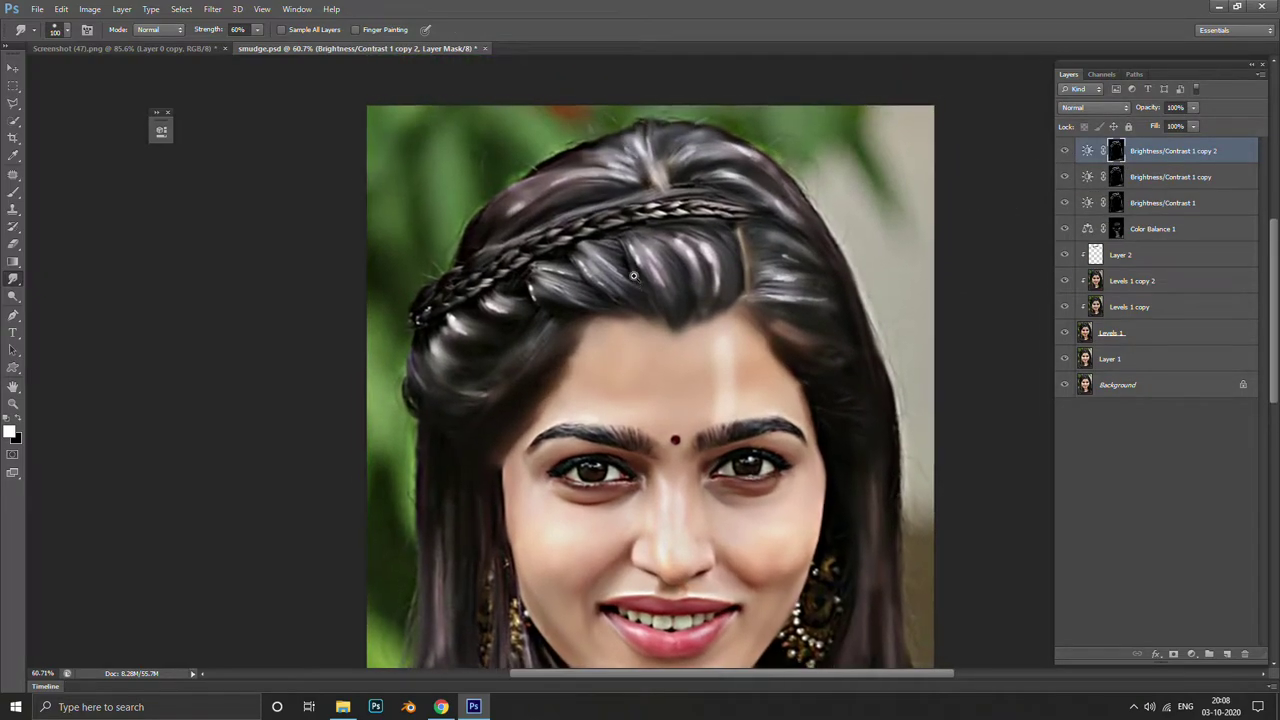
scroll(633, 275, "up", 1)
key("Delete")
key("Delete")
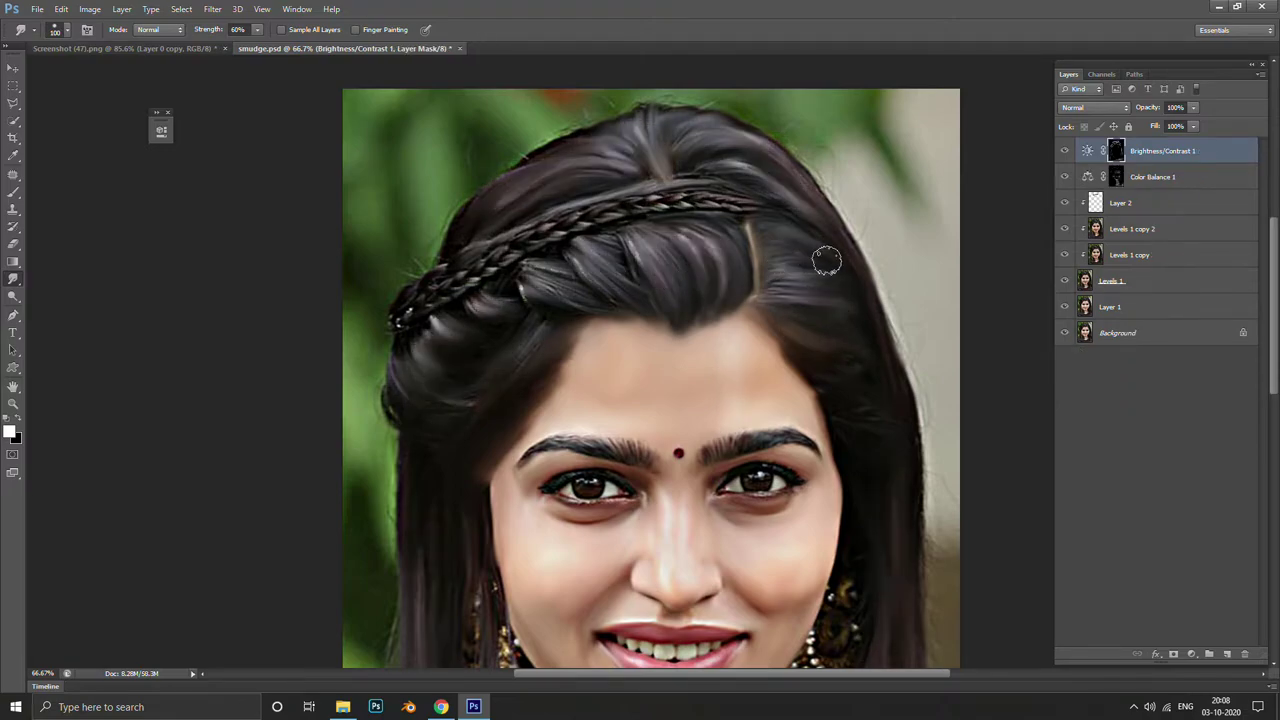
scroll(752, 250, "up", 1)
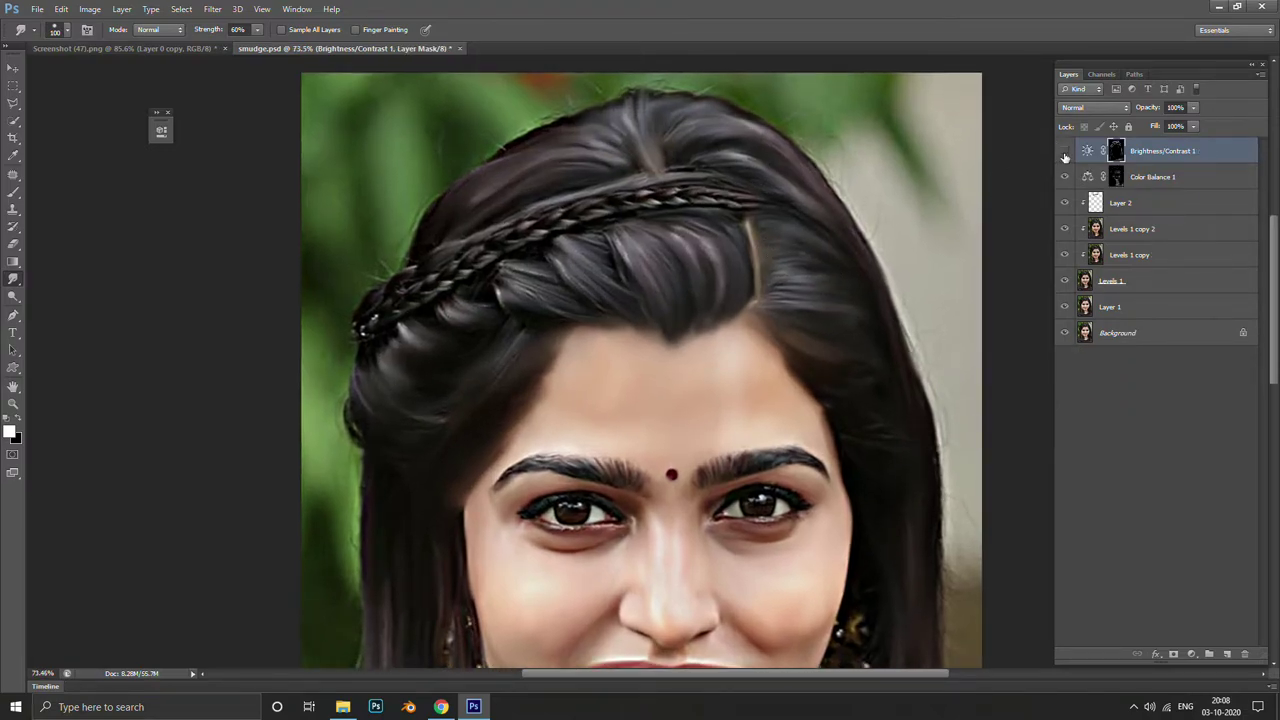
left_click(1064, 151)
left_click(1064, 151)
left_click(1064, 151)
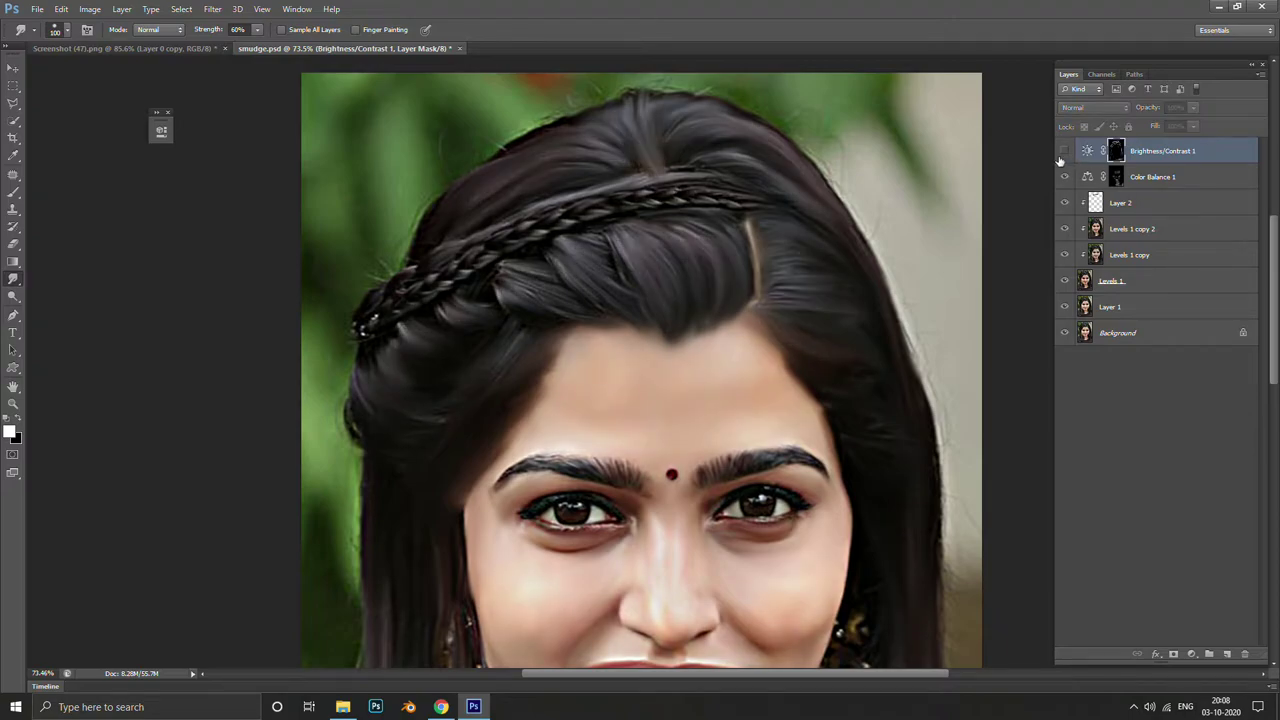
left_click(1064, 151)
key("ctrl+0")
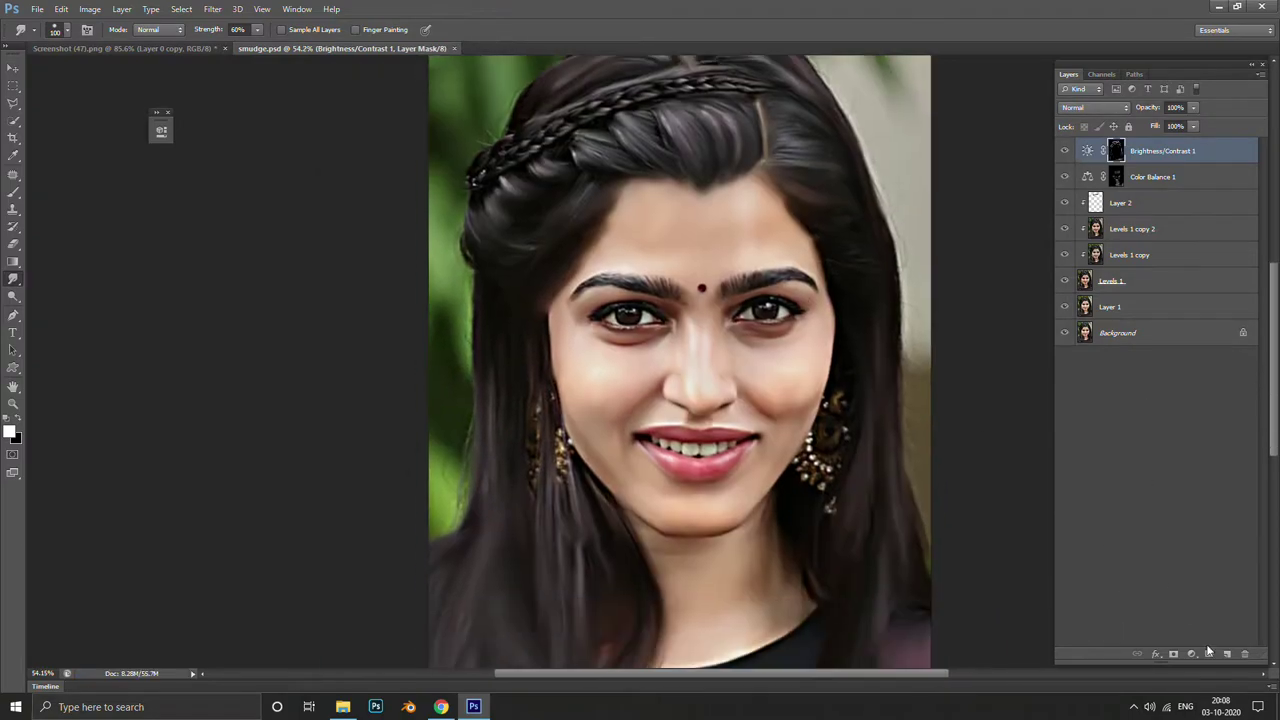
Add Hue/Saturation 1 with Hue −12 and Saturation +46, toggling its visibility to compare
left_click(1190, 654)
left_click(1200, 493)
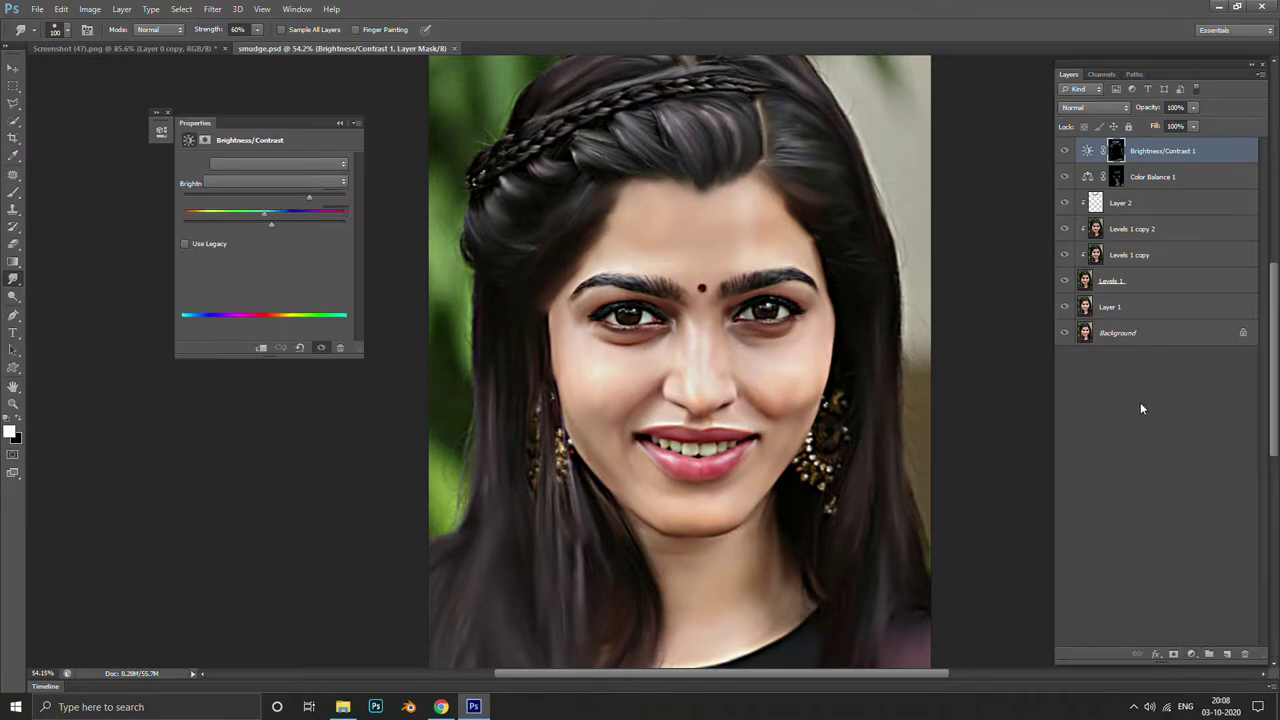
mouse_move(265, 212)
left_mouse_down()
mouse_move(276, 218)
mouse_move(199, 216)
mouse_move(343, 201)
mouse_move(220, 216)
mouse_move(274, 205)
mouse_move(255, 208)
mouse_move(287, 245)
mouse_move(228, 212)
mouse_move(254, 211)
left_mouse_up()
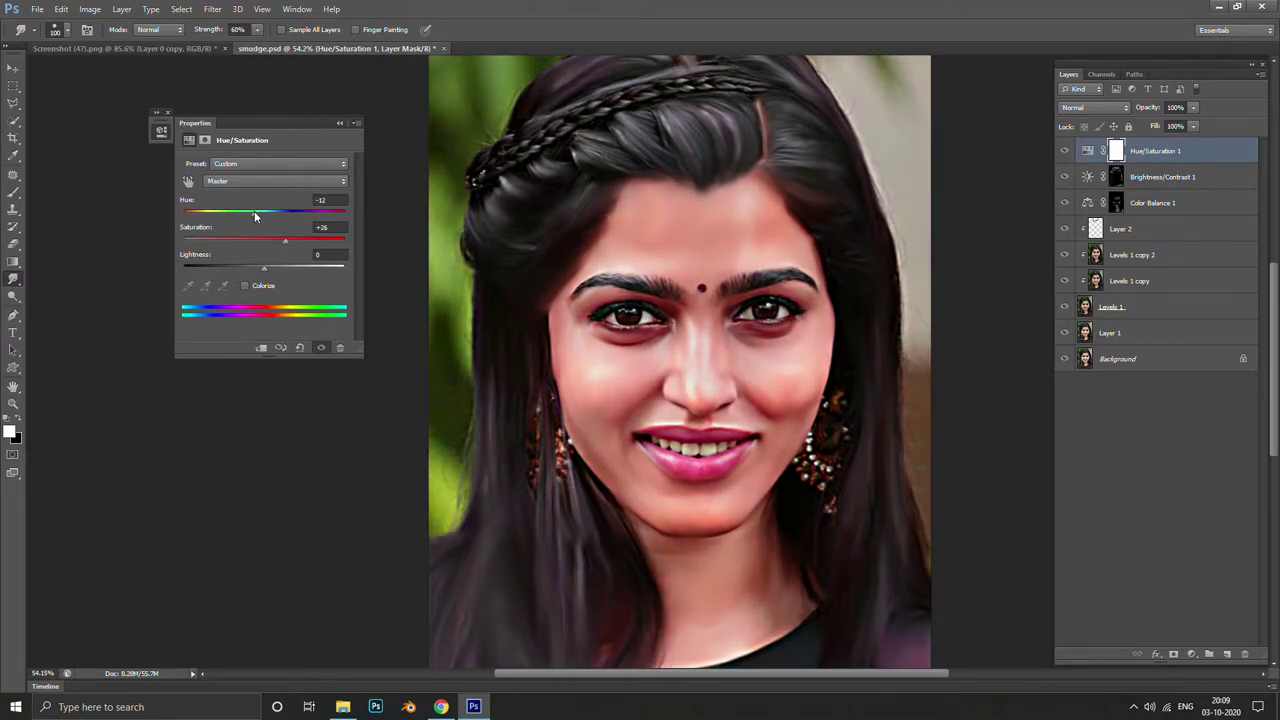
left_click(1064, 151)
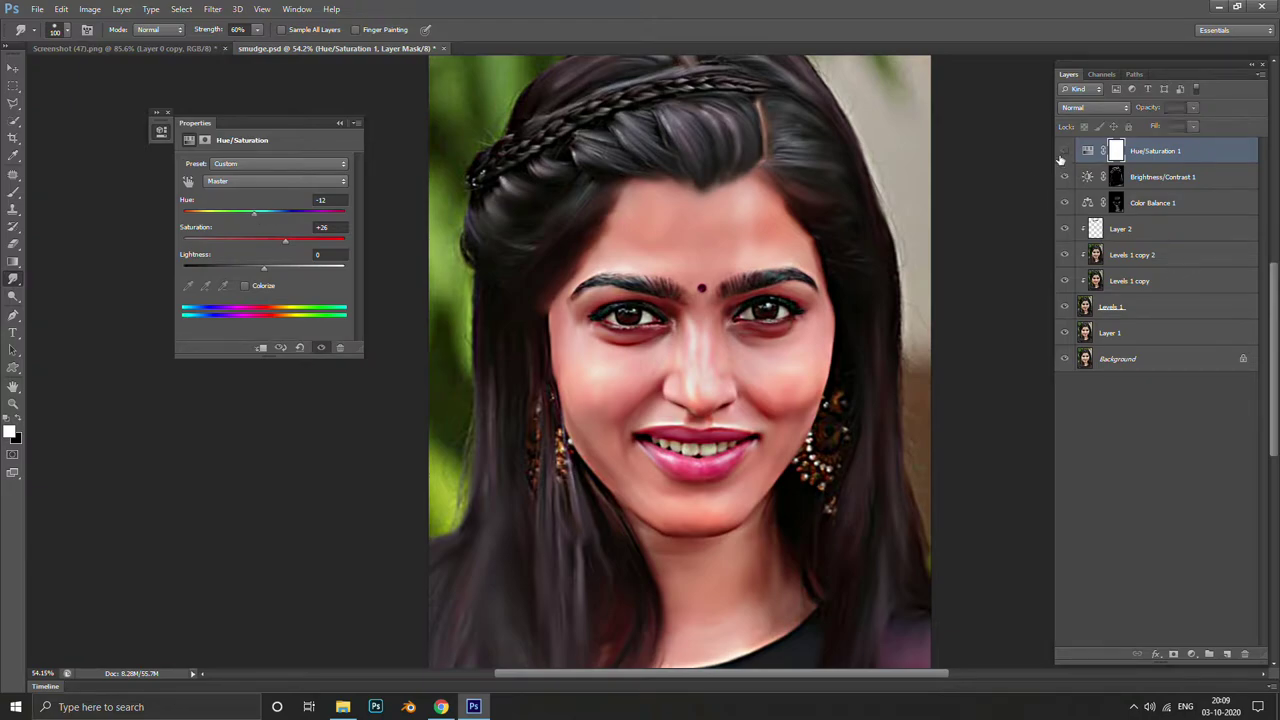
left_click(1064, 151)
left_click(1064, 151)
left_click(1064, 151)
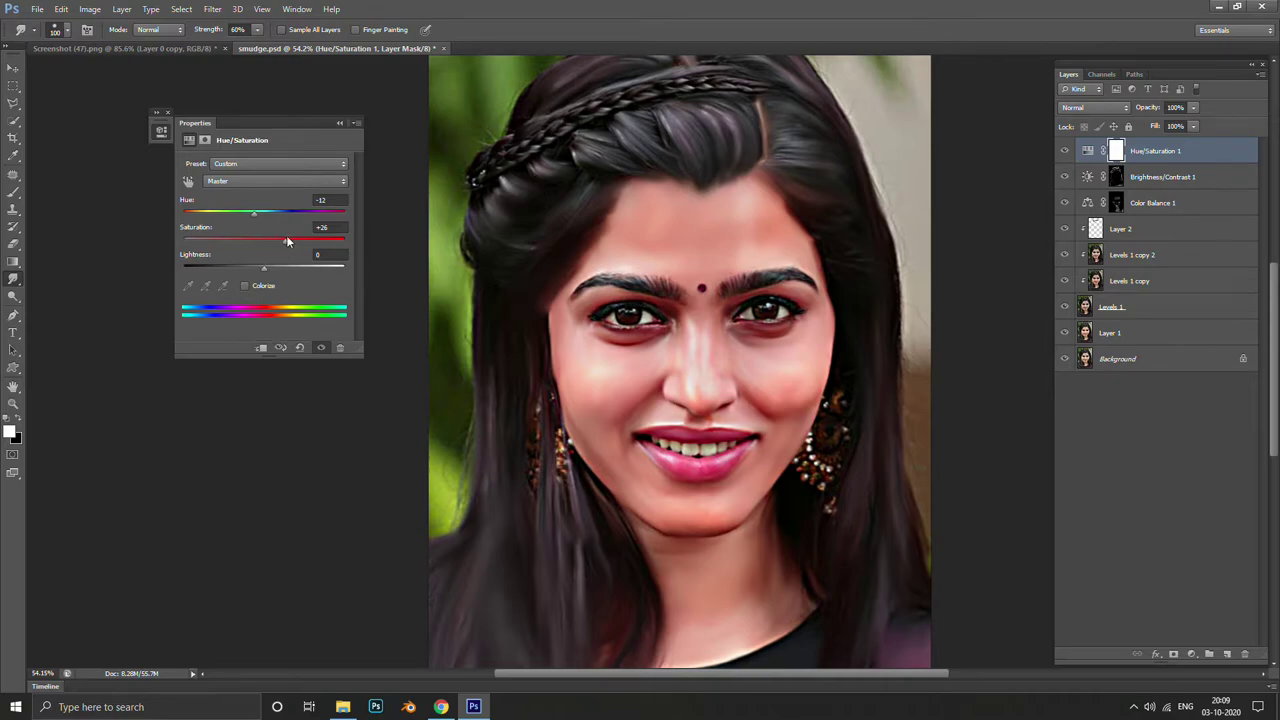
left_click_drag(286, 240, 305, 241)
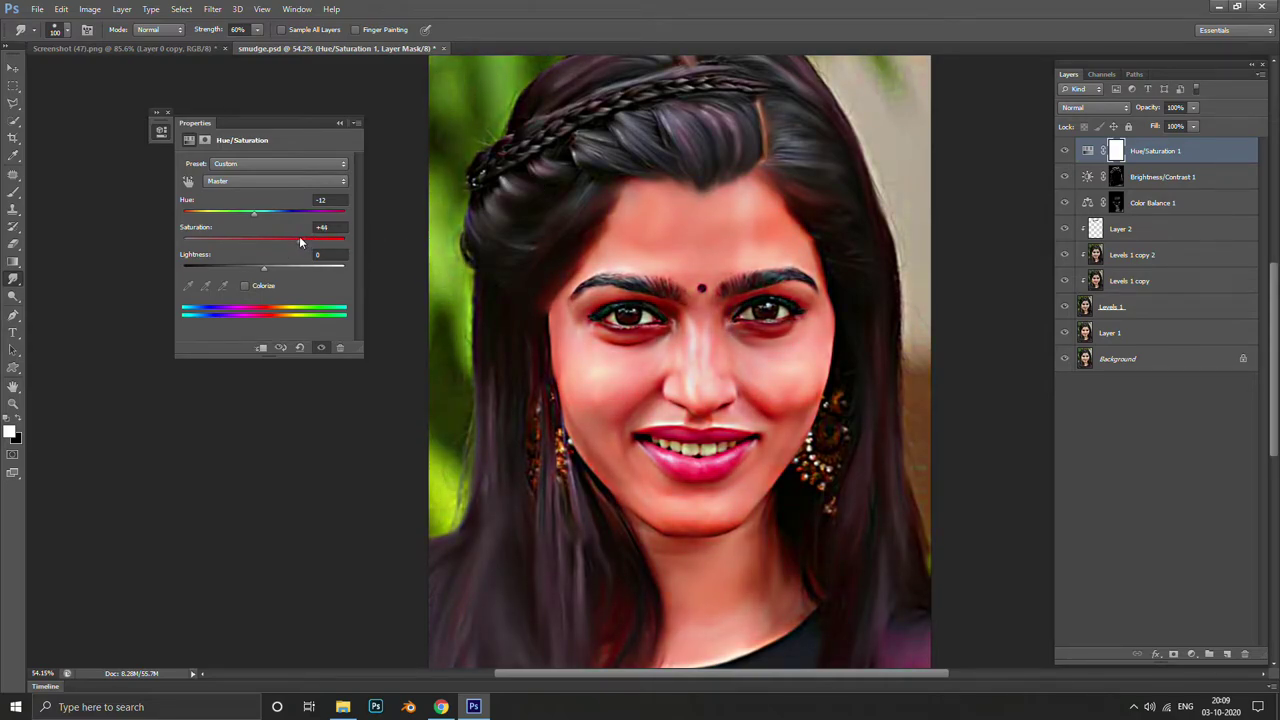
Invert the Hue/Saturation 1 mask to hide it, then zoom in on the mouth with a larger brush
left_click(340, 123)
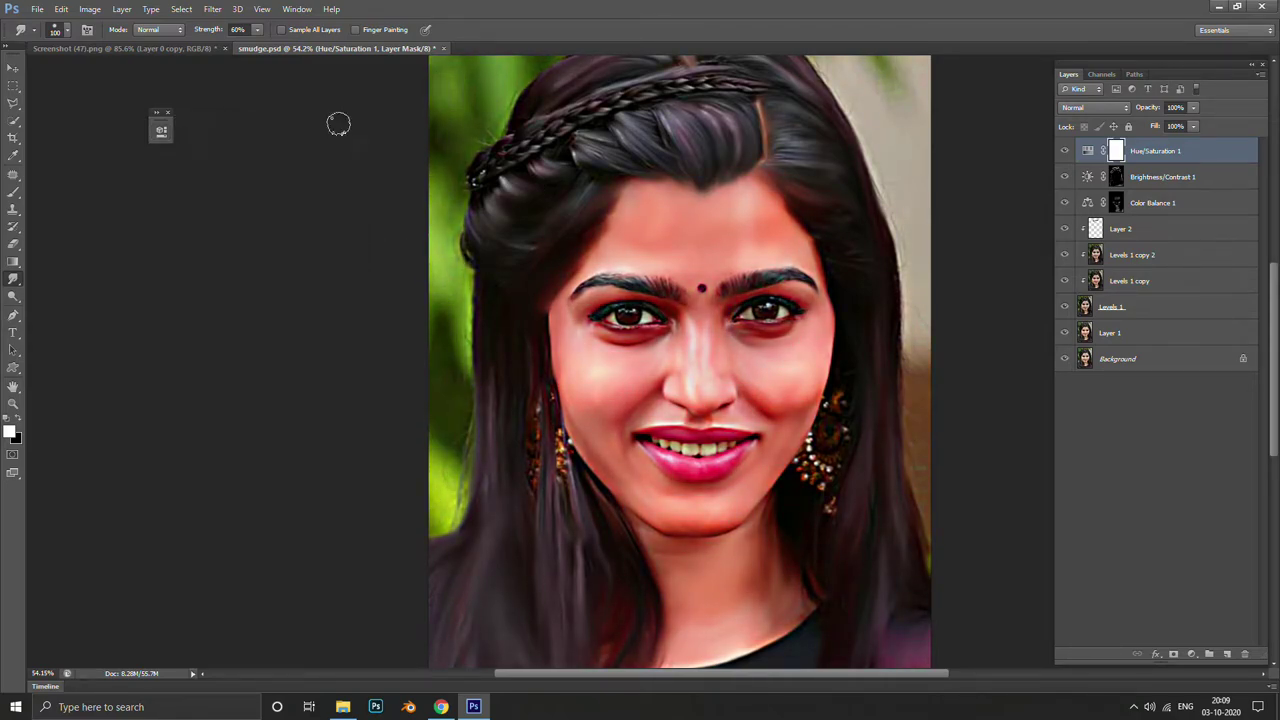
key("ctrl+i")
key("b")
scroll(700, 440, "up", 5)
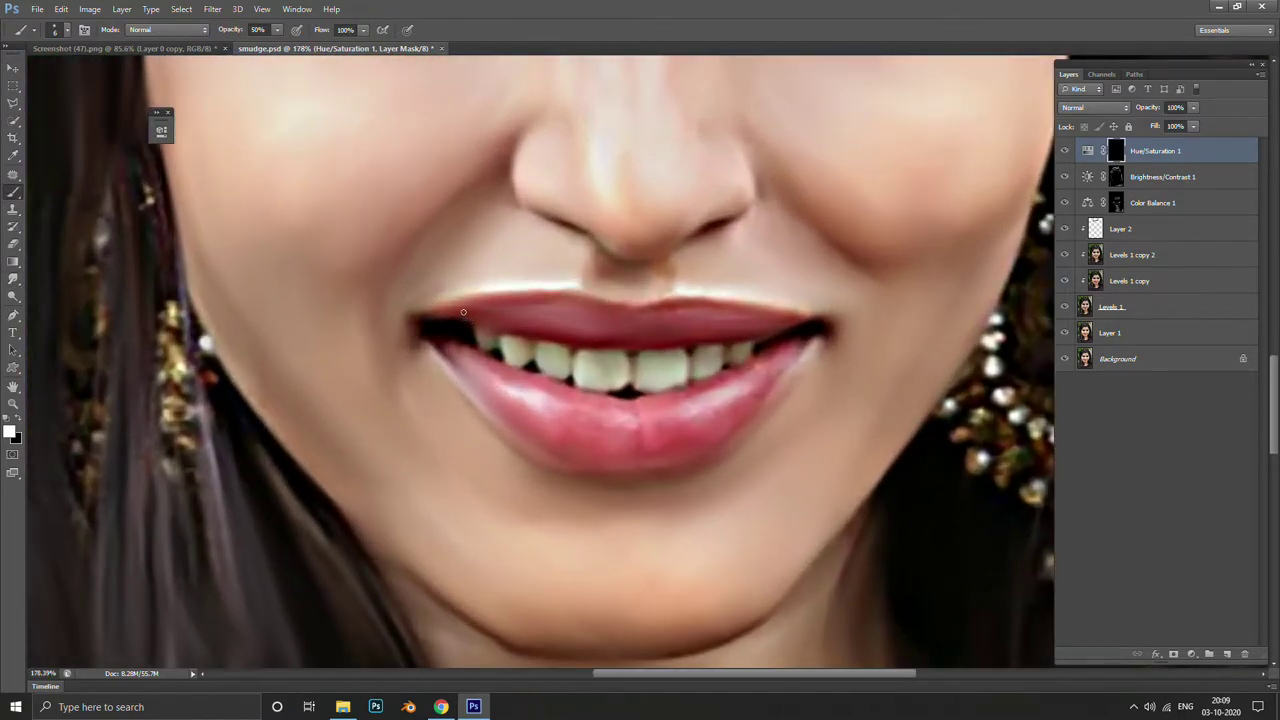
left_click_drag(504, 312, 476, 298)
key("ctrl+plus")
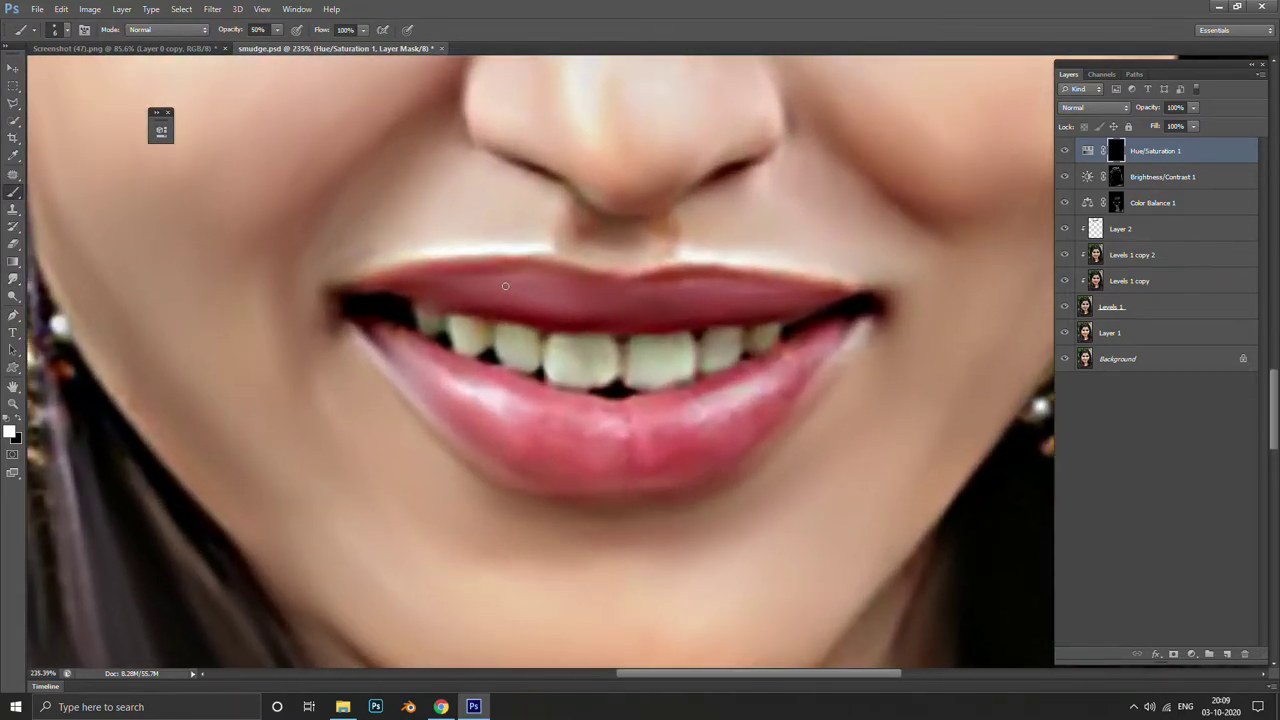
key("bracketright")
key("bracketright")
key("bracketright")
Paint the redder colour back over the lips and teeth, shrinking the brush to 15 px
mouse_move(420, 286)
left_mouse_down()
mouse_move(584, 302)
mouse_move(840, 294)
left_mouse_up()
mouse_move(486, 394)
left_mouse_down()
mouse_move(570, 450)
mouse_move(709, 420)
mouse_move(763, 385)
mouse_move(765, 352)
left_mouse_up()
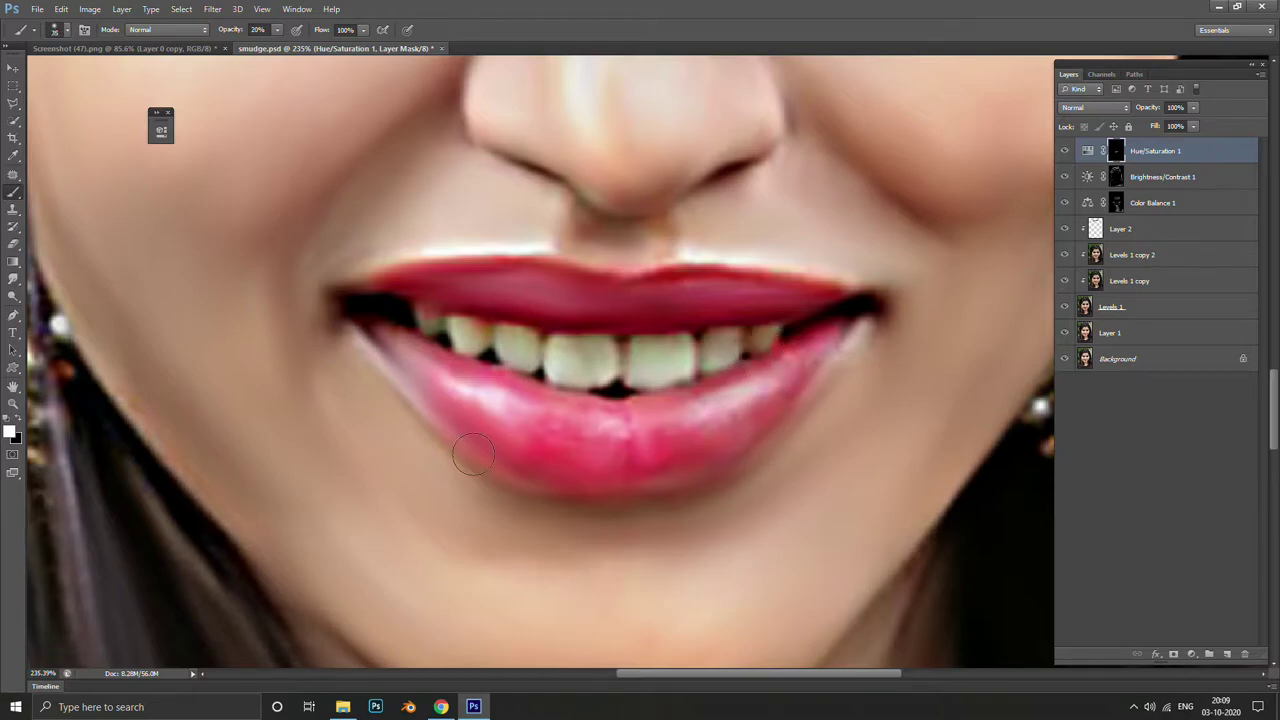
scroll(600, 326, "down", 5)
scroll(510, 288, "up", 4)
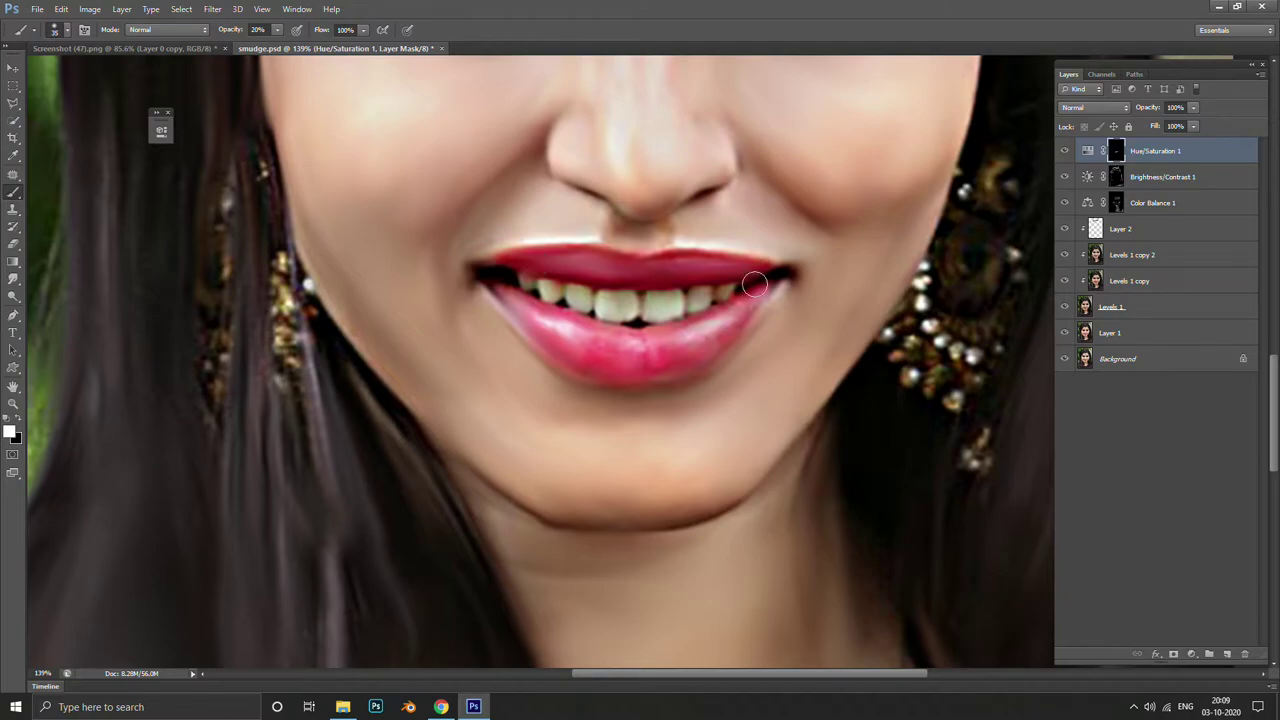
scroll(497, 285, "up", 3)
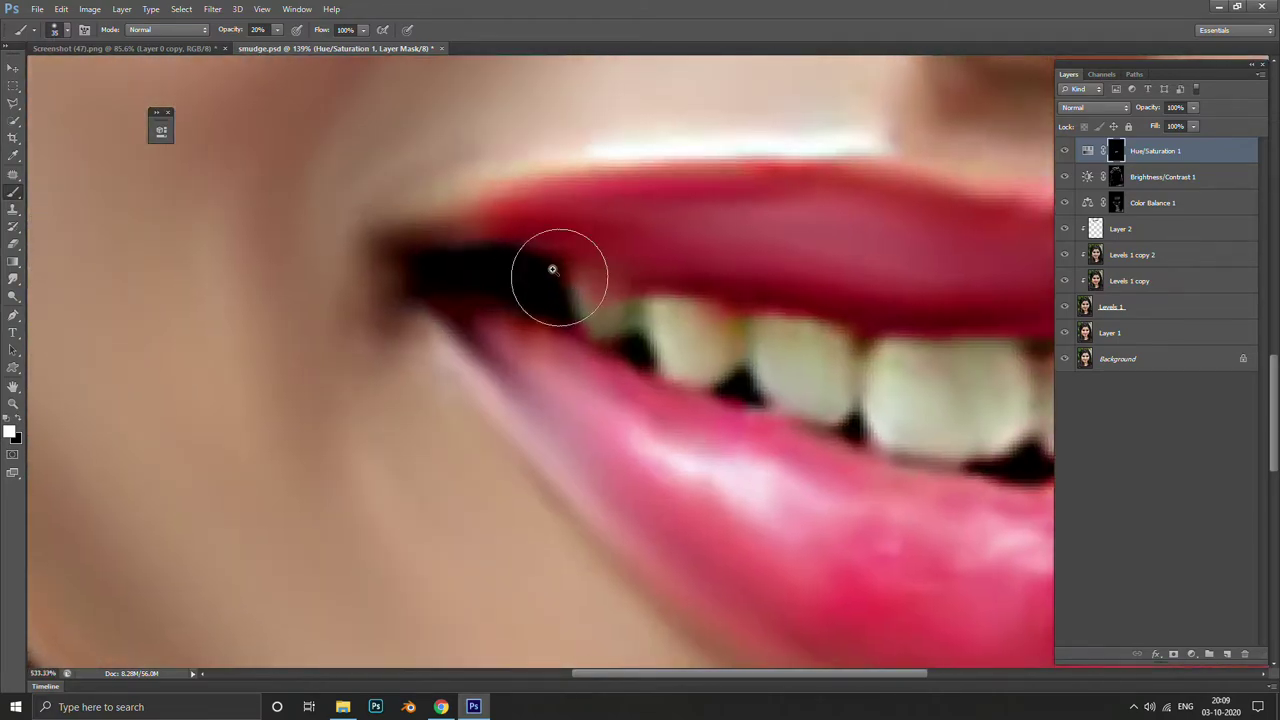
scroll(570, 360, "down", 4)
scroll(663, 371, "up", 3)
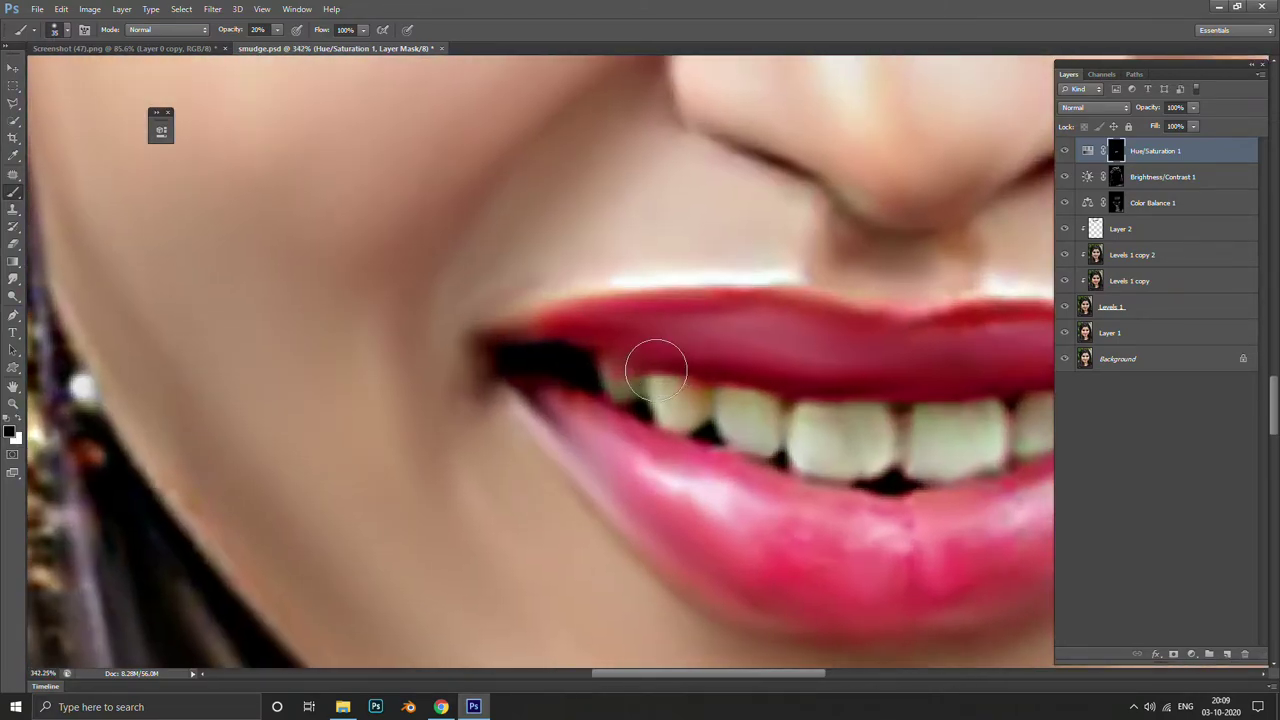
key("bracketleft")
key("bracketleft")
key("bracketleft")
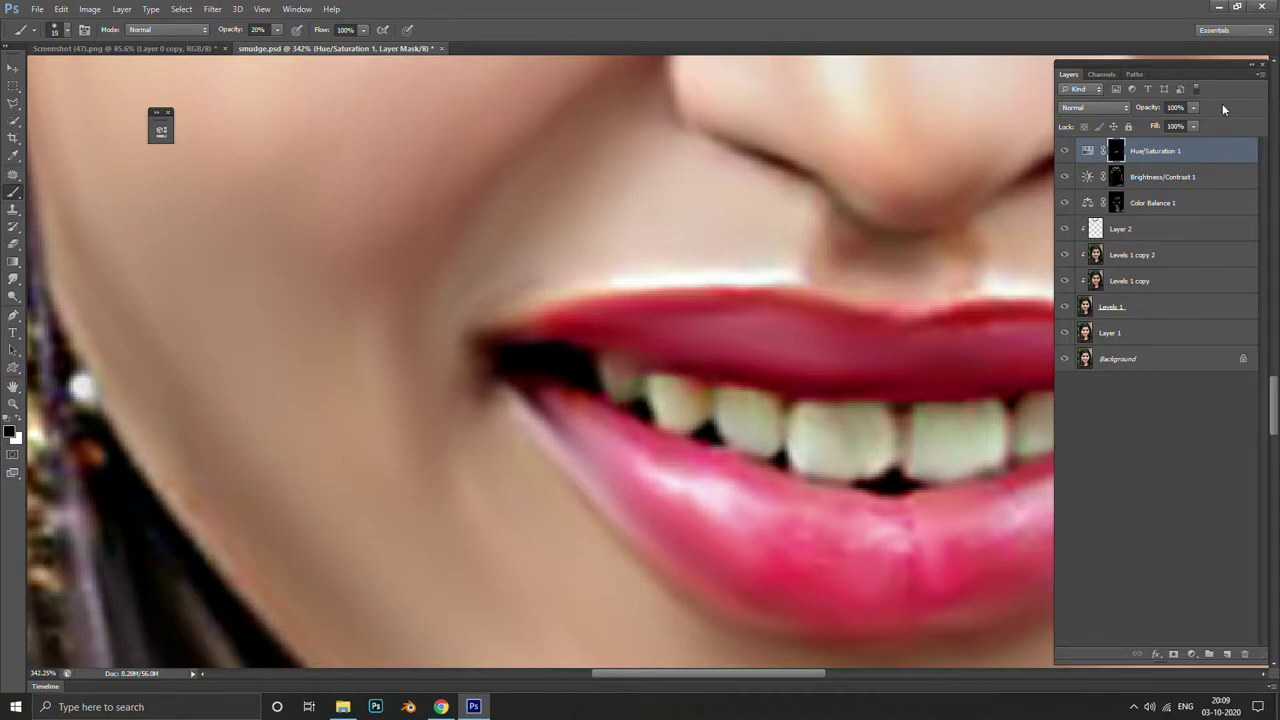
left_click(1192, 108)
Fit the whole portrait in view, save smudge.psd and select the entire canvas
key("ctrl+0")
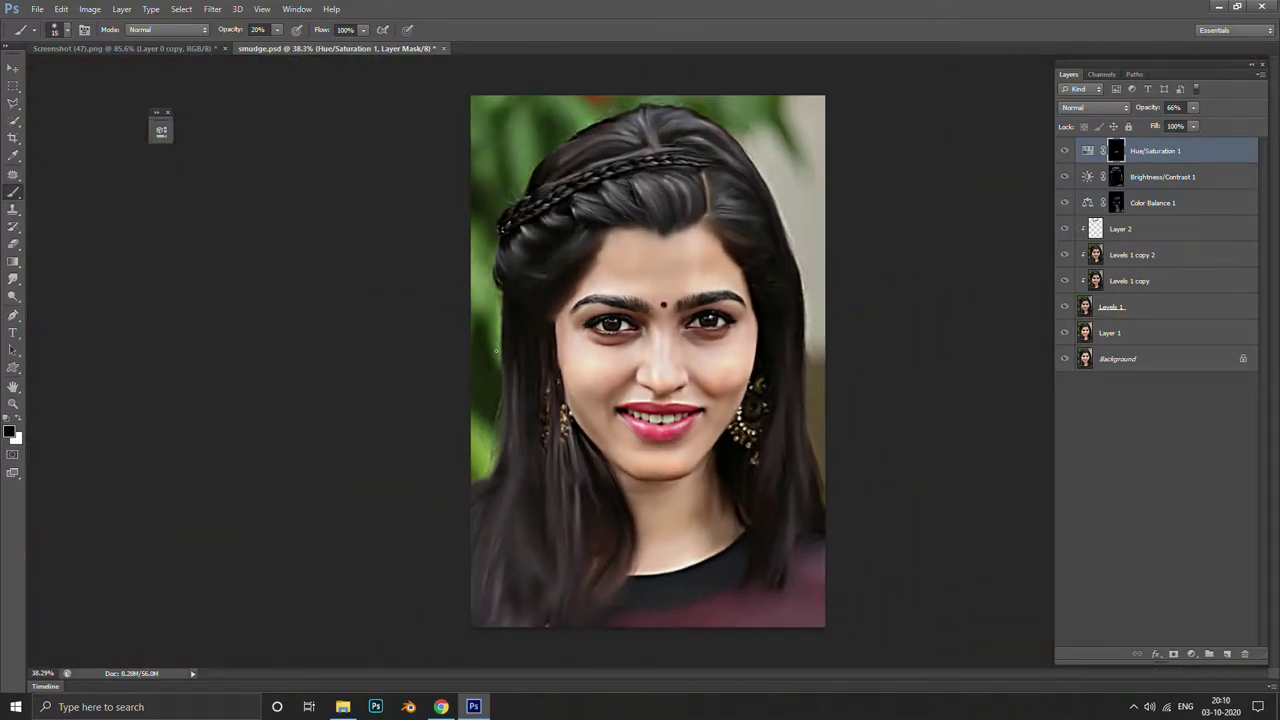
key("ctrl+s")
key("alt+Tab")
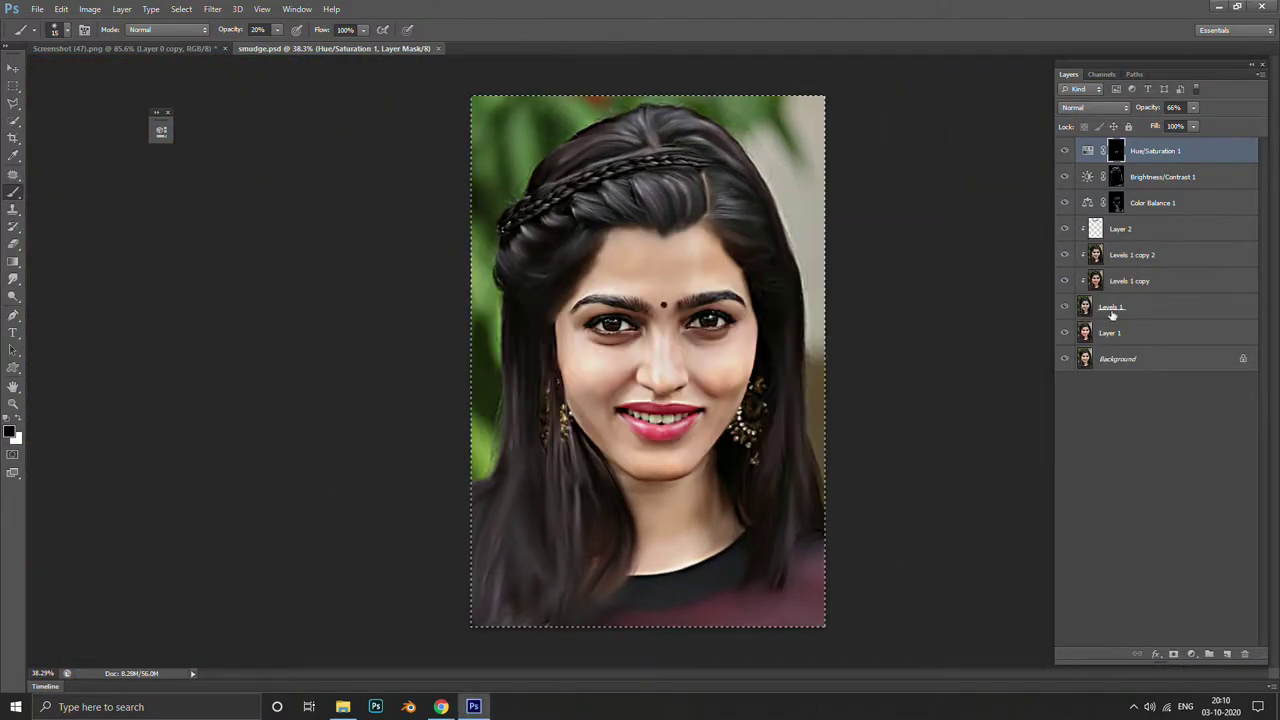
key("ctrl+a")
scroll(660, 471, "up", 1)
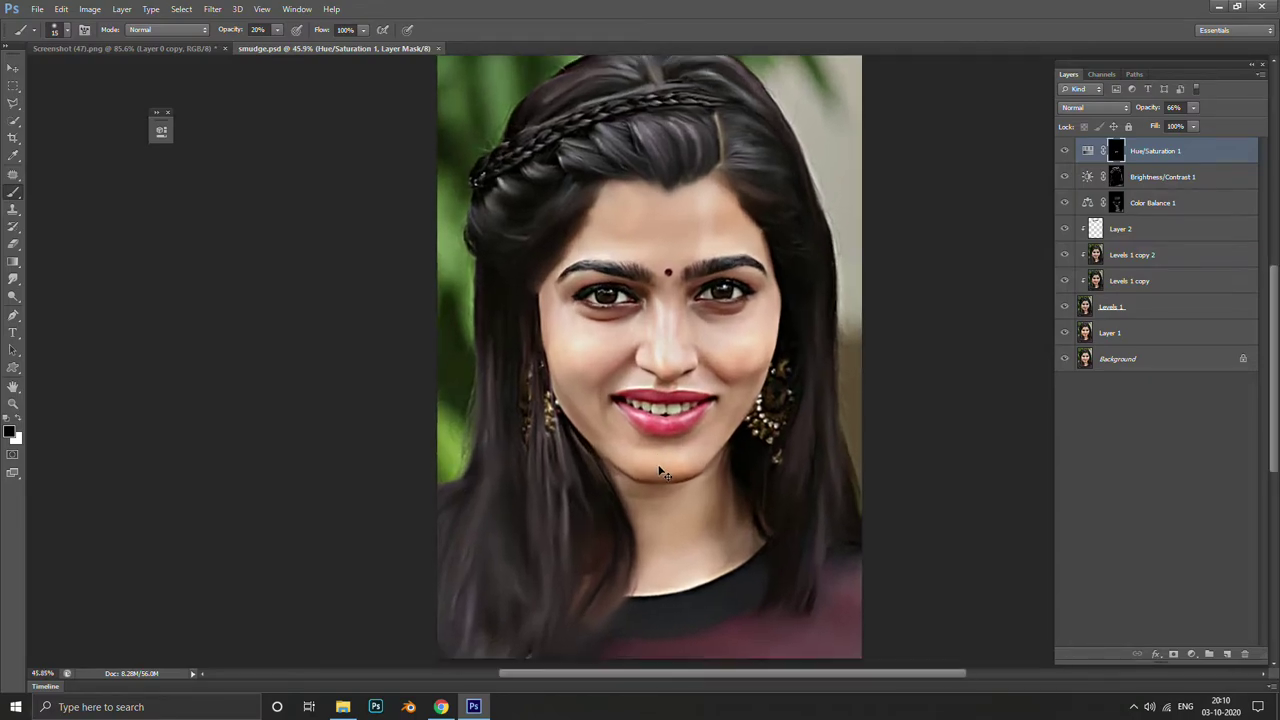
Add a trial Brightness/Contrast layer with brightness lowered to 1 and close its properties
left_click(1191, 653)
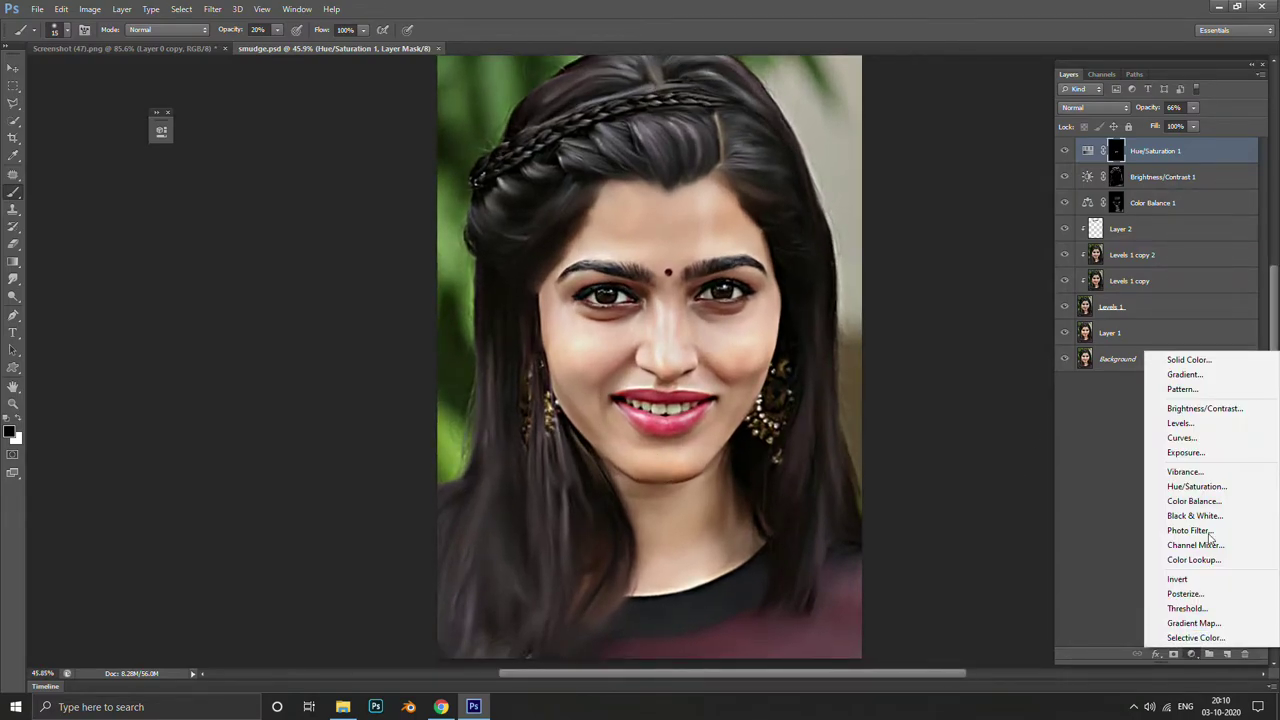
left_click(1205, 408)
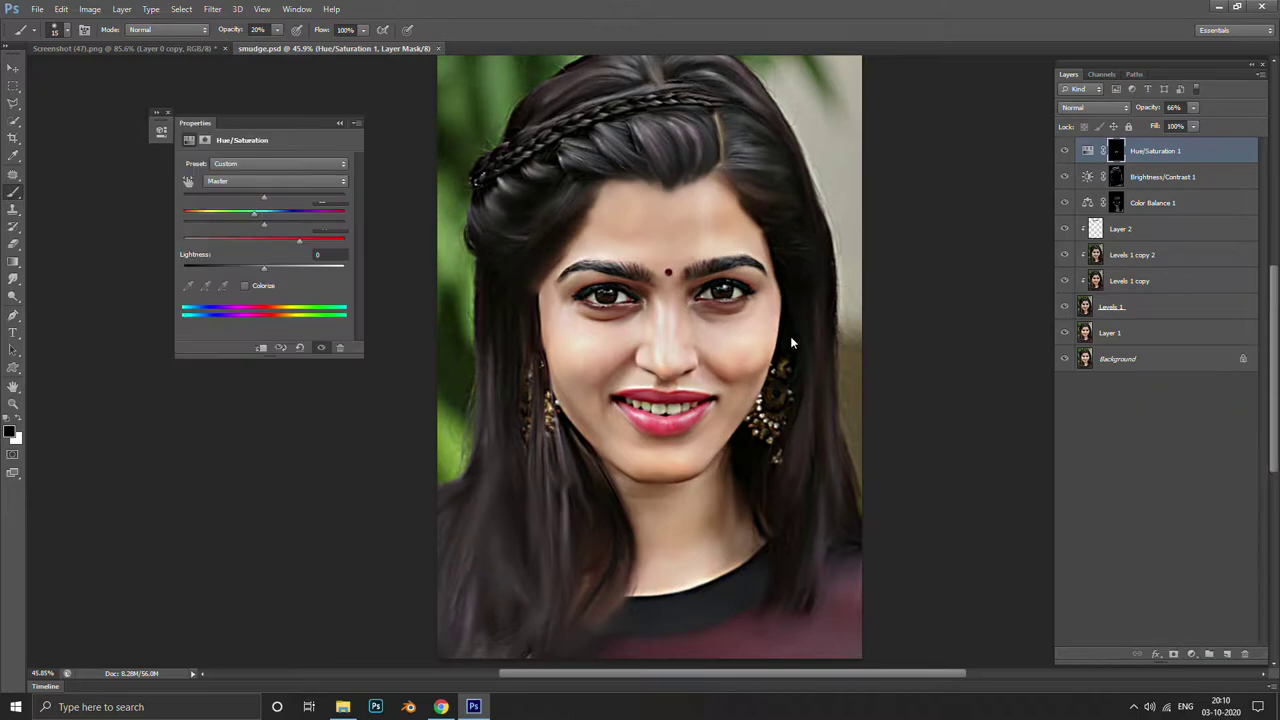
left_click_drag(276, 199, 265, 197)
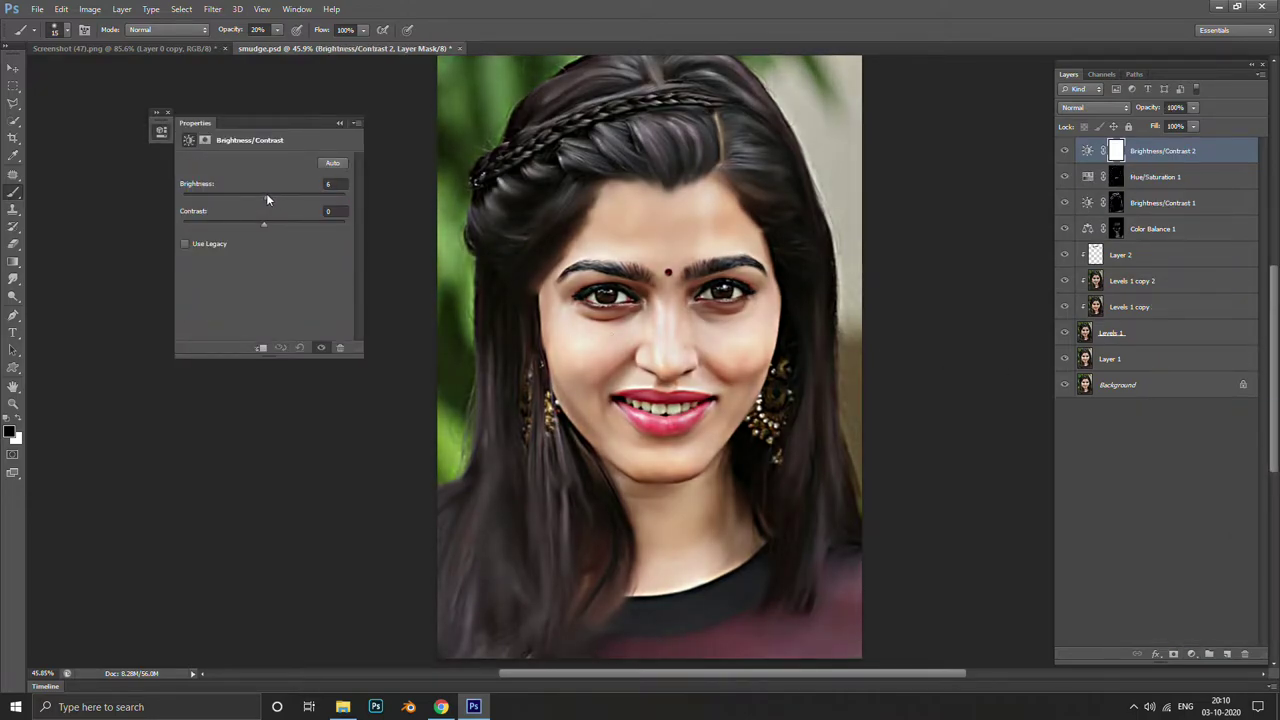
left_click(353, 128)
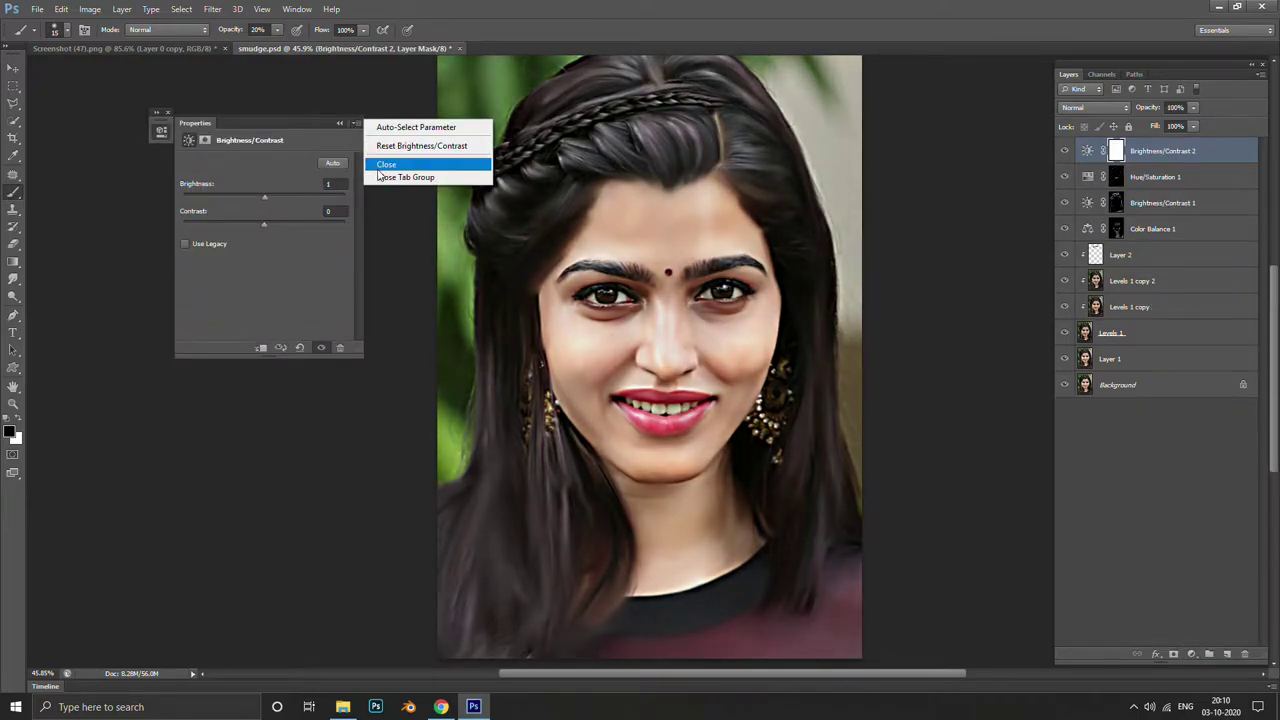
left_click(388, 160)
Delete the trial Brightness/Contrast layer and add Hue/Saturation 2 with Hue −9, Saturation +29
key("Delete")
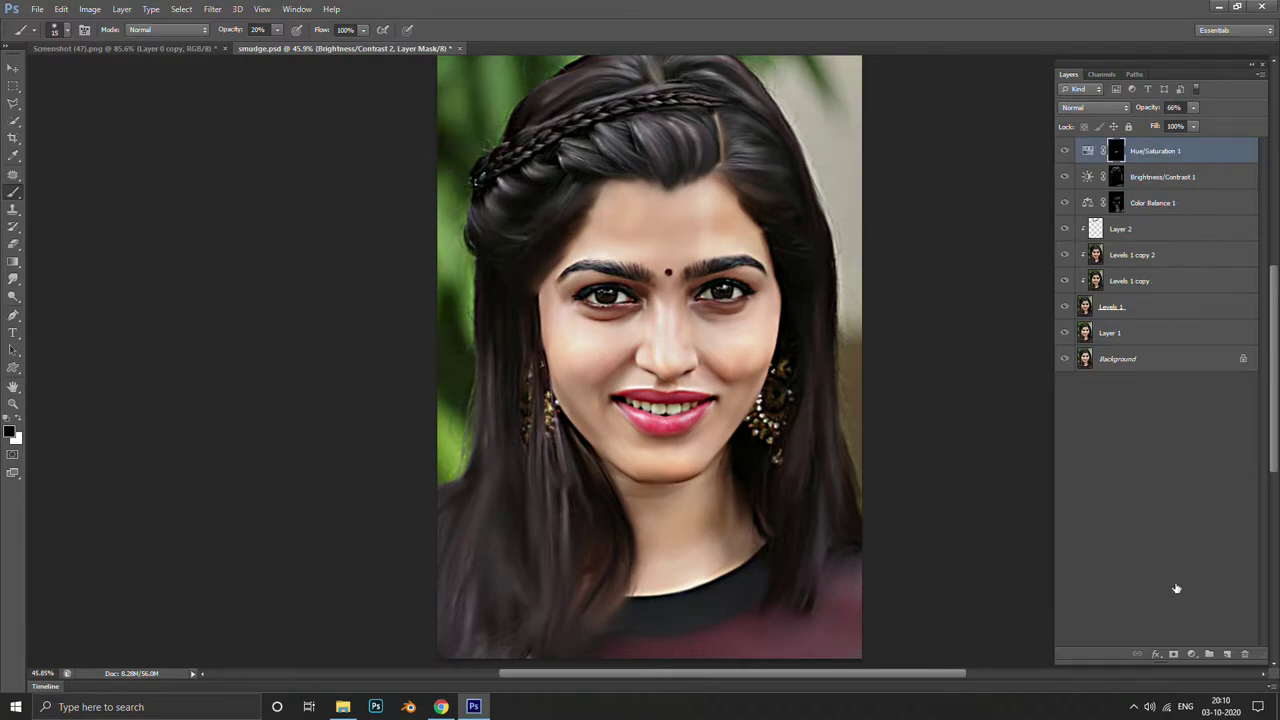
left_click(1191, 653)
left_click(1222, 500)
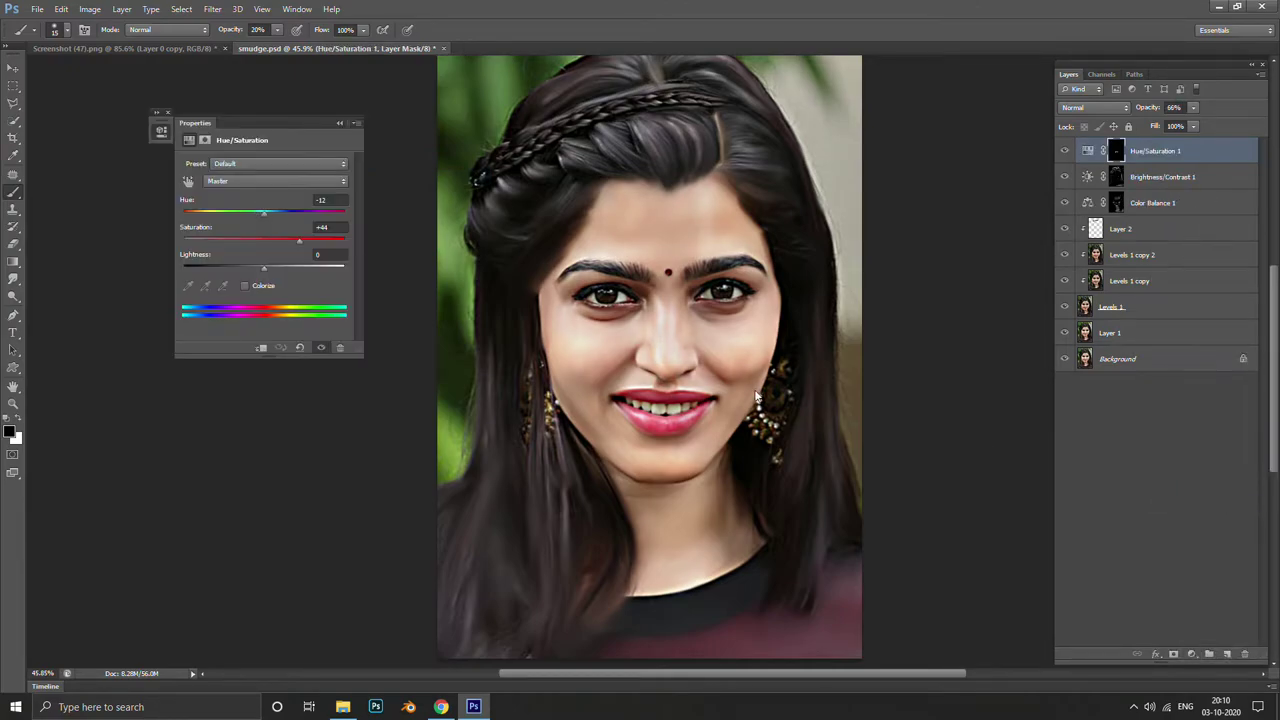
left_click_drag(264, 213, 280, 214)
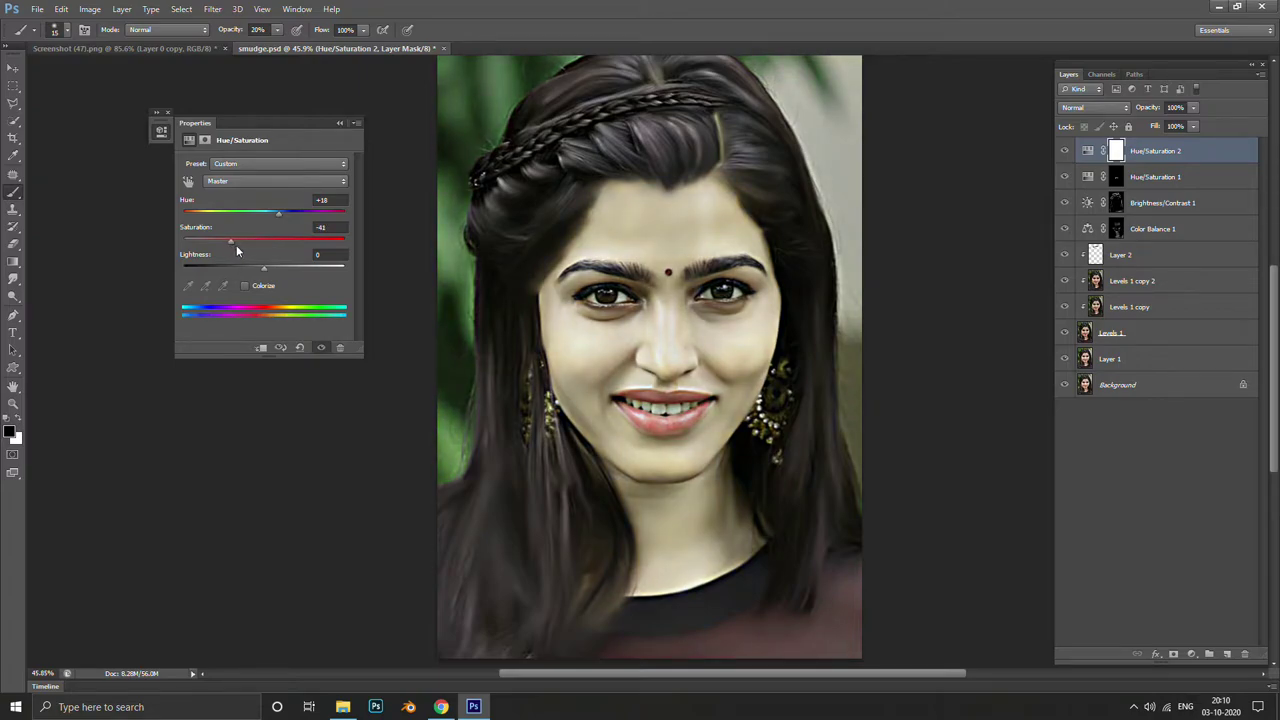
mouse_move(230, 243)
left_mouse_down()
mouse_move(290, 243)
mouse_move(260, 215)
left_mouse_up()
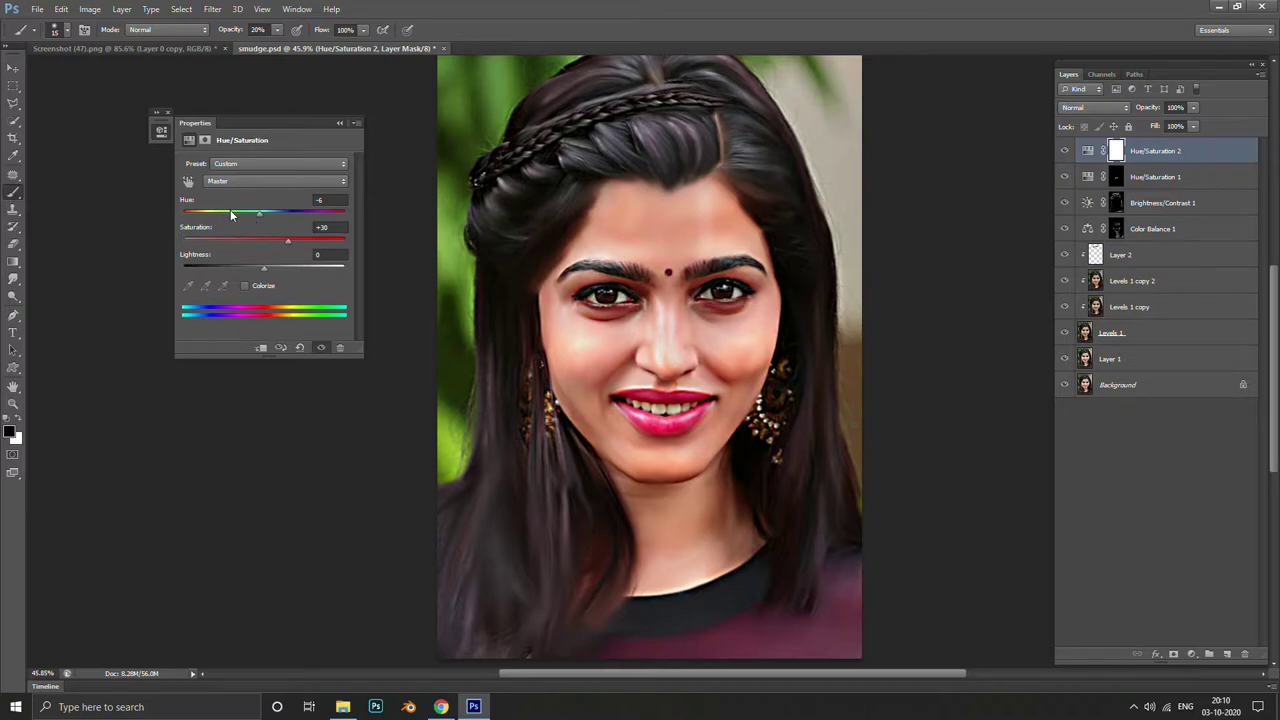
mouse_move(231, 214)
left_mouse_down()
mouse_move(310, 213)
mouse_move(254, 213)
mouse_move(263, 220)
left_mouse_up()
mouse_move(287, 241)
left_mouse_down()
mouse_move(268, 241)
mouse_move(320, 241)
mouse_move(285, 241)
left_mouse_up()
Invert the Hue/Saturation 2 mask to black and set a roughly 175 px white brush
left_click(349, 124)
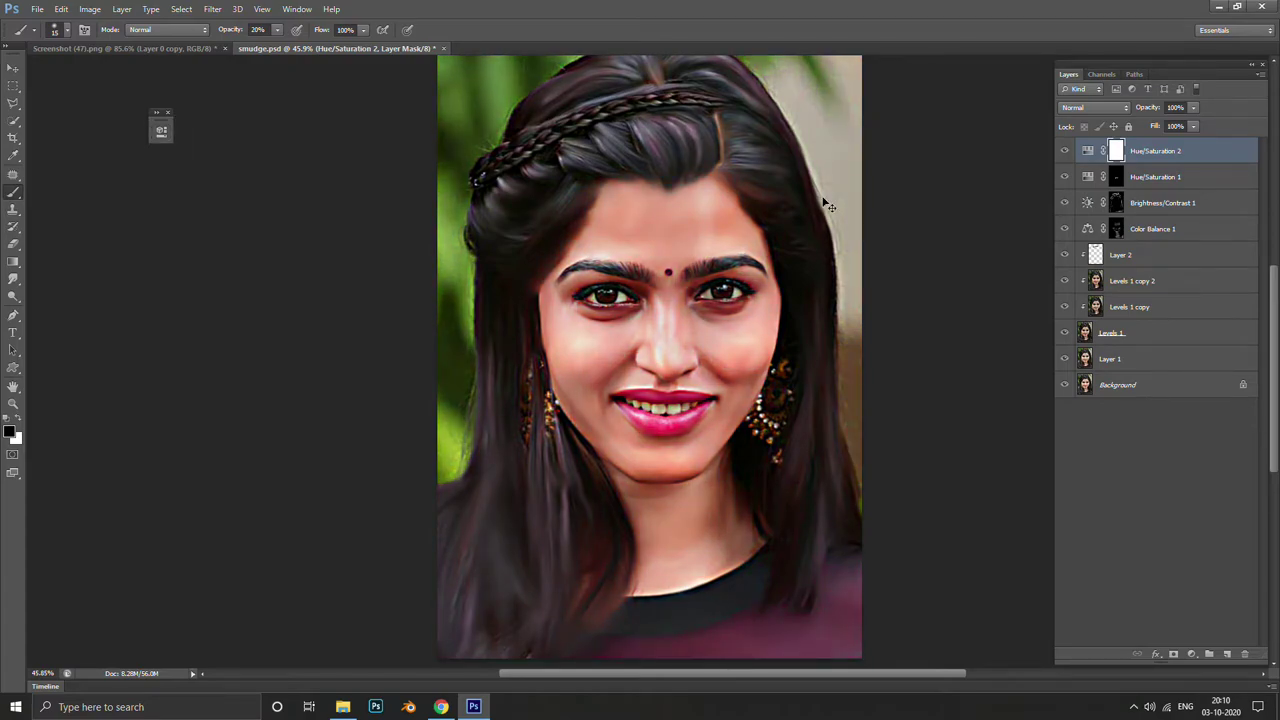
key("ctrl+i")
scroll(691, 265, "up", 2)
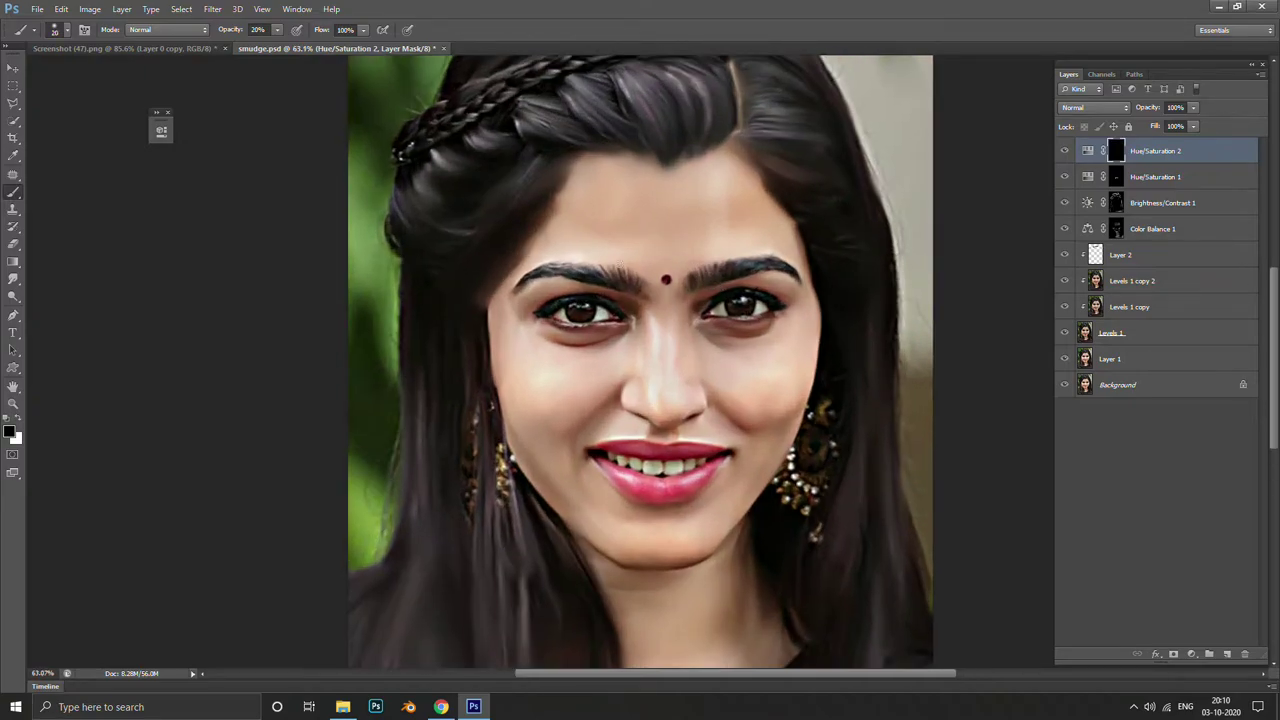
key("bracketright")
key("bracketright")
key("bracketright")
key("bracketright")
key("bracketright")
key("bracketright")
key("bracketleft")
key("bracketleft")
key("bracketleft")
key("x")
key("bracketright")
Paint the warm colour onto the forehead, under the eyes and the chin, resizing the brush
mouse_move(716, 202)
left_mouse_down()
mouse_move(699, 186)
mouse_move(657, 229)
mouse_move(732, 180)
mouse_move(770, 256)
left_mouse_up()
scroll(756, 412, "up", 1)
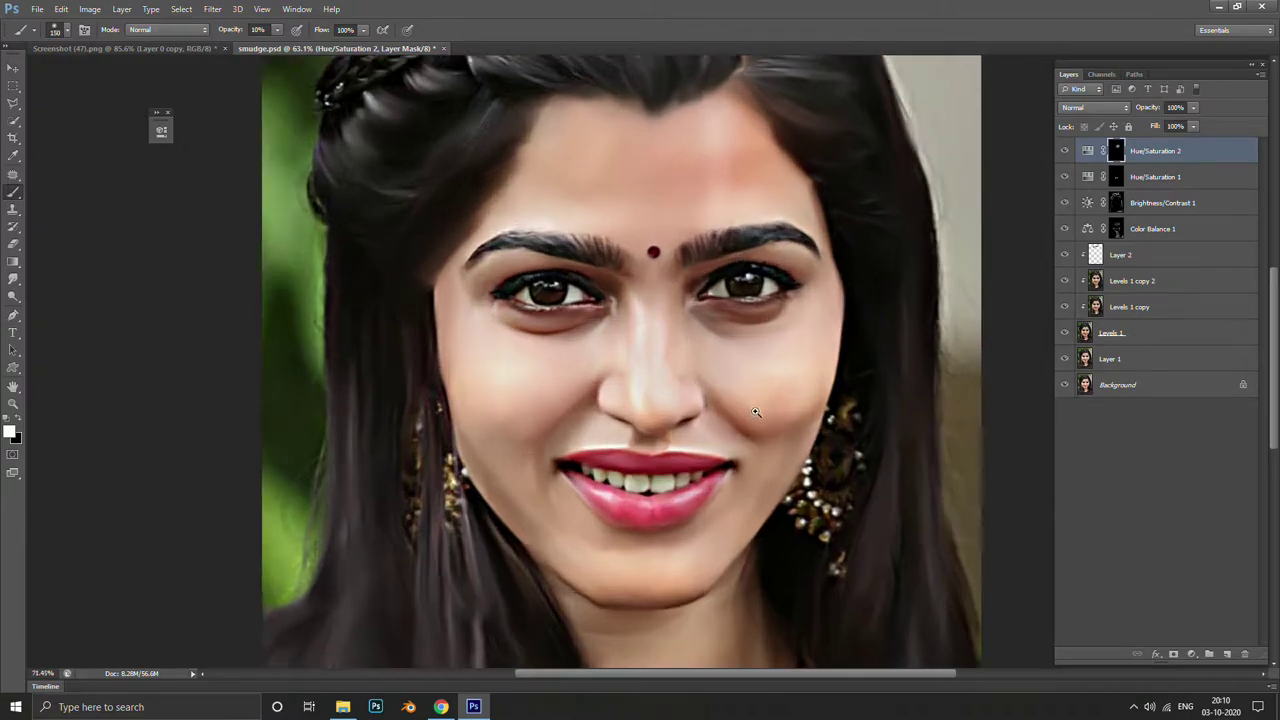
scroll(756, 412, "up", 1)
key("bracketleft")
key("bracketleft")
key("bracketleft")
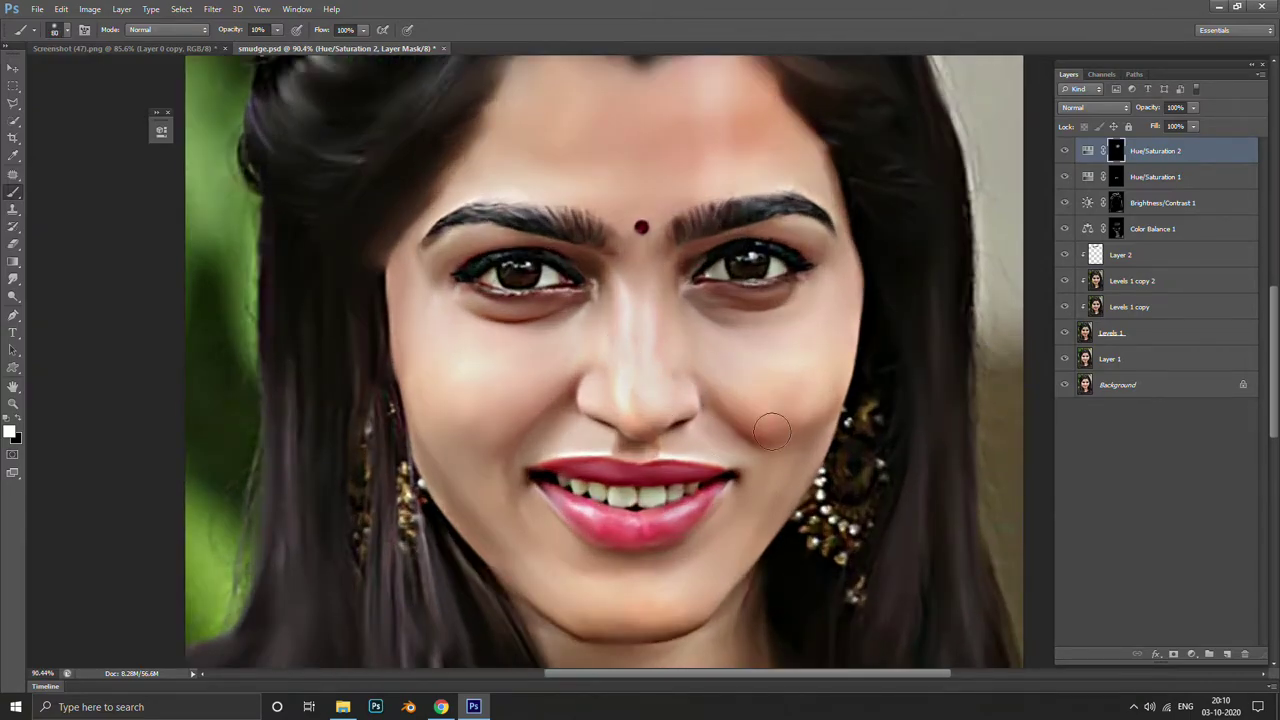
key("bracketright")
key("bracketright")
key("bracketright")
key("bracketleft")
key("bracketleft")
key("bracketleft")
key("bracketright")
key("bracketright")
key("bracketright")
key("bracketright")
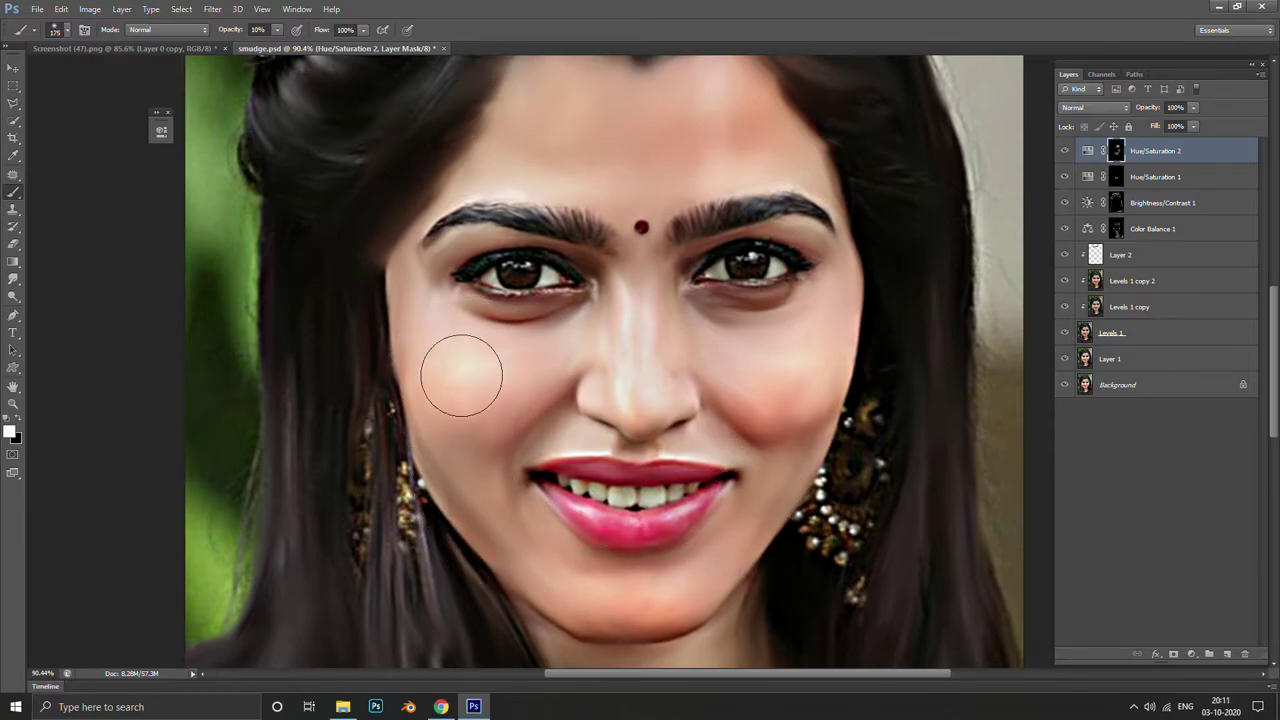
Extend the warm colour over the neck, cheeks and around the nose with a smaller brush
scroll(760, 330, "up", 3)
scroll(760, 330, "left", 3)
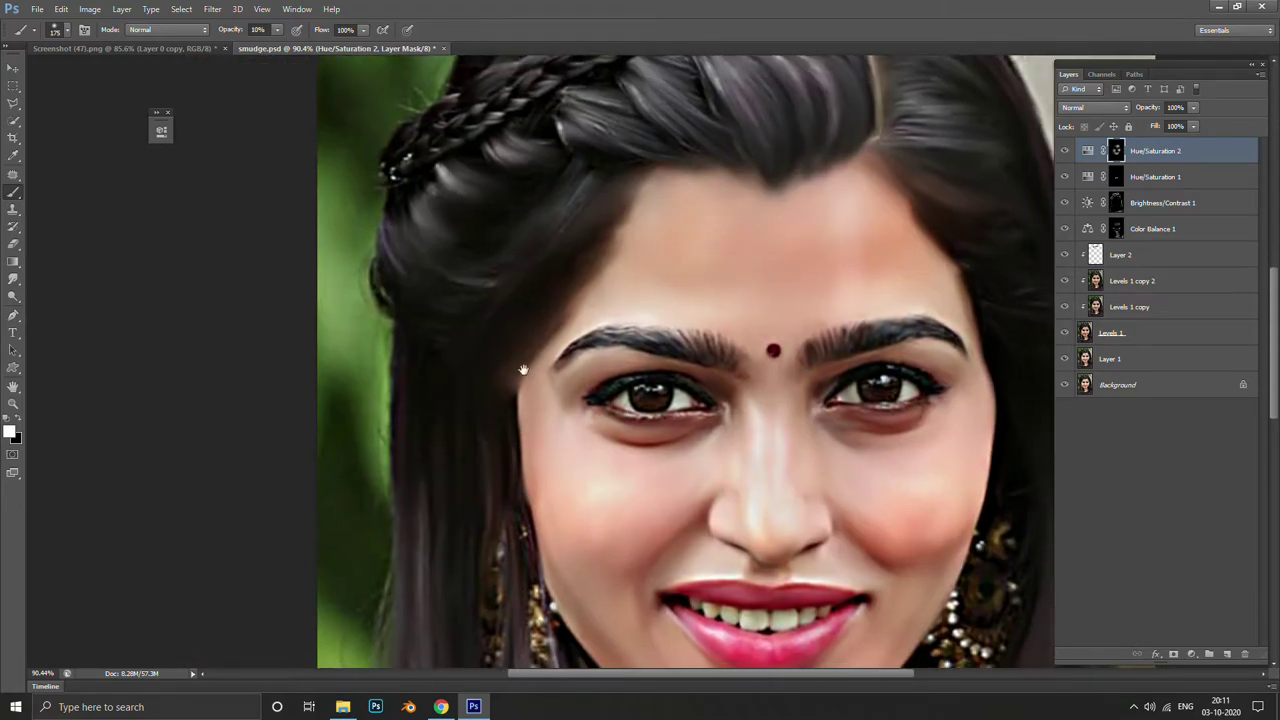
left_click_drag(595, 516, 573, 466)
scroll(600, 475, "down", 3)
scroll(600, 475, "right", 2)
scroll(634, 486, "down", 3)
scroll(634, 486, "right", 1)
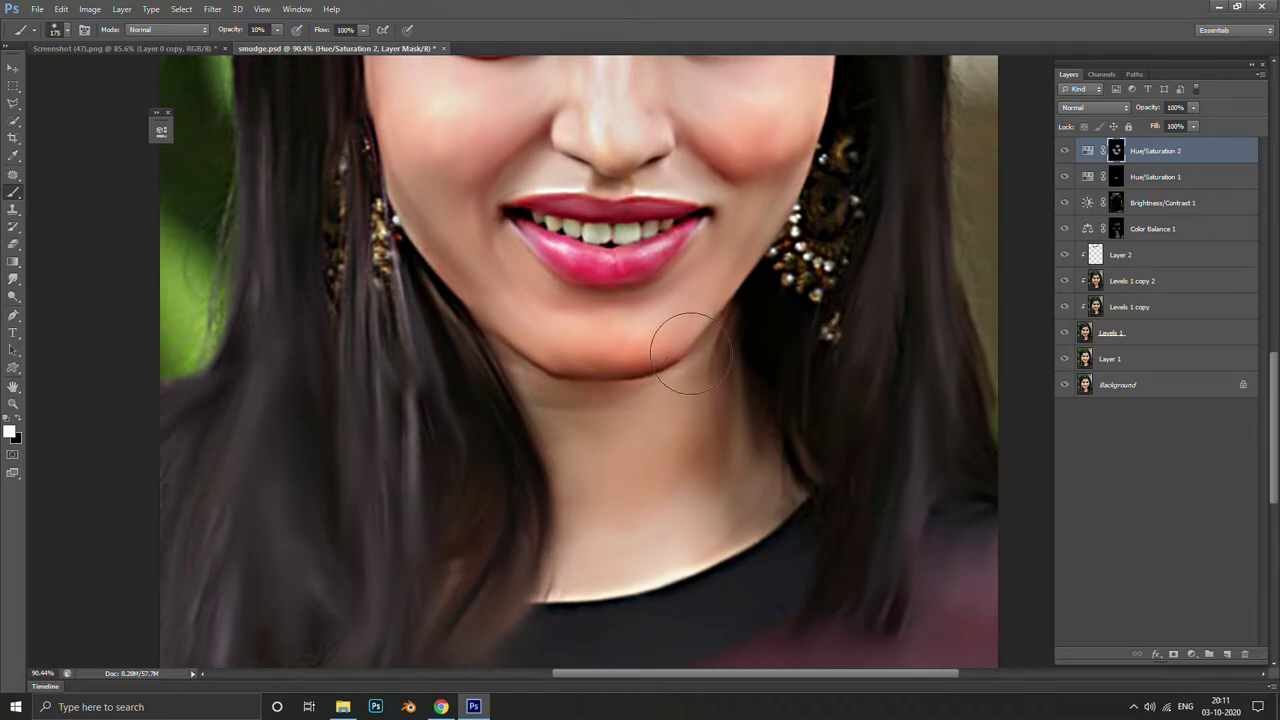
scroll(686, 534, "down", 2)
scroll(671, 523, "down", 2)
scroll(671, 523, "right", 1)
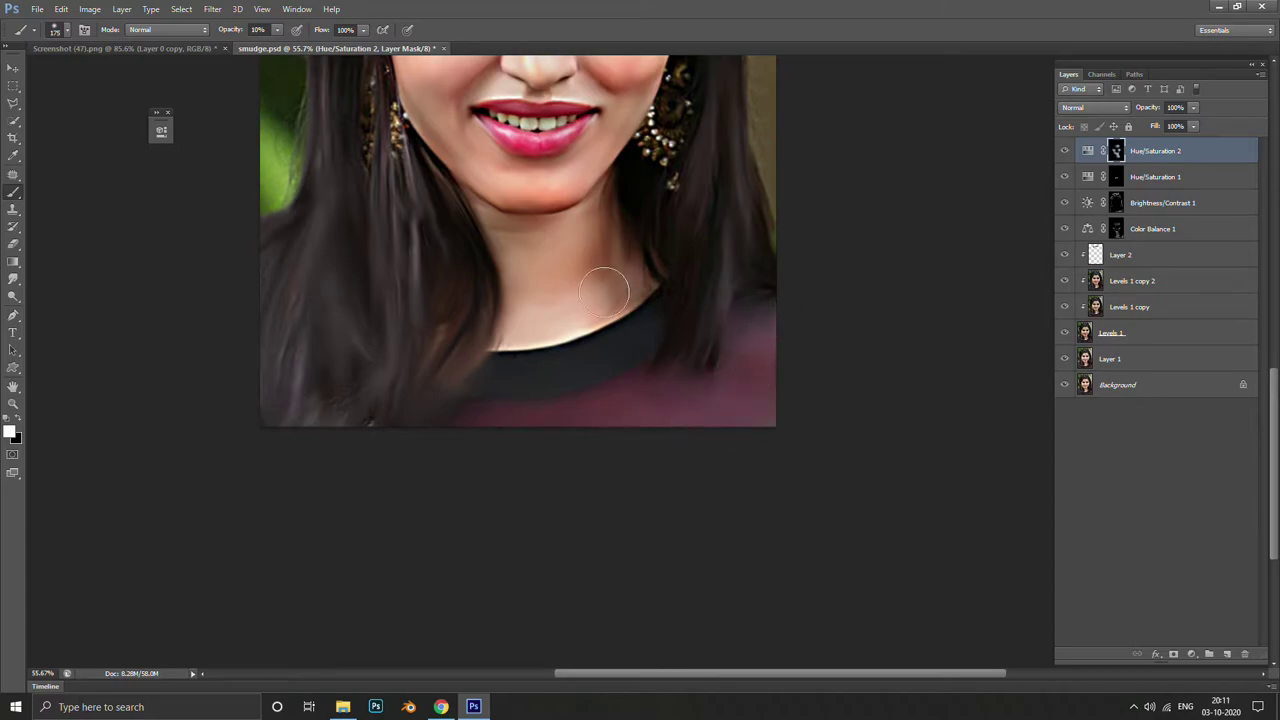
scroll(568, 260, "up", 2)
scroll(520, 250, "up", 2)
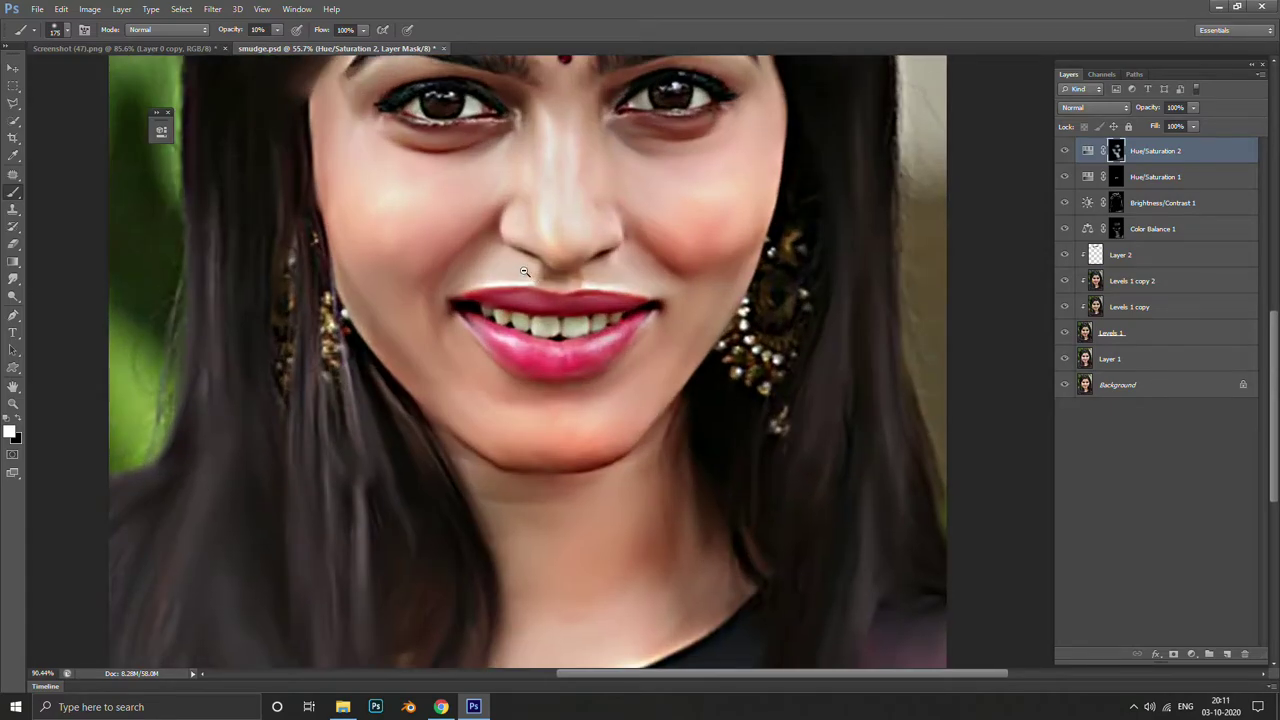
key("bracketleft")
key("bracketleft")
key("bracketleft")
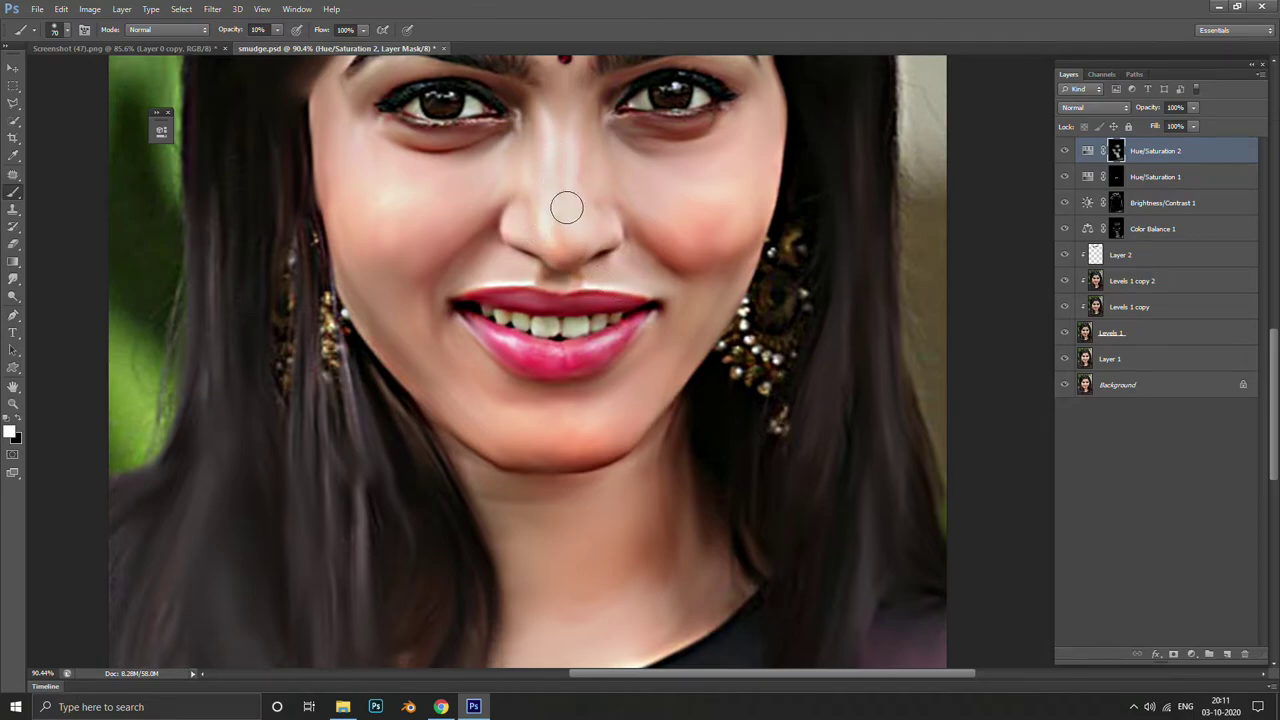
scroll(583, 252, "up", 2)
scroll(640, 300, "right", 2)
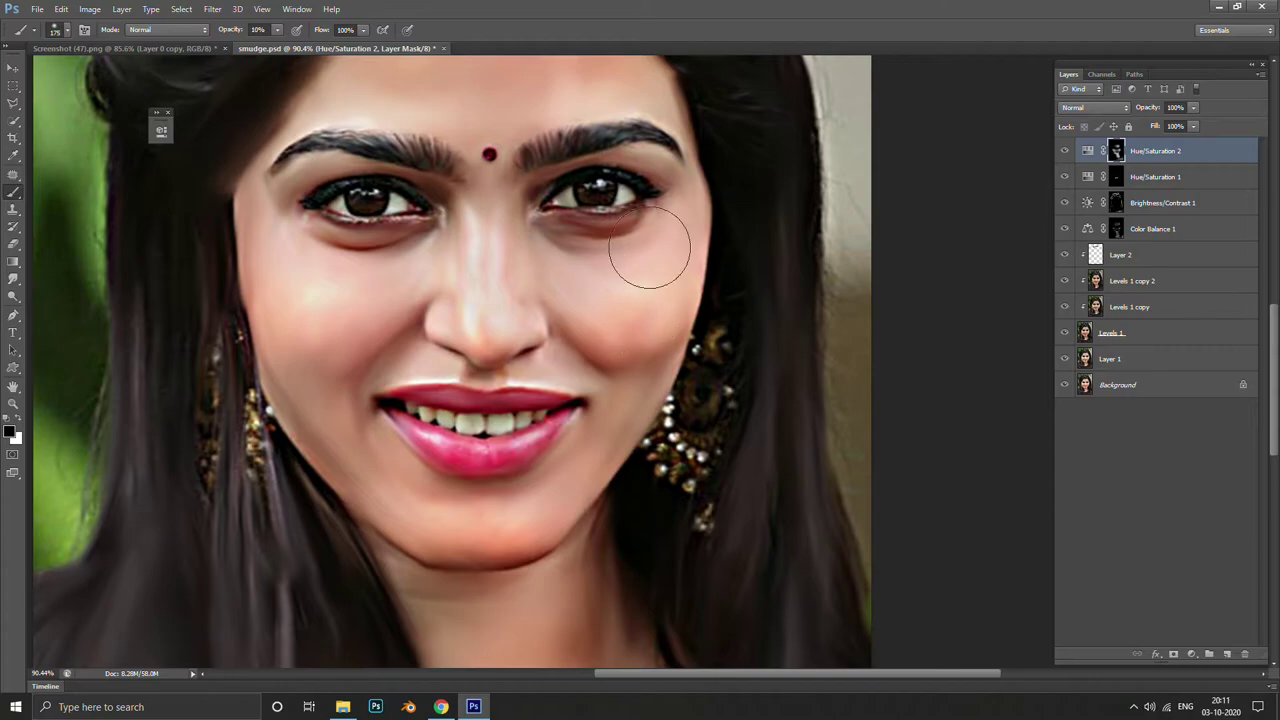
scroll(586, 243, "down", 2)
scroll(586, 243, "down", 5)
scroll(543, 143, "up", 5)
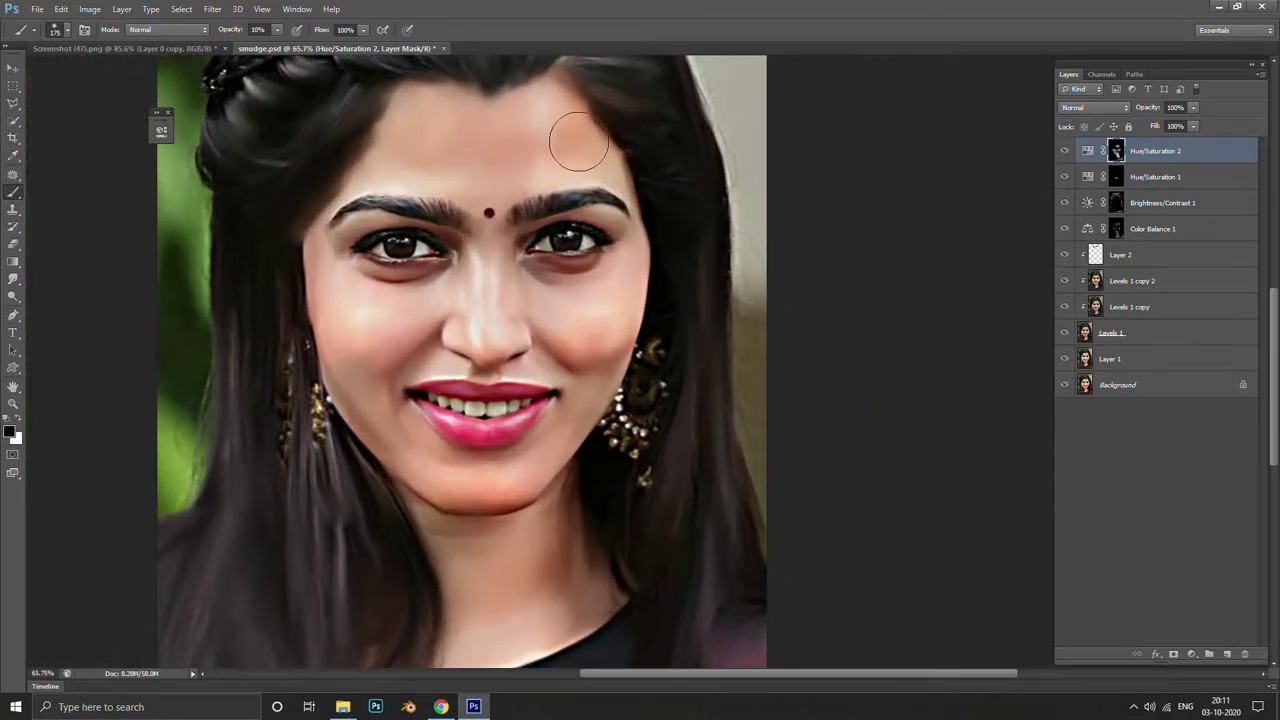
scroll(571, 134, "down", 4)
Hide and show Hue/Saturation 2 twice to compare the portrait with and without it
left_click(1067, 152)
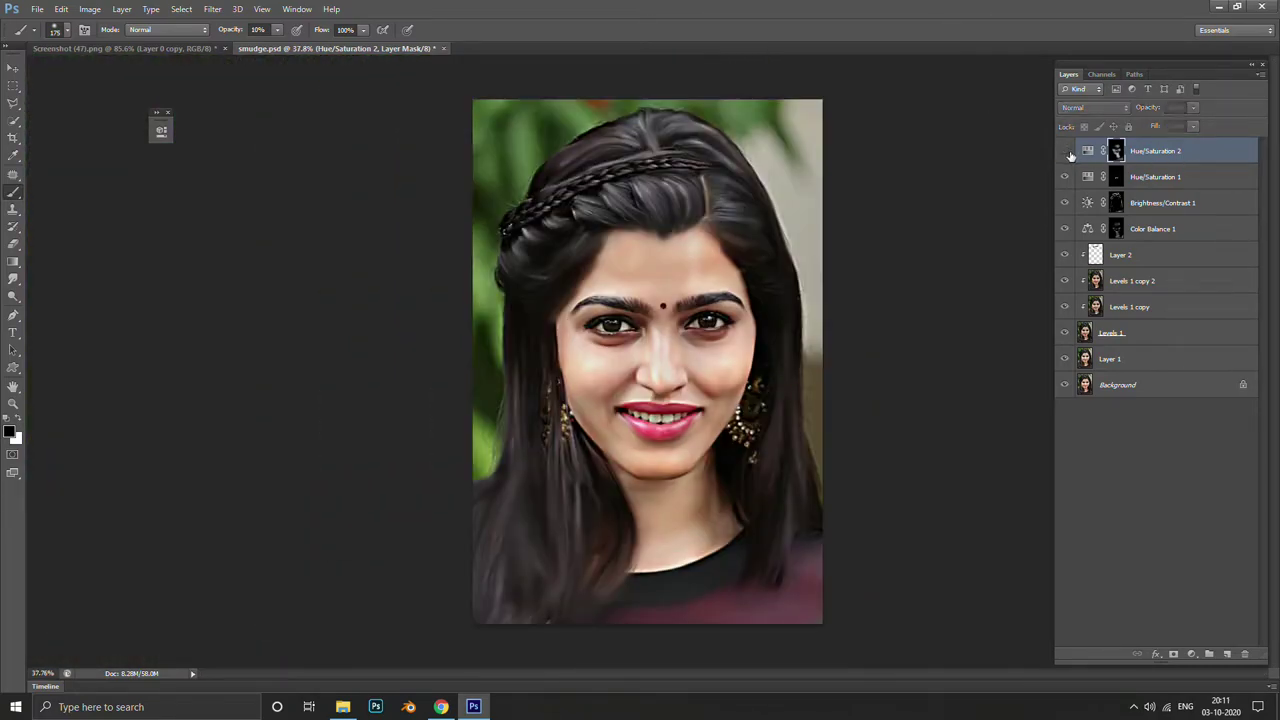
left_click(1066, 152)
left_click(1066, 151)
left_click(1066, 151)
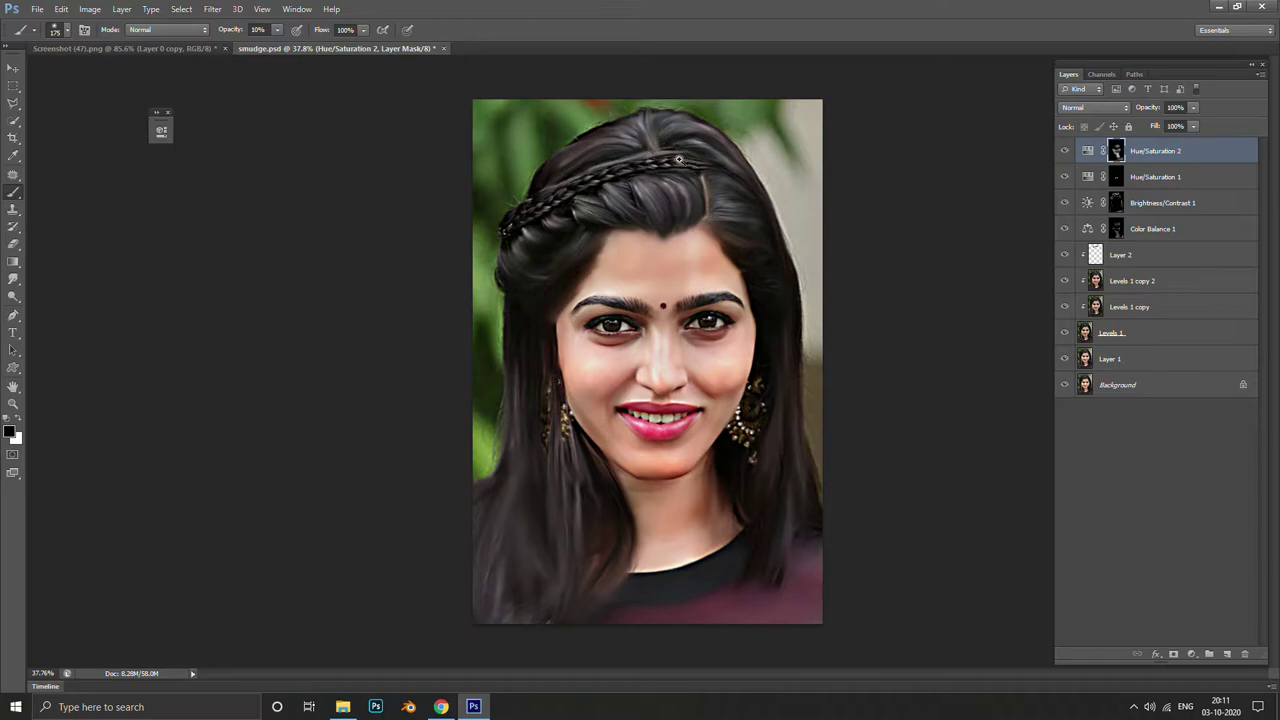
Zoom in on the eyes and switch to the Pen tool
mouse_move(665, 160)
left_mouse_down()
mouse_move(640, 200)
mouse_move(729, 301)
mouse_move(666, 260)
left_mouse_up()
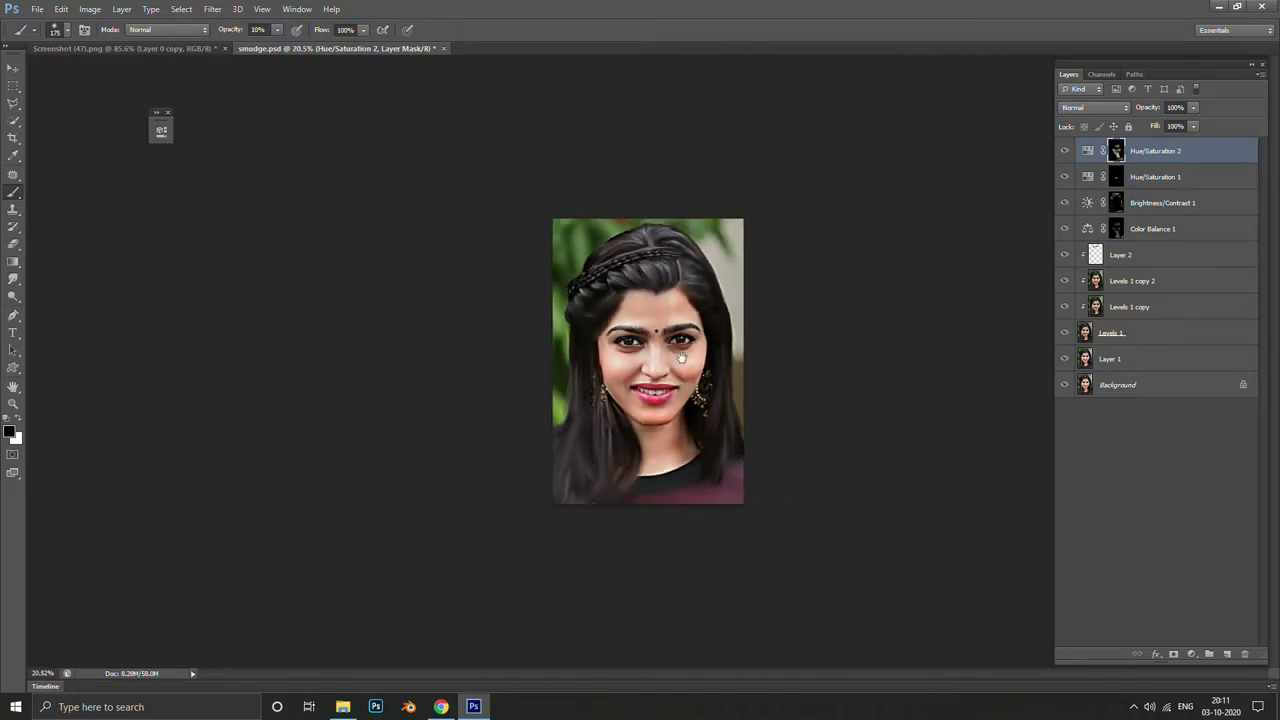
mouse_move(681, 357)
left_mouse_down()
mouse_move(791, 380)
mouse_move(609, 257)
mouse_move(645, 343)
mouse_move(427, 260)
left_mouse_up()
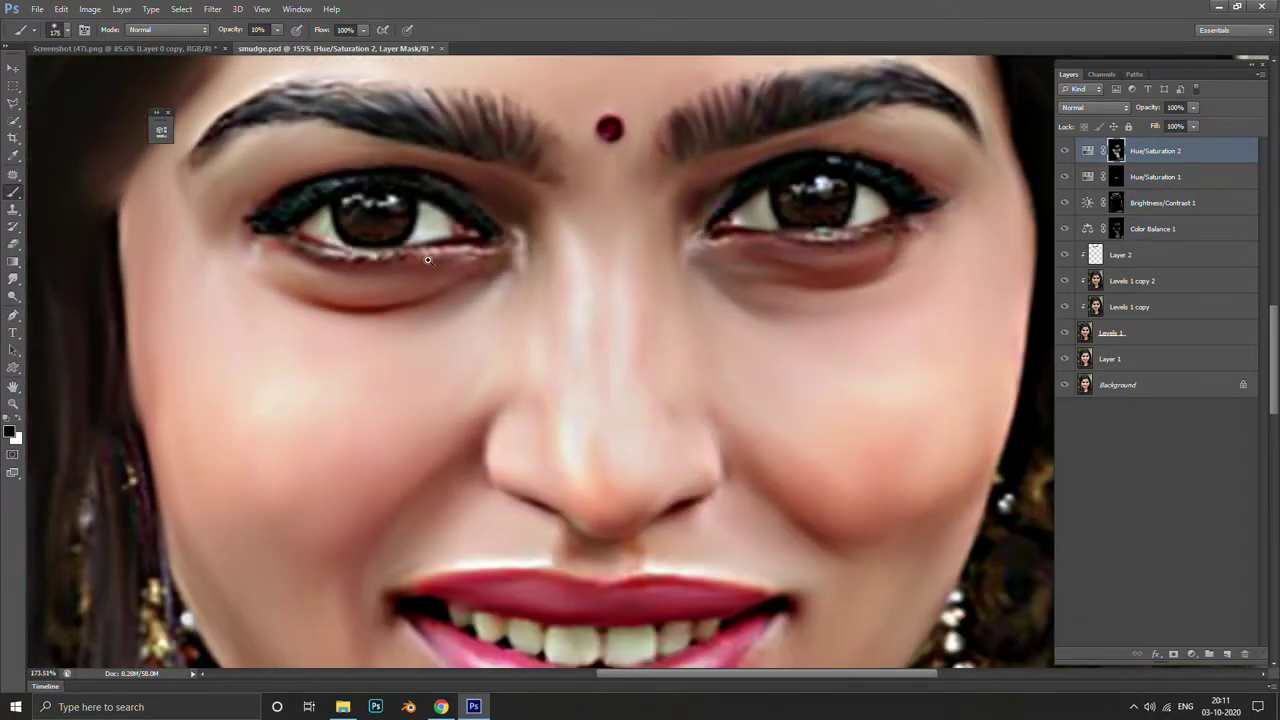
key("p")
left_click_drag(300, 263, 640, 357)
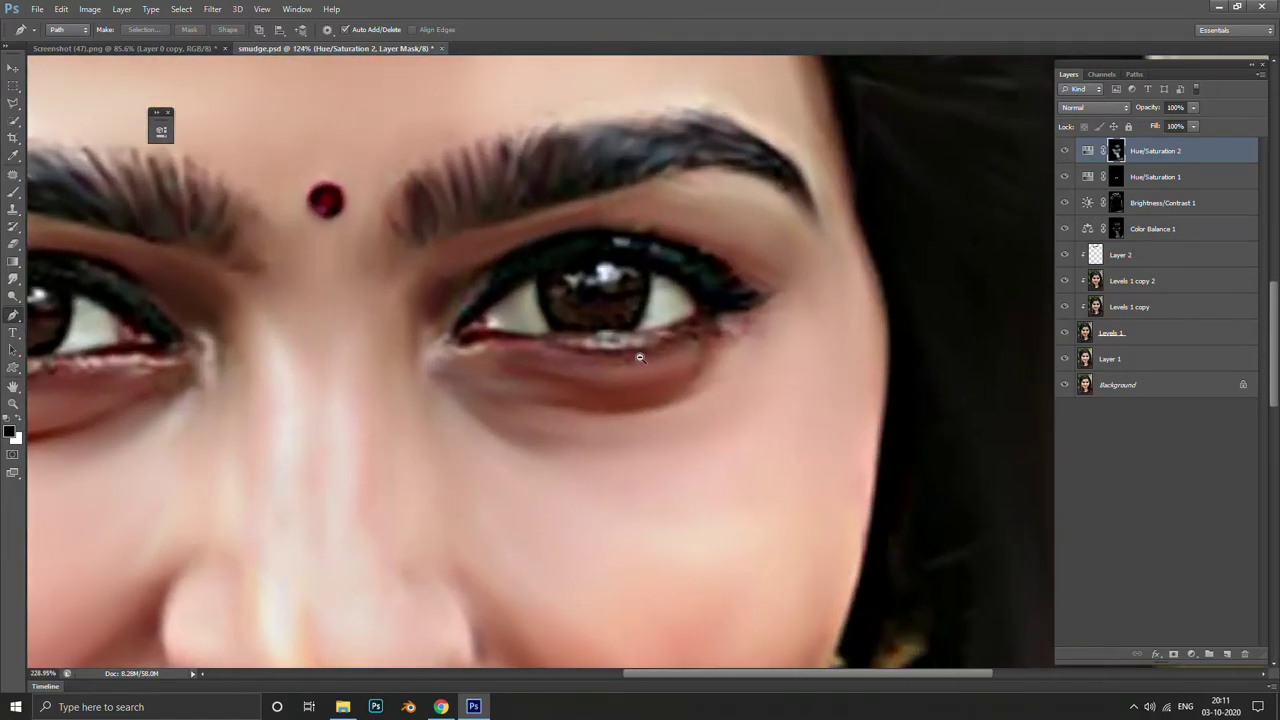
Fit the portrait in view and add a new empty Layer 3 on top
key("ctrl+0")
left_click(1227, 656)
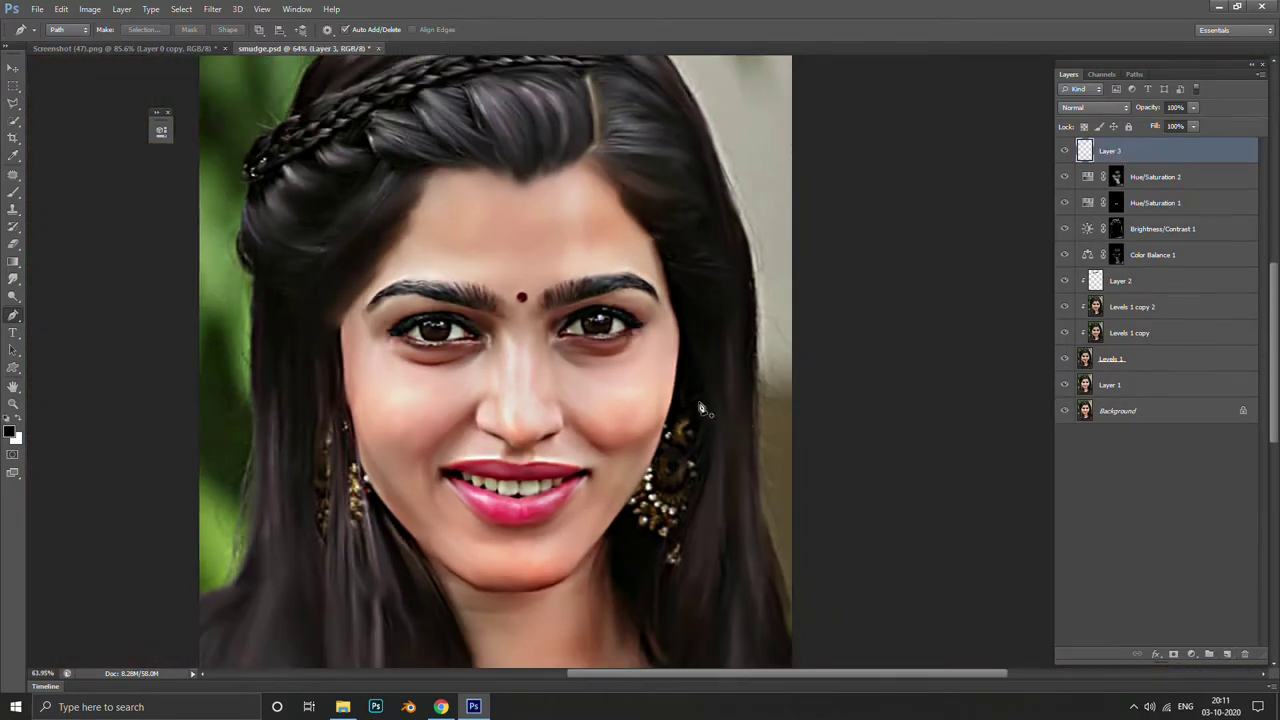
scroll(581, 328, "up", 3)
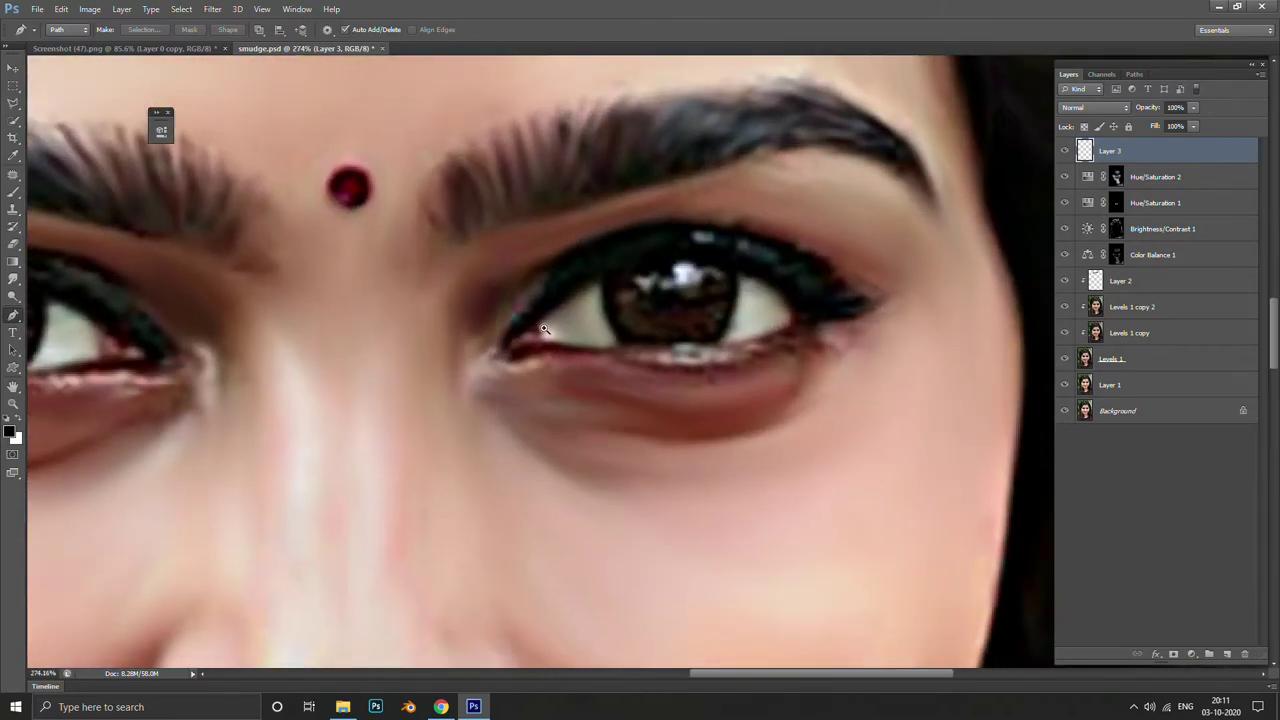
scroll(528, 328, "up", 3)
Trace a Pen path around the white of the first eye
left_click_drag(675, 204, 672, 237)
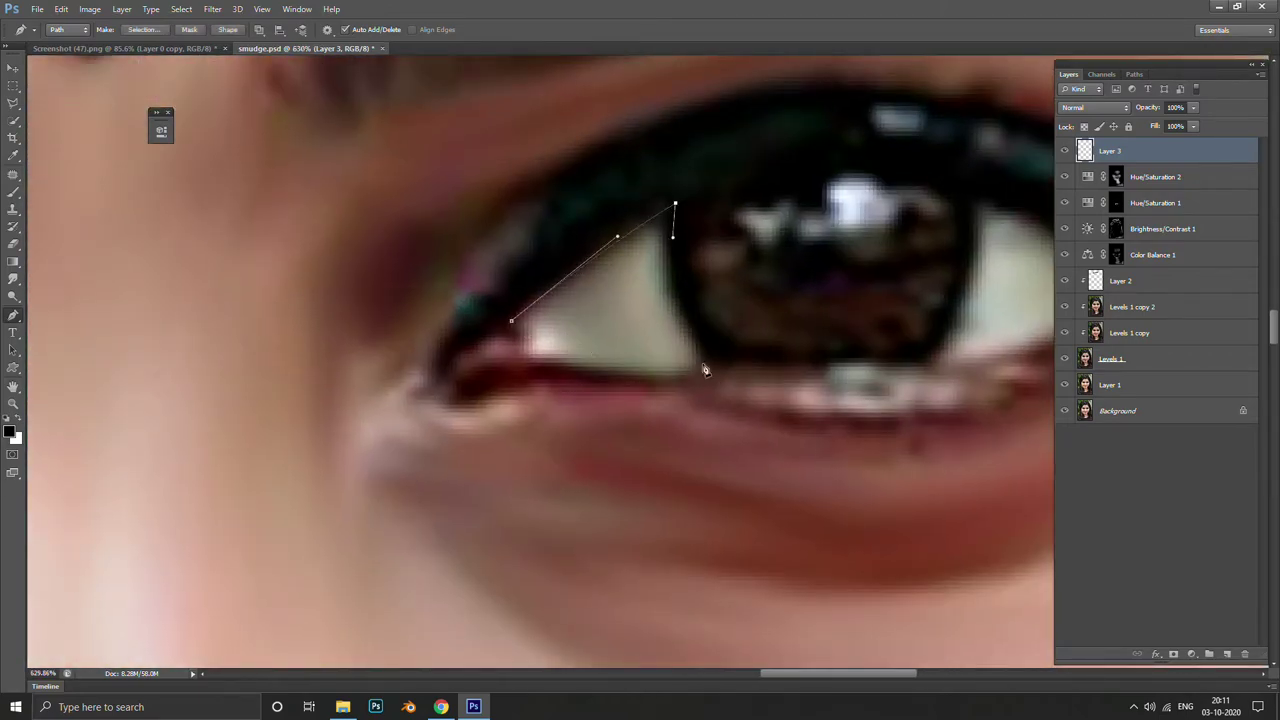
left_click(708, 353)
left_click(713, 370)
left_click_drag(512, 322, 344, 382)
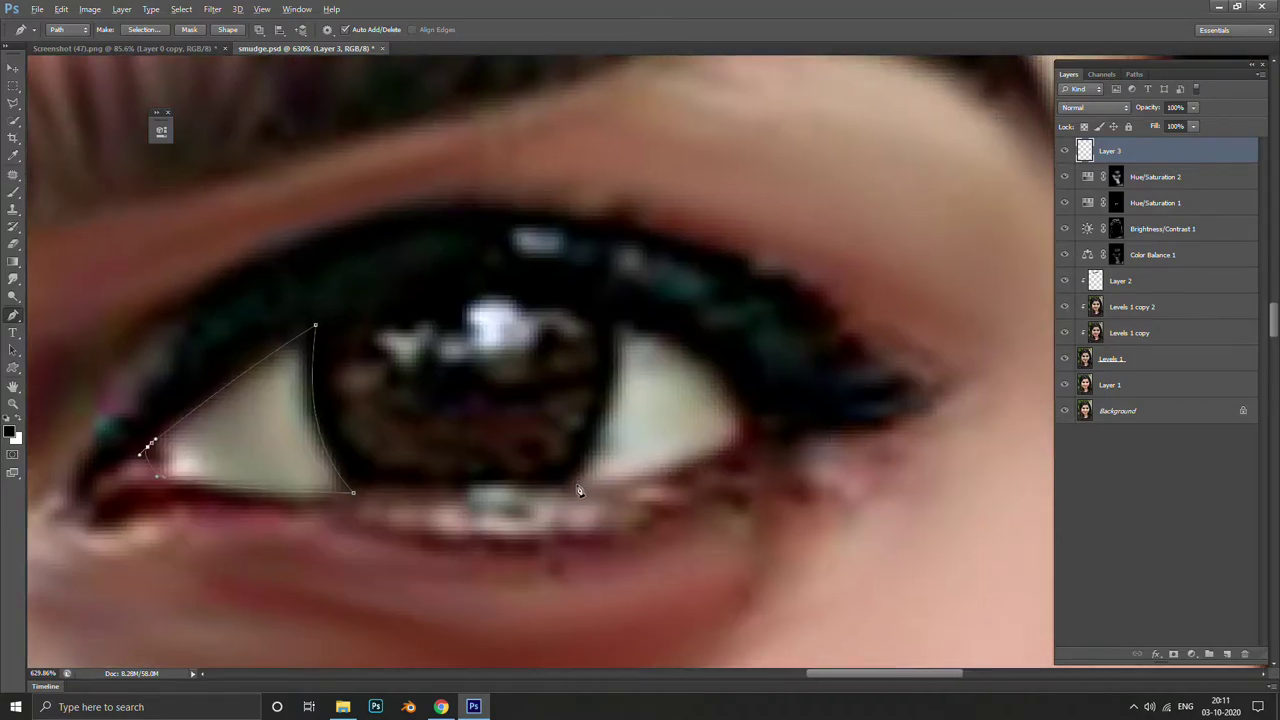
left_click_drag(577, 487, 592, 437)
key("ctrl+z")
left_click_drag(166, 478, 116, 442)
left_click_drag(312, 327, 228, 389)
left_click_drag(154, 443, 159, 487)
Outline the other eye white, close the path and load the outlines as a selection
left_click_drag(622, 323, 656, 328)
left_click_drag(778, 478, 700, 483)
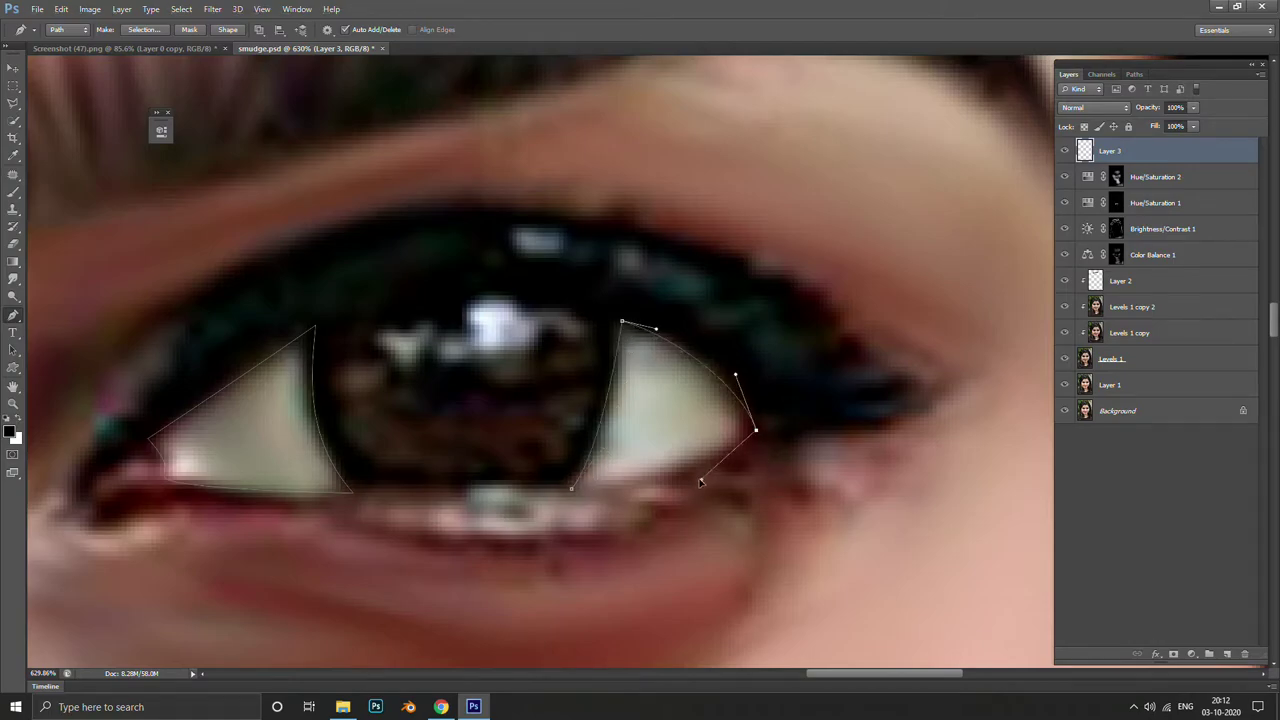
left_click_drag(573, 490, 559, 493)
scroll(555, 478, "down", 5)
scroll(646, 380, "up", 3)
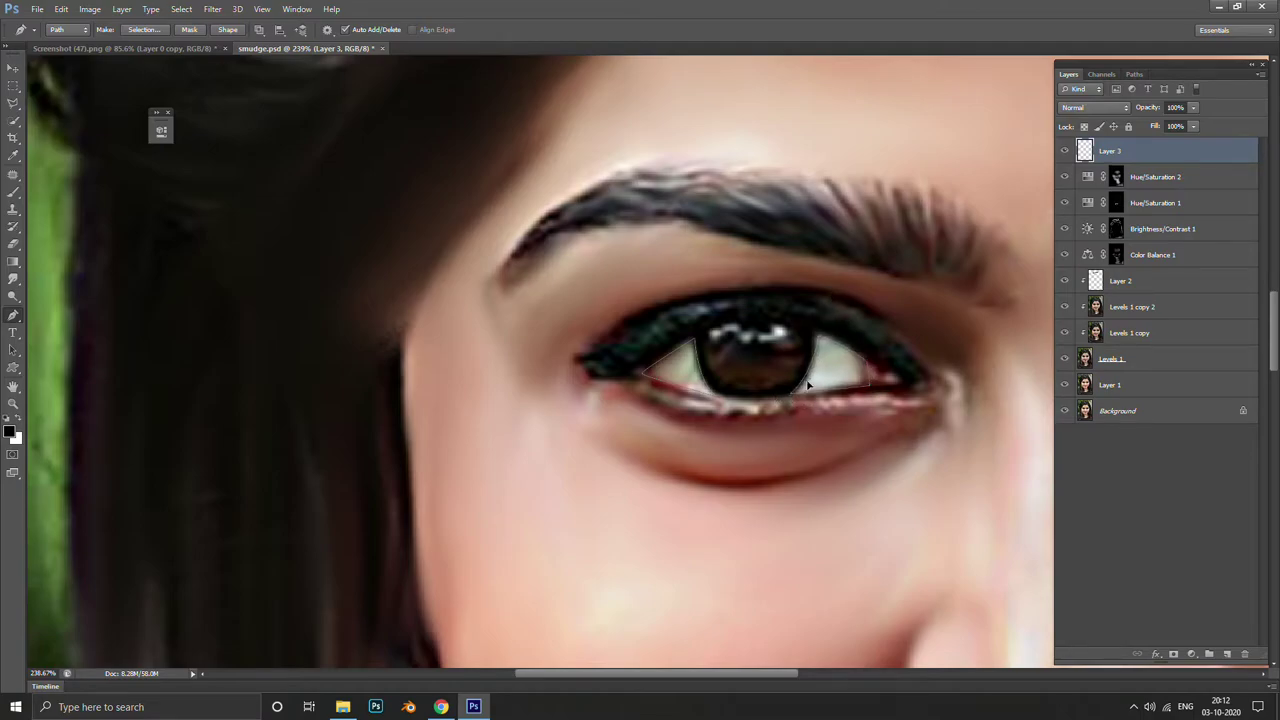
scroll(808, 385, "down", 3)
key("ctrl+Return")
Feather the eye-white selection to soften its edges
key("shift+F6")
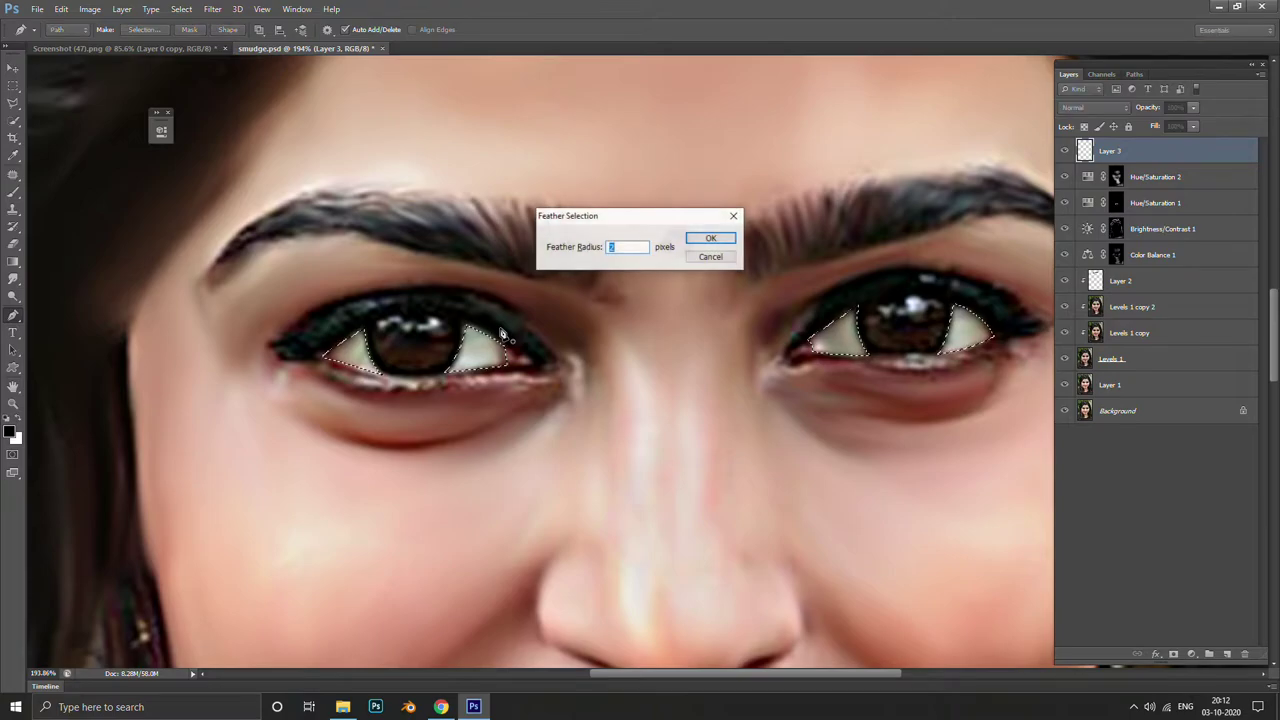
key("Return")
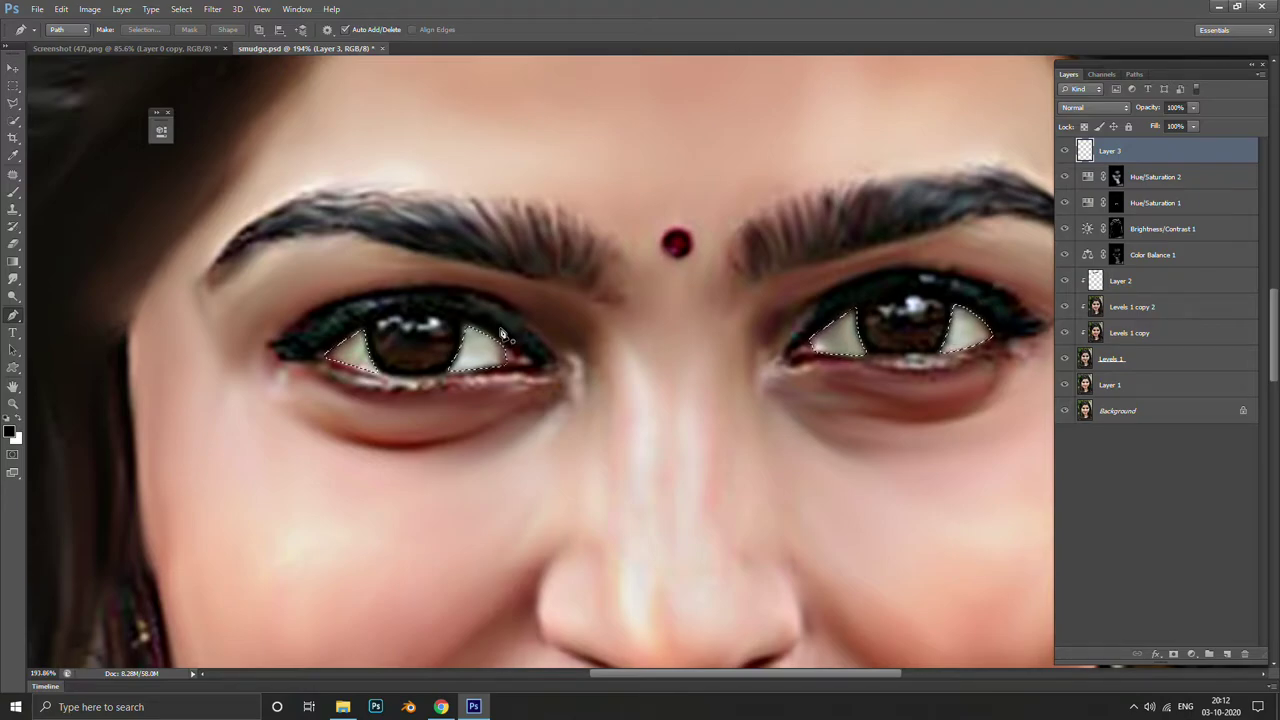
scroll(502, 335, "down", 10)
scroll(610, 344, "up", 4)
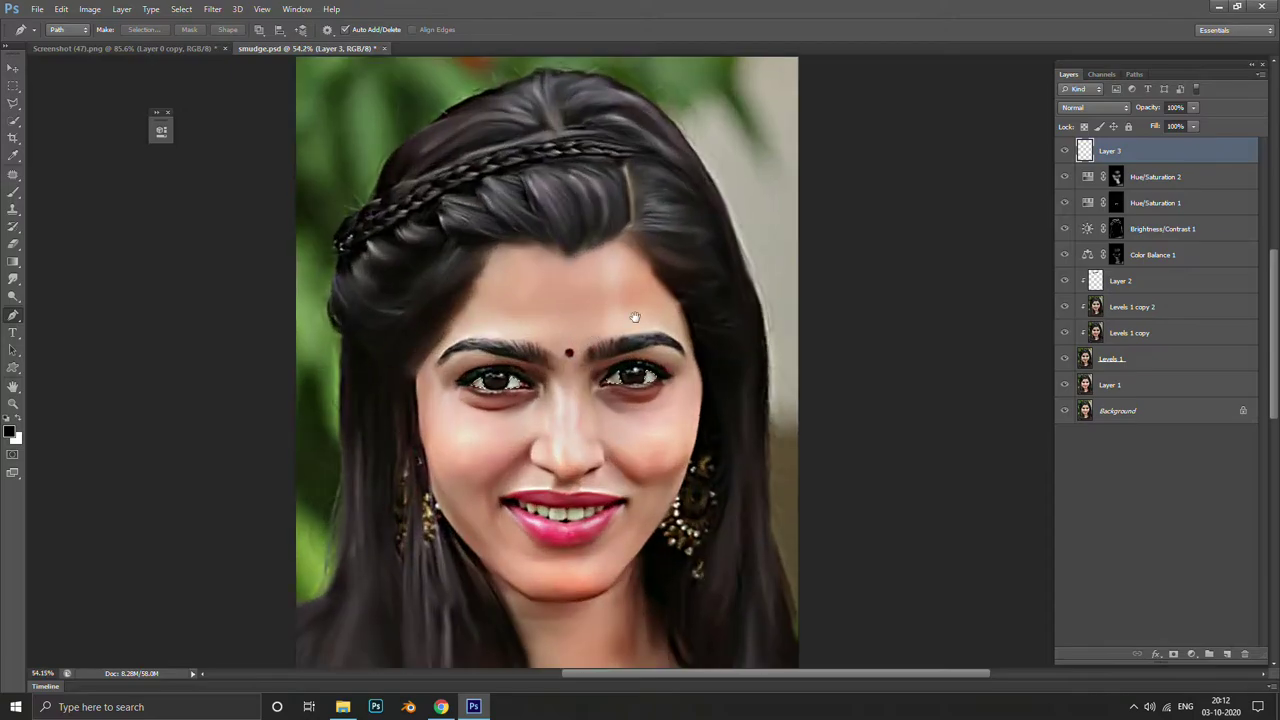
scroll(460, 424, "up", 3)
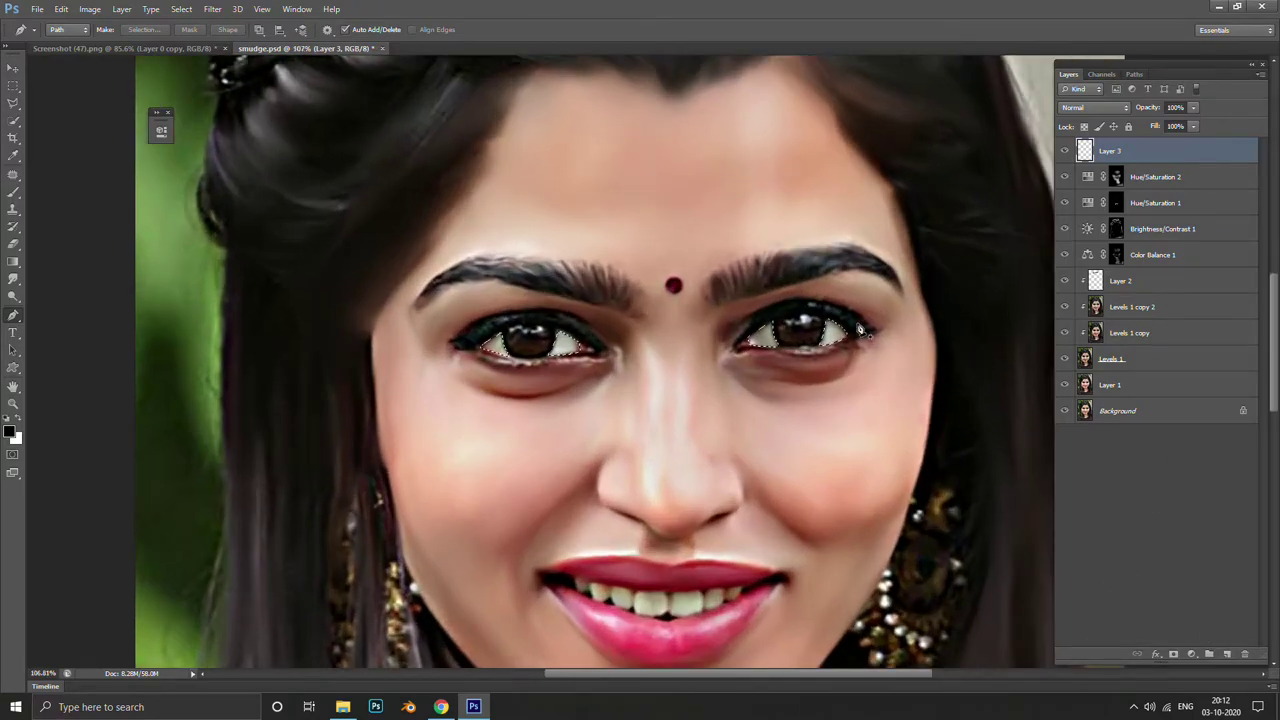
scroll(815, 330, "up", 2)
Brighten the eye whites on Layer 3 with a soft white brush at 10% opacity
key("b")
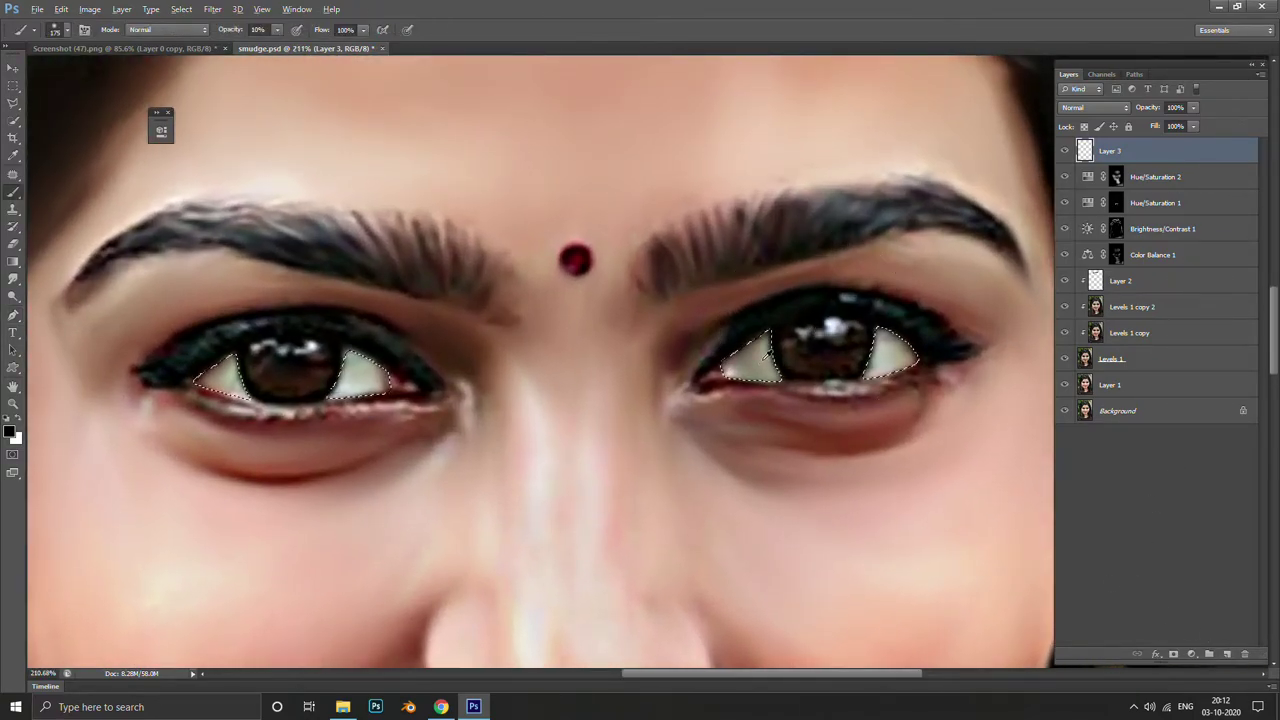
left_click(698, 366, "alt")
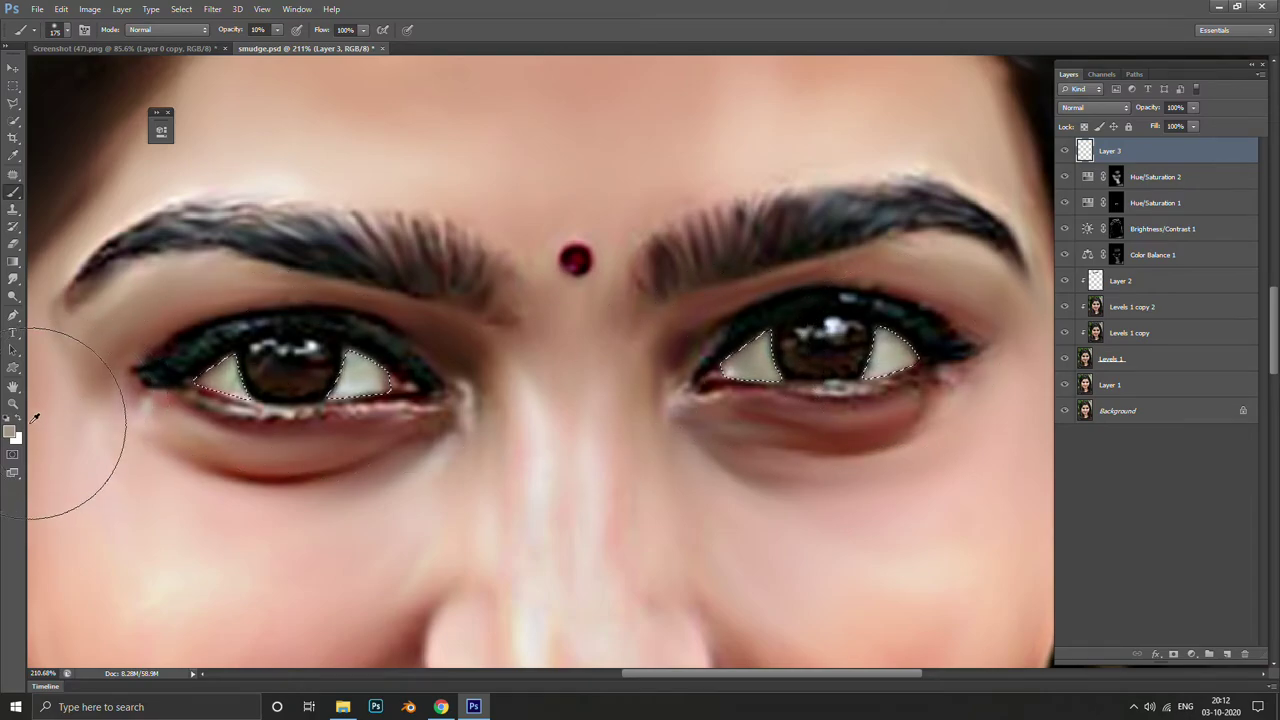
left_click(19, 424)
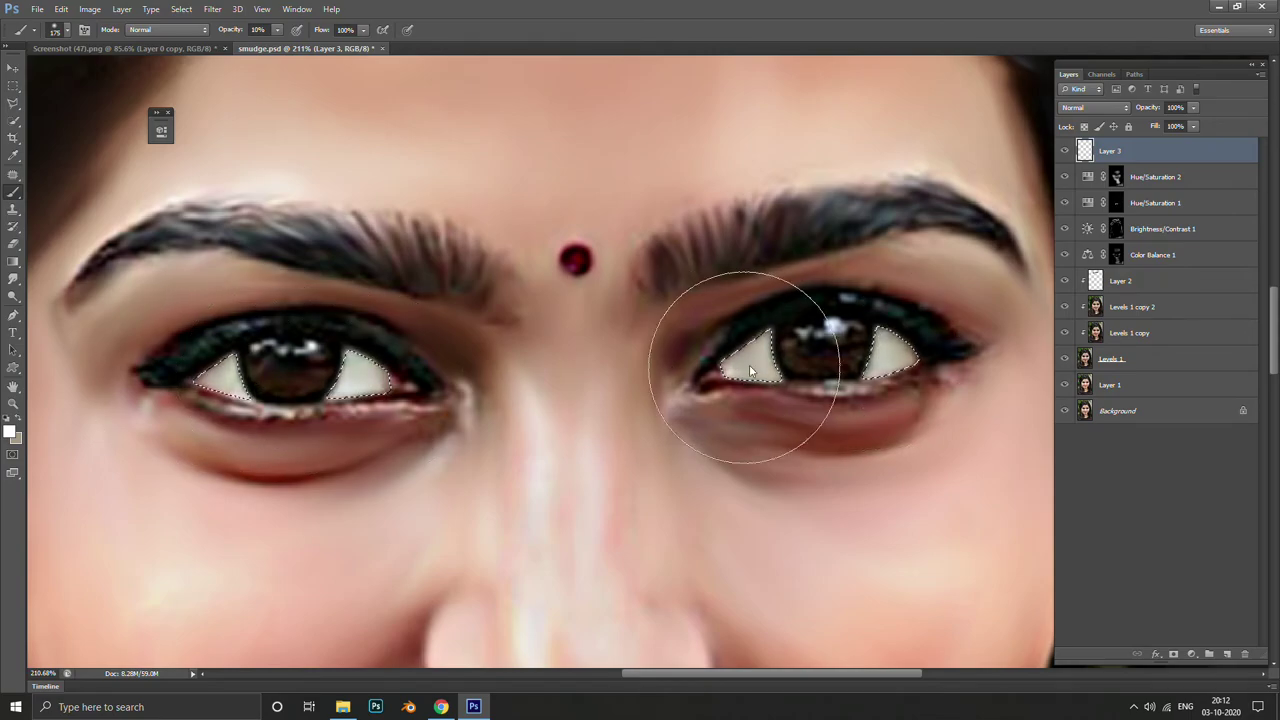
key("ctrl+0")
scroll(732, 338, "down", 2)
scroll(732, 338, "down", 2)
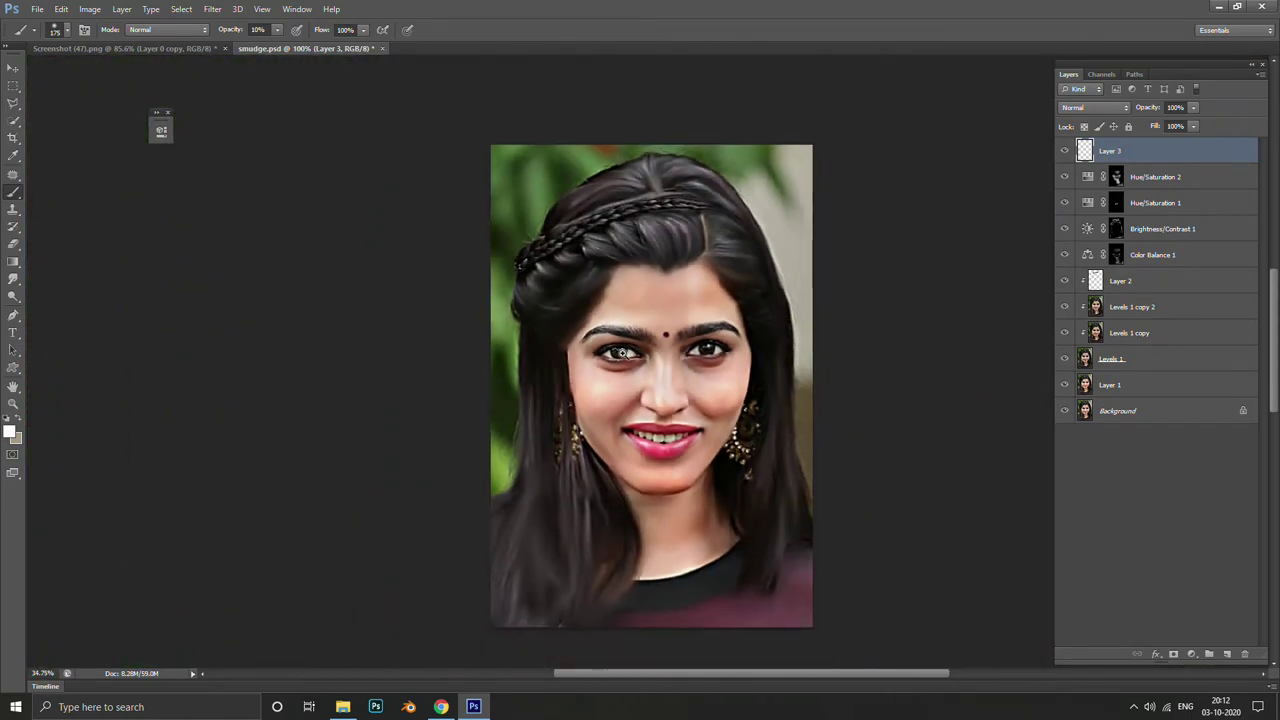
scroll(760, 345, "up", 6)
scroll(766, 348, "up", 2)
scroll(790, 320, "up", 3)
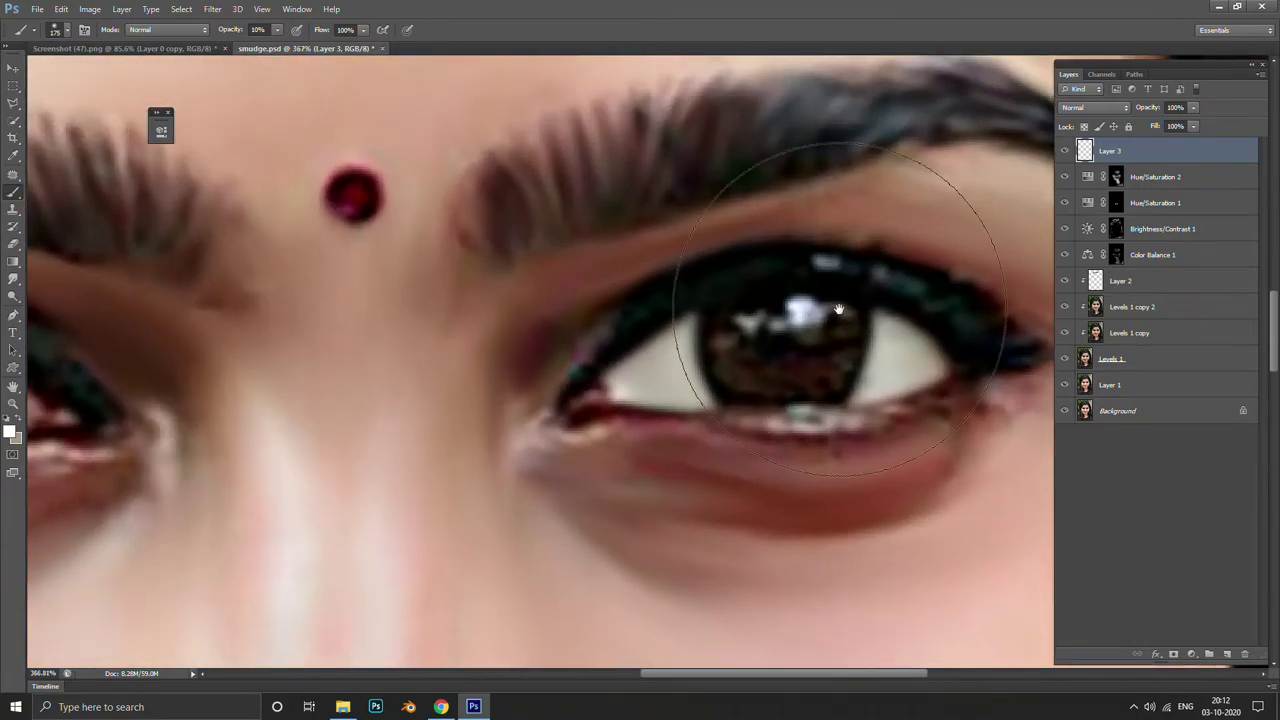
key("ctrl+b")
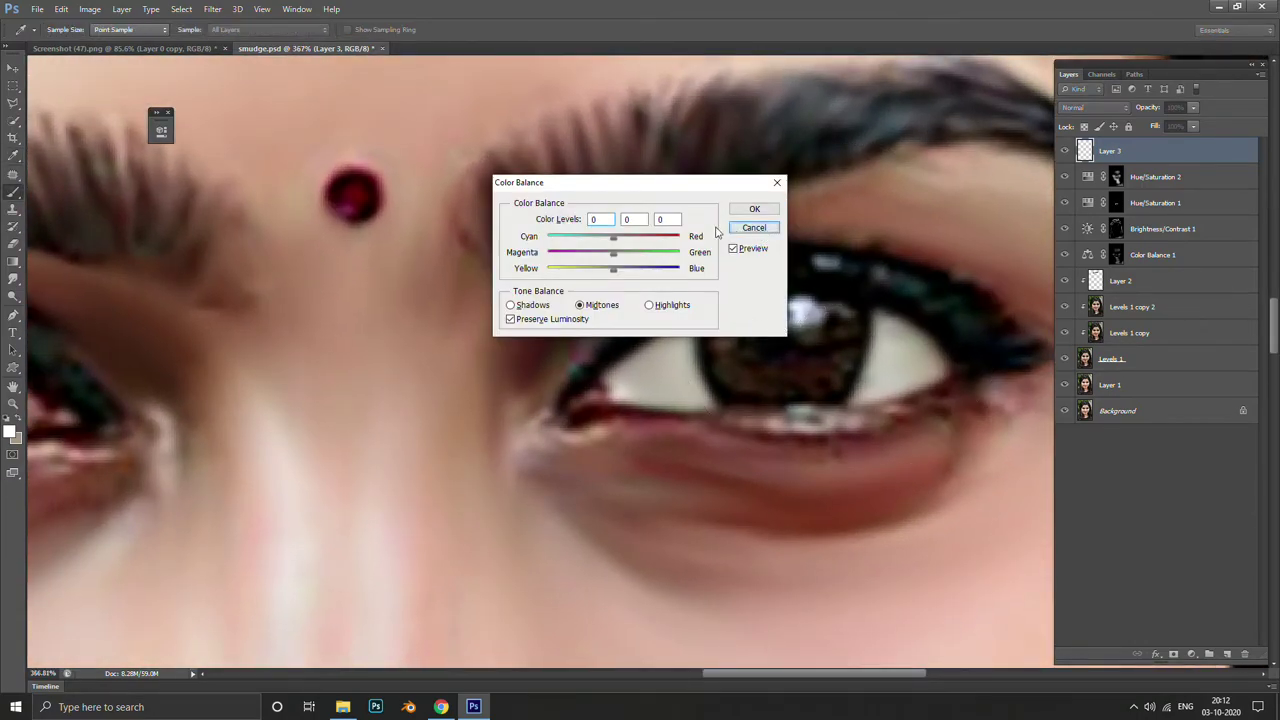
Cancel Color Balance, deselect the eyes, and soften Layer 3's white eye paint with a small-radius Gaussian Blur
left_click(754, 227)
left_click(181, 9)
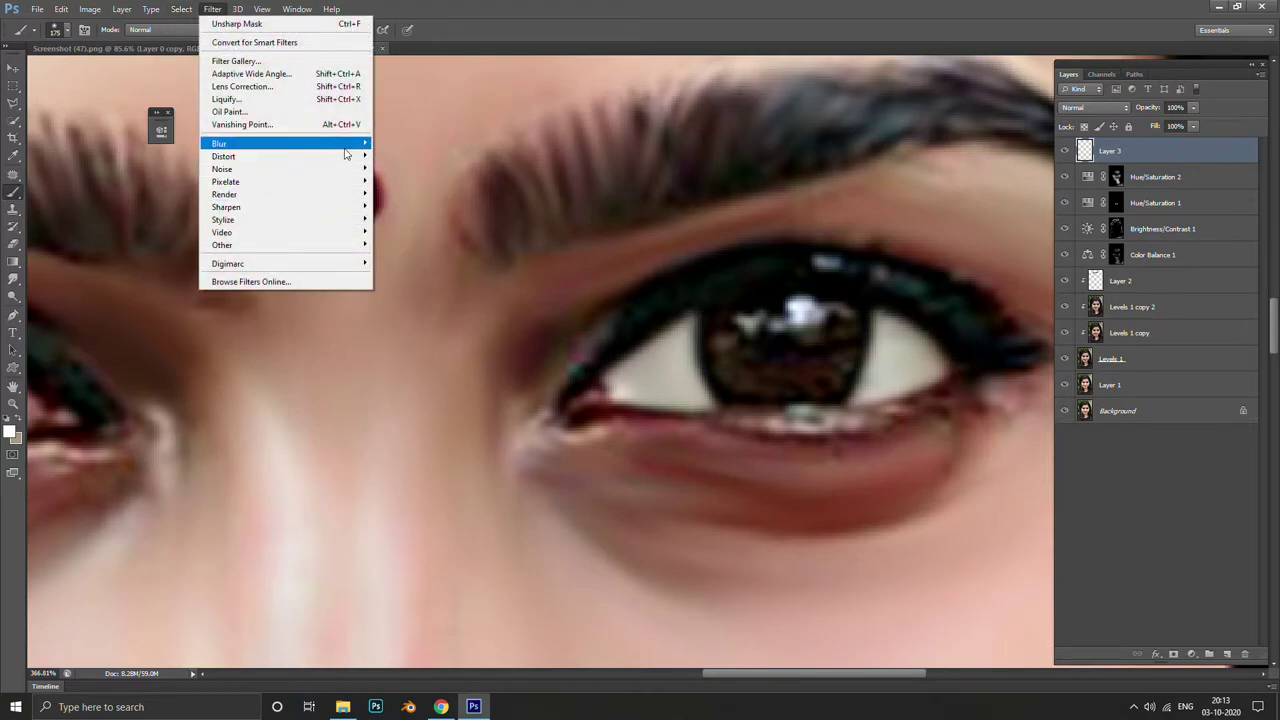
mouse_move(285, 143)
left_click(458, 240)
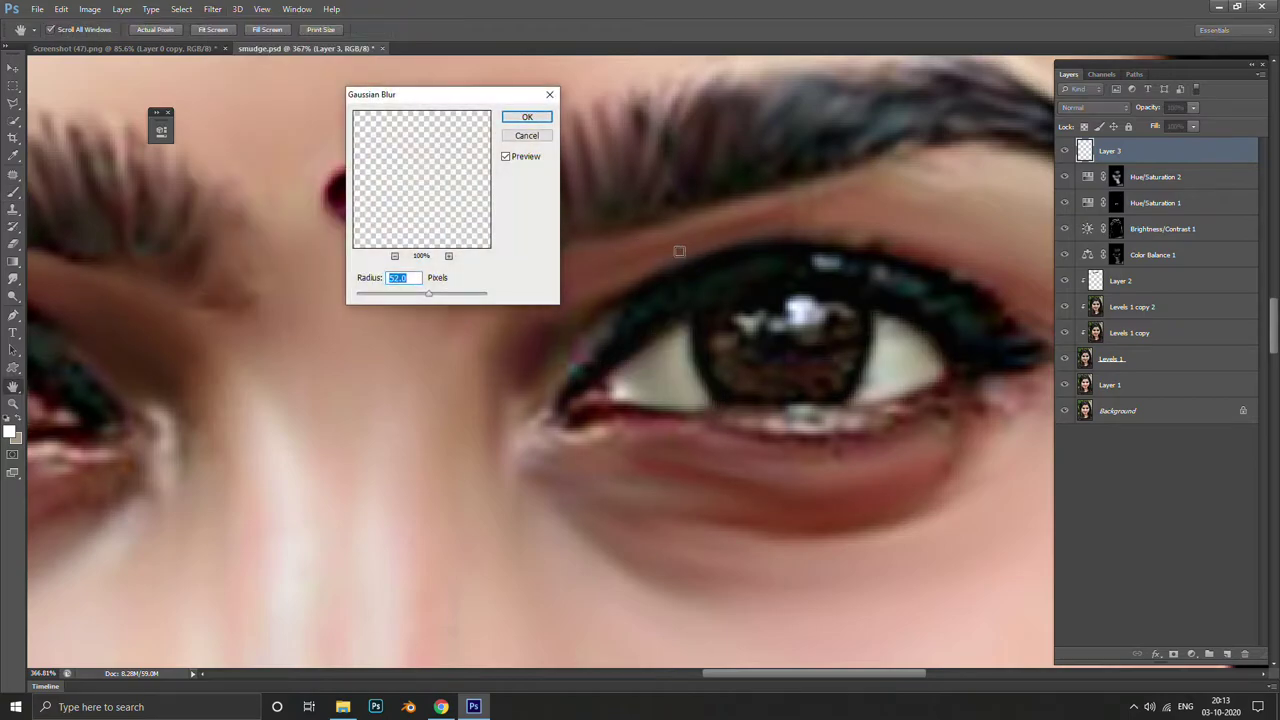
left_click_drag(370, 297, 377, 295)
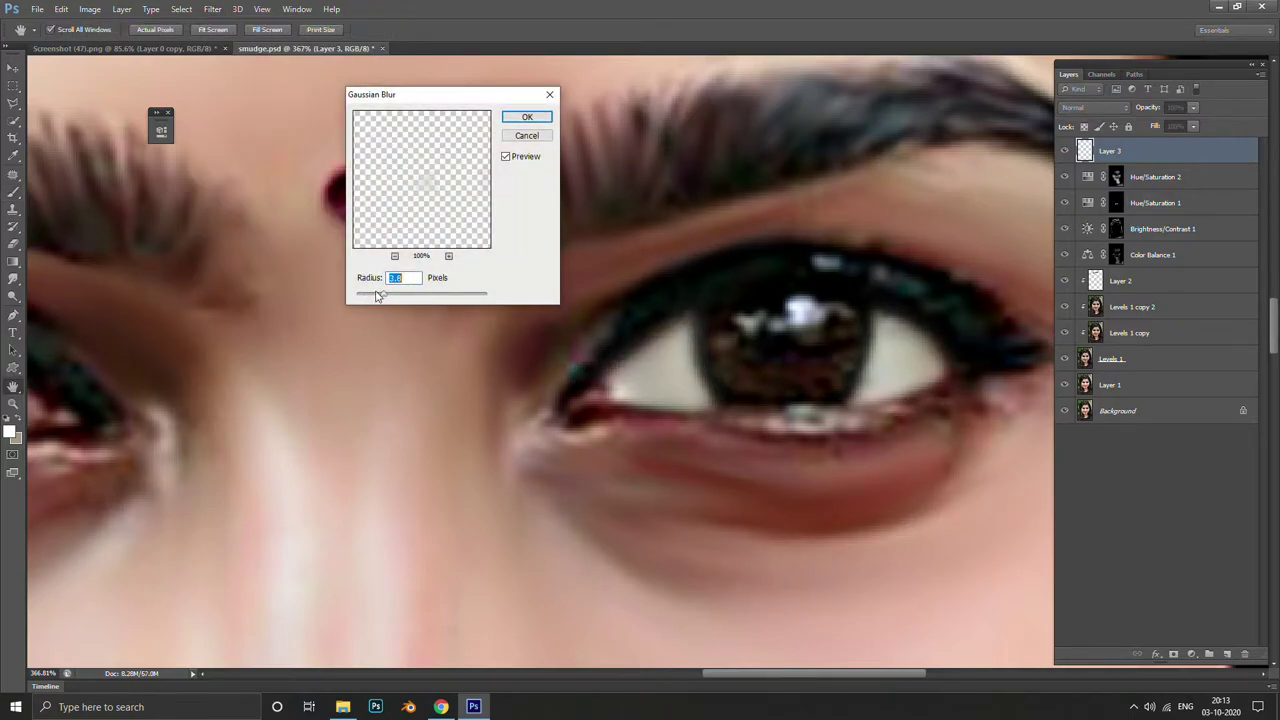
left_click(507, 119)
scroll(677, 160, "down", 3)
Trace a closed Pen path around the left eye's iris
scroll(744, 249, "up", 2)
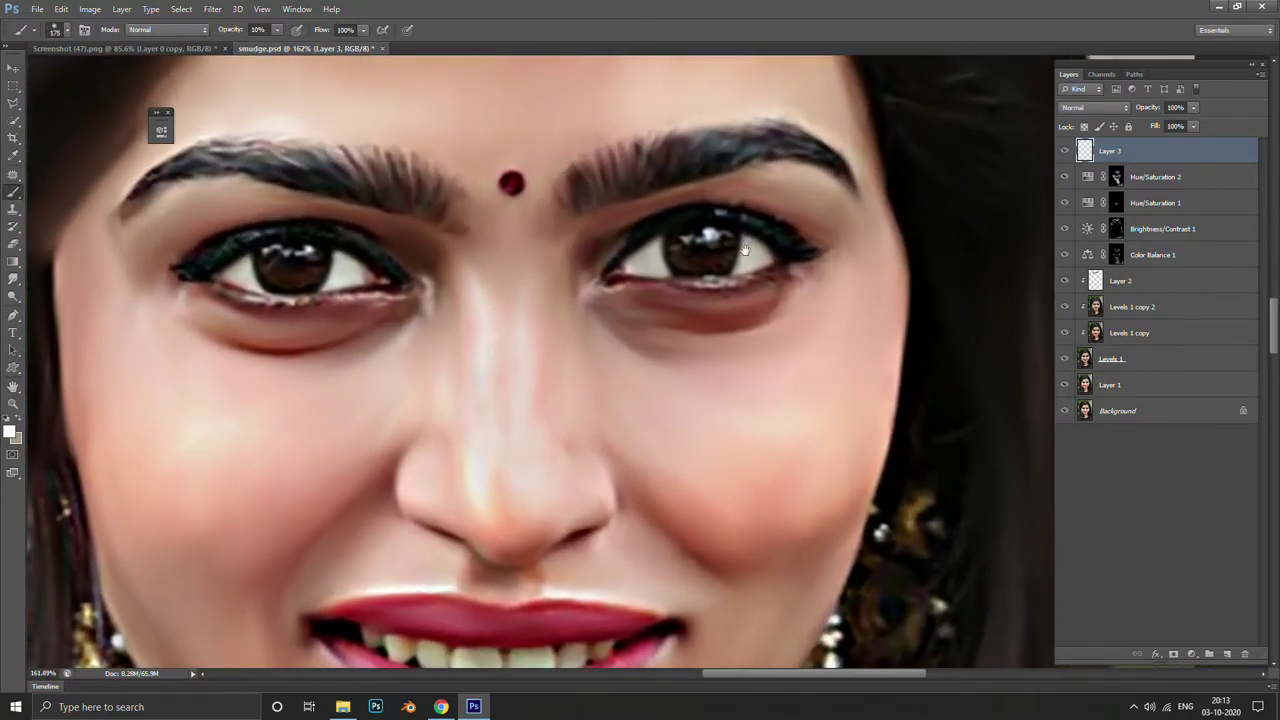
scroll(744, 249, "down", 2)
scroll(744, 249, "down", 1)
scroll(553, 280, "up", 3)
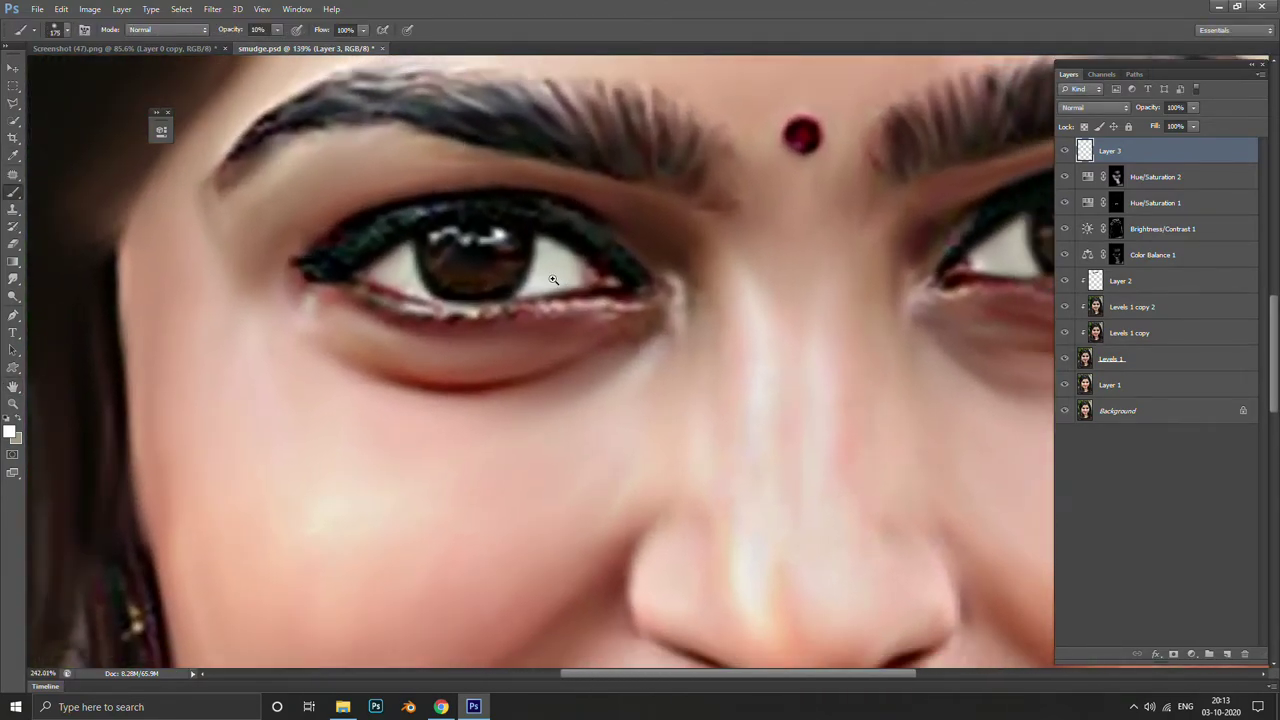
scroll(553, 280, "down", 3)
key("p")
scroll(478, 262, "up", 3)
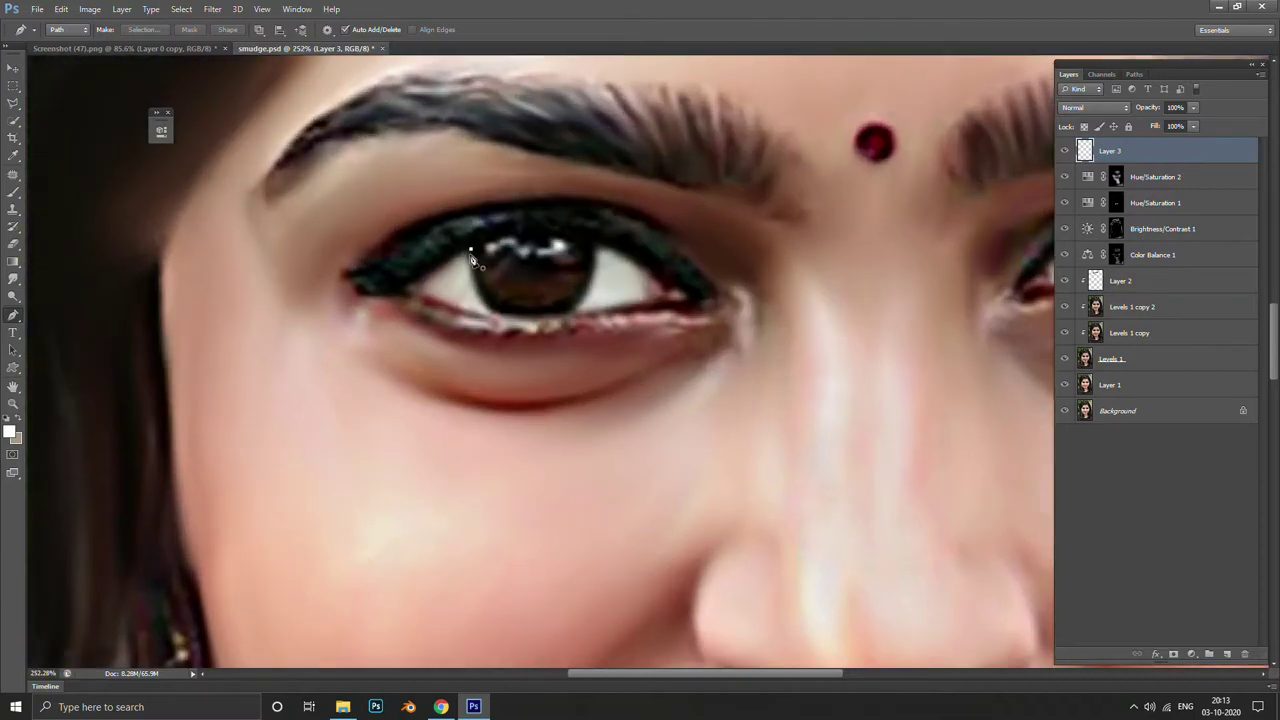
left_click(471, 251)
left_click_drag(539, 318, 565, 318)
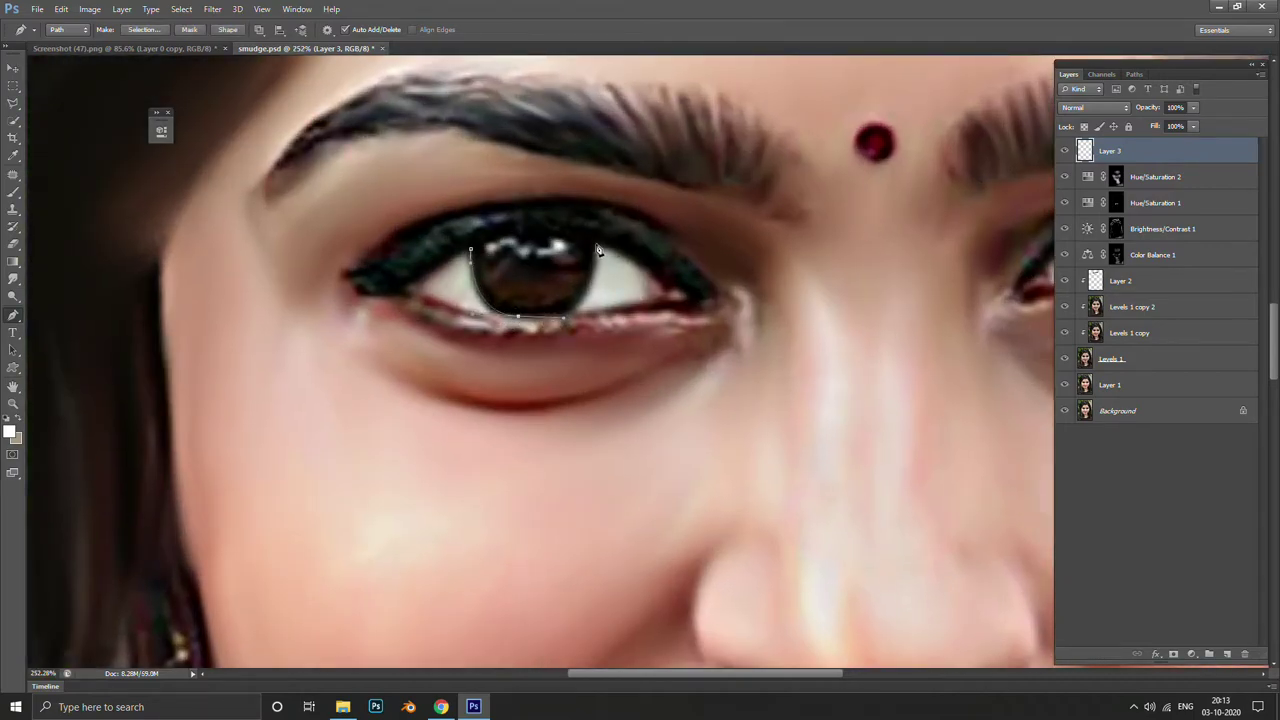
left_click_drag(595, 211, 595, 197)
left_click_drag(472, 251, 424, 295)
Feather the iris selection by 1 px and fill it solid black on a new Layer 4
key("shift+F6")
type("1")
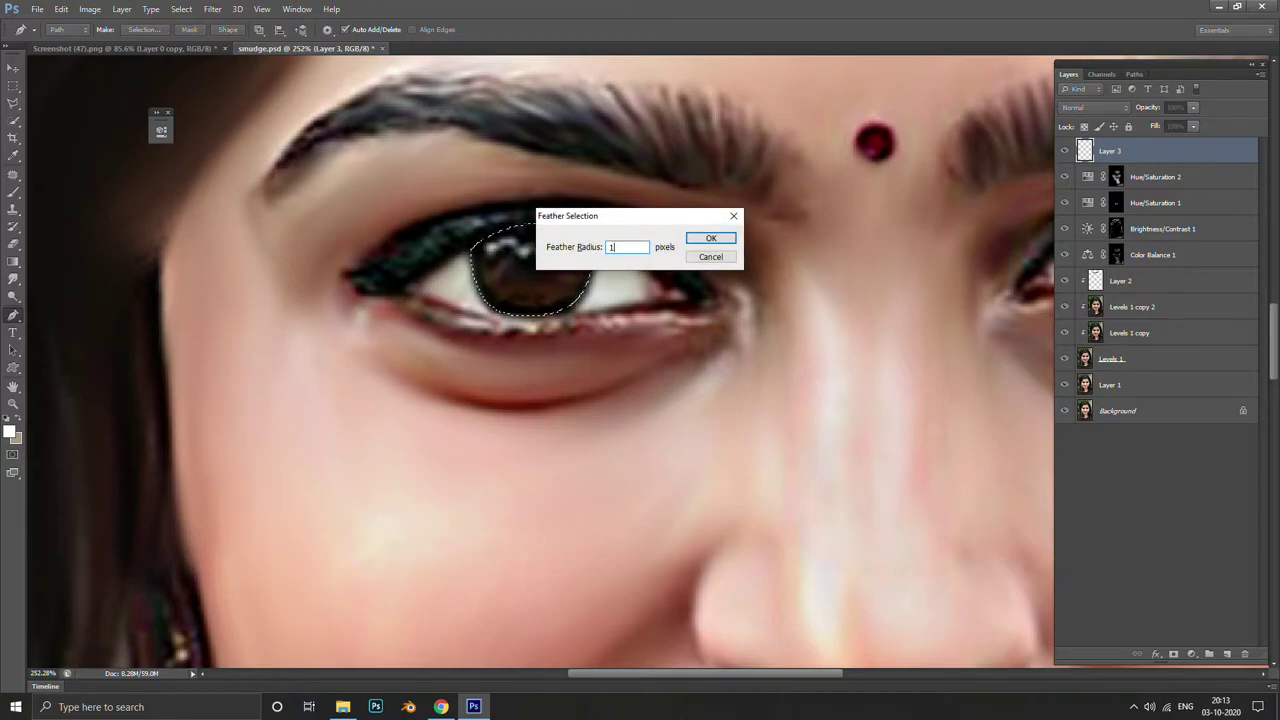
key("Return")
left_click(1227, 654)
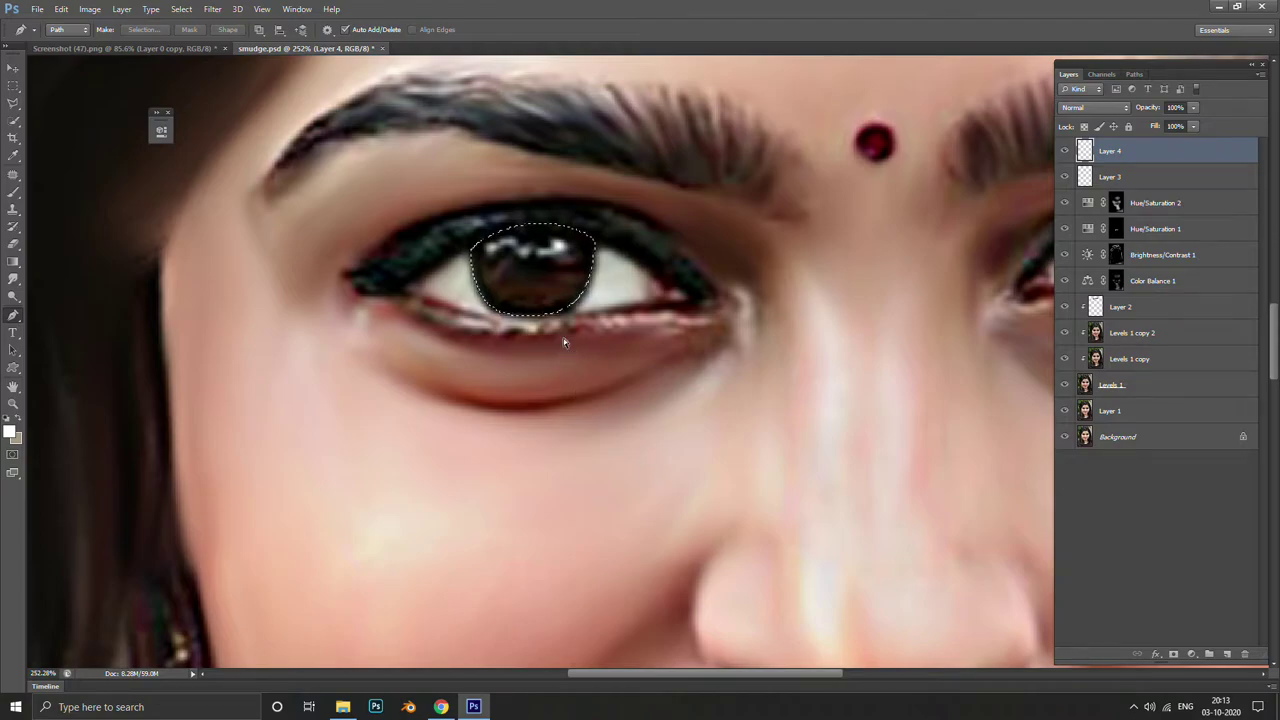
key("alt+BackSpace")
key("ctrl+z")
key("x")
key("alt+BackSpace")
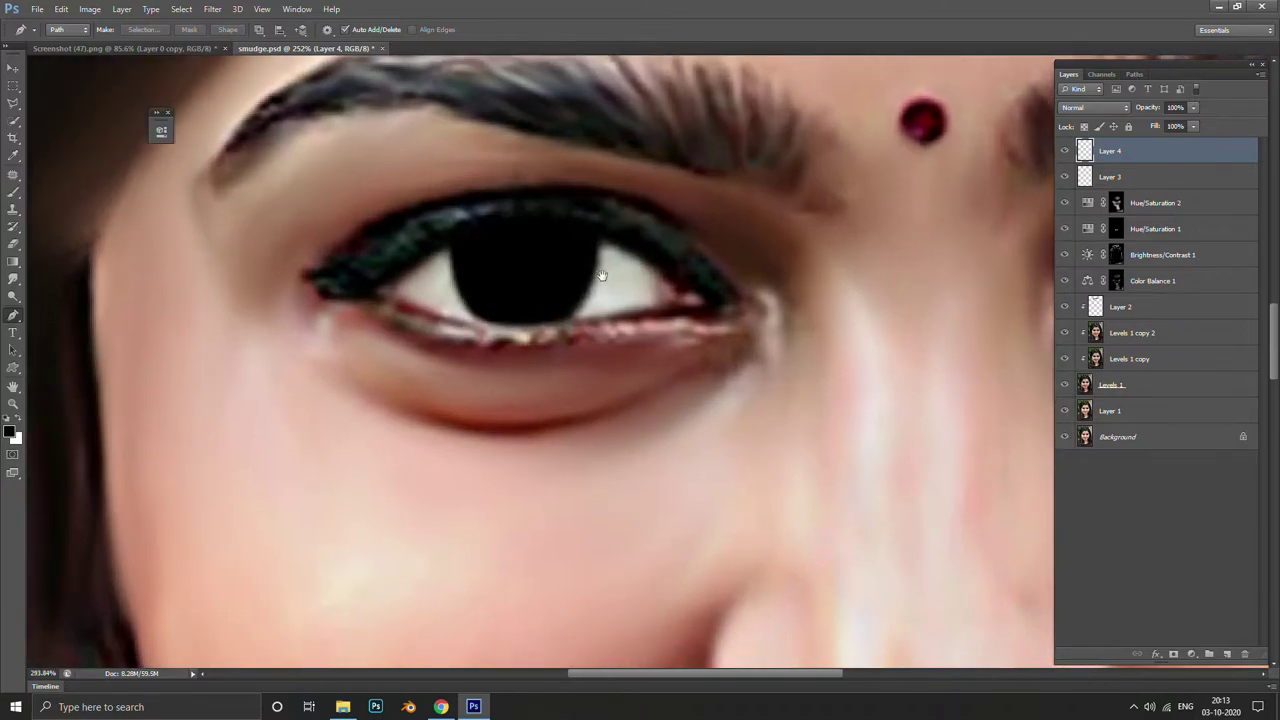
key("b")
scroll(537, 280, "up", 3)
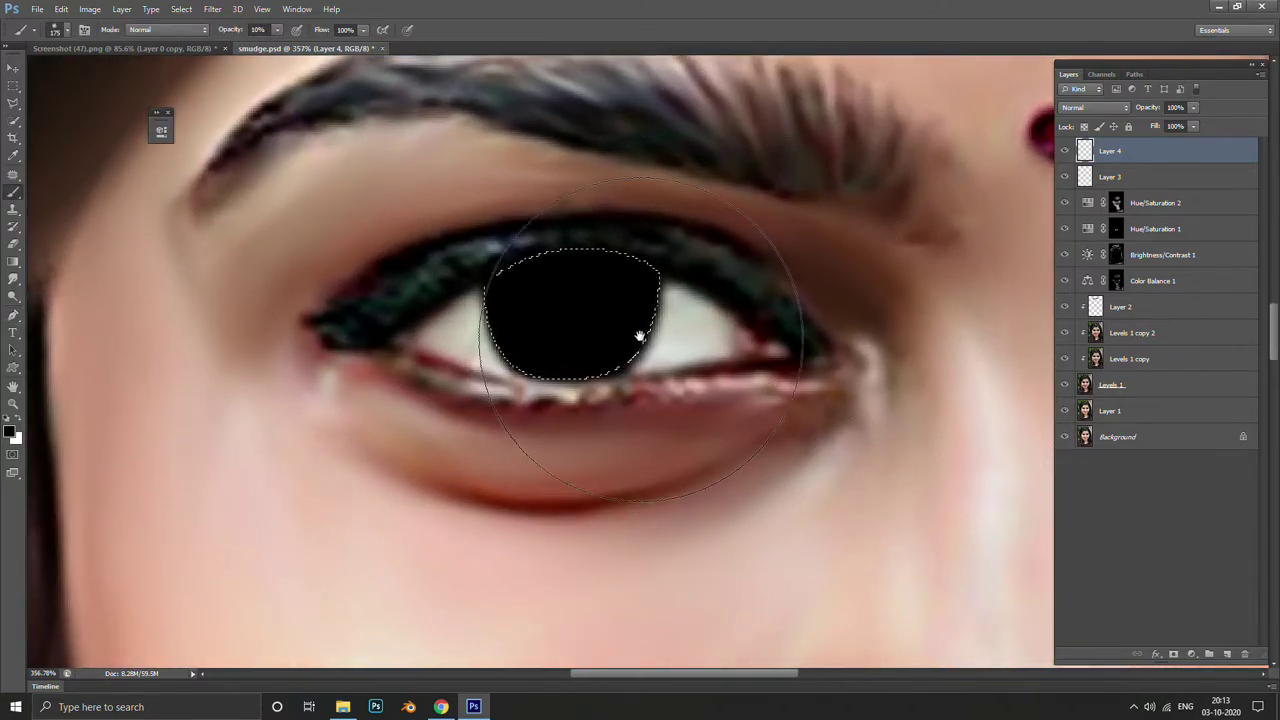
key("bracketleft")
key("bracketleft")
key("bracketleft")
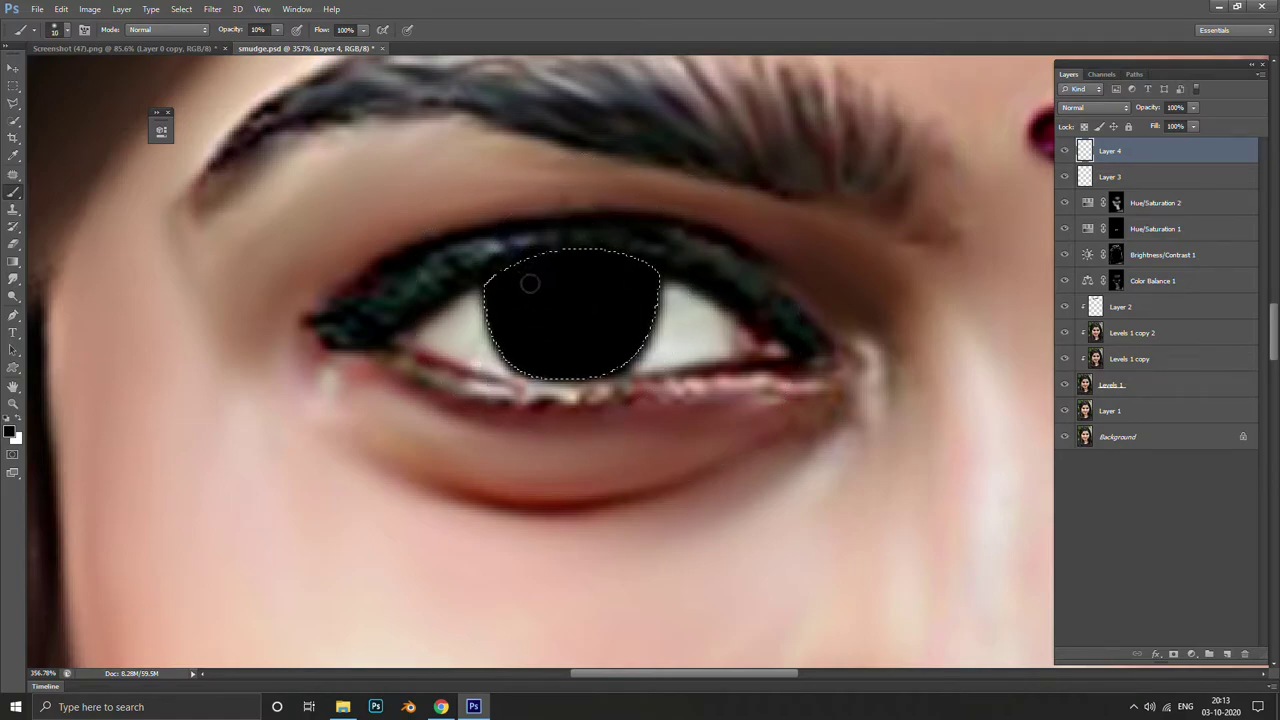
Paint two small white catchlights and a larger dab on the iris at full opacity
key("x")
key("bracketleft")
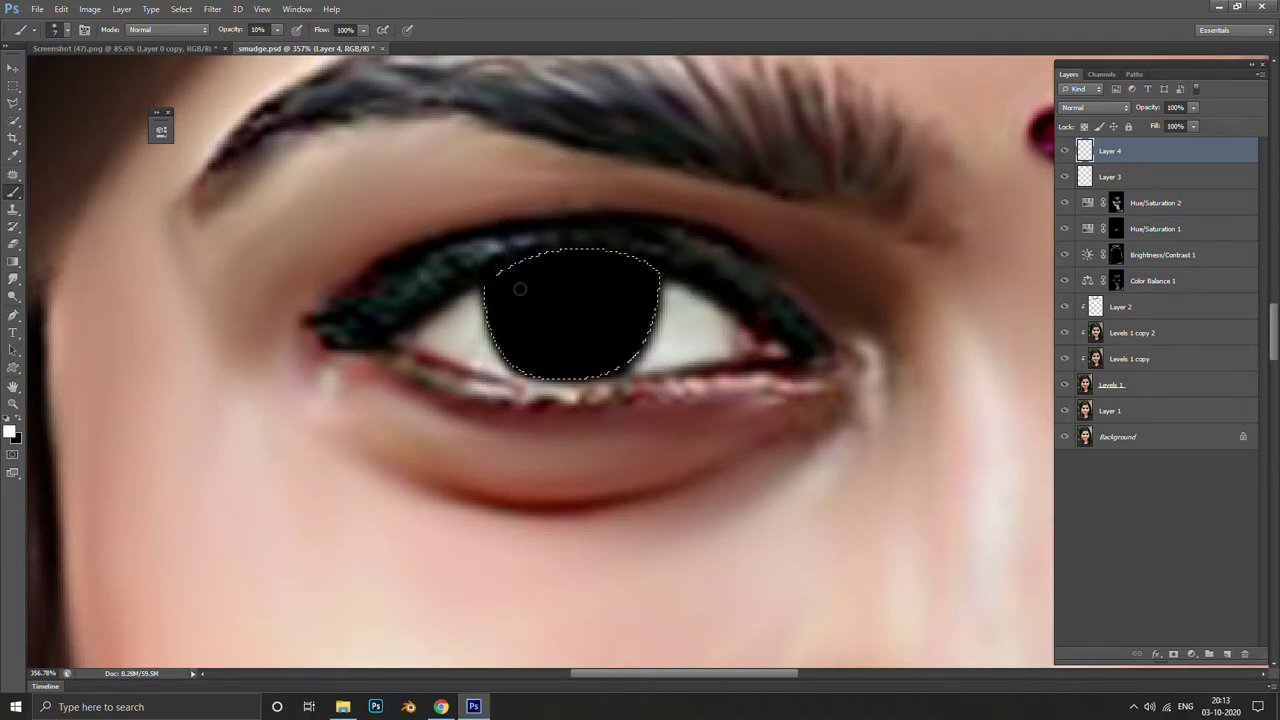
key("0")
key("bracketleft")
left_click_drag(514, 294, 530, 283)
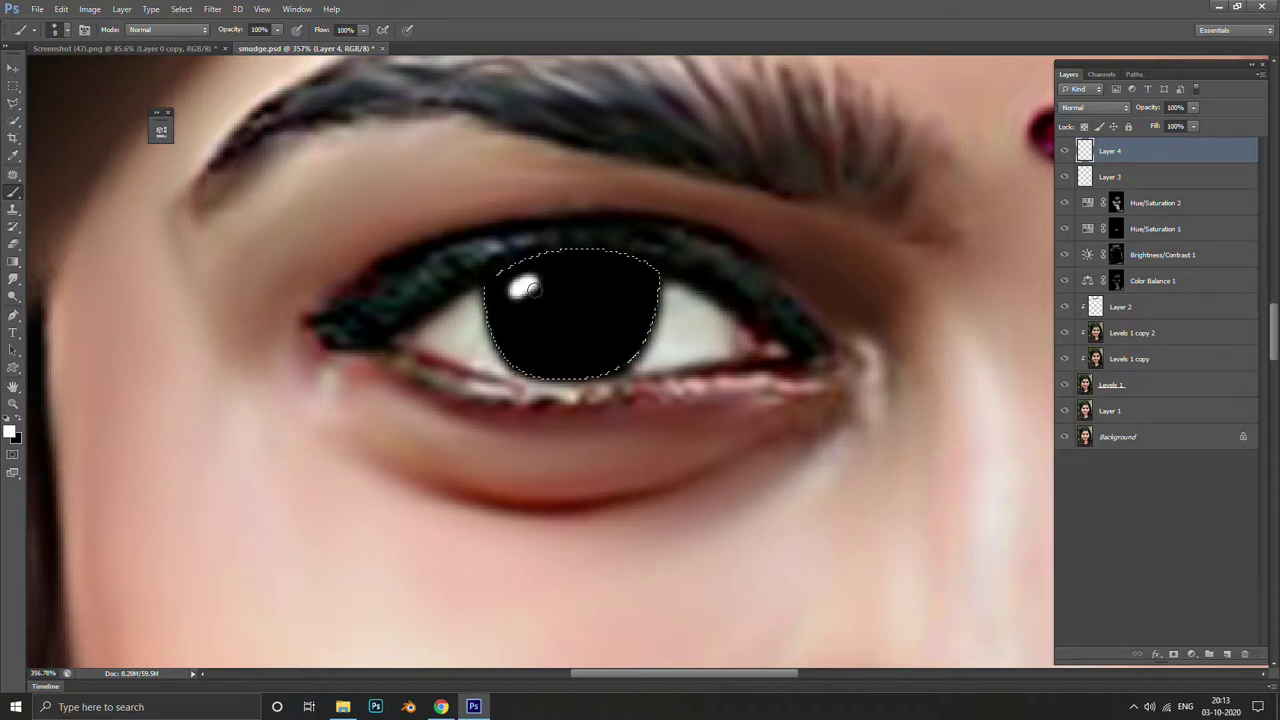
left_click_drag(612, 279, 626, 299)
key("bracketright")
key("bracketright")
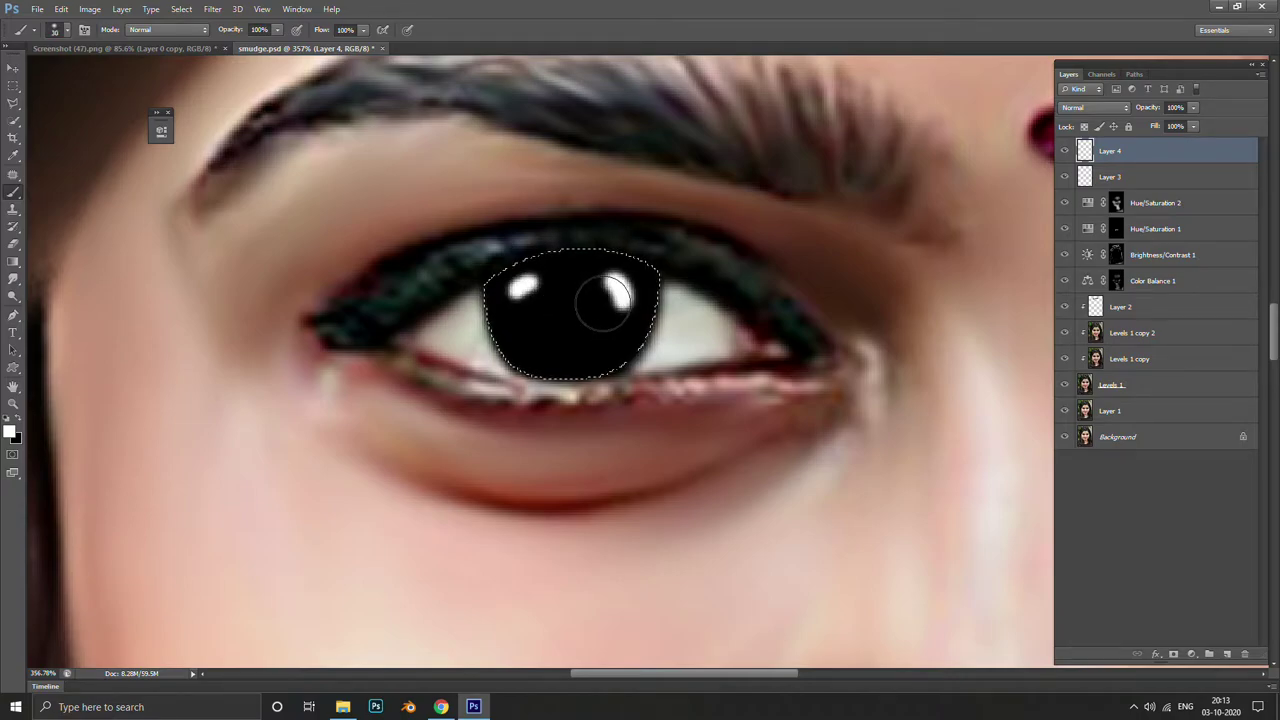
left_click(604, 292)
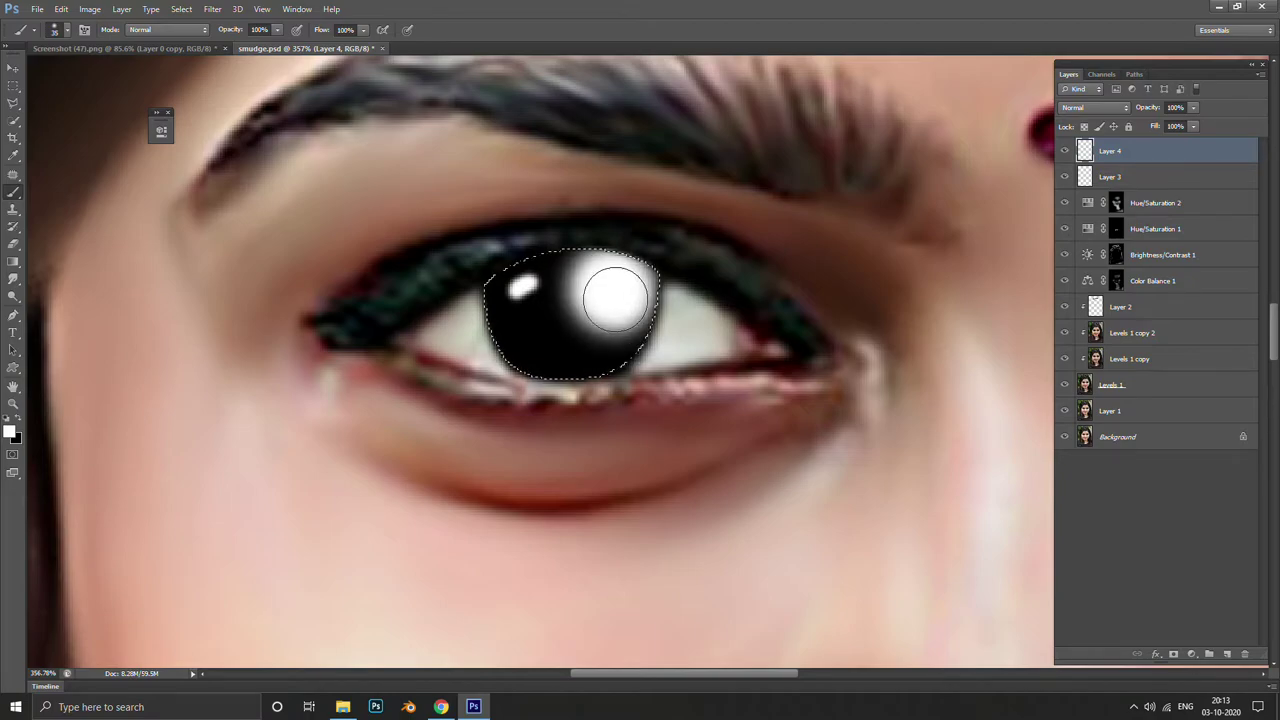
Zoom out and toggle Layer 4's visibility off and on to compare the eye
scroll(604, 286, "down", 3)
key("ctrl+z")
key("ctrl+z")
scroll(659, 337, "down", 3)
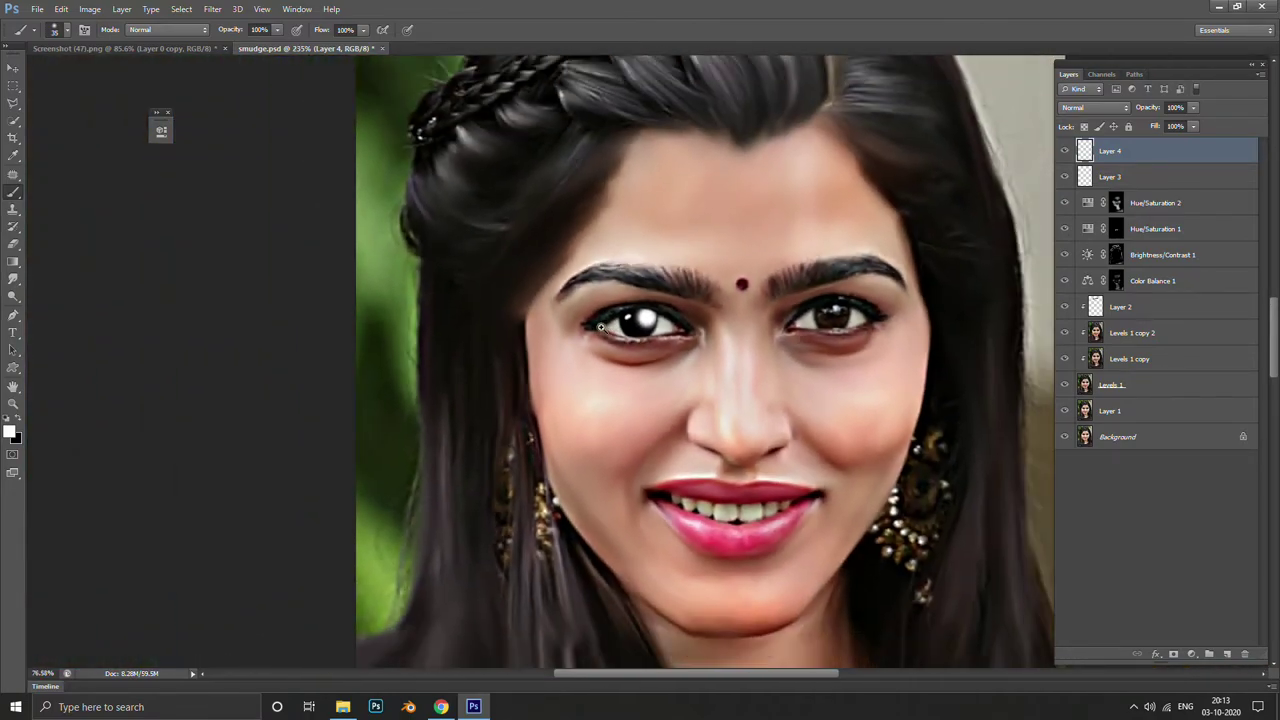
scroll(680, 340, "up", 2)
scroll(688, 344, "down", 1)
scroll(688, 344, "up", 1)
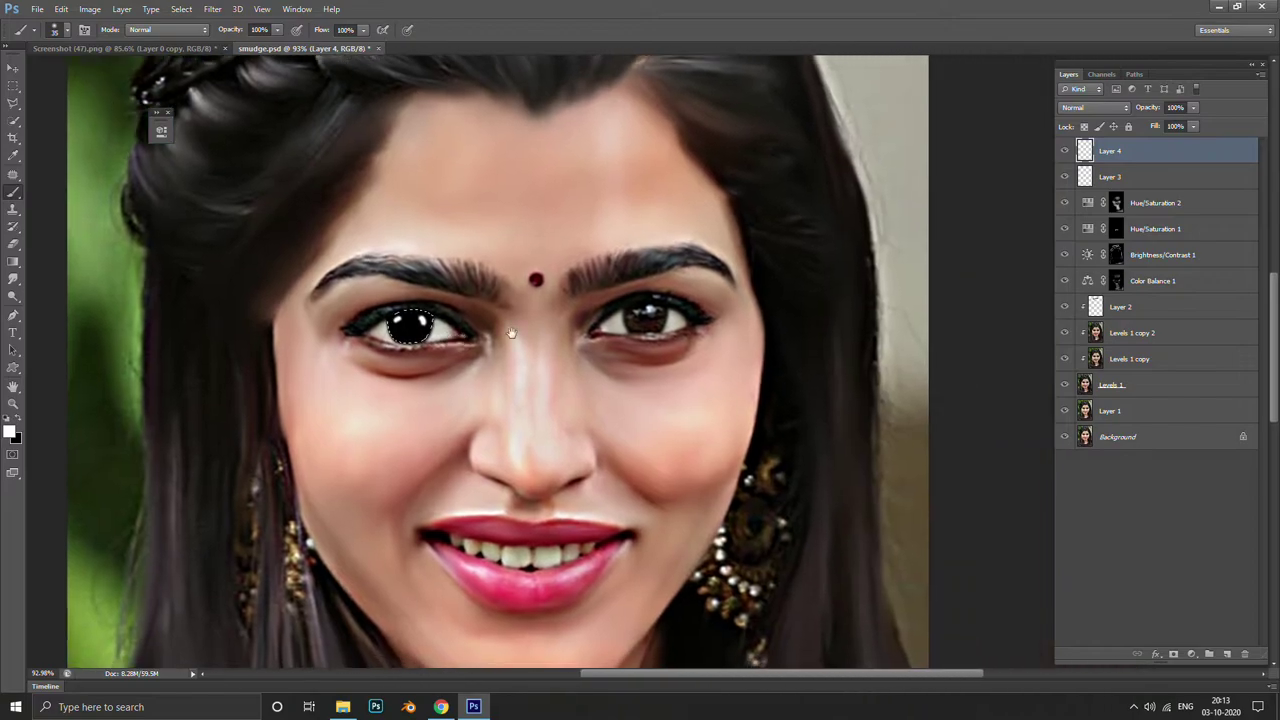
scroll(830, 290, "up", 1)
scroll(979, 232, "up", 1)
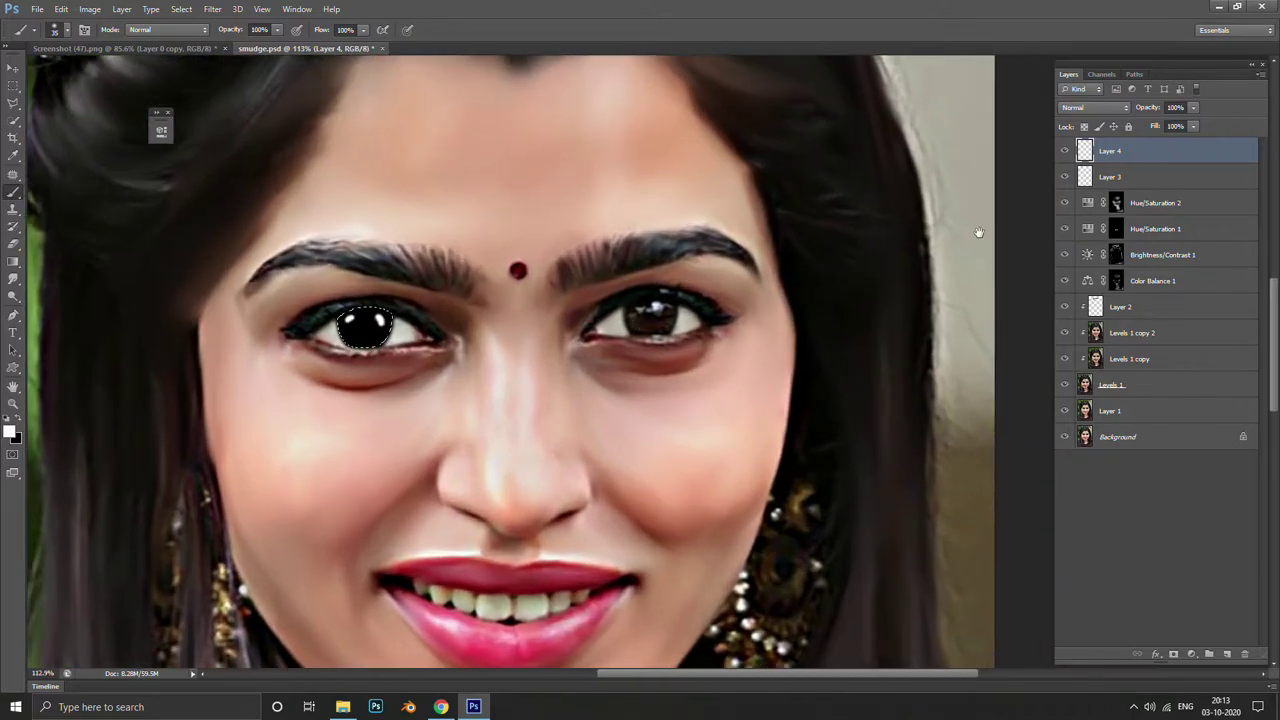
left_click(1064, 152)
left_click(1064, 152)
Add Layer 5 above Layer 4 and paint a soft highlight on the black iris
scroll(290, 315, "up", 10)
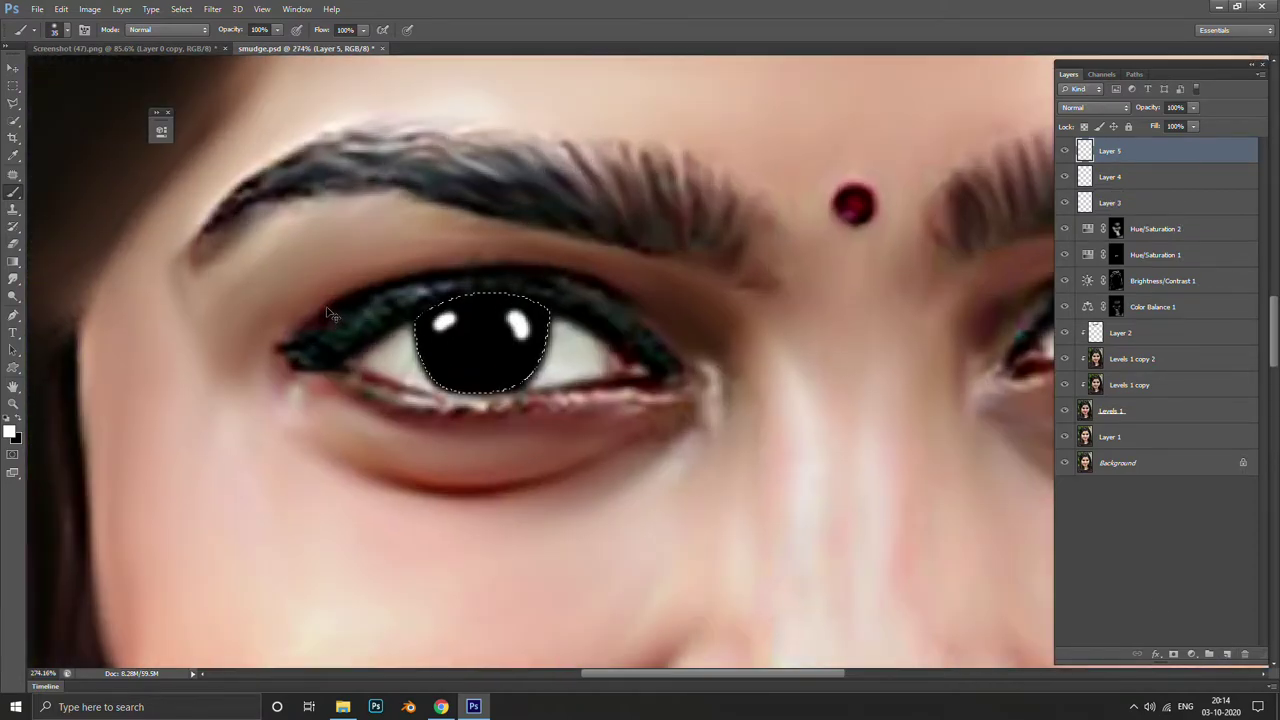
key("ctrl+j")
left_click_drag(500, 323, 507, 323)
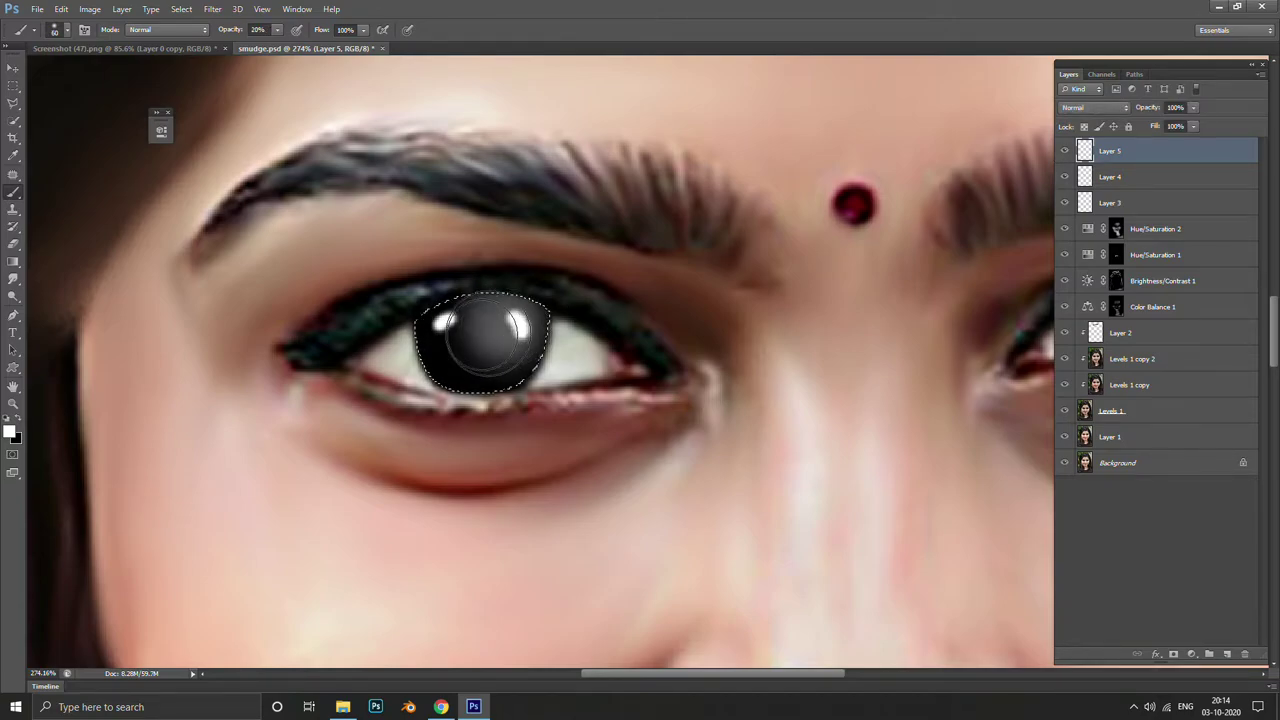
scroll(465, 327, "down", 5)
scroll(451, 328, "up", 2)
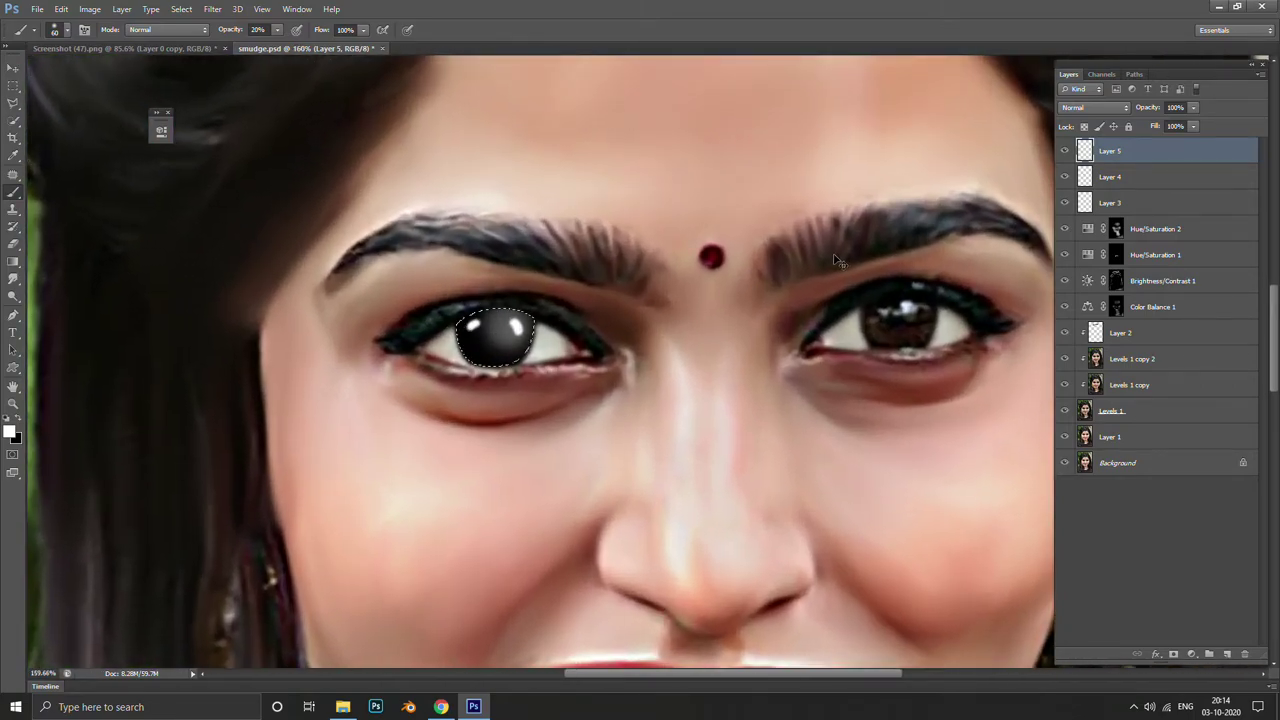
key("ctrl+b")
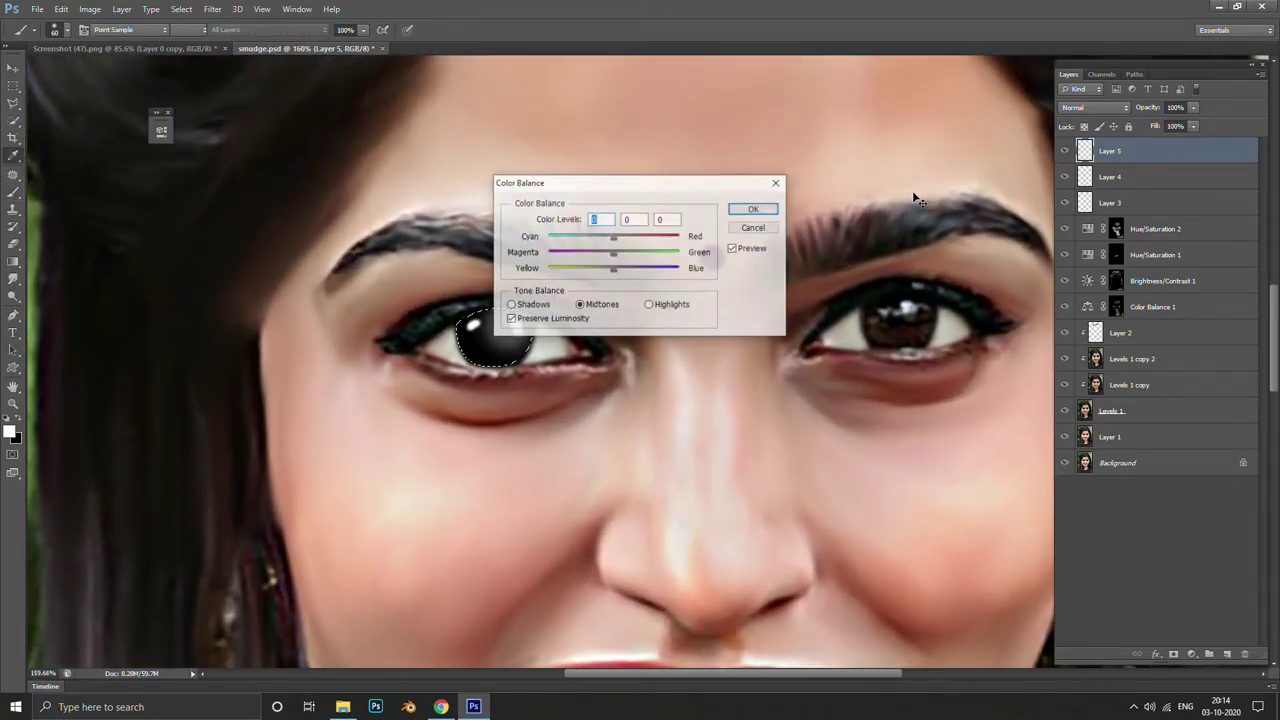
left_click(757, 228)
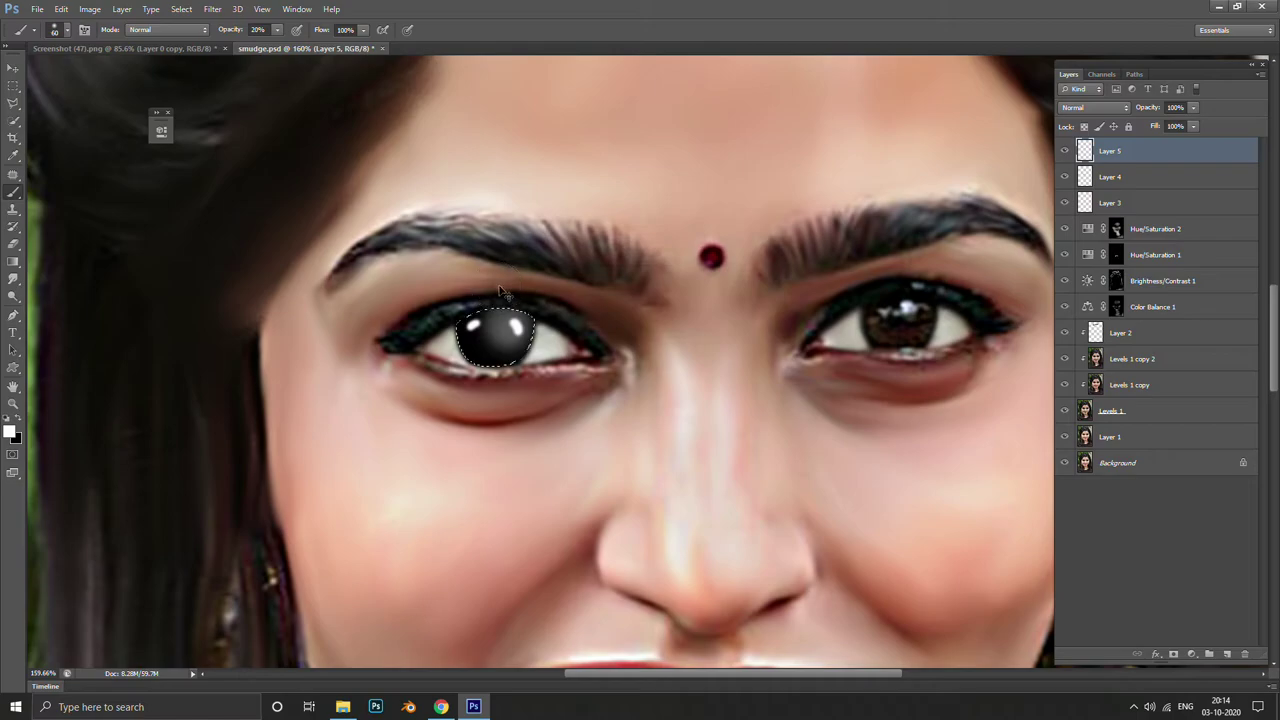
Toggle Layer 5's visibility while panning around the face to compare the glow
scroll(500, 286, "down", 2)
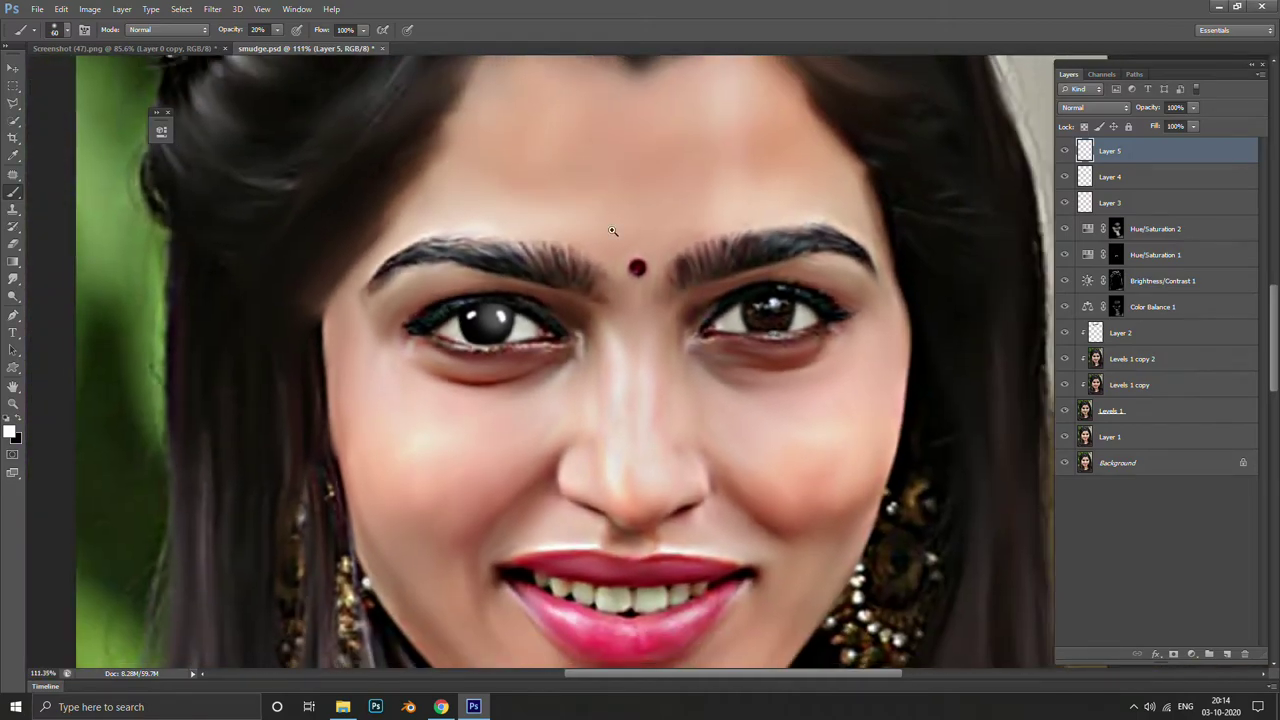
left_click(1061, 154)
scroll(982, 200, "down", 3)
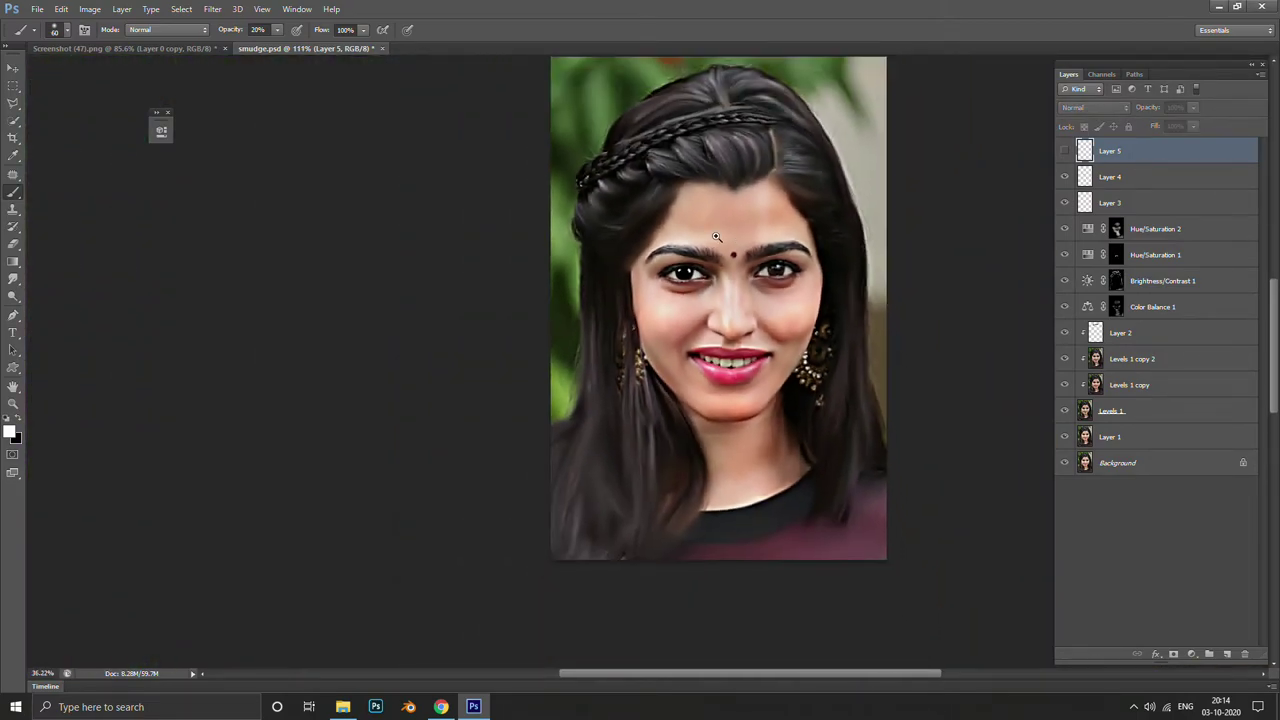
scroll(717, 238, "up", 3)
scroll(742, 233, "up", 2)
scroll(755, 237, "up", 2)
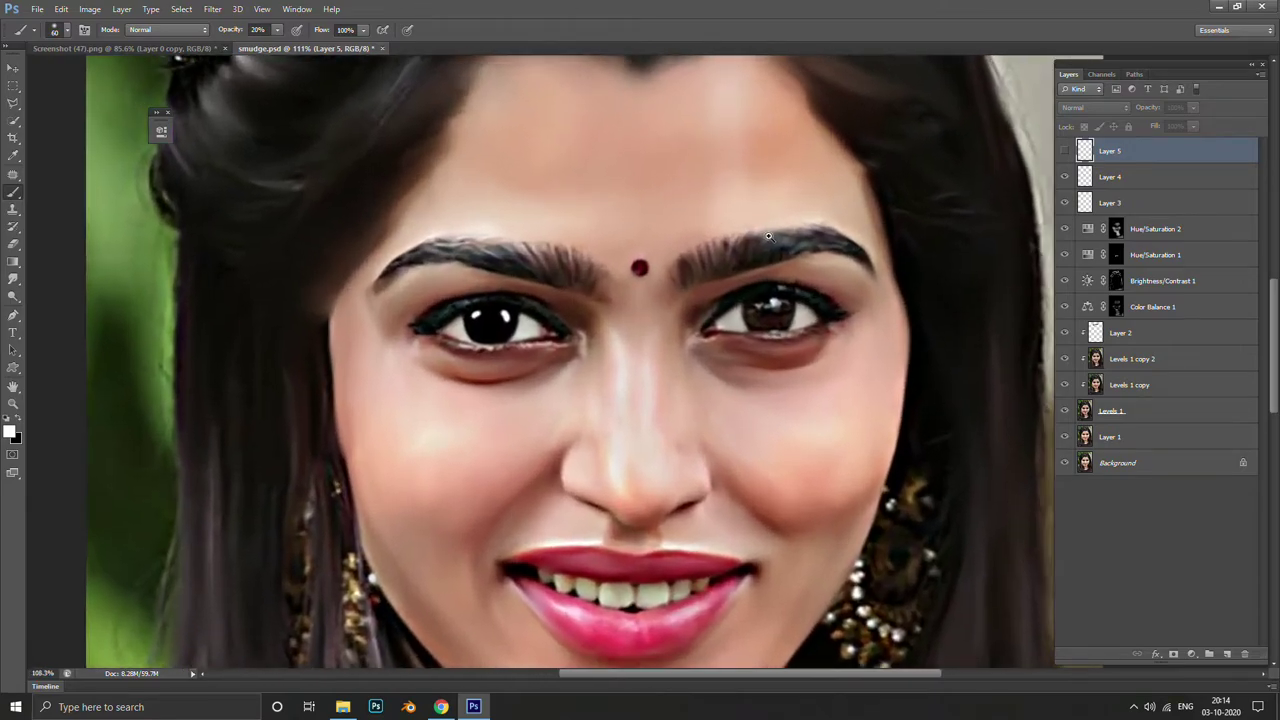
scroll(770, 242, "up", 2)
scroll(786, 247, "up", 2)
scroll(786, 247, "down", 1)
scroll(700, 260, "up", 2)
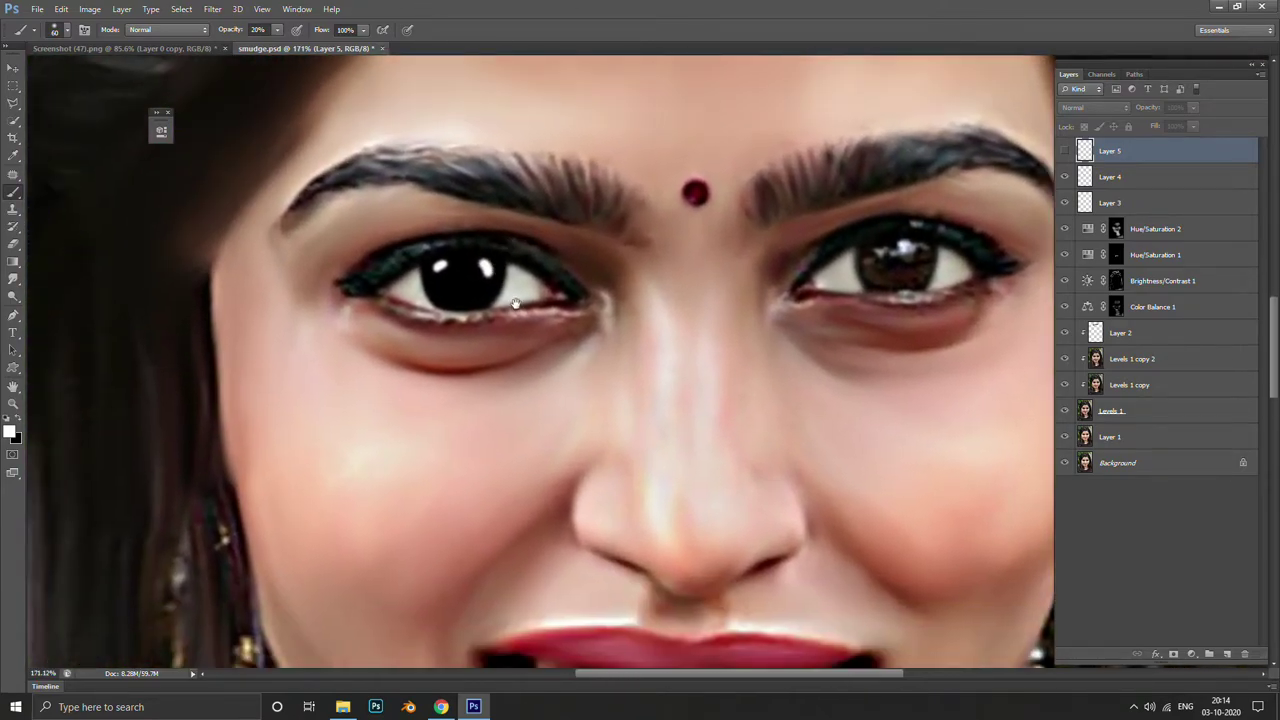
mouse_move(580, 400)
left_mouse_down()
mouse_move(563, 314)
mouse_move(570, 90)
left_mouse_up()
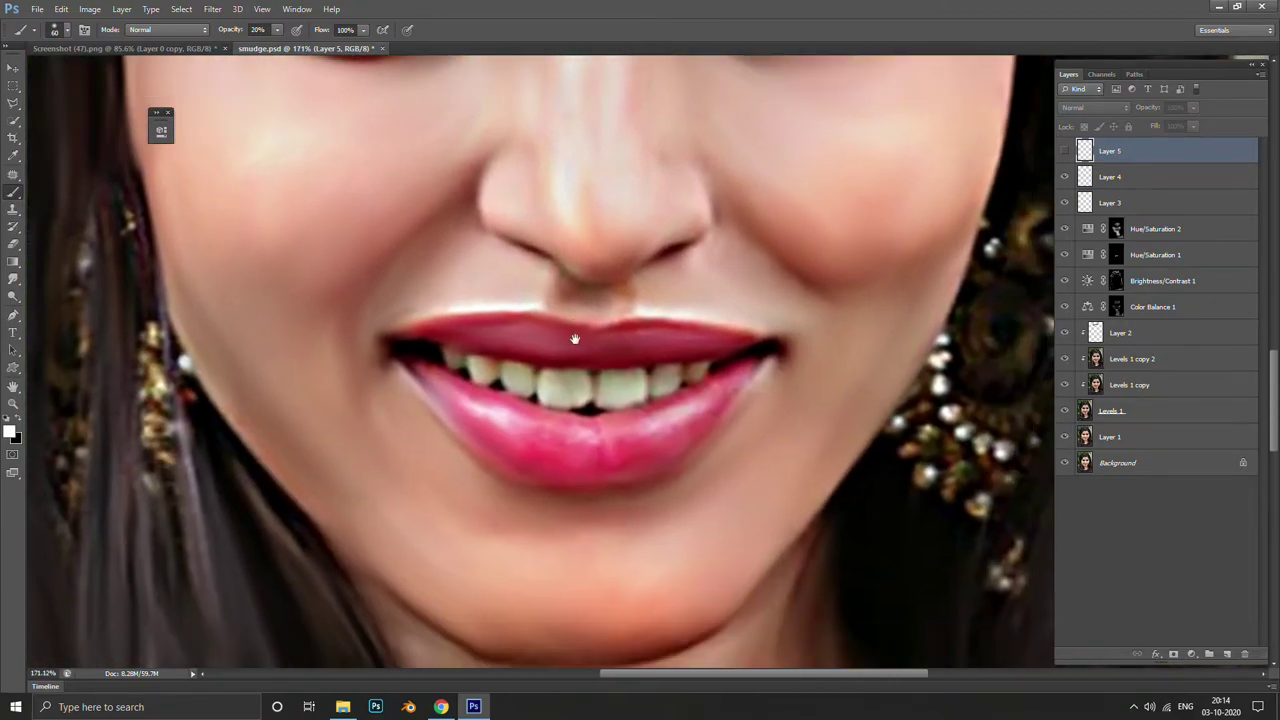
scroll(570, 90, "down", 3)
left_click_drag(650, 140, 668, 408)
scroll(615, 300, "up", 4)
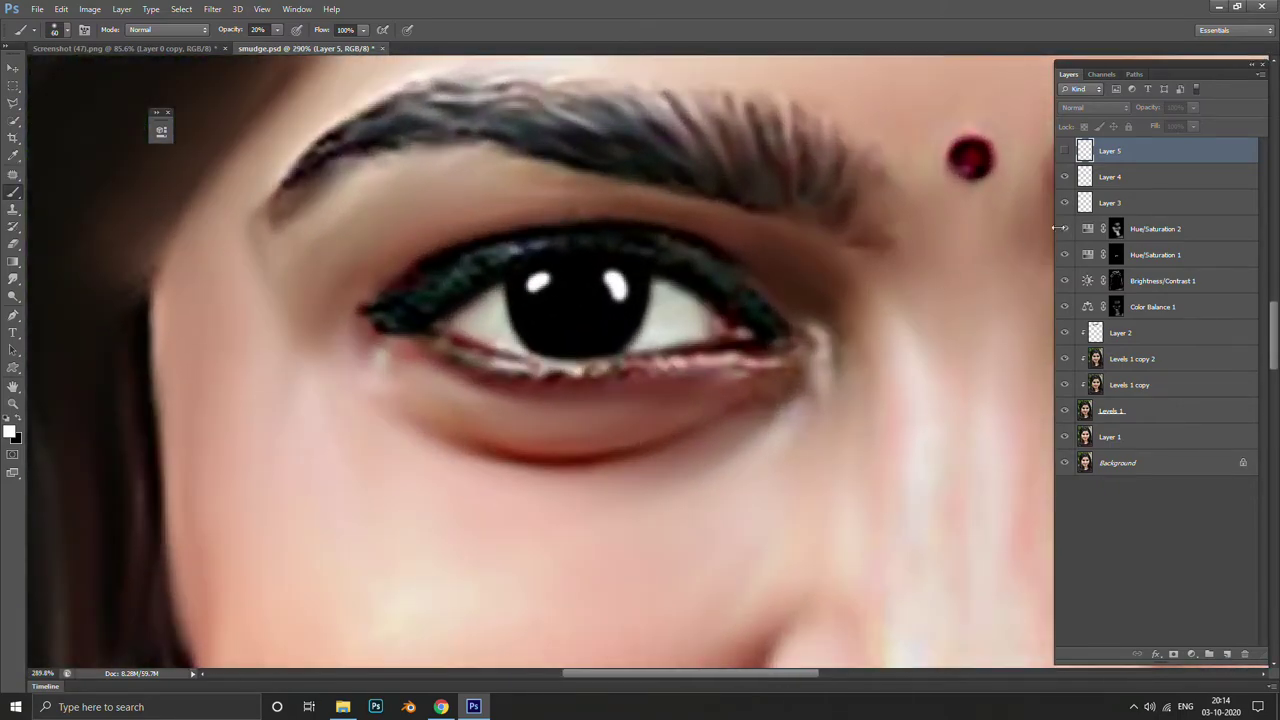
scroll(638, 276, "down", 2)
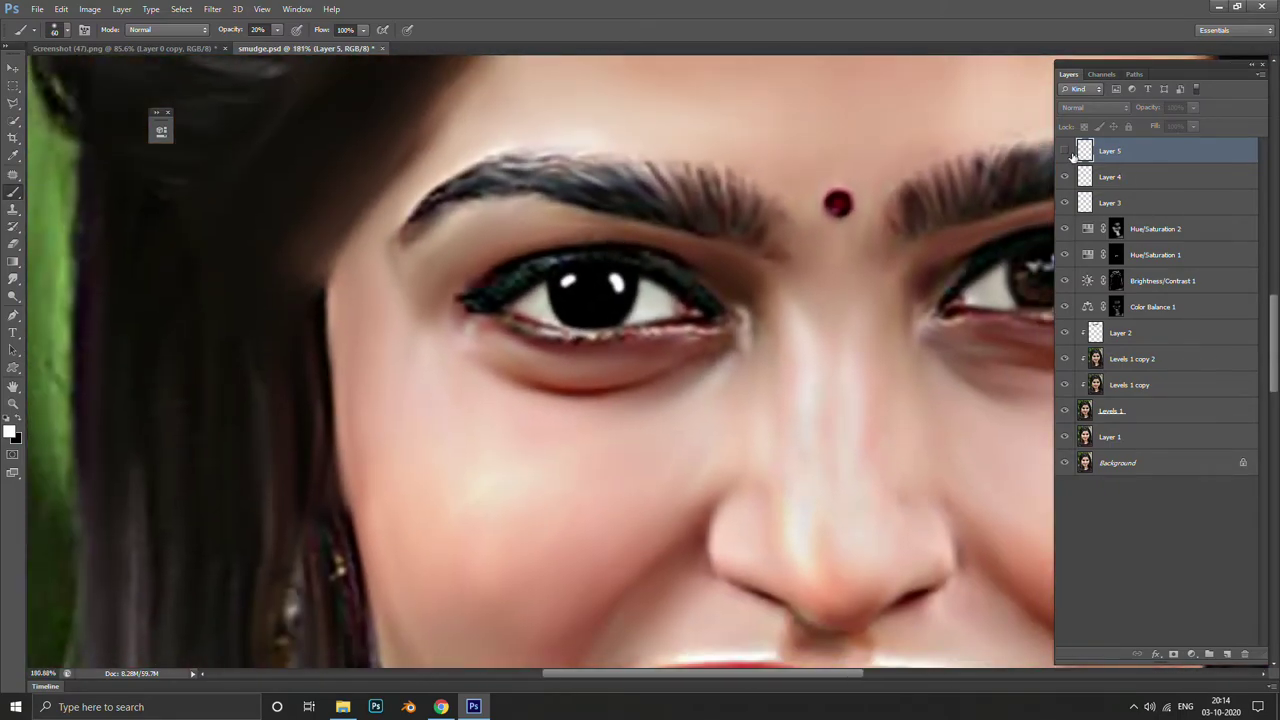
left_click(1065, 151)
Compare Layer 5's glow once more, then delete Layer 5
left_click(1065, 151)
left_click(1065, 151)
left_click_drag(1045, 180, 998, 181)
key("Delete")
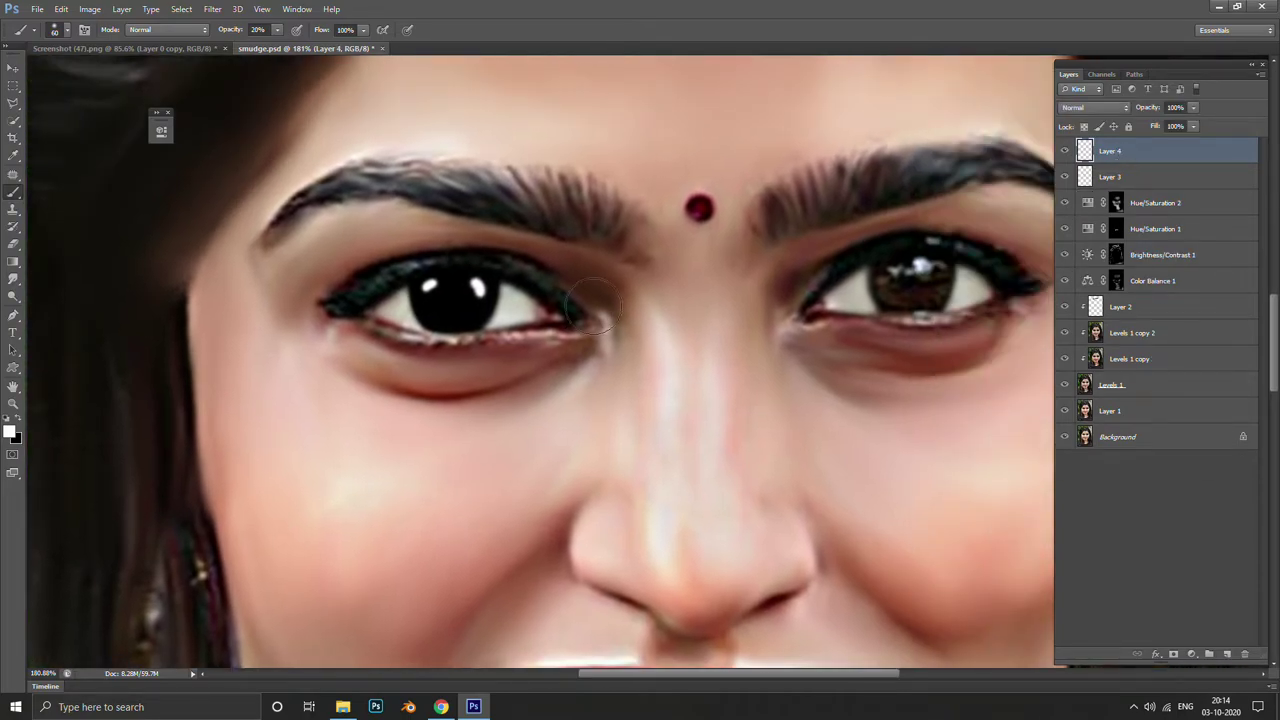
Try a faint glow over the pupil highlight, then undo it
scroll(390, 320, "up", 1)
scroll(400, 330, "up", 2)
scroll(420, 310, "up", 1)
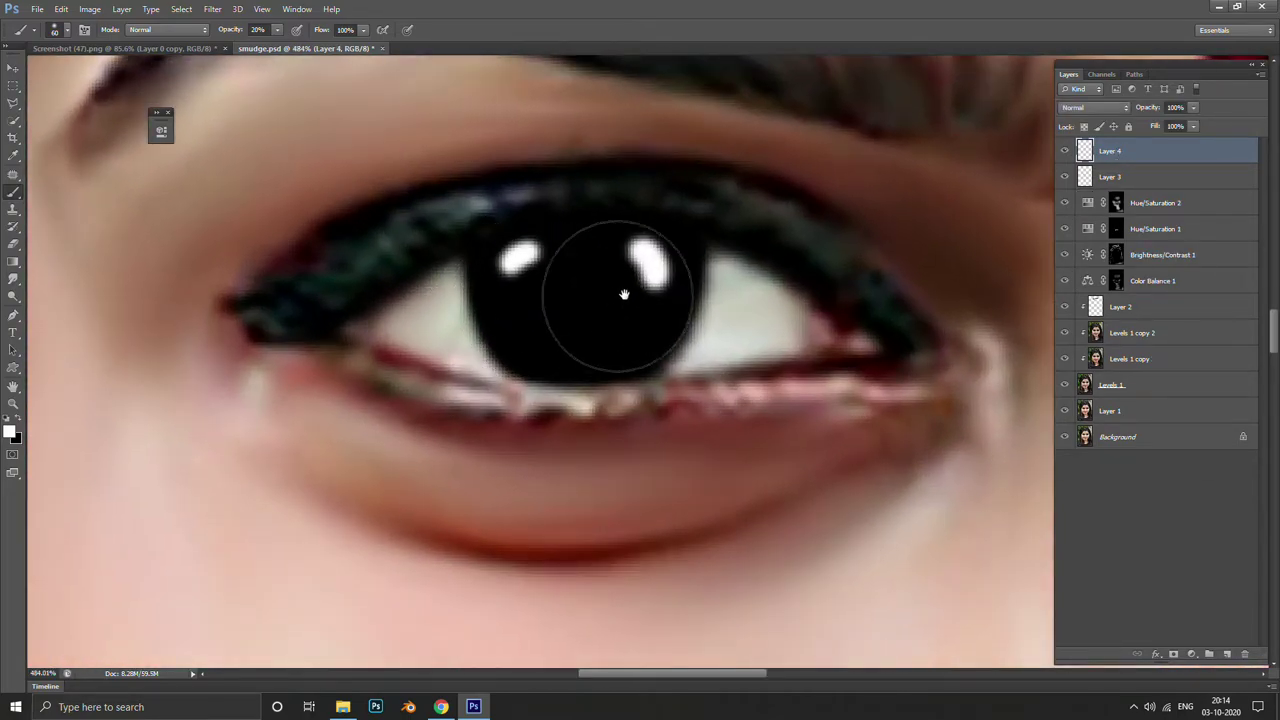
mouse_move(648, 262)
left_mouse_down()
mouse_move(622, 230)
mouse_move(626, 290)
mouse_move(623, 275)
mouse_move(586, 271)
mouse_move(609, 263)
left_mouse_up()
key("bracketright")
key("bracketright")
scroll(611, 256, "down", 5)
scroll(611, 256, "up", 1)
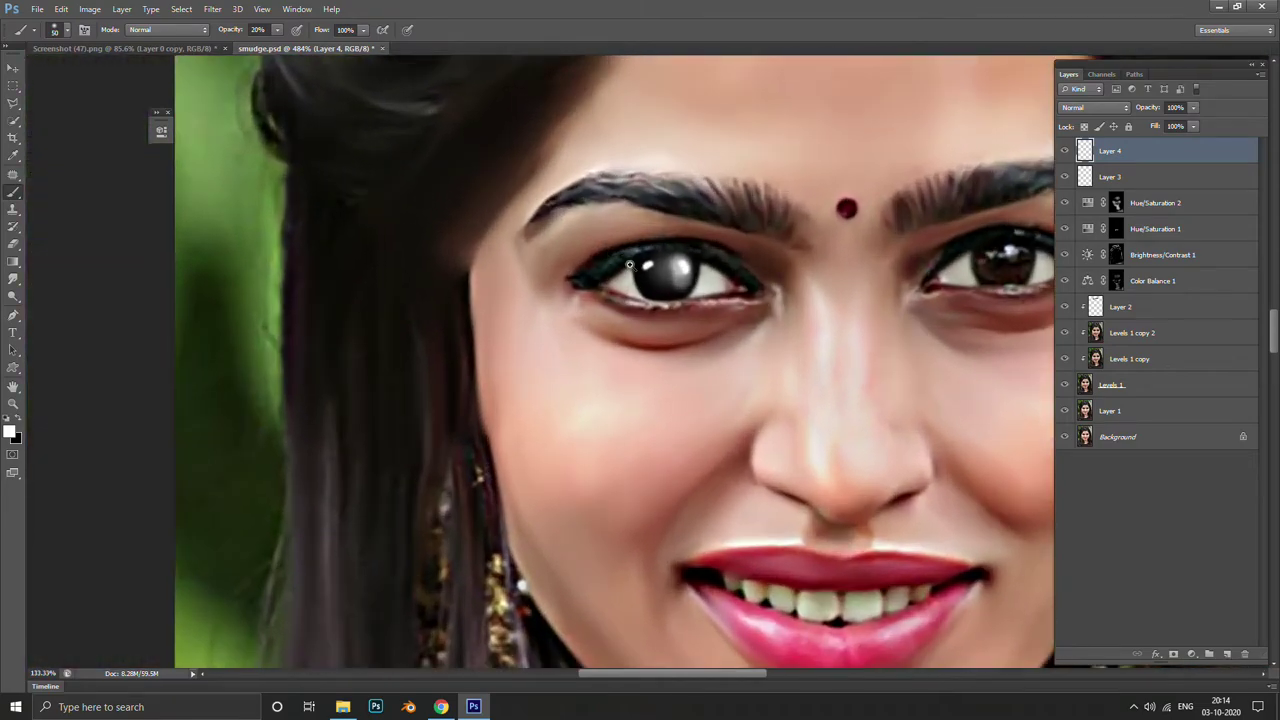
key("ctrl+alt+z")
key("ctrl+alt+z")
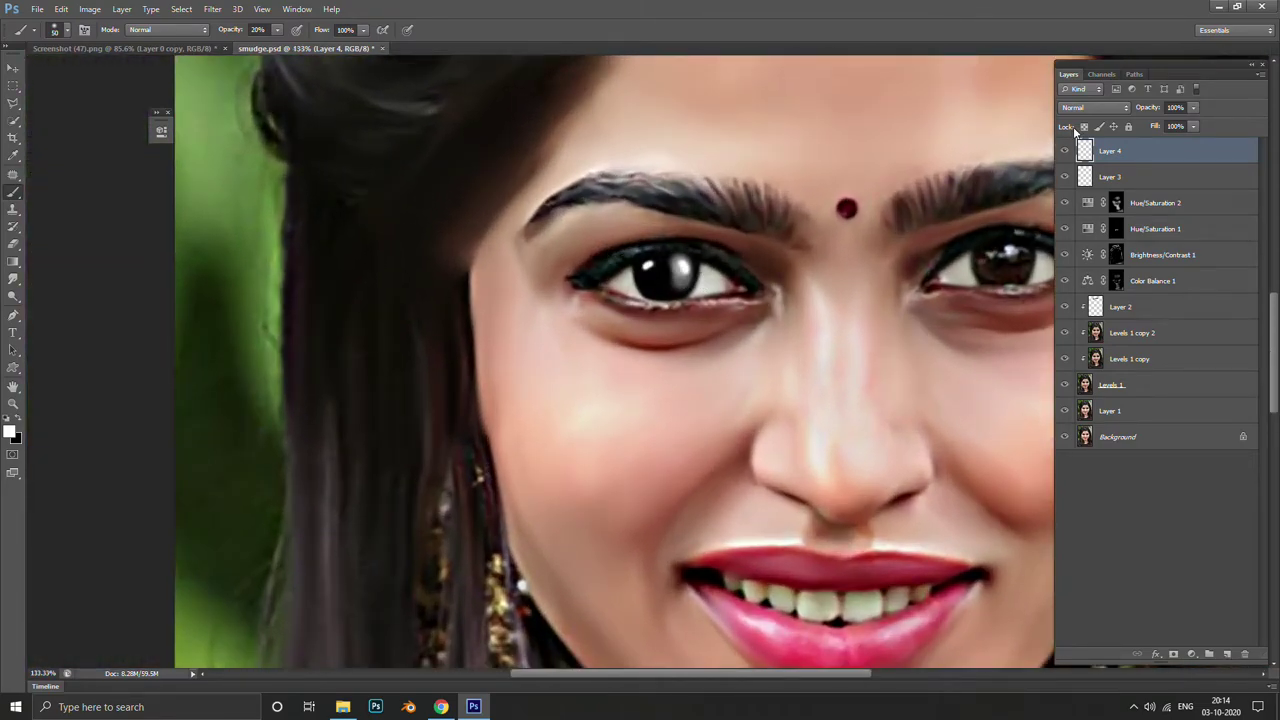
key("ctrl+b")
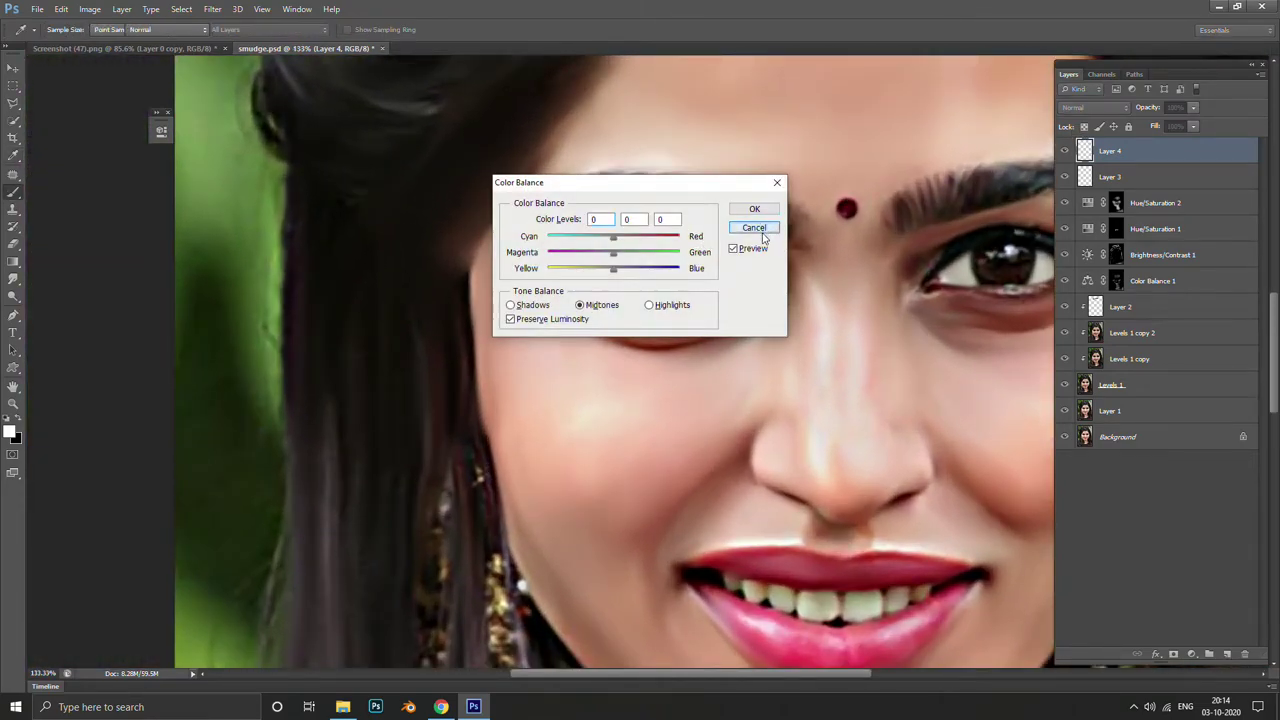
left_click(745, 232)
Soften Layer 4's black iris and catchlights with a small-radius Gaussian Blur
left_click_drag(695, 234, 683, 290)
left_click(183, 8)
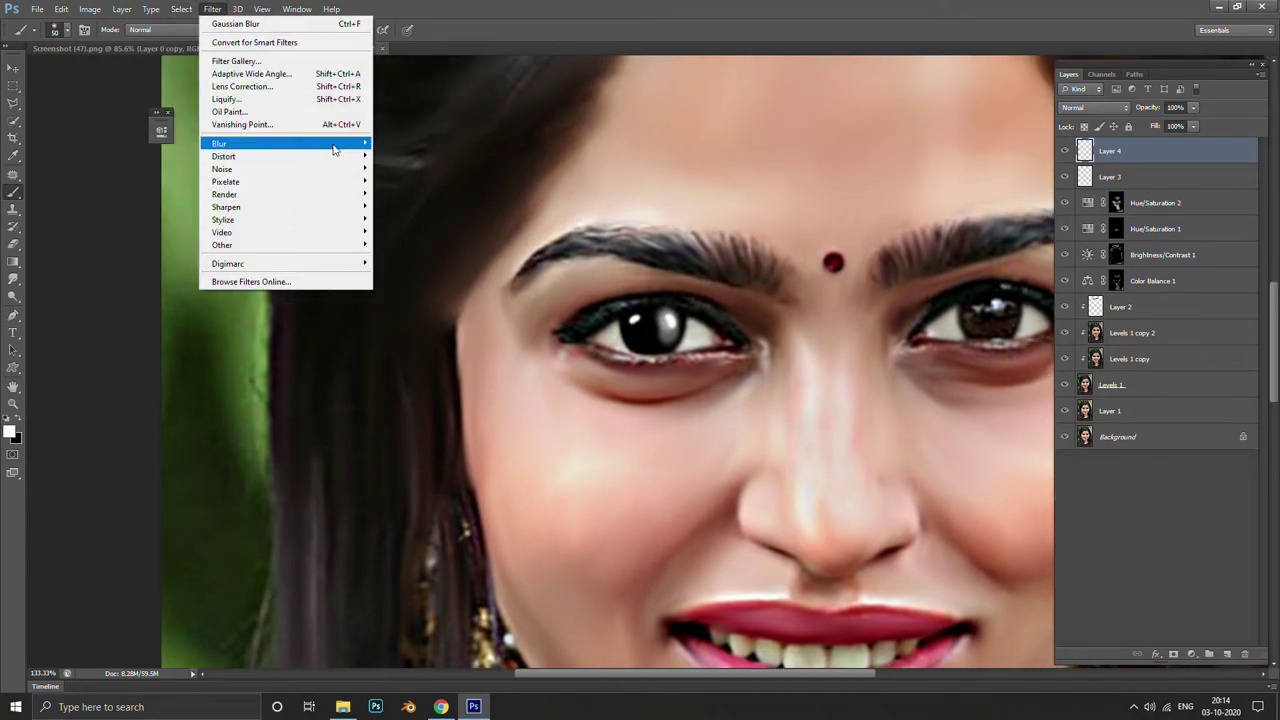
mouse_move(285, 143)
left_click(410, 250)
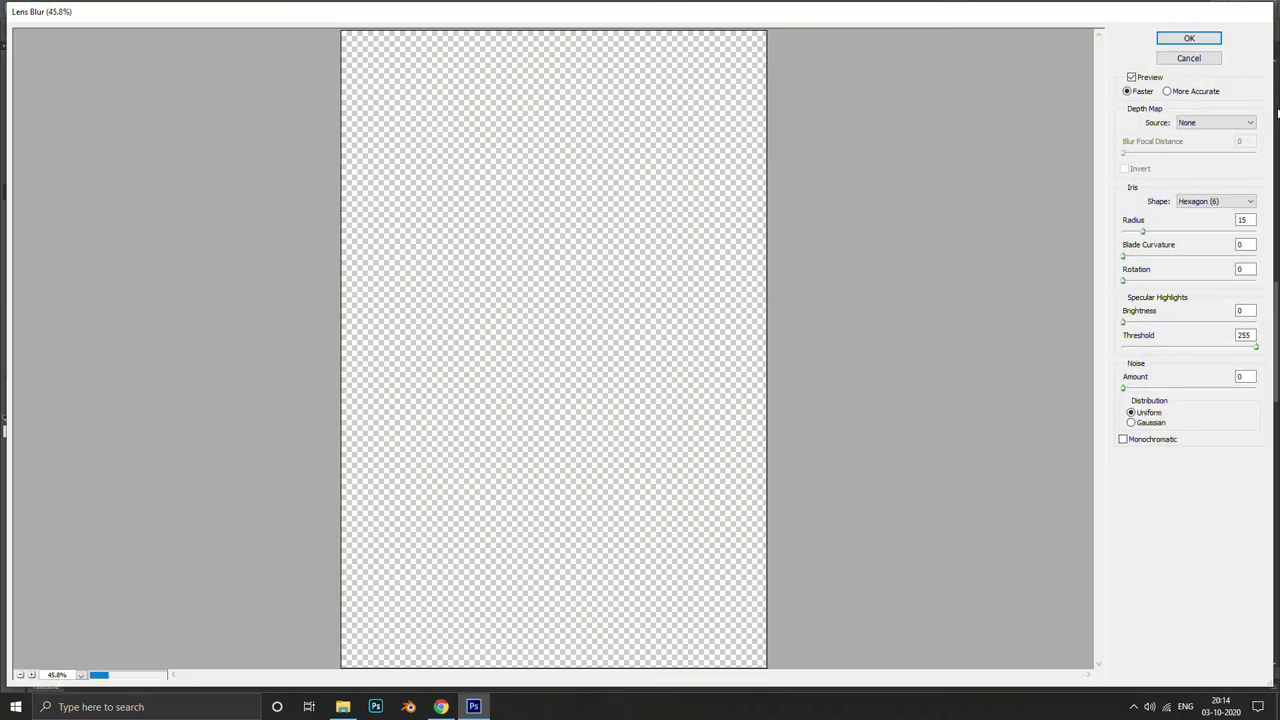
left_click(1185, 59)
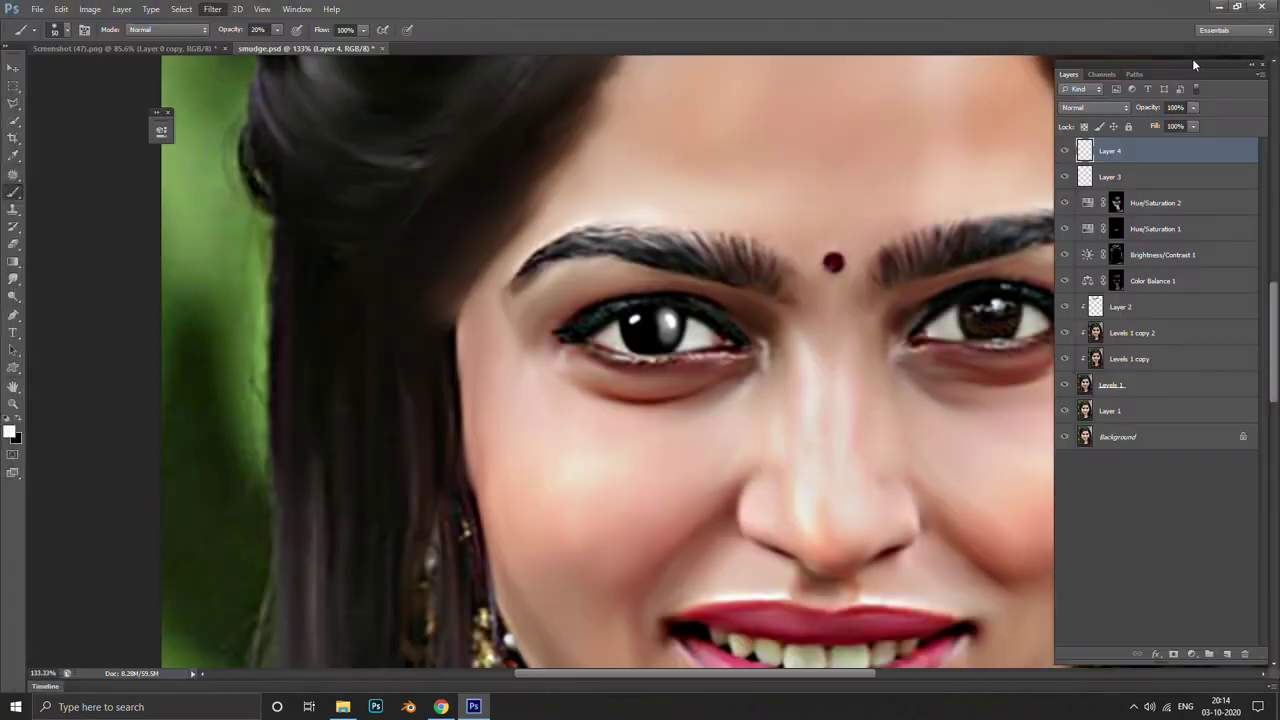
left_click(210, 9)
mouse_move(284, 143)
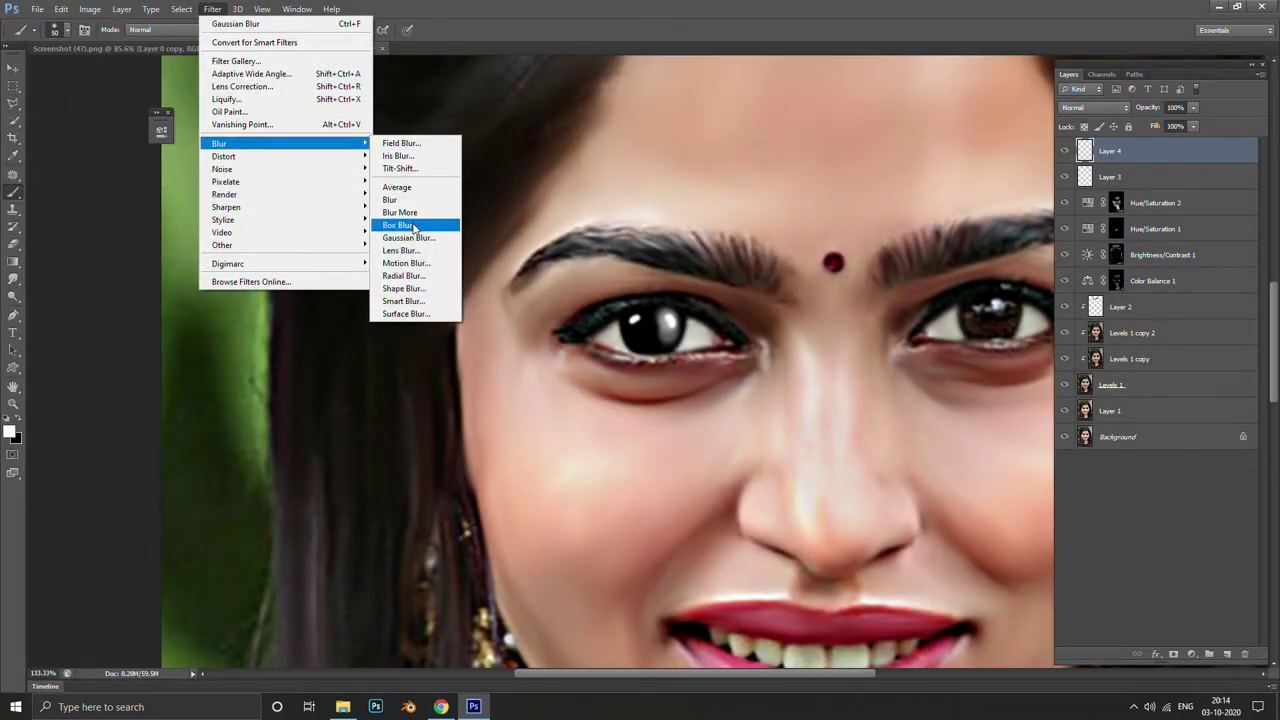
left_click(408, 237)
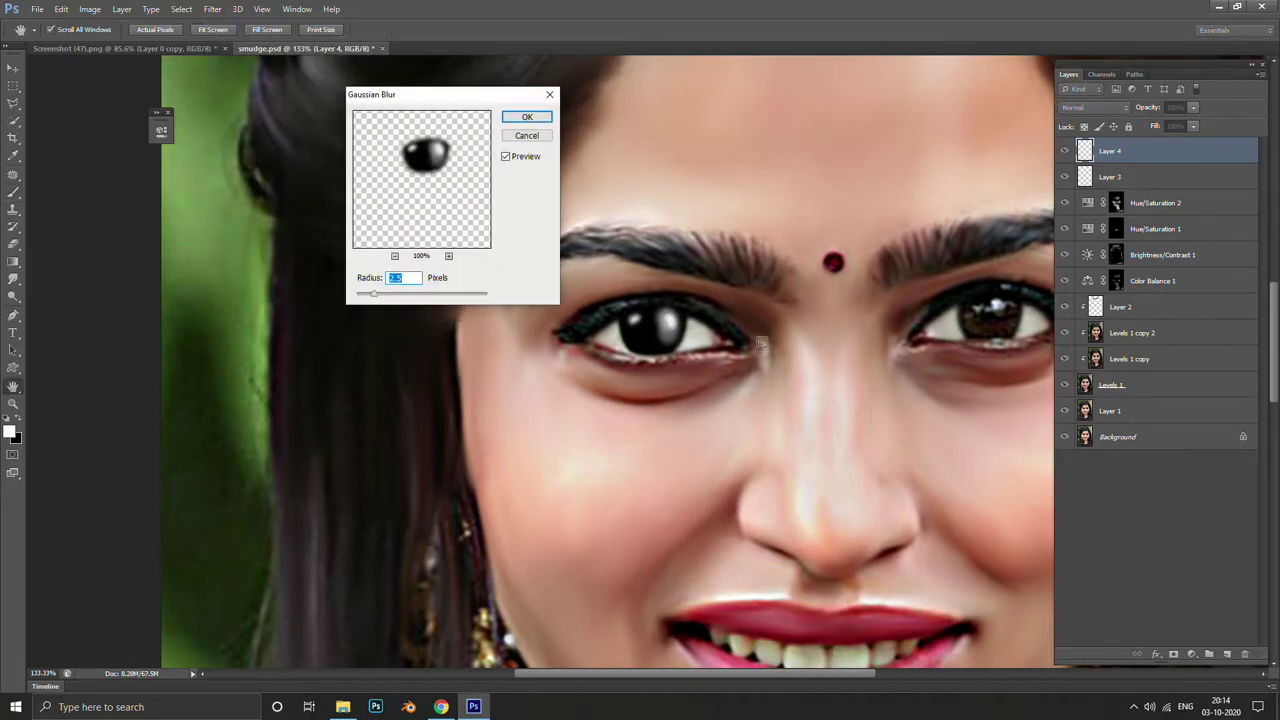
scroll(762, 343, "down", 3)
scroll(740, 335, "down", 3)
scroll(700, 325, "down", 2)
scroll(628, 310, "up", 6)
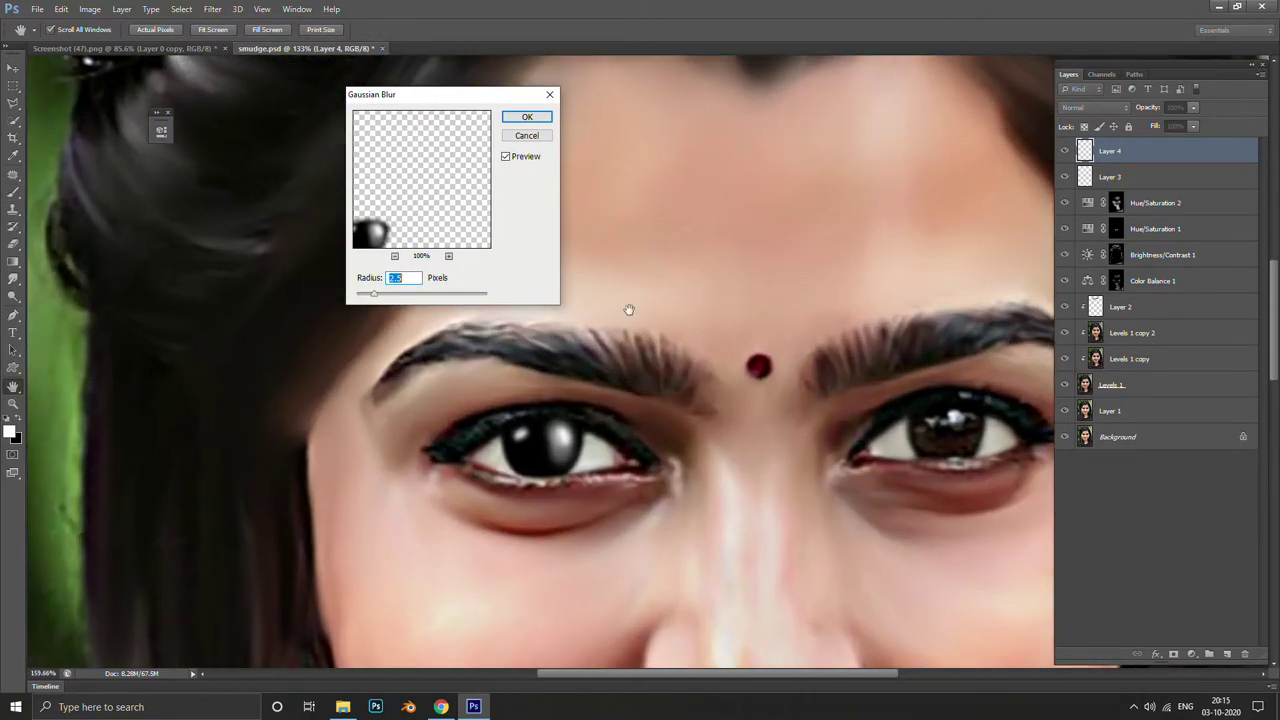
left_click(527, 116)
mouse_move(642, 409)
left_mouse_down()
mouse_move(569, 192)
mouse_move(290, 292)
left_mouse_up()
scroll(612, 298, "up", 4)
scroll(612, 298, "down", 2)
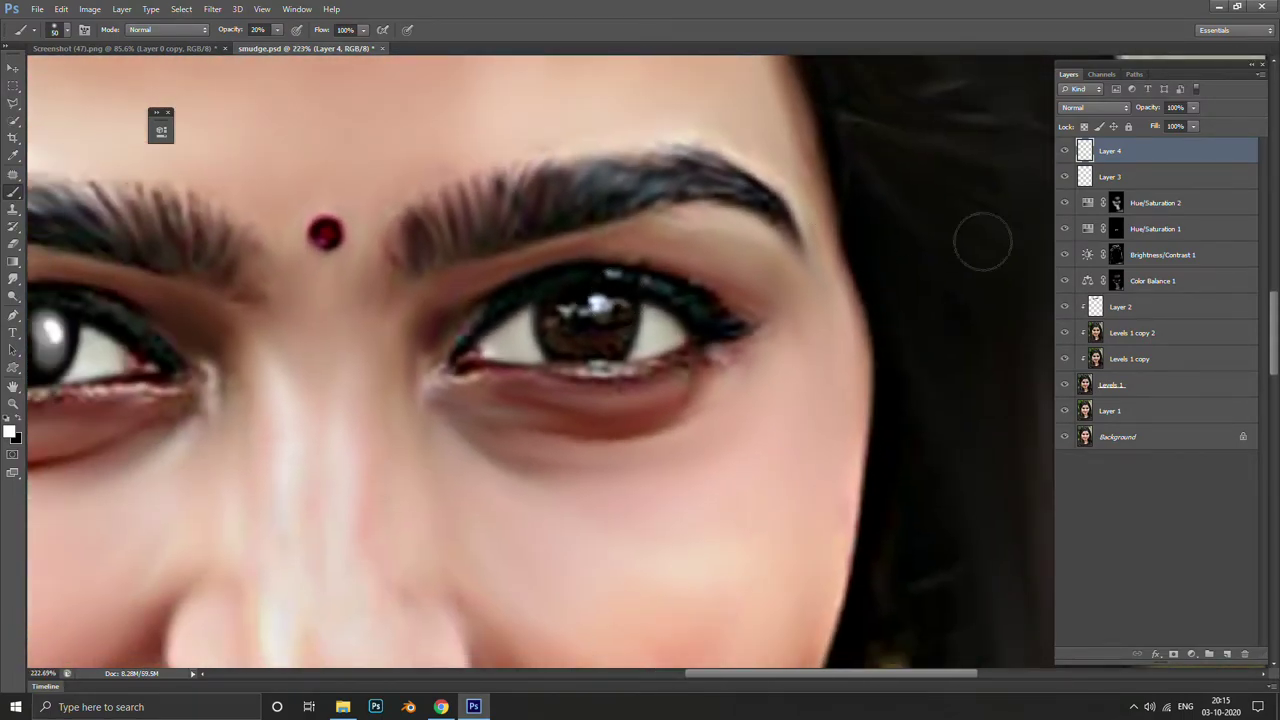
Hide Layer 4 and fill the iris selection black on a new Layer 5
left_click(1064, 150)
left_click_drag(623, 362, 782, 306)
scroll(782, 306, "down", 1)
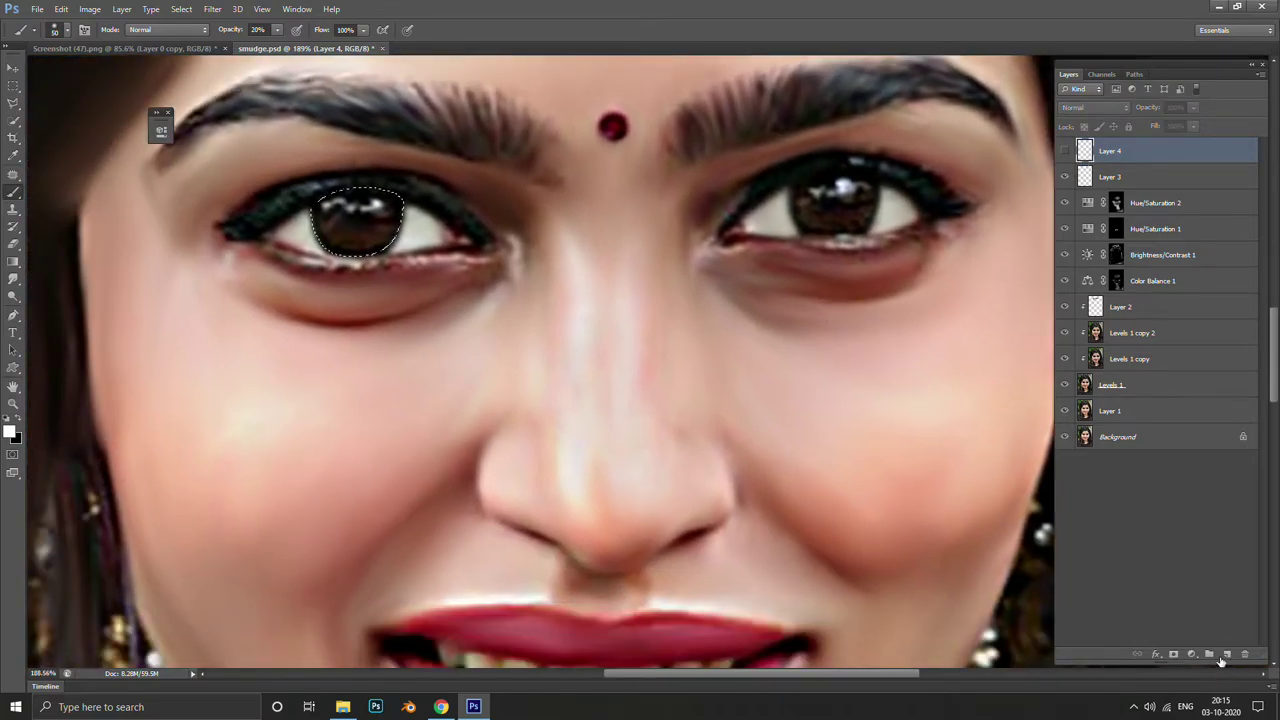
left_click(1227, 653)
key("ctrl+BackSpace")
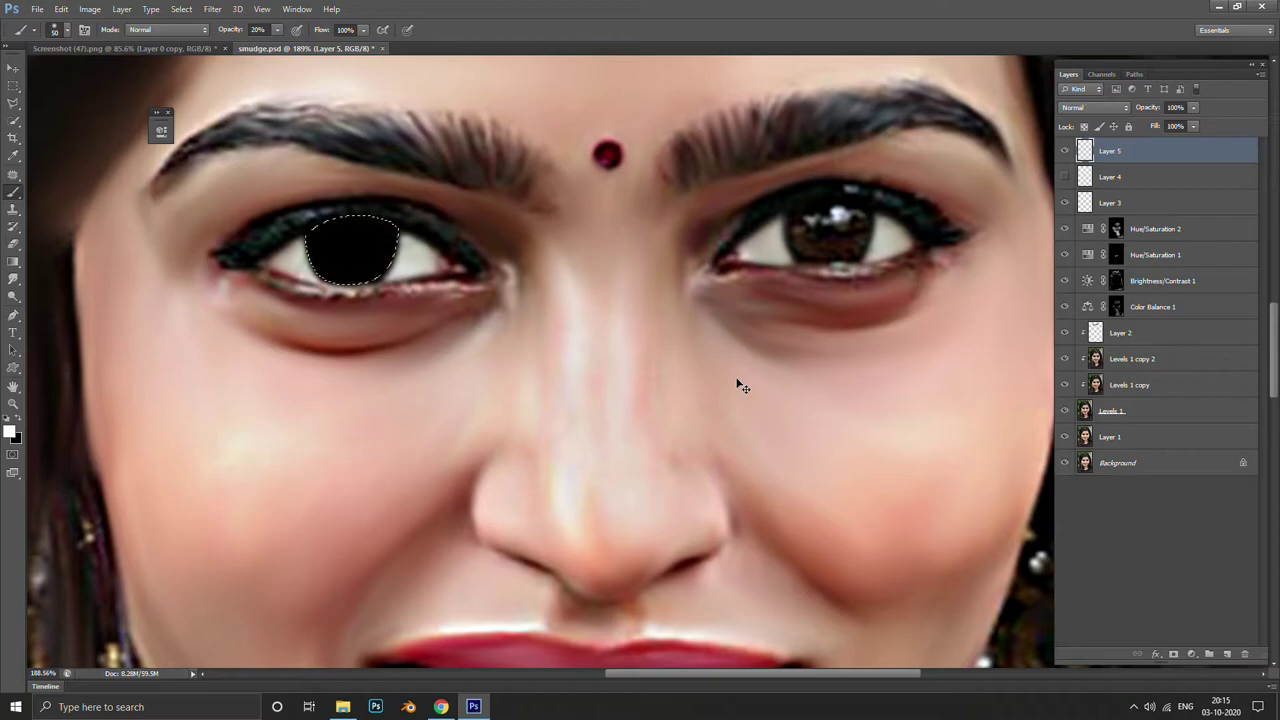
scroll(352, 262, "up", 2)
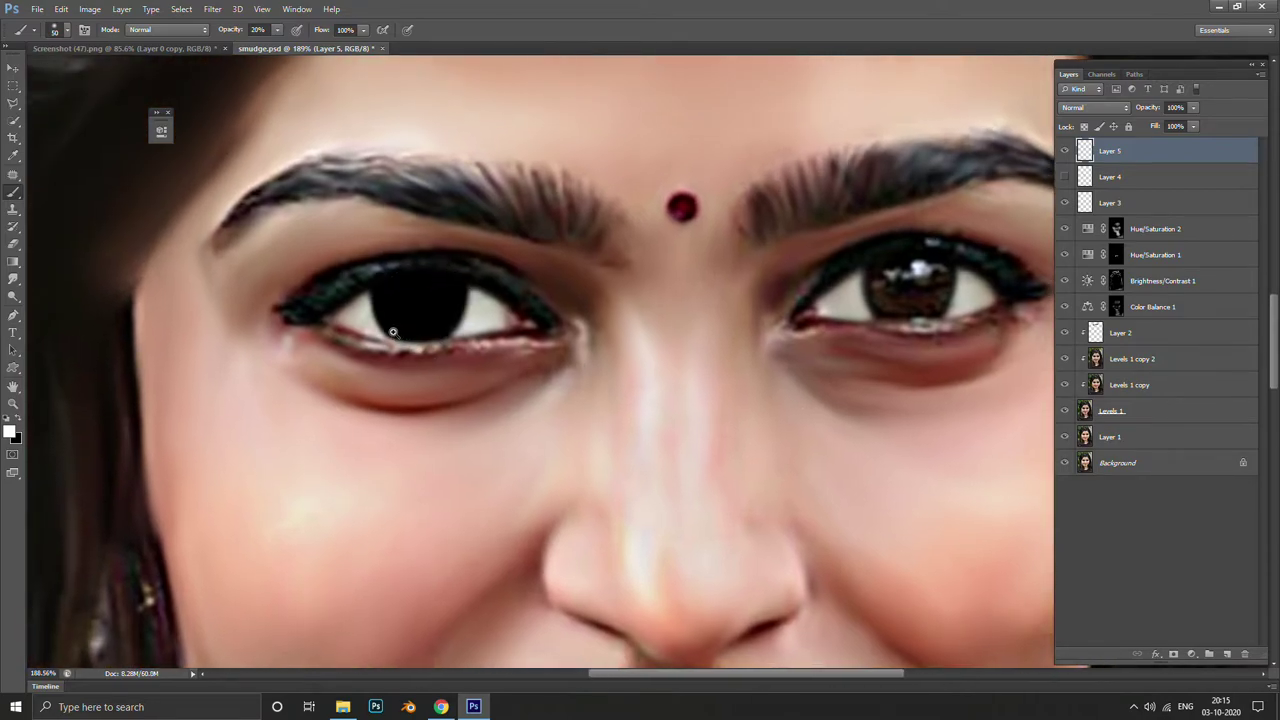
scroll(352, 262, "up", 1)
scroll(352, 262, "up", 1)
Set a size-40 brush with an olive-yellow foreground colour
key("bracketleft")
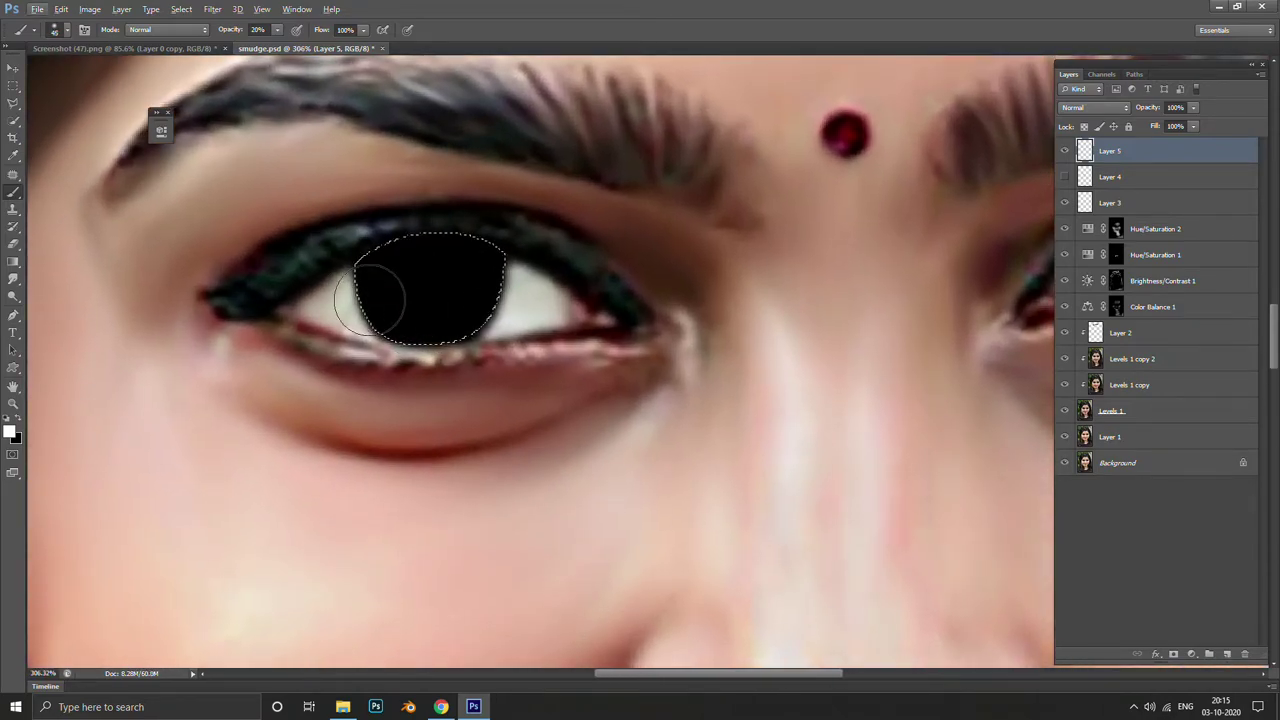
left_click(11, 431)
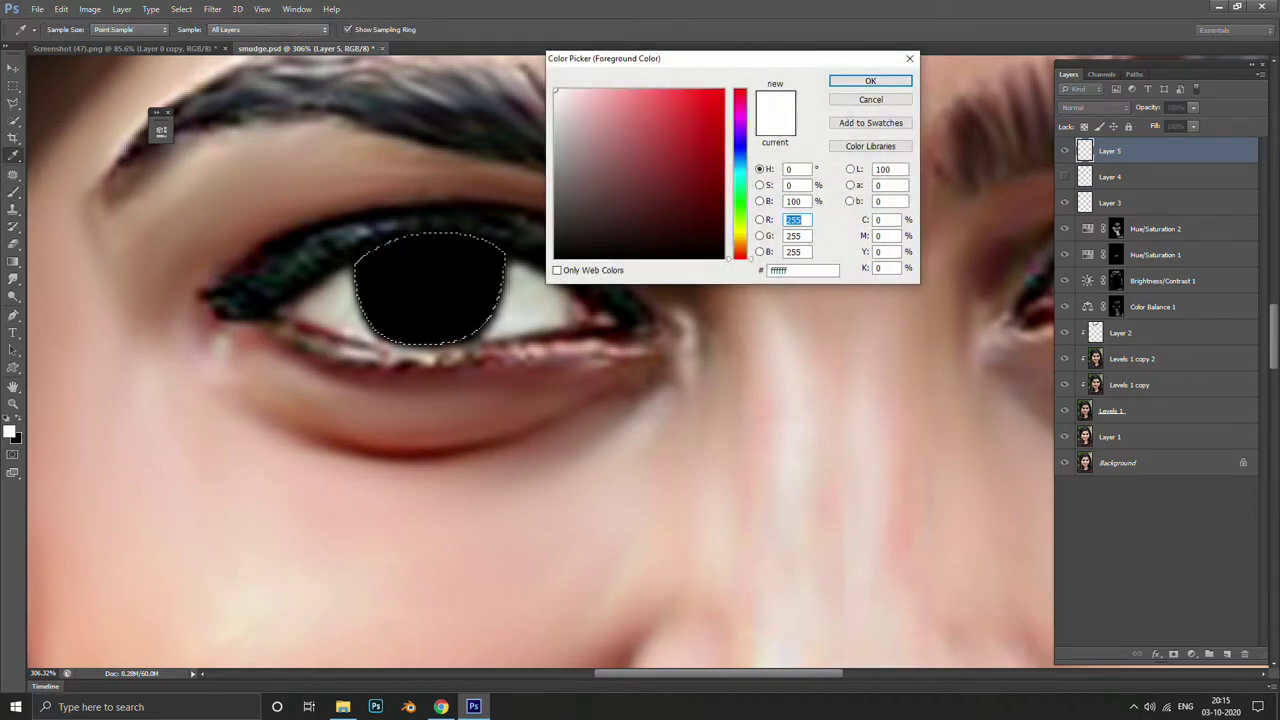
left_click(741, 233)
left_click(683, 150)
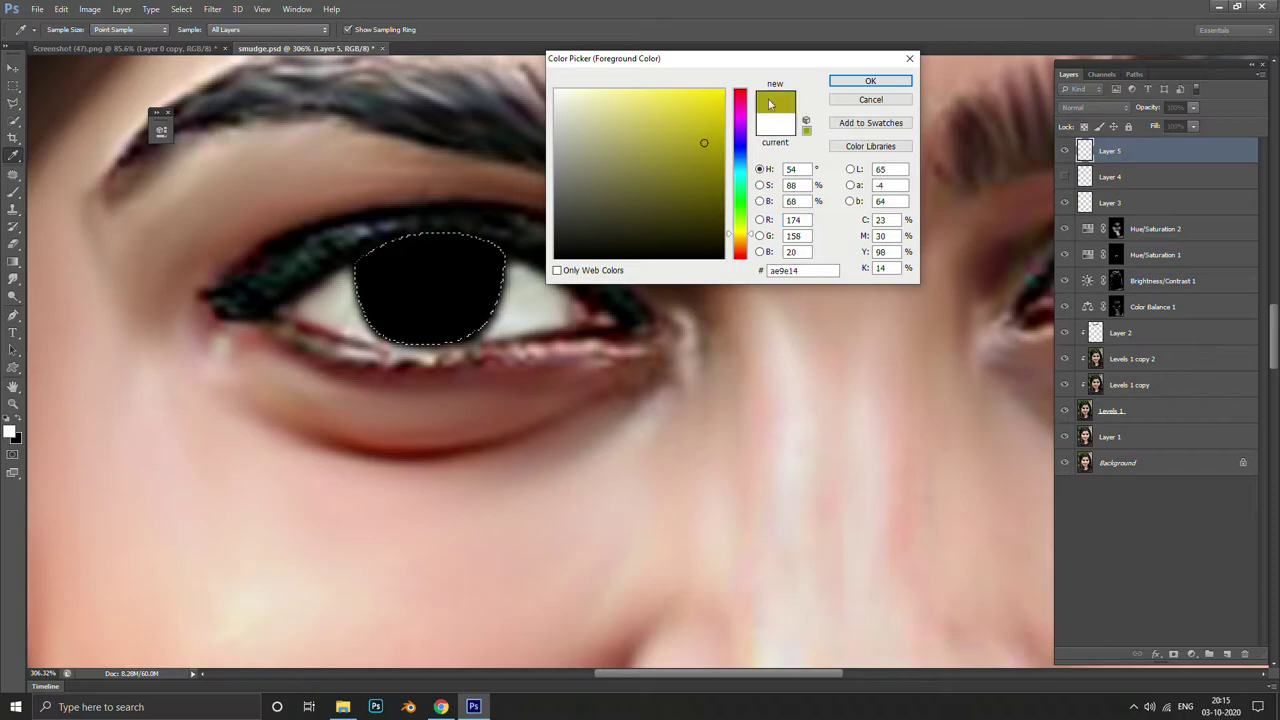
left_click(866, 81)
Paint olive-yellow into the lower iris and clear the iris selection
scroll(385, 305, "up", 2)
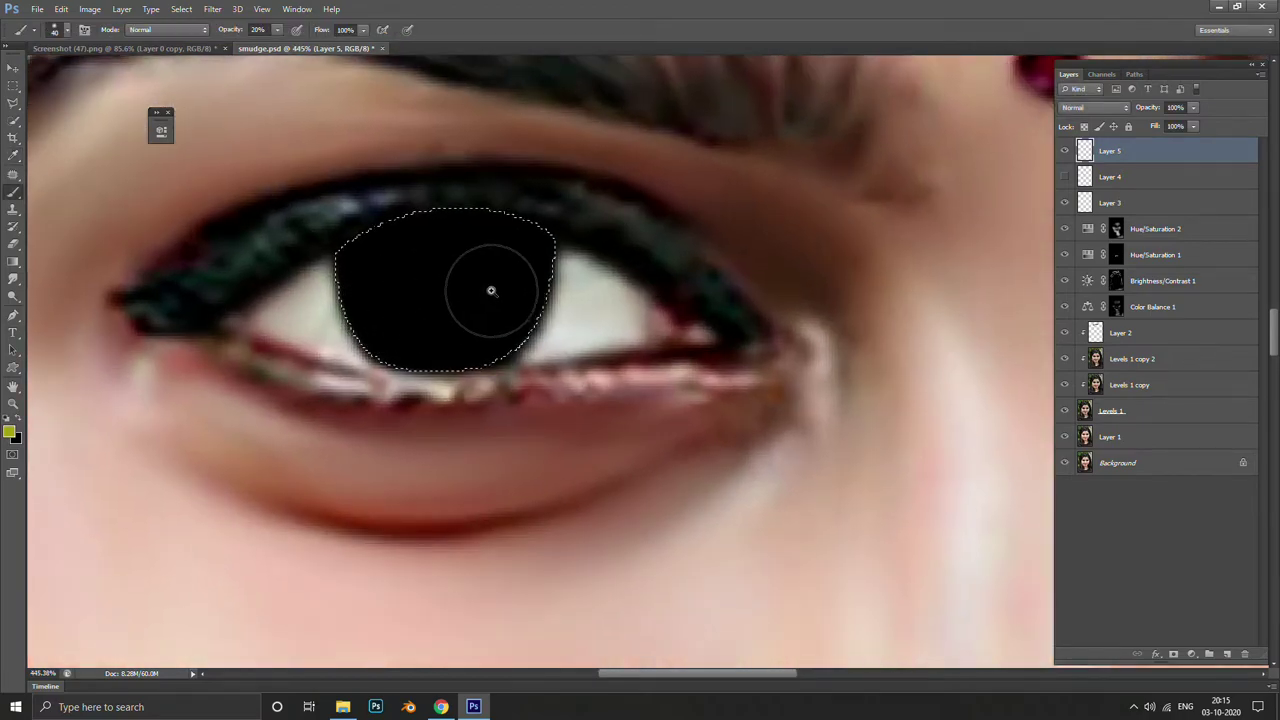
mouse_move(378, 289)
left_mouse_down()
mouse_move(468, 335)
mouse_move(345, 300)
mouse_move(496, 305)
left_mouse_up()
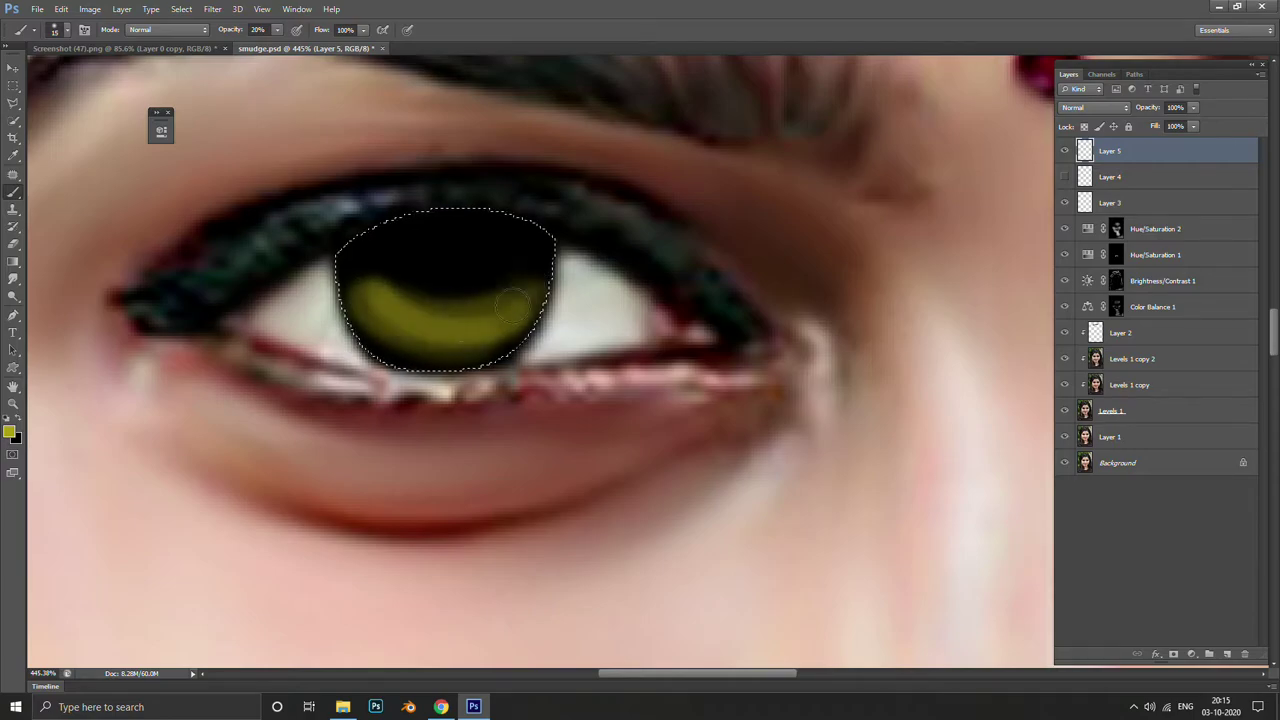
scroll(495, 305, "down", 2)
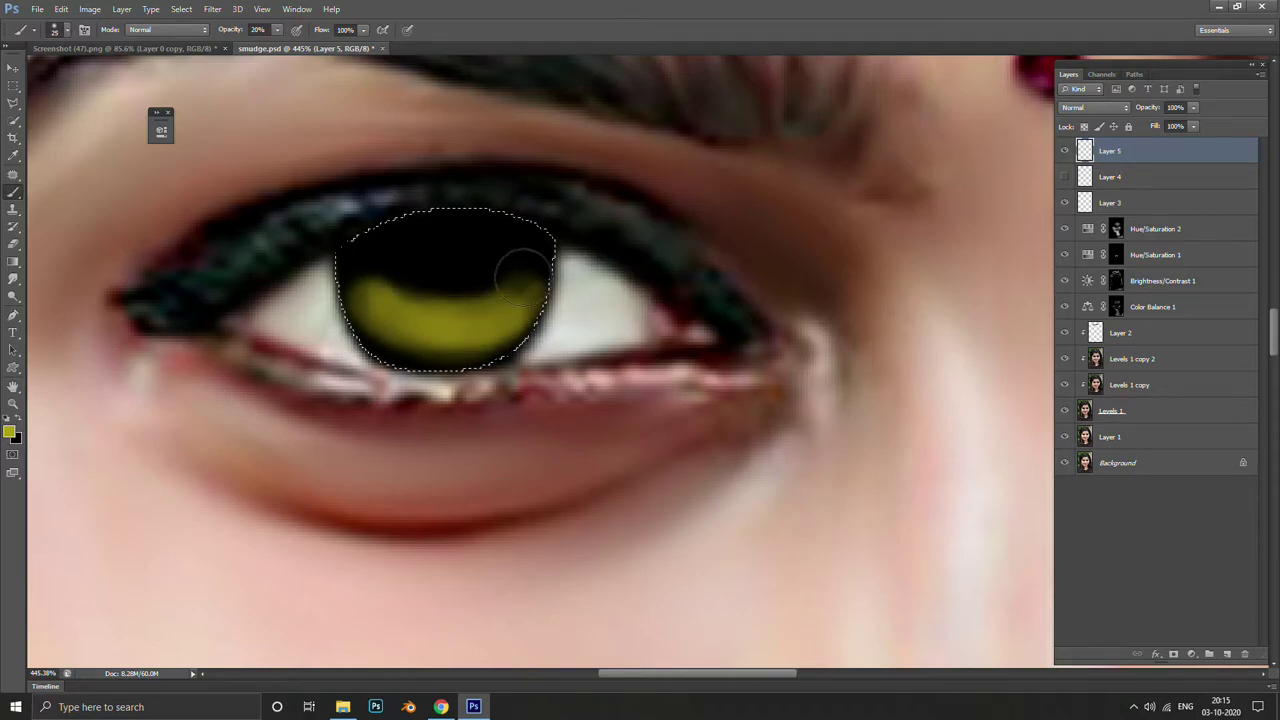
scroll(495, 305, "down", 3)
scroll(495, 305, "up", 3)
scroll(491, 305, "up", 1)
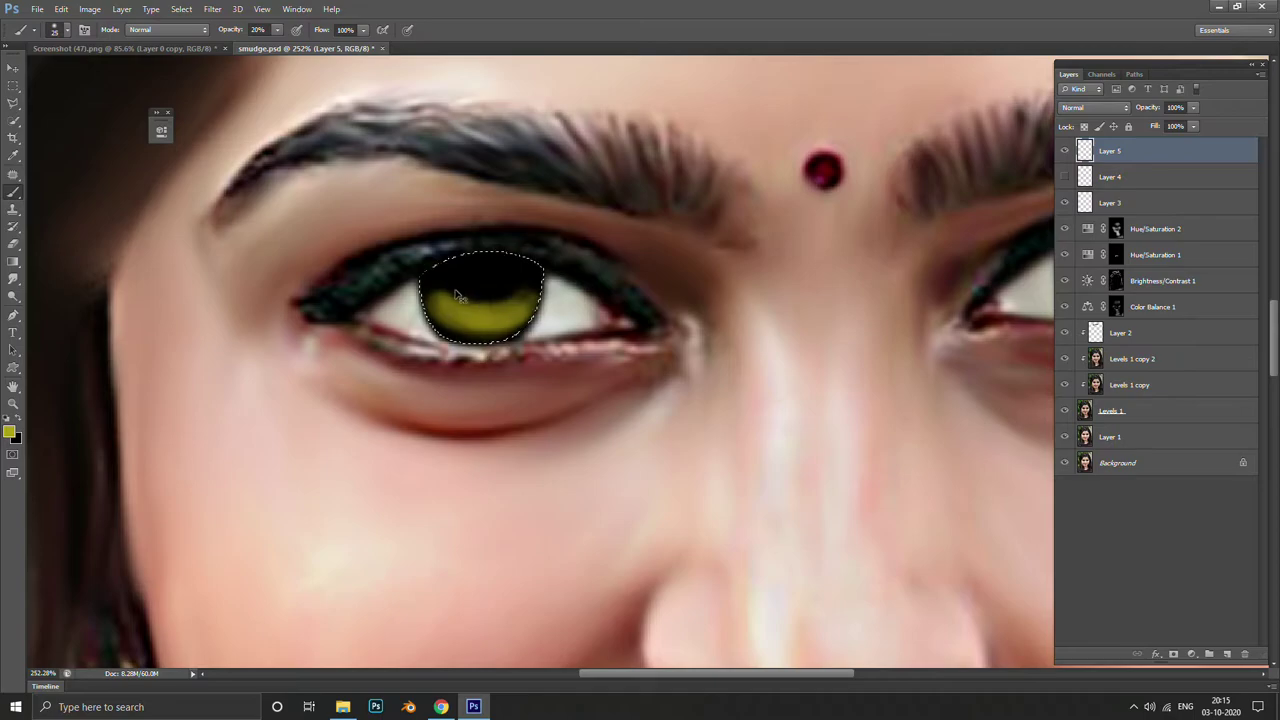
scroll(455, 294, "up", 1)
scroll(455, 294, "up", 1)
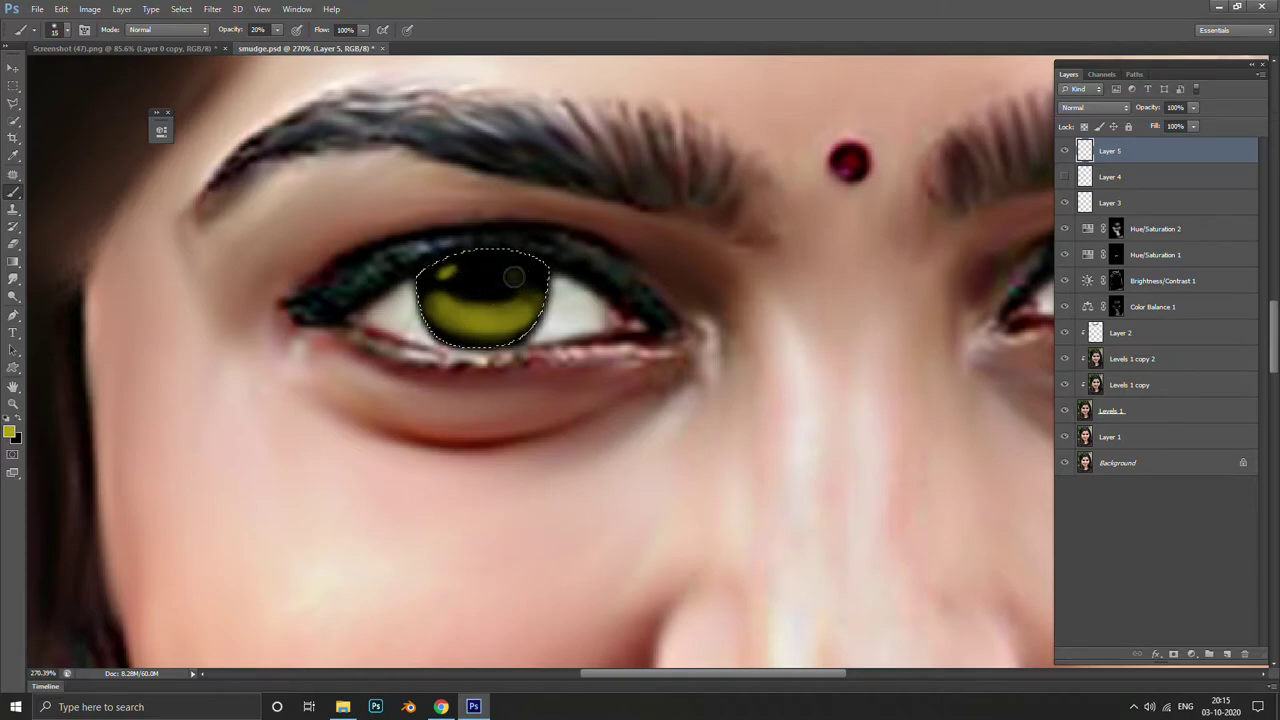
key("ctrl+d")
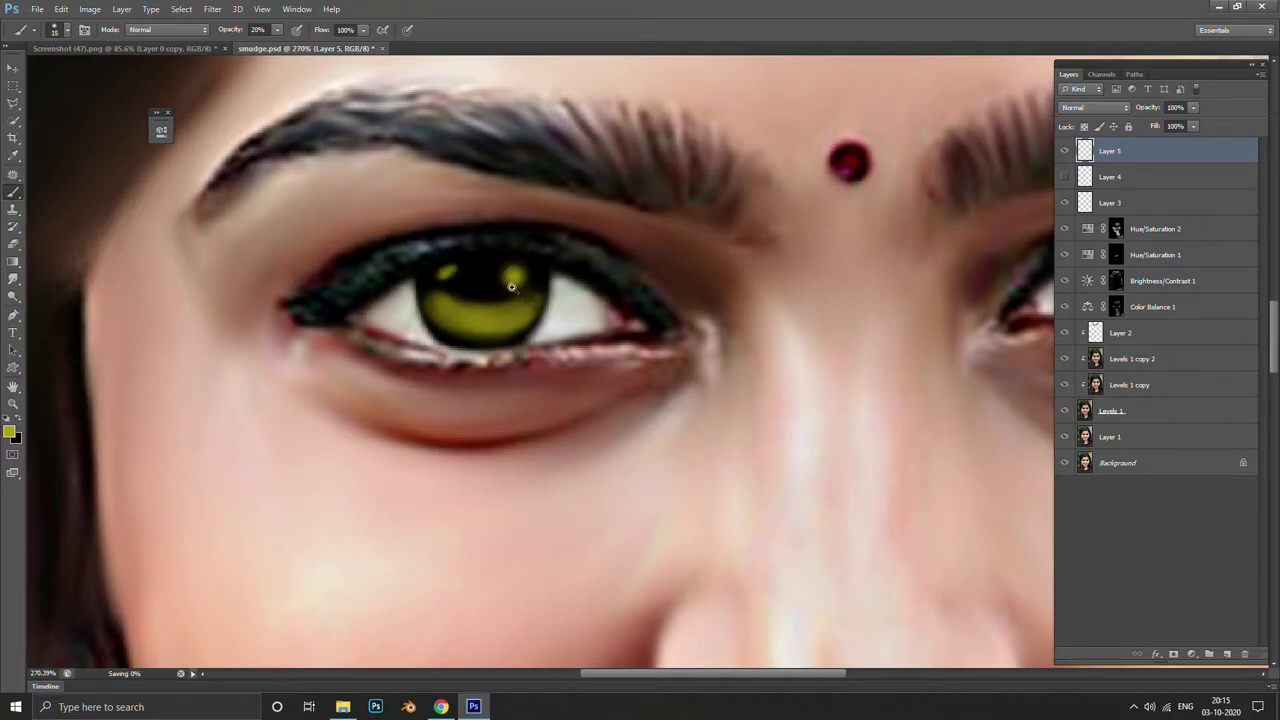
scroll(515, 281, "down", 5)
scroll(515, 281, "up", 5)
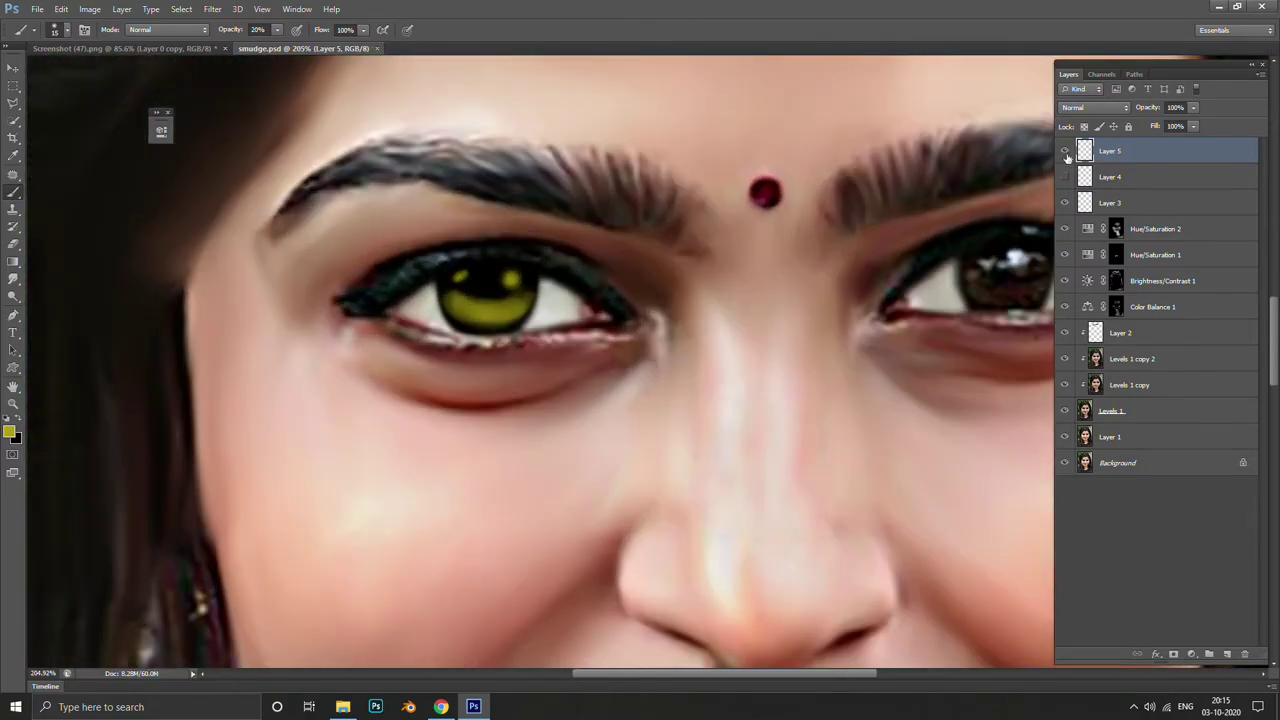
Toggle Layers 5 and 4 off and on to compare with the original brown eye
left_click(1064, 151)
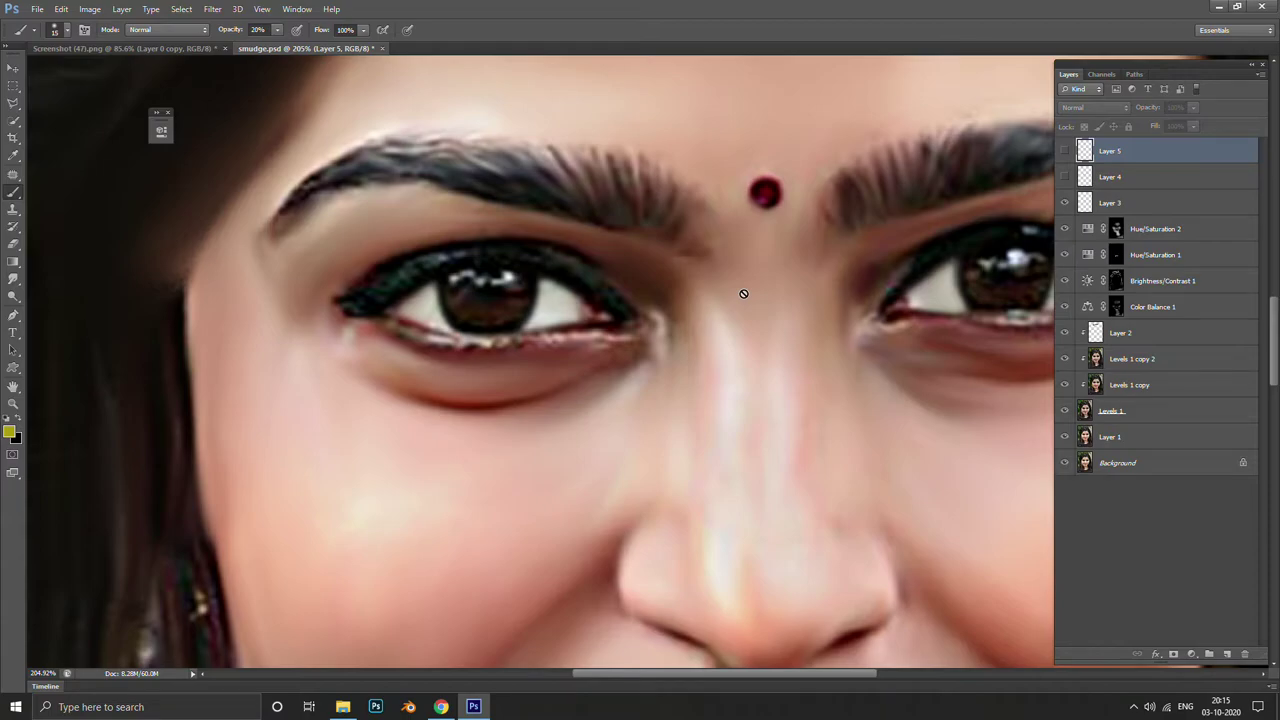
scroll(729, 341, "down", 5)
scroll(700, 300, "right", 3)
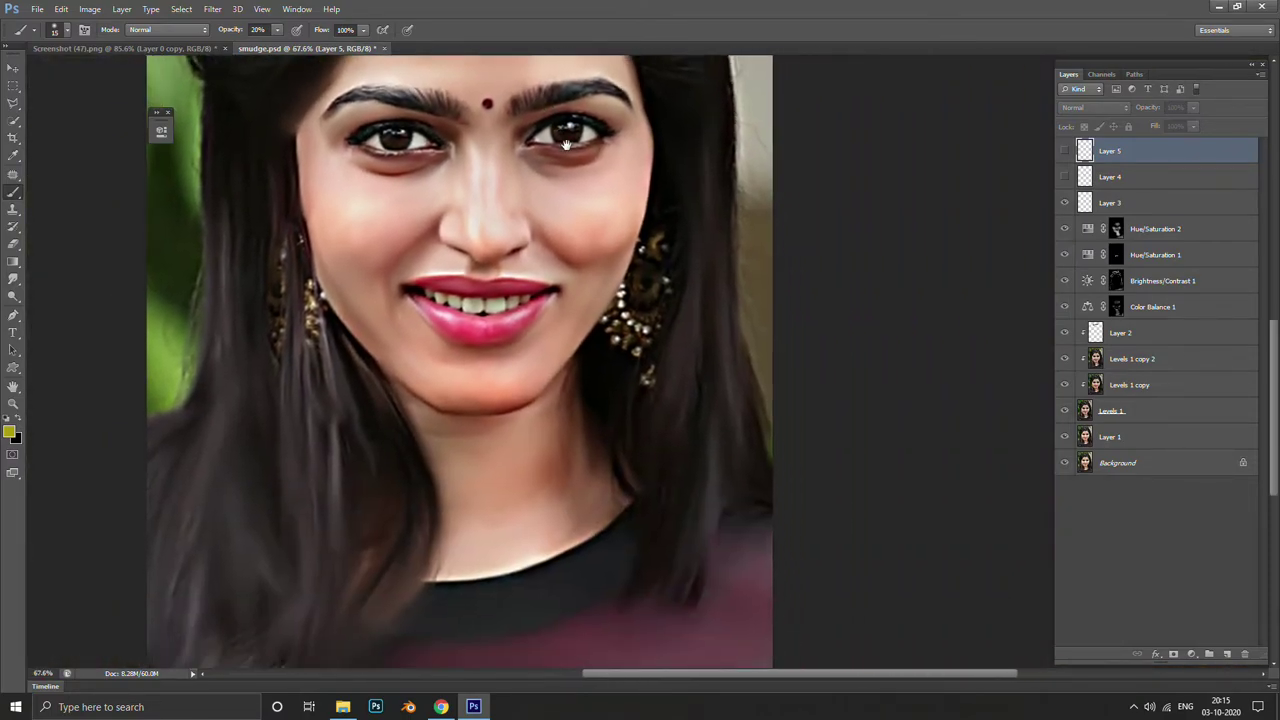
scroll(676, 200, "up", 1)
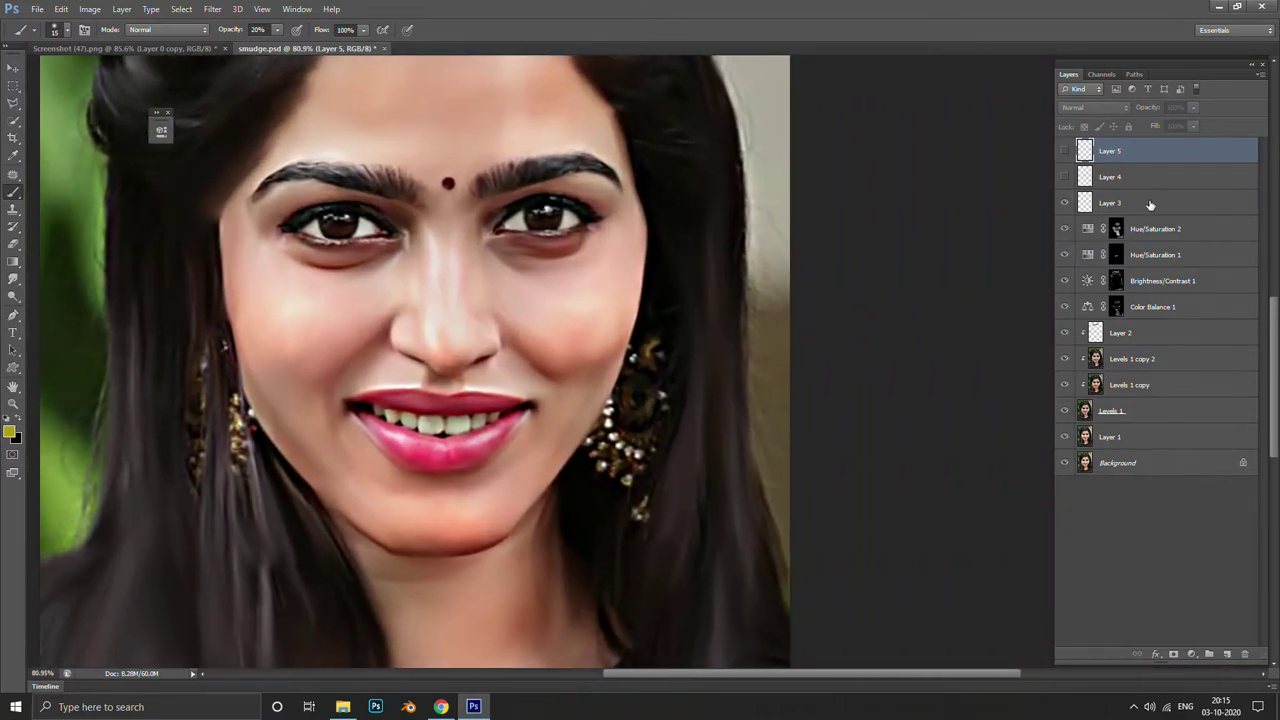
left_click(1068, 155)
left_click(1066, 153)
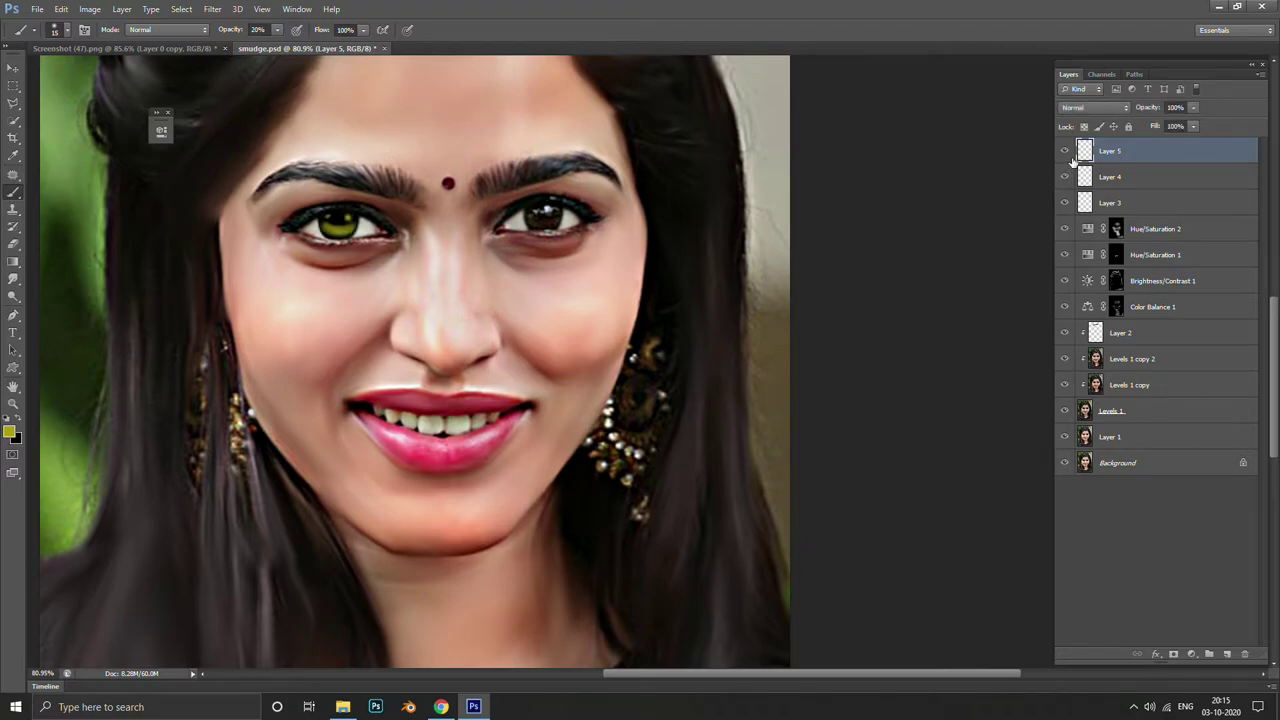
left_click(1063, 157)
left_click(1064, 177)
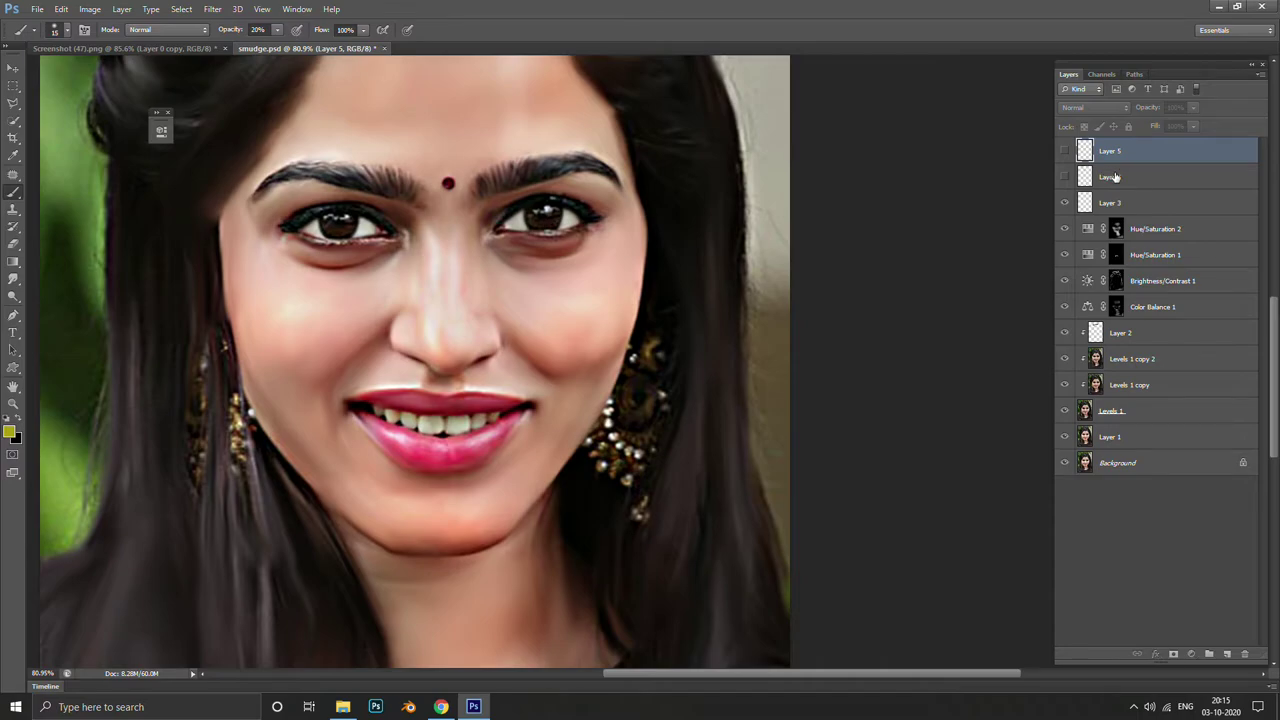
Delete Layers 4 and 5 together and save smudge.psd
left_click(1115, 177, "shift")
key("Delete")
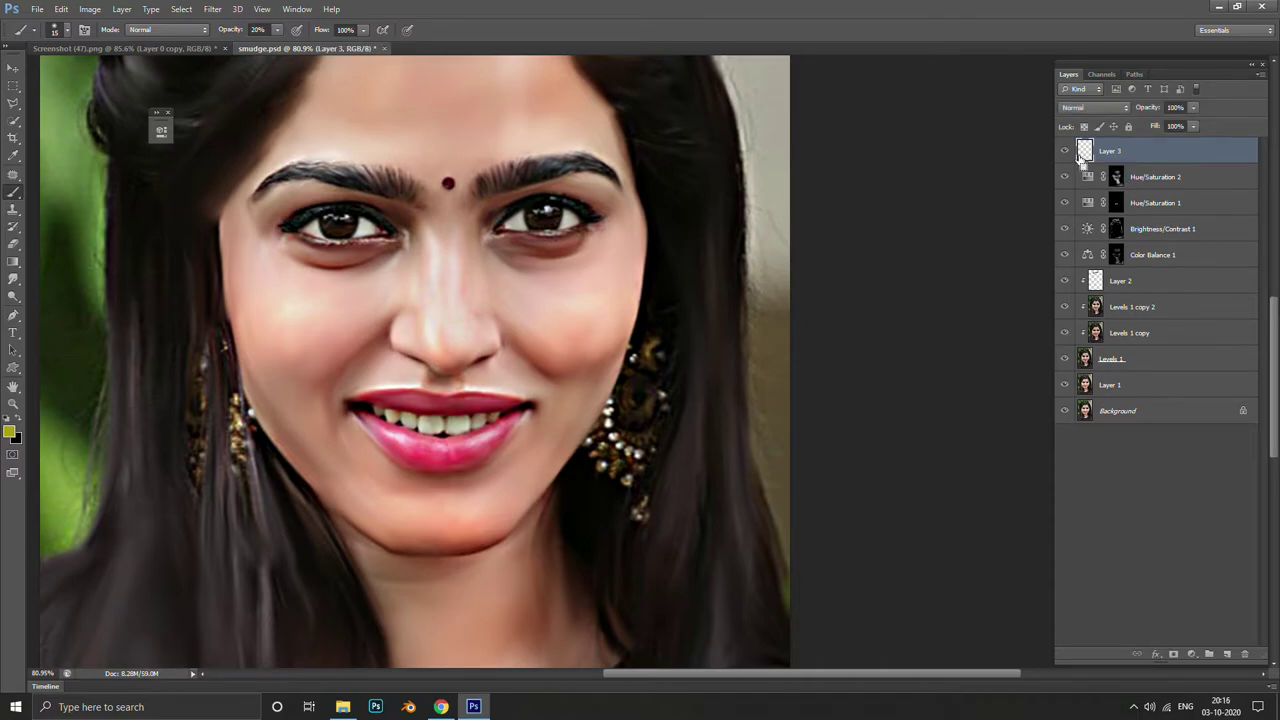
key("ctrl+s")
scroll(640, 330, "down", 3)
scroll(657, 337, "down", 3)
scroll(706, 371, "down", 2)
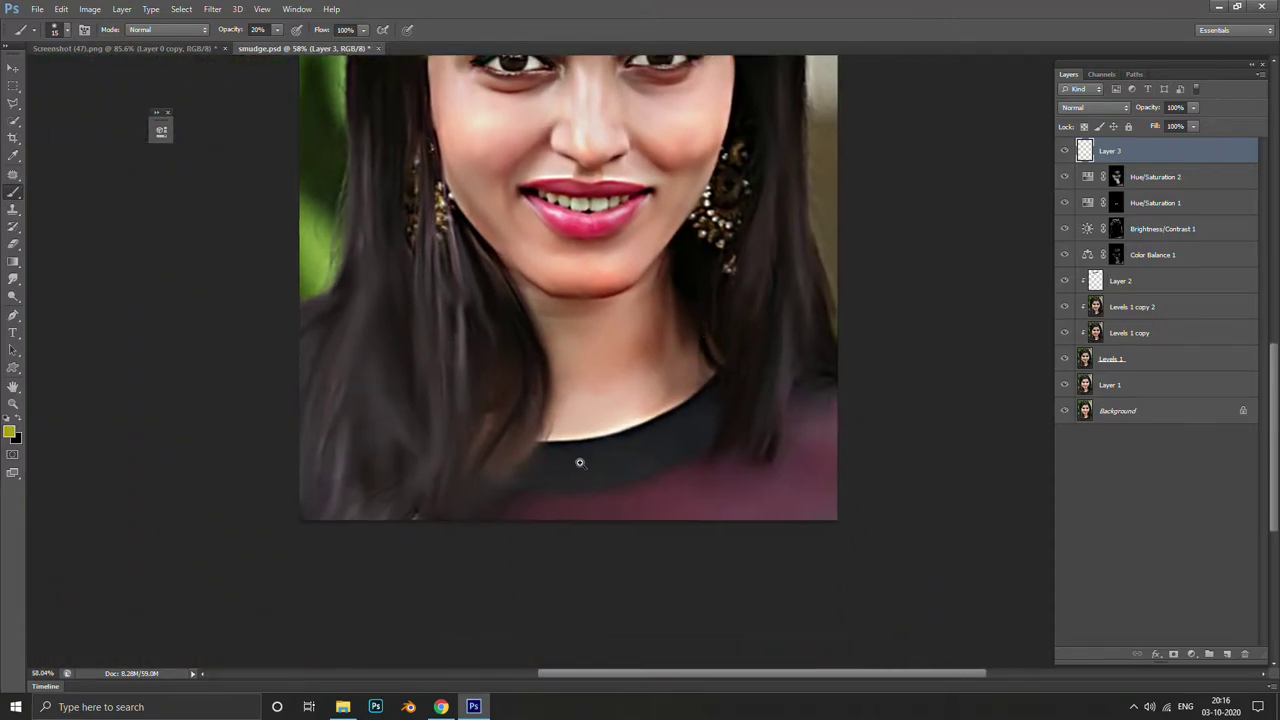
scroll(580, 457, "up", 3)
Add a layer above Layer 3, then delete it to discard a stray nose streak
key("p")
scroll(690, 480, "up", 3)
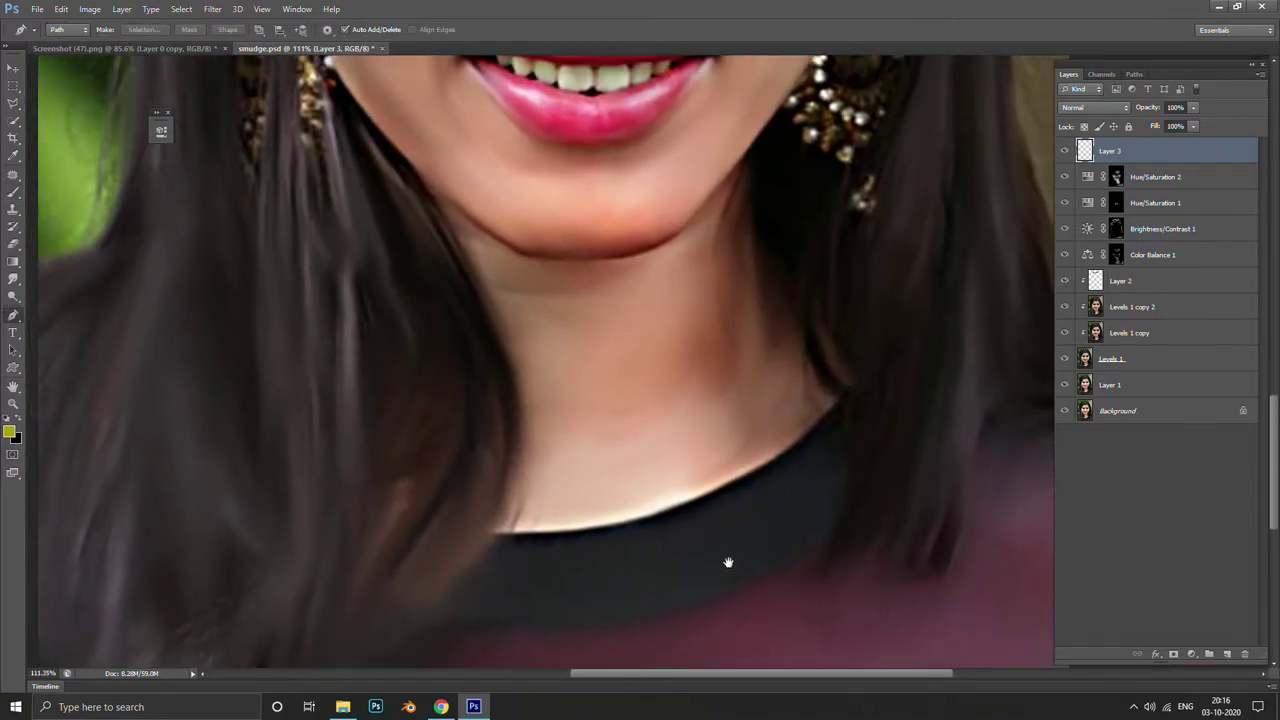
left_click(1225, 655)
key("b")
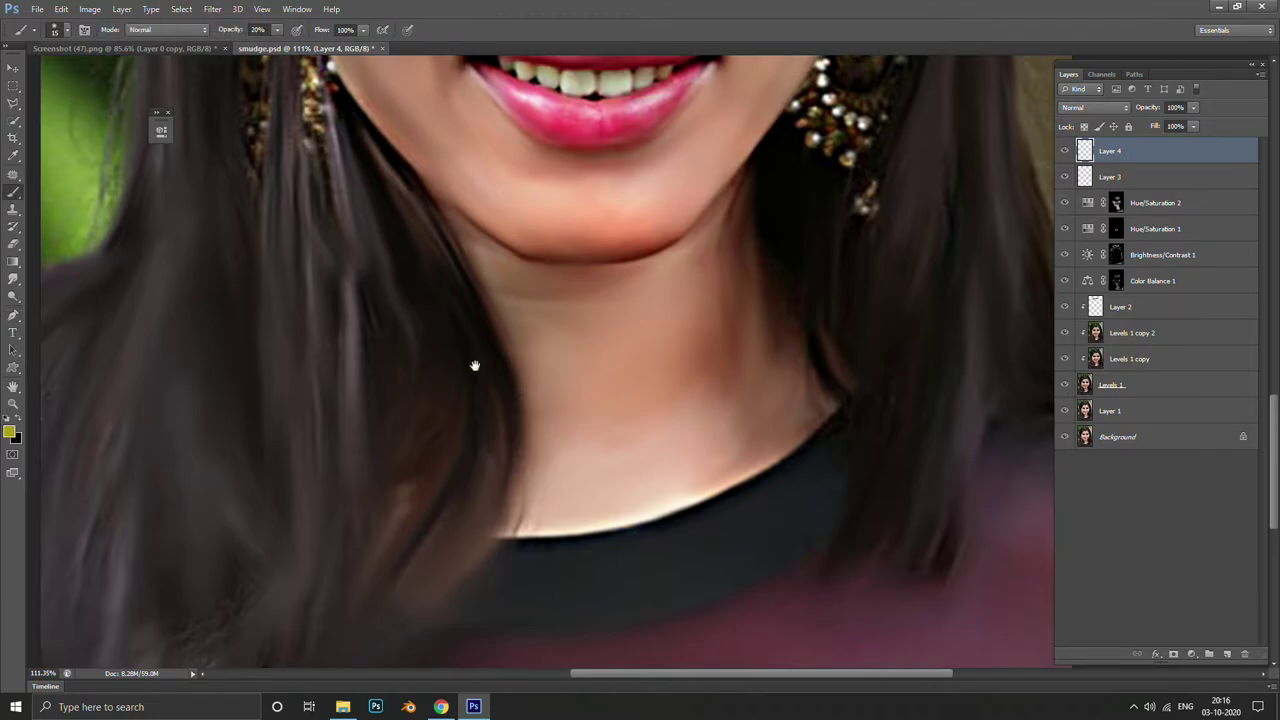
scroll(560, 380, "up", 3)
scroll(643, 391, "up", 2)
left_click_drag(557, 385, 579, 428)
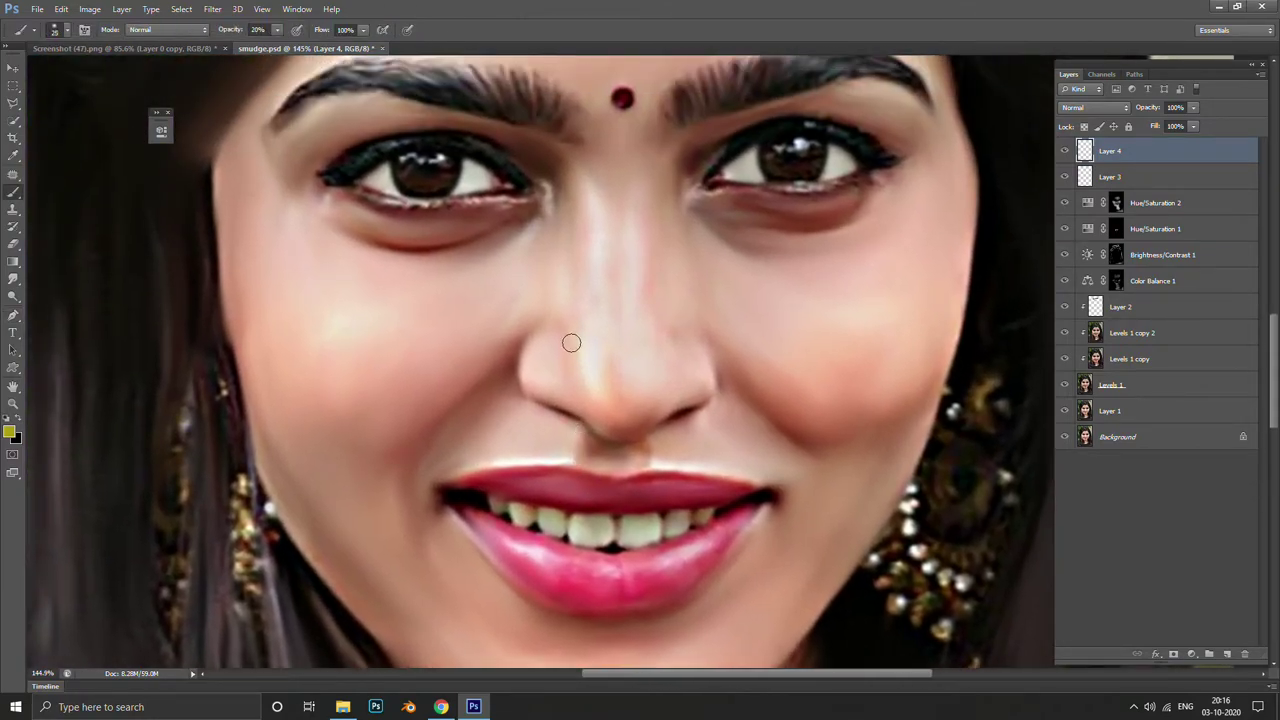
scroll(576, 338, "up", 3)
scroll(643, 443, "up", 2)
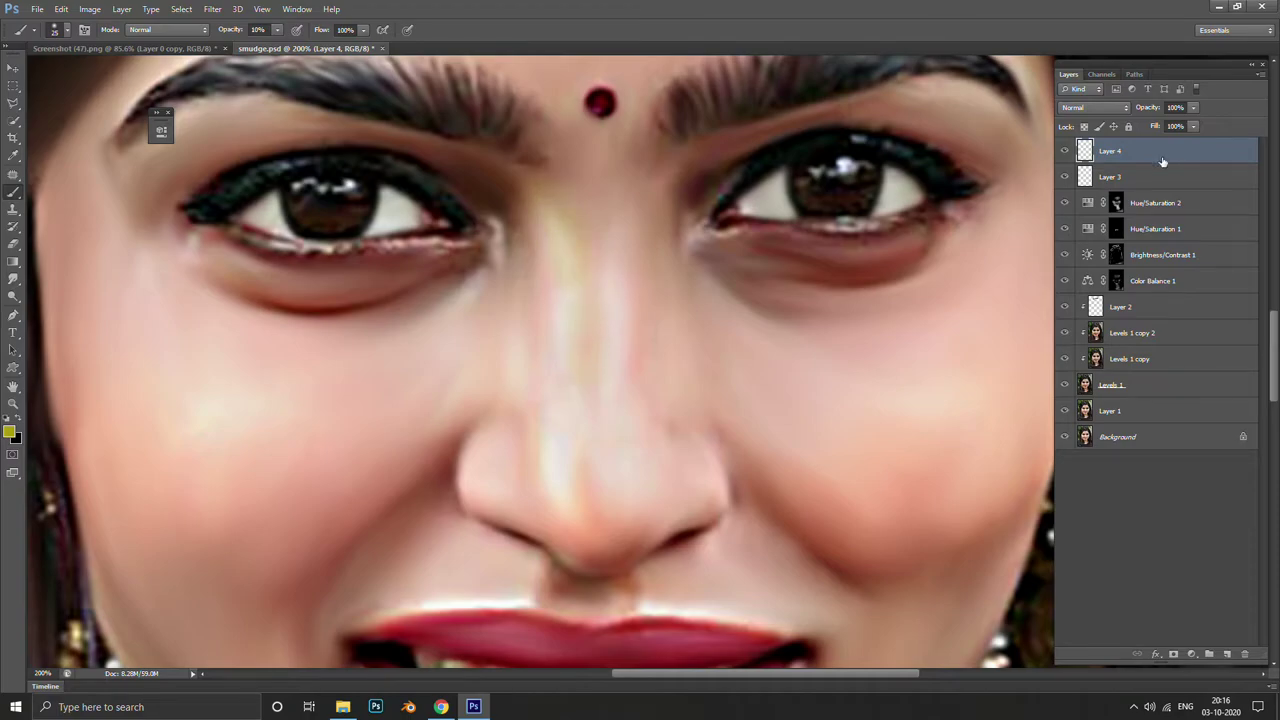
left_click(1064, 152)
key("Delete")
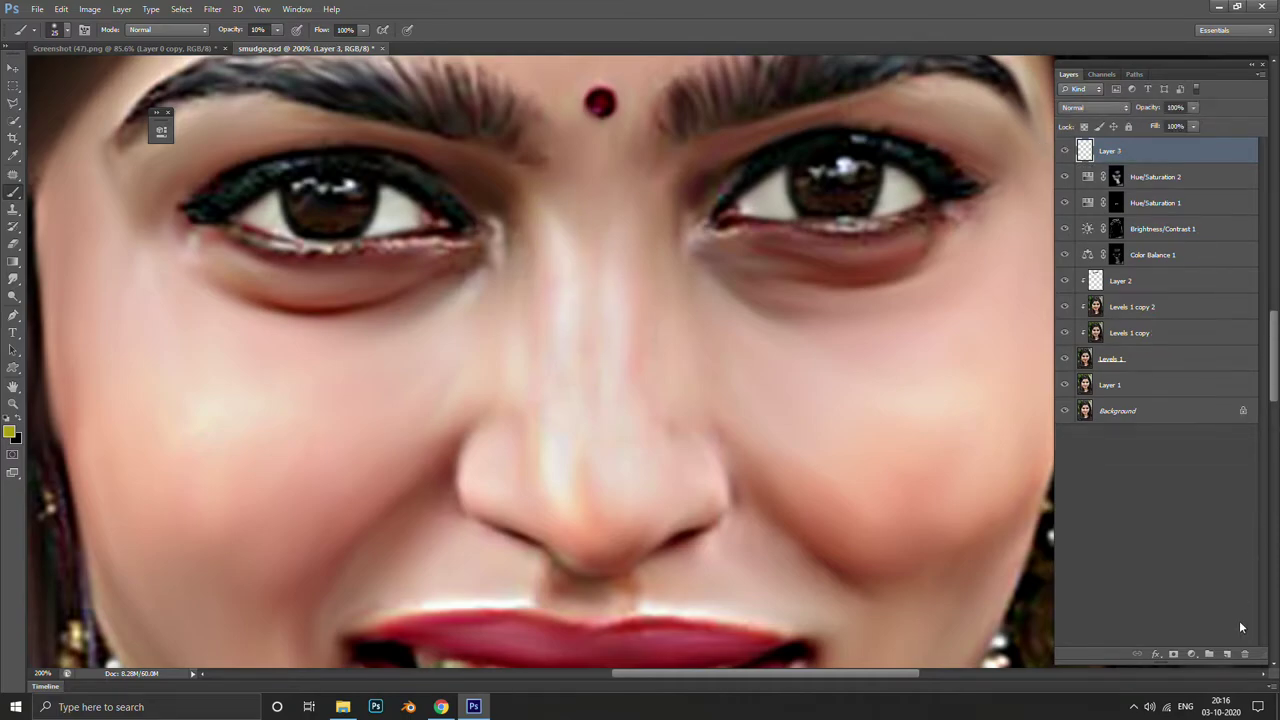
Add a fresh layer above Layer 3 and paint a soft light stroke beside the nose bridge
left_click(1228, 655)
scroll(351, 245, "up", 1)
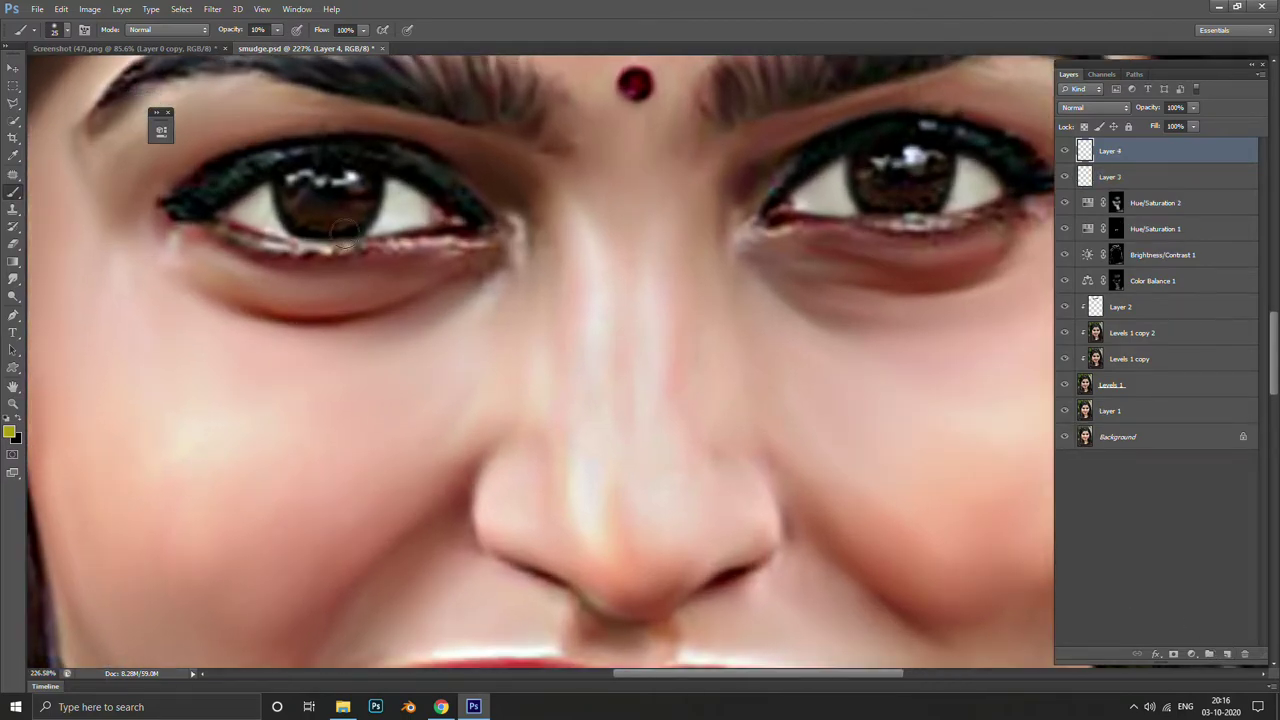
scroll(428, 232, "down", 1)
scroll(500, 317, "down", 1)
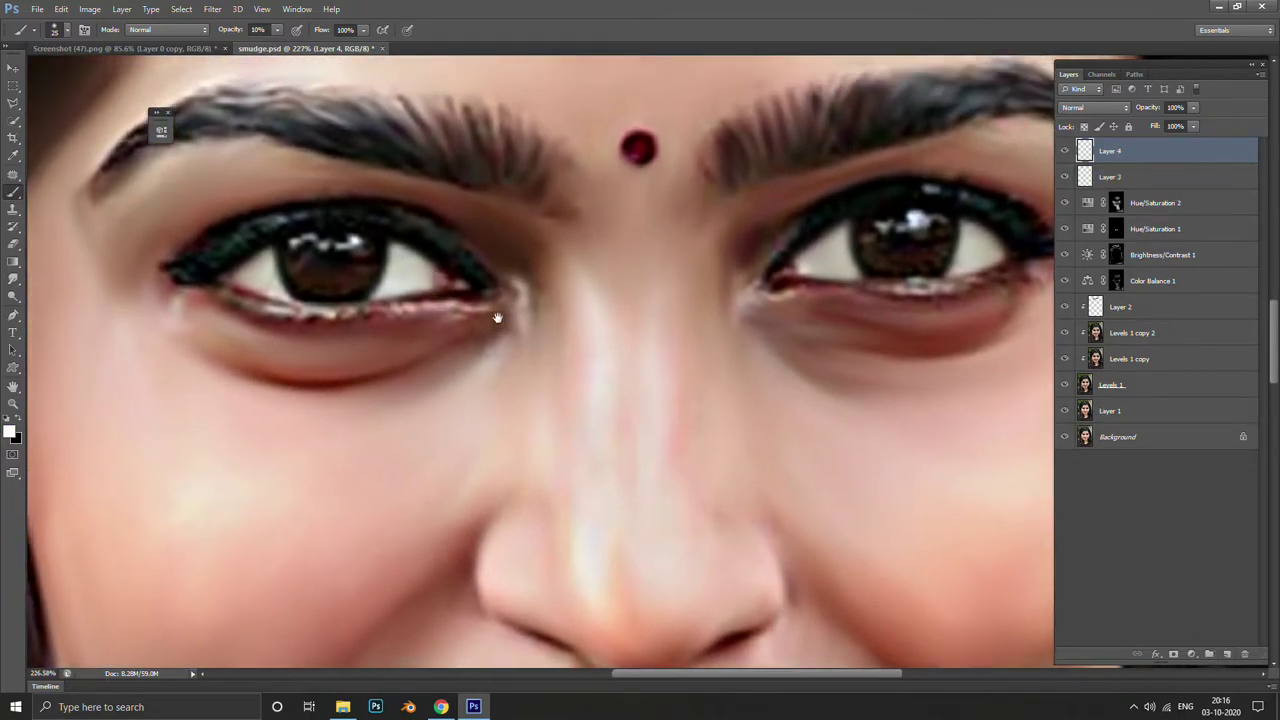
scroll(500, 317, "up", 1)
scroll(534, 320, "up", 1)
left_click_drag(605, 312, 548, 250)
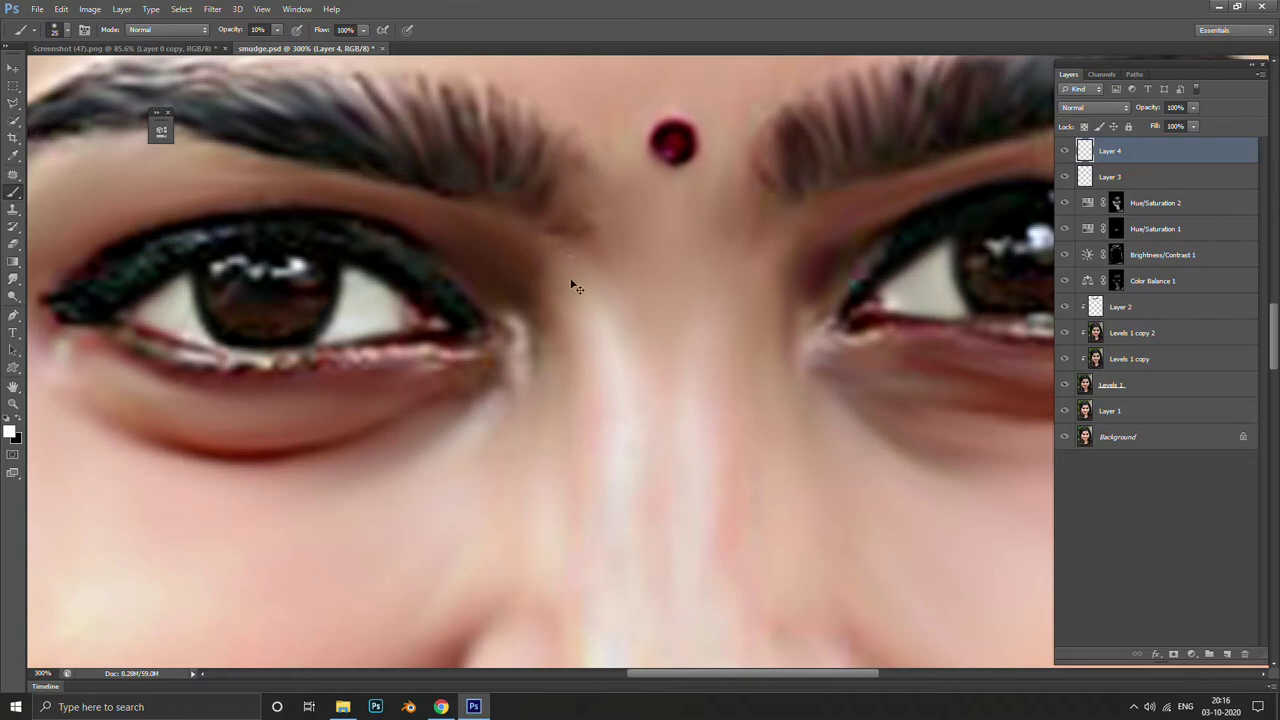
scroll(574, 287, "down", 2)
scroll(657, 314, "down", 2)
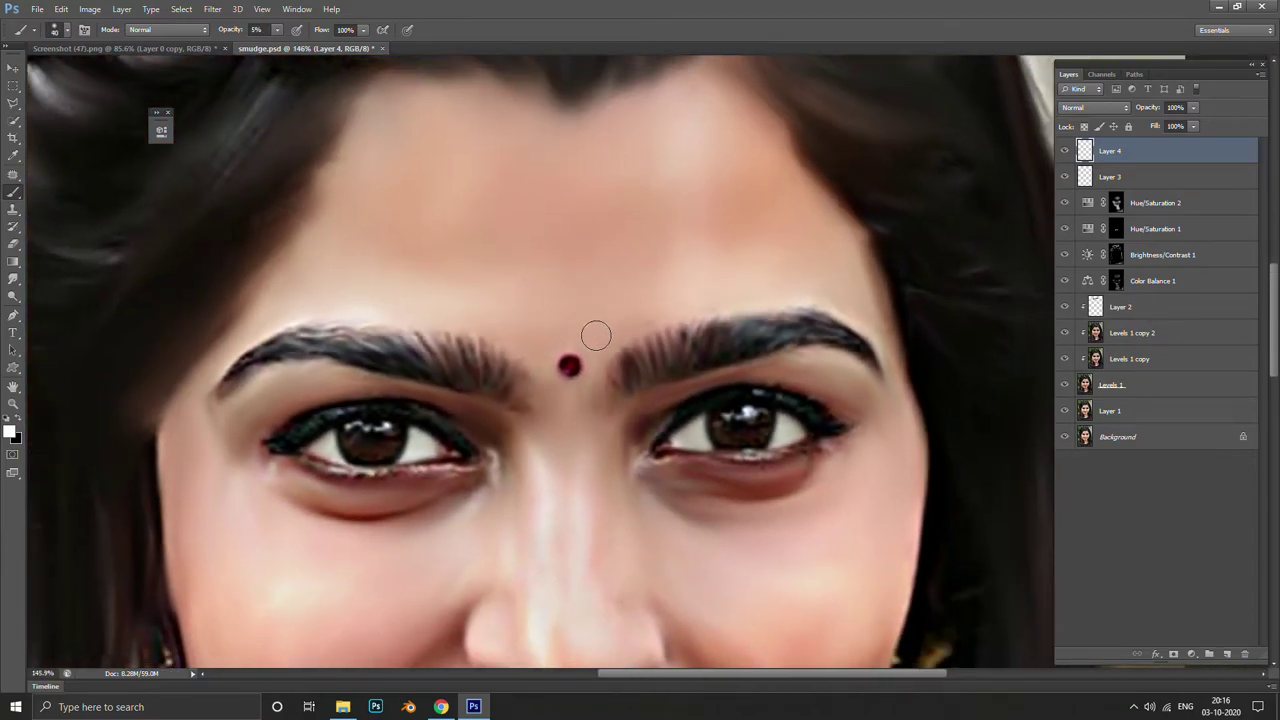
Resize the brush to 125 and paint a soft white highlight over the neck
key("bracketright")
key("bracketright")
key("bracketright")
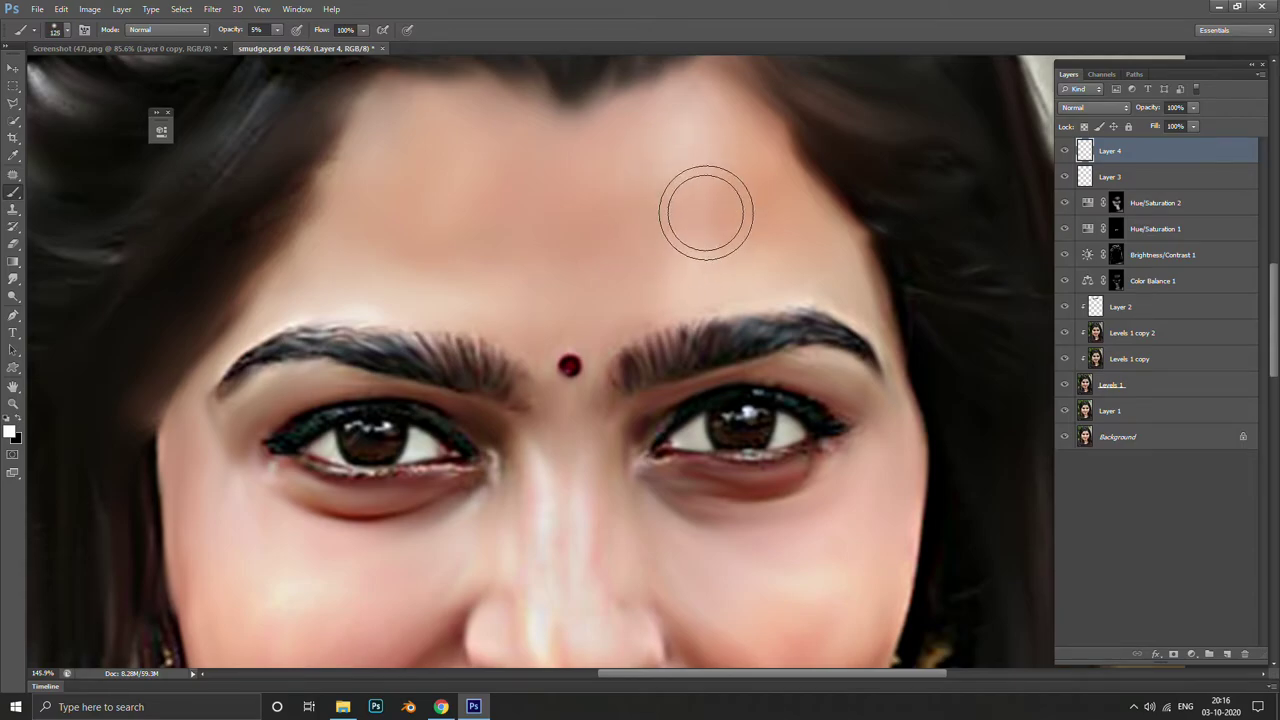
scroll(686, 206, "down", 2)
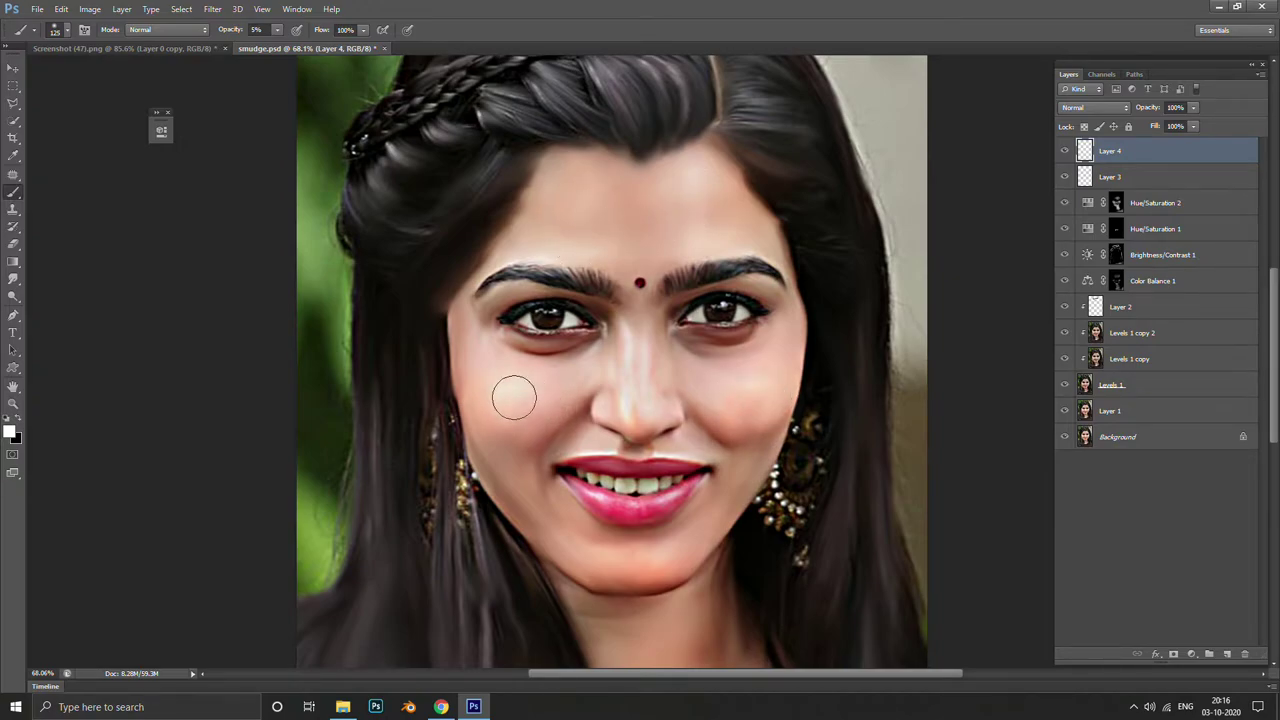
key("bracketleft")
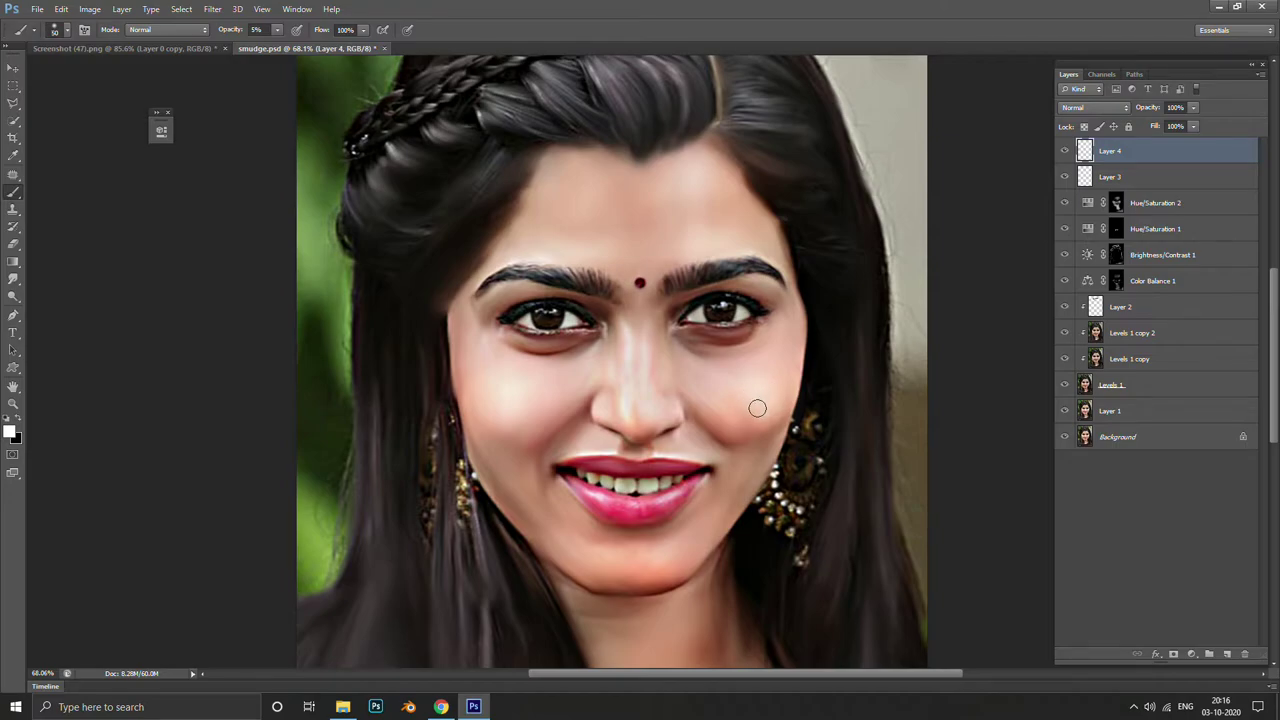
key("bracketright")
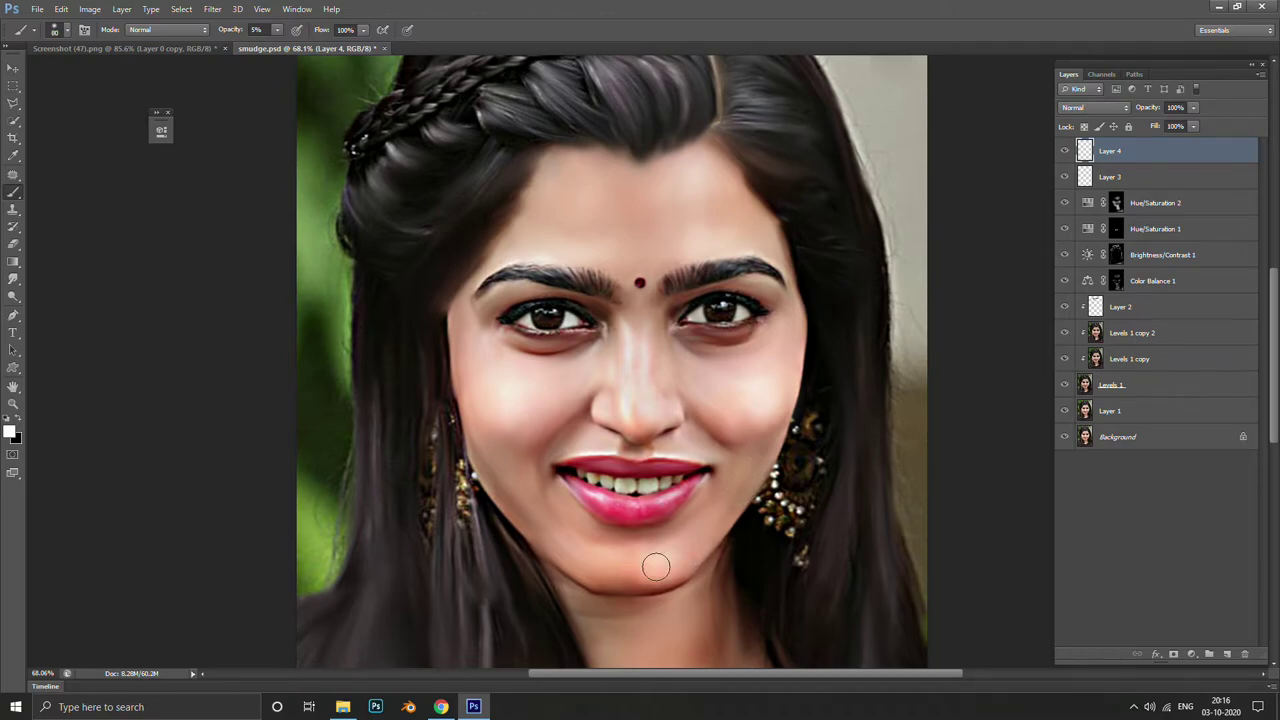
key("bracketright")
key("bracketright")
key("bracketright")
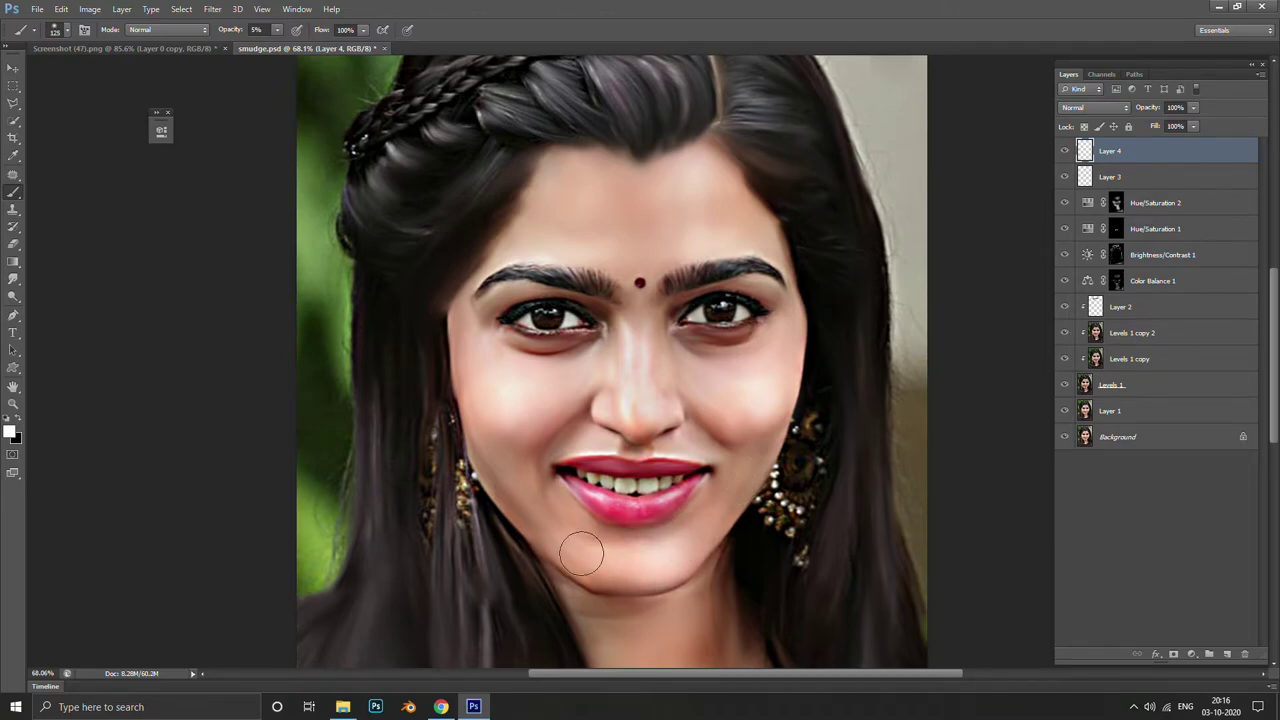
scroll(581, 555, "up", 1)
scroll(600, 545, "up", 1)
scroll(610, 540, "up", 1)
scroll(623, 537, "up", 2)
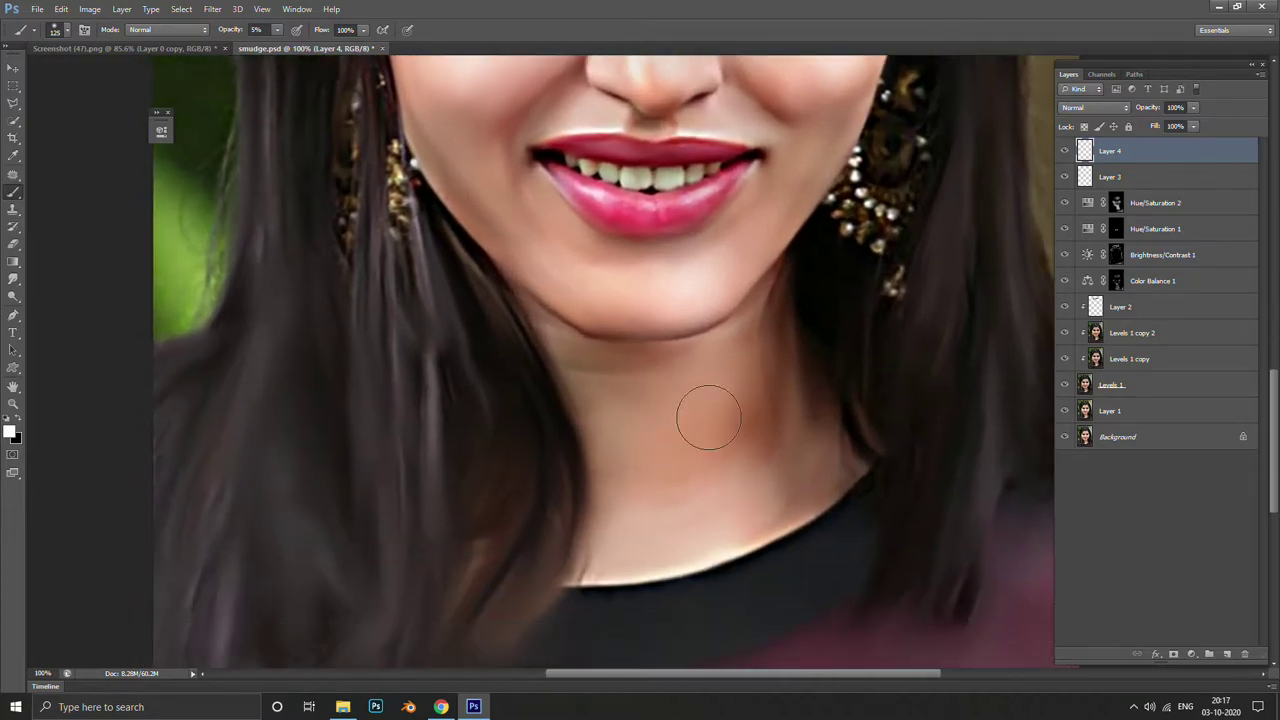
mouse_move(709, 418)
left_mouse_down()
mouse_move(663, 520)
mouse_move(674, 403)
mouse_move(710, 467)
left_mouse_up()
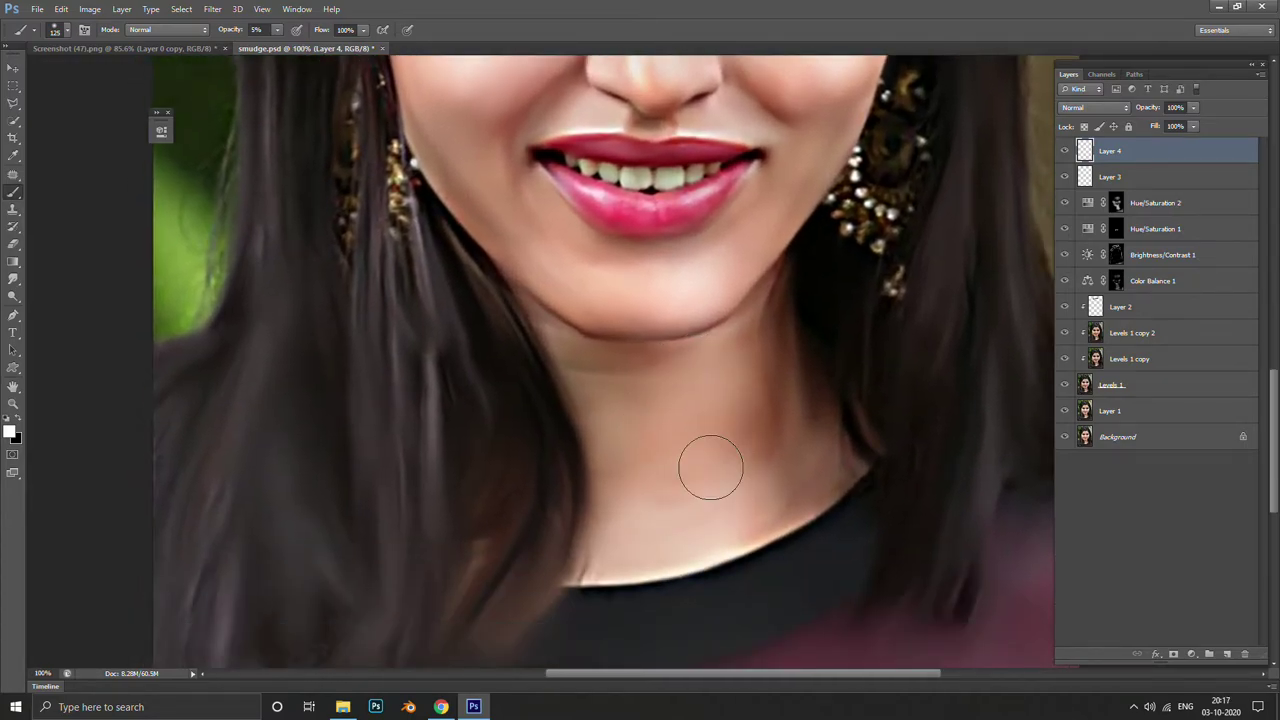
key("bracketleft")
key("bracketleft")
key("bracketleft")
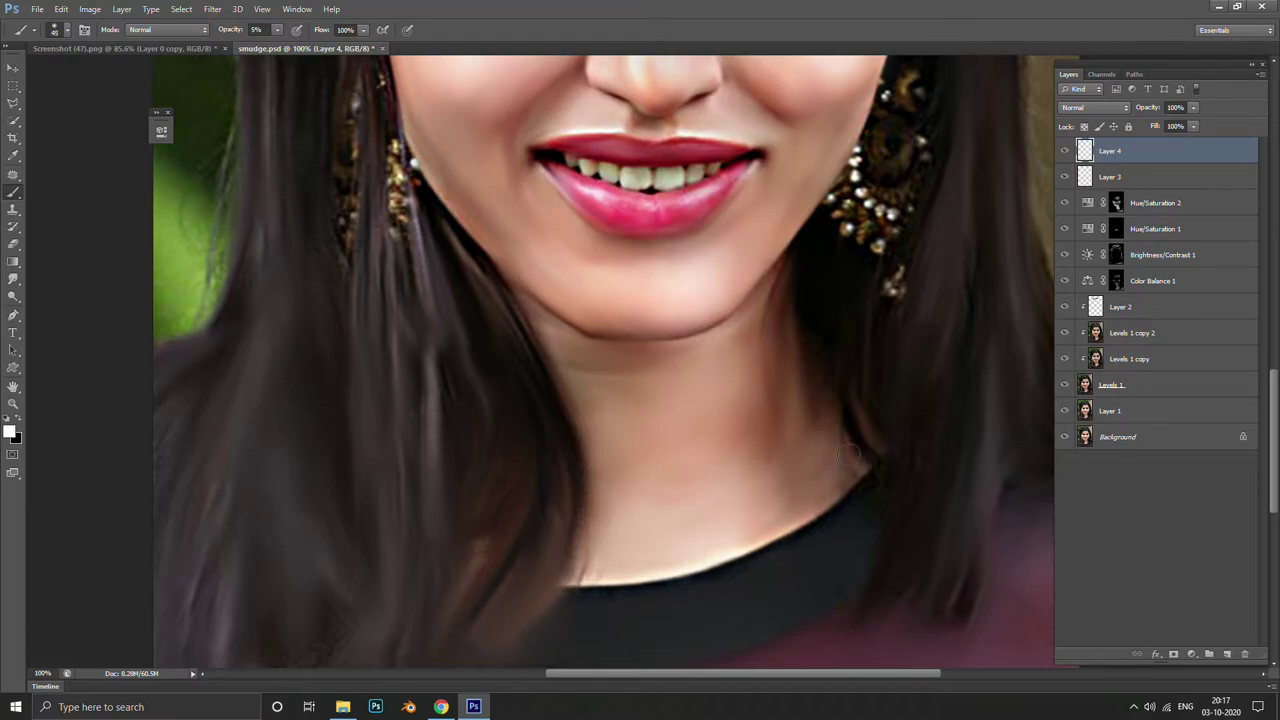
key("bracketright")
key("bracketright")
key("bracketright")
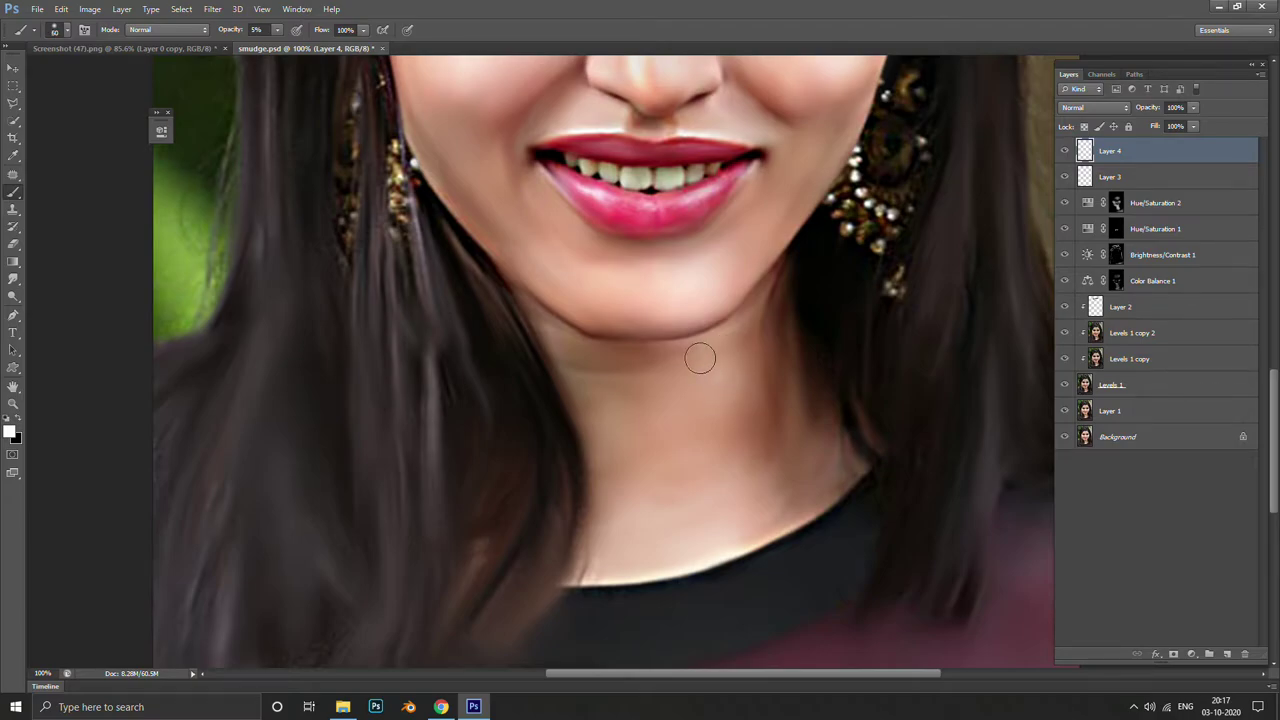
Shrink the brush, paint a faint upper-lip highlight, then undo that stroke
scroll(735, 380, "up", 3)
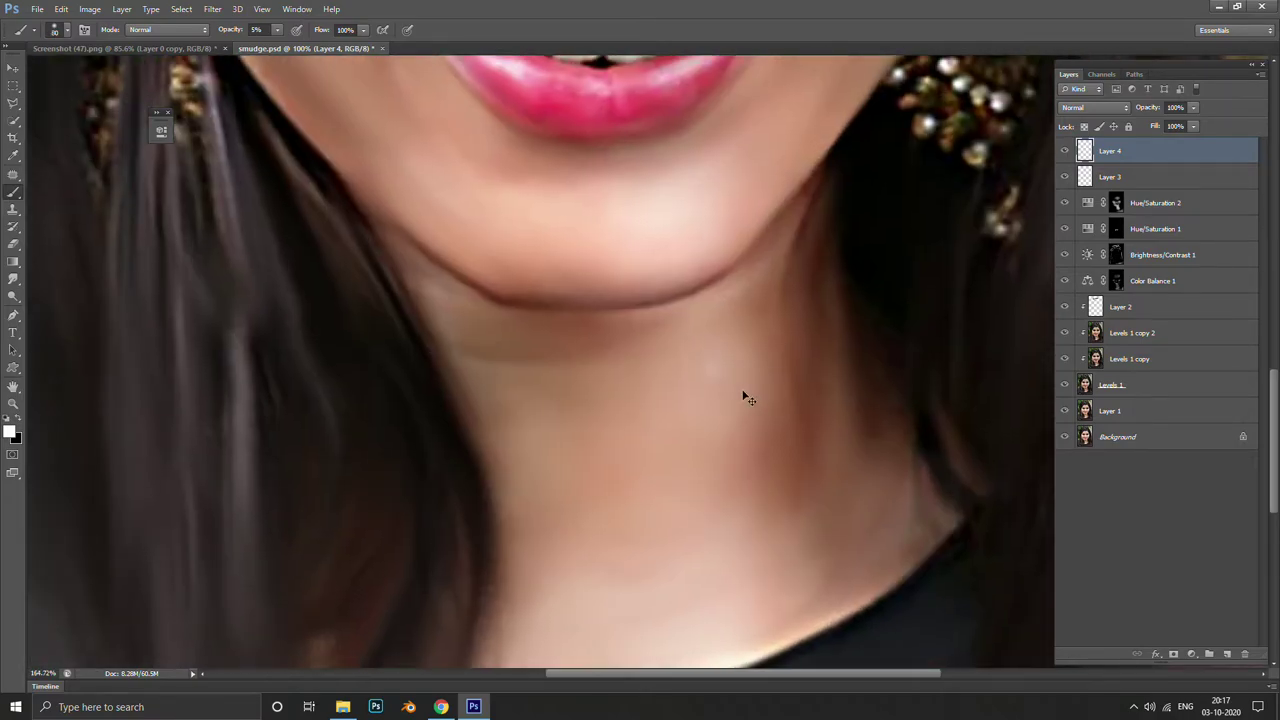
scroll(766, 523, "down", 7)
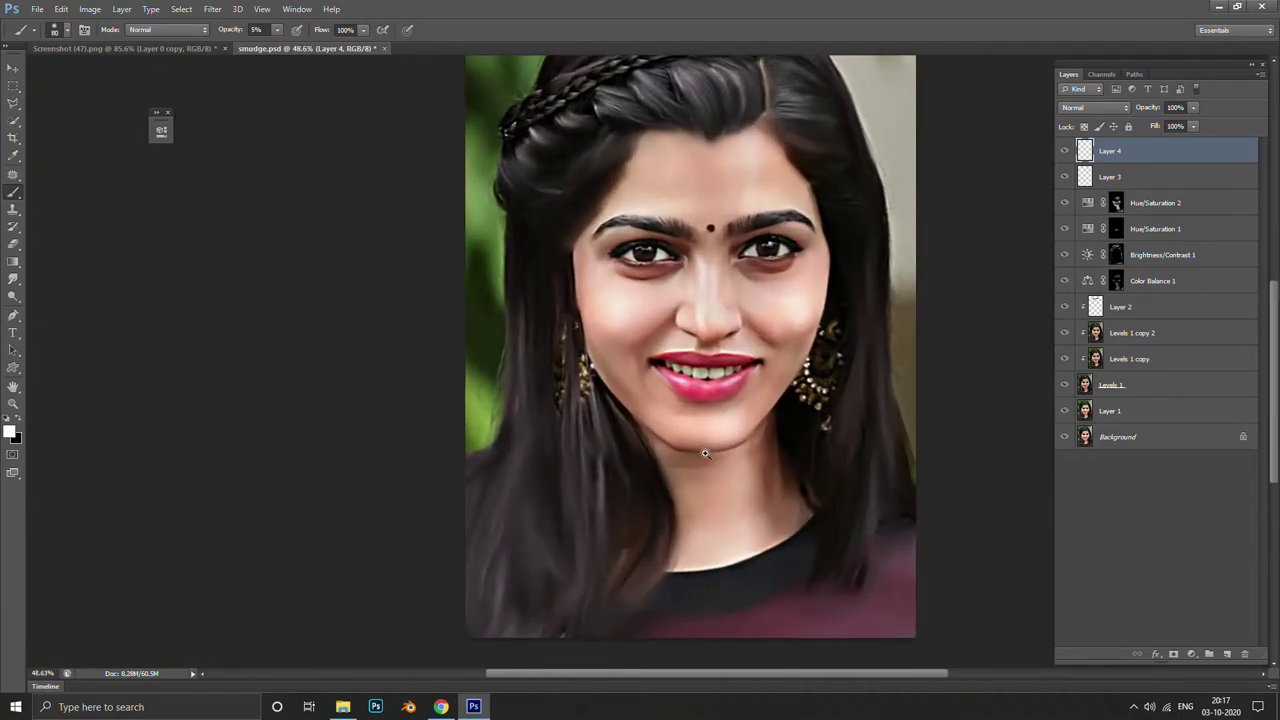
scroll(705, 453, "up", 3)
scroll(766, 451, "up", 3)
key("bracketleft")
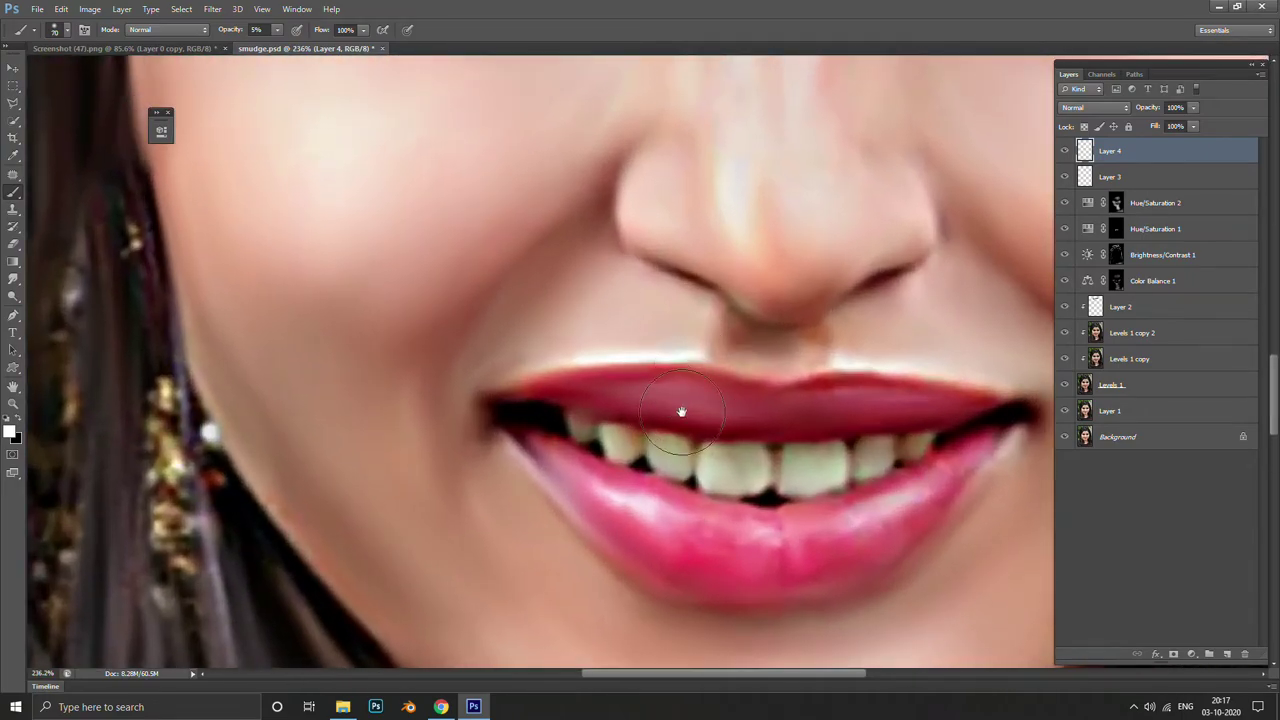
key("bracketleft")
key("bracketleft")
key("bracketleft")
key("bracketleft")
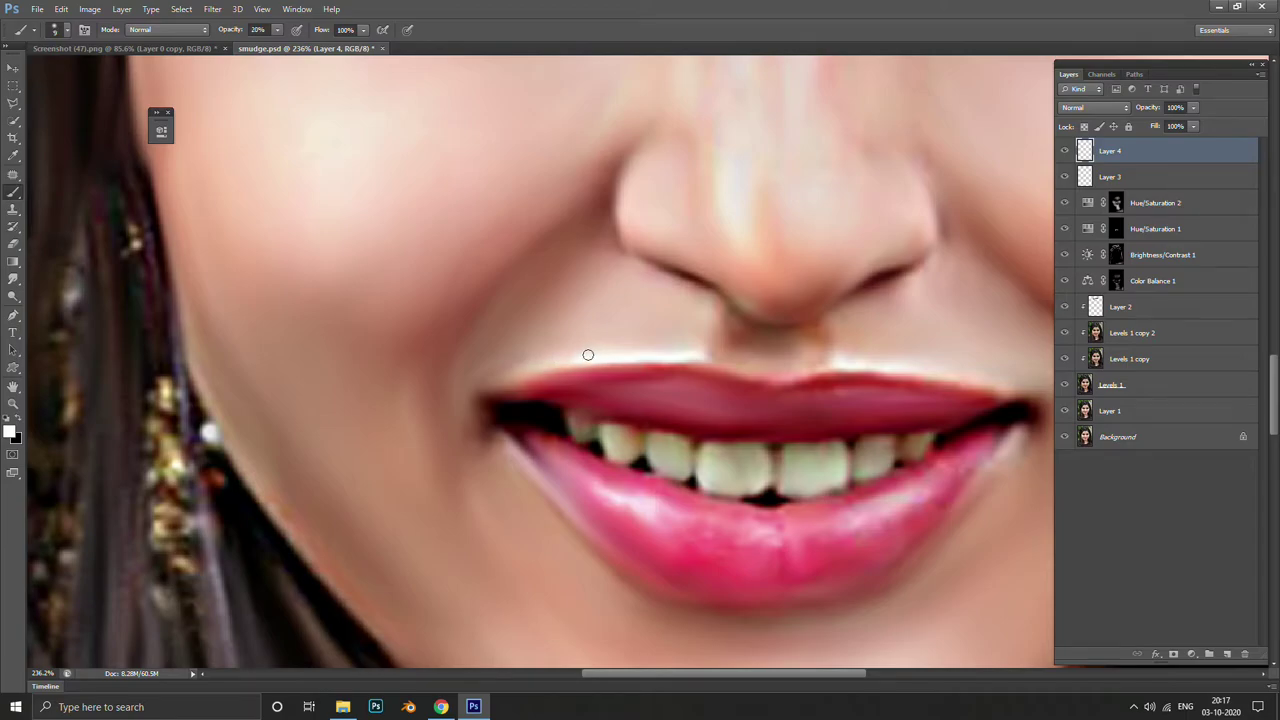
left_click_drag(561, 369, 514, 385)
key("ctrl+z")
left_click(1095, 107)
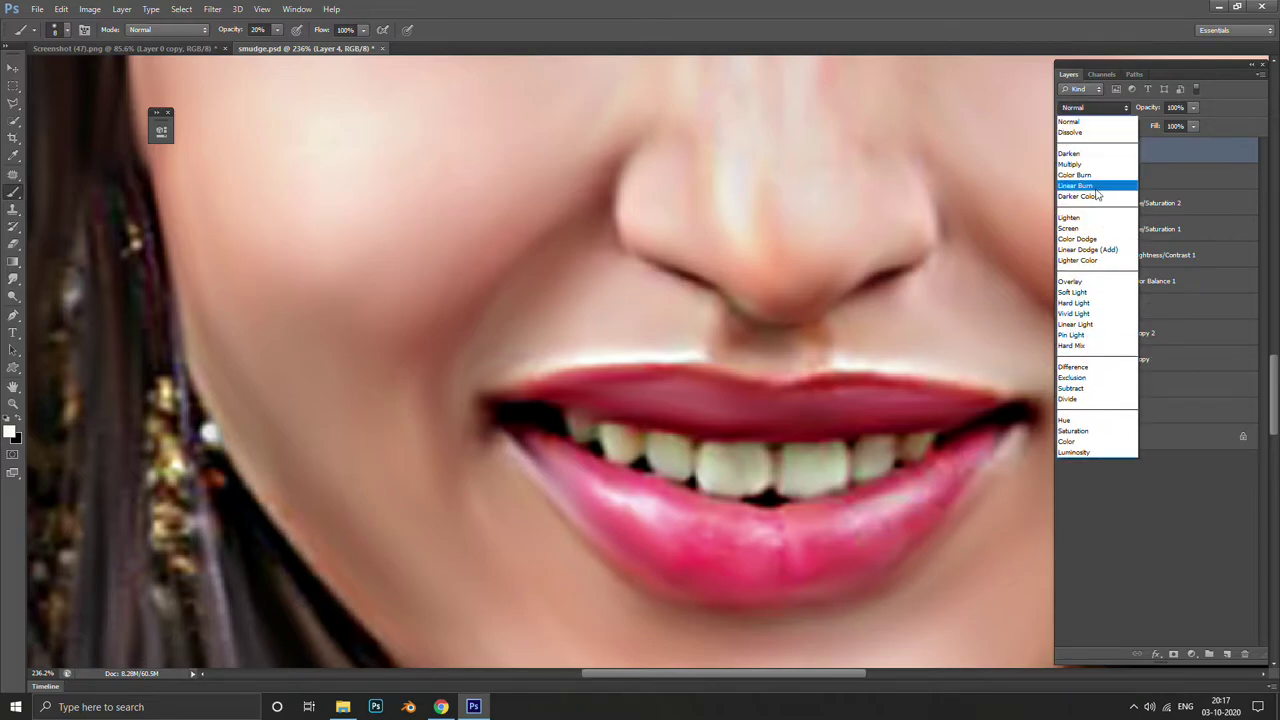
left_click(784, 250)
scroll(826, 217, "down", 5)
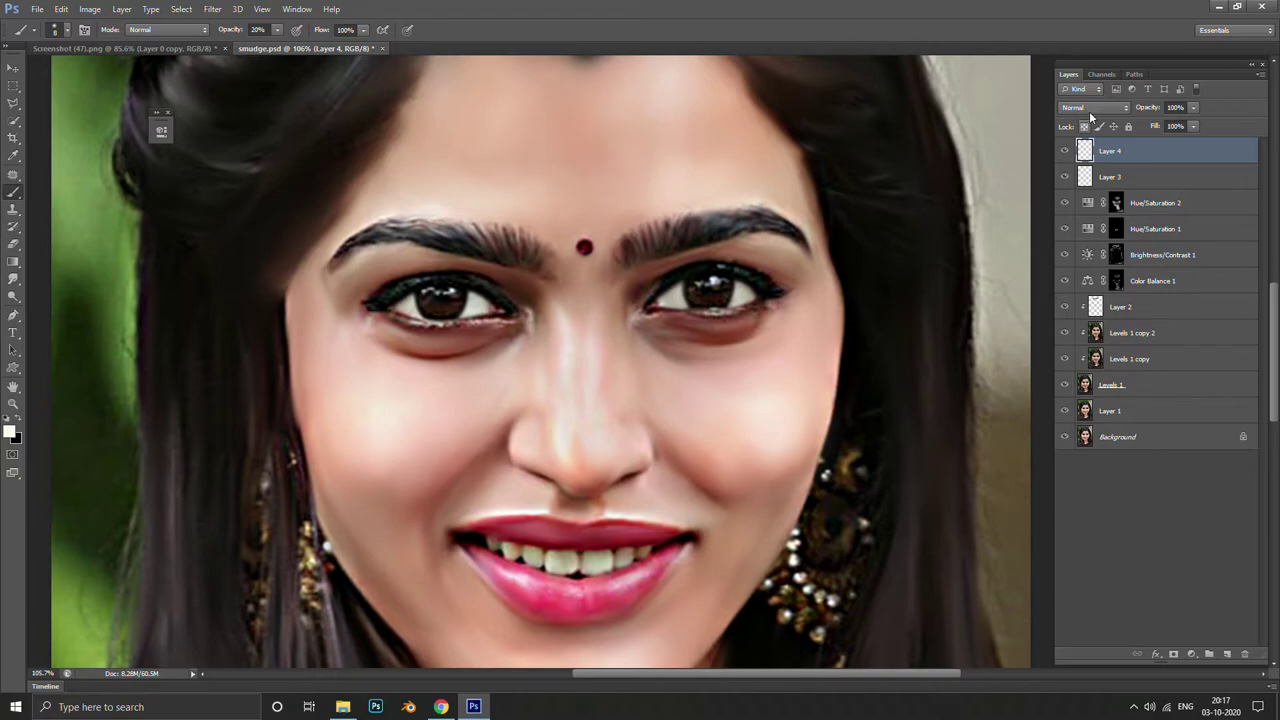
left_click(1091, 109)
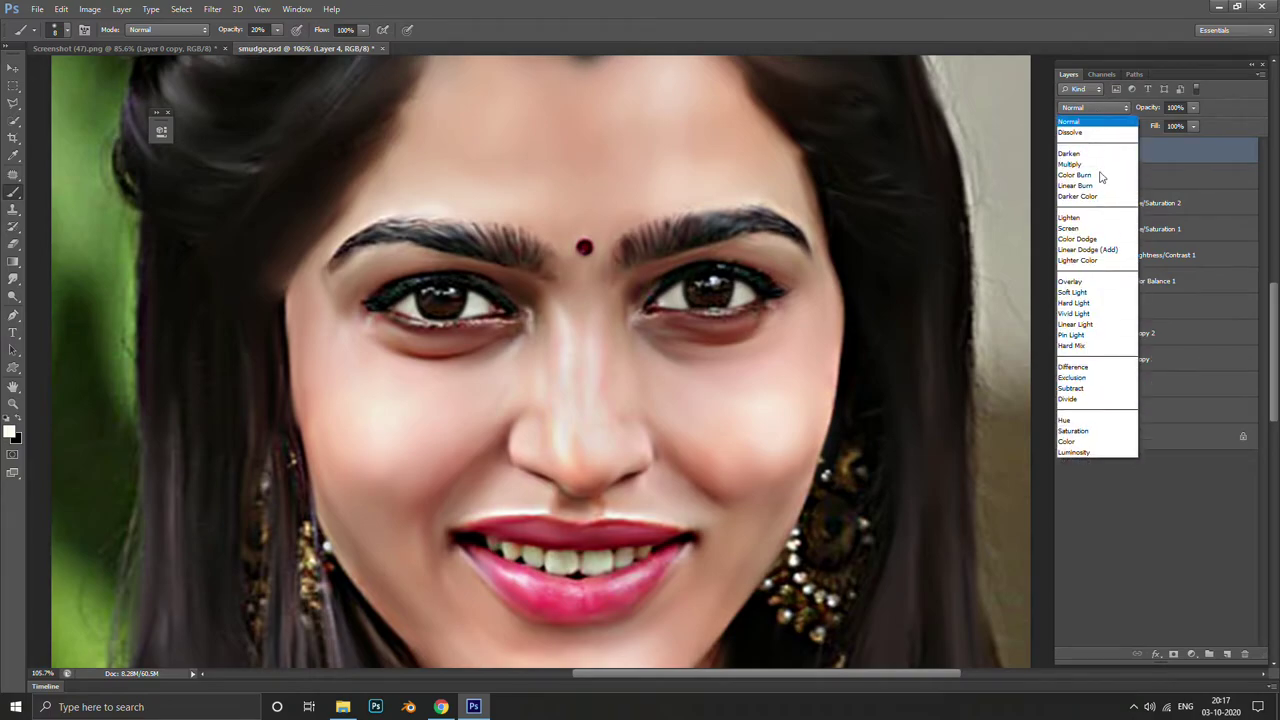
key("Escape")
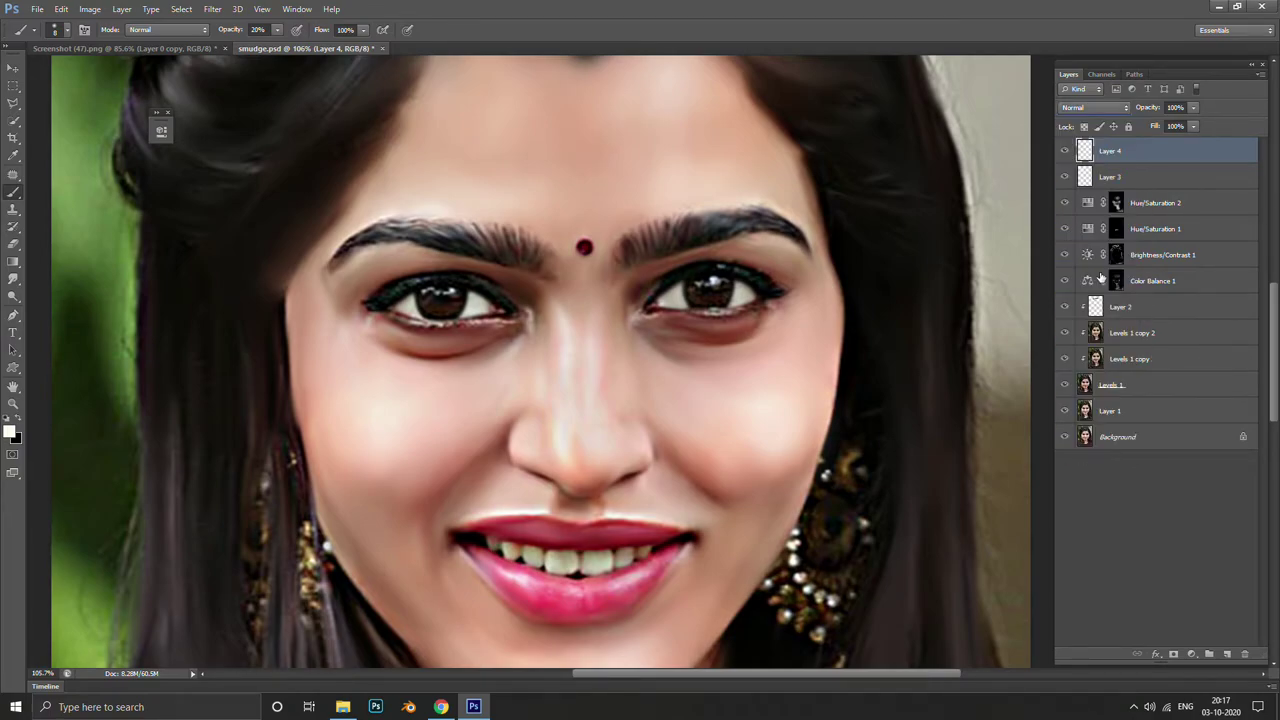
left_click(1096, 108)
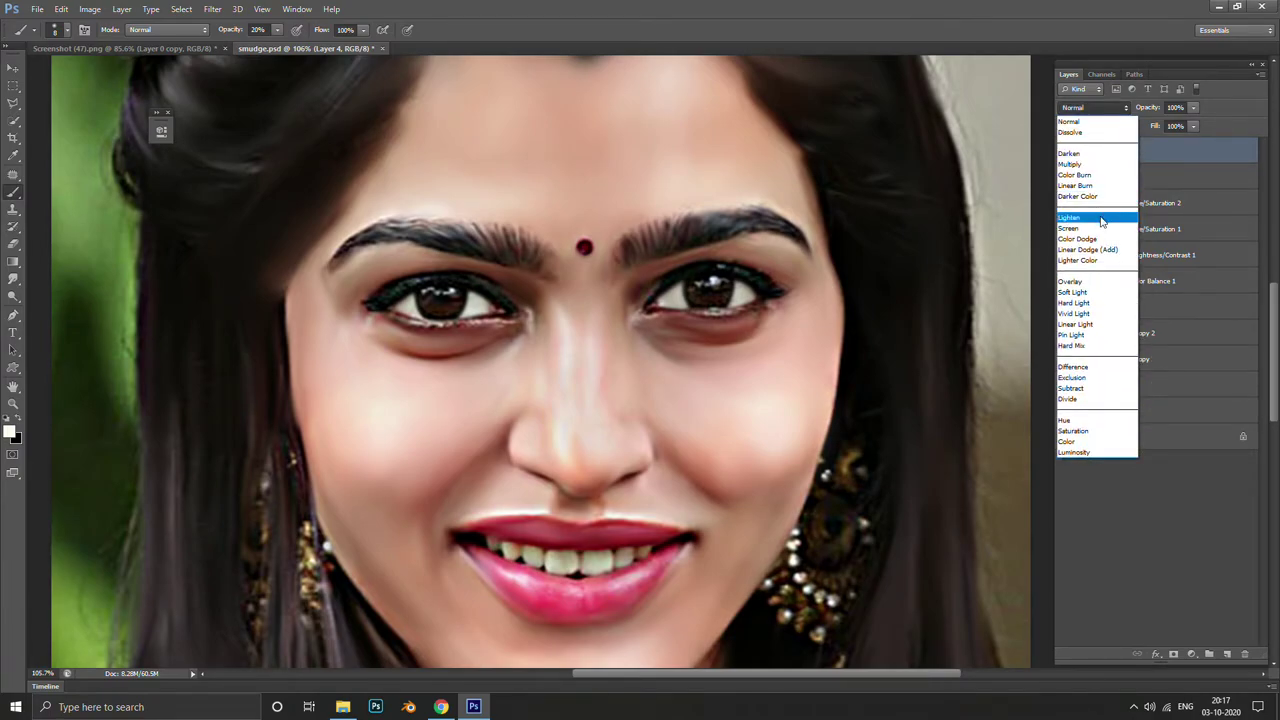
left_click(1100, 212)
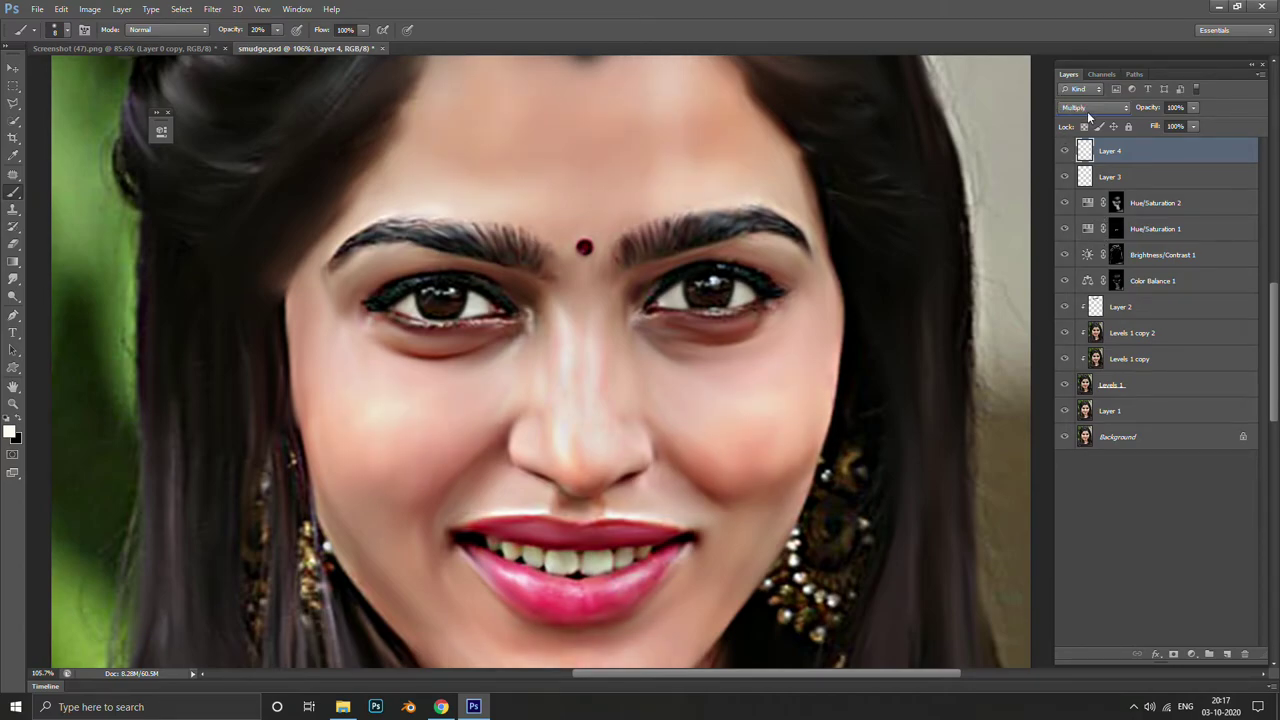
left_click(1088, 108)
left_click(1095, 177)
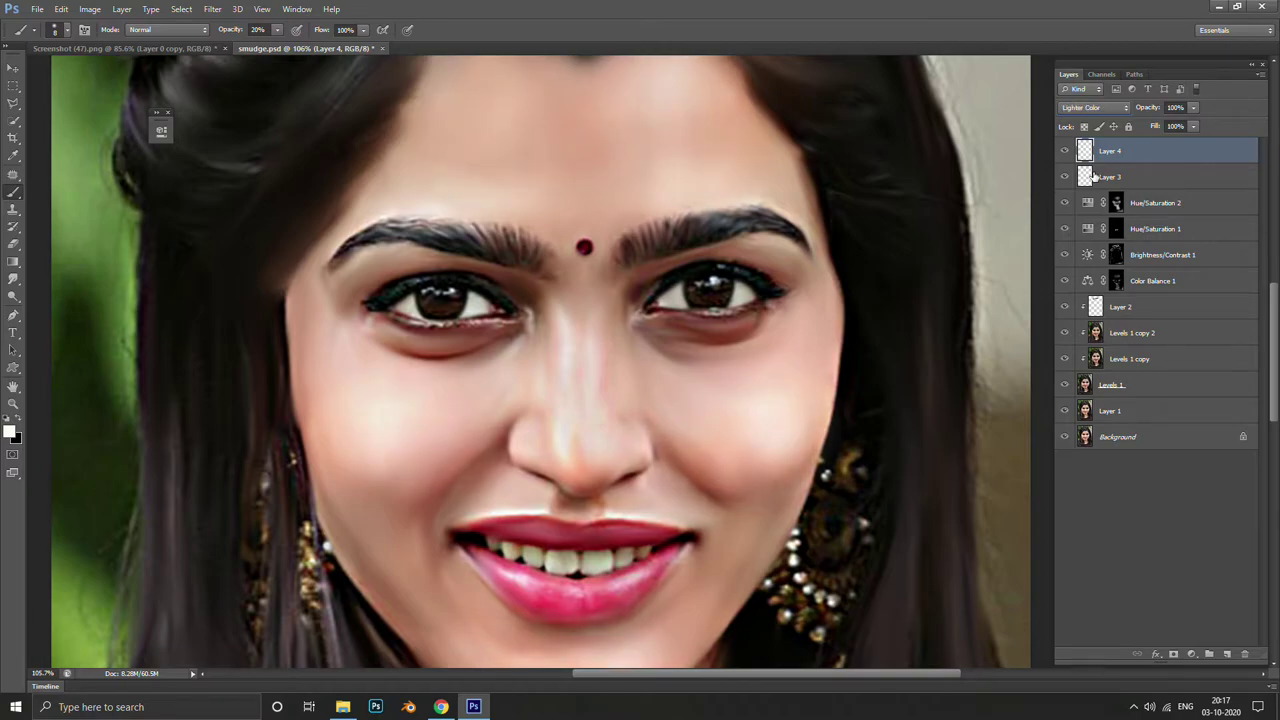
left_click(1115, 110)
left_click(1098, 122)
key("ctrl+0")
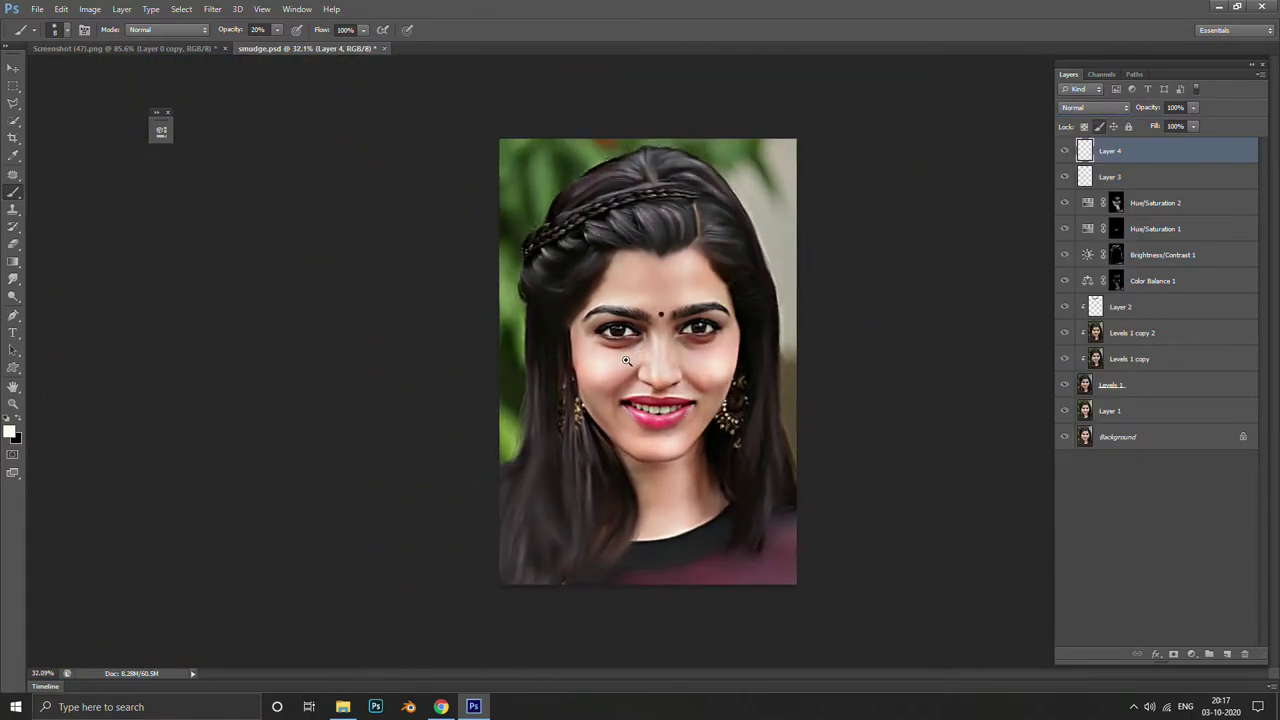
Zoom in on the face and dismiss the floating brush and history panels
left_click_drag(626, 360, 605, 495)
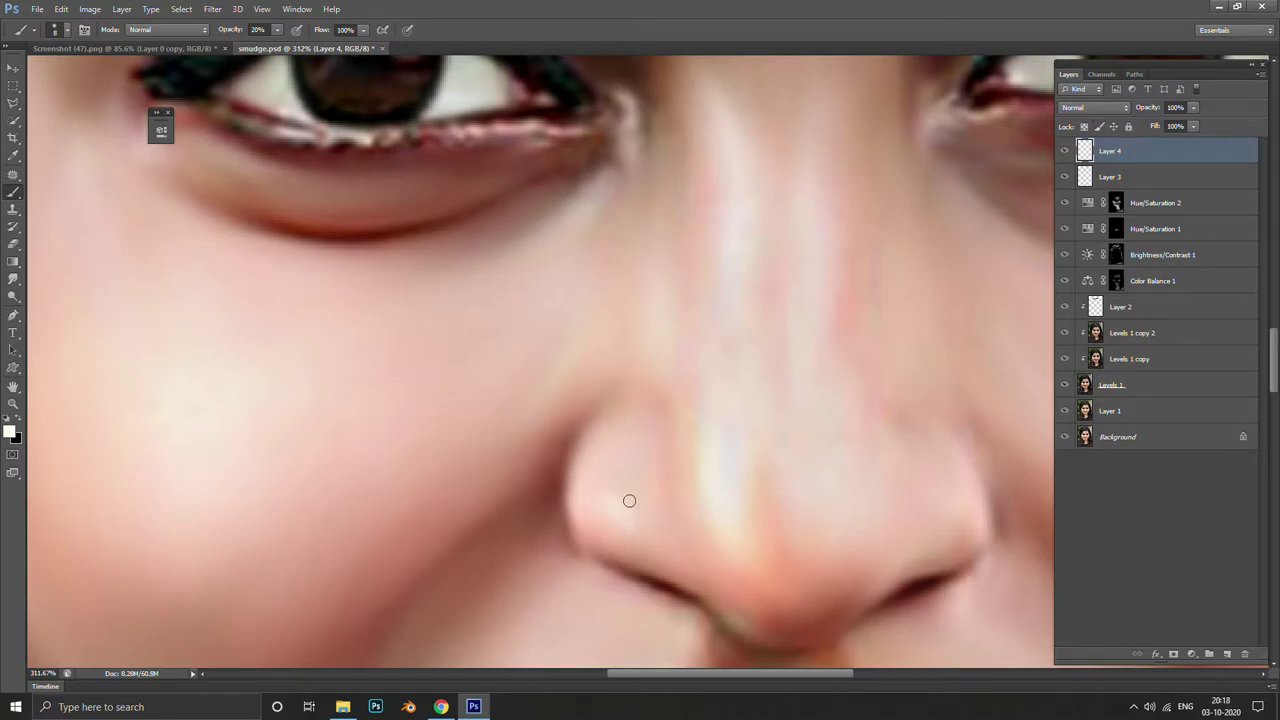
key("F5")
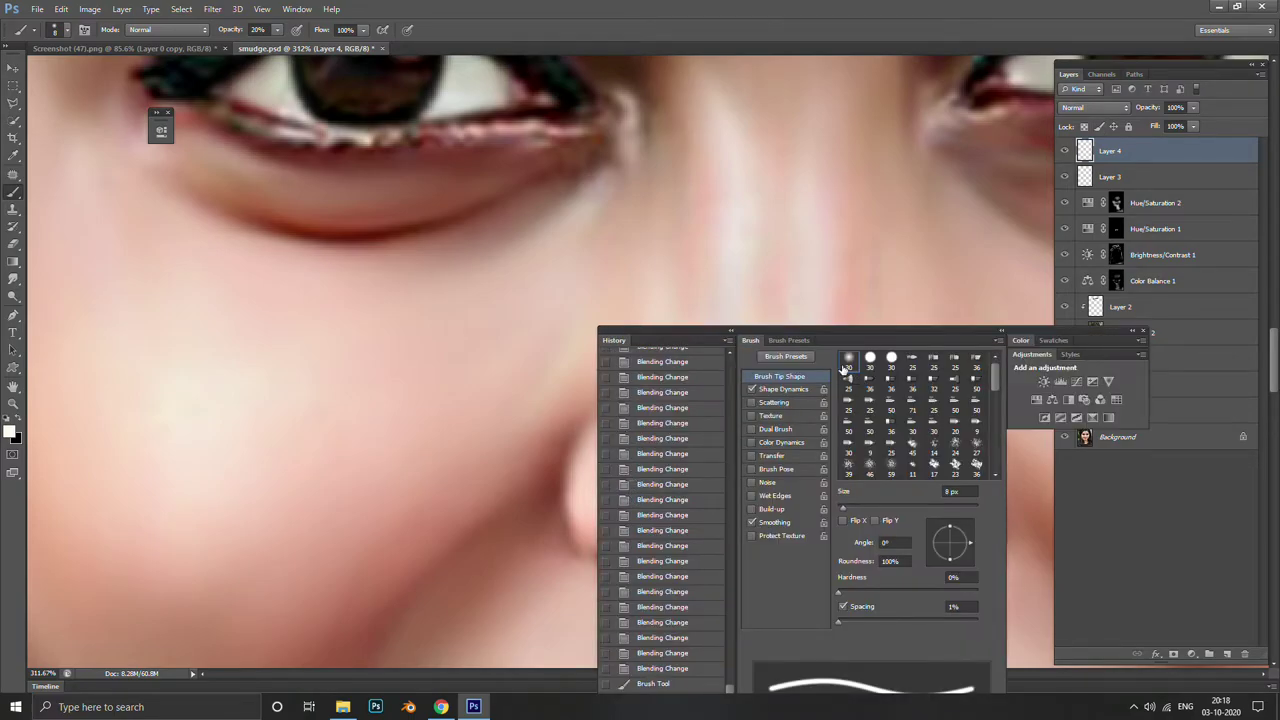
scroll(400, 400, "down", 2)
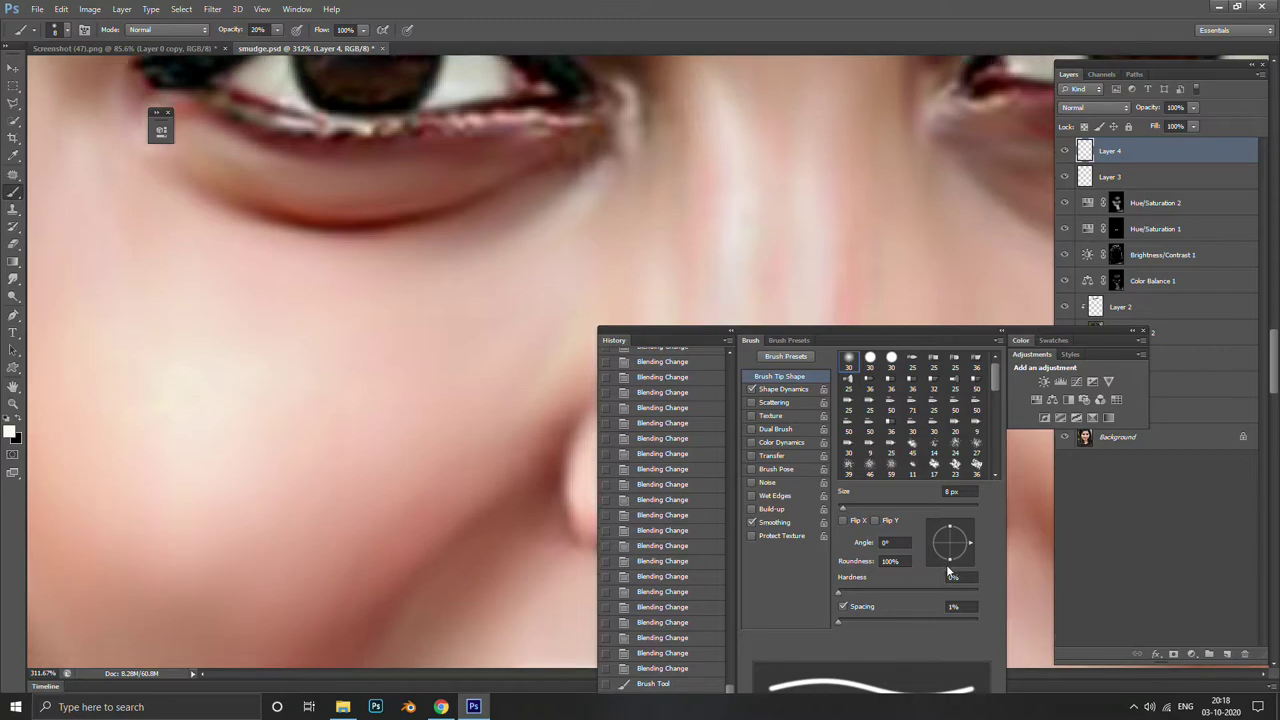
scroll(400, 400, "down", 3)
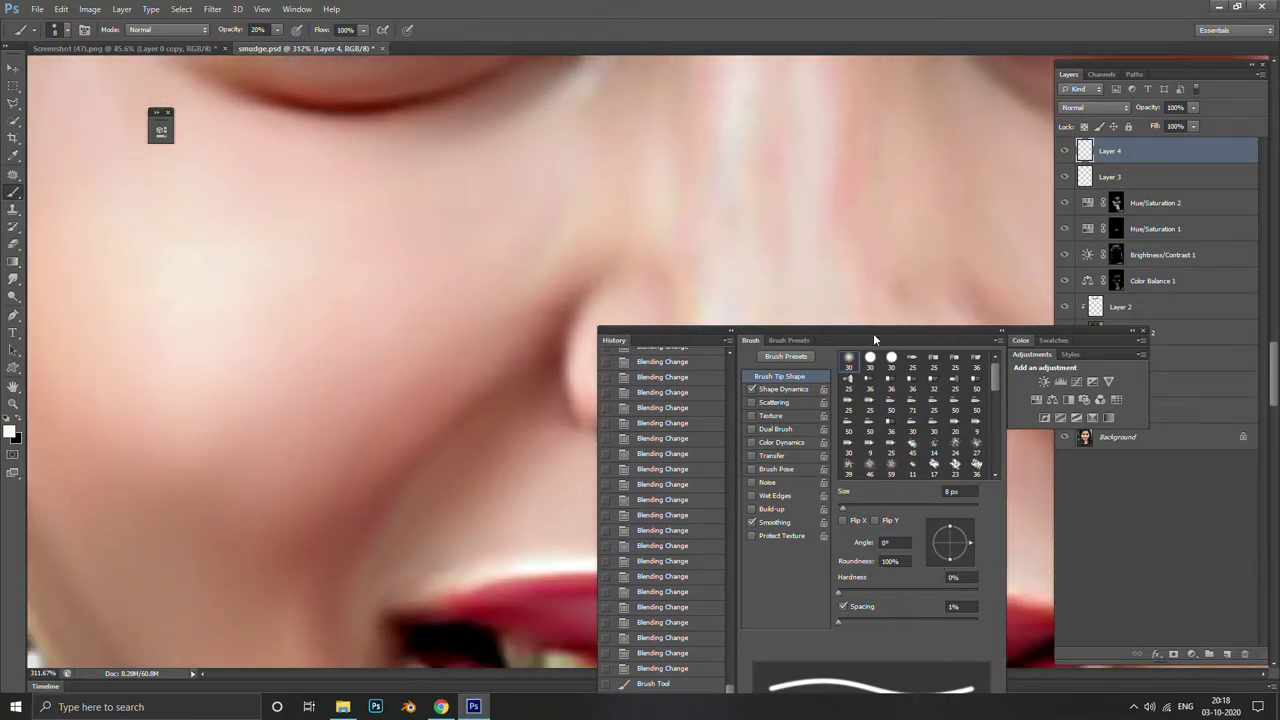
left_click_drag(856, 327, 835, 159)
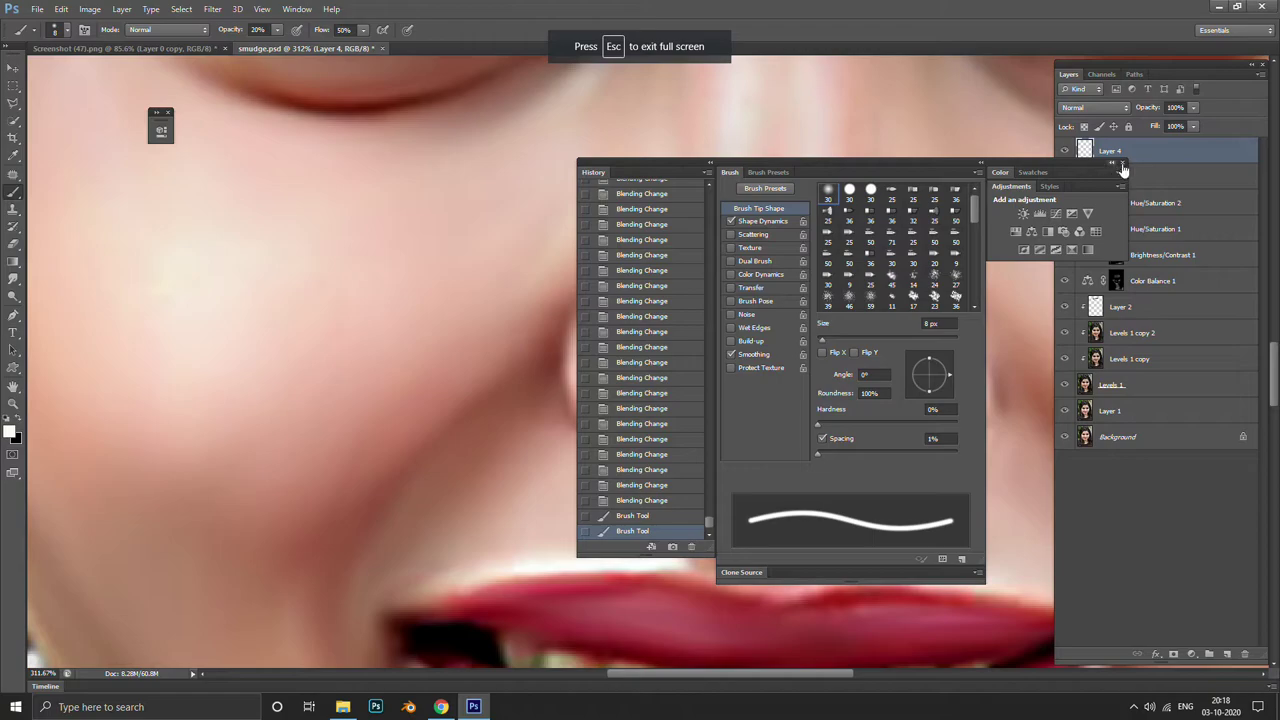
left_click(1122, 164)
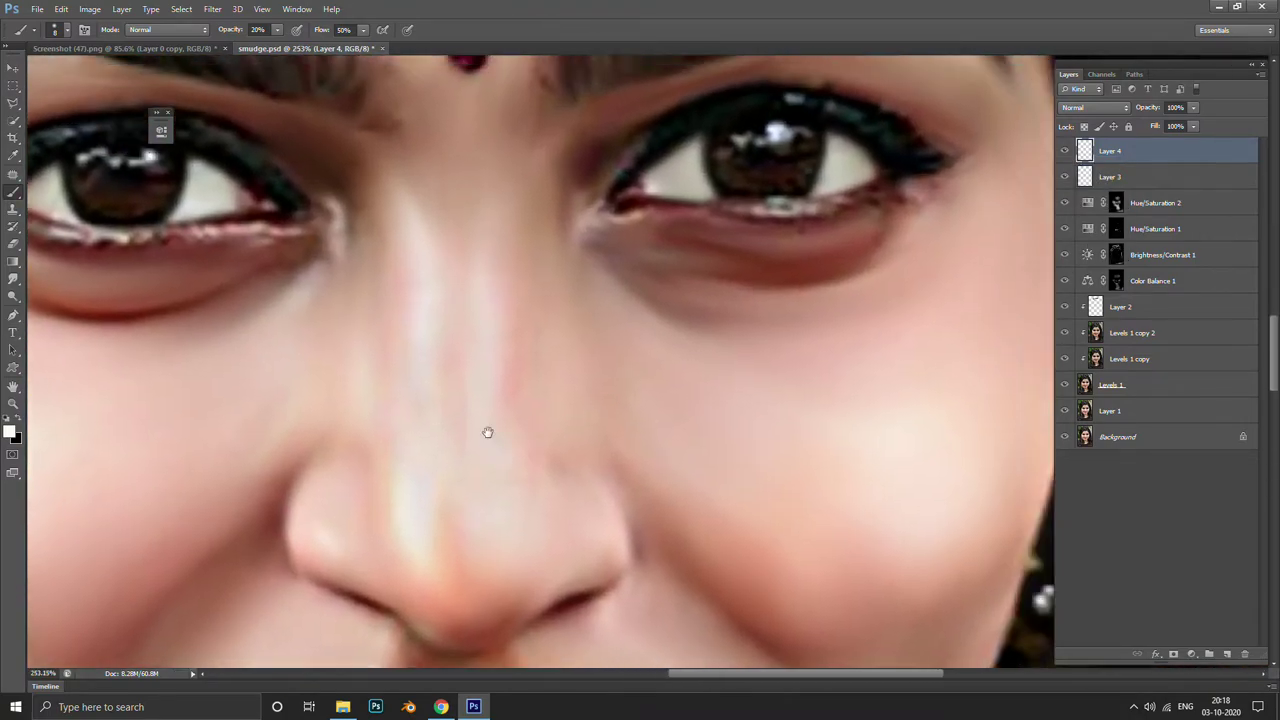
Brighten the left and right parts of the eye whites with soft white strokes
scroll(497, 429, "up", 3)
scroll(503, 240, "up", 3)
scroll(502, 265, "up", 2)
left_click_drag(502, 265, 512, 253)
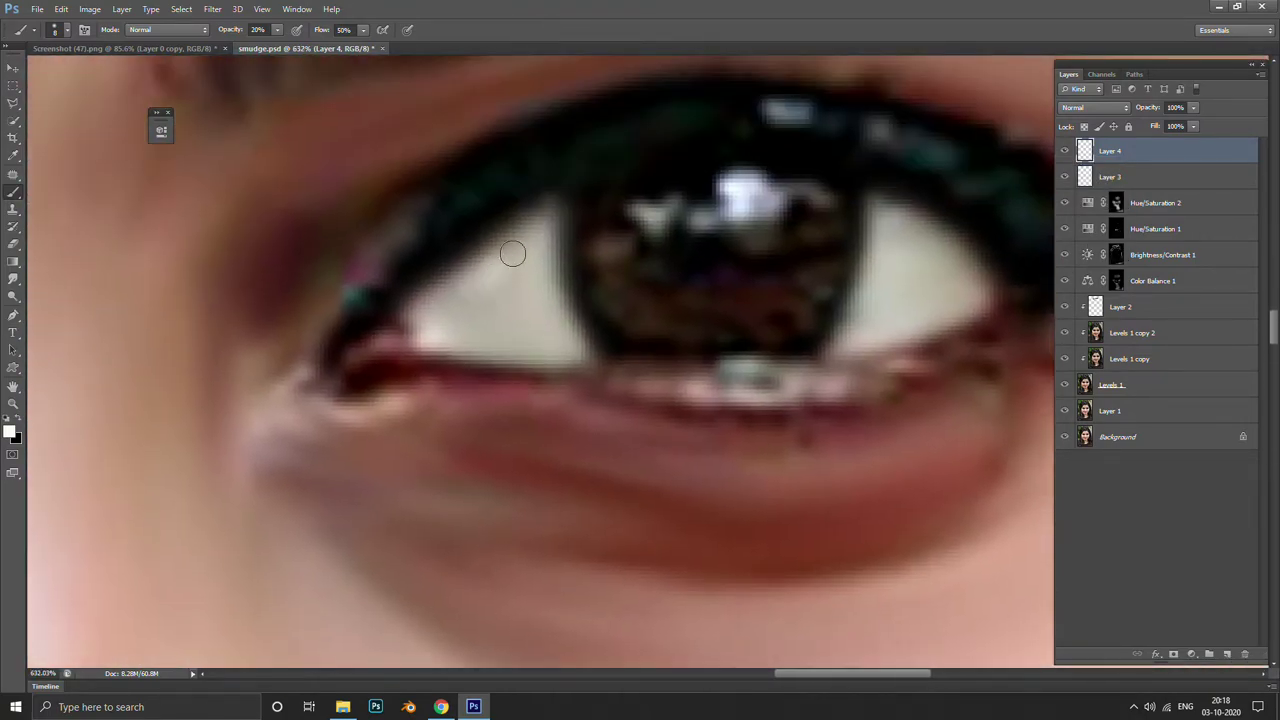
key("bracketright")
key("bracketright")
key("bracketright")
key("bracketright")
key("bracketright")
key("bracketright")
left_click_drag(479, 295, 500, 305)
key("bracketleft")
key("bracketleft")
key("bracketleft")
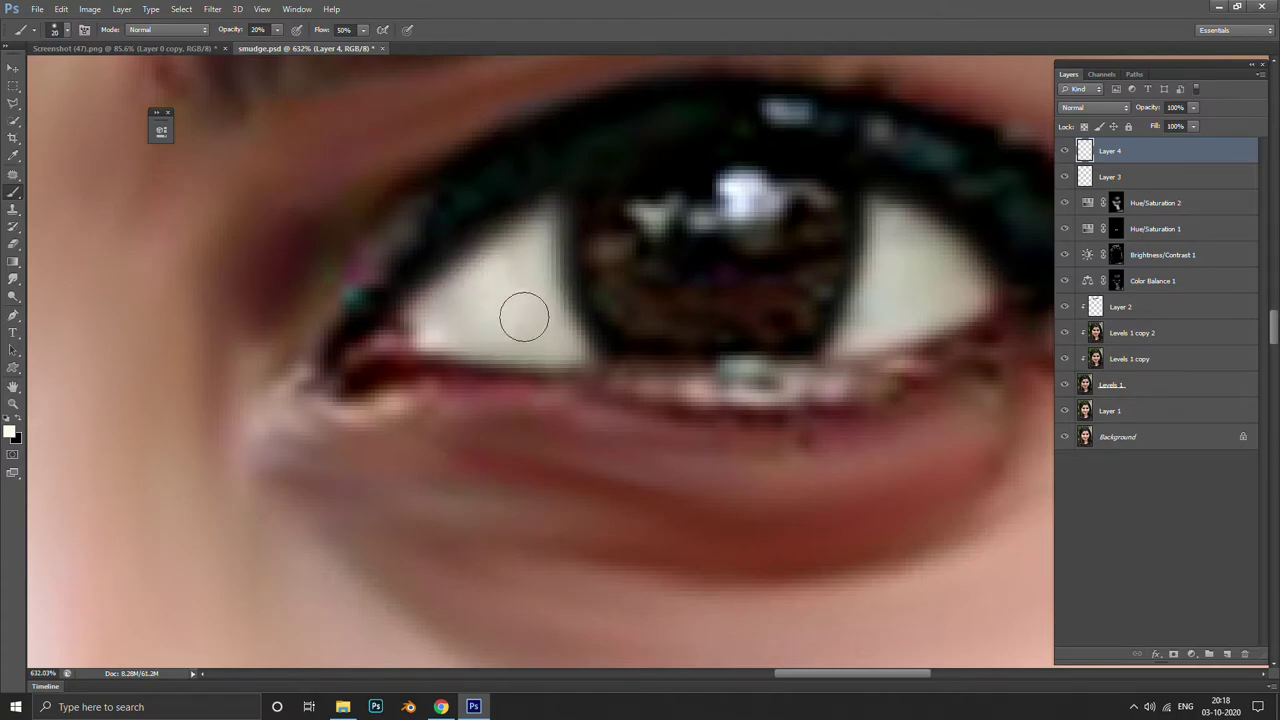
left_click_drag(915, 265, 900, 286)
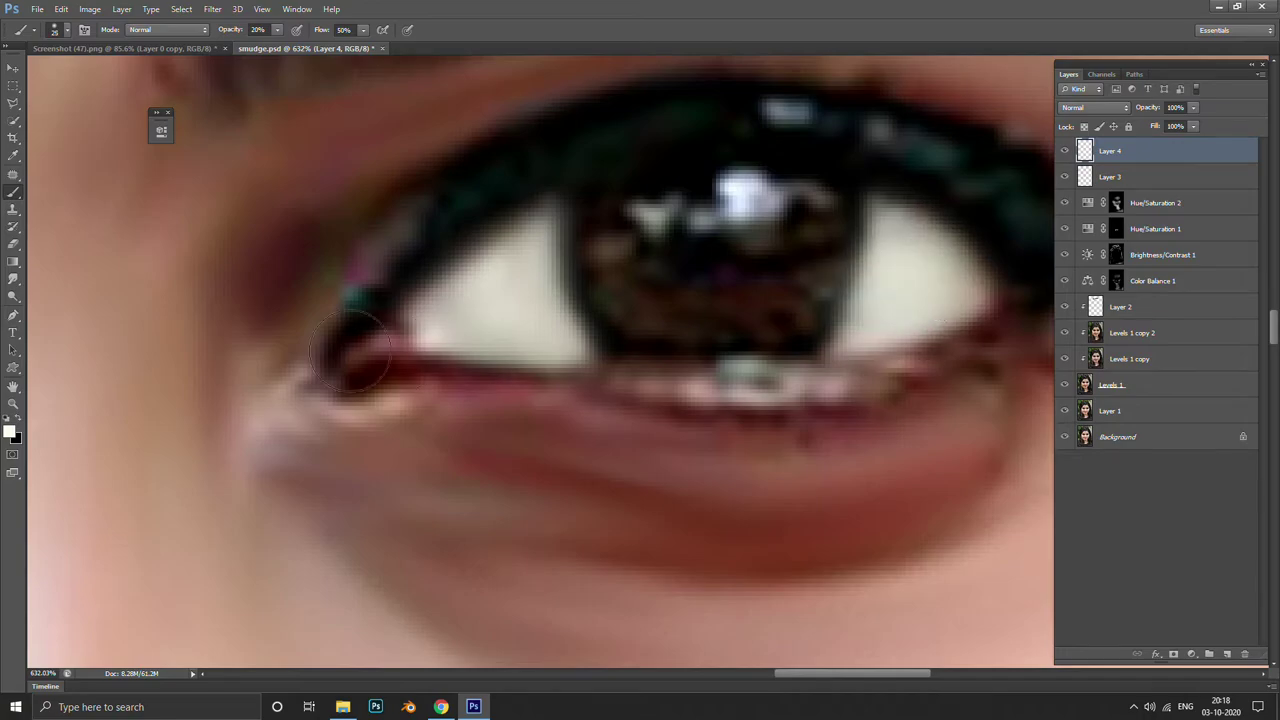
Add further soft white strokes to brighten both eye whites more
scroll(612, 398, "down", 5)
scroll(612, 398, "up", 3)
scroll(612, 398, "up", 5)
left_click_drag(823, 380, 774, 426)
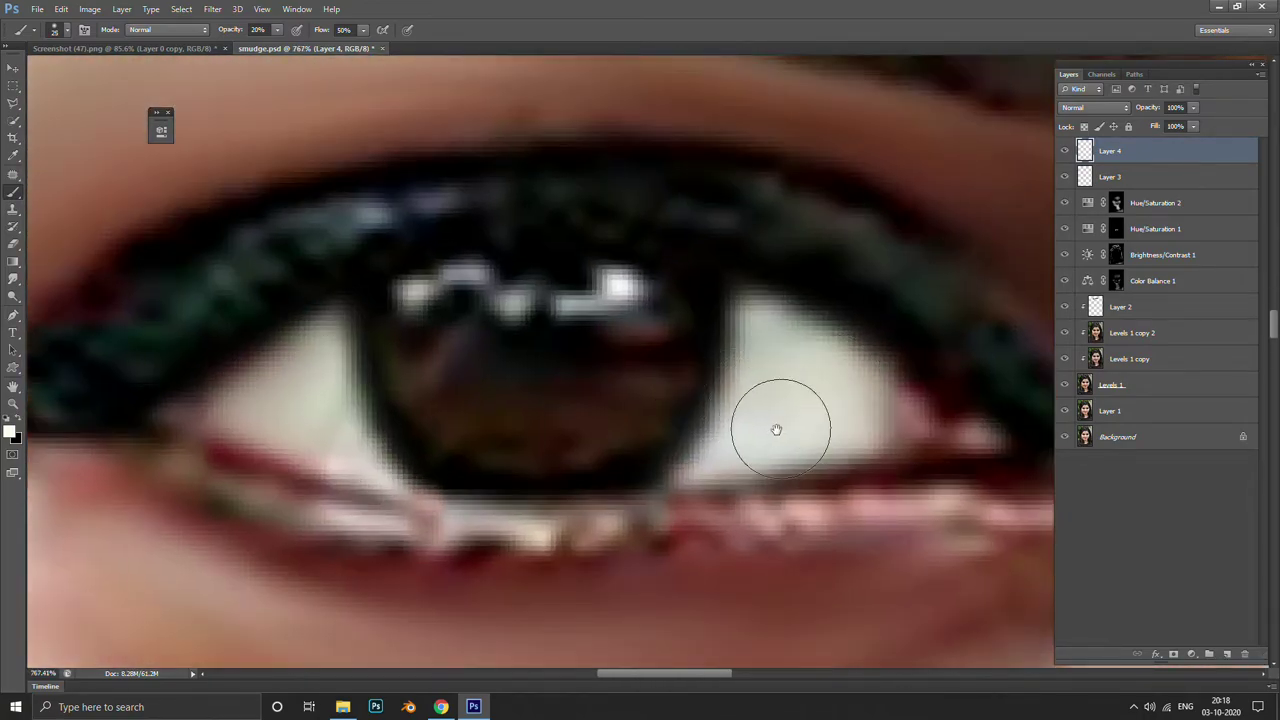
left_click_drag(277, 366, 320, 412)
scroll(320, 412, "down", 5)
scroll(349, 314, "up", 1)
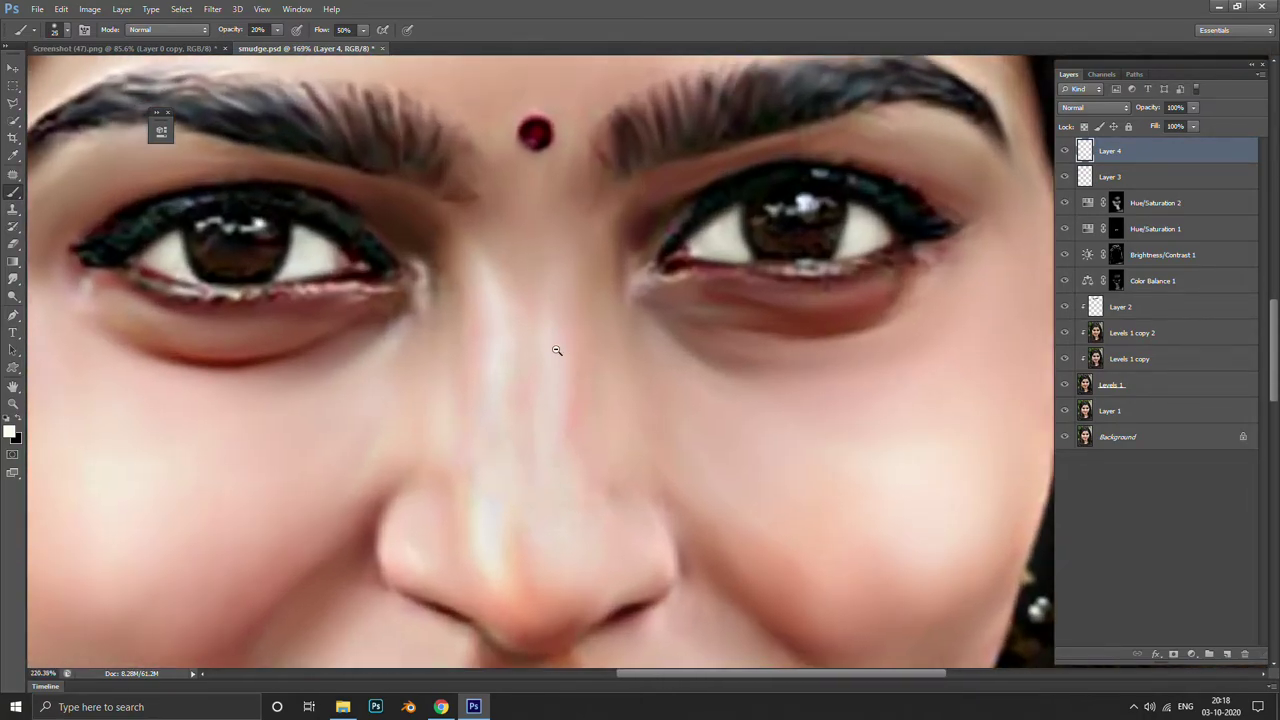
Add Layer 5 above Layer 4 and try a nose-bridge highlight, then undo it
left_click(1228, 655)
key("p")
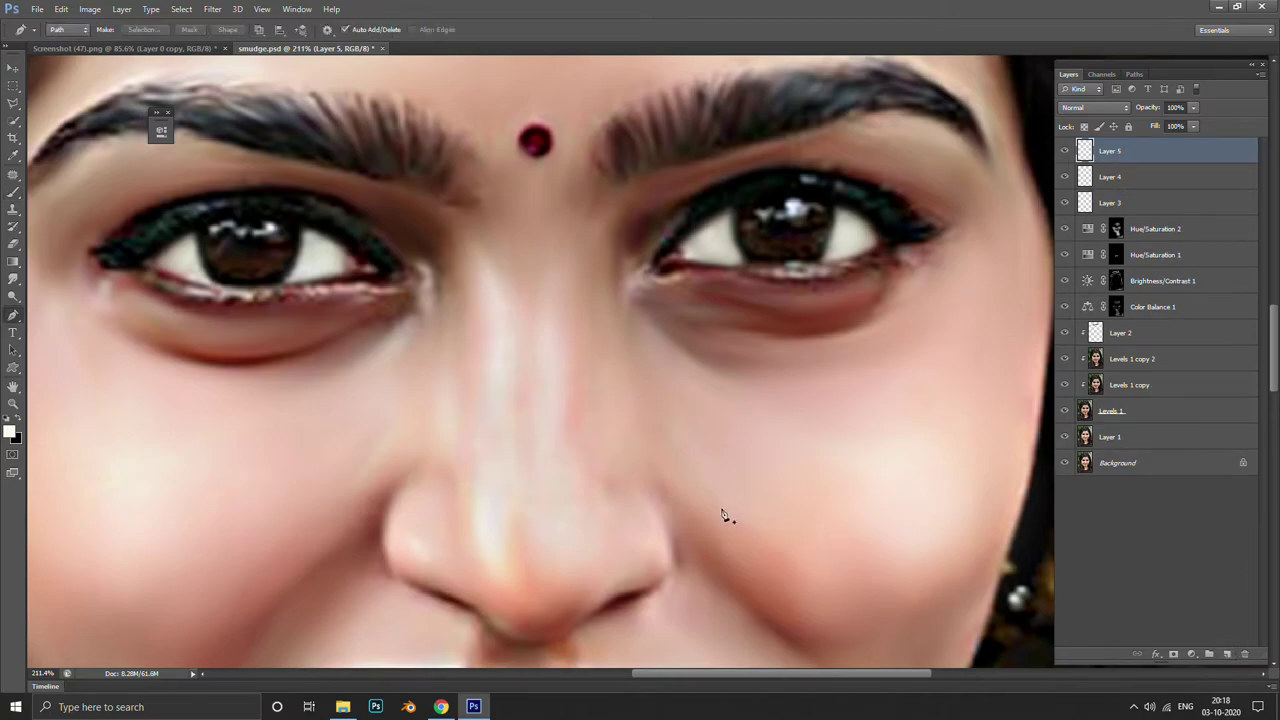
key("b")
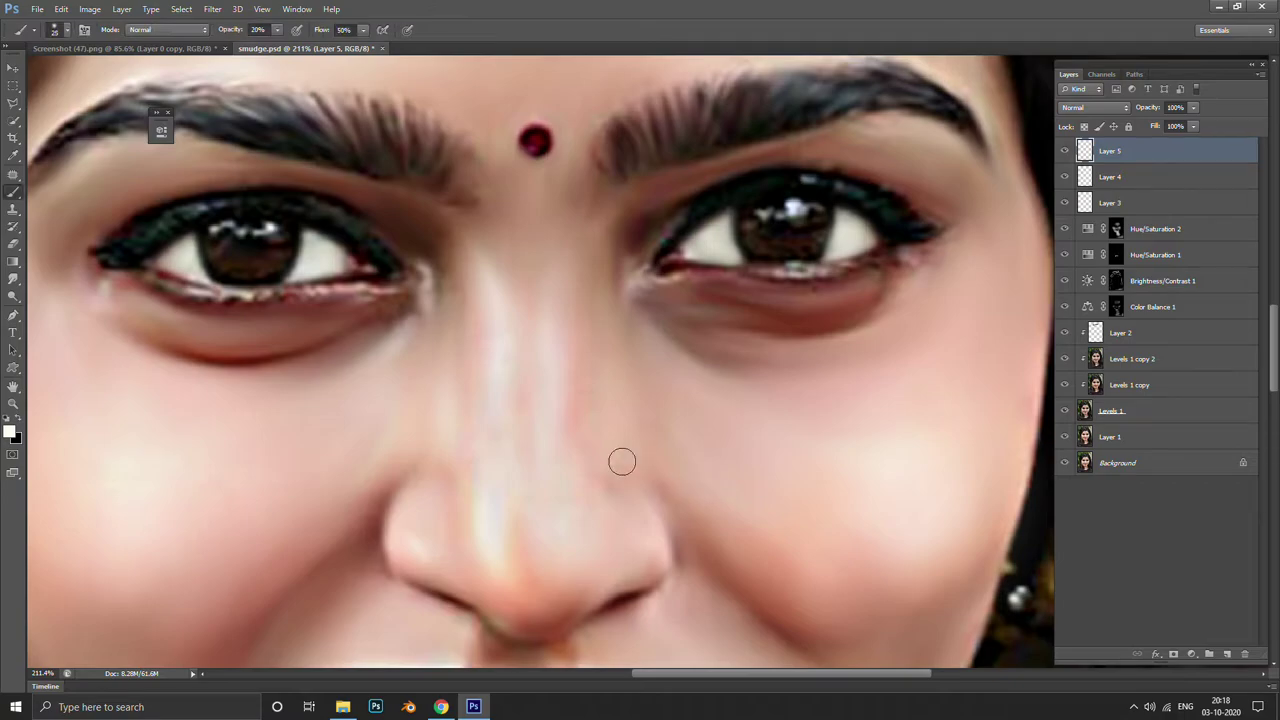
key("bracketright")
key("bracketright")
left_click_drag(470, 206, 485, 418)
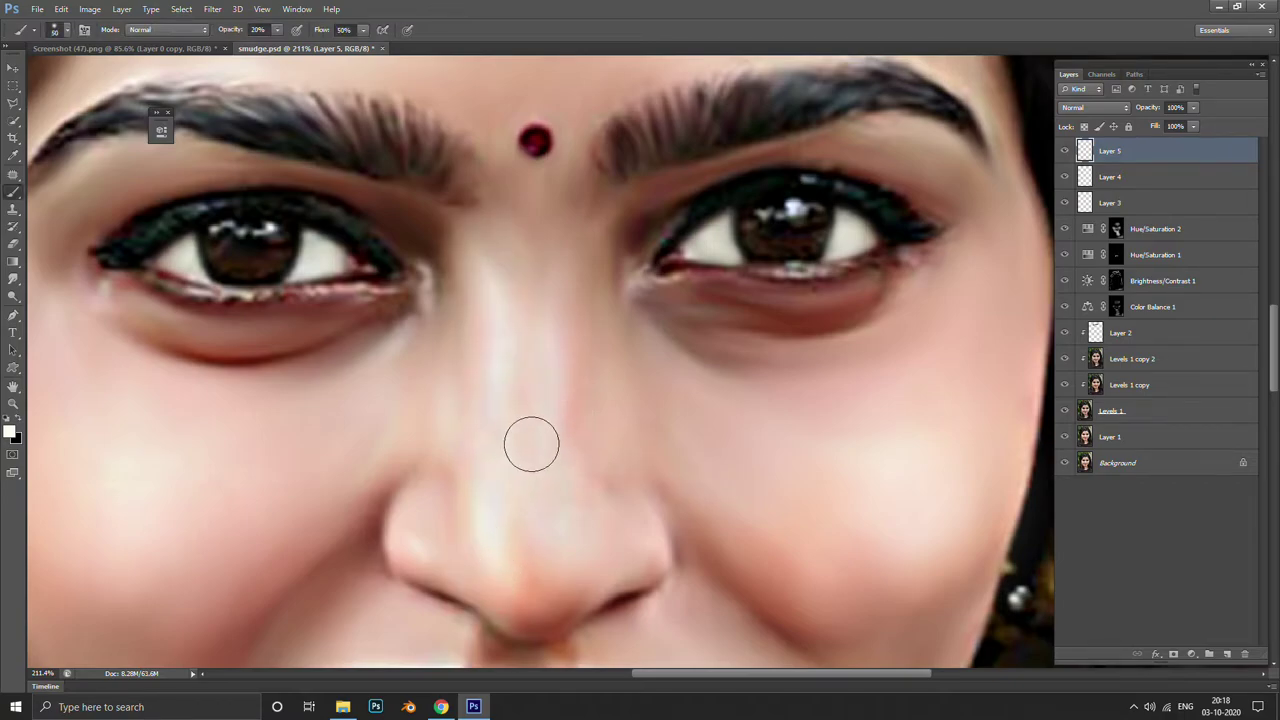
key("ctrl+z")
Paint broad soft white highlights across the forehead and both cheeks, then fit the view
scroll(600, 420, "up", 5)
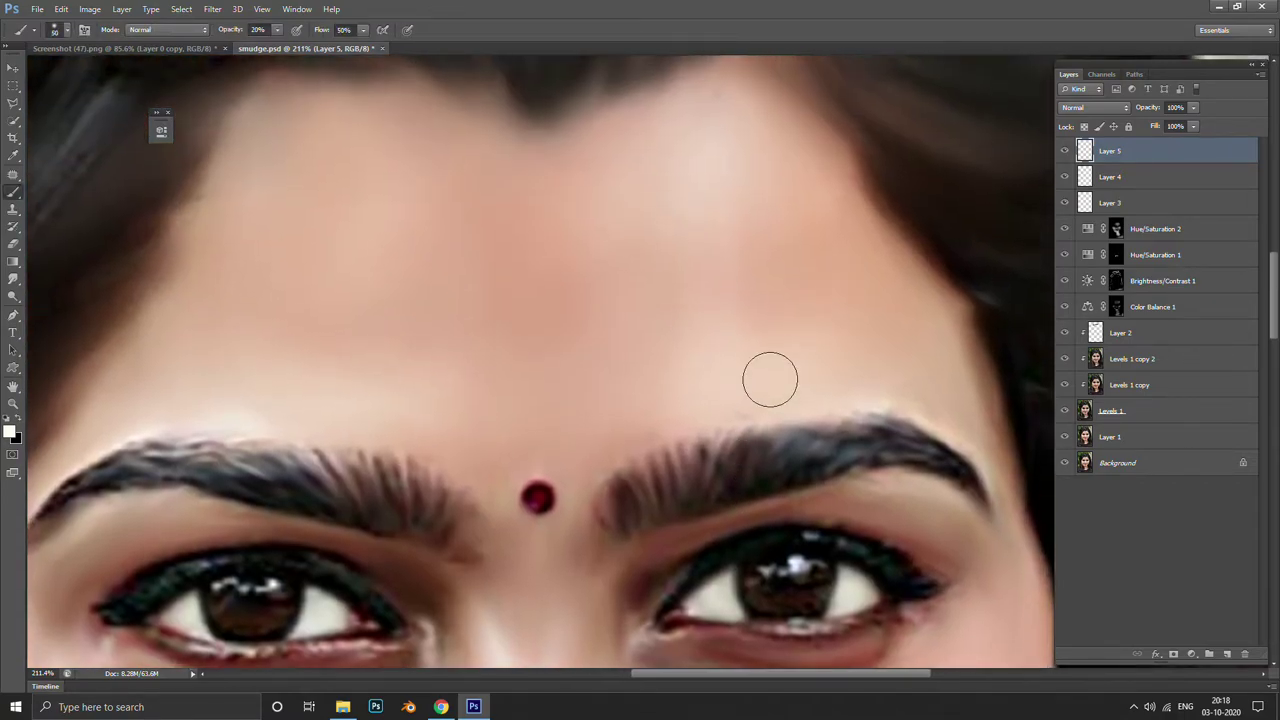
key("bracketright")
key("bracketright")
key("bracketright")
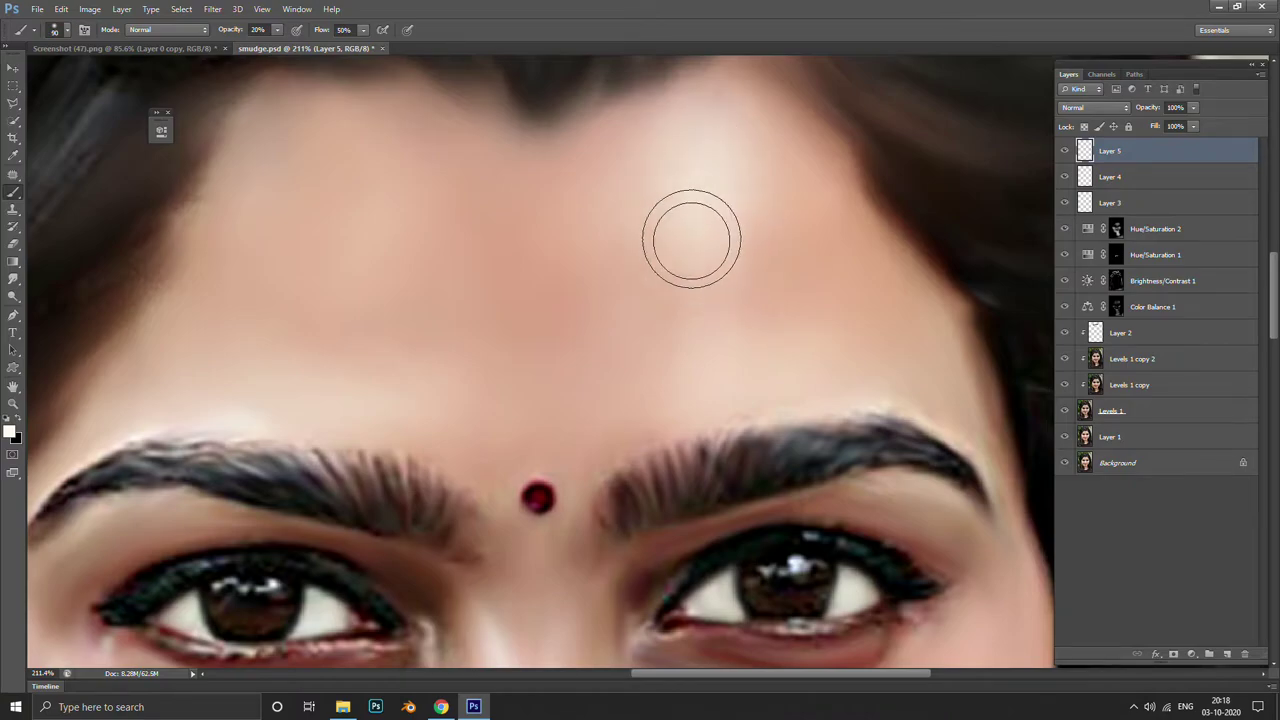
key("bracketright")
key("bracketright")
left_click_drag(686, 286, 660, 177)
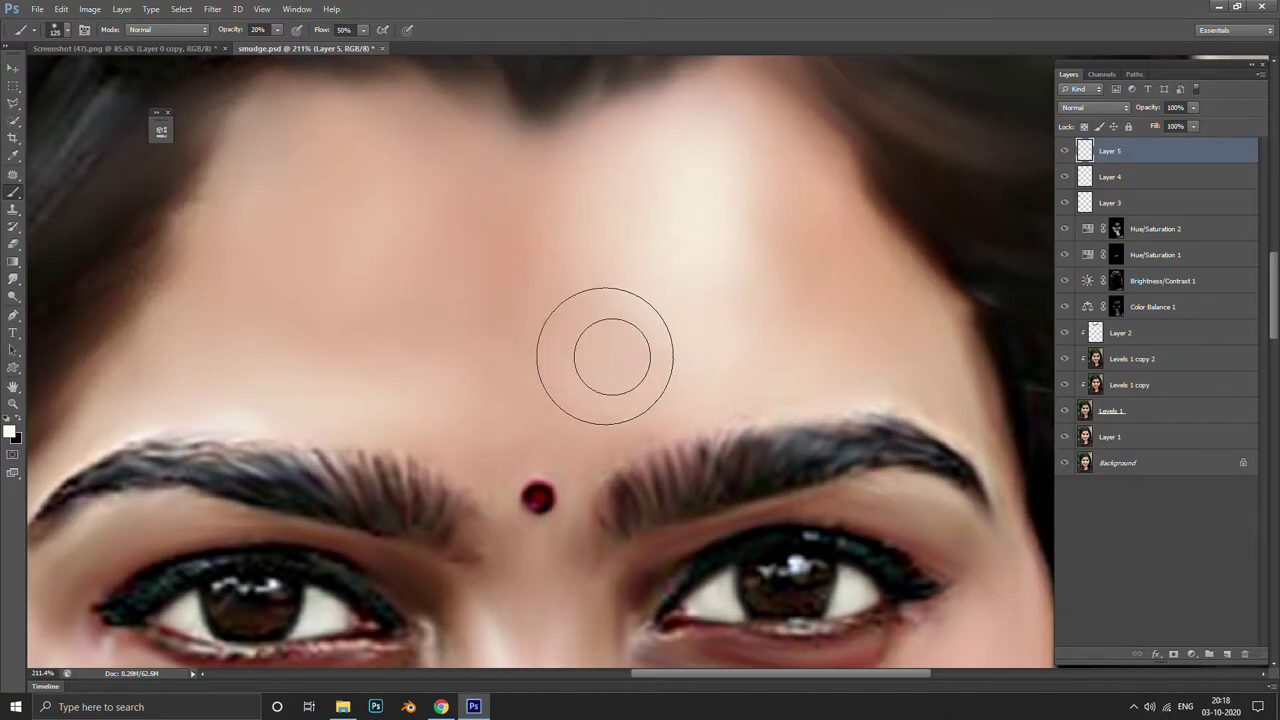
mouse_move(610, 293)
left_mouse_down()
mouse_move(522, 262)
mouse_move(588, 251)
mouse_move(563, 311)
mouse_move(526, 309)
mouse_move(547, 225)
mouse_move(474, 289)
mouse_move(660, 231)
mouse_move(680, 294)
left_mouse_up()
left_click_drag(677, 360, 682, 257)
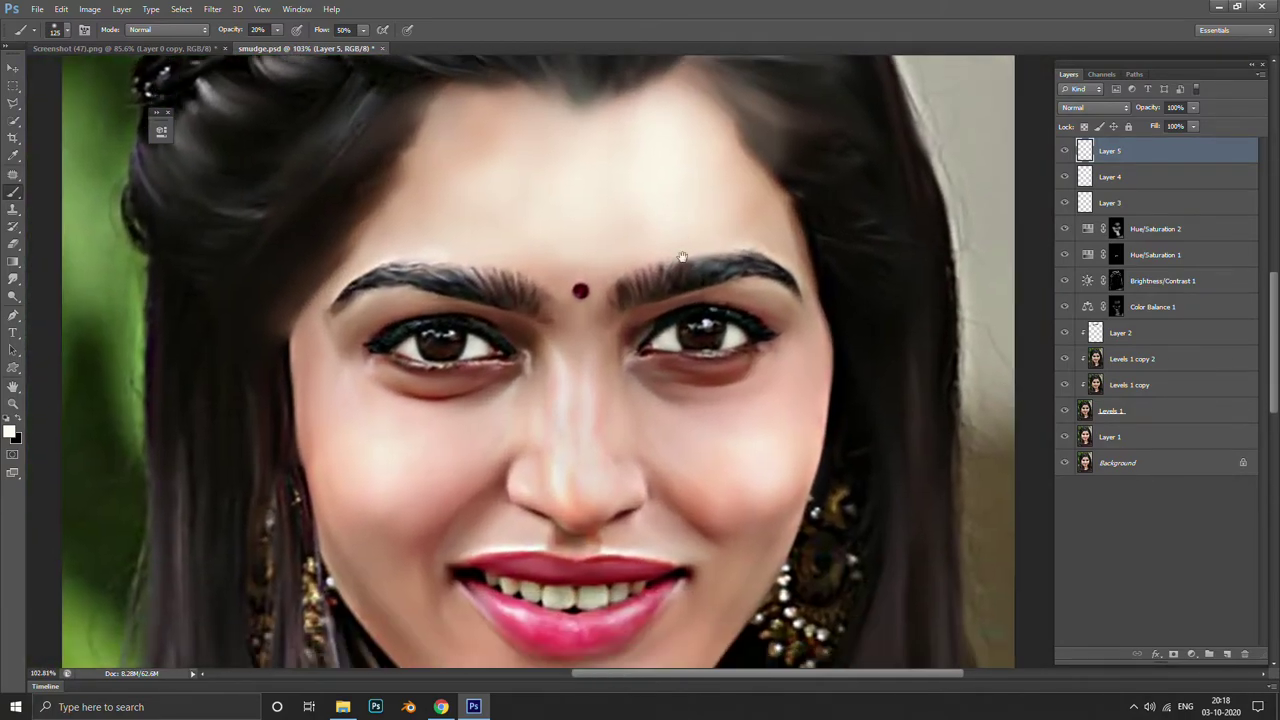
mouse_move(460, 430)
left_mouse_down()
mouse_move(386, 489)
mouse_move(403, 568)
mouse_move(374, 477)
left_mouse_up()
mouse_move(731, 414)
left_mouse_down()
mouse_move(689, 354)
mouse_move(648, 578)
left_mouse_up()
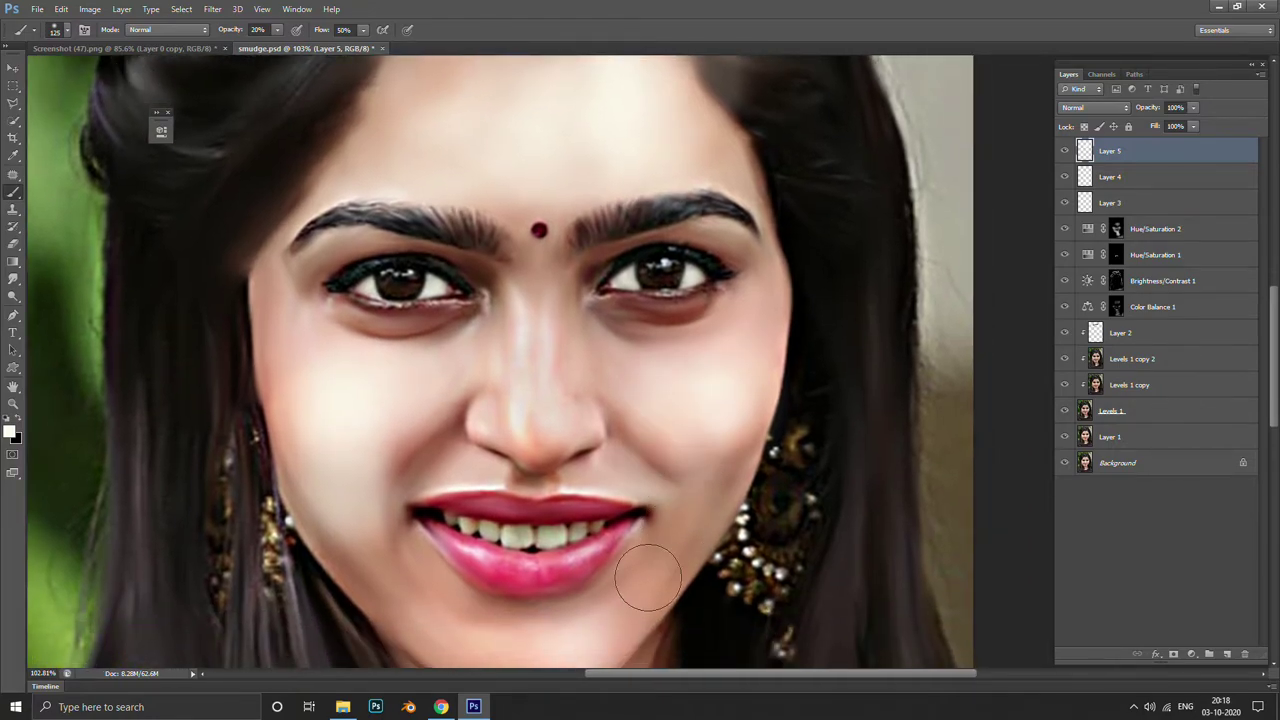
key("ctrl+0")
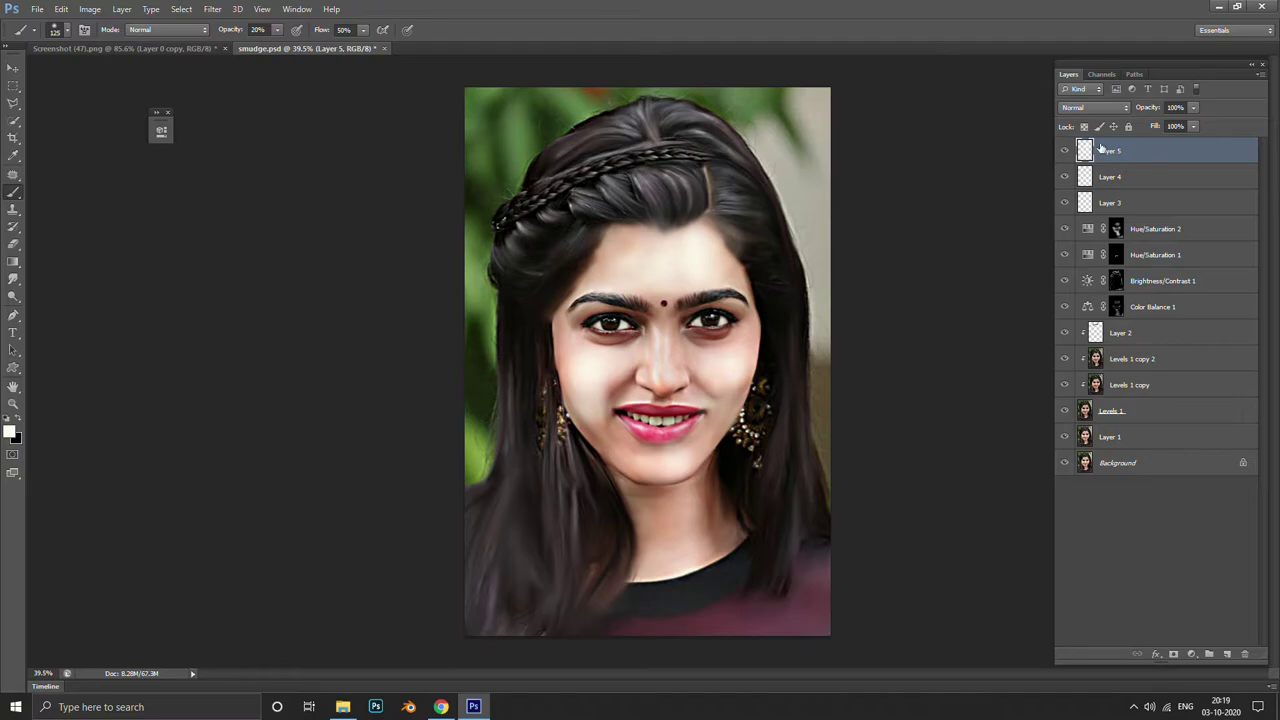
Lower Layer 5 opacity to 30% and toggle it off and on to judge the highlights
left_click(1193, 107)
left_click_drag(1156, 123, 1152, 121)
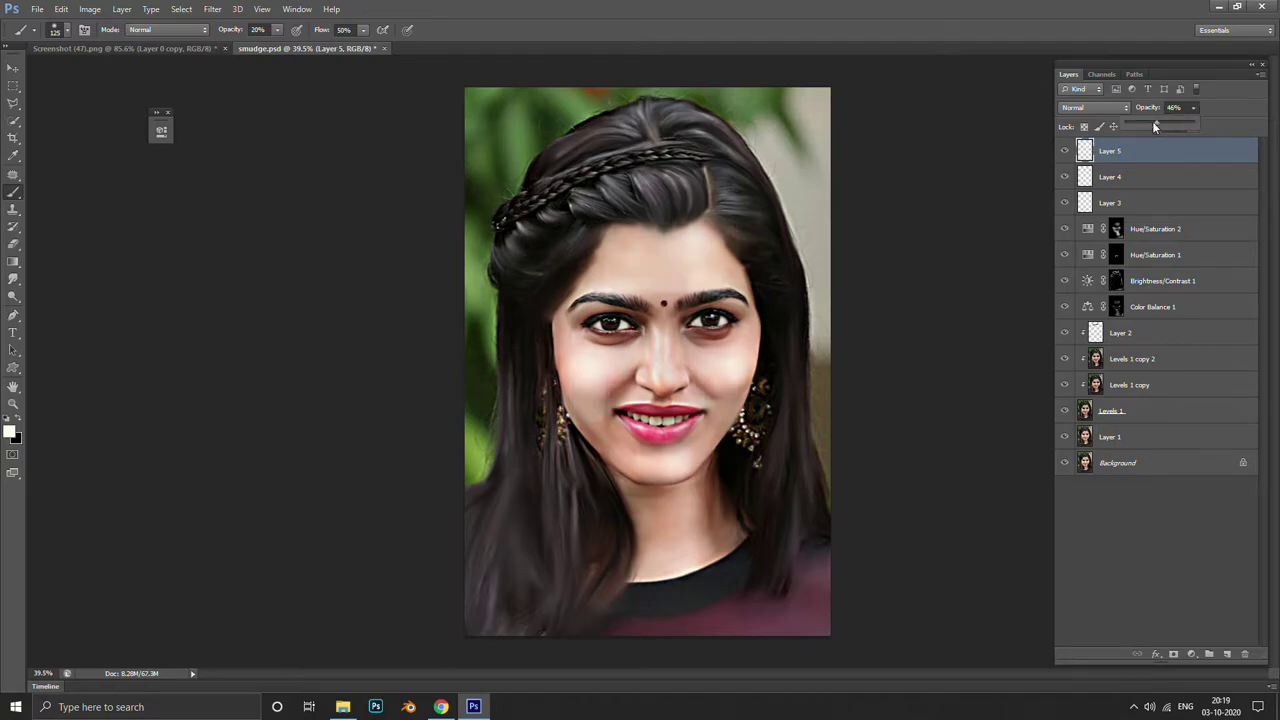
left_click_drag(793, 318, 835, 340)
scroll(790, 310, "down", 3)
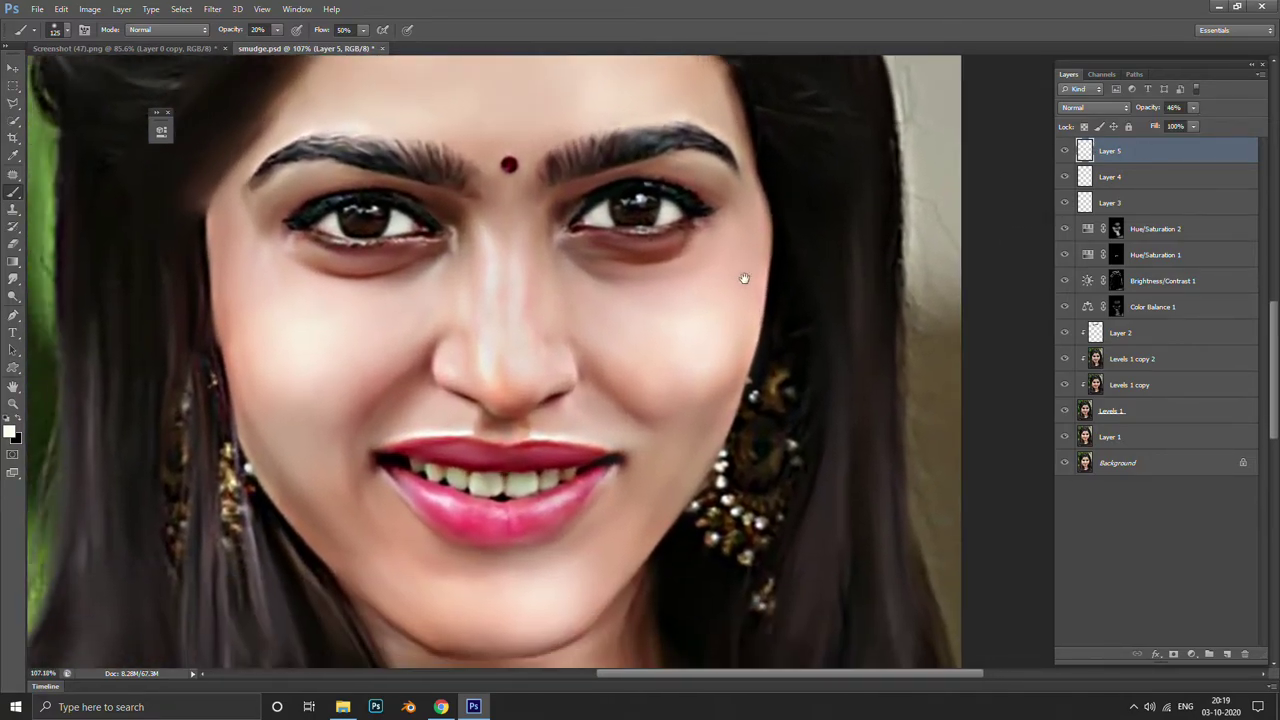
left_click(1064, 150)
scroll(680, 275, "down", 2)
scroll(700, 270, "down", 1)
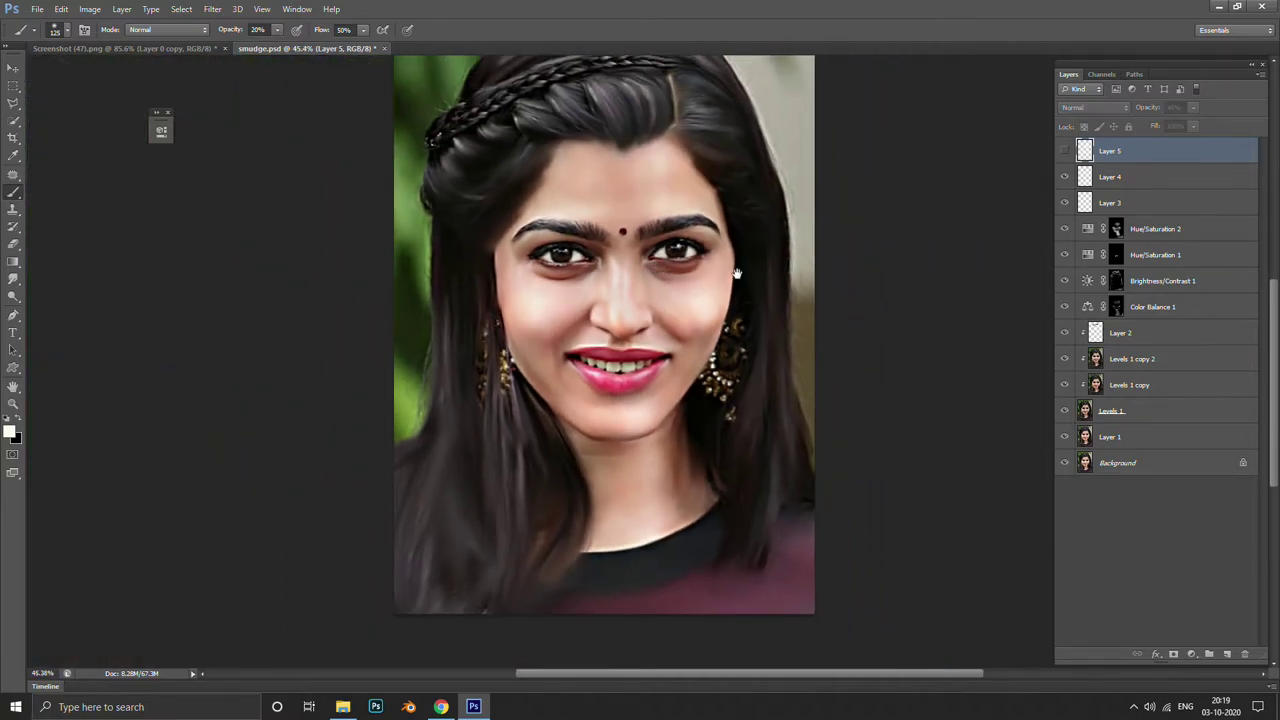
left_click(1064, 150)
scroll(600, 300, "up", 2)
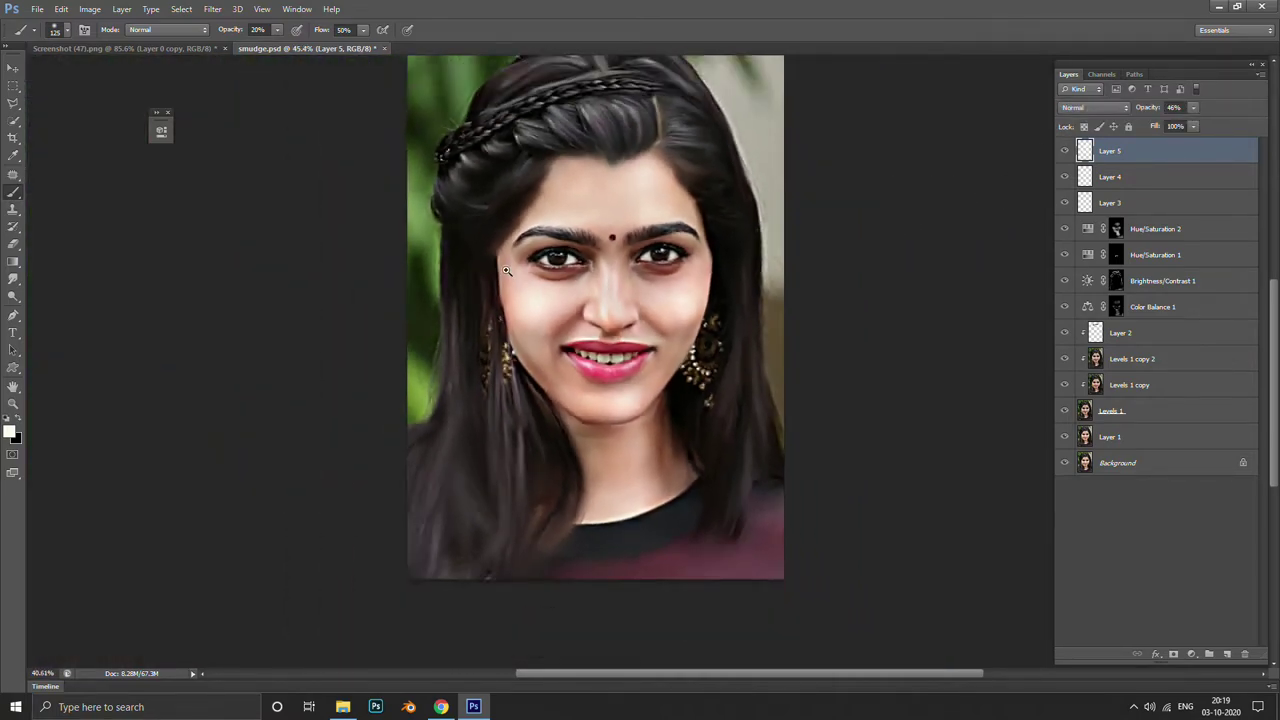
scroll(560, 290, "down", 4)
scroll(522, 270, "up", 2)
scroll(522, 270, "up", 3)
scroll(522, 270, "down", 3)
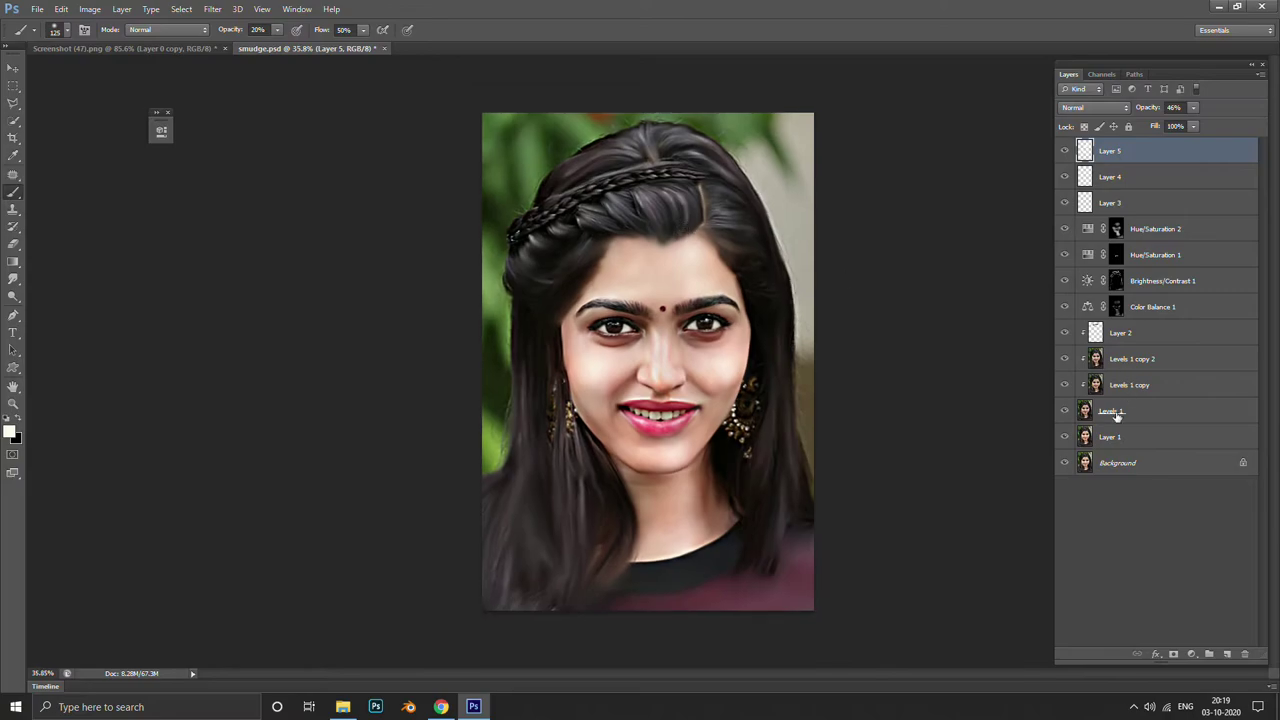
Compare the retouched portrait against the original photo and with highlight layers on and off
left_click(1064, 463, "alt")
left_click(1064, 463, "alt")
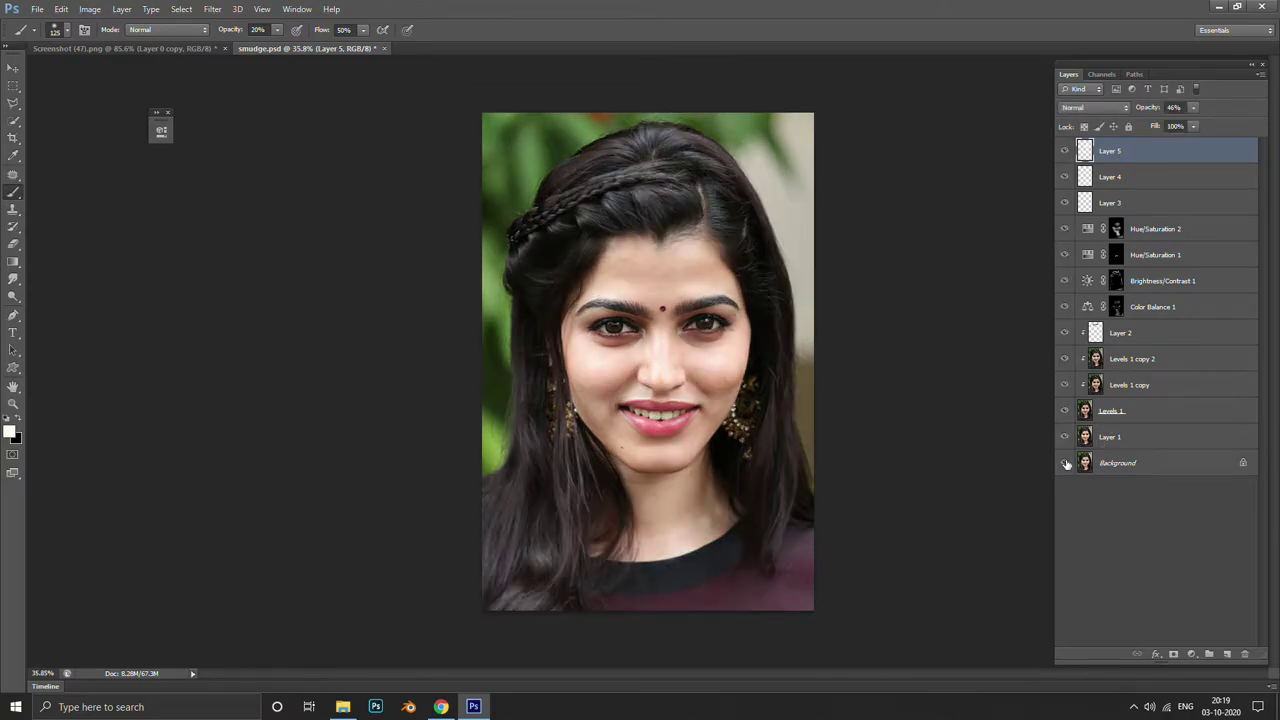
left_click(1064, 463, "alt")
left_click(1064, 463, "alt")
left_click(1064, 463, "alt")
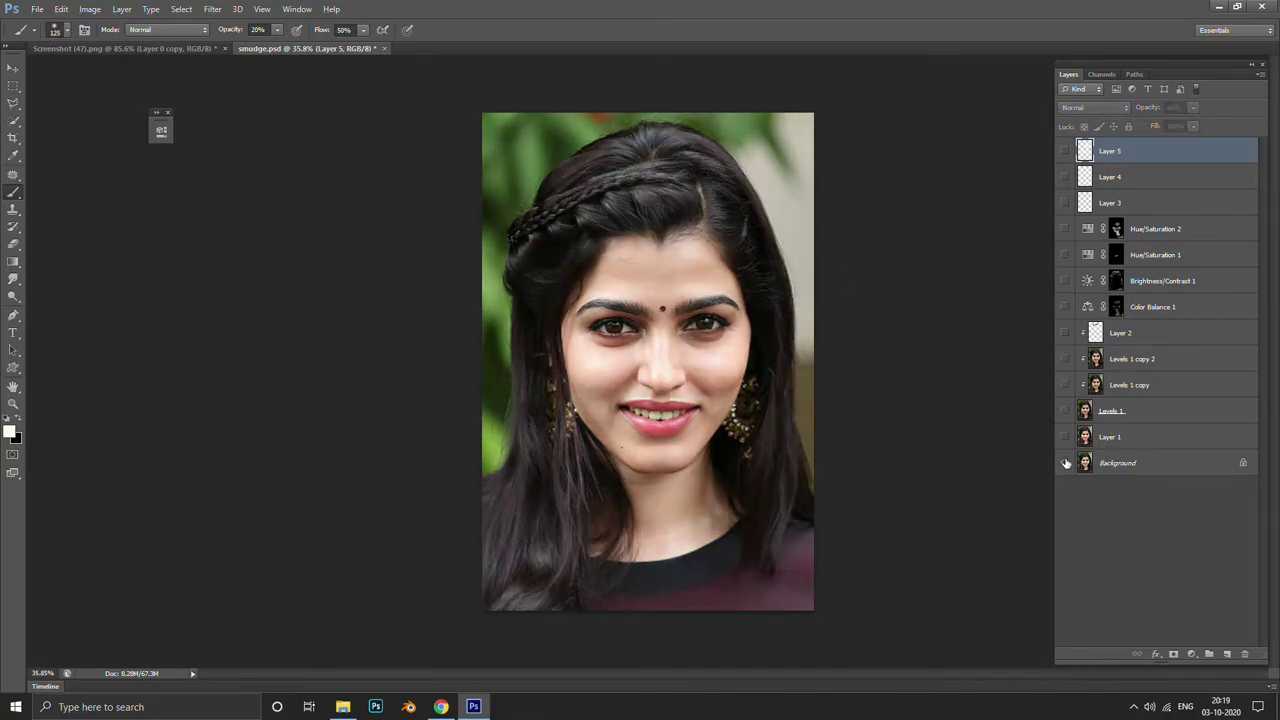
left_click(1064, 463, "alt")
left_click(1065, 152)
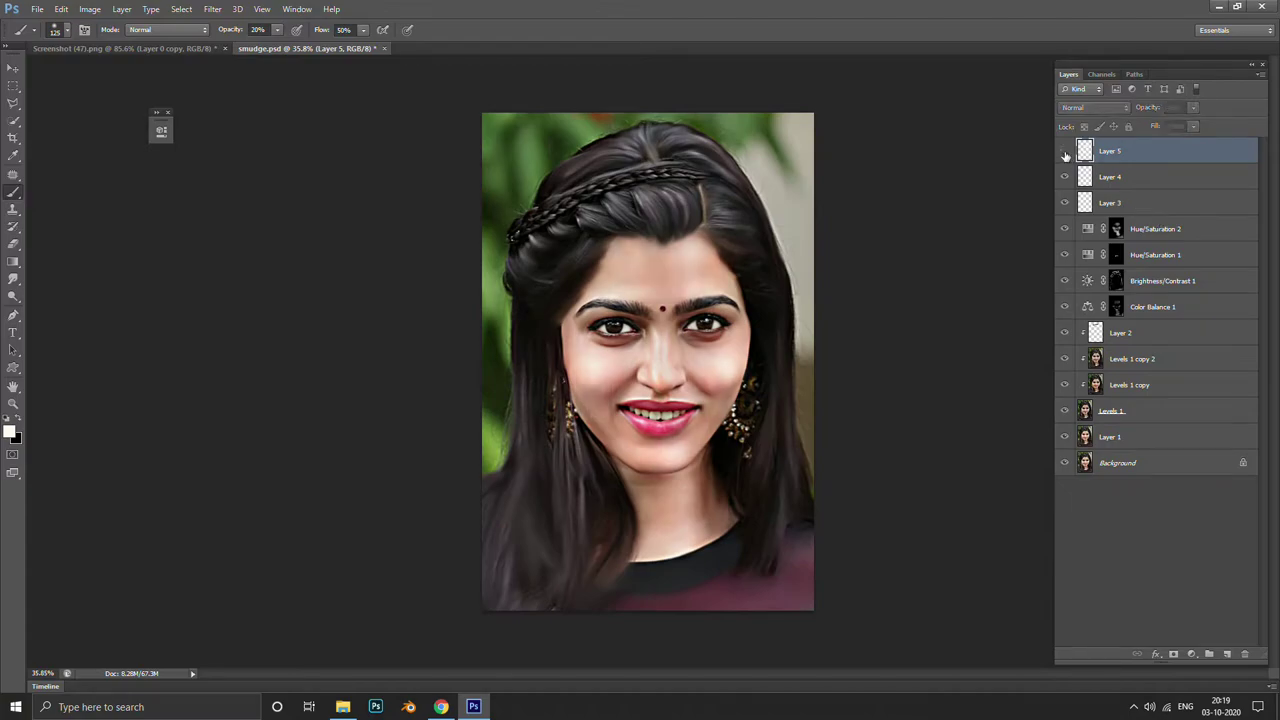
left_click(1065, 152)
left_click(1065, 152)
left_click(1066, 176)
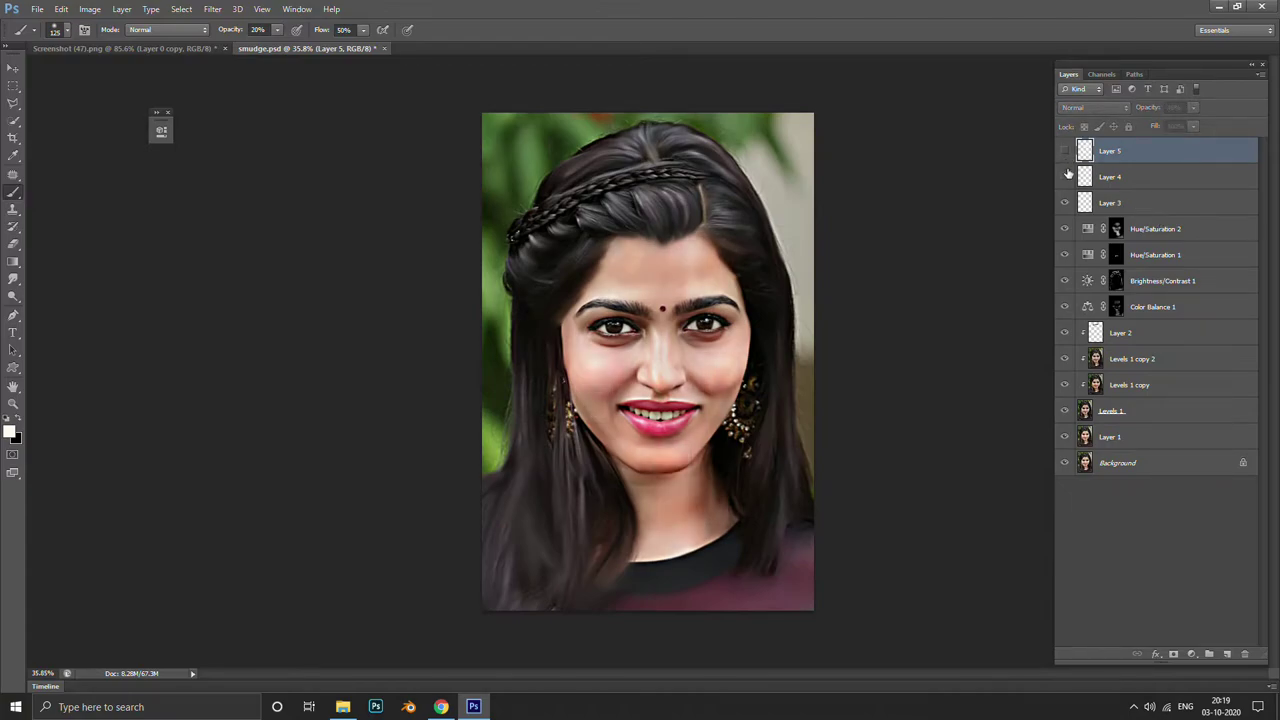
left_click(1066, 176)
Hide Layer 4, keep Layer 5 visible, and center the view on nose, lips and chin
scroll(560, 464, "up", 3)
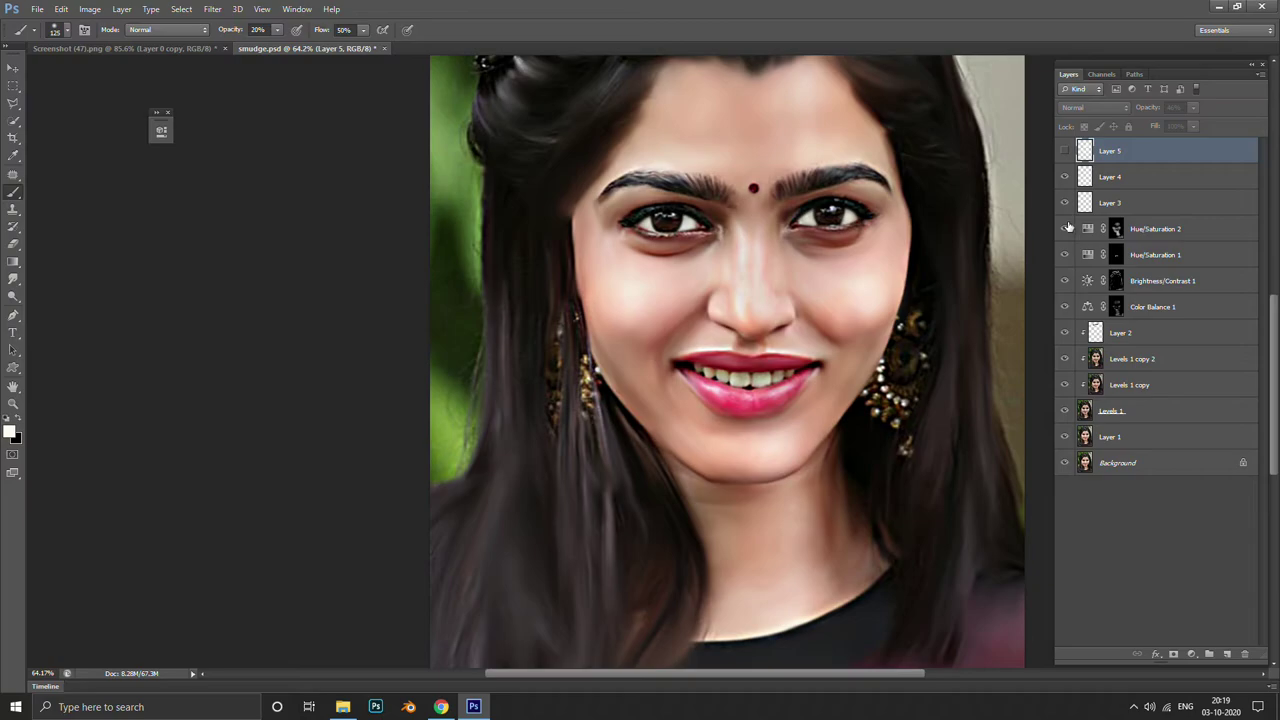
left_click(1065, 176)
left_click(1065, 150)
left_click_drag(837, 289, 846, 366)
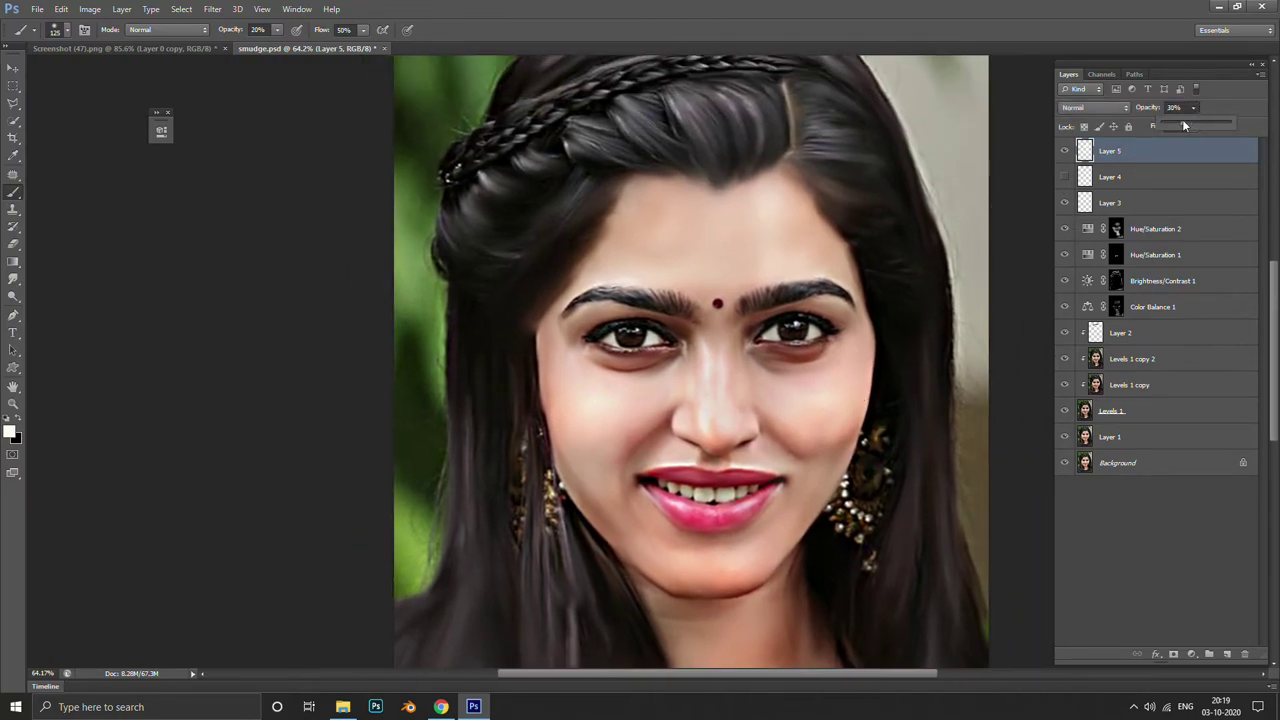
scroll(874, 444, "up", 2)
scroll(874, 444, "up", 2)
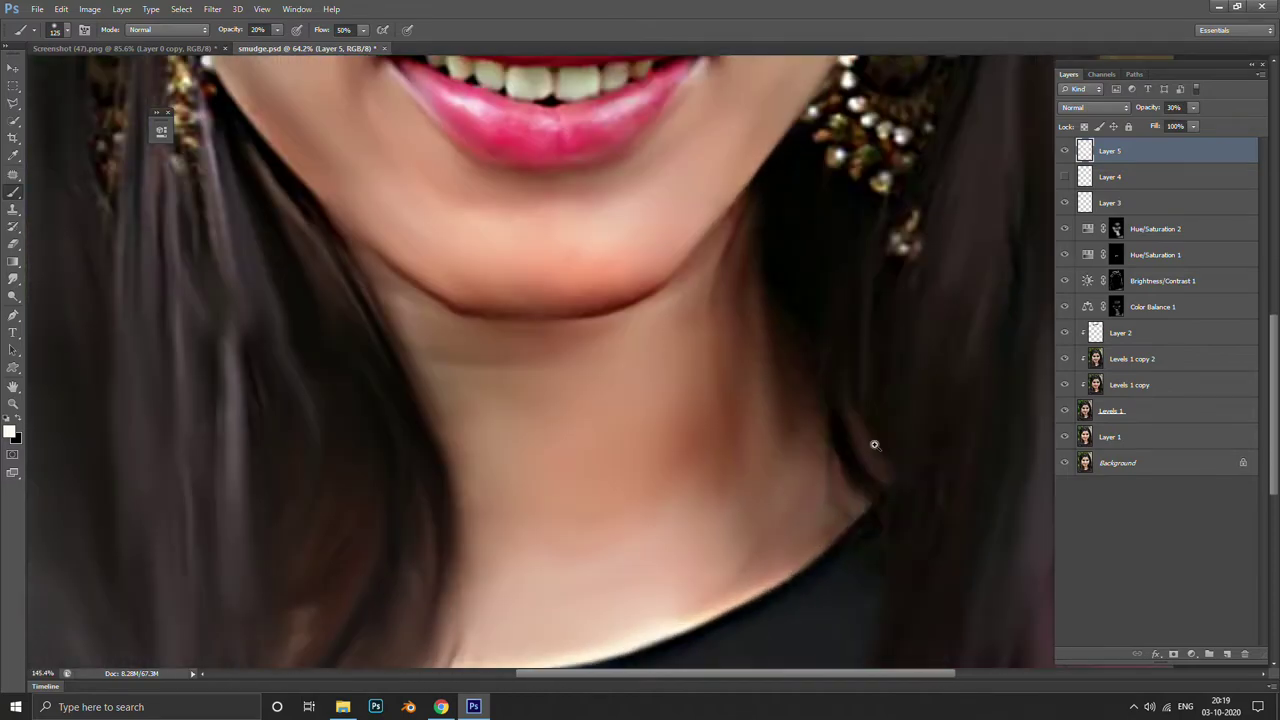
left_click_drag(650, 314, 726, 632)
scroll(640, 470, "up", 3)
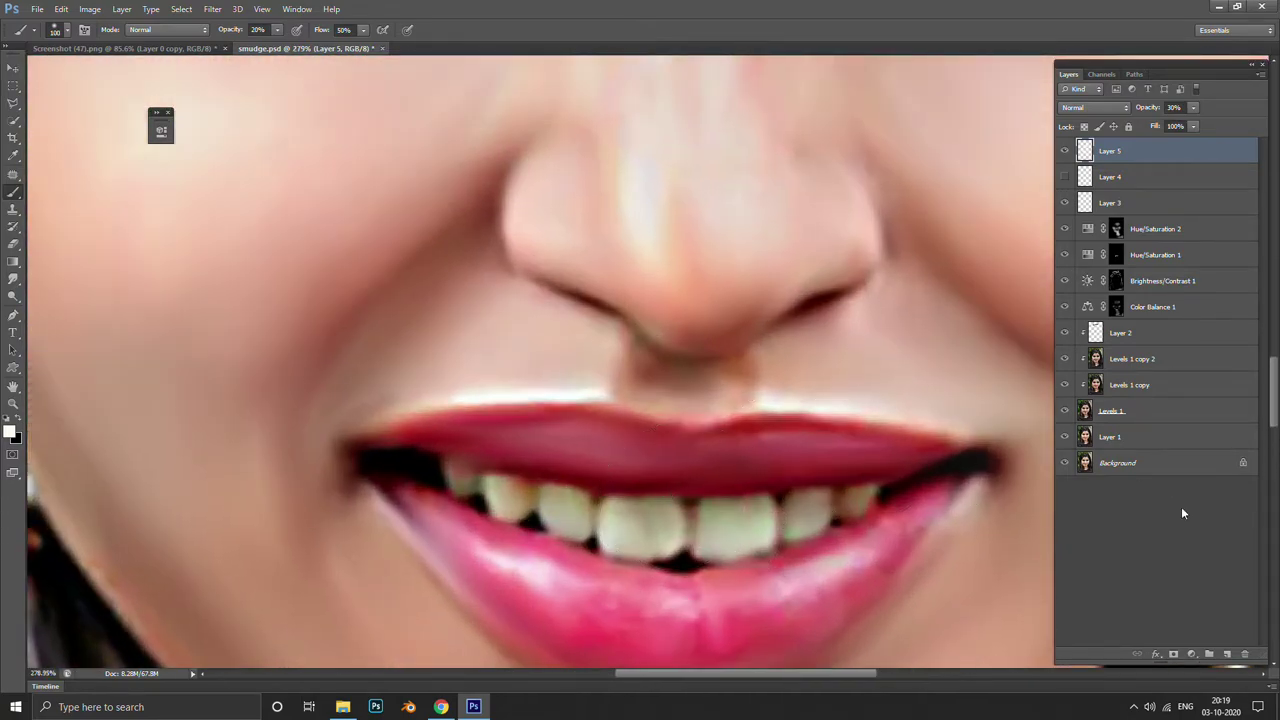
Add Layer 6 and brush soft white over the front and neighbouring teeth
left_click(1228, 655)
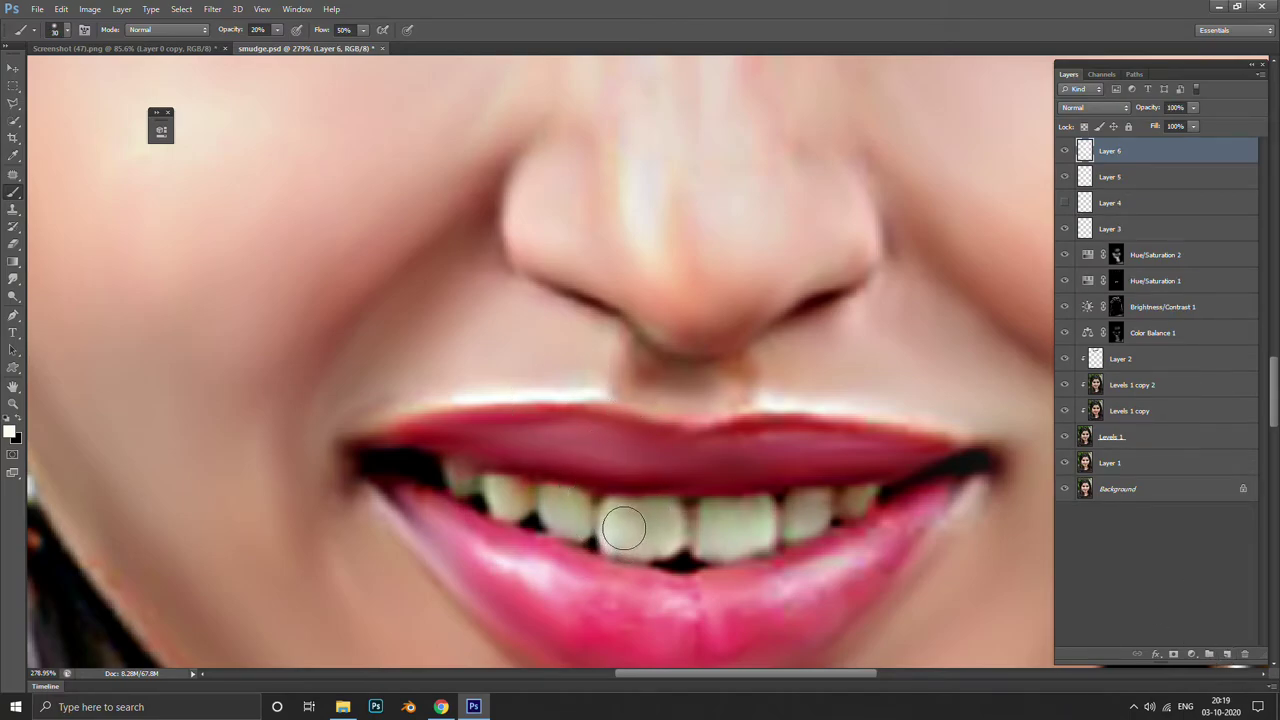
mouse_move(620, 530)
left_mouse_down()
mouse_move(712, 520)
mouse_move(730, 500)
mouse_move(749, 509)
mouse_move(748, 531)
mouse_move(860, 502)
left_mouse_up()
key("bracketleft")
key("bracketright")
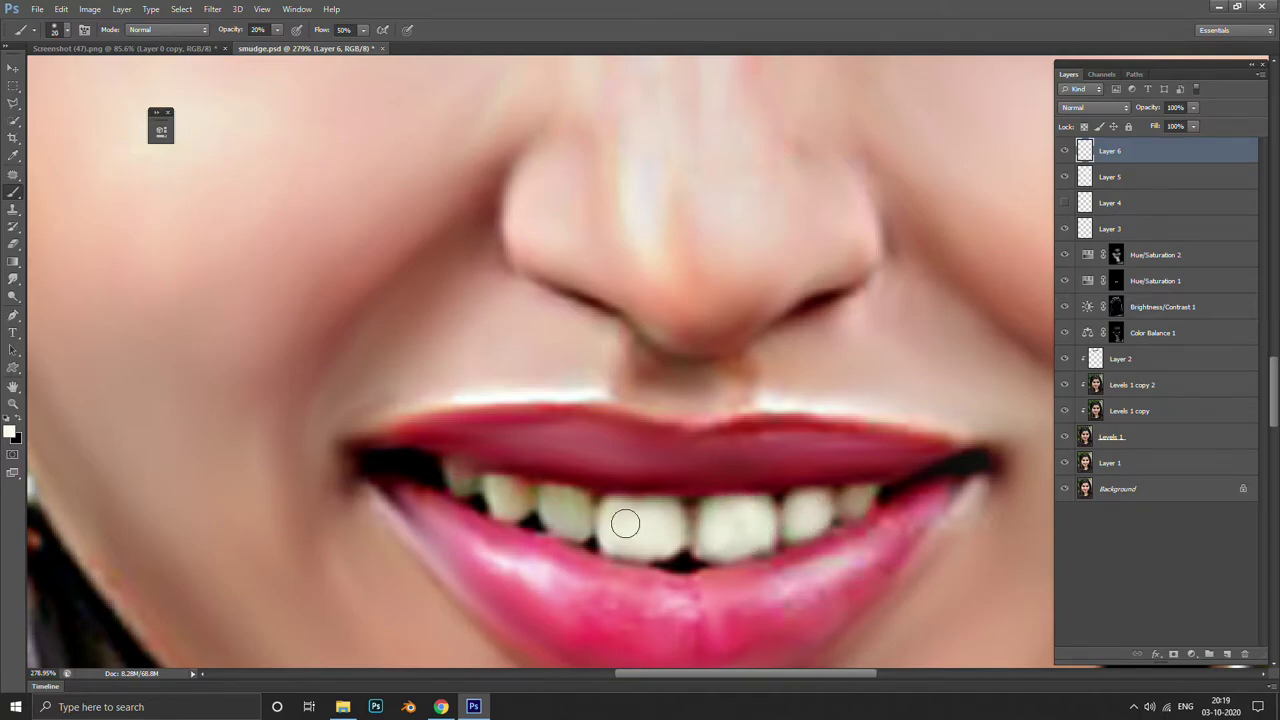
left_click_drag(587, 505, 455, 475)
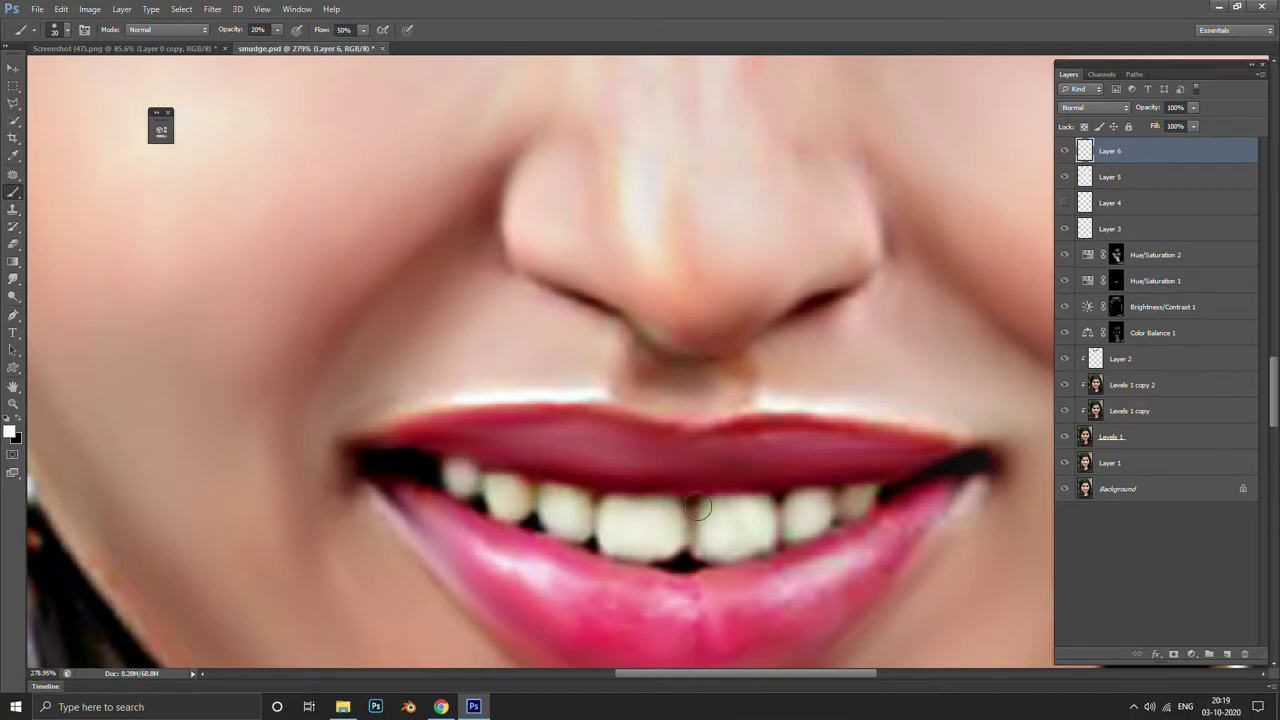
scroll(446, 461, "up", 1)
scroll(446, 461, "up", 2)
Erase stray white paint off the lip edge with a soft round 30 px Eraser
key("e")
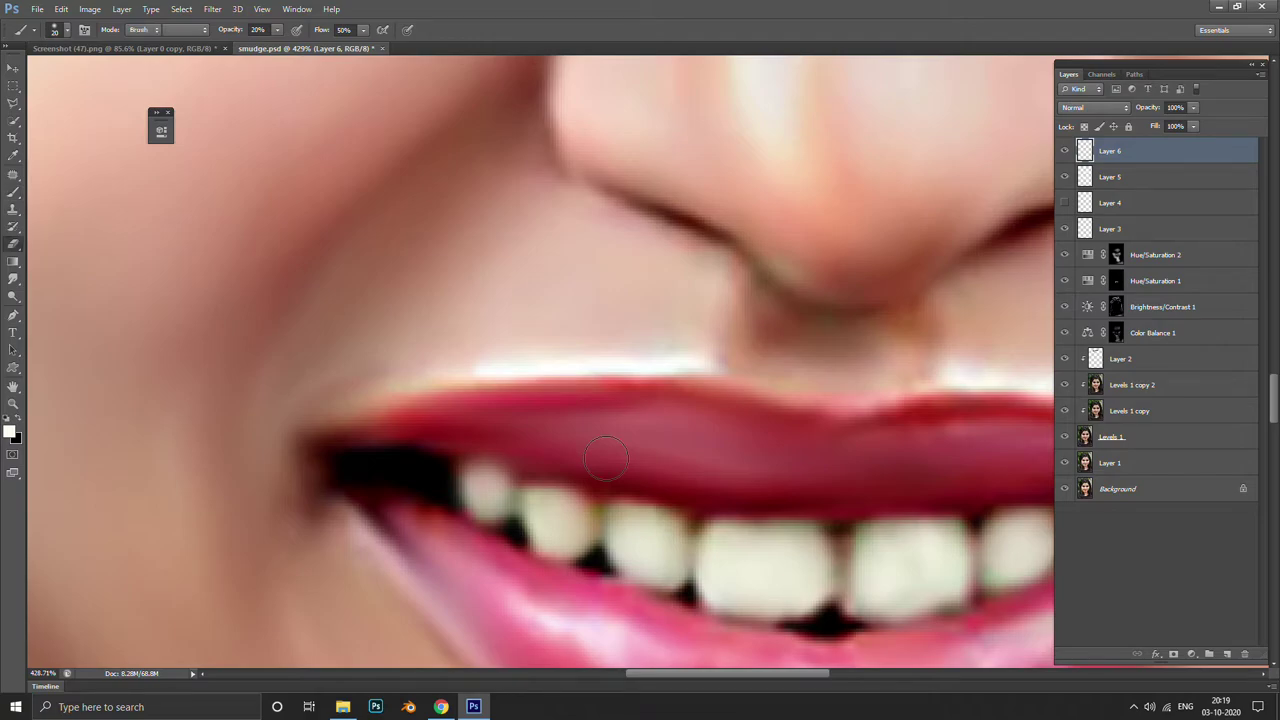
key("bracketleft")
key("bracketleft")
key("bracketleft")
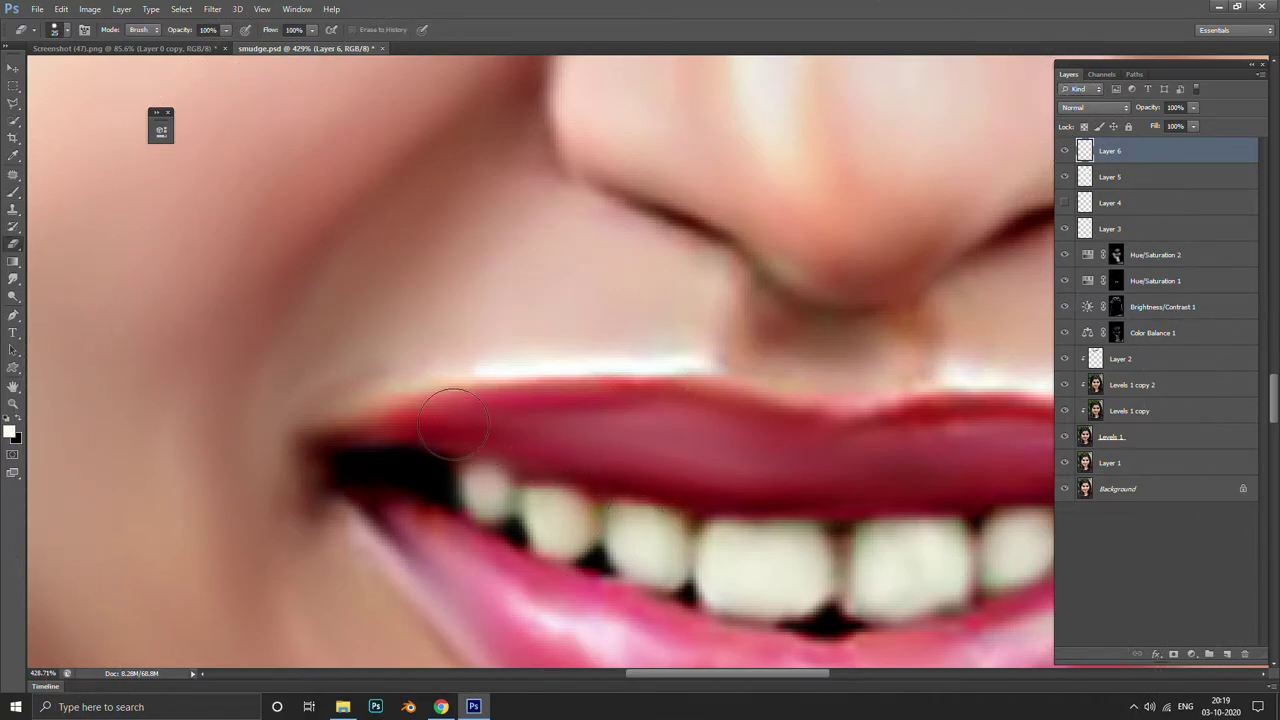
key("bracketleft")
key("bracketleft")
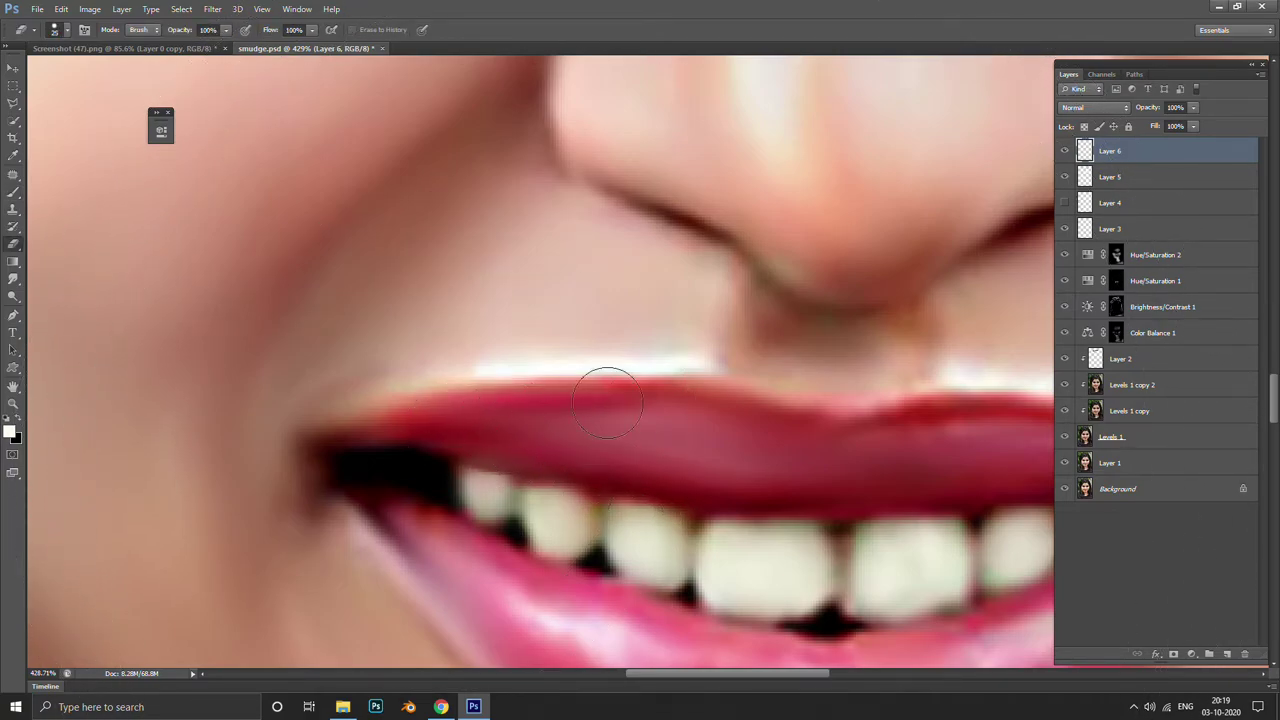
key("F5")
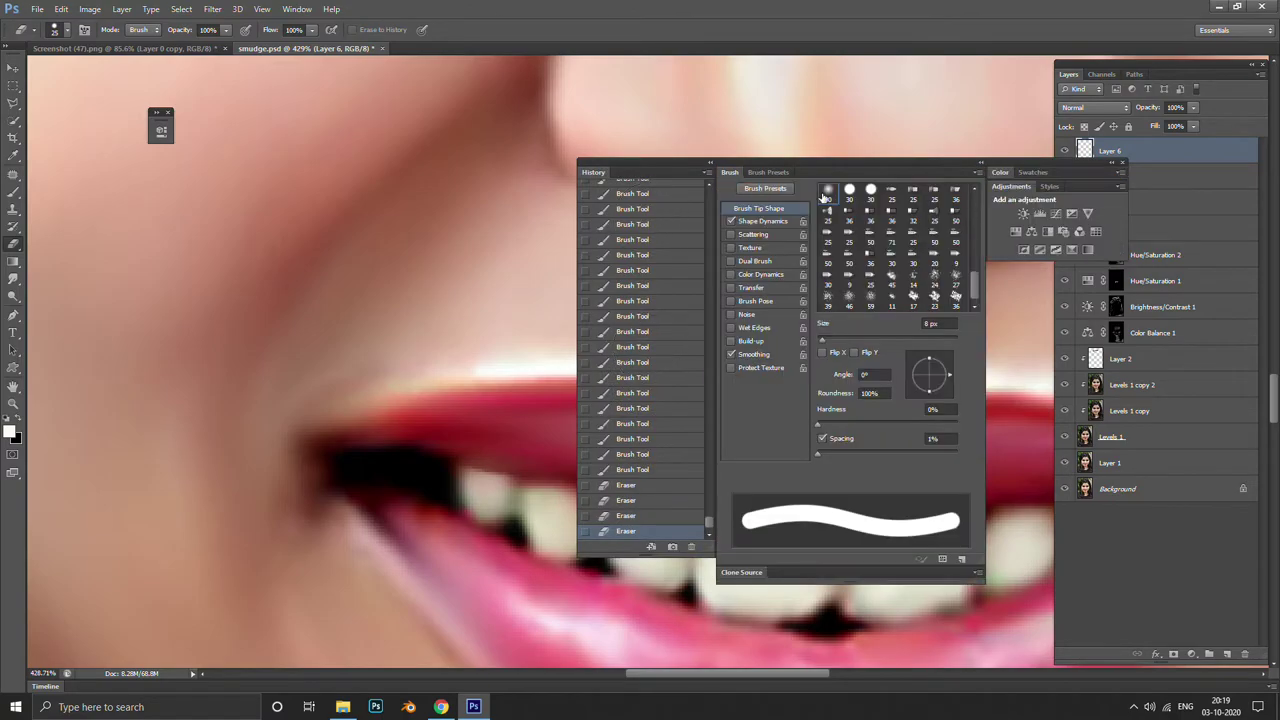
left_click_drag(975, 273, 946, 185)
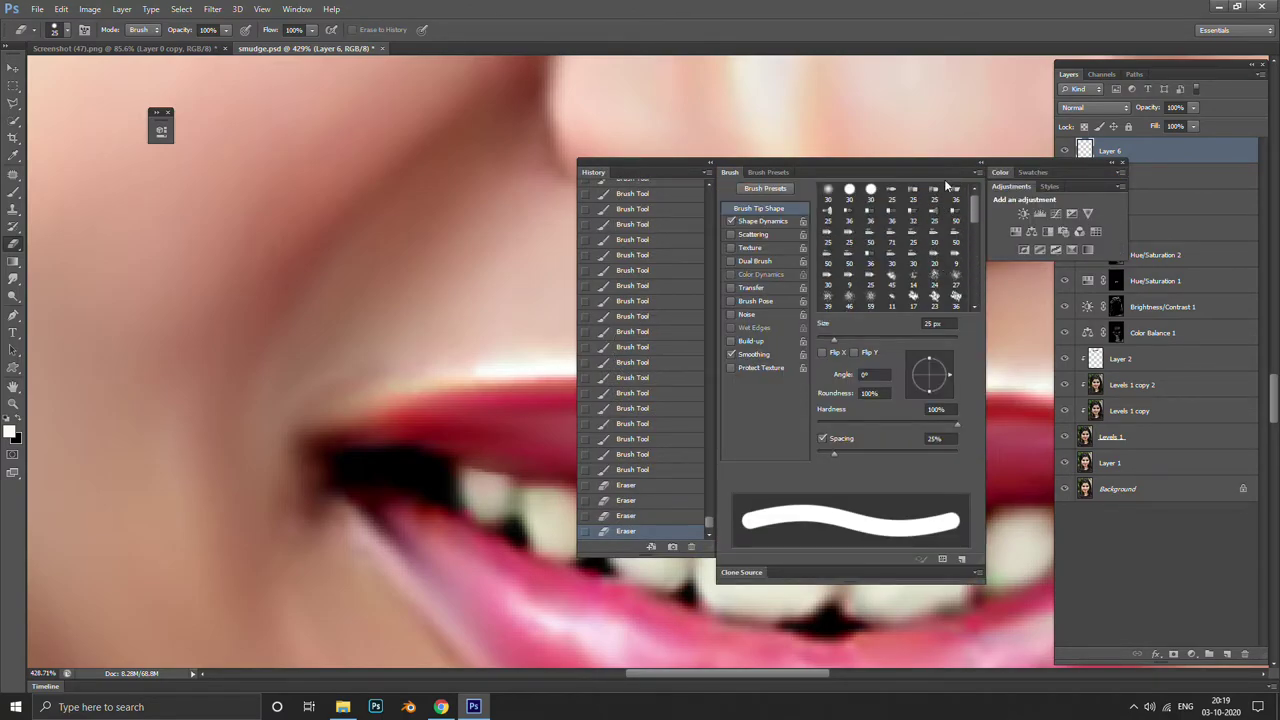
left_click(827, 192)
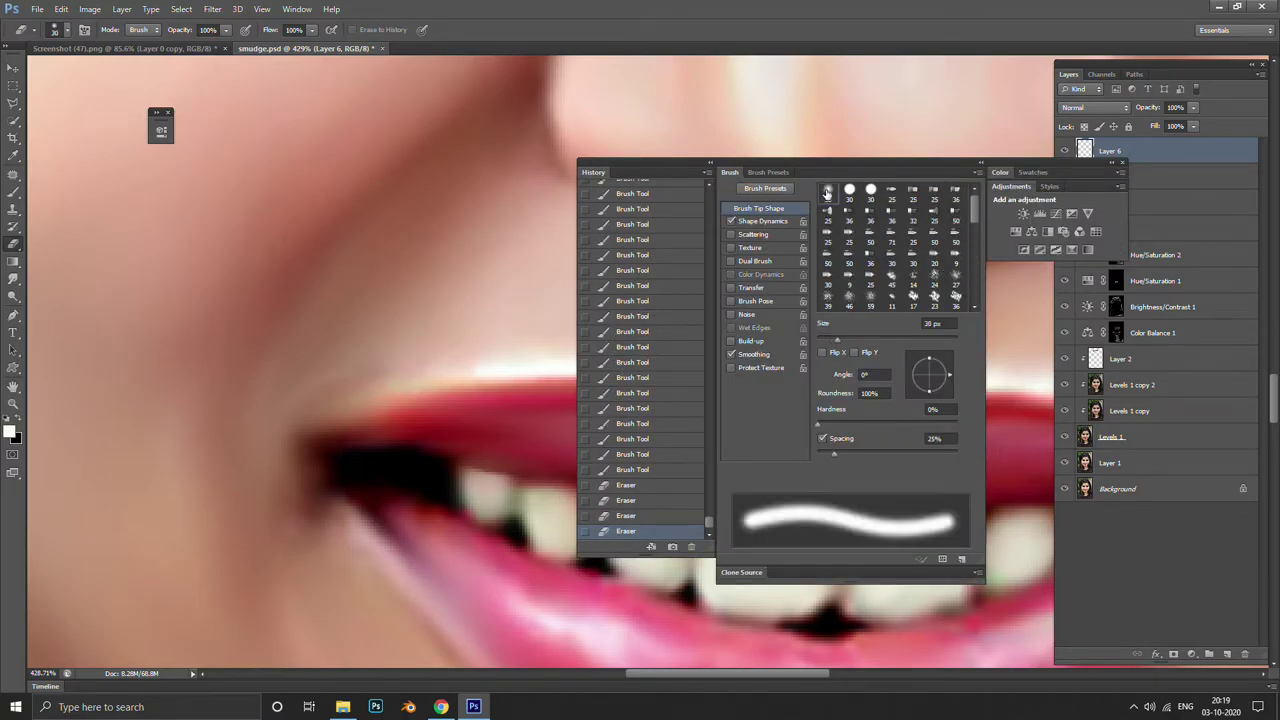
left_click(1113, 165)
left_click_drag(420, 385, 490, 470)
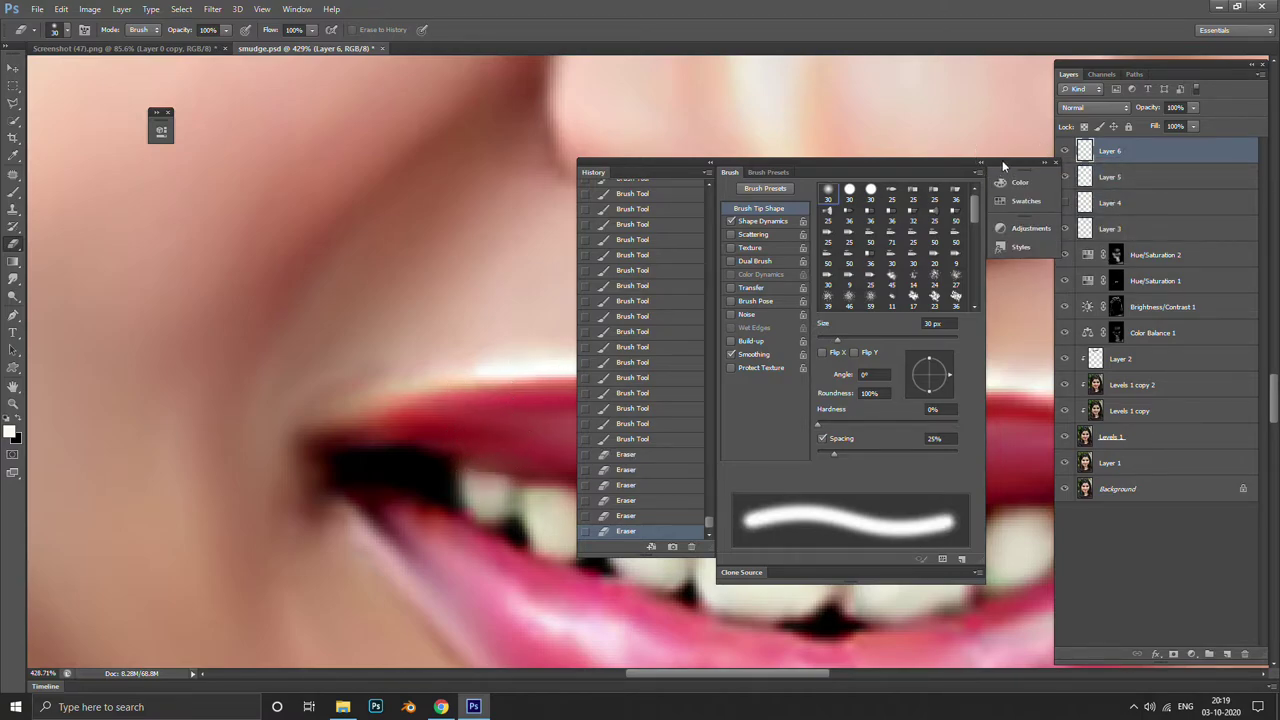
left_click(1053, 161)
scroll(534, 333, "down", 4)
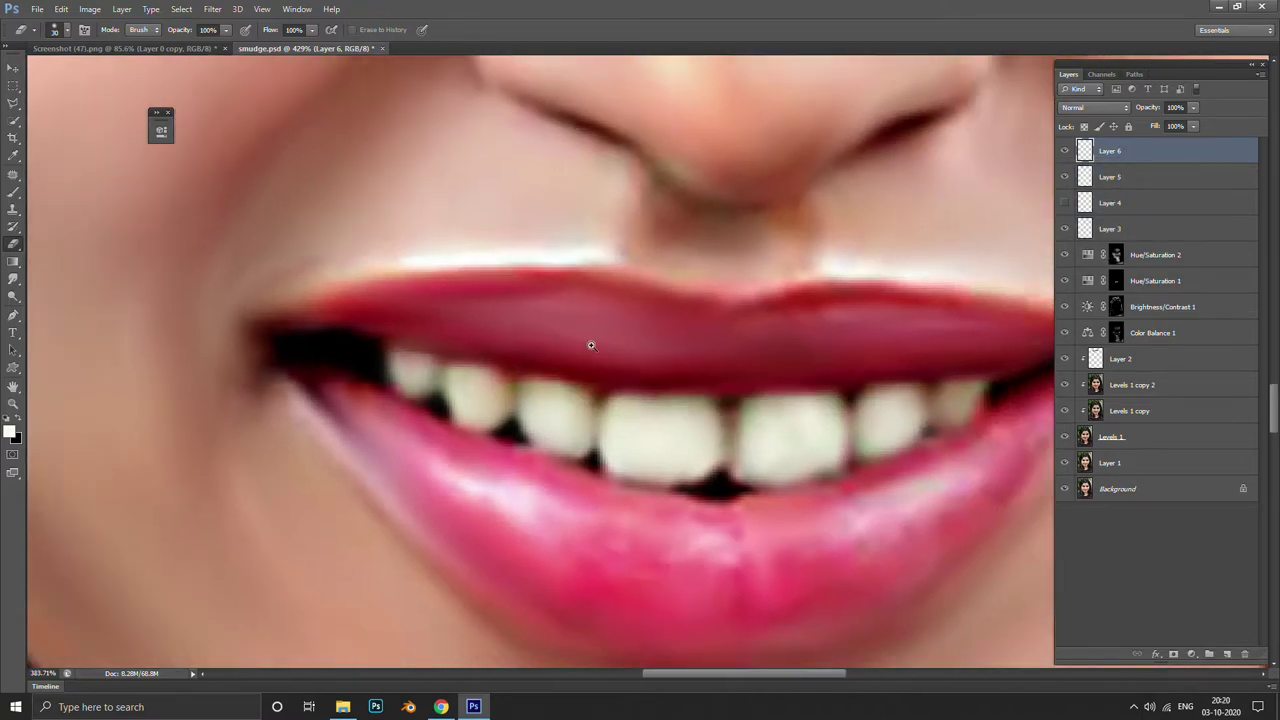
scroll(534, 333, "down", 4)
scroll(600, 345, "up", 5)
Paint one more soft white brush stroke and add empty Layer 7 on top
key("b")
scroll(700, 410, "up", 1)
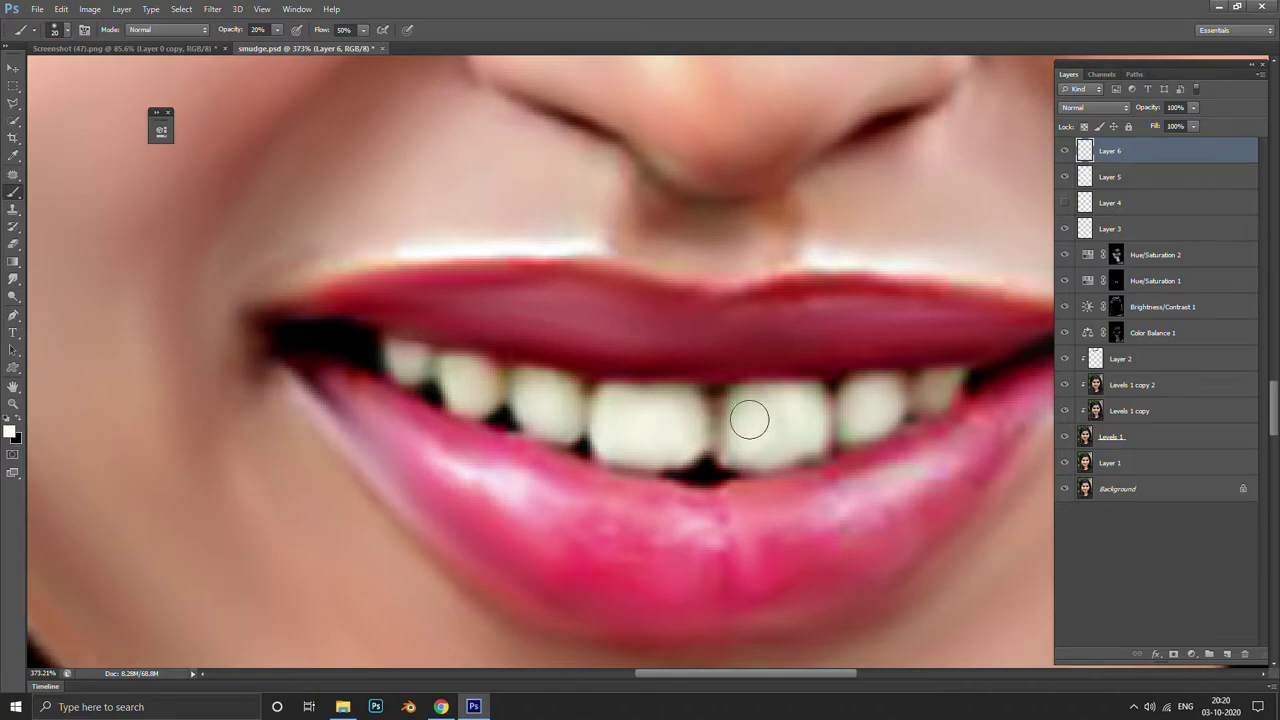
left_click_drag(786, 491, 707, 451)
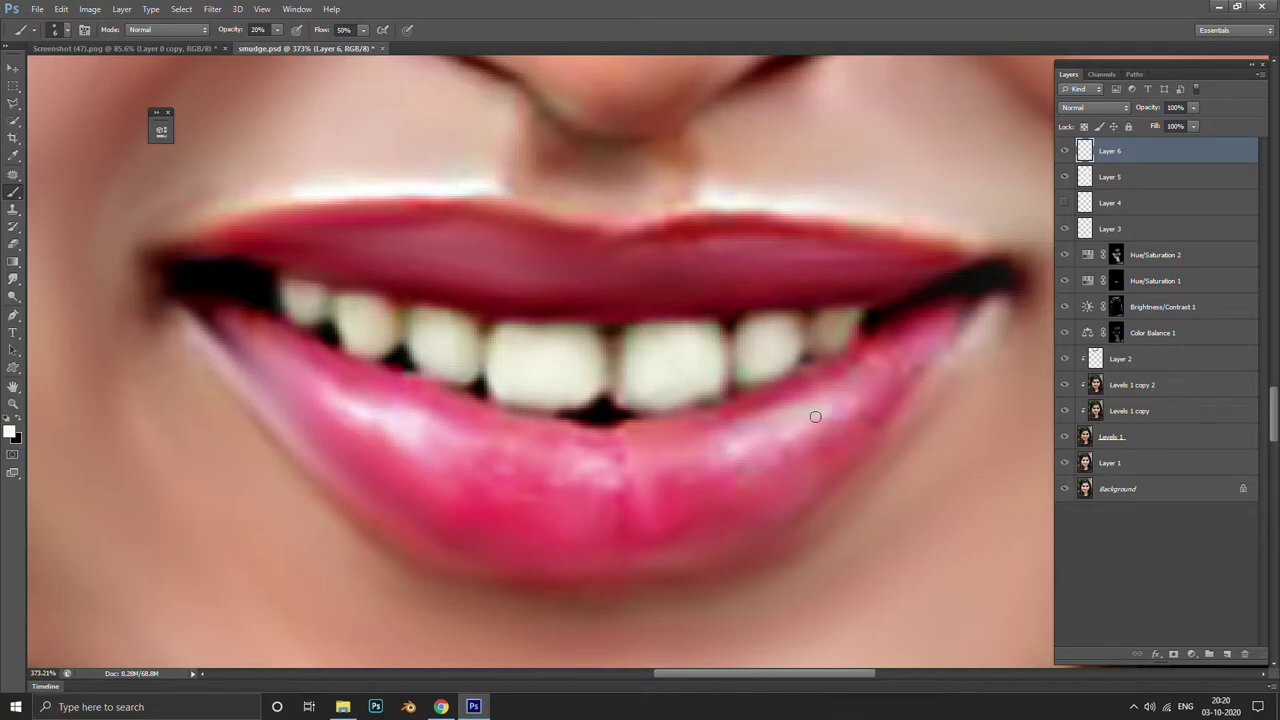
key("bracketright")
key("bracketright")
key("bracketright")
key("bracketright")
key("bracketleft")
key("bracketleft")
key("bracketleft")
key("bracketleft")
key("bracketleft")
left_click(1224, 652)
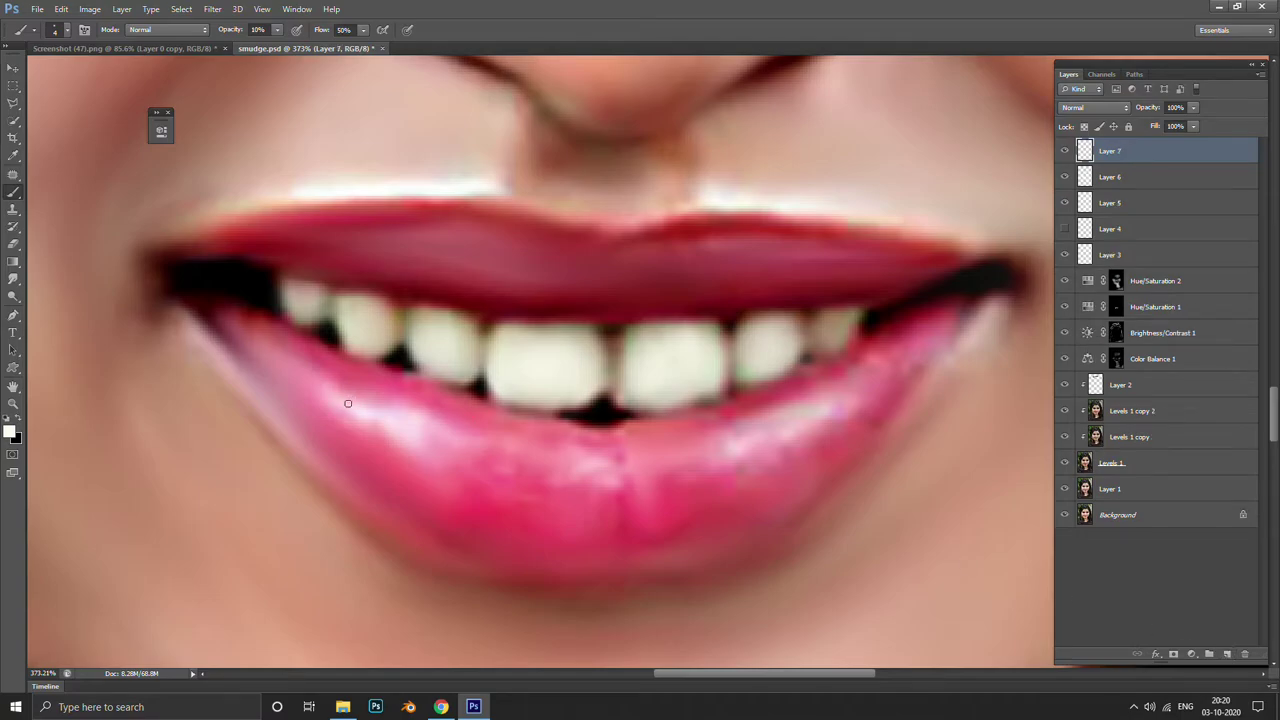
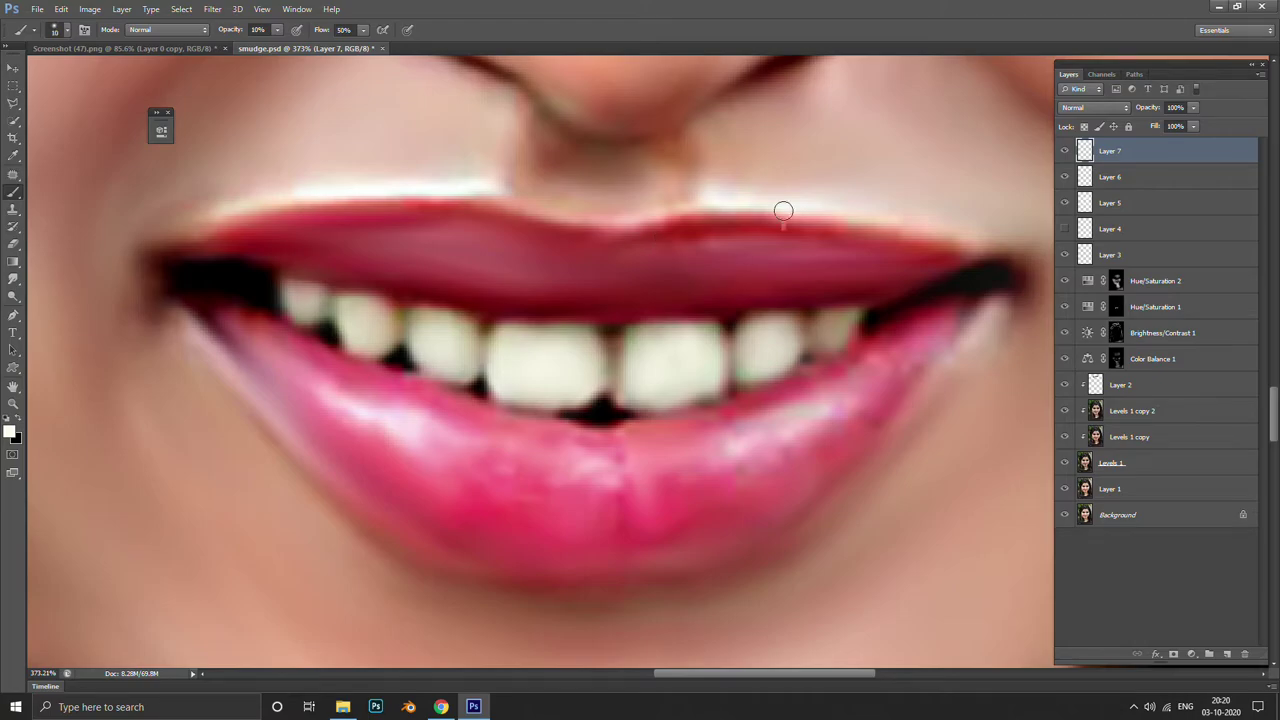
Try a lower-lip highlight with a larger brush, undo it, and reframe the face
key("bracketright")
key("bracketright")
key("bracketright")
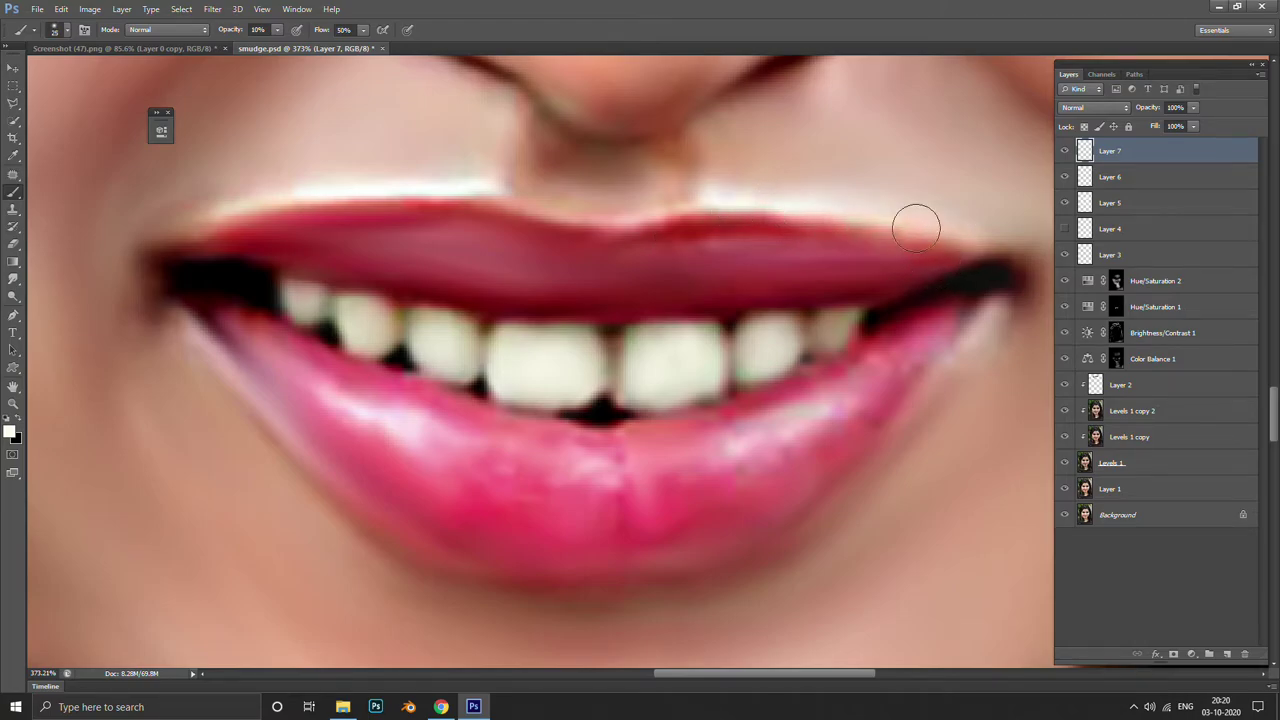
scroll(670, 250, "down", 3)
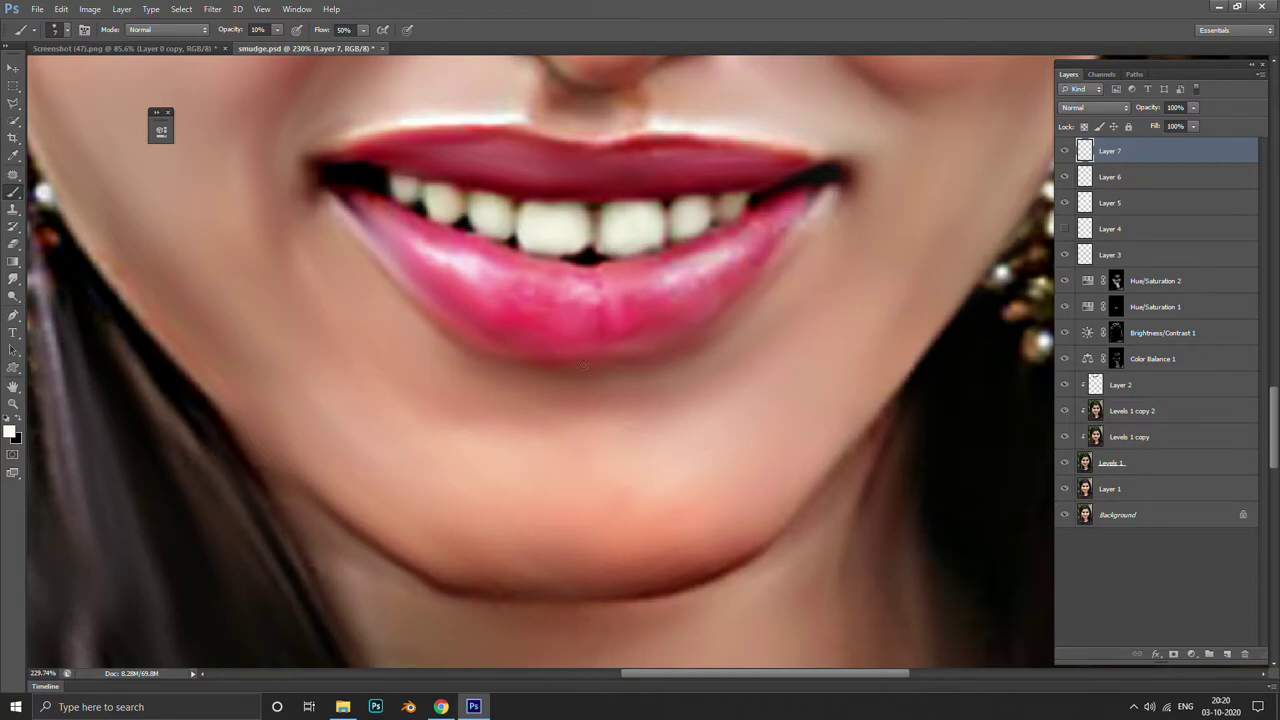
left_click_drag(607, 359, 660, 351)
key("ctrl+z")
left_click_drag(655, 282, 666, 282)
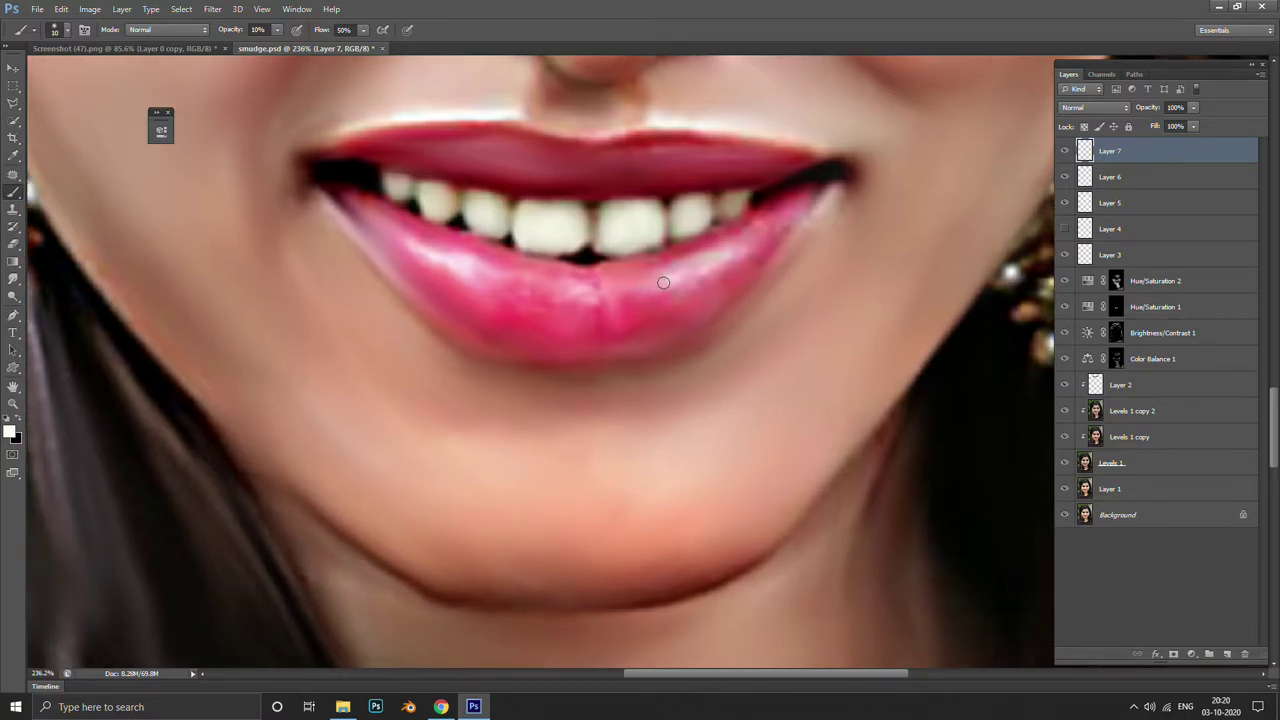
key("bracketright")
left_click_drag(701, 269, 595, 412)
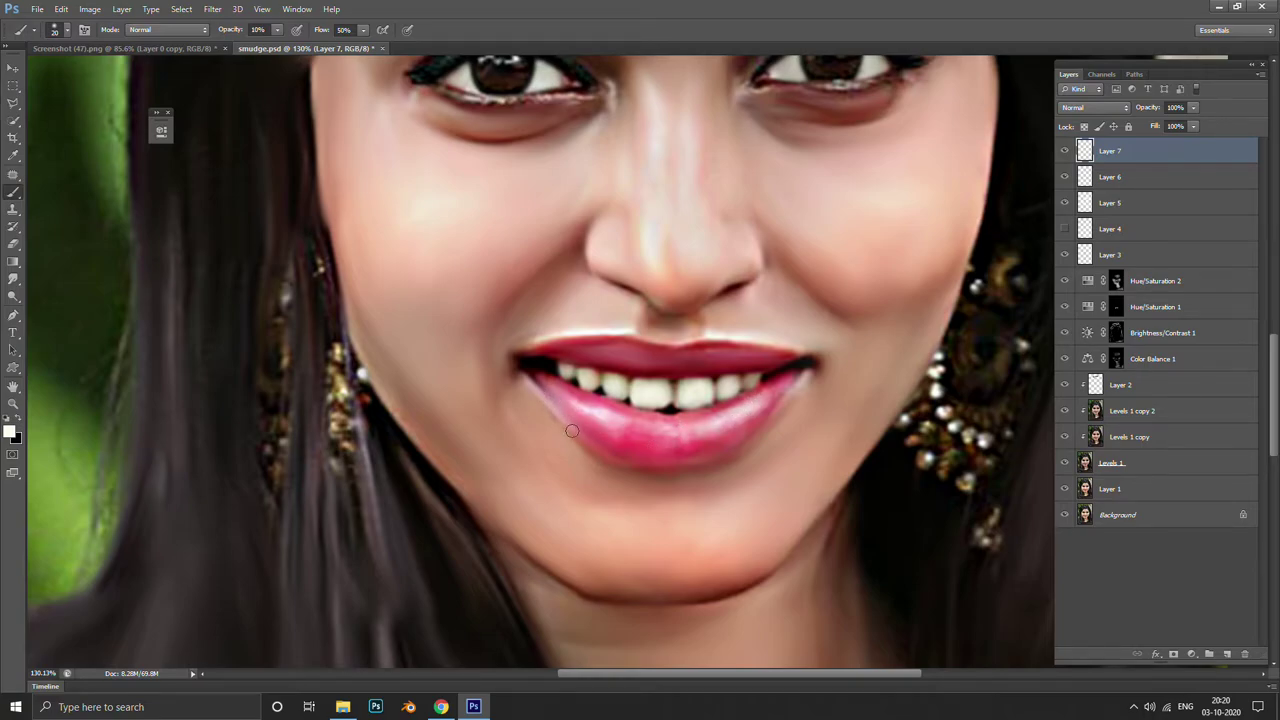
left_click_drag(545, 361, 555, 417)
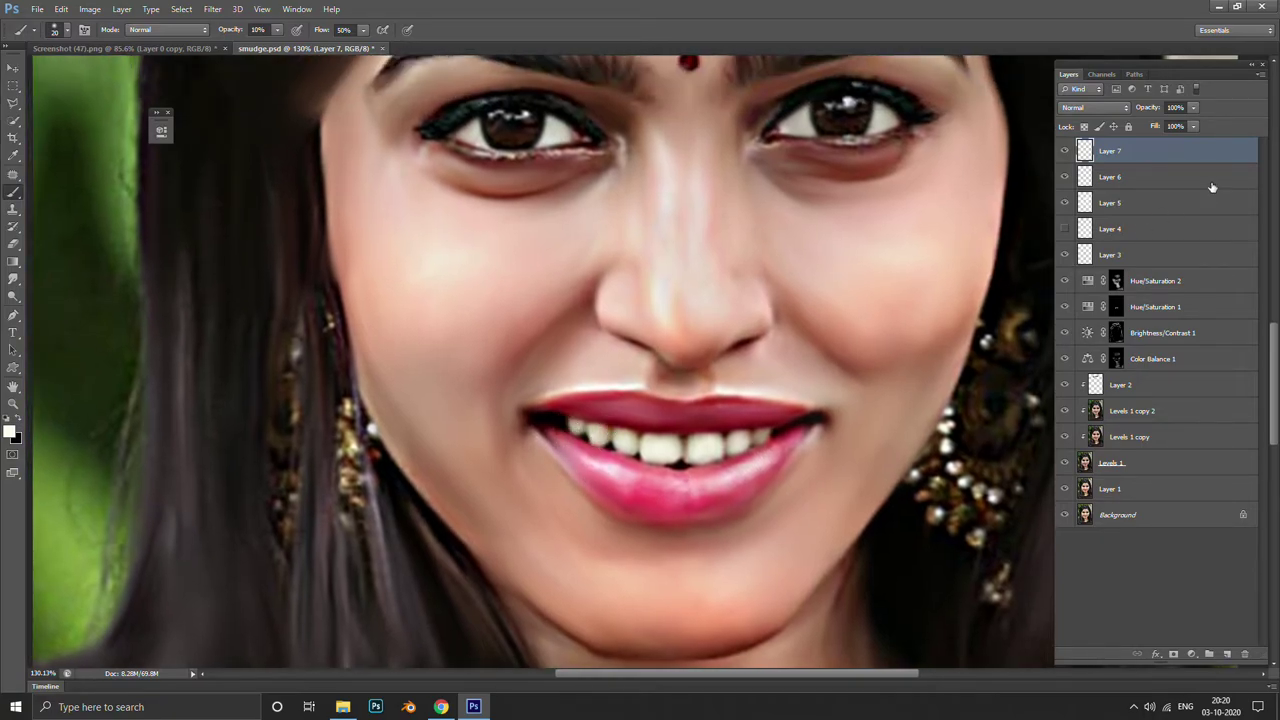
Add Layer 8 above Layer 7 and fill it with 50% Gray
left_click(1226, 651)
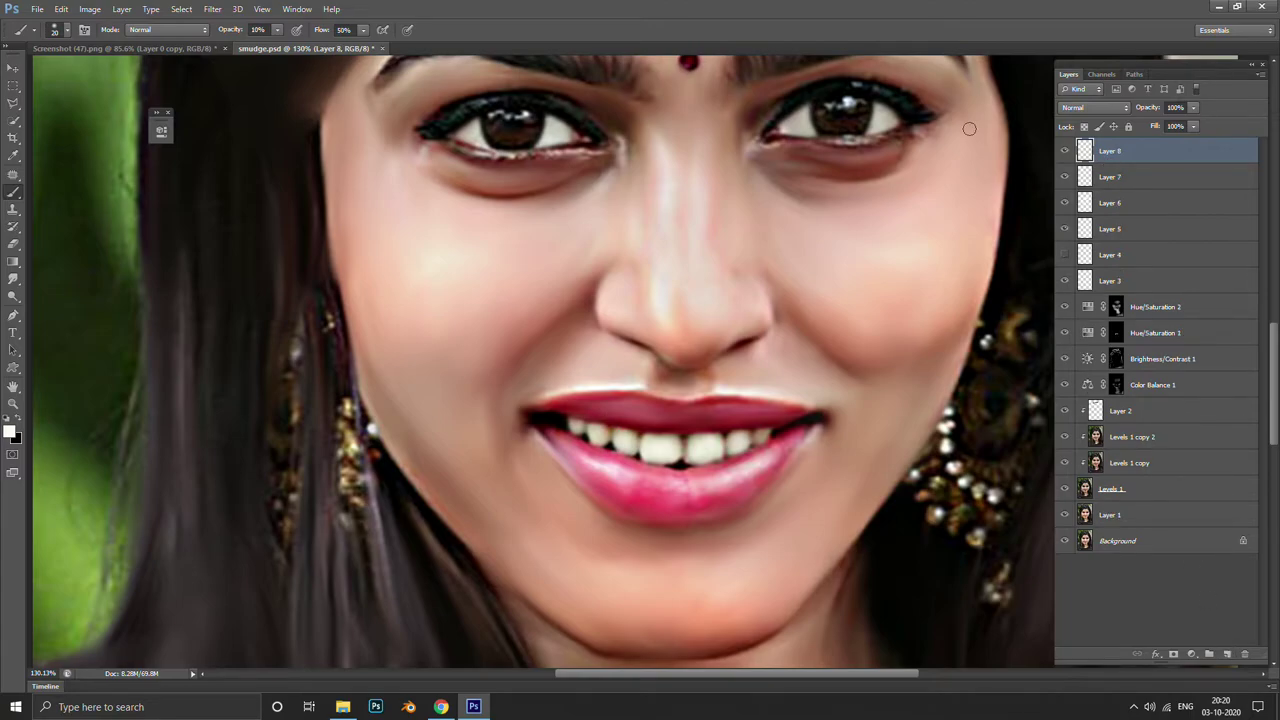
left_click(60, 8)
left_click(110, 199)
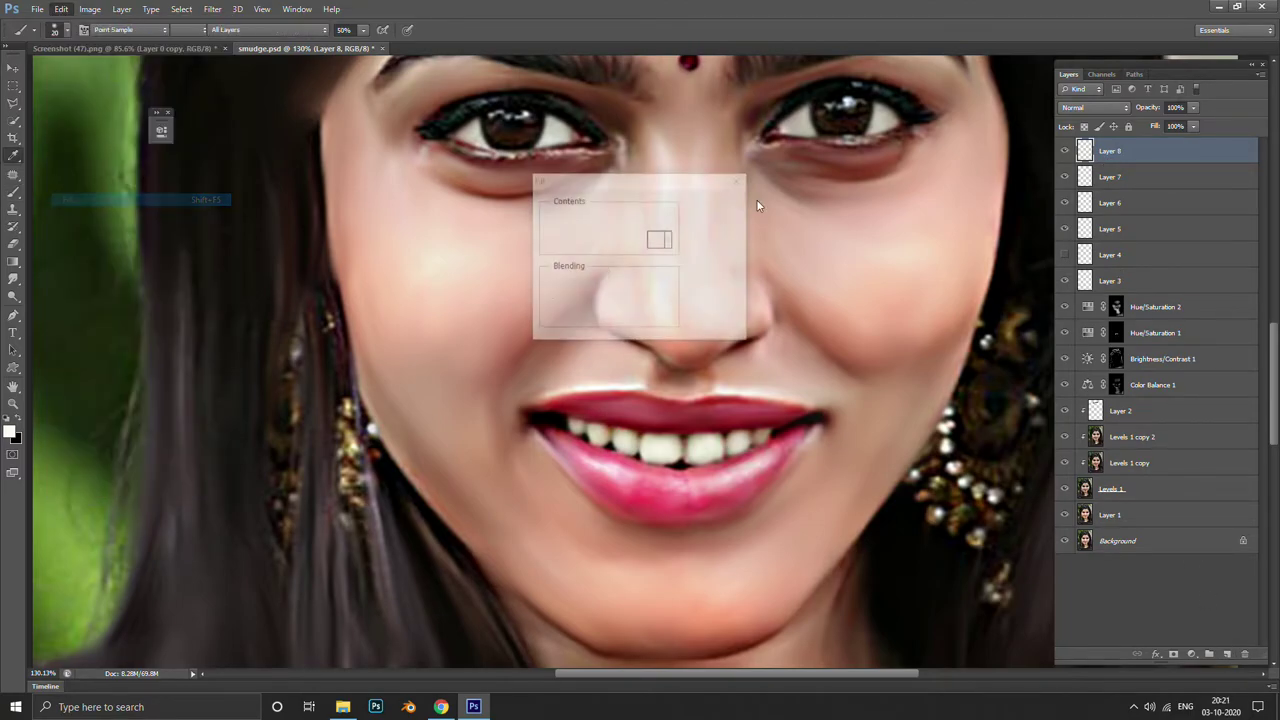
left_click(650, 217)
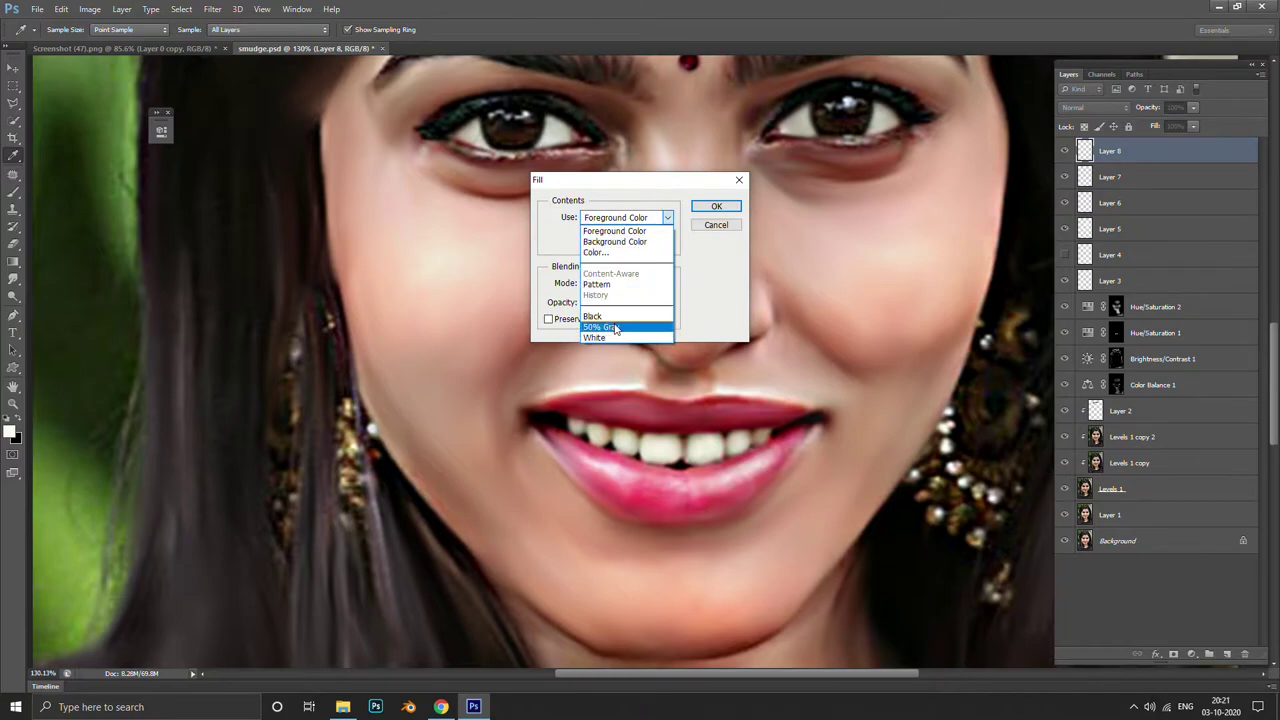
left_click(615, 328)
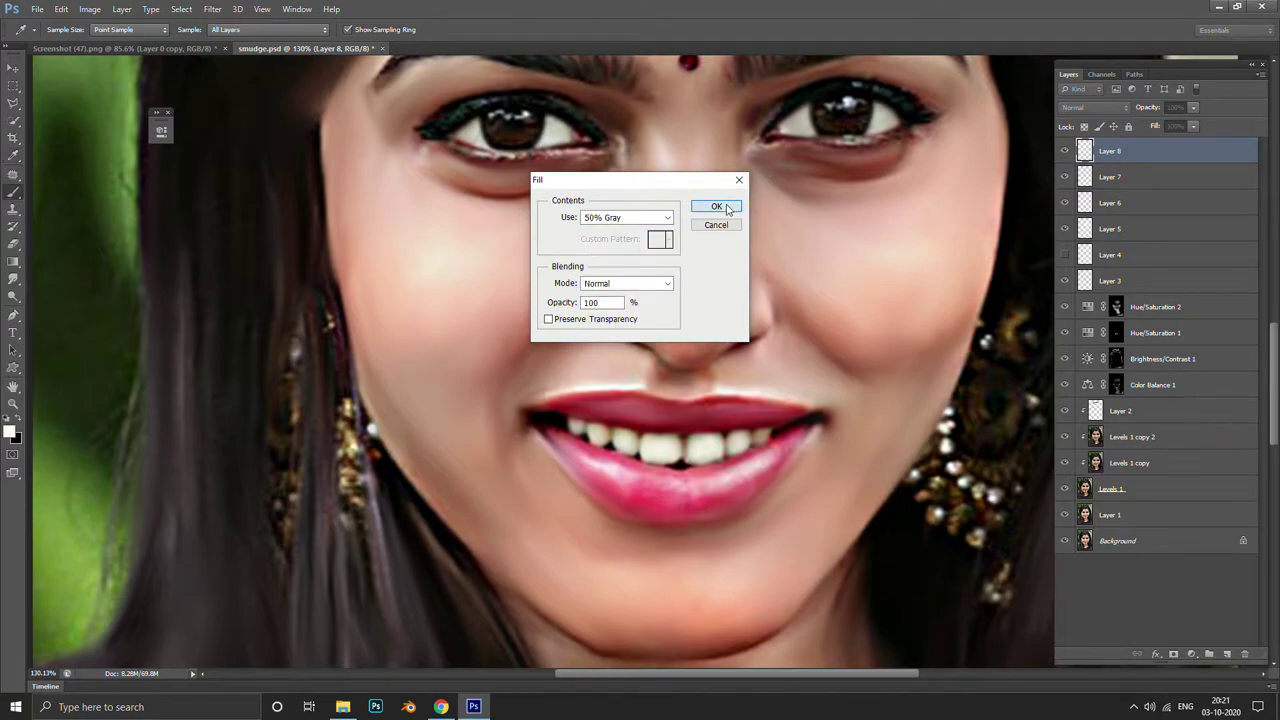
left_click(727, 207)
key("ctrl+0")
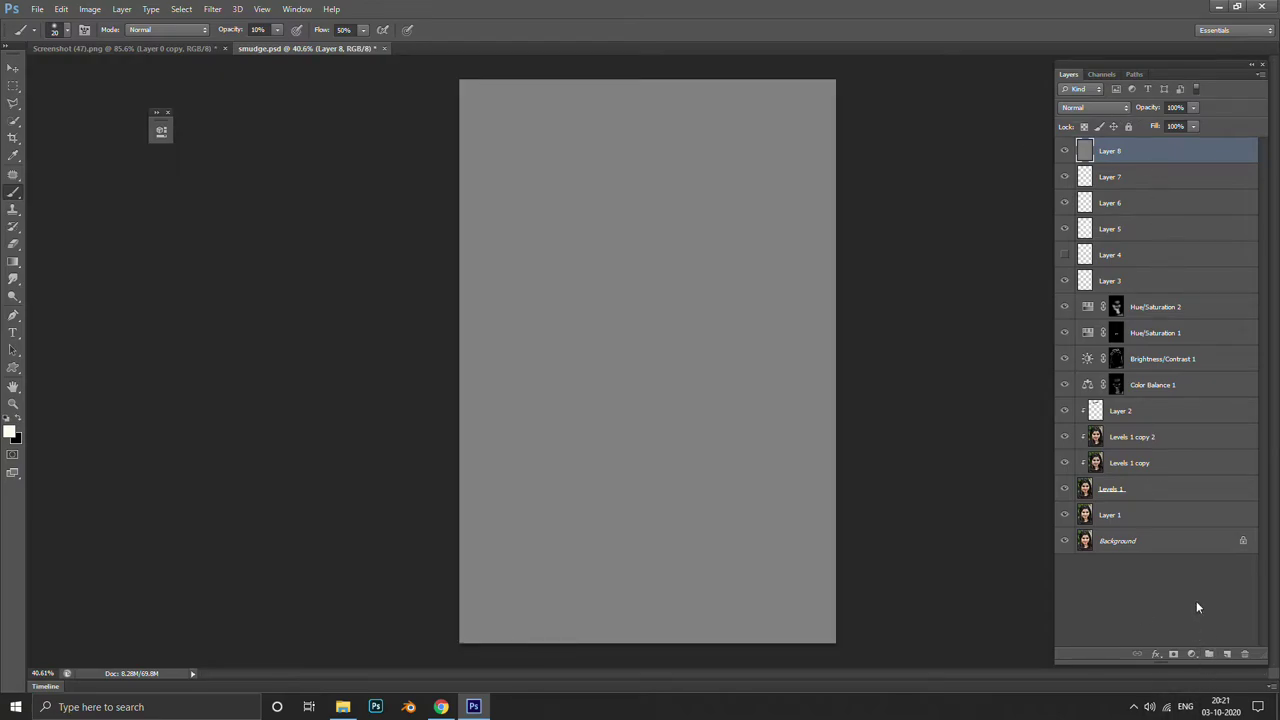
Set Layer 8 to Overlay blending and zoom in on the nose and cheek
left_click(1124, 108)
left_click(1095, 286)
scroll(675, 350, "up", 5)
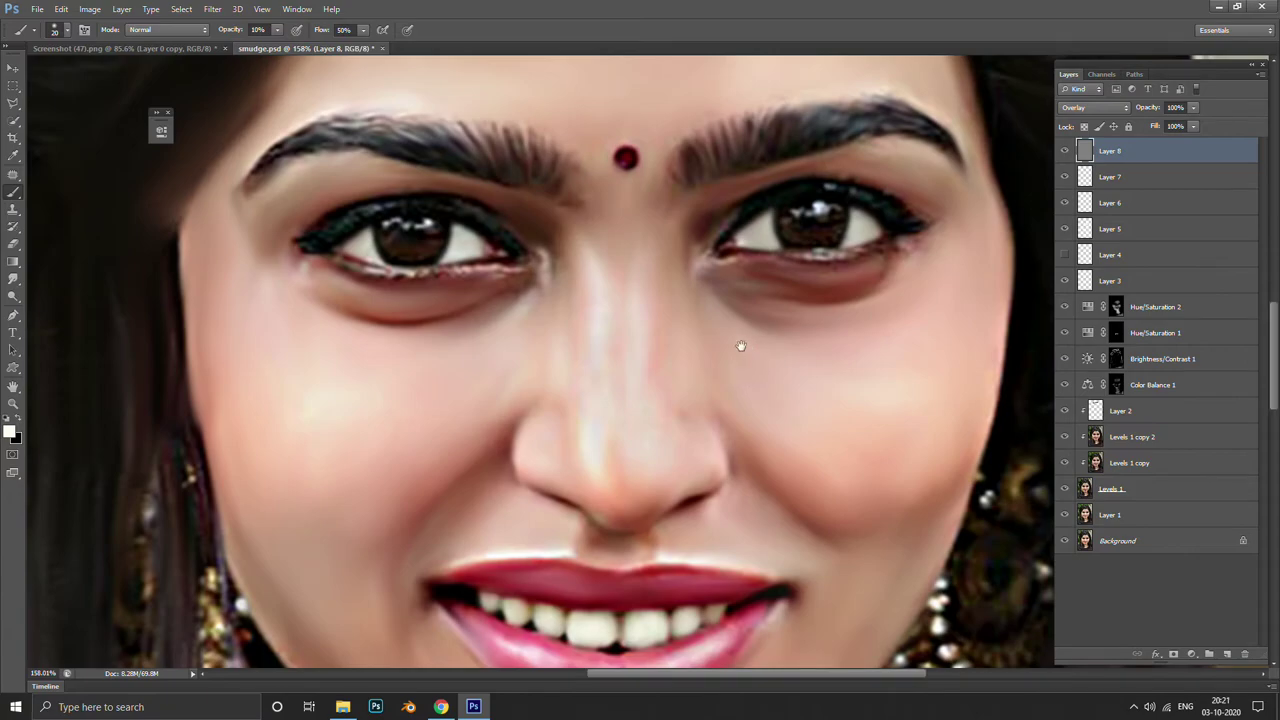
left_click_drag(741, 346, 737, 394)
scroll(737, 394, "up", 2)
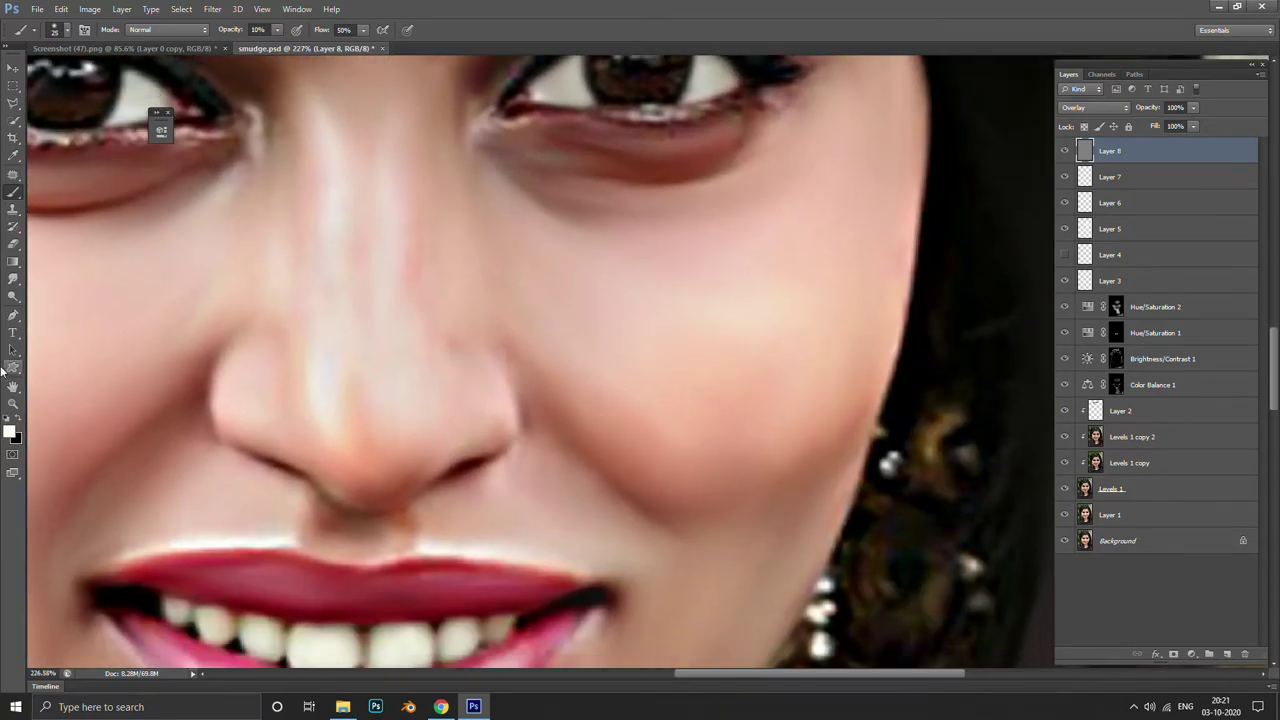
Select the Dodge tool with a larger brush, keeping Layer 8 in Overlay mode
left_click(14, 297)
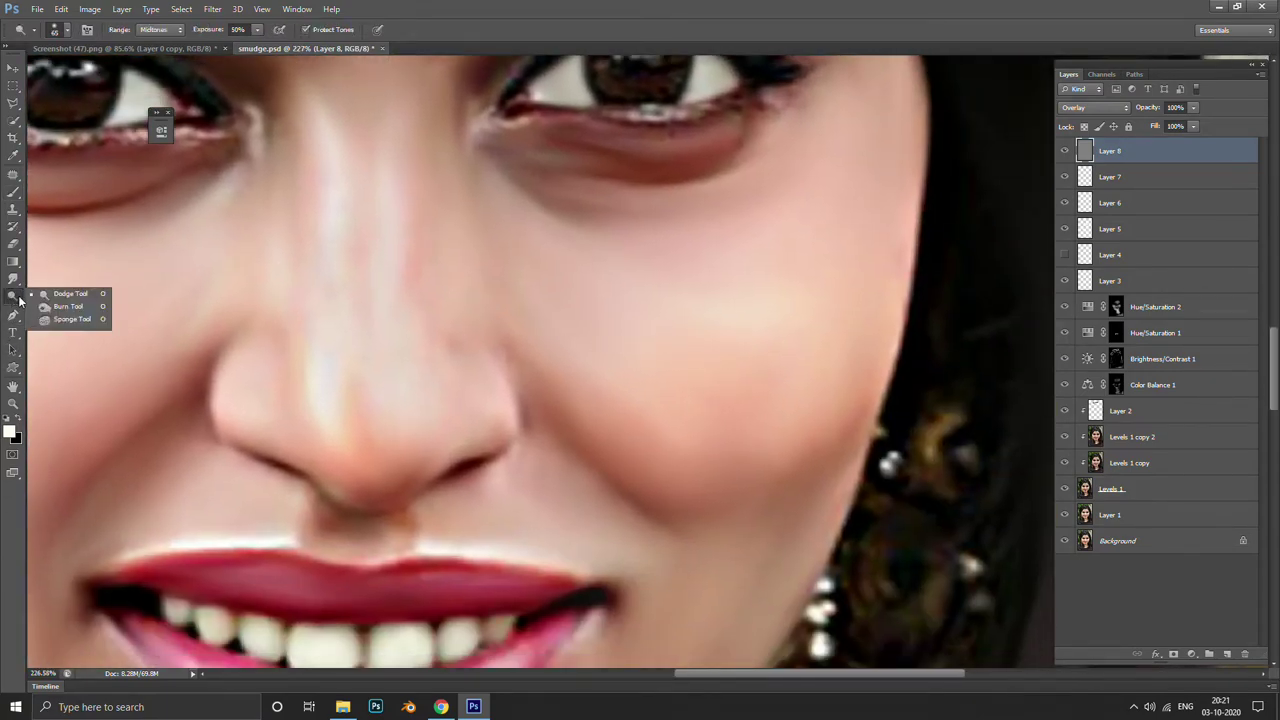
left_click(71, 297)
key("bracketright")
key("bracketright")
key("bracketright")
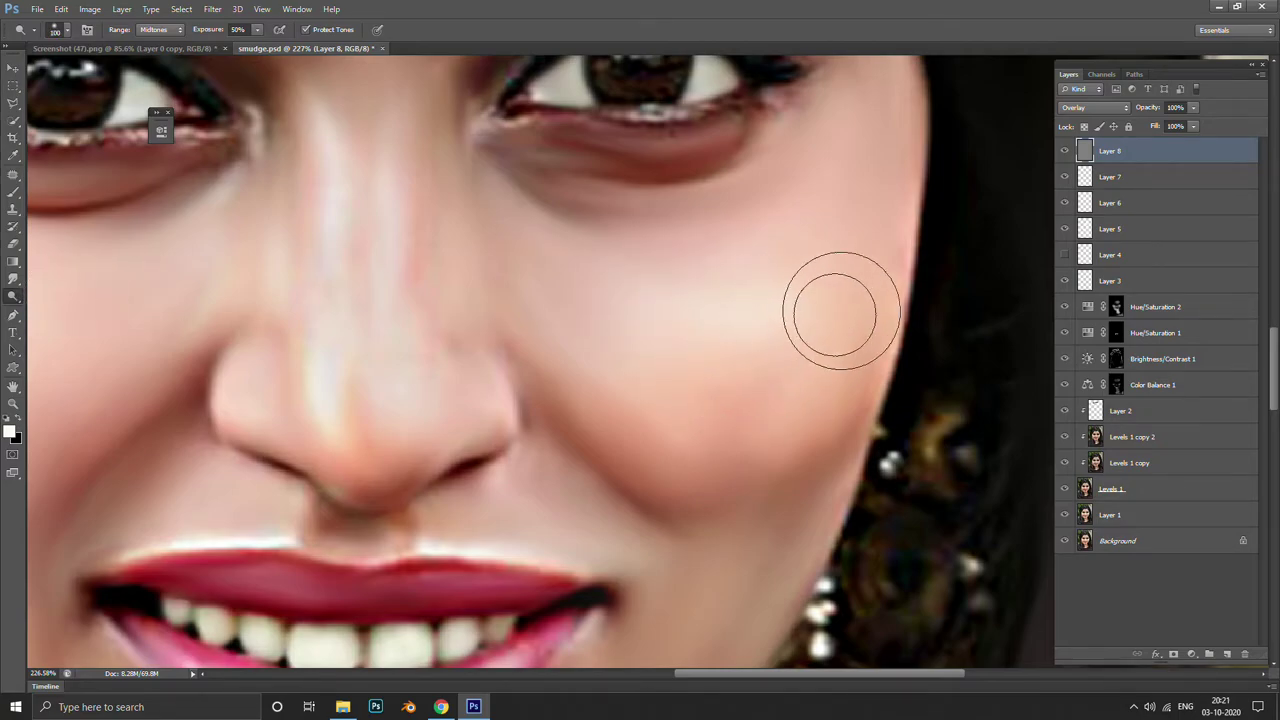
scroll(841, 311, "down", 3)
scroll(714, 300, "up", 3)
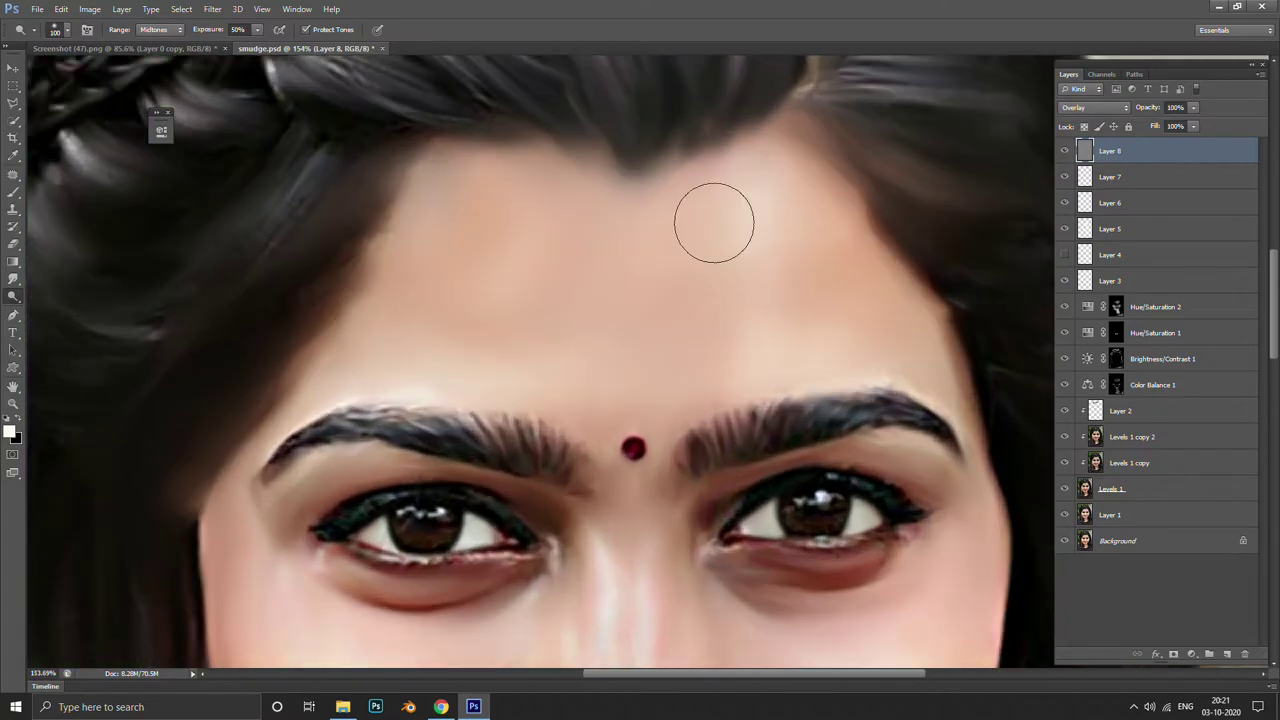
key("bracketright")
key("bracketright")
key("bracketright")
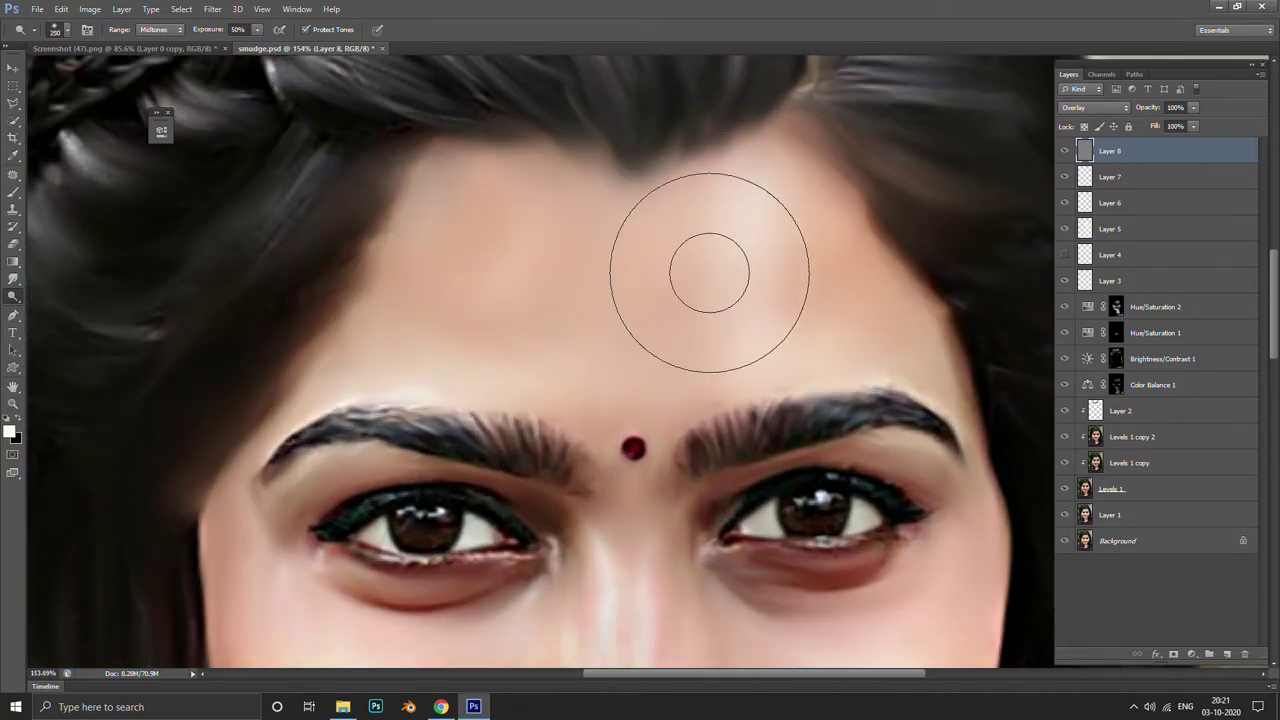
key("bracketright")
key("bracketright")
key("bracketright")
key("bracketright")
scroll(702, 238, "down", 3)
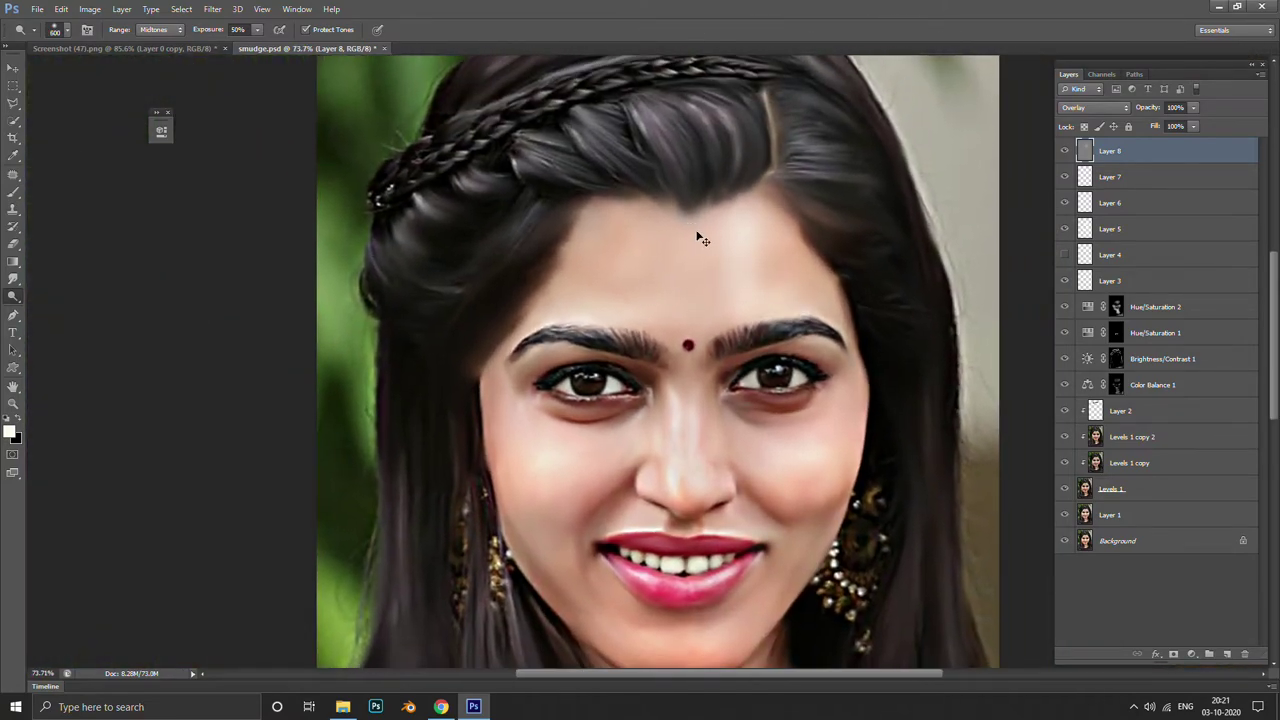
key("shift+alt+n")
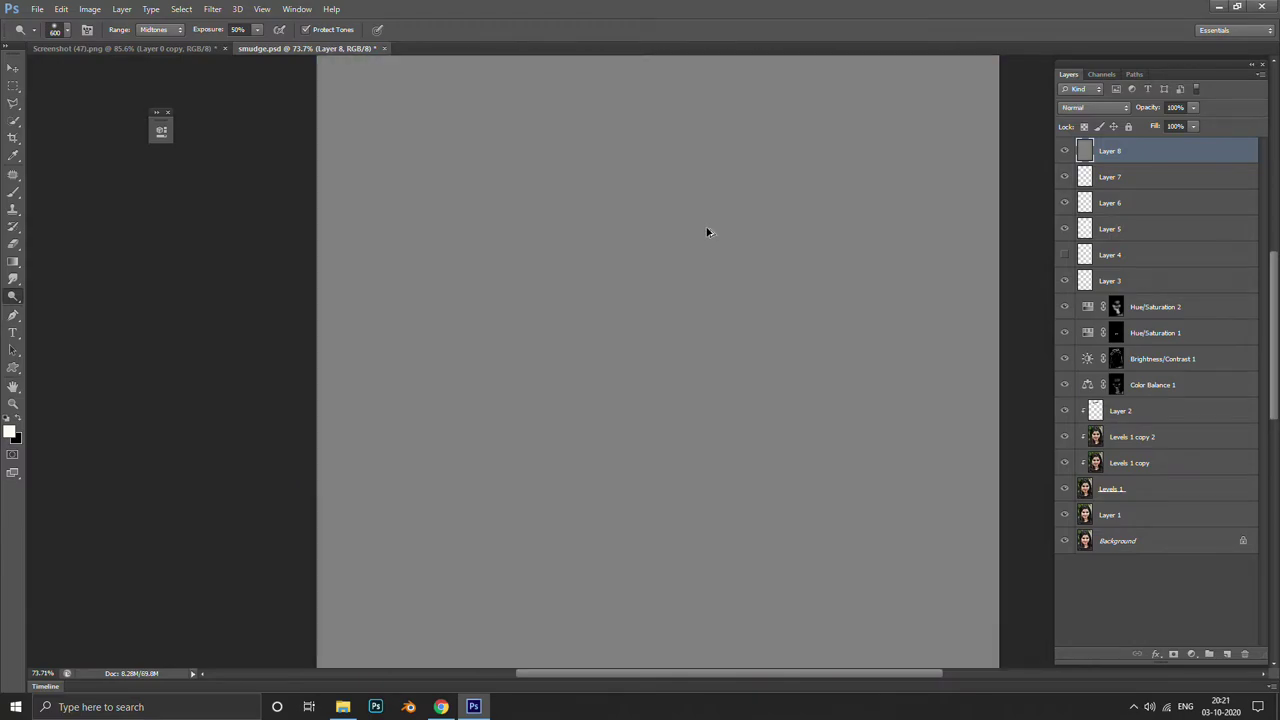
scroll(750, 238, "down", 2)
left_click(1093, 107)
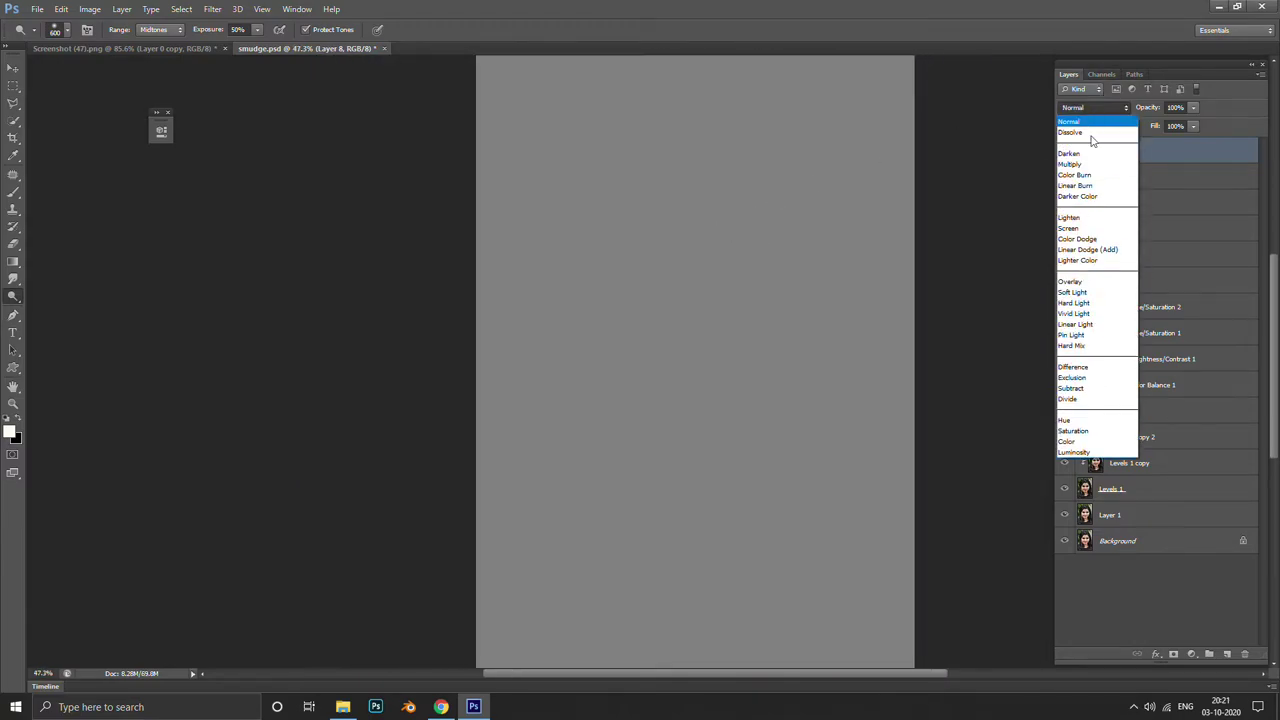
left_click(1078, 286)
Dodge the forehead and right cheek with a brush around size 175
key("bracketleft")
key("bracketleft")
scroll(770, 260, "up", 3)
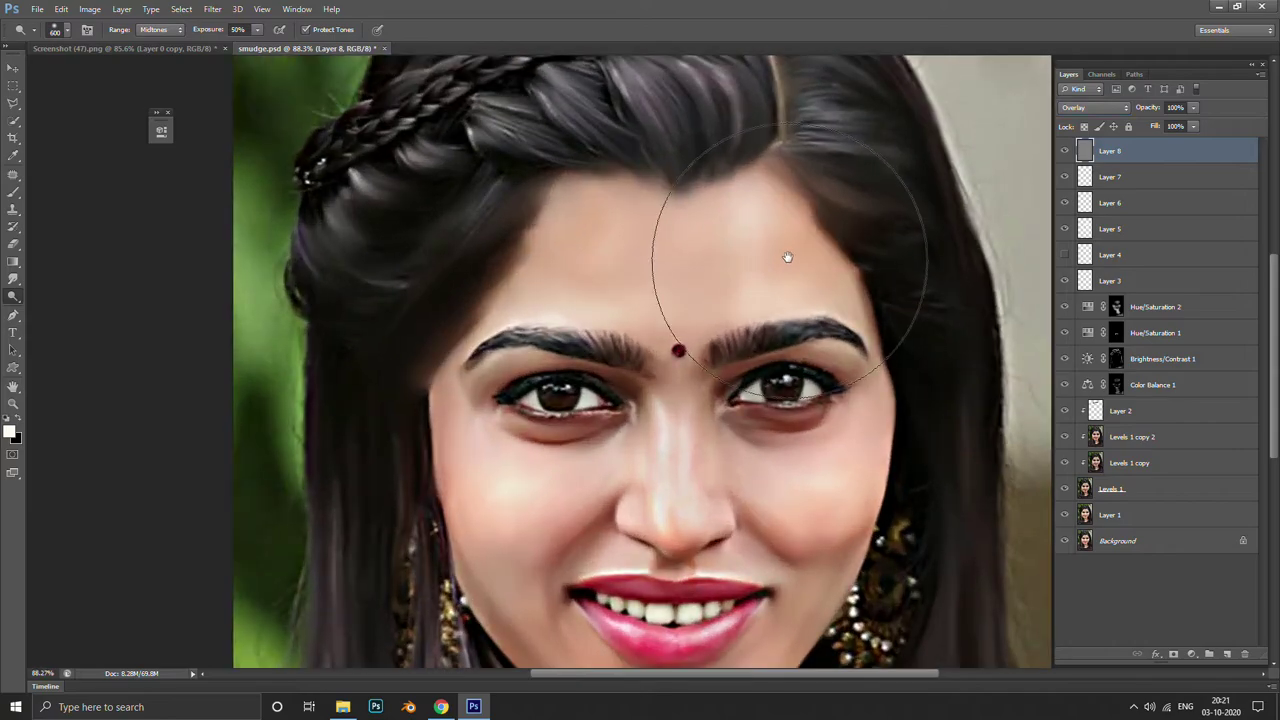
key("bracketleft")
key("bracketleft")
key("bracketleft")
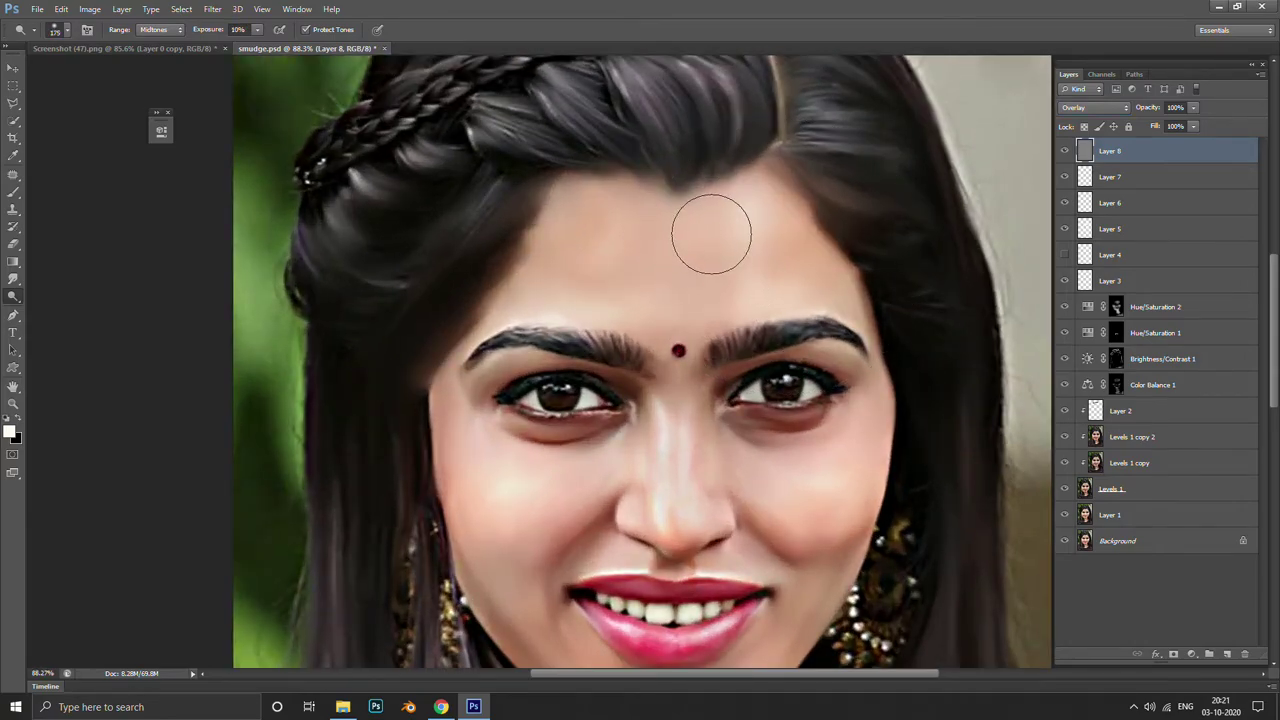
left_click_drag(711, 233, 755, 237)
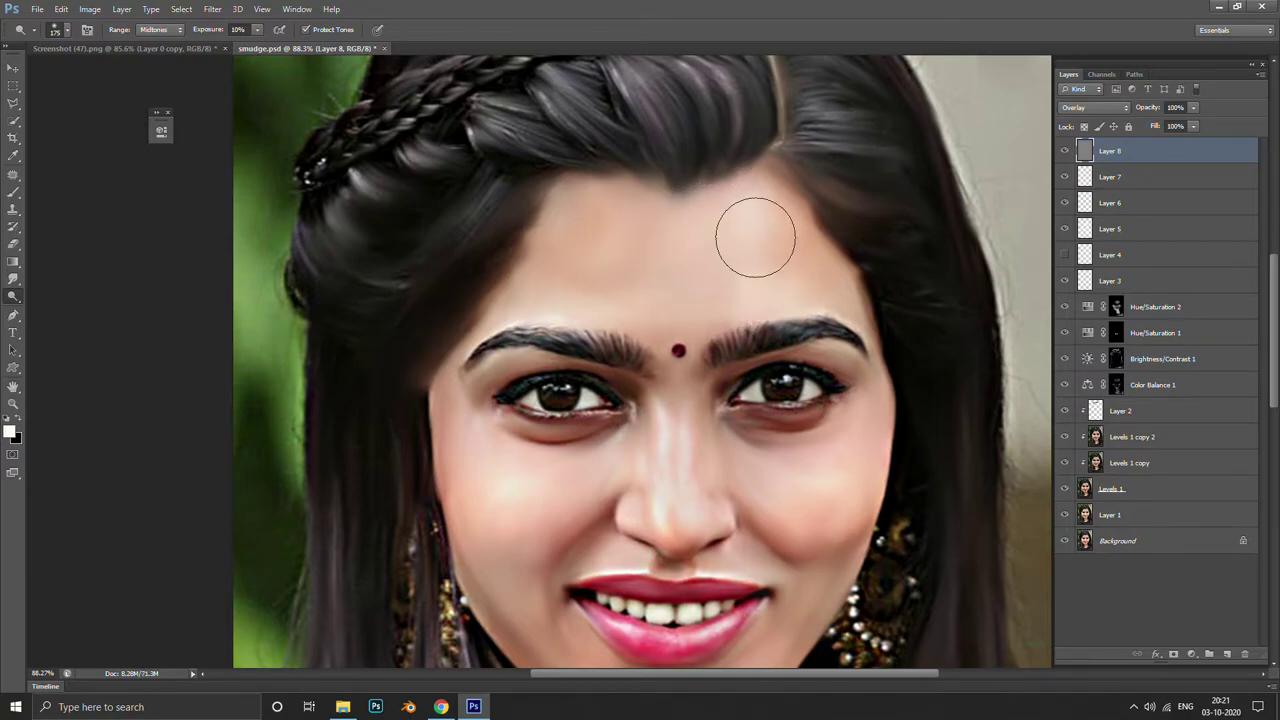
key("bracketleft")
key("bracketleft")
key("bracketleft")
key("bracketright")
key("bracketright")
key("bracketright")
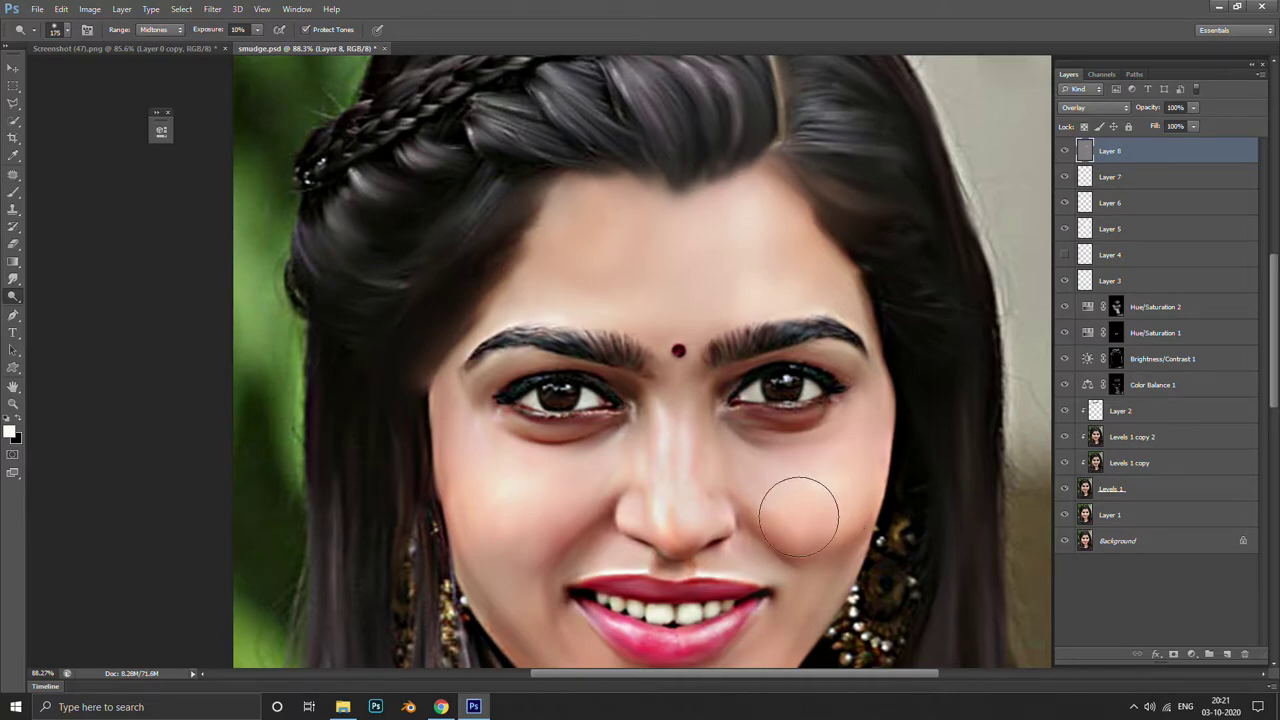
left_click_drag(799, 516, 829, 471)
key("bracketright")
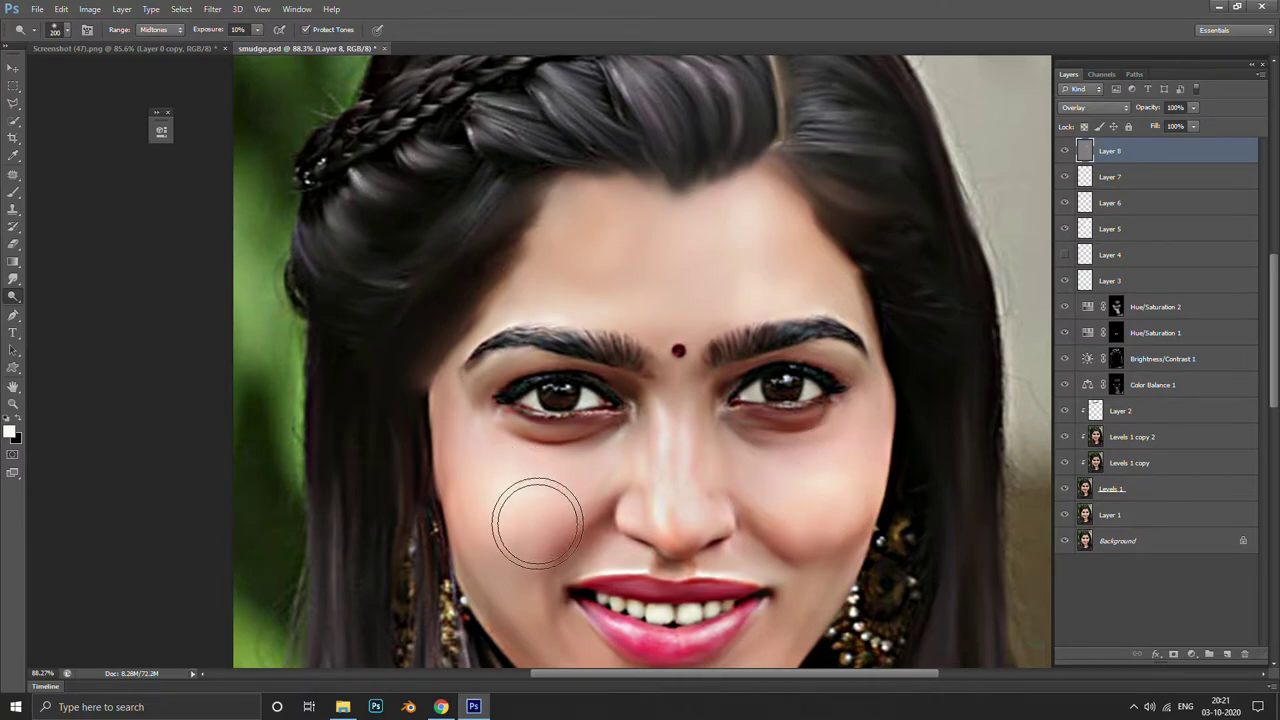
Lighten the tip of the nose with a small dodge brush of about 30
mouse_move(537, 524)
left_mouse_down()
mouse_move(713, 474)
mouse_move(731, 389)
left_mouse_up()
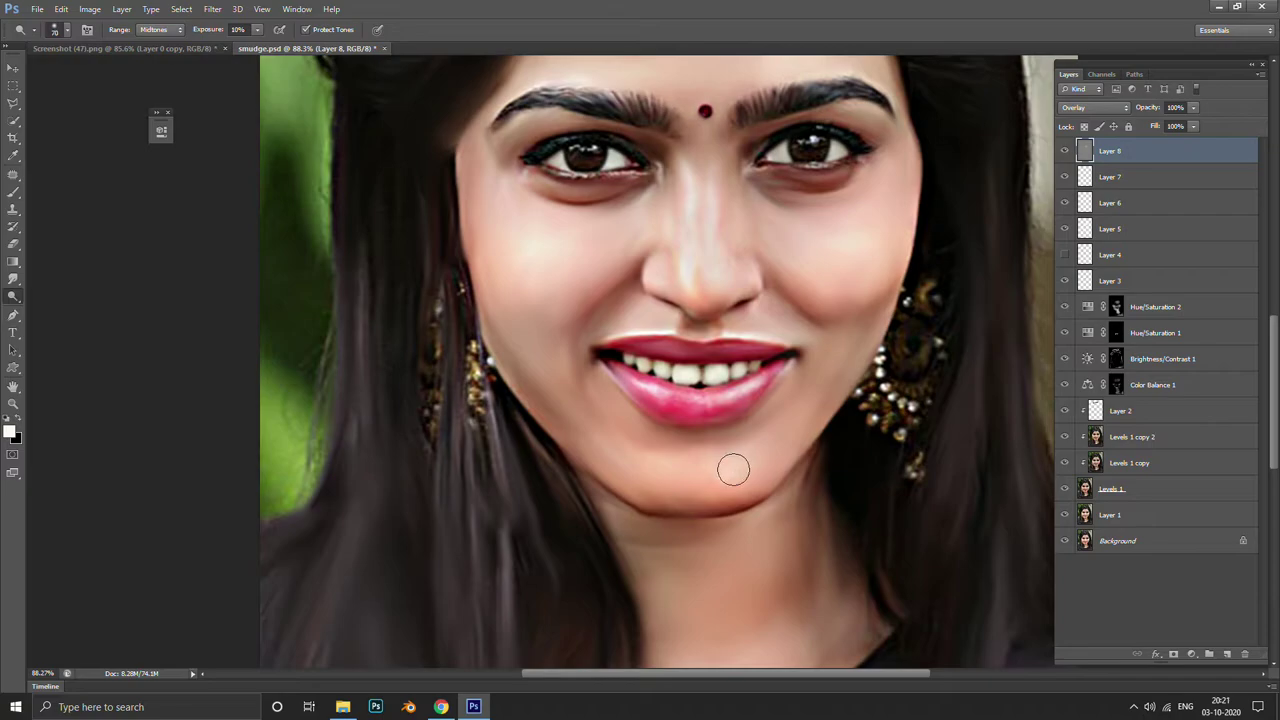
key("bracketright")
key("bracketright")
key("bracketright")
mouse_move(743, 466)
left_mouse_down()
mouse_move(749, 396)
mouse_move(777, 403)
left_mouse_up()
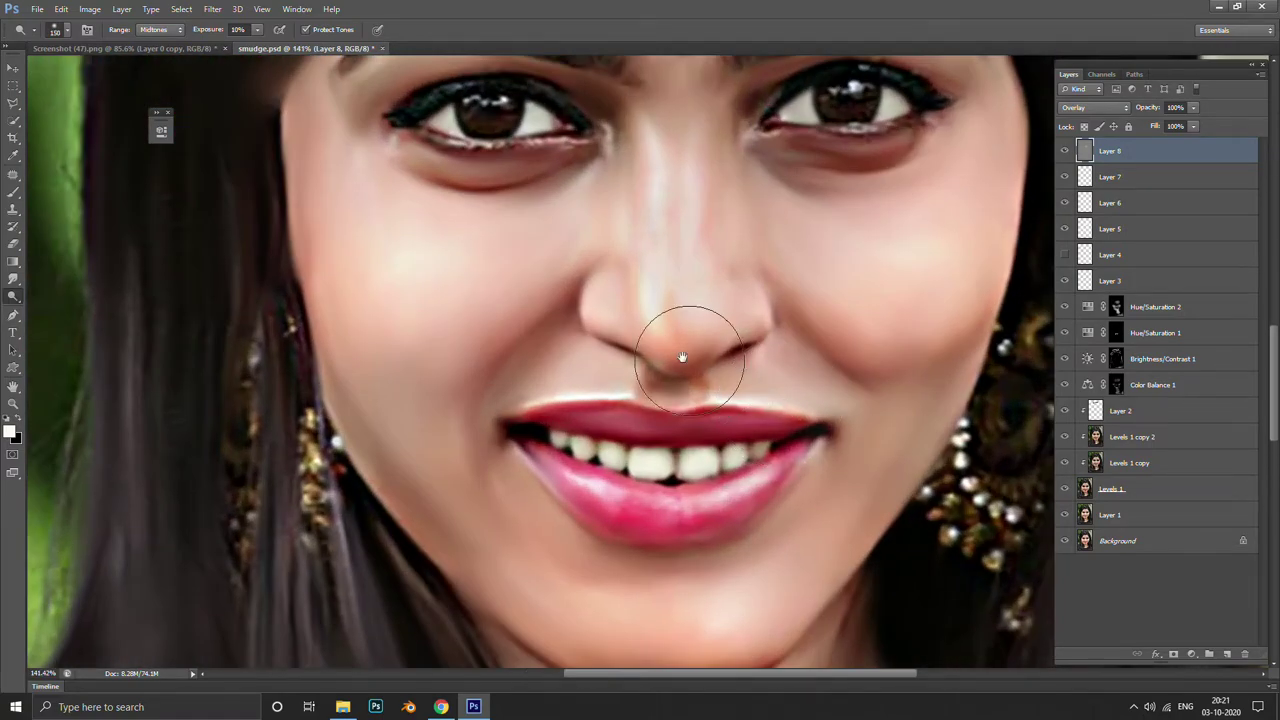
key("bracketleft")
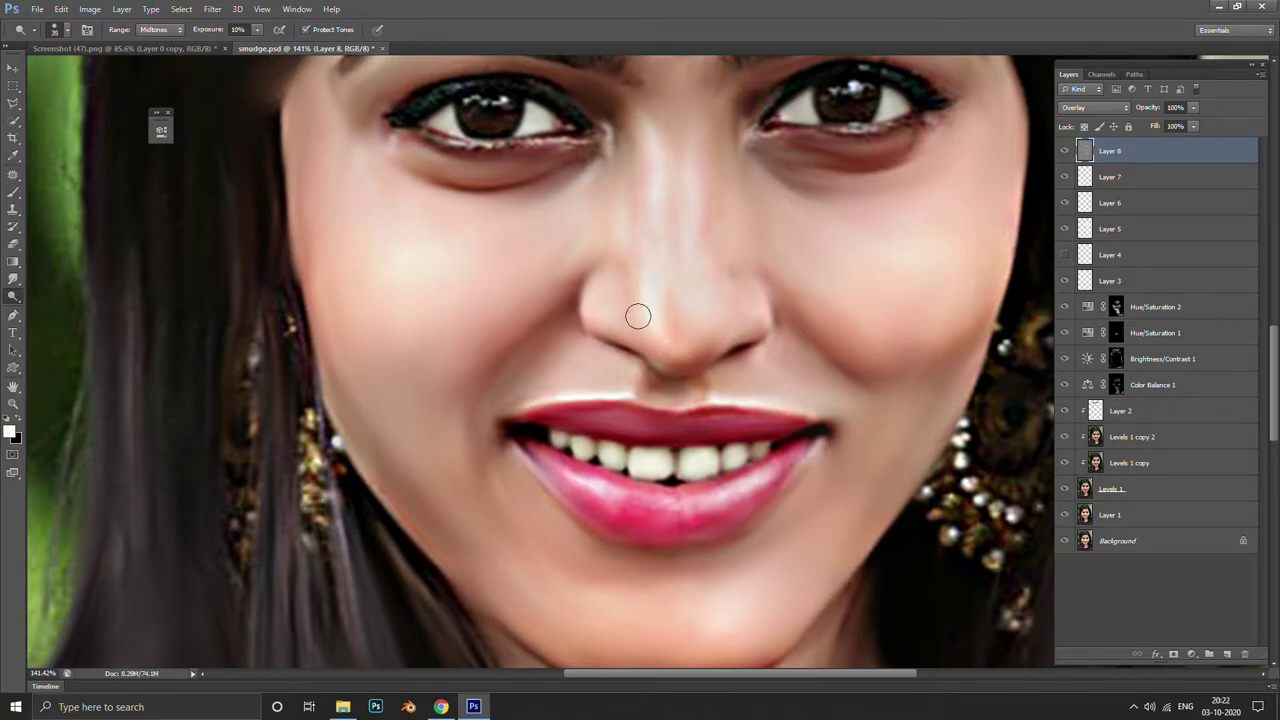
key("bracketright")
left_click_drag(695, 322, 687, 325)
left_click_drag(688, 331, 717, 337)
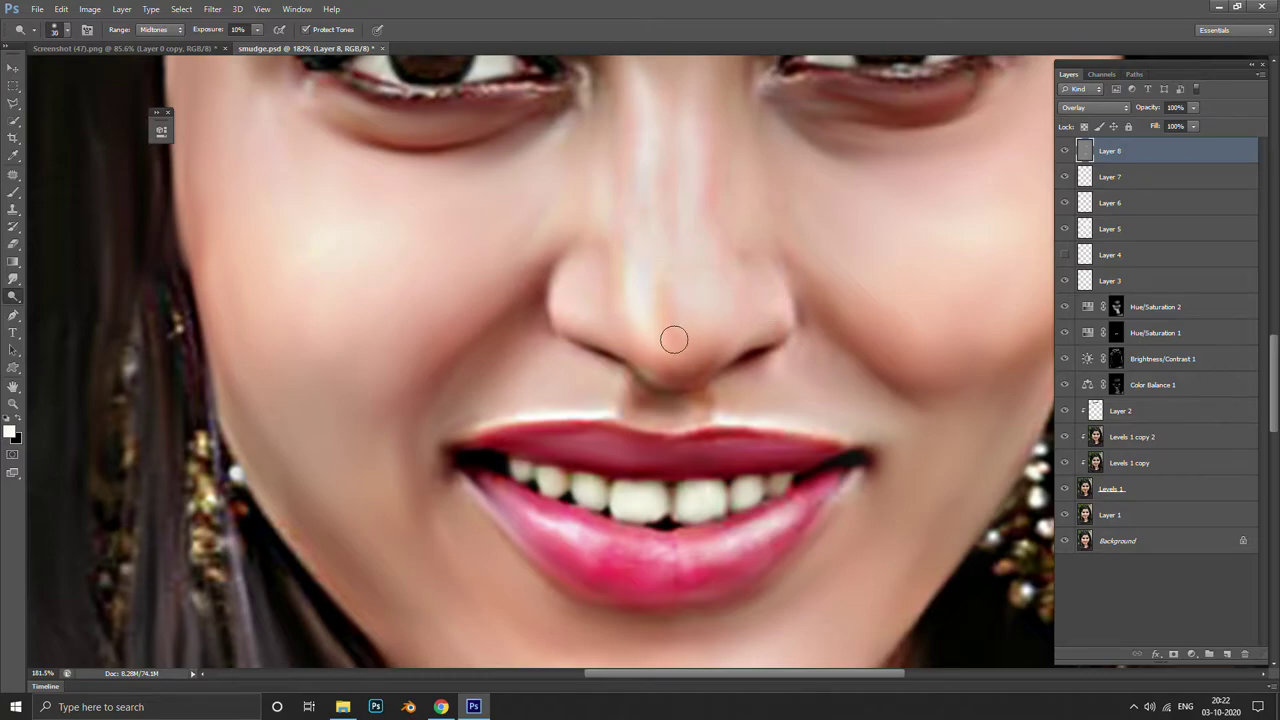
left_click_drag(638, 328, 663, 389)
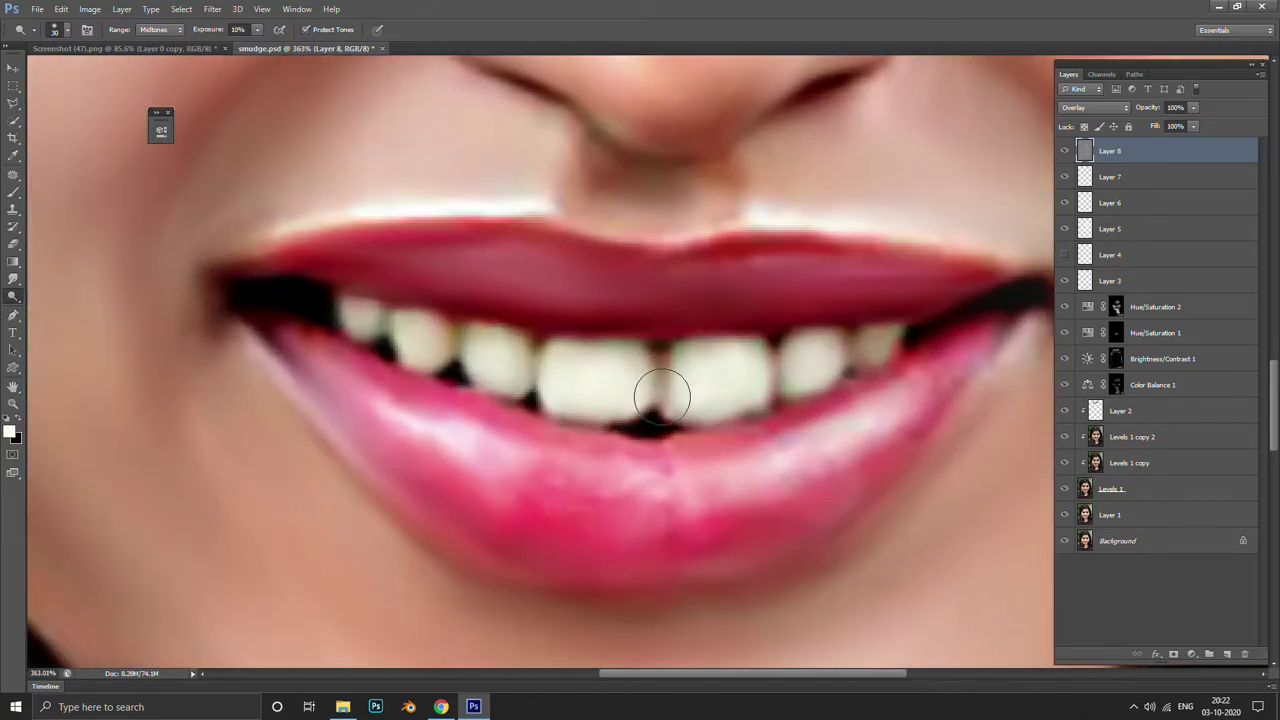
Toggle Hue/Saturation 1 off and on to compare, then target its mask
left_click(1065, 341)
left_click(1066, 337)
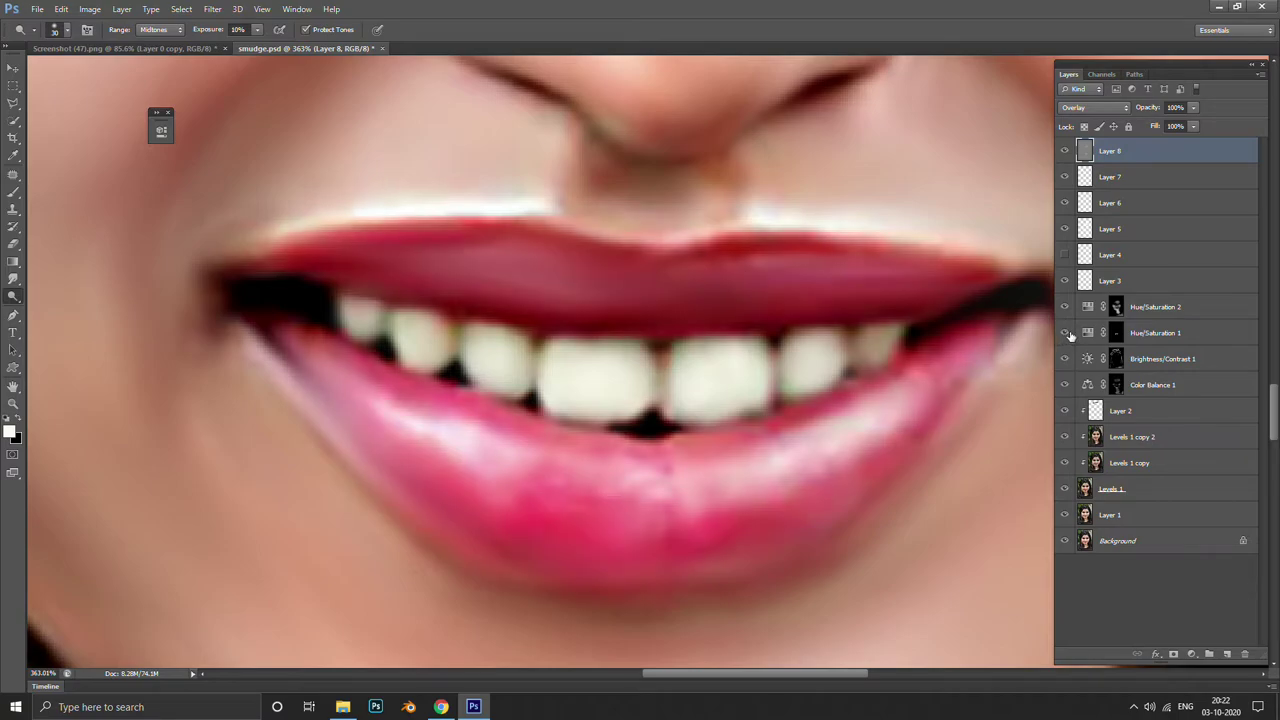
left_click(1066, 335)
left_click(1066, 335)
left_click(1145, 333)
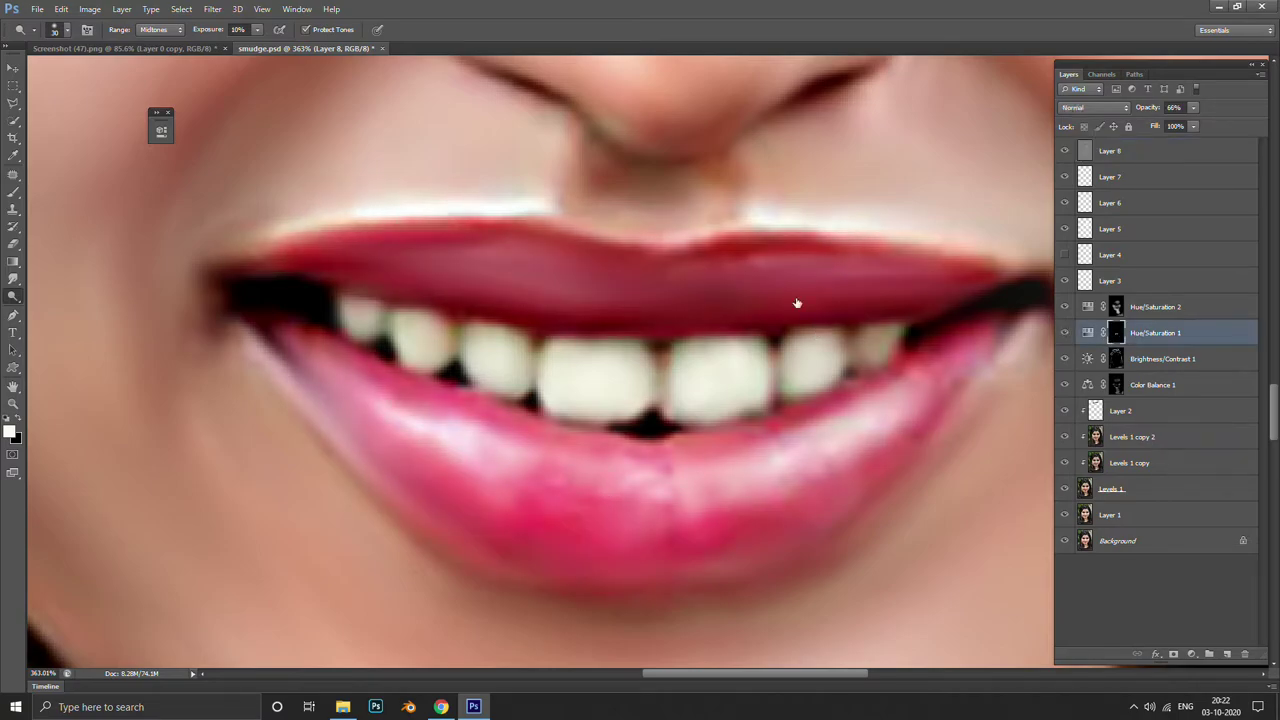
Set up a smaller black brush with 100% flow for painting the mask
key("e")
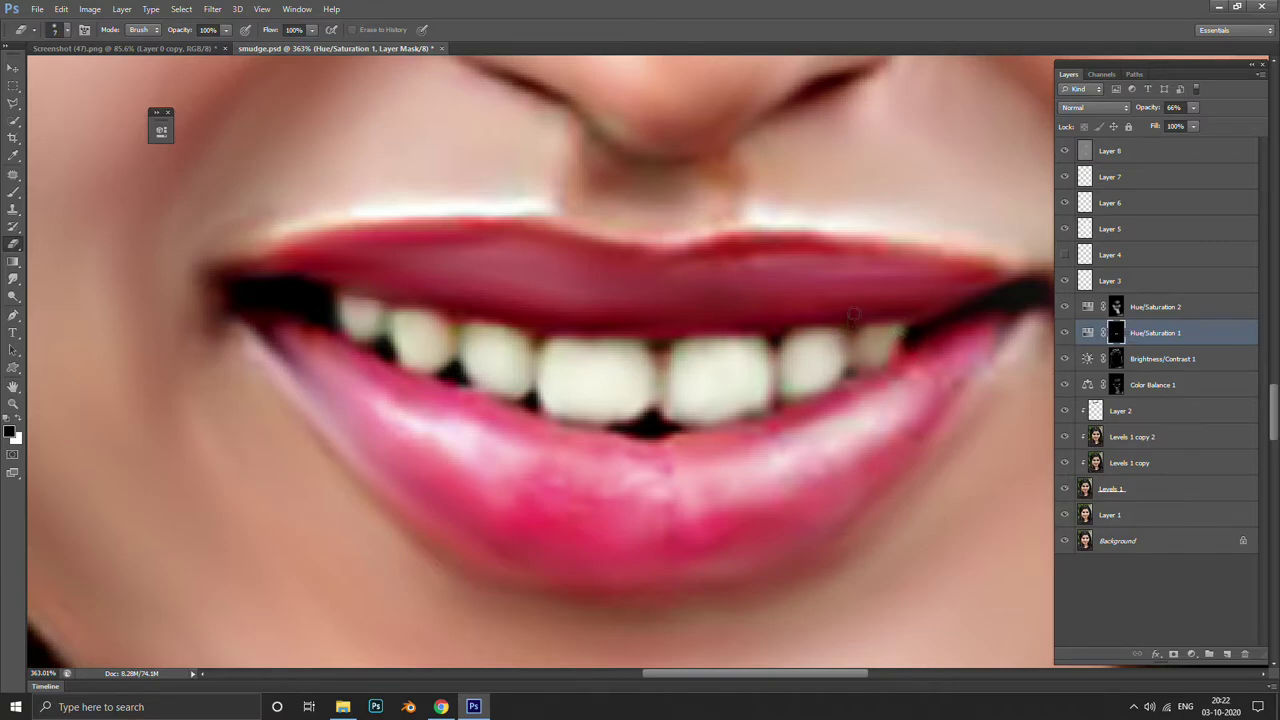
key("b")
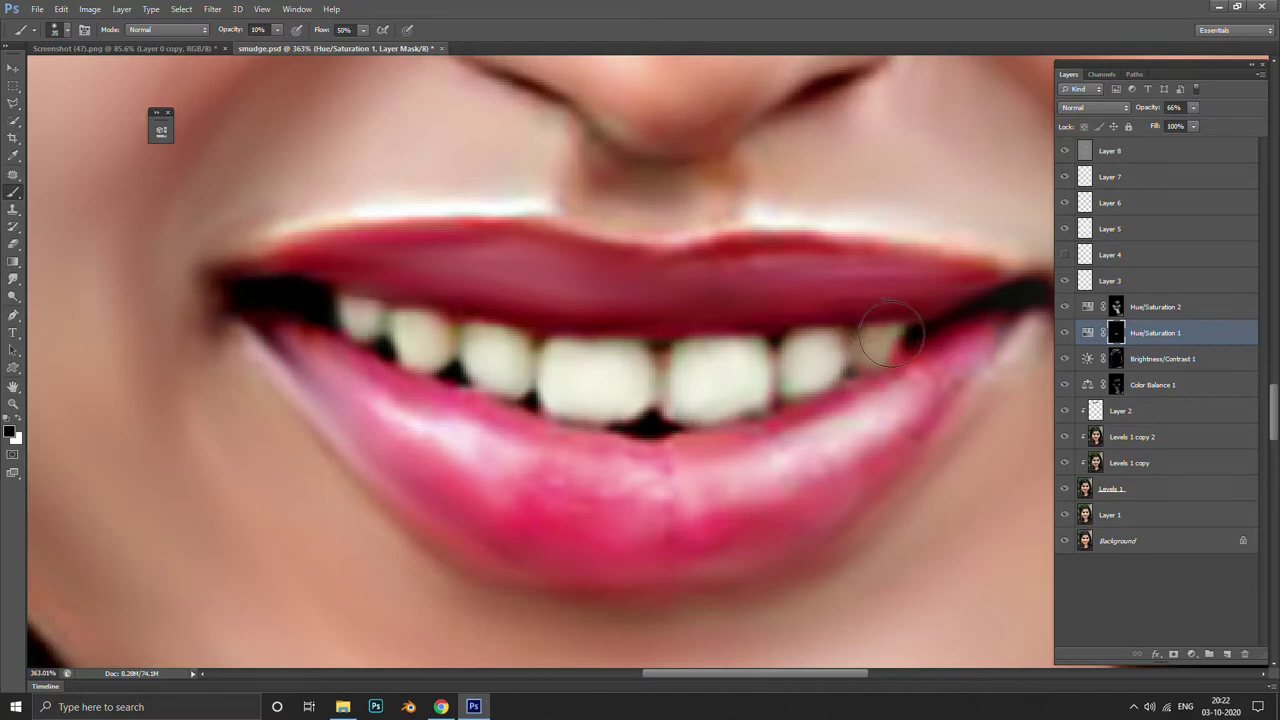
key("bracketleft")
key("bracketleft")
key("bracketleft")
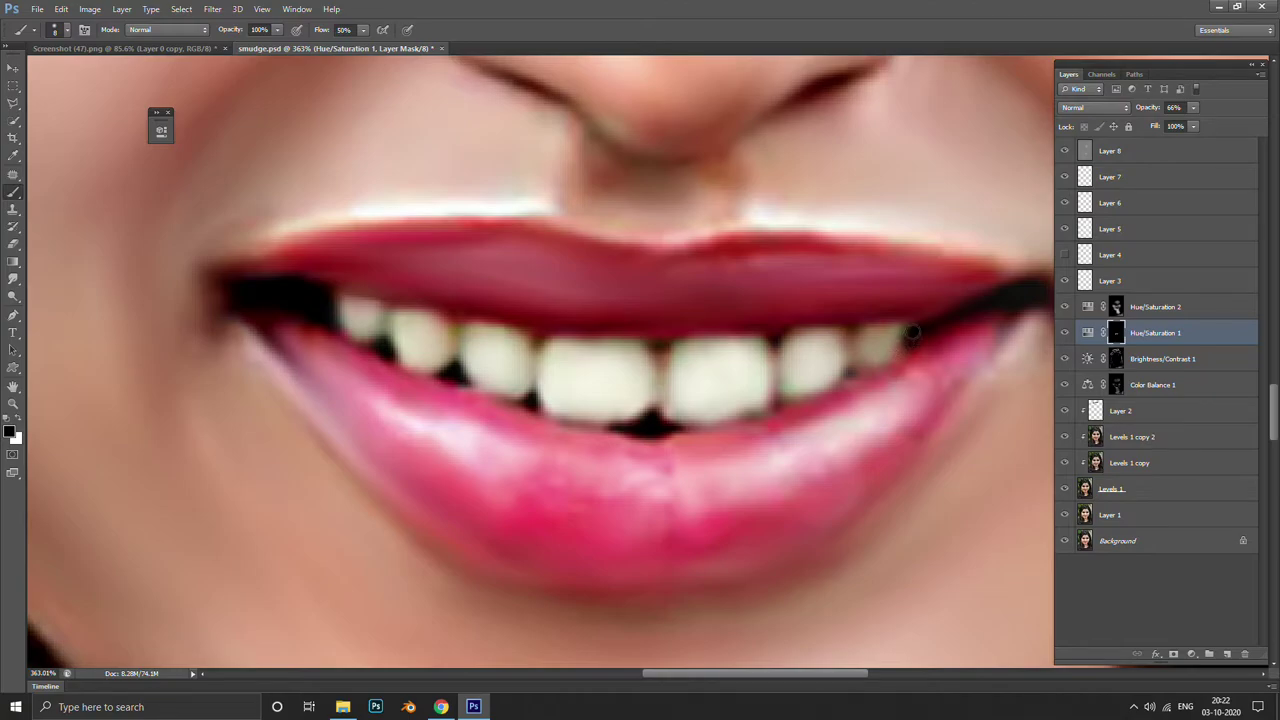
key("x")
key("x")
left_click(344, 30)
key("Return")
key("x")
key("x")
Select Layer 8 with the Dodge tool and toggle its visibility to compare
key("ctrl+0")
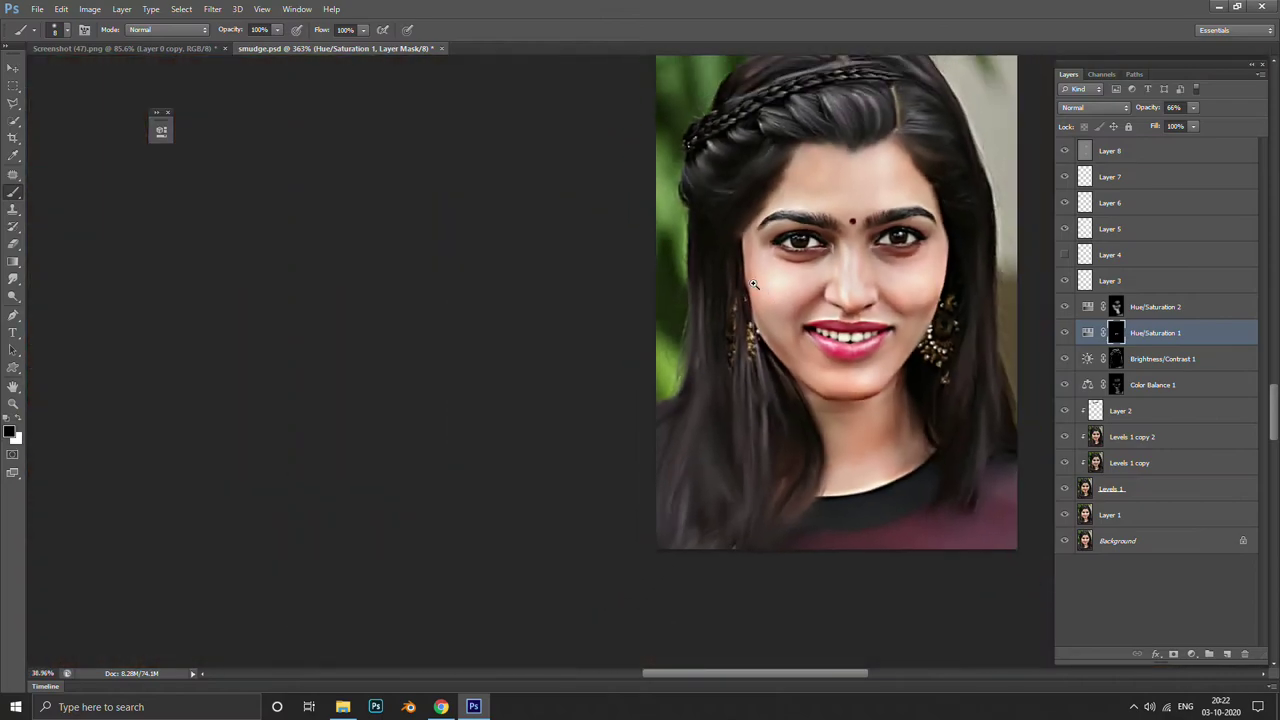
scroll(812, 289, "up", 5)
left_click(1128, 152)
scroll(560, 309, "down", 2)
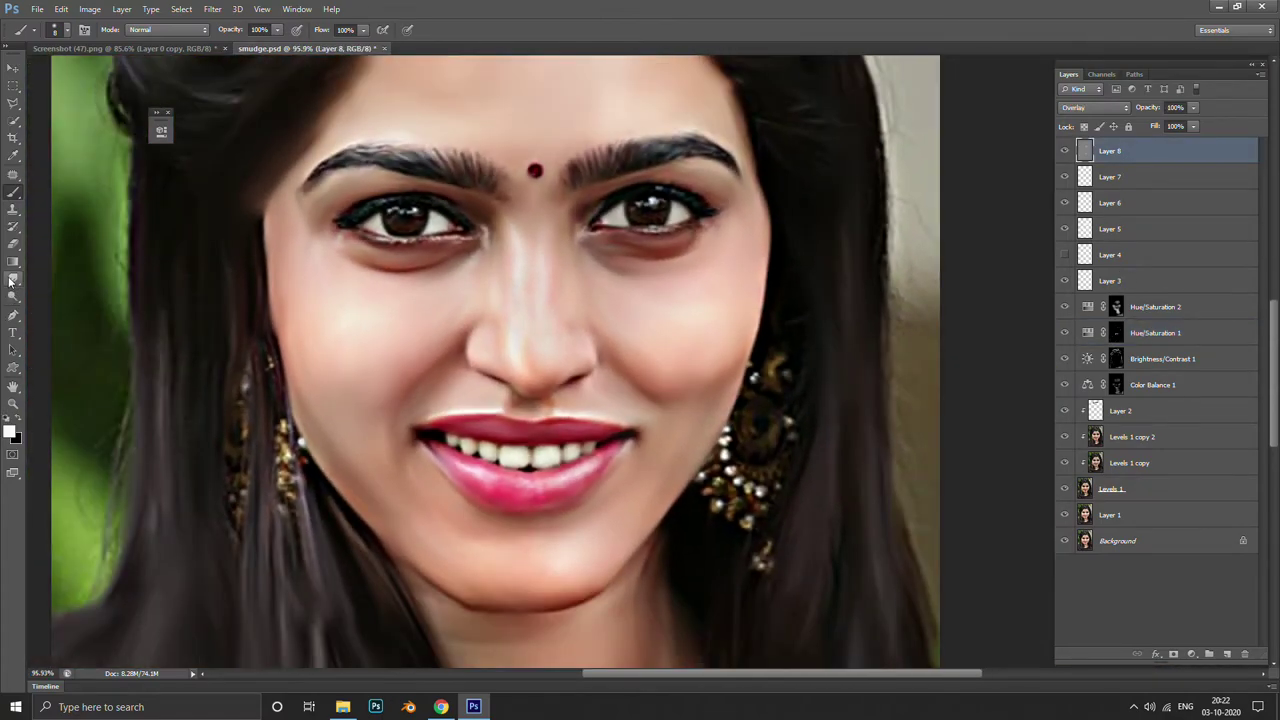
left_click(10, 283)
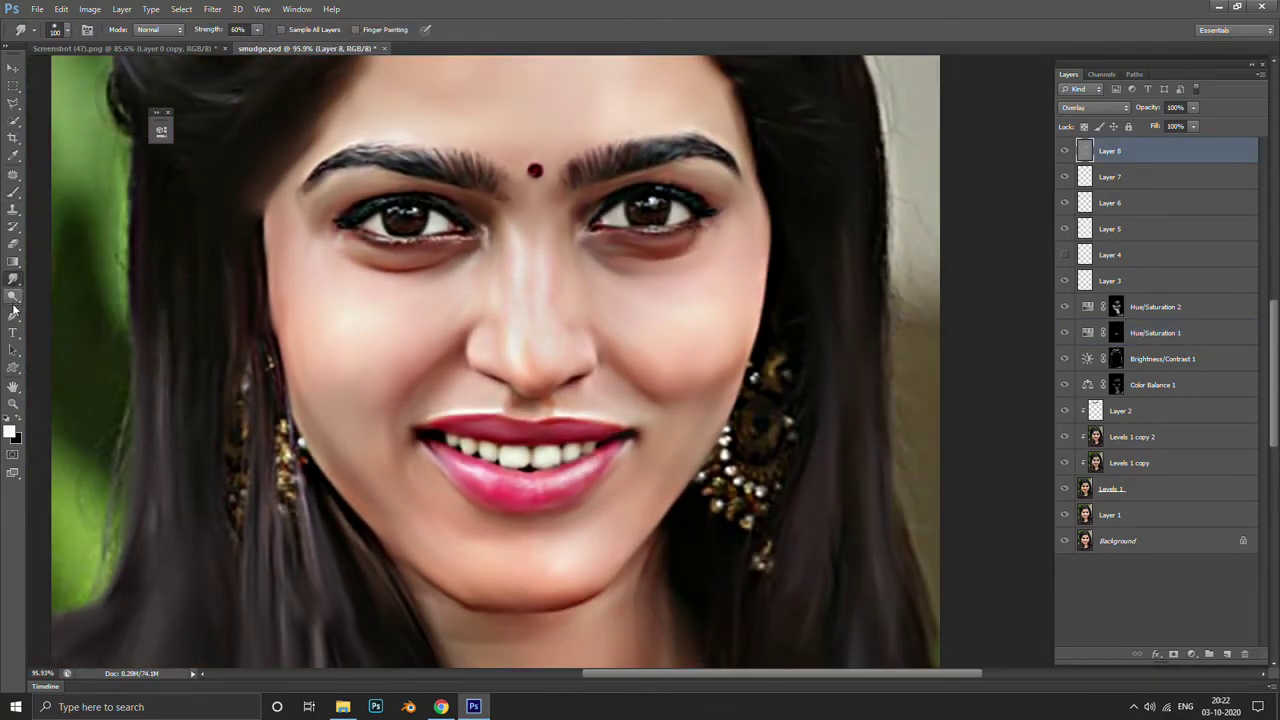
scroll(700, 314, "up", 3)
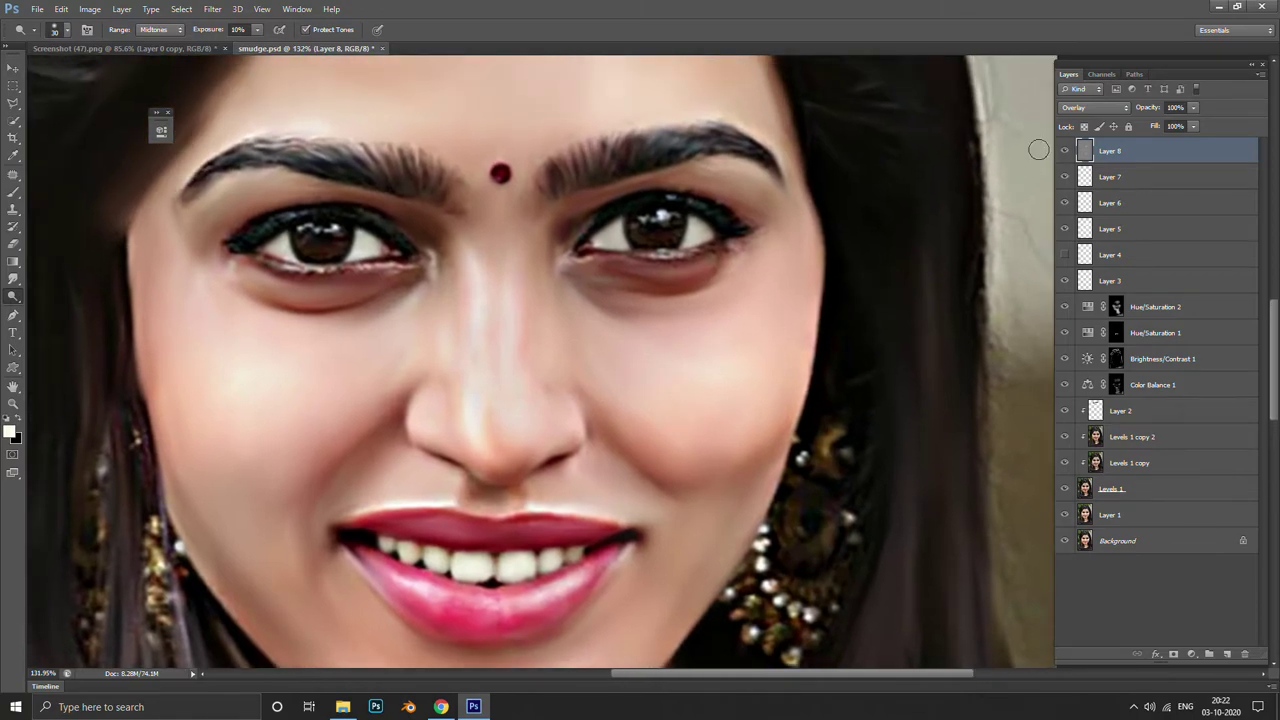
left_click(1065, 150)
left_click(1065, 150)
left_click(1065, 150)
left_click(1065, 150)
scroll(594, 374, "down", 1)
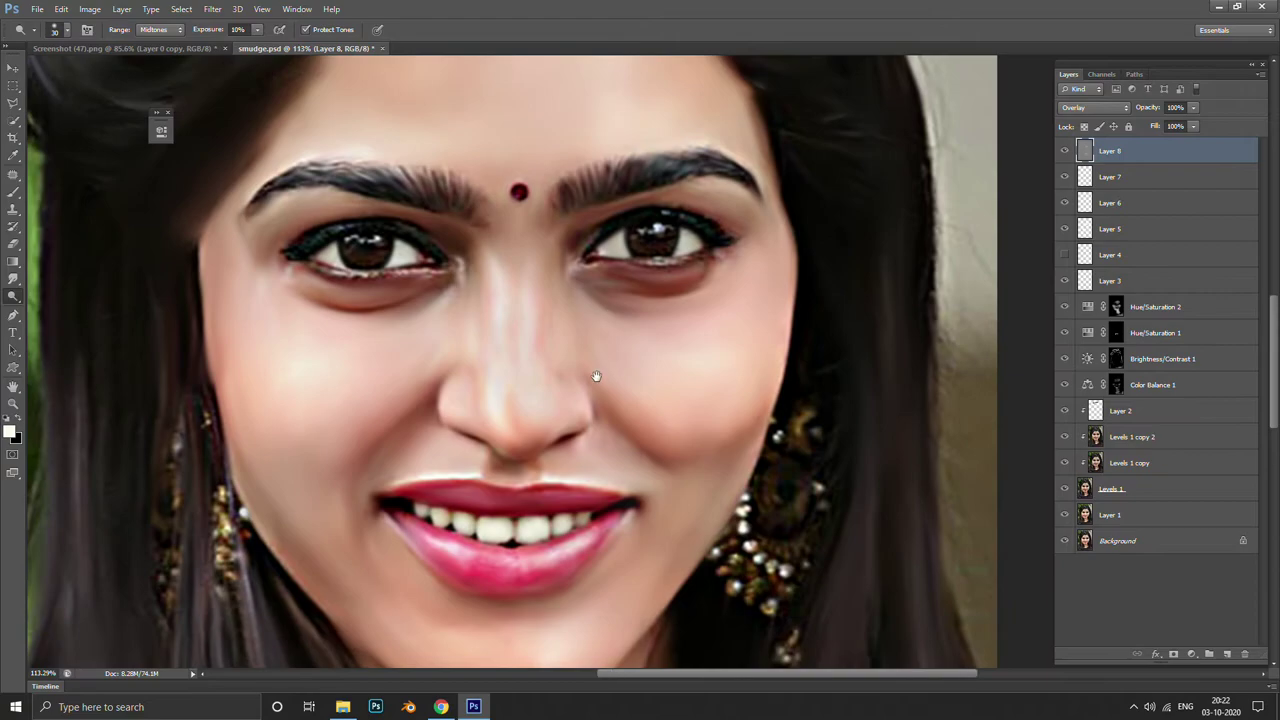
scroll(594, 374, "down", 1)
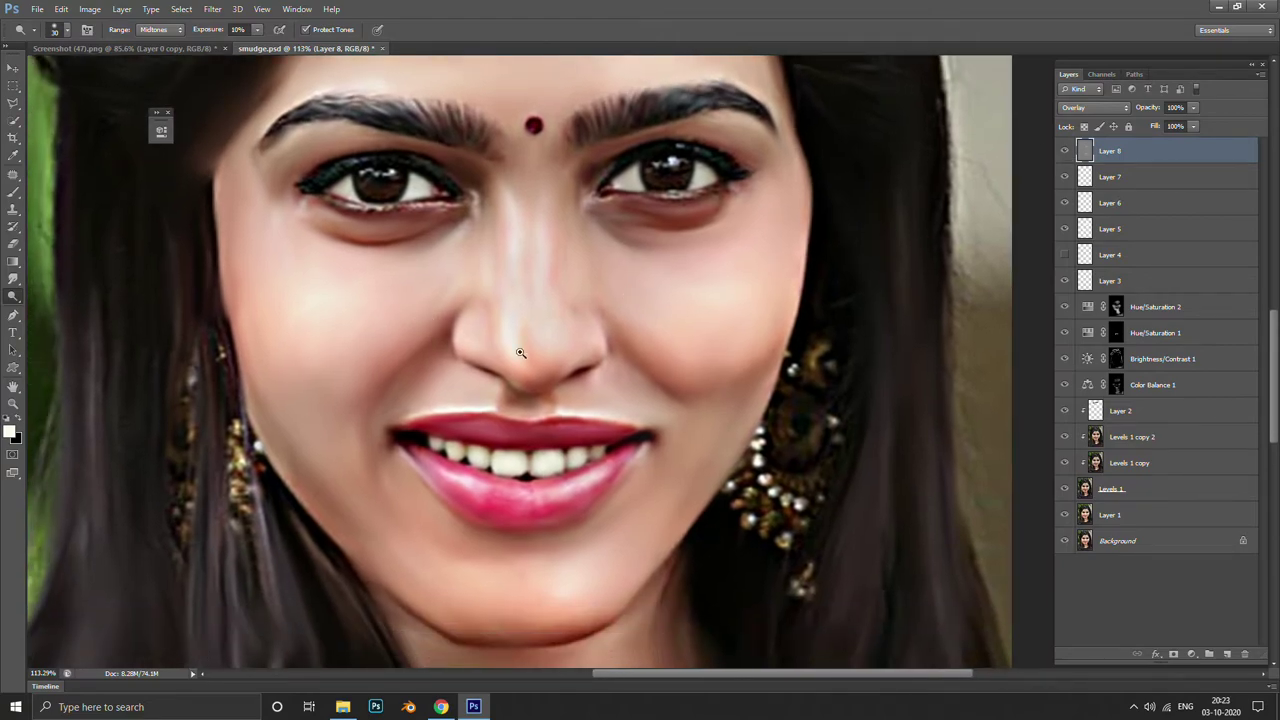
scroll(530, 360, "up", 4)
scroll(530, 320, "up", 2)
scroll(512, 333, "up", 1)
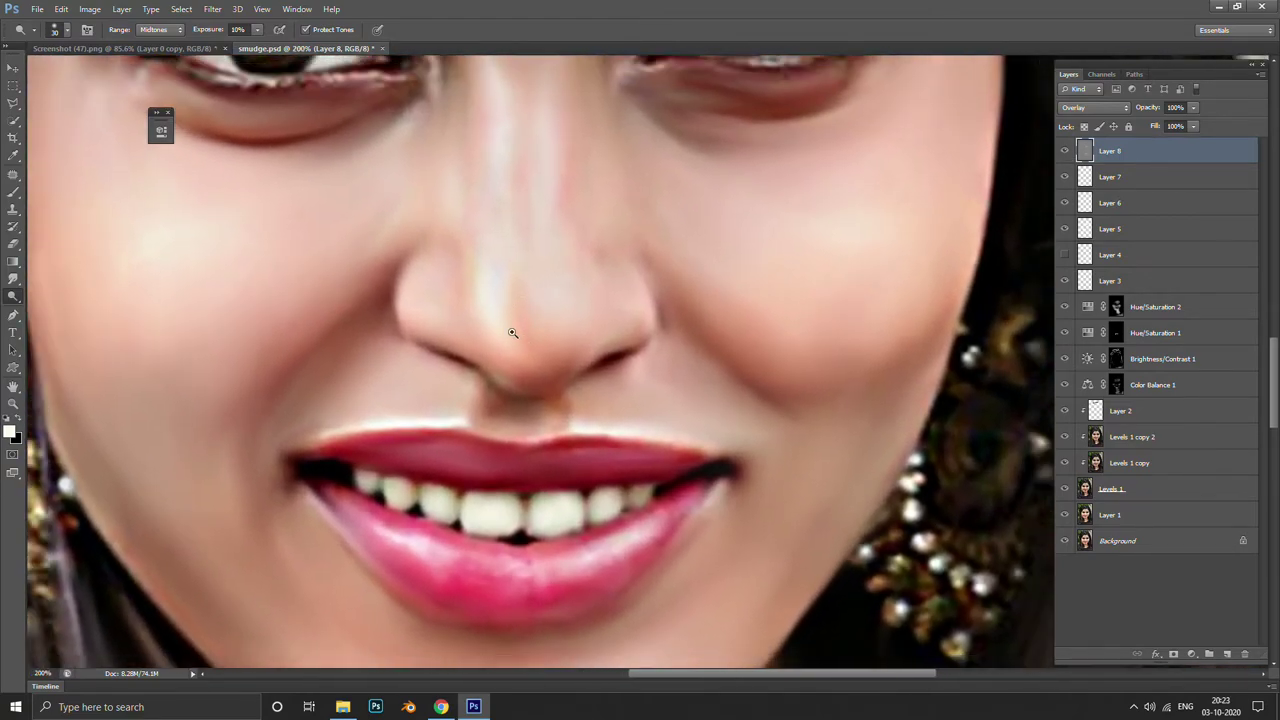
scroll(512, 333, "down", 1)
scroll(460, 470, "up", 2)
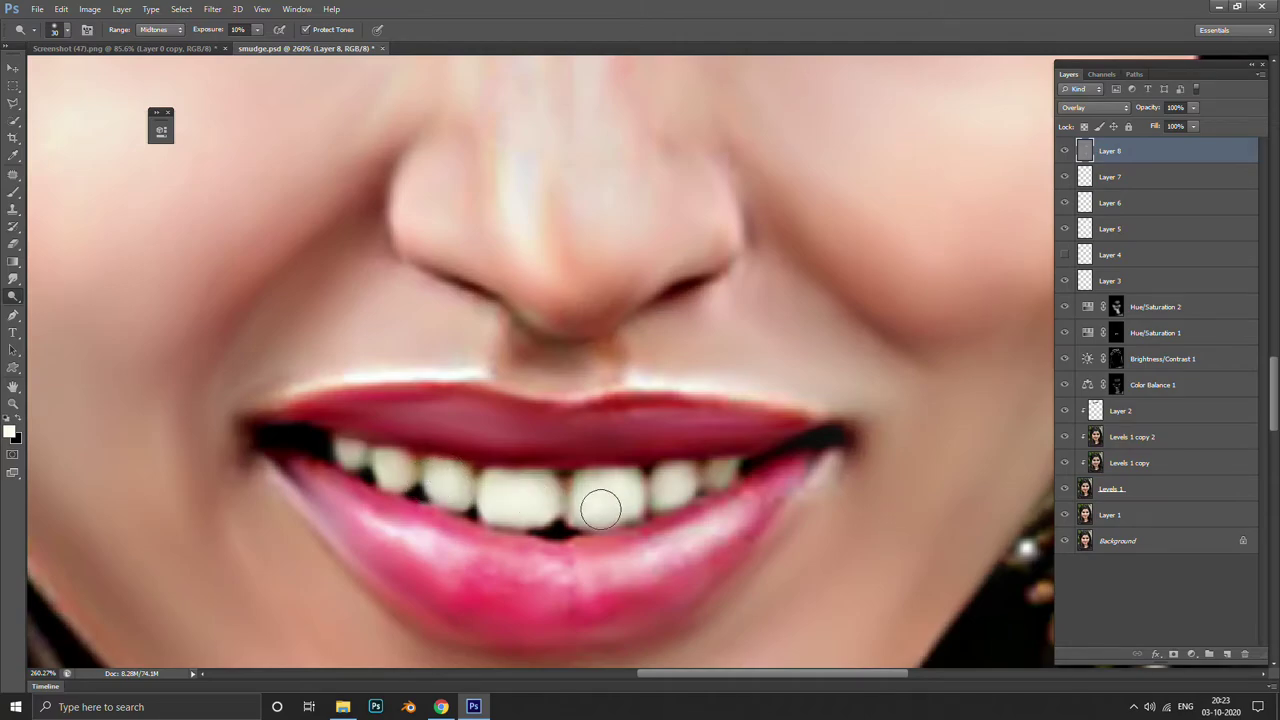
Whiten the front teeth and the small right tooth with a size 10–30 dodge brush
mouse_move(600, 510)
left_mouse_down()
mouse_move(594, 491)
mouse_move(674, 486)
mouse_move(663, 491)
mouse_move(657, 473)
left_mouse_up()
key("bracketleft")
key("bracketleft")
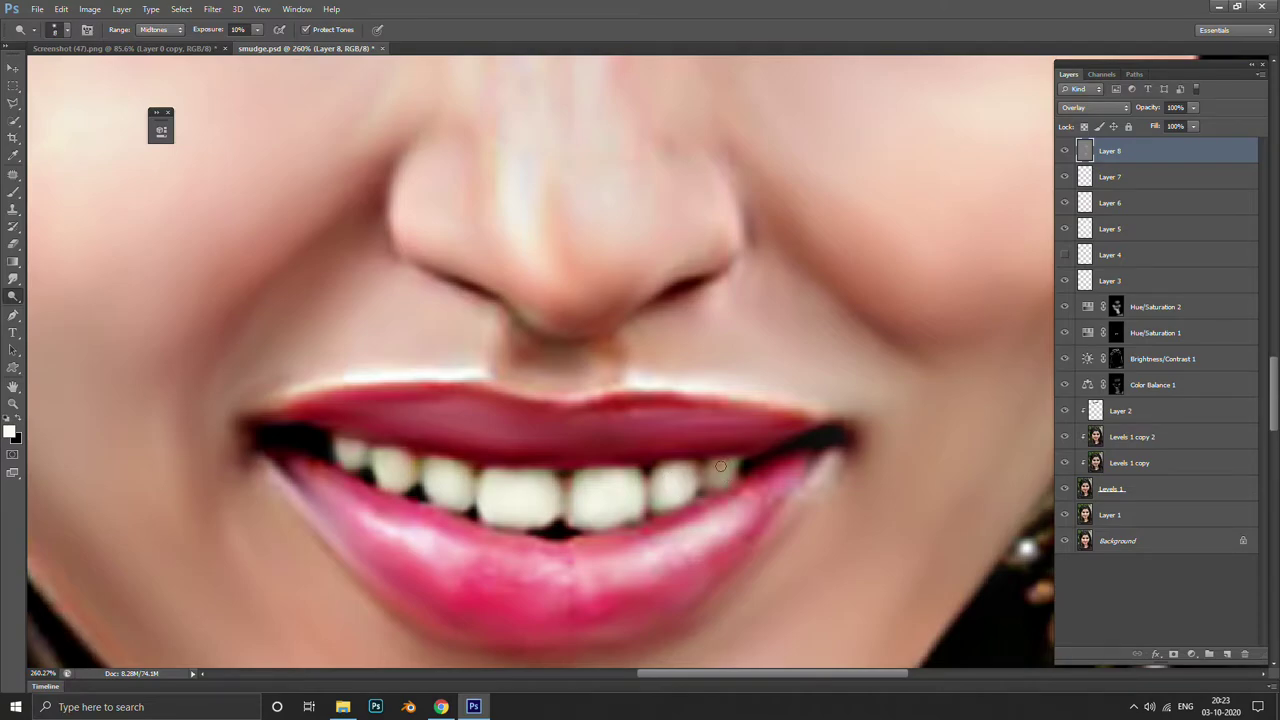
left_click_drag(720, 466, 716, 480)
key("bracketright")
key("bracketright")
key("bracketright")
scroll(586, 498, "down", 2)
scroll(586, 498, "down", 3)
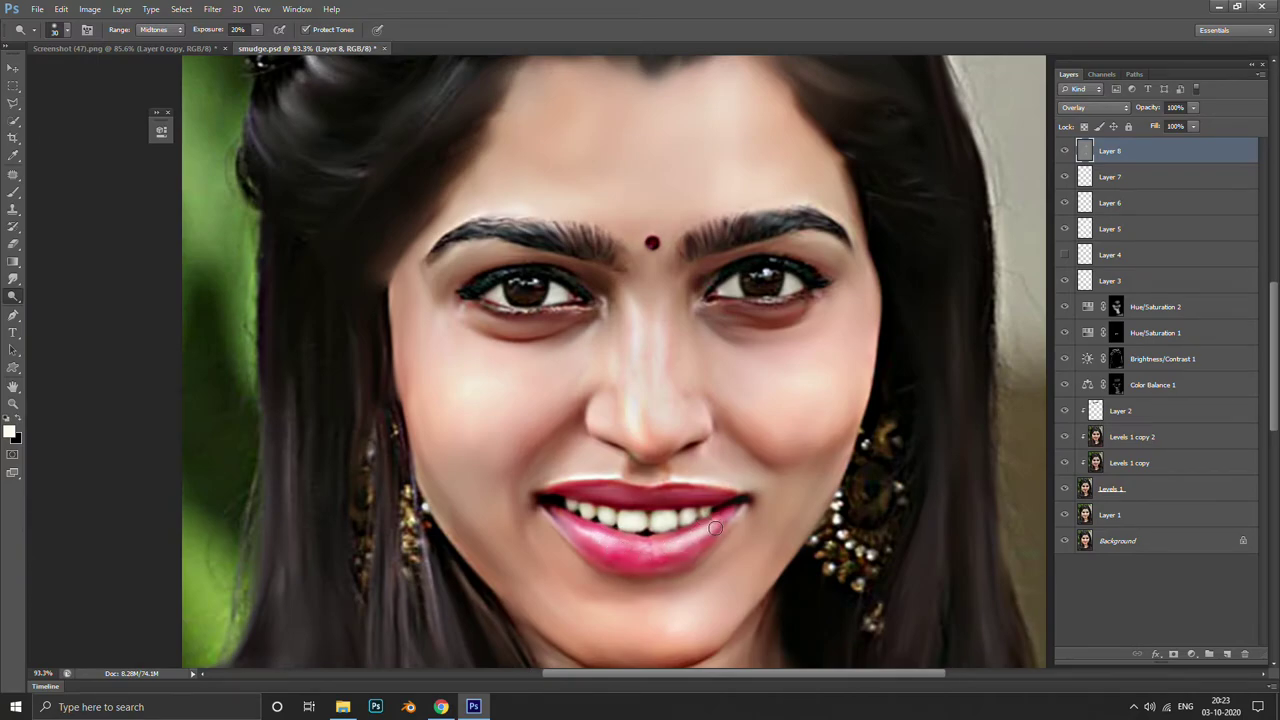
Dodge a bright forehead highlight with a size 10 brush
scroll(620, 450, "up", 1)
scroll(640, 428, "up", 1)
scroll(700, 300, "up", 1)
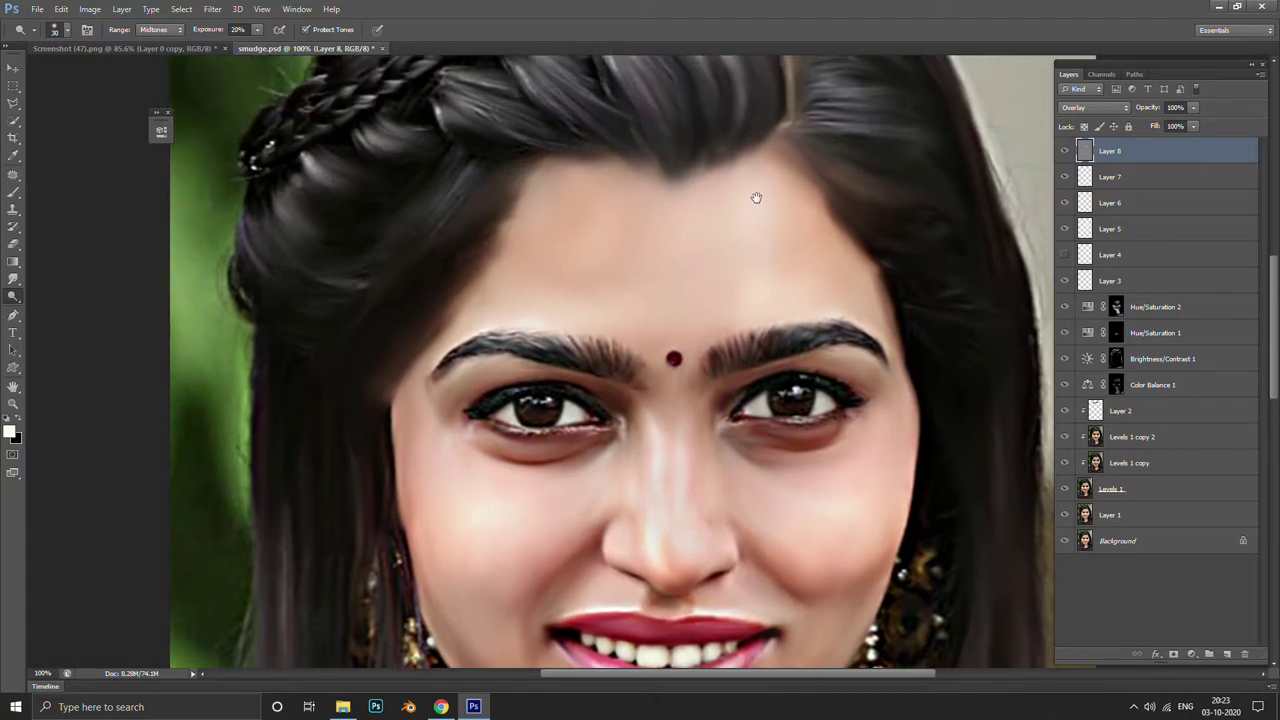
scroll(760, 210, "up", 1)
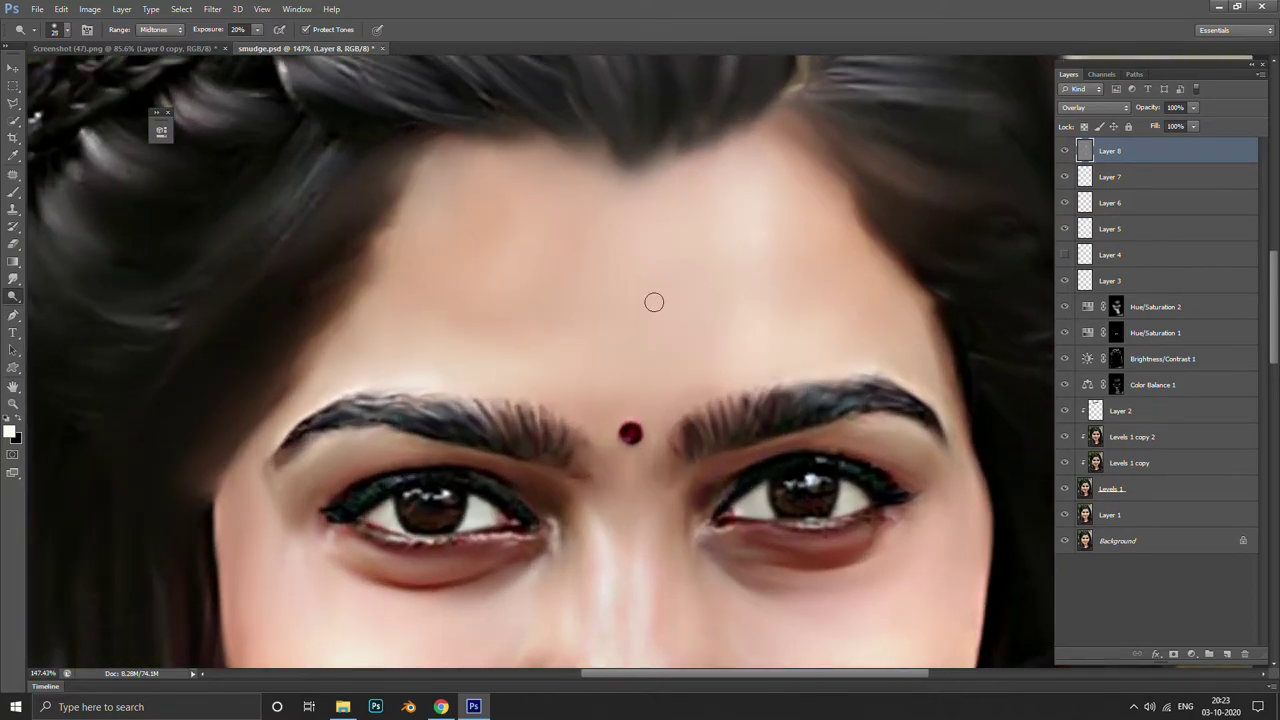
key("bracketleft")
key("bracketleft")
left_click_drag(745, 236, 748, 231)
key("bracketright")
key("bracketright")
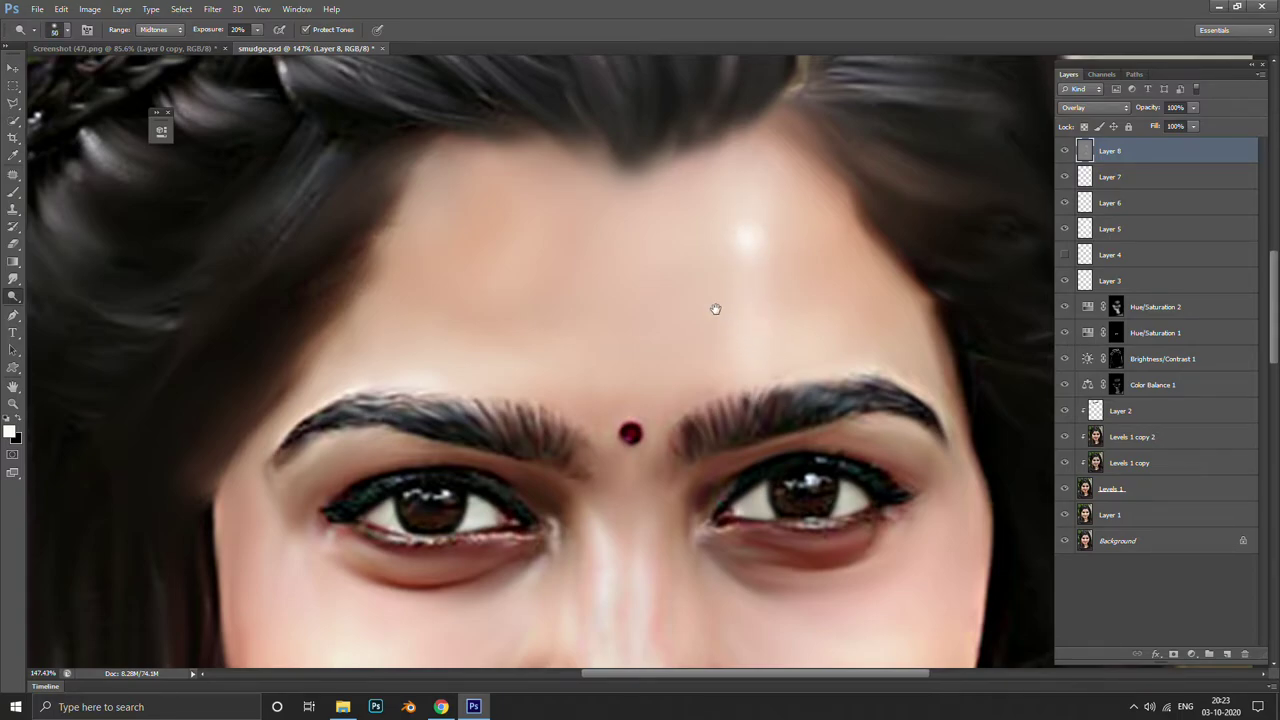
scroll(714, 306, "down", 1)
Brighten the left cheek with a dodge brush of about size 90
mouse_move(688, 300)
left_mouse_down()
mouse_move(693, 268)
mouse_move(703, 410)
left_mouse_up()
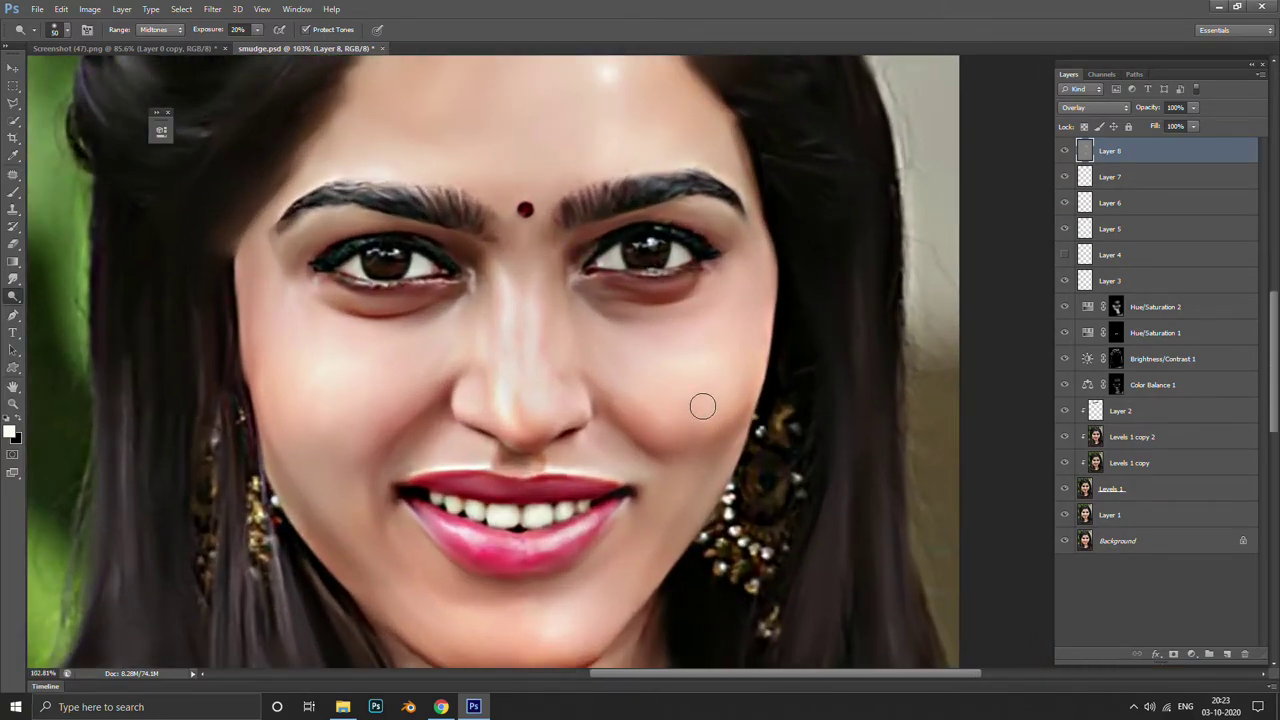
key("bracketleft")
key("bracketright")
key("bracketright")
key("bracketright")
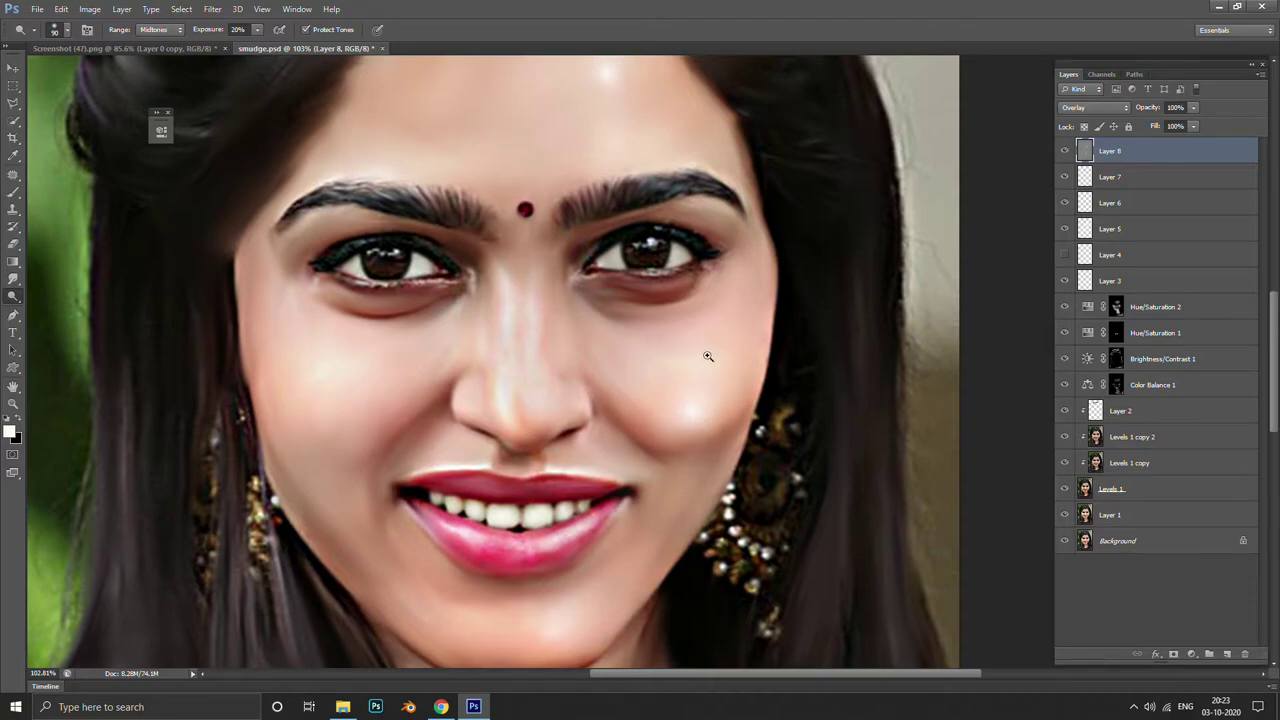
key("ctrl+0")
key("ctrl+1")
key("ctrl+0")
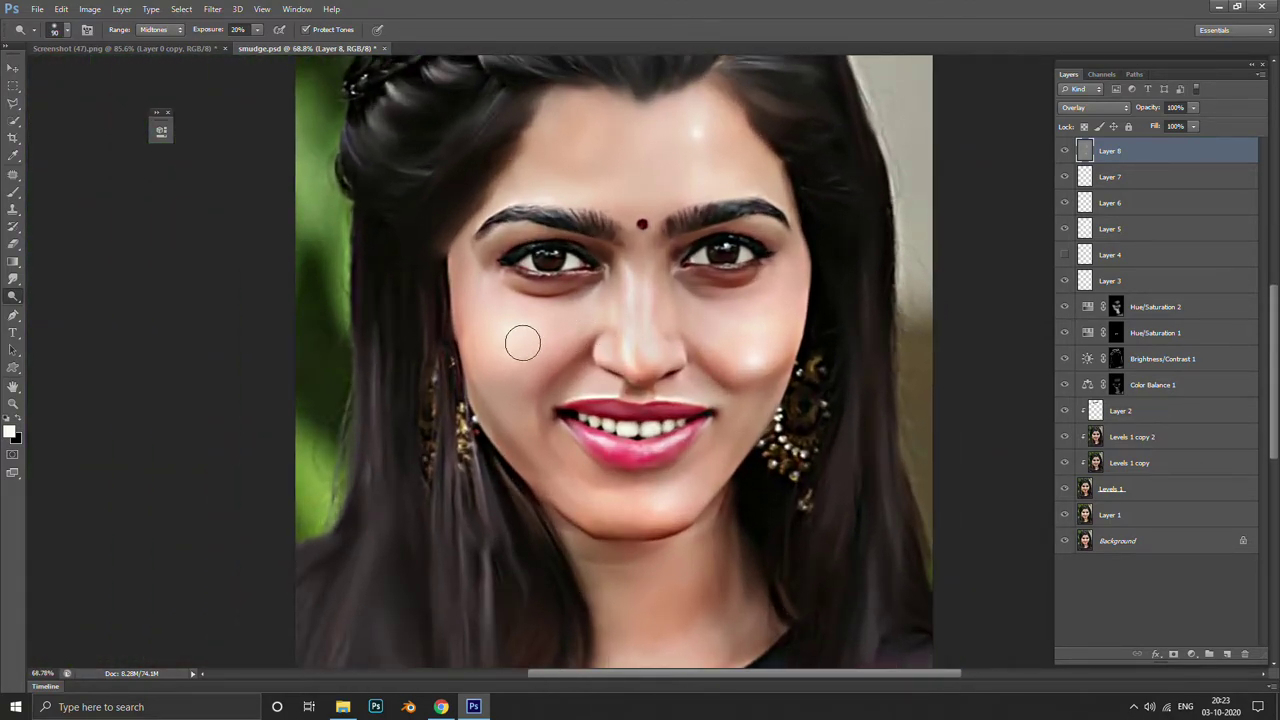
left_click_drag(520, 343, 510, 357)
scroll(510, 338, "up", 2)
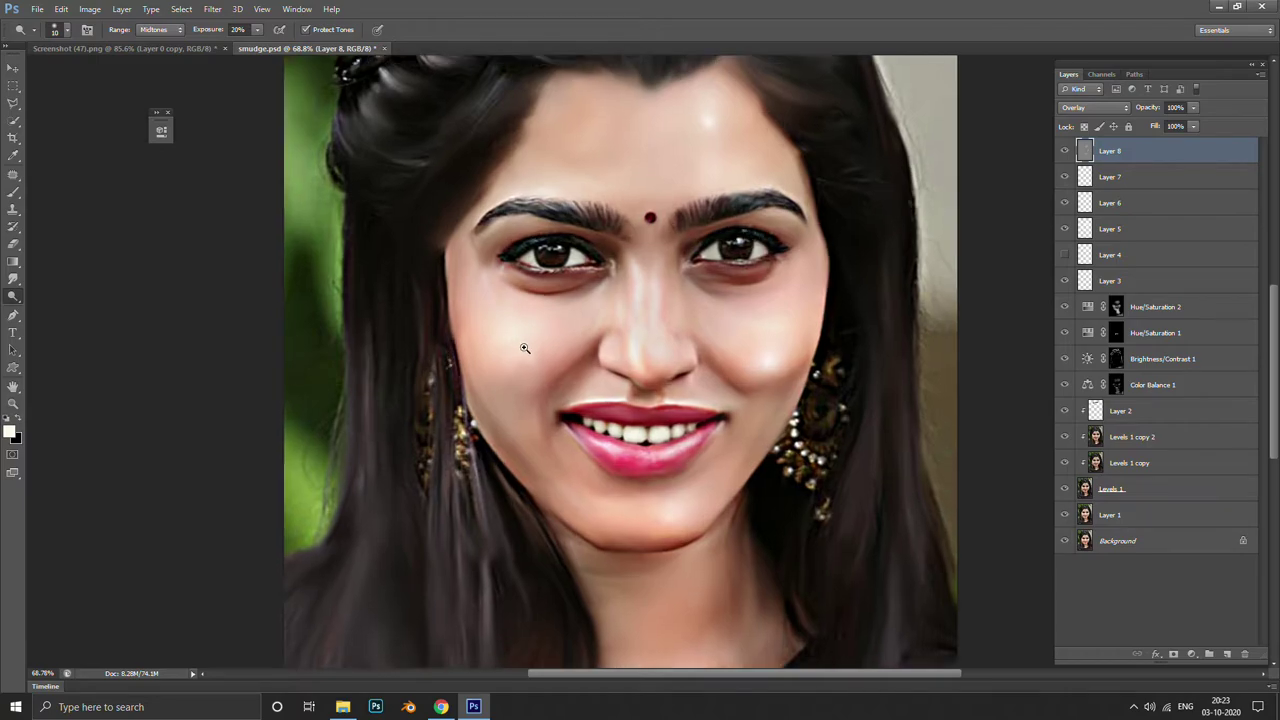
scroll(510, 335, "up", 2)
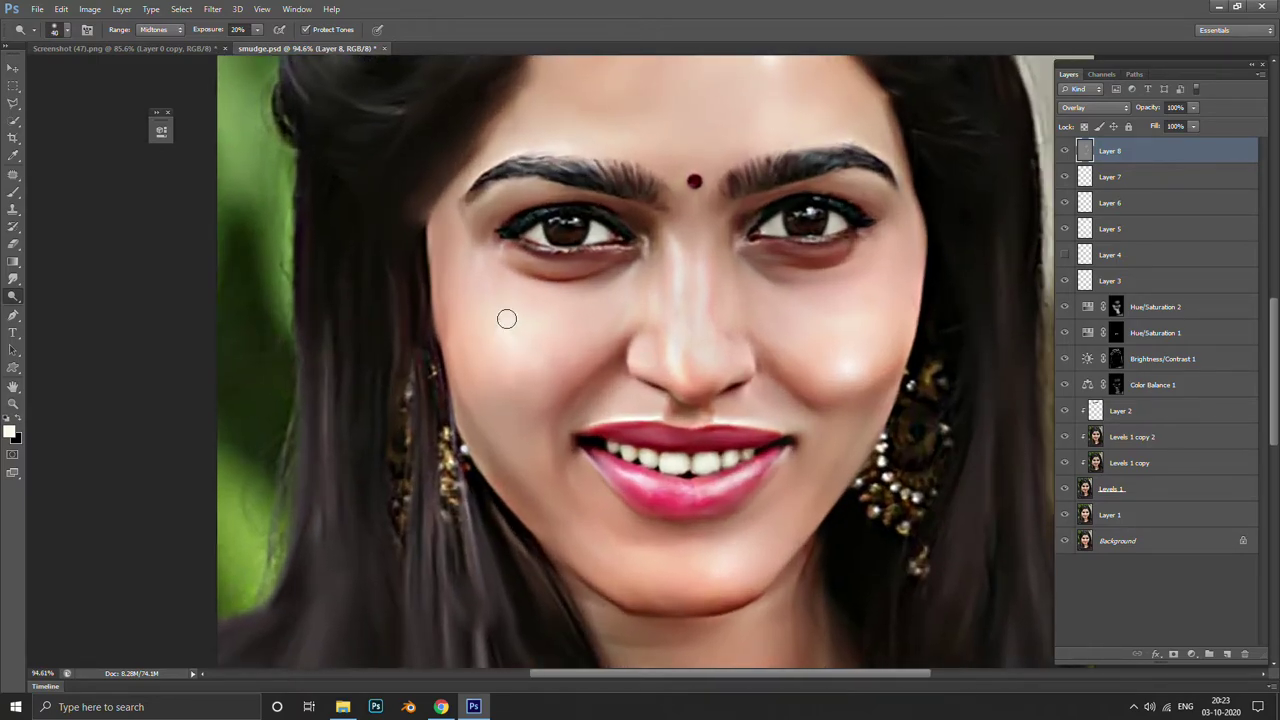
scroll(474, 320, "up", 5)
scroll(560, 323, "down", 5)
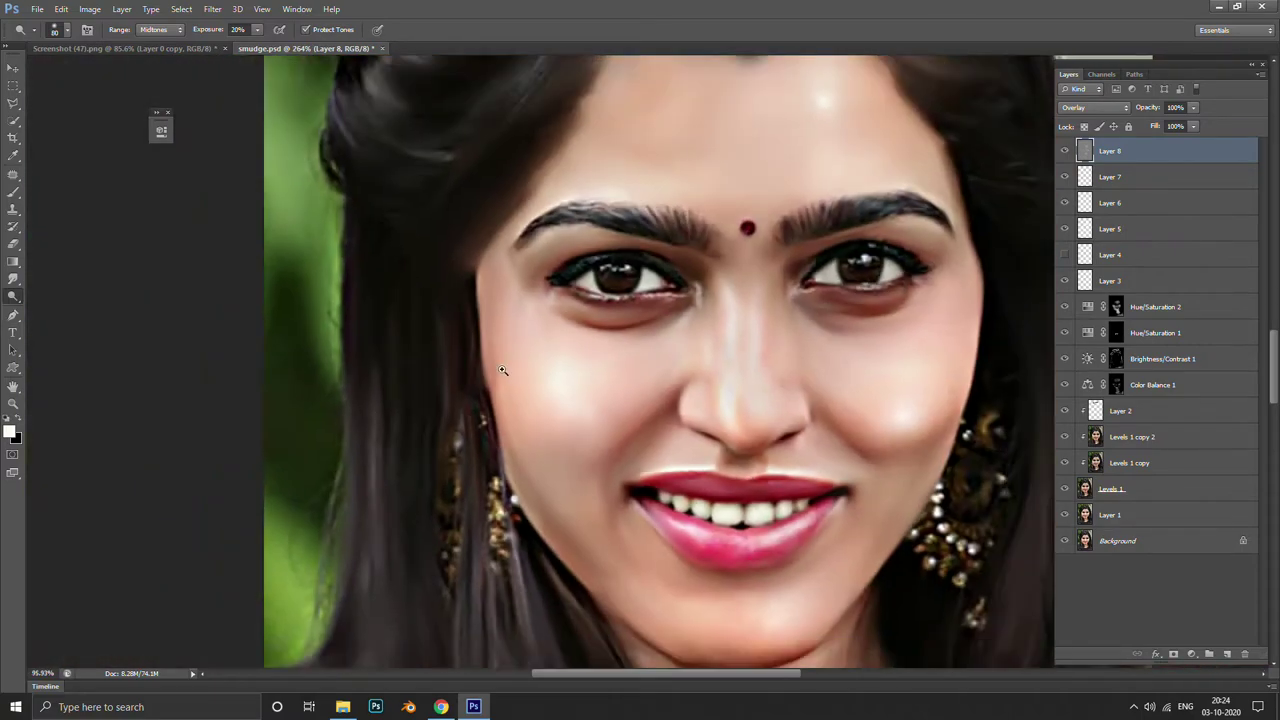
scroll(502, 370, "down", 2)
scroll(502, 370, "down", 2)
scroll(502, 370, "down", 1)
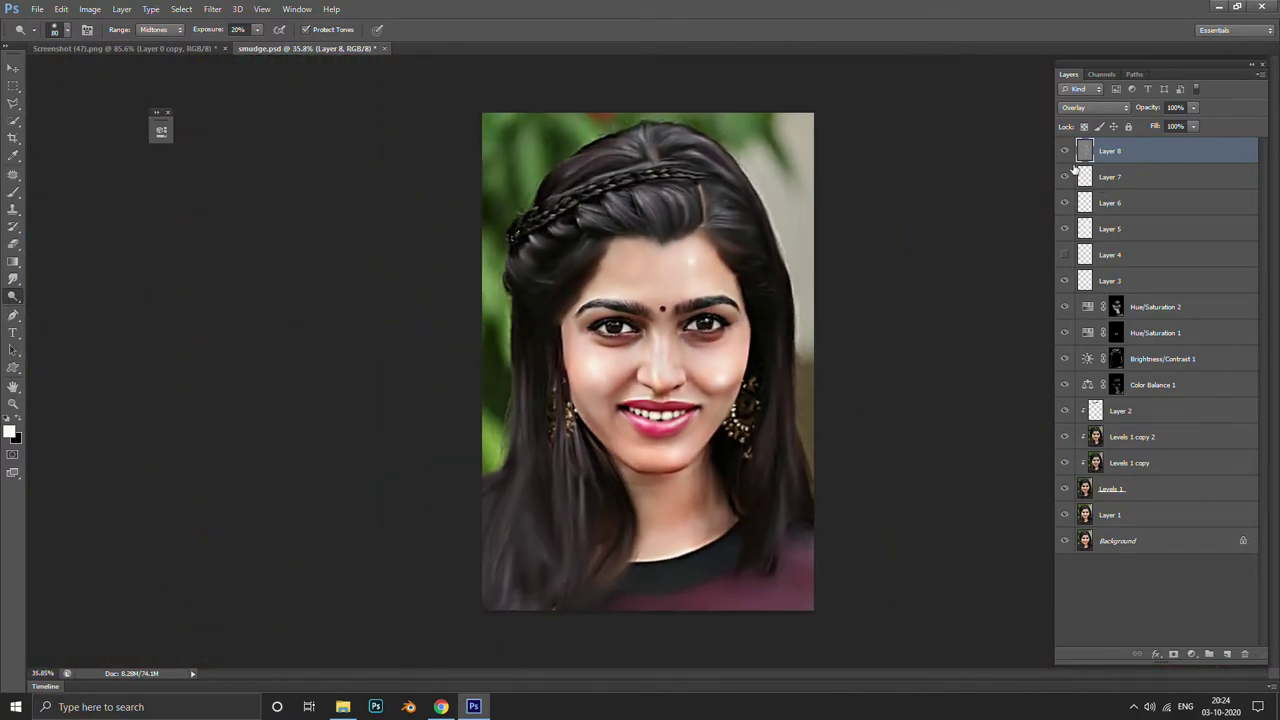
scroll(797, 300, "up", 6)
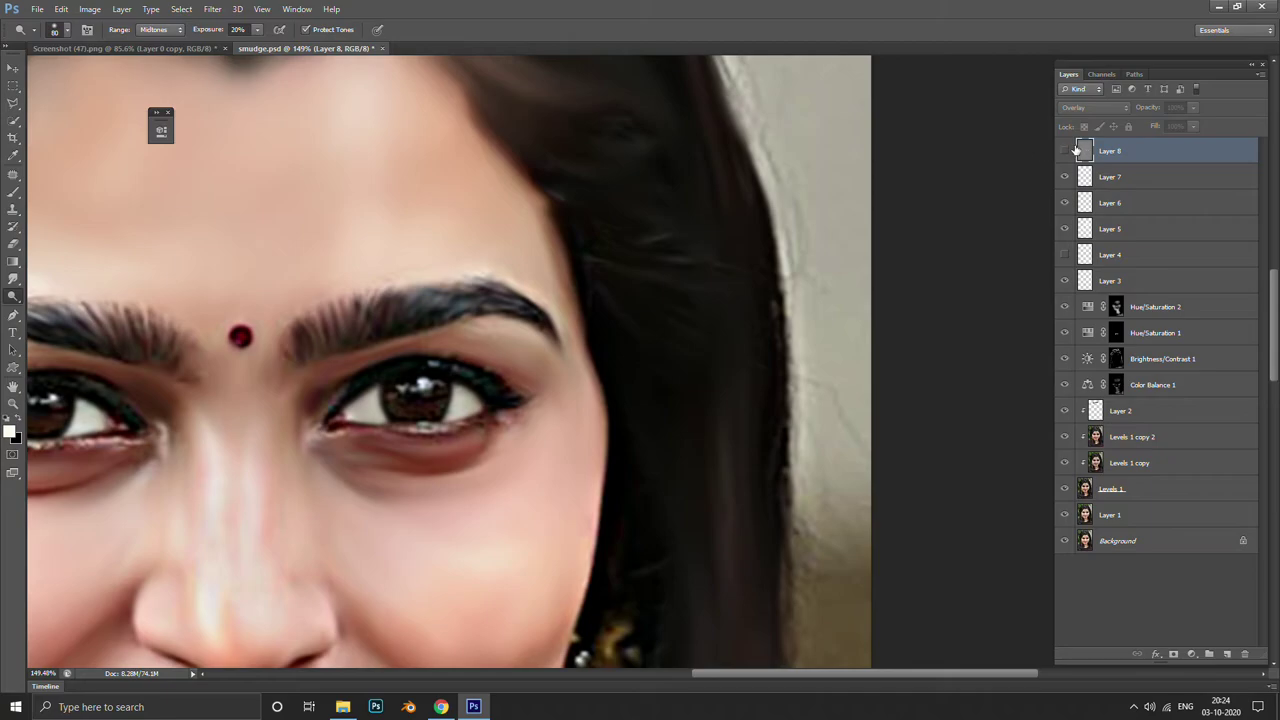
left_click(1066, 150)
left_click(1071, 150)
left_click(1071, 150)
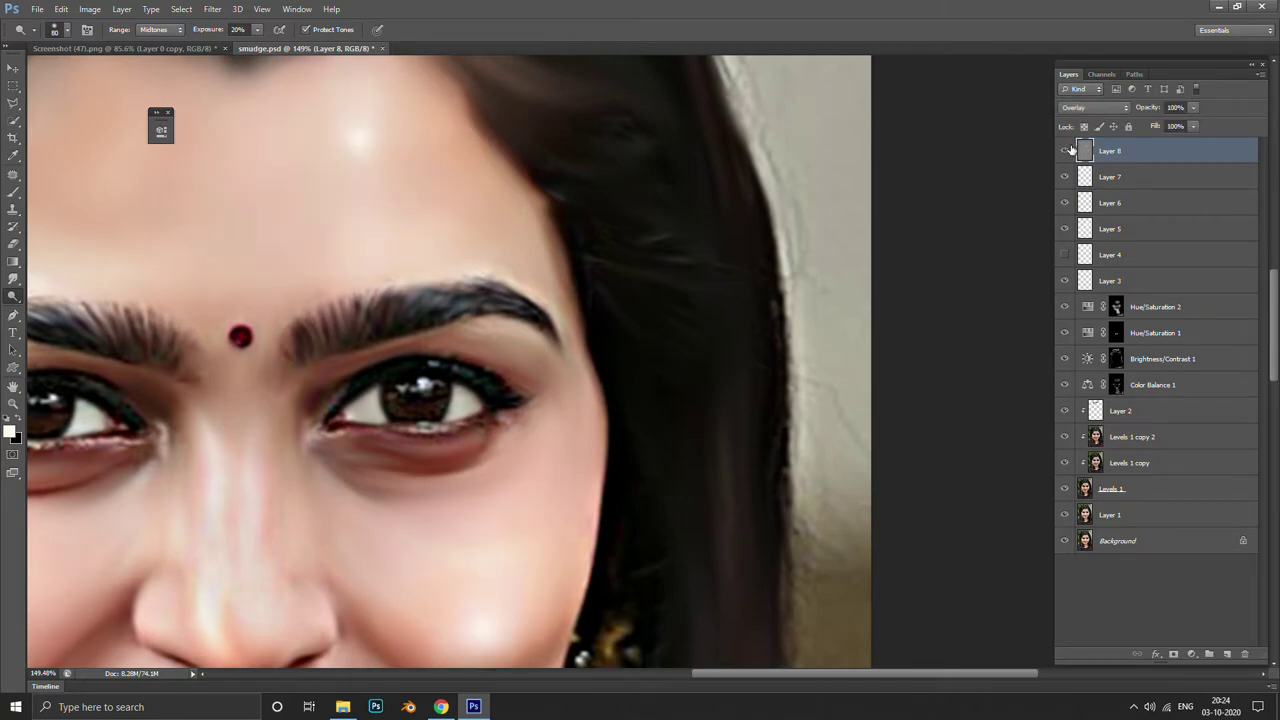
key("Delete")
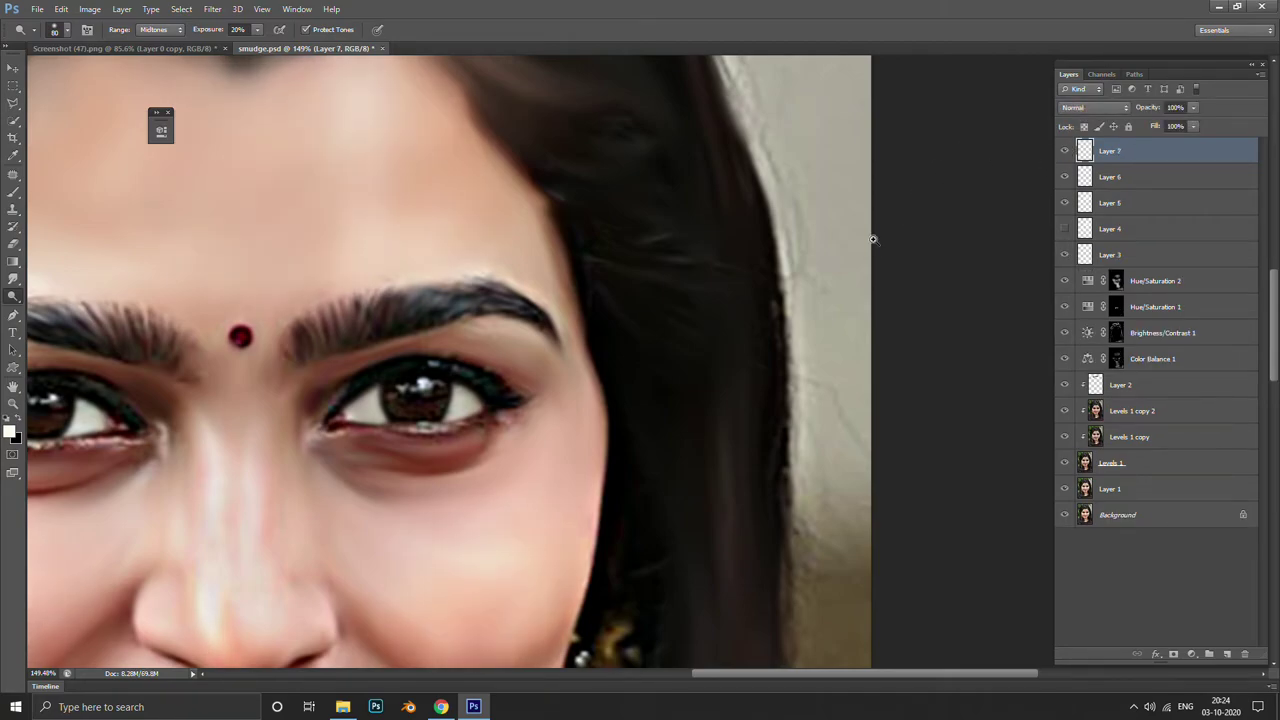
scroll(586, 290, "down", 1)
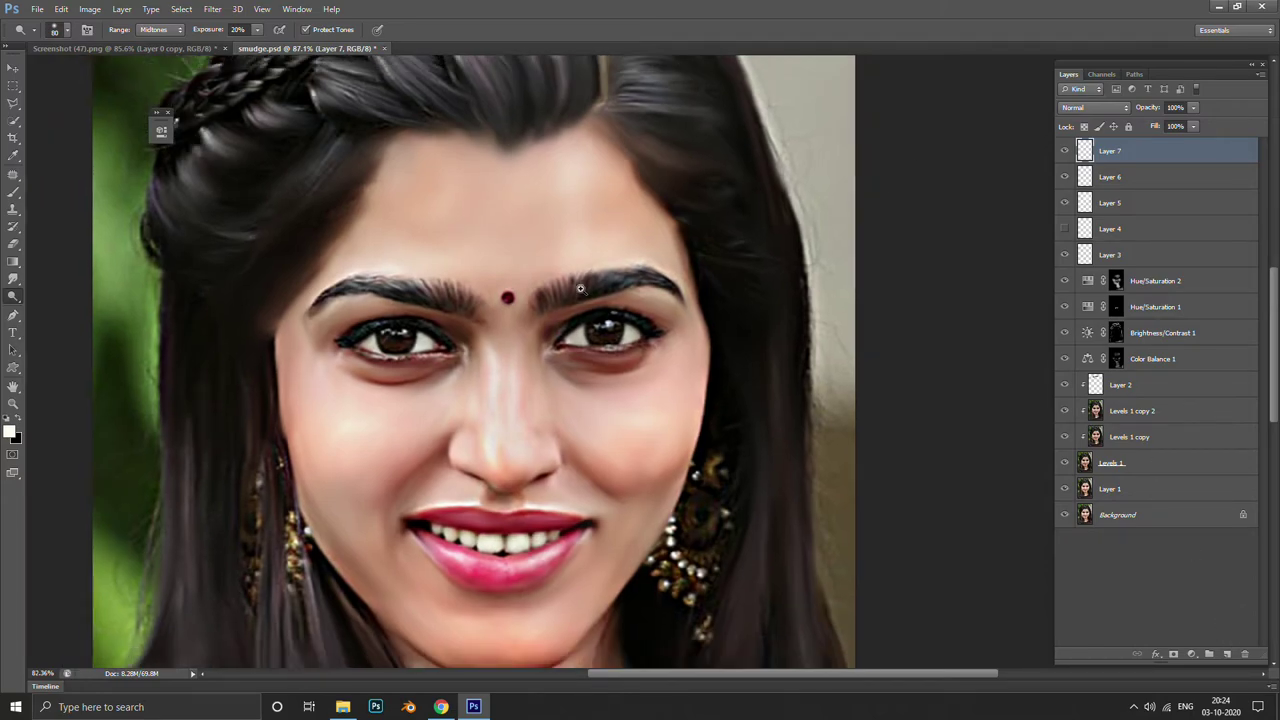
key("ctrl+z")
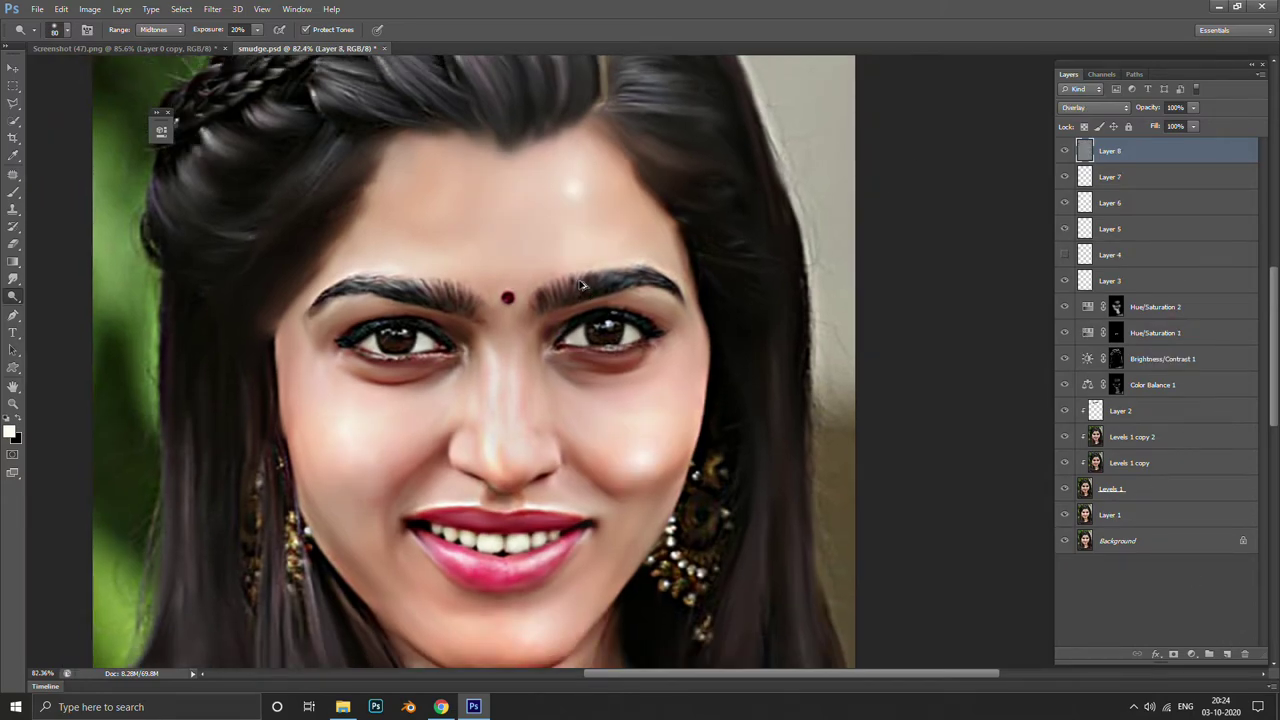
scroll(581, 286, "down", 3)
scroll(560, 275, "up", 1)
scroll(553, 269, "up", 1)
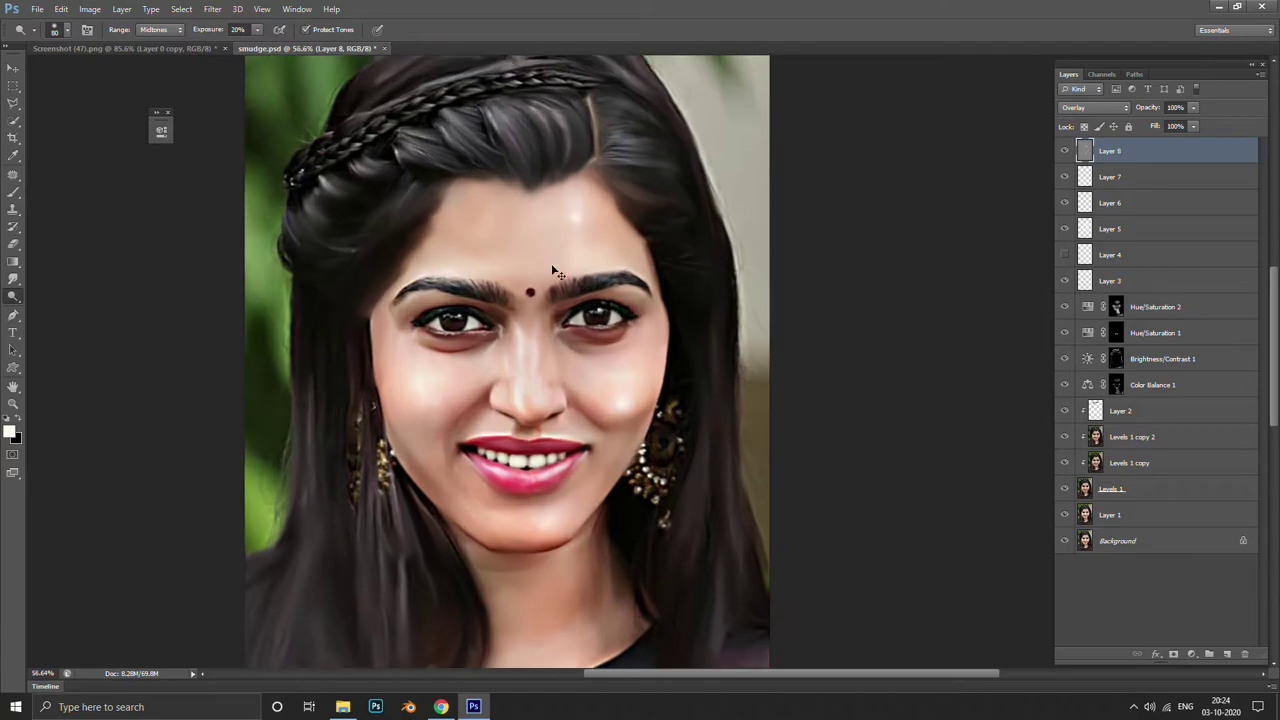
scroll(590, 266, "up", 2)
scroll(614, 194, "up", 1)
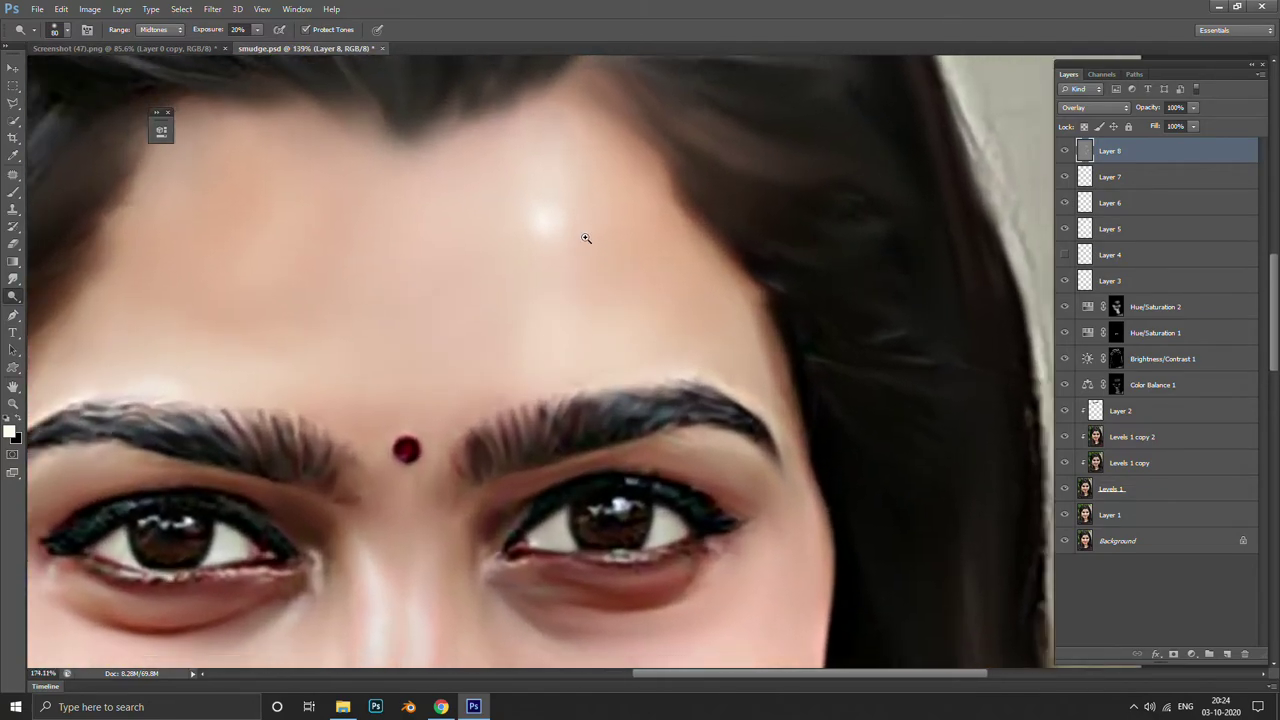
scroll(586, 234, "up", 1)
Set a Gaussian Blur of 14.1 pixels radius on Layer 8
left_click(181, 9)
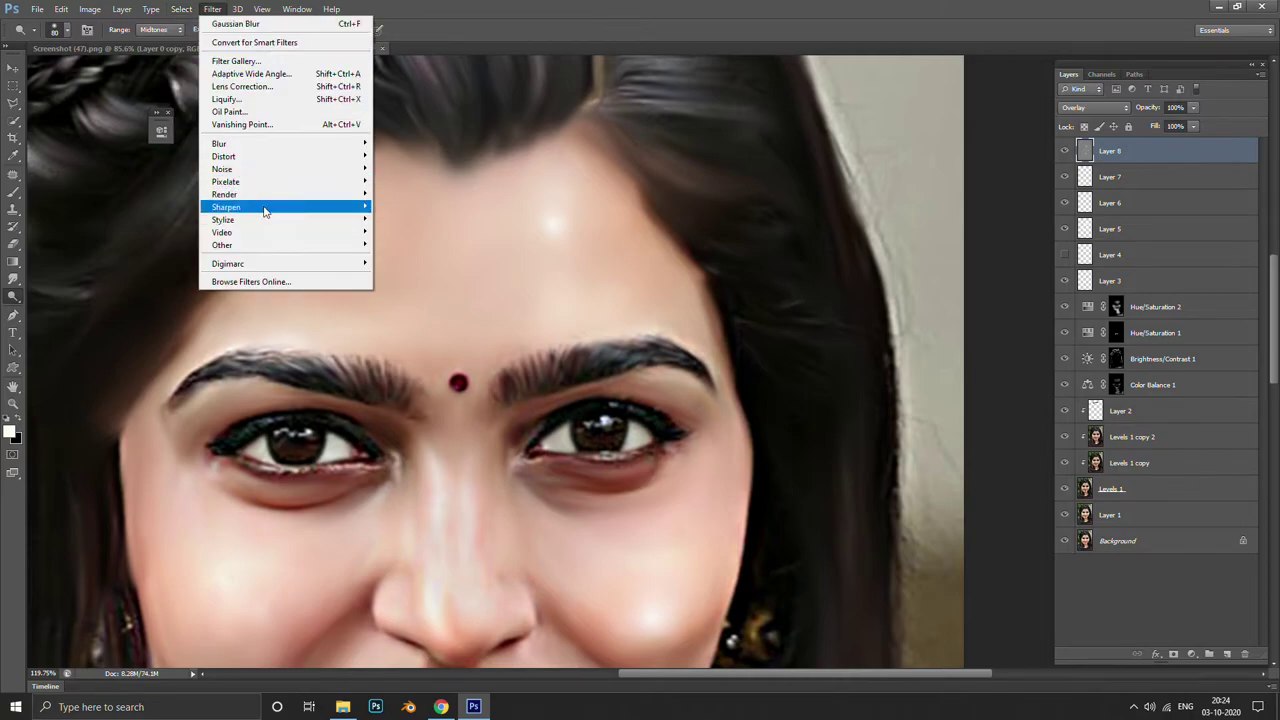
mouse_move(284, 143)
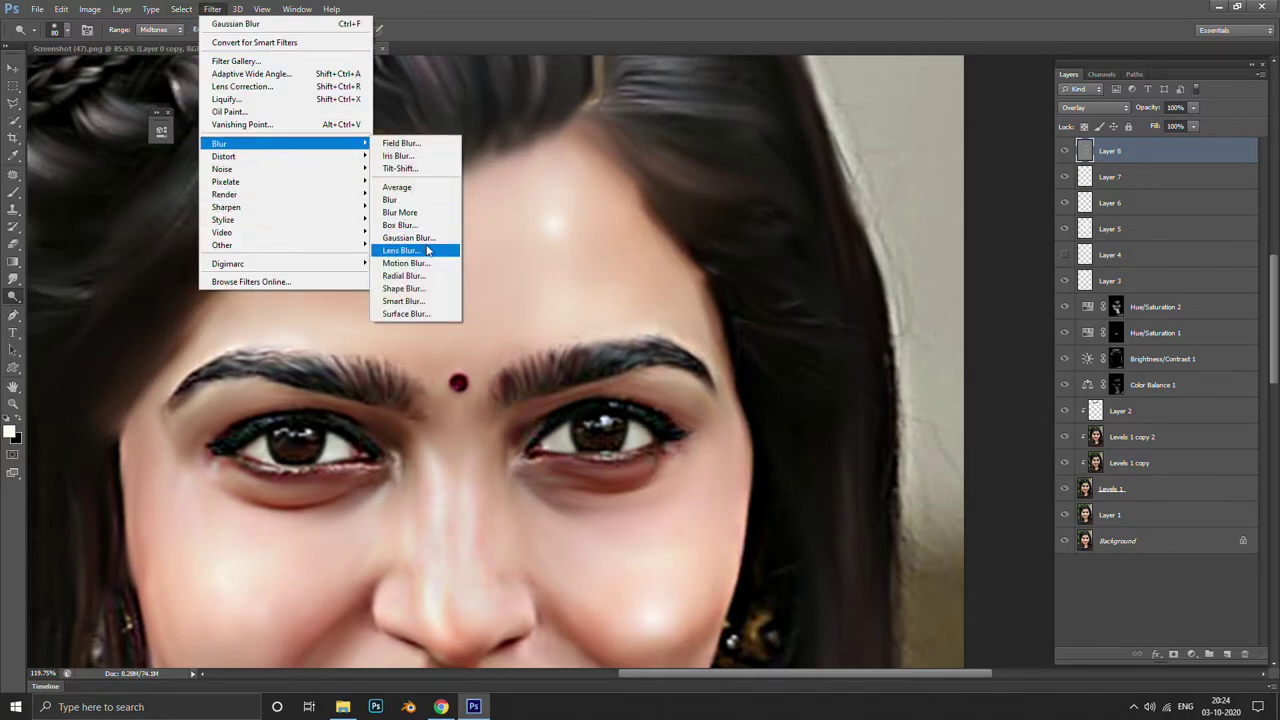
left_click(425, 234)
left_click_drag(481, 96, 1013, 100)
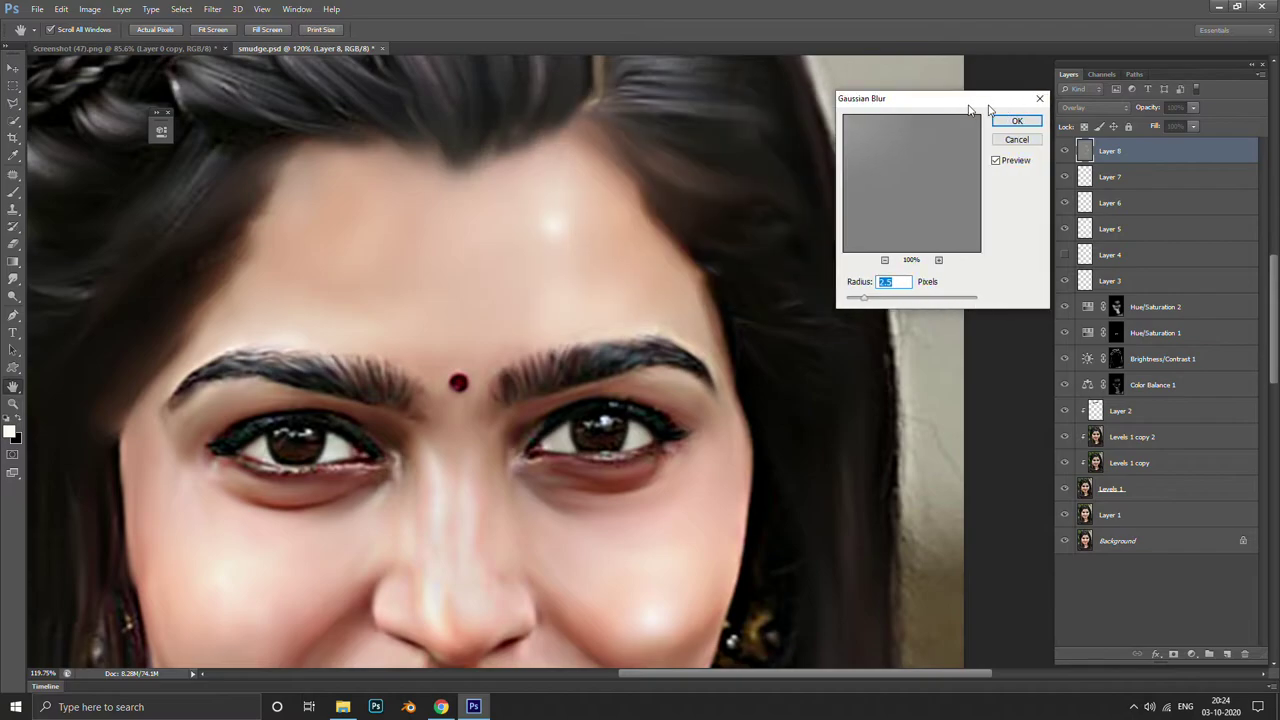
scroll(690, 220, "down", 1, "alt")
scroll(690, 215, "down", 3)
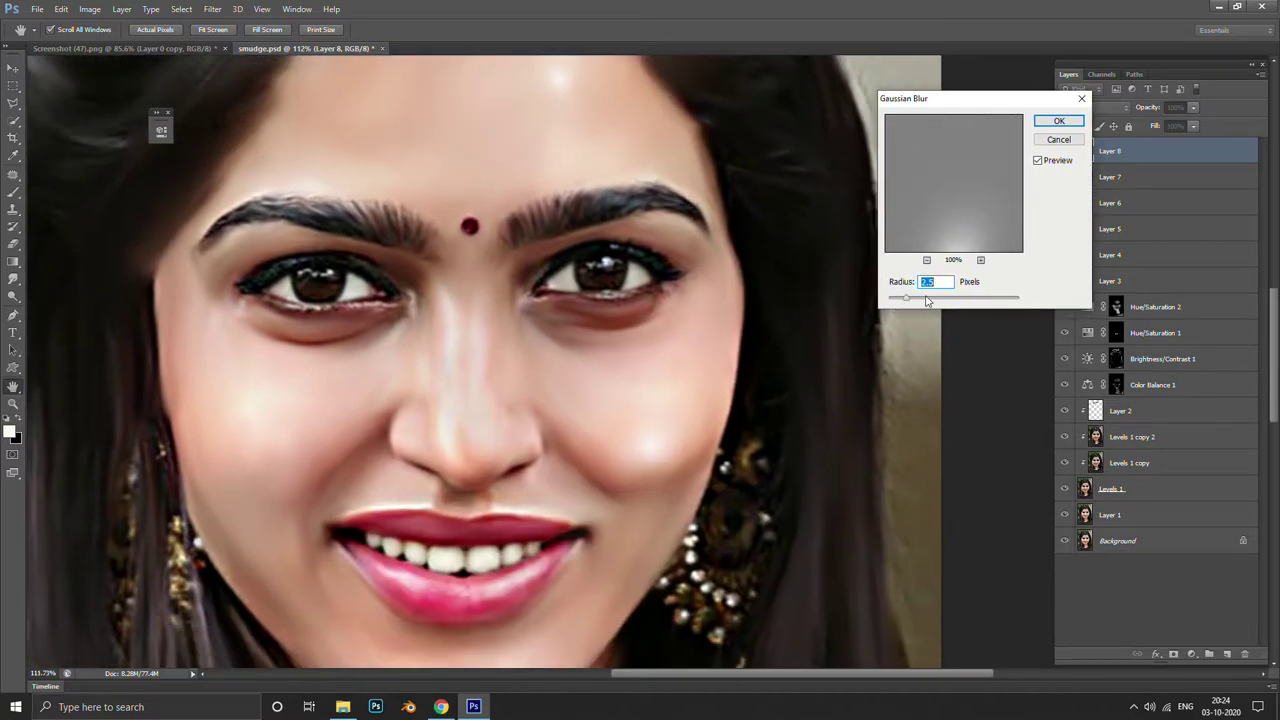
scroll(722, 327, "down", 3, "alt")
left_click_drag(960, 303, 947, 306)
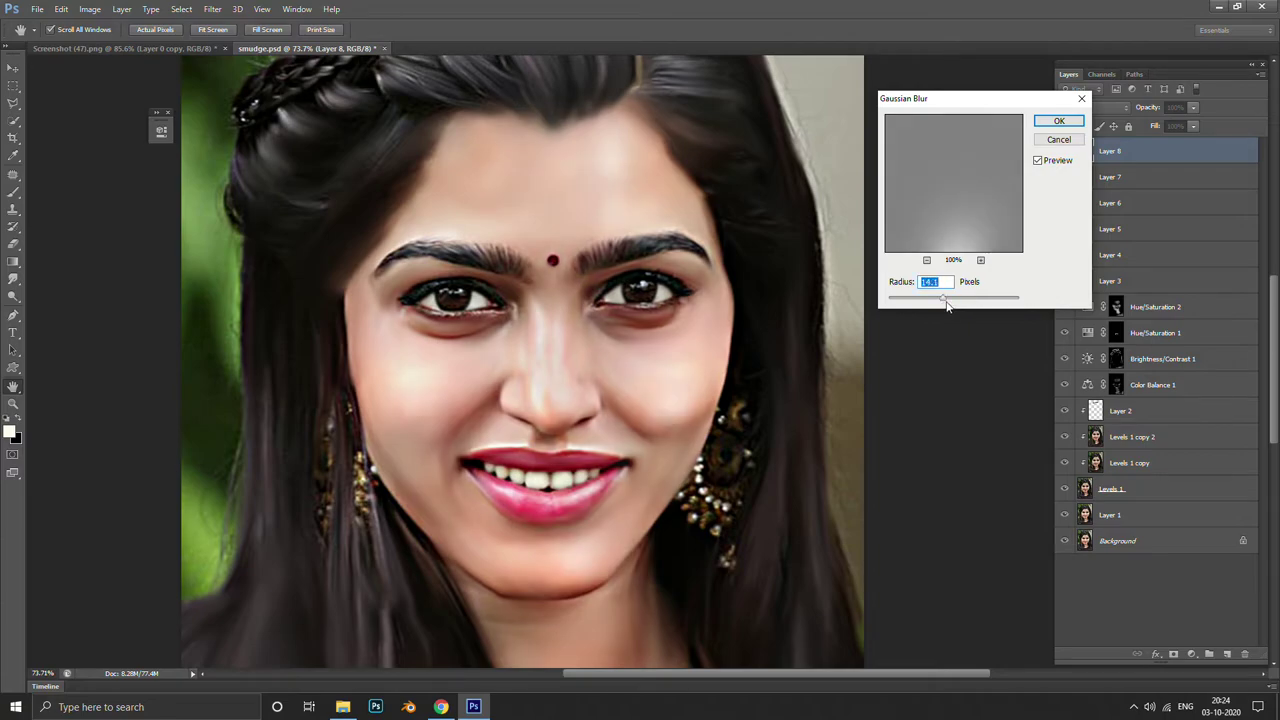
scroll(737, 229, "down", 2, "alt")
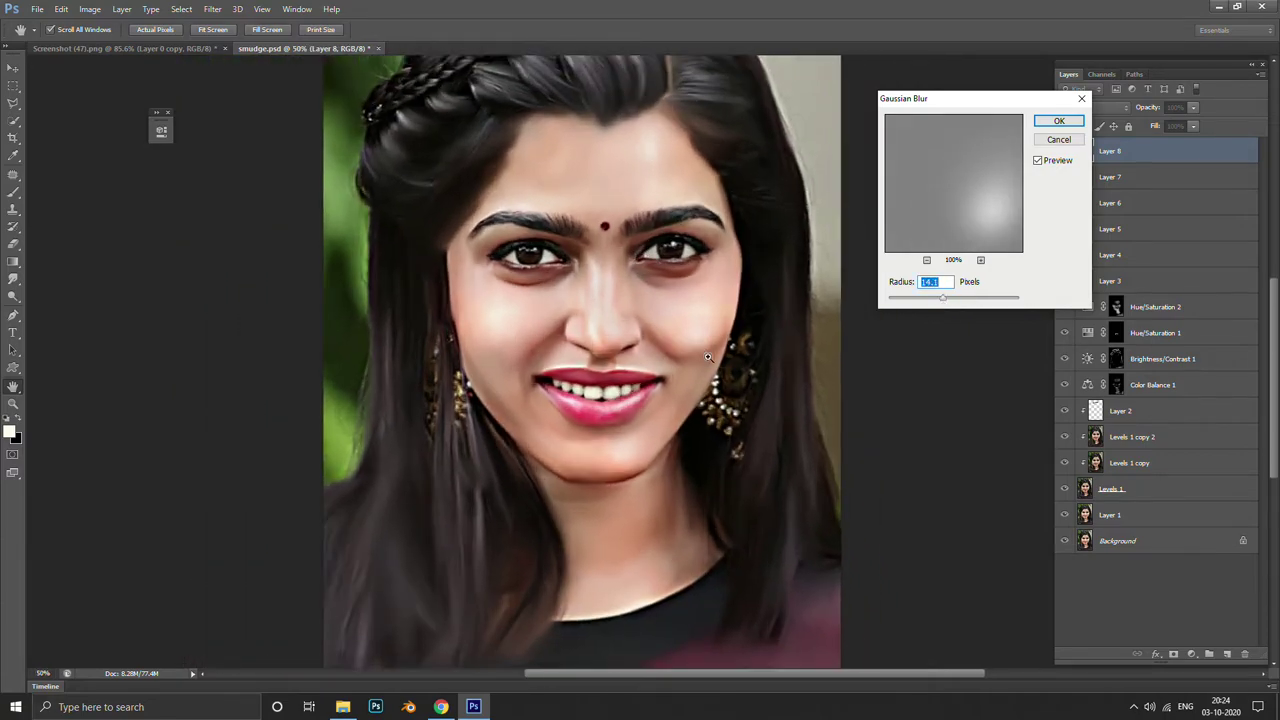
scroll(737, 229, "up", 3, "alt")
Confirm the Gaussian Blur on Layer 8
left_click(1058, 121)
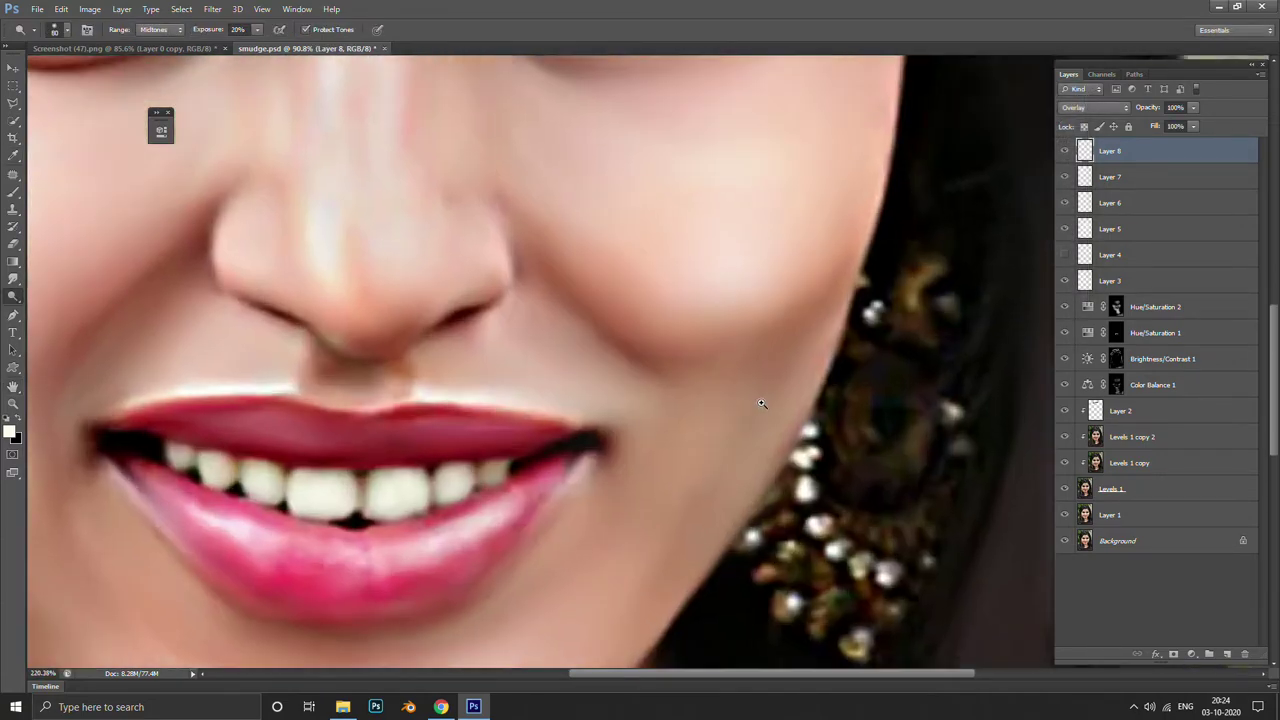
scroll(708, 337, "up", 3, "alt")
scroll(708, 337, "down", 3, "alt")
Return to the Dodge tool, view the whole portrait, and save smudge.psd
key("o")
scroll(689, 367, "down", 3, "alt")
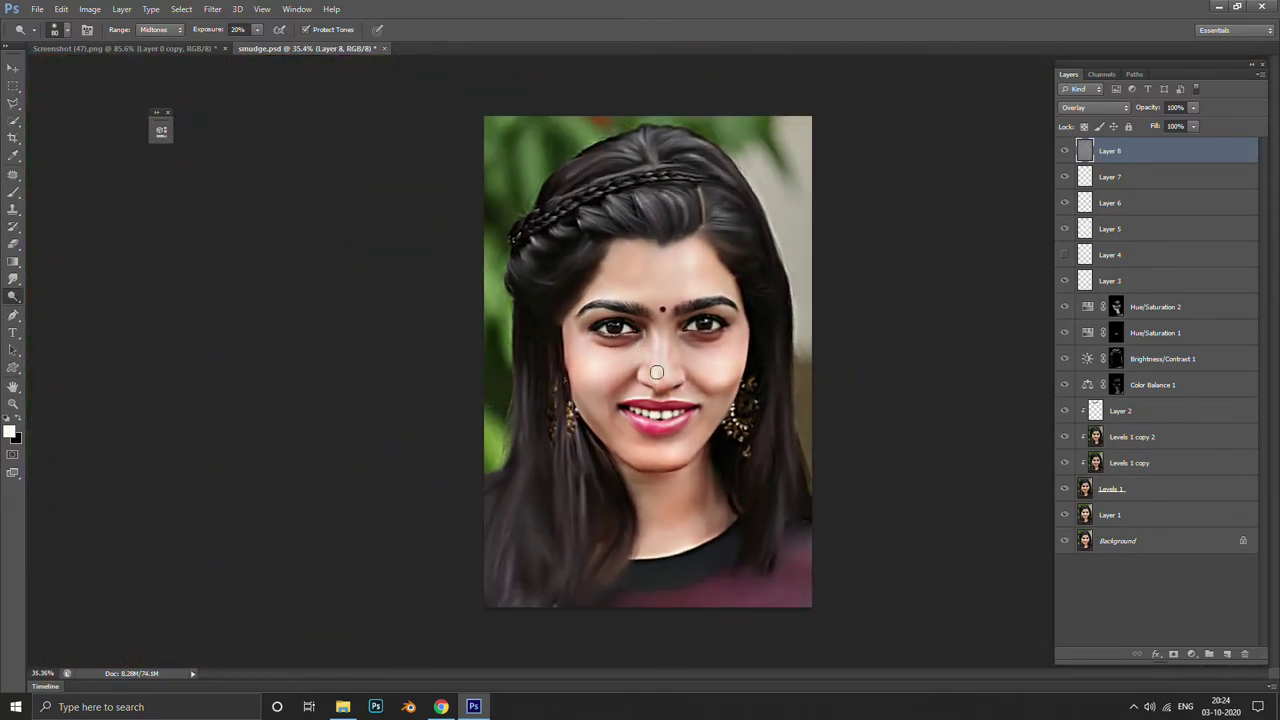
scroll(656, 372, "up", 3, "alt")
scroll(700, 349, "up", 2, "alt")
scroll(723, 366, "down", 1, "alt")
scroll(549, 323, "down", 4, "alt")
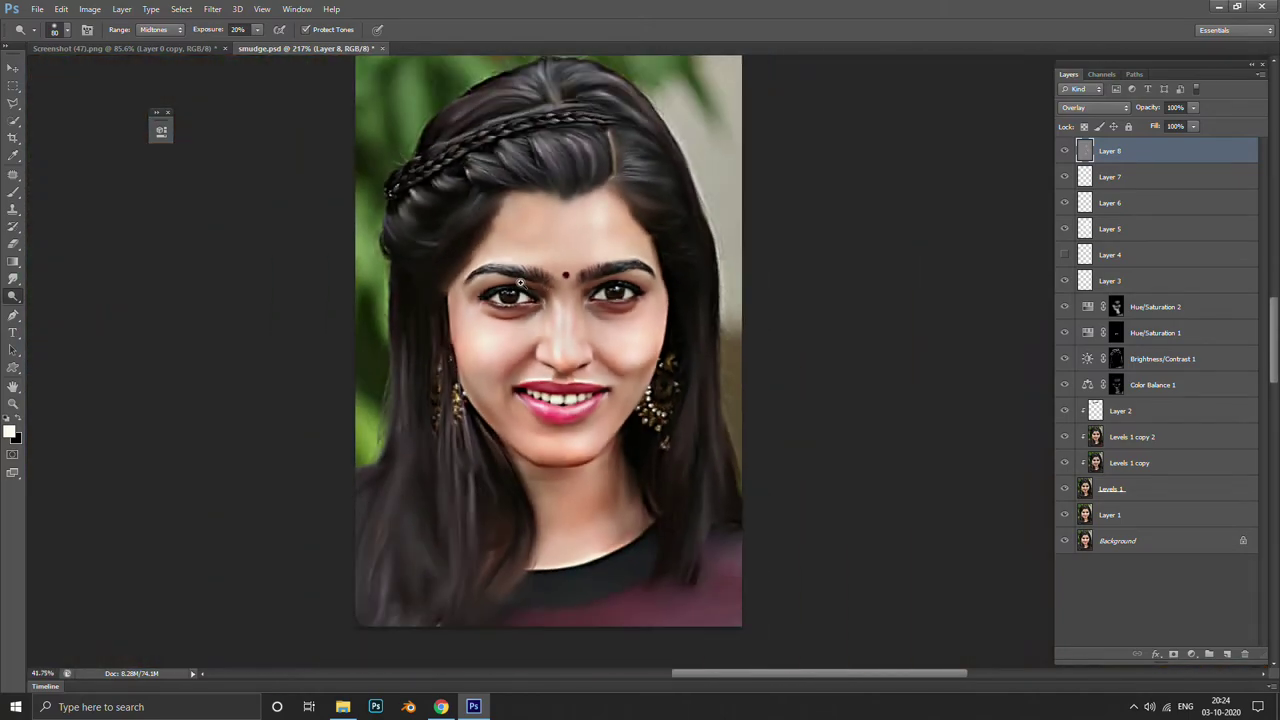
scroll(521, 282, "down", 2, "alt")
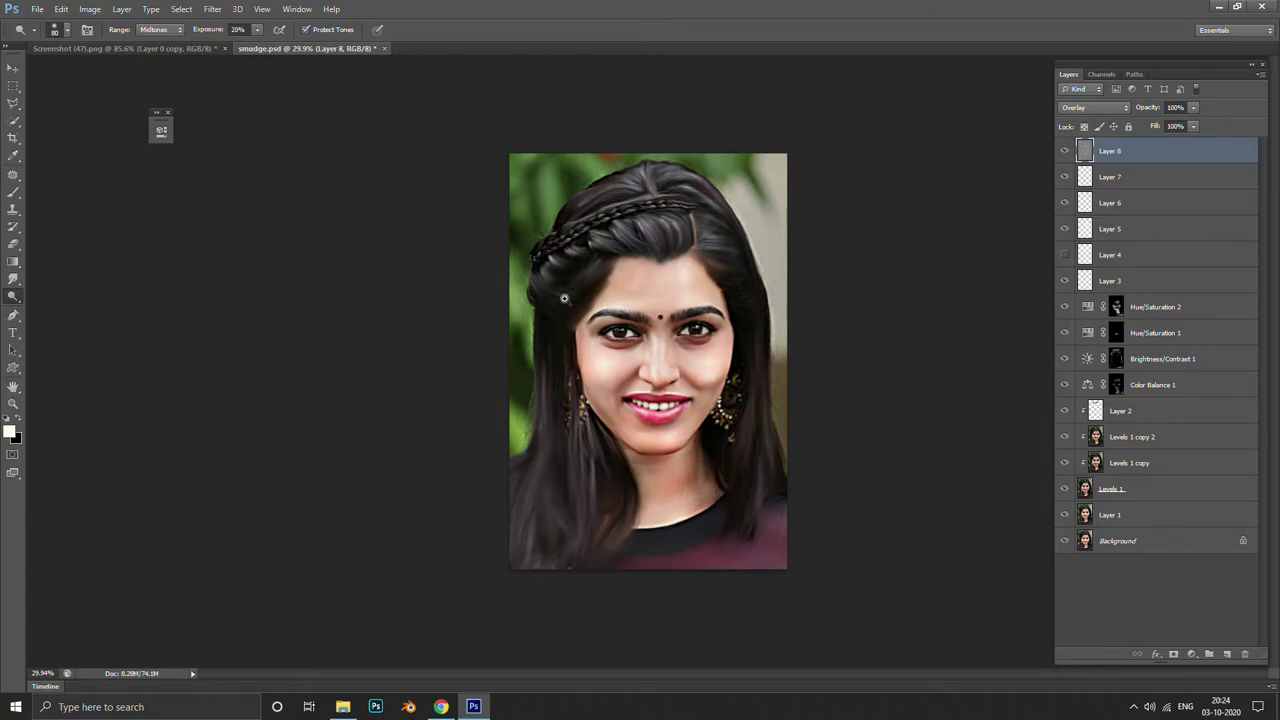
scroll(564, 298, "up", 3, "alt")
key("ctrl+s")
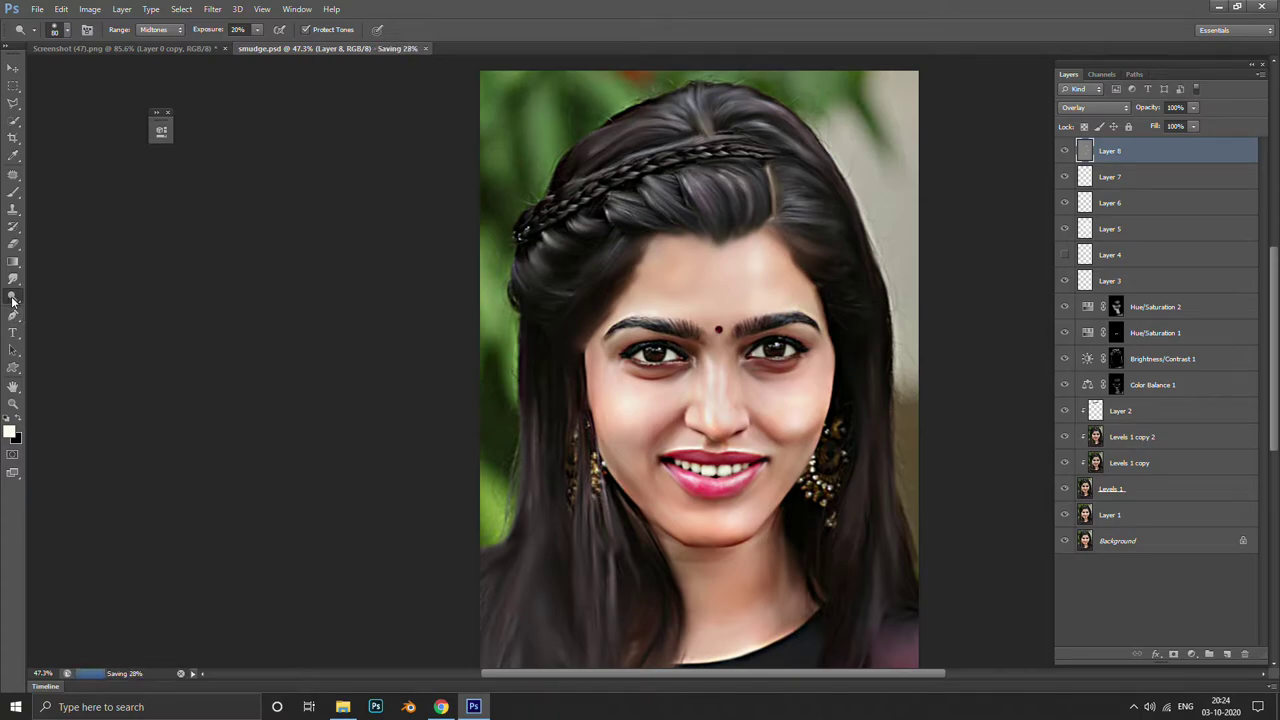
Darken the shadow under the right eye with a smaller Burn brush, comparing with undo
right_click(12, 298)
left_click(68, 306)
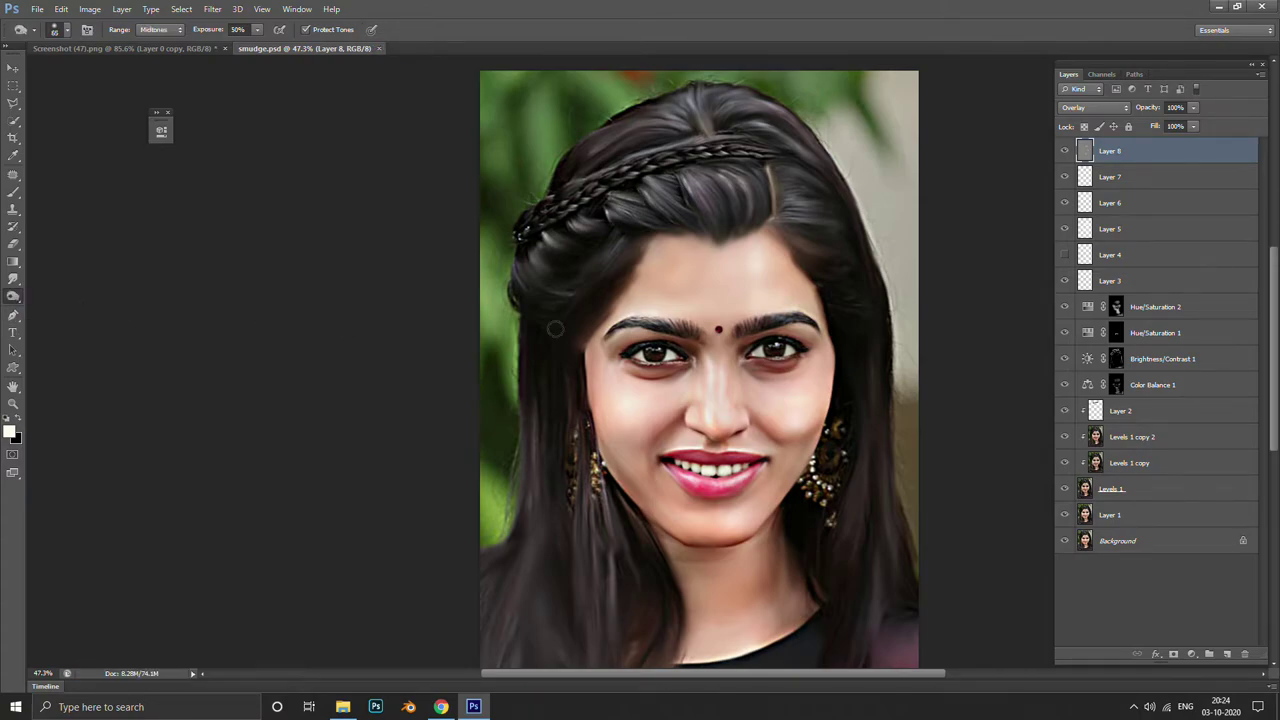
scroll(640, 310, "up", 5, "alt")
scroll(700, 371, "down", 3)
scroll(700, 371, "right", 3)
key("bracketleft")
key("bracketleft")
key("bracketleft")
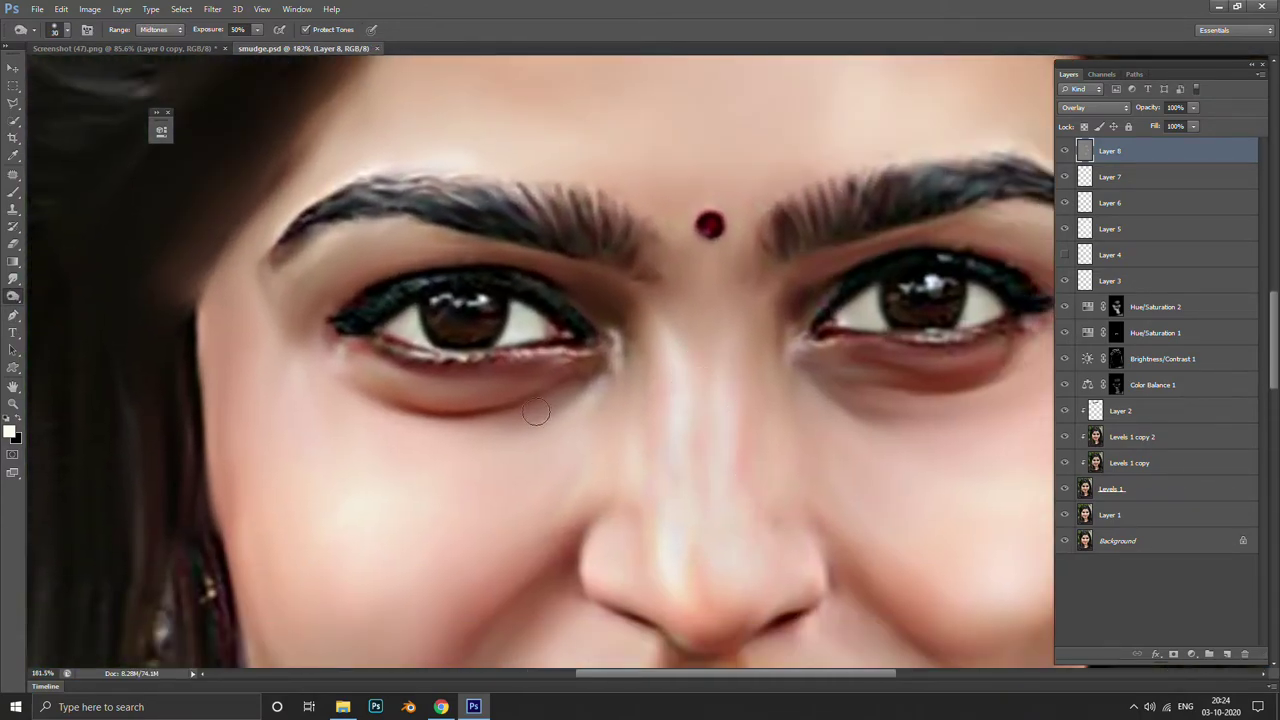
scroll(680, 374, "right", 3)
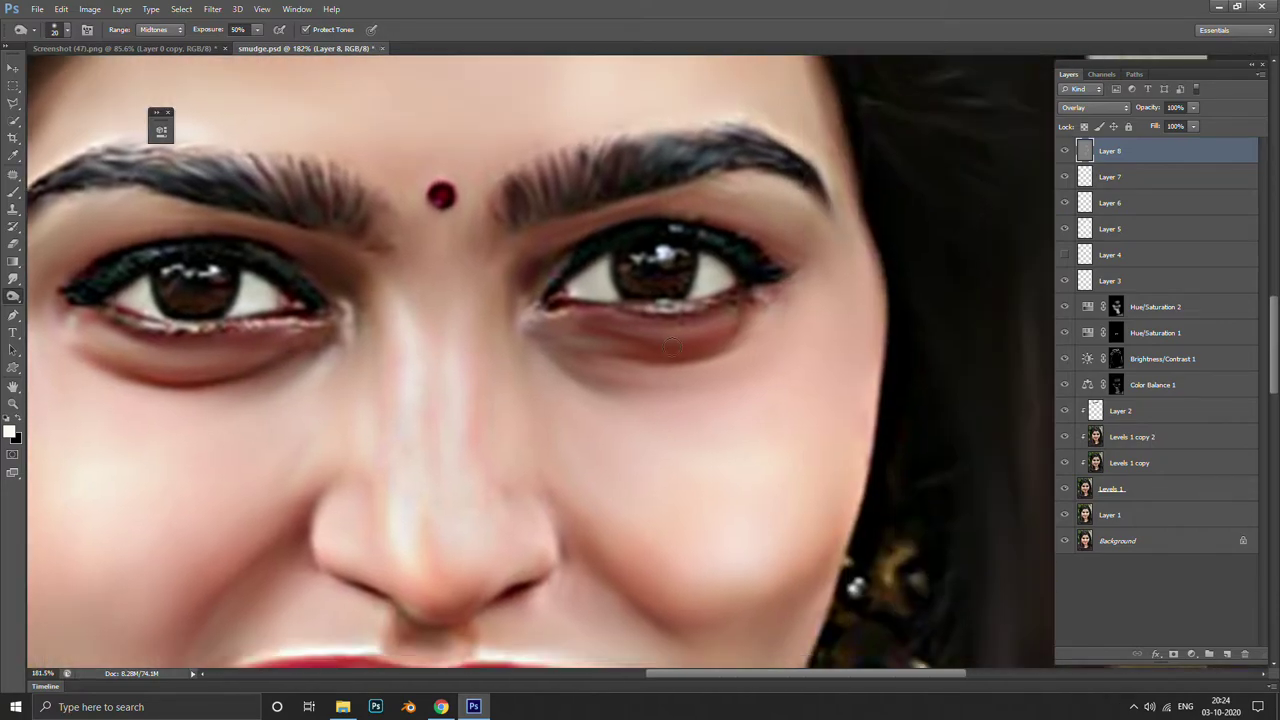
left_click_drag(624, 349, 744, 316)
key("ctrl+z")
key("ctrl+z")
scroll(717, 322, "down", 3)
scroll(717, 322, "up", 1)
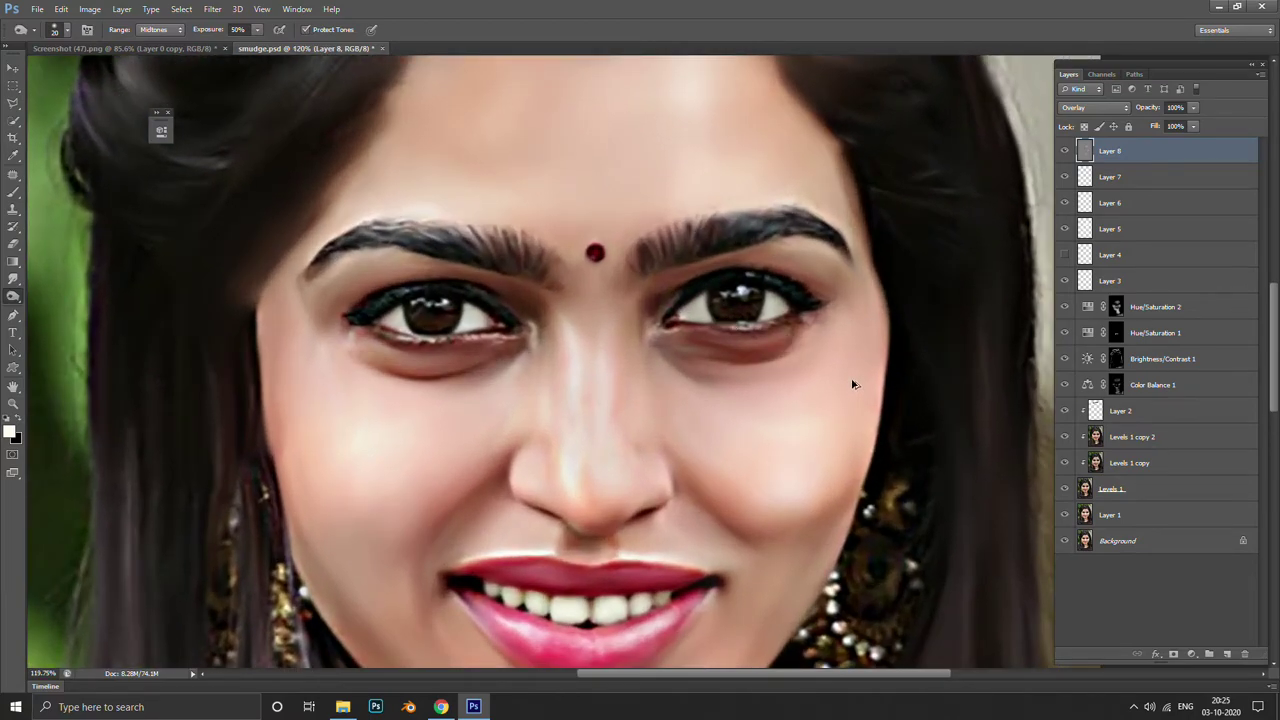
scroll(852, 381, "down", 3)
scroll(852, 381, "up", 2)
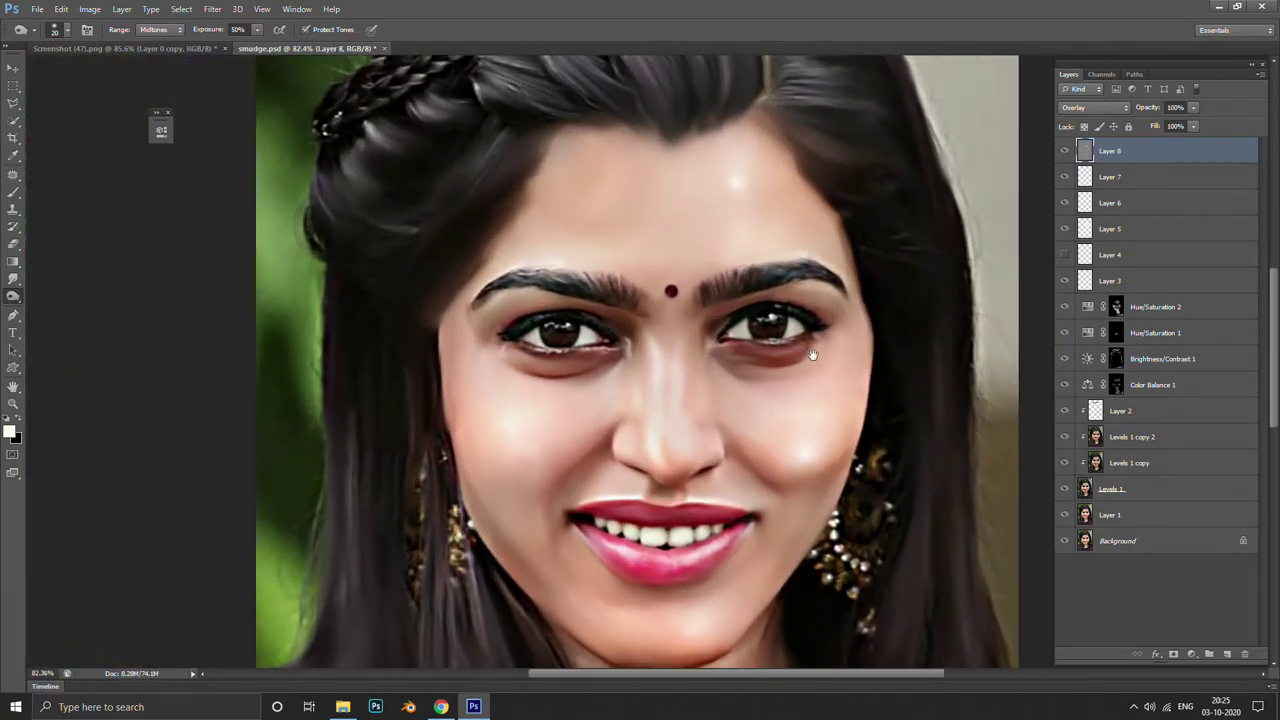
left_click_drag(852, 381, 779, 206)
scroll(785, 208, "down", 1)
scroll(740, 280, "down", 3)
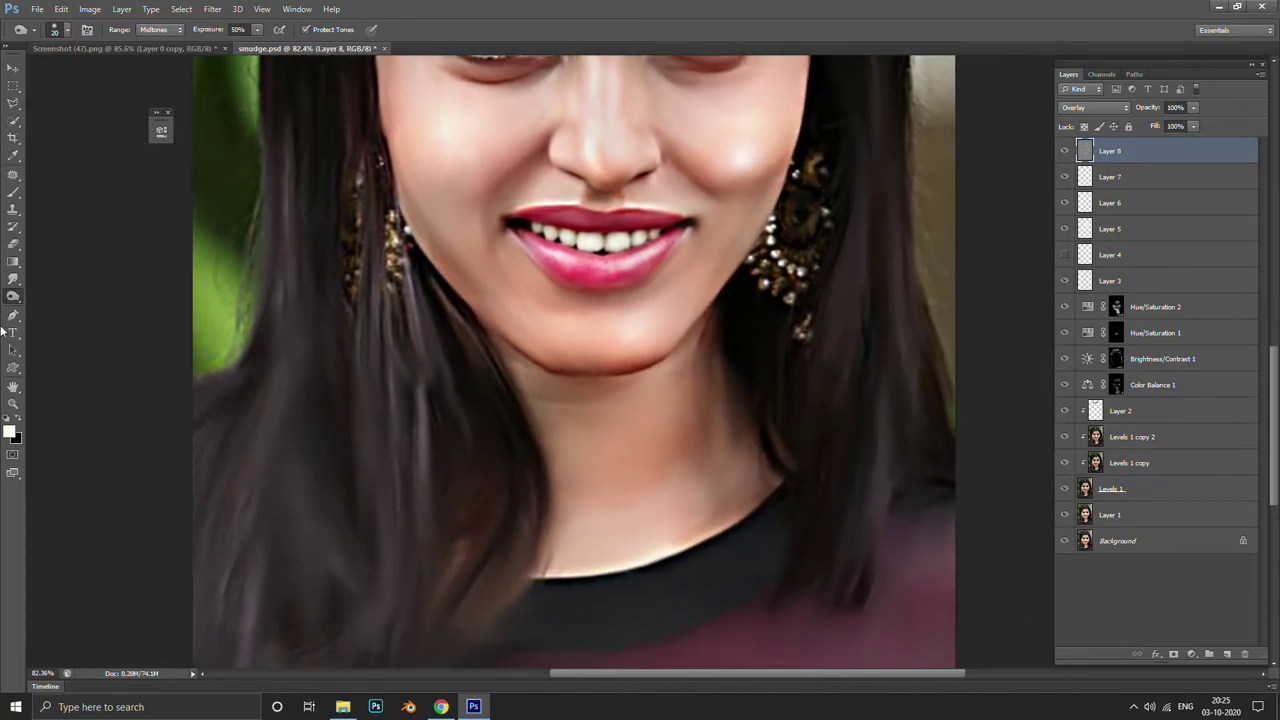
Lighten the skin along the jawline with a smaller Dodge brush at 20% exposure
left_click_drag(19, 298, 88, 302)
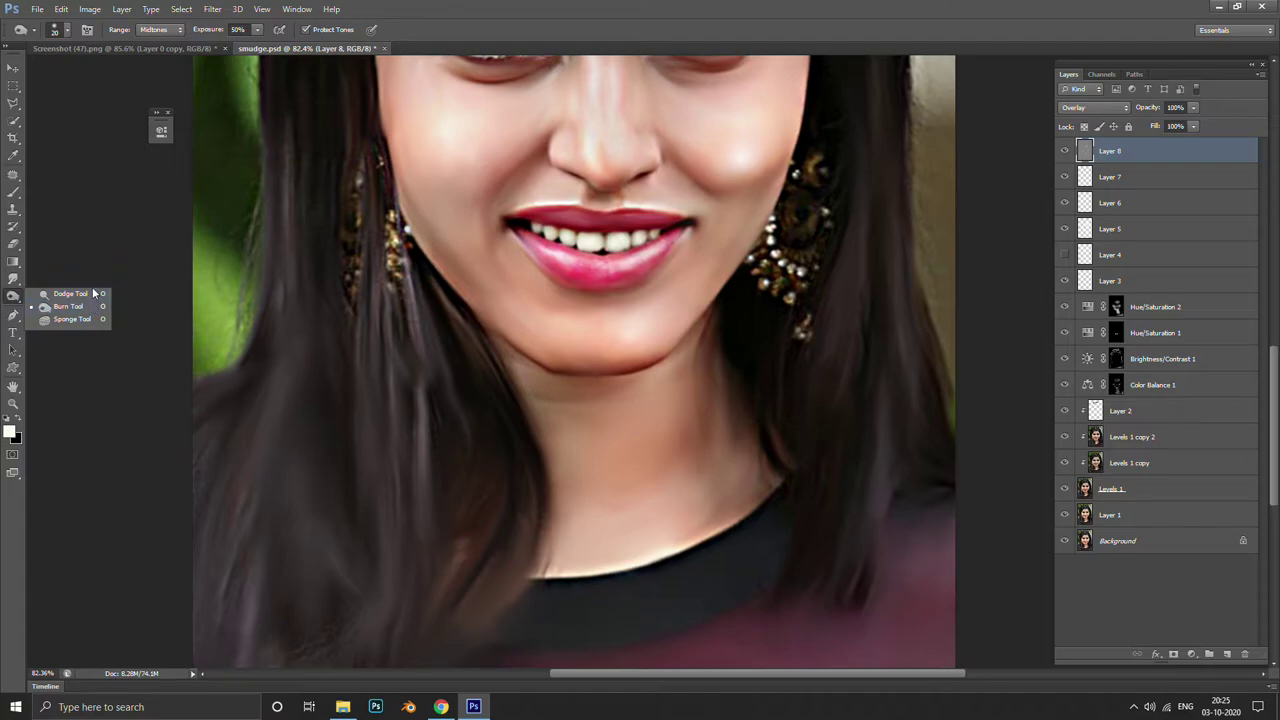
key("2")
scroll(629, 443, "up", 1)
scroll(650, 420, "up", 4)
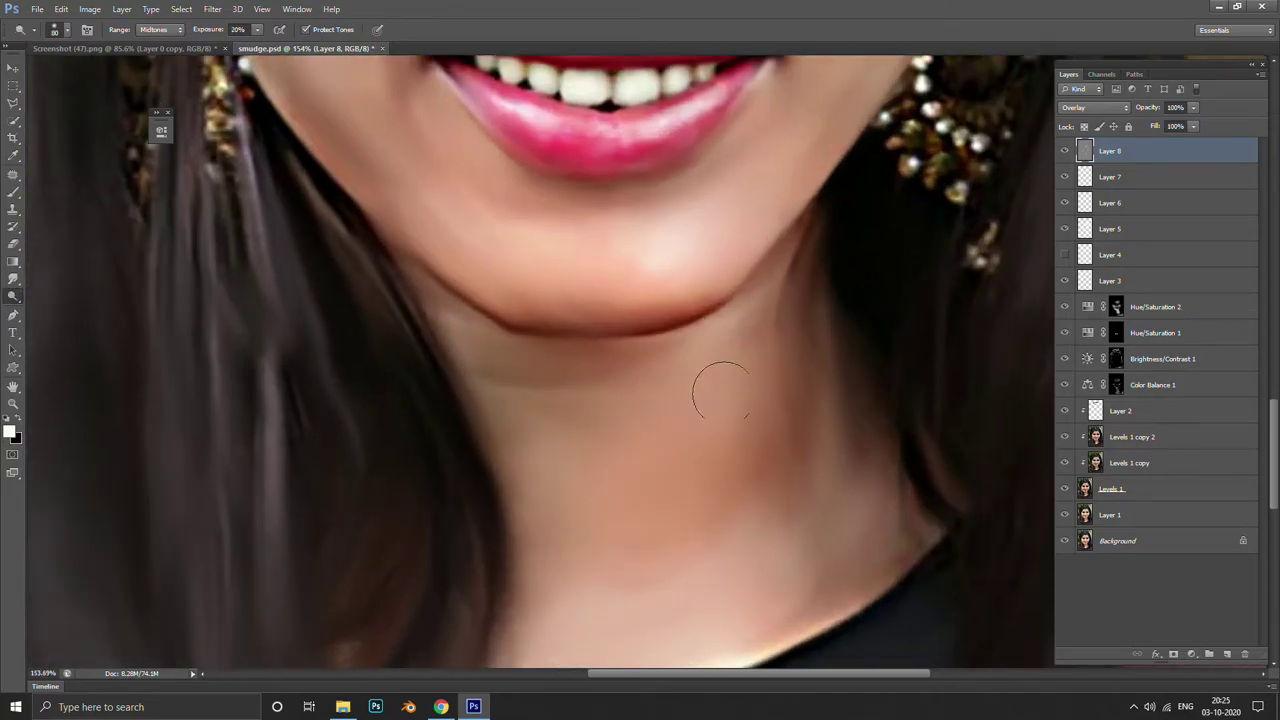
key("[")
key("[")
key("[")
key("[")
left_click_drag(720, 322, 730, 322)
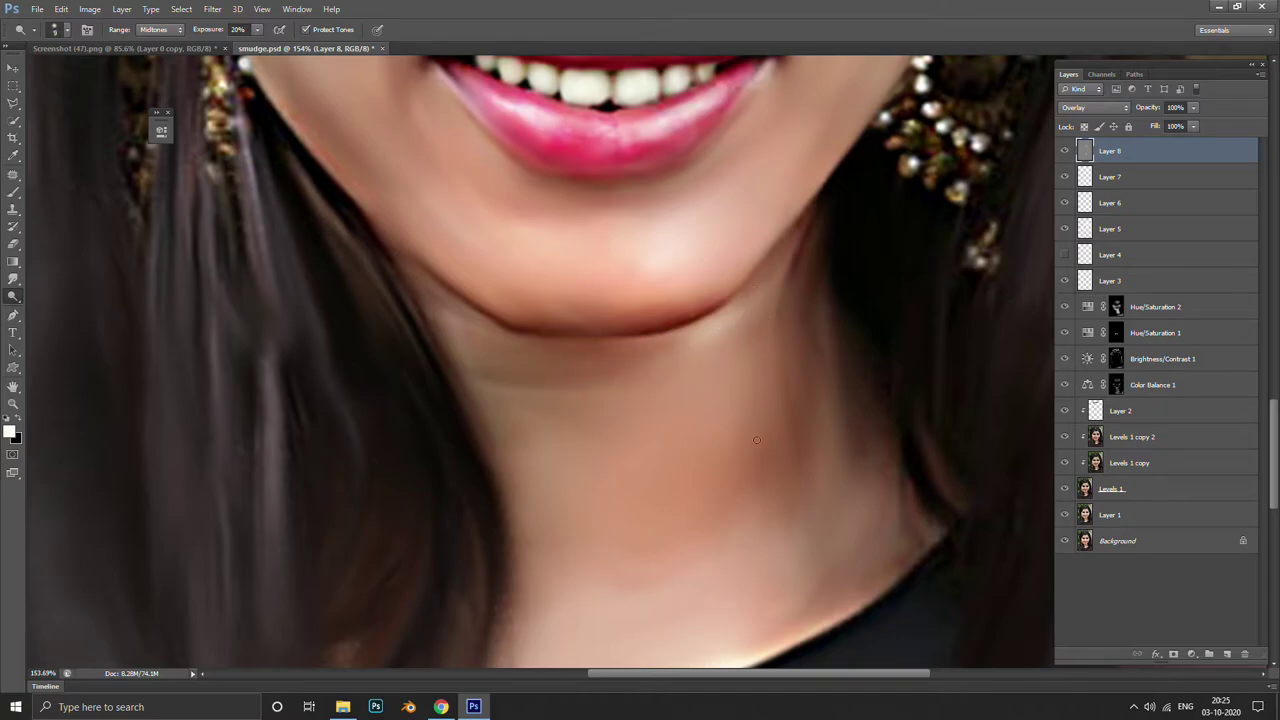
scroll(700, 450, "up", 1)
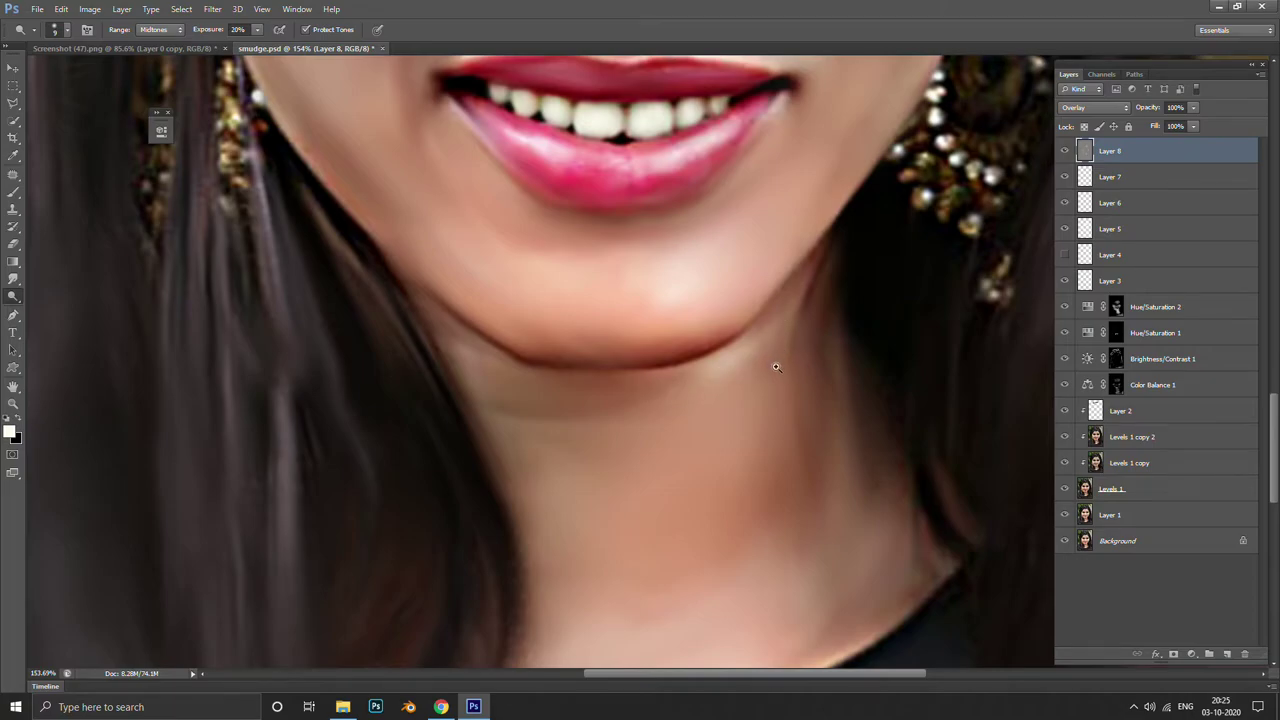
scroll(788, 368, "down", 3)
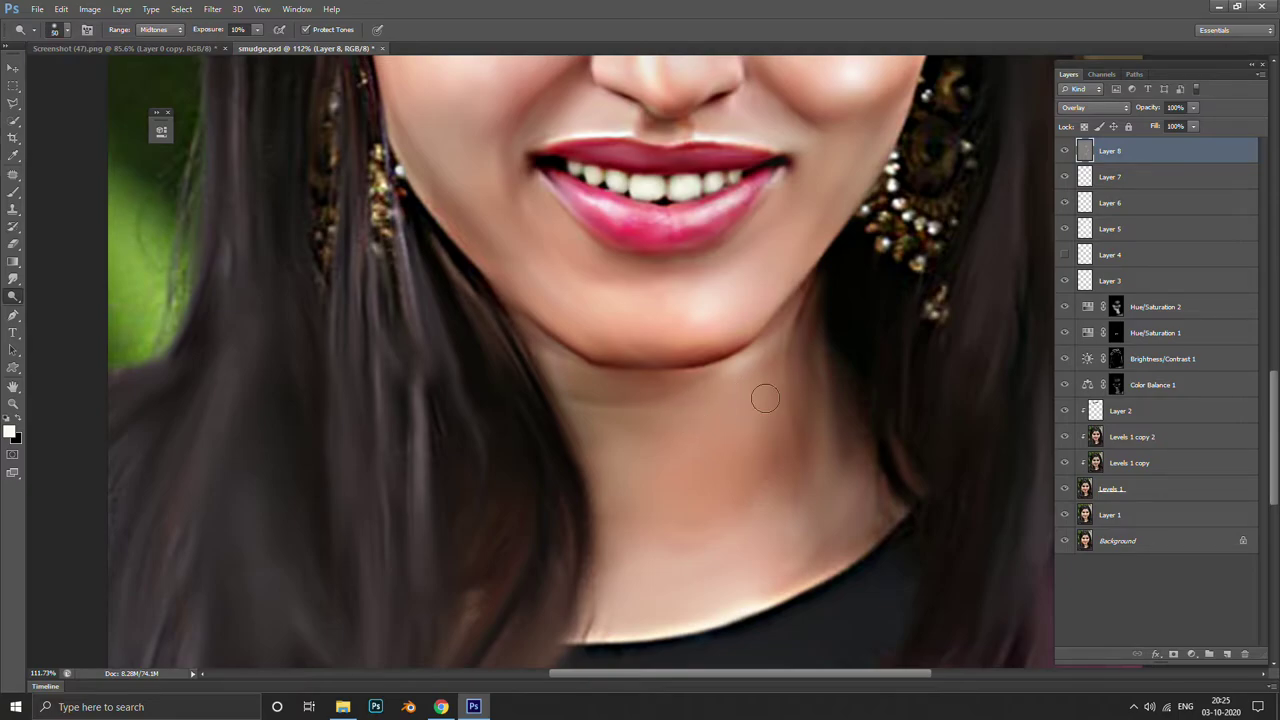
key("bracketright")
key("bracketright")
key("bracketright")
key("bracketright")
key("bracketright")
key("bracketright")
key("bracketright")
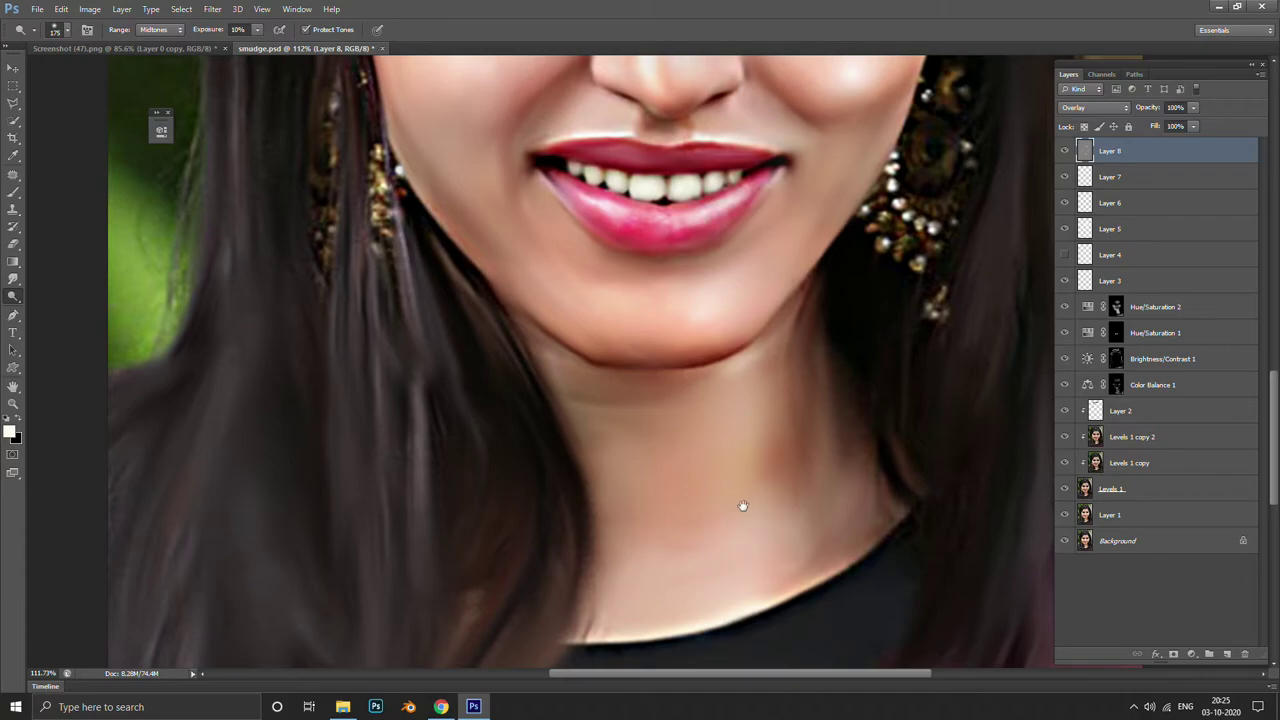
scroll(740, 506, "down", 3)
scroll(629, 445, "up", 1)
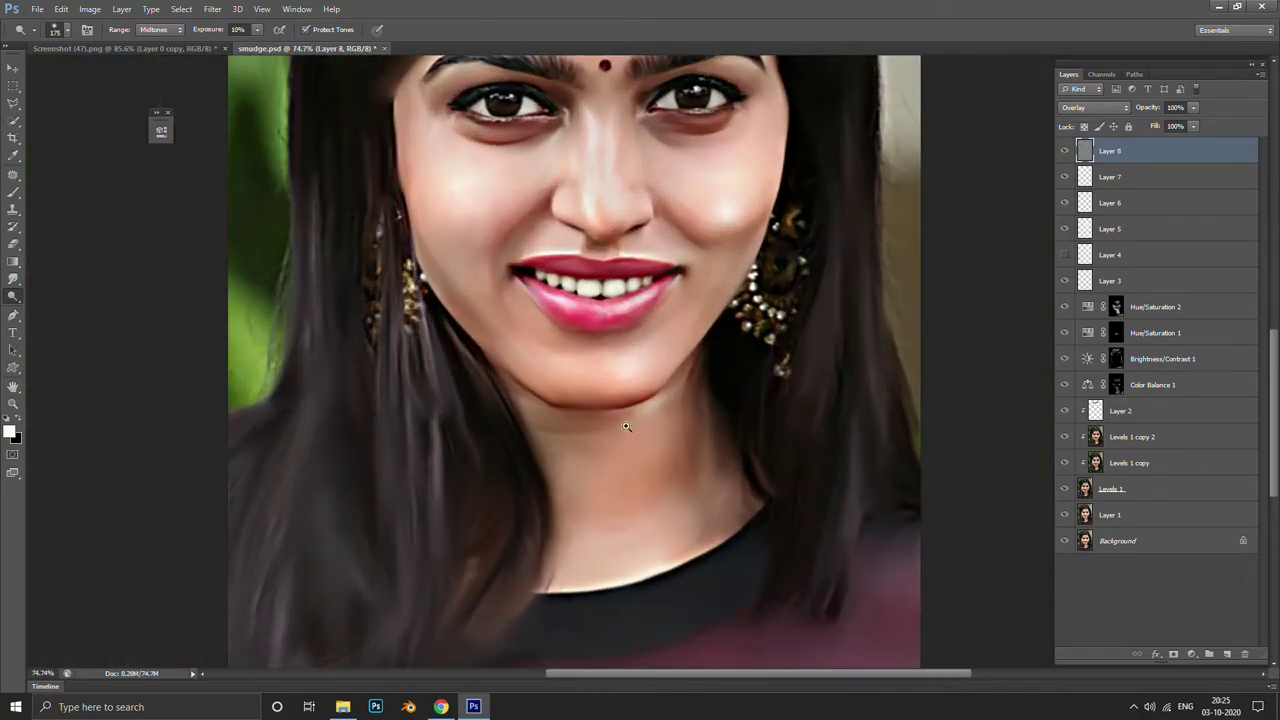
scroll(620, 415, "down", 1)
left_click(182, 9)
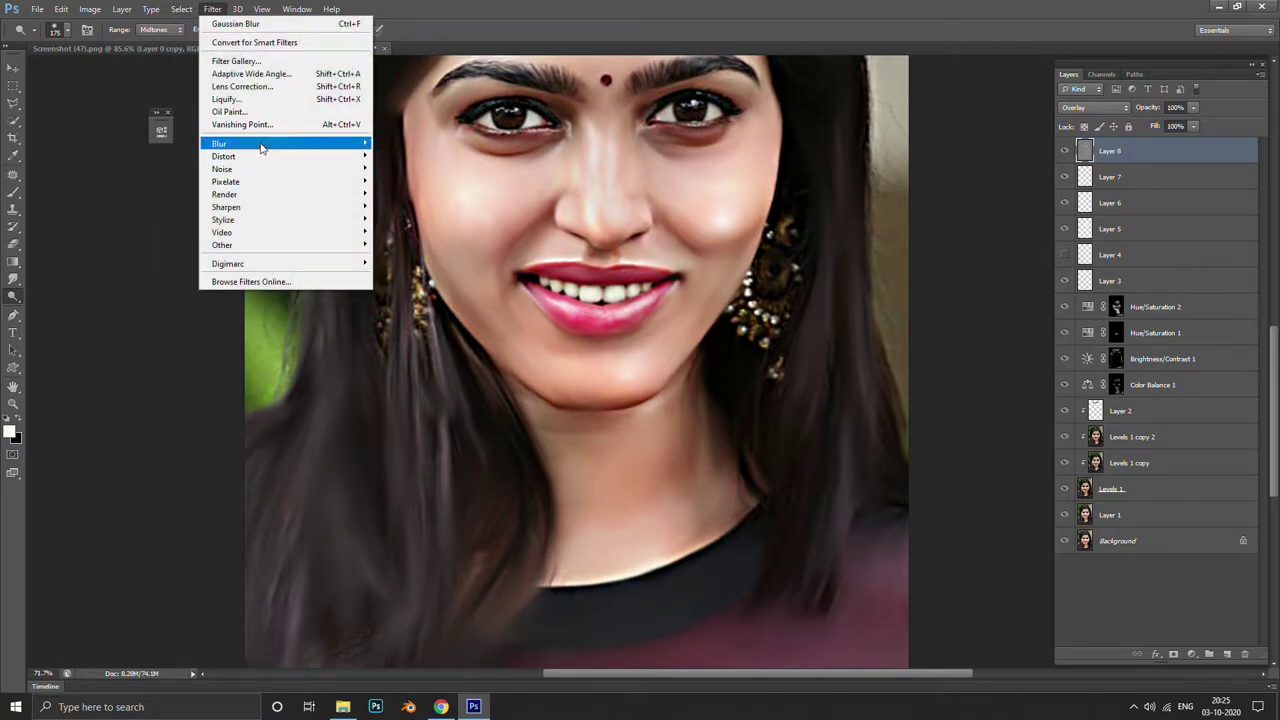
Apply a 14.1-pixel Gaussian Blur to Layer 8 and save smudge.psd
mouse_move(260, 143)
left_click(441, 240)
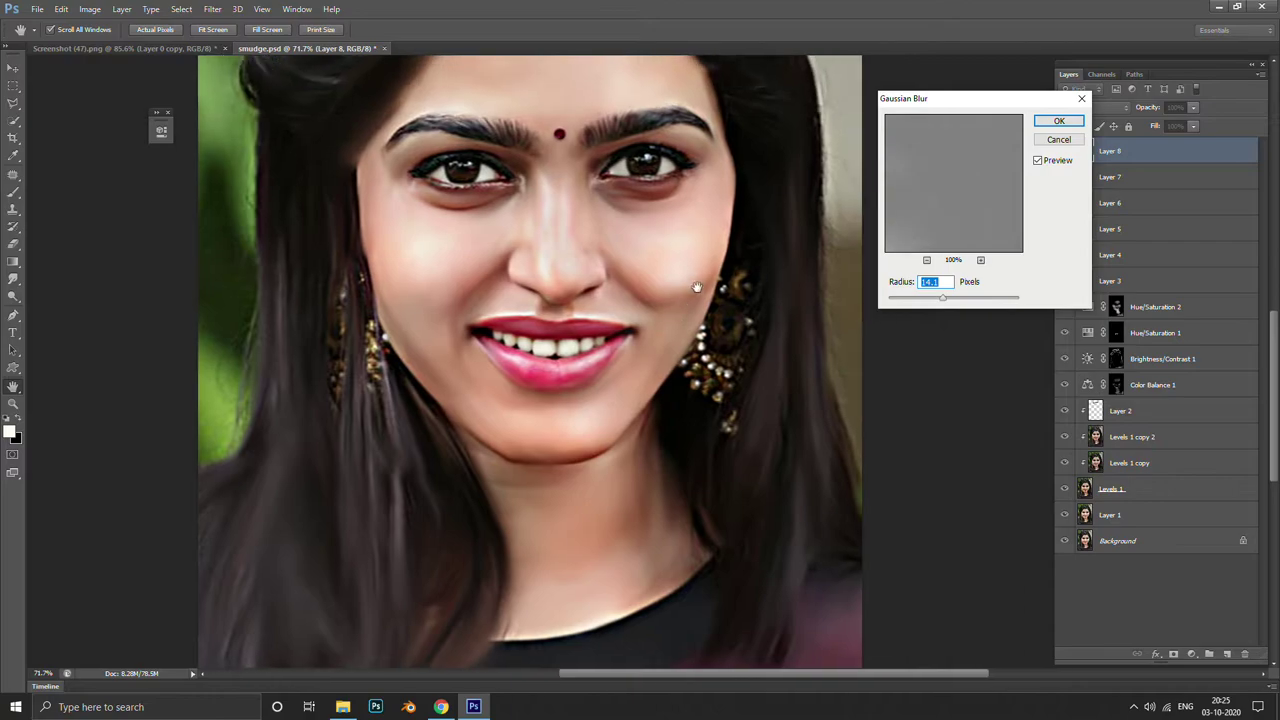
left_click_drag(600, 253, 645, 347)
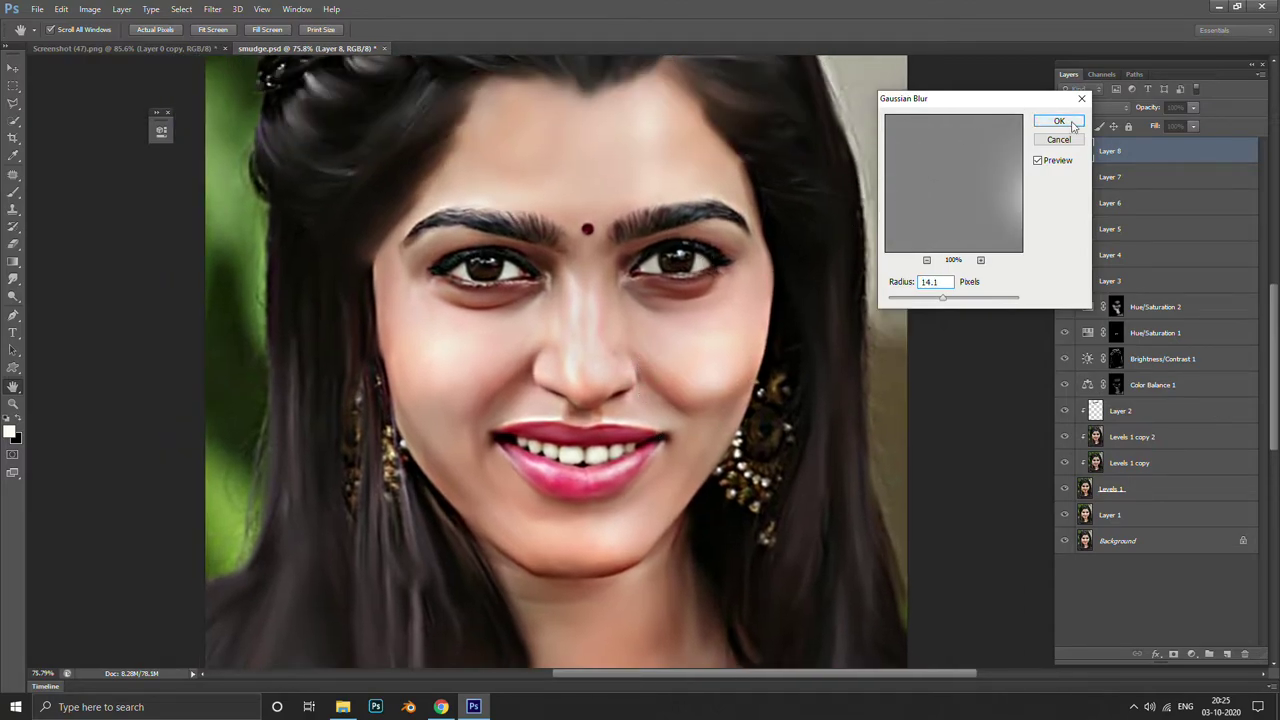
left_click(1060, 121)
scroll(717, 390, "down", 3)
scroll(717, 390, "down", 3)
scroll(717, 390, "up", 3)
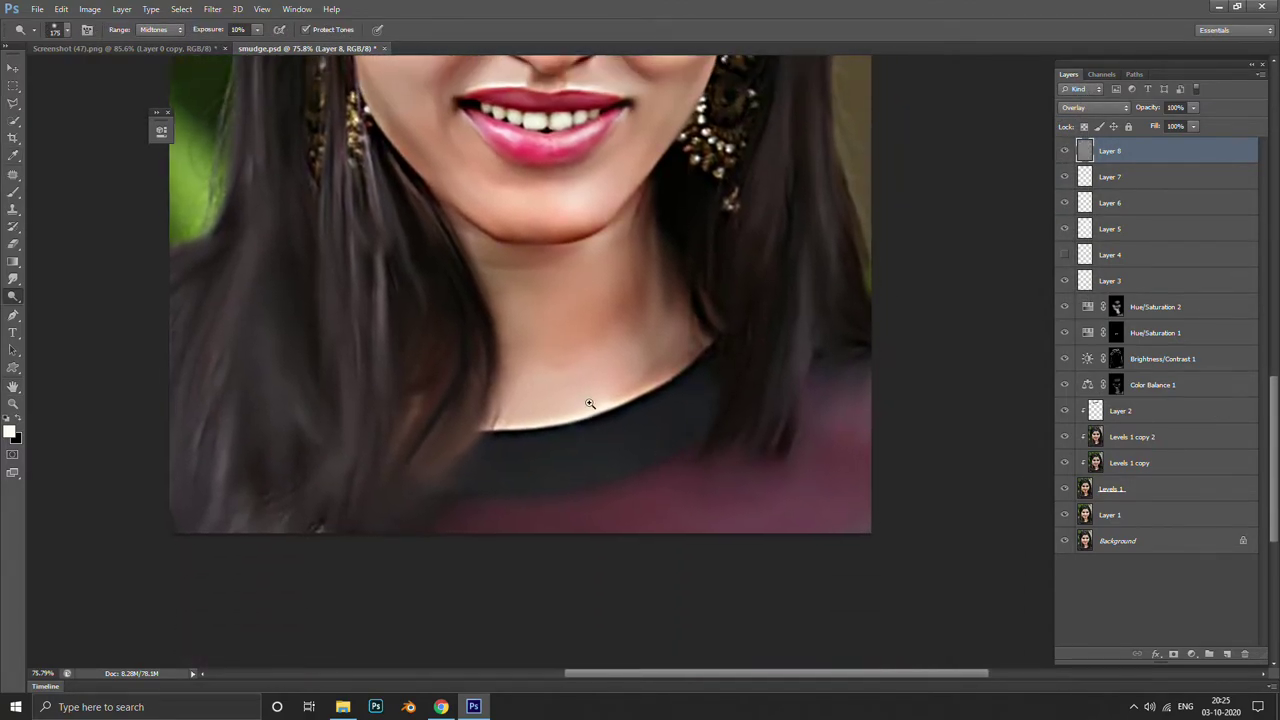
scroll(586, 400, "up", 3)
scroll(971, 400, "down", 5)
key("ctrl+s")
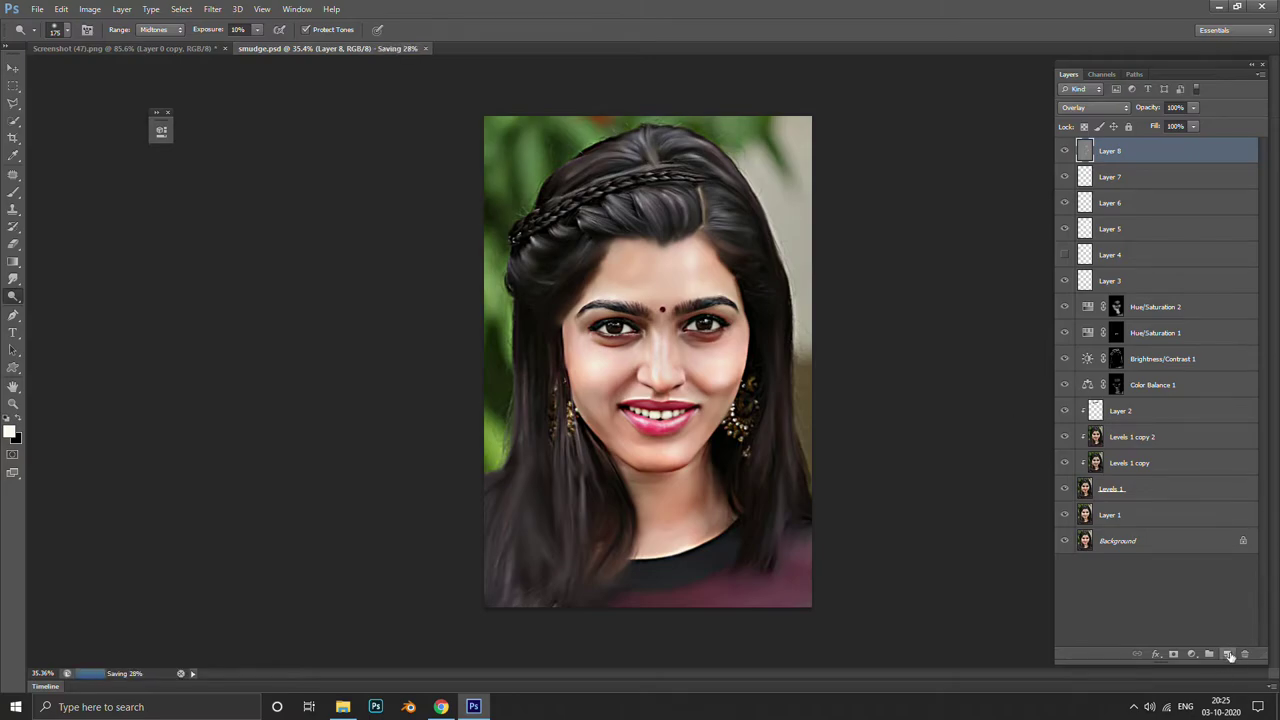
Add a new Layer 9 filled with 50% gray and set to Overlay blend mode
left_click(1227, 654)
left_click(61, 9)
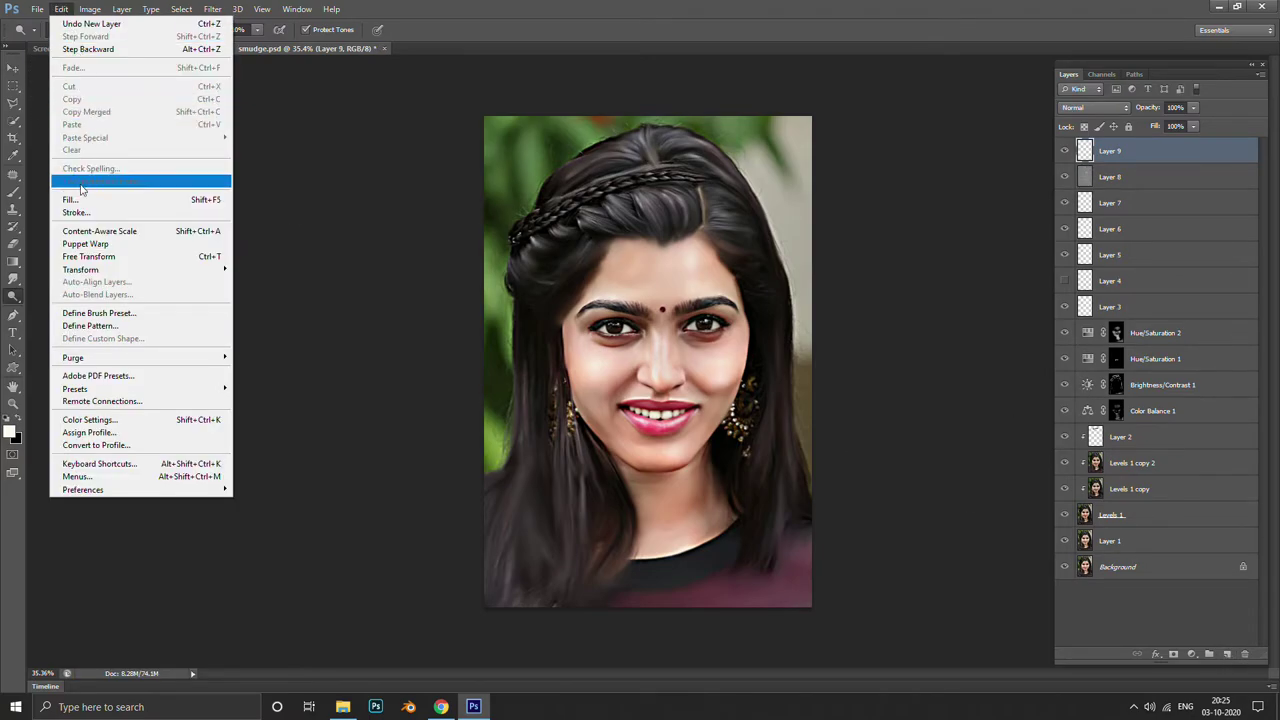
left_click(224, 199)
left_click(716, 206)
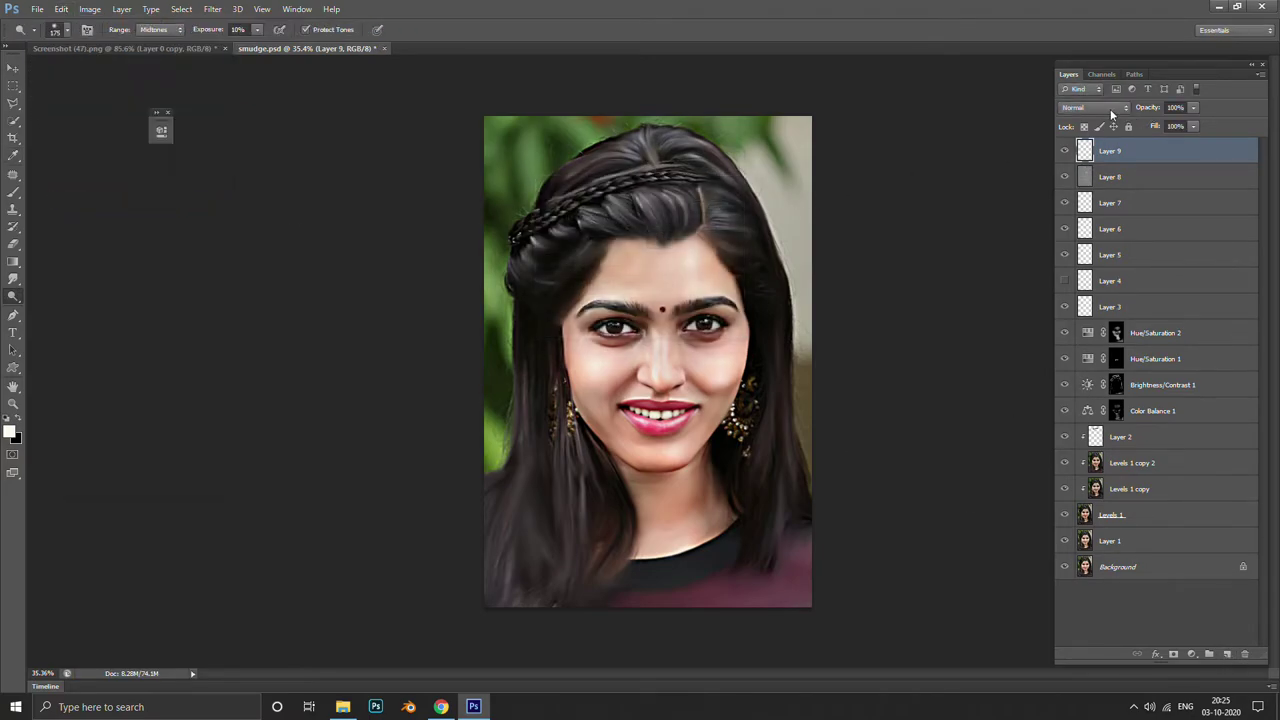
left_click(1094, 107)
left_click(1100, 286)
Fit the whole portrait on screen and select the Burn tool
key("o")
key("ctrl+0")
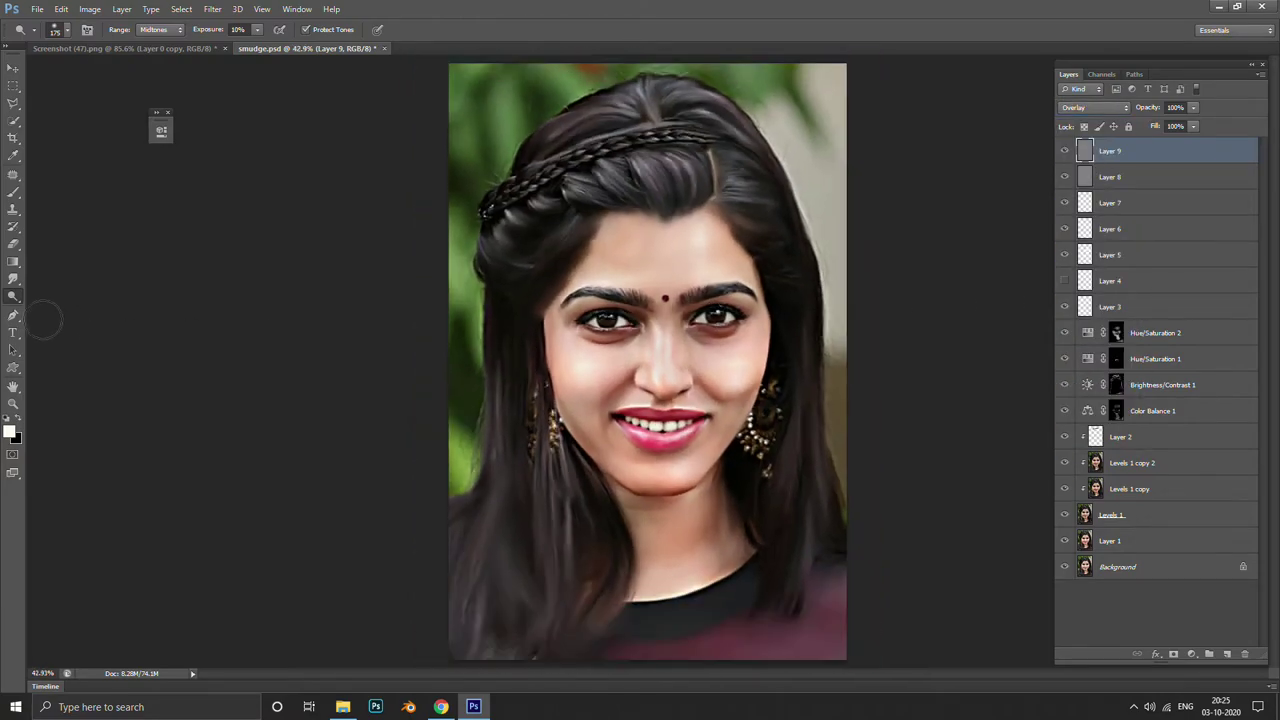
right_click(13, 296)
left_click(60, 309)
scroll(720, 302, "up", 5)
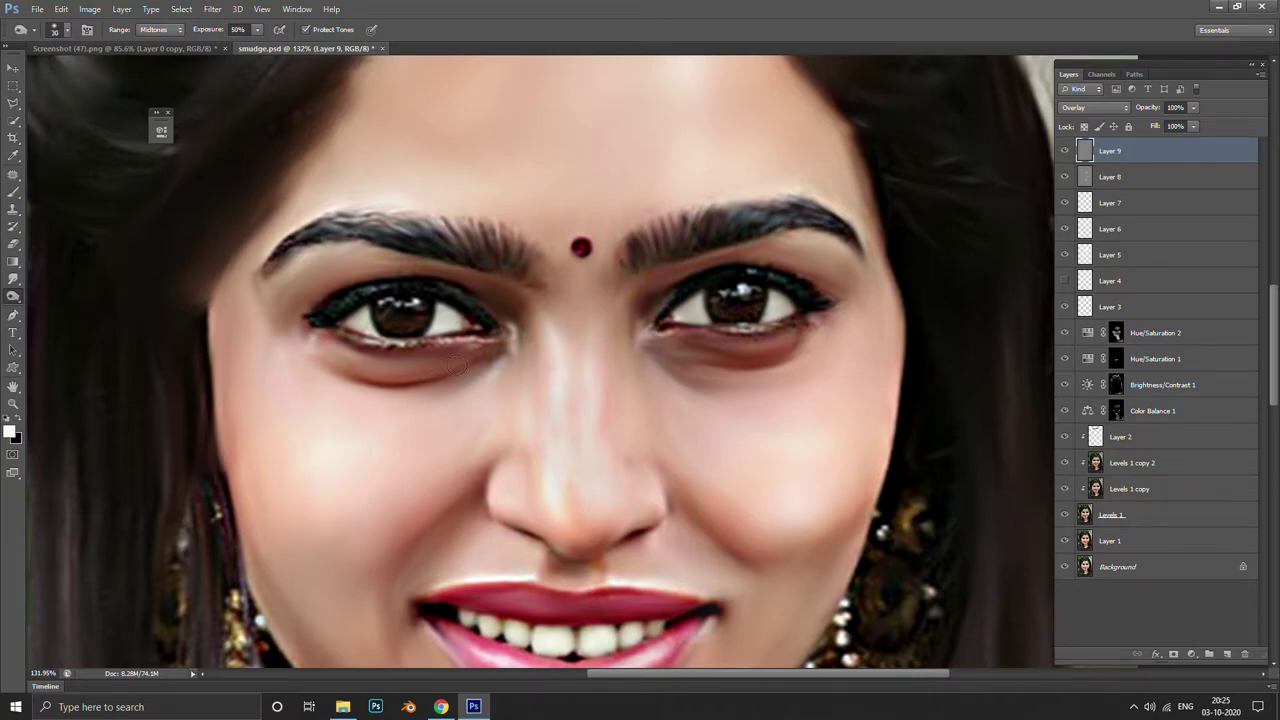
Undo a trial burn under the left eye and keep the tonal range on Midtones
mouse_move(456, 365)
left_mouse_down()
mouse_move(380, 374)
mouse_move(432, 363)
left_mouse_up()
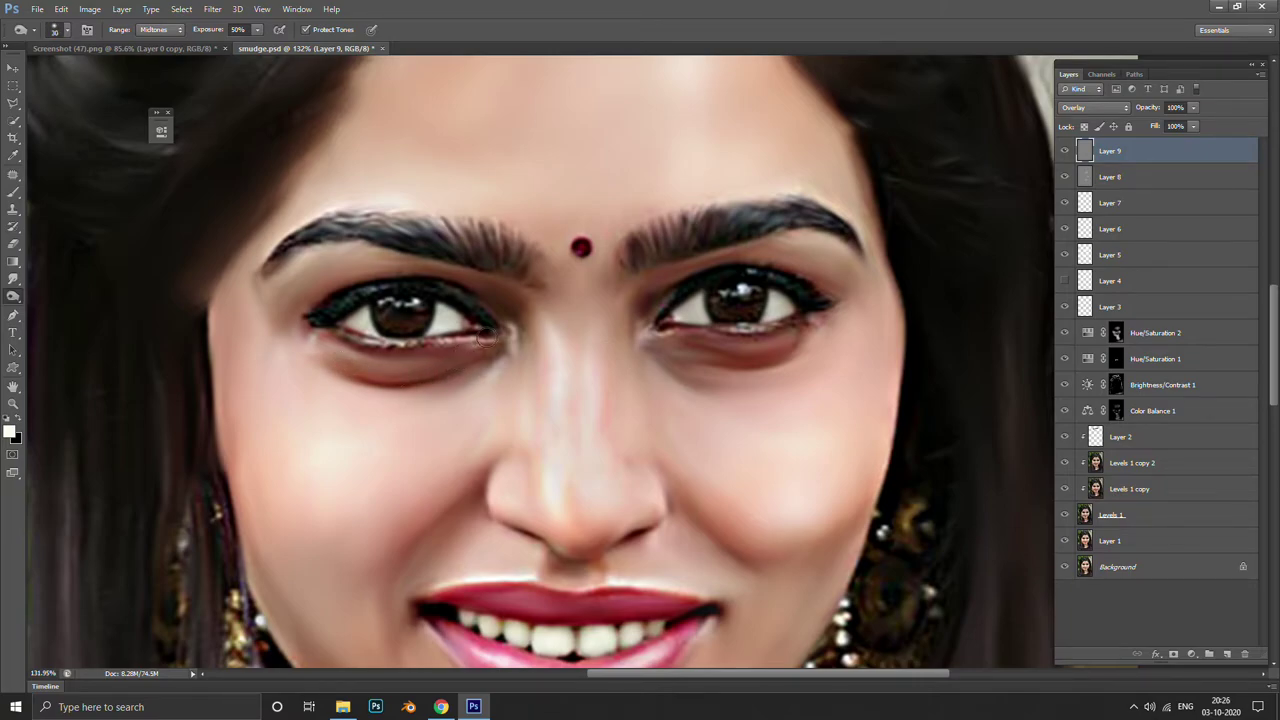
key("ctrl+z")
type("10")
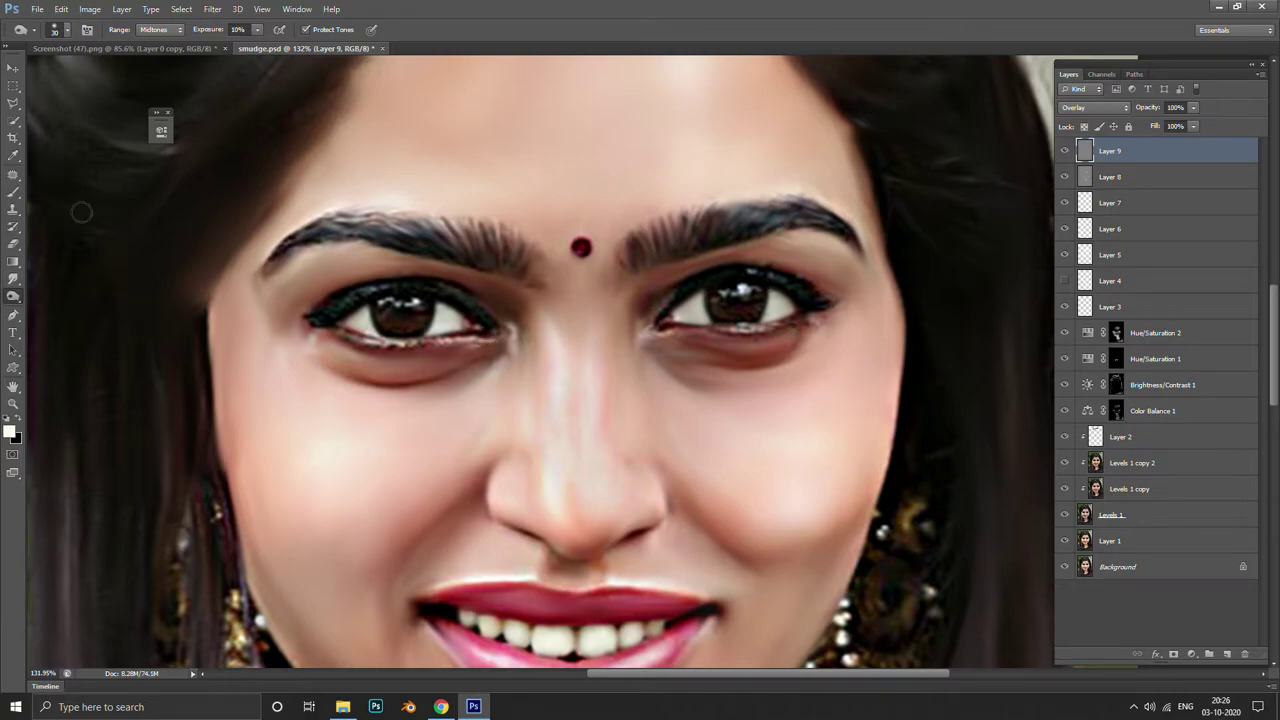
left_click(160, 29)
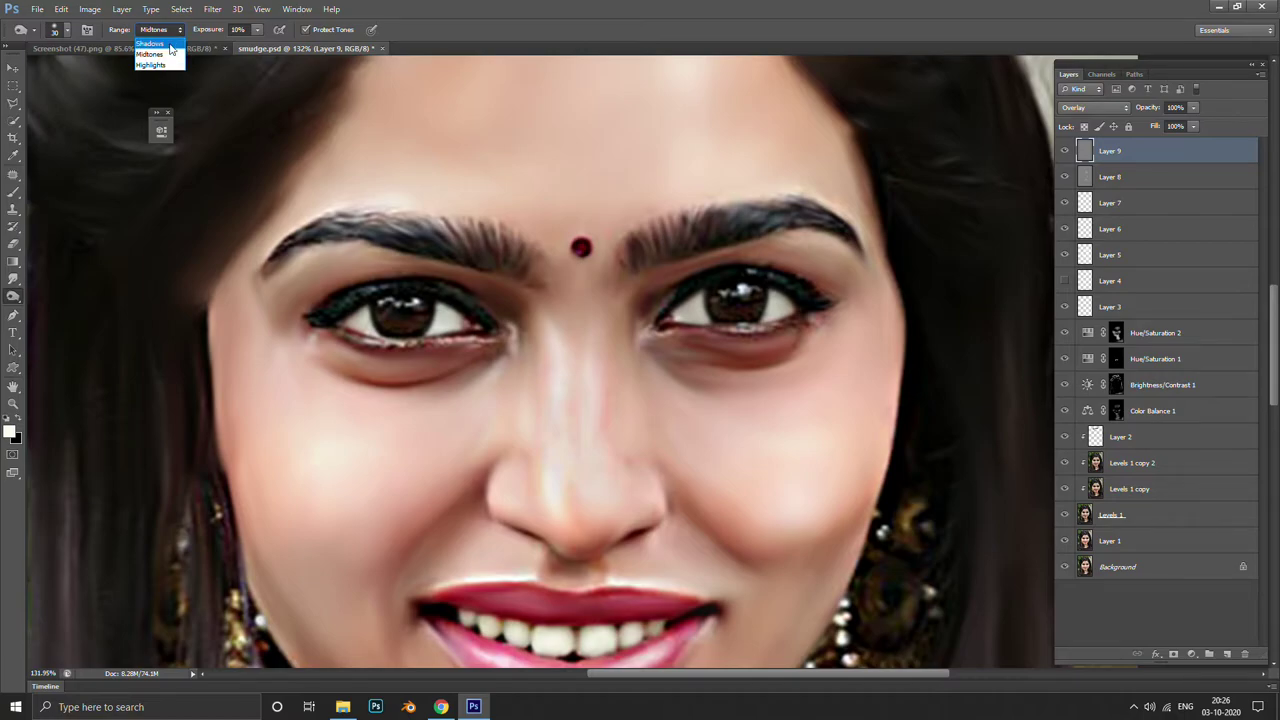
left_click(246, 30)
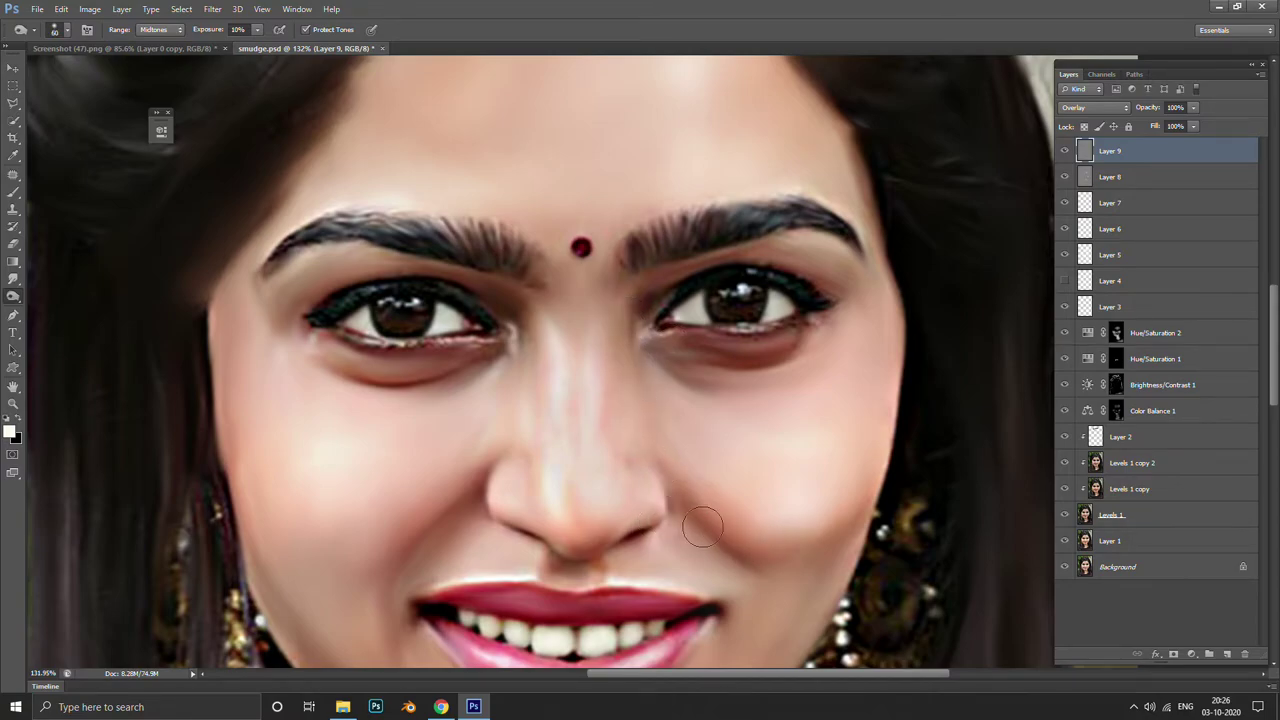
Resize the Dodge brush with the bracket keys while framing the jawline and neck
key("bracketright")
key("bracketright")
key("bracketright")
key("bracketright")
key("bracketright")
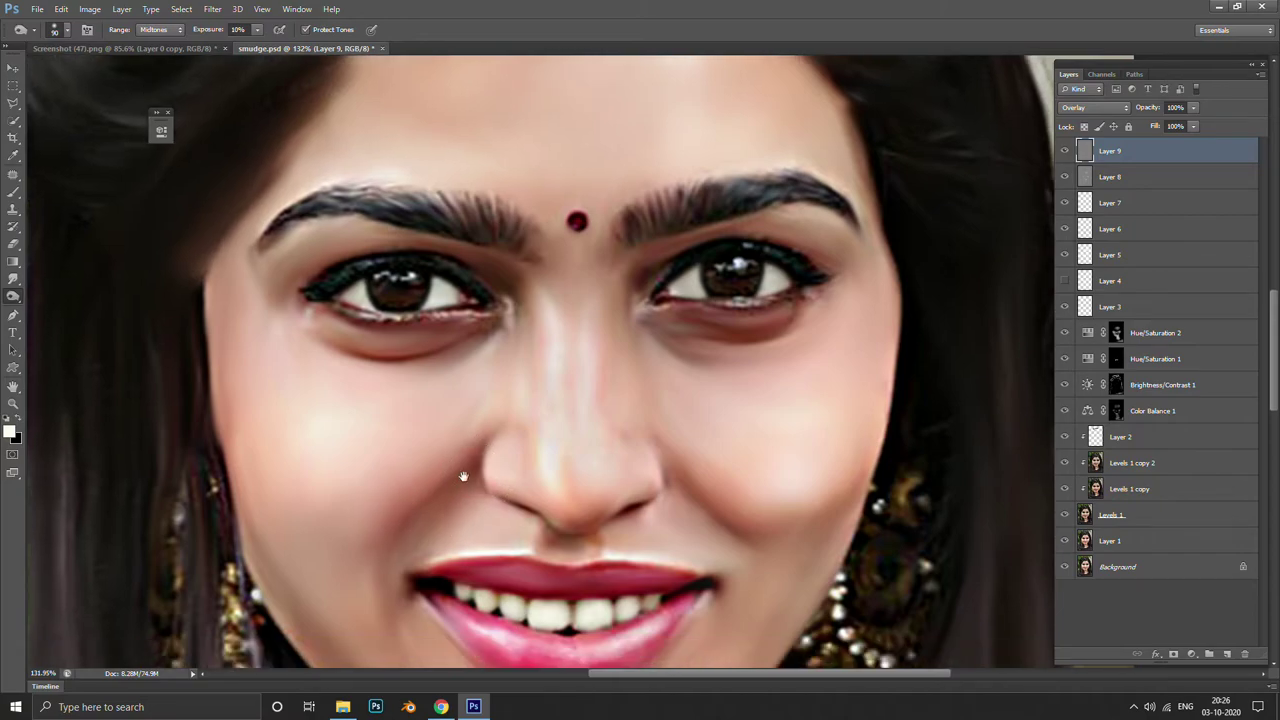
scroll(210, 266, "down", 5)
scroll(212, 215, "down", 4)
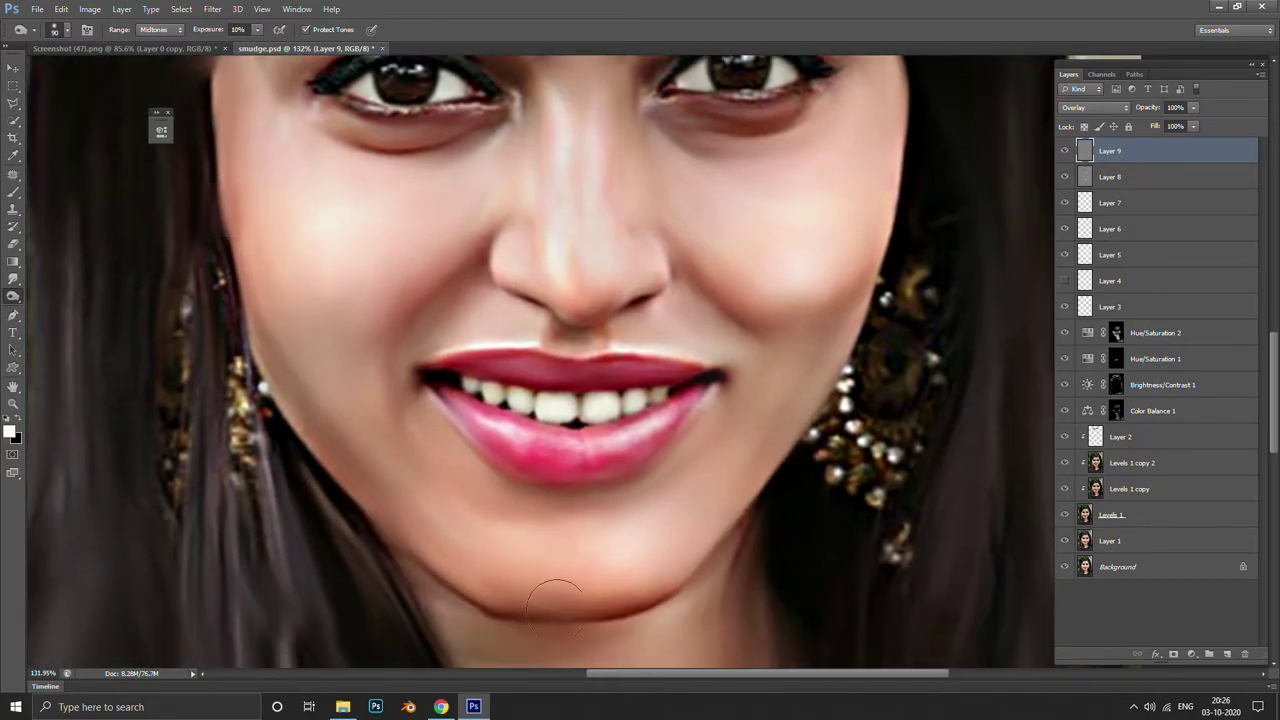
key("bracketleft")
key("bracketleft")
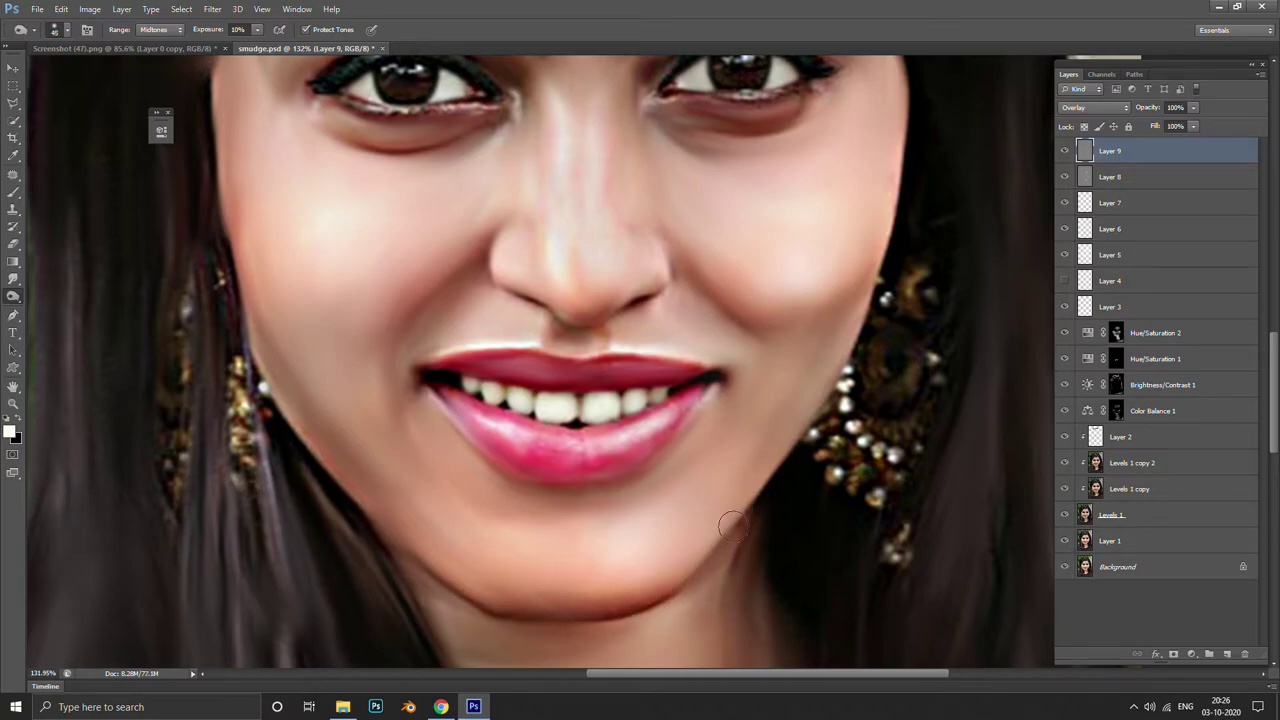
scroll(745, 530, "down", 1)
scroll(560, 515, "down", 3)
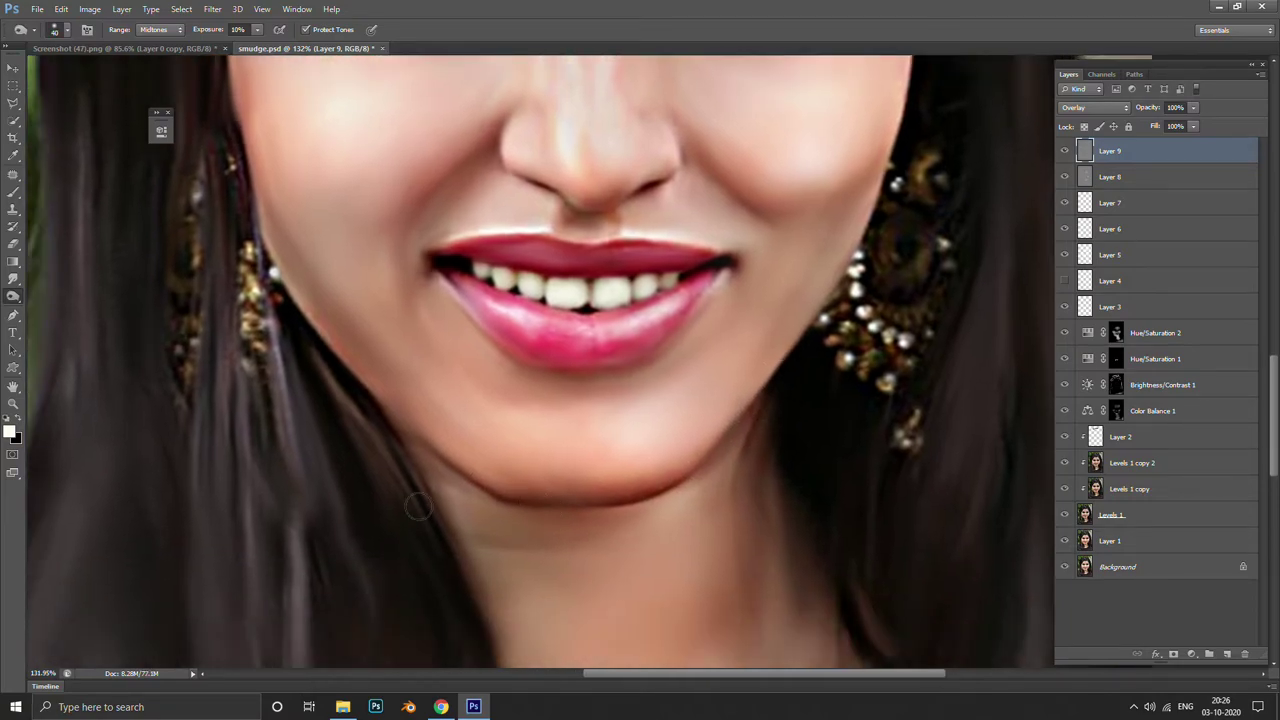
scroll(627, 545, "down", 3)
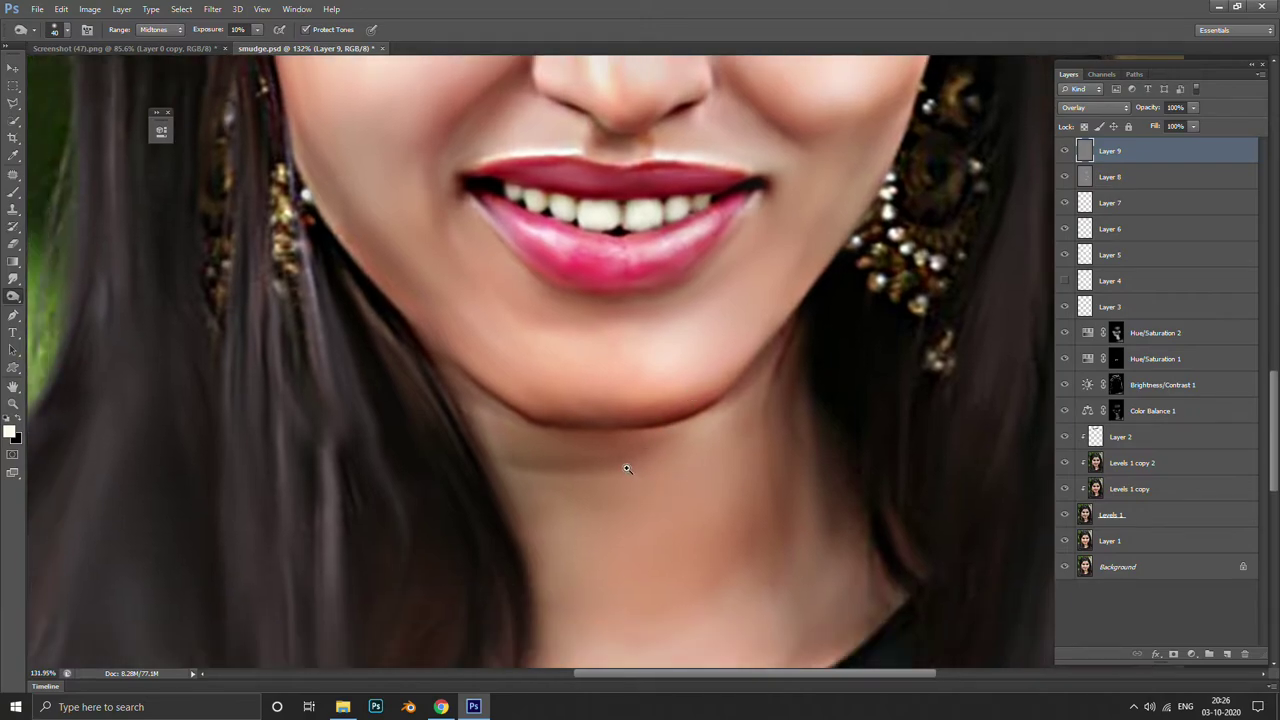
scroll(627, 520, "down", 3)
scroll(640, 500, "up", 3)
scroll(654, 495, "up", 3)
key("bracketleft")
key("bracketleft")
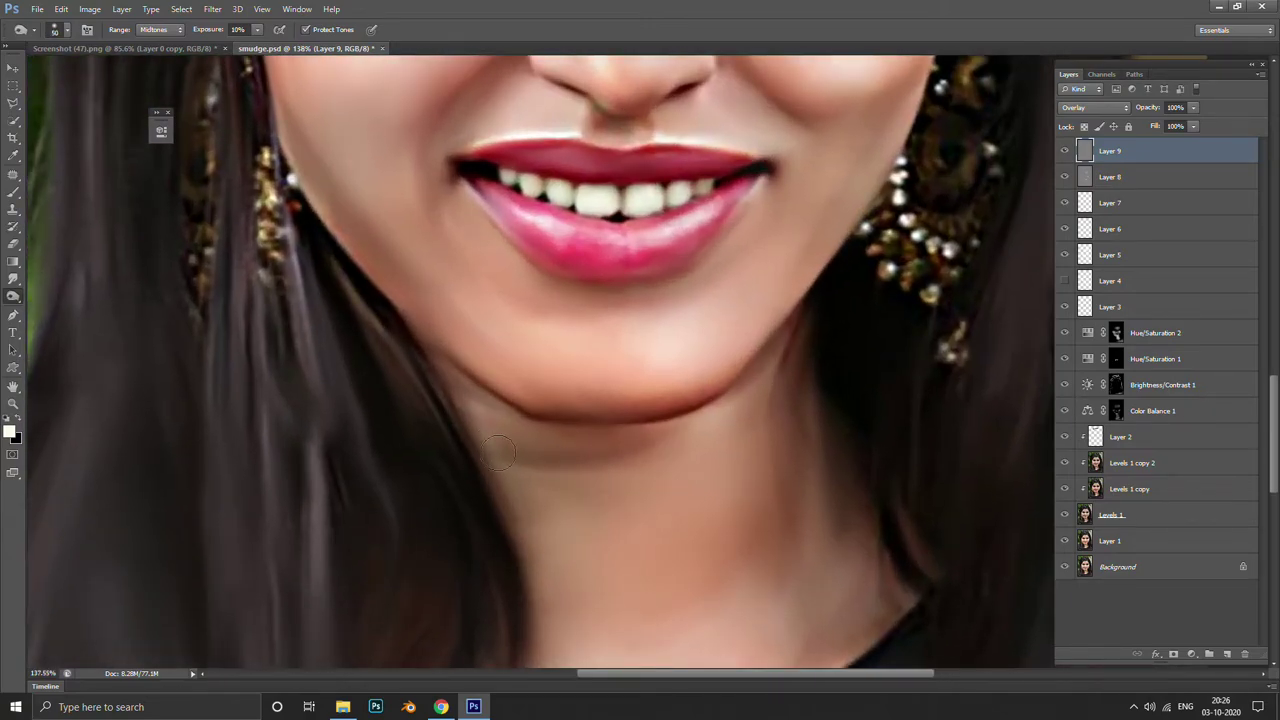
scroll(531, 491, "down", 2)
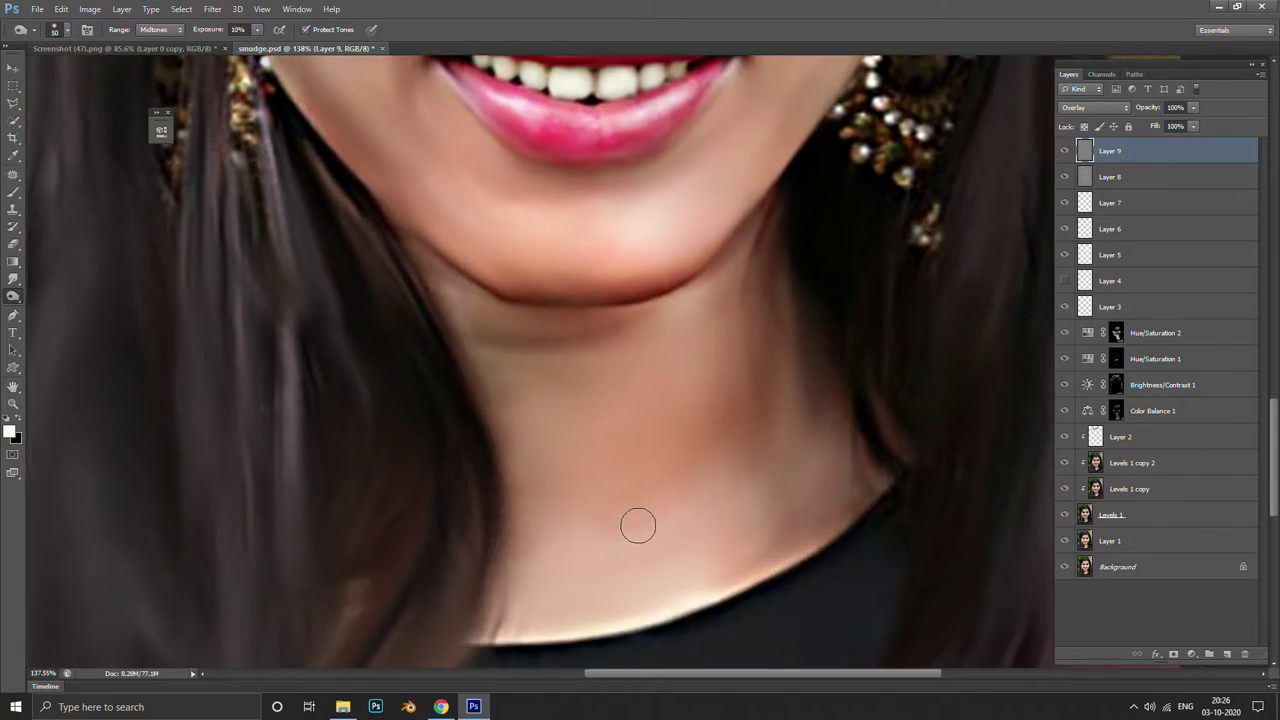
key("bracketright")
key("bracketright")
key("bracketright")
key("bracketright")
Lighten the neck and cheek on Layer 9, adjusting the brush size between strokes
mouse_move(738, 470)
left_mouse_down()
mouse_move(860, 472)
mouse_move(697, 606)
left_mouse_up()
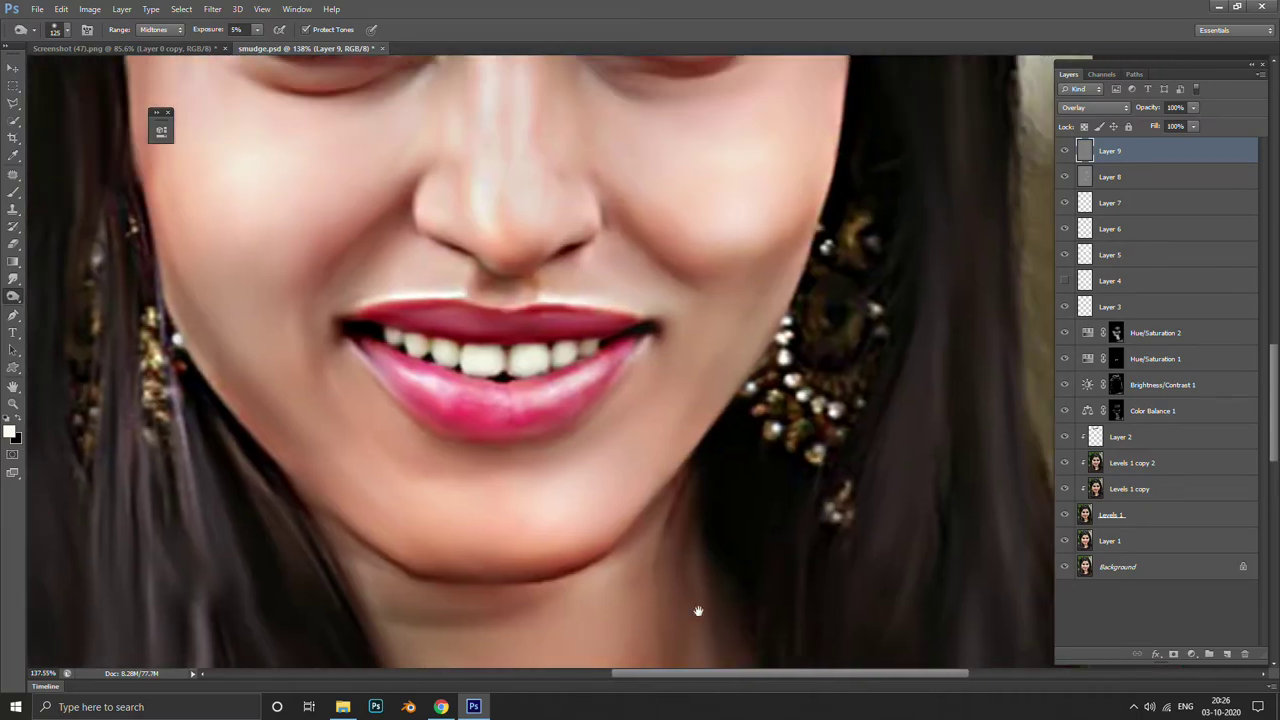
key("bracketleft")
key("bracketleft")
key("bracketleft")
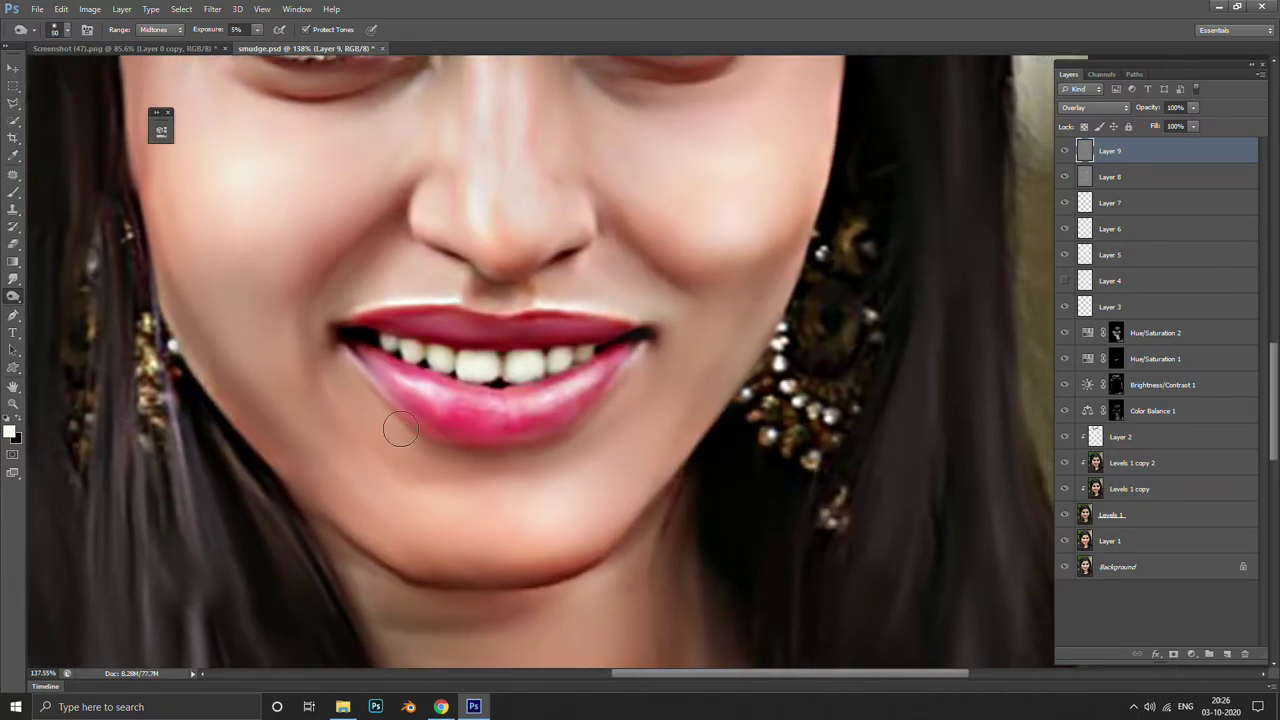
key("bracketleft")
key("bracketleft")
key("bracketleft")
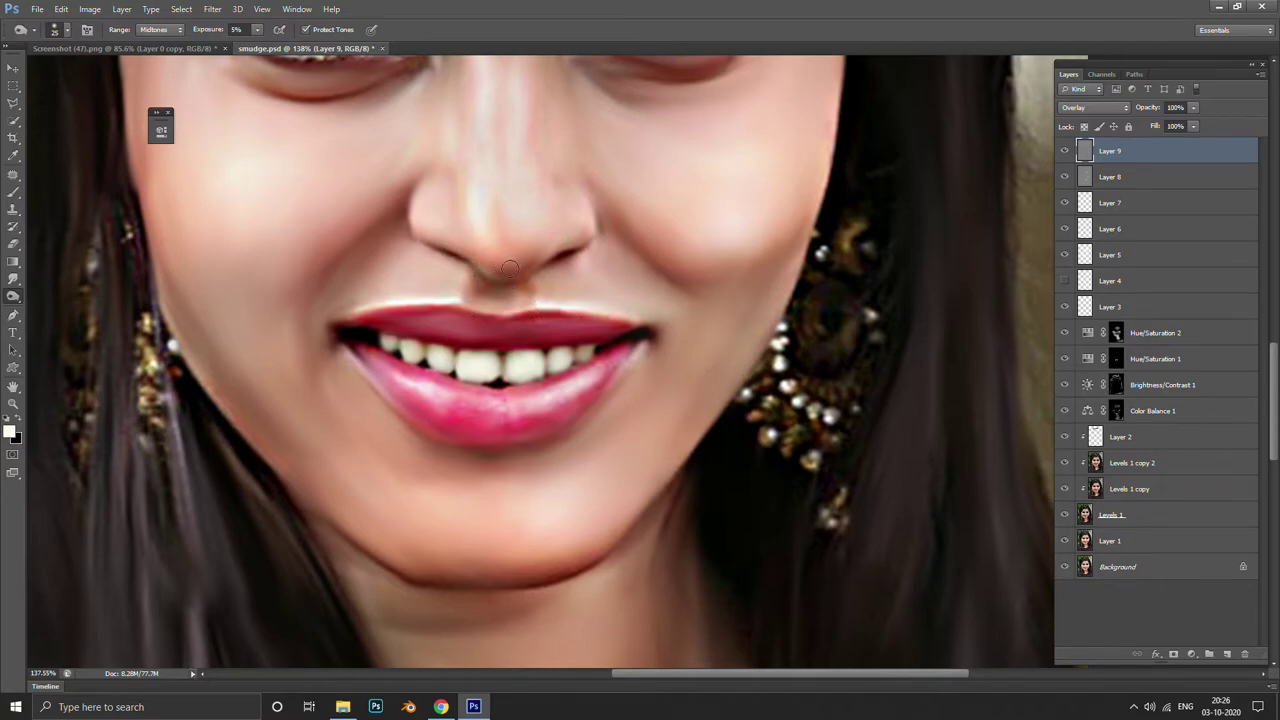
key("bracketright")
left_click_drag(642, 209, 512, 319)
scroll(700, 360, "up", 1)
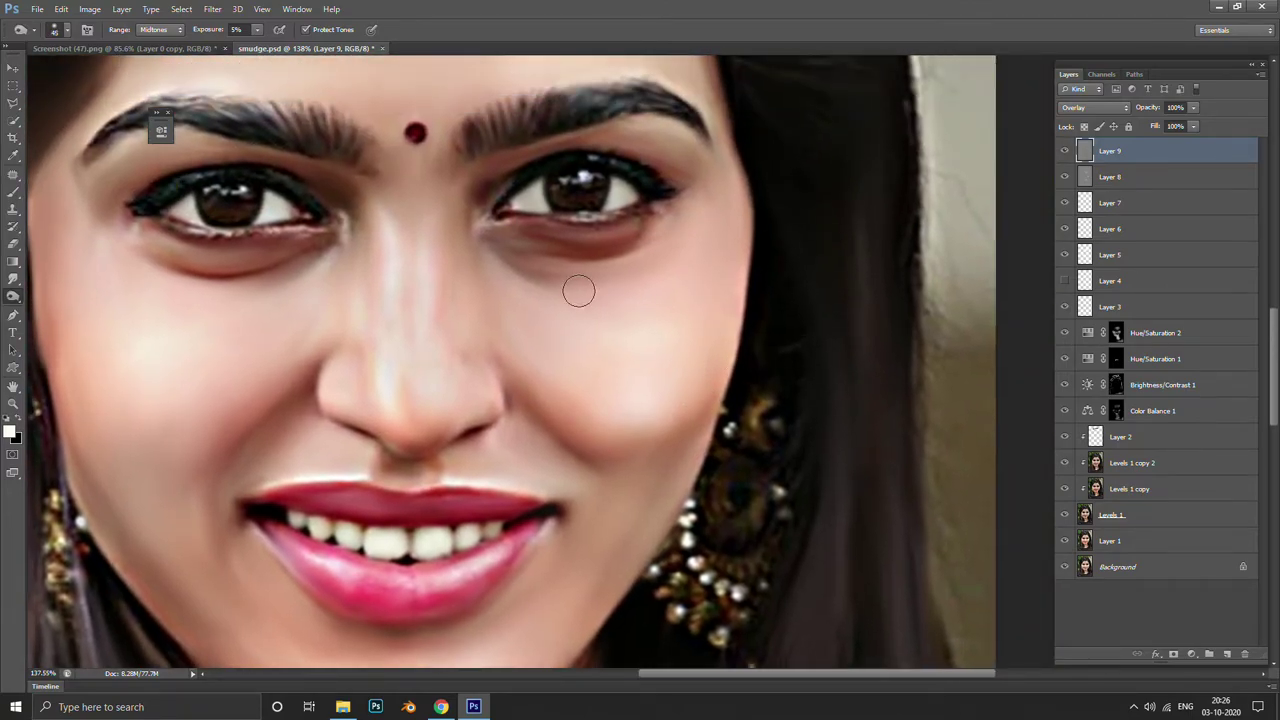
key("bracketright")
key("bracketright")
key("bracketright")
Lighten the forehead along the hairline with a larger Dodge brush, then zoom out
left_click_drag(349, 265, 679, 345)
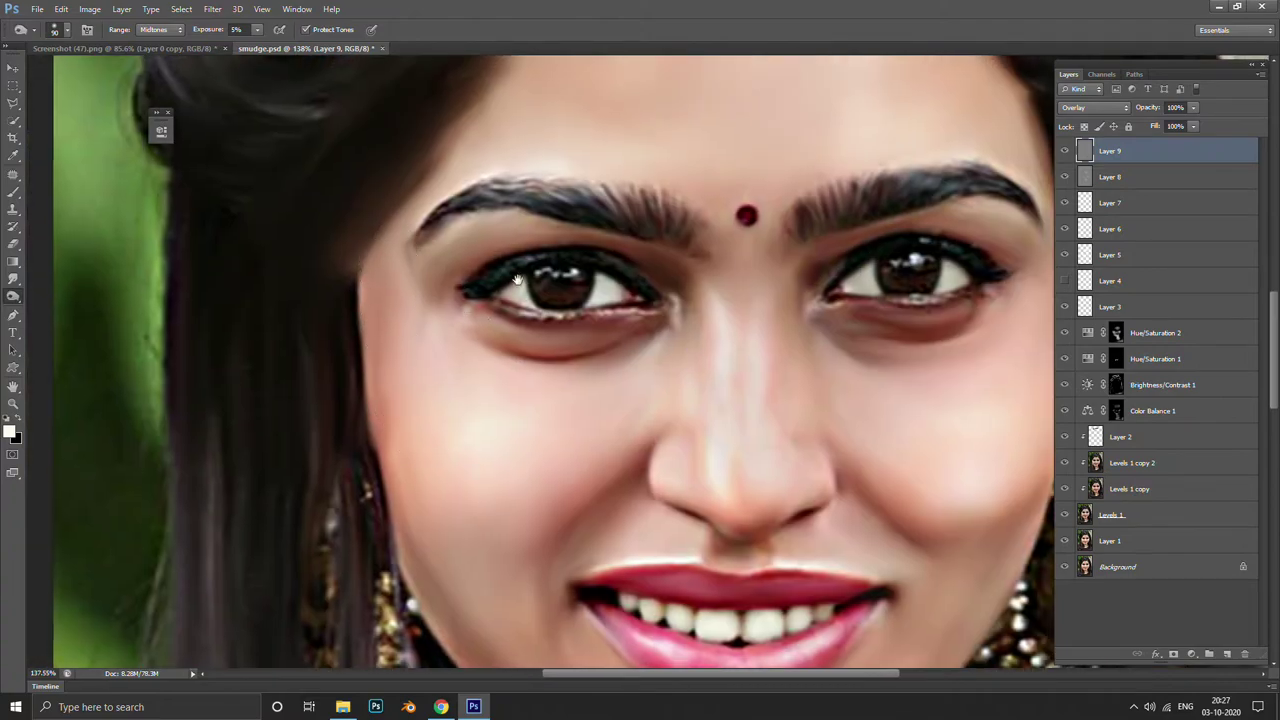
left_click_drag(517, 280, 467, 507)
key("bracketright")
key("bracketright")
key("bracketright")
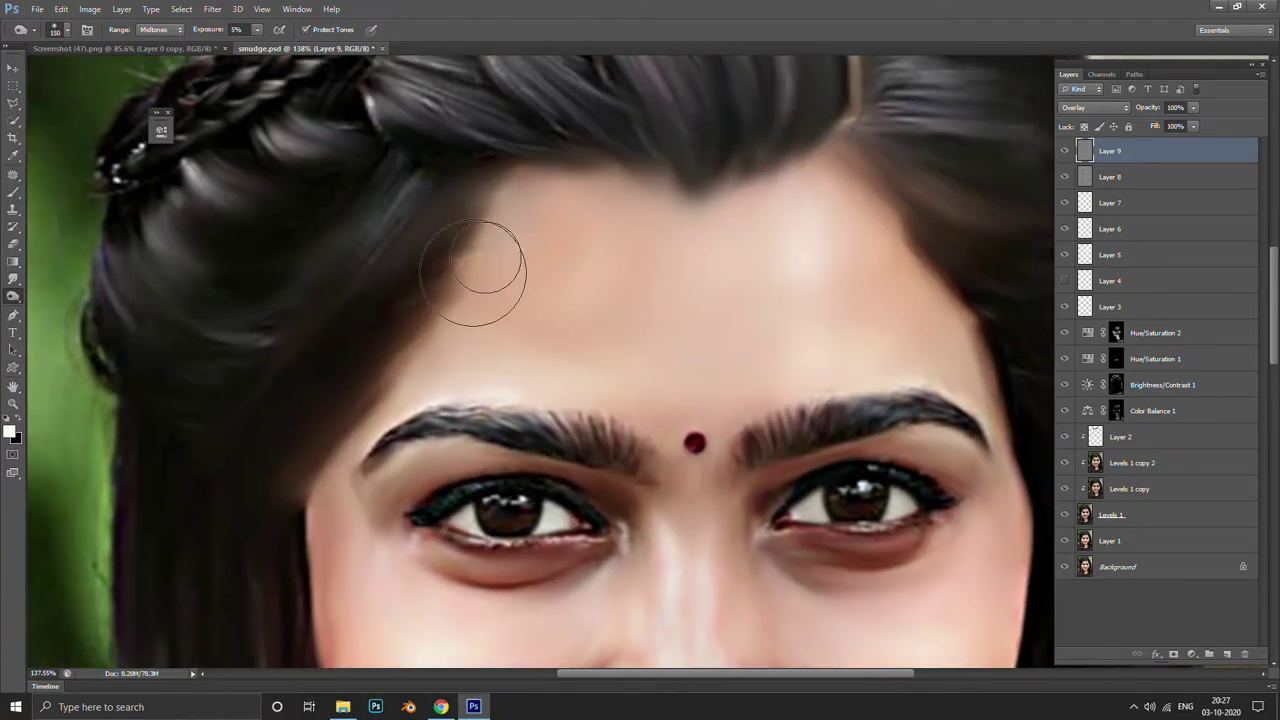
left_click_drag(429, 329, 330, 380)
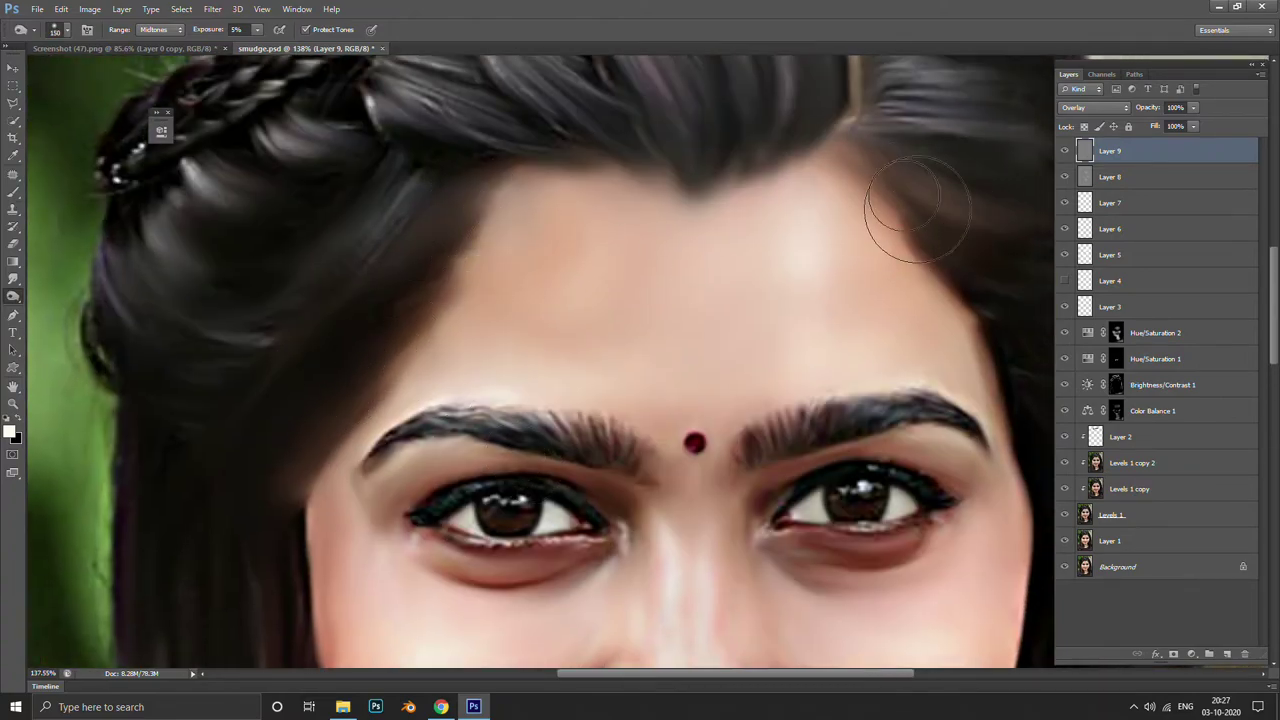
scroll(803, 191, "down", 5)
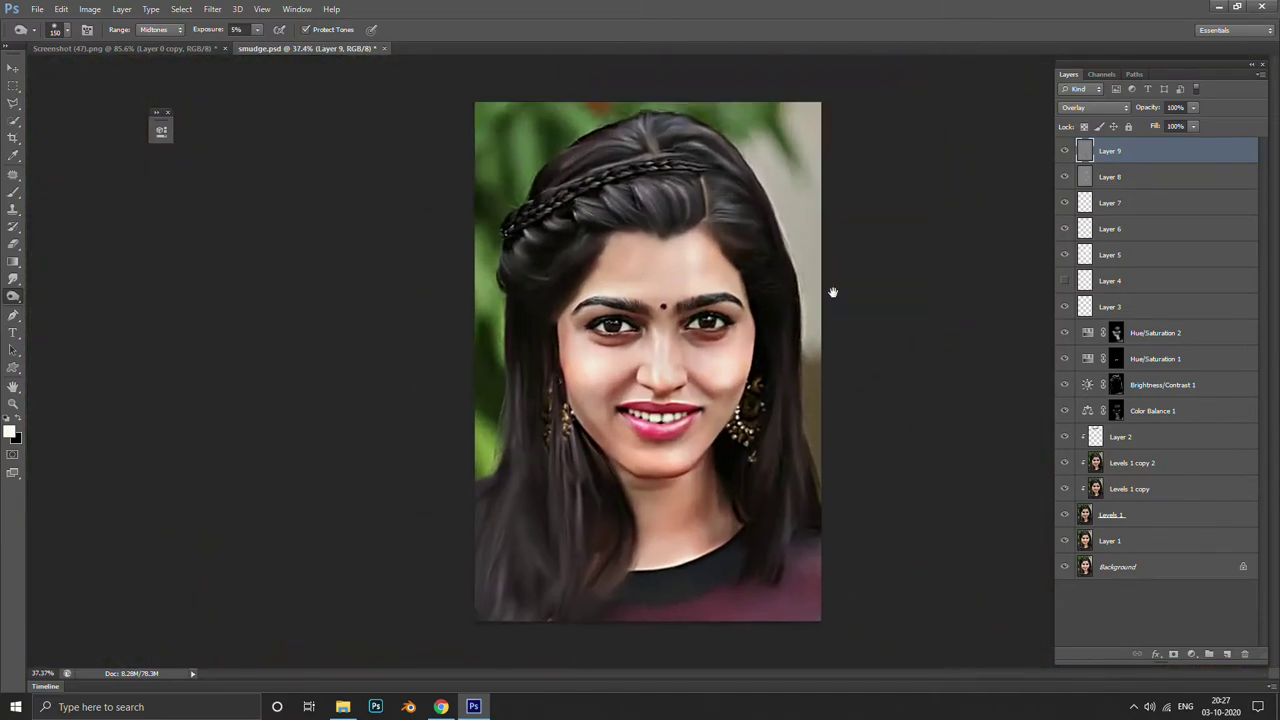
Zoom in to about 141% on the braided hair and upper forehead
scroll(732, 340, "up", 1)
scroll(732, 340, "up", 2)
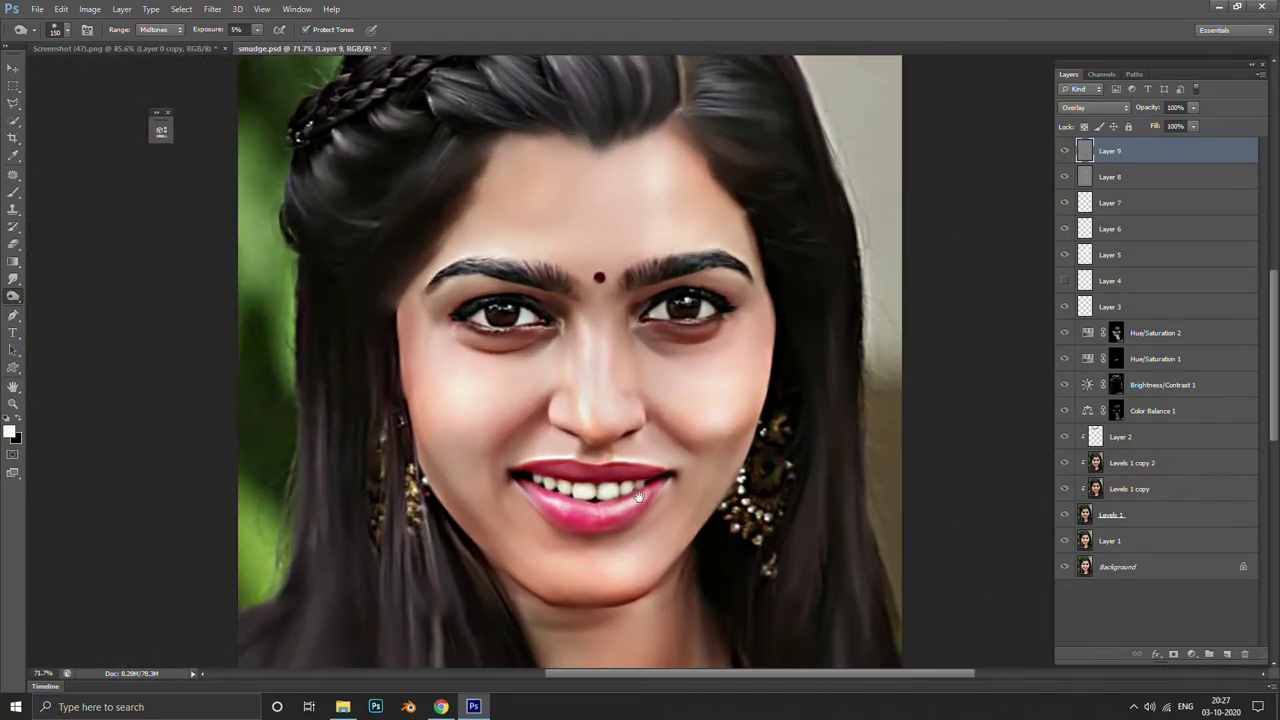
scroll(638, 497, "down", 3)
scroll(690, 400, "down", 3)
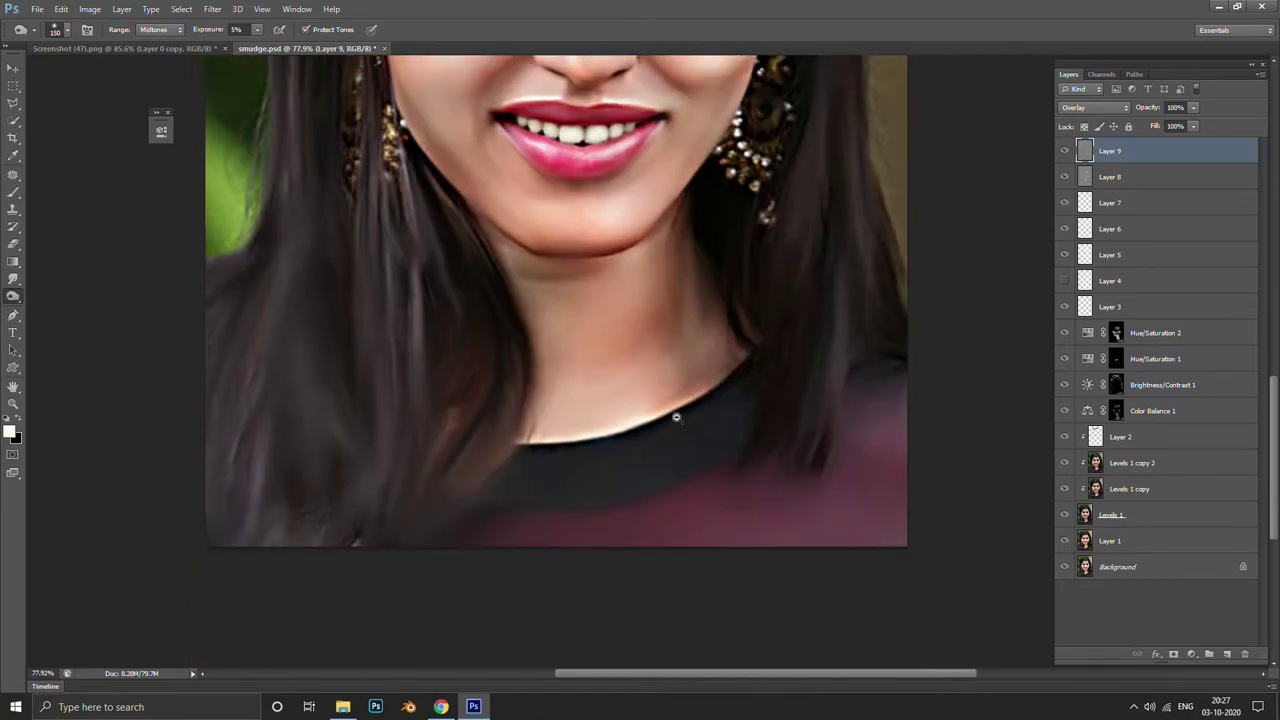
scroll(676, 418, "down", 1)
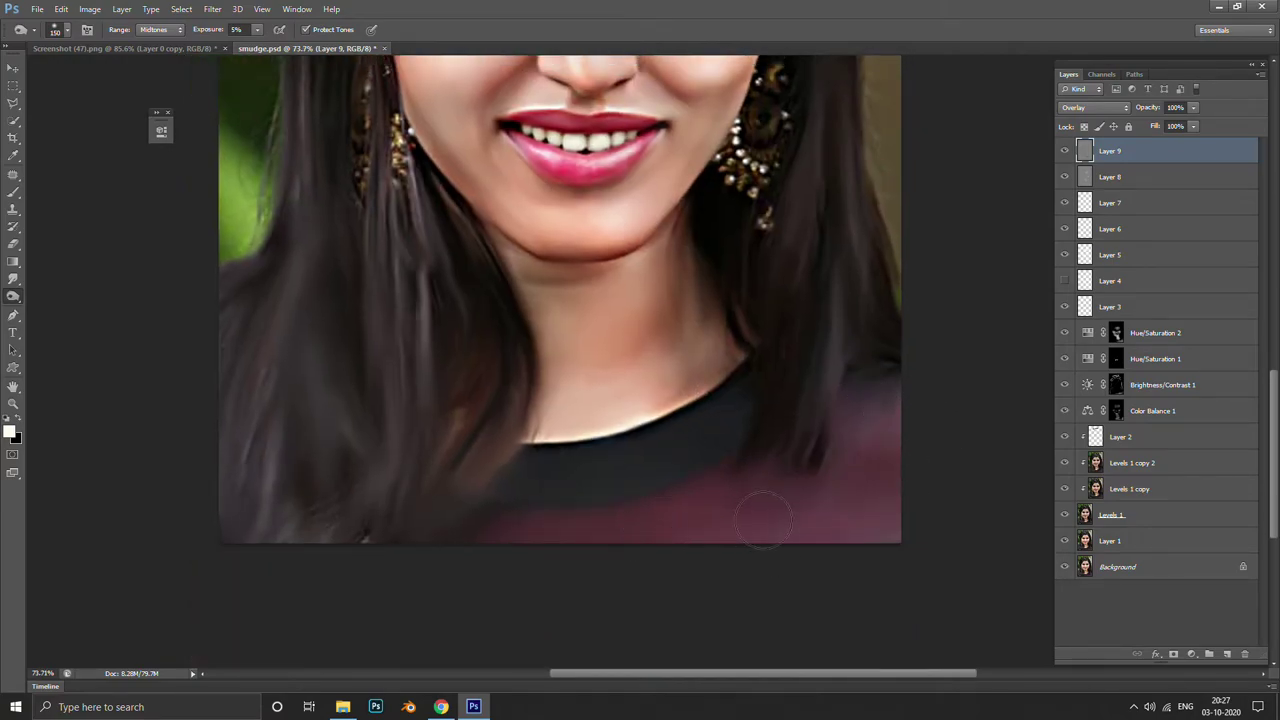
scroll(663, 386, "up", 3)
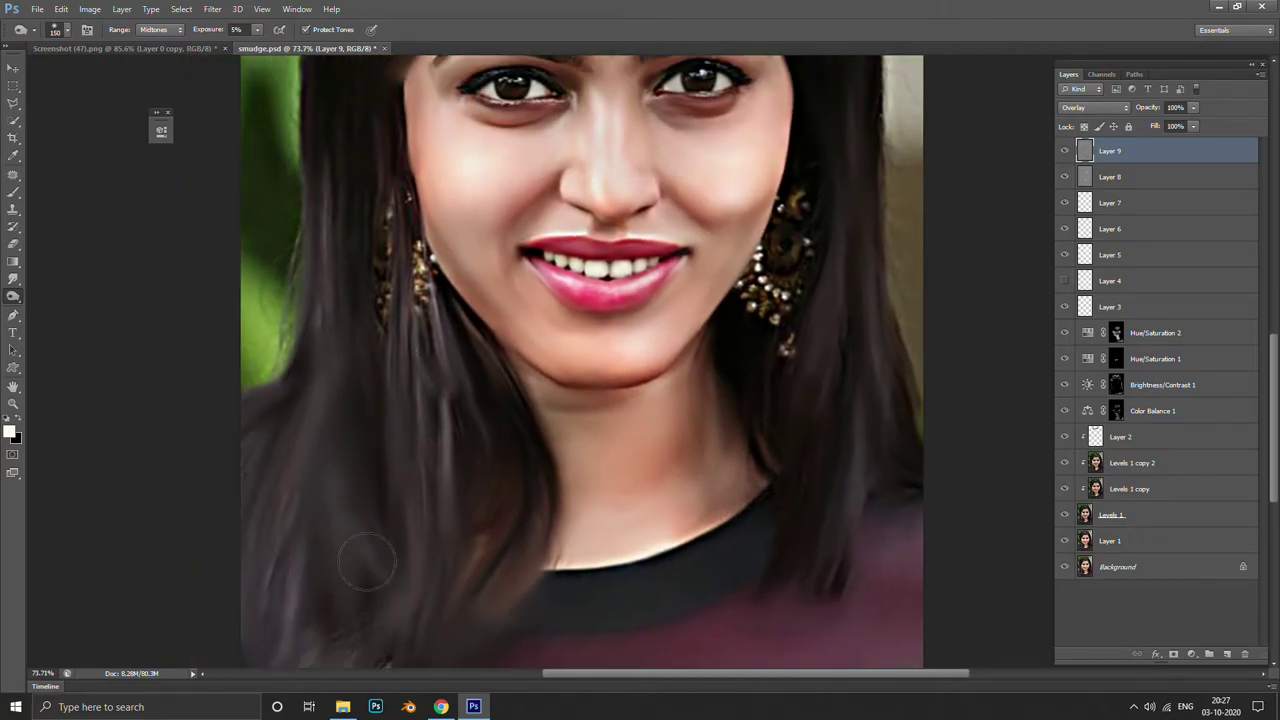
scroll(343, 528, "up", 6)
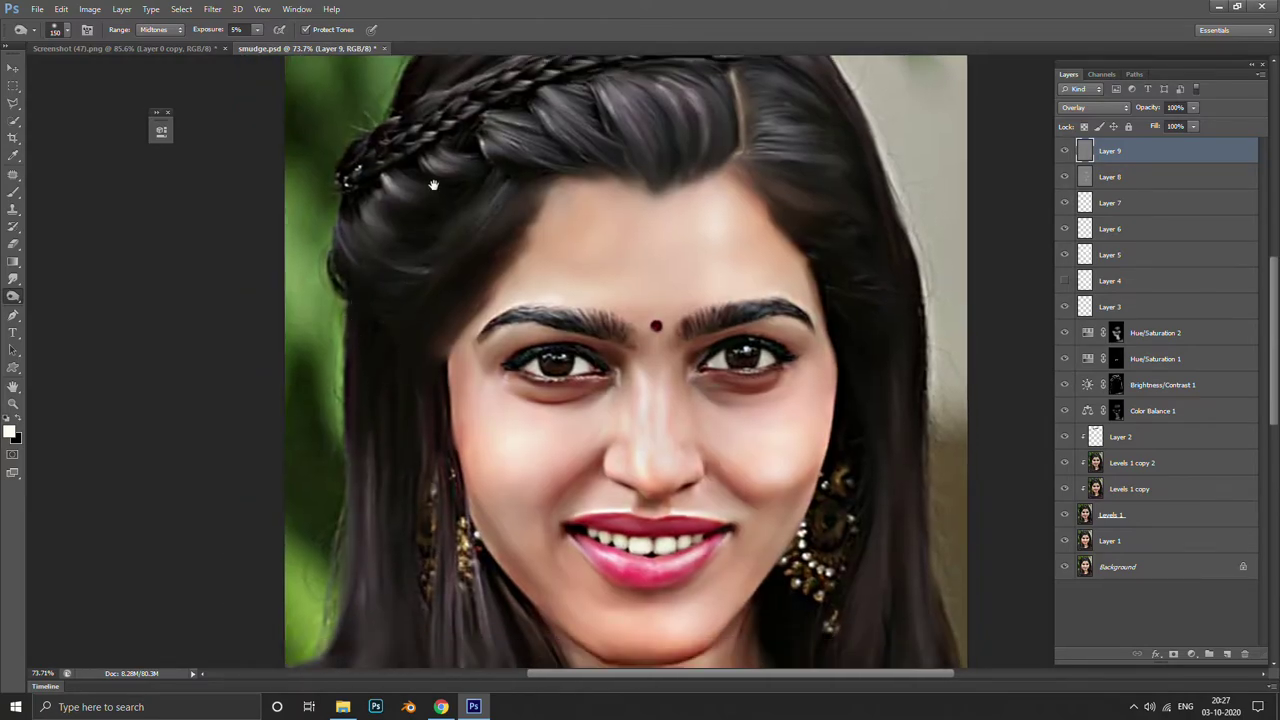
scroll(433, 185, "up", 5)
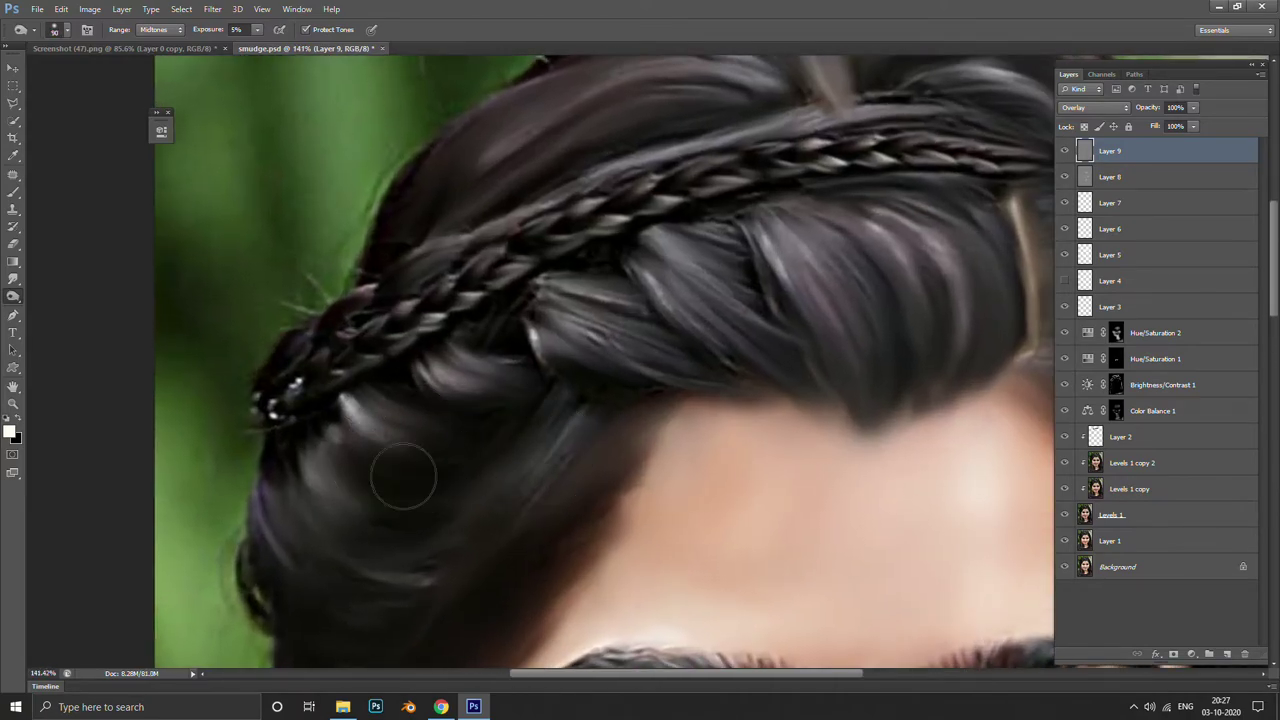
Brighten hair strands along and below the braid with the Dodge tool
key("bracketleft")
key("bracketleft")
mouse_move(404, 478)
left_mouse_down()
mouse_move(458, 537)
mouse_move(580, 420)
left_mouse_up()
key("bracketright")
key("bracketright")
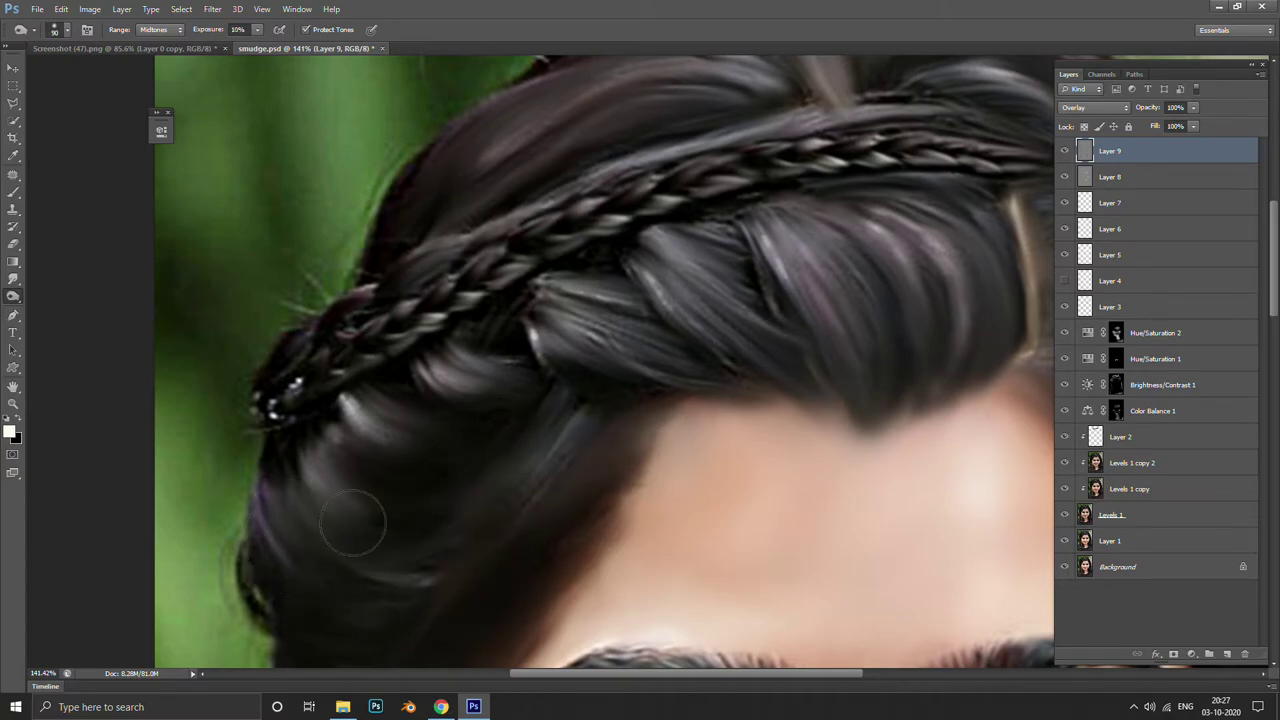
scroll(405, 440, "up", 2)
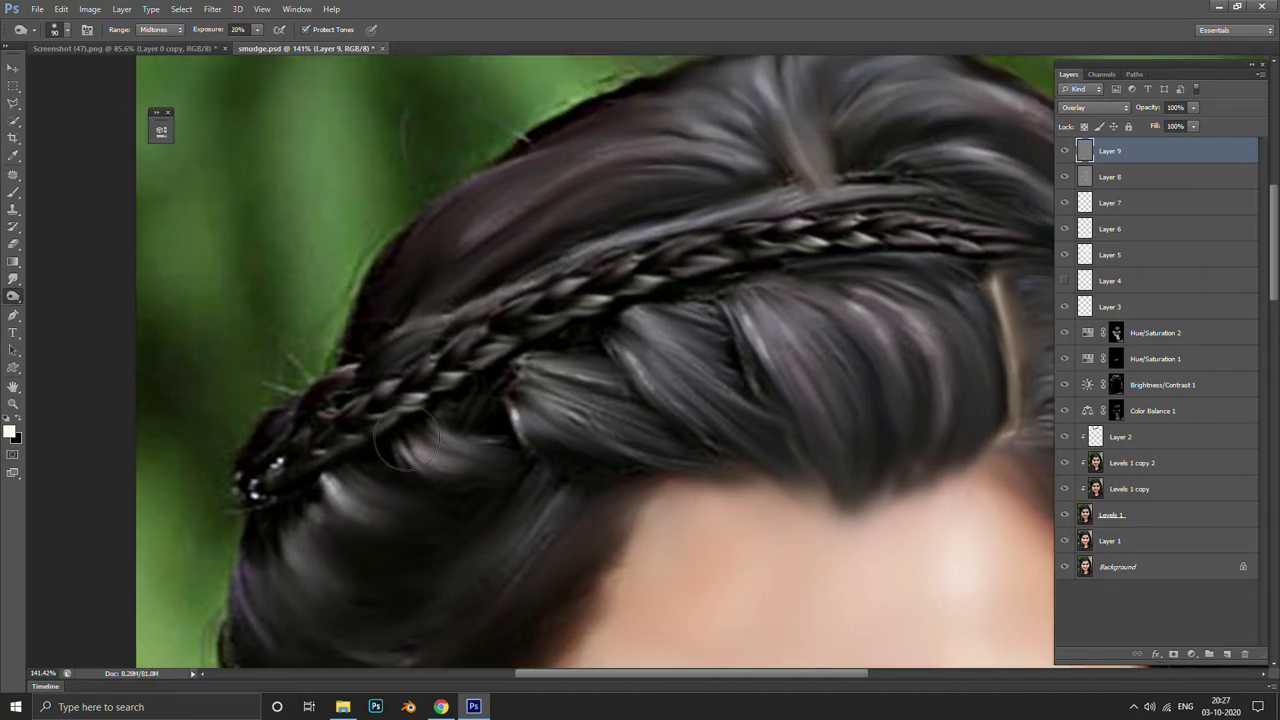
mouse_move(405, 440)
left_mouse_down()
mouse_move(386, 557)
mouse_move(505, 435)
left_mouse_up()
Darken hair above the braid, across the crown and below it with a 50px brush
key("bracketleft")
key("bracketleft")
key("bracketleft")
mouse_move(527, 268)
left_mouse_down()
mouse_move(540, 255)
mouse_move(423, 249)
mouse_move(705, 125)
left_mouse_up()
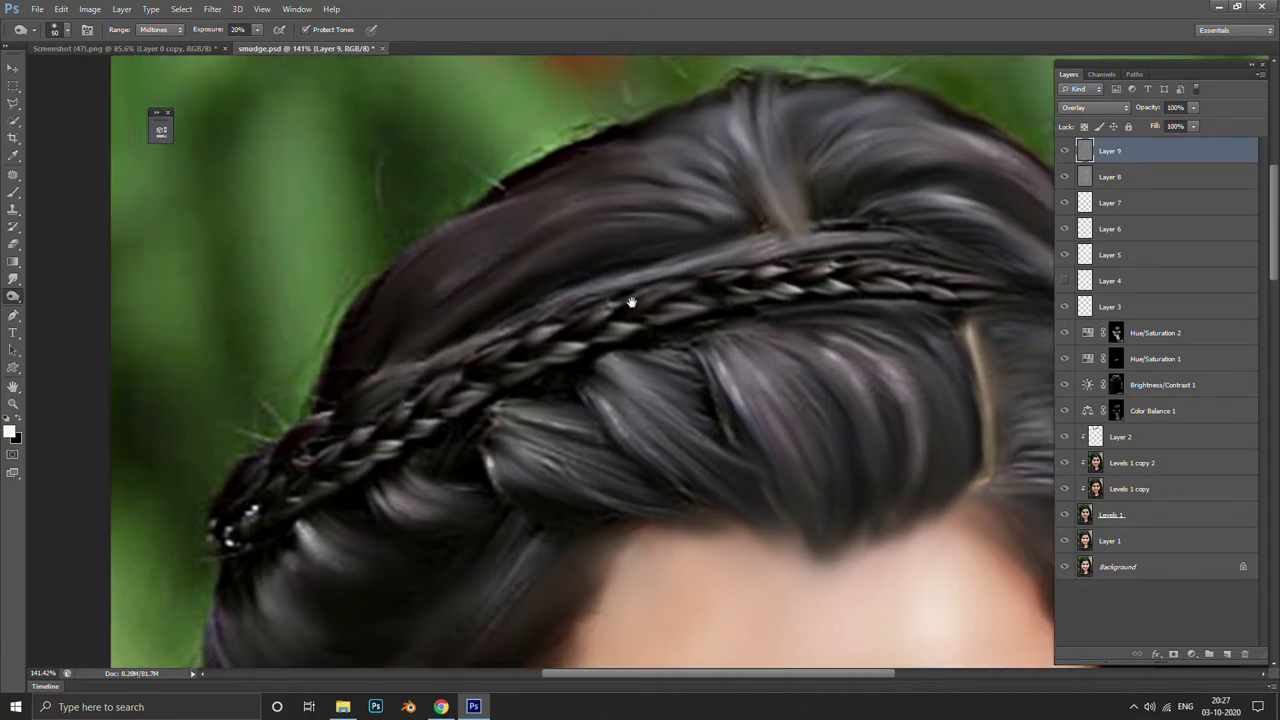
scroll(619, 307, "up", 2)
scroll(619, 307, "up", 1)
mouse_move(519, 273)
left_mouse_down()
mouse_move(461, 258)
mouse_move(510, 278)
left_mouse_up()
left_click_drag(600, 270, 692, 241)
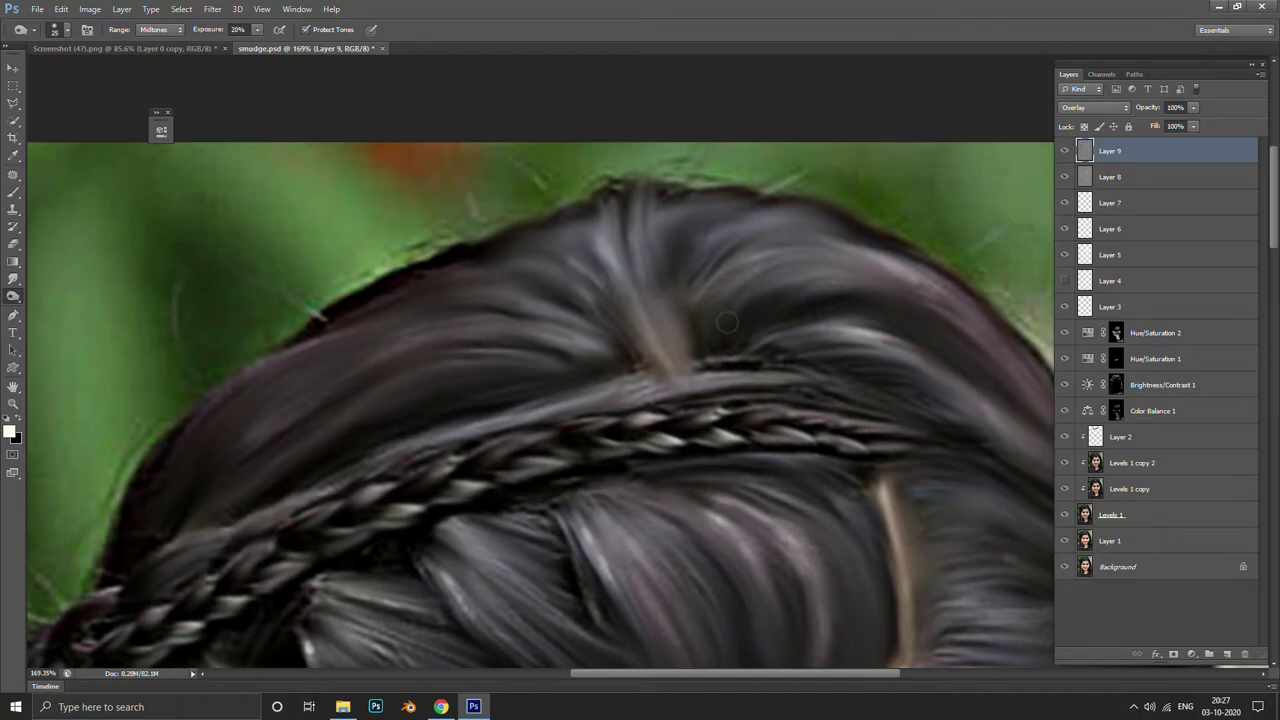
left_click_drag(727, 321, 985, 363)
left_click_drag(711, 309, 903, 229)
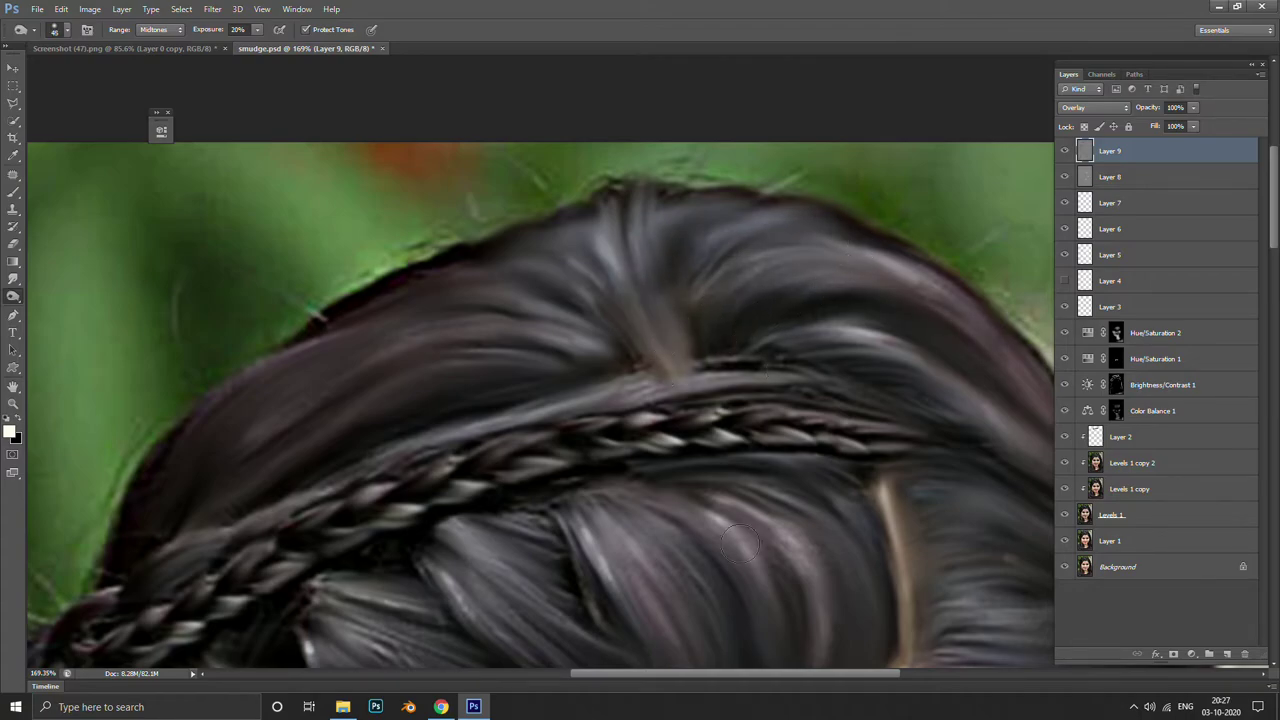
scroll(742, 500, "down", 3)
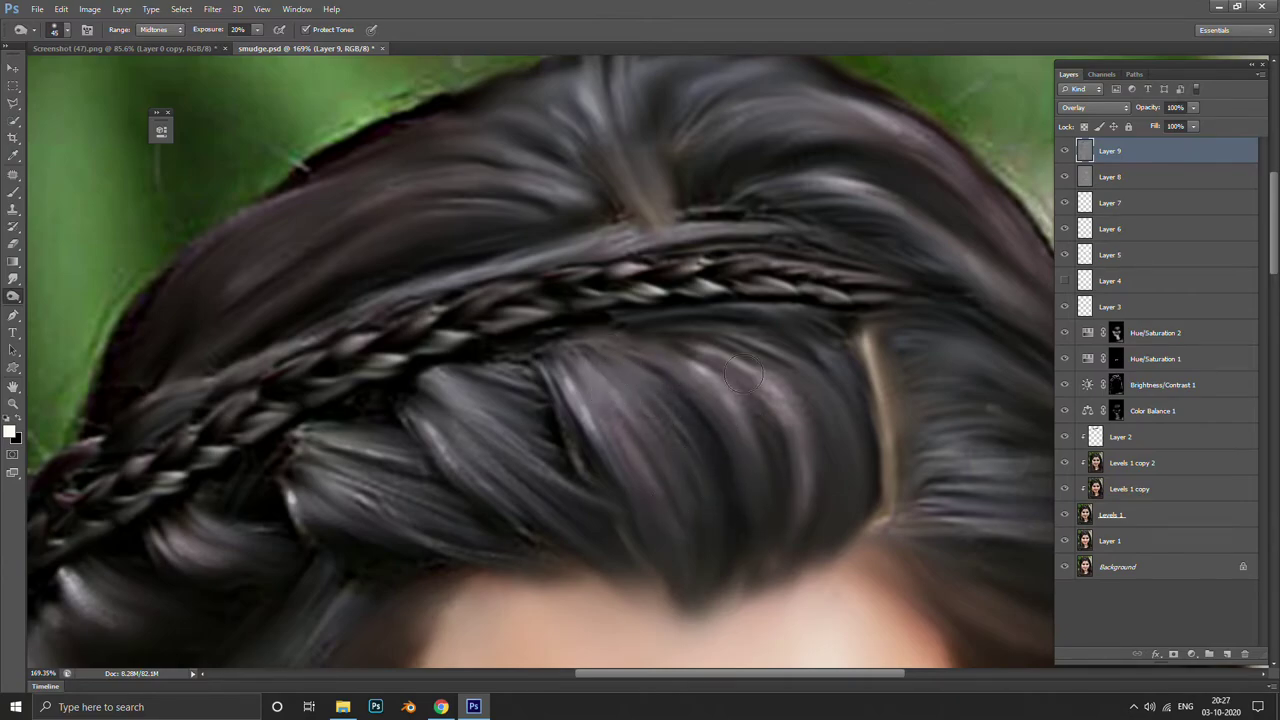
mouse_move(742, 375)
left_mouse_down()
mouse_move(886, 470)
mouse_move(620, 395)
mouse_move(697, 492)
left_mouse_up()
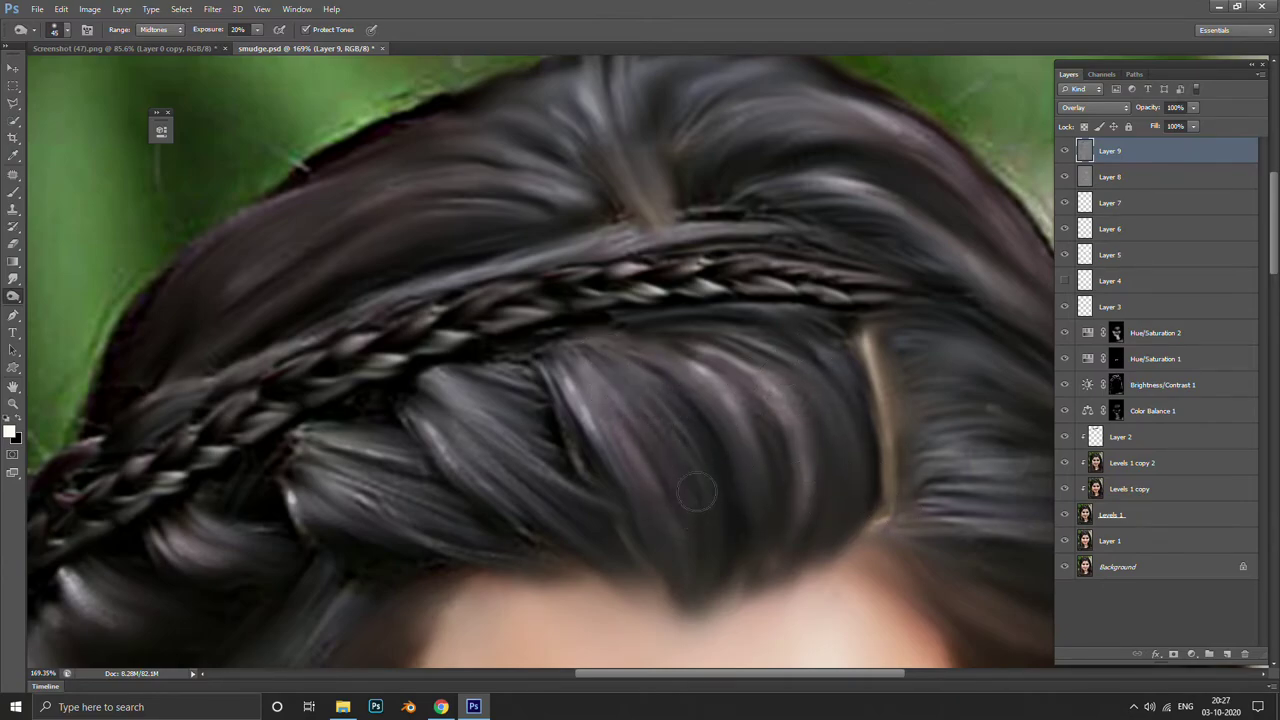
mouse_move(599, 373)
left_mouse_down()
mouse_move(716, 510)
mouse_move(705, 540)
mouse_move(660, 480)
mouse_move(546, 458)
left_mouse_up()
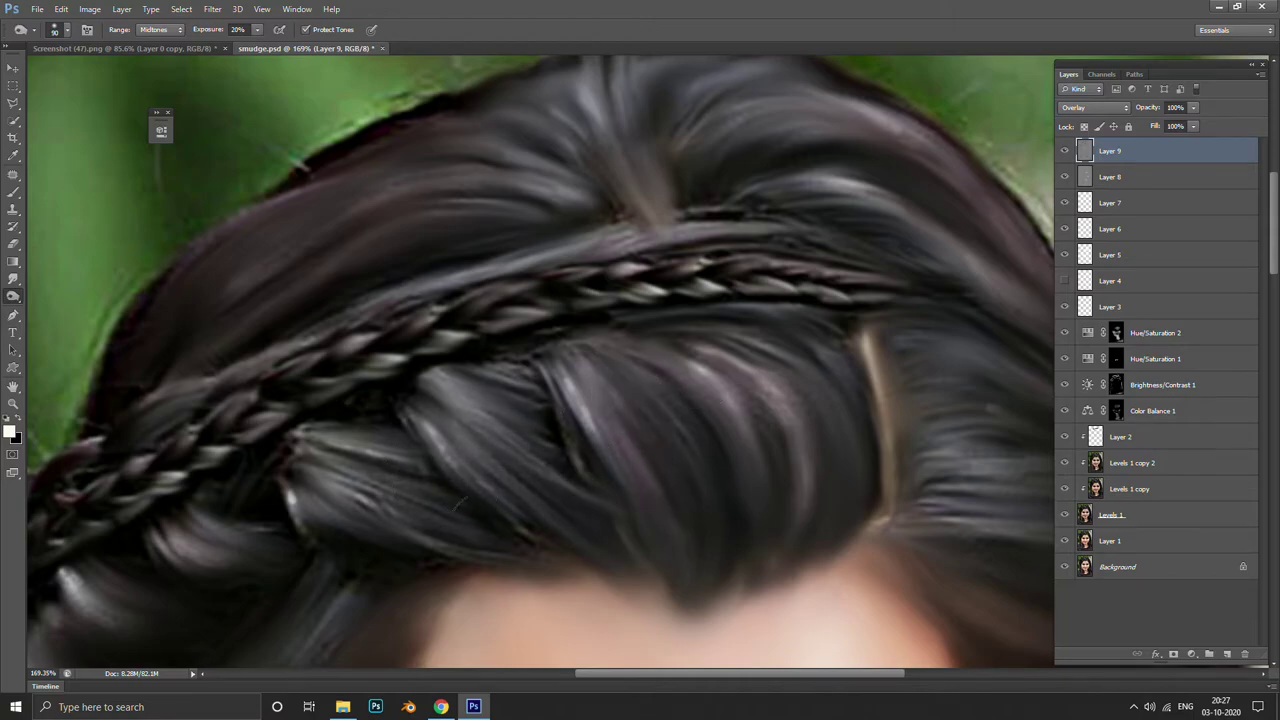
mouse_move(400, 500)
left_mouse_down()
mouse_move(609, 435)
mouse_move(686, 377)
left_mouse_up()
Review the head, face and chin up close and reduce the brush size to 300
scroll(686, 377, "down", 5)
scroll(797, 343, "up", 2)
scroll(790, 300, "up", 1)
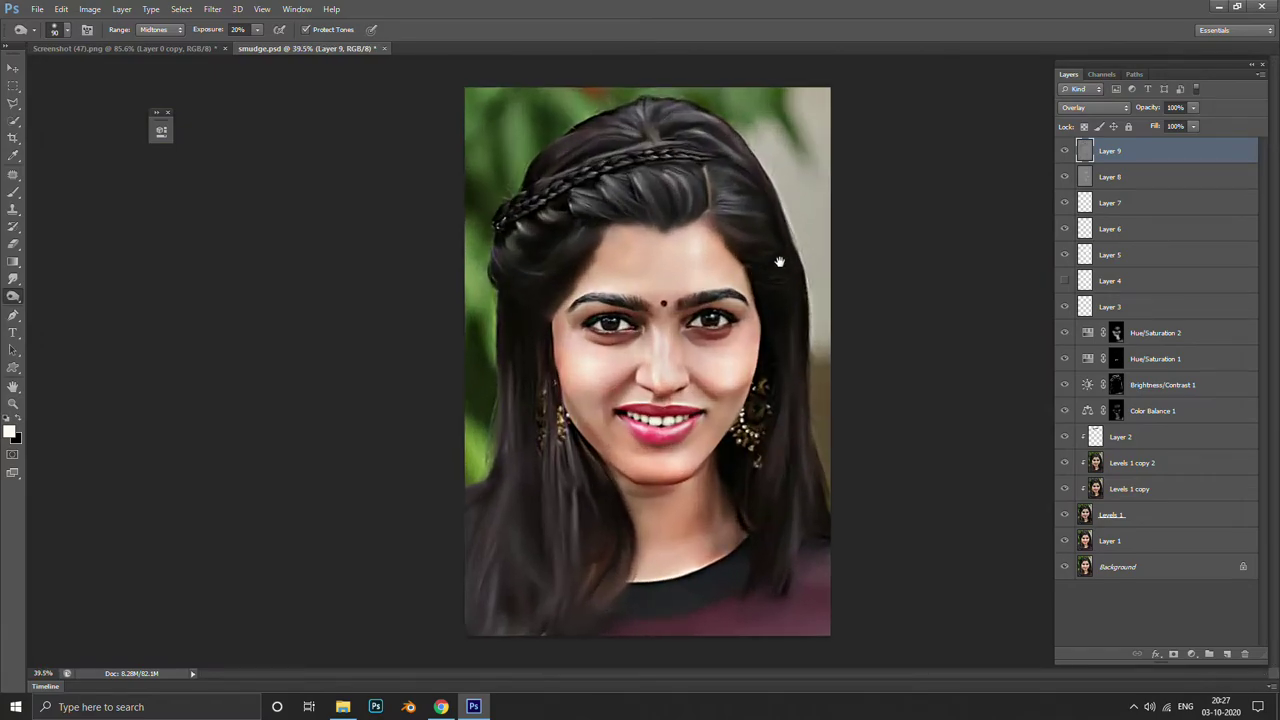
scroll(777, 266, "up", 3)
left_click_drag(795, 226, 582, 358)
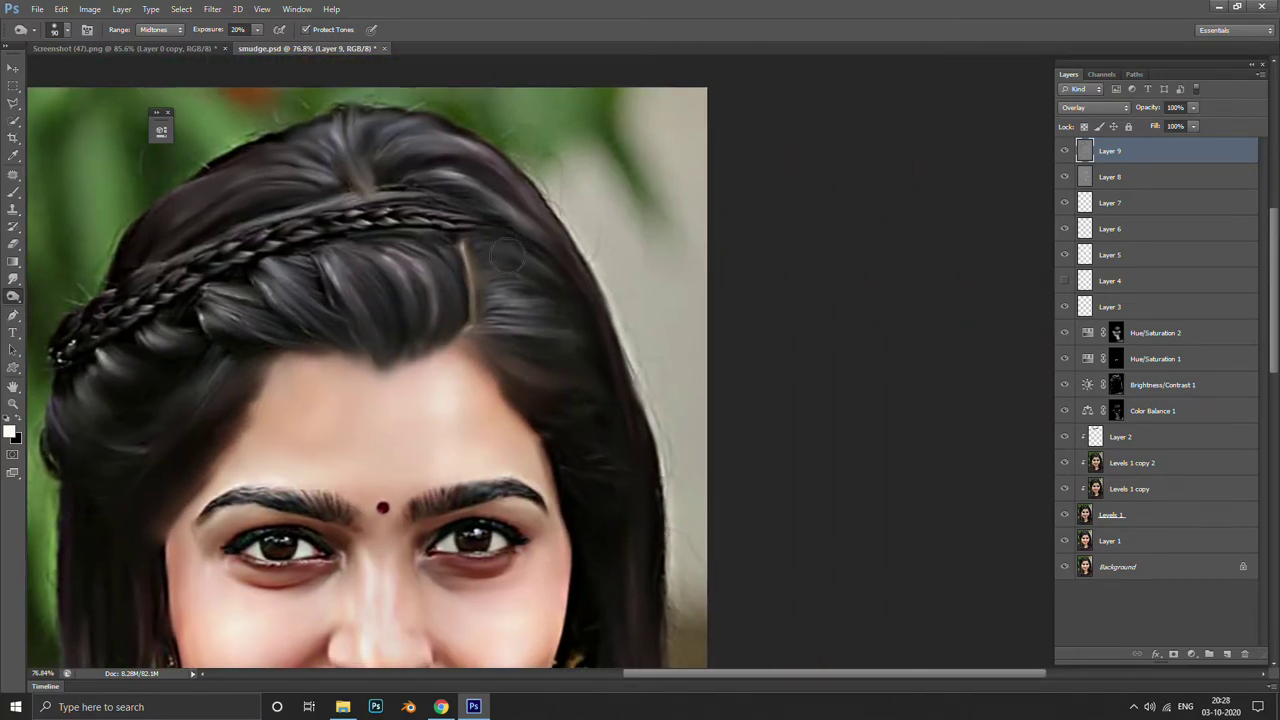
mouse_move(594, 509)
left_mouse_down()
mouse_move(663, 354)
mouse_move(687, 401)
mouse_move(675, 255)
left_mouse_up()
left_click_drag(688, 400, 700, 257)
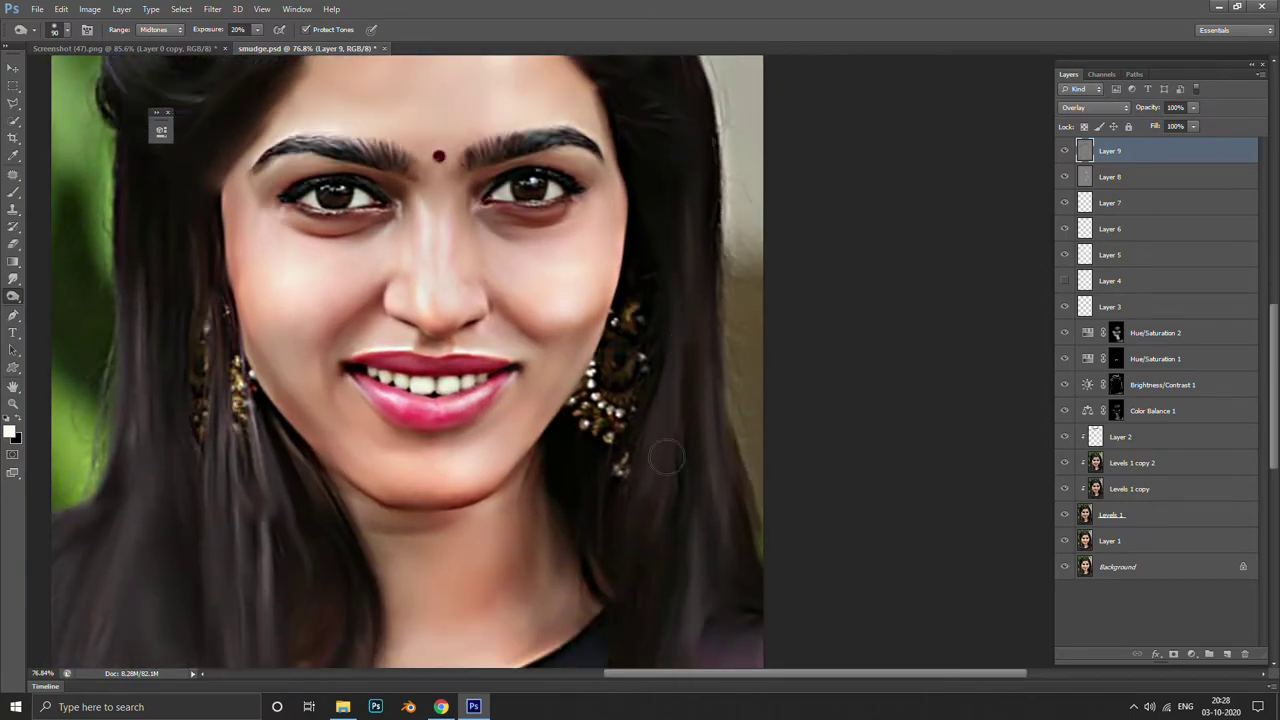
scroll(705, 520, "down", 3)
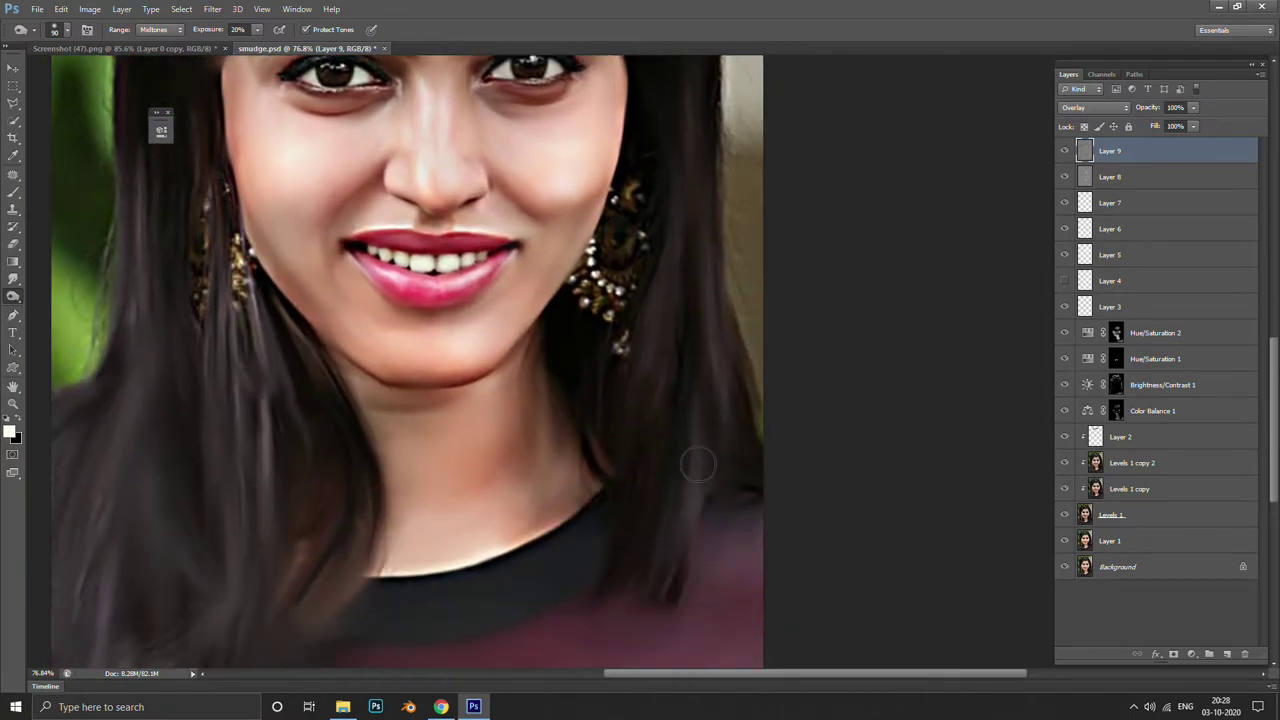
scroll(660, 430, "down", 5, "alt")
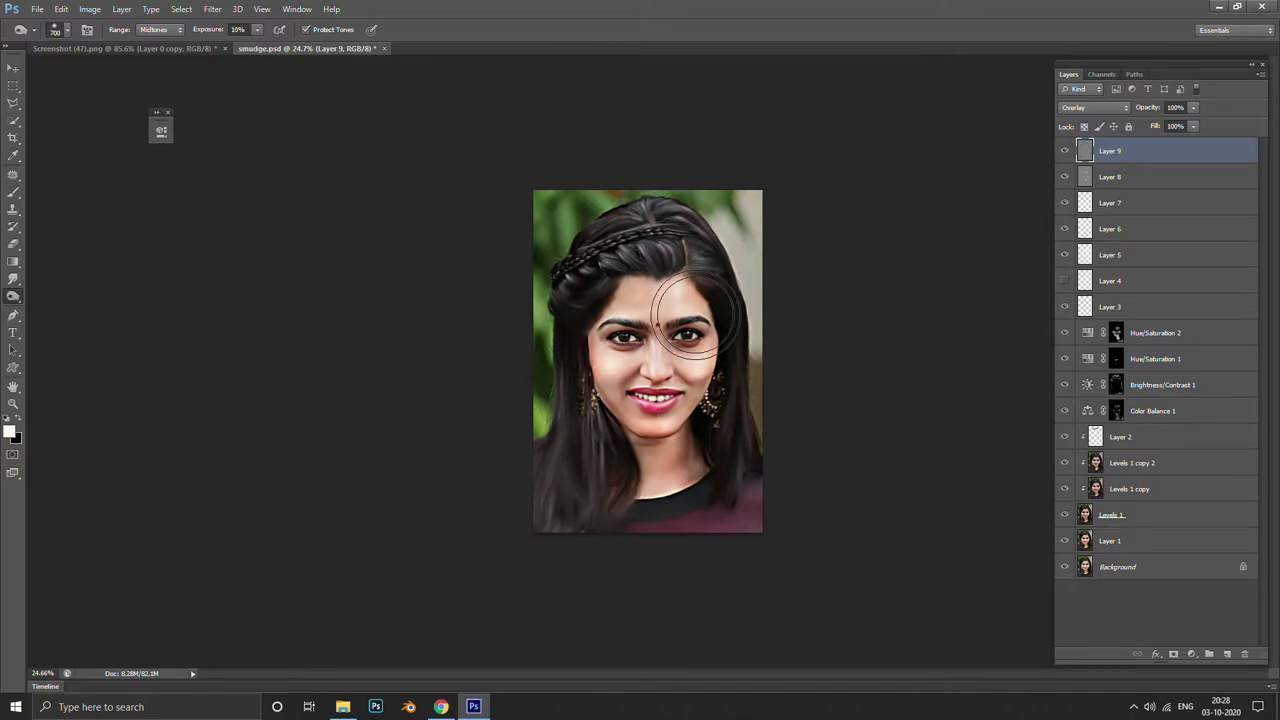
scroll(690, 300, "up", 2, "alt")
key("bracketleft")
key("bracketleft")
key("bracketleft")
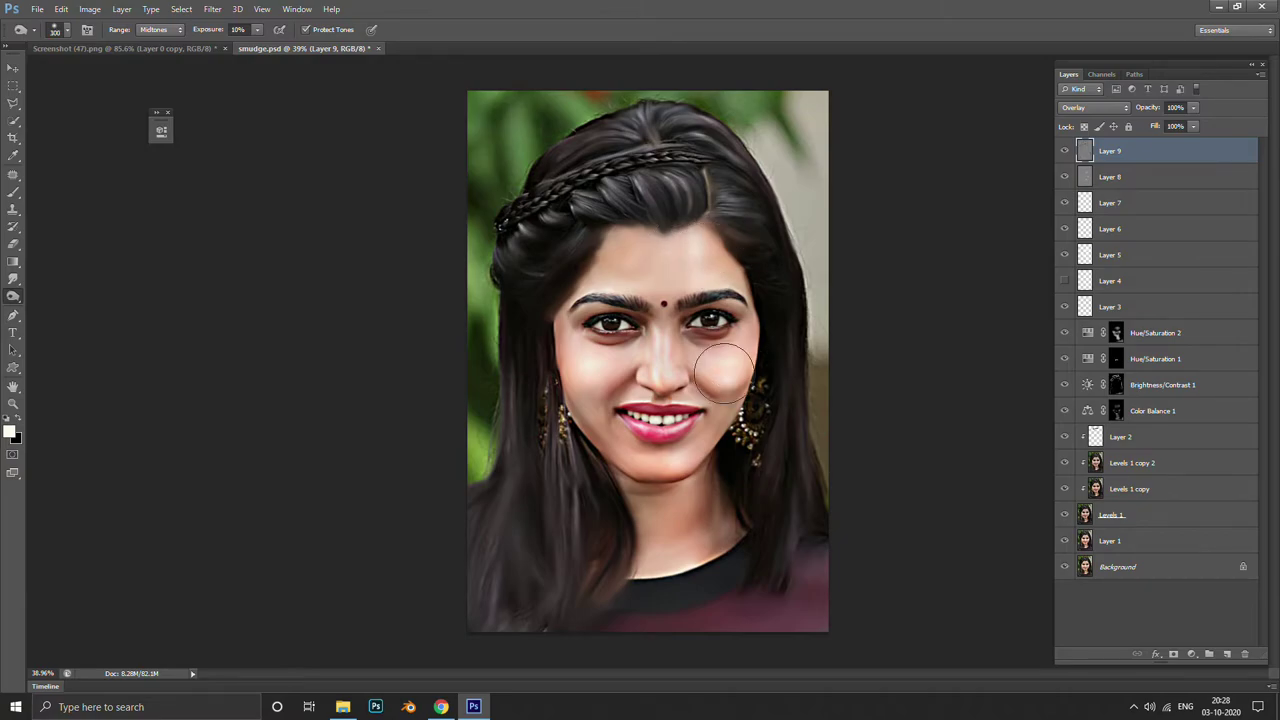
scroll(760, 433, "up", 3, "alt")
scroll(760, 433, "down", 2, "alt")
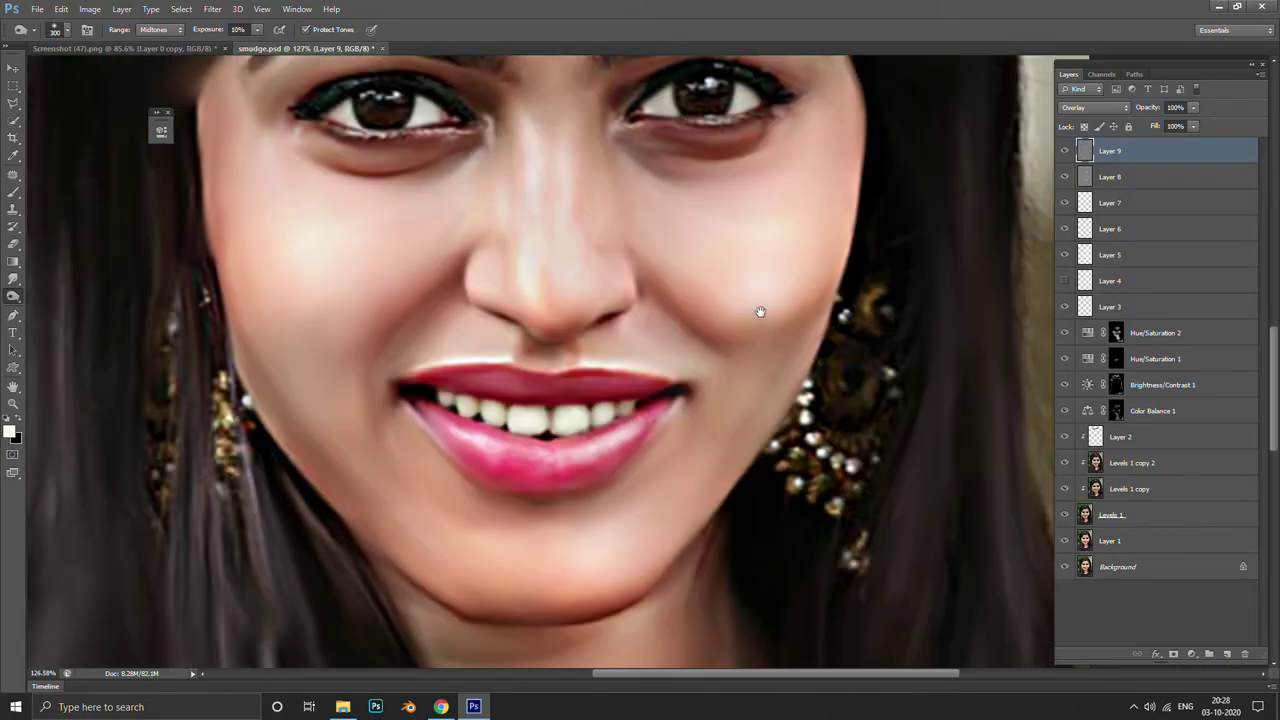
scroll(760, 309, "down", 4, "alt")
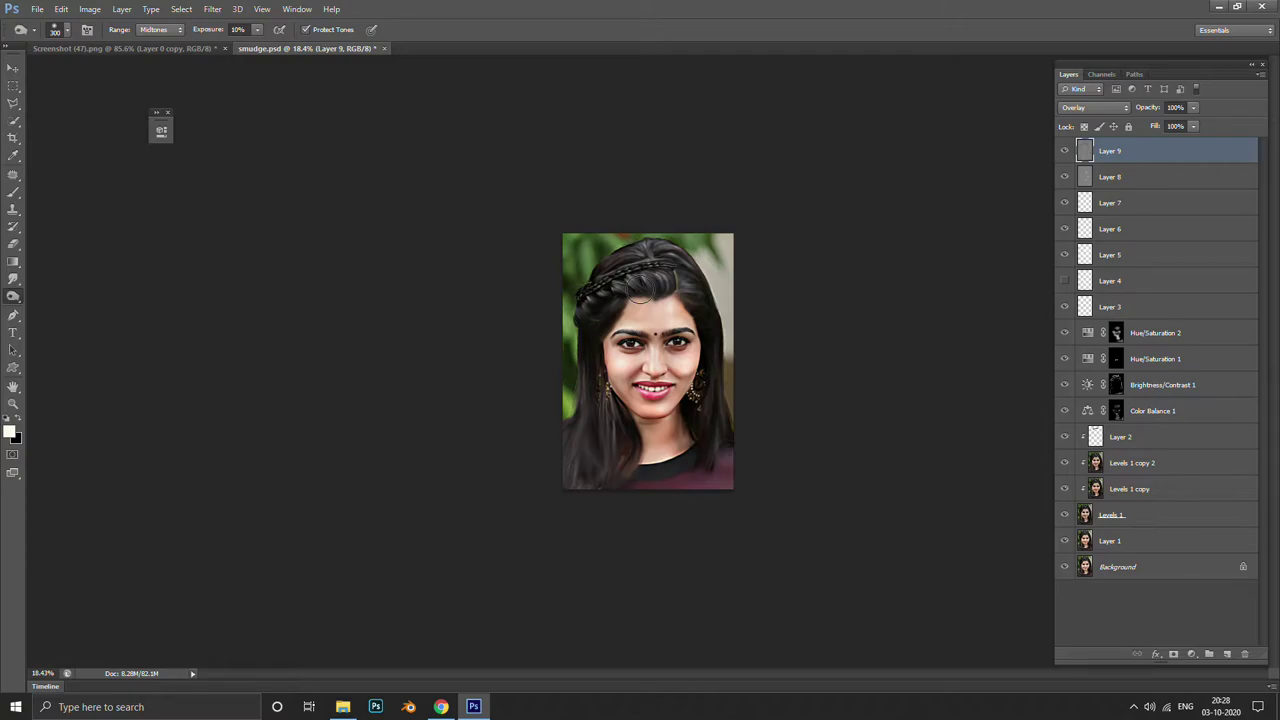
Save the retouched portrait to smudge.psd
key("ctrl+s")
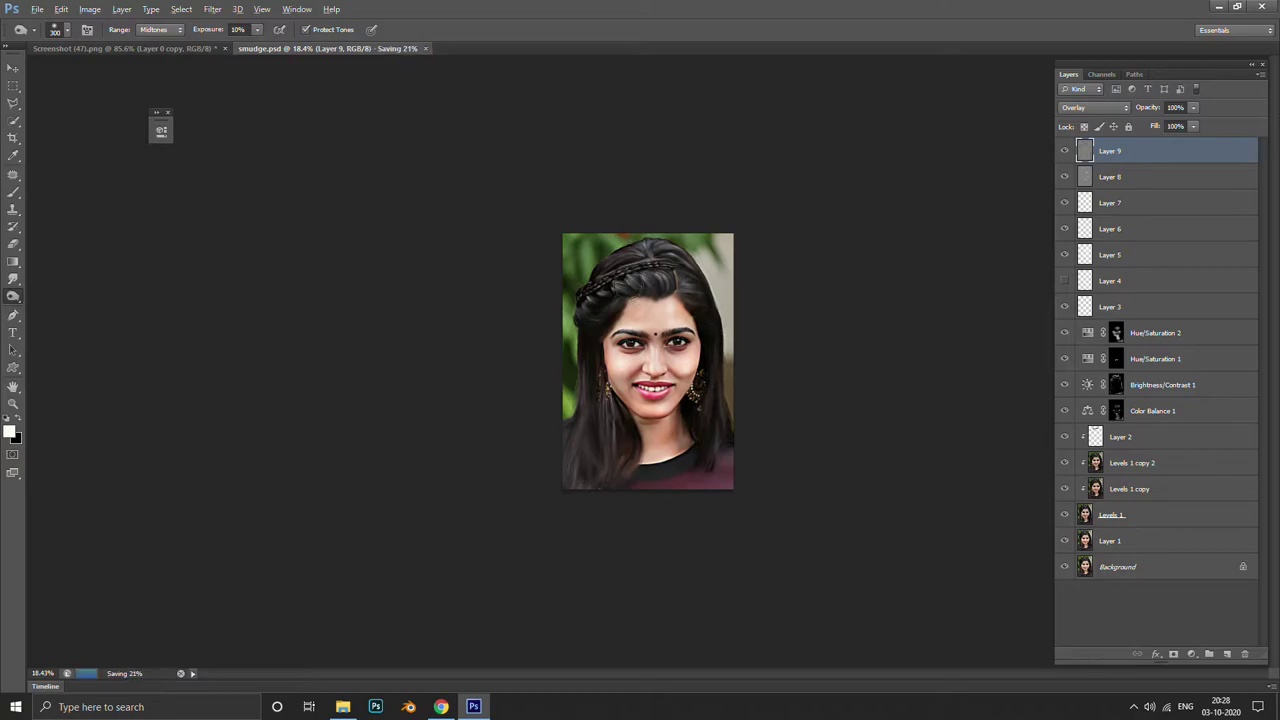
key("alt+Tab")
scroll(811, 427, "up", 2)
scroll(811, 427, "up", 5)
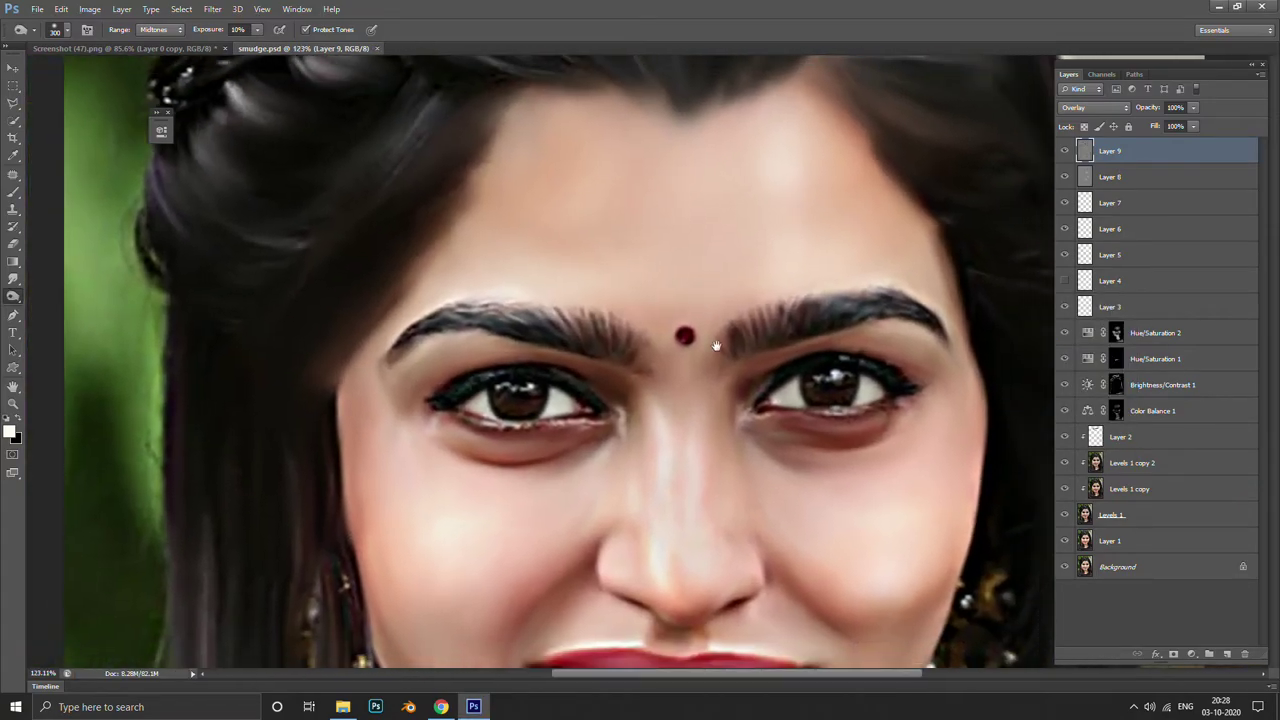
scroll(560, 251, "down", 3)
scroll(560, 251, "down", 1)
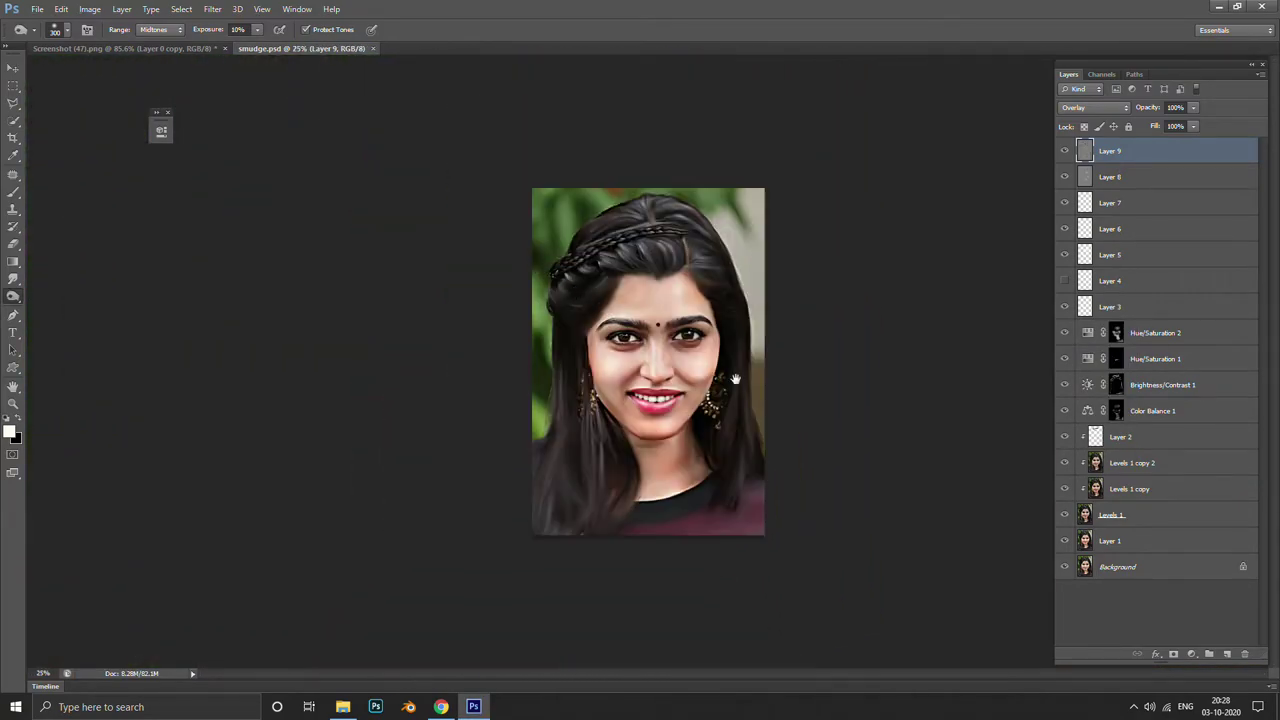
Start a Pen path at the hair edge and place anchors up along the left side
key("p")
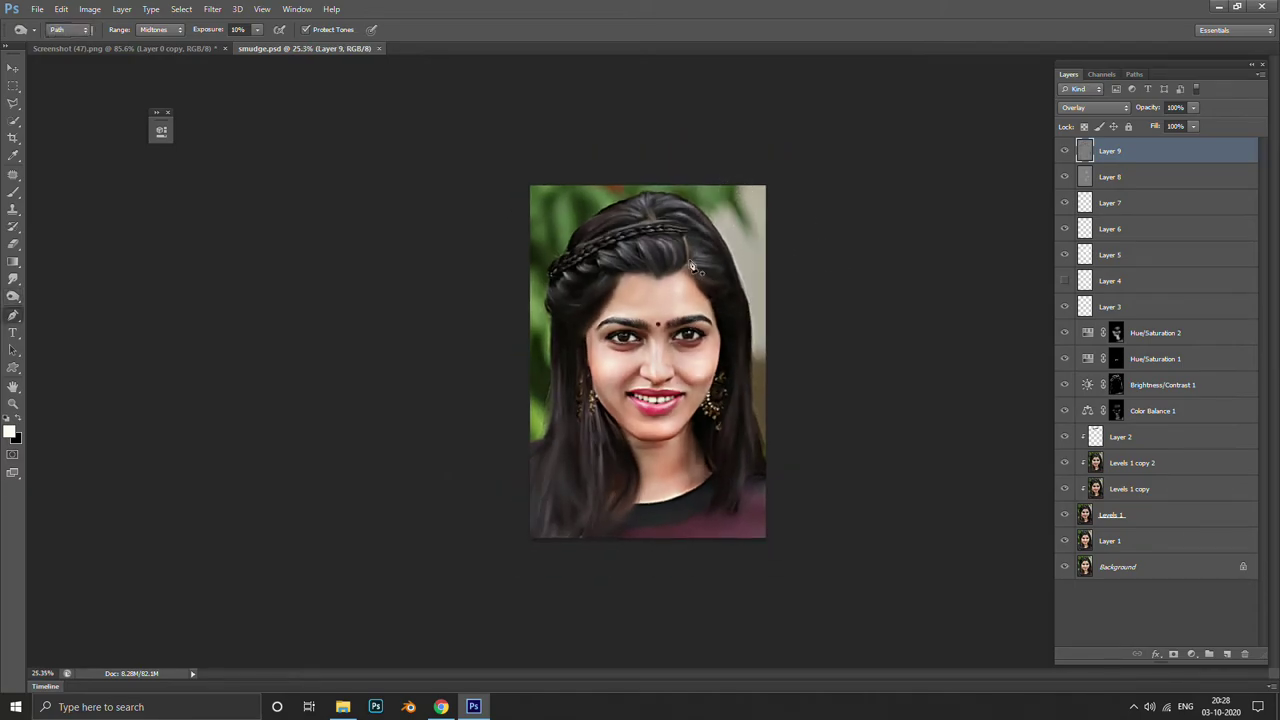
scroll(500, 449, "up", 1)
scroll(523, 484, "up", 4)
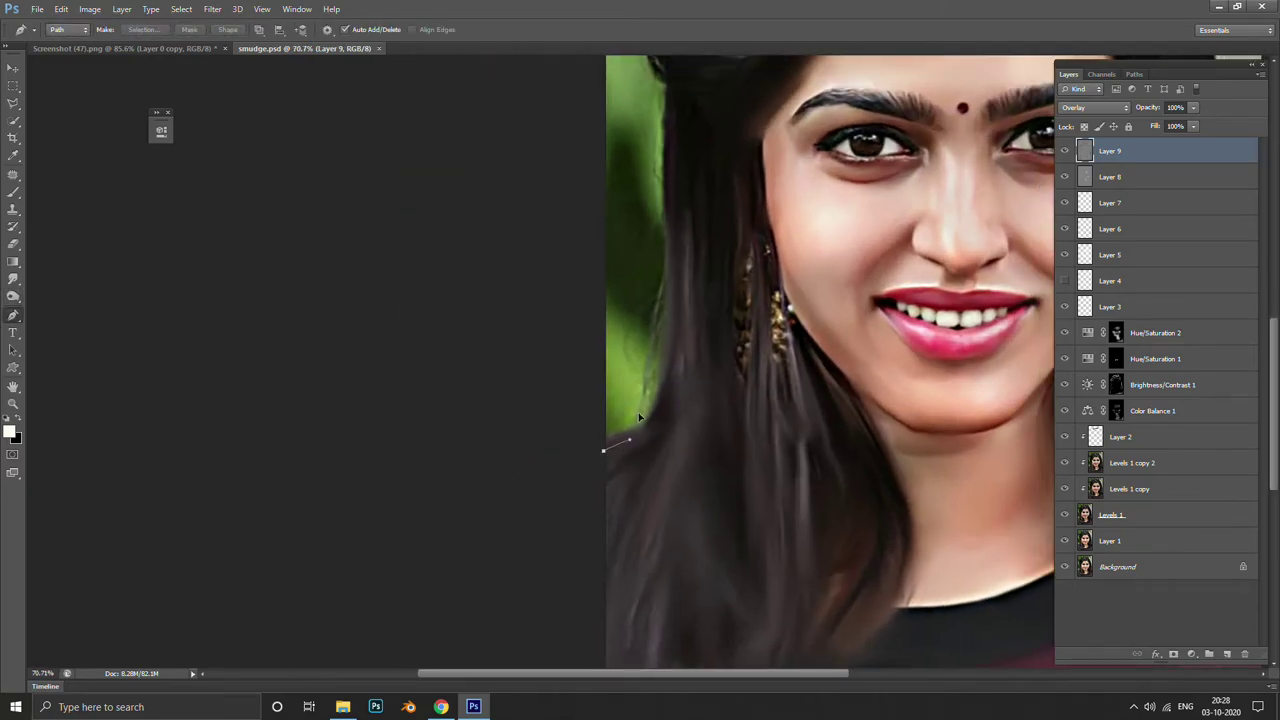
left_click_drag(640, 418, 642, 478)
left_click(663, 490)
left_click(663, 433)
left_click(663, 372)
left_click_drag(699, 270, 684, 425)
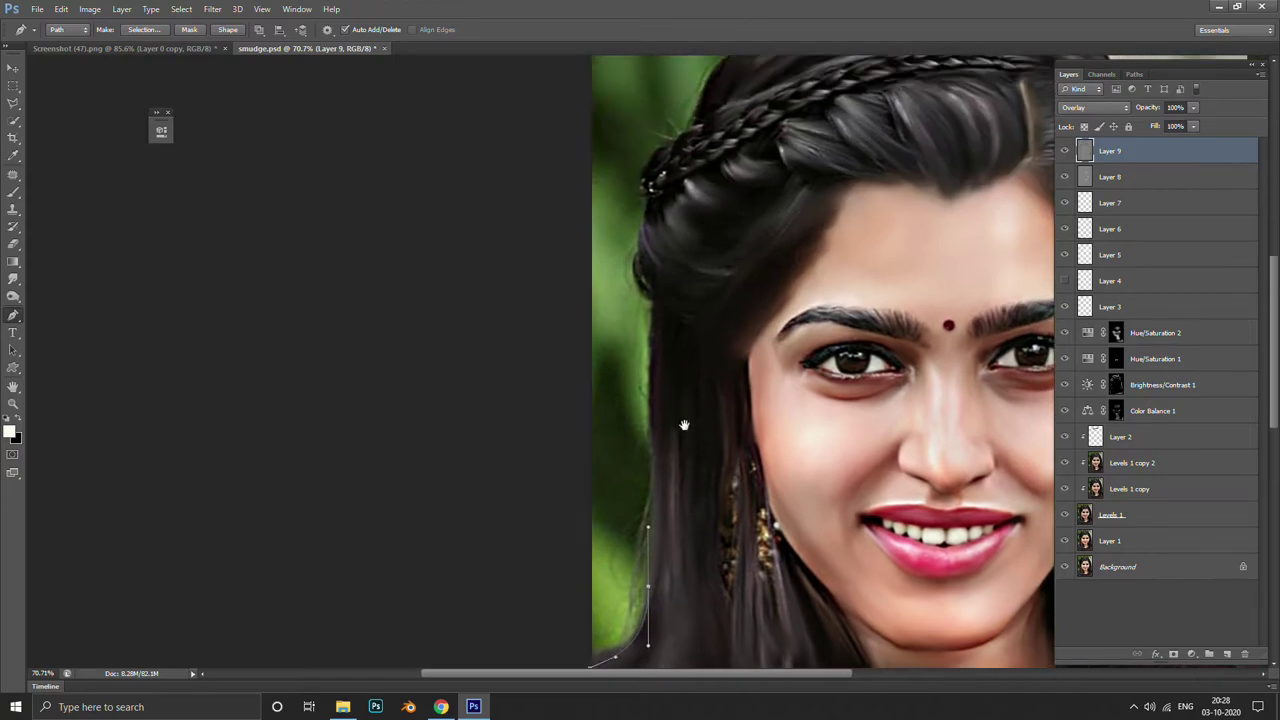
scroll(641, 280, "up", 2)
left_click(657, 493)
scroll(657, 493, "up", 1)
left_click(654, 496)
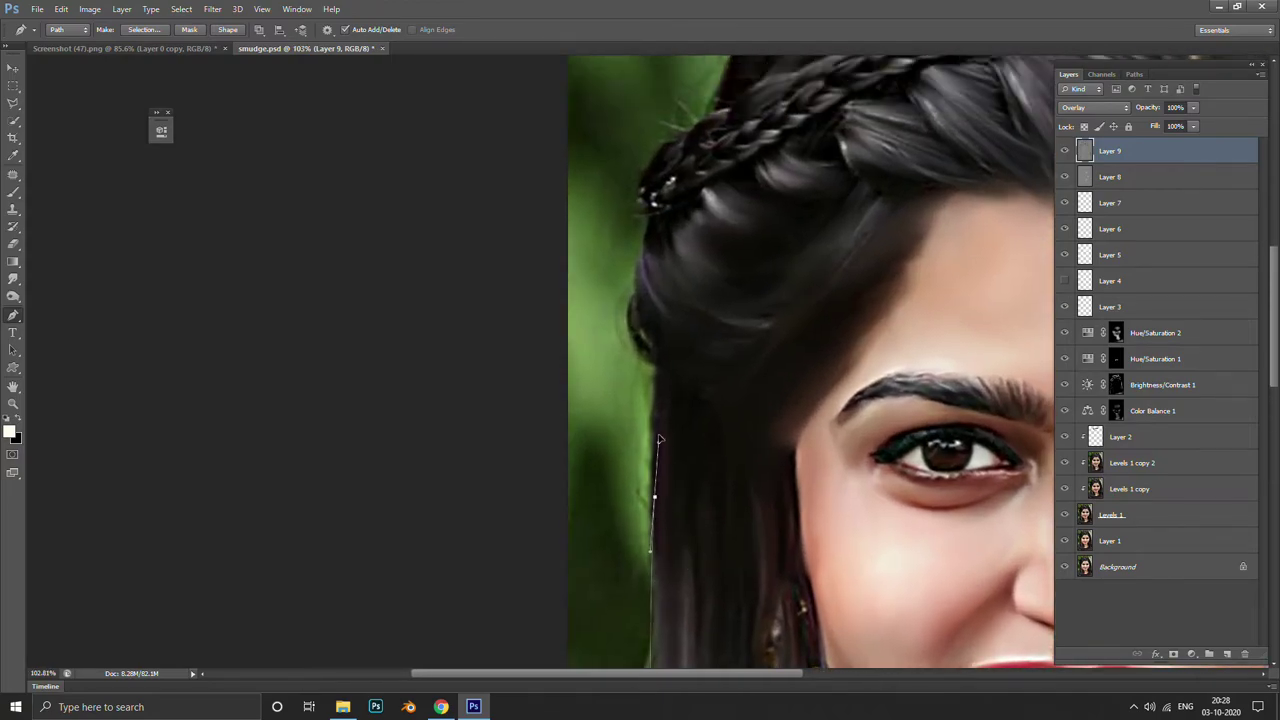
left_click_drag(656, 400, 672, 460)
left_click(670, 420)
left_click(654, 392)
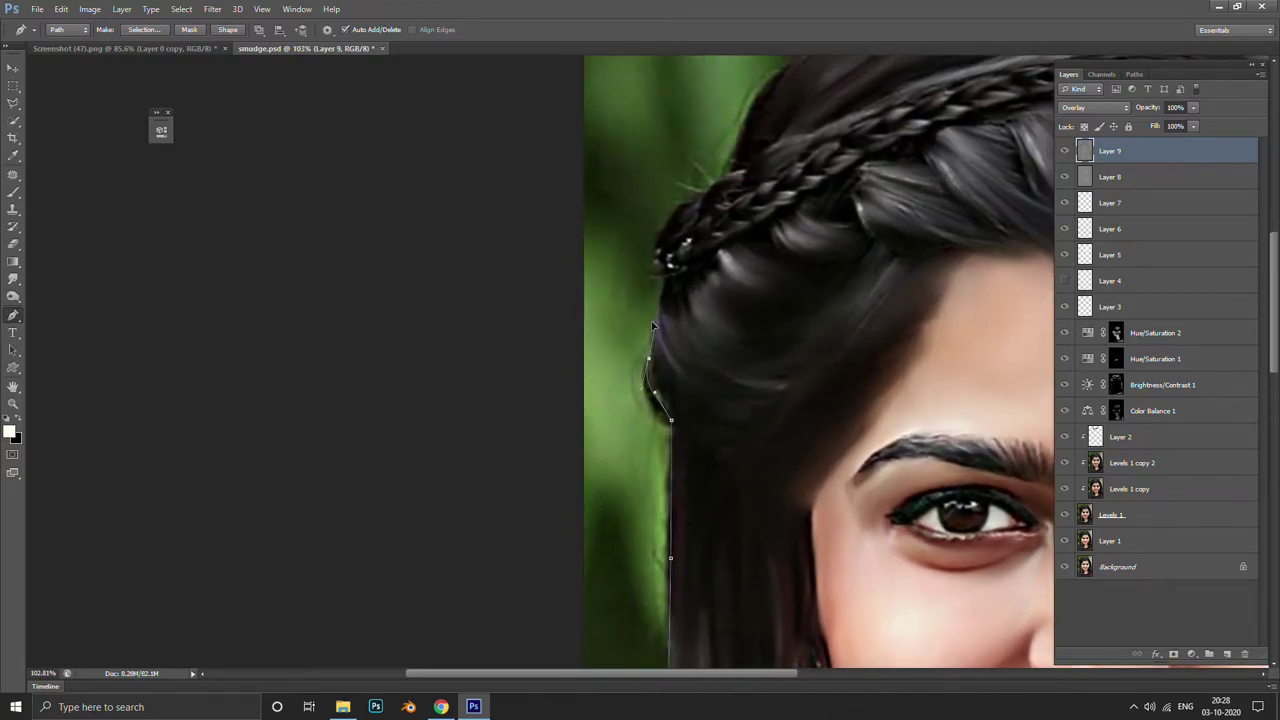
left_click_drag(659, 302, 663, 287)
Continue the path around the braid end and over the crown of the head
scroll(678, 268, "up", 2)
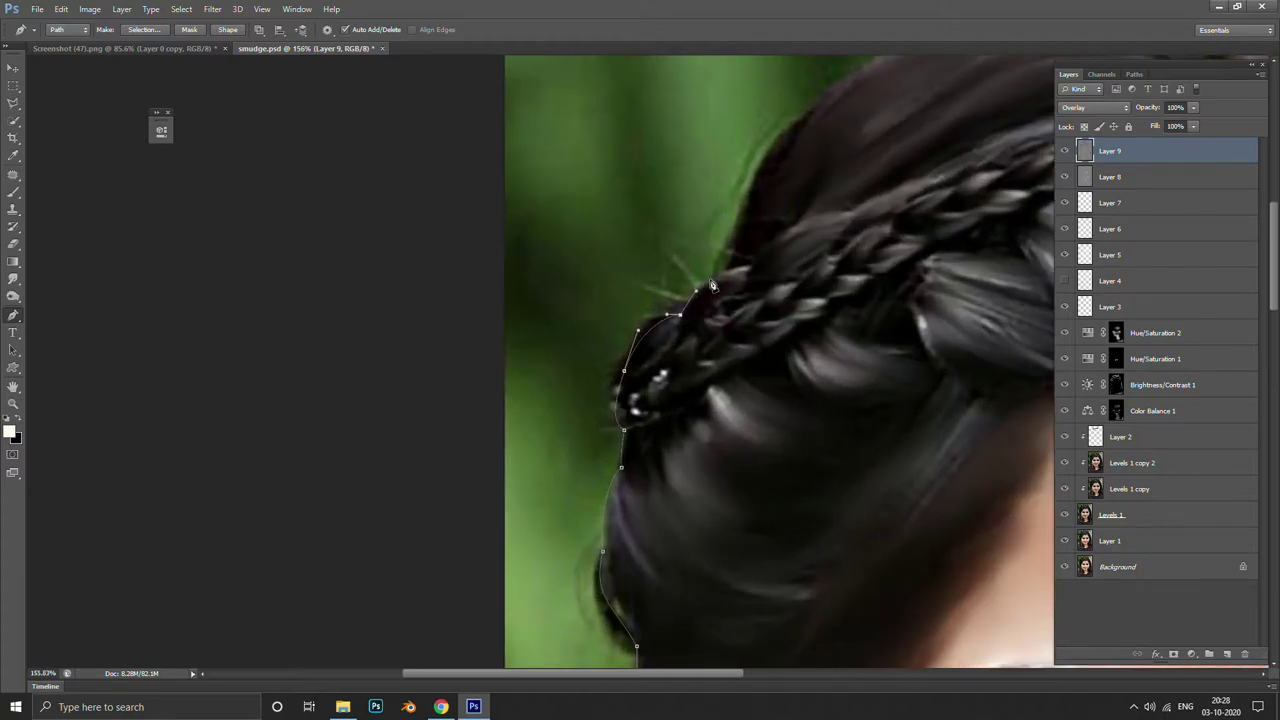
mouse_move(740, 276)
left_mouse_down()
mouse_move(755, 175)
mouse_move(460, 412)
left_mouse_up()
left_click_drag(565, 311, 598, 290)
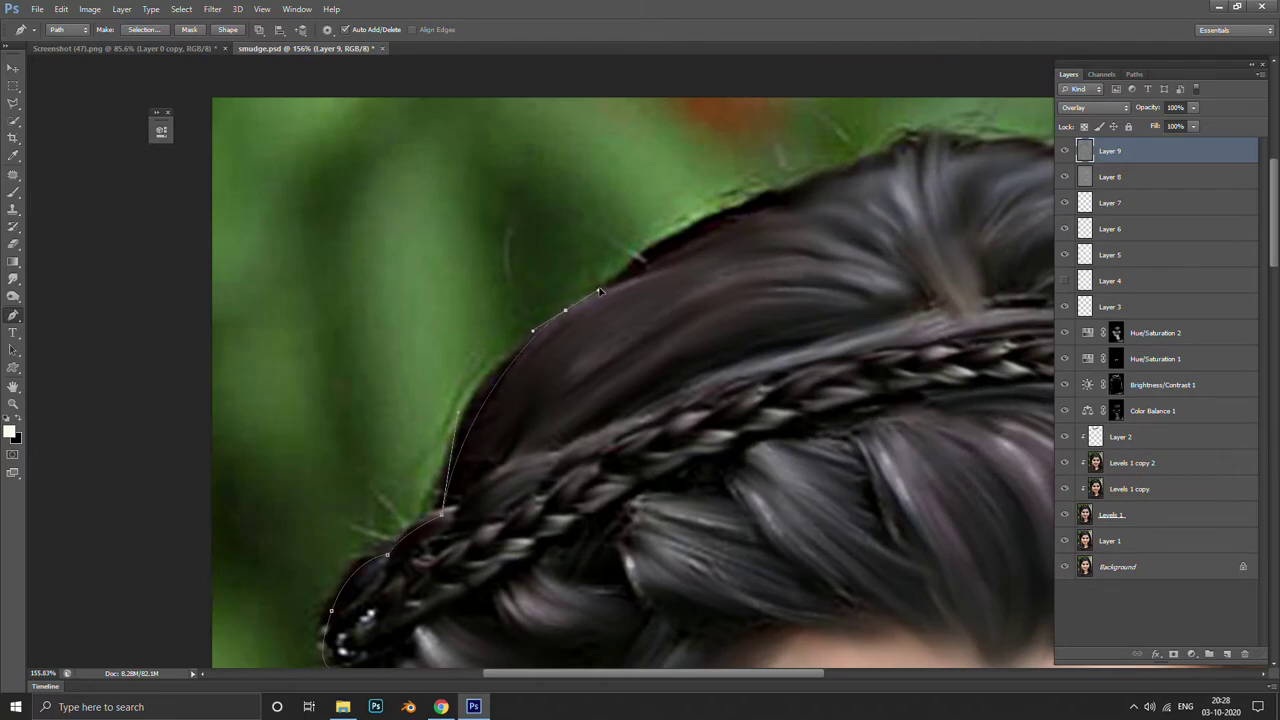
left_click(656, 255)
left_click_drag(700, 300, 410, 397)
left_click(516, 286)
left_click(568, 260)
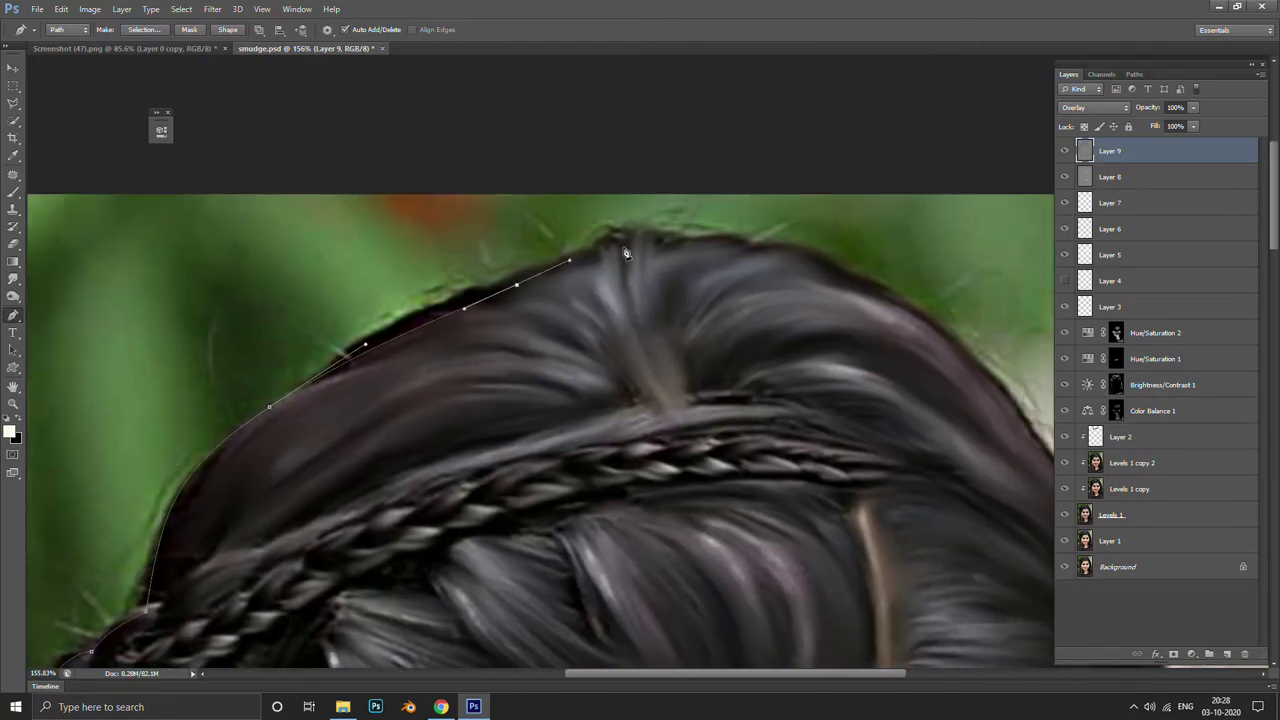
left_click(637, 246)
left_click_drag(640, 250, 452, 242)
left_click(607, 238)
left_click(669, 271)
left_click(732, 306)
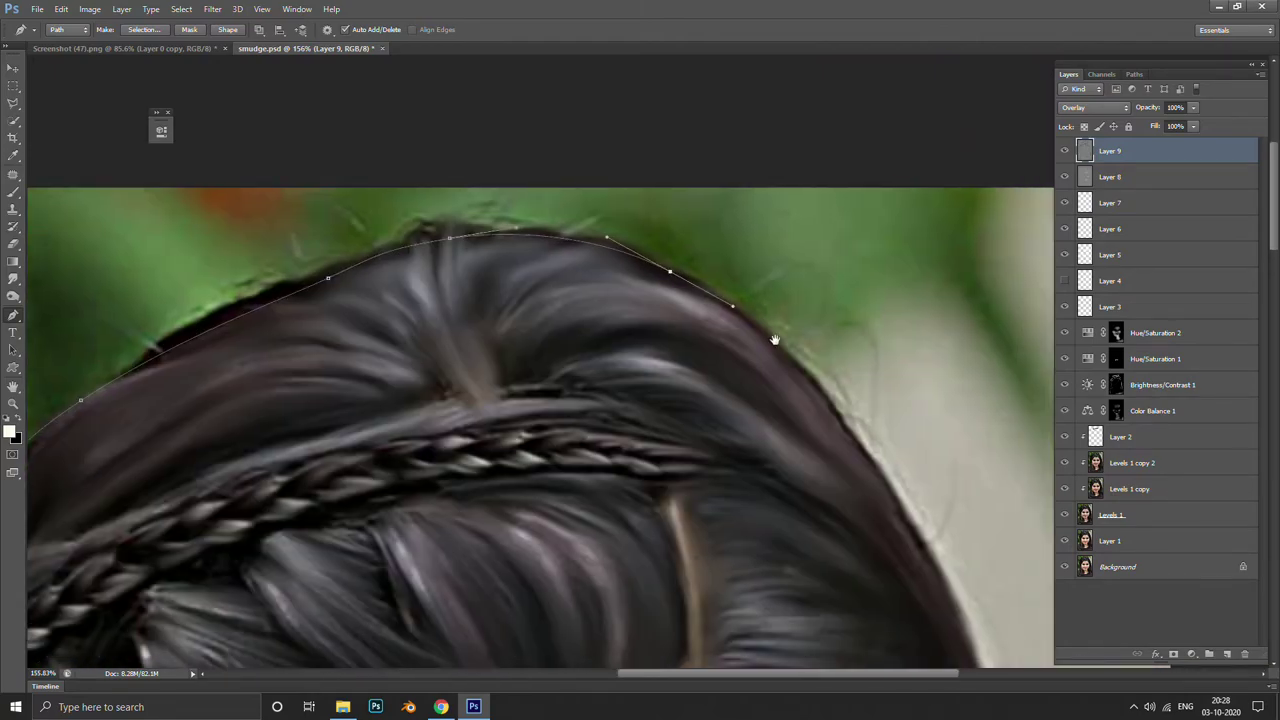
Trace the path down the right hair edge past the forehead, eye, lips and chin
left_click_drag(774, 340, 734, 210)
left_click(865, 480)
left_click_drag(900, 640, 760, 300)
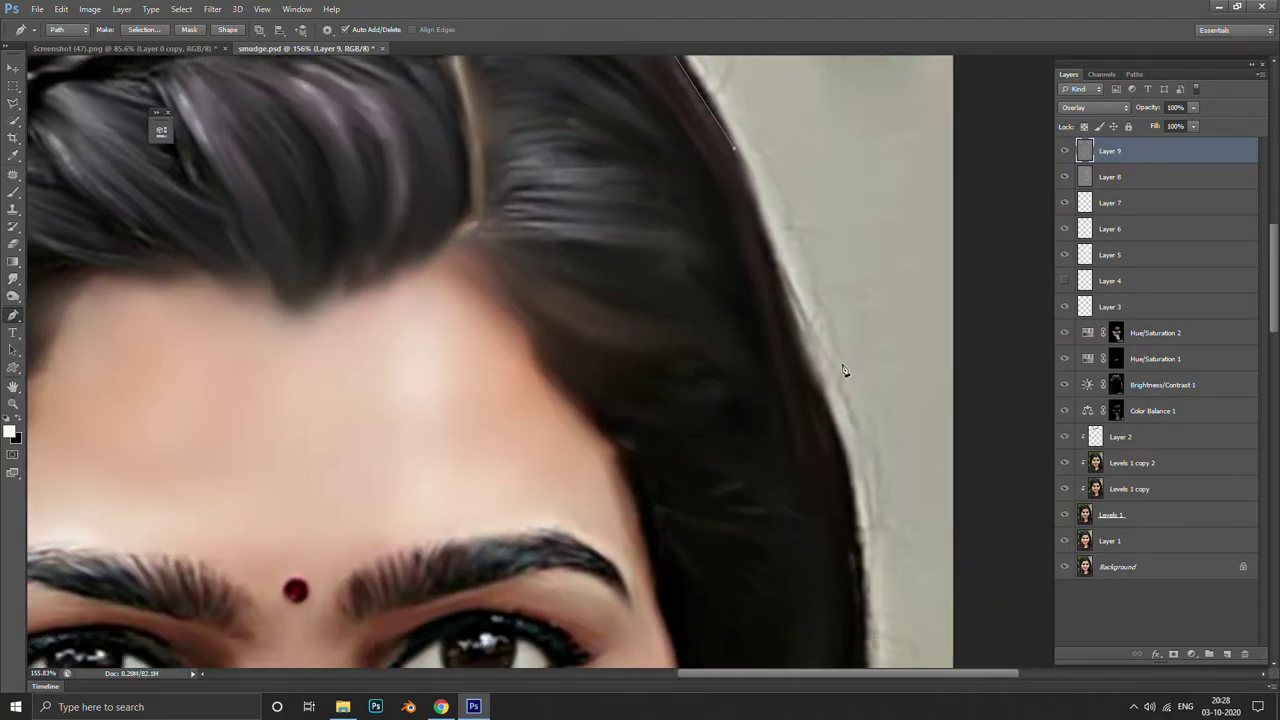
left_click(826, 388)
left_click_drag(843, 523, 700, 188)
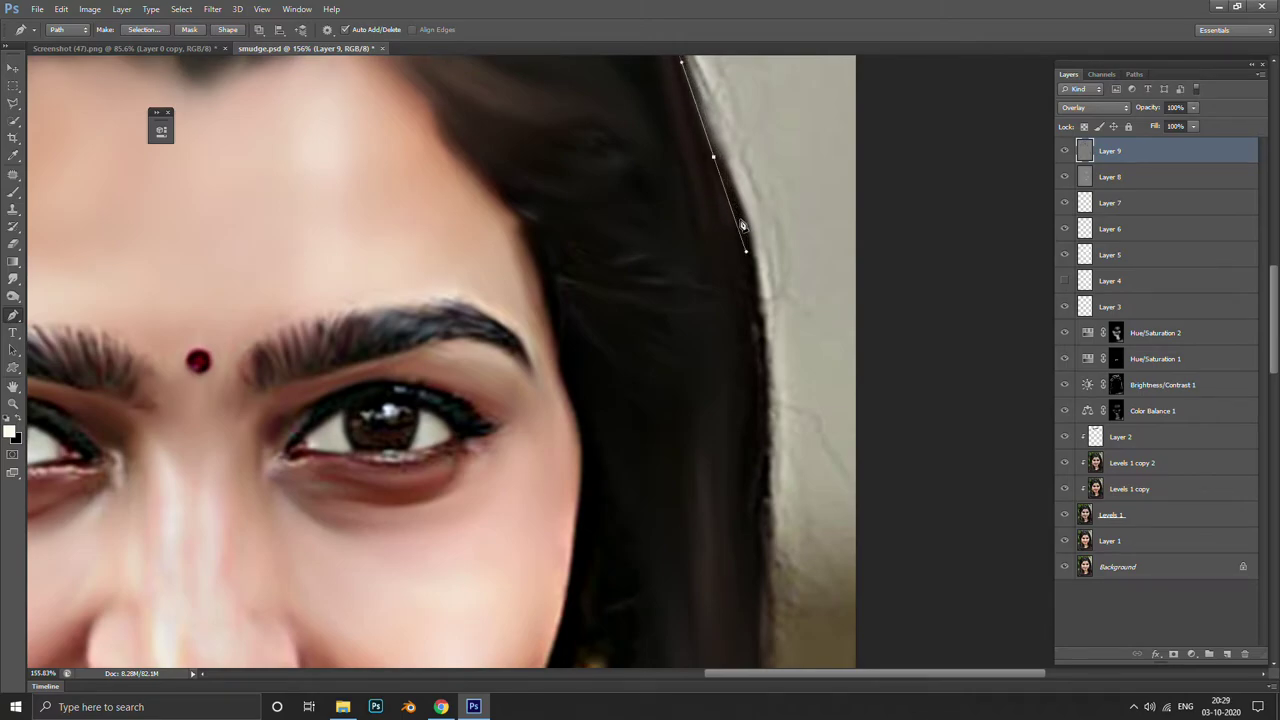
left_click_drag(921, 462, 800, 177)
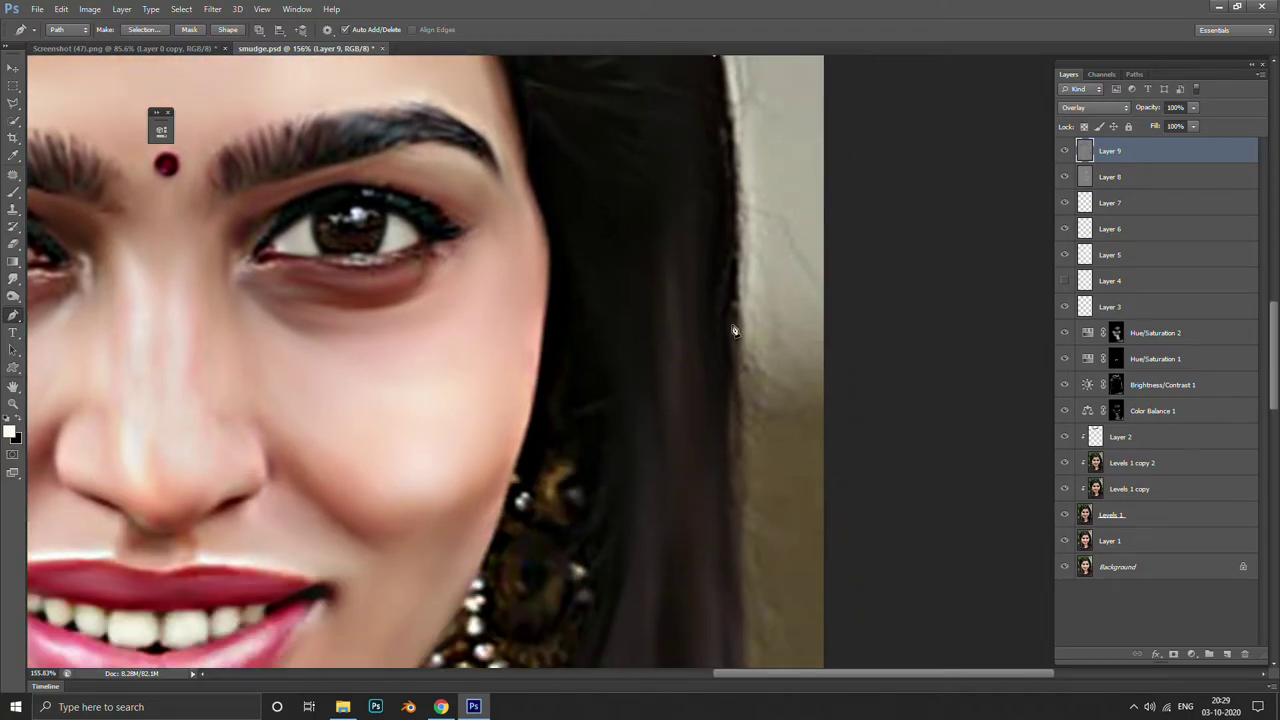
left_click_drag(729, 528, 731, 279)
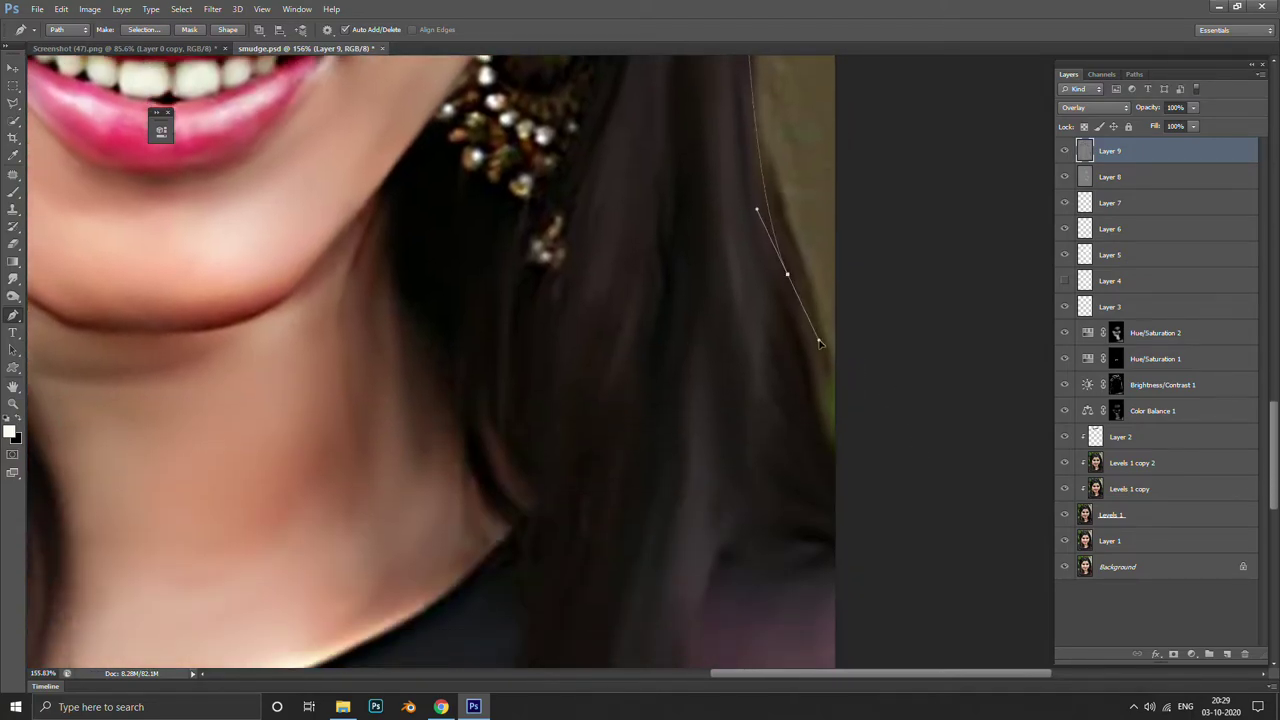
left_click(843, 478)
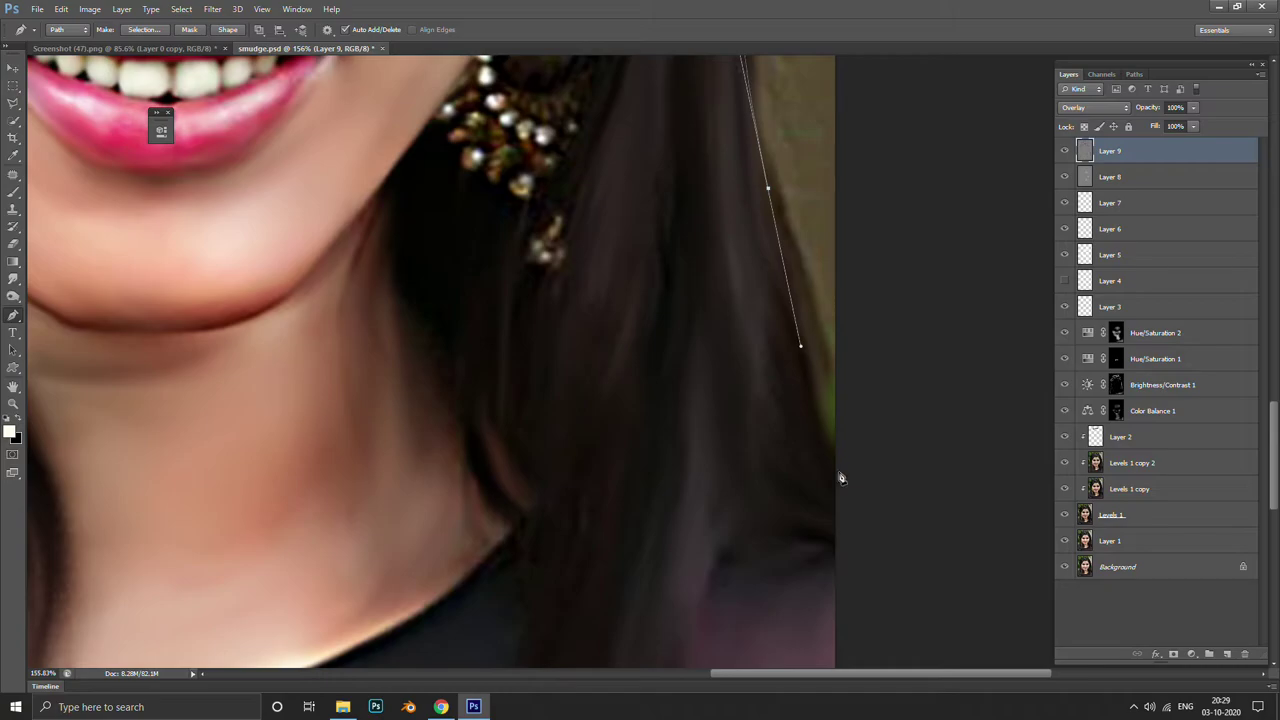
scroll(837, 500, "down", 3)
scroll(800, 377, "down", 3)
scroll(860, 428, "up", 1)
Run the path across below the portrait and close it at its starting point
left_click(915, 500)
left_click(863, 600)
left_click(664, 626)
left_click(391, 602)
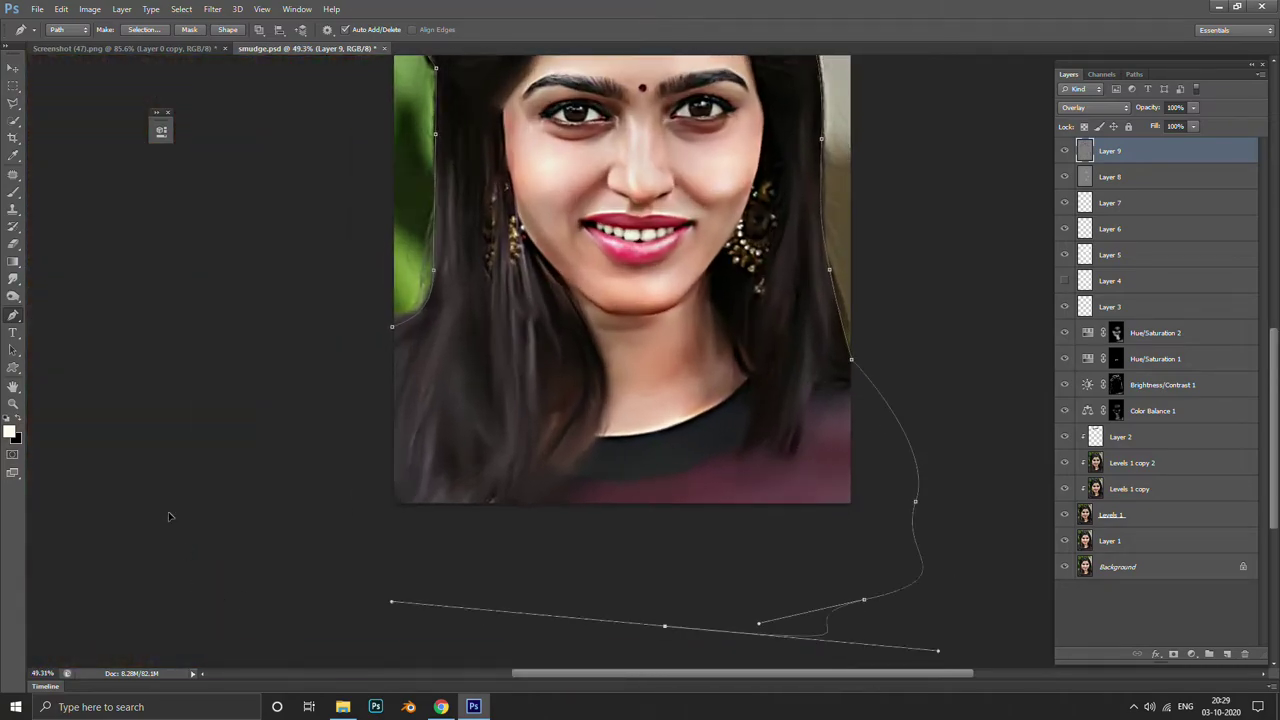
left_click(193, 578)
Convert the hair path to a selection, feather it, and invert it
key("ctrl+Return")
key("shift+F6")
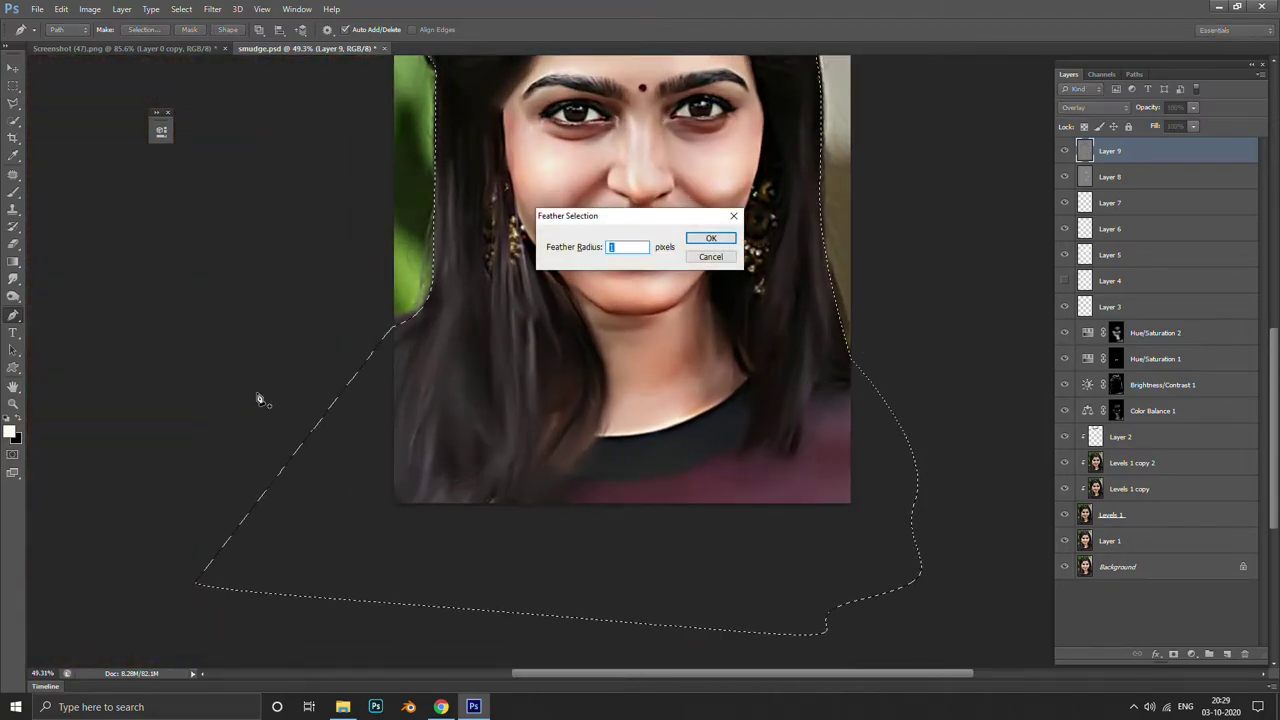
key("Return")
key("ctrl+d")
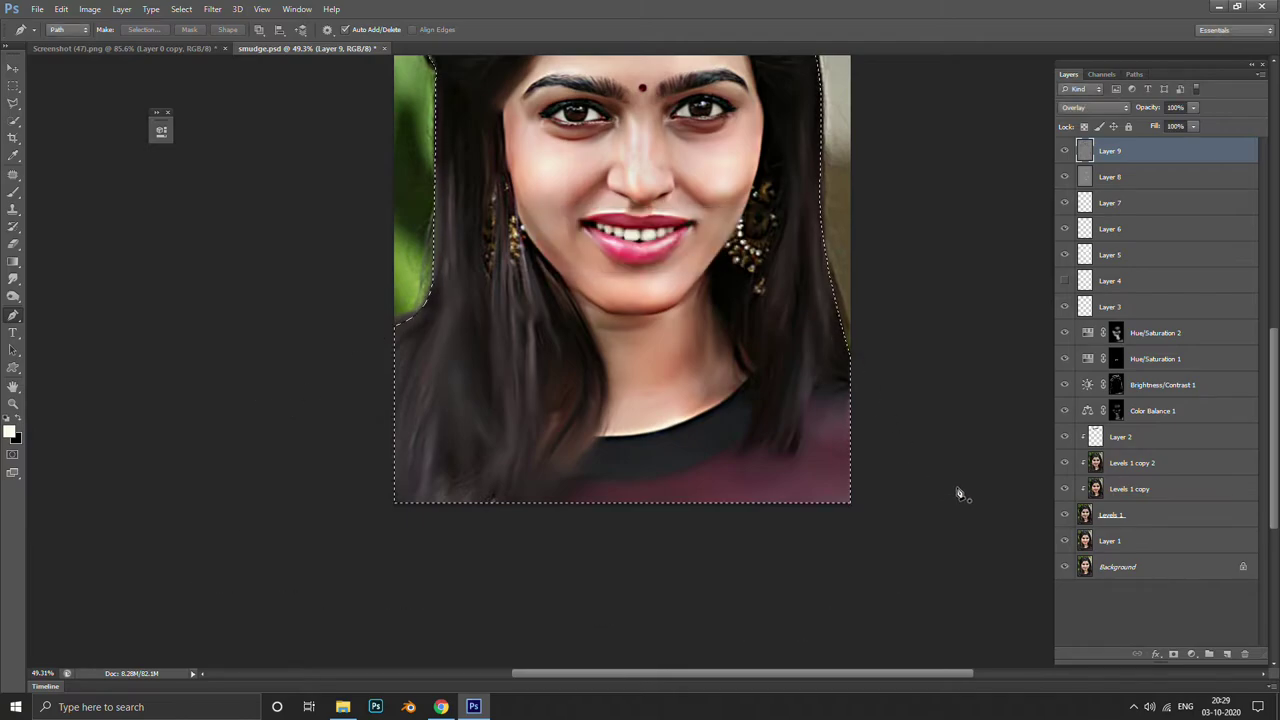
scroll(779, 382, "down", 1)
scroll(779, 382, "down", 1)
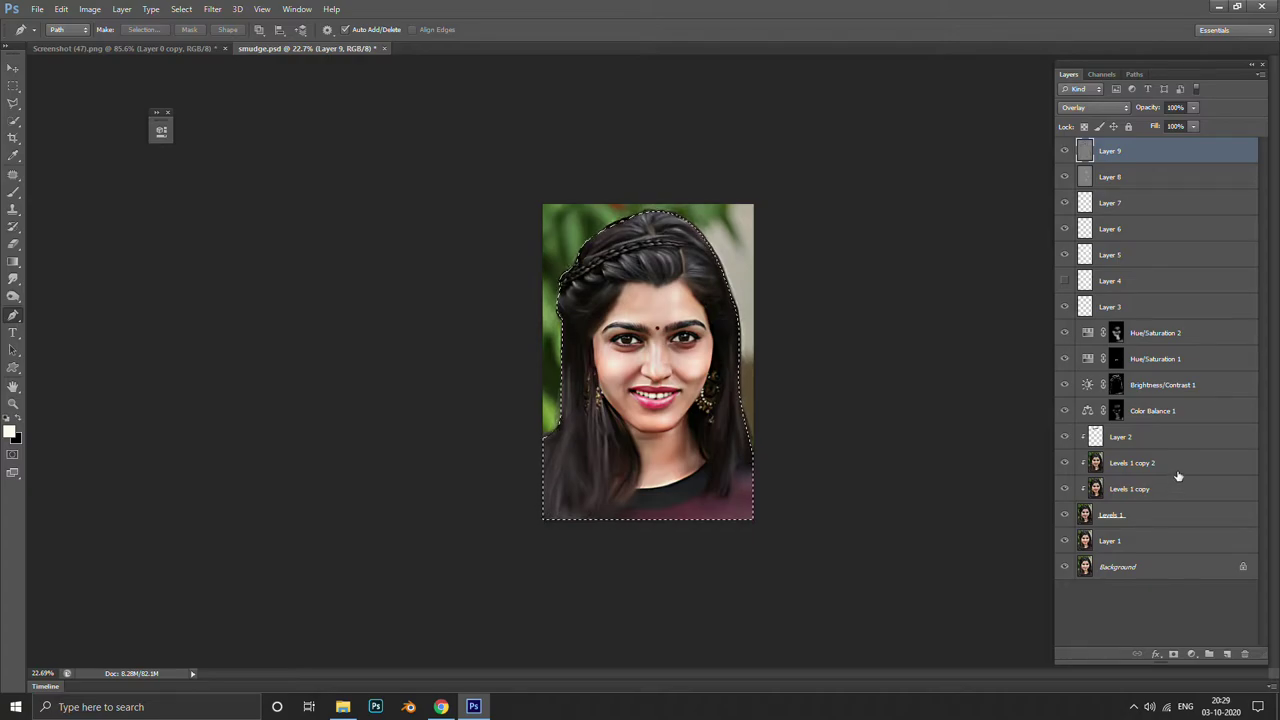
Group Layers 1–9, duplicate and merge the group, and mask the merged copy
left_click(1158, 538, "shift")
key("ctrl+g")
key("ctrl+j")
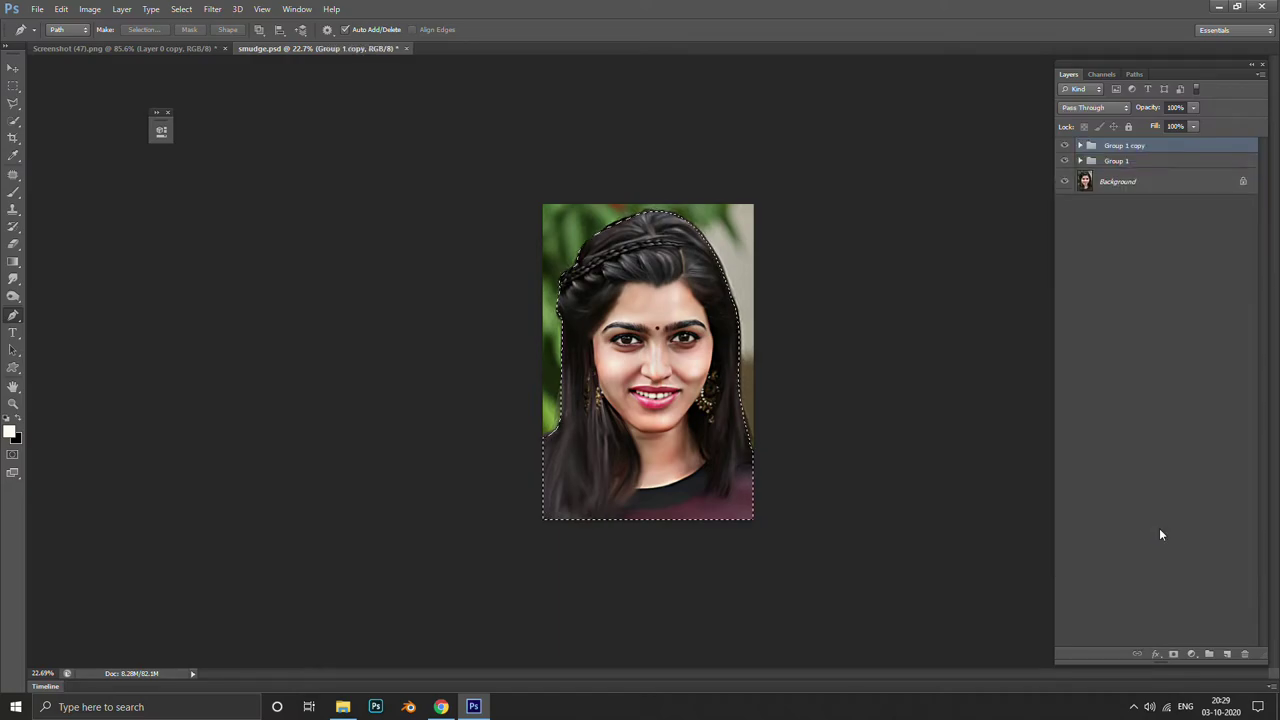
key("ctrl+e")
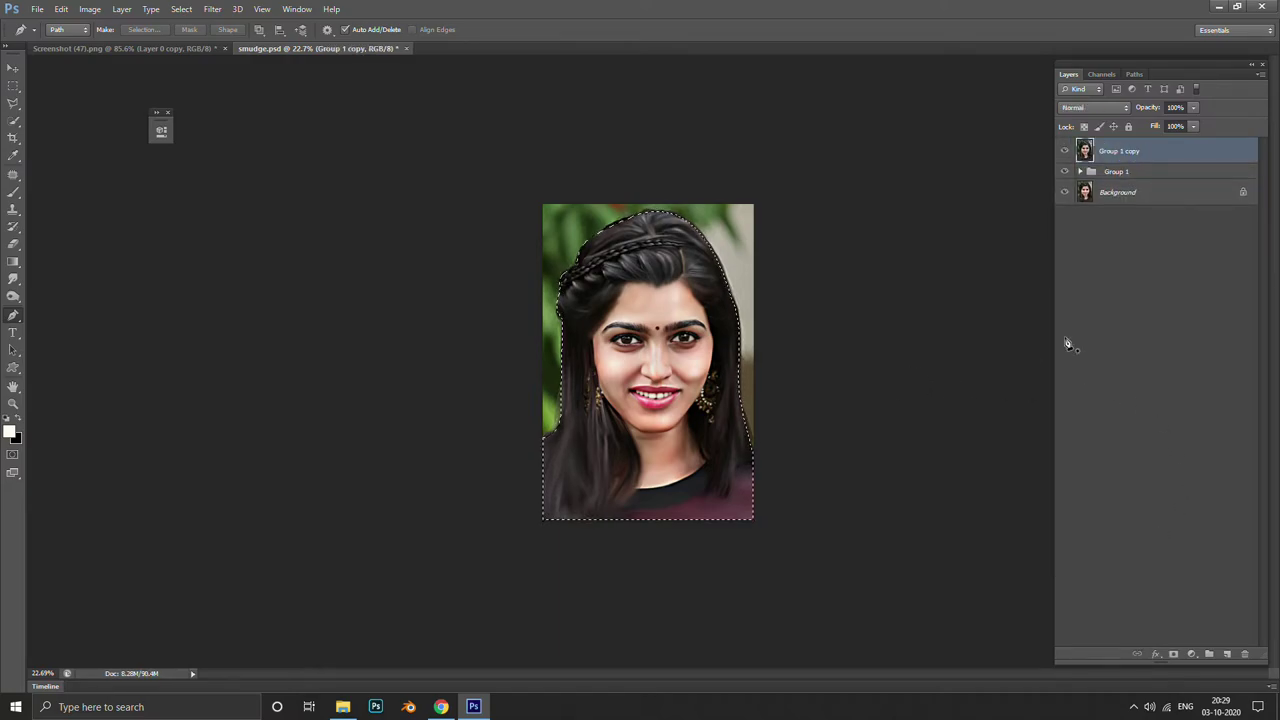
left_click(1173, 654)
Hide the original Group 1 and add an empty Layer 10 above it
key("ctrl+plus")
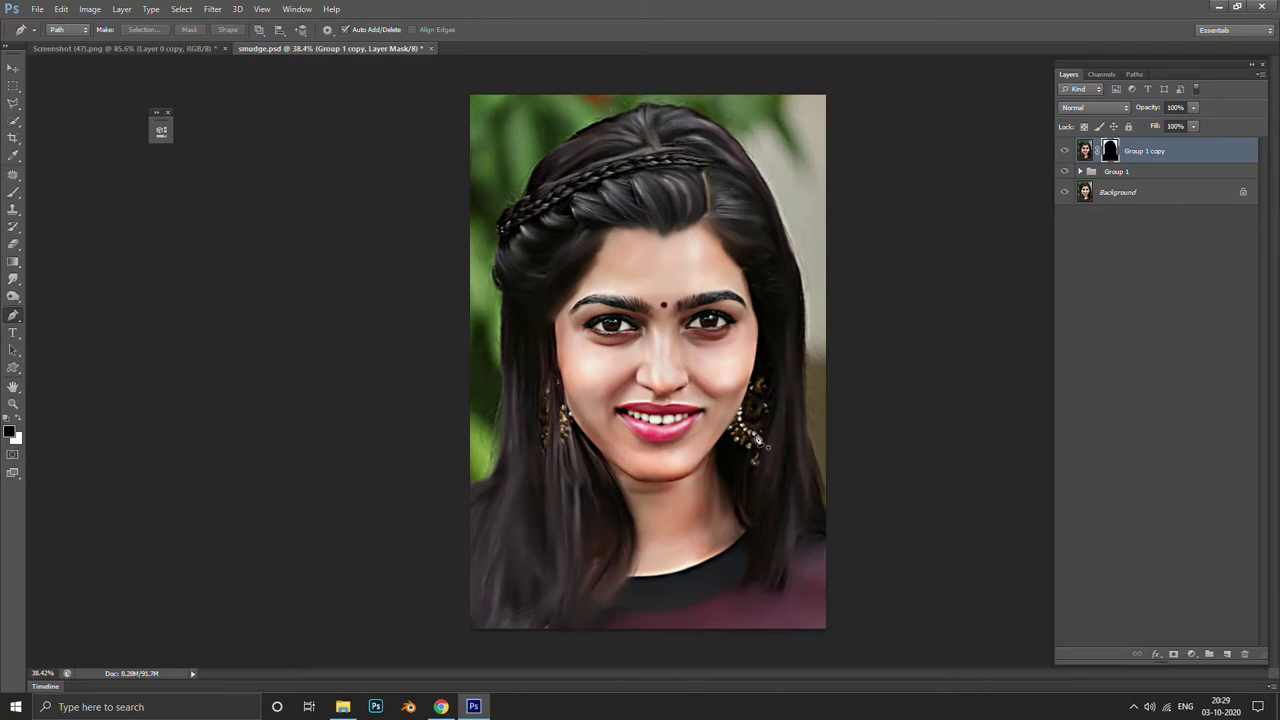
left_click(1158, 171)
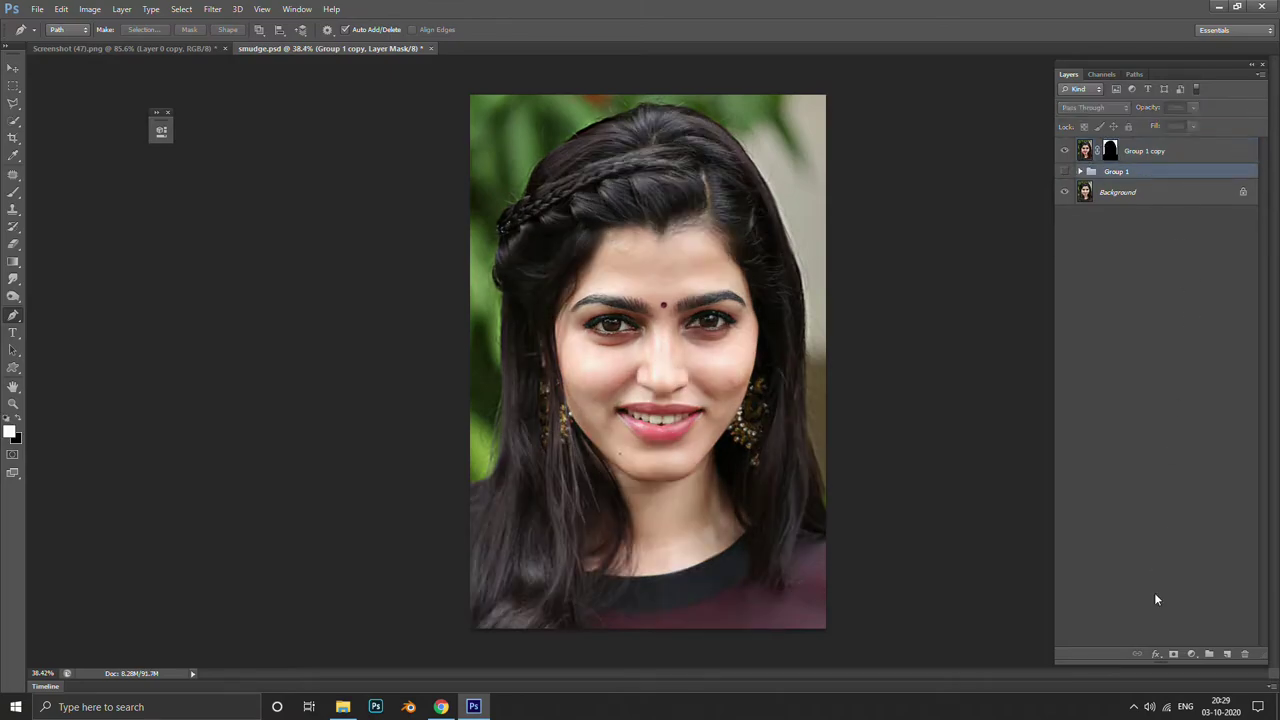
left_click(1227, 654)
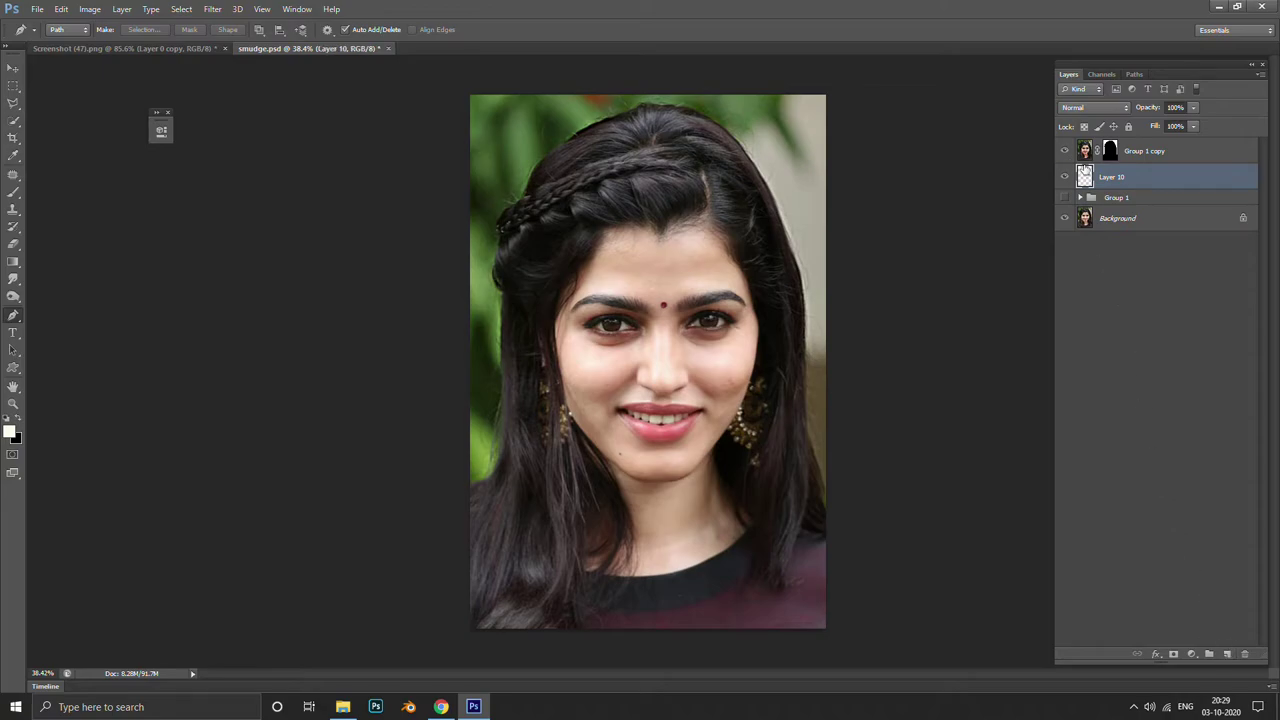
left_click(1109, 155)
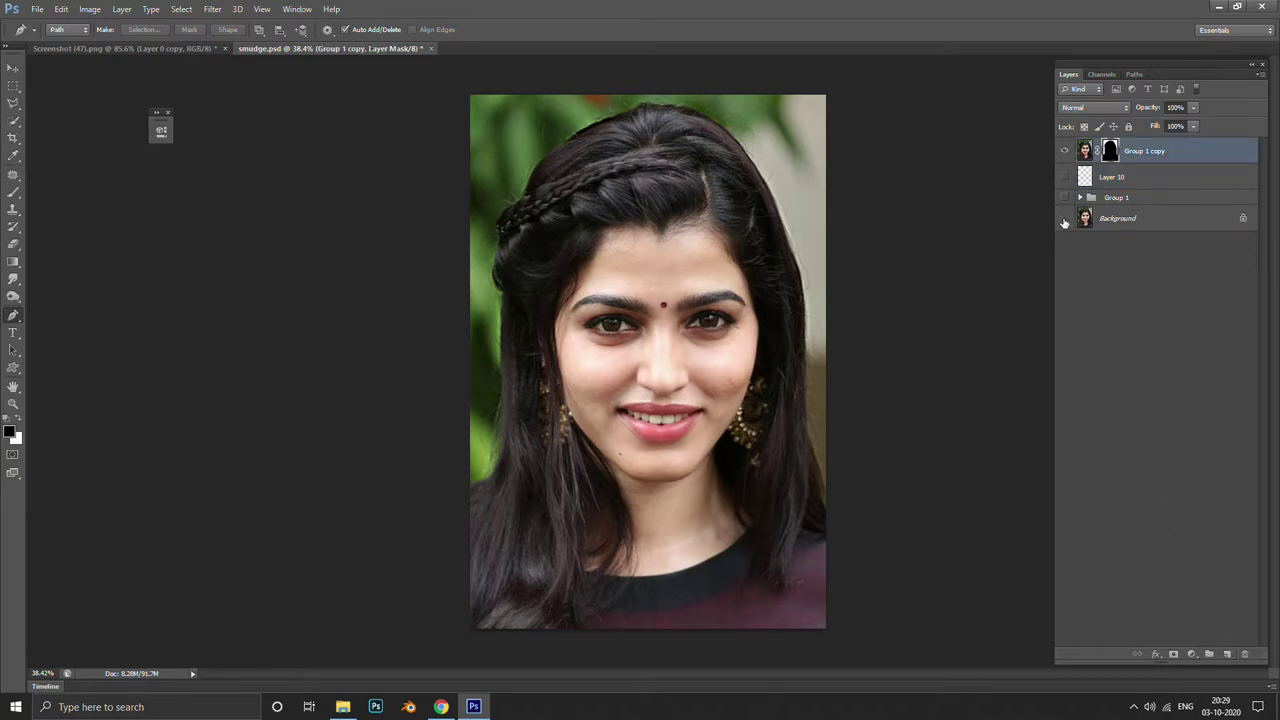
Hide the Background photo, invert the mask to keep the woman, and show Layer 10
left_click(1064, 219)
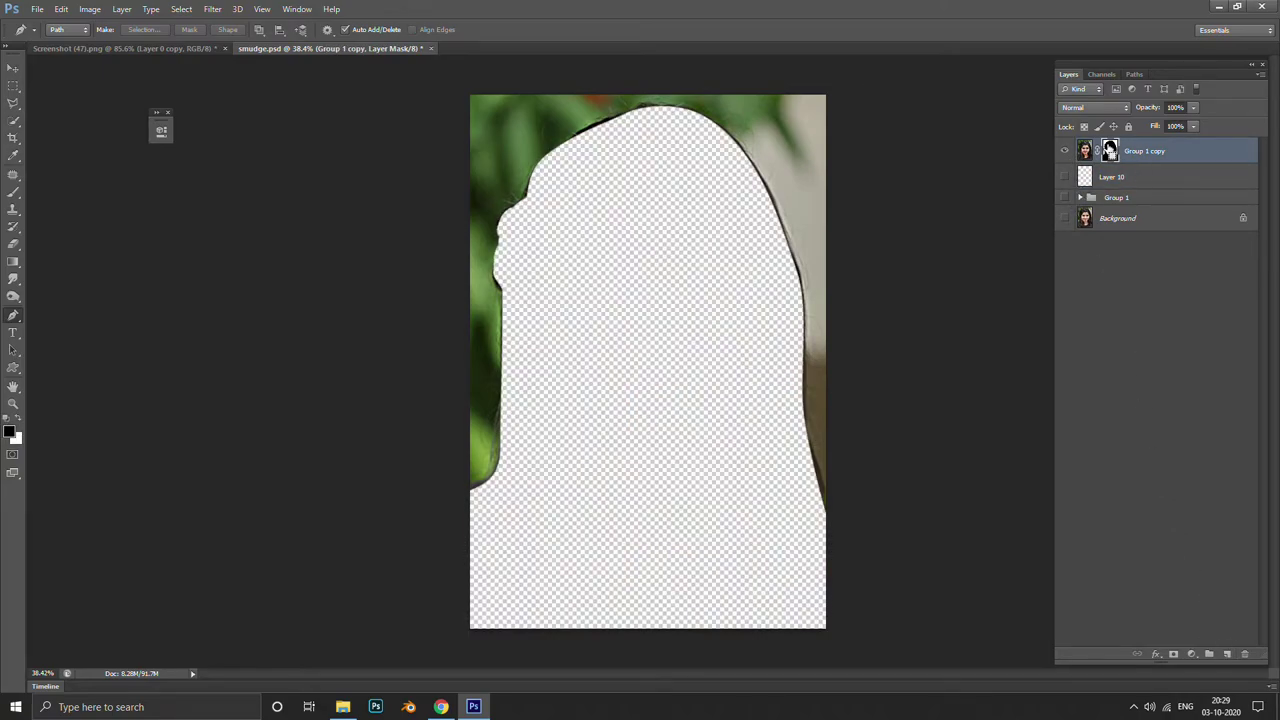
key("ctrl+i")
left_click(1147, 177)
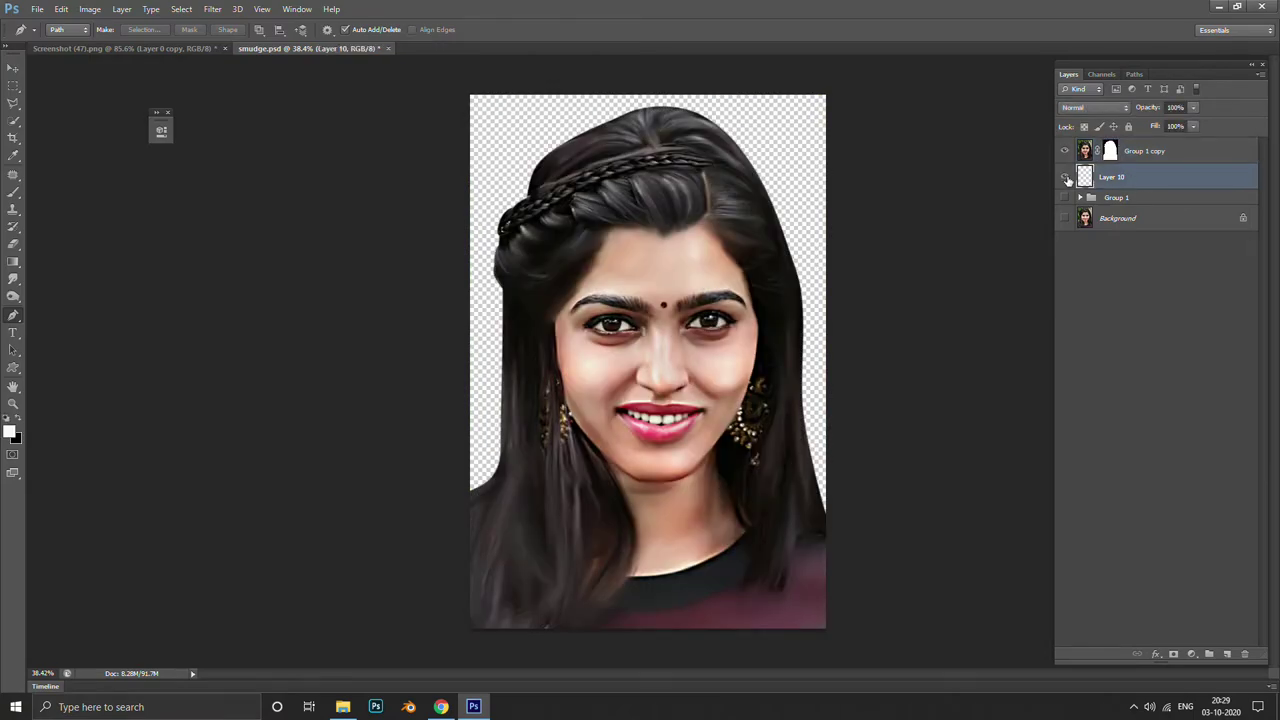
left_click(1065, 178)
Fill Layer 10 with black and add an empty Layer 11 above it
key("Delete")
key("alt+BackSpace")
mouse_move(700, 122)
left_mouse_down()
mouse_move(757, 163)
mouse_move(520, 223)
mouse_move(520, 236)
mouse_move(602, 229)
mouse_move(538, 119)
left_mouse_up()
key("ctrl+BackSpace")
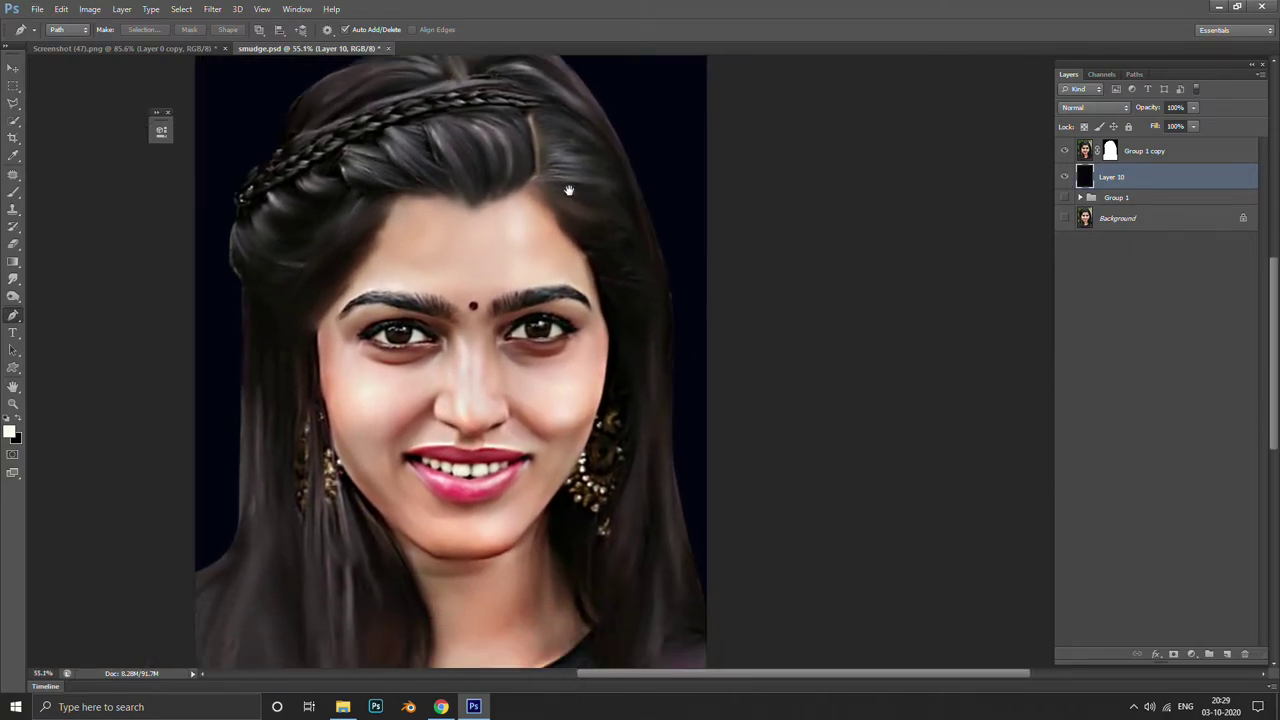
scroll(538, 119, "down", 2)
key("b")
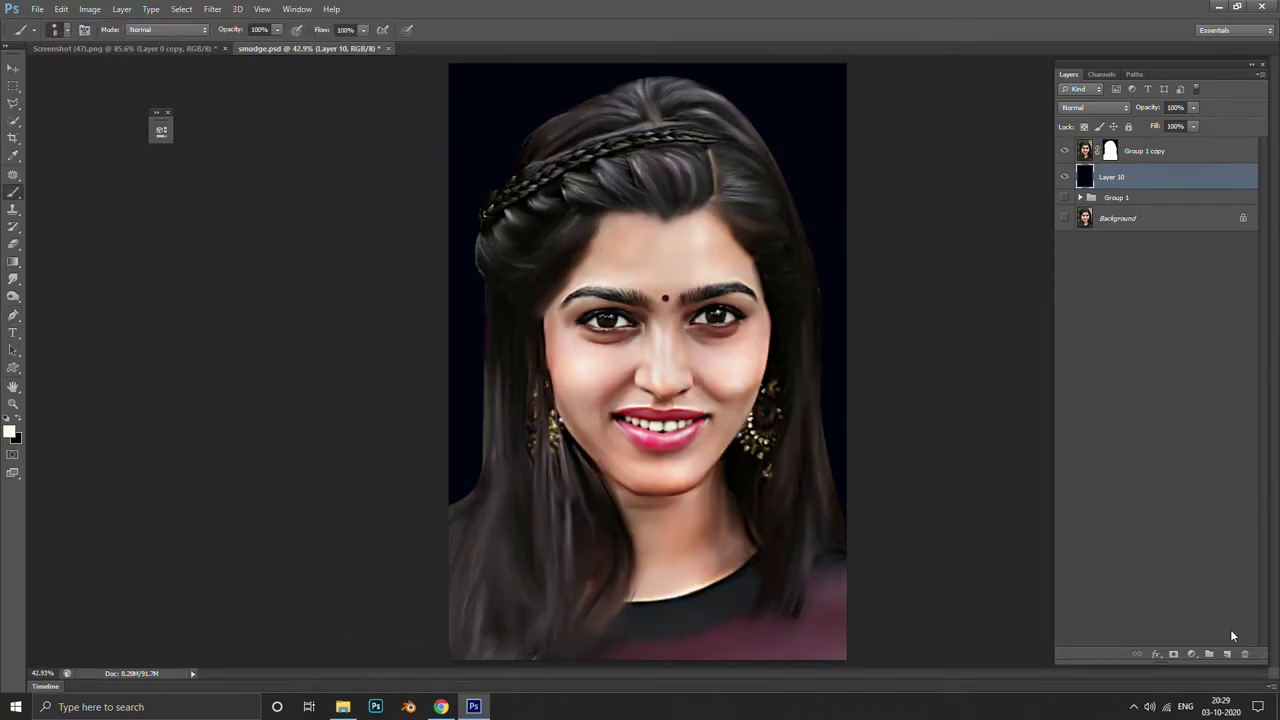
left_click(1227, 656)
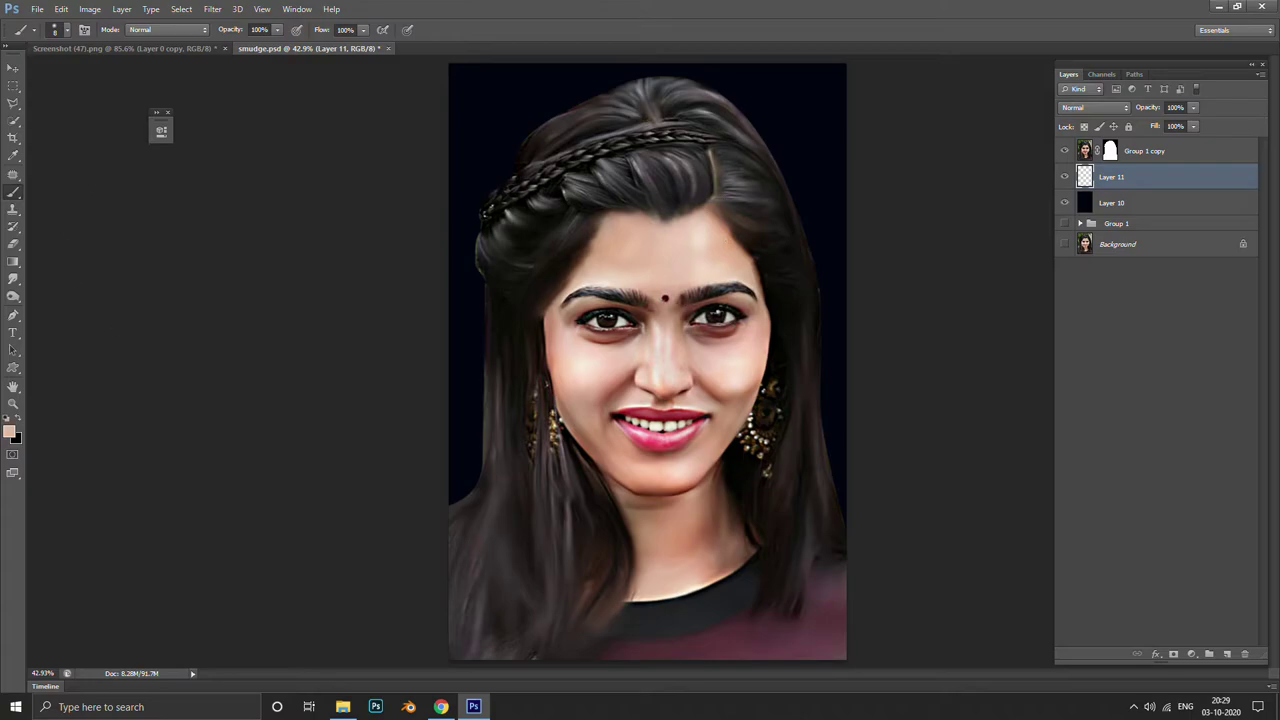
Choose the 300 px cloud brush from the full brush preset set
key("F5")
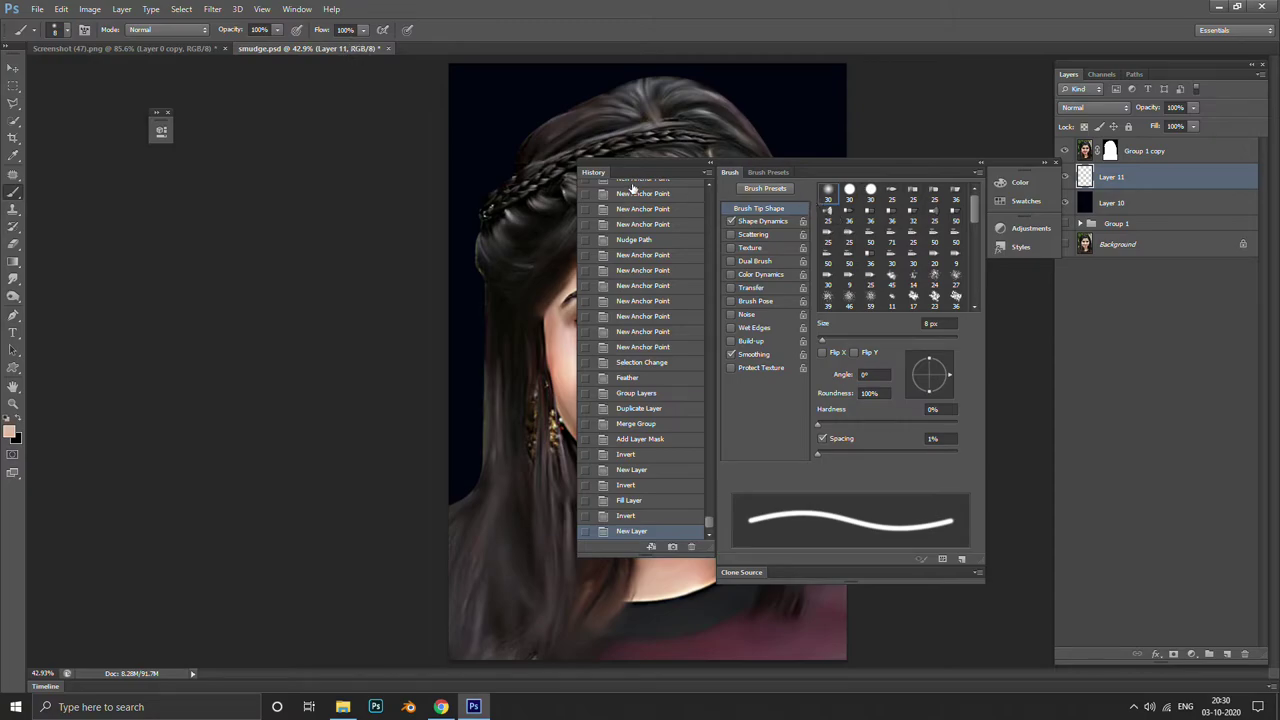
left_click(55, 31)
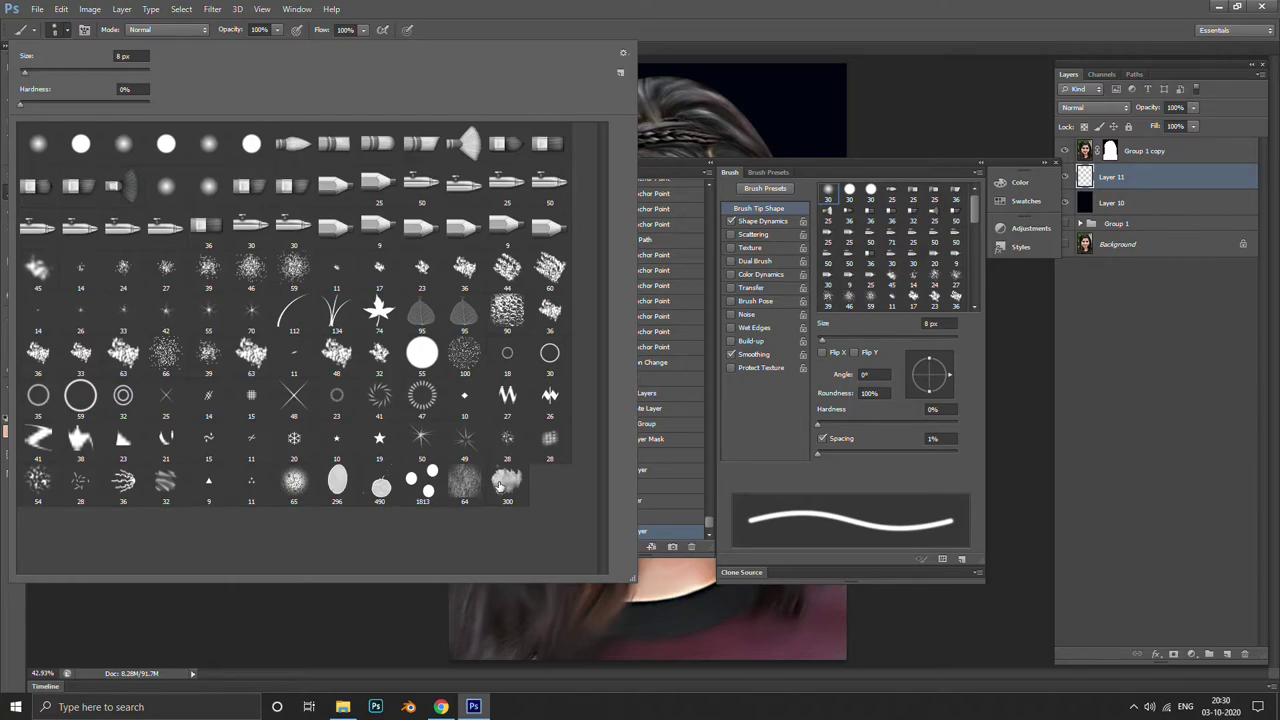
left_click(492, 485)
left_click(939, 24)
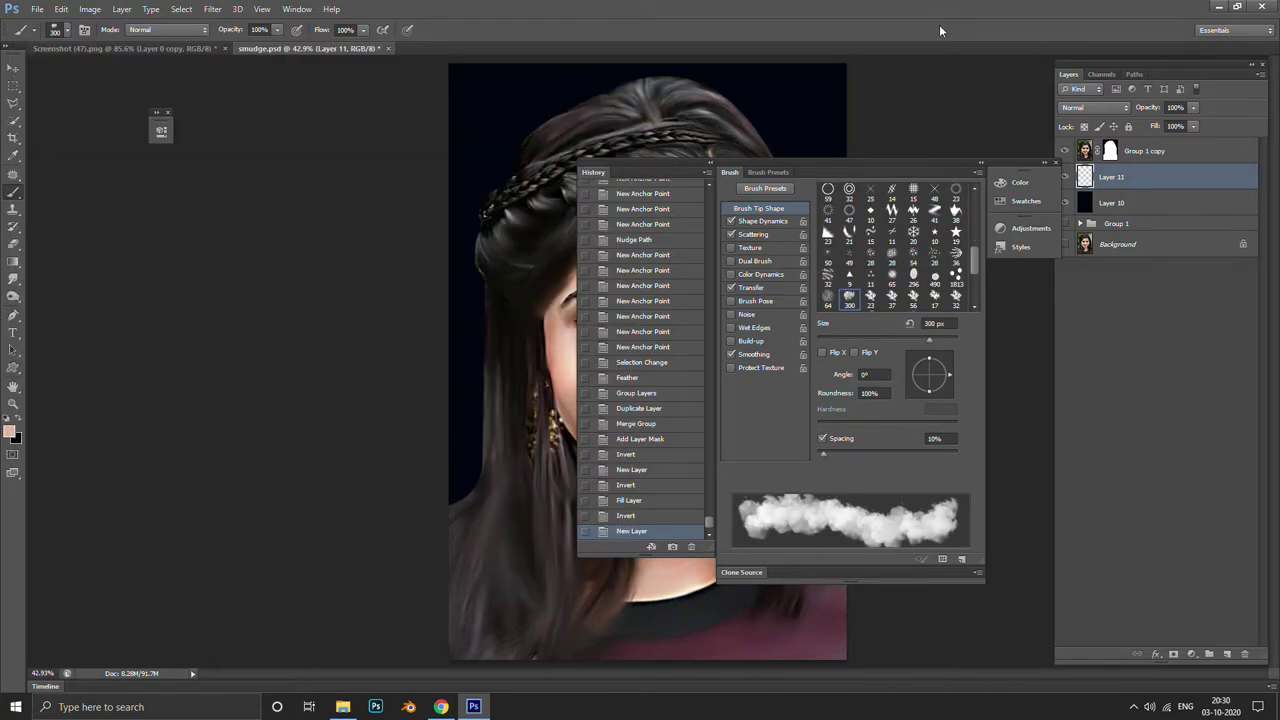
left_click(1057, 164)
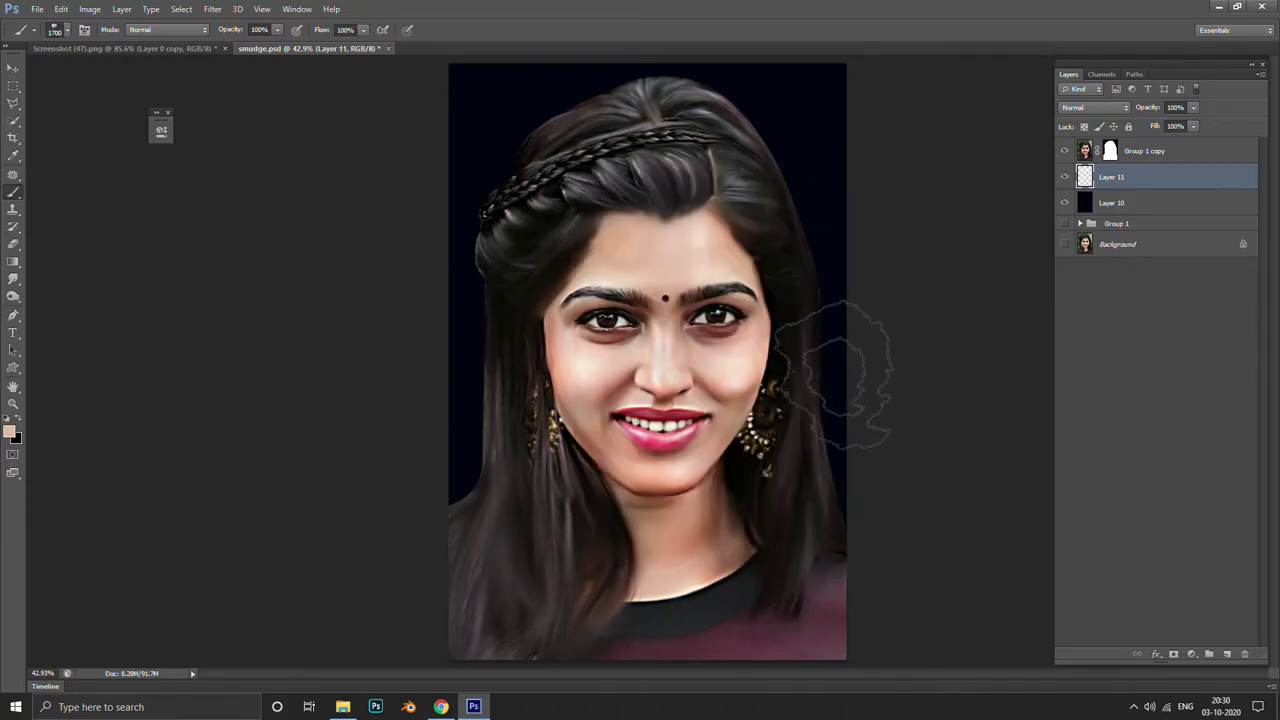
Paint soft warm brown cloud strokes across Layer 11 behind the portrait
mouse_move(855, 300)
left_mouse_down()
mouse_move(784, 478)
mouse_move(943, 429)
mouse_move(386, 429)
mouse_move(943, 90)
mouse_move(711, 368)
left_mouse_up()
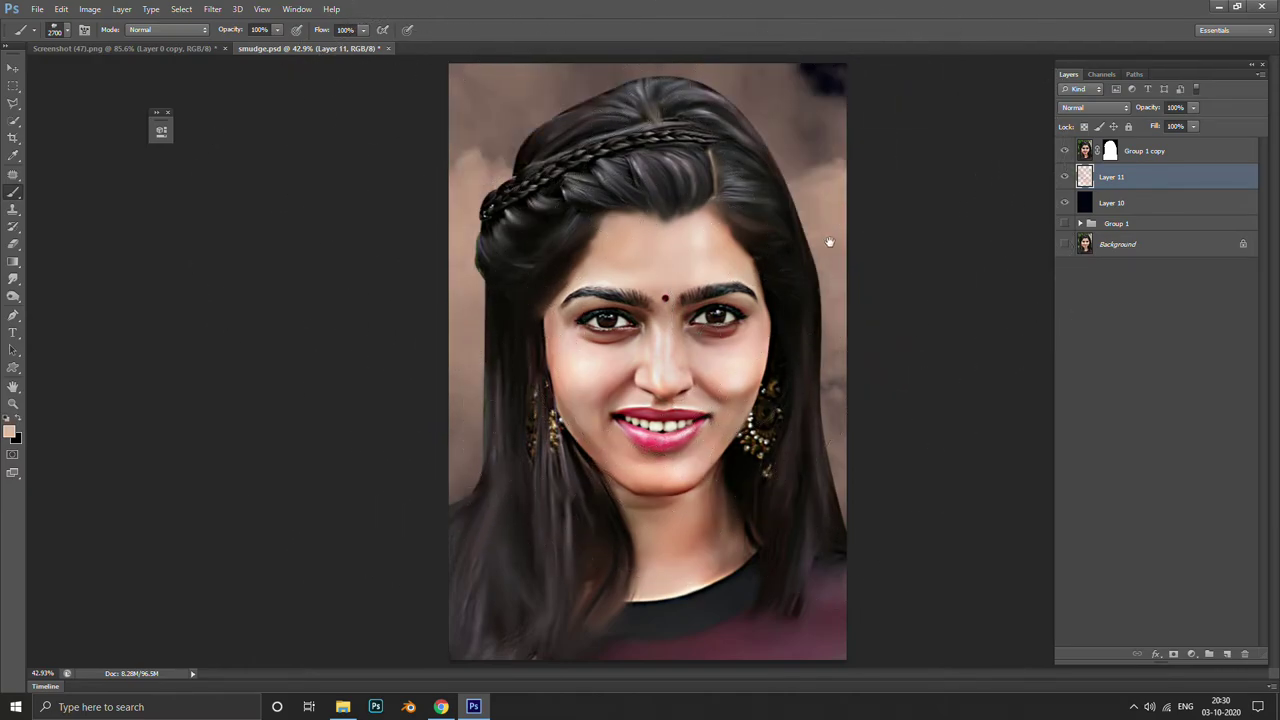
scroll(828, 240, "down", 1)
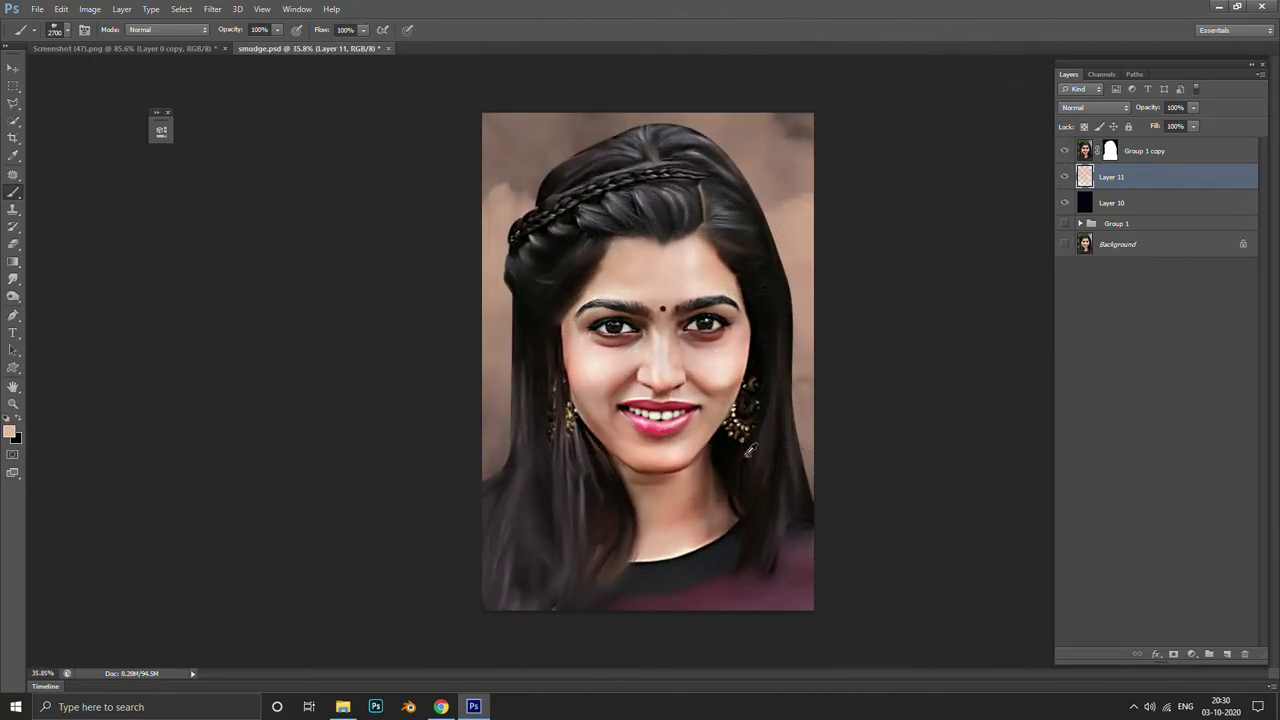
key("d")
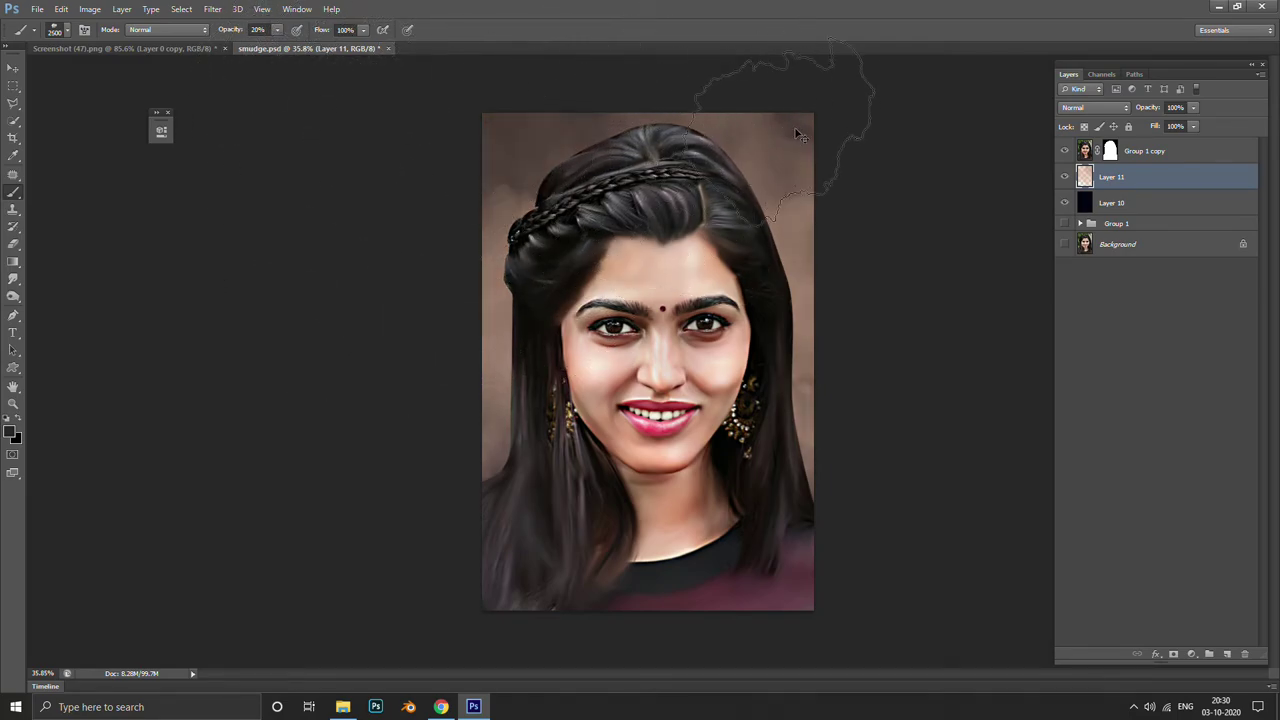
scroll(687, 186, "down", 3)
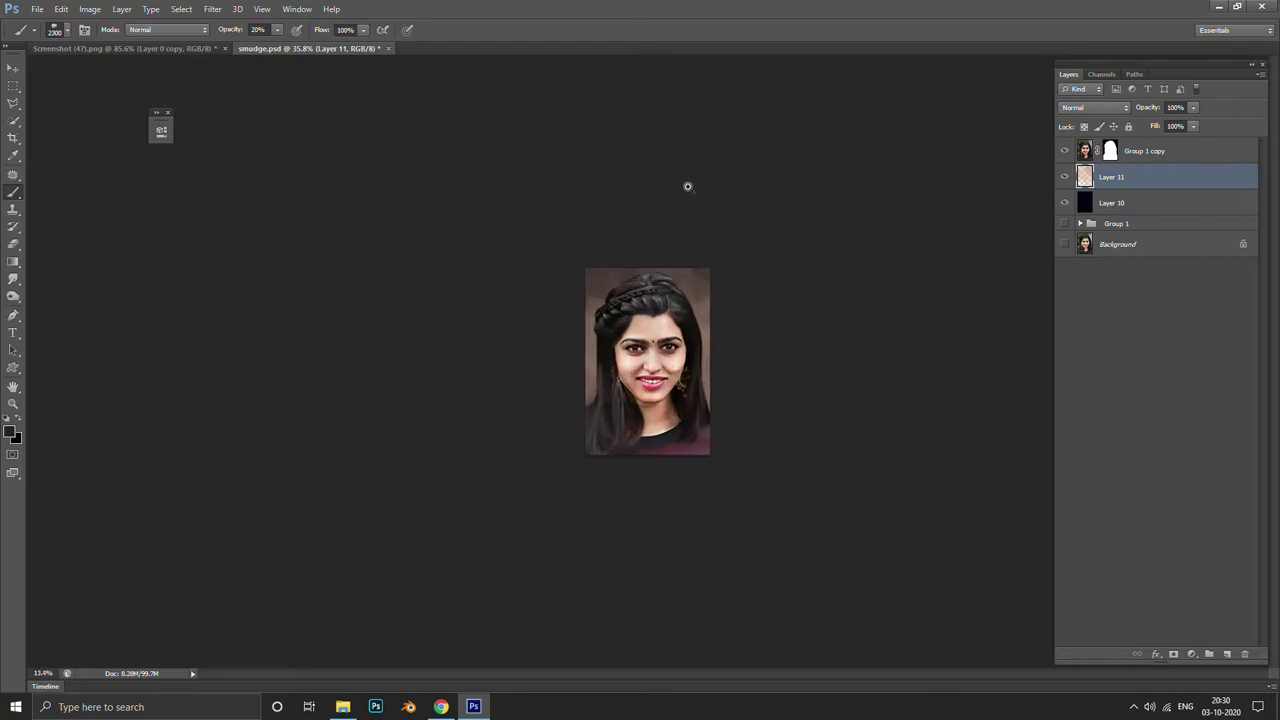
scroll(687, 186, "up", 3)
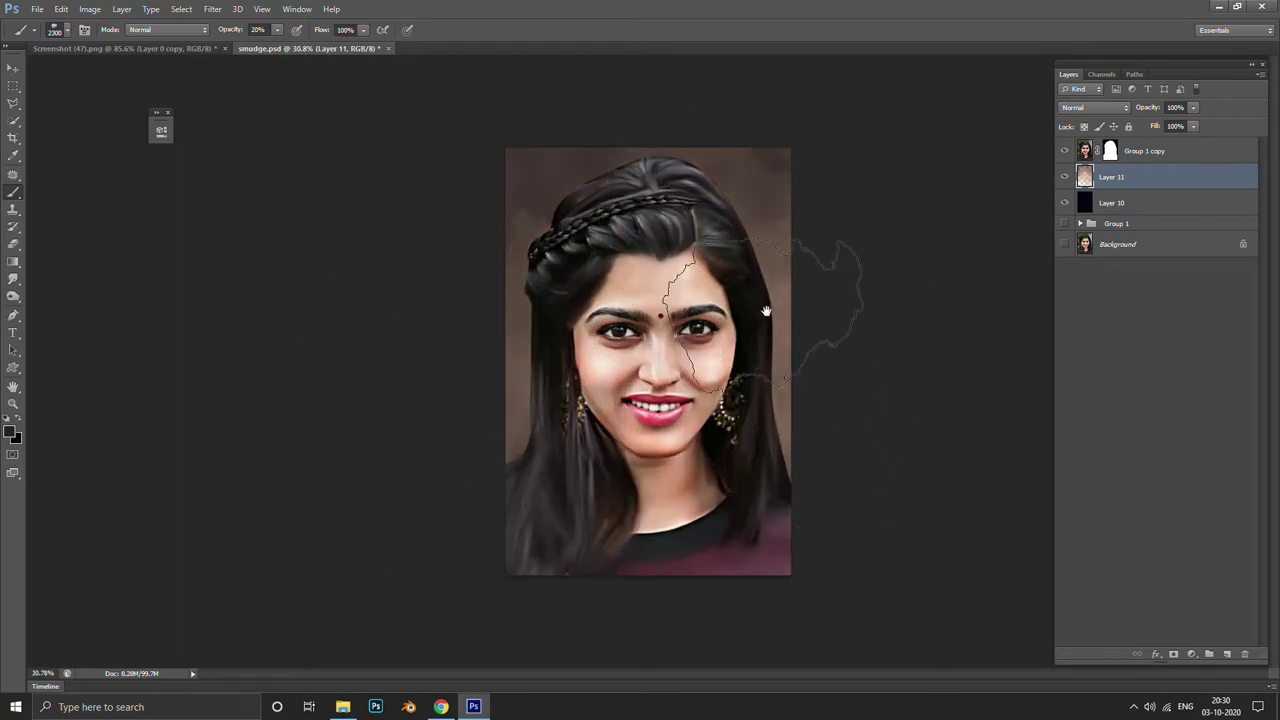
key("alt+Tab")
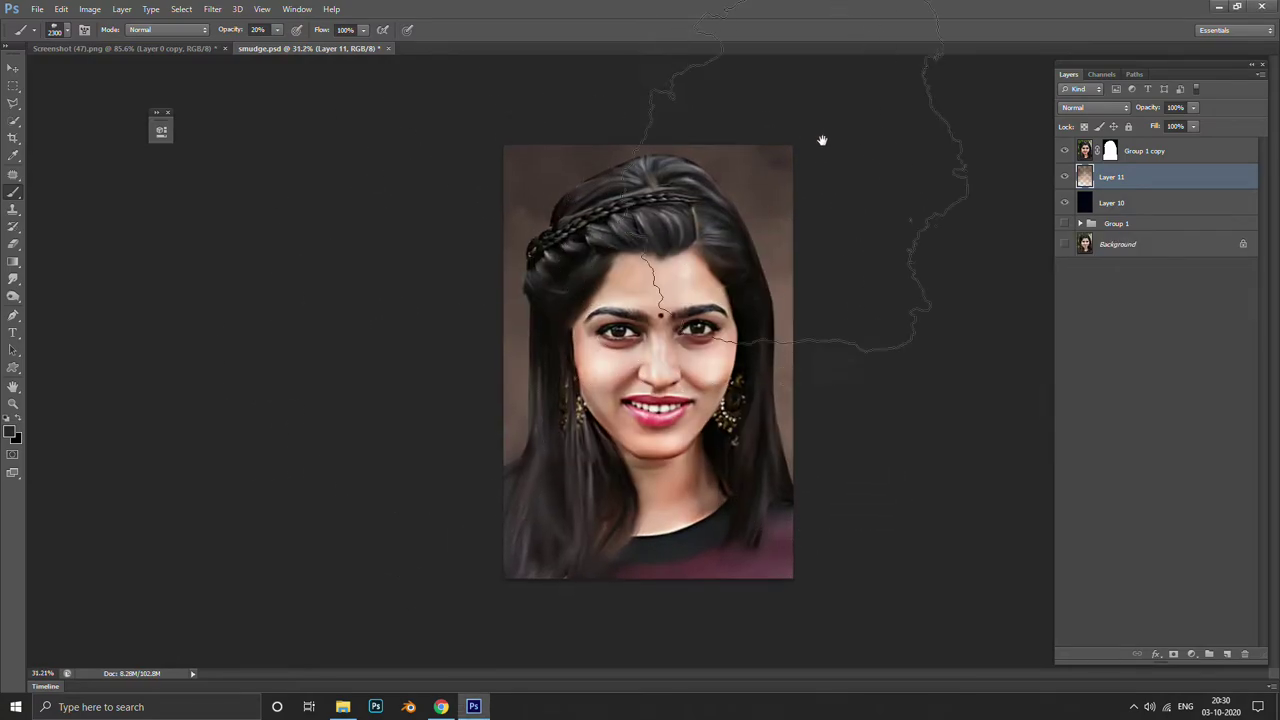
left_click(1145, 151)
left_click(1190, 654)
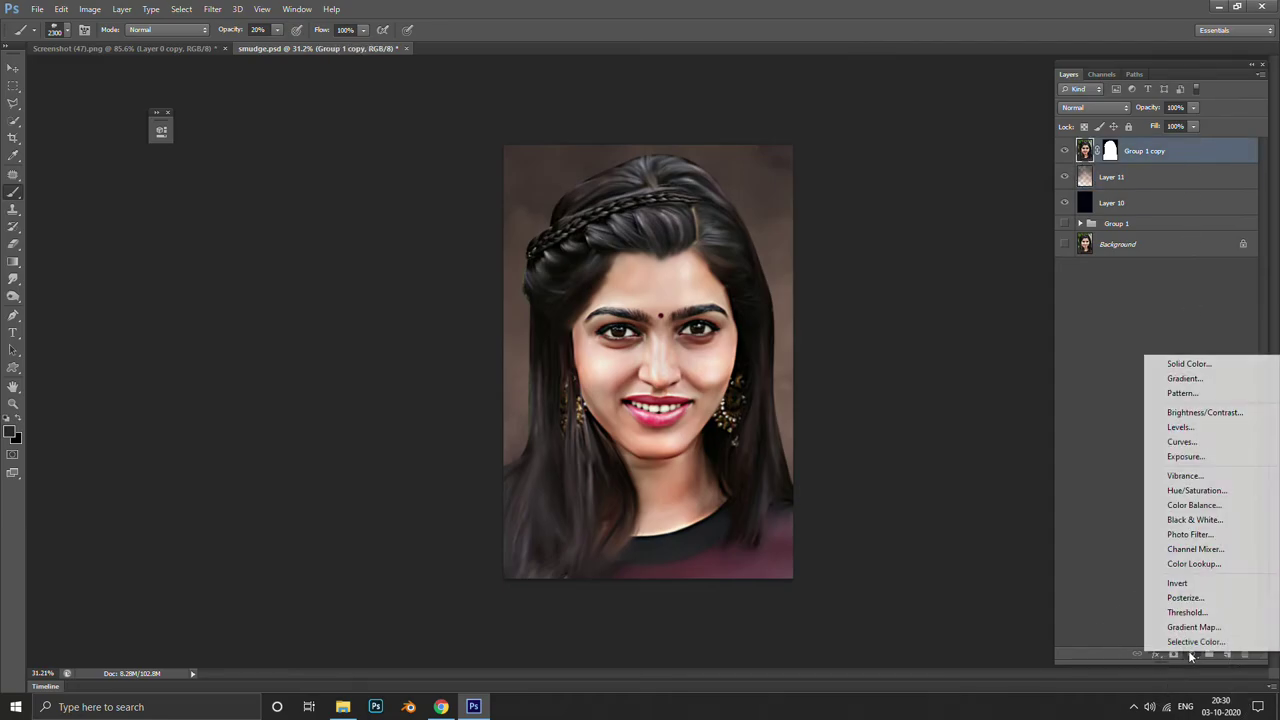
left_click(1202, 379)
left_click_drag(660, 190, 1113, 186)
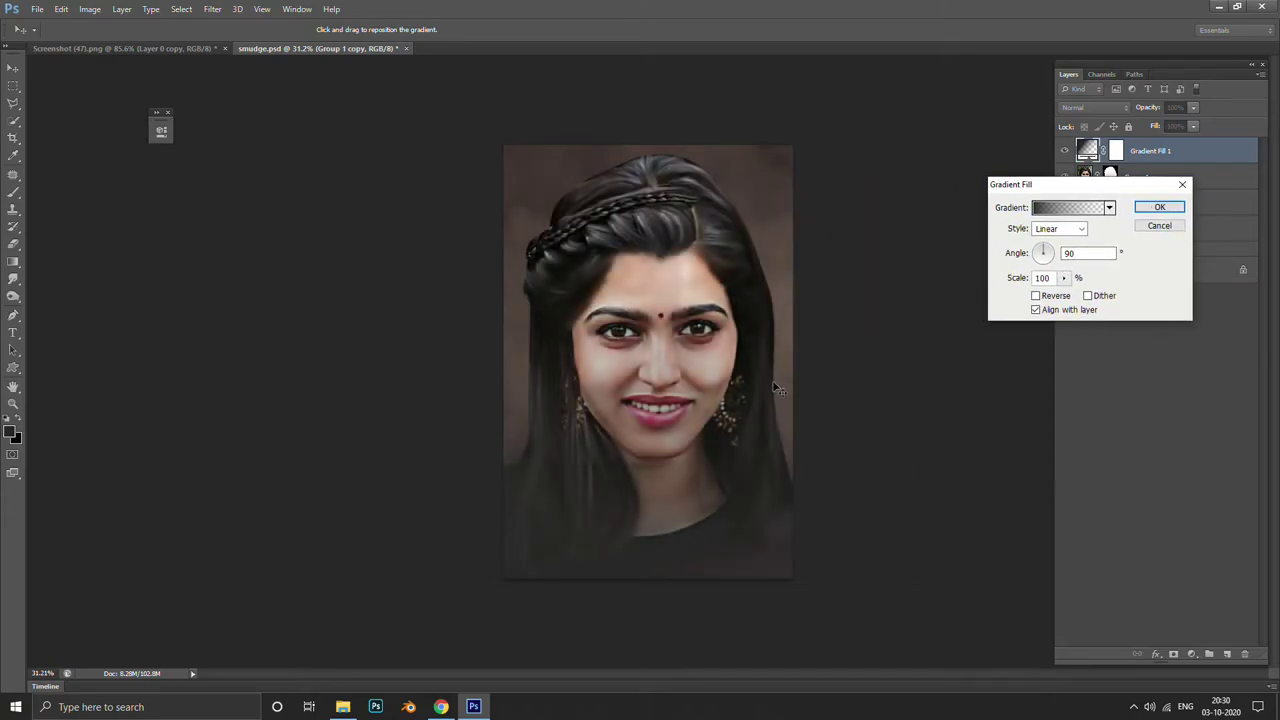
left_click(1138, 209)
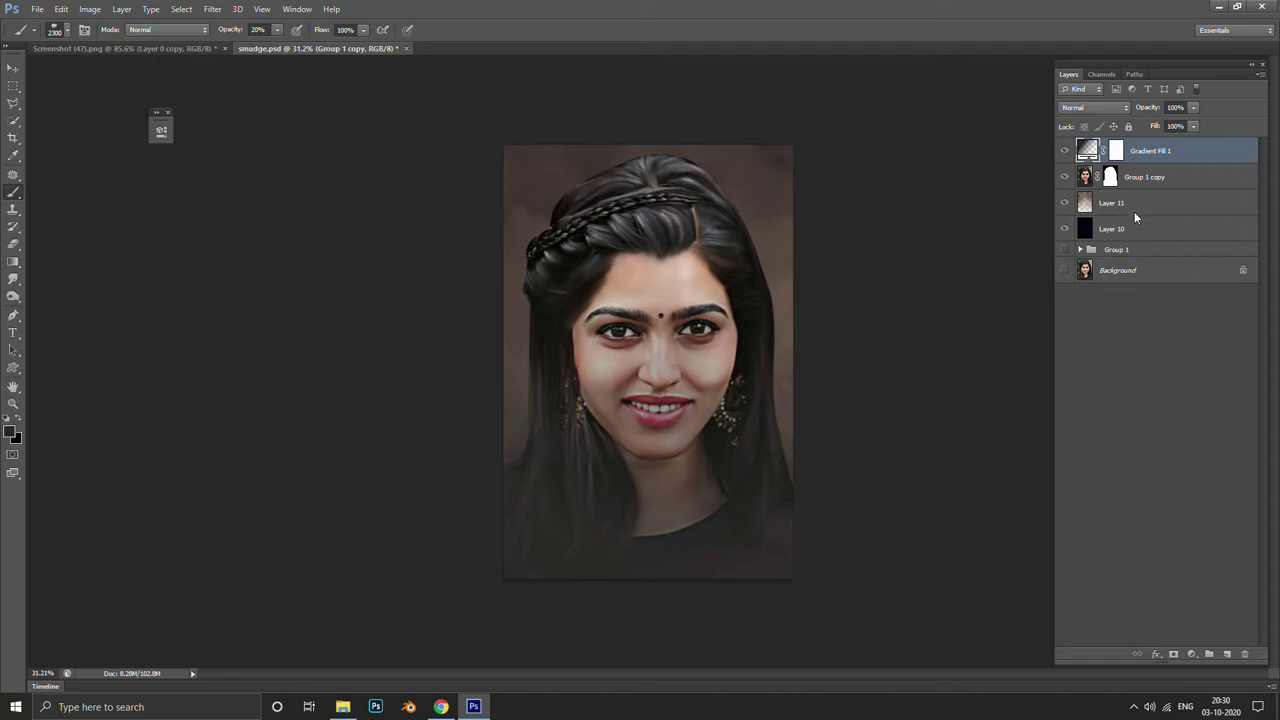
left_click(1117, 109)
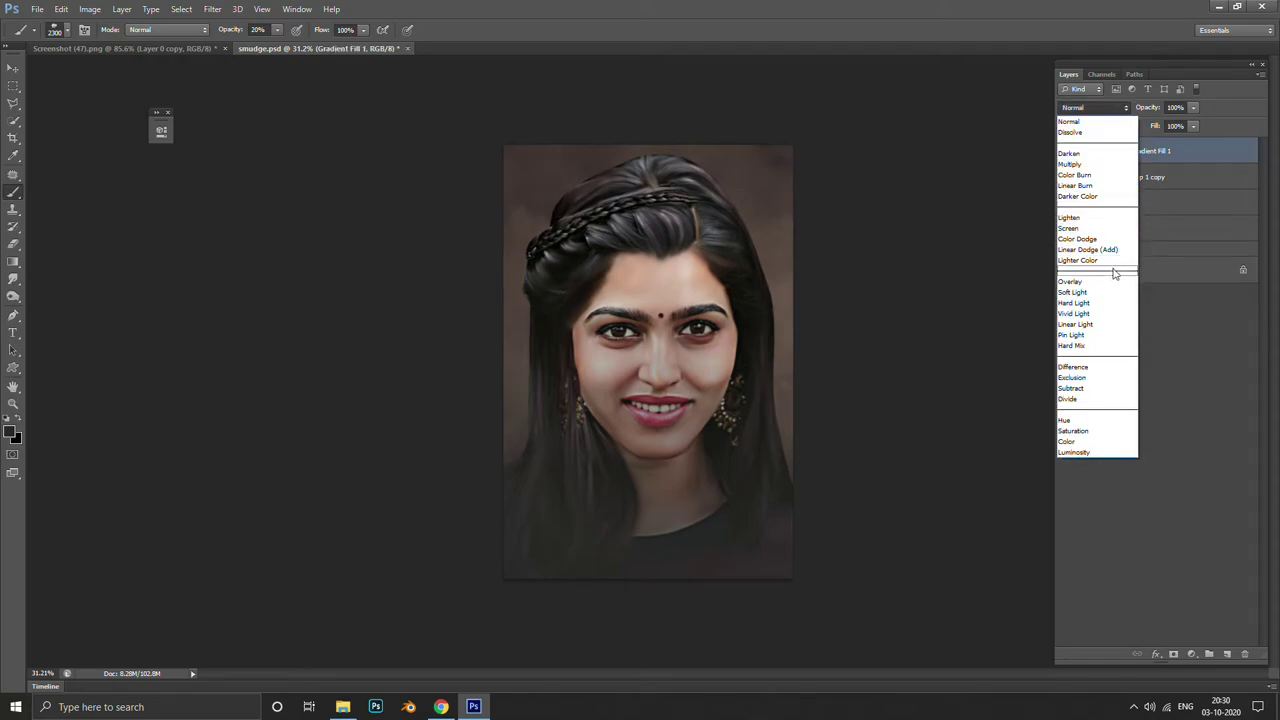
left_click(1104, 228)
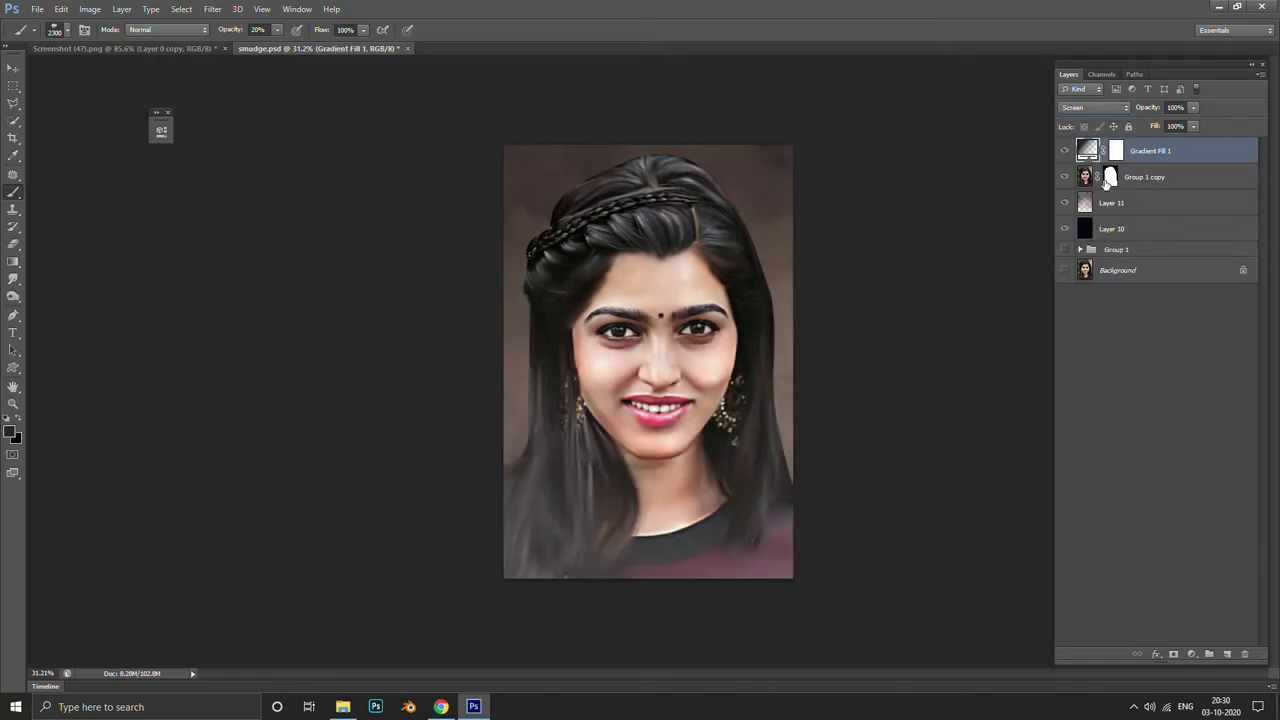
left_click(1108, 108)
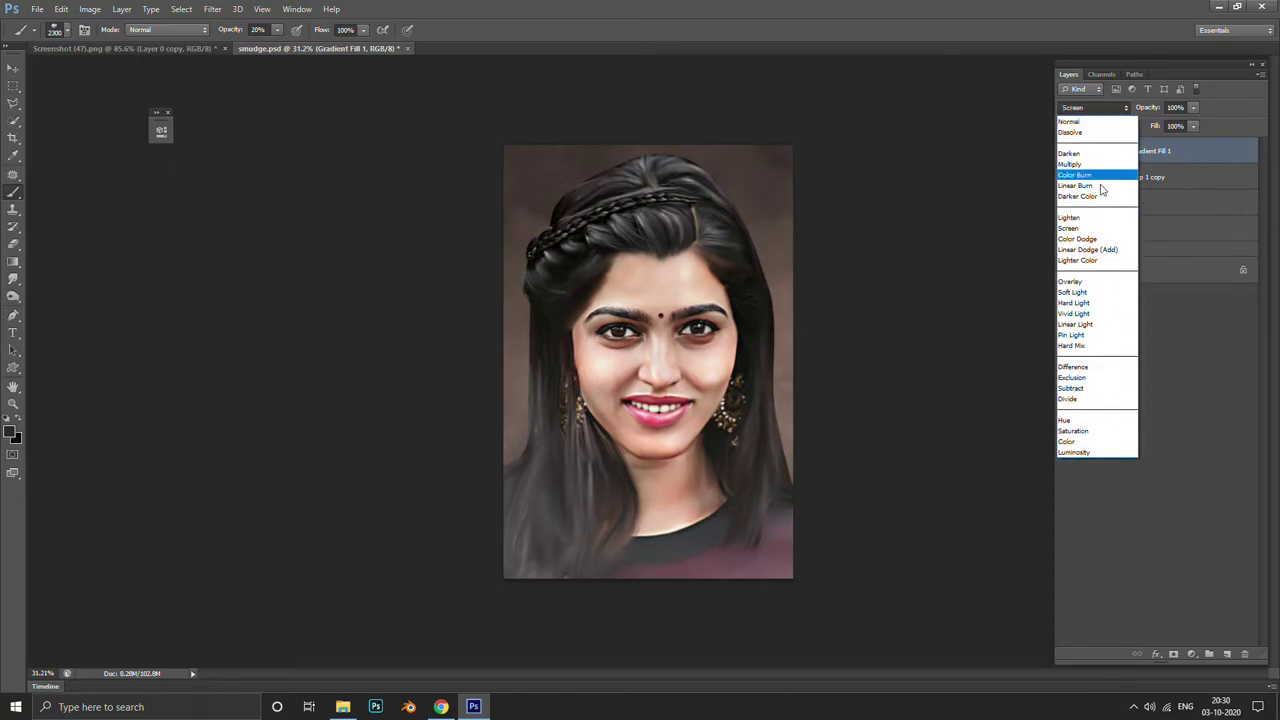
left_click(1104, 240)
left_click(1112, 108)
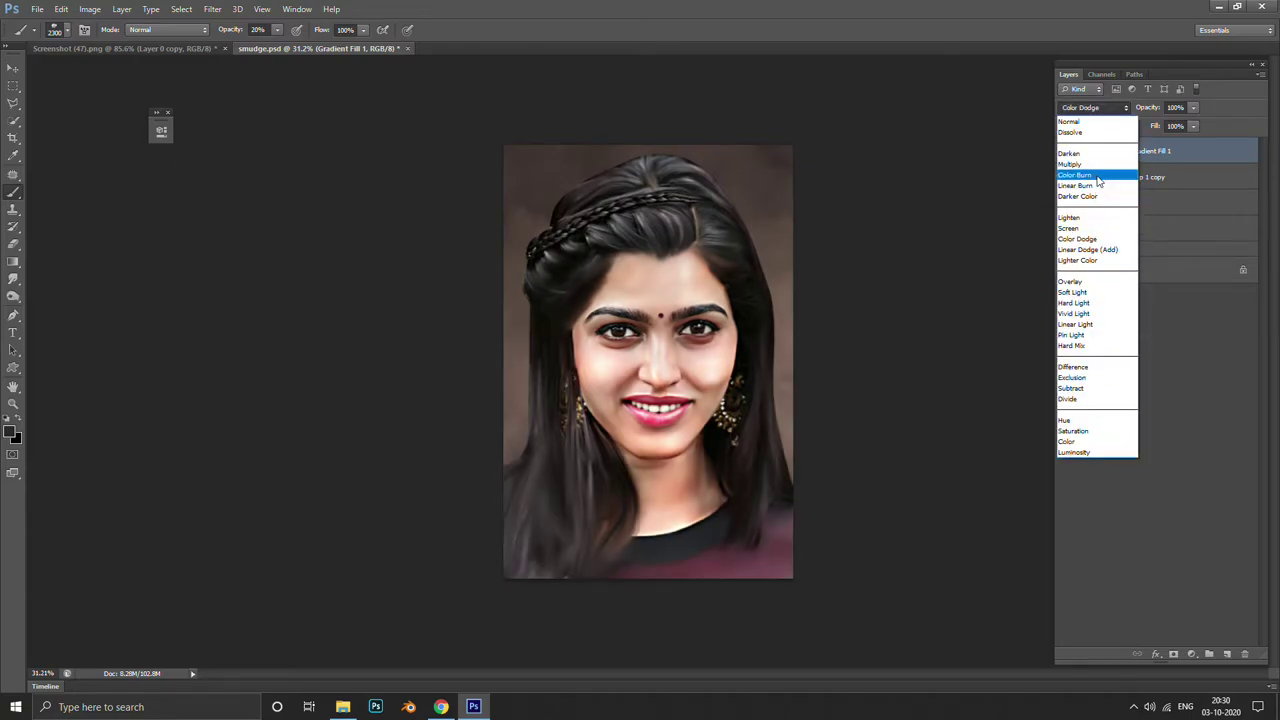
left_click(1101, 218)
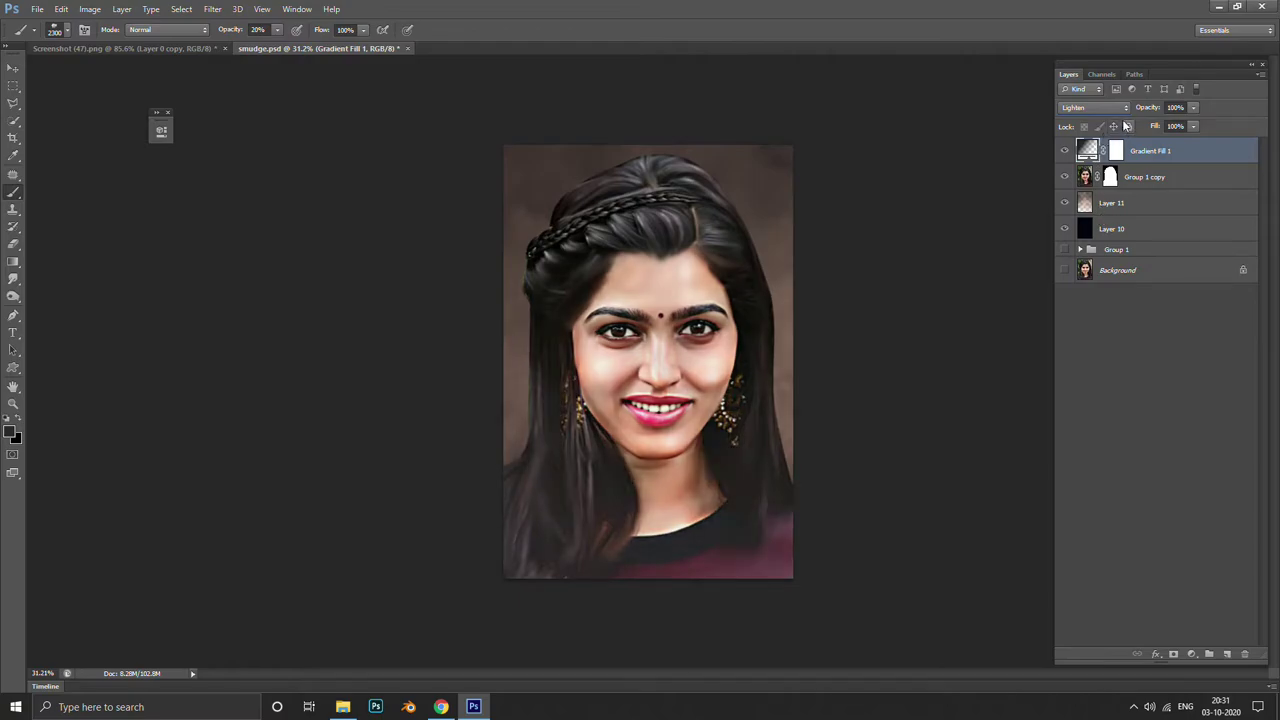
left_click(1095, 107)
left_click(1093, 376)
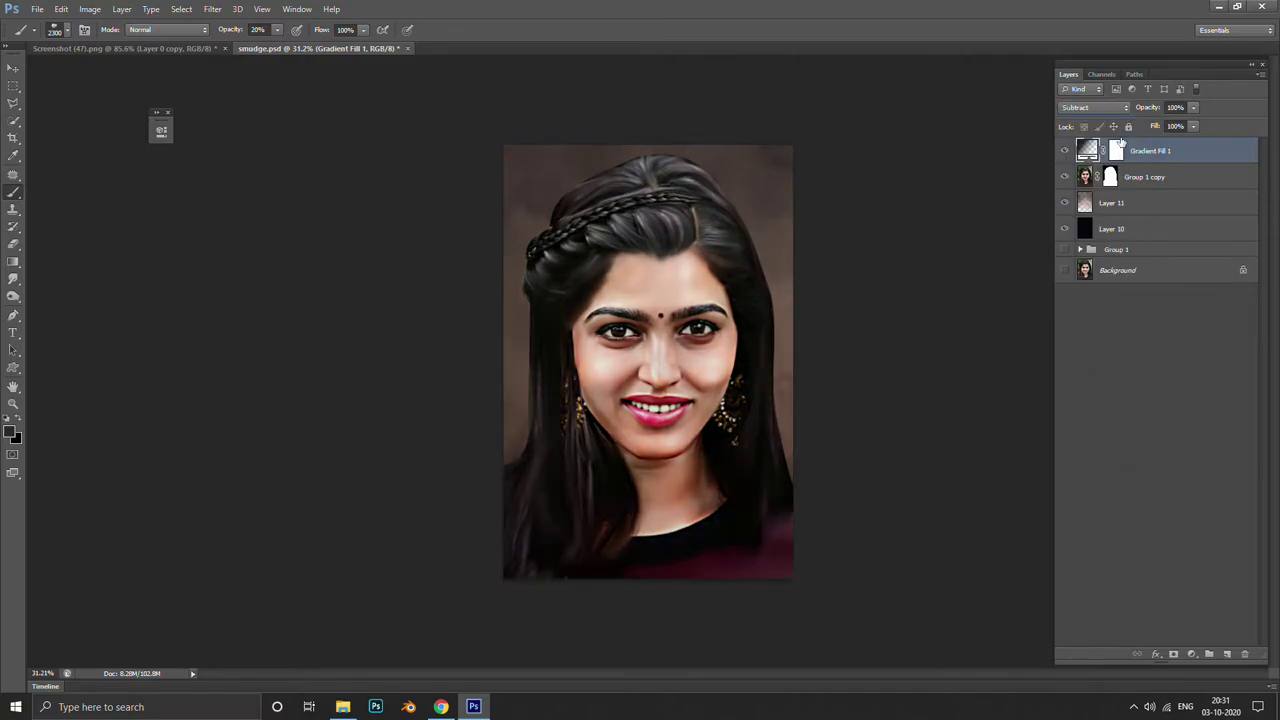
left_click(1116, 108)
left_click(1100, 290)
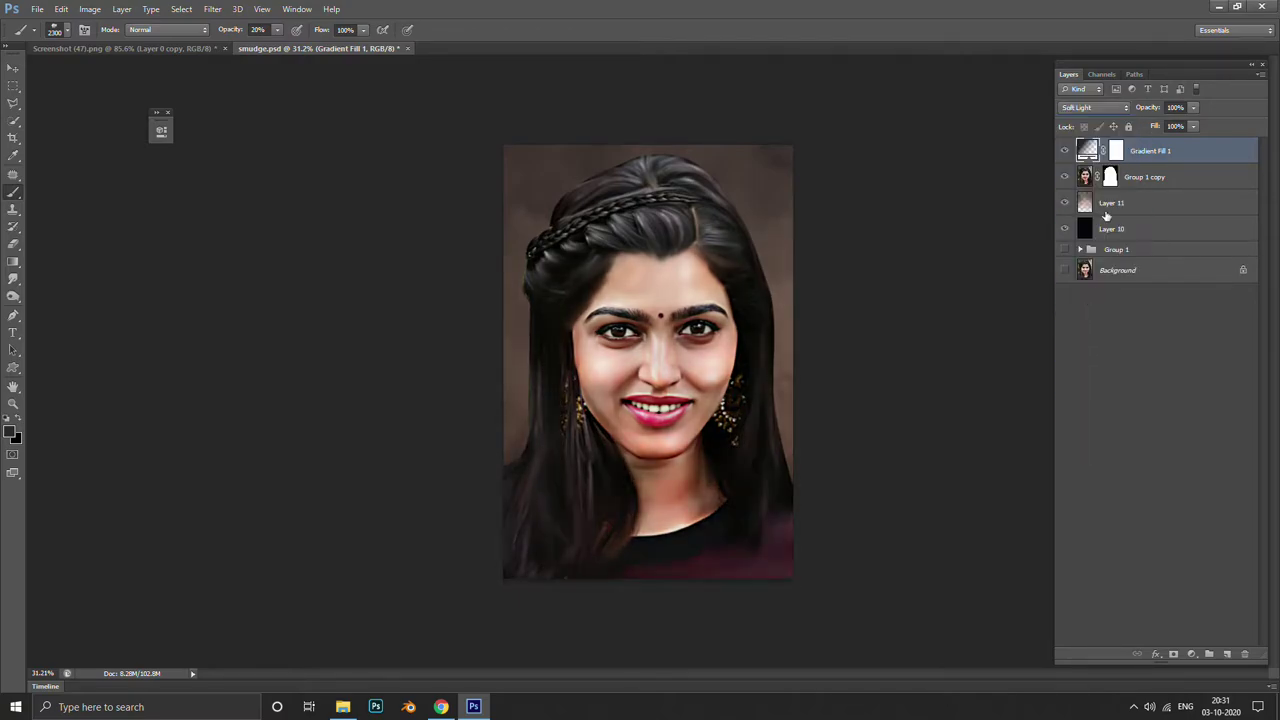
left_click(1095, 107)
left_click(1094, 322)
left_click(1117, 109)
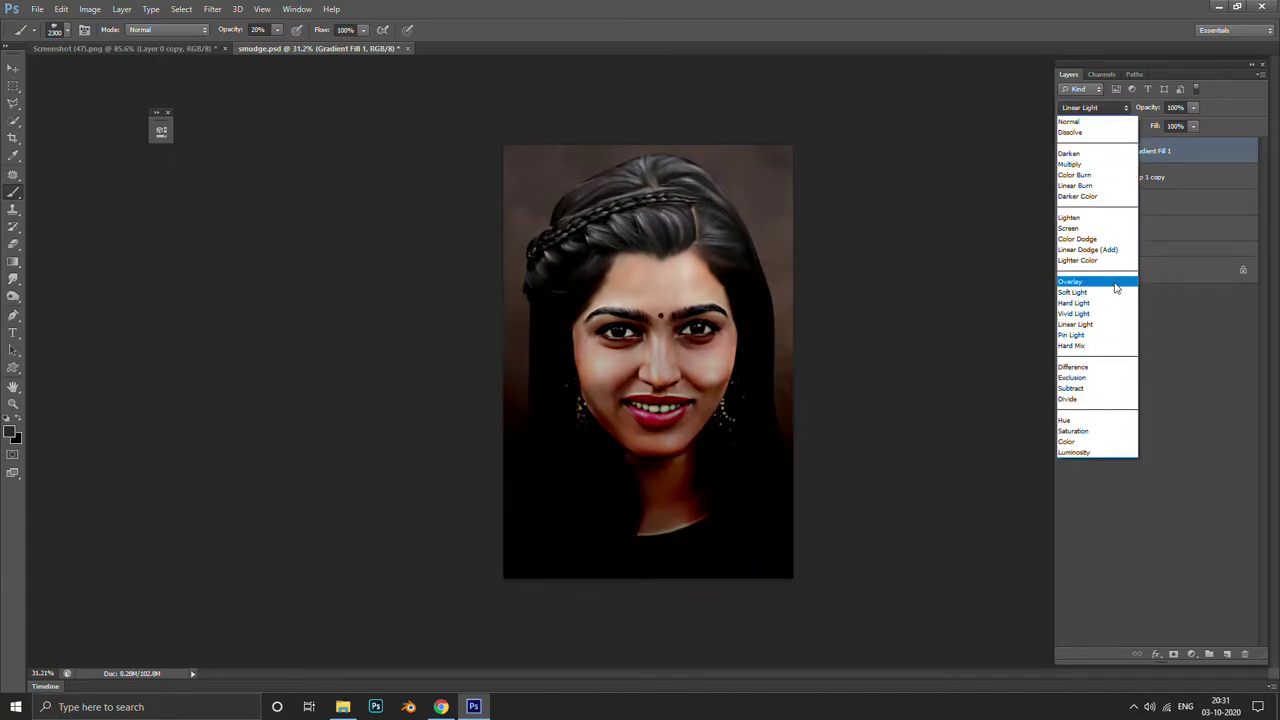
left_click(1110, 291)
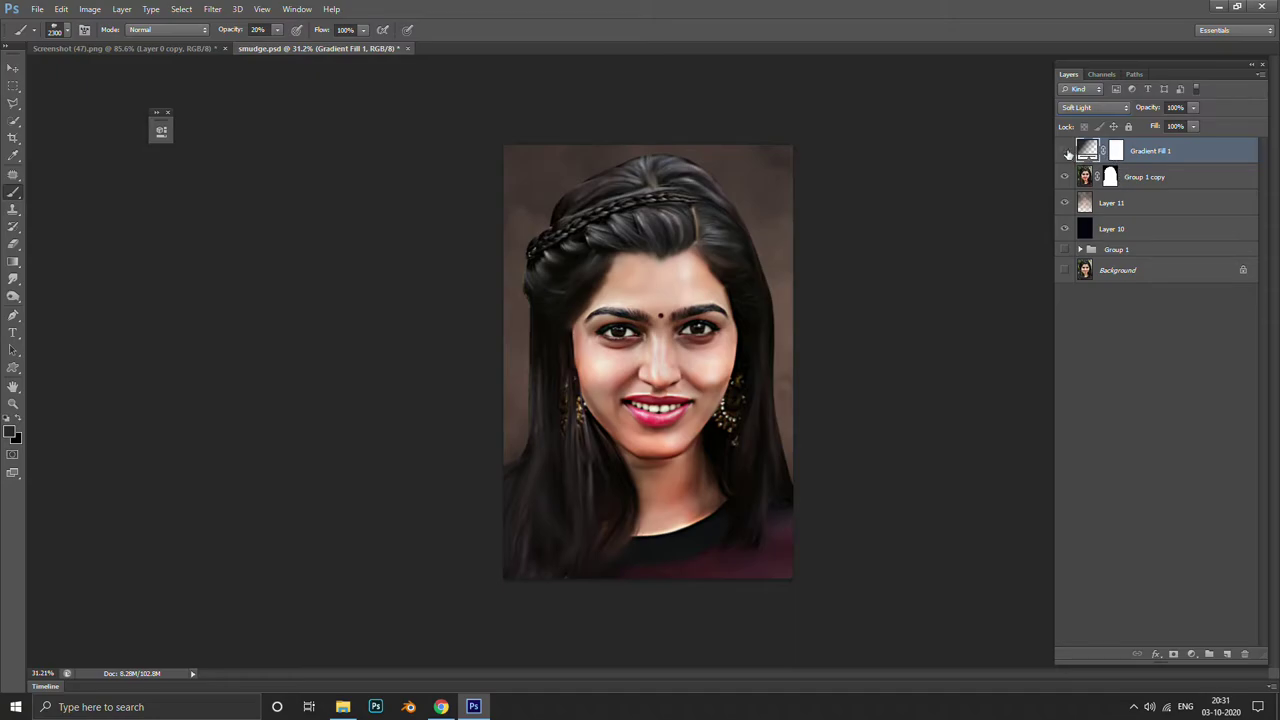
left_click(1065, 151)
left_click(1065, 151)
left_click(1093, 107)
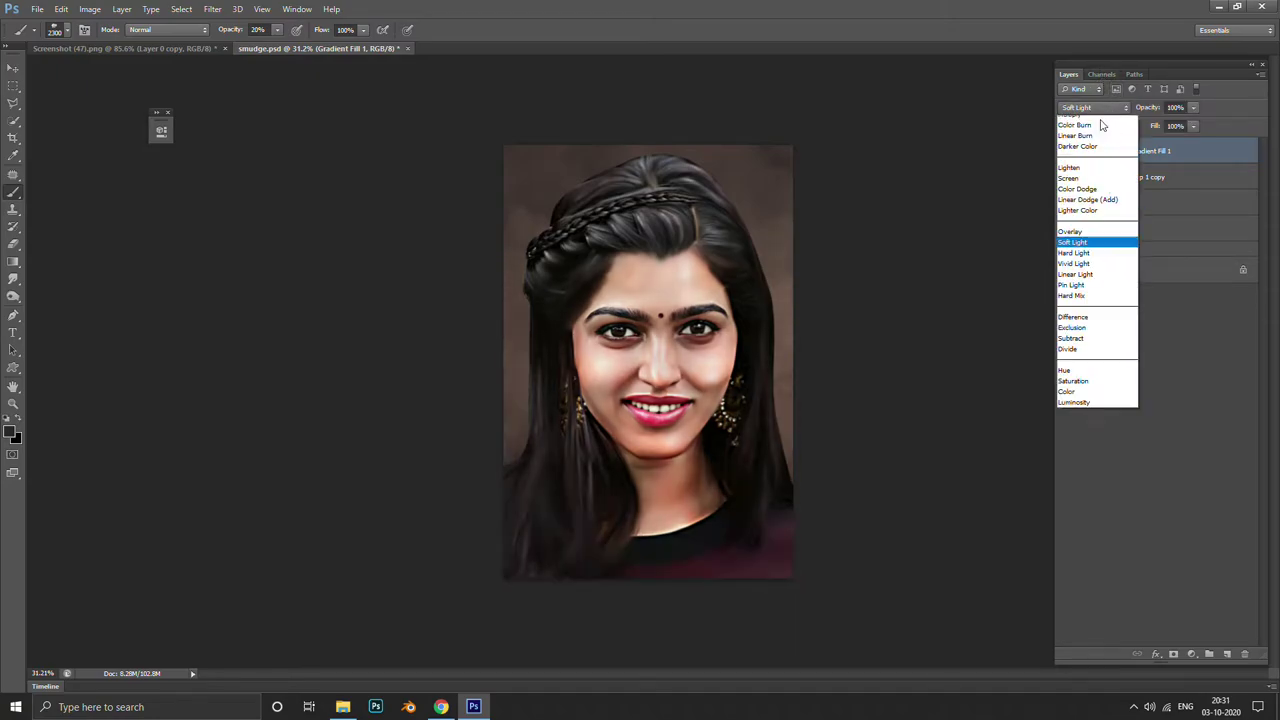
left_click(1097, 118)
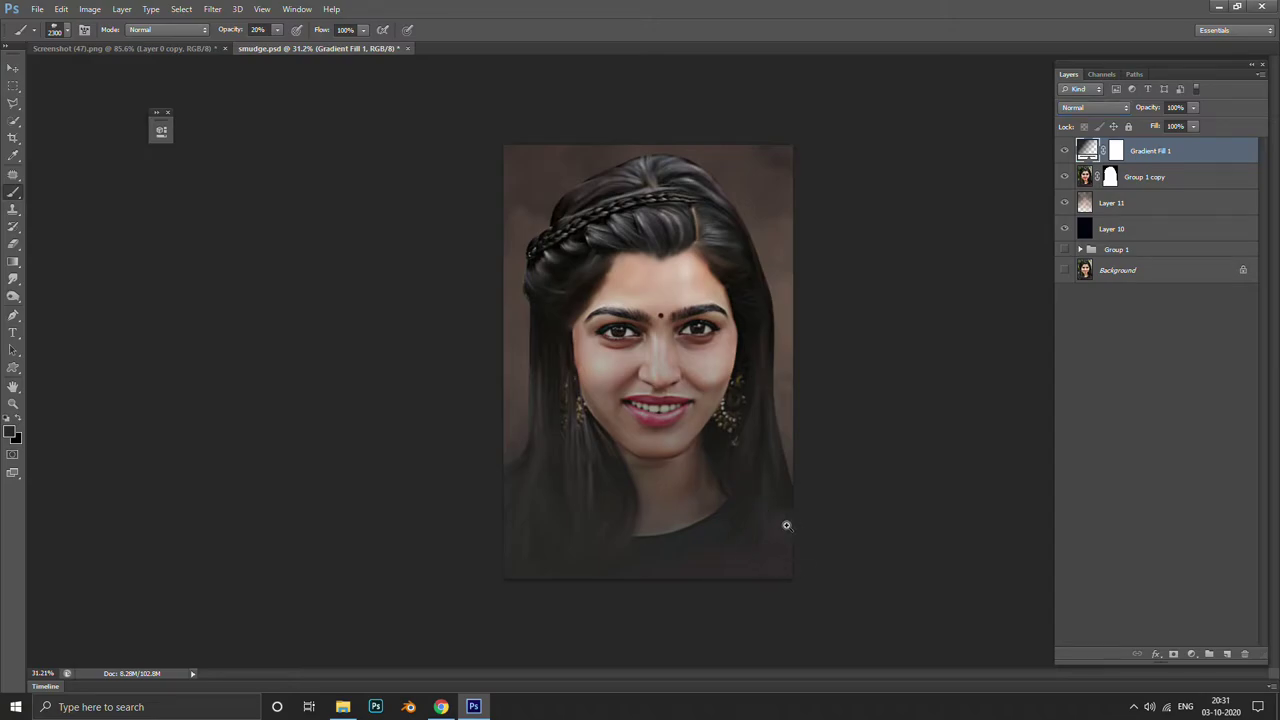
scroll(786, 525, "up", 3)
scroll(800, 520, "down", 4)
Delete the Gradient Fill 1 layer
key("Delete")
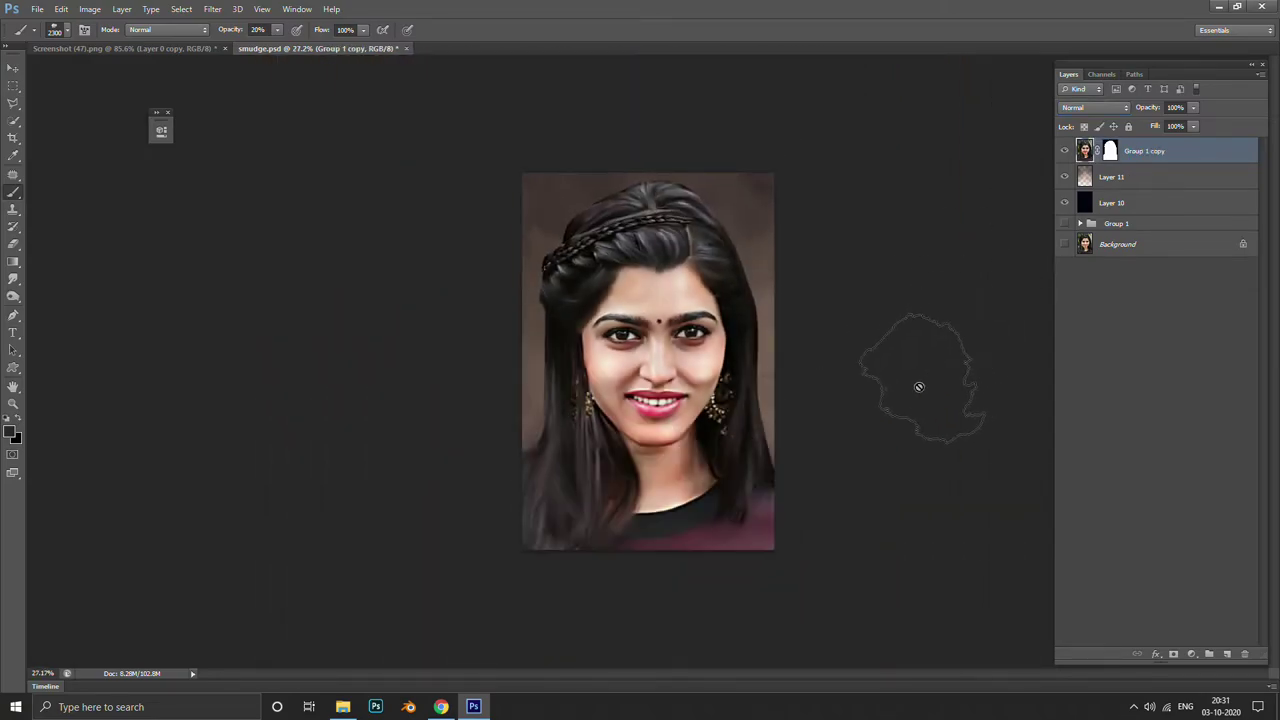
scroll(860, 300, "up", 2)
scroll(808, 263, "up", 2)
scroll(807, 213, "up", 2)
scroll(807, 213, "down", 2)
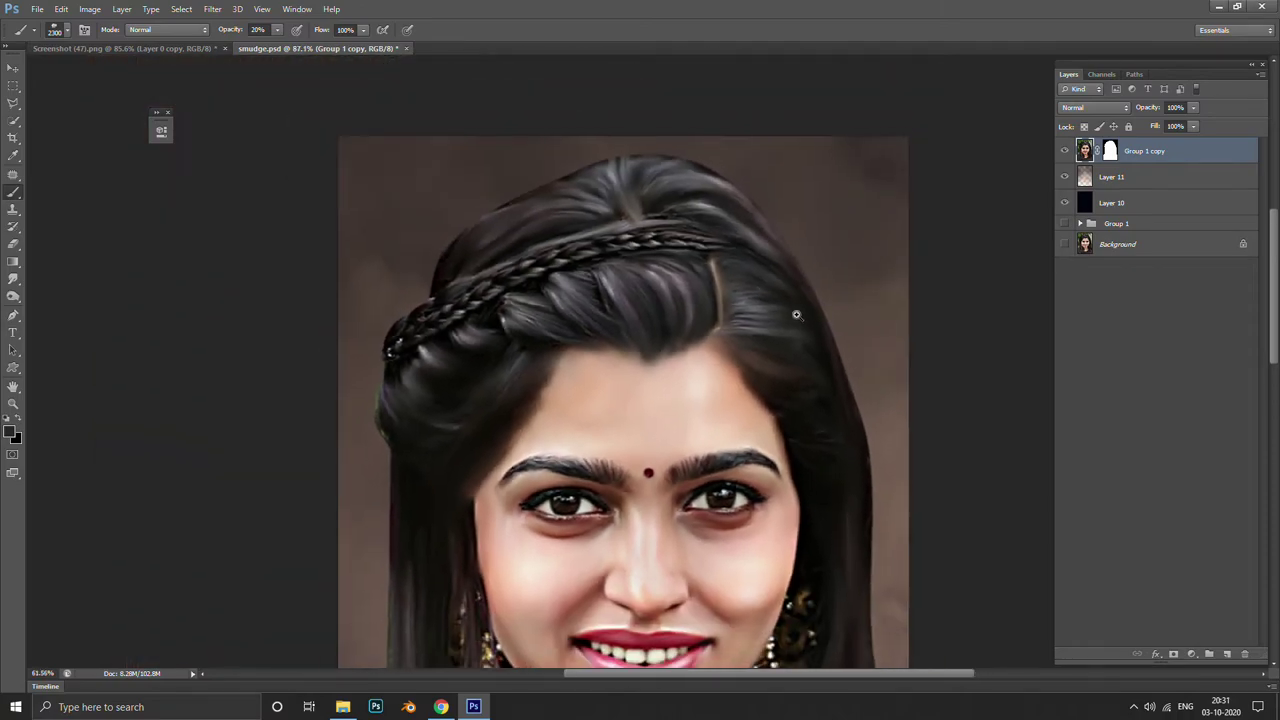
scroll(790, 260, "down", 1)
scroll(752, 285, "down", 2)
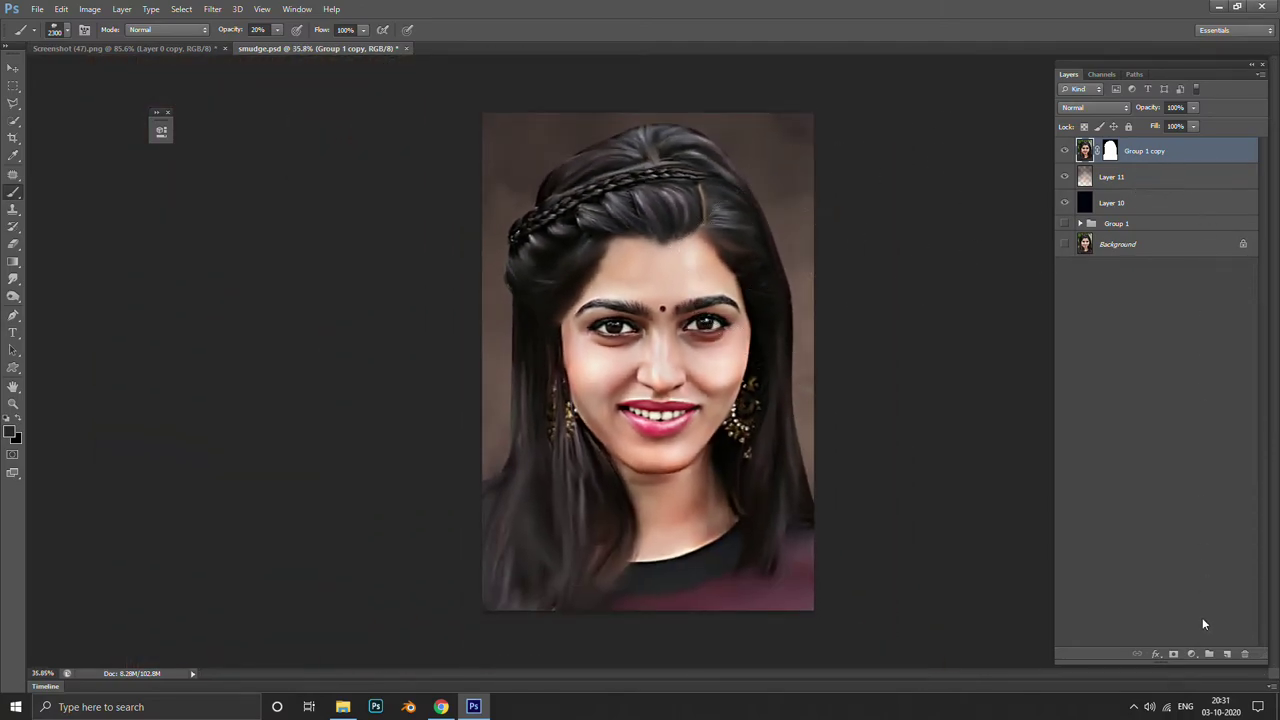
Add an empty Layer 12 above Group 1 copy and show the Brush and History panels
left_click(1229, 653)
scroll(540, 340, "up", 4)
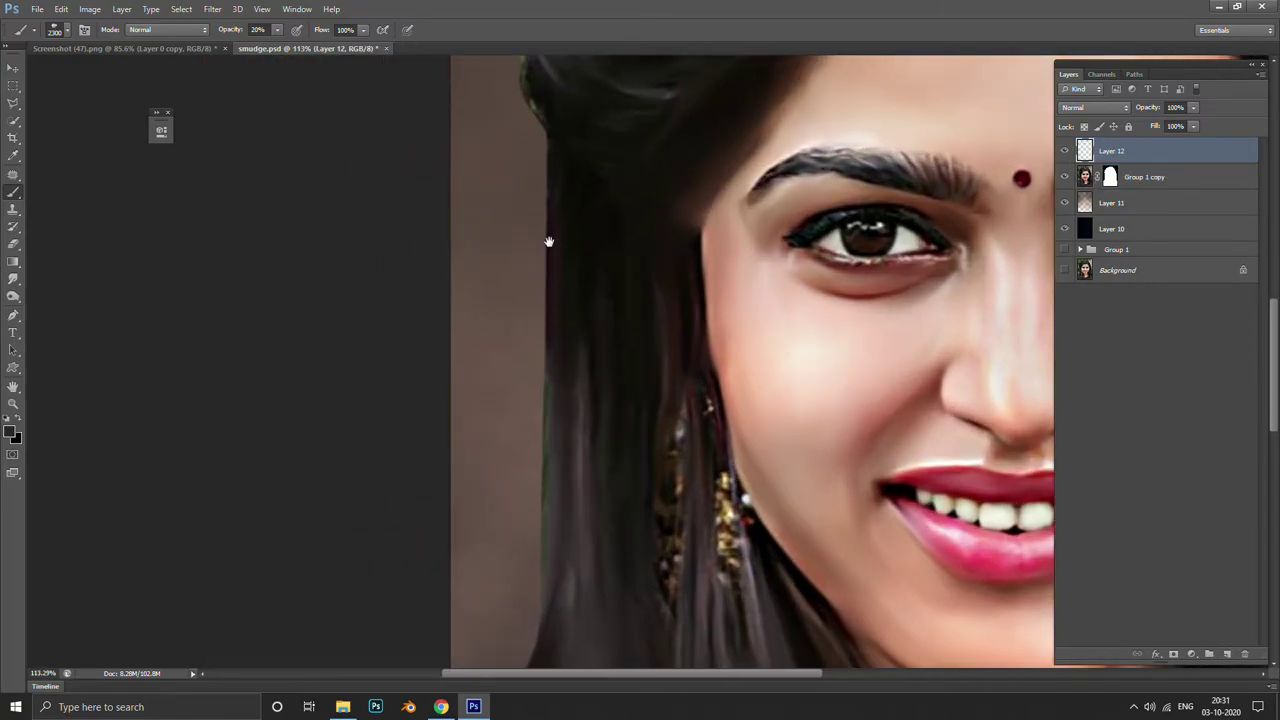
left_click_drag(548, 242, 556, 282)
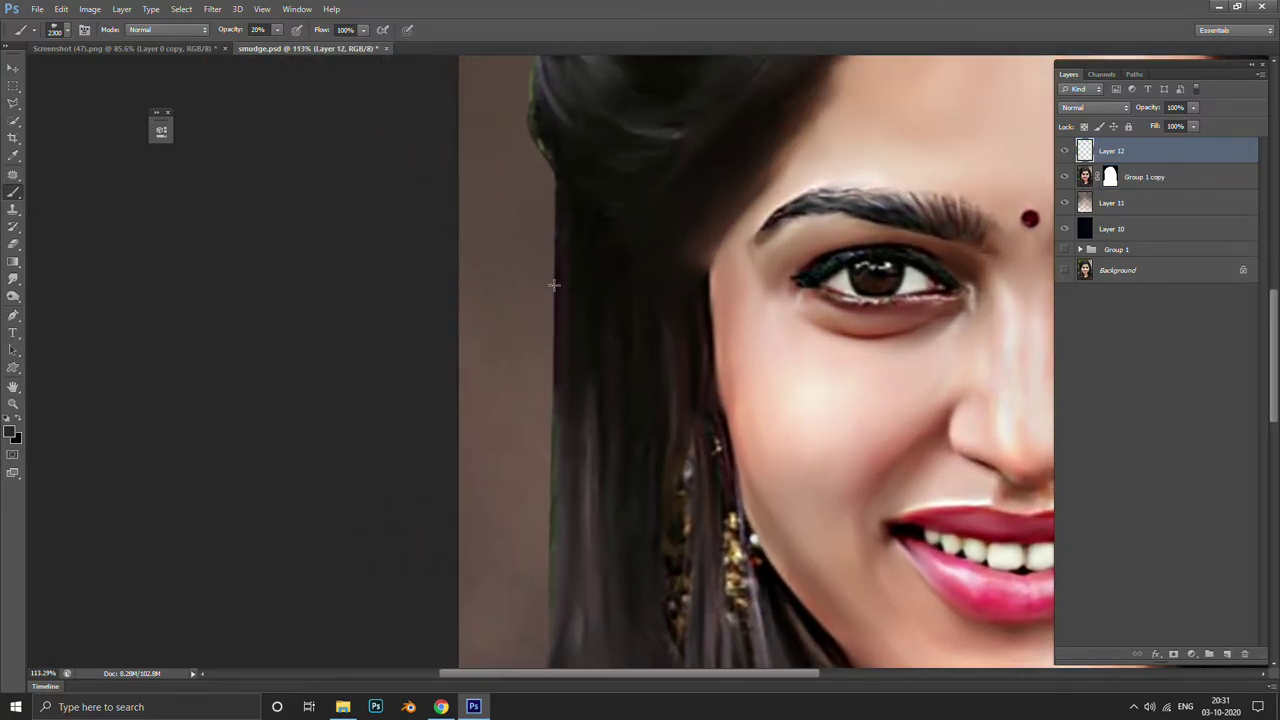
key("F5")
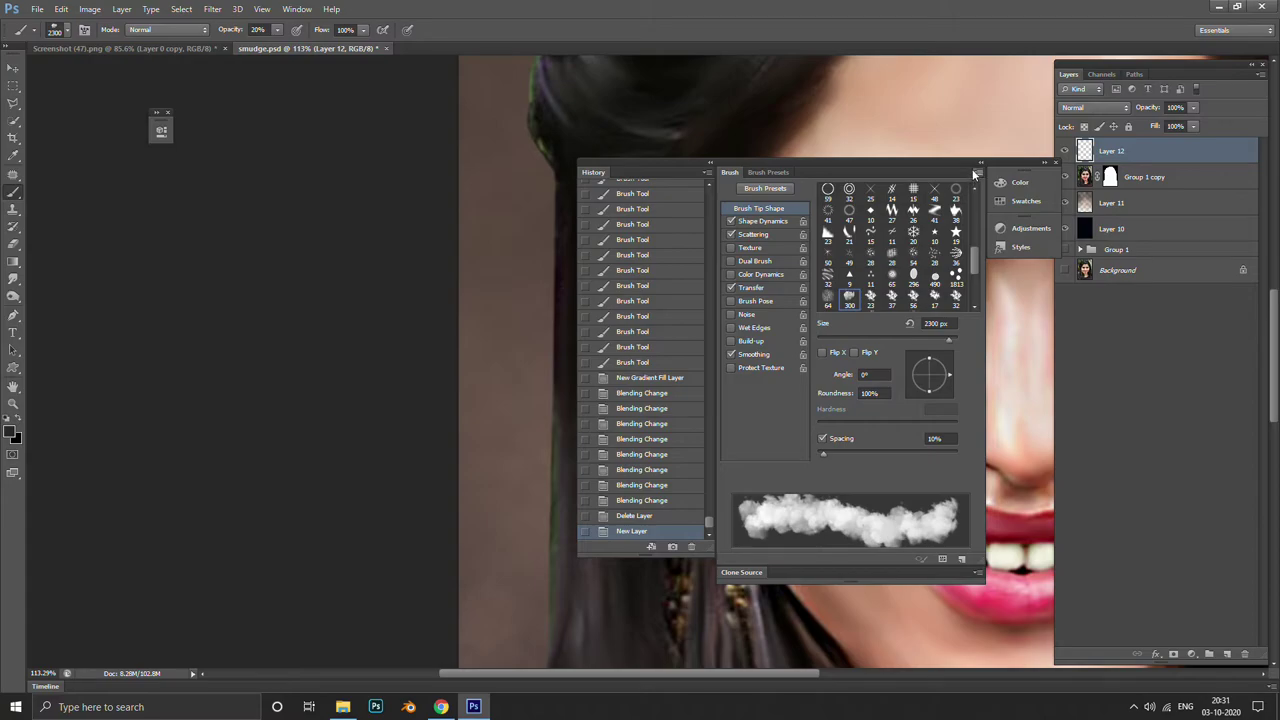
scroll(491, 240, "down", 3)
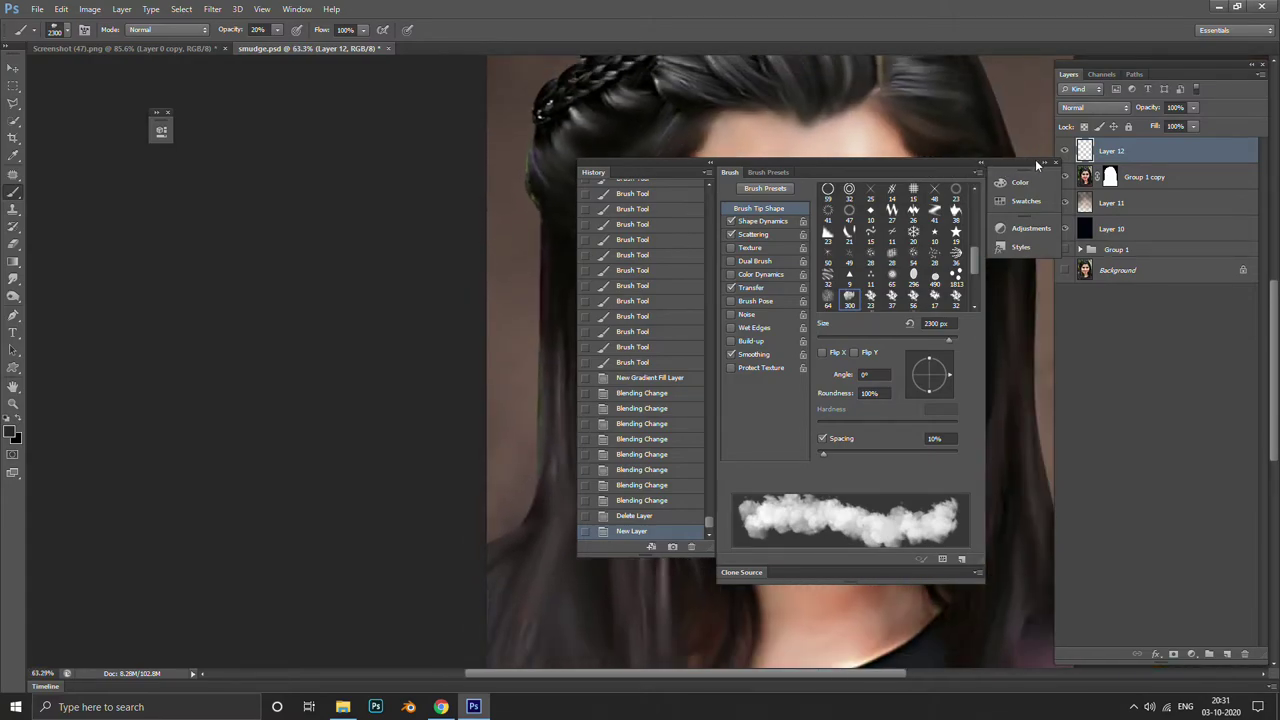
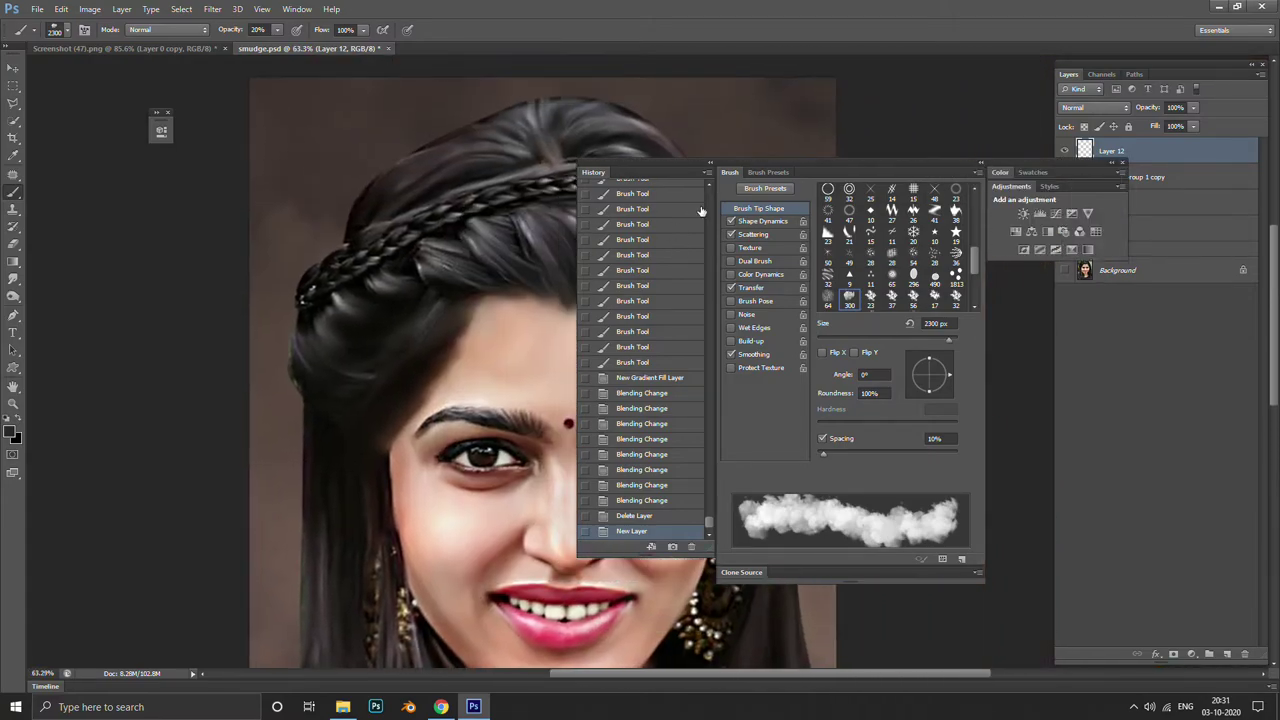
Collapse the floating colour and adjustments panels and select Group 1 copy
left_click(1111, 165)
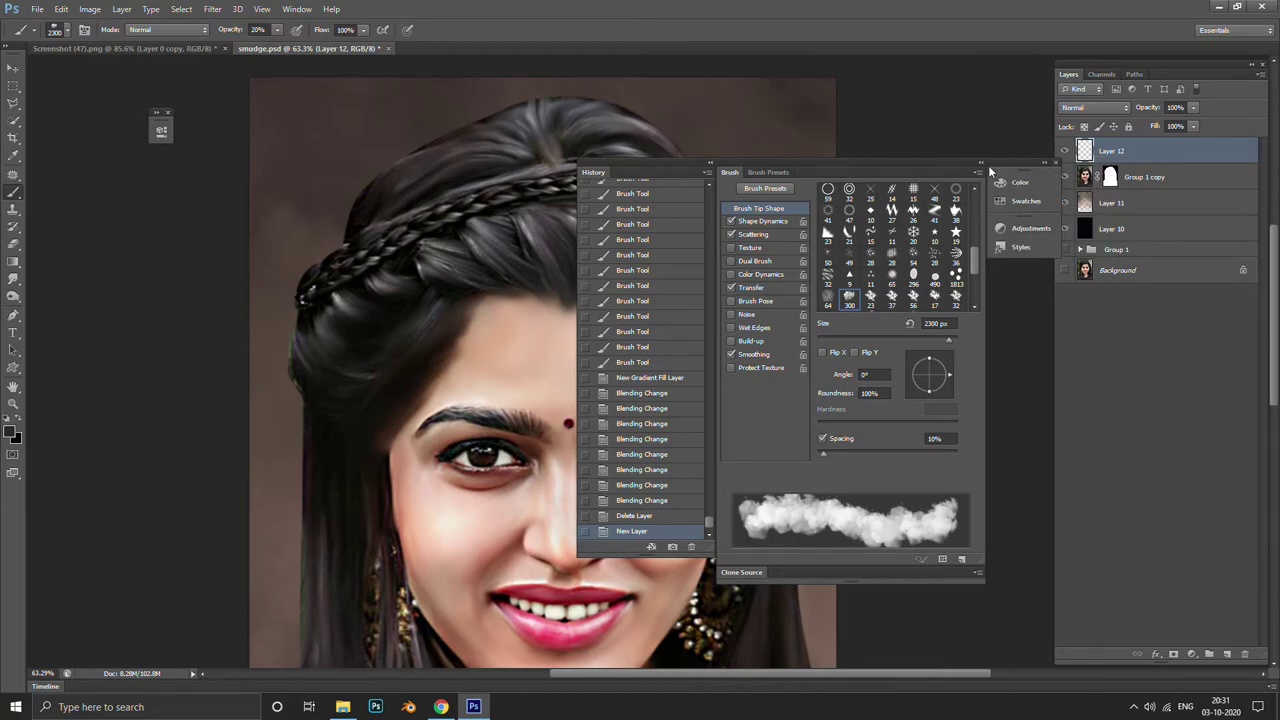
left_click(1135, 178)
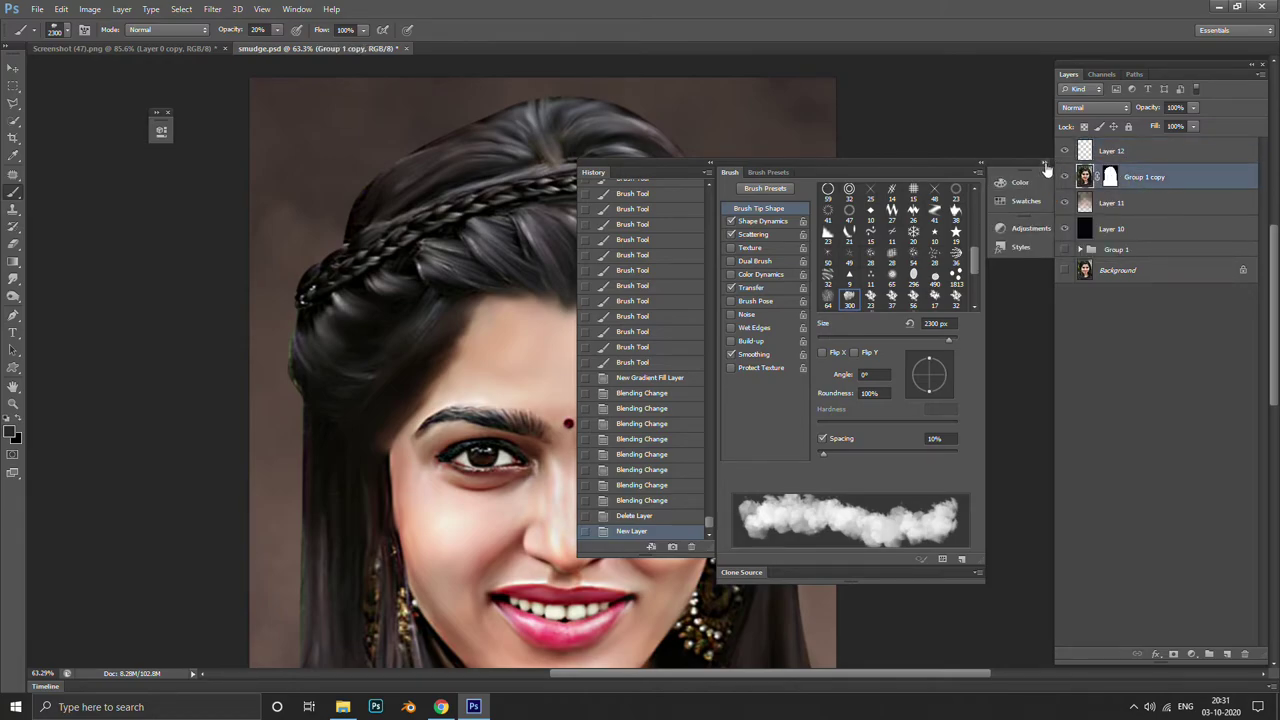
left_click(1045, 167)
left_click(1123, 167)
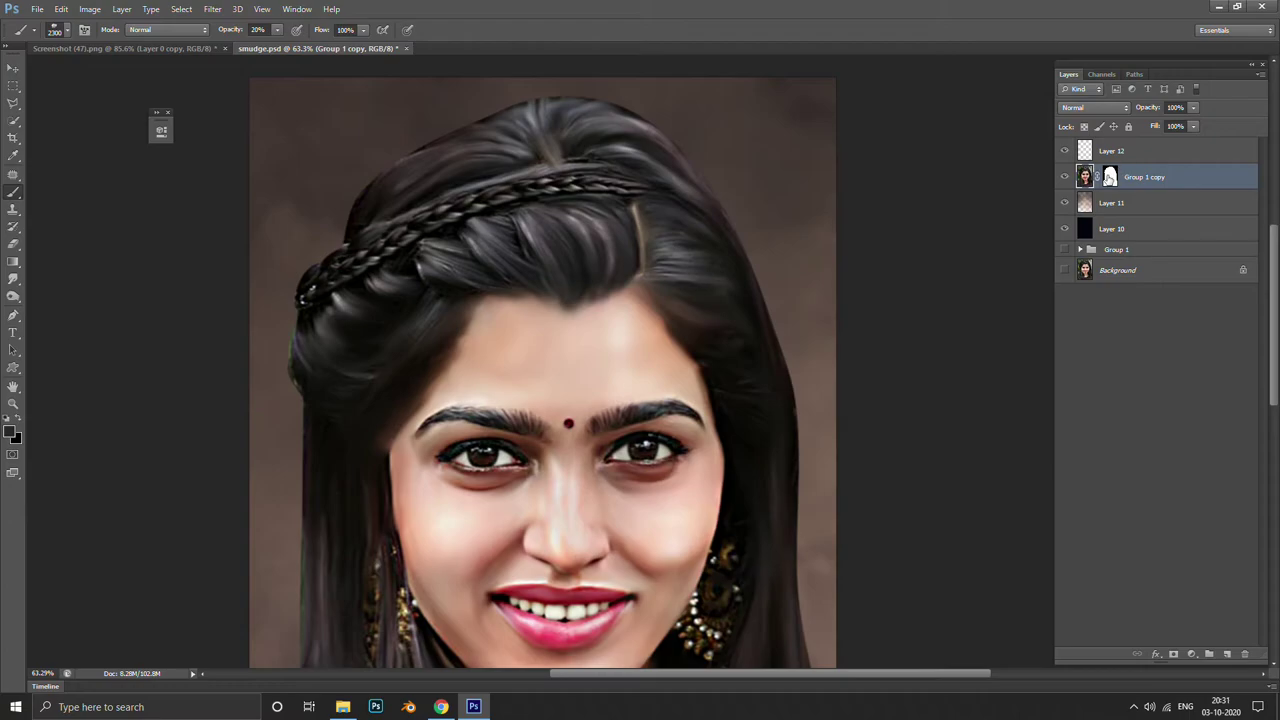
Duplicate Group 1 copy as Group 1 copy 2 and apply its layer mask
key("ctrl+j")
right_click(1117, 175)
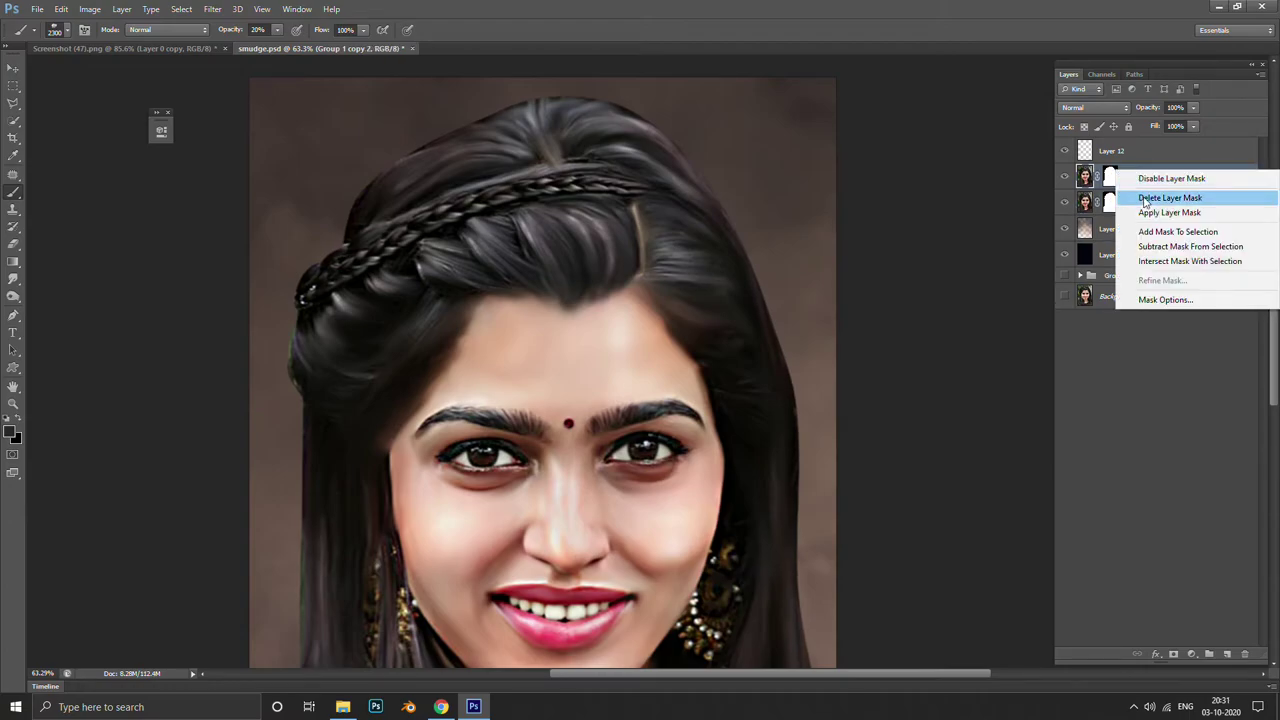
left_click(1154, 212)
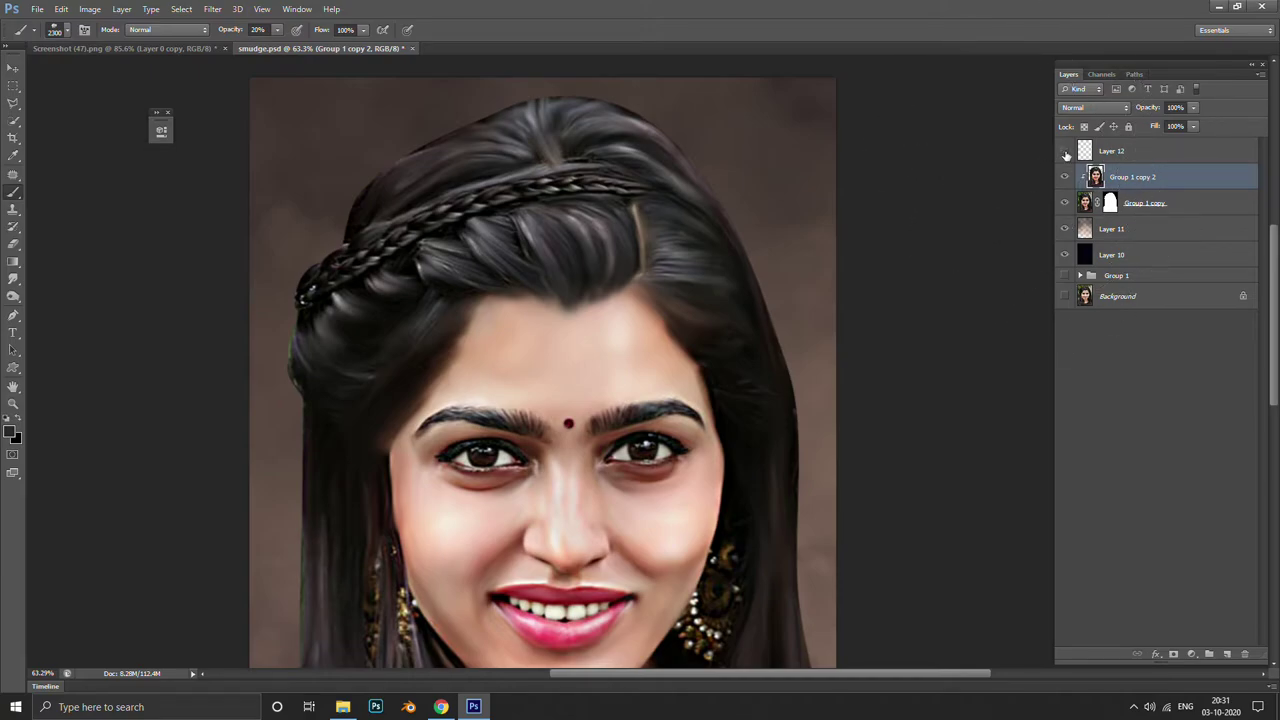
scroll(555, 241, "up", 1)
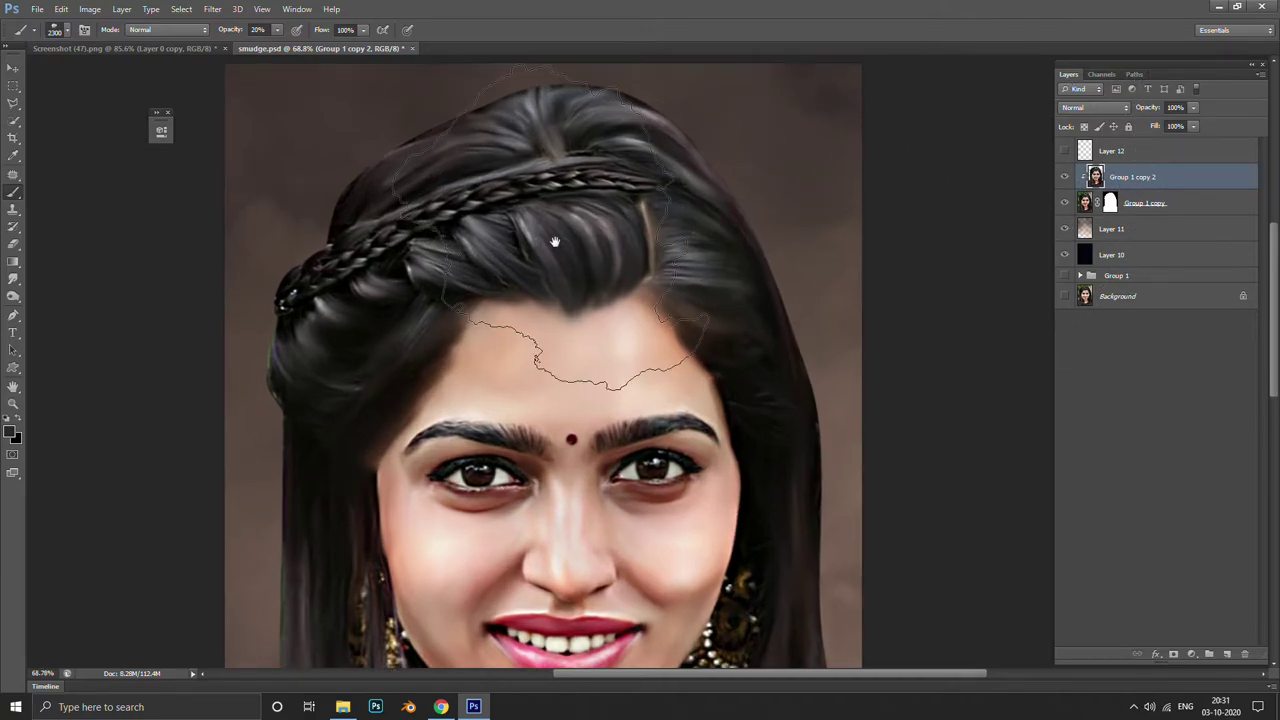
Clear the forehead selection, switch to the Smudge tool and make a few strokes
key("ctrl+d")
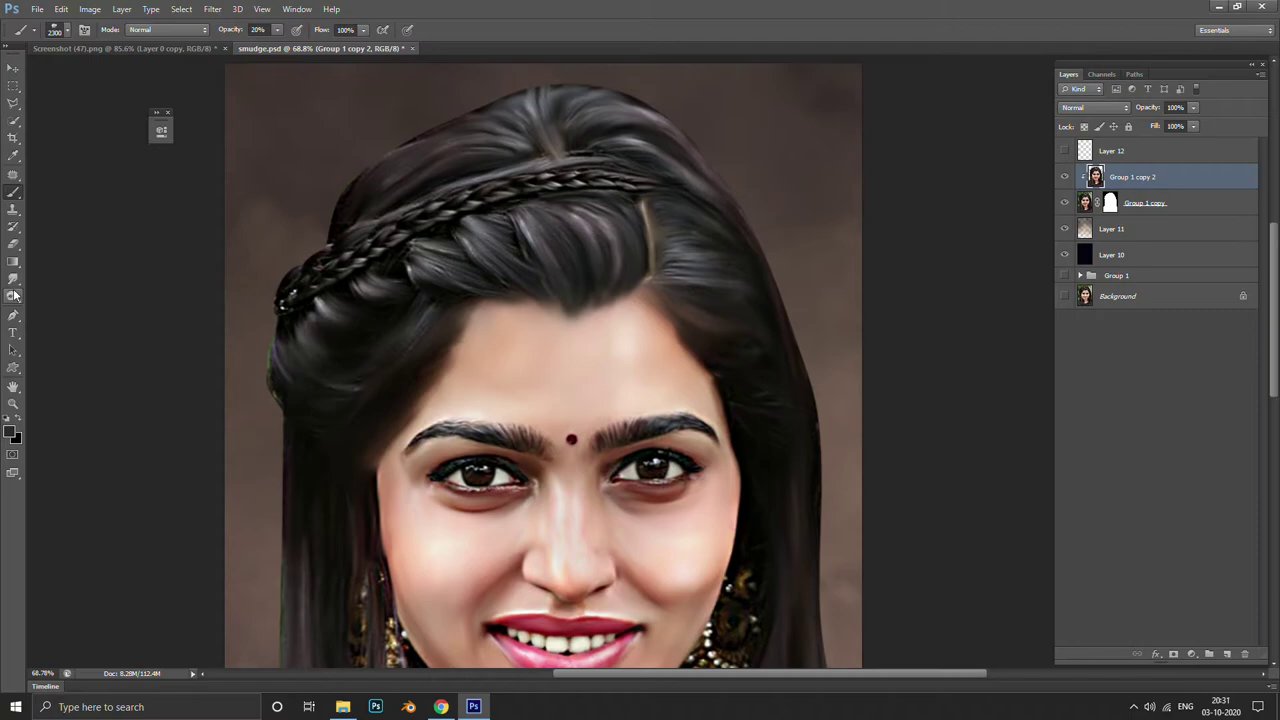
left_click(13, 294)
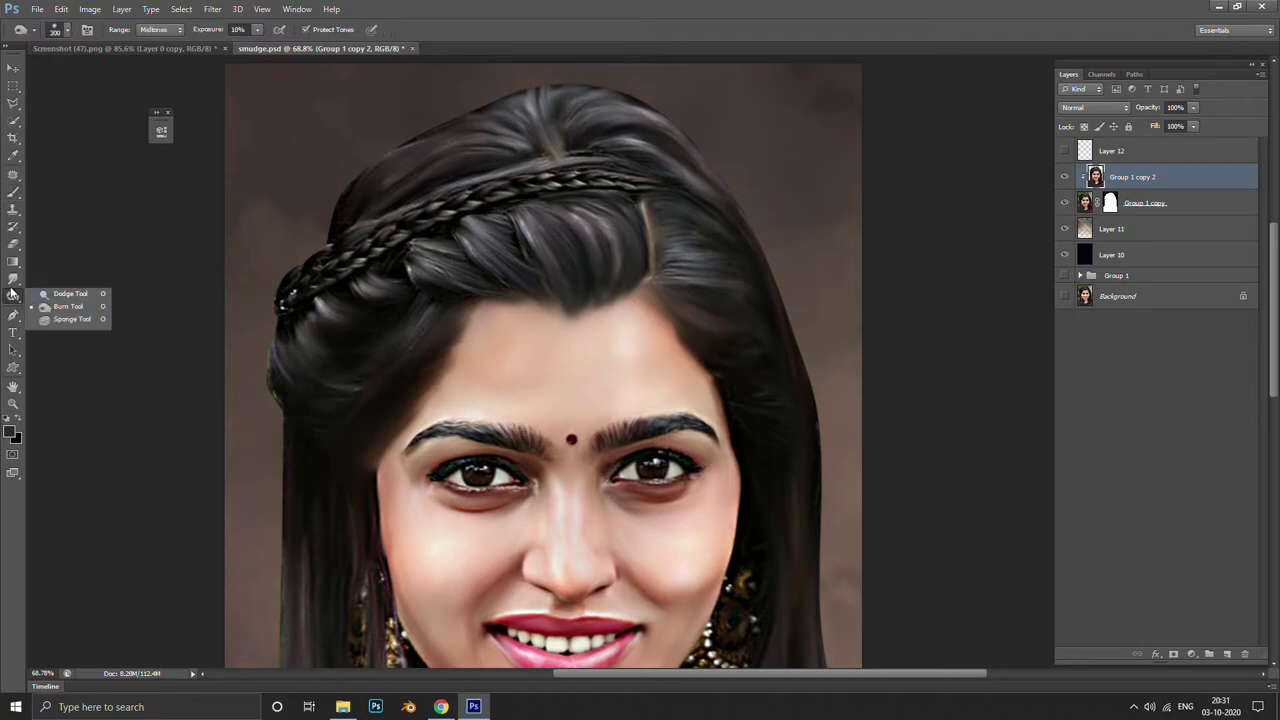
left_click(13, 283)
scroll(350, 180, "up", 3)
scroll(300, 240, "up", 3)
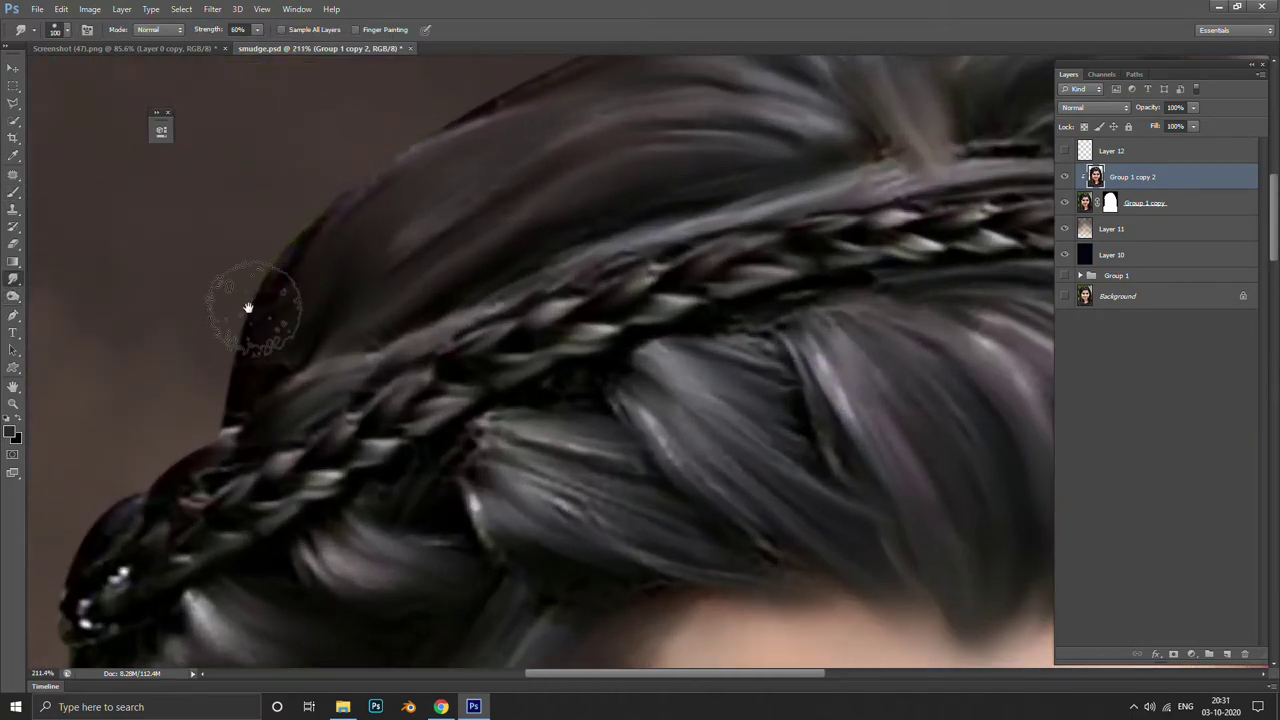
mouse_move(299, 169)
left_mouse_down()
mouse_move(266, 249)
mouse_move(271, 277)
left_mouse_up()
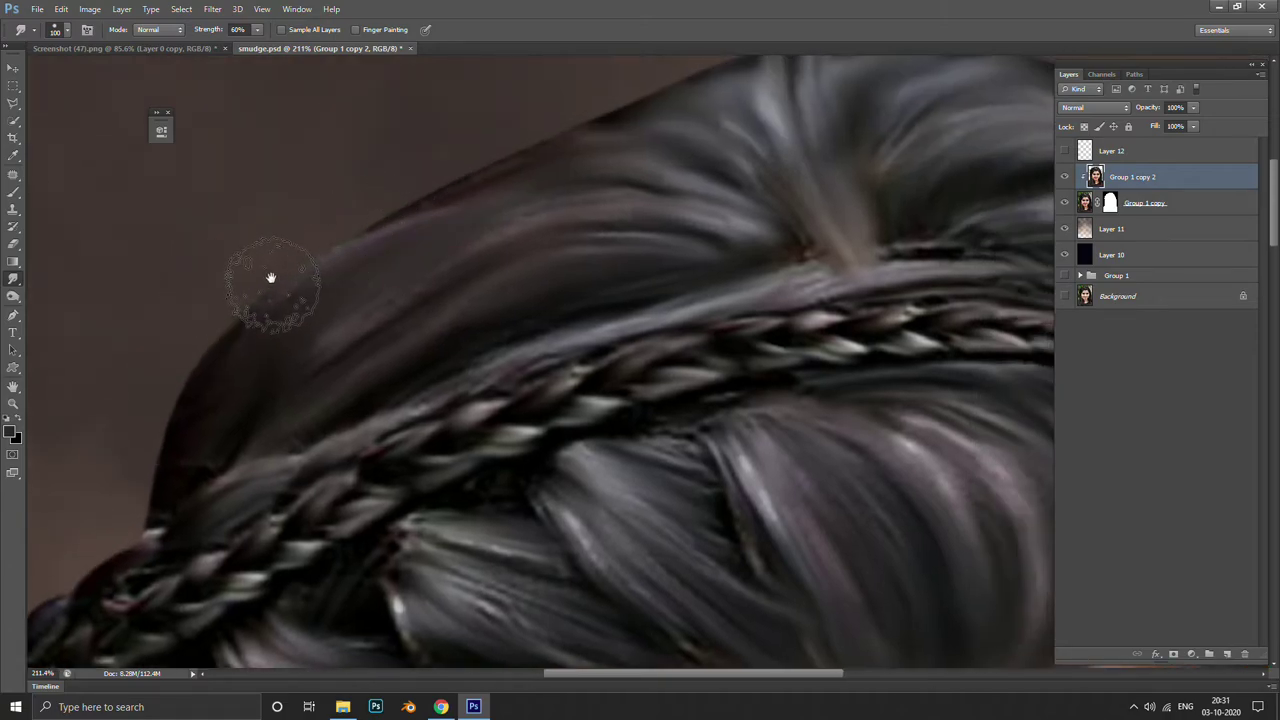
left_click_drag(449, 171, 226, 320)
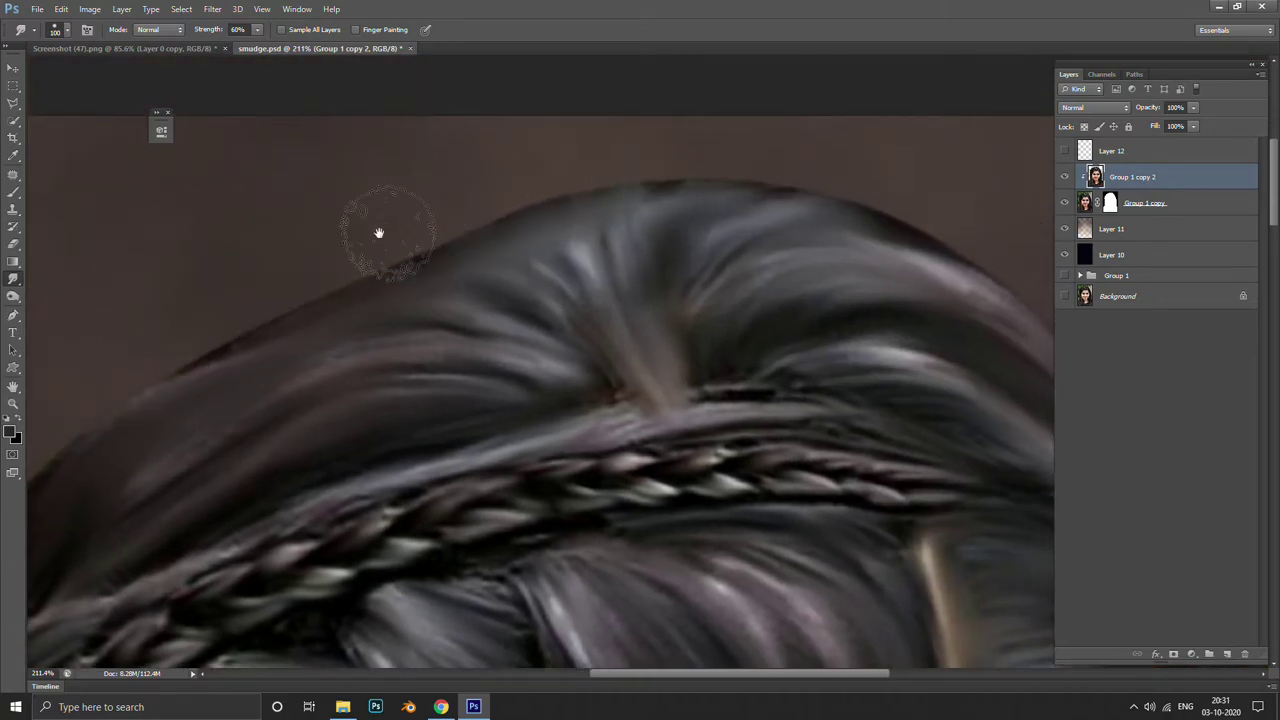
left_click_drag(374, 229, 215, 263)
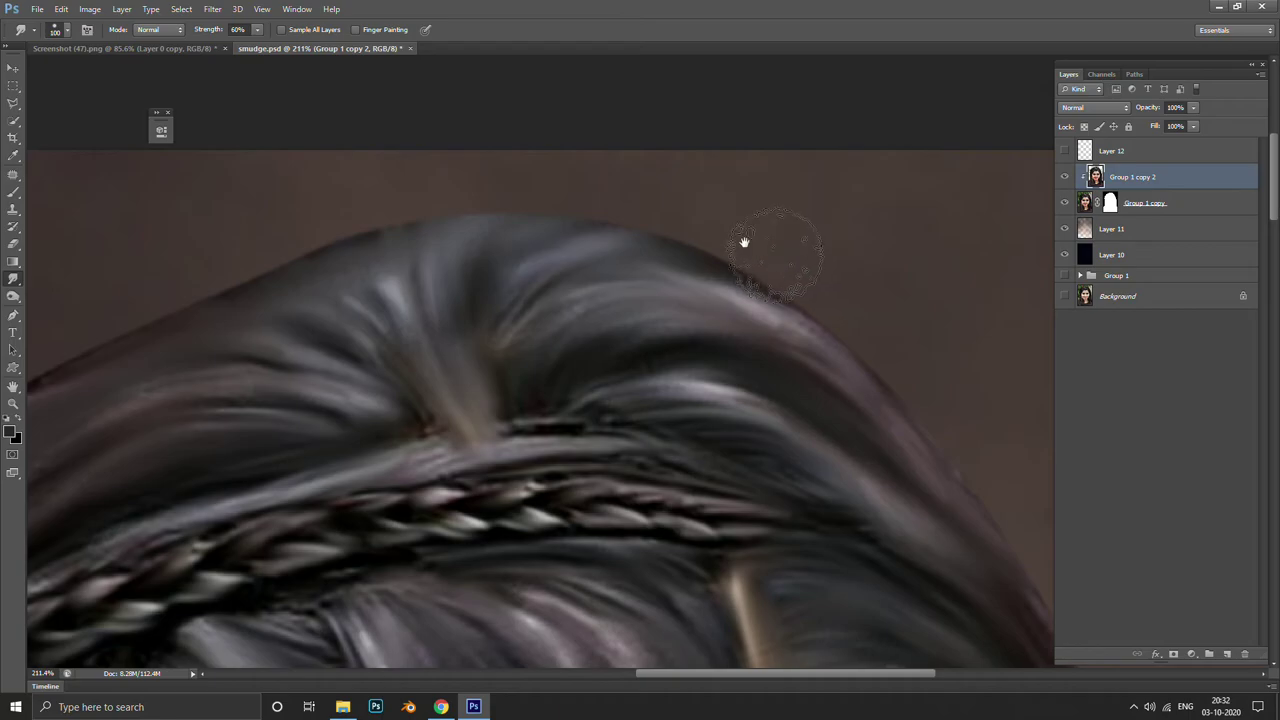
left_click_drag(763, 289, 493, 119)
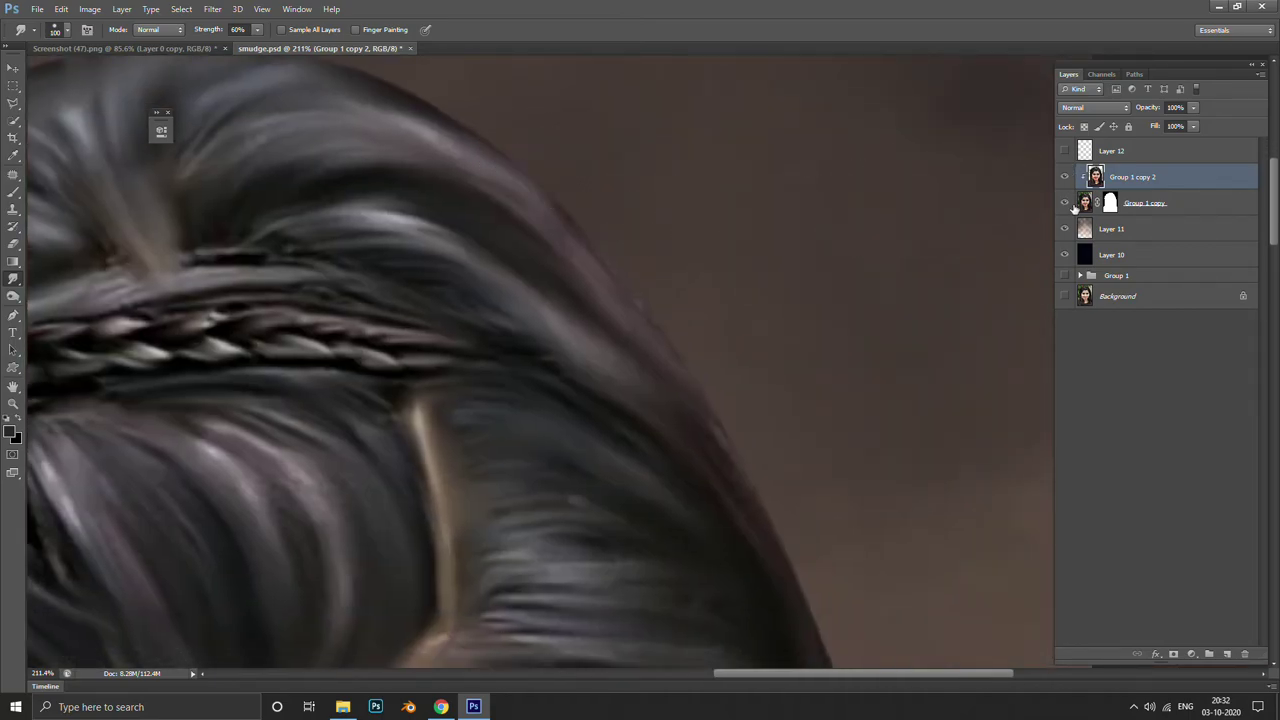
Compare Group 1 copy and Group 1 copy 2 by toggling visibility, then release Group 1 copy 2's clipping
left_click(1064, 203)
left_click(1064, 203)
left_click(1064, 177)
scroll(828, 222, "down", 3)
scroll(750, 240, "down", 2)
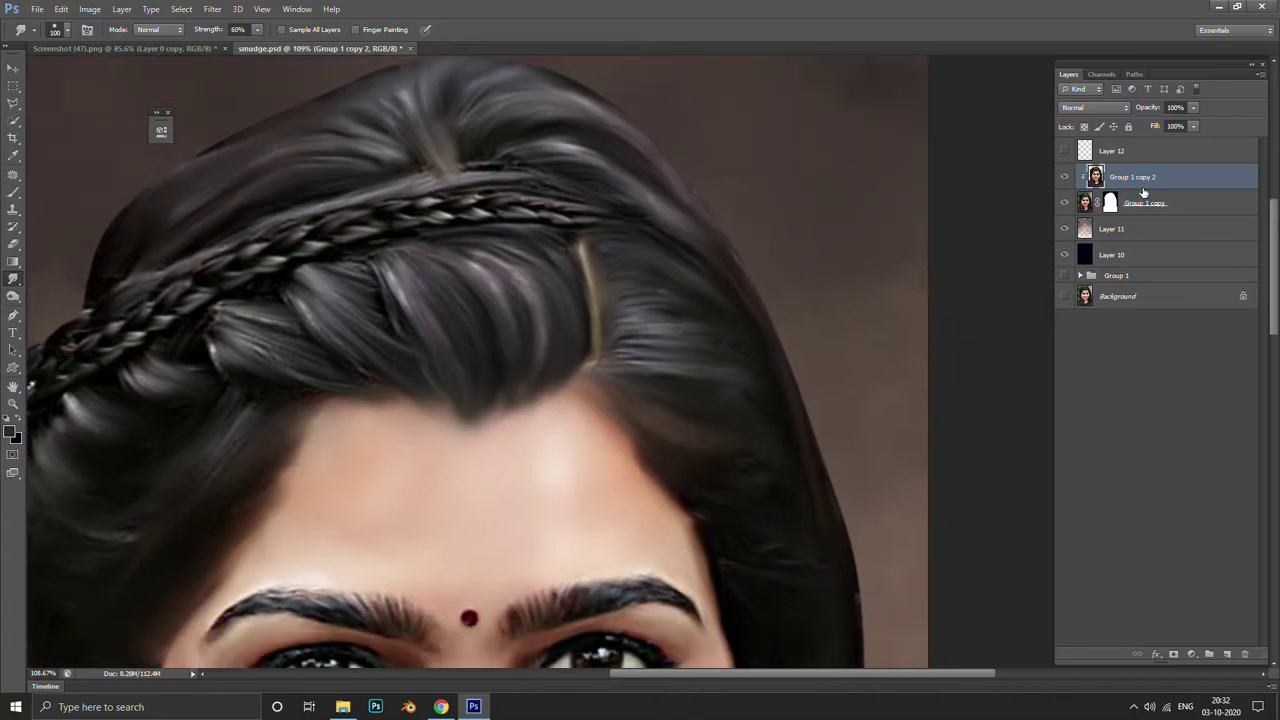
left_click(1064, 203)
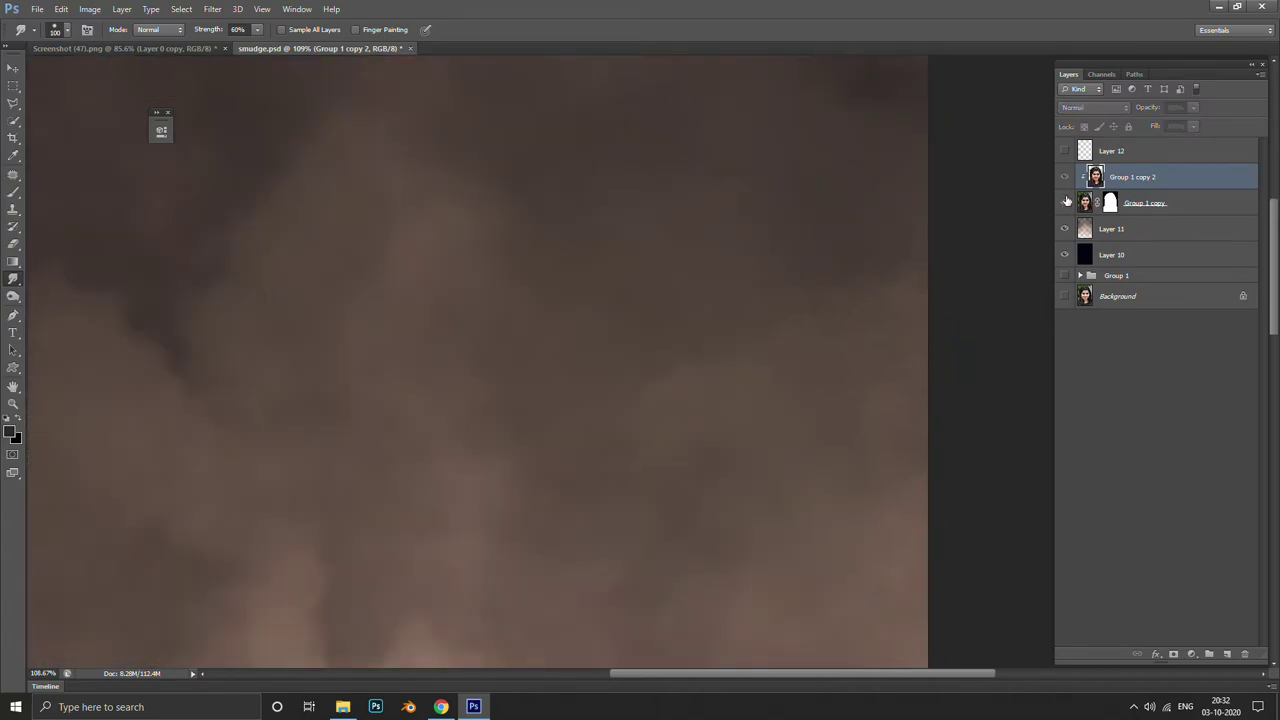
left_click(1064, 177)
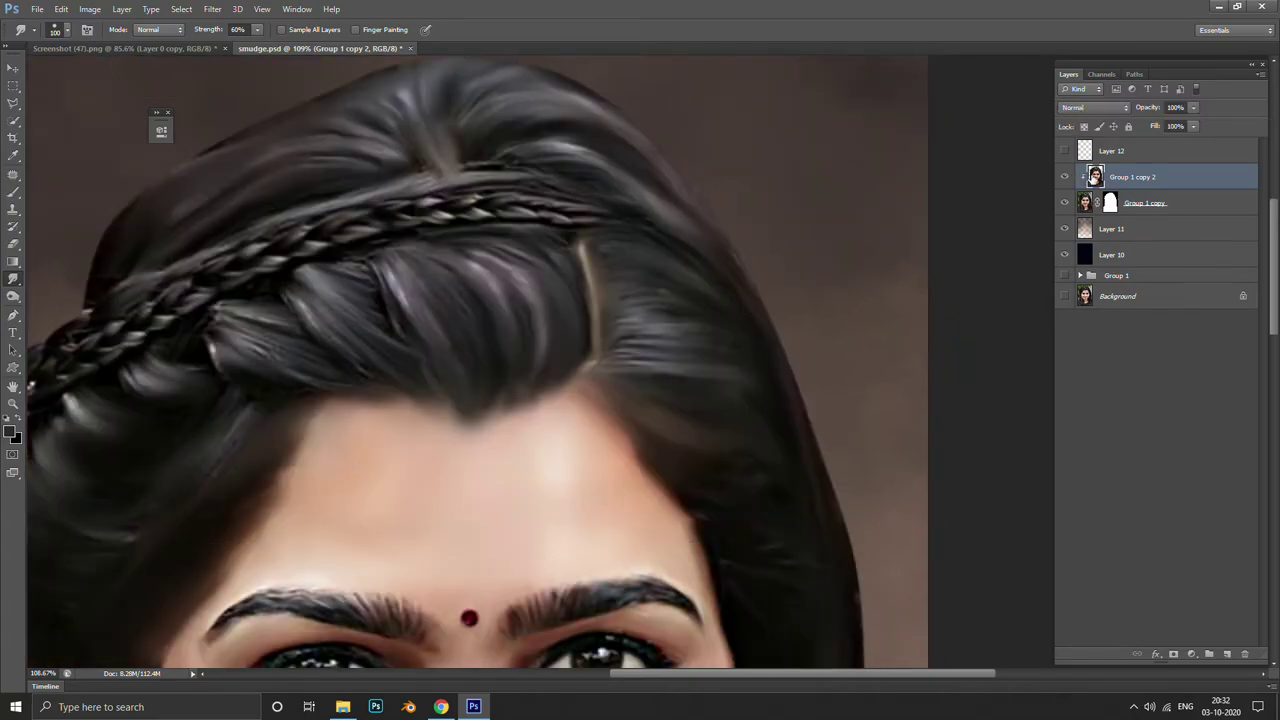
left_click(1107, 185, "alt")
Merge Group 1 copy 2 down, undo the merge, and apply its layer mask
scroll(643, 191, "up", 2)
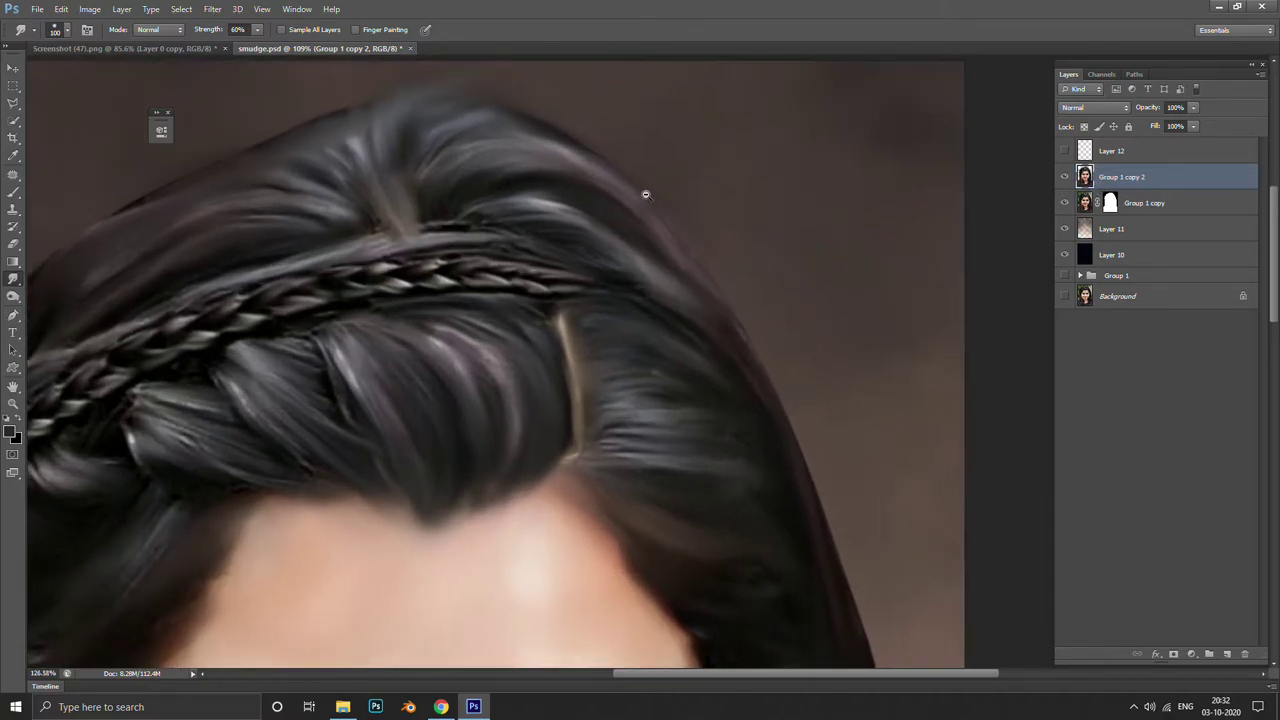
scroll(691, 171, "left", 3)
key("ctrl+e")
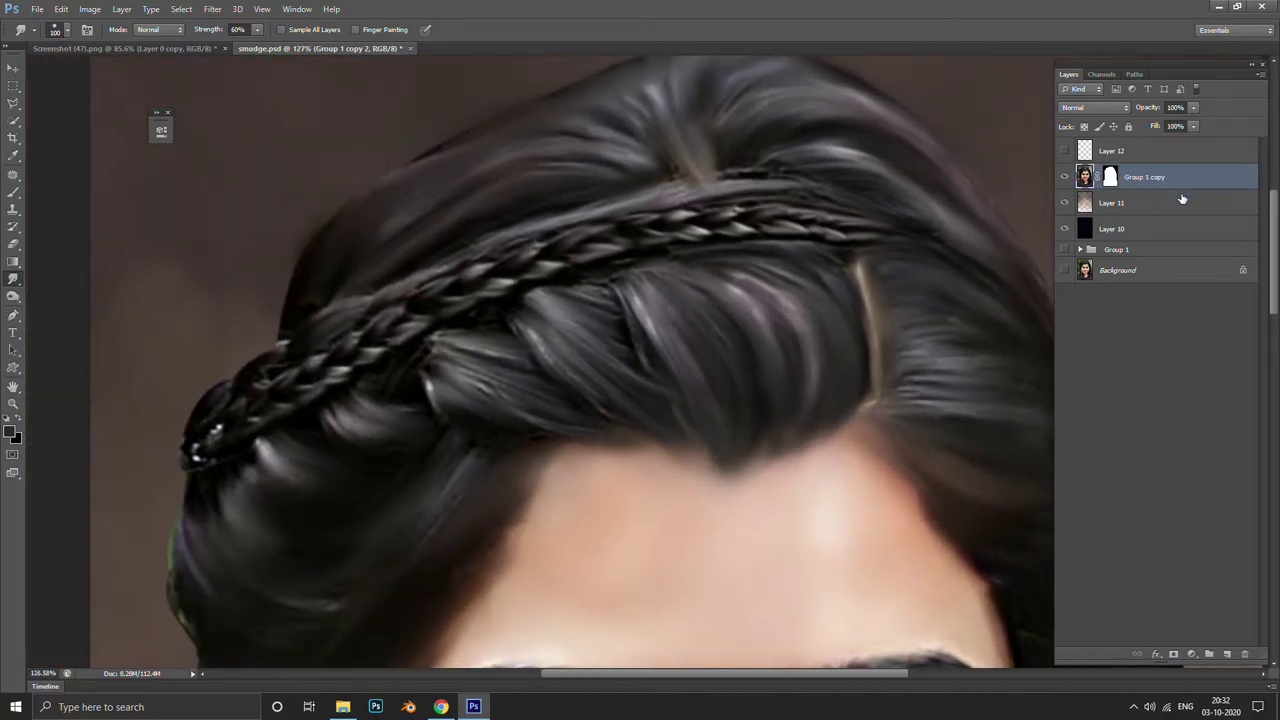
key("ctrl+z")
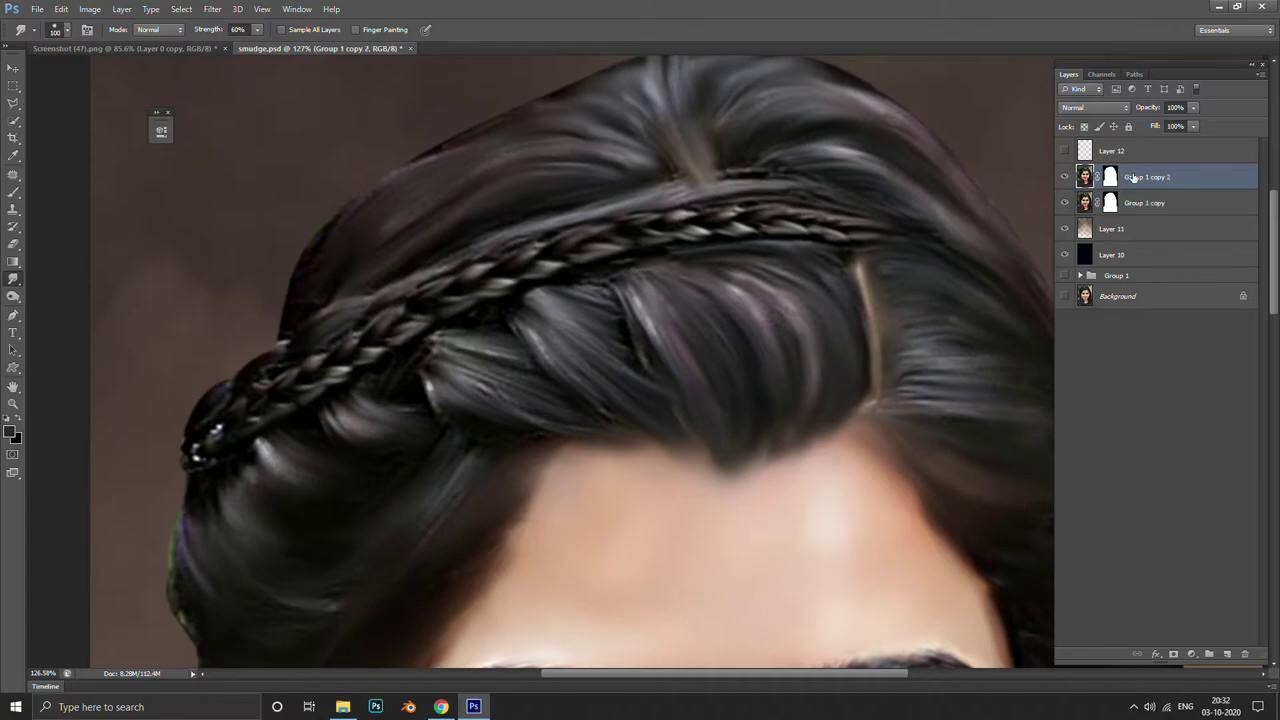
right_click(1117, 177)
left_click(1162, 222)
Pan over the hair crown, eyebrow and cheek, and enlarge the smudge brush to 100
scroll(808, 153, "up", 3)
scroll(808, 153, "up", 3)
scroll(766, 294, "up", 4)
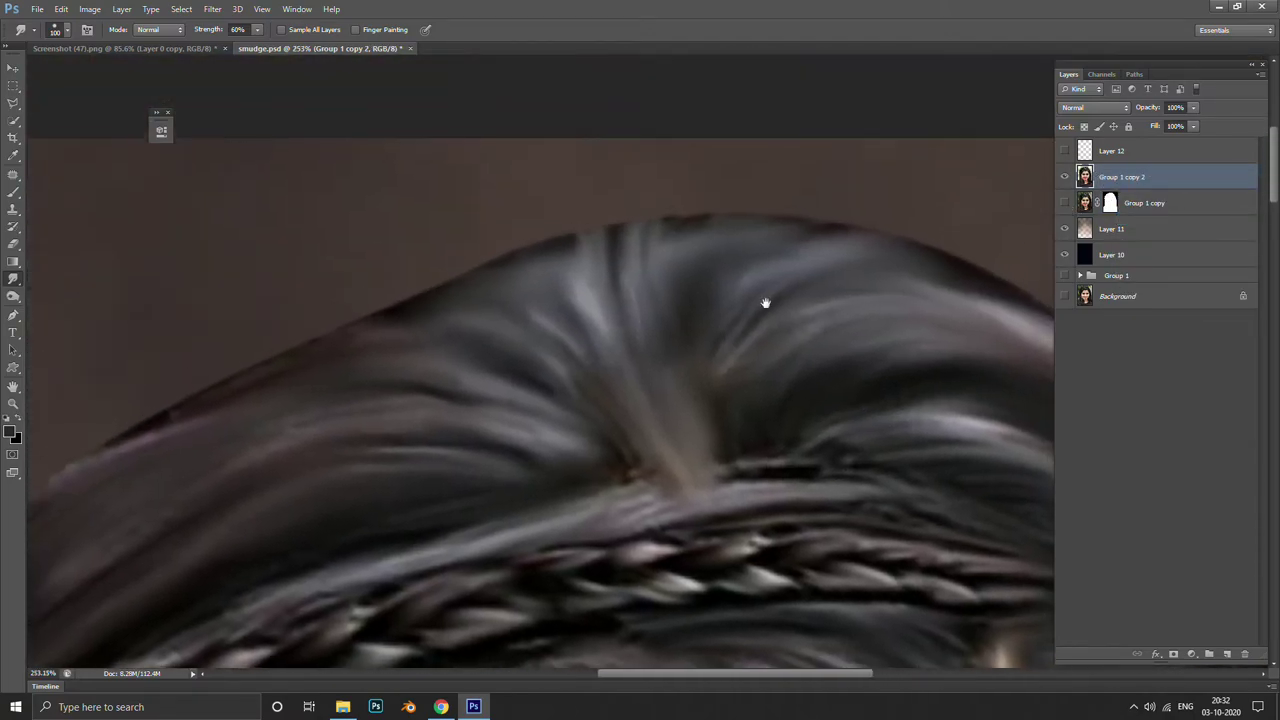
left_click_drag(738, 187, 783, 182)
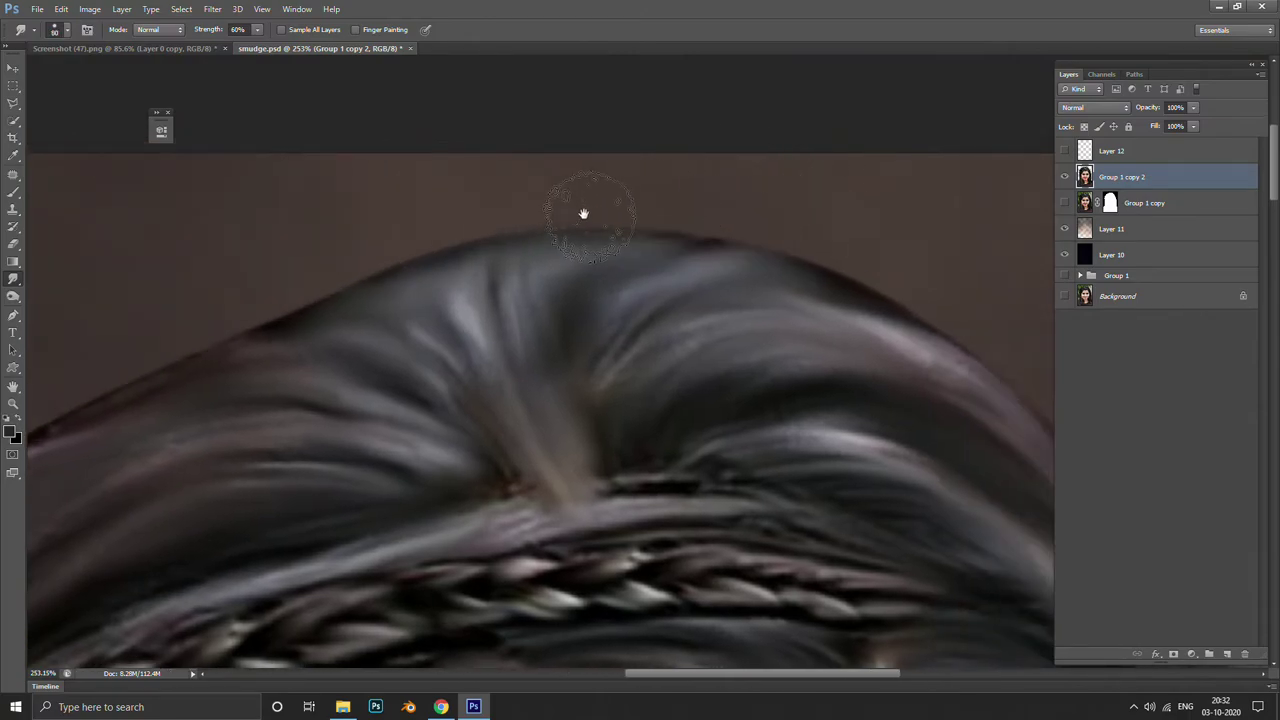
left_click_drag(834, 288, 714, 243)
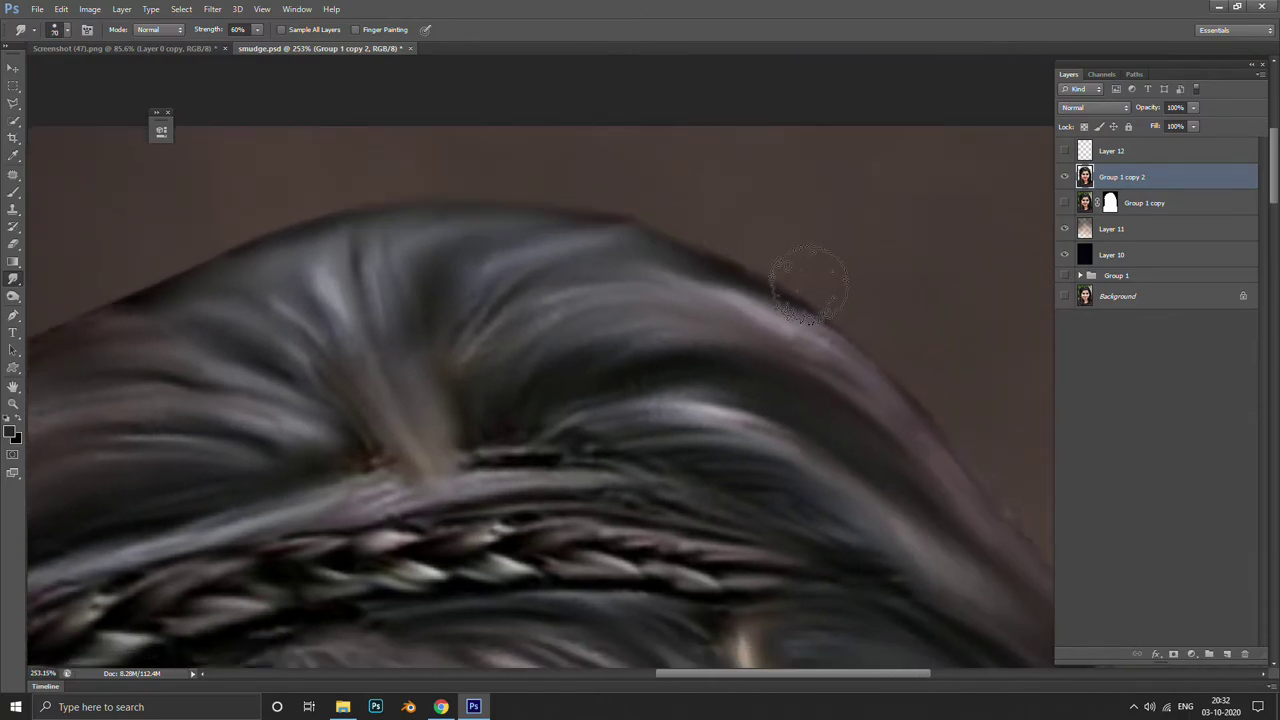
left_click_drag(883, 313, 703, 258)
left_click_drag(800, 381, 717, 296)
mouse_move(837, 479)
left_mouse_down()
mouse_move(709, 434)
mouse_move(657, 157)
left_mouse_up()
left_click_drag(686, 390, 666, 306)
left_click_drag(662, 500, 646, 363)
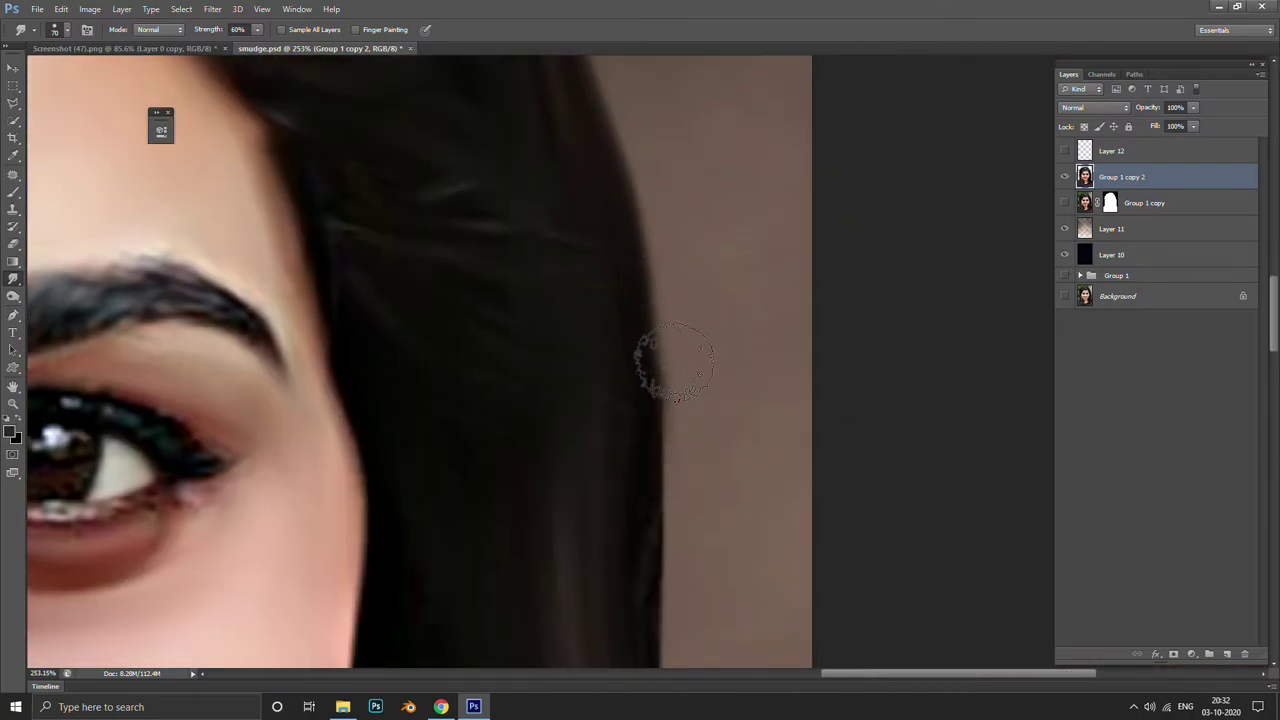
left_click_drag(664, 440, 657, 251)
scroll(694, 303, "down", 5)
scroll(660, 230, "up", 3)
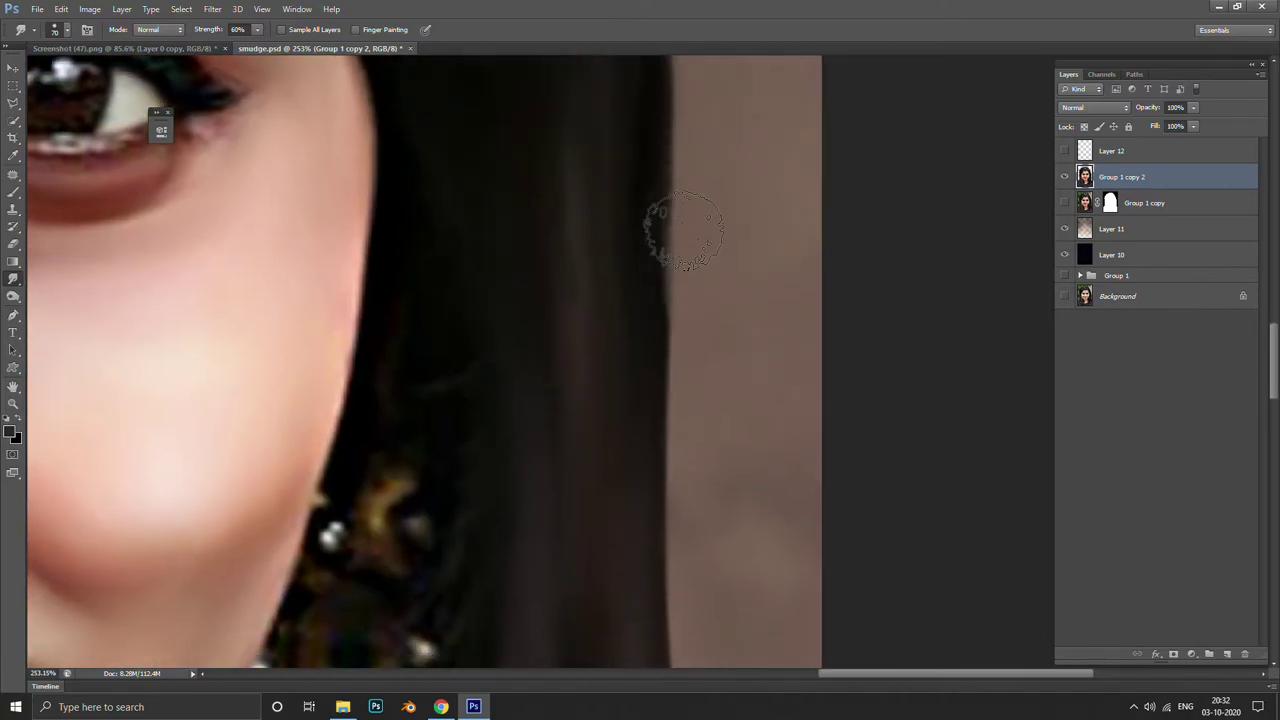
scroll(689, 534, "down", 3)
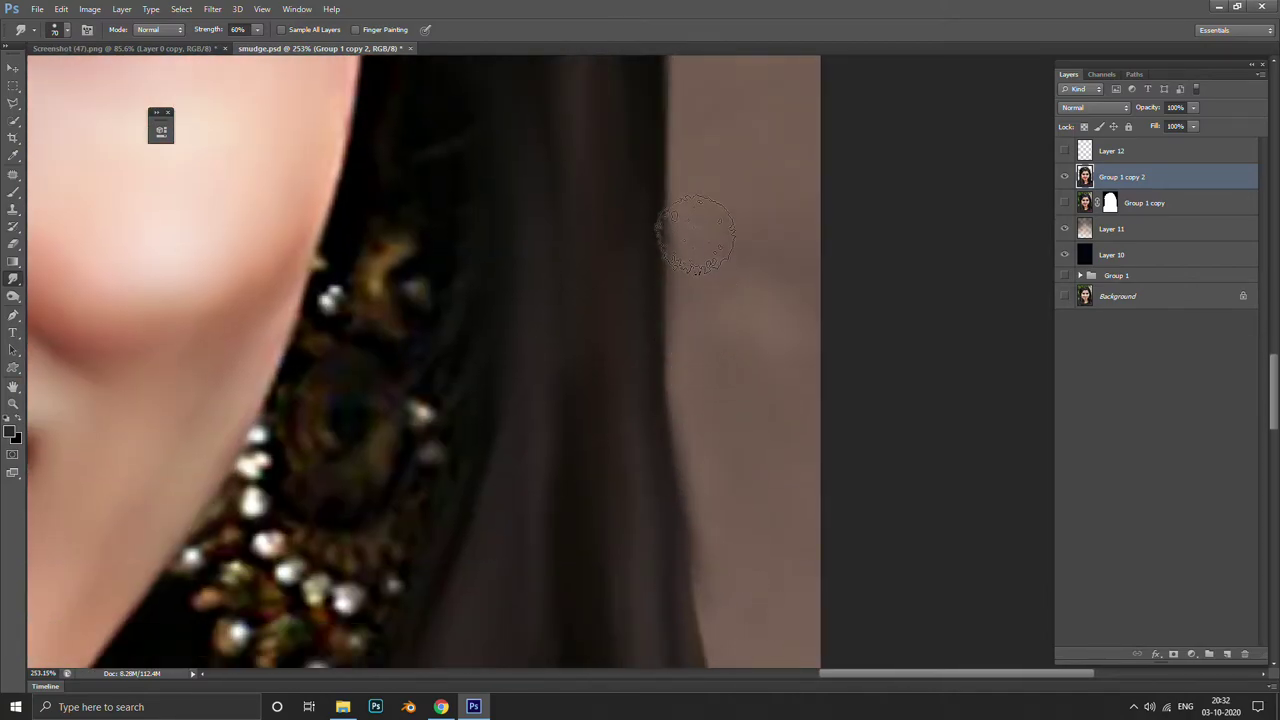
scroll(677, 586, "down", 2)
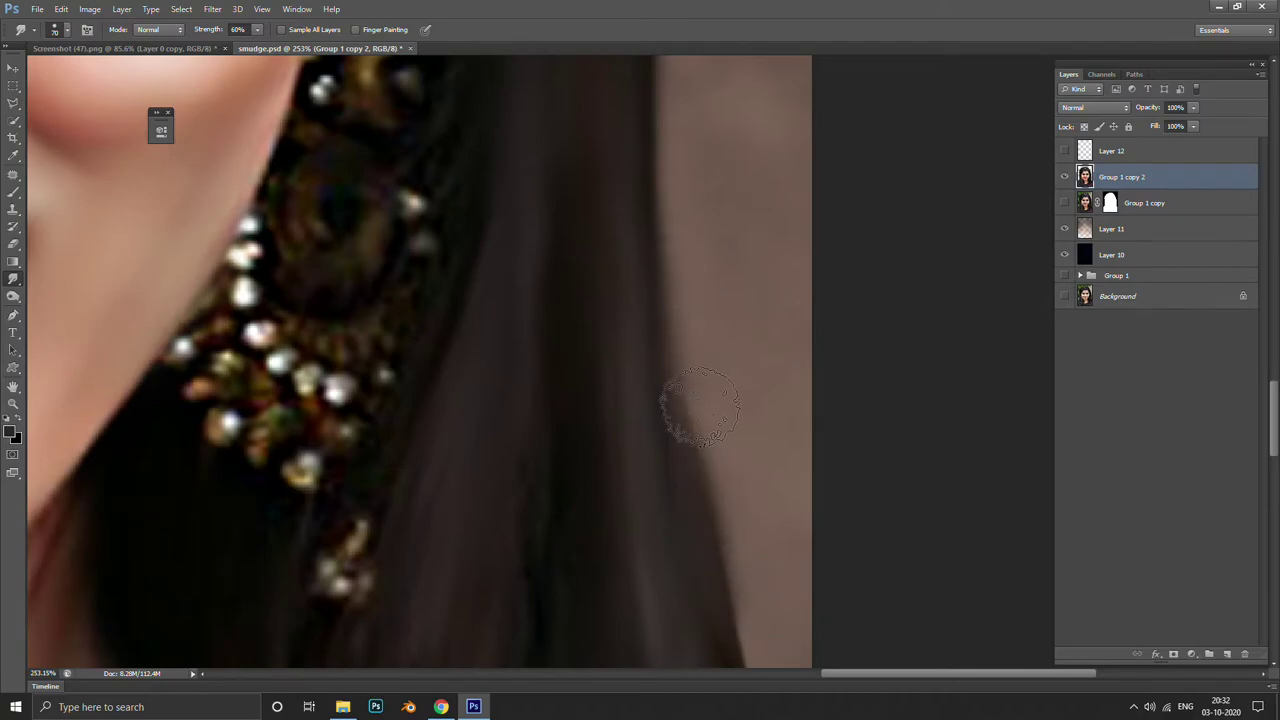
scroll(683, 145, "down", 2)
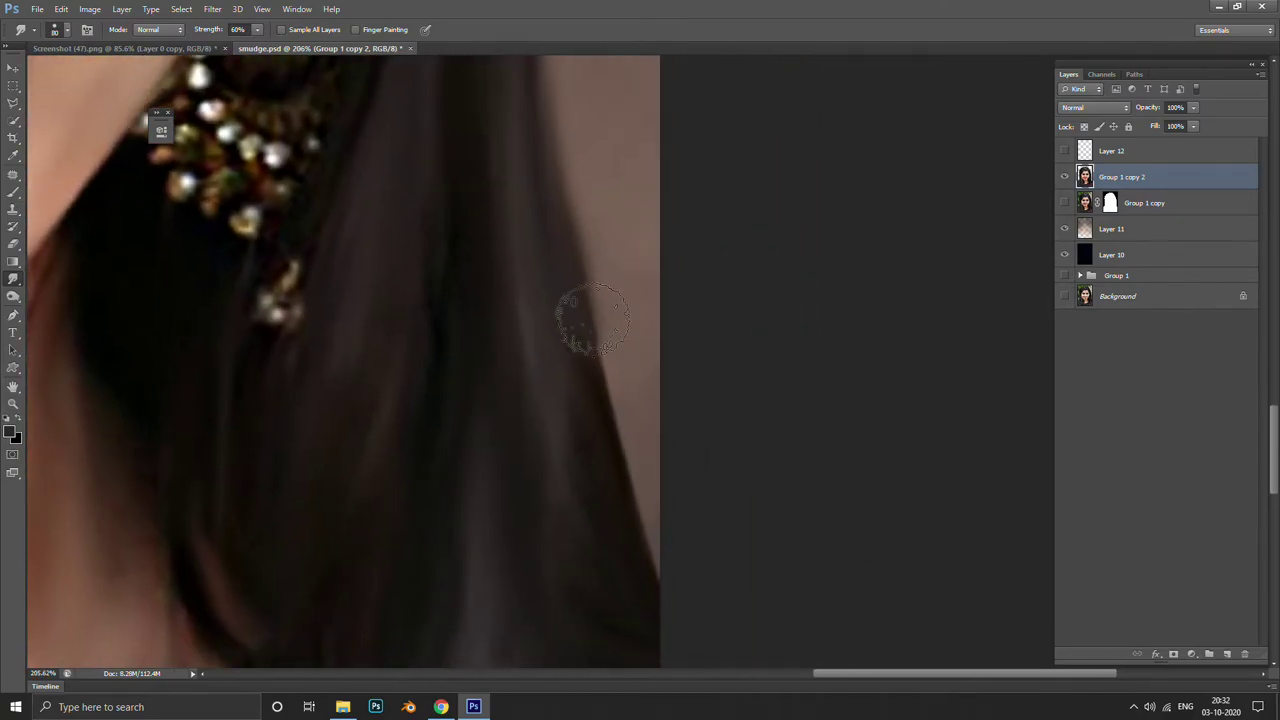
key("bracketright")
key("bracketright")
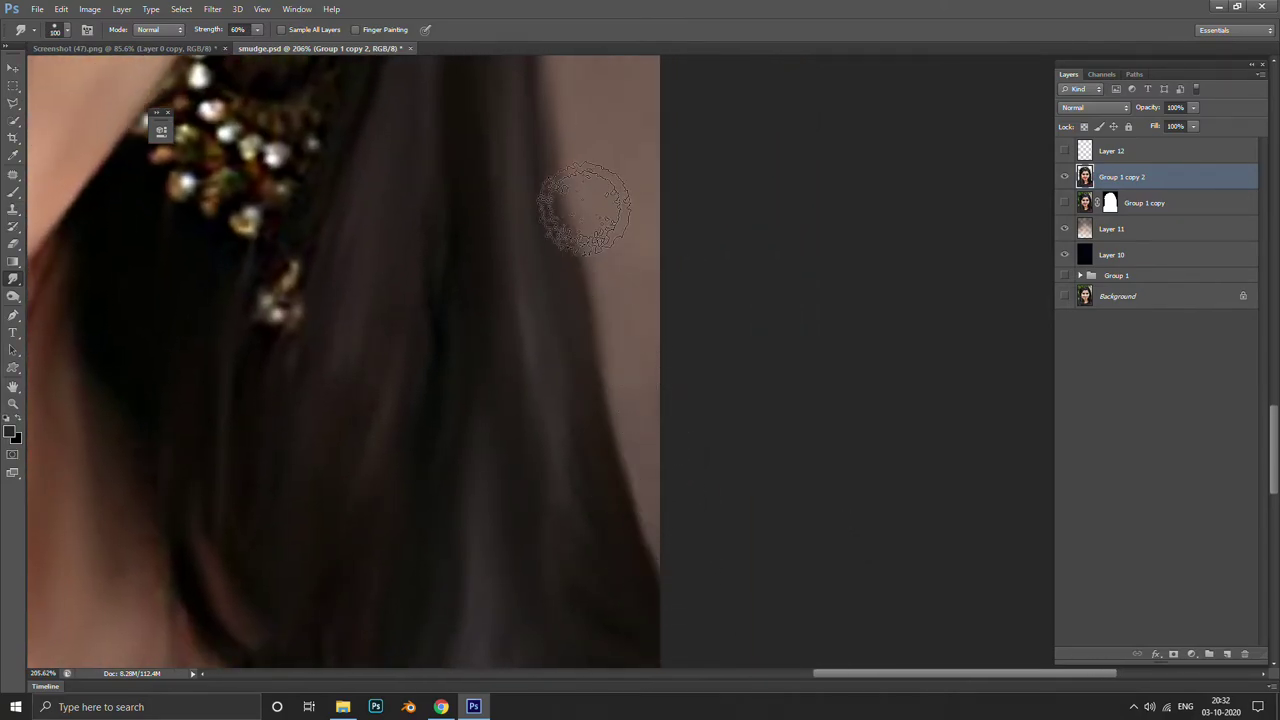
Smudge the hair's left edge into the background, undoing the last stroke
scroll(570, 240, "down", 2)
scroll(872, 430, "down", 3)
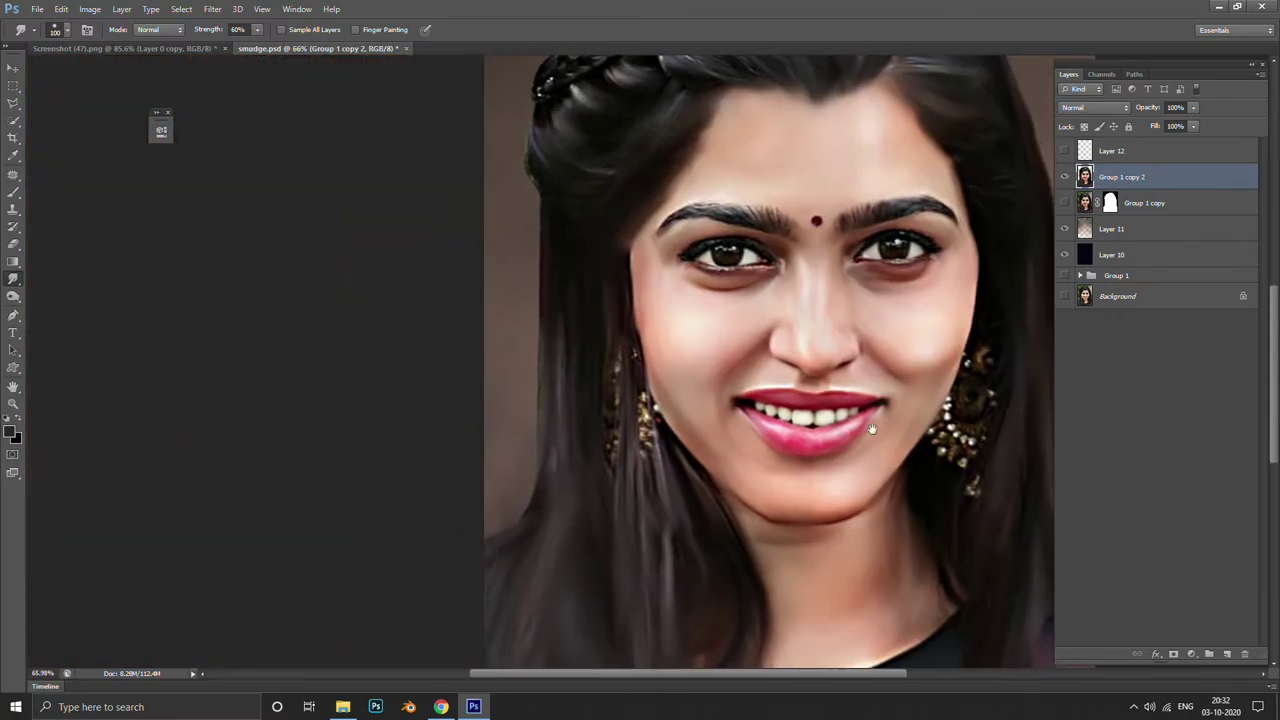
scroll(506, 440, "up", 2)
scroll(530, 465, "up", 2)
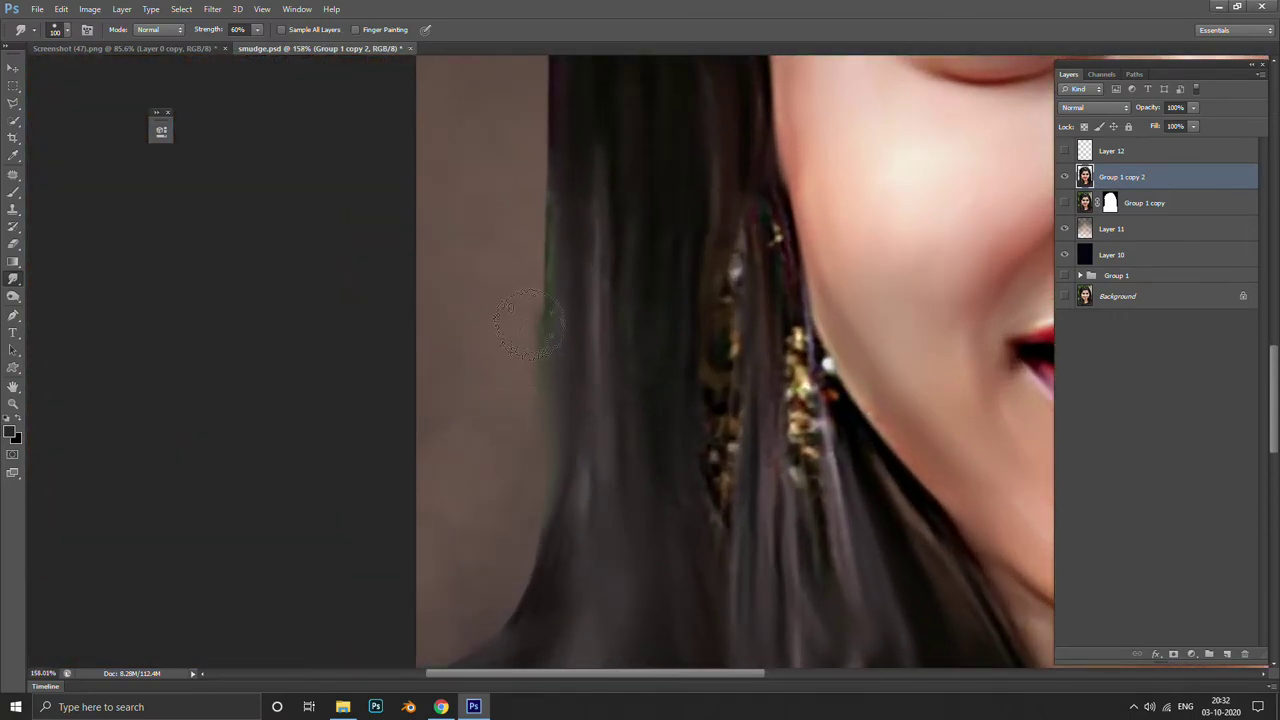
scroll(528, 322, "up", 3)
scroll(530, 595, "up", 2)
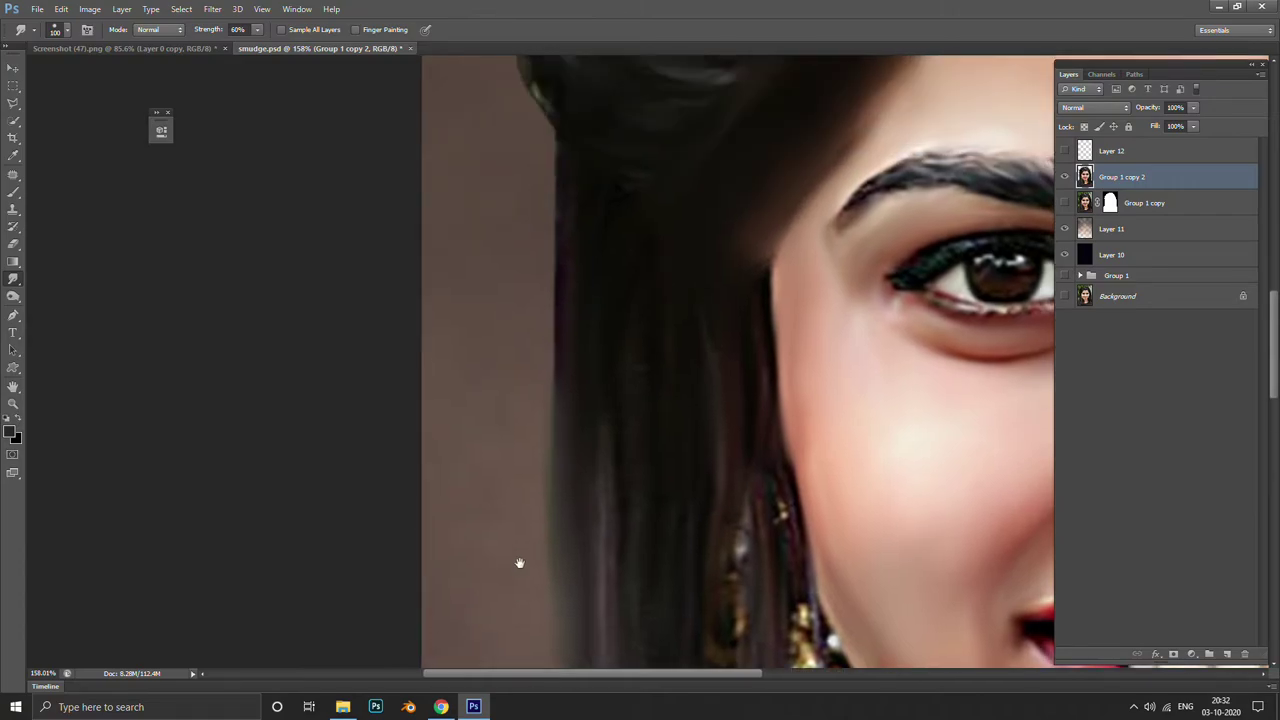
scroll(520, 563, "up", 1)
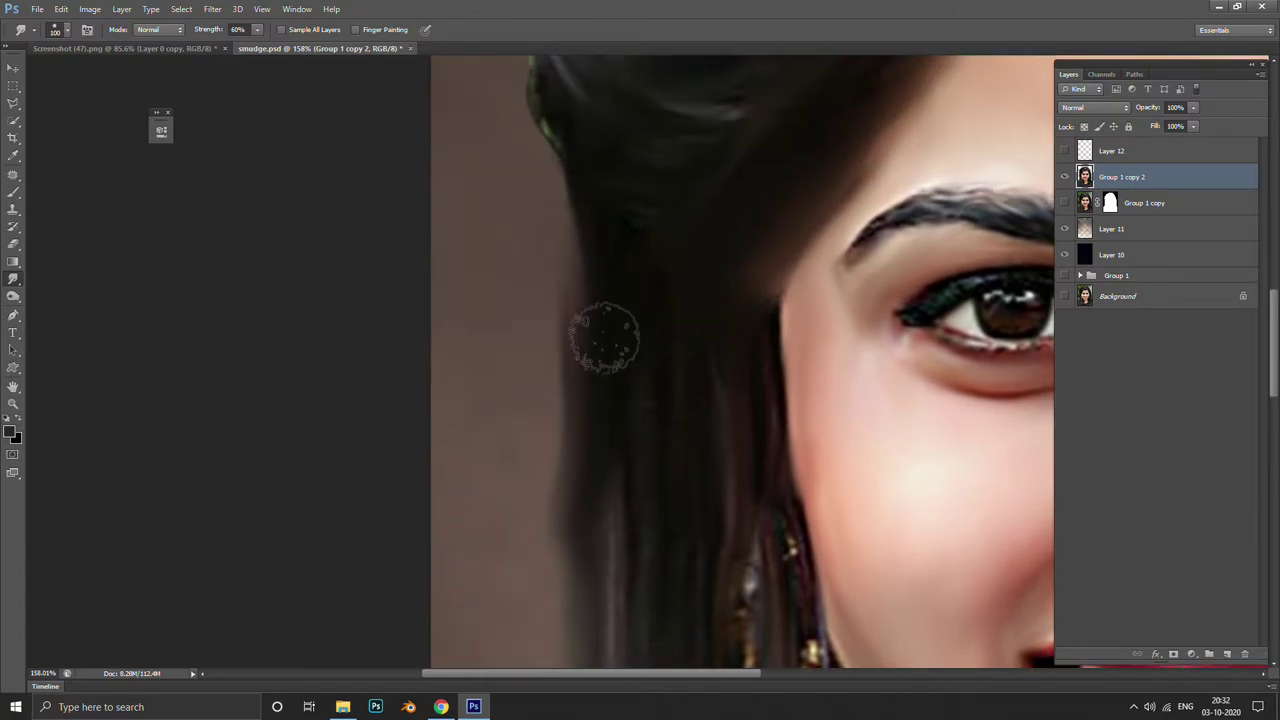
left_click_drag(565, 213, 587, 326)
left_click_drag(560, 262, 560, 350)
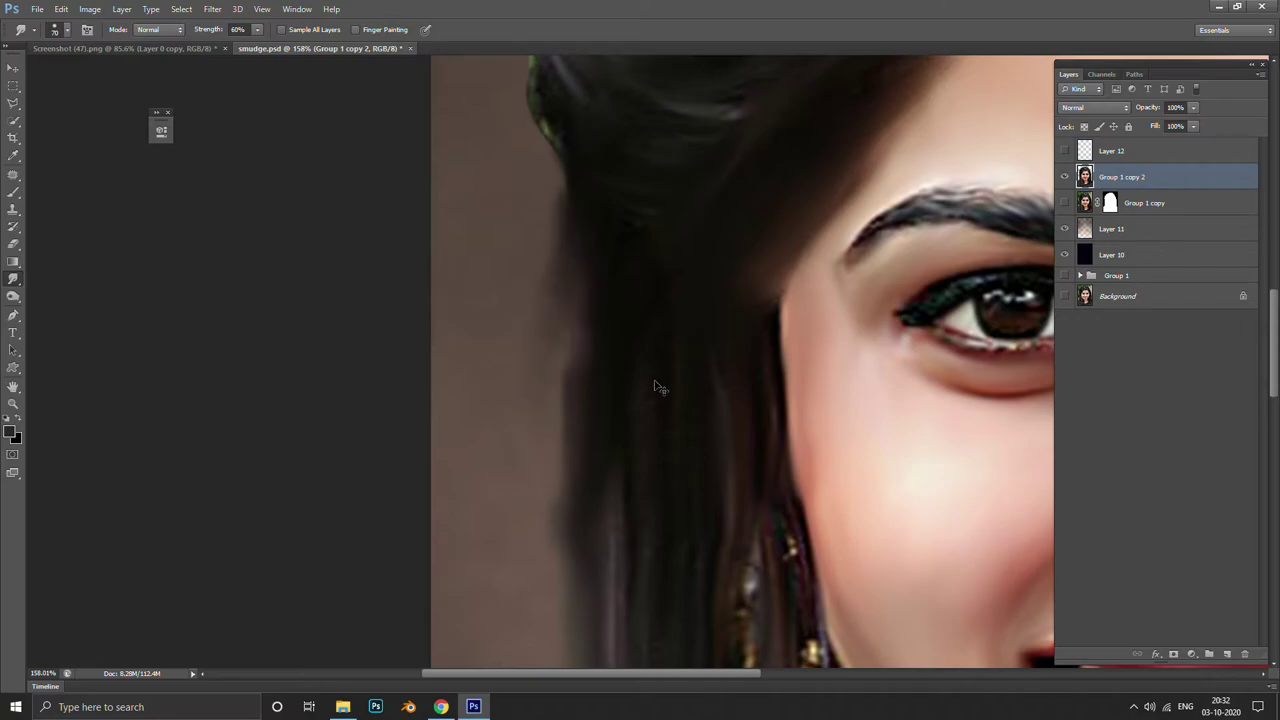
key("ctrl+z")
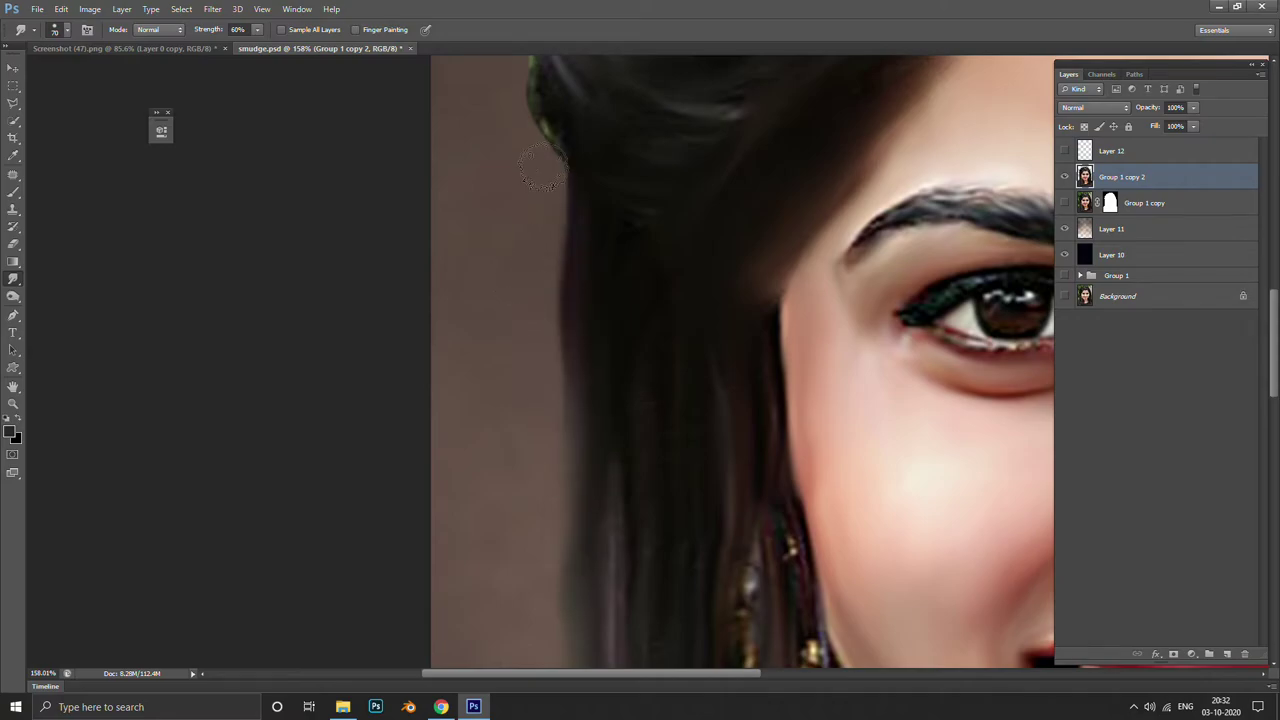
Smudge the hair edges beside the braid's end and upward above the braid
left_click_drag(543, 170, 563, 378)
left_click_drag(545, 245, 540, 462)
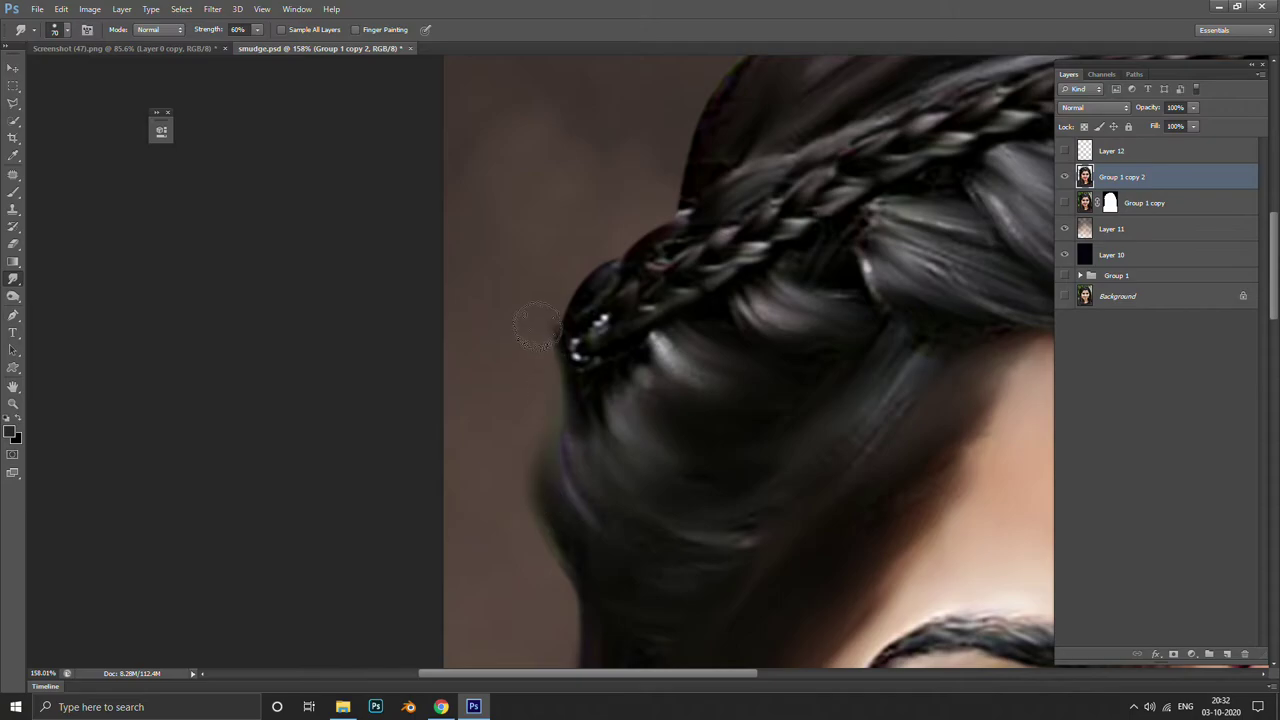
scroll(604, 325, "down", 3)
scroll(580, 371, "up", 5)
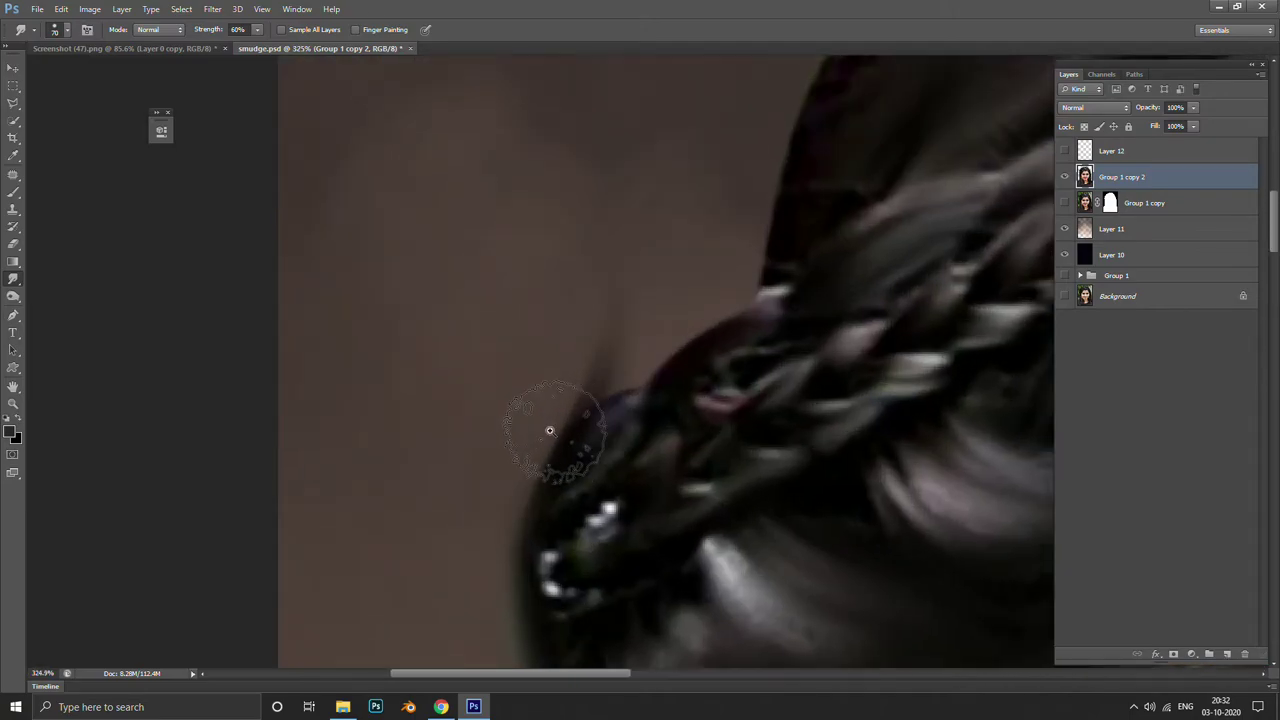
mouse_move(686, 296)
left_mouse_down()
mouse_move(729, 254)
mouse_move(608, 343)
left_mouse_up()
scroll(643, 343, "down", 3)
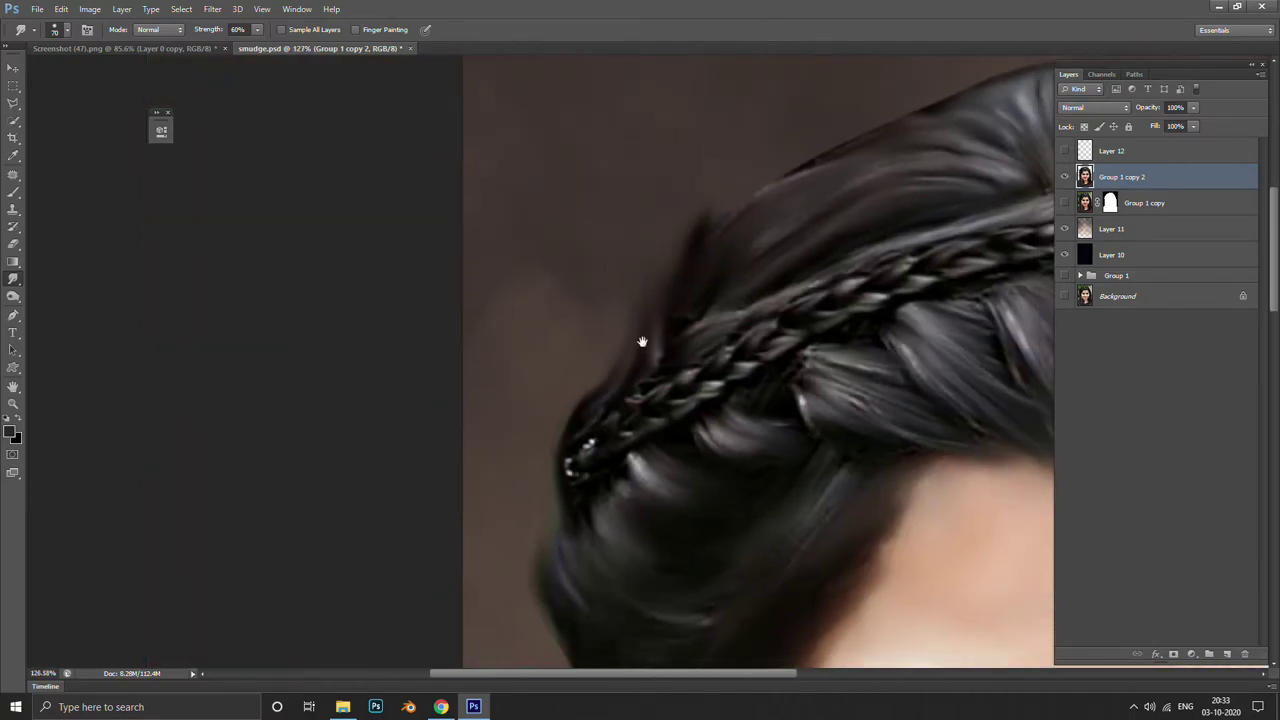
scroll(537, 329, "down", 2)
scroll(598, 324, "up", 3)
scroll(598, 324, "up", 1)
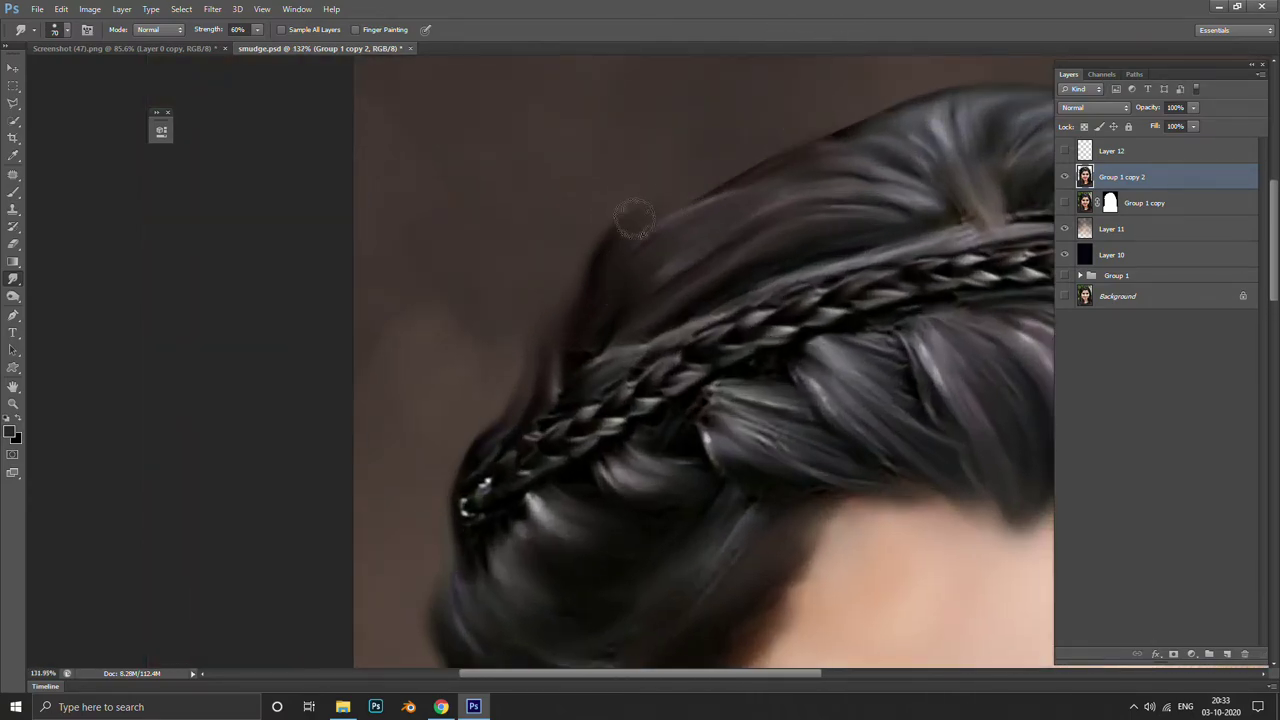
left_click_drag(633, 218, 764, 160)
Continue smudging along the braid and enlarge the smudge brush from 125 to 150
scroll(872, 103, "down", 3)
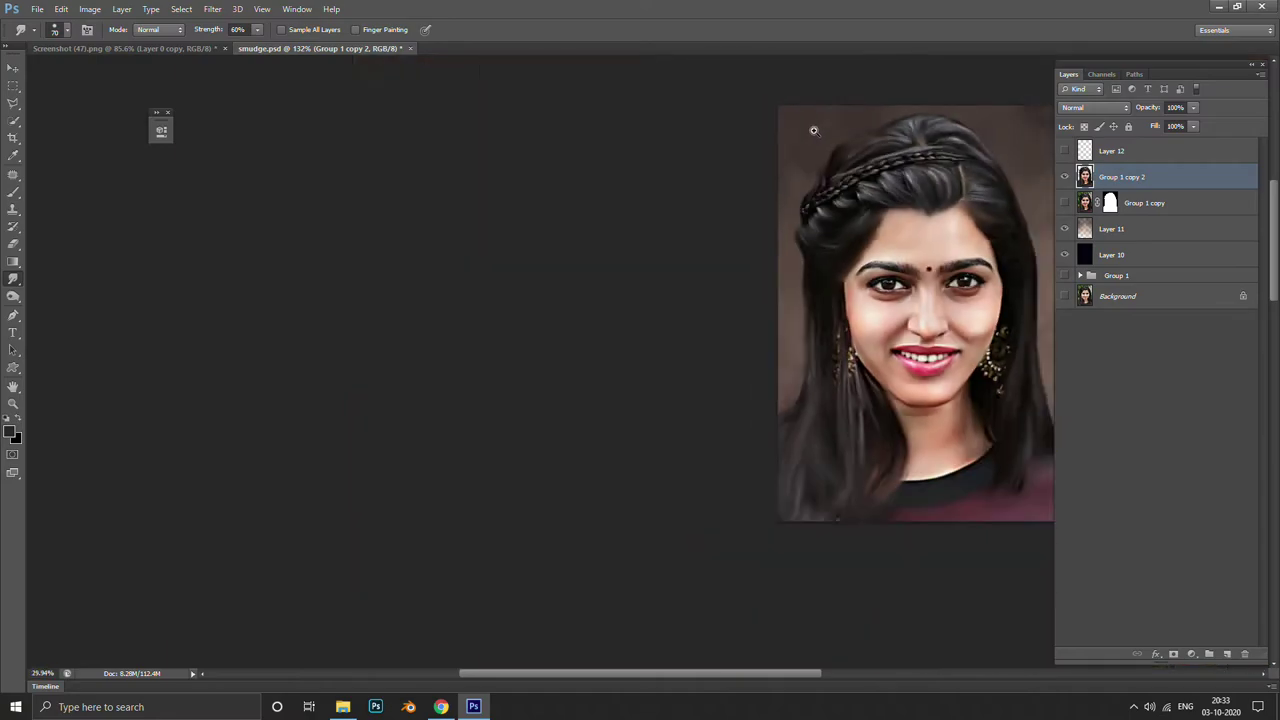
scroll(700, 250, "down", 1)
scroll(604, 238, "up", 2)
scroll(604, 238, "up", 2)
scroll(457, 380, "up", 2)
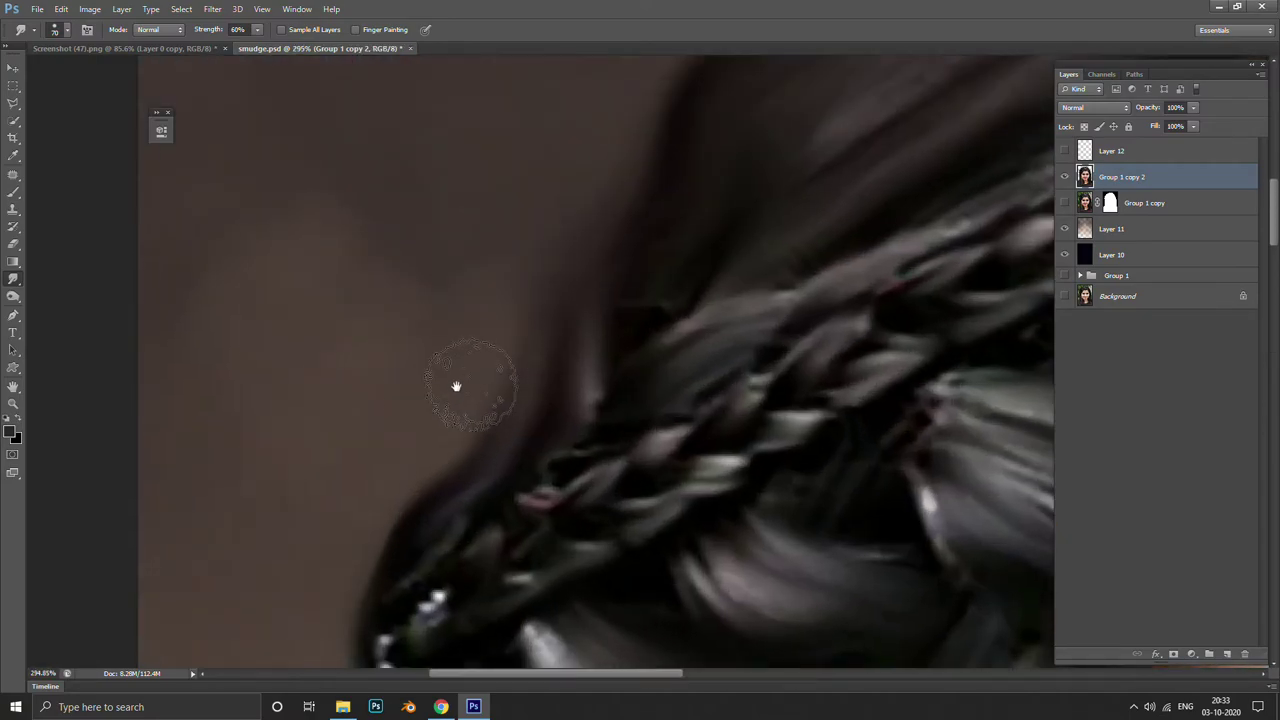
left_click_drag(518, 318, 466, 357)
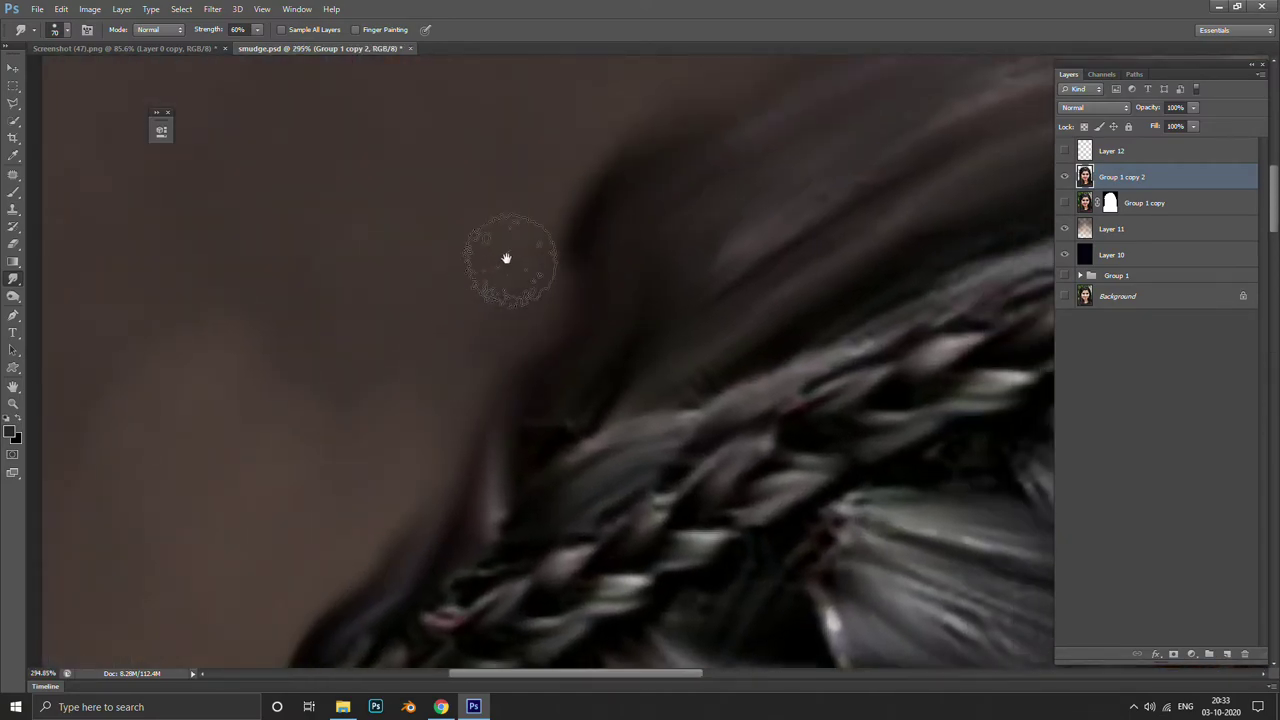
left_click_drag(546, 267, 640, 143)
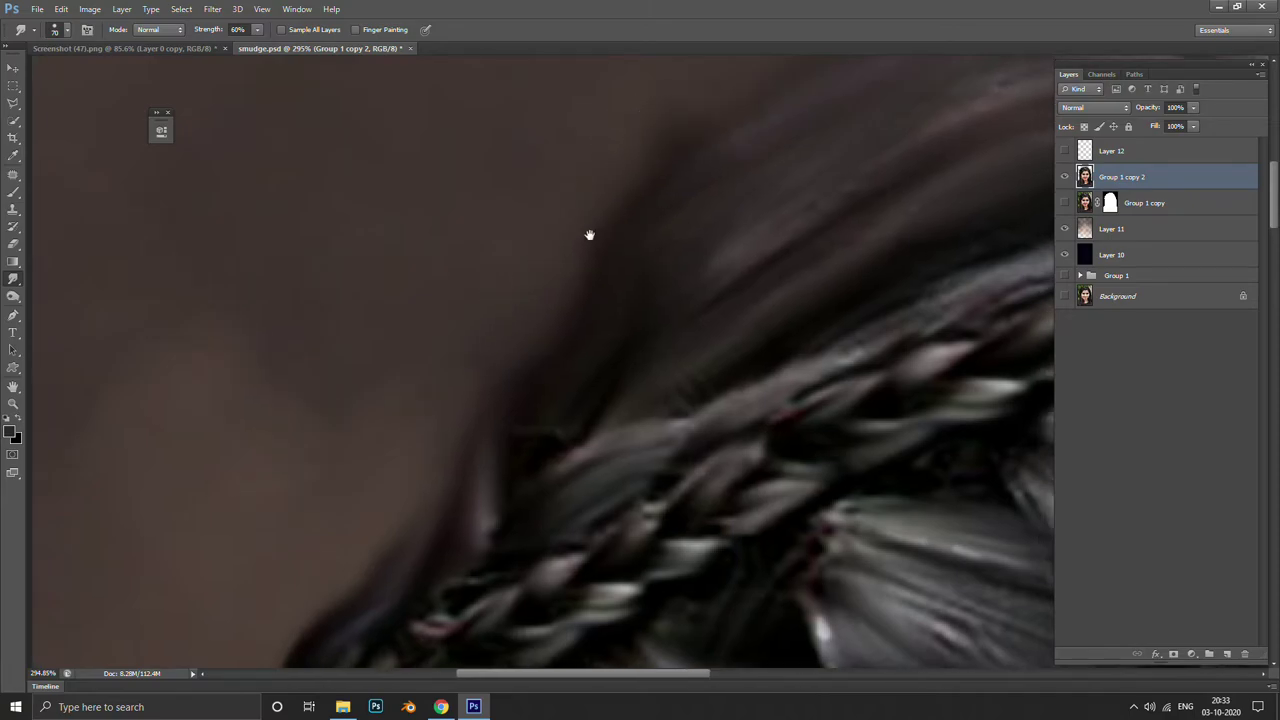
scroll(588, 234, "down", 2)
scroll(466, 374, "down", 1)
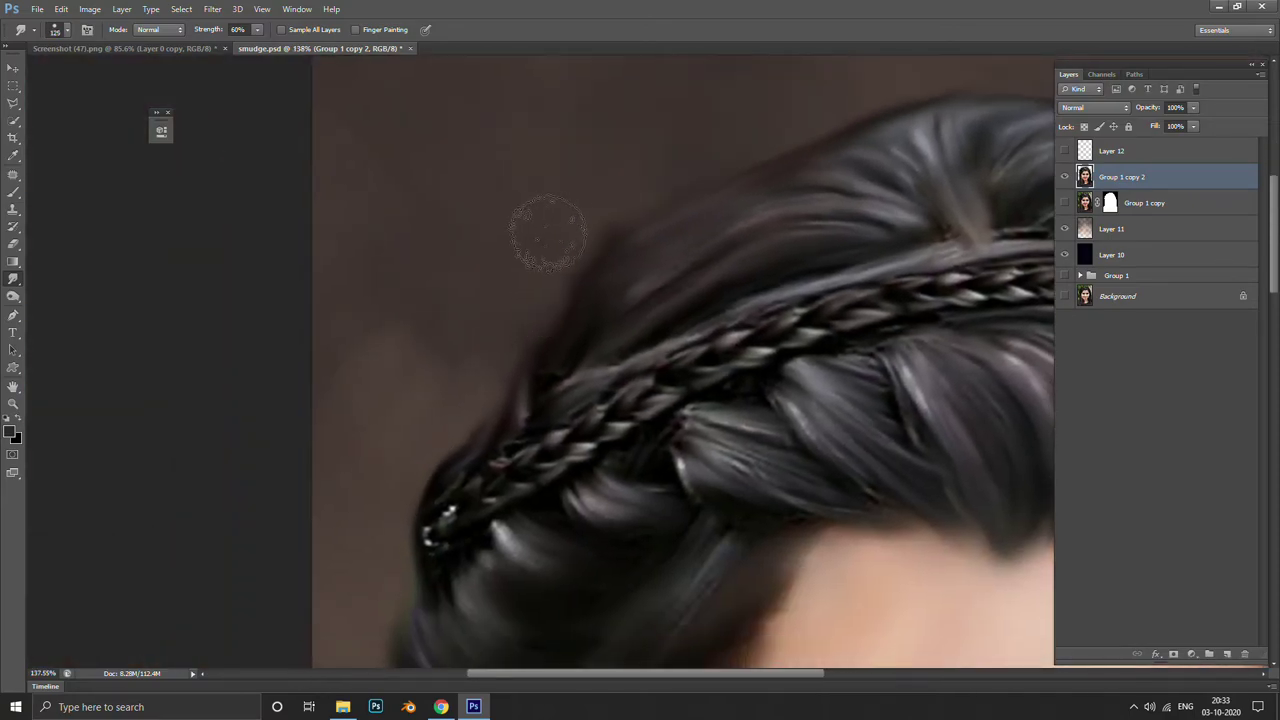
key("bracketright")
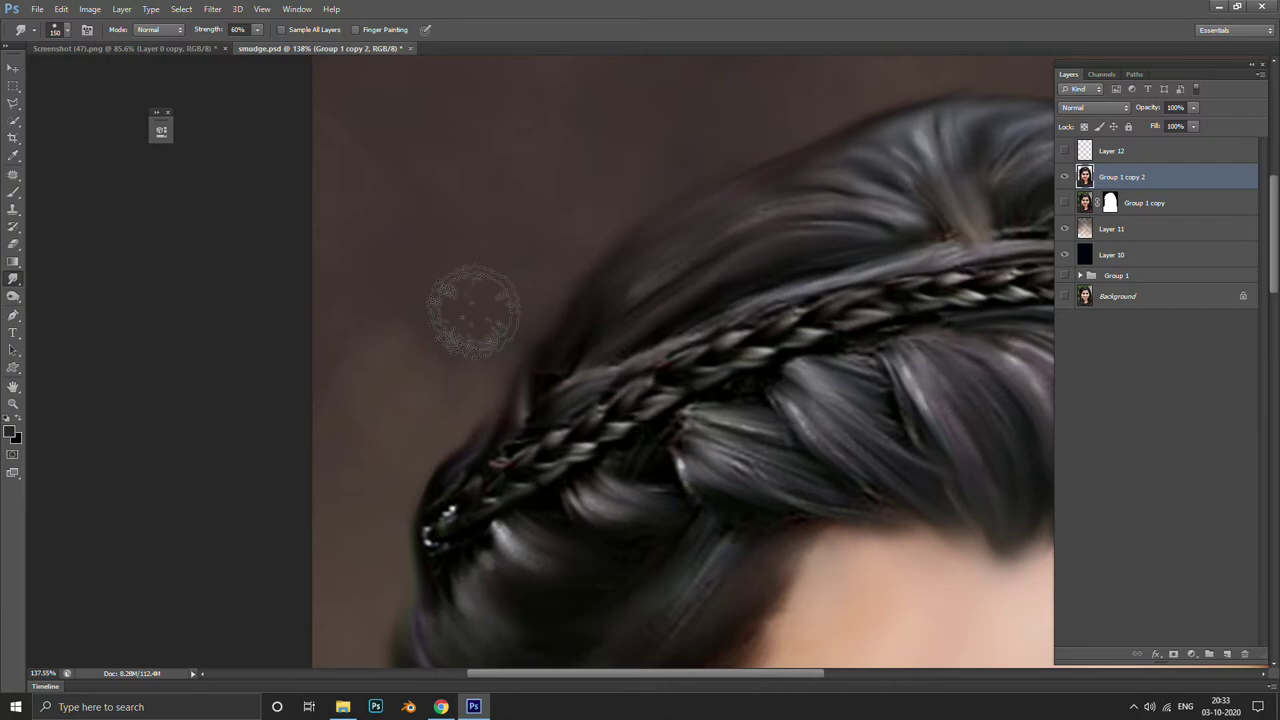
Pan down past the forehead, eye and earrings to the lower hair
left_click_drag(343, 577, 500, 357)
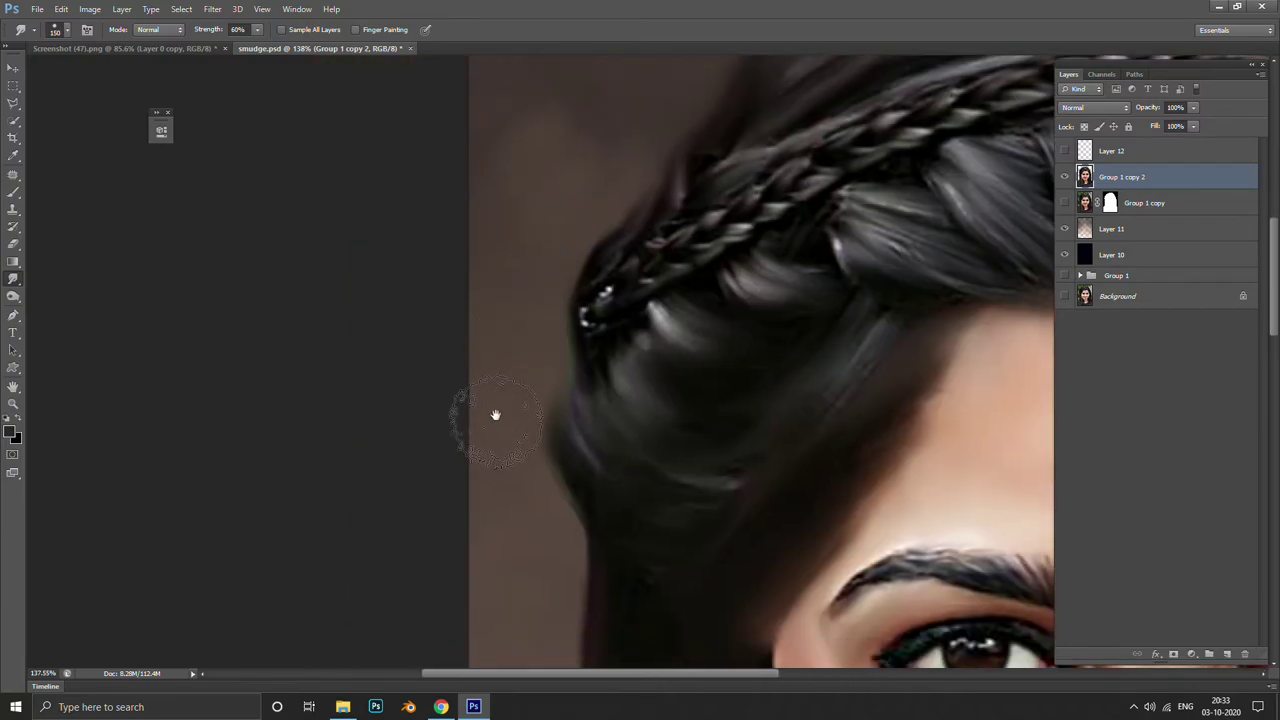
left_click_drag(517, 532, 554, 326)
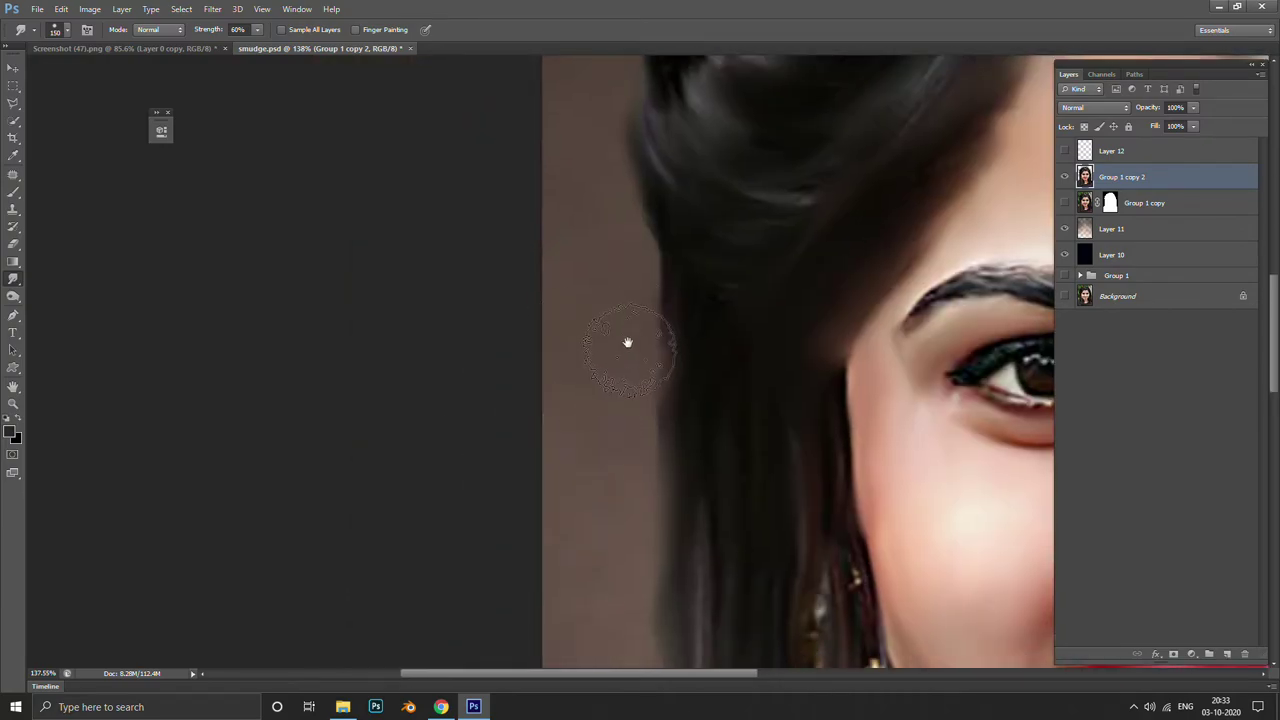
left_click_drag(612, 452, 580, 234)
mouse_move(569, 597)
left_mouse_down()
mouse_move(569, 377)
mouse_move(488, 425)
left_mouse_up()
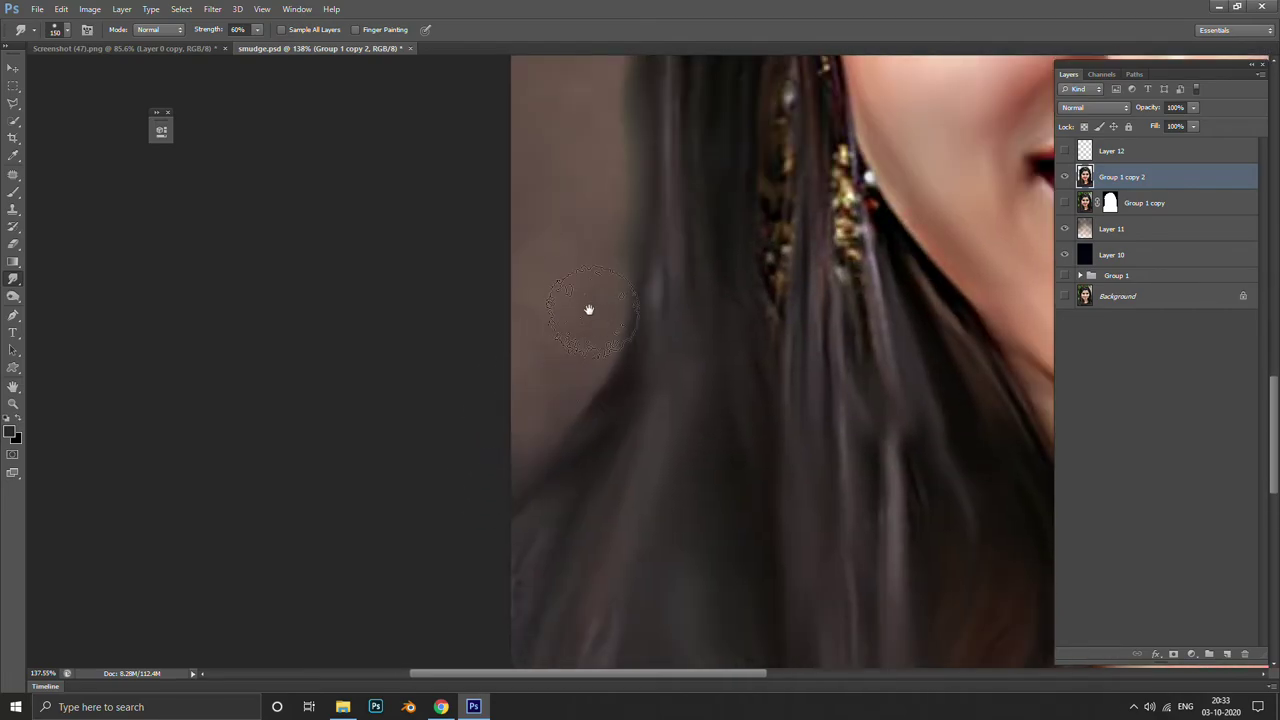
scroll(583, 258, "down", 2)
scroll(583, 200, "down", 2)
scroll(560, 283, "down", 1)
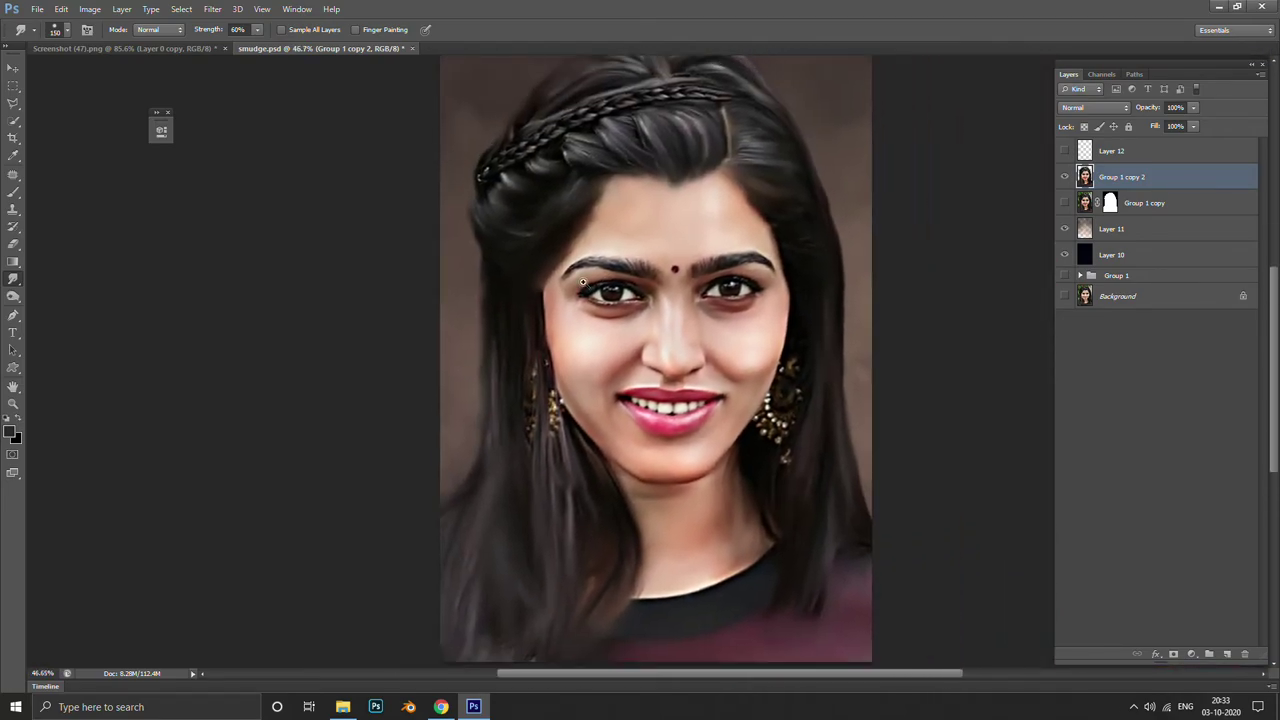
scroll(600, 240, "down", 1)
scroll(607, 229, "up", 2)
scroll(700, 200, "up", 2)
scroll(550, 280, "up", 1)
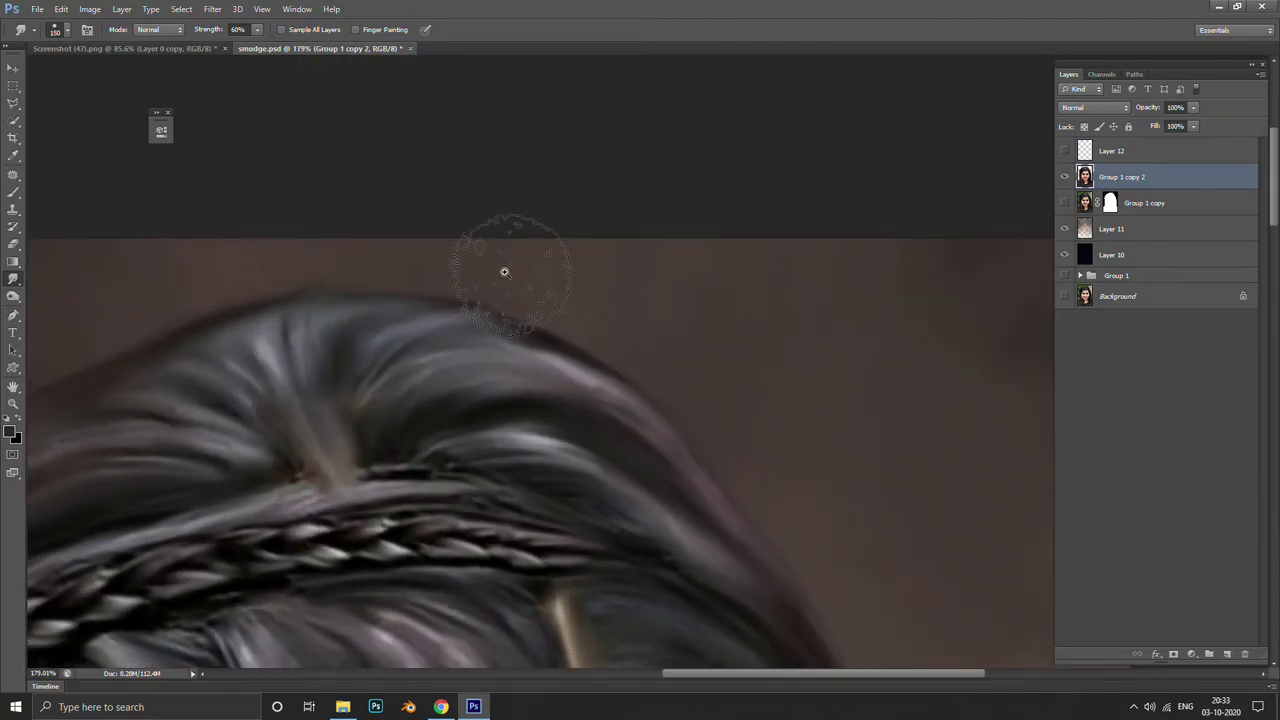
scroll(377, 229, "down", 2)
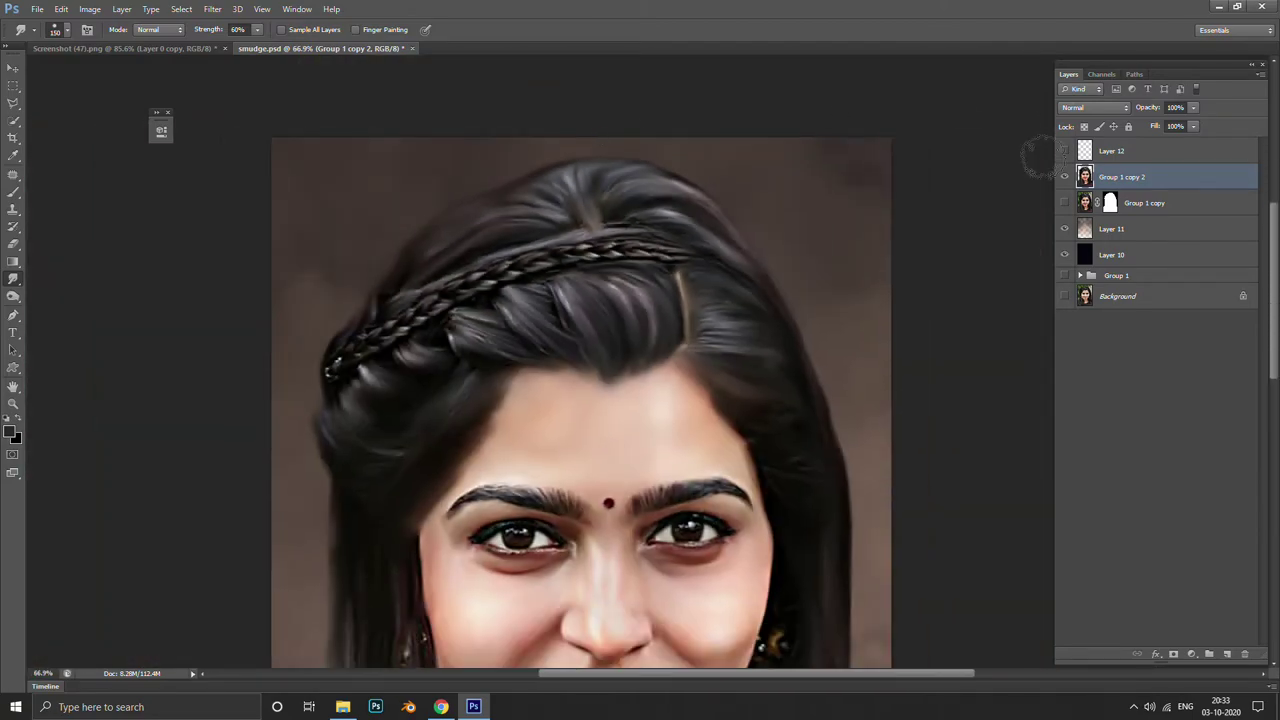
Load the portrait layer's selection, switch to the Brush, and set foreground to golden yellow f4bf40
left_click(1085, 177, "ctrl")
key("s")
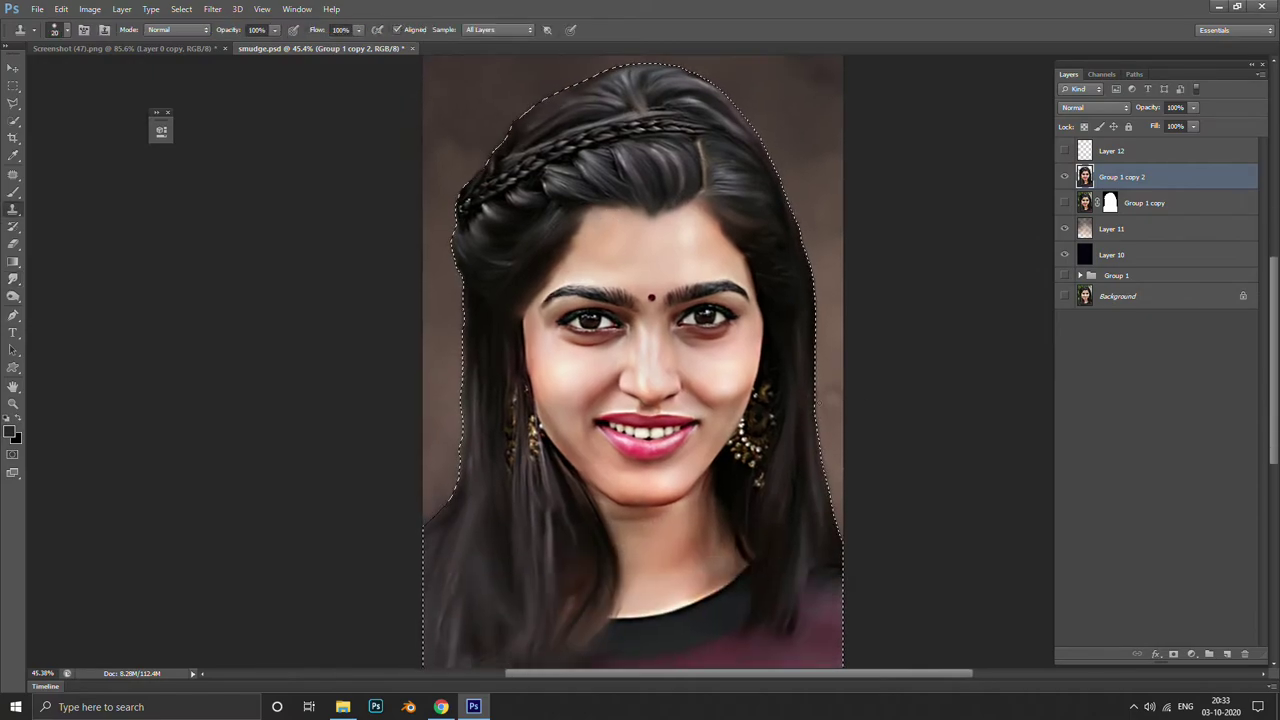
key("b")
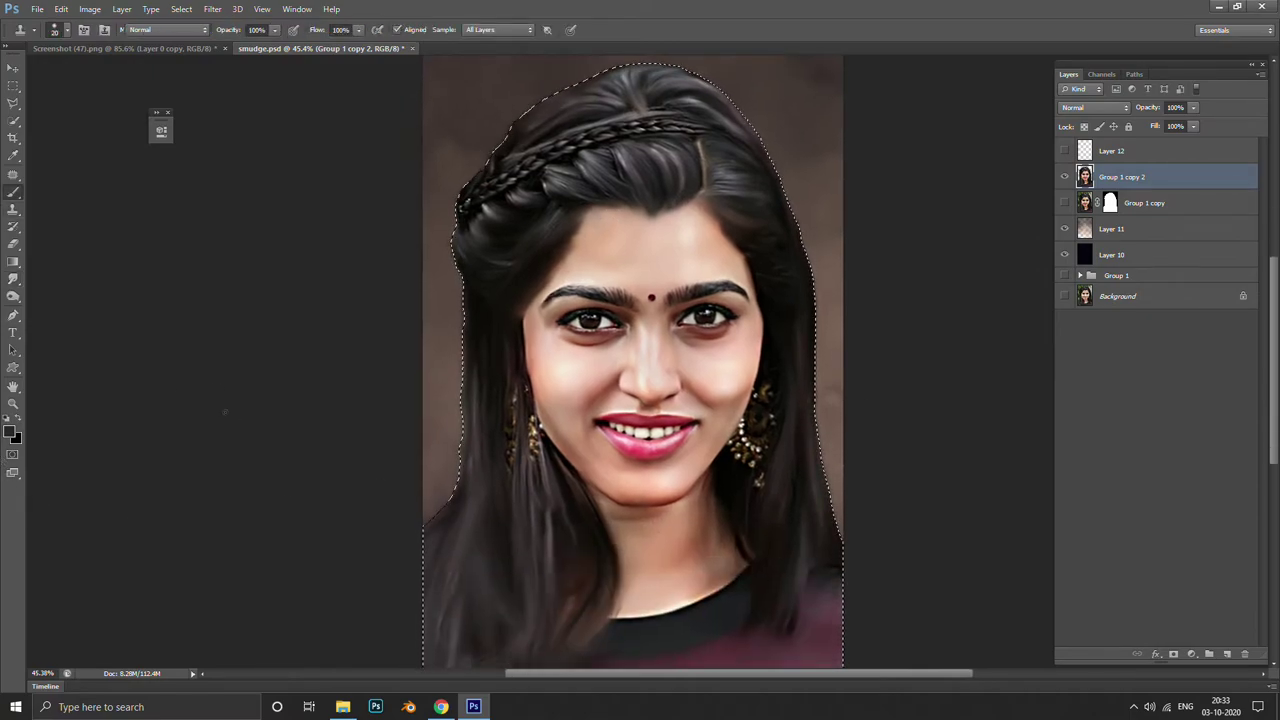
left_click(11, 432)
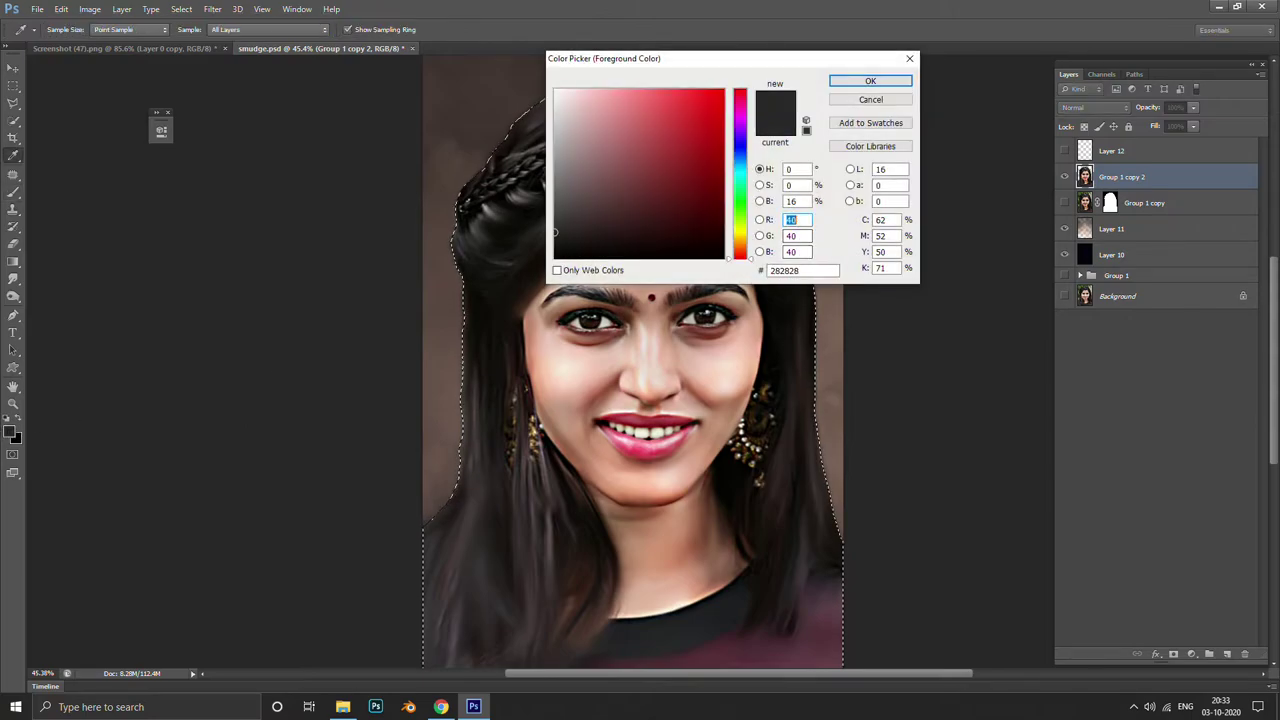
left_click(741, 240)
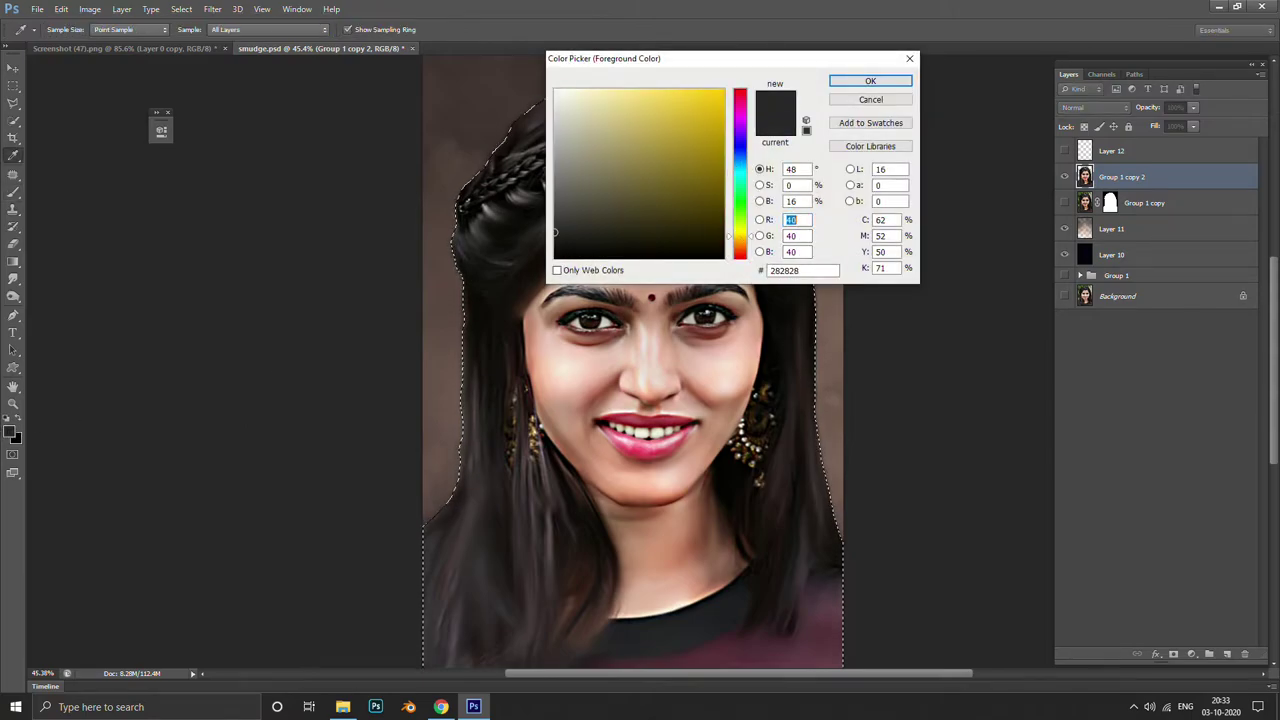
left_click(679, 96)
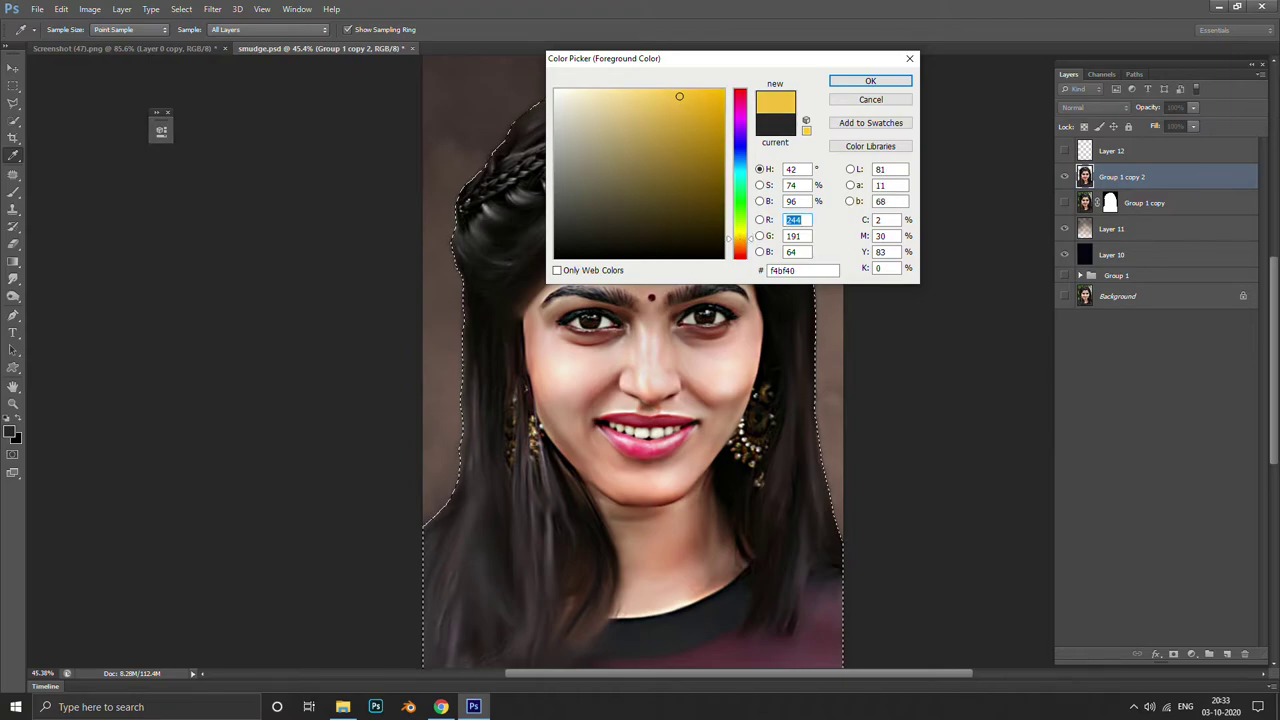
left_click(870, 81)
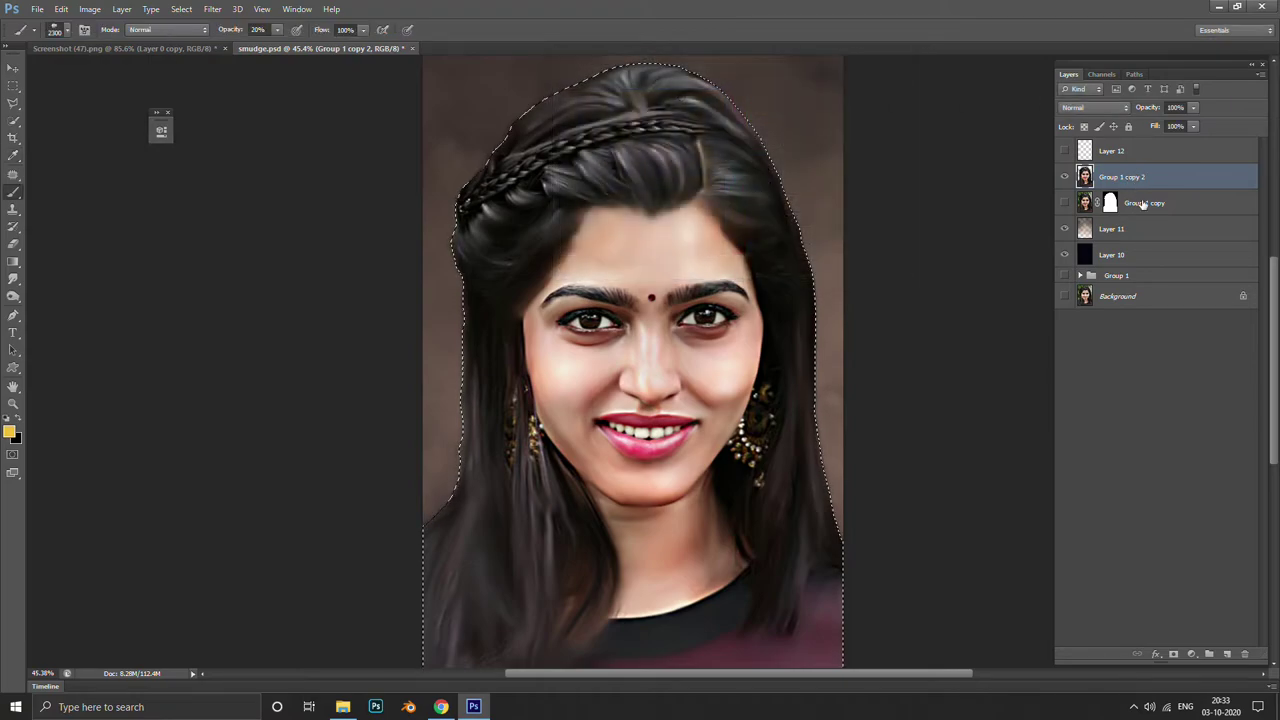
Add empty Layer 13 and choose the soft round 30 px brush tip
left_click(1228, 654)
scroll(470, 180, "up", 1)
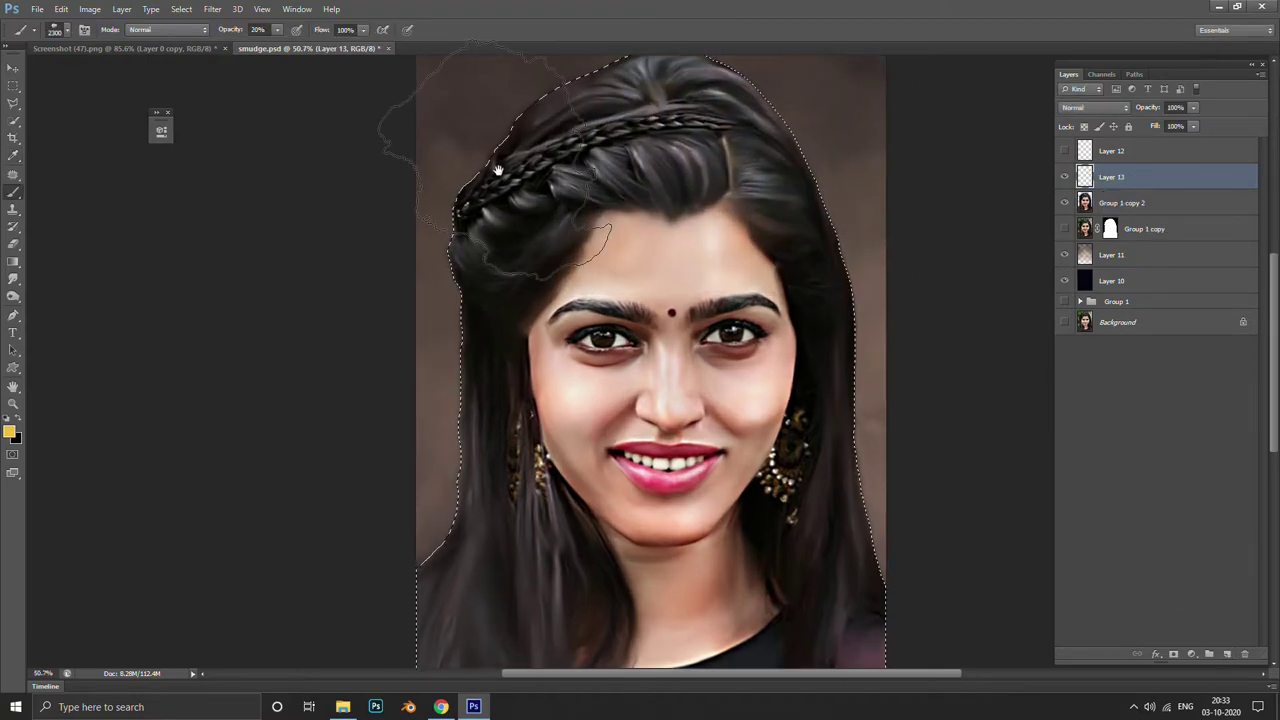
scroll(497, 170, "up", 1)
scroll(515, 215, "up", 1)
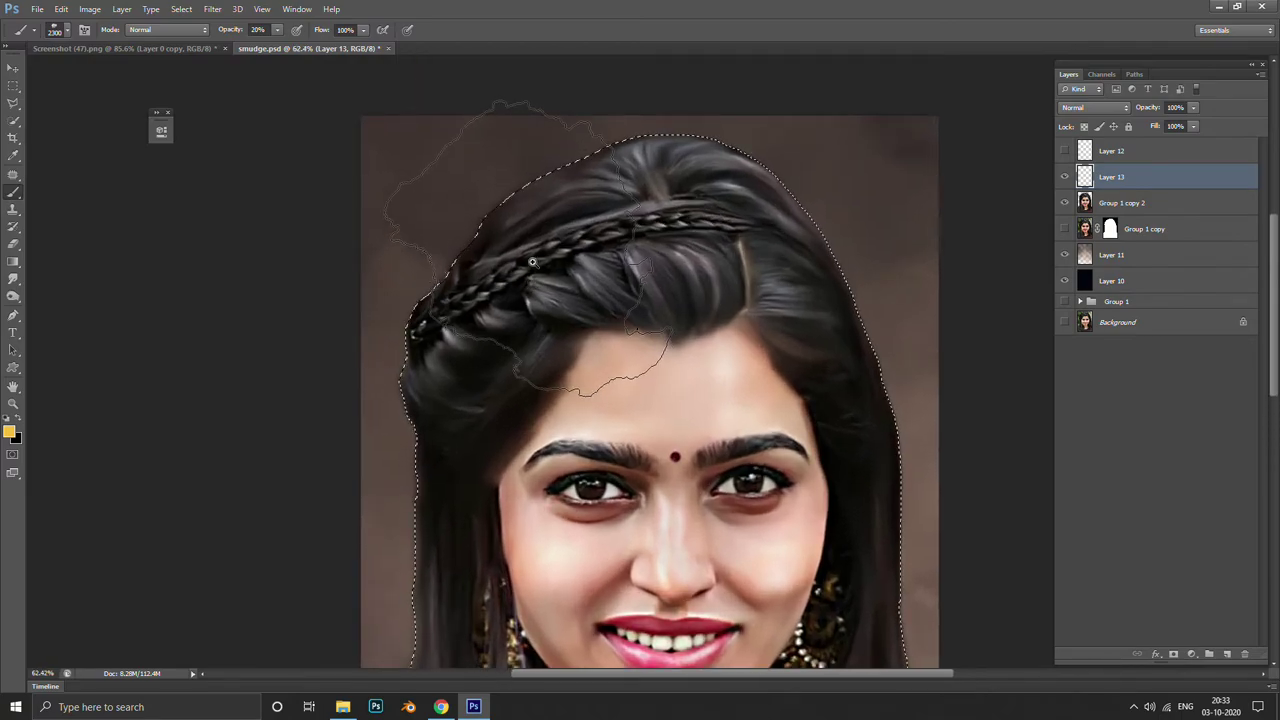
key("F5")
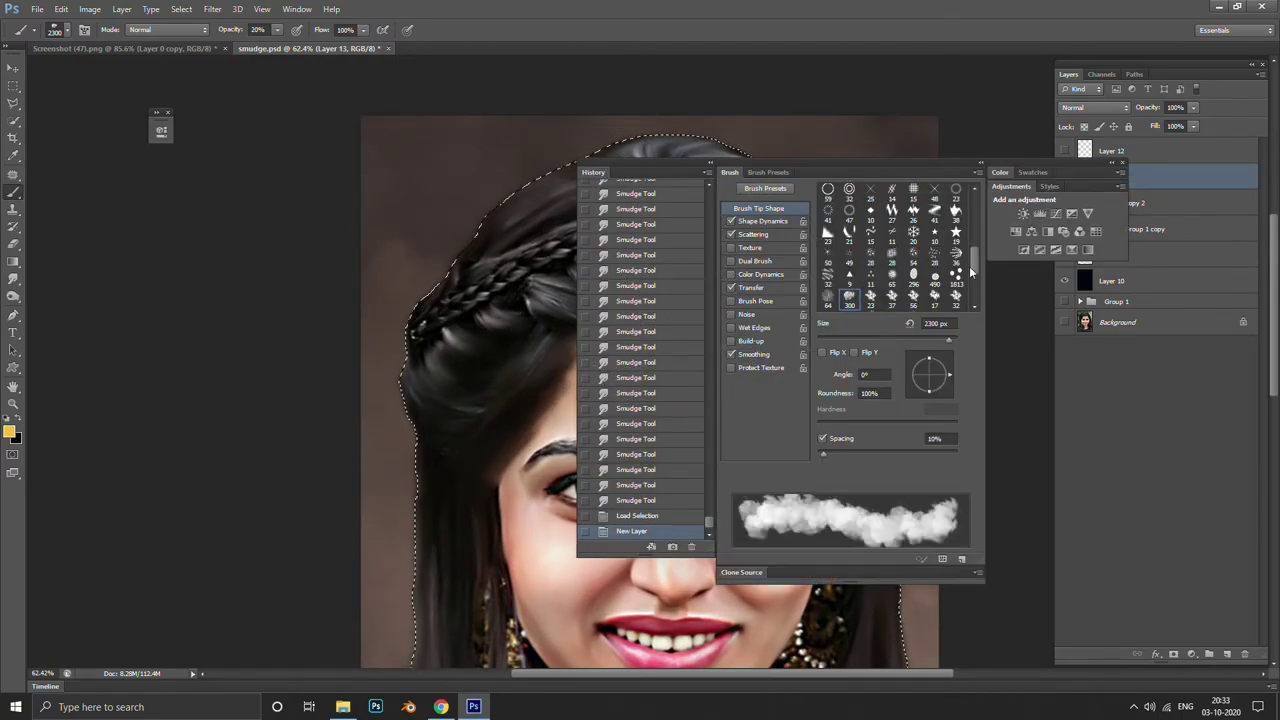
left_click_drag(975, 264, 978, 188)
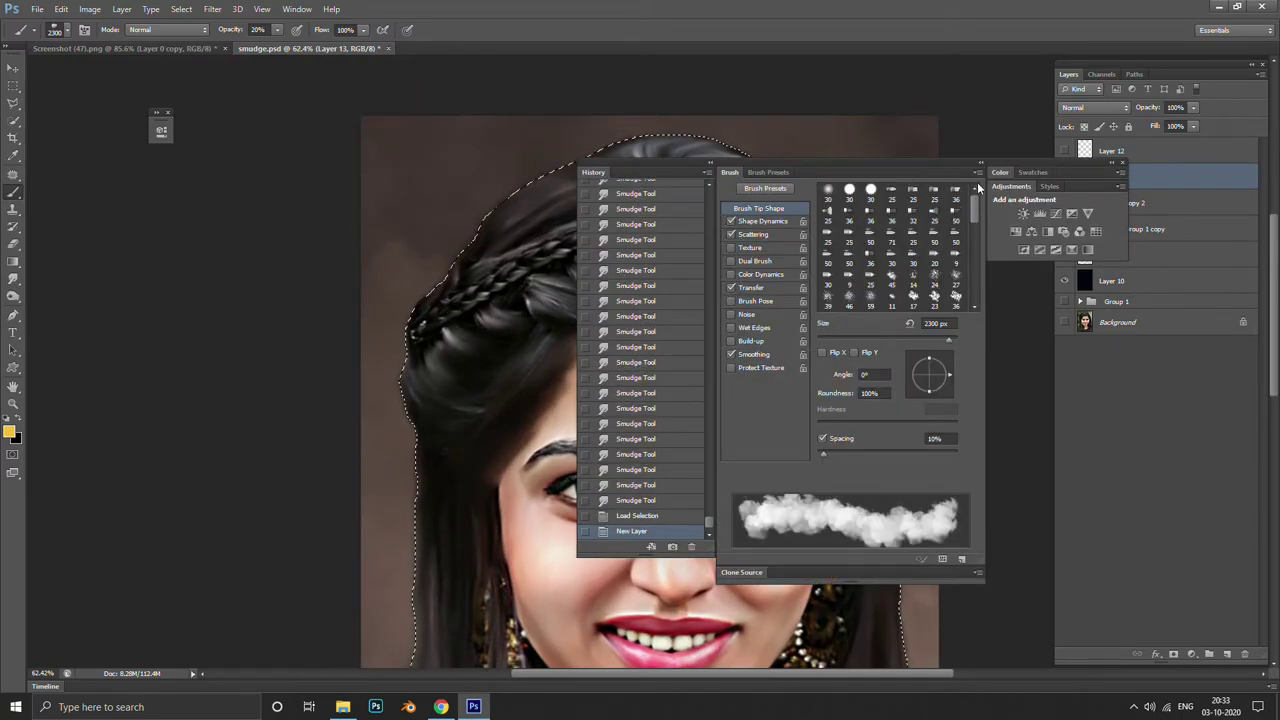
left_click(827, 200)
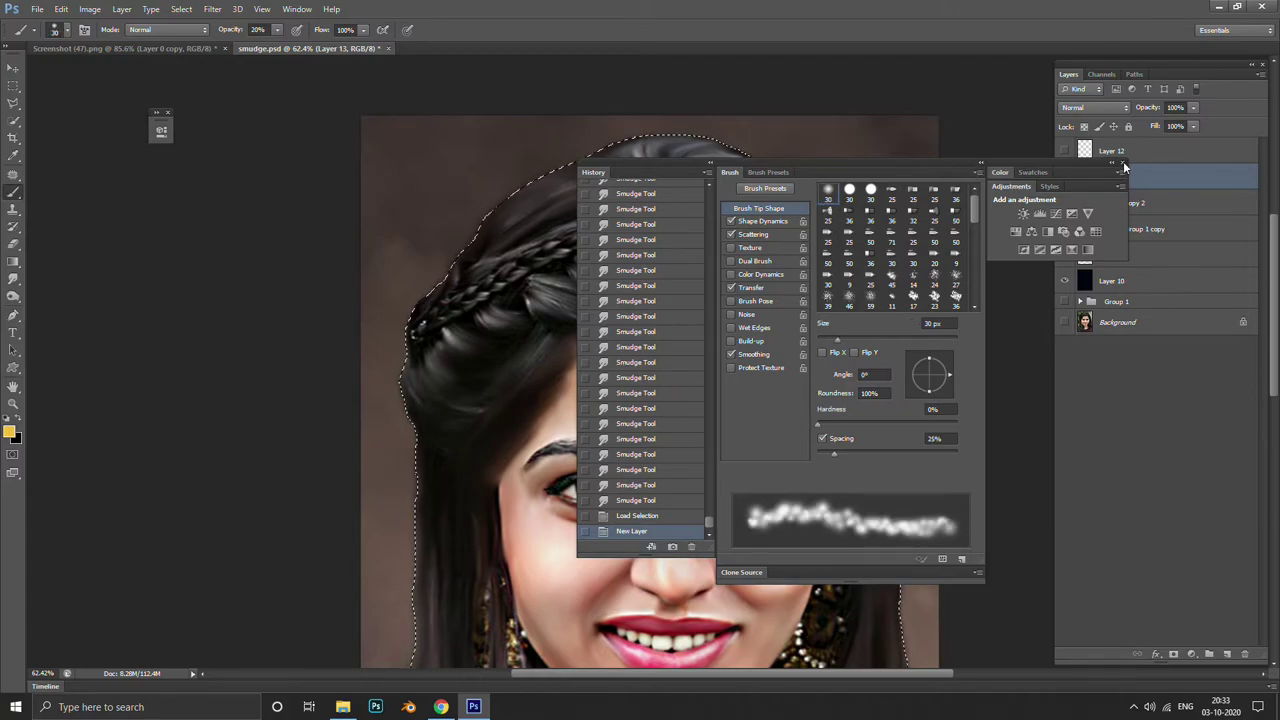
left_click(1124, 166)
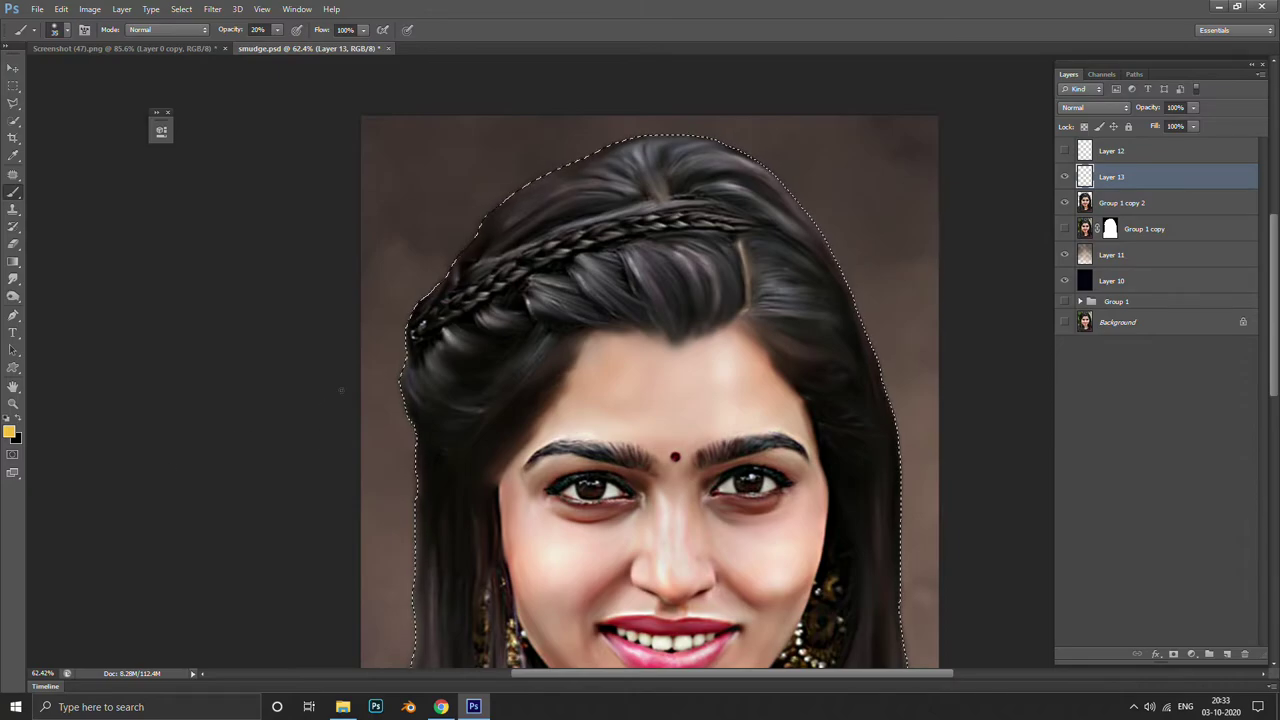
On Layer 13, paint golden yellow along the left hair edge to the crown and down the right edge
key("bracketright")
key("bracketright")
key("bracketright")
left_click(340, 350)
key("bracketright")
key("bracketright")
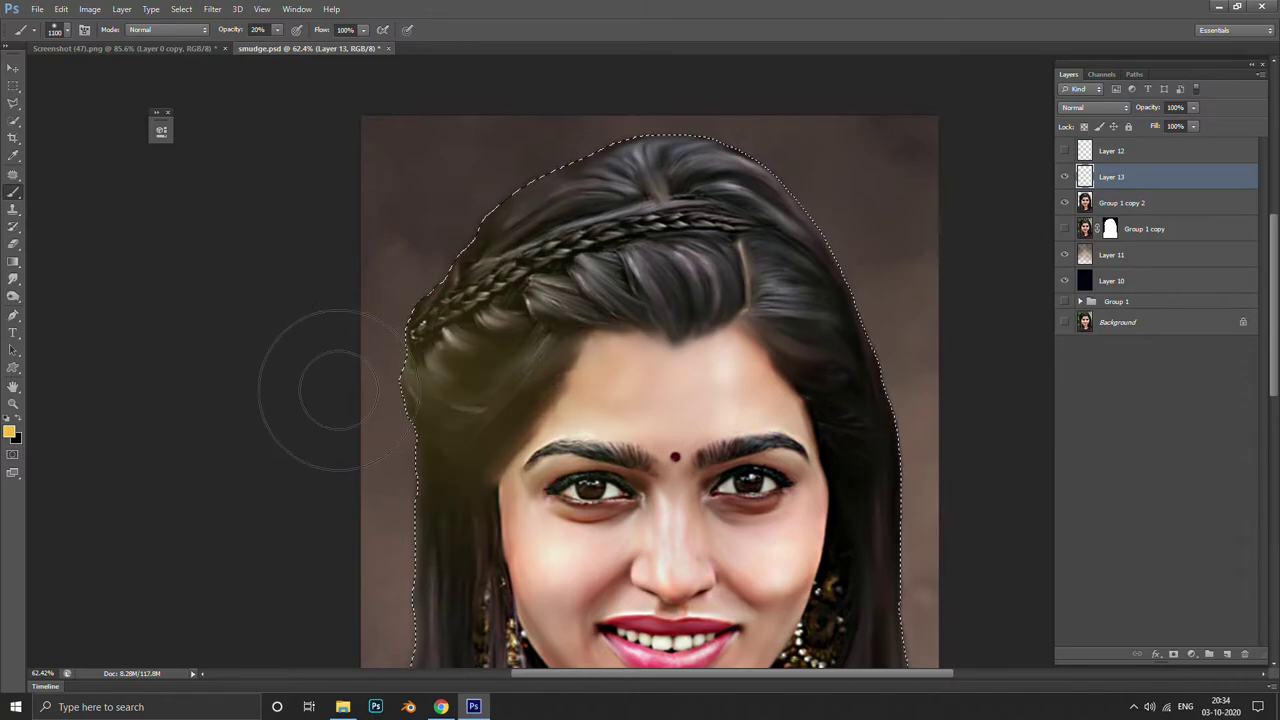
key("bracketleft")
key("bracketleft")
key("bracketleft")
key("ctrl+z")
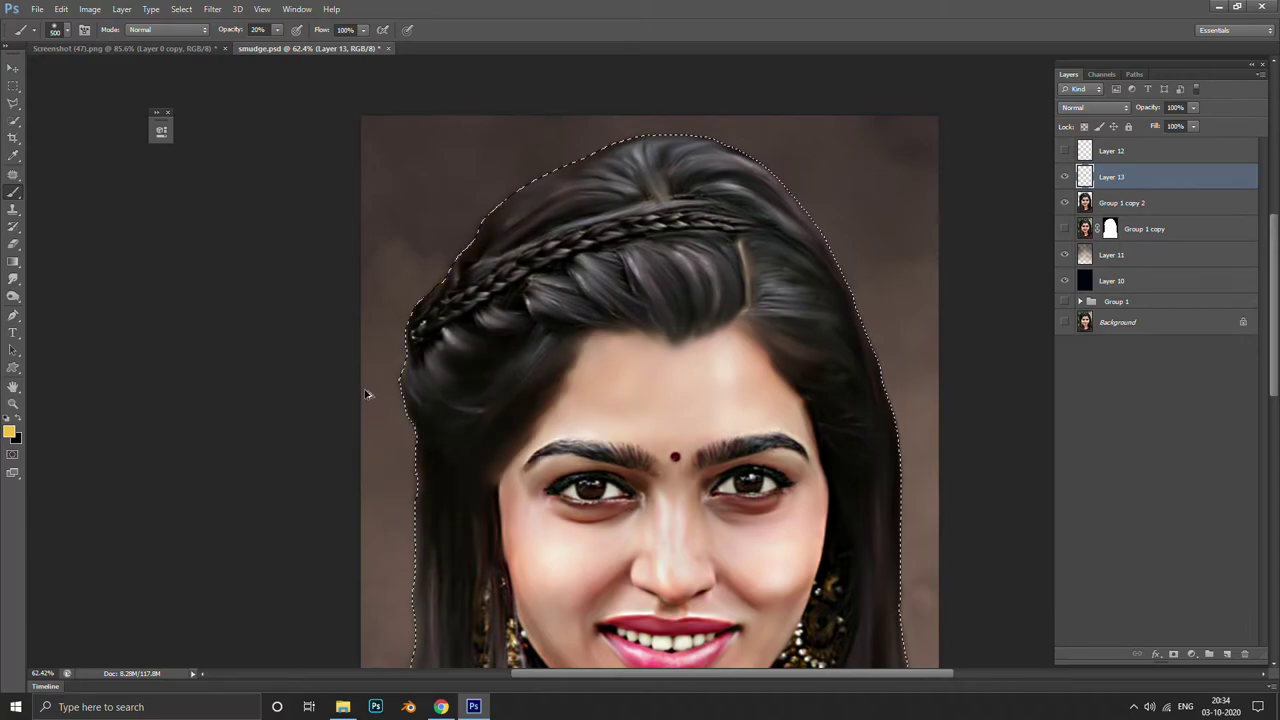
key("bracketleft")
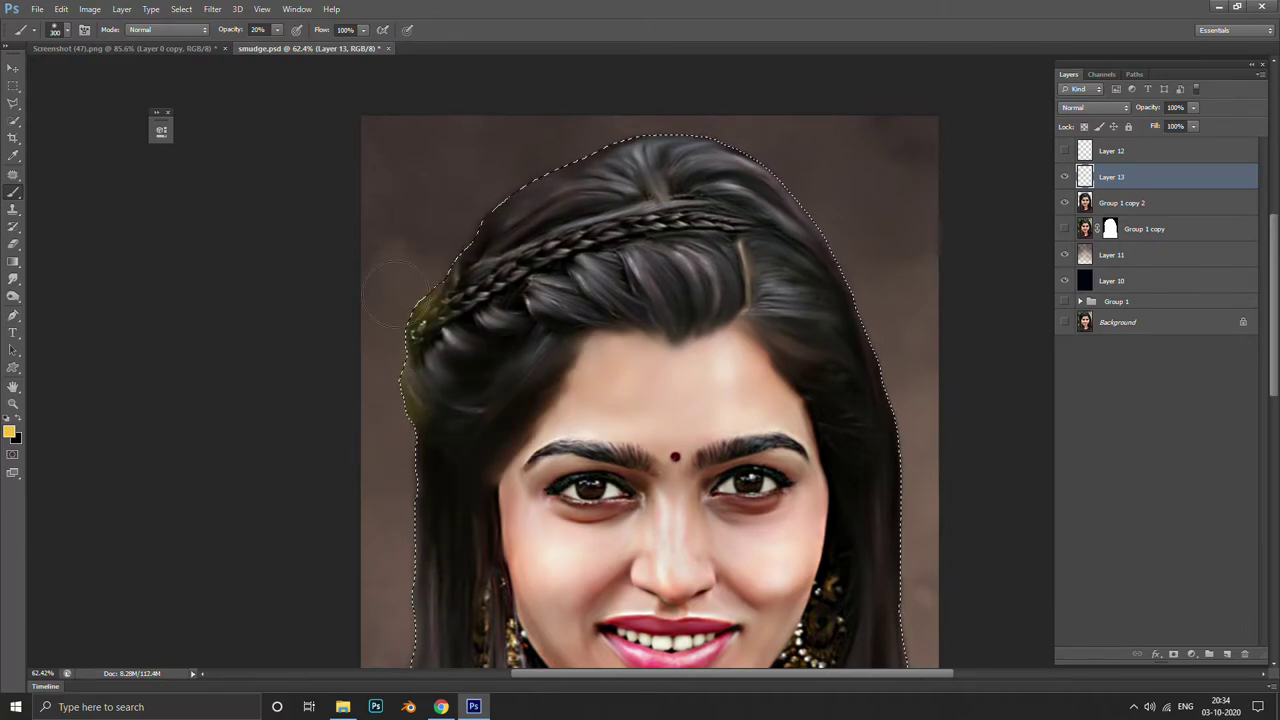
mouse_move(396, 293)
left_mouse_down()
mouse_move(614, 100)
mouse_move(771, 100)
left_mouse_up()
key("bracketleft")
key("bracketleft")
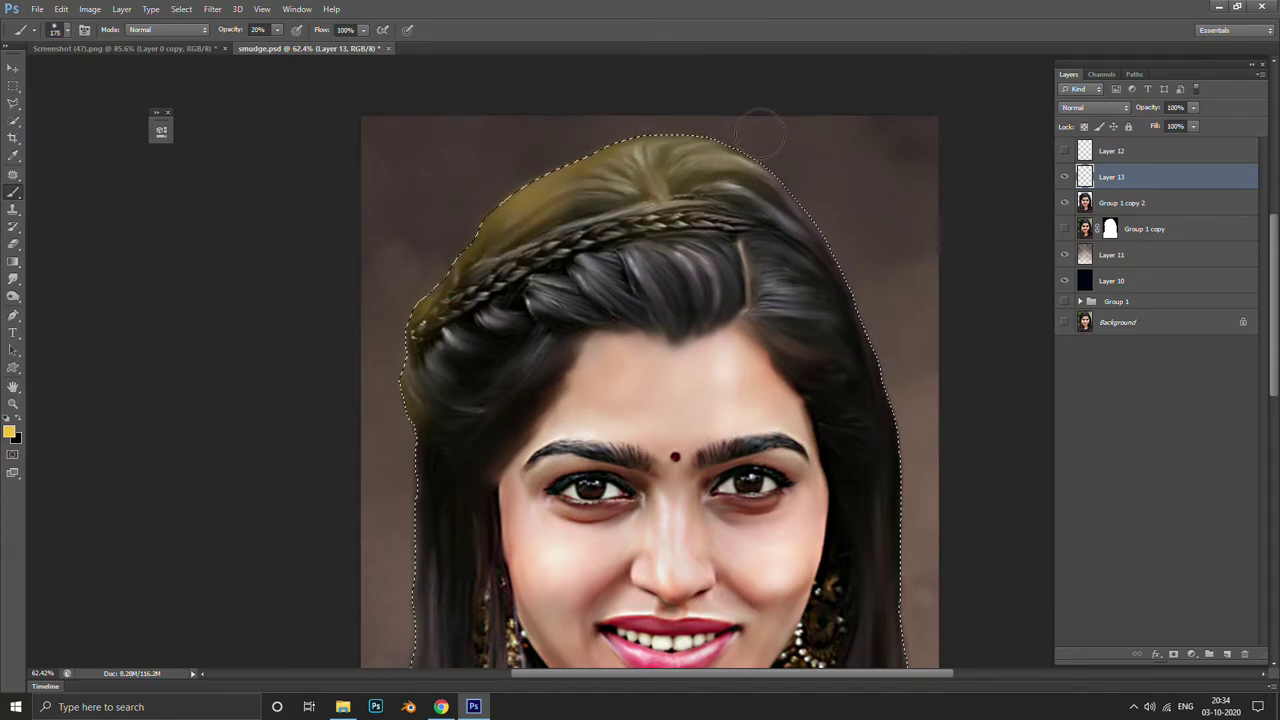
mouse_move(778, 175)
left_mouse_down()
mouse_move(915, 515)
mouse_move(885, 625)
mouse_move(805, 425)
mouse_move(830, 312)
left_mouse_up()
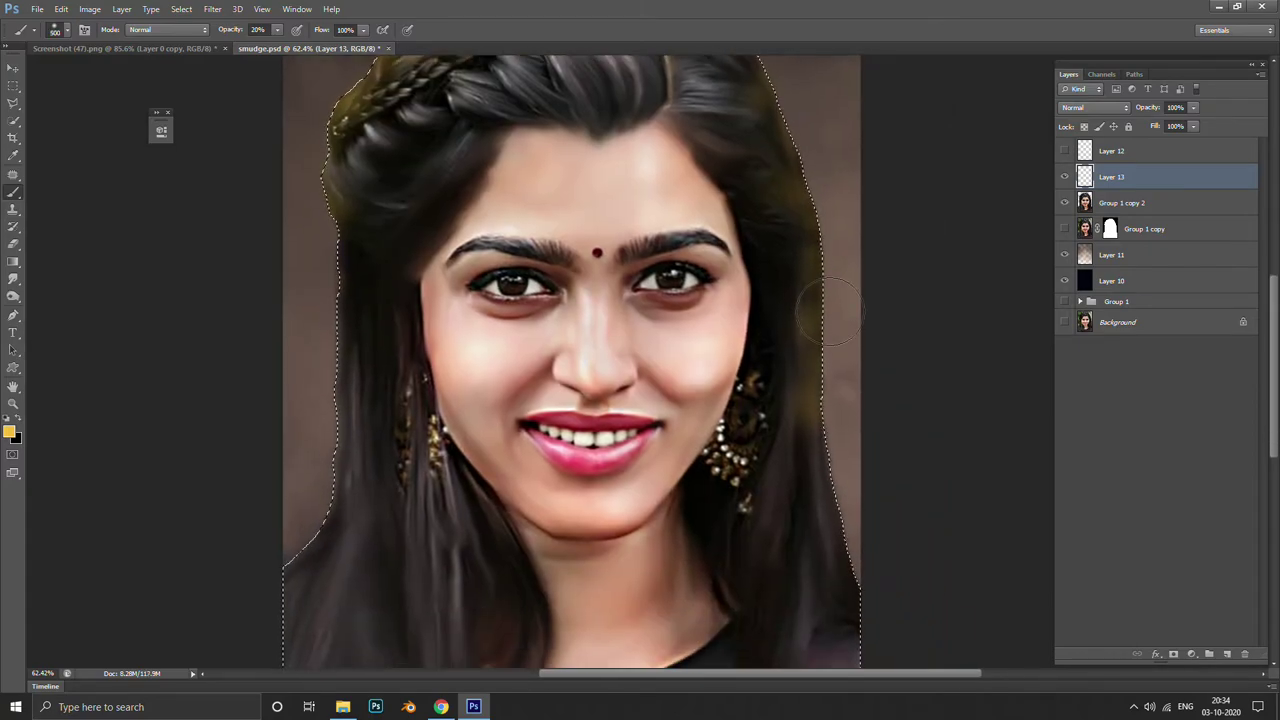
key("F5")
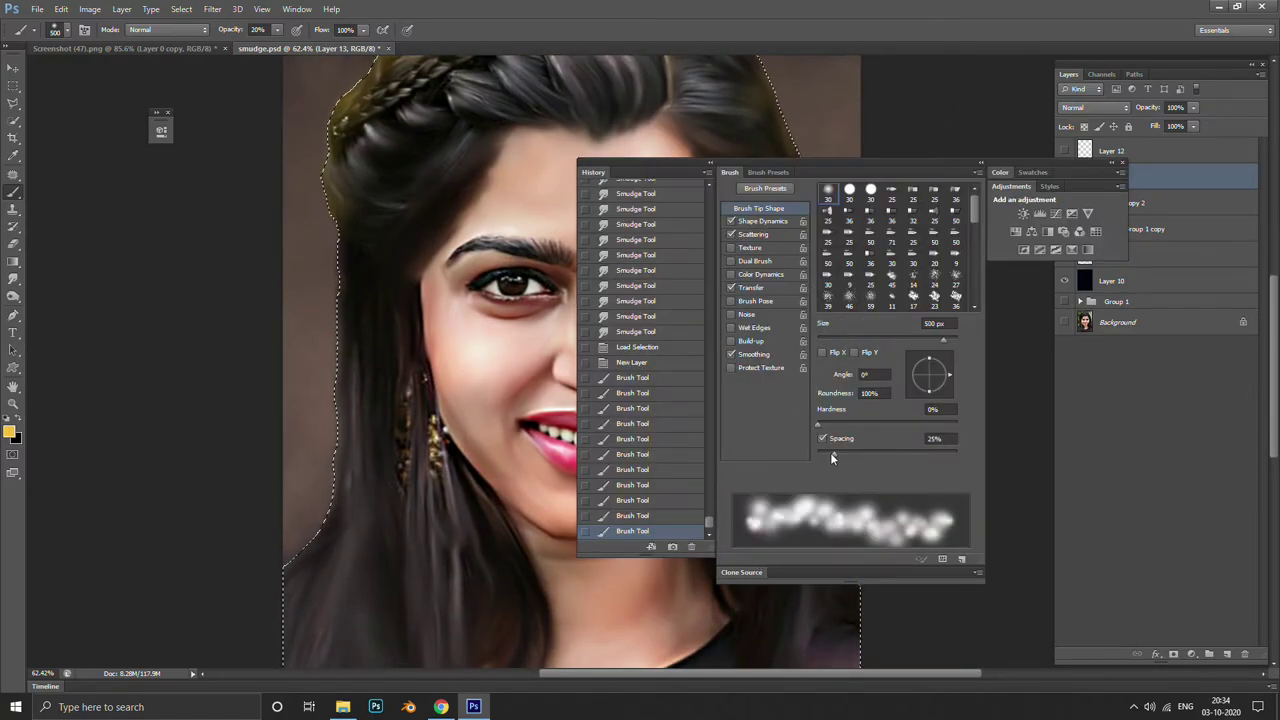
Set brush spacing to 1% and paint a golden tint on the upper right hair
left_click_drag(833, 453, 816, 453)
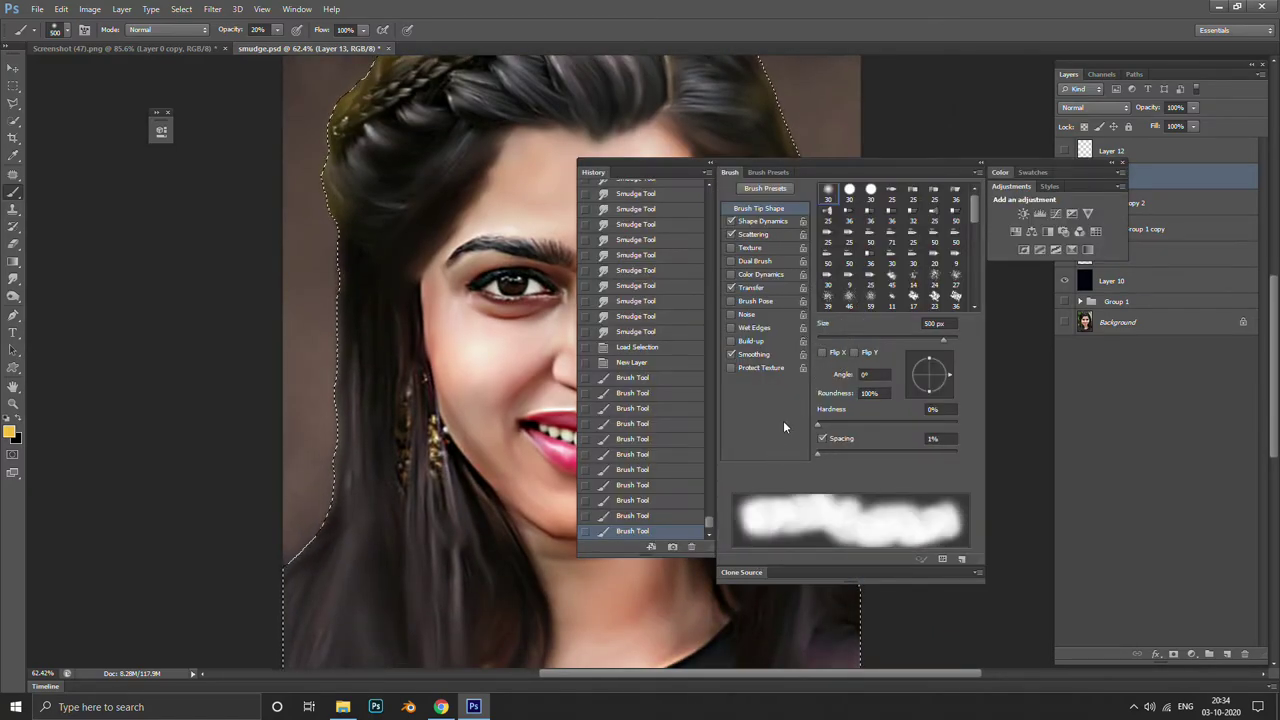
left_click(1121, 165)
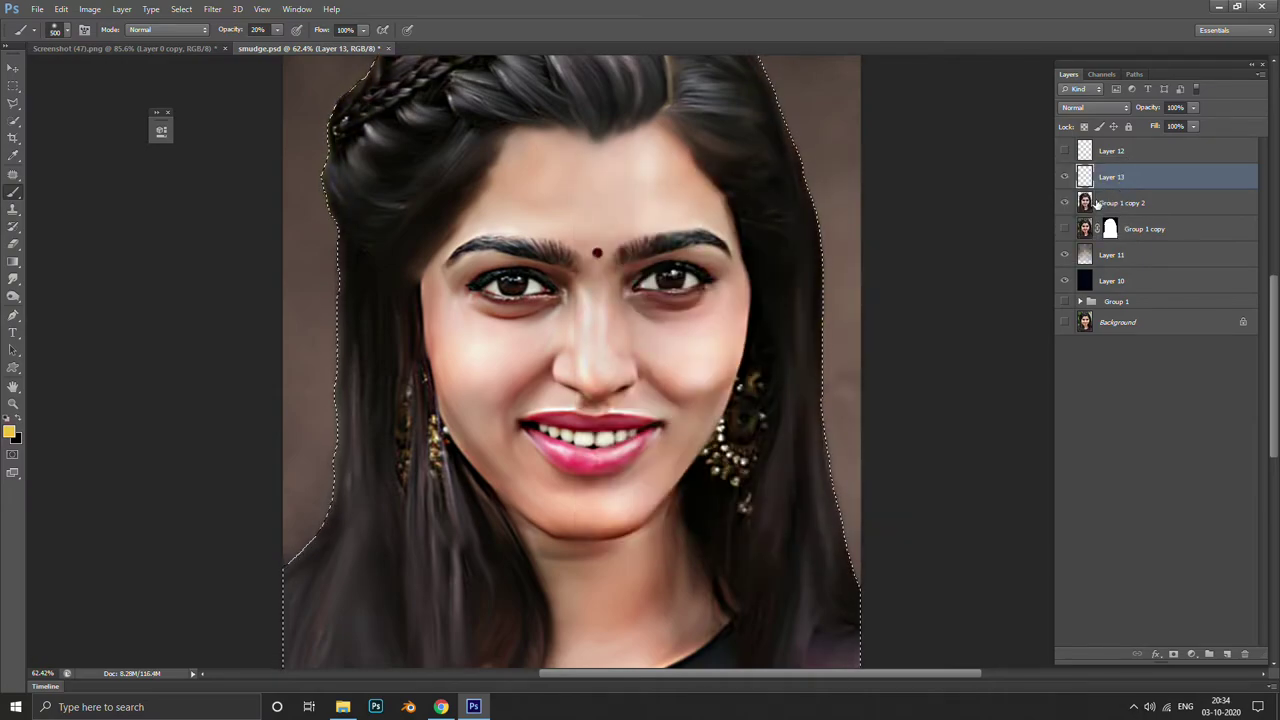
scroll(700, 300, "up", 3)
mouse_move(630, 130)
left_mouse_down()
mouse_move(750, 240)
mouse_move(775, 590)
left_mouse_up()
scroll(777, 306, "down", 3)
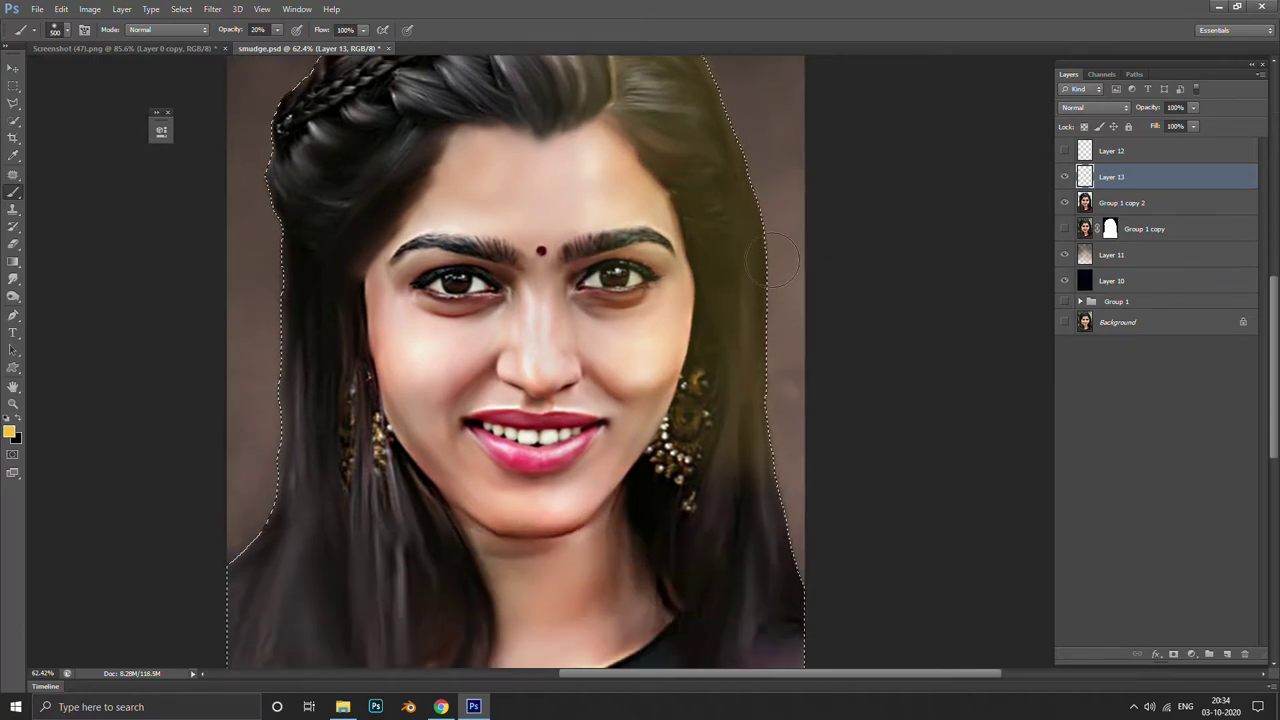
Set a soft round 30 px tip at 1% spacing with Scattering and Shape Dynamics off
key("F5")
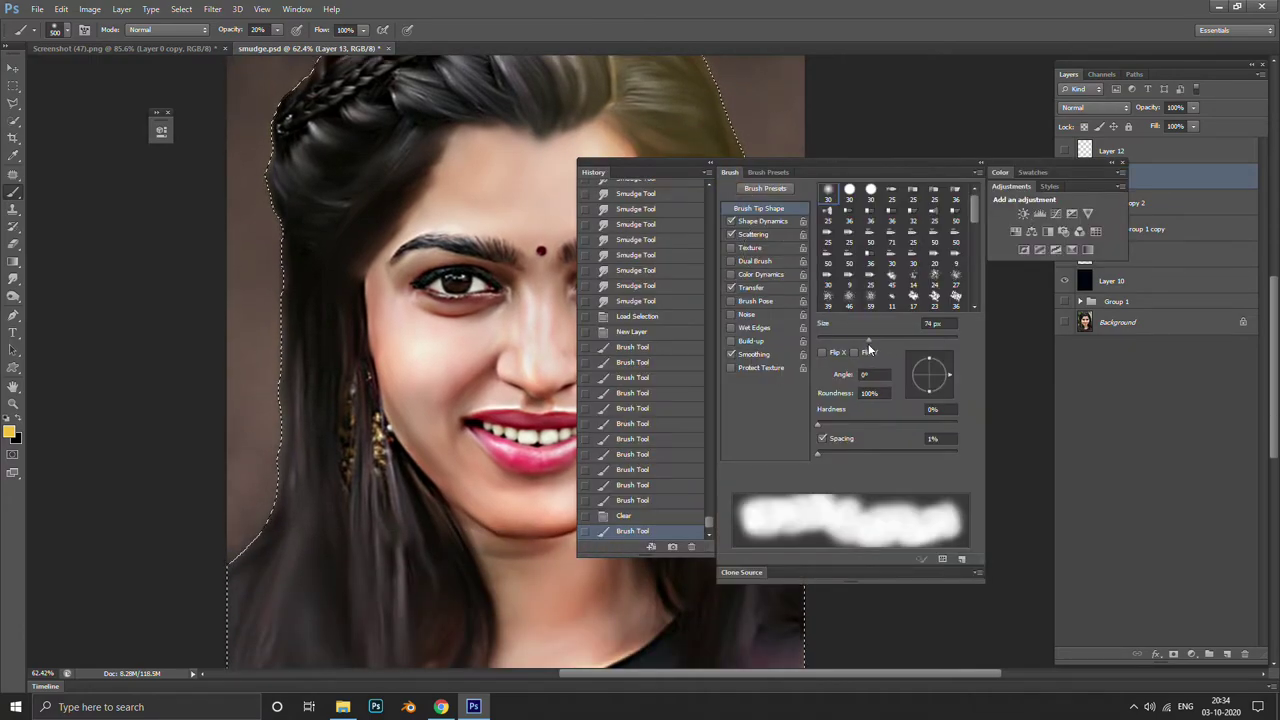
left_click_drag(868, 343, 852, 343)
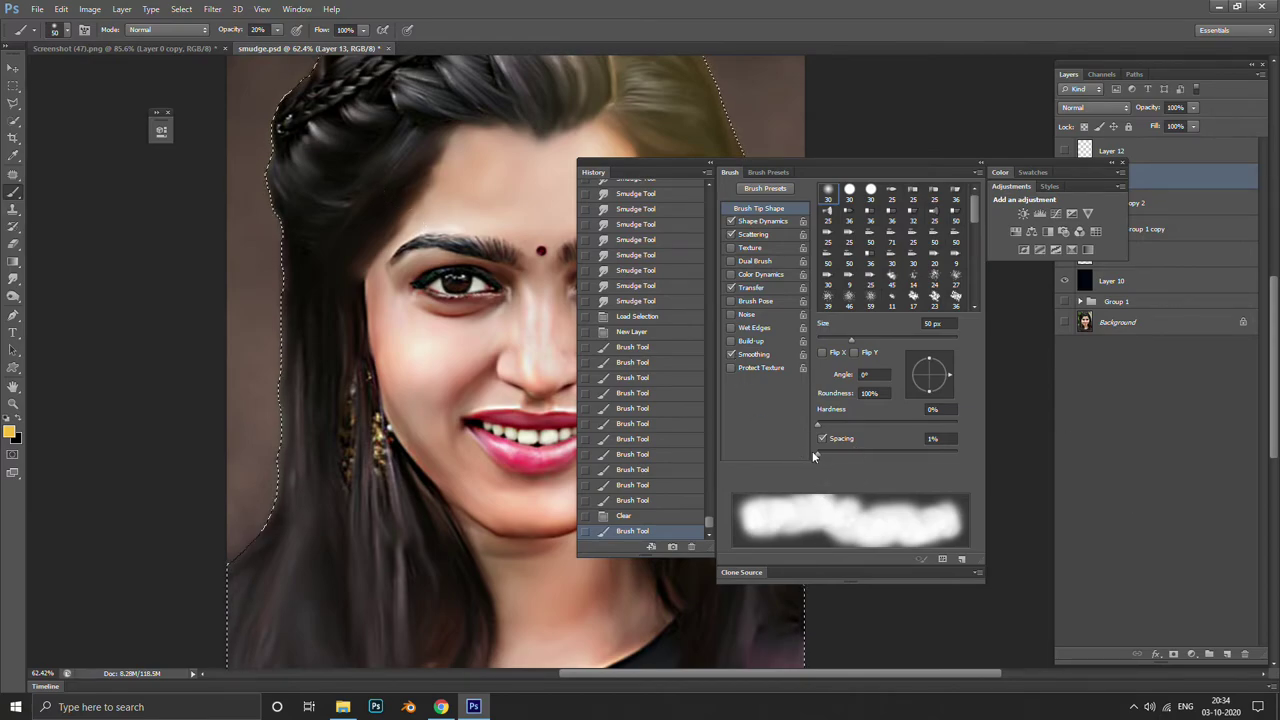
left_click(849, 191)
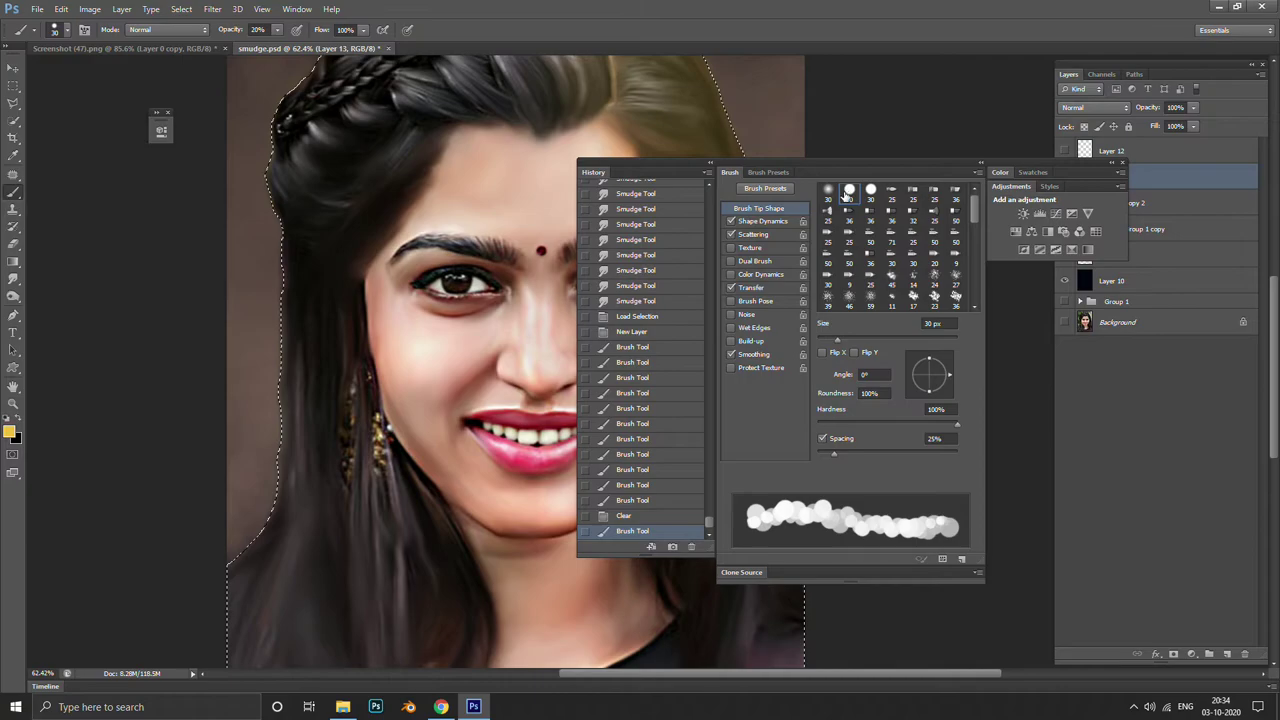
left_click_drag(830, 453, 814, 452)
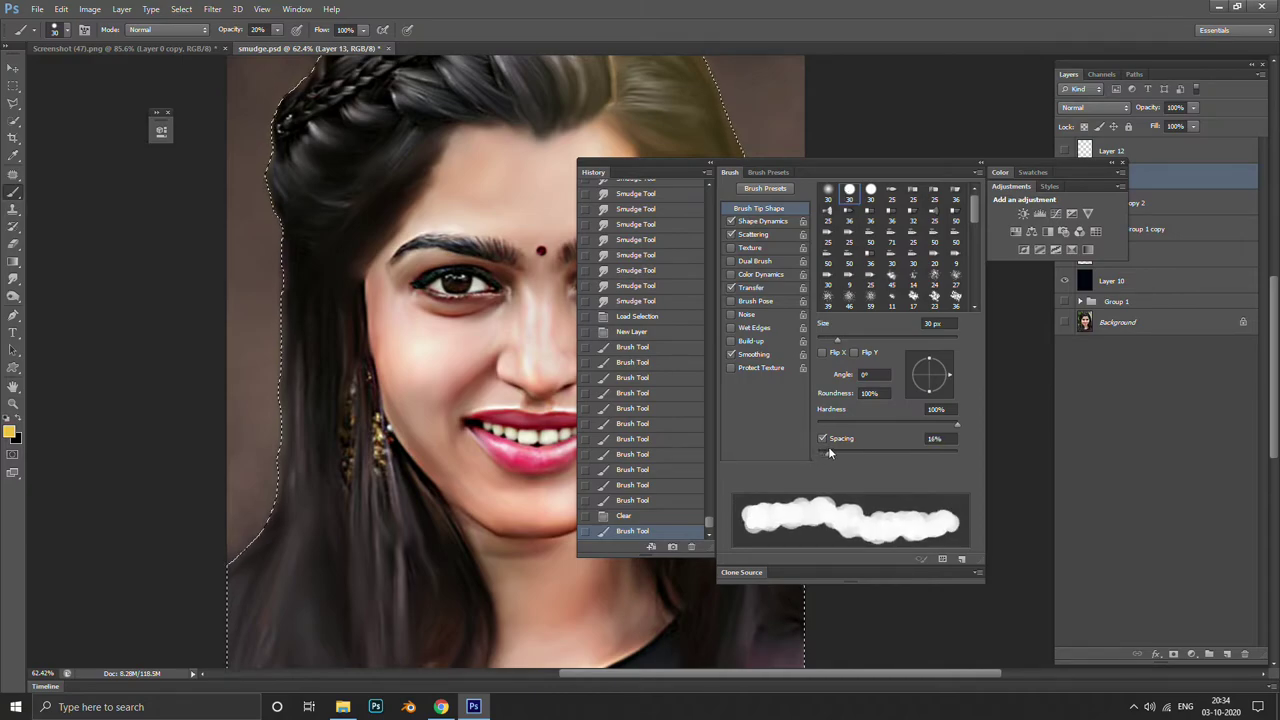
left_click(828, 191)
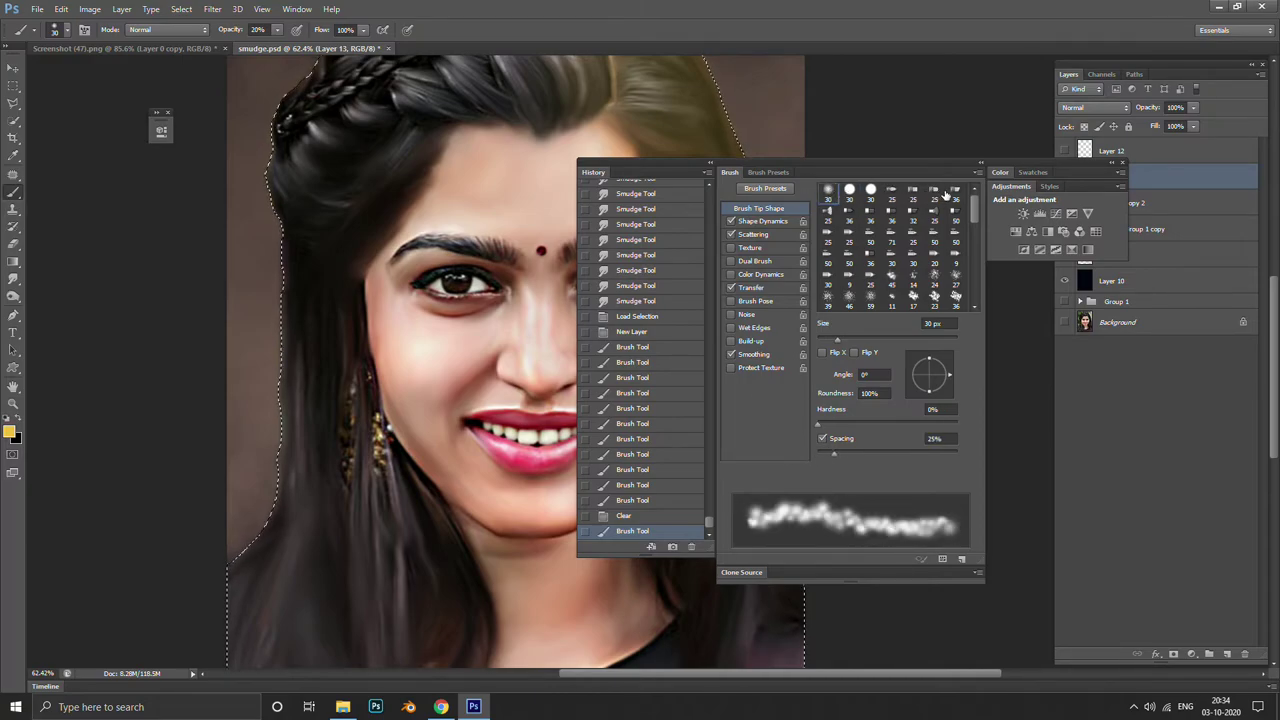
left_click_drag(834, 453, 804, 455)
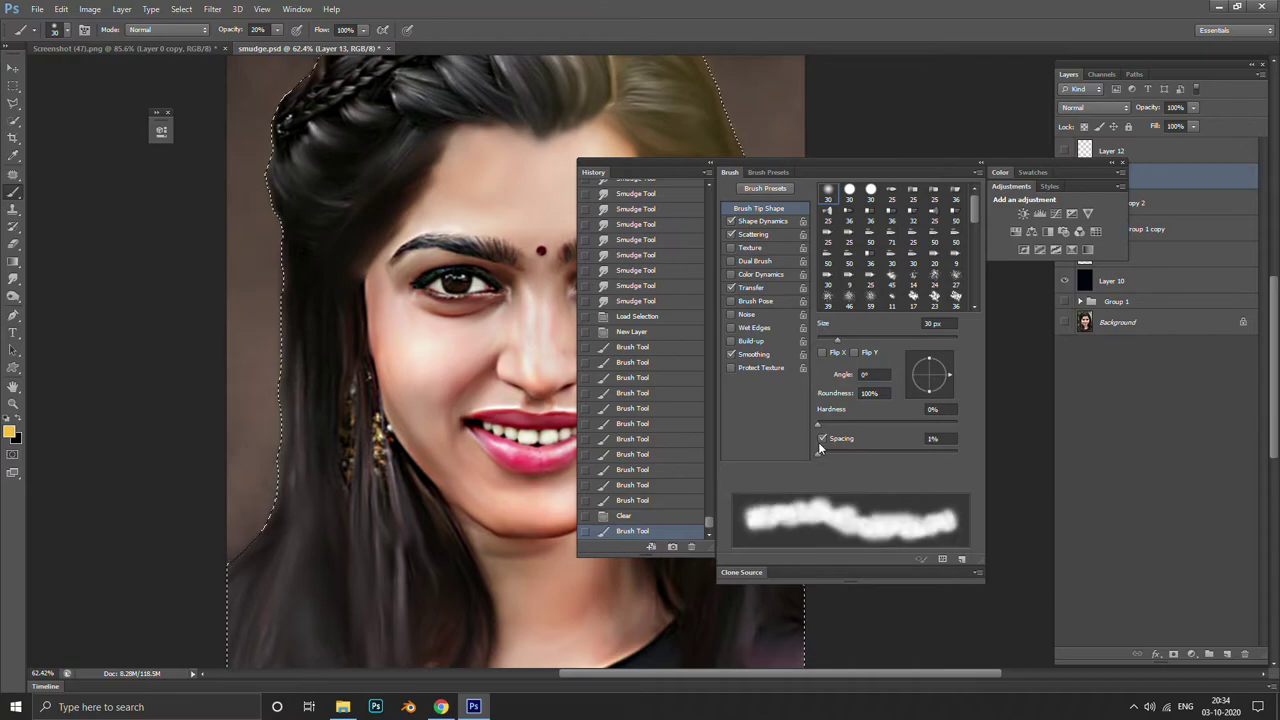
left_click(820, 441)
left_click(821, 440)
left_click(732, 236)
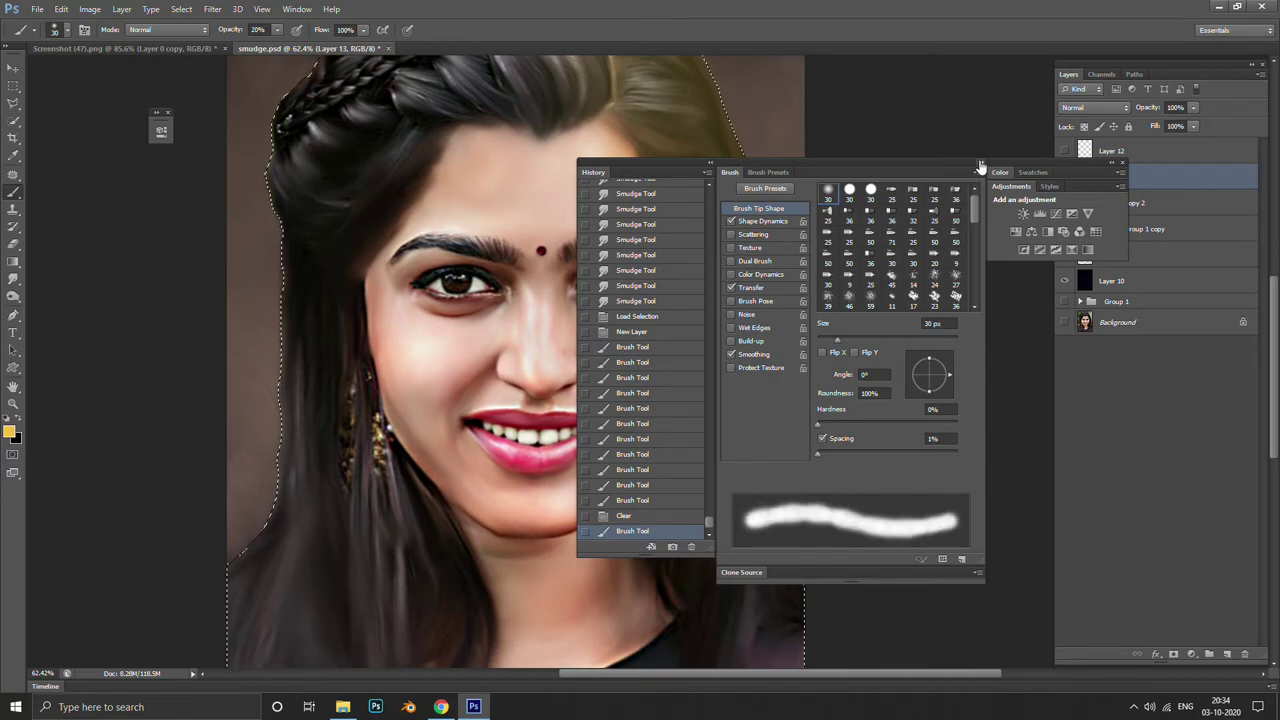
left_click(731, 221)
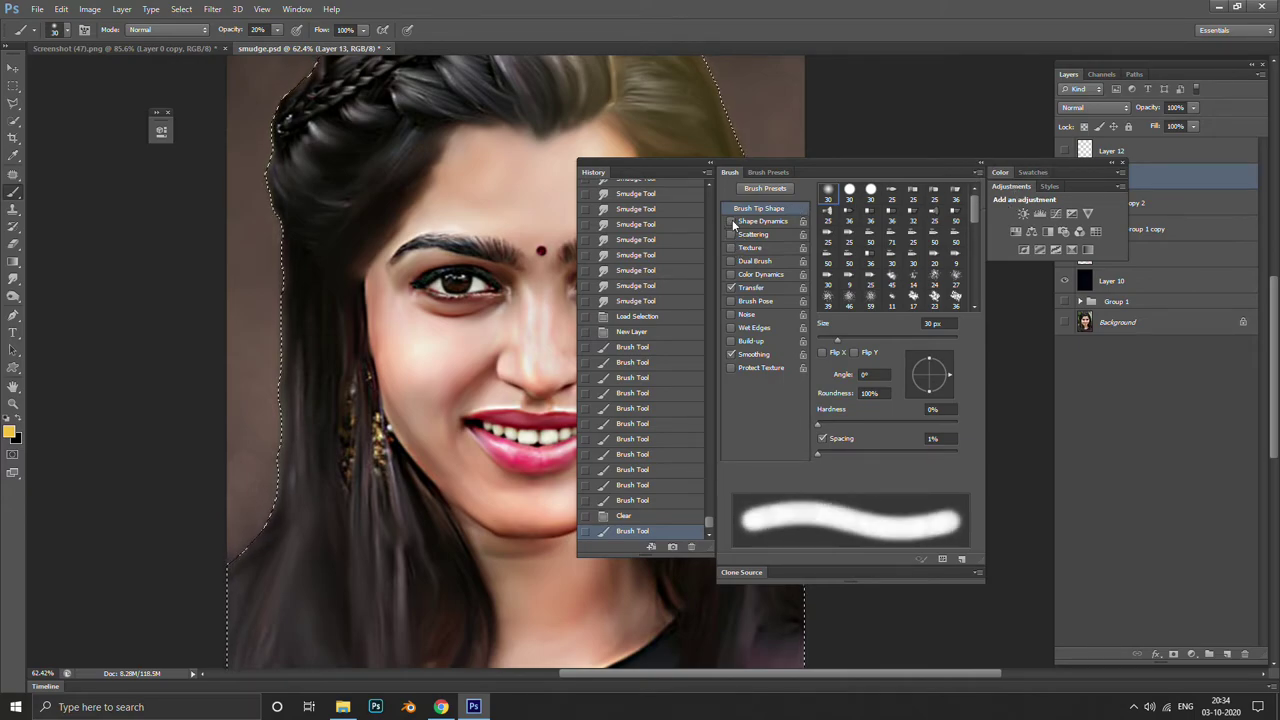
left_click(1110, 163)
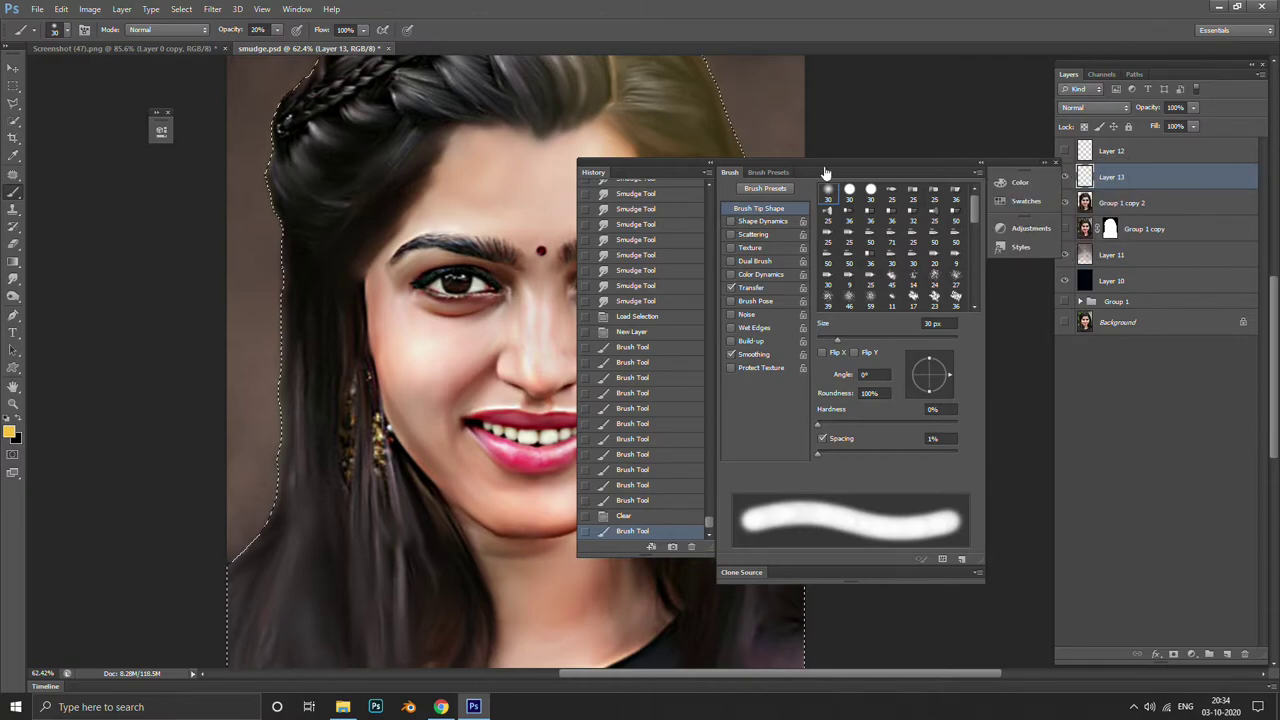
left_click(1055, 163)
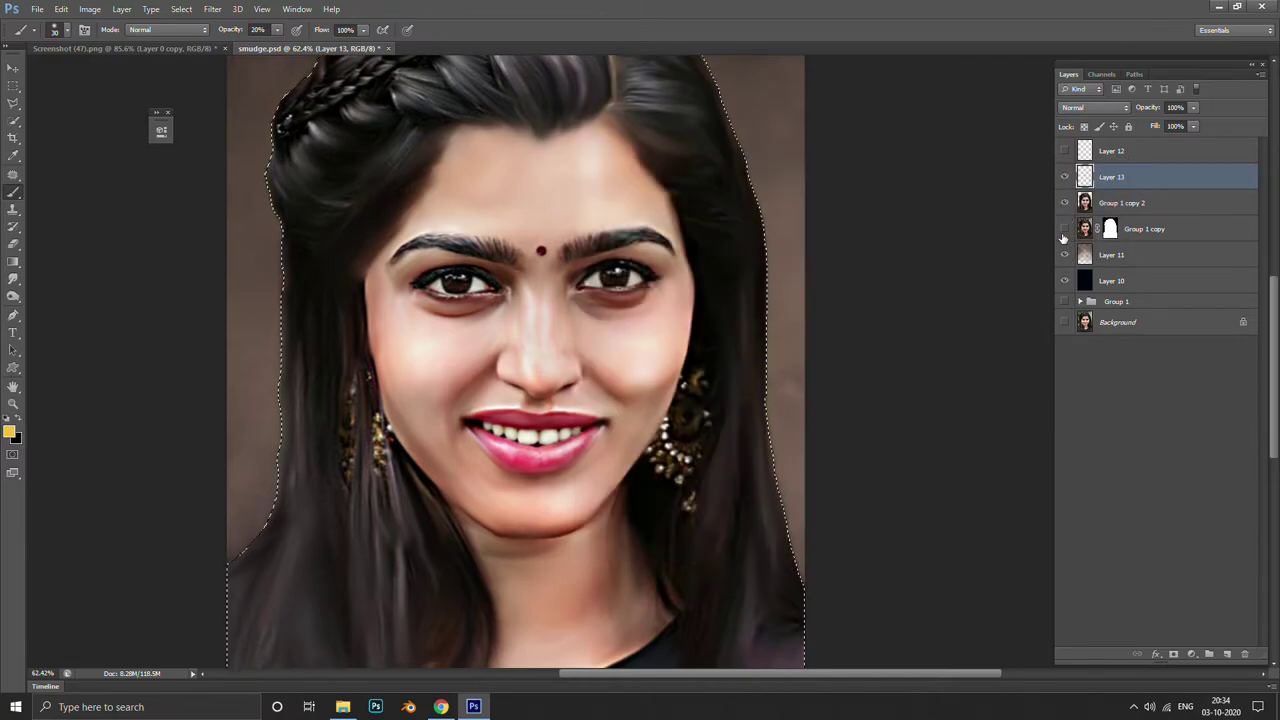
Paint a yellow tint over the hair crown and top-left edge, then set a 250 brush at 10% opacity
left_click_drag(738, 212, 820, 380)
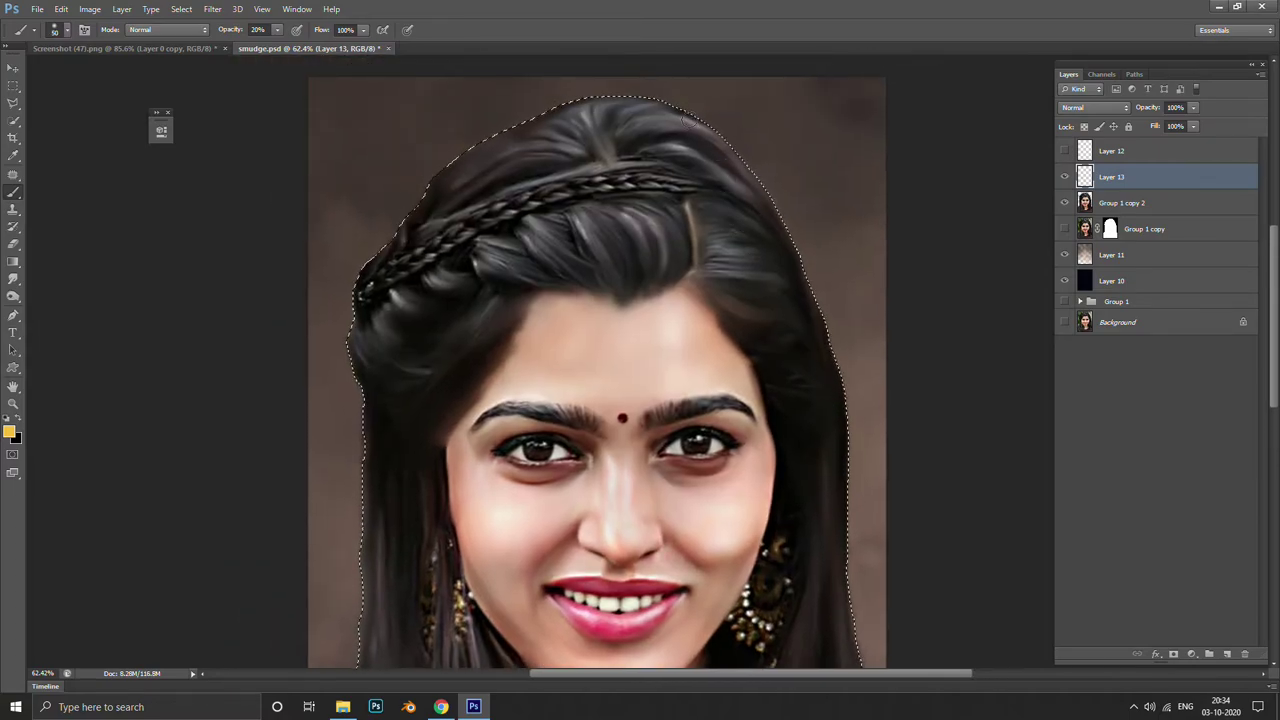
key("bracketright")
key("bracketright")
key("bracketright")
mouse_move(665, 105)
left_mouse_down()
mouse_move(824, 311)
mouse_move(838, 510)
left_mouse_up()
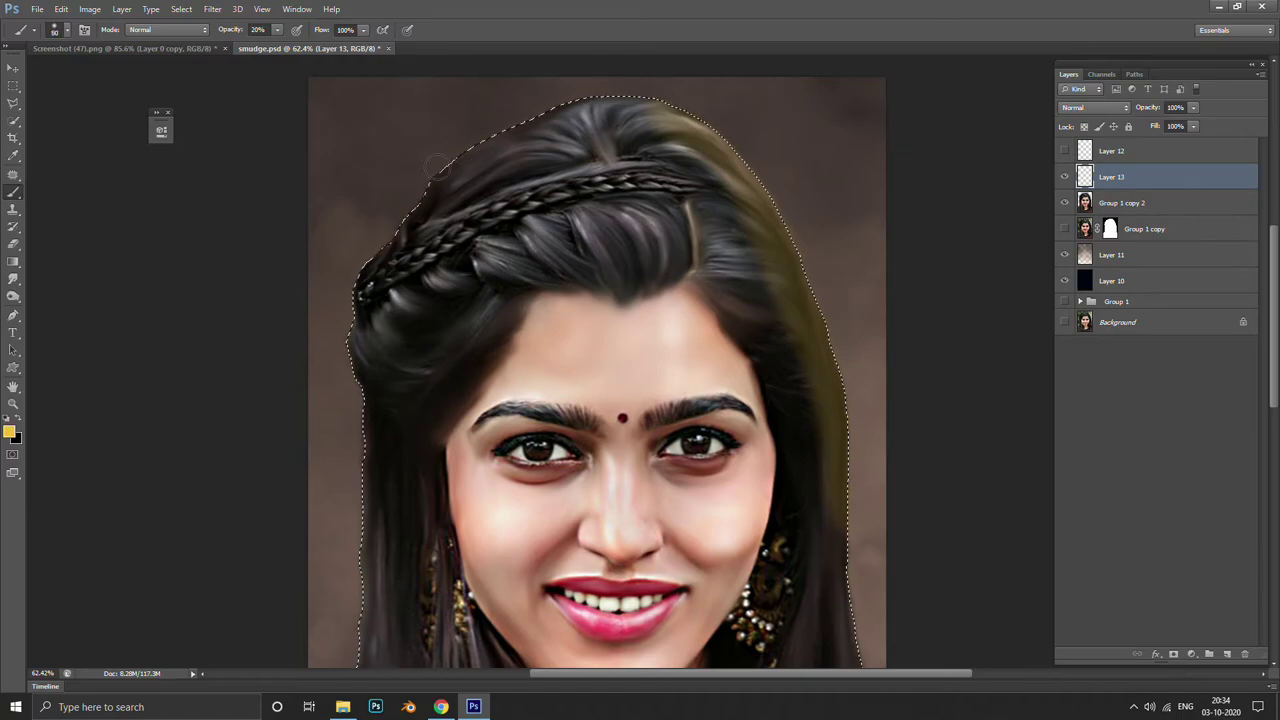
left_click_drag(438, 168, 680, 105)
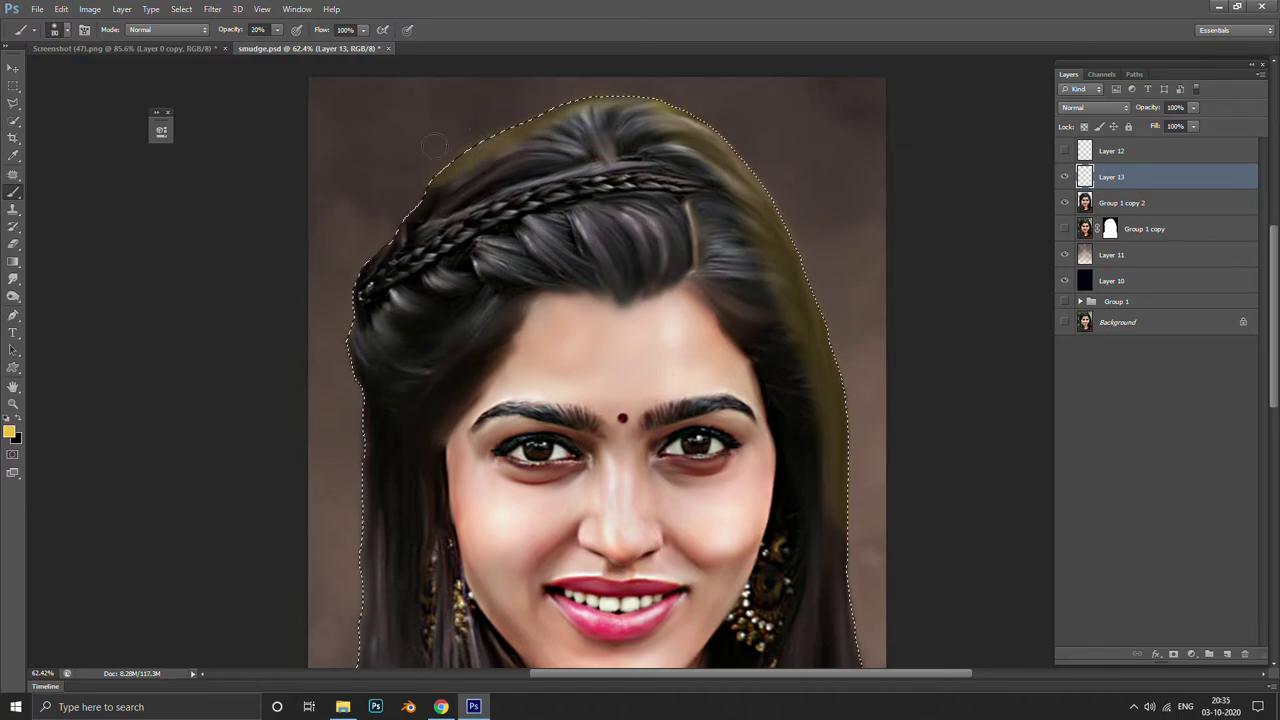
mouse_move(425, 180)
left_mouse_down()
mouse_move(380, 230)
mouse_move(345, 345)
left_mouse_up()
key("bracketright")
key("bracketright")
key("bracketright")
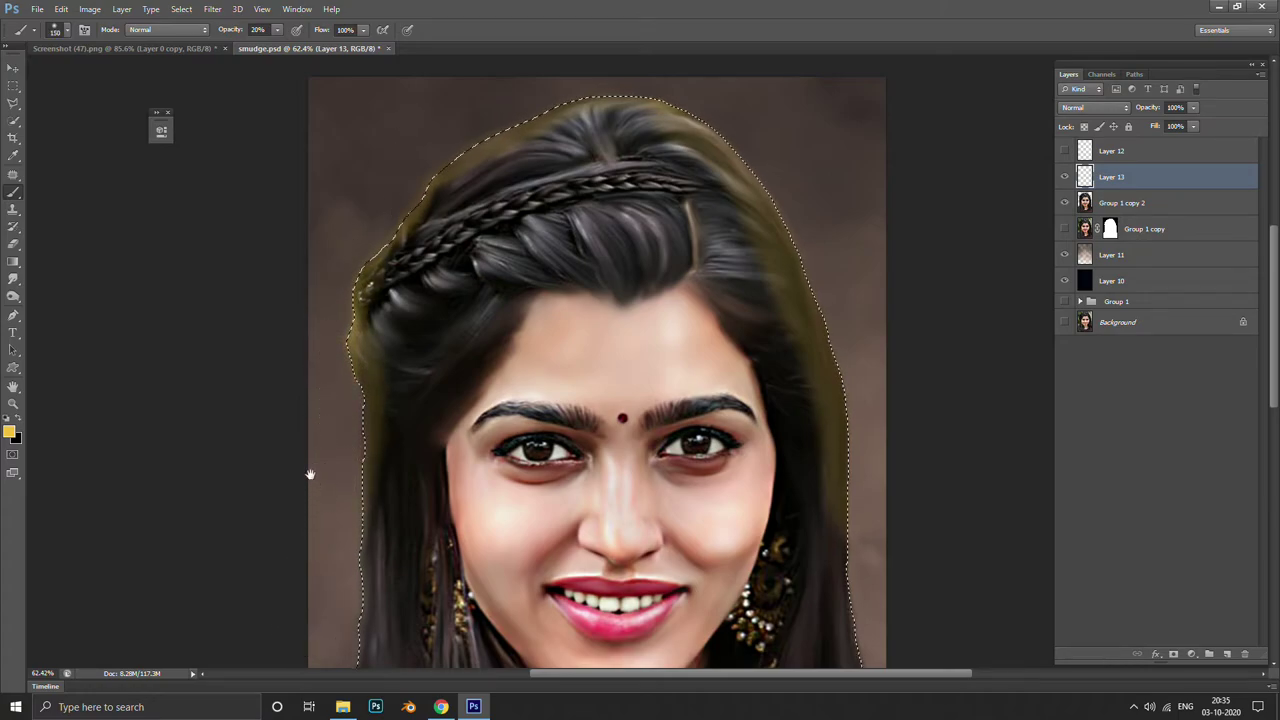
scroll(310, 500, "down", 3)
scroll(294, 423, "down", 2)
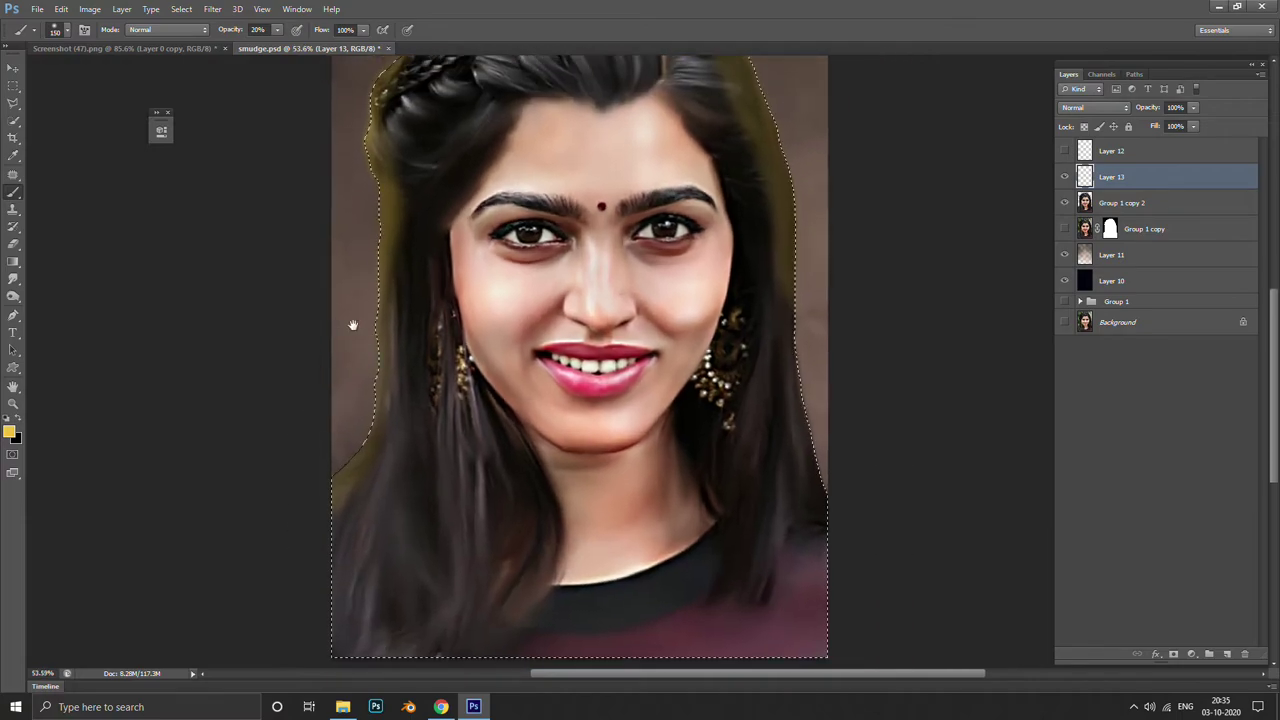
key("bracketright")
key("bracketright")
key("bracketright")
key("1")
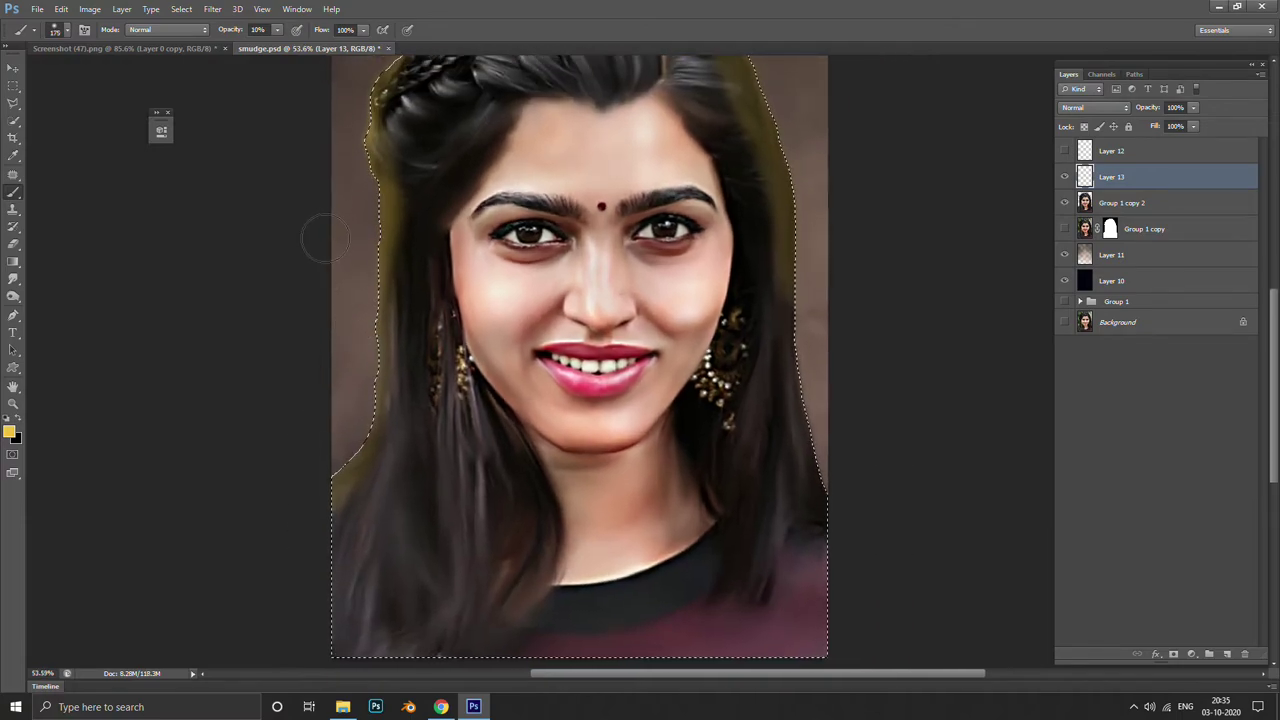
scroll(359, 203, "up", 5)
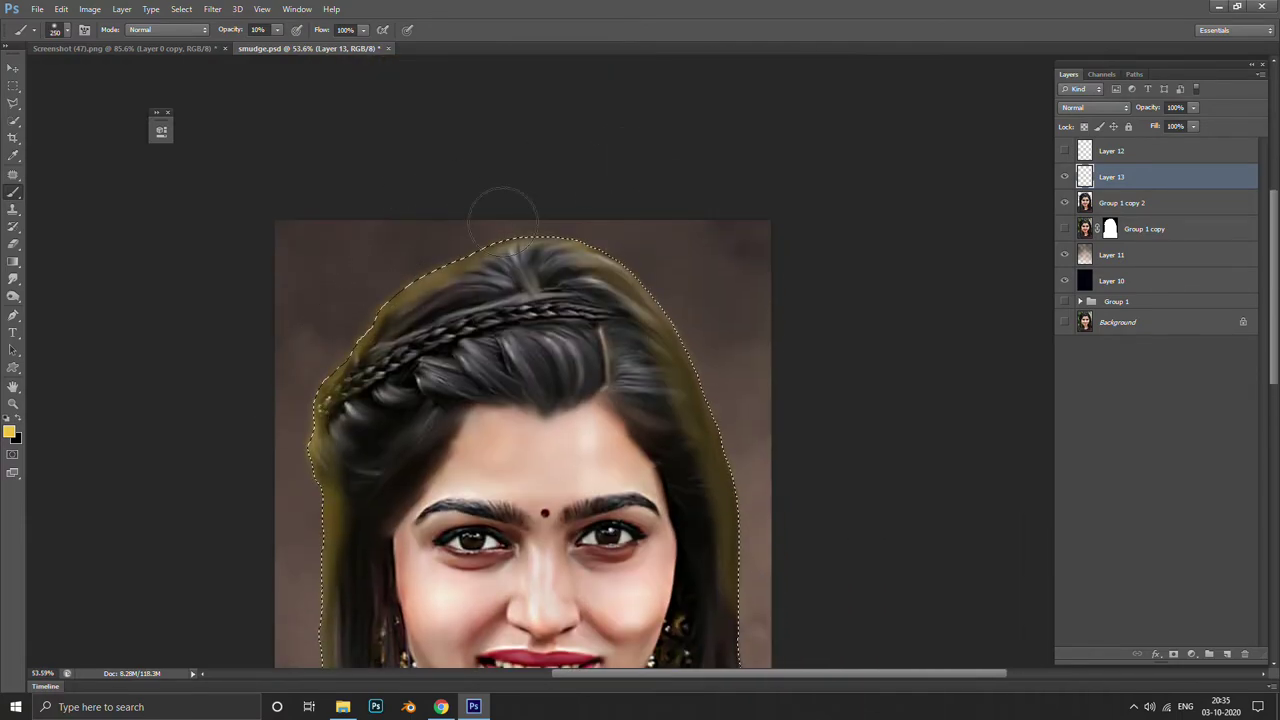
Try Darker Color, Screen, Soft Light, Overlay and Hard Light blend modes on Layer 13
left_click(1124, 107)
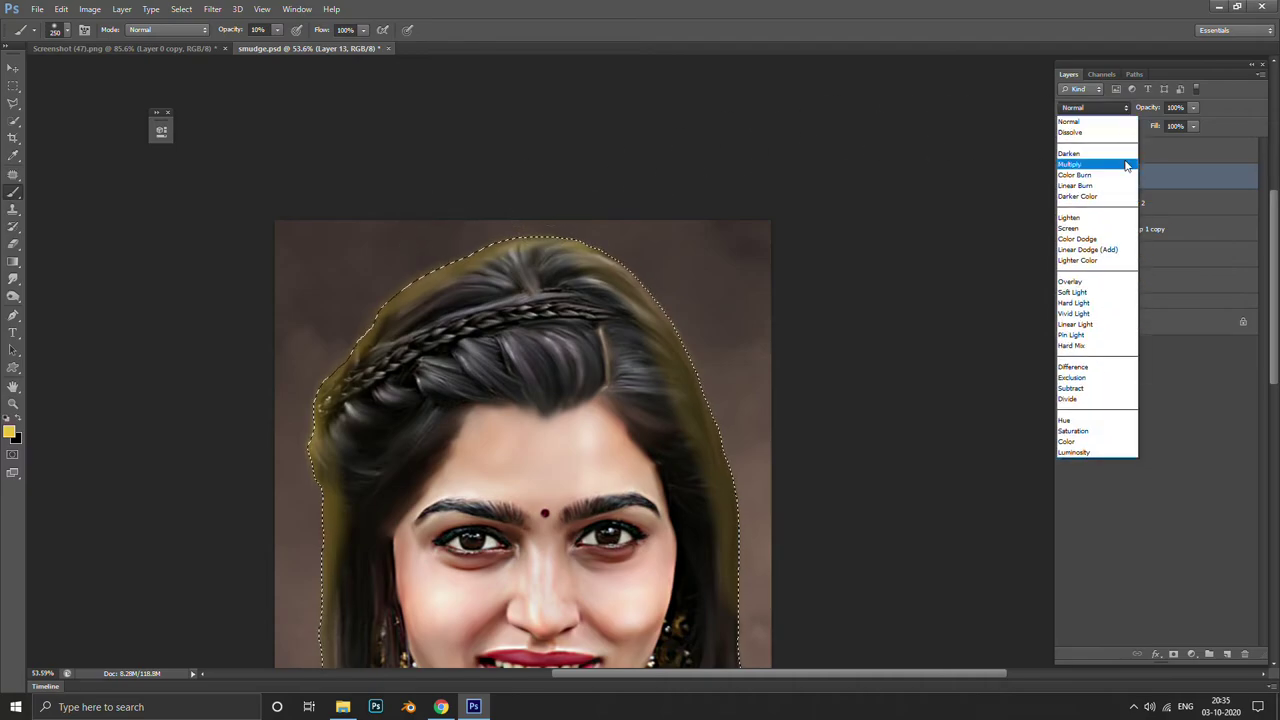
left_click(1126, 196)
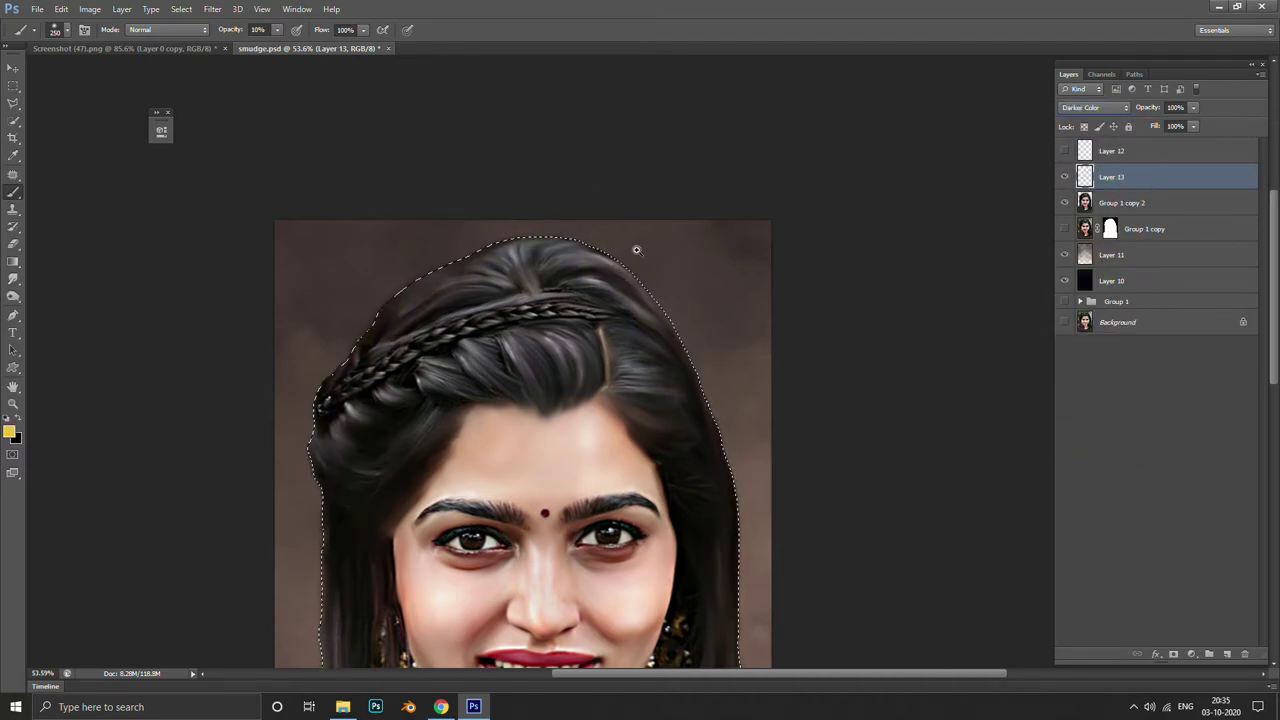
scroll(636, 255, "down", 1)
left_click(1124, 107)
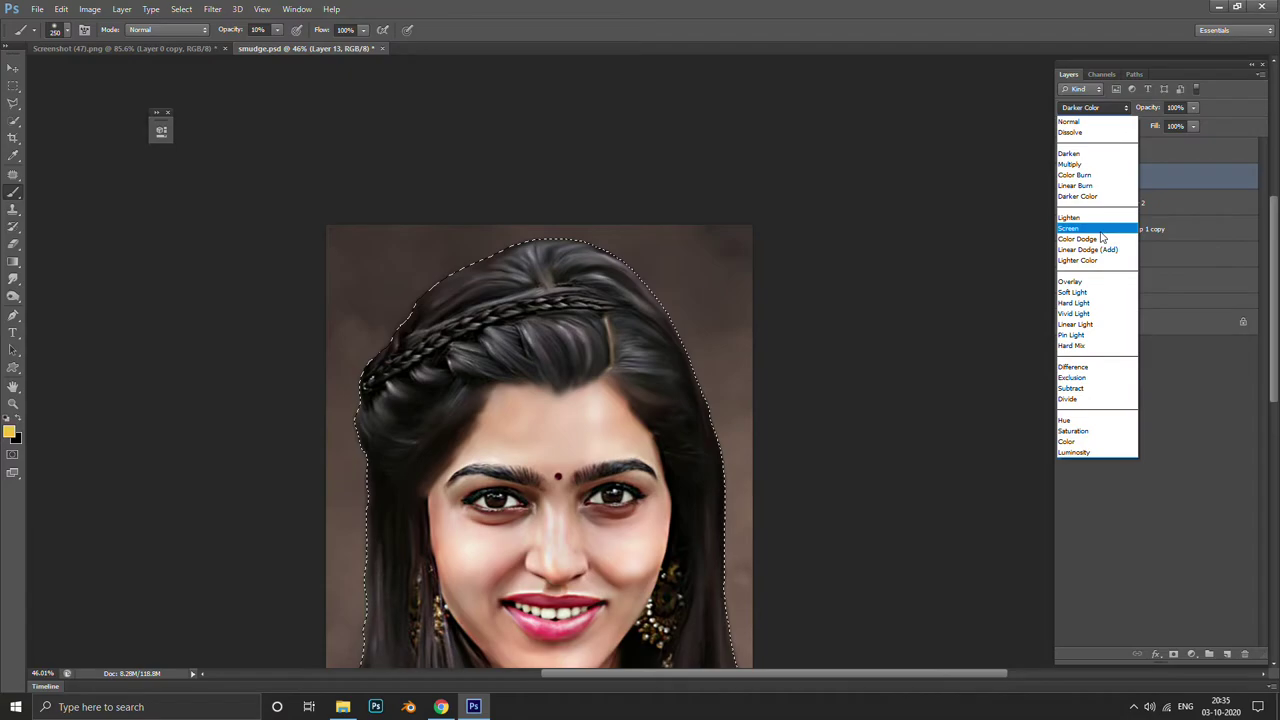
left_click(1105, 213)
left_click(1101, 107)
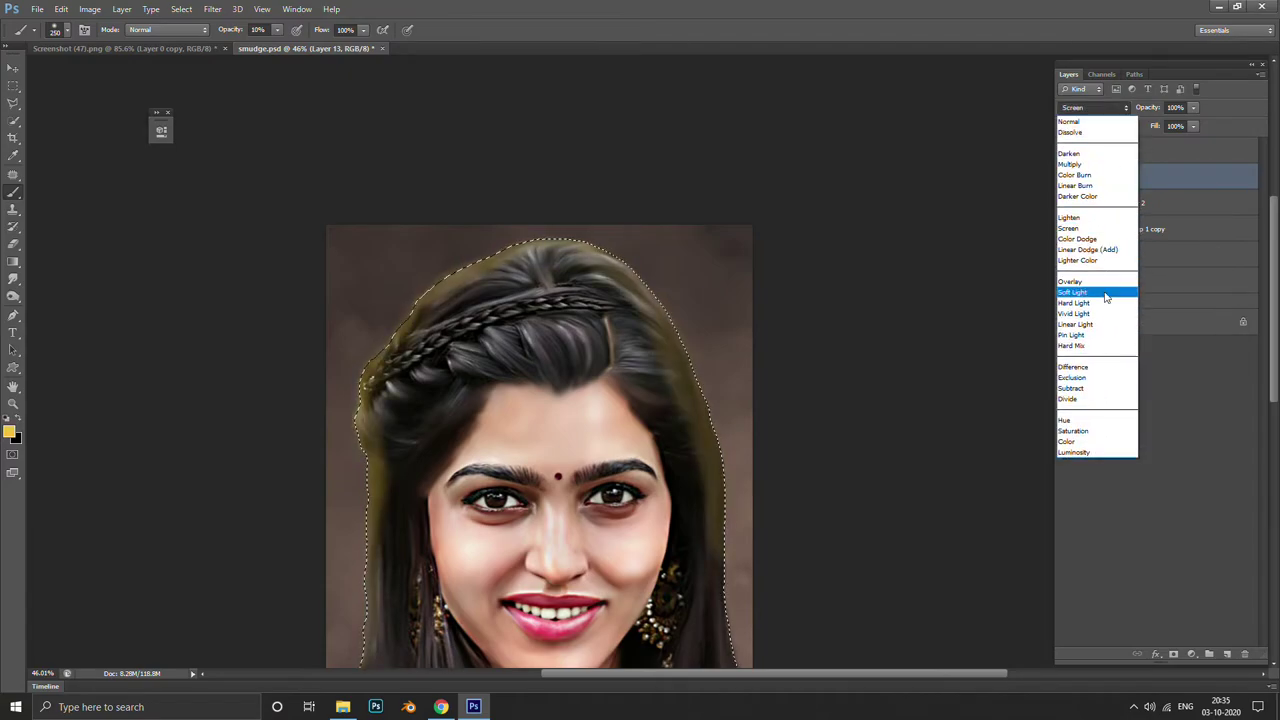
left_click(1105, 284)
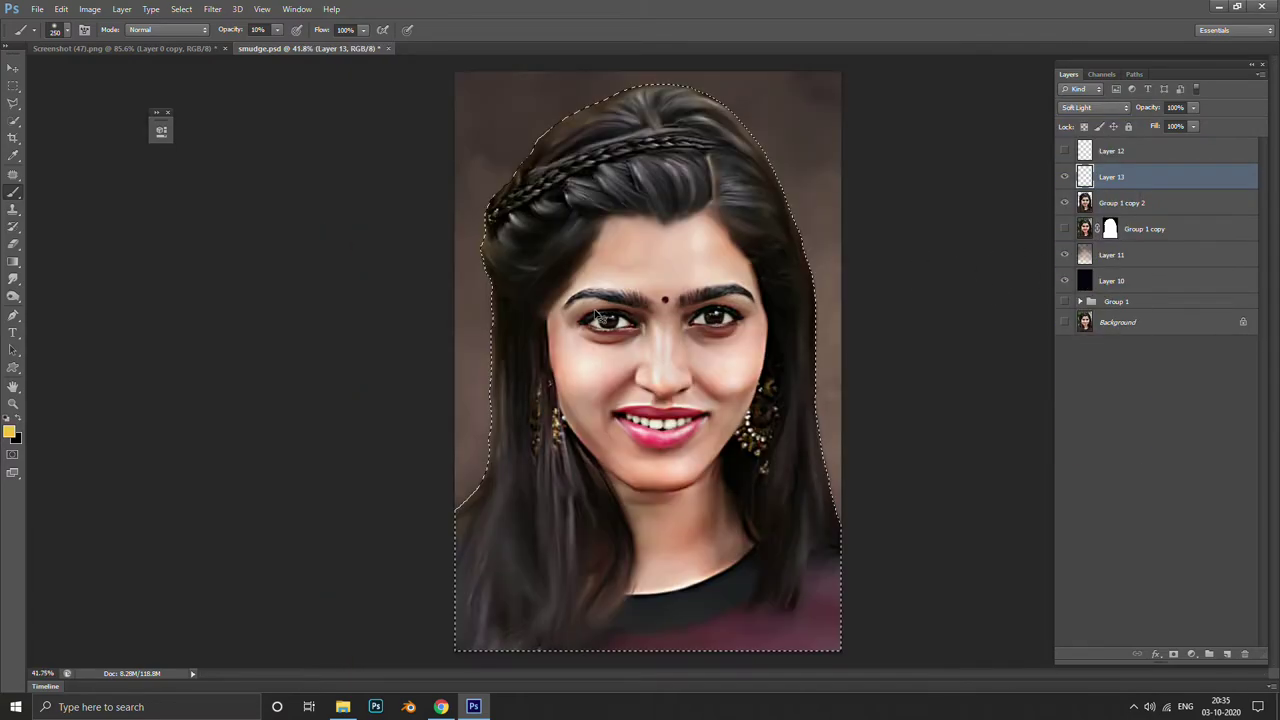
scroll(660, 360, "up", 1)
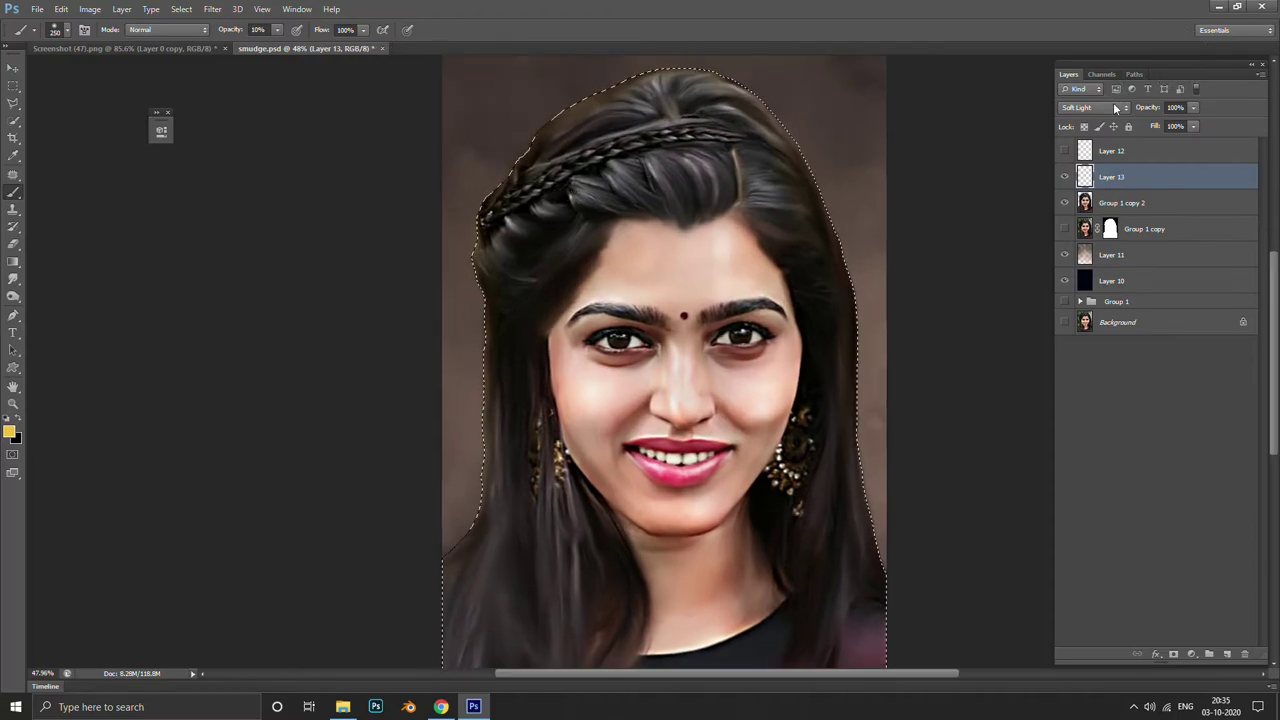
left_click(1095, 107)
left_click(1090, 274)
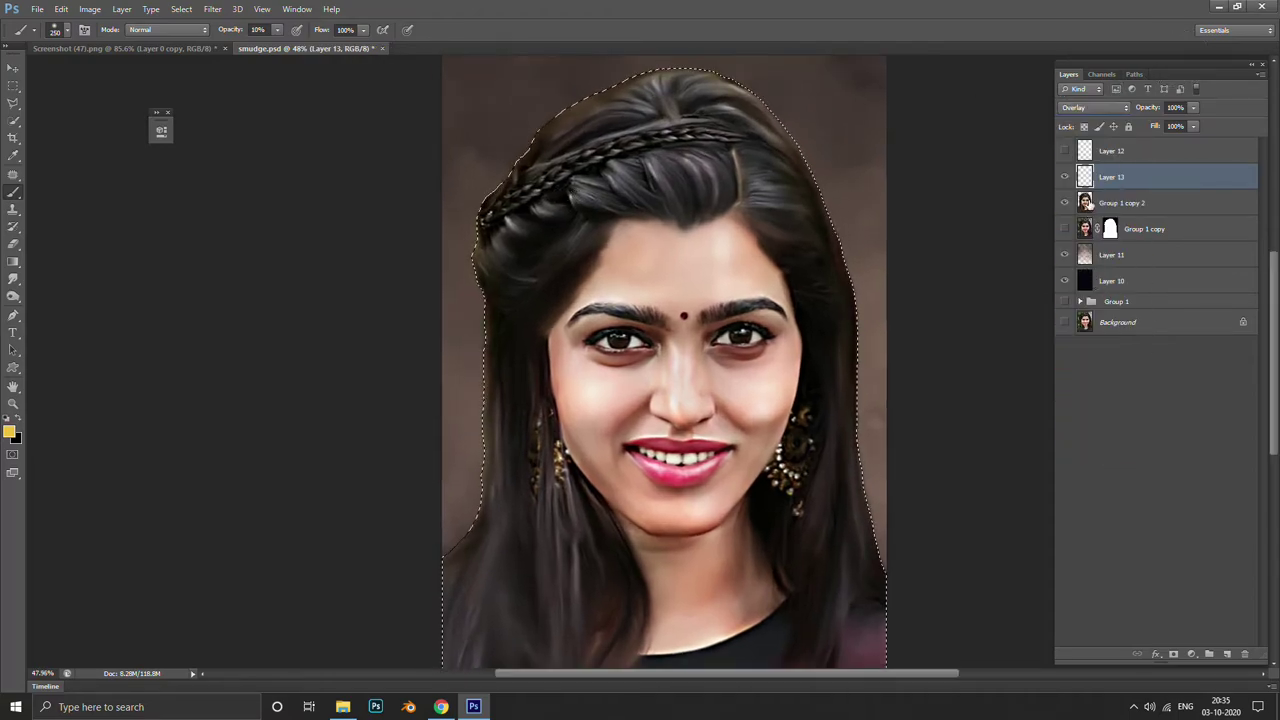
left_click(1100, 107)
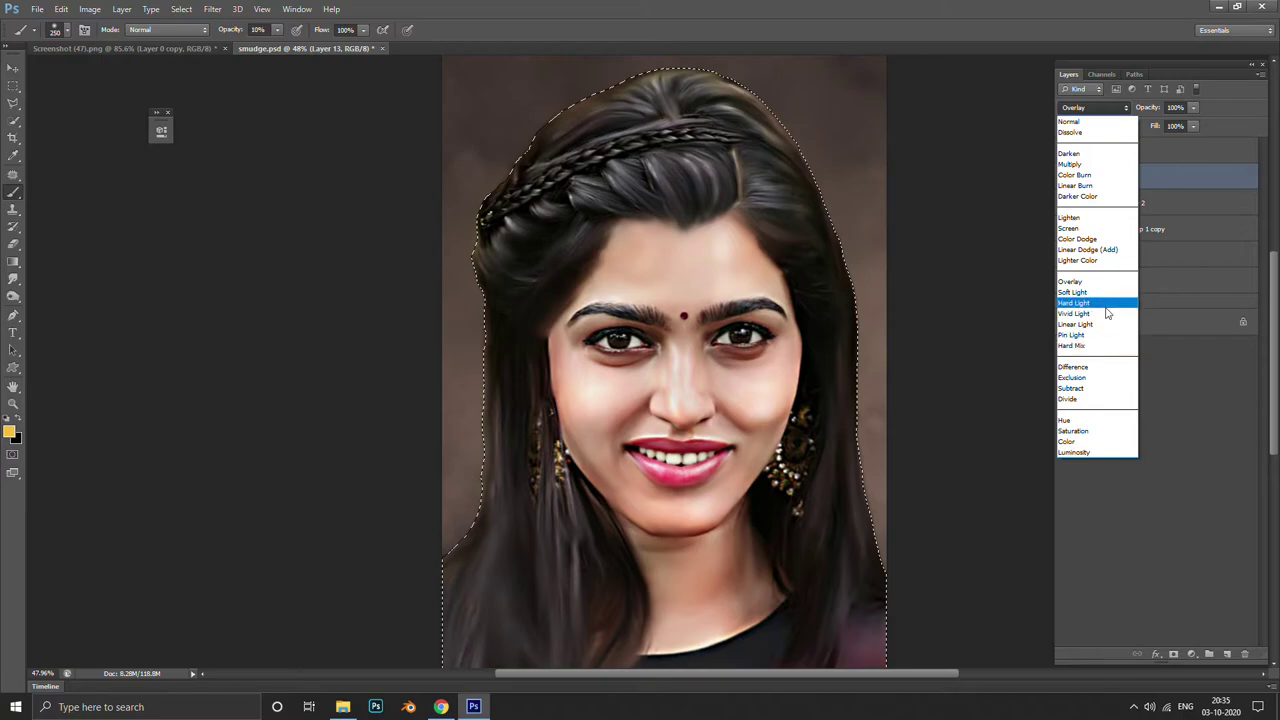
left_click(1100, 303)
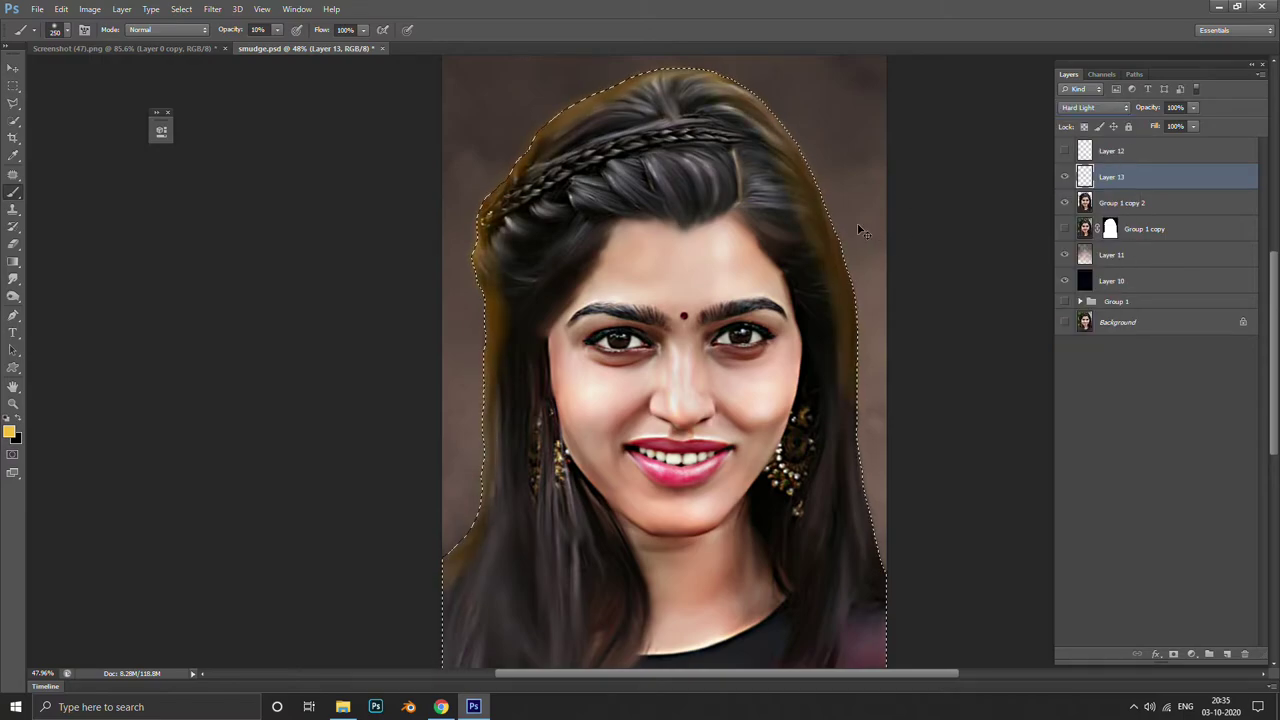
Remove the selection around the hair and return Layer 13 to Overlay blending
key("ctrl+d")
scroll(858, 230, "down", 2)
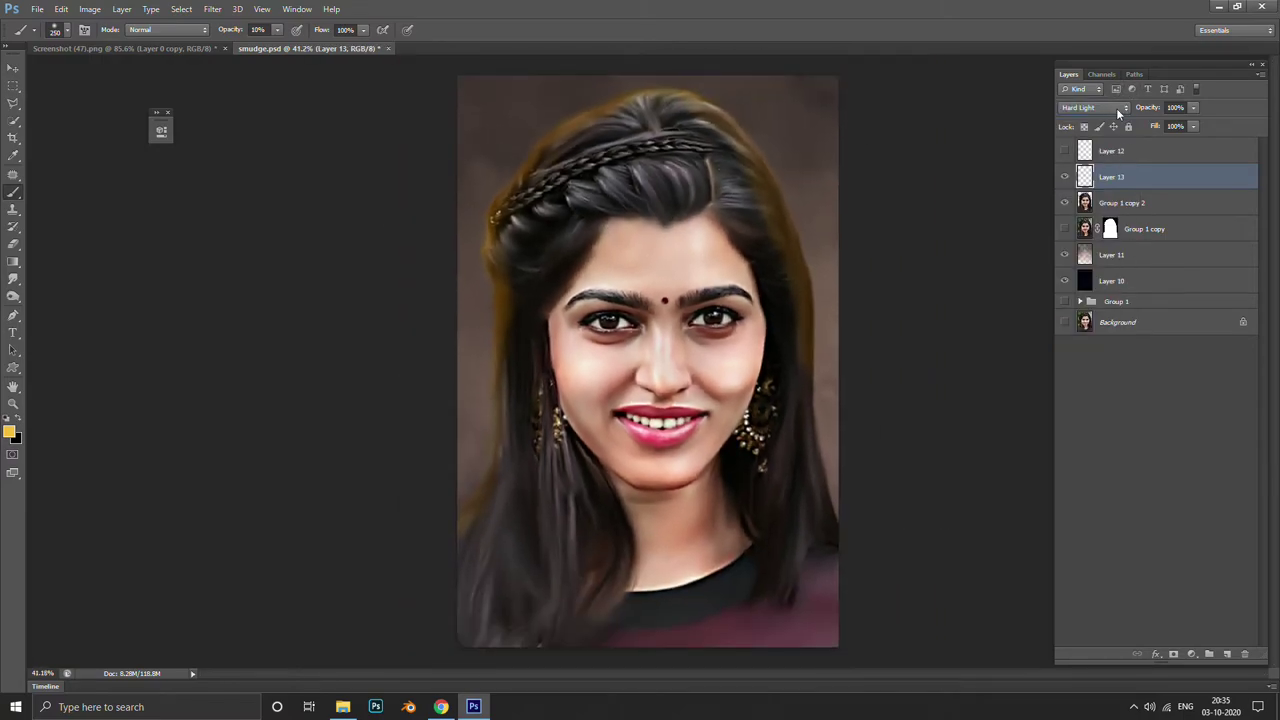
left_click(1118, 110)
left_click(1100, 280)
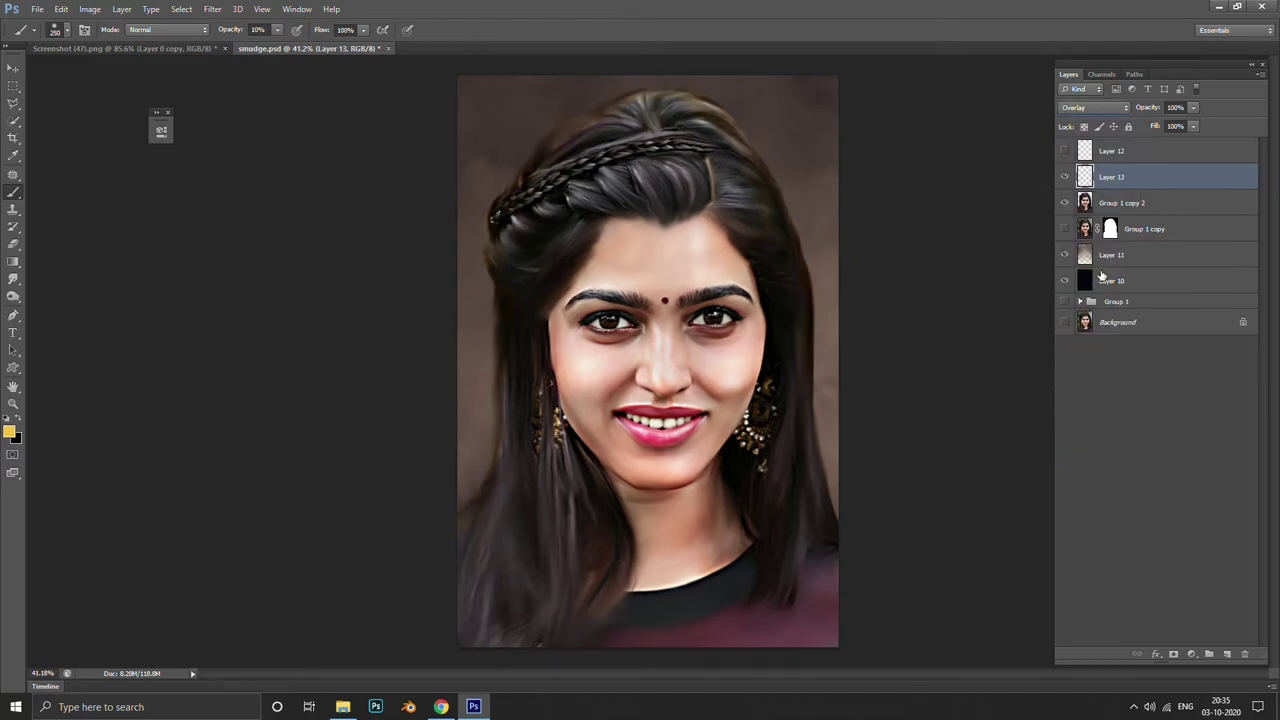
left_click(1190, 654)
Clip a Hue/Saturation adjustment to Layer 13 with hue +32 and saturation +40
left_click(1203, 487)
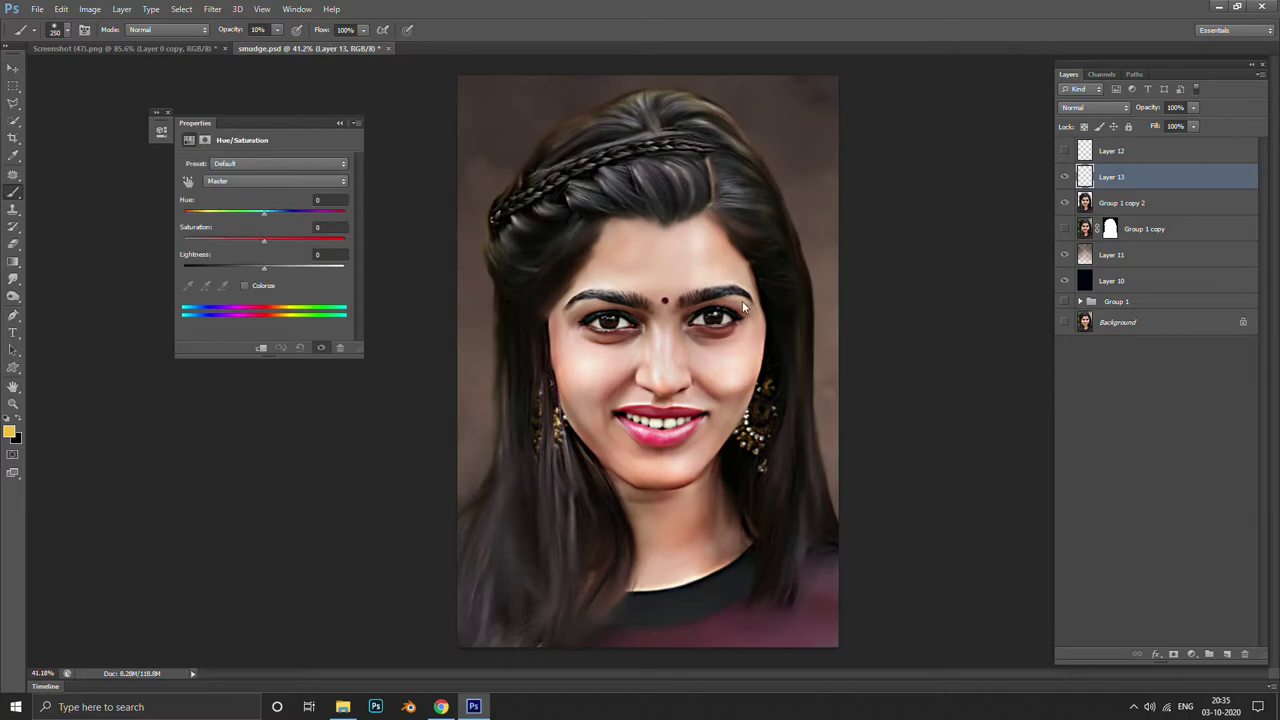
left_click(1131, 188, "alt")
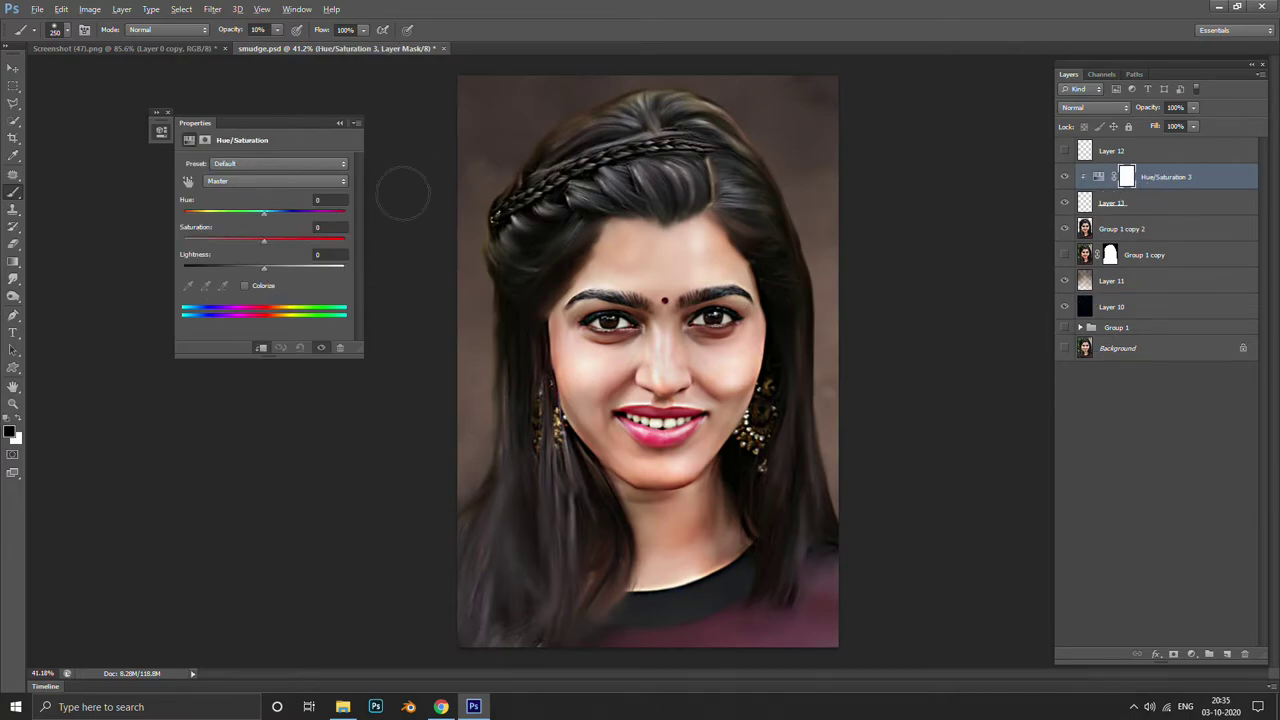
left_click_drag(247, 218, 245, 218)
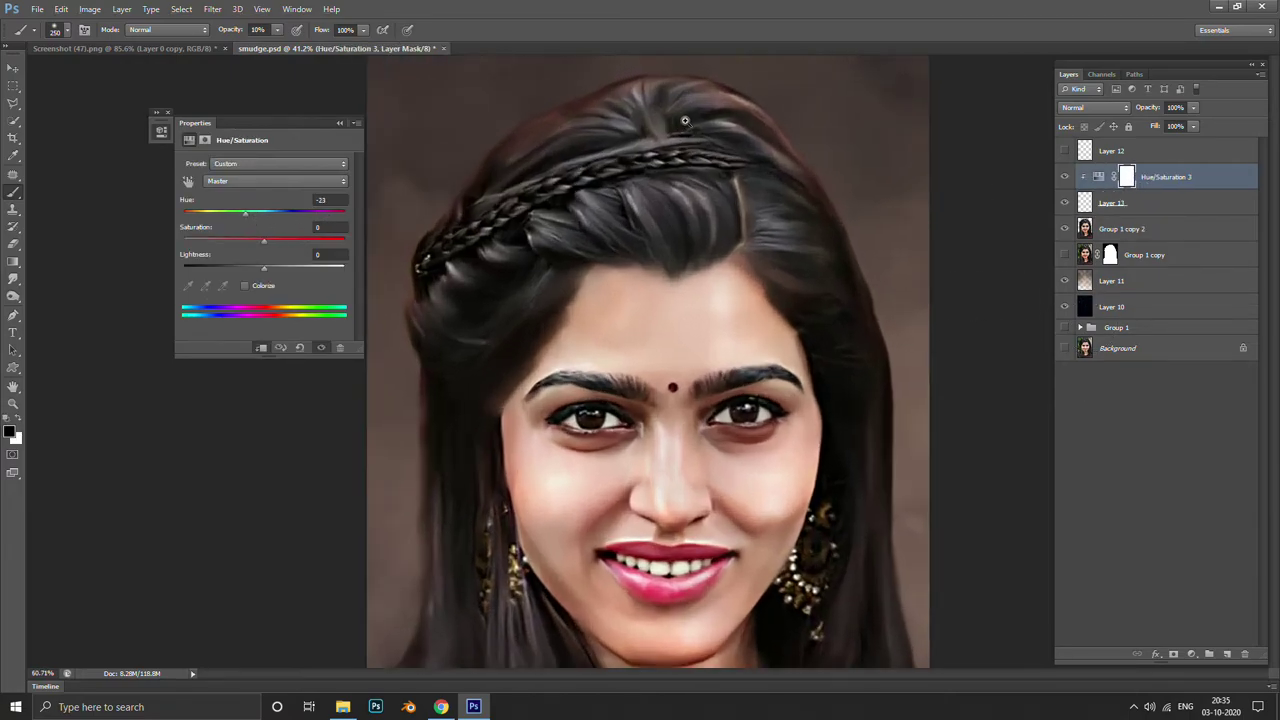
scroll(561, 175, "up", 3)
scroll(561, 175, "down", 2)
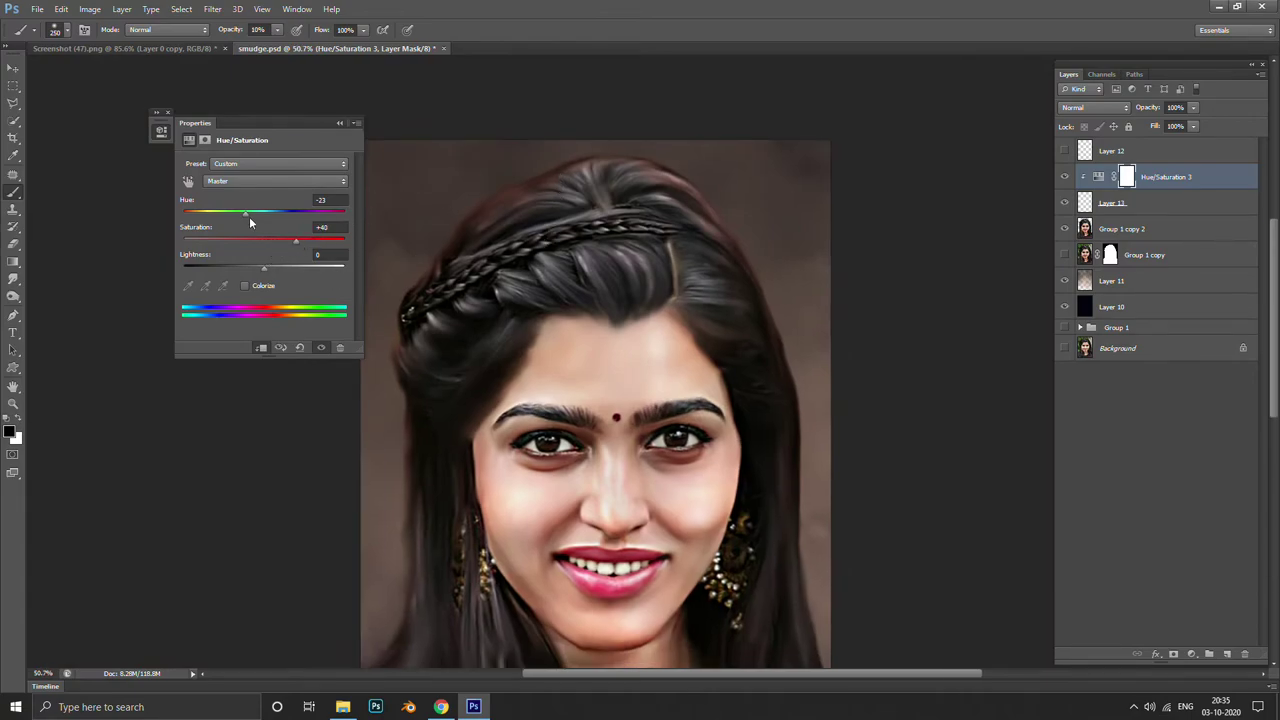
left_click_drag(249, 216, 262, 211)
scroll(657, 183, "down", 3)
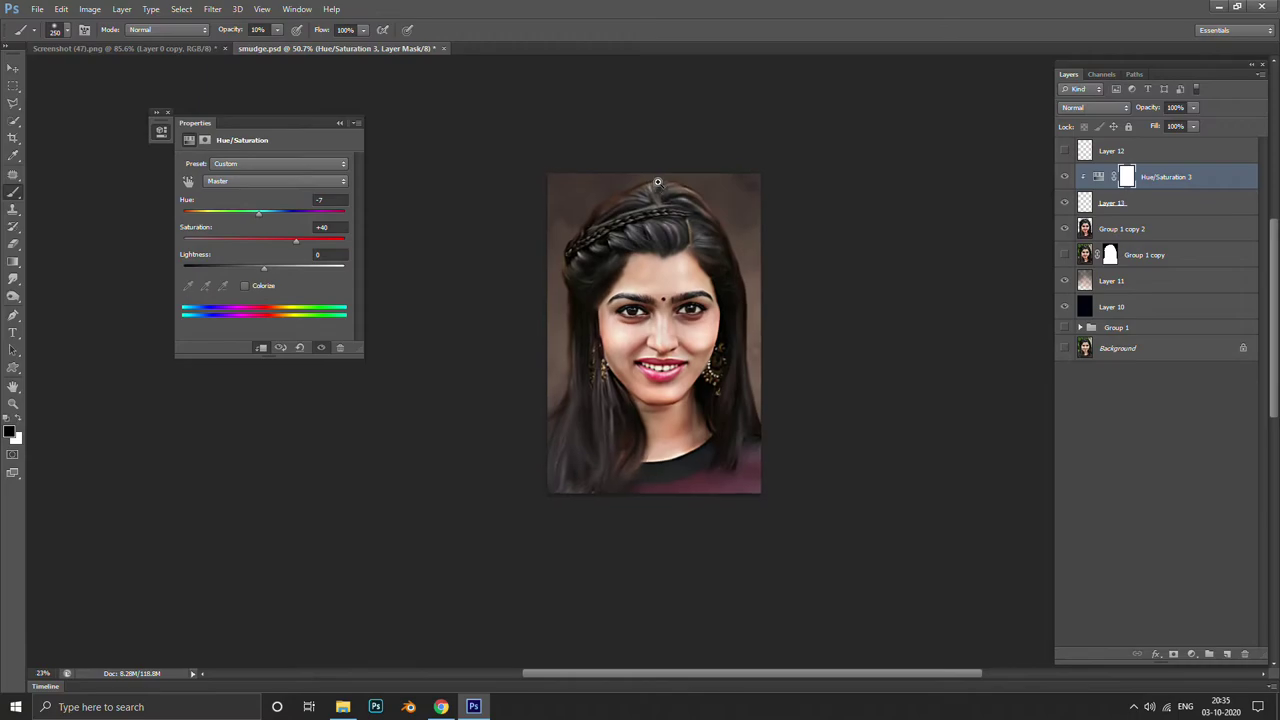
left_click_drag(258, 213, 290, 212)
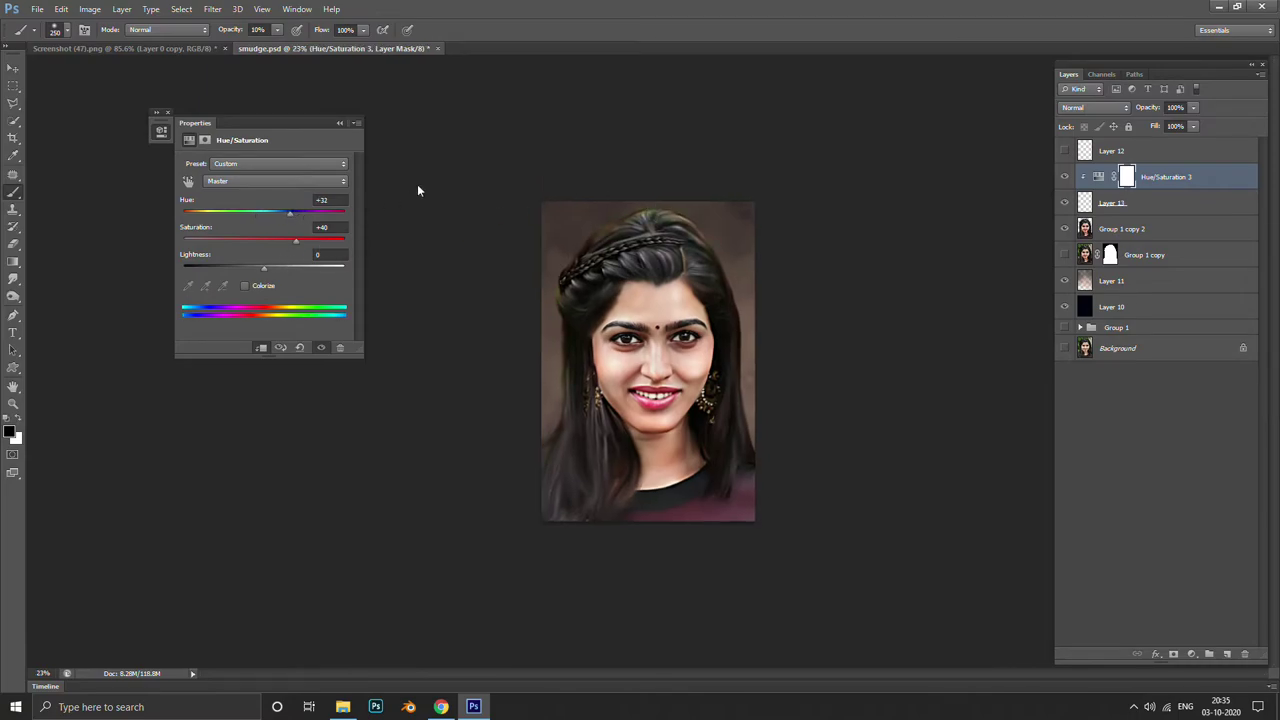
scroll(500, 200, "up", 3)
scroll(538, 206, "down", 1)
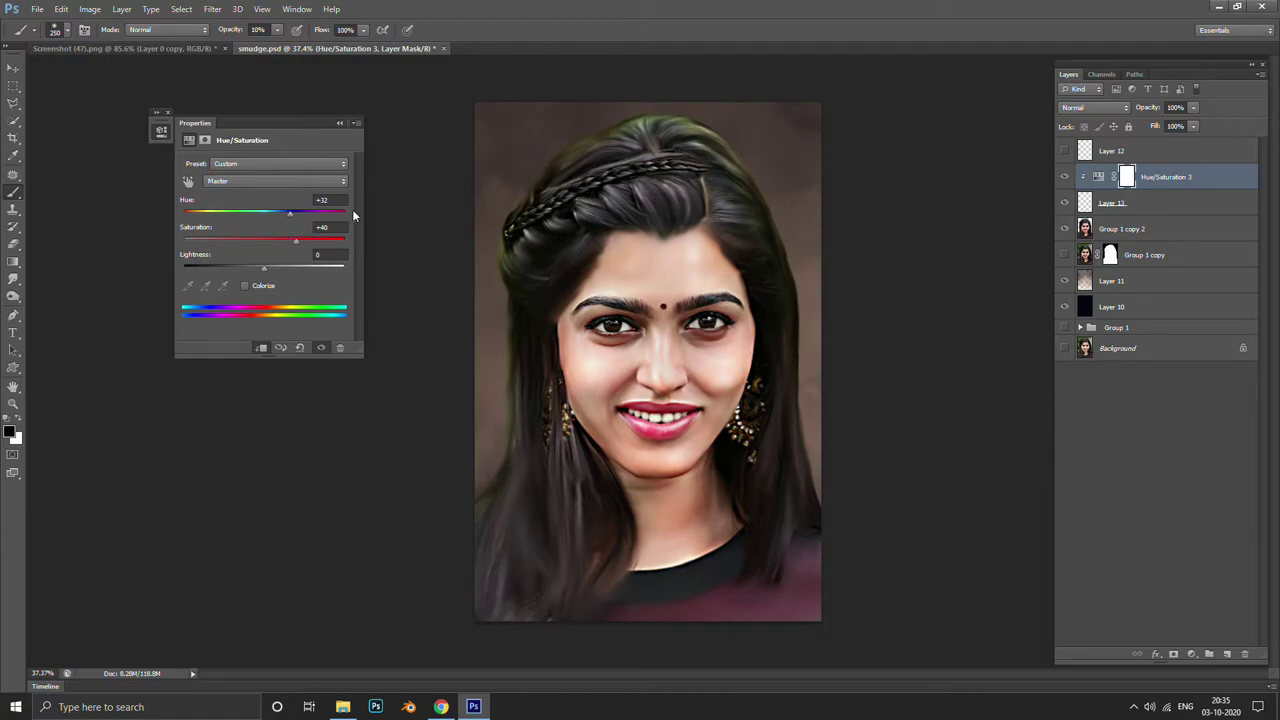
left_click(340, 122)
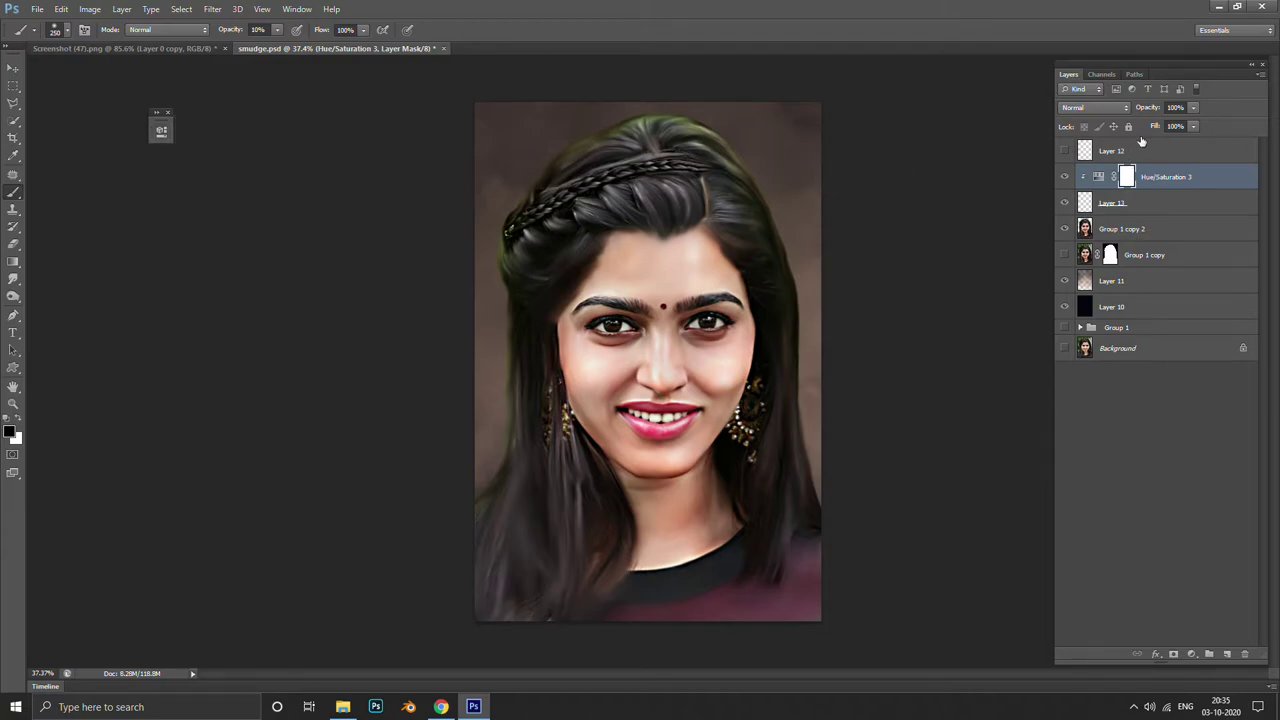
Add a new layer above Layer 12, sample dark brown from the hair, and set the brush to 800
left_click(1180, 152)
left_click(1222, 653)
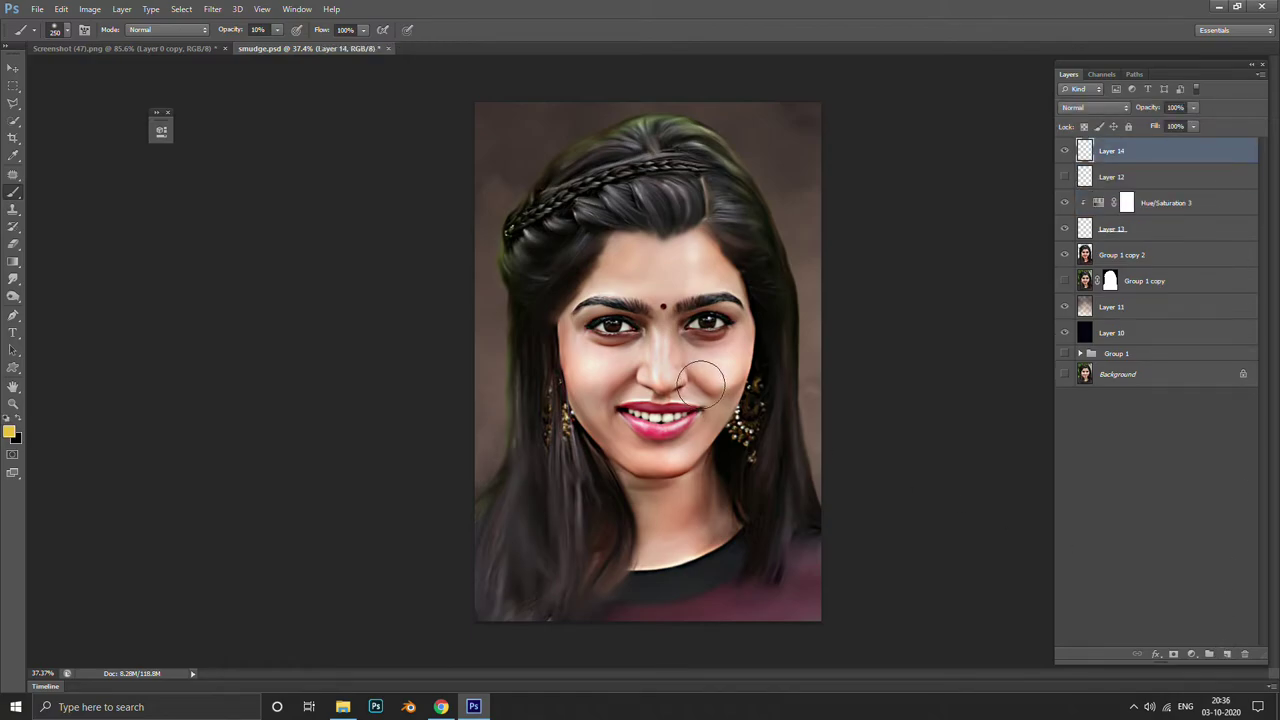
left_click(648, 117, "alt")
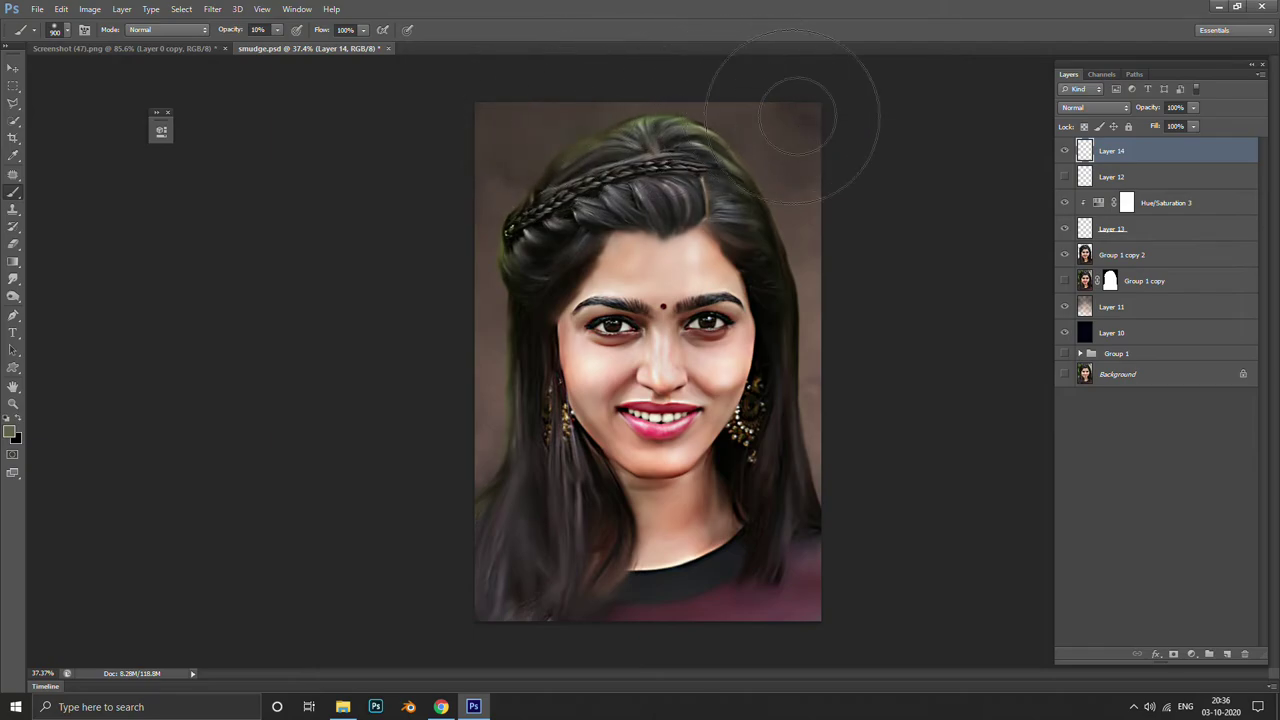
key("bracketright")
key("bracketright")
key("bracketright")
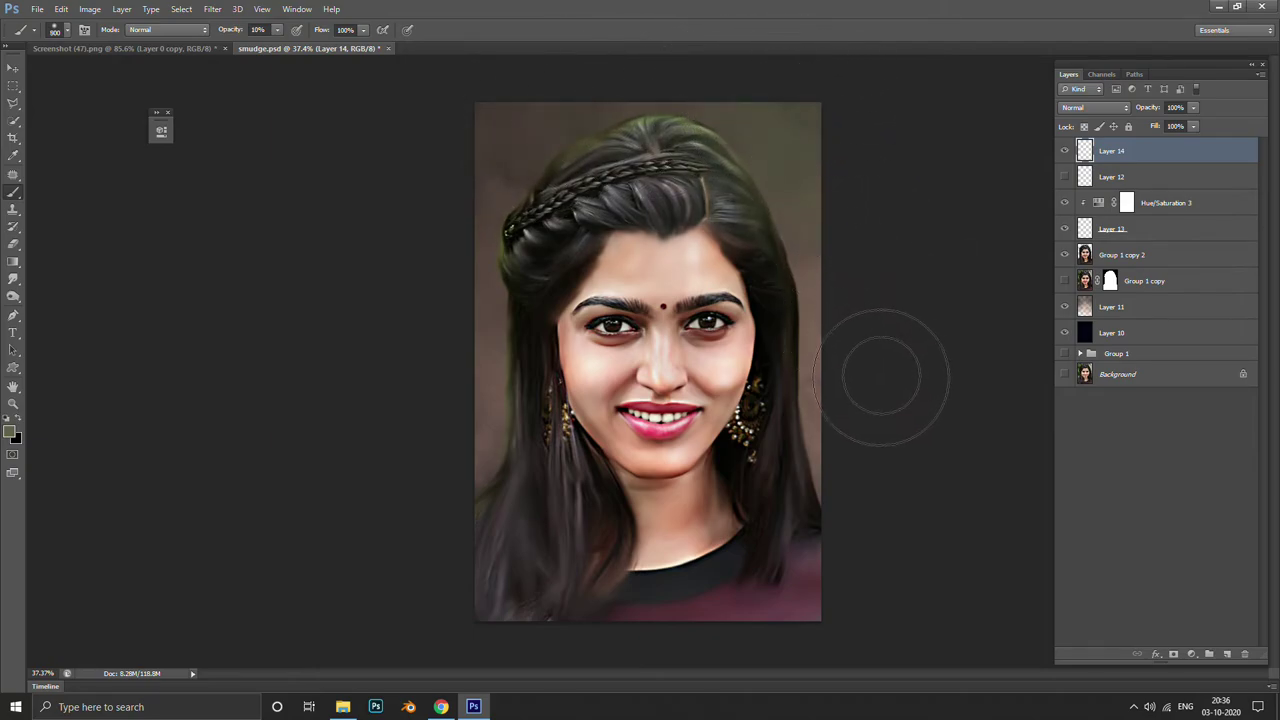
key("bracketleft")
key("bracketleft")
key("bracketleft")
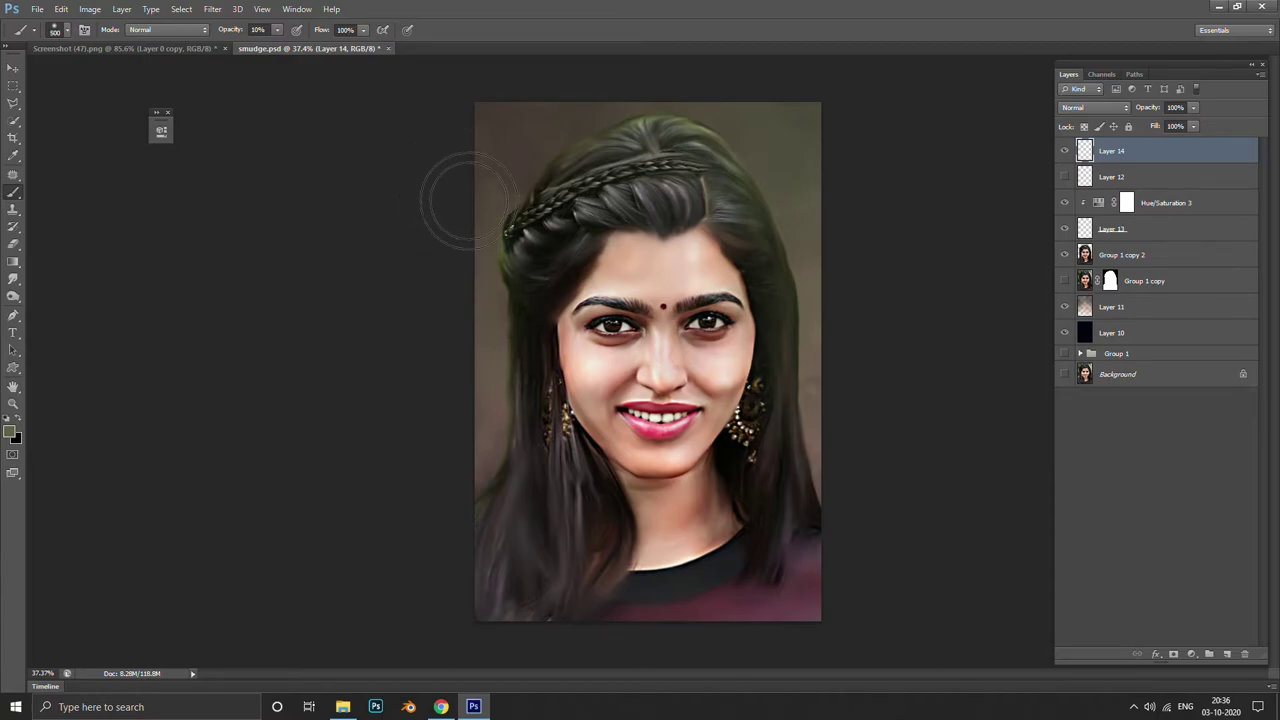
key("bracketright")
key("bracketright")
key("bracketright")
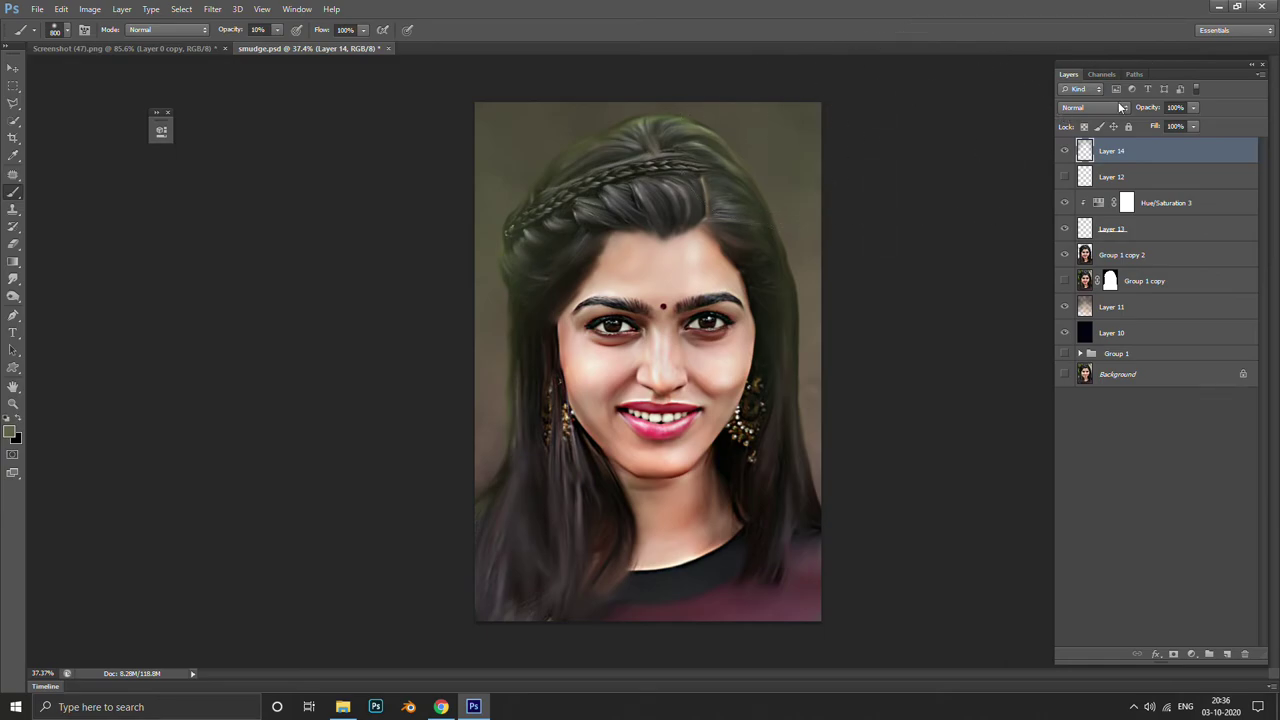
Set Layer 14 to Lighter Color at 43% opacity after trying Overlay and Soft Light
left_click(1121, 107)
left_click(1096, 283)
left_click(1100, 108)
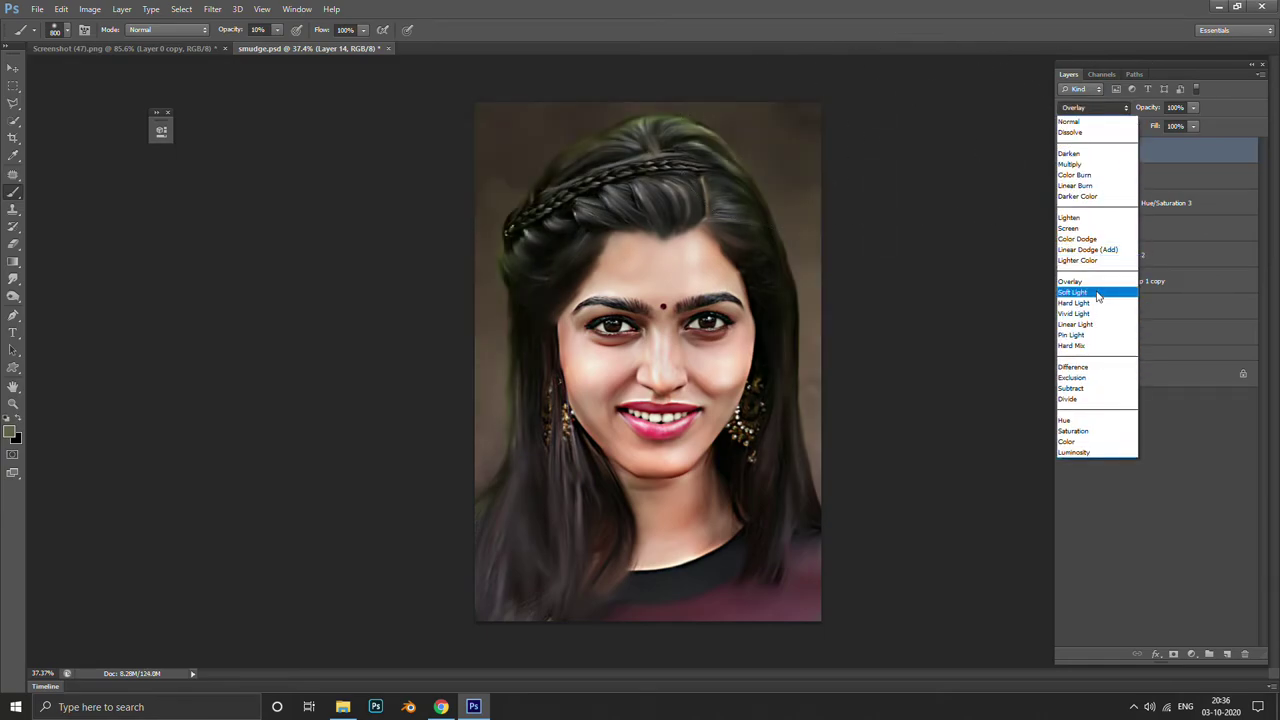
left_click(1100, 290)
left_click(1118, 108)
left_click(1098, 264)
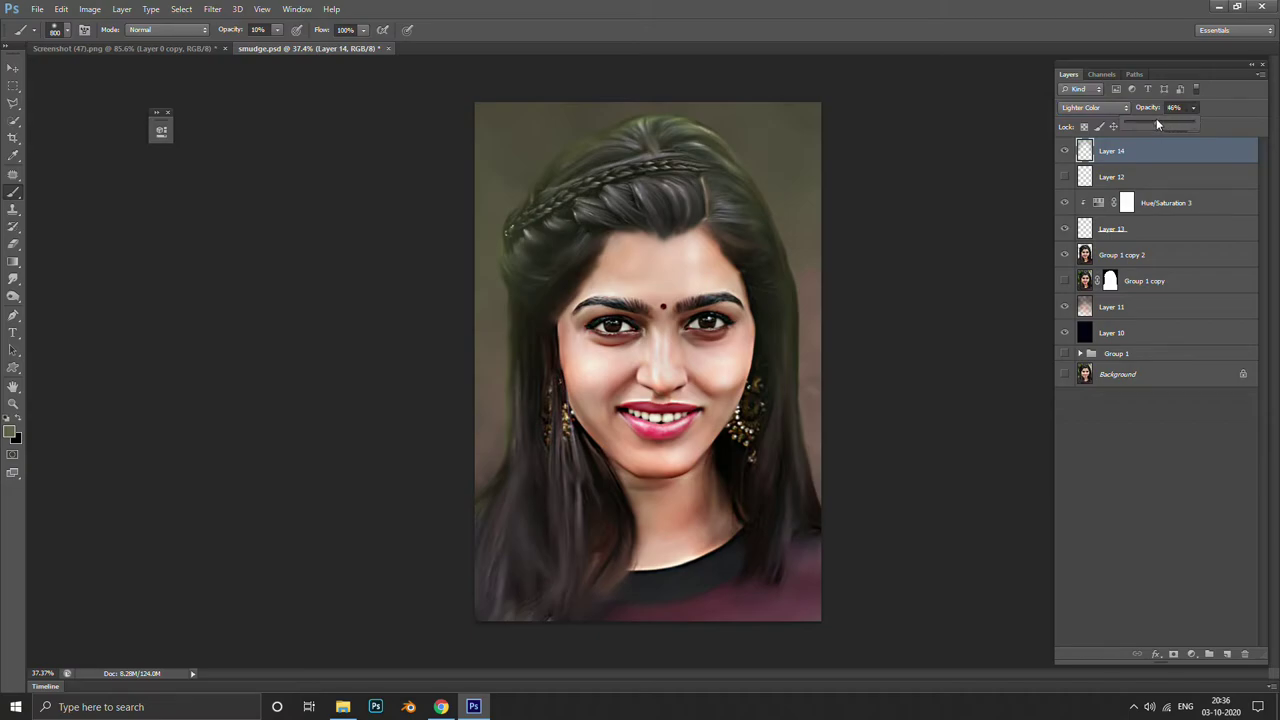
left_click_drag(1156, 121, 1154, 121)
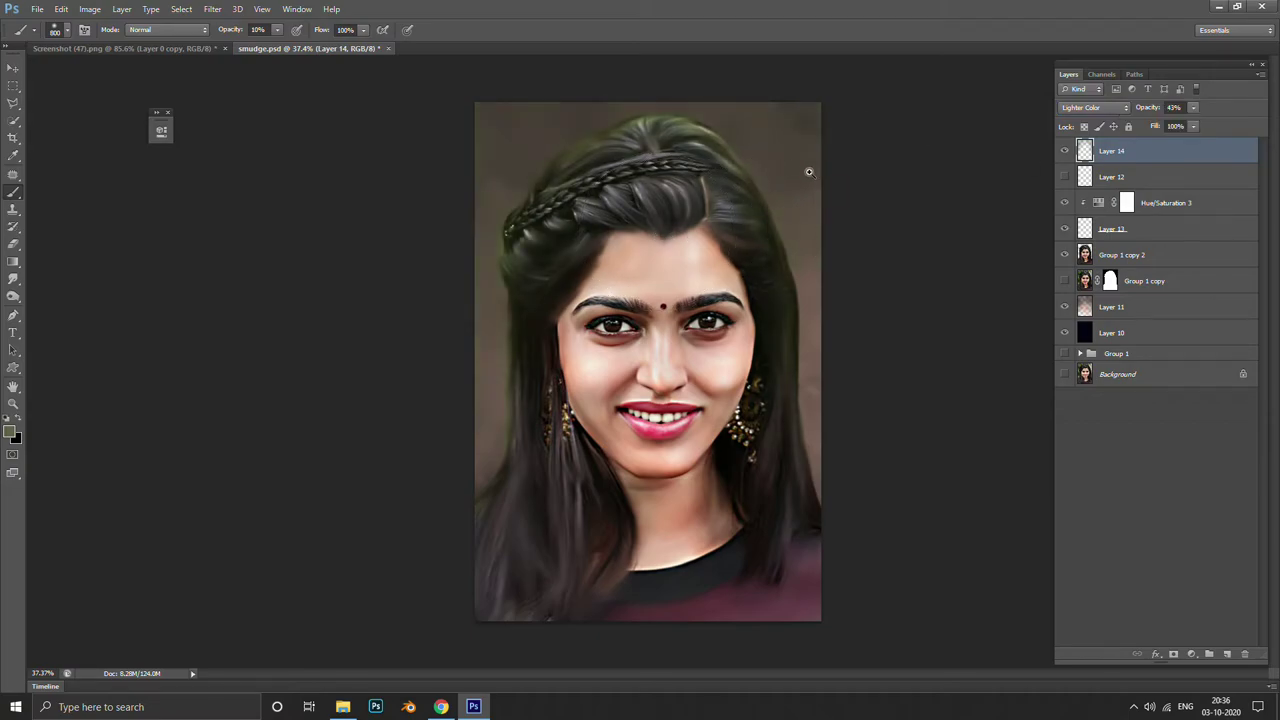
scroll(809, 172, "up", 2)
scroll(694, 209, "down", 2)
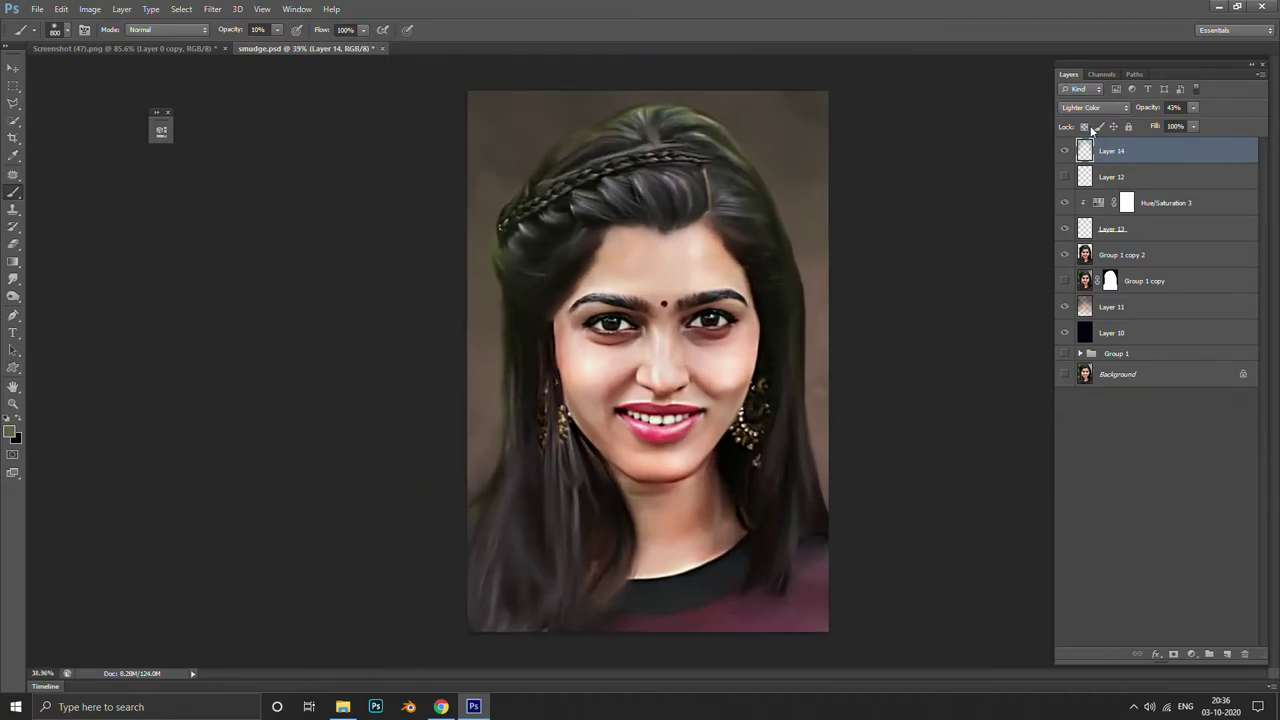
left_click(1068, 150)
left_click(1066, 150)
left_click(1162, 227)
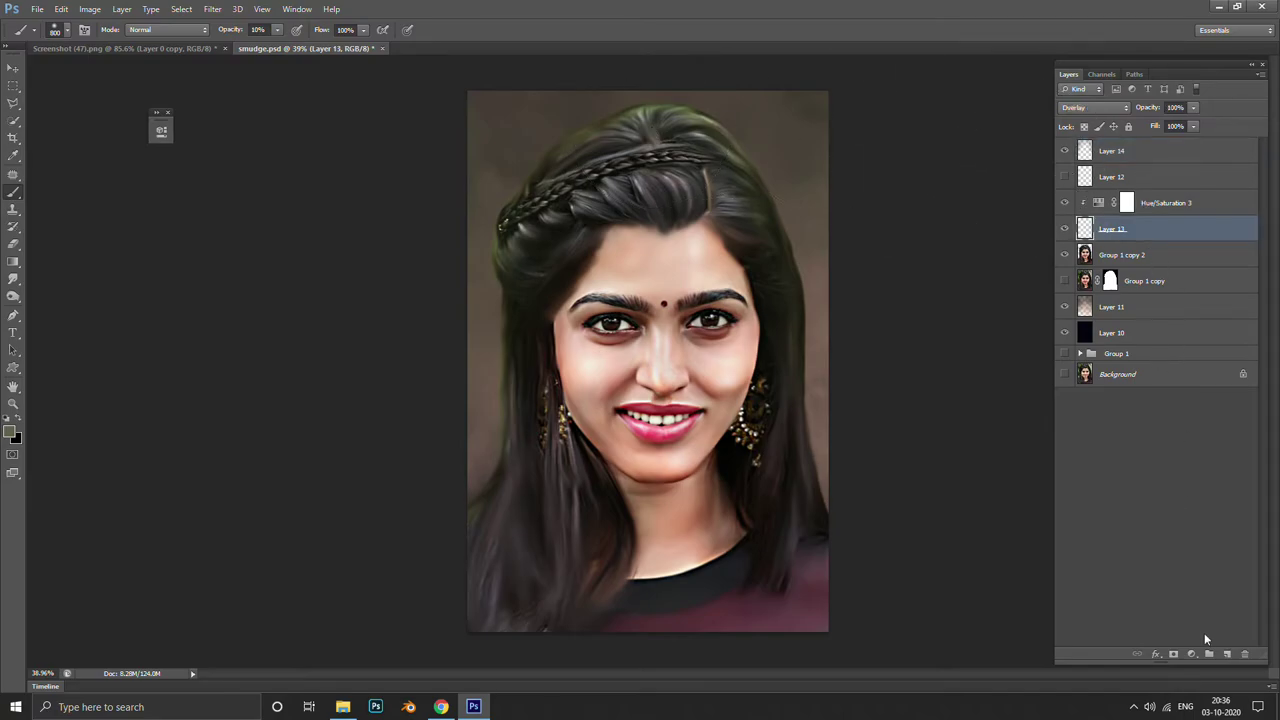
Add a new layer above Layer 13 and set the foreground colour to orange #eeb95b
left_click(1227, 658)
scroll(717, 304, "up", 3)
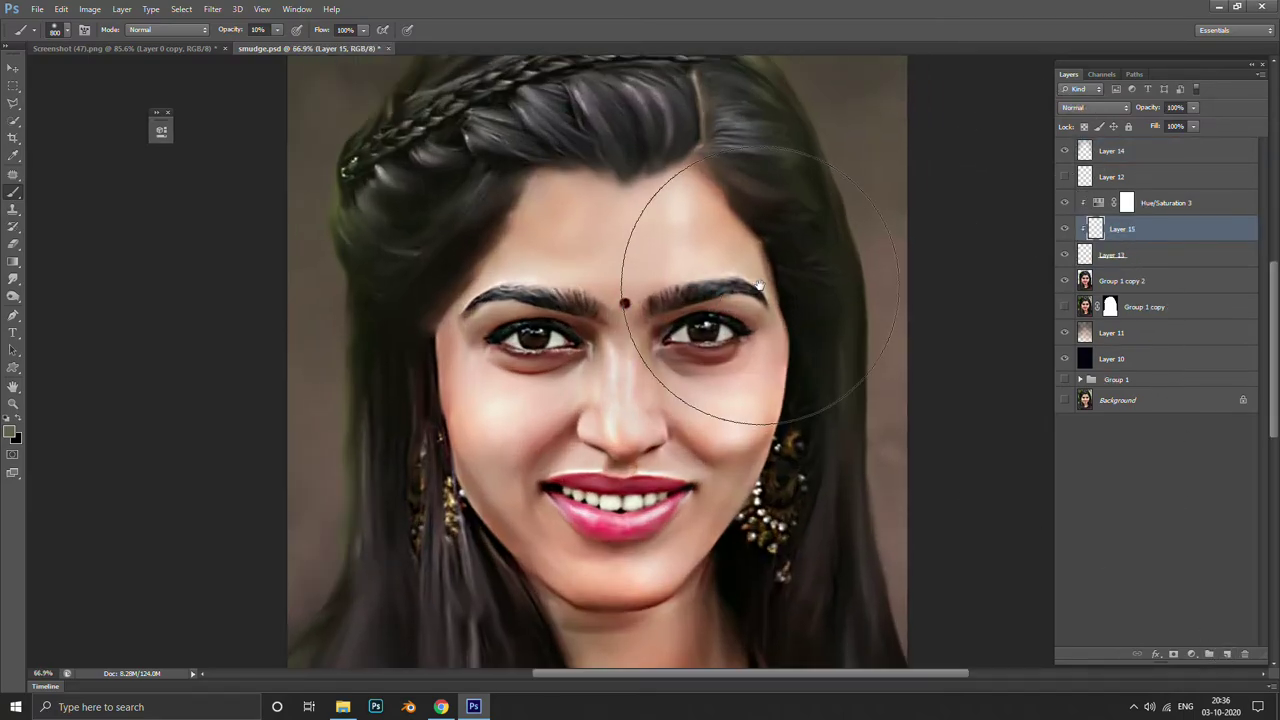
mouse_move(535, 102)
left_mouse_down()
mouse_move(568, 222)
mouse_move(676, 192)
left_mouse_up()
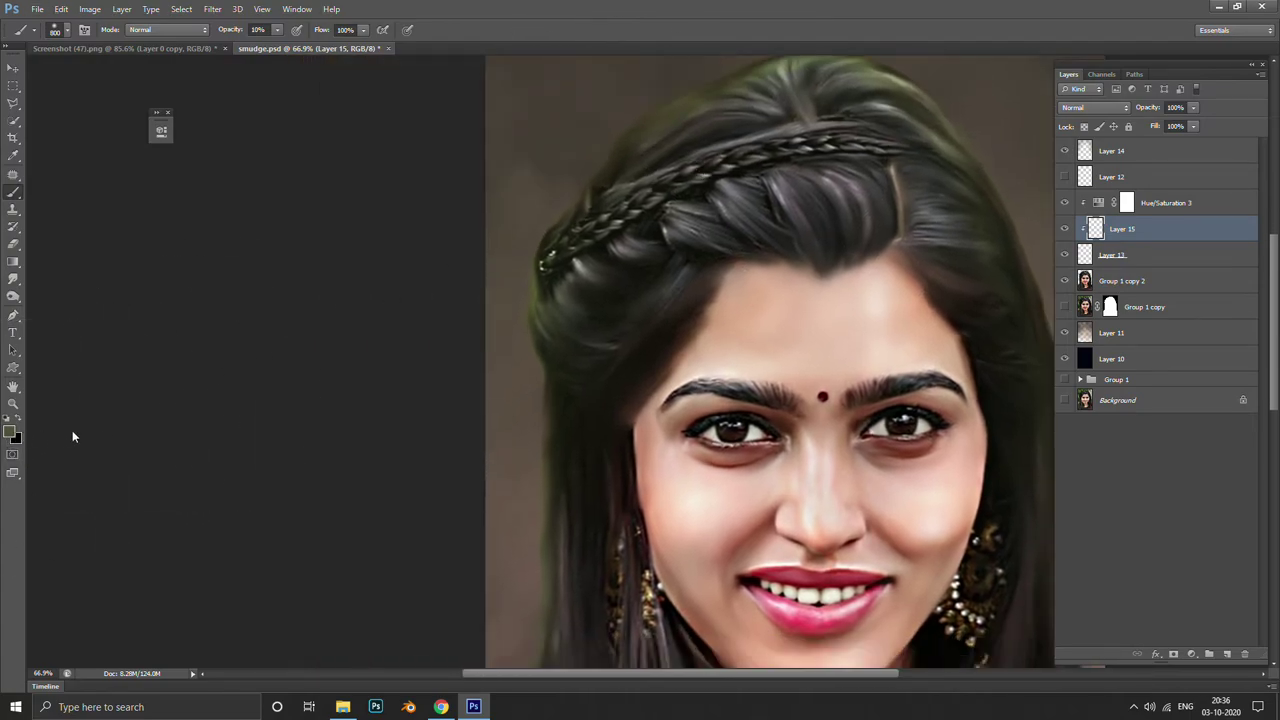
left_click(11, 431)
left_click(659, 100)
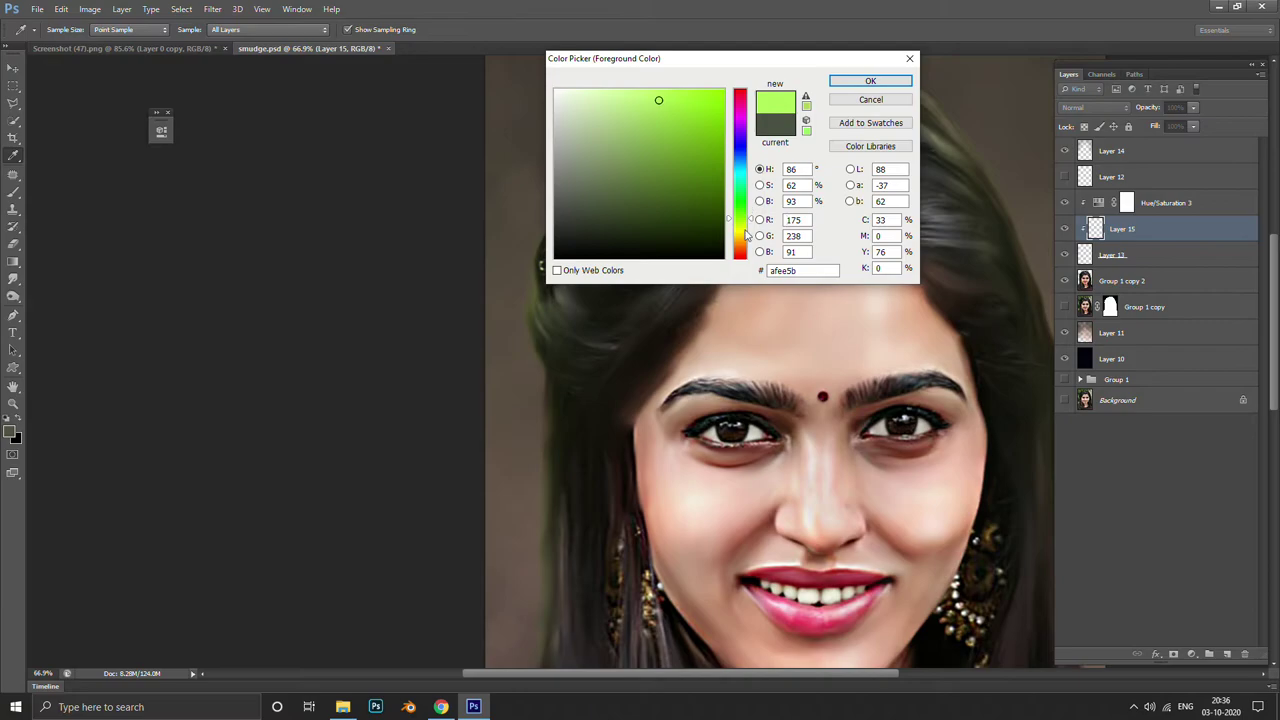
left_click(741, 229)
left_click(741, 241)
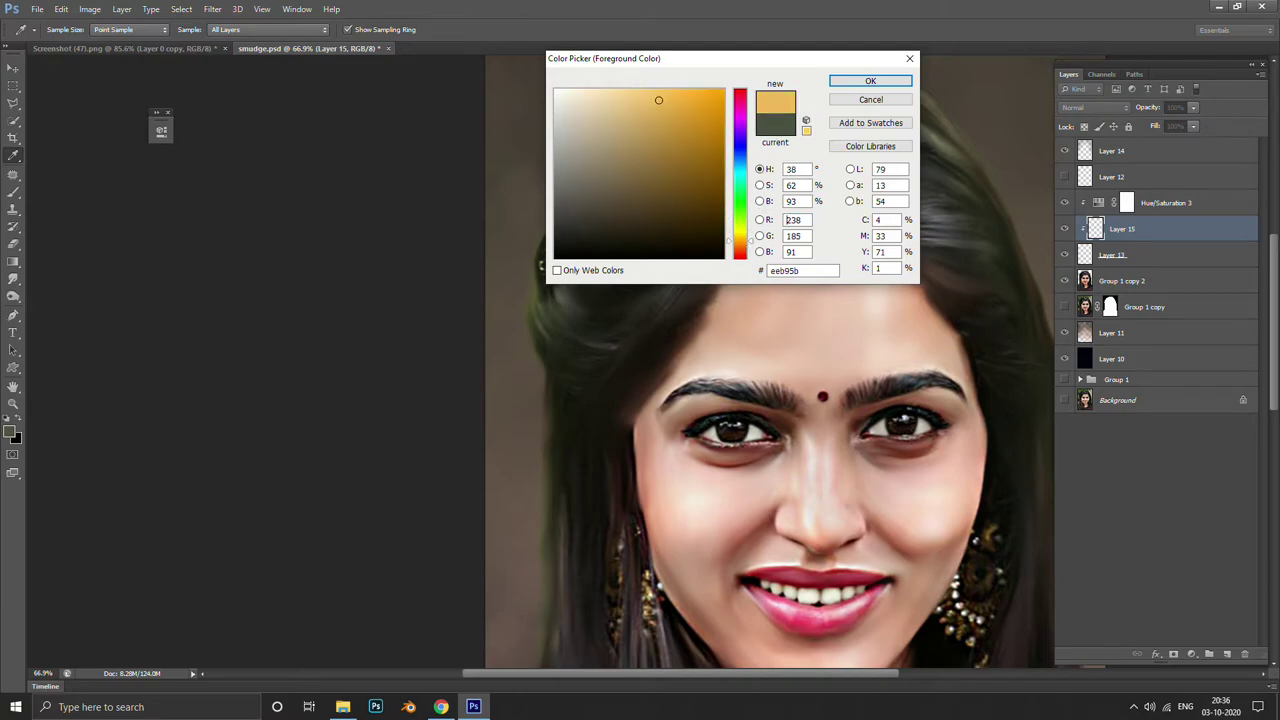
key("b")
Switch to the Brush, resize it over the hair crown, and select Layer 14
left_click(870, 80)
left_click_drag(685, 157, 555, 281)
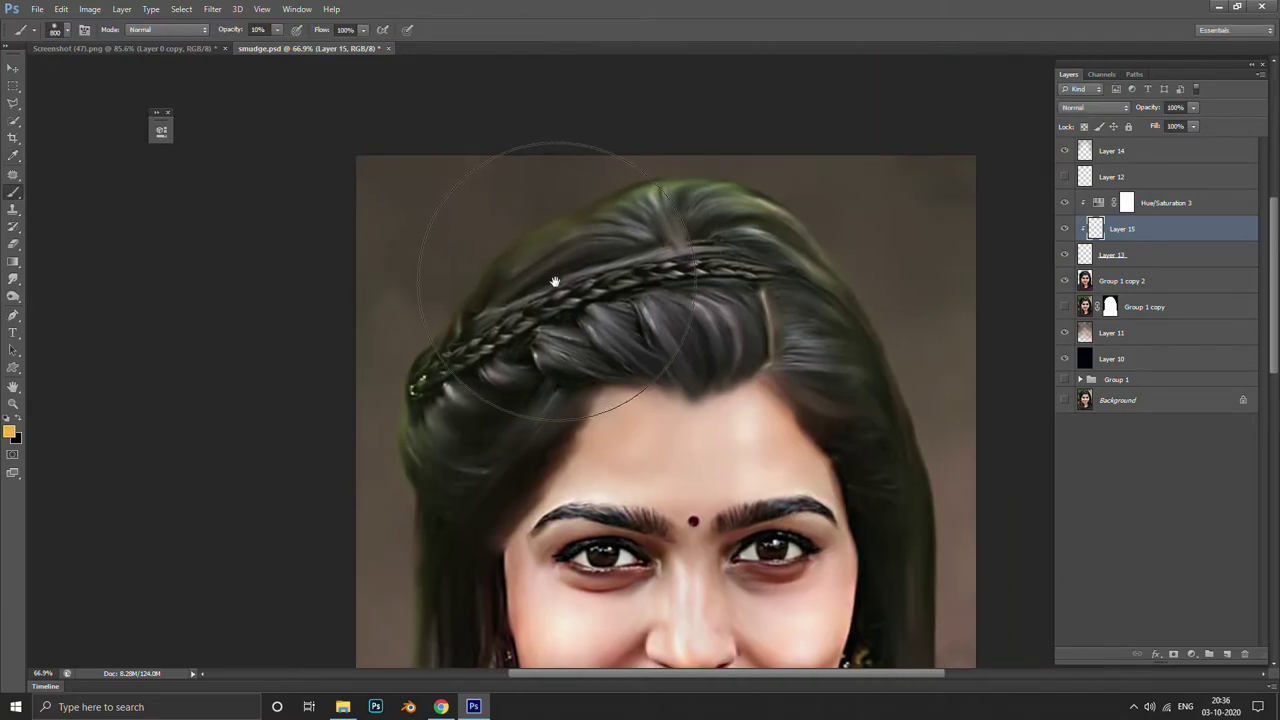
key("bracketleft")
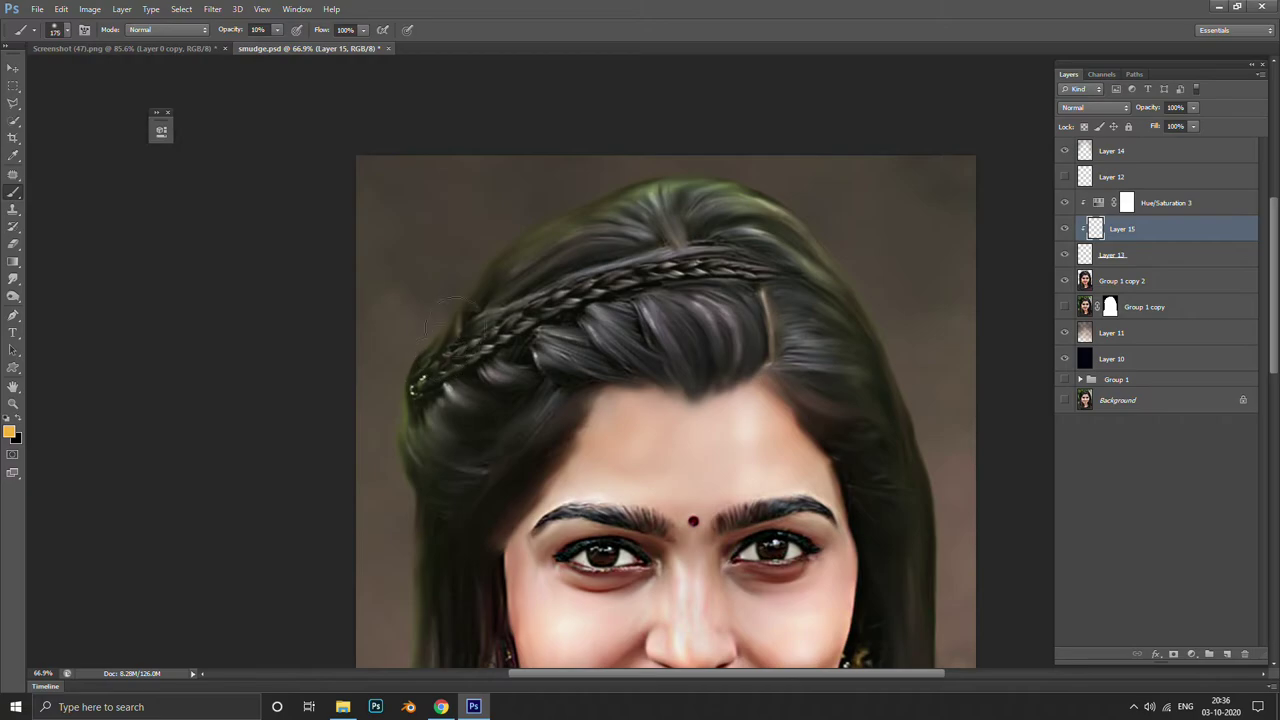
key("bracketright")
key("bracketright")
key("bracketright")
key("bracketright")
key("bracketright")
left_click(1171, 177)
left_click(1160, 151)
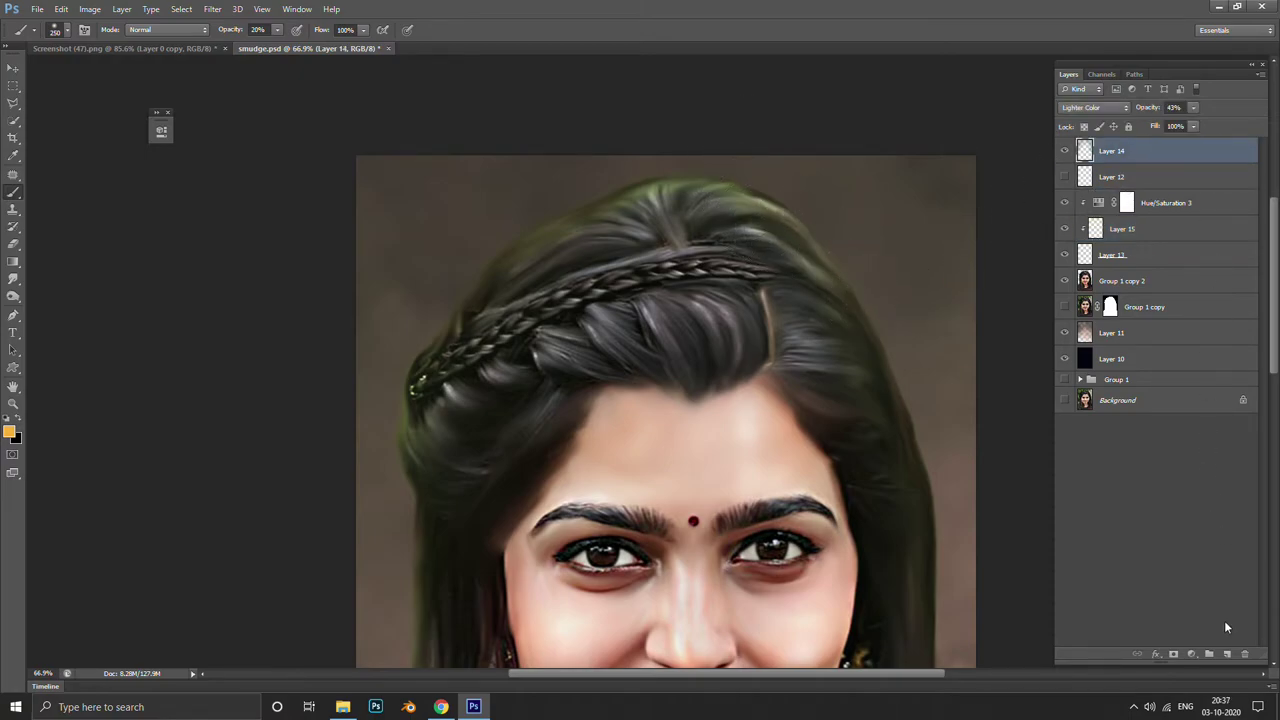
Add a layer above Layer 14 and paint a soft orange glow at the hair's upper right
left_click(1228, 655)
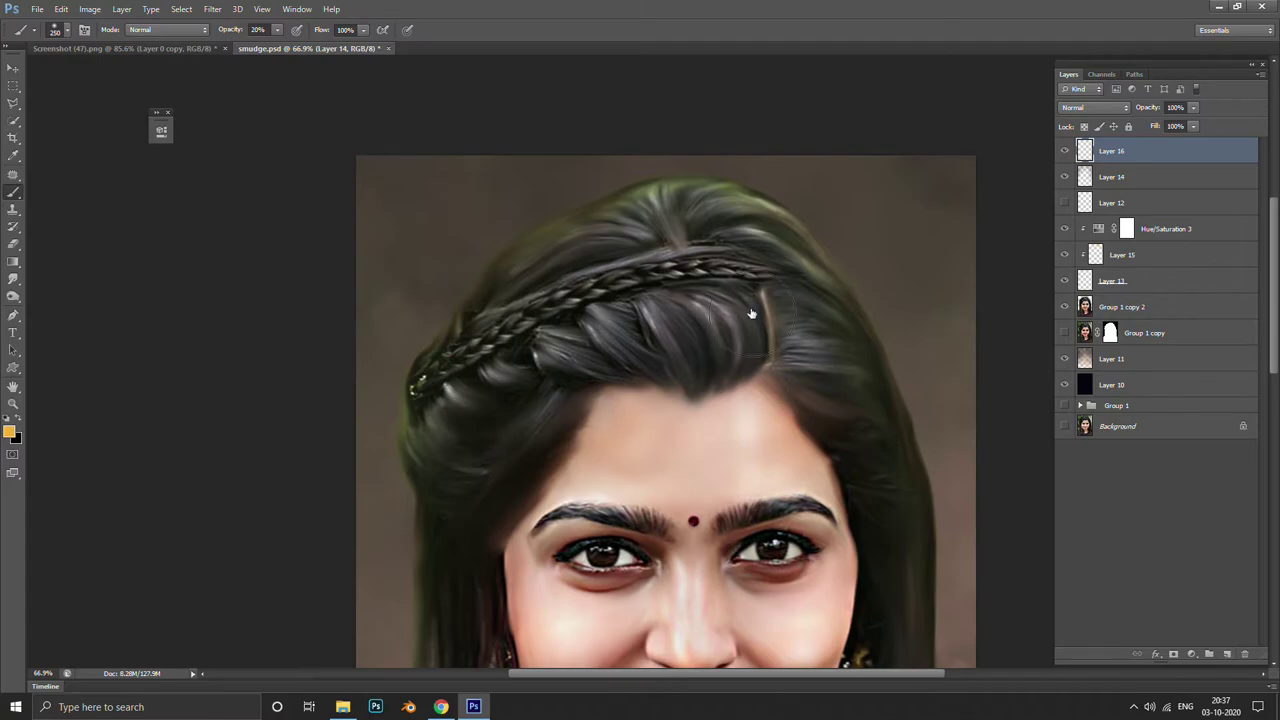
mouse_move(754, 191)
left_mouse_down()
mouse_move(820, 223)
mouse_move(895, 305)
left_mouse_up()
left_click_drag(918, 352, 796, 223)
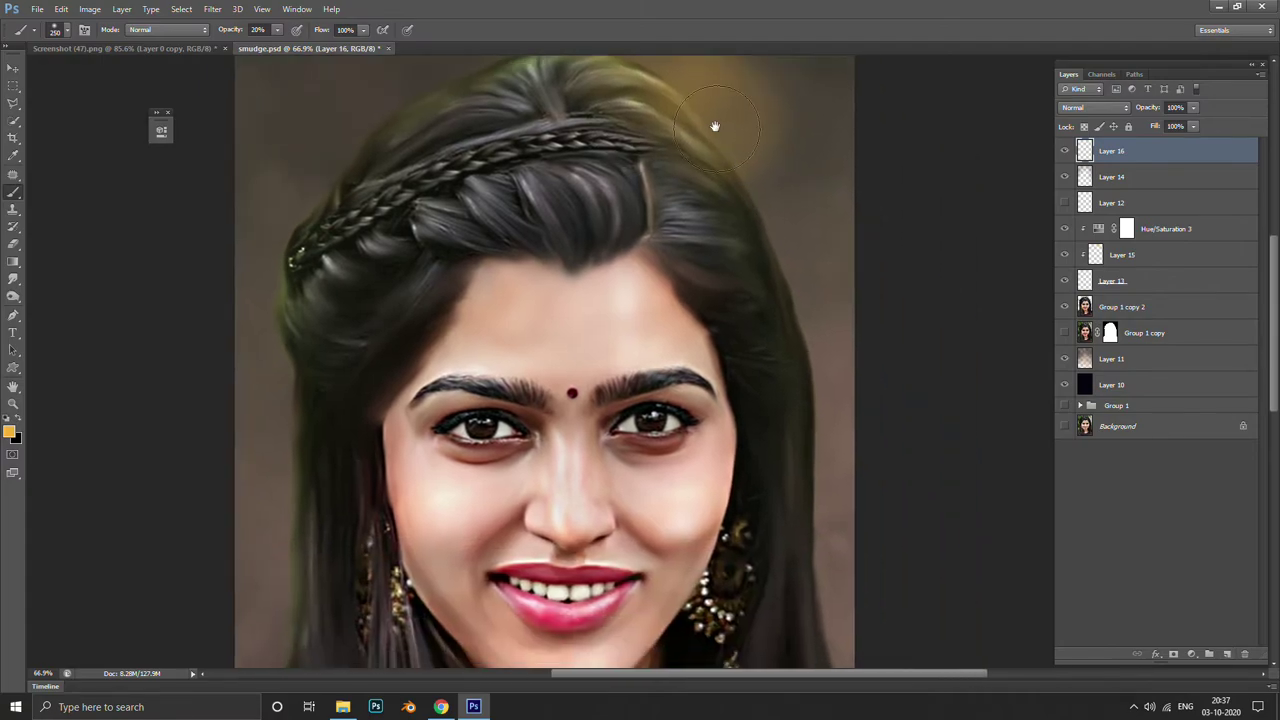
key("F5")
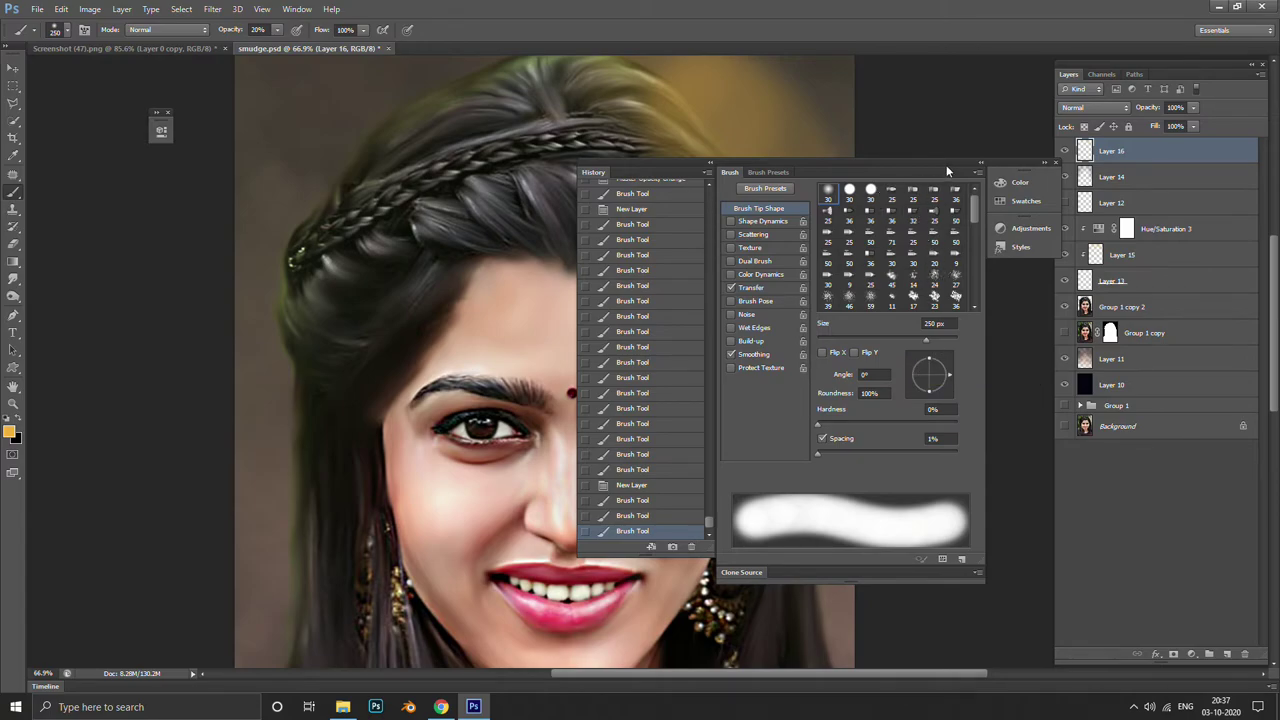
left_click(1057, 162)
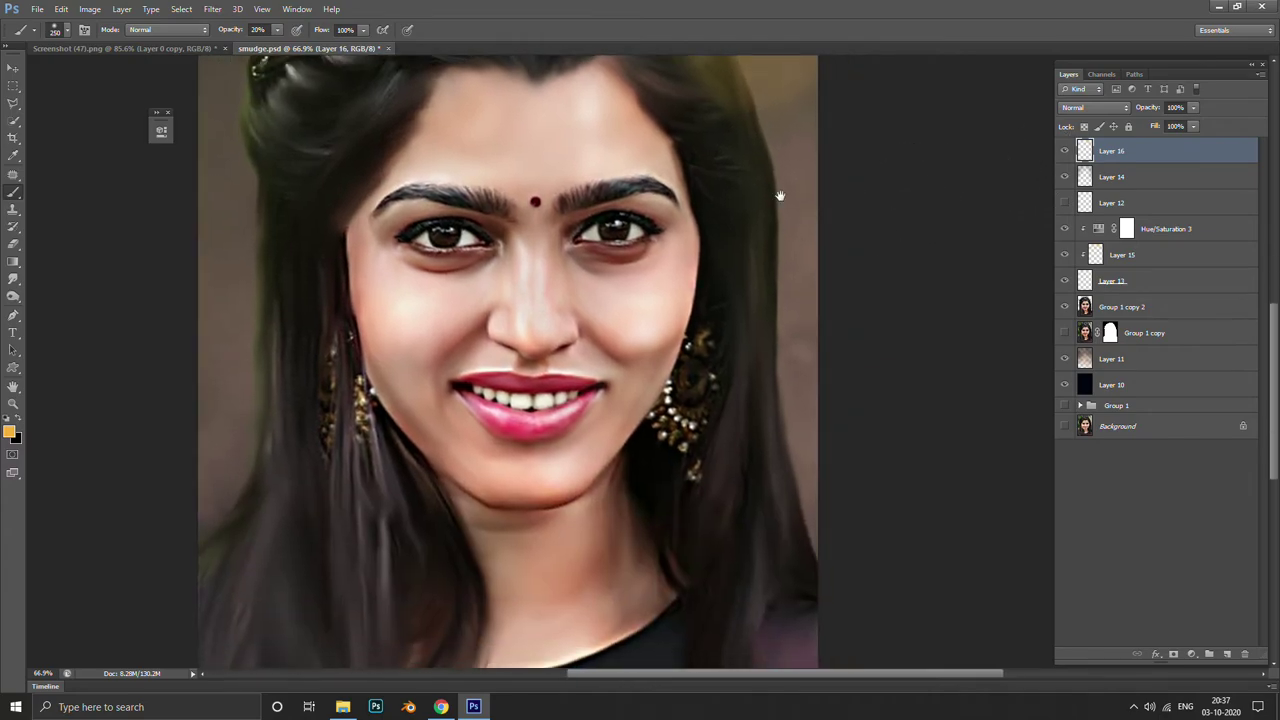
Paint large golden-orange strokes over the purple shirt, lower hair and right-side hair
left_click_drag(786, 349, 743, 211)
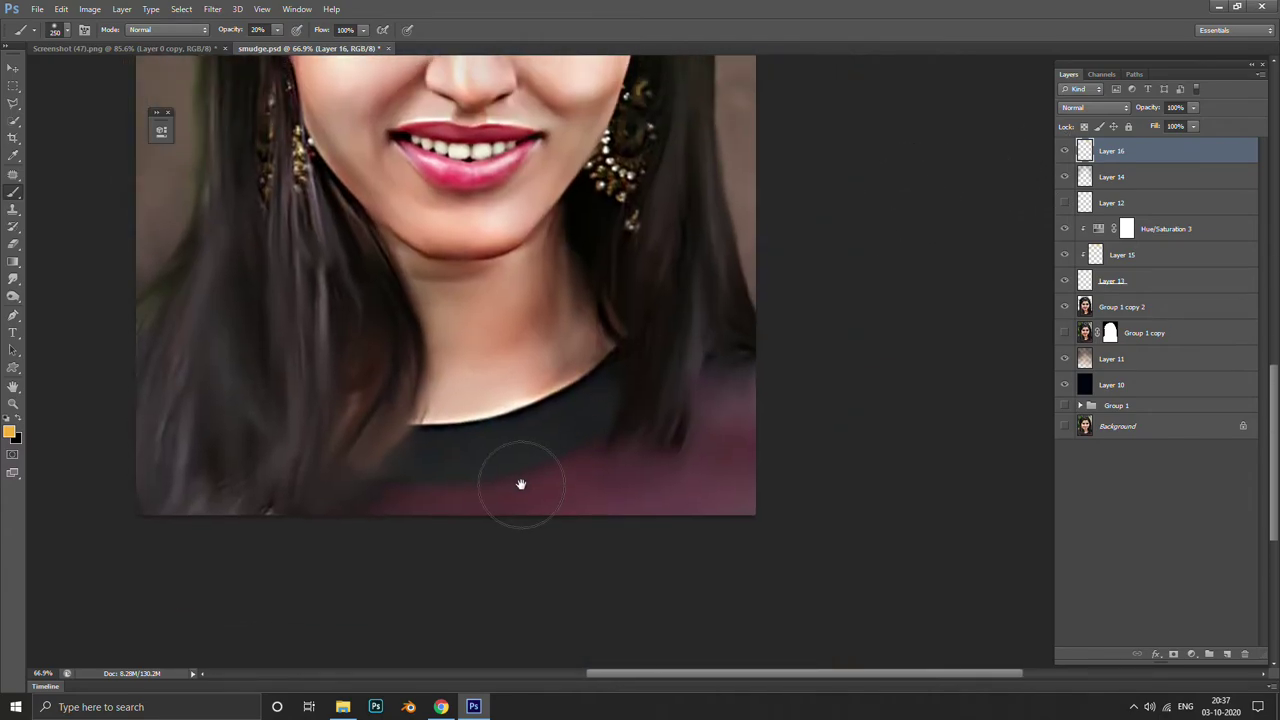
mouse_move(520, 484)
left_mouse_down()
mouse_move(529, 517)
mouse_move(763, 283)
left_mouse_up()
key("bracketright")
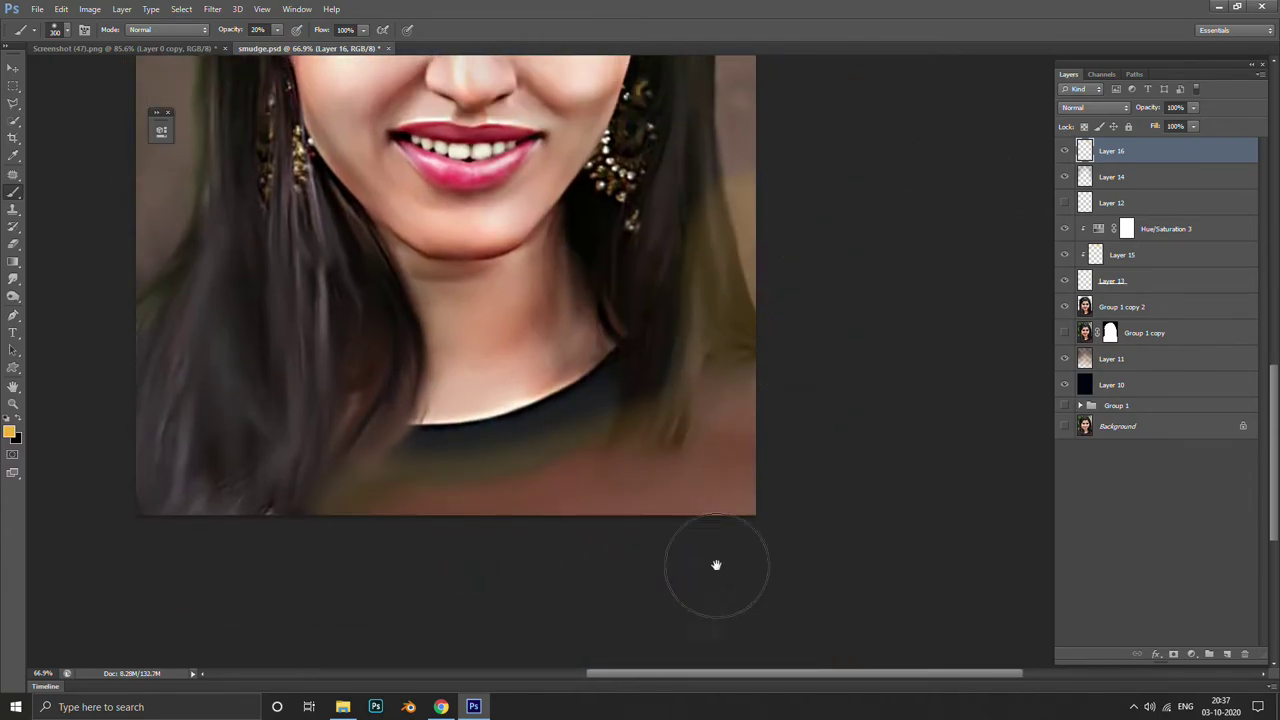
key("bracketright")
key("bracketright")
key("bracketright")
mouse_move(260, 580)
left_mouse_down()
mouse_move(700, 517)
mouse_move(815, 375)
mouse_move(835, 226)
mouse_move(826, 274)
mouse_move(763, 277)
left_mouse_up()
scroll(698, 336, "down", 3)
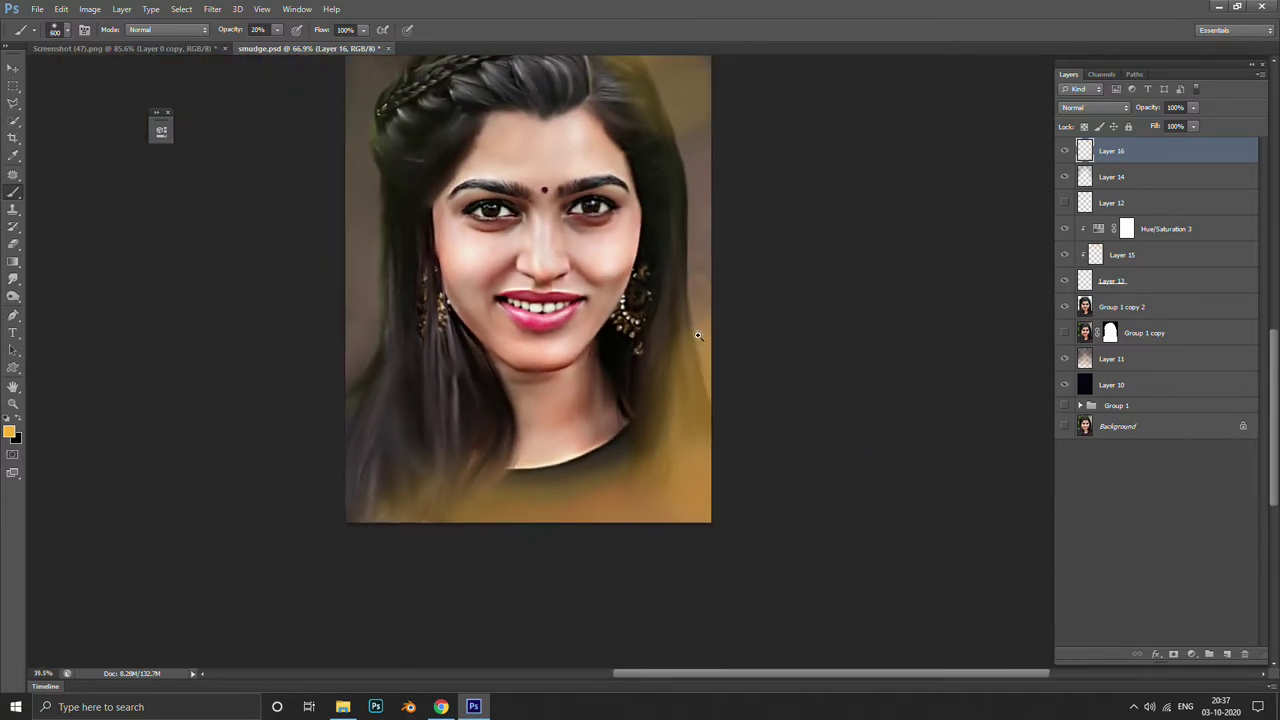
scroll(698, 336, "up", 2)
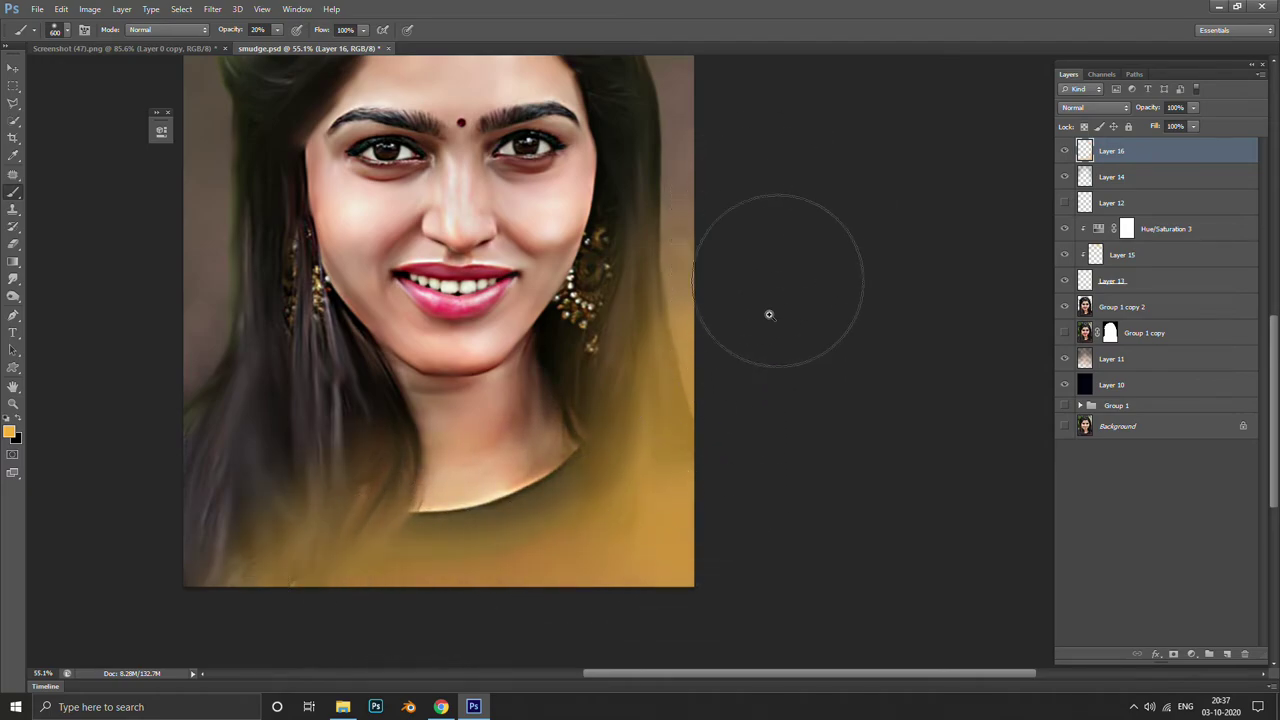
left_click_drag(769, 315, 686, 486)
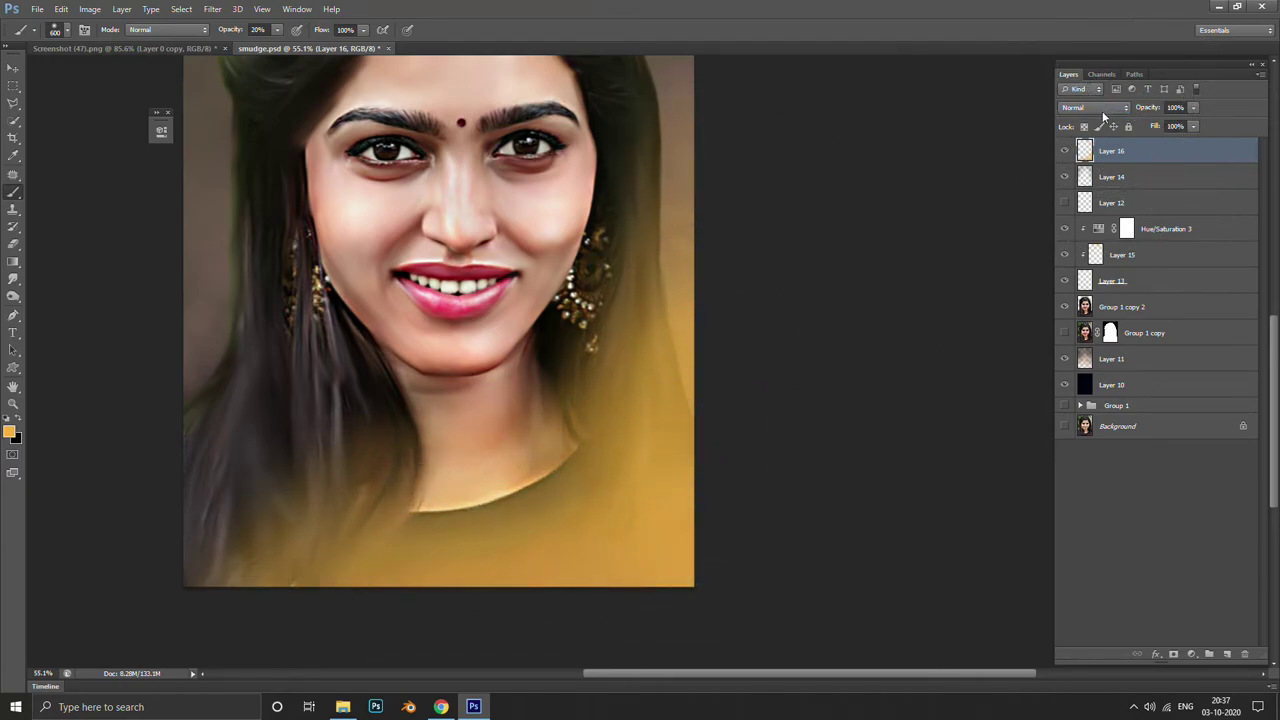
key("alt+Tab")
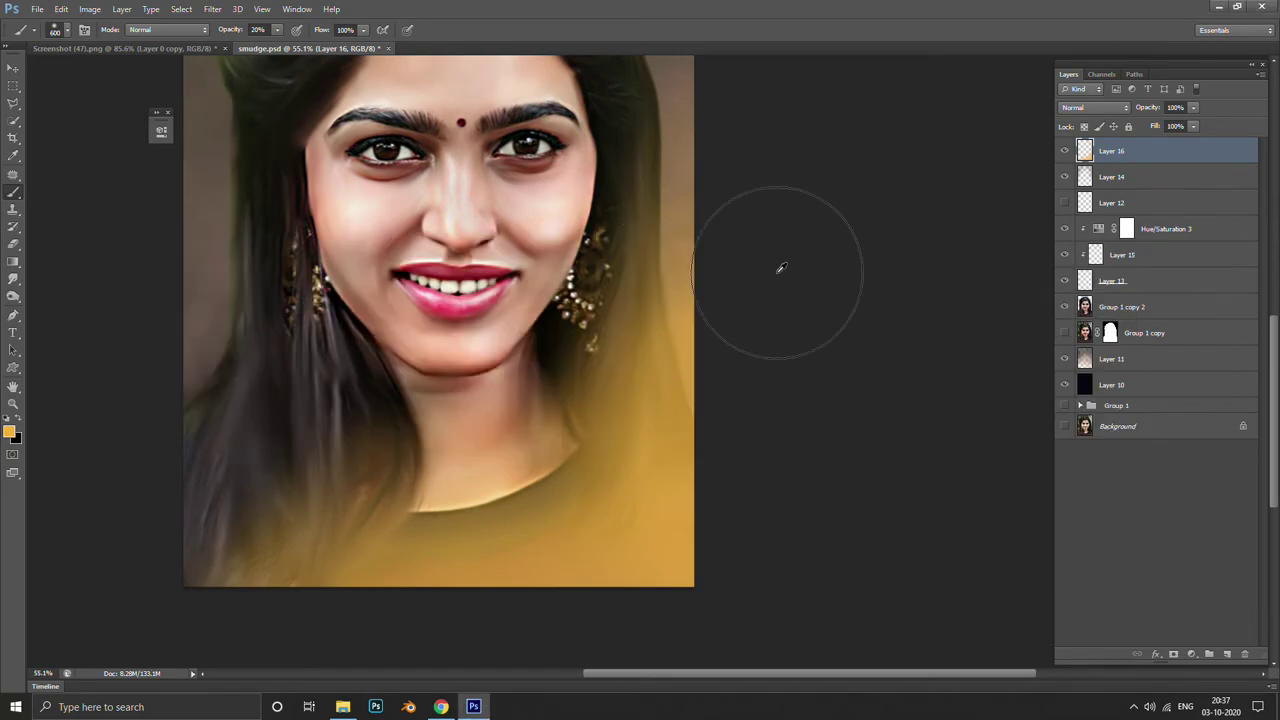
Set Layer 16 to Lighten blending at 47% opacity
left_click(1086, 108)
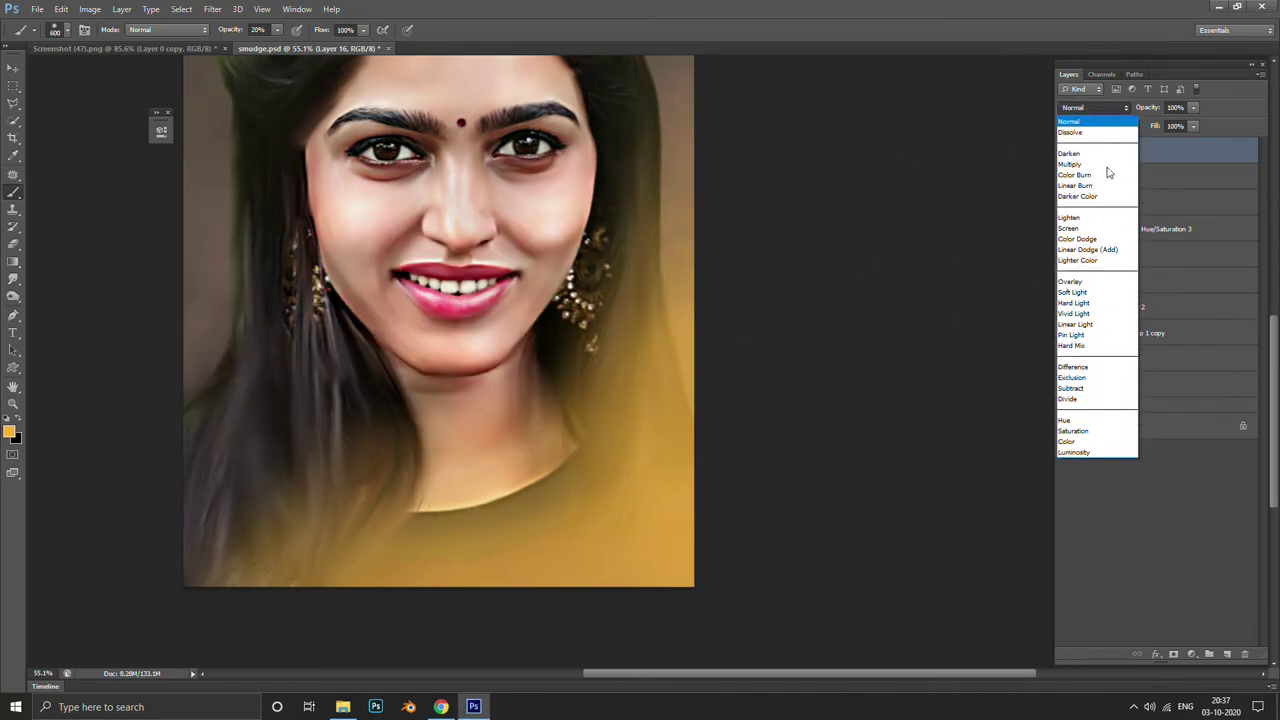
left_click(1072, 217)
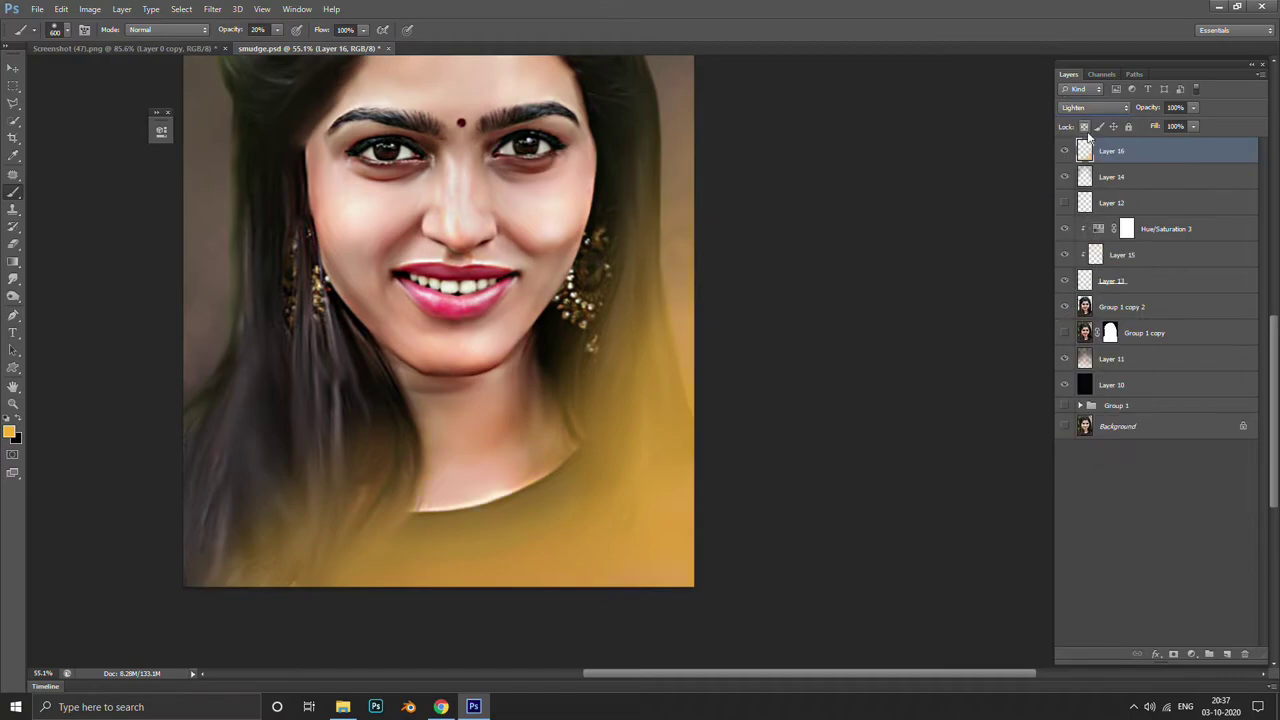
scroll(606, 224, "down", 1)
left_click_drag(587, 340, 587, 451)
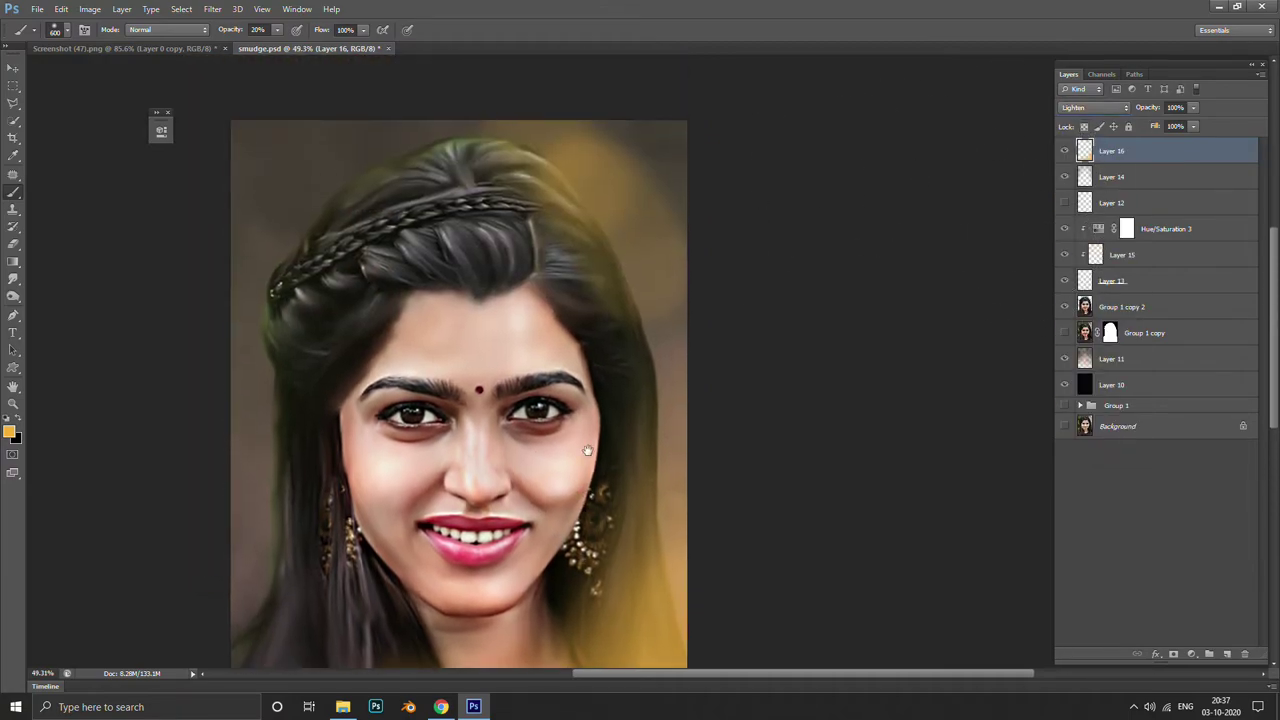
scroll(587, 451, "down", 1)
left_click(1194, 107)
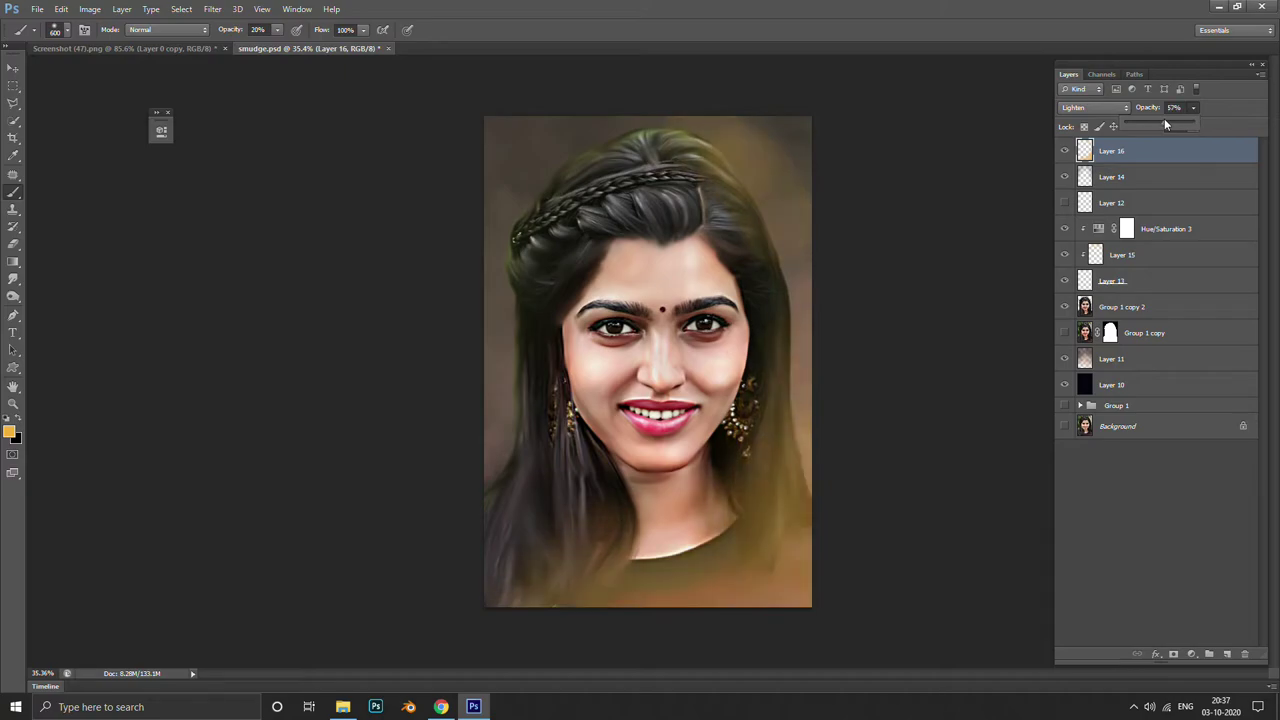
left_click_drag(1157, 121, 1156, 122)
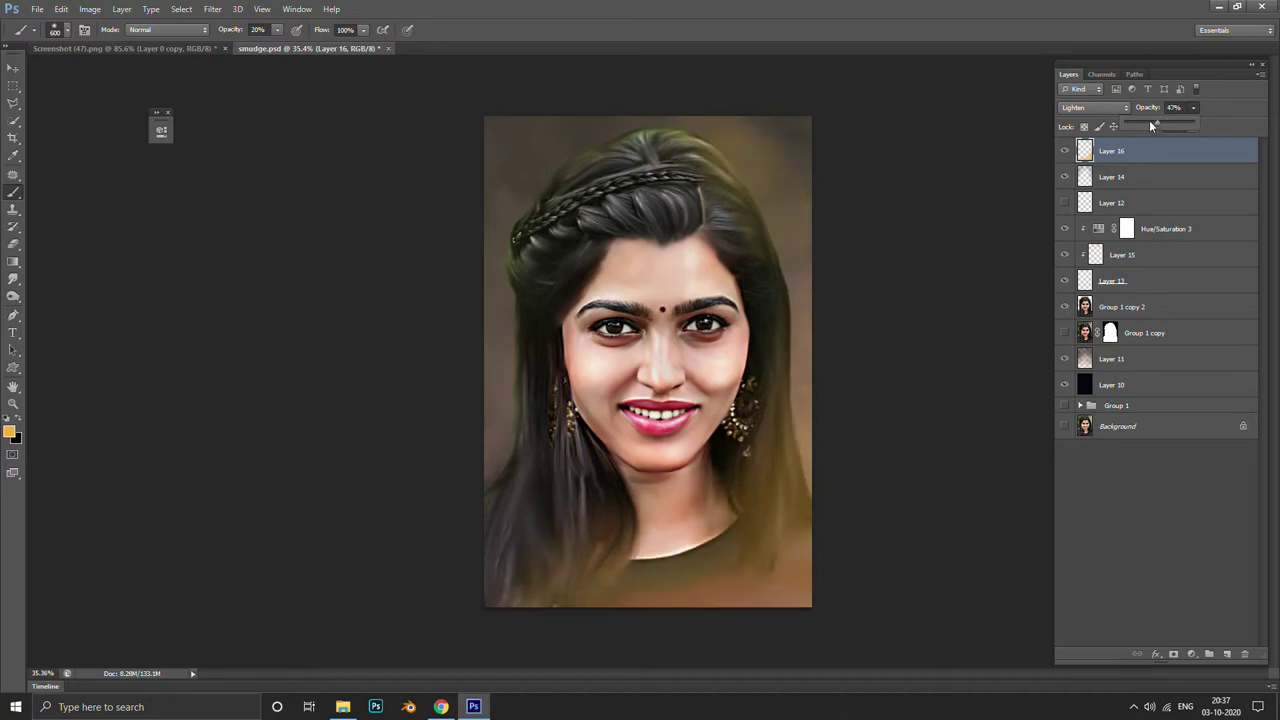
Try Linear Dodge (Add) on Layer 16, then settle on Overlay
left_click(1095, 107)
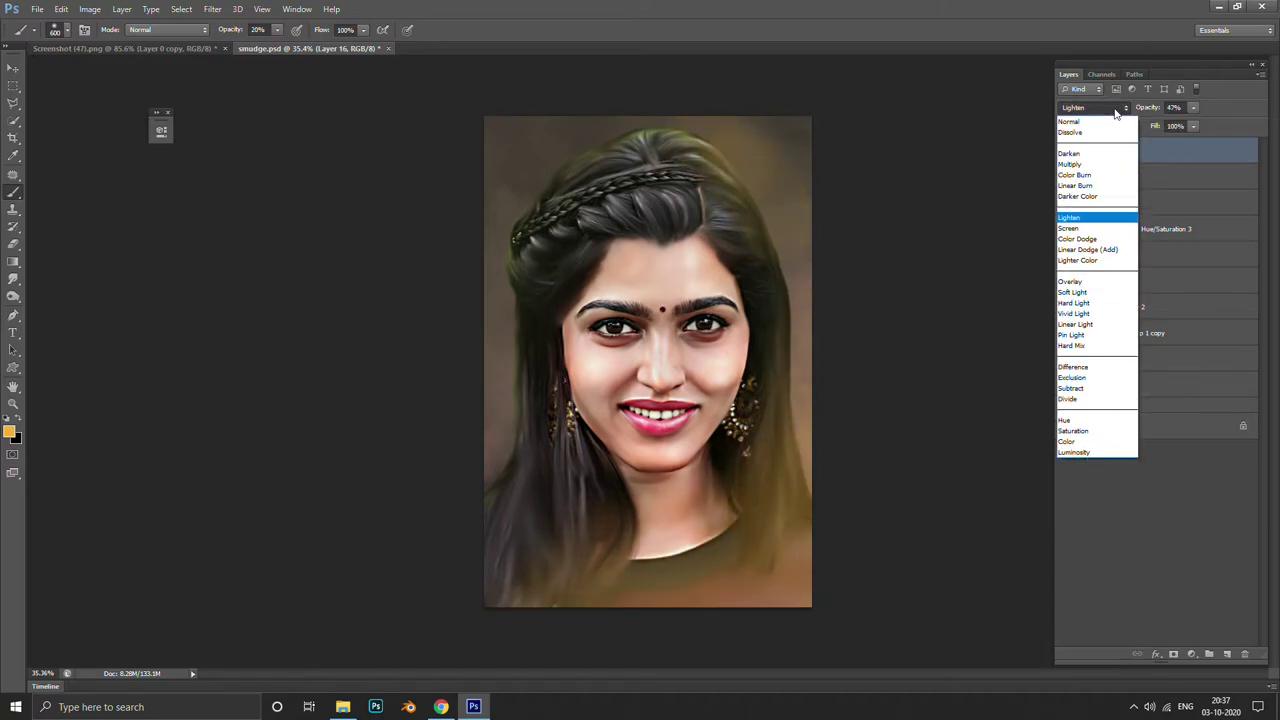
left_click(1088, 249)
left_click(1102, 109)
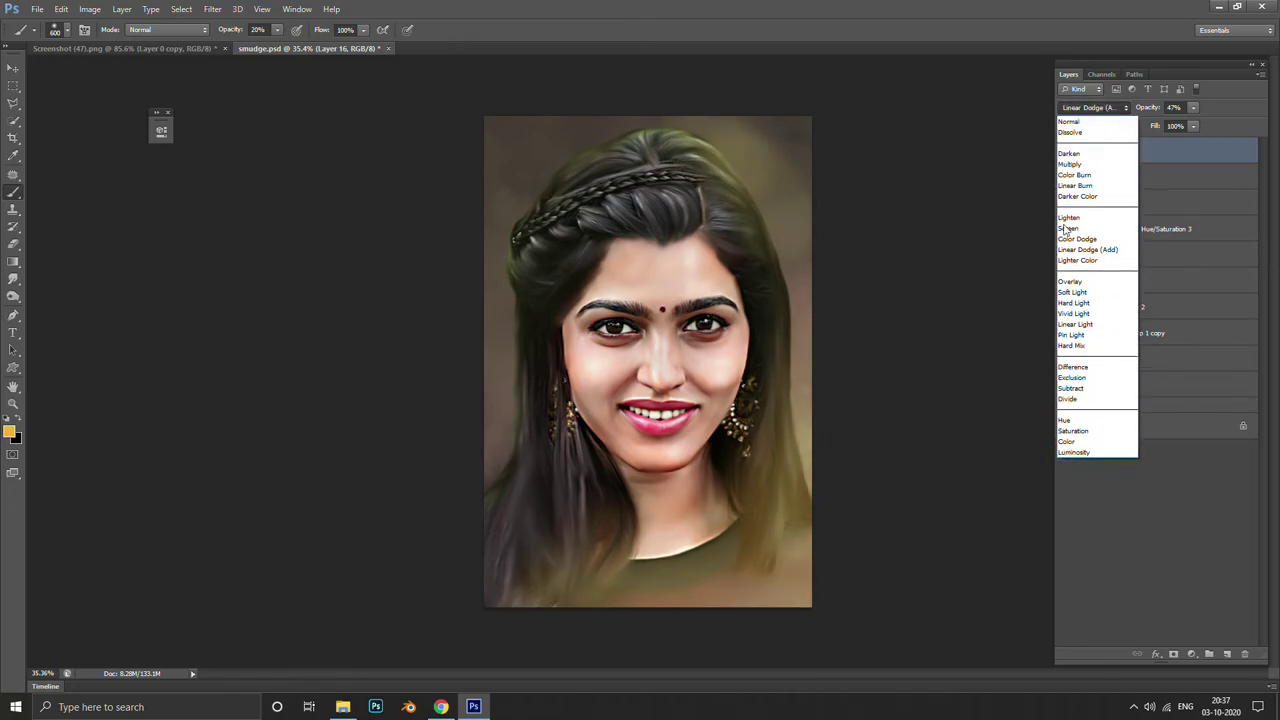
left_click(1092, 250)
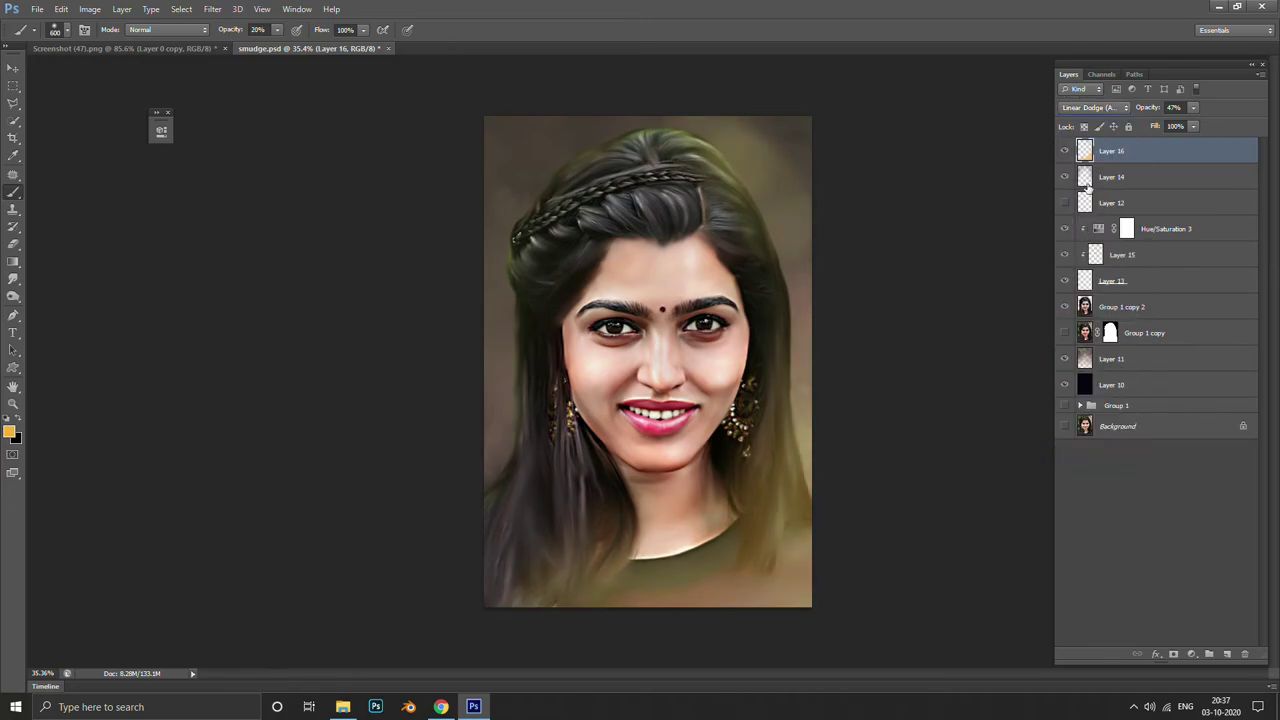
left_click(1095, 108)
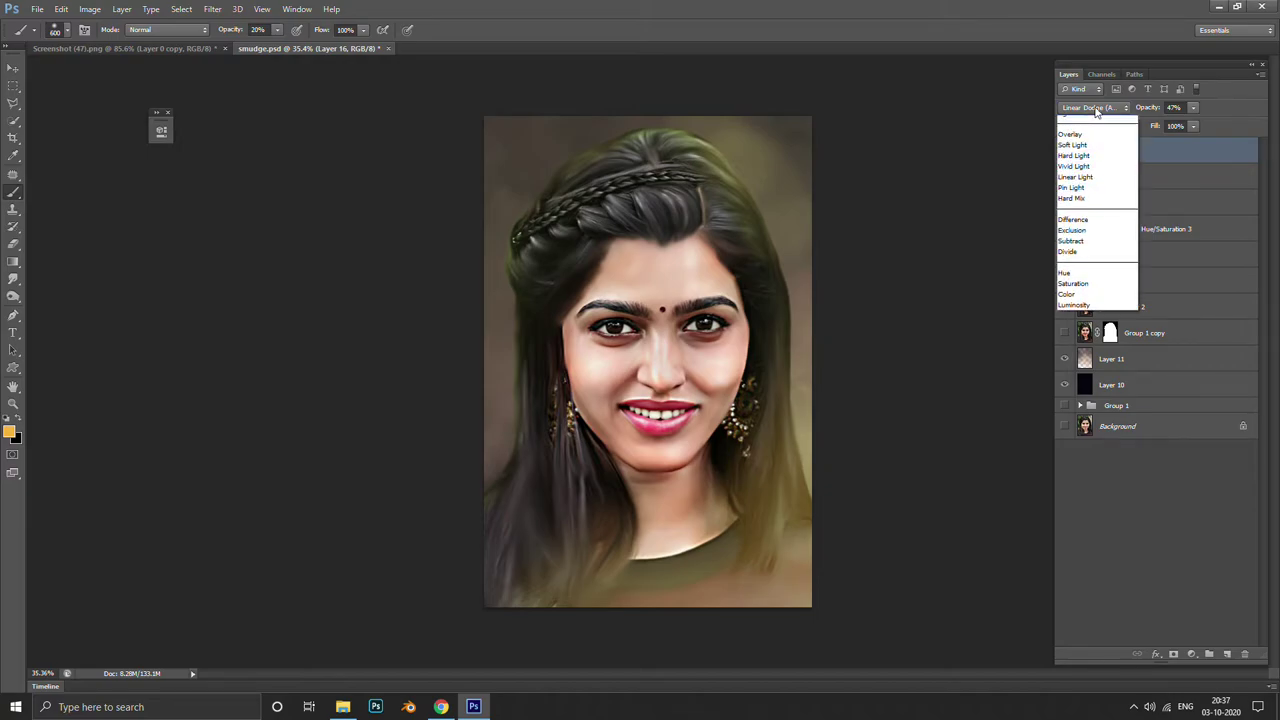
left_click(1088, 284)
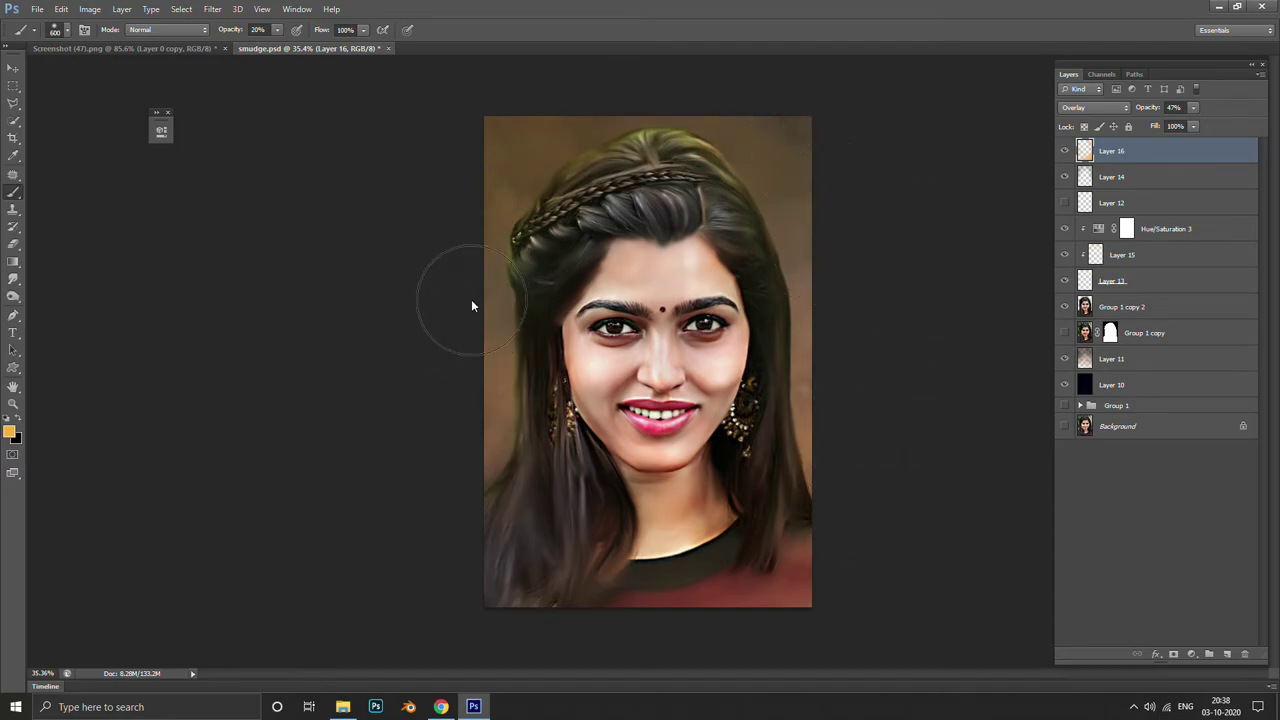
Shrink the brush to a small size and scroll across the canvas
key("bracketleft")
key("bracketleft")
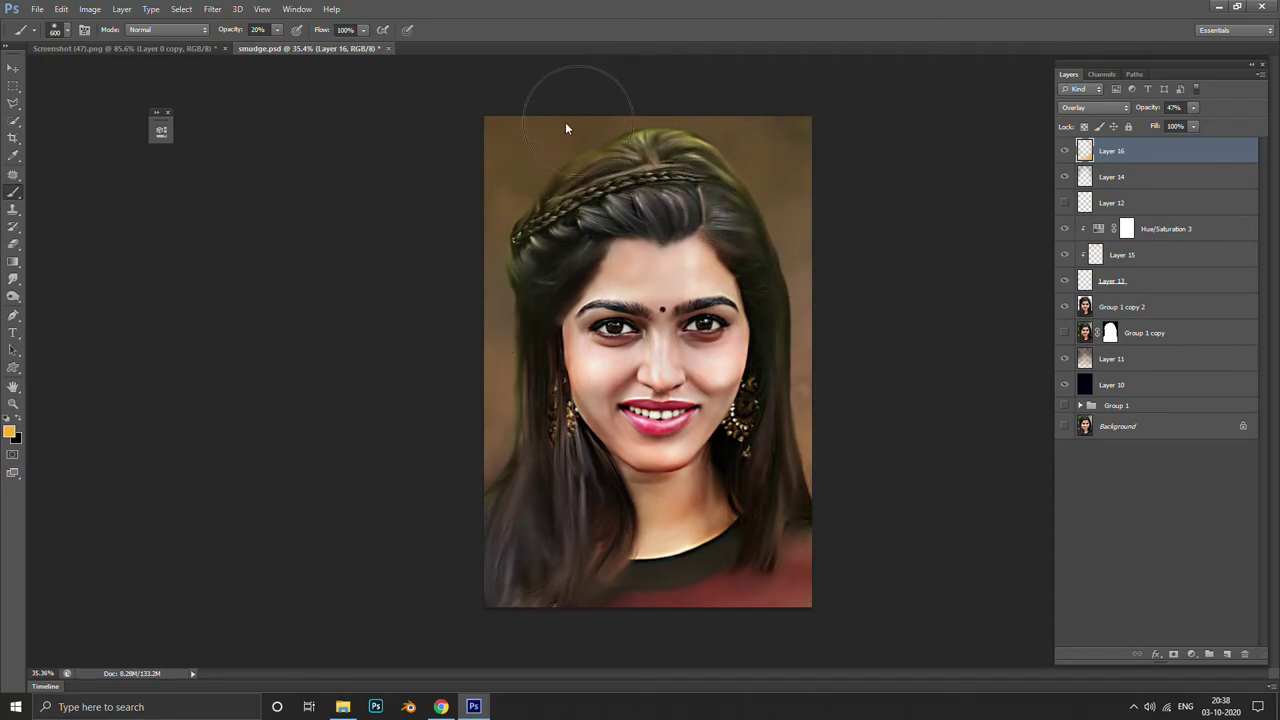
key("bracketleft")
key("bracketleft")
key("bracketleft")
scroll(563, 154, "up", 4)
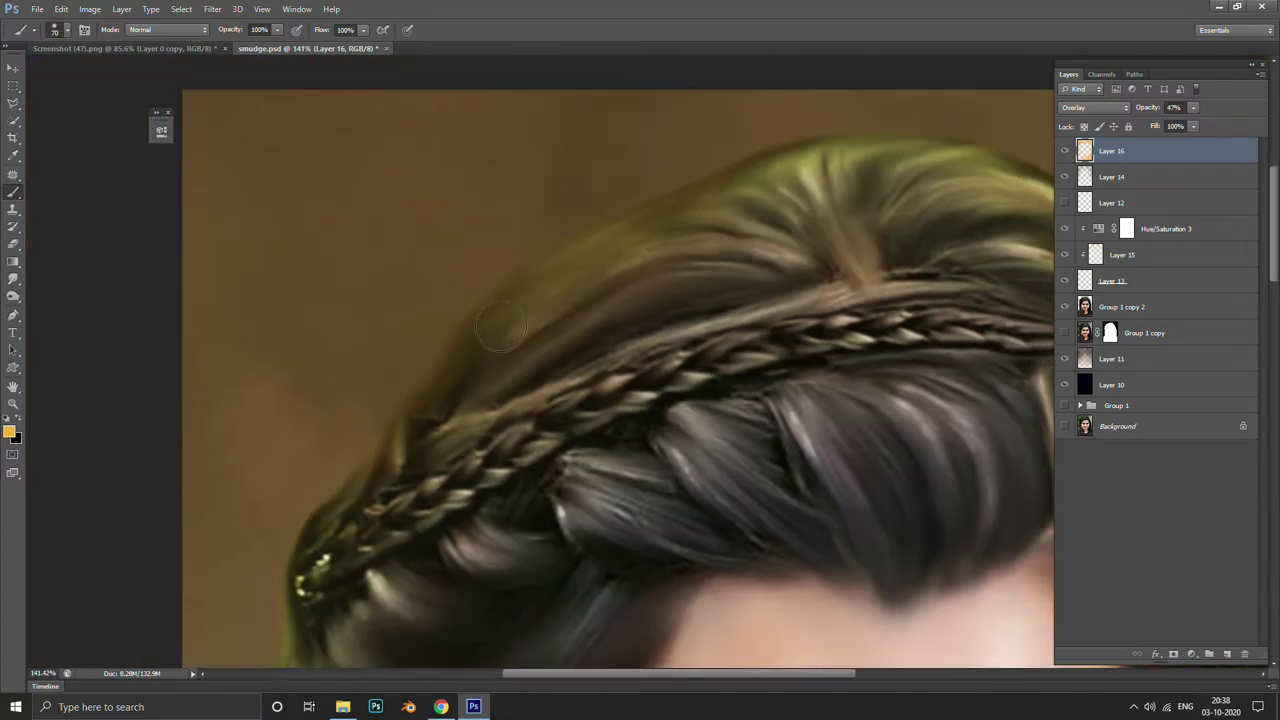
scroll(610, 218, "right", 3)
scroll(690, 190, "down", 1)
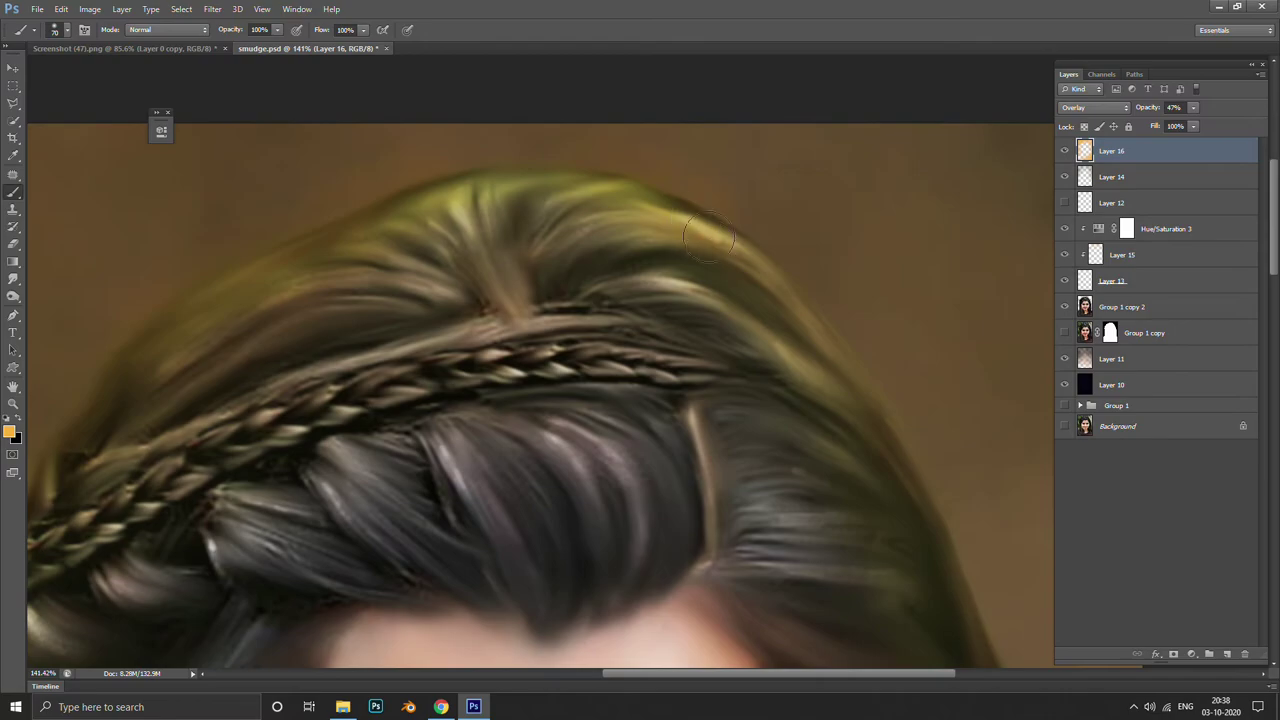
scroll(660, 170, "down", 2)
scroll(630, 160, "down", 1)
scroll(606, 146, "down", 2)
scroll(606, 146, "down", 2)
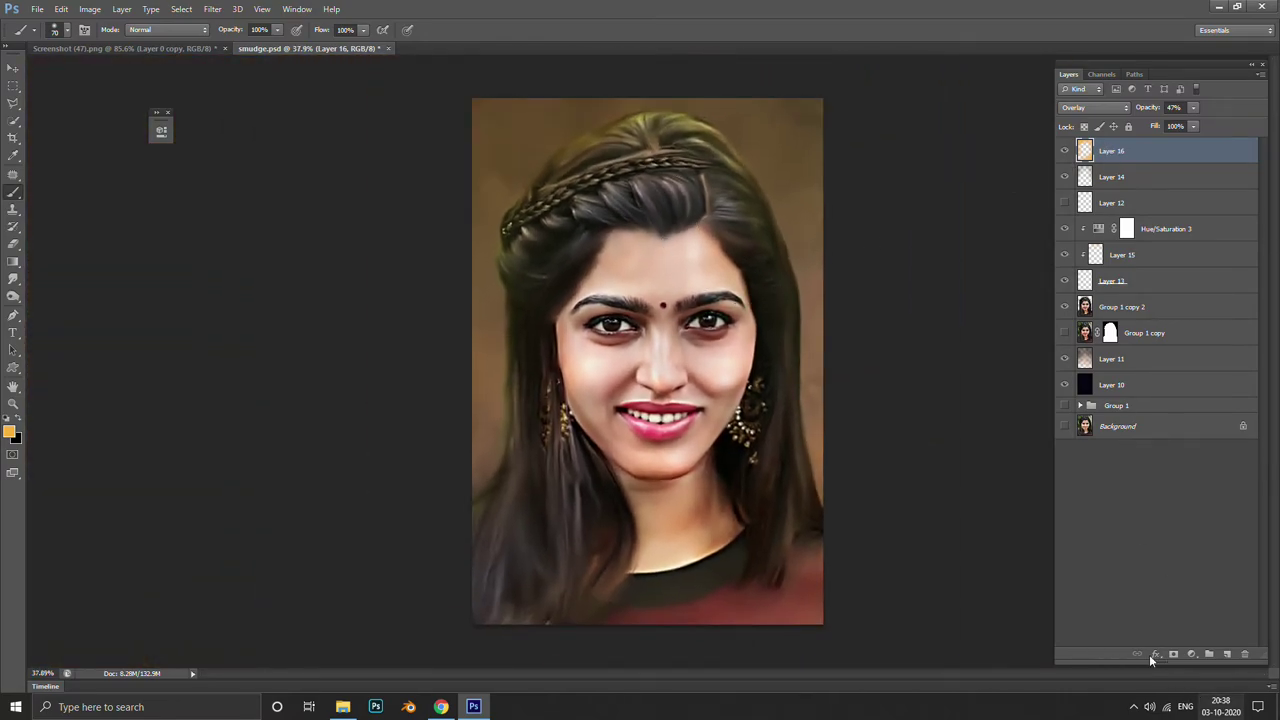
left_click(1191, 654)
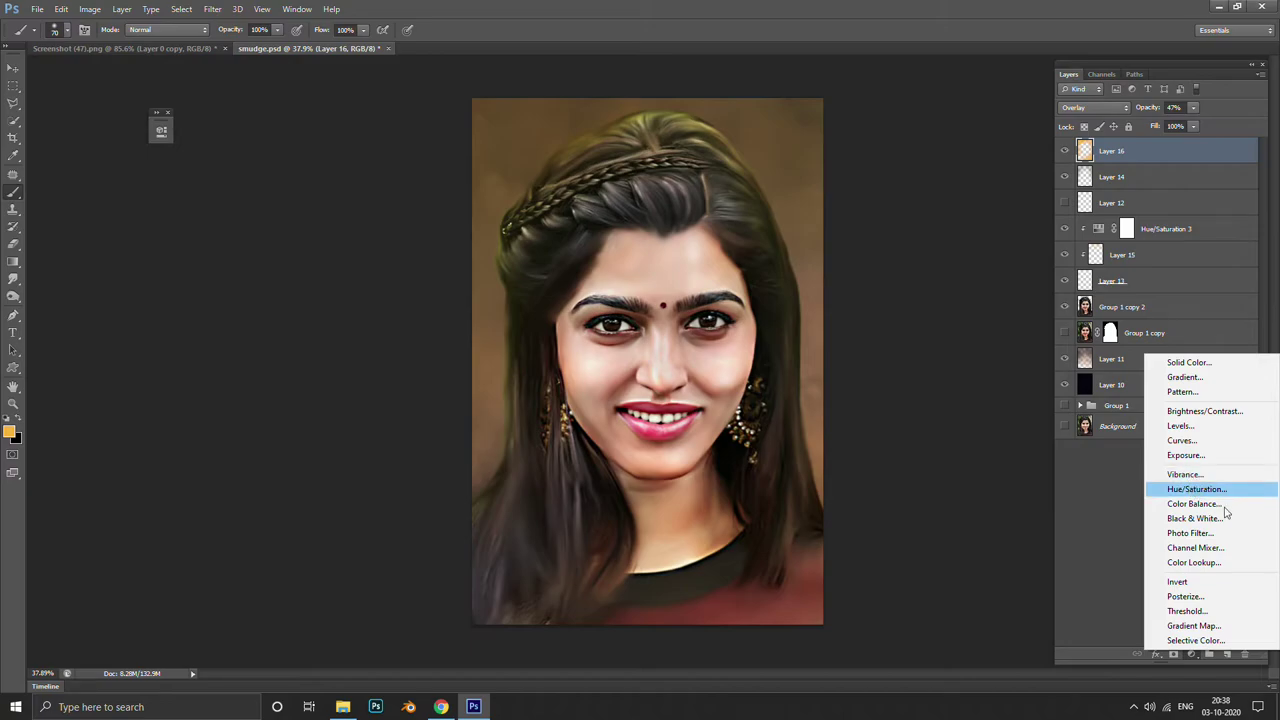
left_click(1215, 504)
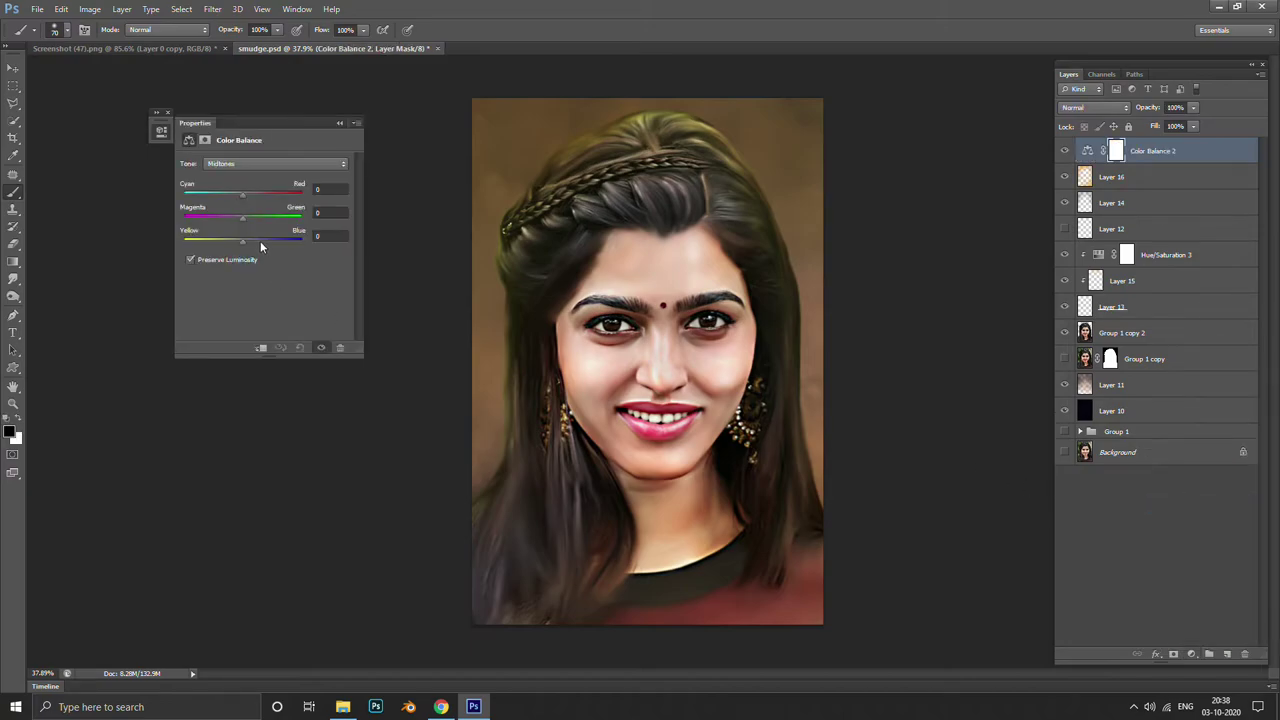
left_click_drag(239, 241, 230, 241)
left_click(250, 168)
left_click(243, 199)
left_click_drag(242, 242, 233, 243)
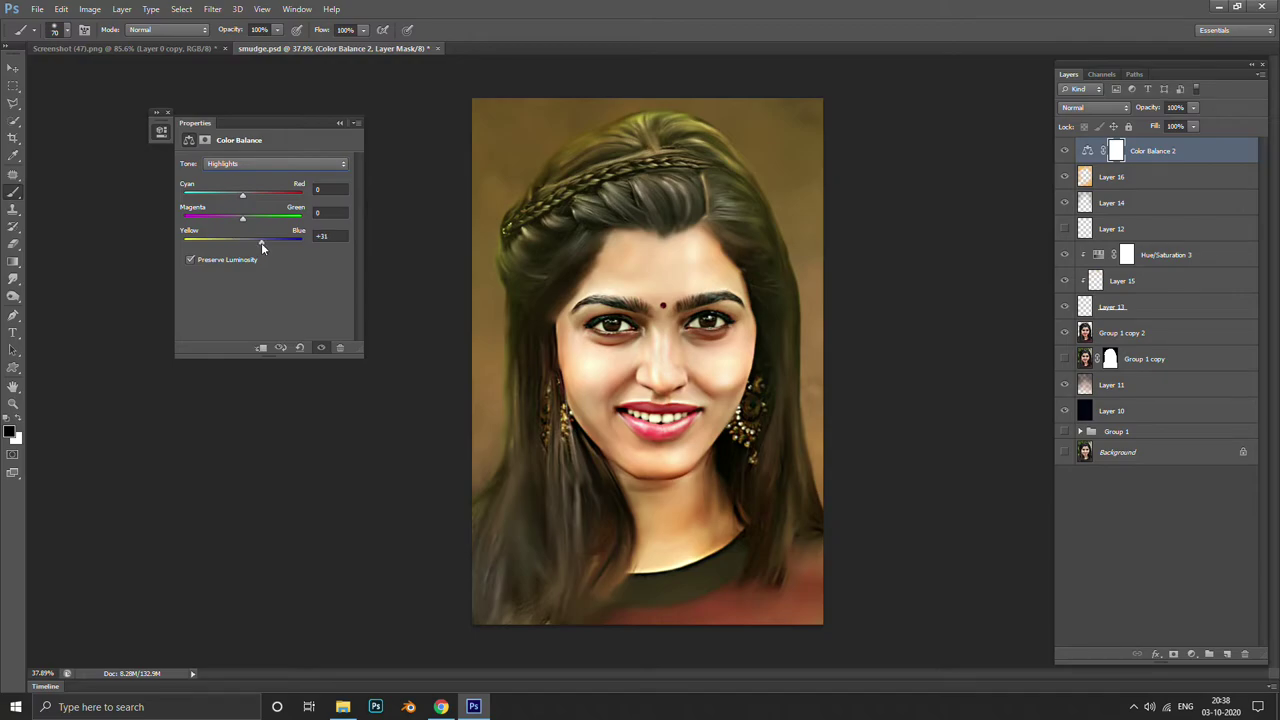
left_click_drag(261, 242, 251, 245)
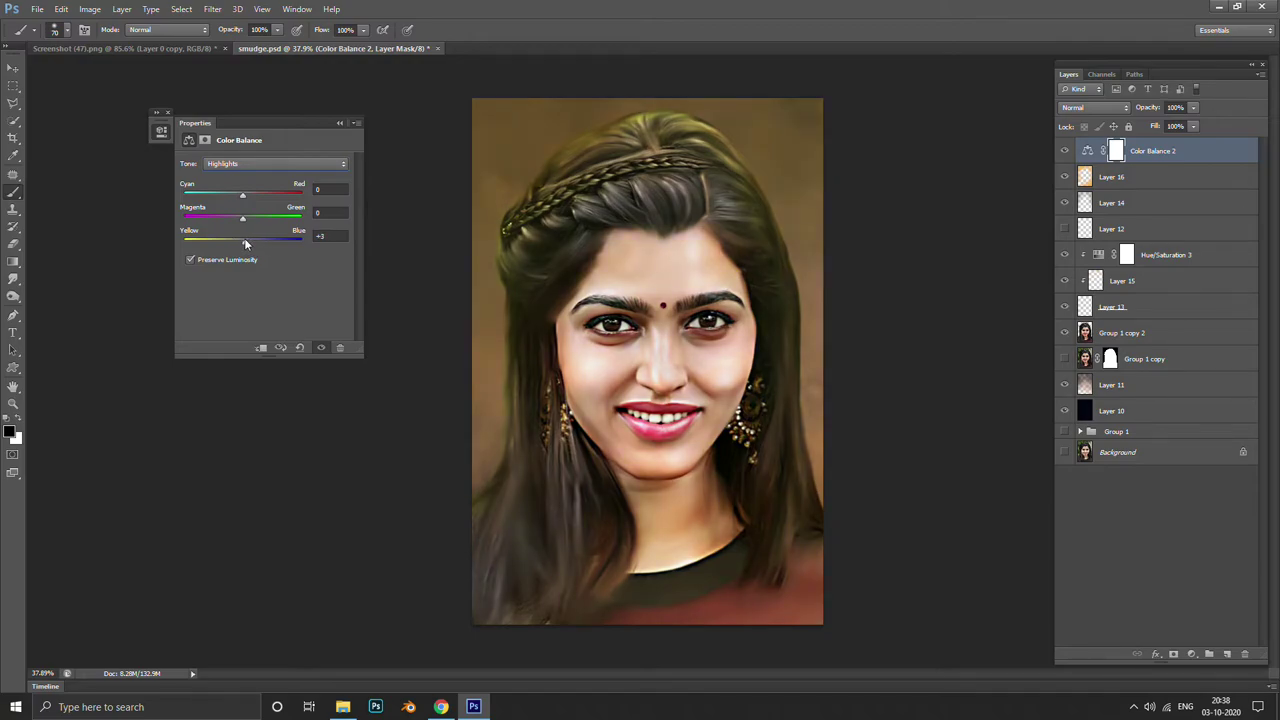
left_click(253, 165)
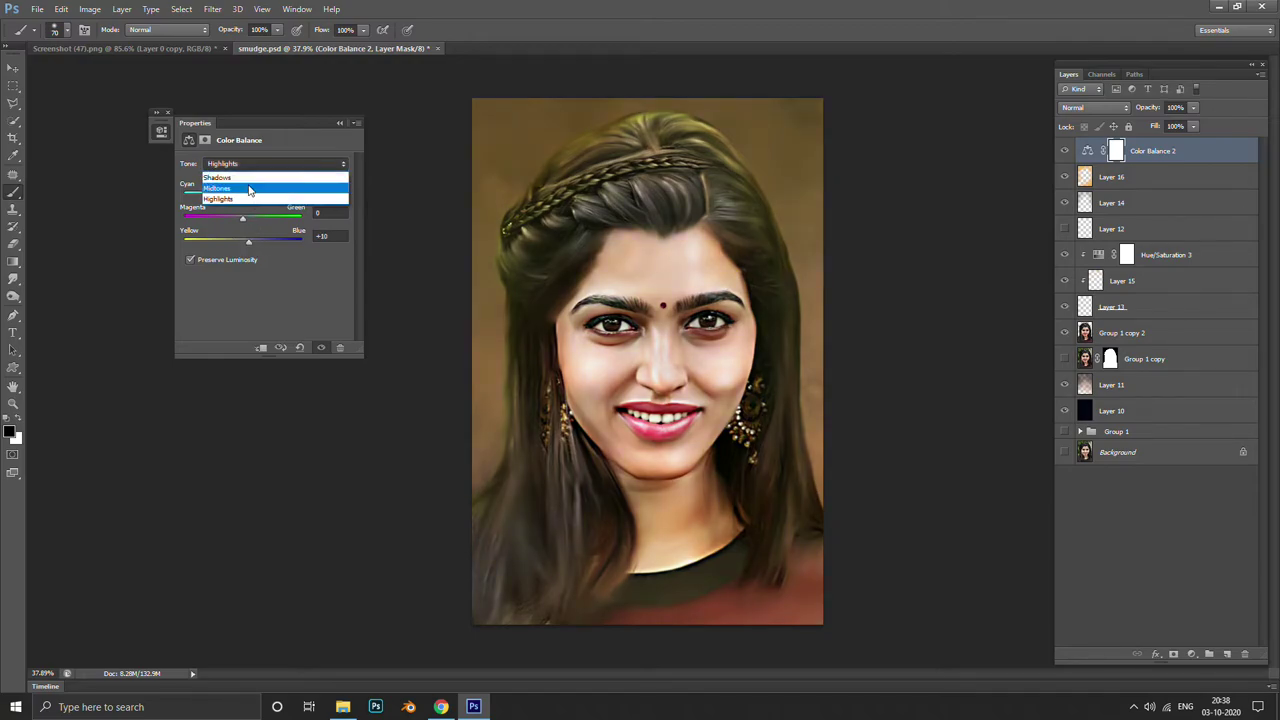
left_click(250, 187)
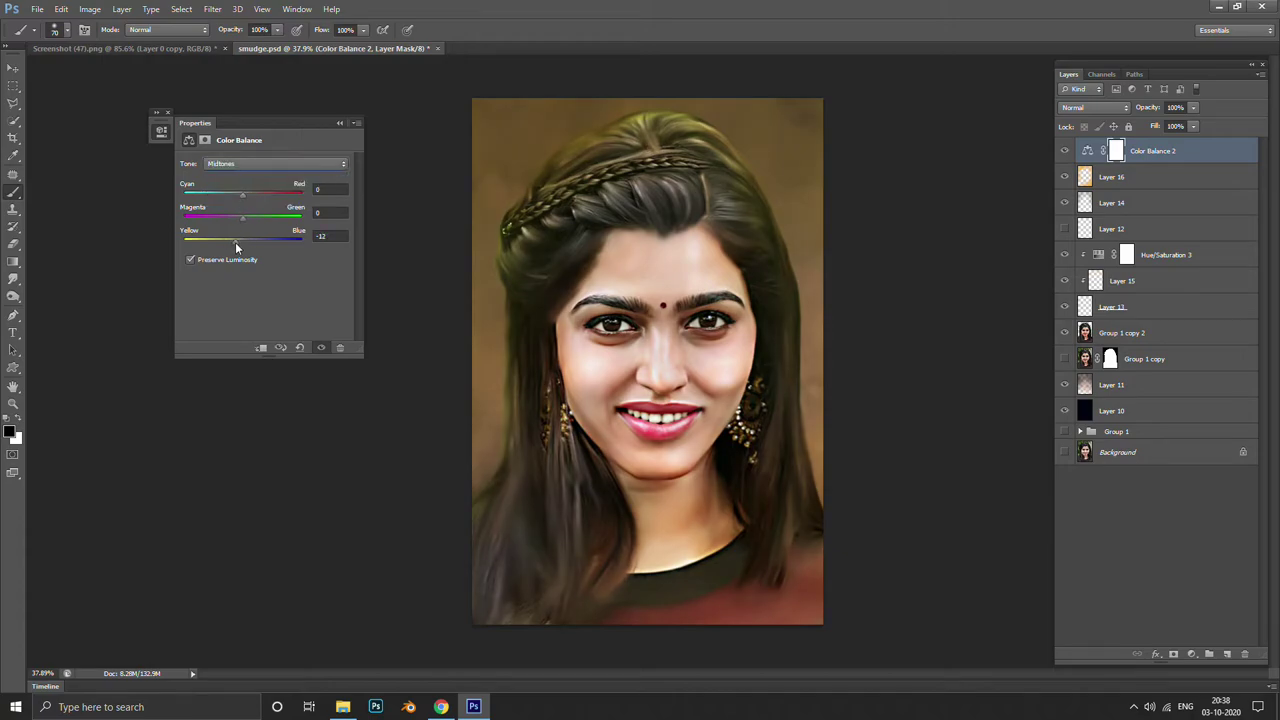
left_click_drag(247, 198, 251, 197)
left_click_drag(245, 193, 245, 194)
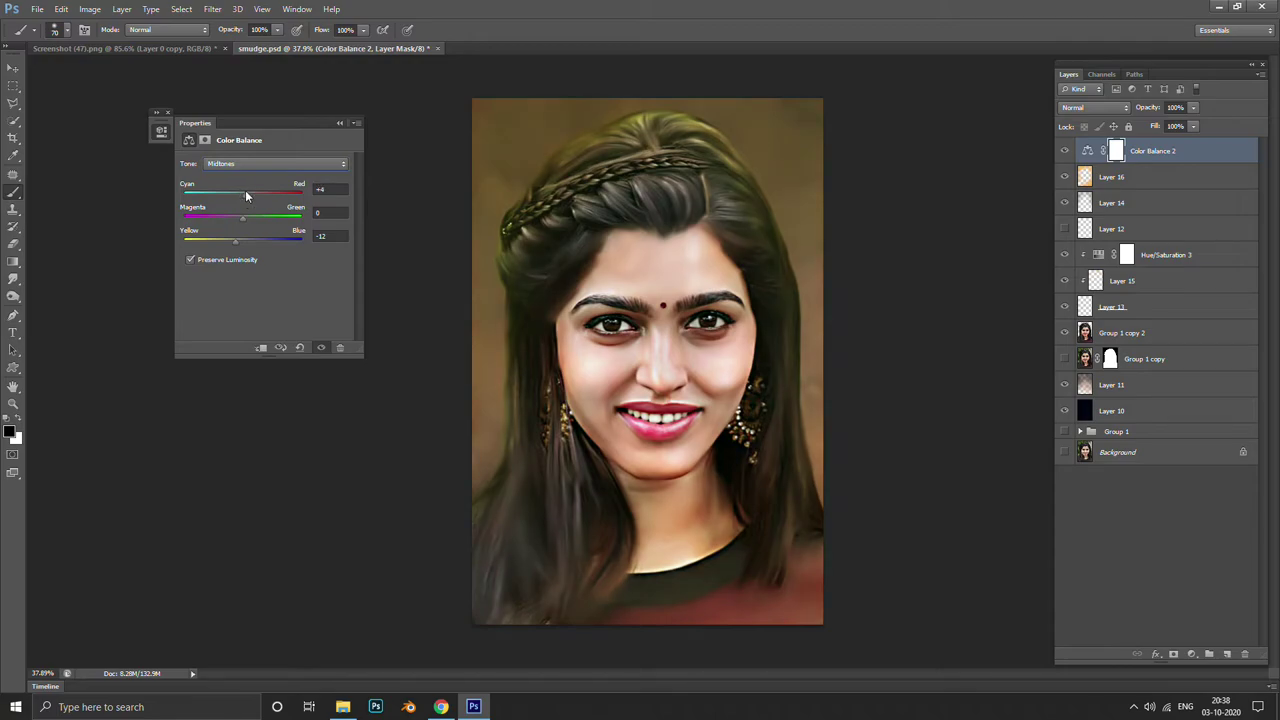
left_click(356, 124)
left_click(385, 173)
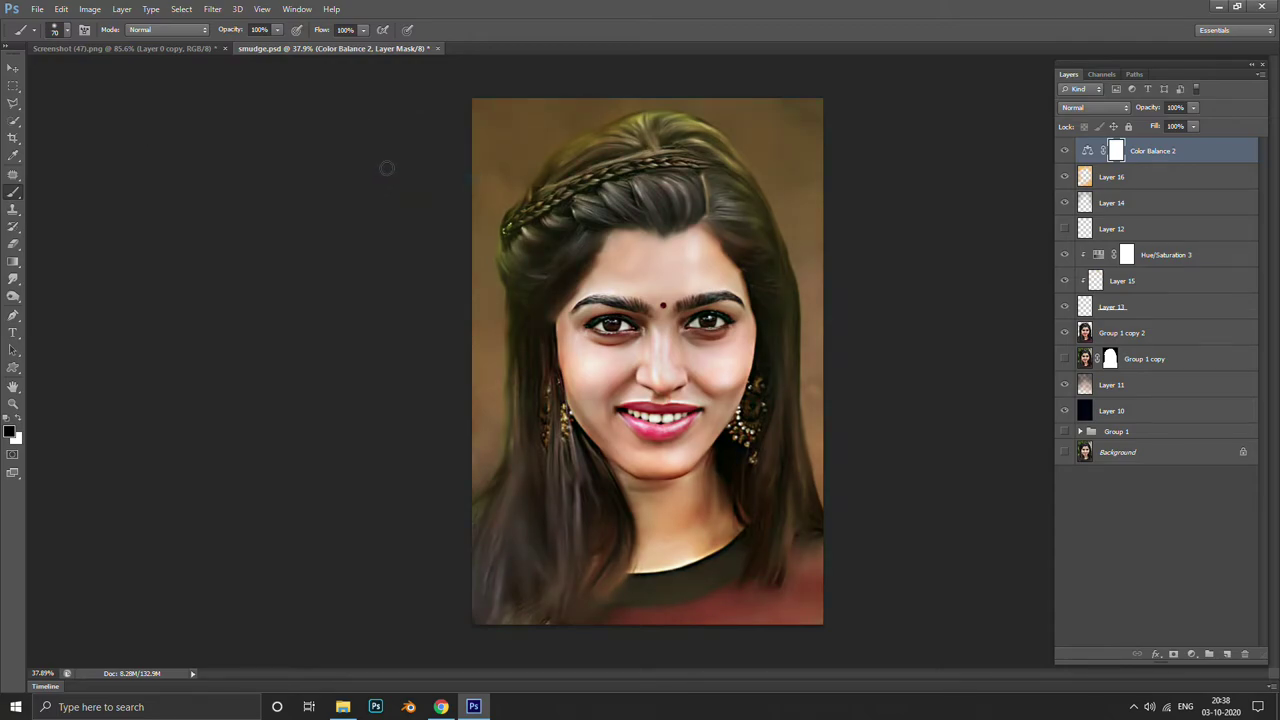
key("Delete")
scroll(656, 237, "up", 1)
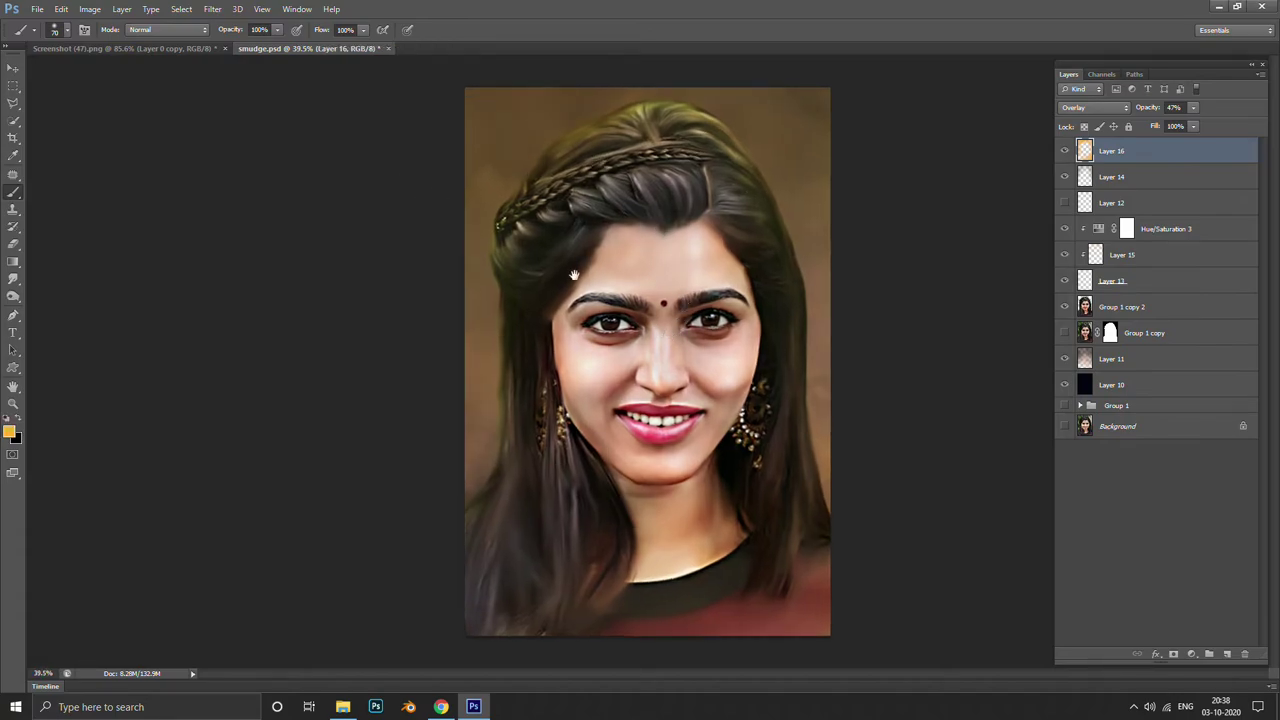
scroll(574, 275, "down", 2)
left_click(1064, 151)
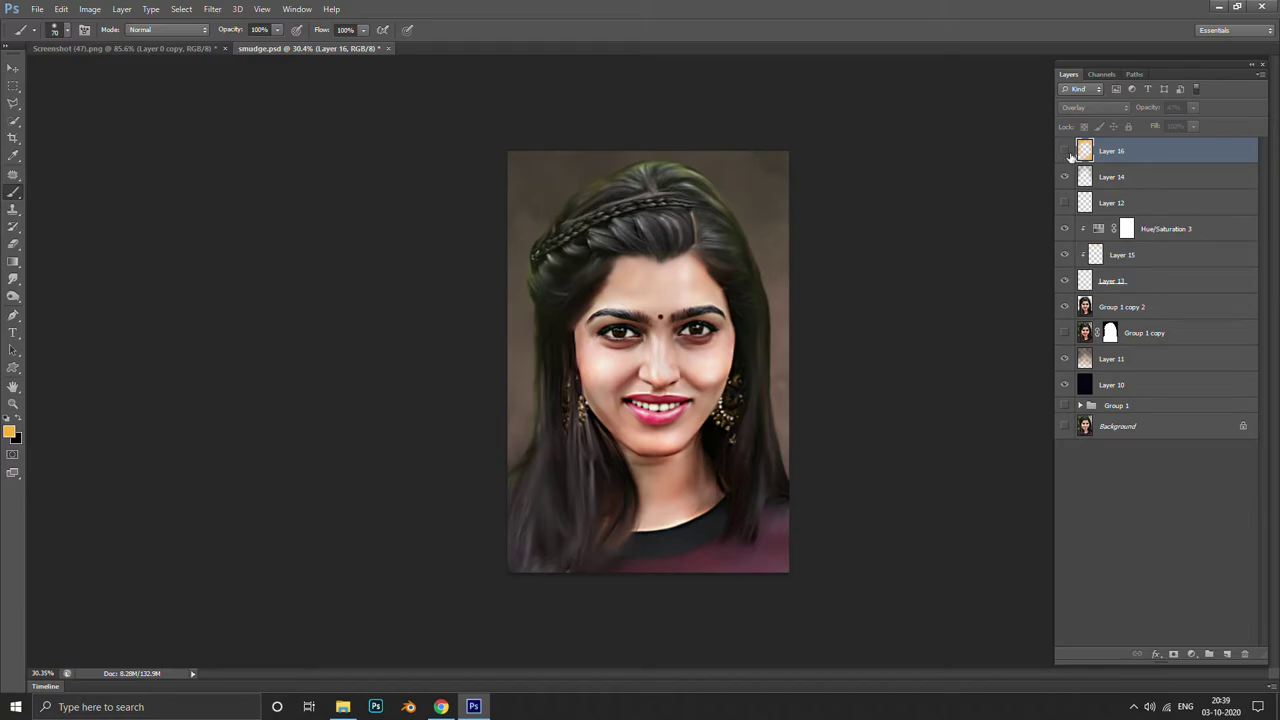
left_click(1066, 152)
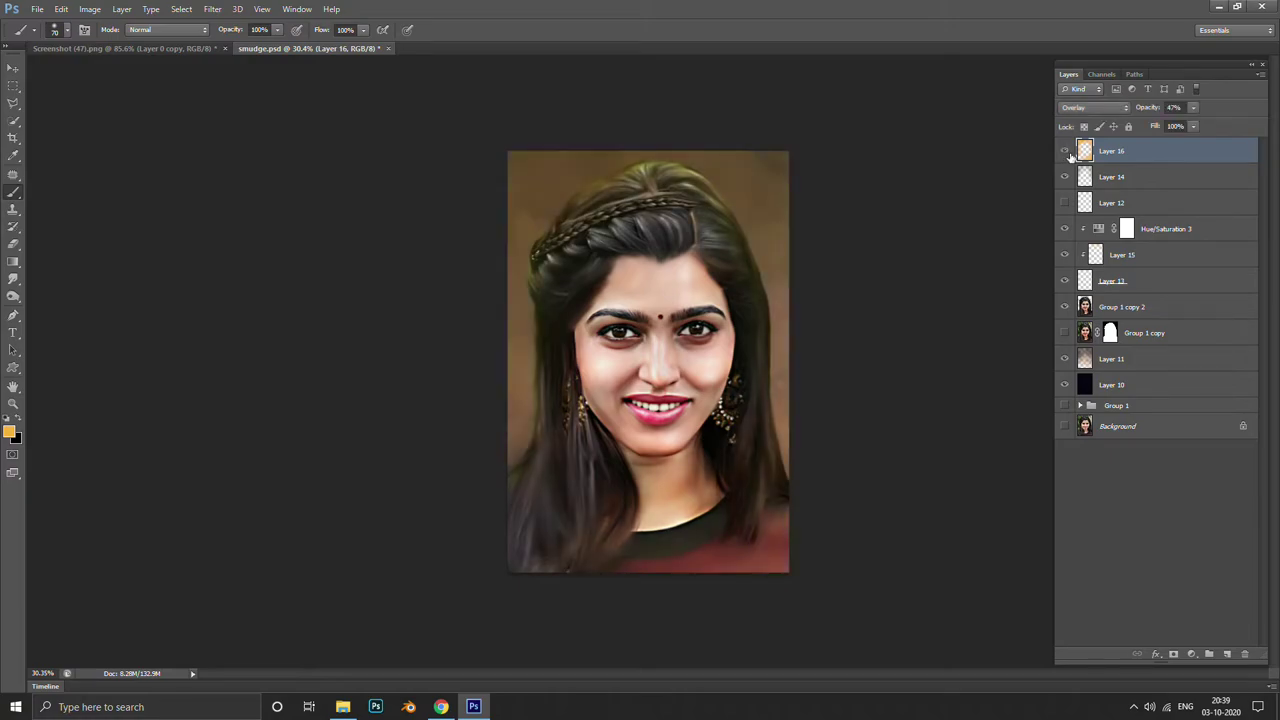
Add a Hue/Saturation adjustment with Master saturation +28, keeping the hue warm
left_click(1191, 654)
left_click(1197, 492)
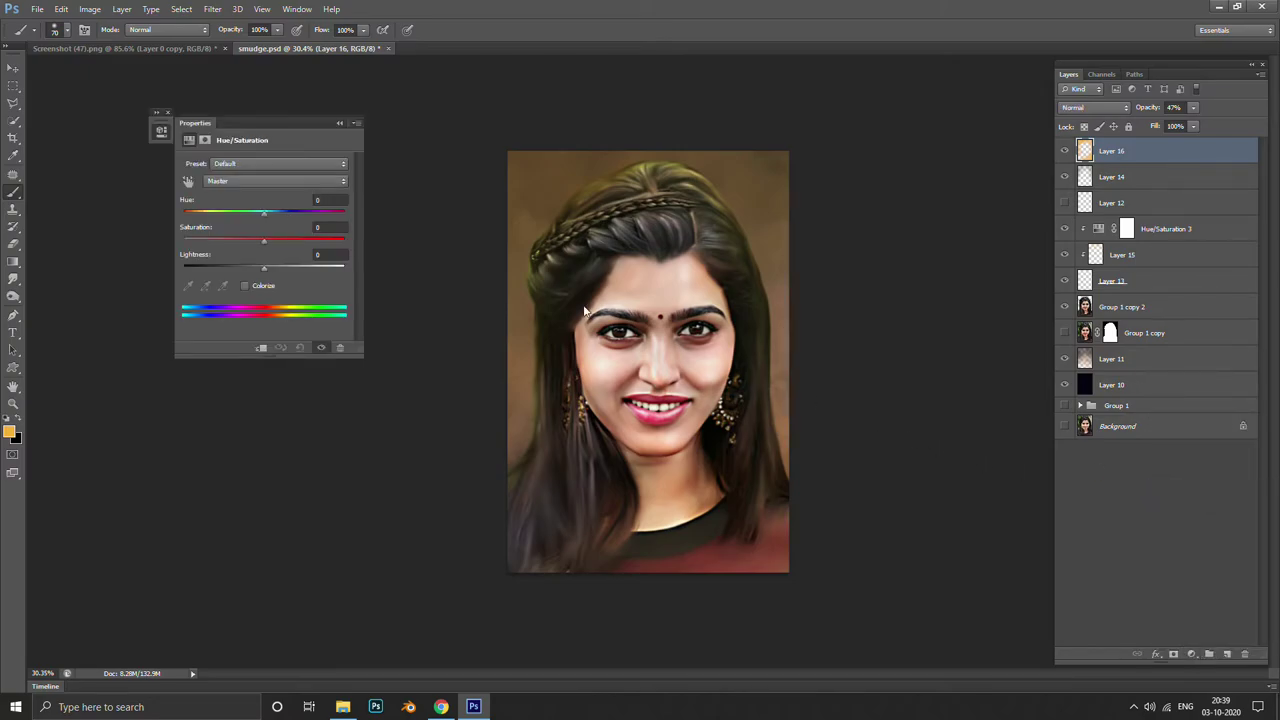
mouse_move(264, 213)
left_mouse_down()
mouse_move(285, 212)
mouse_move(200, 215)
mouse_move(348, 213)
left_mouse_up()
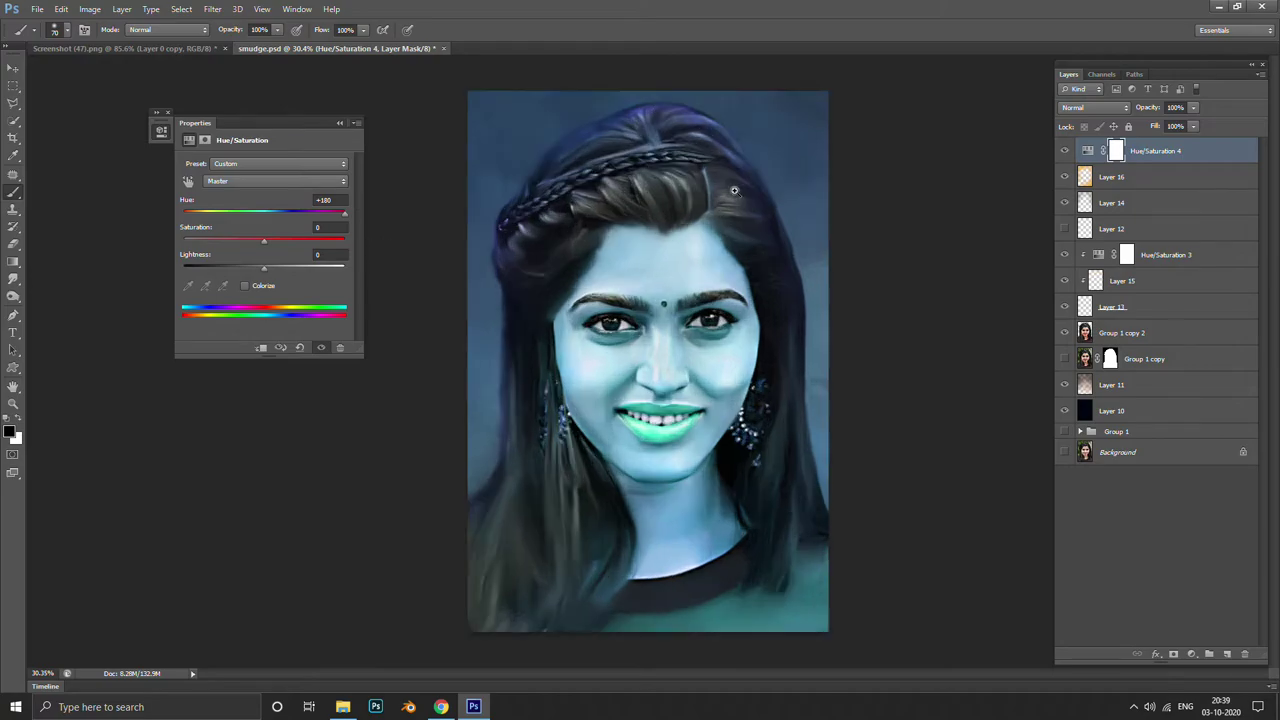
scroll(686, 193, "up", 4)
scroll(532, 188, "down", 1)
mouse_move(264, 241)
left_mouse_down()
mouse_move(310, 240)
mouse_move(285, 240)
left_mouse_up()
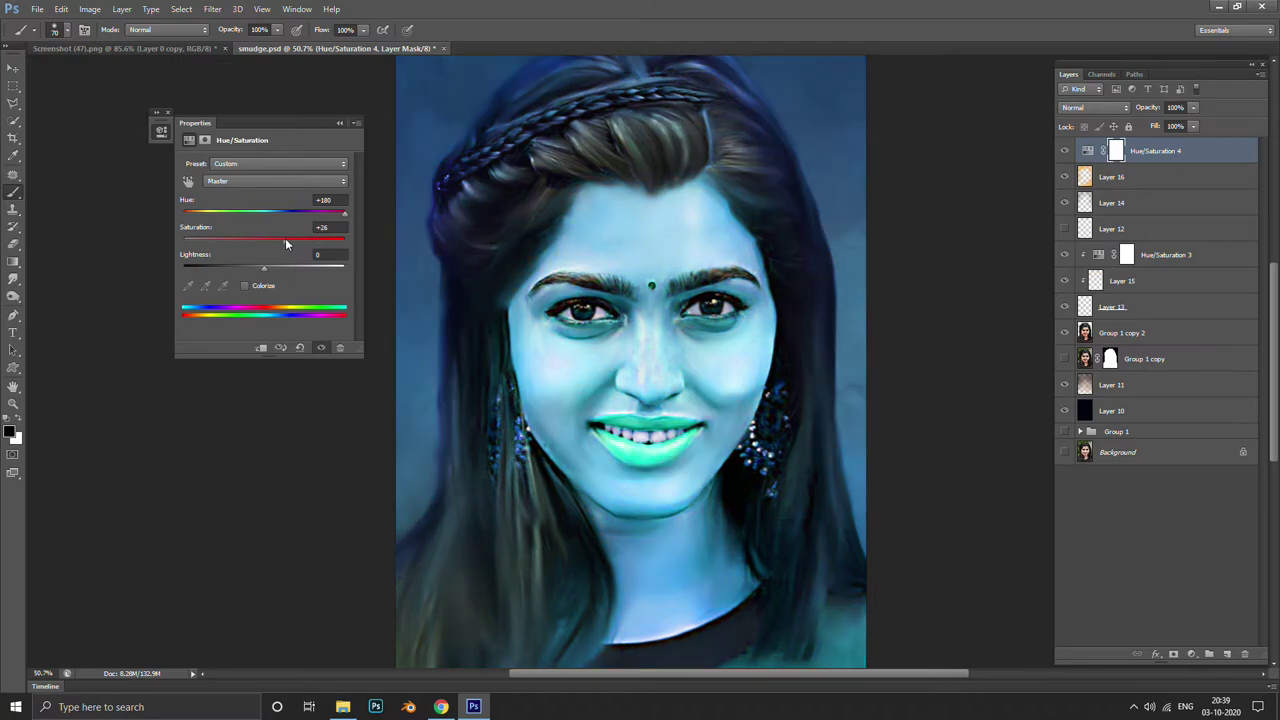
scroll(378, 232, "up", 2)
scroll(378, 232, "up", 1)
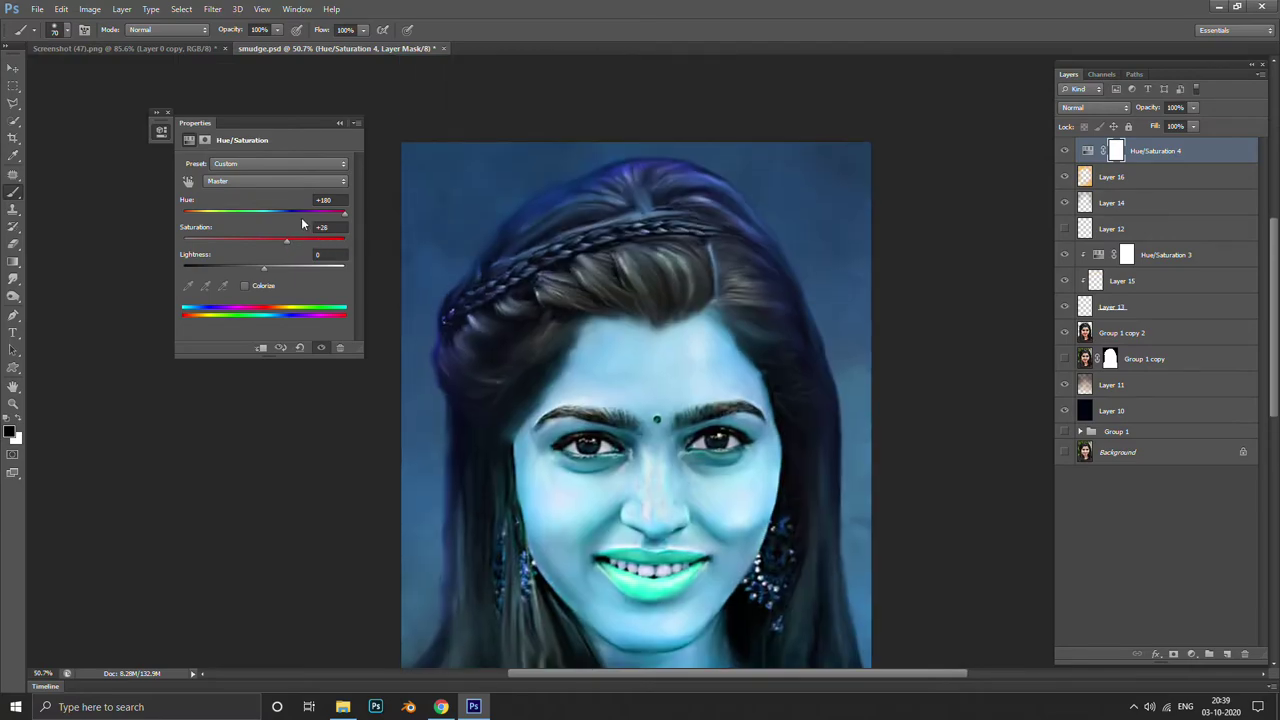
left_click_drag(320, 218, 273, 213)
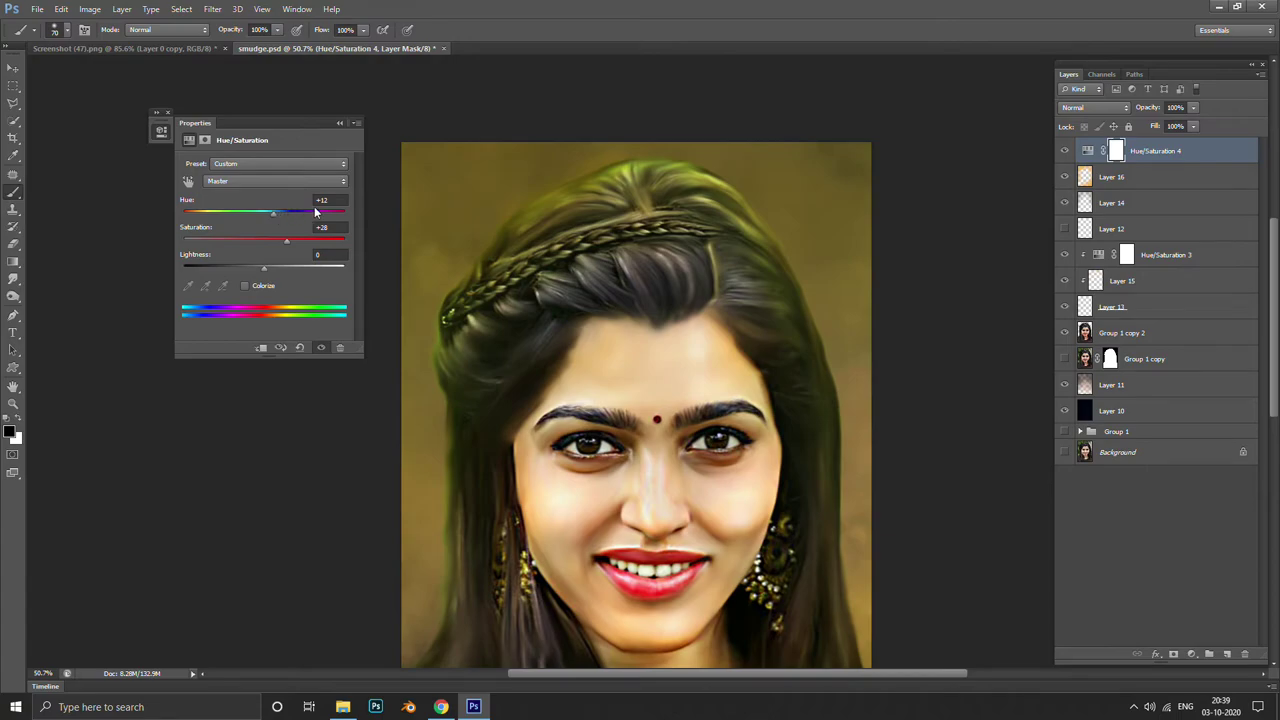
mouse_move(662, 302)
left_mouse_down()
mouse_move(680, 137)
mouse_move(700, 212)
left_mouse_up()
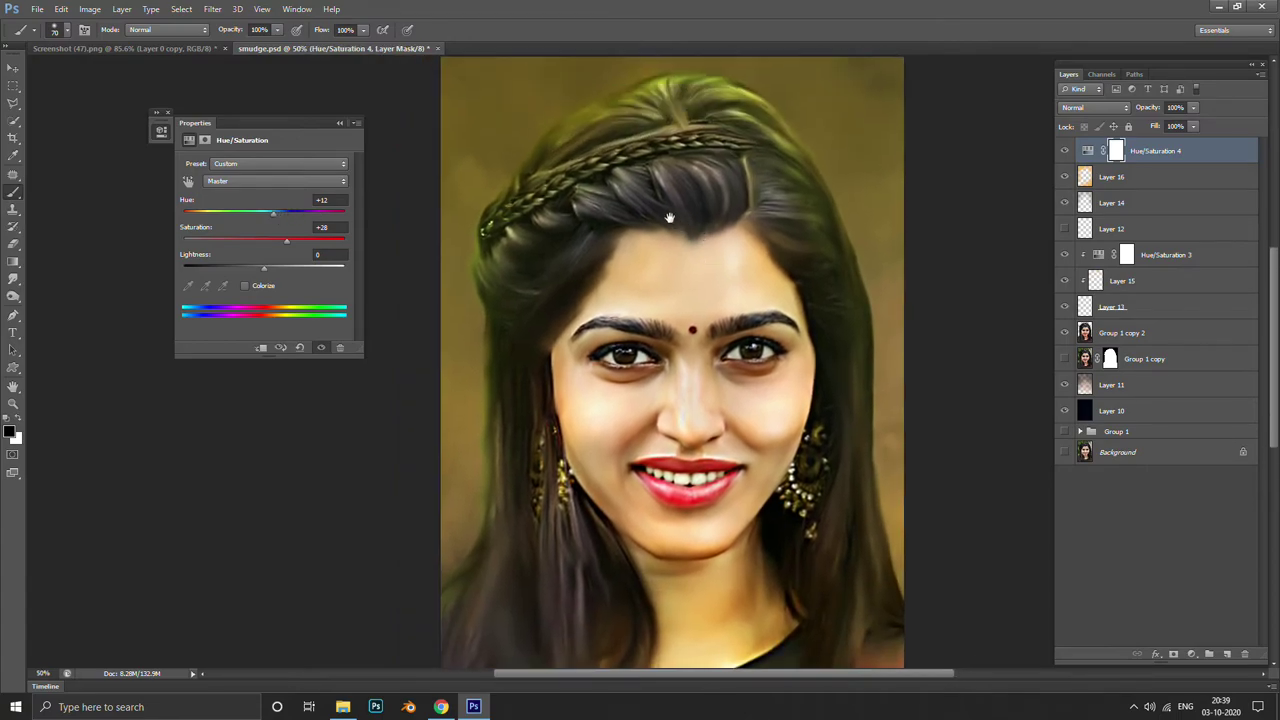
left_click_drag(257, 216, 261, 212)
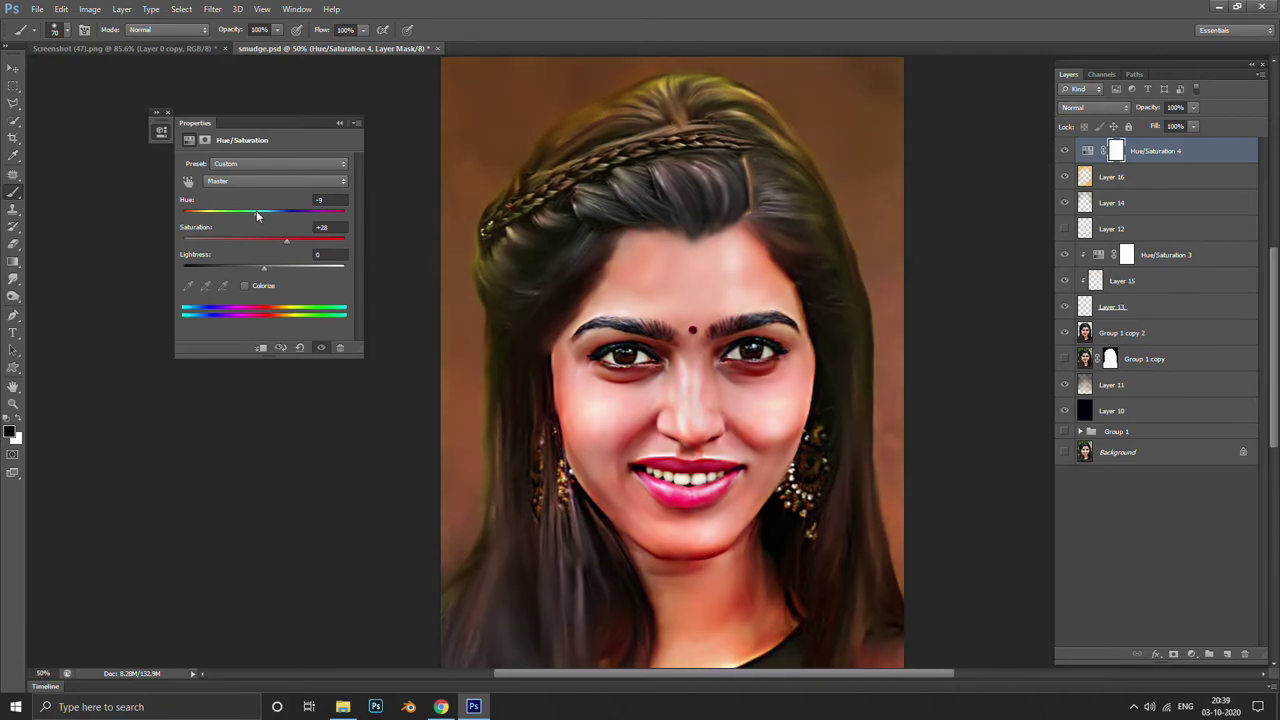
Shift the Yellows hue to -32 and toggle Hue/Saturation 4 to compare
left_click(271, 181)
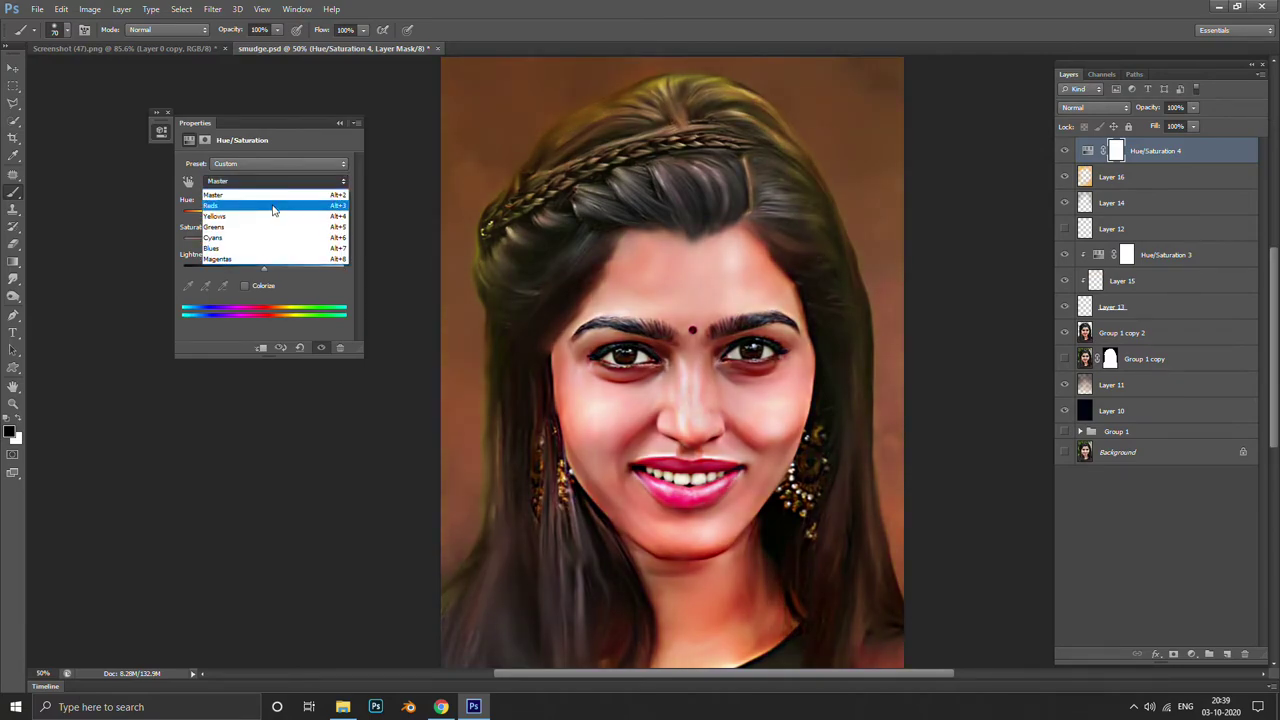
left_click(271, 216)
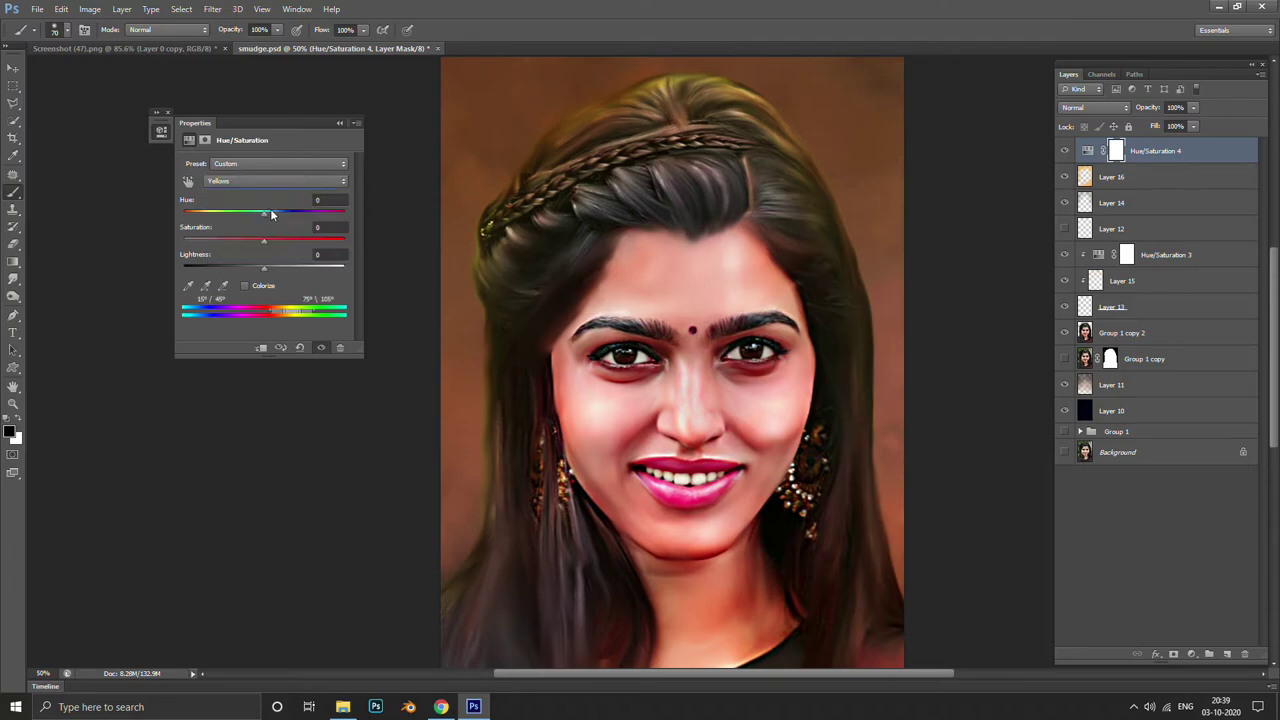
mouse_move(266, 214)
left_mouse_down()
mouse_move(298, 209)
mouse_move(238, 212)
left_mouse_up()
scroll(650, 155, "down", 4)
scroll(650, 155, "up", 1)
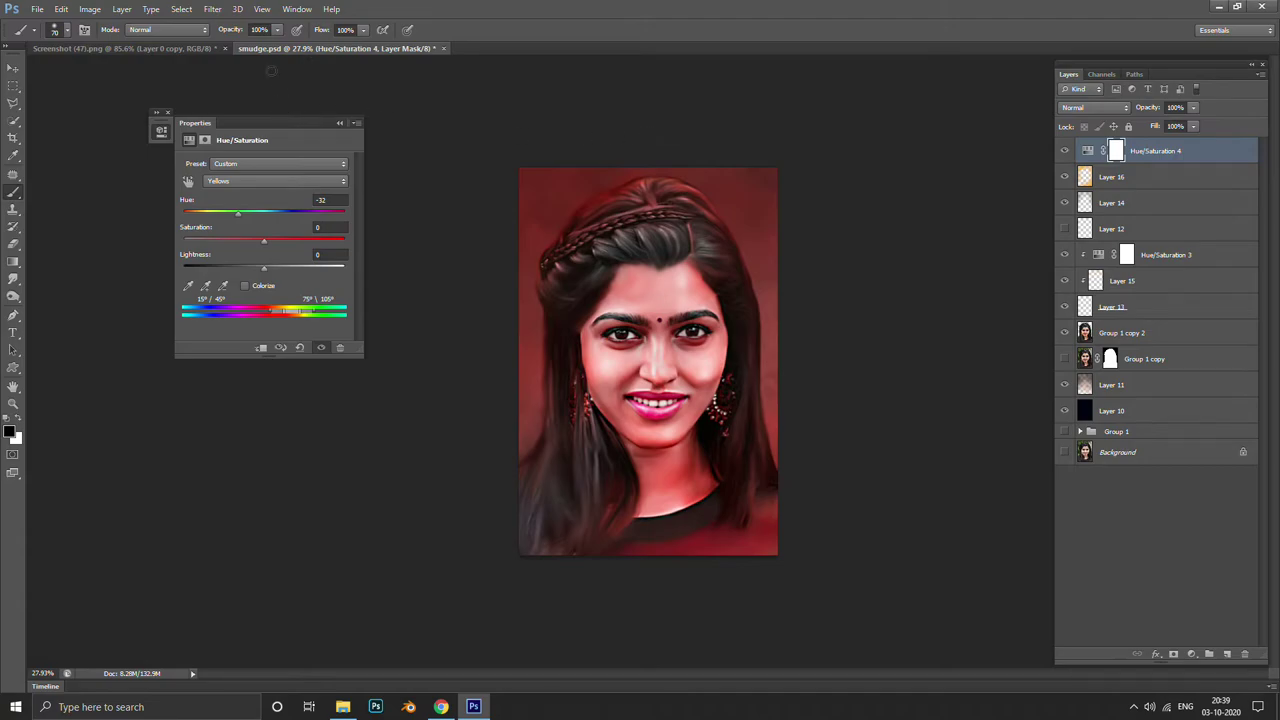
left_click(349, 123)
left_click(1064, 151)
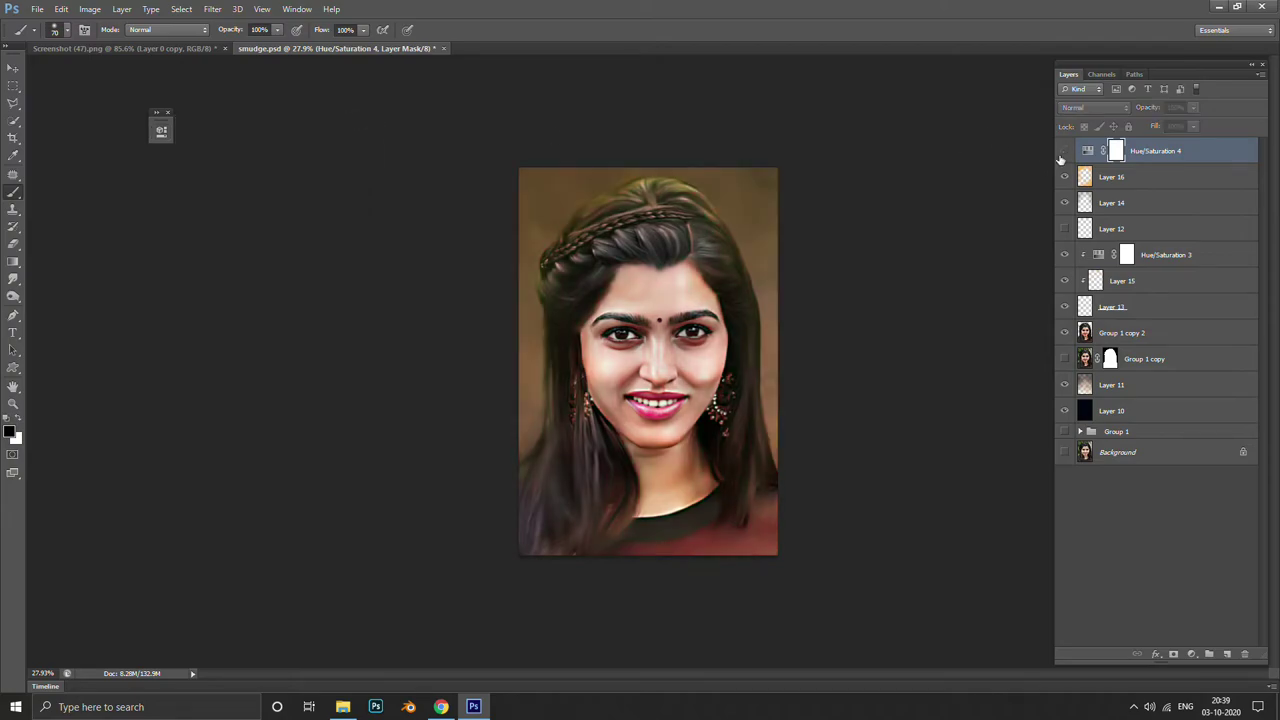
left_click(1064, 151)
Adjust Hue/Saturation 4's layer opacity with the slider
left_click(1193, 125)
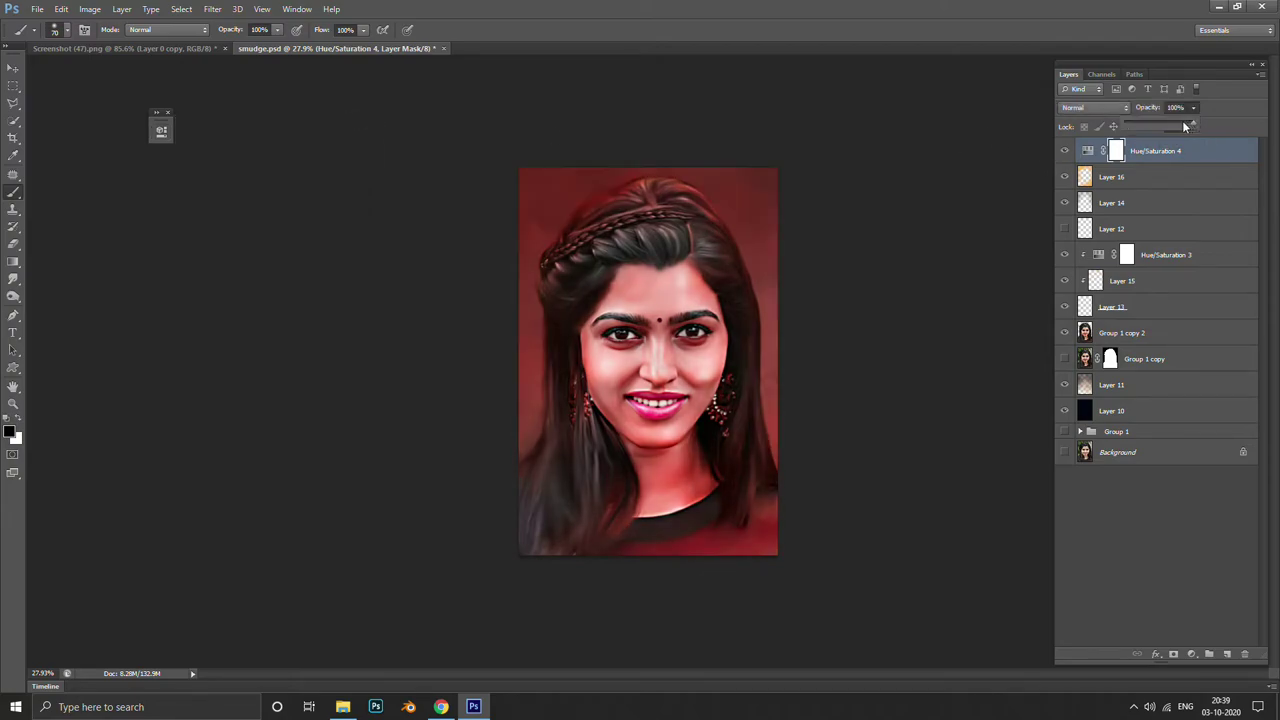
mouse_move(1184, 127)
left_mouse_down()
mouse_move(1166, 127)
mouse_move(1243, 121)
left_mouse_up()
scroll(745, 380, "up", 3)
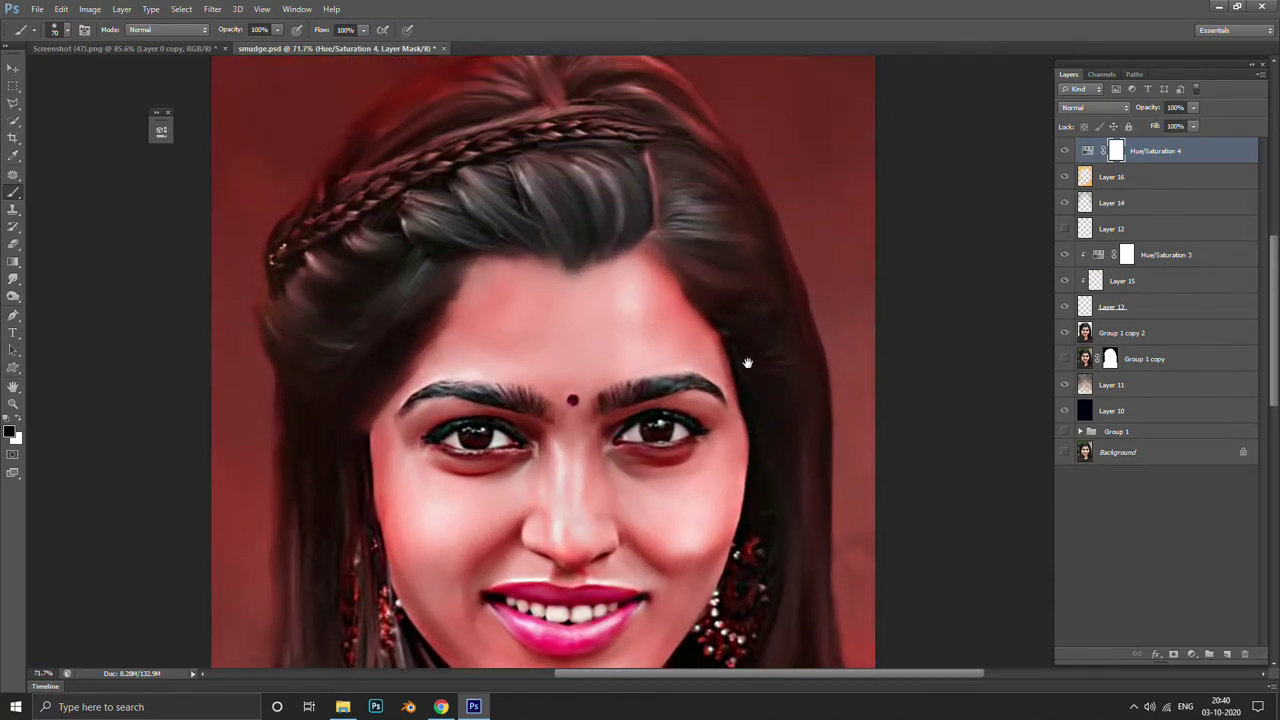
scroll(720, 324, "down", 3)
scroll(737, 243, "down", 3)
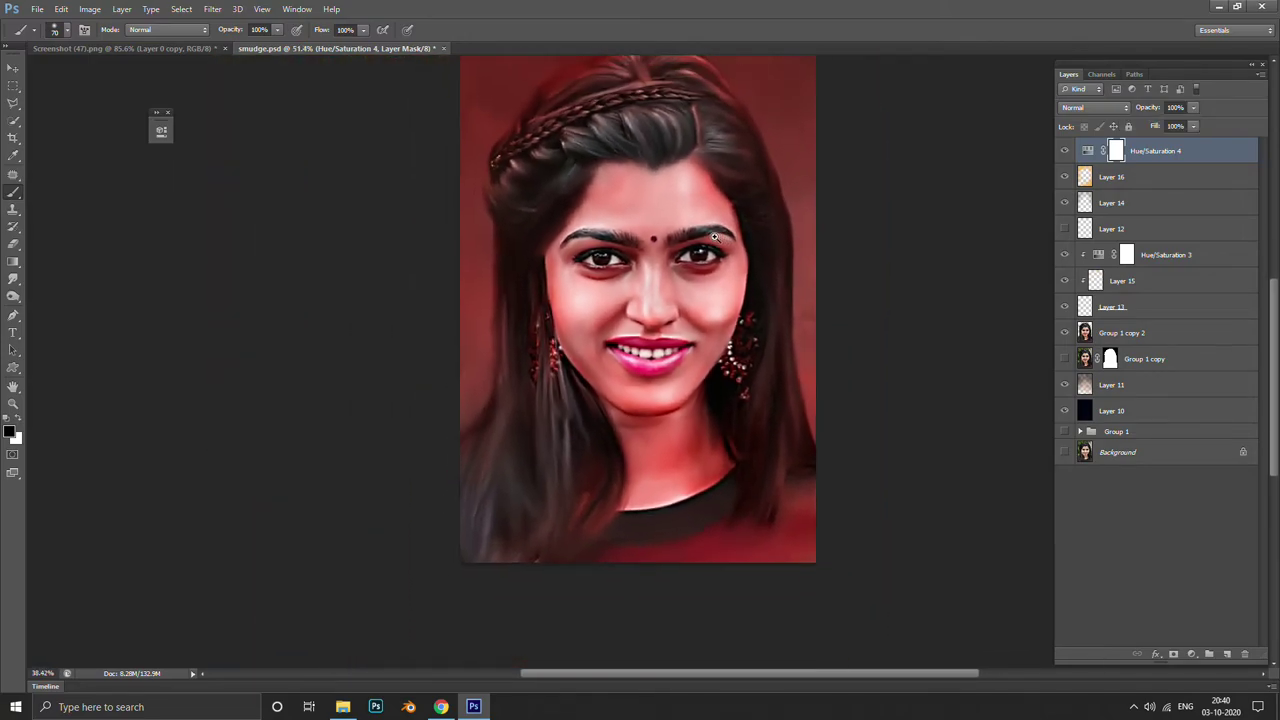
Save the document and add a new Layer 17, testing and undoing black and orange fills
key("ctrl+s")
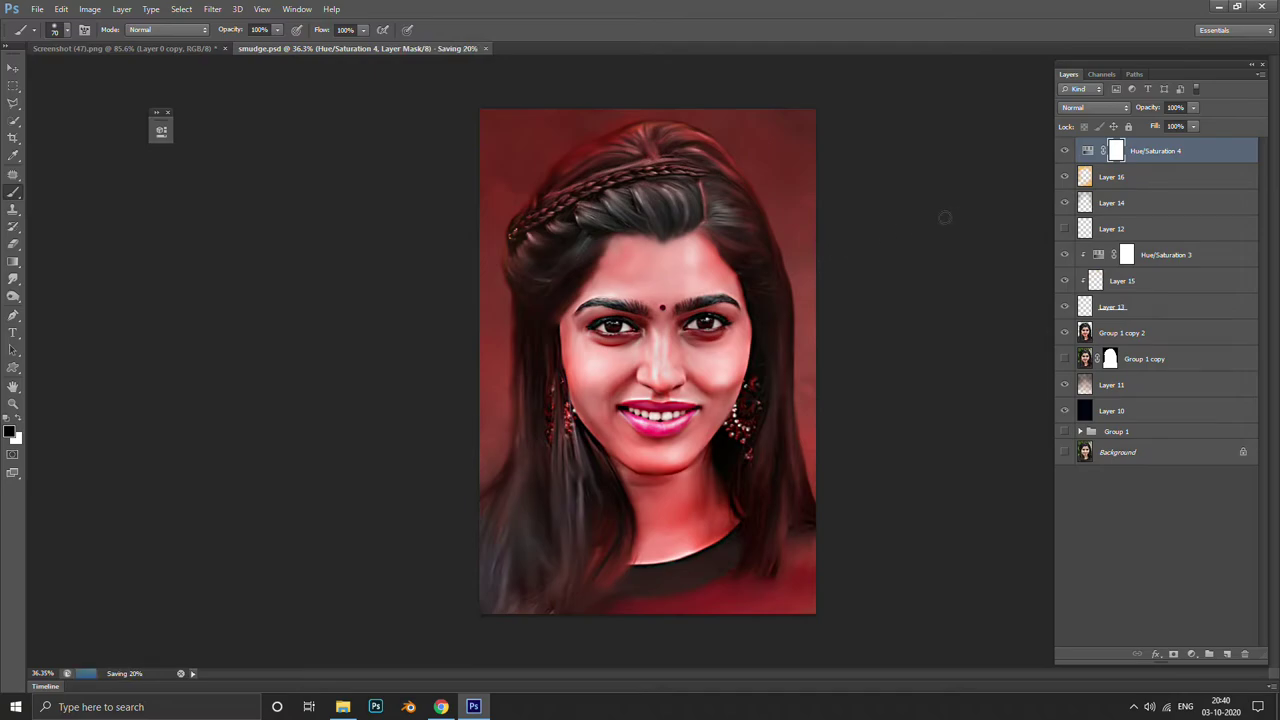
left_click(1229, 653)
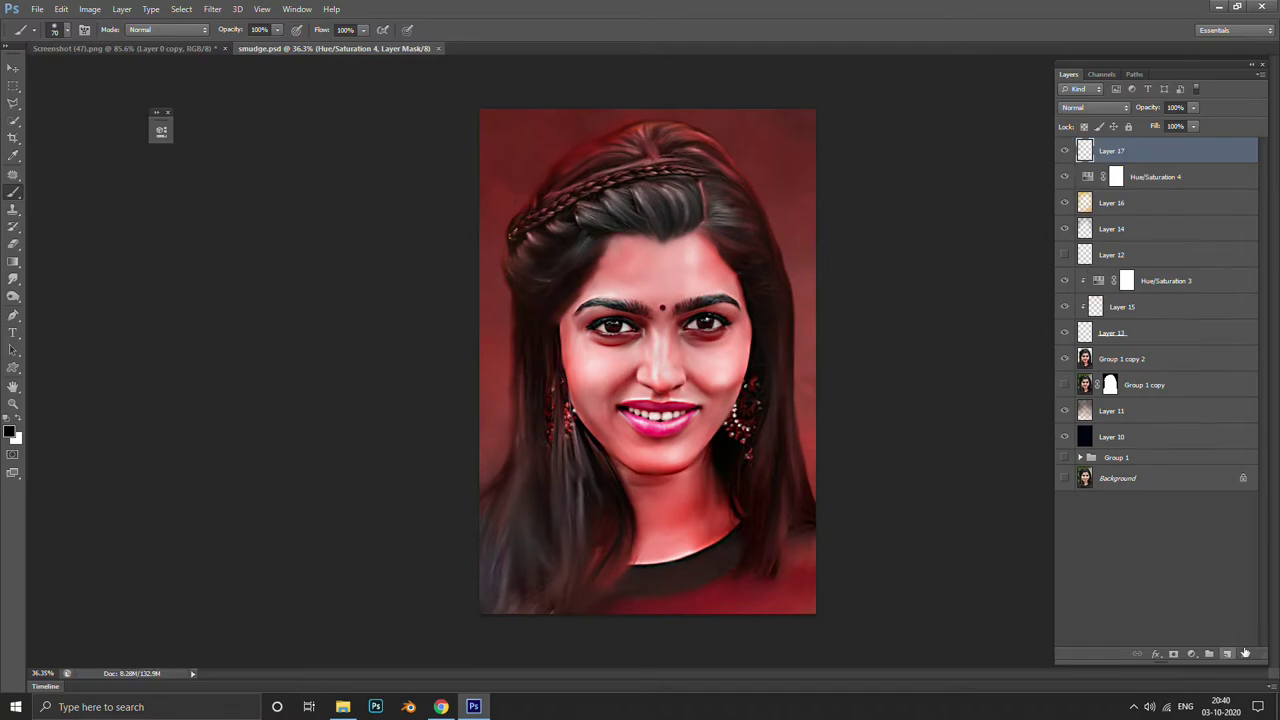
key("ctrl+BackSpace")
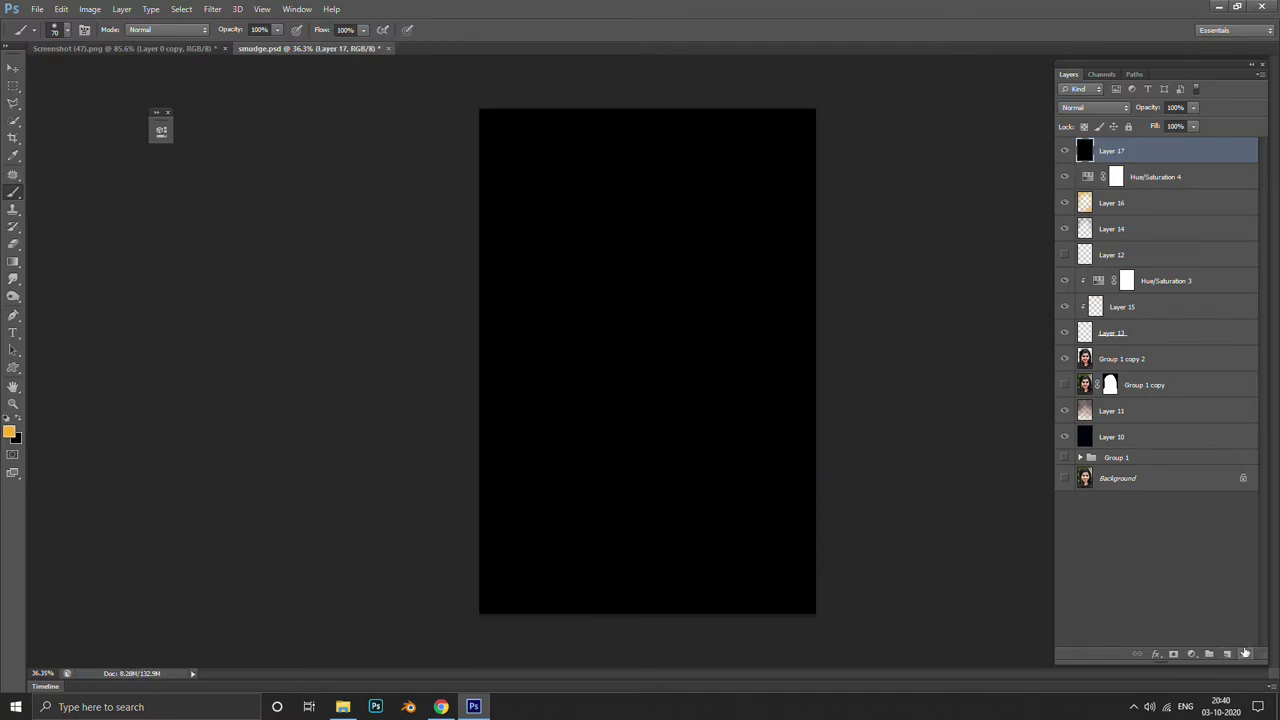
key("ctrl+z")
key("alt+BackSpace")
key("ctrl+z")
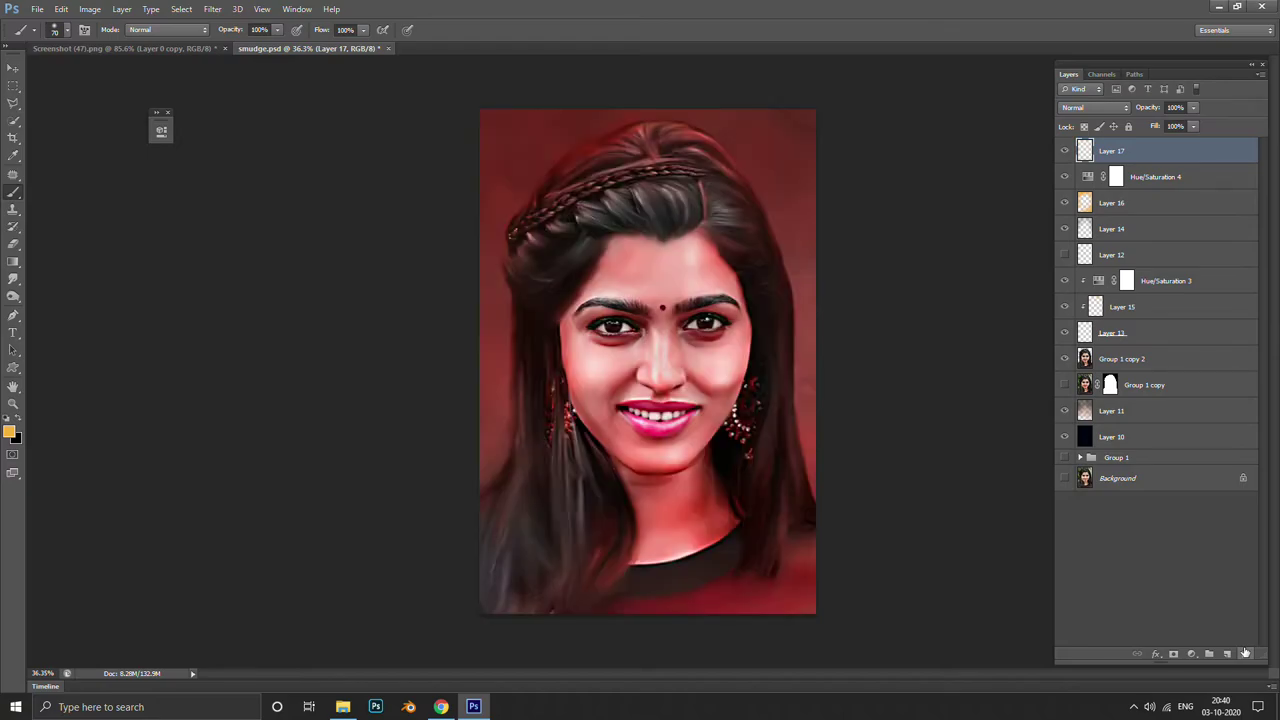
Reset default colours, fill Layer 17 solid white, and draw a rectangular marquee over the canvas
key("d")
key("alt+BackSpace")
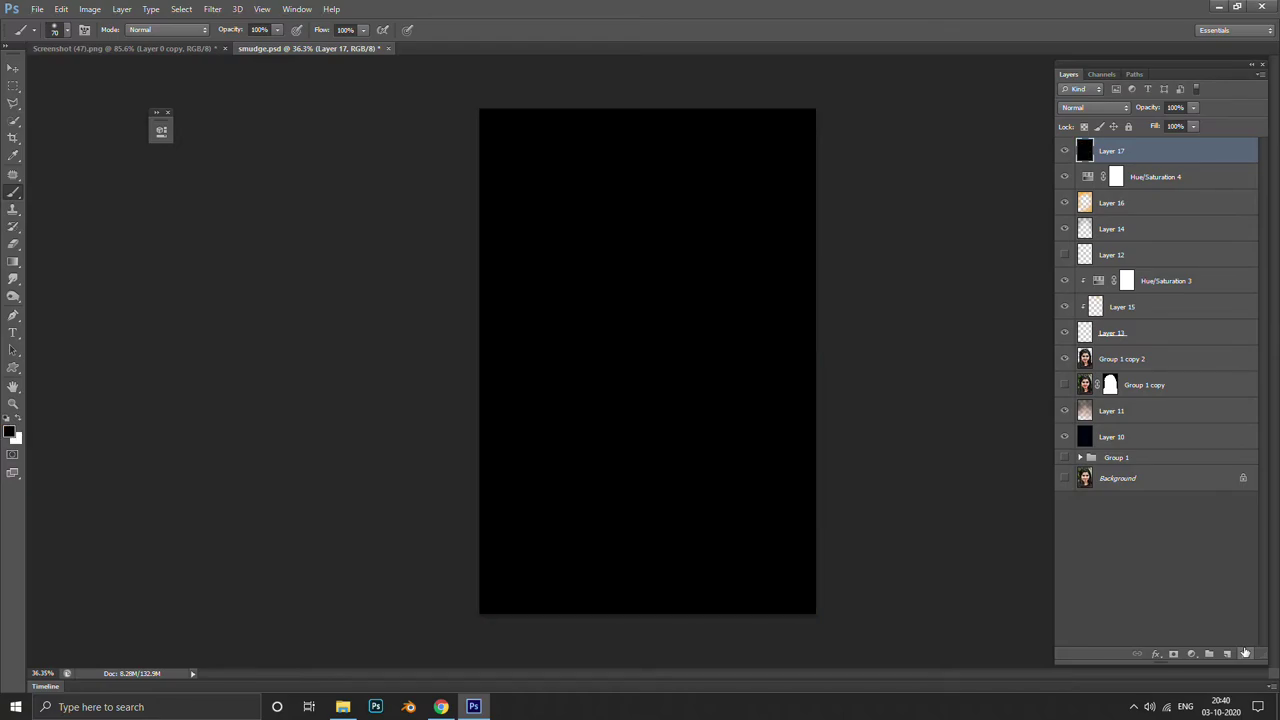
key("ctrl+z")
key("ctrl+BackSpace")
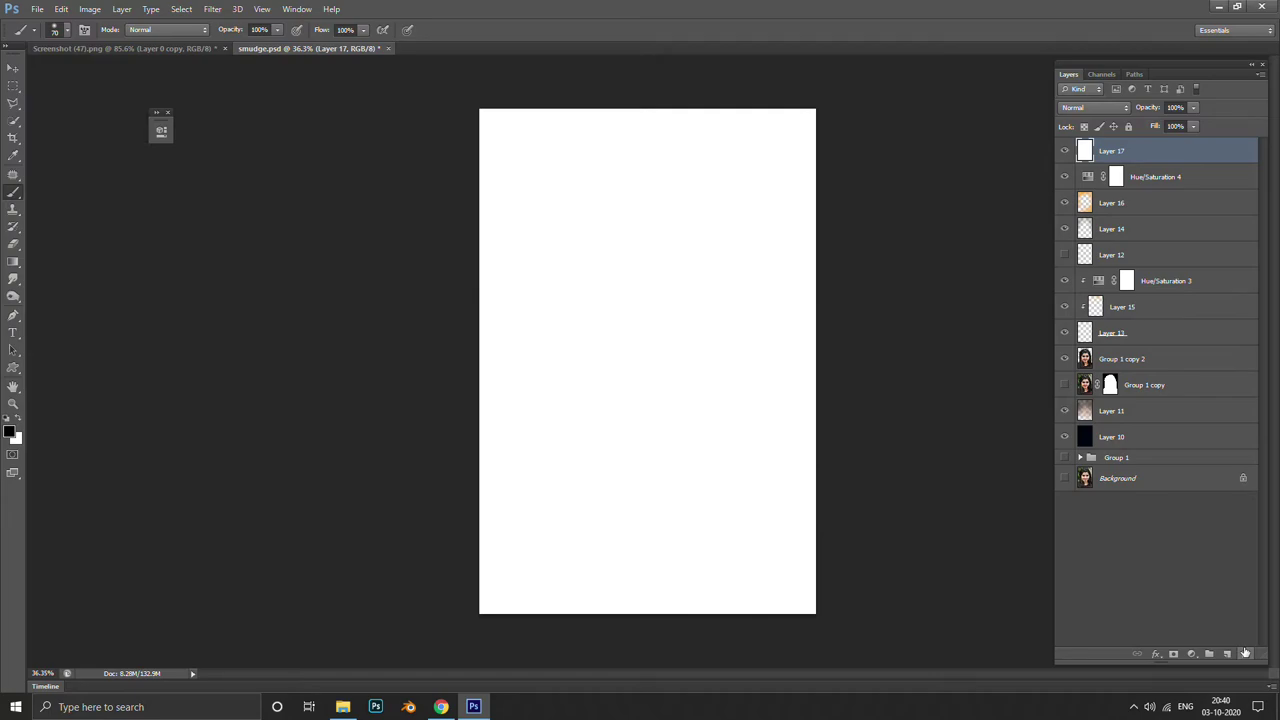
key("m")
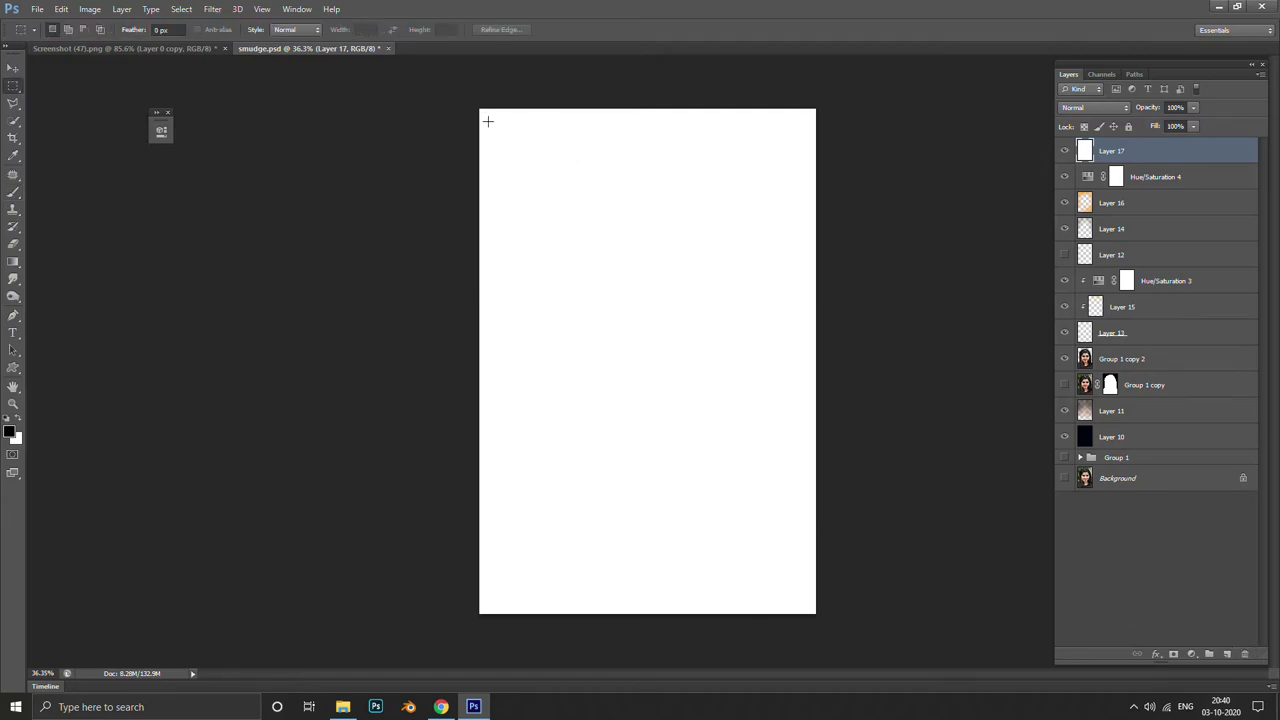
left_click_drag(488, 121, 810, 601)
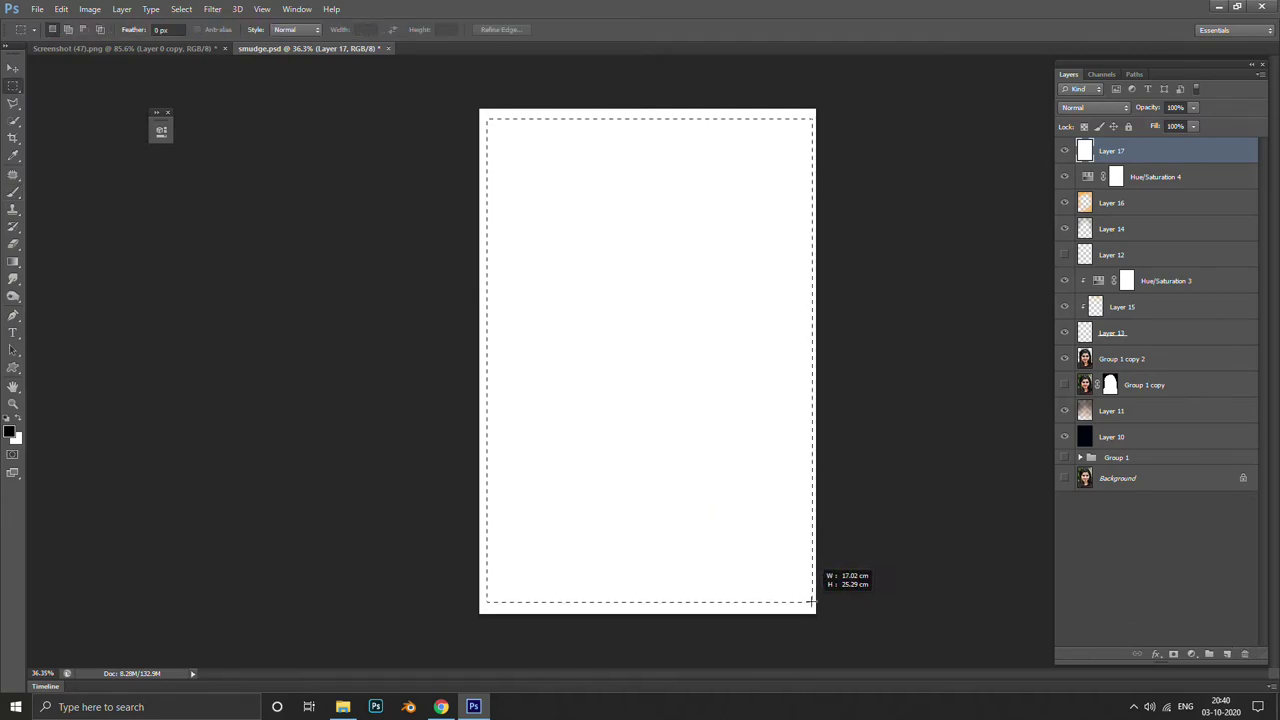
Mask Layer 17 with an inset rectangle and invert the mask, leaving a thin white border
left_click_drag(810, 601, 808, 601)
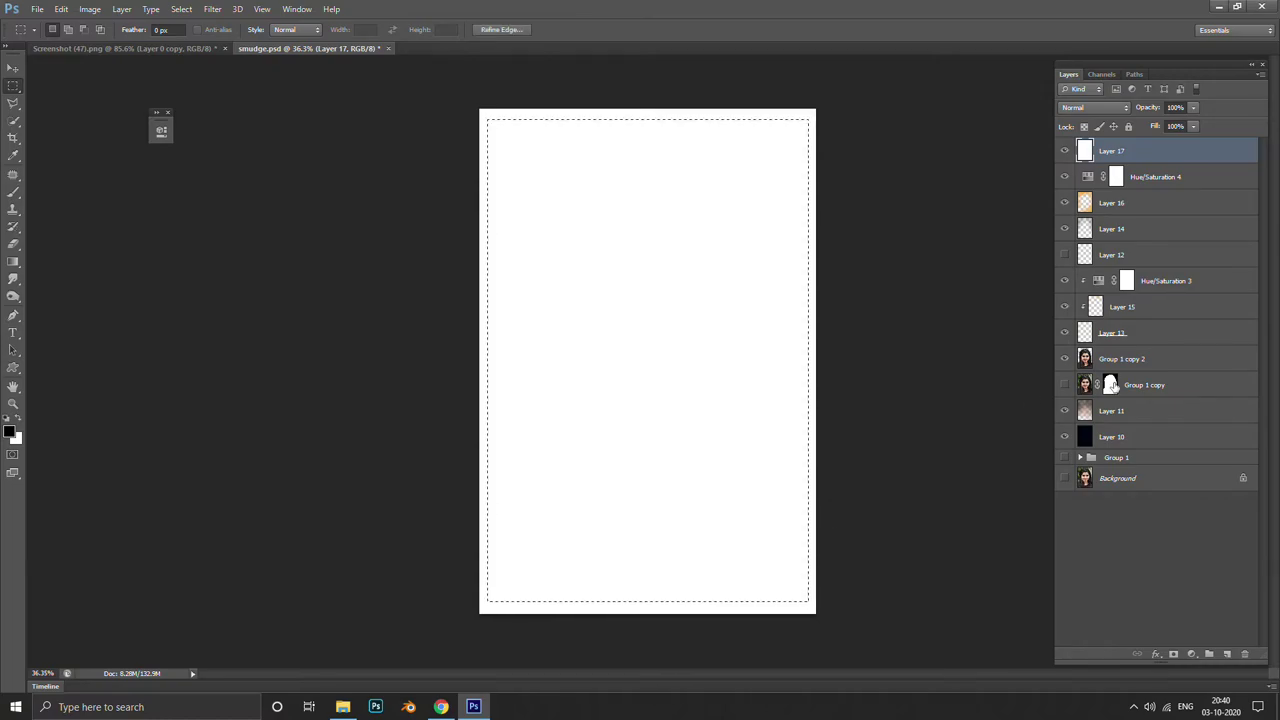
left_click(1174, 654)
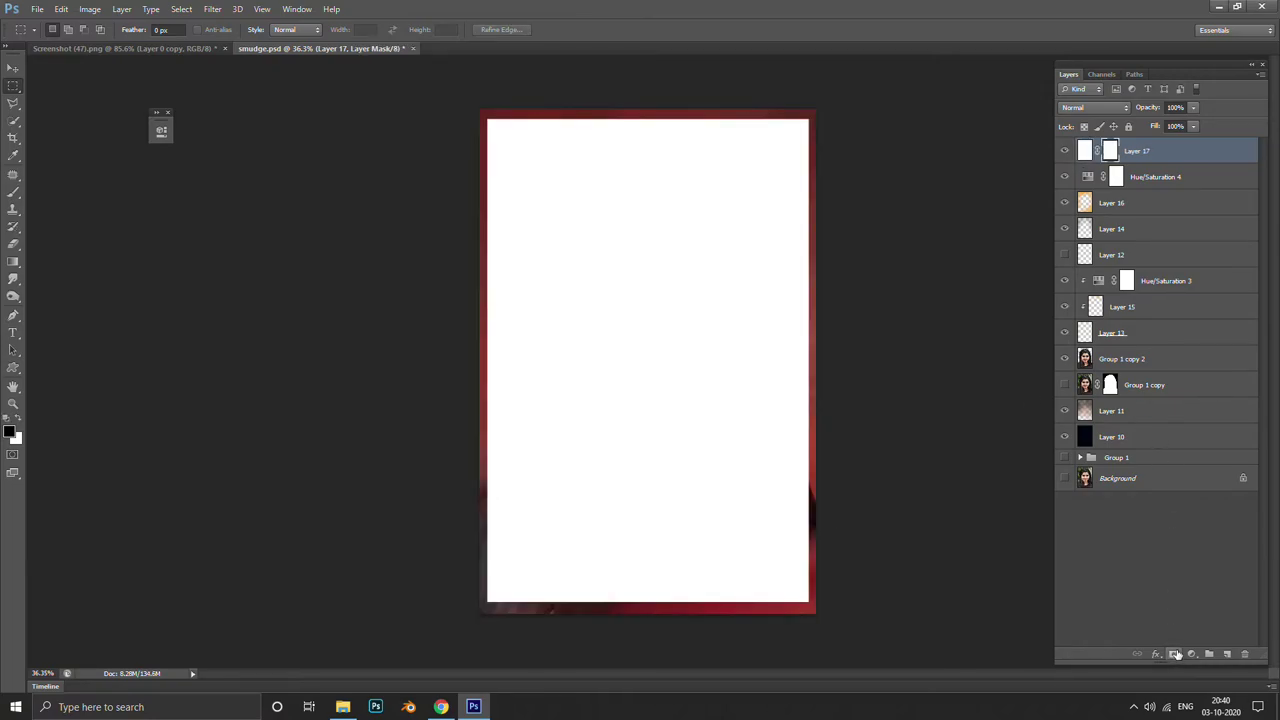
key("ctrl+i")
scroll(891, 443, "up", 3)
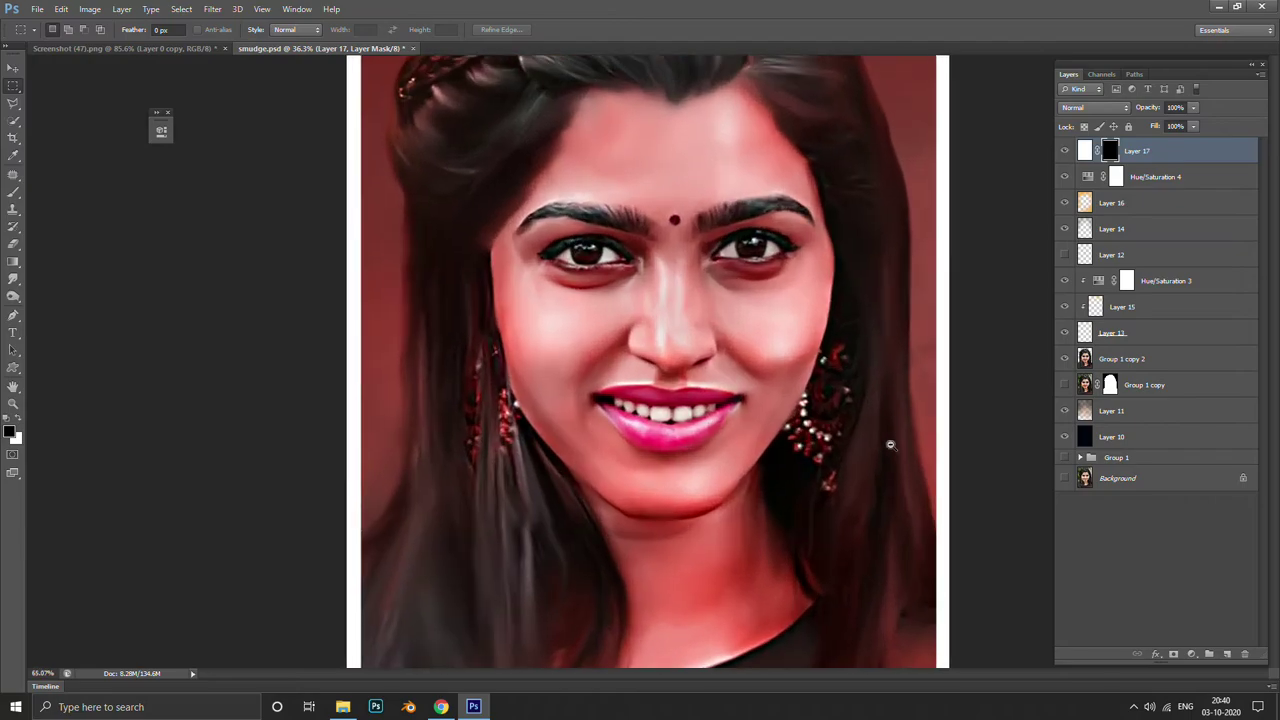
scroll(851, 401, "down", 3)
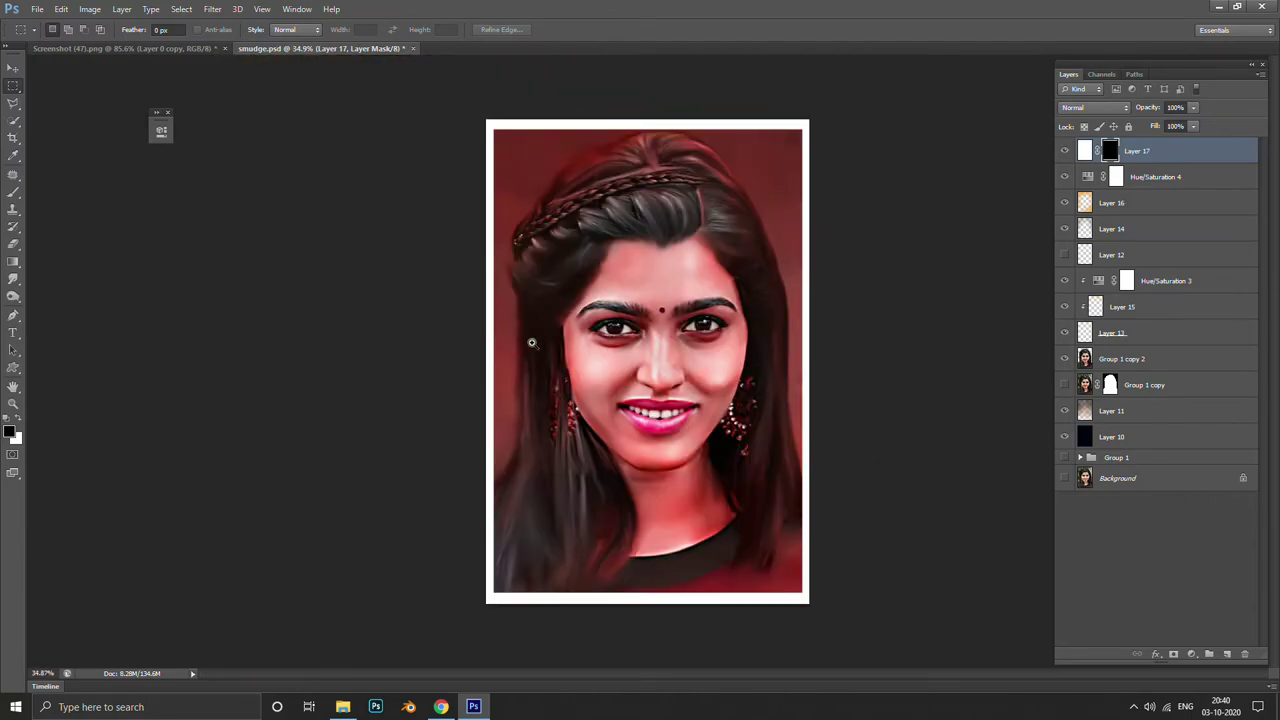
scroll(530, 345, "up", 2)
scroll(554, 163, "up", 2)
scroll(560, 266, "up", 1)
scroll(708, 251, "down", 4)
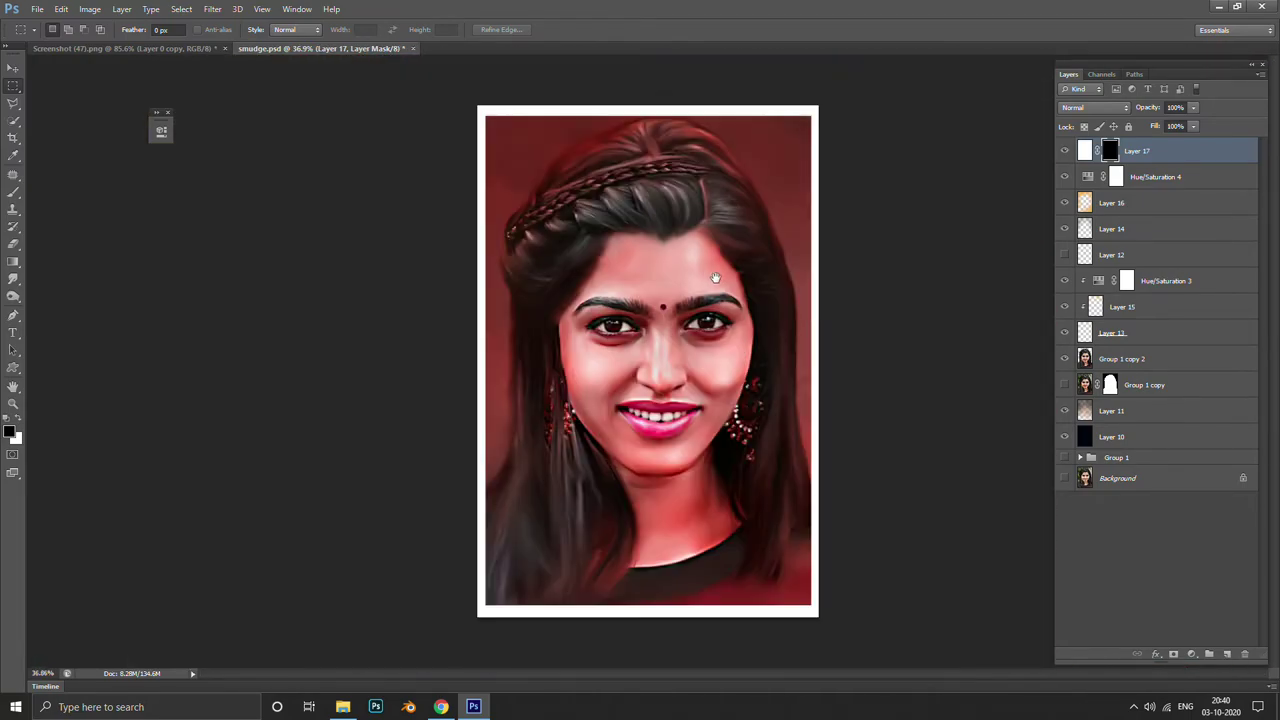
scroll(722, 256, "up", 1)
scroll(740, 248, "down", 3)
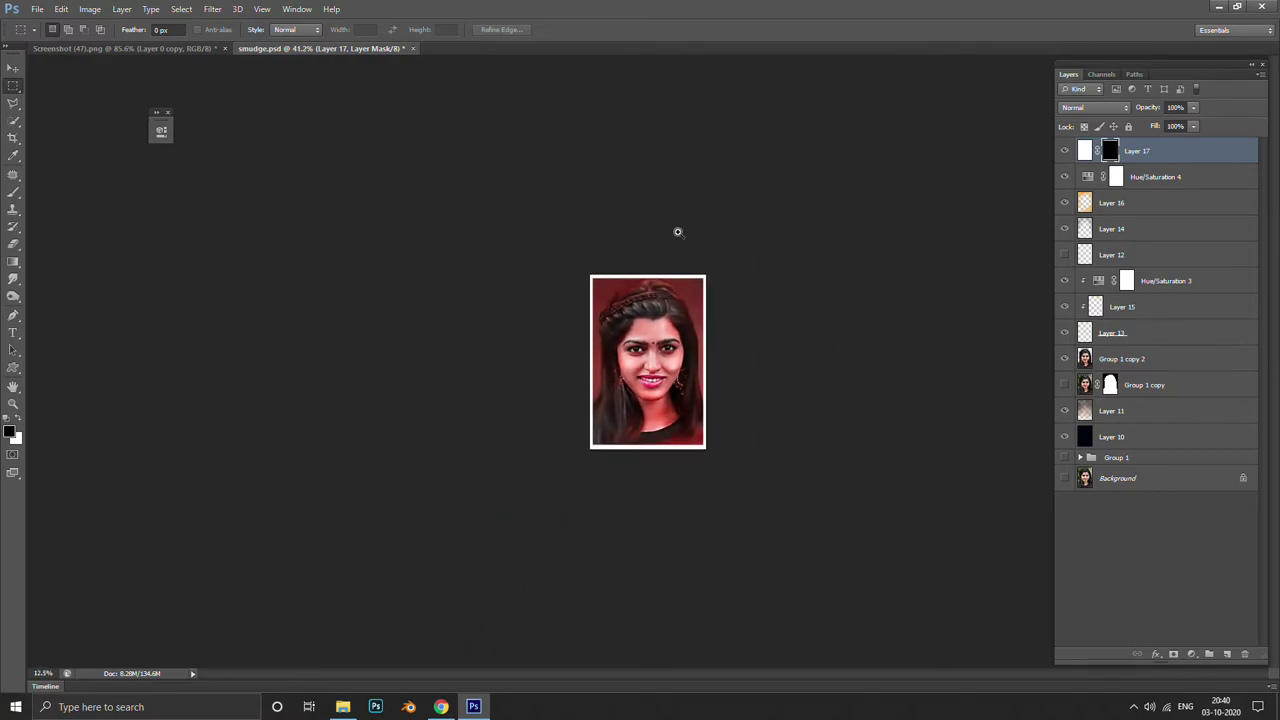
scroll(746, 238, "up", 4)
scroll(746, 238, "down", 2)
Toggle Layer 17's visibility to compare, then adjust its opacity
left_click(1063, 152)
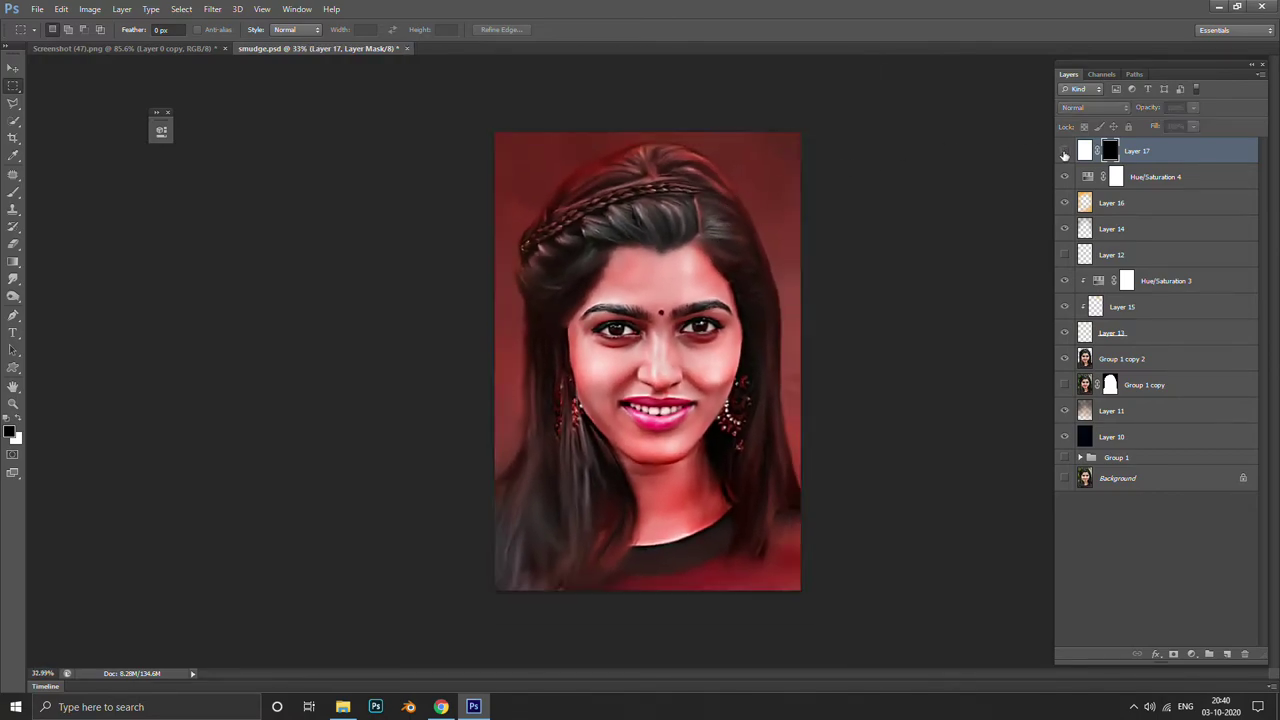
left_click(1063, 152)
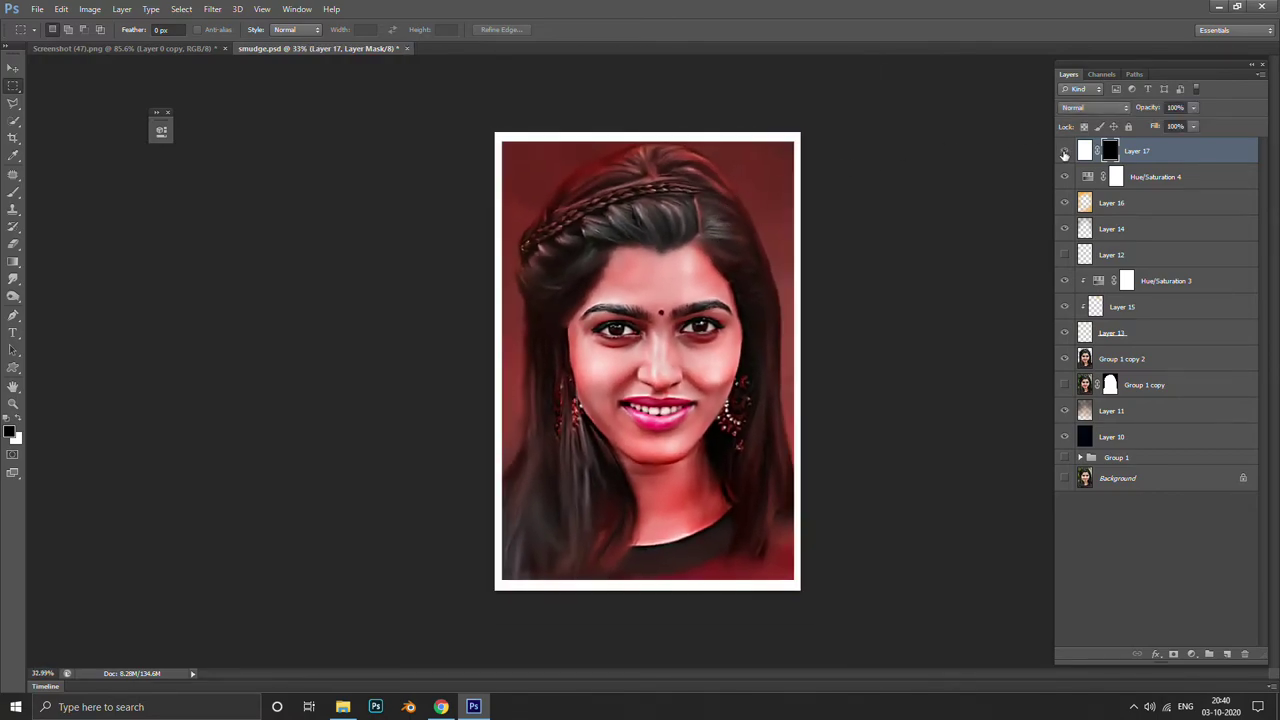
left_click(1193, 107)
left_click_drag(1181, 126, 1130, 125)
Toggle Layer 17 and Hue/Saturation 4 visibility to compare the frame and red tint
left_click(1064, 152)
left_click(1064, 153)
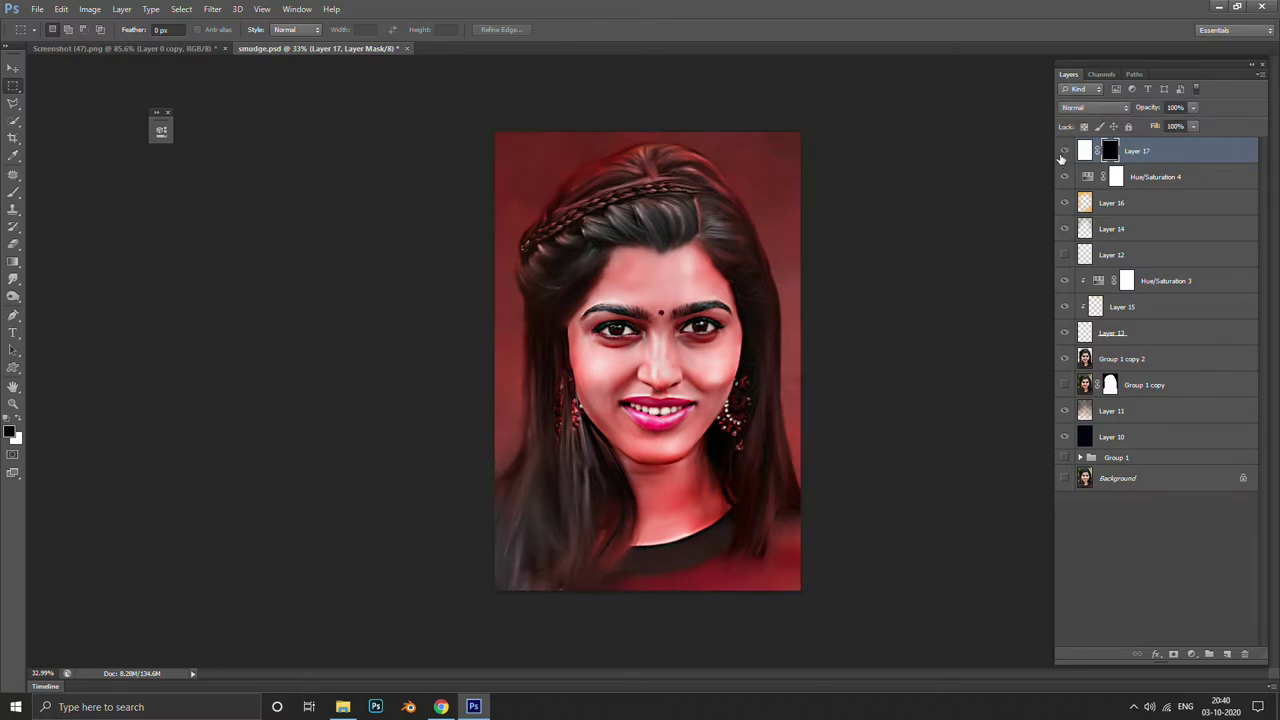
left_click(1064, 153)
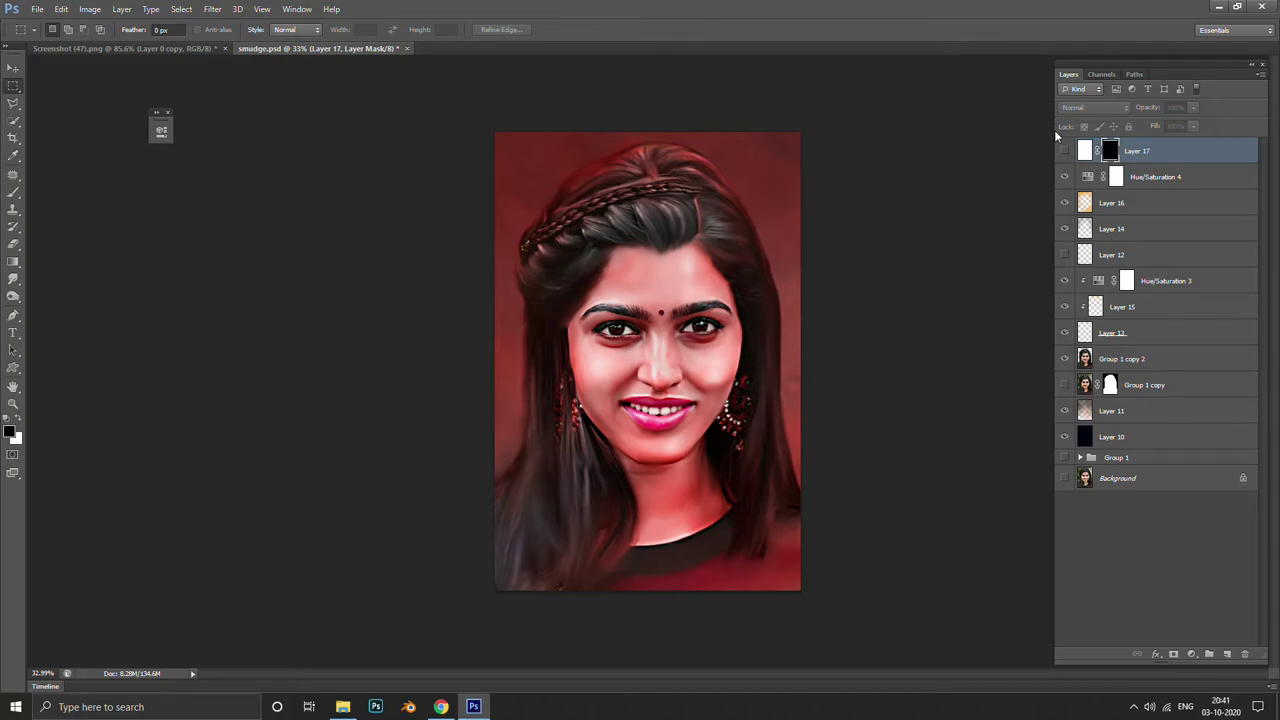
left_click(1065, 150)
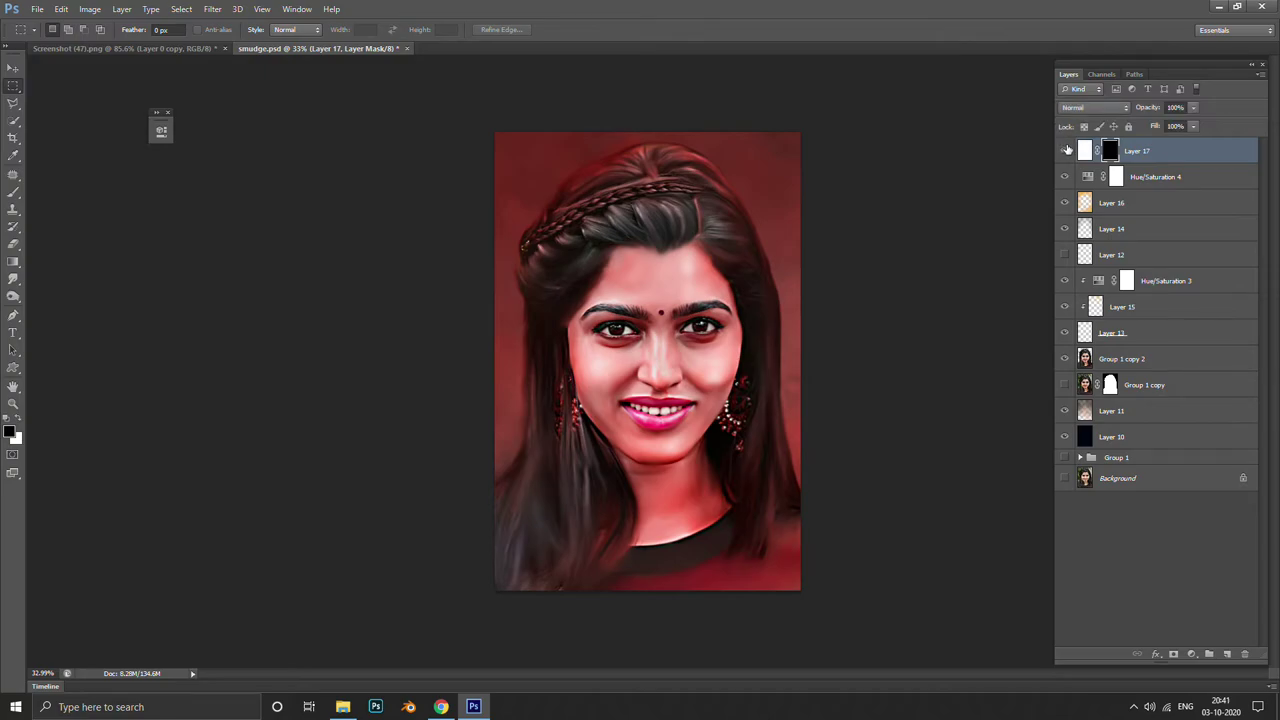
left_click(1065, 150)
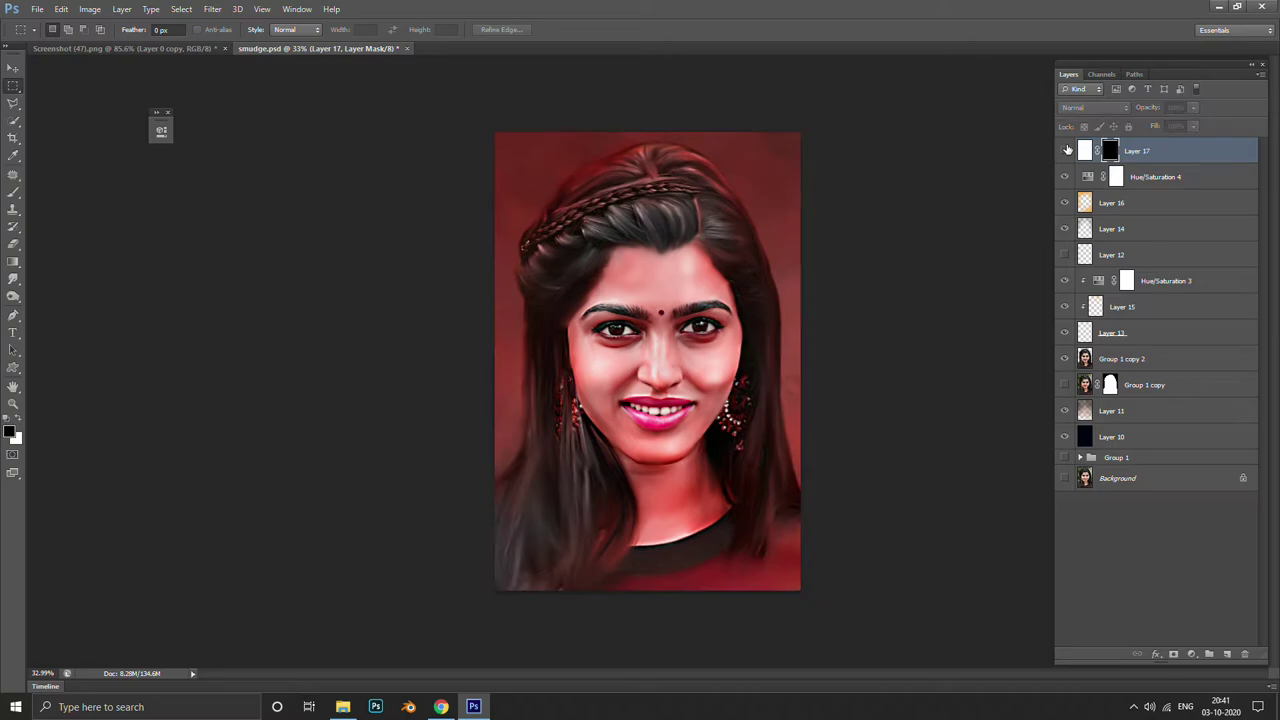
left_click(1064, 176)
left_click(1064, 150)
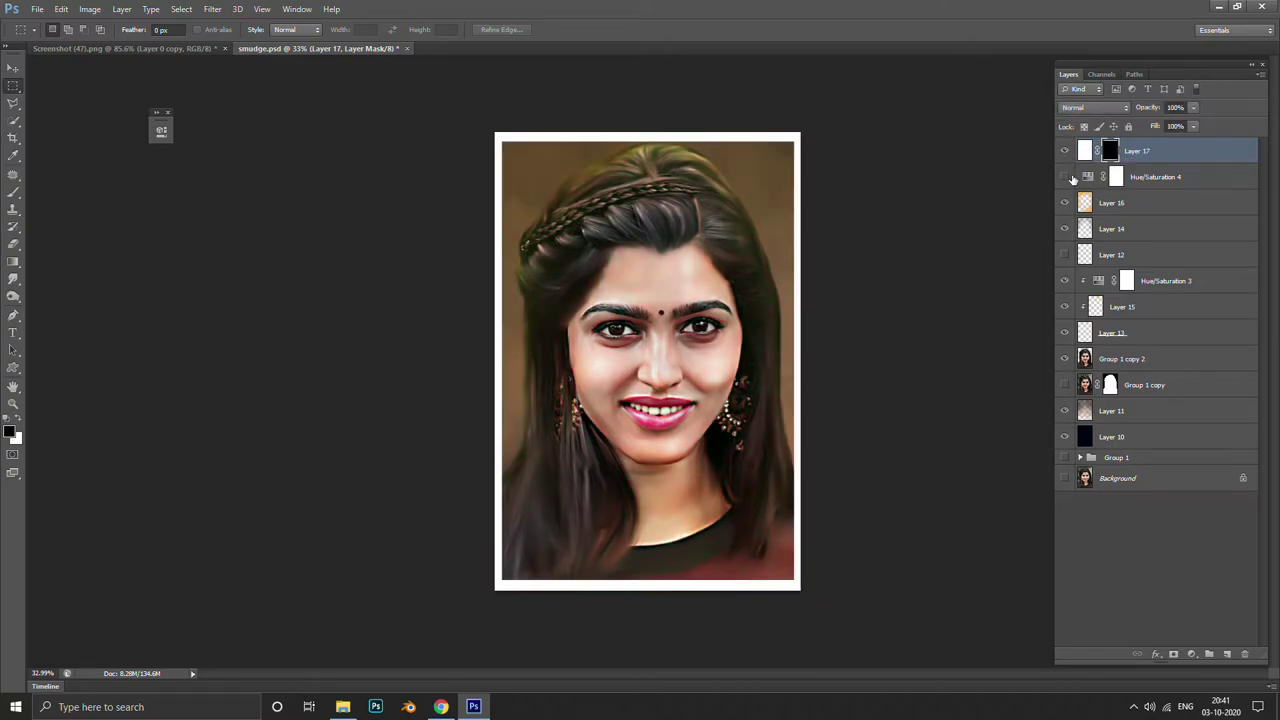
Select Hue/Saturation 4 and lower its opacity to 47%
left_click(1167, 178)
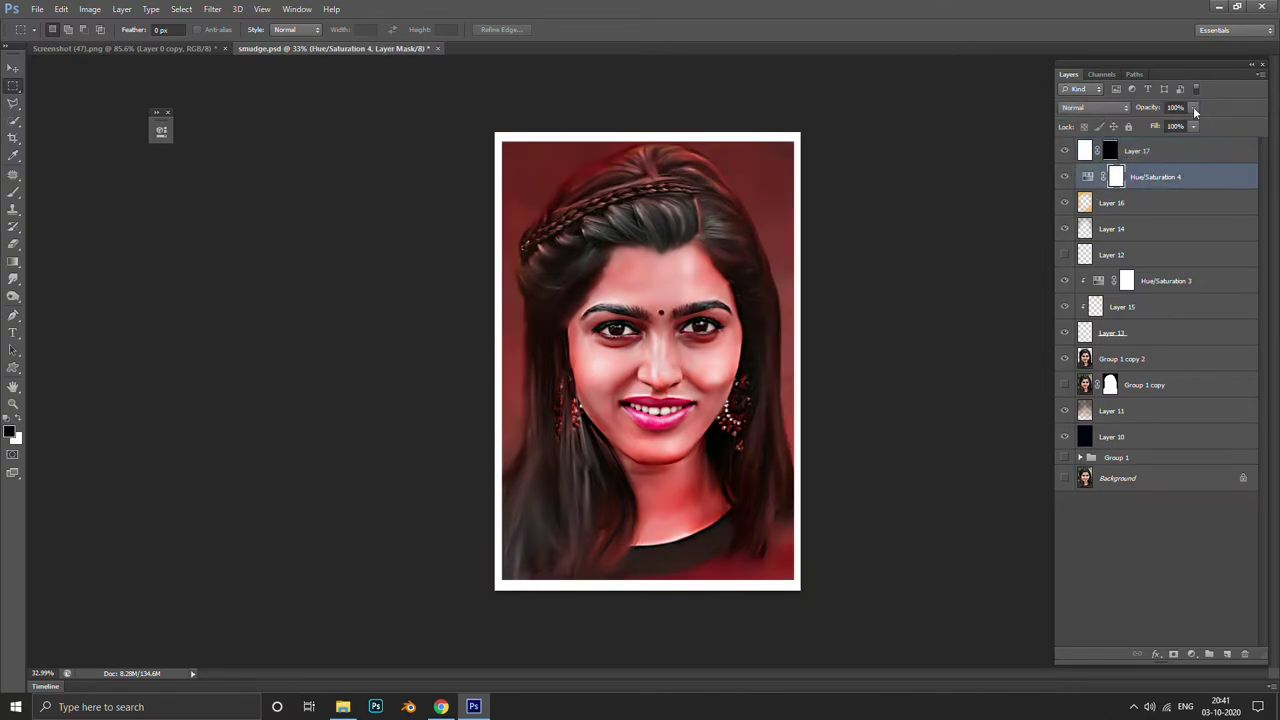
left_click(1193, 107)
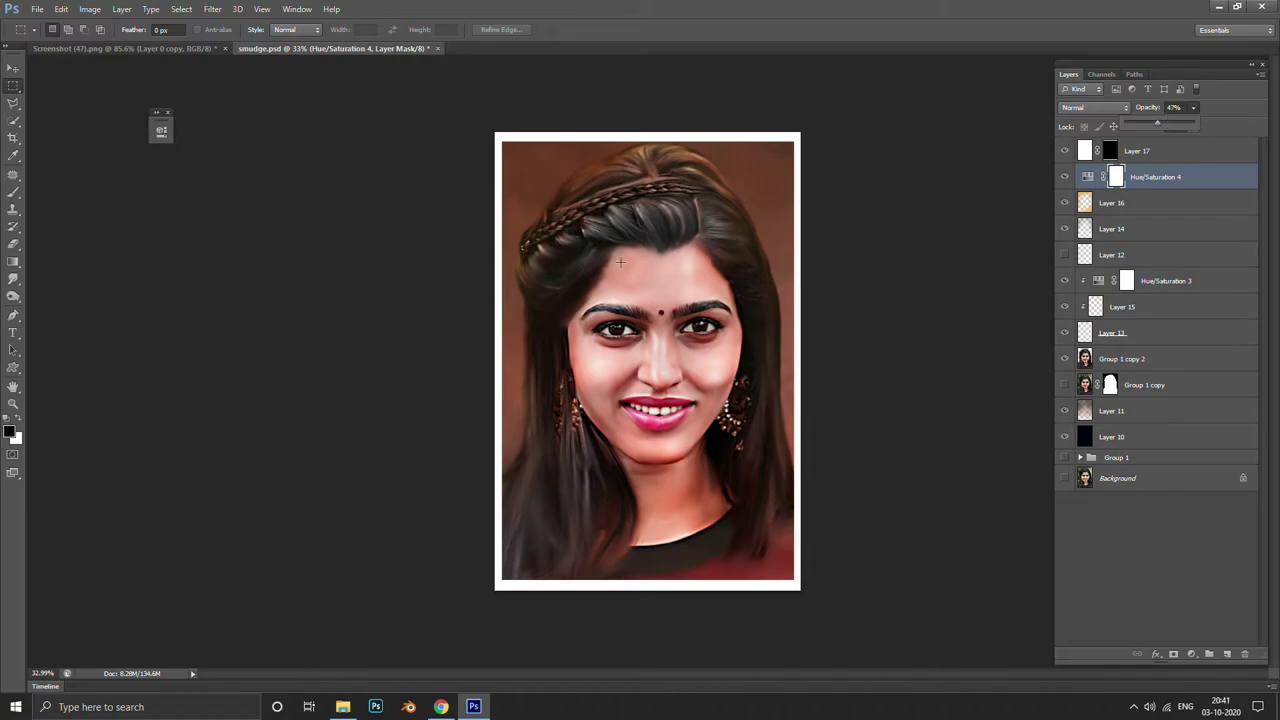
key("alt+Tab")
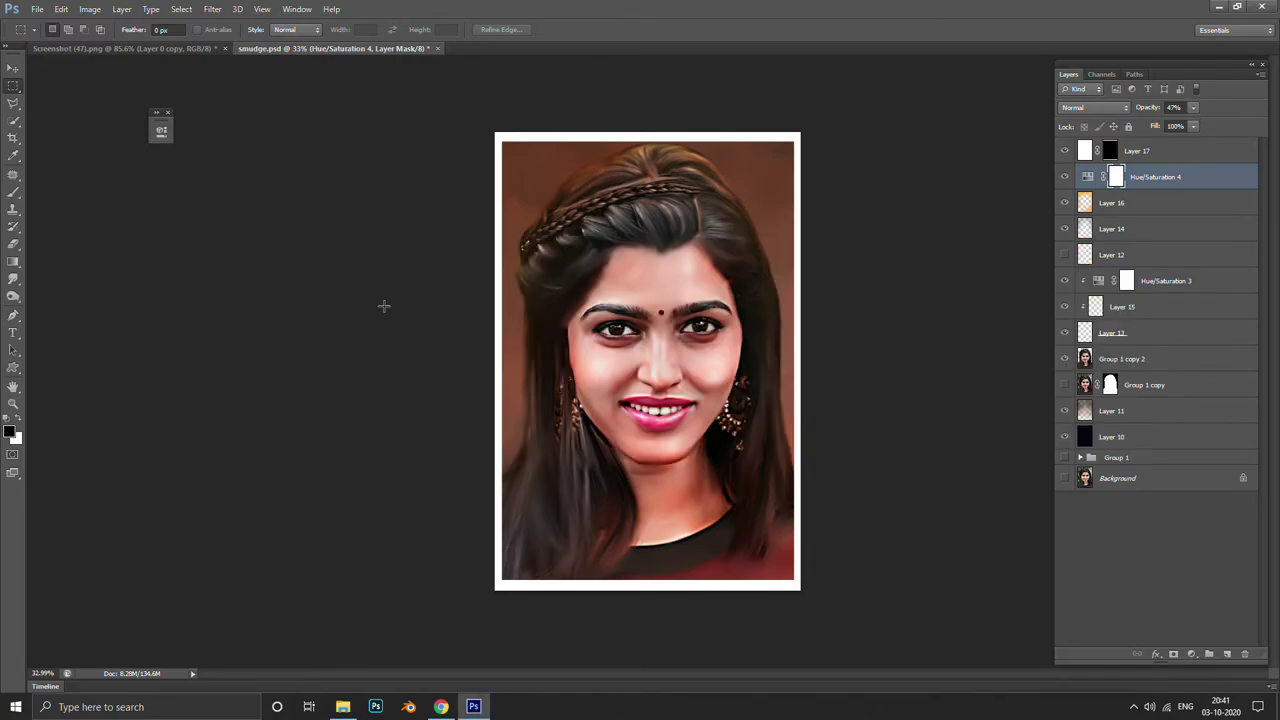
scroll(648, 277, "down", 1)
scroll(648, 277, "up", 2)
scroll(670, 280, "down", 2)
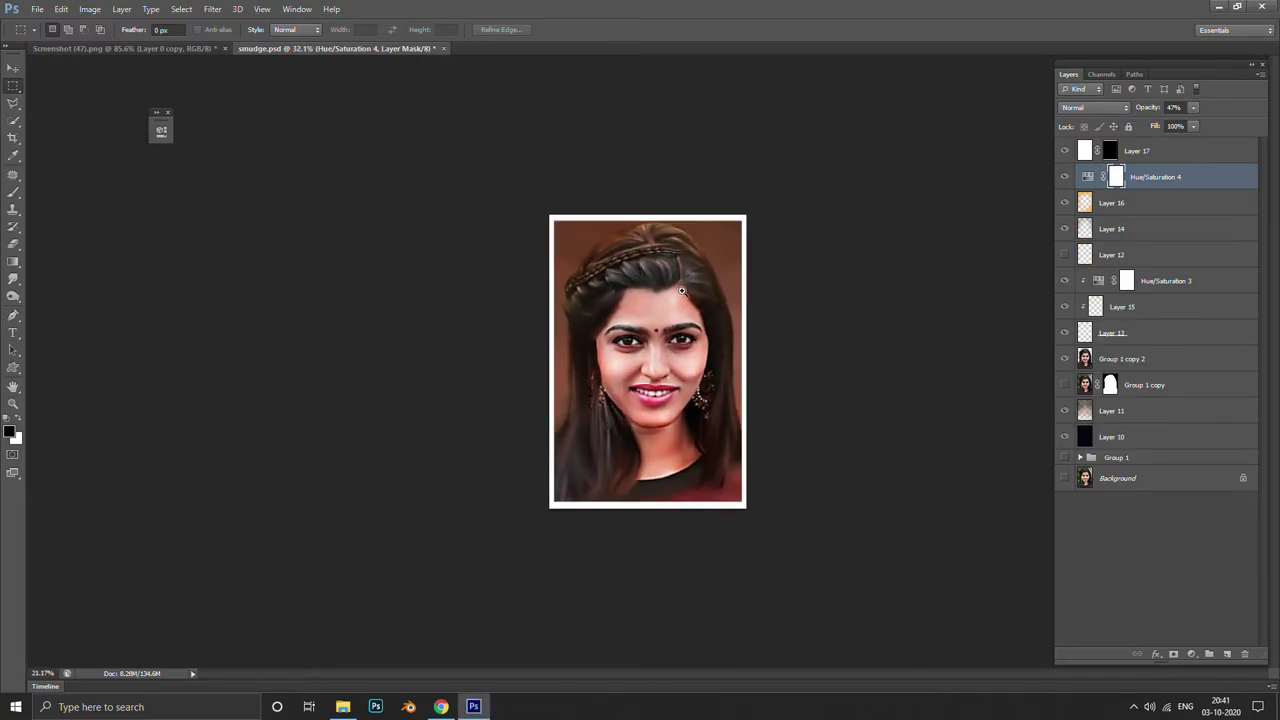
scroll(695, 286, "up", 1)
scroll(695, 286, "up", 1)
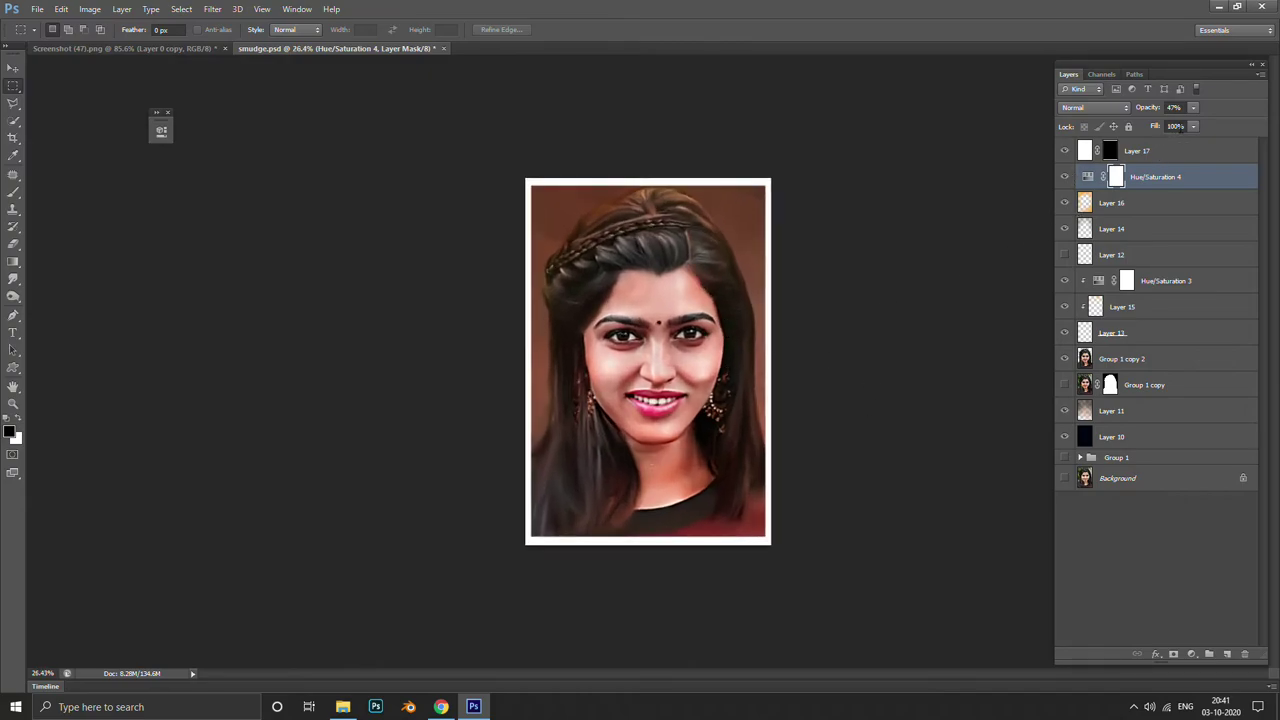
Select Layer 17, add a Threshold adjustment, then undo it and close the Properties panel
left_click(1170, 150)
left_click(1191, 654)
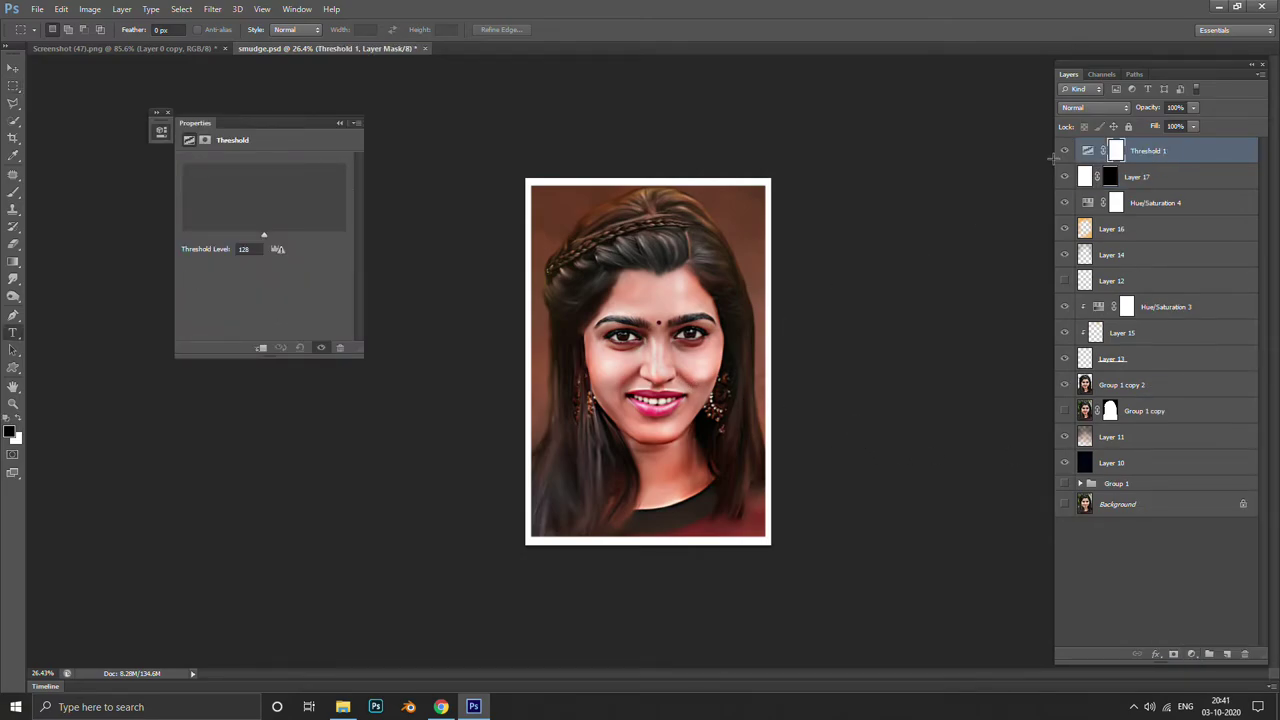
key("ctrl+z")
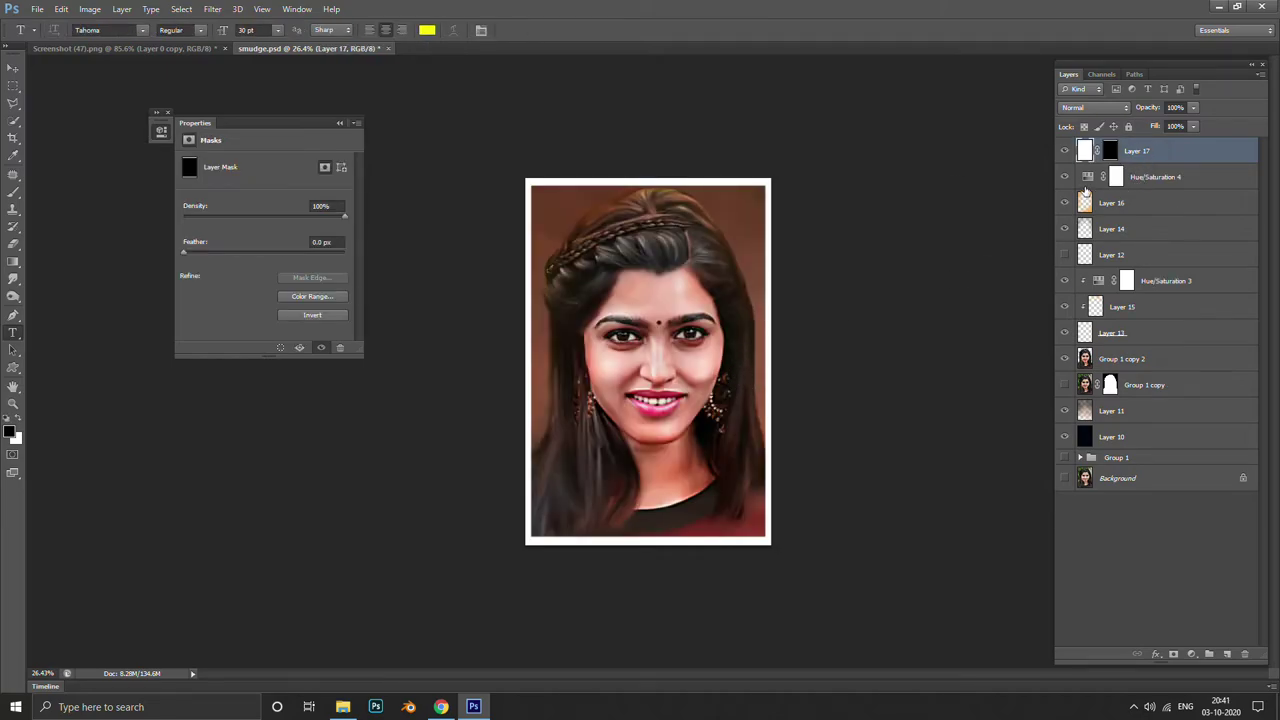
left_click(356, 123)
left_click(430, 202)
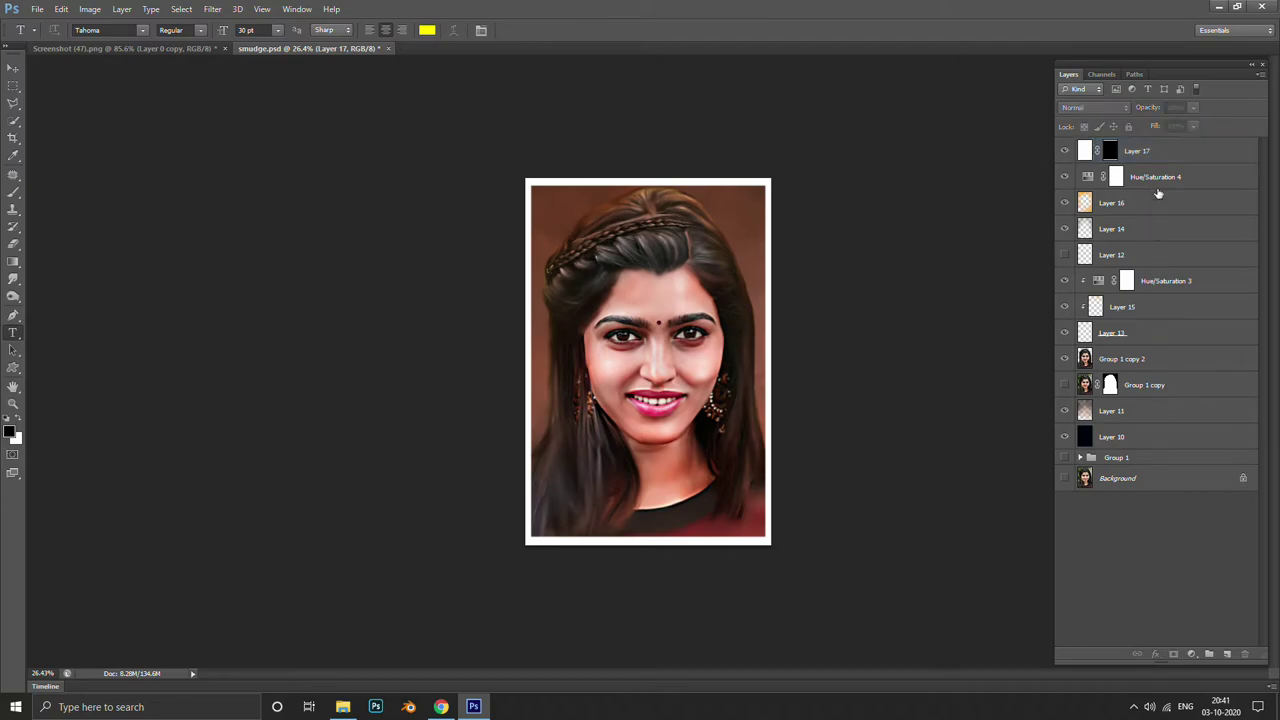
Add a Threshold adjustment layer and lower its level to 107
left_click(1191, 654)
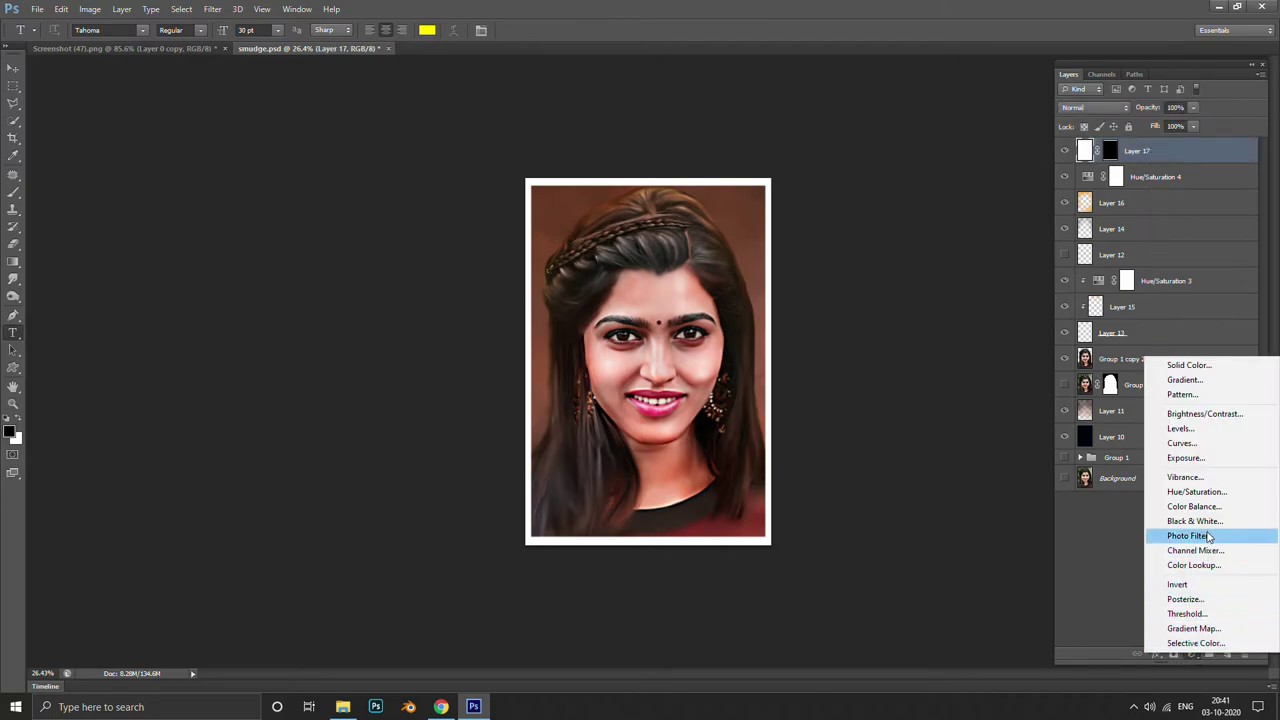
left_click(1188, 613)
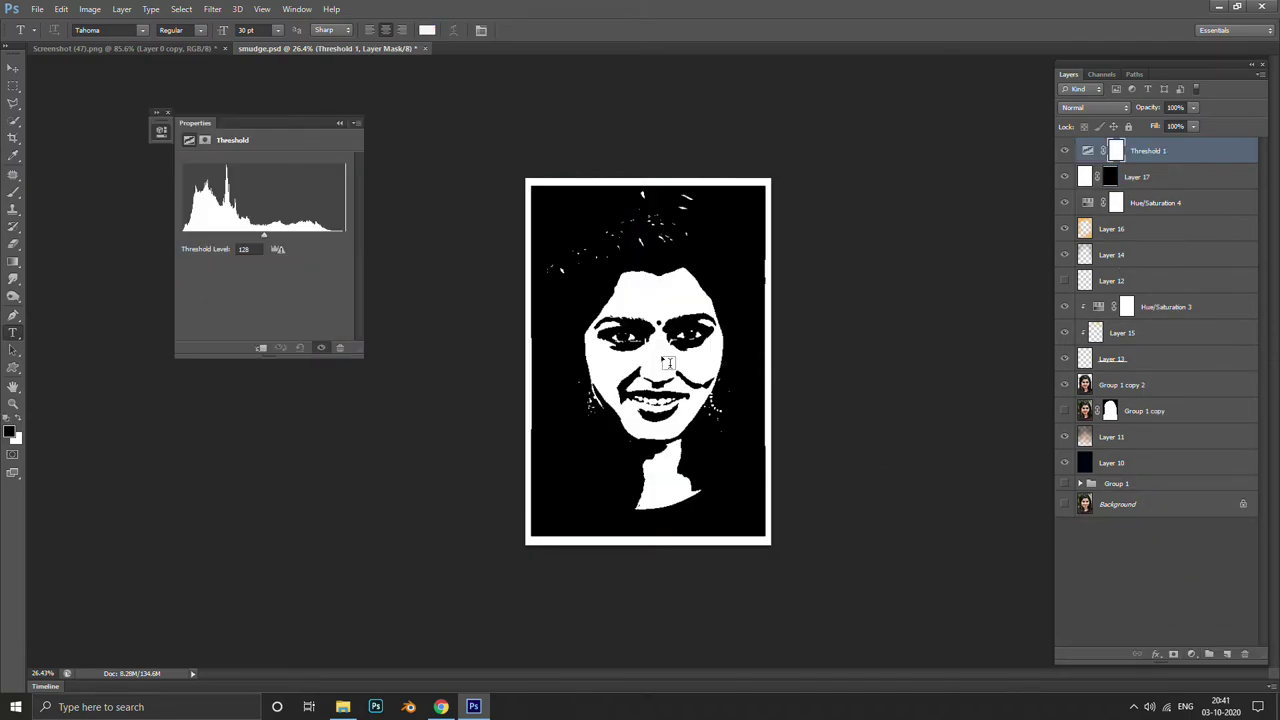
mouse_move(265, 237)
left_mouse_down()
mouse_move(213, 237)
mouse_move(417, 240)
mouse_move(139, 251)
mouse_move(251, 248)
left_mouse_up()
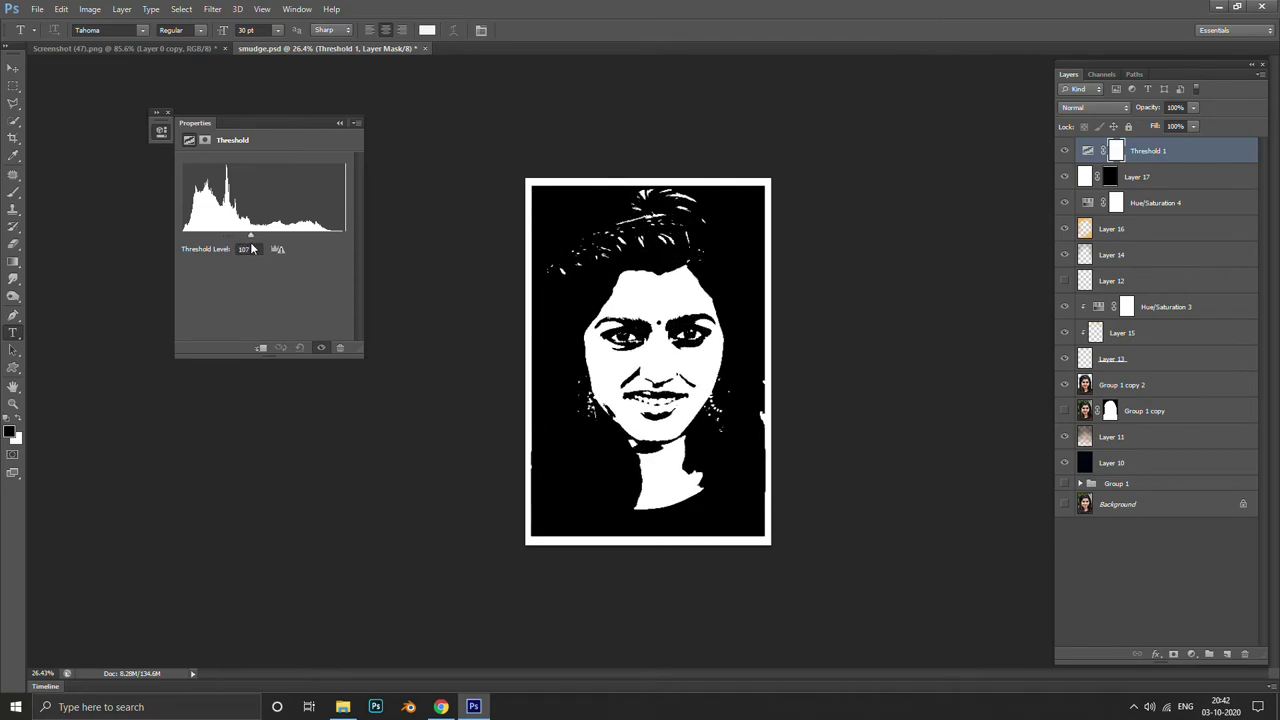
Try Darken, Darker Color and Color Dodge blend modes on Threshold 1
left_click(339, 122)
left_click(1124, 106)
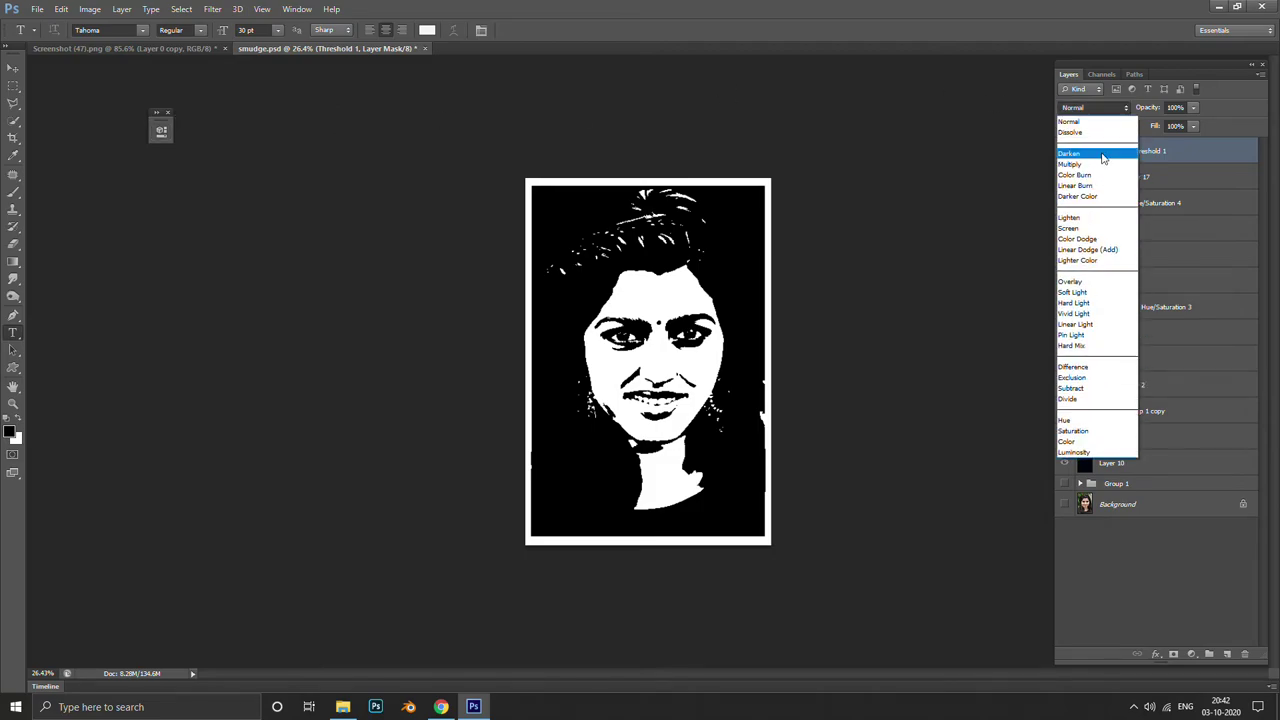
left_click(1103, 153)
scroll(756, 297, "up", 3)
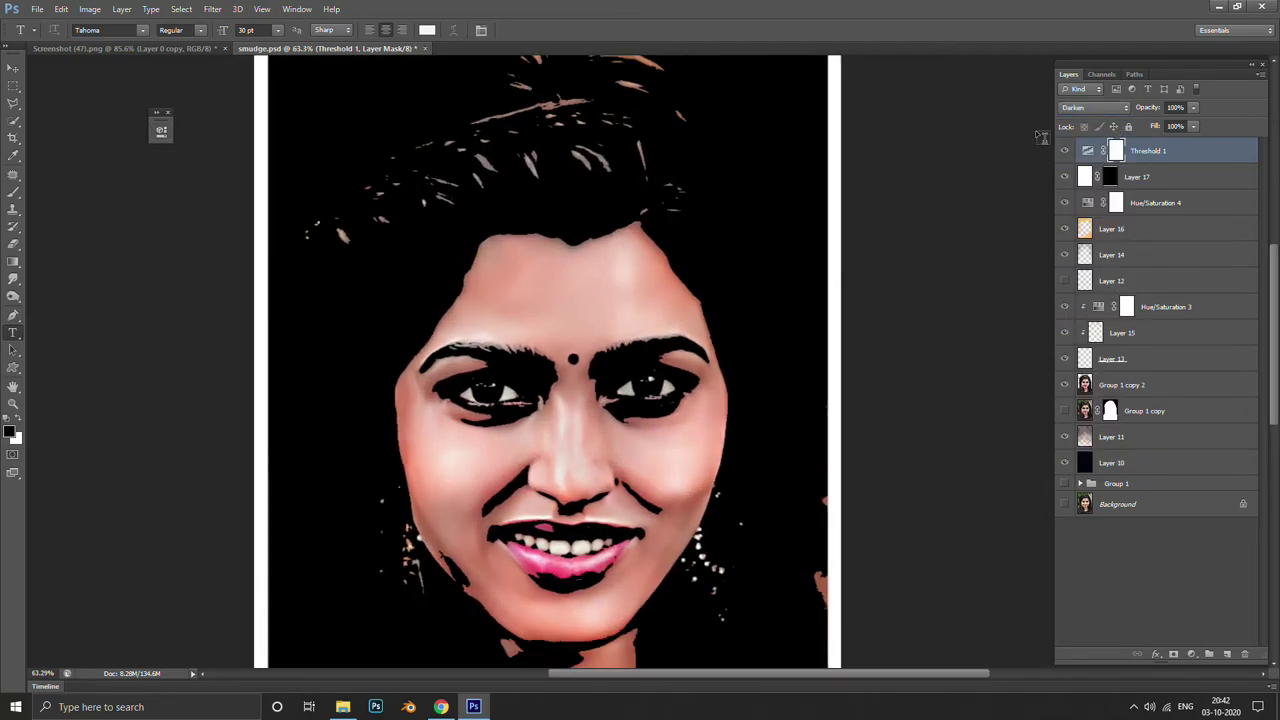
left_click(1082, 108)
left_click(1093, 196)
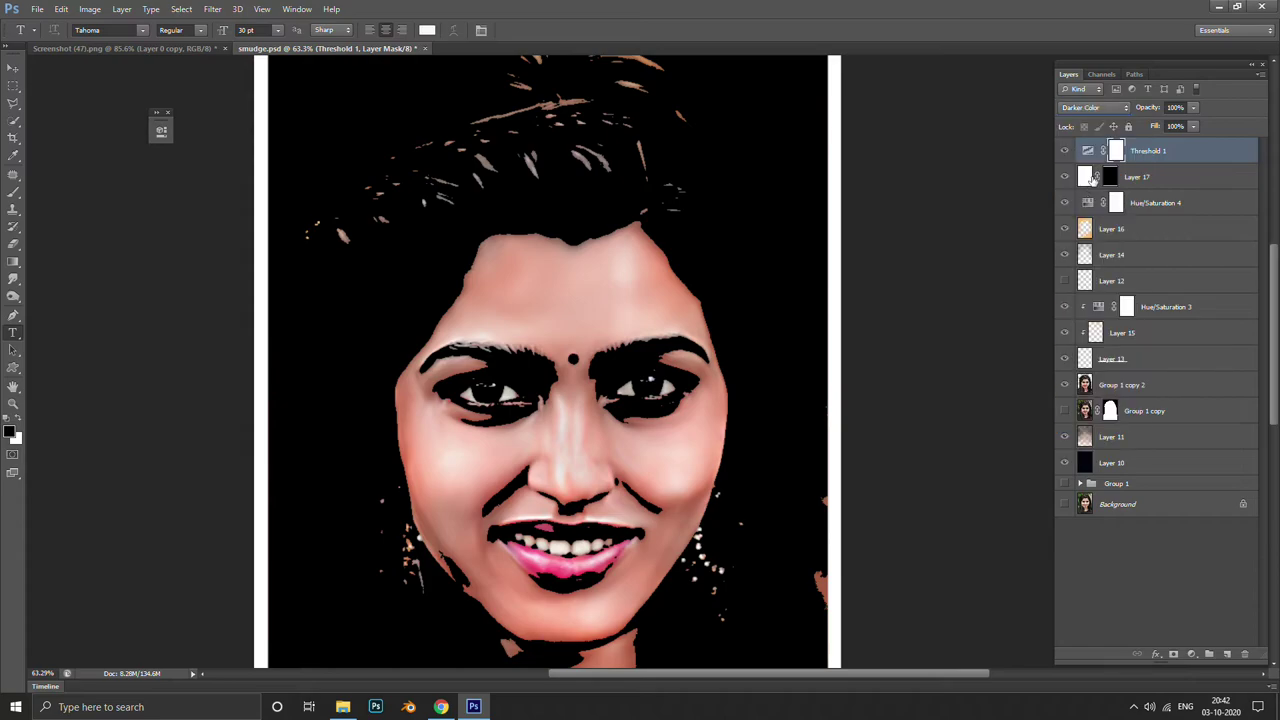
left_click(1095, 107)
left_click(1100, 243)
scroll(775, 247, "down", 3)
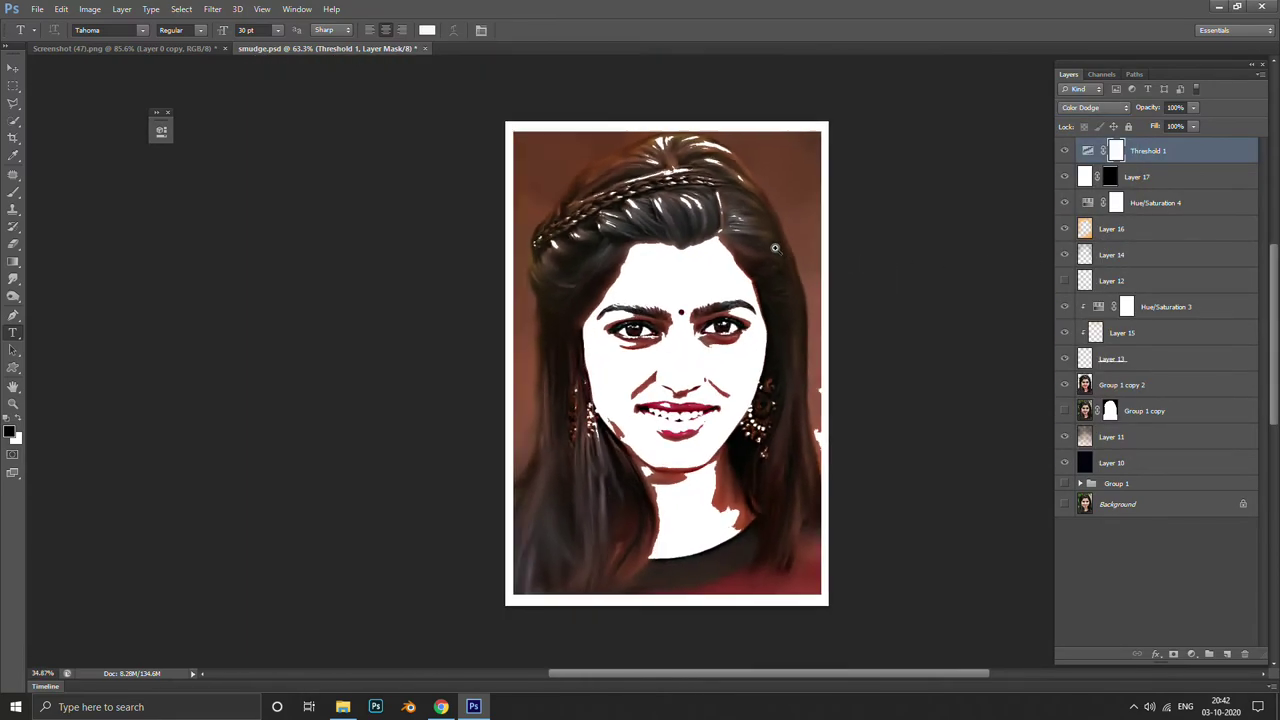
Lower Threshold 1's opacity to 35%
left_click(1193, 107)
left_click_drag(1192, 122, 1148, 121)
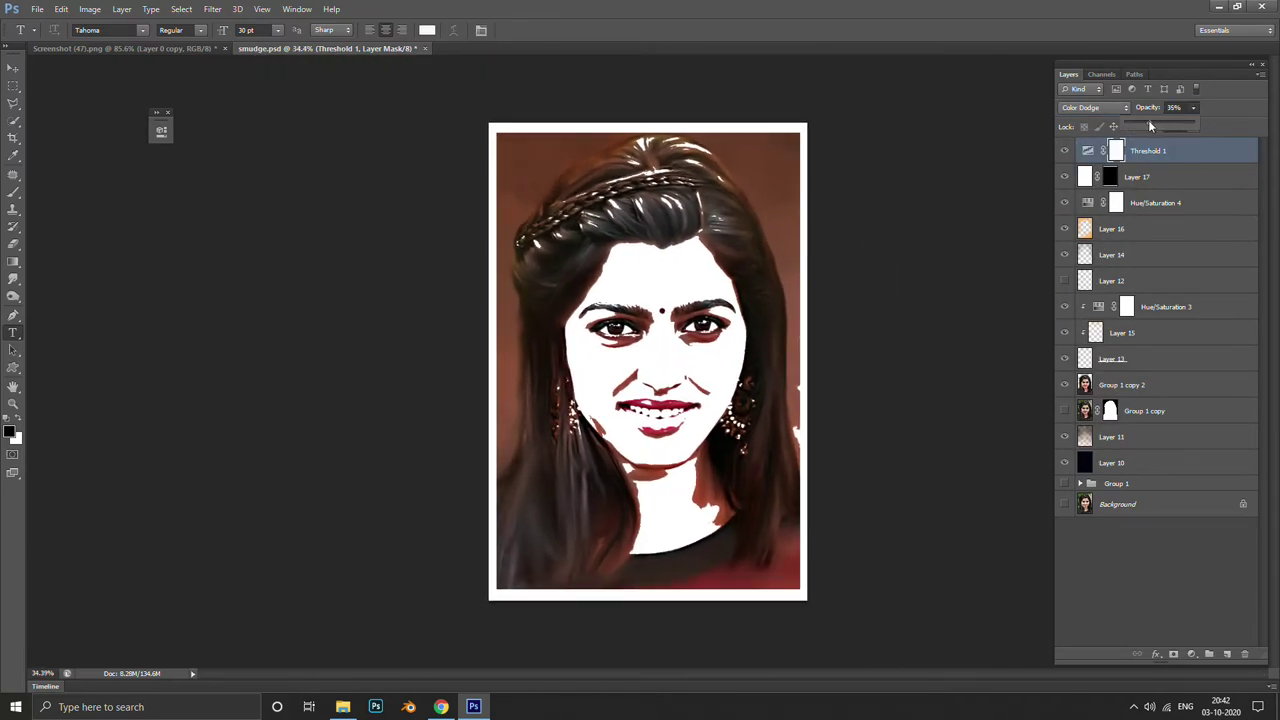
left_click(1101, 108)
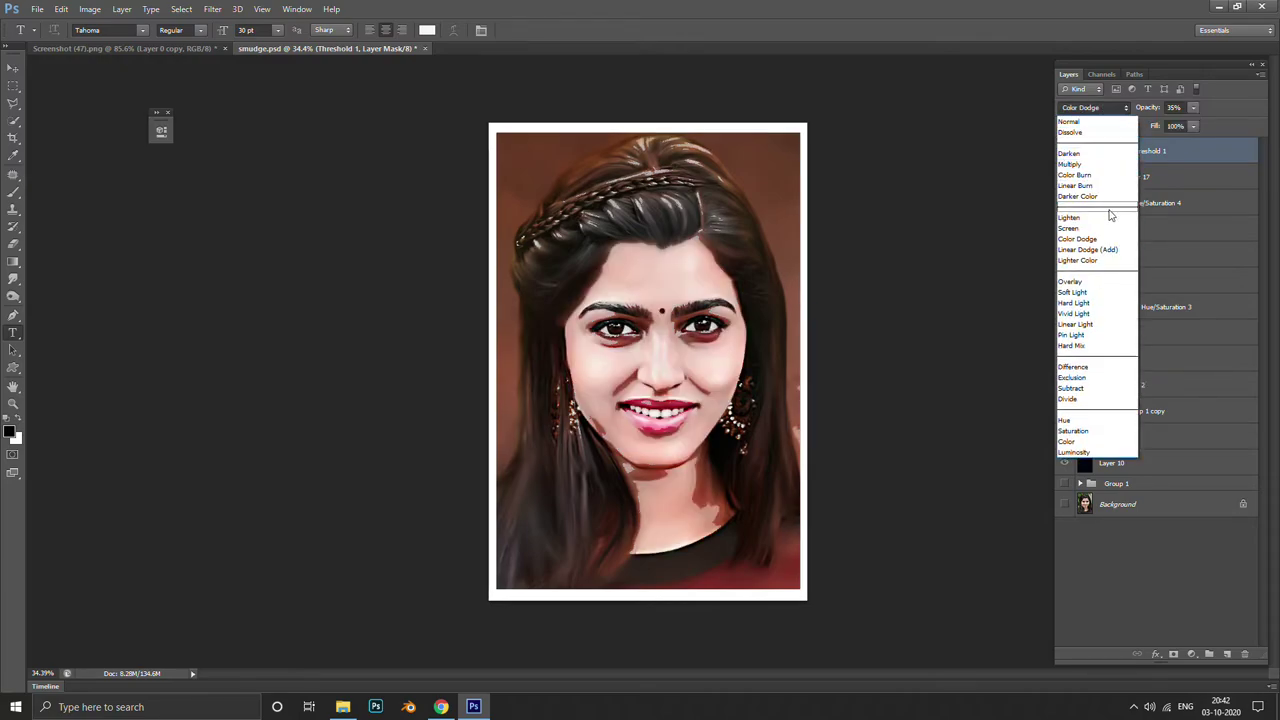
left_click(678, 190)
scroll(678, 190, "up", 5)
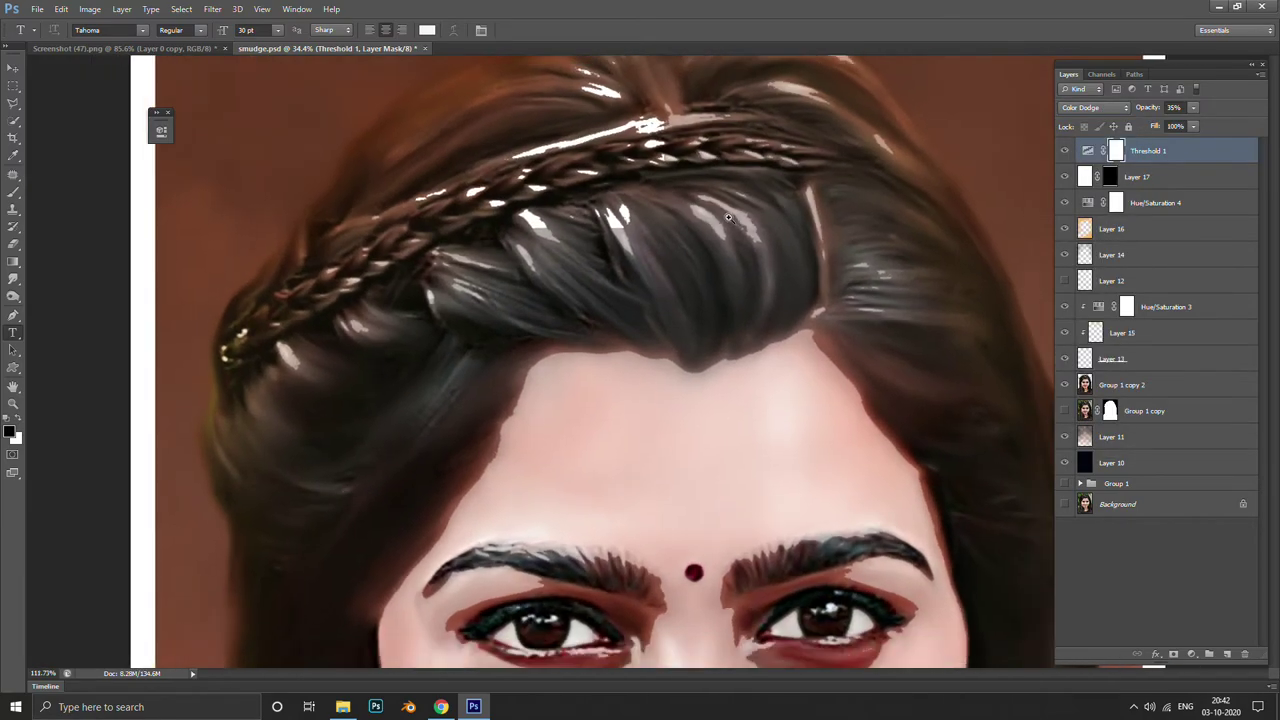
scroll(678, 190, "down", 3)
Cycle Threshold 1 through Linear Dodge, Lighter Color and Overlay, settling on Soft Light
left_click(1082, 108)
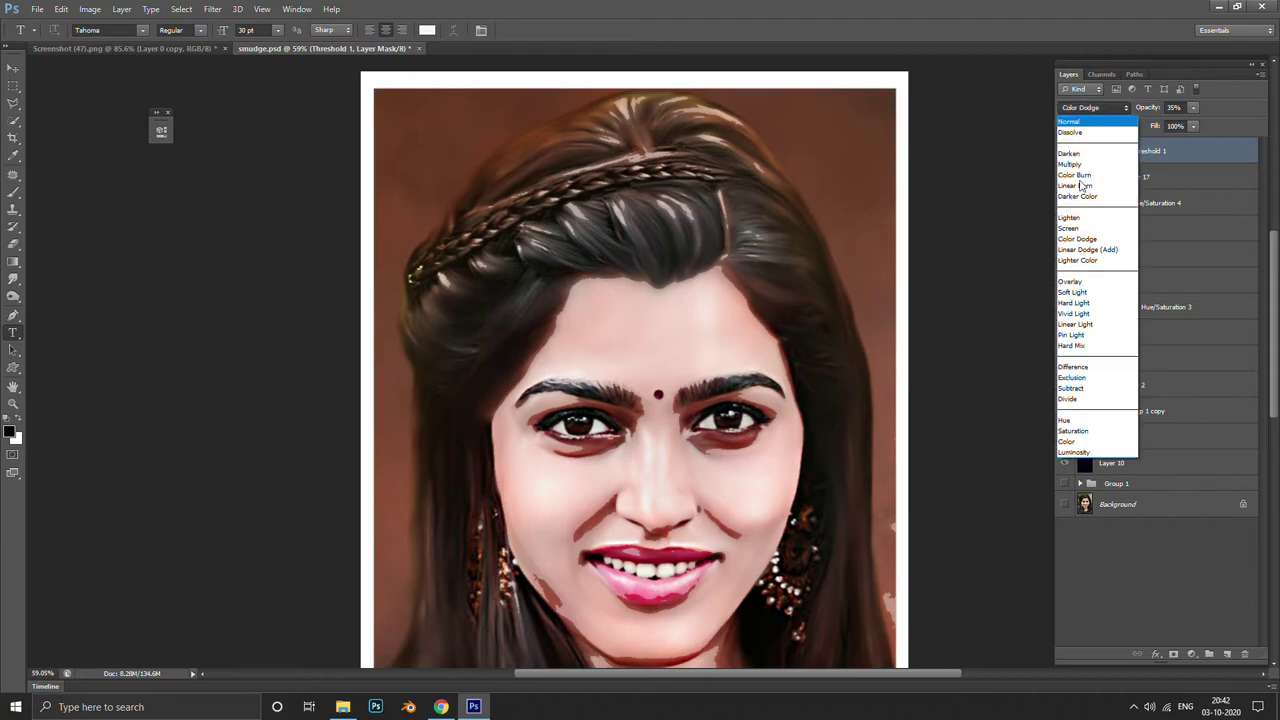
left_click(1076, 254)
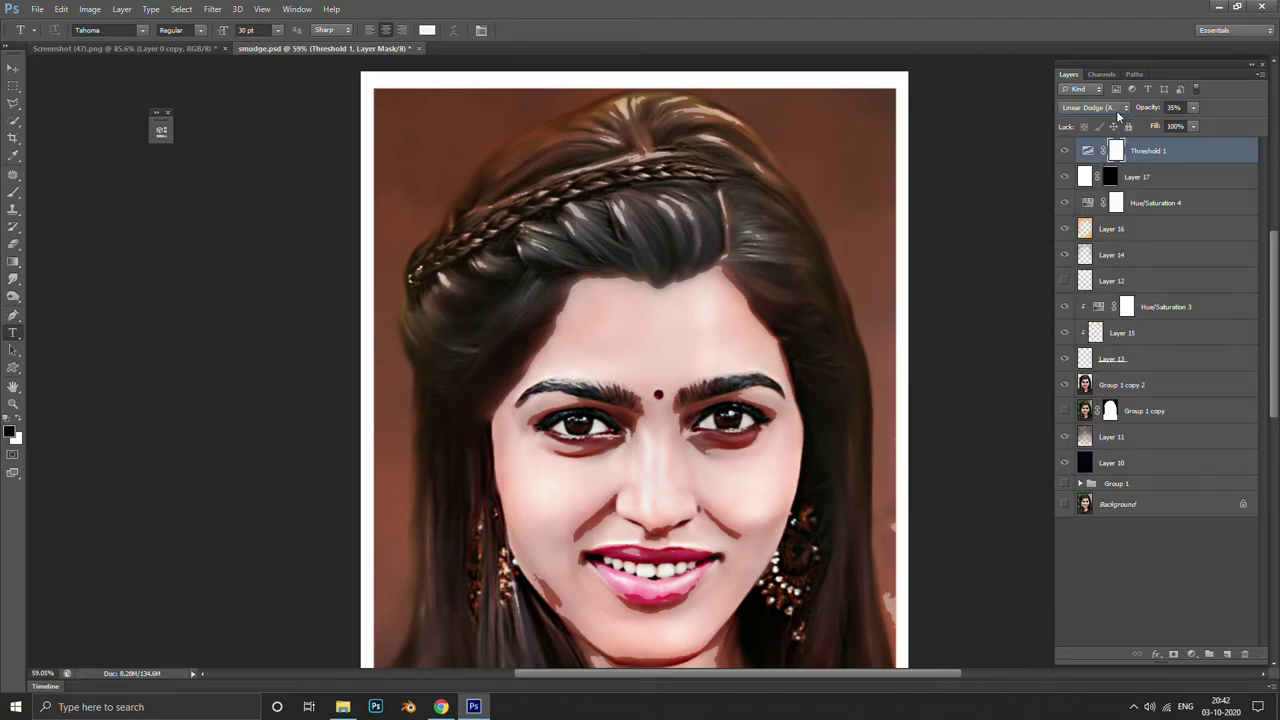
left_click(1110, 108)
left_click(1084, 257)
left_click(1100, 108)
left_click(1082, 283)
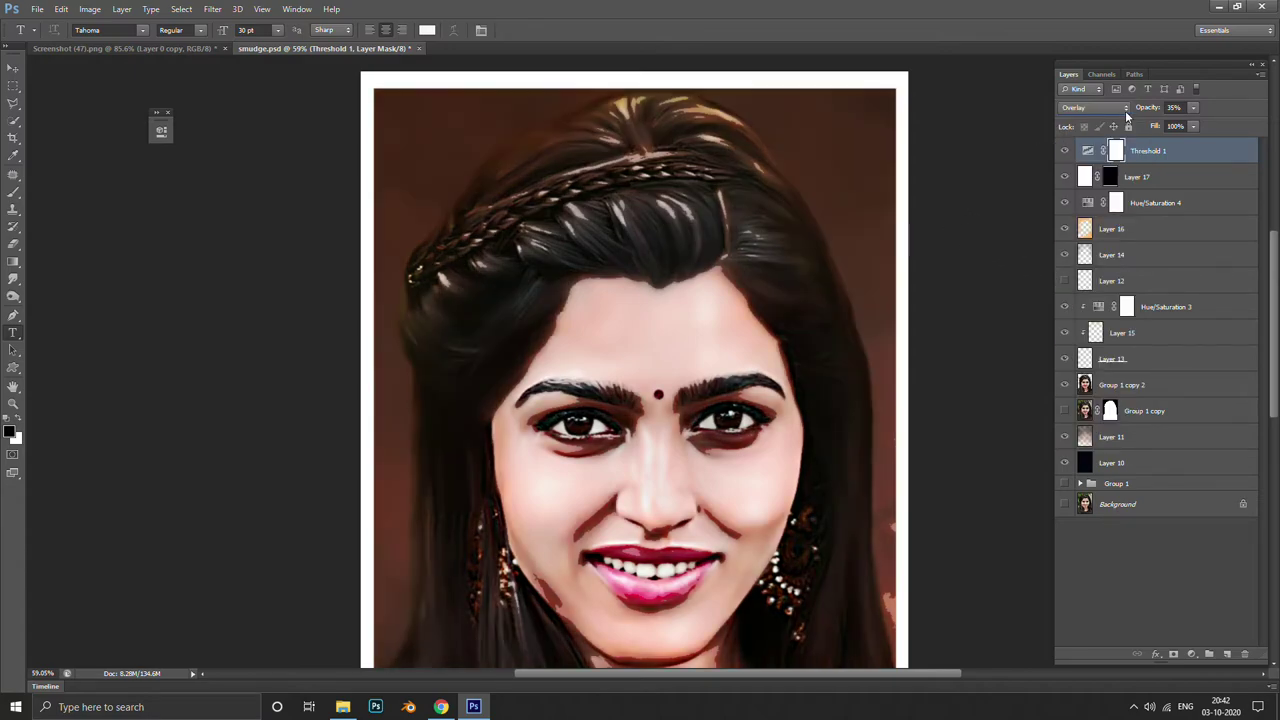
left_click(1125, 108)
left_click(1082, 296)
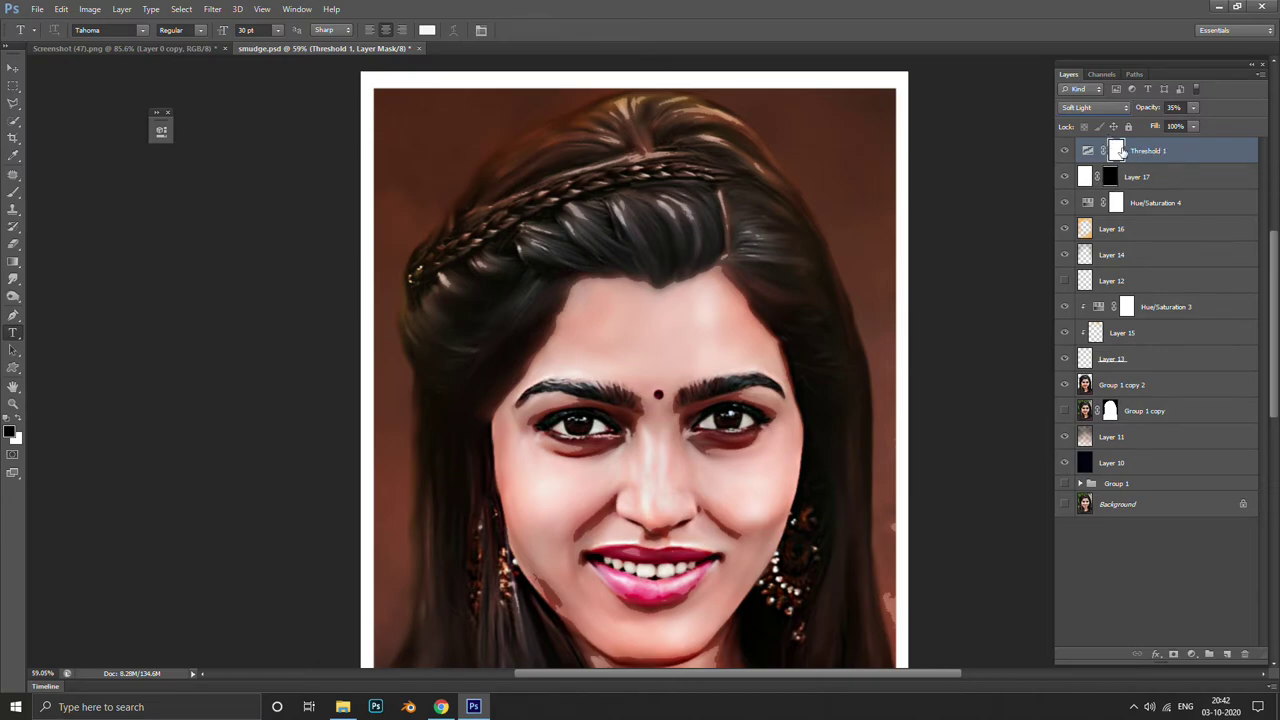
Inspect the Threshold 1 mask's context options without changing anything
right_click(1120, 150)
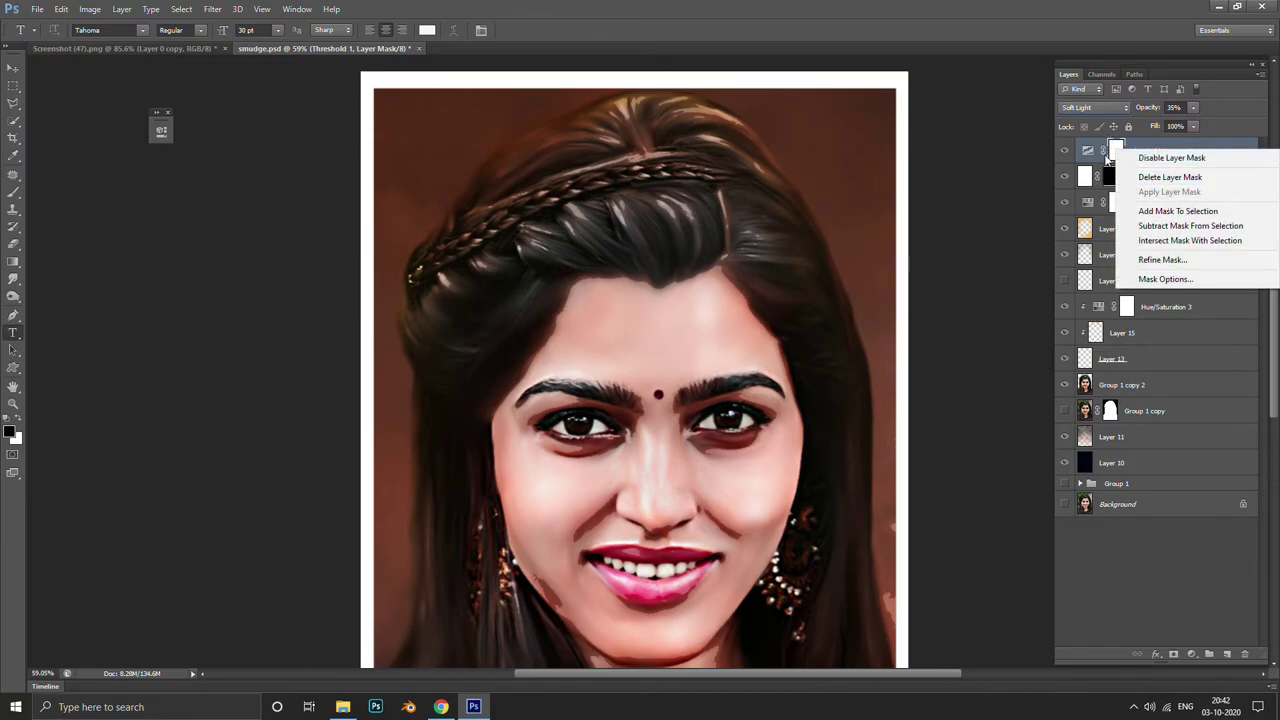
left_click(1114, 150)
right_click(1116, 150)
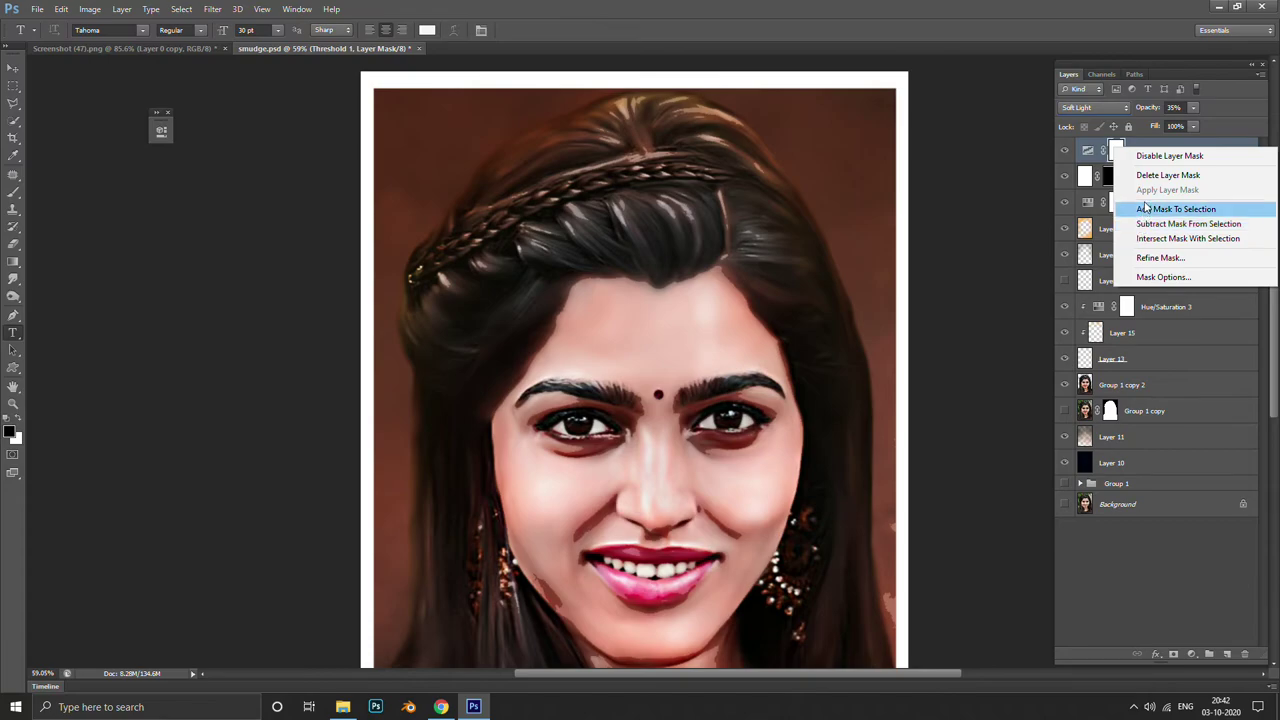
key("Escape")
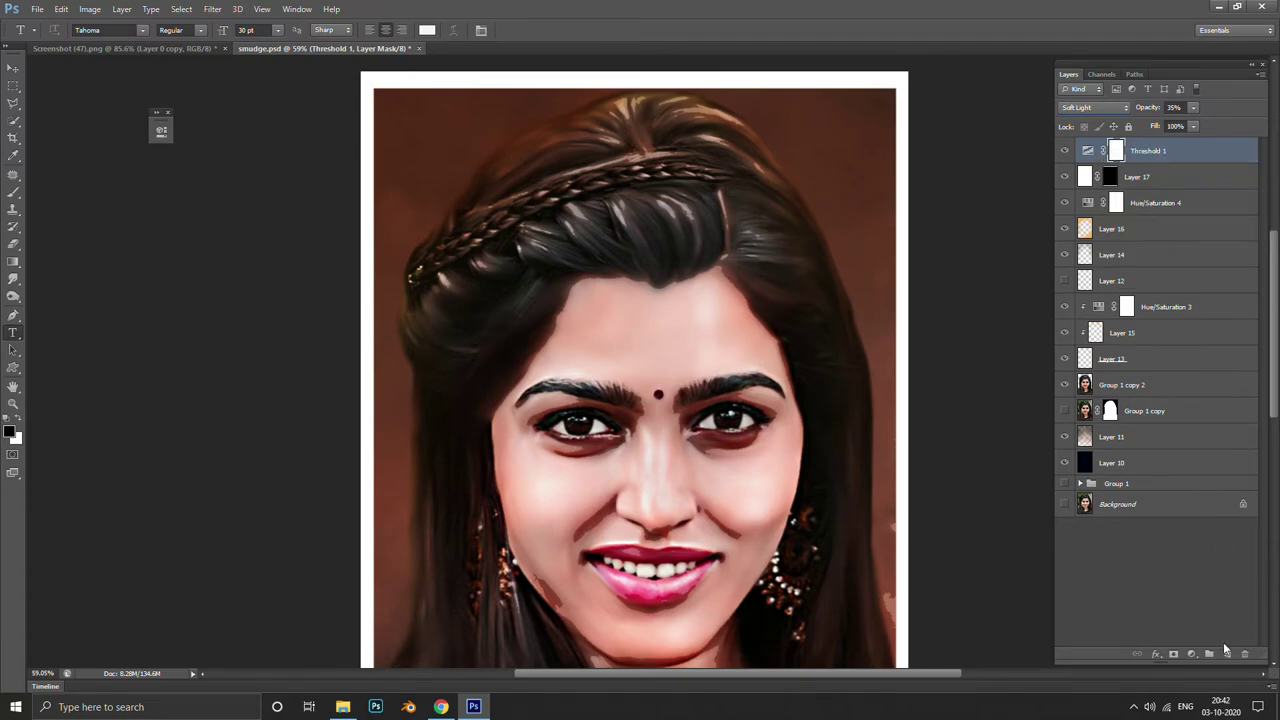
Add Layer 18, test merging it with Threshold 1, undo, and delete it
left_click(1227, 652)
left_click(1135, 177, "ctrl")
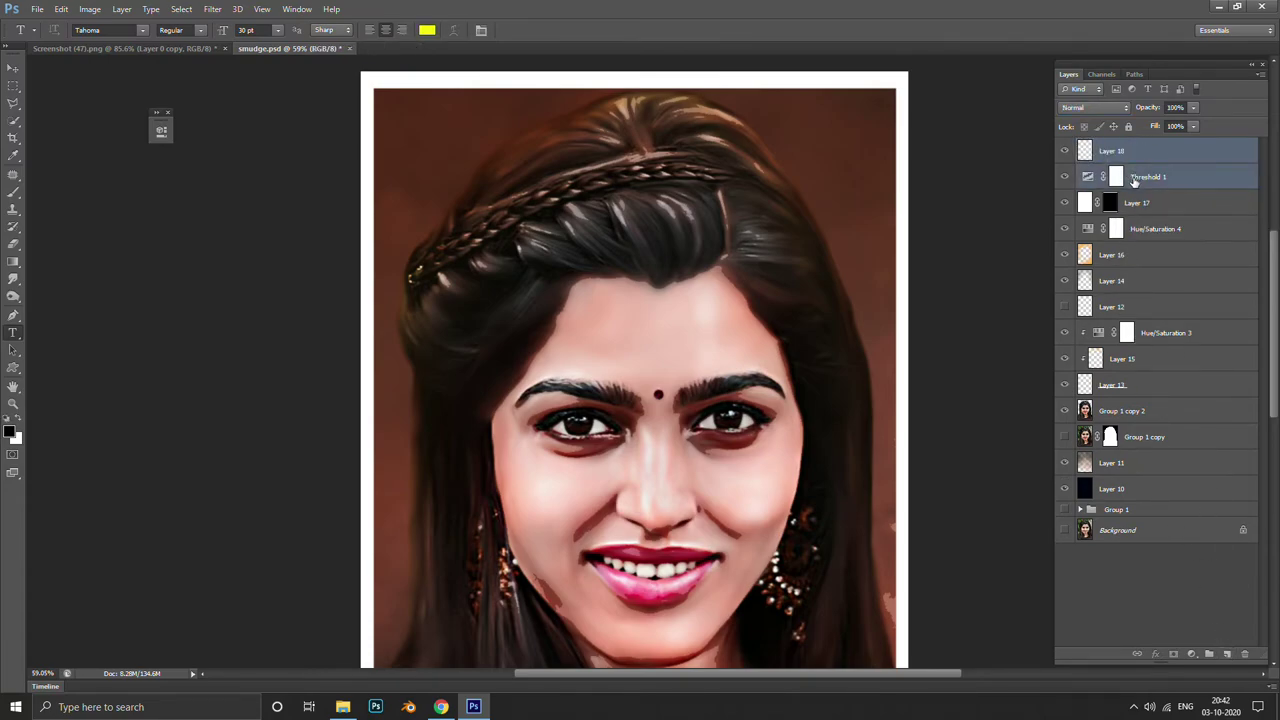
key("ctrl+e")
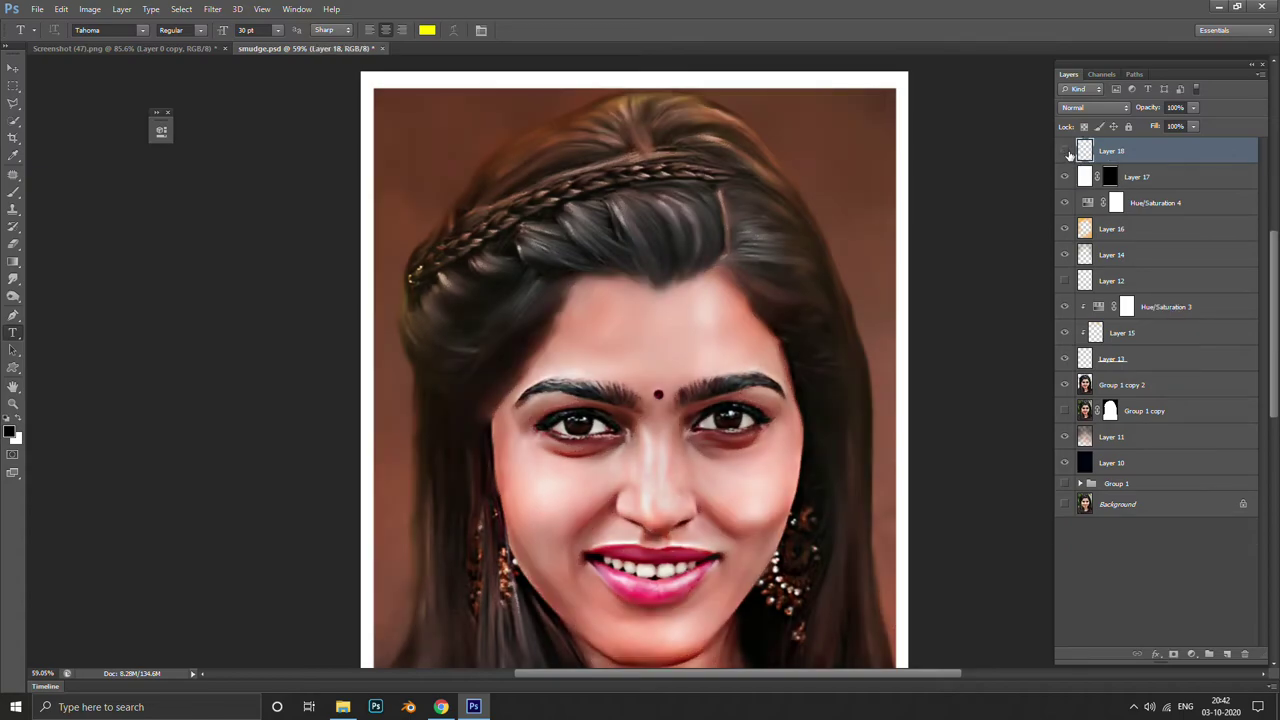
key("ctrl+z")
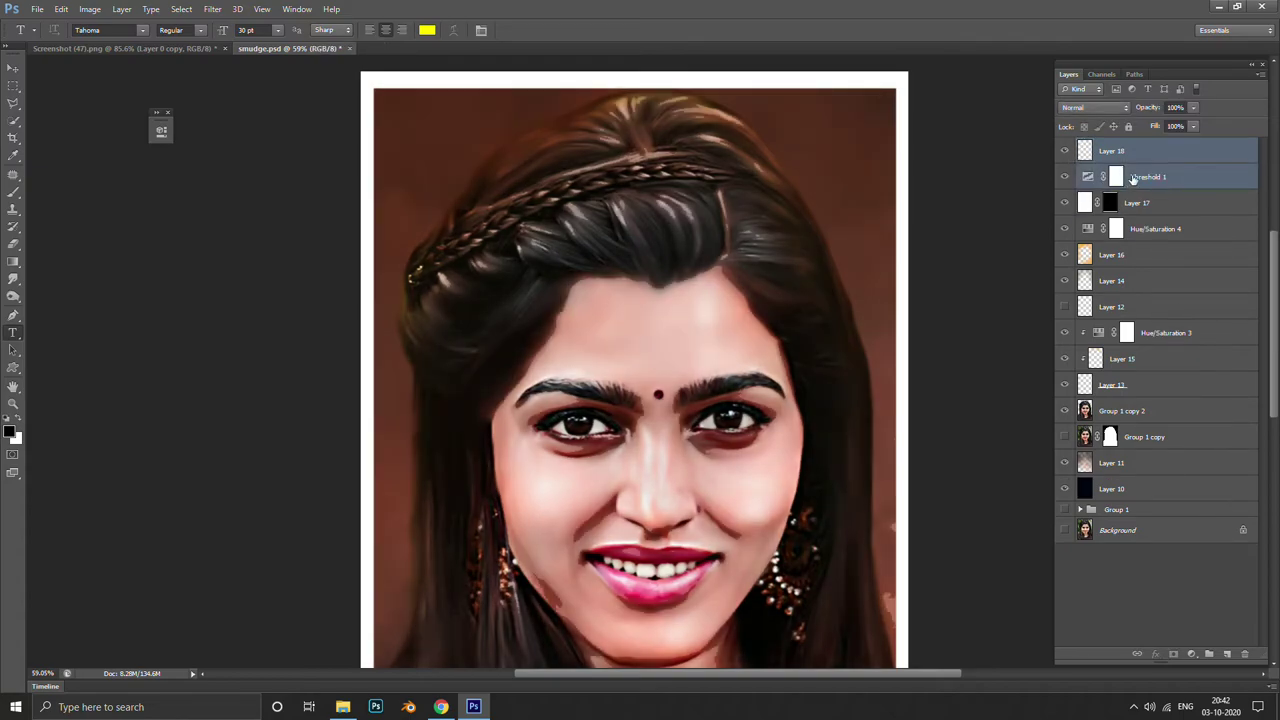
left_click(1107, 155)
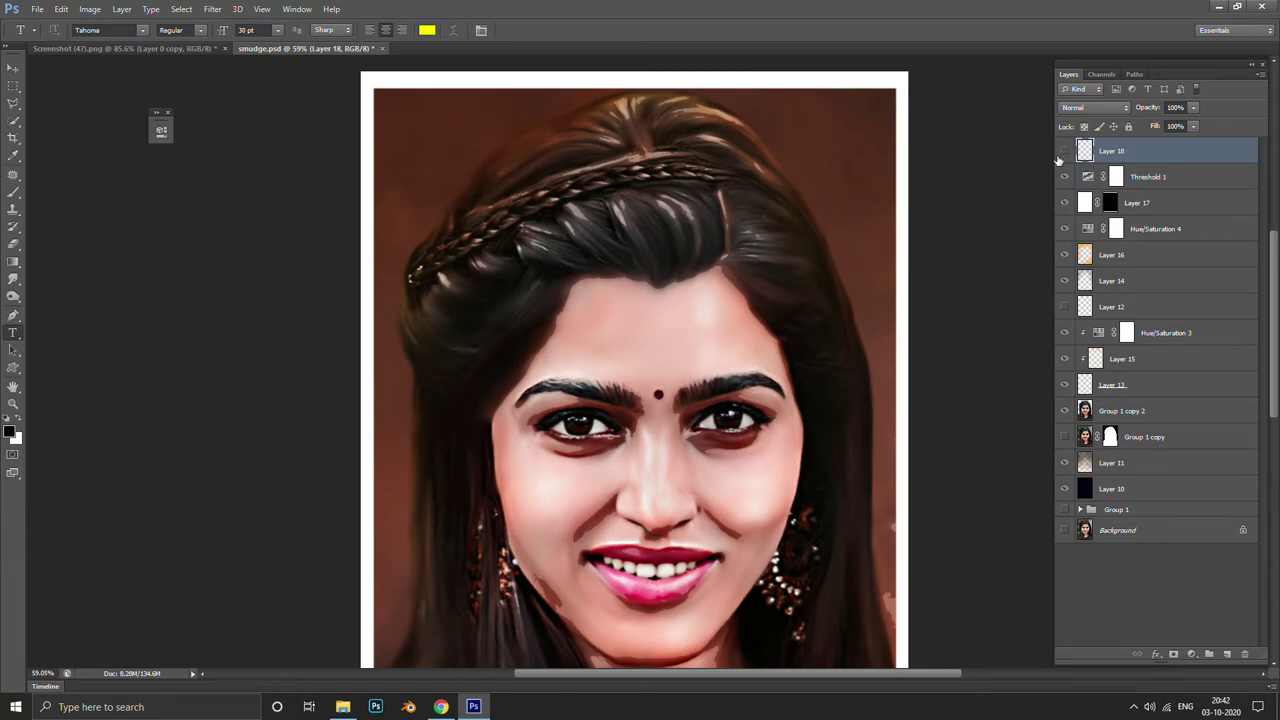
key("Delete")
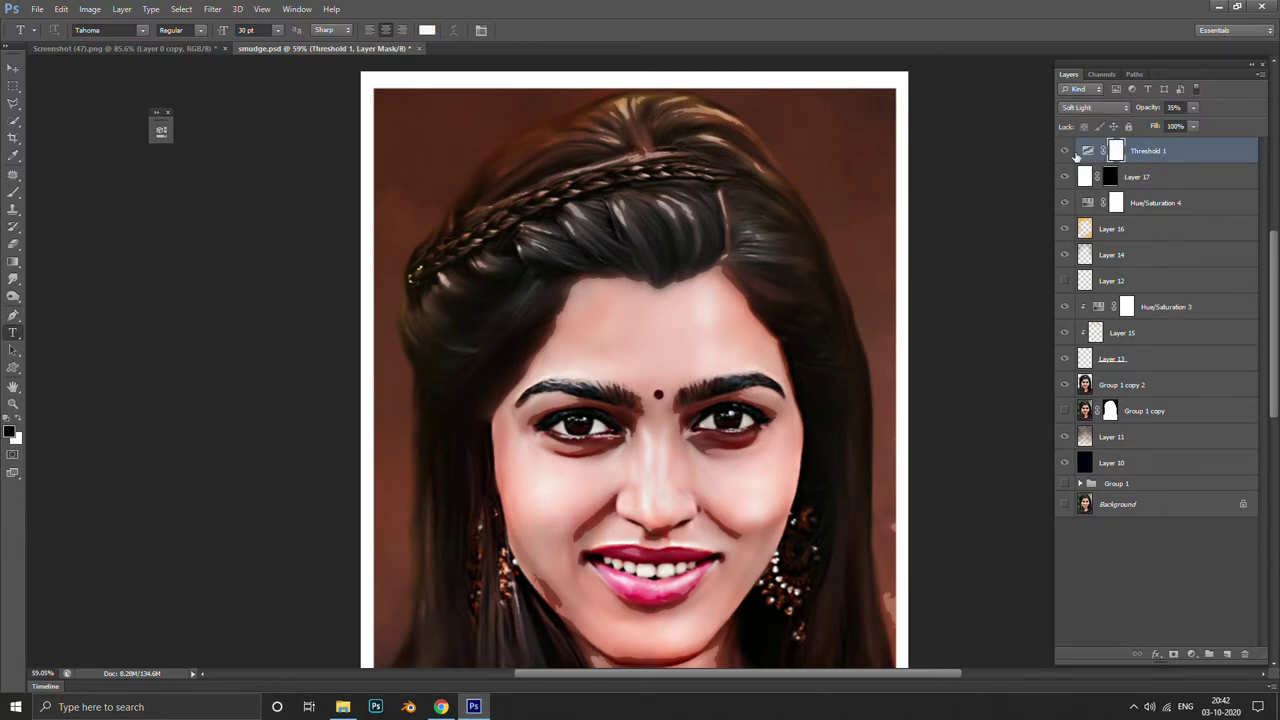
Toggle Threshold 1's visibility to compare, then invert its mask to black
left_click(1068, 155)
left_click(1072, 155)
key("ctrl+i")
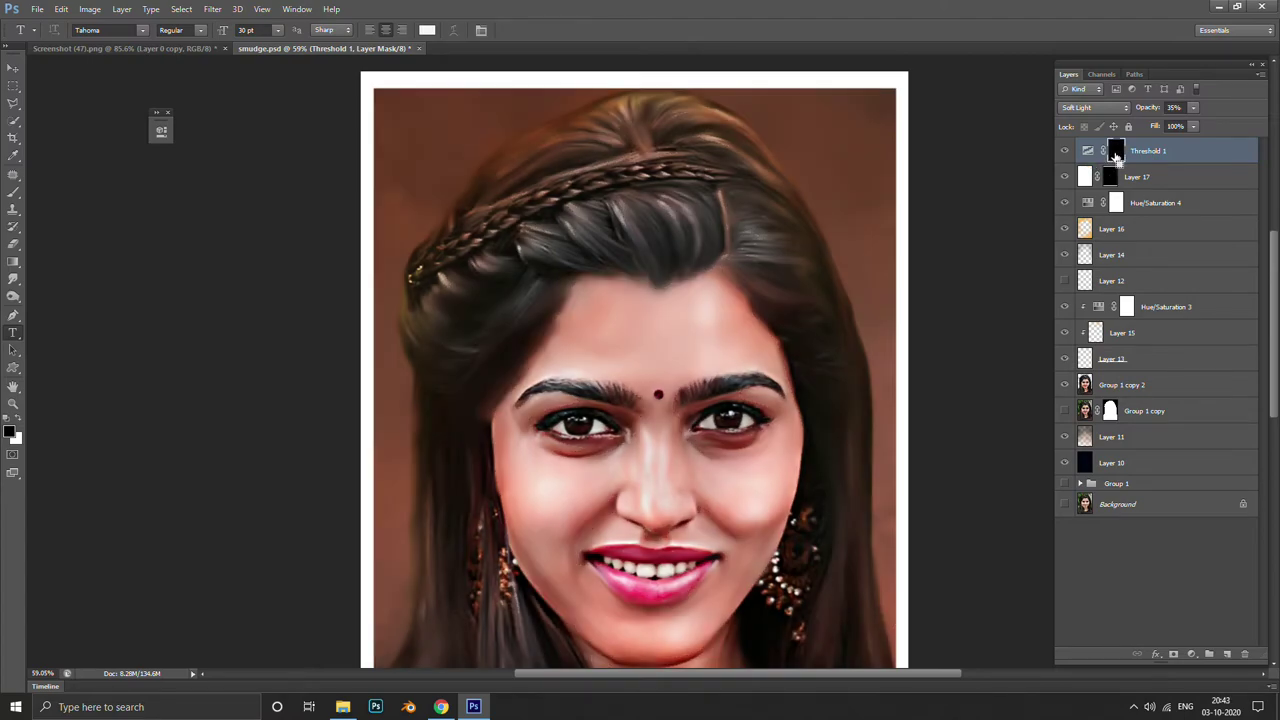
Paint white on the mask with an enlarged brush to restore the effect on the top hair
key("b")
key("bracketright")
key("bracketright")
key("bracketright")
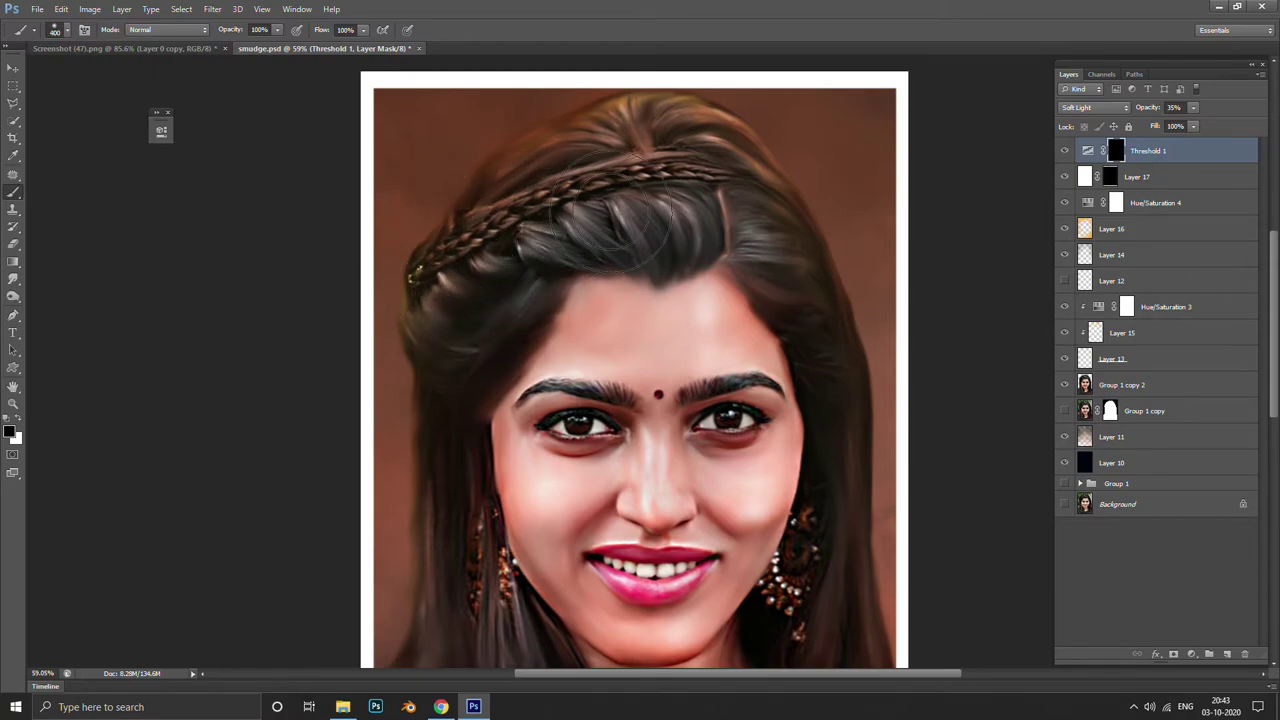
key("x")
mouse_move(510, 252)
left_mouse_down()
mouse_move(644, 195)
mouse_move(743, 233)
mouse_move(737, 186)
left_mouse_up()
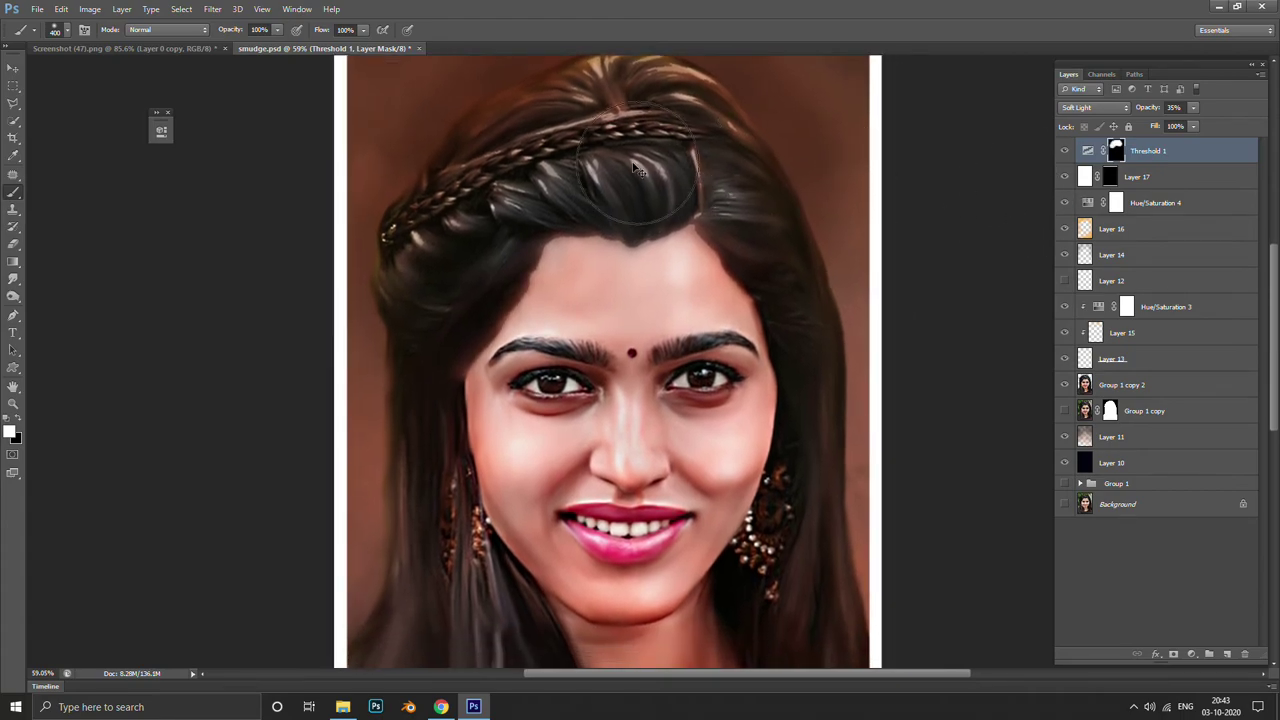
scroll(833, 180, "up", 3)
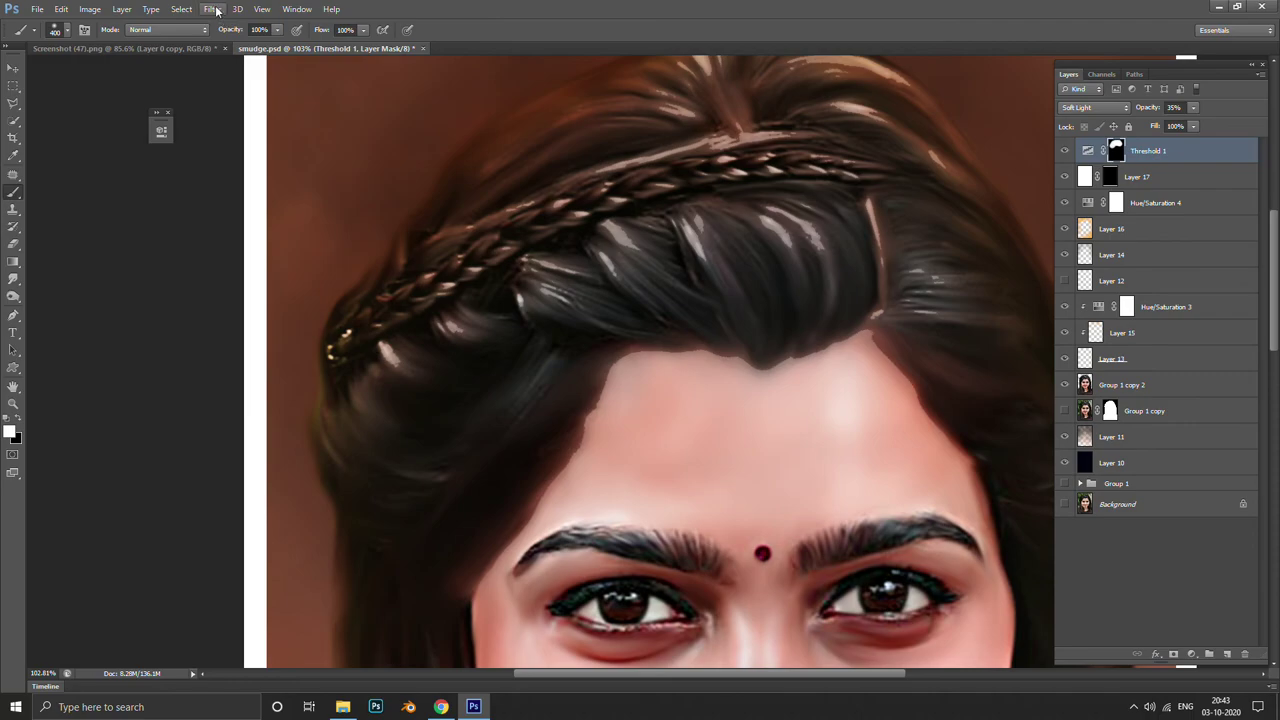
Apply a Gaussian Blur of radius 140.5 to the Threshold 1 mask
left_click(212, 9)
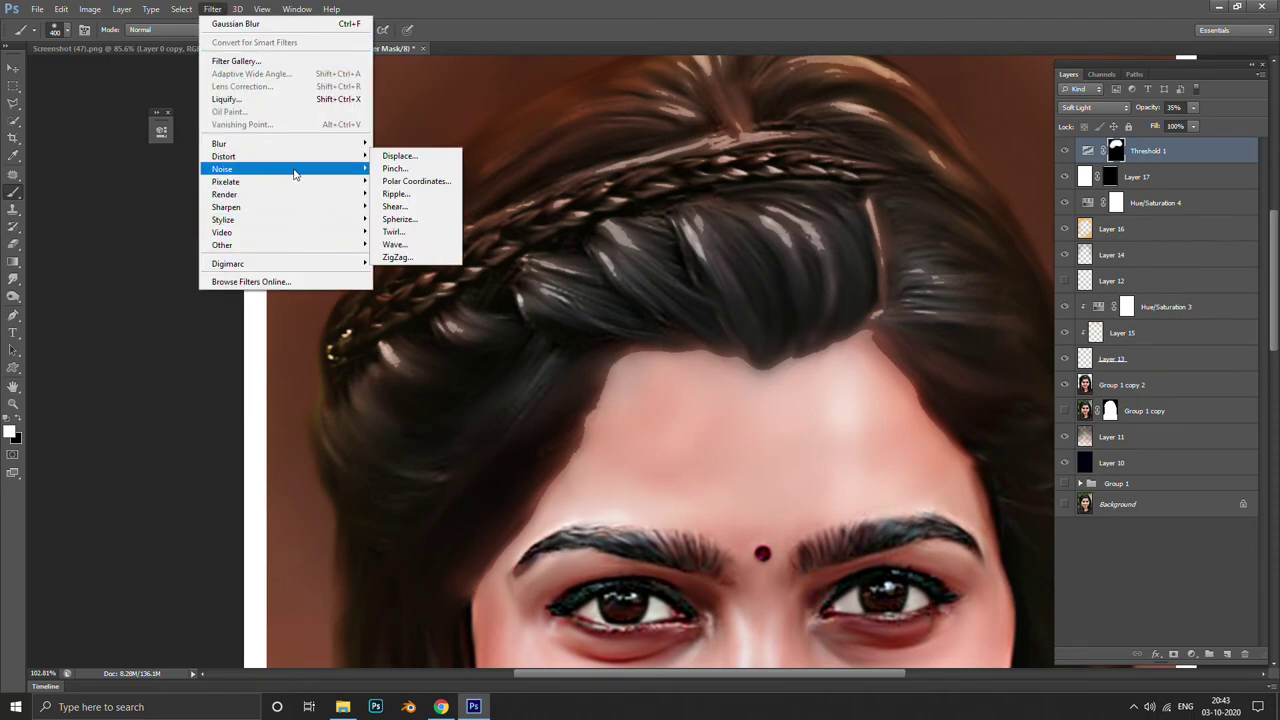
mouse_move(219, 143)
left_click(433, 238)
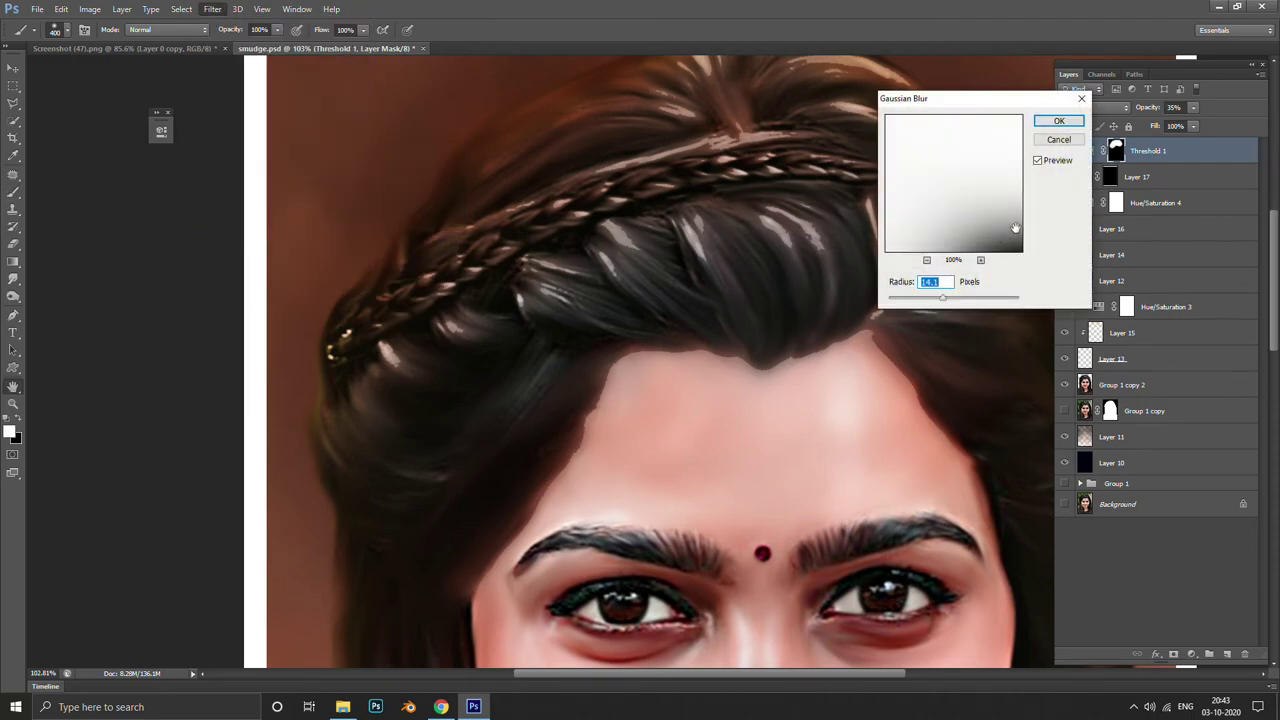
left_click_drag(751, 262, 675, 293)
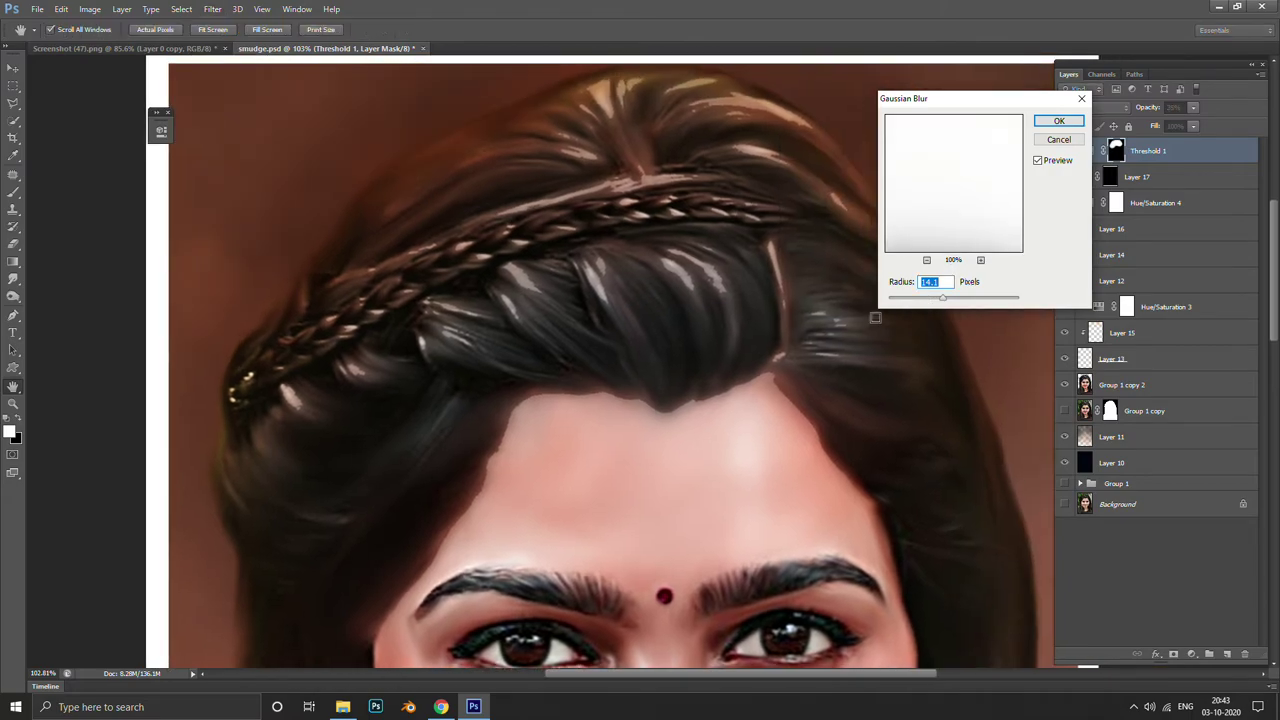
left_click_drag(941, 298, 924, 303)
left_click(982, 300)
left_click(927, 260)
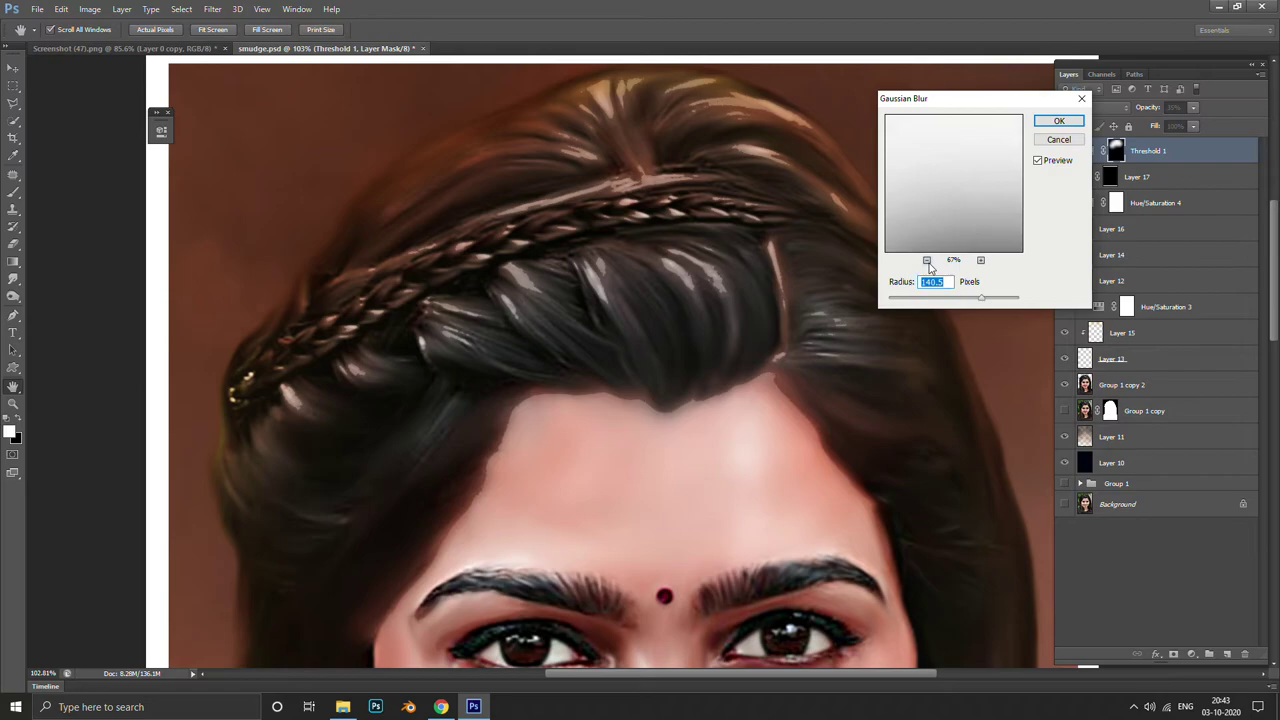
left_click(927, 260)
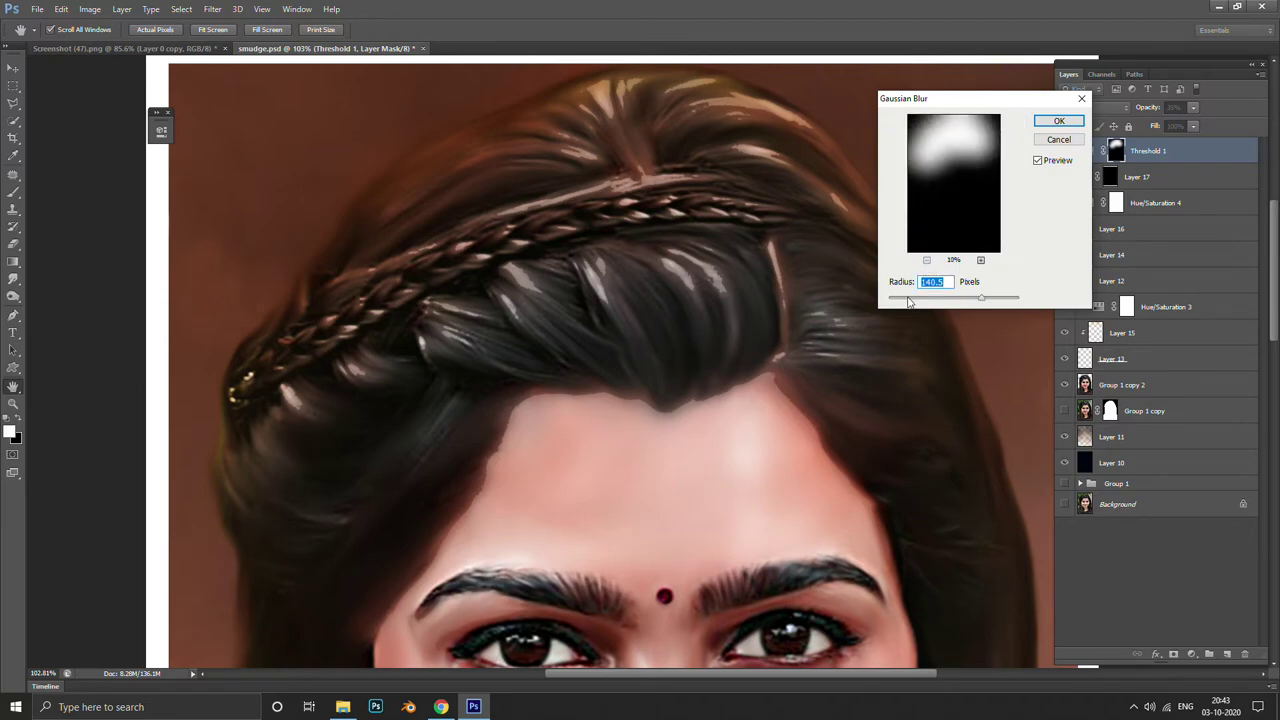
left_click(1059, 121)
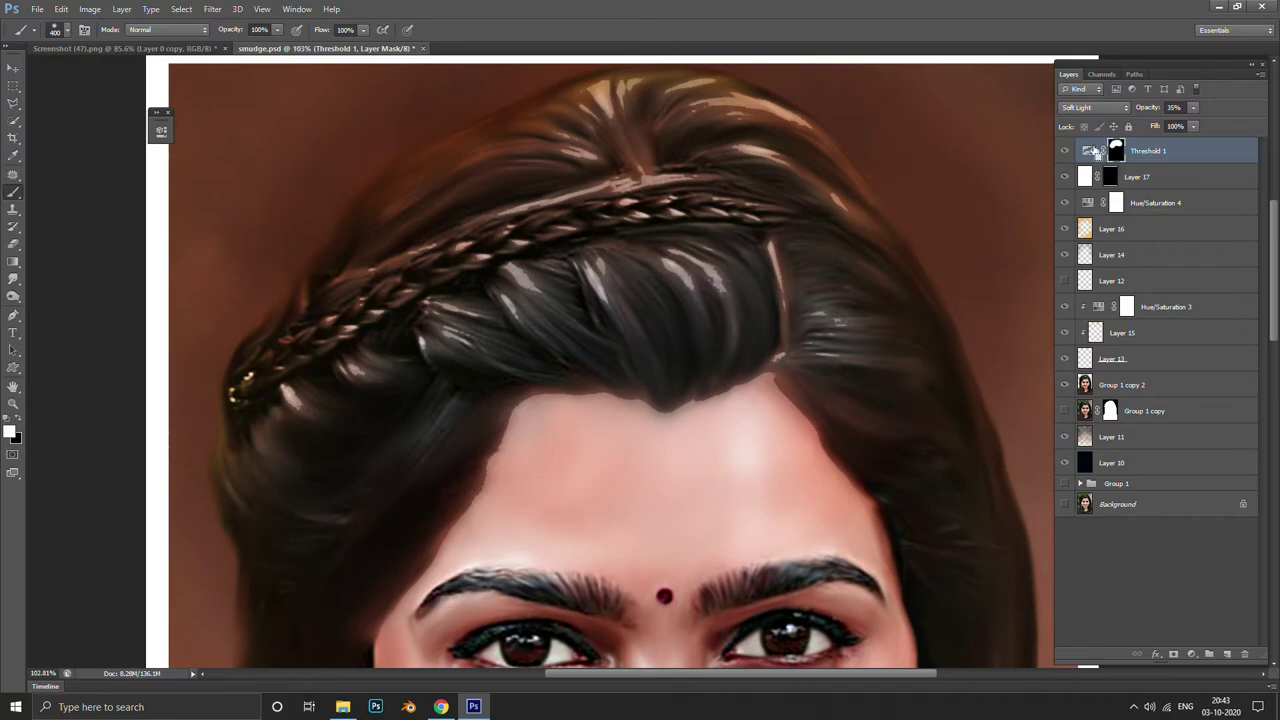
Undo and redo the mask change to compare, then target the Threshold 1 layer itself
key("ctrl+z")
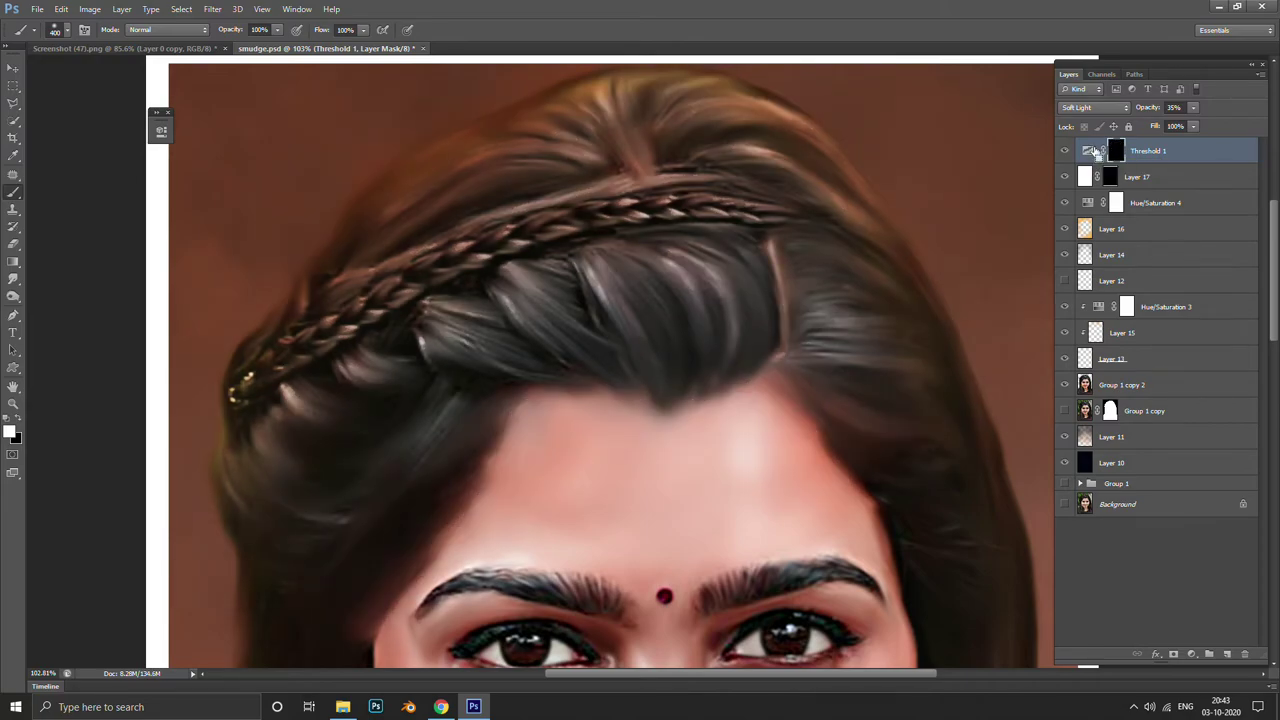
key("ctrl+z")
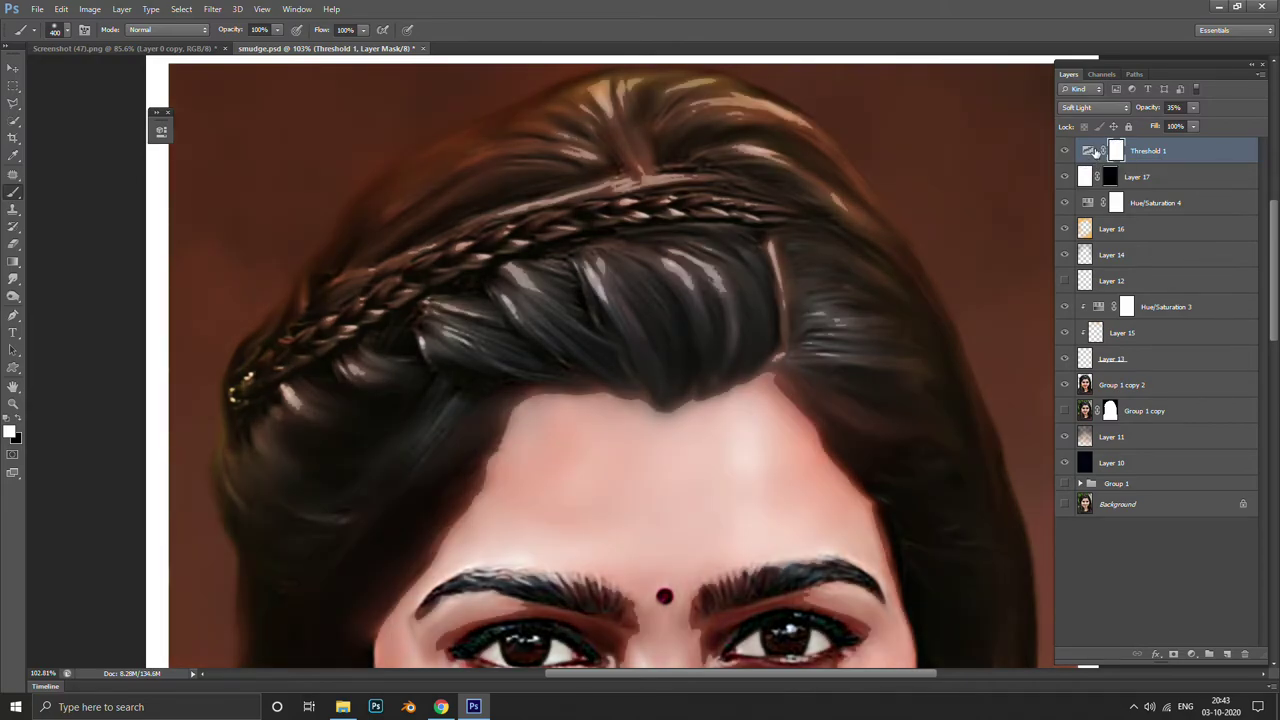
left_click(1095, 150)
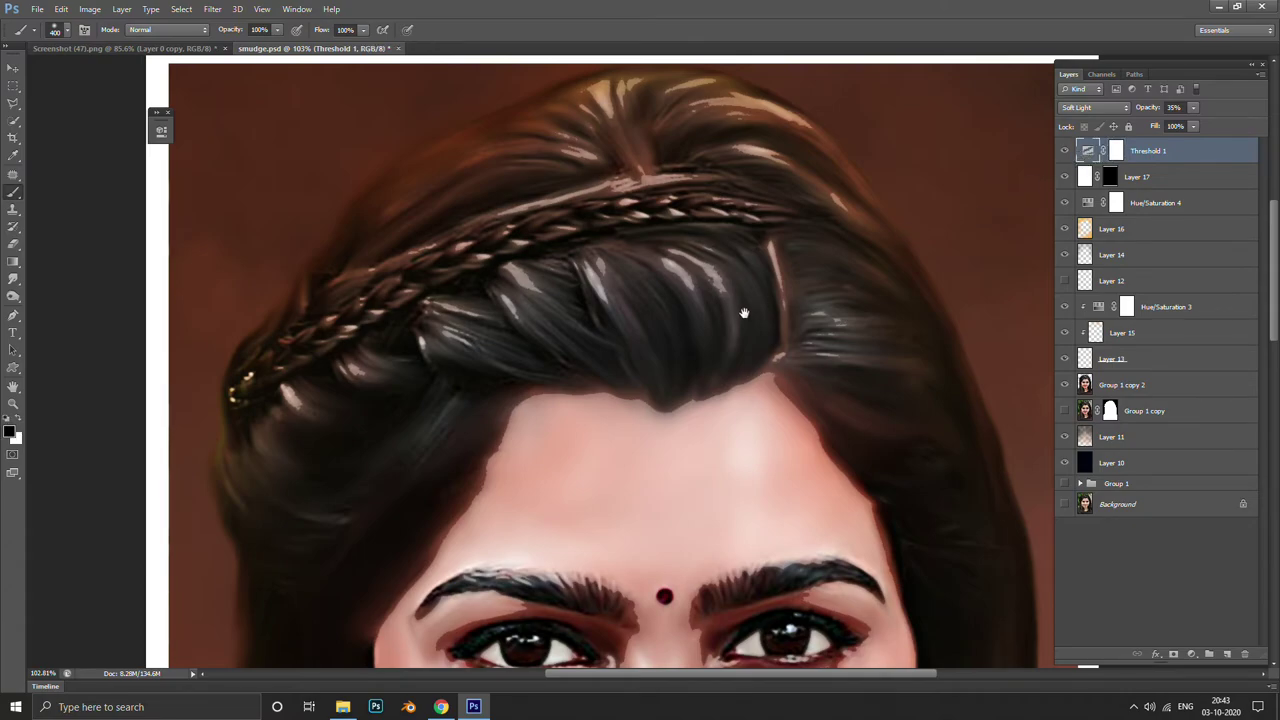
Pan and zoom to inspect the face, braid and hairline closely
scroll(744, 313, "down", 3)
left_click_drag(744, 313, 804, 222)
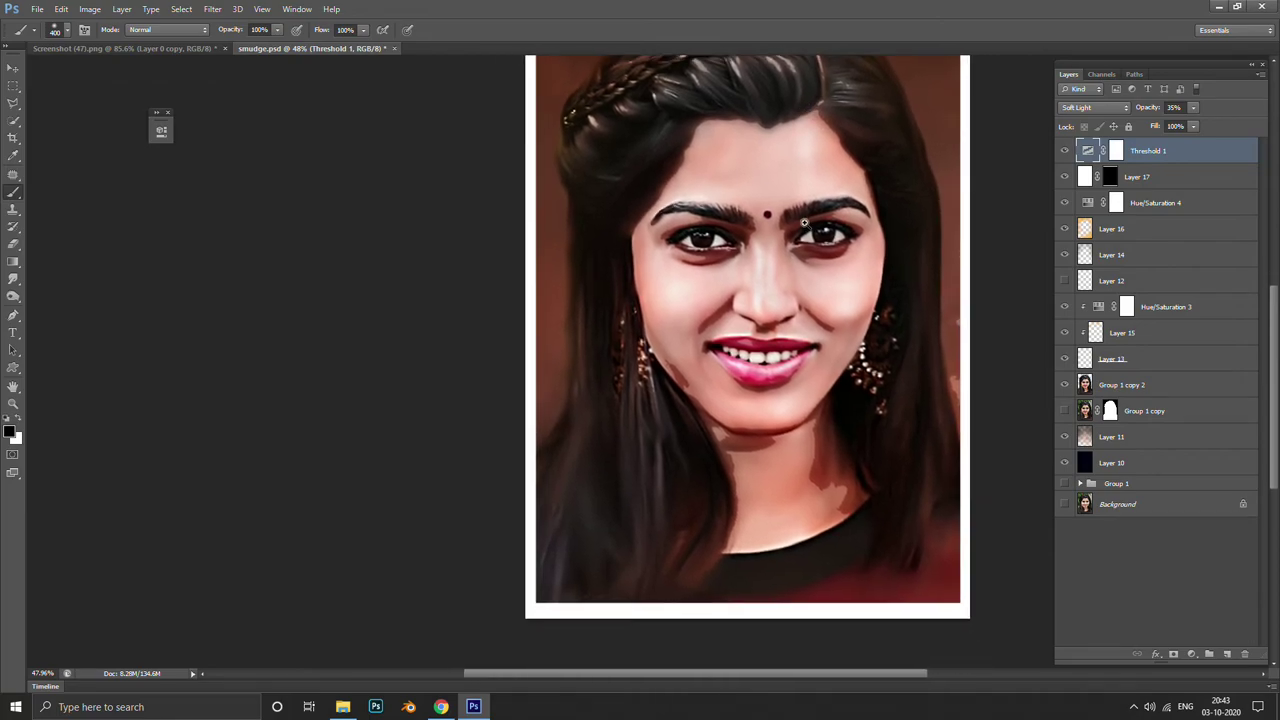
scroll(804, 222, "down", 2)
scroll(816, 237, "up", 3)
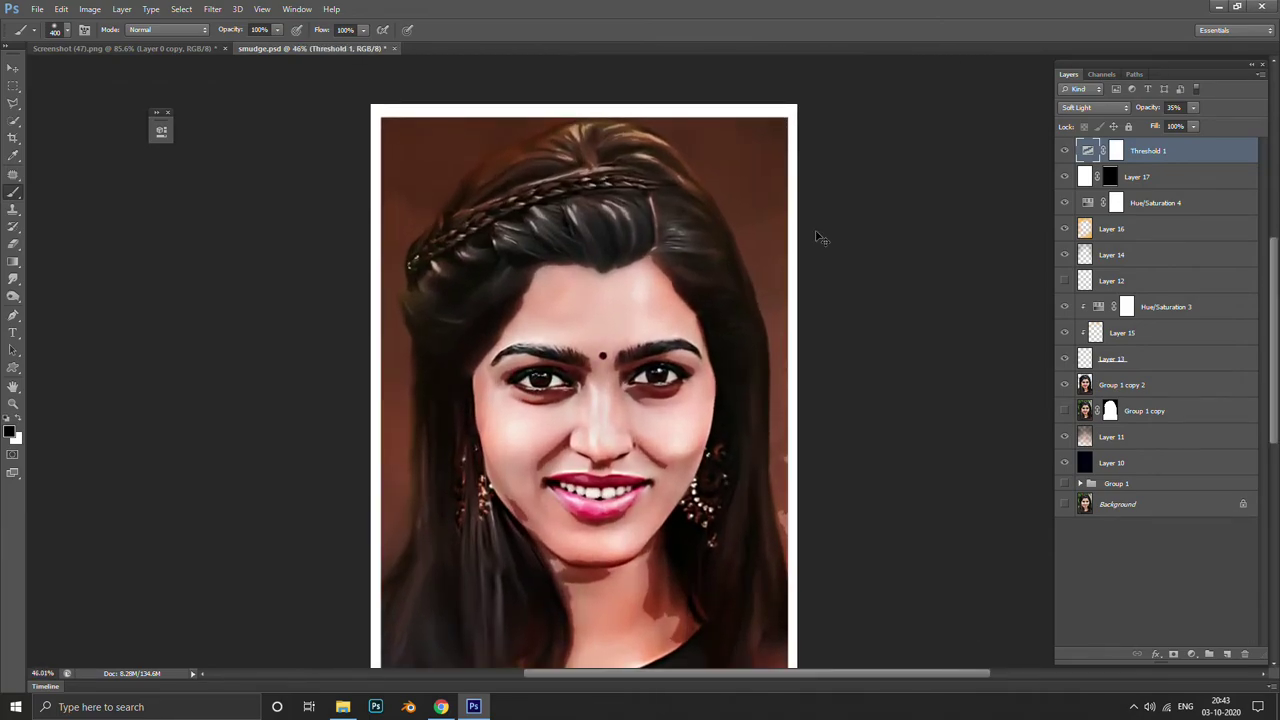
scroll(470, 210, "up", 5)
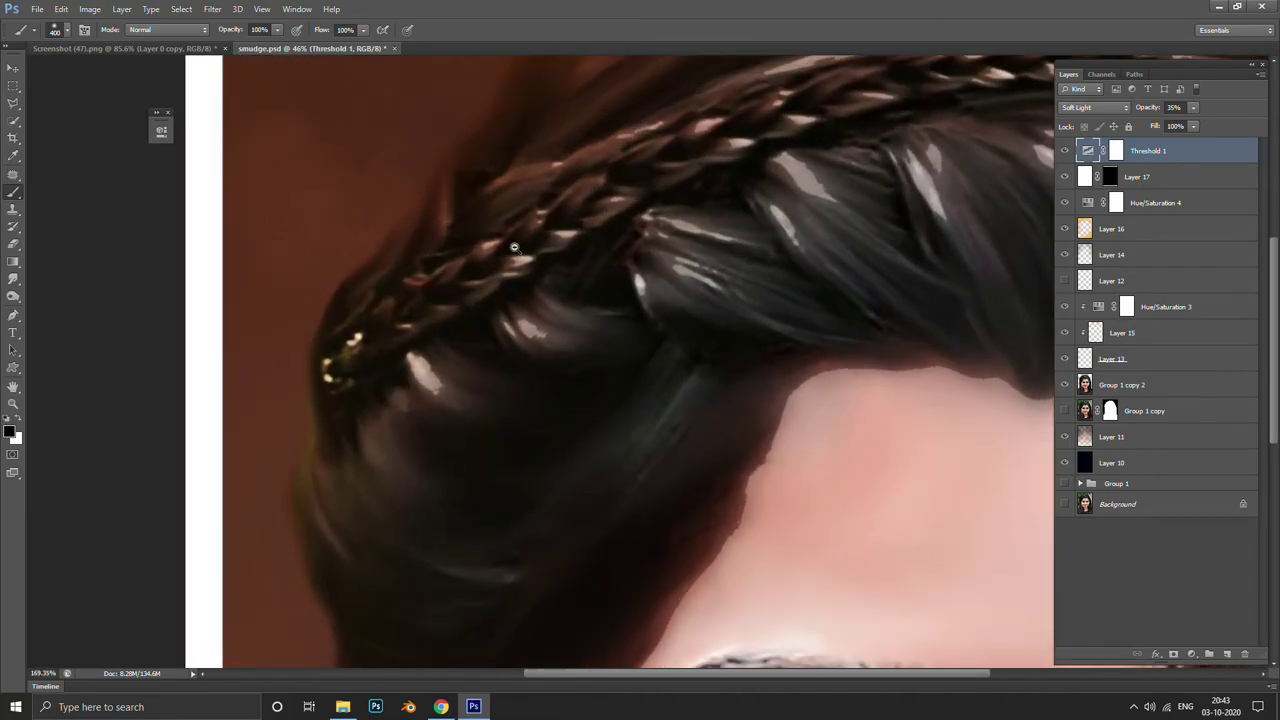
left_click_drag(770, 200, 570, 304)
scroll(570, 304, "down", 3)
scroll(575, 300, "down", 2)
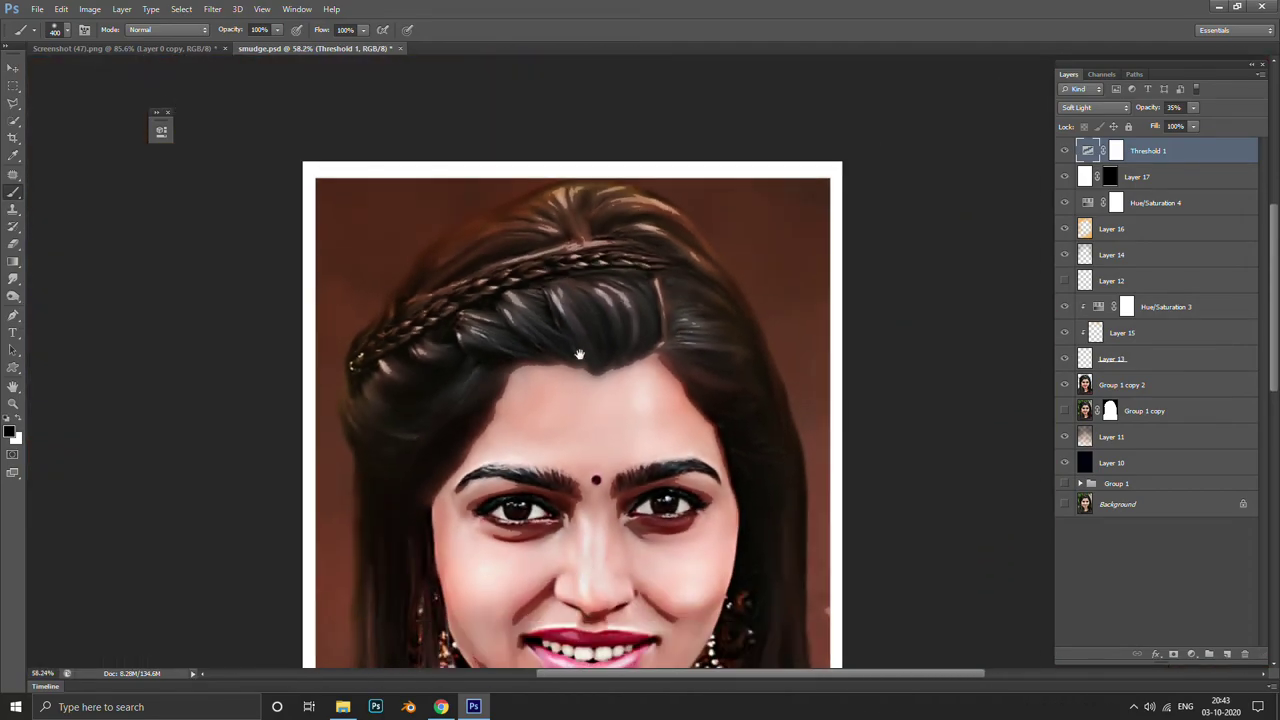
scroll(836, 241, "down", 1)
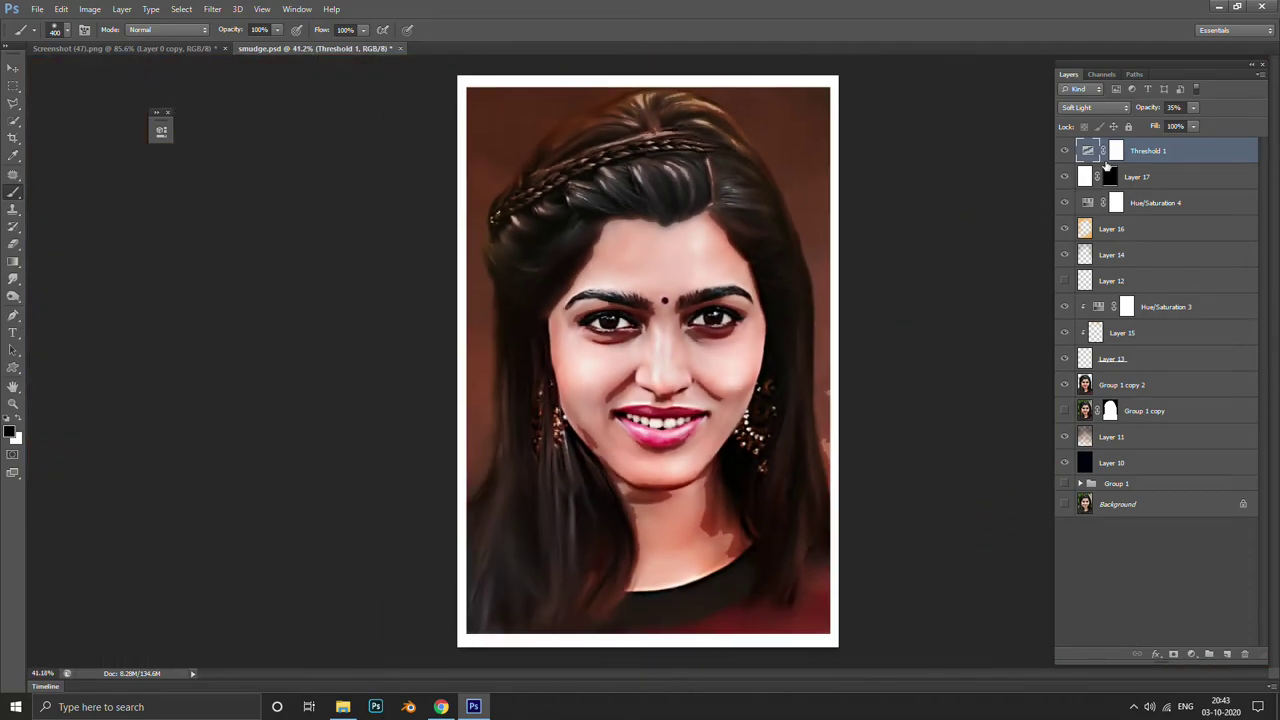
Invert the Threshold 1 mask and paint white highlights on the hair strands above the forehead with a ~60 px brush
key("ctrl+i")
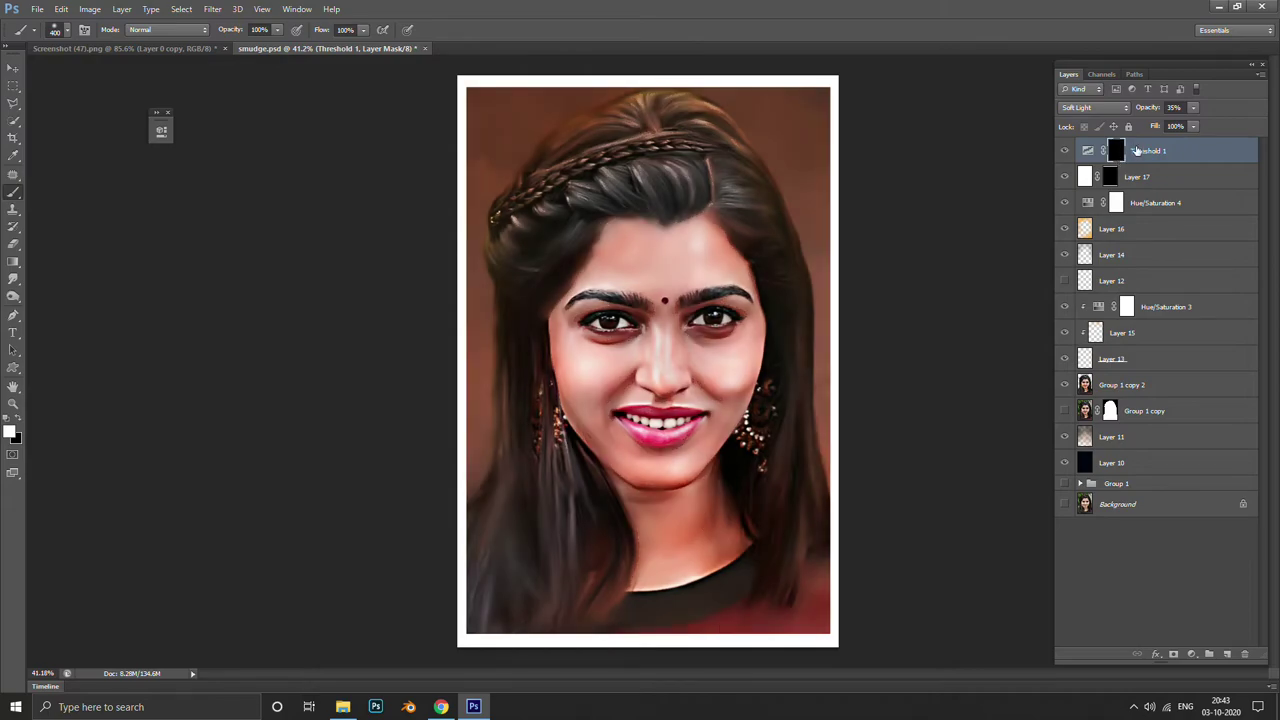
scroll(645, 260, "up", 2)
scroll(648, 252, "up", 1)
key("bracketleft")
key("bracketleft")
key("bracketleft")
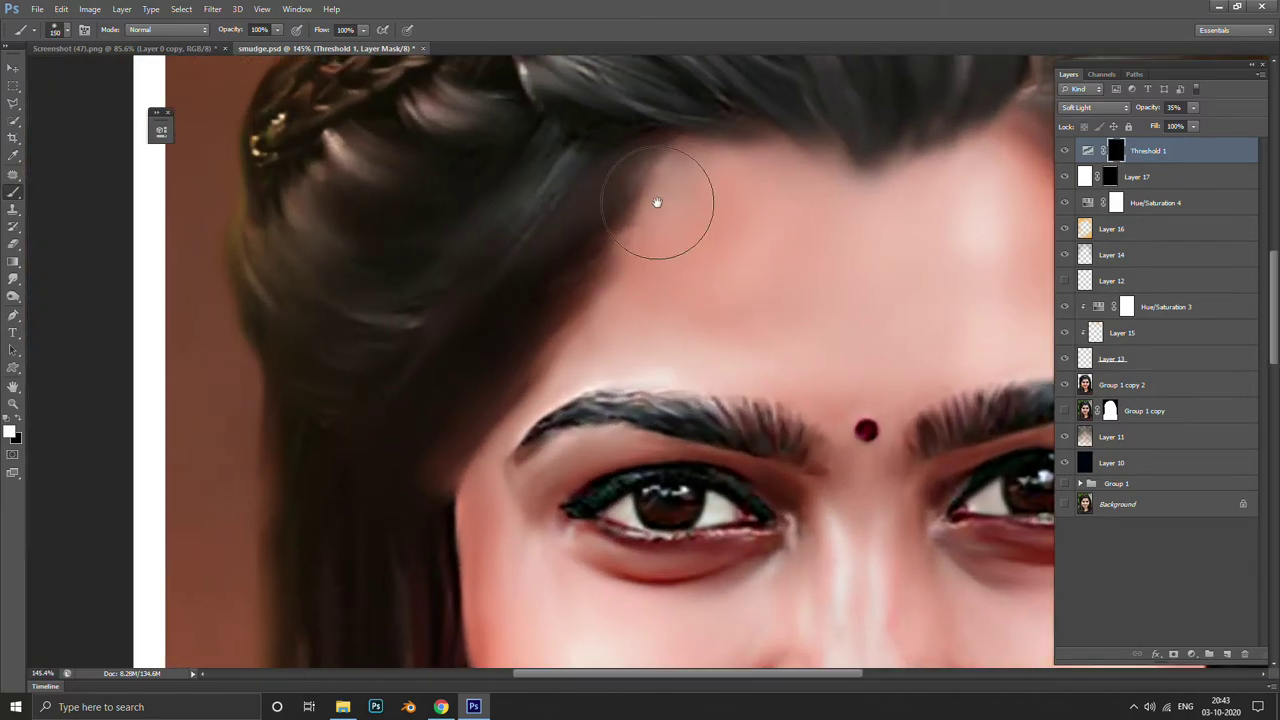
left_click_drag(657, 200, 457, 371)
left_click_drag(449, 304, 440, 245)
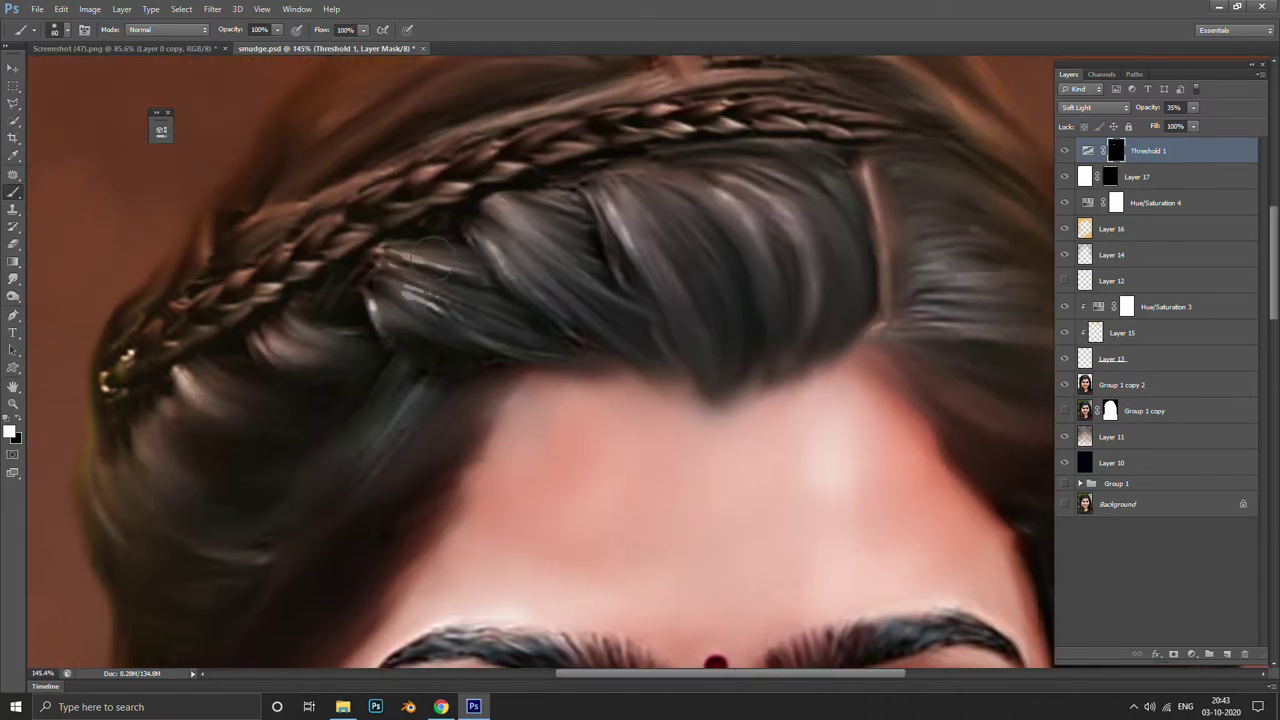
left_click_drag(478, 205, 570, 272)
left_click_drag(598, 182, 690, 268)
left_click_drag(721, 192, 661, 267)
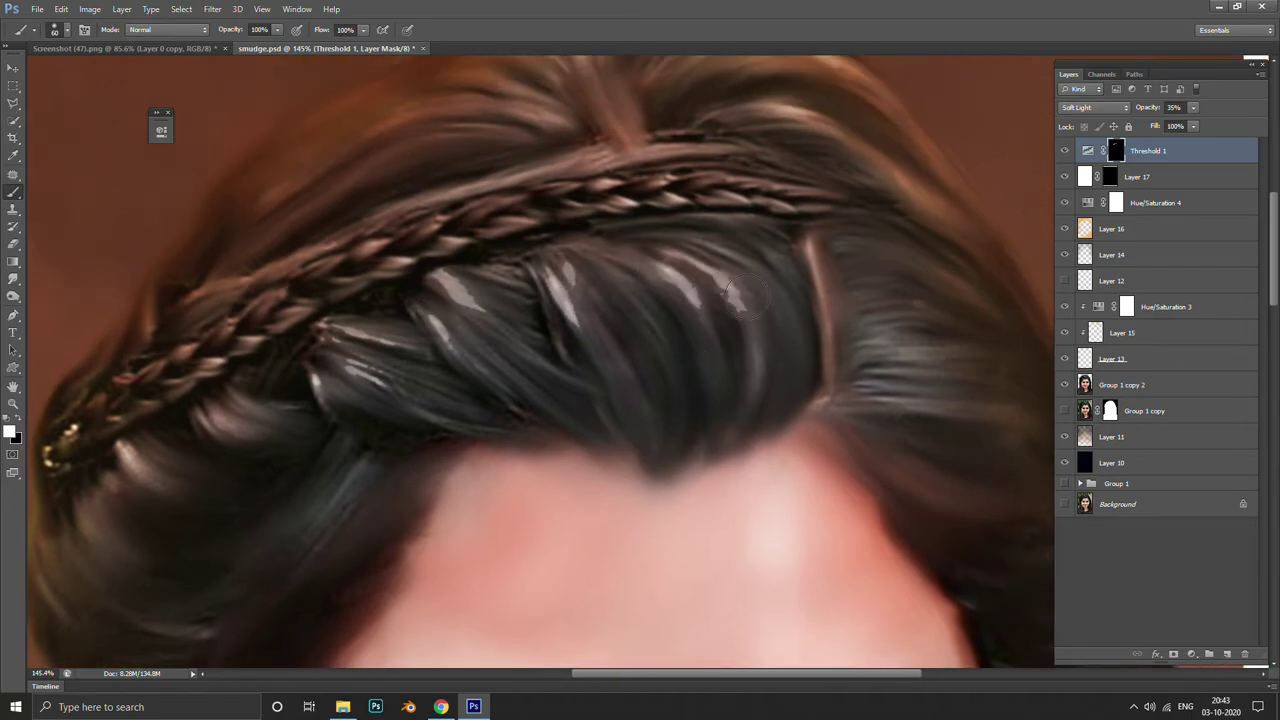
Paint highlights onto the braid and the hair crown near the parting
left_click_drag(450, 330, 585, 300)
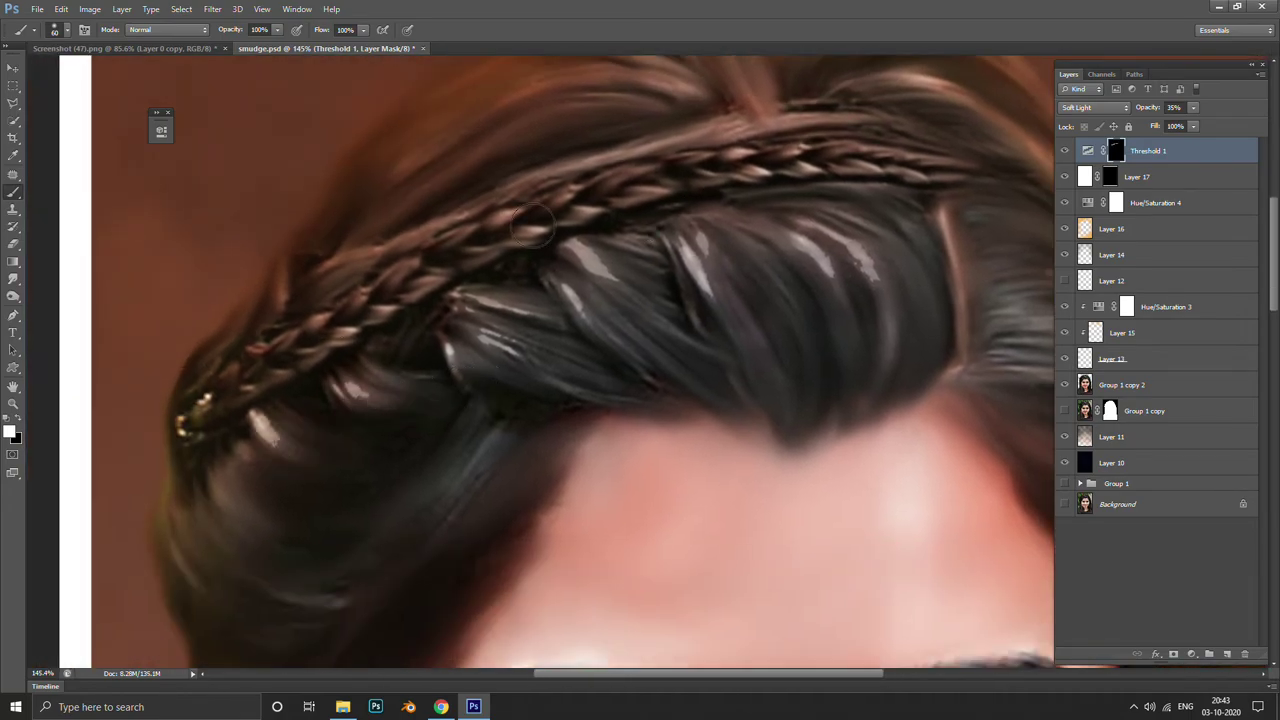
left_click_drag(785, 180, 700, 315)
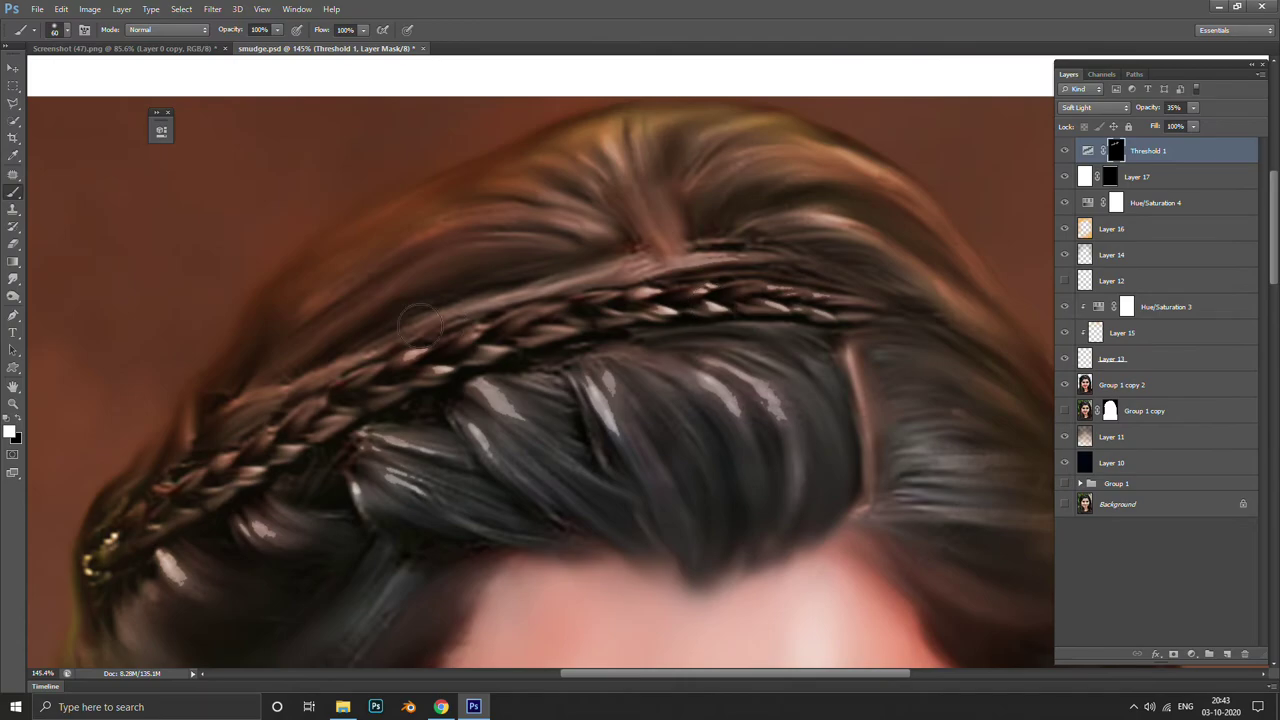
mouse_move(555, 265)
left_mouse_down()
mouse_move(600, 160)
mouse_move(700, 210)
left_mouse_up()
left_click_drag(700, 130, 808, 218)
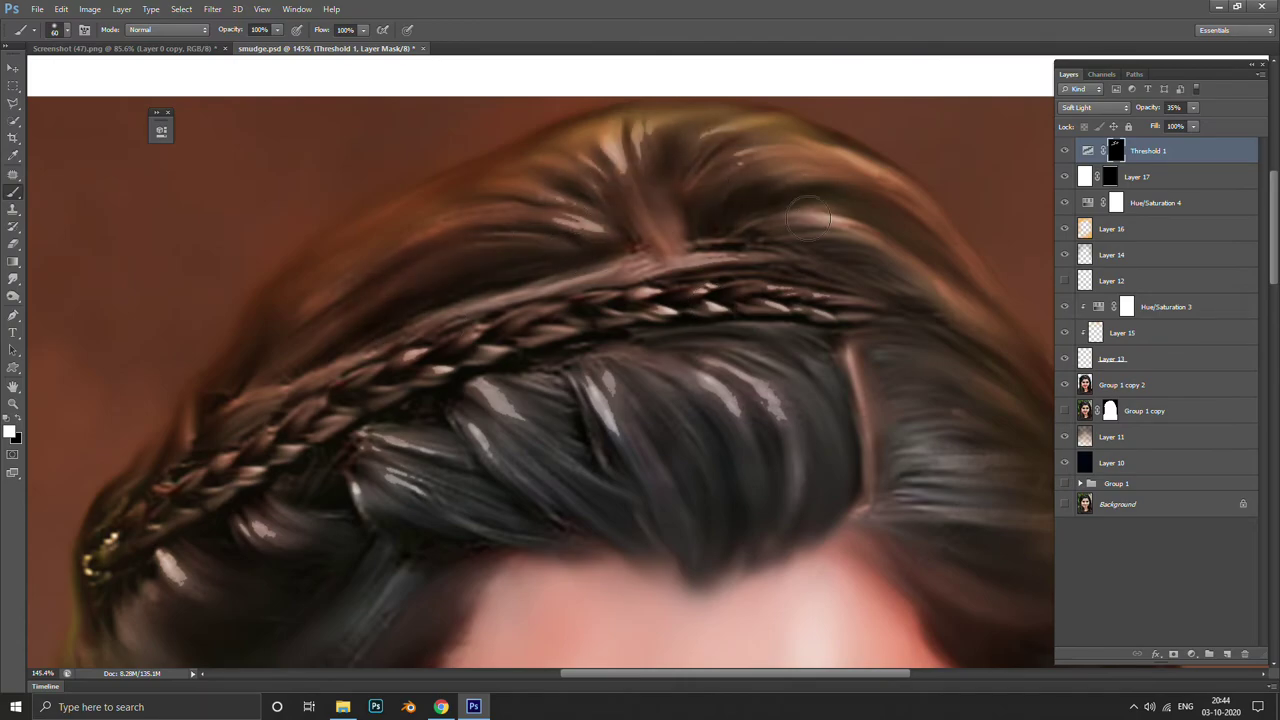
scroll(700, 300, "down", 3)
scroll(580, 350, "up", 1)
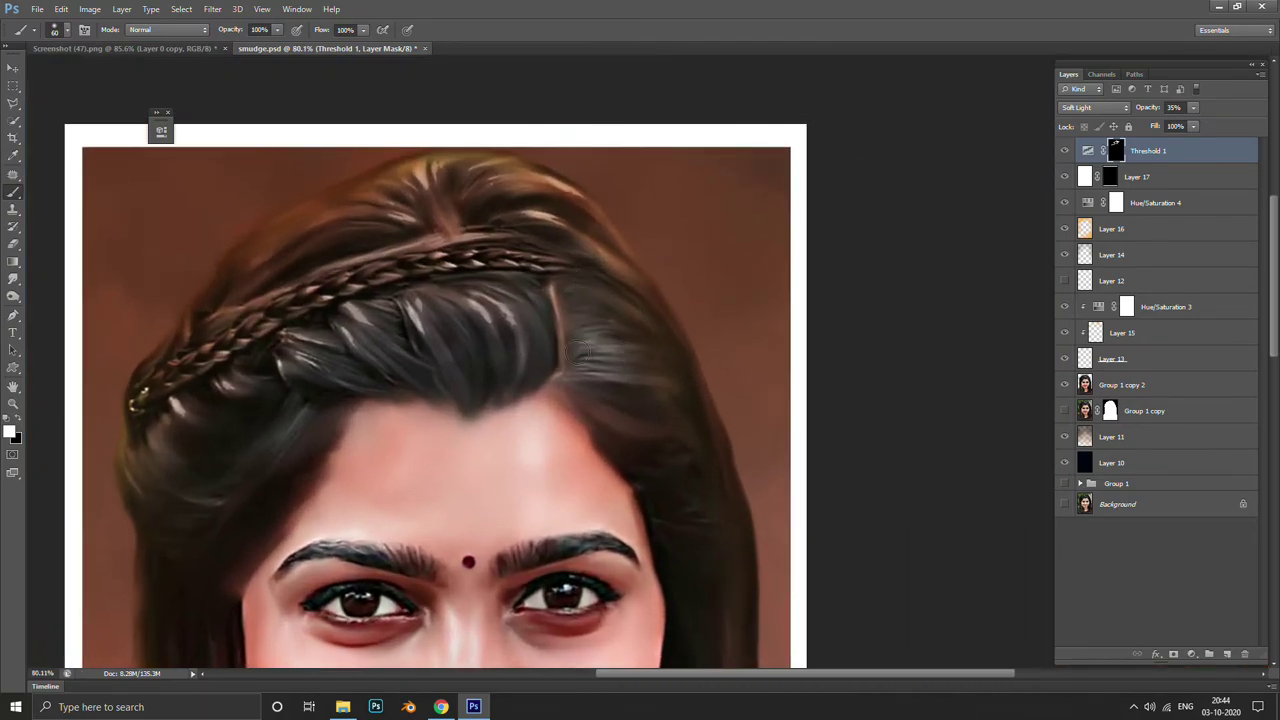
Add fine, faint highlights to the right-side hair strands, then recenter the face
left_click_drag(580, 350, 622, 334)
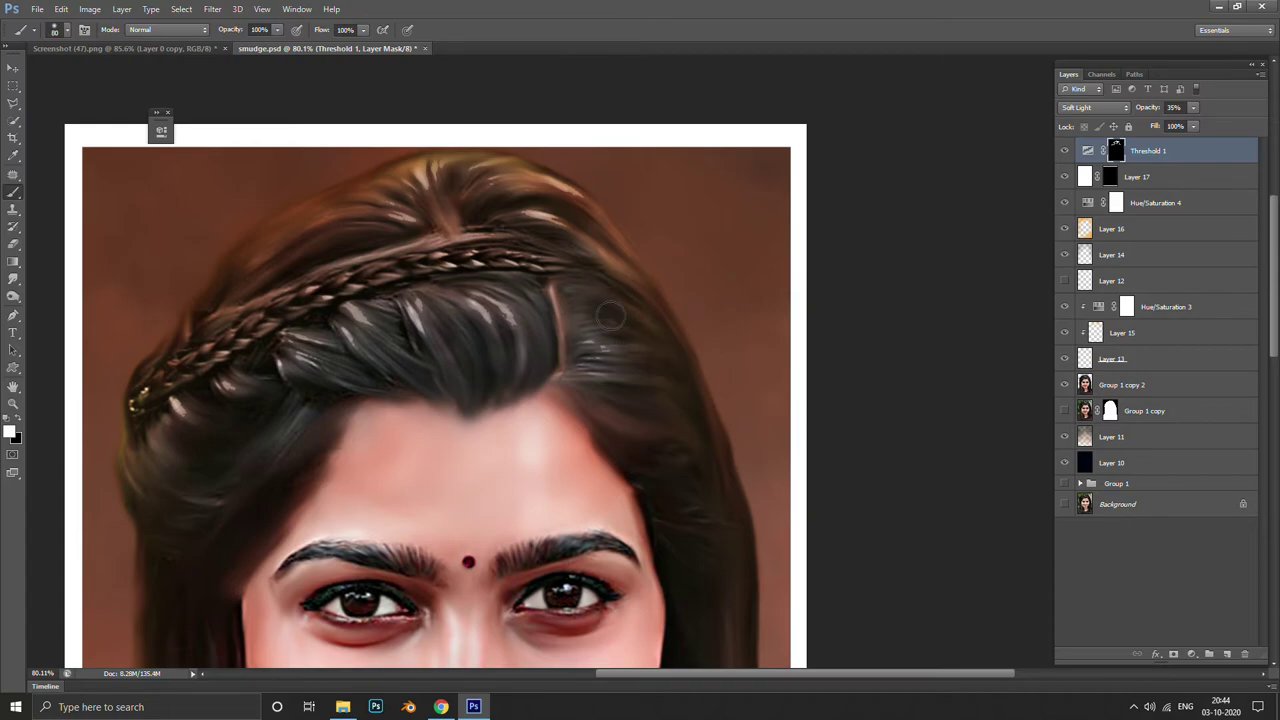
left_click_drag(604, 313, 621, 361)
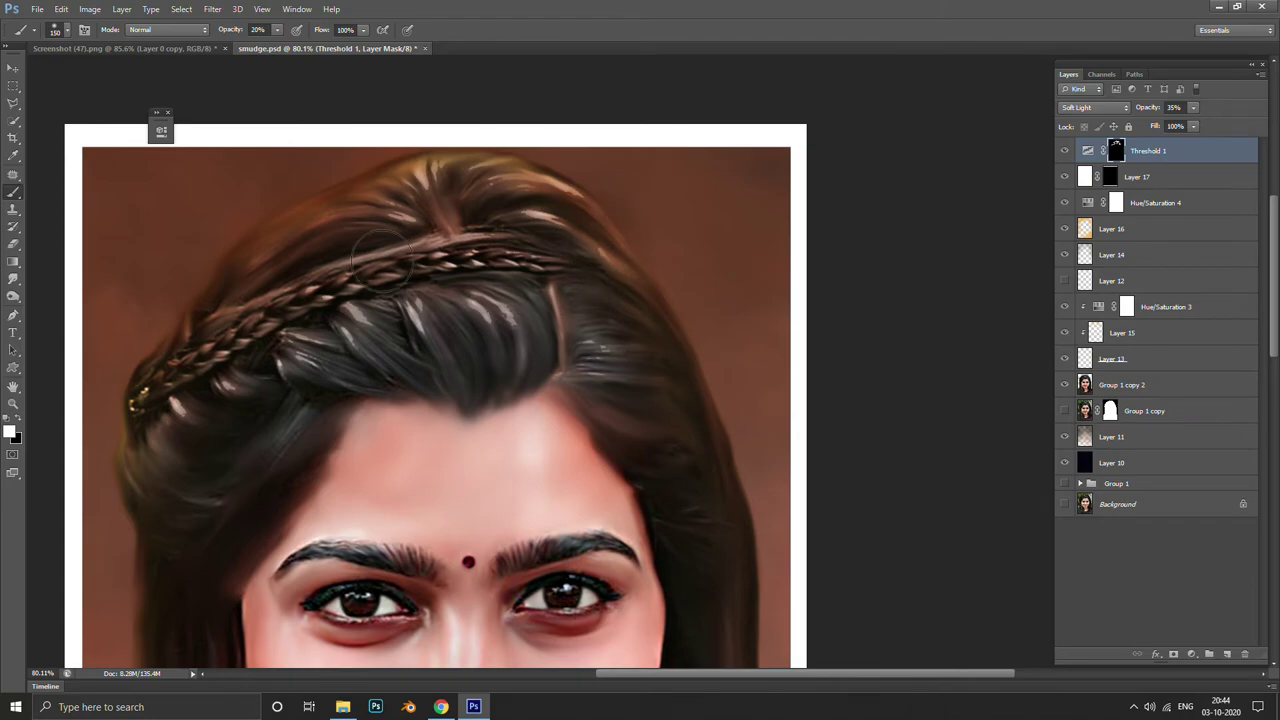
left_click_drag(288, 266, 316, 213)
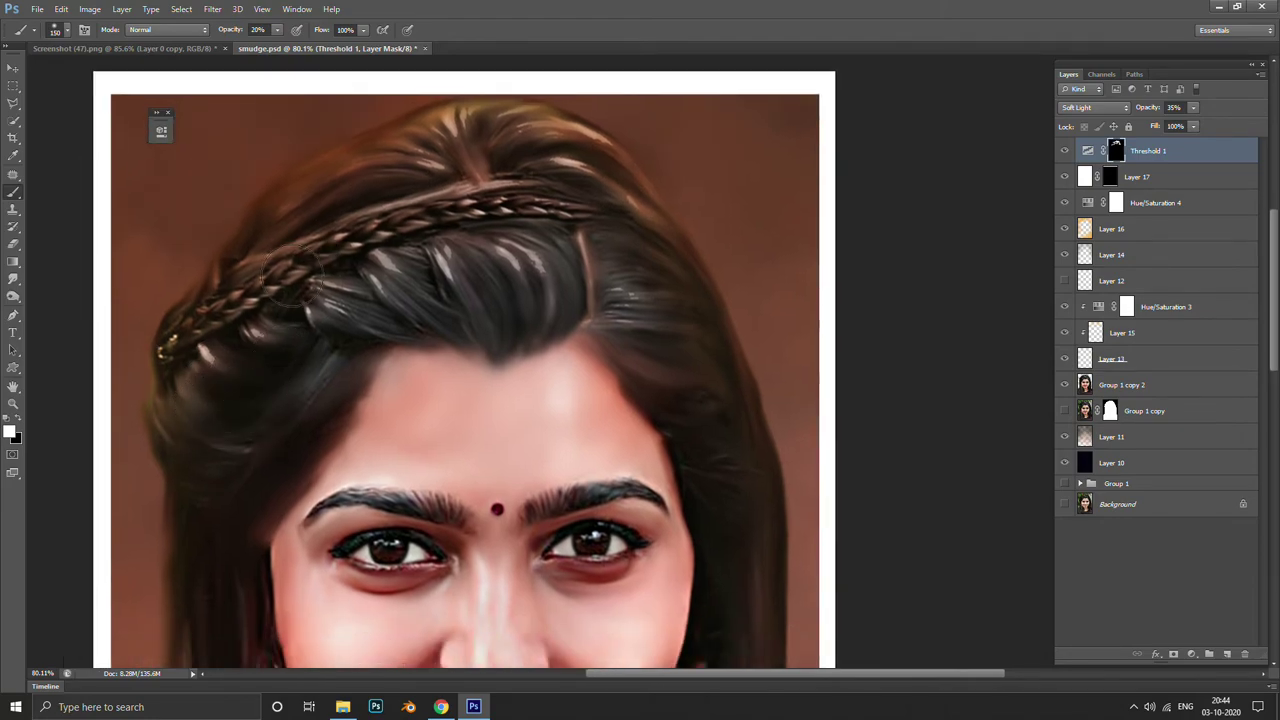
scroll(430, 155, "down", 2)
scroll(263, 409, "up", 3)
scroll(343, 343, "down", 3)
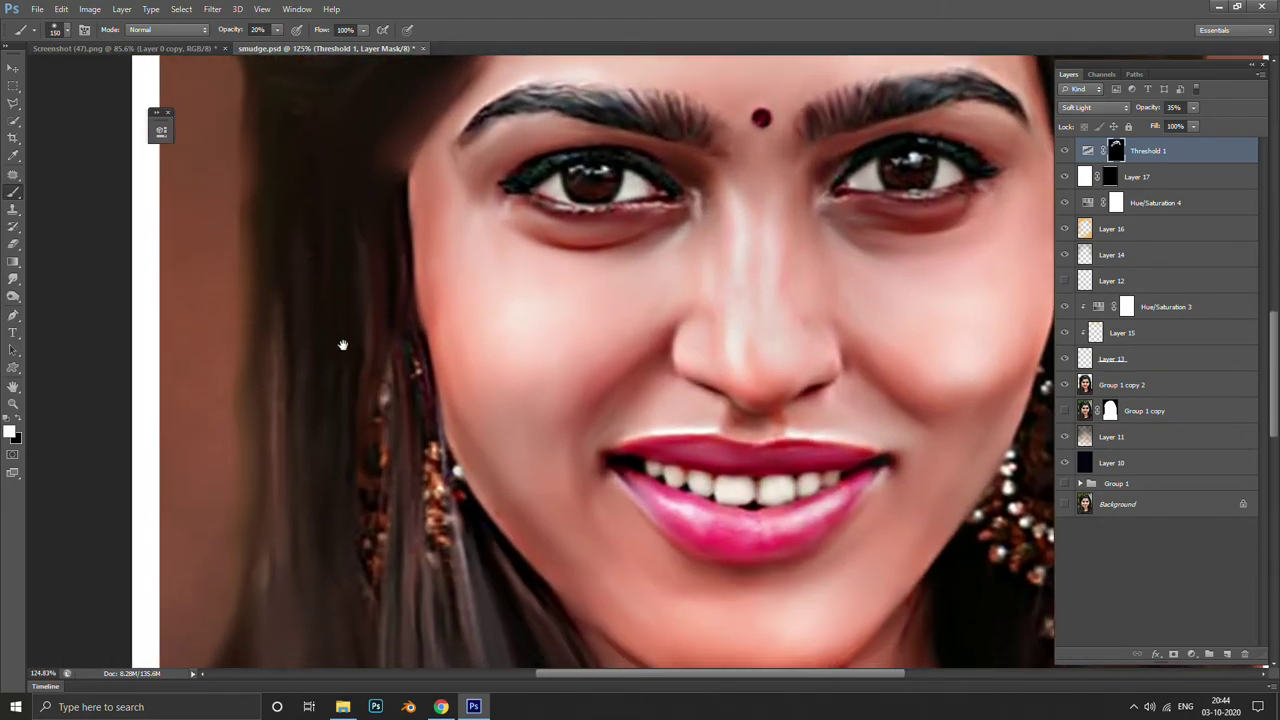
scroll(400, 497, "down", 3)
scroll(371, 522, "down", 3)
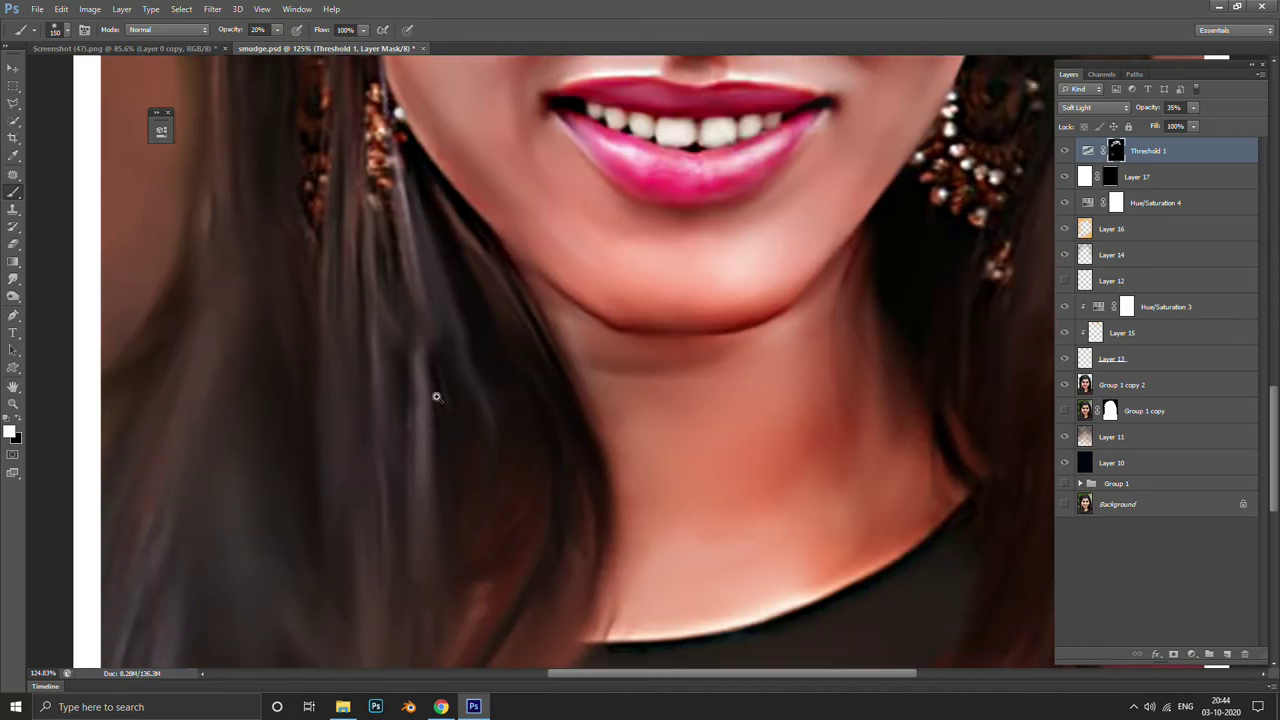
scroll(434, 394, "down", 3)
scroll(365, 467, "up", 2)
scroll(531, 509, "up", 3)
scroll(520, 400, "up", 3)
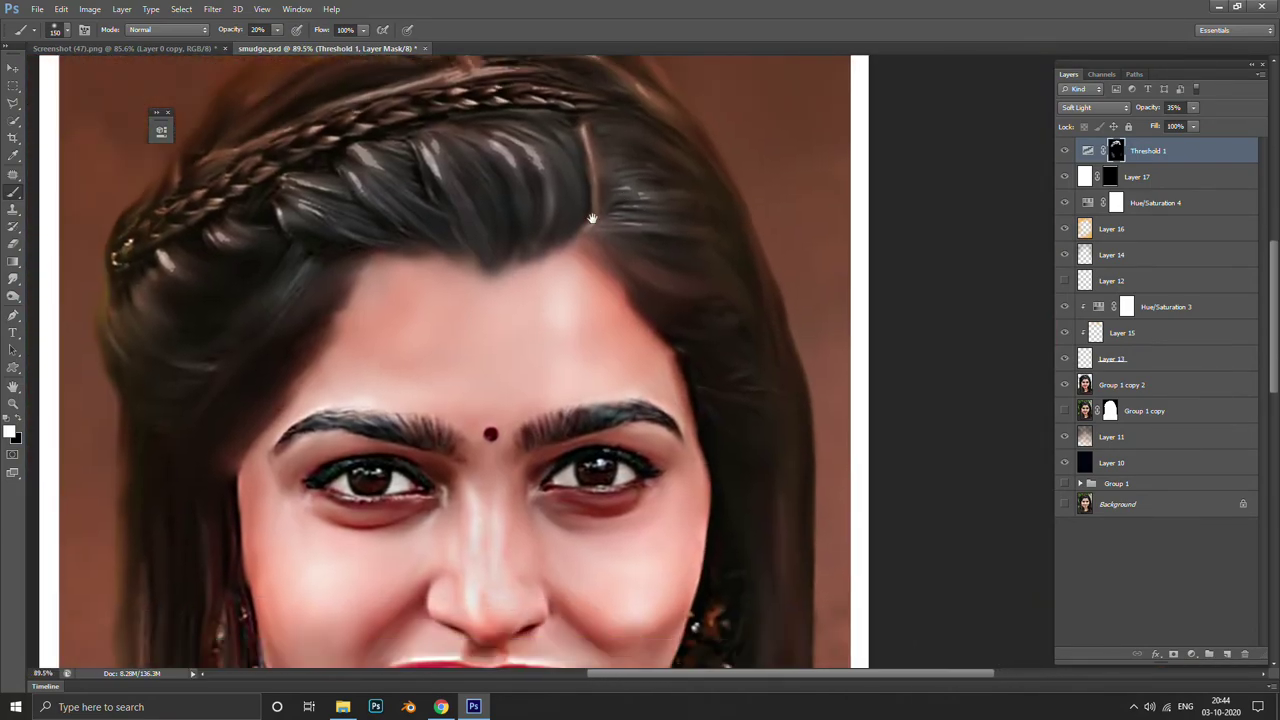
scroll(508, 234, "down", 5)
scroll(508, 234, "up", 3)
scroll(537, 220, "up", 3)
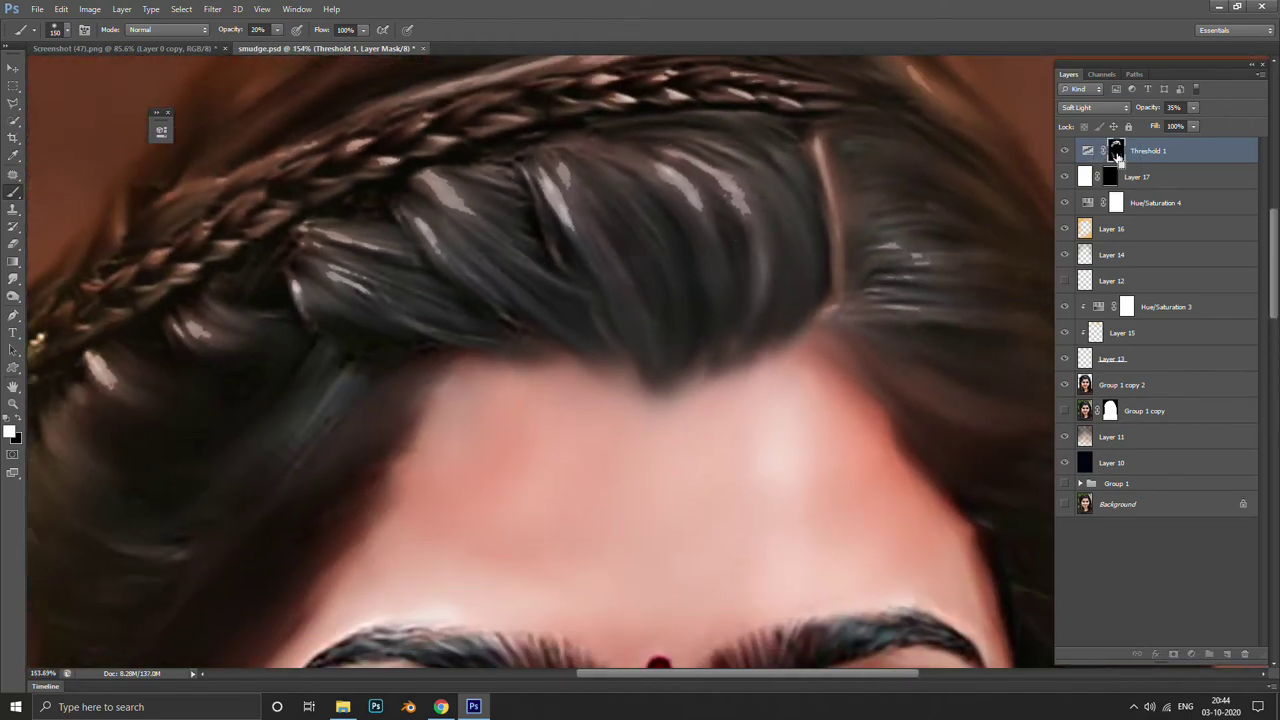
Load the Threshold 1 mask as a selection, then deselect with Ctrl+D
left_click(1116, 150, "ctrl")
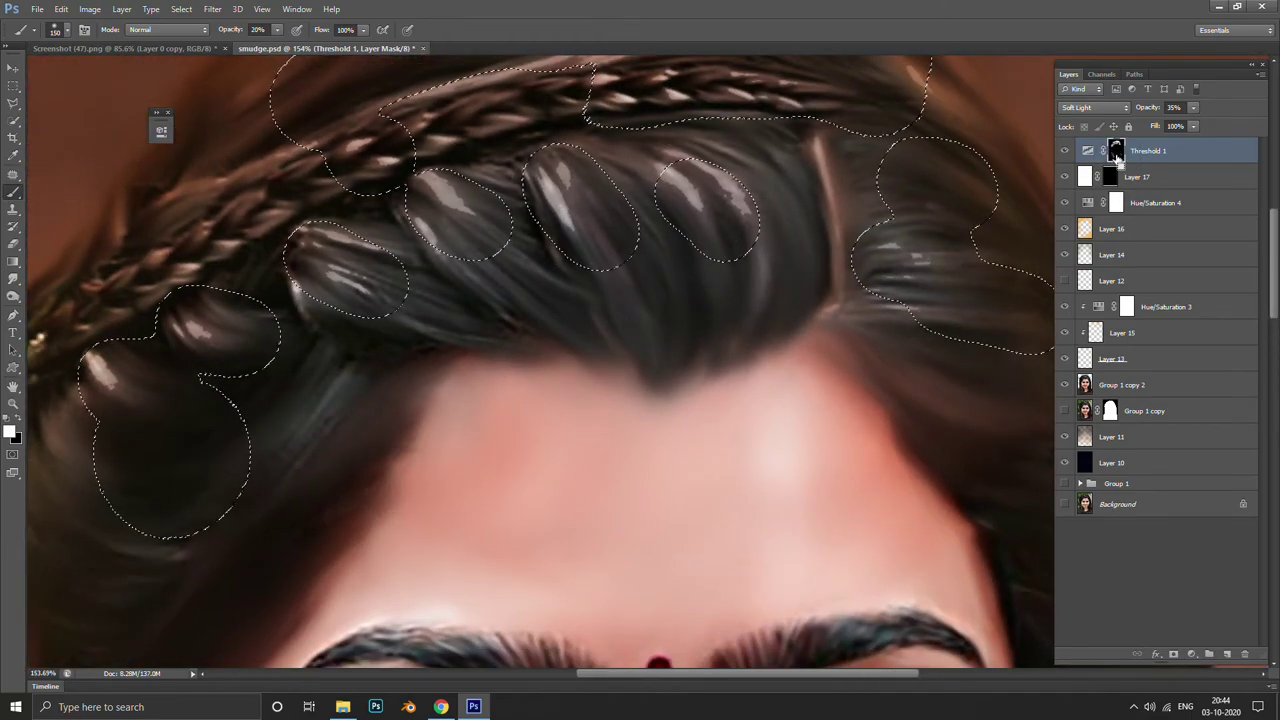
key("ctrl+d")
scroll(626, 329, "down", 2)
scroll(560, 371, "down", 2)
scroll(587, 343, "down", 3)
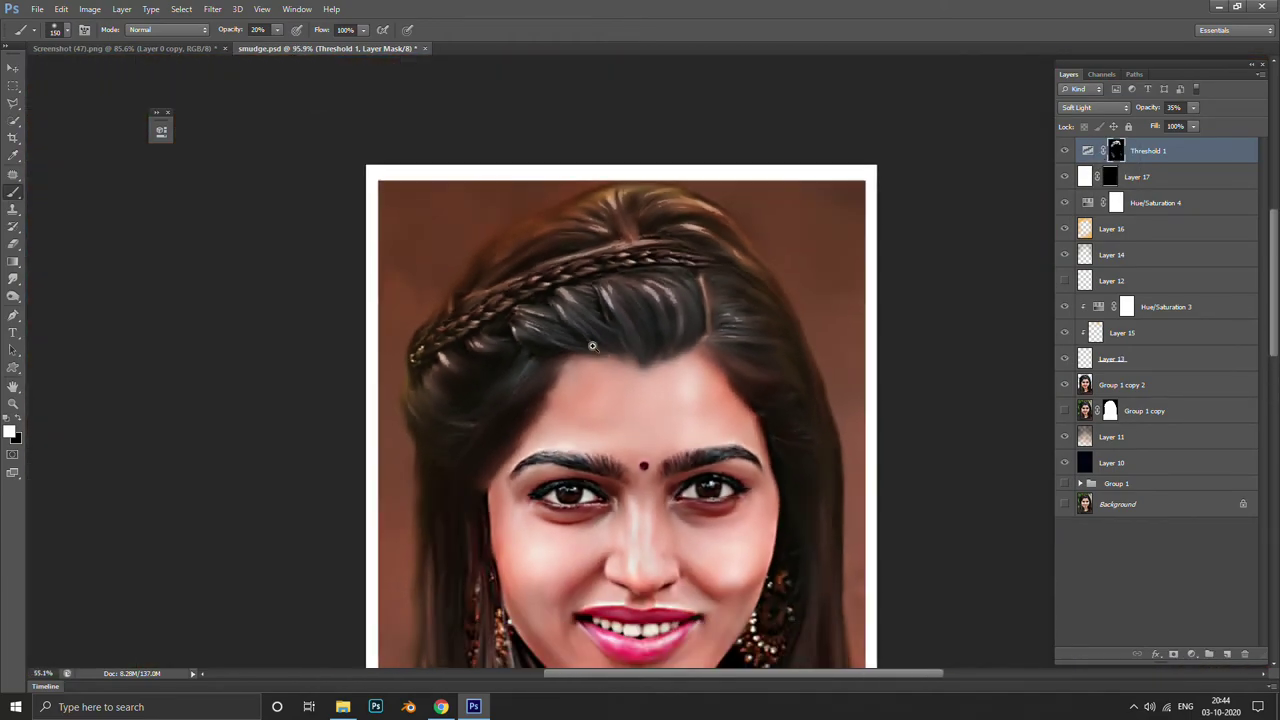
scroll(963, 210, "up", 5)
Delete Layer 17 to remove the white border
left_click(1140, 176)
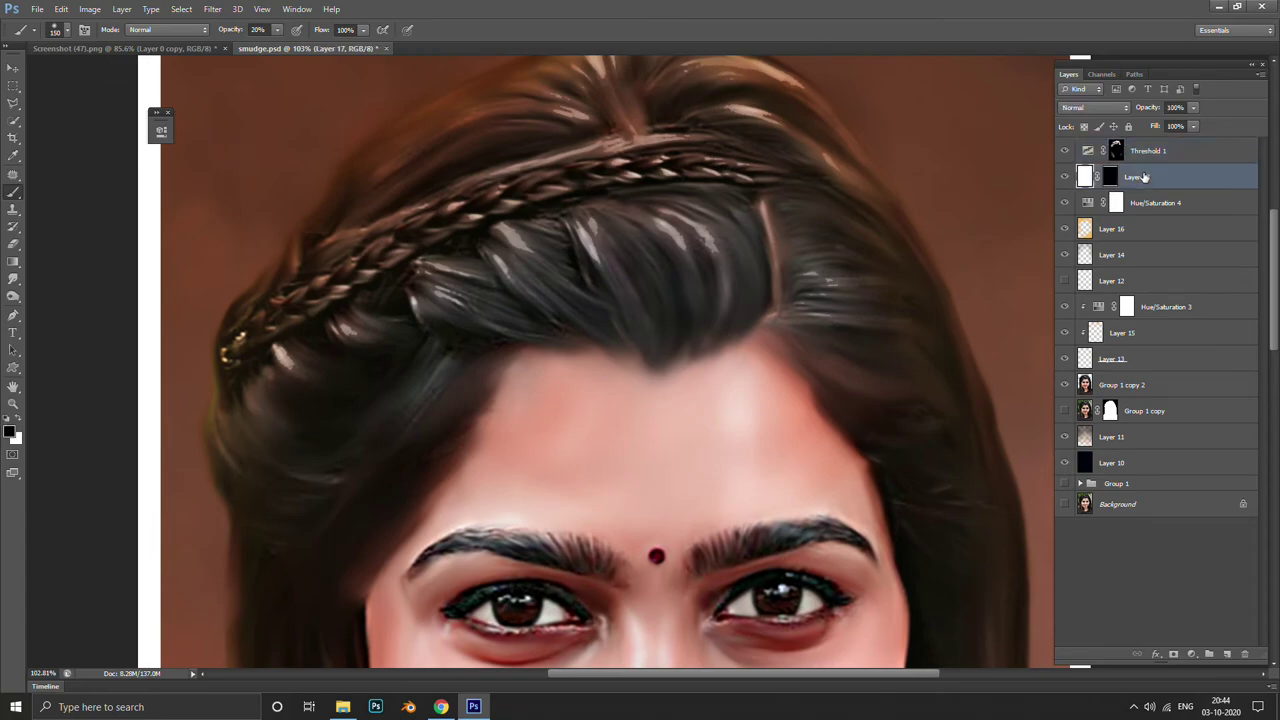
left_click(1133, 385)
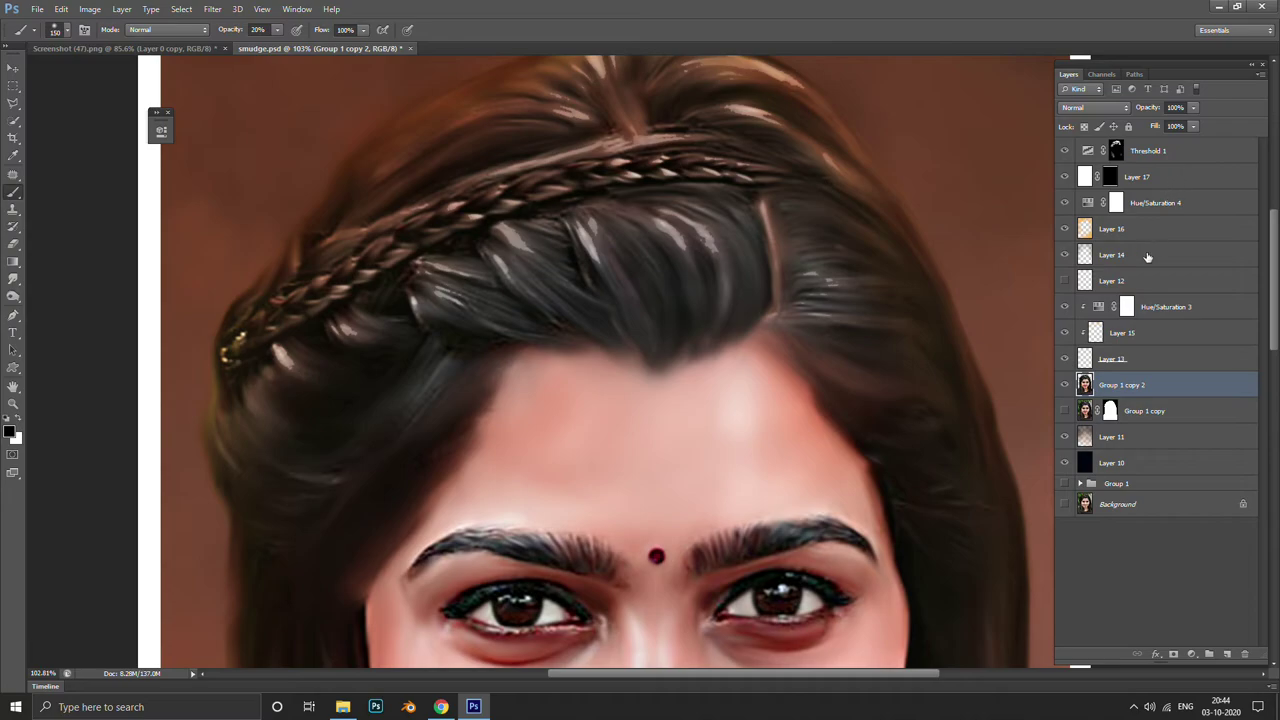
left_click(1137, 176)
left_click(1124, 395)
left_click(1140, 178)
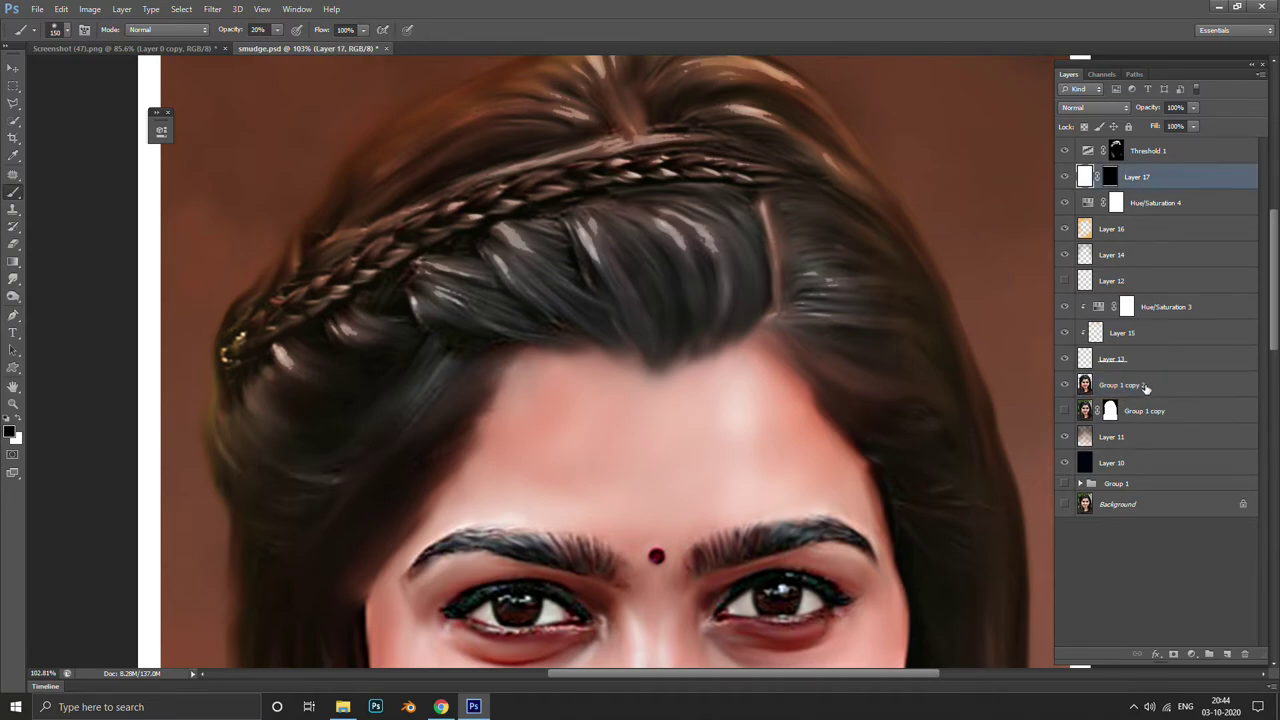
left_click(1146, 384, "shift")
scroll(813, 356, "down", 5)
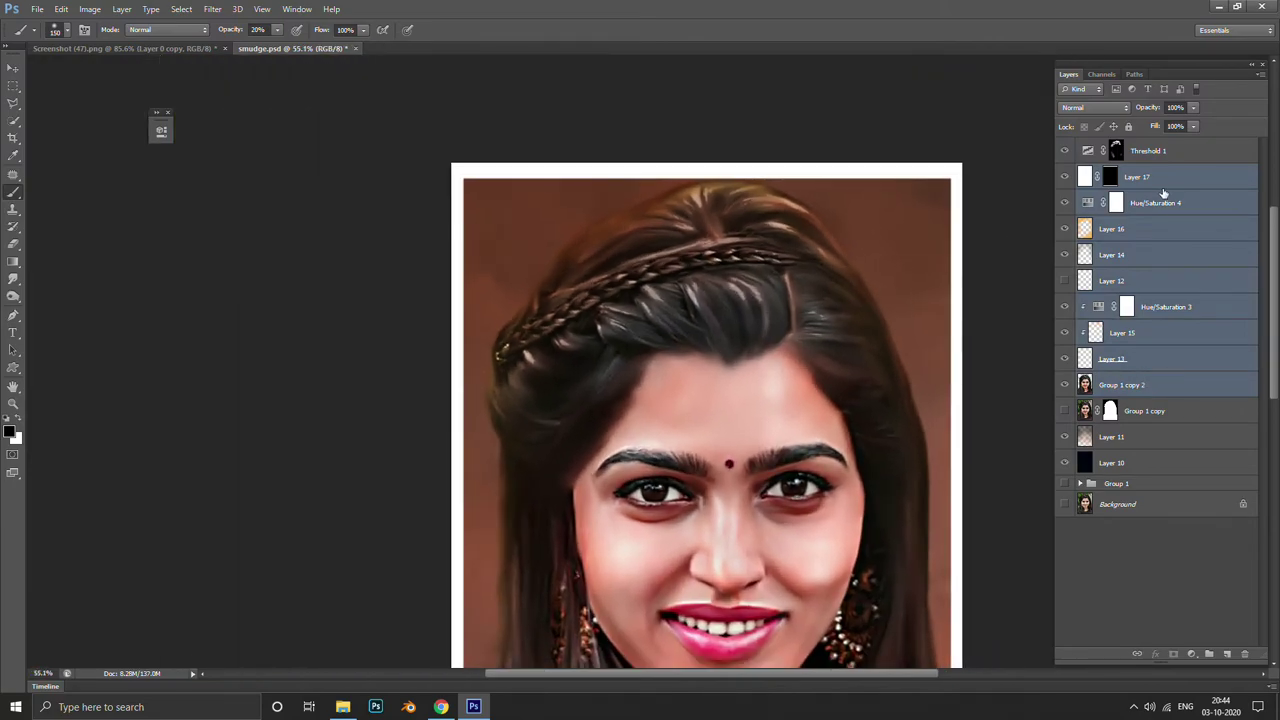
left_click(1141, 178)
key("Delete")
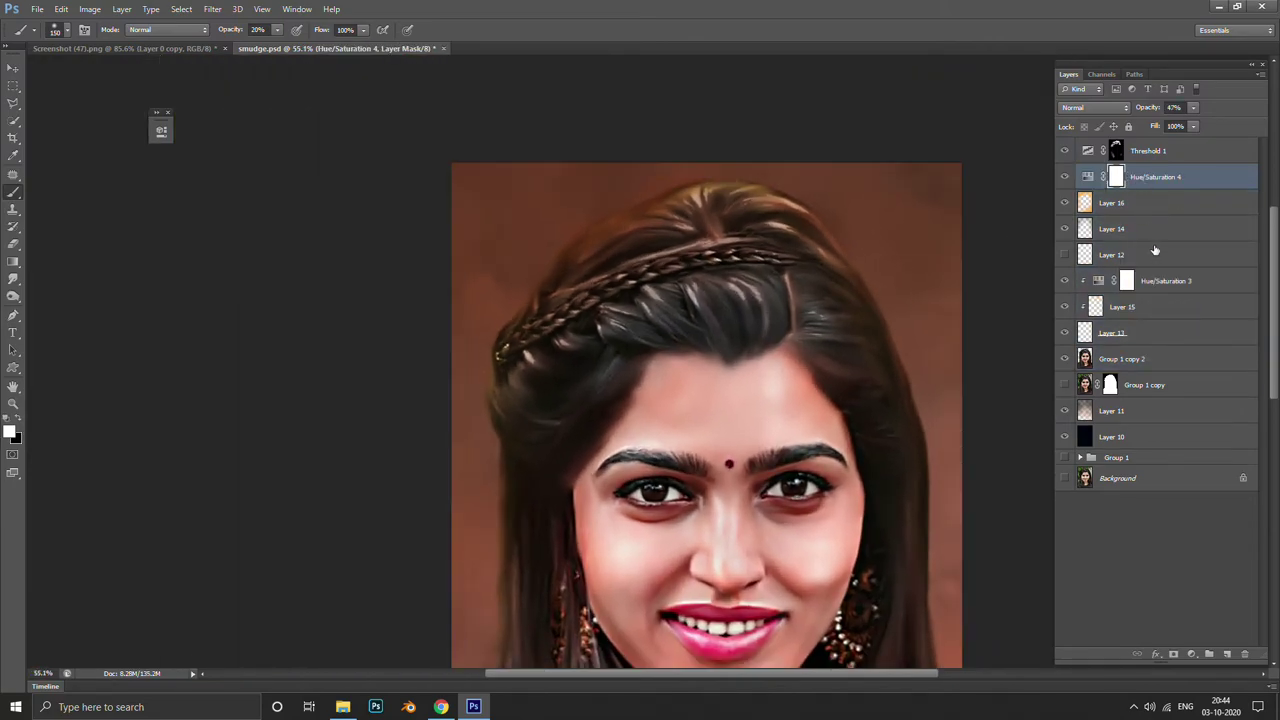
Group Hue/Saturation 4 through Group 1 copy 2 into Group 2, duplicate it, and hide the copy to compare the tone
left_click(1121, 358, "shift")
scroll(900, 366, "down", 2)
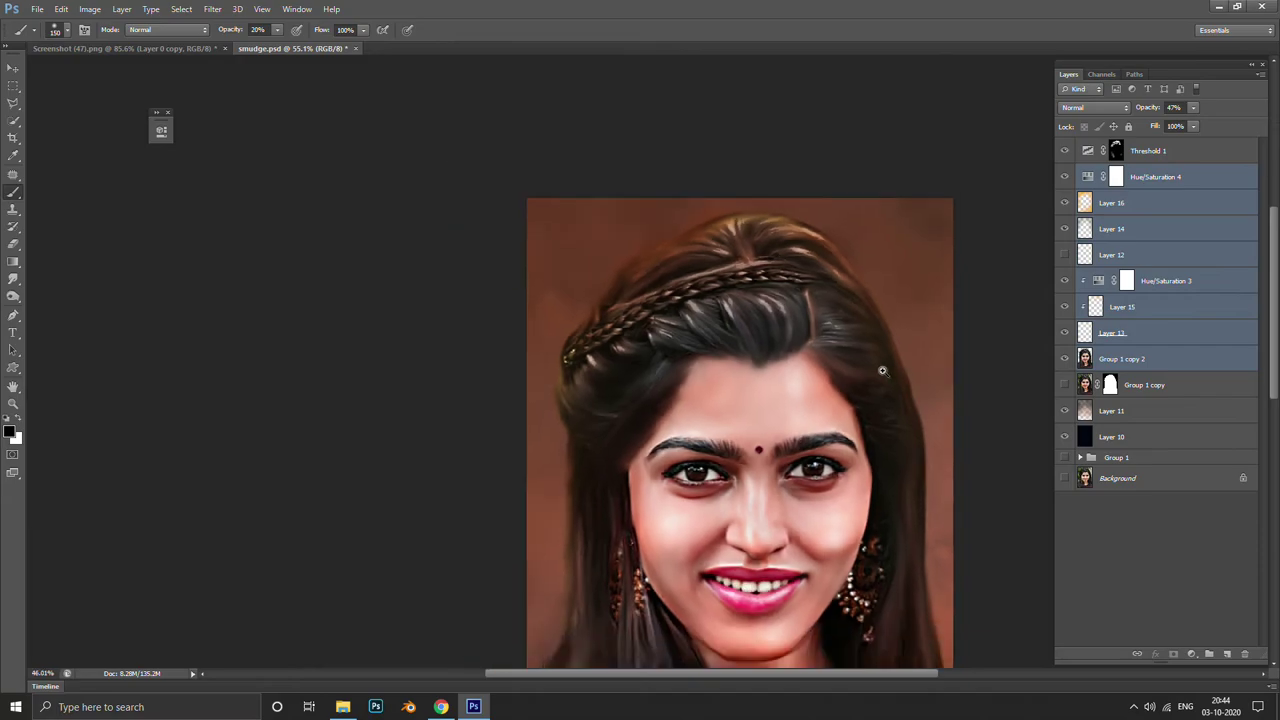
scroll(880, 364, "down", 1)
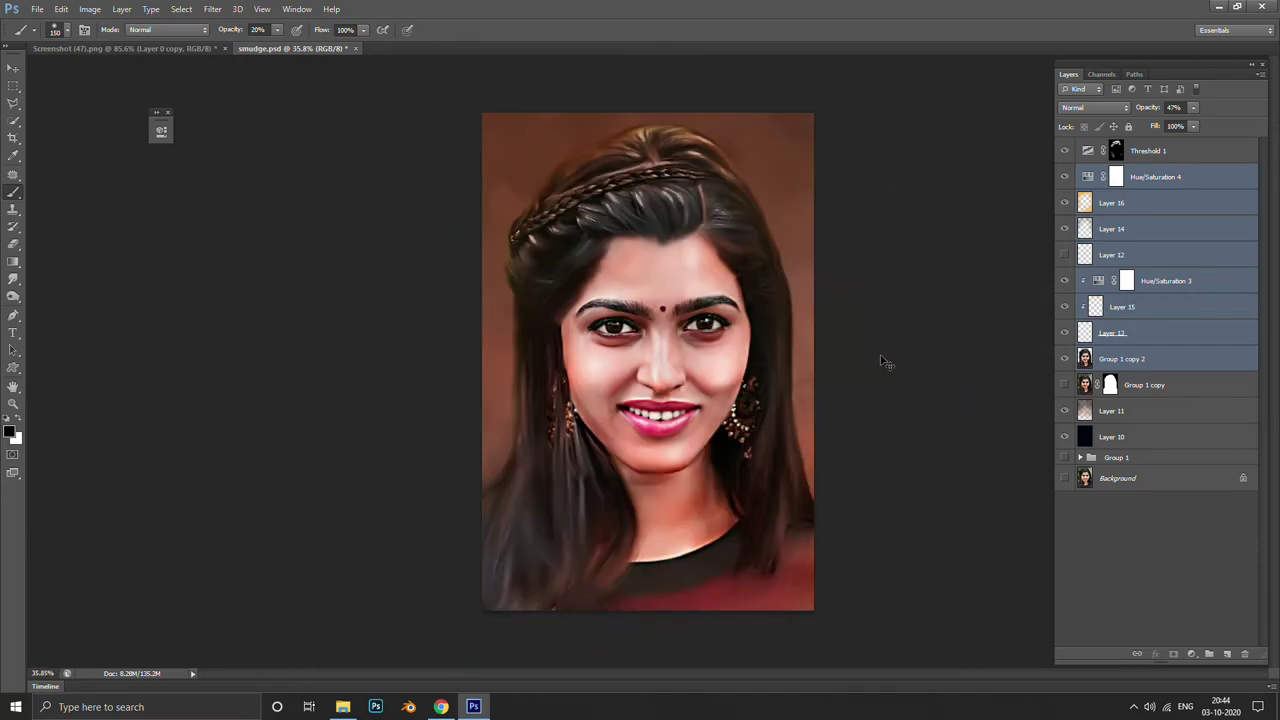
key("ctrl+g")
key("ctrl+j")
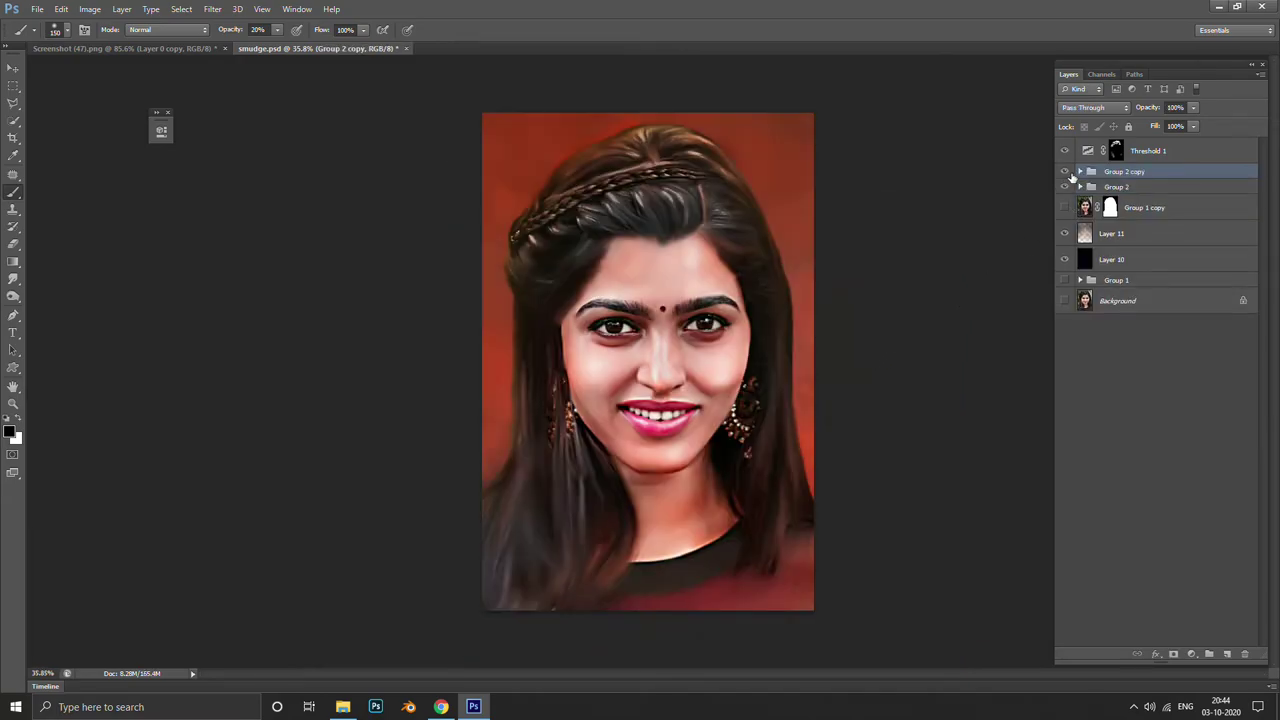
scroll(736, 284, "up", 1)
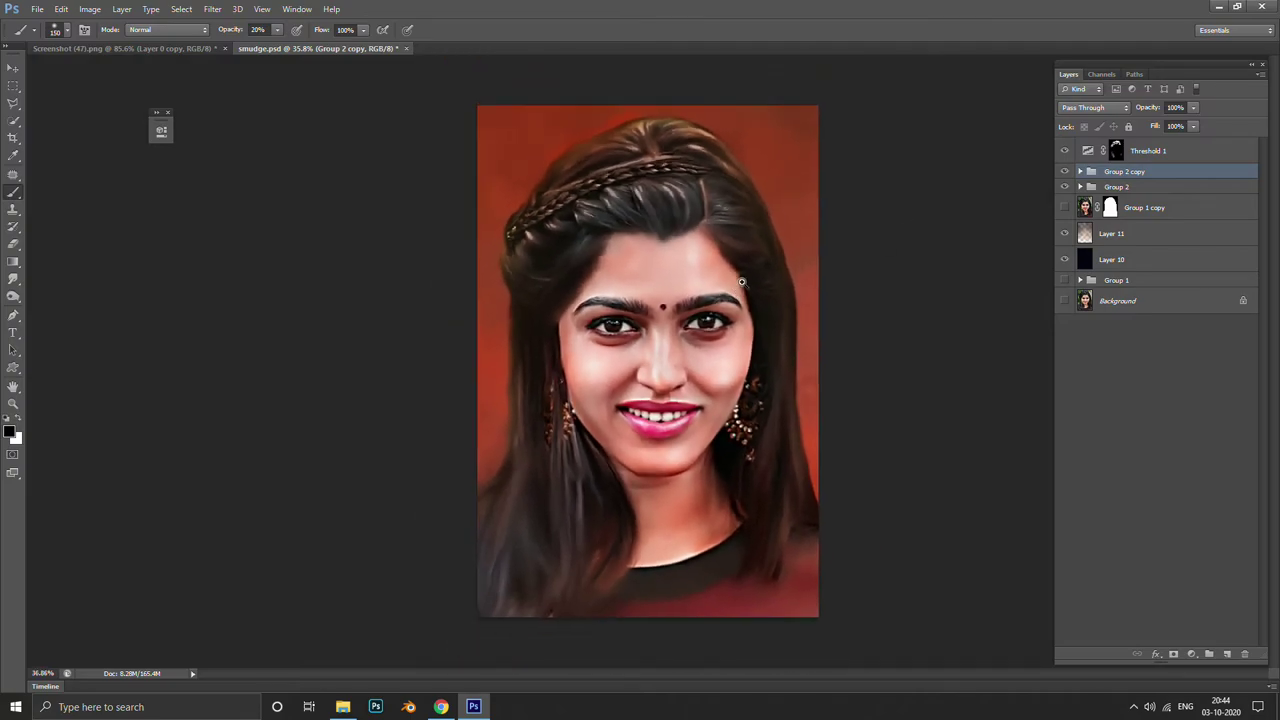
left_click(1064, 174)
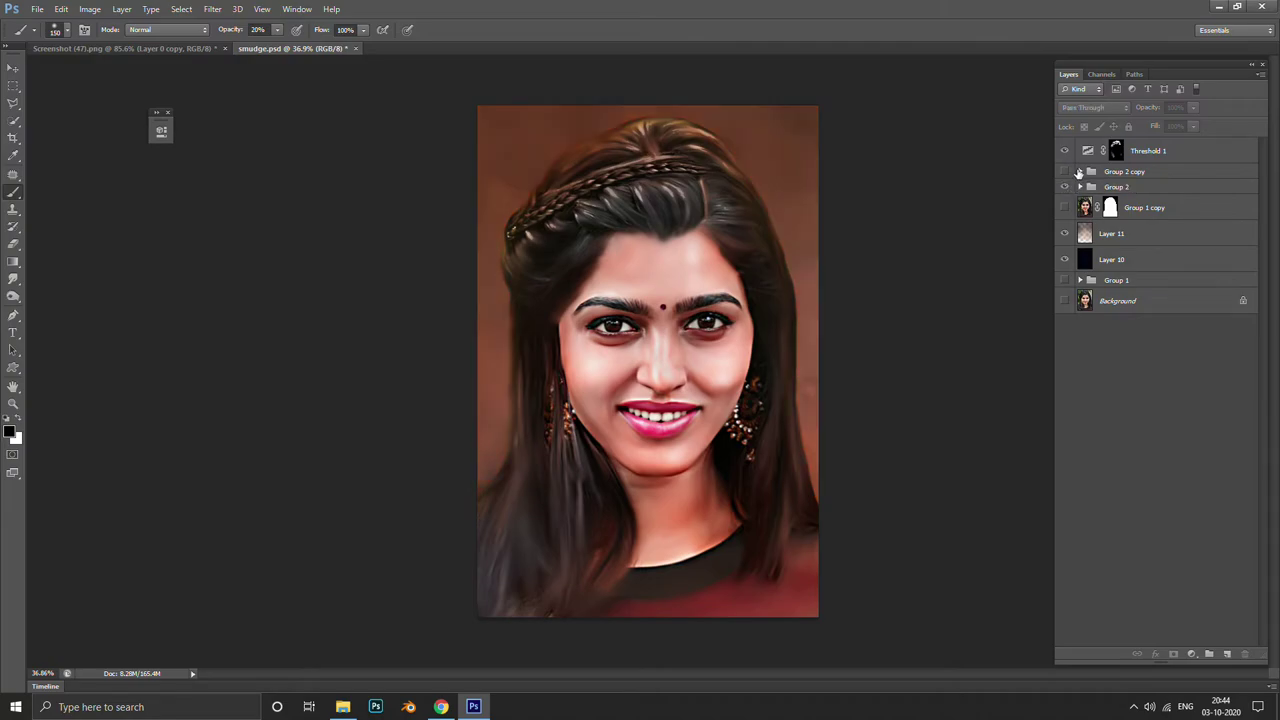
Merge the Group 2 copy group into one layer, then merge it with Threshold 1
left_click(1078, 172)
left_click(1064, 172)
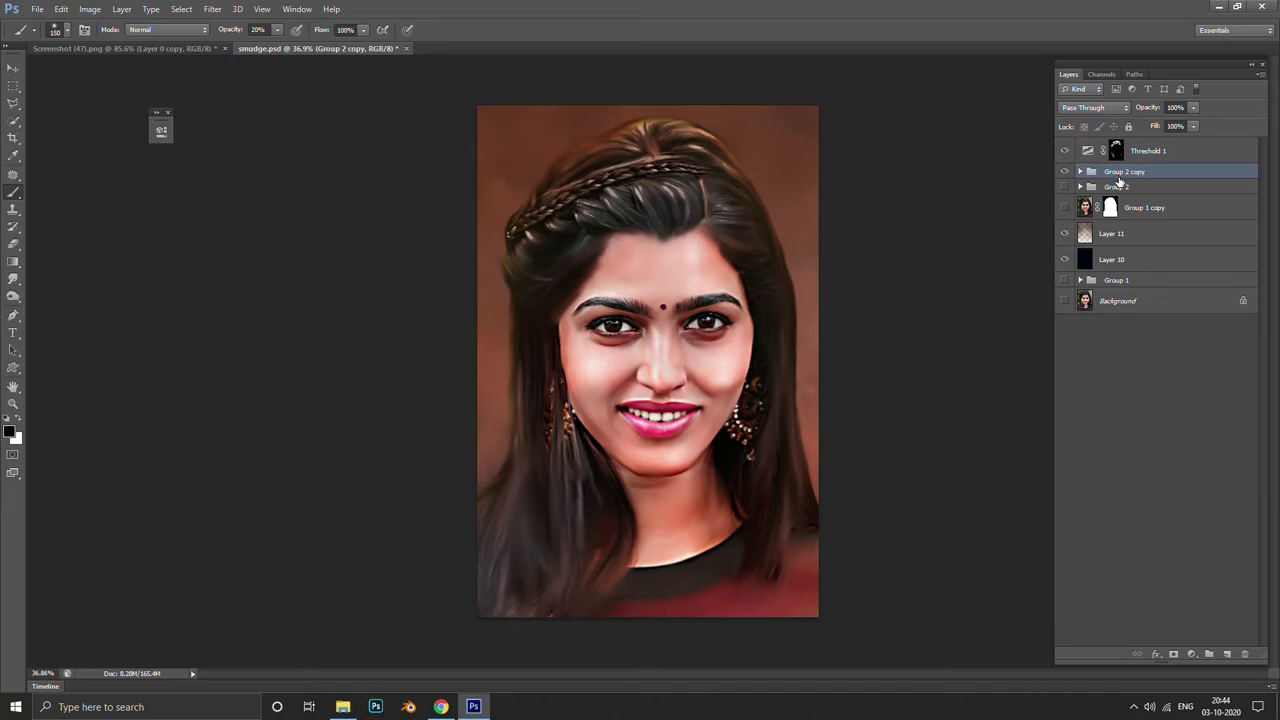
key("ctrl+e")
left_click(1143, 162, "shift")
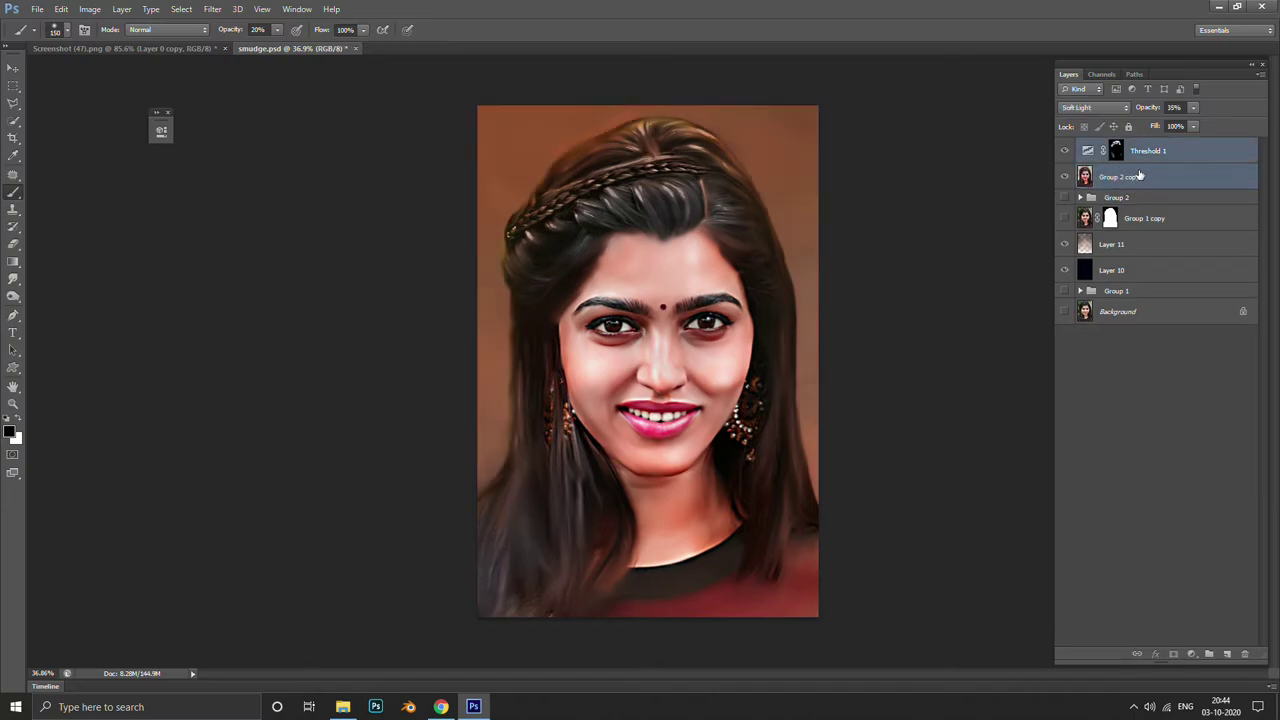
key("ctrl+e")
scroll(780, 218, "up", 2)
scroll(650, 240, "up", 2)
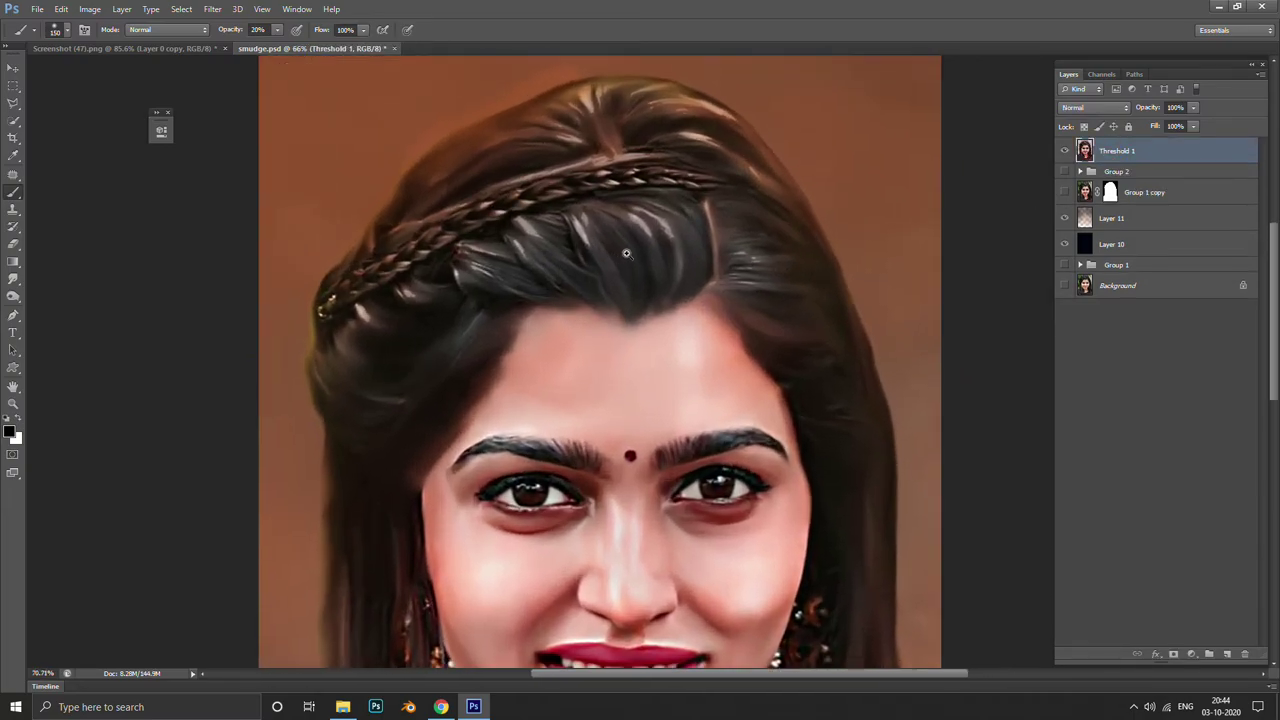
scroll(679, 251, "up", 2)
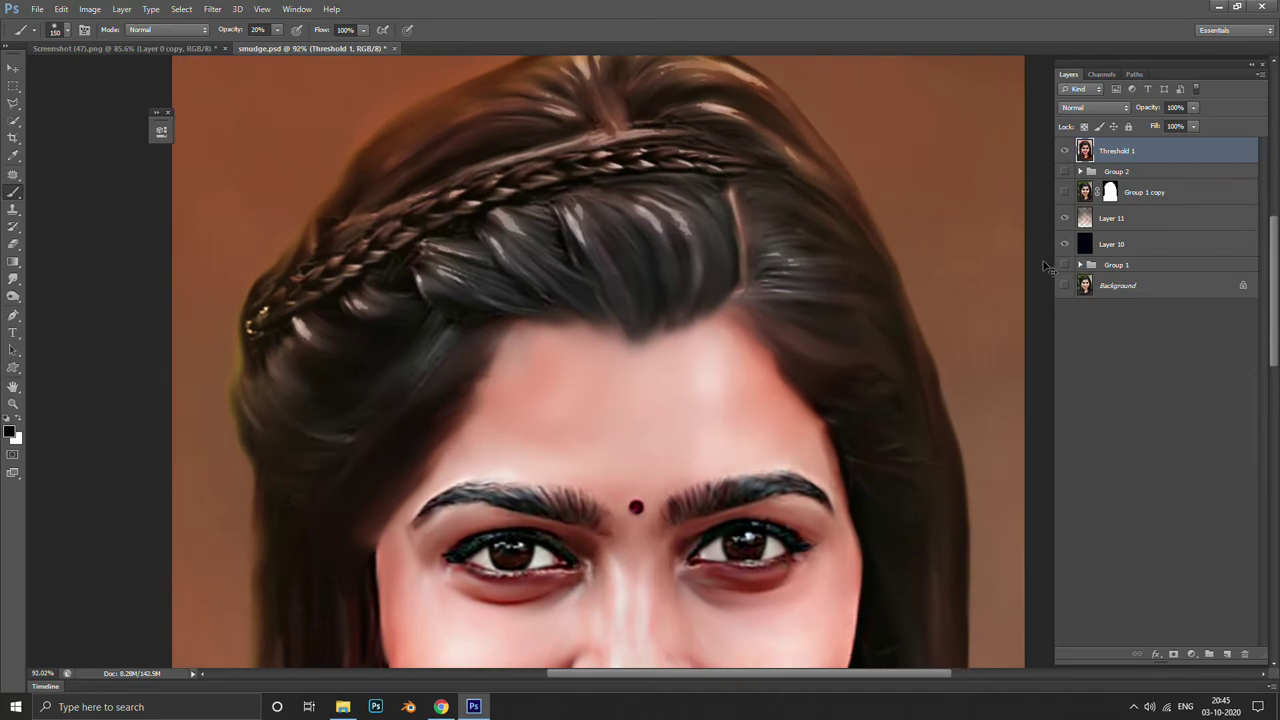
key("ctrl+b")
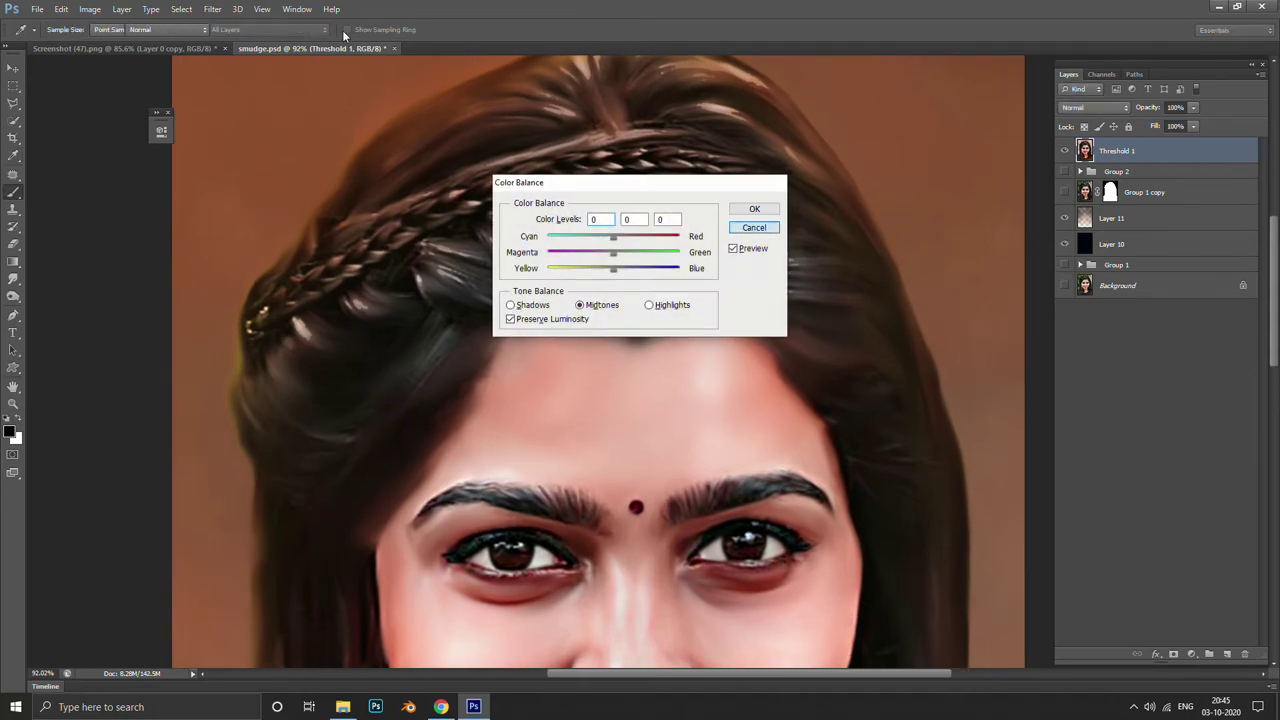
Cancel Color Balance and apply a Gaussian Blur of about 2.1 pixels to Threshold 1
left_click(754, 229)
left_click(215, 9)
mouse_move(284, 143)
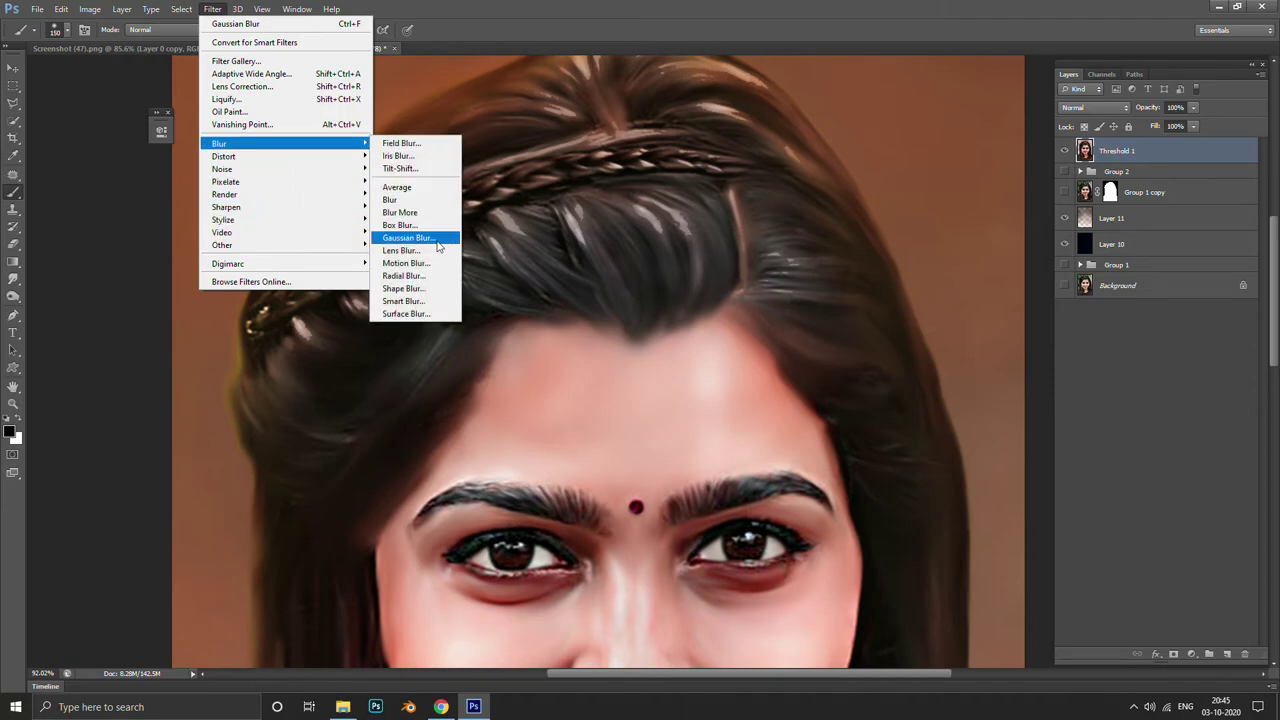
left_click(420, 241)
left_click_drag(917, 298, 912, 300)
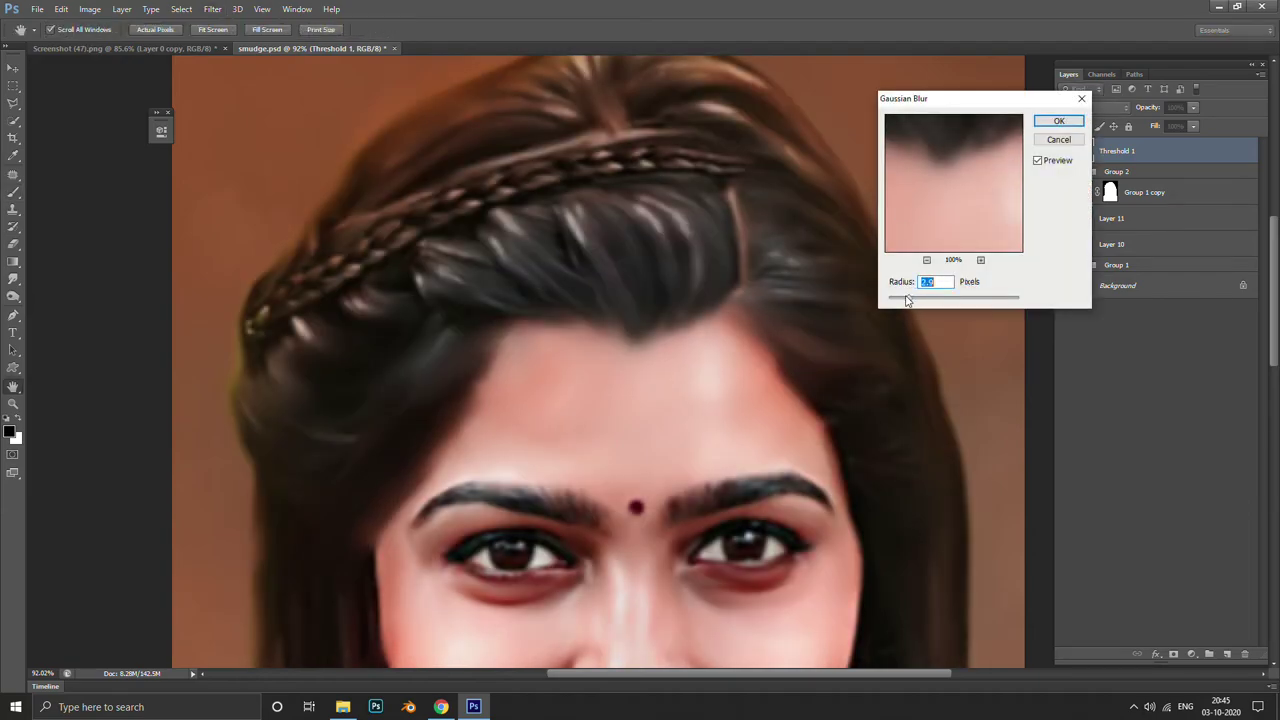
left_click_drag(904, 301, 902, 301)
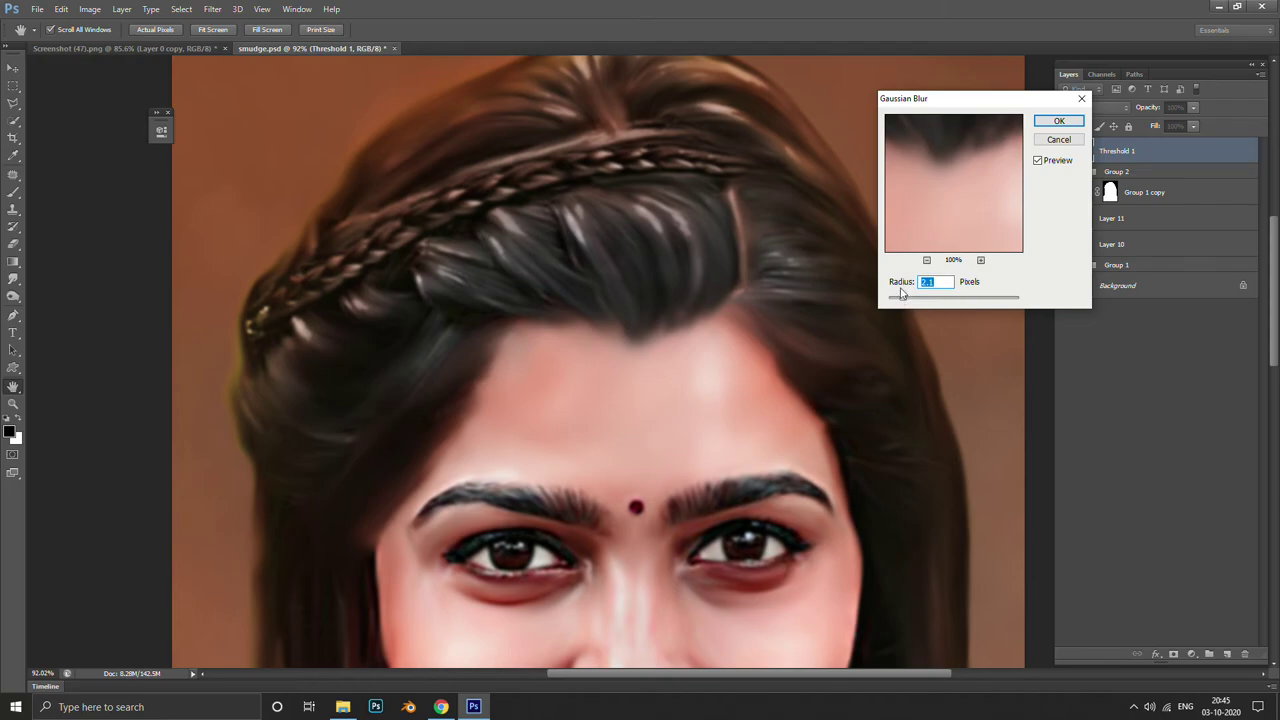
scroll(617, 232, "up", 3)
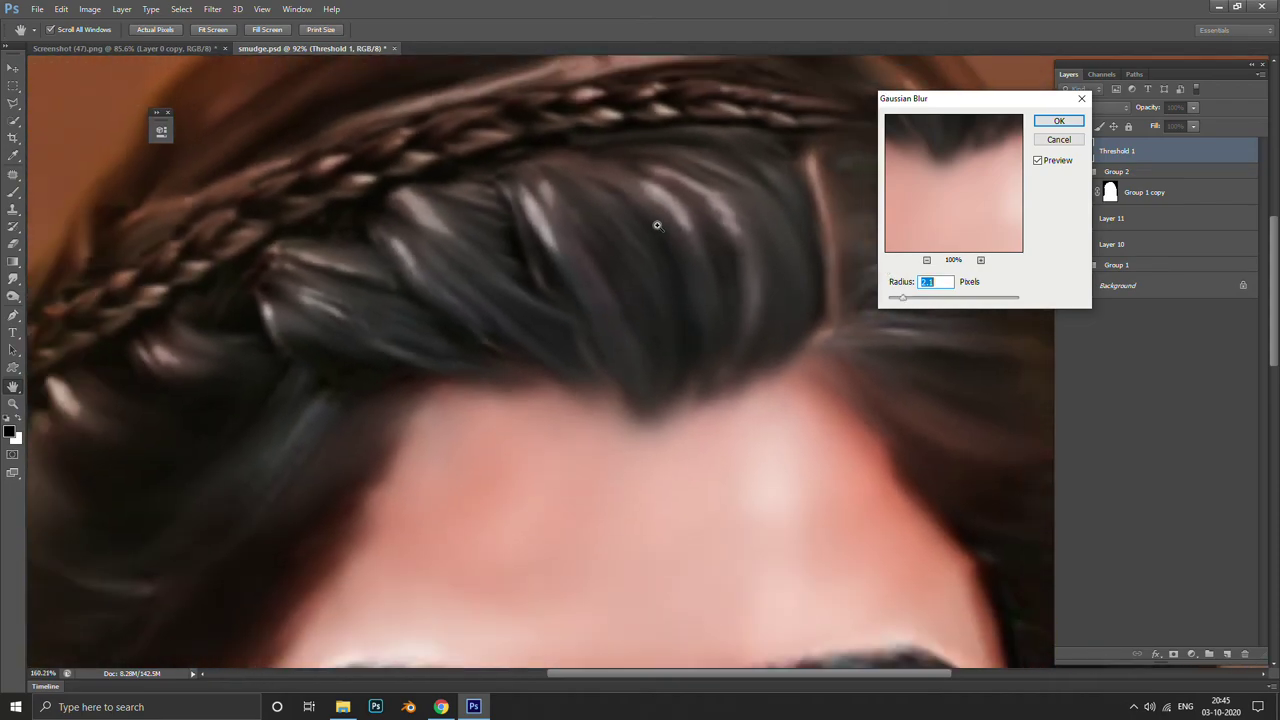
scroll(486, 423, "down", 1)
scroll(503, 394, "down", 5)
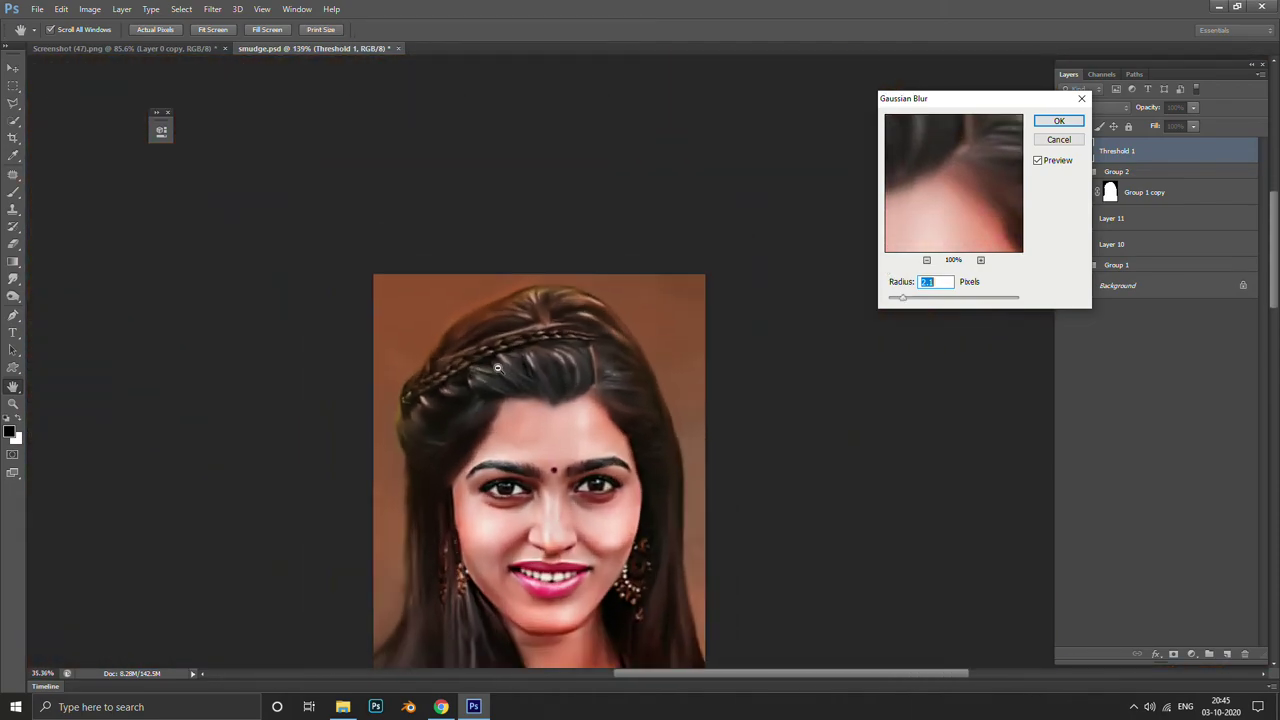
scroll(440, 457, "up", 1)
scroll(745, 252, "up", 2)
scroll(706, 226, "up", 2)
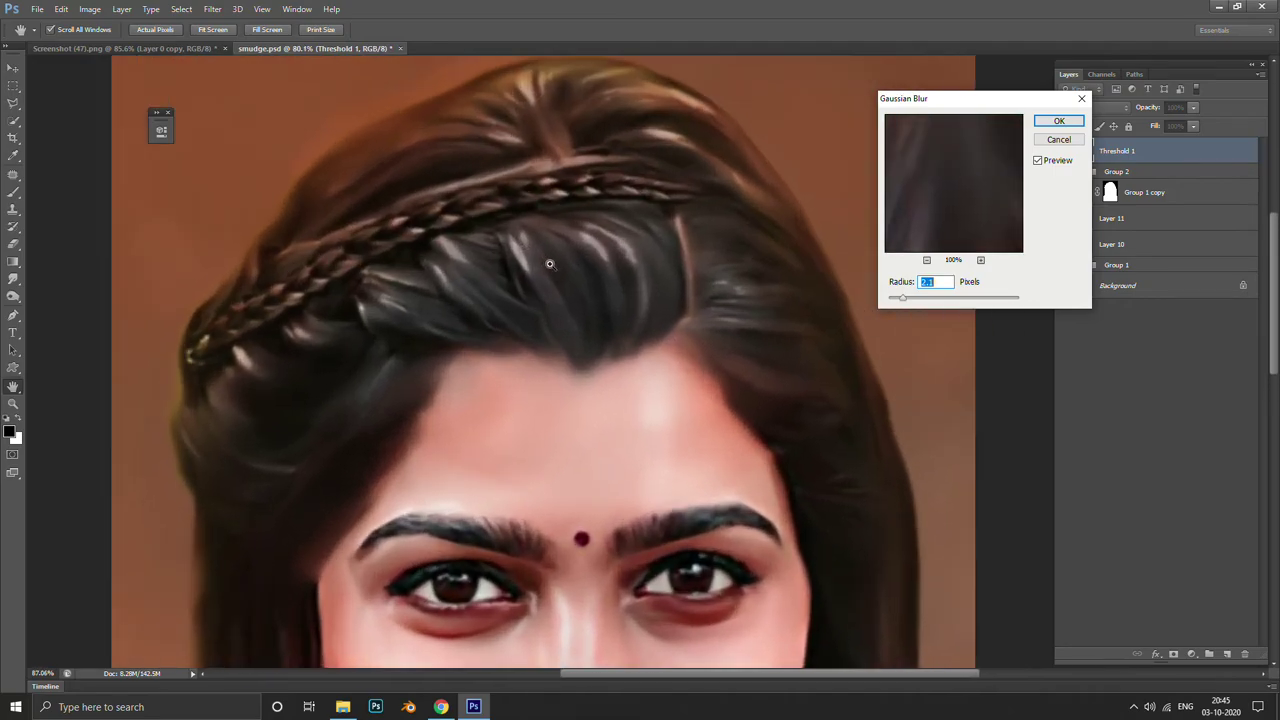
scroll(546, 260, "up", 2)
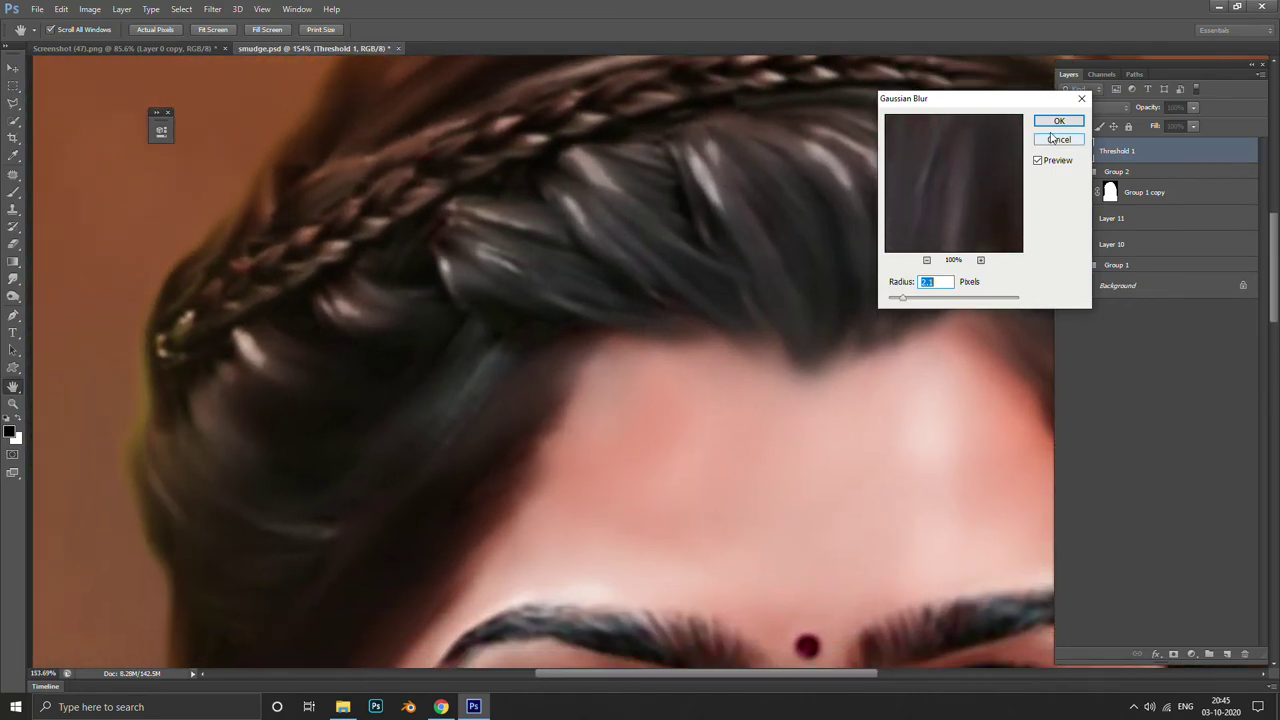
left_click(1058, 121)
Hide Threshold 1 to compare the portrait without the blurred layer
scroll(763, 260, "up", 3)
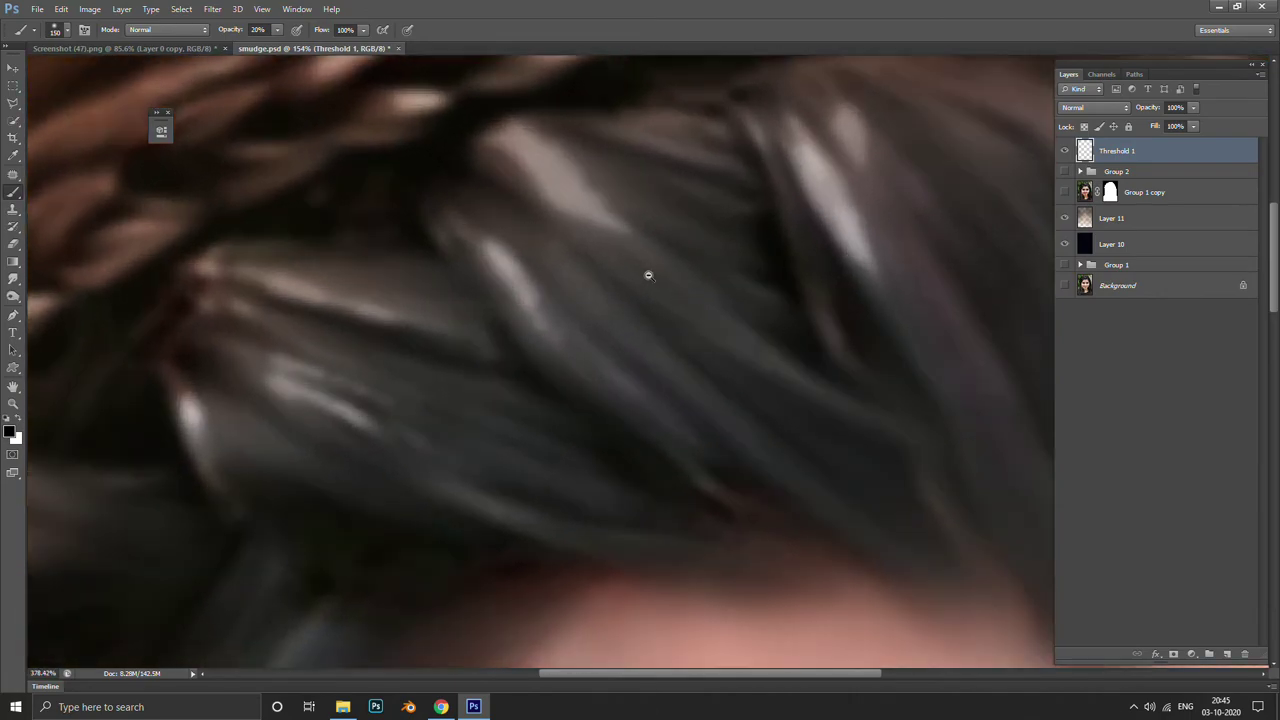
scroll(649, 274, "down", 4)
left_click(1066, 150)
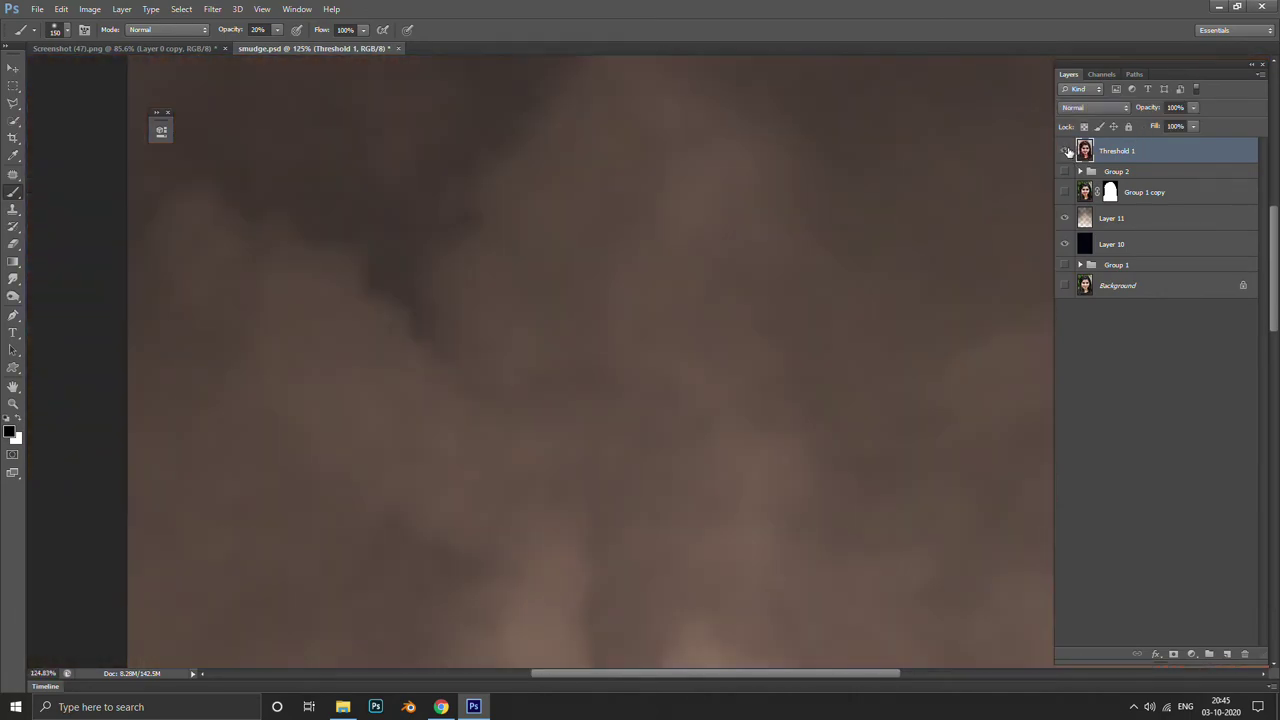
Show Threshold 1 again and select the Smudge Tool with a 50 px brush
left_click(1066, 150)
scroll(709, 266, "up", 2)
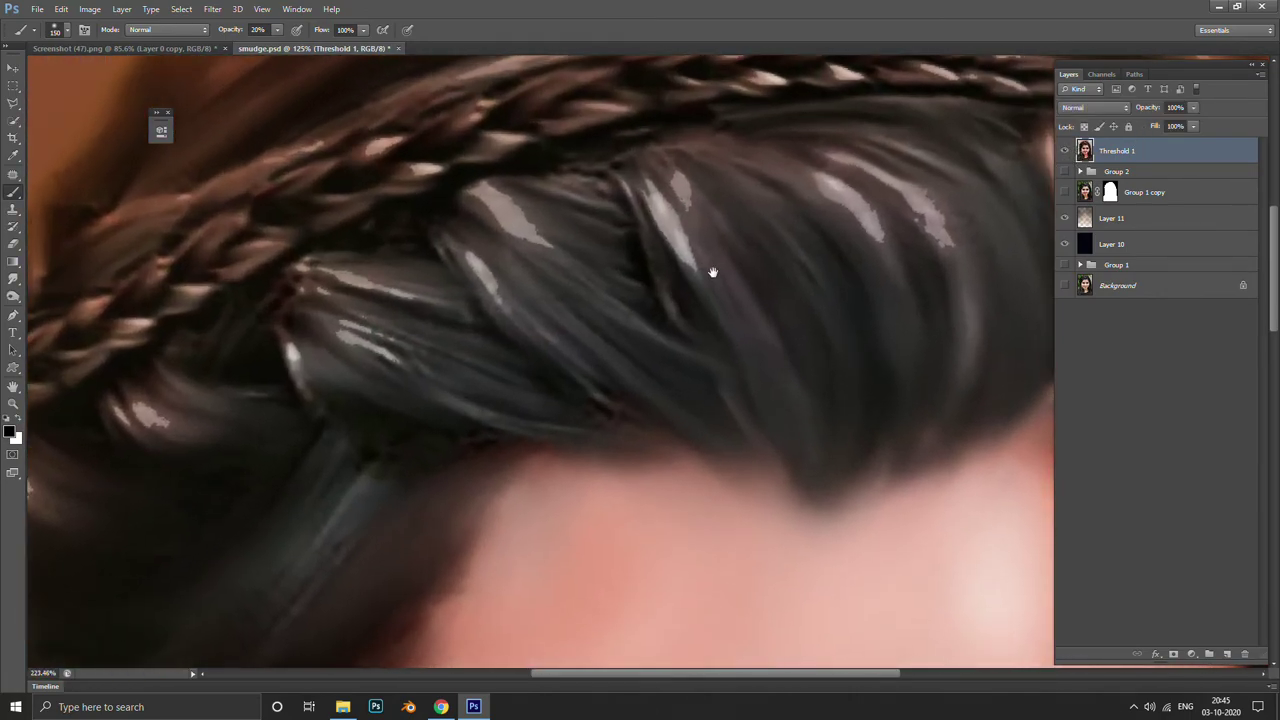
scroll(680, 268, "up", 1)
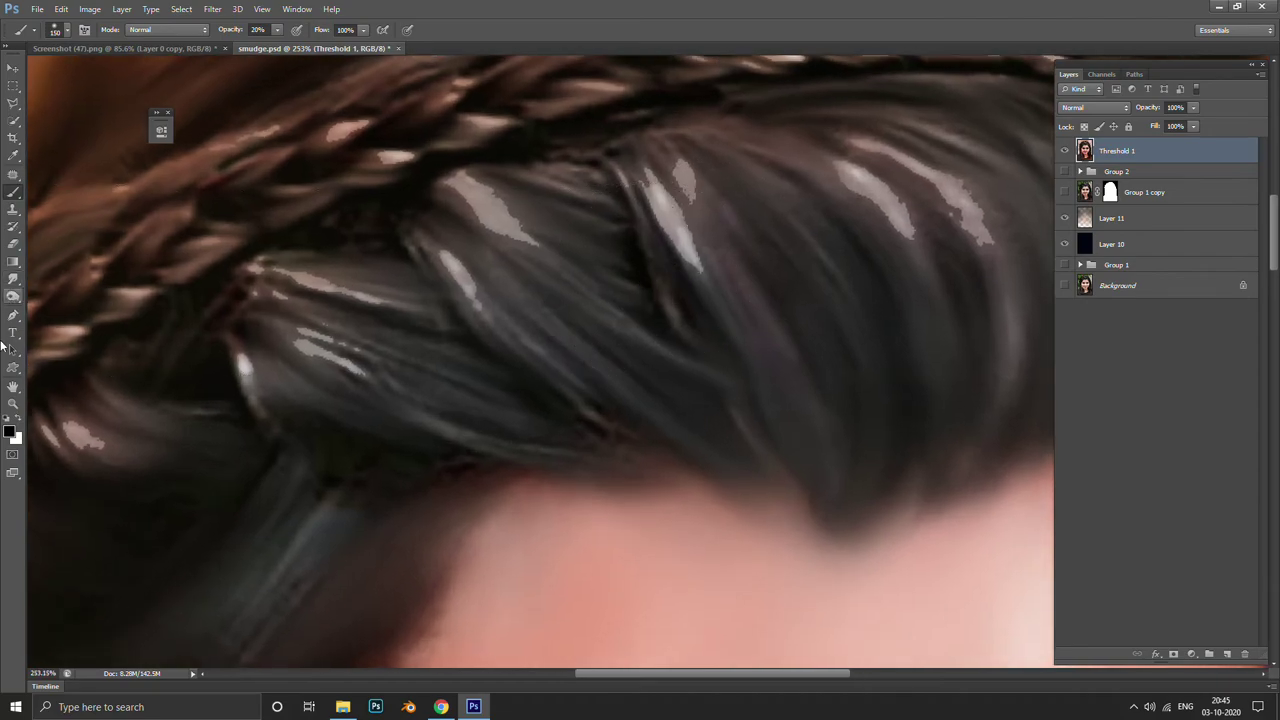
left_click(14, 282)
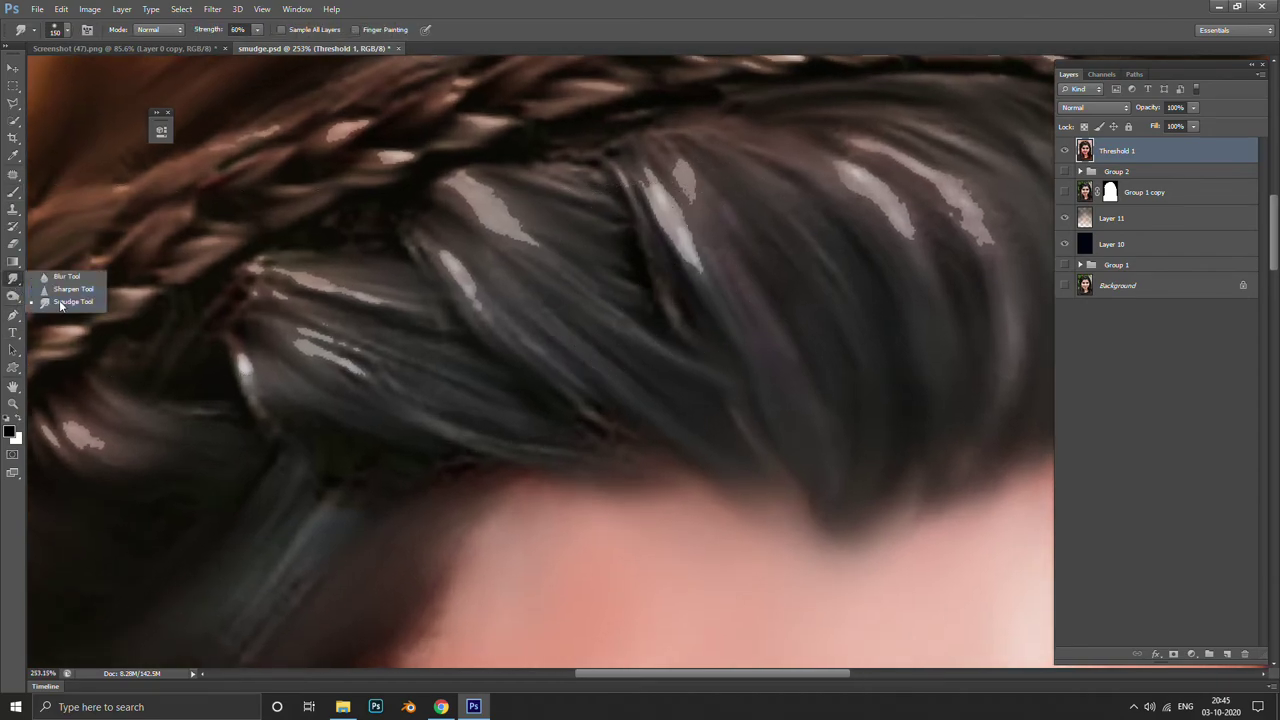
left_click(60, 303)
key("bracketleft")
key("bracketleft")
key("bracketleft")
Smudge the hair highlights into long streaks toward the lower right
mouse_move(518, 233)
left_mouse_down()
mouse_move(490, 215)
mouse_move(623, 282)
left_mouse_up()
mouse_move(676, 172)
left_mouse_down()
mouse_move(735, 315)
mouse_move(766, 334)
left_mouse_up()
left_click_drag(640, 329, 800, 420)
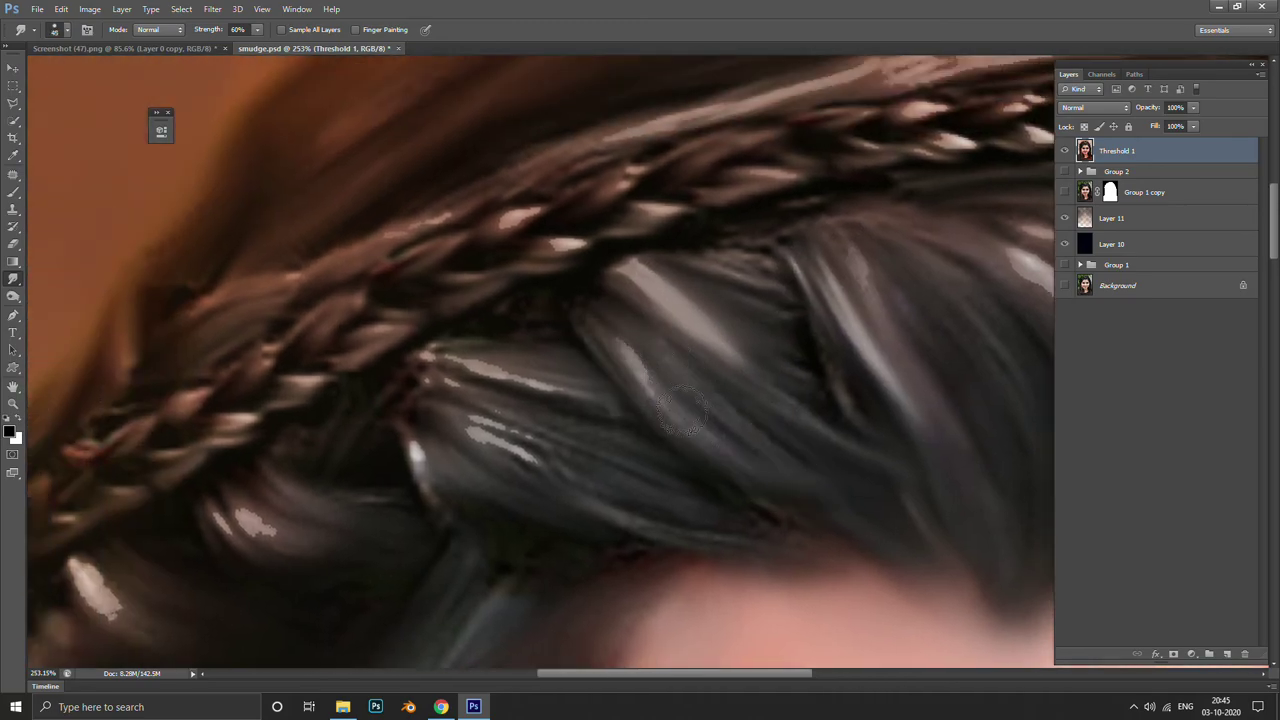
left_click_drag(600, 330, 790, 480)
left_click_drag(470, 375, 610, 420)
mouse_move(470, 420)
left_mouse_down()
mouse_move(548, 462)
mouse_move(668, 434)
mouse_move(850, 425)
left_mouse_up()
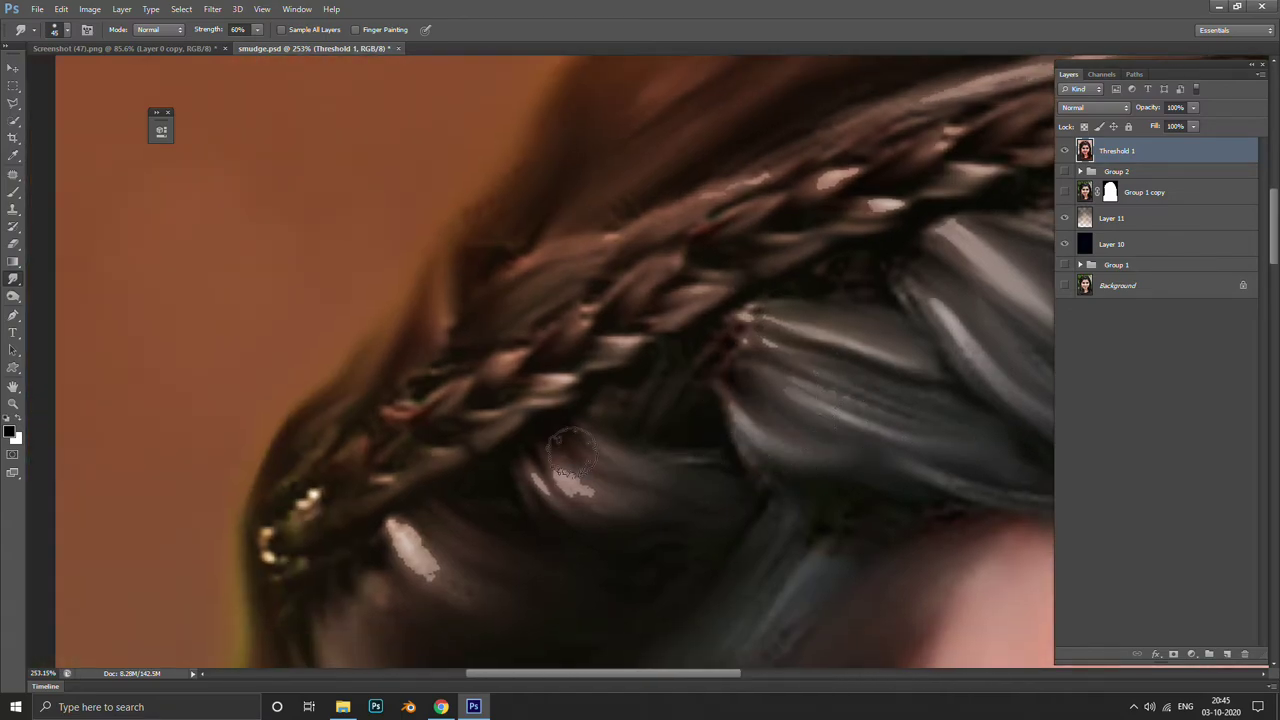
left_click_drag(506, 516, 757, 434)
mouse_move(660, 460)
left_mouse_down()
mouse_move(789, 546)
mouse_move(709, 586)
mouse_move(586, 429)
mouse_move(526, 451)
mouse_move(531, 423)
mouse_move(460, 473)
left_mouse_up()
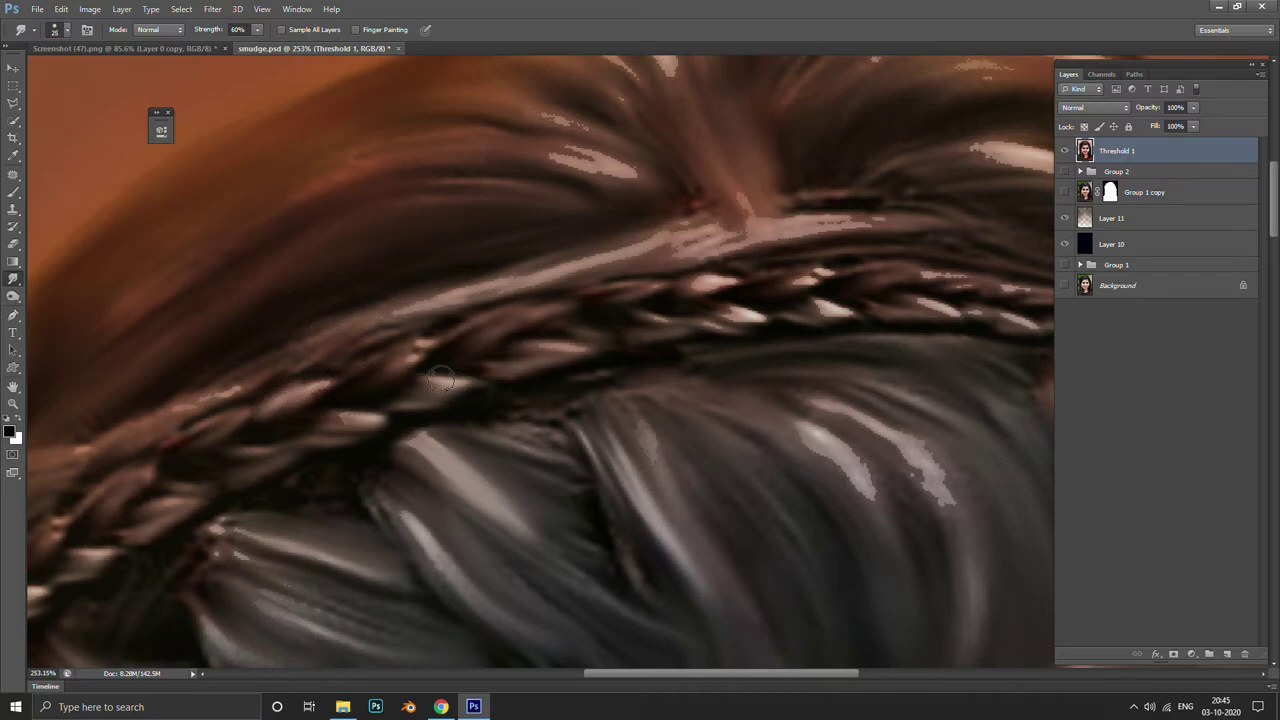
Smear the braid strands and lower hair highlights, enlarging the brush to 40
left_click_drag(441, 379, 317, 413)
left_click_drag(418, 343, 375, 352)
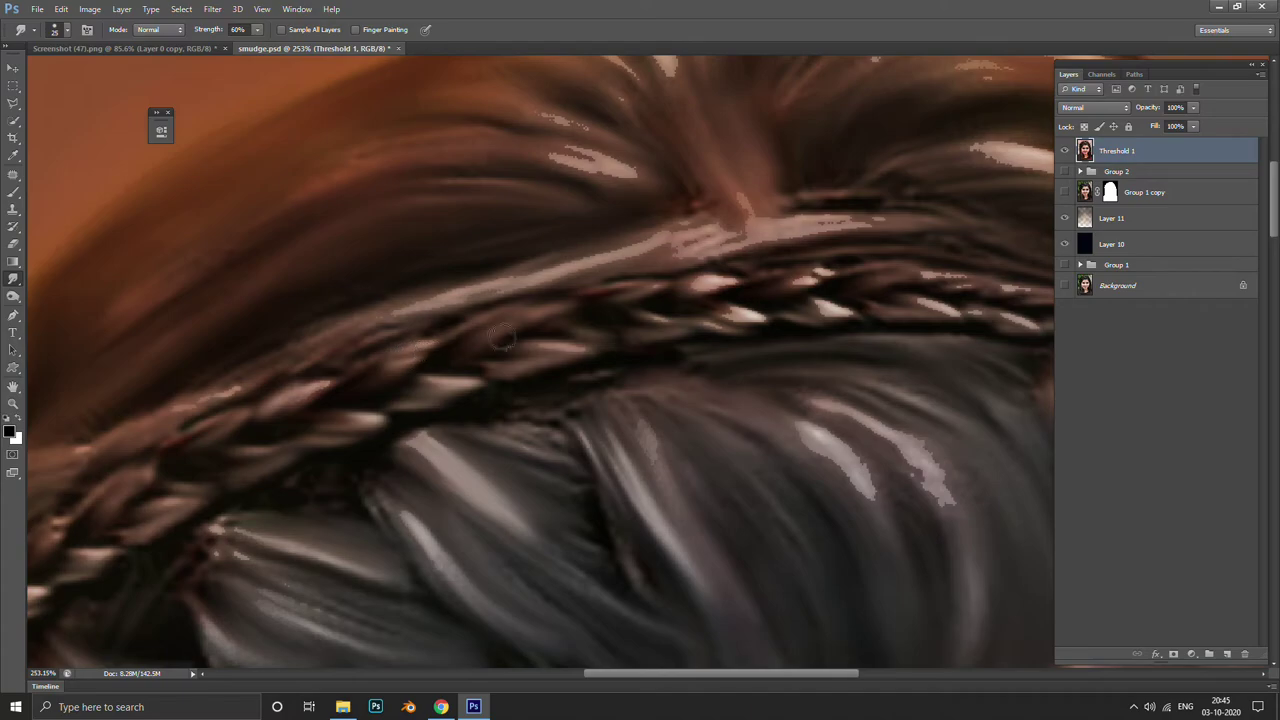
mouse_move(711, 317)
left_mouse_down()
mouse_move(733, 313)
mouse_move(654, 297)
left_mouse_up()
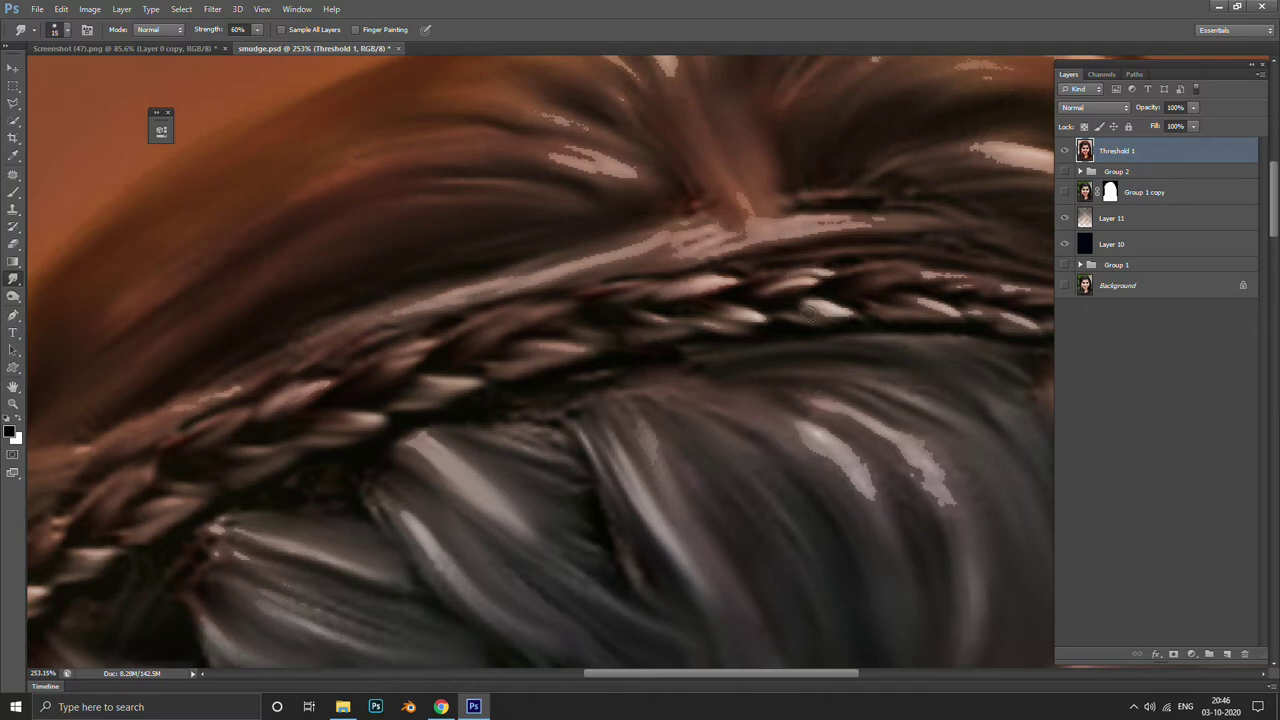
left_click_drag(800, 307, 862, 330)
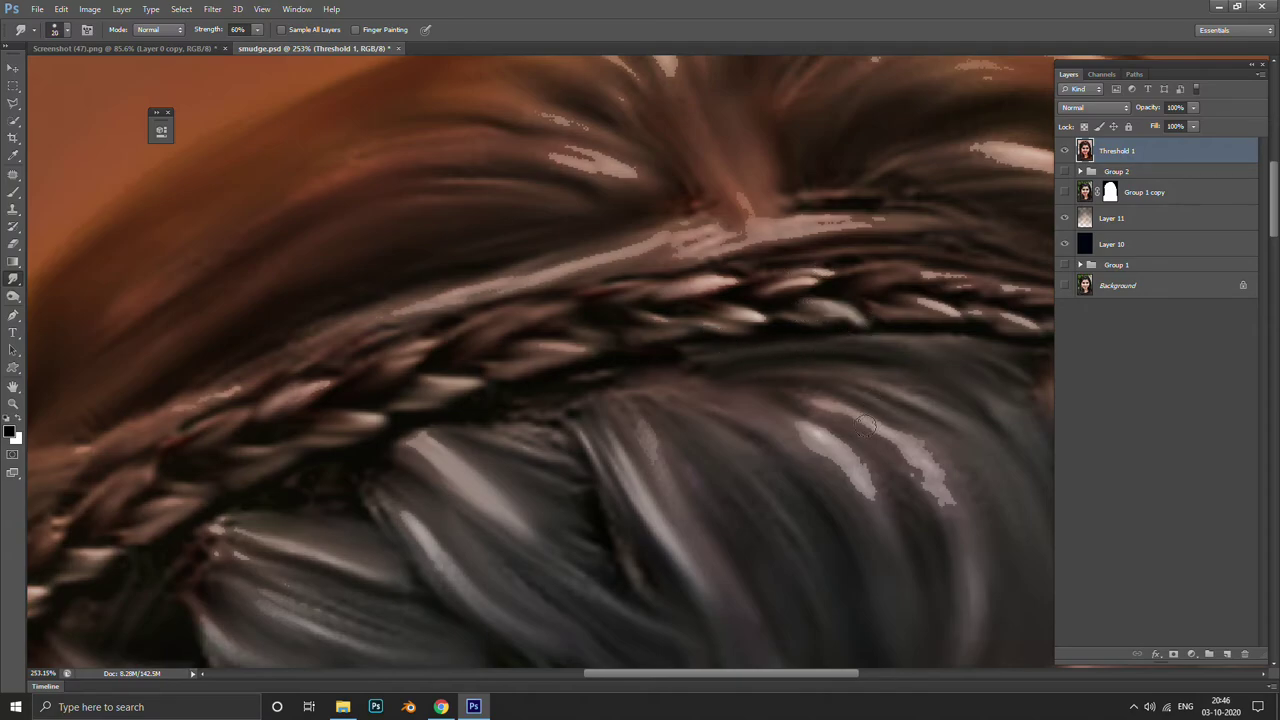
mouse_move(858, 478)
left_mouse_down()
mouse_move(836, 442)
mouse_move(1007, 597)
left_mouse_up()
key("bracketright")
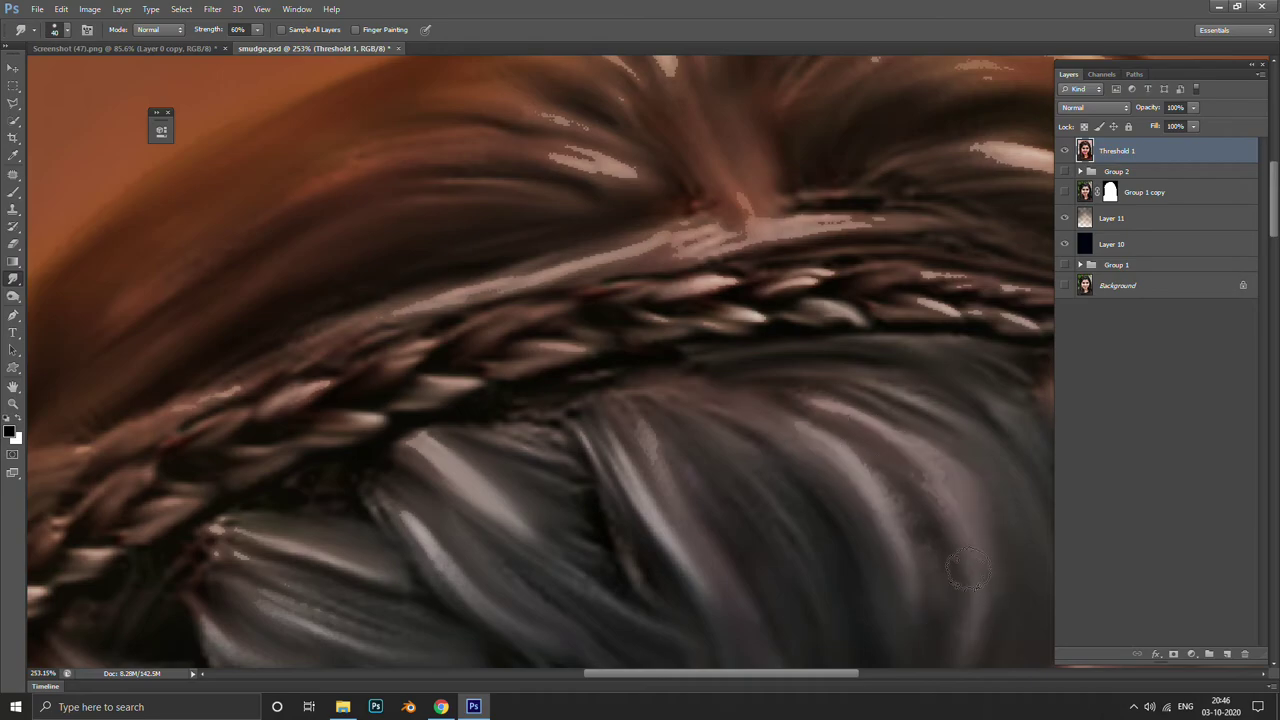
scroll(700, 420, "down", 3)
scroll(620, 380, "up", 2)
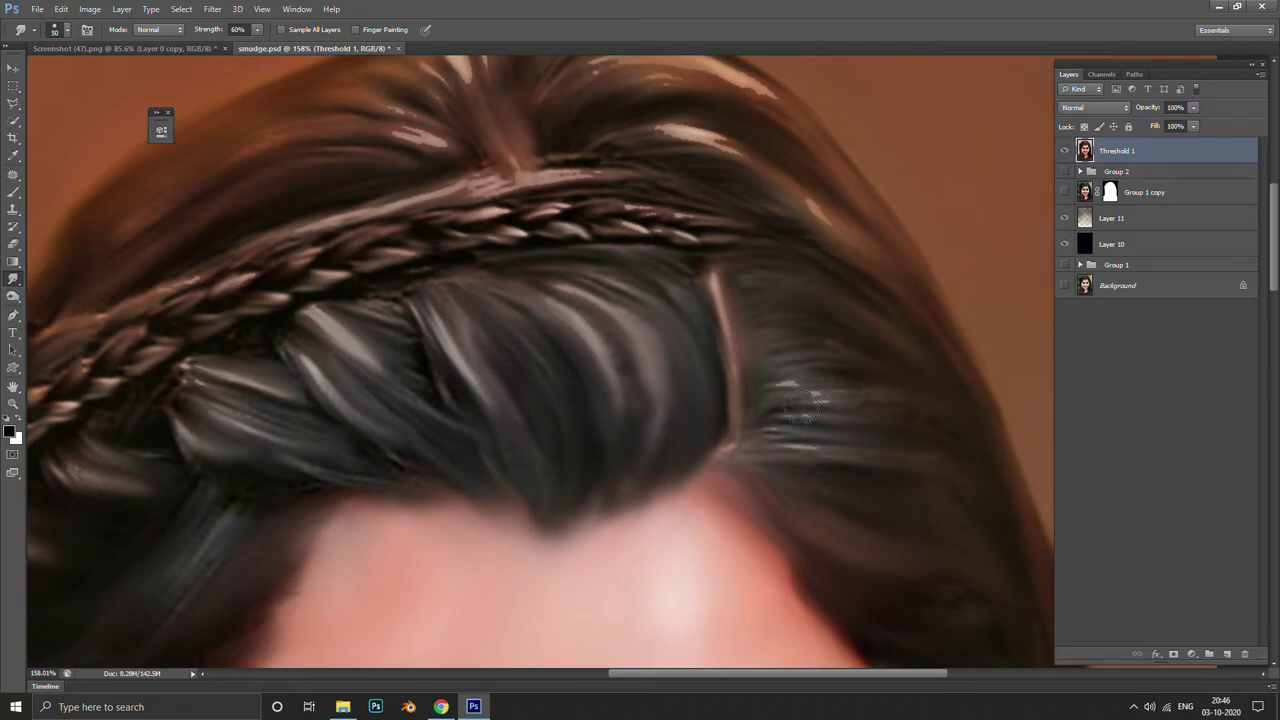
left_click_drag(800, 405, 882, 416)
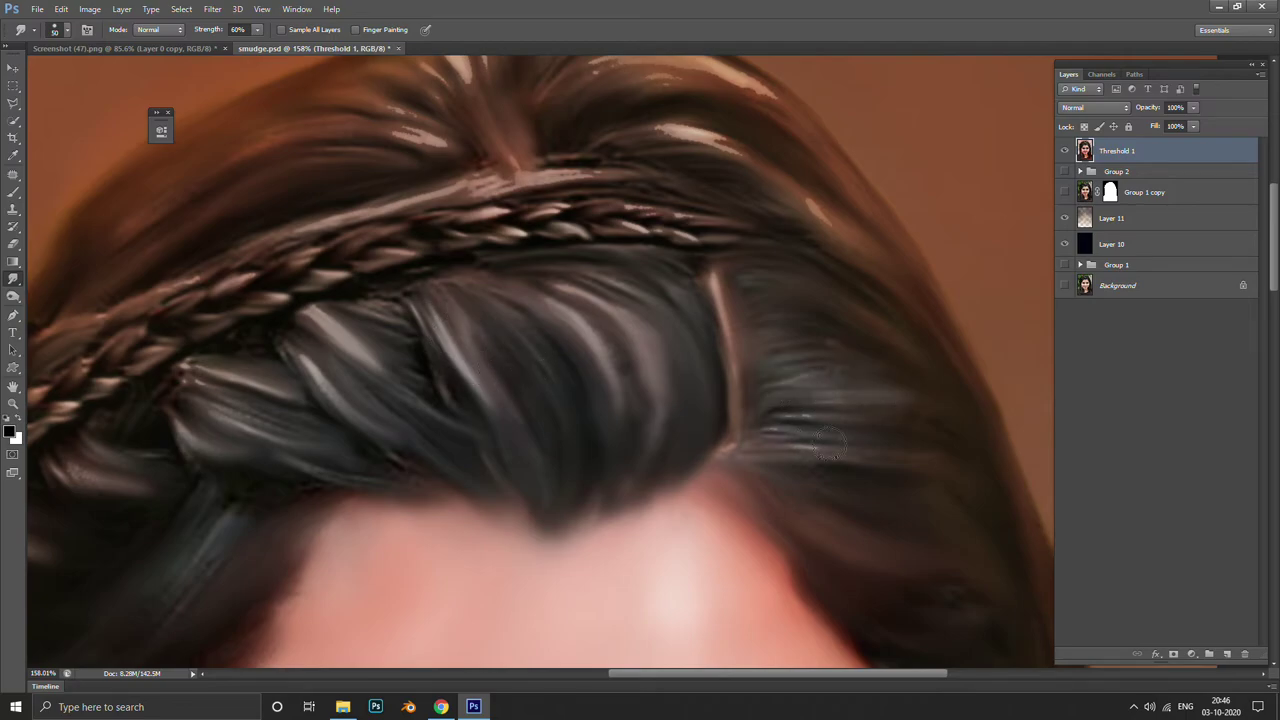
Pull the light crown strands down into the darker hair as streaks
scroll(740, 274, "down", 5)
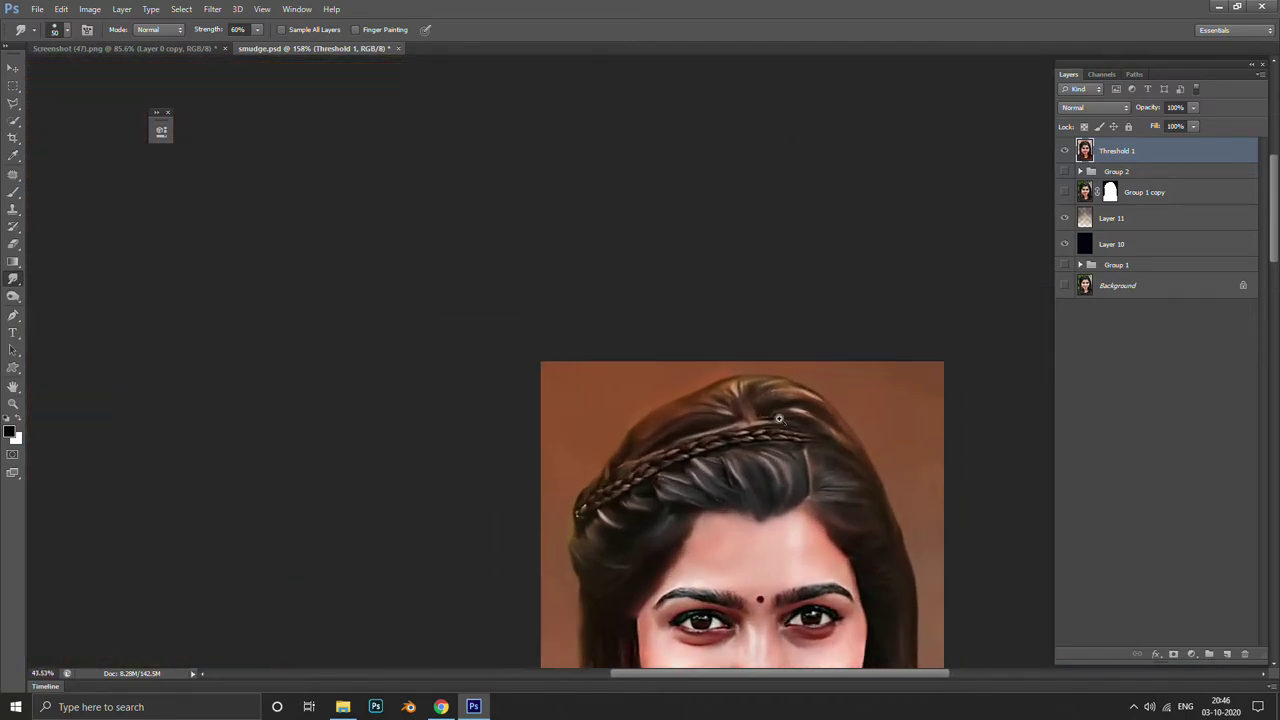
scroll(778, 418, "up", 5)
scroll(683, 462, "down", 1)
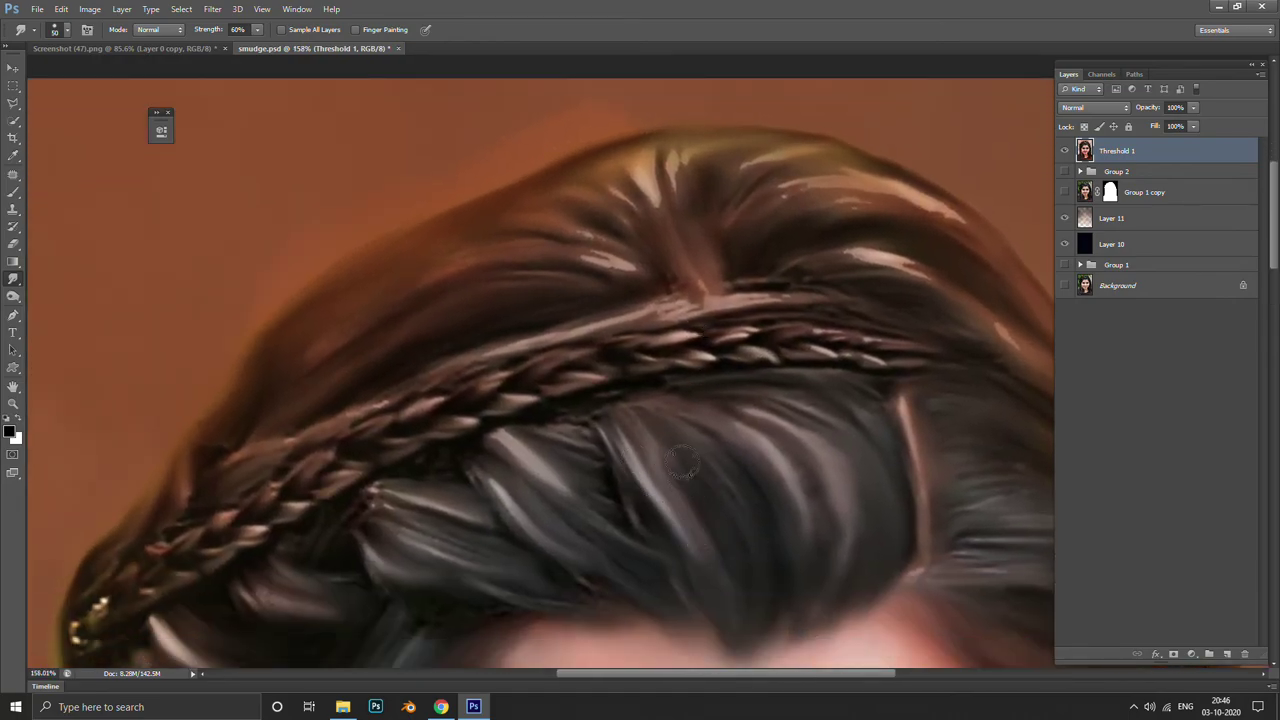
scroll(683, 462, "up", 2)
scroll(650, 420, "up", 1)
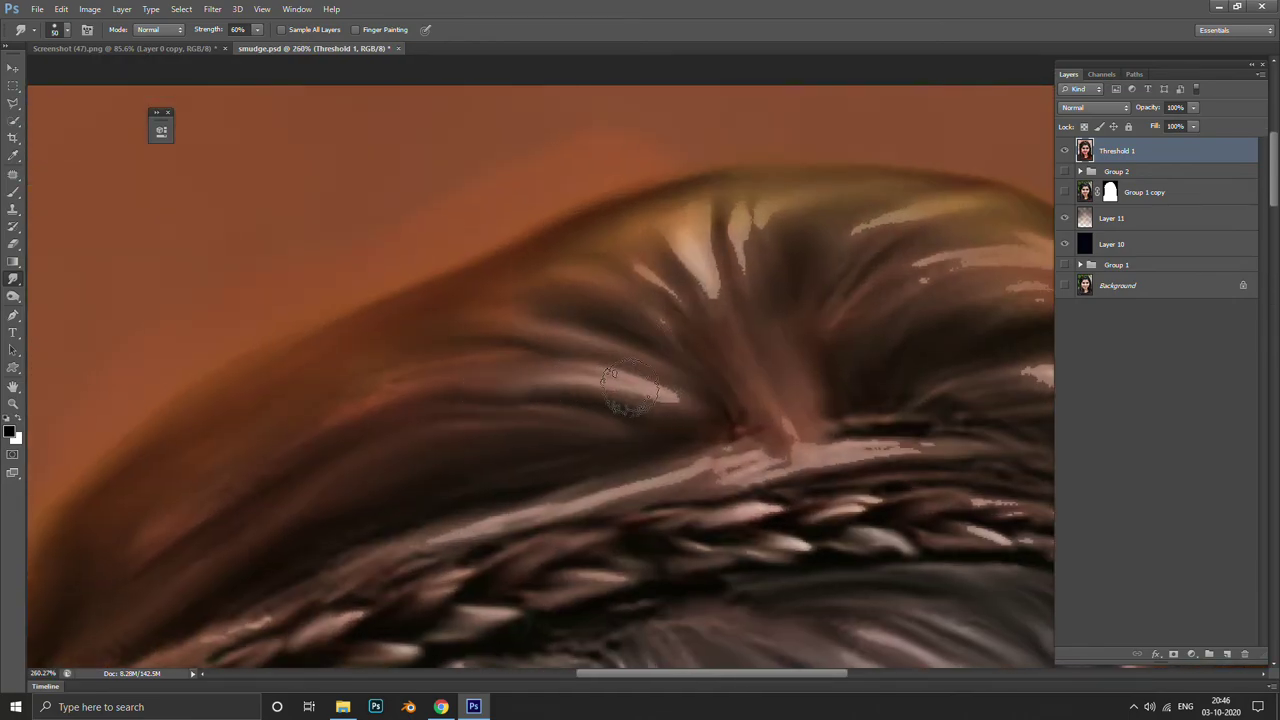
left_click_drag(720, 185, 695, 300)
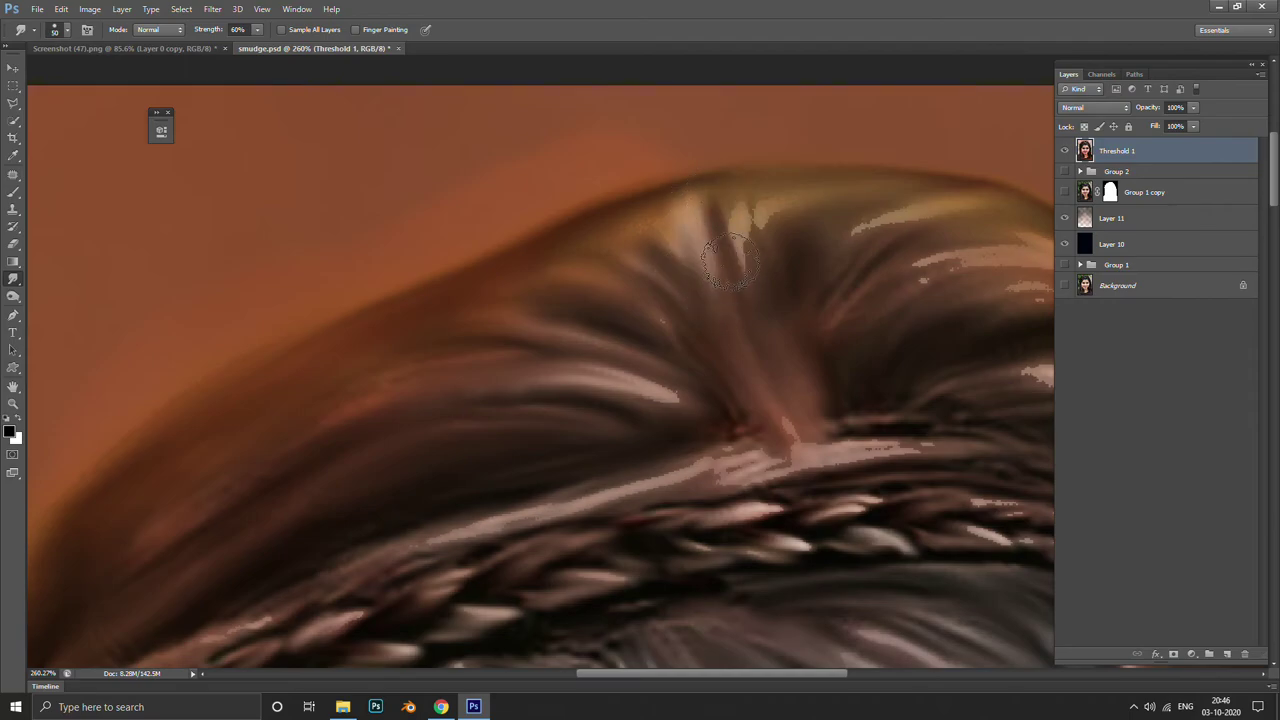
left_click_drag(700, 205, 738, 338)
left_click_drag(740, 228, 765, 335)
left_click_drag(762, 200, 783, 338)
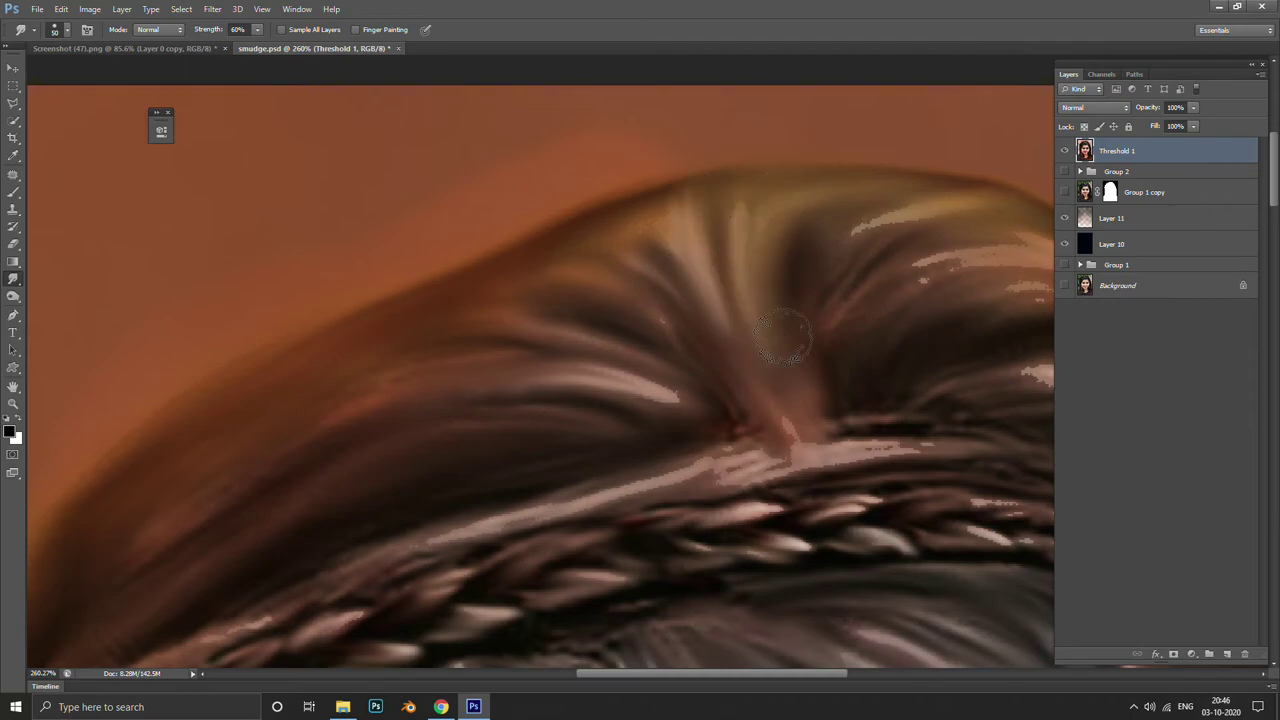
Smudge away the bright highlight strand on the hair's right and upper right
left_click_drag(857, 314, 587, 359)
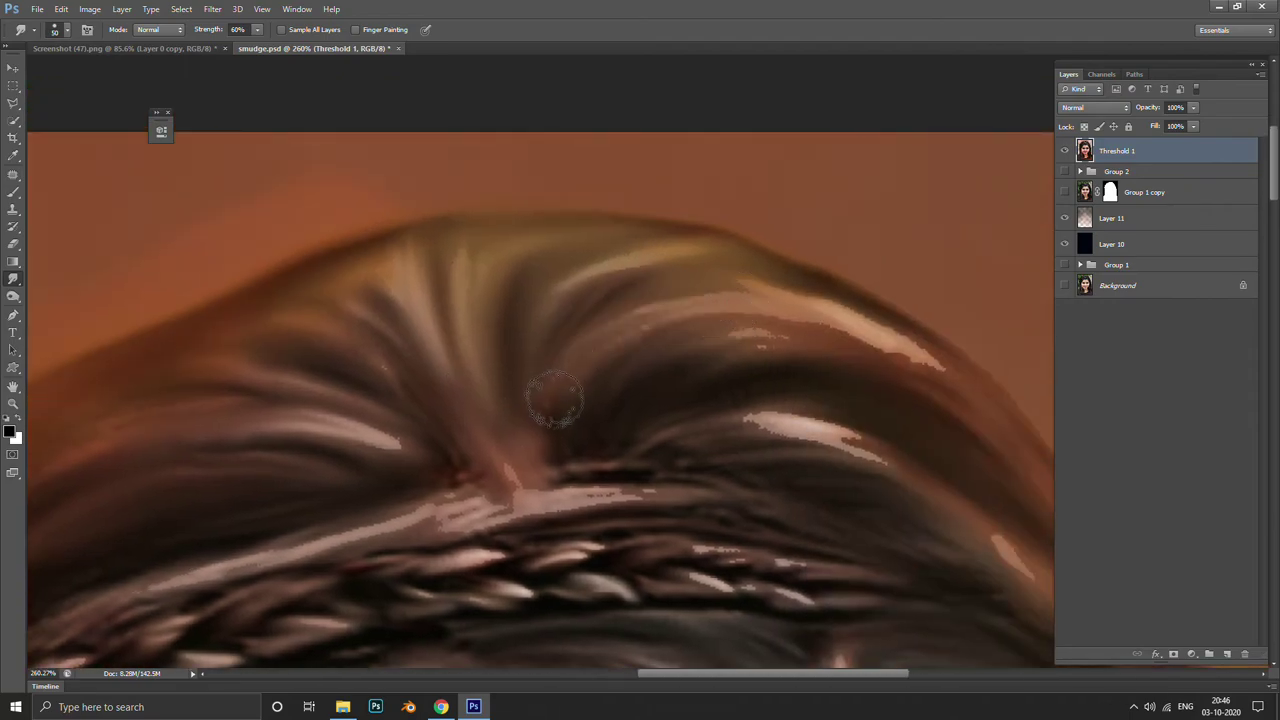
left_click_drag(771, 429, 623, 457)
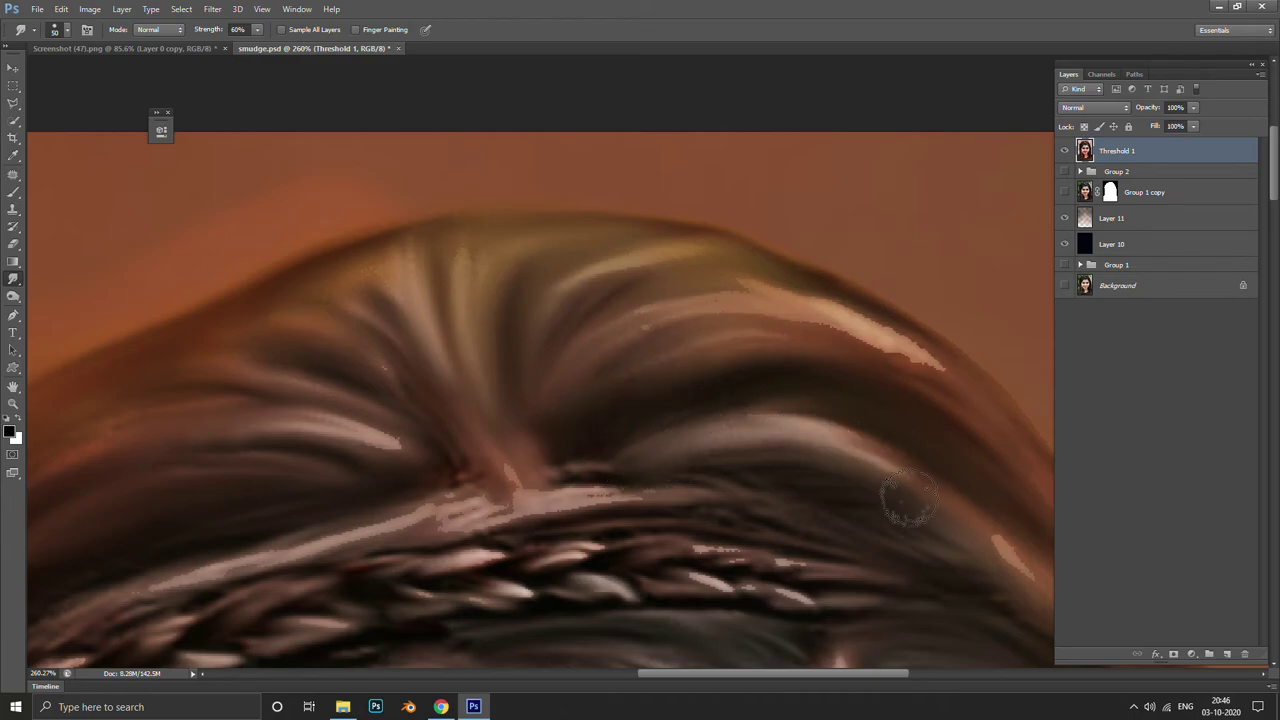
left_click_drag(900, 500, 632, 482)
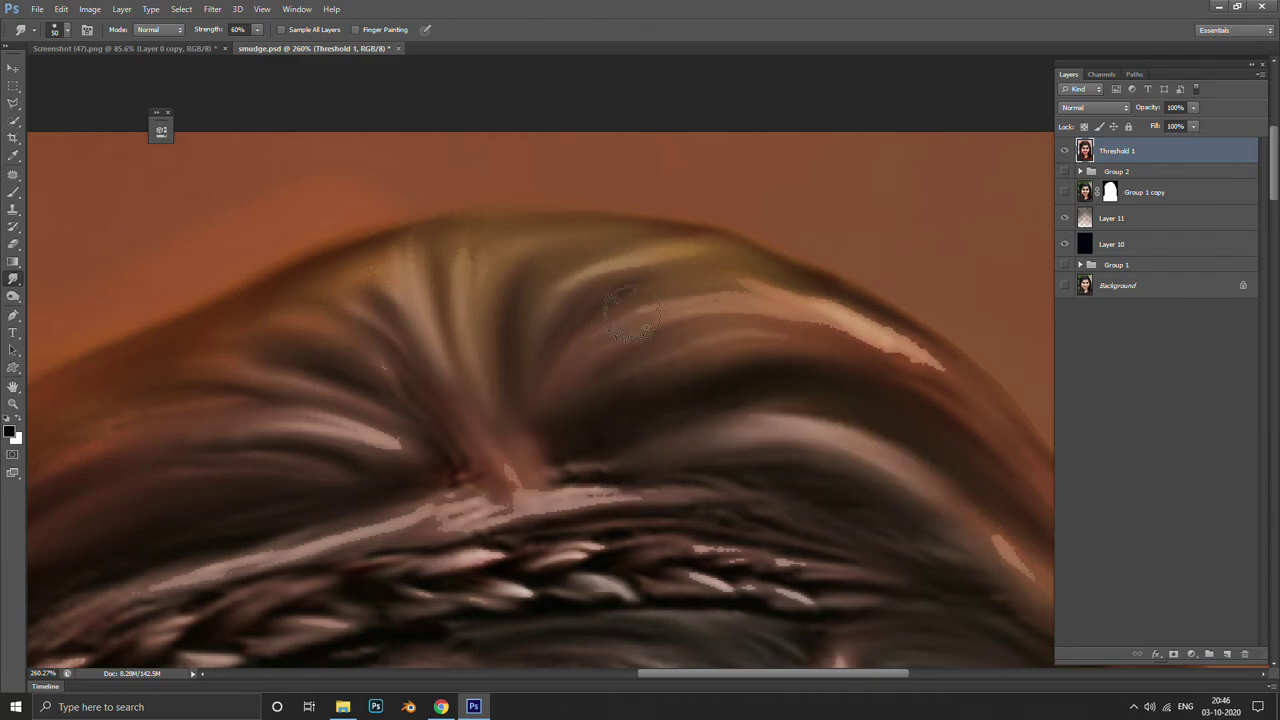
left_click_drag(630, 312, 1058, 445)
left_click_drag(687, 317, 957, 423)
mouse_move(815, 310)
left_mouse_down()
mouse_move(1030, 435)
mouse_move(1040, 455)
left_mouse_up()
Soften the outer hair highlight along the top edge and upper-right strands
scroll(846, 434, "down", 3)
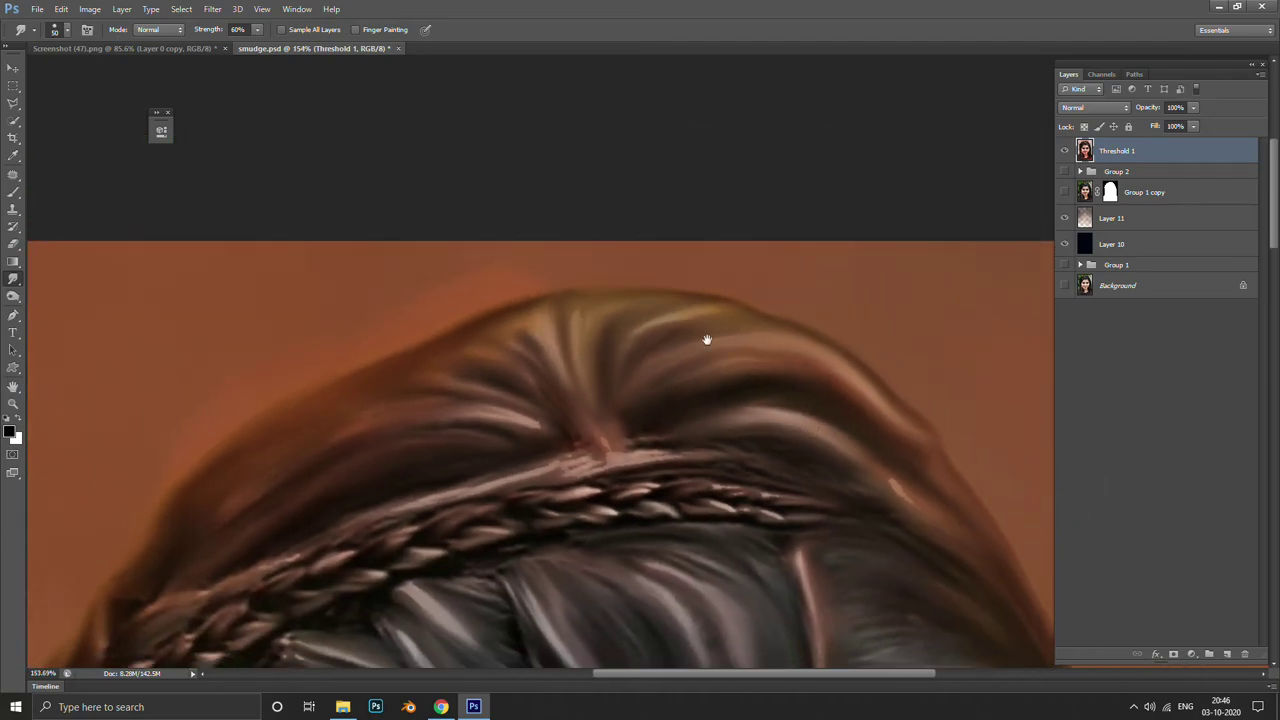
left_click_drag(722, 268, 590, 265)
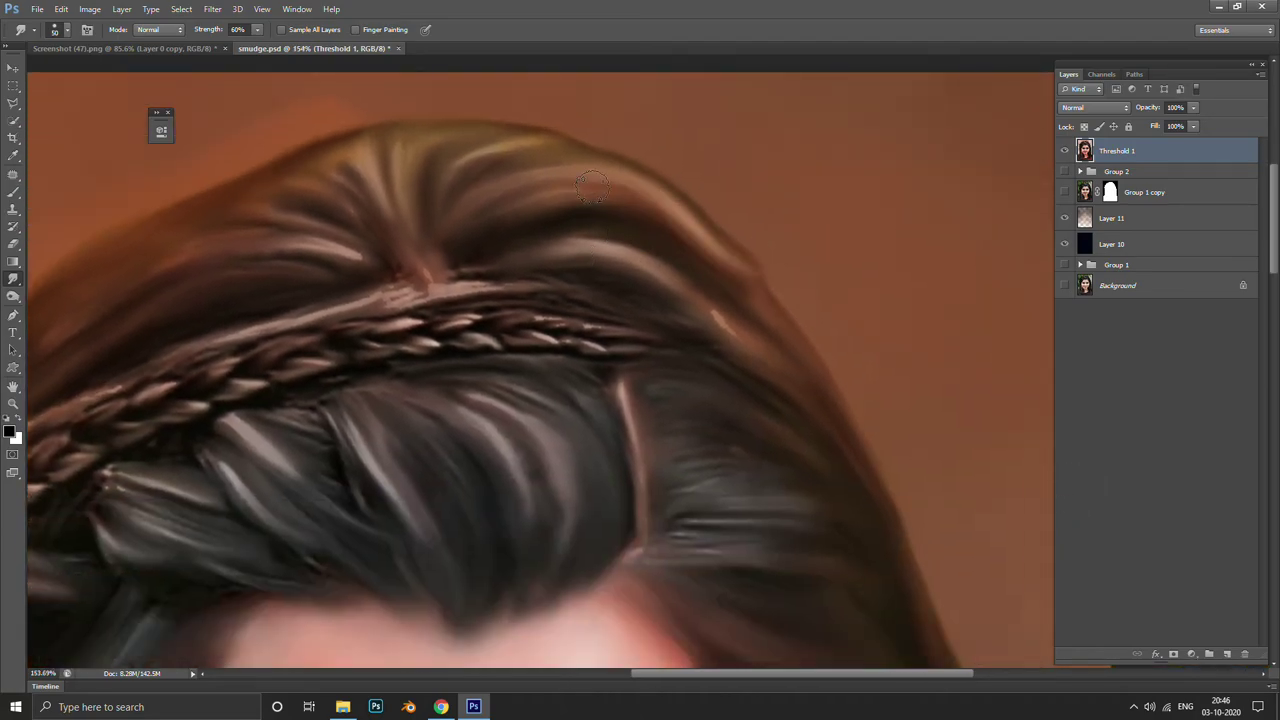
left_click_drag(700, 289, 765, 380)
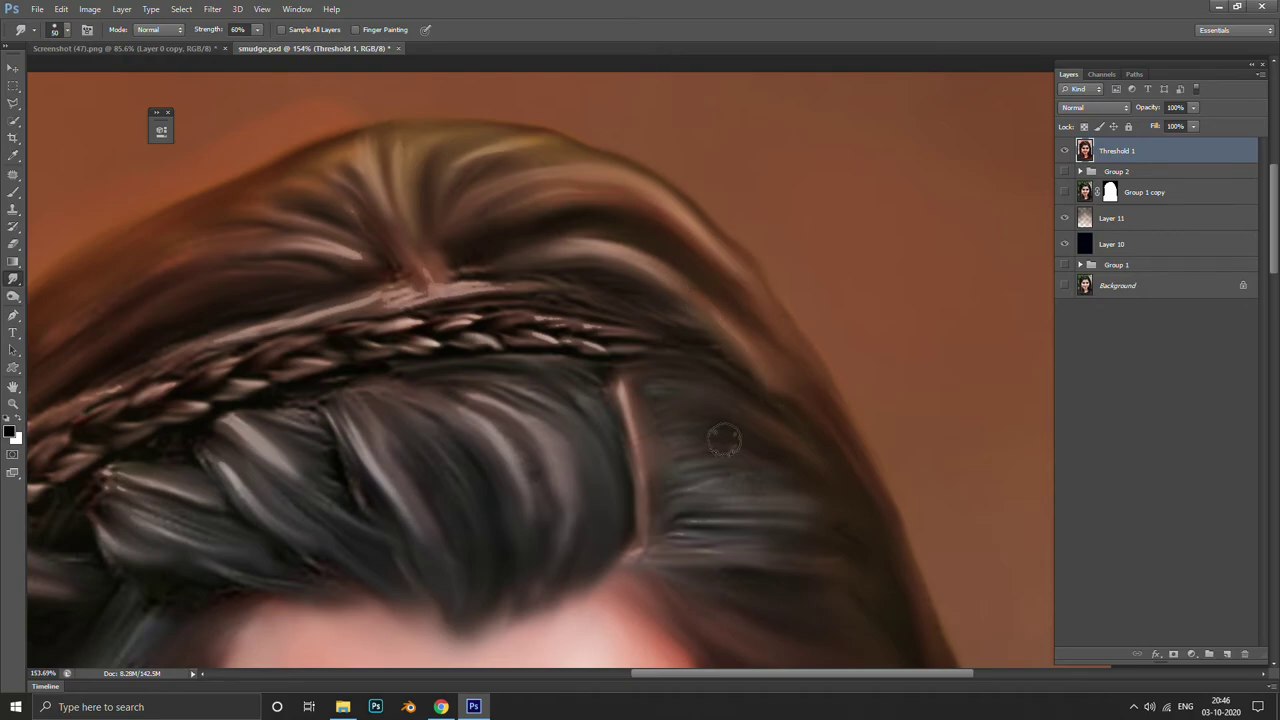
scroll(717, 315, "down", 2)
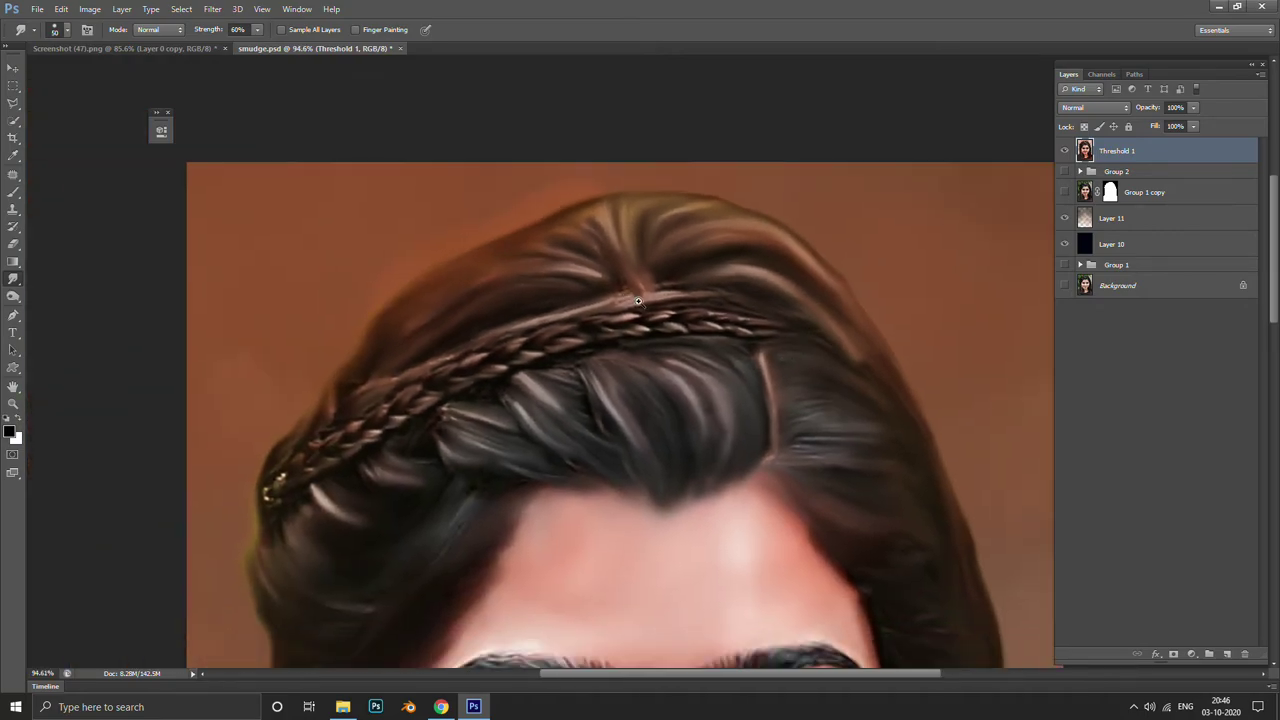
scroll(720, 366, "up", 5)
left_click_drag(87, 392, 408, 309)
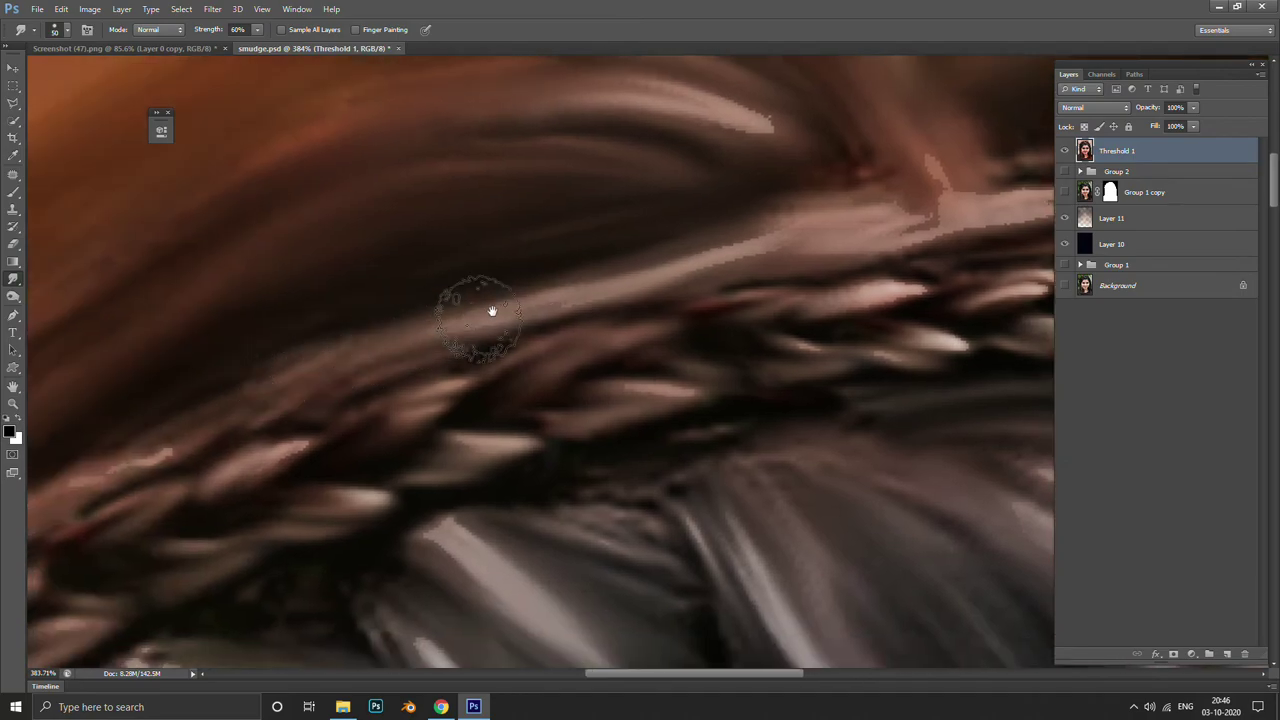
mouse_move(491, 306)
left_mouse_down()
mouse_move(951, 166)
mouse_move(548, 327)
mouse_move(786, 271)
mouse_move(614, 303)
mouse_move(839, 285)
left_mouse_up()
Review the smudged hair and add a layer mask to Threshold 1
scroll(839, 285, "down", 5)
scroll(743, 300, "up", 3)
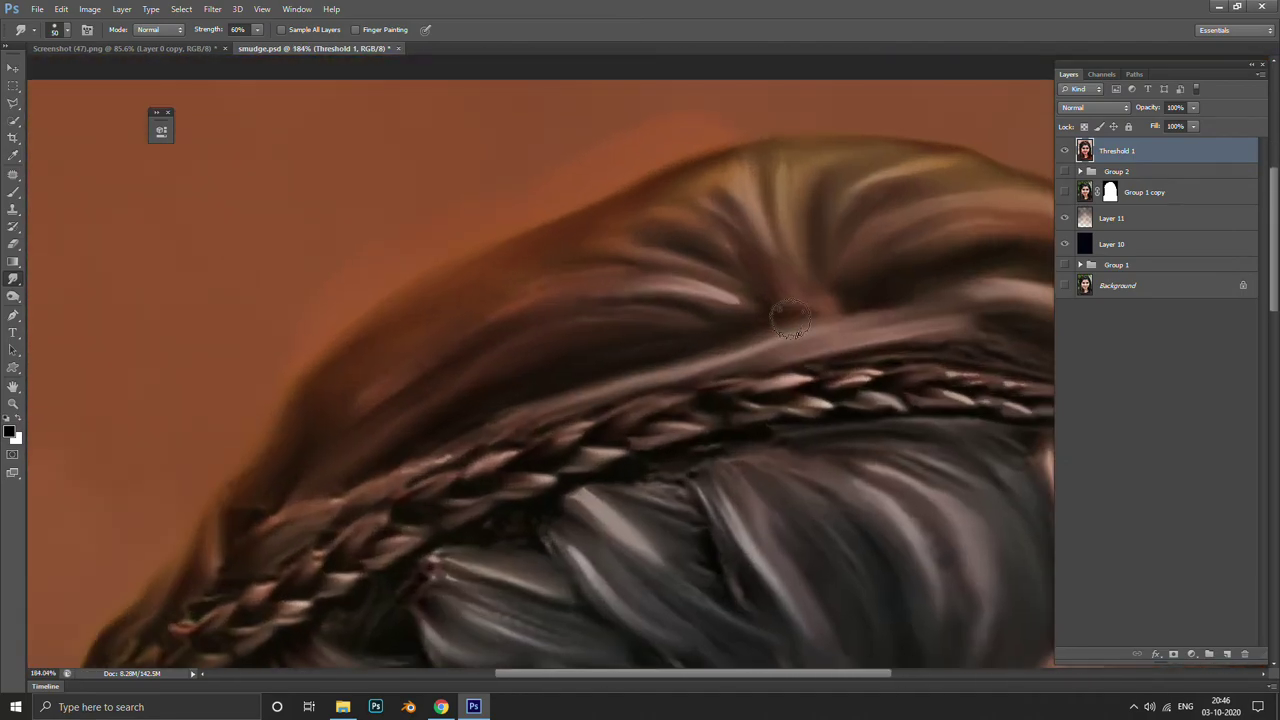
scroll(730, 297, "down", 4)
scroll(650, 250, "up", 1)
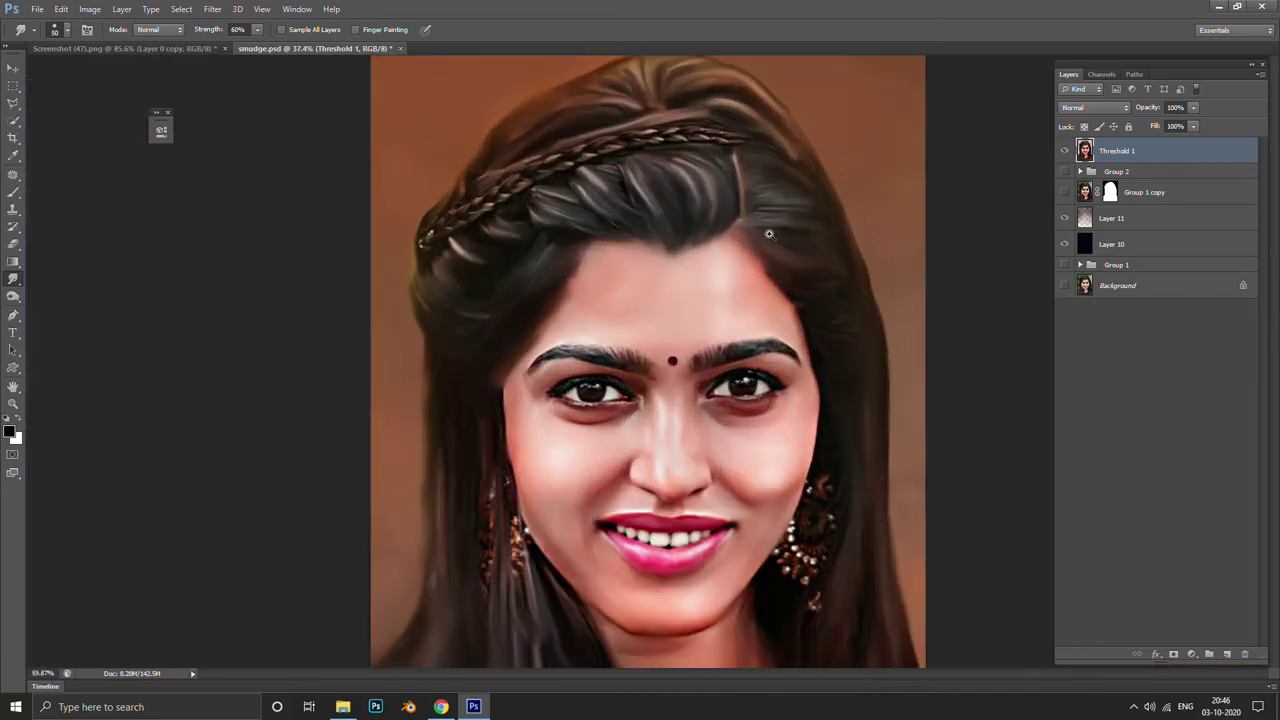
scroll(620, 220, "up", 1)
scroll(592, 185, "up", 2)
scroll(620, 289, "down", 3)
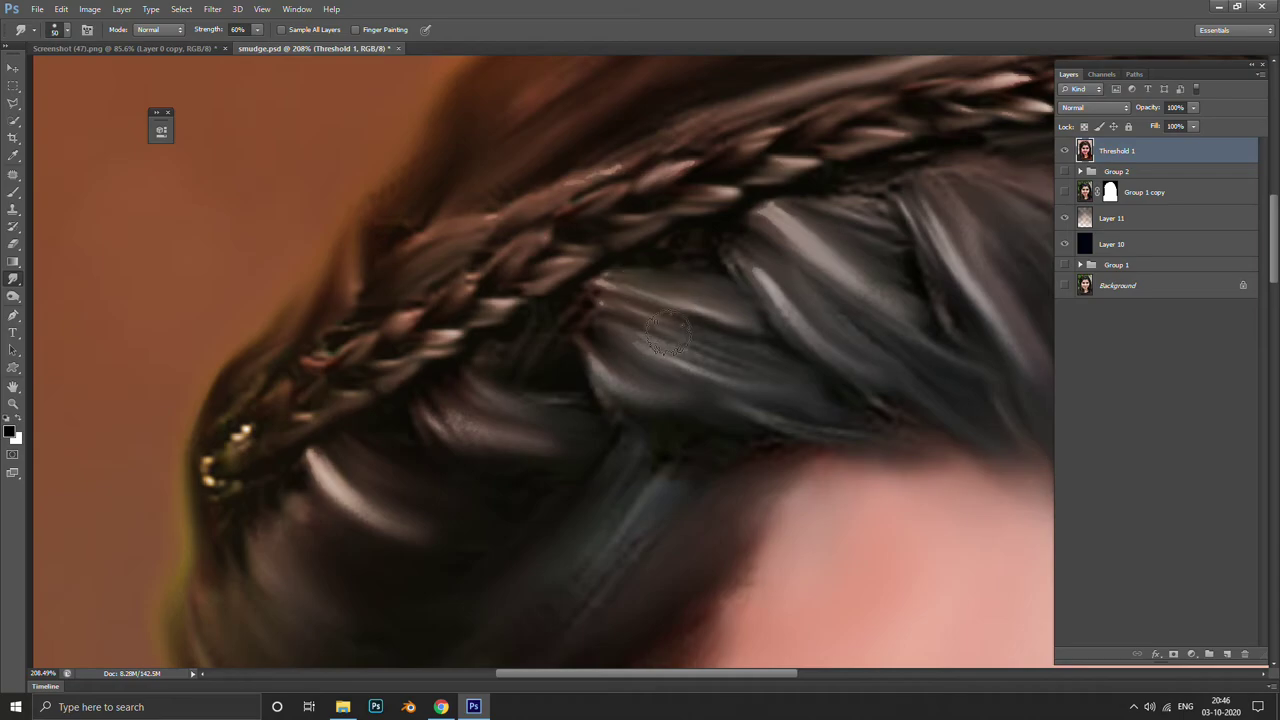
scroll(690, 320, "left", 2)
scroll(575, 312, "down", 3)
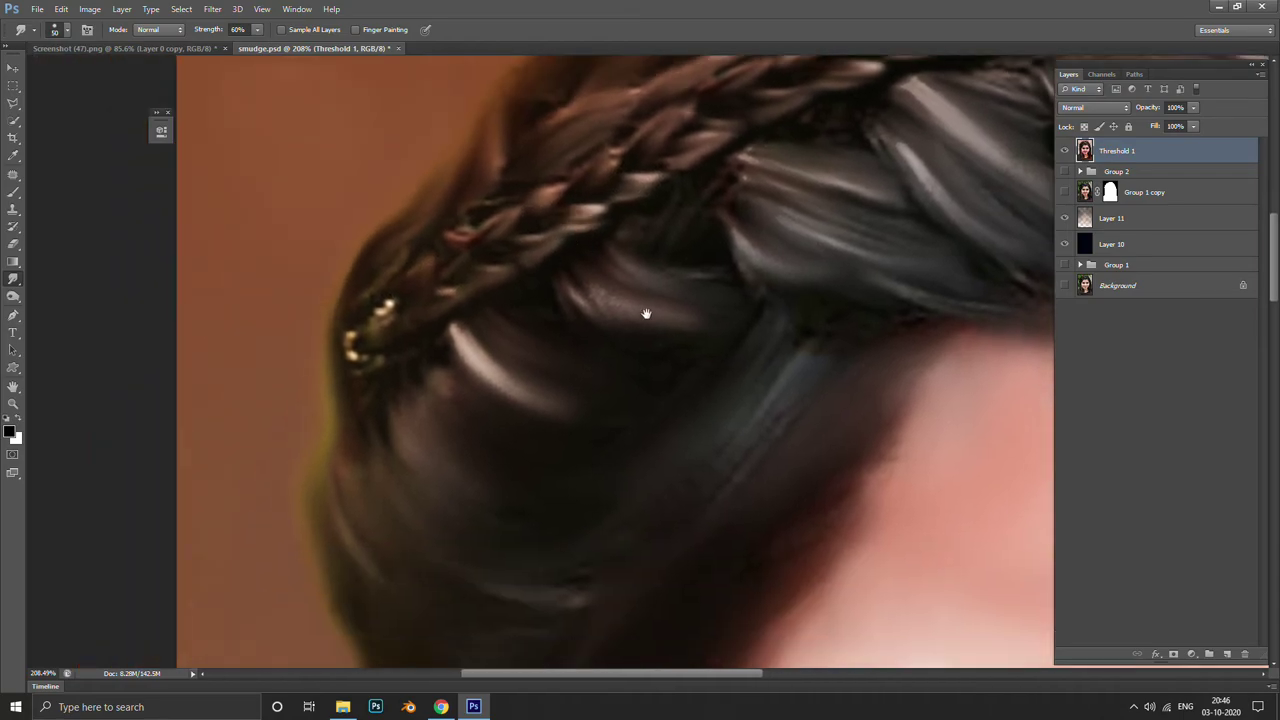
scroll(649, 306, "down", 3)
scroll(623, 340, "right", 2)
scroll(629, 334, "right", 3)
scroll(670, 320, "up", 3)
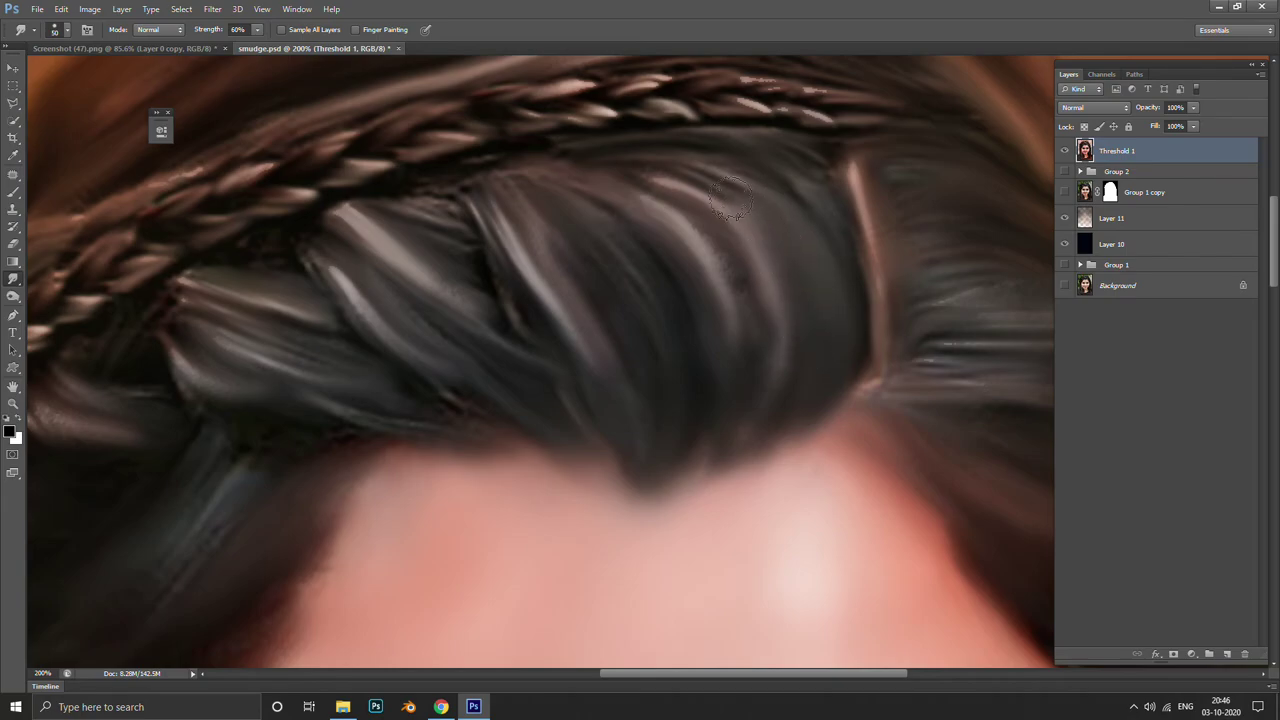
scroll(700, 277, "down", 3)
scroll(586, 306, "up", 4)
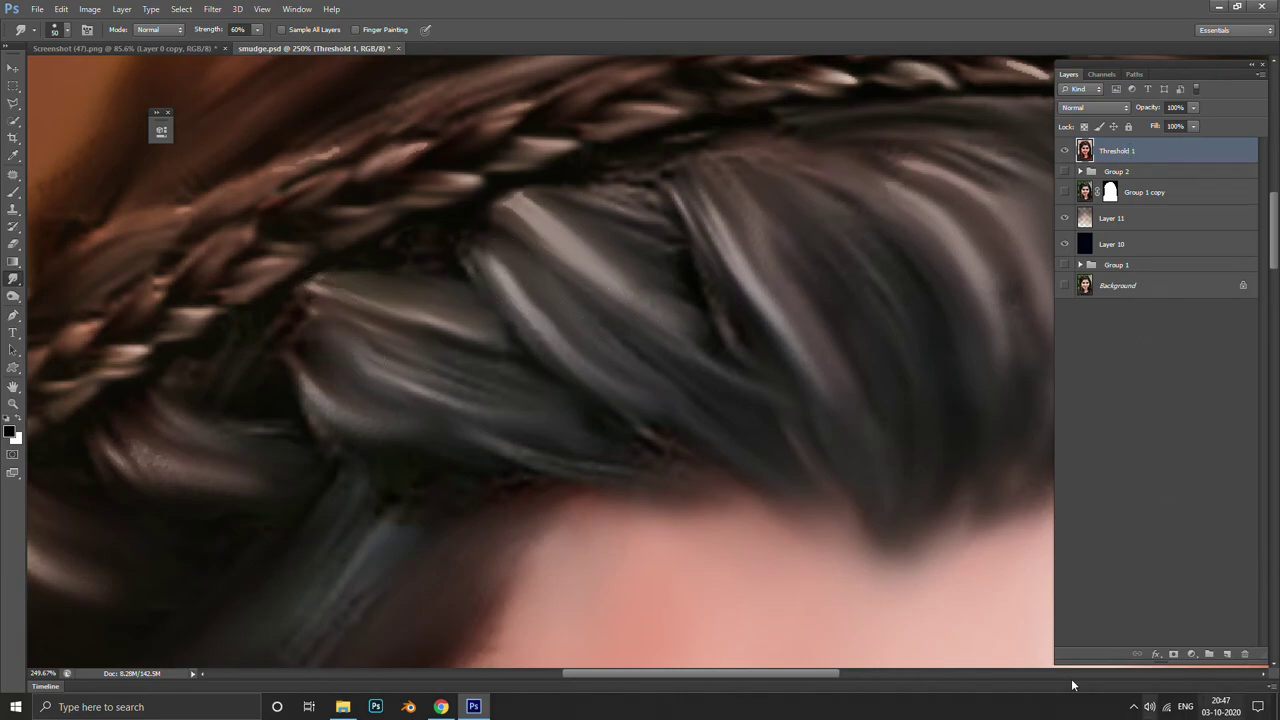
left_click(1172, 652)
Invert Threshold 1's mask to black, show Group 2 again, and switch to the Brush
key("ctrl+i")
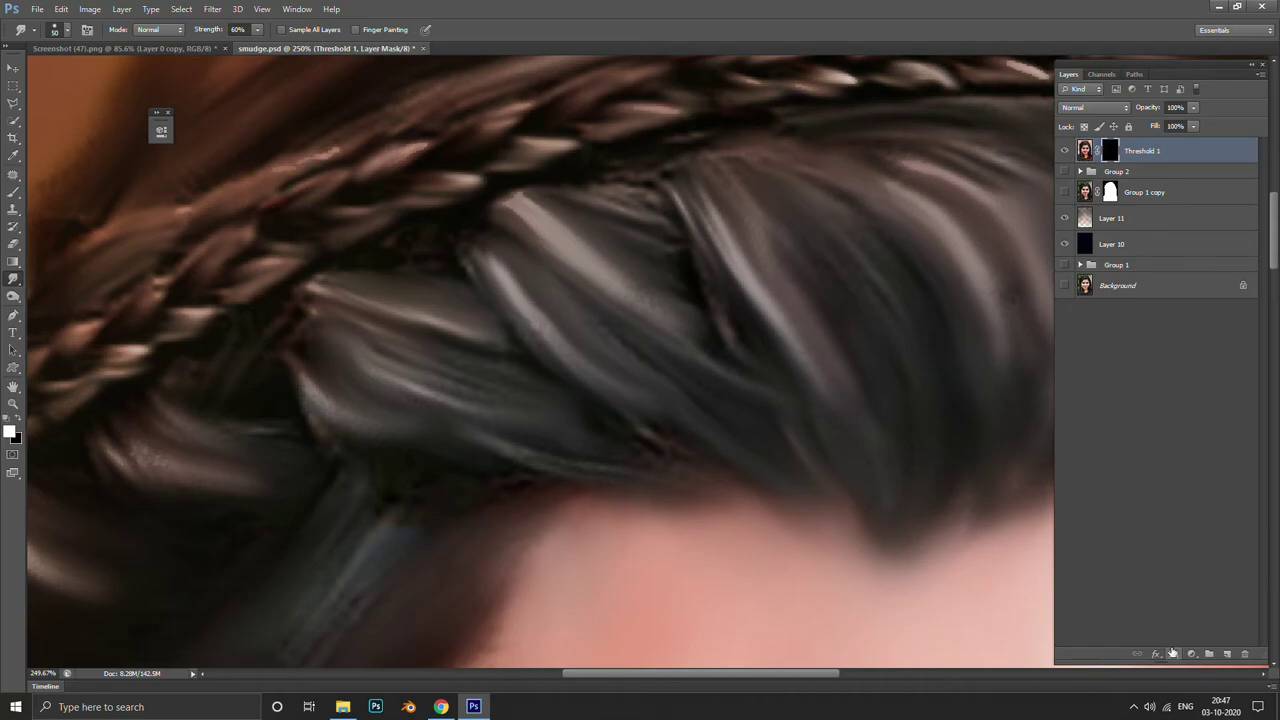
scroll(570, 443, "down", 2)
scroll(374, 381, "down", 2)
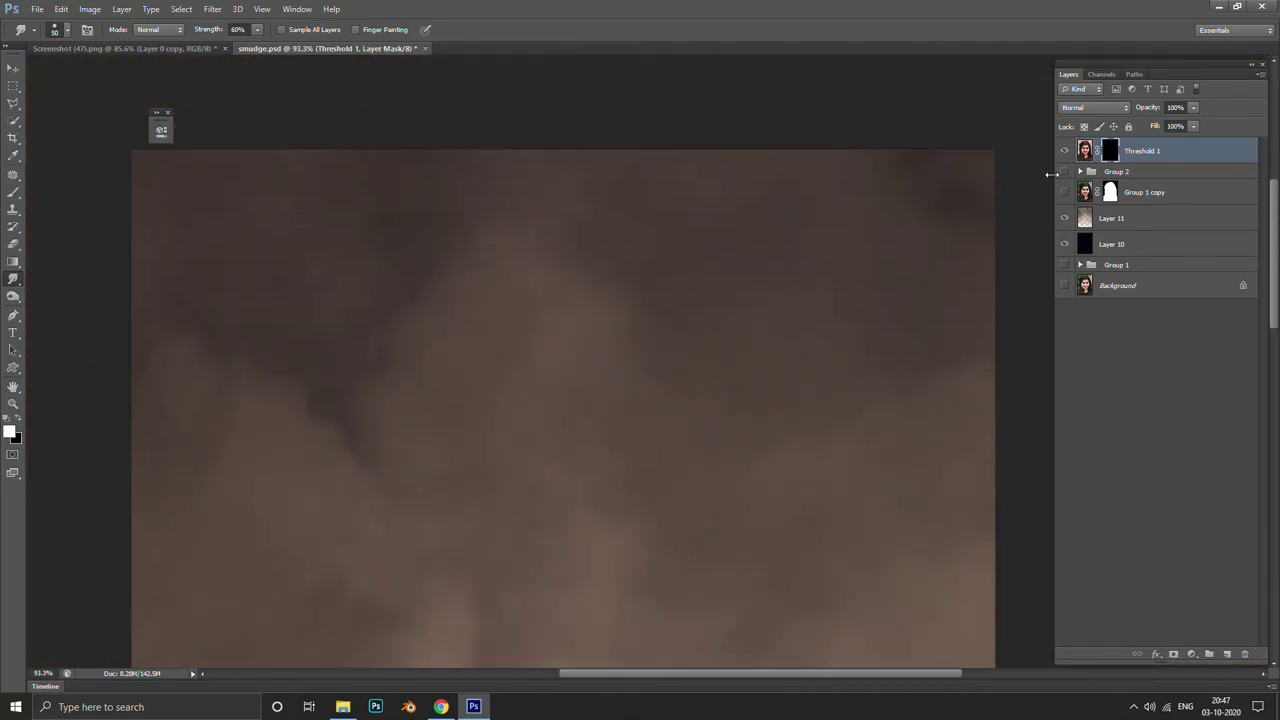
left_click(1064, 172)
scroll(543, 405, "up", 2)
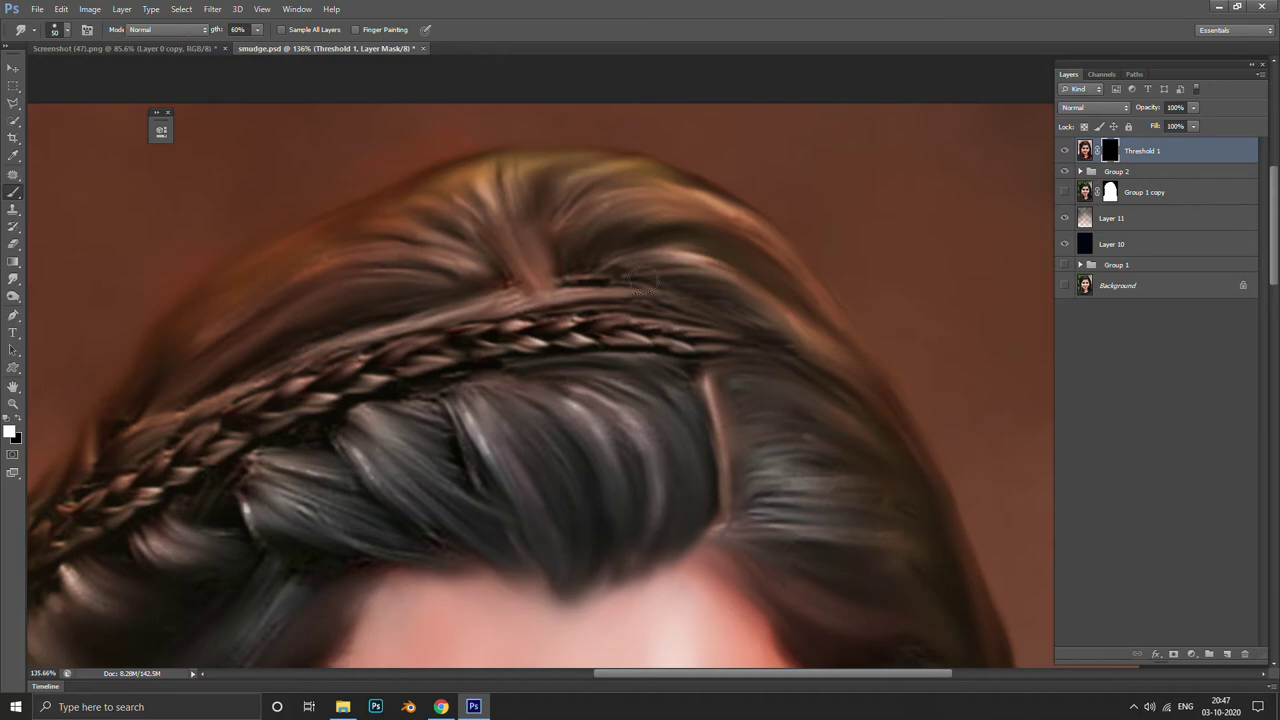
key("b")
Paint white on the mask along the top of the hair, shrinking the brush to 70
scroll(543, 405, "up", 2)
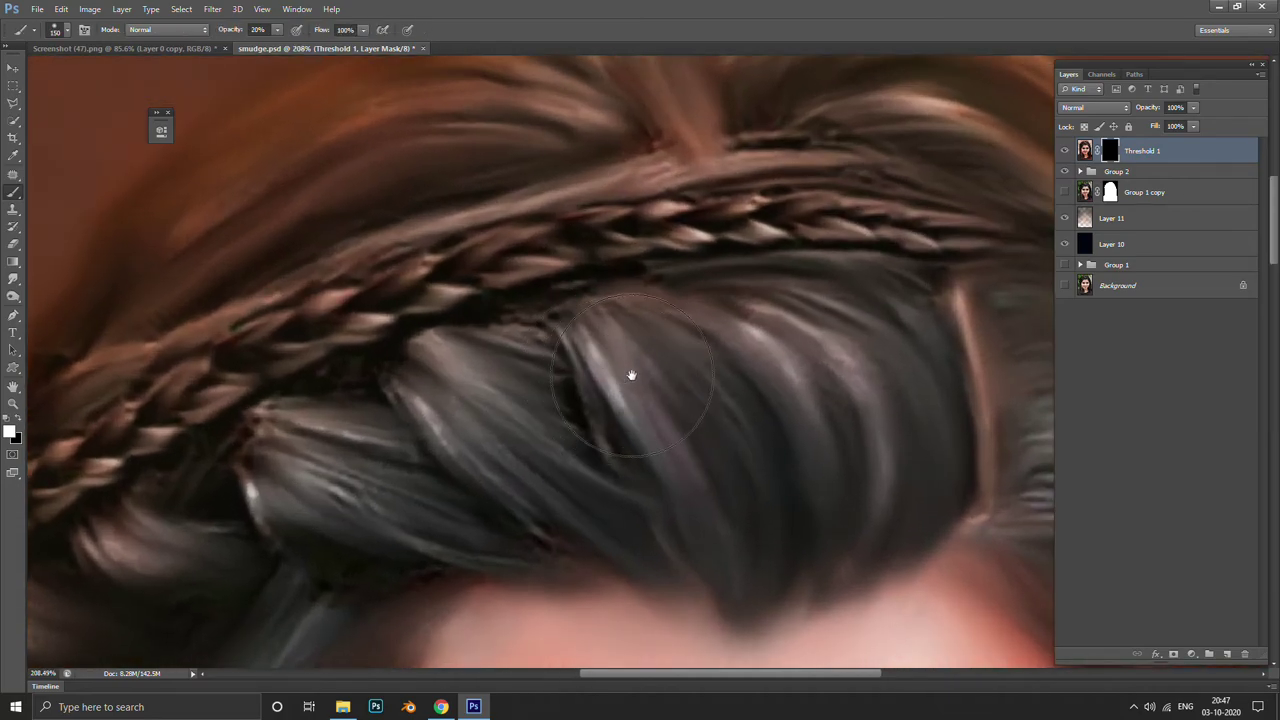
scroll(563, 414, "left", 2)
scroll(606, 374, "left", 2)
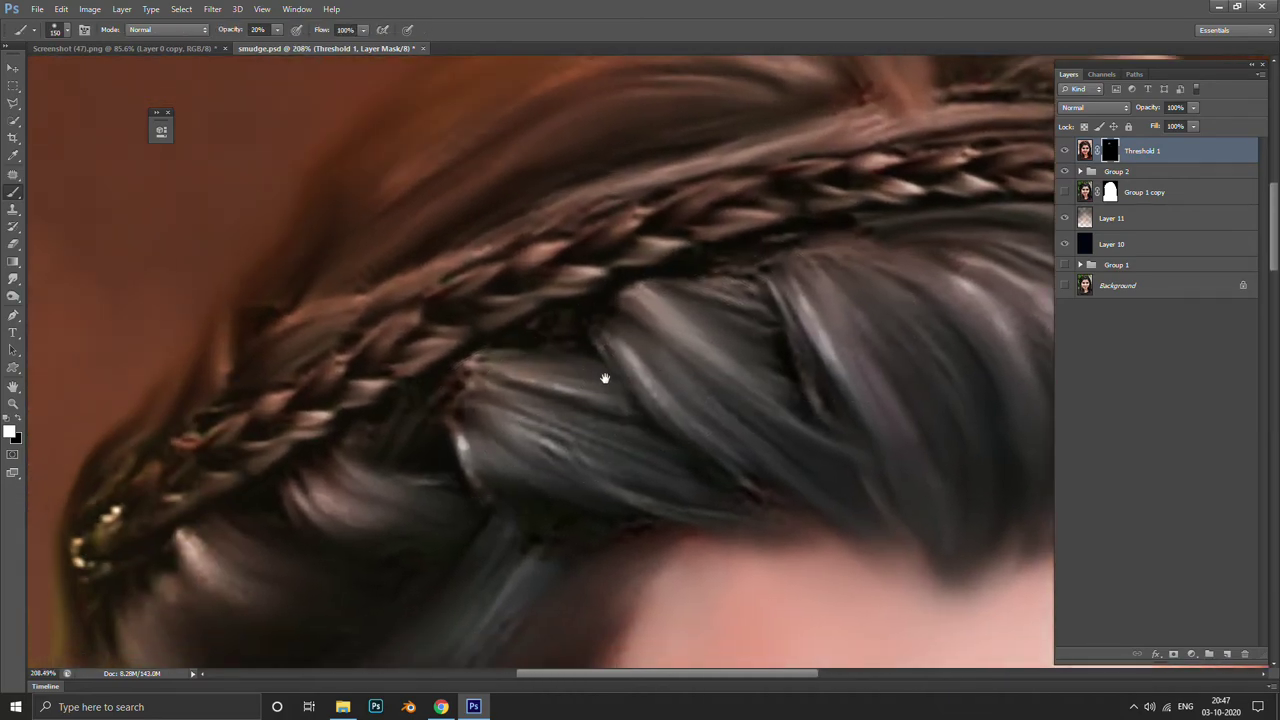
scroll(446, 445, "left", 2)
scroll(446, 460, "left", 2)
scroll(446, 460, "down", 2)
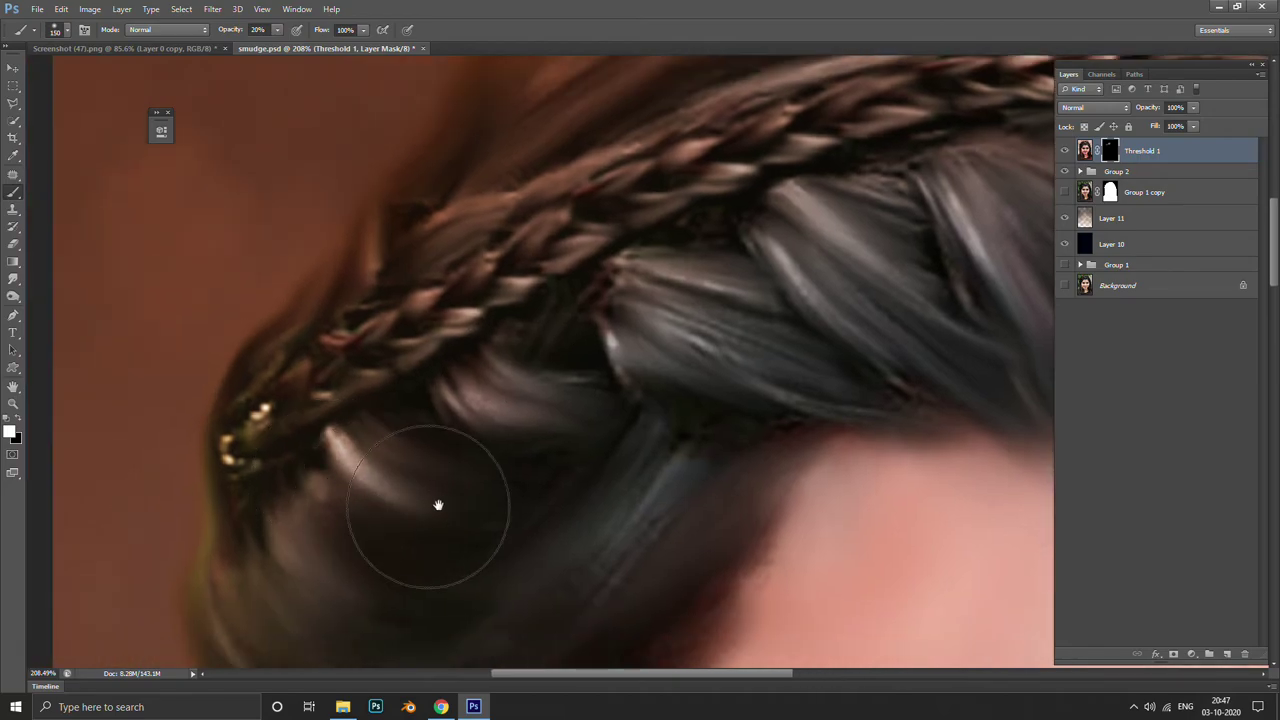
scroll(615, 355, "right", 2)
scroll(634, 371, "right", 2)
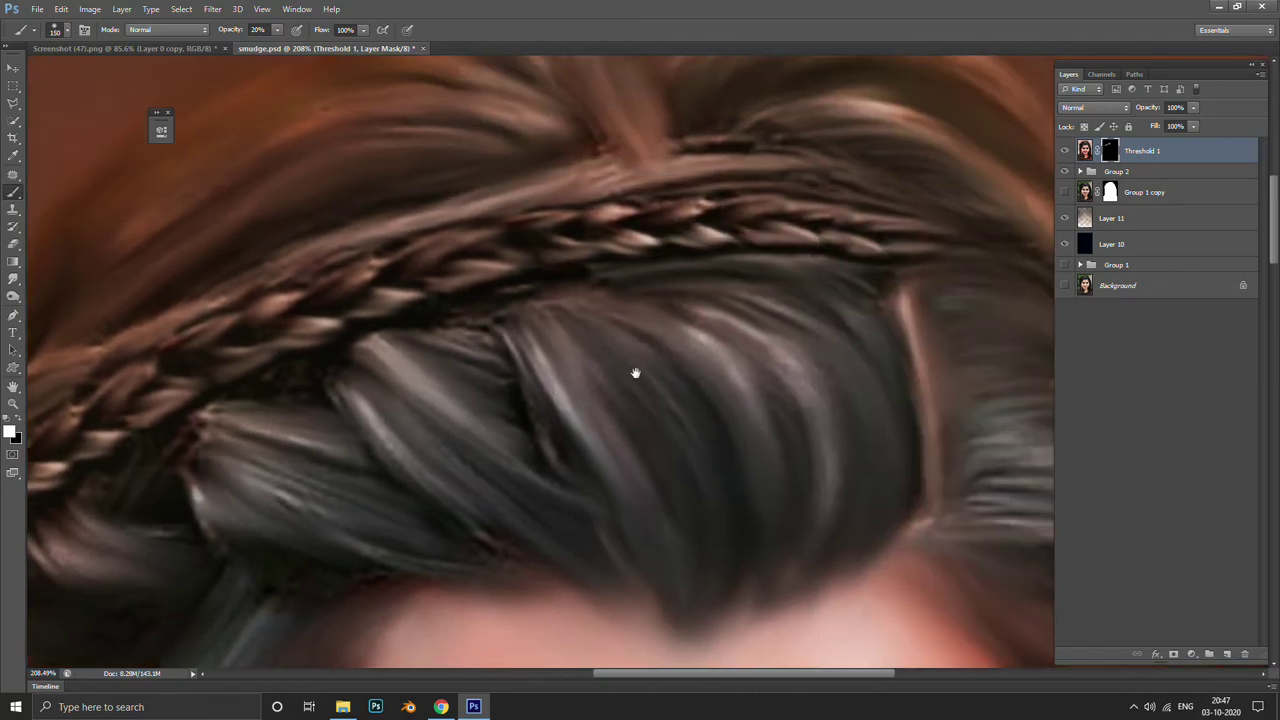
scroll(640, 300, "up", 2)
scroll(600, 240, "right", 2)
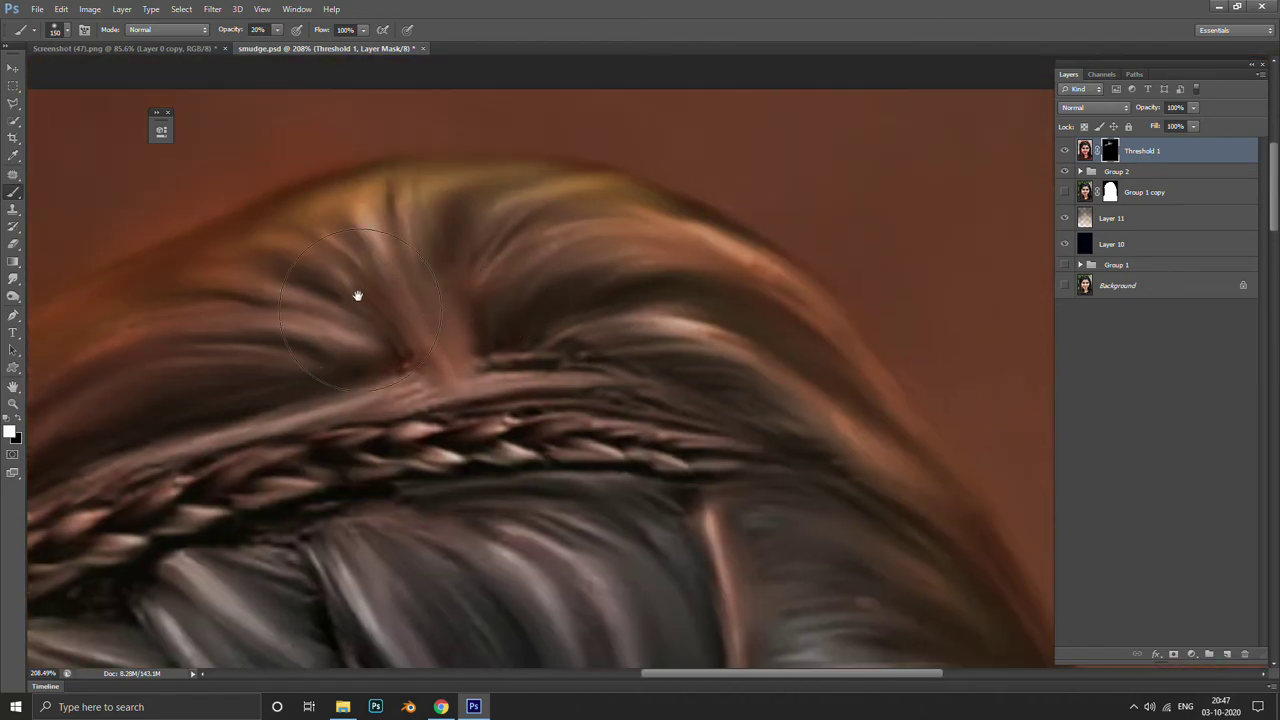
mouse_move(563, 275)
left_mouse_down()
mouse_move(580, 263)
mouse_move(694, 360)
left_mouse_up()
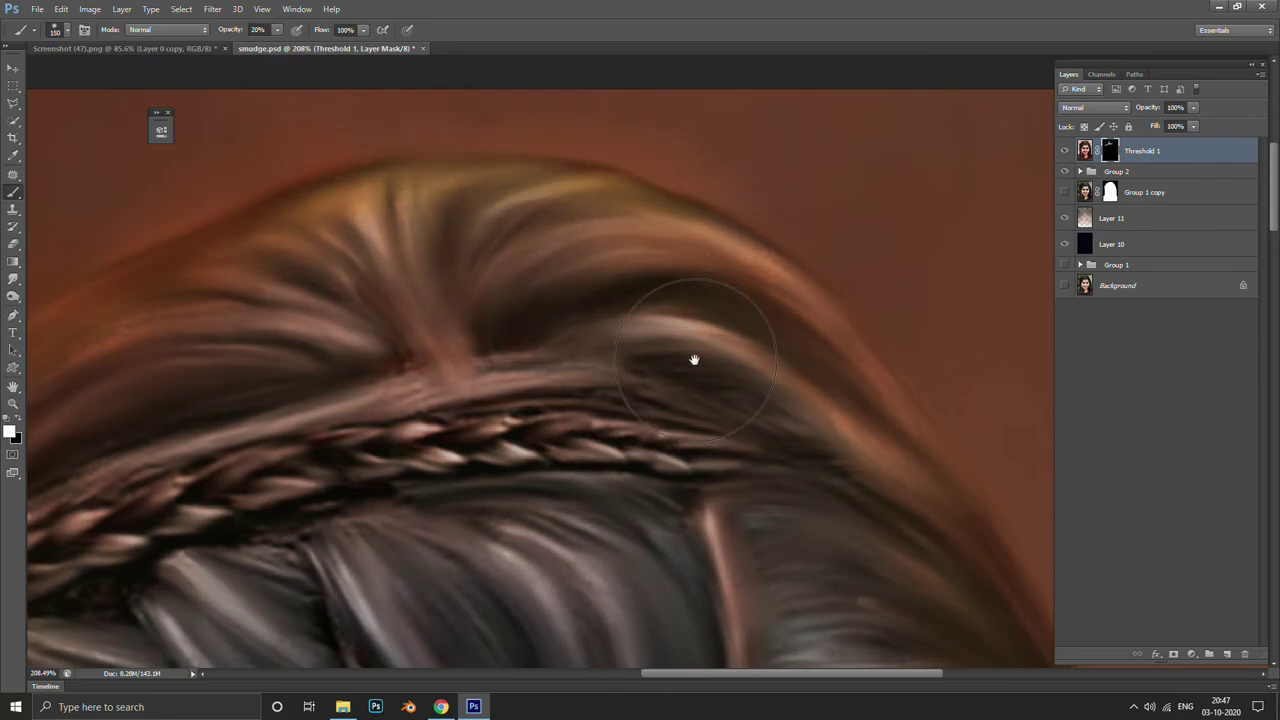
key("bracketleft")
key("bracketleft")
key("bracketleft")
left_click_drag(606, 291, 650, 300)
mouse_move(640, 350)
left_mouse_down()
mouse_move(580, 290)
mouse_move(600, 287)
left_mouse_up()
Paint at full opacity along the hair's right side to reveal more strands
scroll(600, 290, "down", 1)
scroll(600, 290, "left", 1)
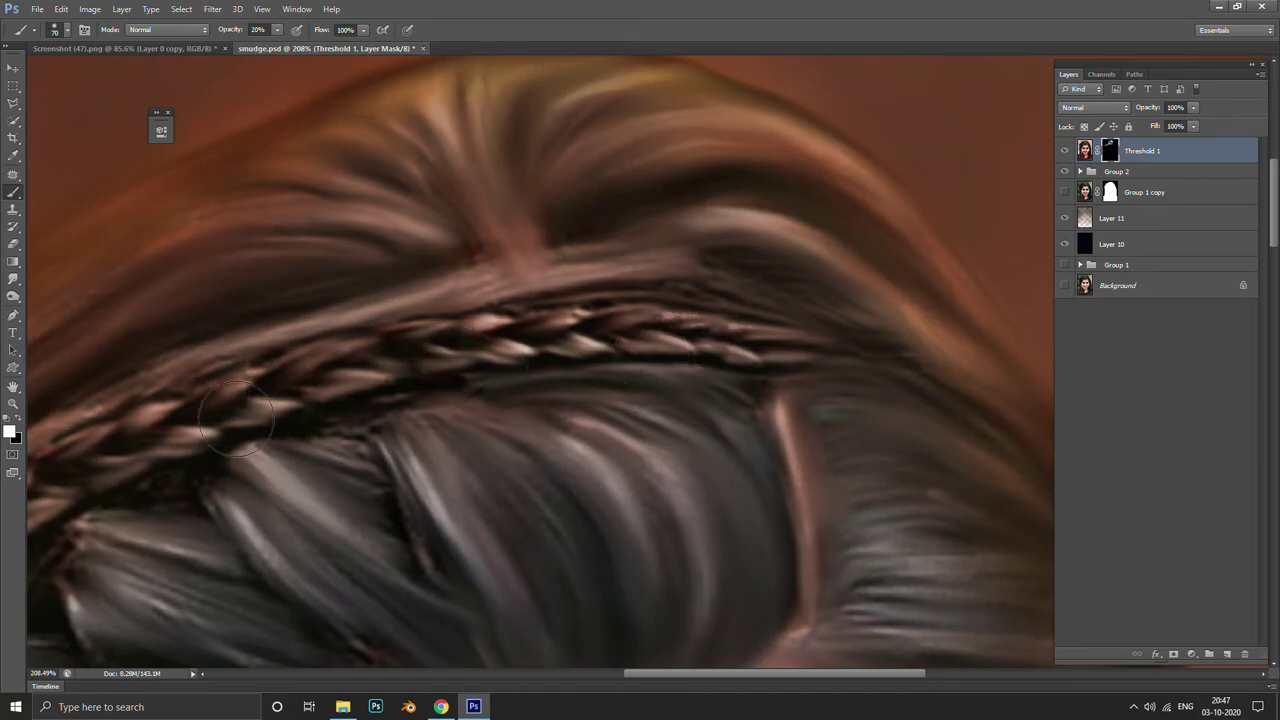
scroll(743, 355, "down", 1)
scroll(743, 355, "right", 1)
left_click_drag(812, 548, 760, 478)
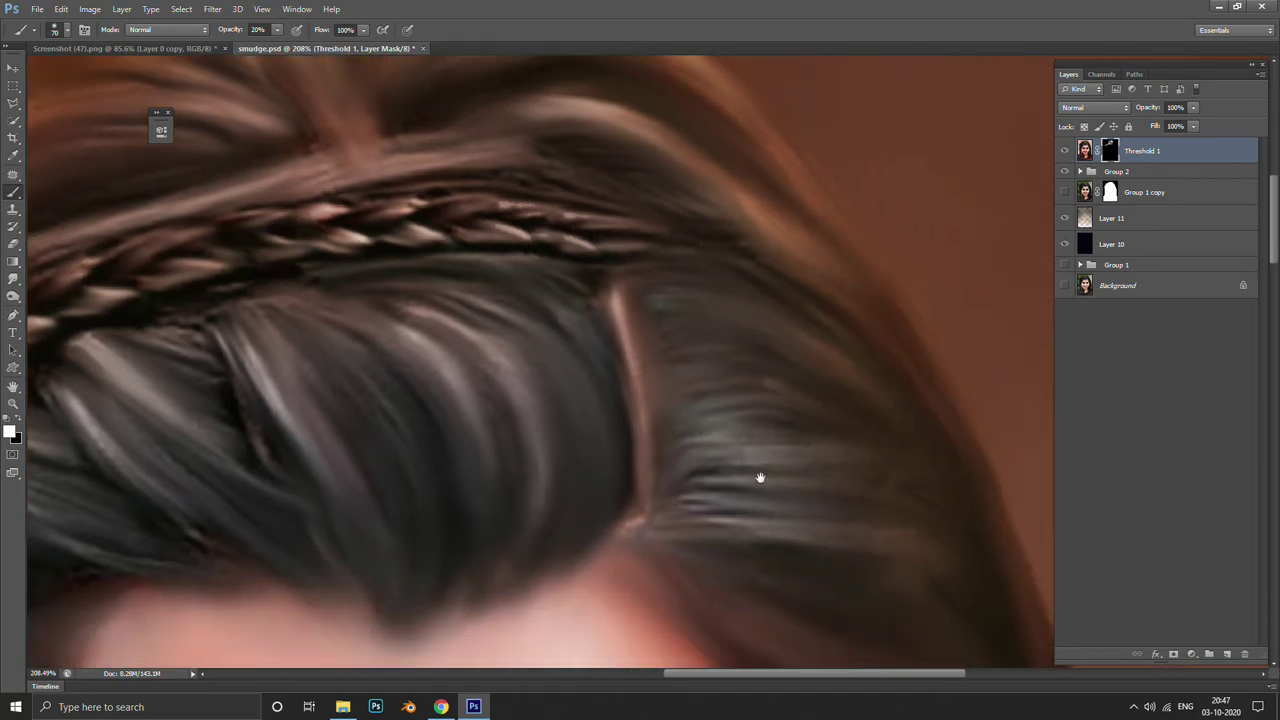
scroll(810, 430, "down", 1)
scroll(810, 430, "right", 1)
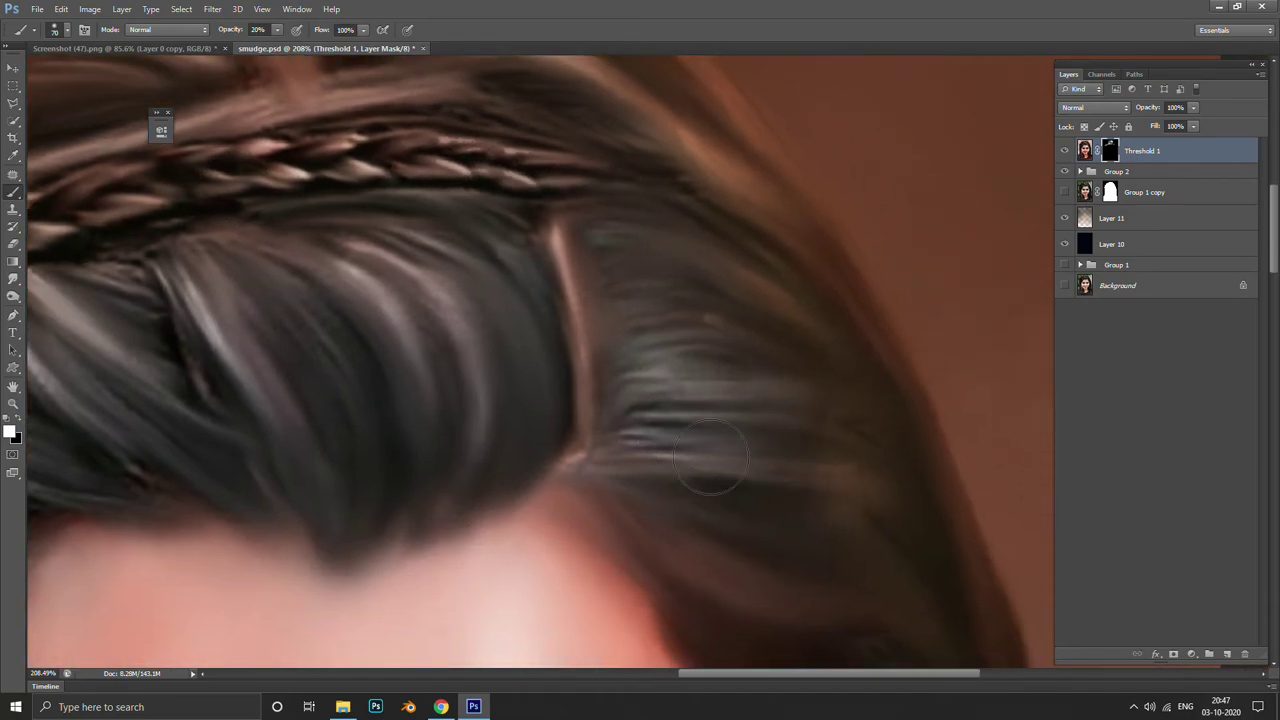
key("0")
left_click_drag(791, 391, 835, 400)
scroll(834, 400, "left", 4)
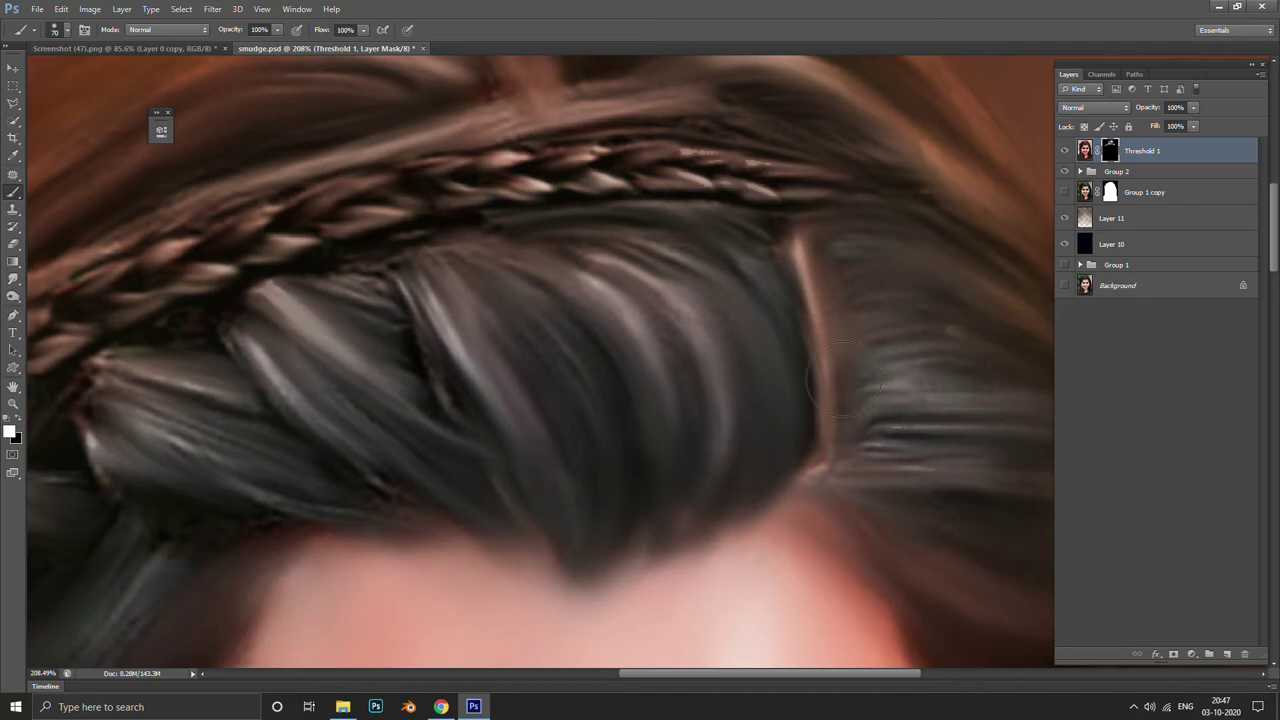
left_click_drag(849, 366, 546, 351)
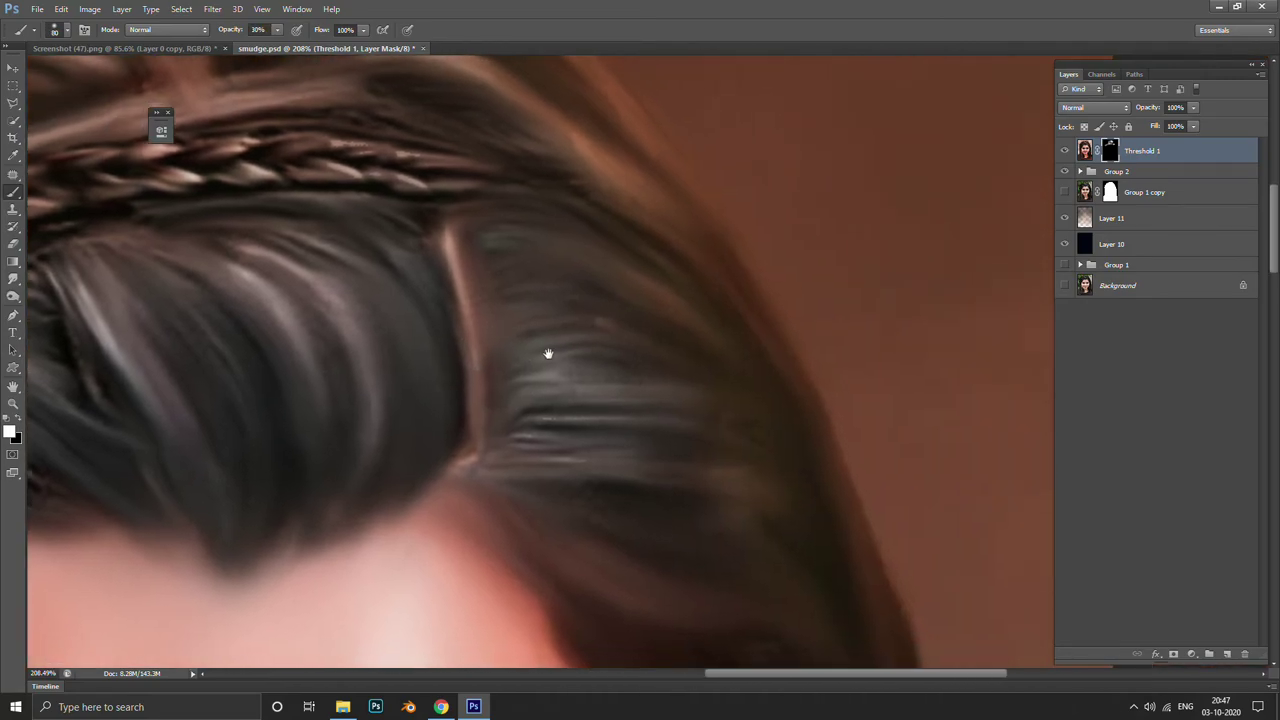
scroll(551, 436, "left", 8)
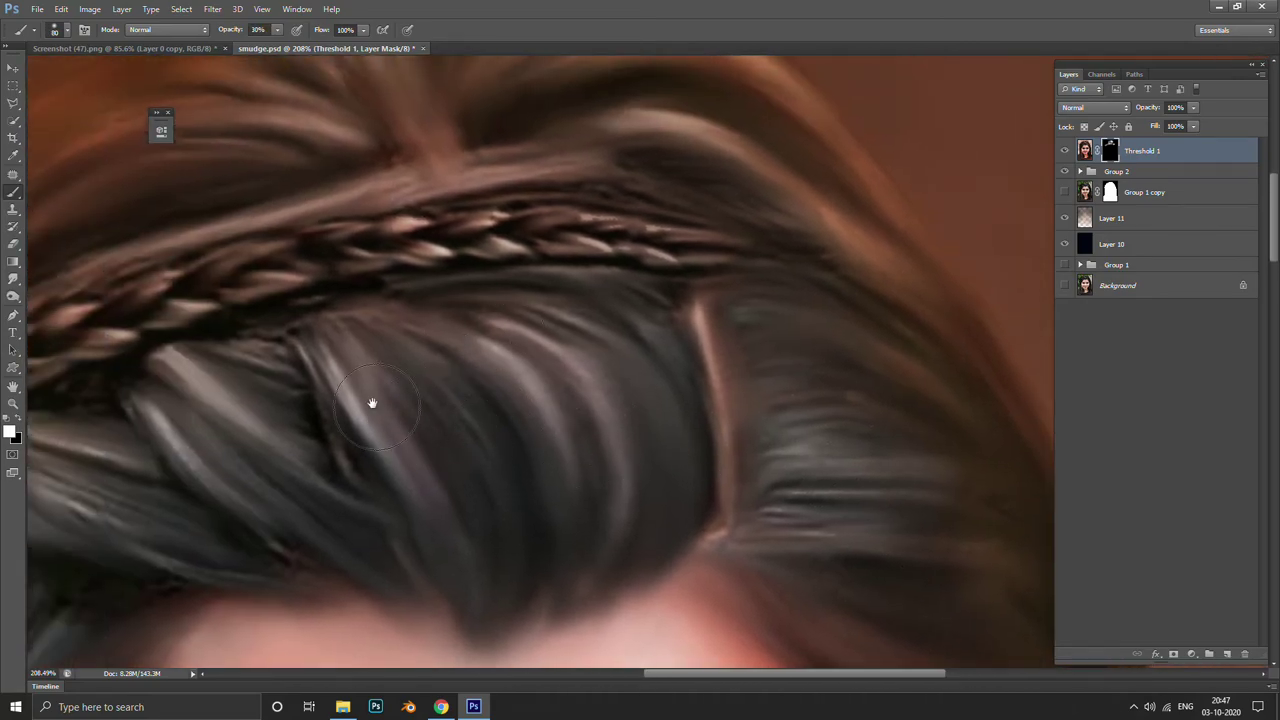
scroll(560, 451, "down", 3)
Toggle the Threshold 1 layer's visibility on and off to compare the hair
scroll(663, 266, "down", 1)
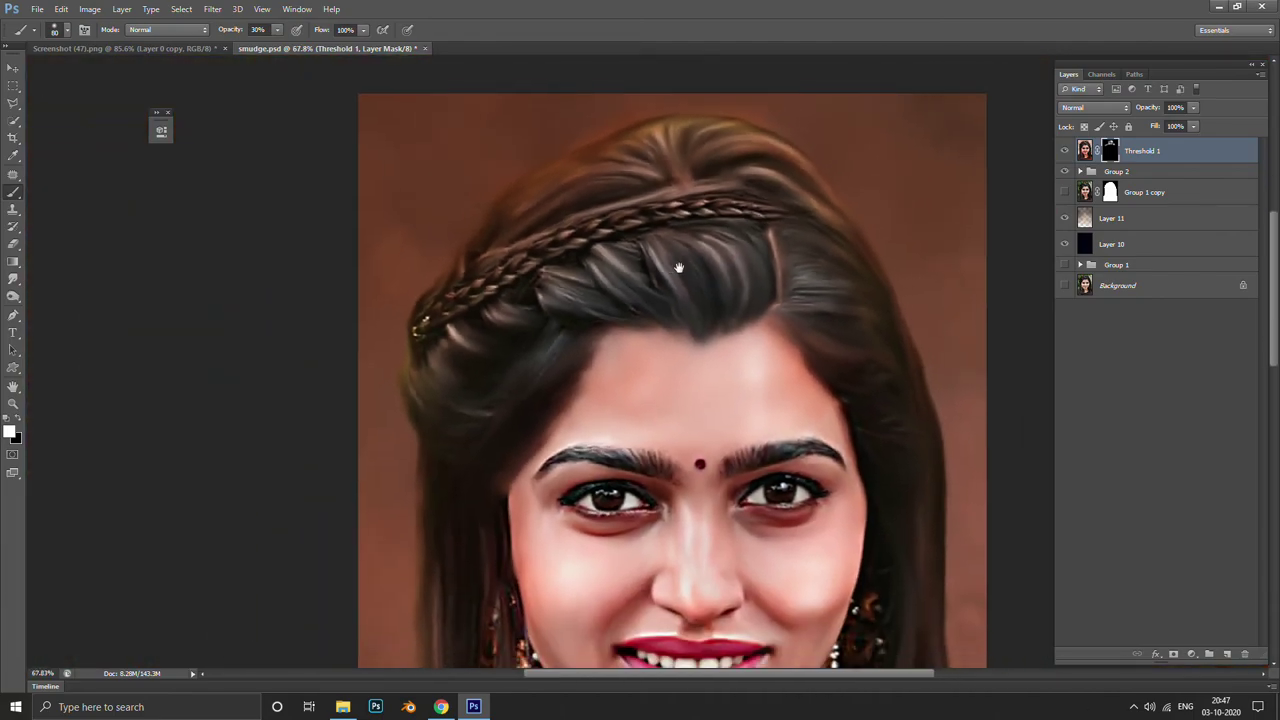
scroll(826, 334, "down", 1)
scroll(812, 330, "down", 2)
scroll(812, 330, "up", 1)
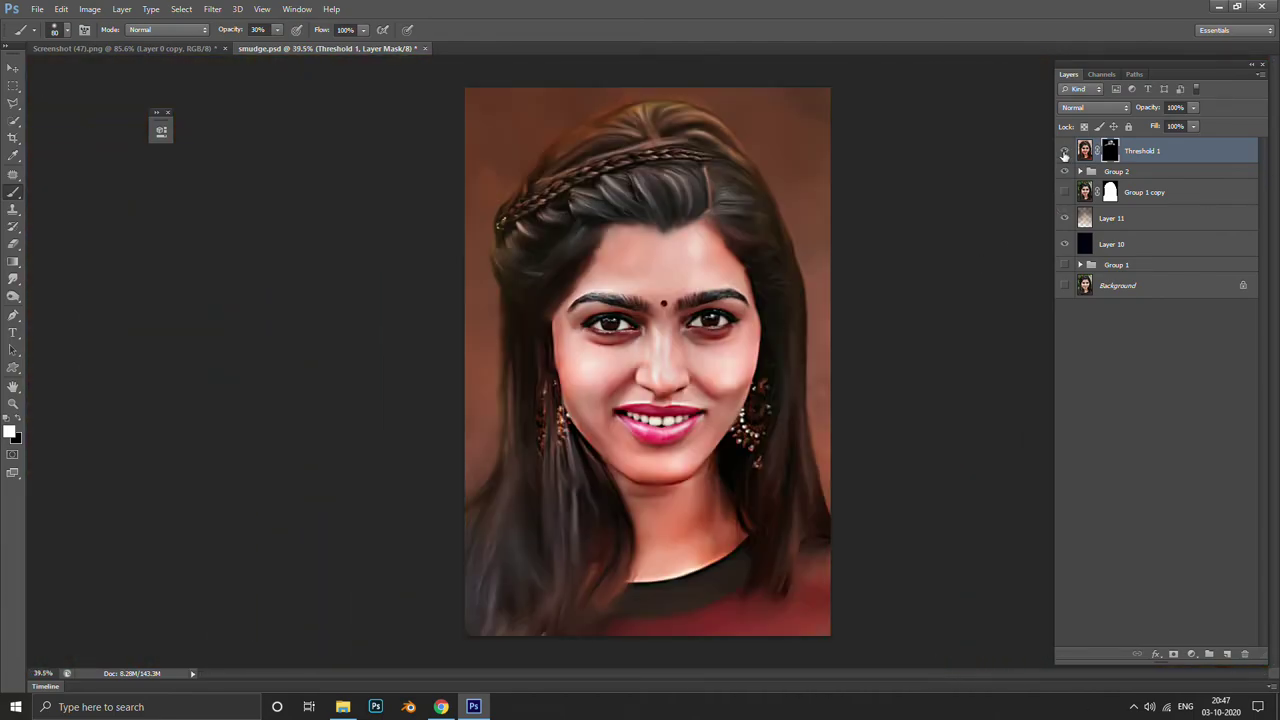
left_click(1064, 151)
left_click(1064, 151)
left_click(1066, 153)
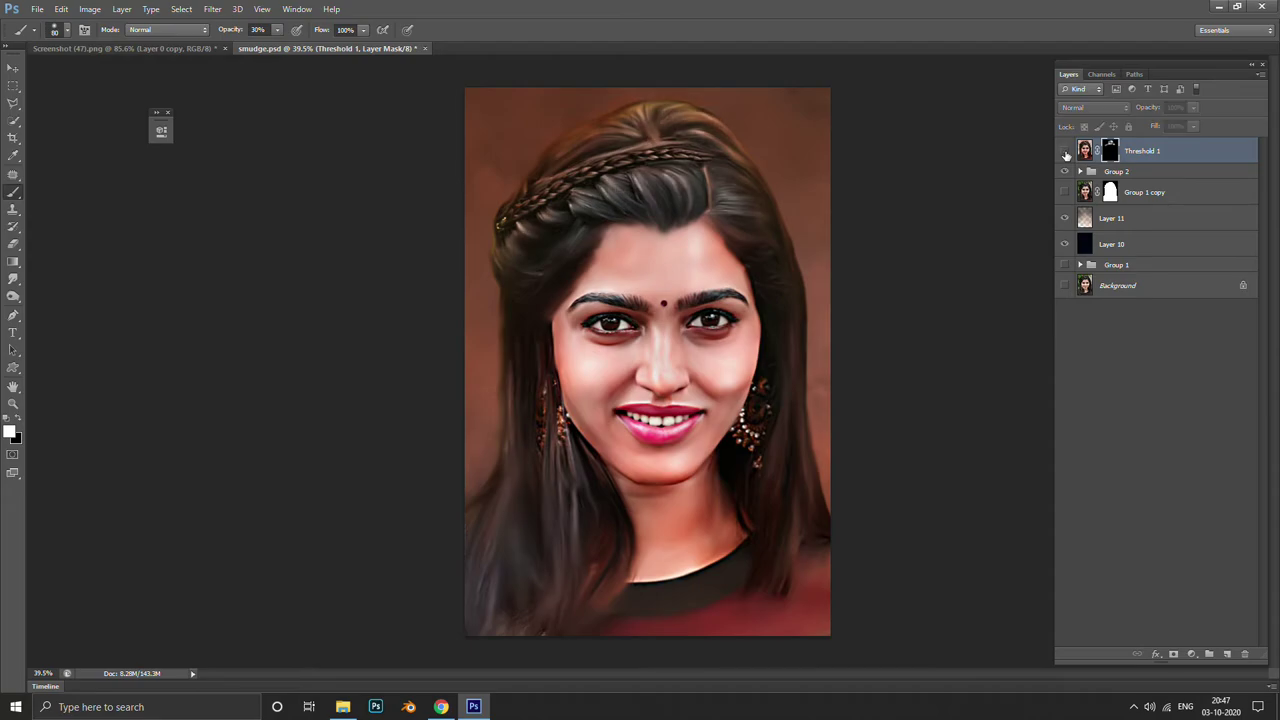
scroll(783, 165, "up", 2)
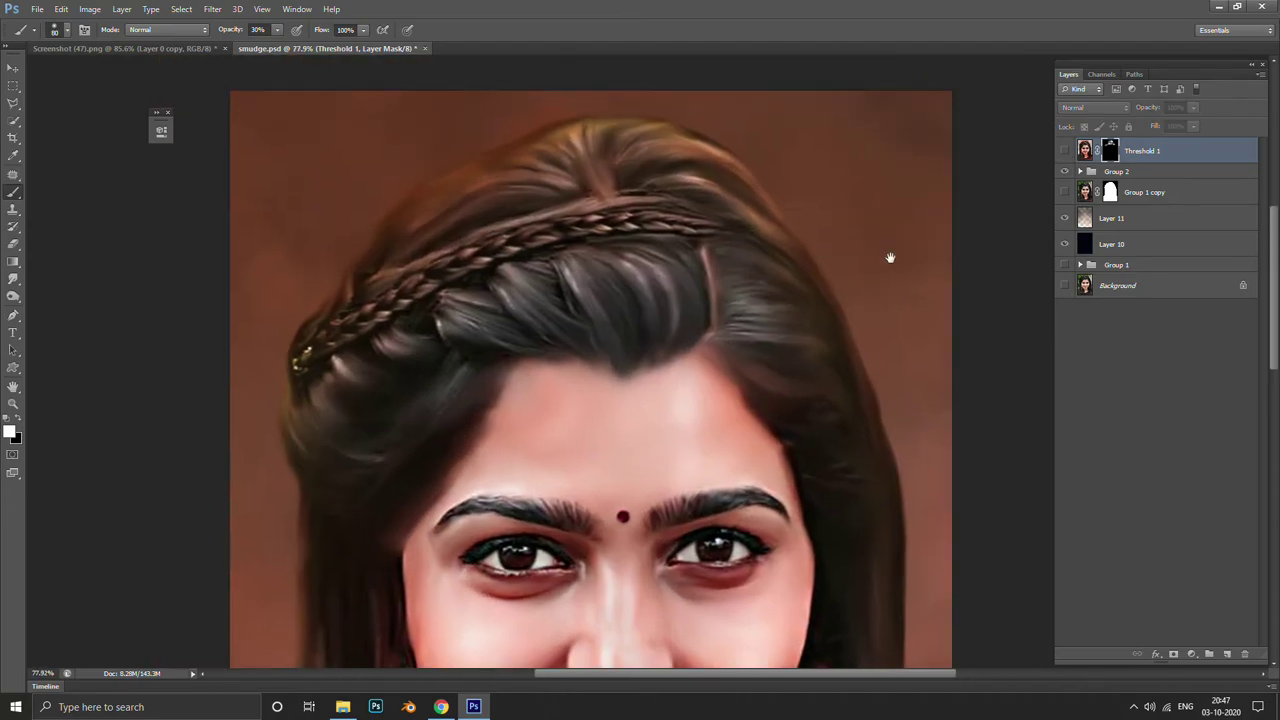
left_click(1064, 151)
left_click(1064, 152)
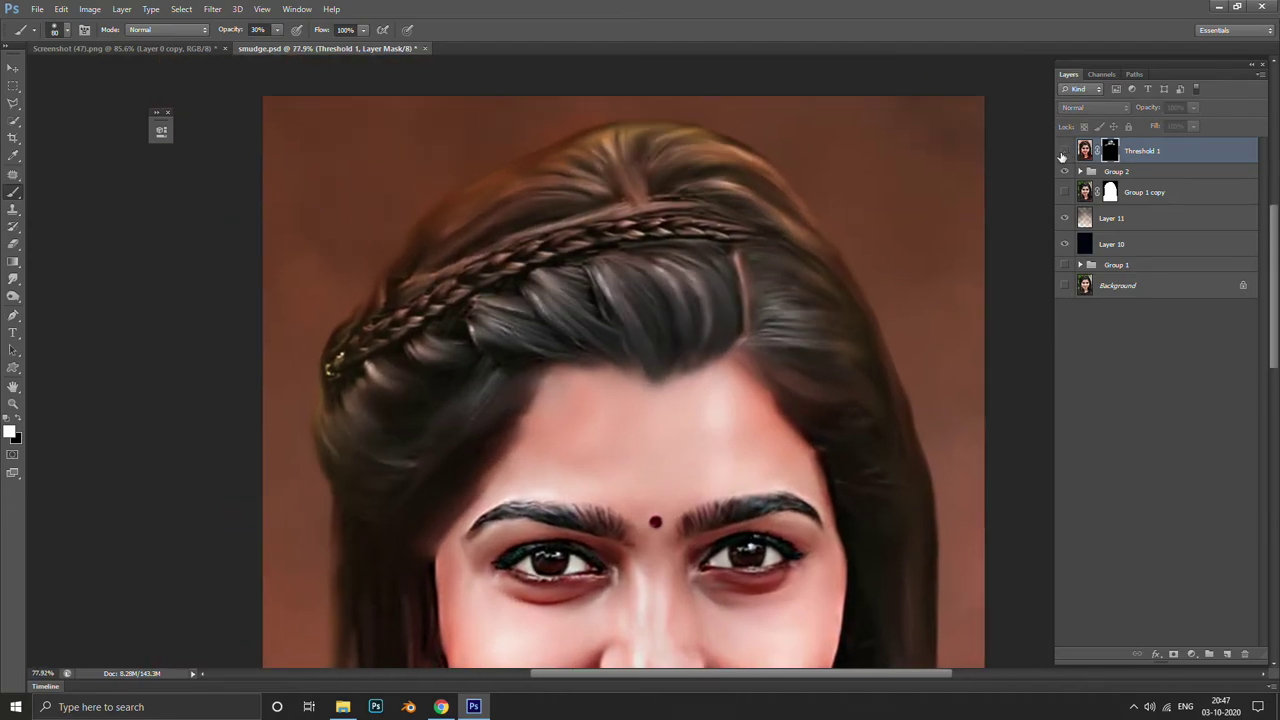
left_click(1064, 151)
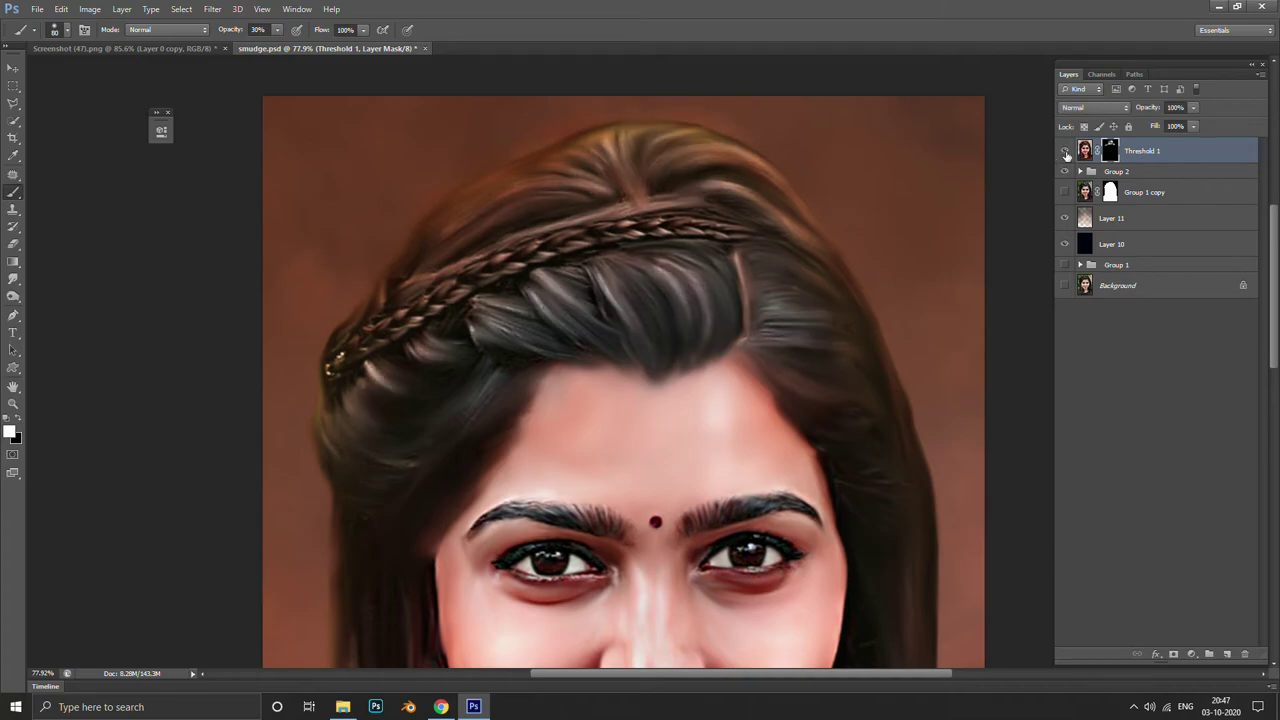
Delete the Threshold 1 layer and save smudge.psd
key("Delete")
scroll(771, 180, "down", 3)
scroll(771, 180, "up", 3)
scroll(464, 196, "up", 2)
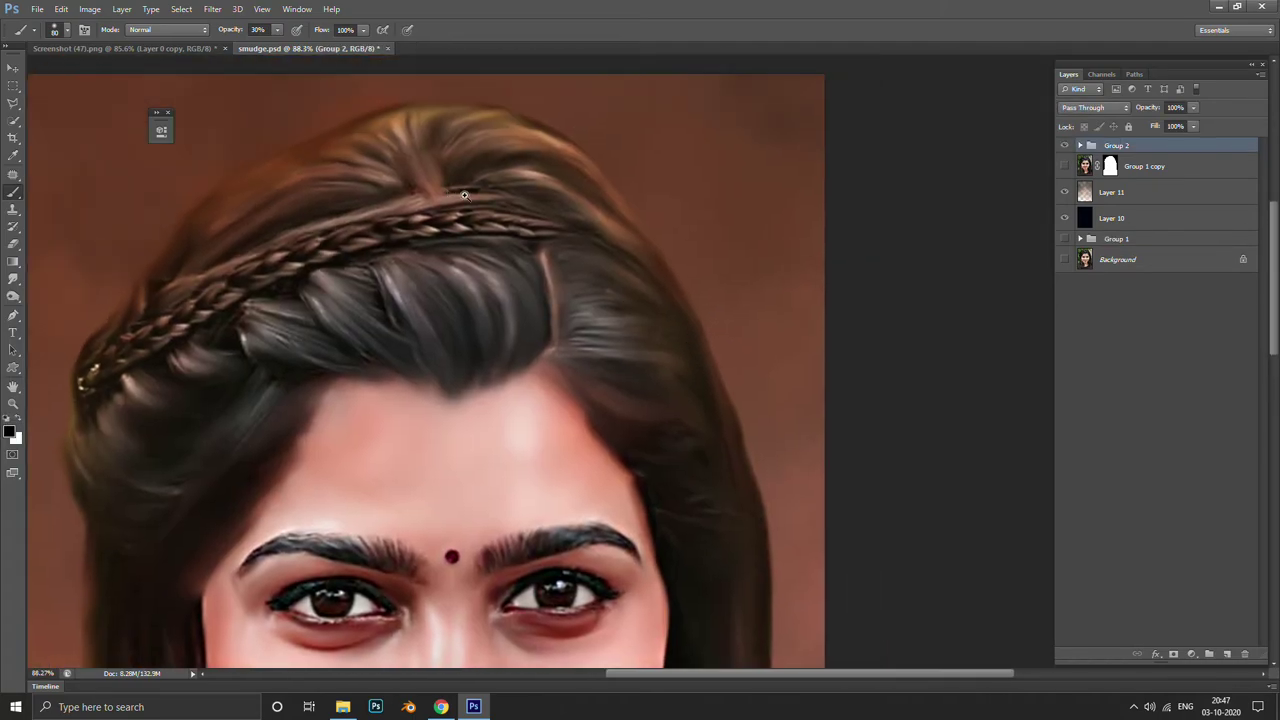
scroll(464, 196, "up", 3)
scroll(506, 209, "down", 2)
scroll(489, 177, "down", 2)
key("ctrl+s")
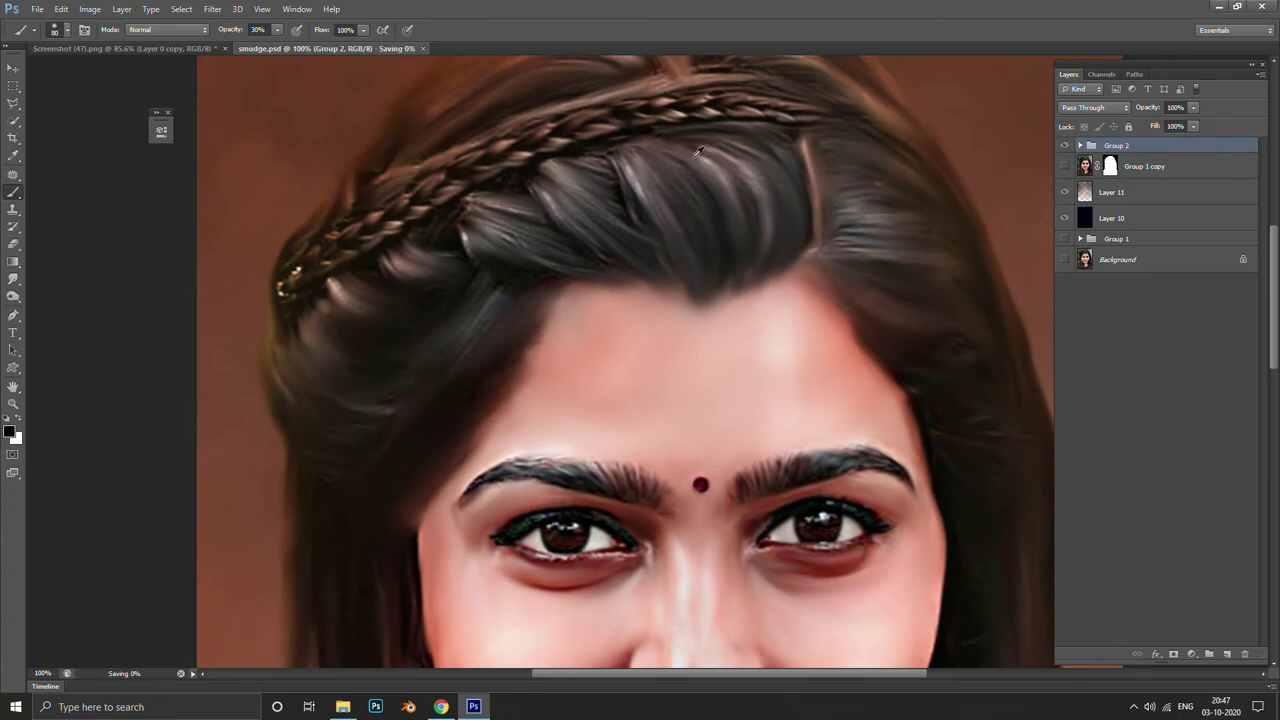
Hide and reshow Layer 11 to check the warm background, then select Group 2
scroll(698, 150, "down", 1)
scroll(477, 294, "down", 2)
scroll(537, 243, "down", 1)
scroll(472, 237, "down", 5)
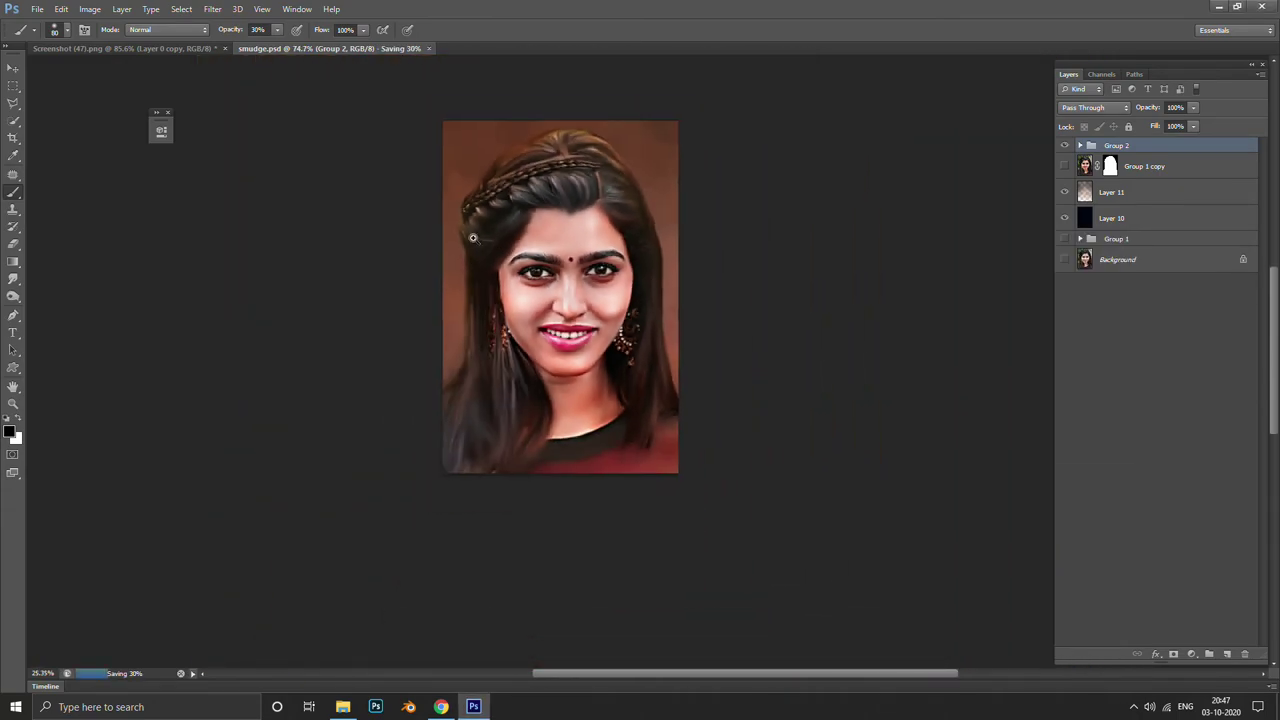
left_click(1064, 192)
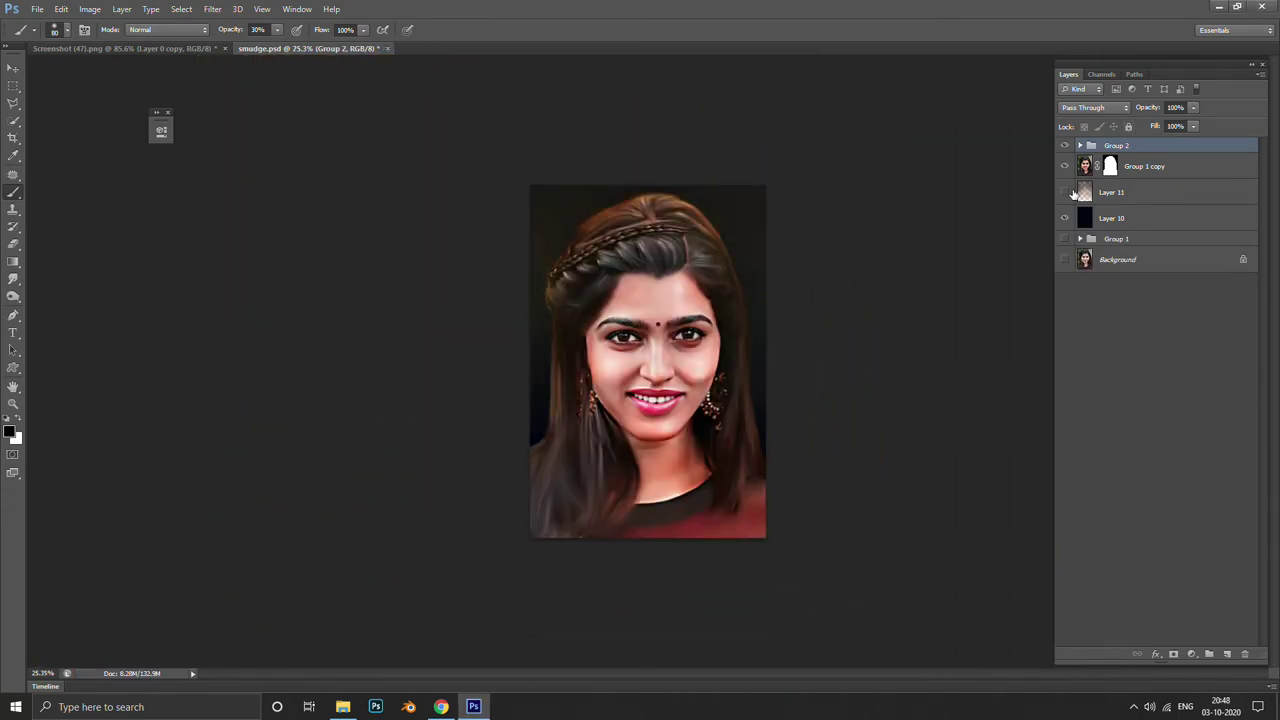
left_click(1066, 192)
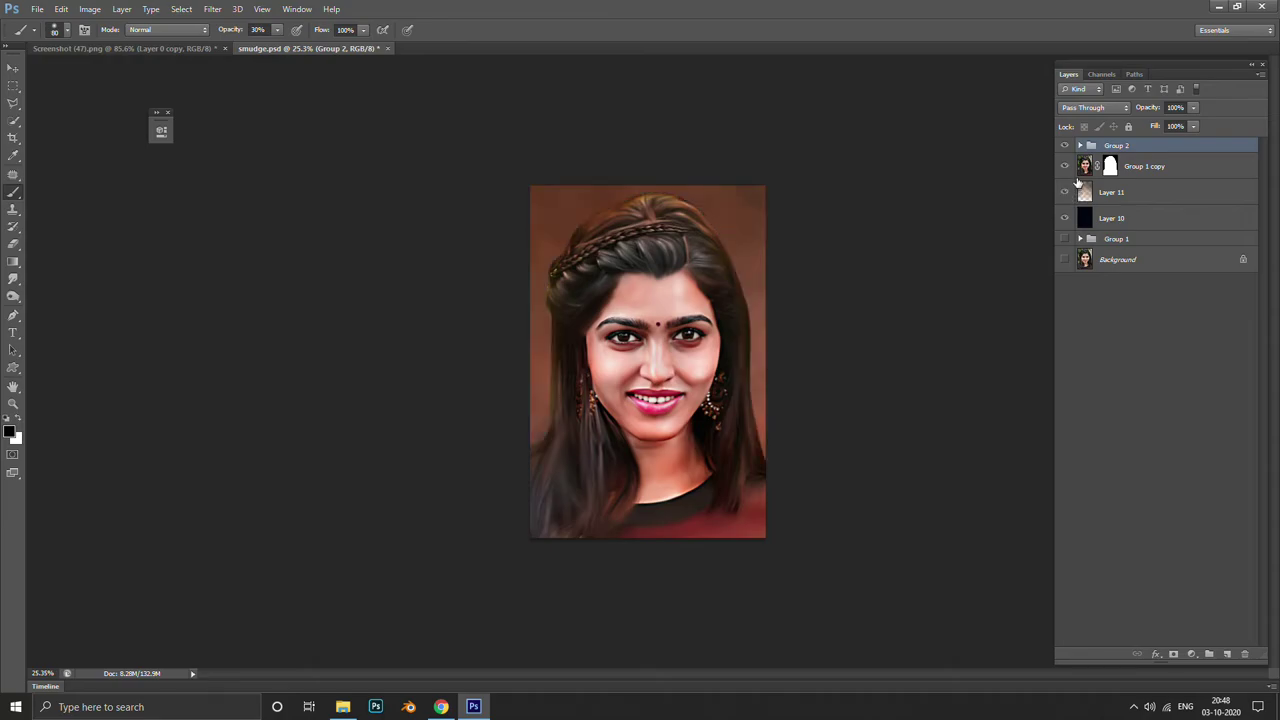
left_click(1080, 190)
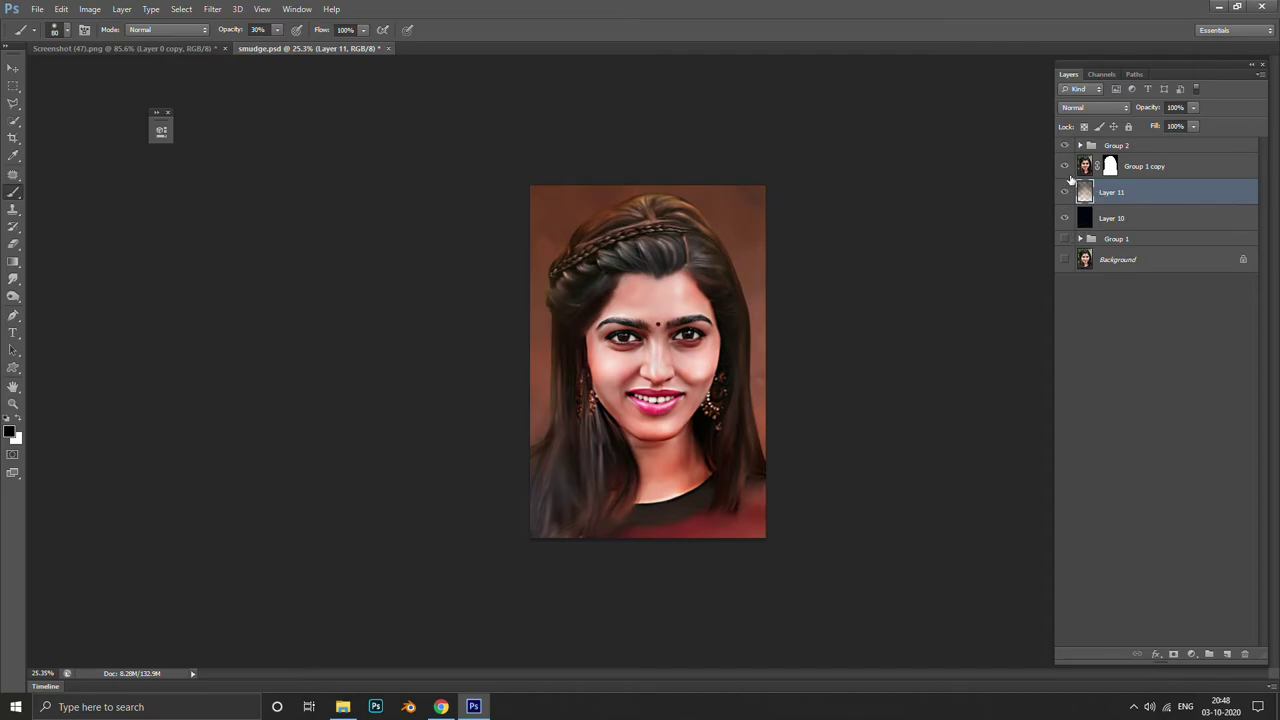
left_click(1157, 149)
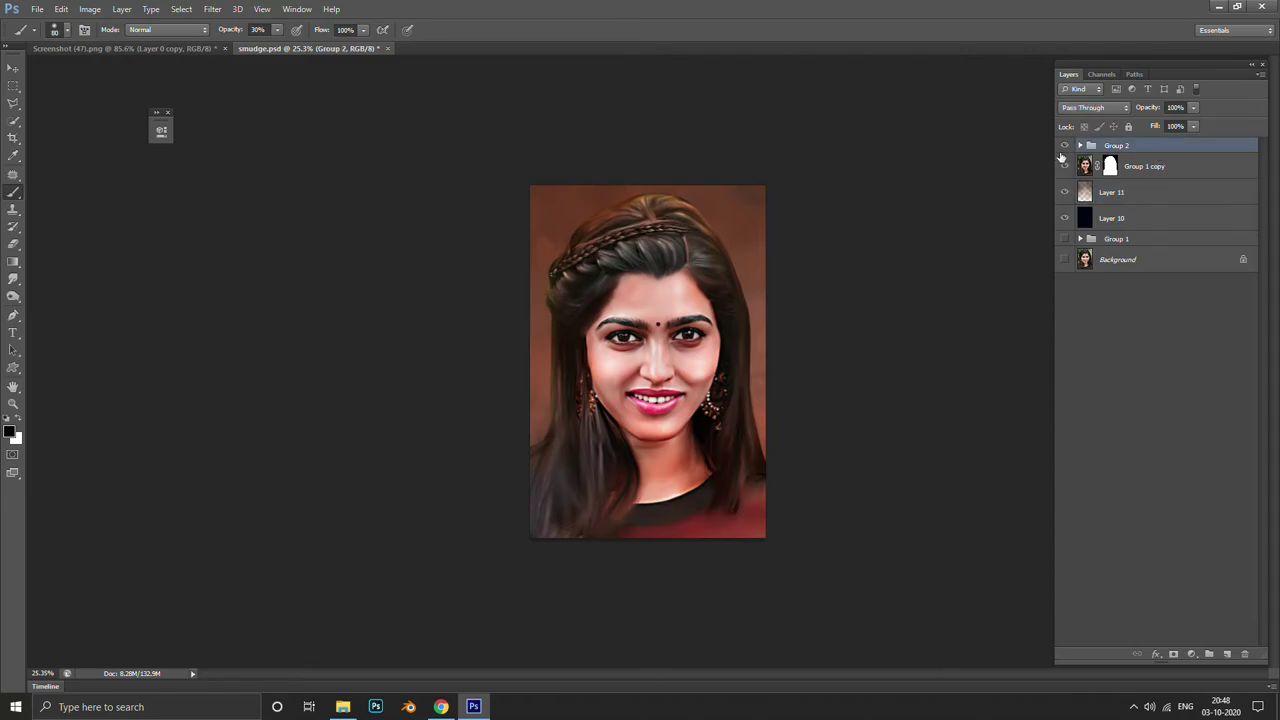
Add a new empty Layer 17 above Group 2 and pick the 11 px brush tip
left_click(1227, 654)
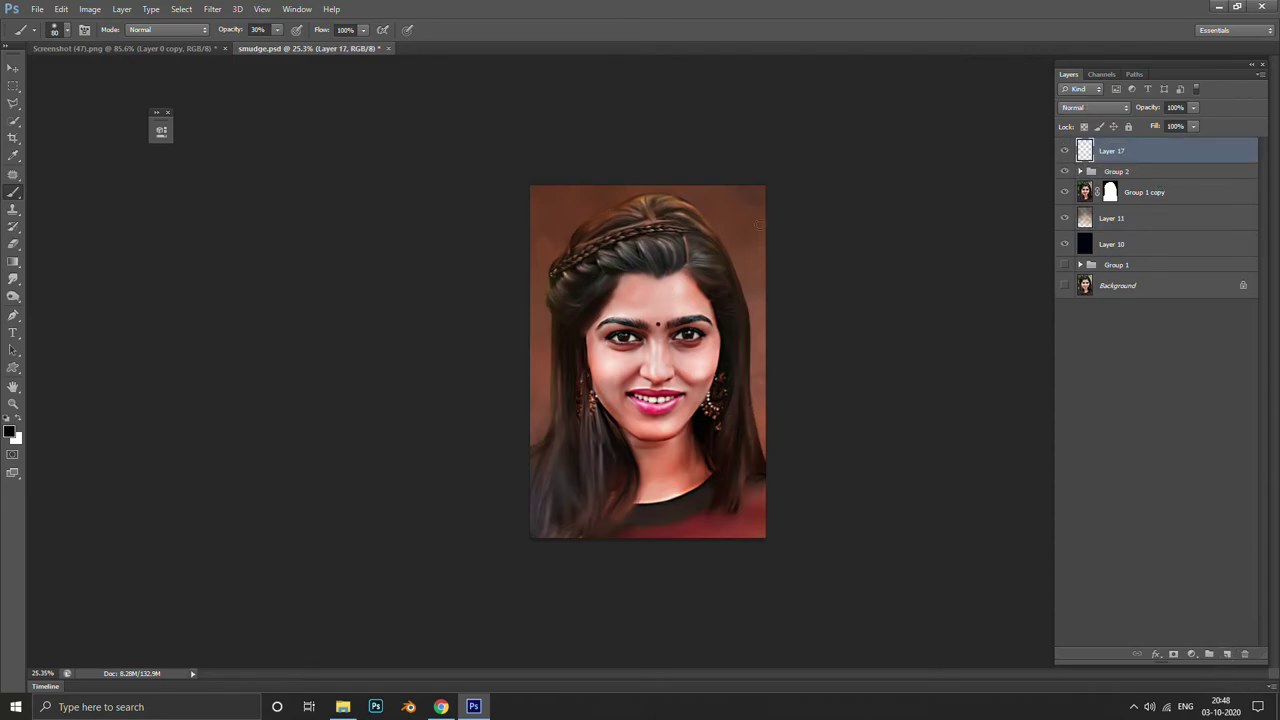
key("F5")
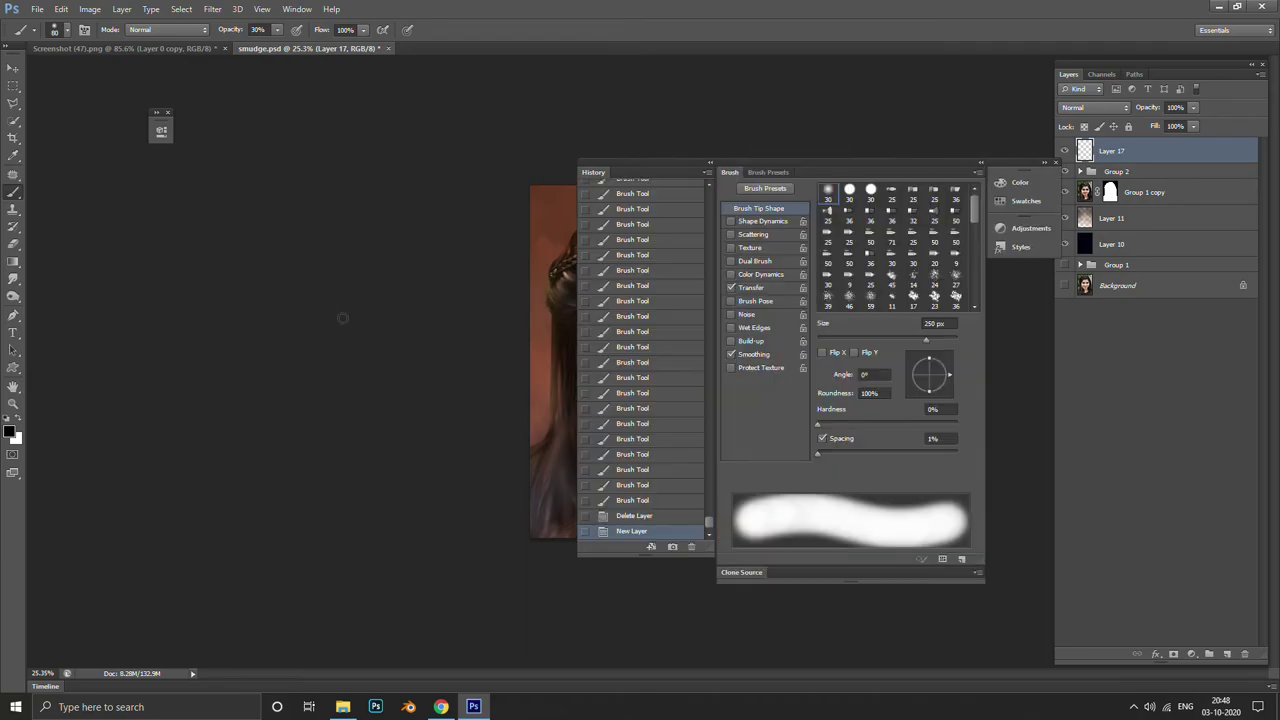
left_click(55, 30)
left_click(67, 31)
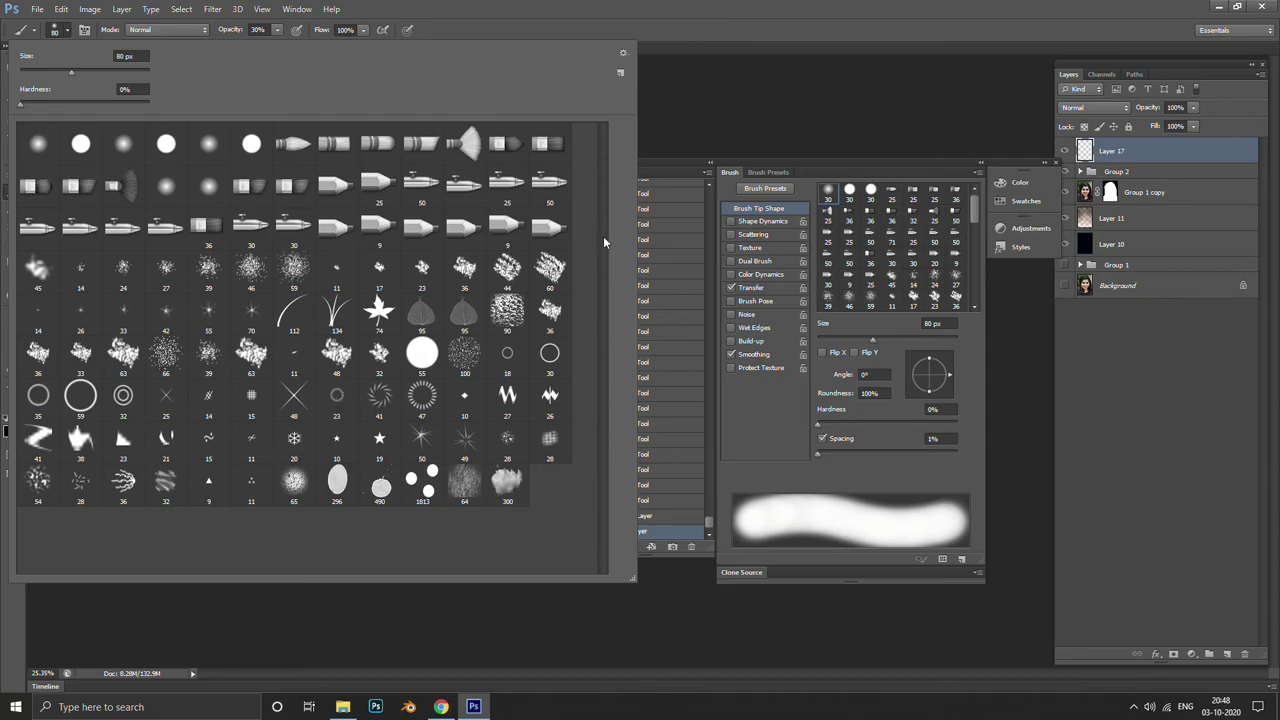
left_click(246, 486)
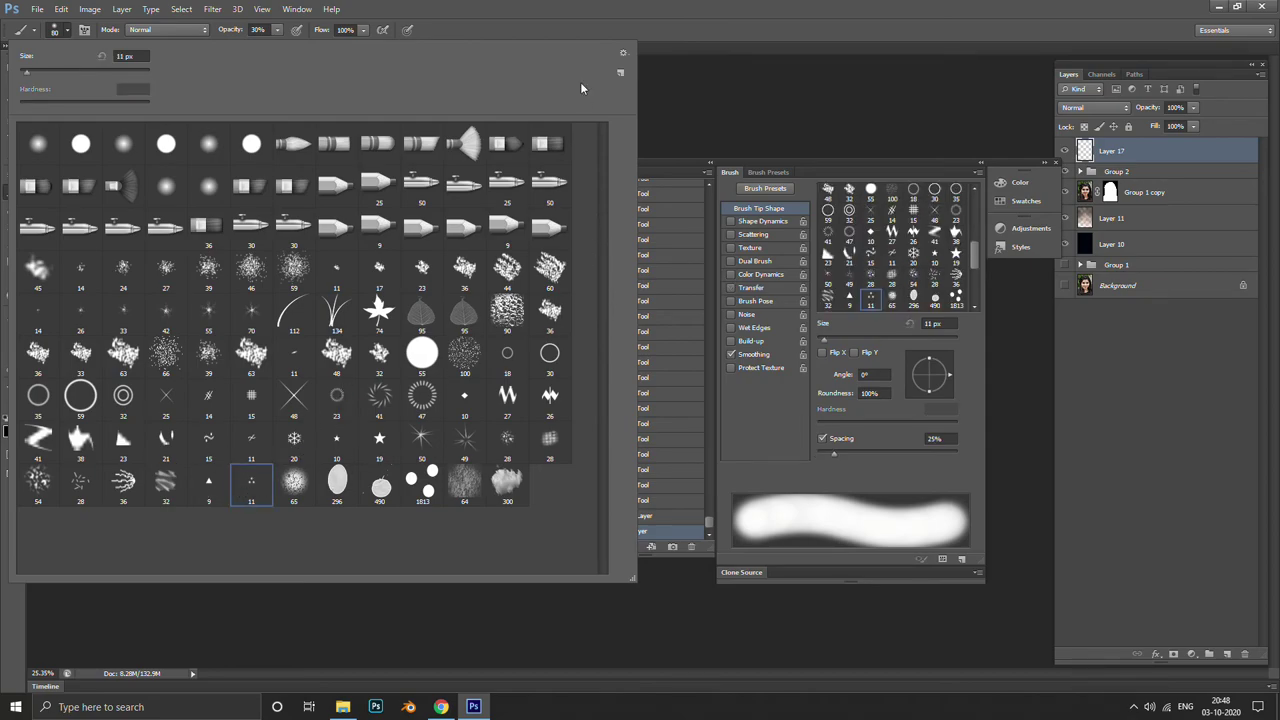
left_click(806, 51)
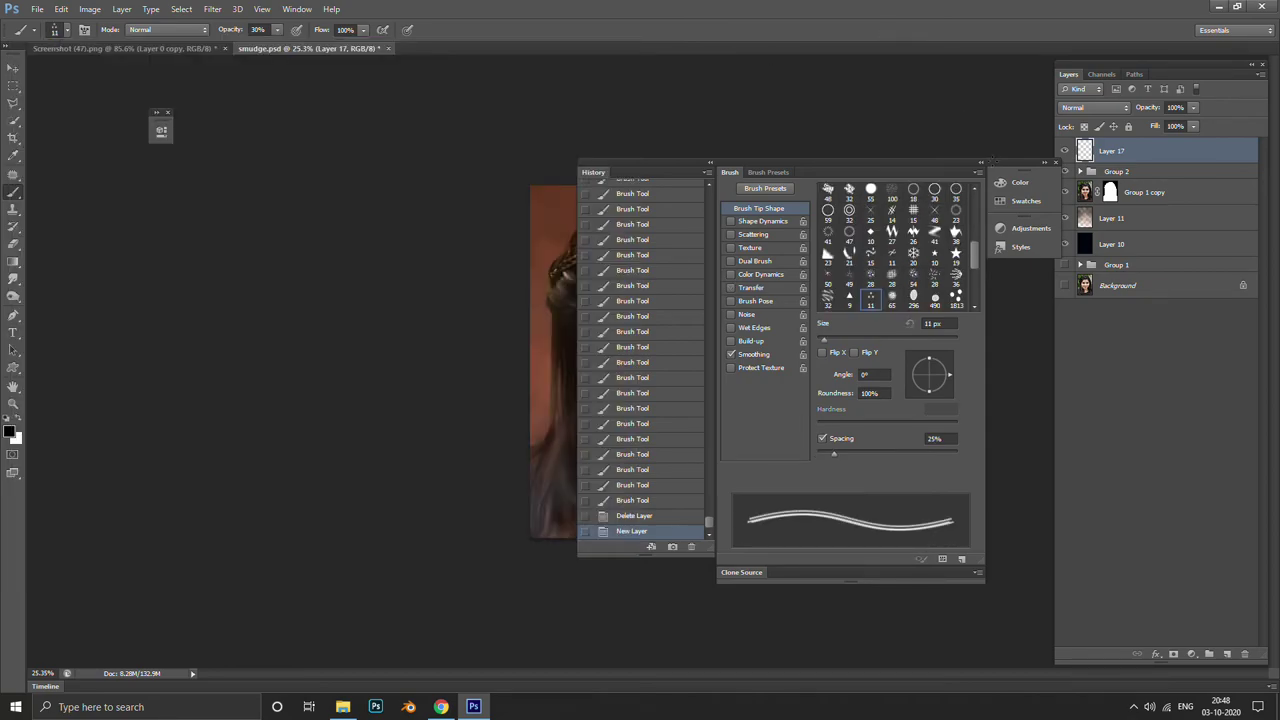
left_click(1046, 164)
scroll(721, 263, "up", 5)
Paint trial white hair strands near the parting, then delete that layer
left_click_drag(721, 263, 508, 263)
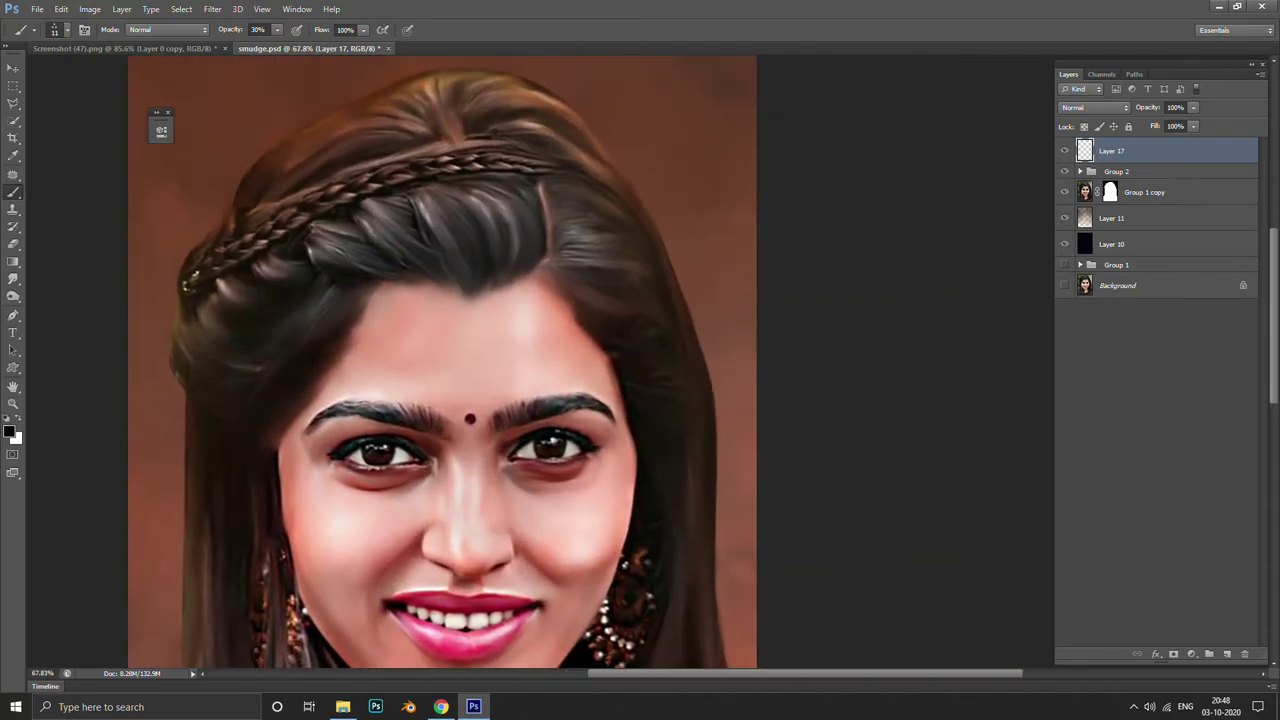
scroll(519, 259, "up", 5)
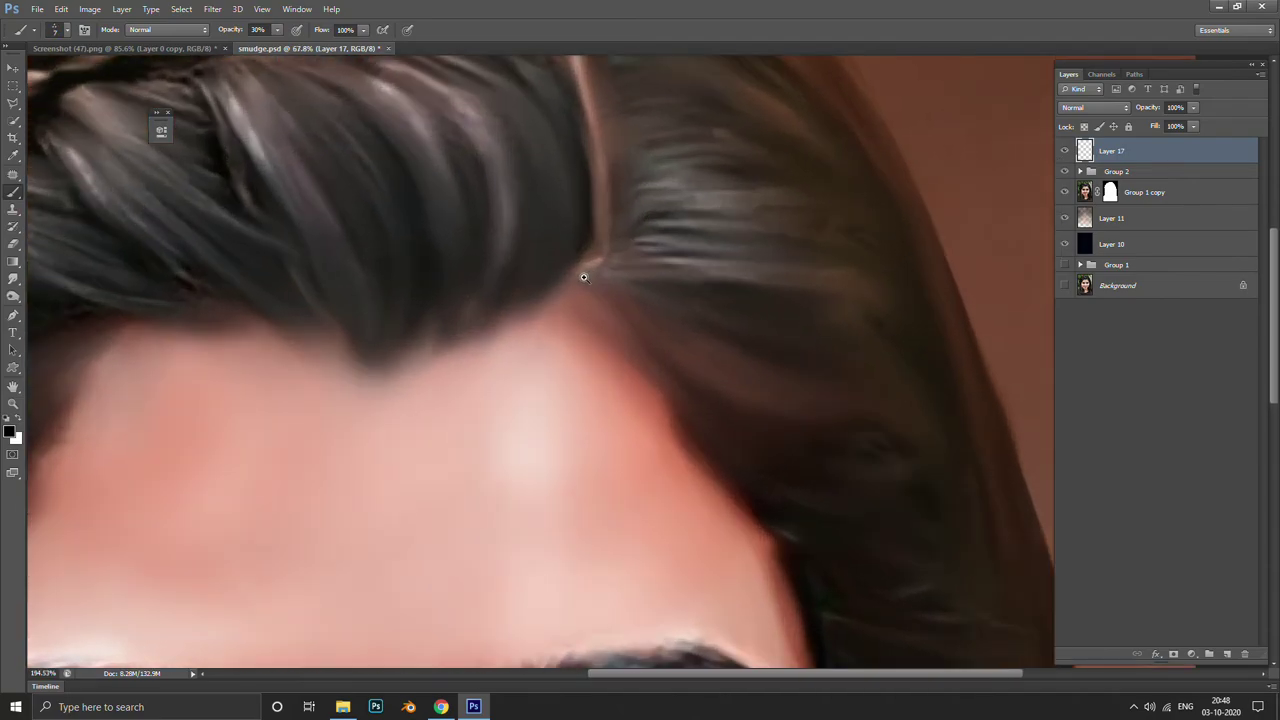
left_click_drag(529, 282, 515, 338)
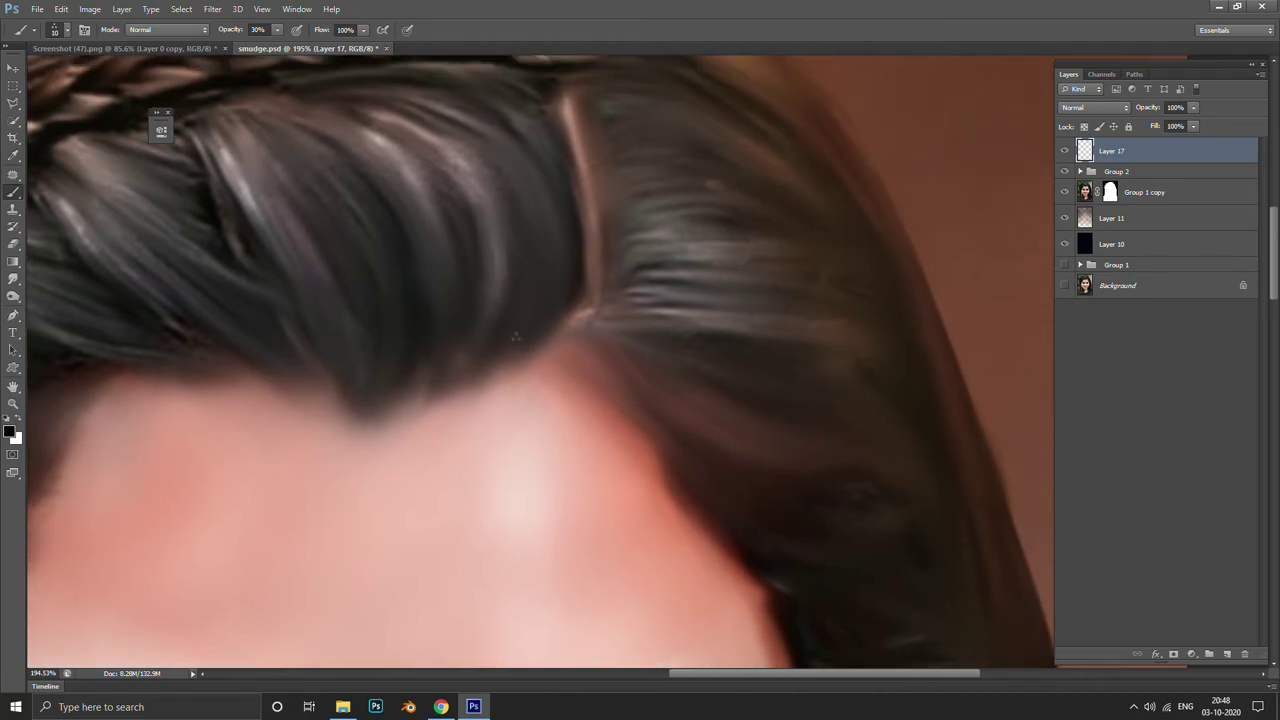
key("x")
scroll(589, 304, "down", 3)
left_click_drag(537, 287, 558, 388)
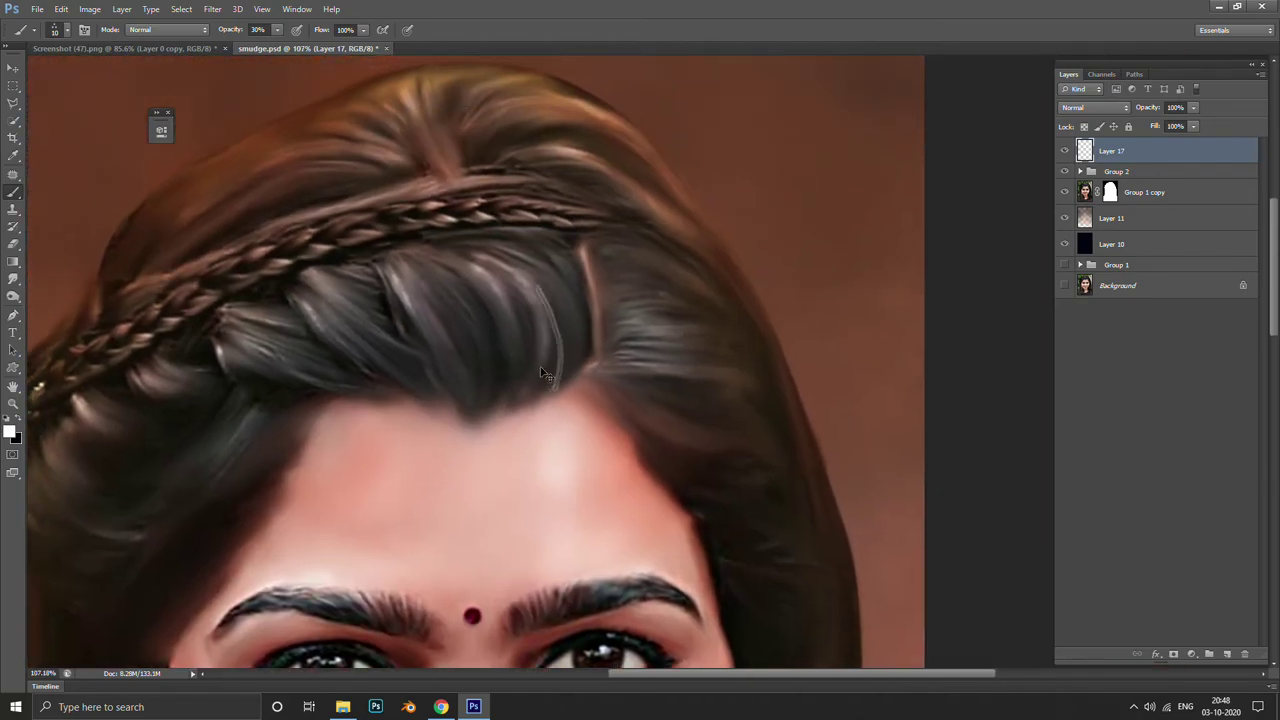
key("ctrl+z")
left_click_drag(570, 332, 548, 388)
left_click_drag(570, 302, 536, 376)
mouse_move(506, 274)
left_mouse_down()
mouse_move(534, 374)
mouse_move(560, 308)
left_mouse_up()
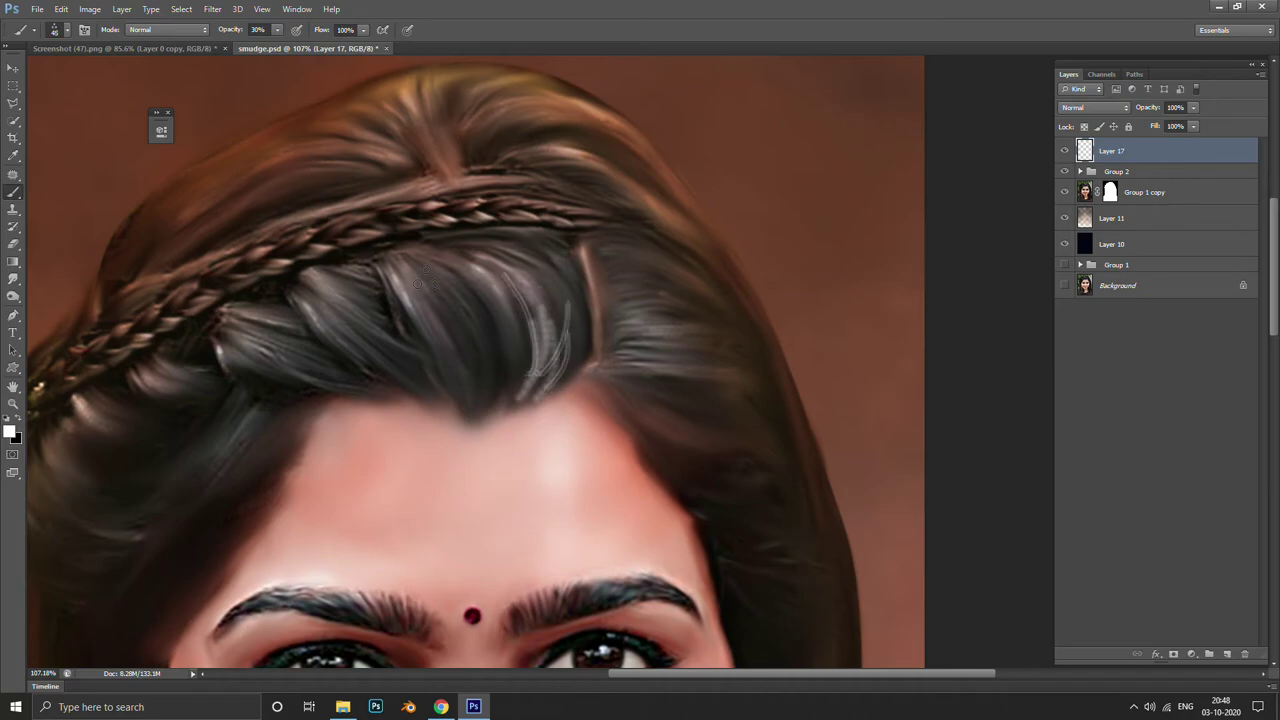
left_click_drag(488, 370, 512, 388)
key("Delete")
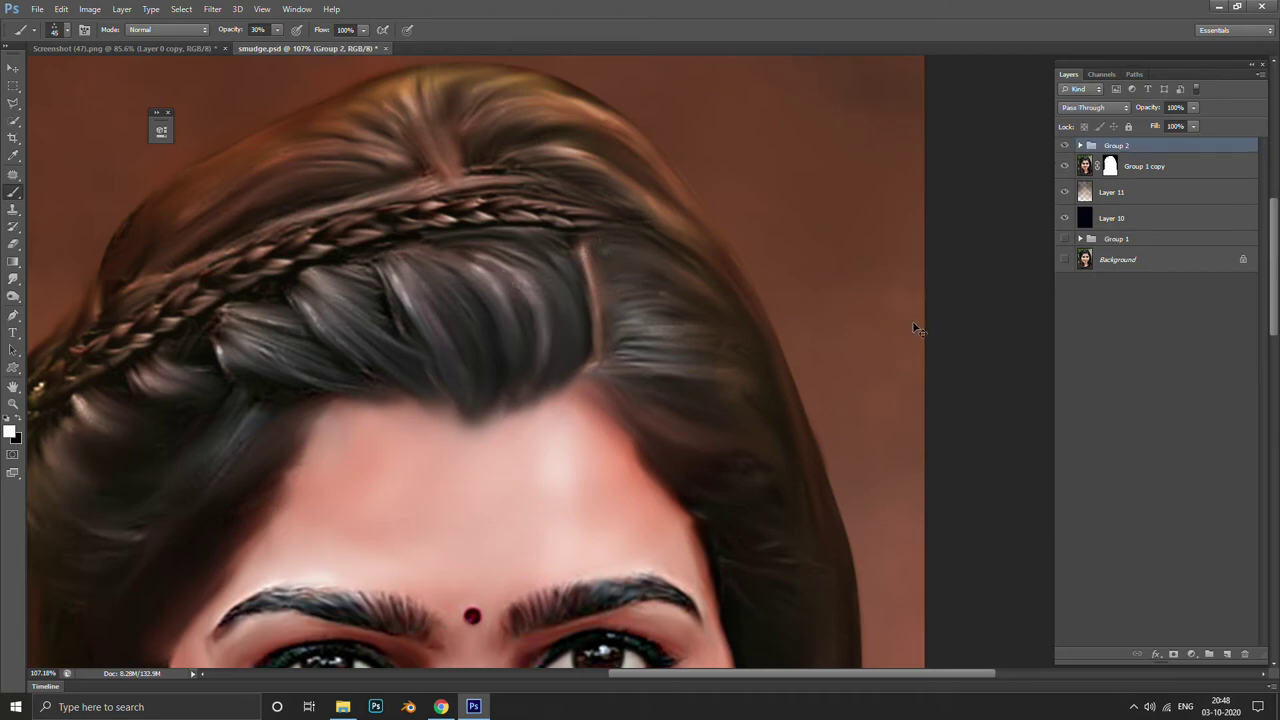
Create a new layer and set brush spacing to 1% with Scattering left off
key("ctrl+shift+n")
key("Return")
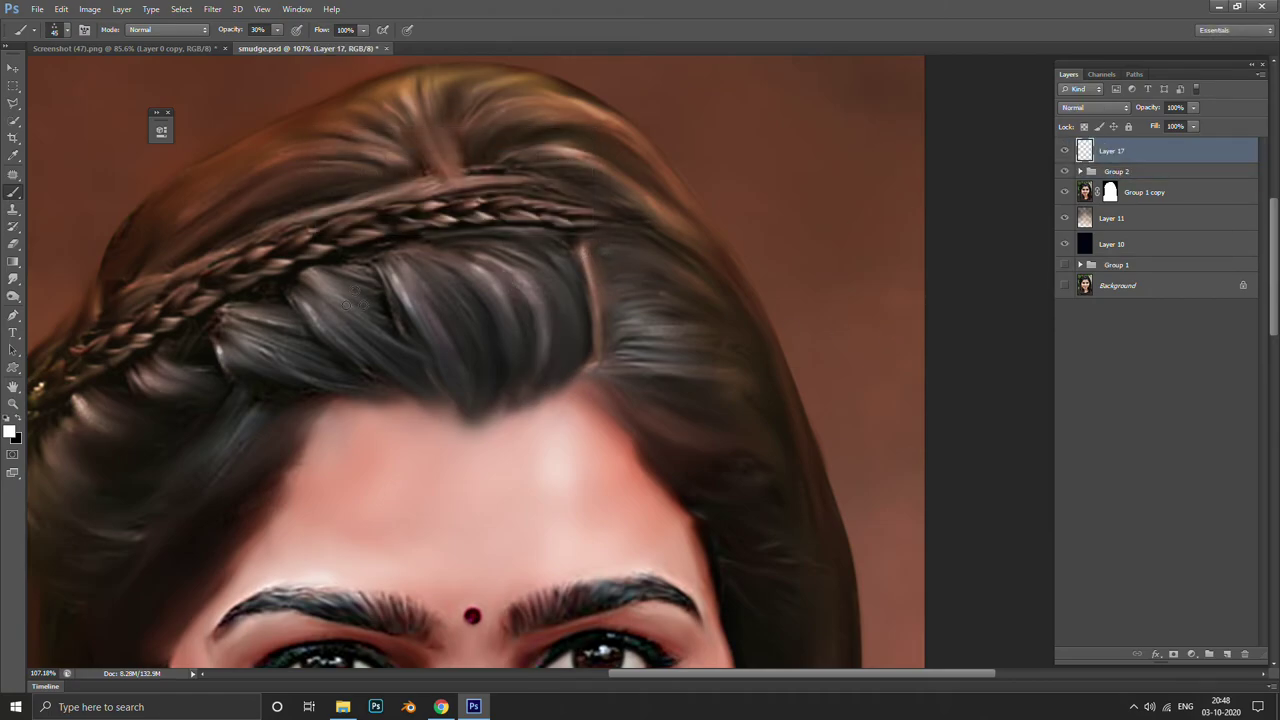
key("F5")
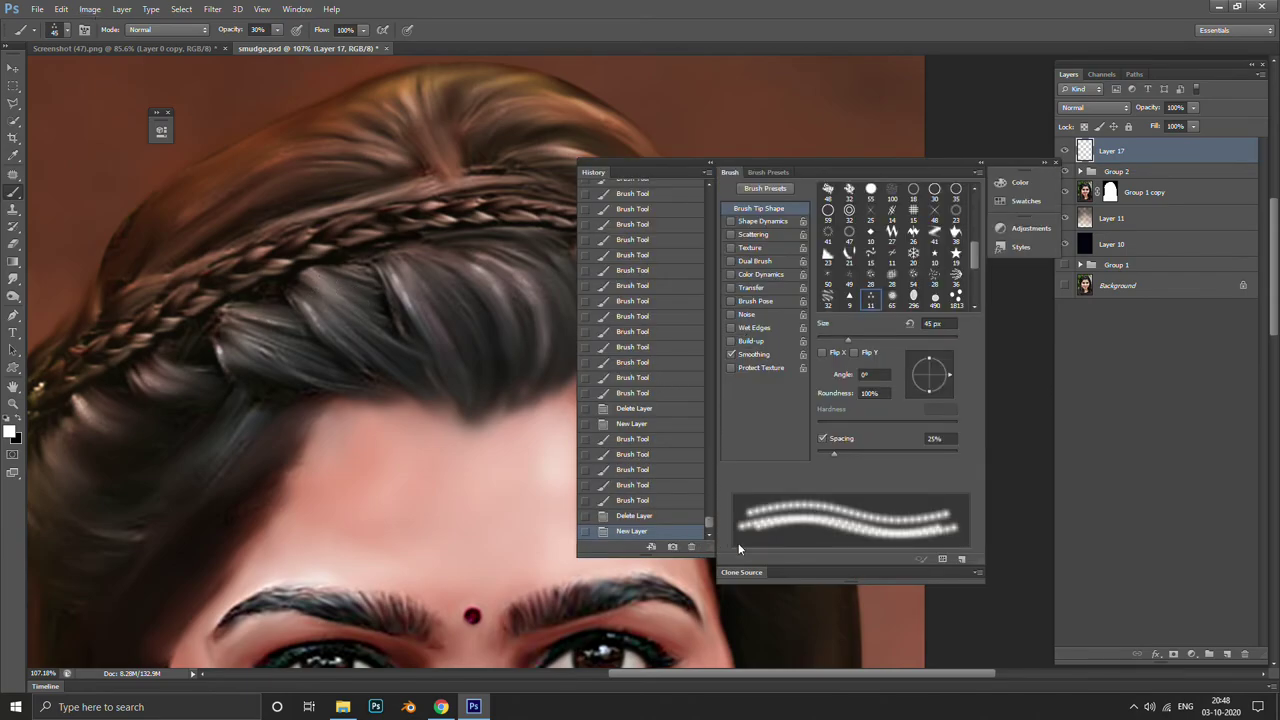
left_click_drag(834, 454, 782, 455)
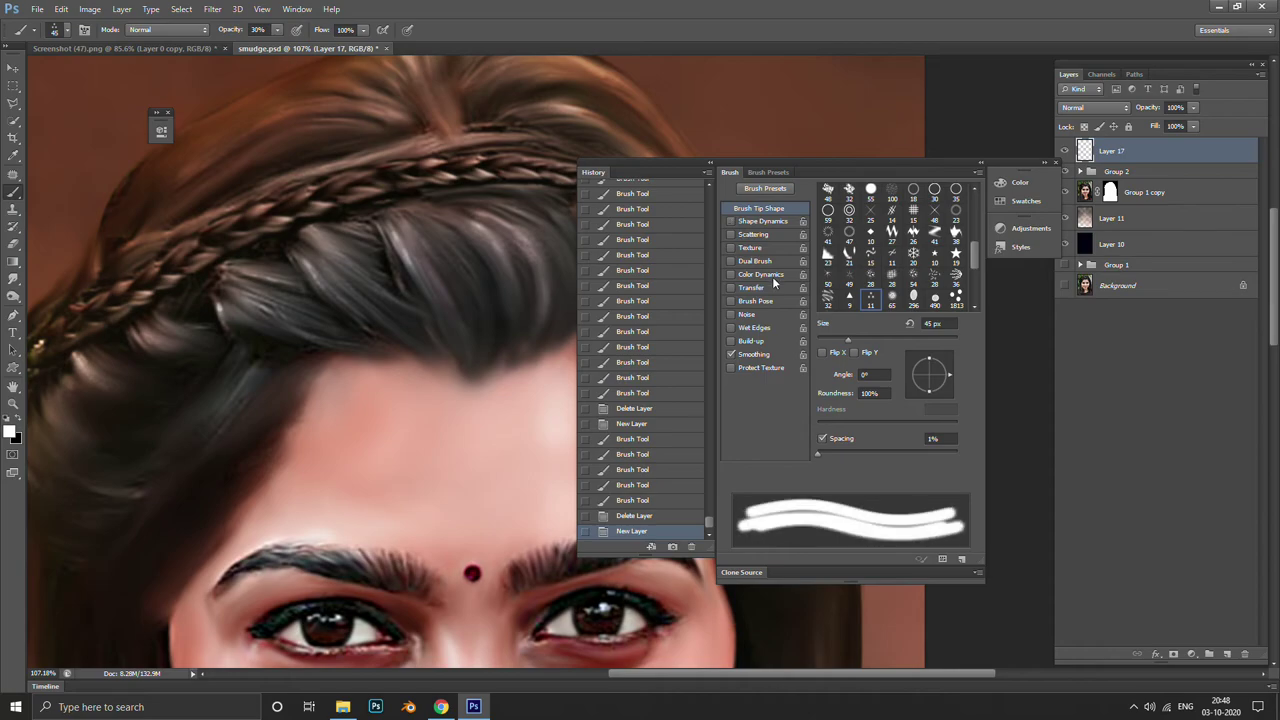
left_click(730, 235)
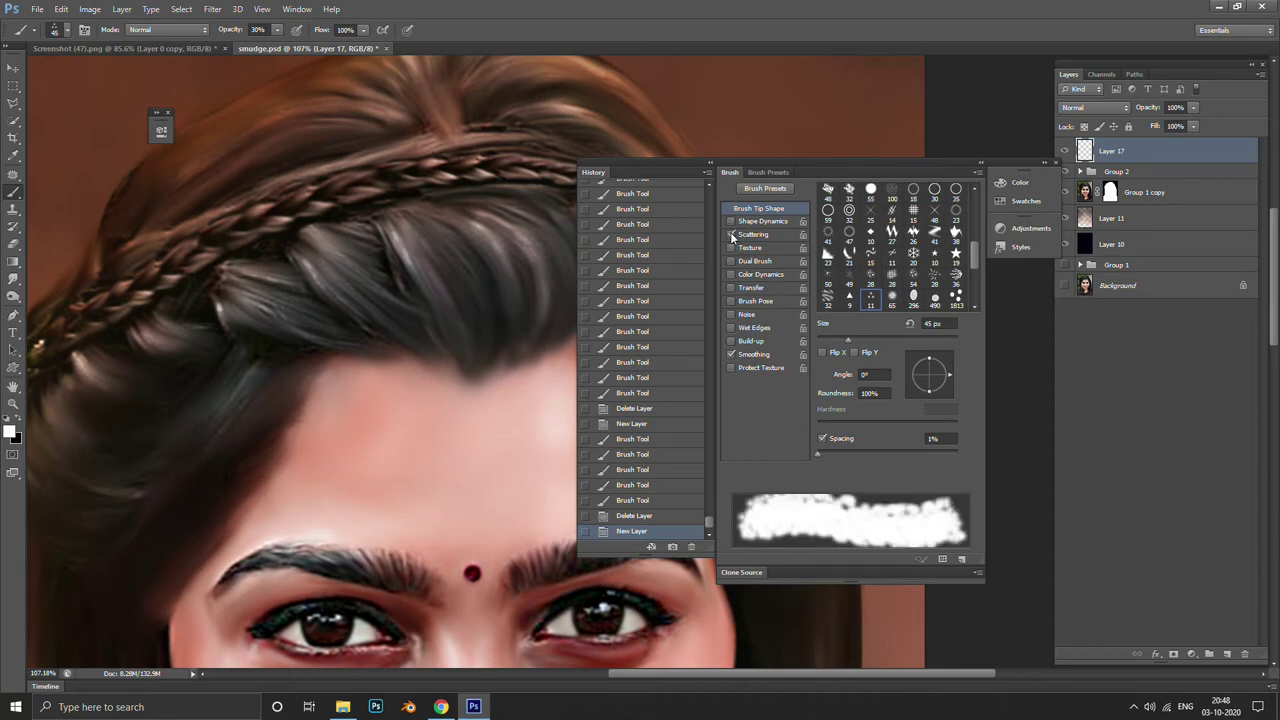
left_click(730, 236)
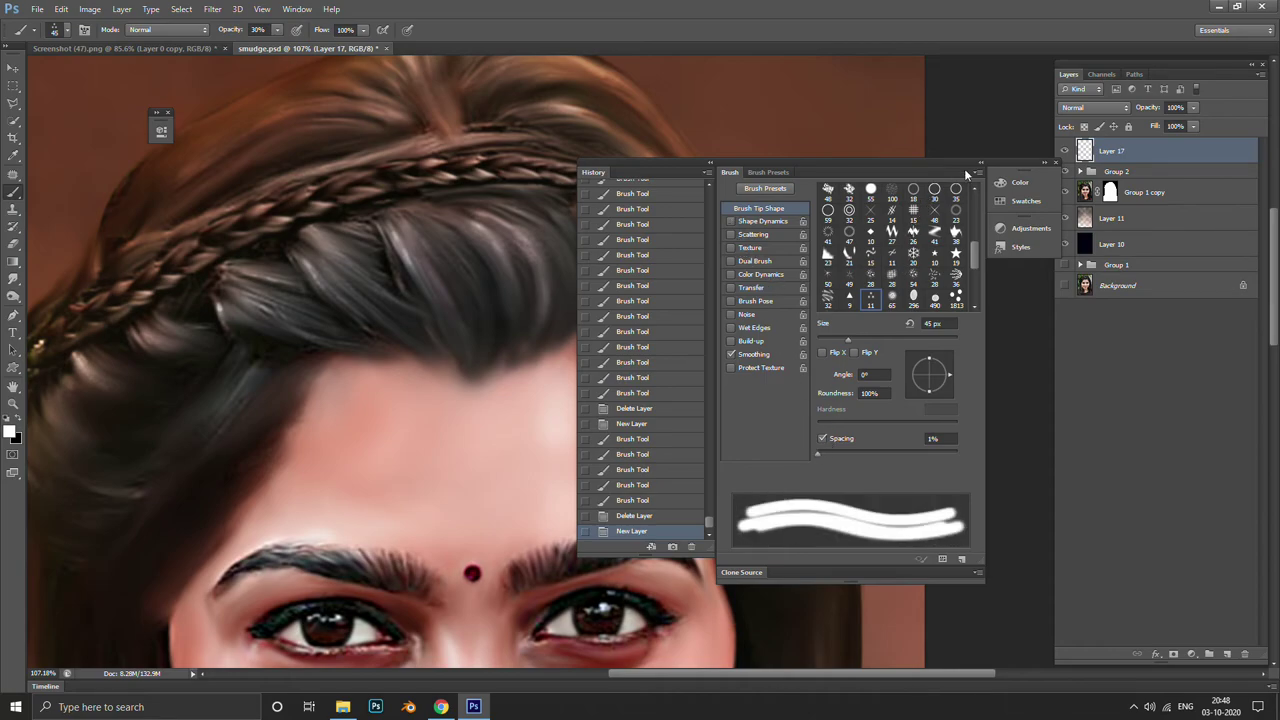
left_click(1041, 165)
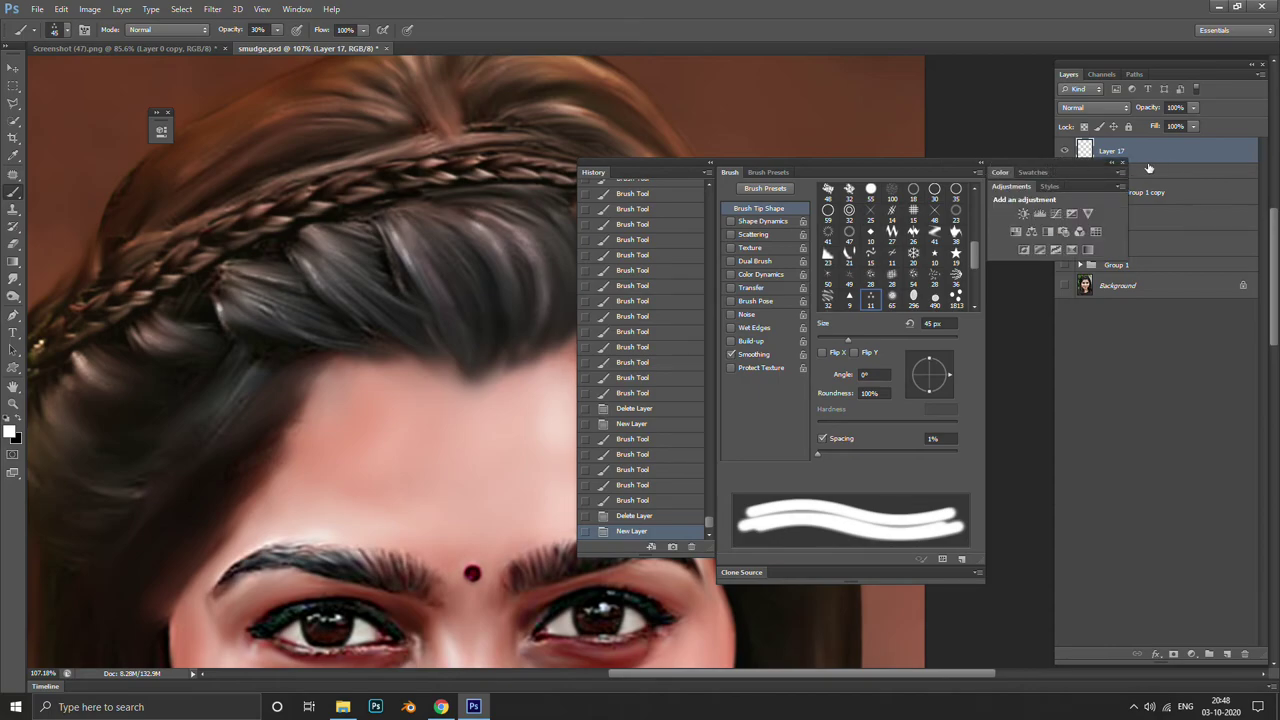
left_click(1121, 164)
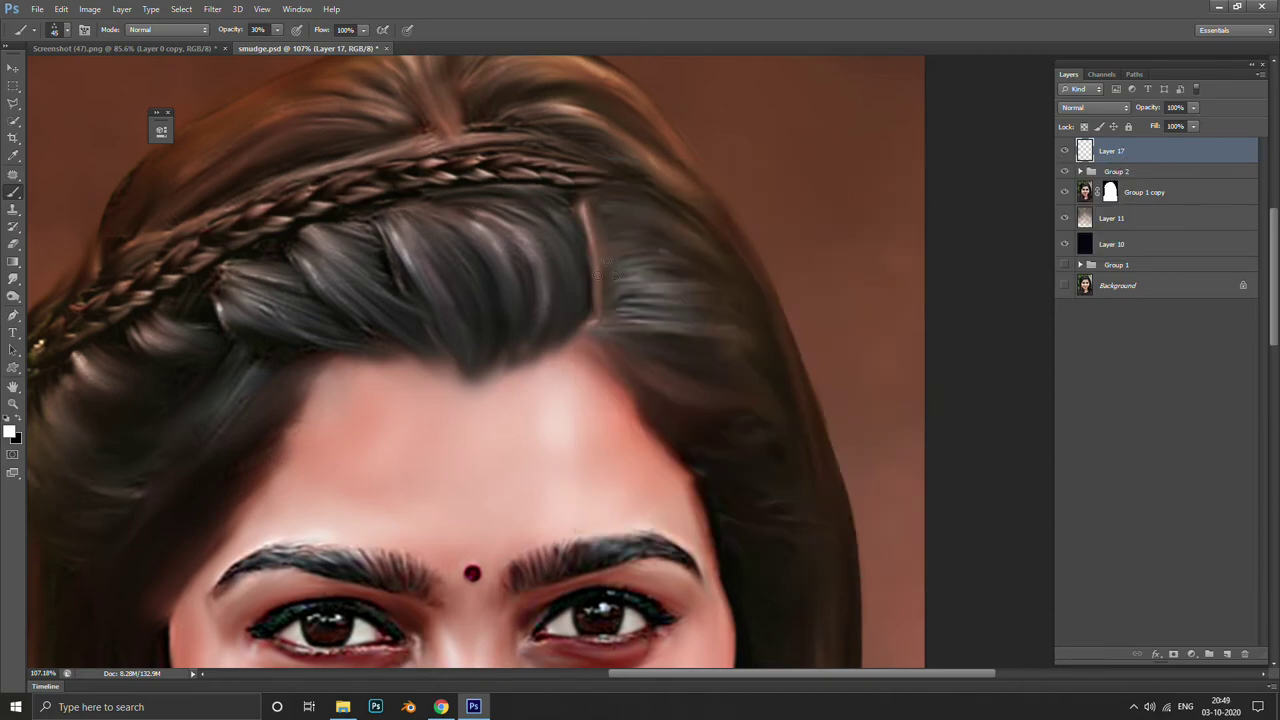
Paint and undo test hair strands above the forehead, then delete Layer 17
left_click_drag(480, 371, 474, 312)
key("ctrl+z")
left_click_drag(466, 368, 415, 172)
key("ctrl+z")
mouse_move(482, 360)
left_mouse_down()
mouse_move(497, 318)
mouse_move(528, 294)
left_mouse_up()
left_click_drag(538, 356, 554, 270)
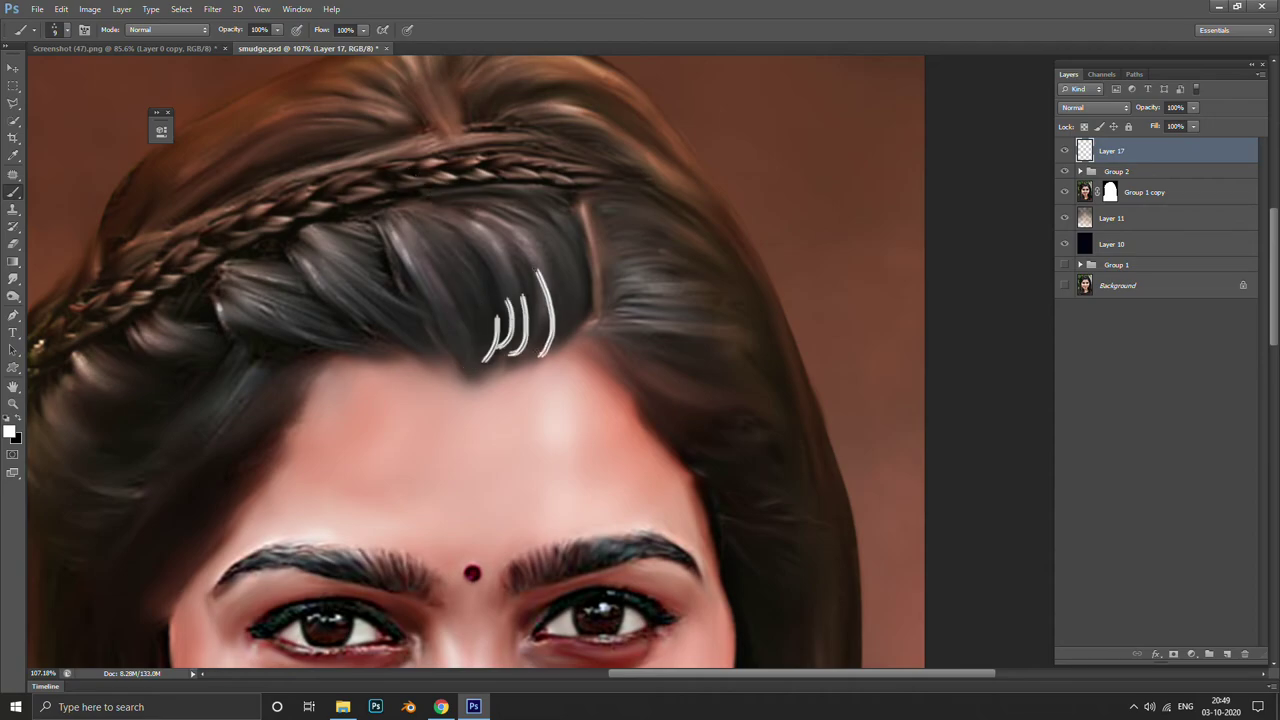
key("ctrl+z")
key("Delete")
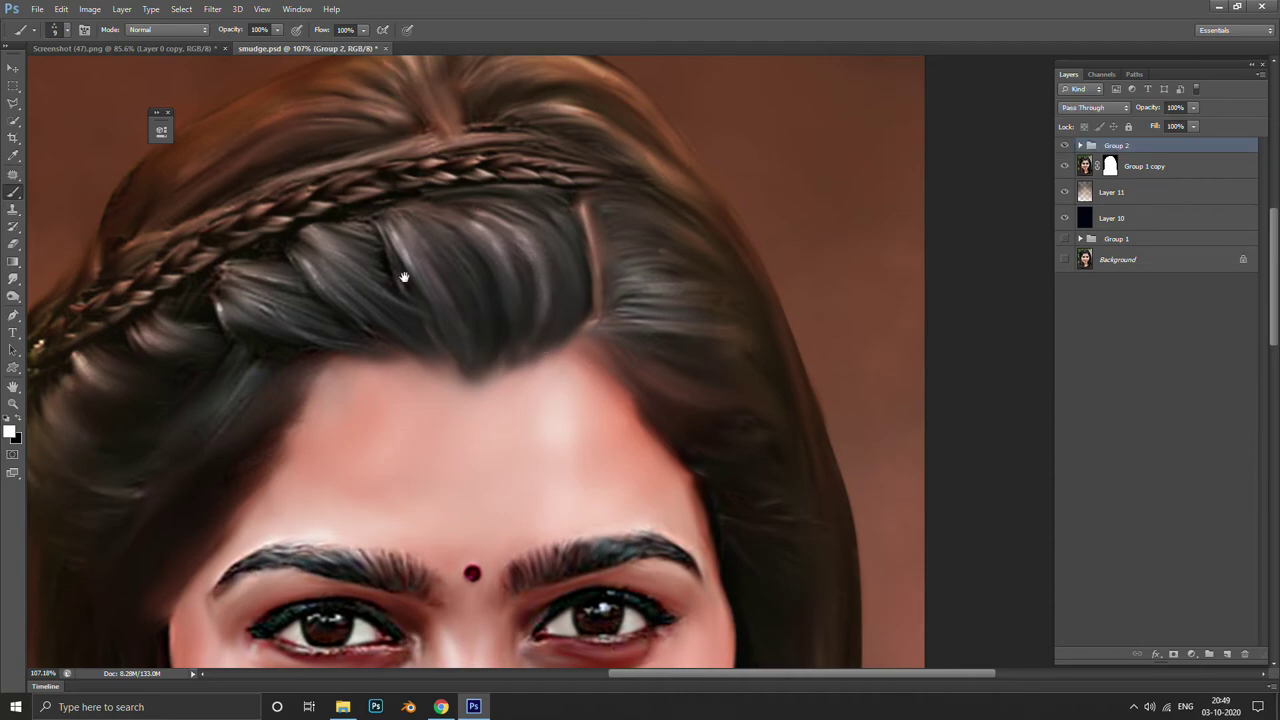
scroll(404, 277, "left", 3)
Add a new layer above Group 2 and choose the soft round brush preset
left_click(1227, 655)
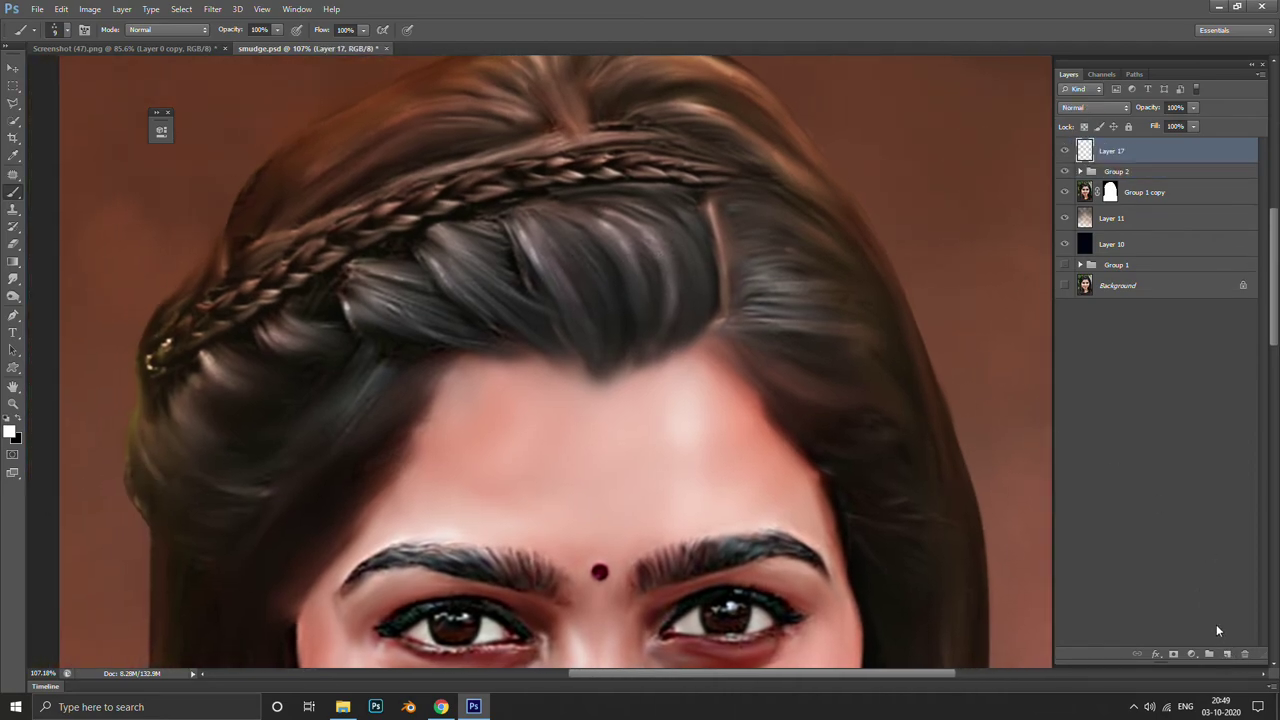
key("shift+Tab")
scroll(840, 216, "up", 3)
scroll(848, 215, "up", 2)
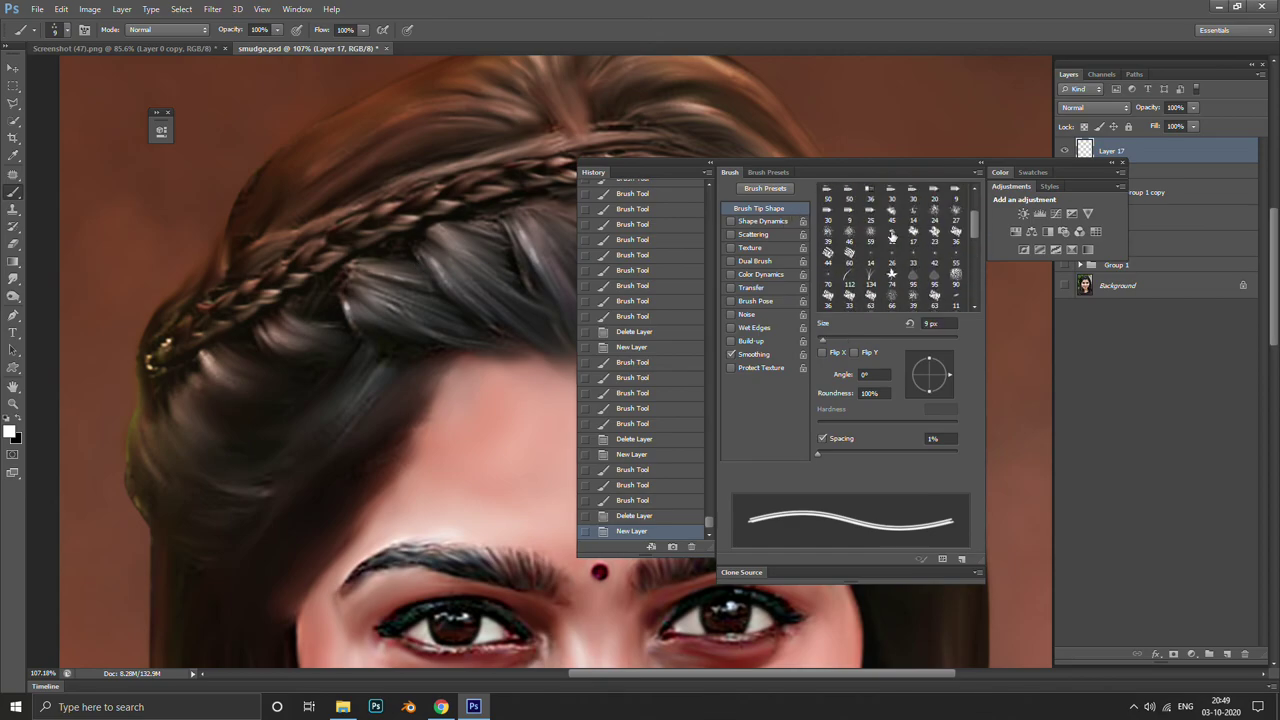
scroll(855, 214, "up", 2)
scroll(863, 213, "up", 2)
left_click(830, 193)
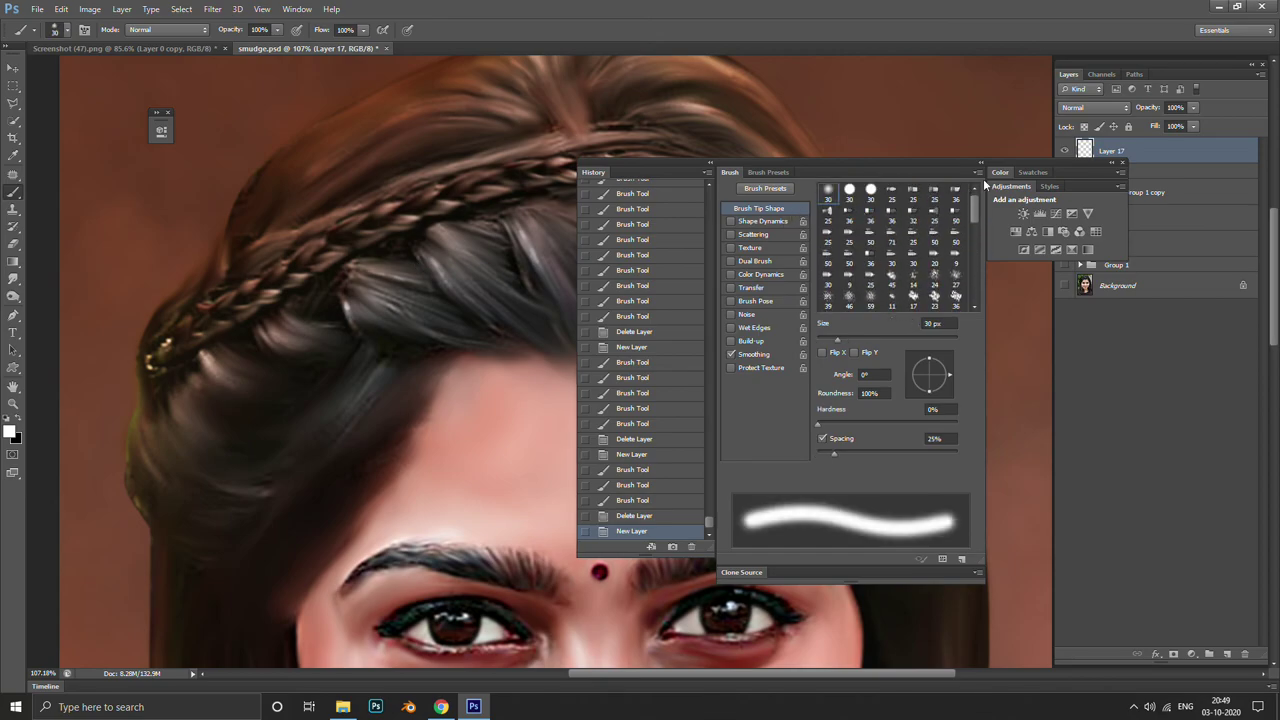
left_click(1113, 165)
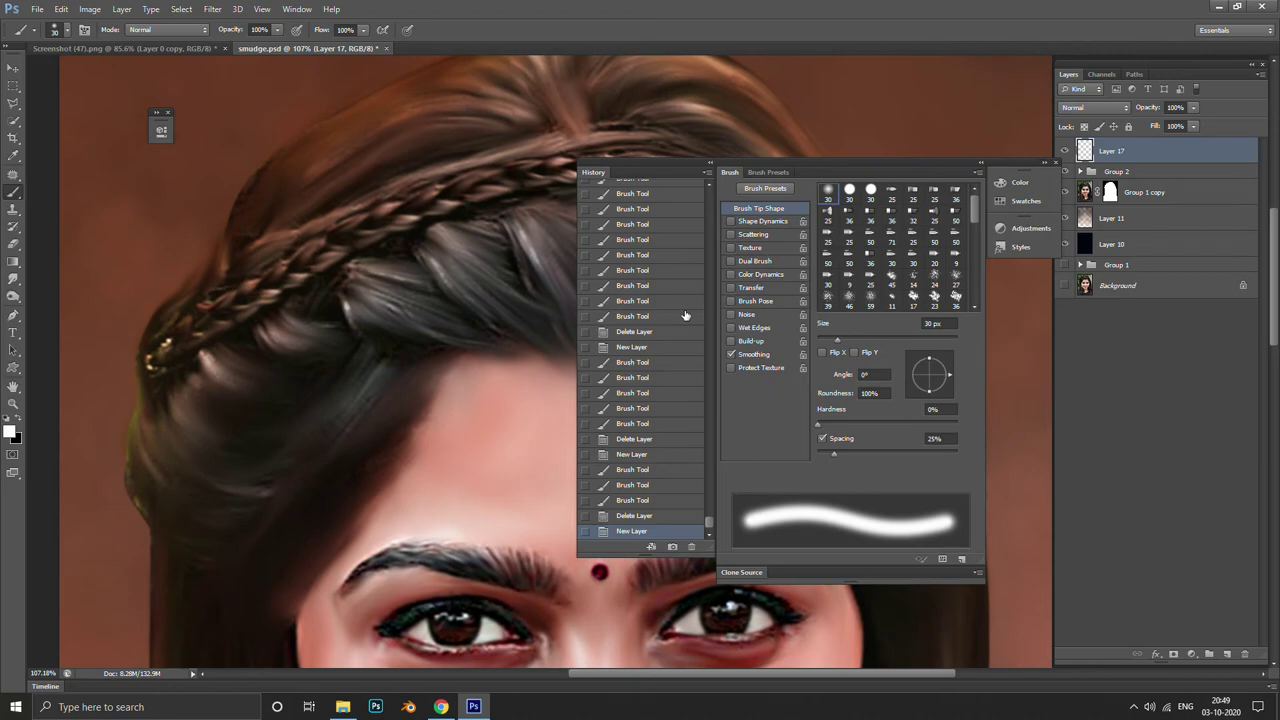
Shrink the brush to 5 px, set 1% spacing and enable pen pressure for size
key("bracketleft")
key("bracketleft")
key("bracketleft")
key("bracketleft")
key("bracketleft")
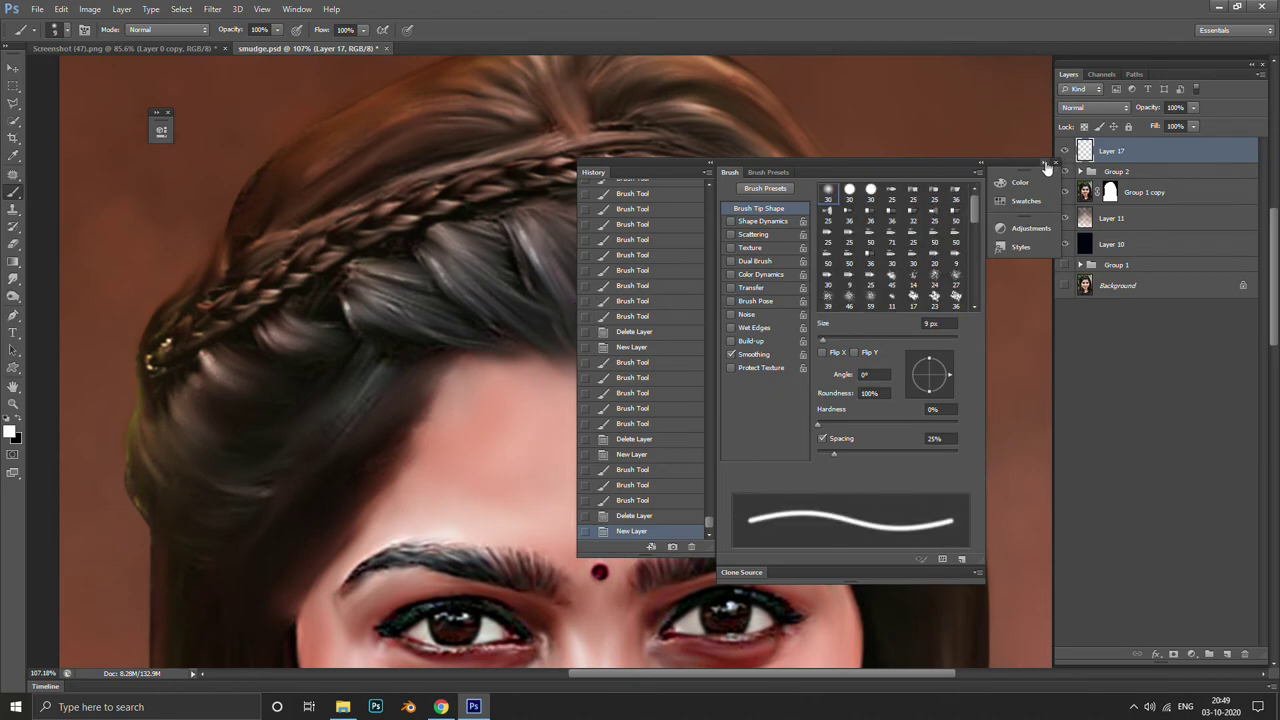
left_click_drag(834, 454, 817, 454)
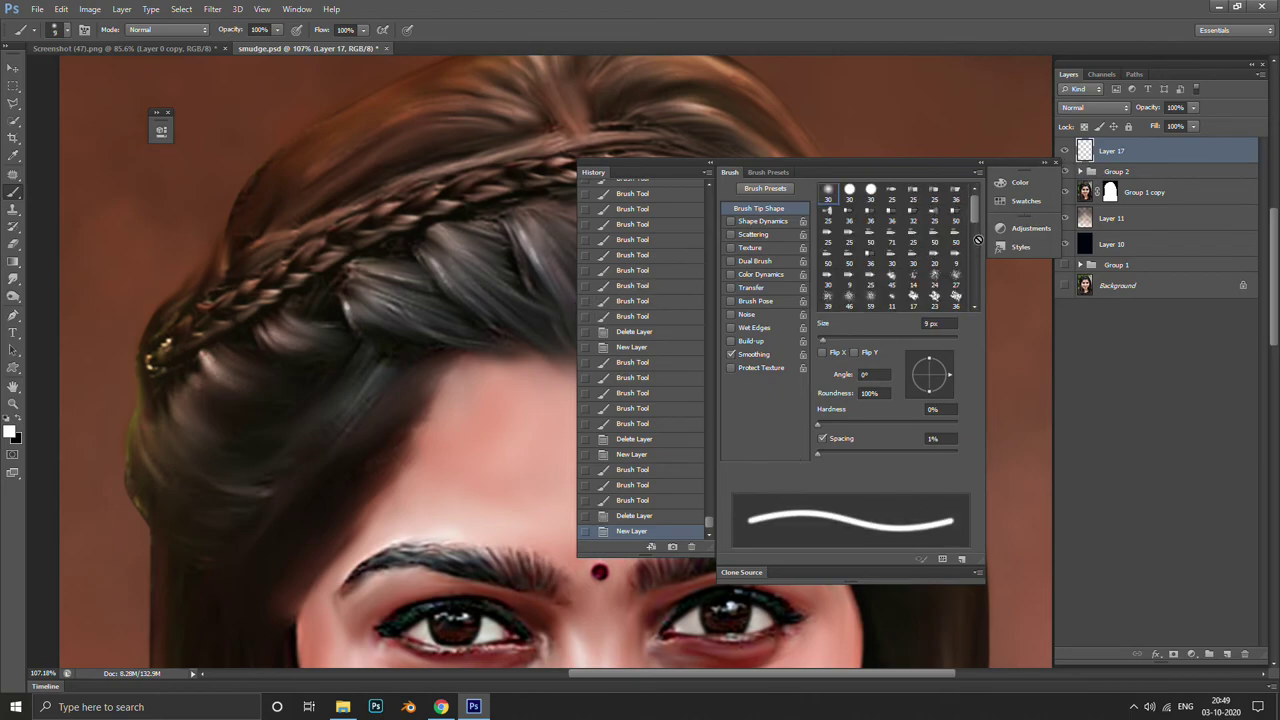
left_click(1046, 162)
key("bracketleft")
key("bracketleft")
key("bracketleft")
key("bracketleft")
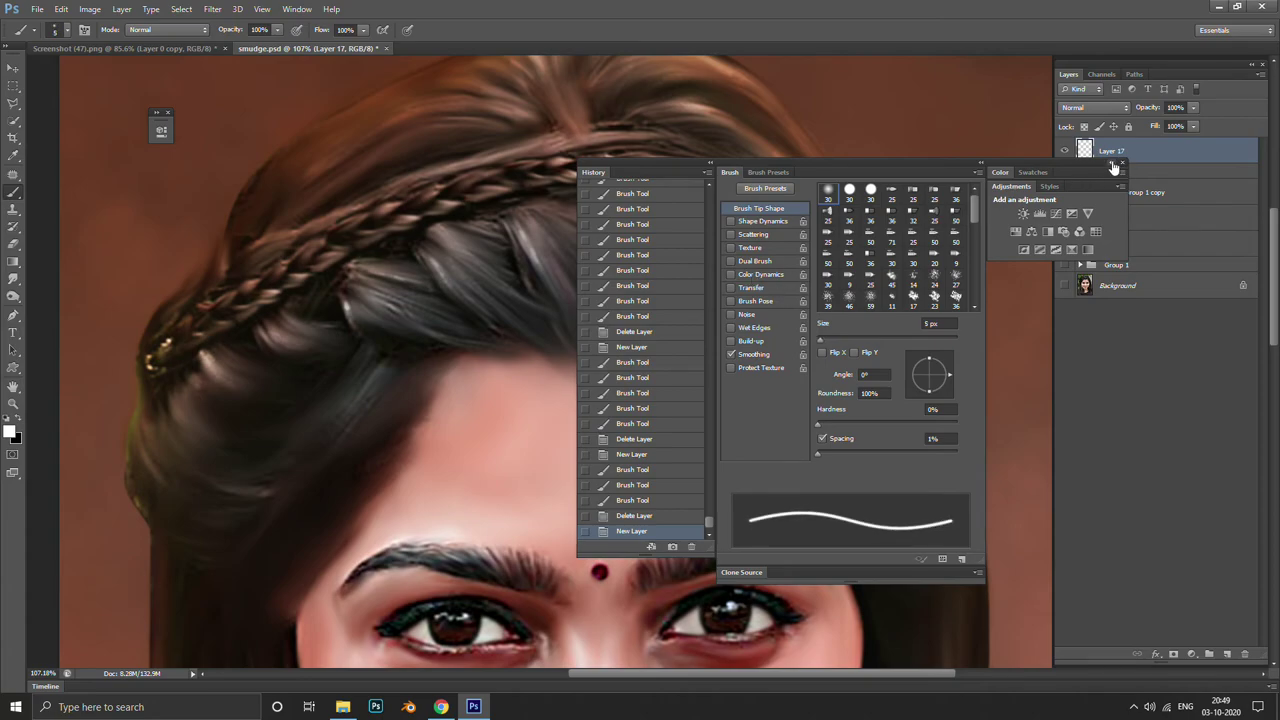
left_click(1113, 164)
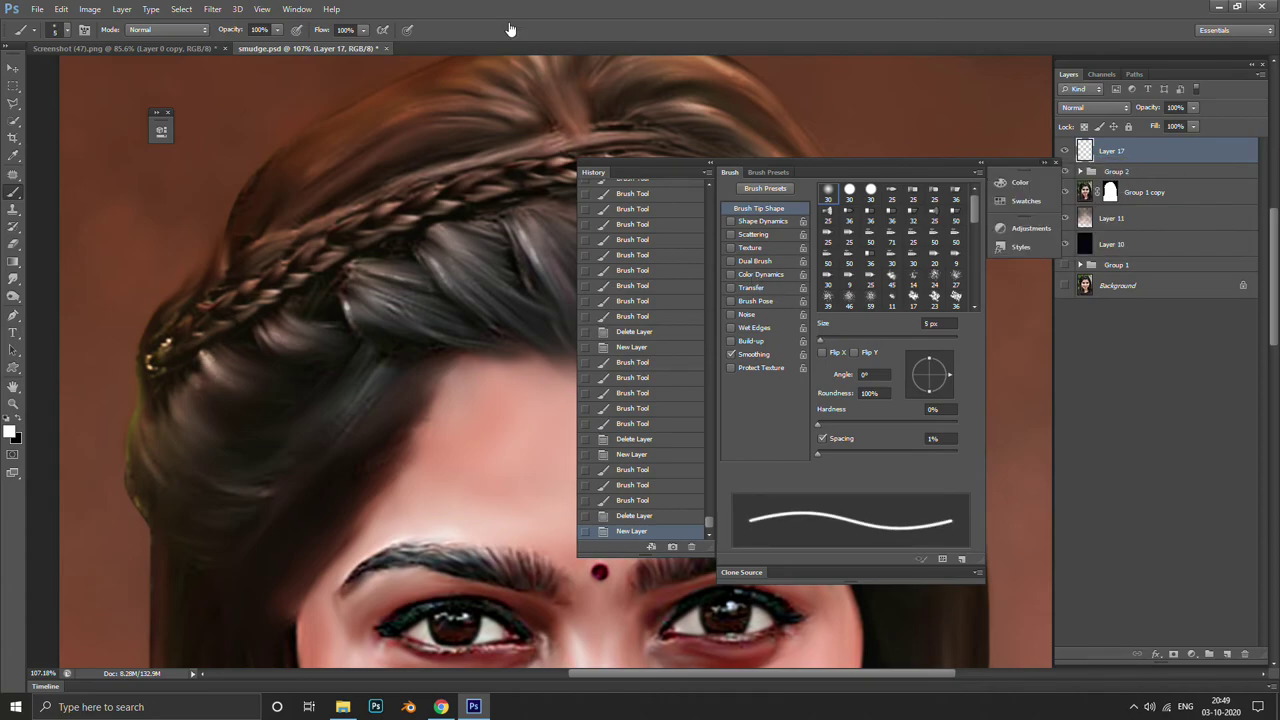
left_click(405, 30)
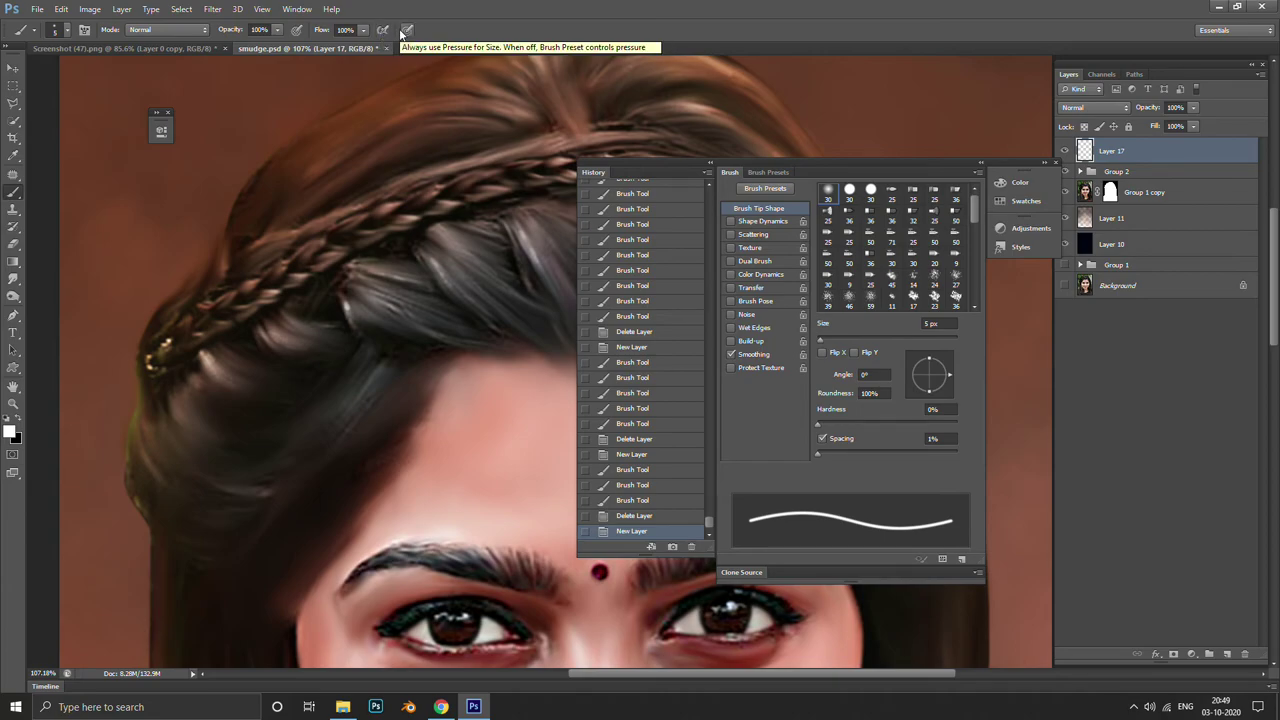
Paint thin white strands flowing down the hair from the crown
left_click(1046, 163)
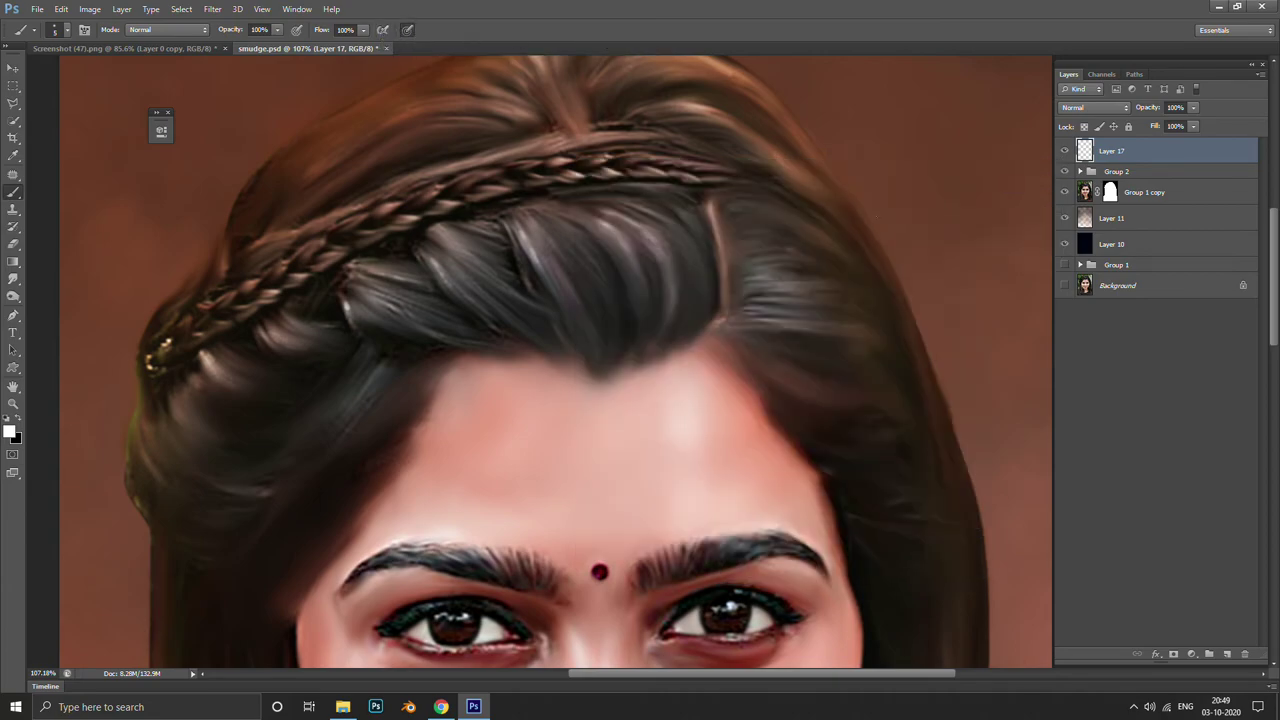
scroll(624, 283, "up", 3)
left_click_drag(604, 176, 652, 444)
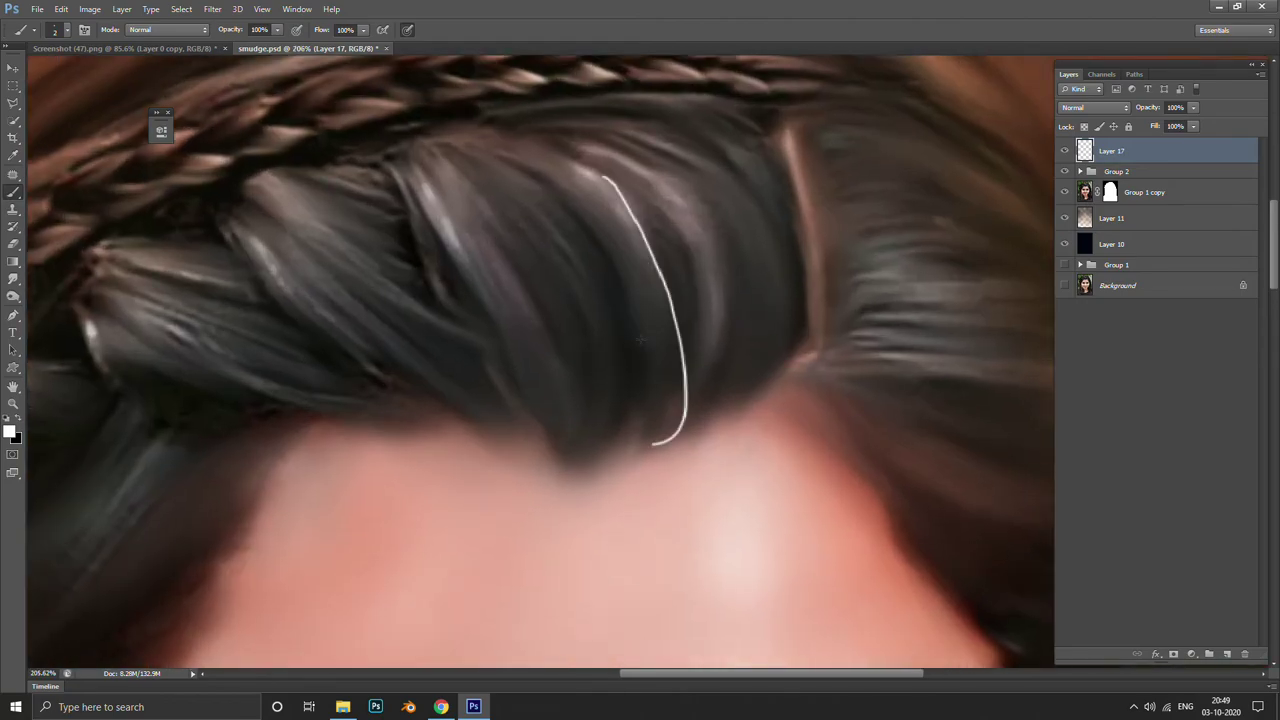
key("ctrl+z")
scroll(614, 386, "down", 2)
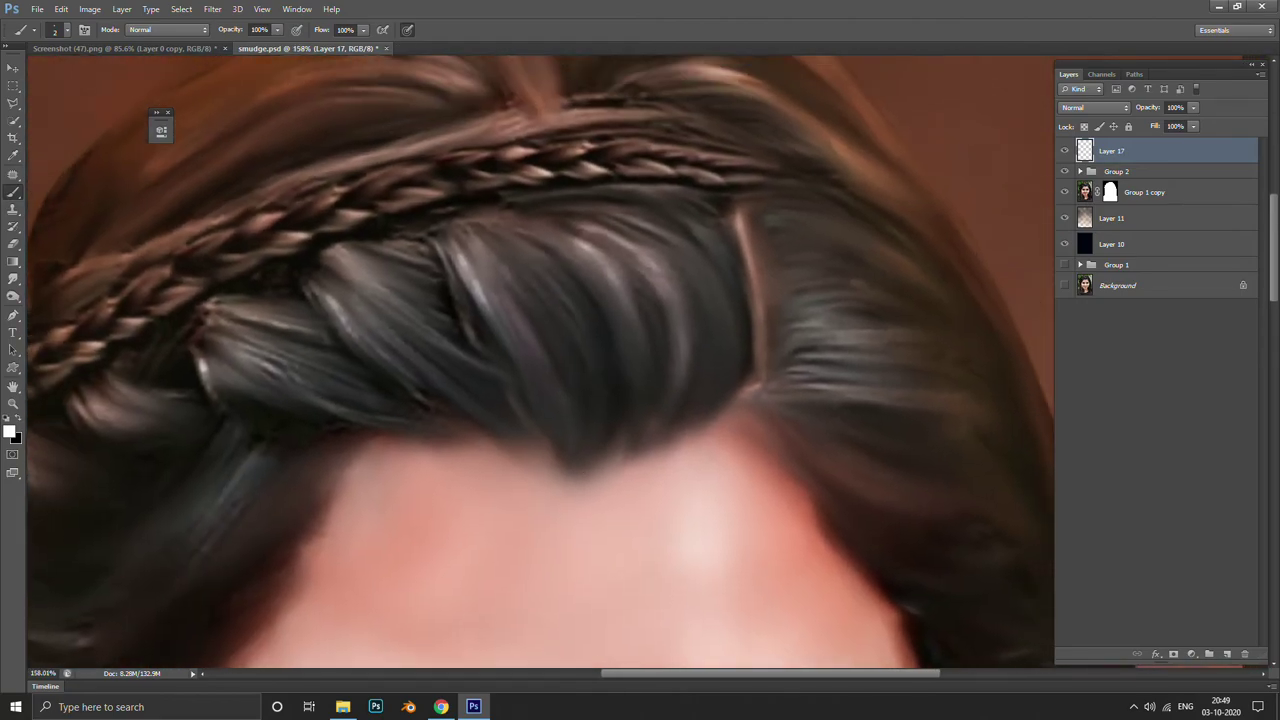
mouse_move(519, 334)
left_mouse_down()
mouse_move(574, 444)
mouse_move(511, 312)
left_mouse_up()
left_click_drag(630, 470, 555, 258)
mouse_move(592, 418)
left_mouse_down()
mouse_move(562, 254)
mouse_move(527, 216)
left_mouse_up()
left_click_drag(624, 190, 724, 440)
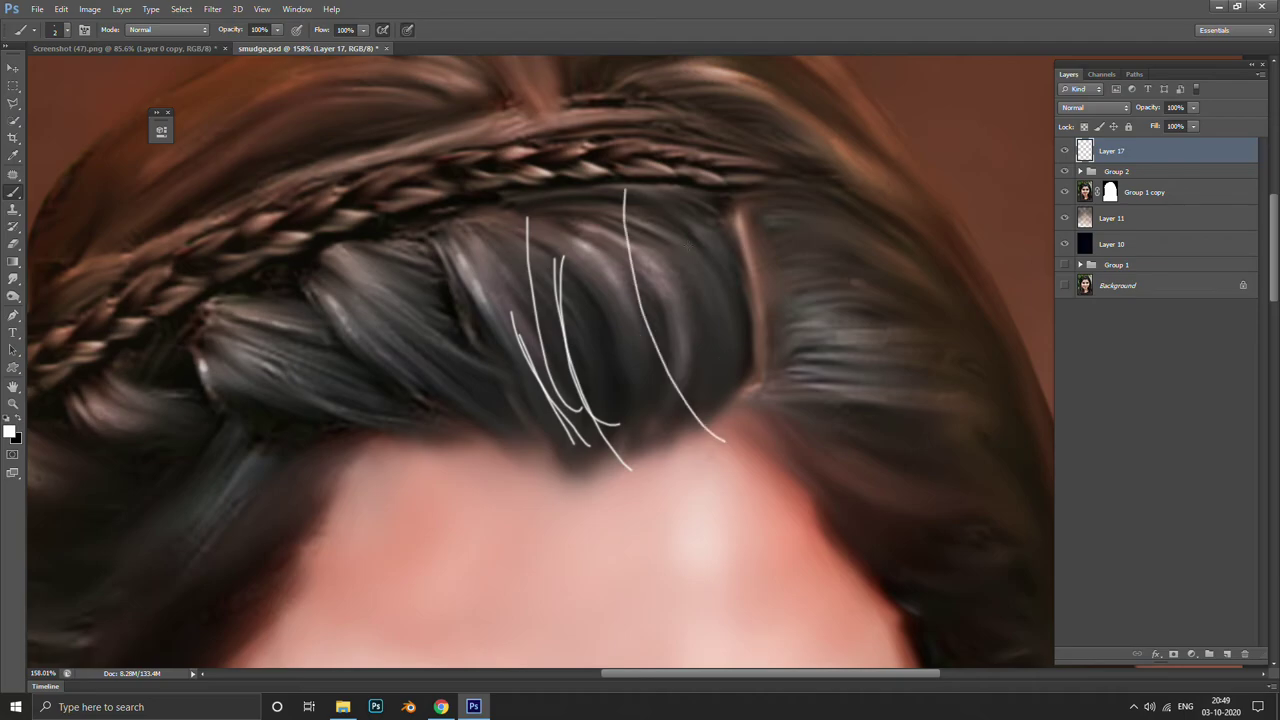
mouse_move(593, 207)
left_mouse_down()
mouse_move(705, 432)
mouse_move(798, 440)
left_mouse_up()
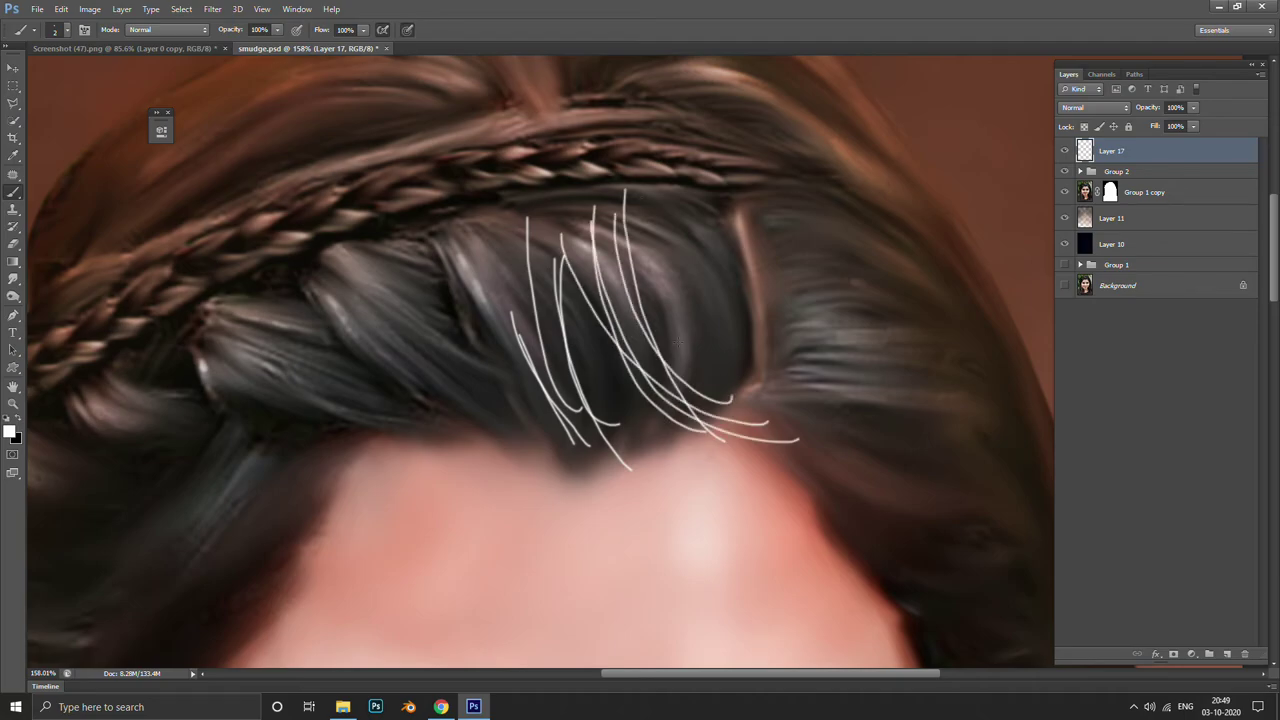
Paint more thin curved white strands across the crown
scroll(507, 360, "down", 5)
scroll(507, 360, "up", 4)
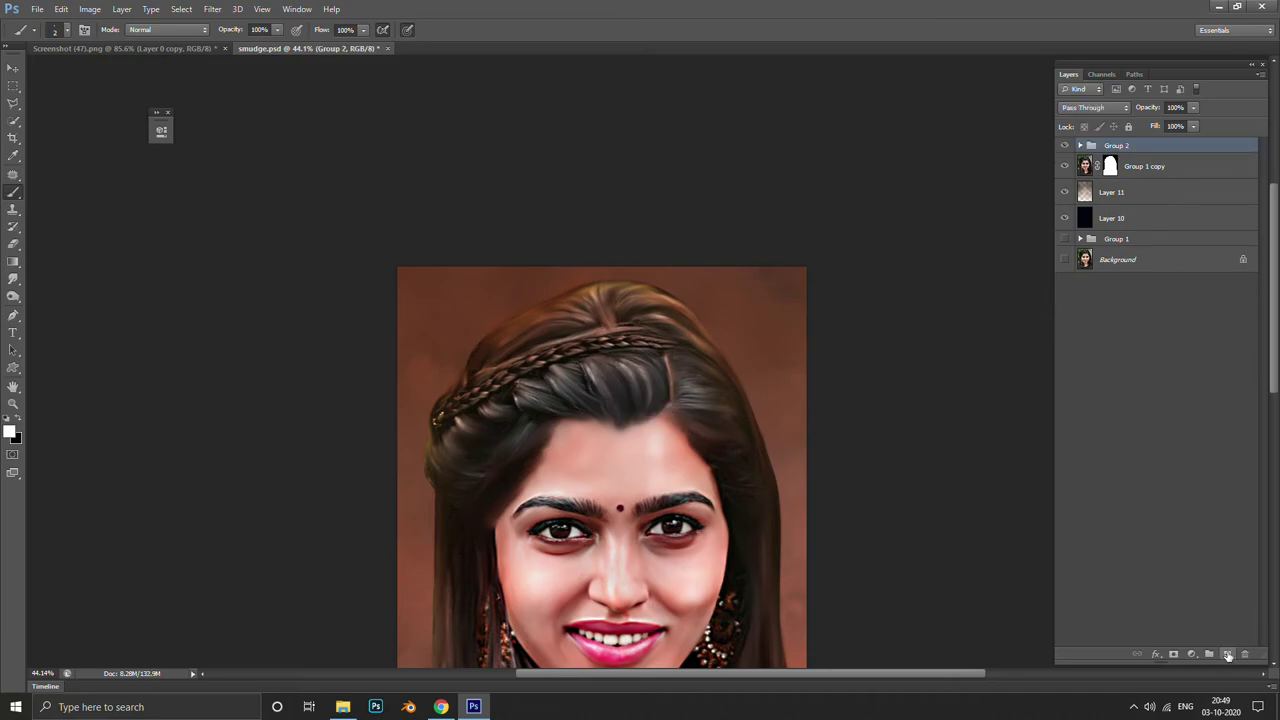
scroll(671, 384, "up", 4)
left_click_drag(422, 280, 500, 520)
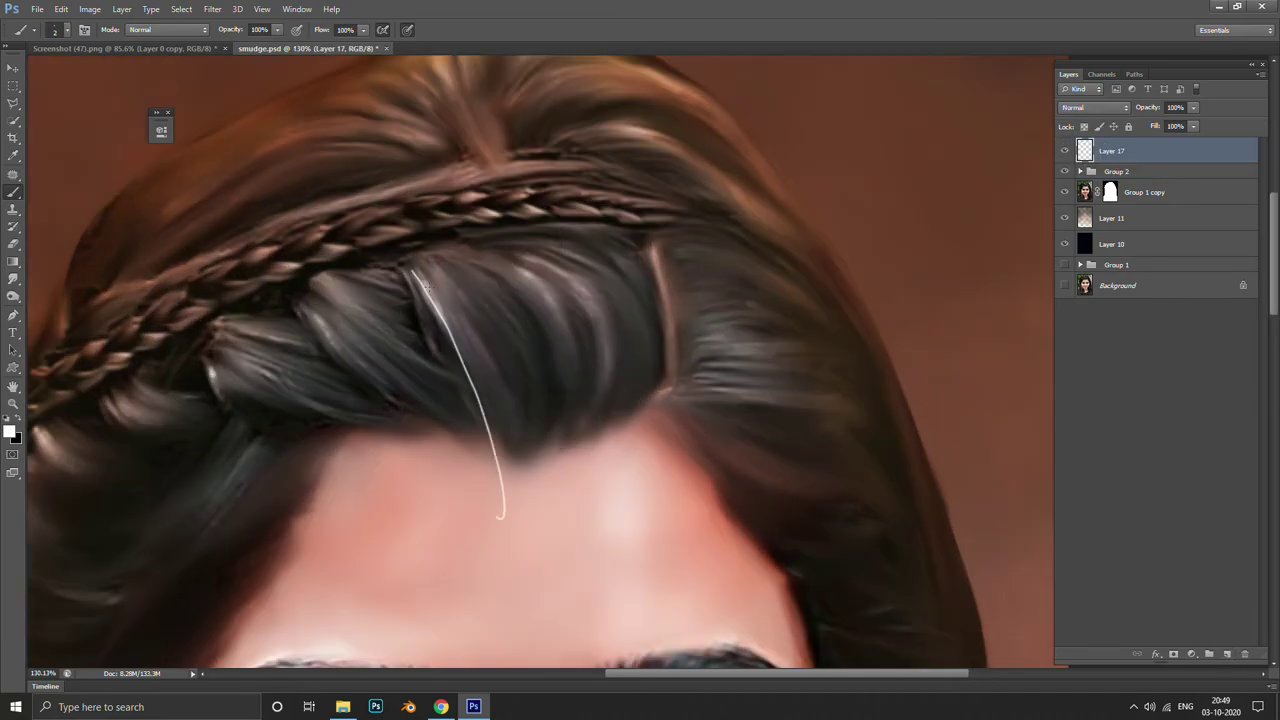
key("ctrl+z")
left_click_drag(420, 279, 502, 450)
left_click_drag(447, 309, 502, 445)
left_click_drag(472, 311, 510, 367)
left_click_drag(531, 413, 537, 445)
left_click_drag(430, 236, 540, 383)
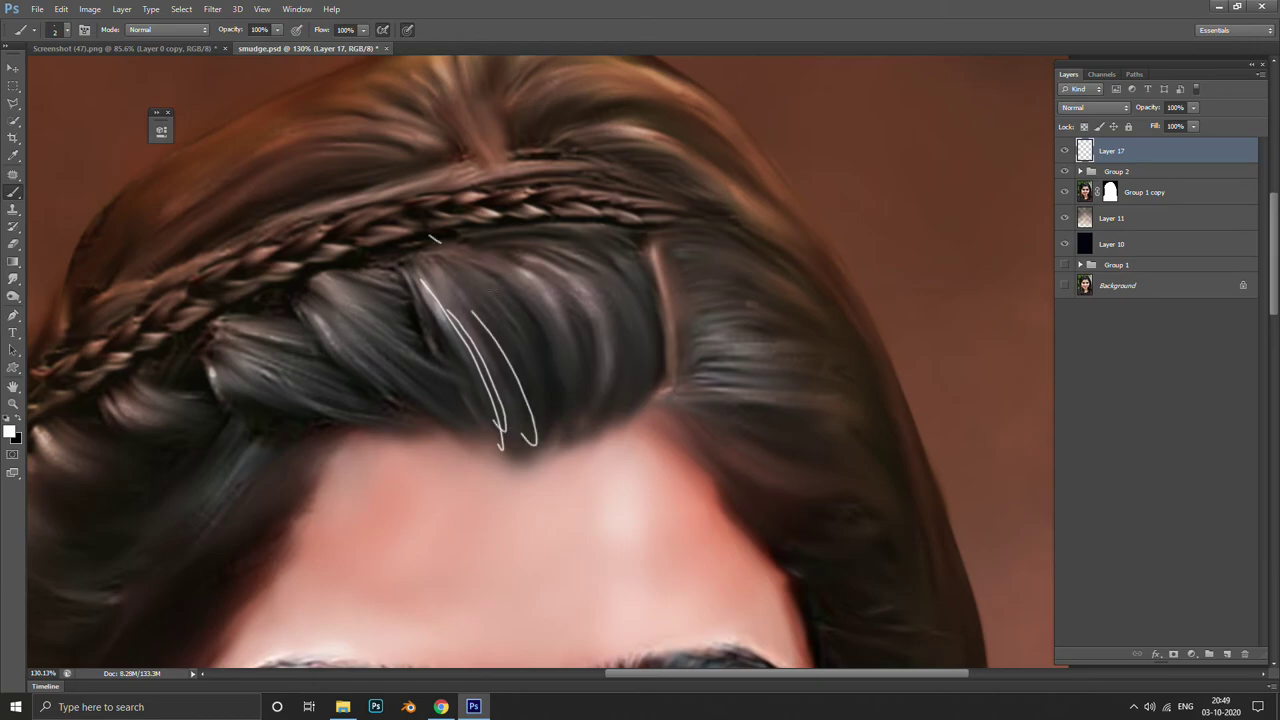
key("ctrl+z")
mouse_move(437, 278)
left_mouse_down()
mouse_move(492, 428)
mouse_move(535, 398)
left_mouse_up()
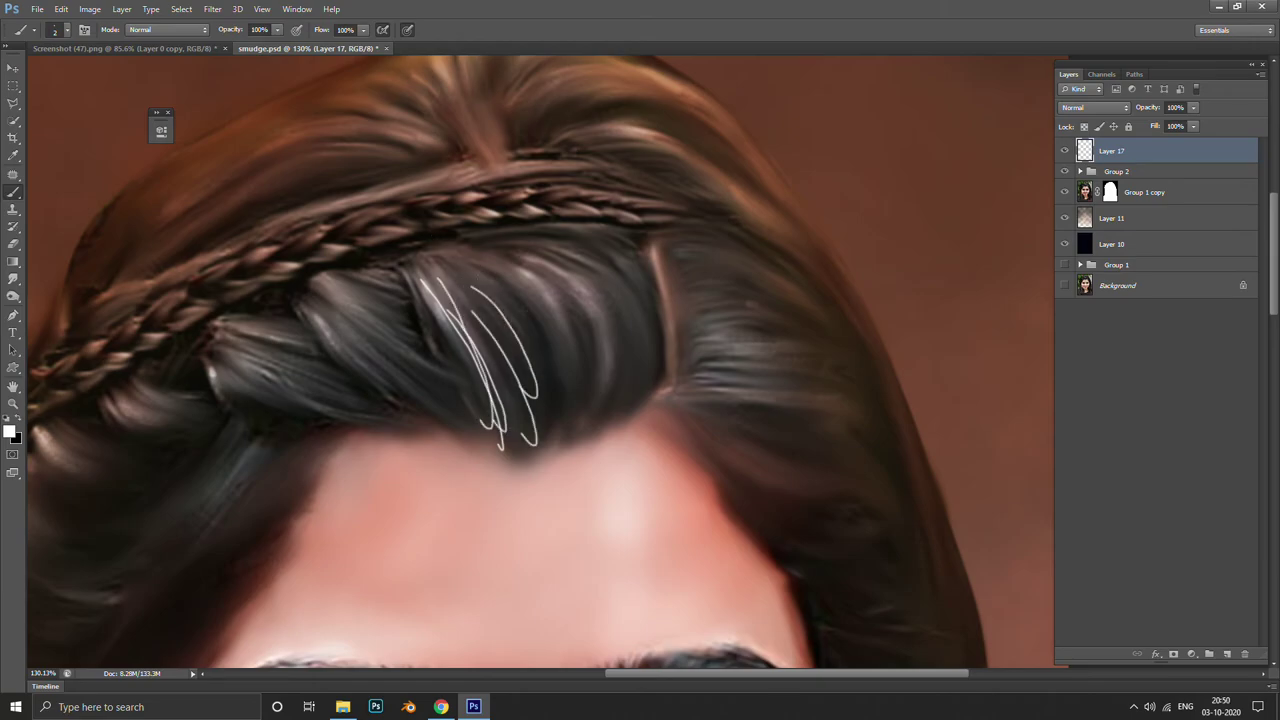
left_click_drag(488, 278, 568, 400)
mouse_move(530, 297)
left_mouse_down()
mouse_move(580, 392)
mouse_move(607, 386)
left_mouse_up()
left_click_drag(574, 284, 605, 372)
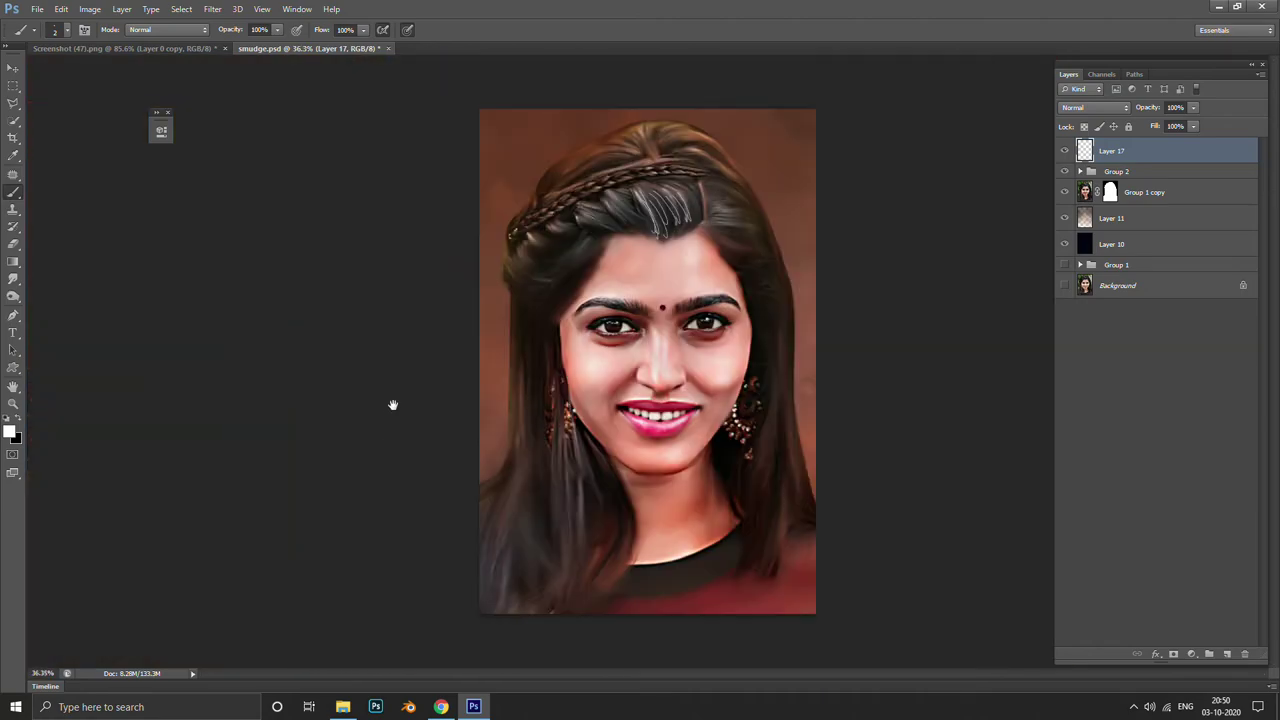
Add thin white strands over the braid and down the right hair edge
left_click_drag(518, 473, 600, 342)
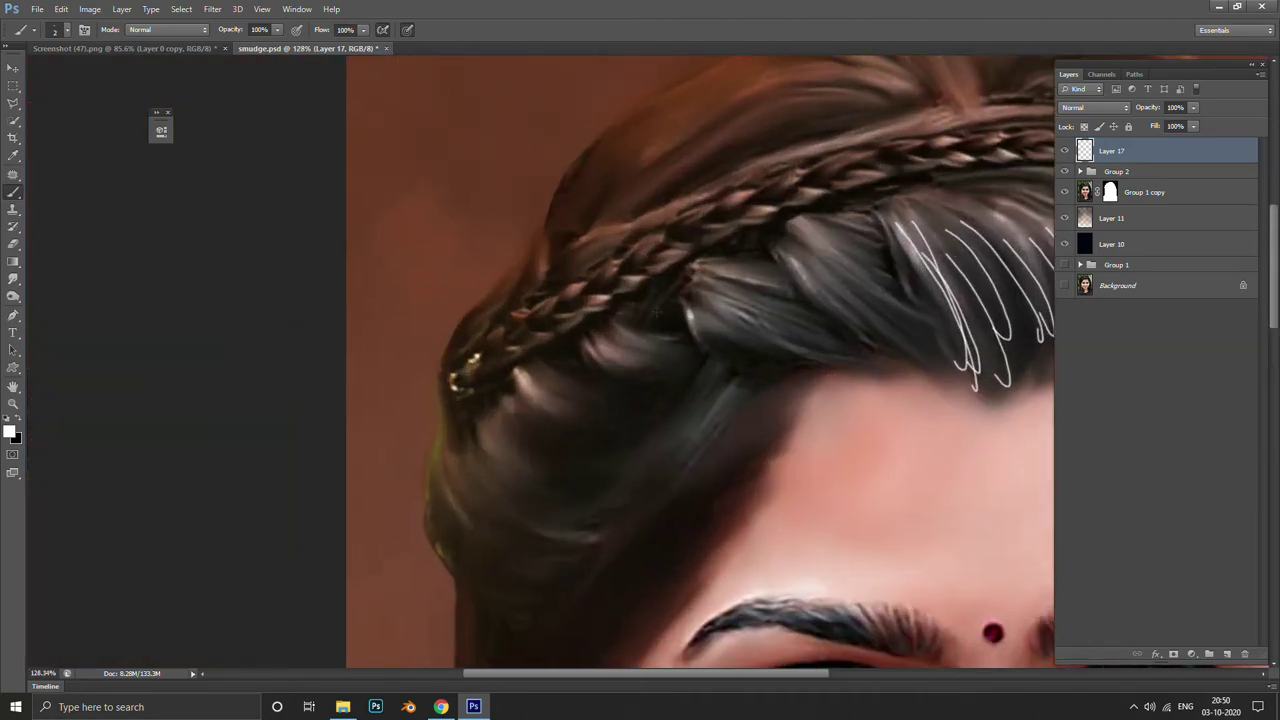
left_click_drag(651, 306, 868, 398)
key("ctrl+z")
mouse_move(686, 279)
left_mouse_down()
mouse_move(828, 364)
mouse_move(853, 346)
left_mouse_up()
left_click_drag(761, 288, 858, 336)
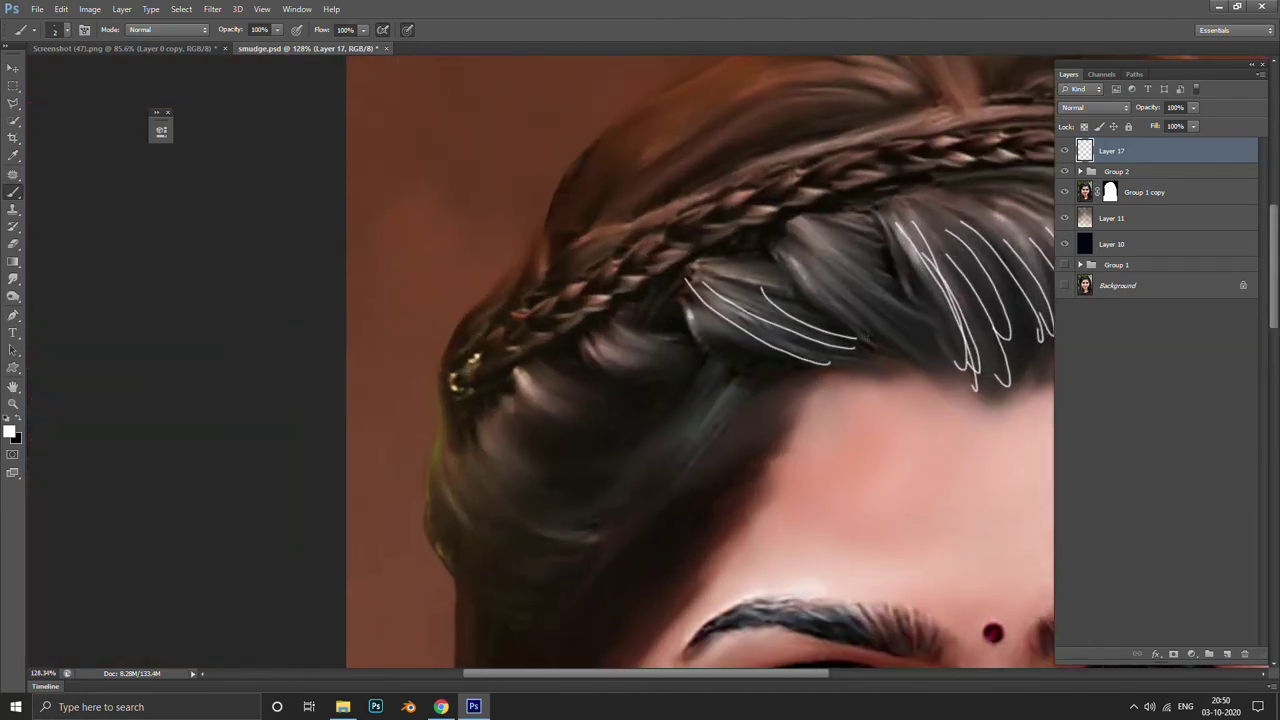
left_click_drag(800, 250, 932, 326)
scroll(869, 307, "down", 5)
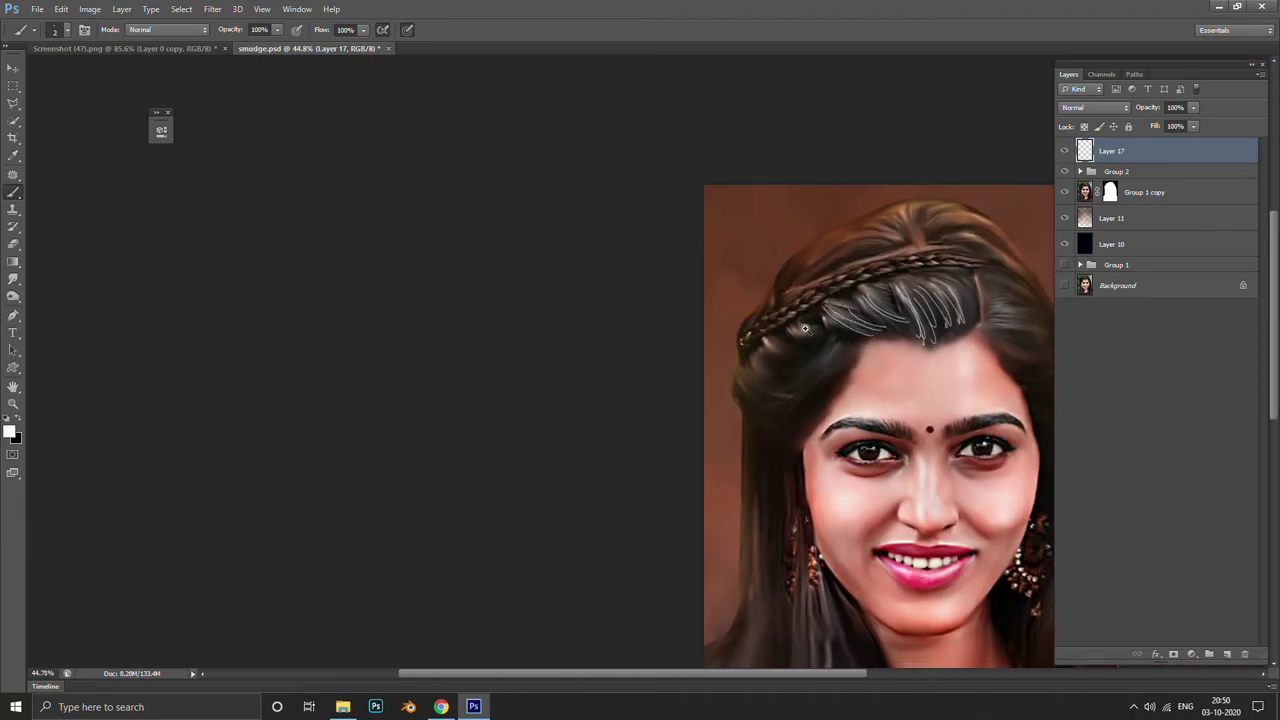
scroll(714, 446, "up", 4)
left_click_drag(705, 360, 828, 395)
left_click_drag(768, 322, 854, 347)
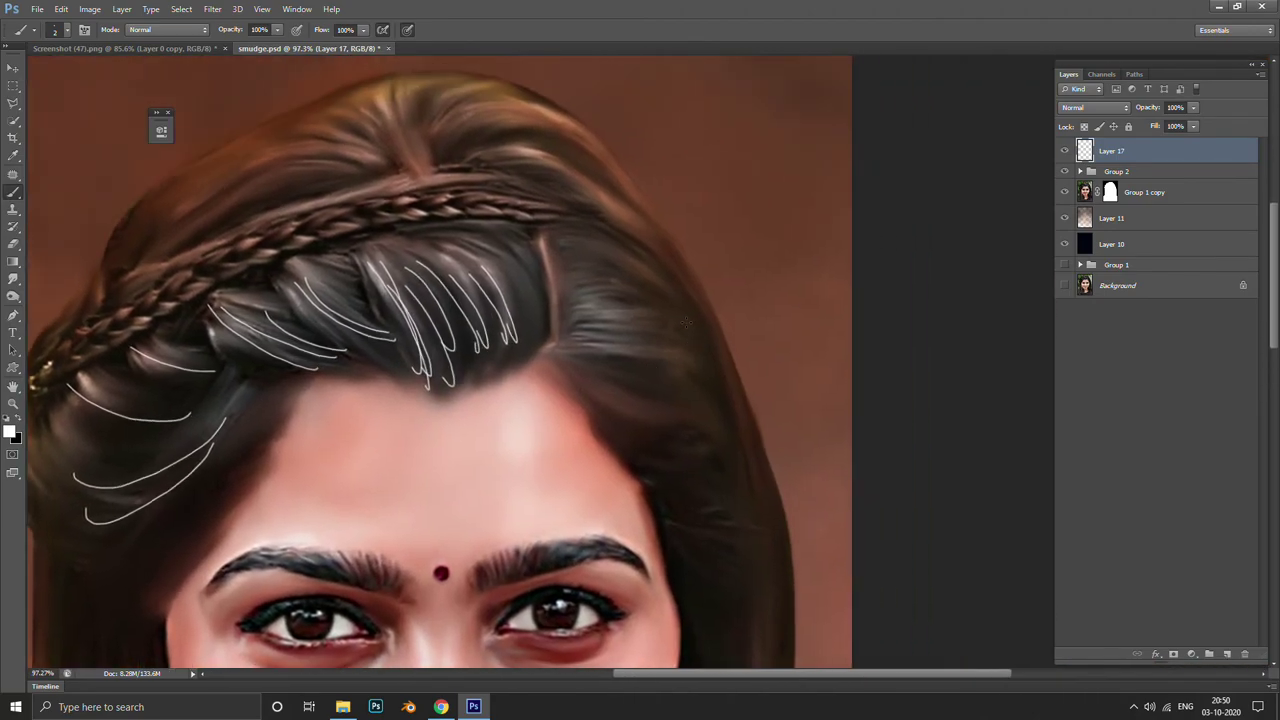
left_click_drag(663, 256, 792, 405)
mouse_move(682, 323)
left_mouse_down()
mouse_move(815, 544)
mouse_move(809, 564)
left_mouse_up()
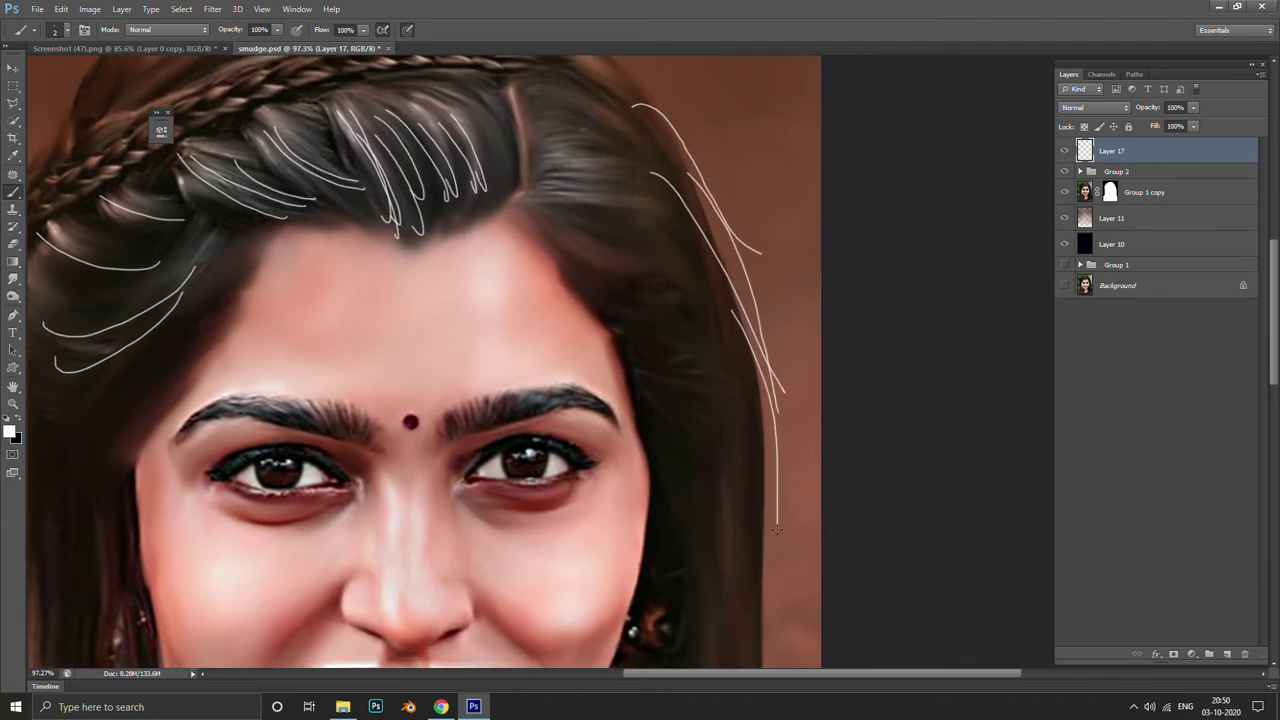
scroll(918, 439, "down", 5)
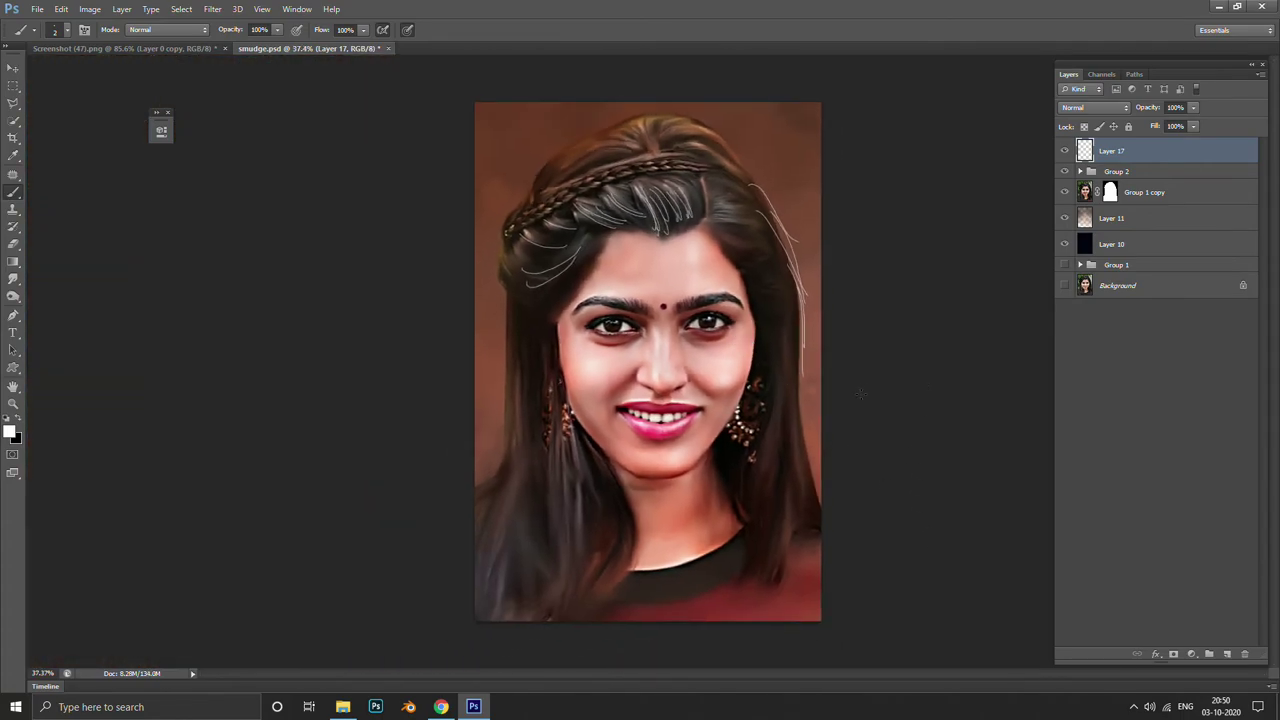
Lower Layer 17's opacity to 26%
left_click(1193, 107)
scroll(740, 240, "up", 6)
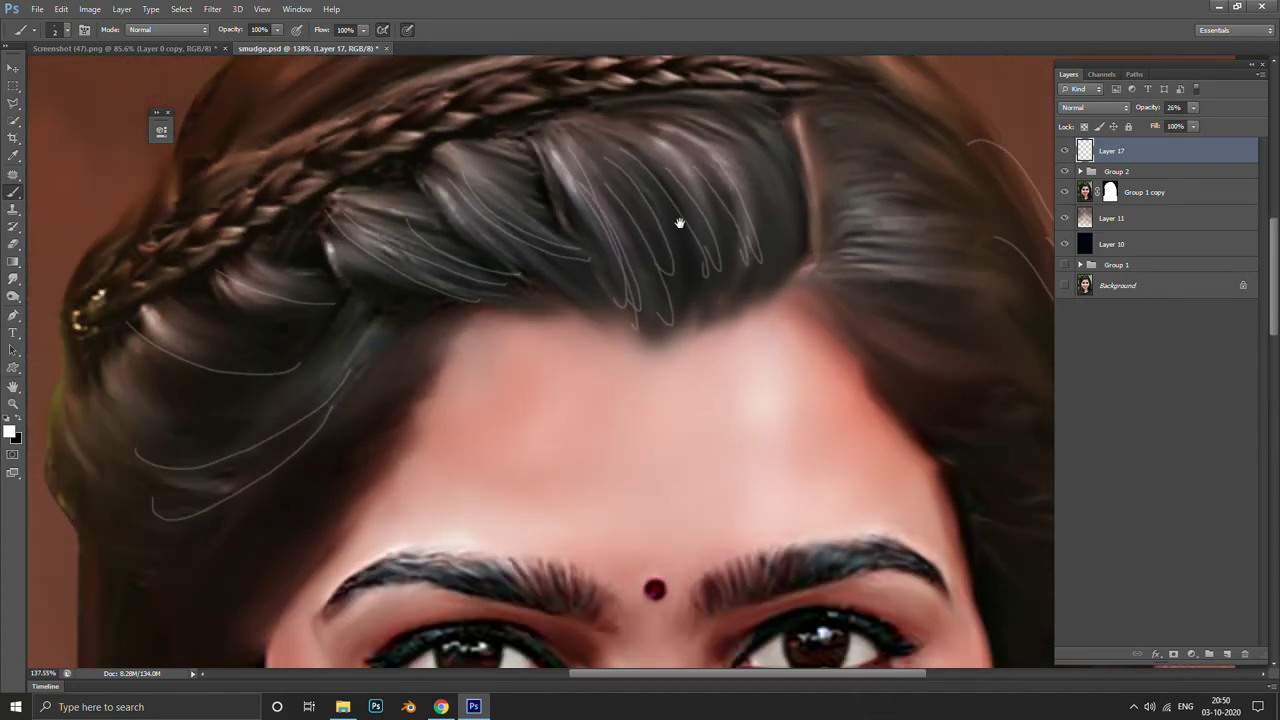
key("ctrl+b")
left_click(764, 227)
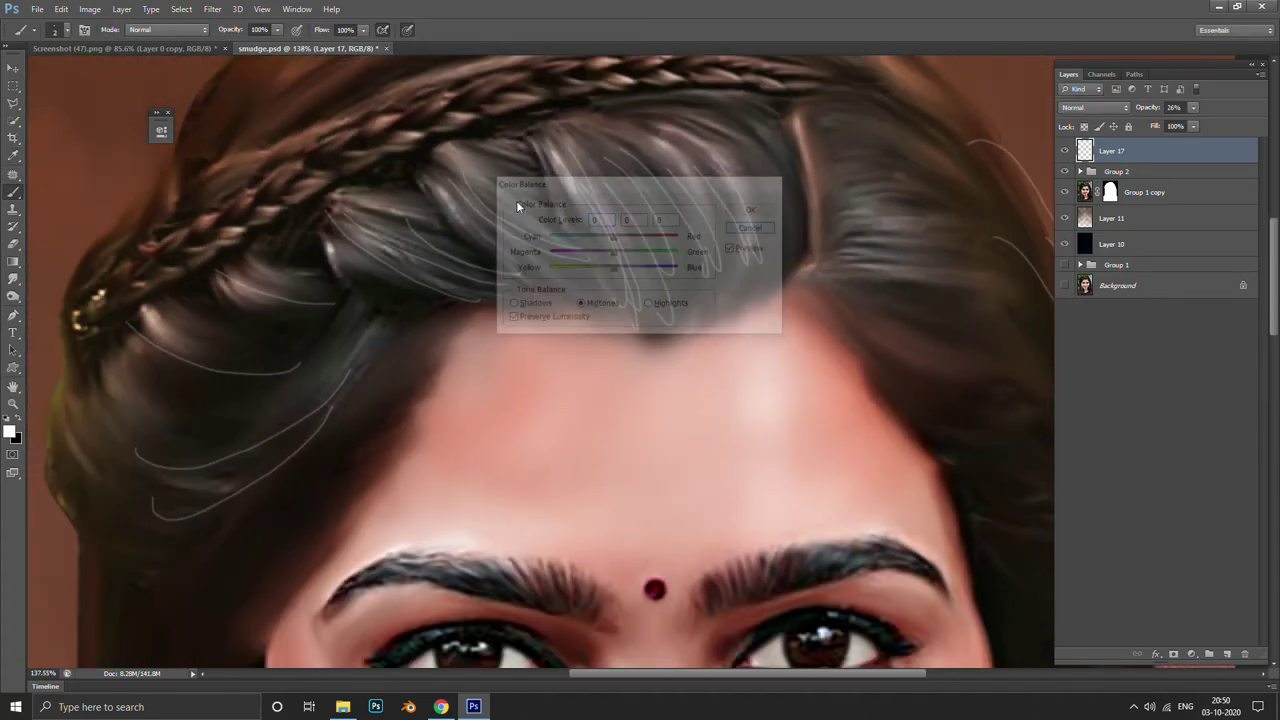
Soften the hair strands with a 2.1-pixel Gaussian Blur
left_click(212, 9)
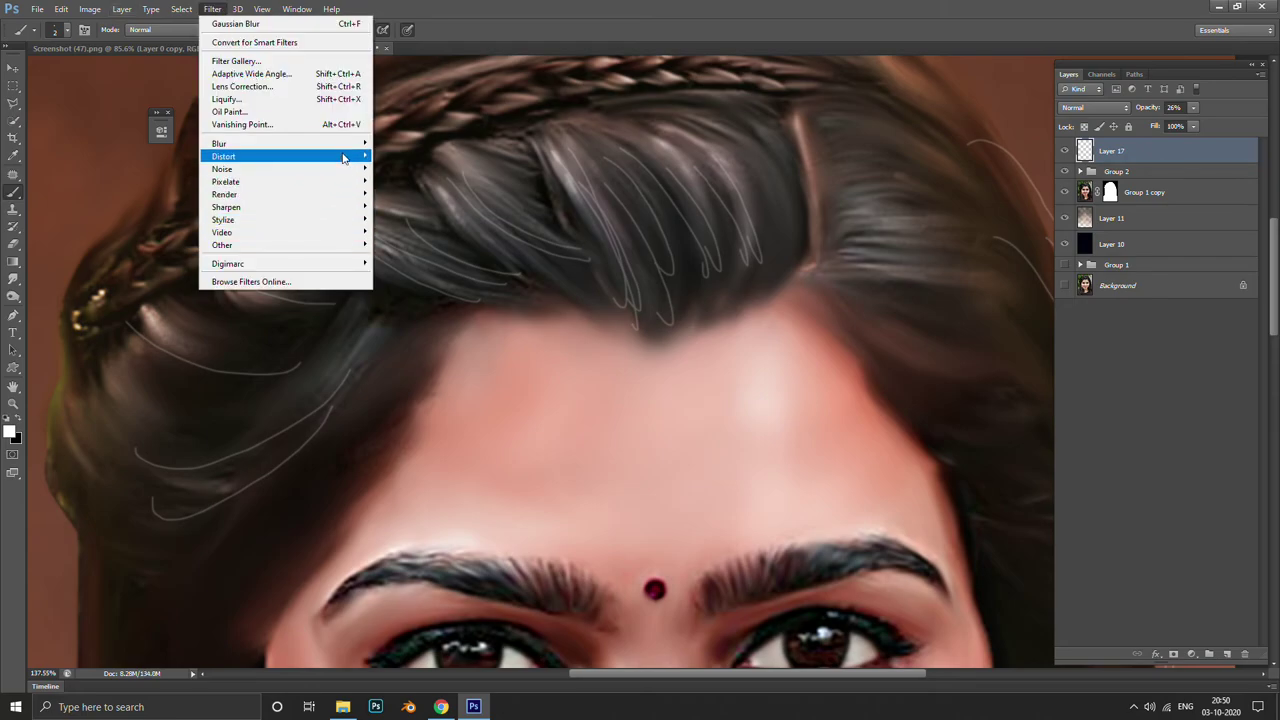
mouse_move(285, 143)
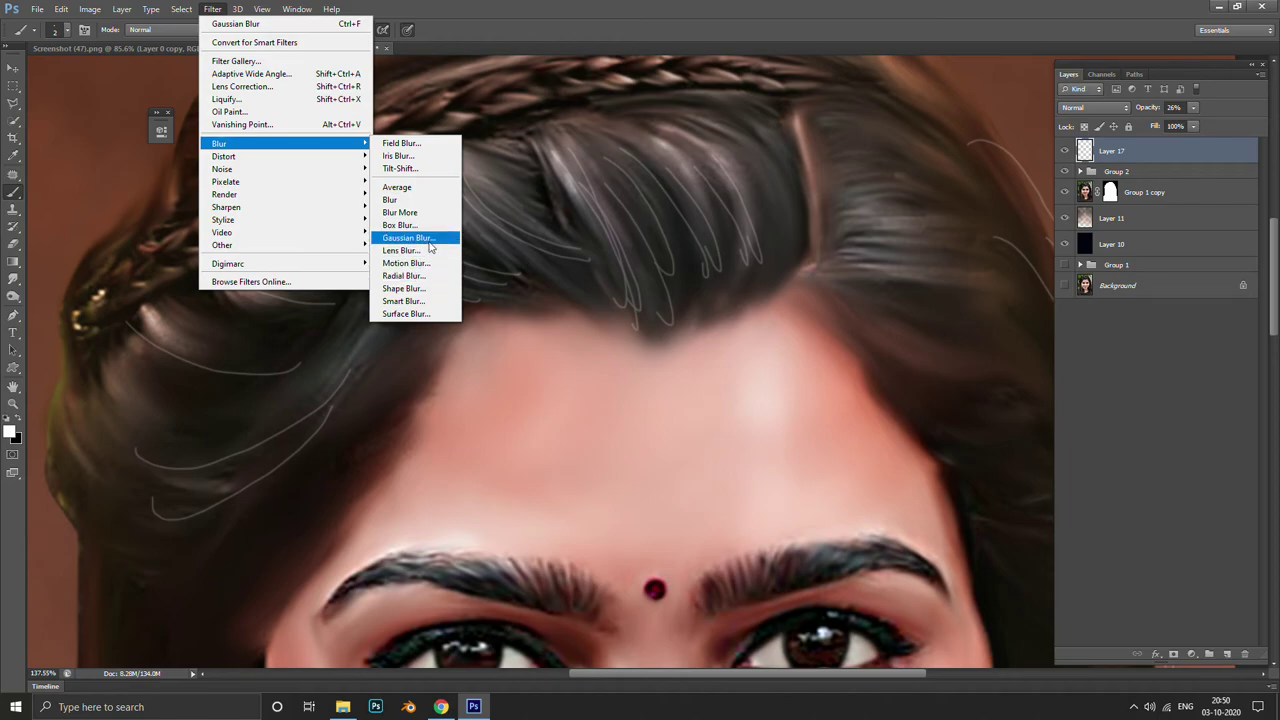
left_click(428, 244)
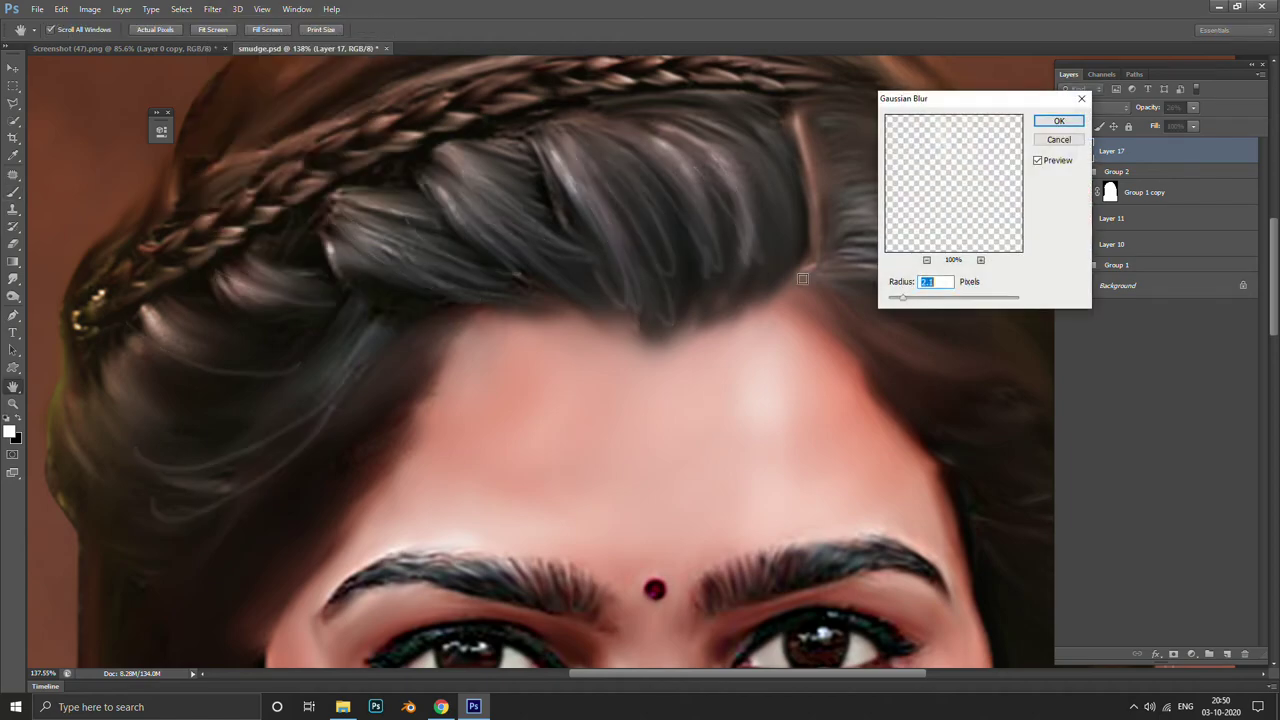
scroll(521, 326, "down", 1)
scroll(494, 323, "down", 3)
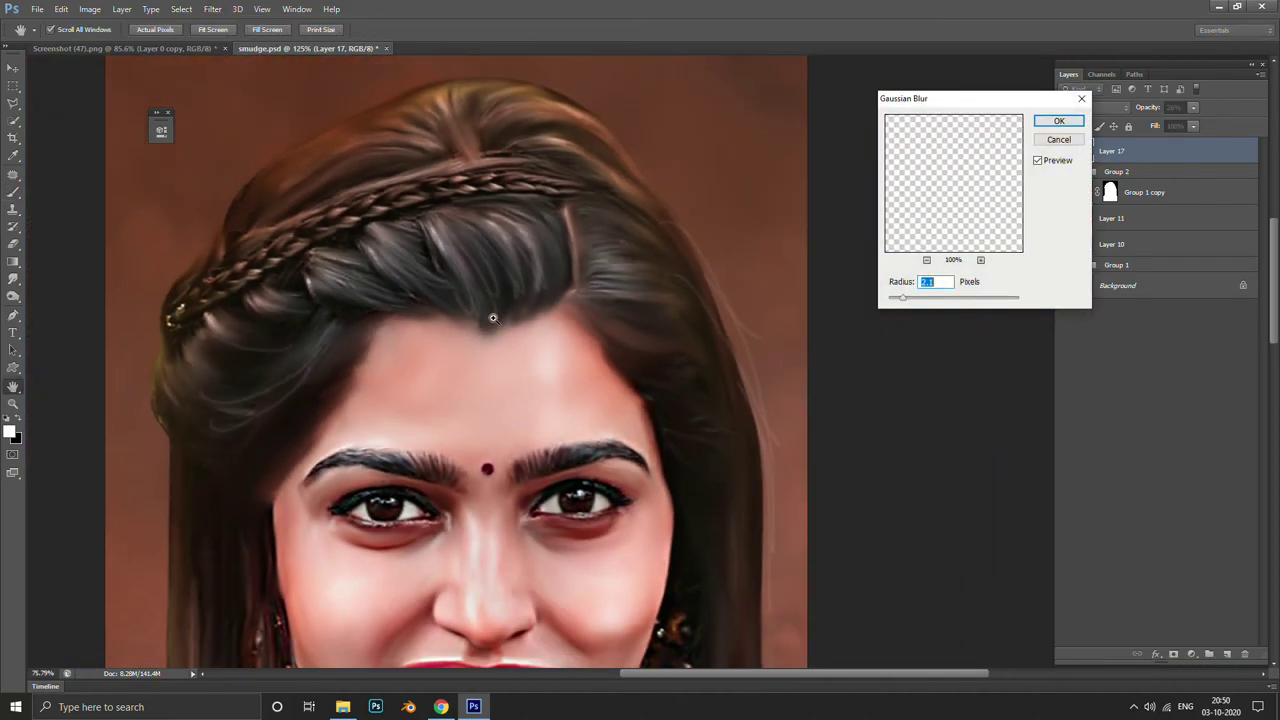
scroll(489, 309, "down", 1)
scroll(352, 343, "down", 1)
scroll(457, 351, "down", 2)
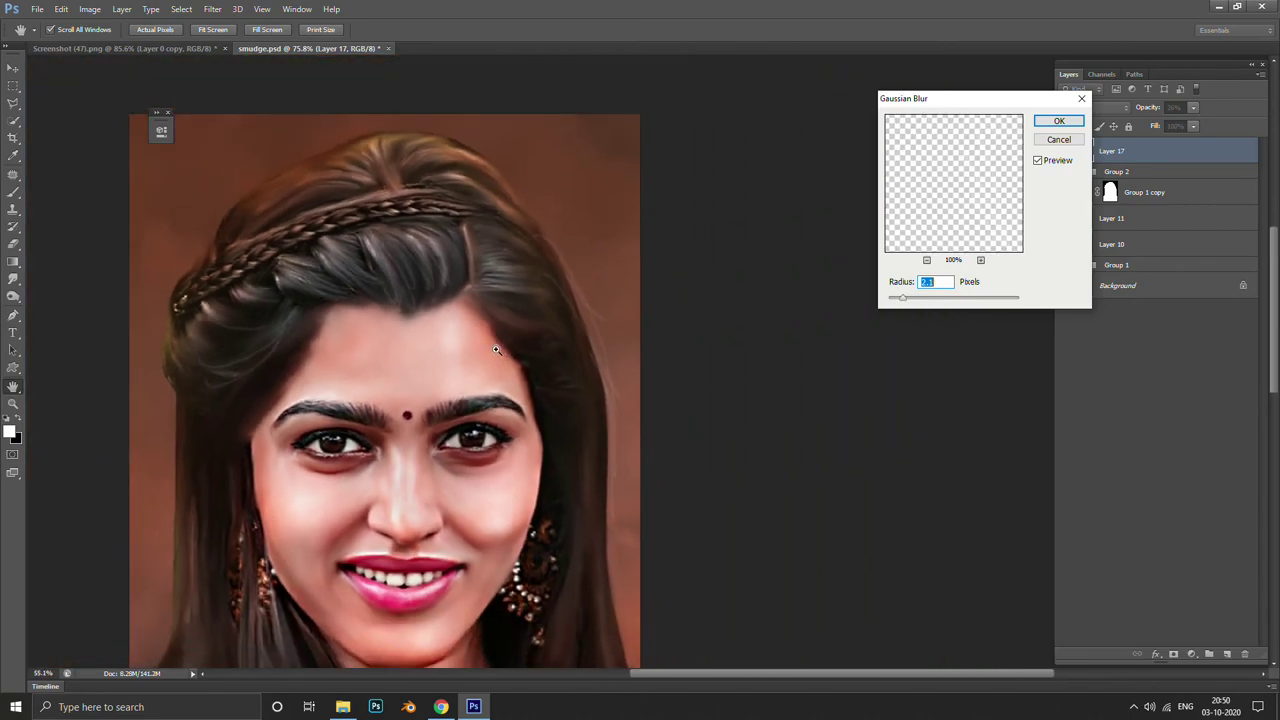
scroll(457, 351, "down", 1)
left_click_drag(353, 383, 575, 290)
scroll(771, 263, "up", 1)
scroll(666, 263, "up", 1)
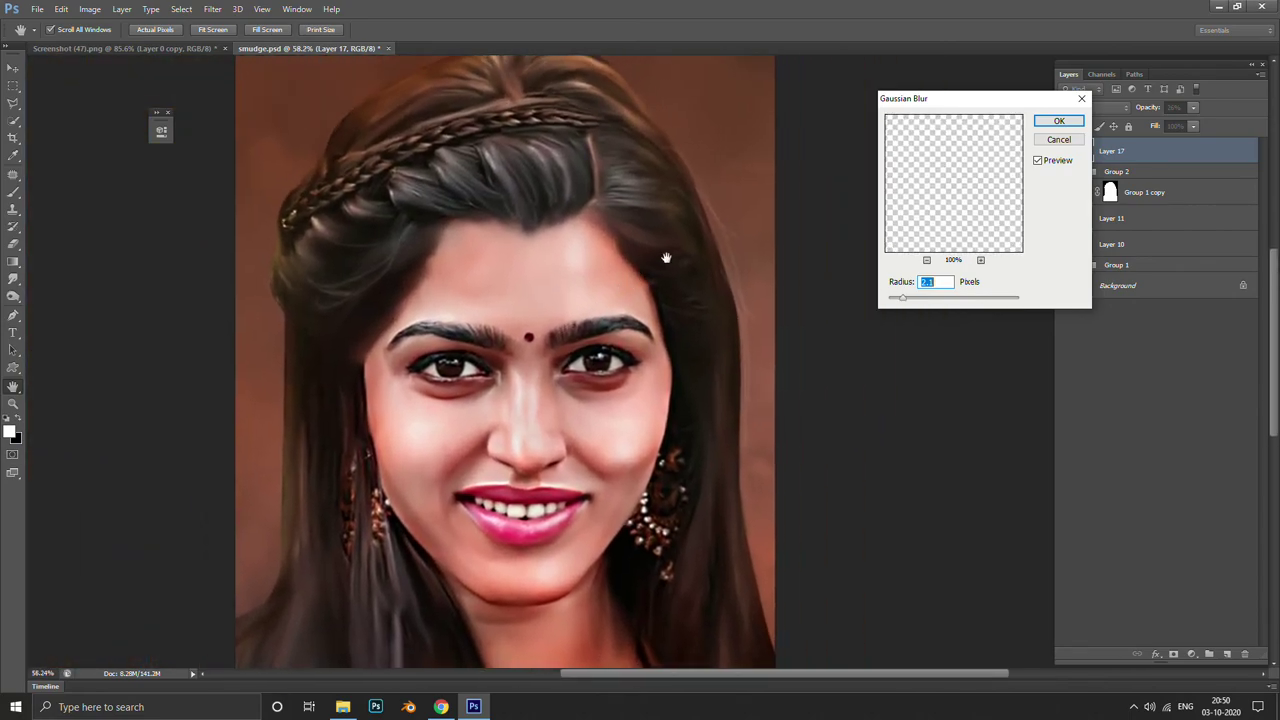
scroll(723, 229, "up", 1)
Confirm the Gaussian blur, then paint four thin light strands along the right hair edge
left_click(1059, 120)
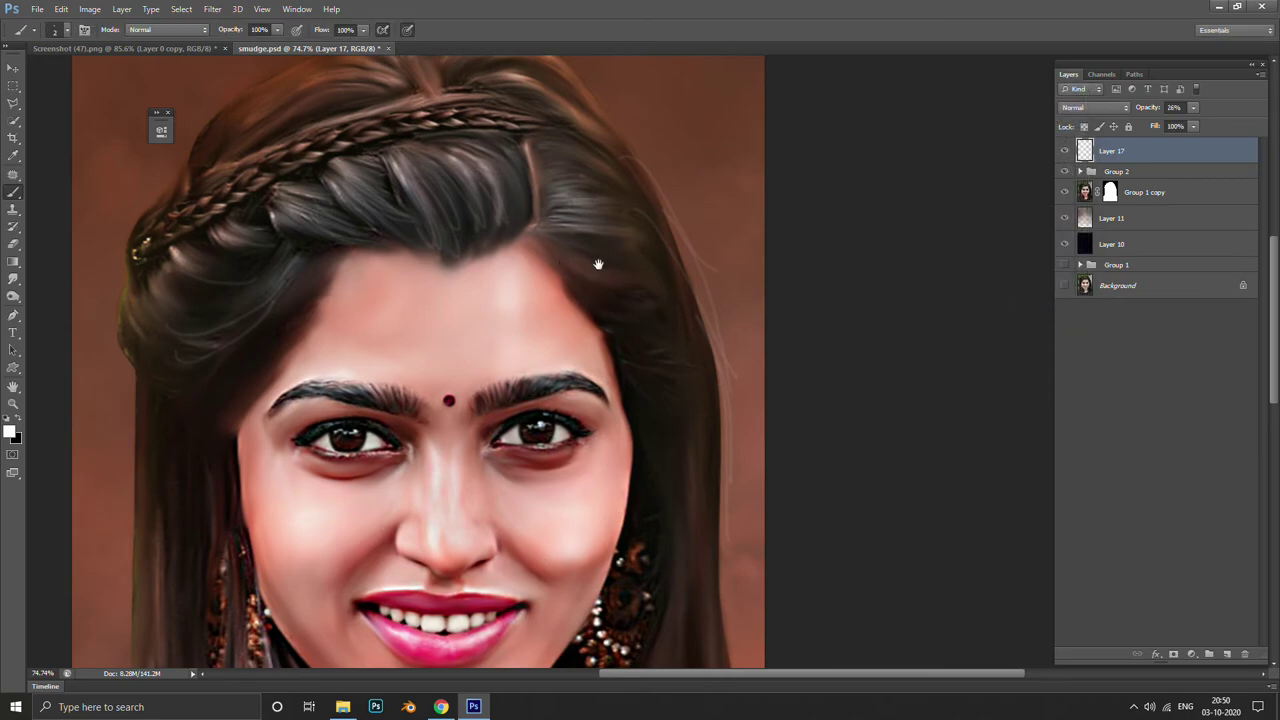
scroll(600, 263, "down", 1)
scroll(715, 225, "up", 1)
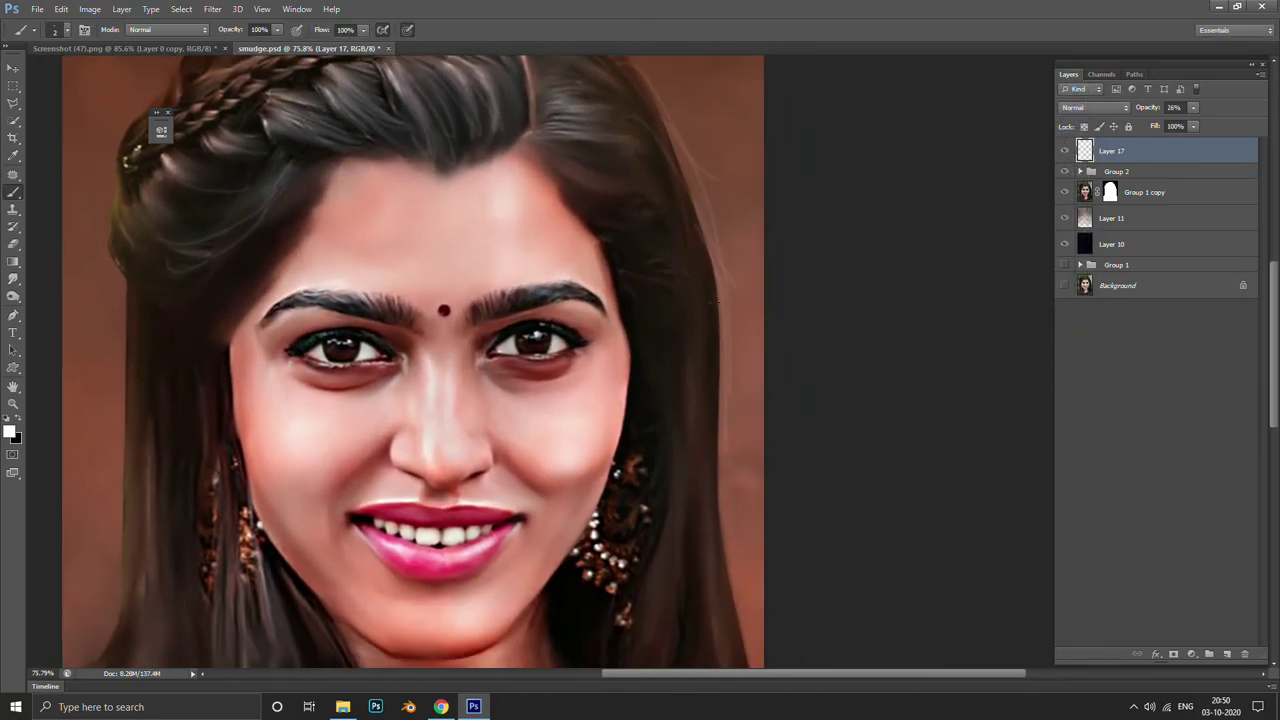
left_click_drag(714, 268, 718, 396)
left_click_drag(698, 224, 706, 382)
left_click_drag(708, 472, 711, 574)
left_click_drag(704, 121, 735, 596)
Paint several thin light strands running down the left hair edge
scroll(710, 523, "down", 1)
scroll(463, 300, "up", 2)
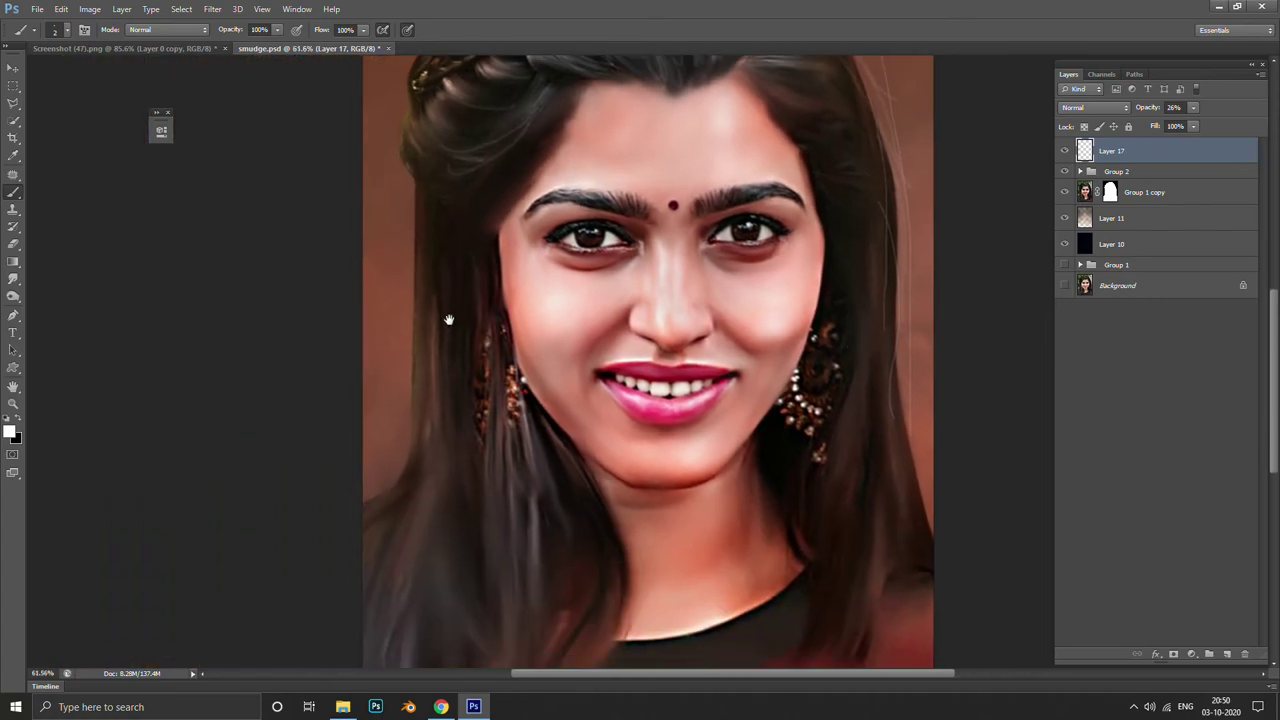
left_click_drag(468, 204, 449, 566)
left_click_drag(446, 226, 422, 494)
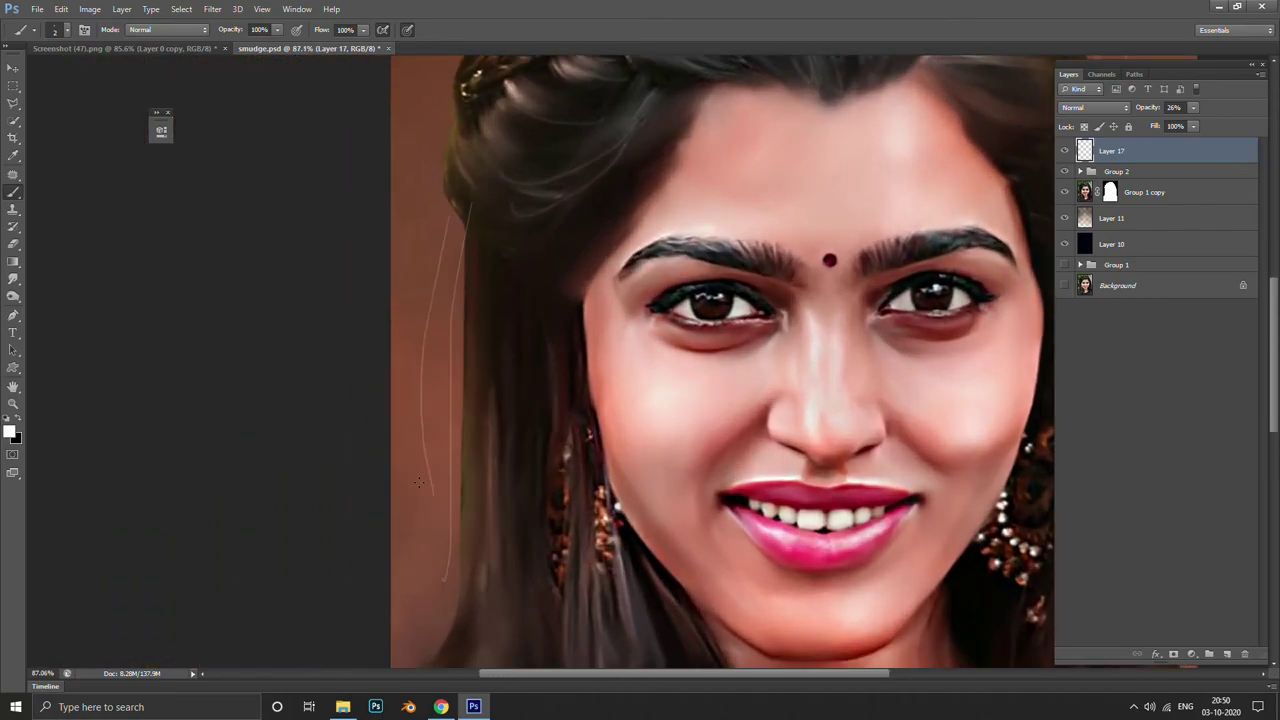
left_click_drag(460, 206, 441, 386)
mouse_move(450, 270)
left_mouse_down()
mouse_move(418, 475)
mouse_move(434, 505)
left_mouse_up()
left_click_drag(470, 325, 434, 618)
scroll(455, 400, "down", 1)
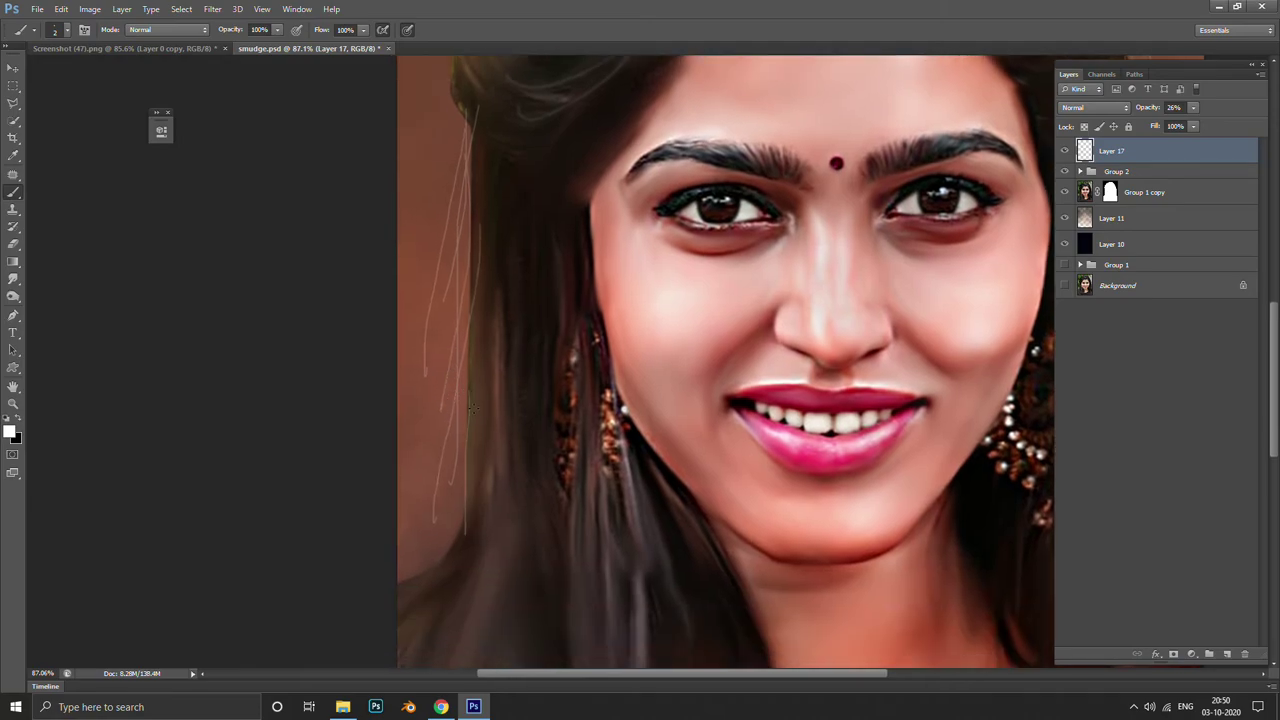
left_click_drag(472, 408, 412, 572)
left_click_drag(484, 462, 446, 572)
Bring the crown into view and paint strands from the braid up to the crown
scroll(466, 478, "down", 3)
scroll(697, 366, "up", 2)
left_click_drag(709, 300, 540, 403)
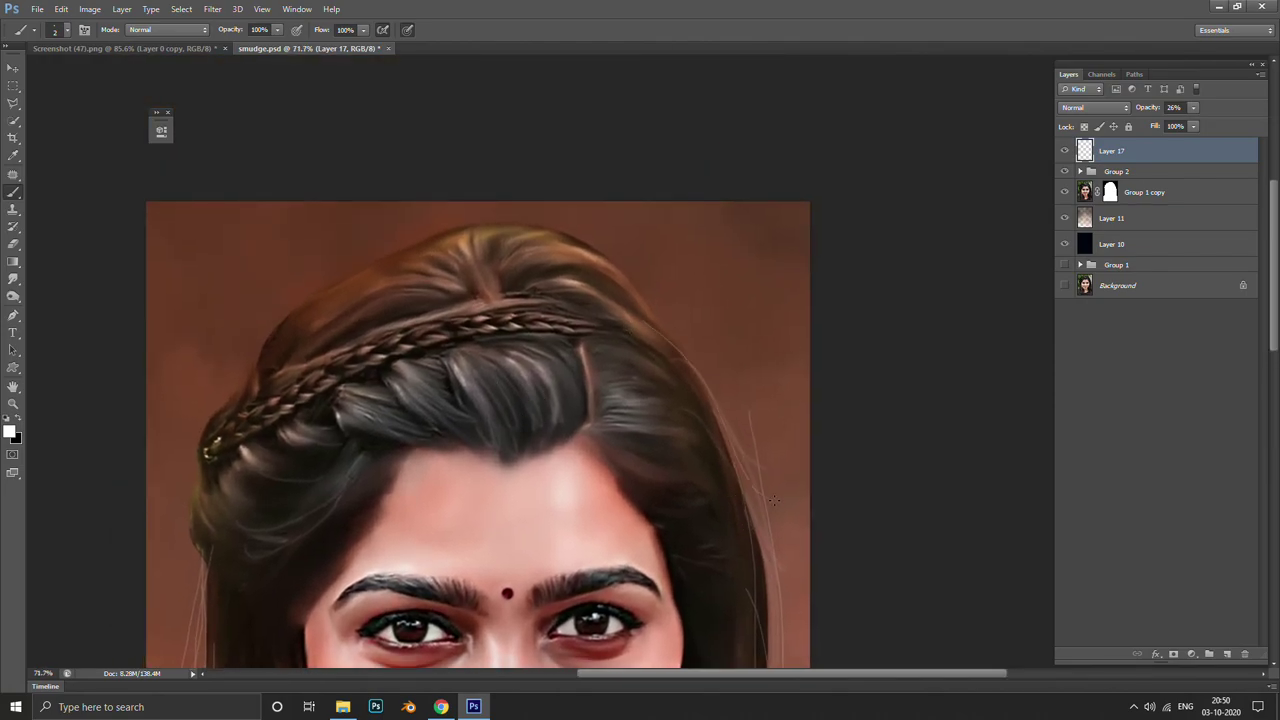
left_click_drag(773, 500, 704, 342)
left_click_drag(263, 180, 459, 313)
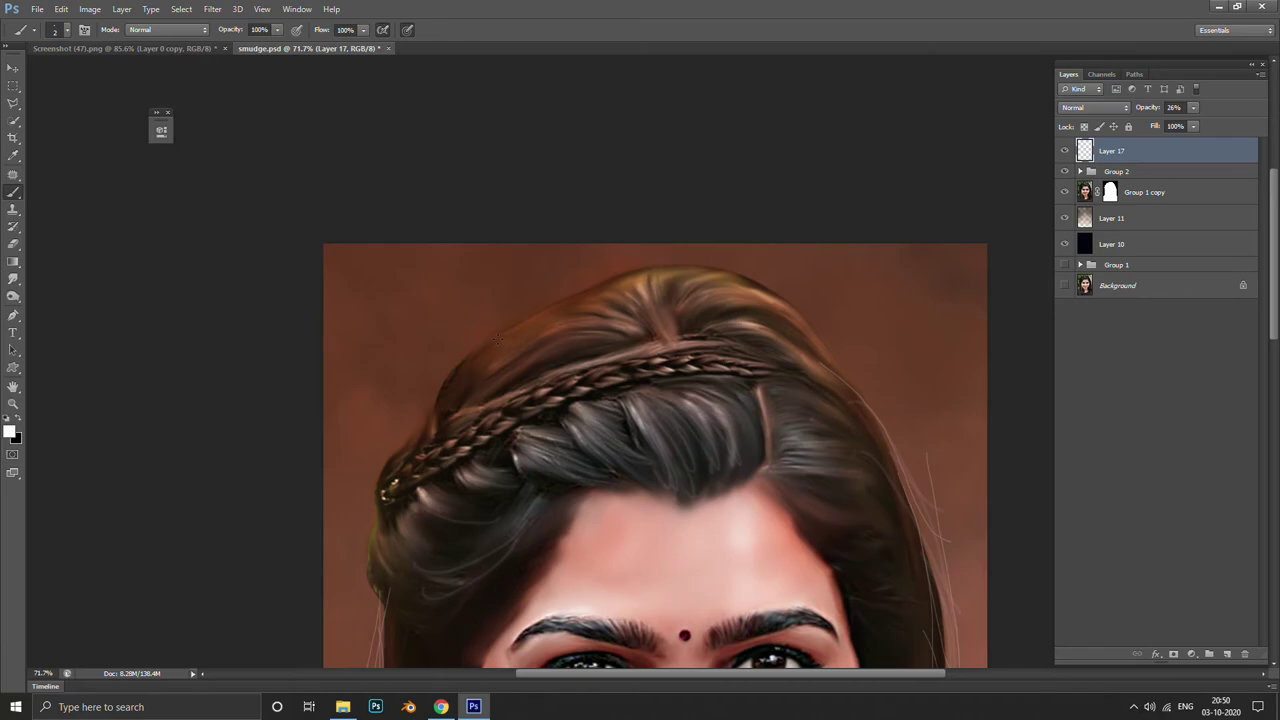
left_click_drag(440, 400, 505, 362)
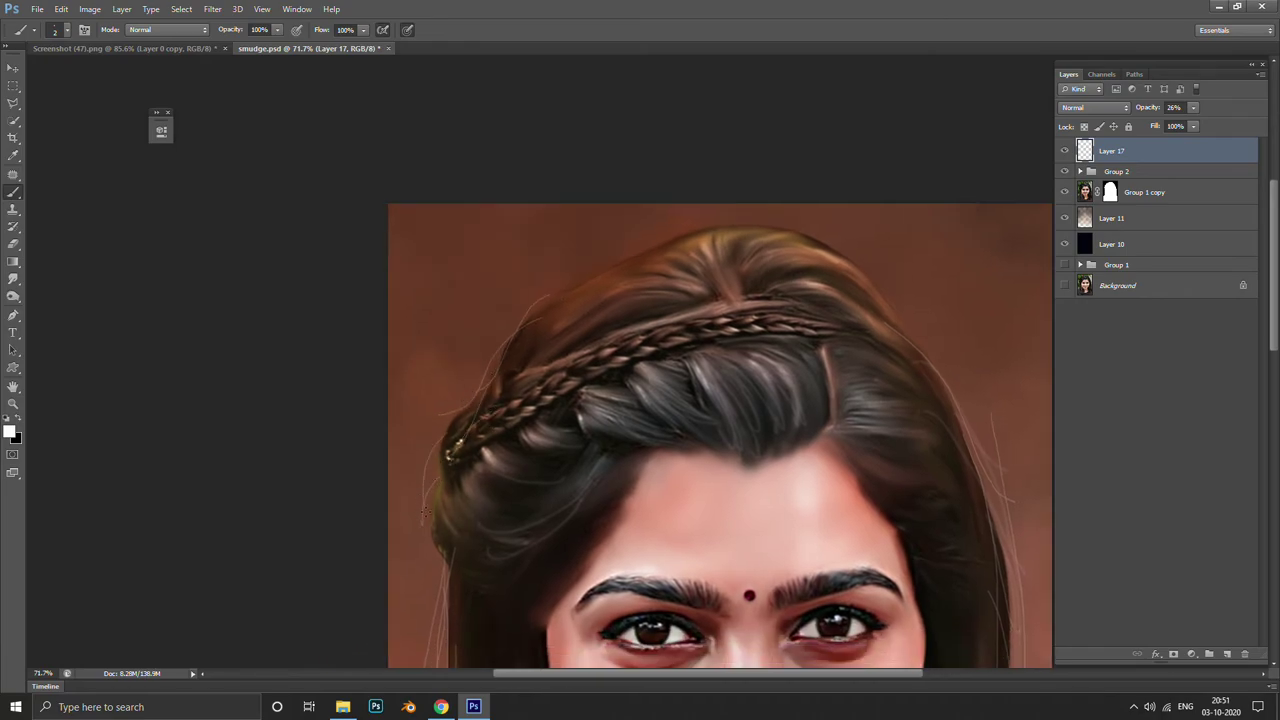
left_click_drag(541, 417, 458, 436)
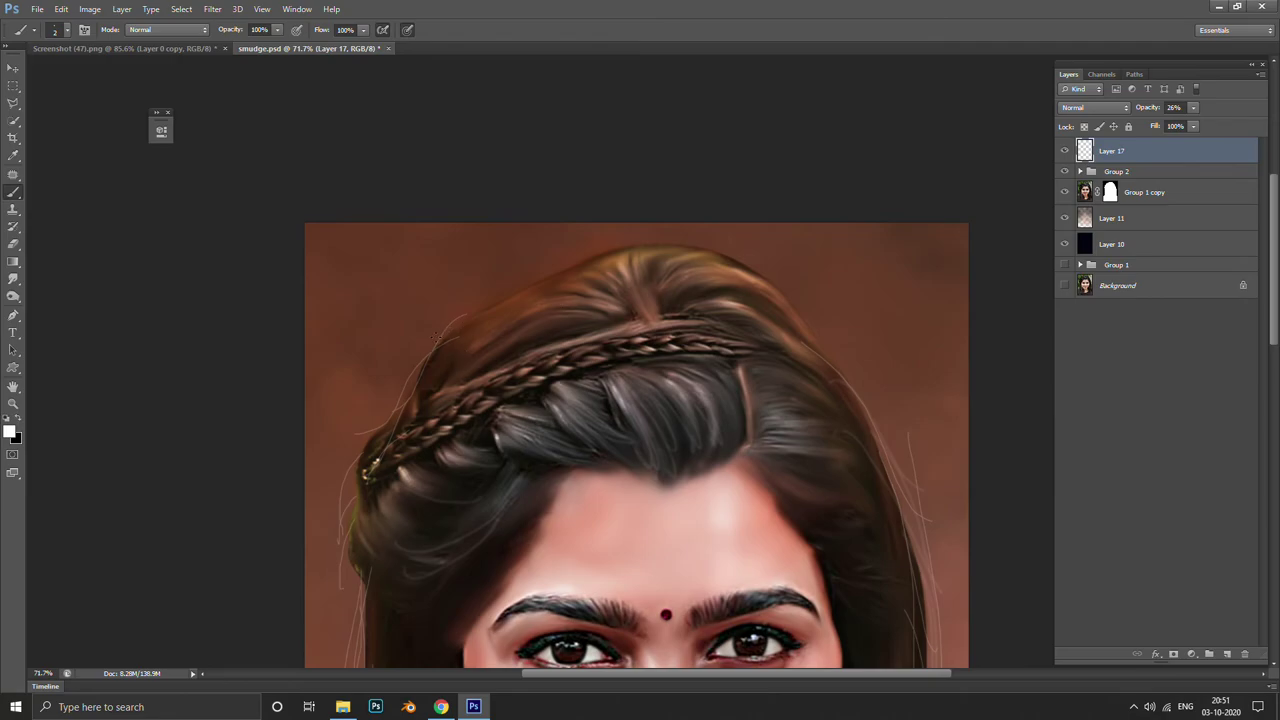
left_click_drag(436, 338, 651, 246)
left_click_drag(900, 410, 775, 292)
left_click_drag(845, 383, 809, 291)
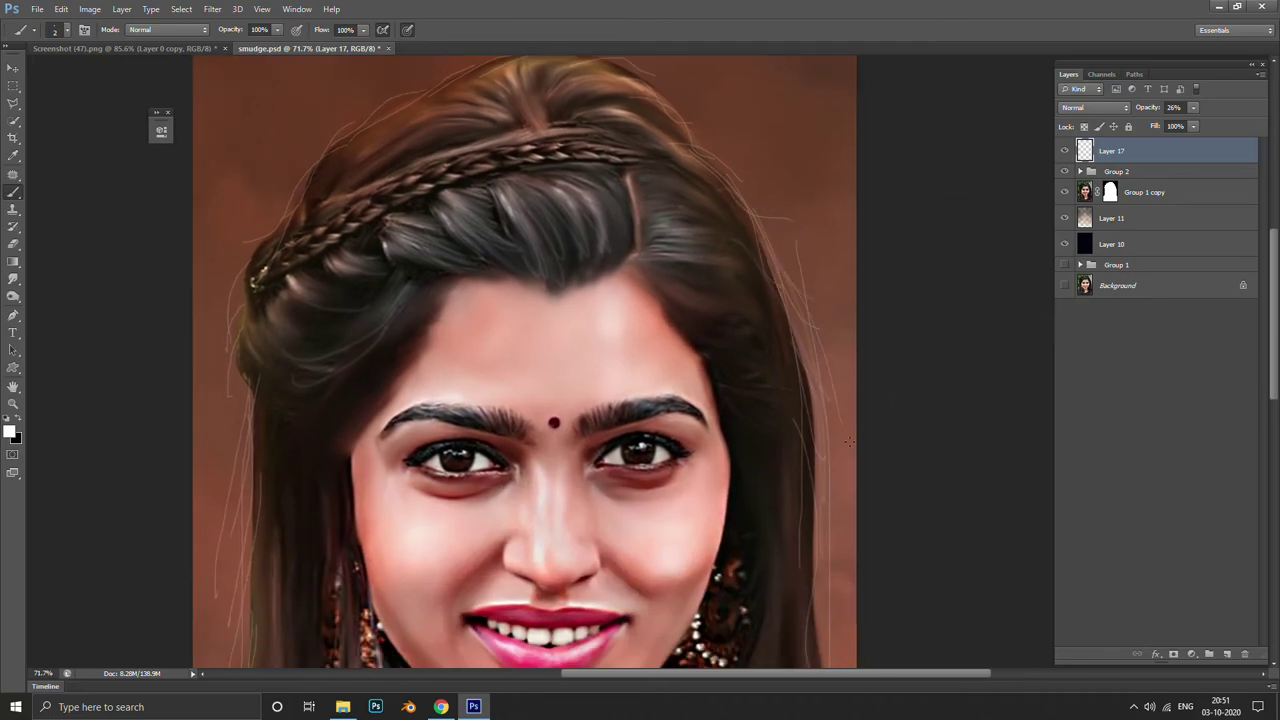
left_click_drag(823, 476, 809, 371)
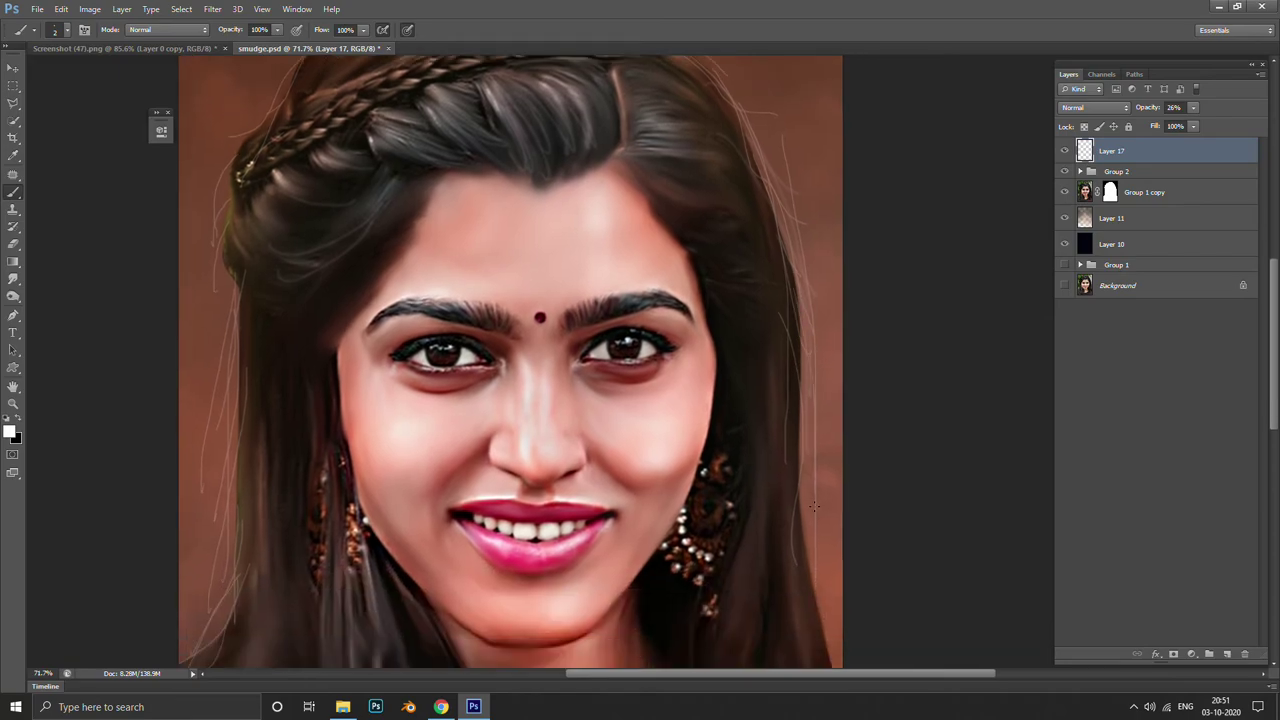
mouse_move(814, 522)
left_mouse_down()
mouse_move(782, 315)
mouse_move(803, 512)
left_mouse_up()
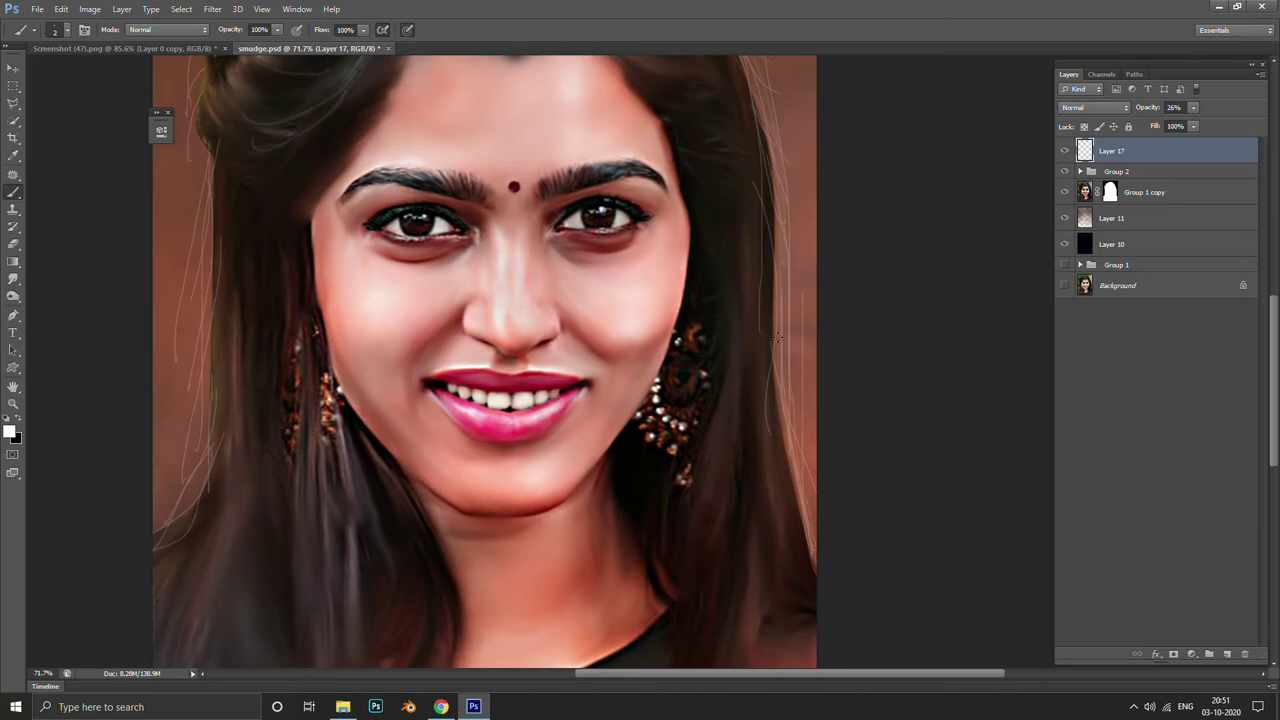
Add one more thin light strand down the left side of the hair
scroll(781, 330, "down", 3)
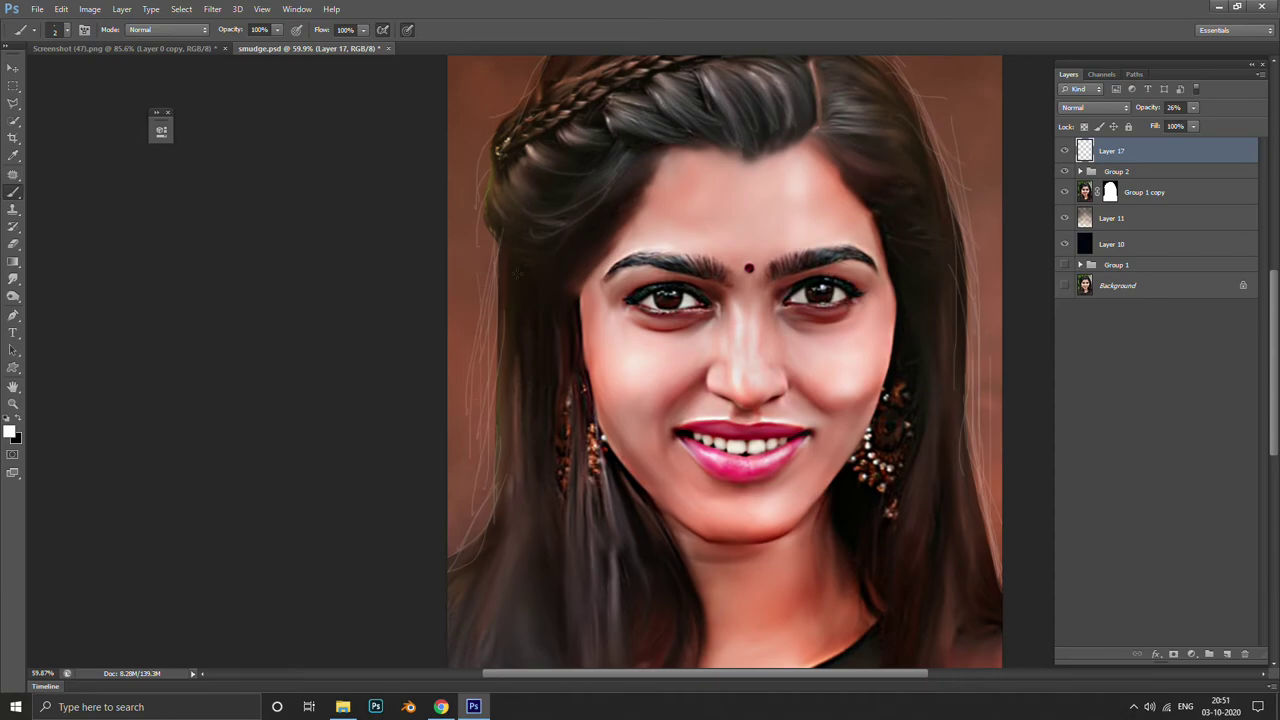
left_click_drag(505, 292, 511, 450)
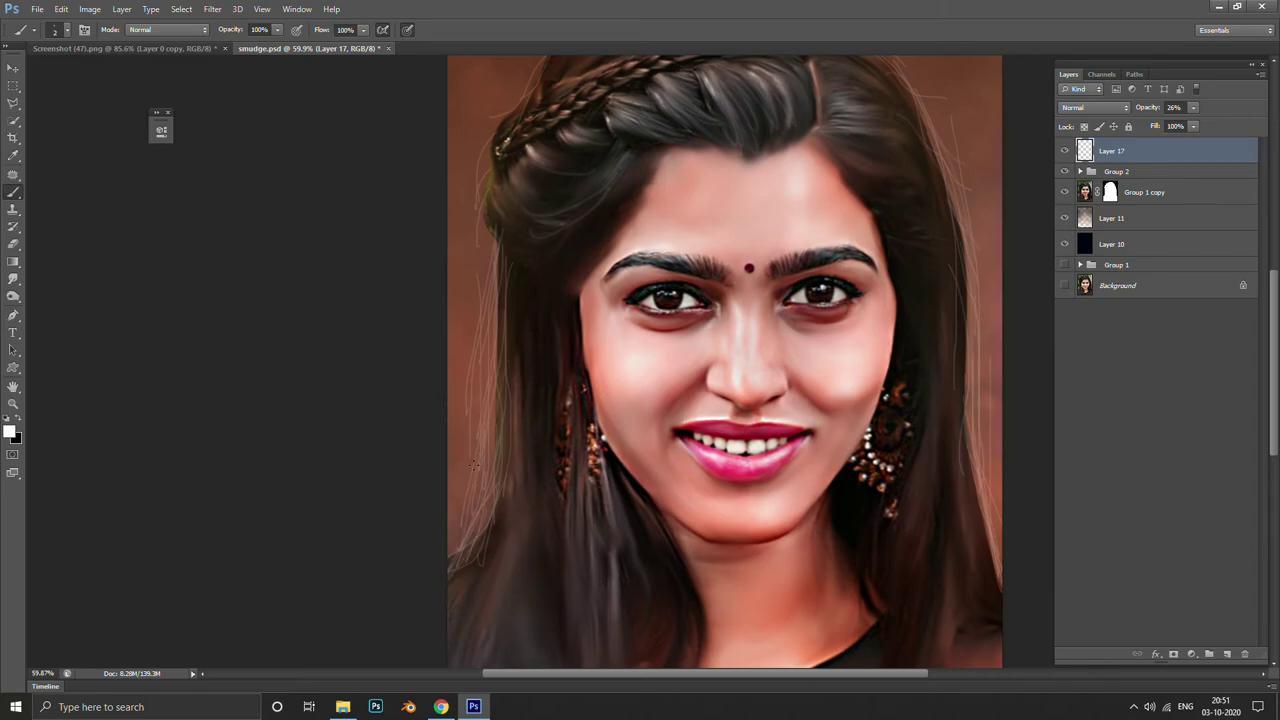
scroll(497, 195, "up", 3)
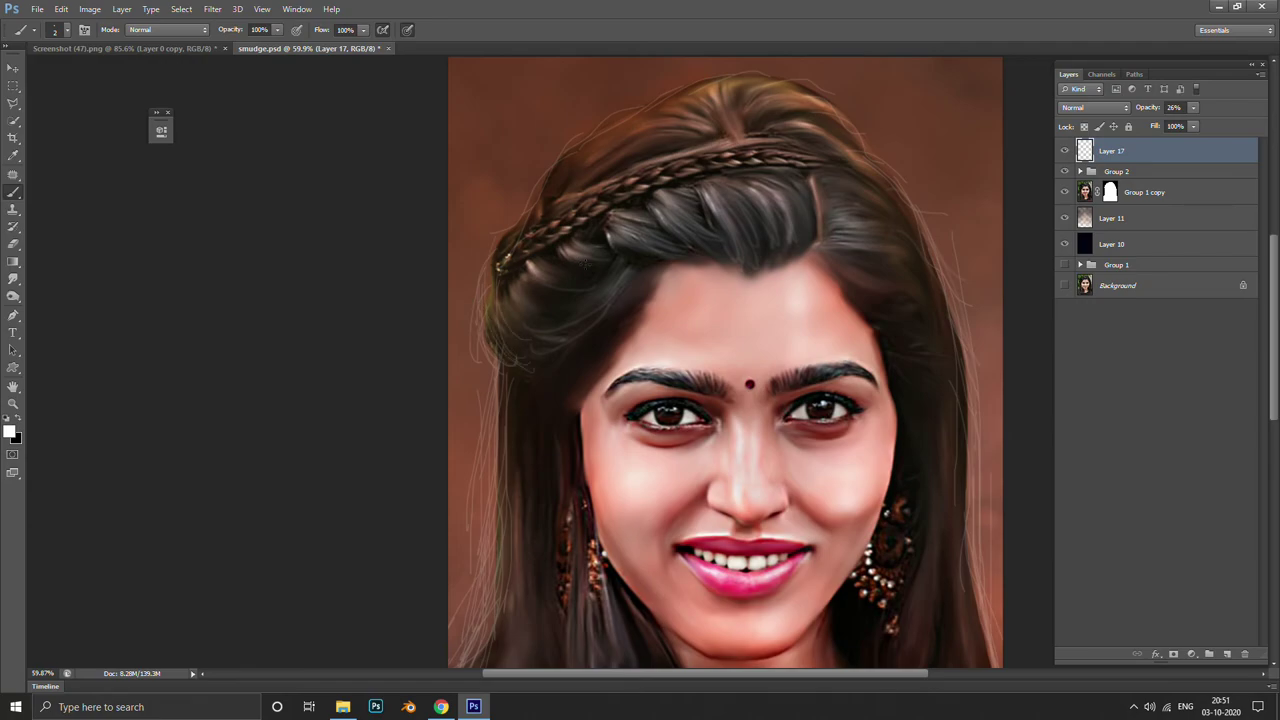
scroll(741, 254, "down", 3)
scroll(741, 150, "up", 3)
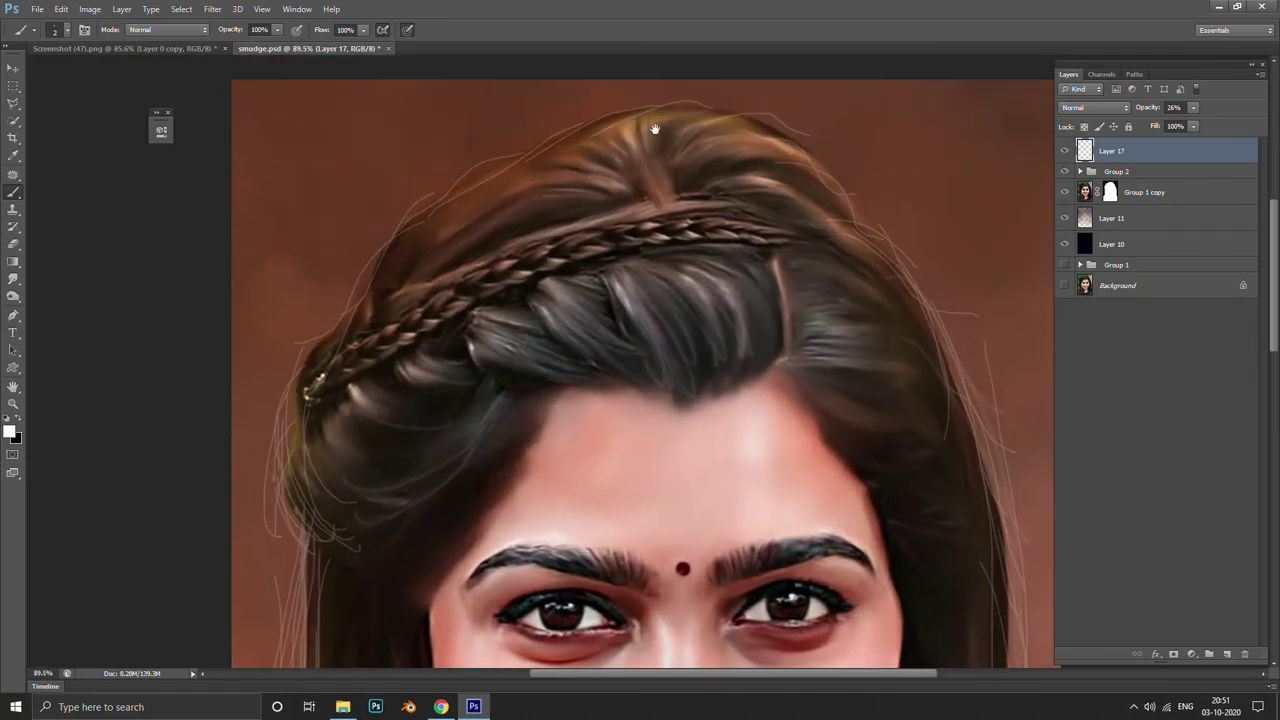
scroll(657, 126, "up", 2)
left_click_drag(445, 345, 482, 320)
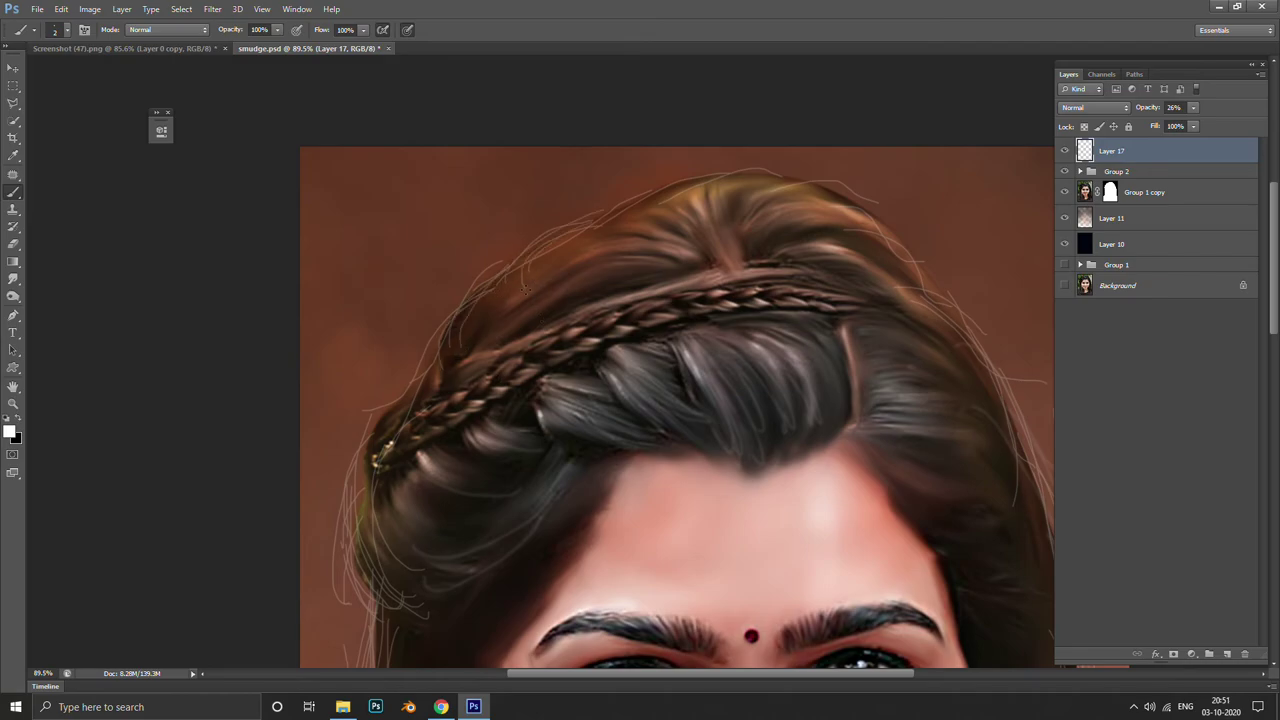
left_click_drag(586, 241, 704, 175)
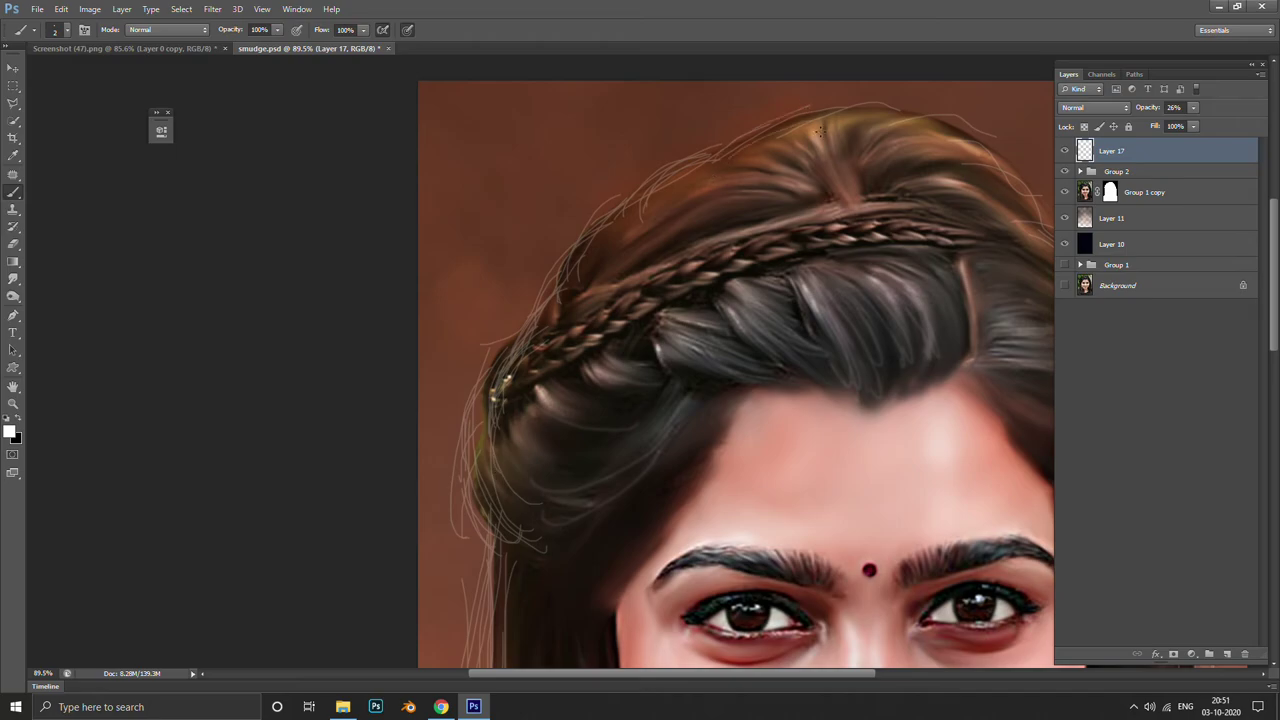
mouse_move(718, 156)
left_mouse_down()
mouse_move(880, 114)
mouse_move(952, 118)
left_mouse_up()
scroll(918, 128, "right", 5)
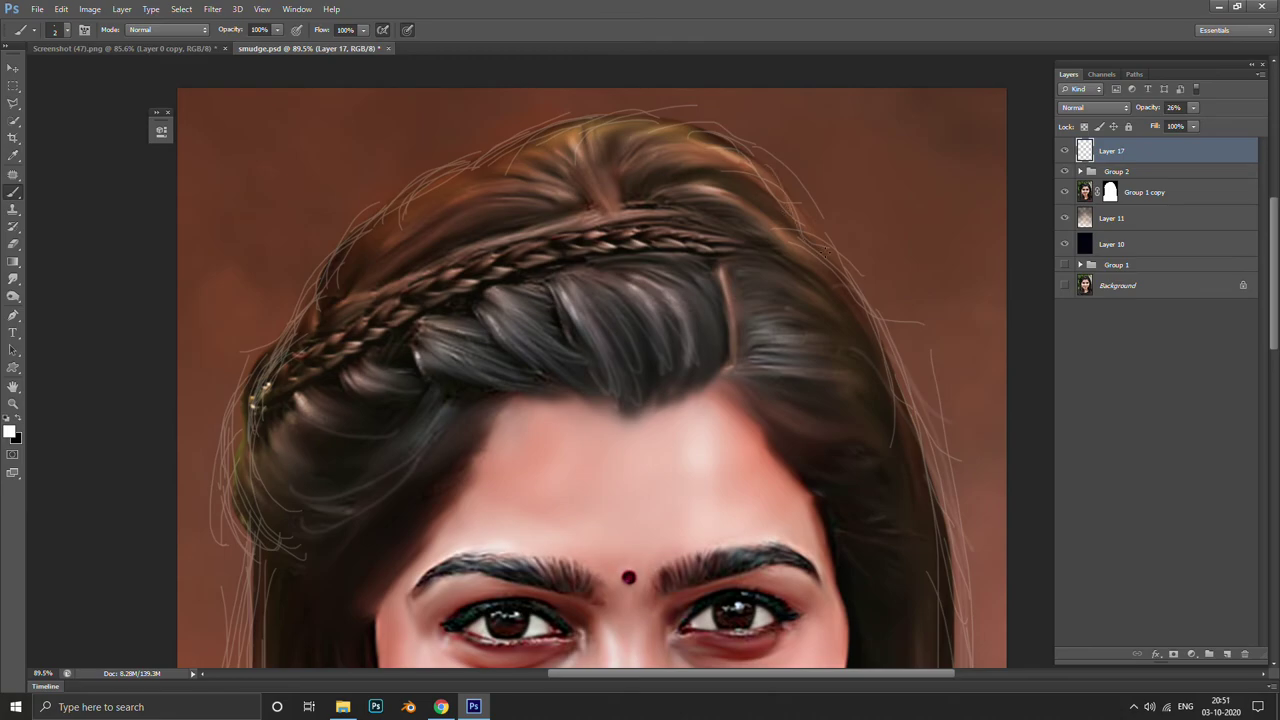
scroll(735, 400, "down", 8)
scroll(735, 400, "right", 5)
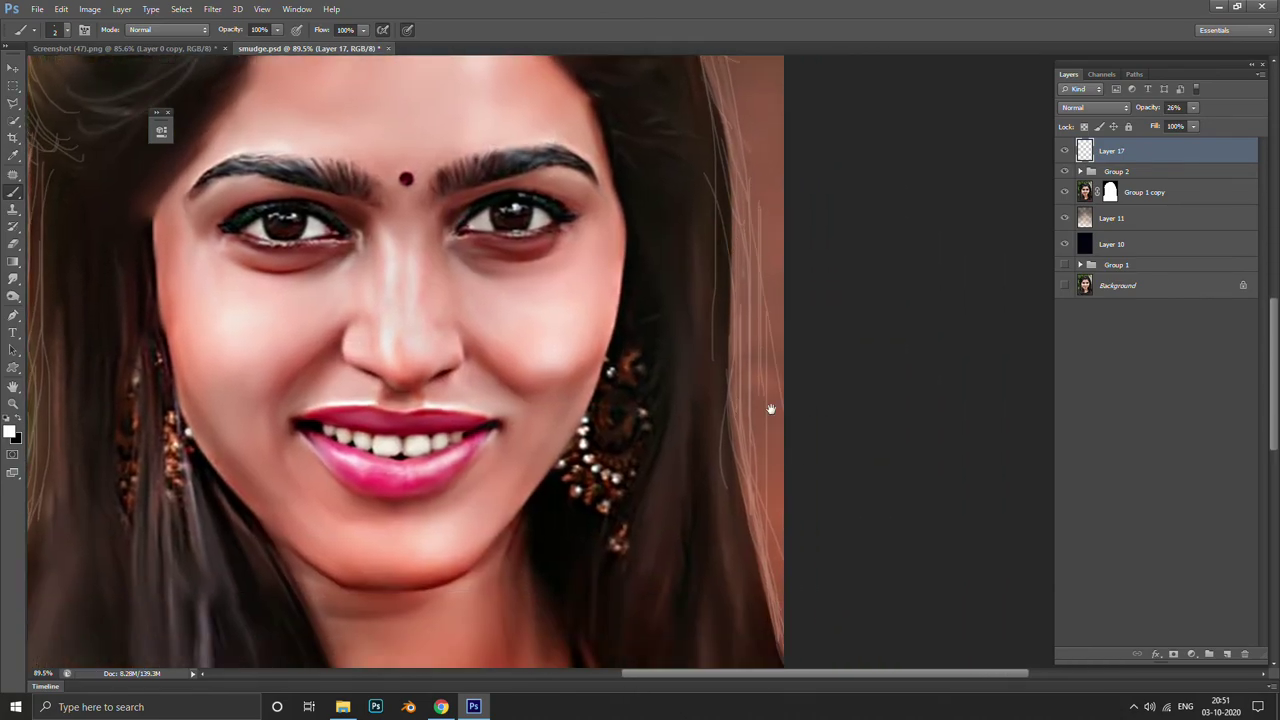
scroll(771, 408, "down", 1)
scroll(768, 578, "down", 1)
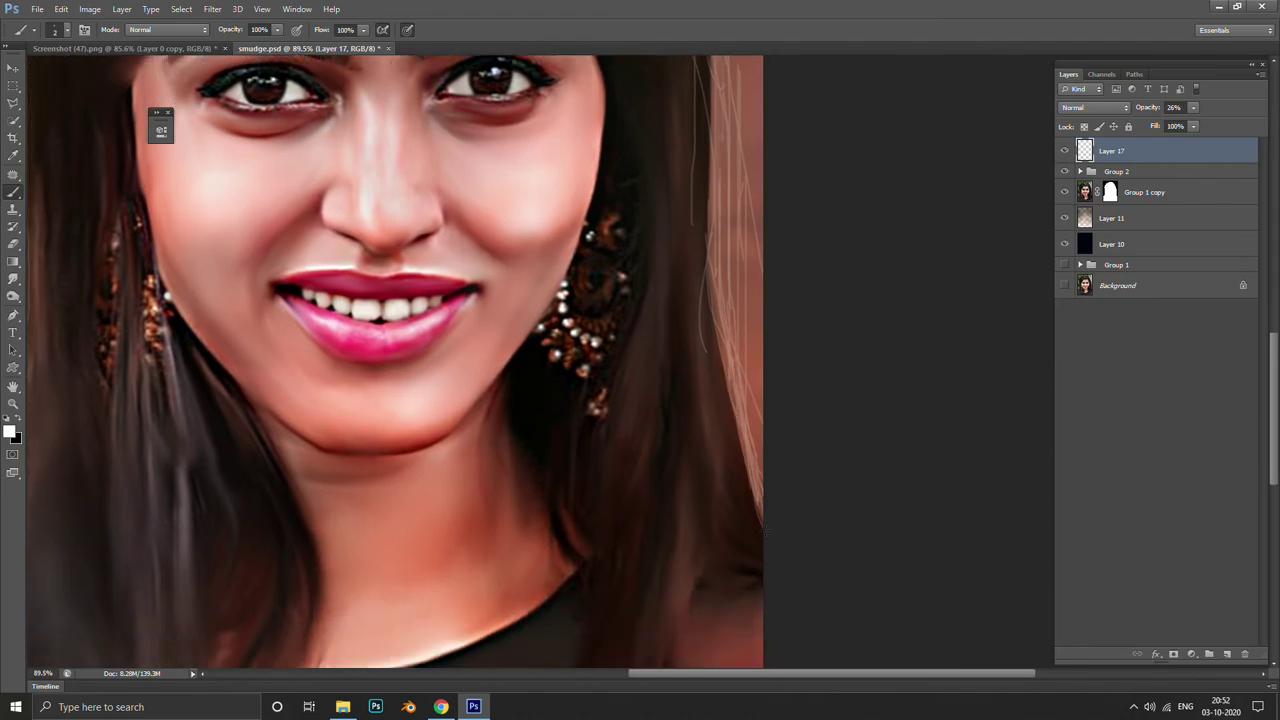
scroll(694, 466, "down", 3)
scroll(600, 440, "down", 2)
scroll(537, 420, "down", 1)
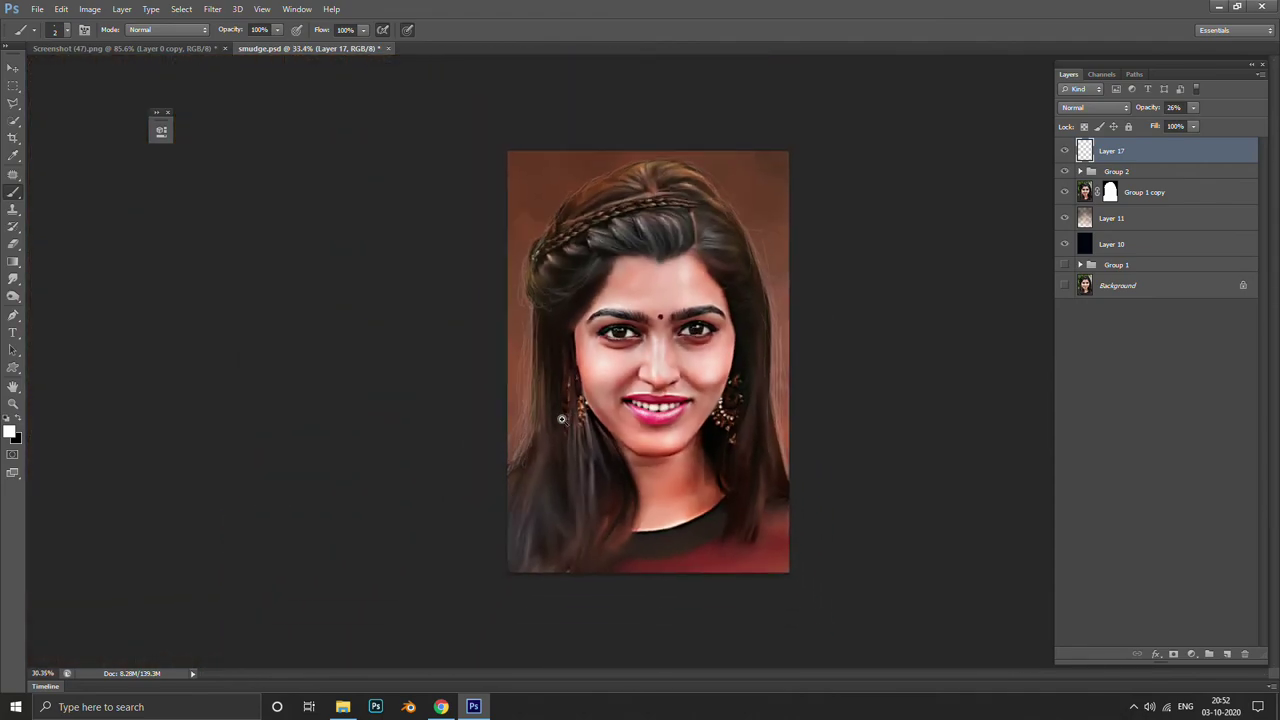
Toggle Layer 17 off and on to compare, and expand then collapse Group 2
scroll(561, 419, "up", 2)
left_click(1064, 150)
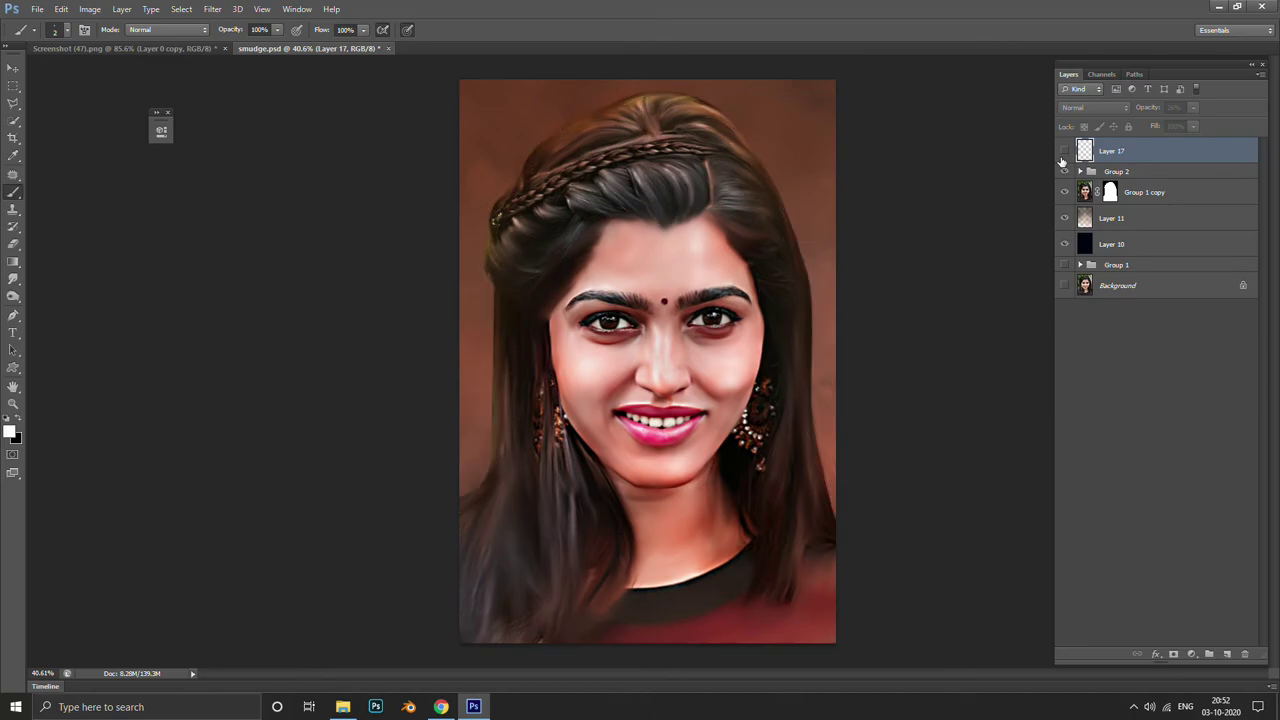
left_click(1064, 150)
scroll(740, 290, "up", 3)
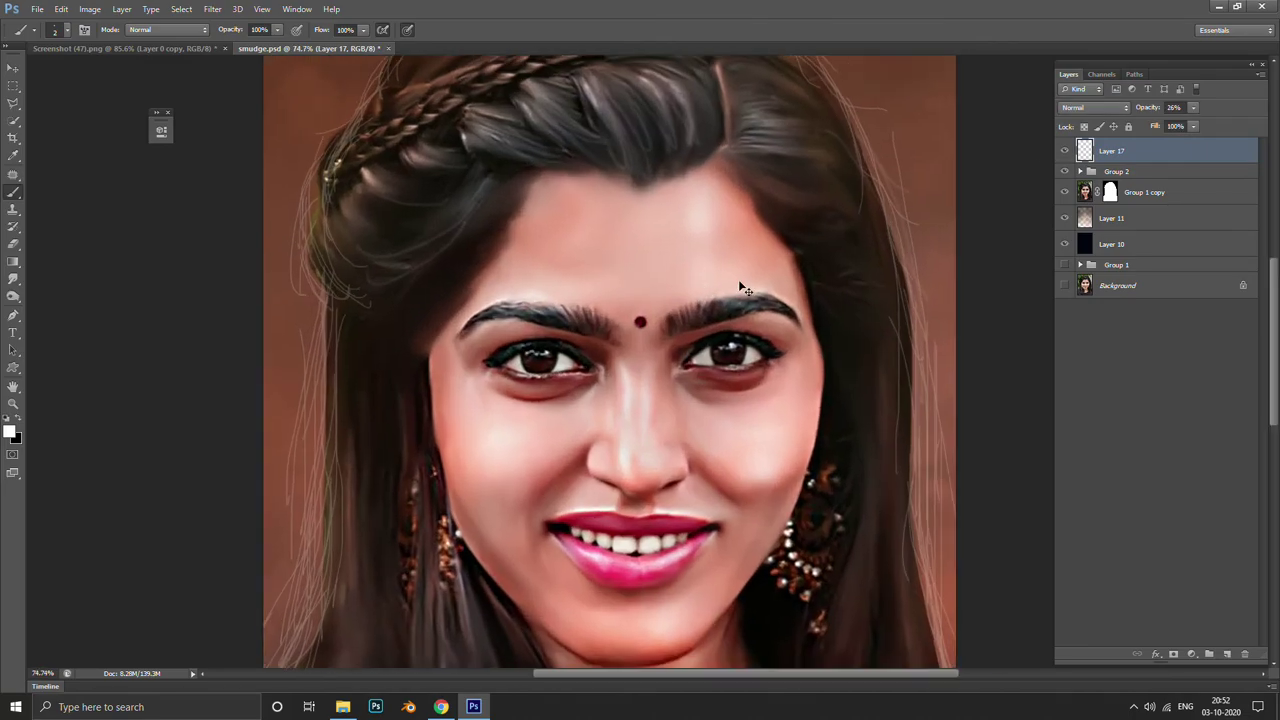
left_click_drag(634, 302, 627, 292)
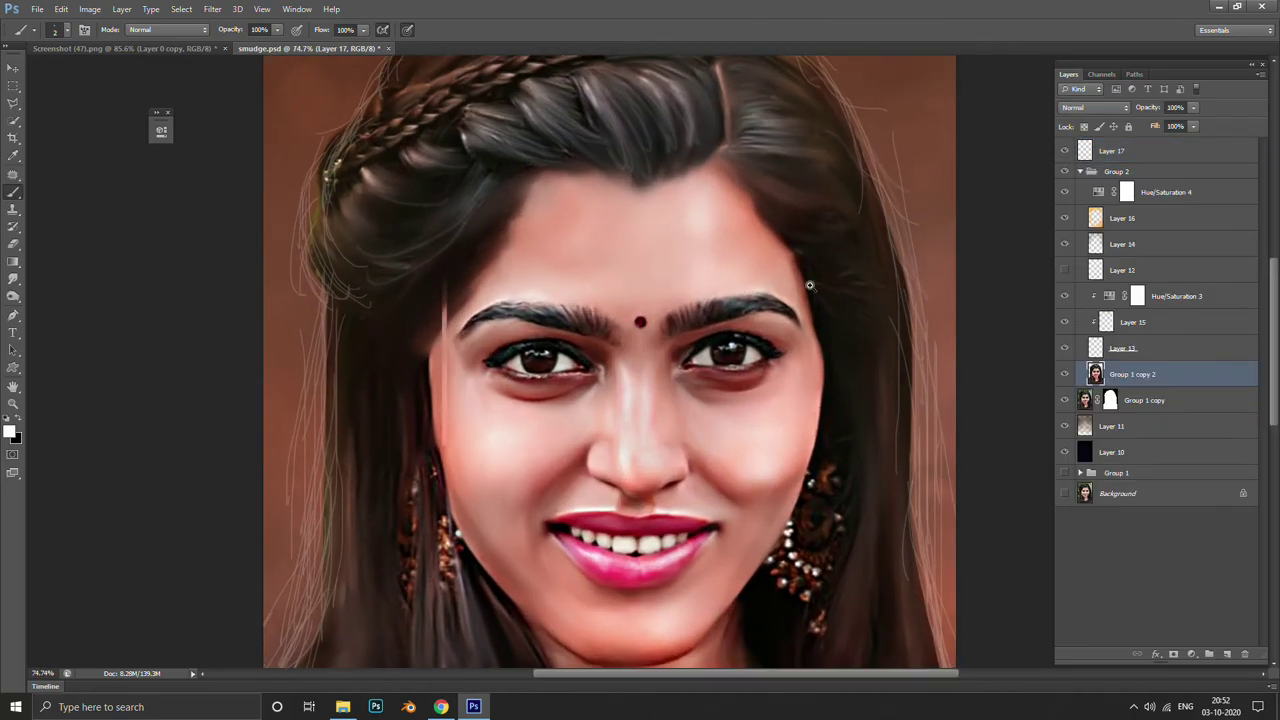
scroll(723, 400, "down", 1)
scroll(723, 400, "down", 1)
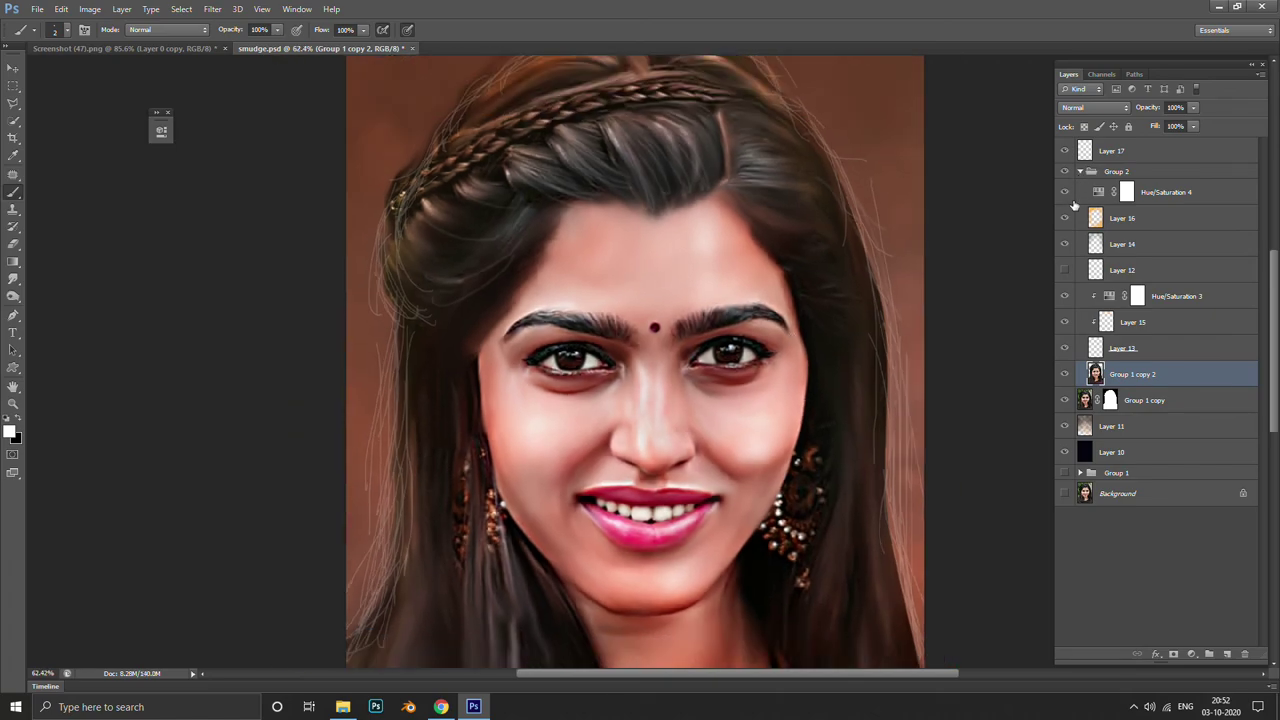
left_click(1080, 171)
left_click(1065, 151)
left_click(1065, 151)
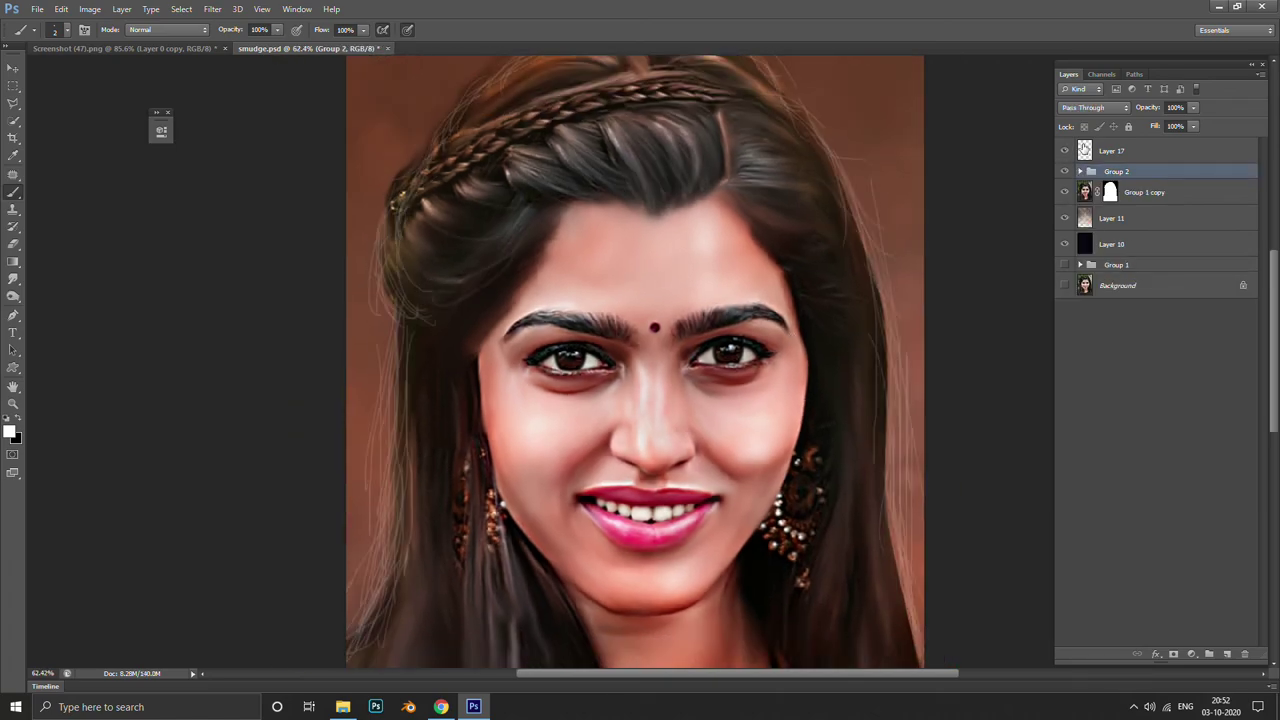
Set Layer 17's opacity to 31%
left_click(1103, 151)
left_click_drag(688, 194, 676, 228)
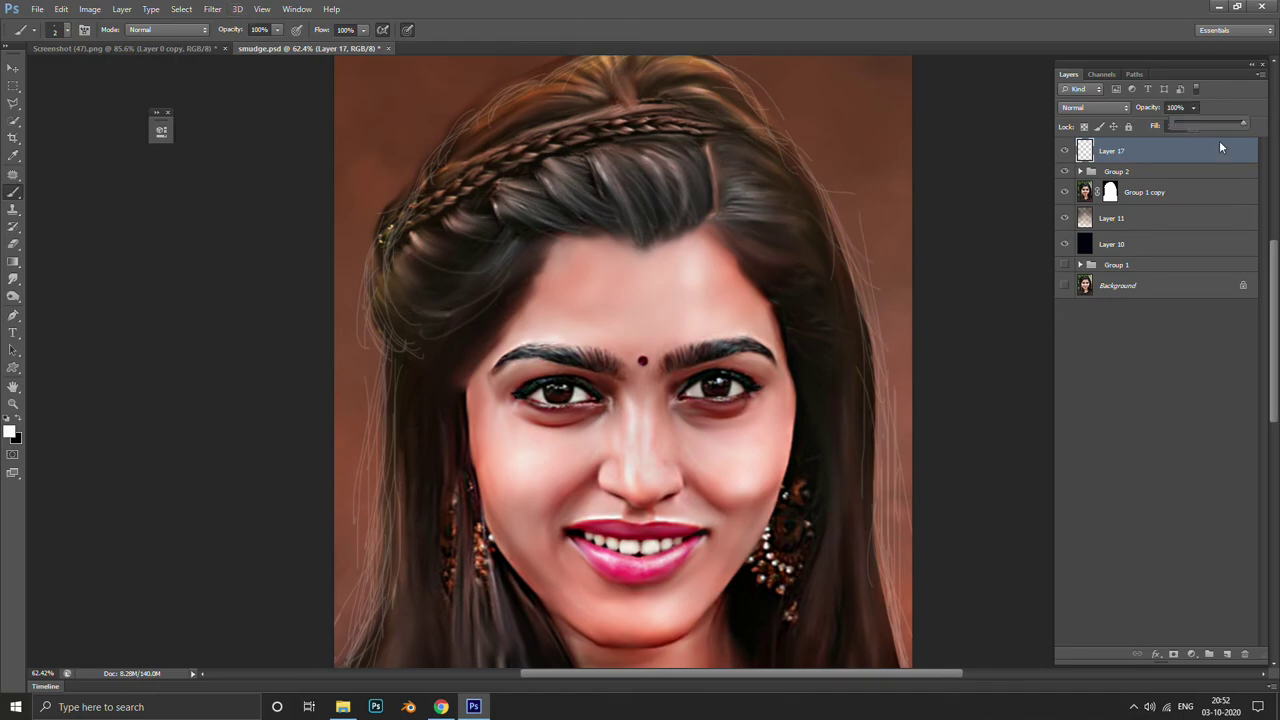
left_click_drag(1219, 147, 1155, 119)
left_click(1194, 108)
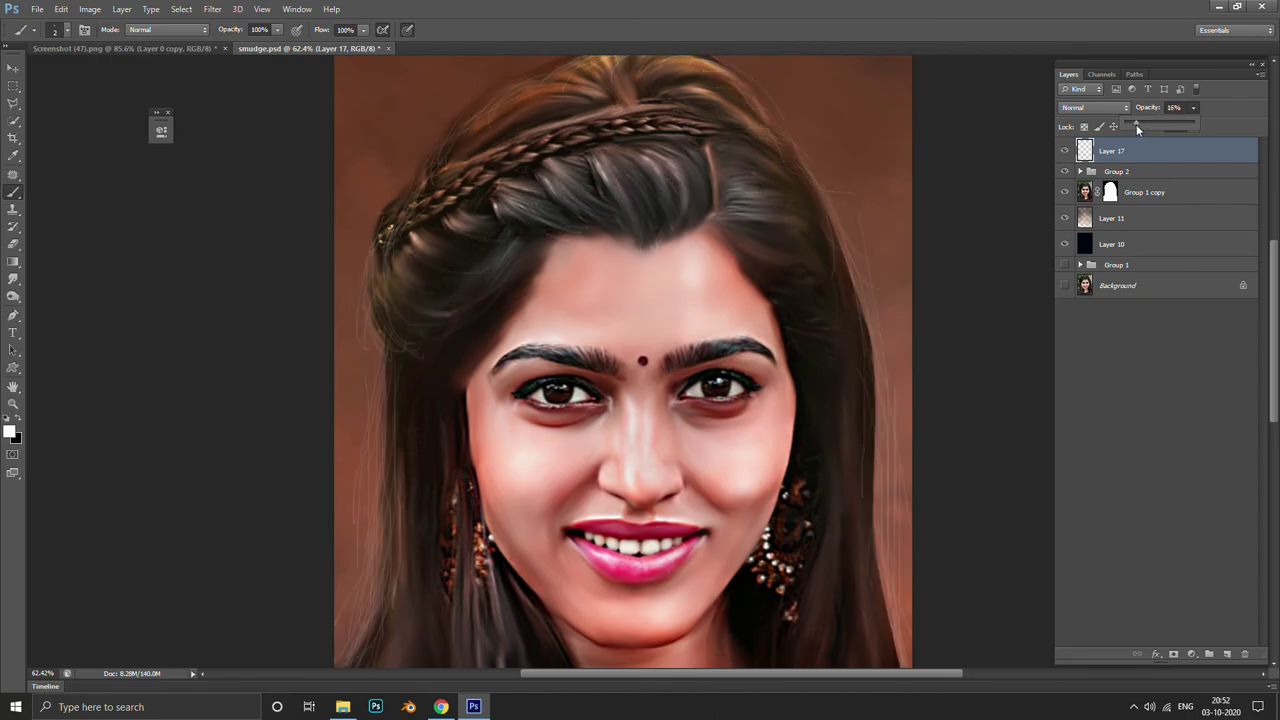
left_click_drag(1146, 125, 1152, 125)
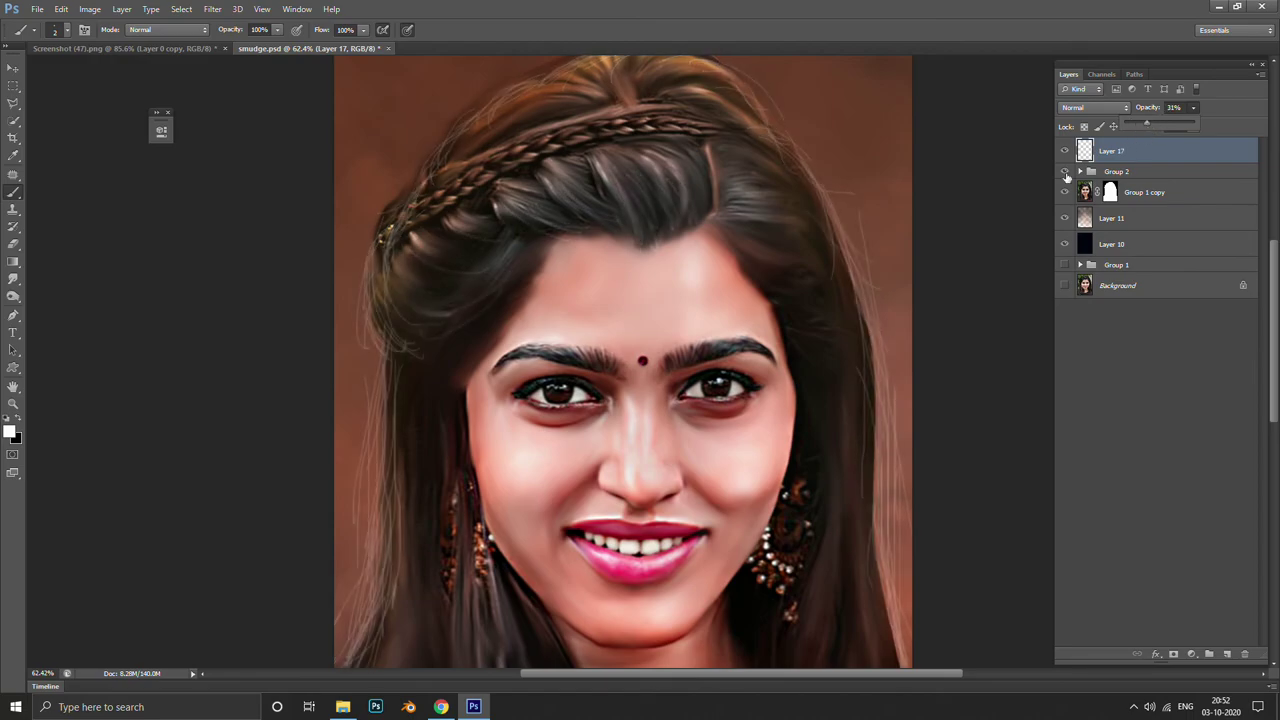
left_click(181, 9)
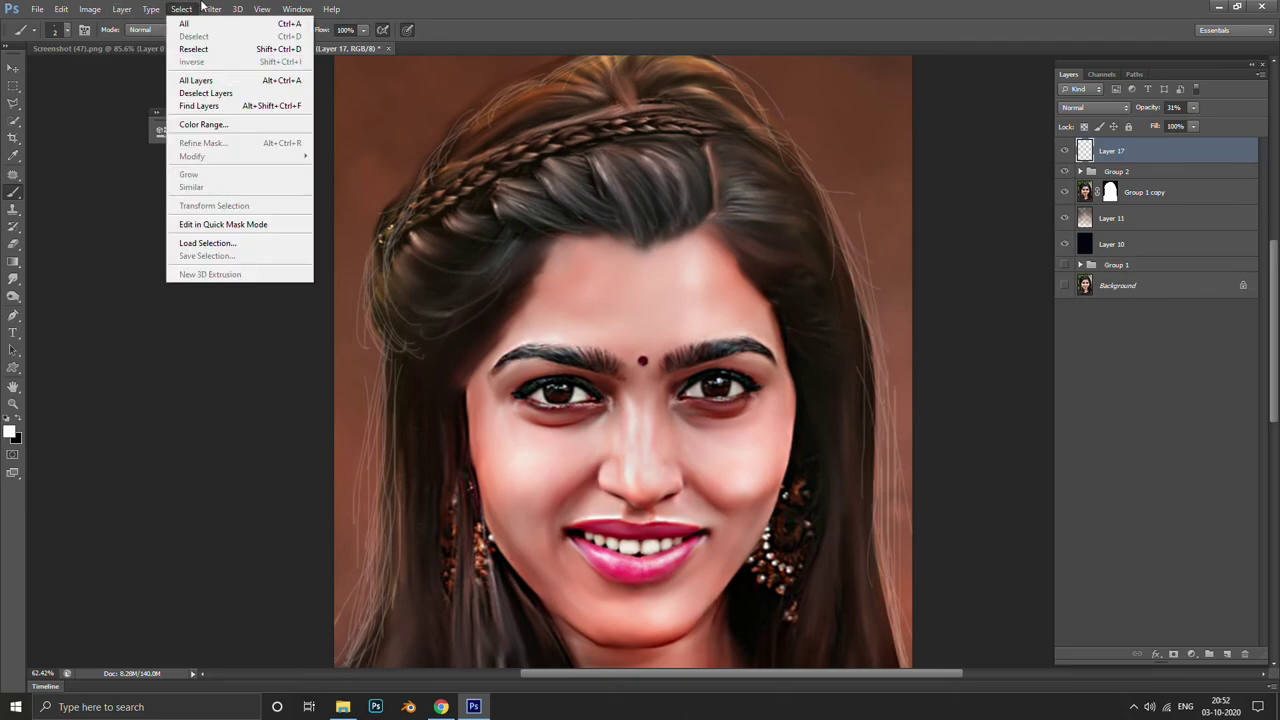
mouse_move(212, 9)
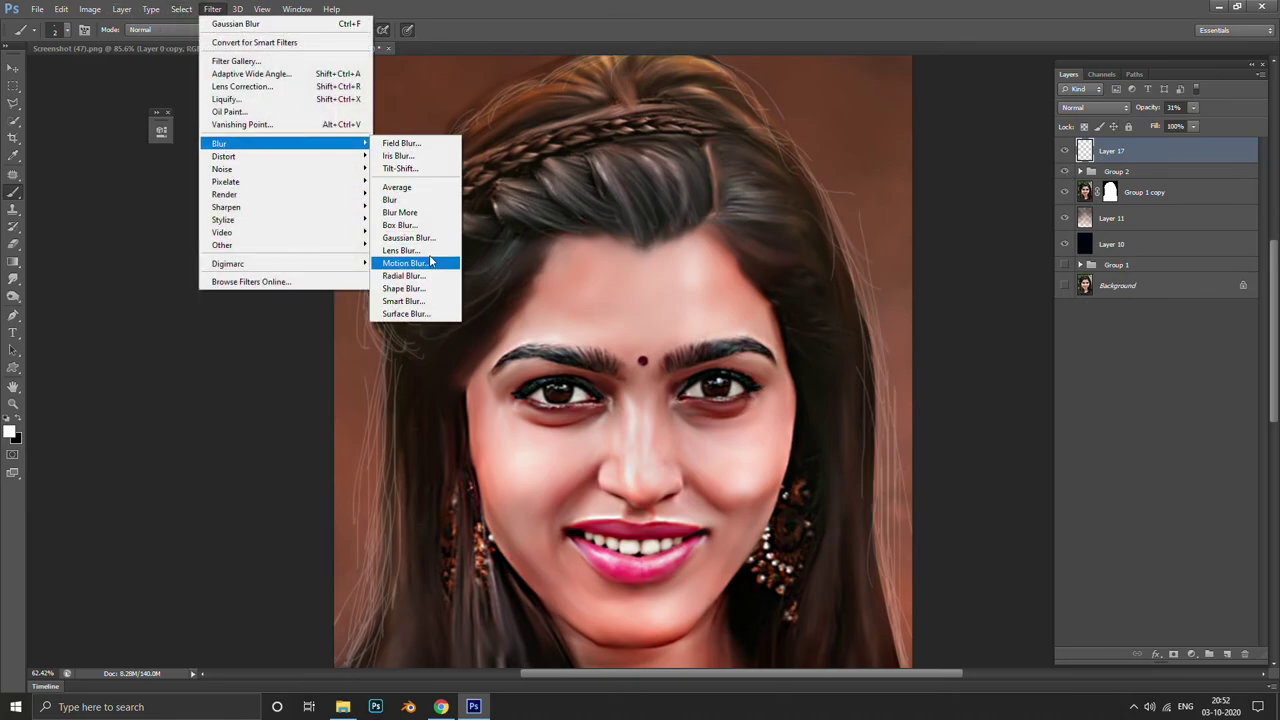
Apply a 2.1-pixel Gaussian Blur to Layer 17's hair strands after previewing it
left_click(430, 238)
left_click_drag(567, 273, 586, 200)
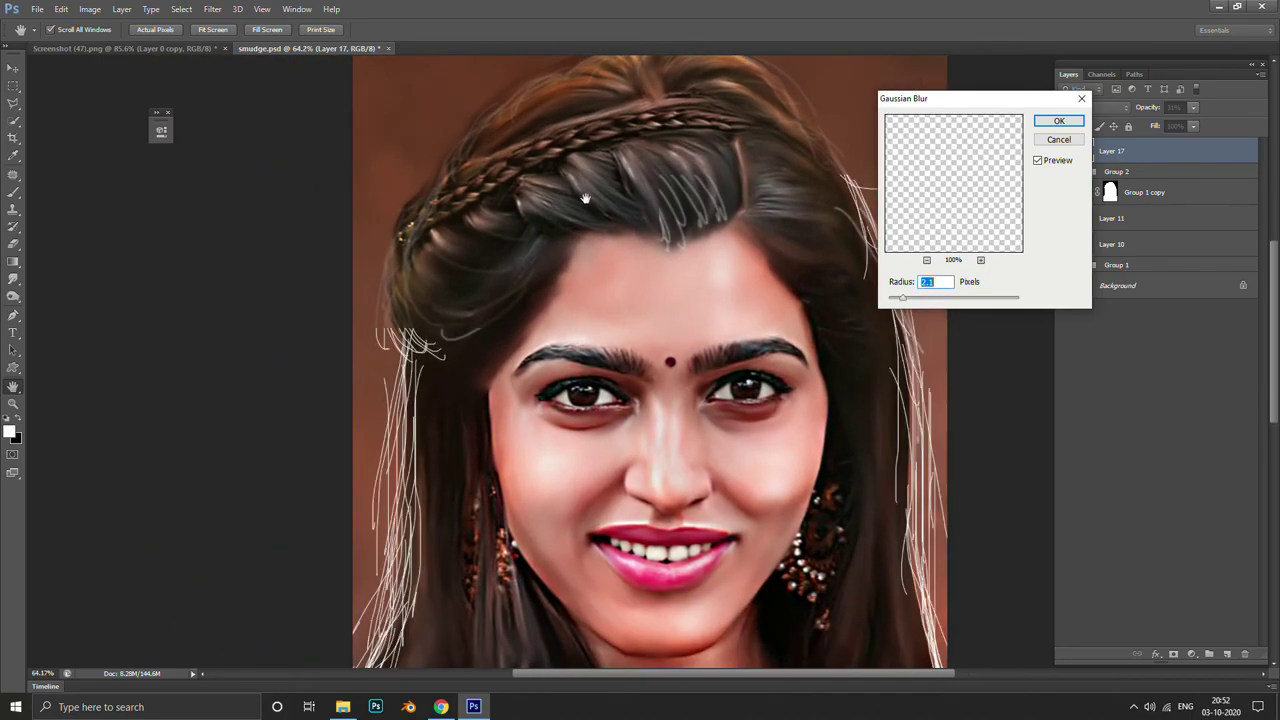
scroll(767, 174, "up", 2)
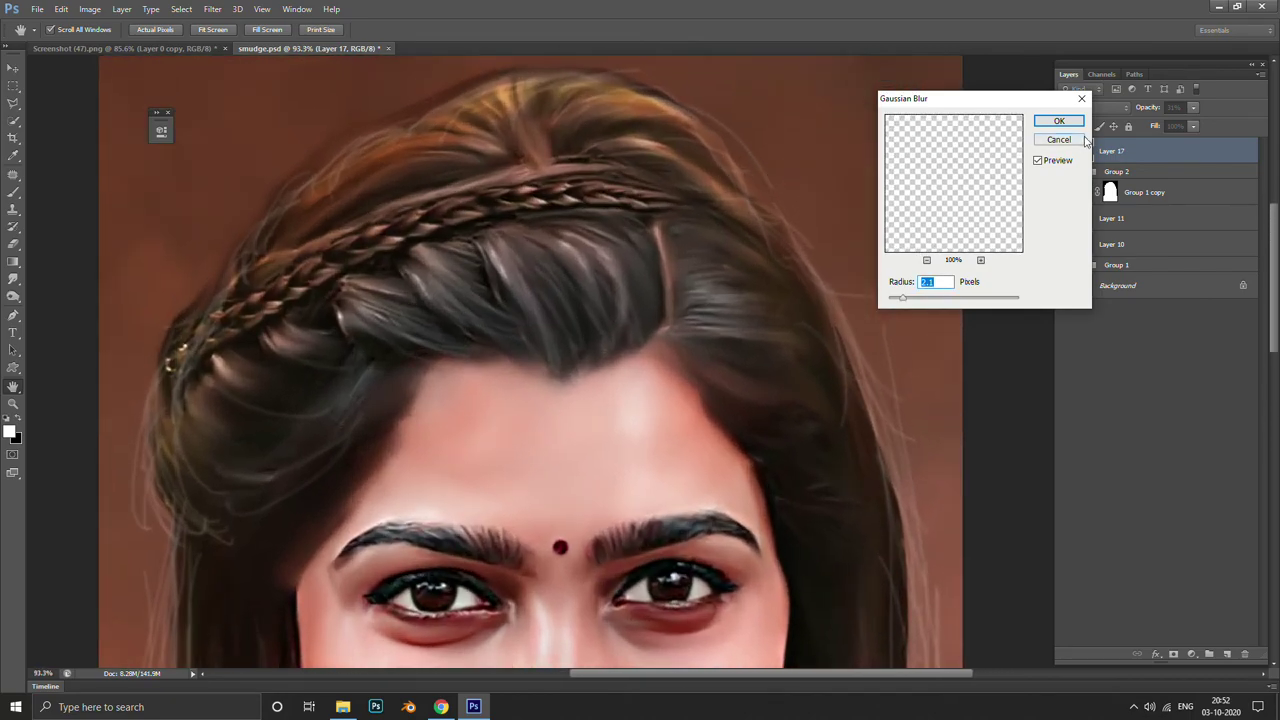
key("Return")
scroll(718, 320, "down", 4)
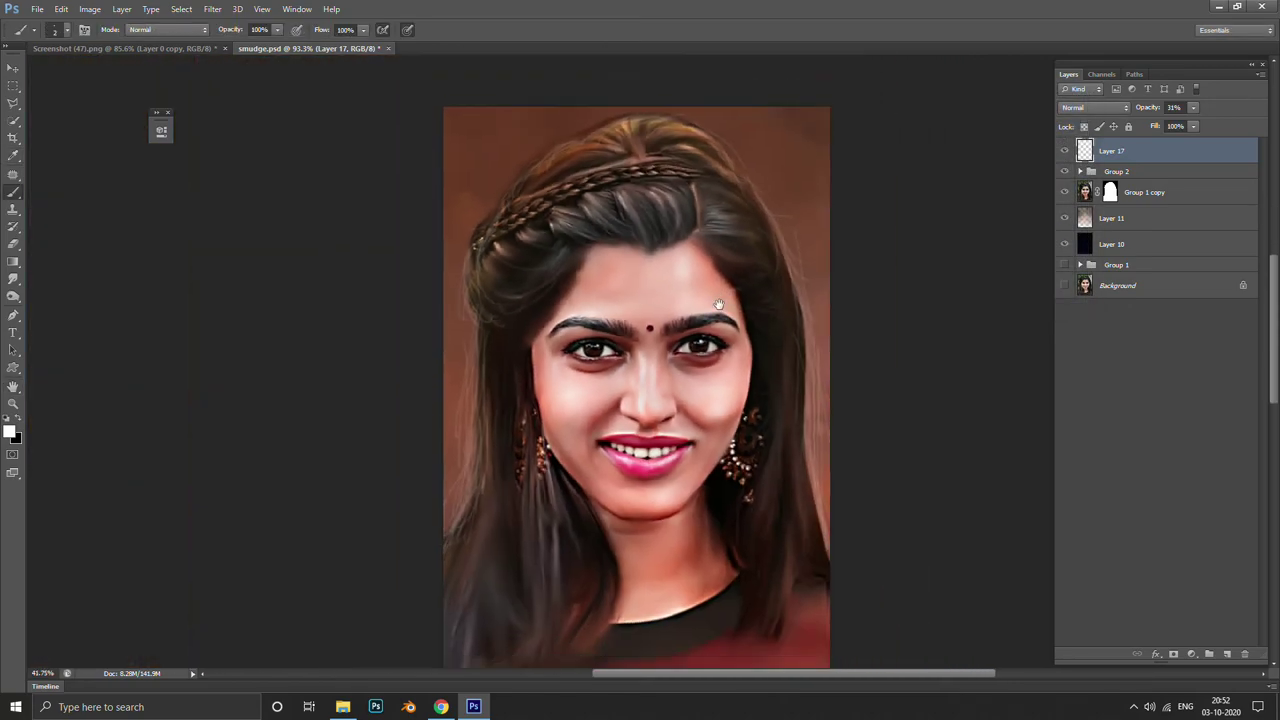
scroll(651, 330, "up", 2)
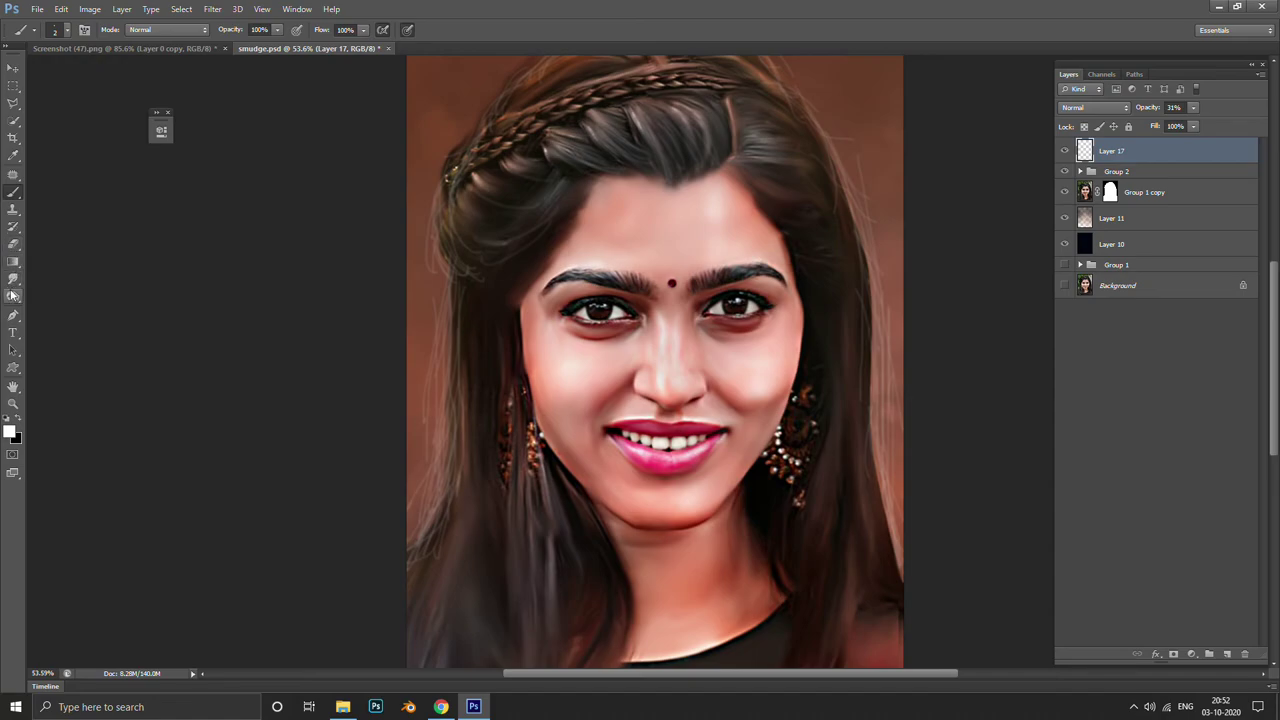
Switch to the Smudge Tool from the Blur flyout and enlarge its brush to 70
left_click(12, 296)
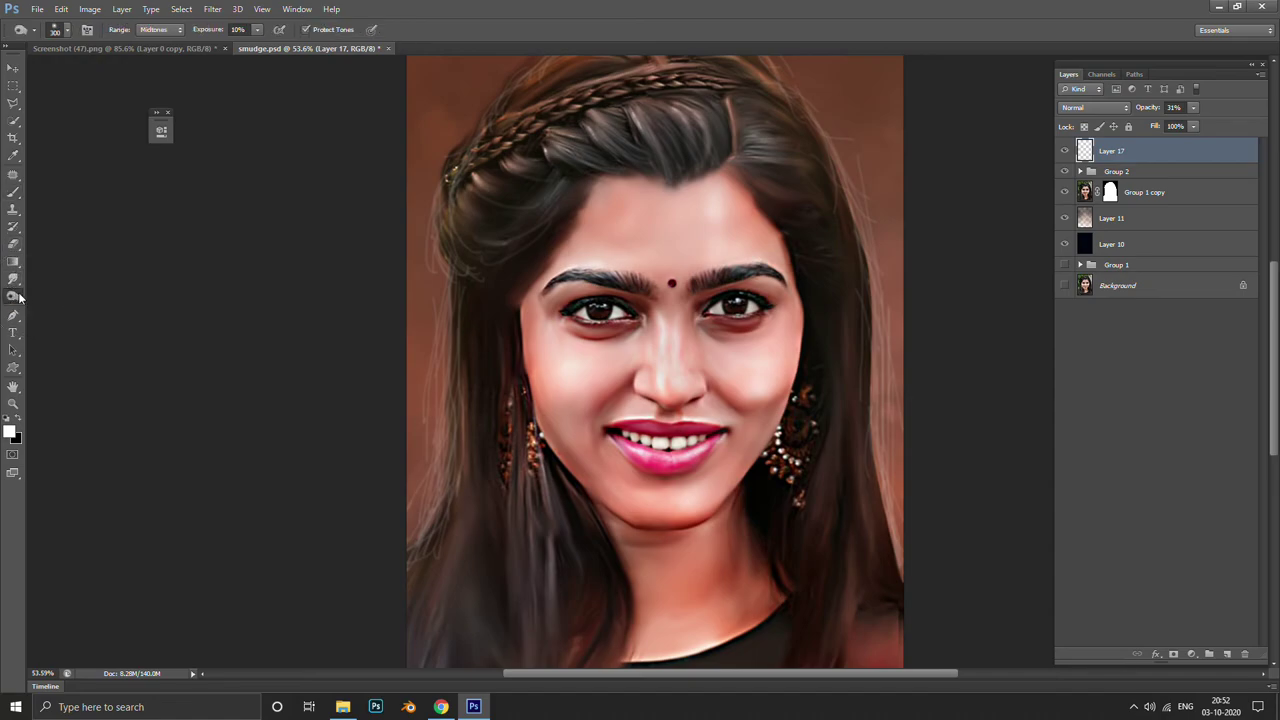
right_click(19, 296)
left_click(12, 278)
right_click(12, 278)
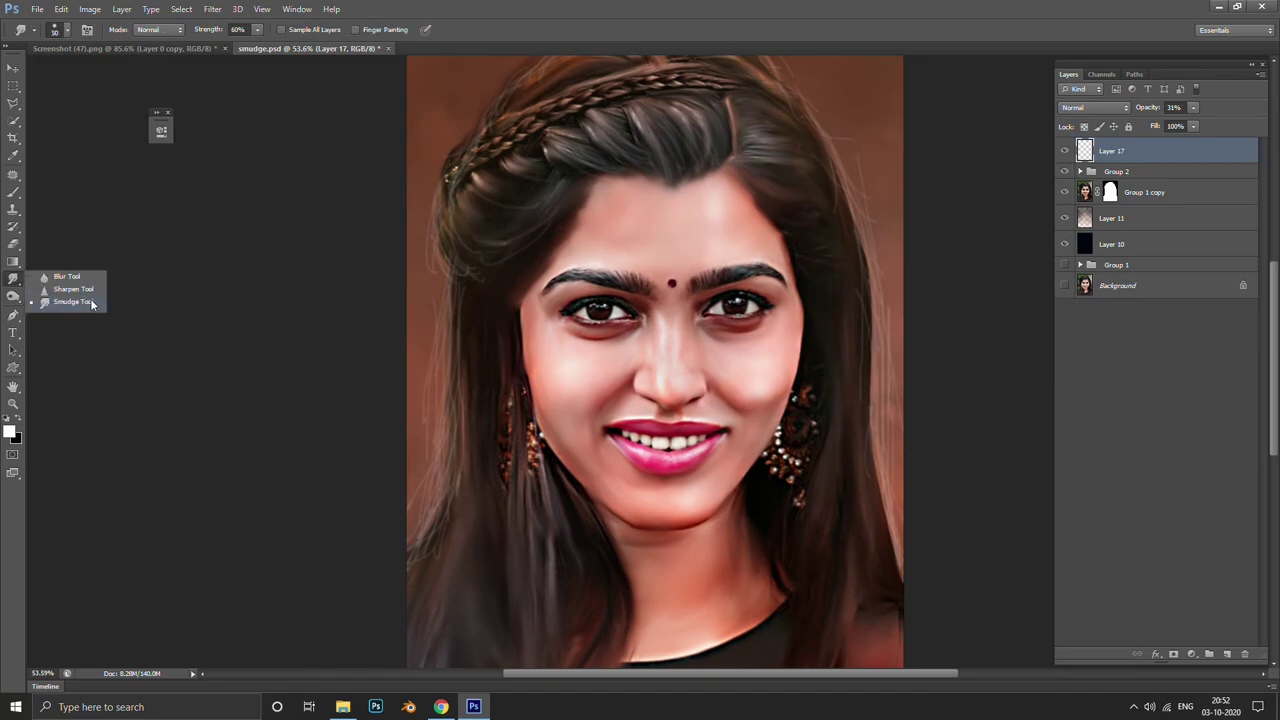
left_click(70, 303)
scroll(440, 300, "up", 3)
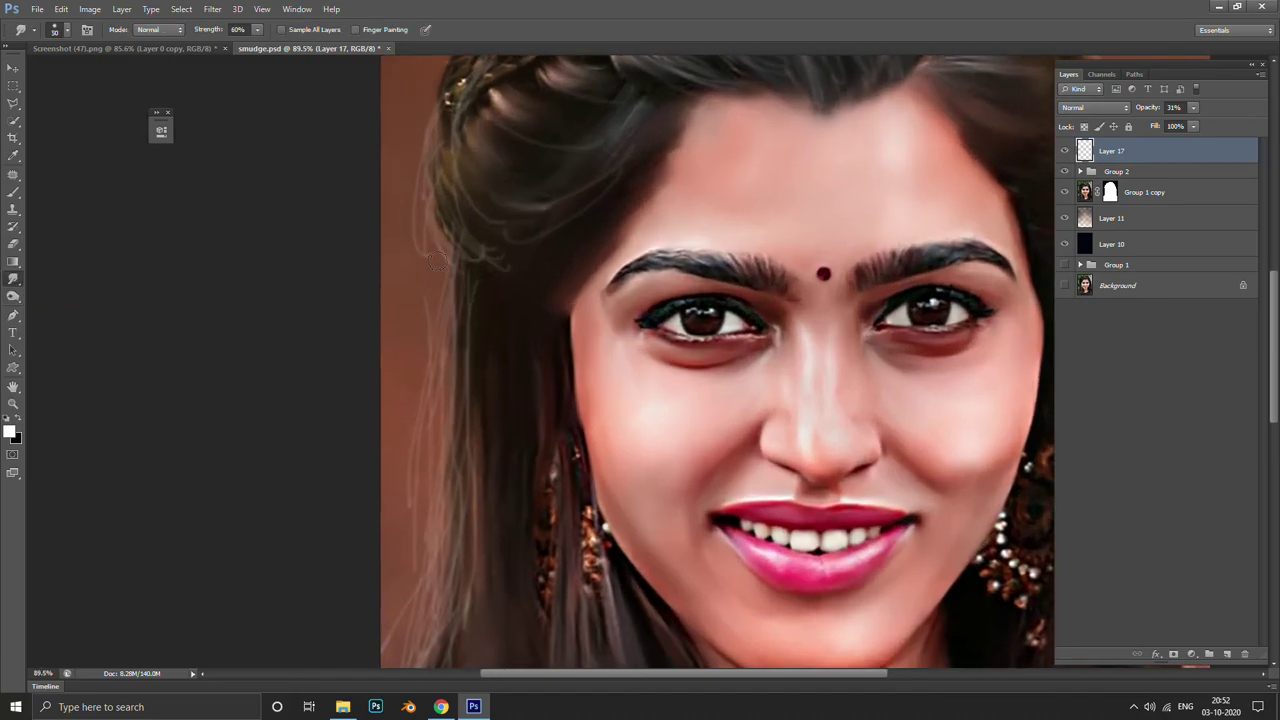
scroll(440, 312, "down", 3)
key("bracketright")
key("bracketright")
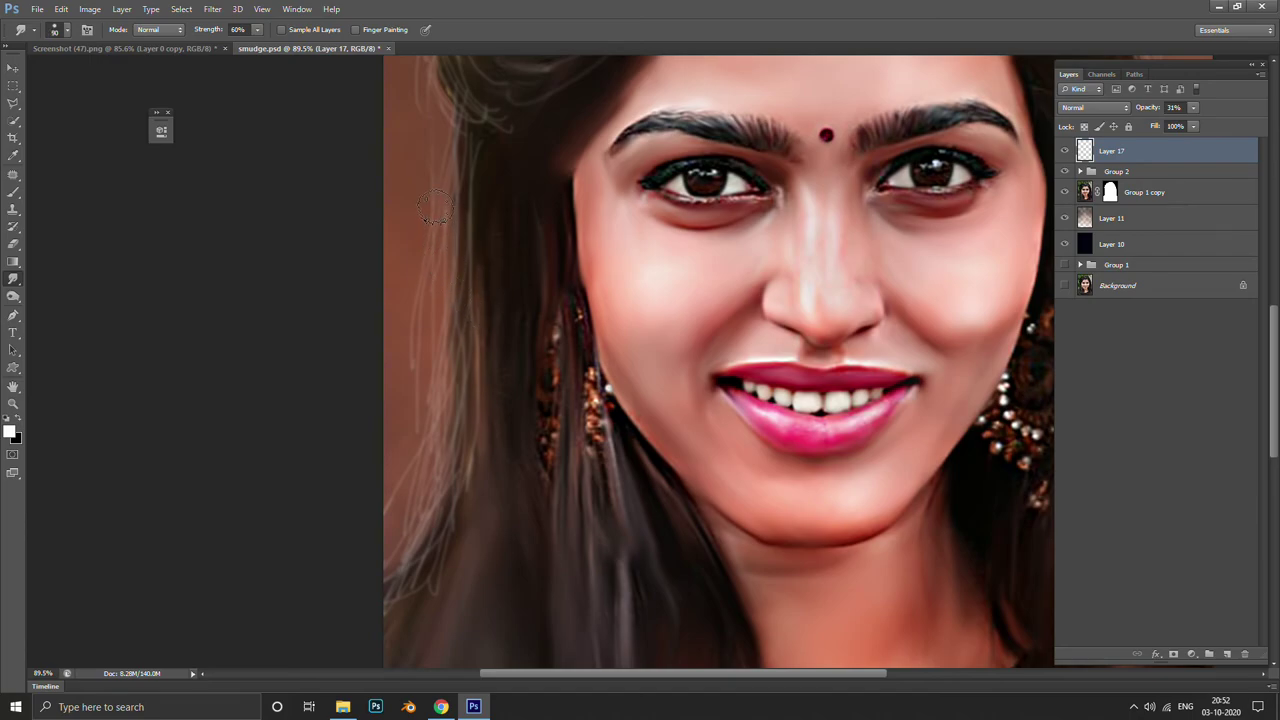
Smudge stray strands along the left hair edge, the forehead hairline and above the braid
left_click_drag(420, 267, 392, 585)
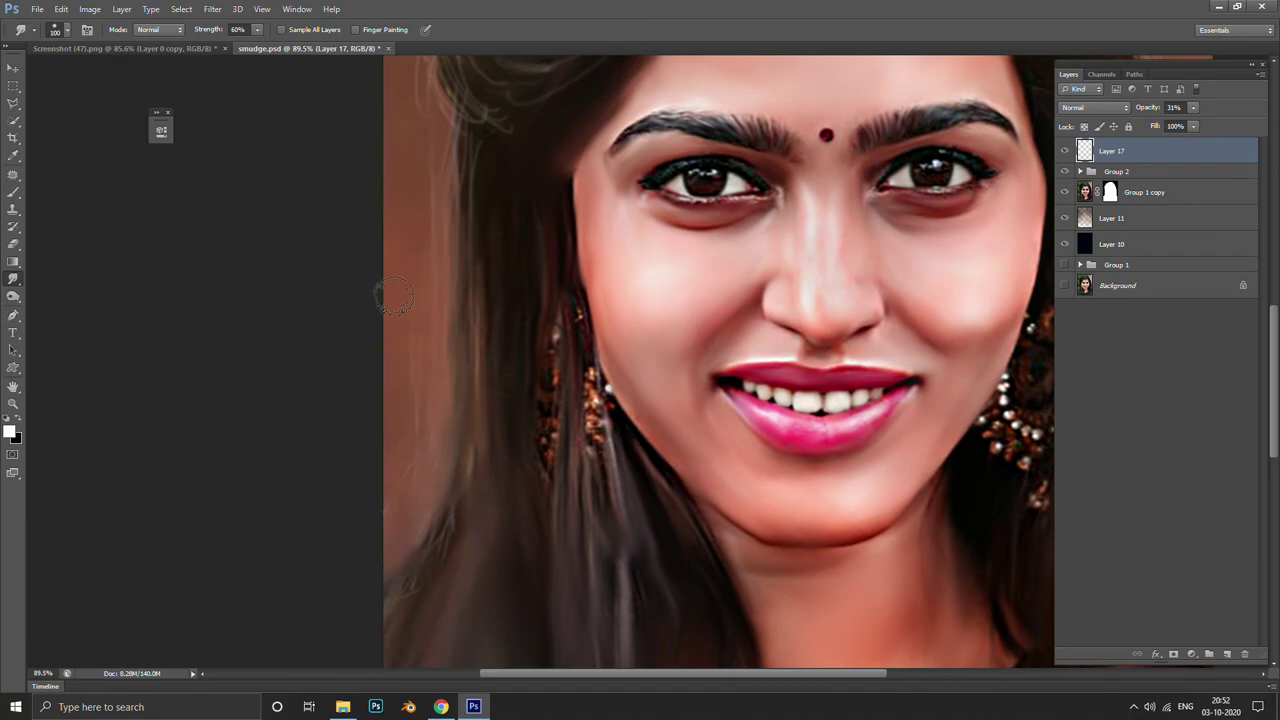
scroll(440, 240, "up", 1)
scroll(466, 314, "up", 3)
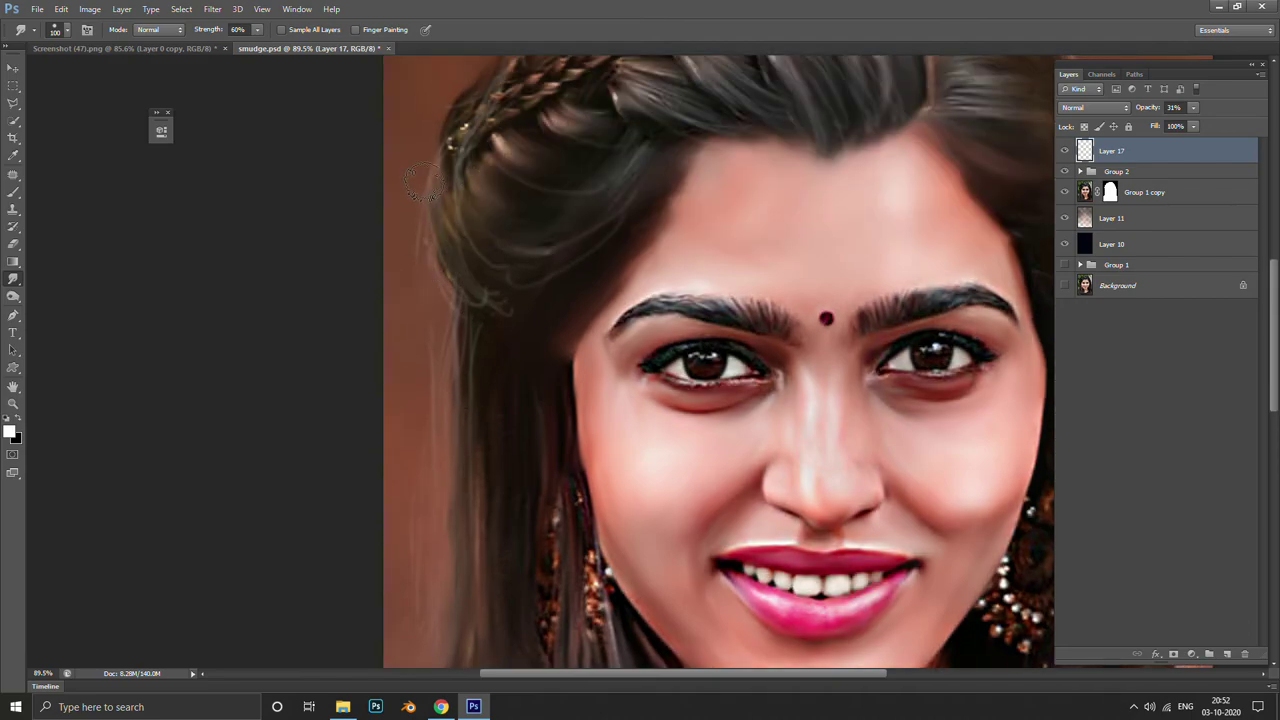
scroll(505, 280, "up", 2)
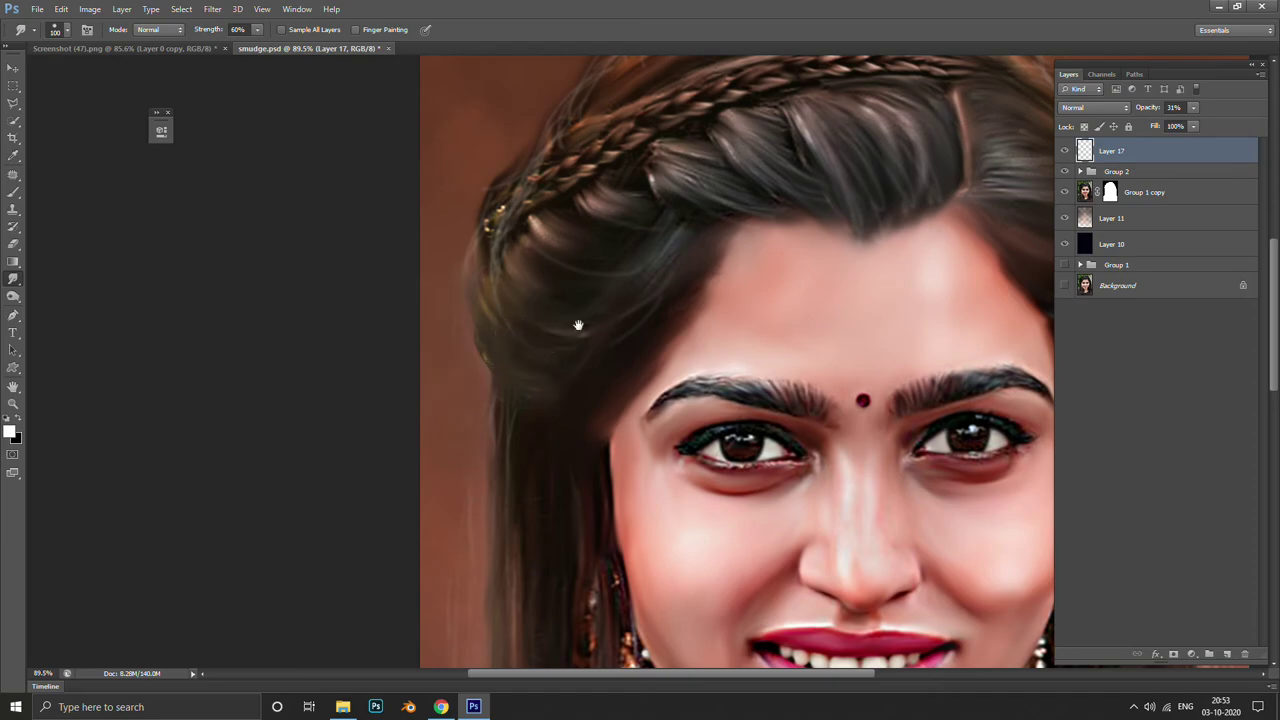
scroll(580, 323, "up", 2)
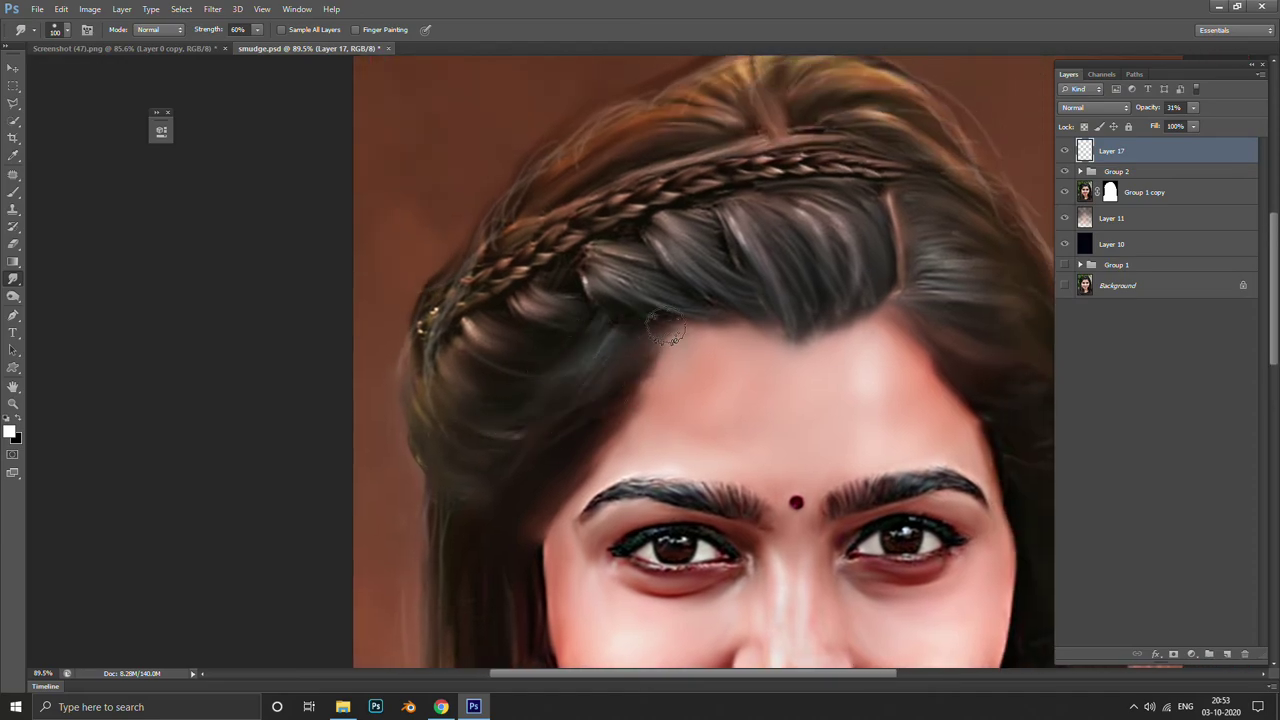
mouse_move(777, 308)
left_mouse_down()
mouse_move(875, 292)
mouse_move(843, 307)
left_mouse_up()
scroll(800, 300, "up", 3)
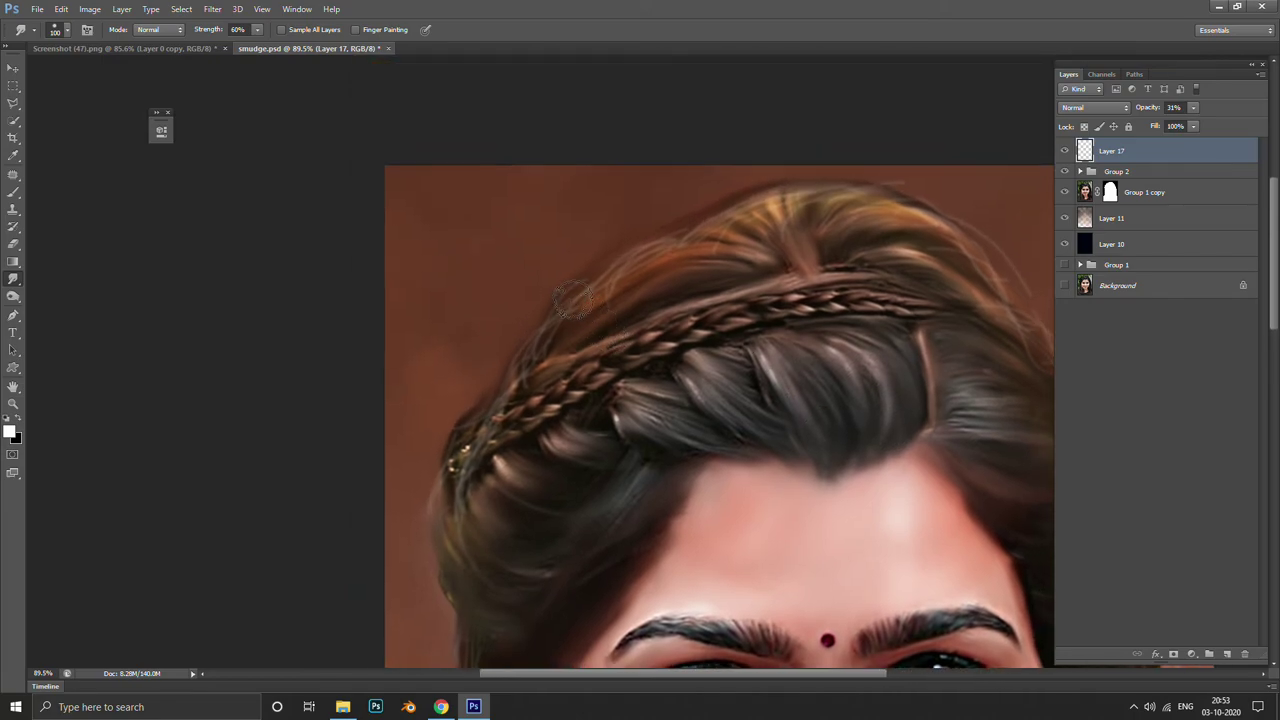
mouse_move(523, 346)
left_mouse_down()
mouse_move(612, 324)
mouse_move(557, 335)
mouse_move(532, 401)
mouse_move(561, 340)
mouse_move(555, 366)
mouse_move(660, 285)
left_mouse_up()
left_click_drag(866, 217, 700, 162)
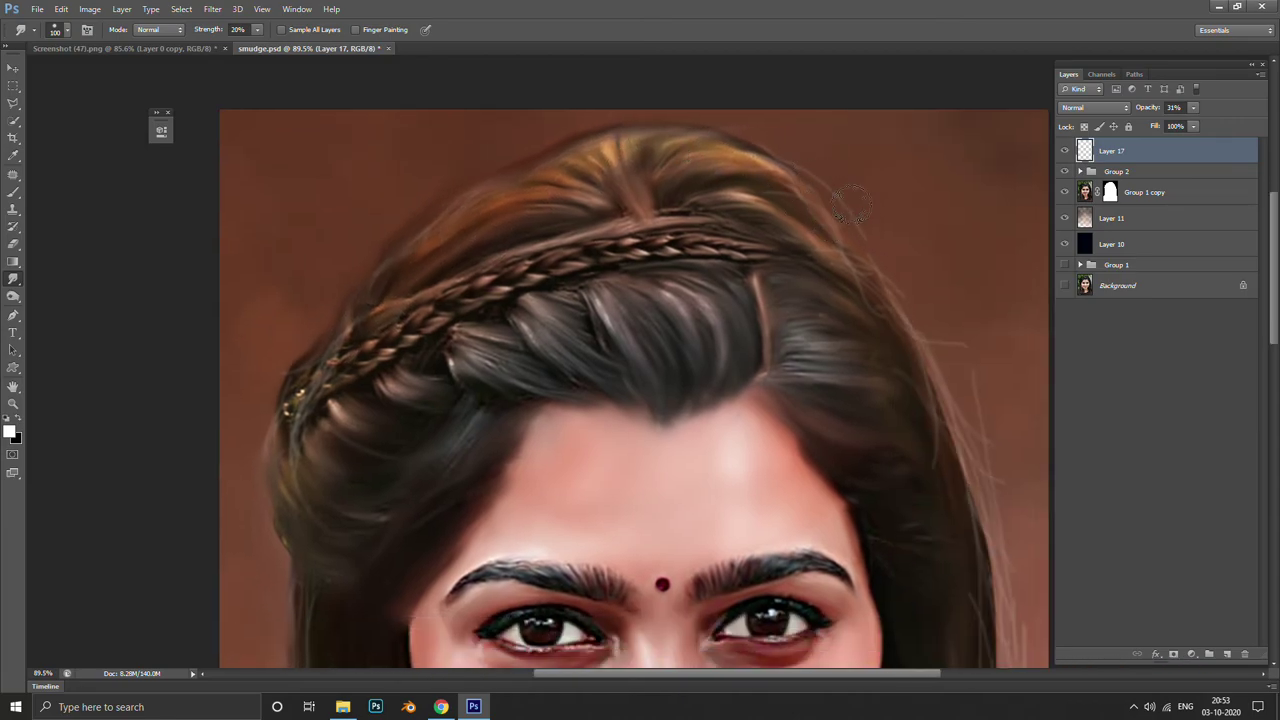
left_click_drag(803, 140, 690, 43)
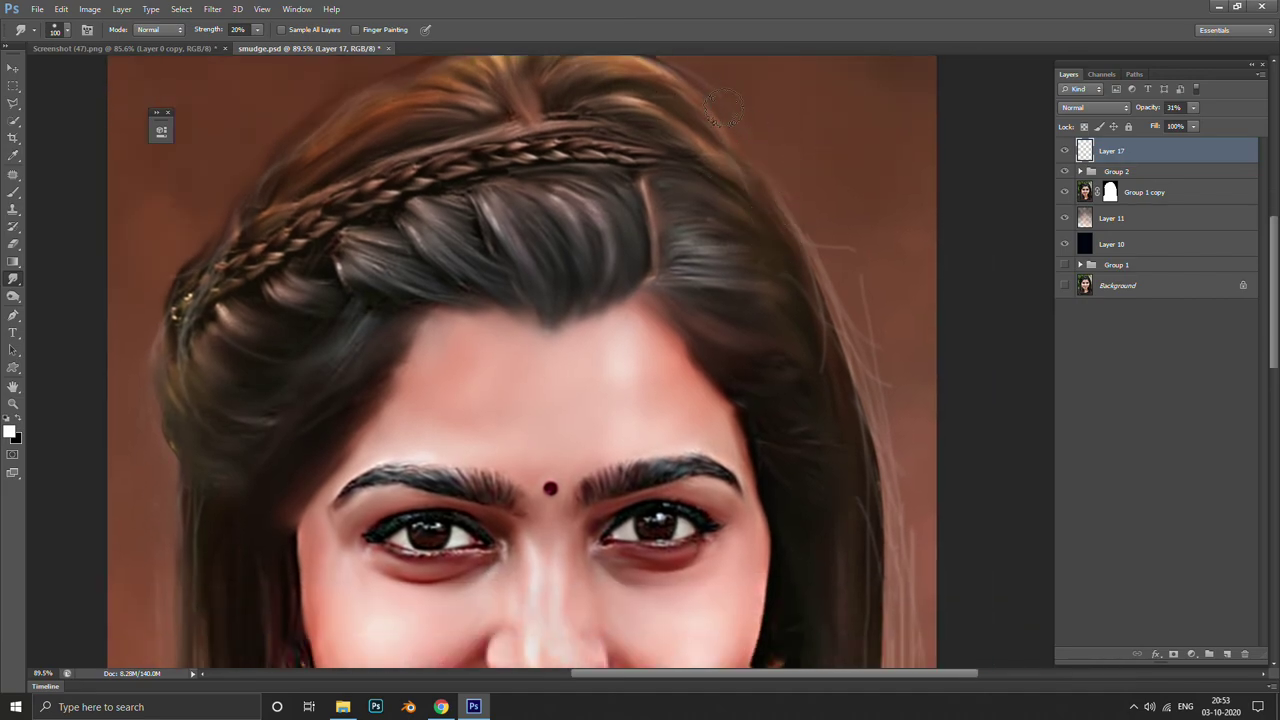
left_click_drag(310, 48, 470, 175)
left_click(946, 178)
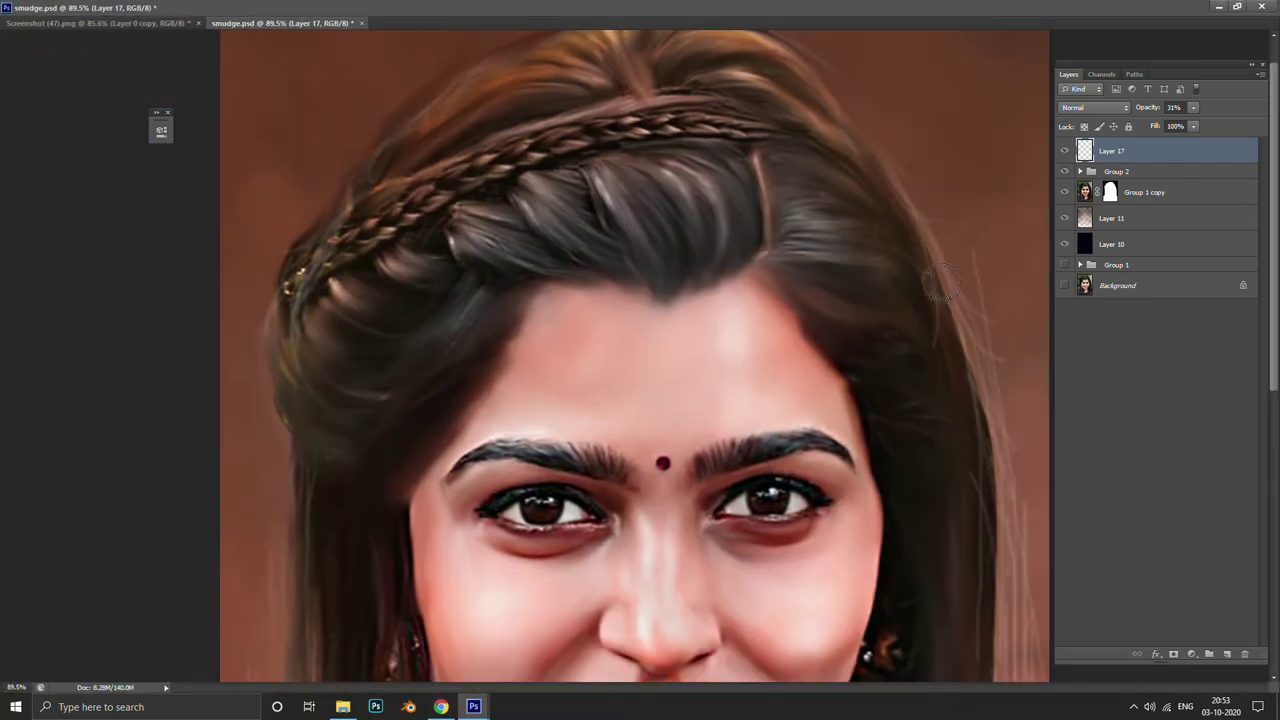
scroll(955, 240, "down", 2)
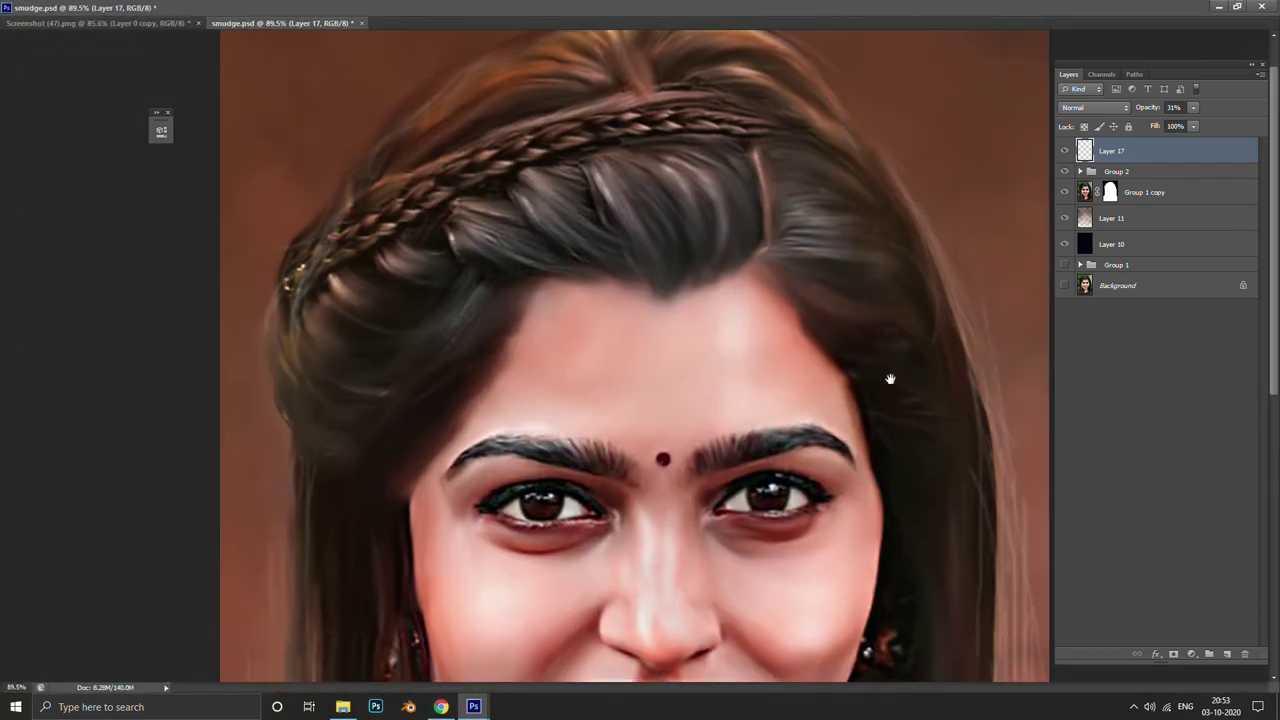
scroll(894, 371, "down", 3)
scroll(800, 300, "down", 3)
scroll(765, 232, "up", 5)
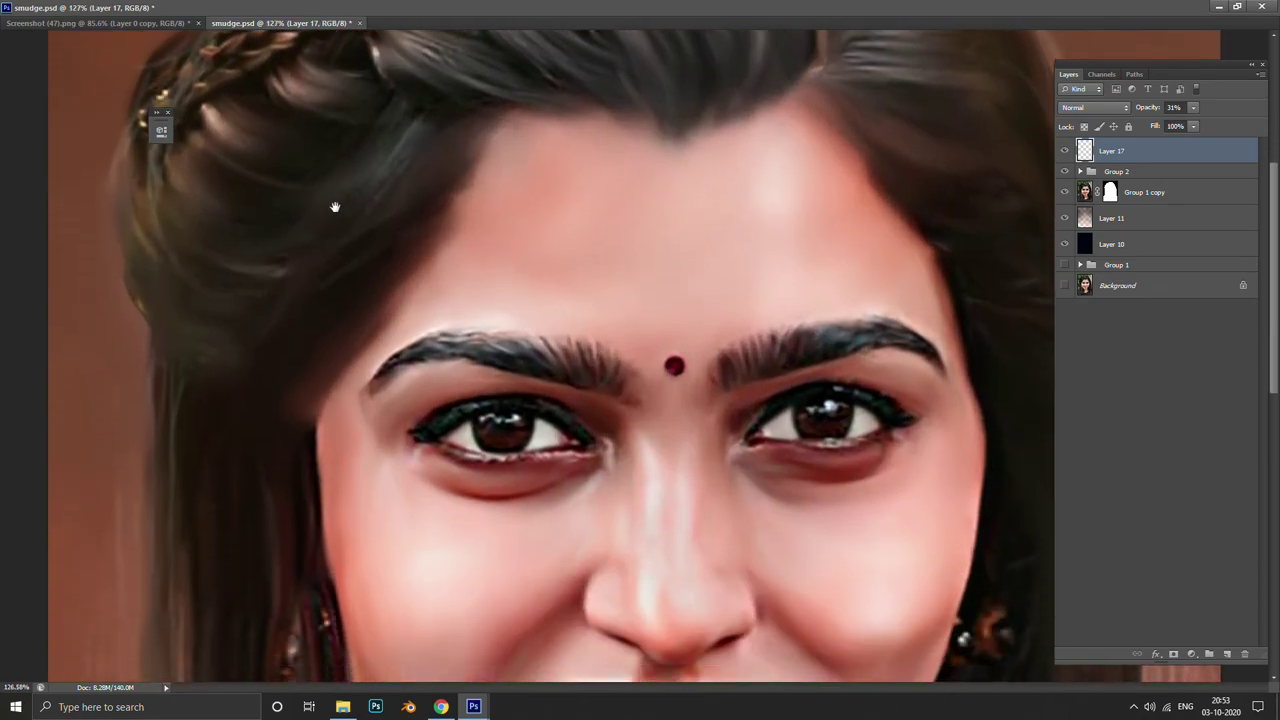
scroll(742, 253, "down", 6)
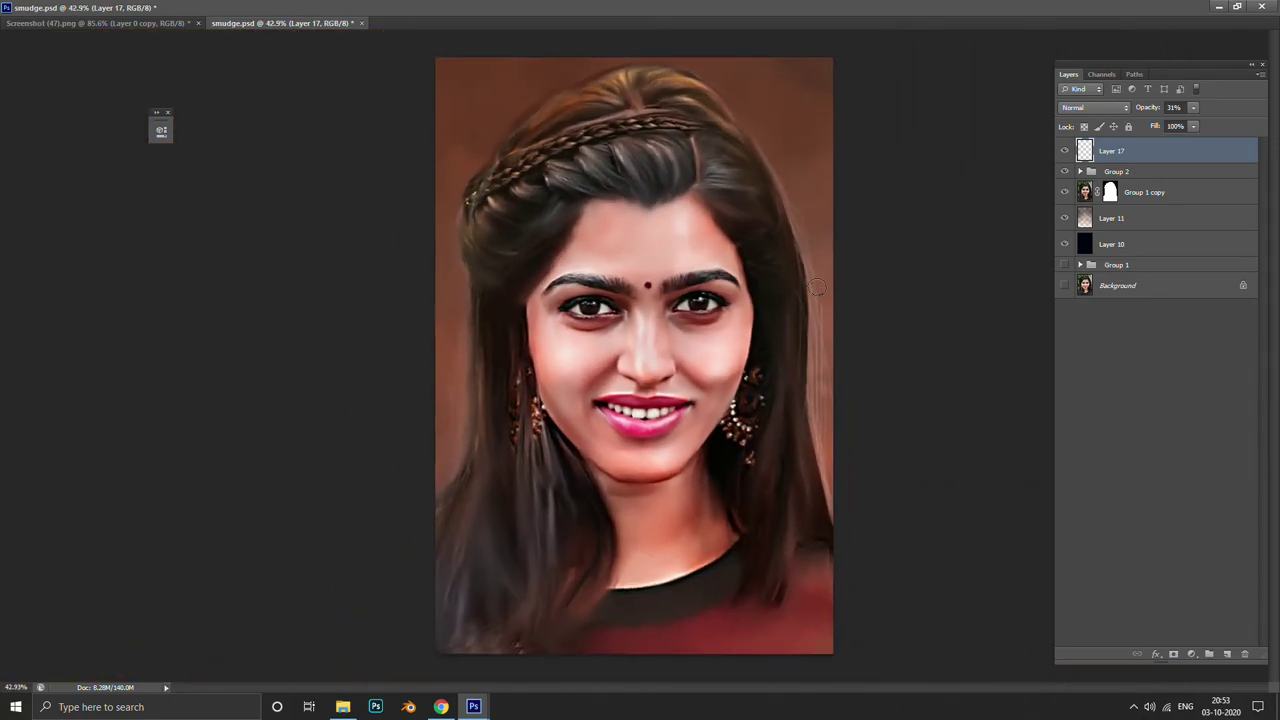
Inspect the face and hair at various zoom levels, bringing Layer 17 to about 76% opacity
scroll(840, 300, "up", 2)
scroll(849, 300, "up", 2)
scroll(849, 300, "down", 3)
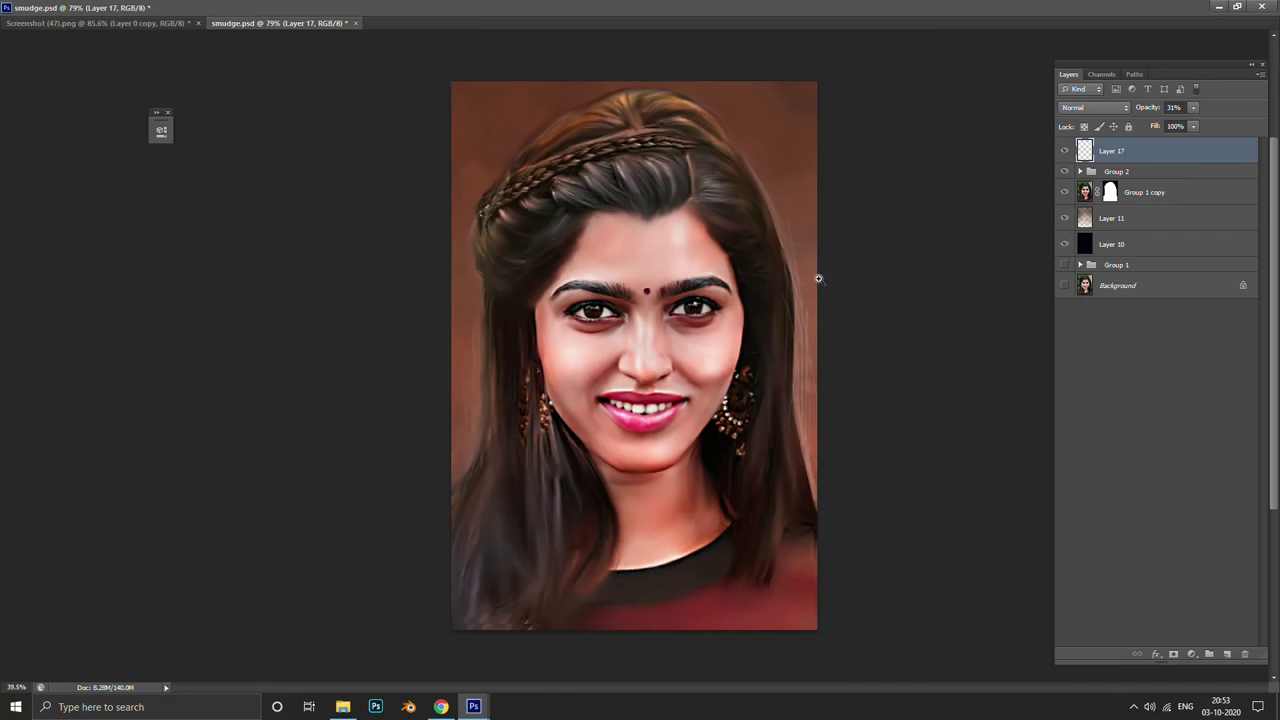
scroll(820, 277, "up", 1)
scroll(886, 214, "up", 1)
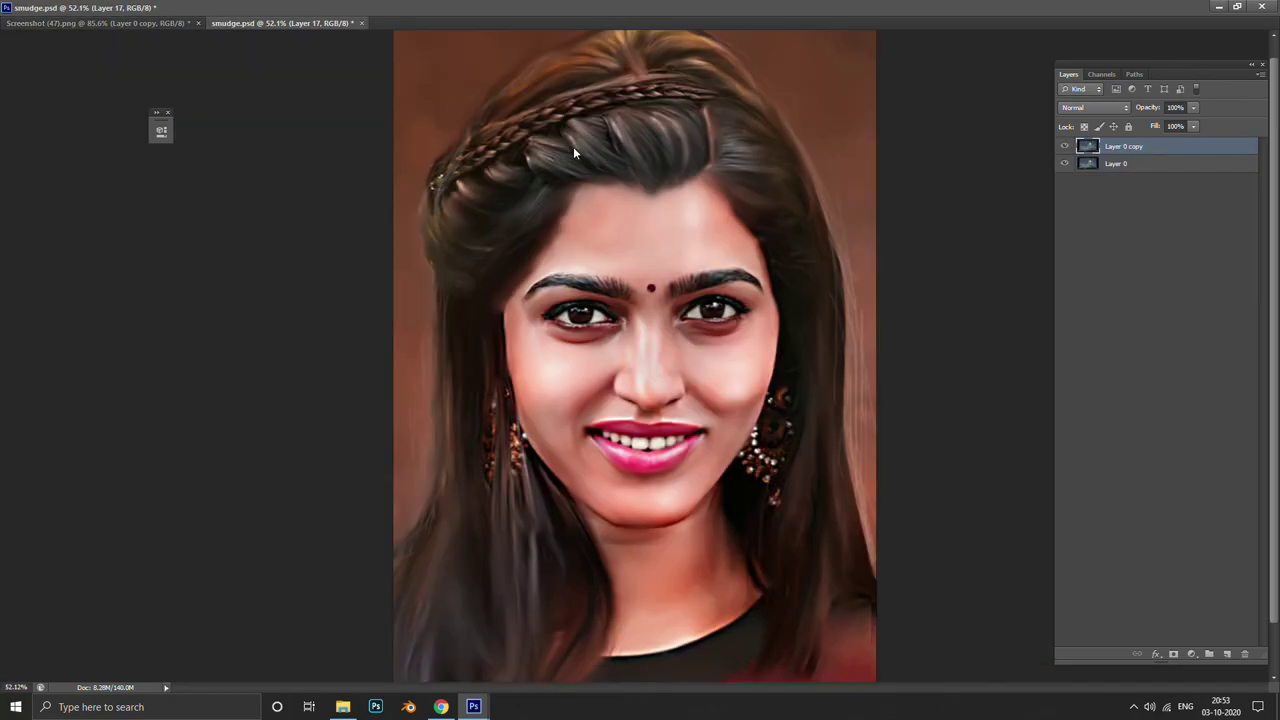
scroll(886, 285, "up", 2)
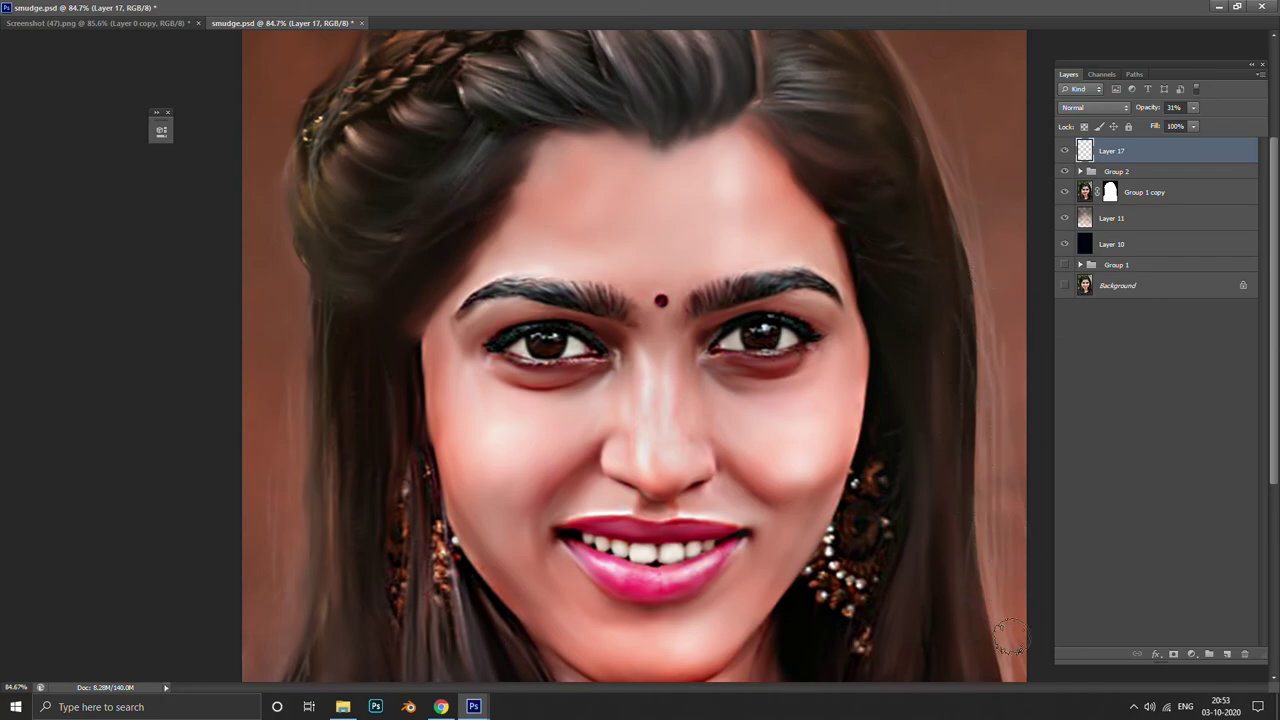
scroll(1000, 610, "down", 3)
scroll(1001, 475, "down", 2)
scroll(998, 470, "up", 2)
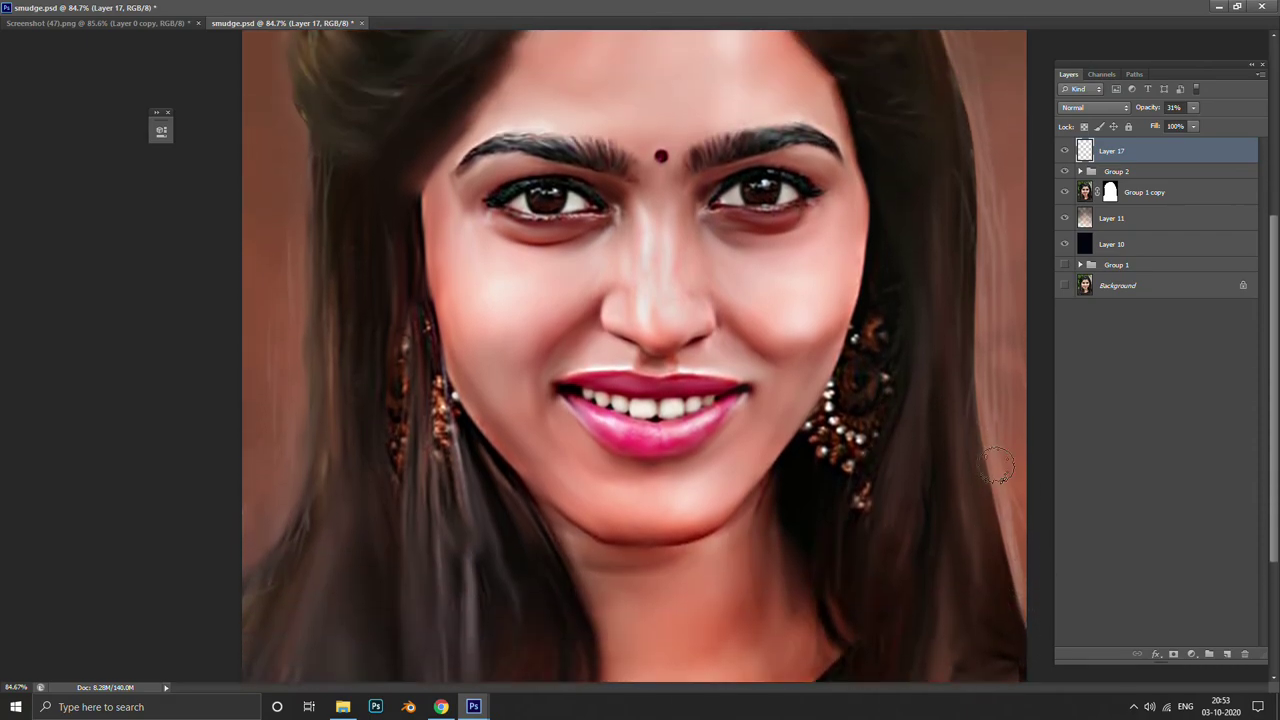
scroll(1010, 320, "down", 5)
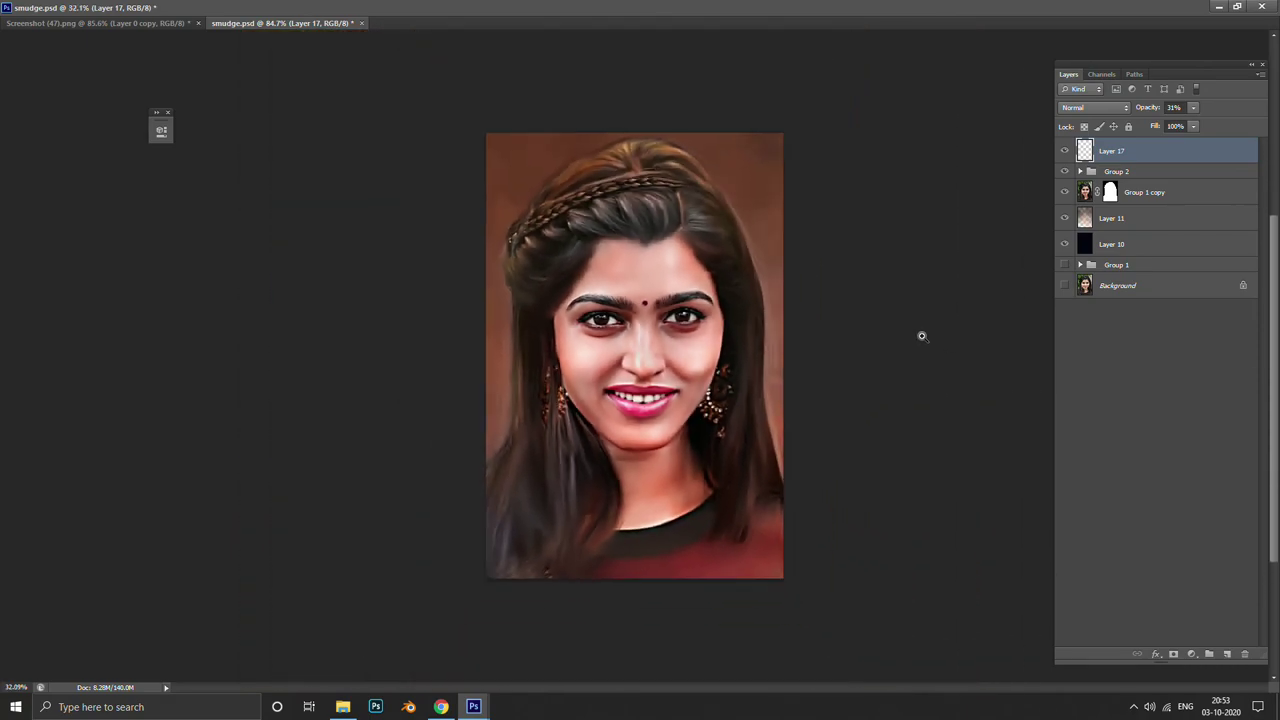
scroll(923, 334, "up", 6)
scroll(834, 226, "down", 2)
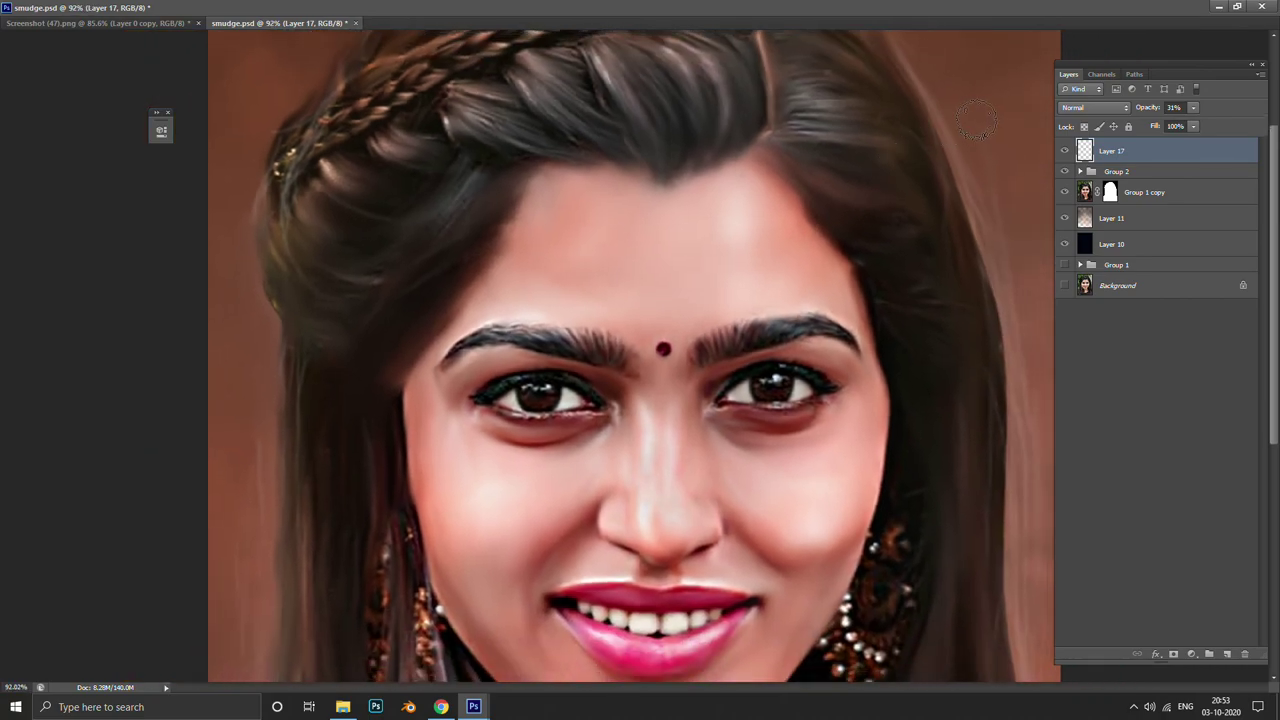
scroll(993, 160, "down", 2)
scroll(914, 200, "down", 2)
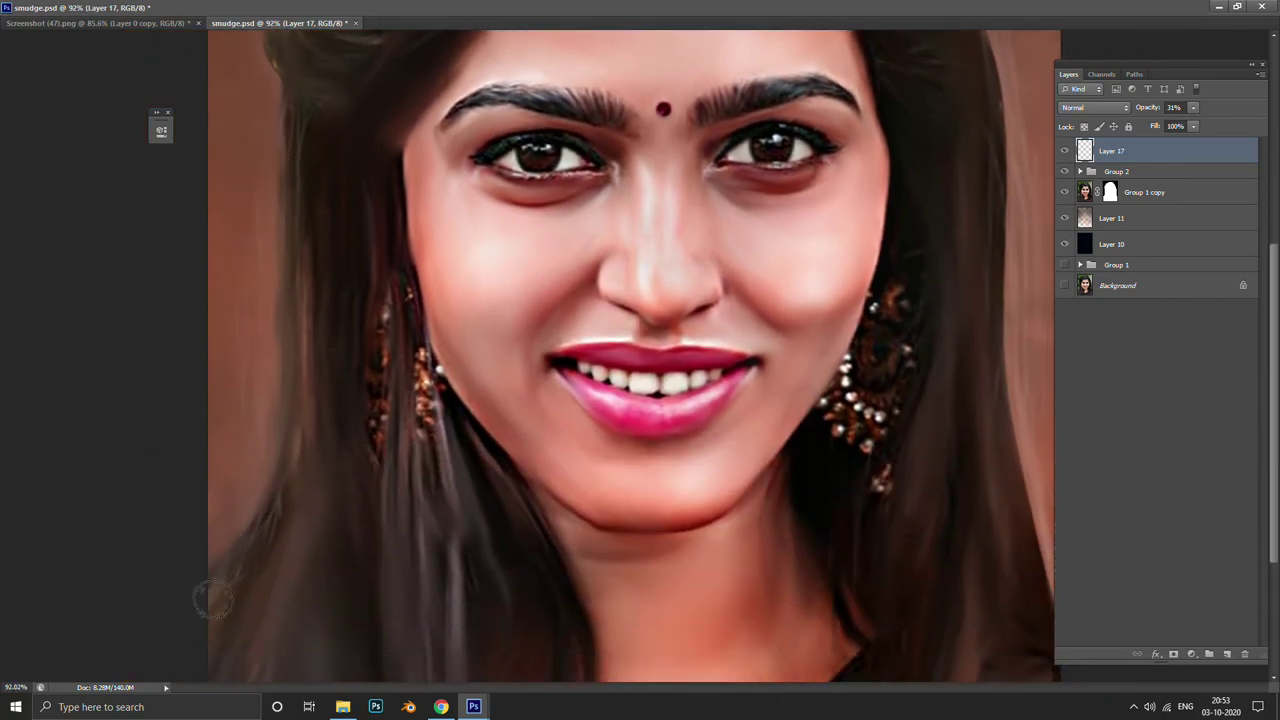
scroll(263, 443, "down", 2)
scroll(229, 243, "up", 4)
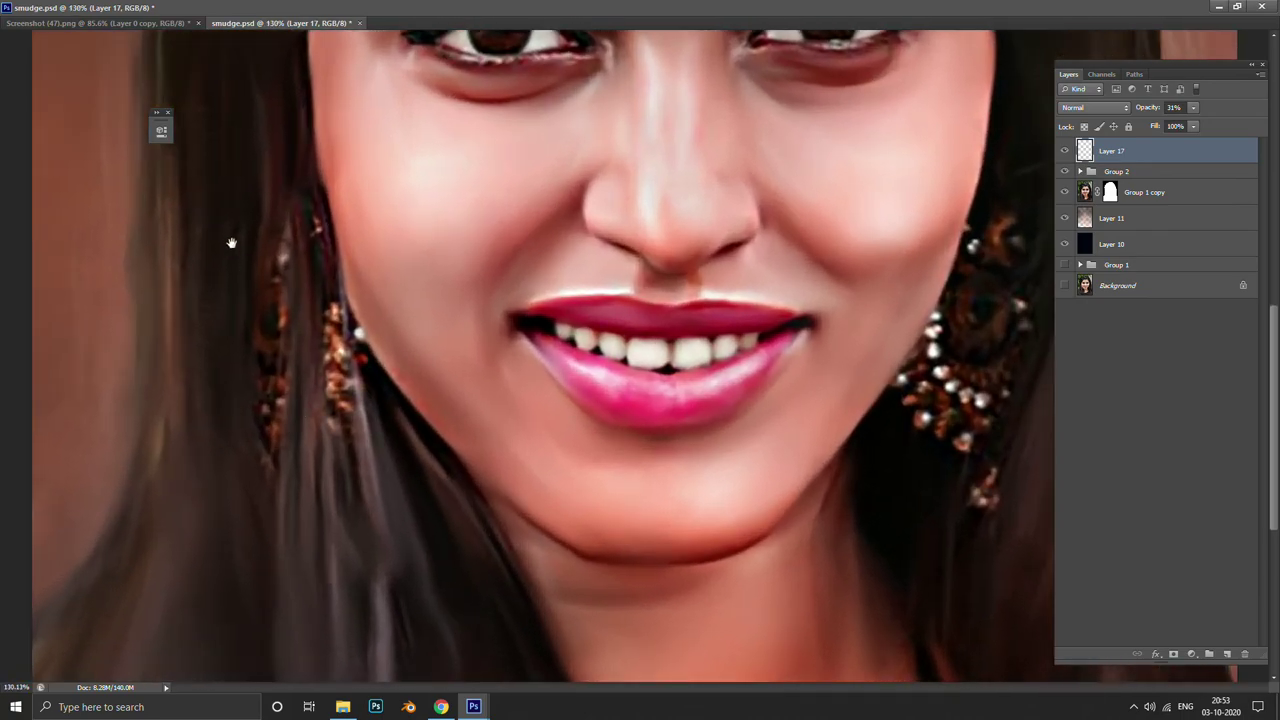
scroll(306, 400, "up", 3)
scroll(168, 368, "up", 1)
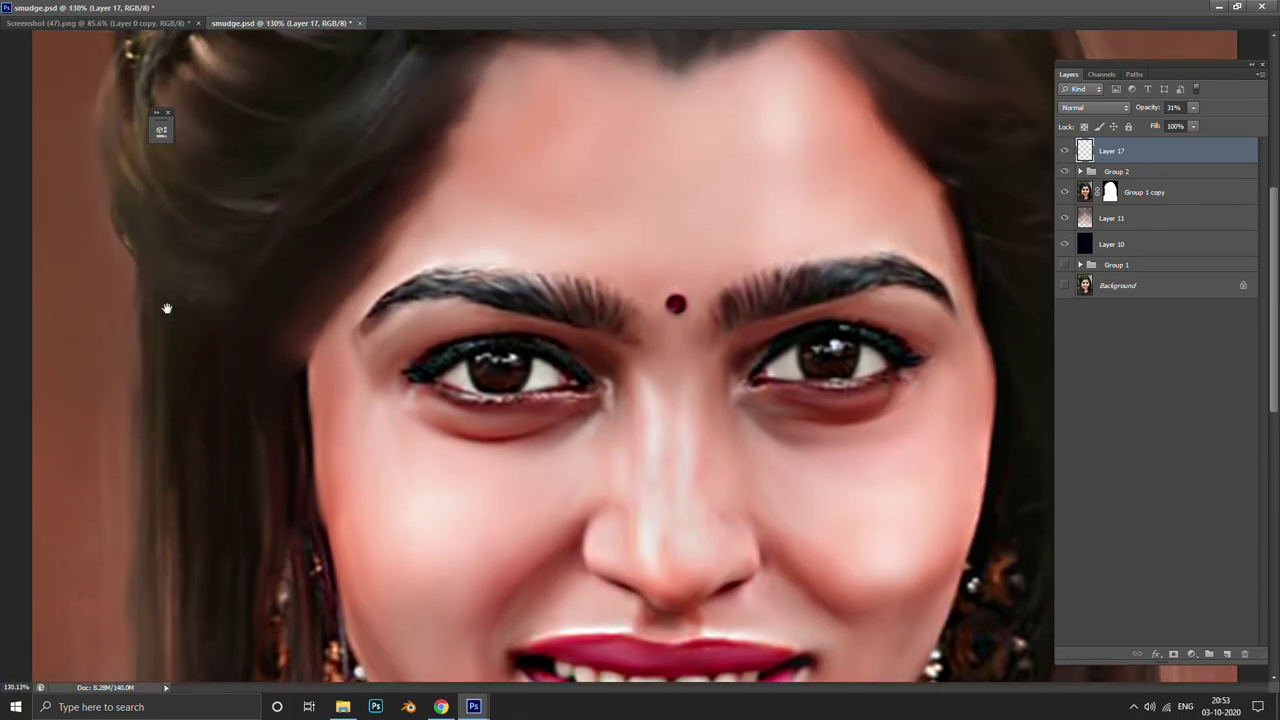
scroll(166, 408, "up", 2)
scroll(155, 458, "up", 2)
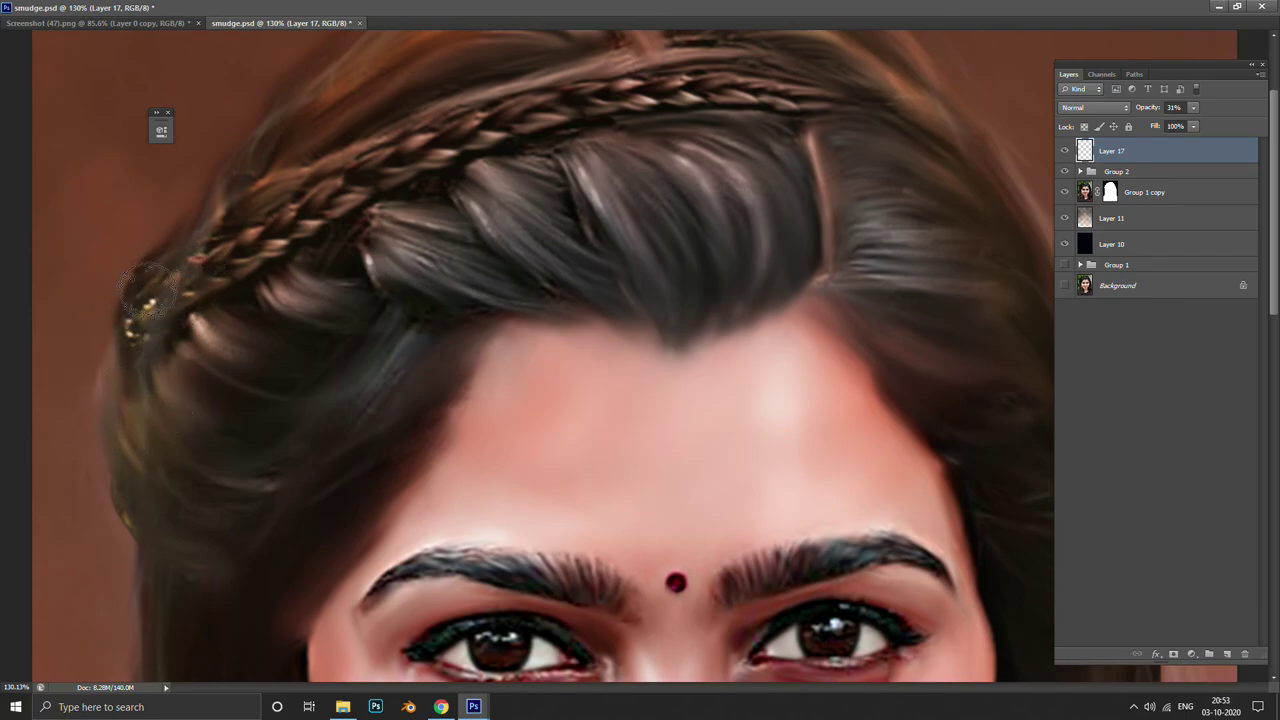
scroll(200, 280, "up", 2)
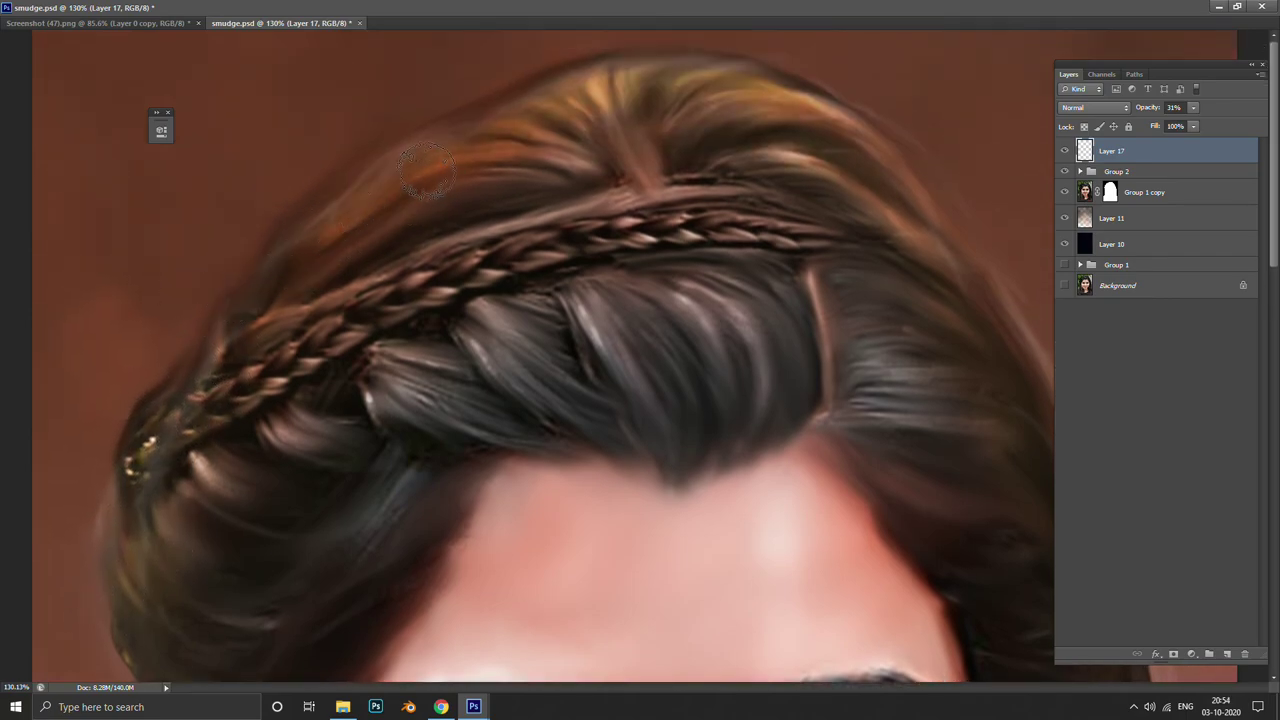
scroll(737, 334, "down", 3)
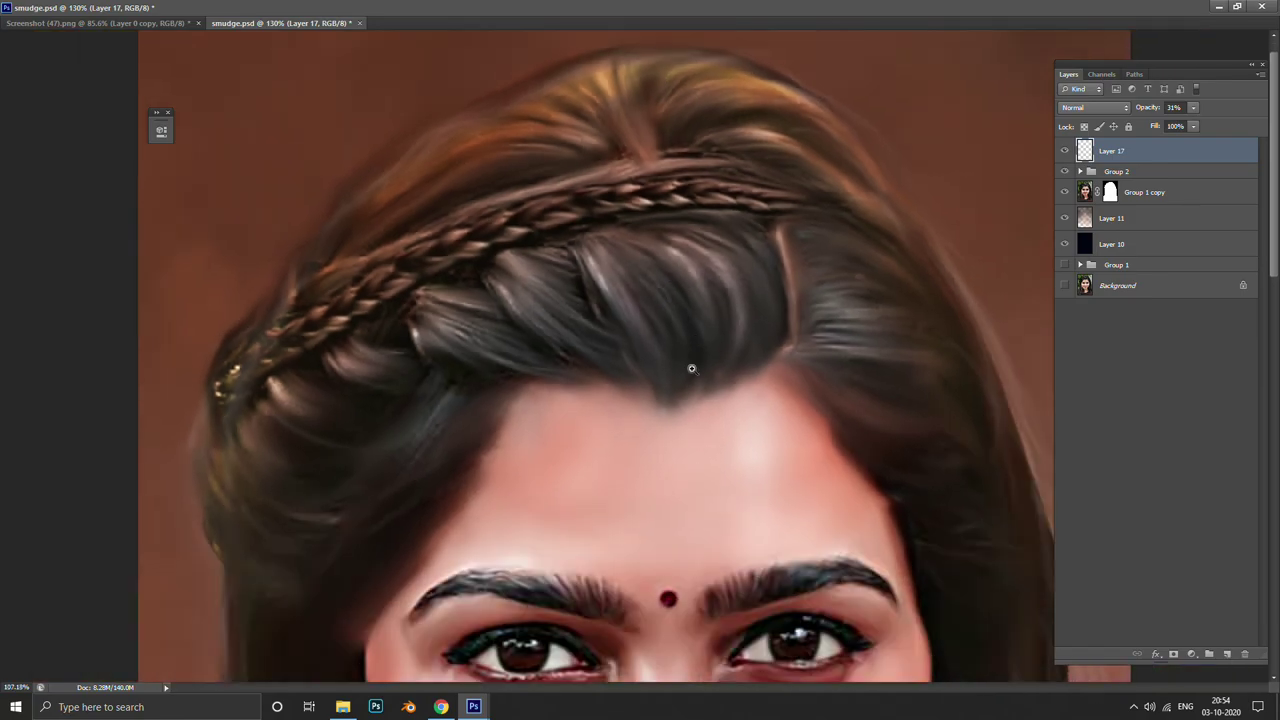
scroll(689, 366, "down", 3)
scroll(688, 394, "up", 5)
scroll(733, 373, "down", 5)
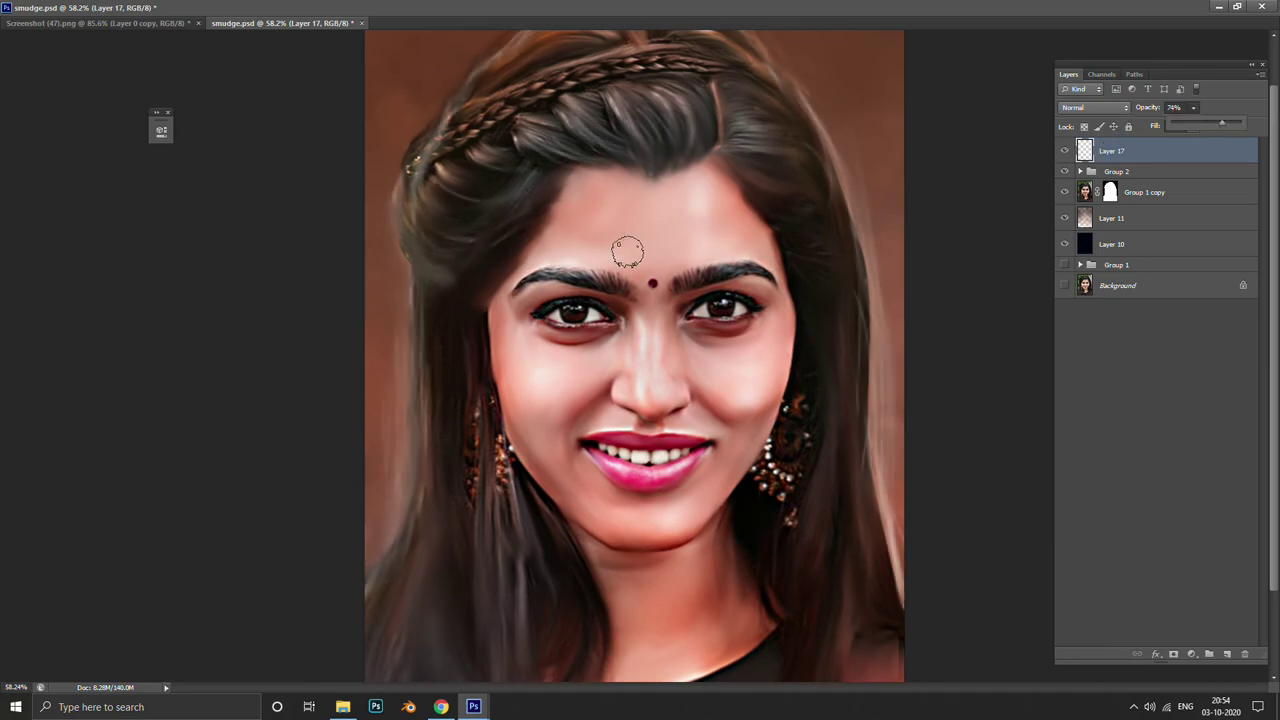
Pan across the braid, forehead, chin and eyes, fitting the whole portrait in the window
scroll(830, 180, "up", 5)
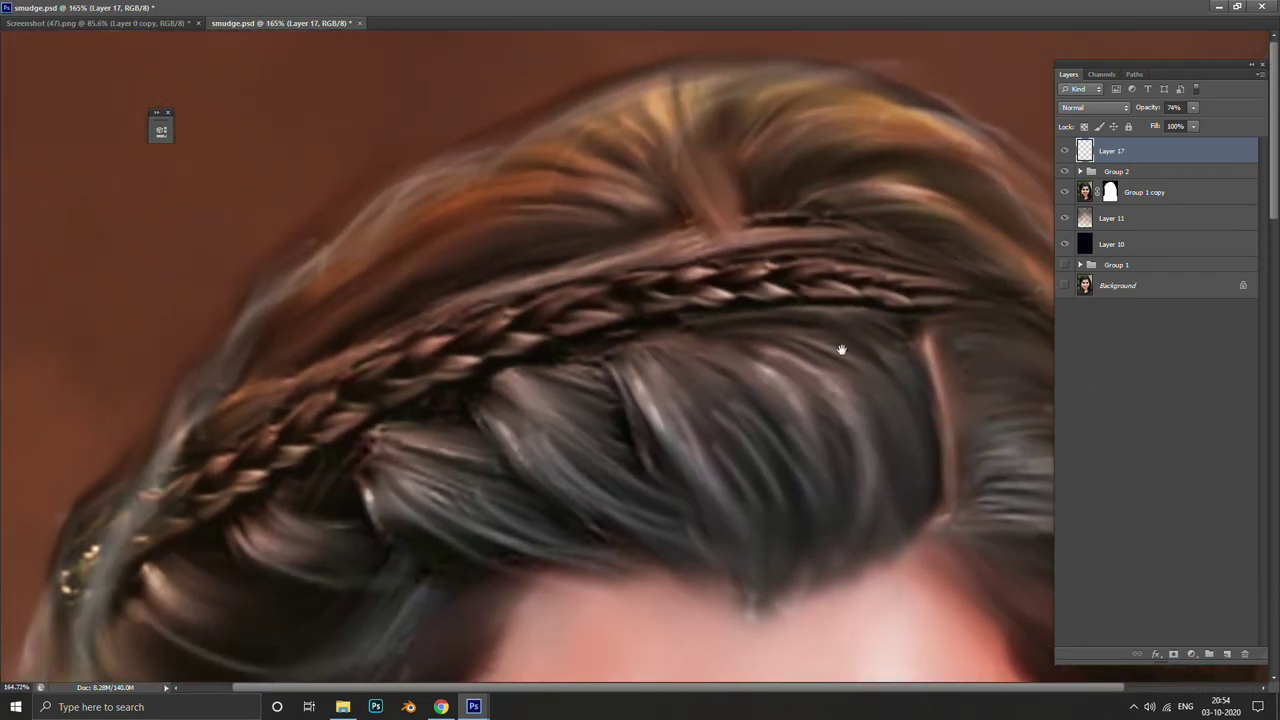
left_click_drag(713, 324, 843, 349)
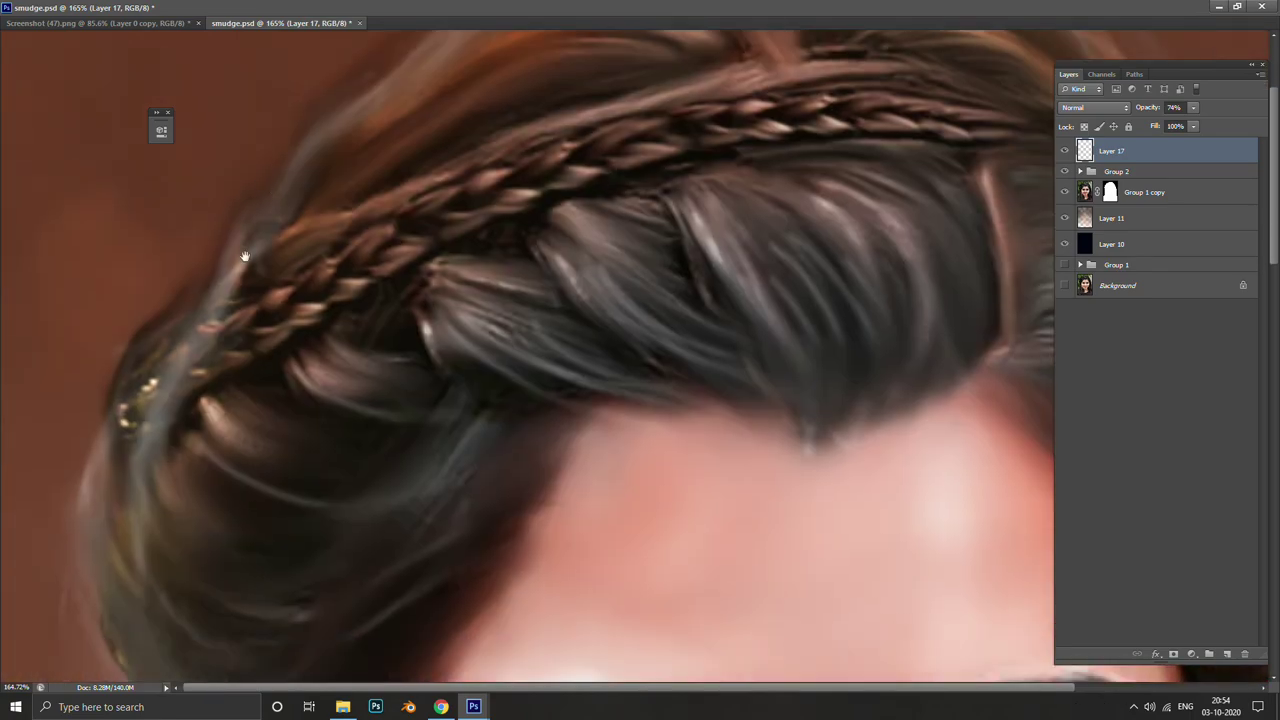
left_click_drag(266, 290, 376, 120)
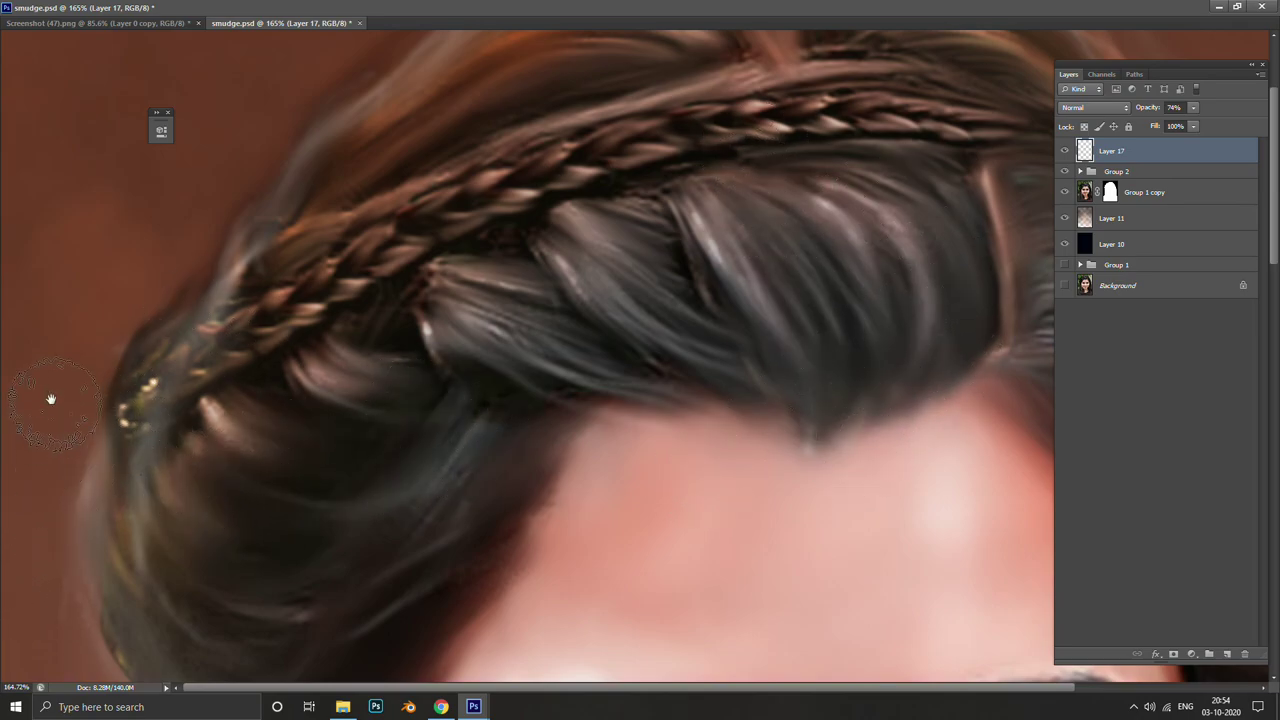
left_click_drag(194, 366, 188, 443)
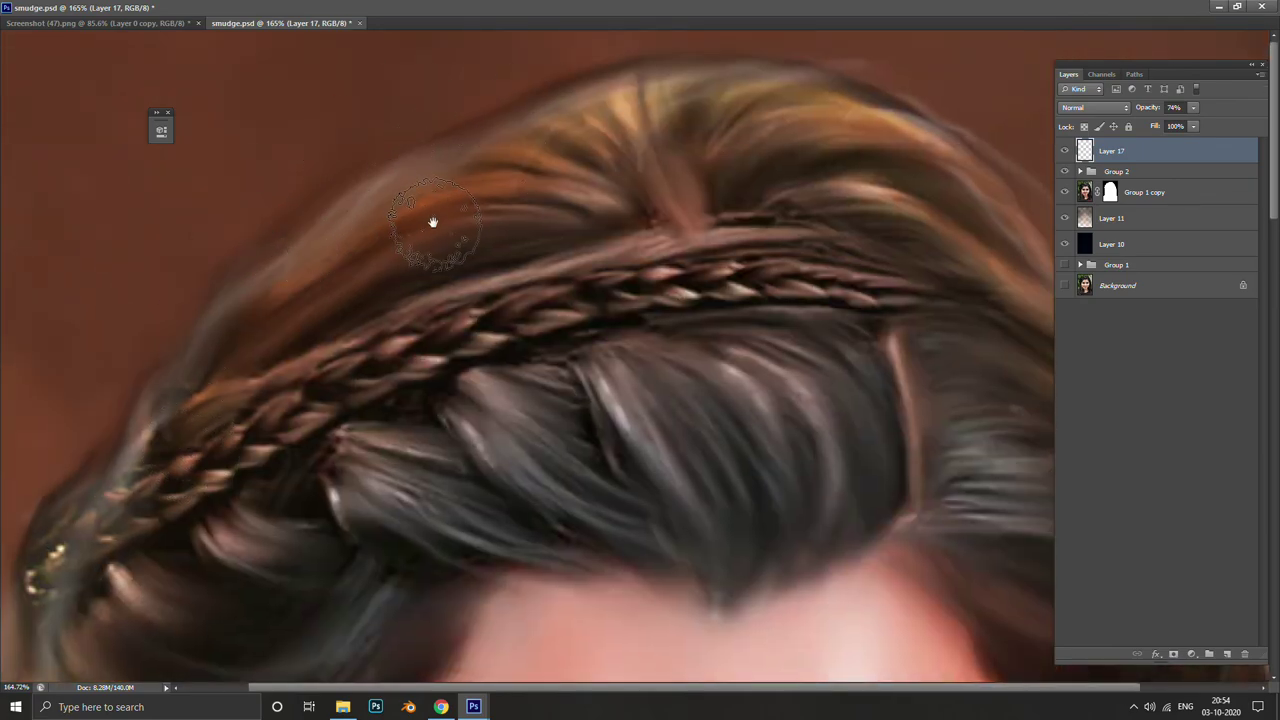
key("ctrl+0")
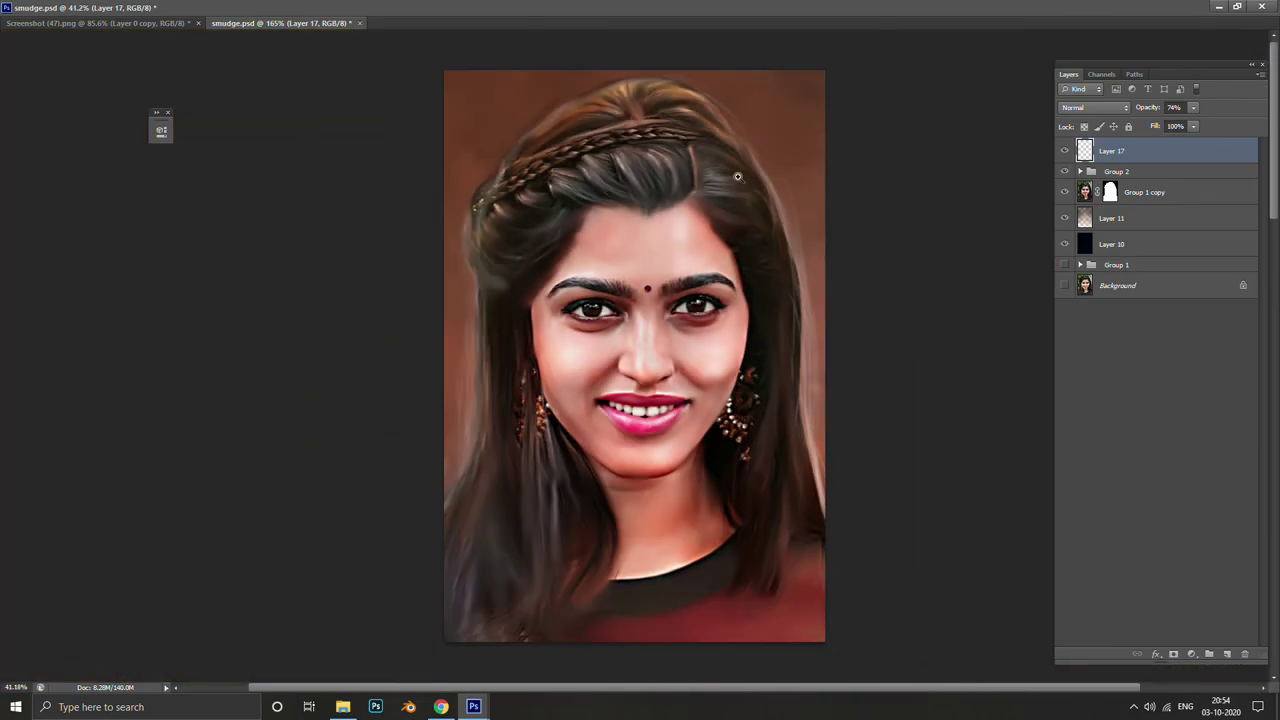
scroll(455, 347, "up", 3)
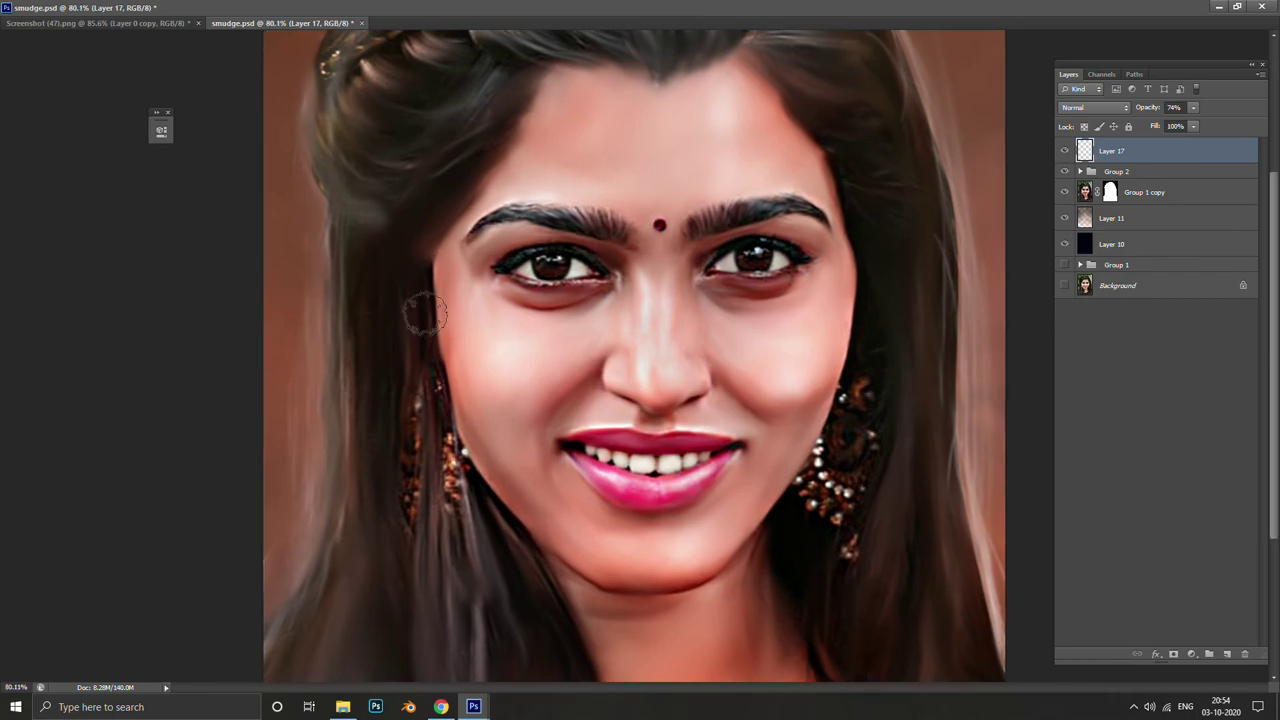
scroll(660, 400, "down", 3)
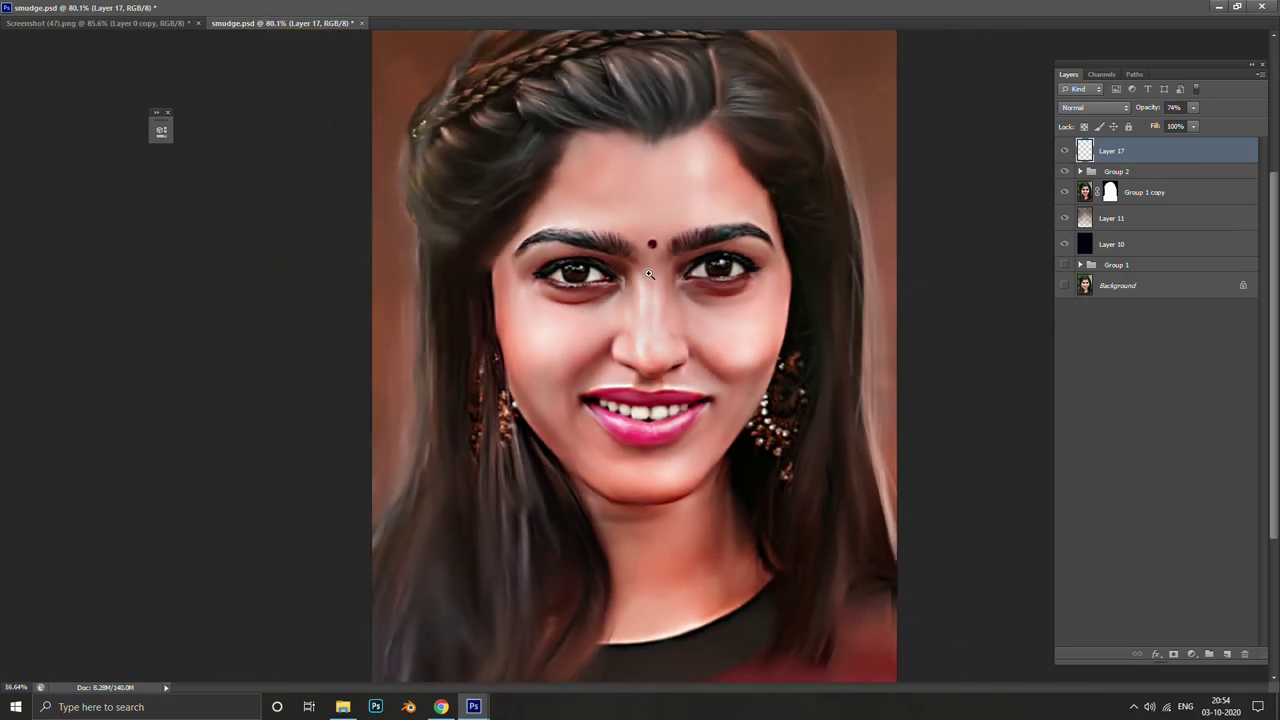
scroll(660, 400, "up", 4)
left_click_drag(765, 450, 765, 320)
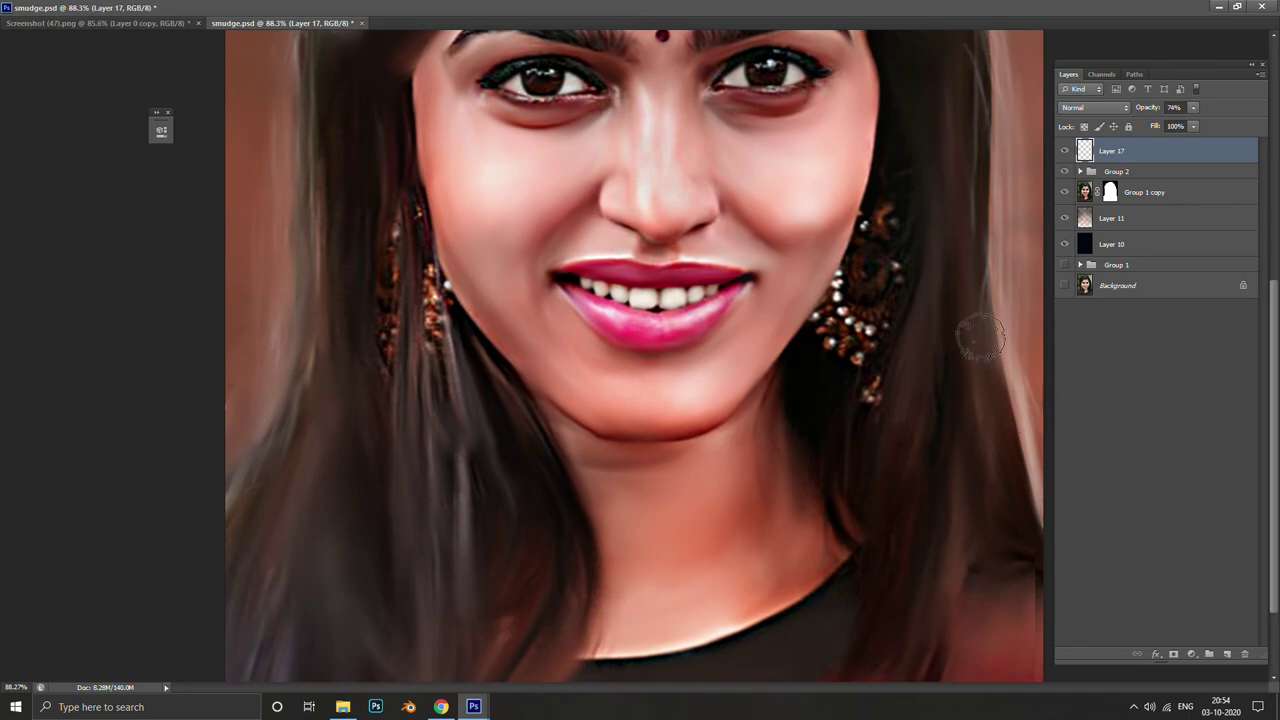
left_click_drag(966, 200, 951, 347)
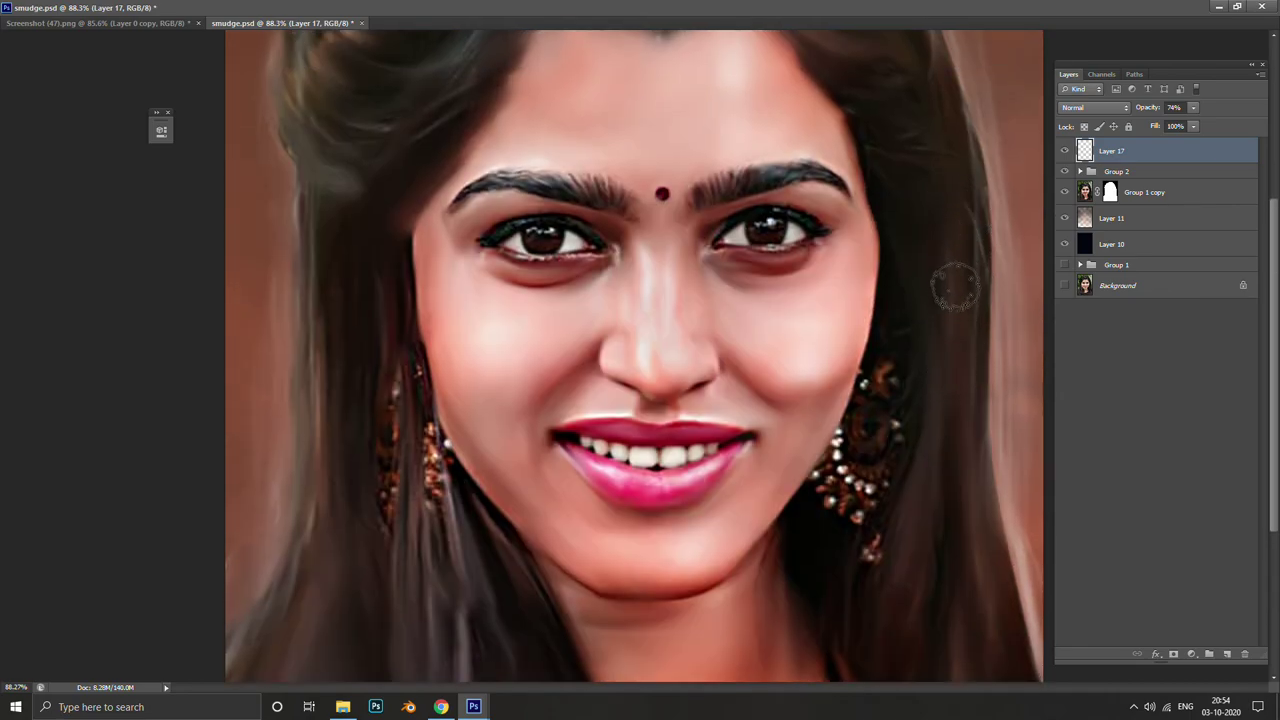
left_click_drag(951, 225, 960, 528)
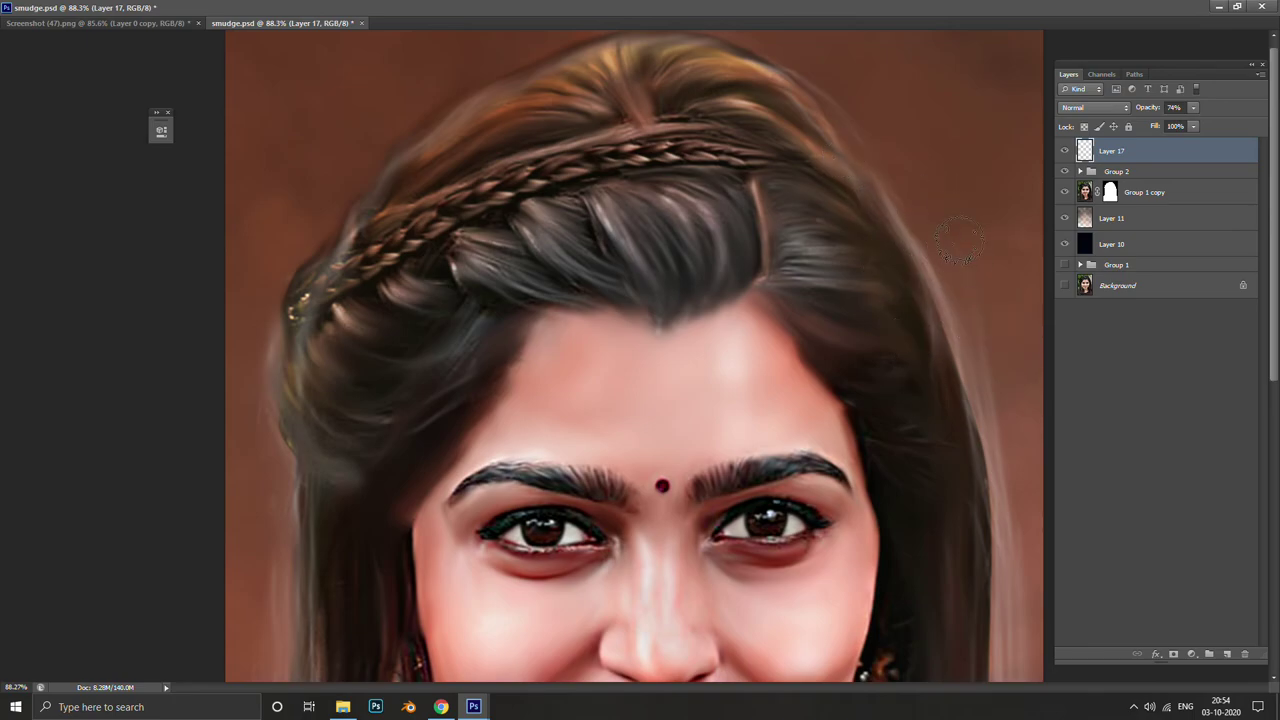
scroll(900, 310, "down", 4)
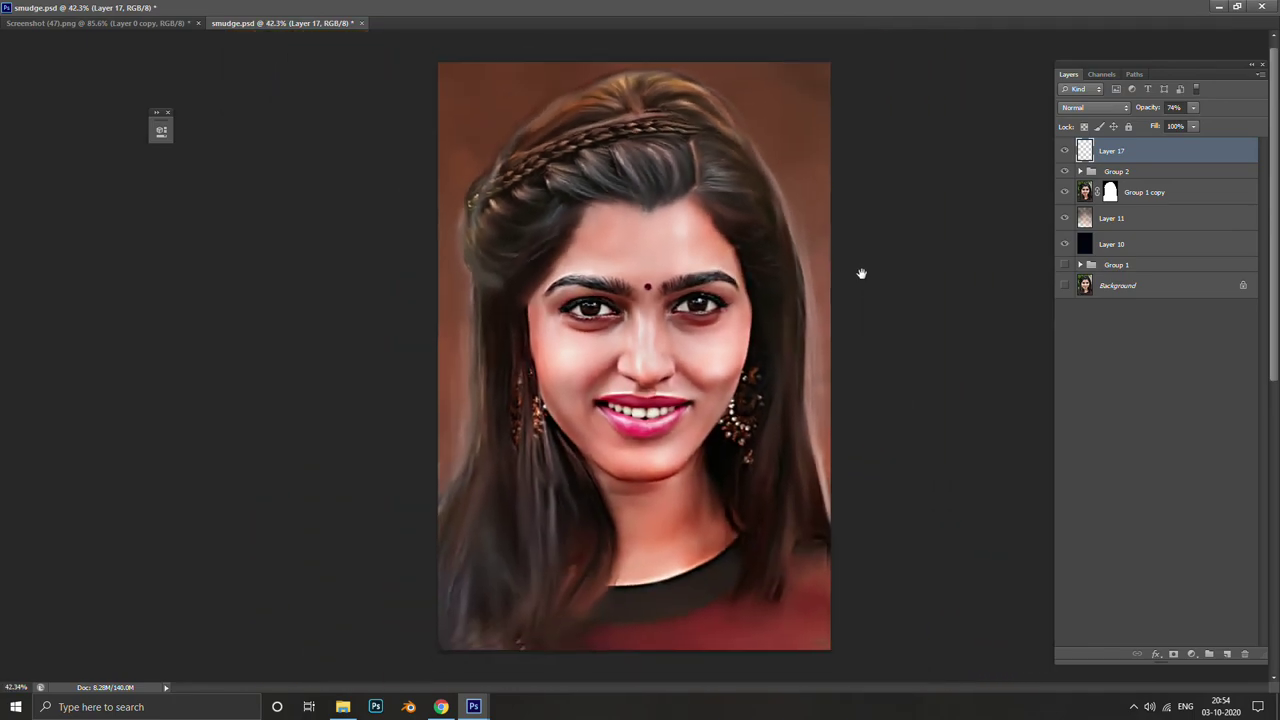
Compare Layer 17 hidden and shown, then raise its opacity to 100%
left_click(1063, 150)
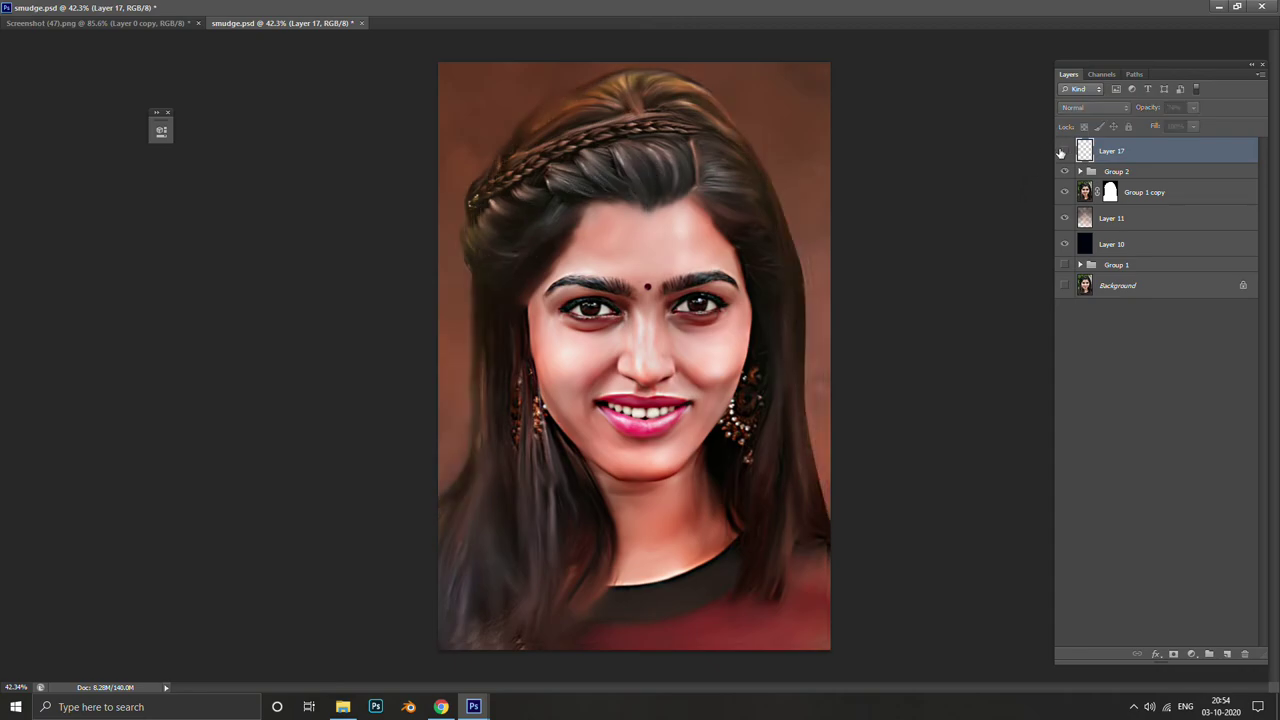
left_click(1063, 150)
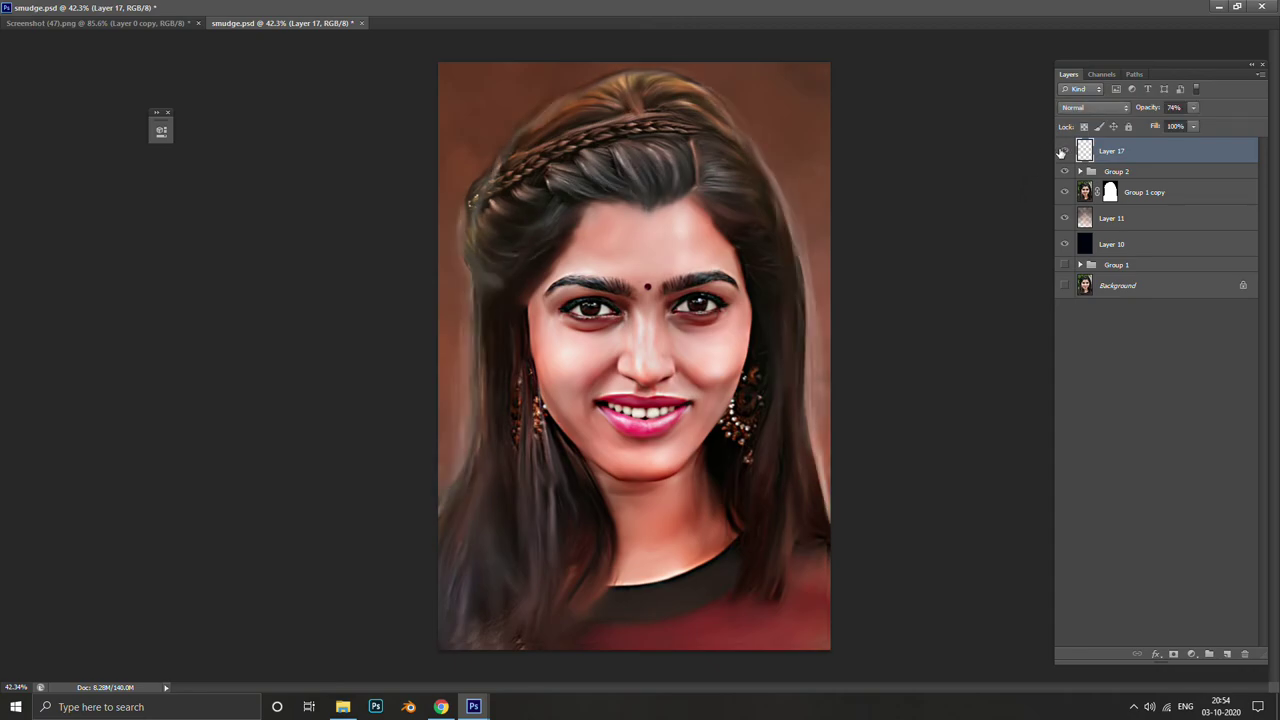
left_click(1190, 107)
left_click_drag(1214, 126, 1232, 126)
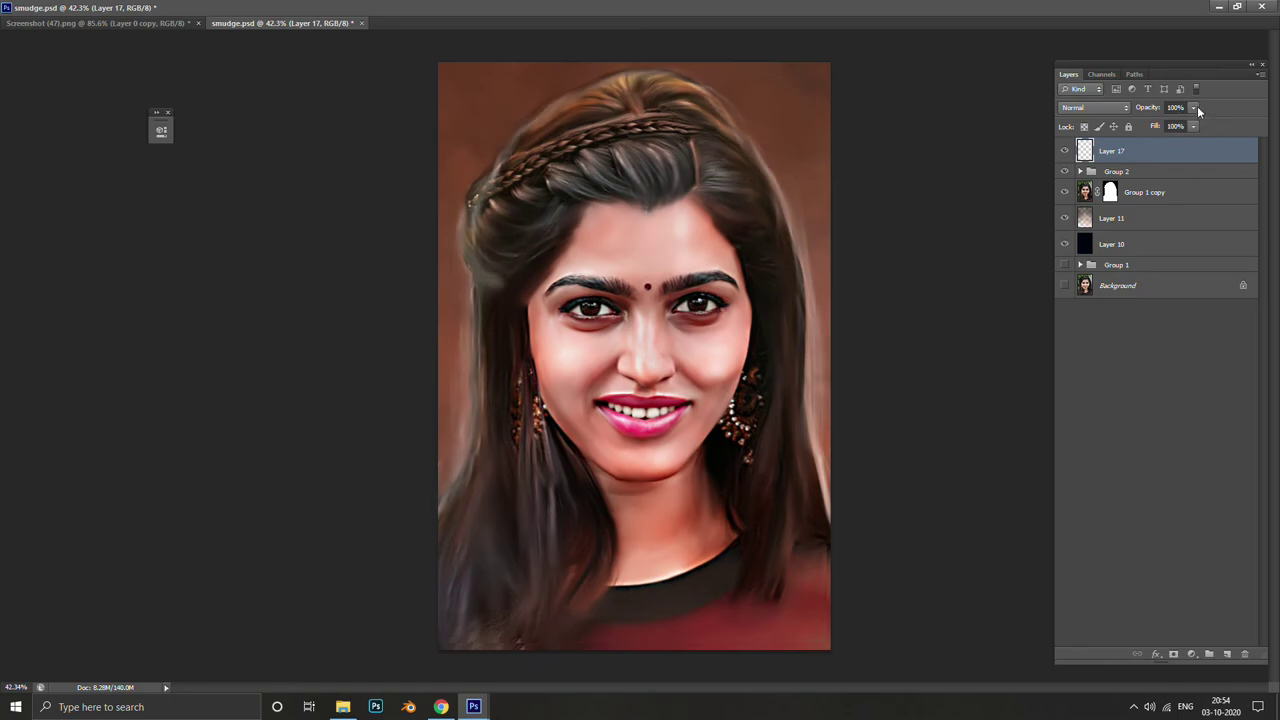
left_click(1194, 112)
left_click(1202, 611)
Add a Curves adjustment layer, then delete it again
left_click(1190, 655)
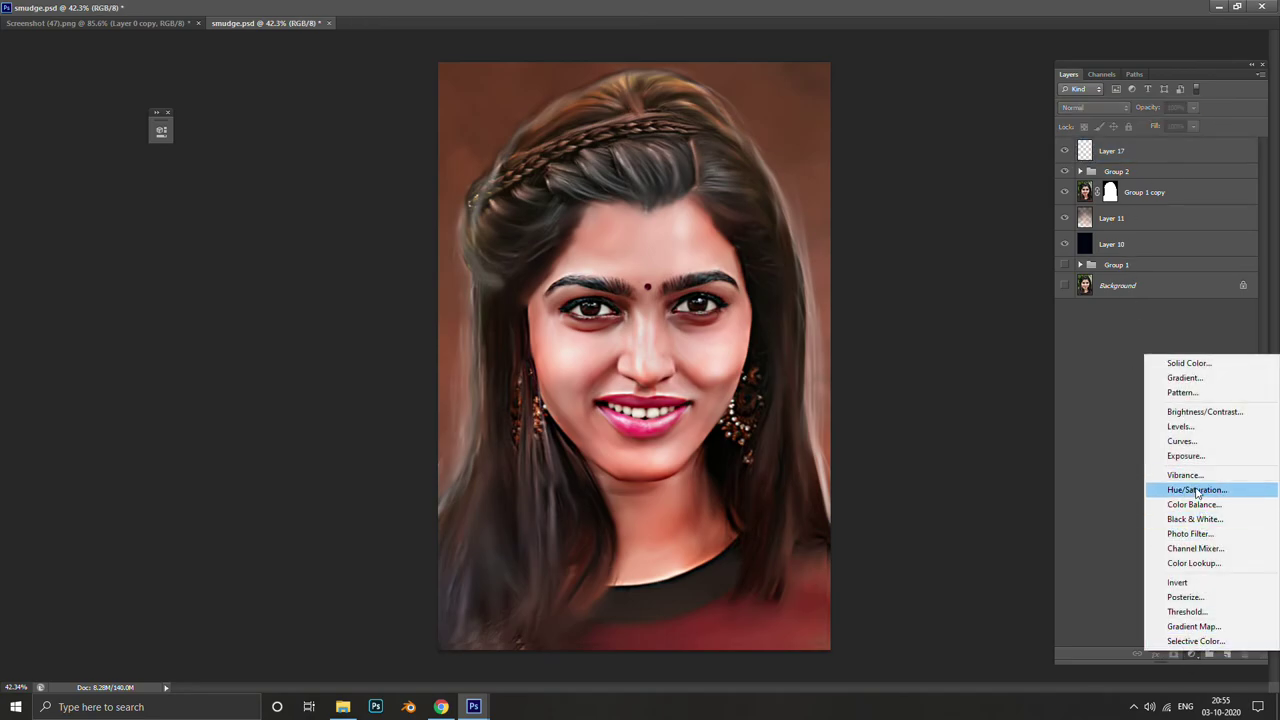
left_click(1182, 426)
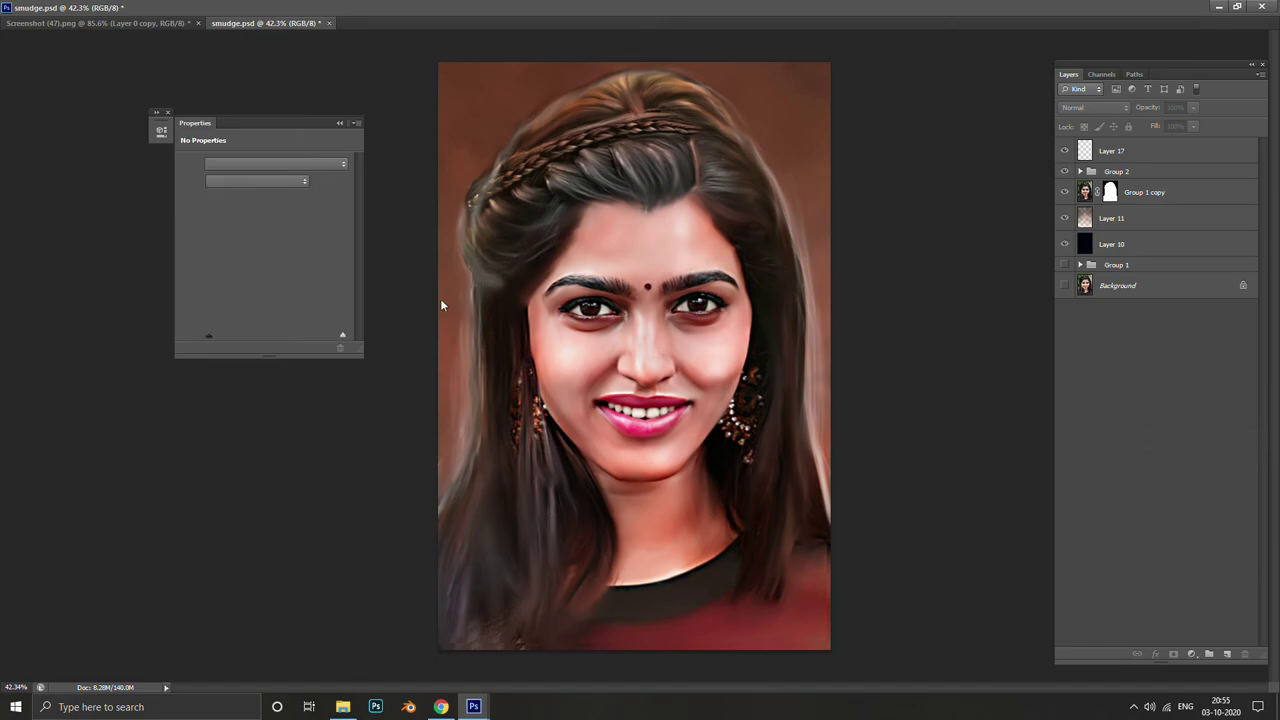
left_click(356, 123)
left_click(480, 355)
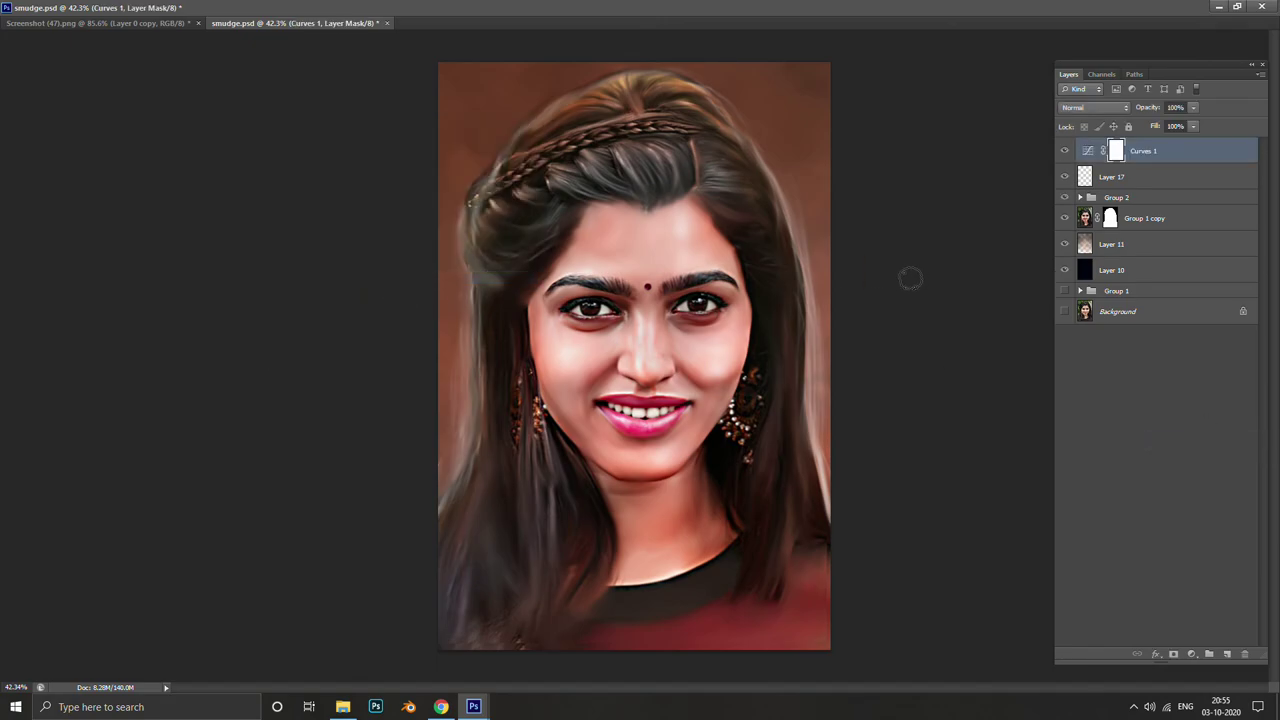
key("Delete")
Add a Brightness/Contrast adjustment at -150 brightness, clipped to Layer 17
left_click(1191, 654)
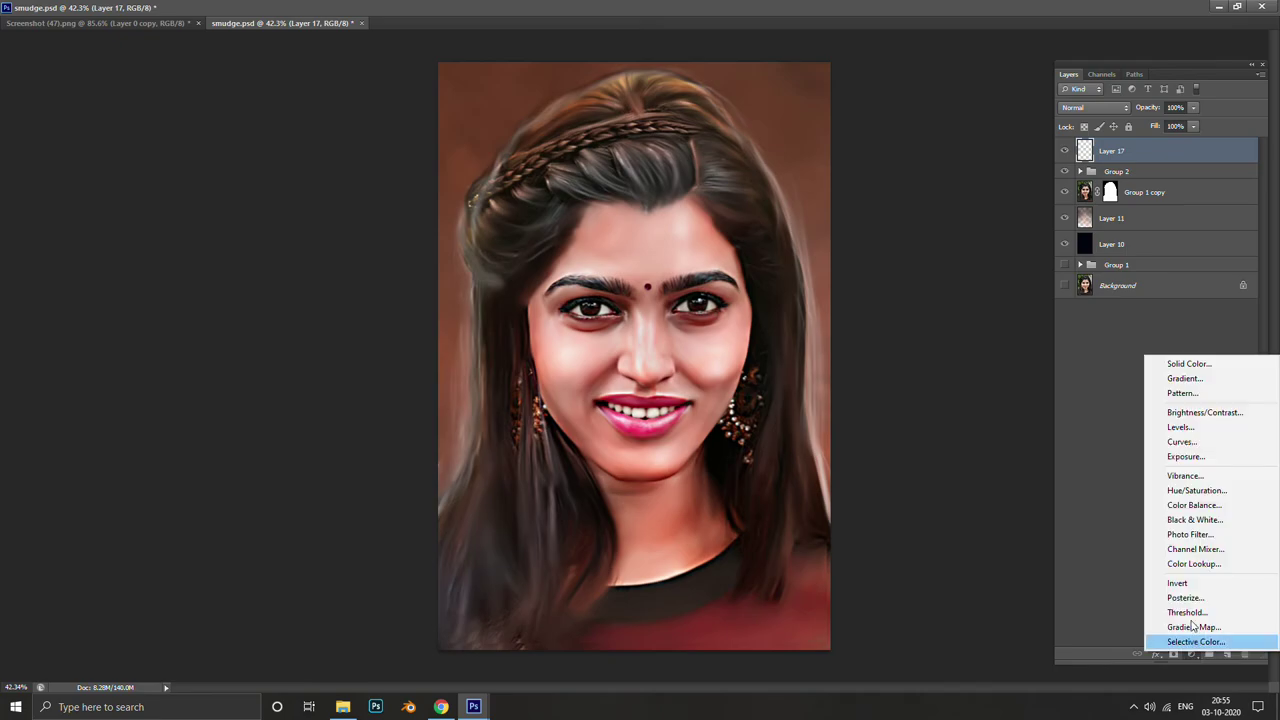
left_click(1196, 416)
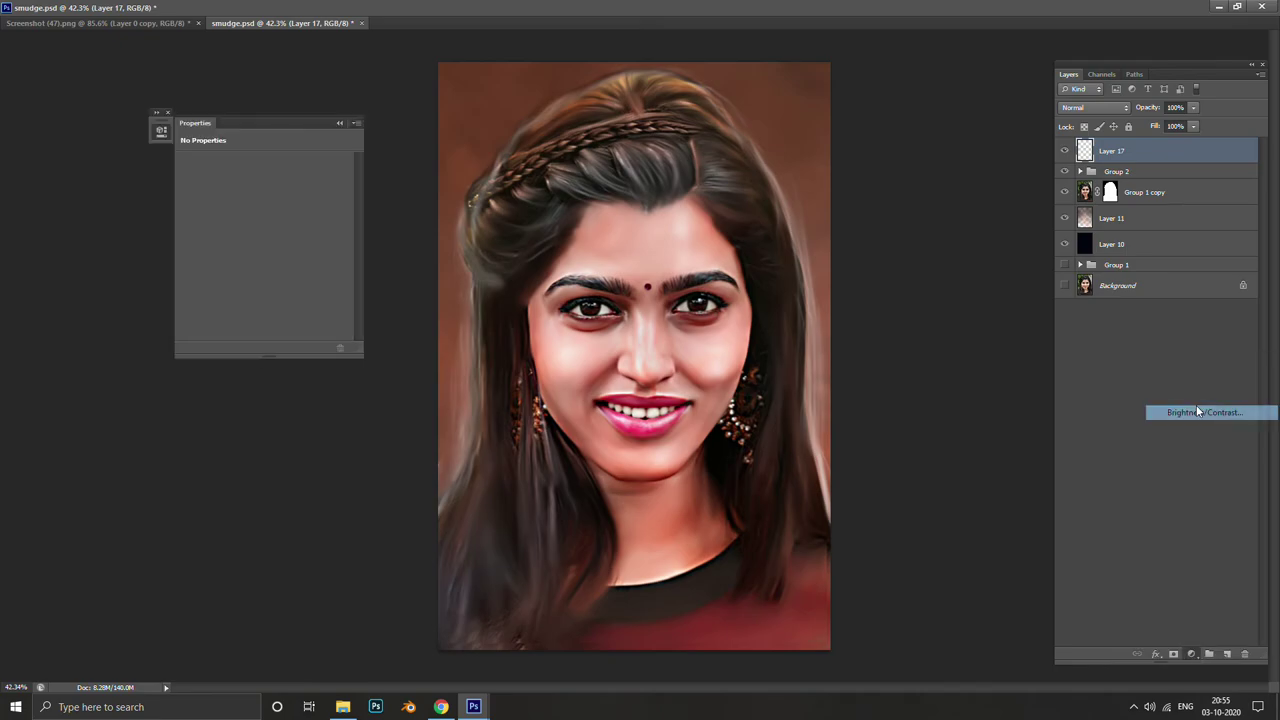
left_click(261, 347)
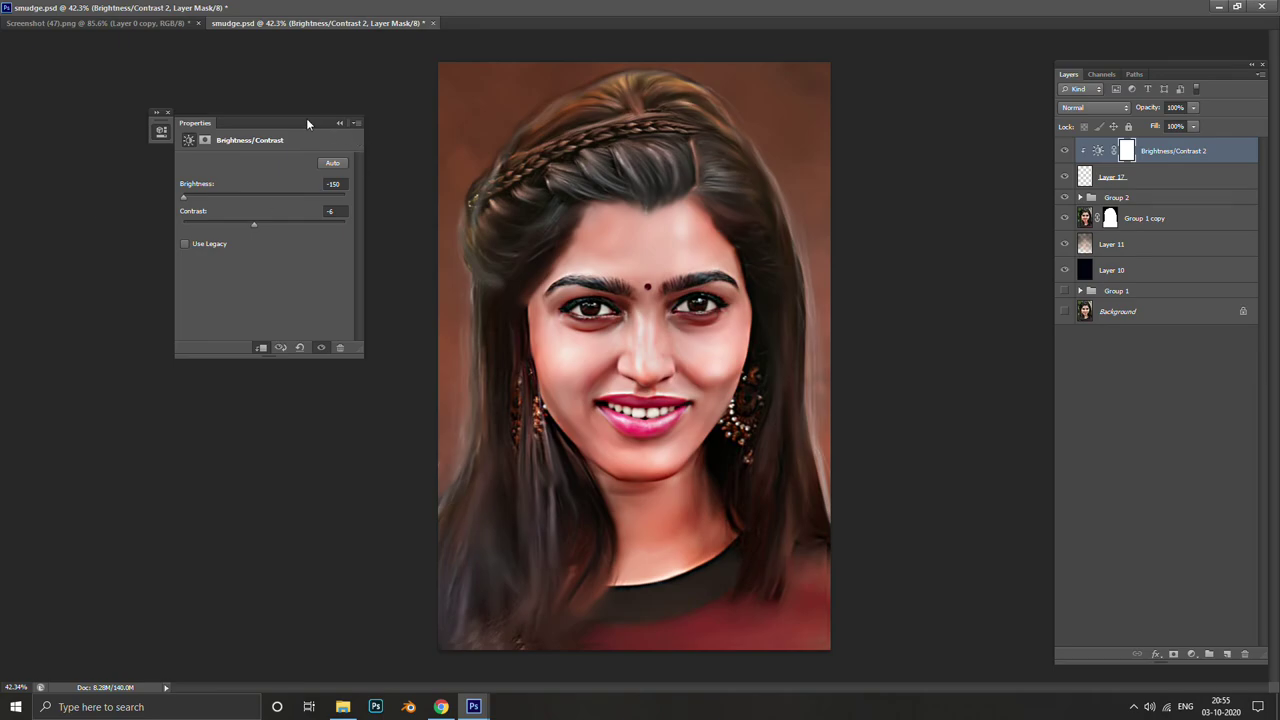
left_click(338, 123)
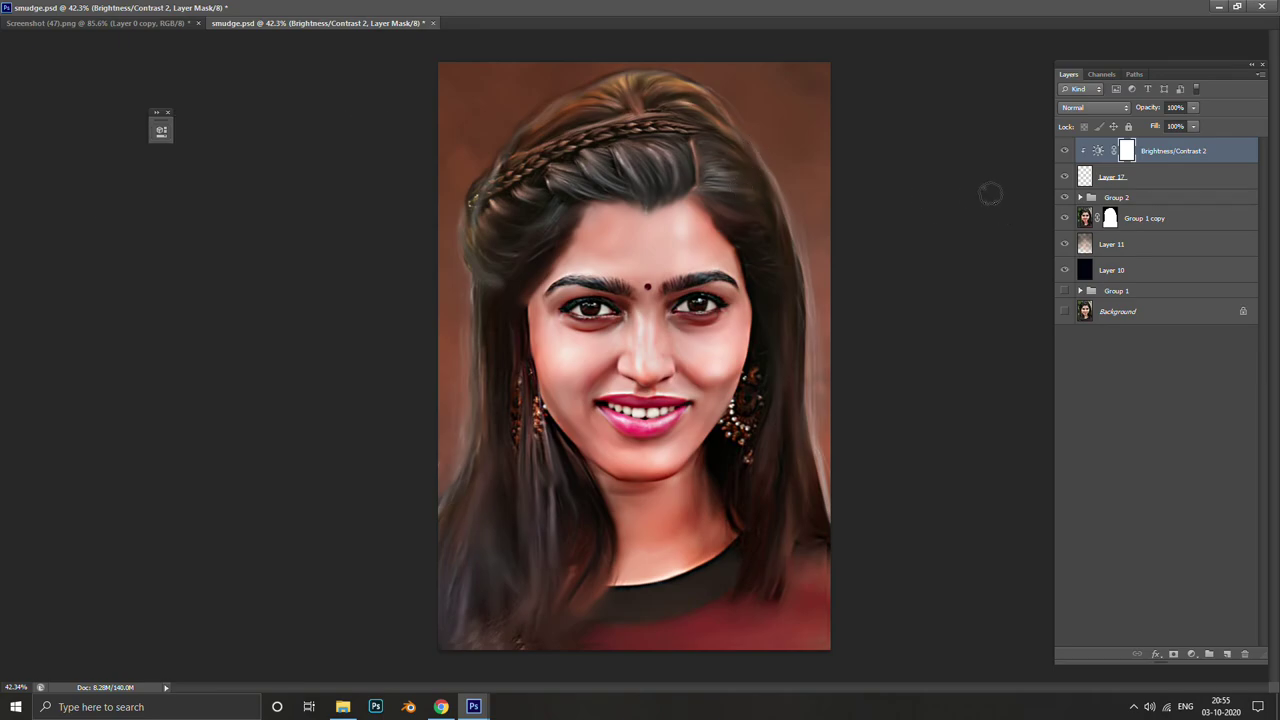
left_click(1127, 177, "shift")
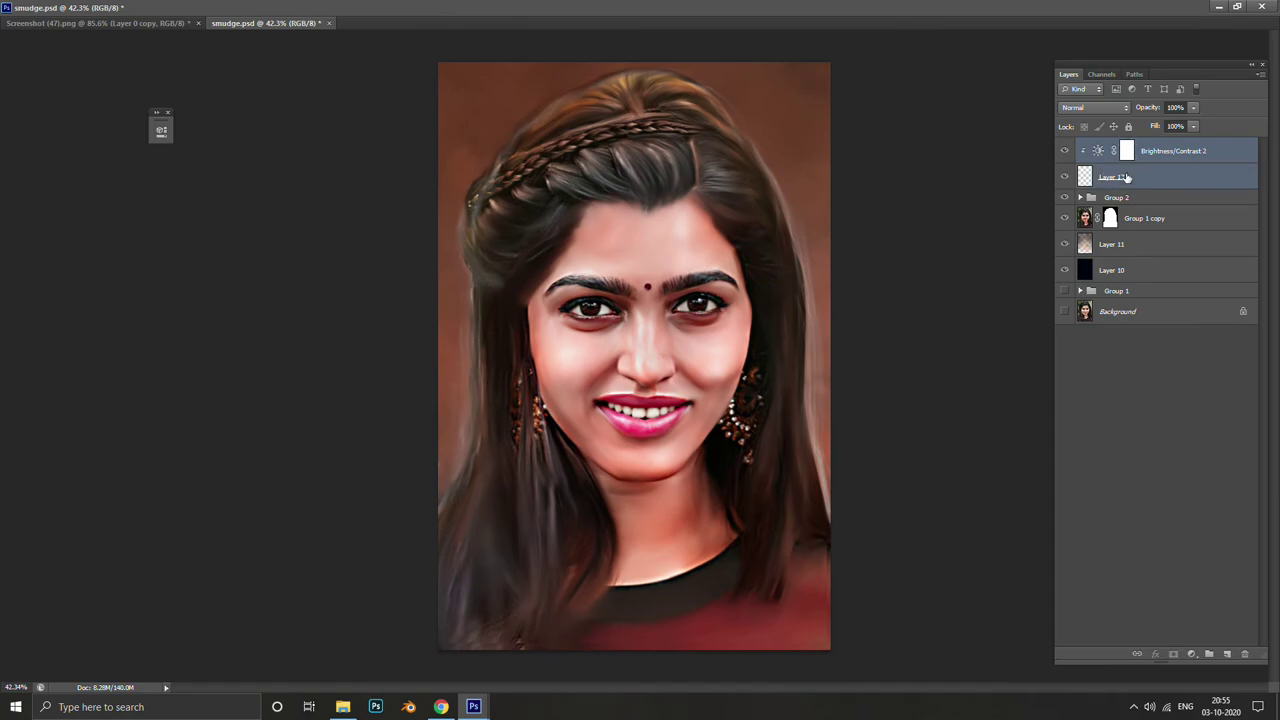
Group Layer 17 with its brightness adjustment as Group 3 and toggle it to inspect the hair
key("ctrl+g")
left_click(1062, 147)
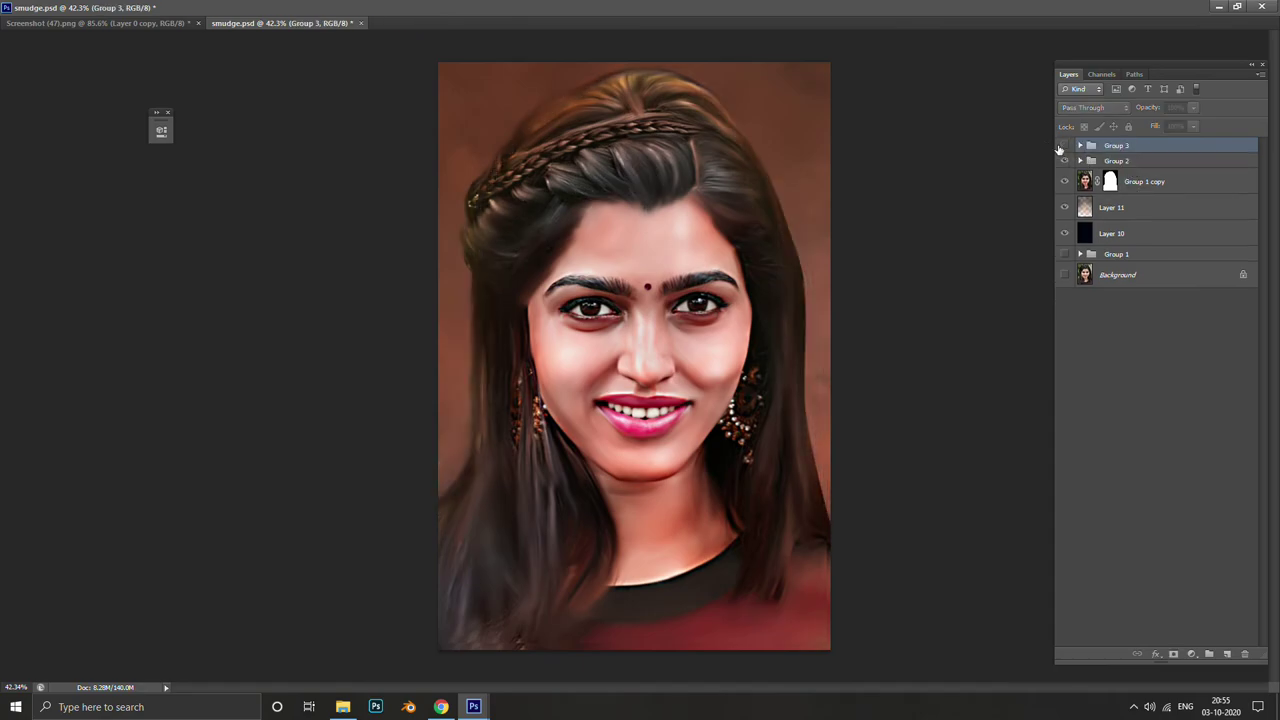
left_click(1062, 147)
scroll(725, 163, "up", 5)
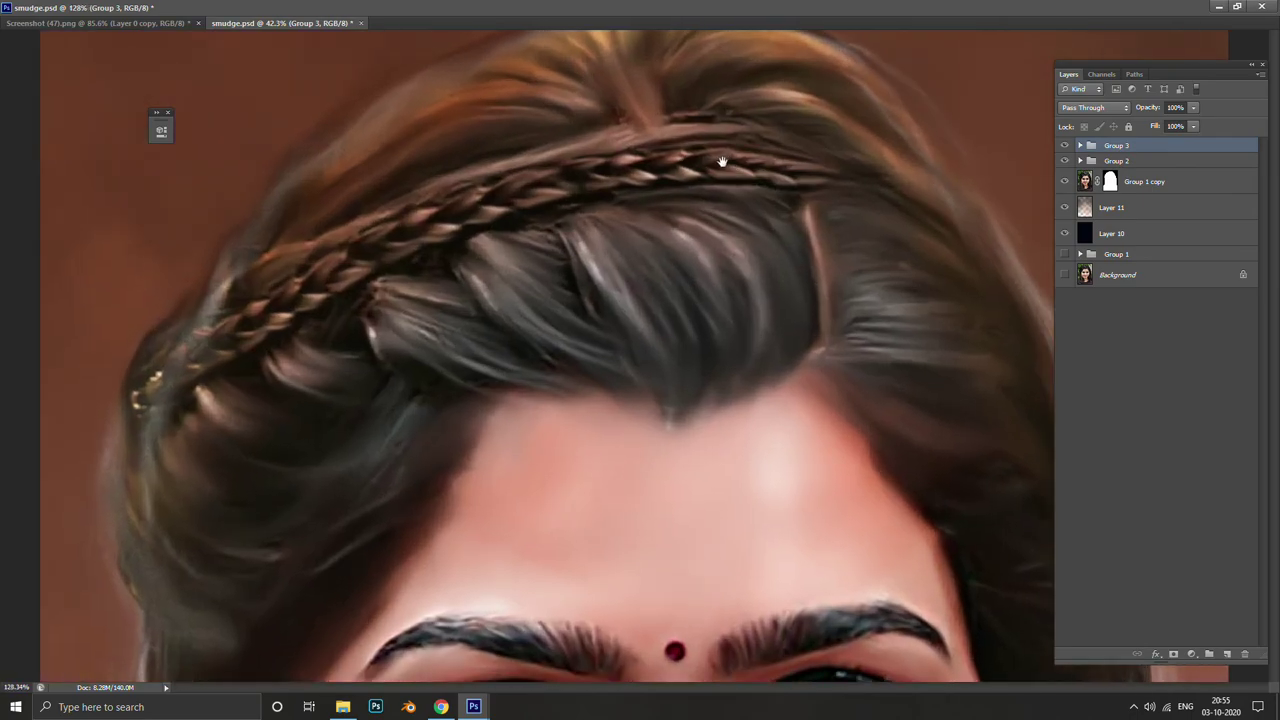
left_click_drag(725, 163, 314, 263)
scroll(521, 309, "down", 6)
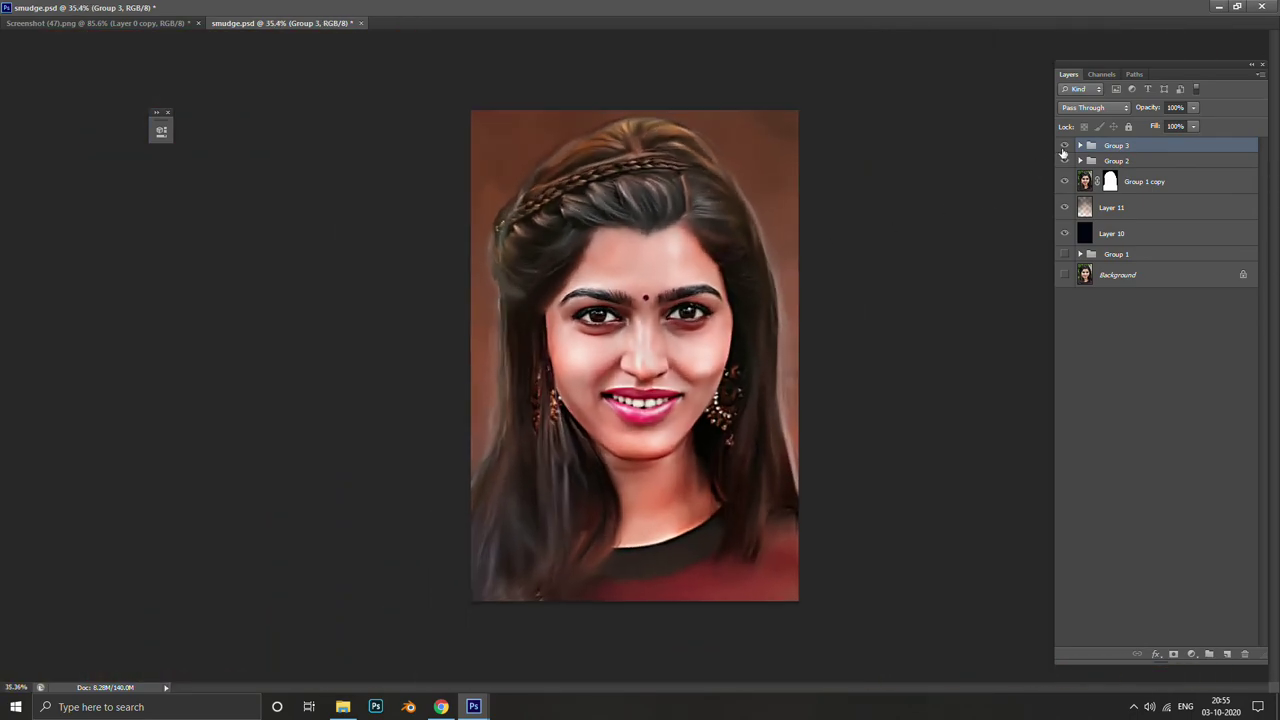
left_click(1064, 147)
left_click(1064, 147)
Hide Group 3 and zoom out to fit the whole portrait
left_click(1064, 147)
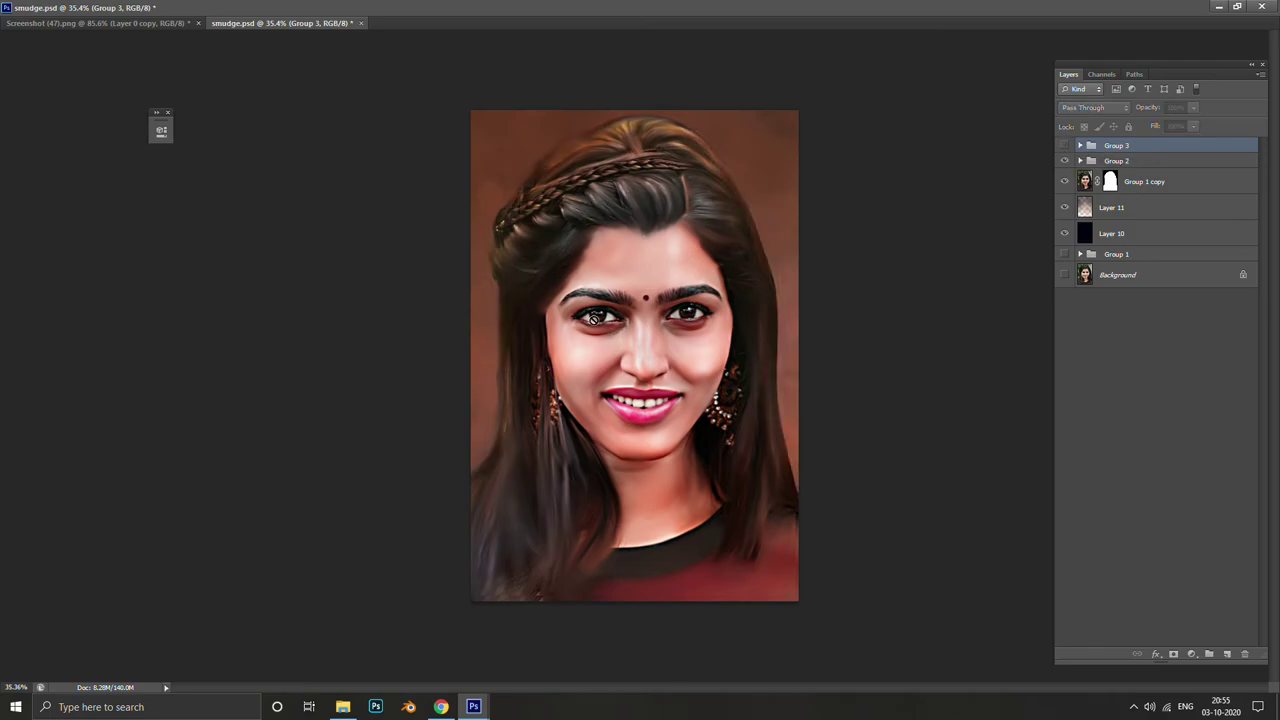
scroll(594, 318, "up", 2)
scroll(737, 457, "up", 2)
scroll(369, 380, "up", 2)
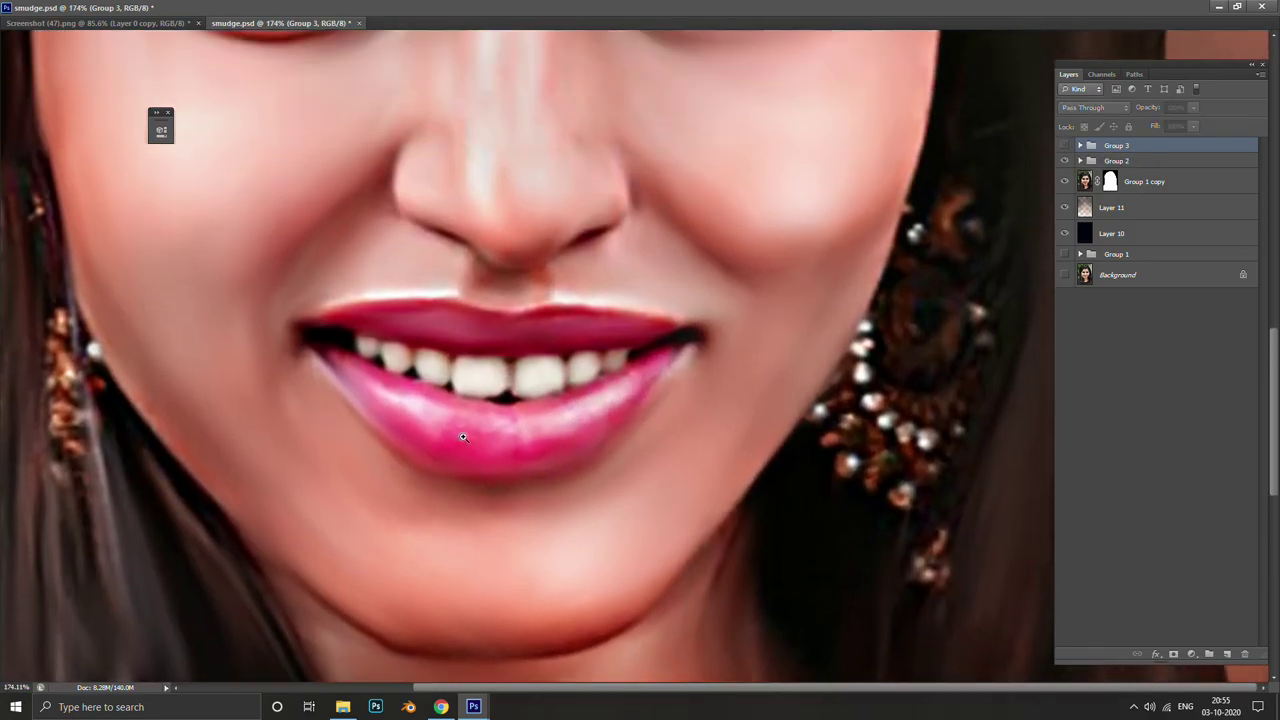
key("ctrl+0")
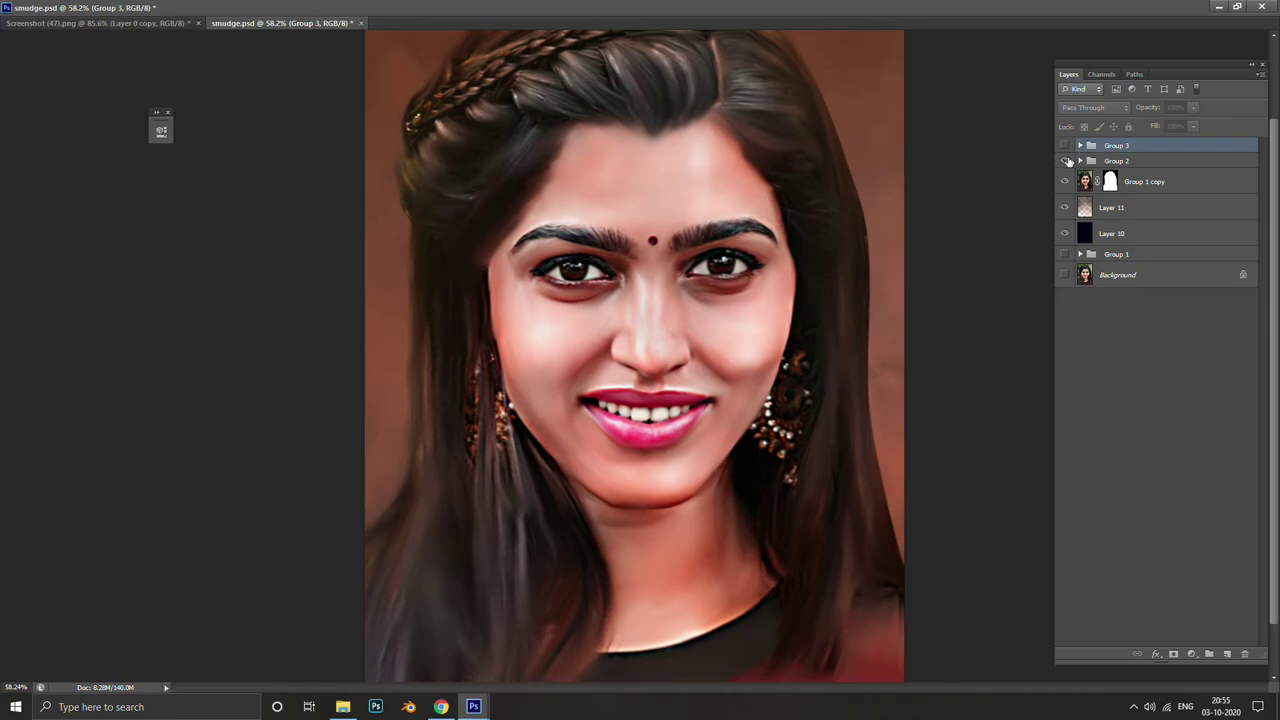
scroll(686, 289, "down", 2)
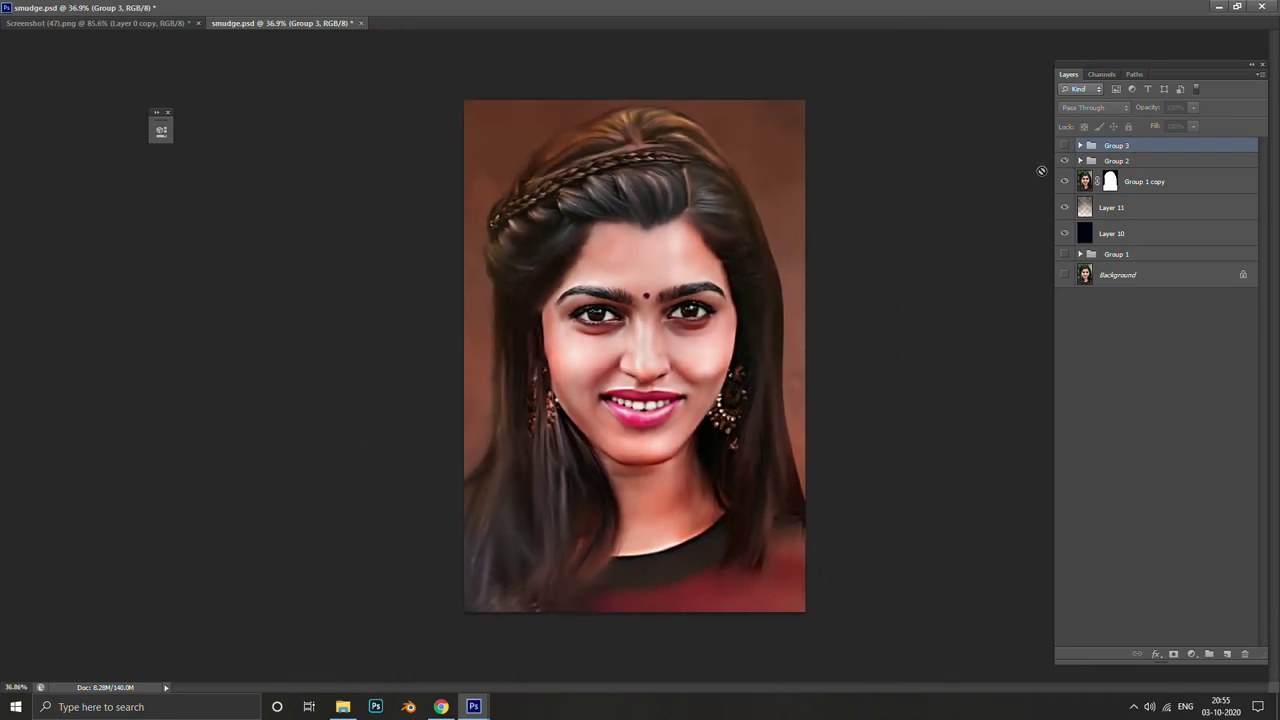
Flip Group 2 and Group 3 visibility to compare warm and cool tones
left_click(1065, 161)
left_click(1065, 161)
left_click(1065, 161)
left_click(1065, 161)
left_click(1065, 147)
left_click(1065, 148)
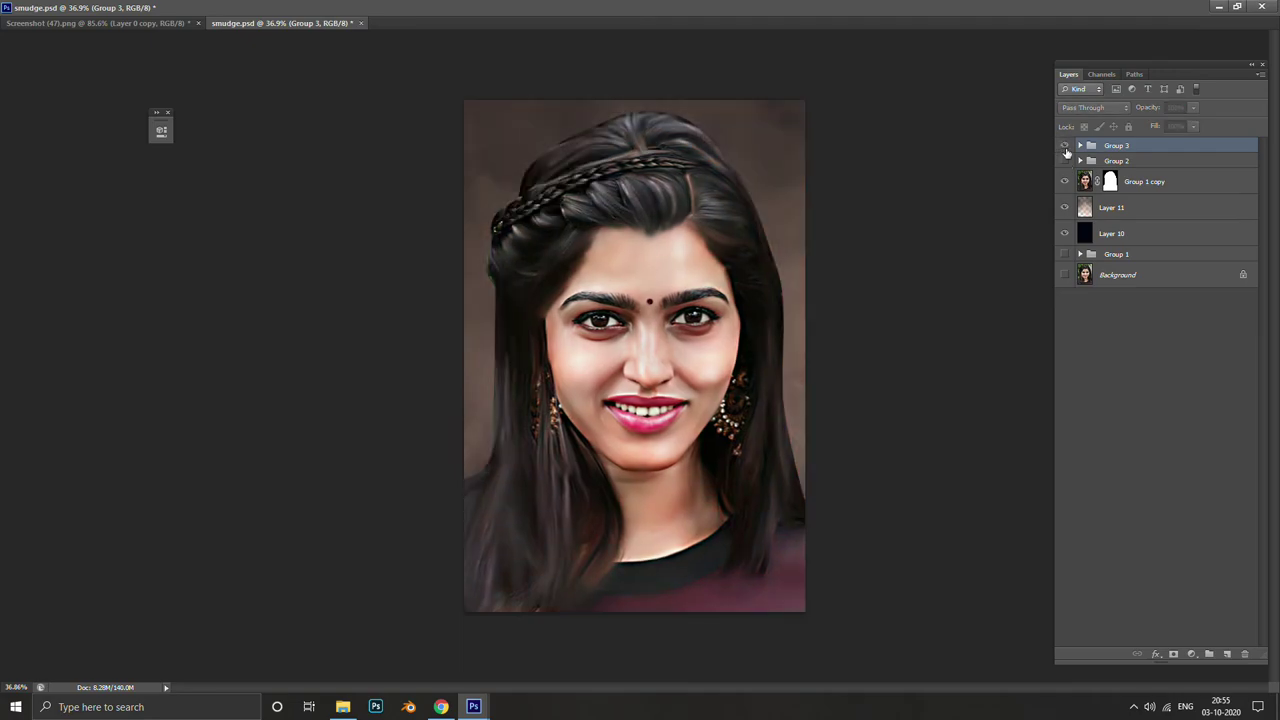
left_click(1065, 148)
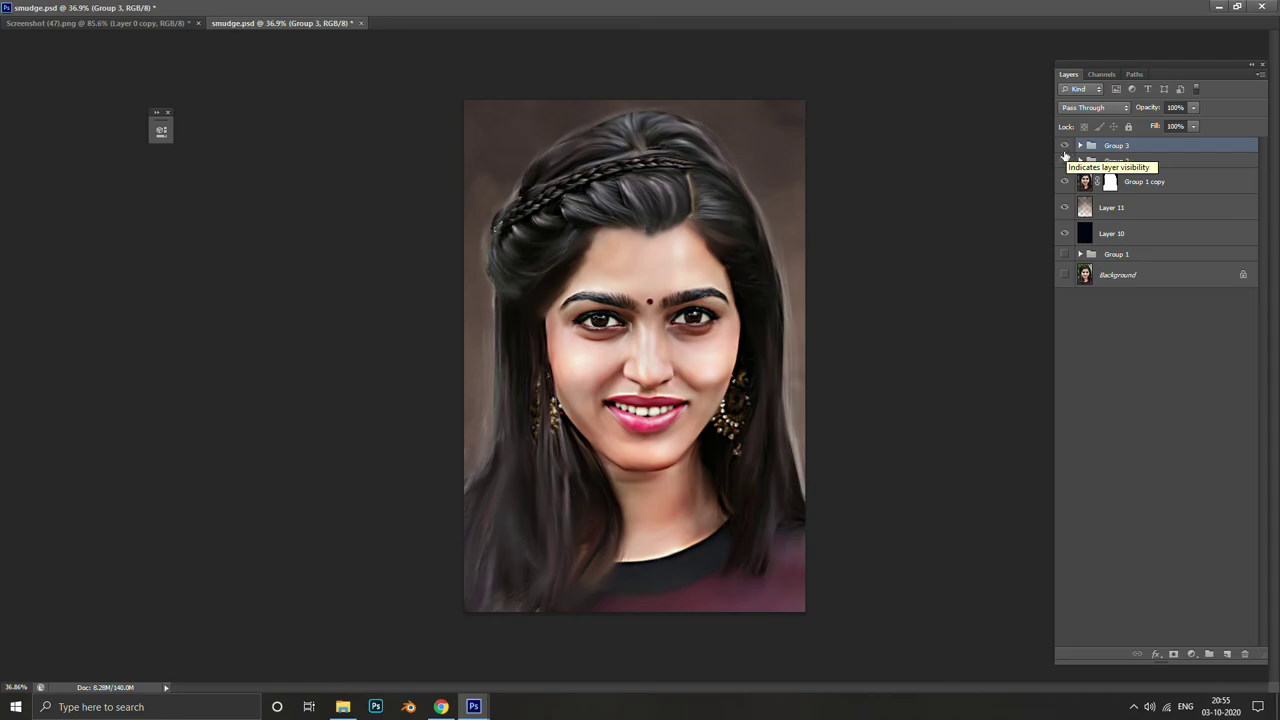
left_click(1065, 150)
left_click(1065, 150)
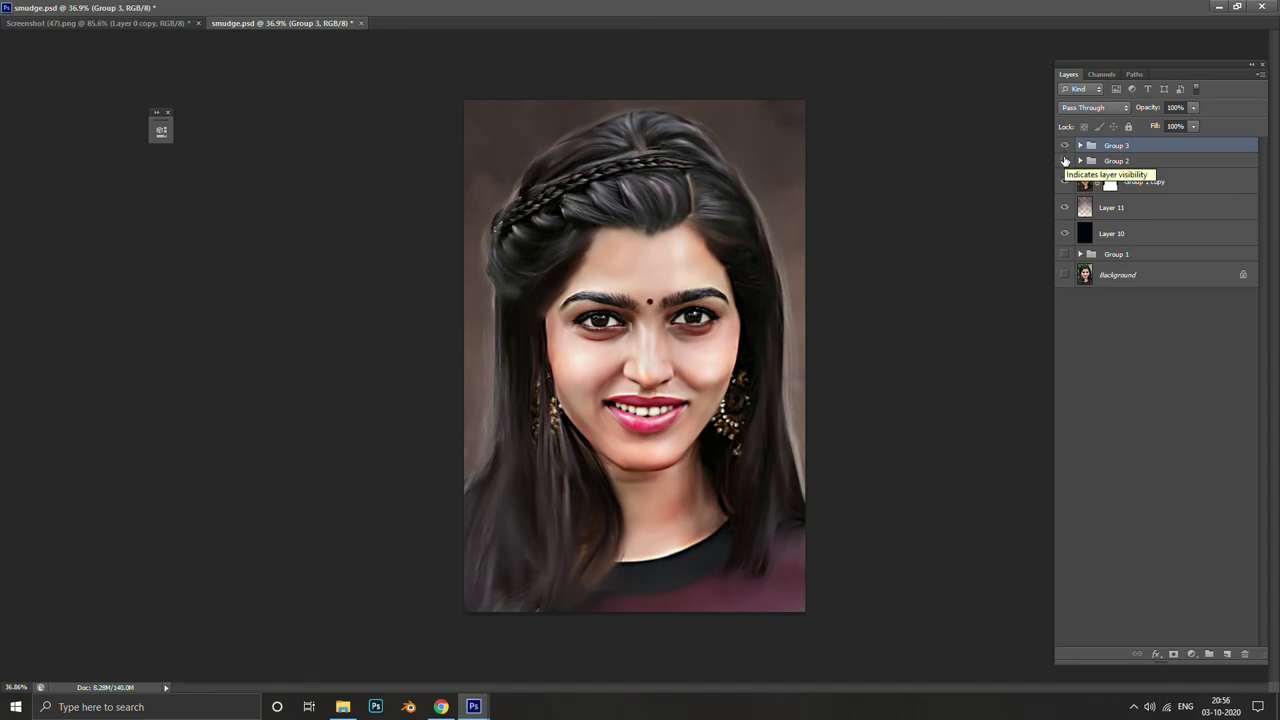
Compare the image with and without Group 2, trying a move below Group 1 copy and undoing it
left_click(1065, 160)
left_click(1065, 160)
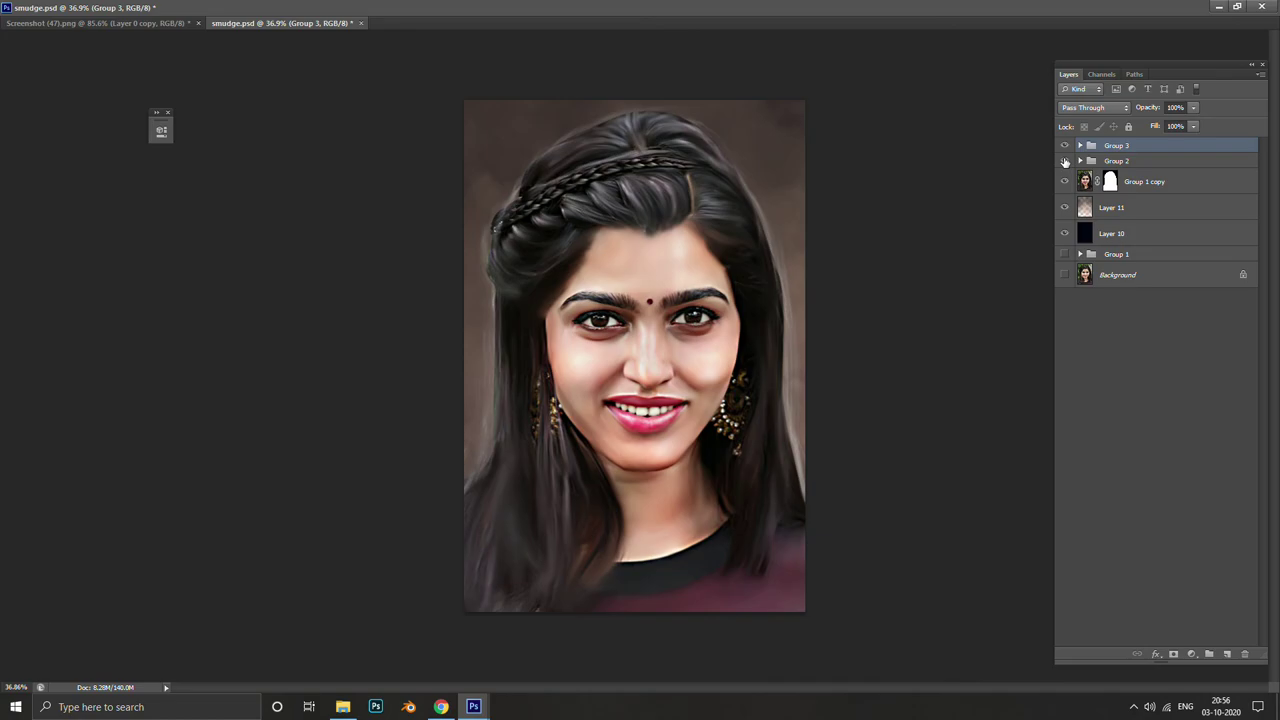
left_click(1065, 160)
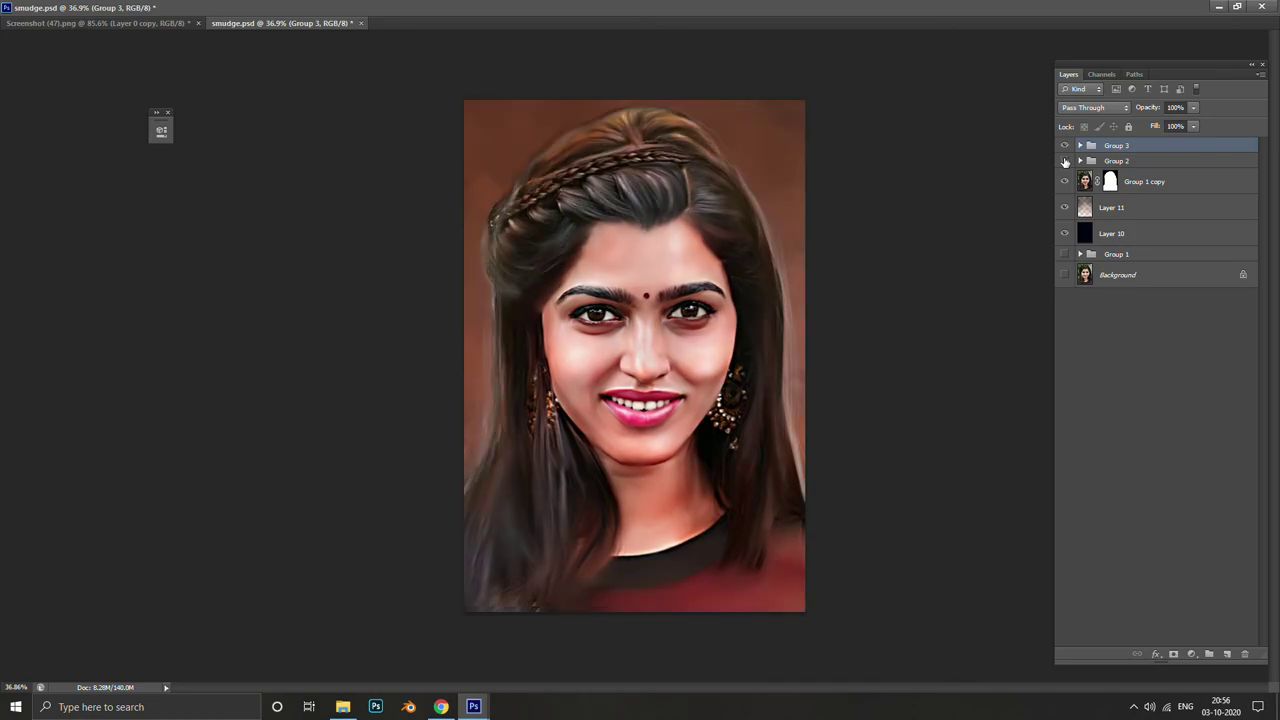
left_click(1065, 161)
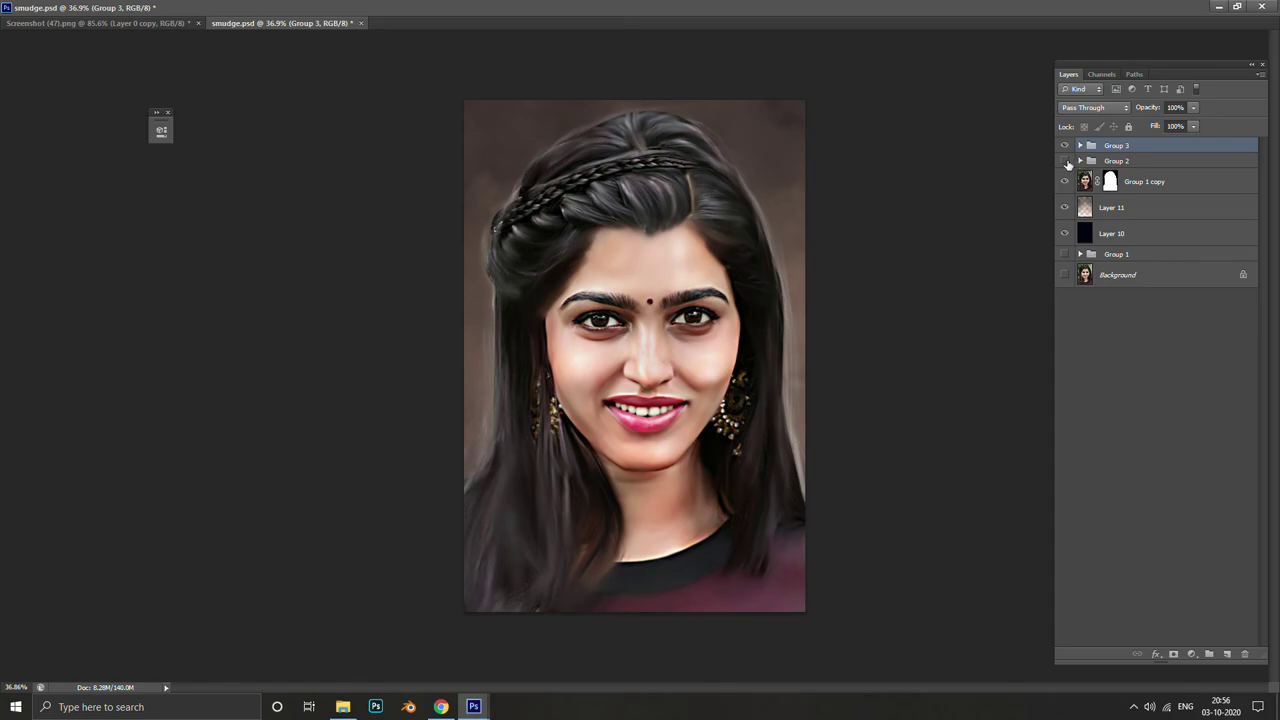
left_click(1065, 161)
left_click(1080, 161)
left_click(1080, 161)
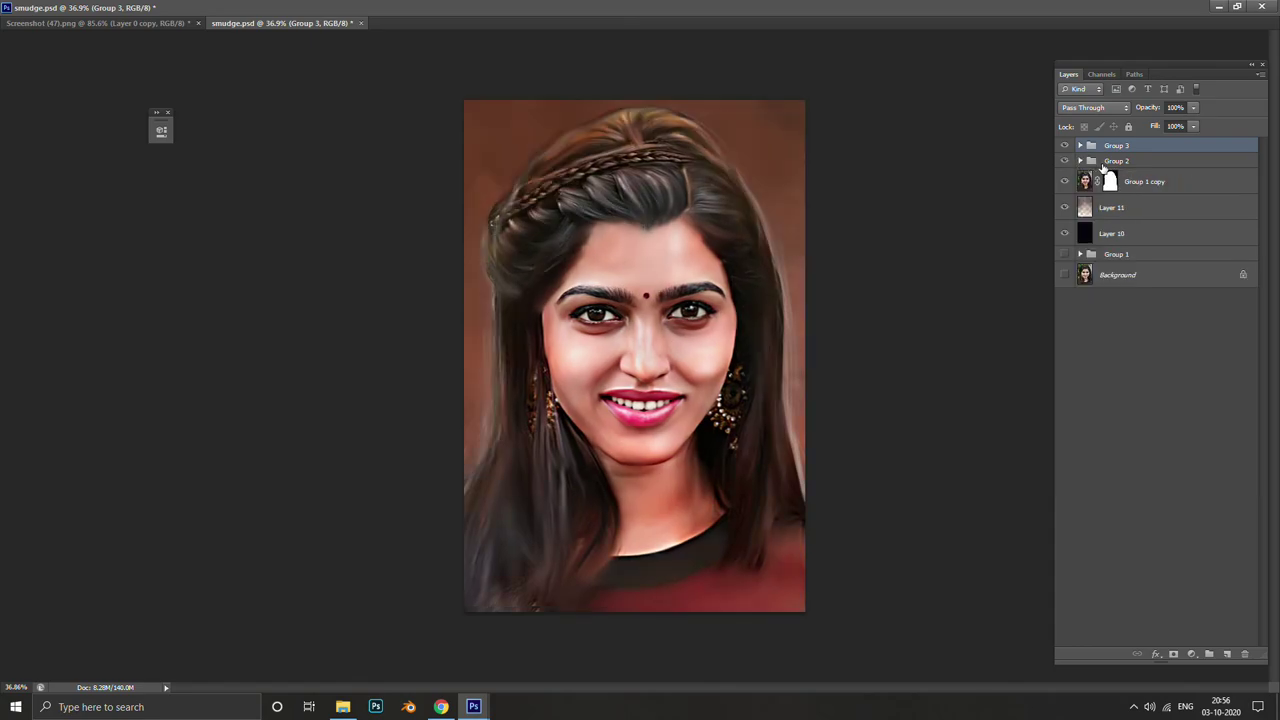
left_click_drag(1105, 162, 1113, 198)
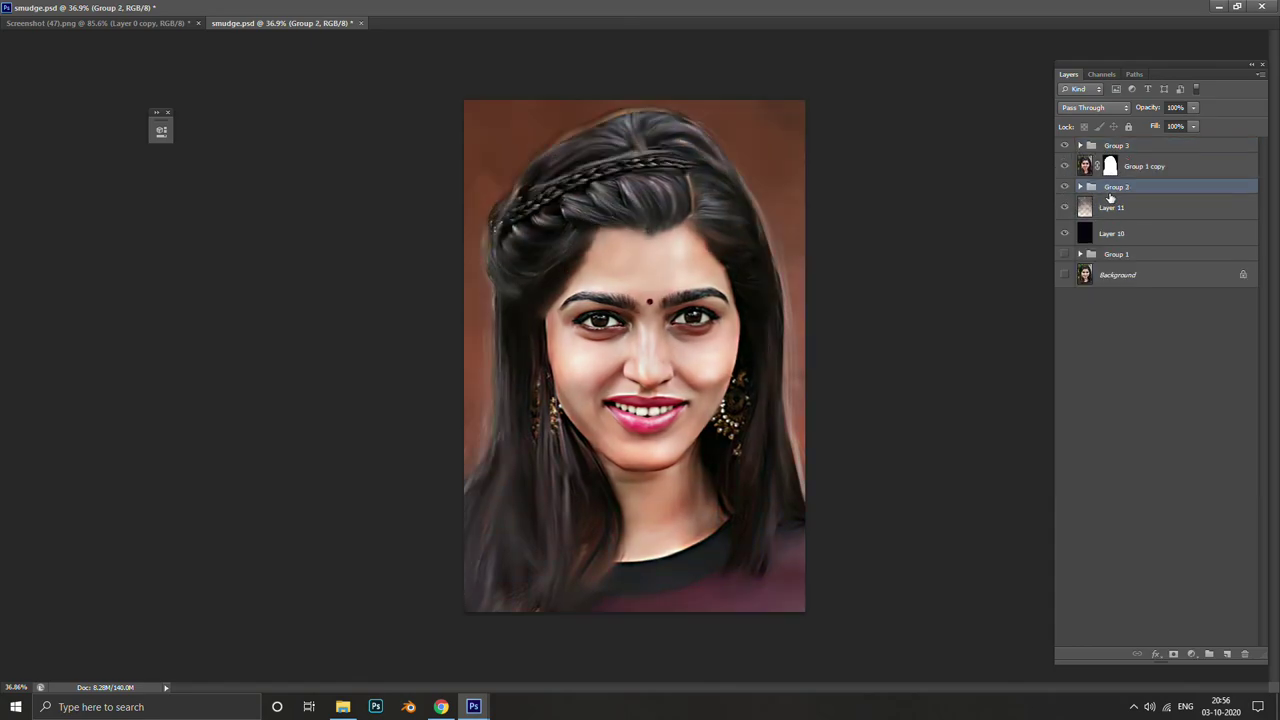
key("ctrl+z")
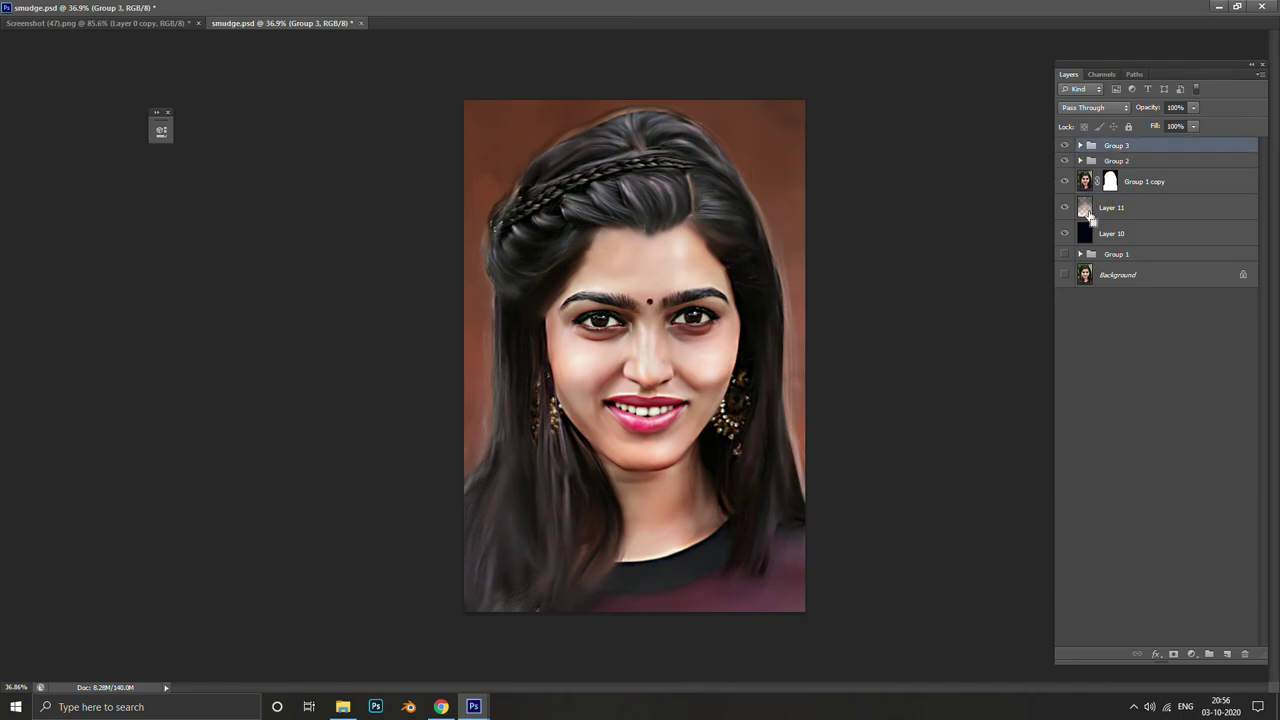
Compare with Group 2 and Group 1 copy toggled, then leave Group 3 hidden
left_click(1105, 162)
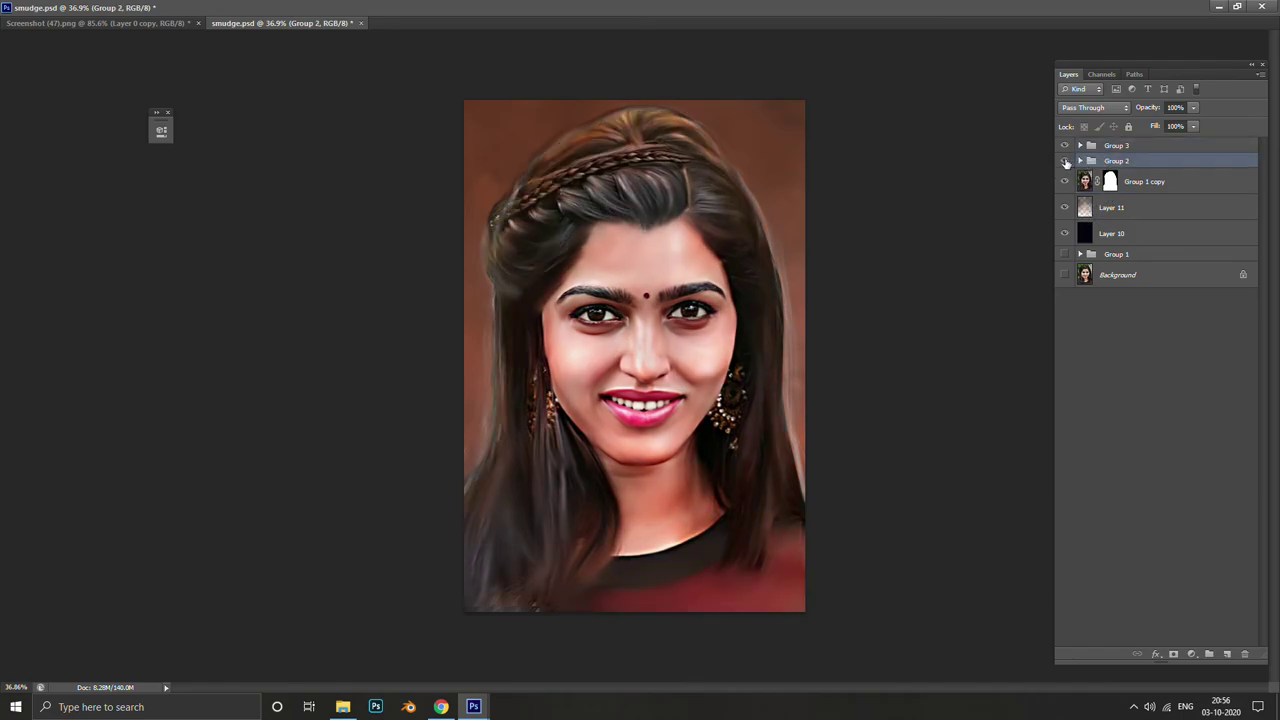
left_click(1064, 161)
left_click(1064, 161)
left_click(1065, 181)
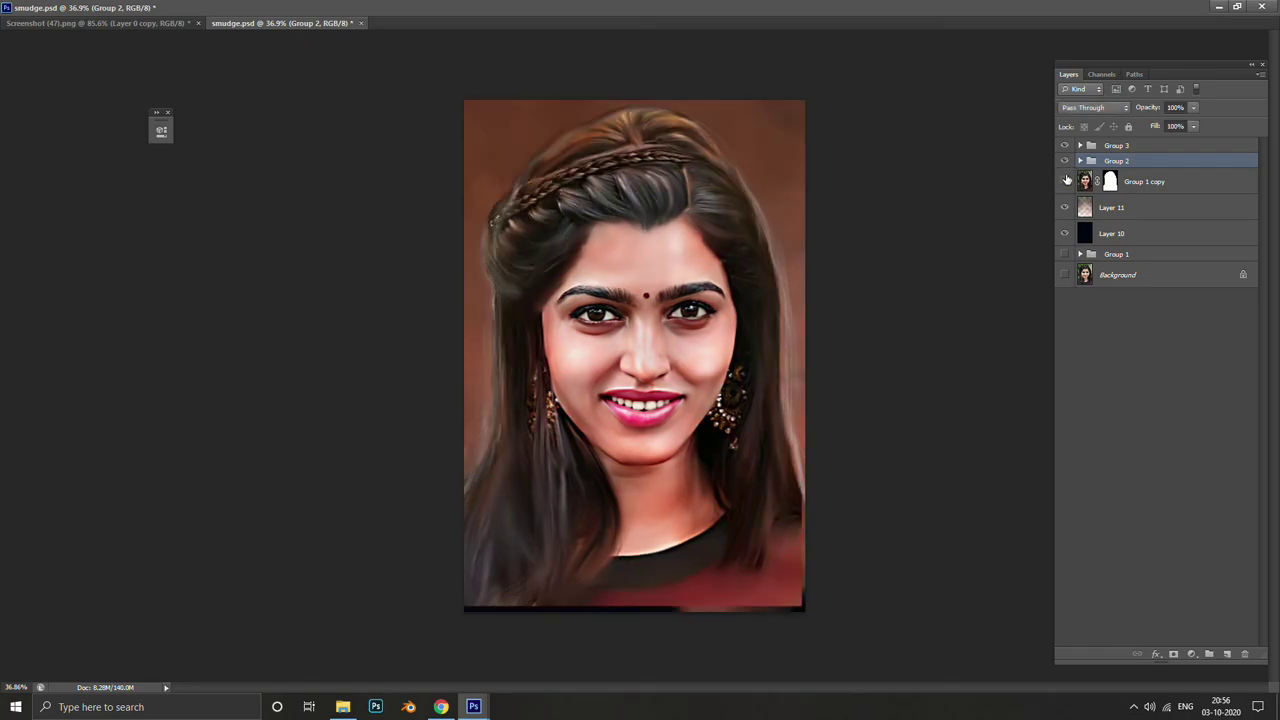
left_click(1065, 180)
left_click(1065, 180)
left_click(1066, 179)
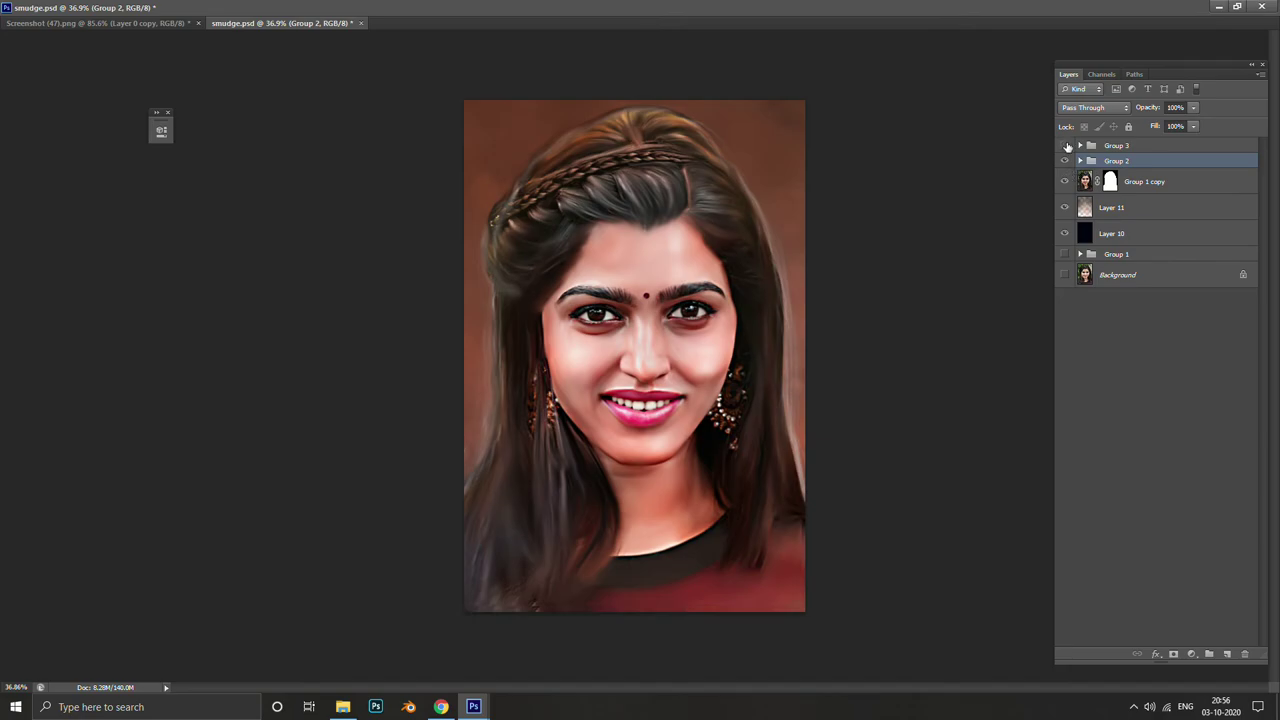
left_click(1066, 146)
left_click_drag(857, 600, 674, 367)
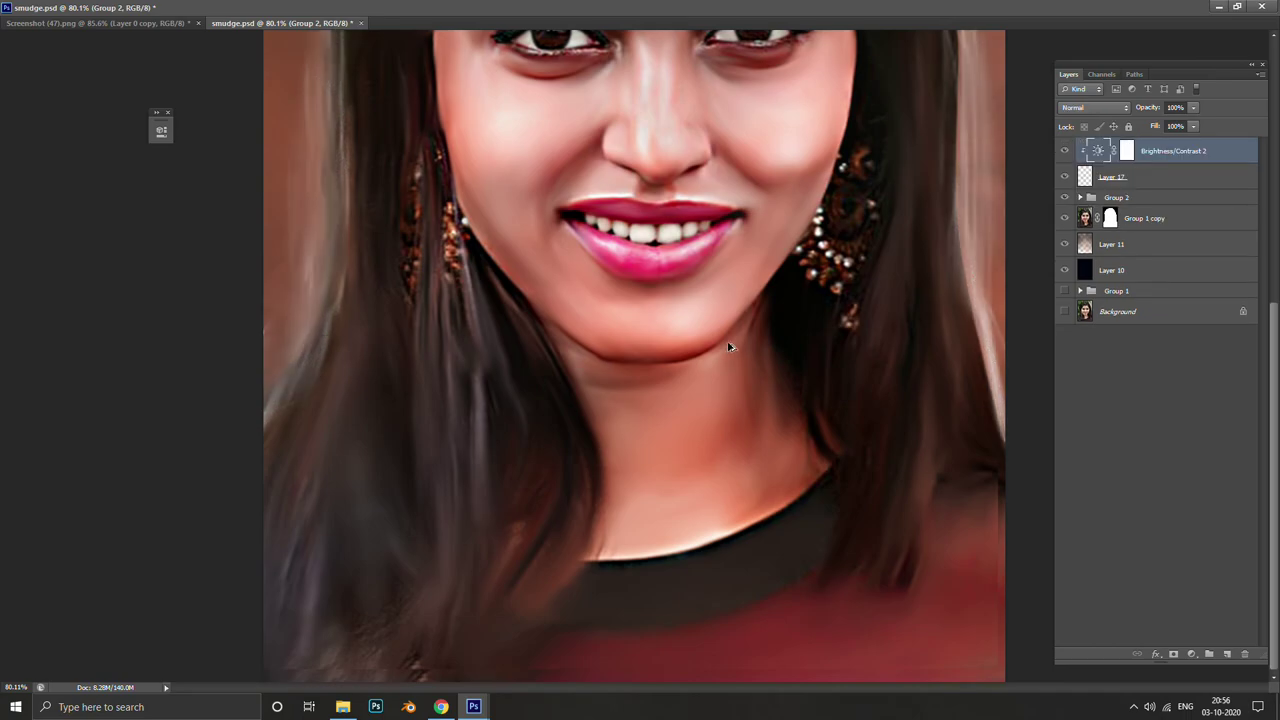
key("Delete")
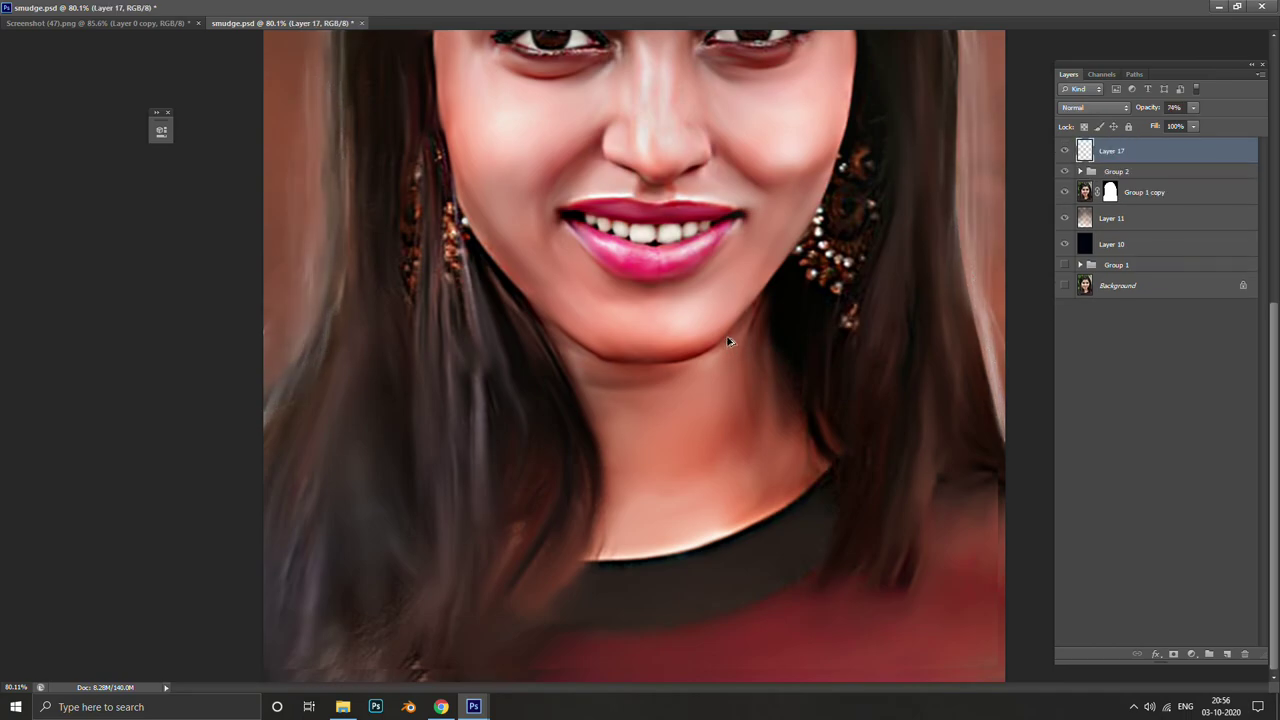
key("z")
scroll(691, 338, "down", 2)
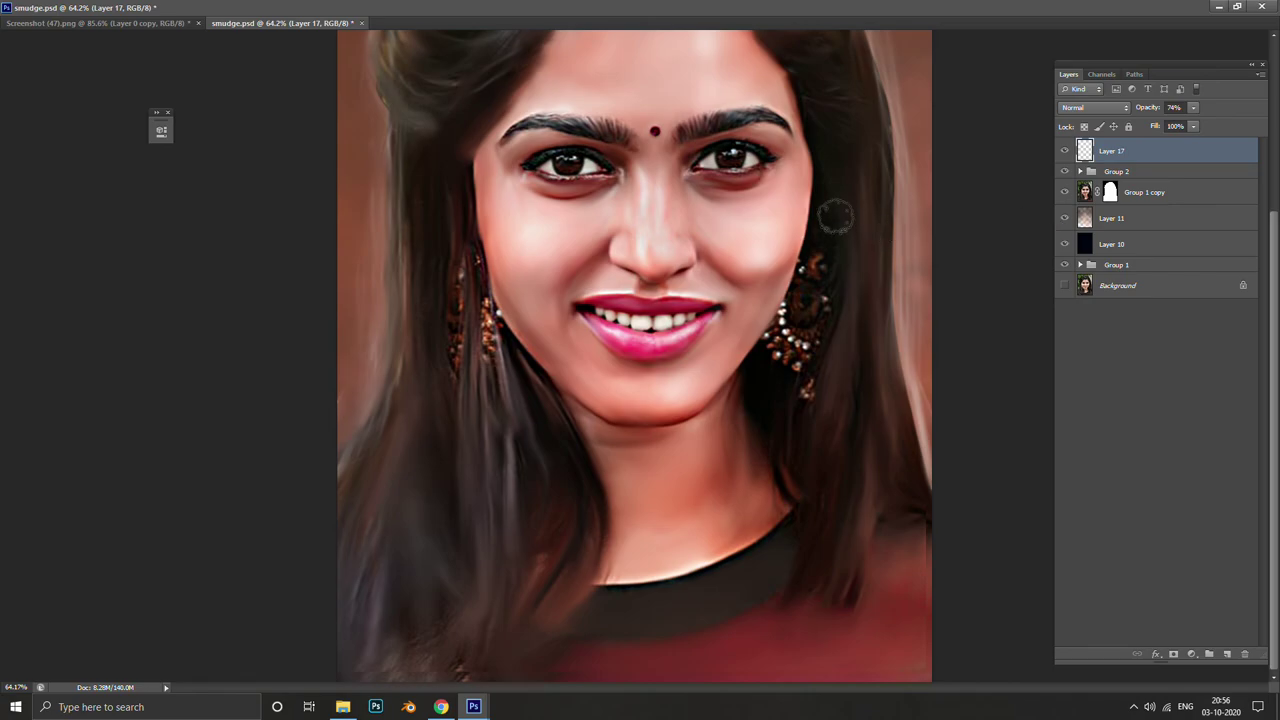
left_click_drag(832, 206, 837, 400)
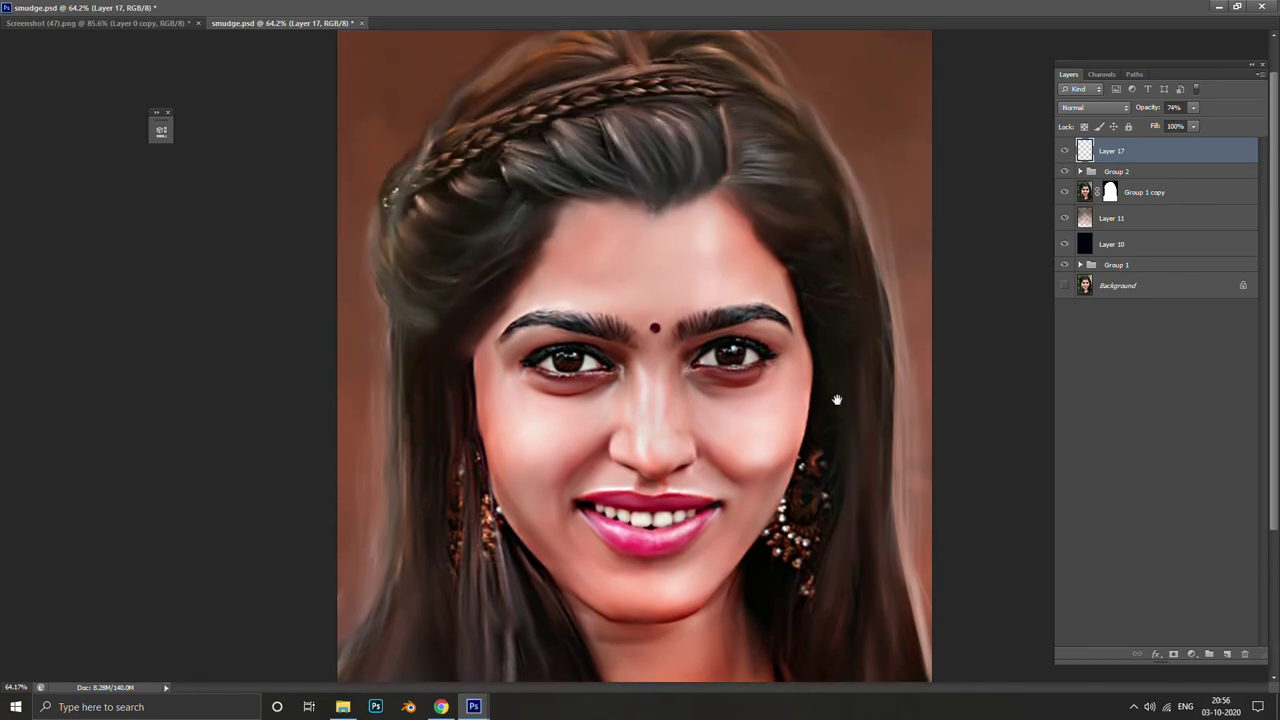
scroll(837, 400, "down", 2)
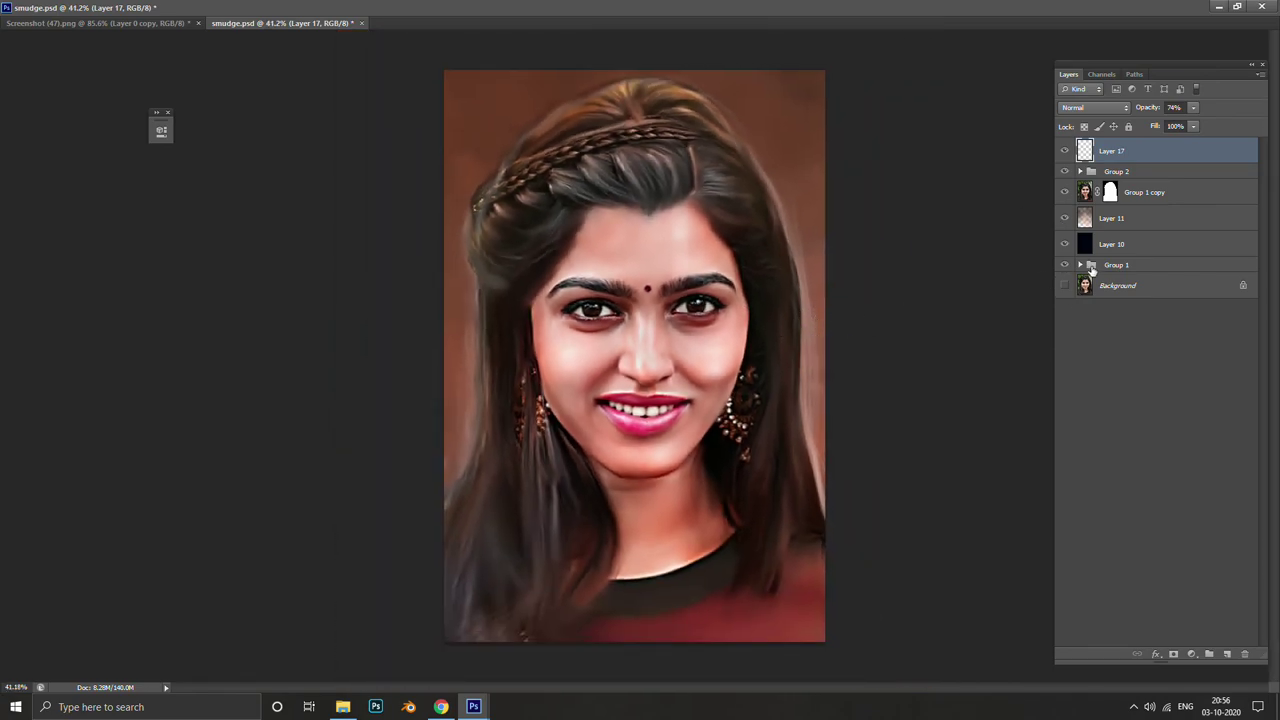
Hide Layer 11's warm backdrop, keep Layer 10's dark one, and compare with and without Layer 17
left_click(1065, 248)
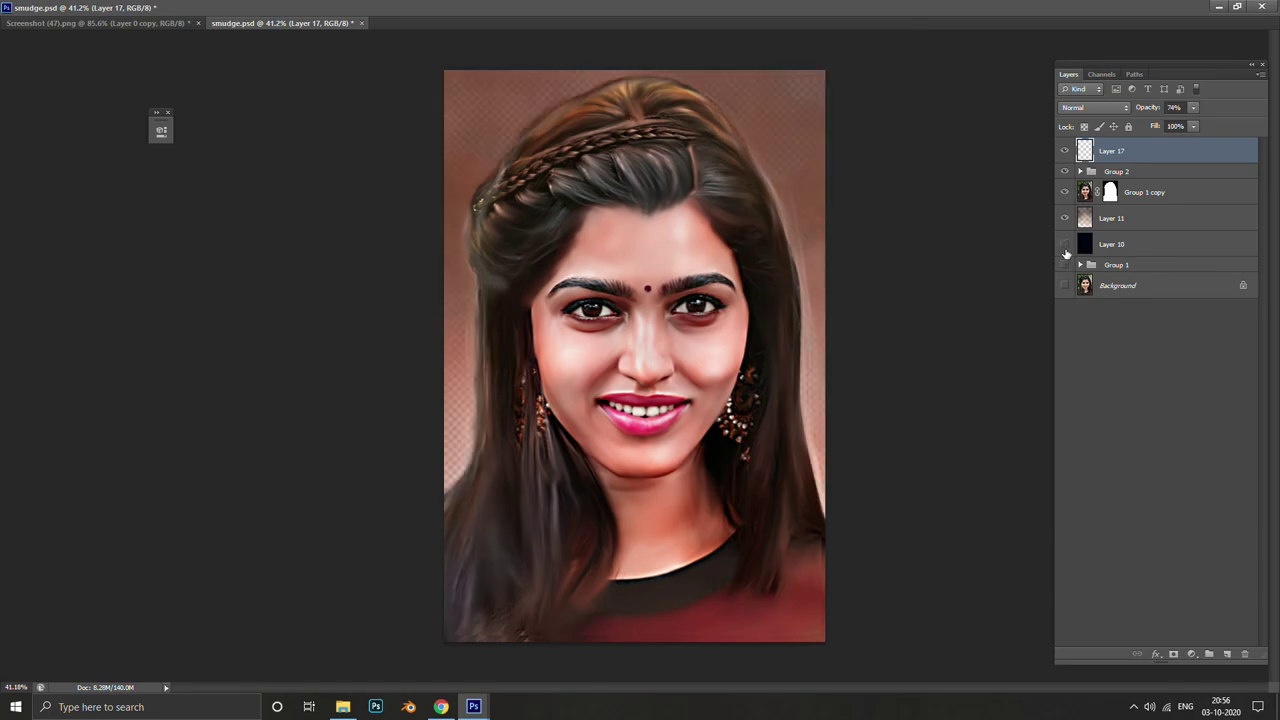
left_click(1064, 218)
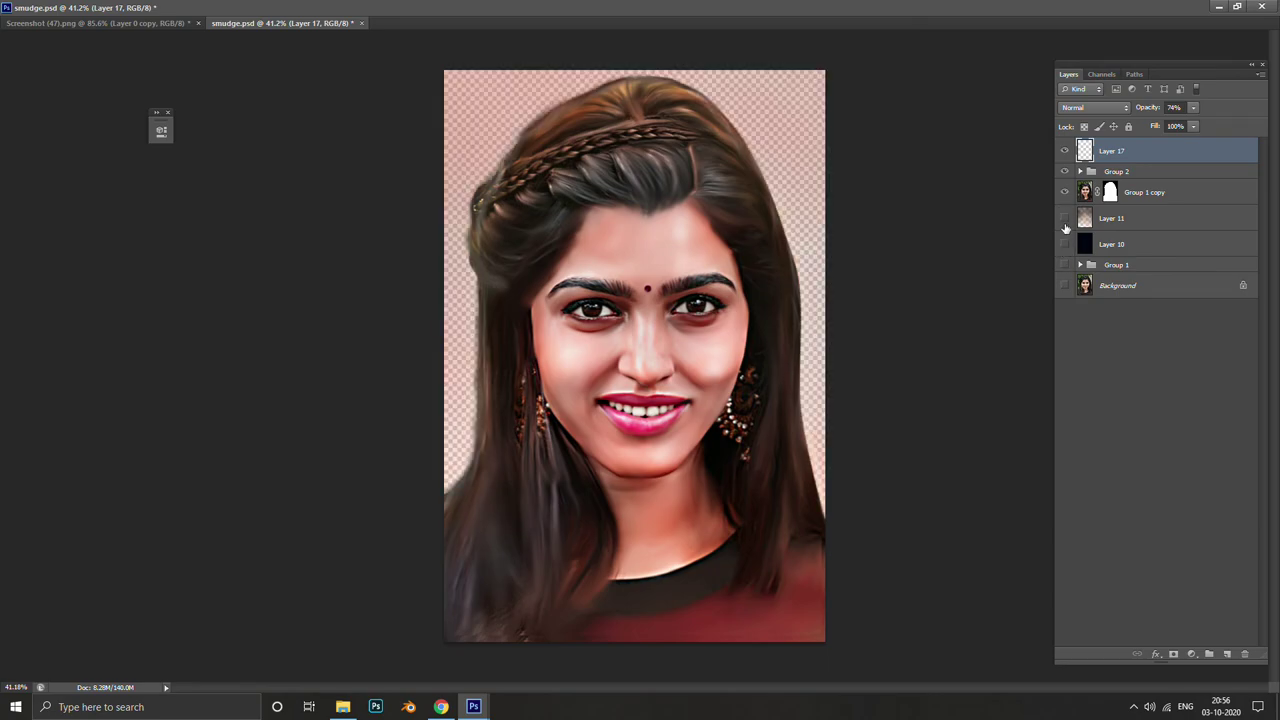
left_click(1065, 244)
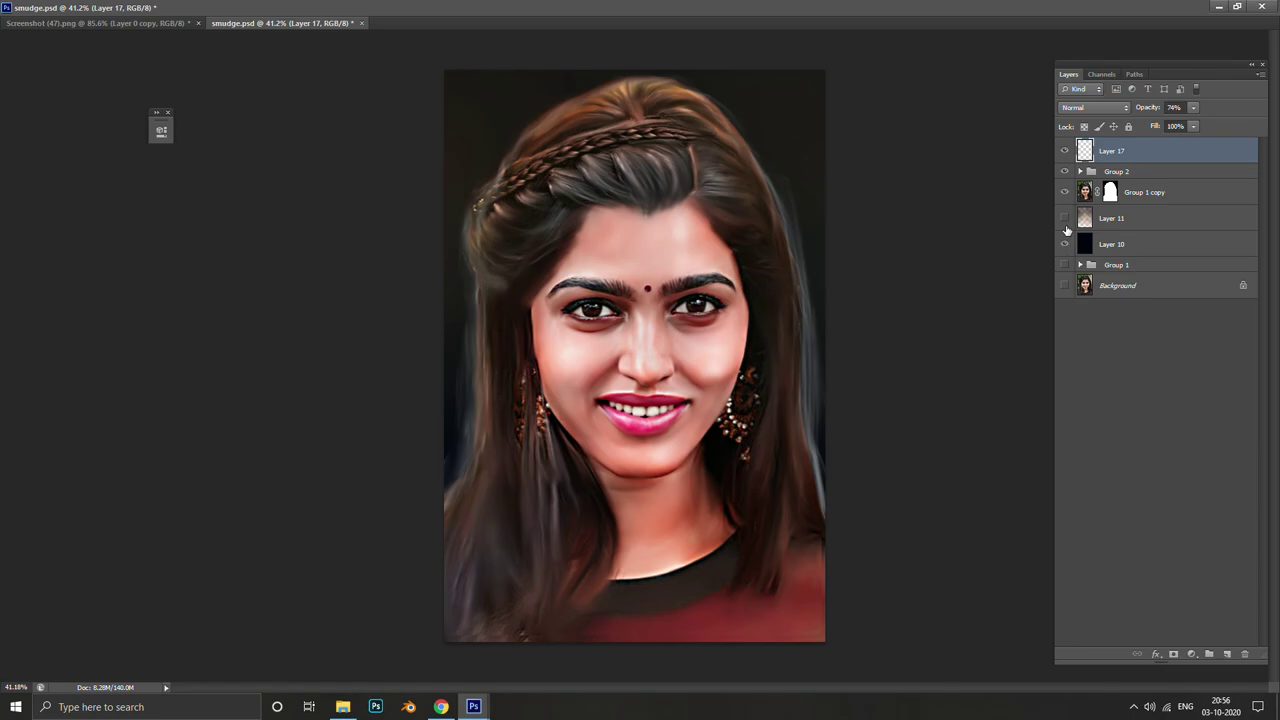
left_click(1064, 151)
left_click(1064, 151)
left_click(1064, 151)
left_click(1064, 151)
left_click(1064, 151)
left_click(1064, 151)
left_click(1064, 151)
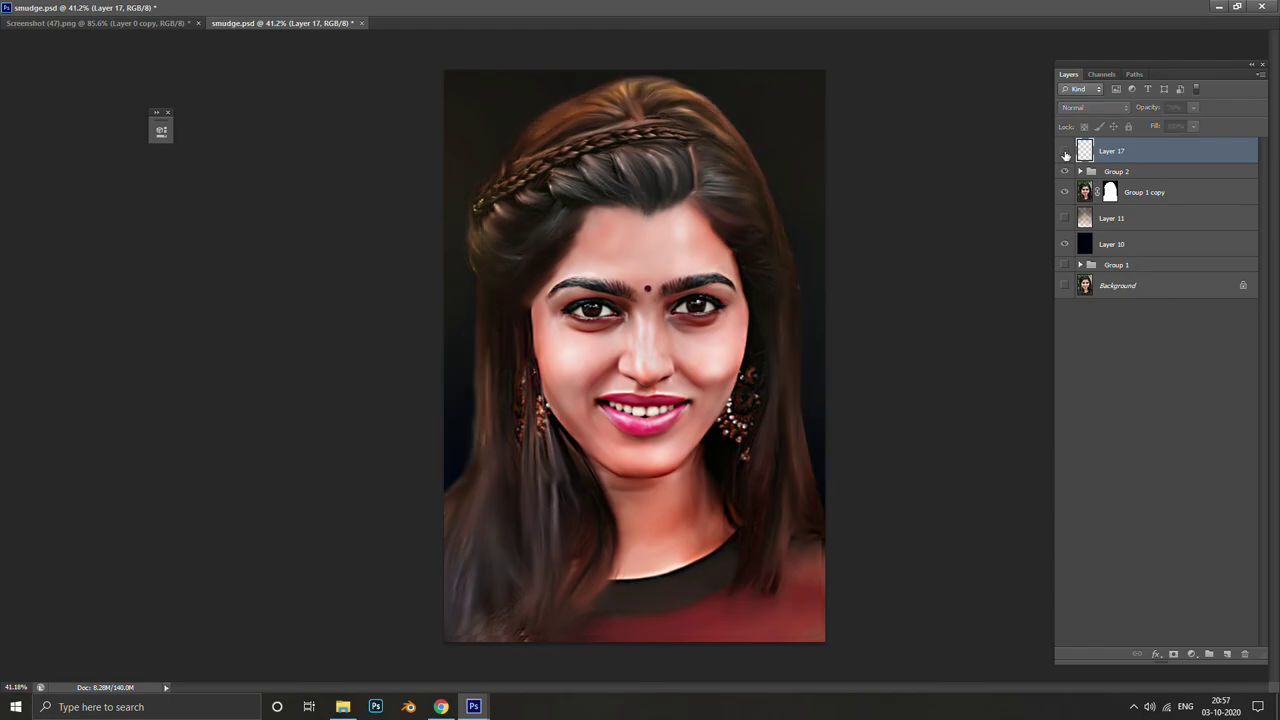
left_click(1065, 152)
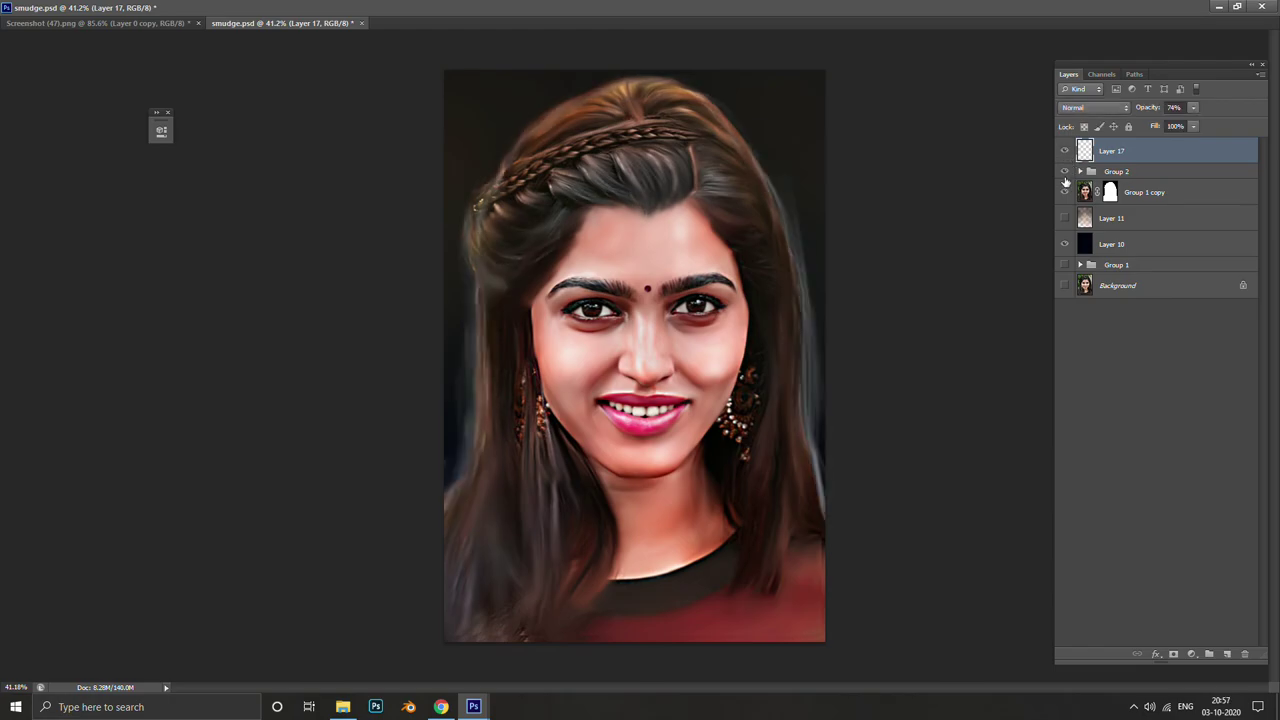
Select Group 2 and compare the portrait with and without its warm version
left_click(1065, 180)
left_click(1065, 180)
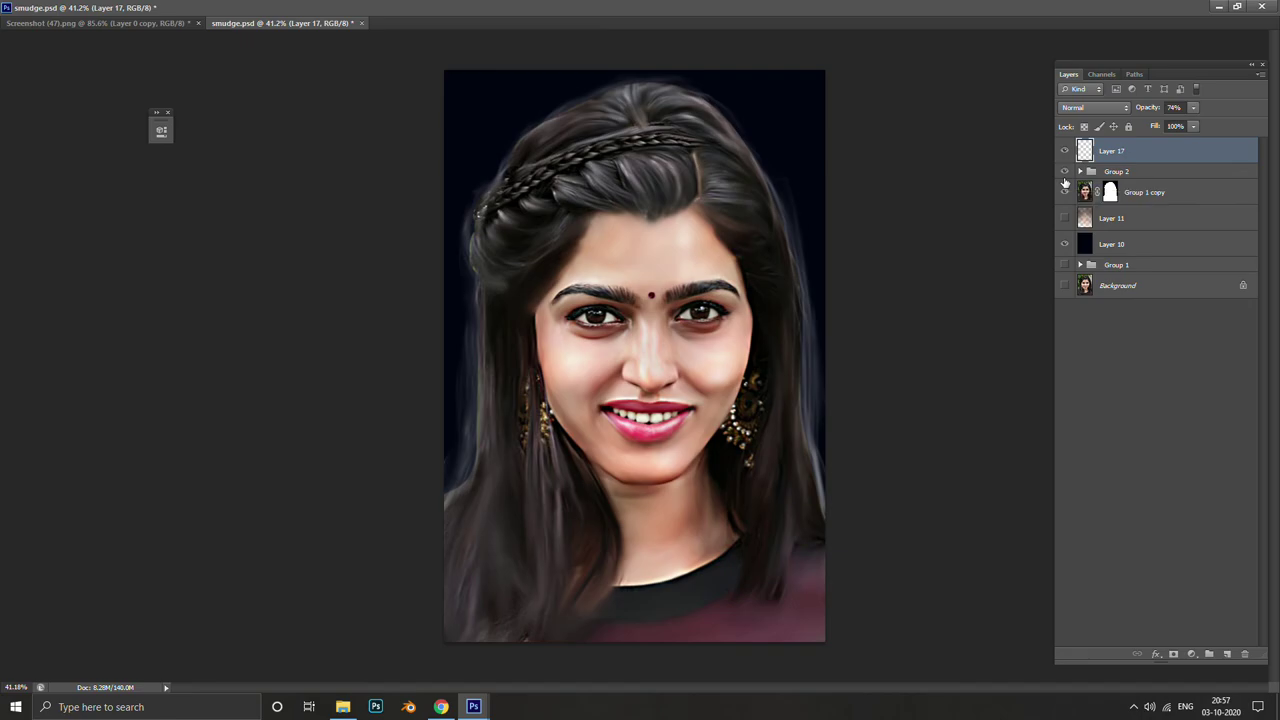
left_click(1065, 176)
left_click(1065, 176)
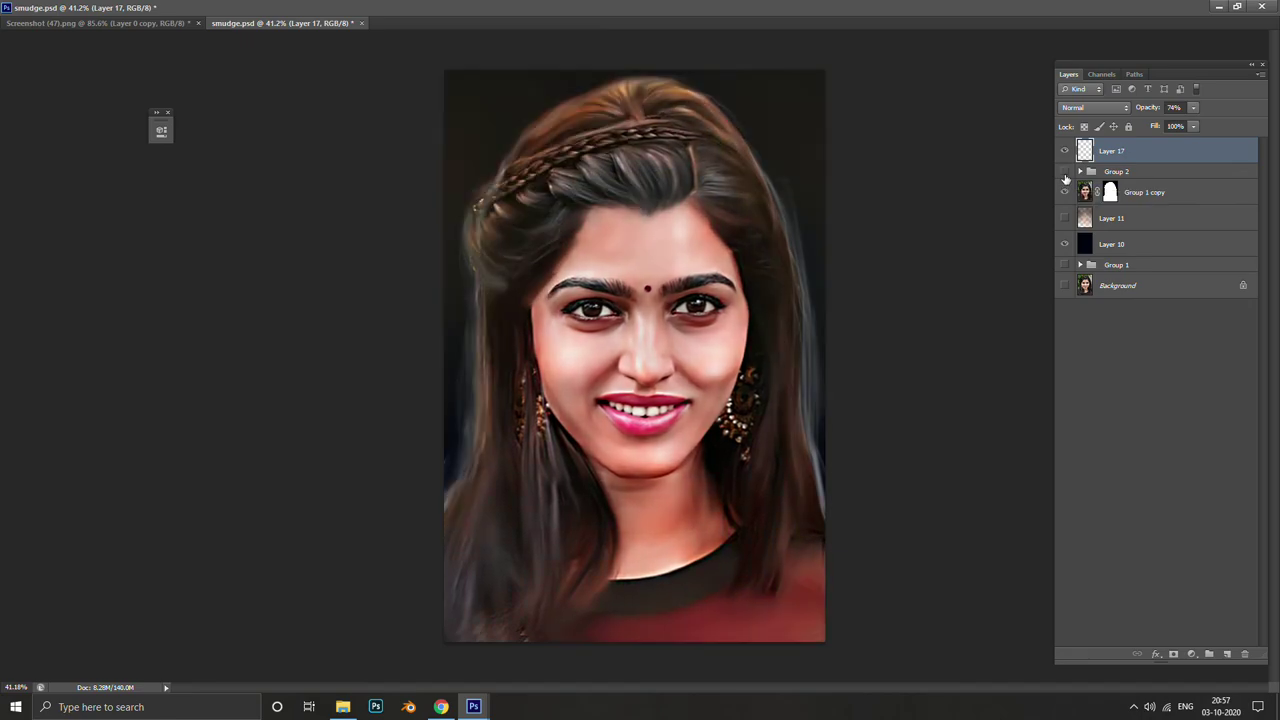
left_click(1065, 176)
left_click(1065, 176)
left_click(1102, 176)
left_click(1066, 174)
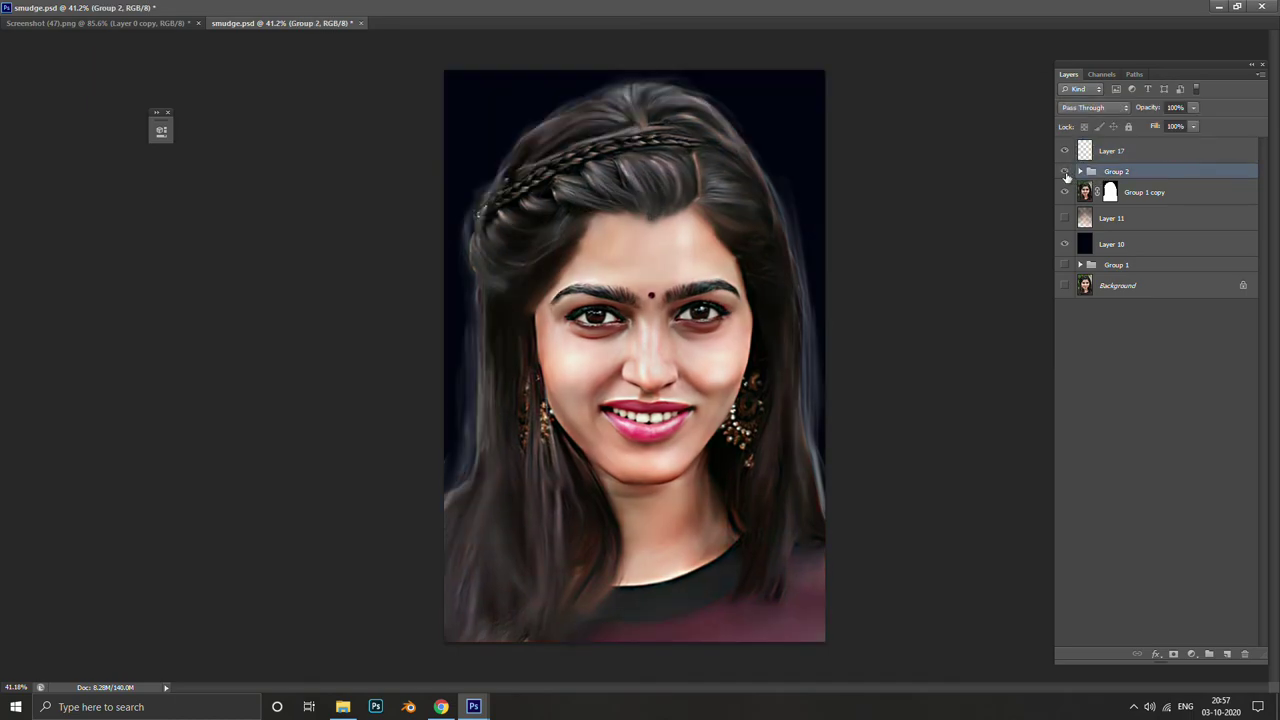
left_click(1066, 174)
Nudge Group 2 slightly with Free Transform and commit the move
key("ctrl+t")
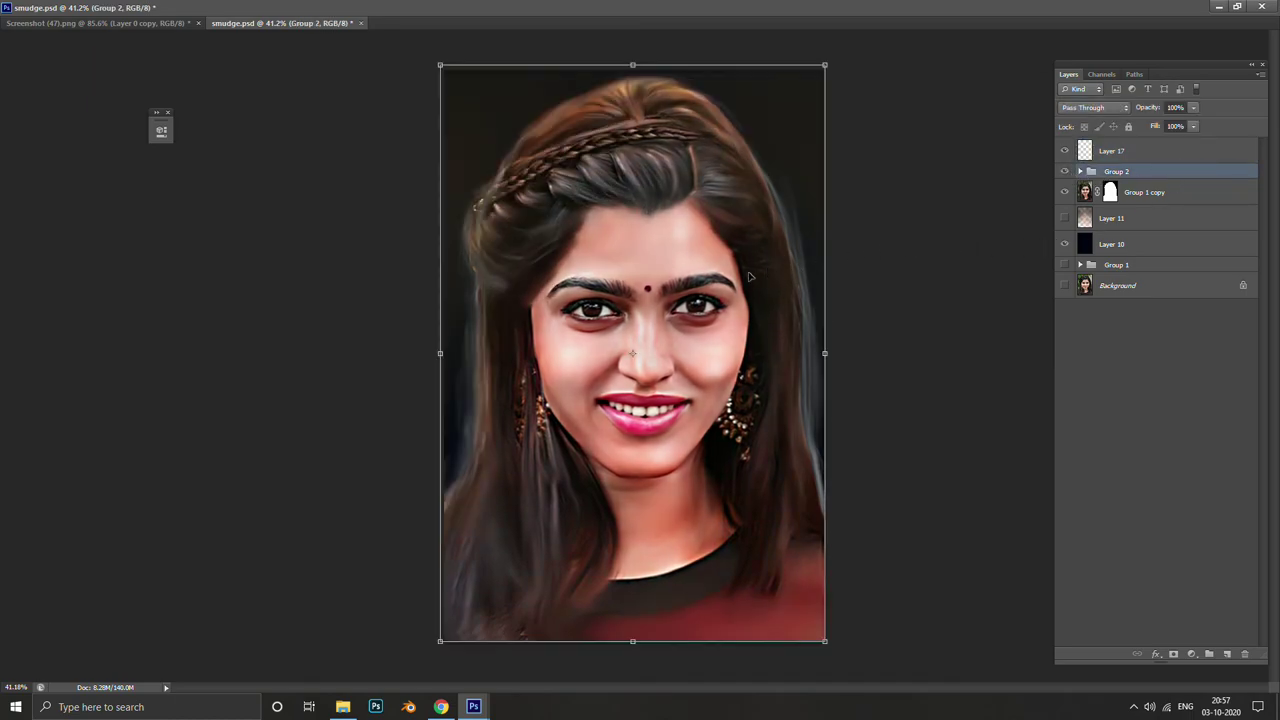
left_click_drag(725, 279, 728, 288)
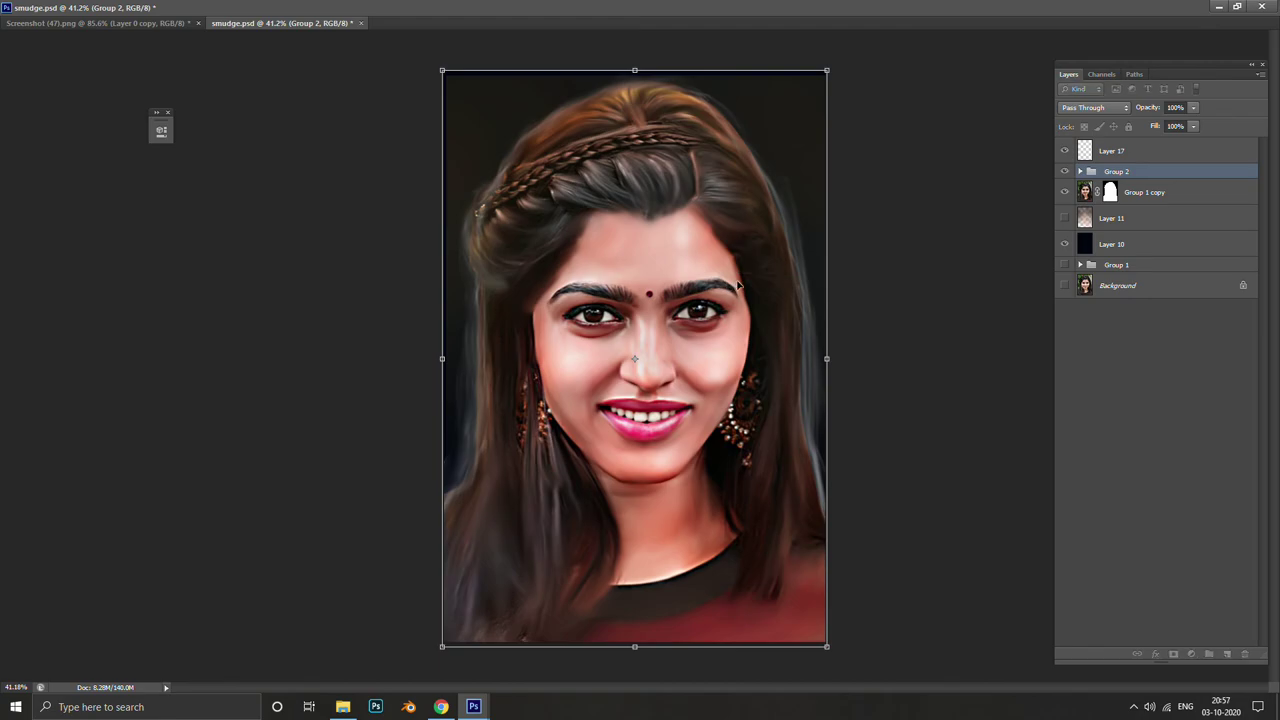
key("Return")
left_click(1064, 171)
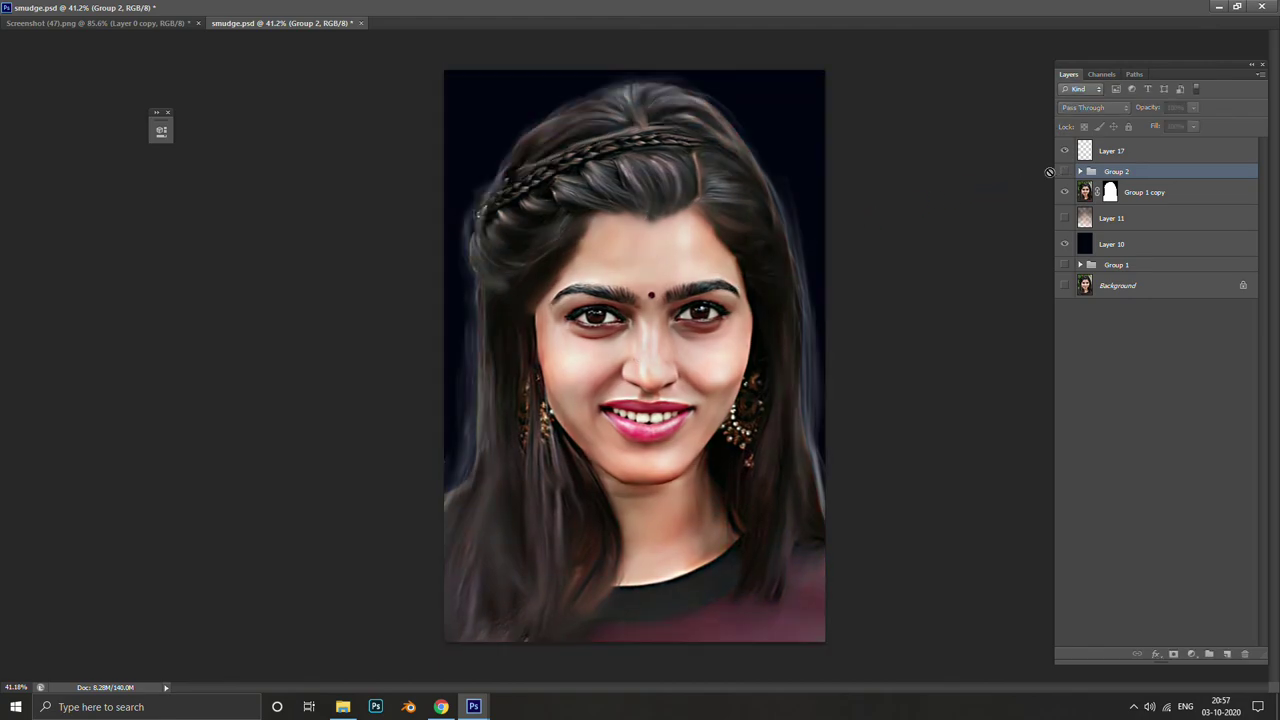
left_click(1048, 171)
key("Return")
Compare Group 2's warm version against the cooler portrait, leaving Group 2 visible
left_click(1064, 171)
left_click(1065, 172)
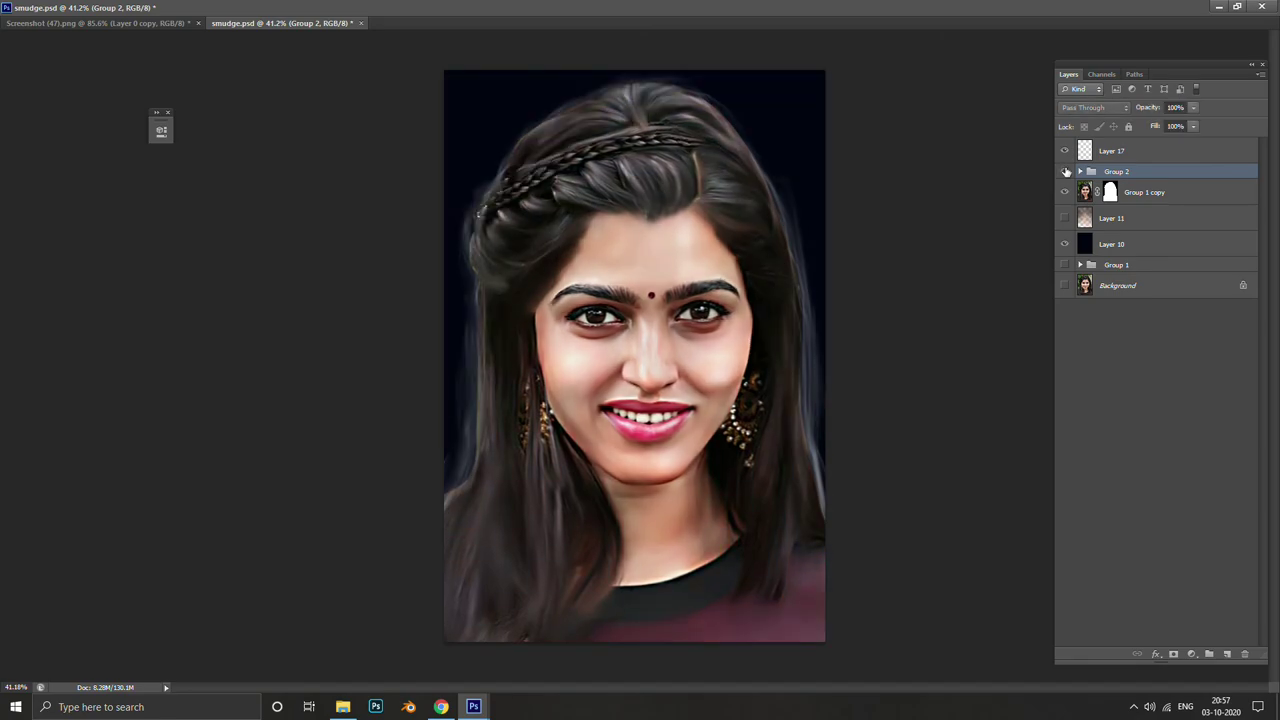
left_click(1065, 172)
left_click(1065, 172)
left_click(1065, 172)
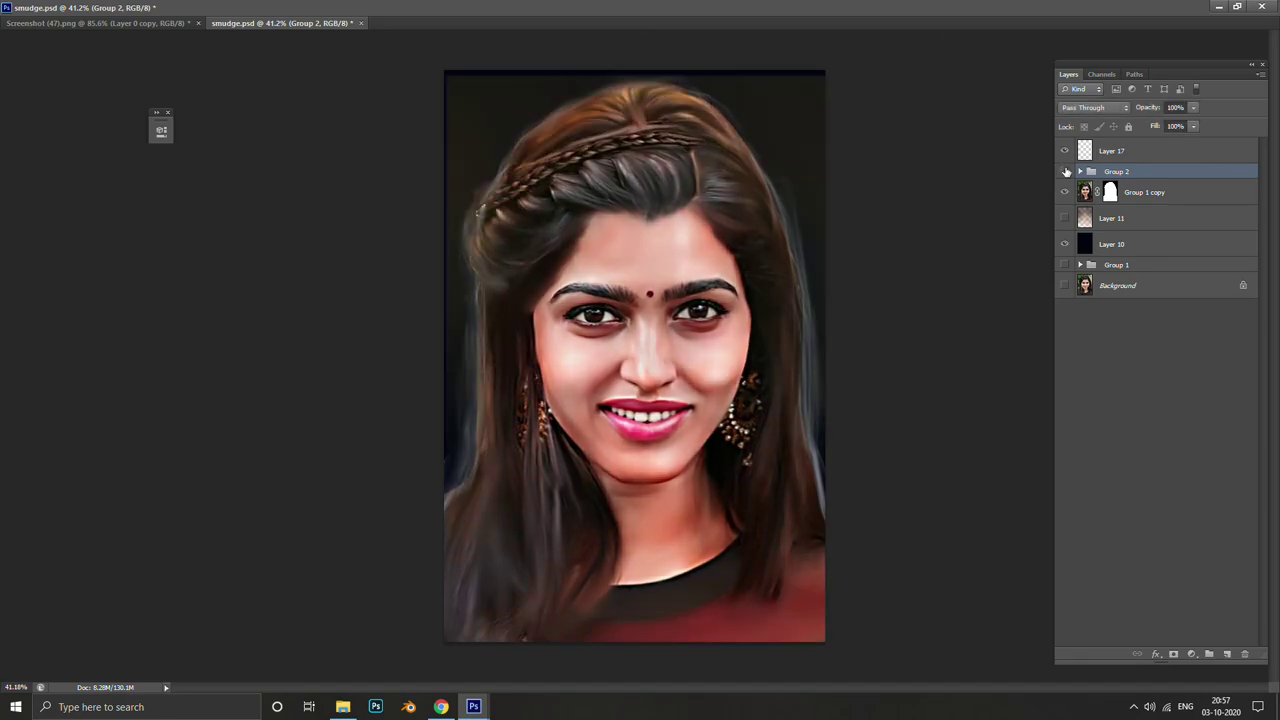
left_click(1065, 172)
left_click(1065, 172)
left_click(1065, 172)
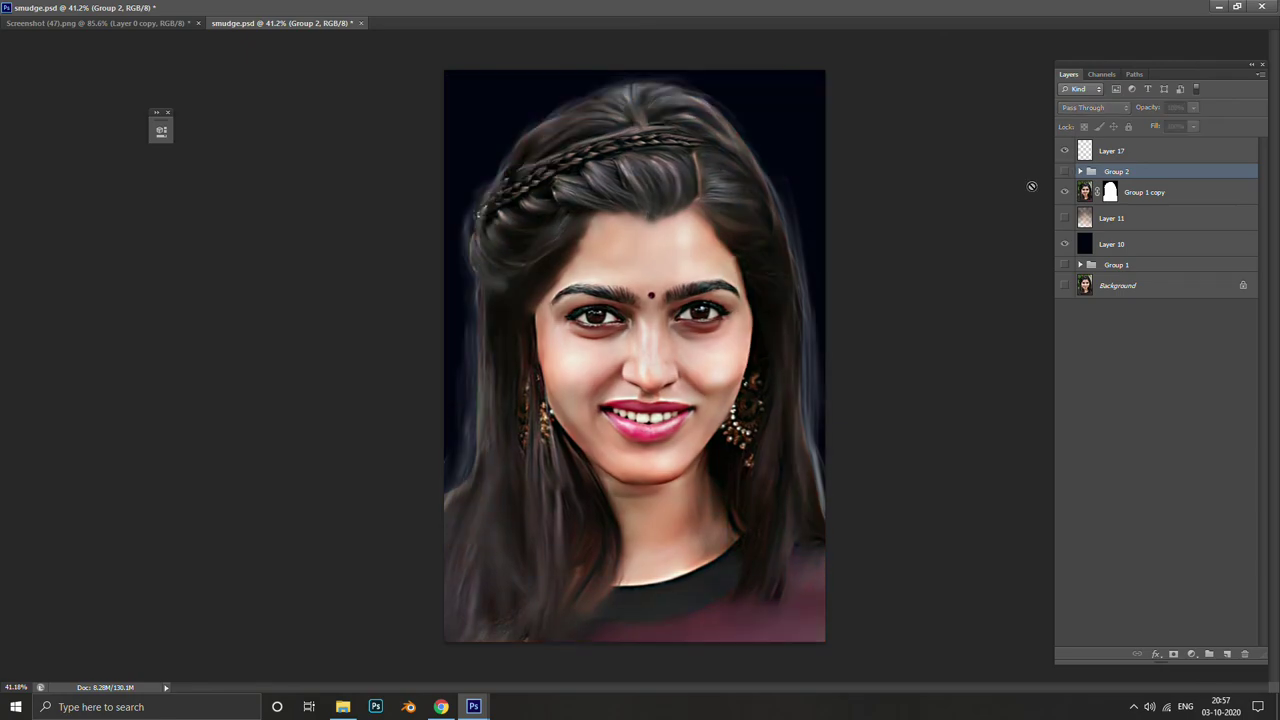
left_click(1065, 172)
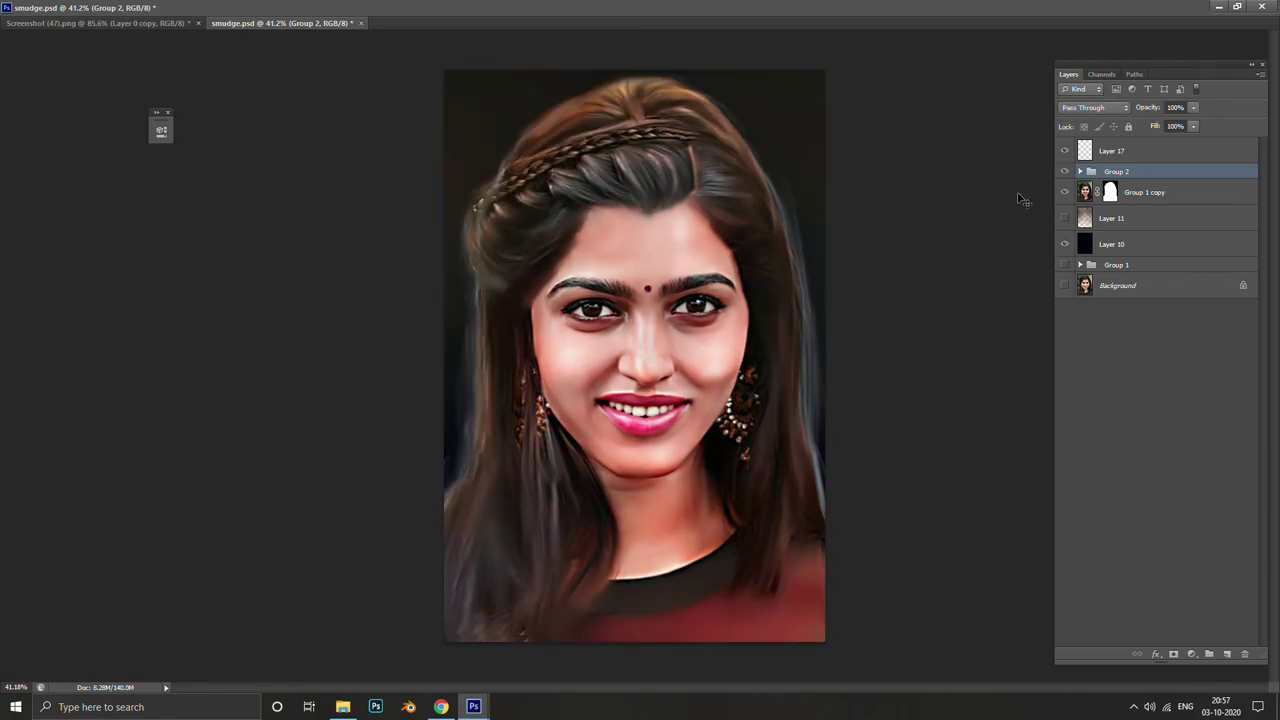
scroll(884, 224, "up", 2)
At 48% opacity, drag Group 2 down to align its face, then restore 100% and fit on screen
left_click(1192, 110)
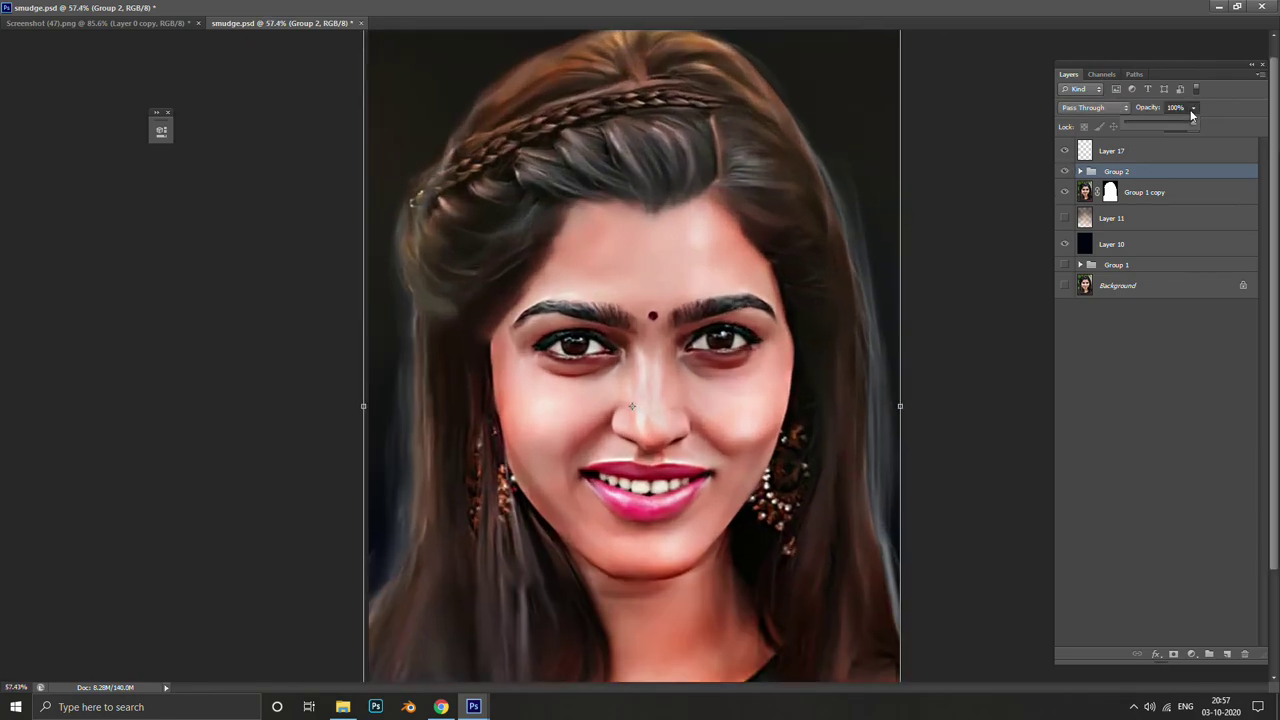
left_click_drag(1173, 129, 1159, 127)
scroll(874, 286, "up", 1)
scroll(823, 350, "up", 1)
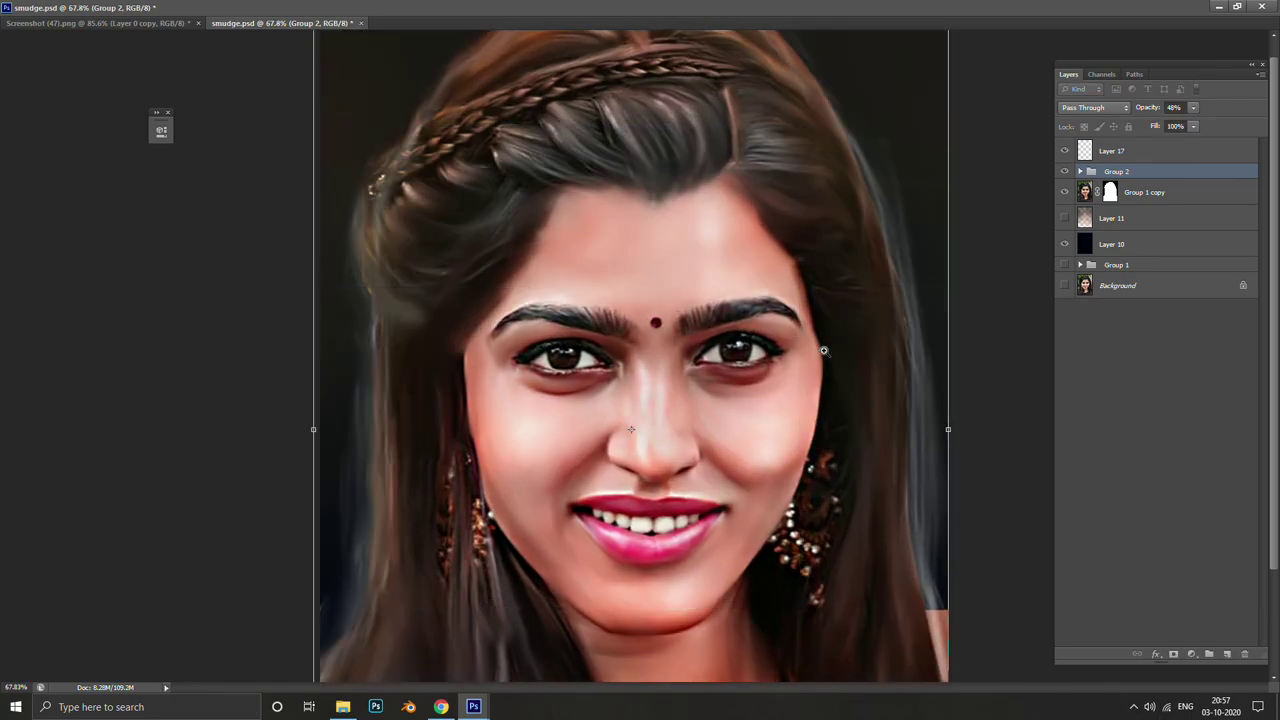
scroll(823, 350, "up", 1)
mouse_move(832, 387)
left_mouse_down()
mouse_move(755, 438)
mouse_move(843, 434)
left_mouse_up()
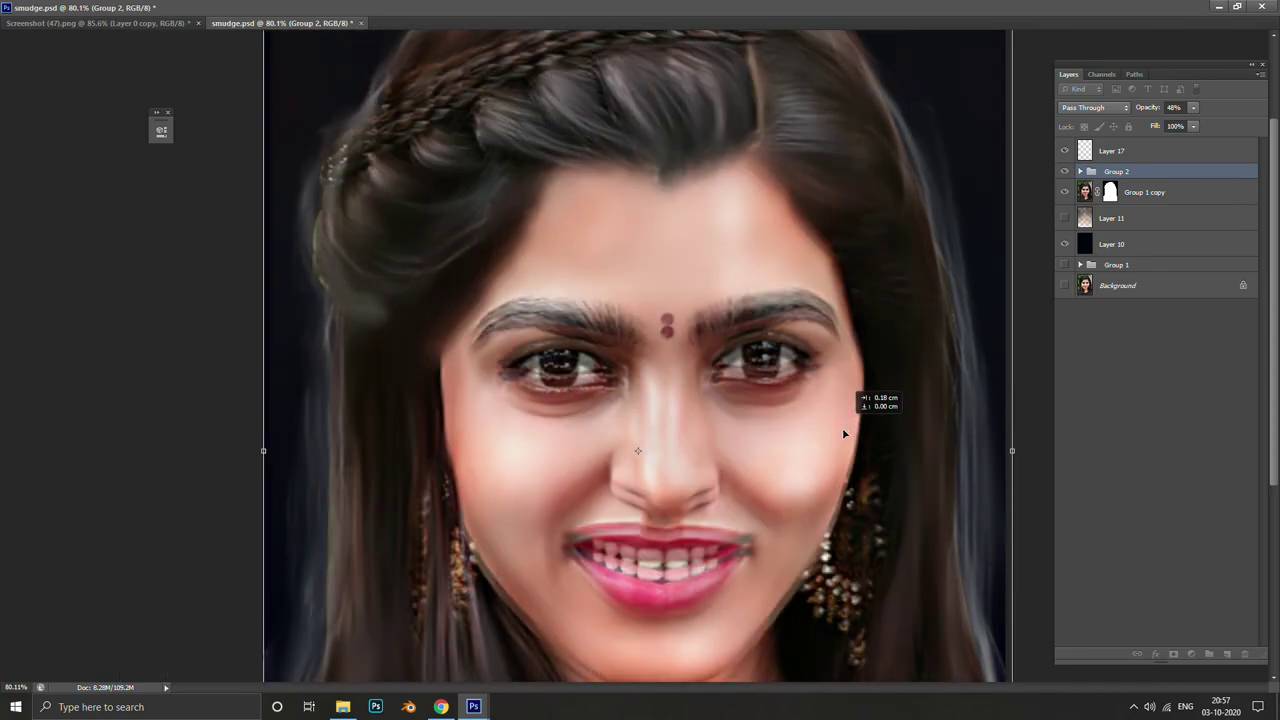
left_click_drag(843, 434, 843, 436)
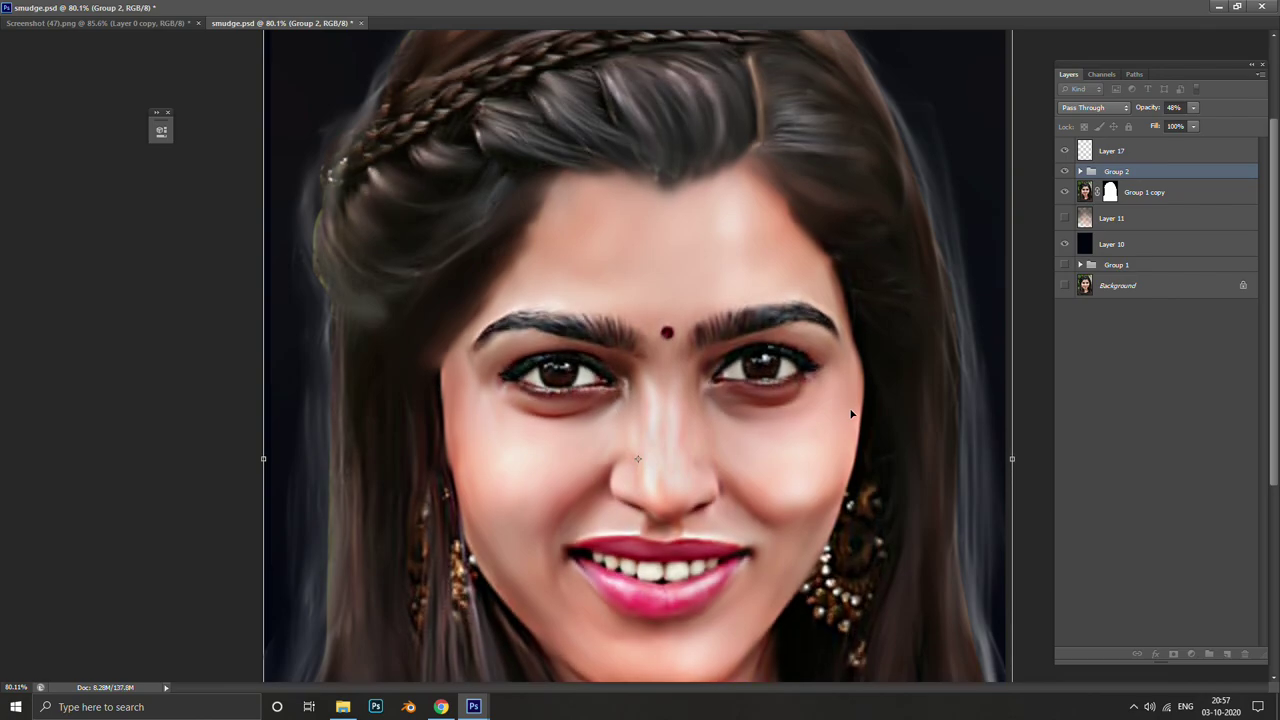
key("Return")
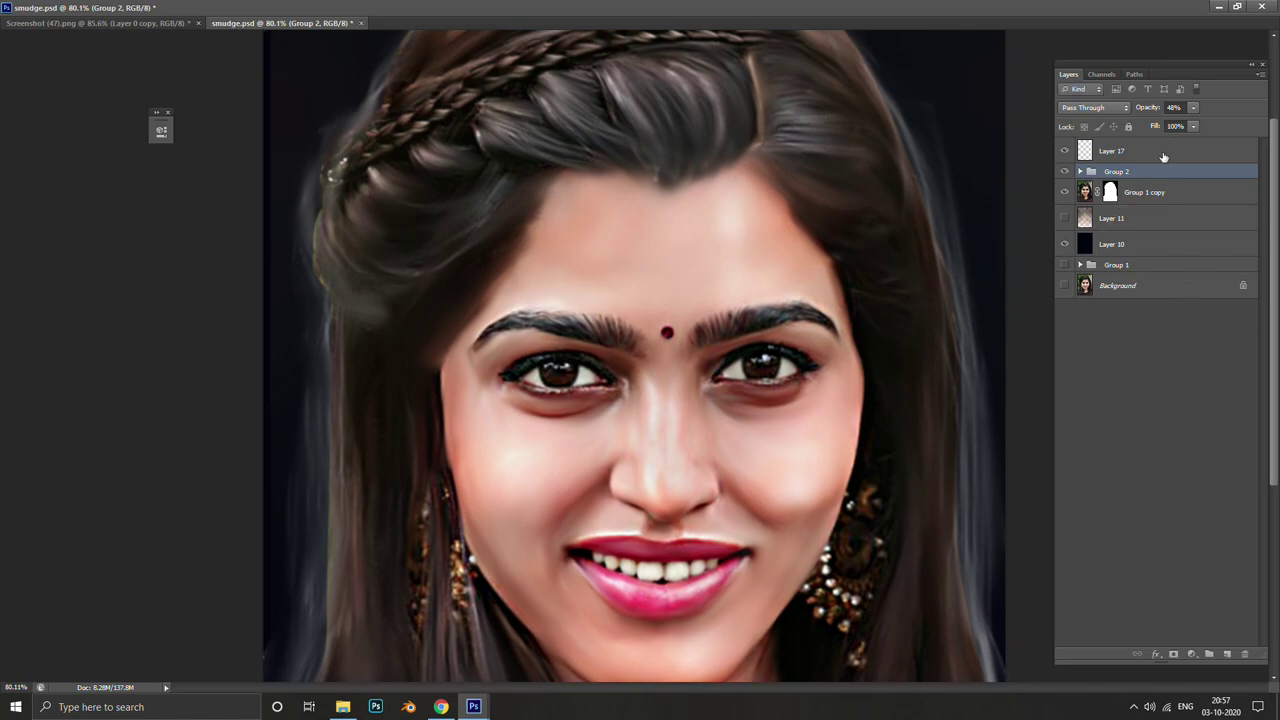
left_click(1193, 107)
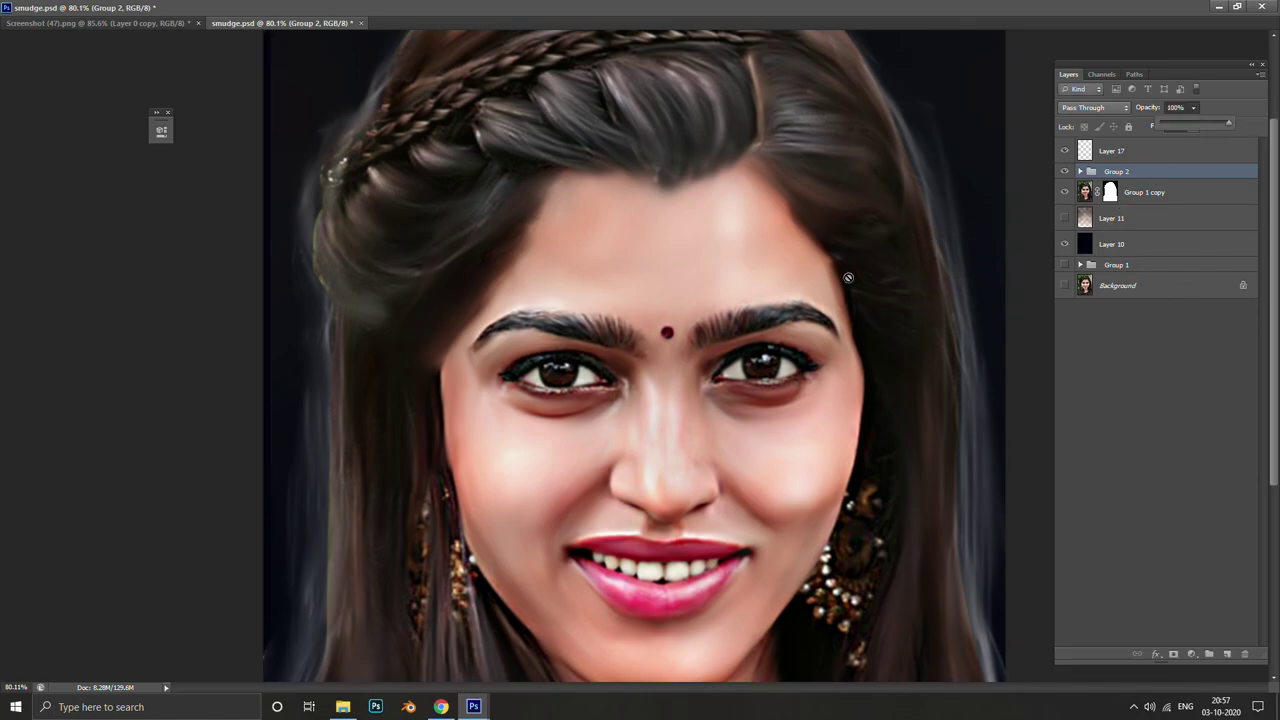
key("ctrl+0")
left_click(1064, 174)
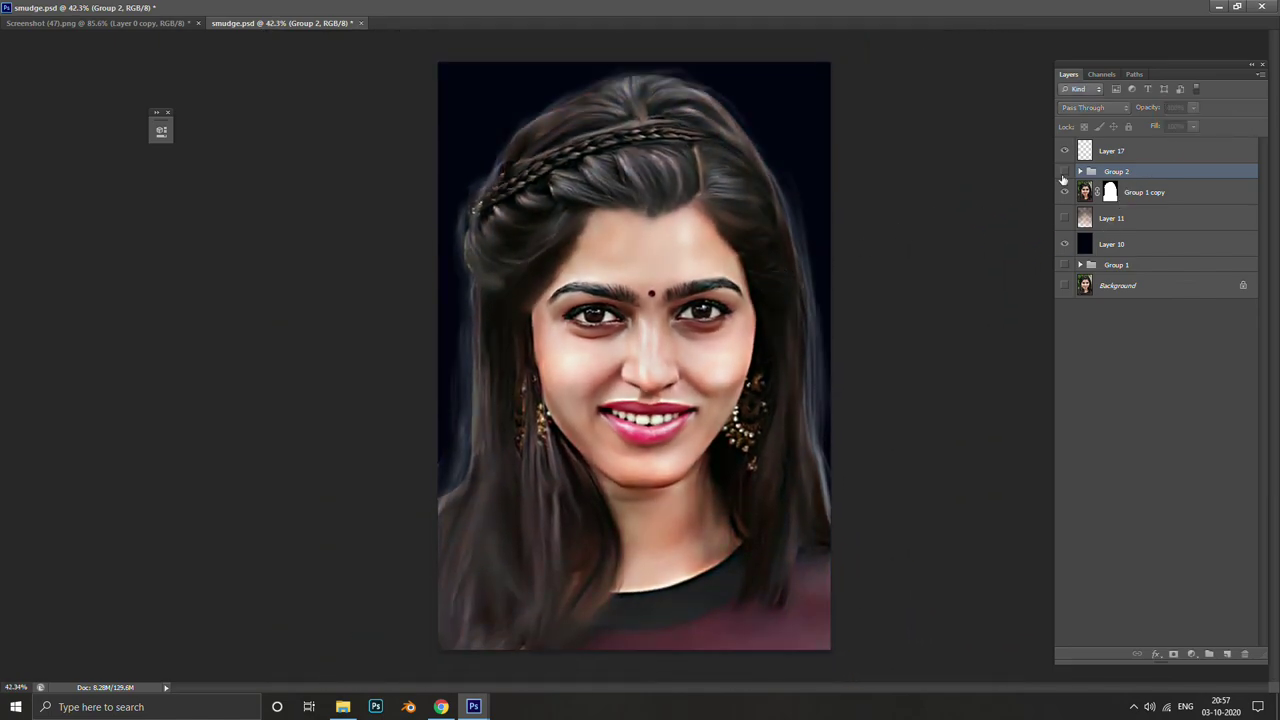
left_click(1064, 174)
left_click(1064, 174)
left_click(1064, 174)
left_click(1064, 174)
left_click(1064, 172)
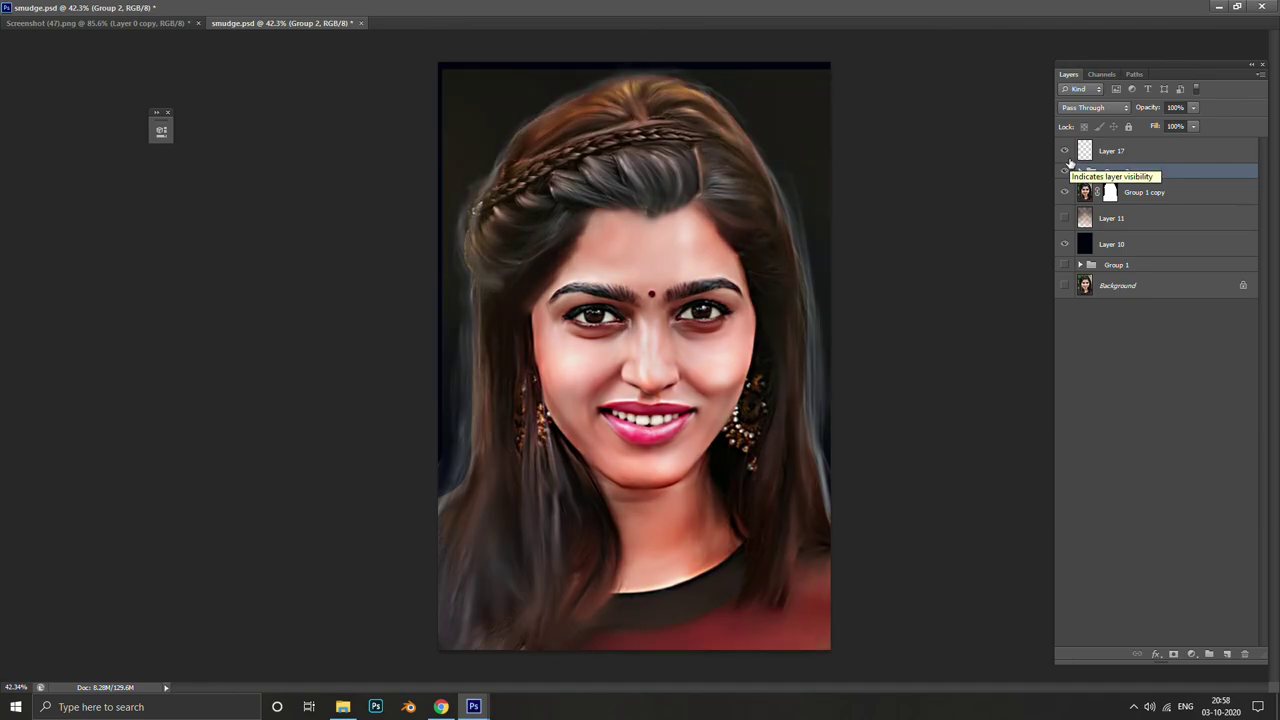
left_click(1066, 171)
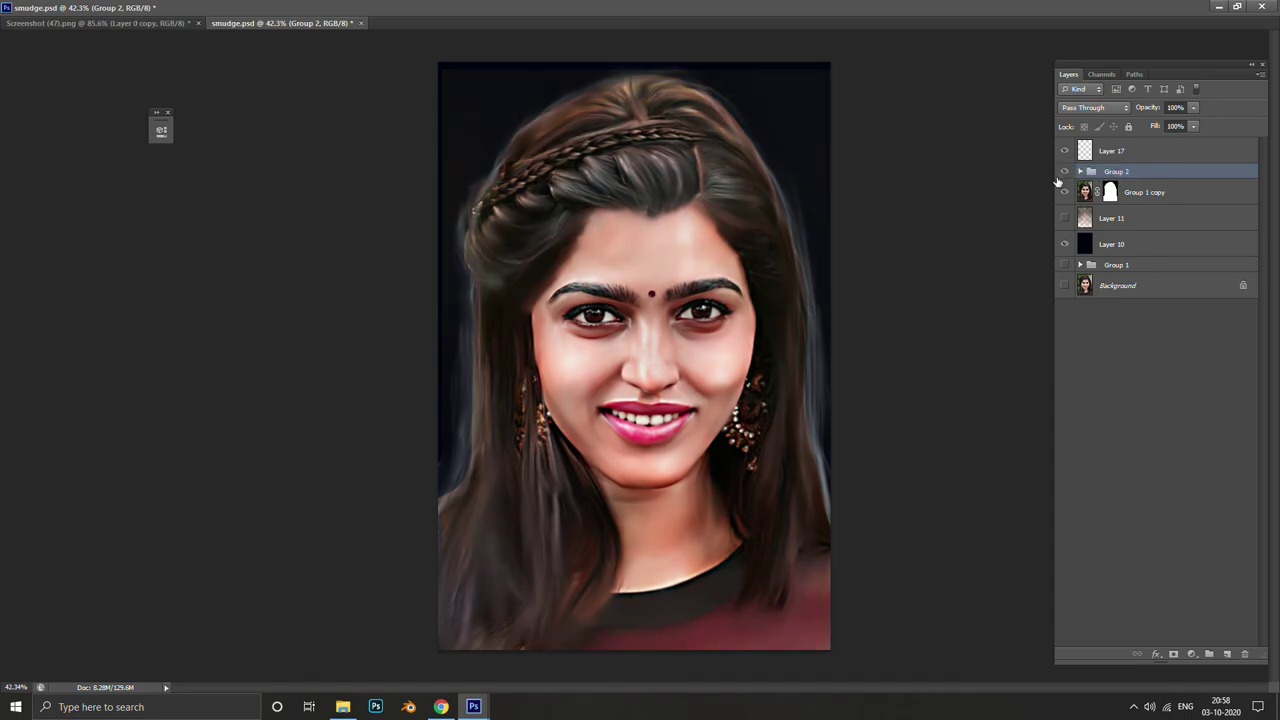
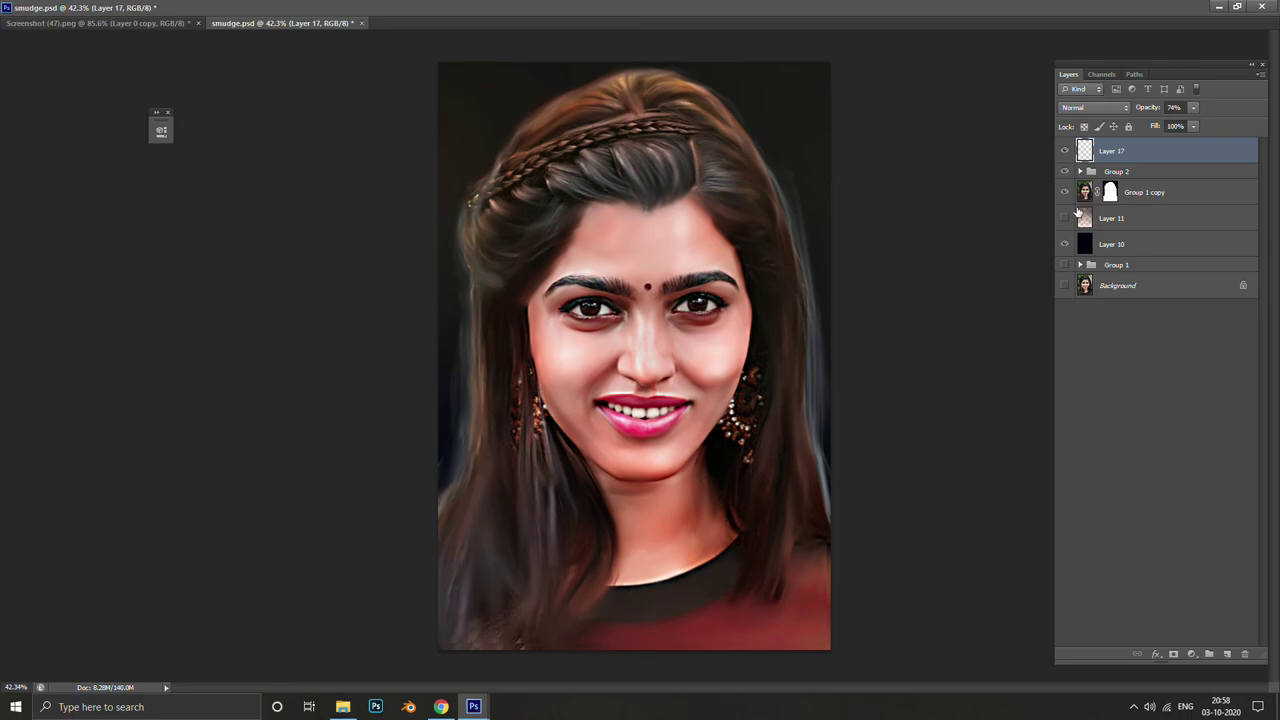
Show Layer 11's brown background, hide Group 2's adjustments, and select Group 2
left_click(1066, 217)
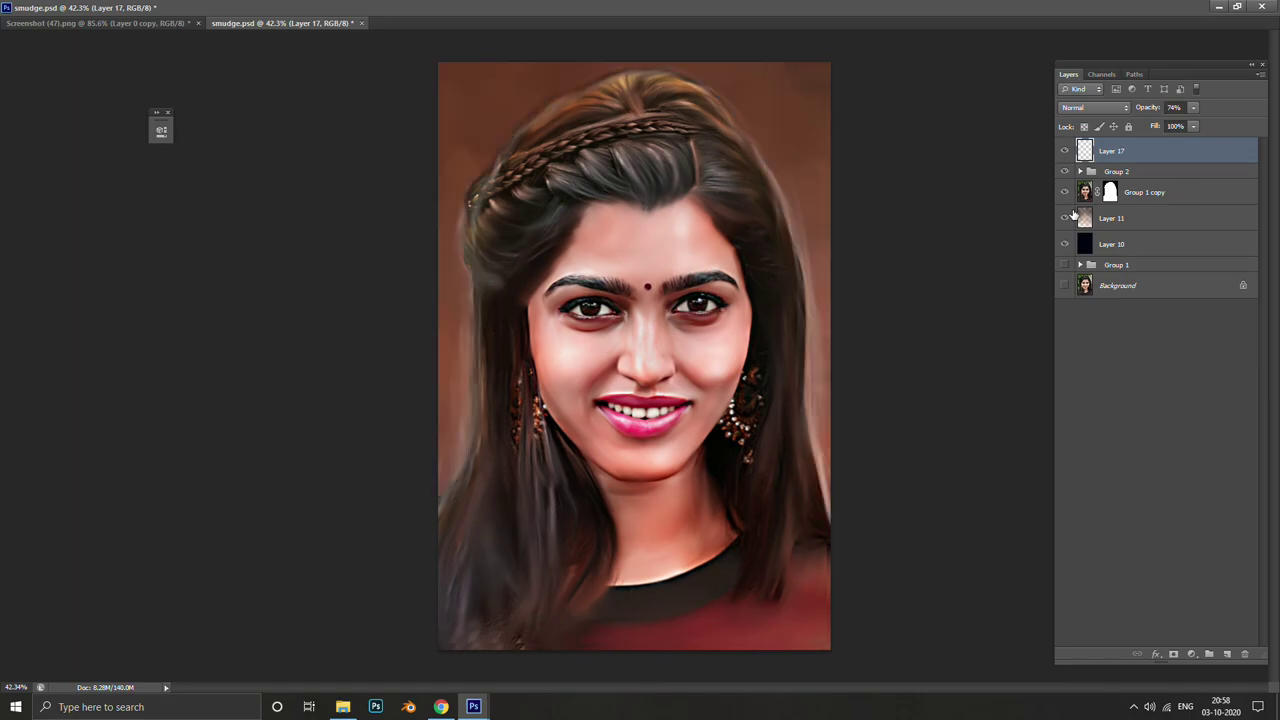
left_click(1064, 192)
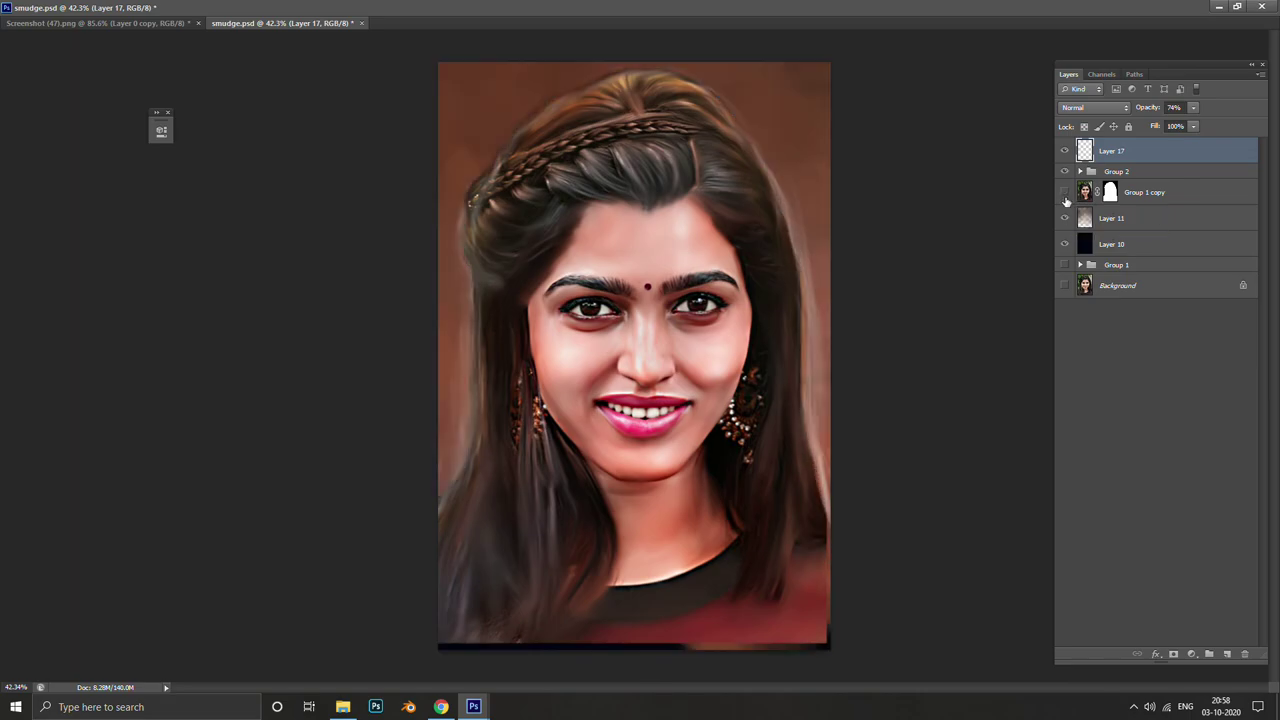
left_click(1064, 192)
left_click(1064, 171)
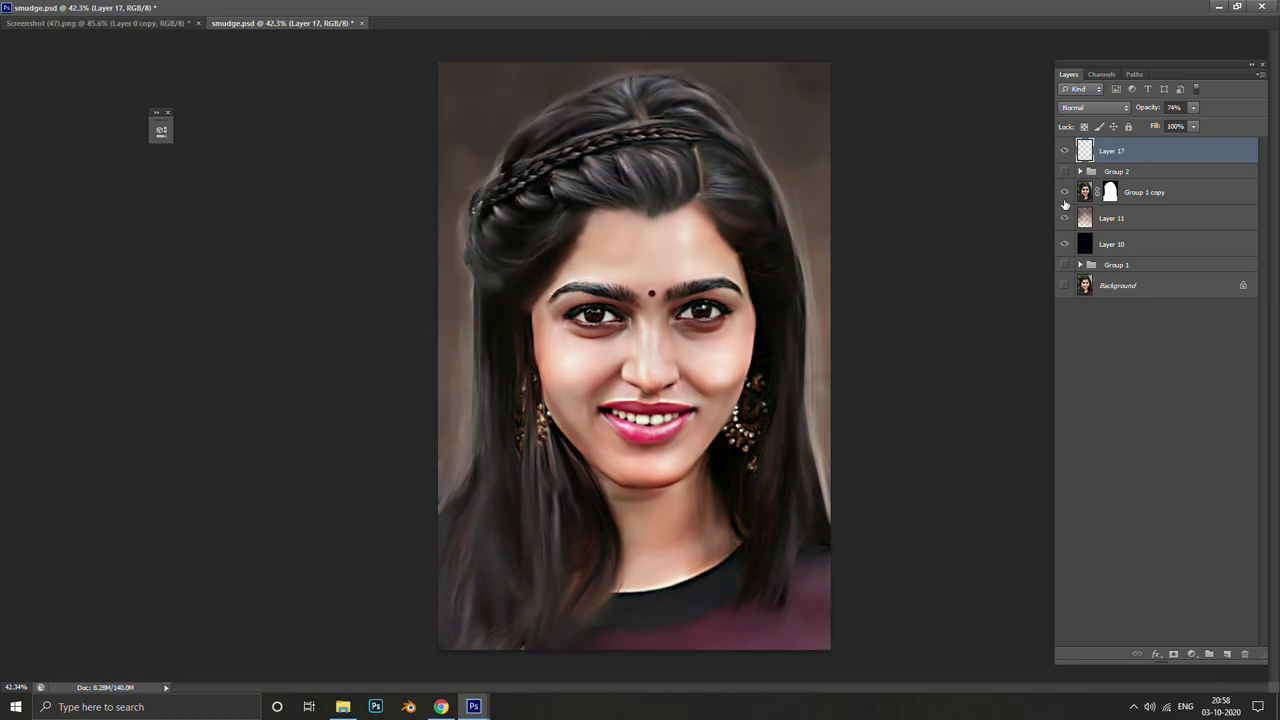
left_click(1078, 178)
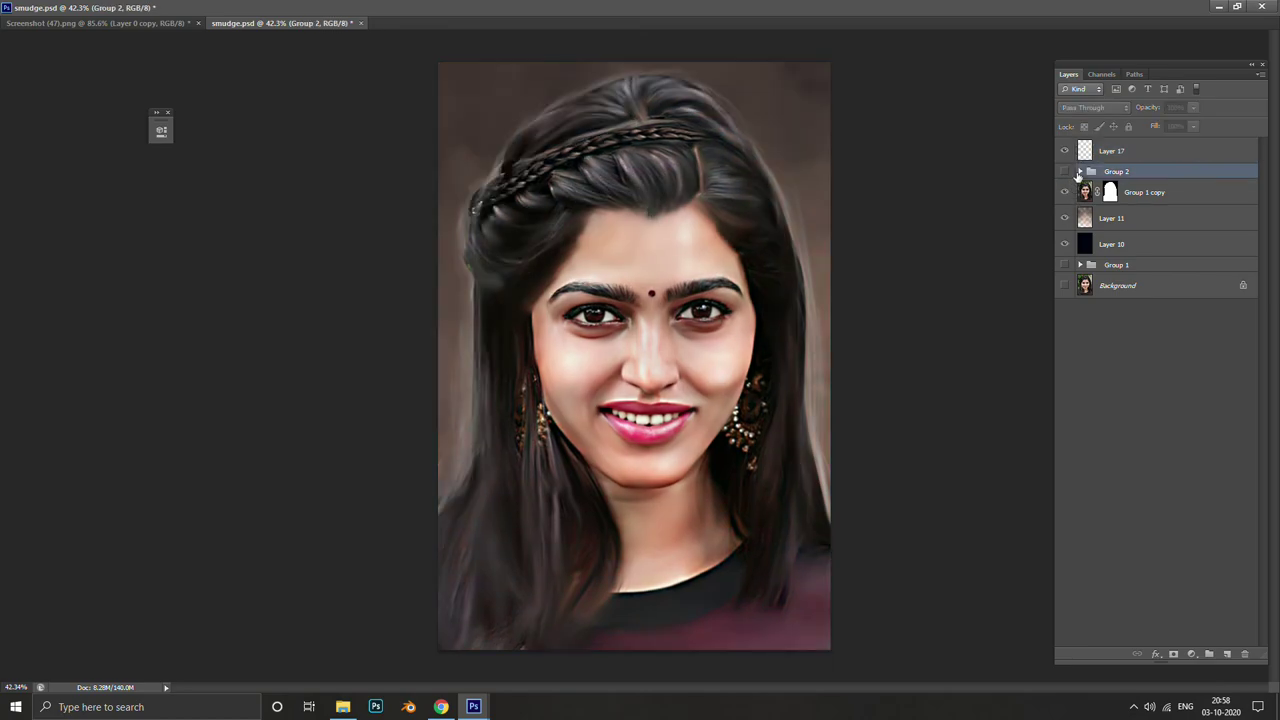
Expand Group 2 and compare the portrait with Group 2 and Layer 16 toggled
left_click(1079, 172)
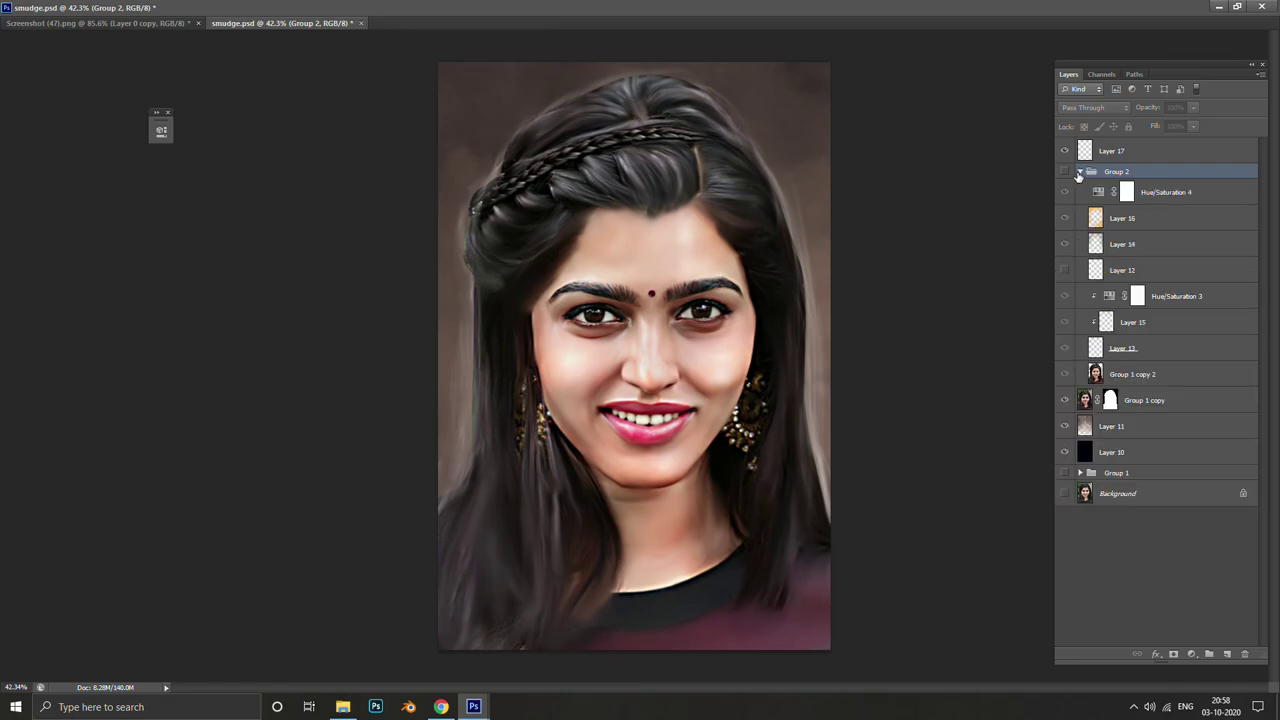
left_click(1065, 219)
left_click(1065, 192)
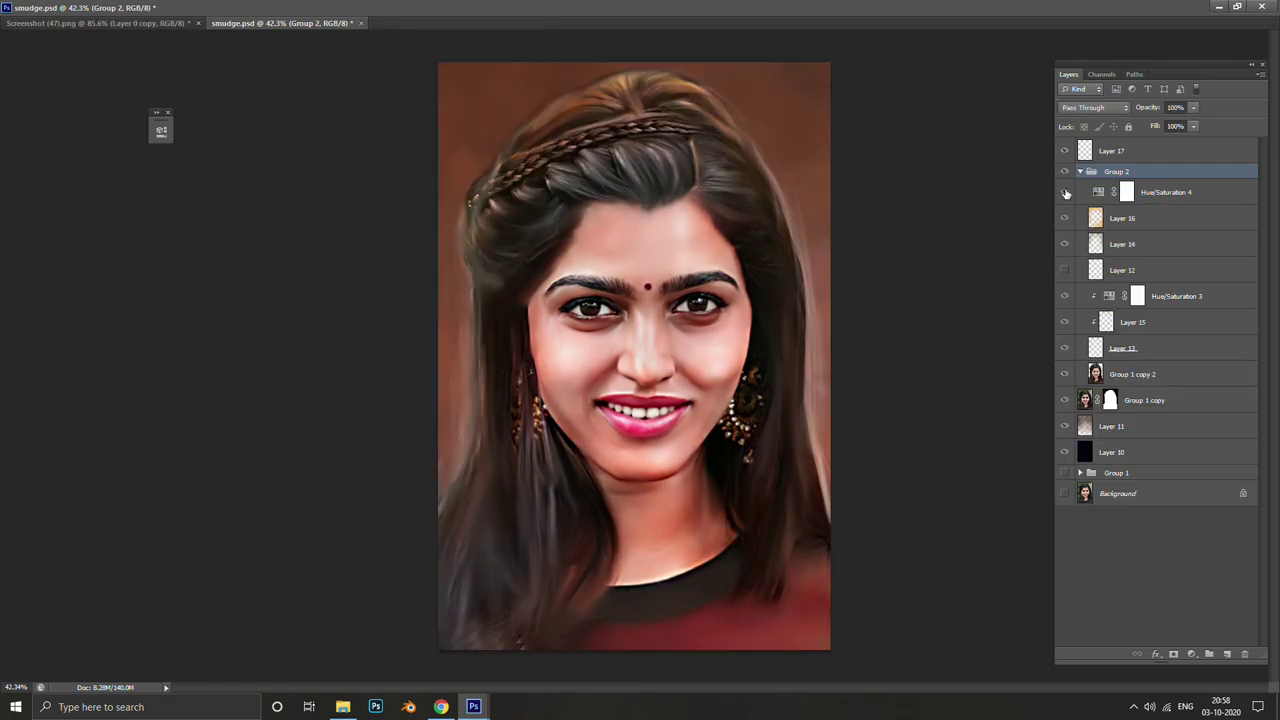
left_click(1065, 218)
left_click(1065, 172)
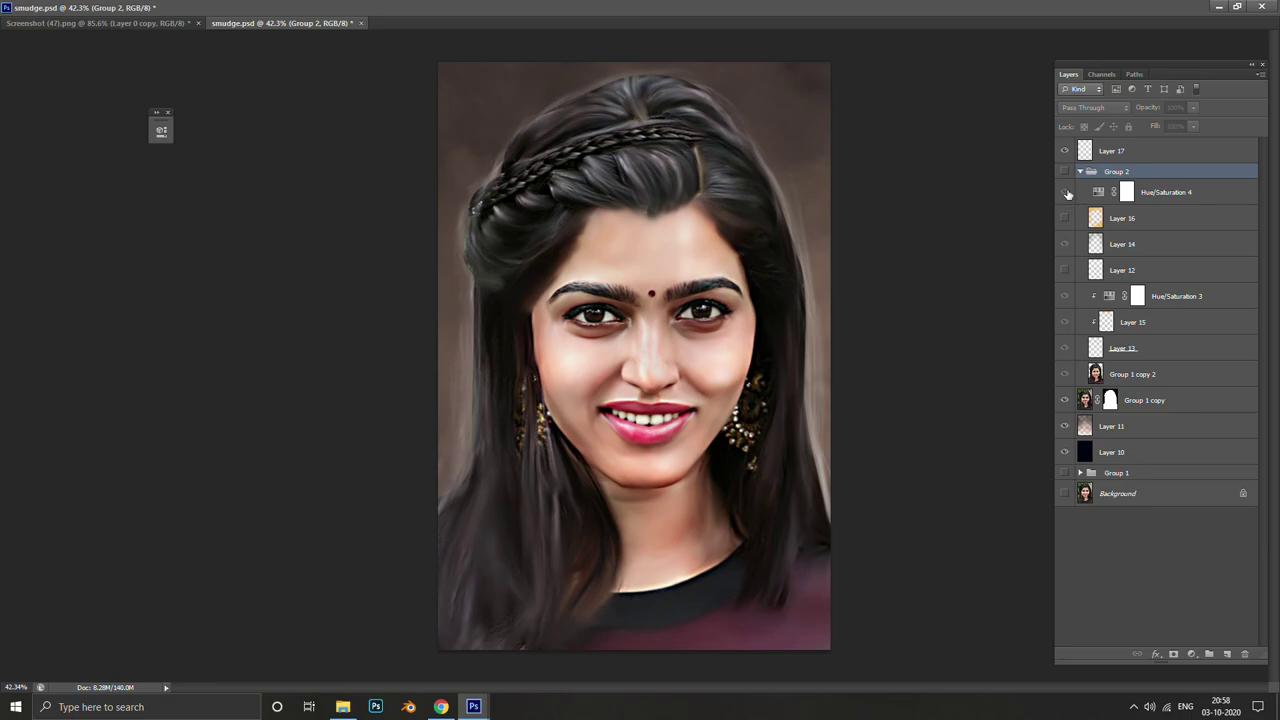
left_click(1064, 172)
left_click(1063, 167)
Compare Layer 17's painted hair and Layer 16's warm tint, leaving Group 2 visible
left_click(1063, 162)
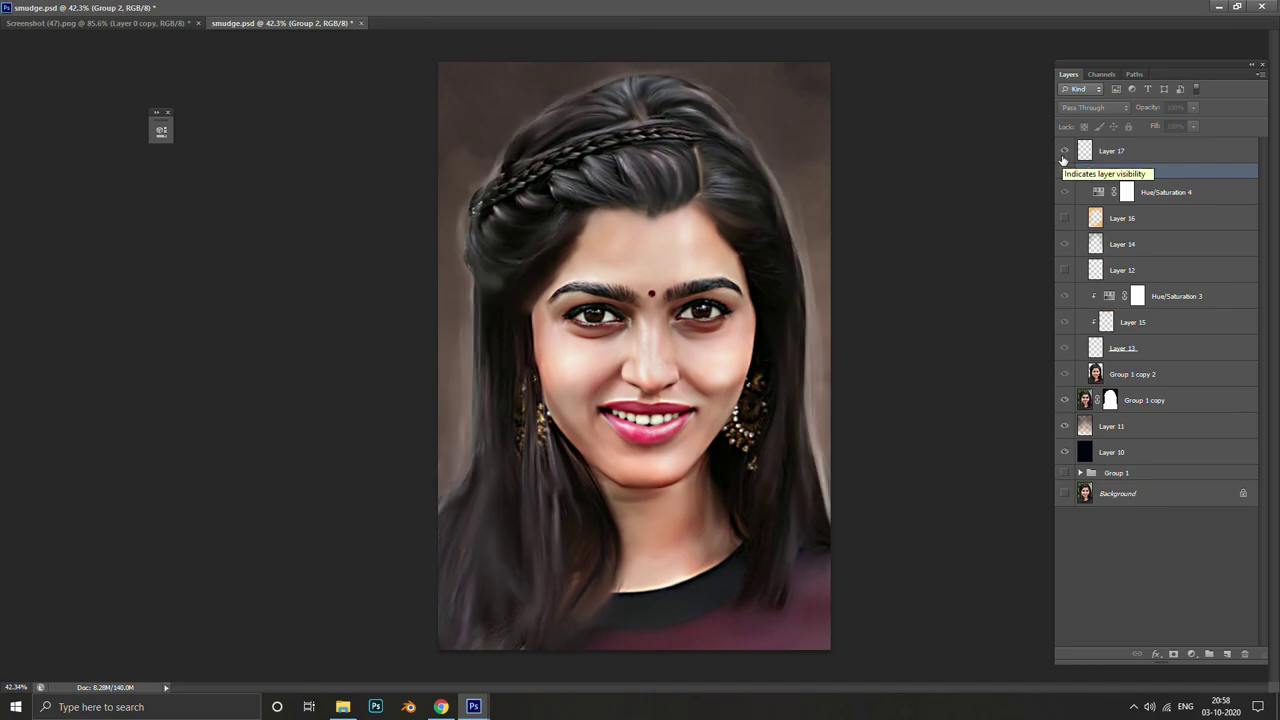
left_click(1063, 157)
left_click(1063, 157)
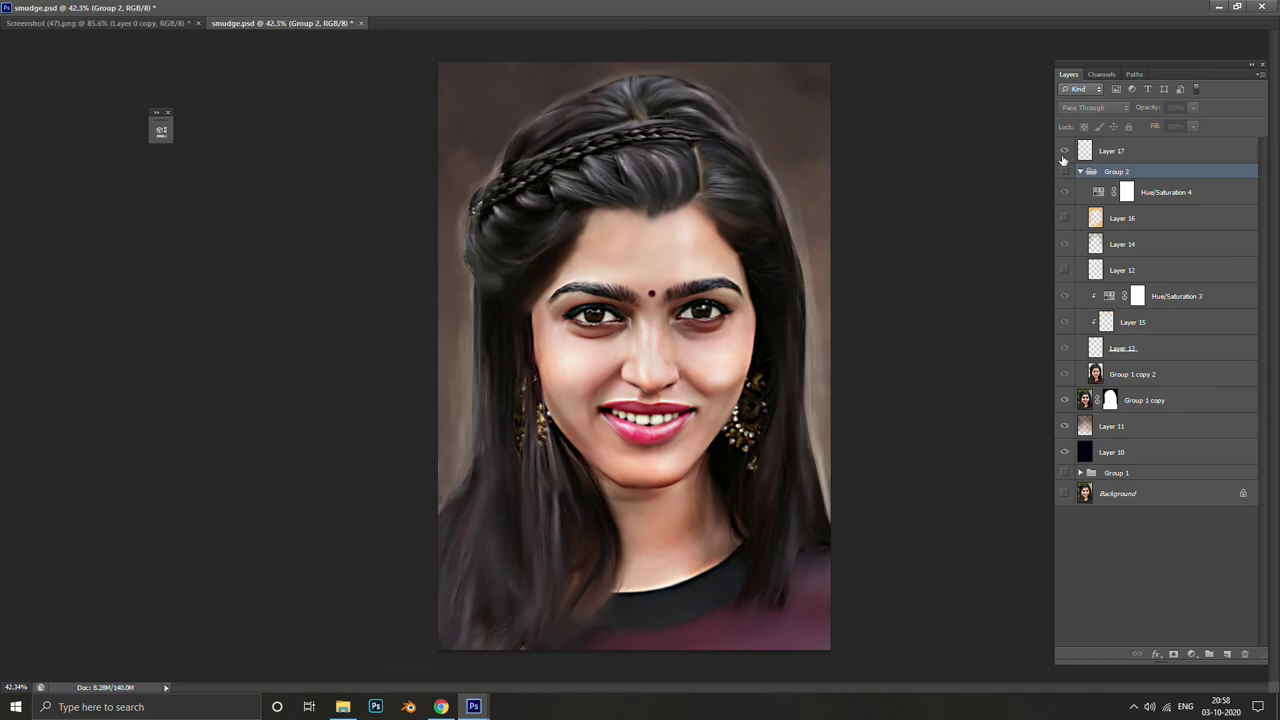
left_click(1063, 171)
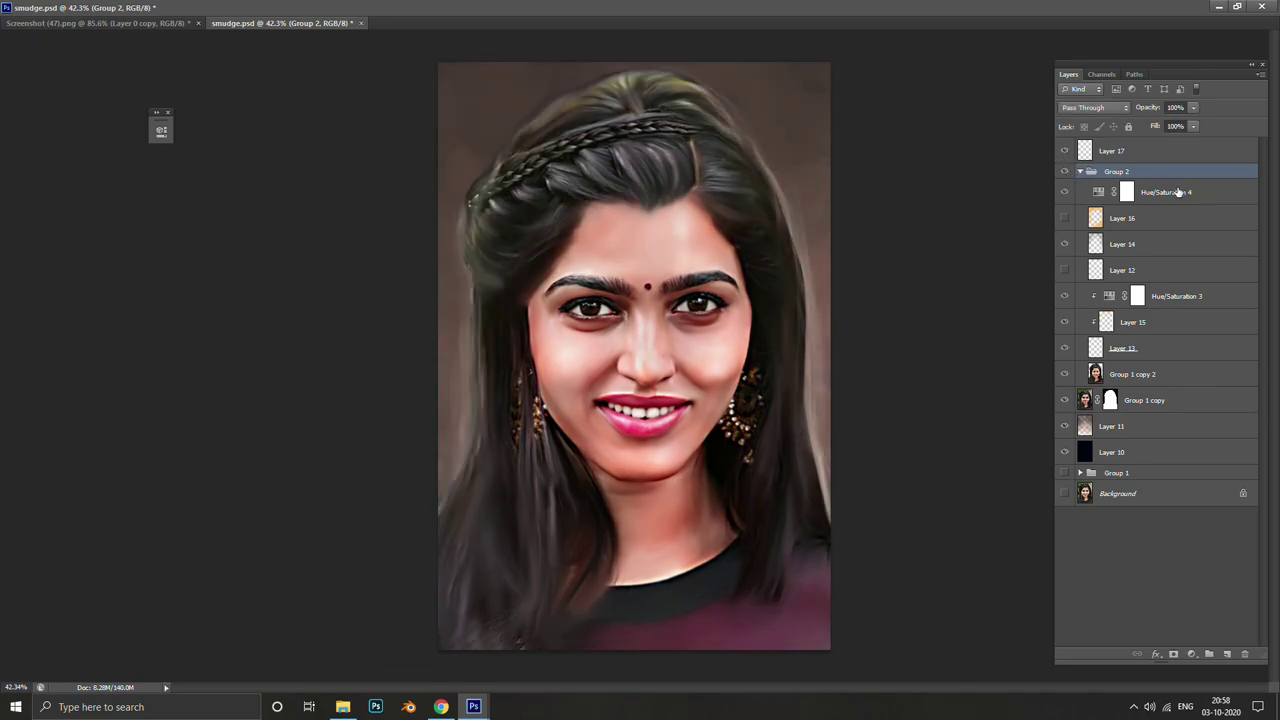
left_click(1063, 218)
left_click(1063, 220)
left_click(1063, 220)
left_click(1063, 229)
left_click(1063, 218)
Compare Layers 14, 13 and 12, leaving Layers 14 and 13 hidden
left_click(1064, 245)
left_click(1064, 244)
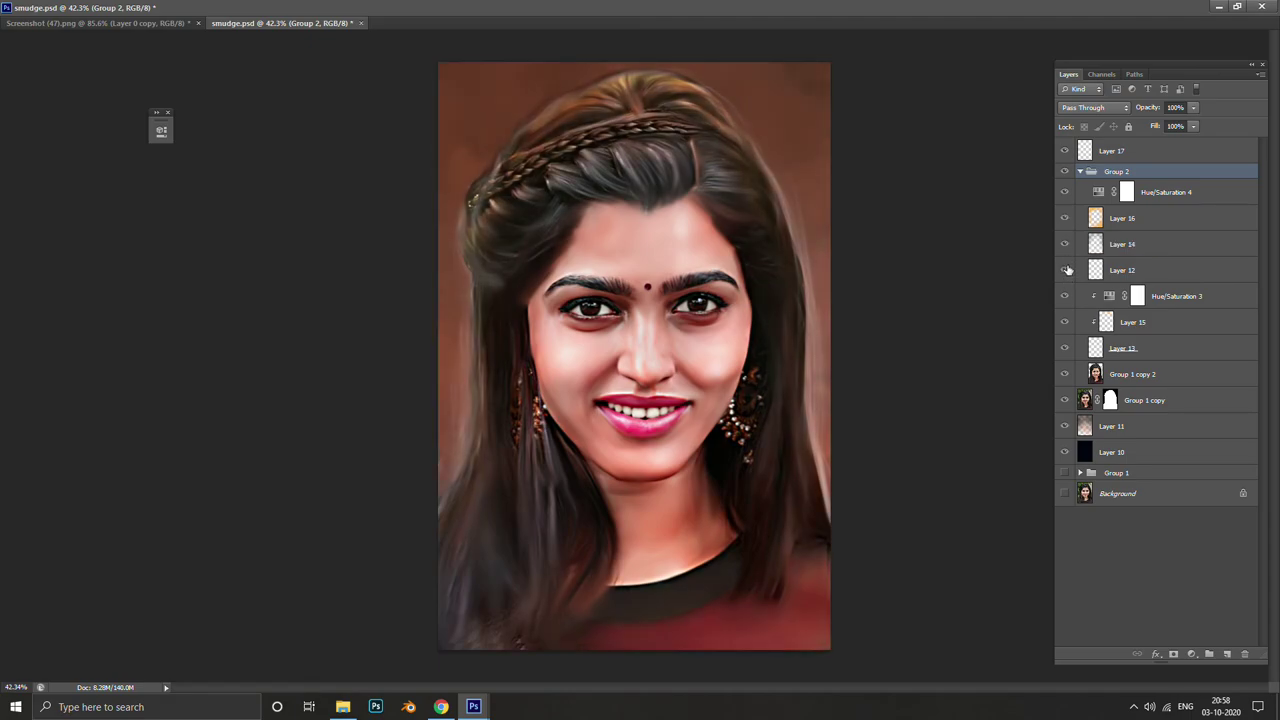
left_click(1064, 244)
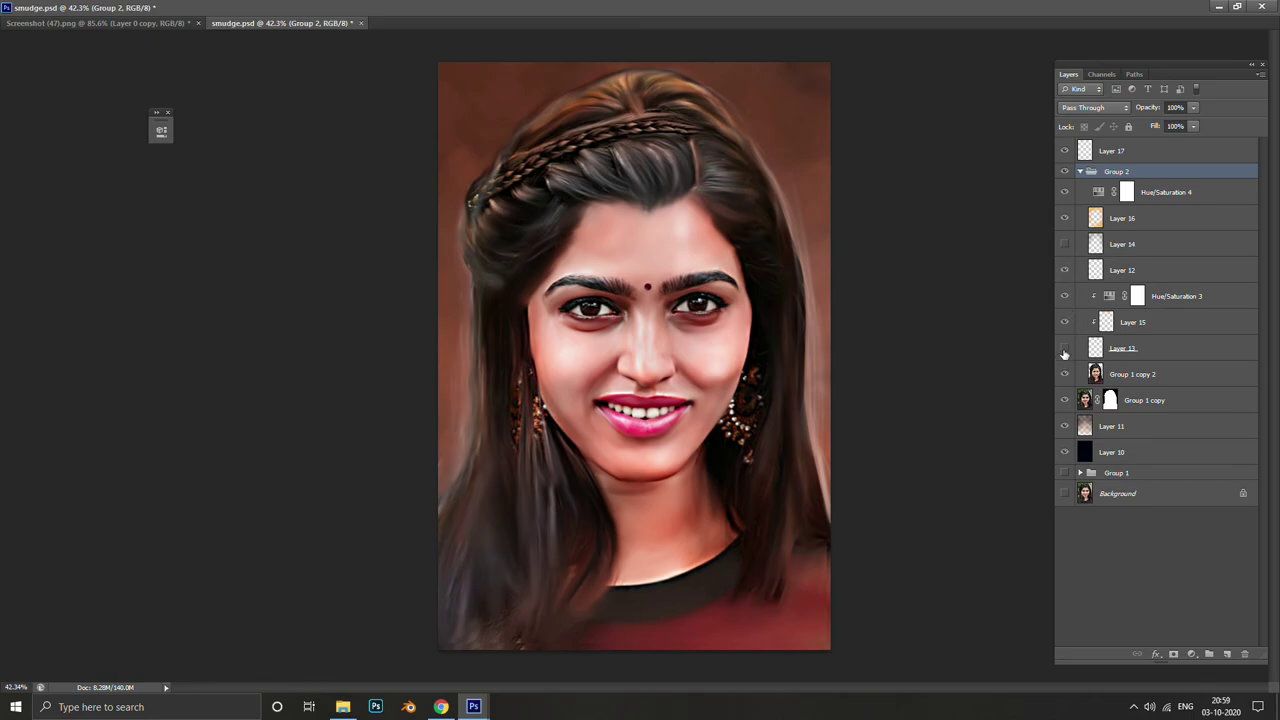
left_click(1064, 348)
left_click(1064, 348)
left_click(1064, 348)
left_click(1064, 244)
left_click(1065, 271)
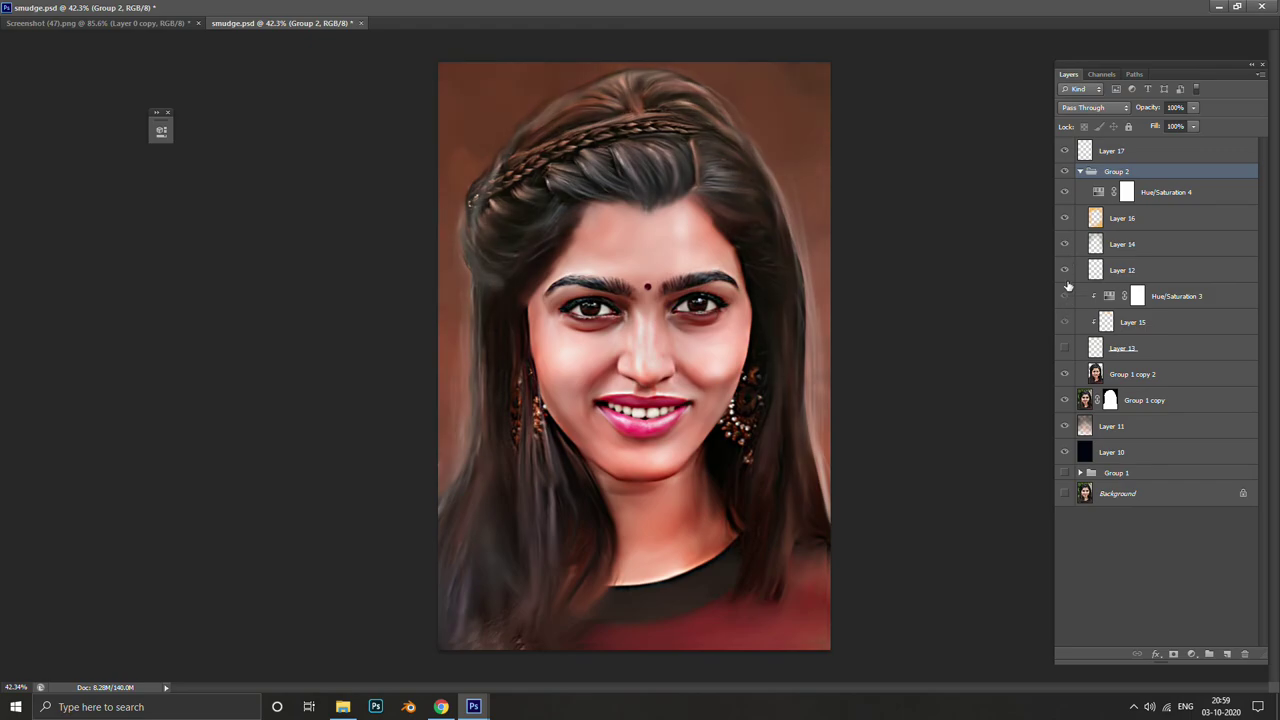
left_click(1064, 244)
left_click(1065, 271)
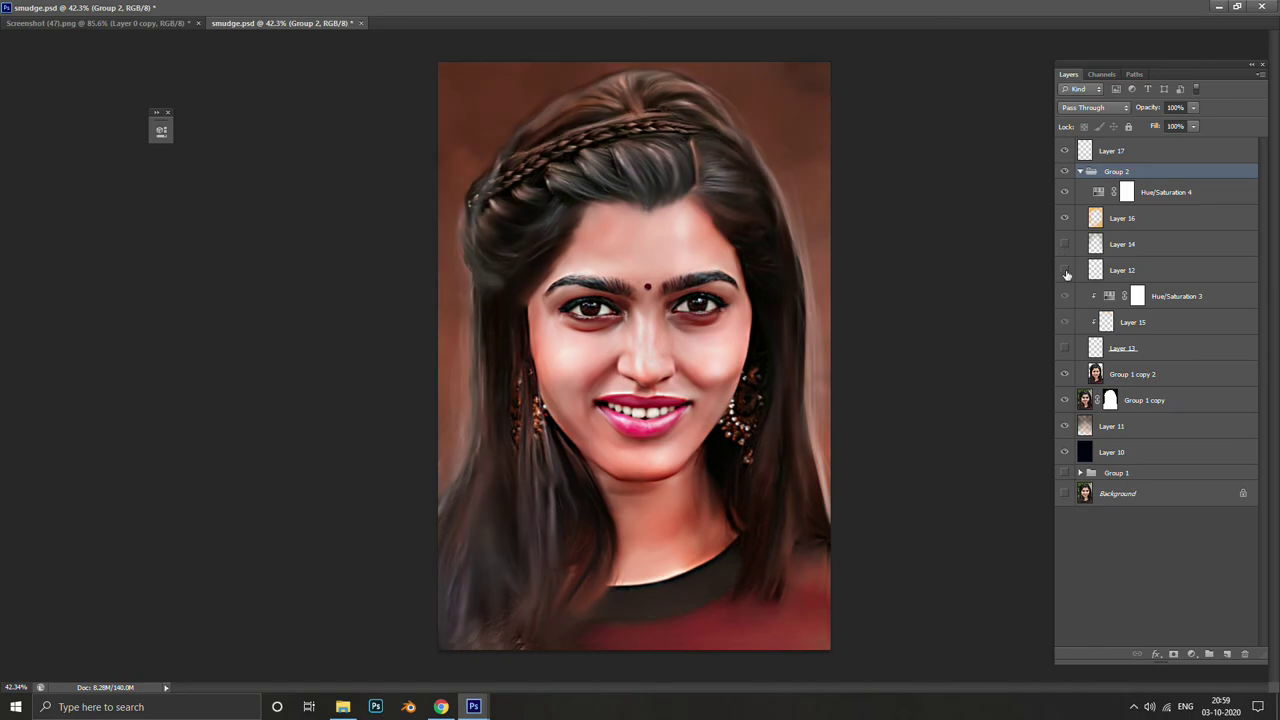
left_click(1160, 220)
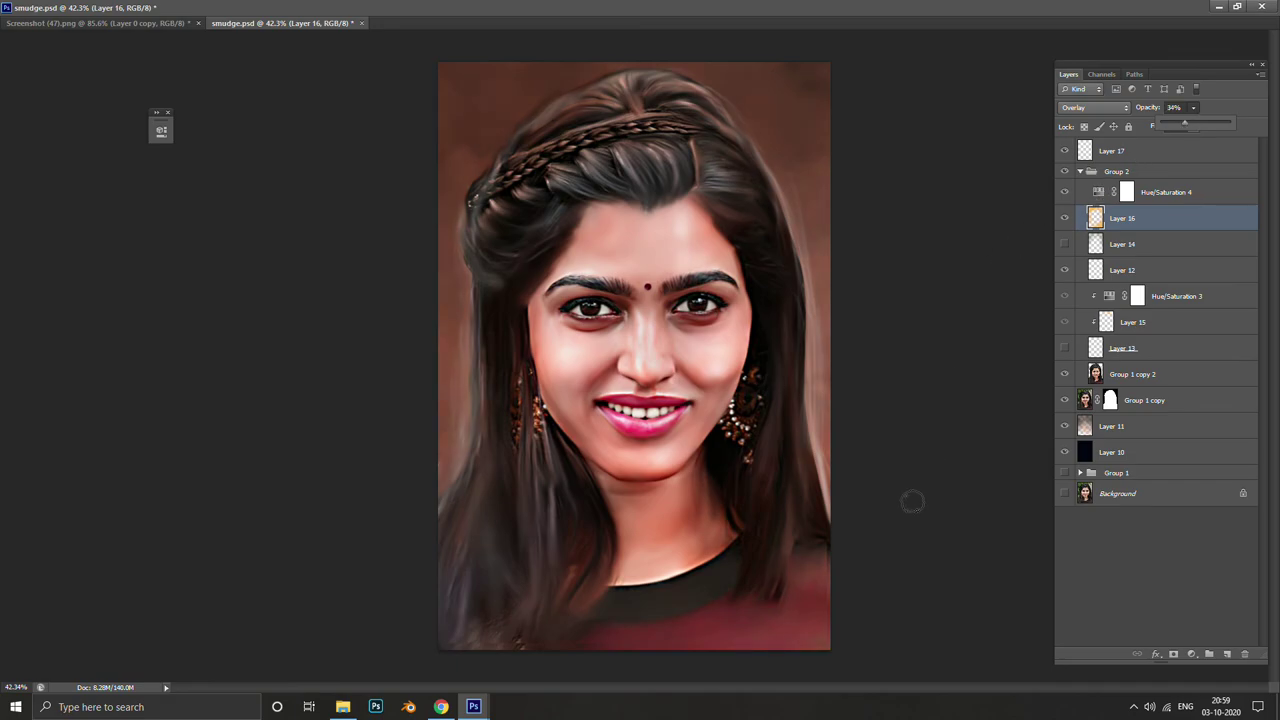
Zoom in and out to inspect the face and neck under Layer 16's 34% tint
scroll(685, 550, "up", 5)
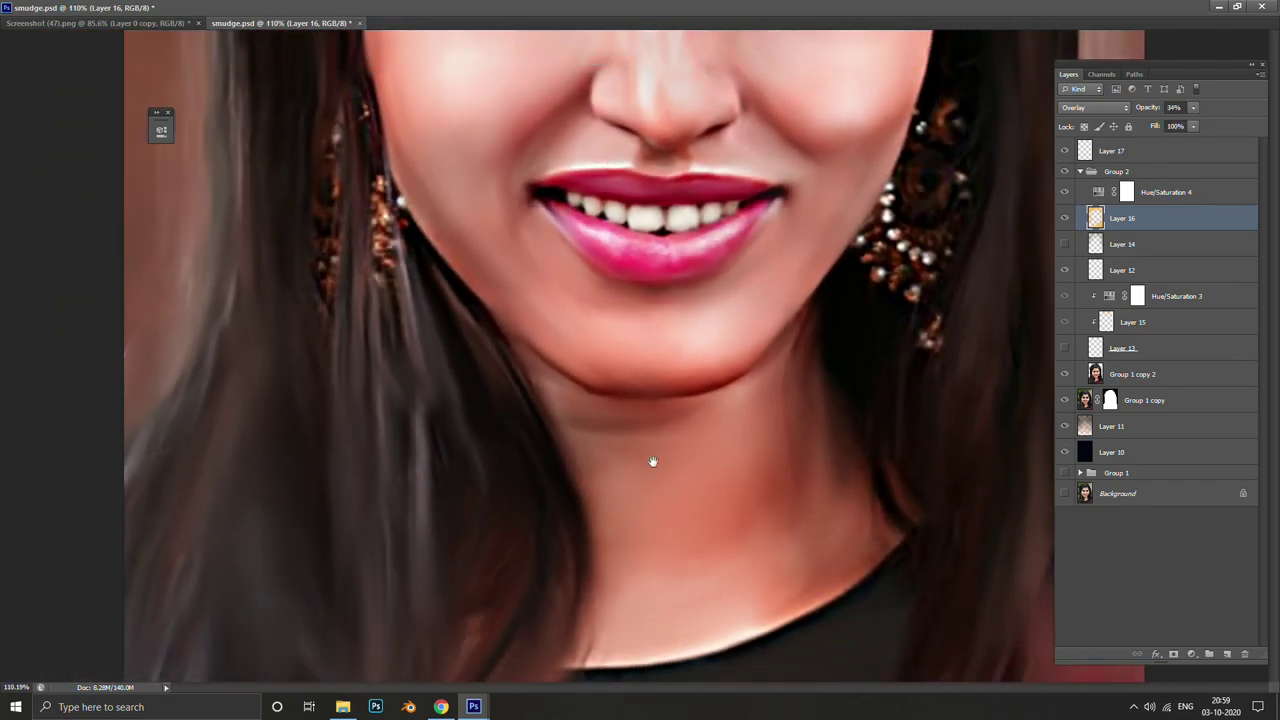
scroll(680, 400, "up", 1)
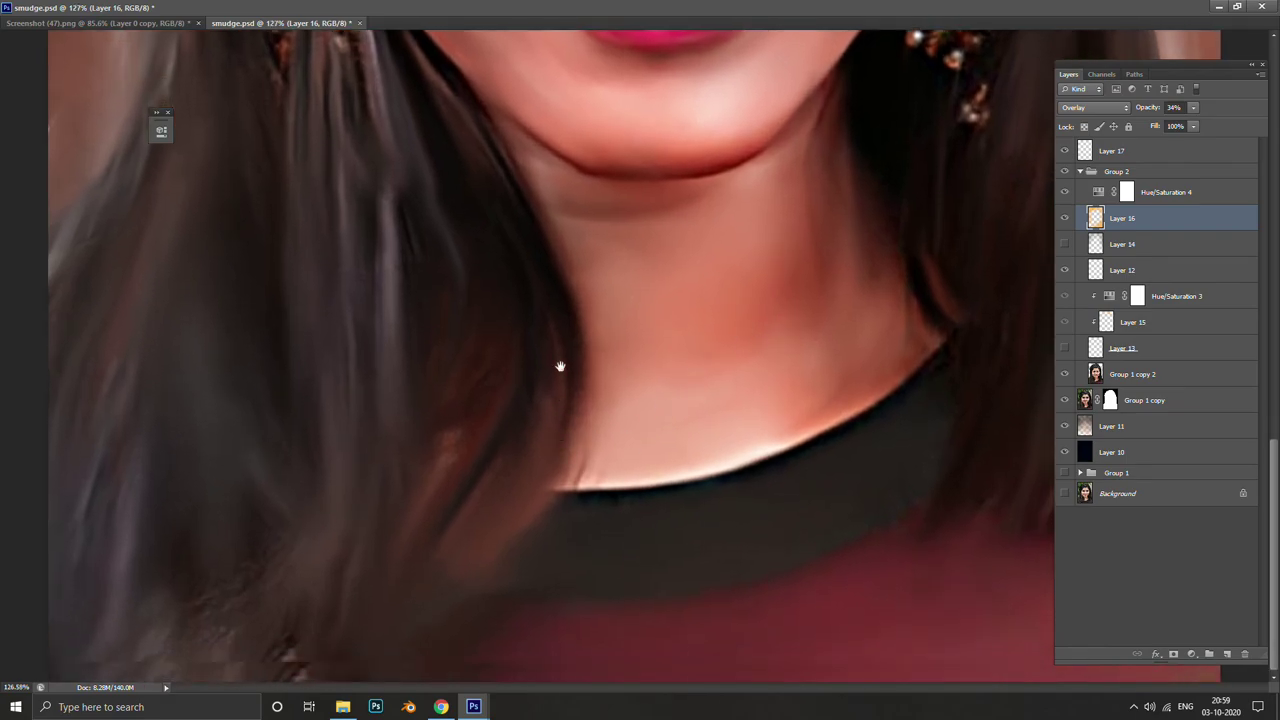
scroll(562, 350, "down", 3)
scroll(564, 339, "up", 5)
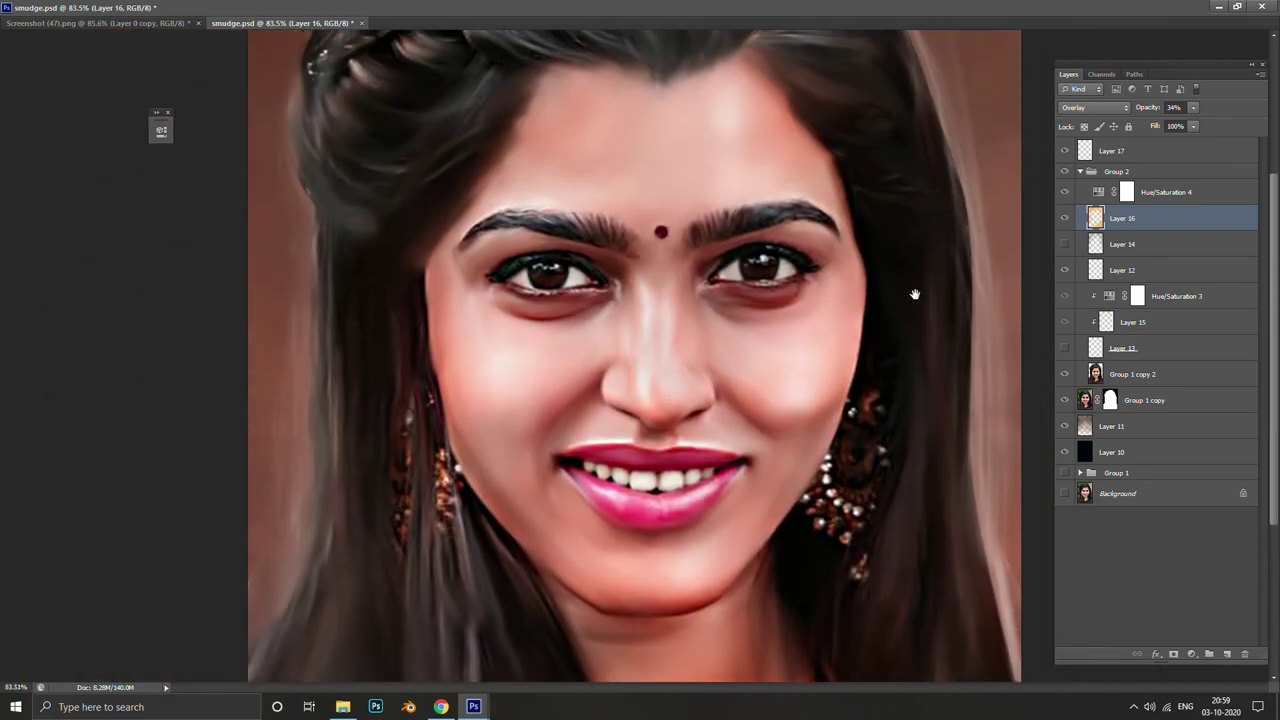
scroll(863, 366, "down", 3)
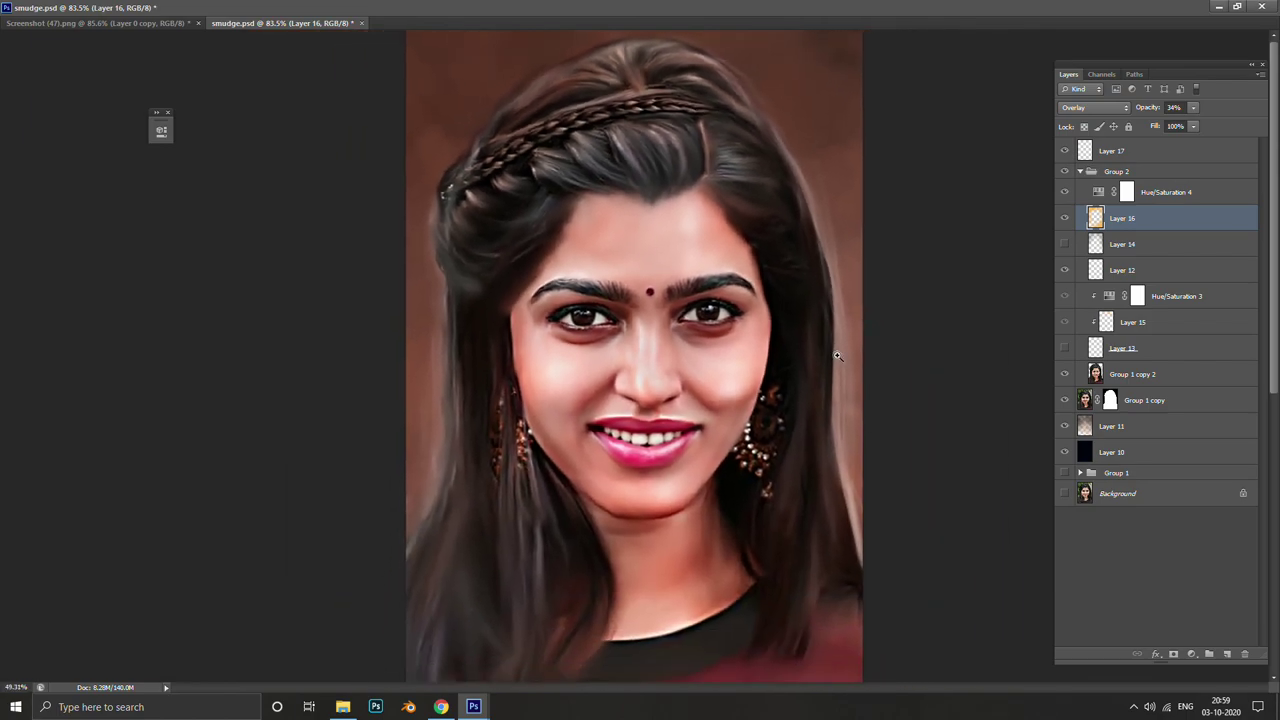
scroll(826, 353, "down", 1)
scroll(826, 353, "up", 2)
scroll(840, 351, "down", 1)
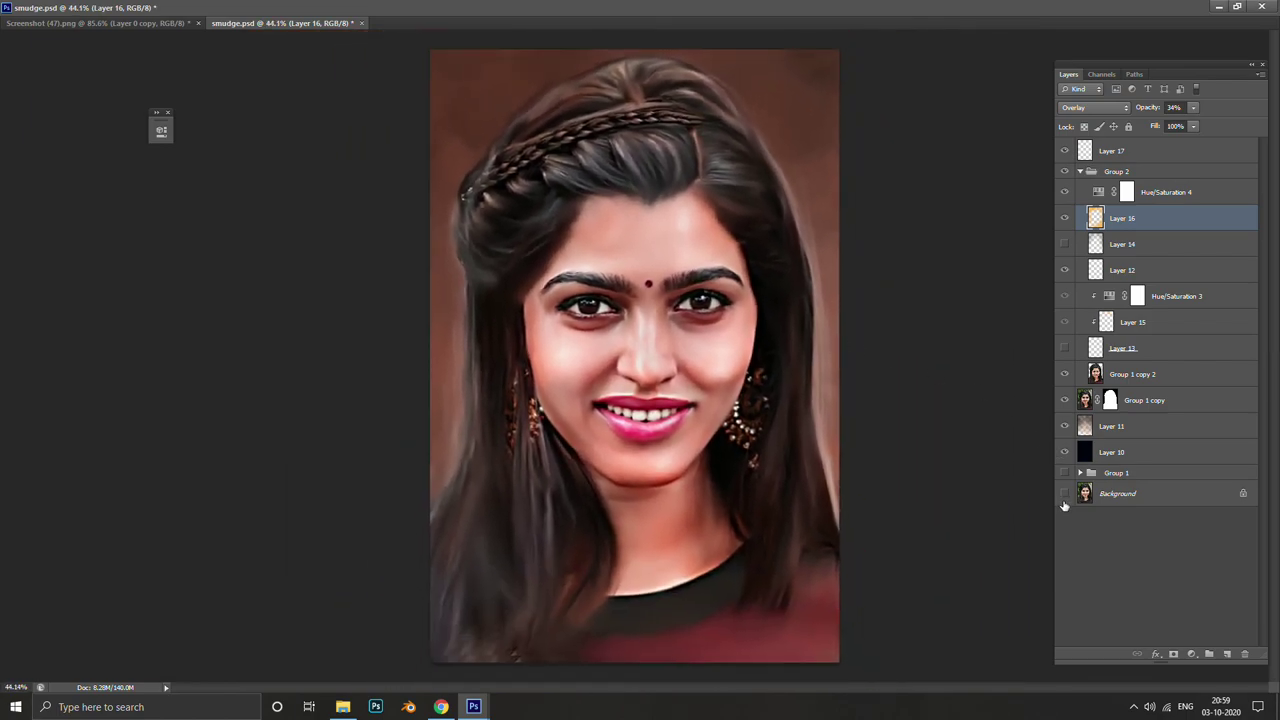
left_click(1064, 493, "alt")
left_click(1064, 504, "alt")
left_click(1064, 504, "alt")
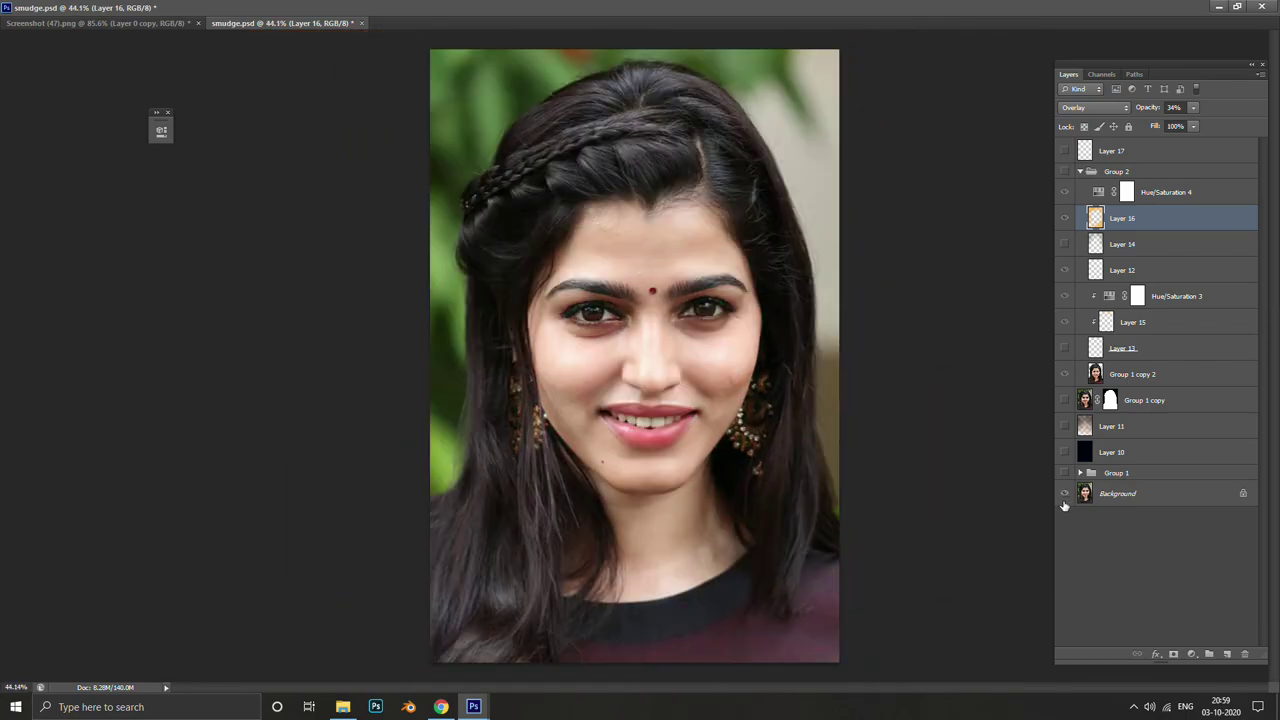
left_click(1064, 504, "alt")
left_click(1064, 504, "alt")
left_click(1064, 504, "alt")
scroll(730, 427, "down", 2)
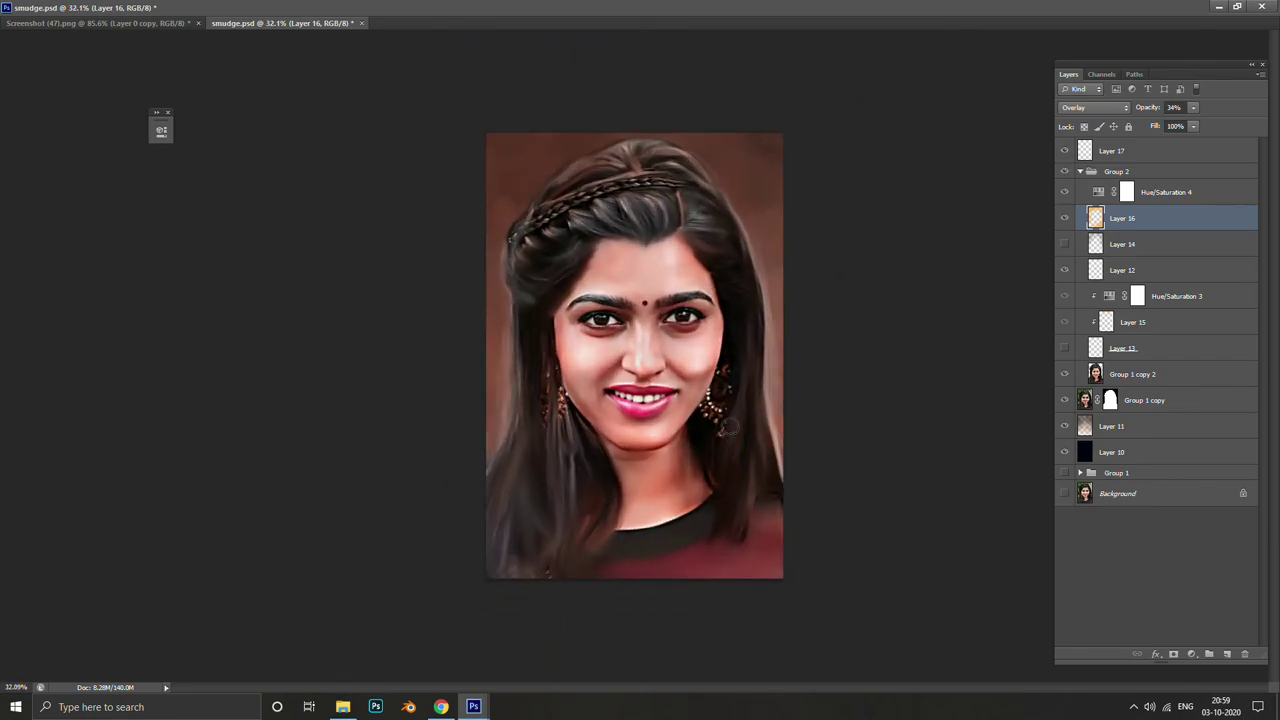